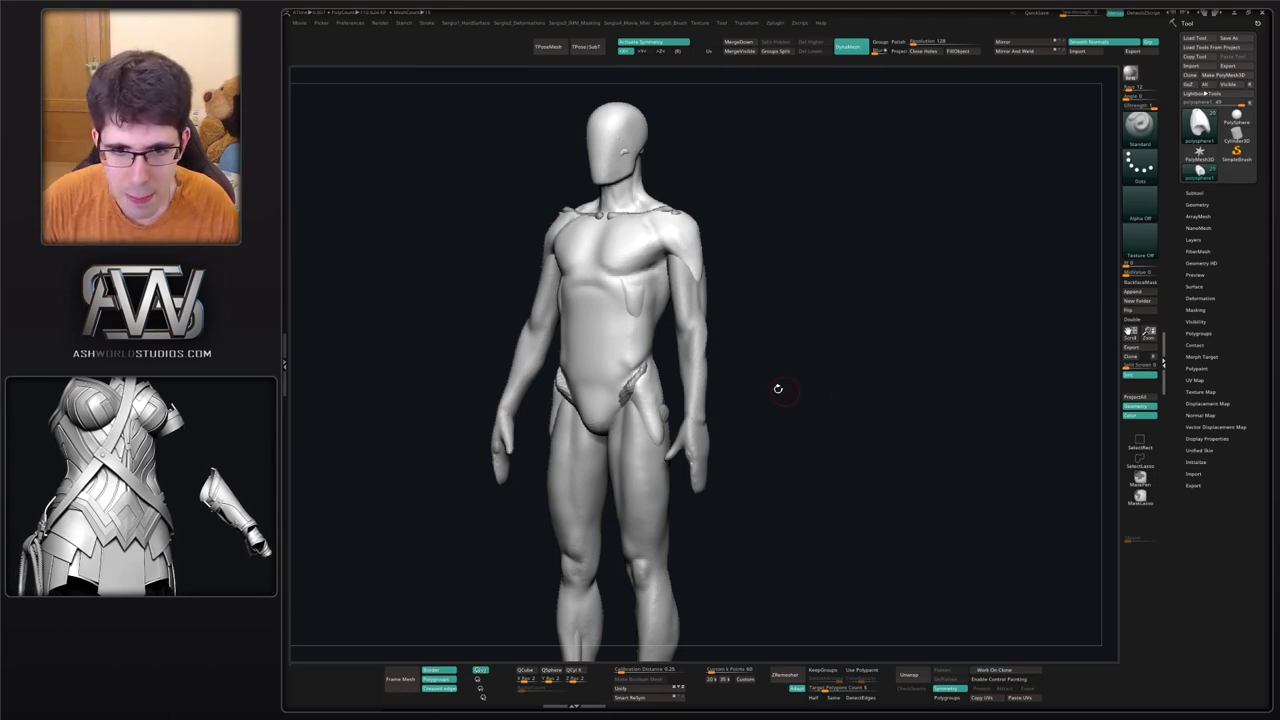
Examine the blocked-out male figure from the front, side and back, focusing on its upper back.
drag(777, 386, 608, 371)
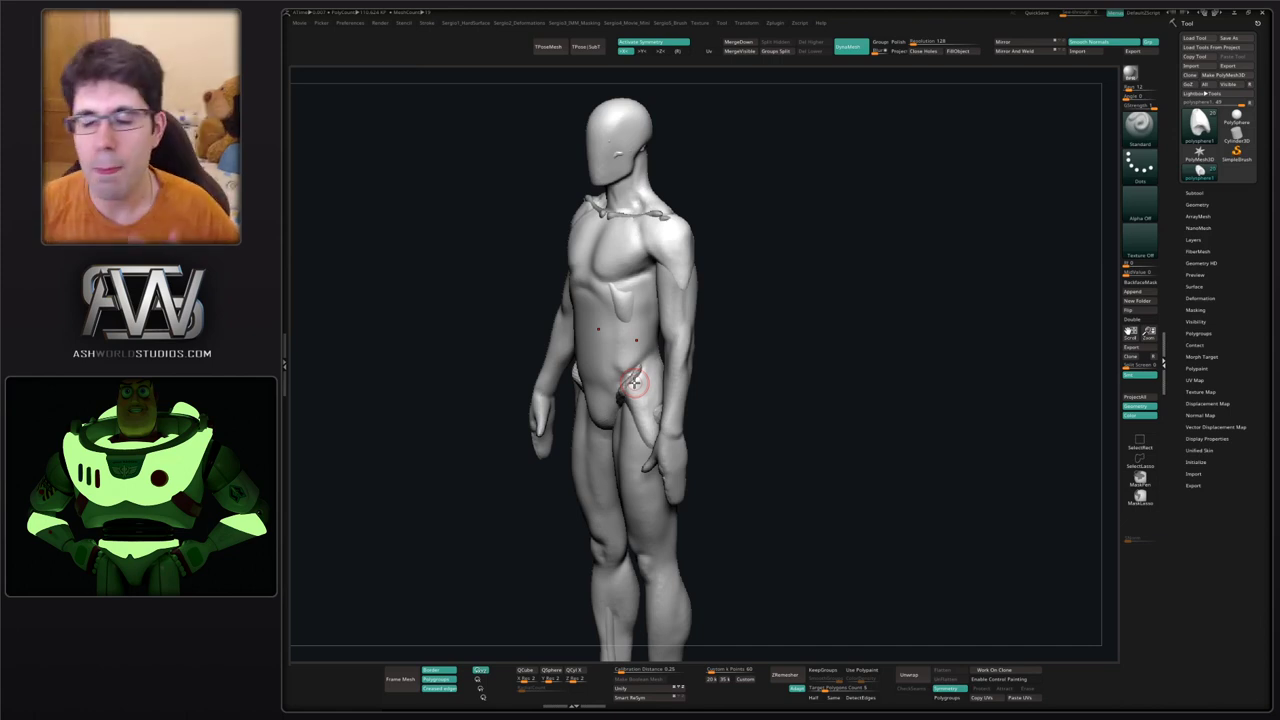
drag(634, 381, 660, 389)
mouse_move(786, 363)
mouse_down()
mouse_move(762, 364)
mouse_move(803, 411)
mouse_up()
key(space)
drag(692, 306, 717, 301)
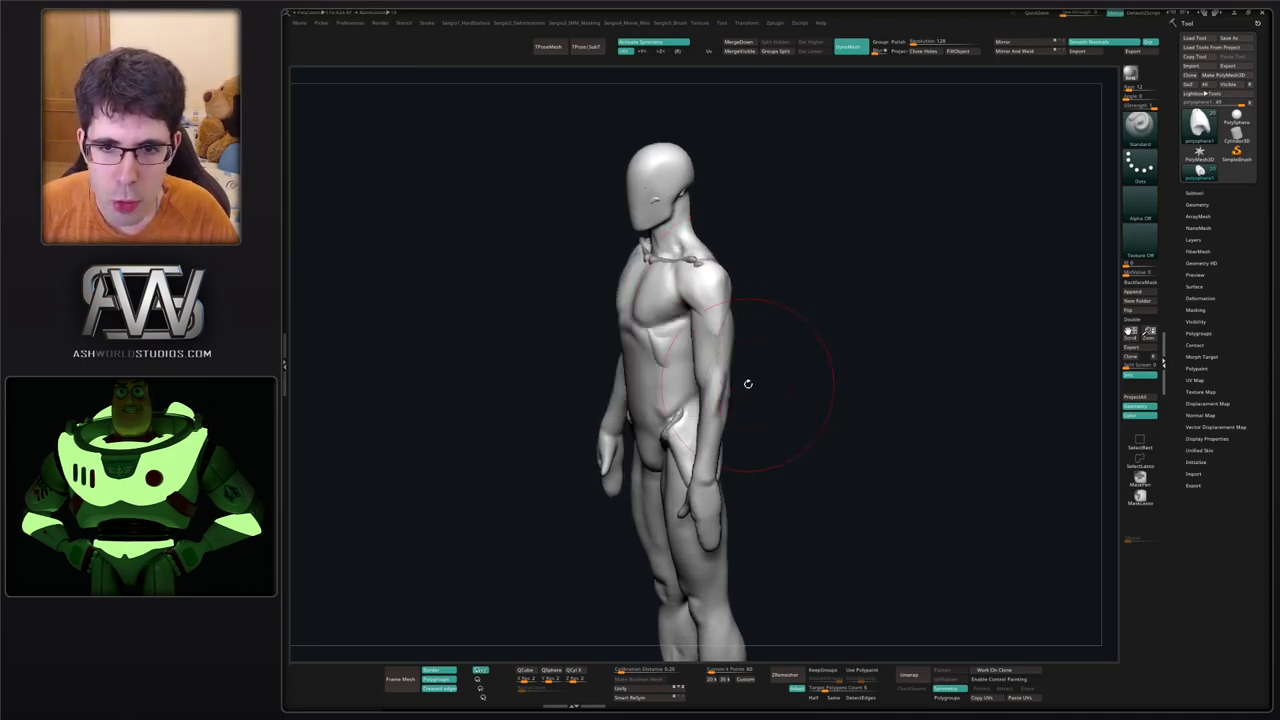
mouse_move(640, 402)
alt+mouse_down()
mouse_move(636, 374)
mouse_move(776, 371)
mouse_move(695, 373)
alt+mouse_up()
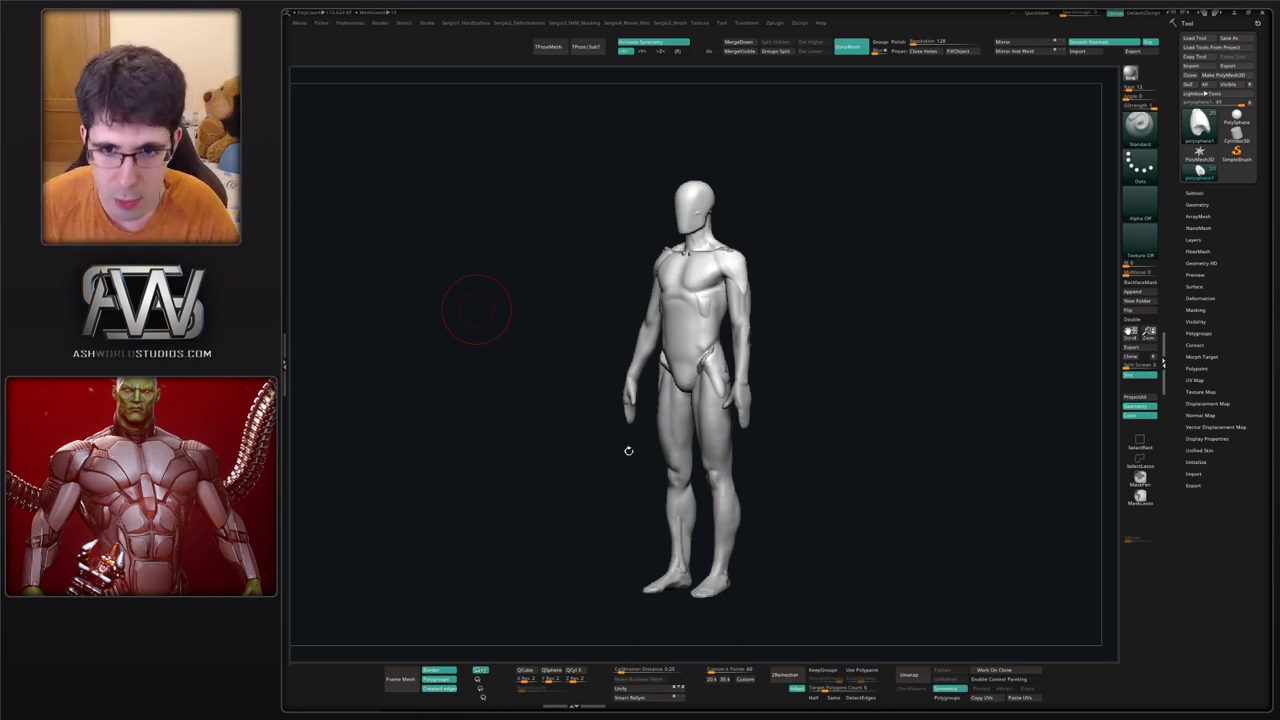
drag(629, 451, 816, 452)
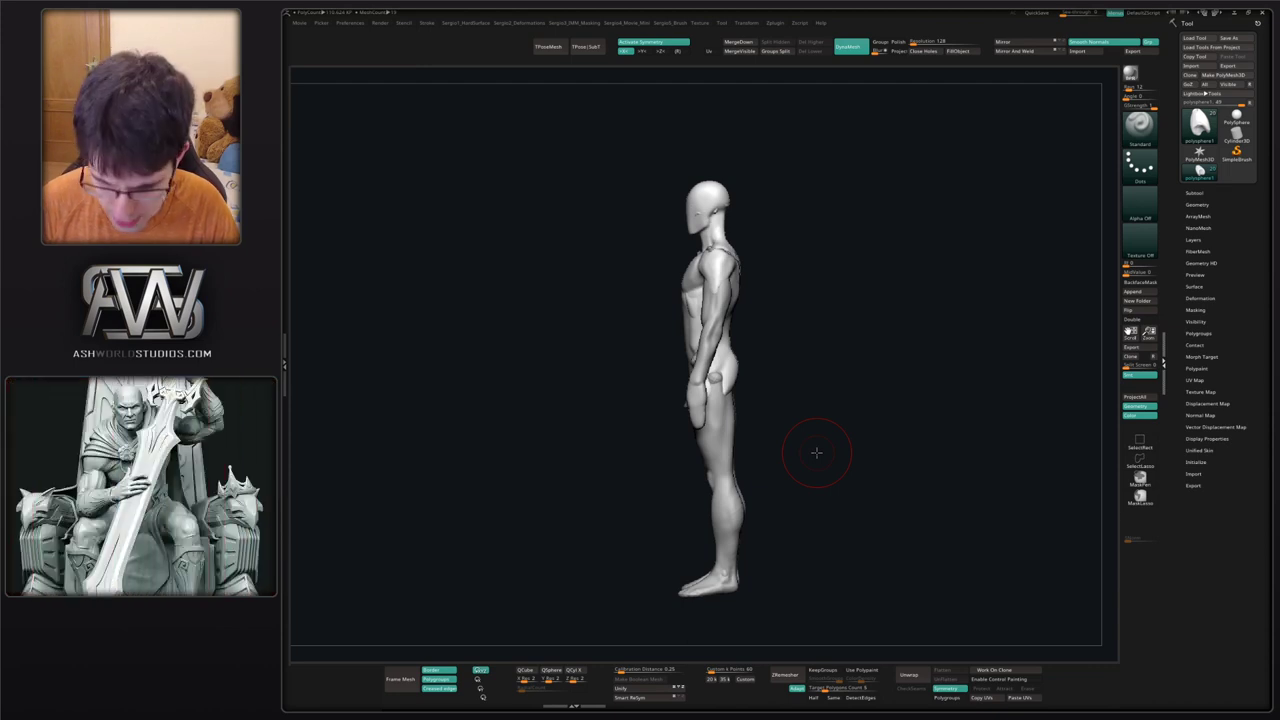
drag(905, 309, 854, 301)
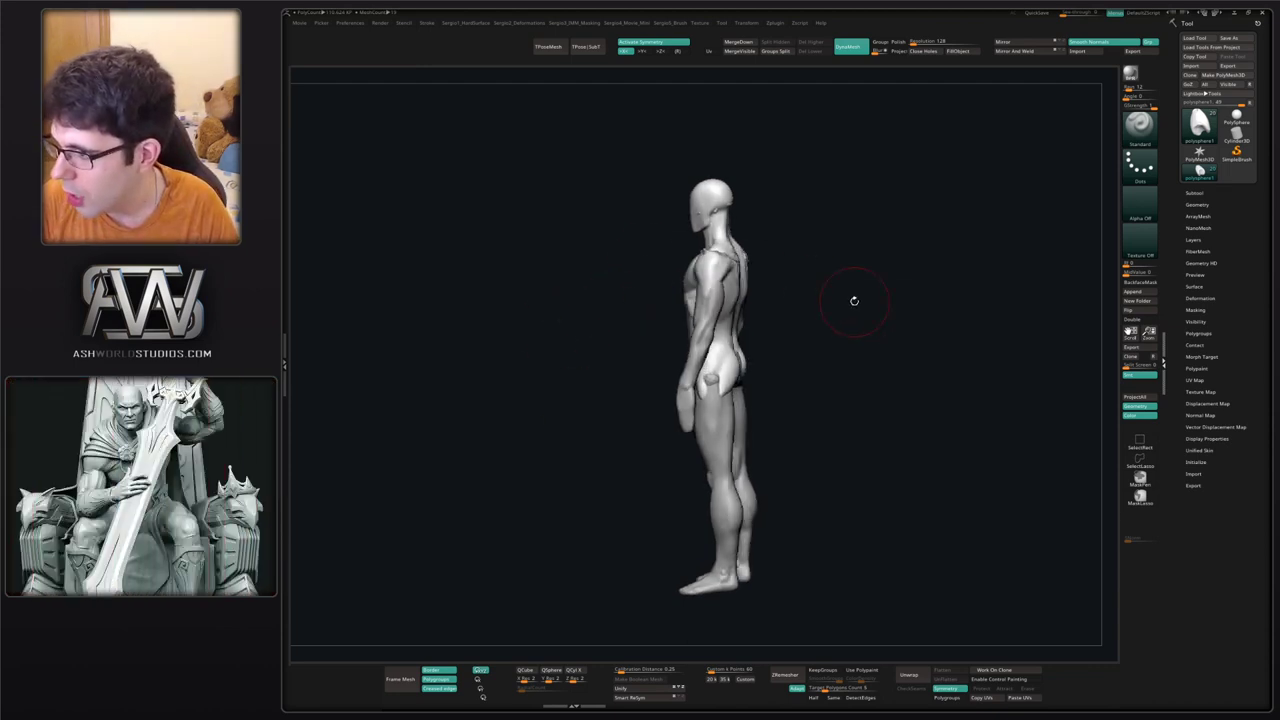
drag(837, 354, 749, 350)
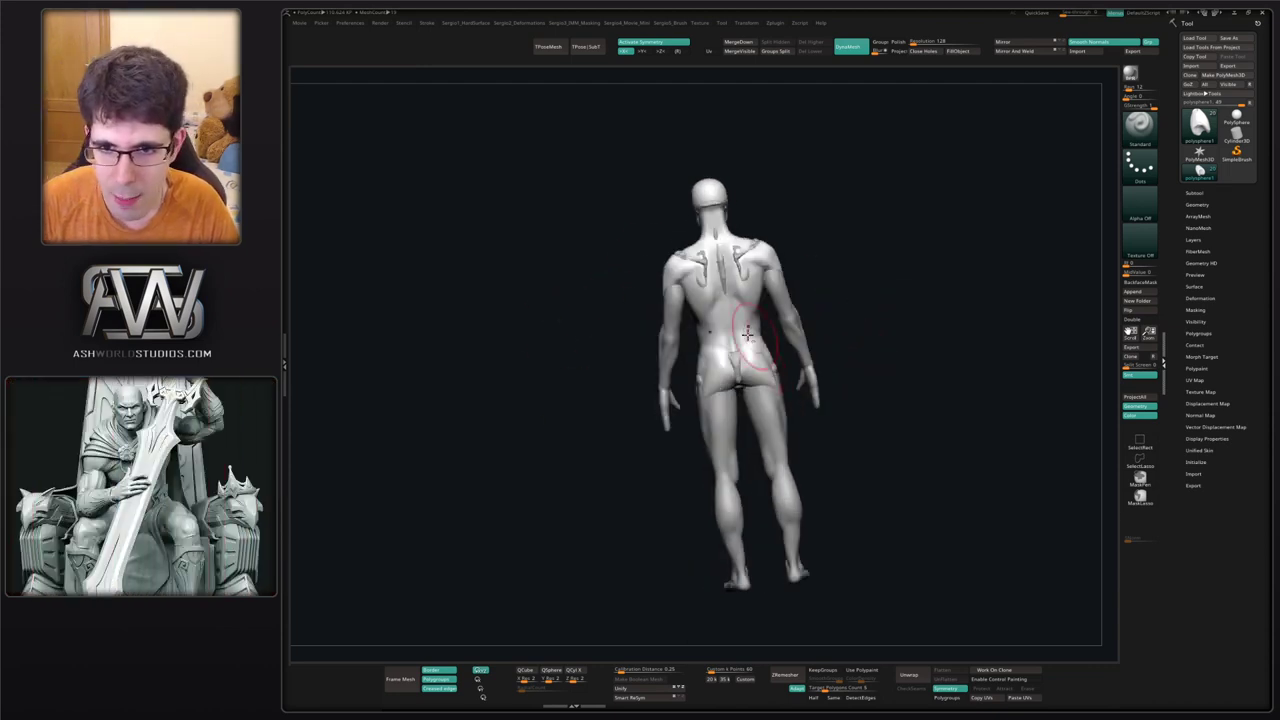
key(ctrl+n)
drag(842, 355, 830, 393)
right_drag(830, 393, 817, 425)
drag(817, 425, 756, 323)
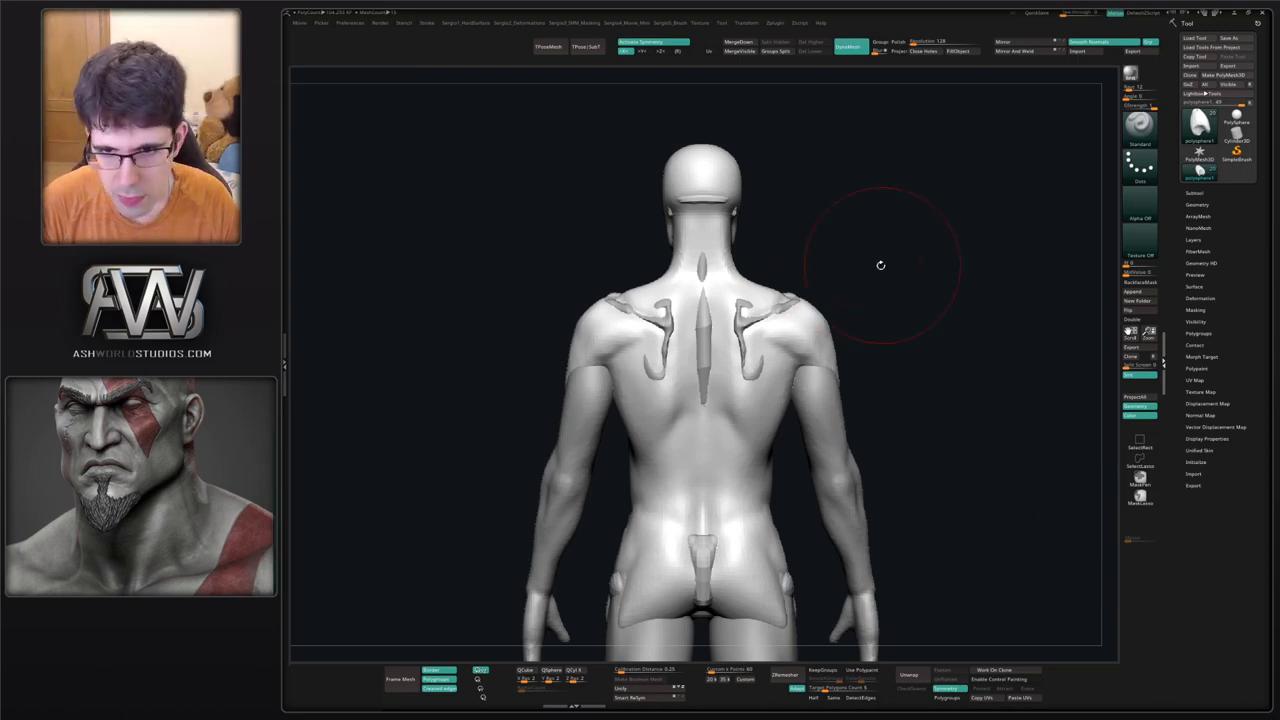
drag(880, 266, 829, 296)
right_drag(829, 296, 745, 318)
shift+right_drag(745, 318, 717, 320)
drag(716, 318, 943, 249)
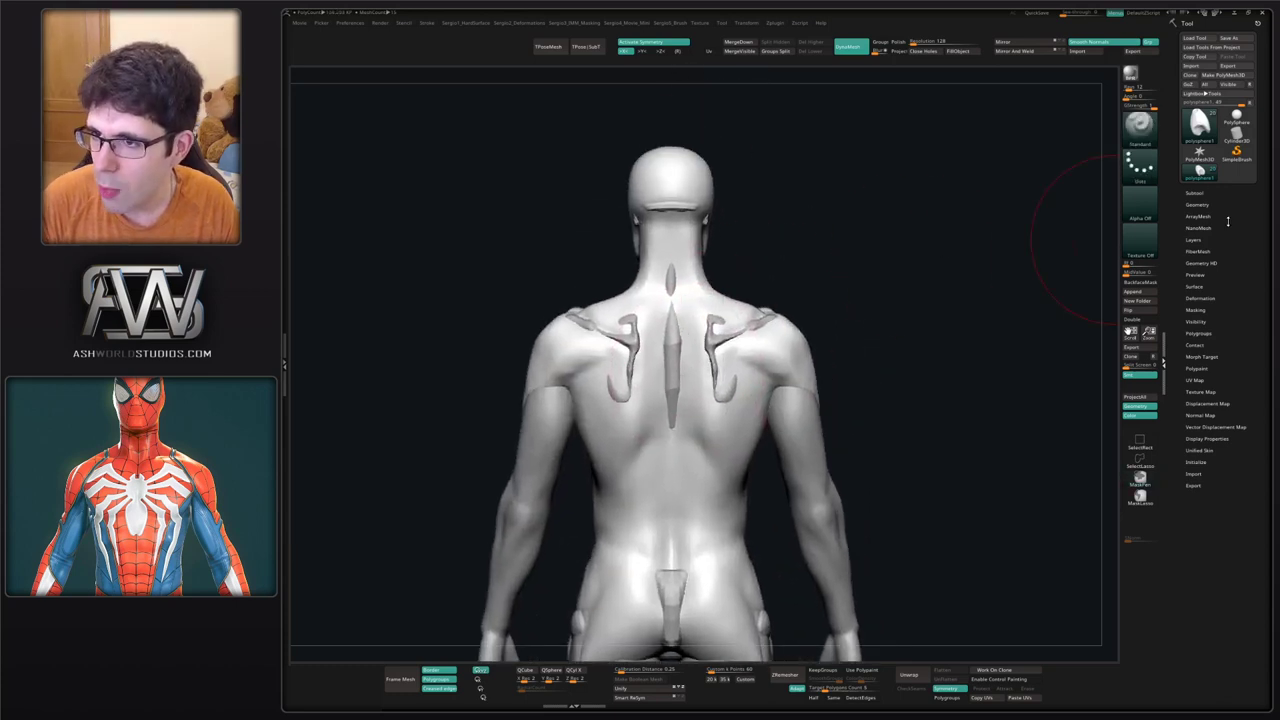
Hide the body, arm and leg subtool folders, leaving only the head and torso bones displayed.
click(1216, 193)
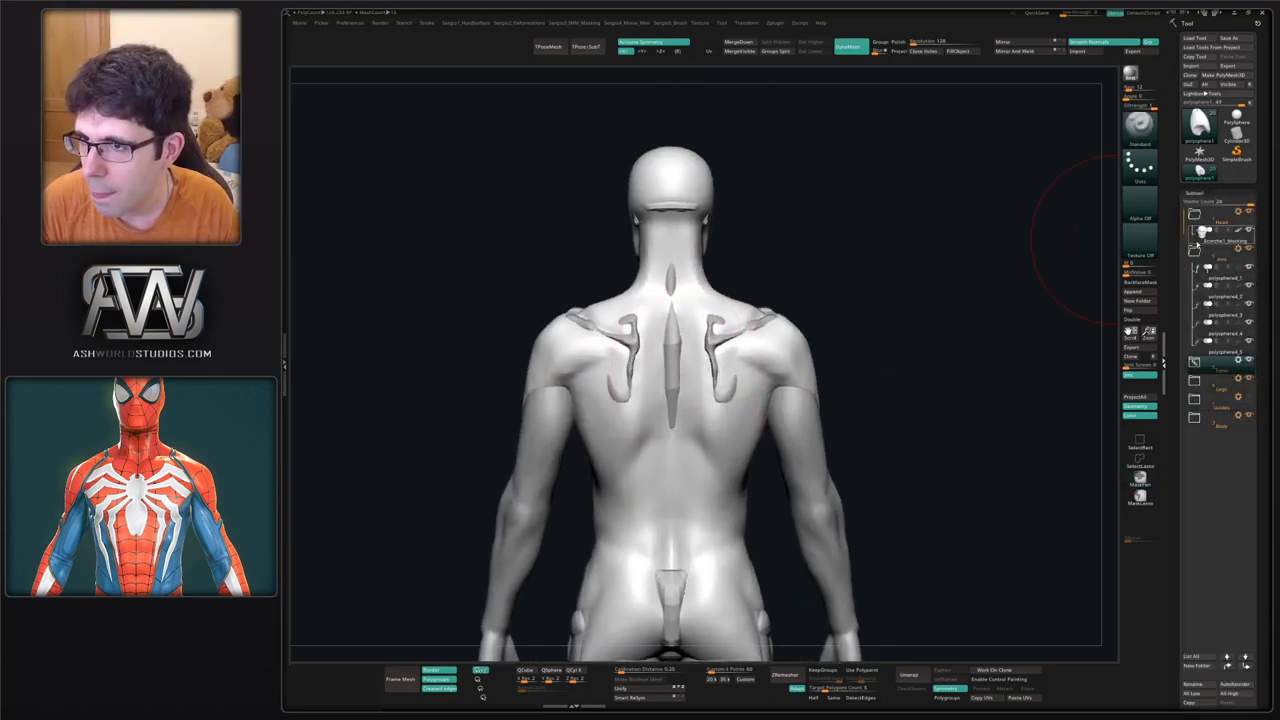
click(1248, 416)
alt+right_drag(868, 352, 895, 281)
alt+right_drag(743, 336, 681, 339)
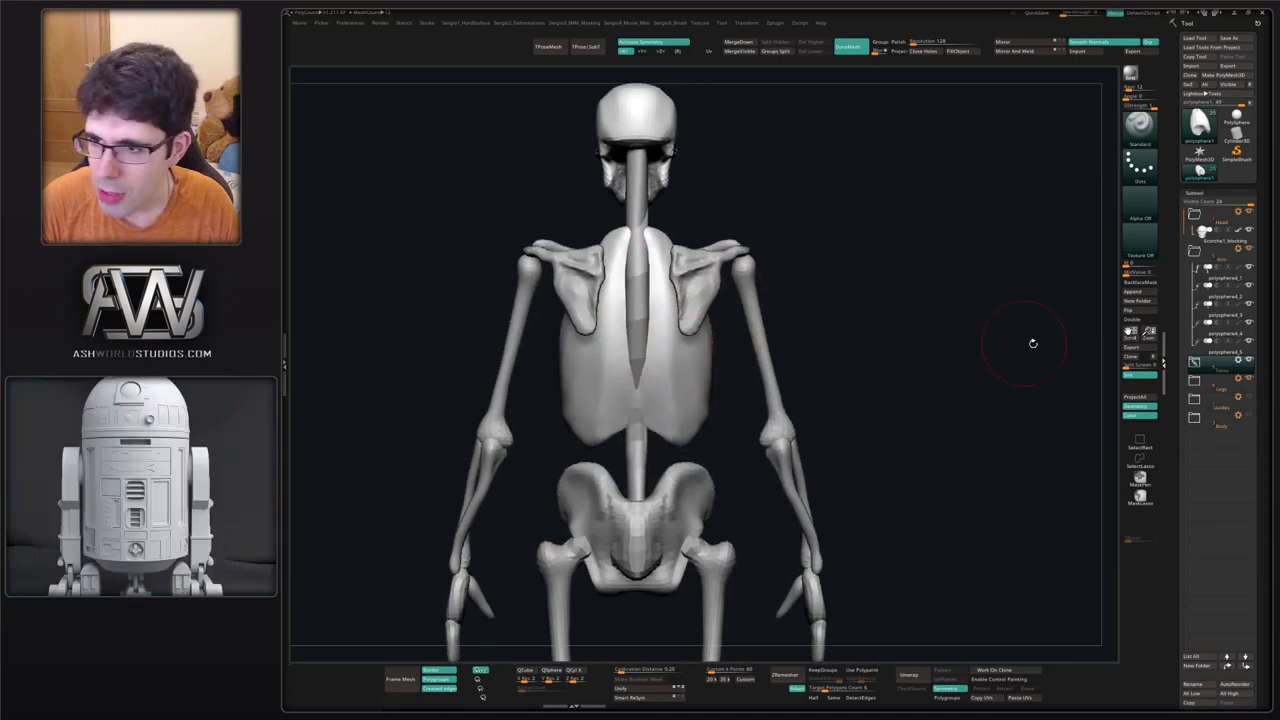
click(1196, 251)
click(1248, 249)
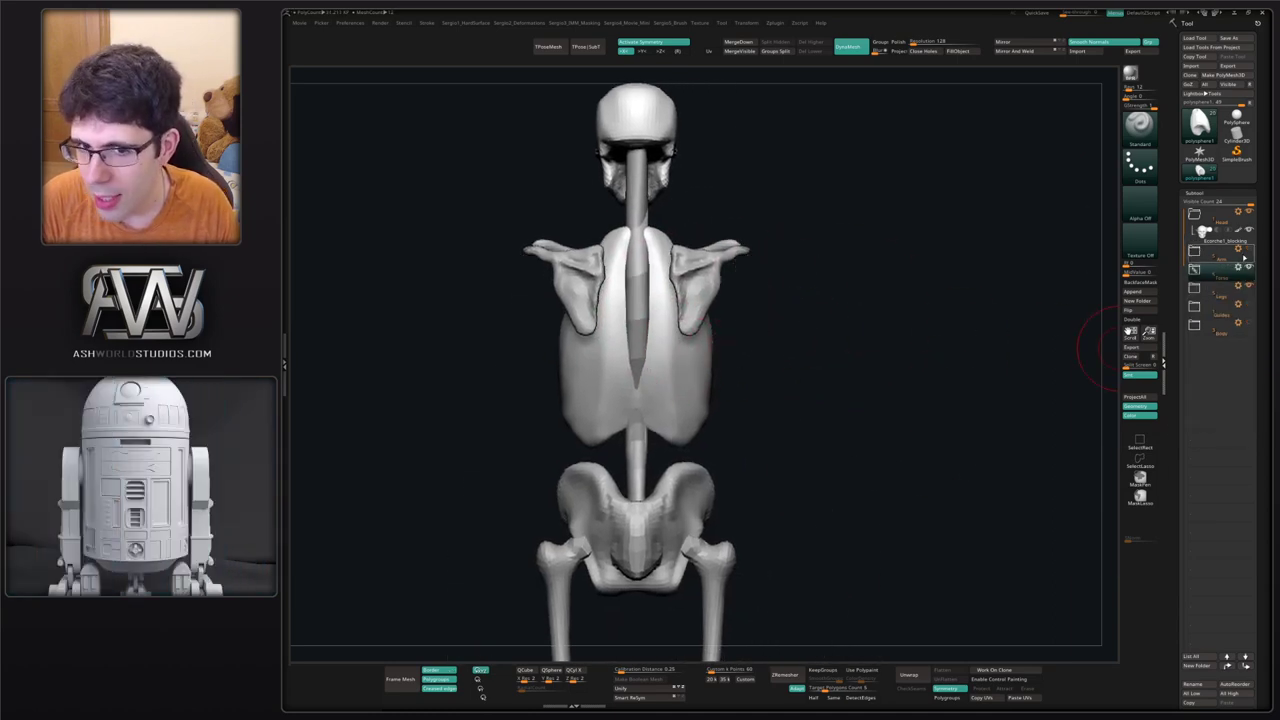
click(1246, 288)
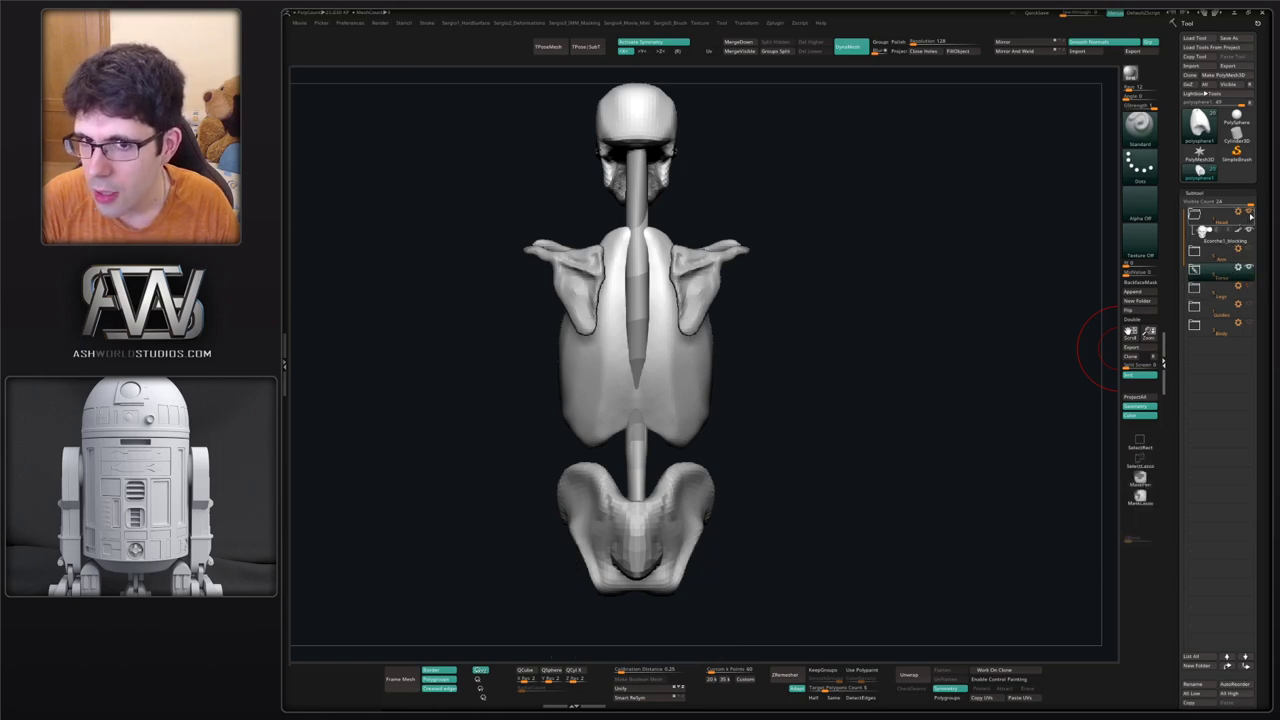
alt+drag(886, 320, 937, 314)
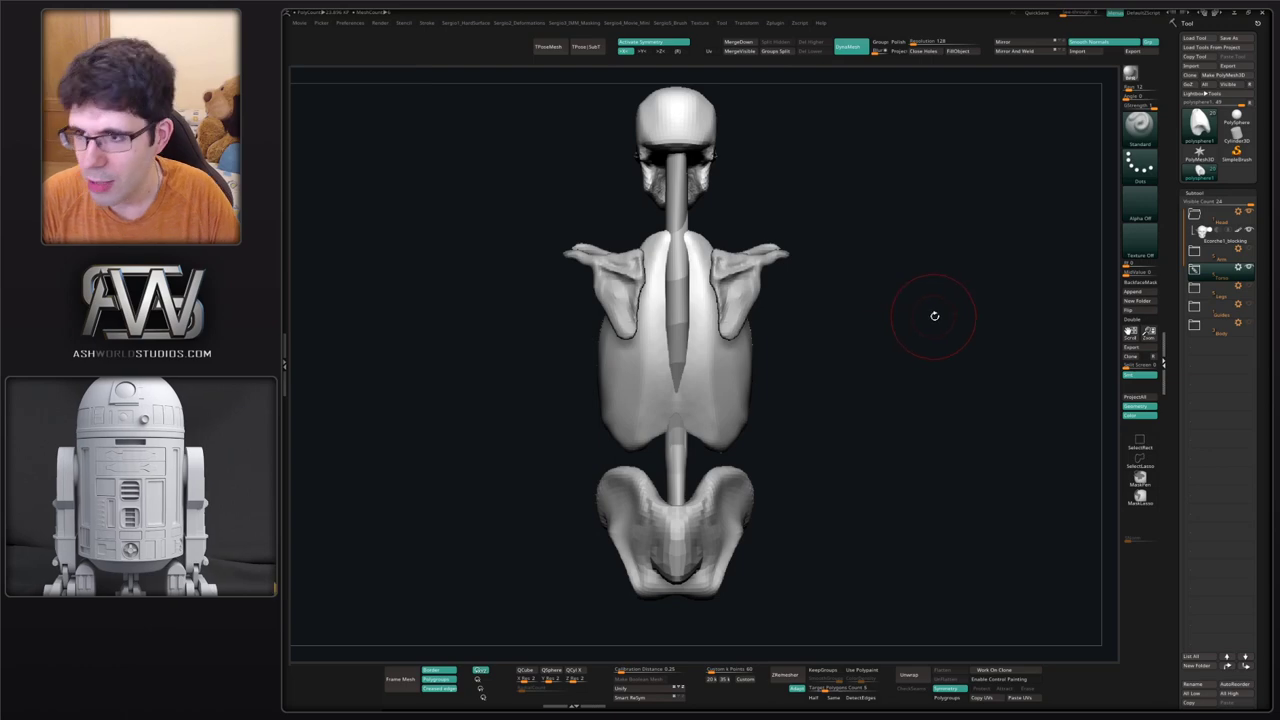
Make the scapulae the active subtool and isolate them in a back view.
alt+click(738, 288)
drag(823, 288, 747, 338)
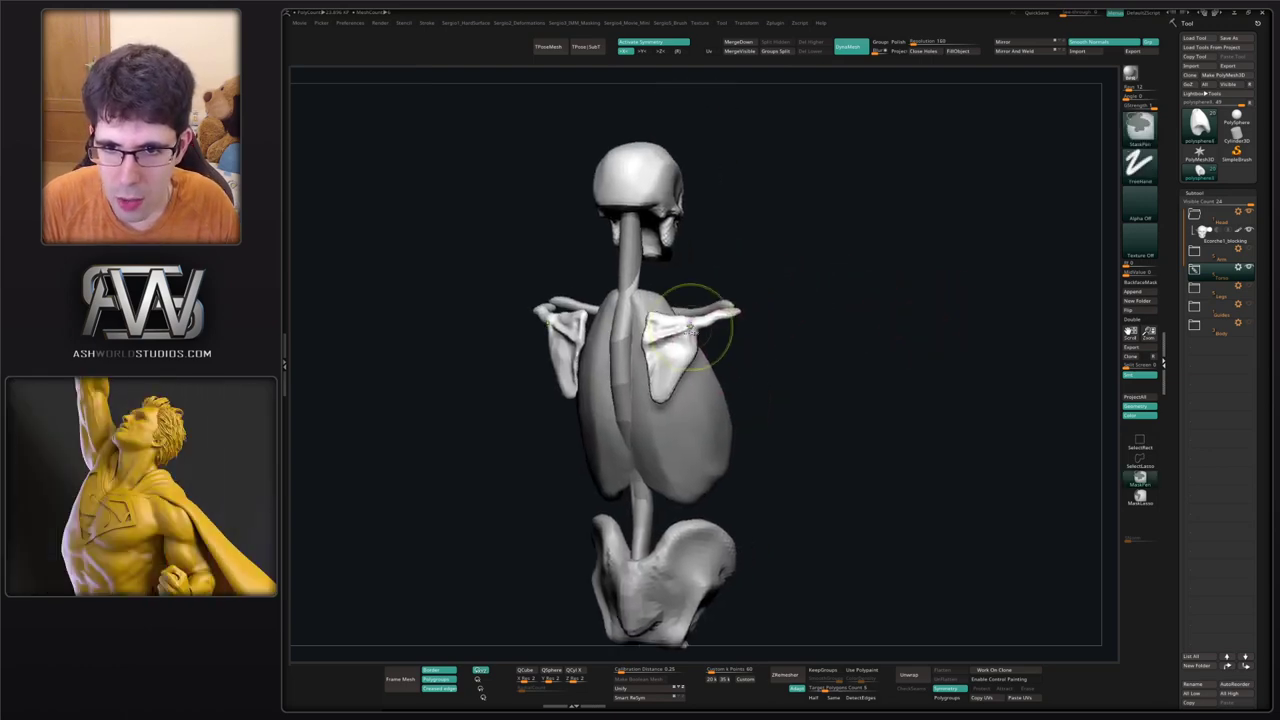
ctrl+right_drag(680, 328, 656, 345)
key(alt+s)
key(s)
drag(657, 361, 645, 362)
alt+right_drag(638, 374, 679, 361)
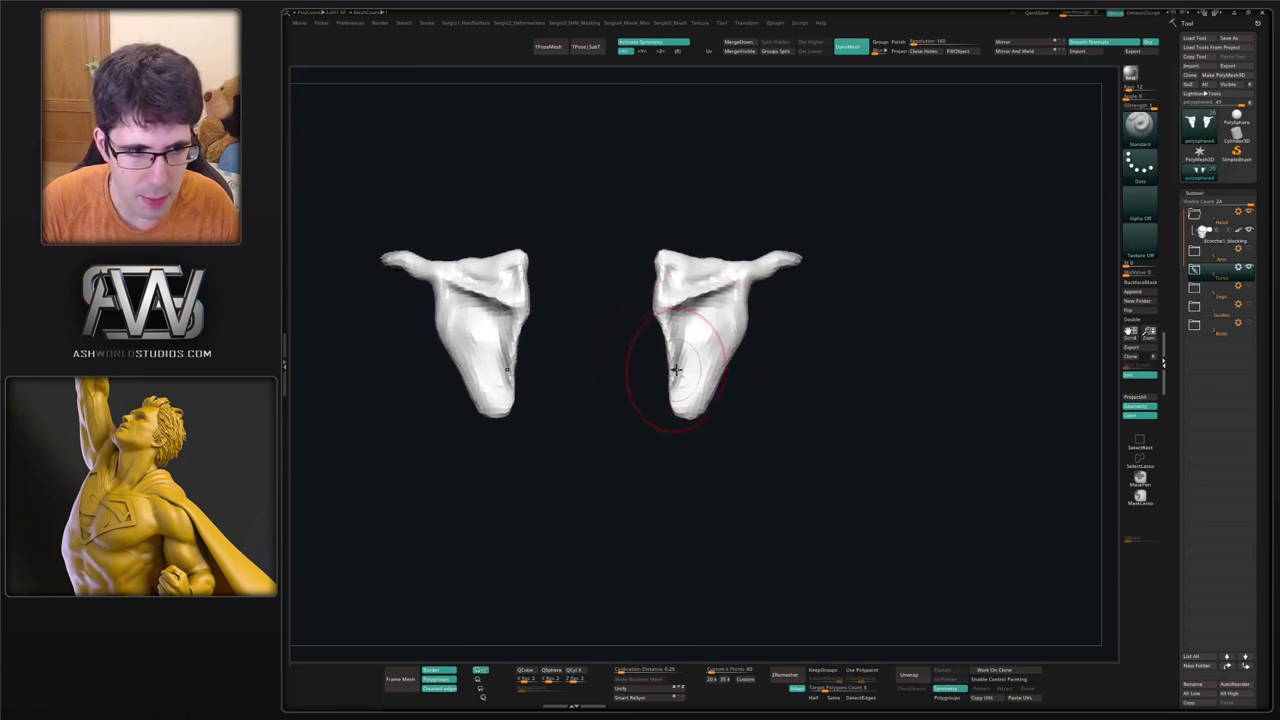
Adjust the silhouette of the scapulae with the Move brush under symmetry.
key(b)
key(m)
key(v)
drag(672, 356, 668, 345)
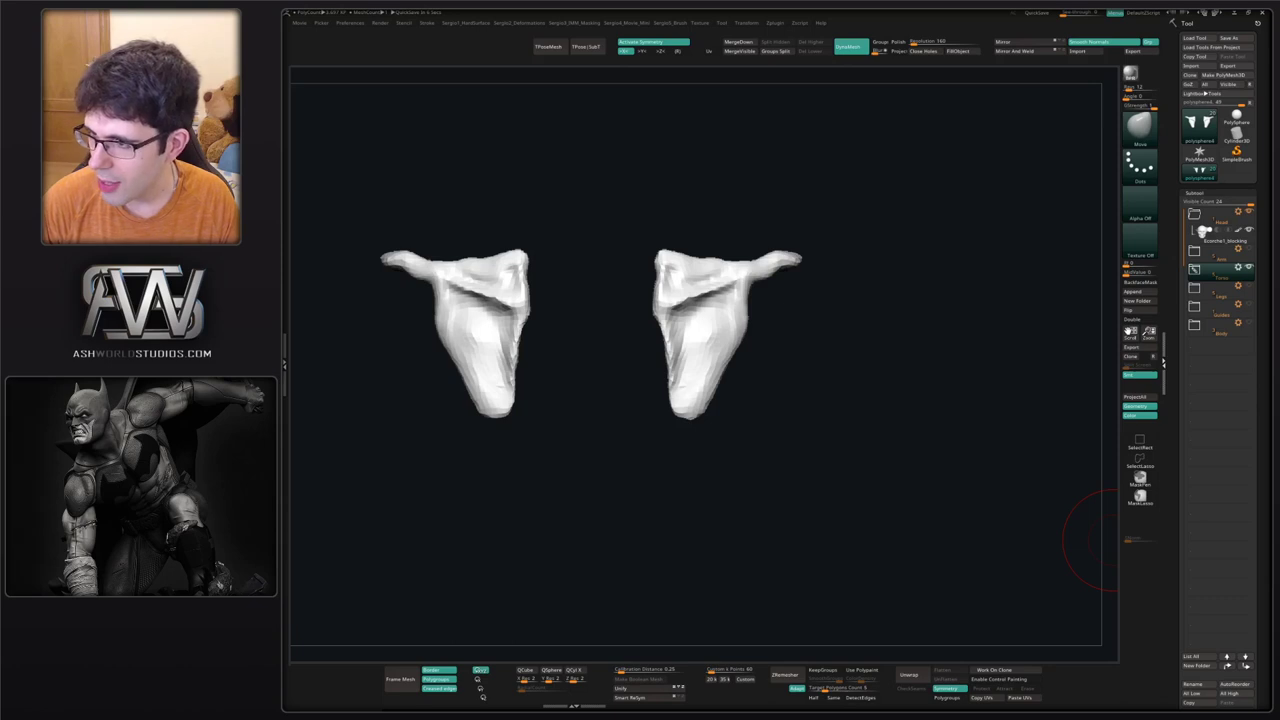
right_drag(892, 450, 885, 448)
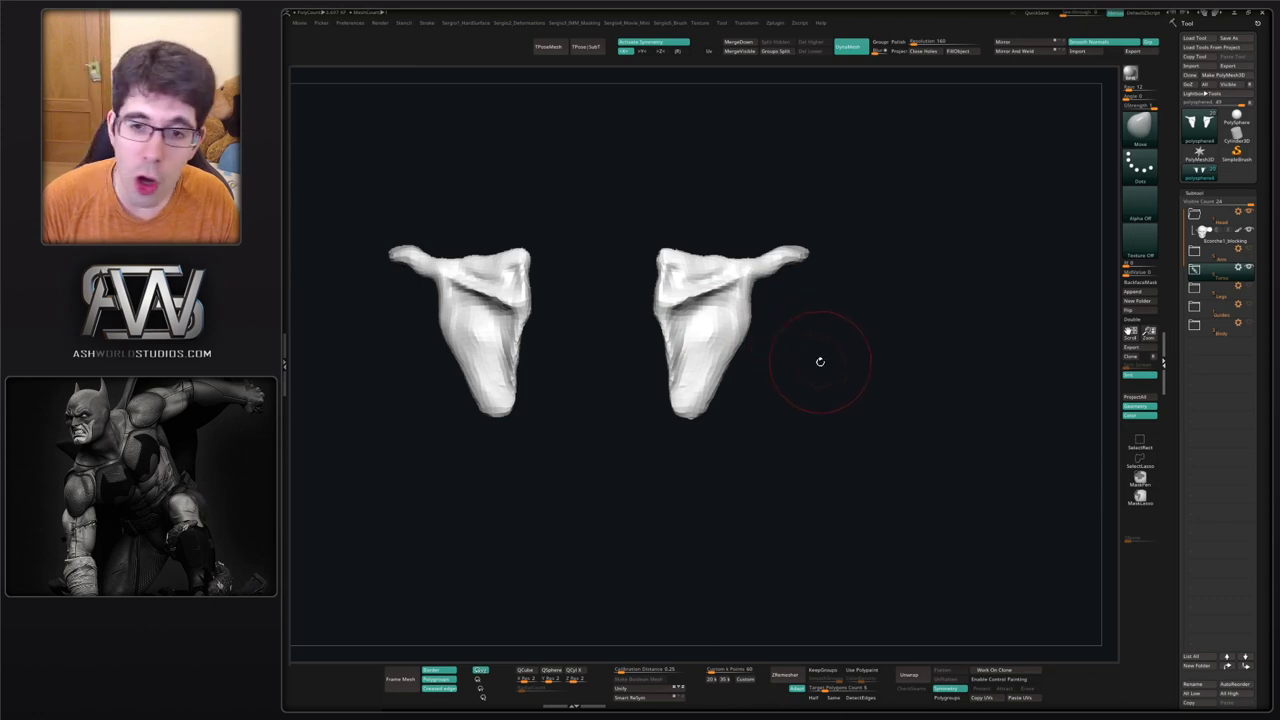
drag(820, 363, 735, 440)
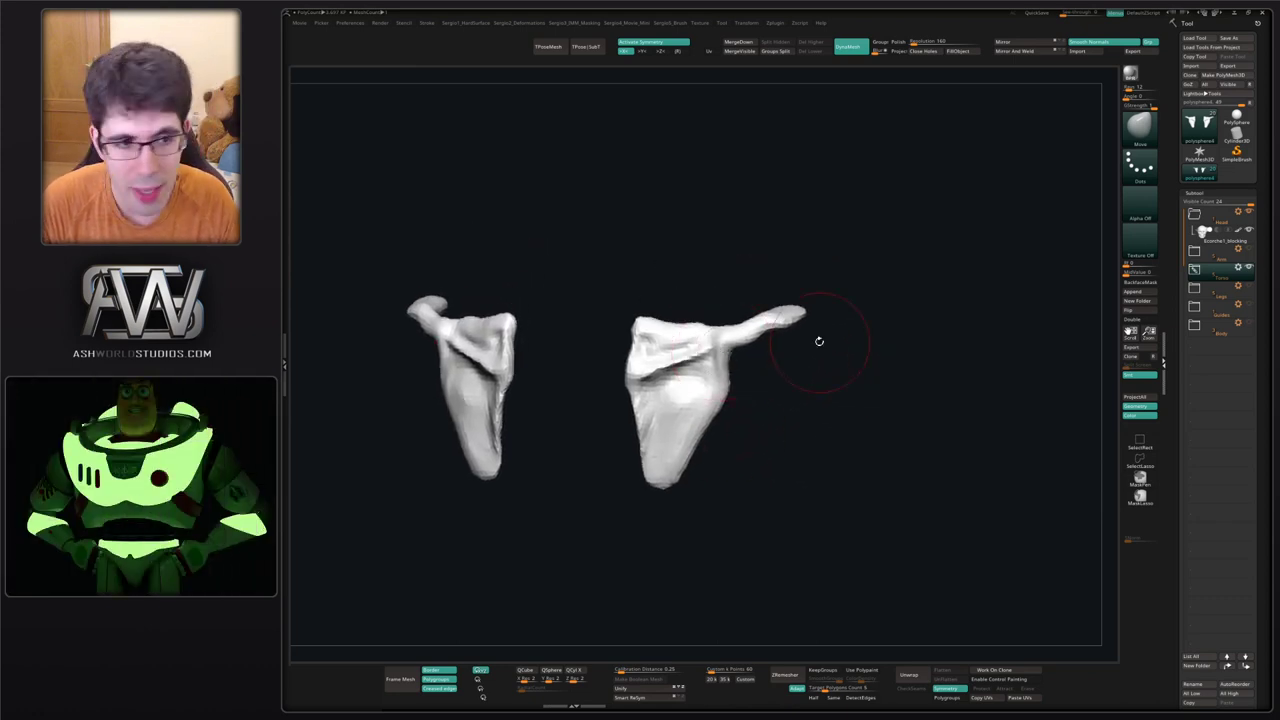
Switch the masking brush to MaskLasso and try a mask over the scapula's blade, clearing it again.
key(s)
mouse_move(768, 372)
ctrl+right_down()
mouse_move(762, 392)
mouse_move(768, 368)
ctrl+right_up()
ctrl+drag(771, 356, 673, 375)
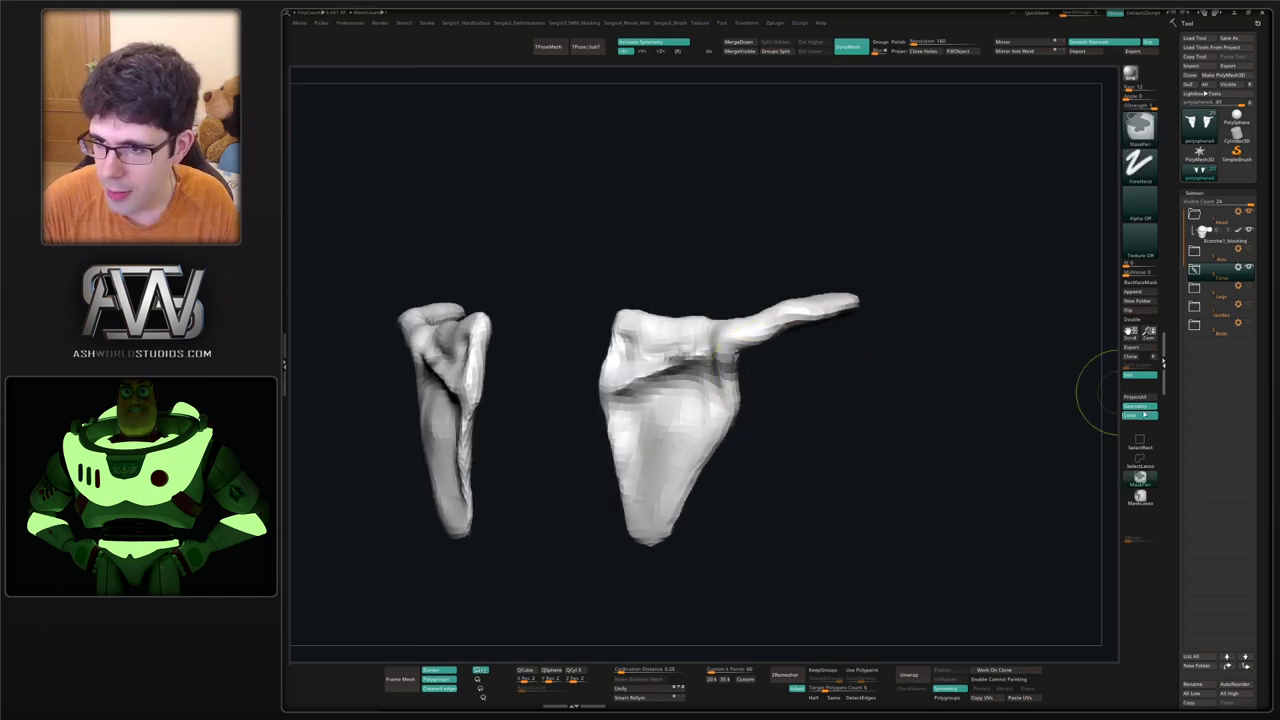
ctrl+click(1153, 495)
key(ctrl+z)
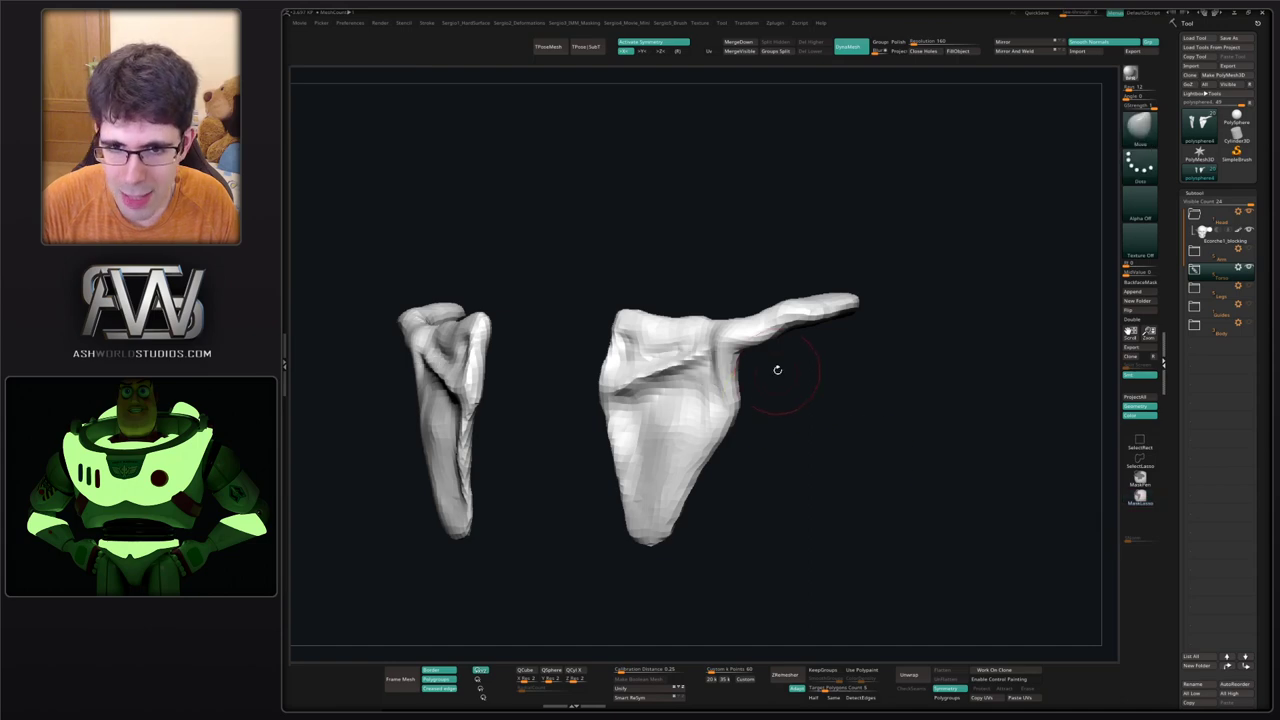
mouse_move(792, 354)
ctrl+mouse_down()
mouse_move(612, 418)
mouse_move(715, 503)
ctrl+mouse_up()
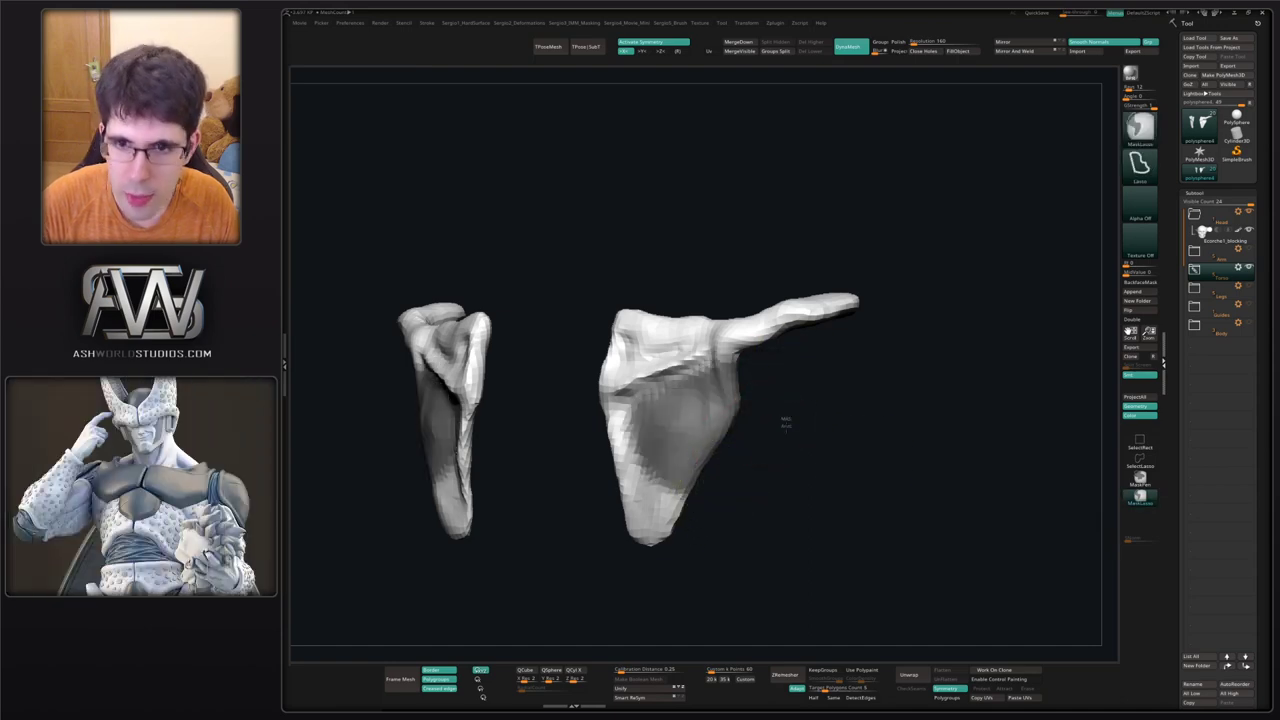
ctrl+drag(786, 423, 812, 394)
DynaMesh the scapulae at resolution 224 and again at resolution 432 for a denser mesh.
click(916, 42)
text(224)
key(Return)
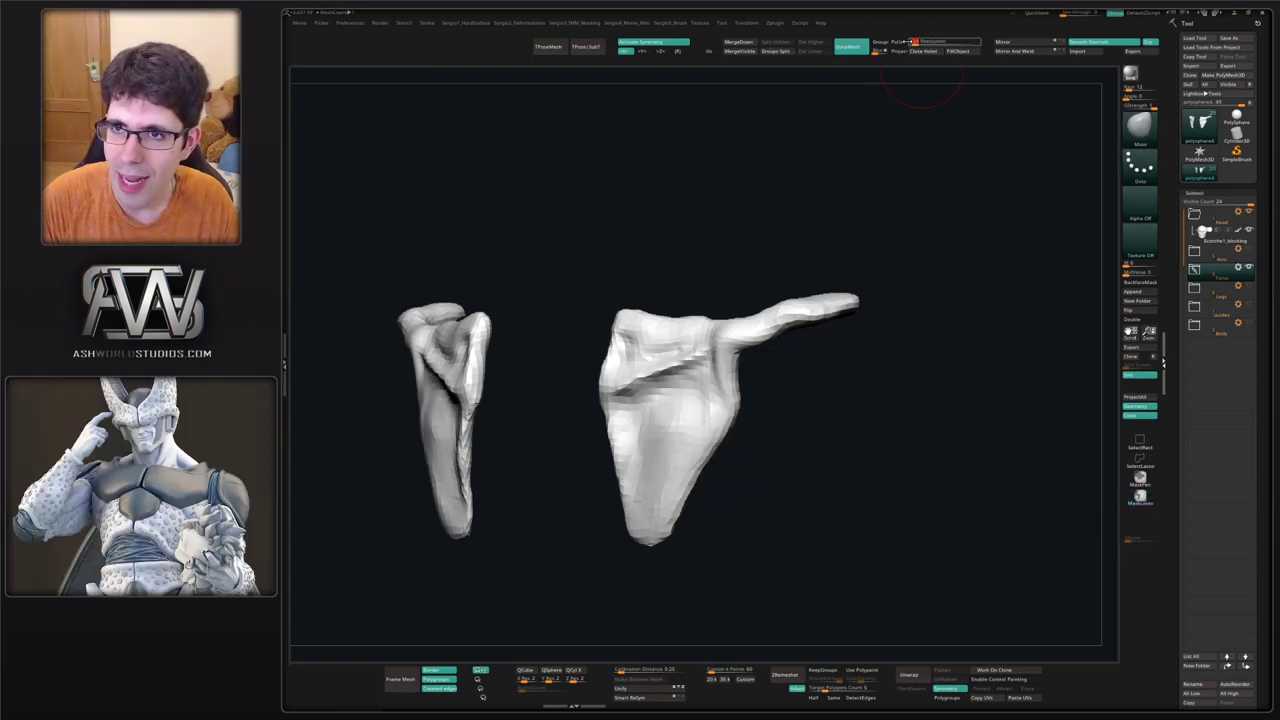
ctrl+drag(826, 215, 800, 262)
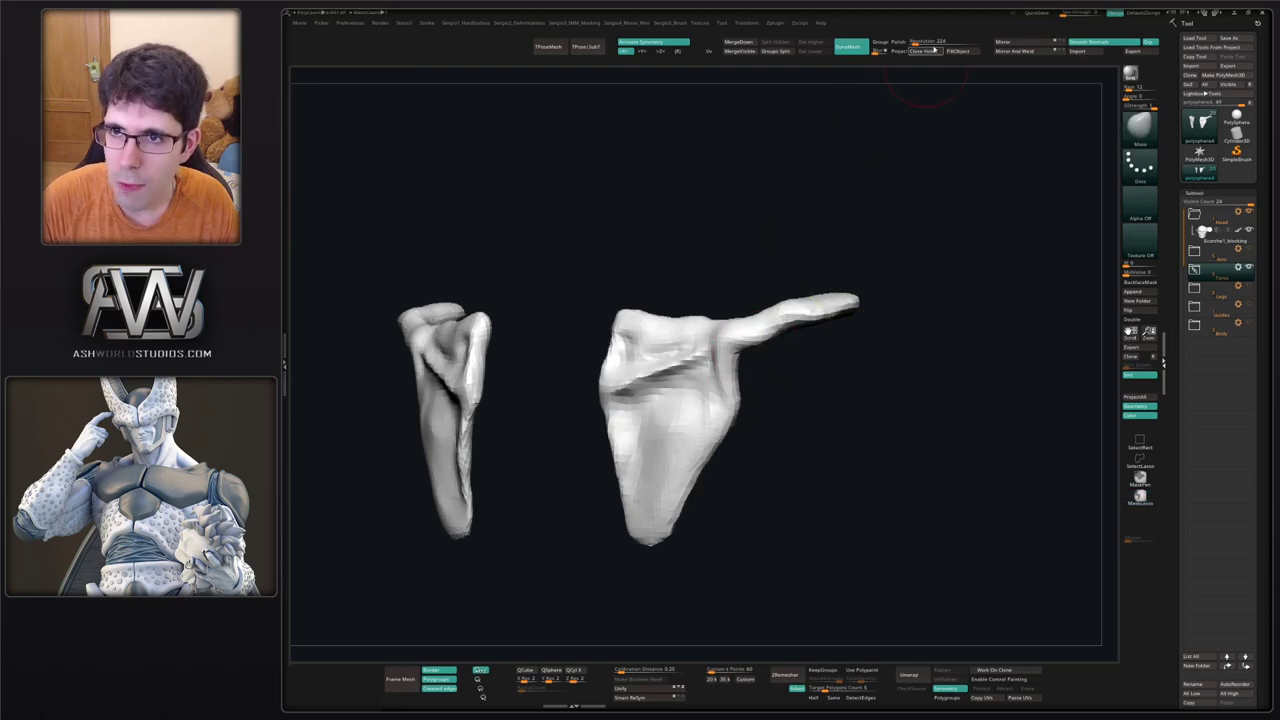
text(432)
key(Return)
ctrl+drag(861, 152, 857, 199)
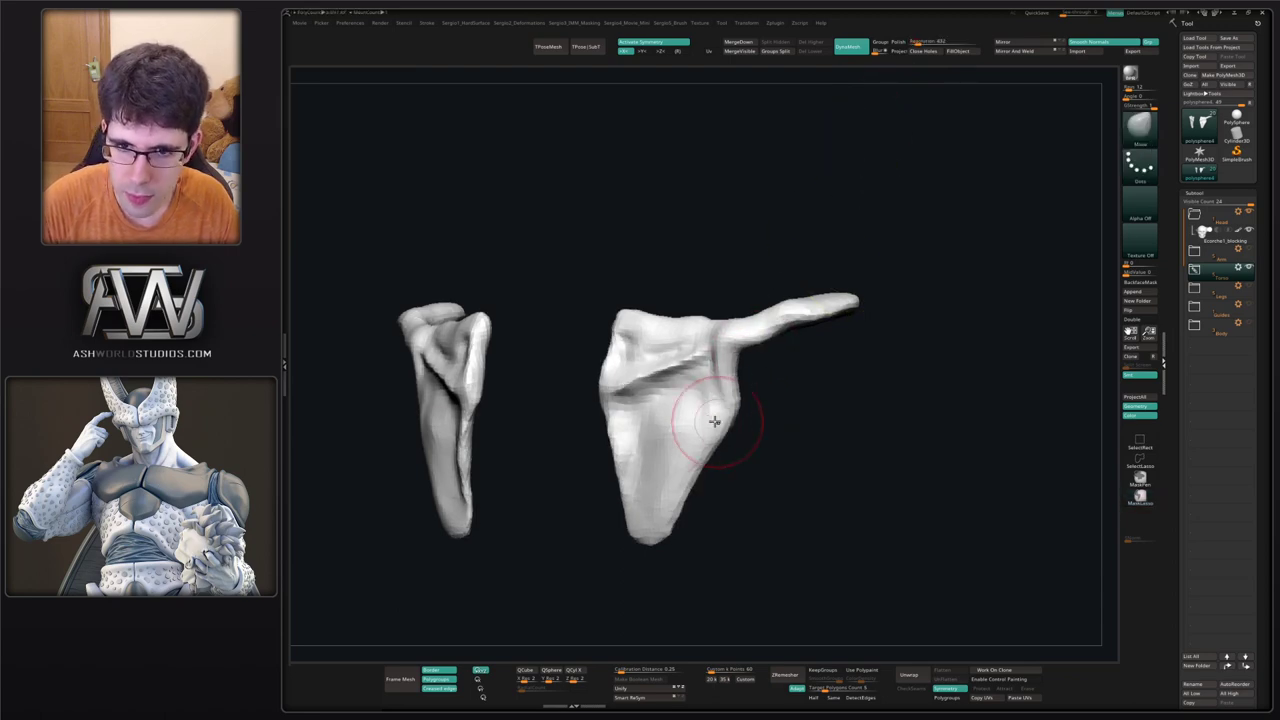
Smooth the scapula's blade surface and adjust its upper area below the ridge with a resized Move brush.
alt+right_drag(714, 423, 742, 390)
mouse_move(656, 430)
shift+mouse_down()
mouse_move(722, 370)
mouse_move(713, 397)
shift+mouse_up()
key(s)
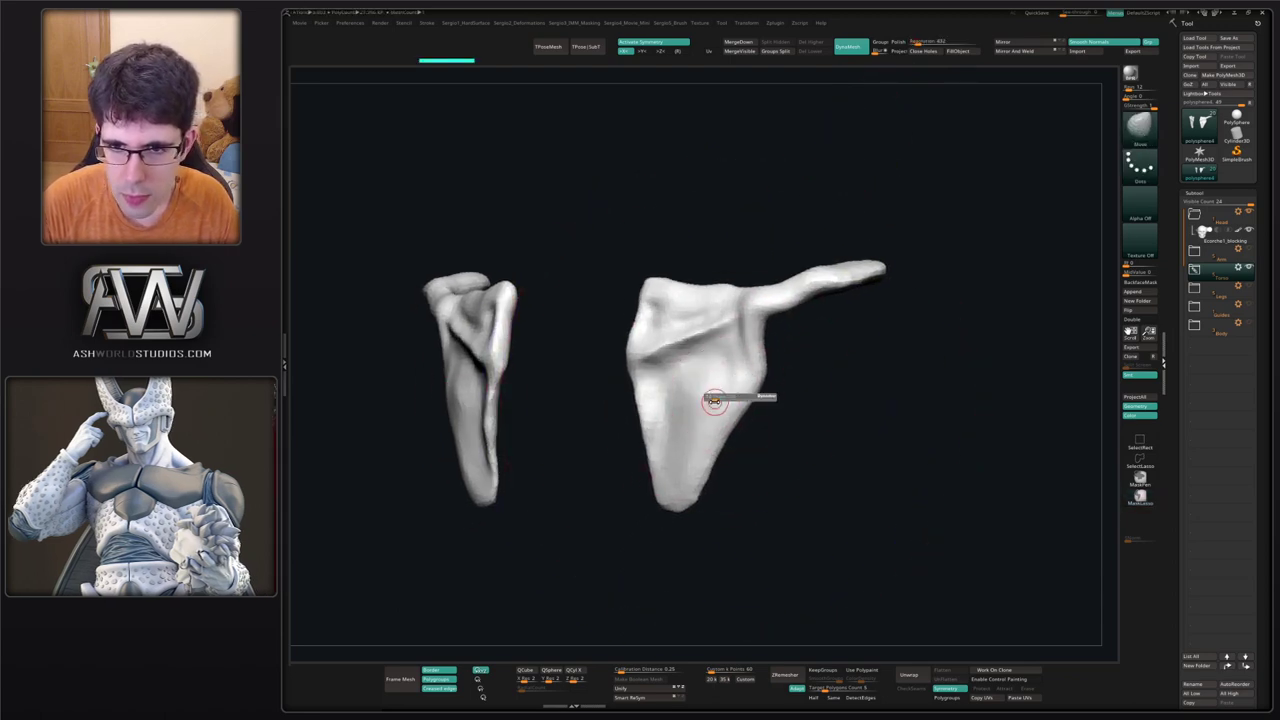
key(s)
drag(742, 352, 708, 340)
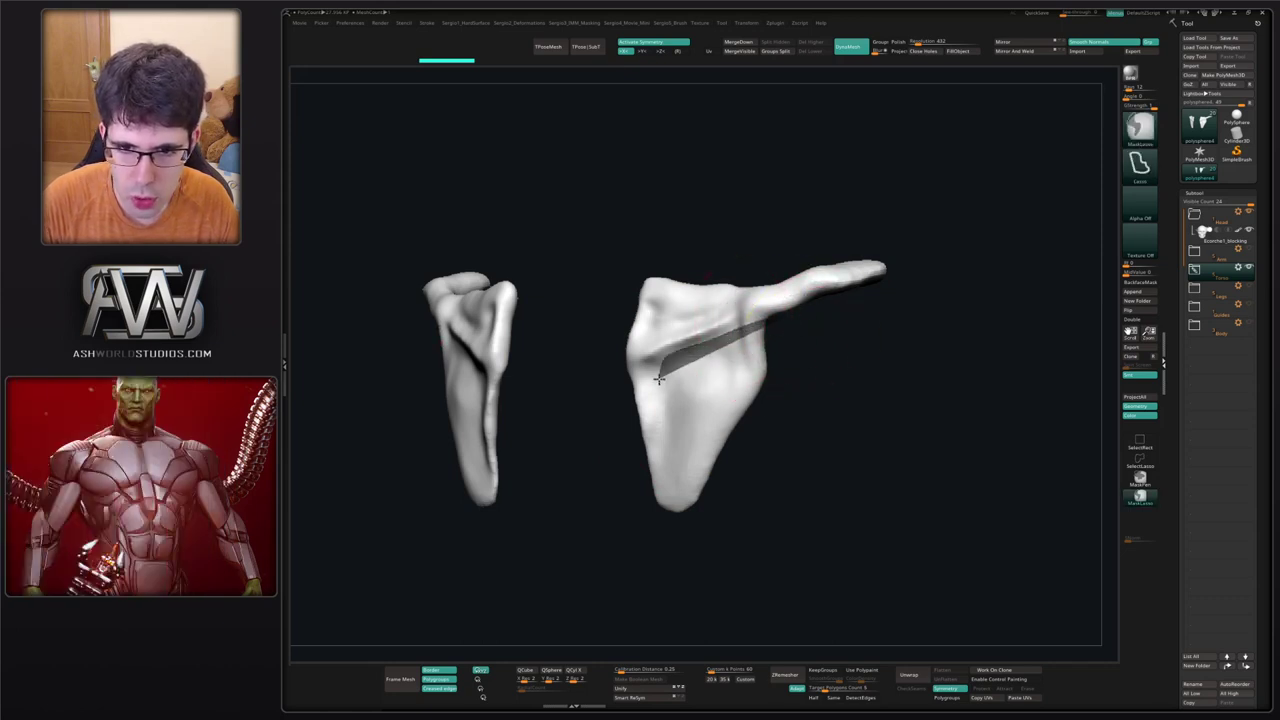
Mask everything except the blade area below the scapular spine and reshape the exposed surface with Move and Smooth.
mouse_move(664, 410)
ctrl+mouse_down()
mouse_move(766, 477)
mouse_move(790, 412)
mouse_move(730, 347)
mouse_move(758, 332)
mouse_move(703, 311)
mouse_move(766, 363)
ctrl+mouse_up()
ctrl+click(791, 409)
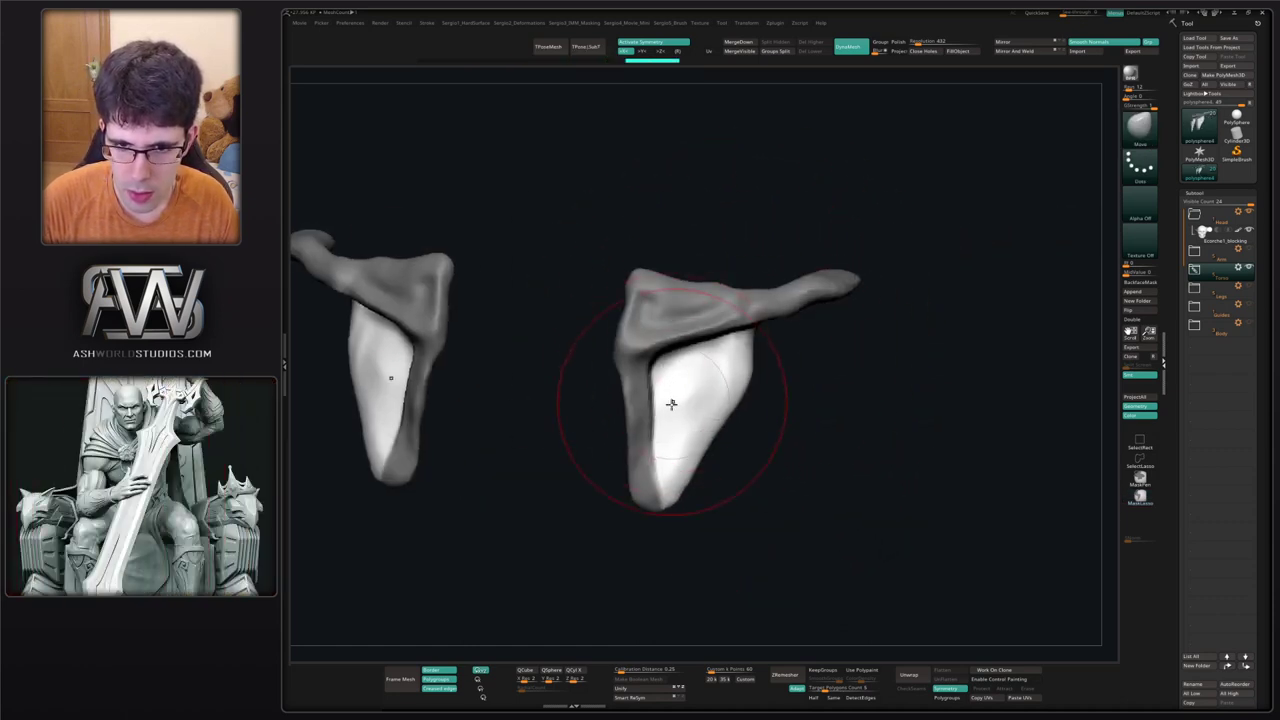
drag(674, 403, 657, 407)
right_drag(657, 407, 666, 394)
shift+drag(666, 394, 670, 410)
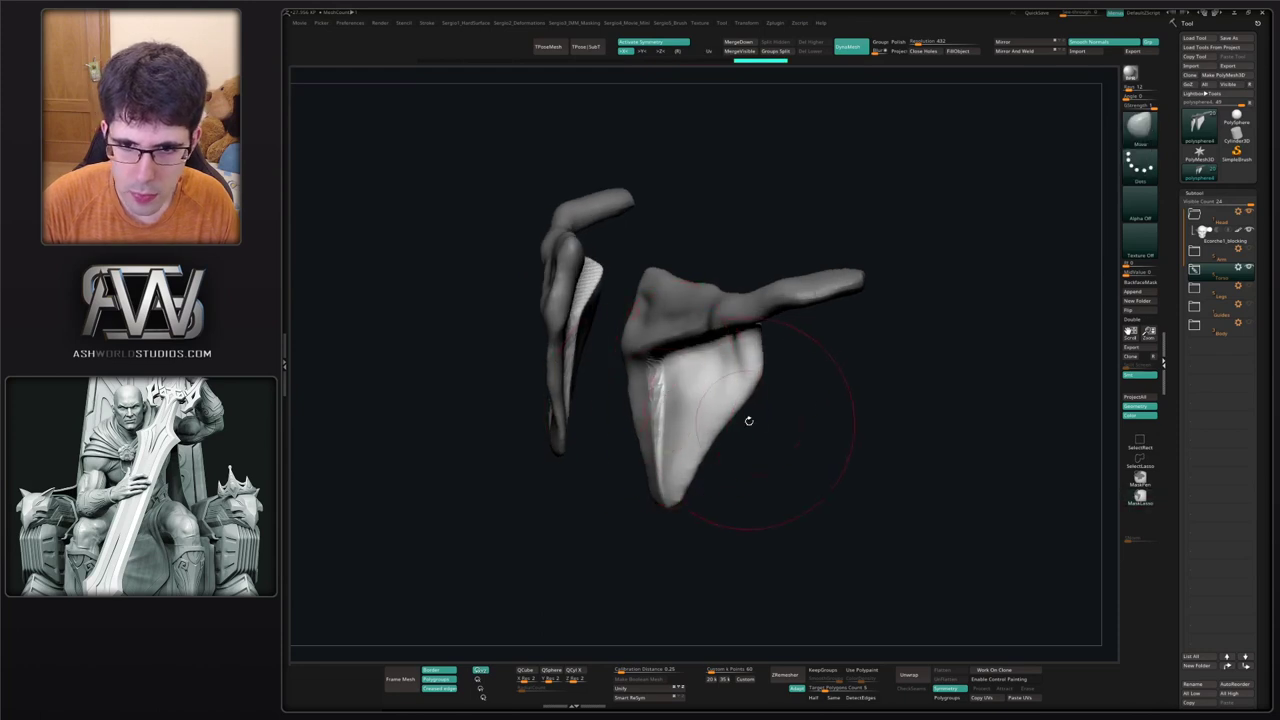
right_drag(749, 420, 677, 440)
right_drag(691, 377, 694, 352)
drag(694, 352, 683, 350)
drag(689, 413, 686, 423)
mouse_move(686, 423)
right_down()
mouse_move(690, 434)
mouse_move(686, 349)
mouse_move(740, 370)
mouse_move(720, 370)
right_up()
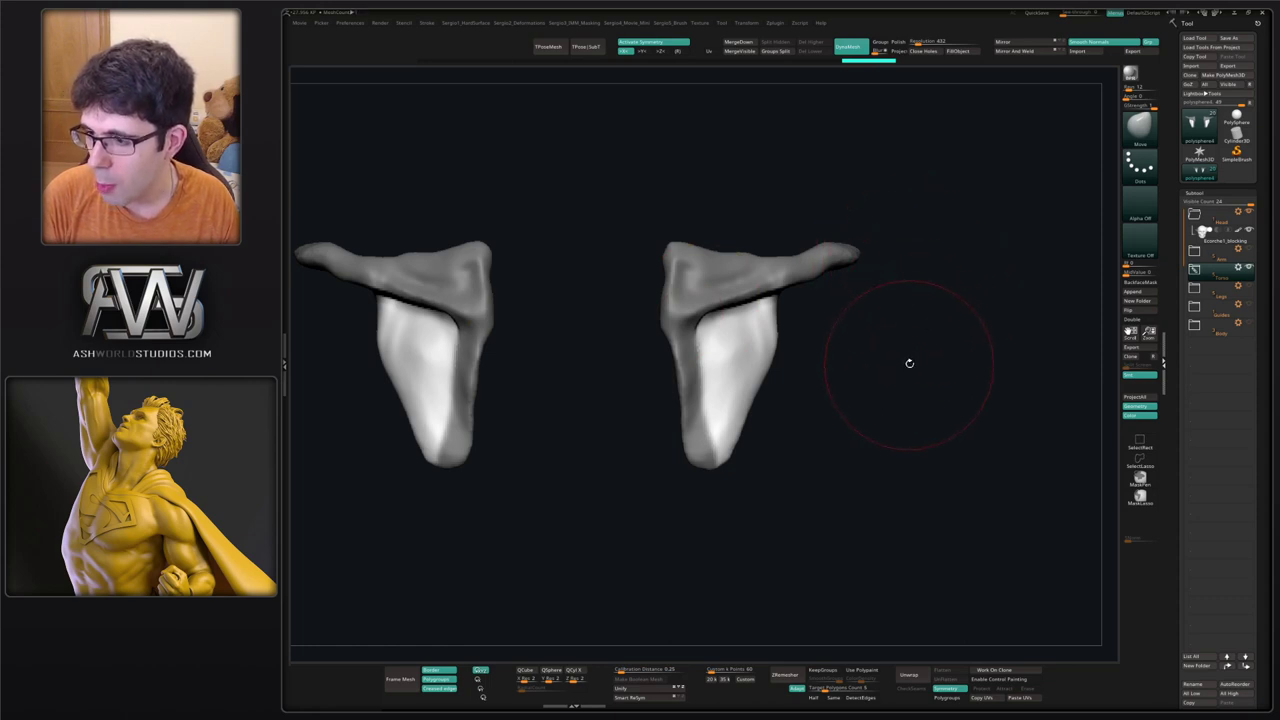
Push the unmasked blade surface with the Move brush to refine its thickness and curve, working from an end-on view.
alt+drag(909, 363, 917, 354)
mouse_move(937, 306)
mouse_down()
mouse_move(663, 373)
mouse_move(698, 356)
mouse_move(777, 220)
mouse_up()
key(ctrl+shift+i)
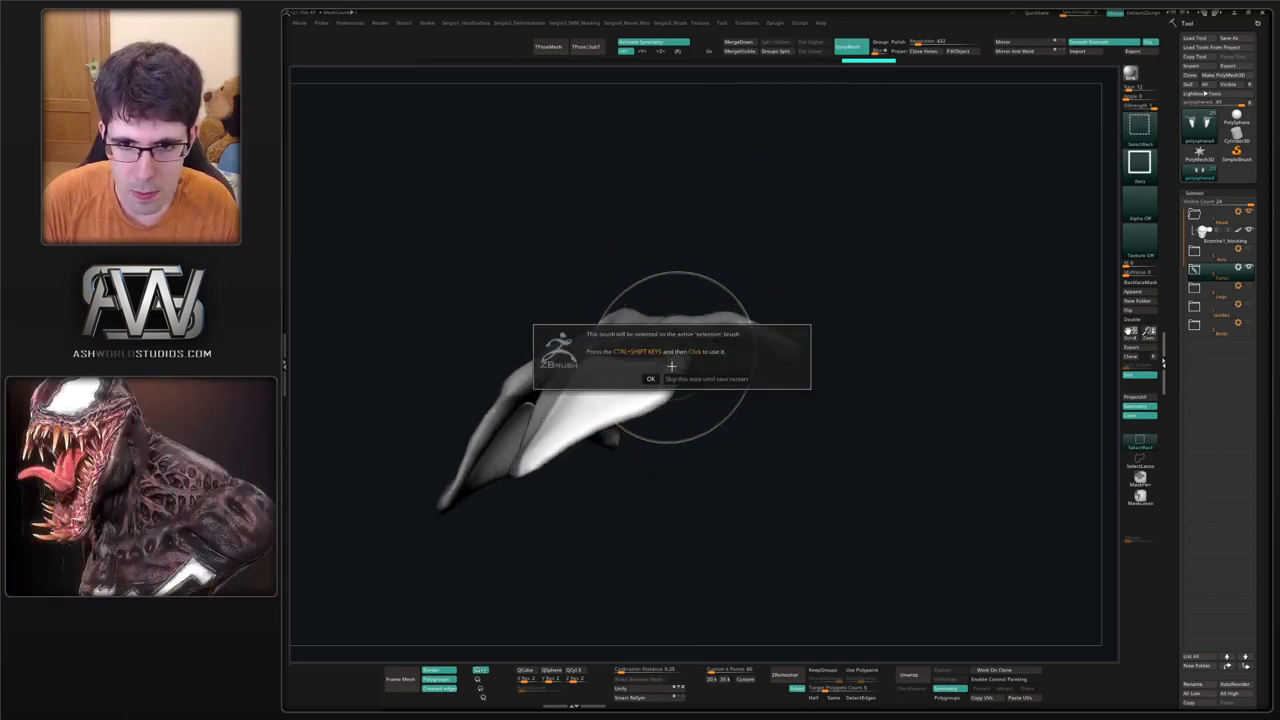
mouse_move(669, 365)
mouse_down()
mouse_move(605, 354)
mouse_move(662, 354)
mouse_move(708, 393)
mouse_move(711, 380)
mouse_move(620, 397)
mouse_move(632, 374)
mouse_up()
right_drag(638, 393, 600, 405)
Clear the mask and adjust the base of the scapula's outward projection with a resized Move brush.
mouse_move(600, 405)
ctrl+right_down()
mouse_move(598, 378)
mouse_move(603, 391)
mouse_move(608, 365)
mouse_move(611, 376)
ctrl+right_up()
key(s)
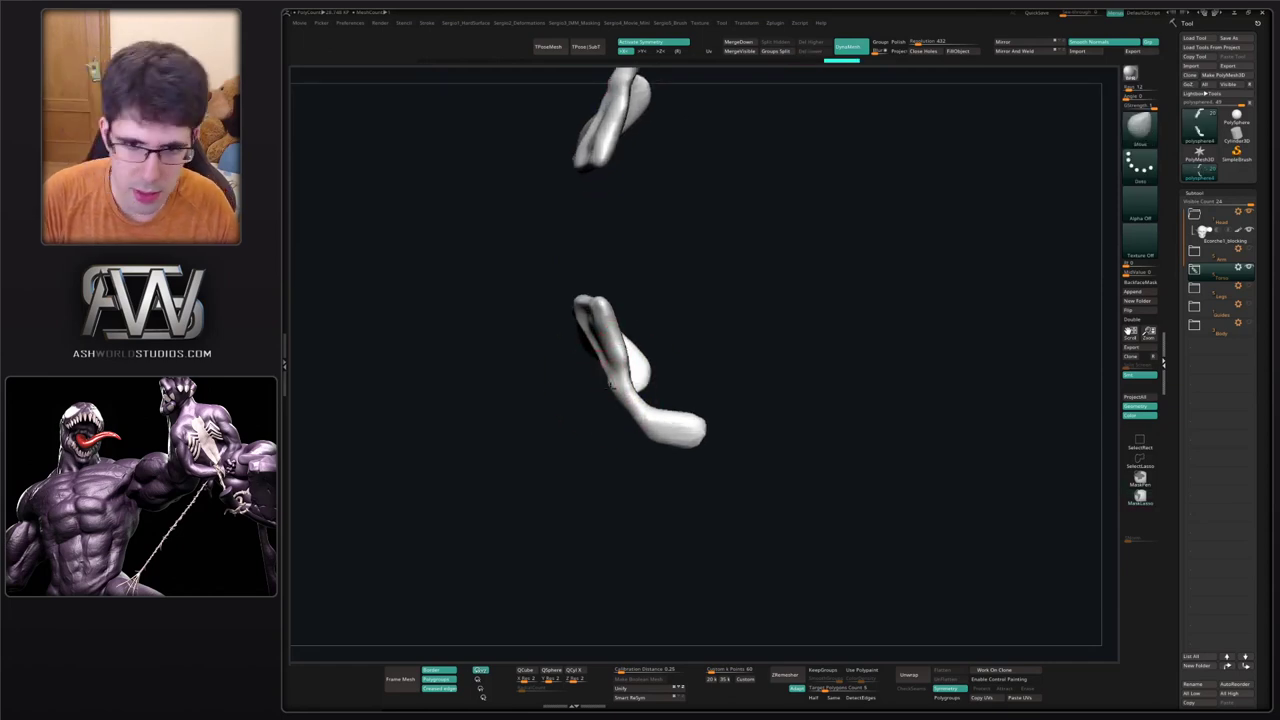
drag(612, 380, 618, 393)
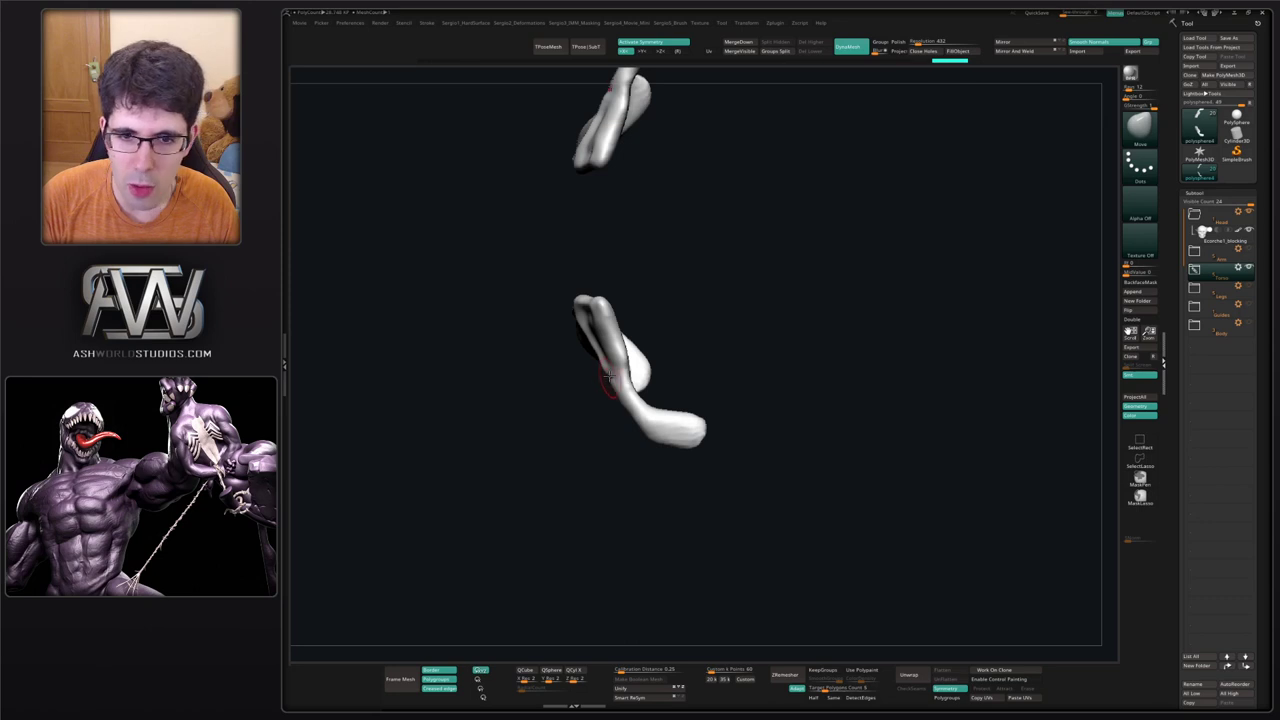
mouse_move(597, 382)
right_down()
mouse_move(623, 373)
mouse_move(611, 397)
mouse_move(634, 466)
mouse_move(610, 405)
right_up()
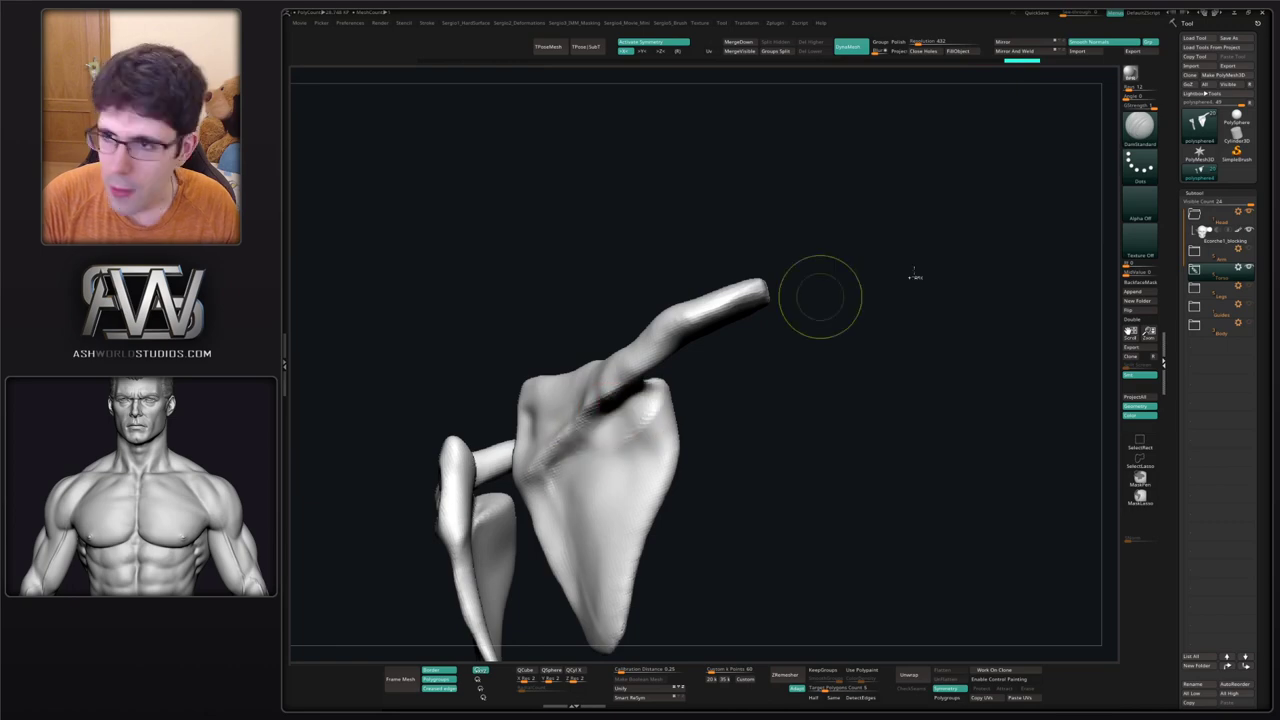
Carve a deeper crease beneath the scapular spine with the DamStandard brush.
click(1139, 202)
click(879, 211)
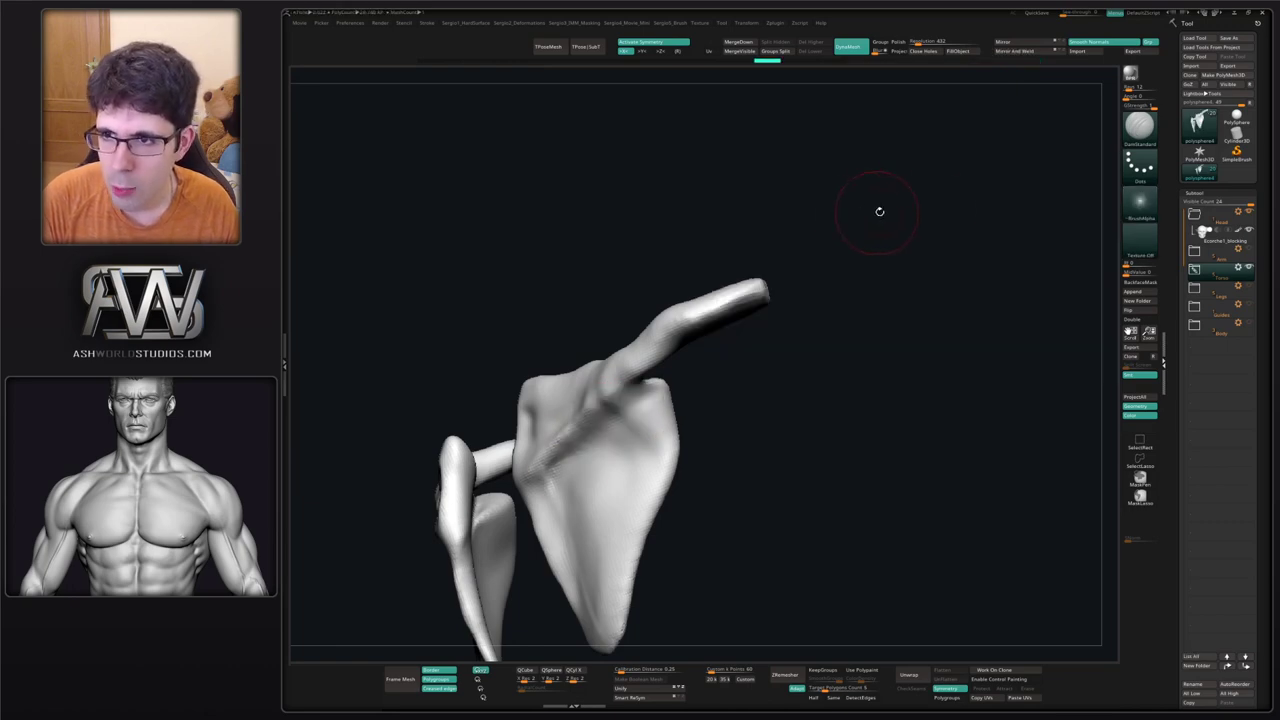
key(ctrl+shift)
click(1147, 208)
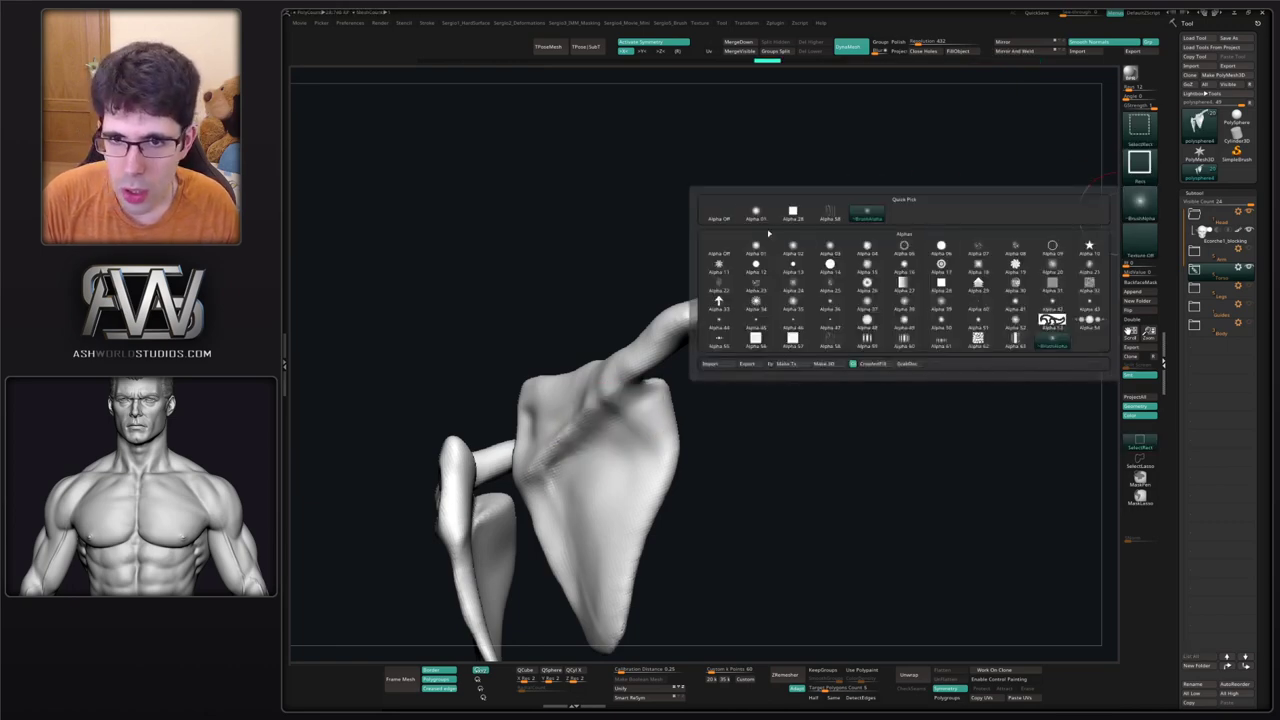
click(719, 214)
drag(630, 391, 580, 457)
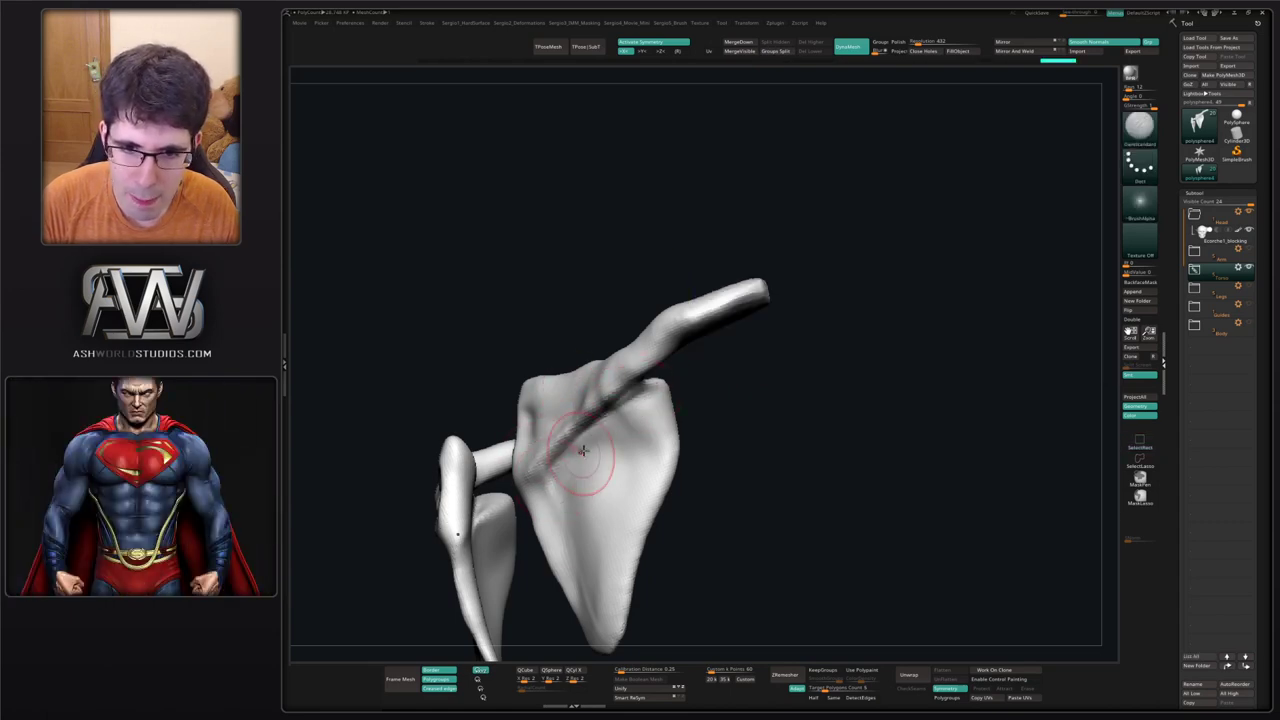
drag(610, 415, 570, 455)
mouse_move(554, 510)
right_down()
mouse_move(578, 500)
mouse_move(610, 423)
right_up()
drag(610, 423, 645, 350)
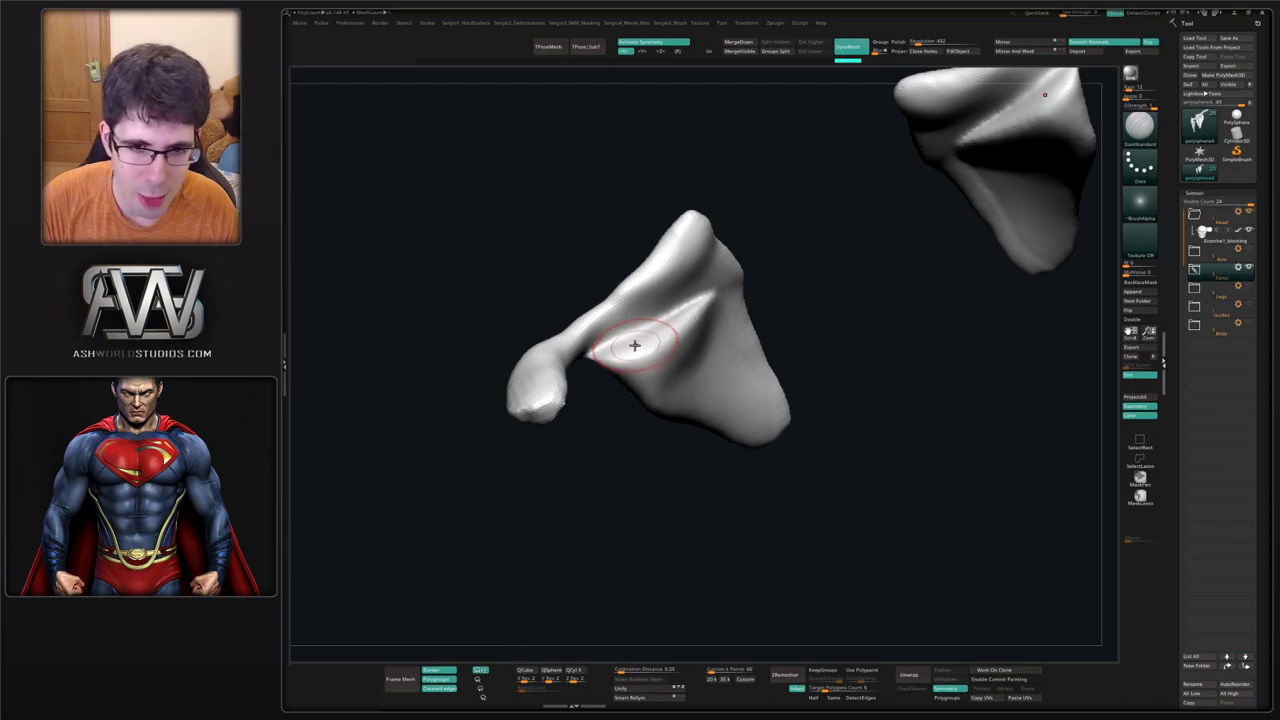
Build up the front of the scapula blade near the base of its outward projection with the Clay brush.
key(b)
key(c)
key(l)
mouse_move(607, 350)
mouse_down()
mouse_move(722, 305)
mouse_move(626, 340)
mouse_up()
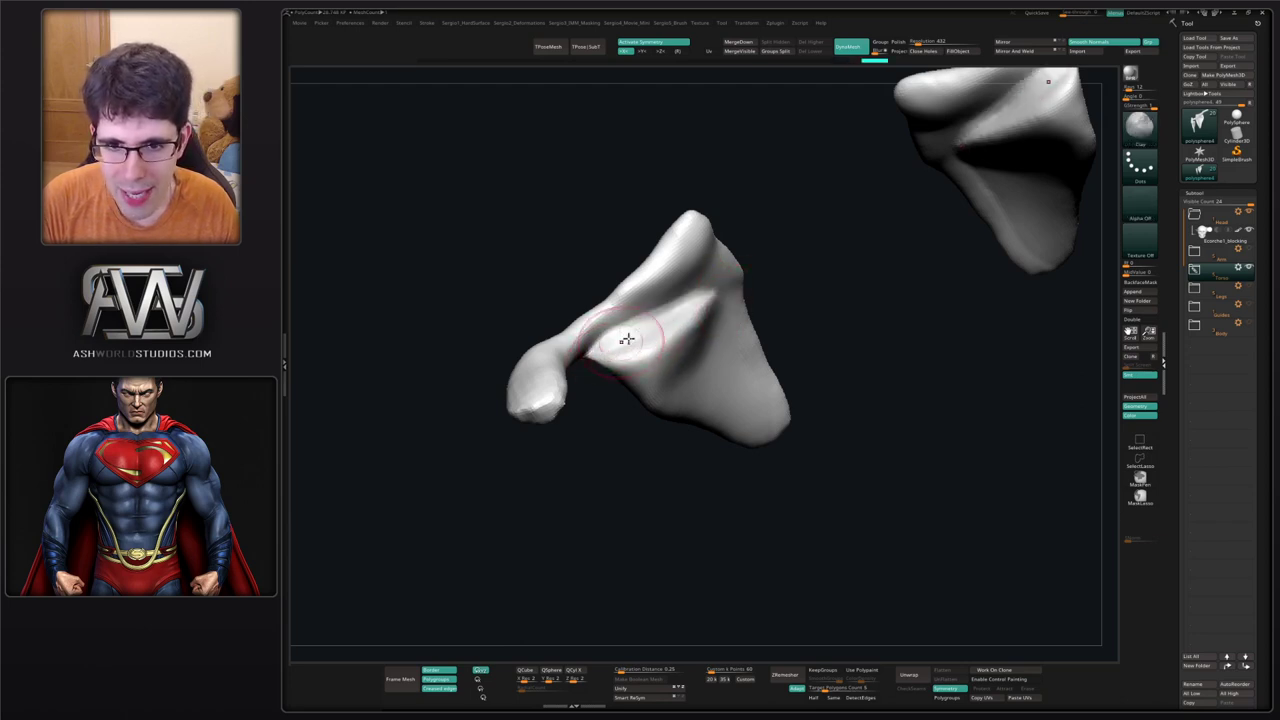
drag(698, 298, 626, 346)
mouse_move(626, 346)
right_down()
mouse_move(560, 460)
mouse_move(642, 339)
right_up()
mouse_move(642, 339)
mouse_down()
mouse_move(703, 300)
mouse_move(610, 340)
mouse_up()
mouse_move(706, 290)
mouse_down()
mouse_move(614, 348)
mouse_move(679, 328)
mouse_move(663, 331)
mouse_move(700, 340)
mouse_move(711, 366)
mouse_up()
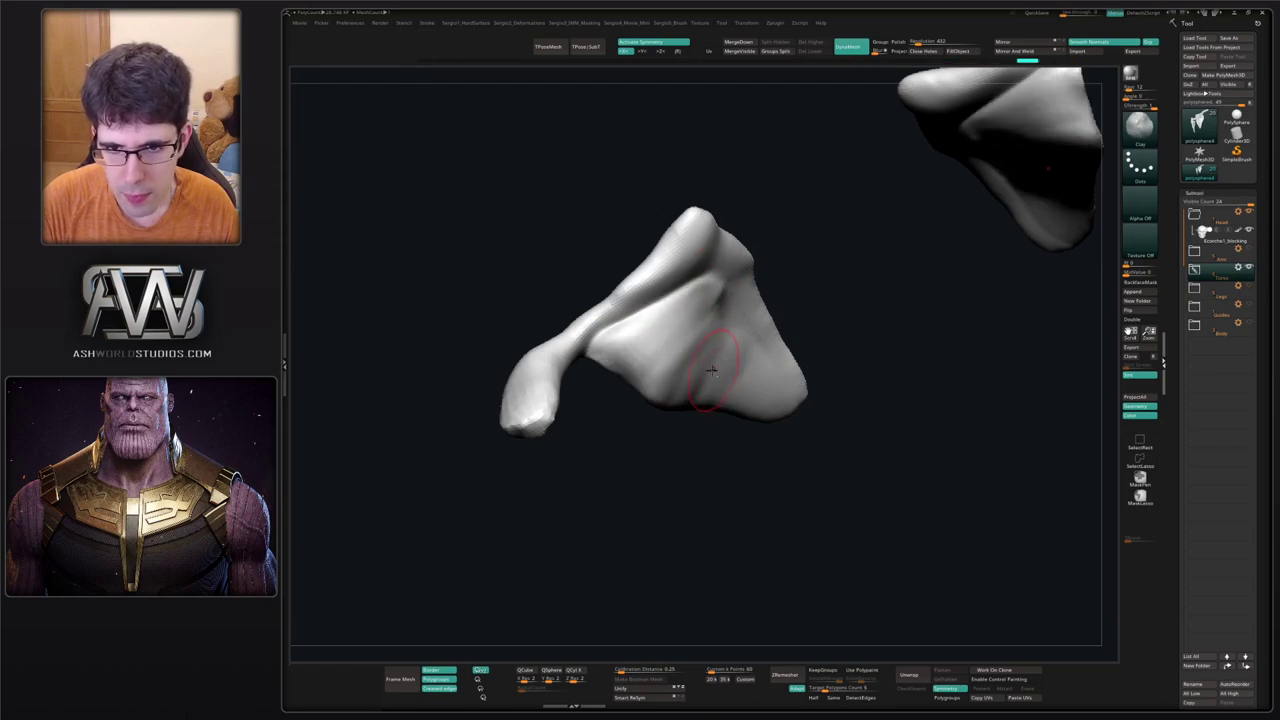
Smooth the clay strokes across the upper front surface of the scapula blade and its neck.
right_drag(711, 366, 582, 318)
shift+drag(582, 318, 572, 346)
alt+right_drag(580, 346, 602, 375)
shift+drag(555, 344, 583, 322)
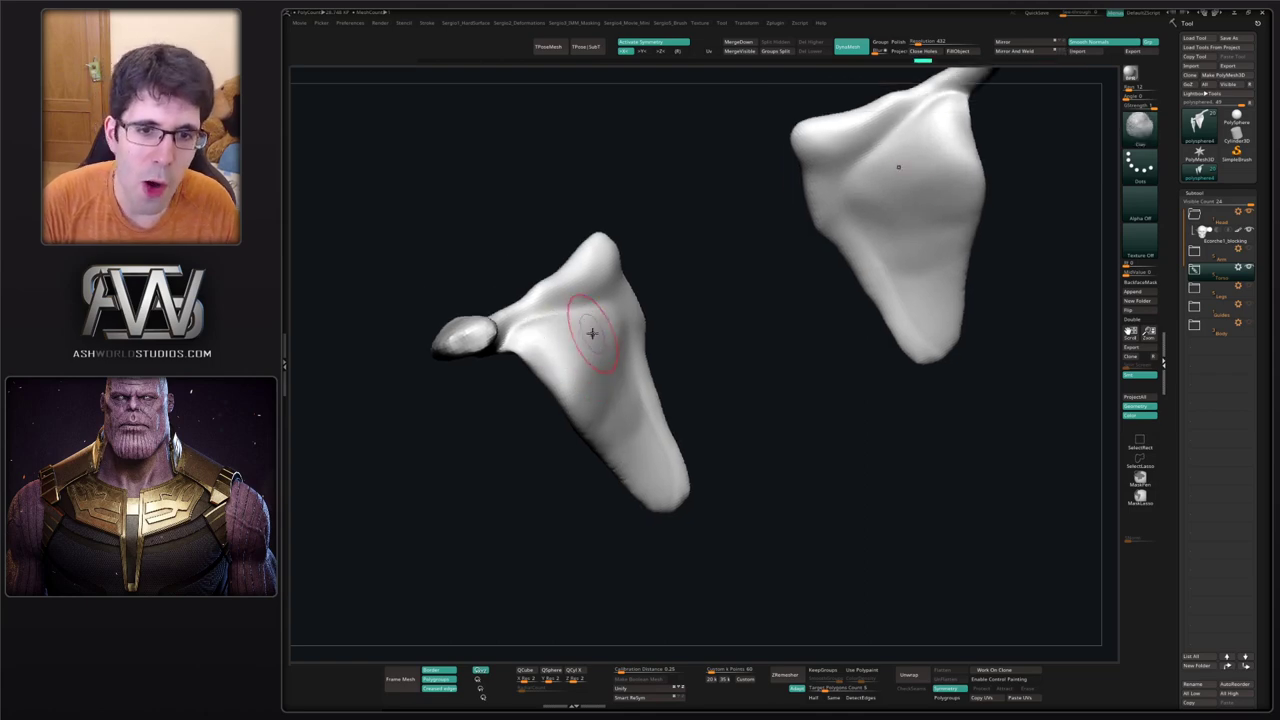
right_drag(592, 334, 574, 357)
mouse_move(531, 360)
shift+mouse_down()
mouse_move(601, 310)
mouse_move(565, 355)
mouse_move(600, 374)
mouse_move(646, 320)
mouse_move(574, 394)
mouse_move(602, 341)
shift+mouse_up()
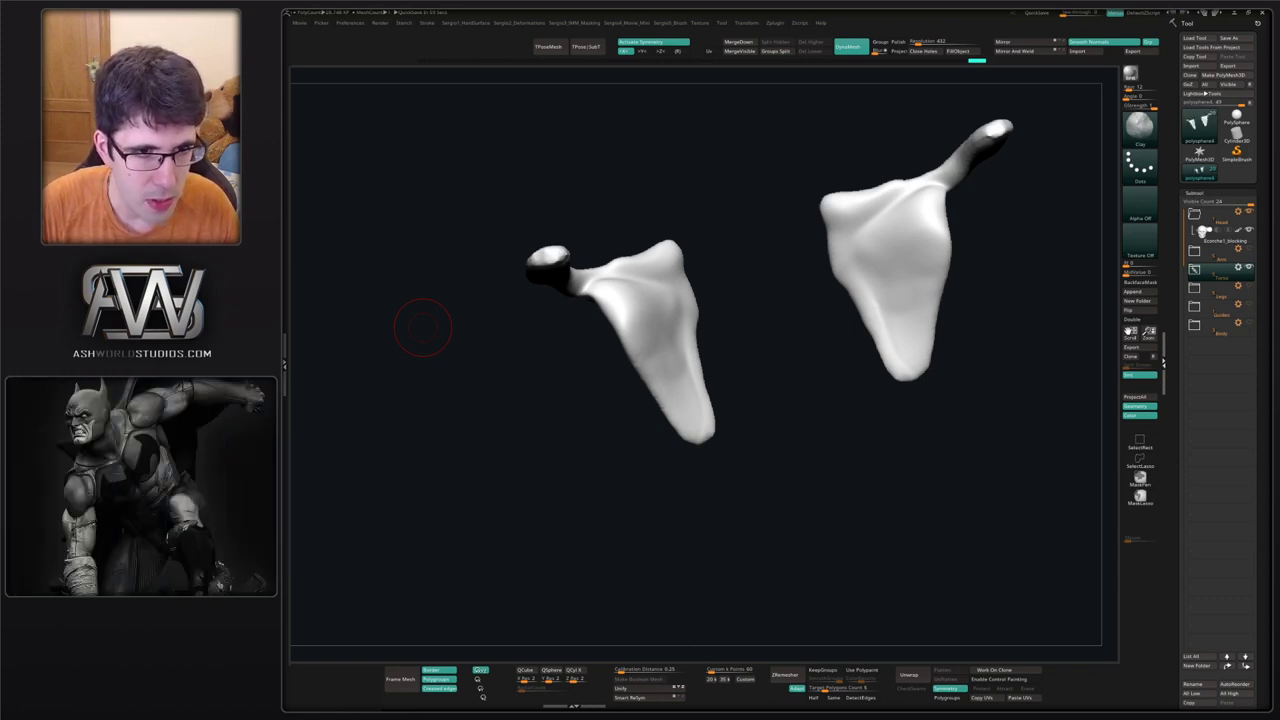
Mask a spot on the scapula's upper front, pull out the coracoid process, then remesh with DynaMesh and smooth it.
drag(463, 312, 605, 318)
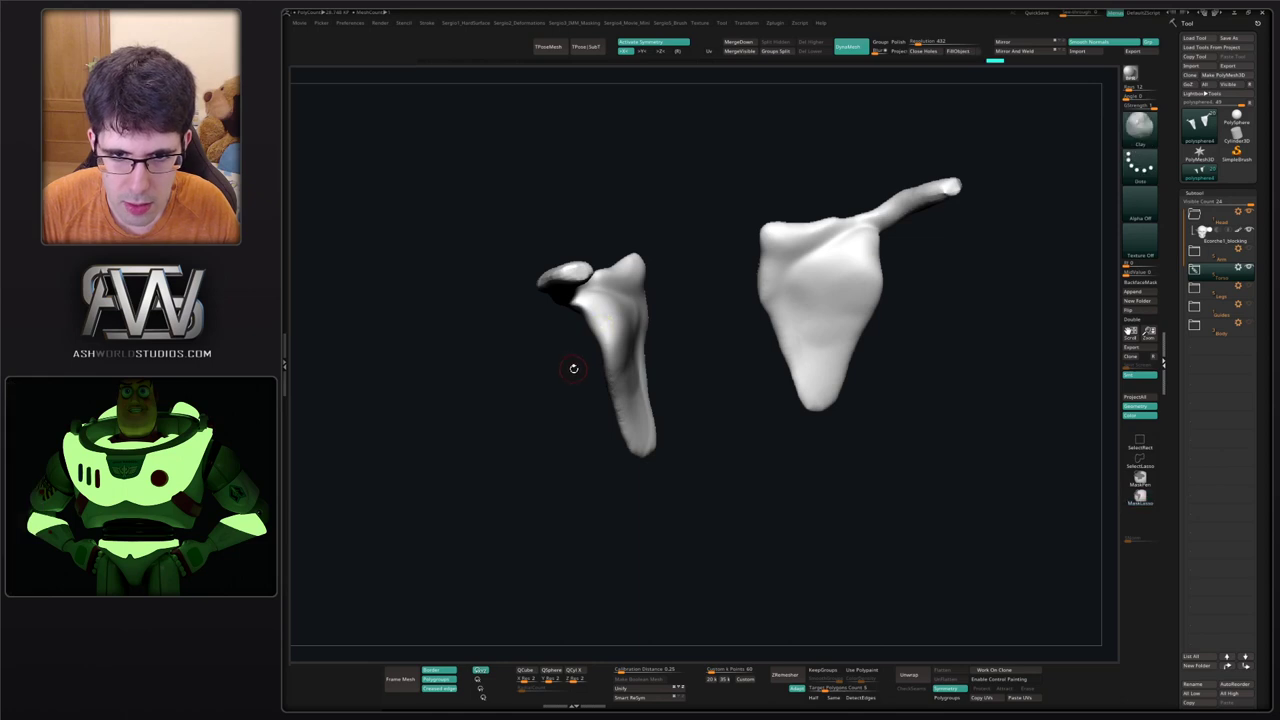
drag(571, 366, 616, 376)
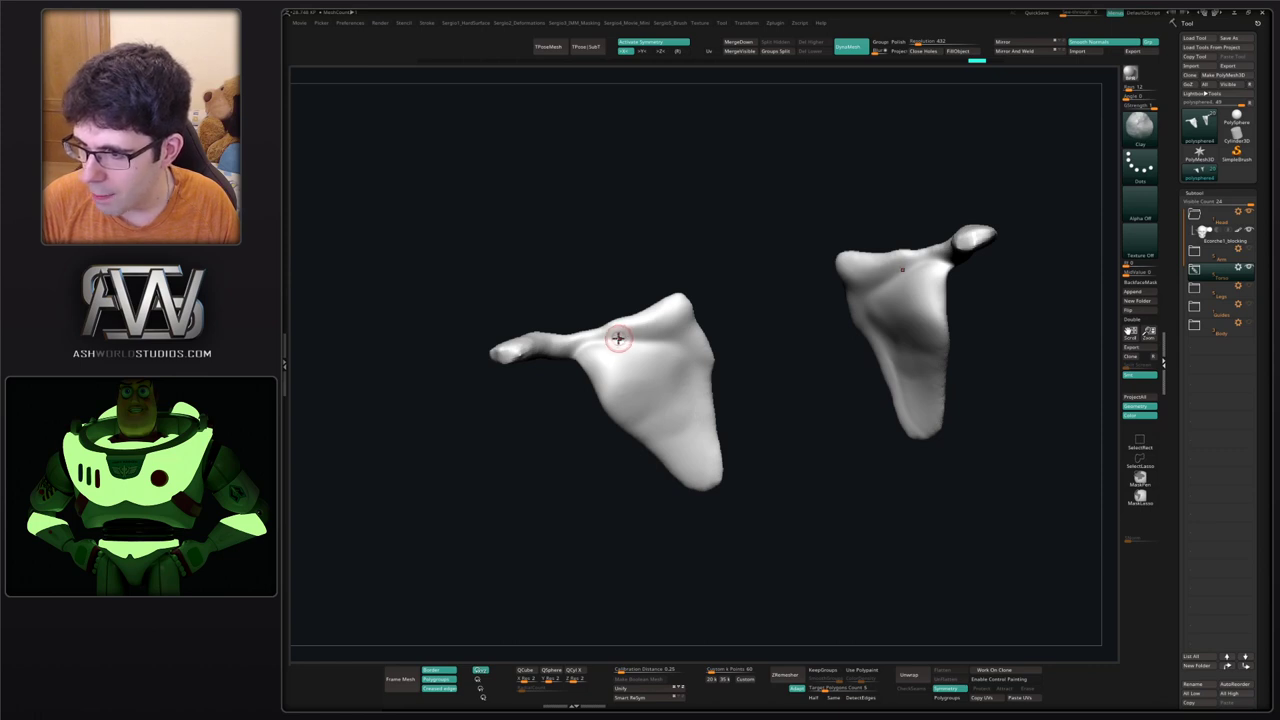
right_drag(611, 345, 586, 352)
ctrl+drag(607, 366, 615, 349)
mouse_move(586, 423)
mouse_down()
mouse_move(666, 336)
mouse_move(640, 349)
mouse_move(660, 303)
mouse_move(634, 329)
mouse_move(690, 333)
mouse_move(657, 343)
mouse_move(754, 352)
mouse_move(667, 344)
mouse_up()
ctrl+drag(735, 293, 743, 328)
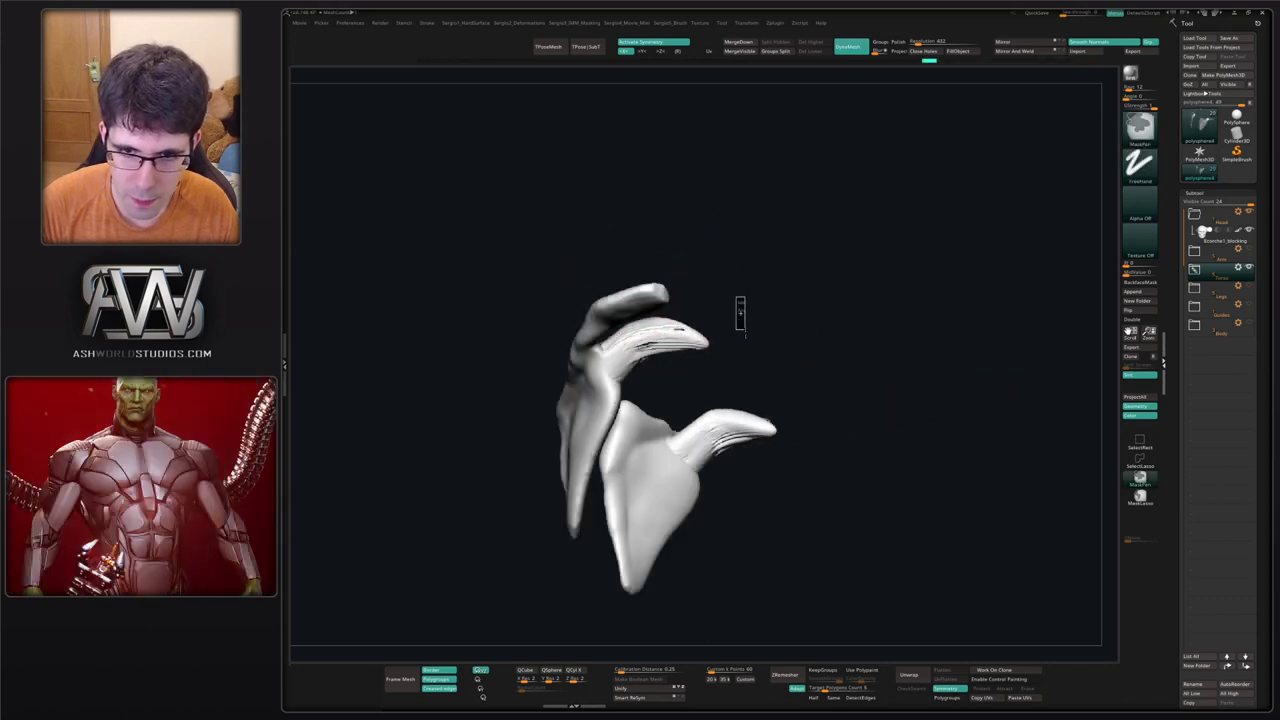
mouse_move(649, 354)
shift+mouse_down()
mouse_move(668, 344)
mouse_move(626, 350)
shift+mouse_up()
mouse_move(752, 322)
mouse_down()
mouse_move(688, 350)
mouse_move(764, 360)
mouse_move(735, 356)
mouse_move(748, 338)
mouse_move(688, 343)
mouse_move(727, 335)
mouse_move(737, 314)
mouse_move(751, 323)
mouse_move(720, 365)
mouse_move(760, 354)
mouse_move(756, 422)
mouse_up()
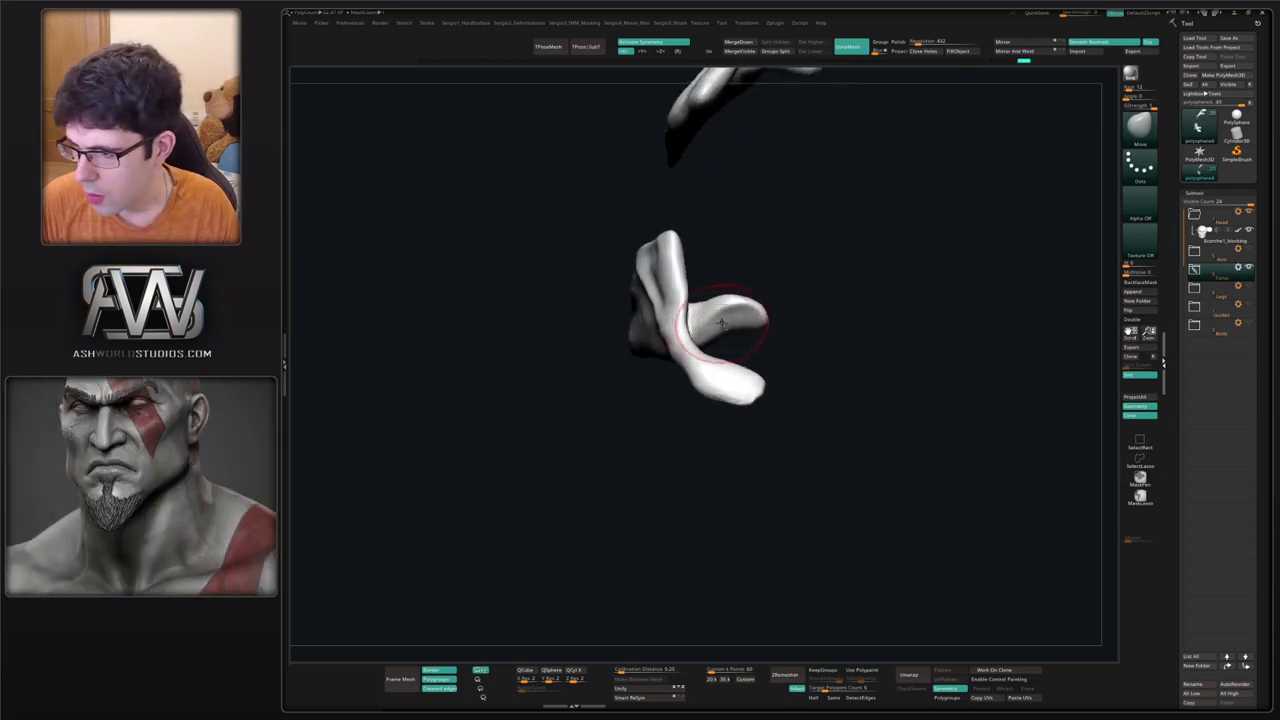
Shape the new coracoid process with the Move brush and clear the duplicate model image from the canvas.
drag(735, 335, 707, 287)
drag(697, 381, 727, 292)
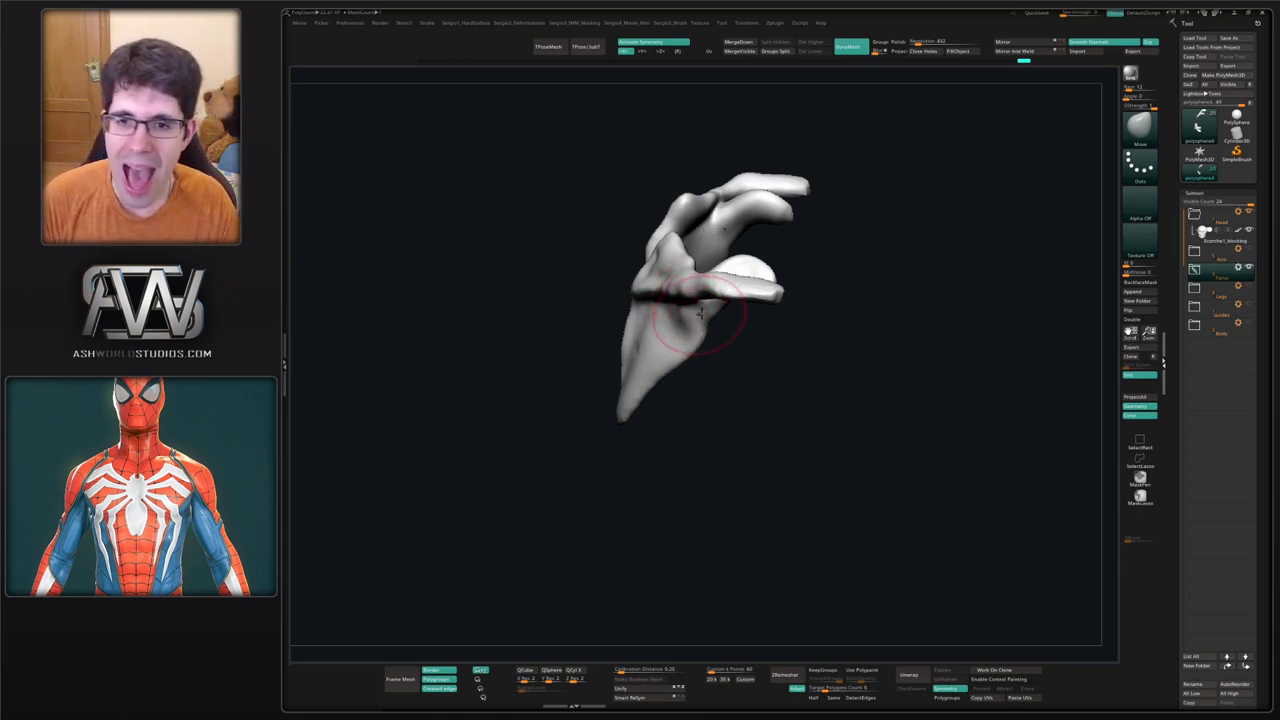
alt+right_drag(701, 314, 684, 381)
mouse_move(698, 330)
alt+right_down()
mouse_move(801, 259)
mouse_move(788, 278)
mouse_move(710, 292)
mouse_move(791, 324)
mouse_move(695, 343)
mouse_move(762, 292)
alt+right_up()
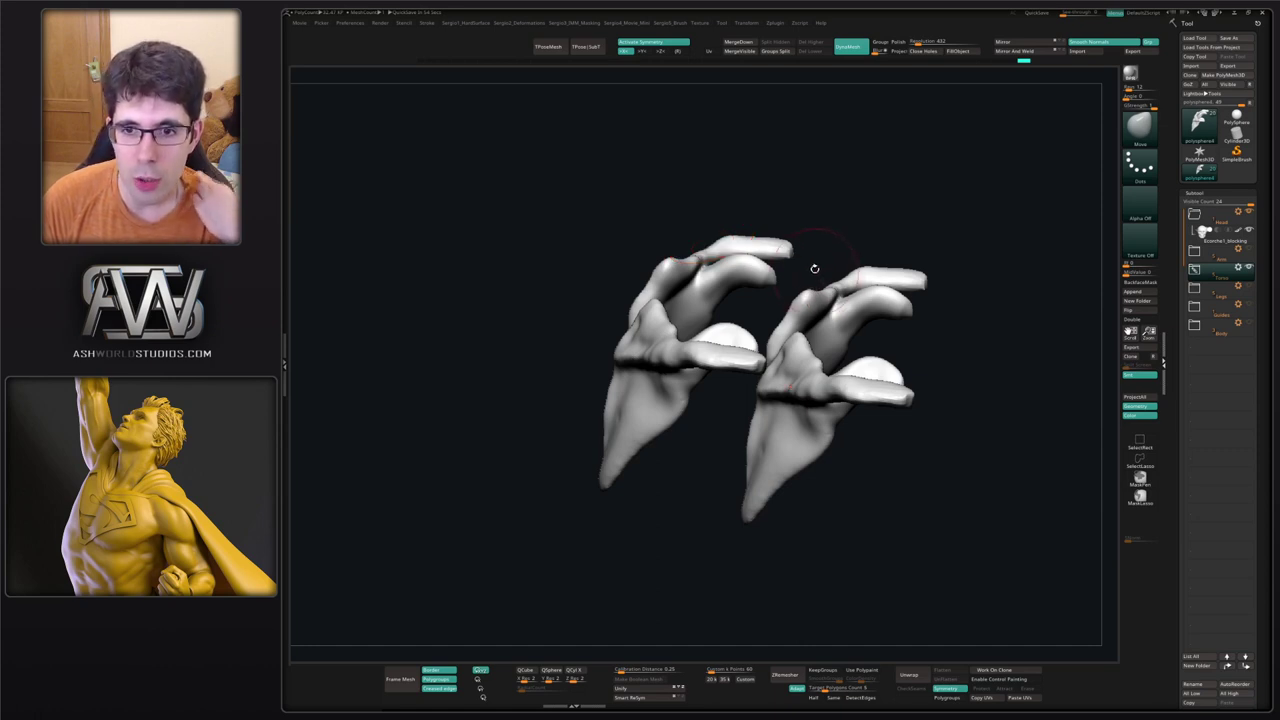
key(ctrl+n)
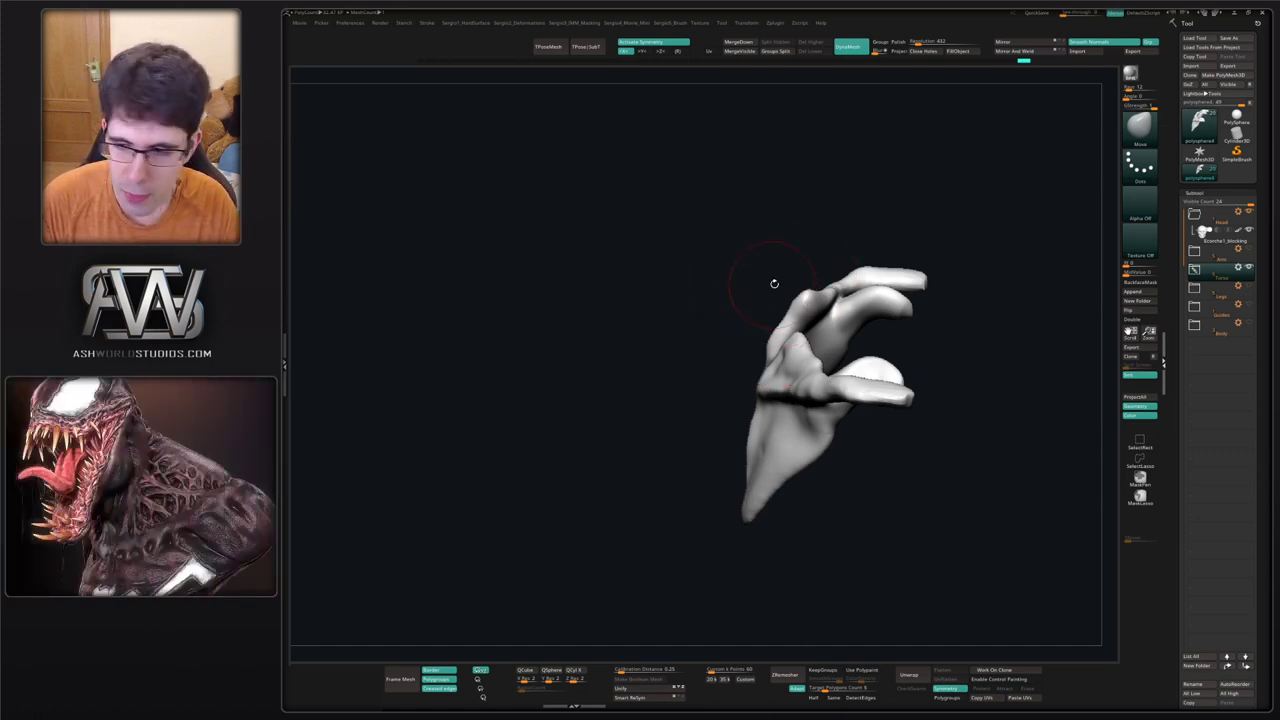
Curve the coracoid process over the front of the scapula with a resized Move brush, working from front views.
alt+right_drag(805, 306, 706, 272)
right_drag(706, 272, 716, 310)
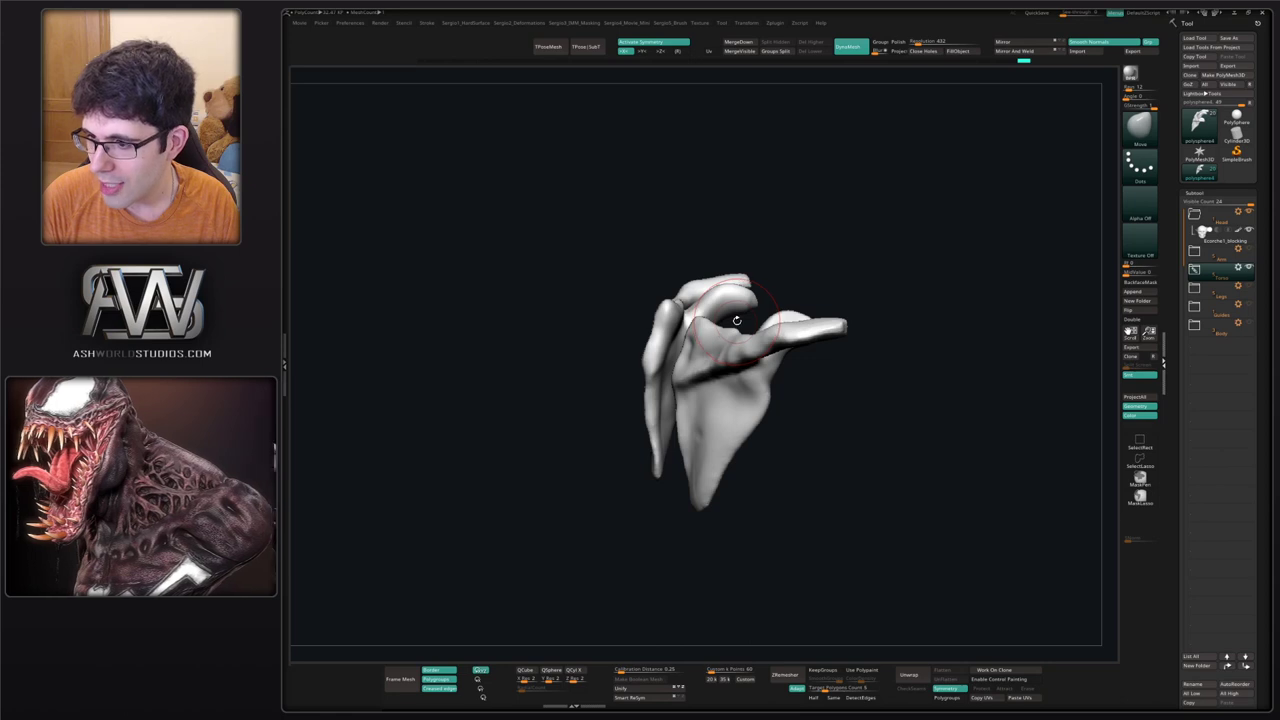
alt+right_drag(737, 321, 650, 324)
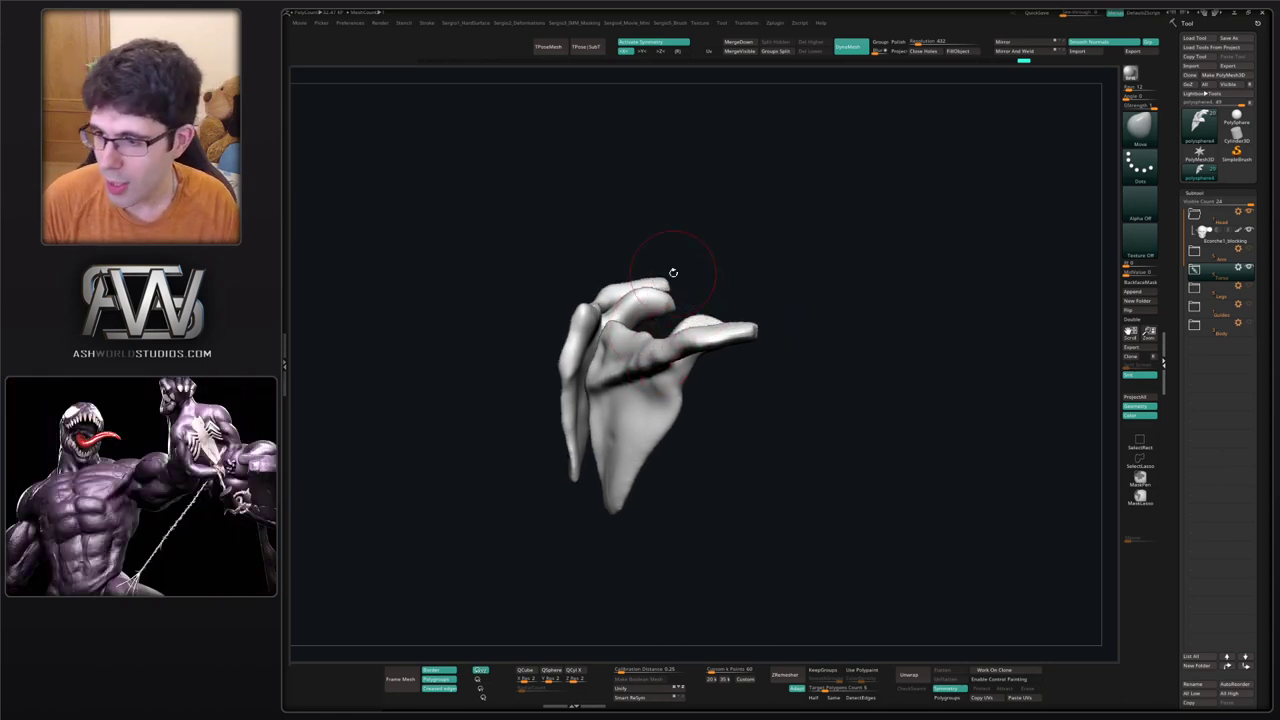
right_drag(734, 296, 661, 380)
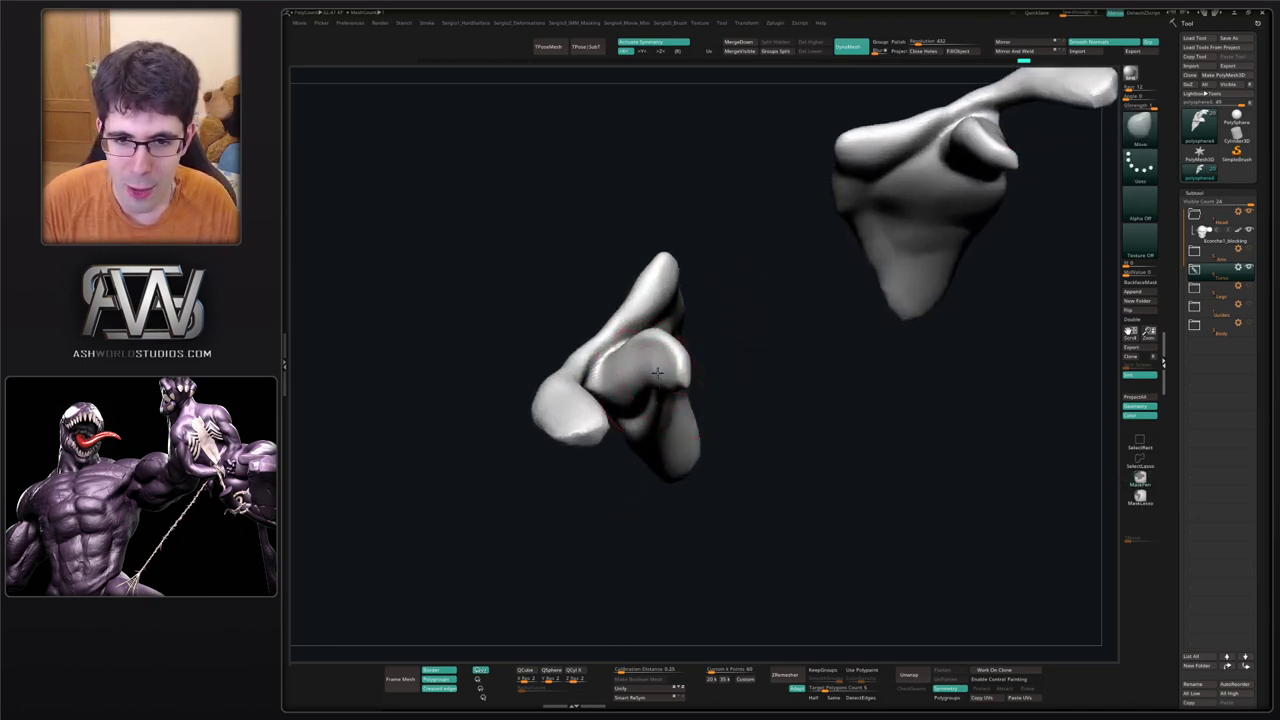
mouse_move(661, 380)
mouse_down()
mouse_move(666, 366)
mouse_move(684, 370)
mouse_move(678, 428)
mouse_up()
right_drag(692, 417, 699, 389)
drag(698, 389, 678, 392)
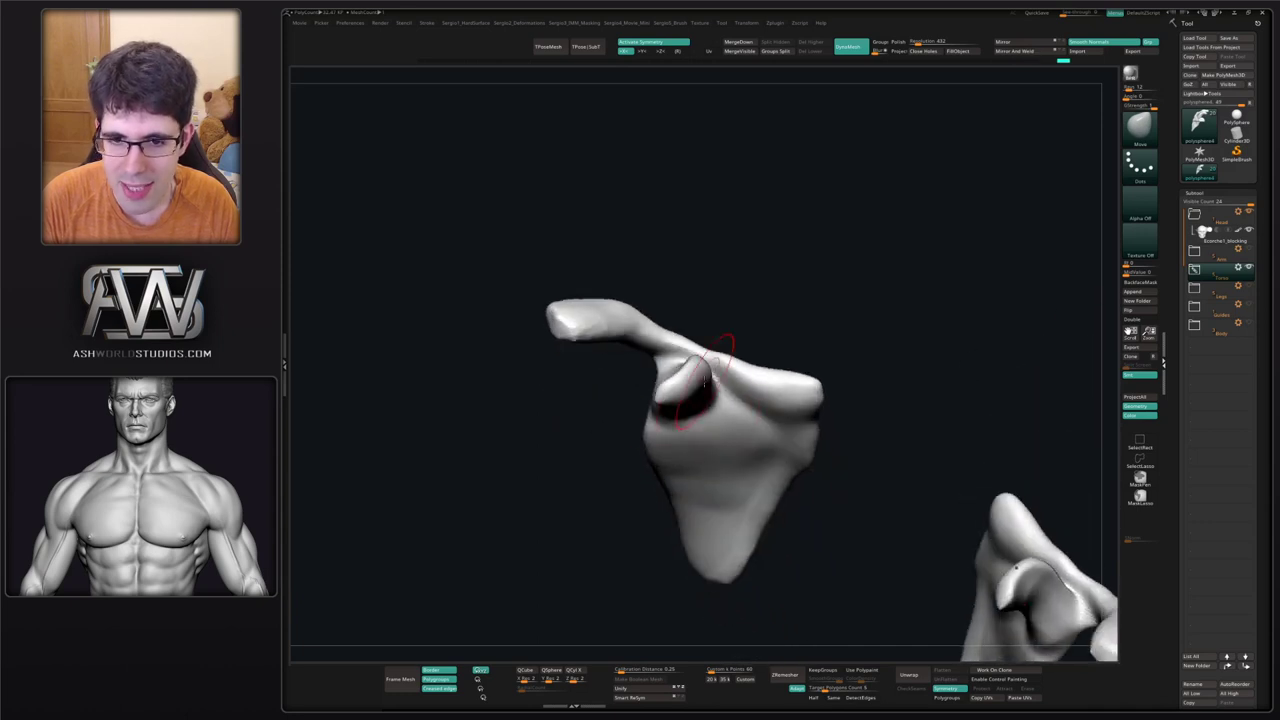
key(s)
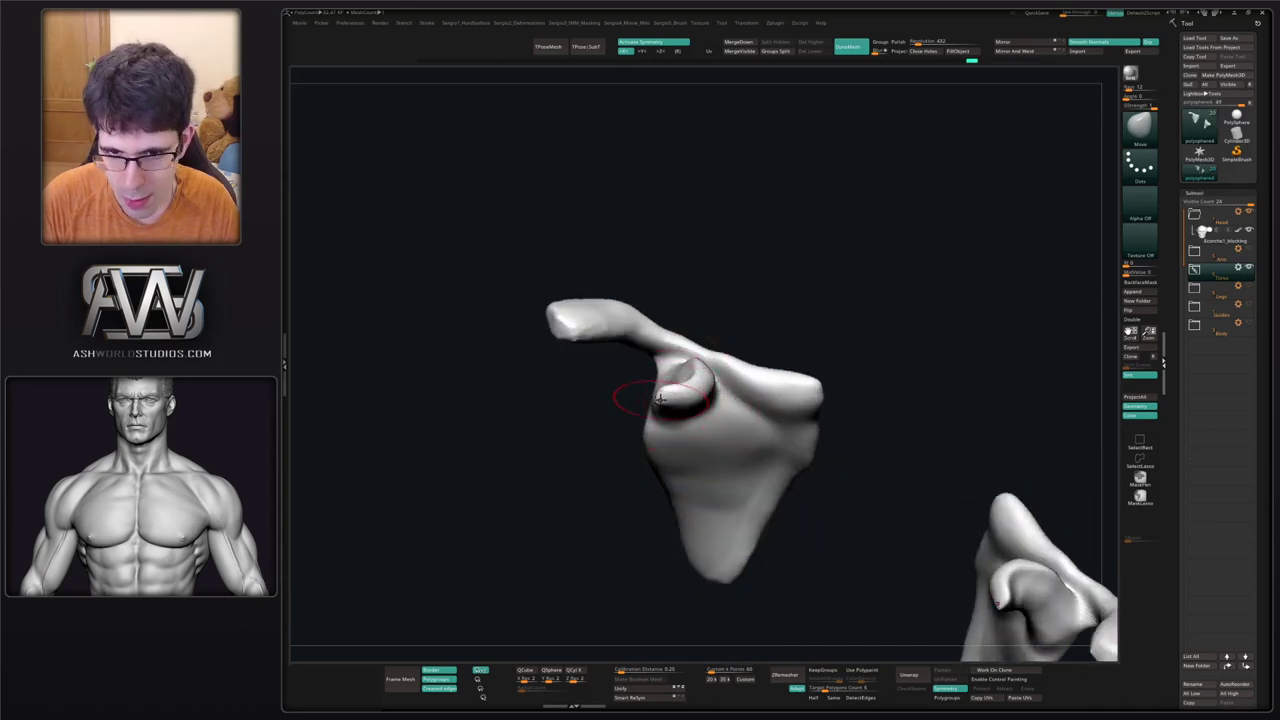
mouse_move(660, 398)
mouse_down()
mouse_move(687, 391)
mouse_move(702, 418)
mouse_move(645, 420)
mouse_move(638, 432)
mouse_move(674, 451)
mouse_move(665, 422)
mouse_move(694, 393)
mouse_move(688, 345)
mouse_move(683, 372)
mouse_up()
key(ctrl+shift+t)
Flatten the tip of the coracoid process with the TrimDynamic brush.
right_drag(684, 337, 673, 440)
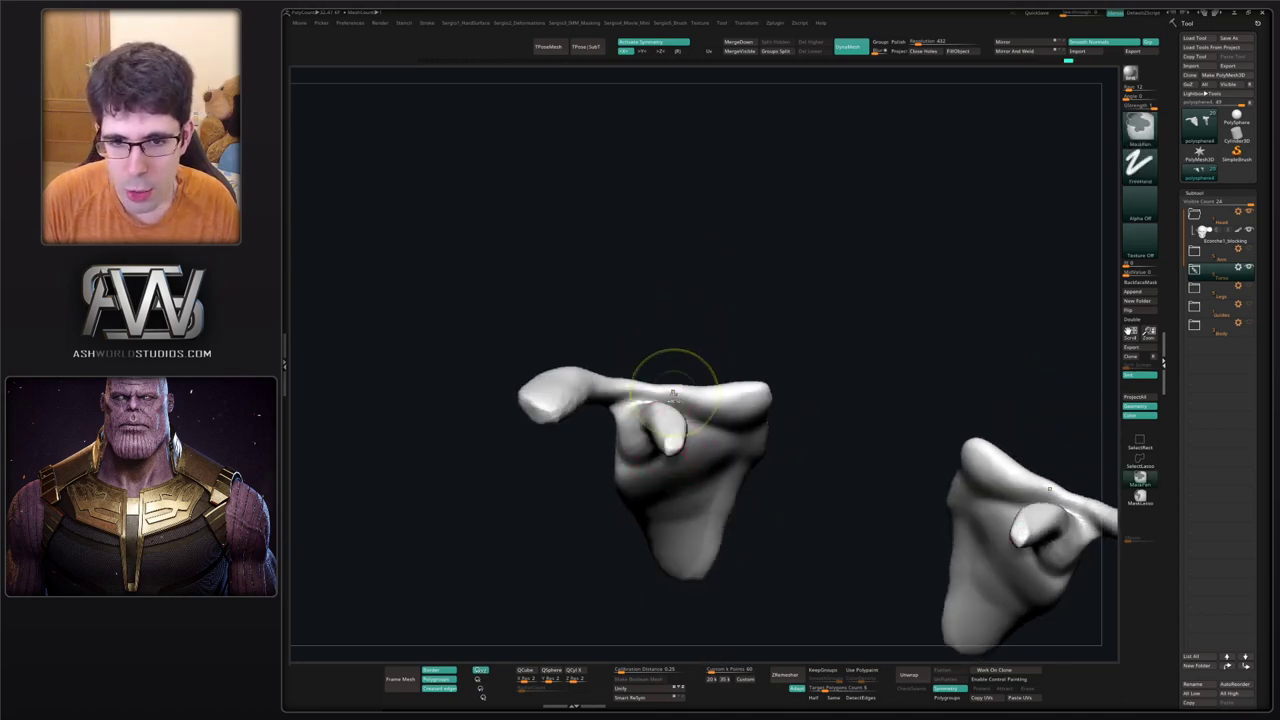
ctrl+right_drag(674, 386, 674, 420)
right_drag(674, 420, 672, 459)
drag(671, 436, 666, 441)
mouse_move(665, 441)
right_down()
mouse_move(676, 407)
mouse_move(700, 418)
mouse_move(671, 429)
mouse_move(706, 434)
right_up()
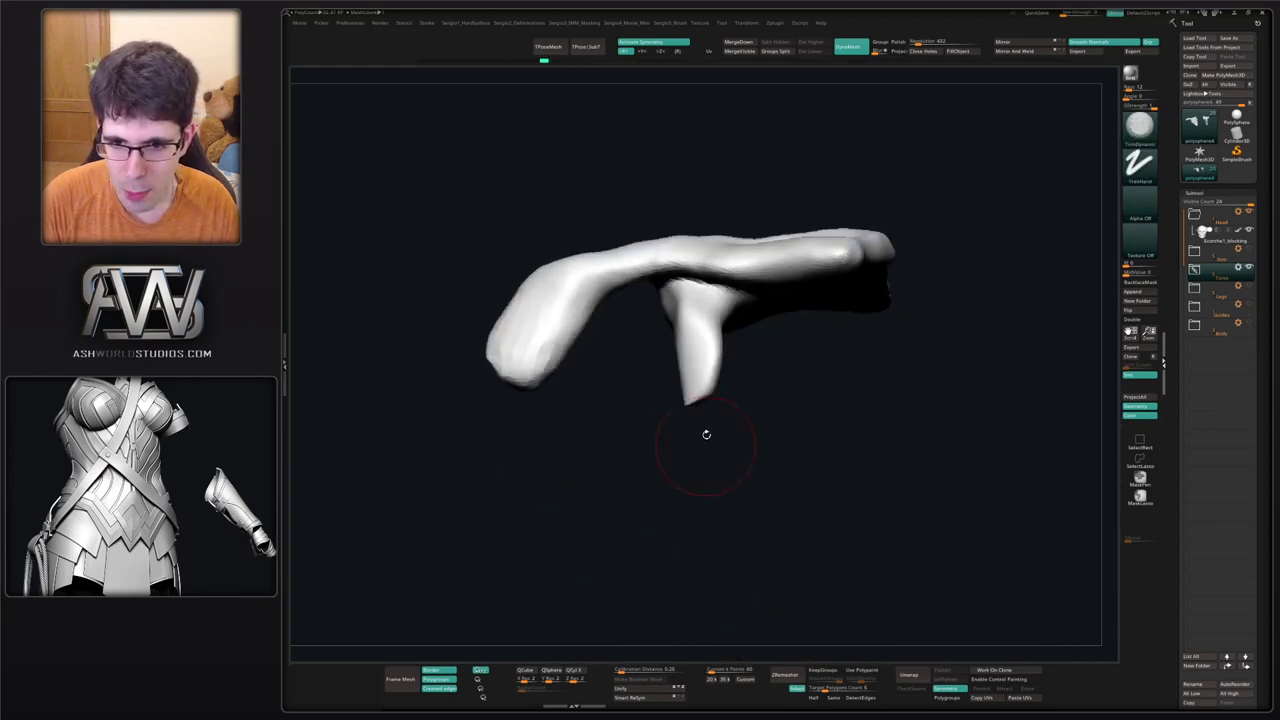
Adjust the side contour and base of the coracoid process with the Move brush from an overhead view.
key(b)
key(m)
key(v)
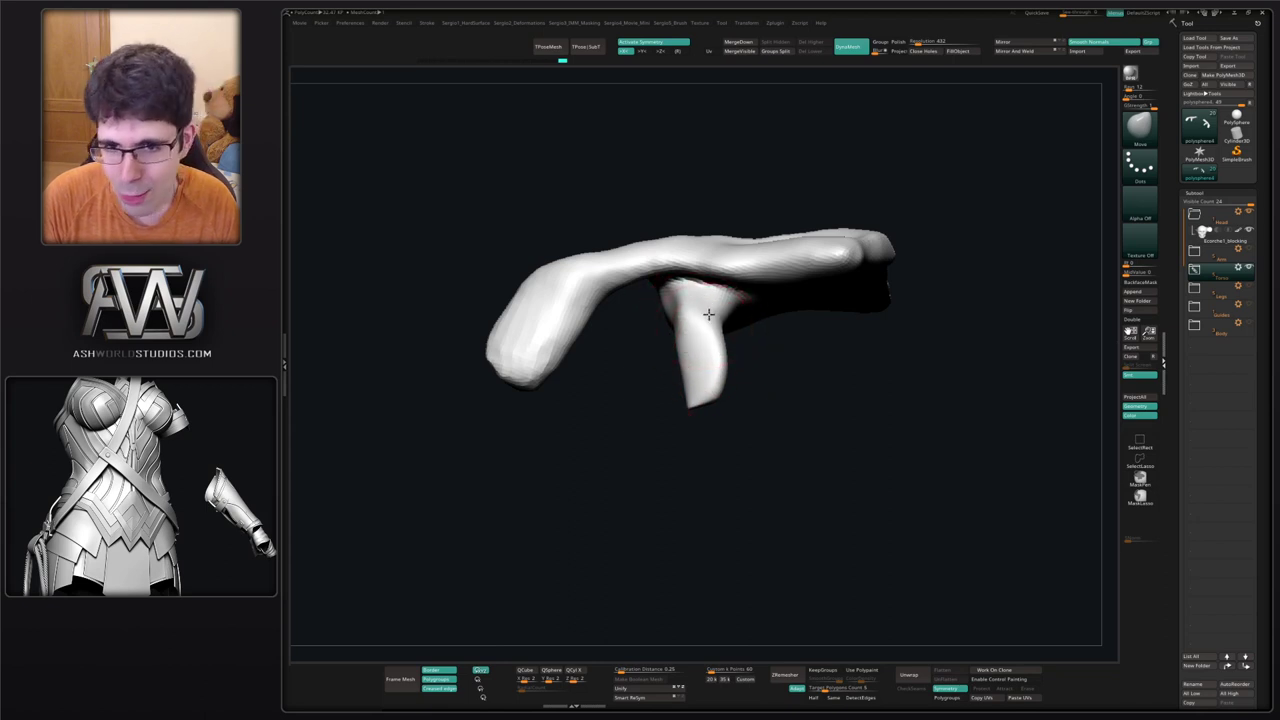
drag(683, 320, 686, 323)
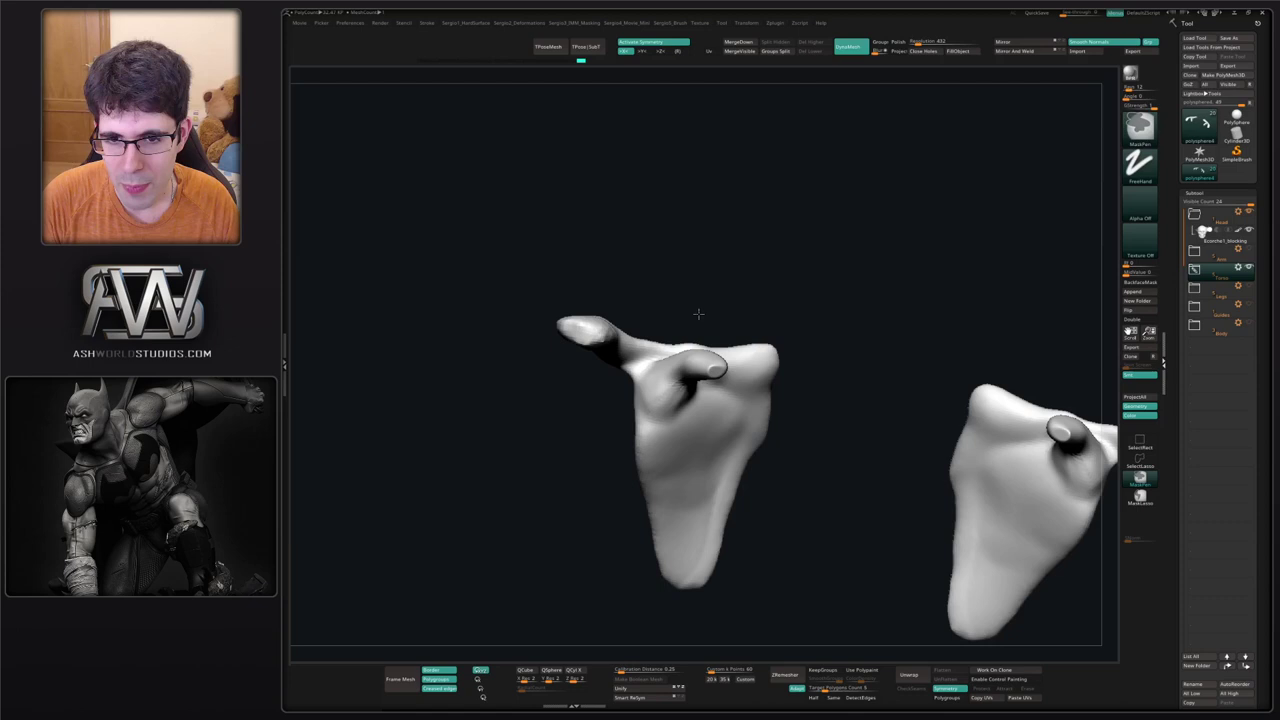
Build up the outer border on the scapula's back side with the Clay brush and smooth the strokes.
mouse_move(694, 314)
right_down()
mouse_move(705, 369)
mouse_move(664, 384)
mouse_move(649, 414)
right_up()
drag(649, 414, 622, 476)
mouse_move(636, 462)
right_down()
mouse_move(666, 454)
mouse_move(616, 480)
right_up()
mouse_move(613, 480)
shift+mouse_down()
mouse_move(629, 420)
mouse_move(611, 450)
mouse_move(577, 431)
mouse_move(609, 400)
mouse_move(606, 411)
mouse_move(614, 380)
shift+mouse_up()
mouse_move(617, 376)
alt+right_down()
mouse_move(615, 332)
mouse_move(571, 386)
alt+right_up()
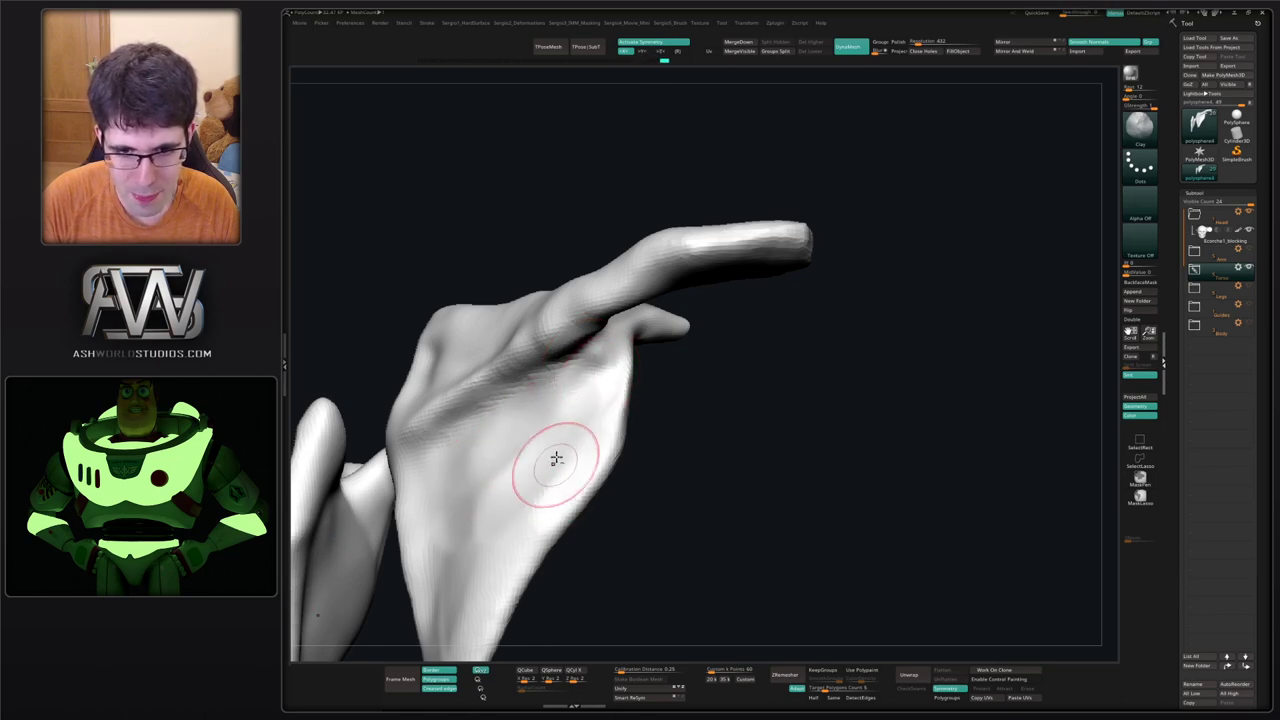
alt+right_drag(556, 459, 655, 330)
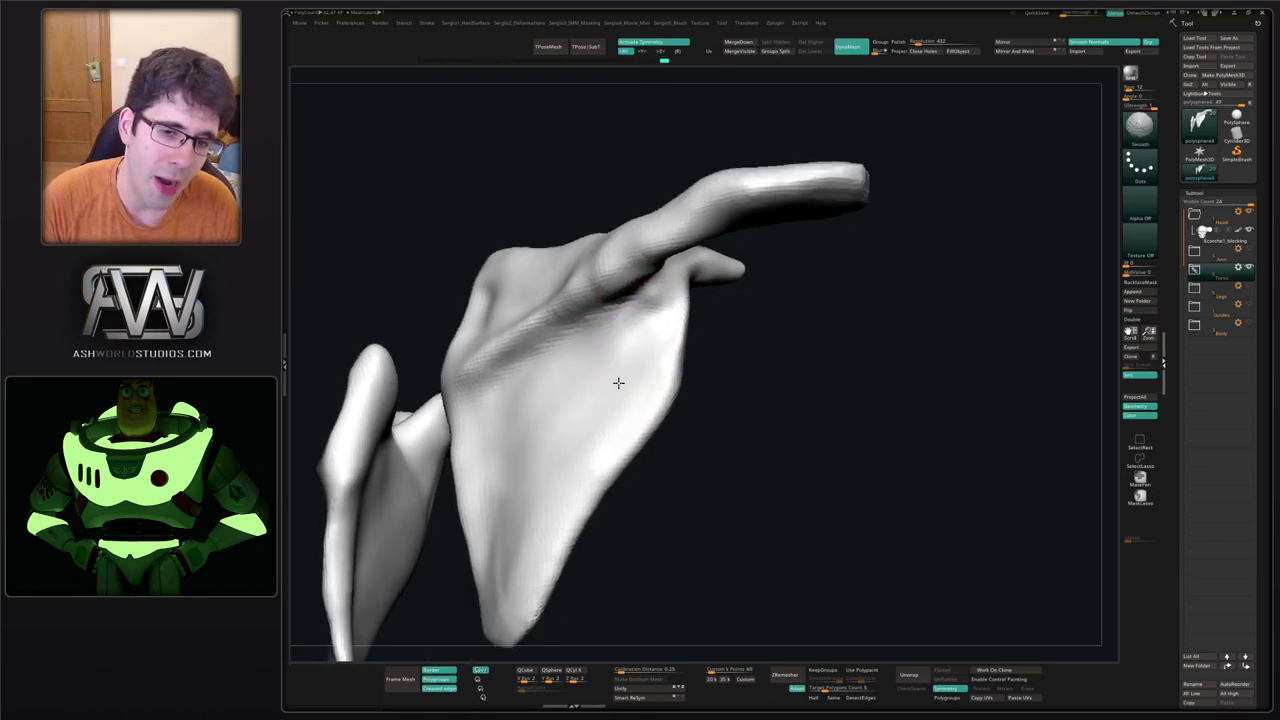
Refine the transition beneath the scapular spine with the Clay brush, working from several rear and side angles.
mouse_move(613, 414)
ctrl+right_down()
mouse_move(606, 360)
mouse_move(597, 429)
ctrl+right_up()
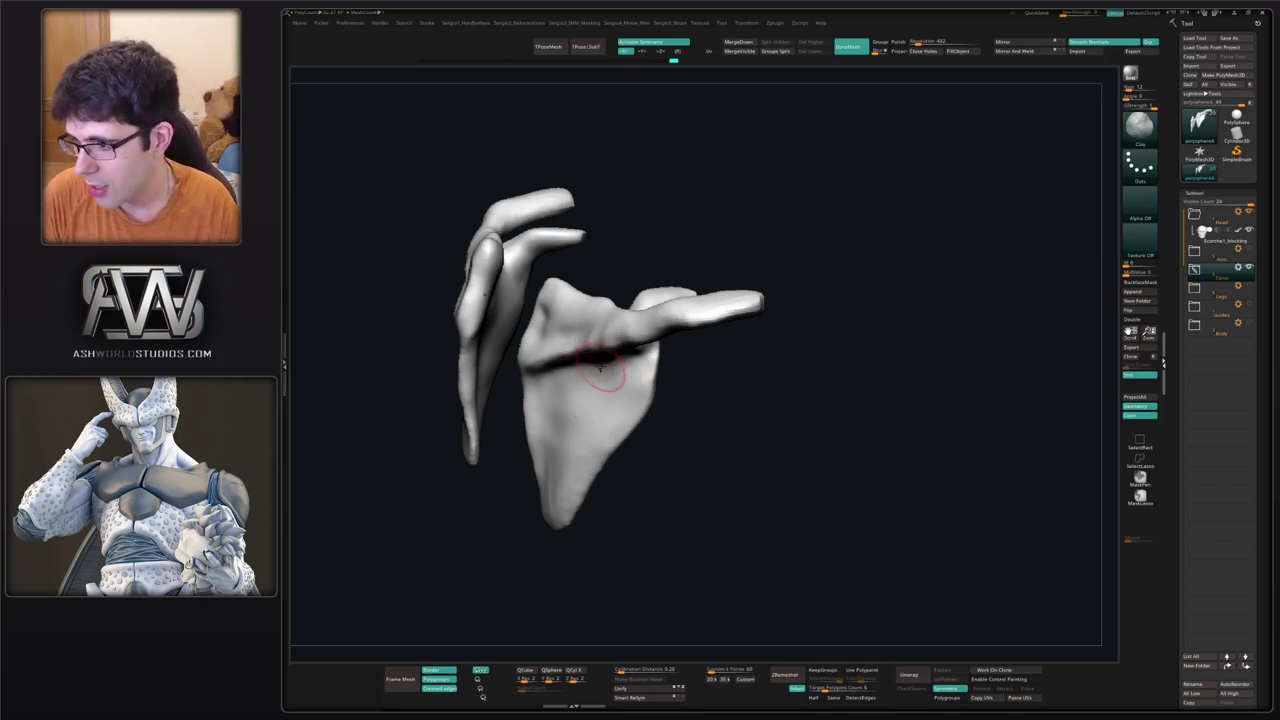
right_drag(624, 376, 616, 370)
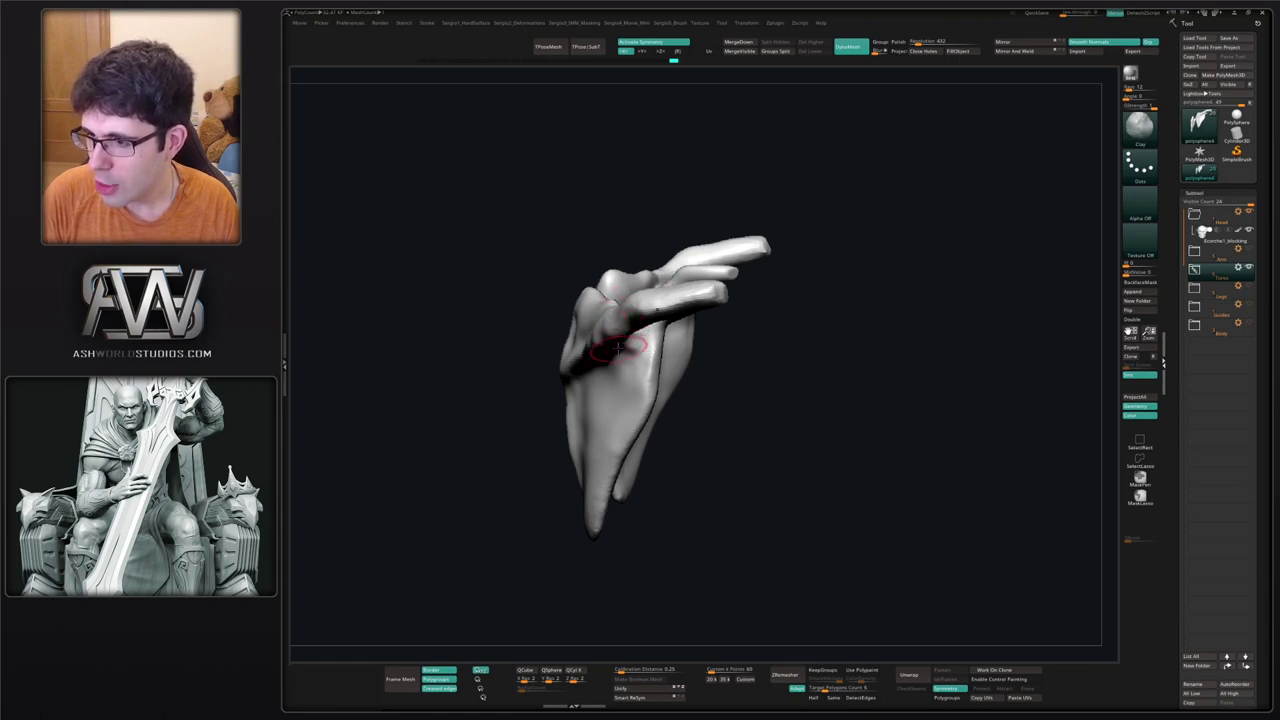
mouse_move(613, 355)
right_down()
mouse_move(632, 324)
mouse_move(563, 366)
mouse_move(610, 340)
mouse_move(657, 343)
mouse_move(614, 423)
mouse_move(663, 348)
mouse_move(666, 374)
mouse_move(644, 334)
right_up()
drag(617, 333, 612, 337)
Adjust the lower blade of the scapulae against the rib cage with the Move brush in back and side views.
shift+right_drag(632, 348, 622, 340)
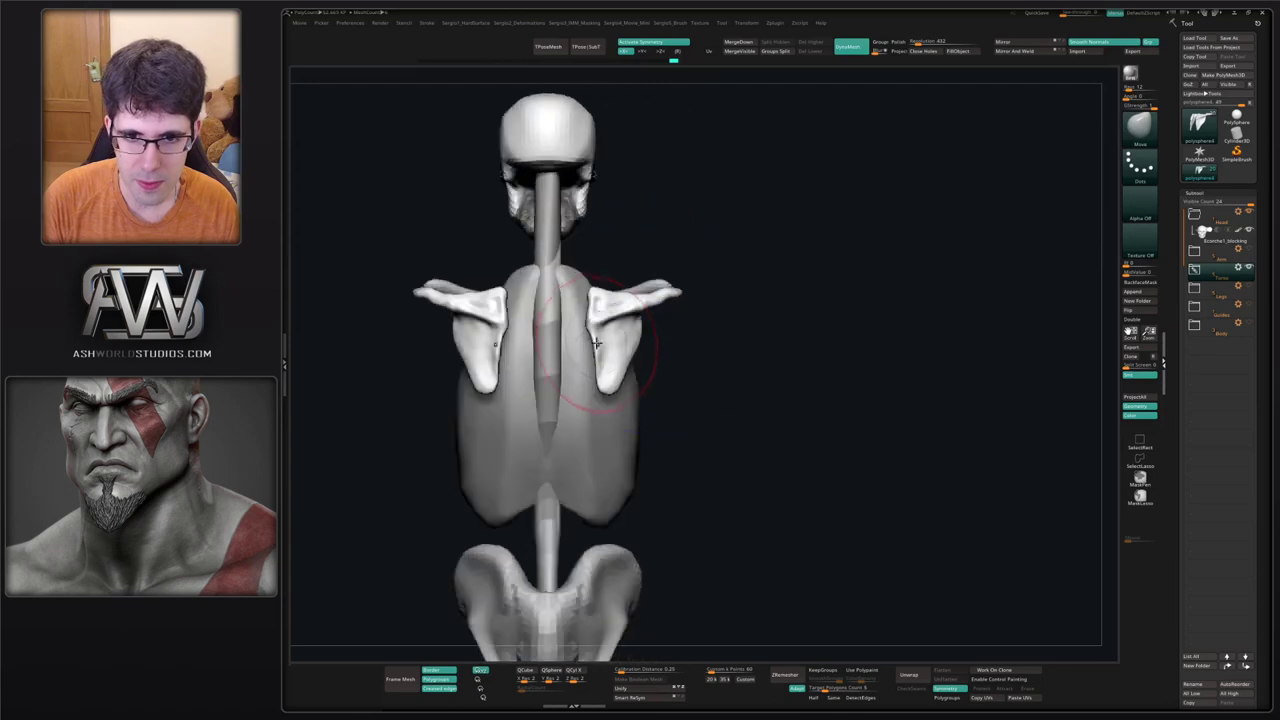
mouse_move(622, 340)
mouse_down()
mouse_move(612, 336)
mouse_move(636, 325)
mouse_up()
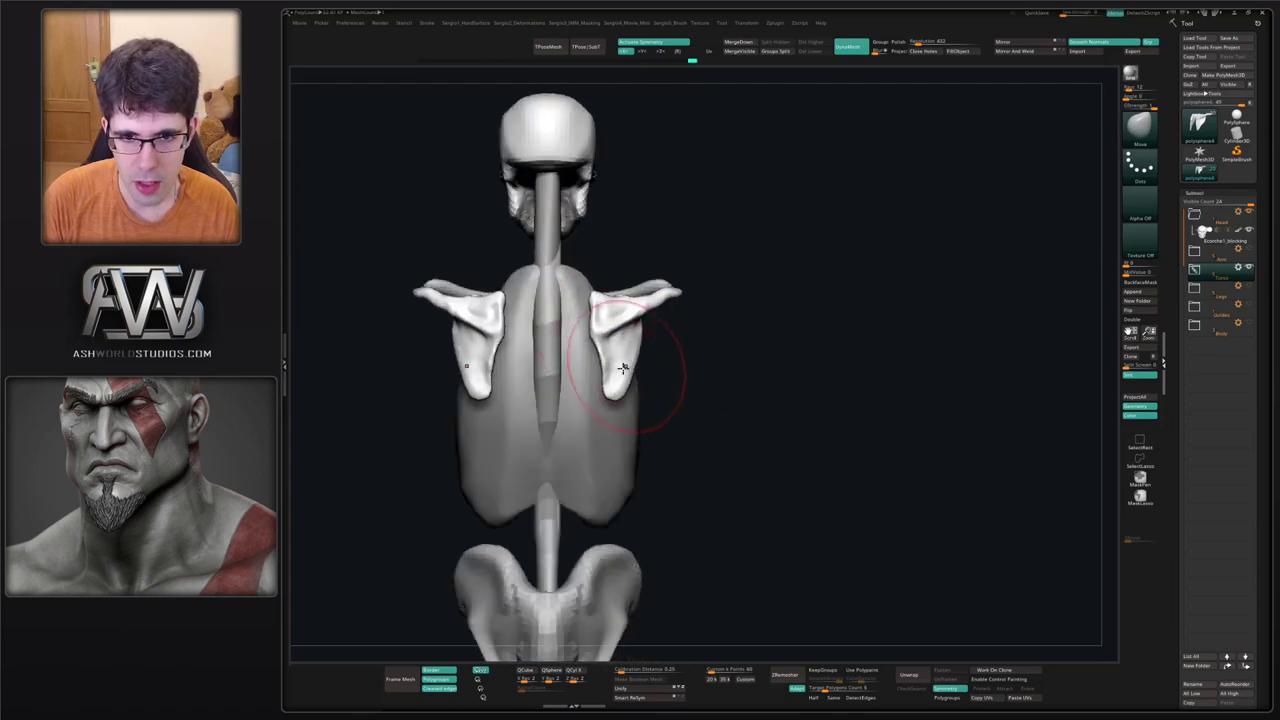
right_drag(611, 388, 676, 412)
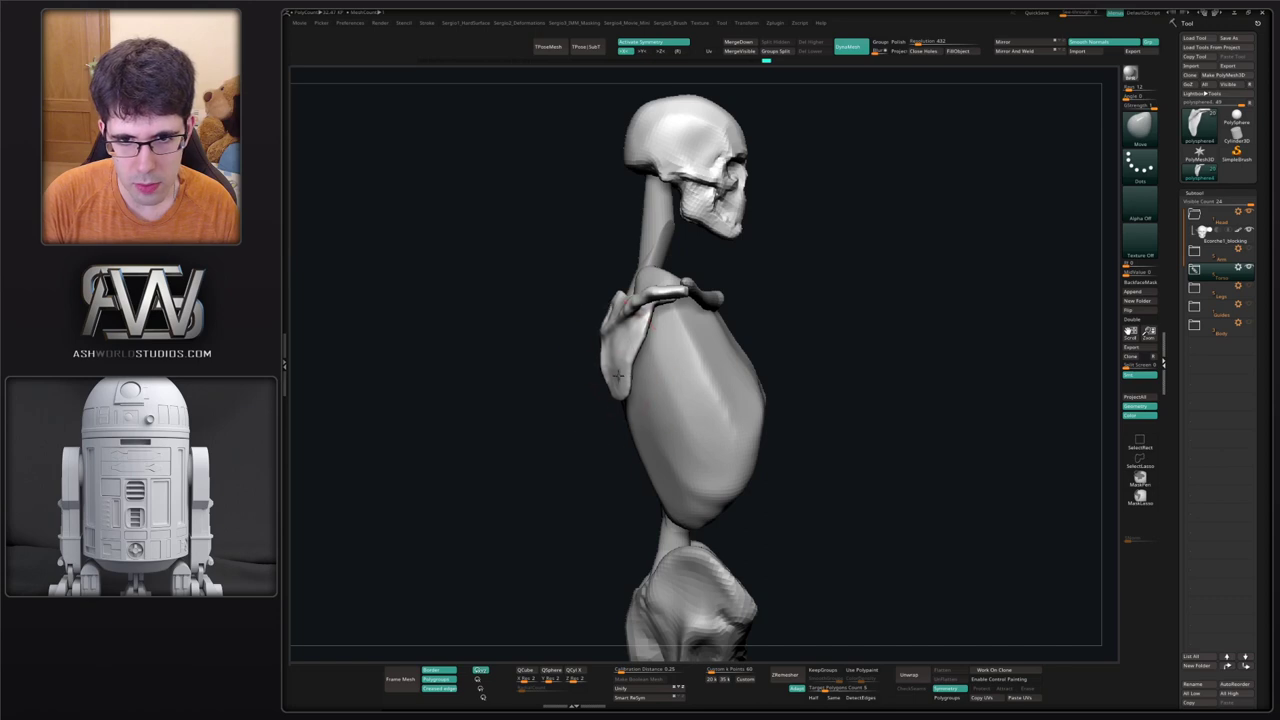
drag(618, 375, 619, 376)
mouse_move(600, 380)
right_down()
mouse_move(640, 371)
mouse_move(567, 426)
right_up()
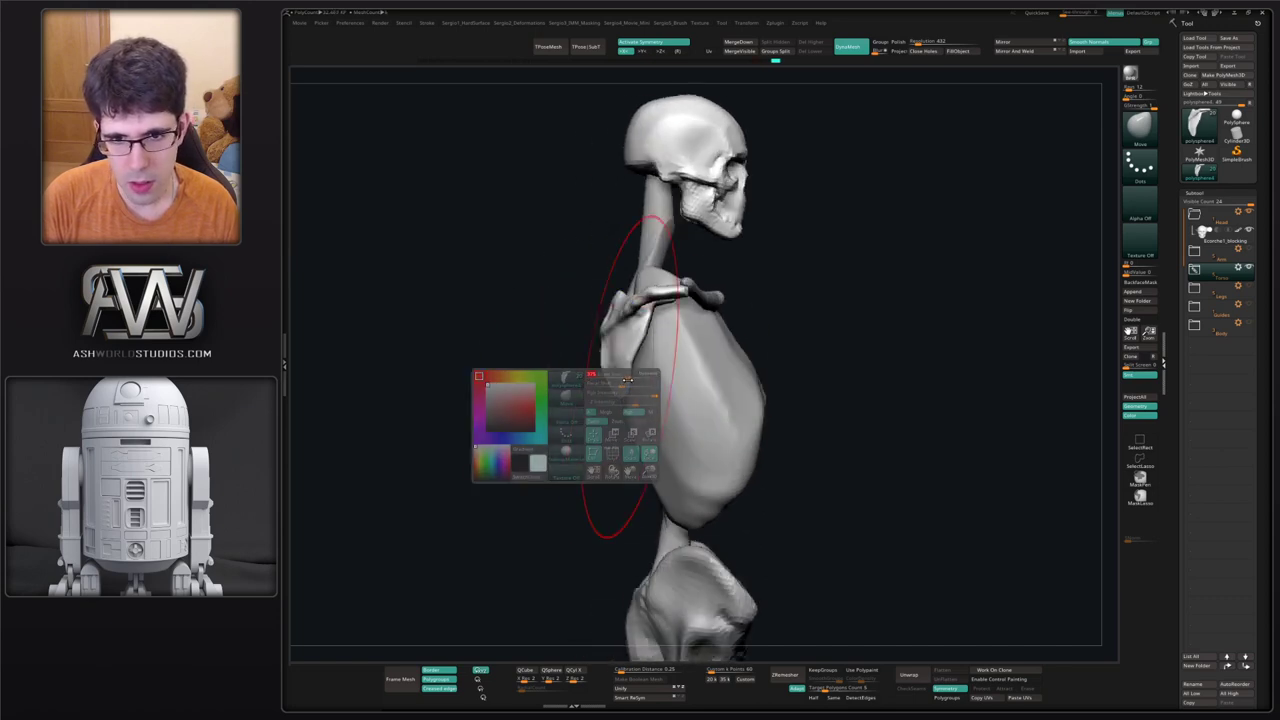
Resize the Move brush and reposition the lower blade and outer projection of the scapula to fit the rib cage.
key(s)
drag(625, 387, 622, 387)
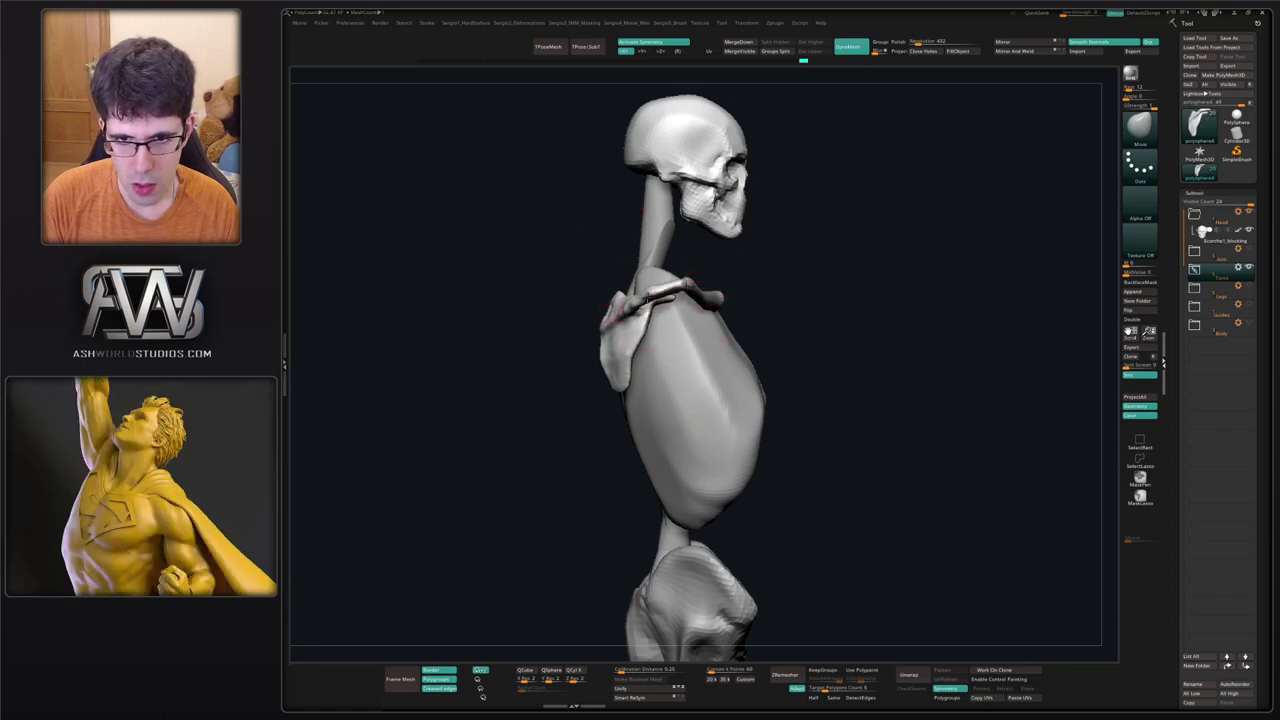
drag(668, 290, 673, 290)
mouse_move(694, 286)
alt+right_down()
mouse_move(642, 328)
mouse_move(708, 363)
mouse_move(687, 349)
mouse_move(634, 366)
mouse_move(620, 352)
mouse_move(636, 364)
mouse_move(545, 357)
mouse_move(575, 400)
mouse_move(603, 380)
alt+right_up()
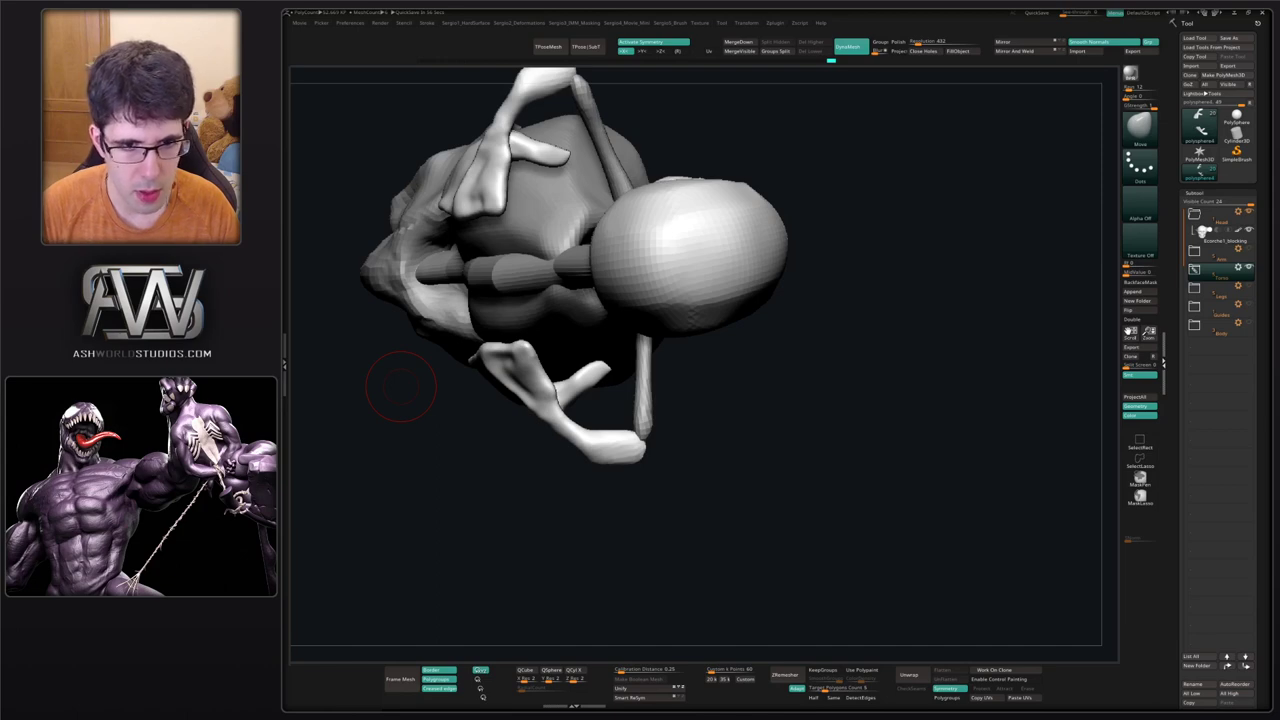
right_drag(791, 474, 820, 369)
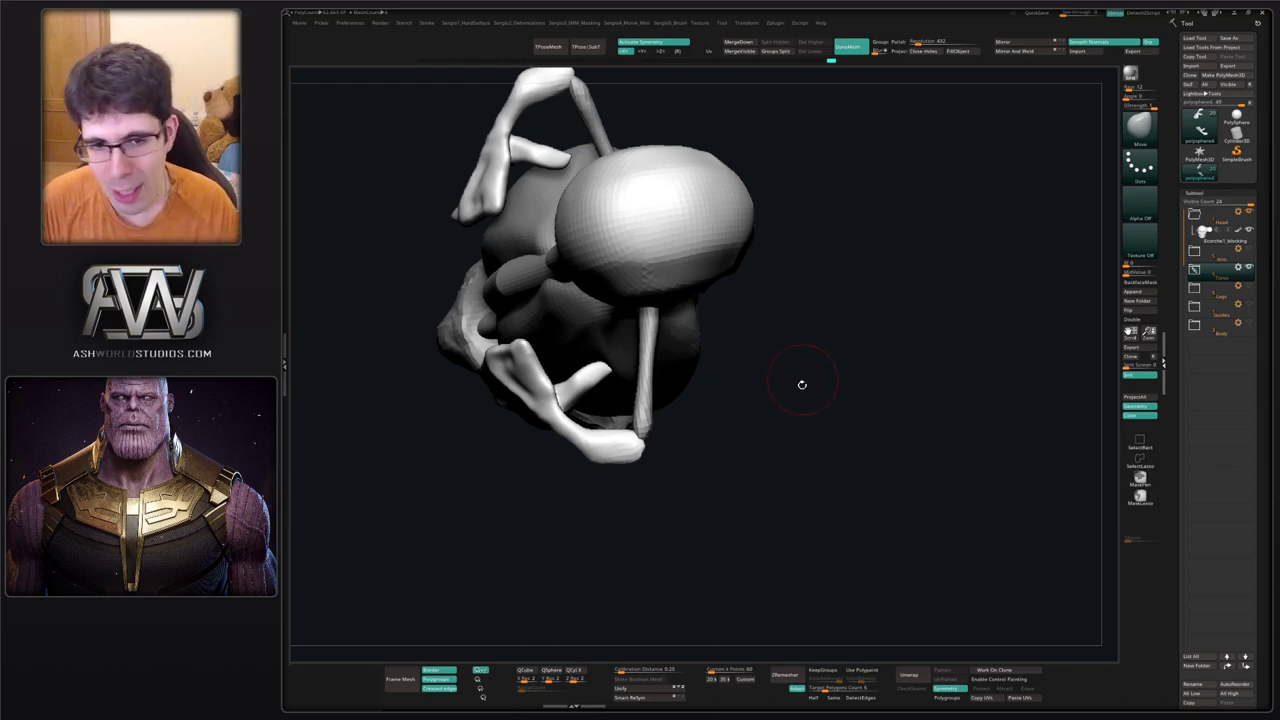
Isolate the scapulae so they can be worked on without the rib cage and skull.
mouse_move(802, 384)
mouse_down()
mouse_move(791, 357)
mouse_move(683, 380)
mouse_up()
key(ctrl)
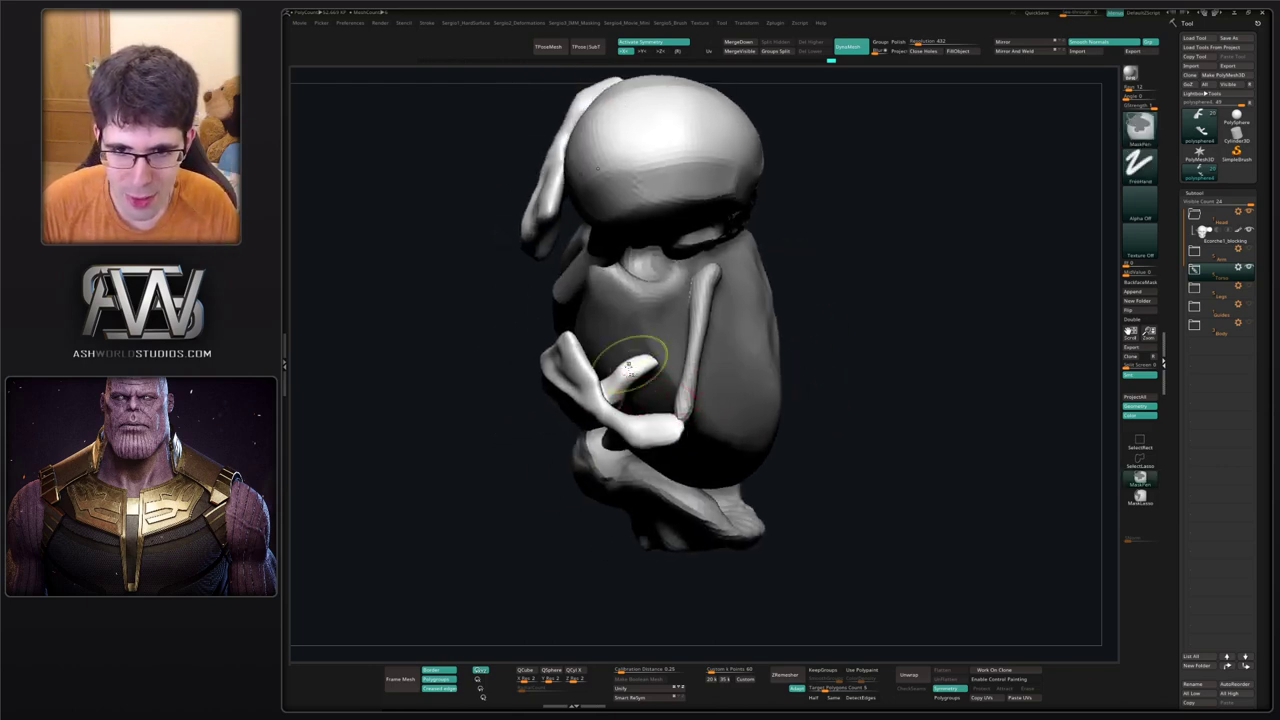
mouse_move(629, 368)
ctrl+right_down()
mouse_move(660, 375)
mouse_move(655, 430)
ctrl+right_up()
key(alt+s)
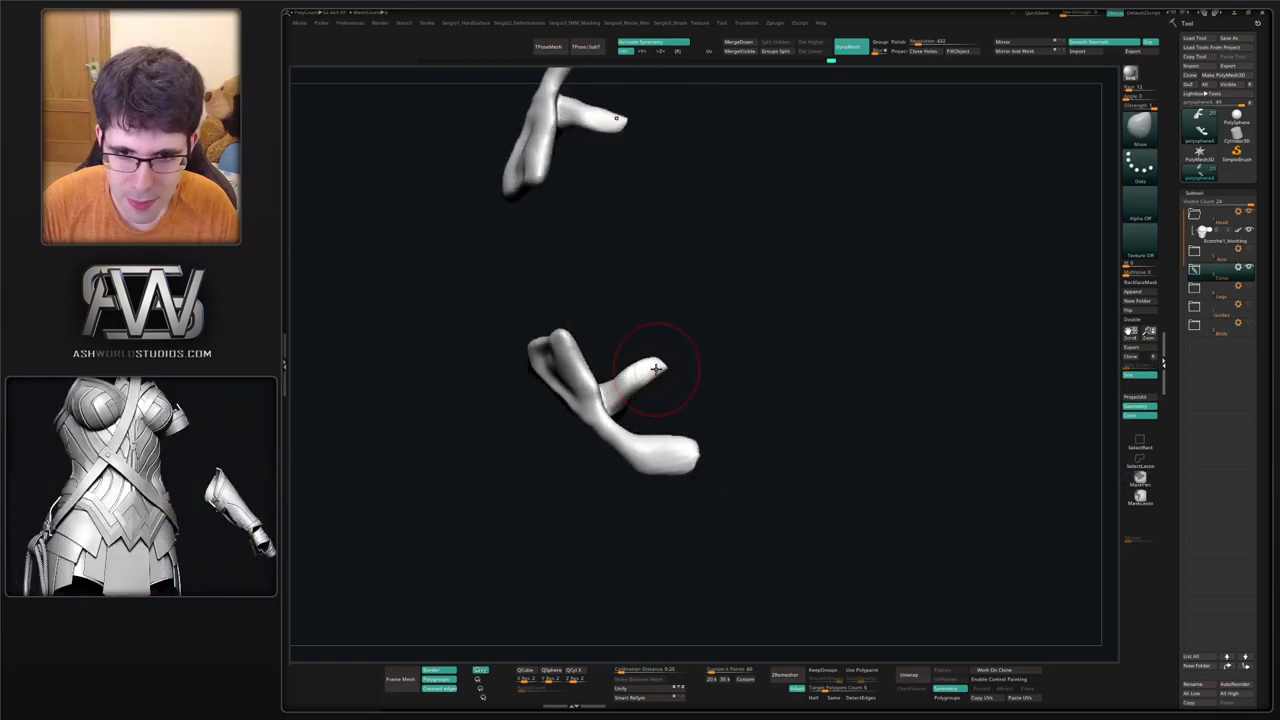
Mask the scapulae except for the coracoid processes with MaskLasso and soften the mask edge.
right_drag(704, 338, 650, 353)
ctrl+drag(594, 327, 628, 402)
mouse_move(660, 367)
right_down()
mouse_move(686, 350)
mouse_move(728, 354)
right_up()
key(ctrl+z)
ctrl+click(1139, 498)
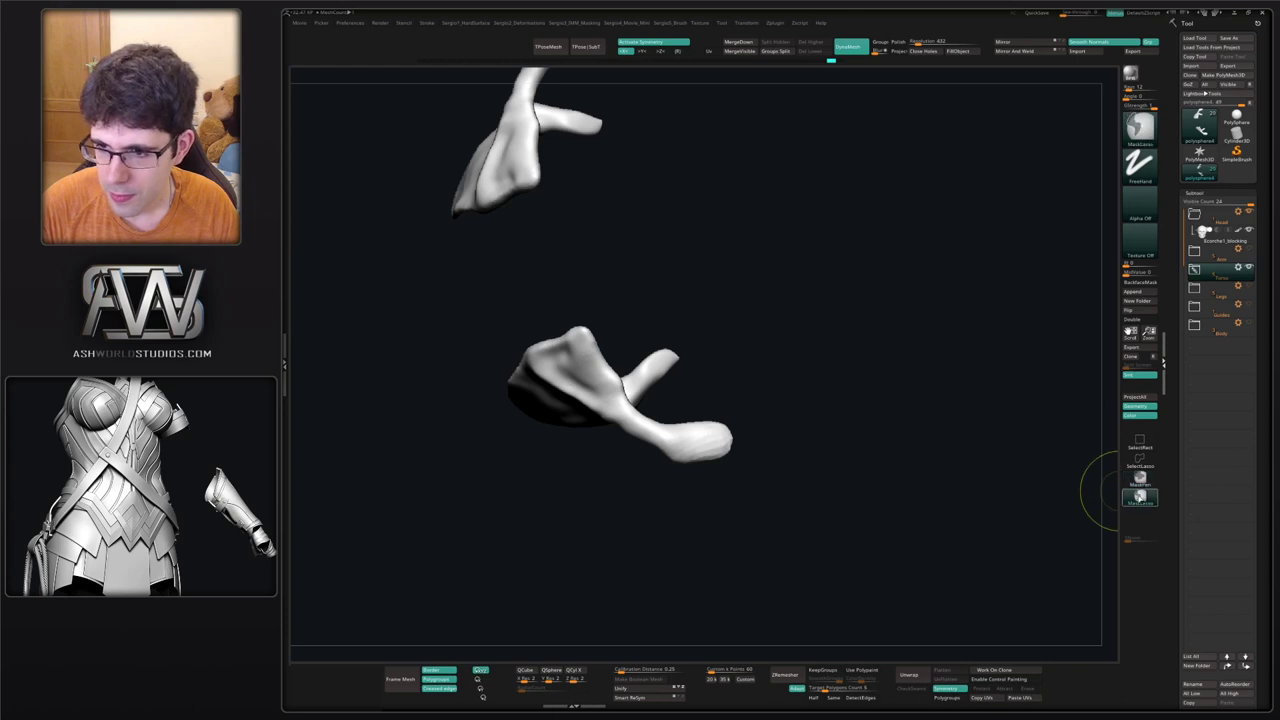
mouse_move(706, 317)
ctrl+mouse_down()
mouse_move(629, 318)
mouse_move(706, 384)
ctrl+mouse_up()
ctrl+click(729, 374)
right_drag(729, 374, 705, 384)
ctrl+click(650, 370)
ctrl+click(662, 374)
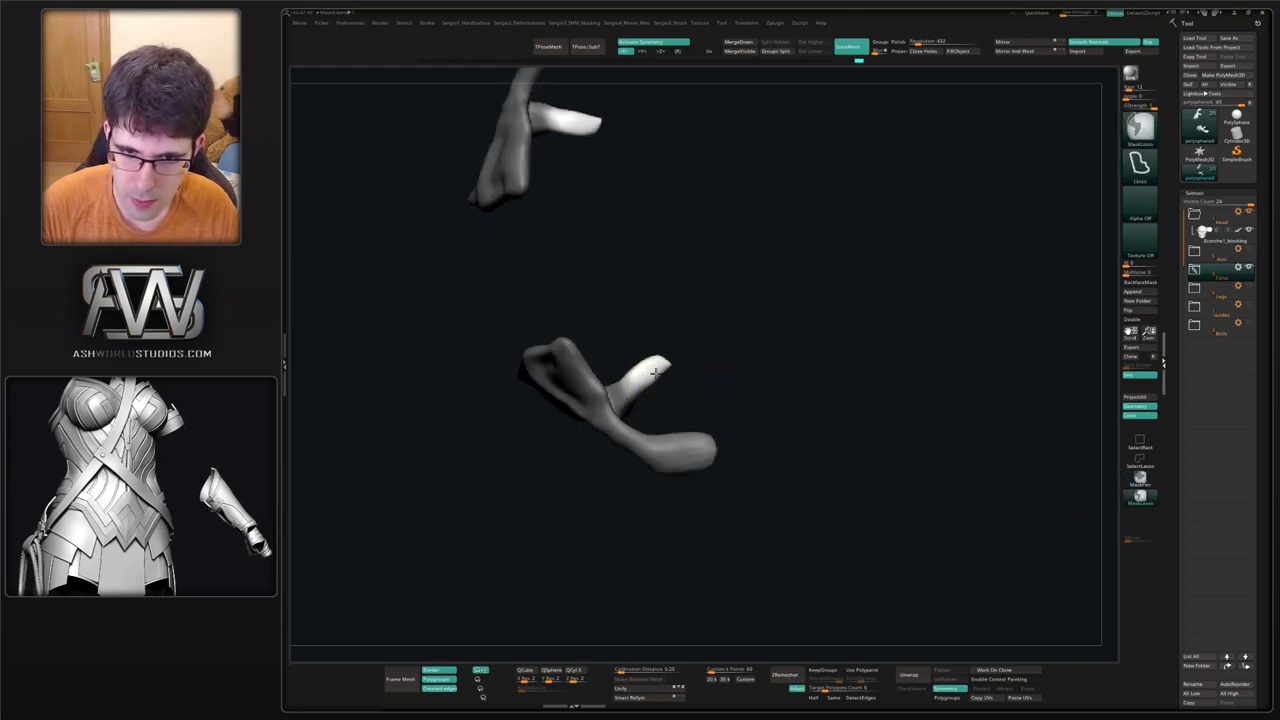
ctrl+click(650, 373)
Place the transform gizmo at the base of the coracoid process and rotate the process outward toward the acromion.
key(w)
alt+click(620, 405)
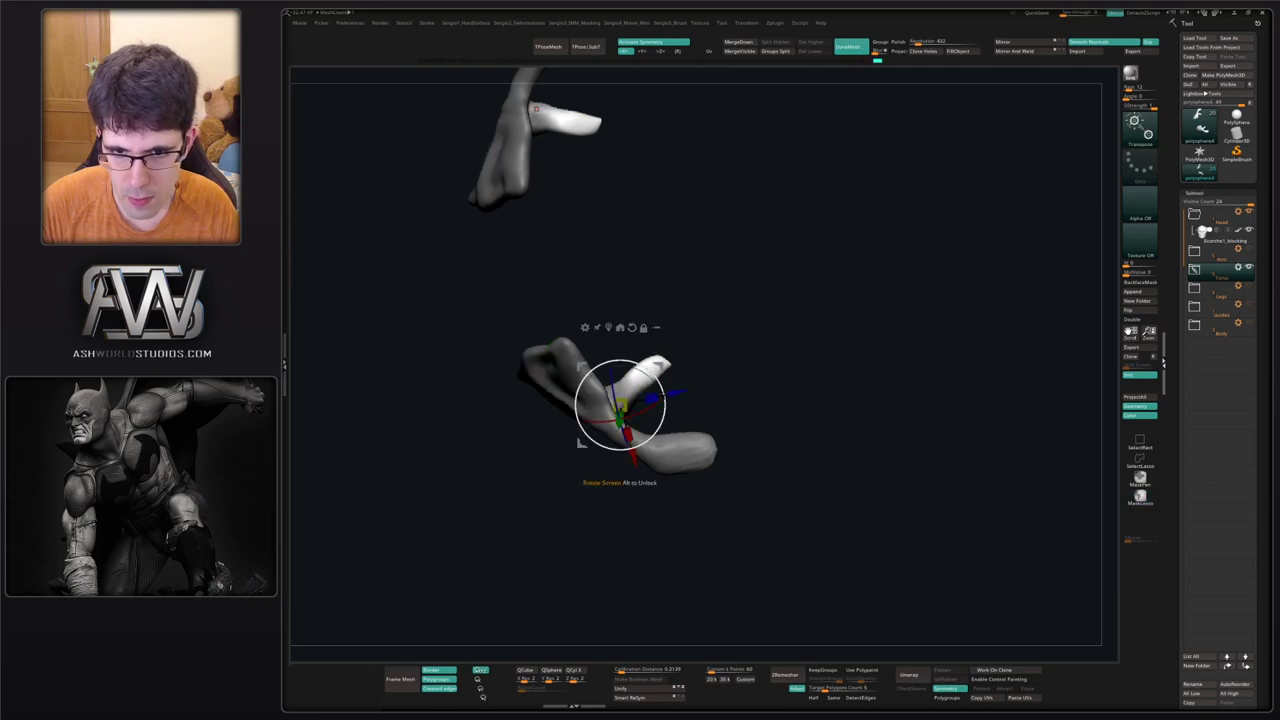
drag(646, 369, 675, 380)
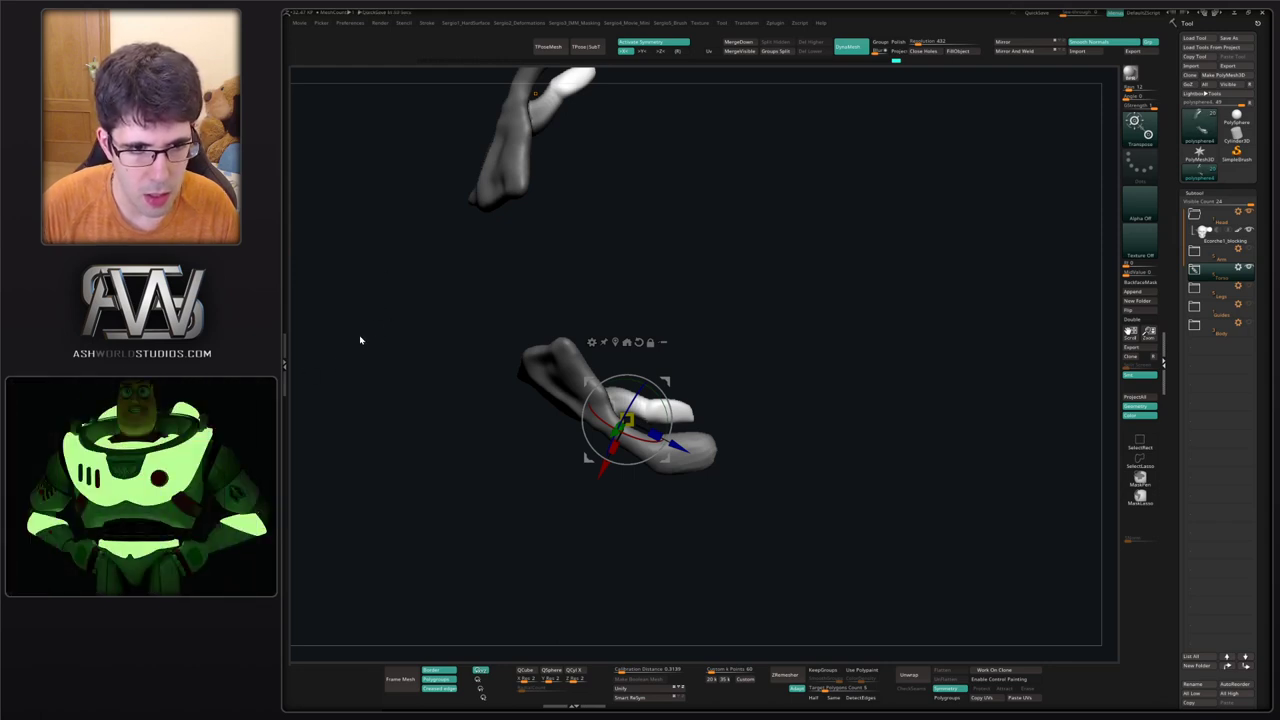
Extend the mask so only the coracoid tips stay free, and bend the tips with the gizmo from above.
mouse_move(804, 343)
mouse_down()
mouse_move(794, 364)
mouse_move(691, 386)
mouse_move(702, 375)
mouse_move(658, 410)
mouse_move(565, 349)
mouse_move(580, 338)
mouse_up()
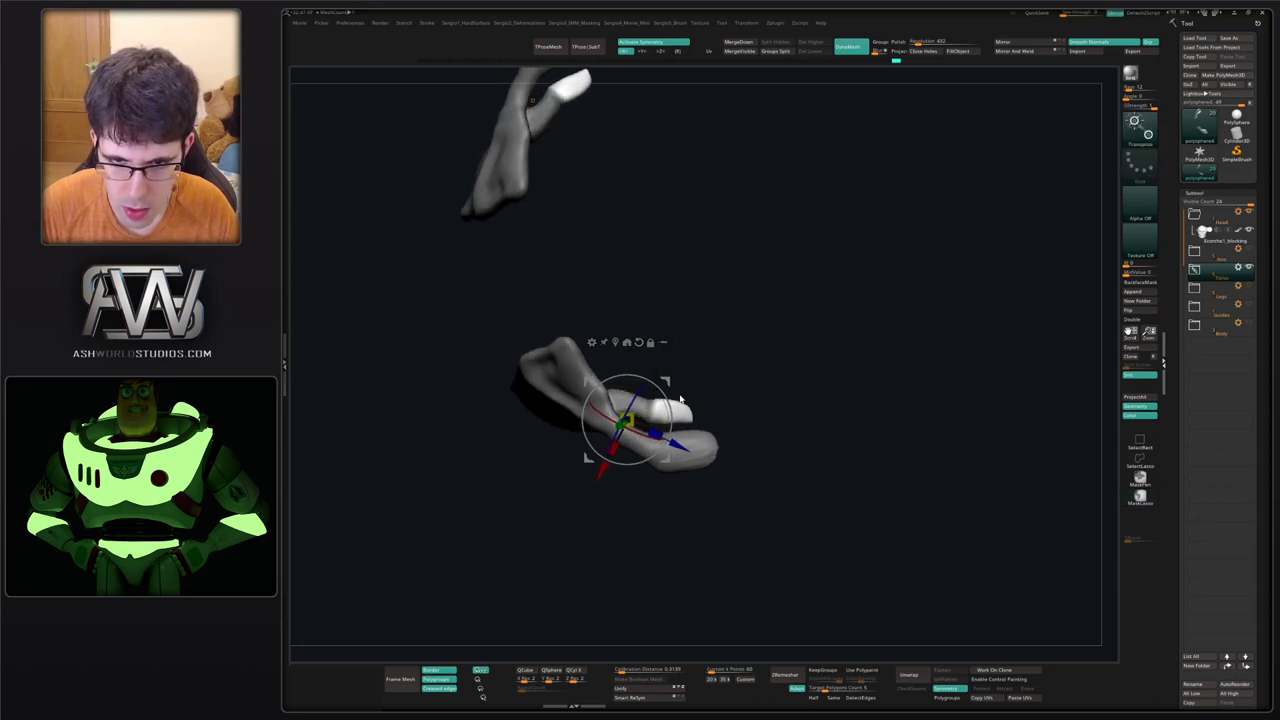
mouse_move(671, 376)
mouse_down()
mouse_move(706, 361)
mouse_move(707, 391)
mouse_move(706, 361)
mouse_up()
drag(705, 390, 687, 443)
drag(702, 365, 711, 374)
key(ctrl+z)
key(ctrl+z)
key(ctrl+z)
key(ctrl+z)
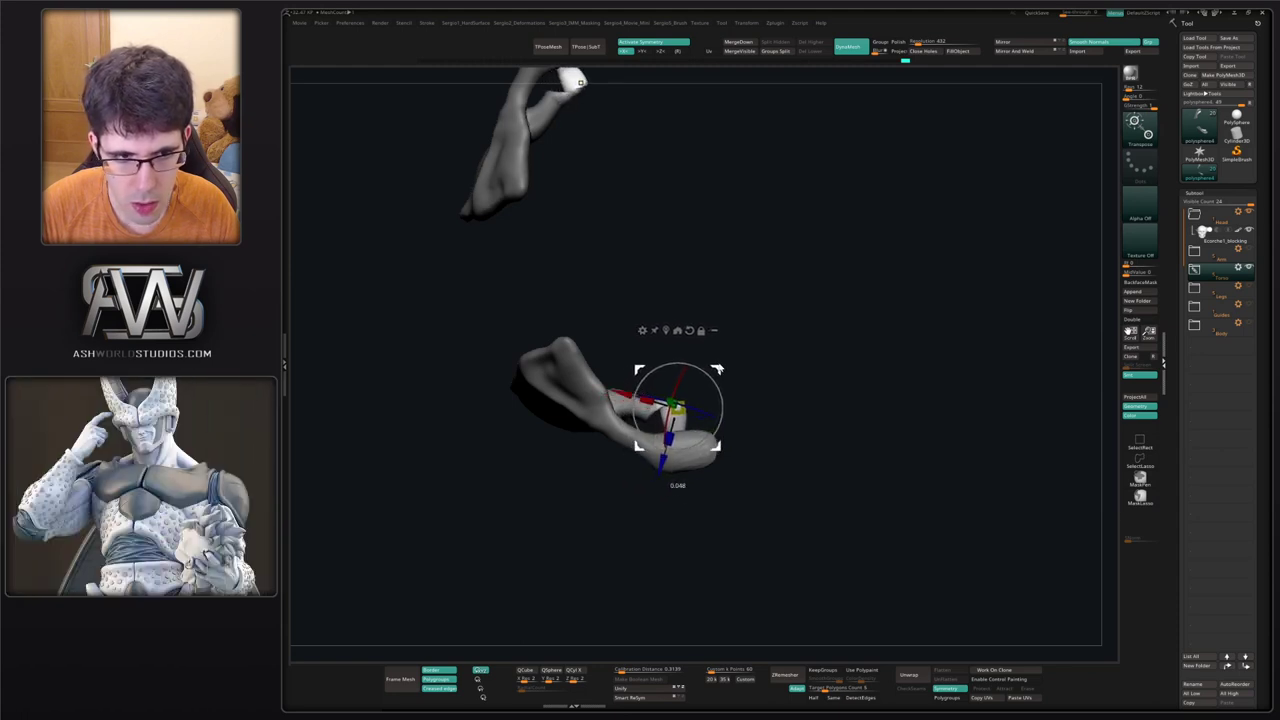
key(ctrl+z)
key(ctrl+z)
key(ctrl+z)
key(ctrl+z)
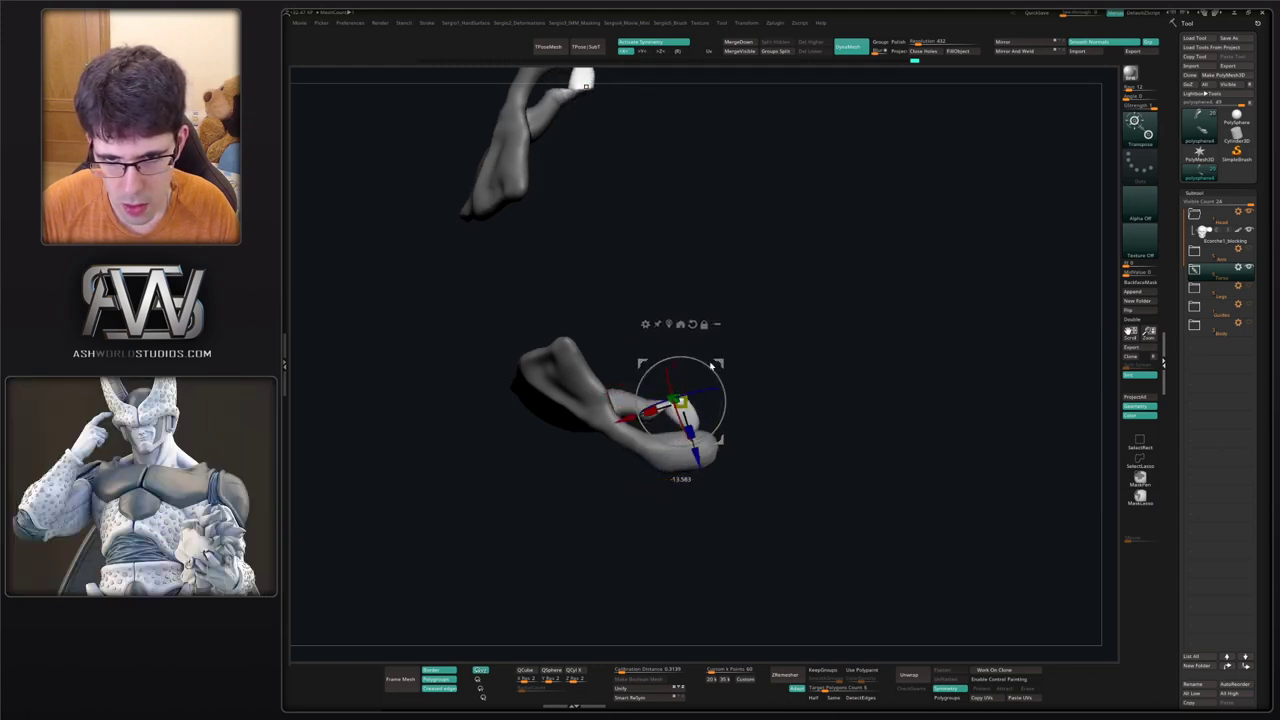
key(ctrl+z)
key(ctrl+z)
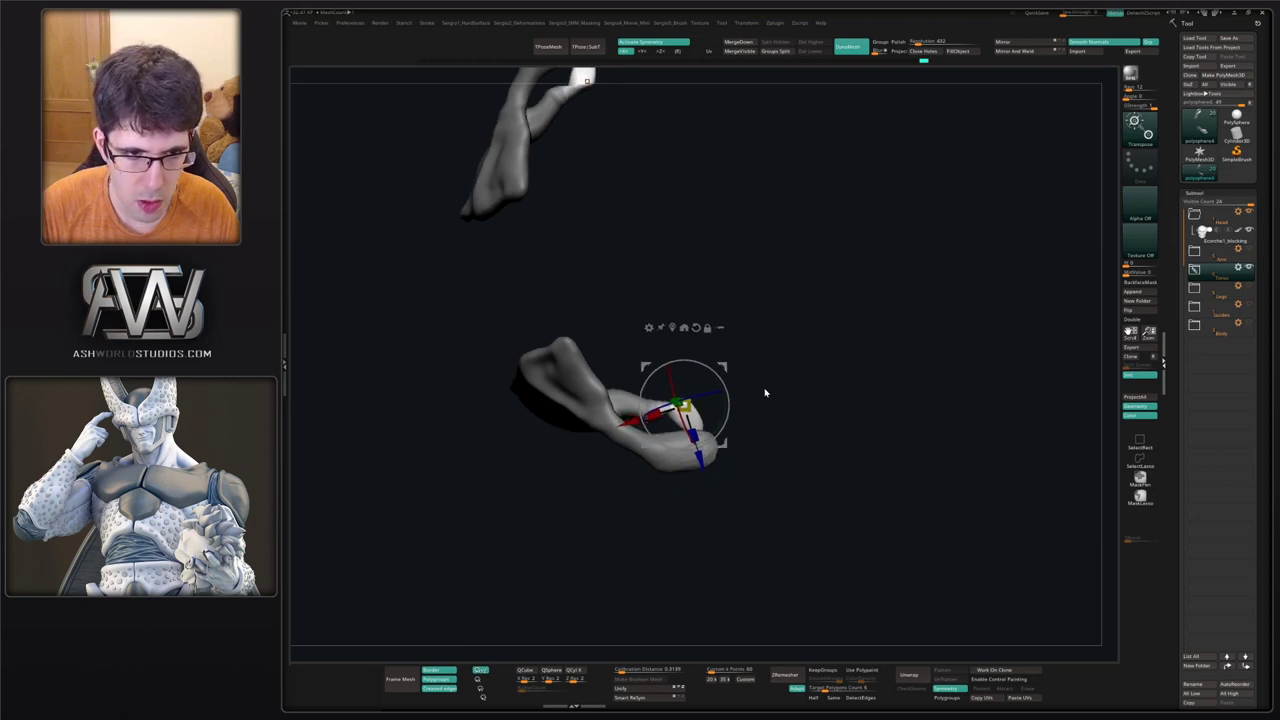
Adjust the placement and size of the coracoid tips with the gizmo from front and side angles.
key(ctrl+z)
key(ctrl+z)
key(ctrl+z)
key(ctrl+z)
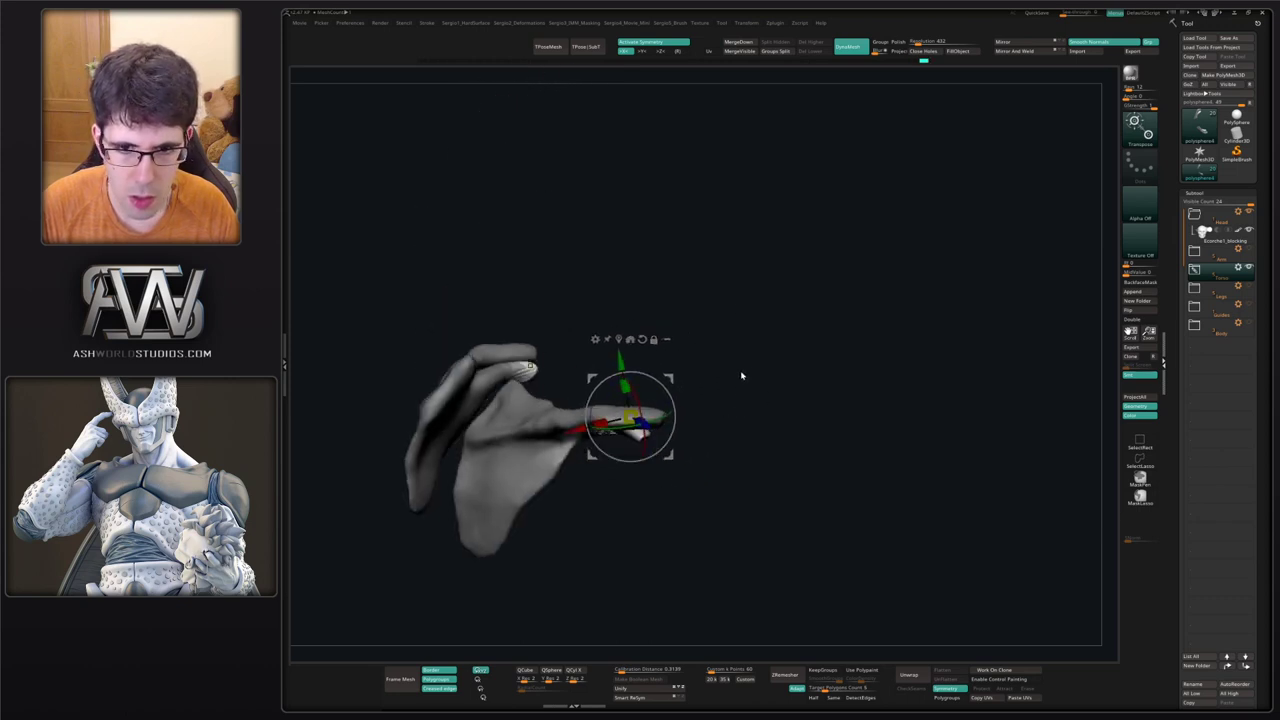
key(ctrl+z)
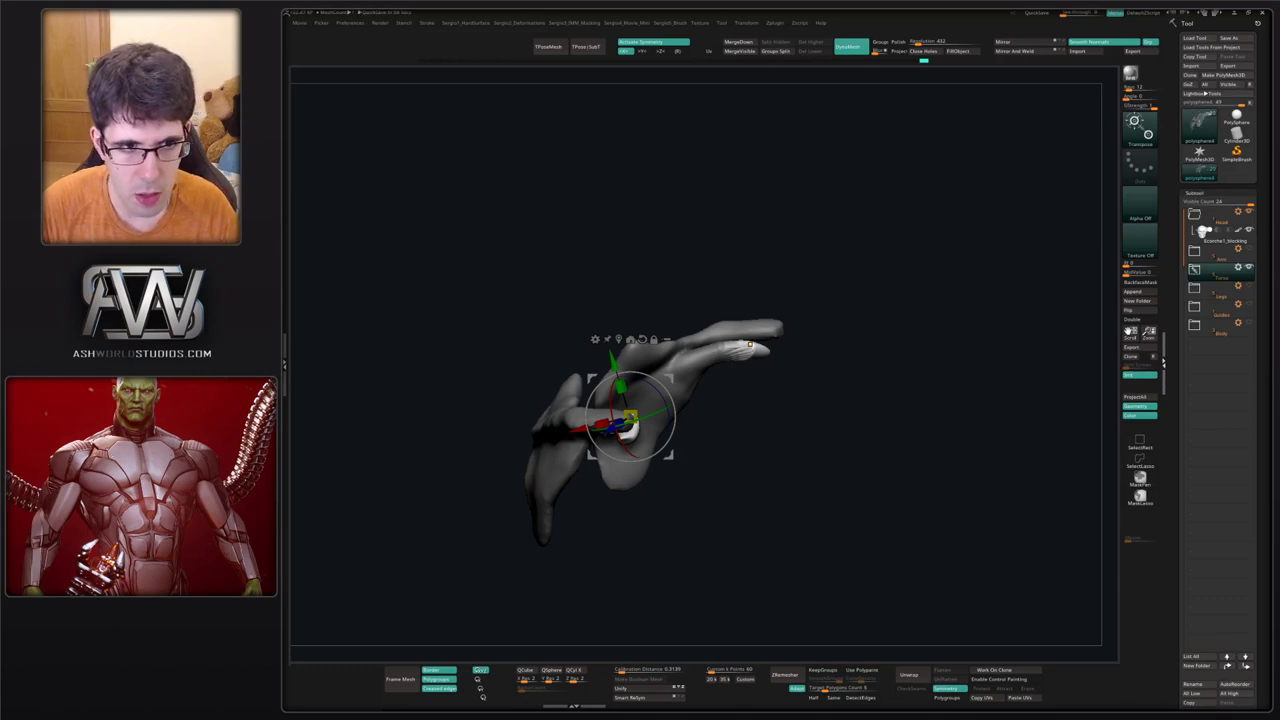
key(ctrl+z)
key(ctrl+z)
key(ctrl+z)
key(ctrl+z)
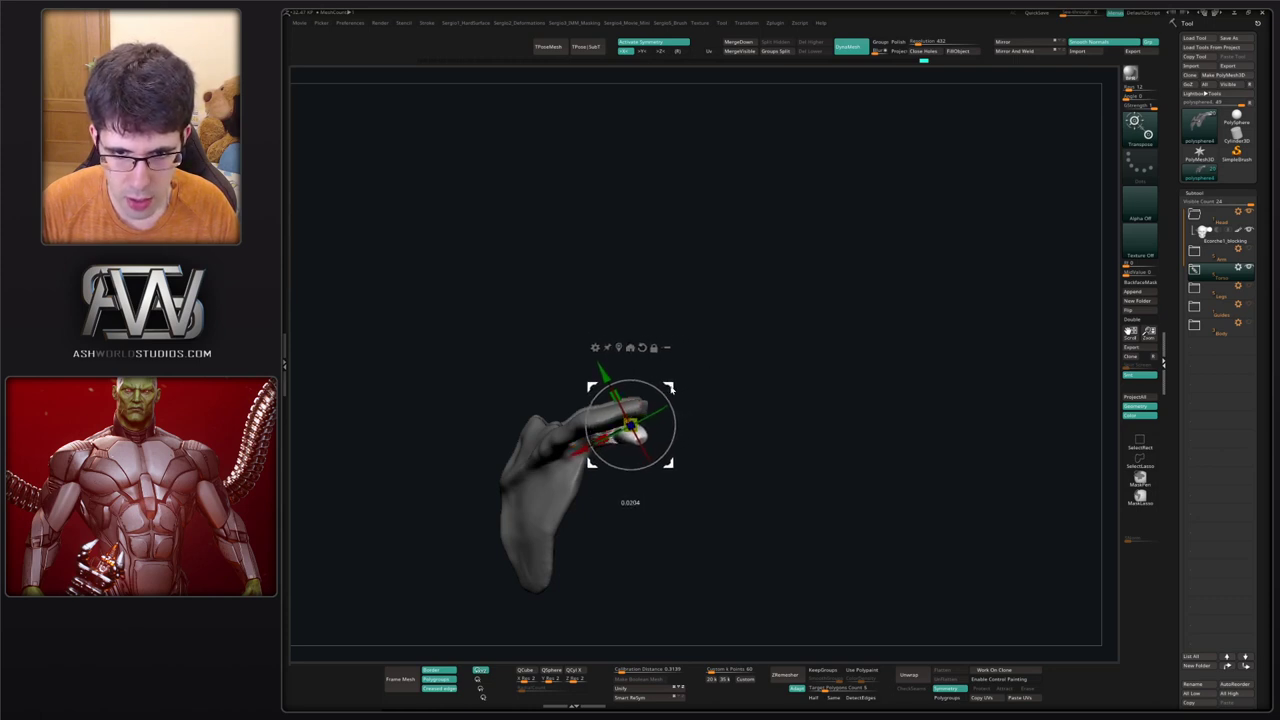
mouse_move(668, 390)
mouse_down()
mouse_move(644, 408)
mouse_move(645, 438)
mouse_move(728, 393)
mouse_move(686, 429)
mouse_move(709, 403)
mouse_move(729, 417)
mouse_move(729, 389)
mouse_move(743, 420)
mouse_up()
Mask the scapulae except for the acromions and rotate the acromions by about 15 degrees with the gizmo.
key(q)
mouse_move(711, 357)
ctrl+mouse_down()
mouse_move(650, 355)
mouse_move(724, 455)
mouse_move(731, 349)
mouse_move(751, 309)
mouse_move(729, 443)
mouse_move(727, 404)
mouse_move(762, 429)
mouse_move(731, 431)
ctrl+mouse_up()
ctrl+click(690, 443)
ctrl+click(757, 471)
key(w)
key(ctrl+z)
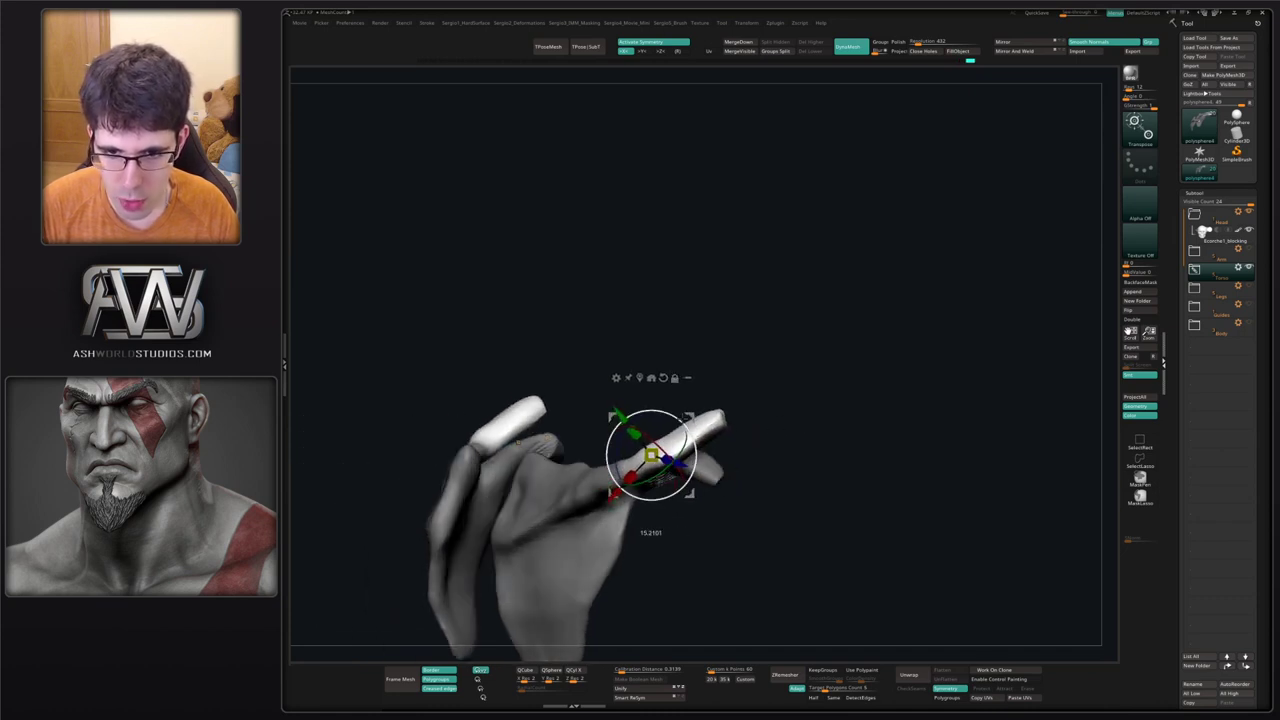
Nudge the acromion into place with the Move brush and clear the mask.
key(q)
drag(737, 457, 710, 428)
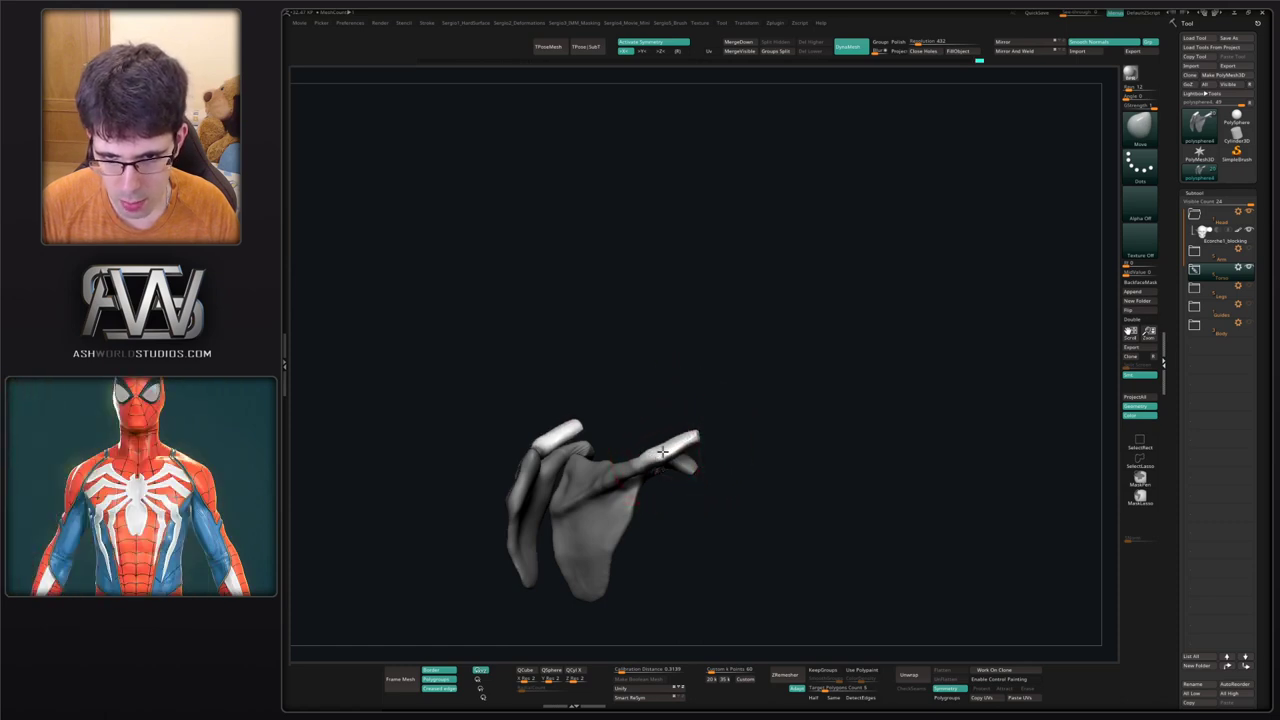
key(ctrl)
ctrl+drag(742, 440, 750, 455)
Build up the coracoid process and its base with the Clay brush, smoothing the strokes from several angles.
mouse_move(646, 488)
alt+mouse_down()
mouse_move(680, 426)
mouse_move(749, 491)
alt+mouse_up()
mouse_move(757, 434)
alt+mouse_down()
mouse_move(776, 438)
mouse_move(744, 438)
alt+mouse_up()
key(s)
mouse_move(744, 430)
shift+mouse_down()
mouse_move(751, 462)
mouse_move(729, 437)
shift+mouse_up()
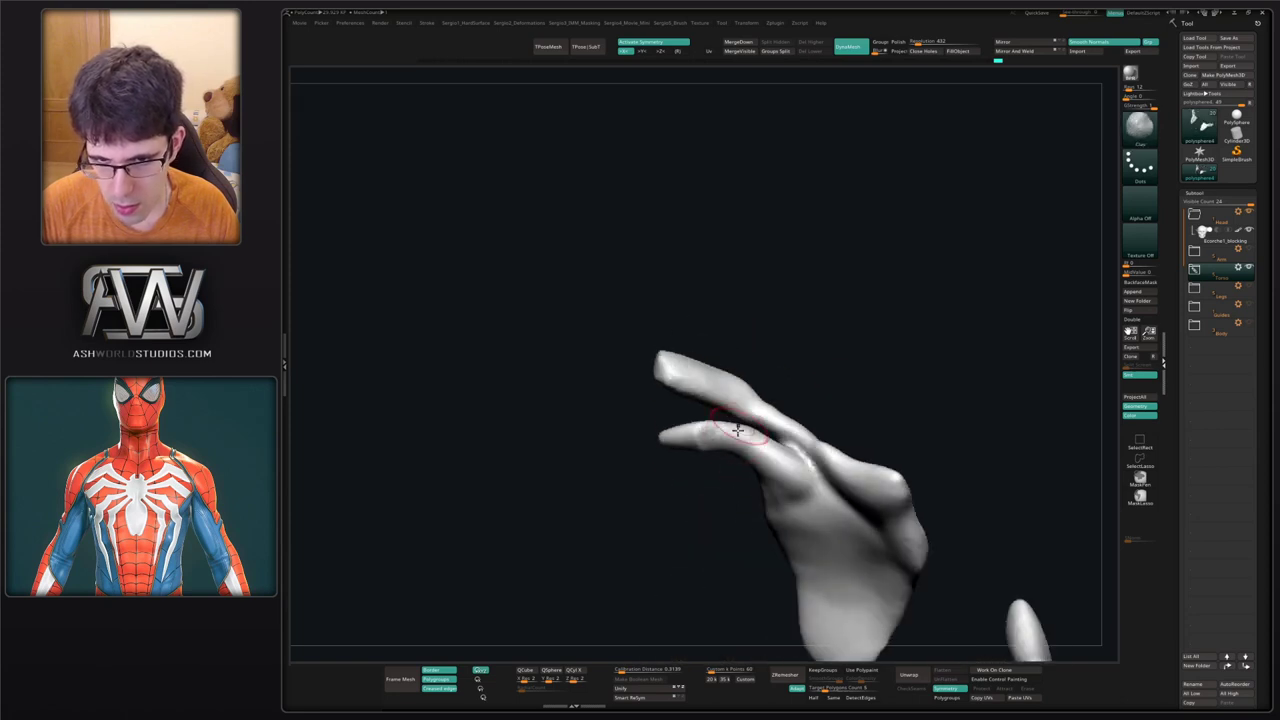
mouse_move(787, 474)
mouse_down()
mouse_move(717, 438)
mouse_move(760, 464)
mouse_up()
mouse_move(762, 462)
right_down()
mouse_move(777, 443)
mouse_move(747, 461)
right_up()
drag(747, 461, 726, 343)
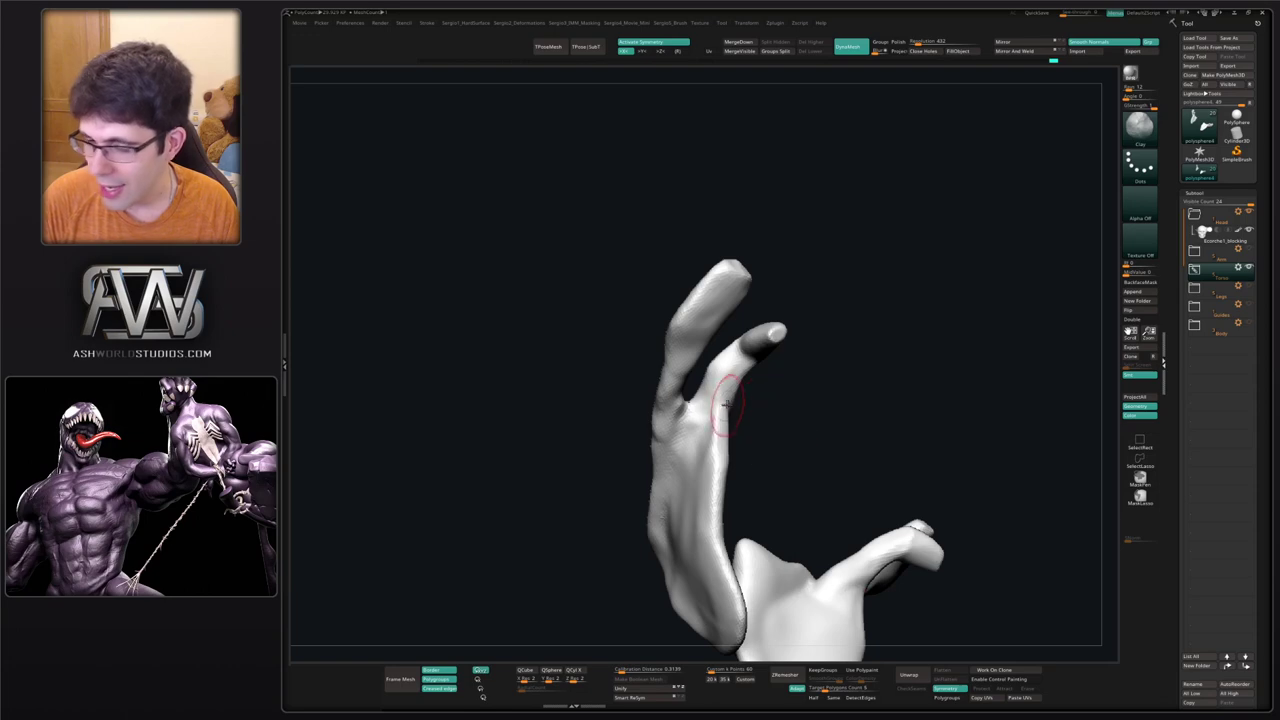
mouse_move(808, 334)
mouse_down()
mouse_move(848, 360)
mouse_move(776, 359)
mouse_move(760, 345)
mouse_up()
mouse_move(833, 387)
mouse_down()
mouse_move(814, 366)
mouse_move(771, 380)
mouse_up()
Enlarge the Move brush and reshape the curve of the coracoid process where it leaves the blade.
key(b)
key(m)
key(v)
key(s)
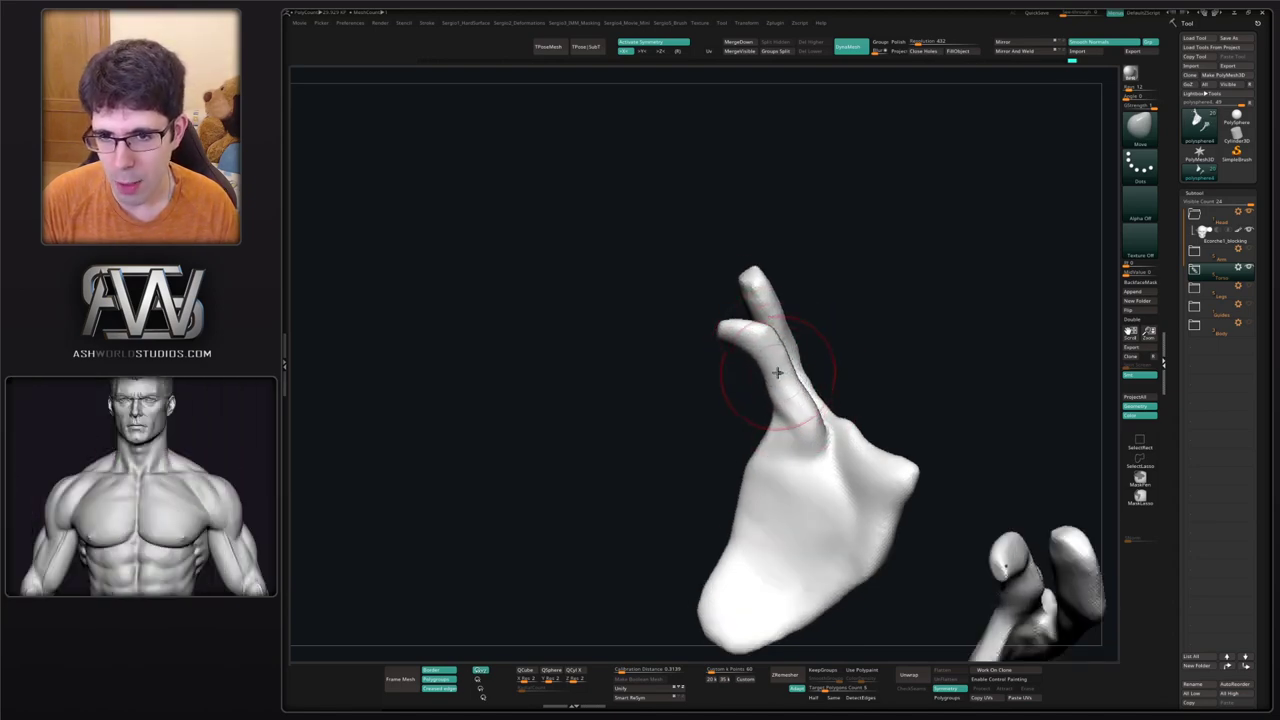
mouse_move(760, 385)
mouse_down()
mouse_move(825, 408)
mouse_move(797, 390)
mouse_up()
mouse_move(888, 332)
mouse_down()
mouse_move(798, 377)
mouse_move(817, 402)
mouse_move(840, 398)
mouse_move(810, 395)
mouse_move(860, 355)
mouse_up()
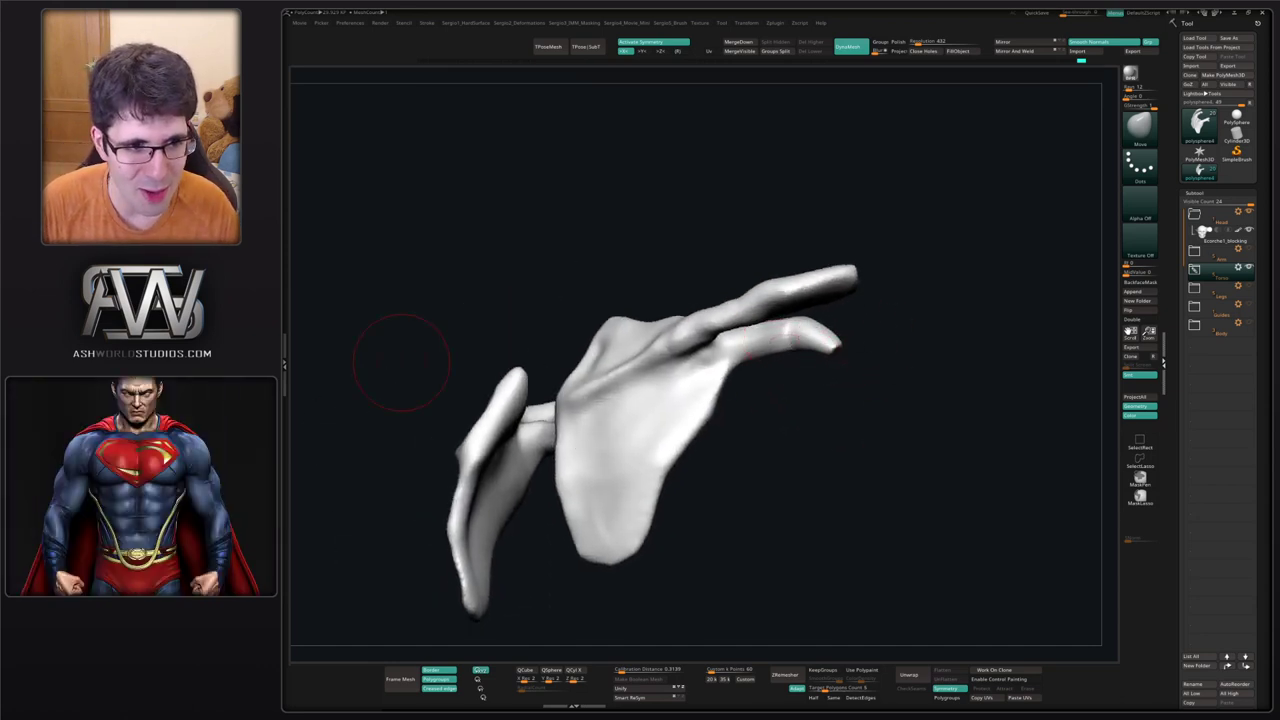
right_drag(840, 410, 766, 391)
Mask everything but the coracoid processes and adjust their position with the Move brush in the top view.
mouse_move(765, 390)
mouse_down()
mouse_move(737, 417)
mouse_move(737, 400)
mouse_move(697, 409)
mouse_move(749, 366)
mouse_move(718, 325)
mouse_up()
mouse_move(660, 358)
ctrl+mouse_down()
mouse_move(617, 508)
mouse_move(728, 488)
mouse_move(712, 415)
mouse_move(688, 395)
mouse_move(755, 463)
mouse_move(726, 374)
ctrl+mouse_up()
ctrl+click(744, 457)
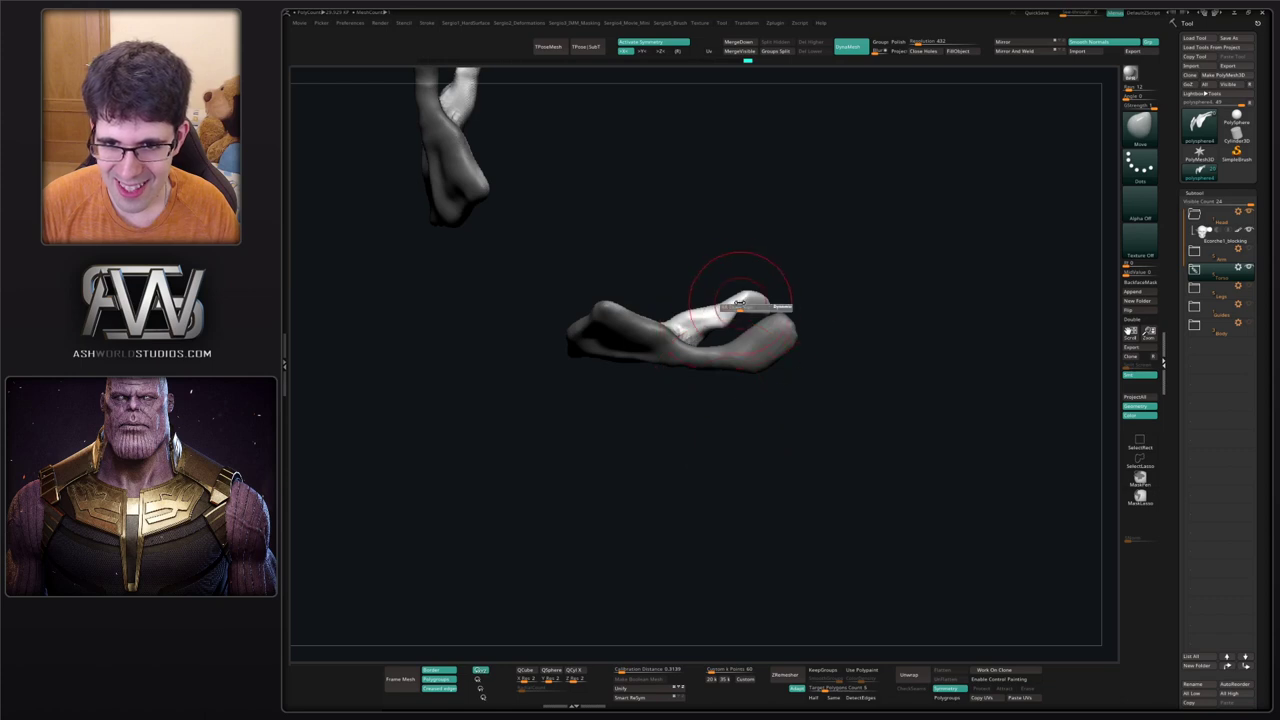
mouse_move(690, 333)
mouse_down()
mouse_move(698, 316)
mouse_move(665, 334)
mouse_move(657, 289)
mouse_move(652, 333)
mouse_move(697, 366)
mouse_move(647, 367)
mouse_move(640, 312)
mouse_move(614, 328)
mouse_move(654, 340)
mouse_move(612, 328)
mouse_move(700, 350)
mouse_move(754, 461)
mouse_move(752, 500)
mouse_up()
Refine the coracoid process and its junction with the blade using the Clay brush, and clear the mask.
key(b)
key(c)
key(l)
key(ctrl)
mouse_move(735, 291)
ctrl+mouse_down()
mouse_move(686, 395)
mouse_move(584, 470)
mouse_move(660, 236)
mouse_move(720, 295)
ctrl+mouse_up()
drag(680, 398, 655, 355)
key(s)
mouse_move(557, 469)
mouse_down()
mouse_move(543, 470)
mouse_move(555, 450)
mouse_up()
ctrl+drag(783, 261, 794, 289)
drag(778, 412, 680, 429)
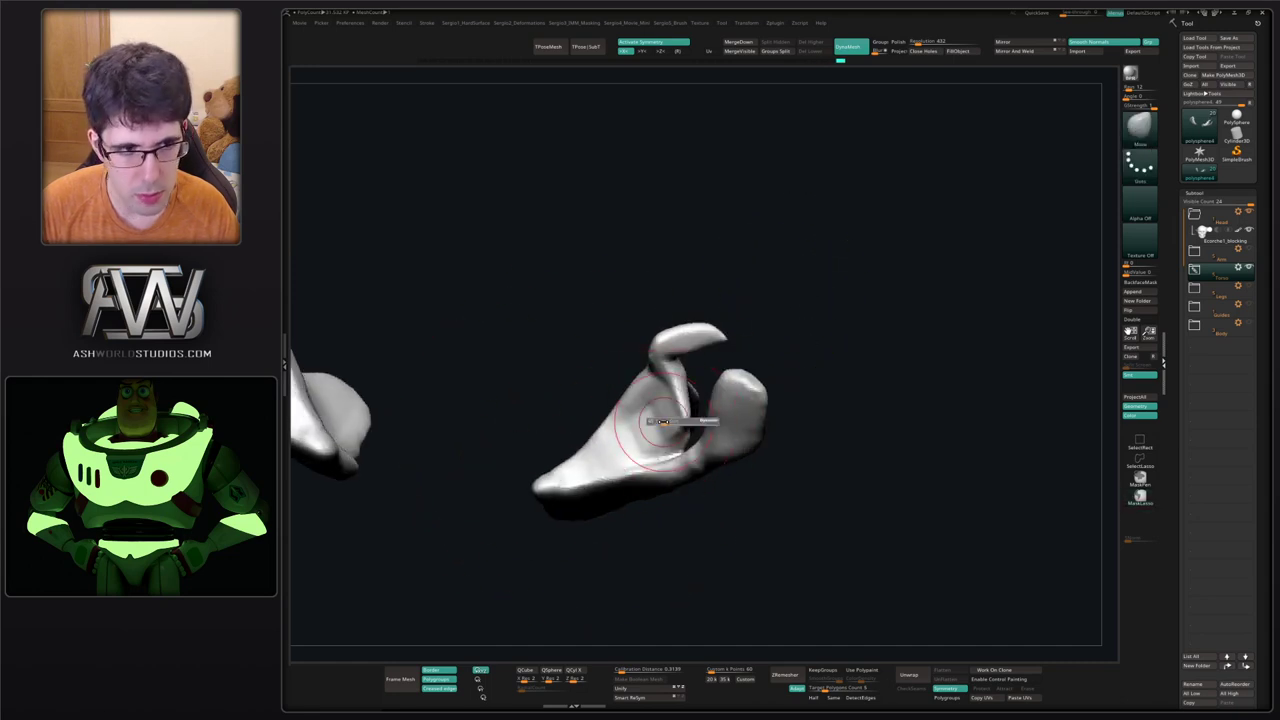
Carve grooves into the hollow above the scapular spine with the DamStandard brush.
key(ctrl+shift)
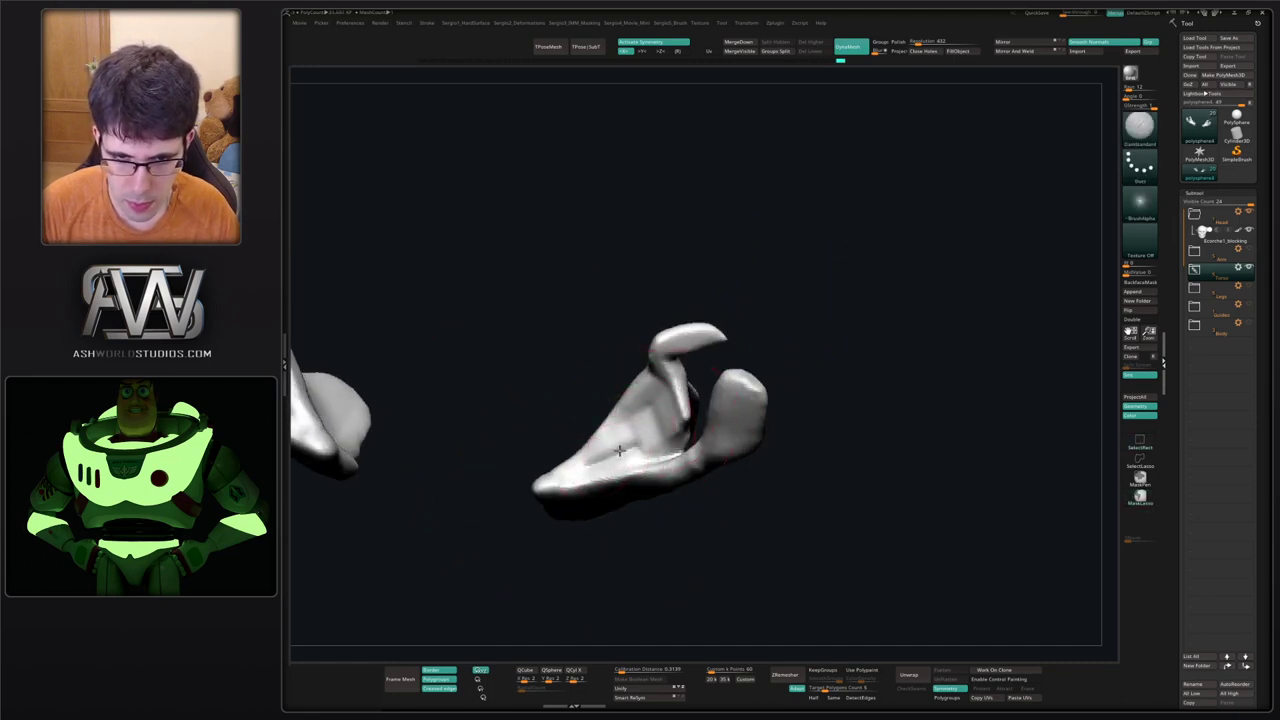
drag(620, 440, 580, 466)
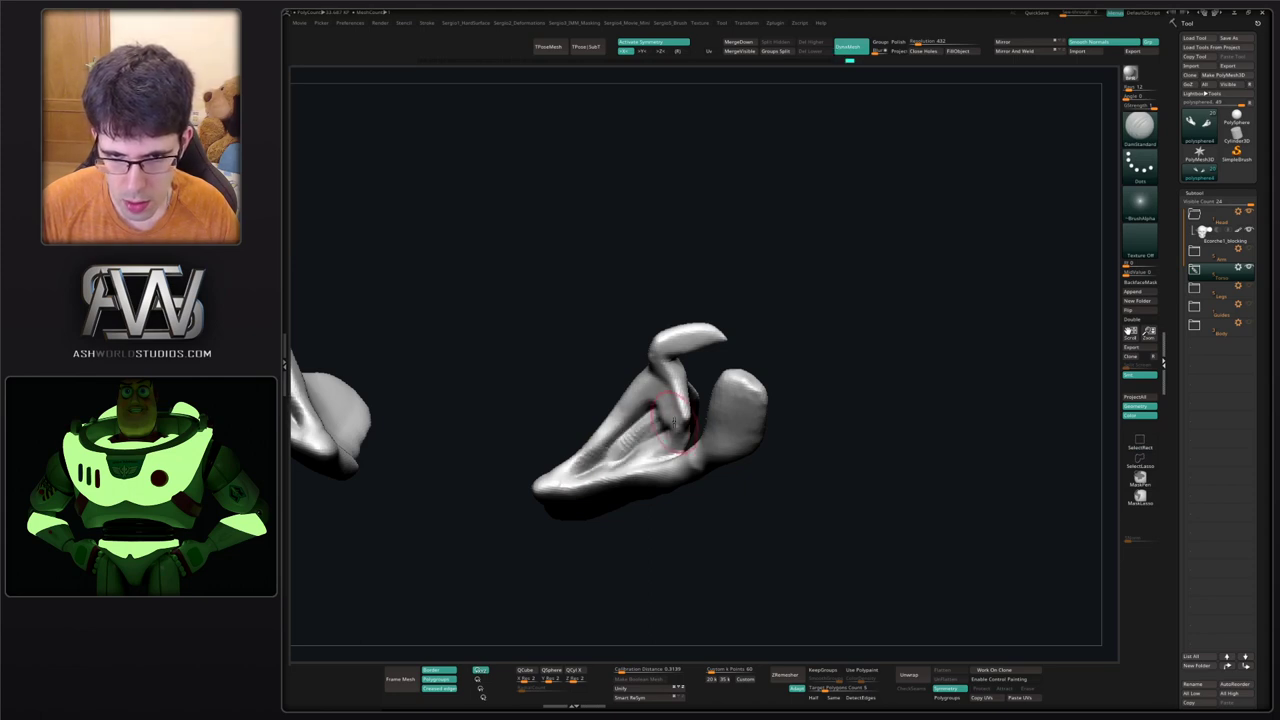
mouse_move(688, 432)
right_down()
mouse_move(690, 520)
mouse_move(684, 428)
right_up()
Deepen the hollow above the scapular spine with the Clay brush and smooth the carved grooves.
key(b)
key(c)
key(l)
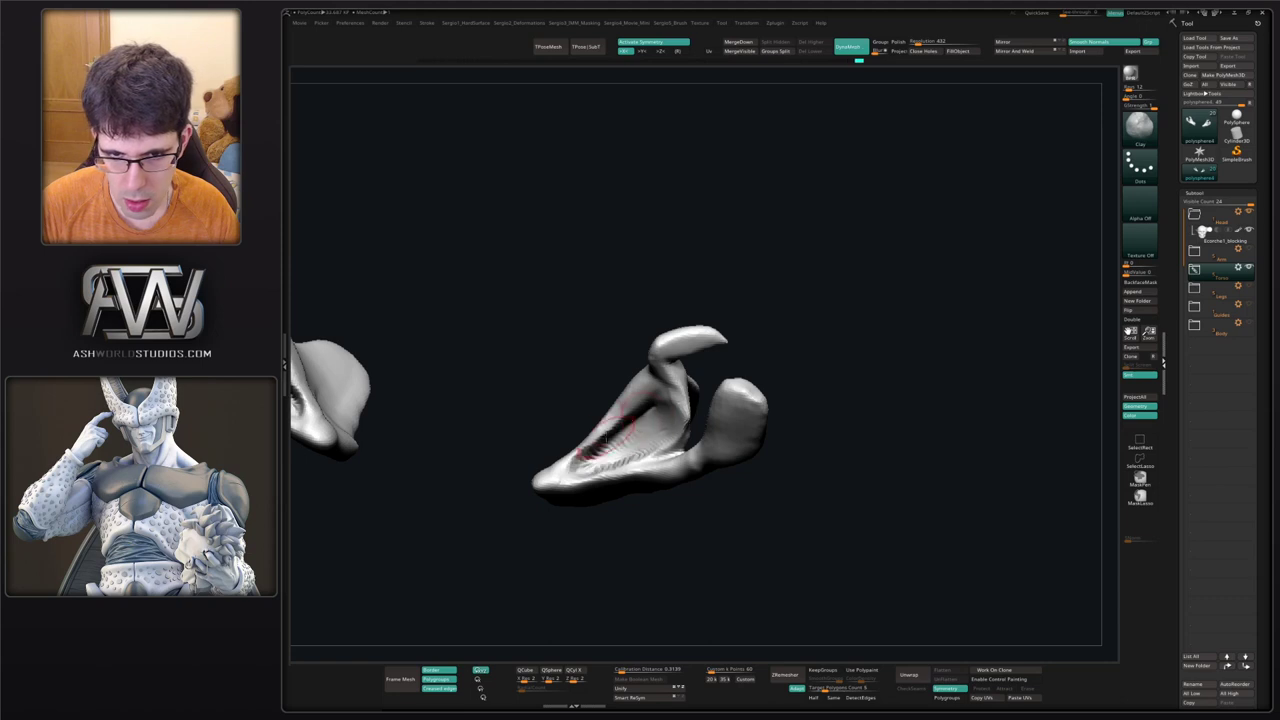
key(ctrl)
right_drag(615, 442, 606, 395)
mouse_move(602, 446)
shift+mouse_down()
mouse_move(642, 403)
mouse_move(594, 443)
mouse_move(625, 440)
shift+mouse_up()
right_drag(602, 456, 589, 393)
drag(589, 392, 578, 428)
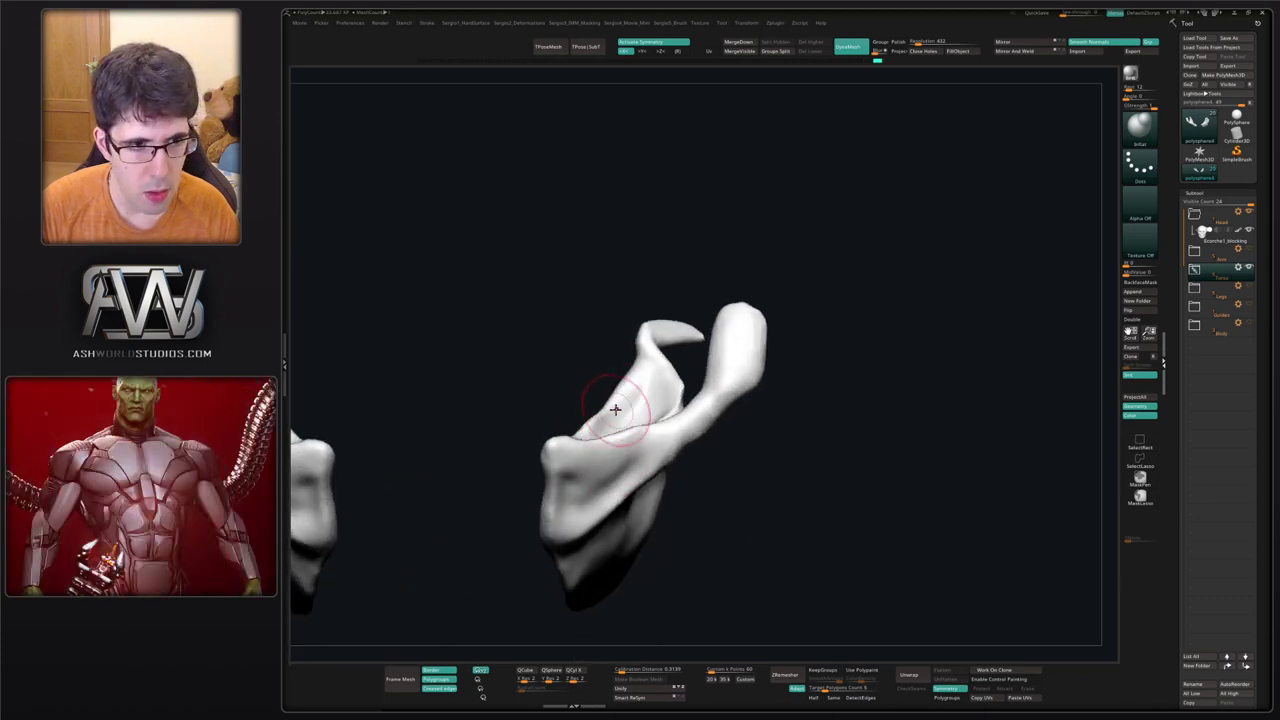
Add Clay strokes inside the hollow between the scapular spine and the upper border to define its form.
mouse_move(615, 409)
right_down()
mouse_move(611, 451)
mouse_move(611, 425)
right_up()
key(b)
key(c)
key(l)
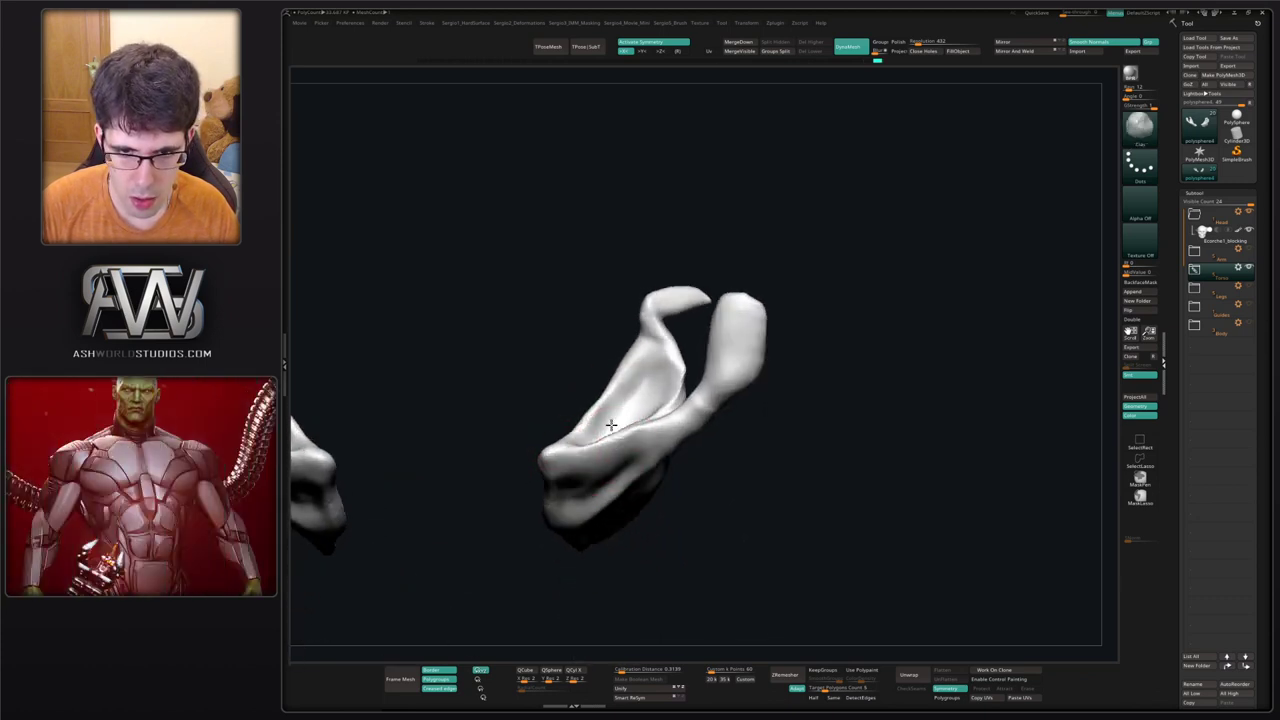
mouse_move(611, 425)
mouse_down()
mouse_move(600, 450)
mouse_move(615, 467)
mouse_move(606, 419)
mouse_up()
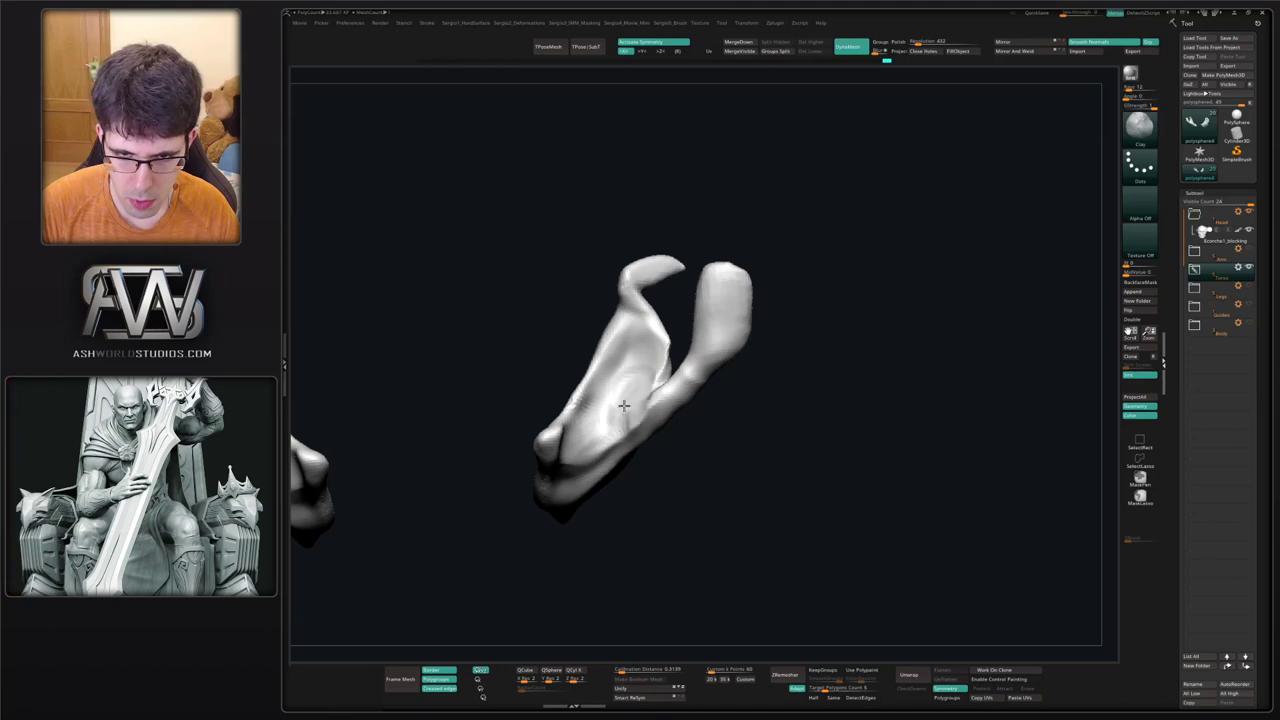
mouse_move(584, 440)
mouse_down()
mouse_move(593, 367)
mouse_move(614, 429)
mouse_move(659, 423)
mouse_move(585, 432)
mouse_move(580, 466)
mouse_move(634, 400)
mouse_move(632, 425)
mouse_up()
Enlarge the Move brush and adjust the scapula's upper border and spine from the back and top views.
key(b)
key(m)
key(v)
key(])
mouse_move(632, 425)
right_down()
mouse_move(643, 330)
mouse_move(611, 429)
mouse_move(625, 424)
mouse_move(600, 429)
right_up()
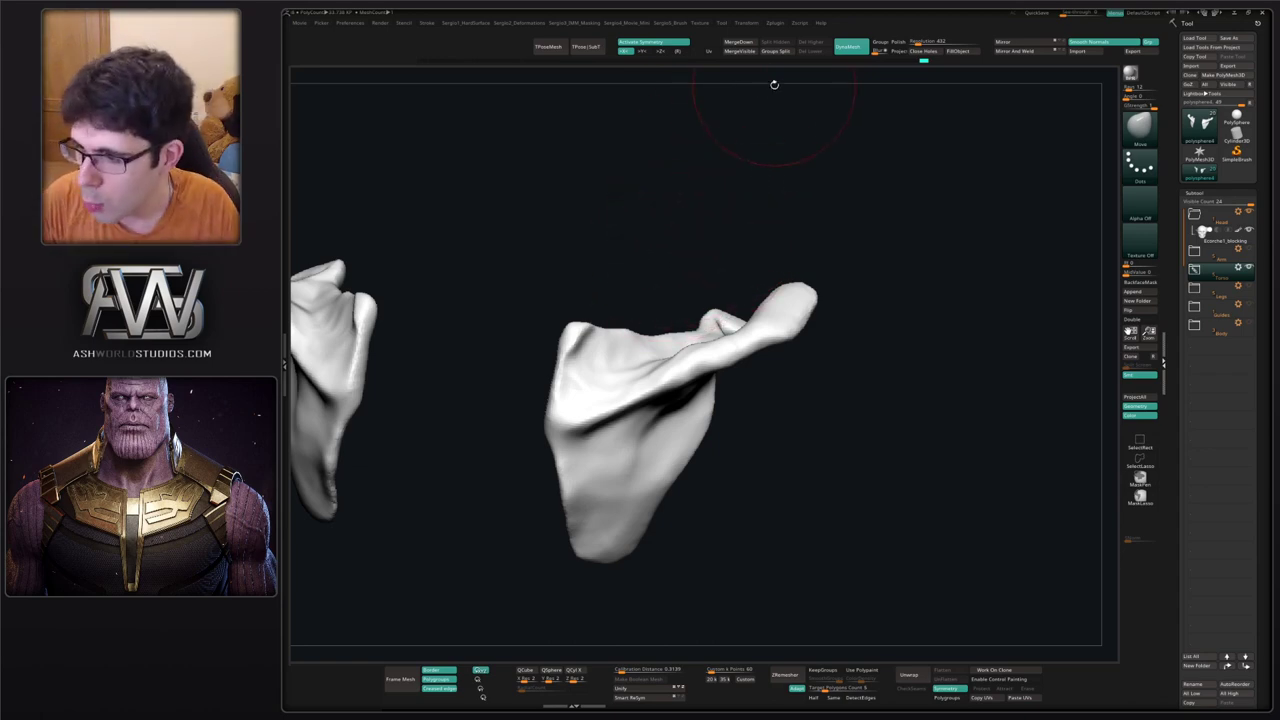
right_drag(808, 251, 808, 237)
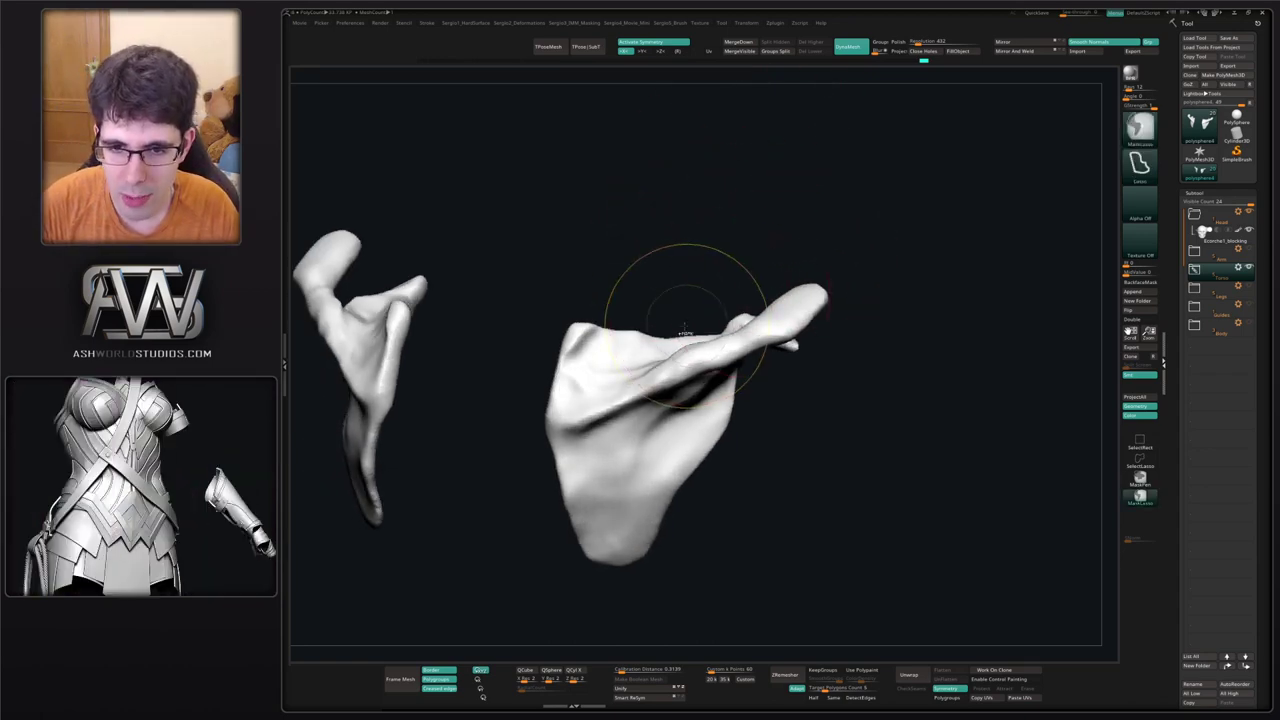
ctrl+right_drag(688, 325, 677, 356)
mouse_move(677, 356)
right_down()
mouse_move(657, 398)
mouse_move(631, 412)
right_up()
Build up the transition between the scapular spine and the acromion with the Clay brush from top and side angles.
key(1)
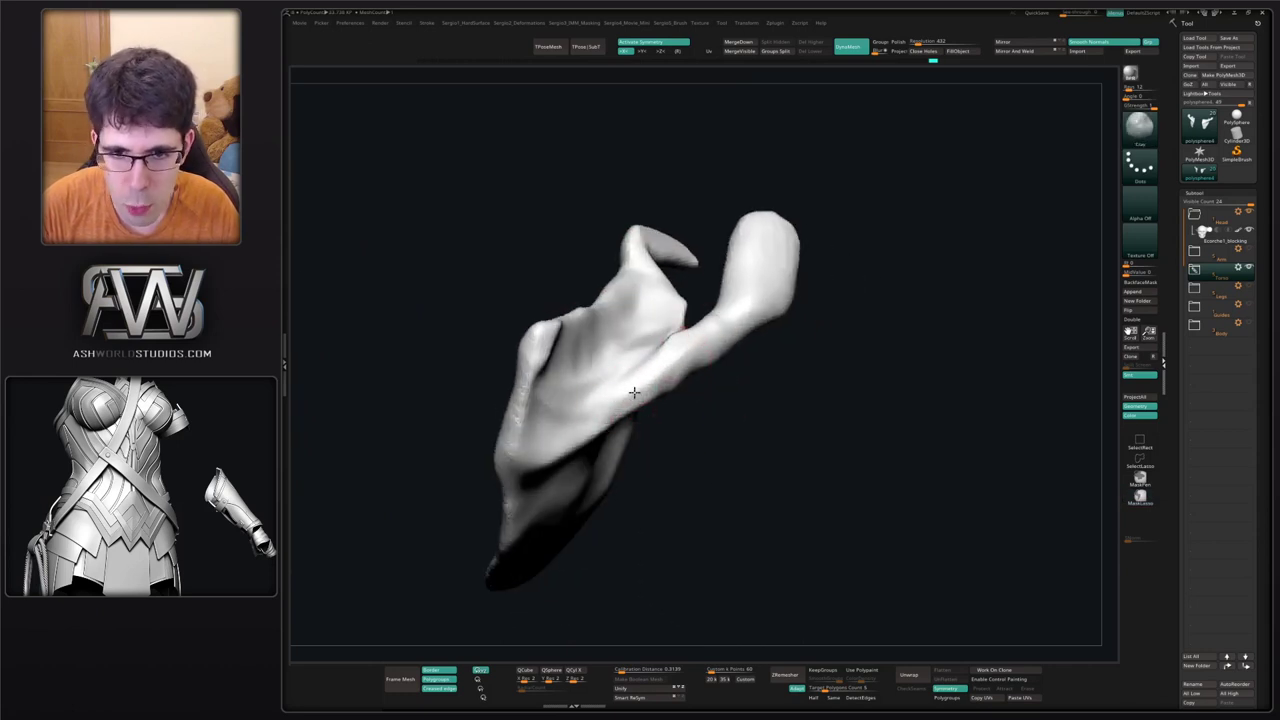
drag(634, 392, 645, 378)
right_drag(645, 378, 668, 363)
mouse_move(757, 300)
right_down()
mouse_move(694, 323)
mouse_move(682, 349)
mouse_move(694, 402)
mouse_move(700, 392)
right_up()
mouse_move(733, 337)
mouse_down()
mouse_move(752, 326)
mouse_move(721, 330)
mouse_up()
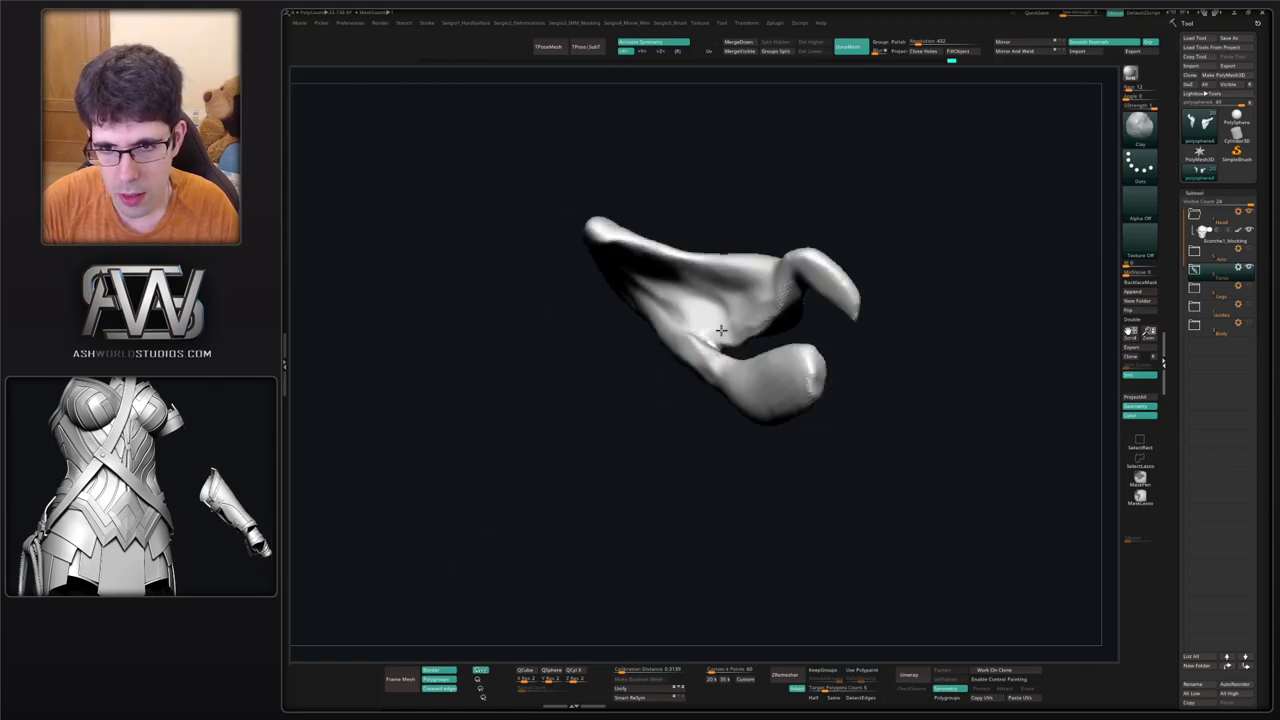
right_drag(721, 330, 679, 255)
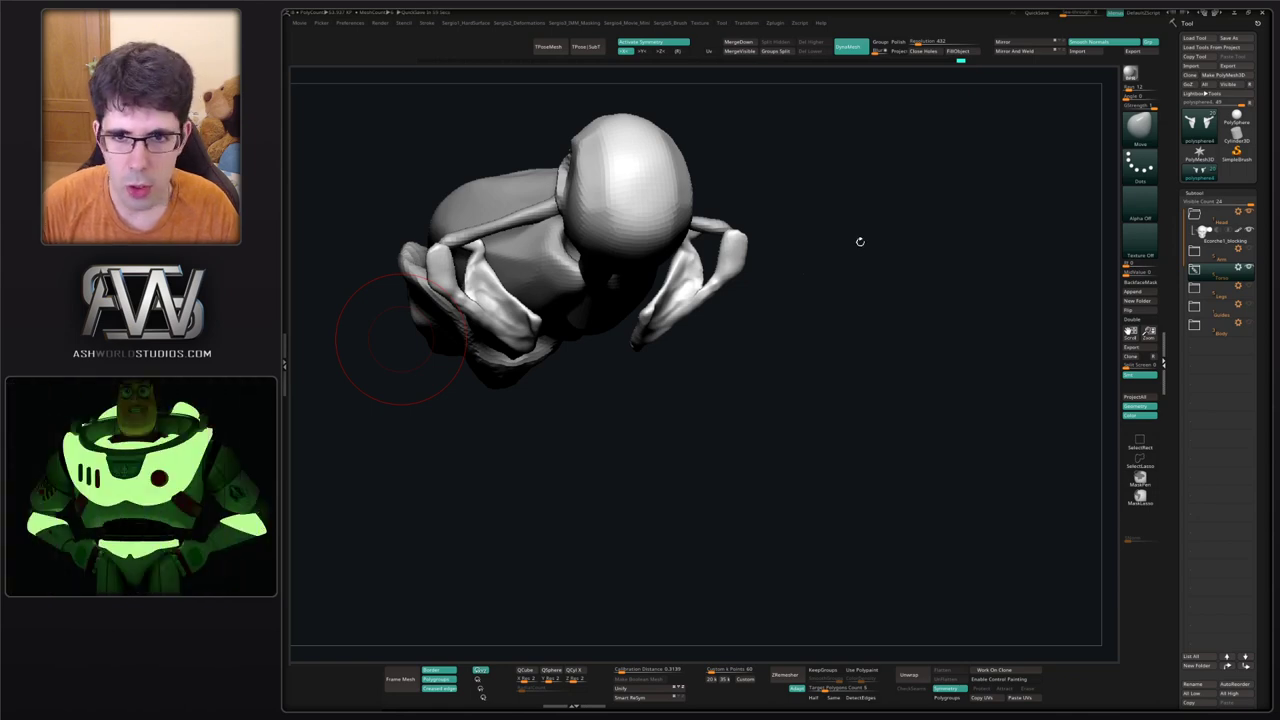
Resize the Move brush and reshape the upper border and inner corner of the isolated scapulae.
mouse_move(860, 241)
right_down()
mouse_move(800, 220)
mouse_move(664, 311)
mouse_move(674, 308)
right_up()
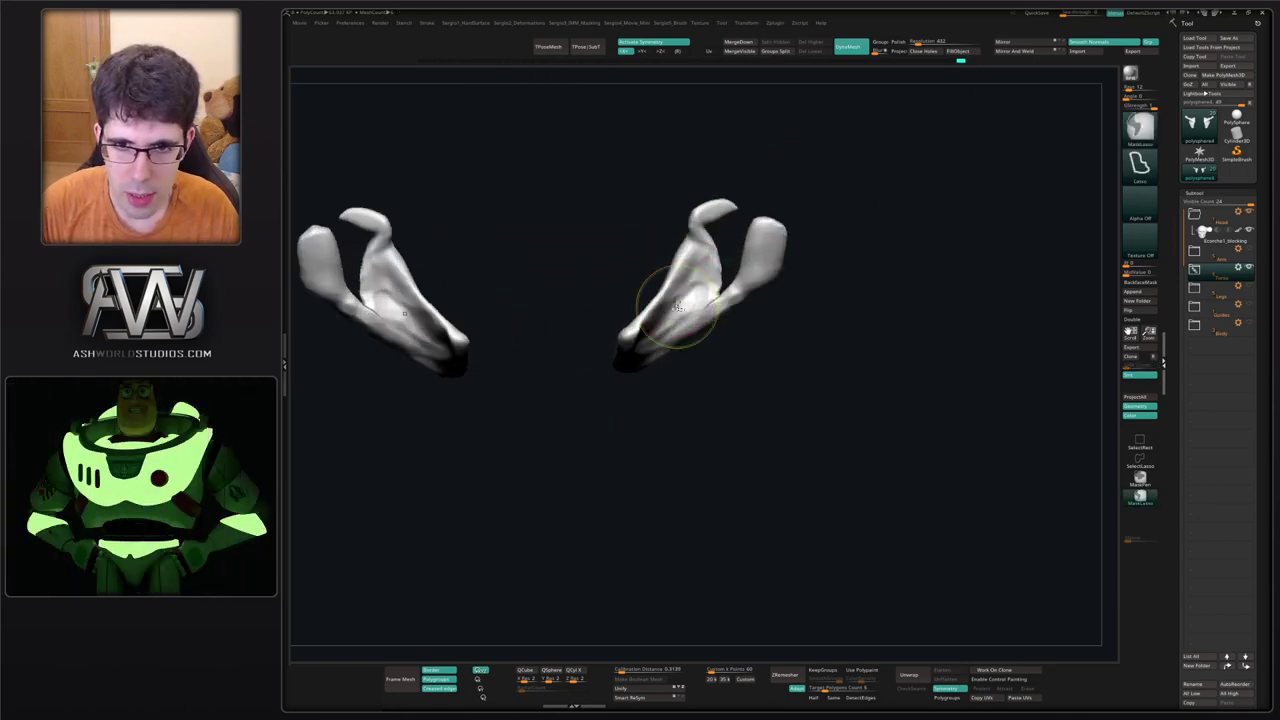
key(s)
mouse_move(684, 276)
mouse_down()
mouse_move(639, 320)
mouse_move(683, 287)
mouse_up()
key(s)
right_drag(700, 305, 678, 277)
drag(678, 277, 682, 297)
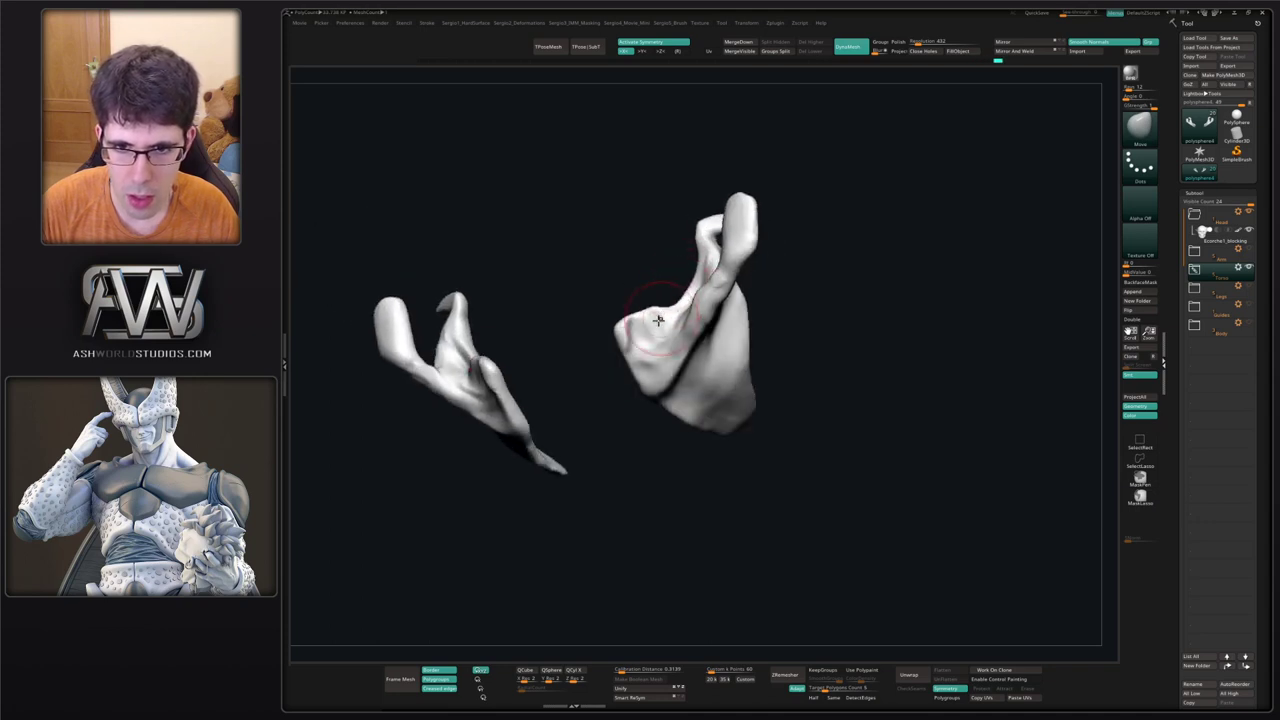
mouse_move(658, 318)
right_down()
mouse_move(660, 290)
mouse_move(657, 303)
mouse_move(680, 310)
mouse_move(698, 272)
right_up()
right_drag(636, 372, 672, 337)
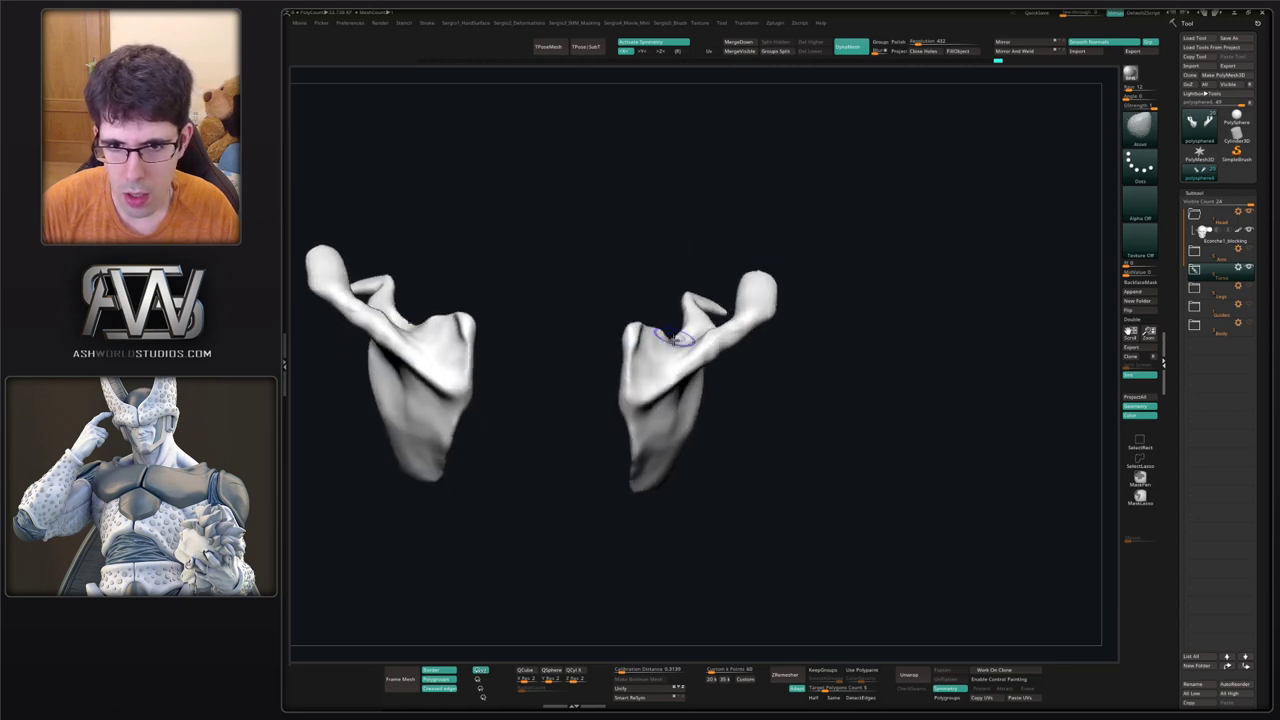
Adjust the outer border and neck of the scapulae with the Move brush from back, side and three-quarter angles.
right_drag(656, 466, 657, 425)
right_drag(645, 380, 652, 372)
right_drag(719, 441, 694, 368)
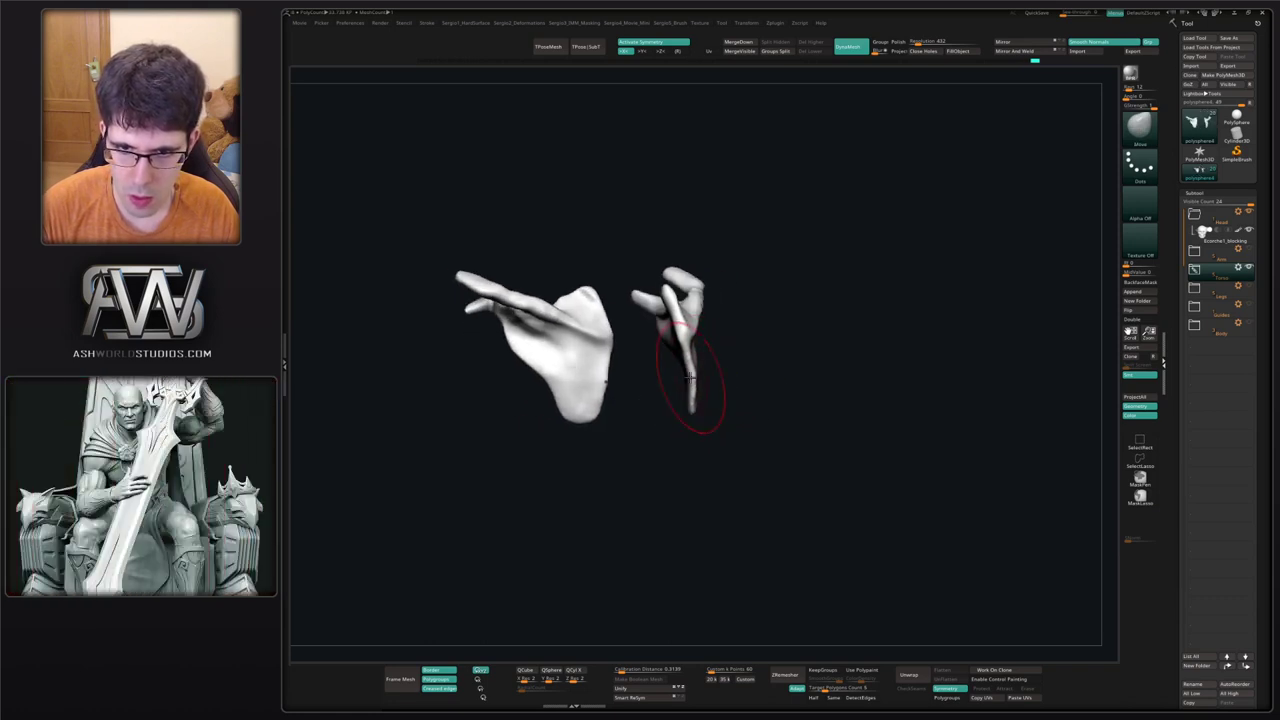
right_drag(688, 382, 727, 325)
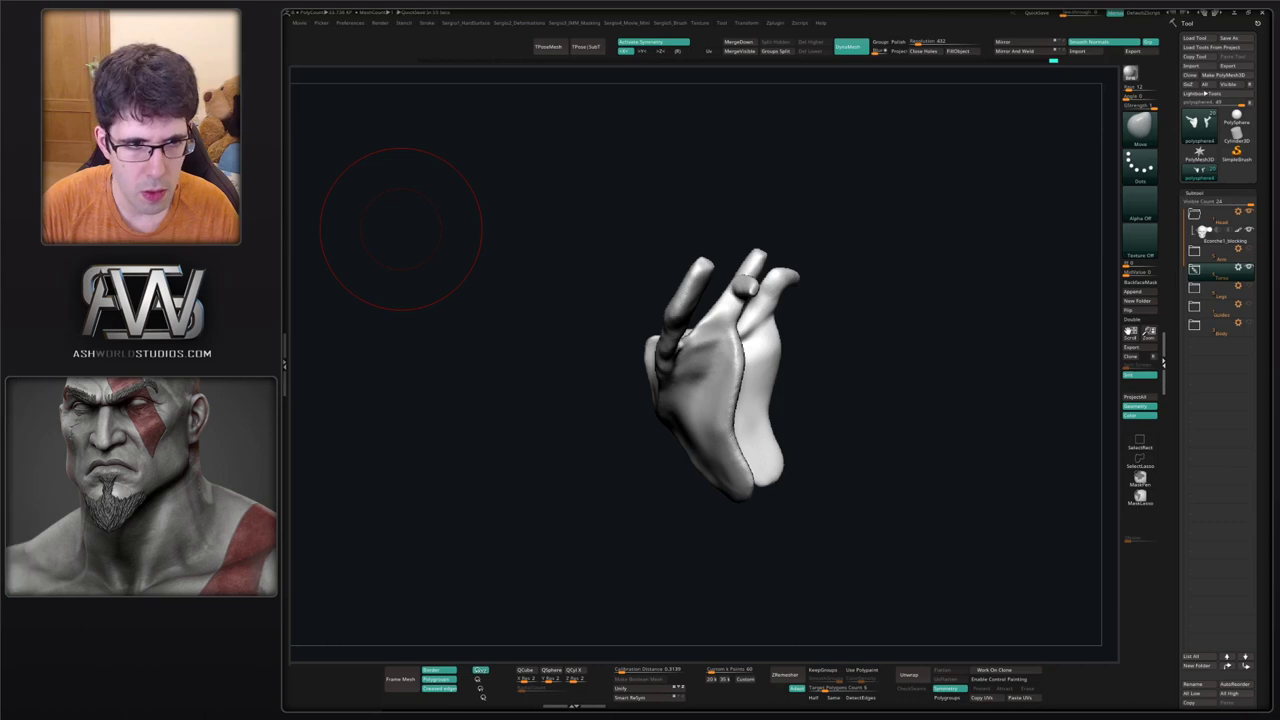
right_drag(850, 319, 703, 313)
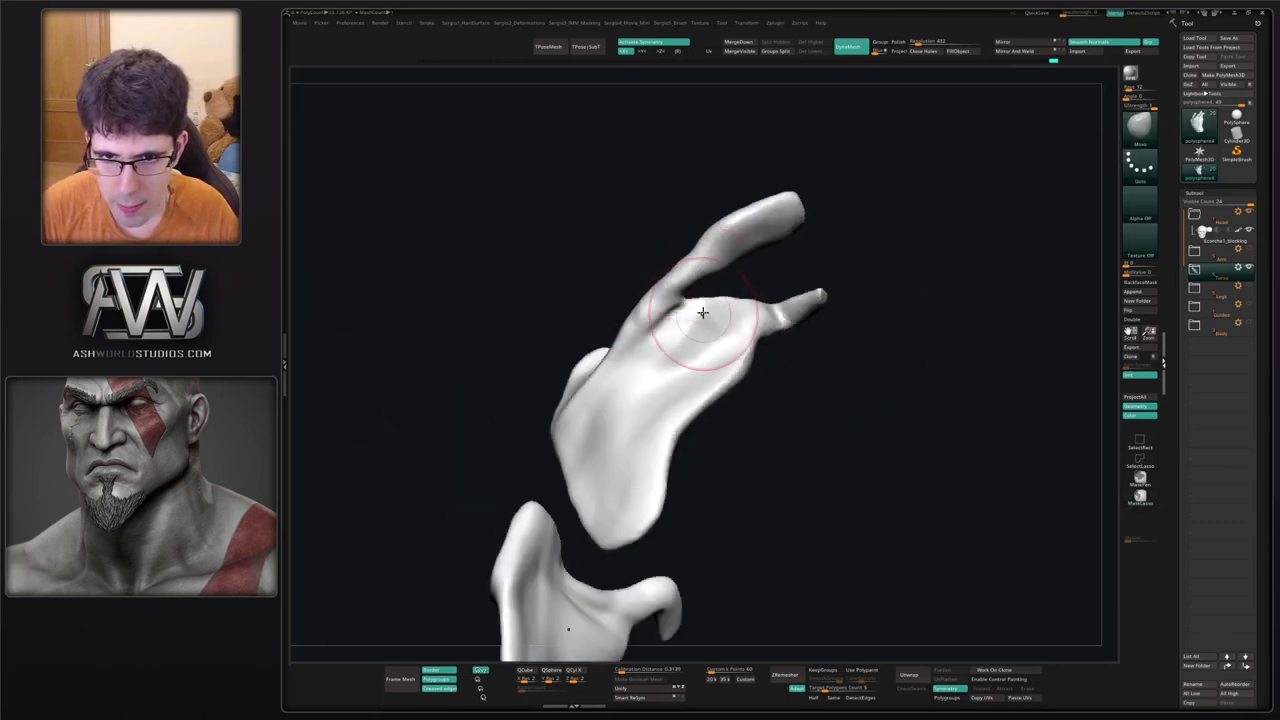
key(1)
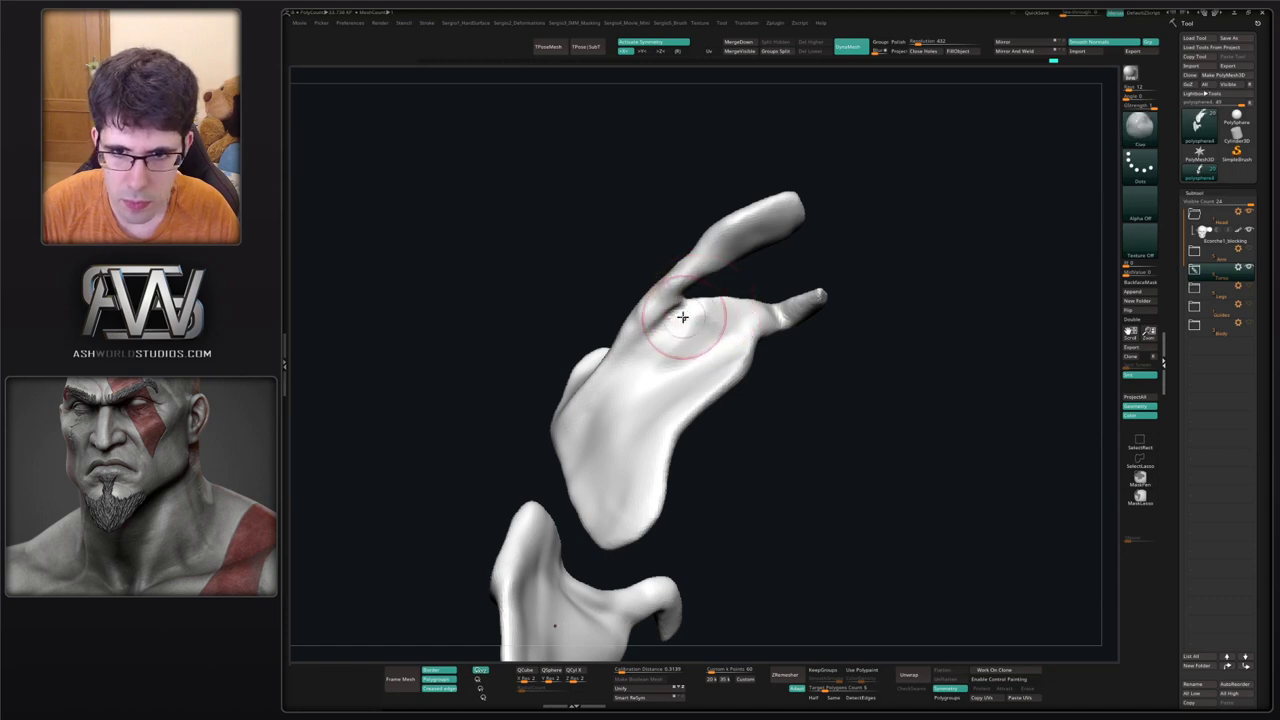
Build up the back of the scapular neck below the acromion with the Clay brush and smooth its surface.
right_drag(688, 338, 686, 352)
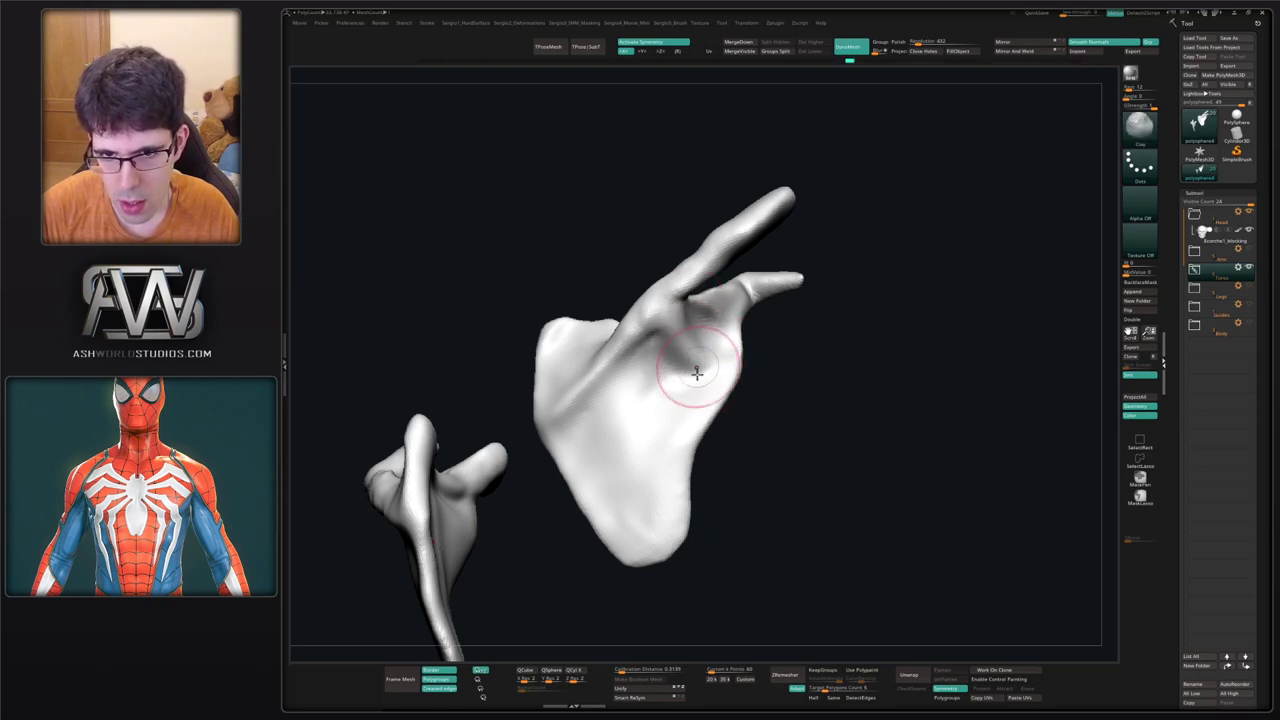
mouse_move(697, 372)
right_down()
mouse_move(714, 426)
mouse_move(740, 363)
mouse_move(626, 329)
right_up()
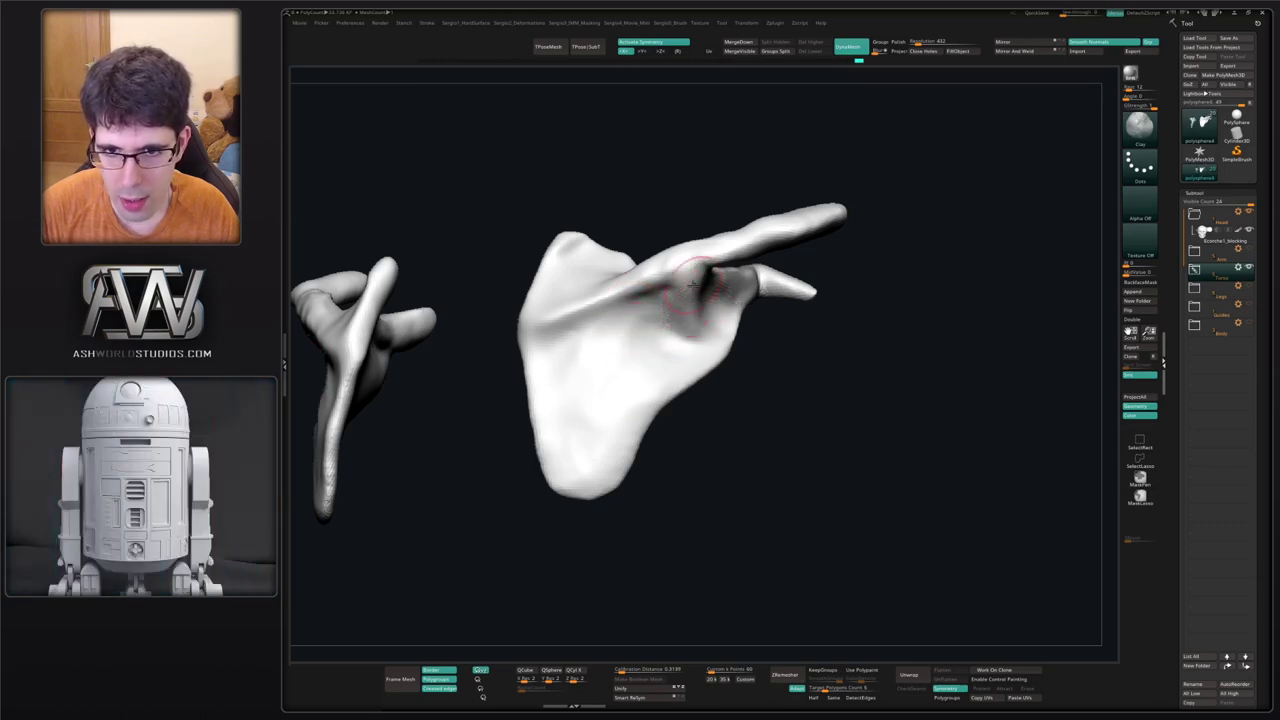
right_drag(694, 317, 652, 296)
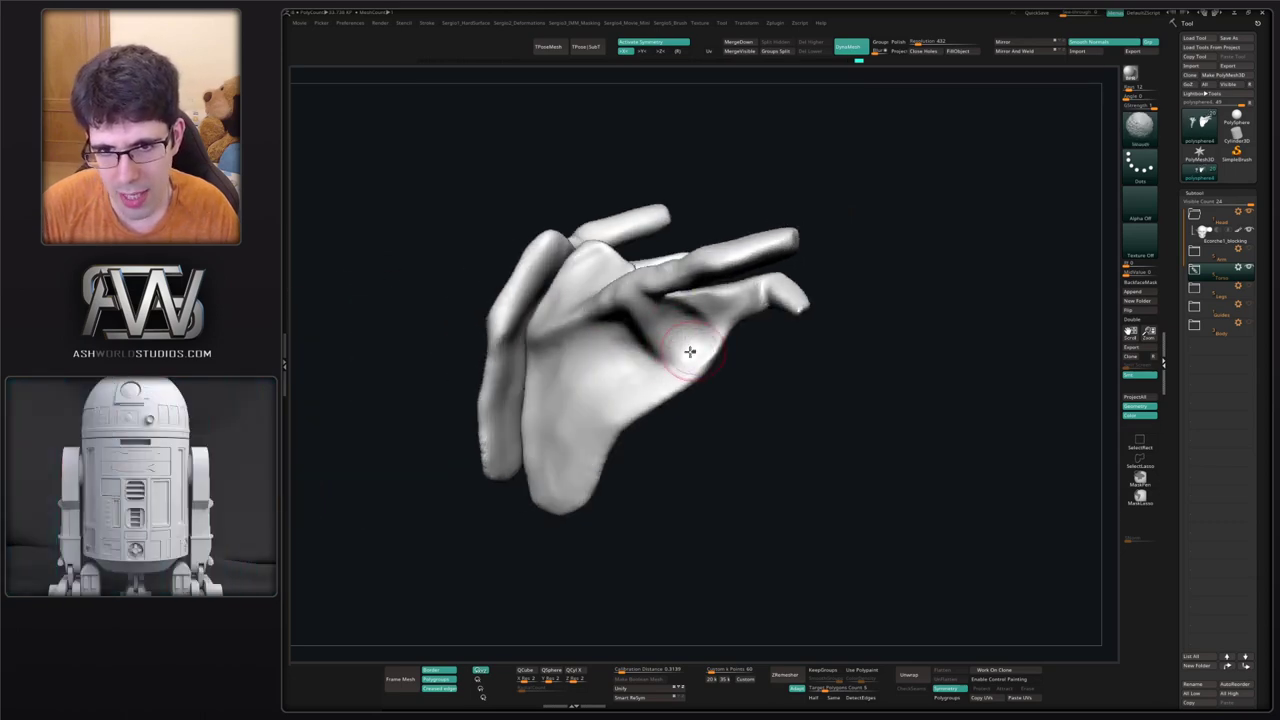
mouse_move(690, 351)
right_down()
mouse_move(651, 343)
mouse_move(682, 362)
right_up()
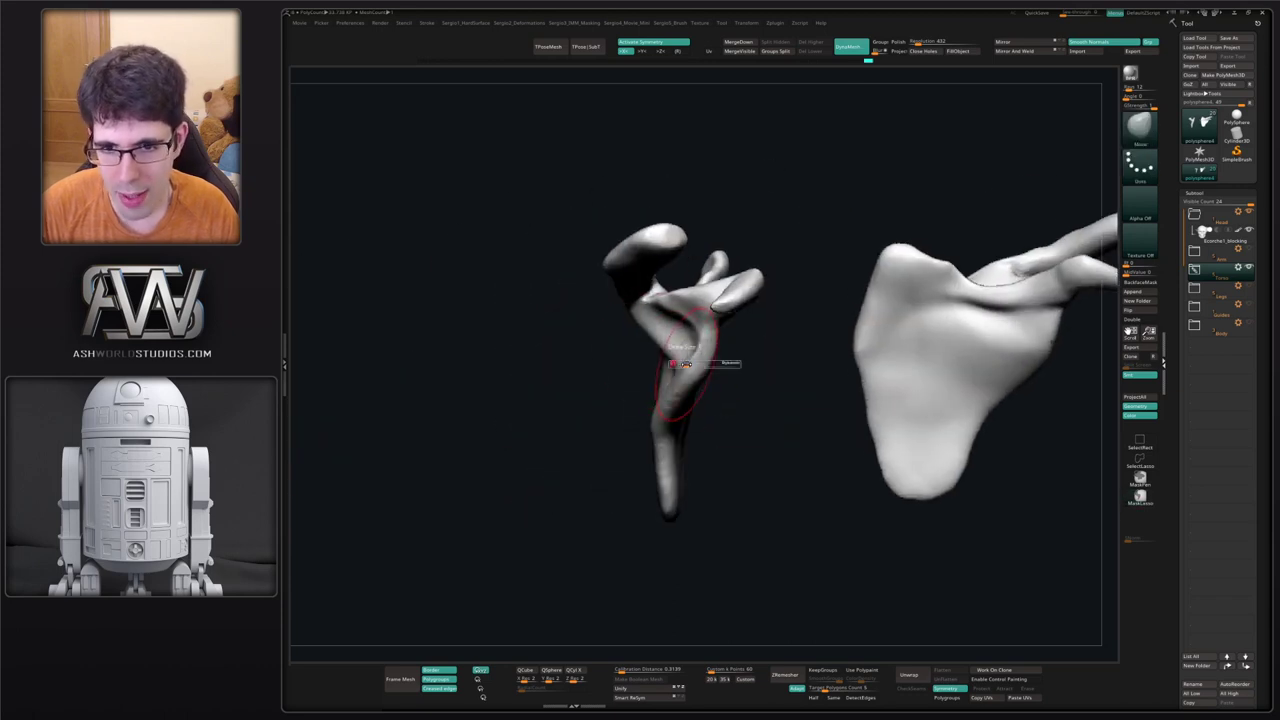
Resize the Move brush, adjust the scapula's outer border in side view, and smooth the neck.
drag(693, 361, 672, 418)
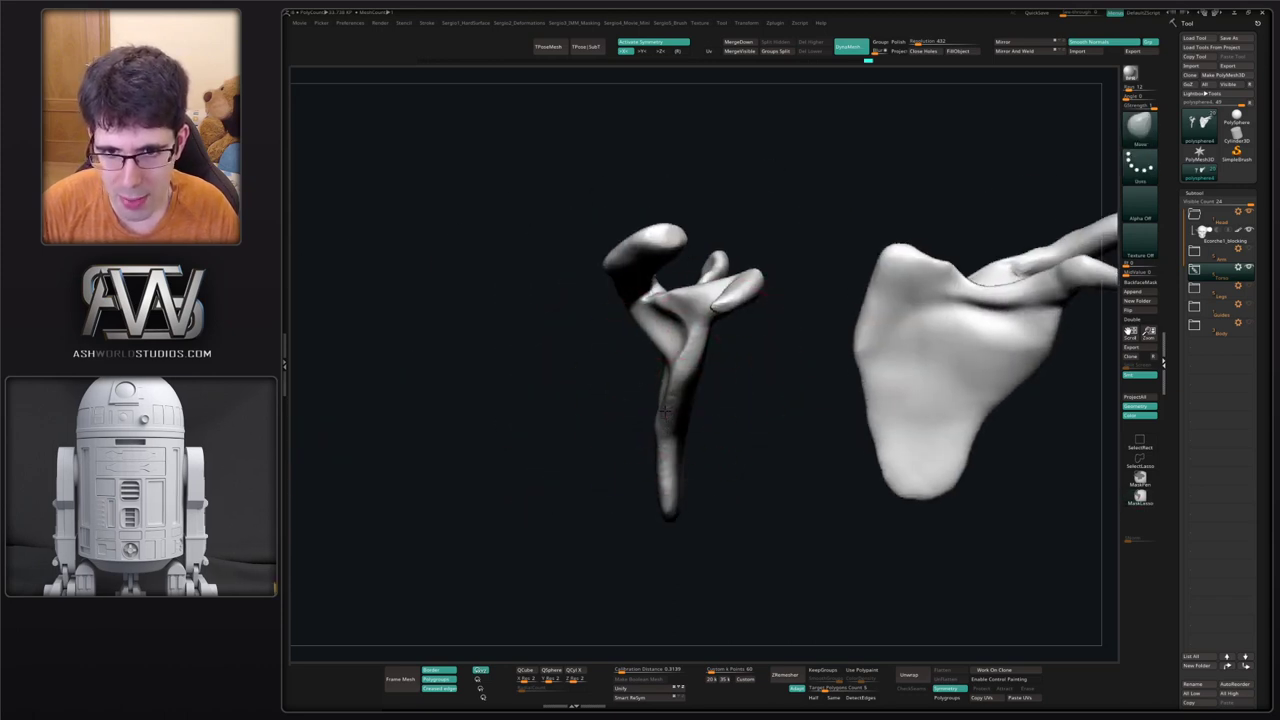
right_drag(668, 405, 690, 336)
key(s)
mouse_move(690, 334)
mouse_down()
mouse_move(678, 336)
mouse_move(671, 303)
mouse_up()
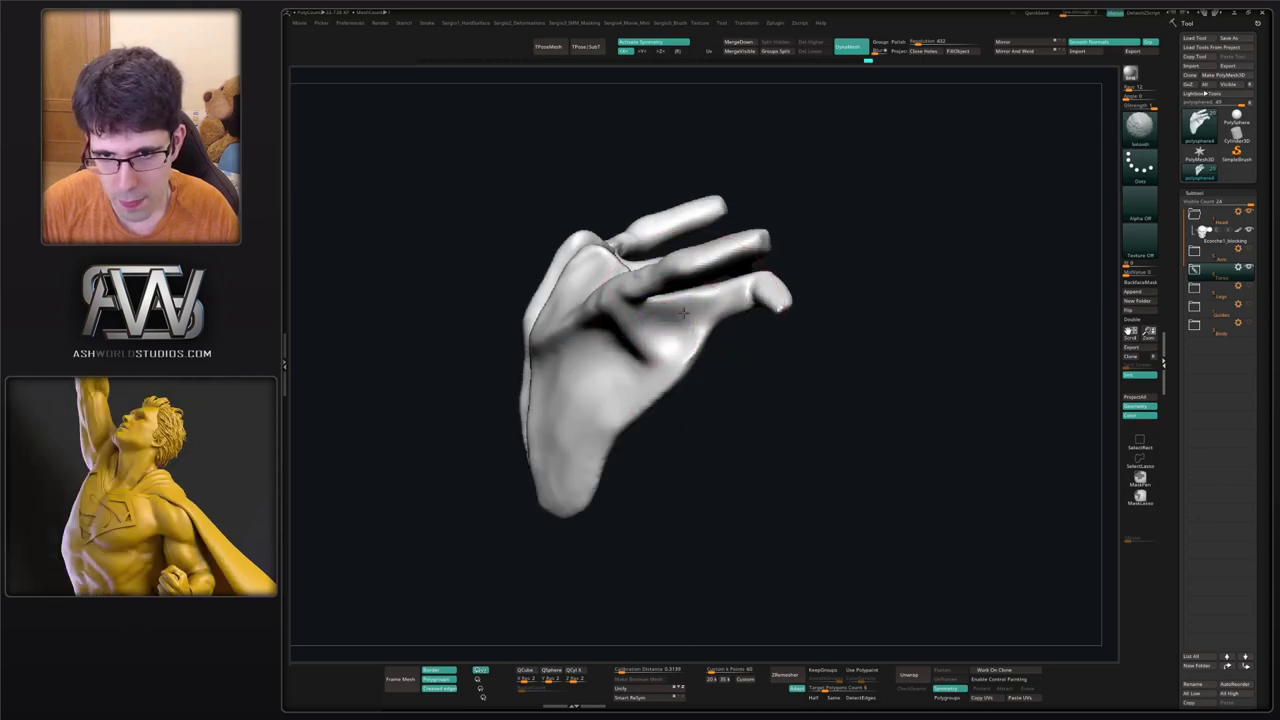
Build up a ridge from the coracoid base down the scapula's outer border with the Clay brush.
right_drag(683, 313, 692, 305)
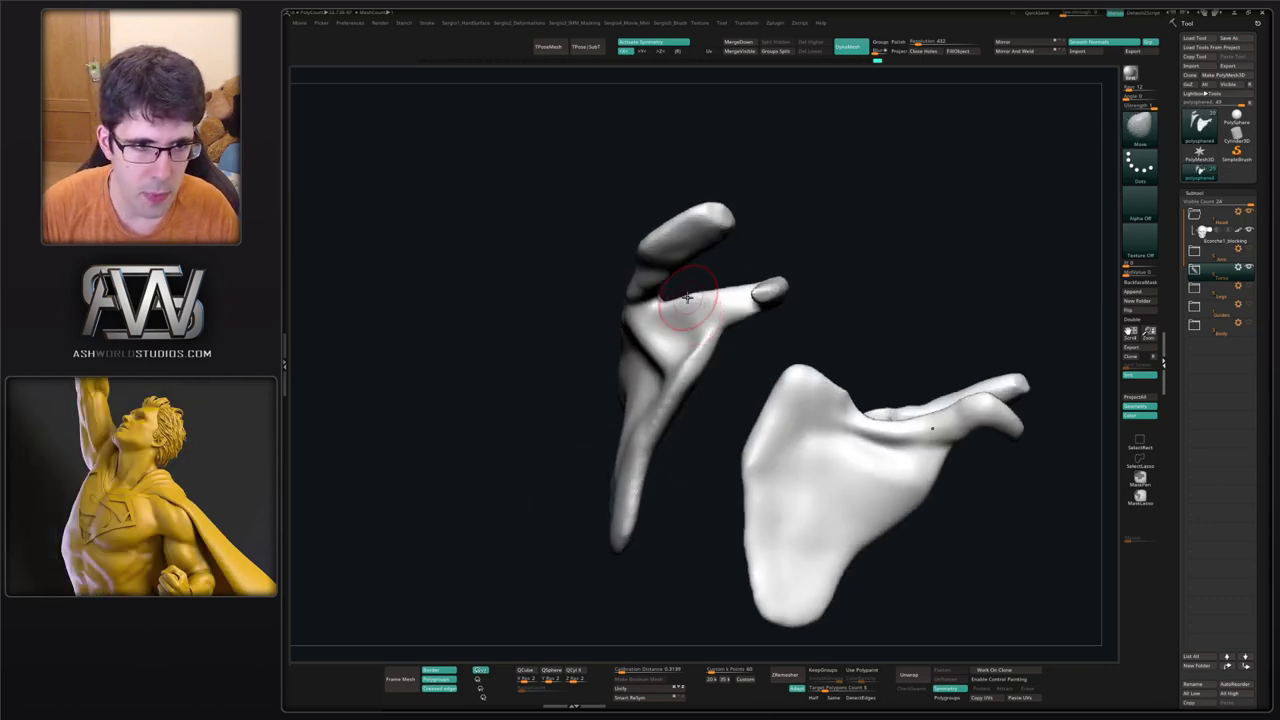
right_drag(651, 307, 710, 358)
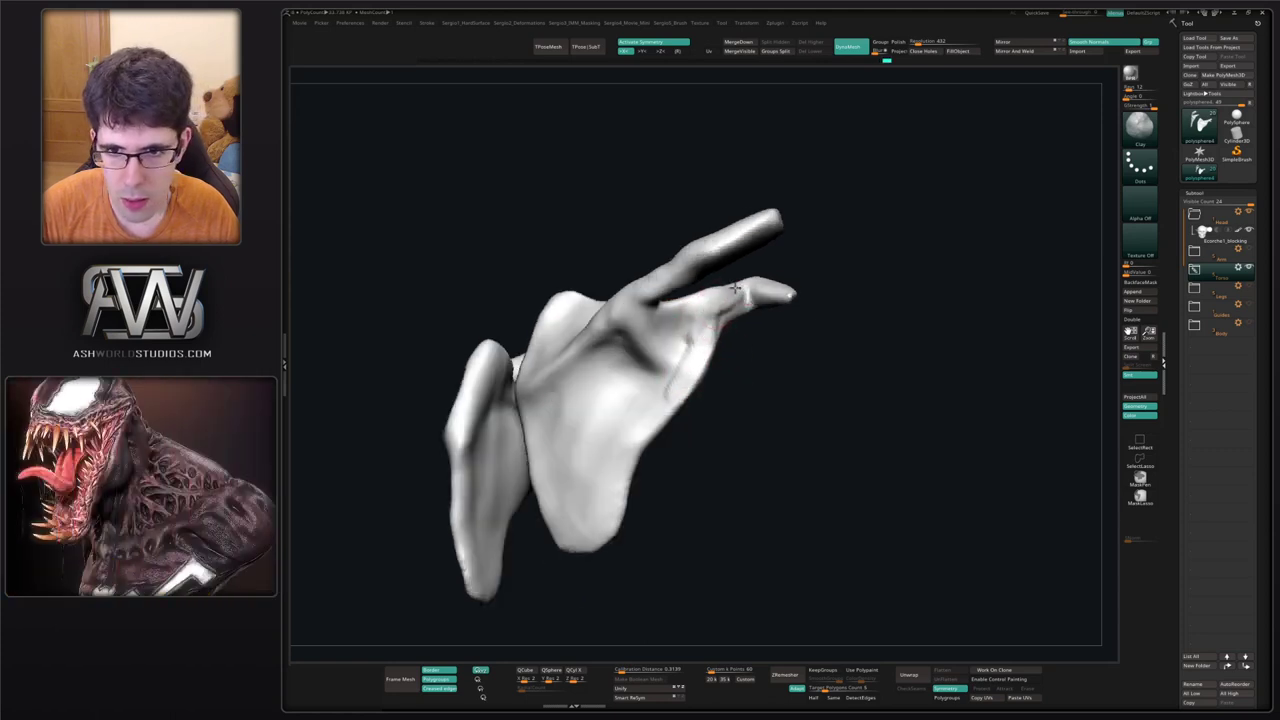
mouse_move(698, 342)
right_down()
mouse_move(735, 294)
mouse_move(723, 247)
right_up()
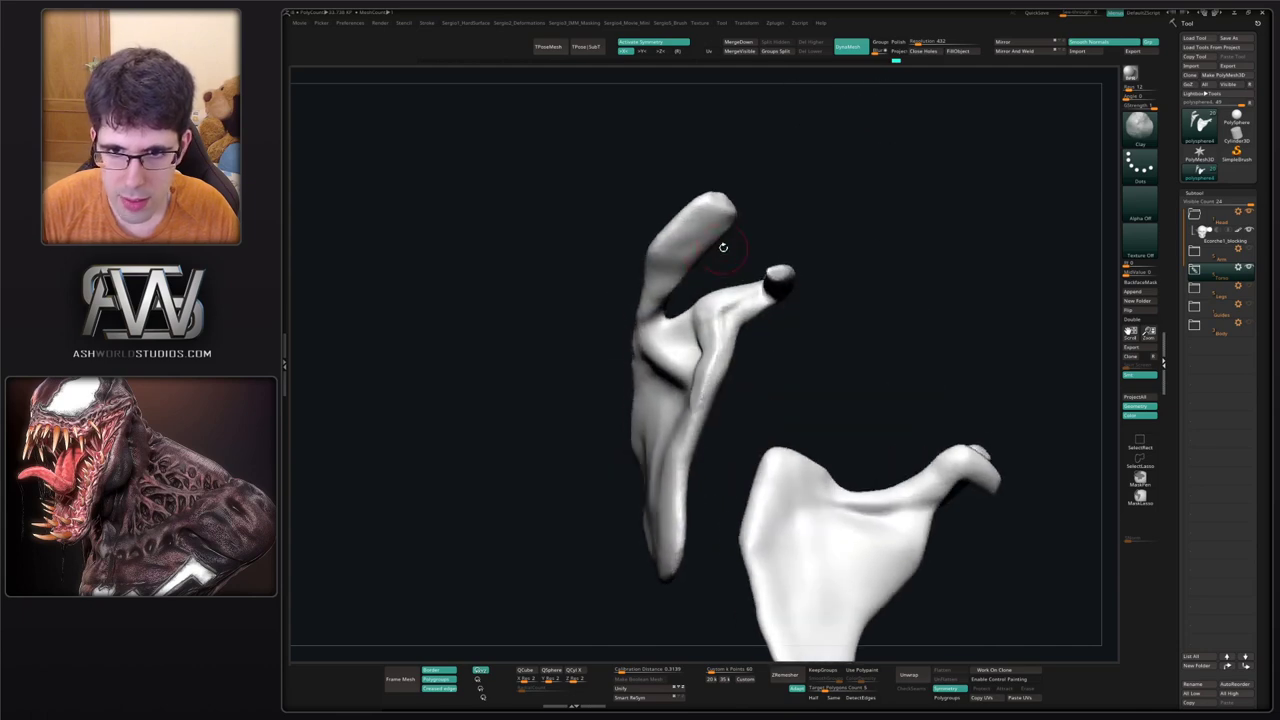
Hide the acromion with a lasso selection, add Clay strokes at the exposed coracoid base, and show the hidden parts again.
mouse_move(775, 182)
ctrl+shift+mouse_down()
mouse_move(726, 256)
mouse_move(649, 271)
ctrl+shift+mouse_up()
ctrl+shift+click(926, 282)
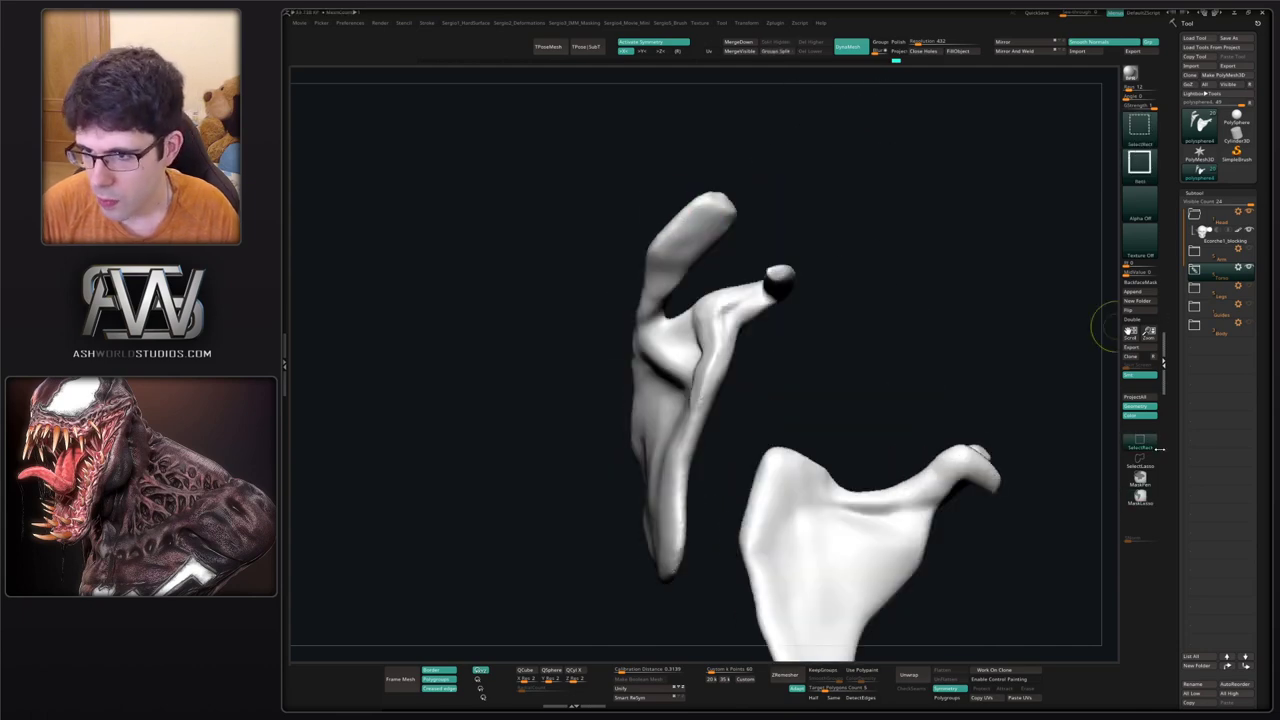
ctrl+shift+click(1140, 460)
mouse_move(803, 157)
ctrl+alt+shift+mouse_down()
mouse_move(765, 215)
mouse_move(606, 356)
mouse_move(690, 82)
ctrl+alt+shift+mouse_up()
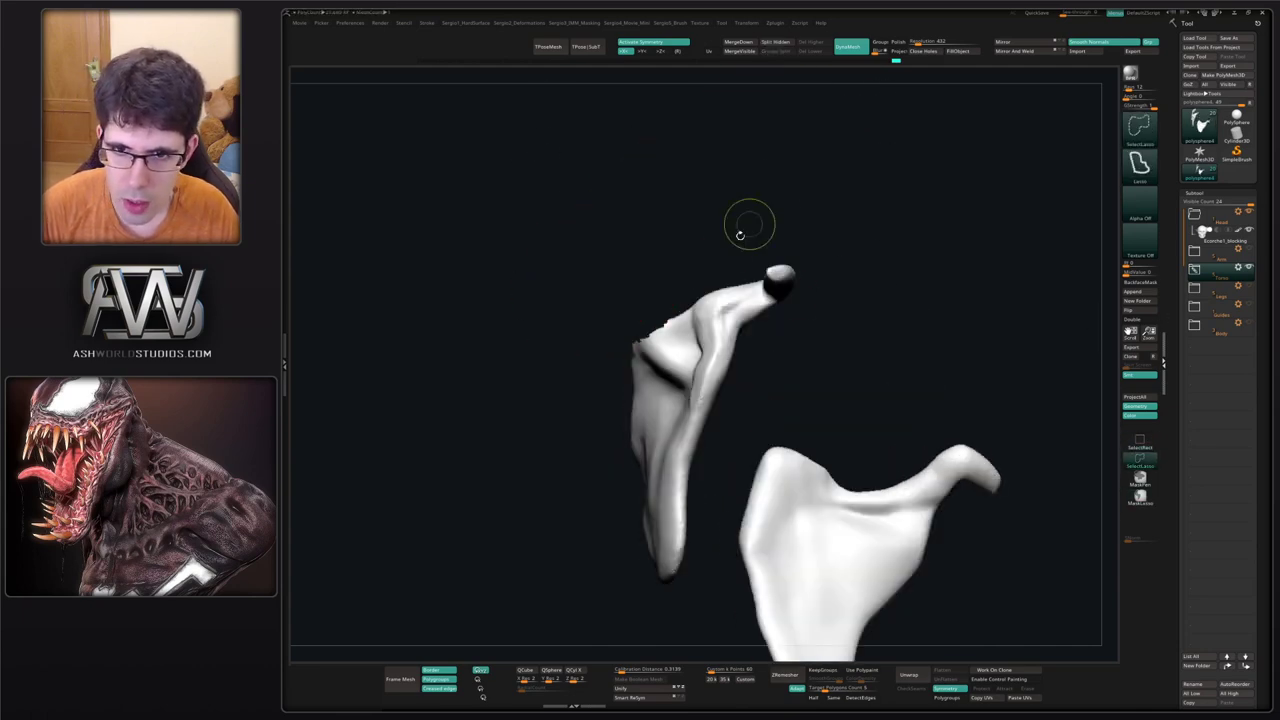
mouse_move(708, 280)
right_down()
mouse_move(697, 320)
mouse_move(684, 322)
right_up()
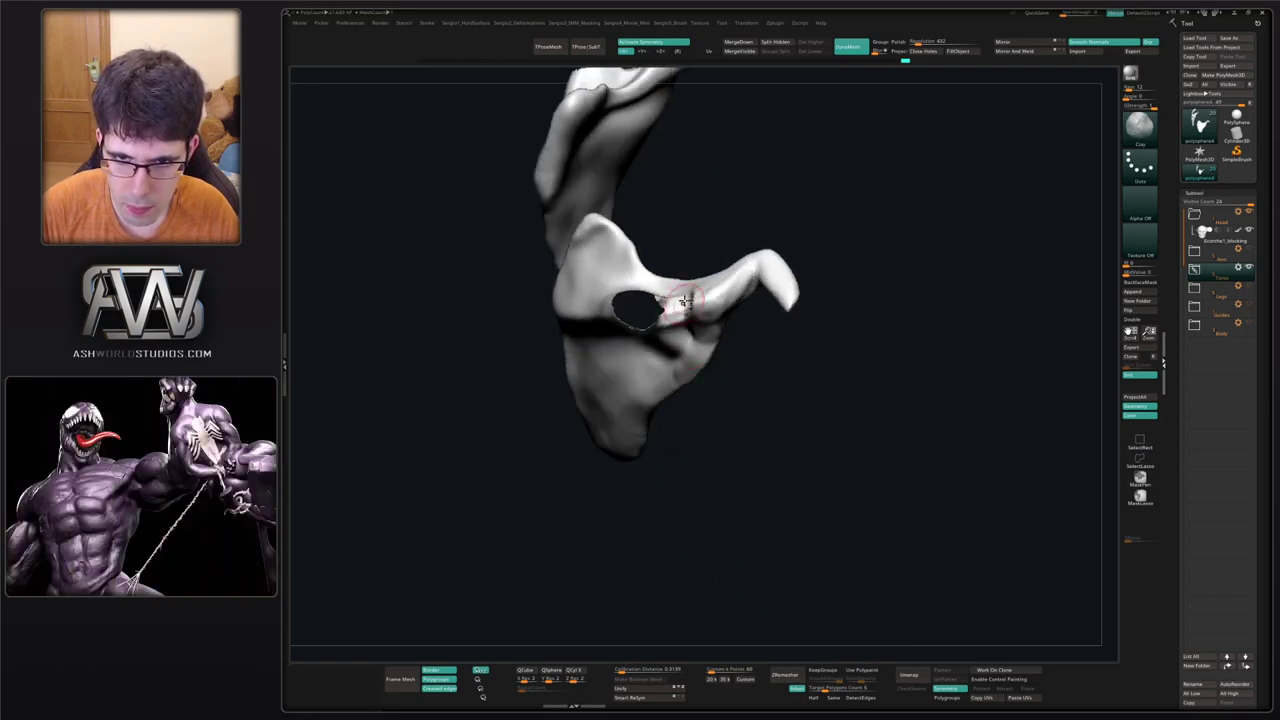
right_drag(676, 308, 692, 242)
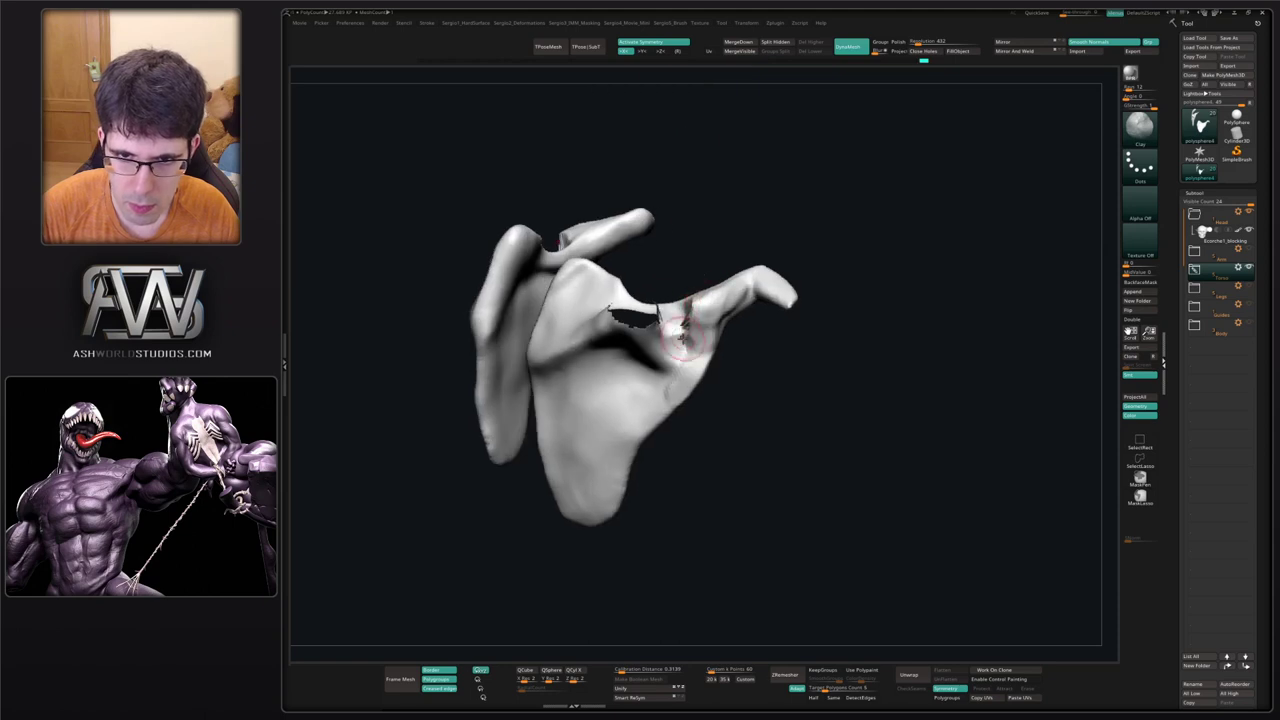
ctrl+shift+click(786, 365)
Add Clay strokes in the upper hollow between the spine and coracoid base and smooth them.
right_drag(723, 383, 727, 314)
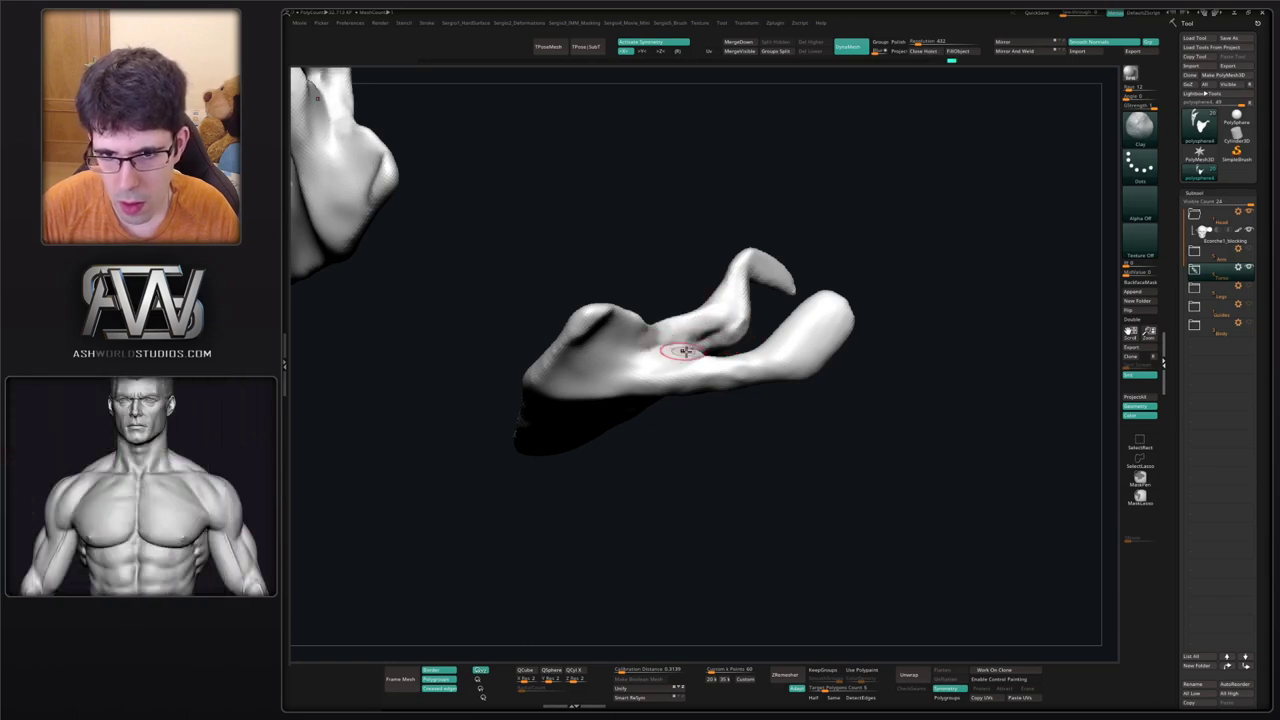
right_drag(685, 351, 689, 341)
mouse_move(650, 341)
mouse_down()
mouse_move(634, 354)
mouse_move(614, 341)
mouse_move(636, 353)
mouse_up()
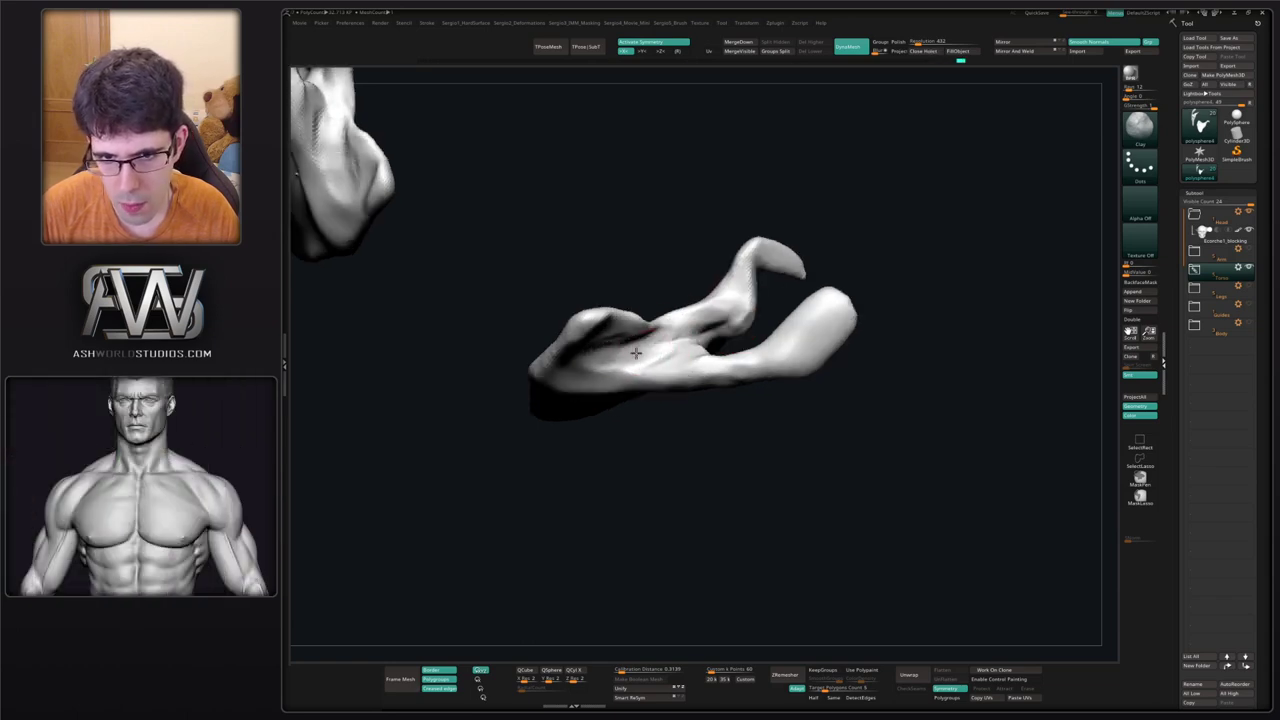
right_drag(635, 352, 684, 332)
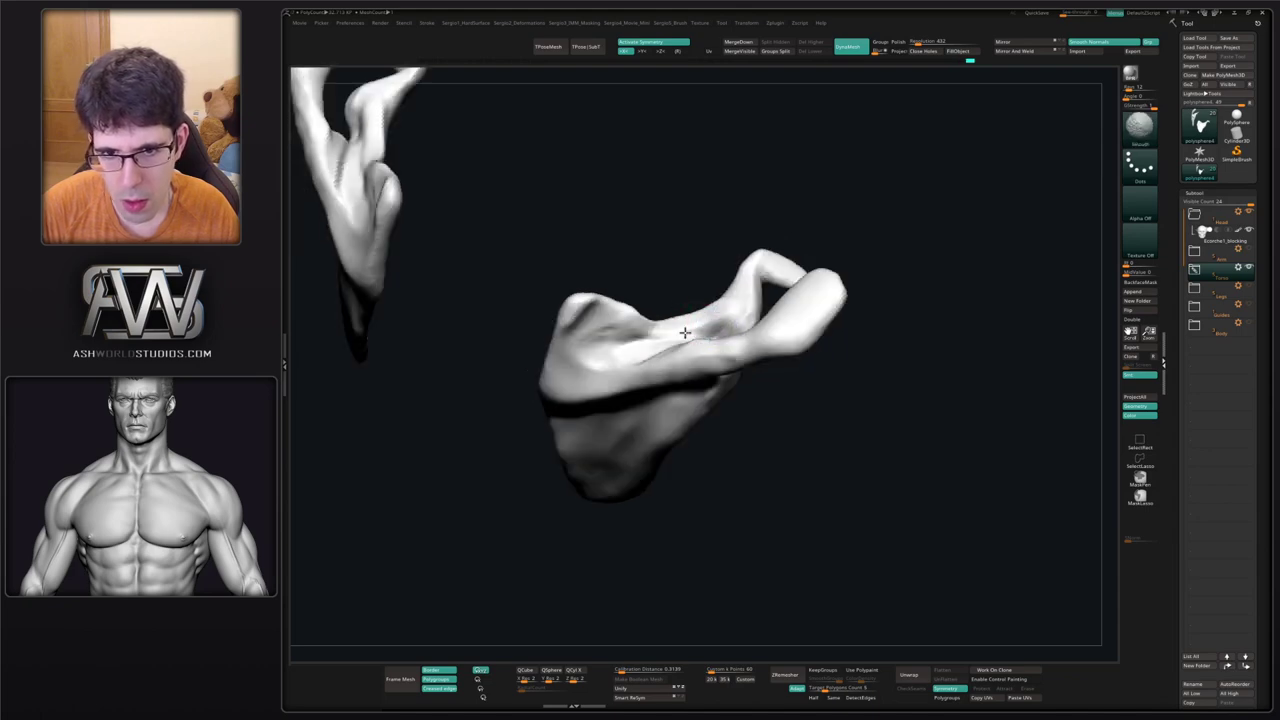
shift+drag(657, 344, 694, 340)
Show the full skeleton to check the scapulae against the rib cage, and isolate the scapulae again.
mouse_move(694, 340)
right_down()
mouse_move(686, 443)
mouse_move(703, 466)
mouse_move(727, 402)
mouse_move(857, 297)
right_up()
key(alt+shift+s)
ctrl+right_drag(795, 385, 711, 362)
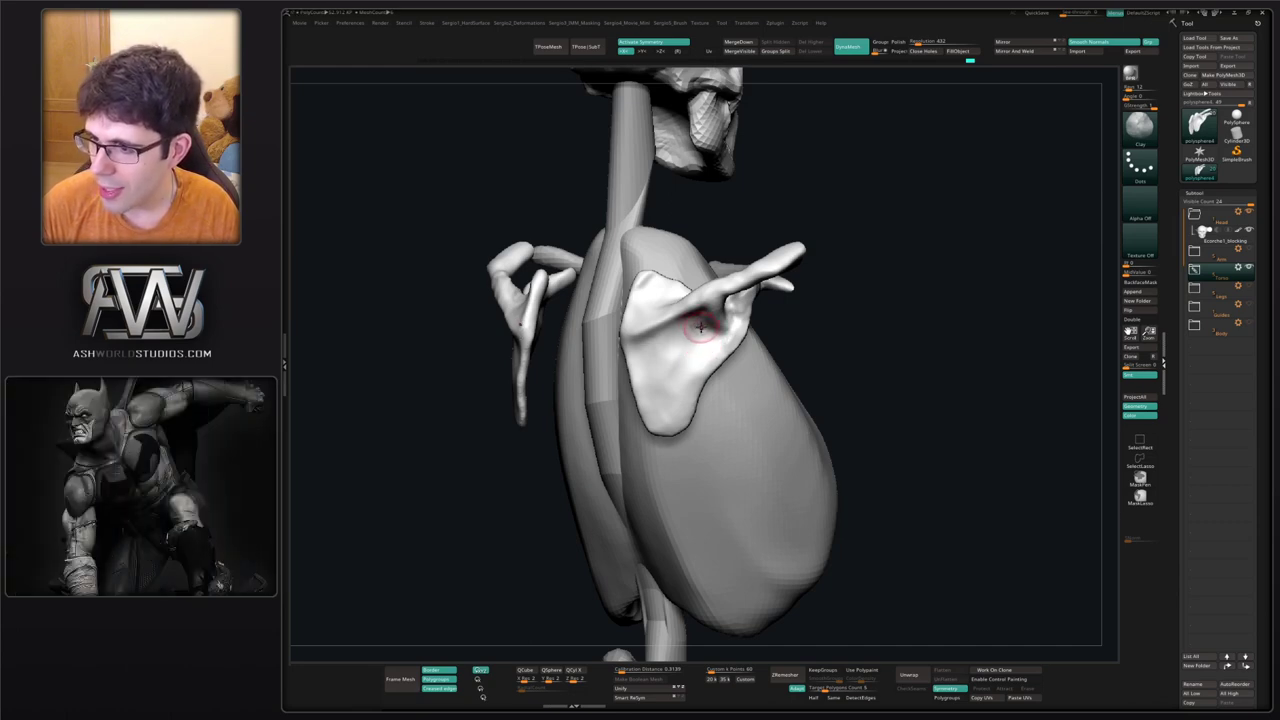
drag(860, 335, 680, 360)
key(alt+s)
mouse_move(715, 368)
right_down()
mouse_move(610, 340)
mouse_move(670, 335)
mouse_move(703, 312)
mouse_move(689, 300)
mouse_move(760, 318)
right_up()
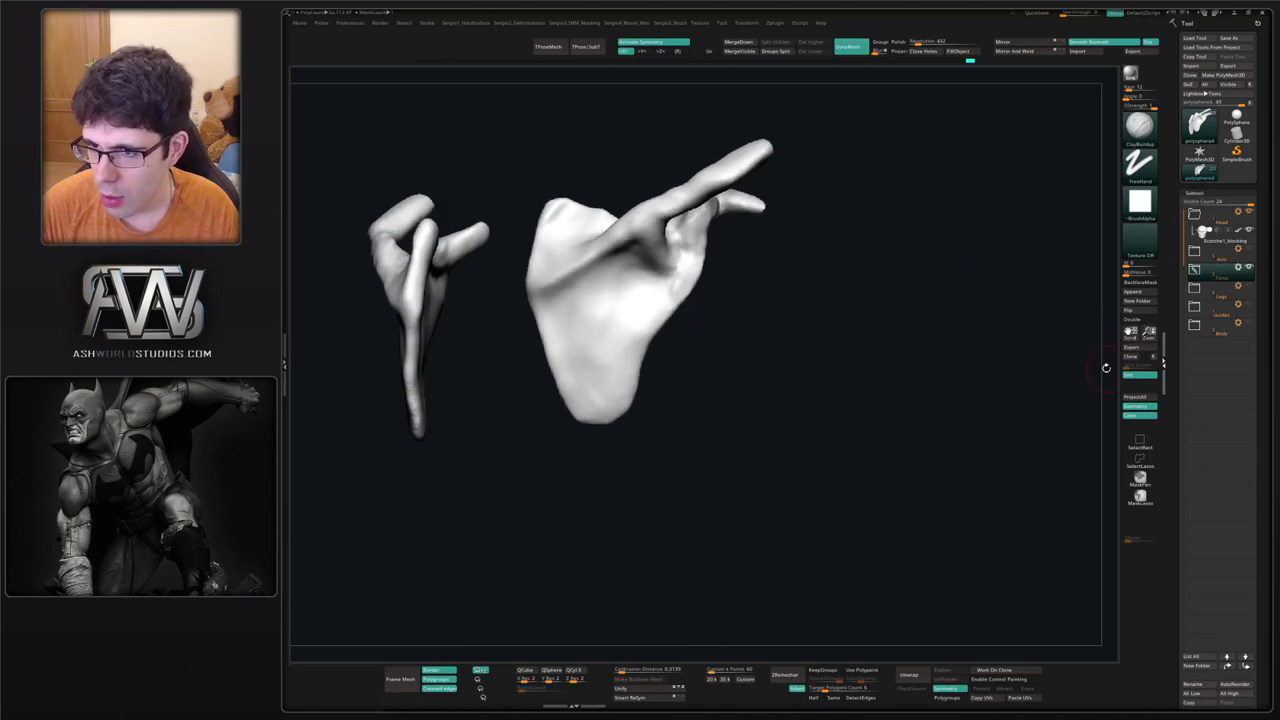
Turn on BackfaceMask and build up the scapula's outer border from the neck to the lower tip with ClayBuildup.
right_drag(1085, 361, 1035, 356)
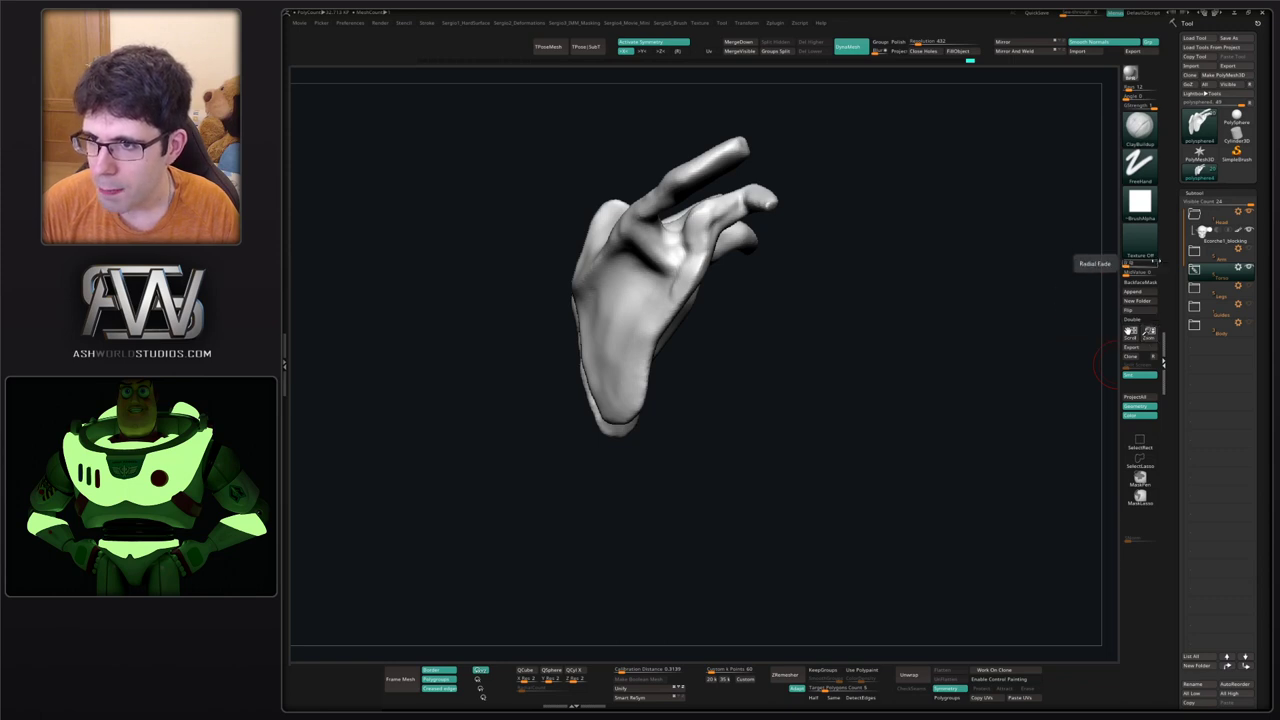
right_drag(780, 304, 700, 342)
ctrl+right_drag(700, 342, 704, 362)
mouse_move(714, 286)
mouse_down()
mouse_move(663, 417)
mouse_move(620, 470)
mouse_up()
alt+right_drag(643, 425, 658, 388)
mouse_move(636, 436)
mouse_down()
mouse_move(700, 280)
mouse_move(620, 418)
mouse_move(605, 385)
mouse_move(610, 335)
mouse_move(620, 375)
mouse_up()
Add ClayBuildup strokes around the lower blade and smooth the transitions between the raised borders and the central hollow.
mouse_move(620, 375)
right_down()
mouse_move(665, 390)
mouse_move(645, 405)
right_up()
drag(645, 405, 665, 384)
shift+right_drag(665, 383, 633, 357)
mouse_move(584, 339)
shift+mouse_down()
mouse_move(629, 432)
mouse_move(688, 298)
mouse_move(634, 371)
mouse_move(742, 272)
mouse_move(726, 318)
shift+mouse_up()
mouse_move(761, 300)
right_down()
mouse_move(757, 270)
mouse_move(743, 386)
mouse_move(797, 409)
mouse_move(757, 337)
mouse_move(776, 345)
right_up()
ctrl+right_drag(776, 345, 771, 301)
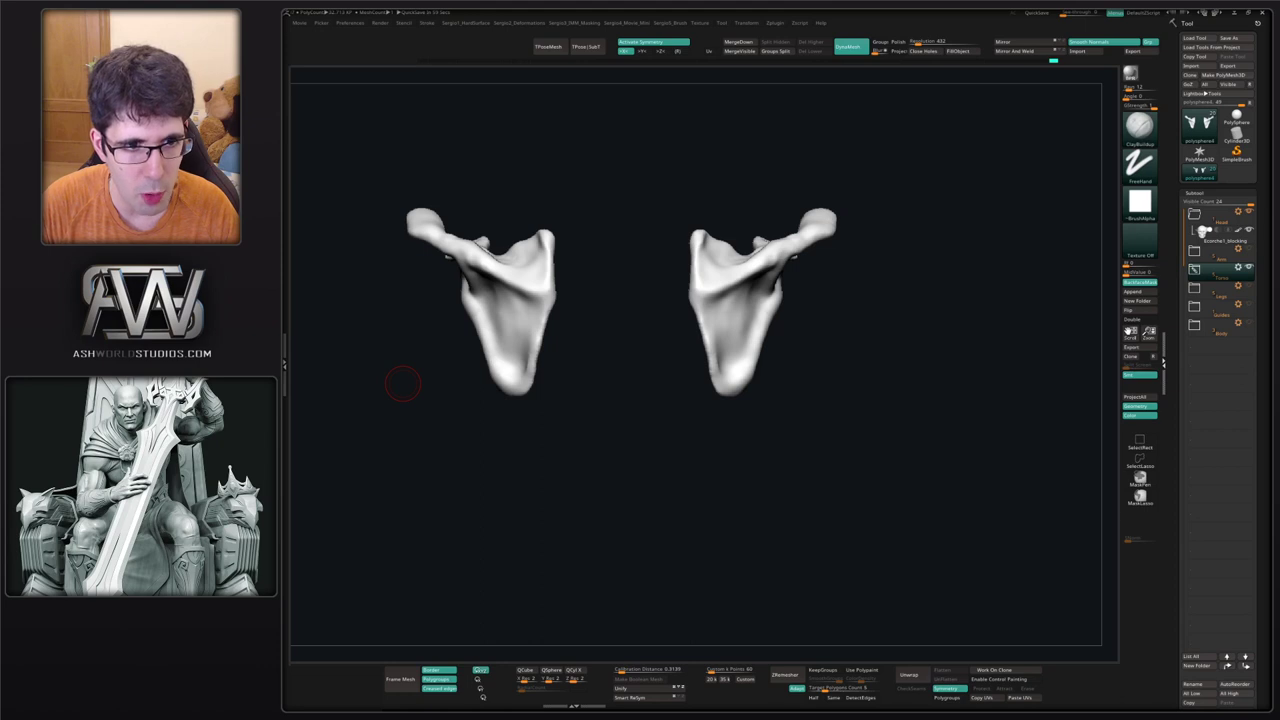
Choose the Move brush, paint a mask on the coracoid process with MaskPen, and invert the mask.
right_drag(568, 339, 697, 344)
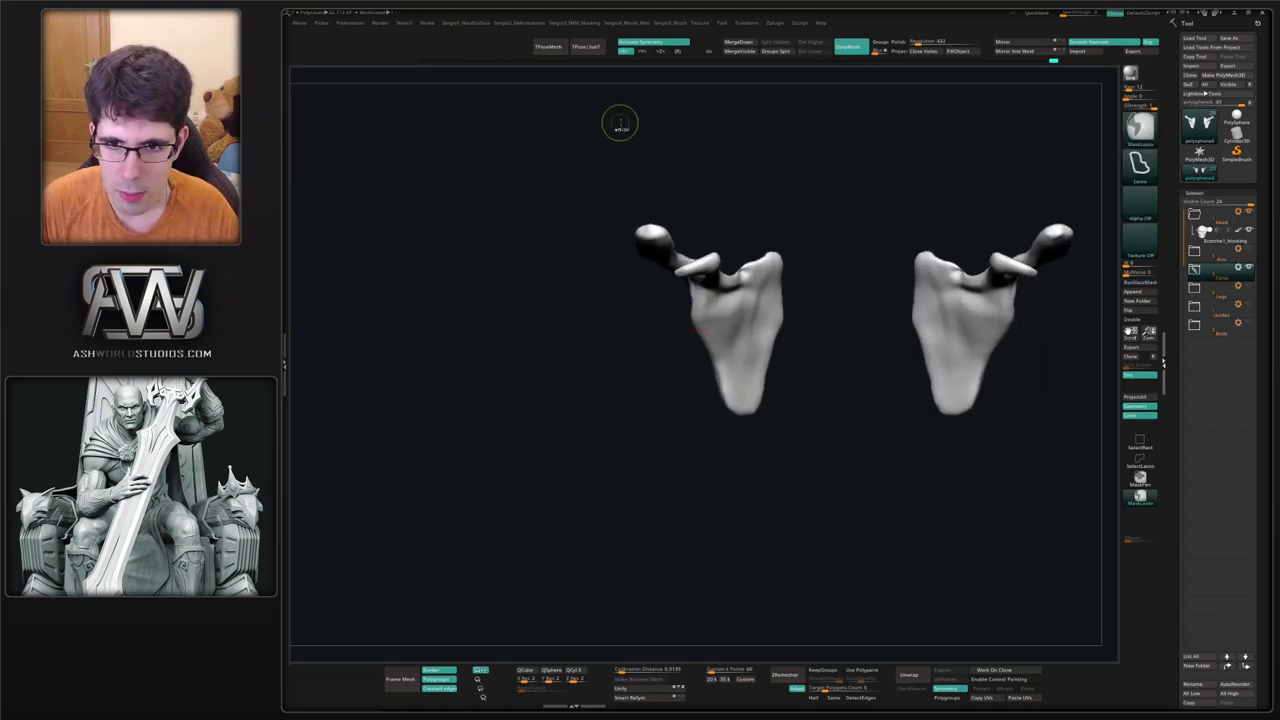
mouse_move(620, 126)
ctrl+right_down()
mouse_move(672, 235)
mouse_move(698, 222)
ctrl+right_up()
key(b)
key(m)
key(v)
right_drag(710, 296, 712, 284)
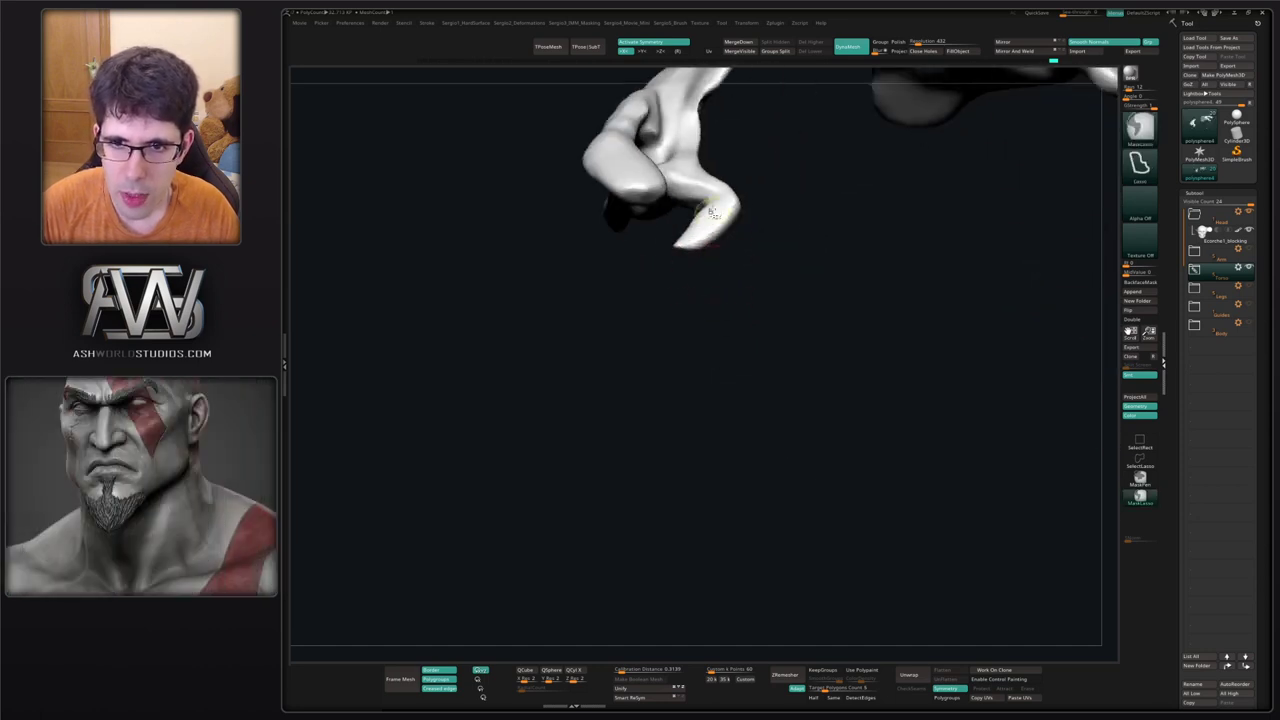
ctrl+right_drag(712, 230, 712, 276)
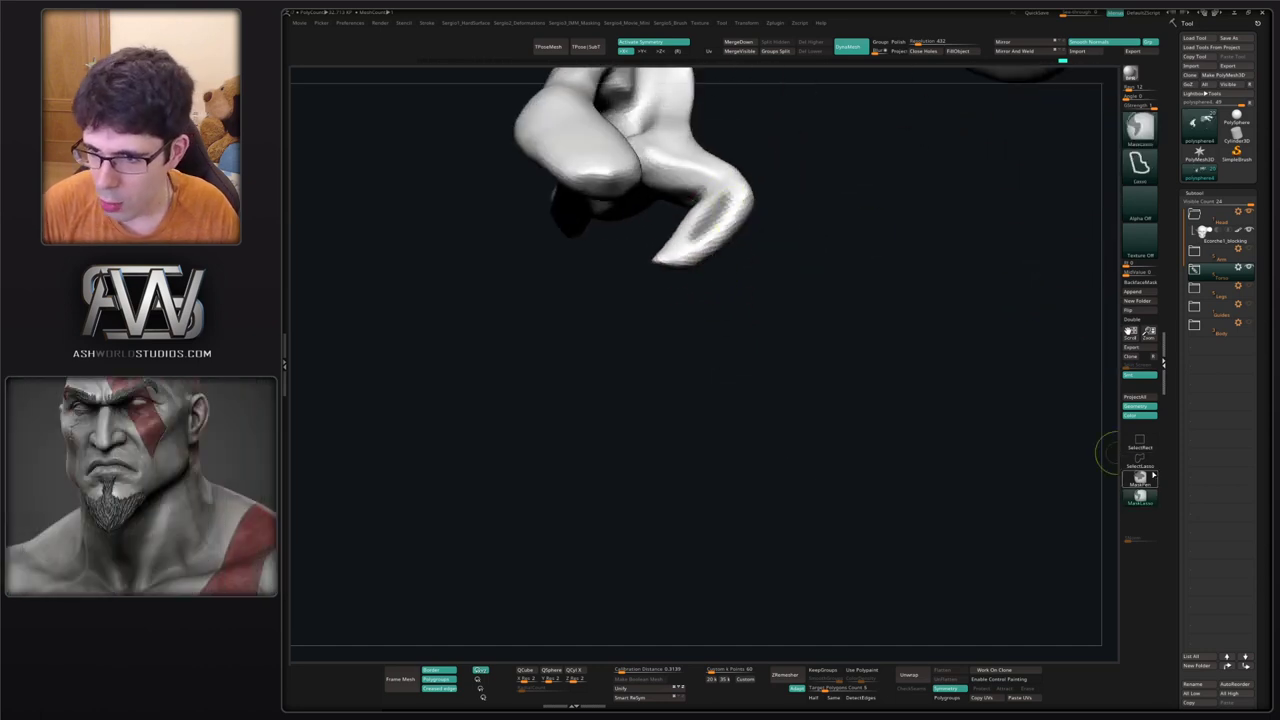
ctrl+click(1151, 477)
right_drag(720, 222, 704, 276)
mouse_move(717, 201)
ctrl+mouse_down()
mouse_move(698, 224)
mouse_move(707, 210)
mouse_move(736, 222)
ctrl+mouse_up()
ctrl+click(746, 268)
right_drag(746, 268, 732, 234)
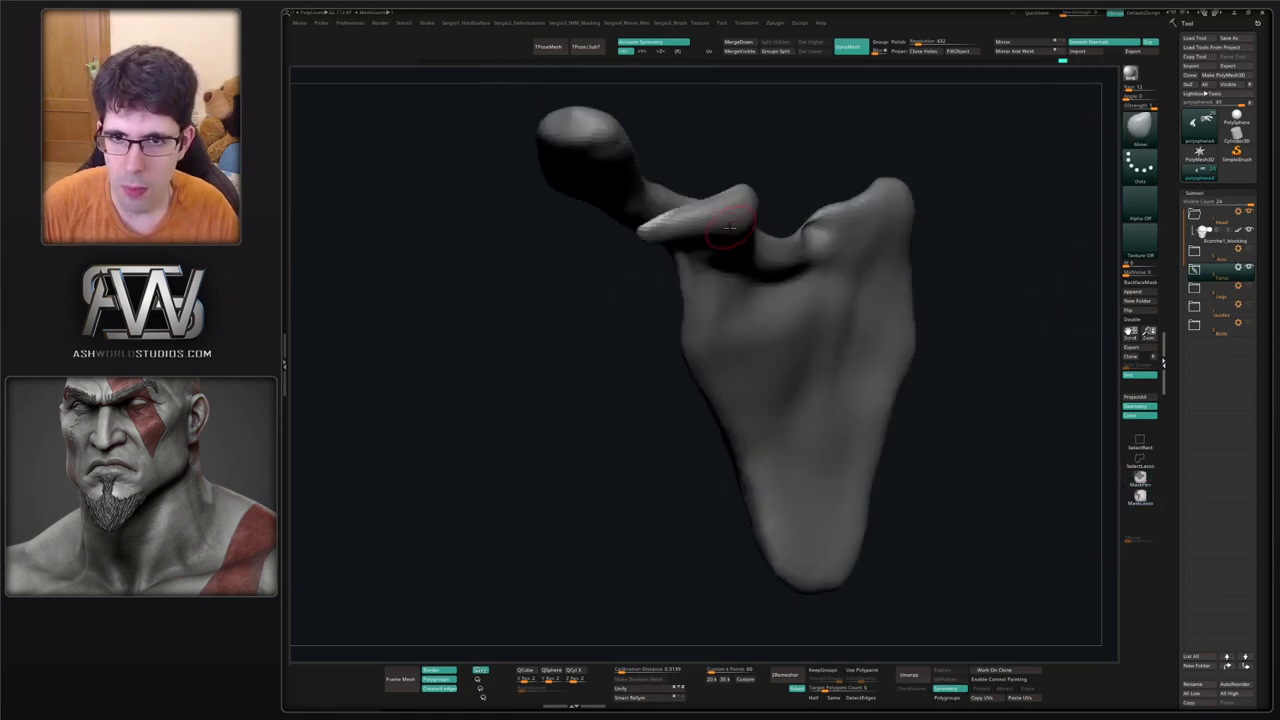
Resize the Move brush, pull the unmasked coracoid surface upward to thicken it, and clear the mask.
key(s)
mouse_move(718, 226)
mouse_down()
mouse_move(733, 222)
mouse_move(691, 192)
mouse_up()
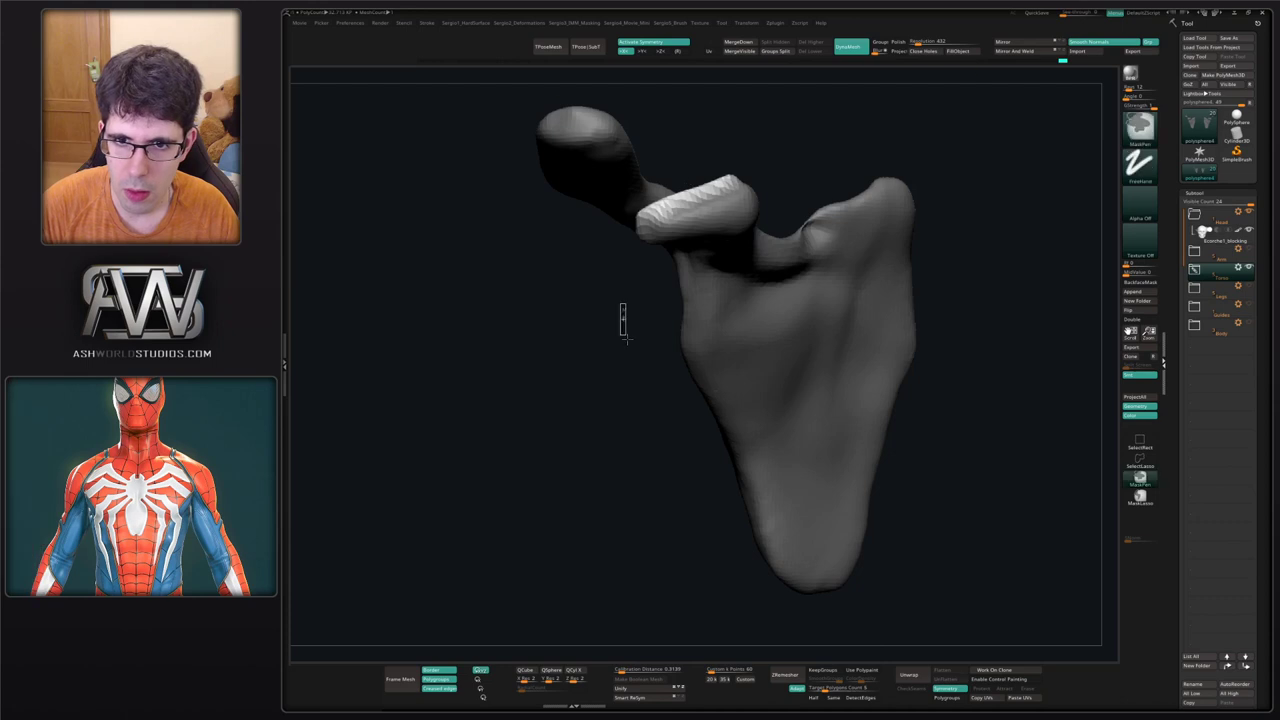
ctrl+click(600, 309)
Resize the Move brush, reshape the scapula's neck and outer border from side angles, and smooth the neck.
mouse_move(694, 237)
ctrl+right_down()
mouse_move(694, 200)
mouse_move(840, 250)
mouse_move(715, 316)
mouse_move(737, 299)
mouse_move(750, 318)
ctrl+right_up()
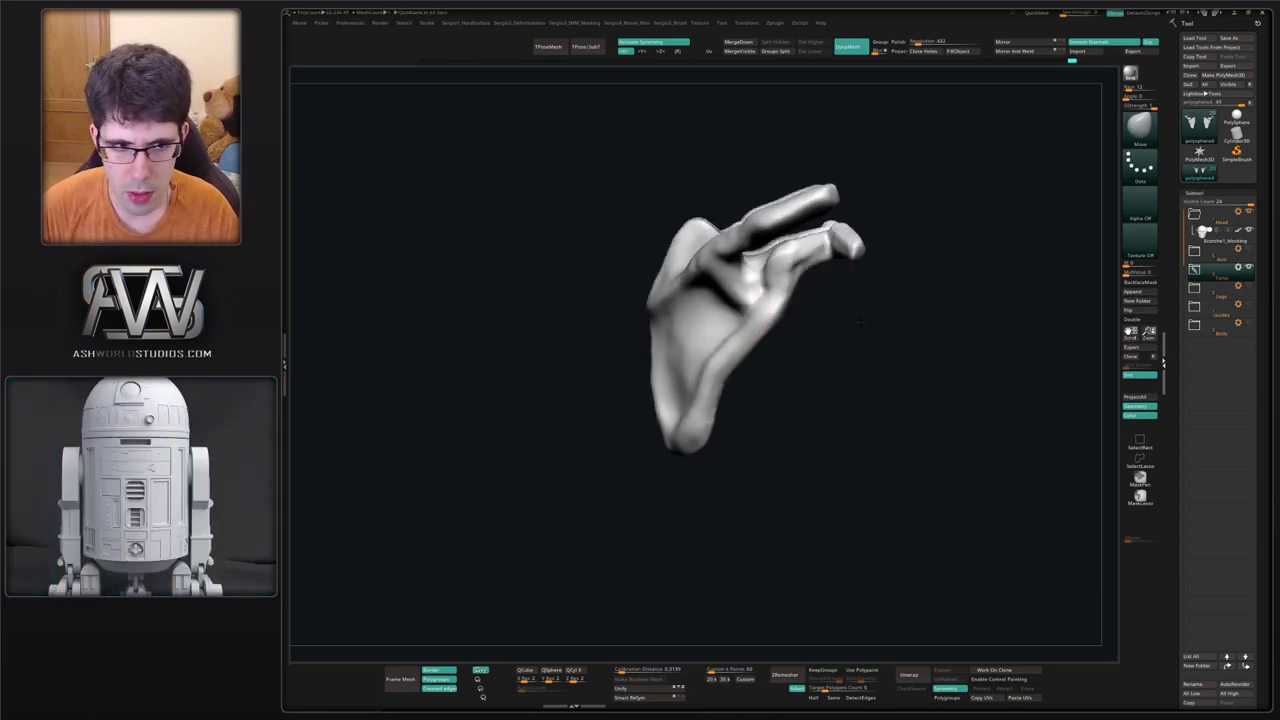
right_drag(822, 325, 760, 330)
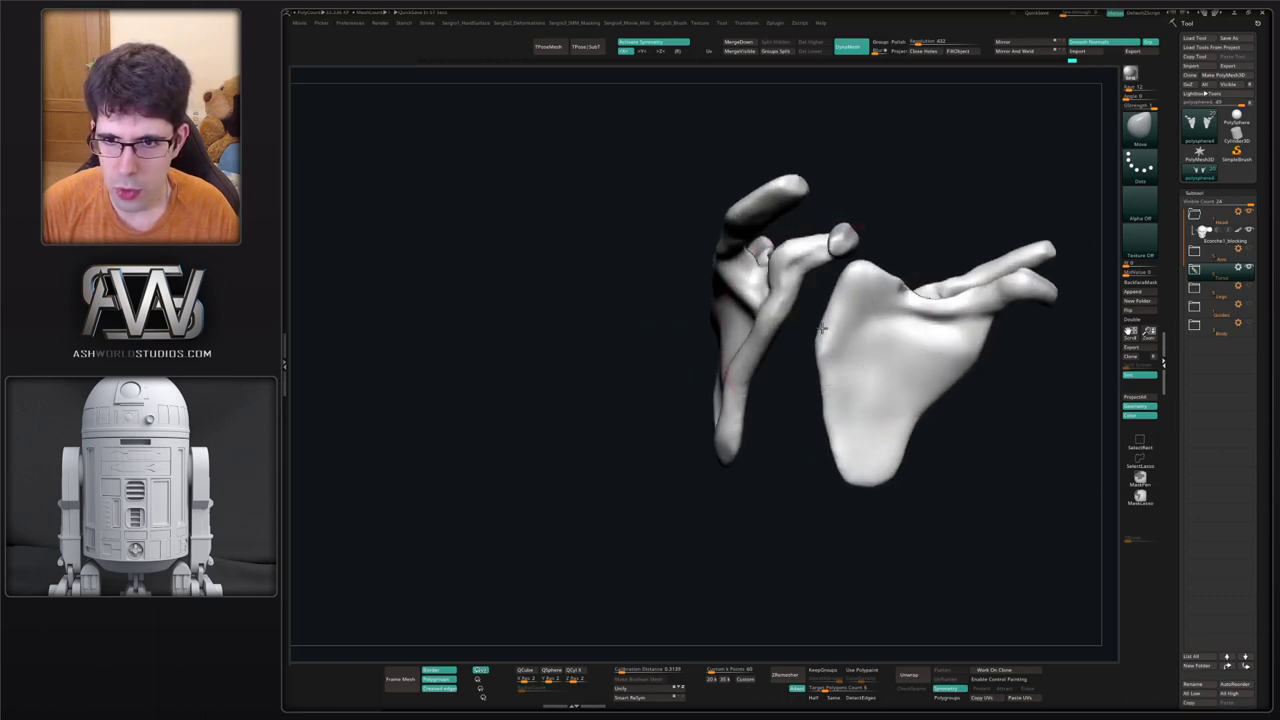
mouse_move(763, 283)
right_down()
mouse_move(740, 340)
mouse_move(759, 293)
right_up()
right_drag(730, 358, 735, 290)
alt+right_drag(740, 340, 760, 282)
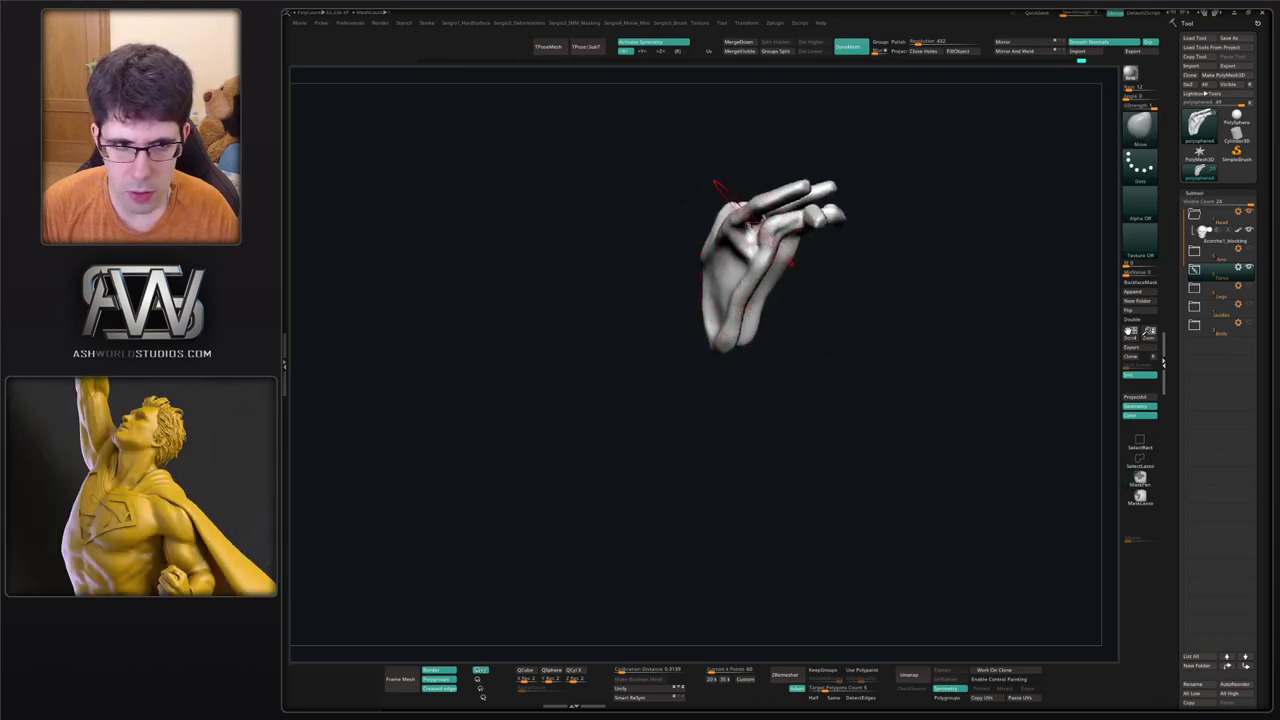
mouse_move(745, 225)
ctrl+right_down()
mouse_move(755, 294)
mouse_move(778, 262)
mouse_move(782, 275)
ctrl+right_up()
key(s)
drag(782, 259, 773, 259)
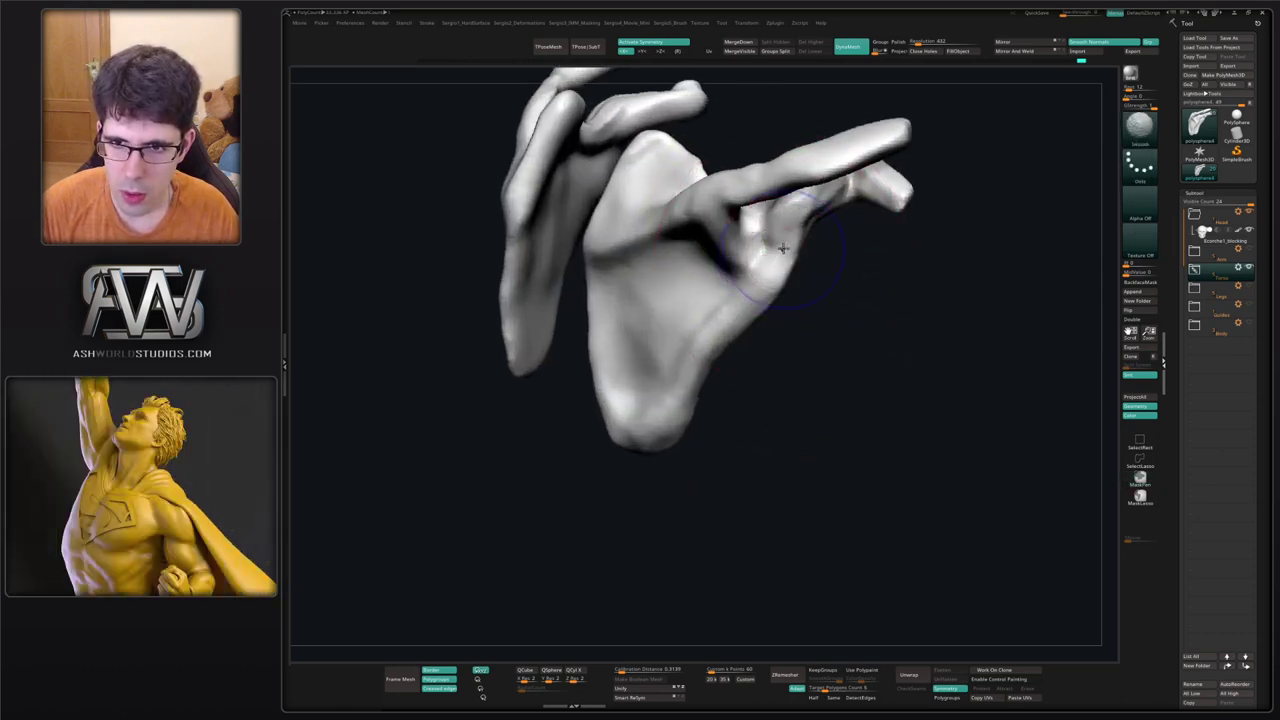
right_drag(718, 338, 793, 270)
Paint a mask over the back of the scapula's neck and upper outer border with MaskPen, and invert the mask.
key(ctrl)
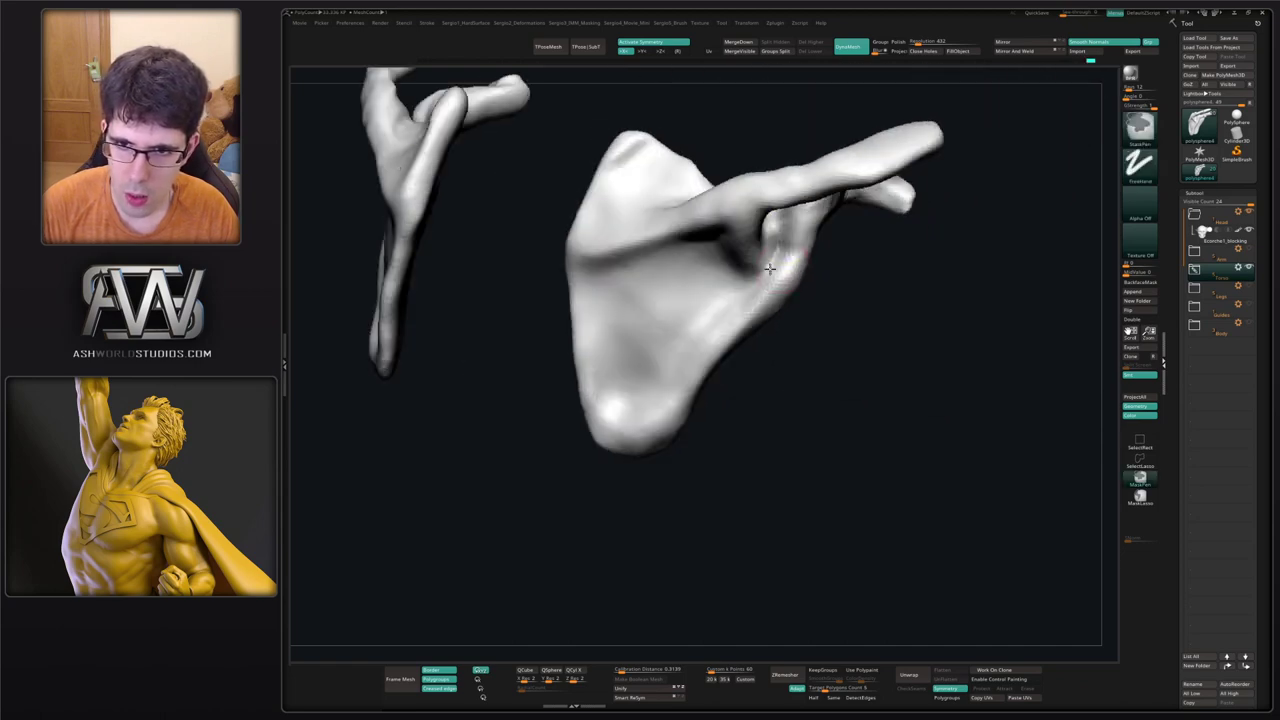
mouse_move(746, 250)
ctrl+mouse_down()
mouse_move(764, 240)
mouse_move(698, 332)
ctrl+mouse_up()
ctrl+click(818, 316)
mouse_move(818, 316)
right_down()
mouse_move(826, 326)
mouse_move(760, 280)
mouse_move(788, 303)
right_up()
right_drag(770, 250, 814, 329)
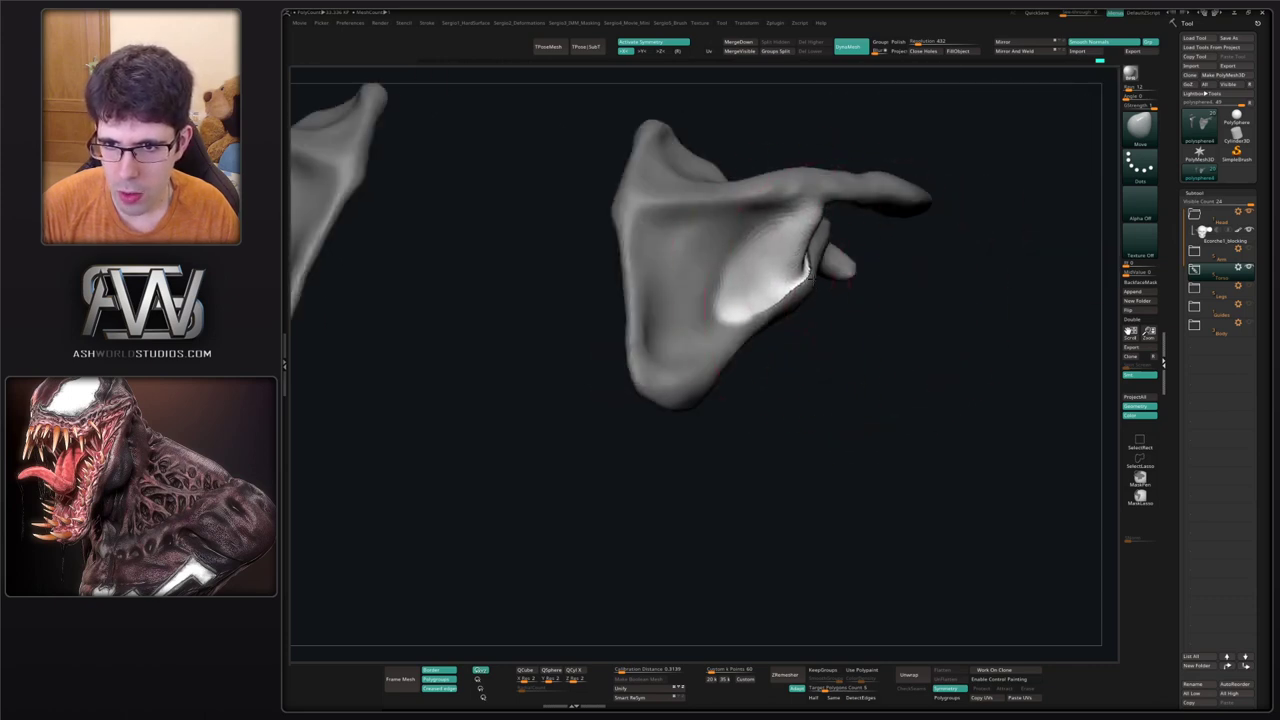
Pull the unmasked outer border outward with the Move brush and smooth the edge from the neck down to the lower tip.
key(ctrl+z)
mouse_move(788, 282)
mouse_down()
mouse_move(777, 306)
mouse_move(810, 262)
mouse_up()
right_drag(810, 262, 824, 260)
shift+drag(812, 268, 821, 248)
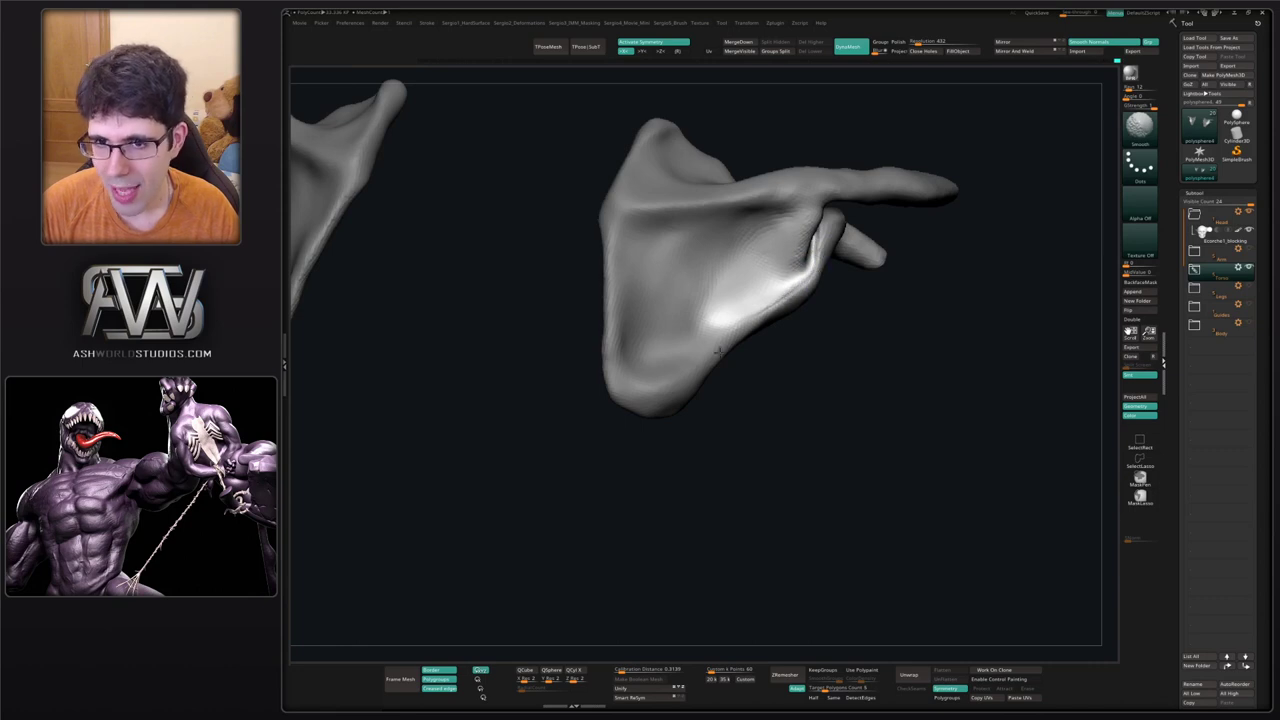
right_drag(718, 350, 805, 210)
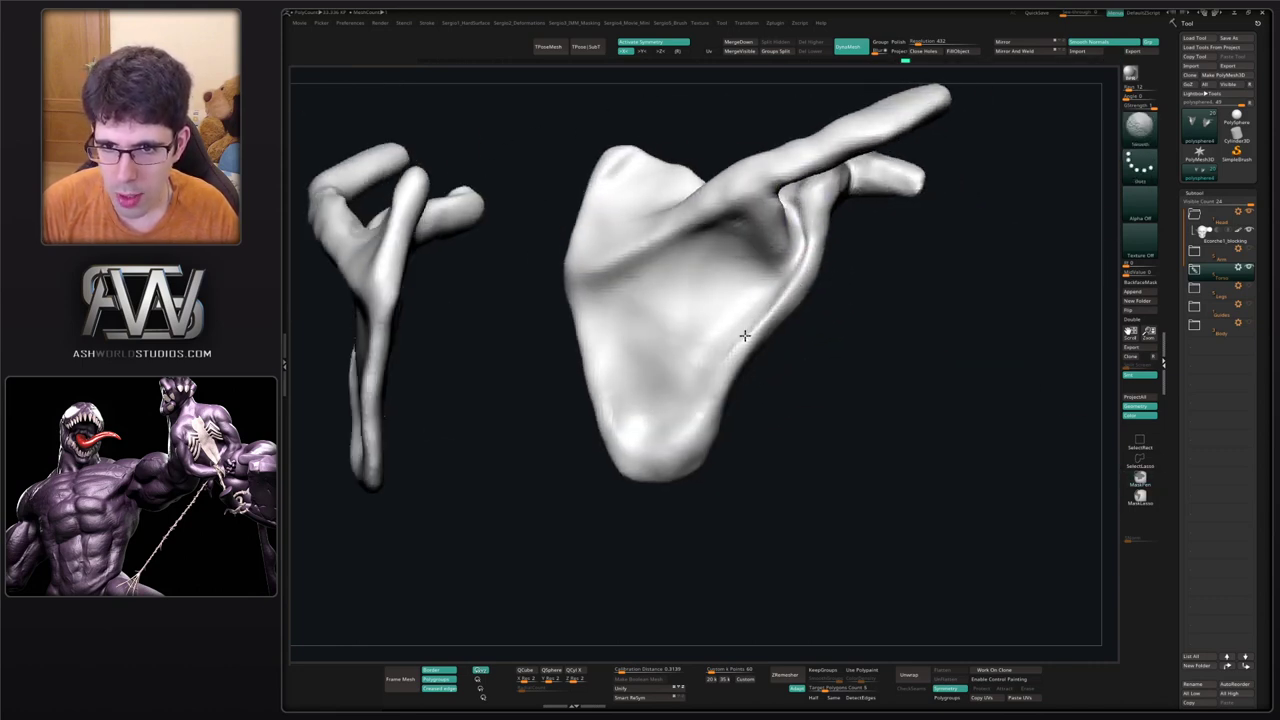
shift+drag(745, 336, 686, 409)
Resize the Move brush and reshape the scapula's lower tip from back and side angles.
mouse_move(688, 409)
ctrl+right_down()
mouse_move(697, 363)
mouse_move(640, 317)
mouse_move(703, 369)
ctrl+right_up()
key(s)
drag(638, 416, 646, 415)
mouse_move(678, 426)
right_down()
mouse_move(664, 429)
mouse_move(646, 397)
right_up()
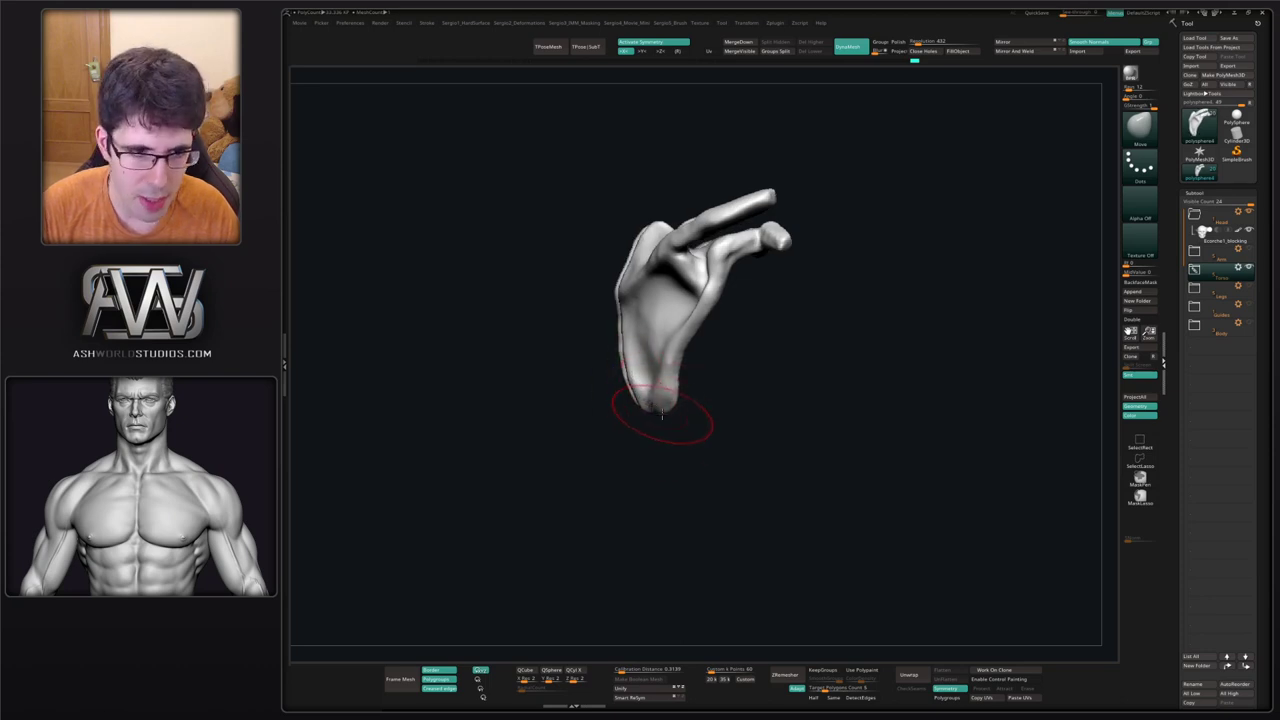
right_drag(661, 413, 680, 408)
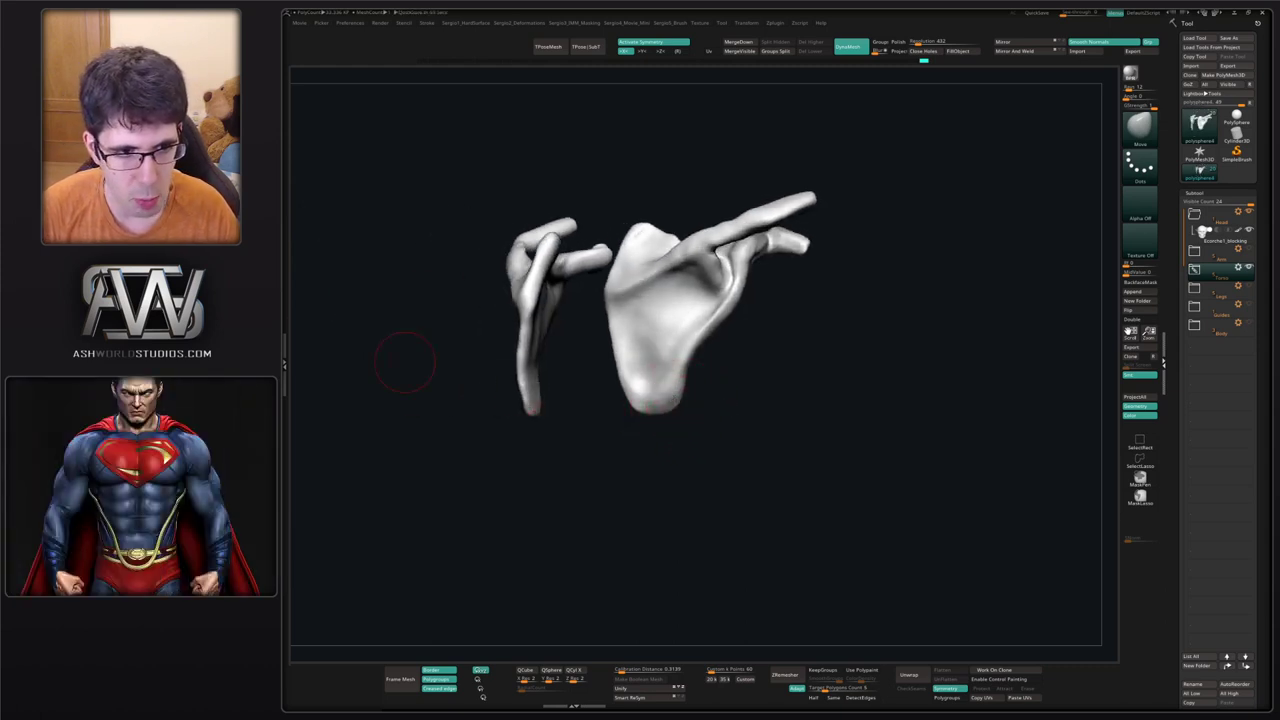
Round out the blade's inner border and reshape its lower corner with the Move brush from several angles.
right_drag(895, 434, 663, 409)
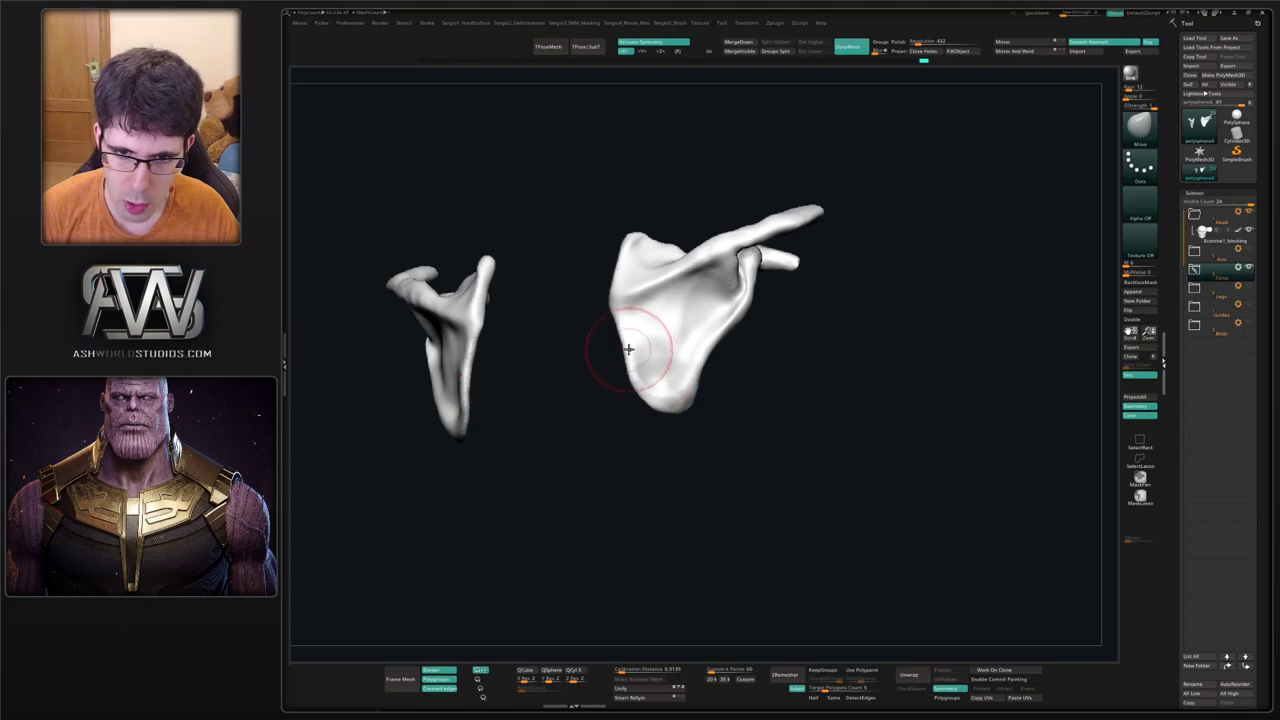
mouse_move(635, 380)
right_down()
mouse_move(650, 428)
mouse_move(635, 377)
right_up()
drag(635, 376, 616, 362)
key(s)
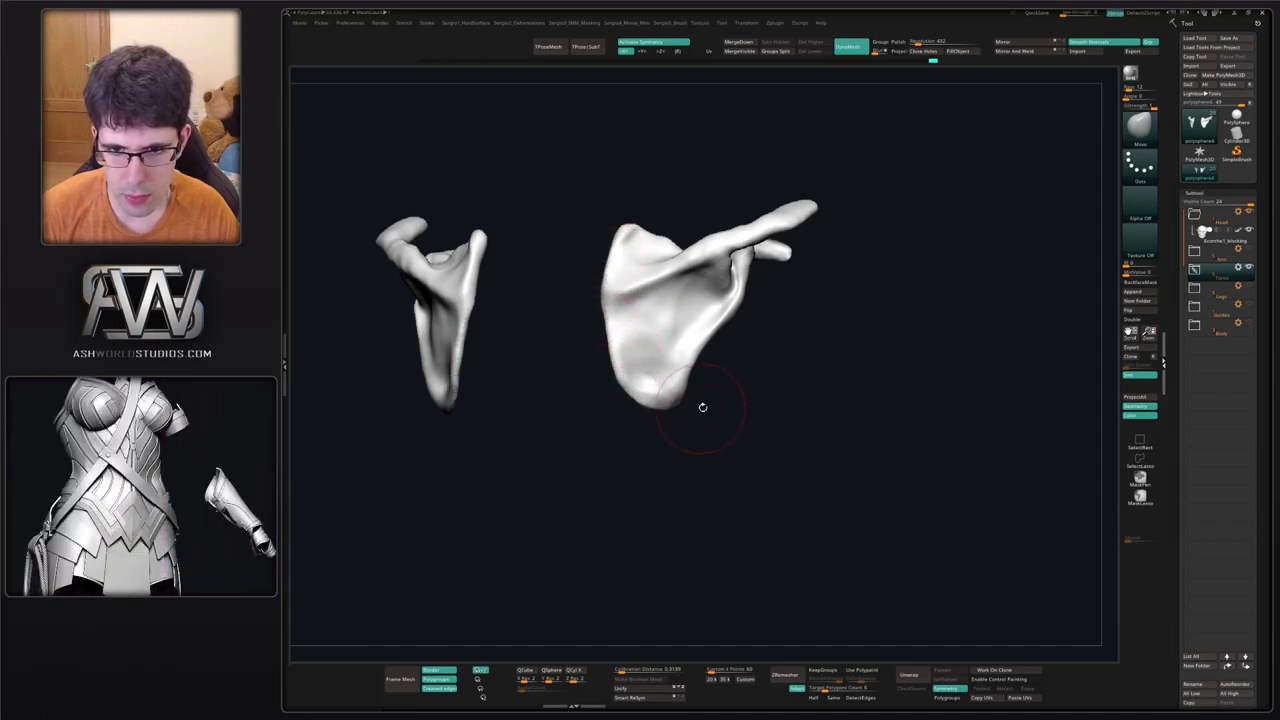
right_drag(697, 408, 680, 400)
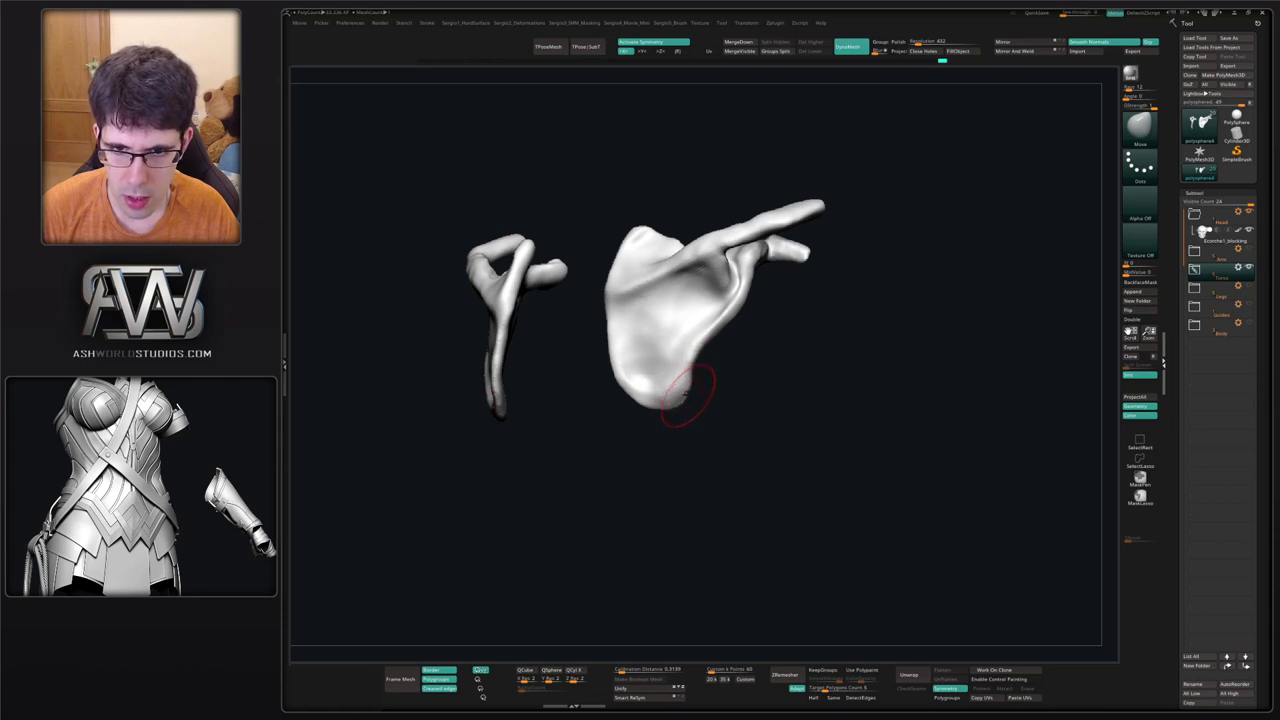
mouse_move(704, 391)
shift+right_down()
mouse_move(726, 321)
mouse_move(714, 312)
shift+right_up()
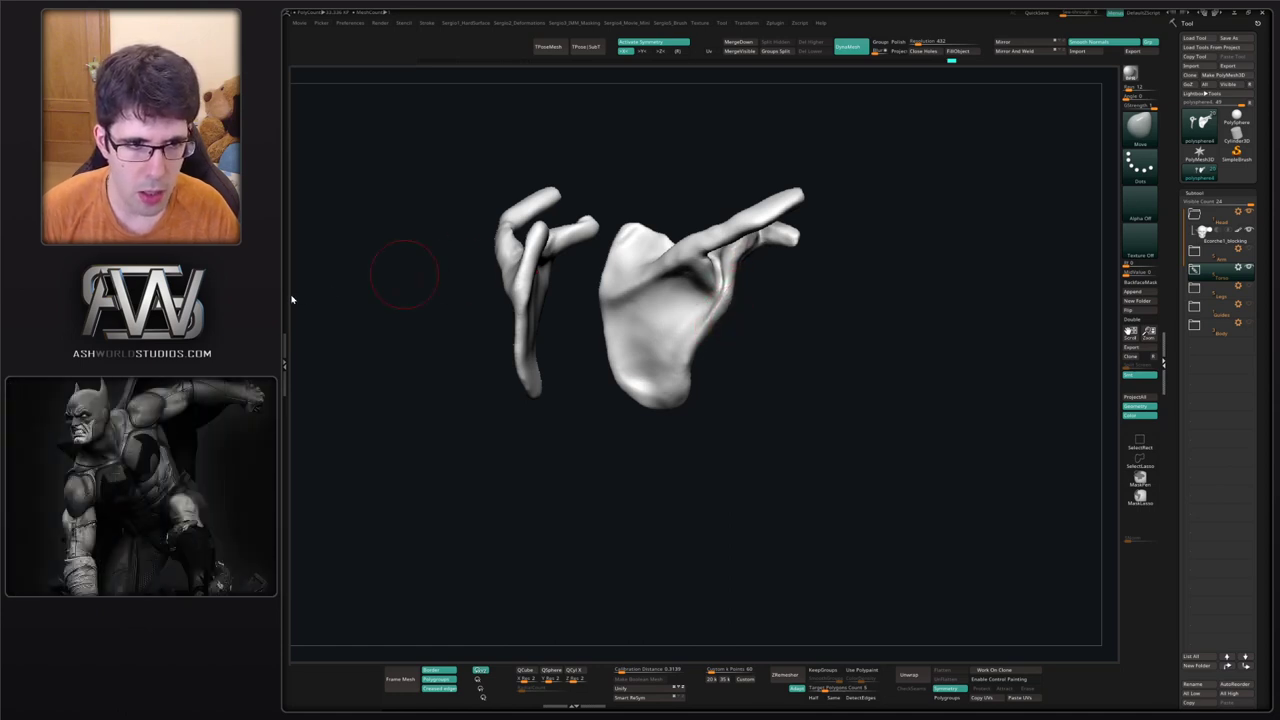
right_drag(777, 331, 742, 299)
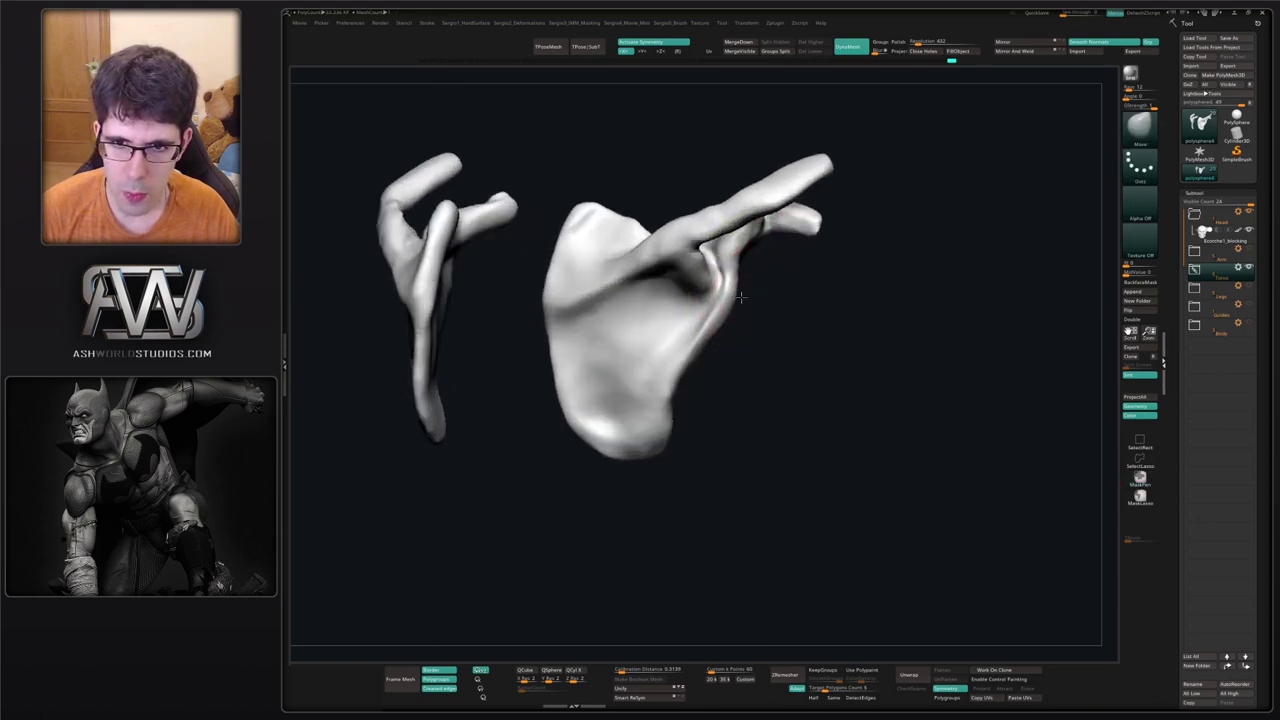
right_drag(745, 266, 737, 267)
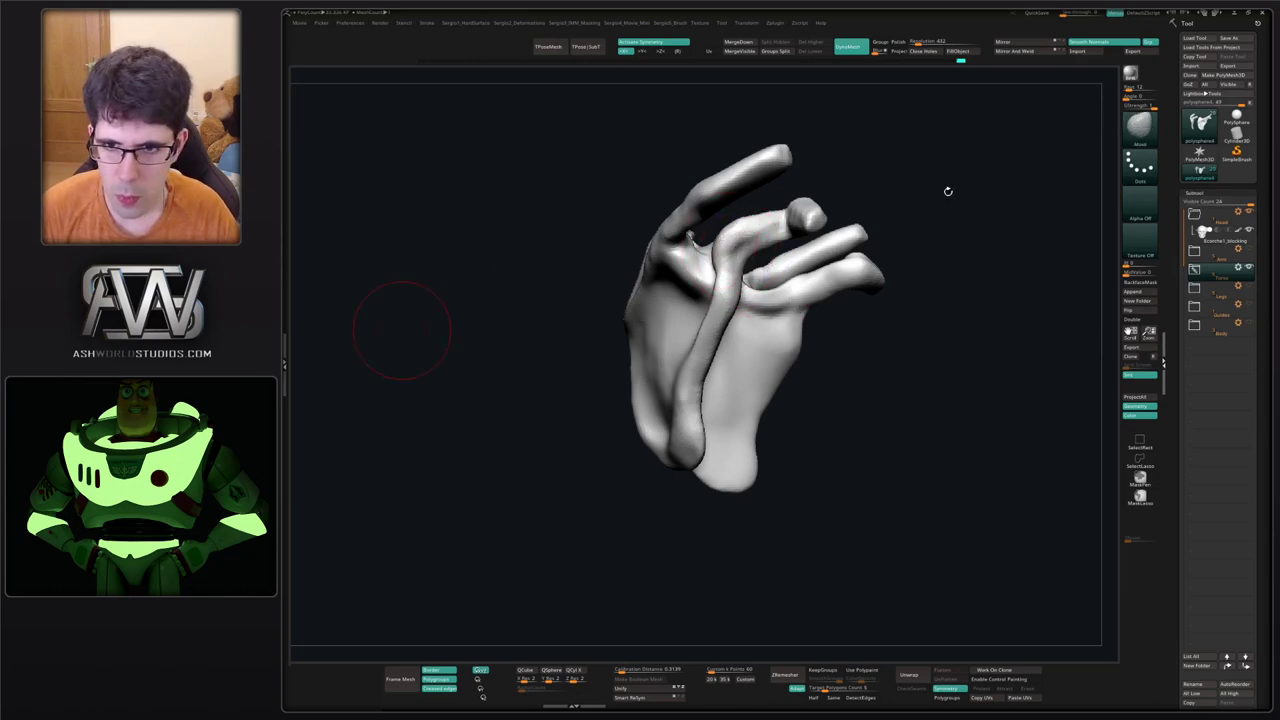
Resize the Move brush and reshape the underside of the coracoid process where it meets the scapula's neck.
right_drag(948, 191, 905, 205)
ctrl+right_drag(905, 205, 870, 250)
key(s)
right_drag(745, 262, 800, 265)
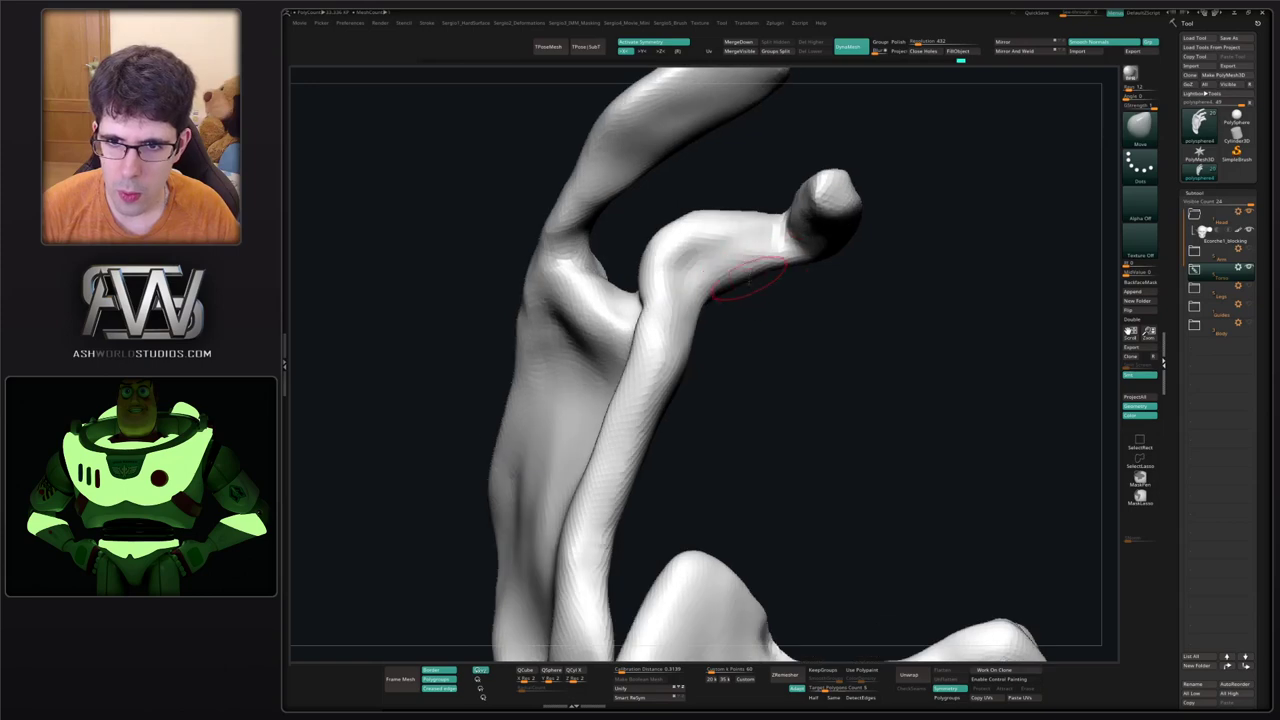
key(s)
mouse_move(749, 283)
mouse_down()
mouse_move(730, 268)
mouse_move(764, 257)
mouse_move(711, 254)
mouse_move(668, 310)
mouse_up()
key(s)
Show the rest of the skeleton and use a resized Move brush to shift the scapula forward against the rib cage.
mouse_move(663, 445)
ctrl+right_down()
mouse_move(708, 443)
mouse_move(708, 400)
mouse_move(752, 357)
mouse_move(711, 383)
mouse_move(760, 377)
mouse_move(774, 403)
mouse_move(705, 385)
ctrl+right_up()
key(shift+s)
mouse_move(705, 385)
right_down()
mouse_move(675, 345)
mouse_move(691, 334)
mouse_move(691, 368)
mouse_move(655, 350)
mouse_move(600, 352)
right_up()
ctrl+right_drag(692, 355, 690, 396)
right_drag(690, 396, 702, 408)
key(s)
drag(636, 360, 645, 359)
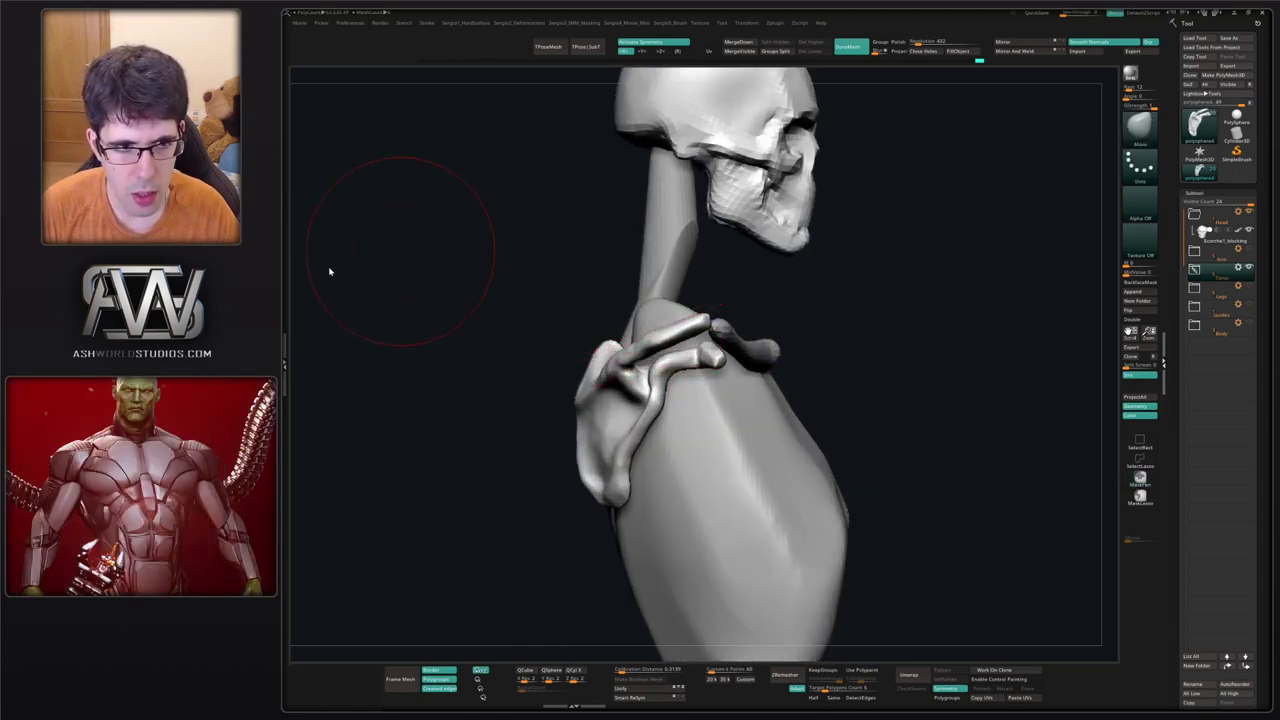
Isolate the scapulae in a side view, mask the acromion, and invert the mask.
right_drag(923, 212, 880, 248)
key(shift+s)
right_drag(680, 325, 644, 322)
ctrl+drag(718, 265, 717, 342)
right_drag(676, 317, 735, 330)
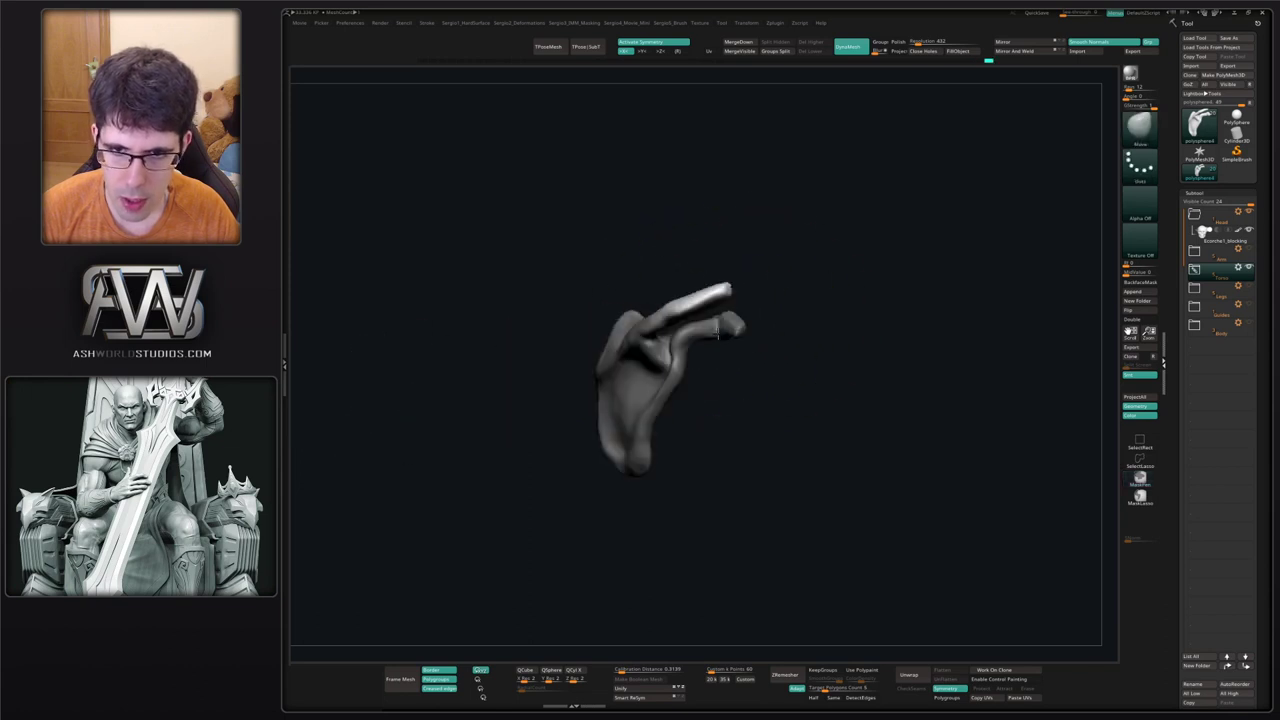
ctrl+click(708, 291)
key(ctrl)
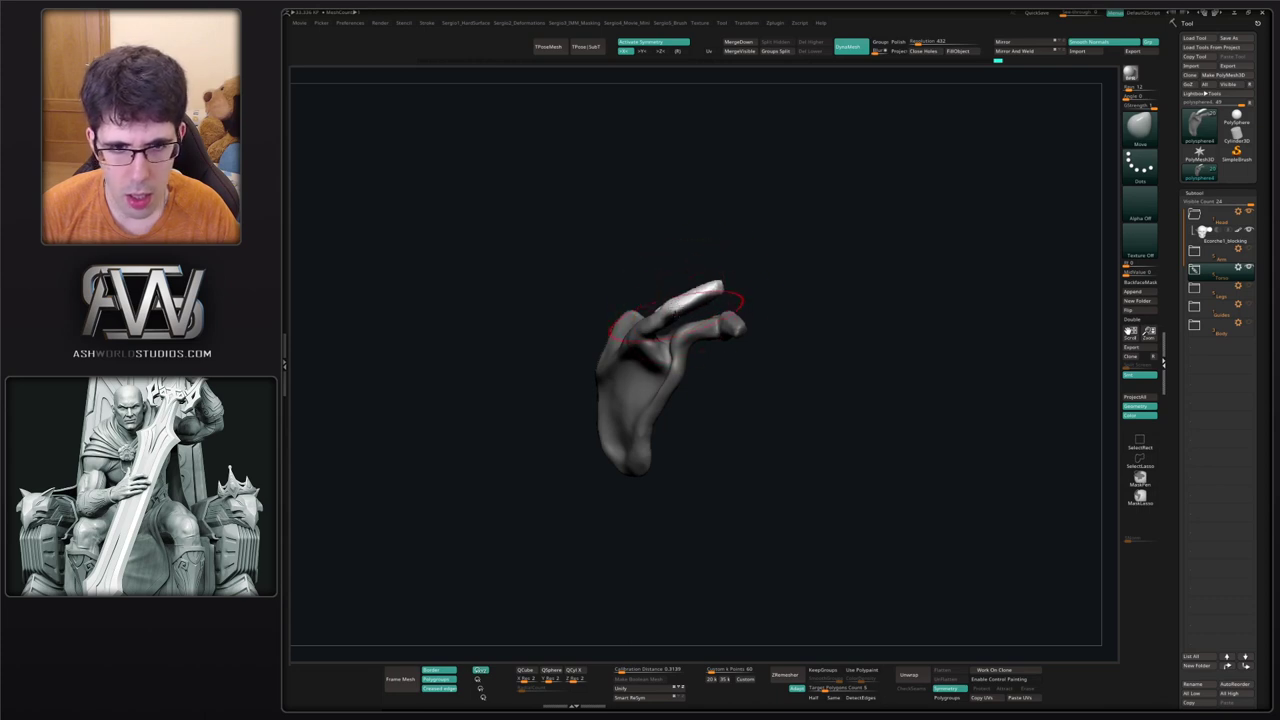
Raise the unmasked acromion with the Move brush and clear the mask.
drag(674, 318, 675, 306)
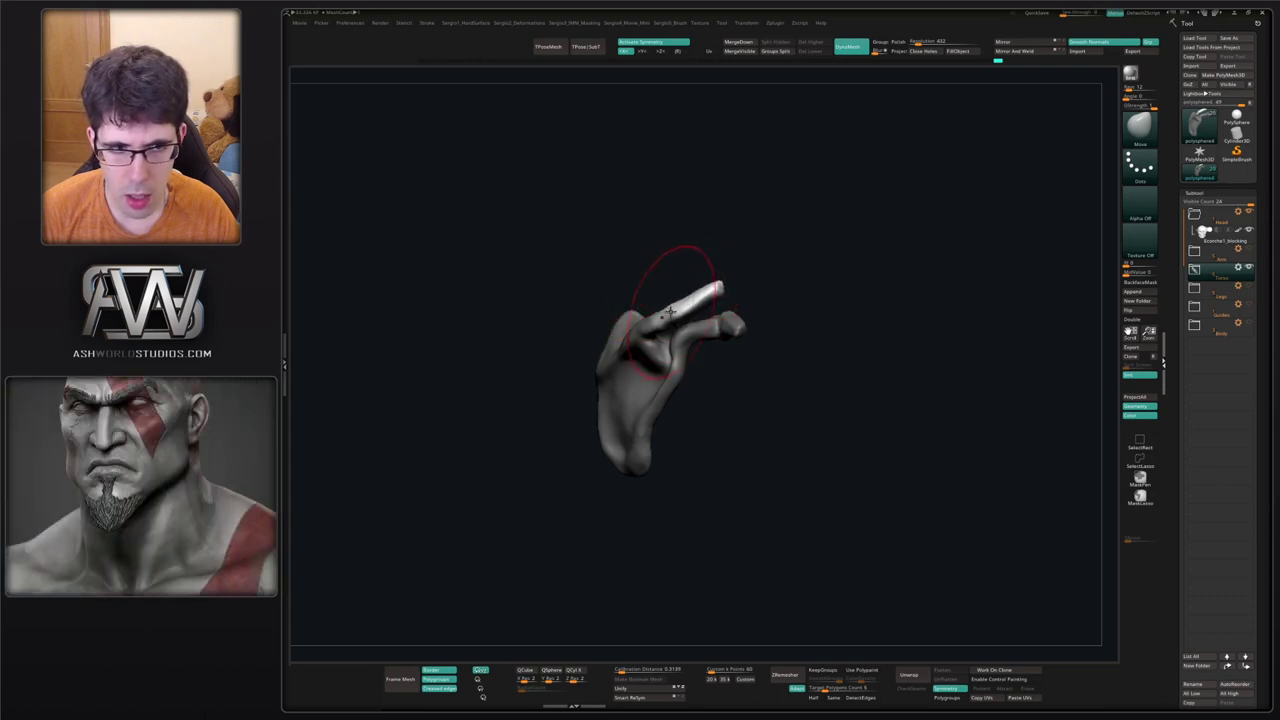
right_drag(676, 306, 650, 333)
ctrl+drag(624, 296, 634, 318)
Reshape the scapular spine with the Move brush and bend the acromion forward at its outer end.
right_drag(634, 334, 626, 323)
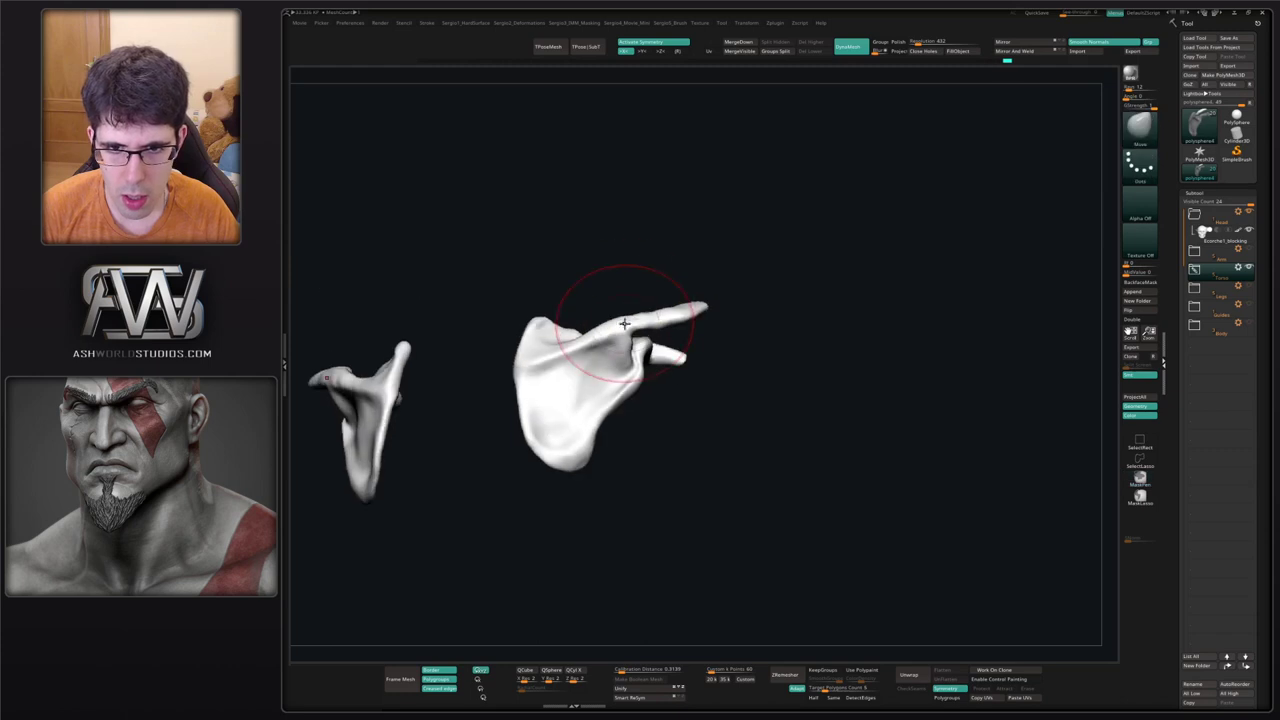
drag(626, 323, 609, 309)
mouse_move(546, 370)
mouse_down()
mouse_move(537, 363)
mouse_move(575, 351)
mouse_up()
right_drag(575, 350, 676, 338)
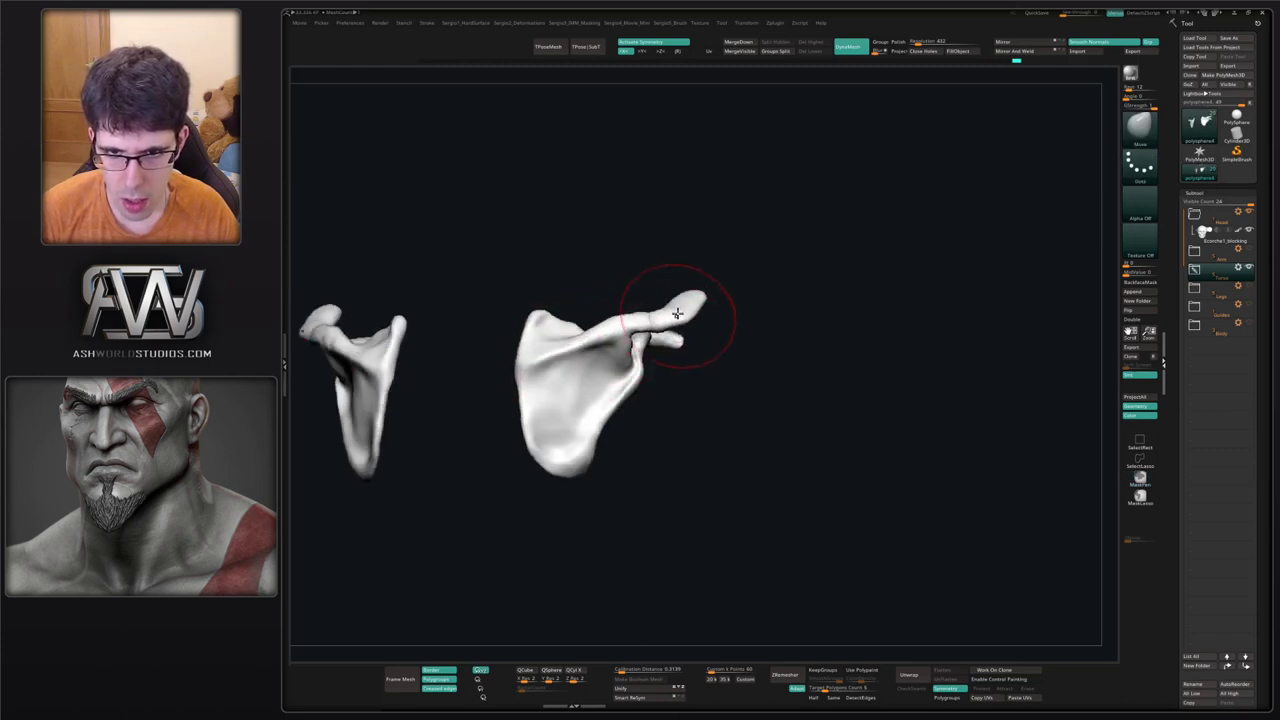
mouse_move(699, 295)
right_down()
mouse_move(710, 292)
mouse_move(678, 350)
mouse_move(690, 302)
mouse_move(667, 391)
right_up()
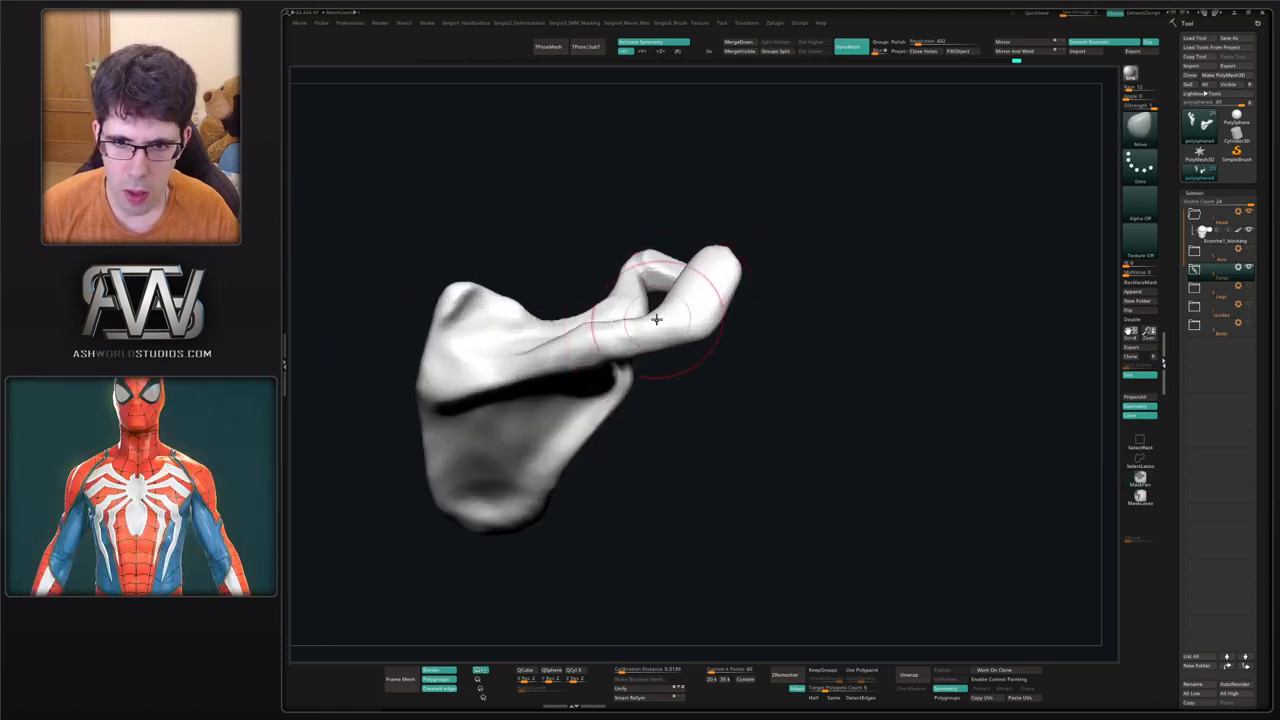
Smooth the bend between the scapular spine and the acromion from above and behind.
right_drag(657, 317, 661, 342)
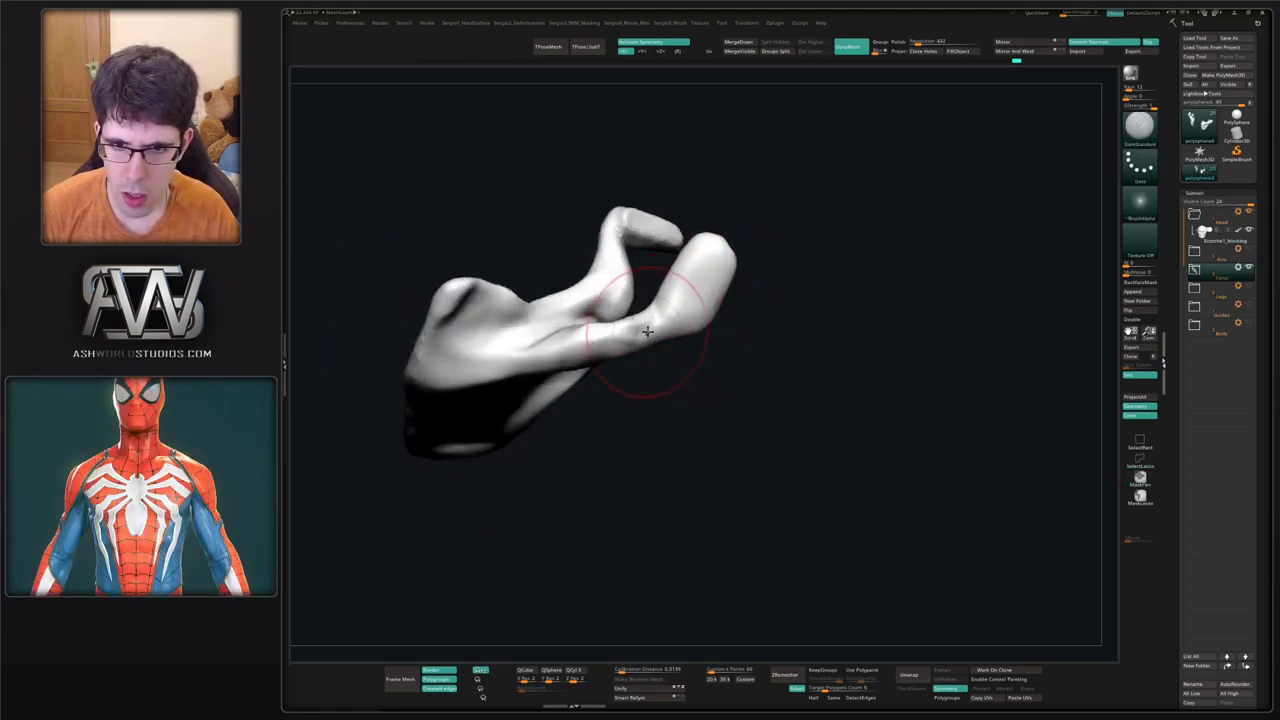
shift+drag(649, 327, 648, 317)
right_drag(688, 270, 571, 346)
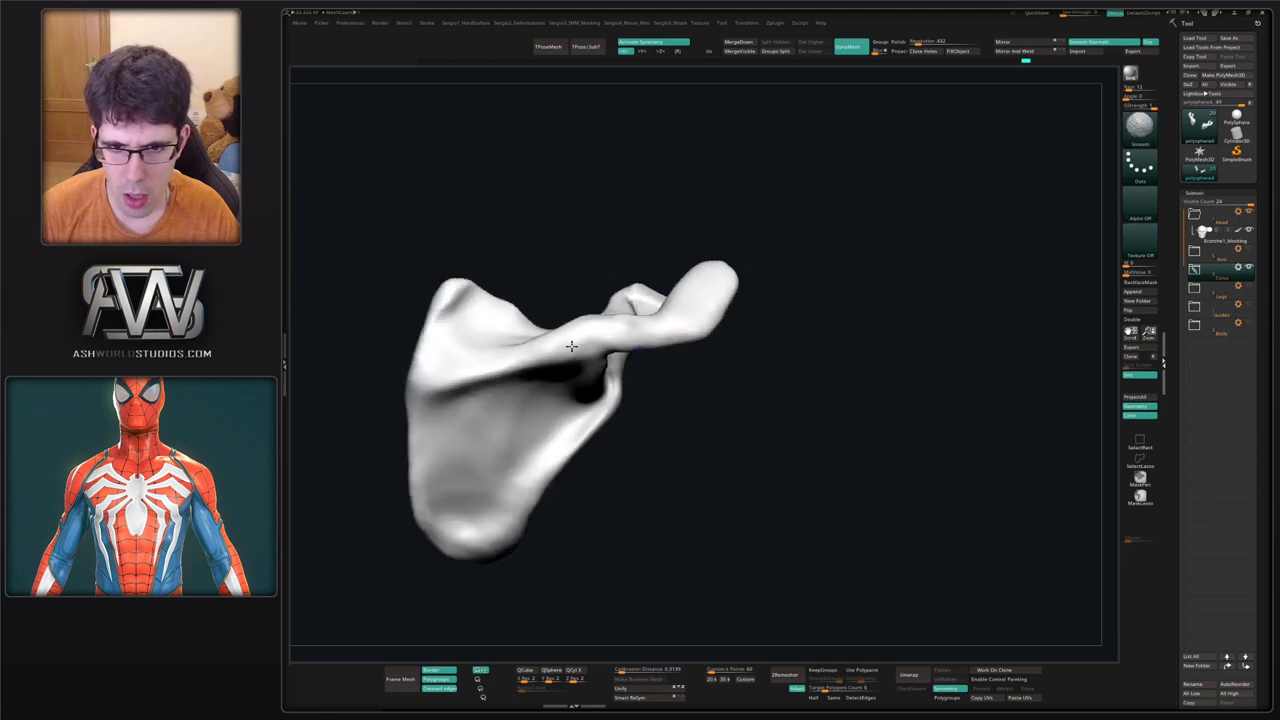
mouse_move(598, 430)
ctrl+right_down()
mouse_move(626, 394)
mouse_move(660, 386)
mouse_move(612, 412)
ctrl+right_up()
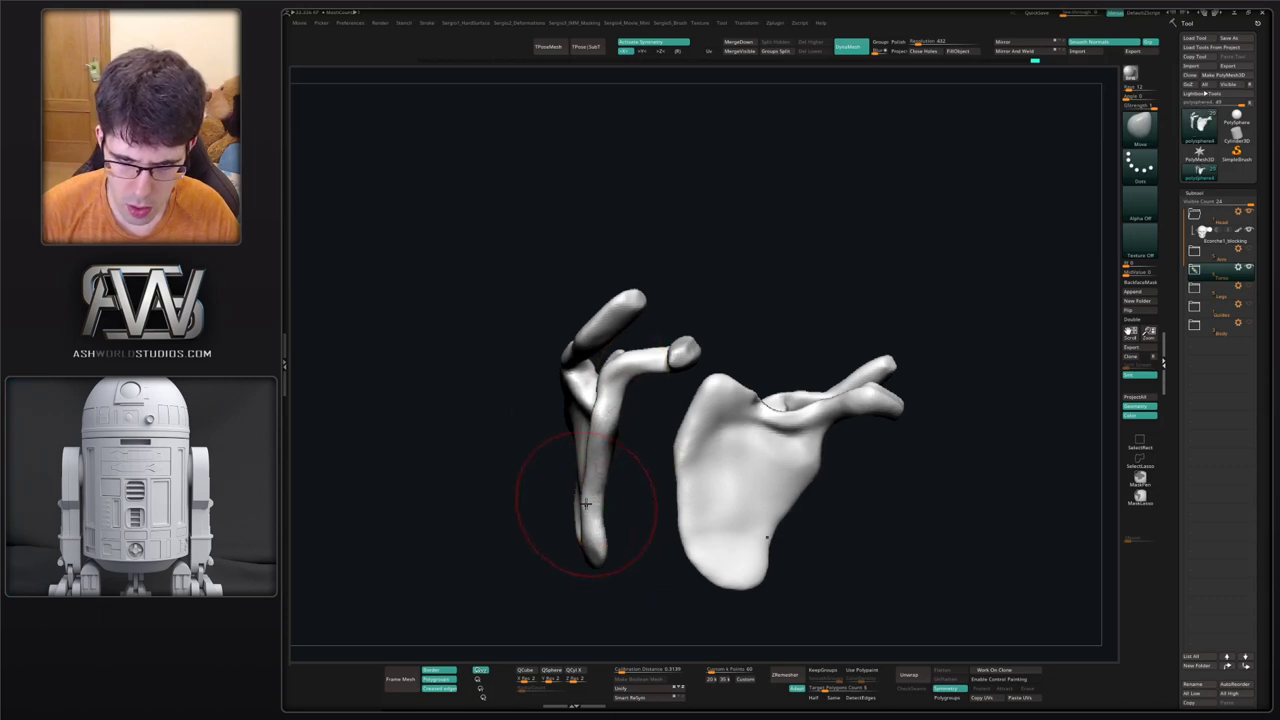
Show the rest of the skeleton again and check the scapulae against the rib cage and clavicles from behind.
right_drag(585, 500, 712, 462)
ctrl+right_drag(712, 462, 746, 366)
key(alt+s)
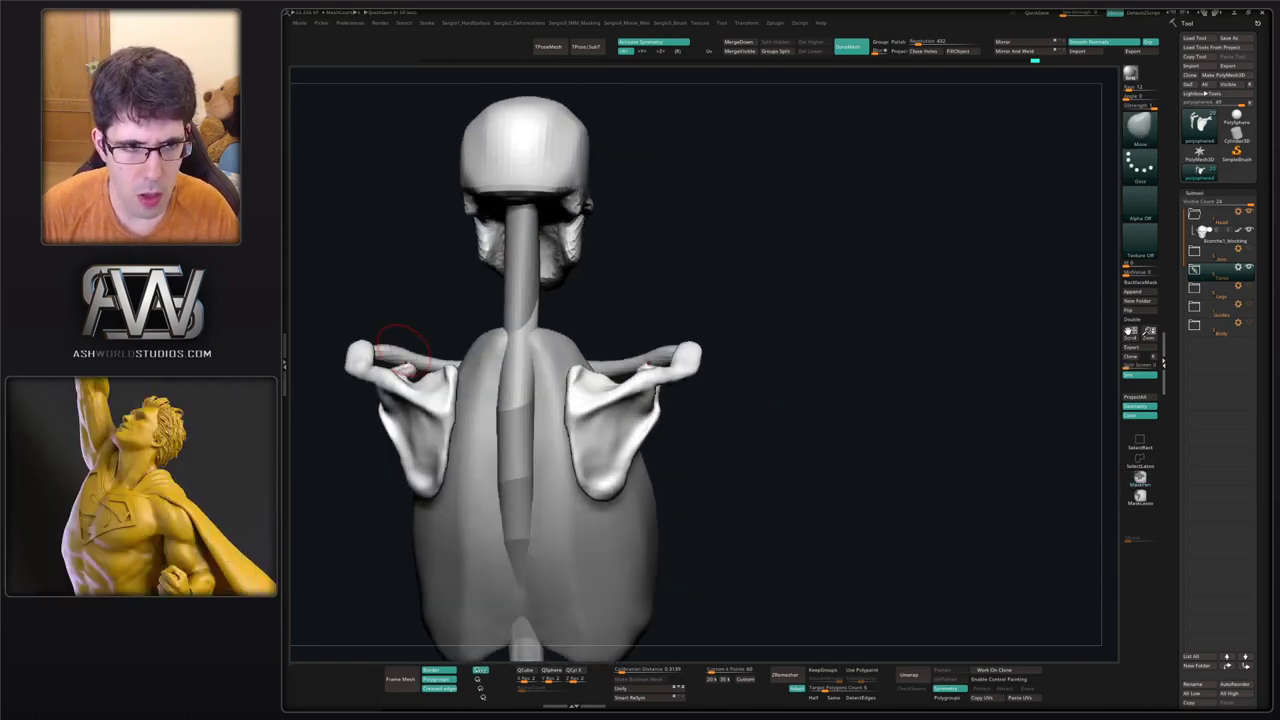
right_drag(853, 204, 853, 257)
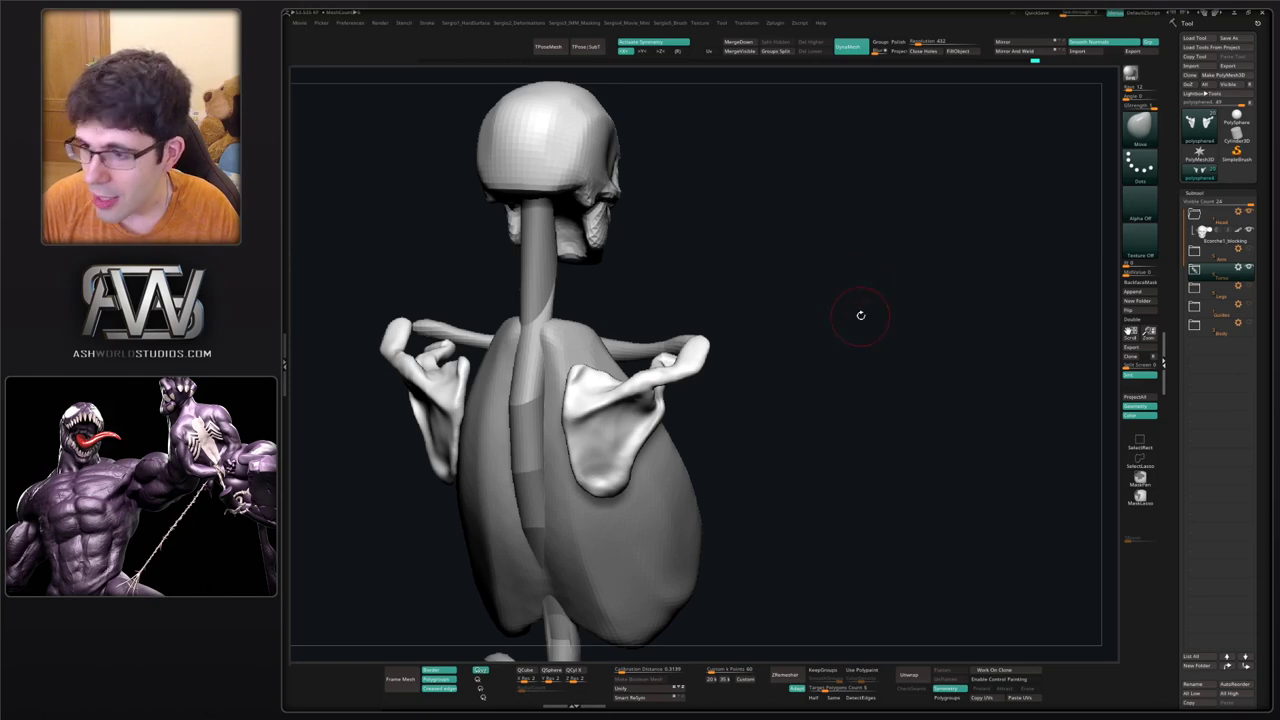
Reshape the inner bend of the acromion with the Move brush, working from behind and above.
right_drag(866, 320, 820, 340)
ctrl+right_drag(820, 340, 696, 387)
shift+drag(718, 337, 720, 352)
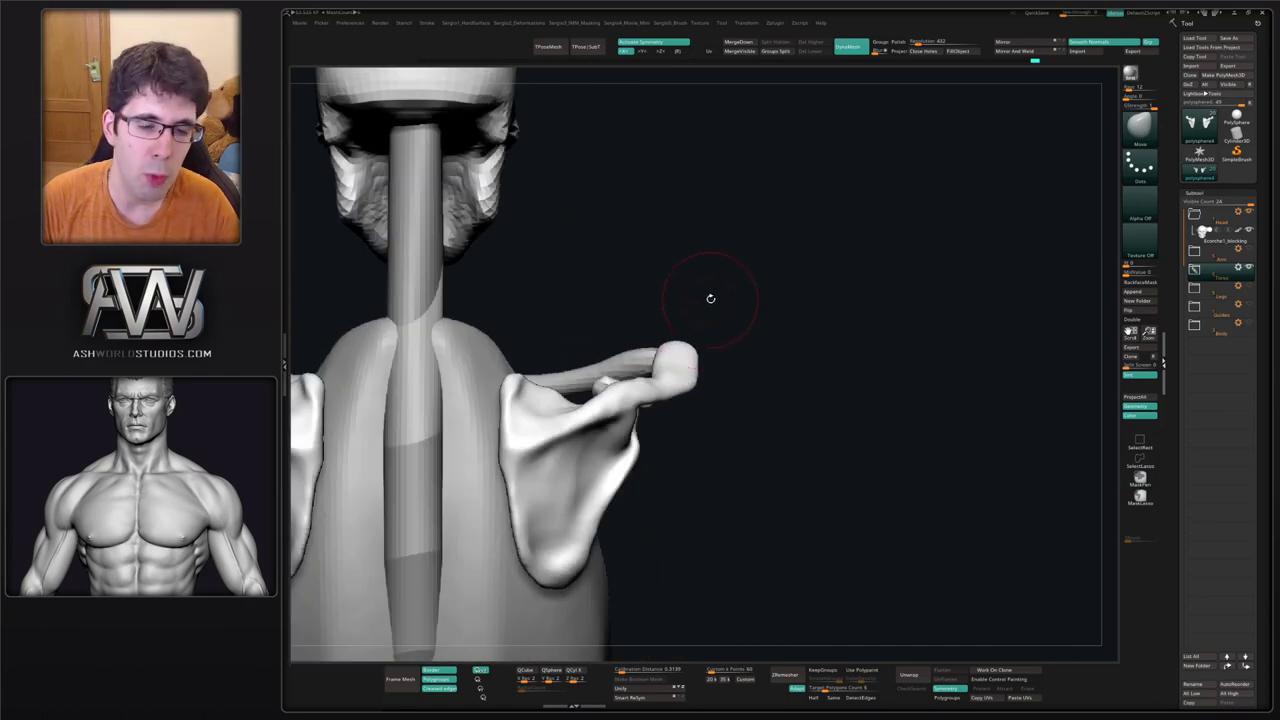
right_drag(711, 298, 650, 439)
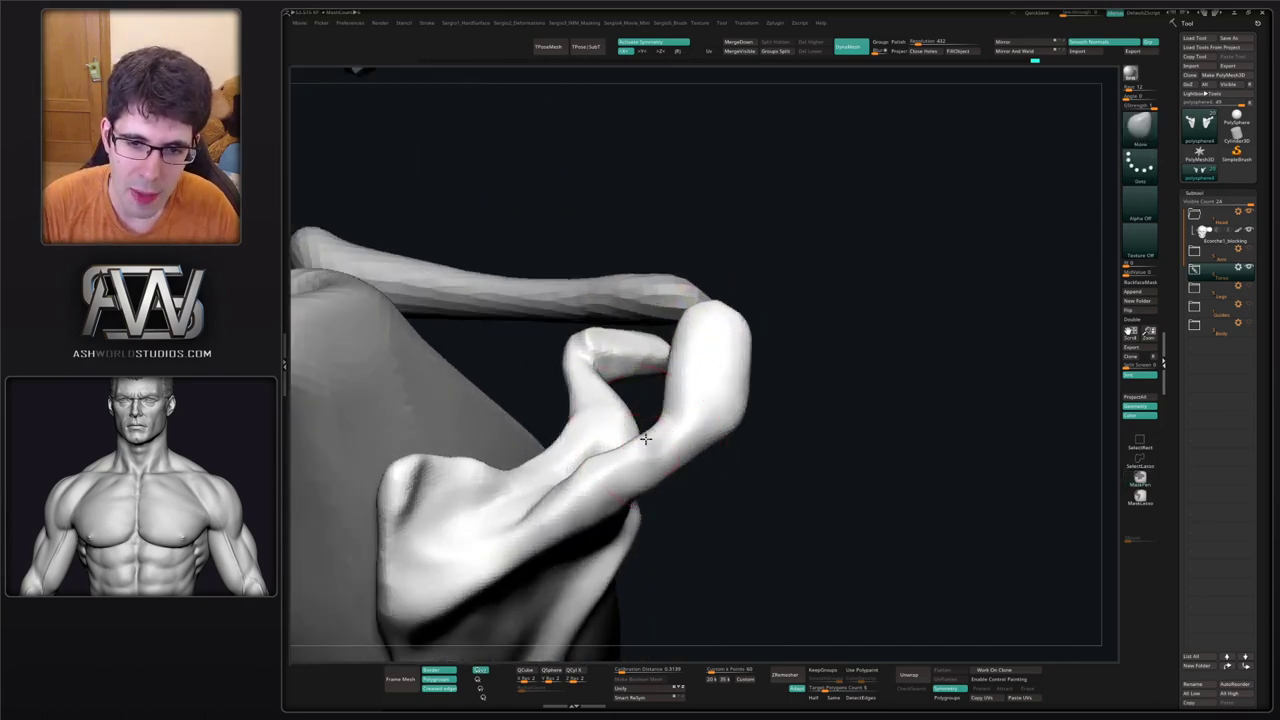
drag(650, 440, 614, 443)
ctrl+right_drag(660, 459, 729, 380)
mouse_move(715, 470)
ctrl+right_down()
mouse_move(696, 427)
mouse_move(738, 400)
mouse_move(693, 346)
ctrl+right_up()
ctrl+right_drag(693, 346, 711, 440)
right_drag(711, 440, 690, 480)
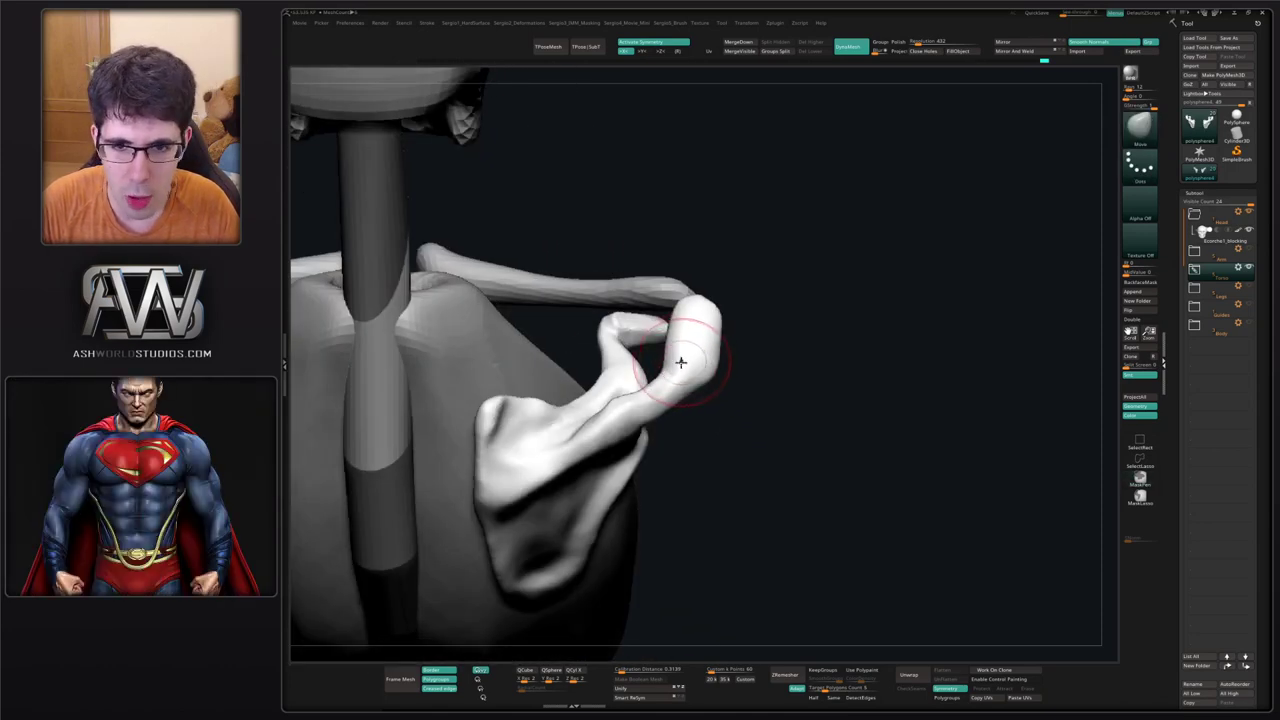
Choose the ClayBuildup brush and build up the scapular spine along its lower edge toward the inner border.
key(2)
key(s)
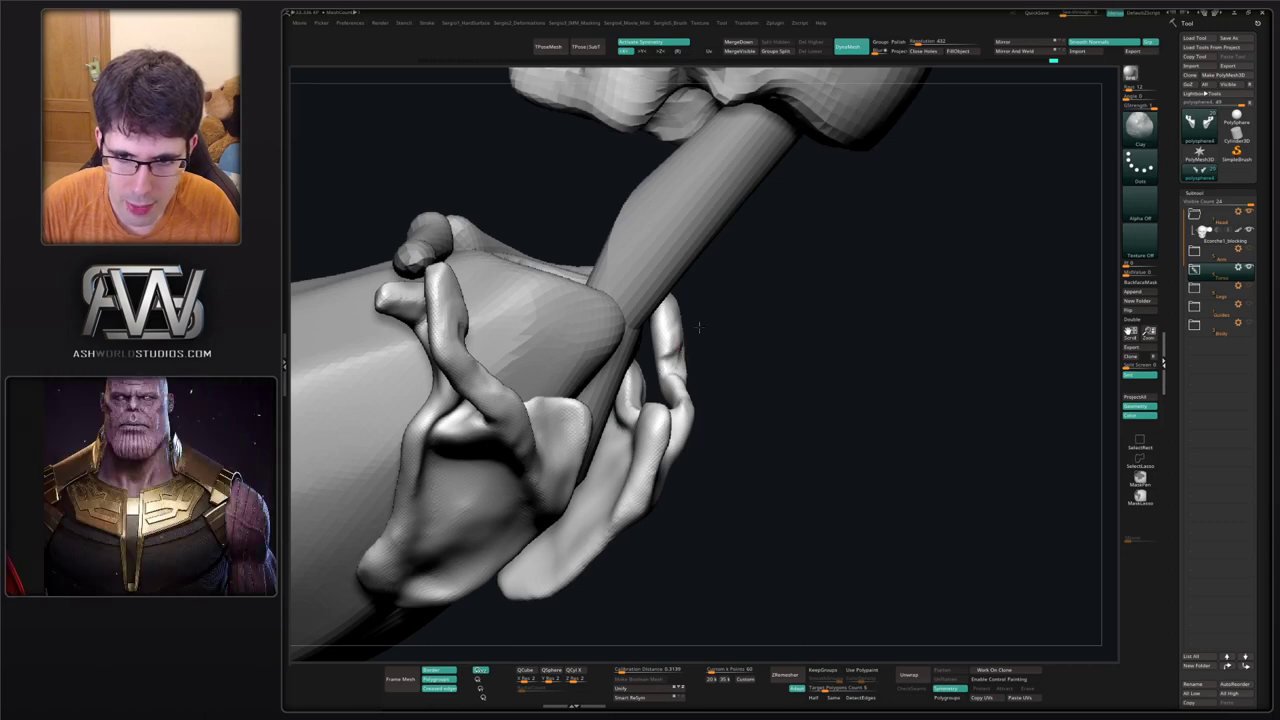
mouse_move(699, 328)
right_down()
mouse_move(684, 374)
mouse_move(703, 382)
right_up()
key(b)
key(c)
key(b)
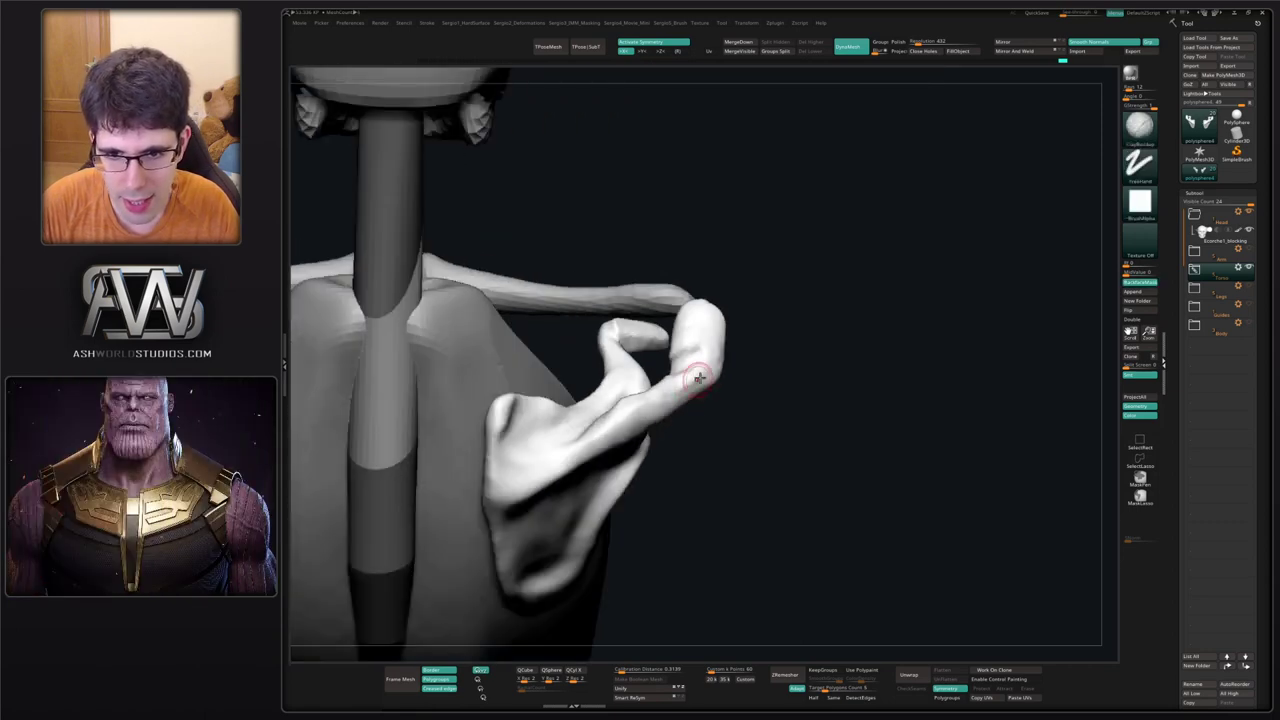
mouse_move(653, 419)
mouse_down()
mouse_move(637, 409)
mouse_move(646, 403)
mouse_move(587, 462)
mouse_up()
mouse_move(587, 462)
right_down()
mouse_move(565, 461)
mouse_move(584, 419)
right_up()
mouse_move(540, 508)
mouse_down()
mouse_move(541, 480)
mouse_move(565, 463)
mouse_move(549, 476)
mouse_move(549, 444)
mouse_move(636, 389)
mouse_up()
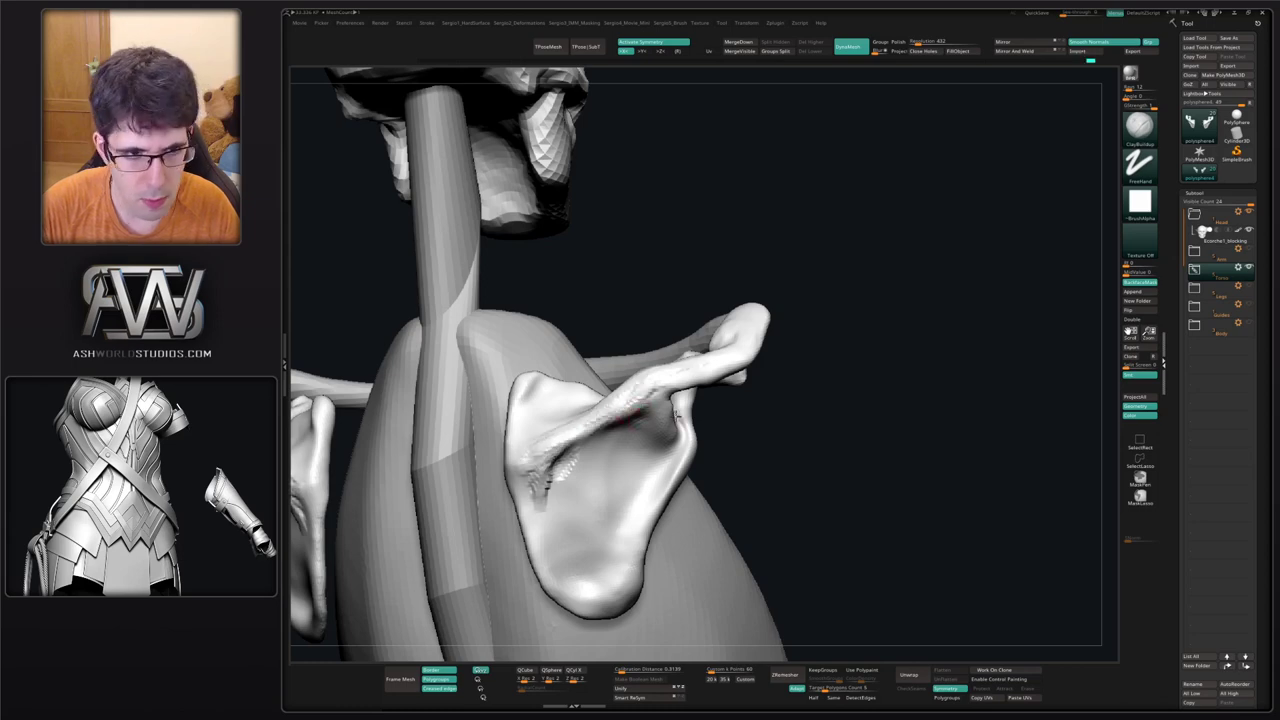
Add ClayBuildup strokes in the hollow below the scapular spine, working from side angles.
right_drag(678, 415, 595, 441)
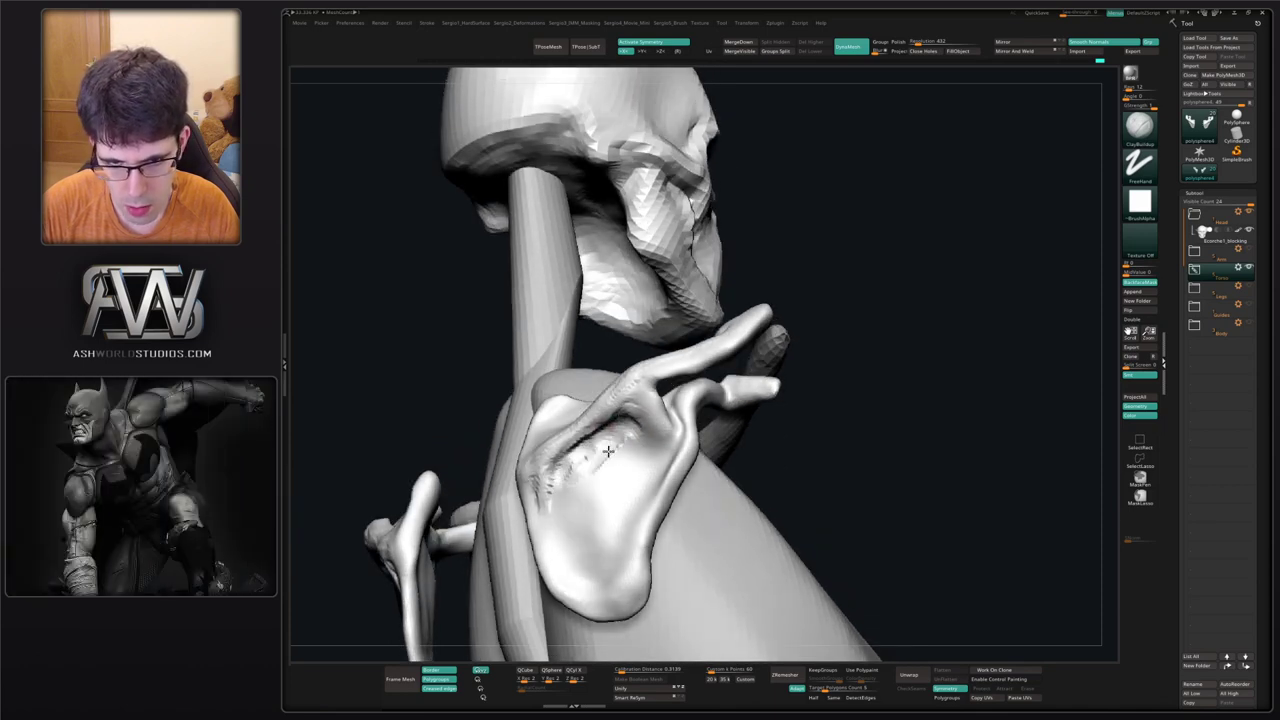
mouse_move(622, 434)
mouse_down()
mouse_move(603, 478)
mouse_move(572, 482)
mouse_move(582, 452)
mouse_move(628, 455)
mouse_move(614, 501)
mouse_move(612, 476)
mouse_up()
right_drag(613, 479, 600, 457)
mouse_move(601, 457)
mouse_down()
mouse_move(585, 430)
mouse_move(612, 434)
mouse_move(625, 420)
mouse_up()
mouse_move(632, 413)
right_down()
mouse_move(612, 440)
mouse_move(653, 371)
right_up()
right_click(653, 371)
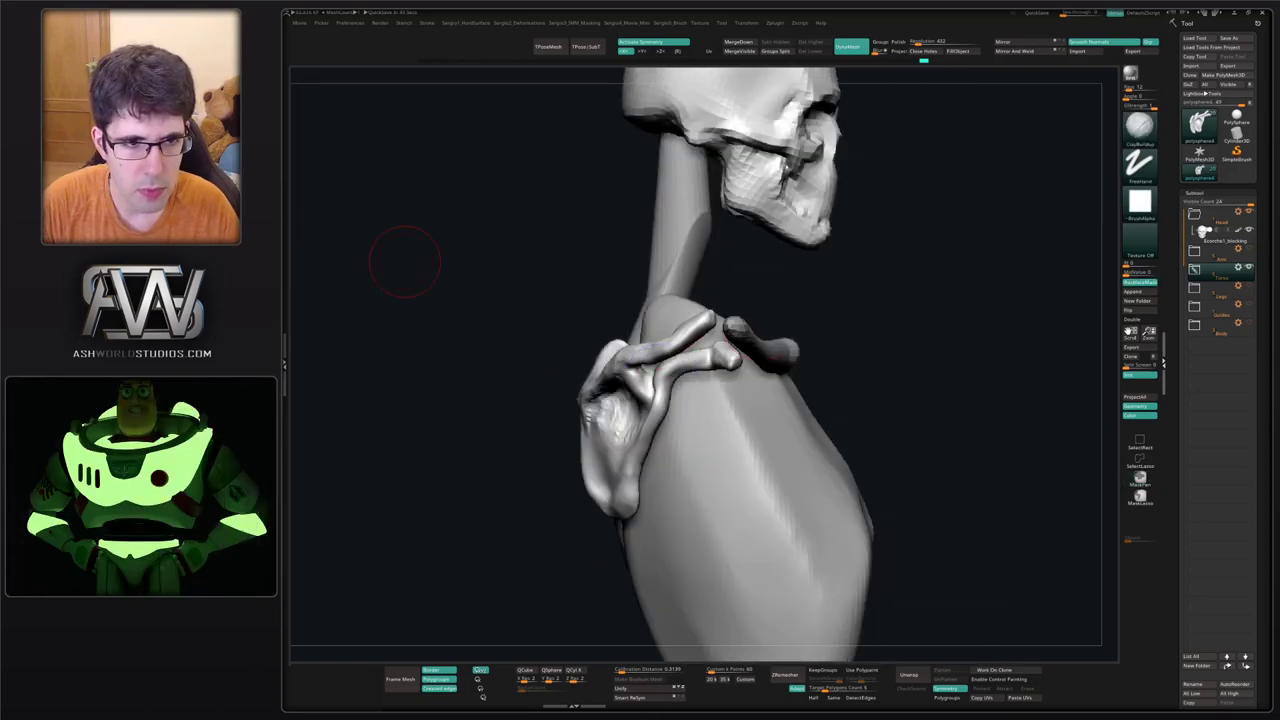
Choose the Move brush and adjust the outer end of the acromion from the side and slightly behind.
key(b)
key(m)
key(v)
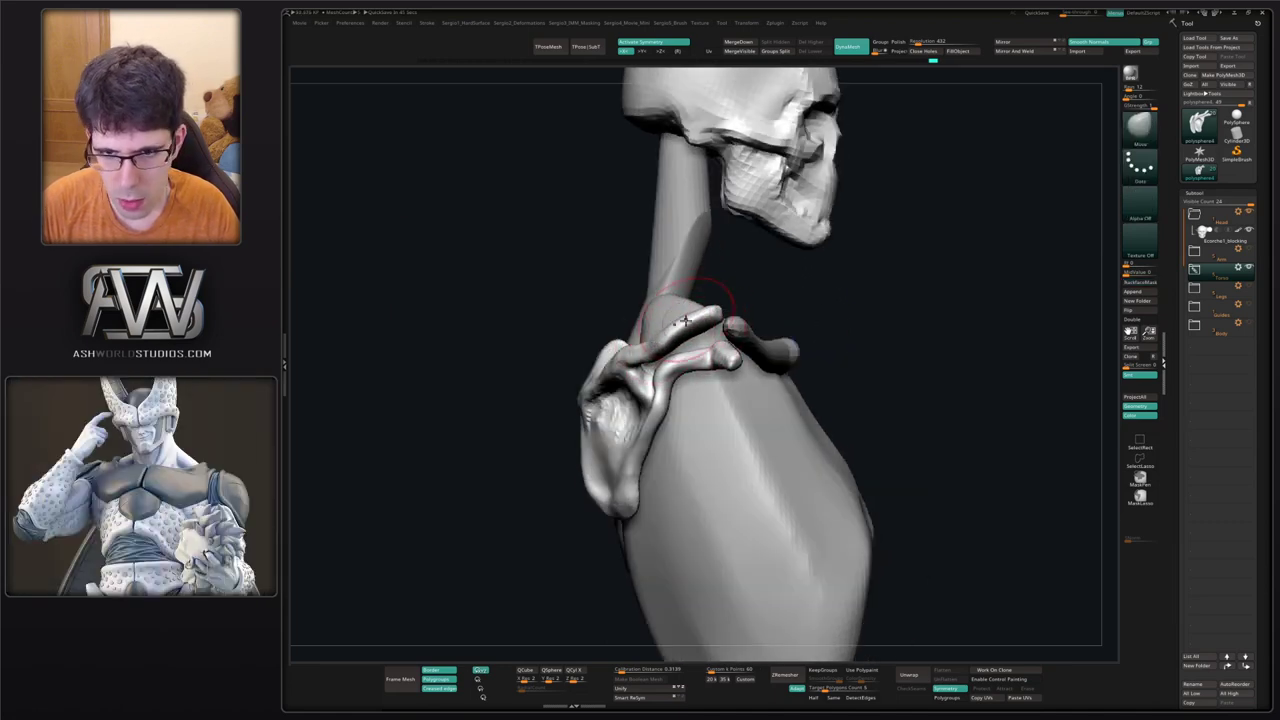
drag(688, 329, 696, 321)
right_drag(662, 312, 694, 312)
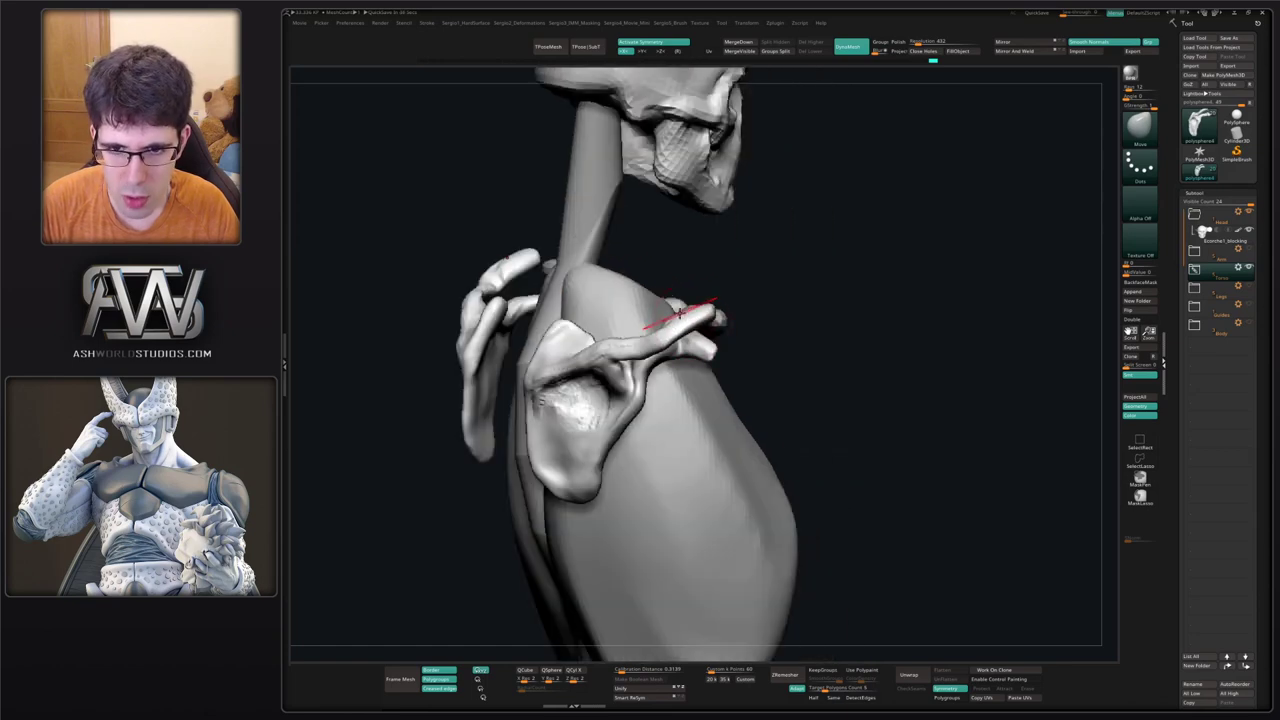
drag(694, 316, 687, 314)
right_drag(687, 317, 660, 271)
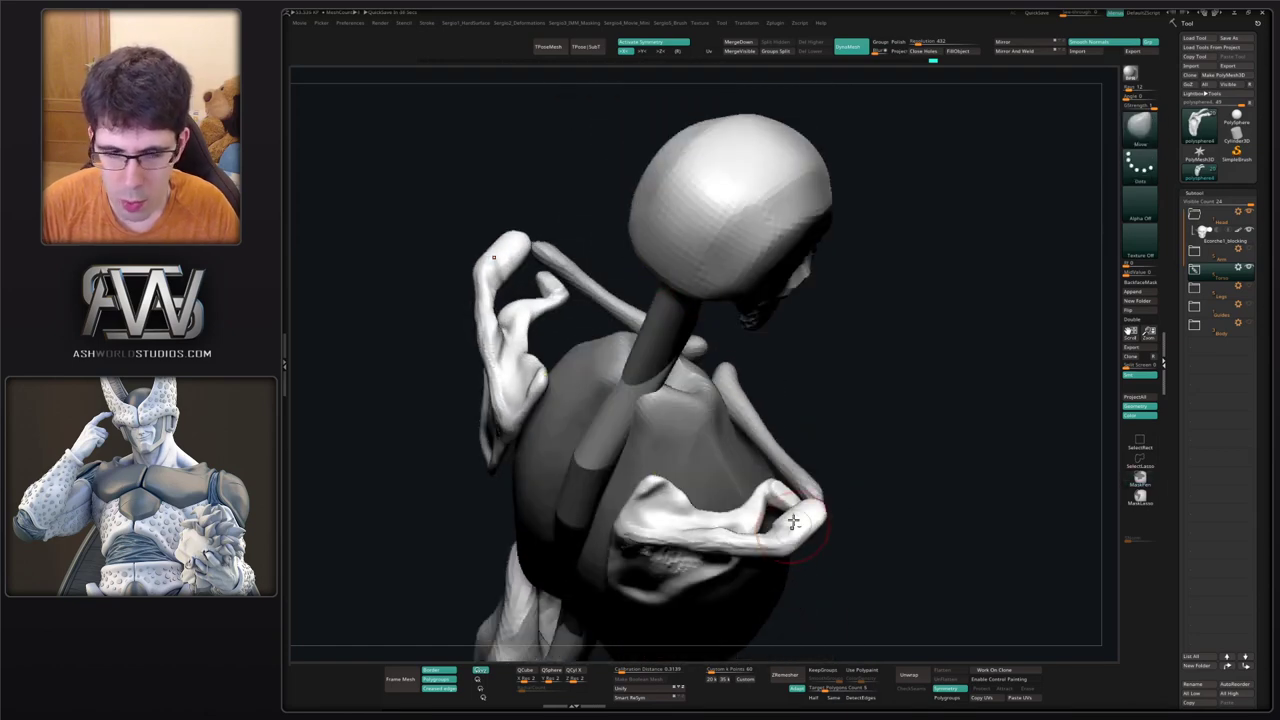
Choose the ClayBuildup brush and build up the acromion's surface near its tip.
alt+right_drag(794, 523, 625, 390)
key(b)
key(c)
key(b)
mouse_move(622, 375)
mouse_down()
mouse_move(634, 374)
mouse_move(606, 358)
mouse_move(612, 378)
mouse_up()
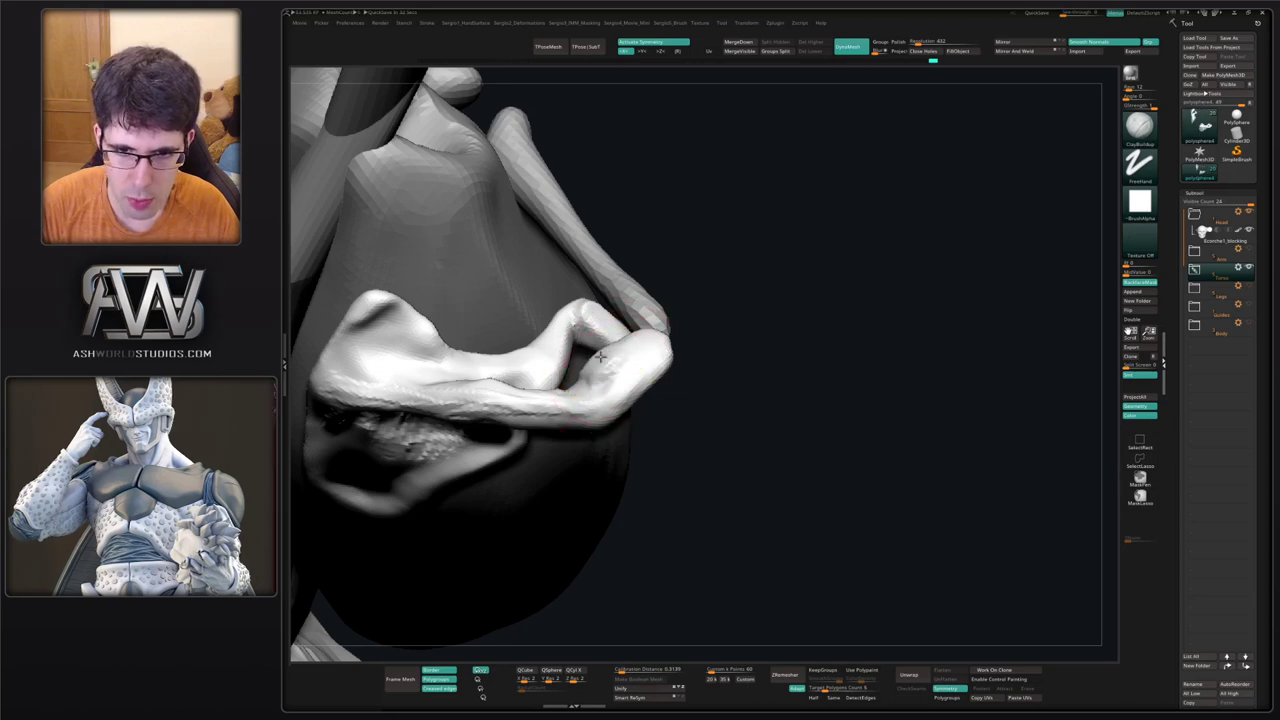
mouse_move(602, 360)
right_down()
mouse_move(652, 368)
mouse_move(571, 288)
right_up()
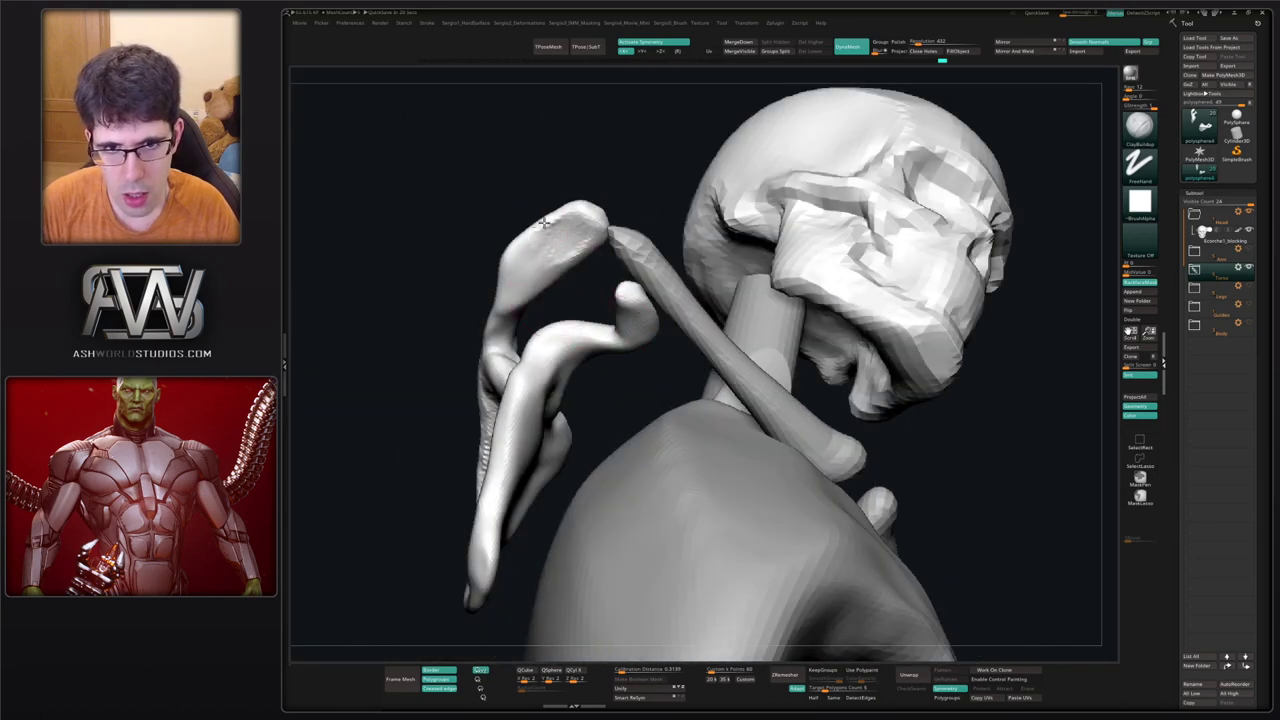
Return to the Move brush and push the tip of the scapula's coracoid process backward in side view.
mouse_move(571, 240)
right_down()
mouse_move(580, 363)
mouse_move(583, 297)
mouse_move(563, 283)
mouse_move(580, 346)
right_up()
key(b)
key(m)
key(v)
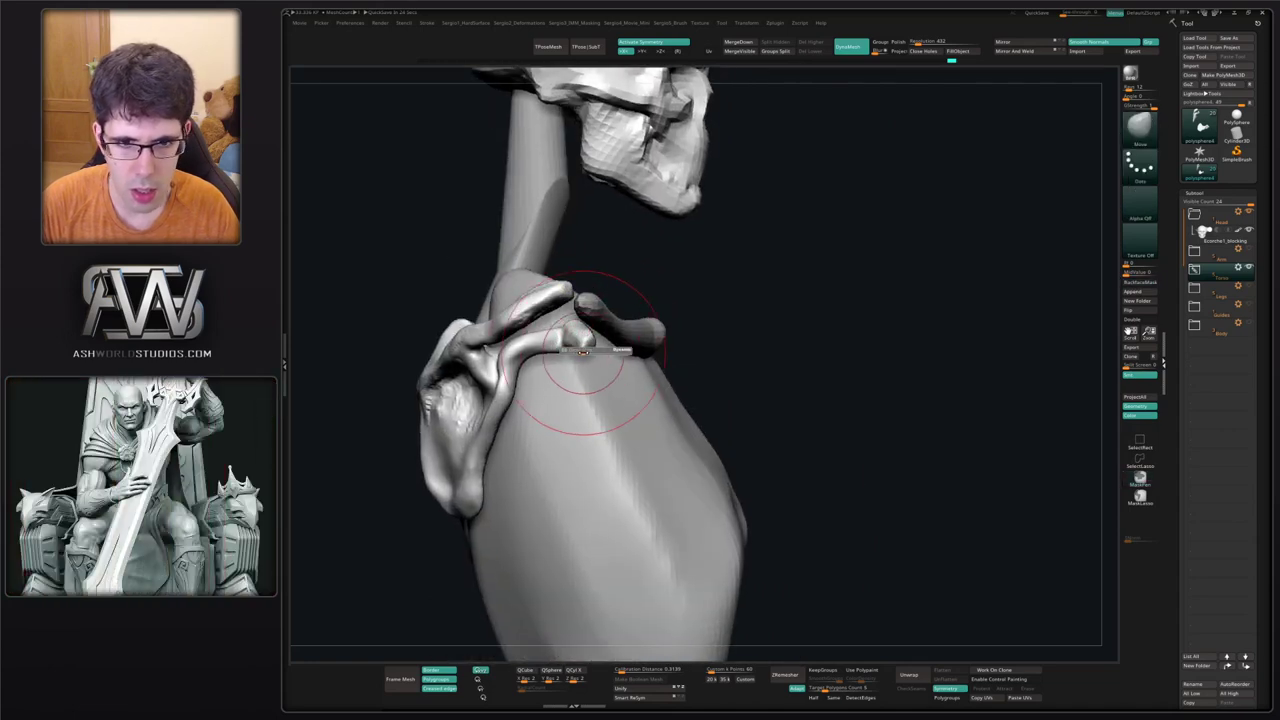
alt+click(577, 345)
drag(577, 337, 554, 336)
right_drag(500, 414, 486, 400)
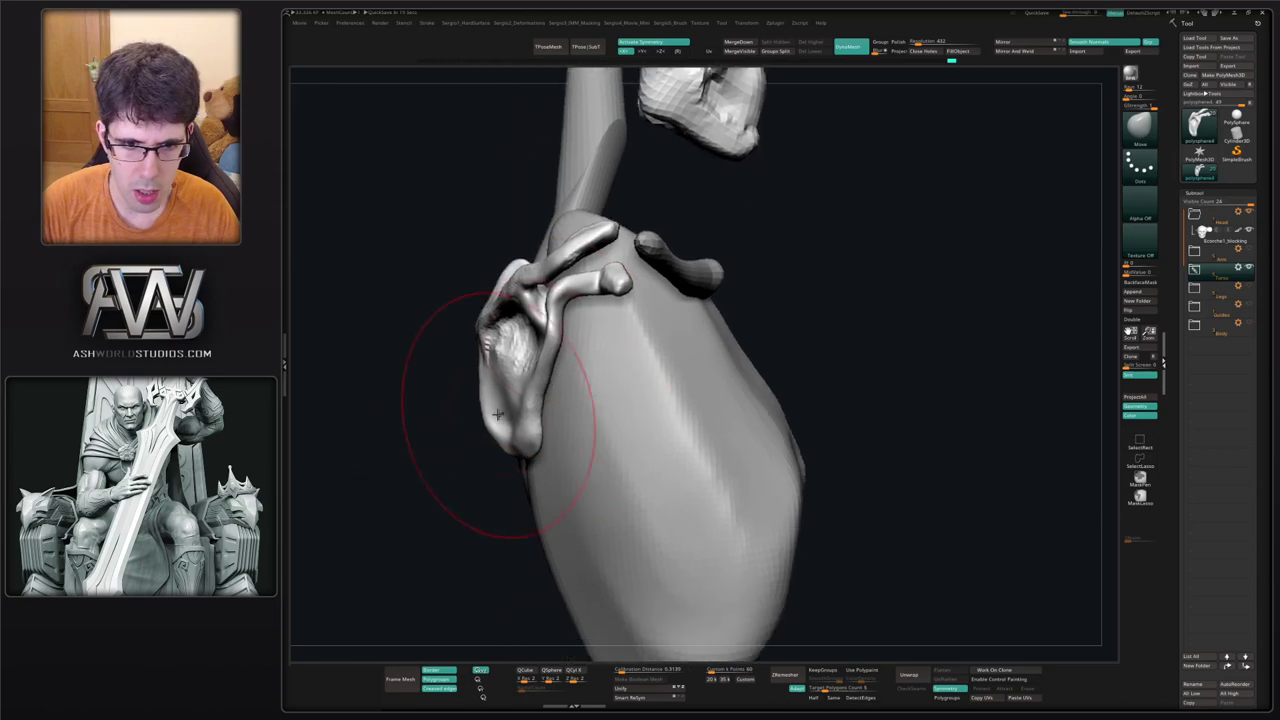
key(s)
drag(488, 413, 489, 424)
key(ctrl+z)
Resize the Move brush and reshape the scapula's lower blade and outer border, then shorten the acromion's tip.
key(s)
mouse_move(478, 405)
right_down()
mouse_move(464, 353)
mouse_move(471, 386)
right_up()
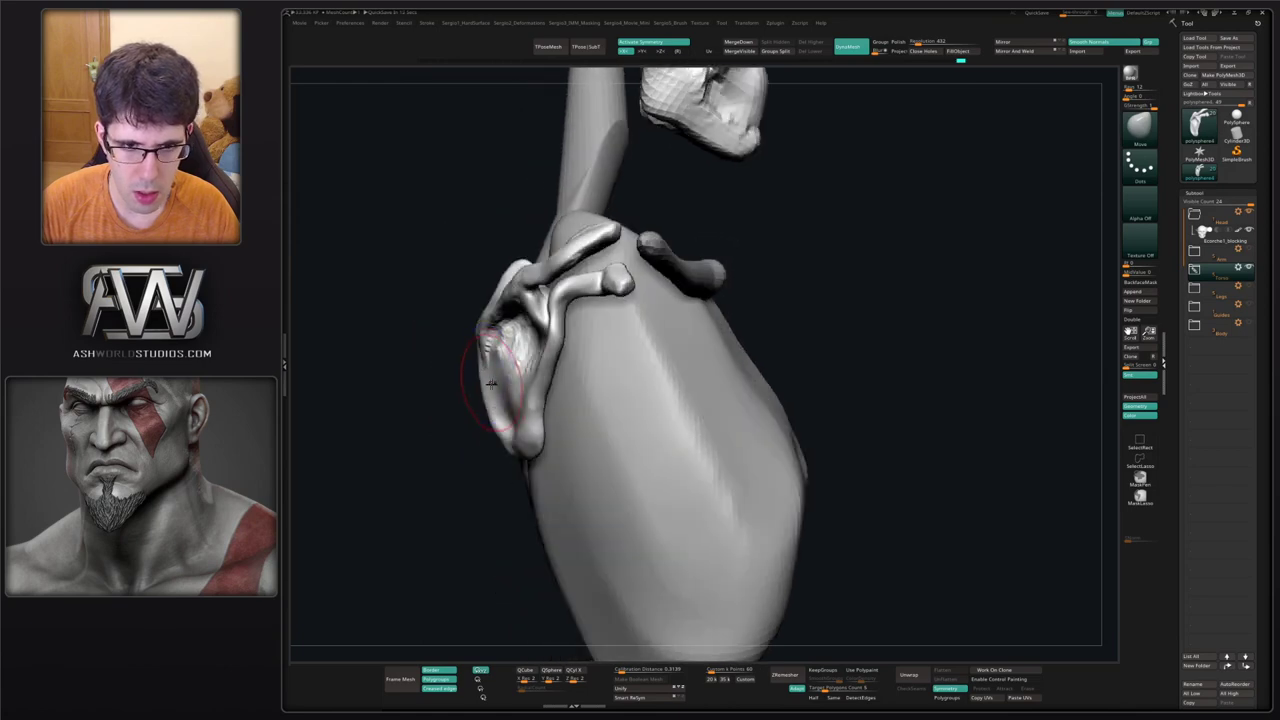
key(s)
drag(505, 345, 499, 382)
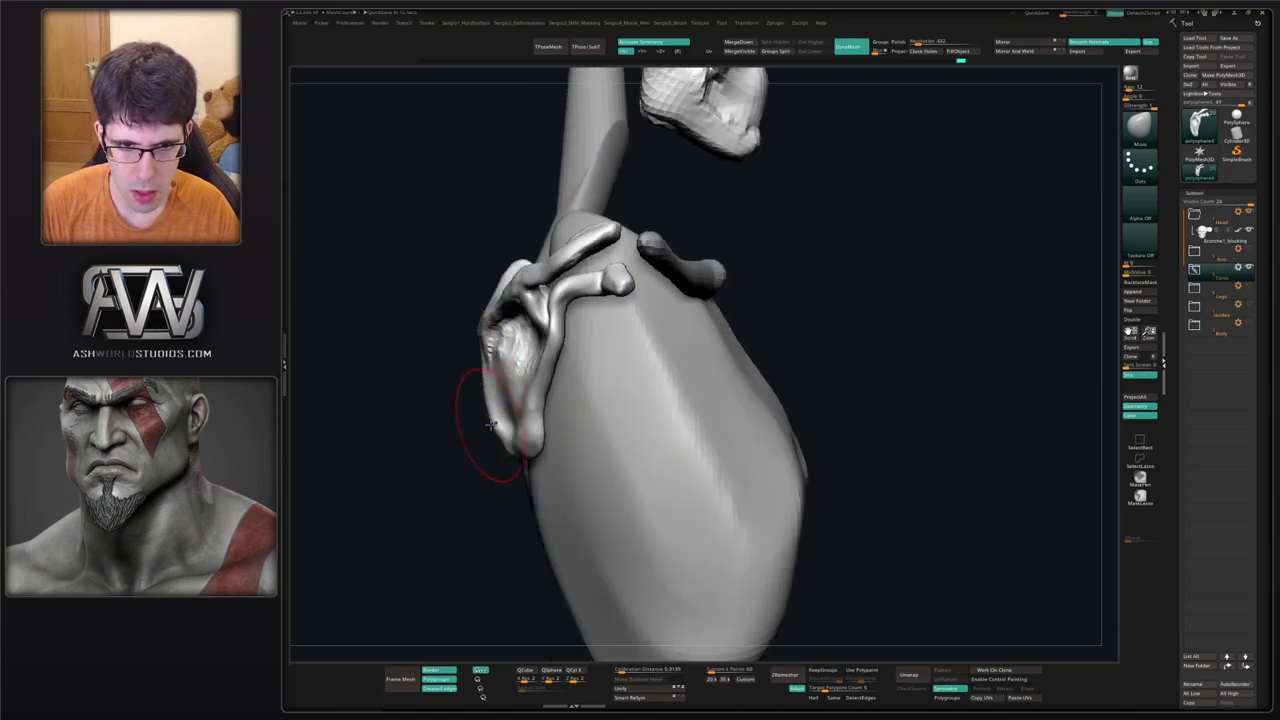
drag(509, 425, 499, 421)
drag(566, 342, 552, 337)
drag(603, 267, 590, 236)
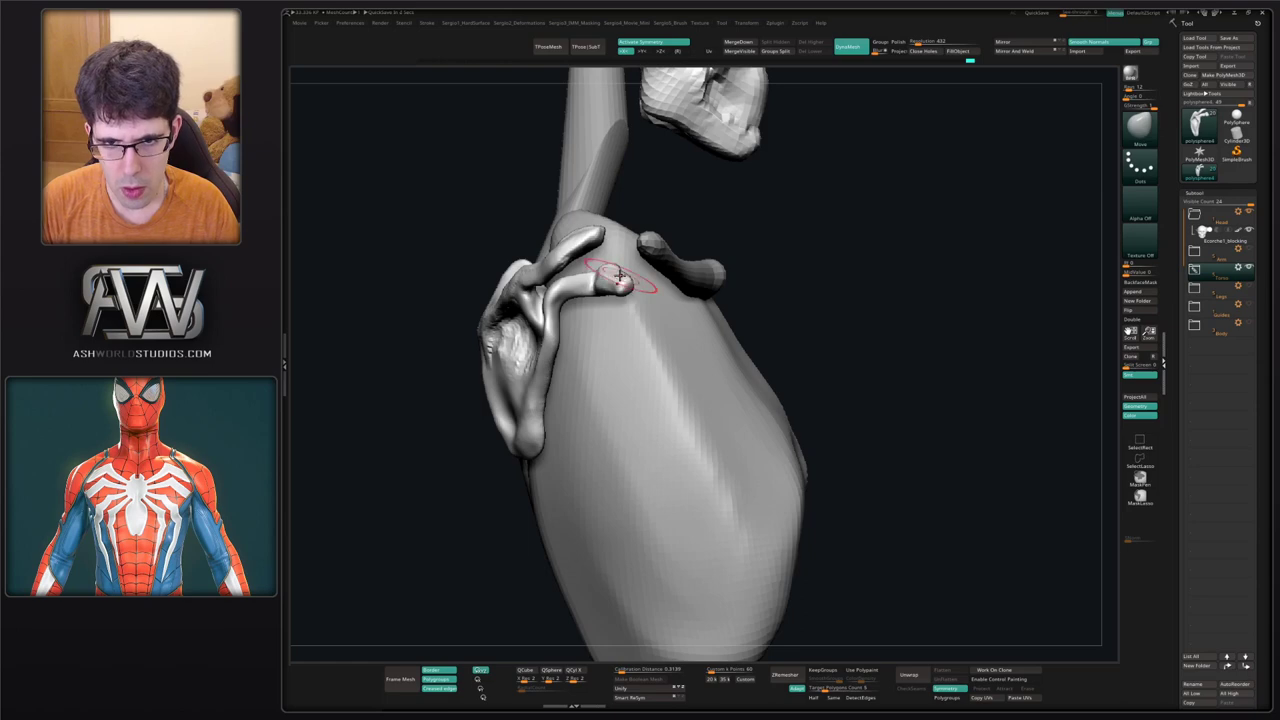
Isolate the scapulae and mask everything except the tip of the coracoid process.
mouse_move(620, 276)
right_down()
mouse_move(612, 302)
mouse_move(622, 298)
right_up()
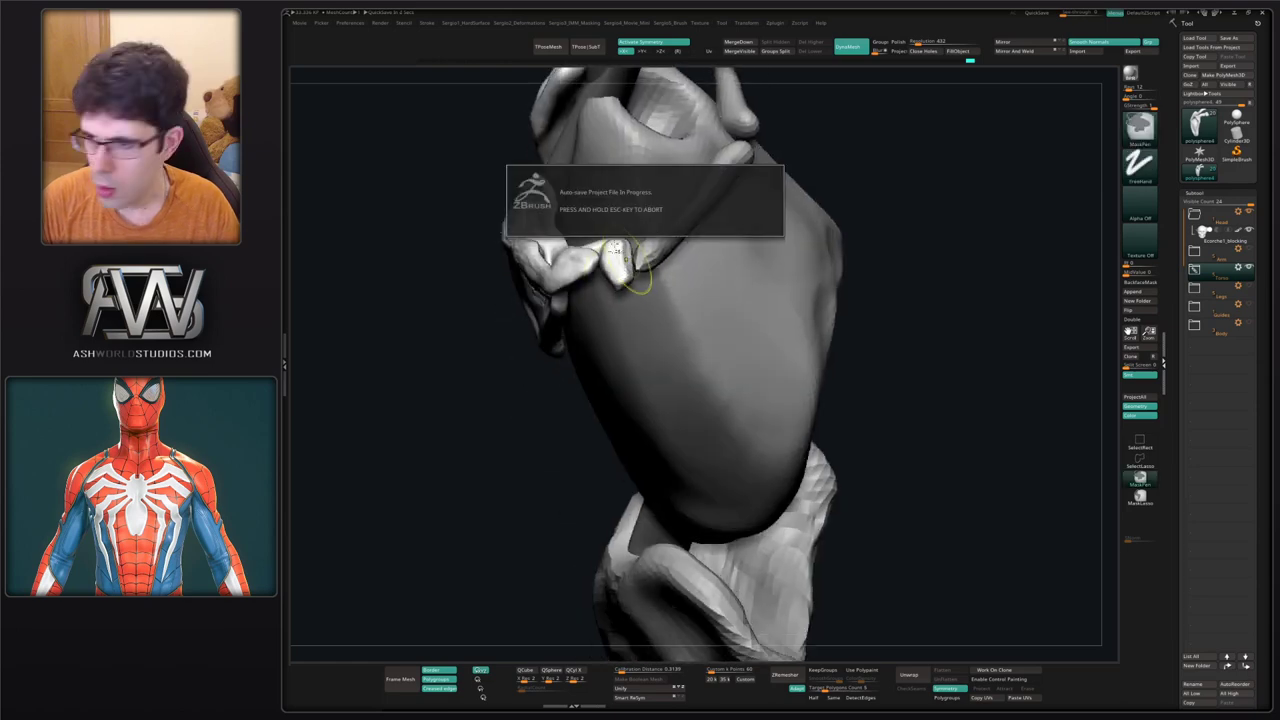
mouse_move(626, 250)
right_down()
mouse_move(630, 280)
mouse_move(626, 246)
mouse_move(623, 257)
right_up()
key(alt+s)
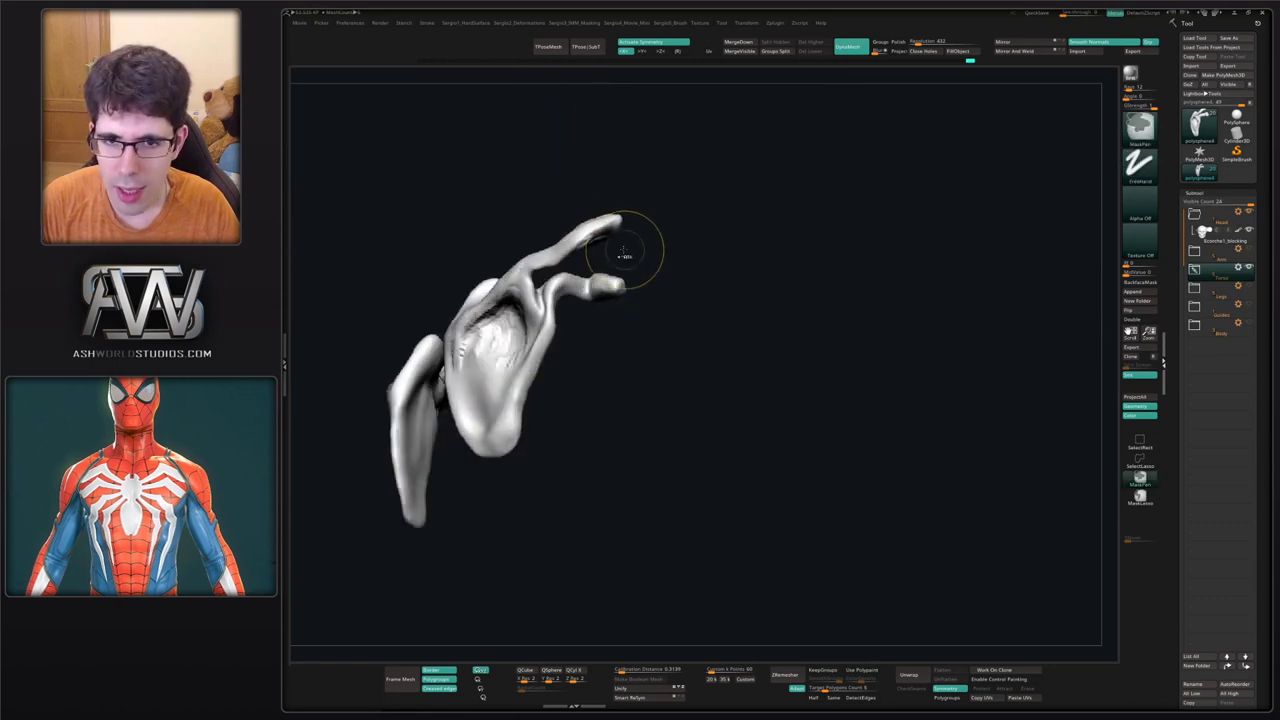
mouse_move(636, 252)
ctrl+mouse_down()
mouse_move(598, 256)
mouse_move(585, 293)
ctrl+mouse_up()
ctrl+click(620, 331)
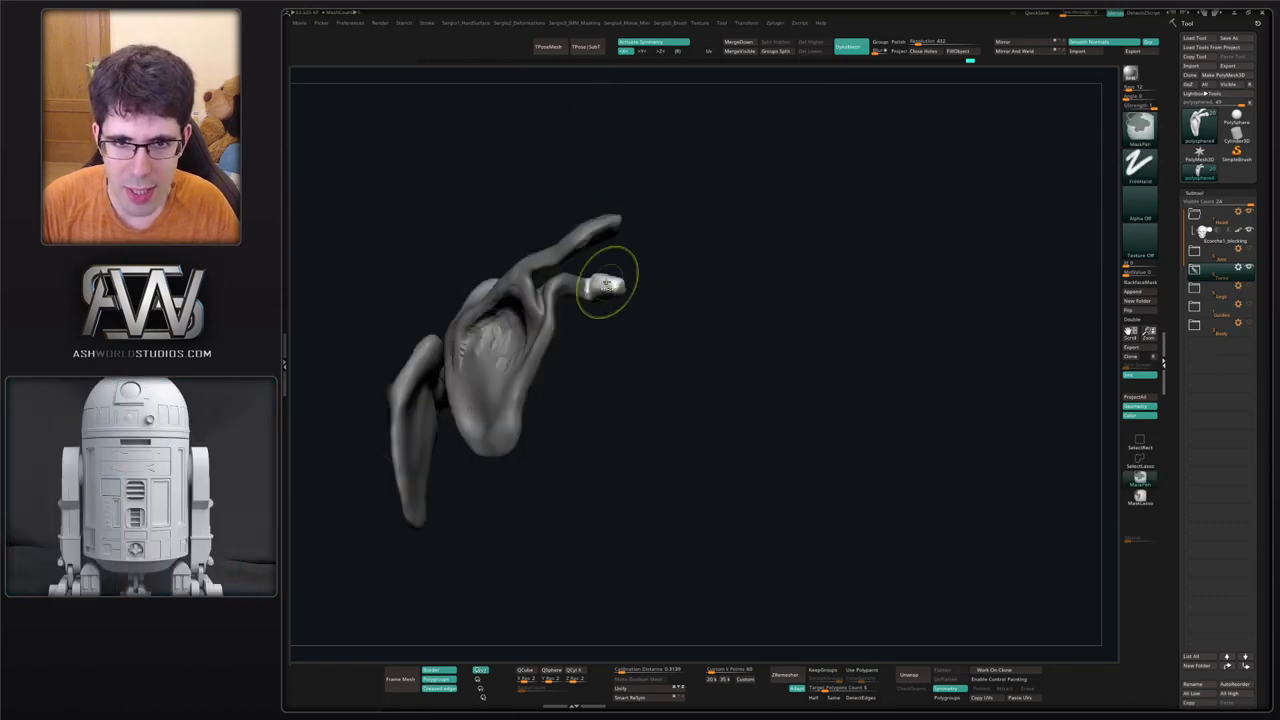
Rotate the unmasked coracoid tip with the gizmo, working from a close view.
right_drag(604, 287, 620, 385)
ctrl+right_drag(620, 223, 610, 254)
key(w)
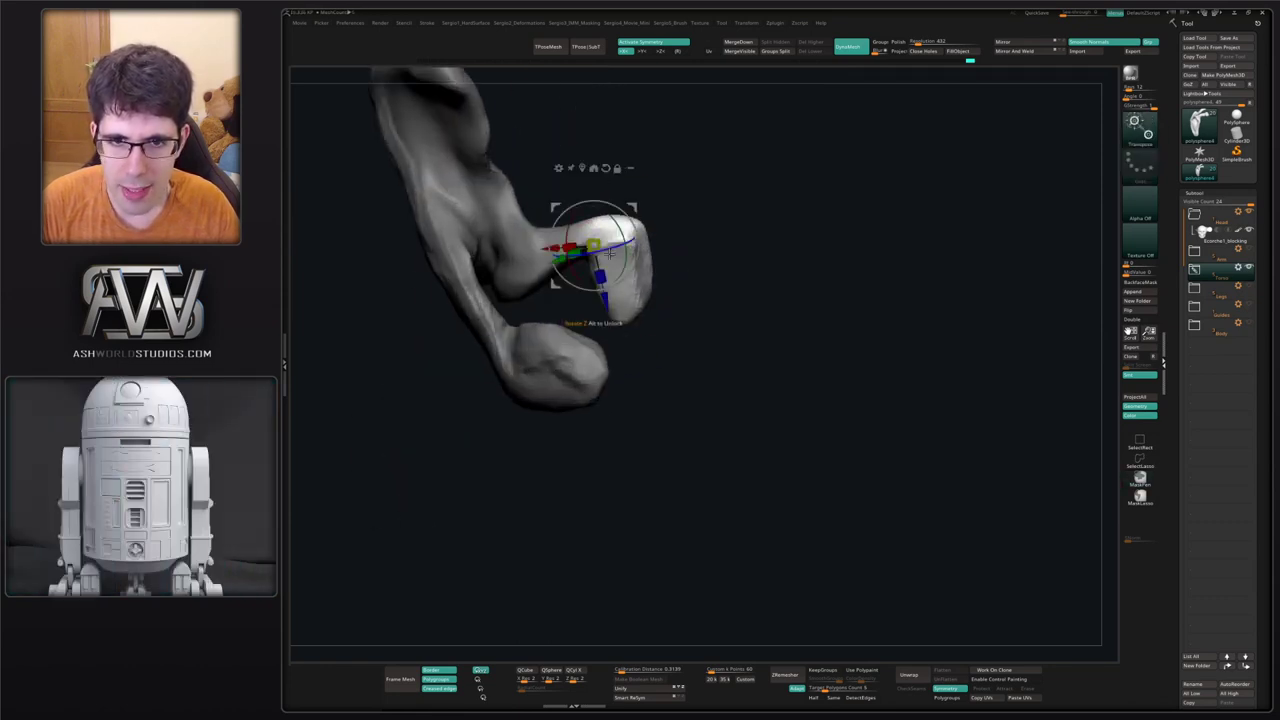
mouse_move(627, 235)
mouse_down()
mouse_move(651, 204)
mouse_move(643, 197)
mouse_move(632, 220)
mouse_move(626, 201)
mouse_up()
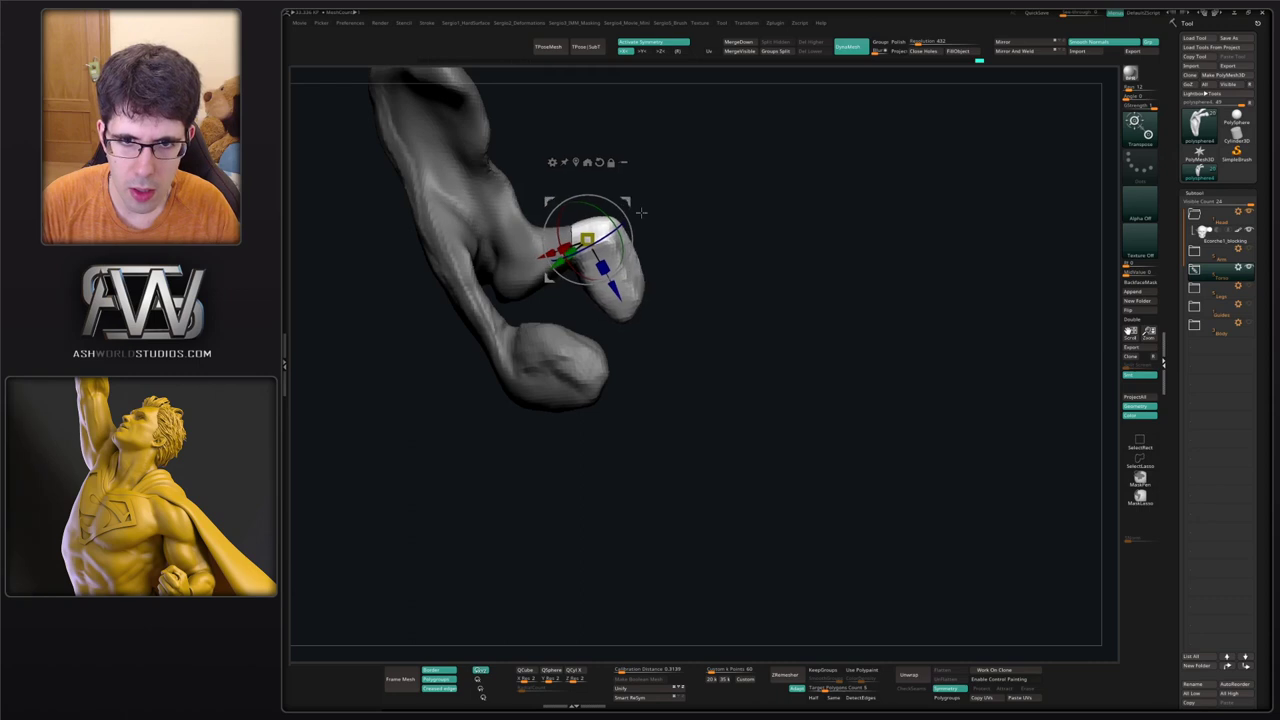
key(q)
Clear the mask on the scapulae and show the rest of the skeleton again.
mouse_move(631, 206)
right_down()
mouse_move(673, 186)
mouse_move(672, 215)
right_up()
ctrl+right_drag(672, 215, 653, 276)
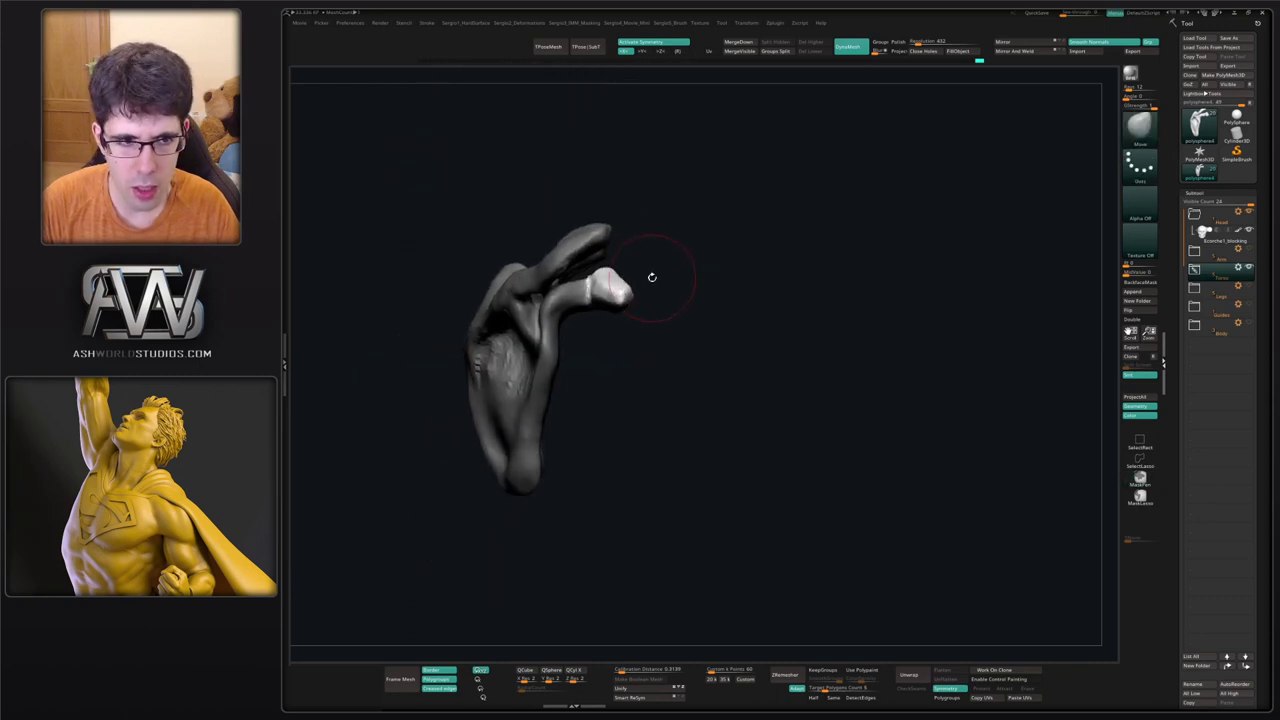
ctrl+drag(655, 284, 671, 313)
key(alt+s)
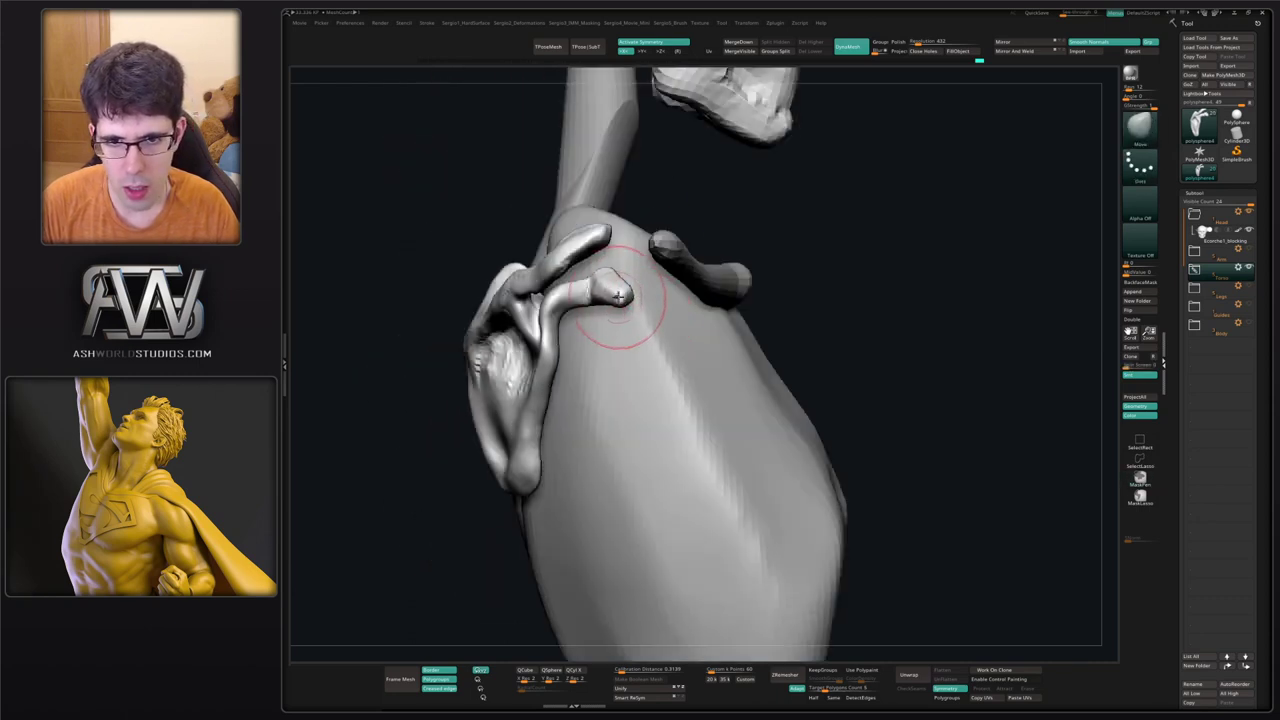
Rotate the coracoid tip further with the gizmo and adjust it with the Move brush from the front.
right_drag(637, 284, 606, 305)
key(w)
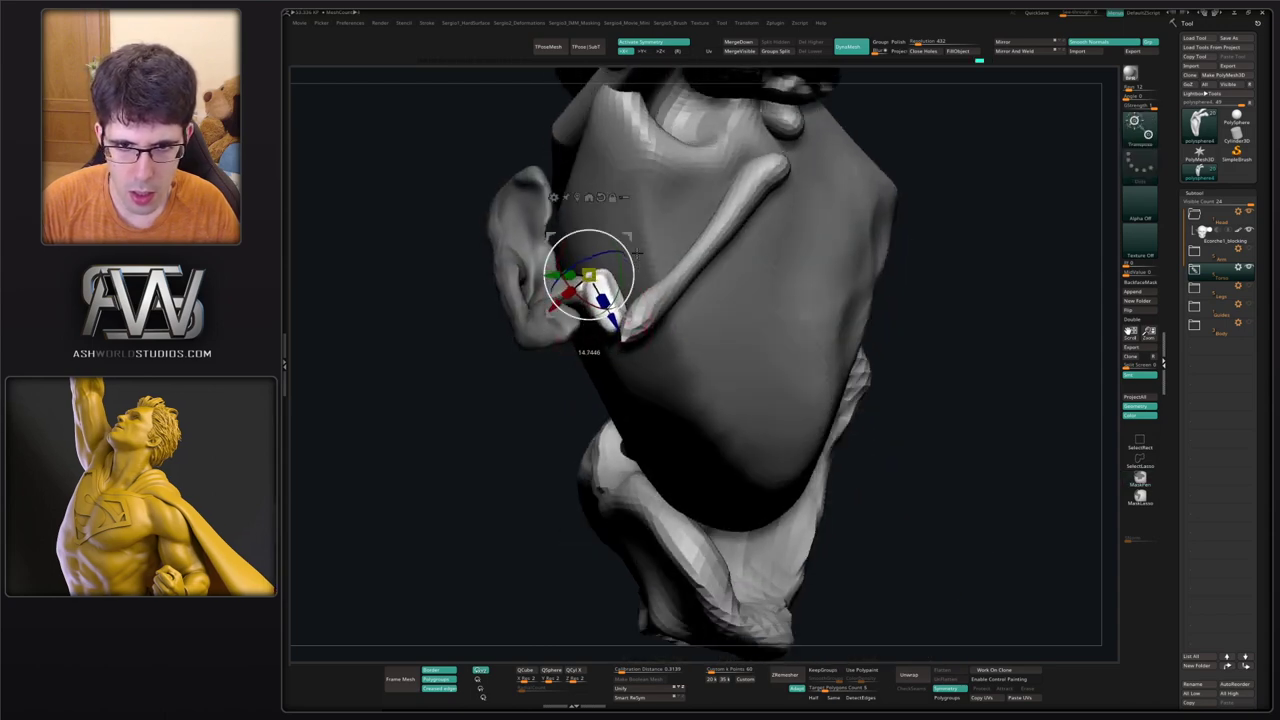
key(q)
mouse_move(600, 280)
right_down()
mouse_move(610, 257)
mouse_move(568, 323)
mouse_move(530, 338)
mouse_move(490, 325)
right_up()
right_drag(620, 343, 640, 290)
drag(655, 336, 671, 333)
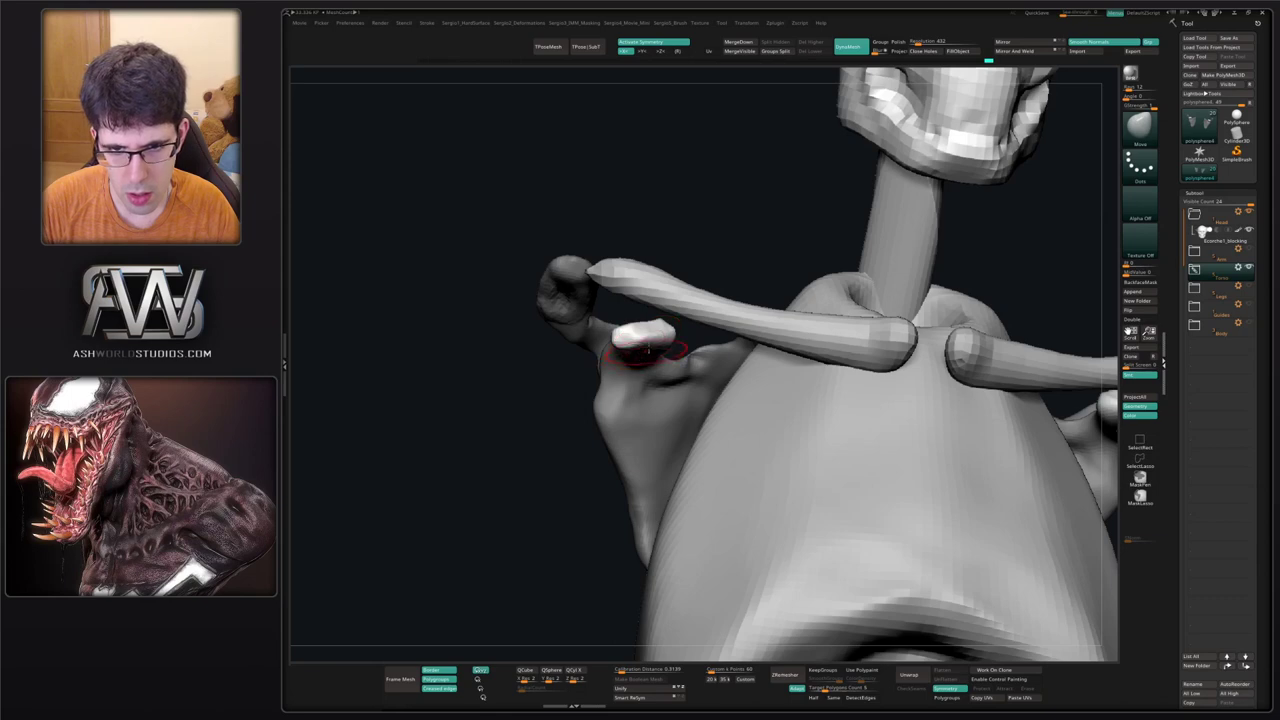
right_drag(648, 350, 618, 343)
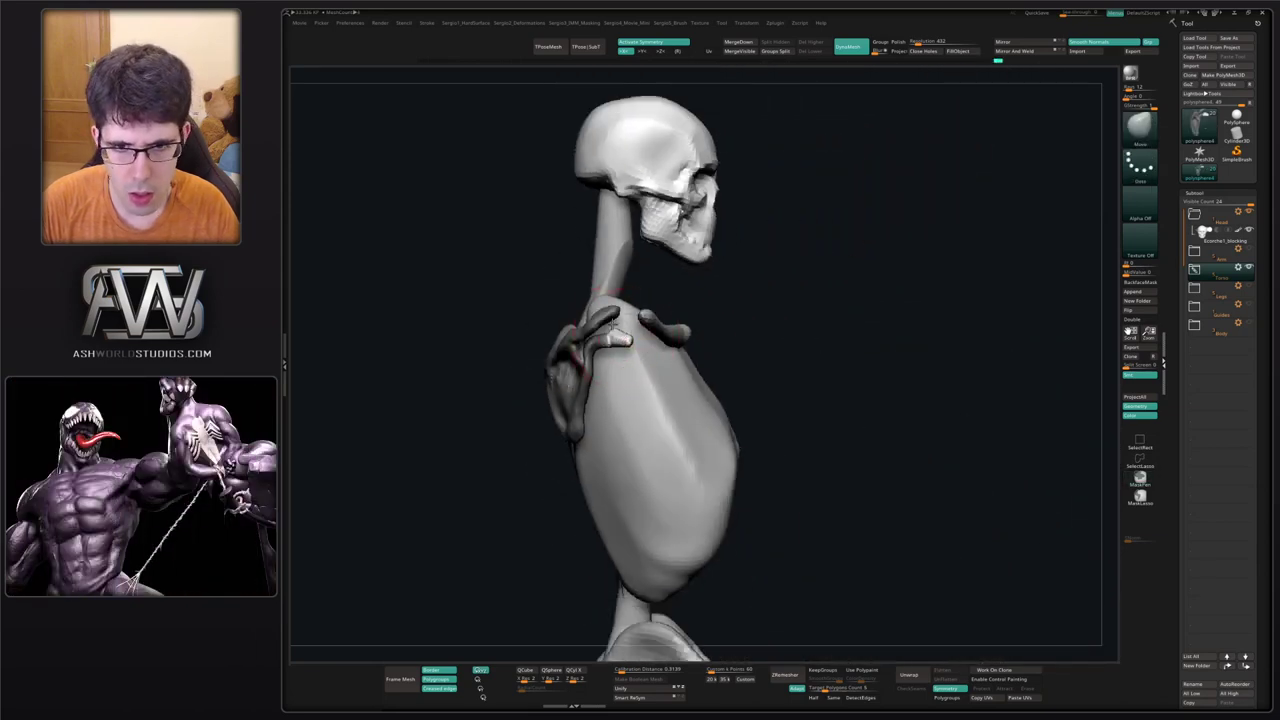
Isolate the scapulae and extend the unmasked area over the whole coracoid process up to its bend, softening the mask.
mouse_move(611, 295)
ctrl+right_down()
mouse_move(640, 340)
mouse_move(661, 330)
mouse_move(686, 280)
mouse_move(720, 320)
ctrl+right_up()
key(ctrl)
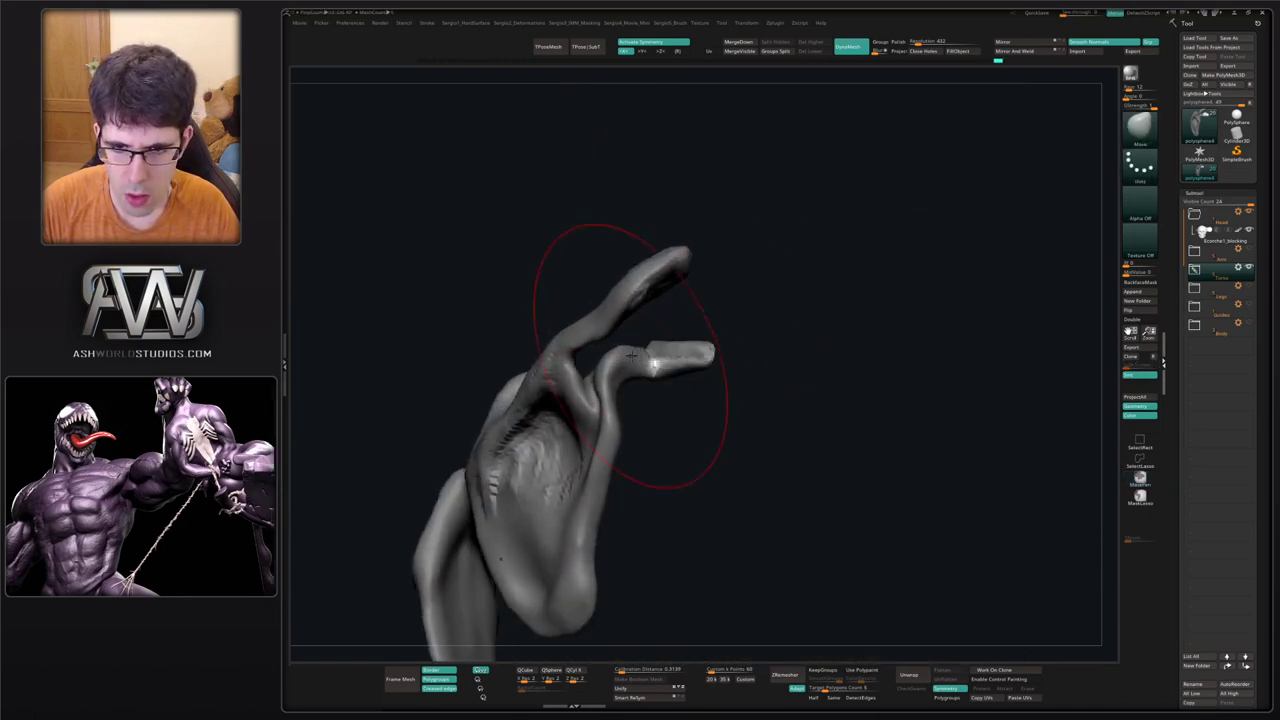
mouse_move(630, 365)
right_down()
mouse_move(667, 402)
mouse_move(677, 377)
mouse_move(720, 351)
right_up()
mouse_move(766, 326)
ctrl+alt+mouse_down()
mouse_move(672, 373)
mouse_move(627, 335)
ctrl+alt+mouse_up()
ctrl+click(686, 381)
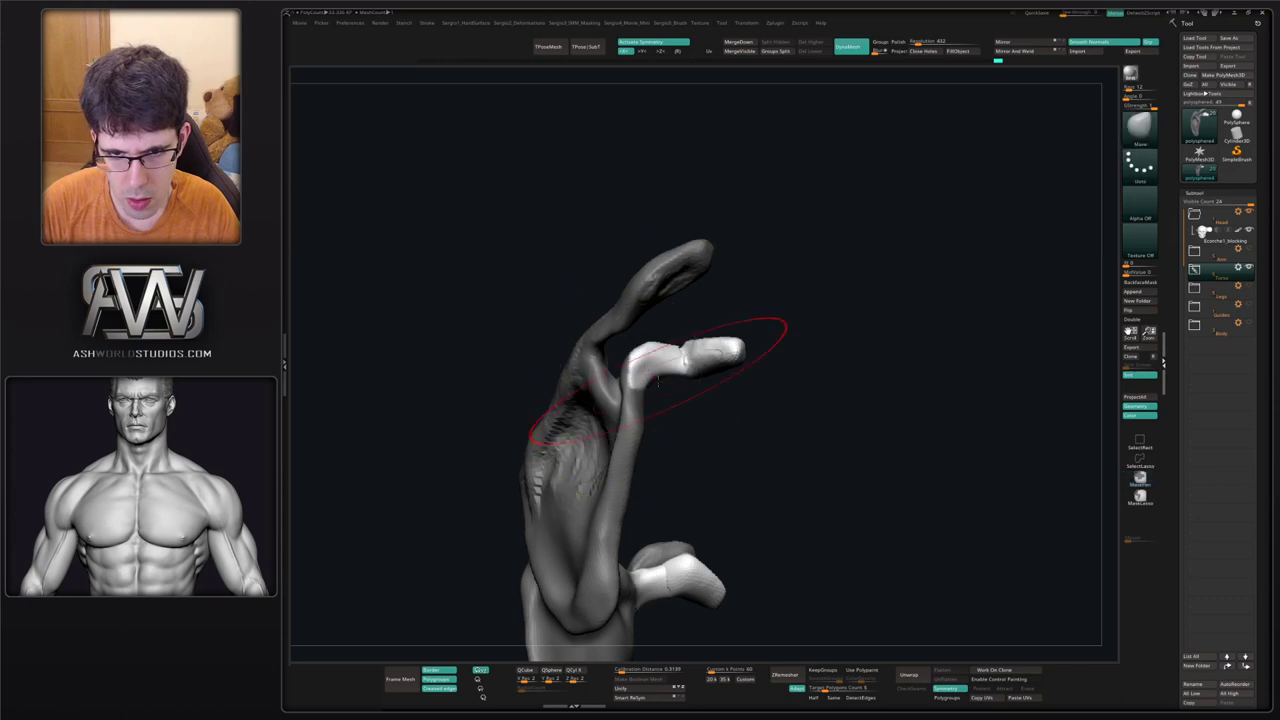
ctrl+click(647, 363)
right_drag(668, 393, 679, 405)
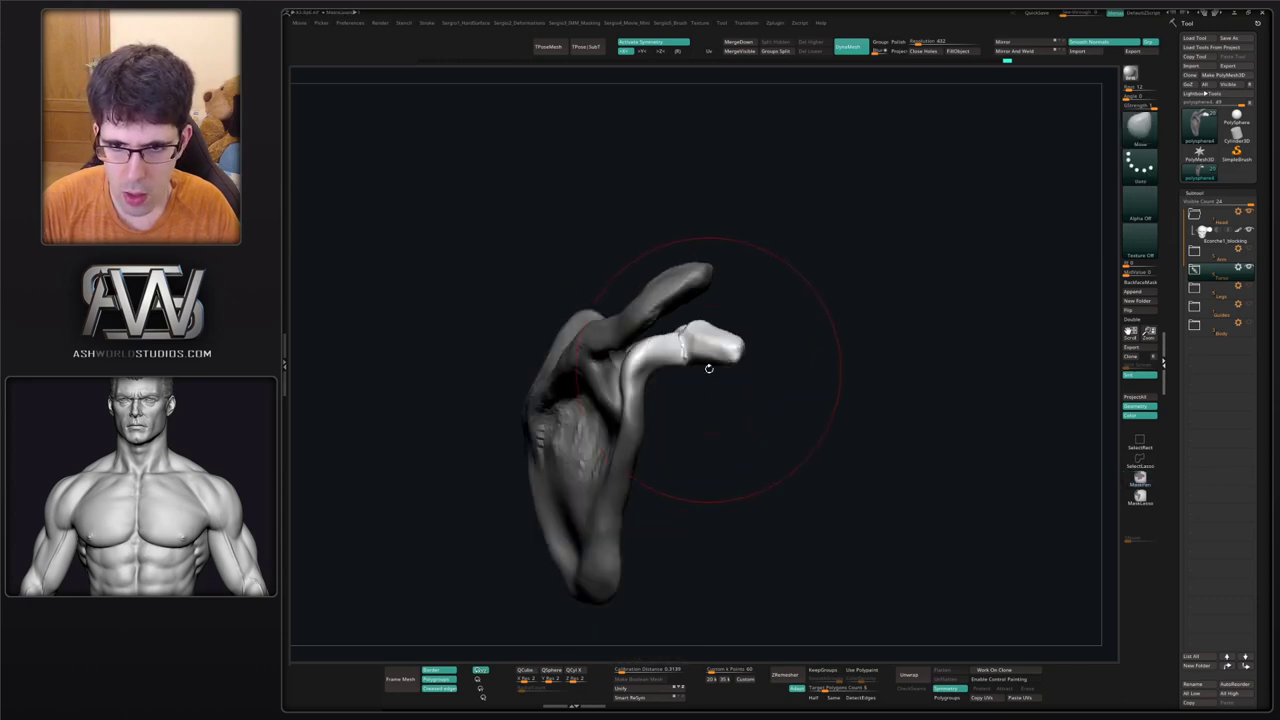
Rotate the coracoid process slightly upward about its bend with the gizmo, then clear the mask and show the whole skeleton.
key(w)
click(630, 365)
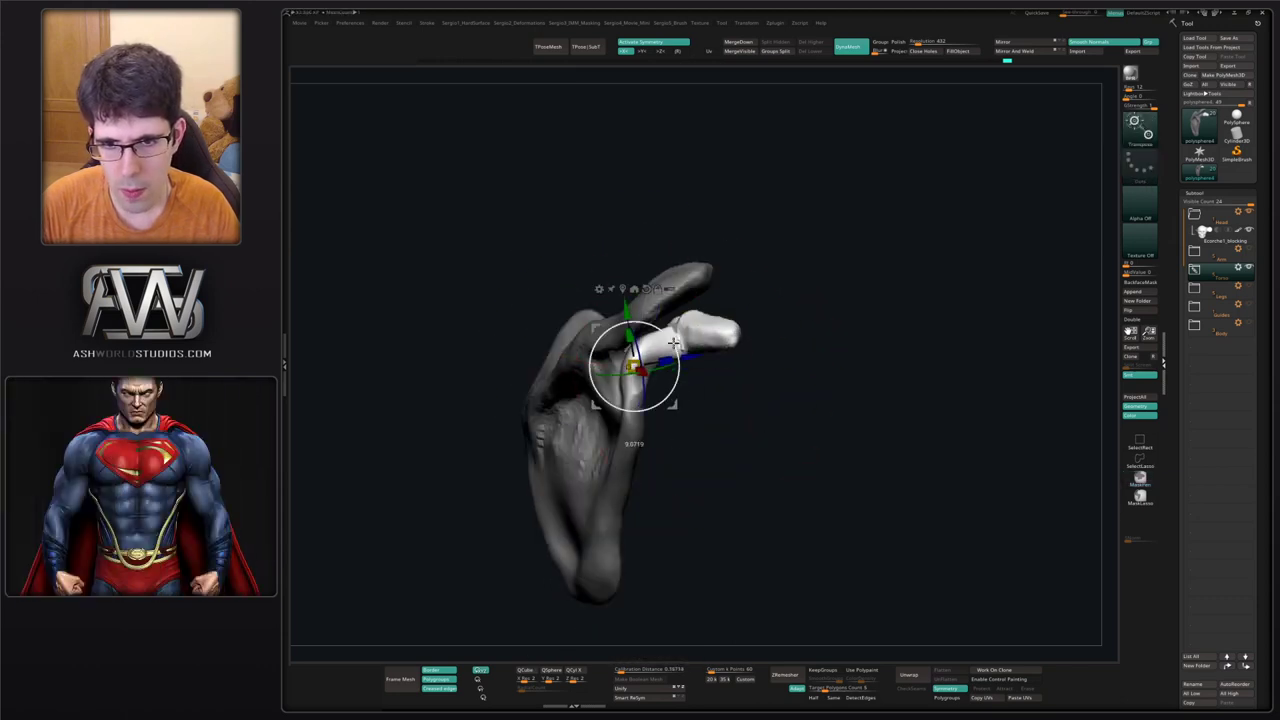
drag(674, 343, 676, 342)
key(q)
ctrl+right_drag(680, 340, 700, 281)
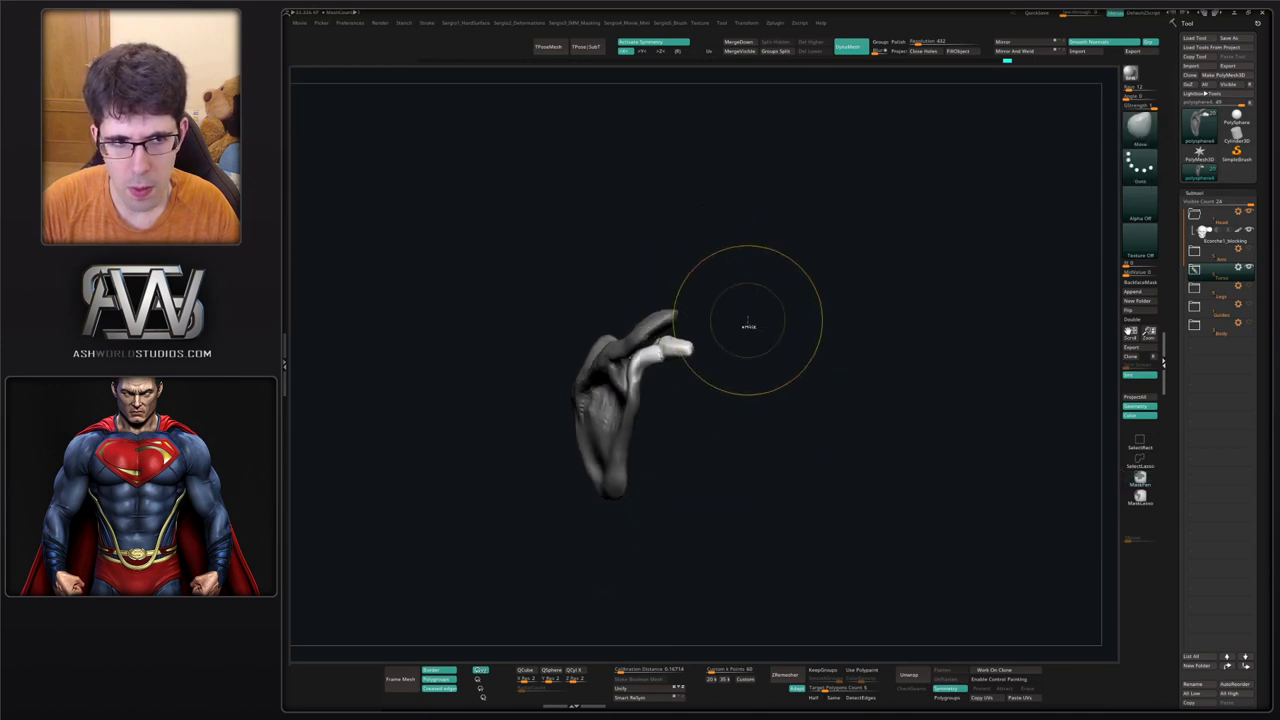
ctrl+drag(748, 320, 744, 350)
key(alt+s)
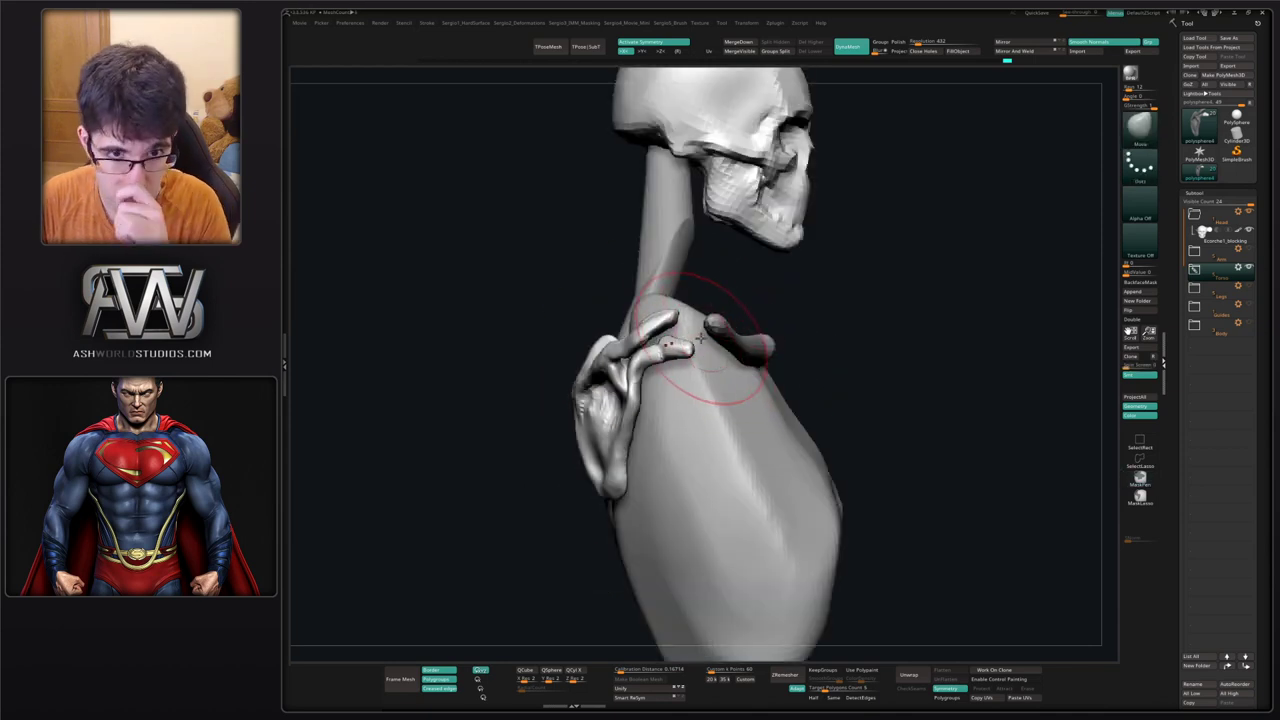
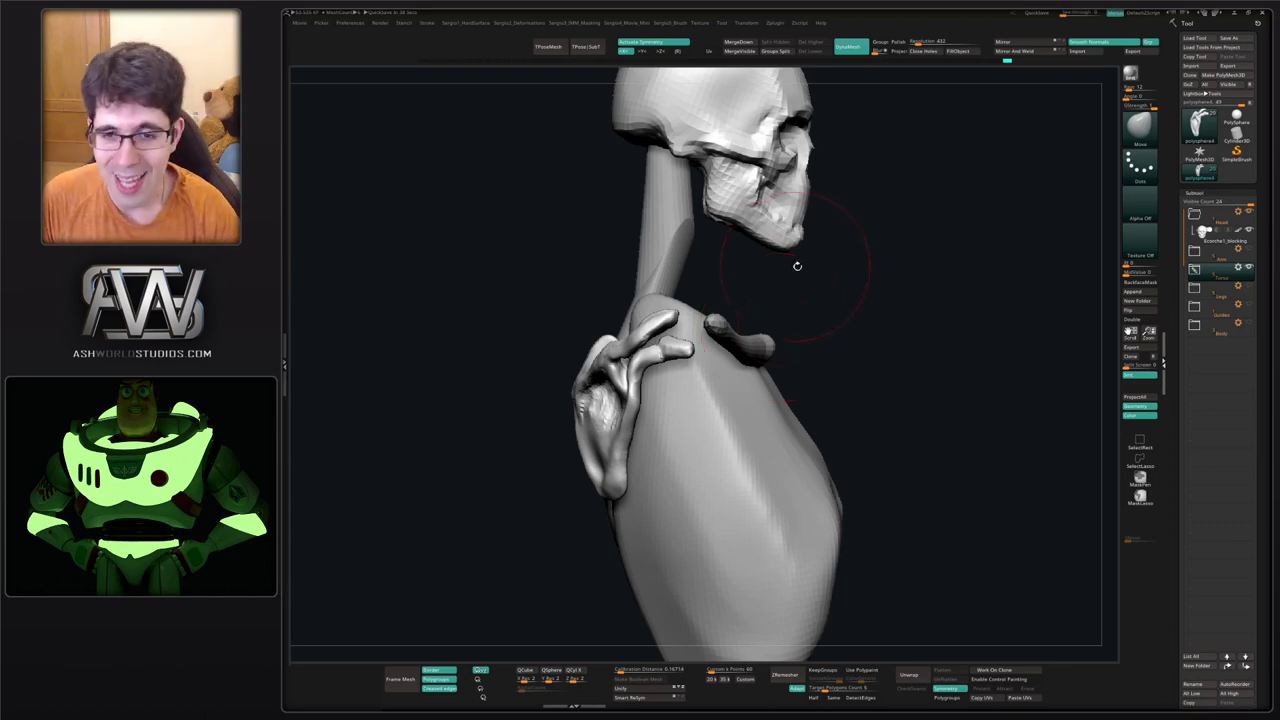
Select the clavicles and move them up and back with a large Move brush so the outer end meets the acromion.
mouse_move(797, 266)
mouse_down()
mouse_move(823, 311)
mouse_move(807, 302)
mouse_move(814, 329)
mouse_up()
alt+click(768, 345)
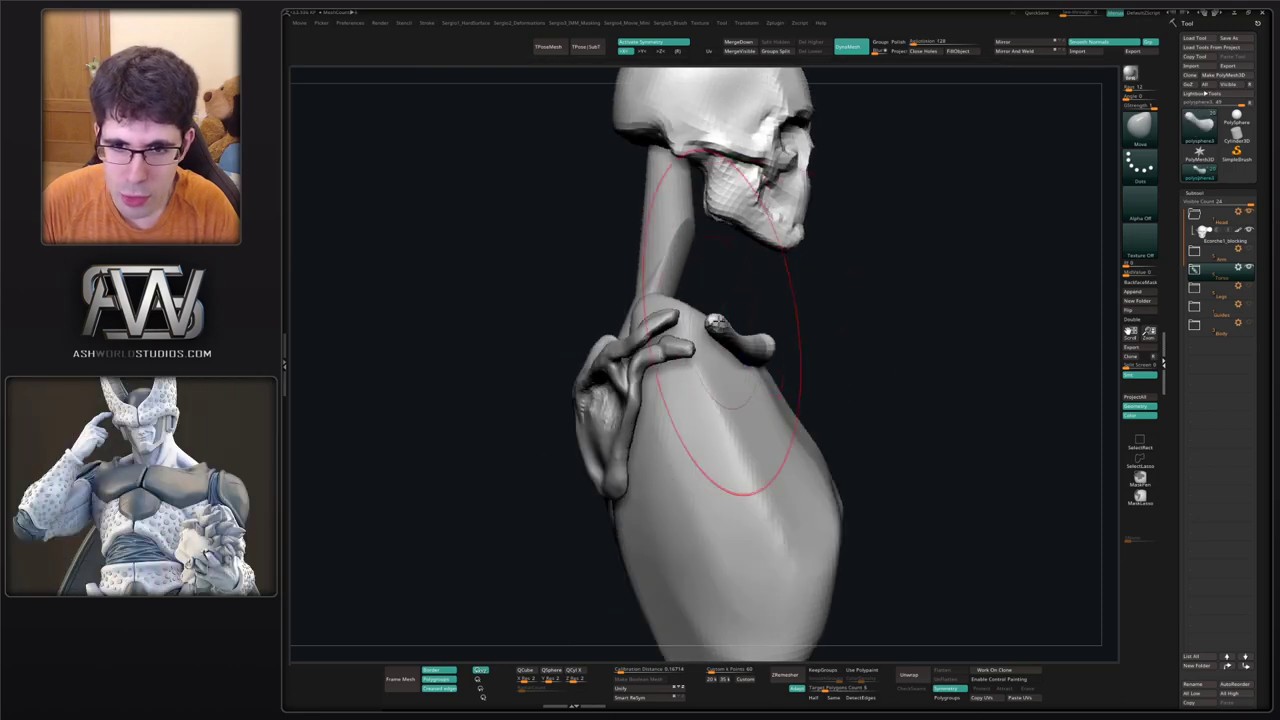
drag(719, 322, 690, 304)
drag(762, 343, 749, 324)
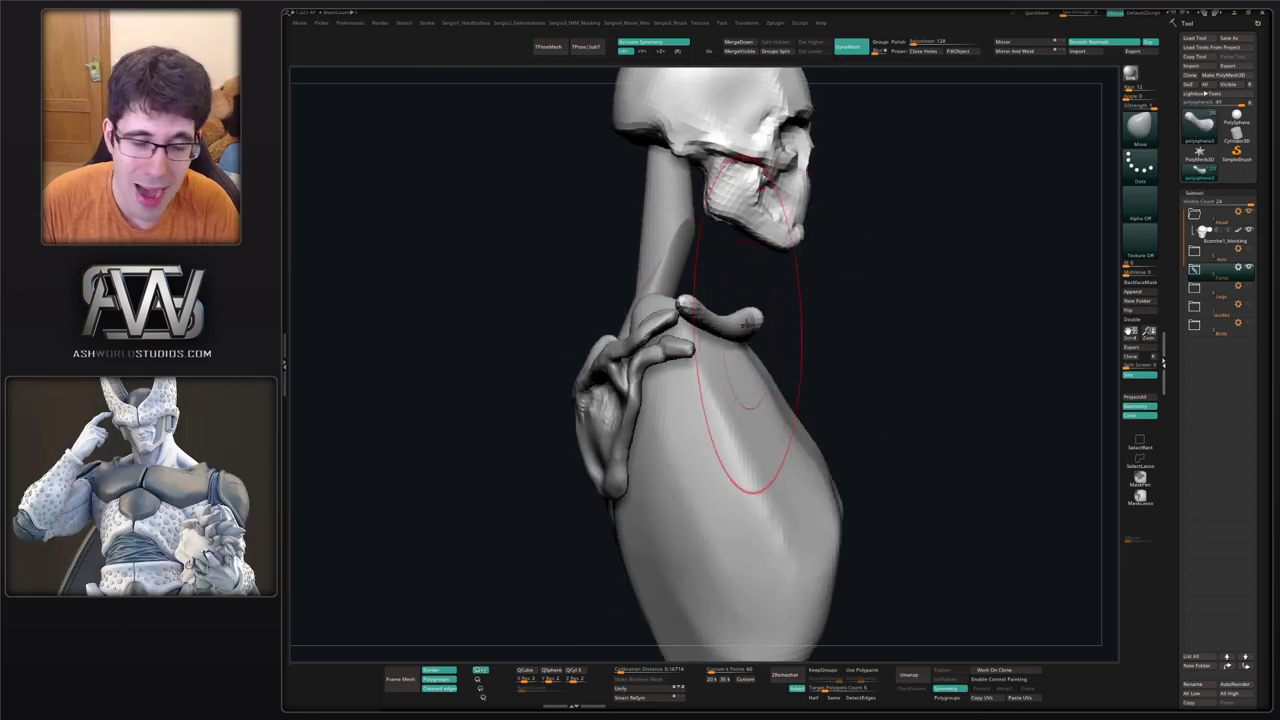
drag(640, 287, 480, 300)
drag(688, 315, 670, 305)
mouse_move(585, 275)
mouse_down()
mouse_move(702, 285)
mouse_move(697, 300)
mouse_up()
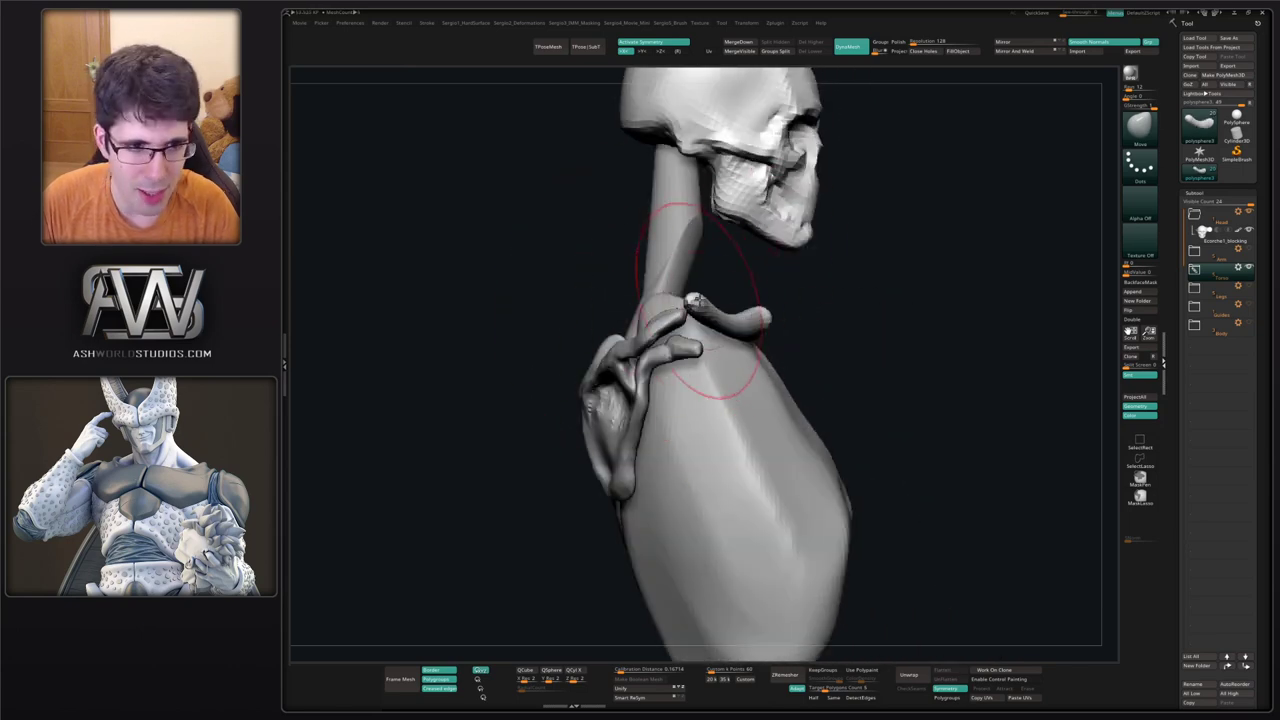
From above, thicken and smooth the clavicle's outer end beside the acromion and refine its curve.
right_drag(704, 305, 702, 392)
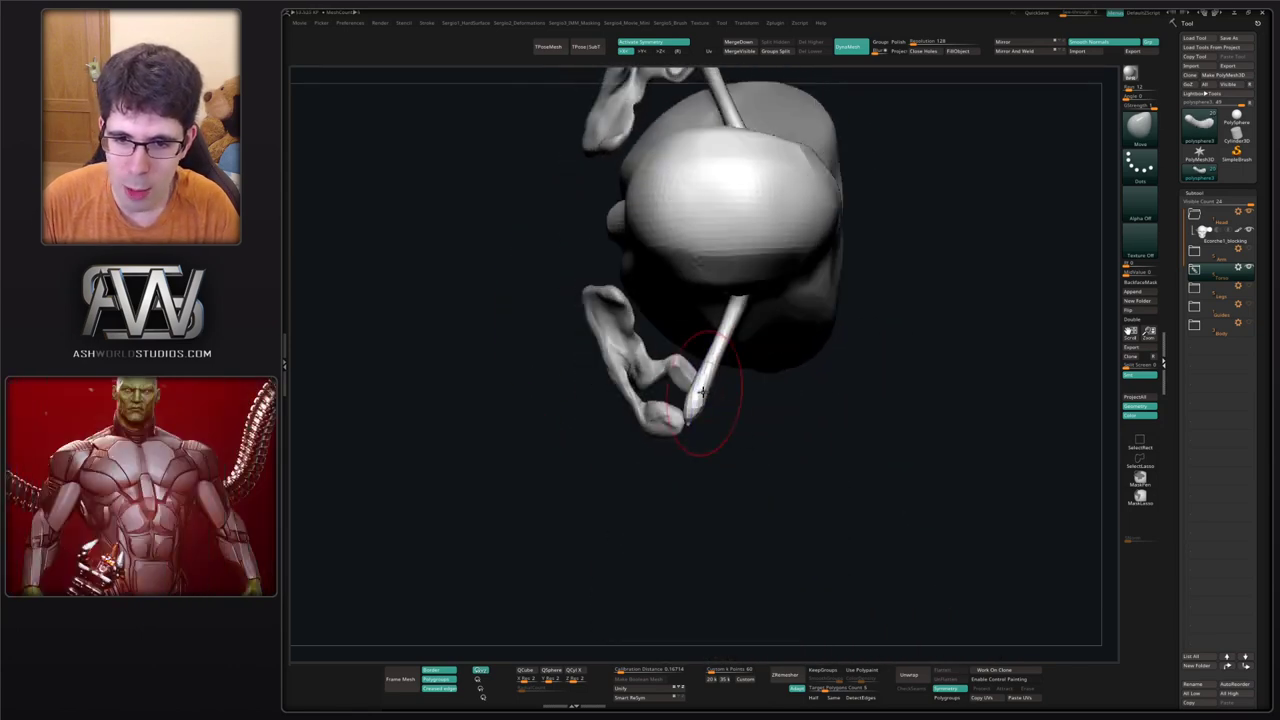
mouse_move(698, 380)
mouse_down()
mouse_move(680, 376)
mouse_move(696, 368)
mouse_move(683, 370)
mouse_move(690, 405)
mouse_up()
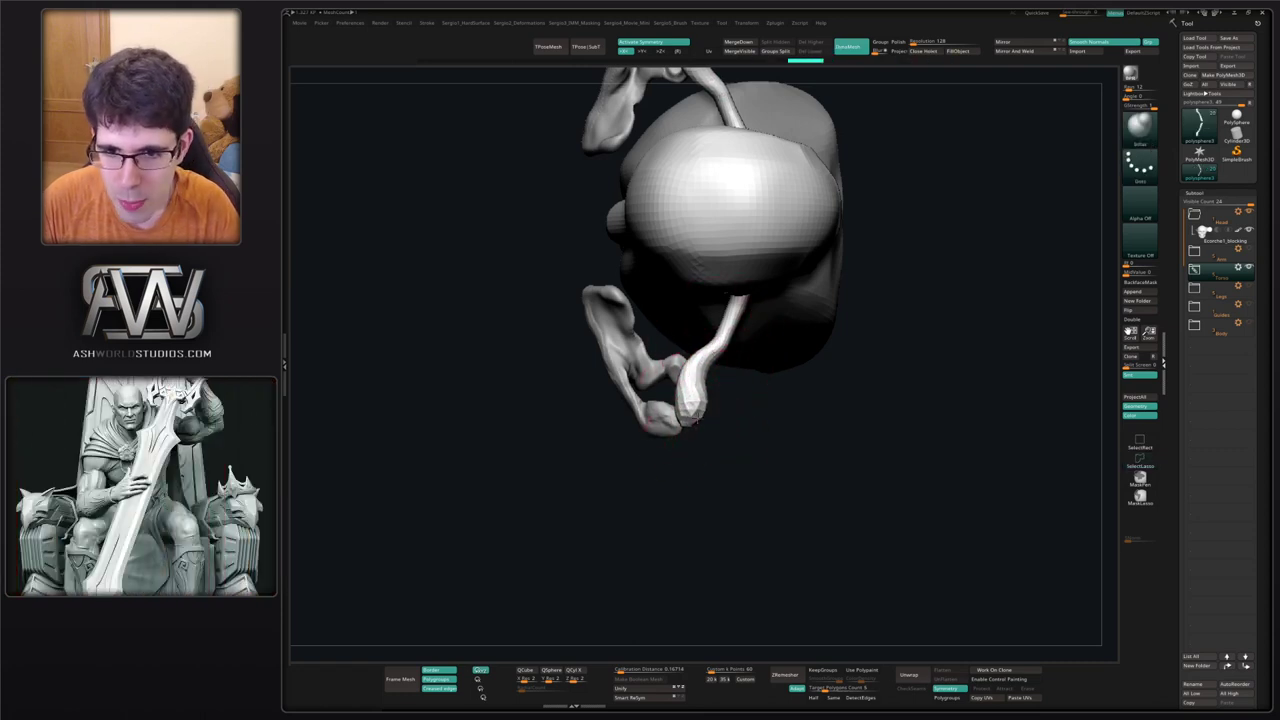
key(b)
key(c)
key(l)
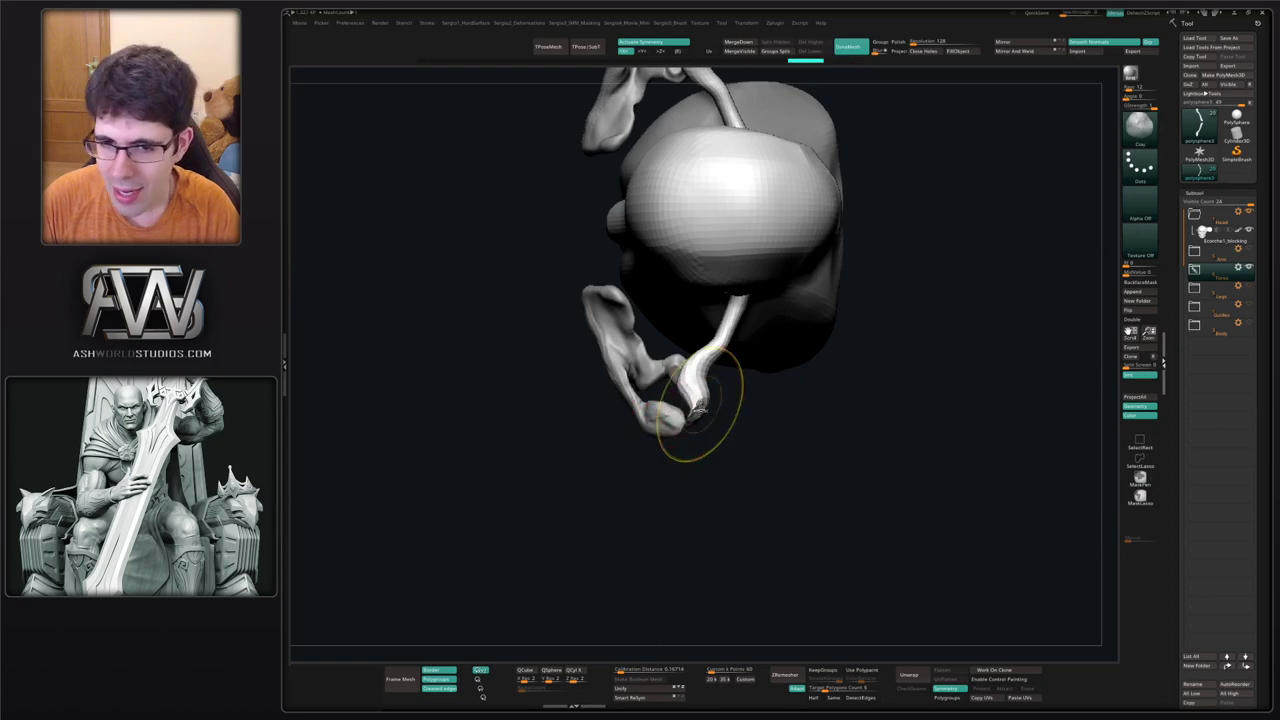
shift+drag(699, 408, 697, 404)
drag(717, 355, 704, 317)
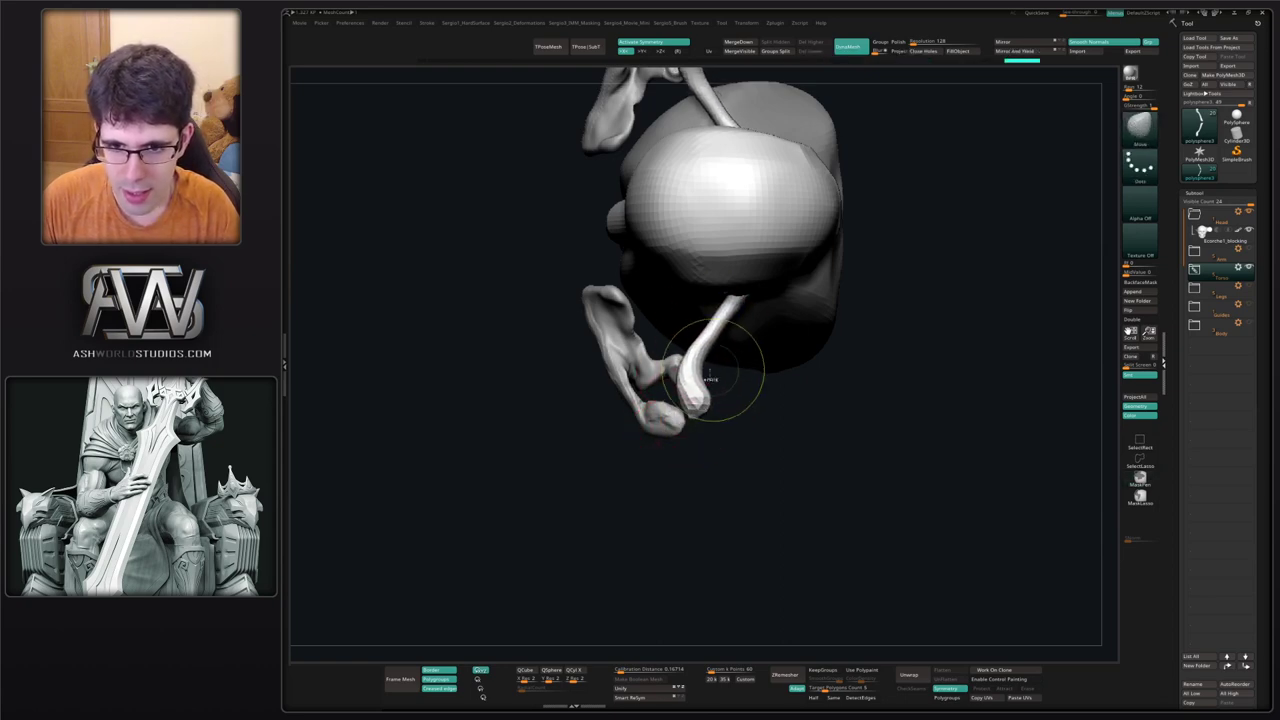
Adjust the clavicle's outer and inner ends with the Move brush, checking the fit from the side.
mouse_move(734, 377)
right_down()
mouse_move(742, 290)
mouse_move(640, 384)
mouse_move(606, 342)
right_up()
drag(597, 344, 592, 354)
right_drag(592, 354, 612, 356)
mouse_move(586, 353)
mouse_down()
mouse_move(651, 364)
mouse_move(740, 317)
mouse_up()
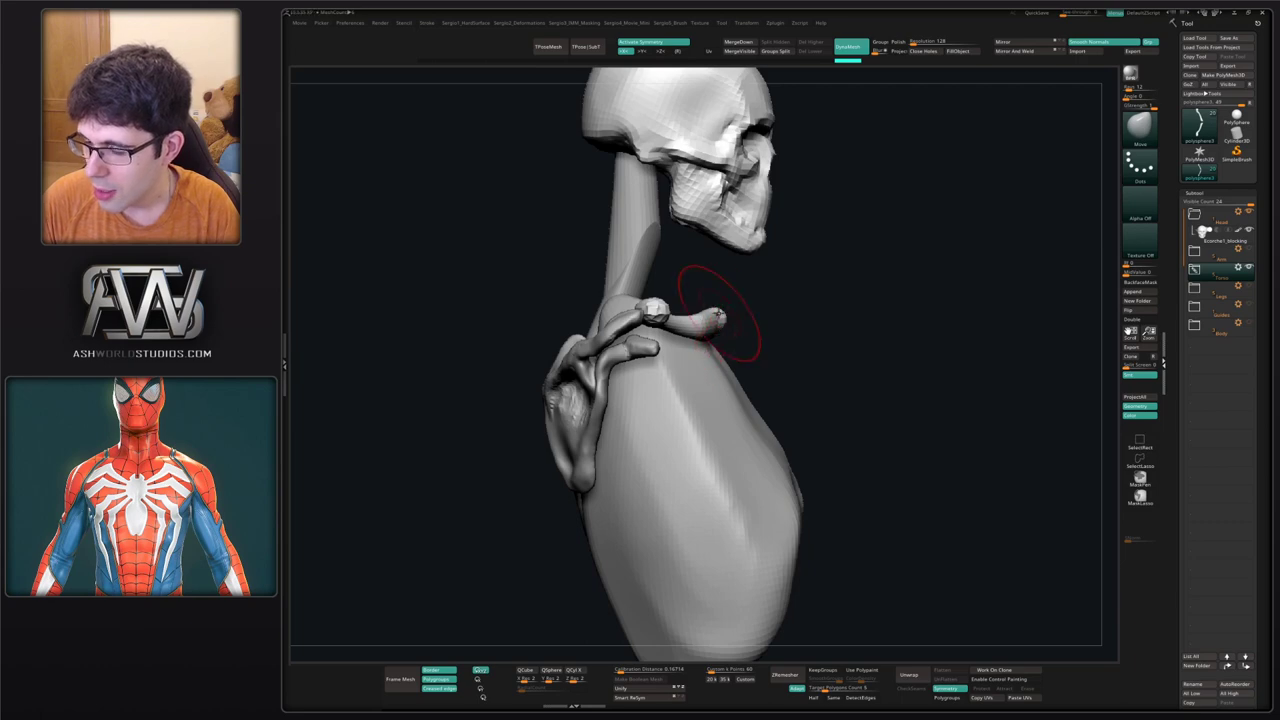
Move the clavicles' inner ends downward with the Move brush and smooth them, checking the fit from the side and front.
drag(834, 336, 709, 324)
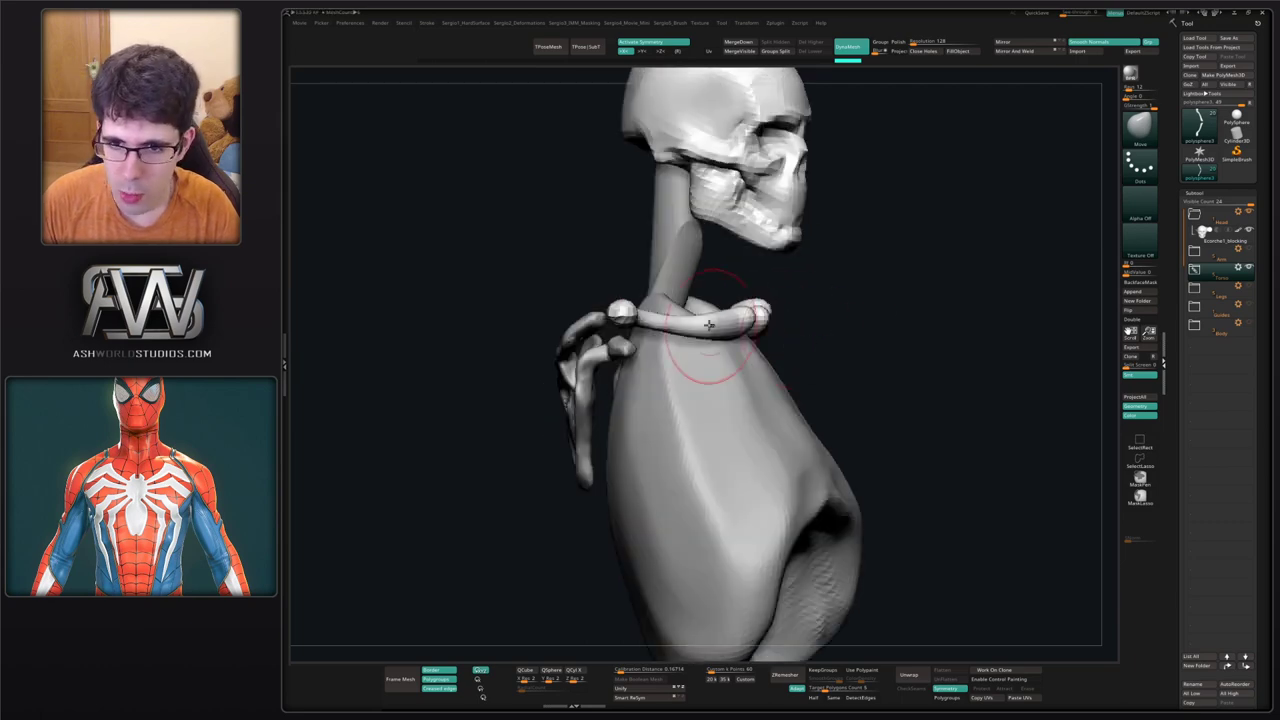
alt+click(743, 318)
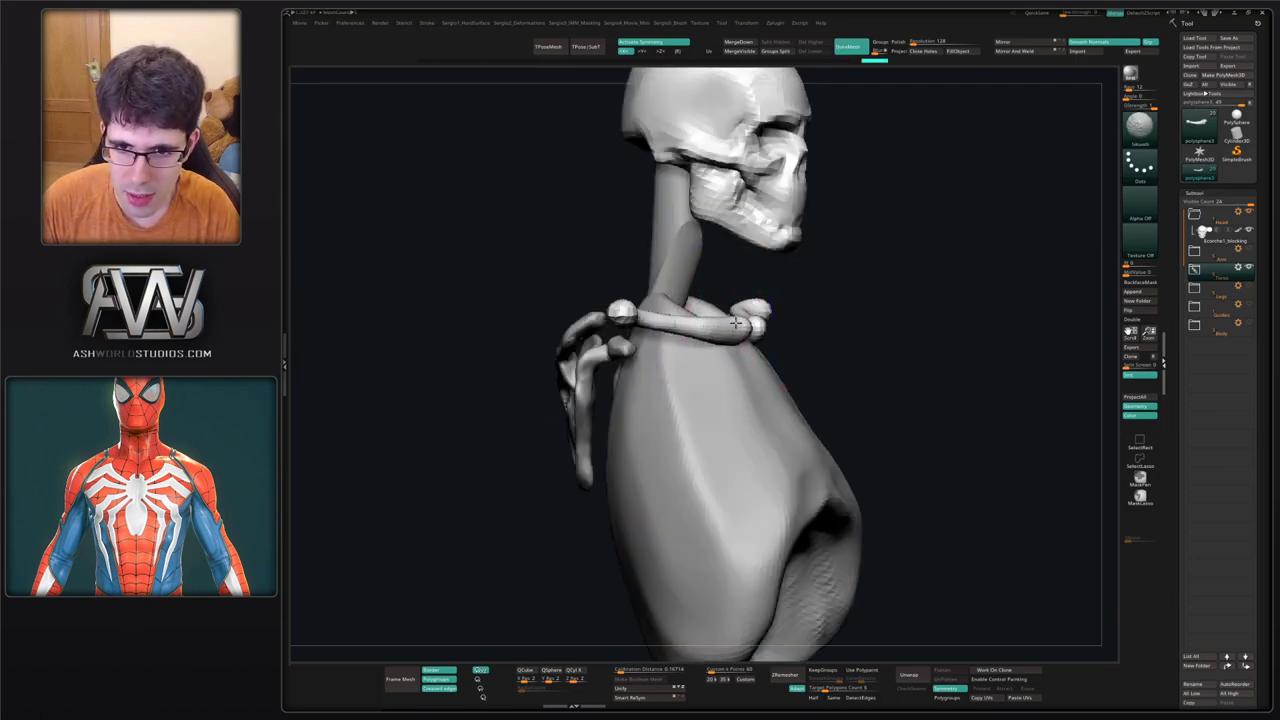
drag(800, 325, 692, 328)
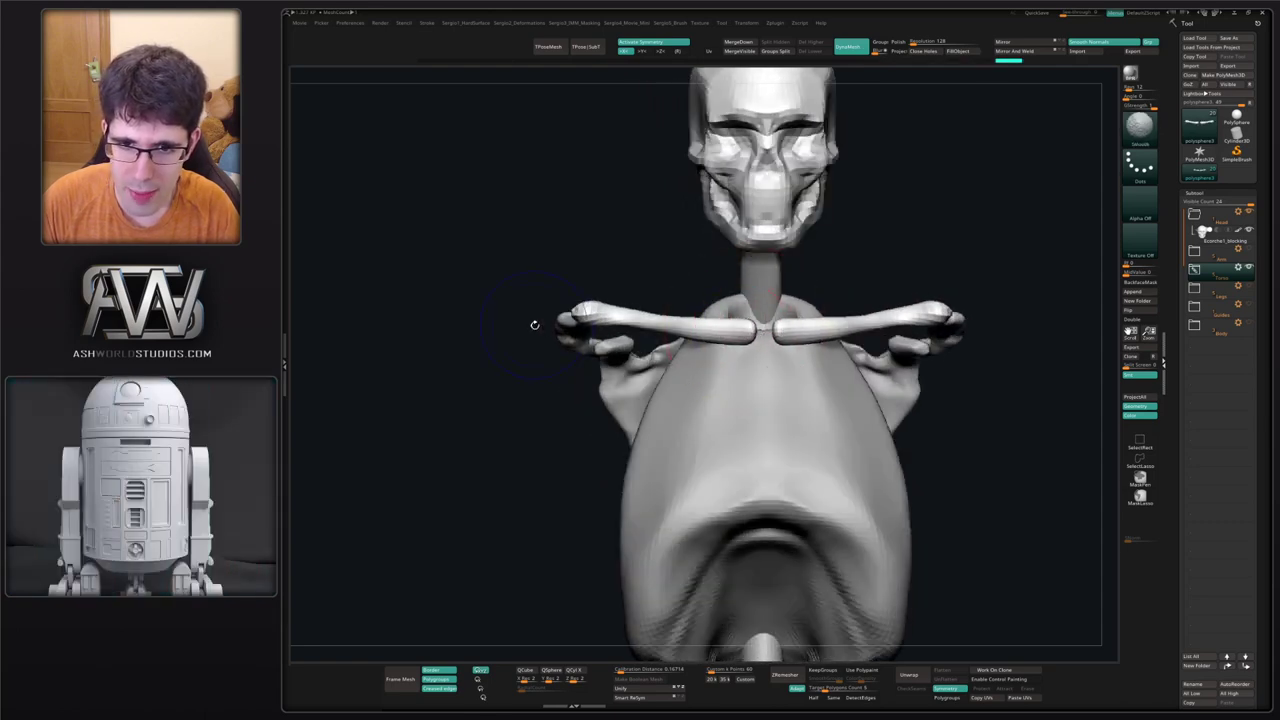
right_drag(651, 320, 686, 343)
ctrl+right_drag(605, 303, 603, 476)
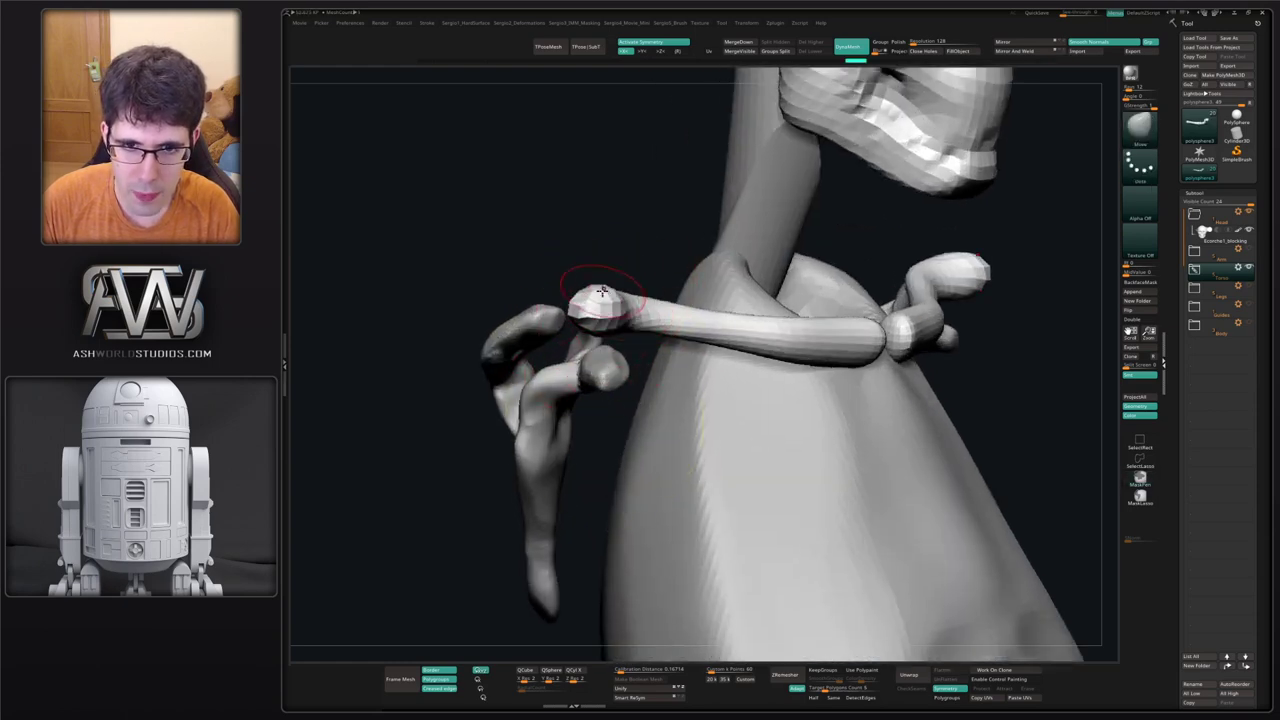
Reshape the clavicles' outer ends beside the acromions with the Move brush and refine their curve from the front.
drag(602, 290, 600, 303)
ctrl+right_drag(601, 315, 630, 302)
mouse_move(640, 288)
ctrl+right_down()
mouse_move(653, 315)
mouse_move(670, 282)
mouse_move(645, 255)
ctrl+right_up()
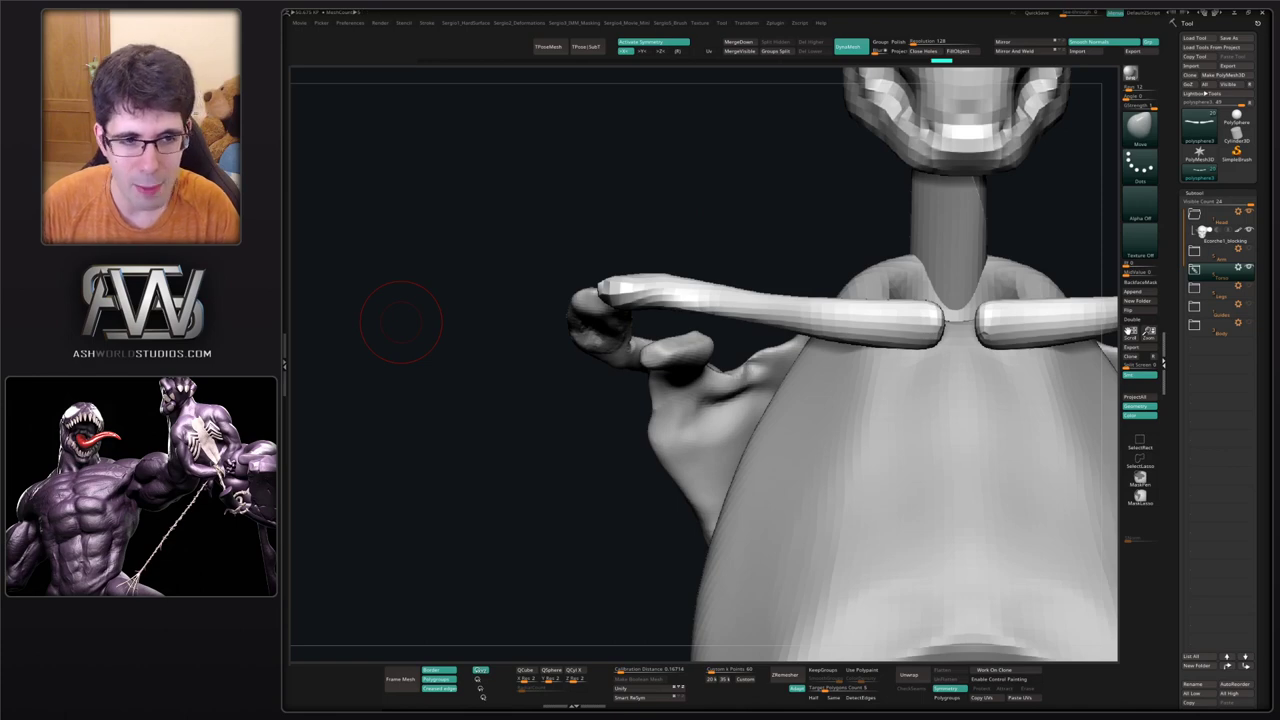
right_click(645, 208)
mouse_move(749, 263)
ctrl+right_down()
mouse_move(867, 331)
mouse_move(705, 329)
mouse_move(790, 302)
mouse_move(777, 320)
ctrl+right_up()
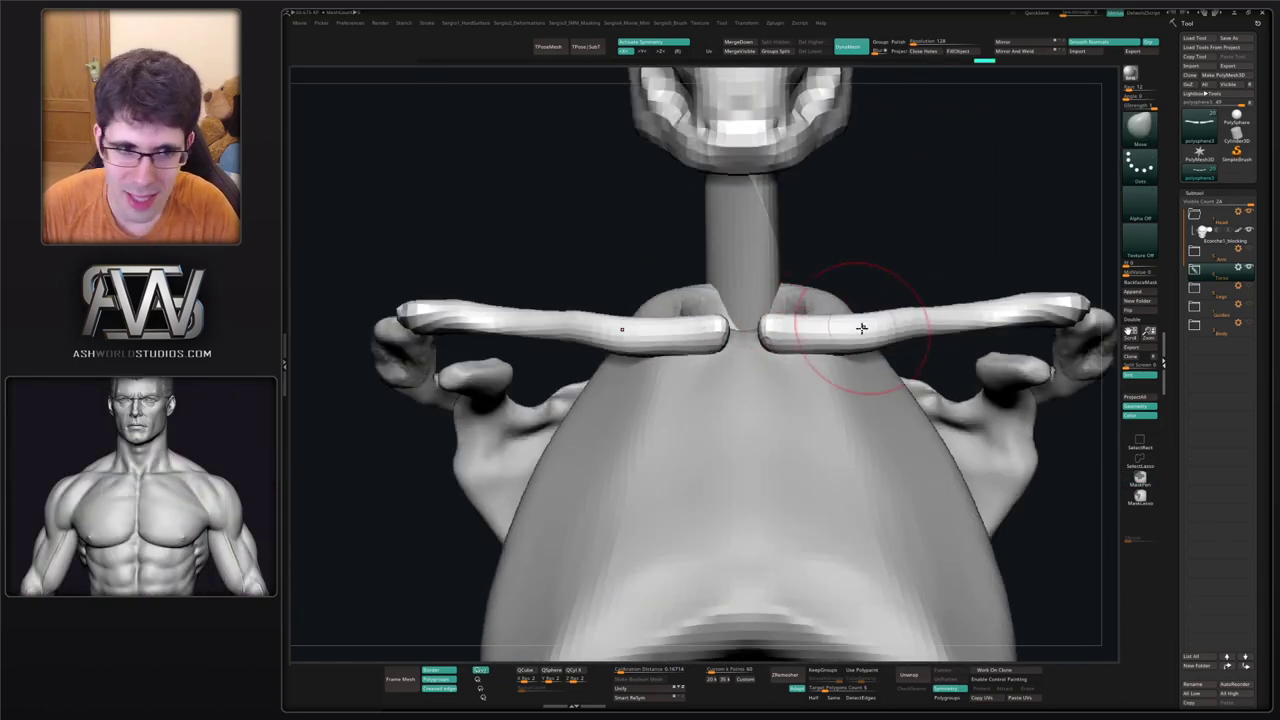
right_drag(861, 328, 797, 347)
Hide the head and refine the clavicles' S-curve and outer ends from above with a large Move brush.
click(1249, 212)
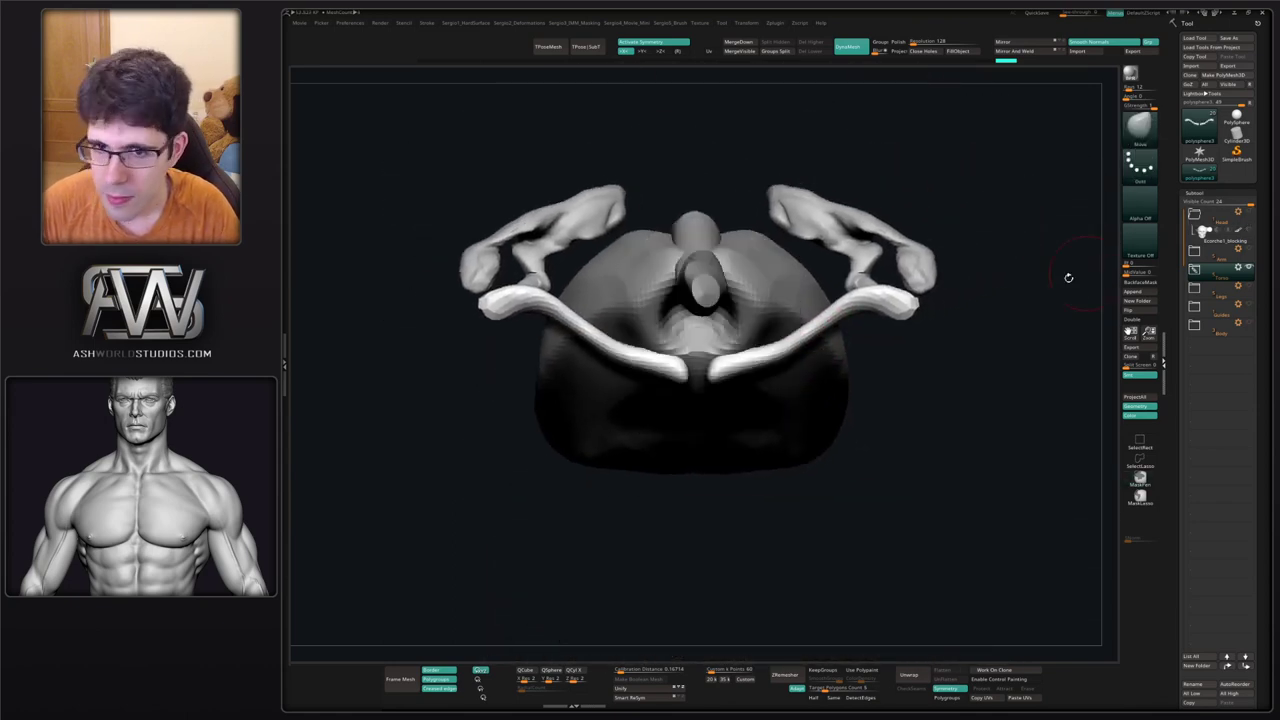
drag(734, 368, 731, 373)
mouse_move(785, 347)
mouse_down()
mouse_move(813, 313)
mouse_move(904, 291)
mouse_up()
mouse_move(895, 319)
right_down()
mouse_move(891, 271)
mouse_move(808, 338)
right_up()
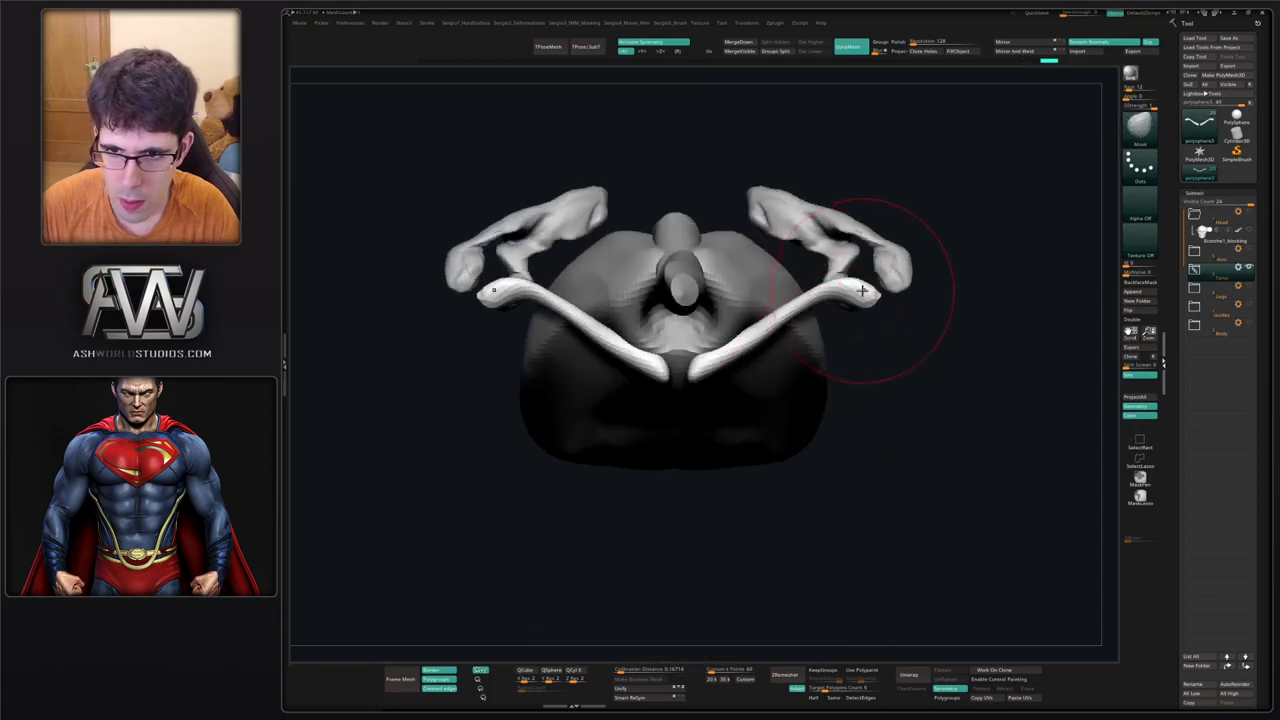
right_drag(885, 290, 848, 308)
drag(846, 296, 744, 332)
right_drag(740, 335, 780, 333)
mouse_move(774, 337)
mouse_down()
mouse_move(749, 347)
mouse_move(805, 327)
mouse_up()
ctrl+right_drag(794, 332, 717, 309)
right_drag(900, 309, 817, 233)
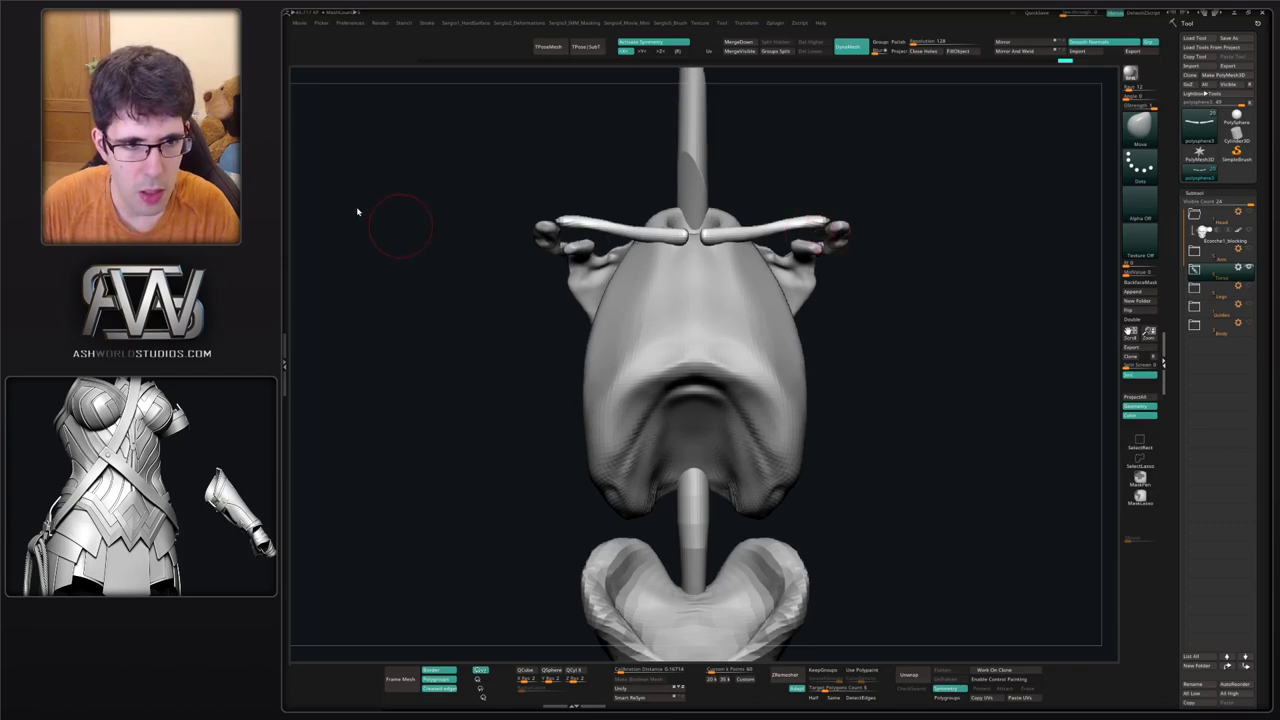
Select the scapulae from behind, expand the torso folder and duplicate the scapulae subtool.
right_drag(843, 267, 1040, 268)
ctrl+right_drag(1040, 268, 808, 286)
ctrl+right_drag(808, 286, 806, 330)
alt+click(788, 284)
click(1194, 270)
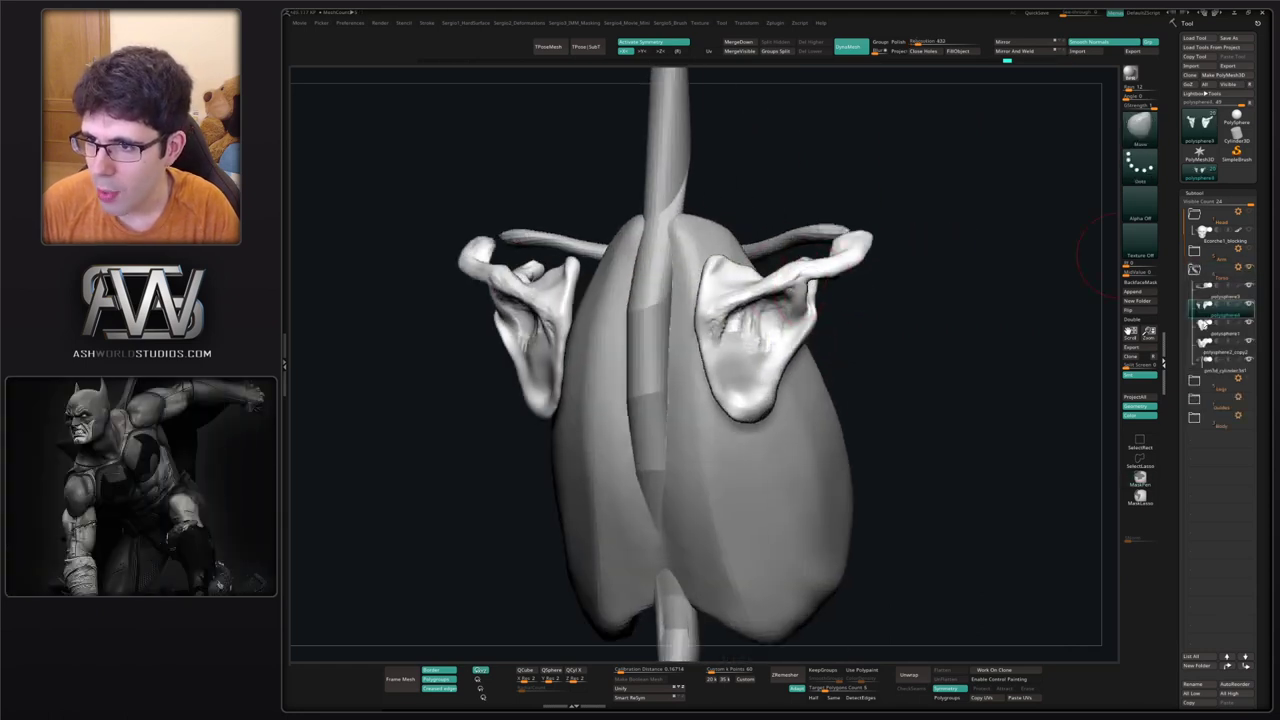
click(1210, 315)
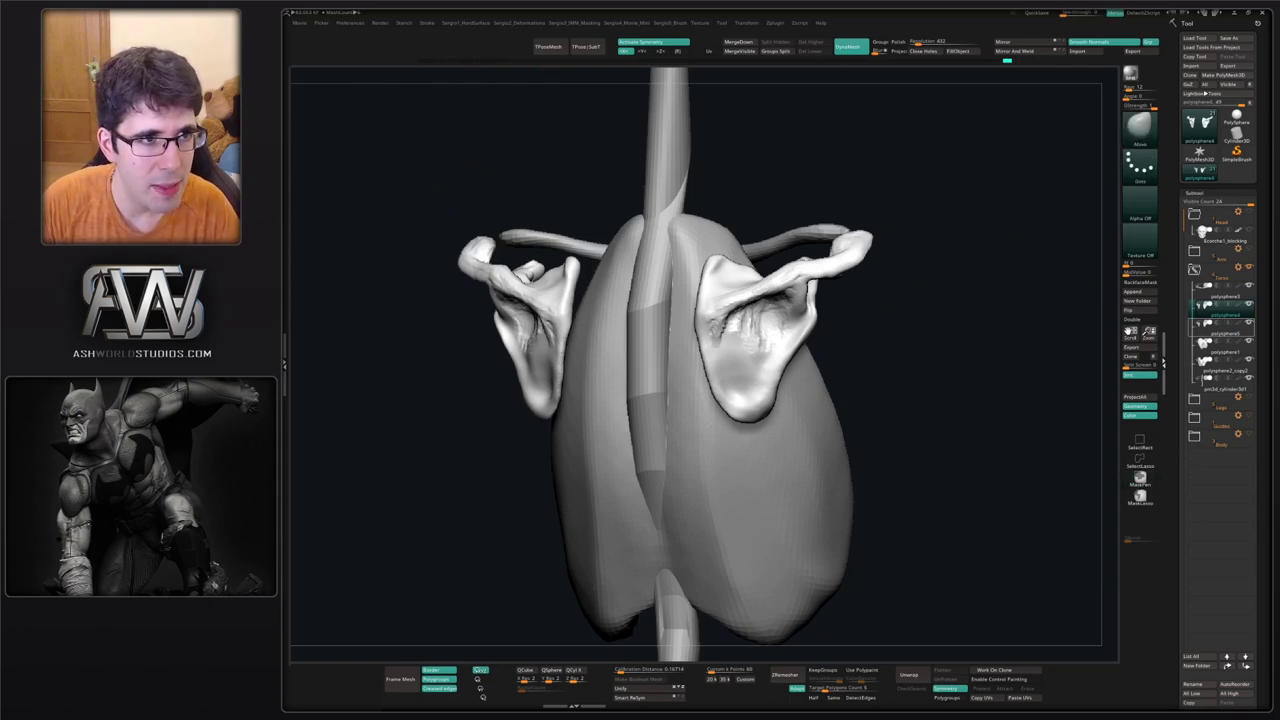
click(1215, 328)
Compare the original scapulae's earlier shape with the duplicate in isolation, leaving the duplicate selected and the skeleton shown.
key(alt+s)
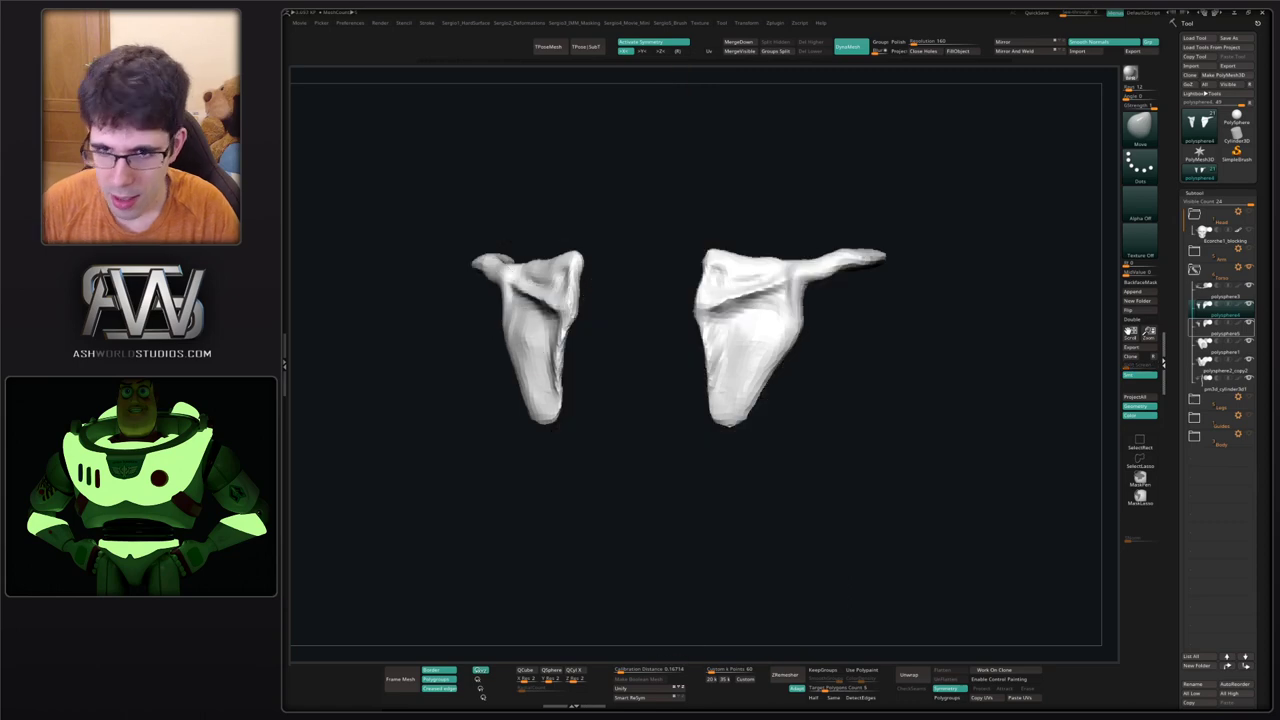
drag(978, 393, 920, 401)
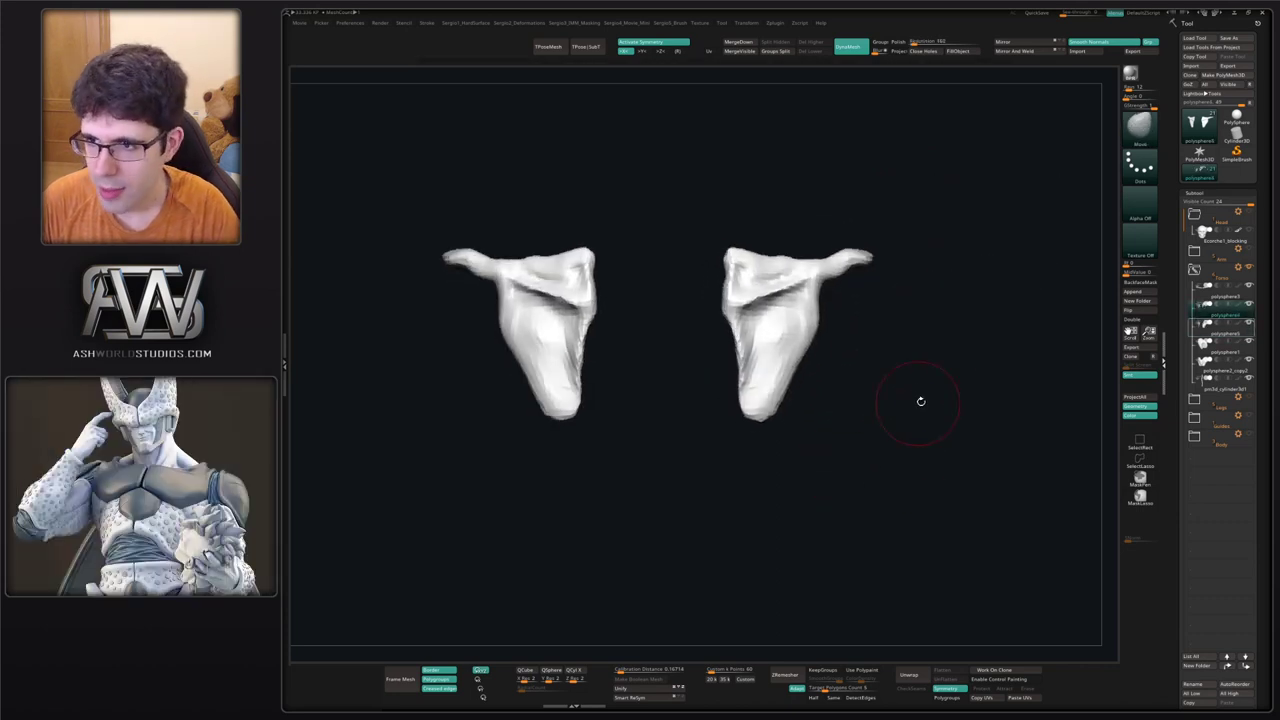
click(1212, 338)
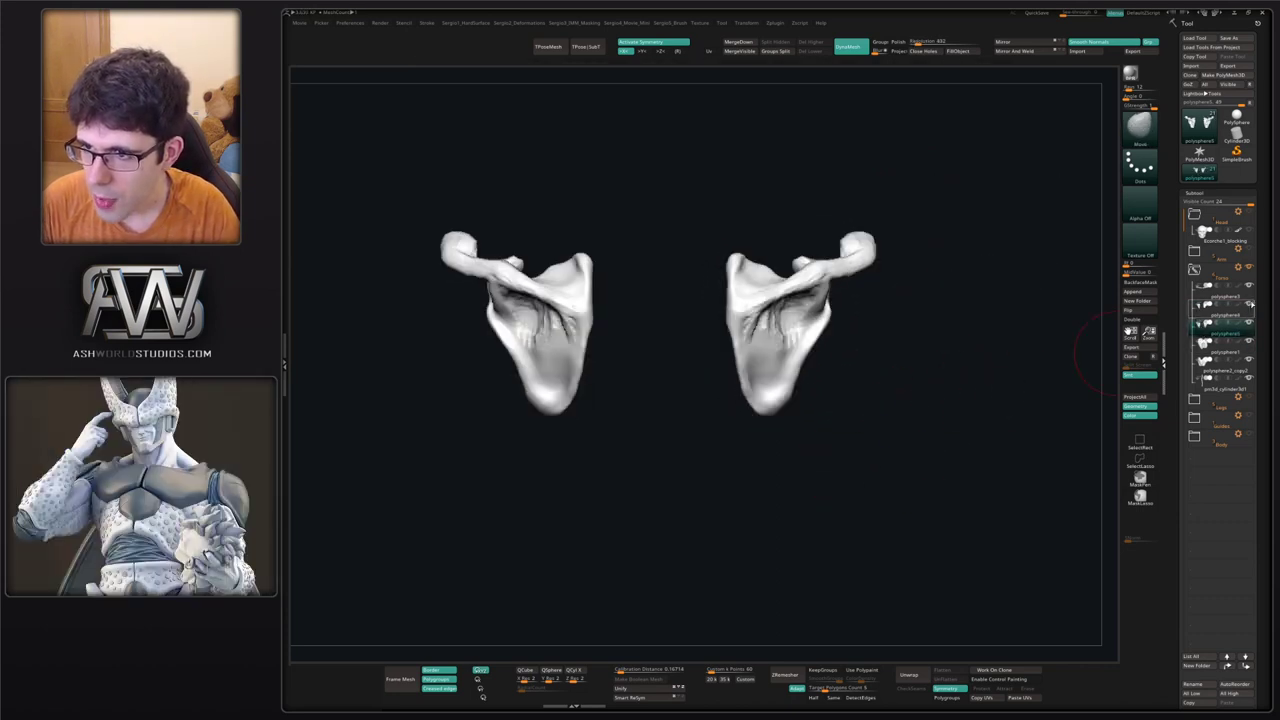
key(alt+s)
drag(933, 363, 806, 343)
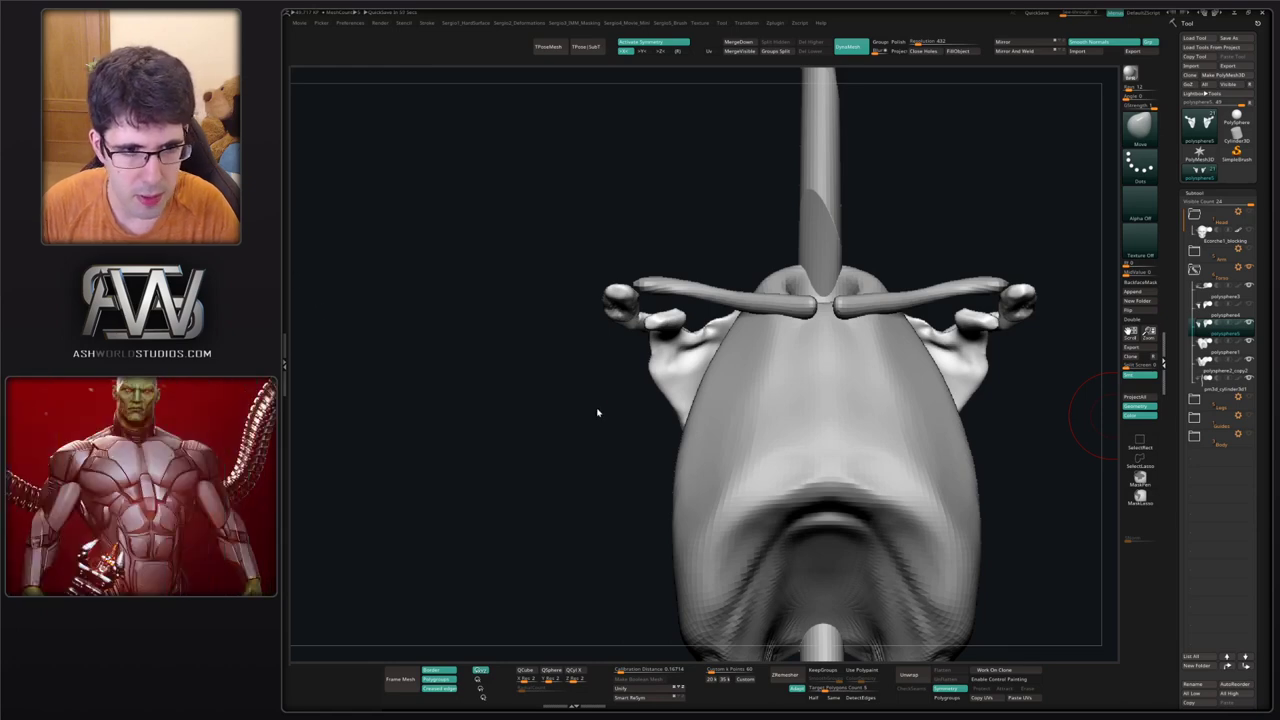
Select the clavicles, isolate them and adjust the brush size for detail work.
drag(967, 230, 955, 262)
alt+click(908, 300)
mouse_move(900, 295)
ctrl+right_down()
mouse_move(851, 343)
mouse_move(900, 340)
mouse_move(851, 326)
ctrl+right_up()
key(s)
key(s)
key(alt+shift+s)
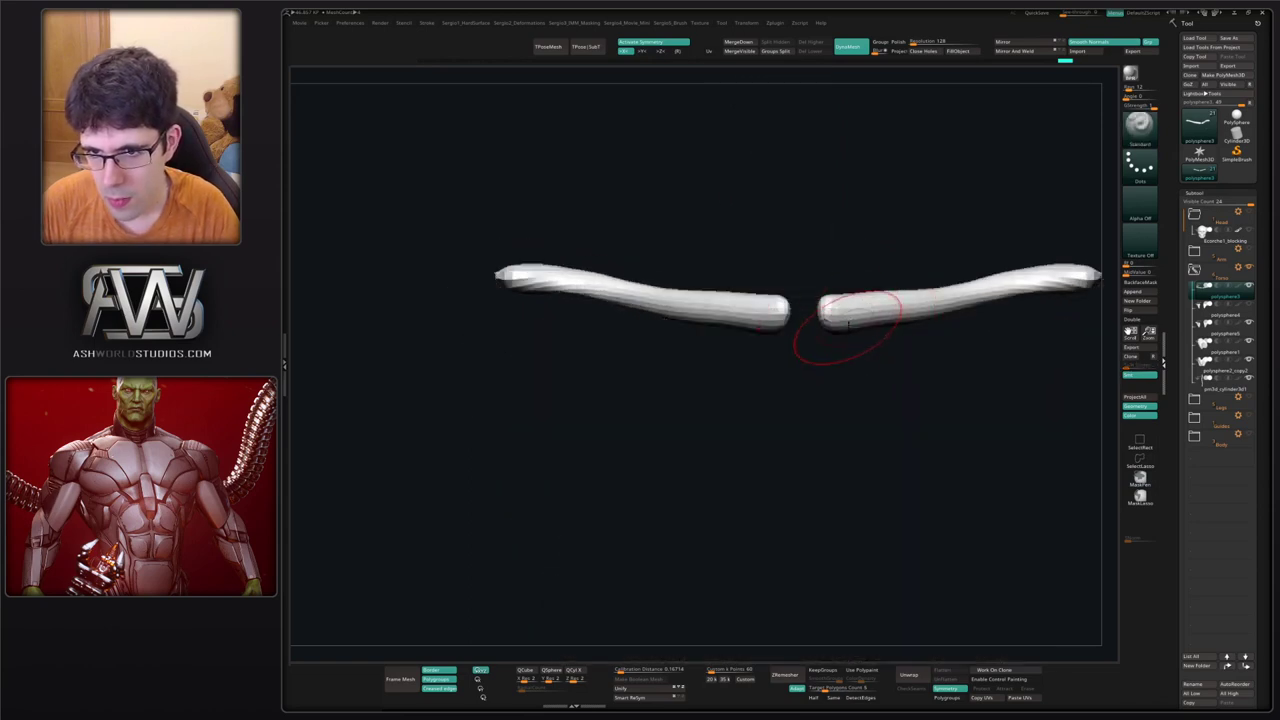
key(s)
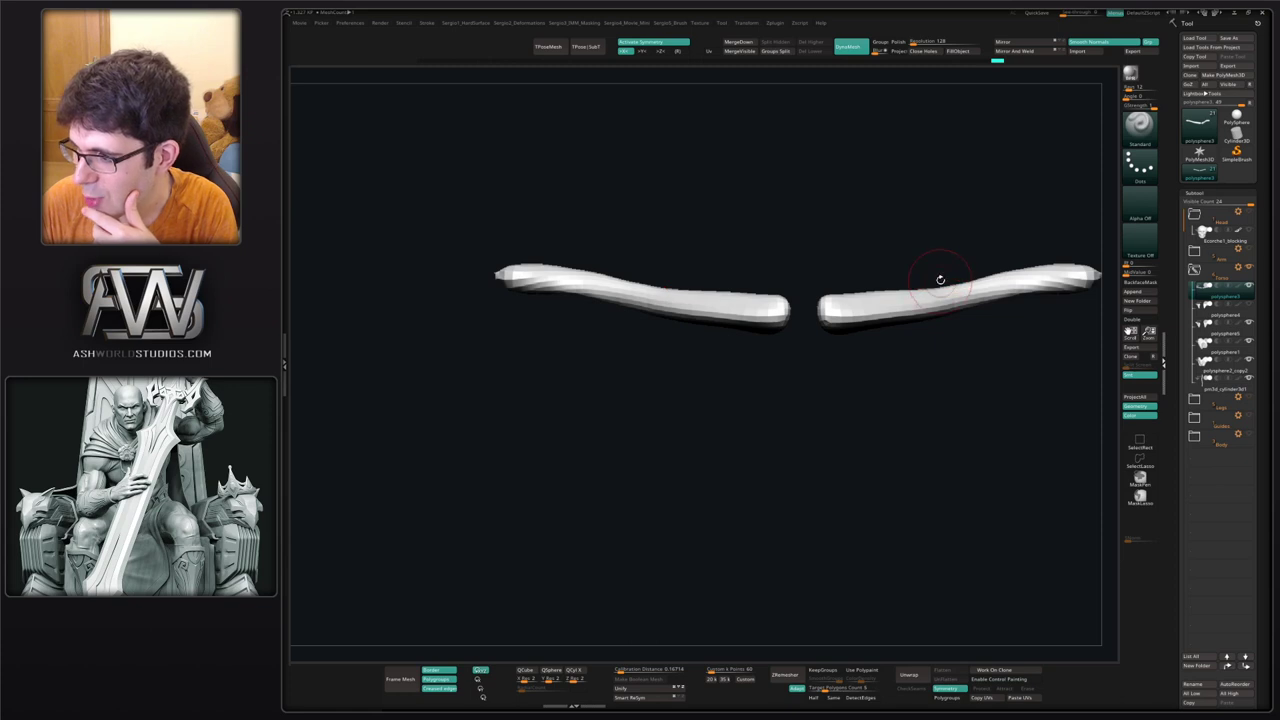
Raise the clavicles' DynaMesh resolution and remesh them for a smoother surface.
drag(898, 249, 954, 78)
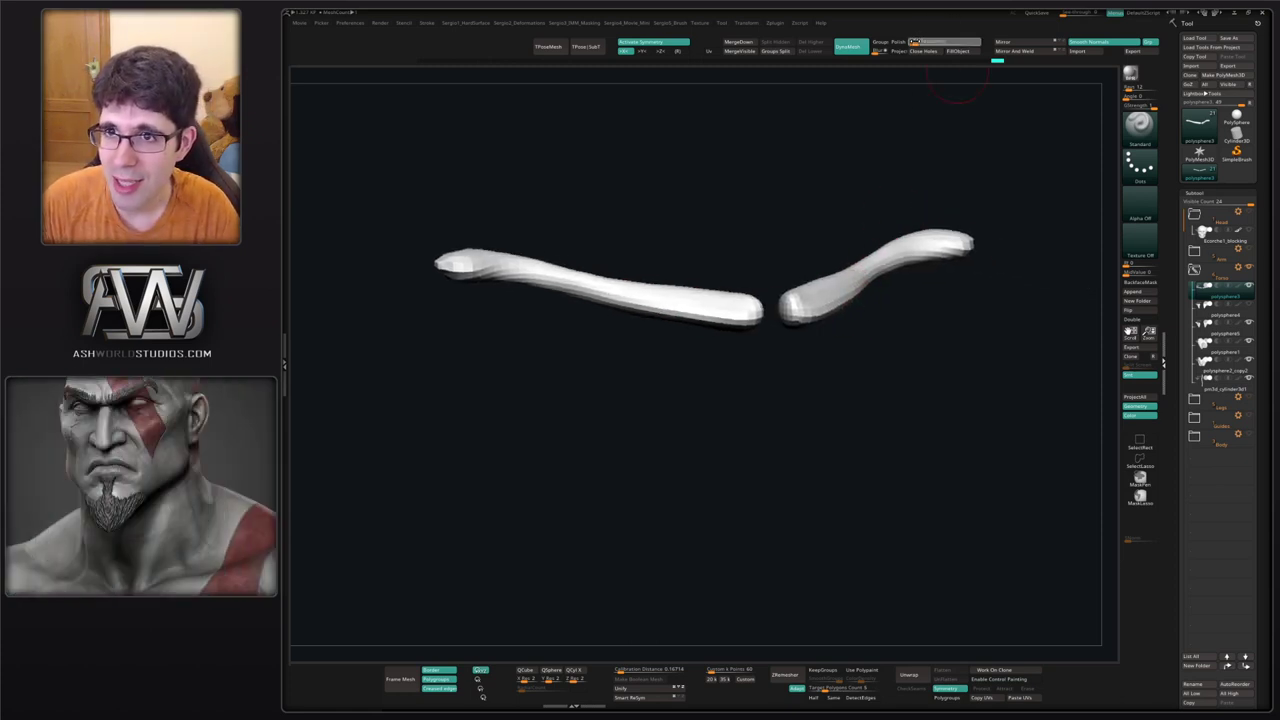
click(914, 41)
ctrl+drag(876, 128, 877, 184)
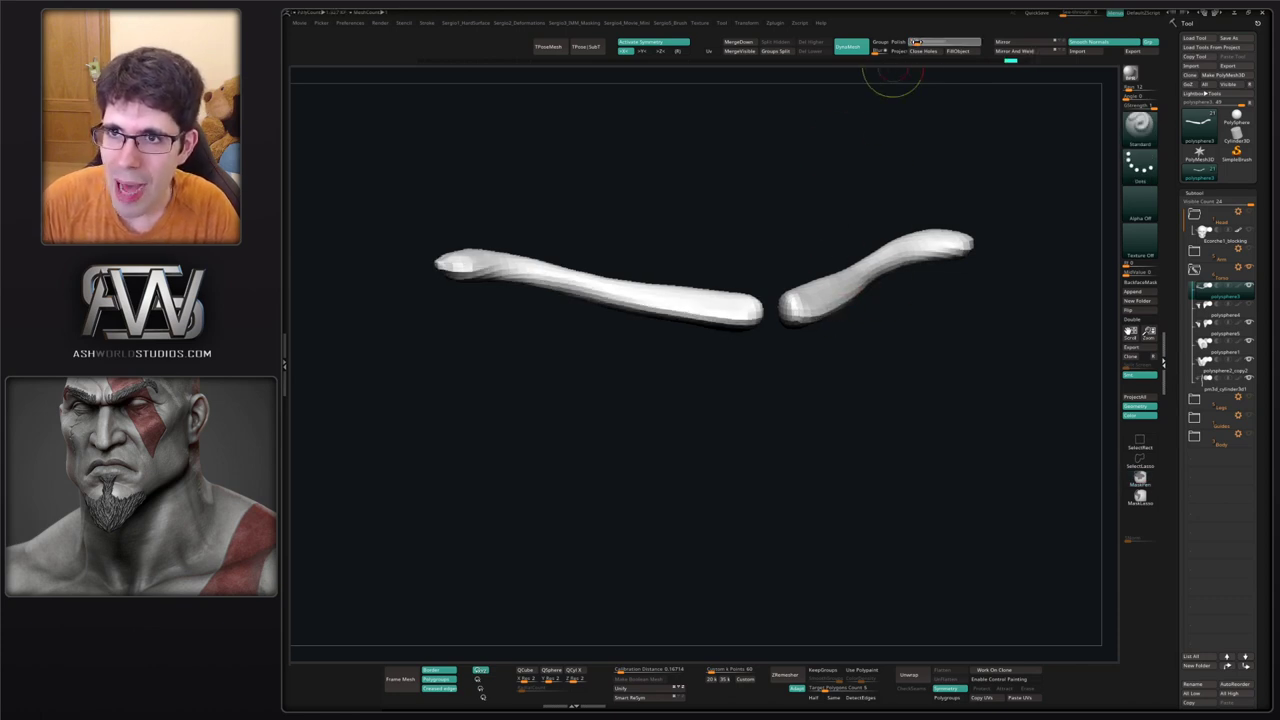
ctrl+drag(846, 130, 834, 157)
mouse_move(826, 338)
mouse_down()
mouse_move(795, 330)
mouse_move(914, 266)
mouse_move(1002, 239)
mouse_up()
mouse_move(980, 276)
alt+mouse_down()
mouse_move(829, 309)
mouse_move(822, 273)
alt+mouse_up()
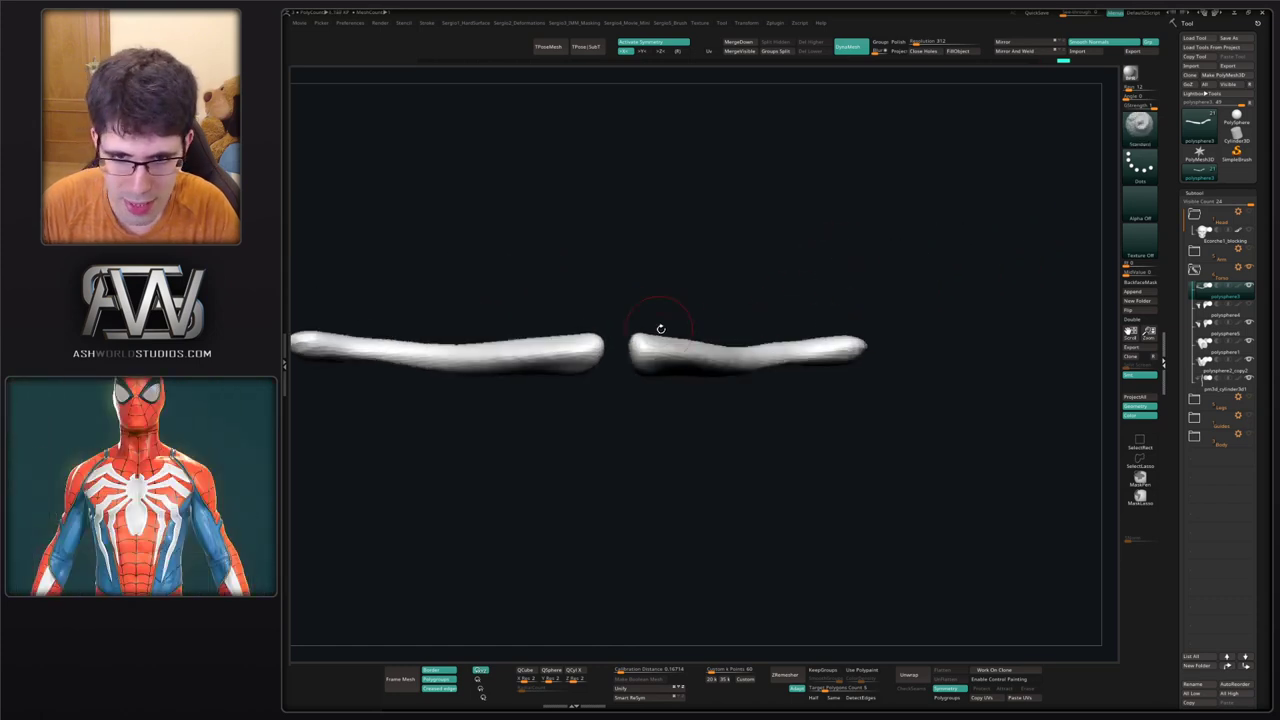
alt+drag(661, 329, 758, 357)
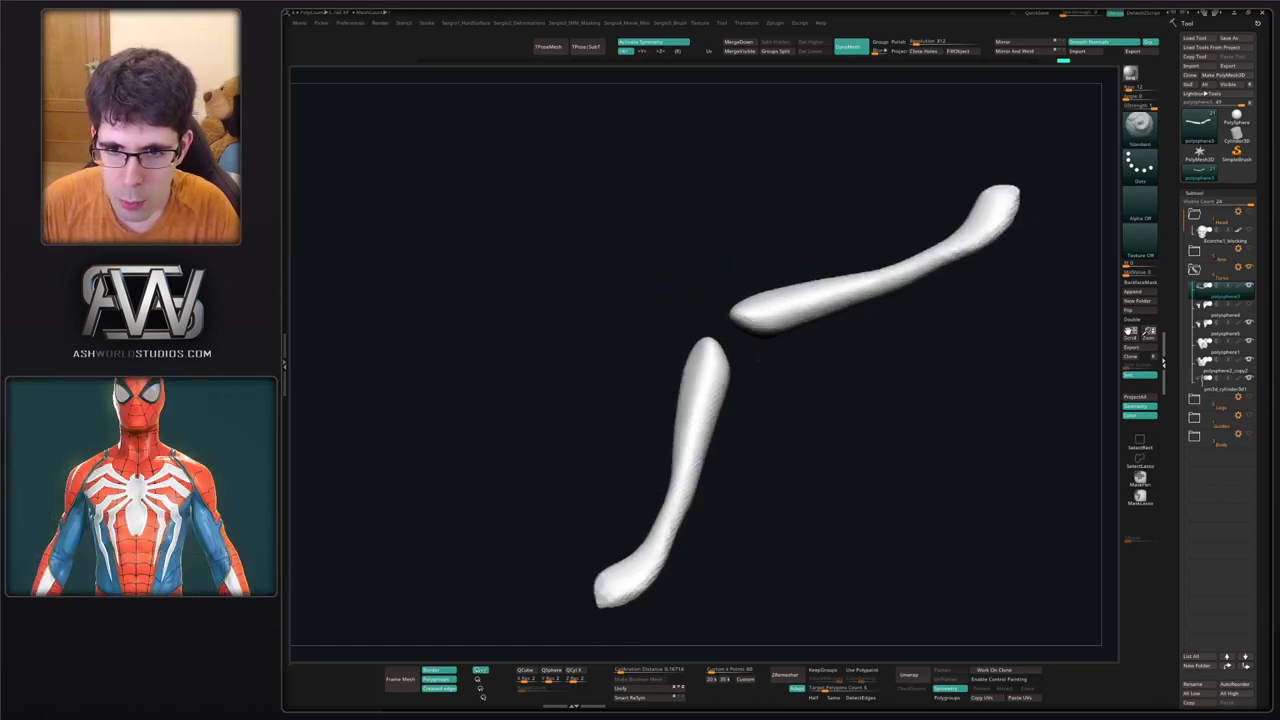
Smooth the clavicles and reshape their inner ends and middle shaft with the Move brush.
mouse_move(780, 300)
mouse_down()
mouse_move(723, 343)
mouse_move(760, 331)
mouse_move(709, 337)
mouse_move(674, 371)
mouse_move(731, 343)
mouse_move(718, 408)
mouse_move(680, 362)
mouse_move(643, 371)
mouse_up()
key(shift)
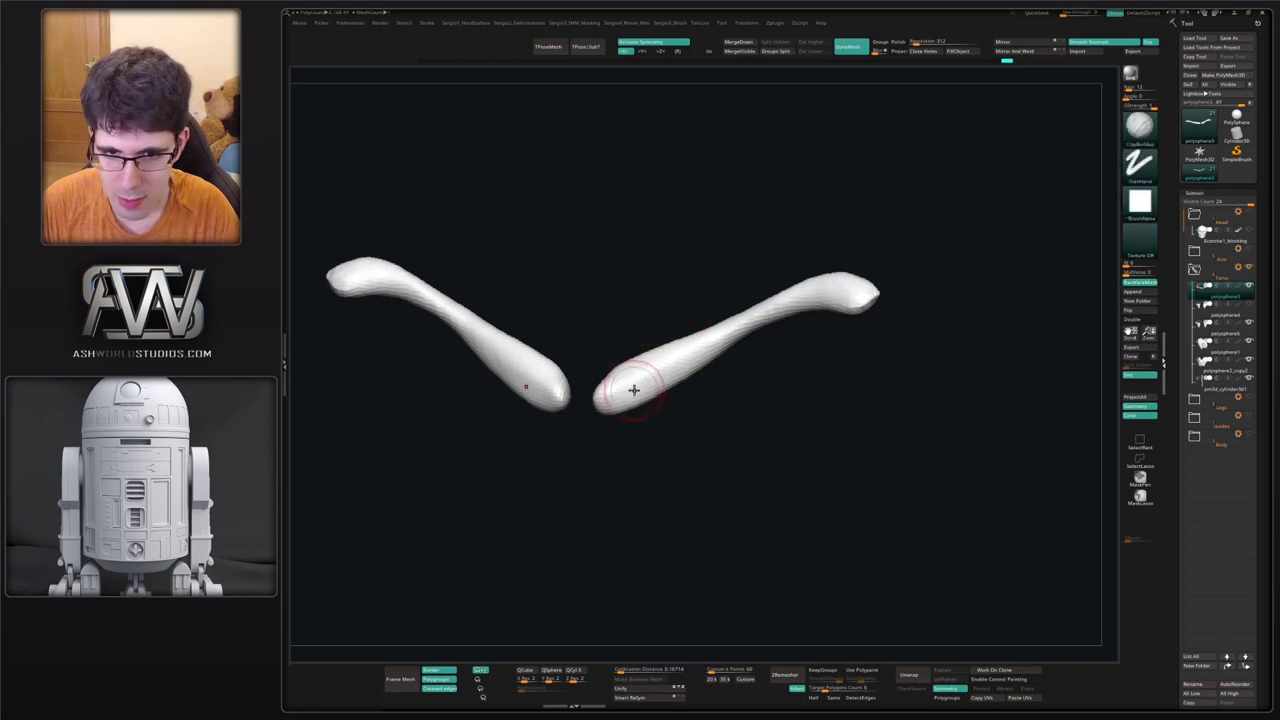
key(b)
key(m)
key(v)
mouse_move(629, 377)
right_down()
mouse_move(612, 373)
mouse_move(634, 369)
right_up()
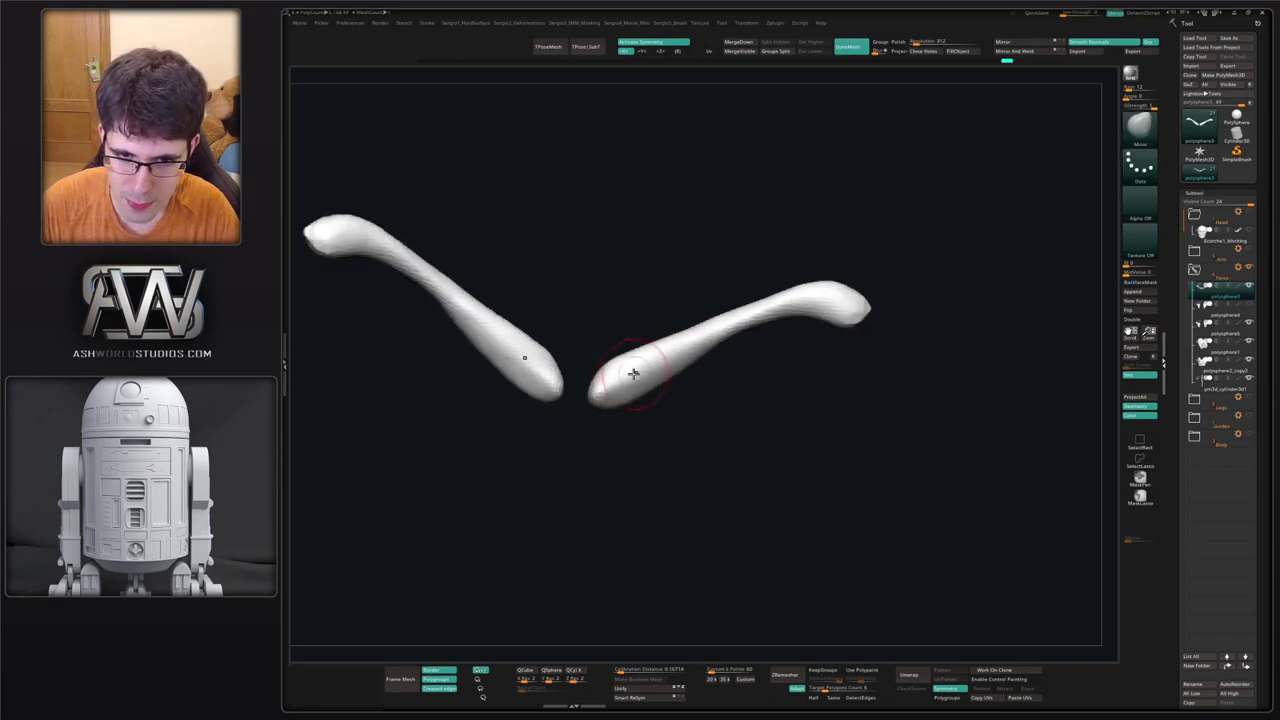
mouse_move(609, 368)
mouse_down()
mouse_move(591, 377)
mouse_move(651, 375)
mouse_up()
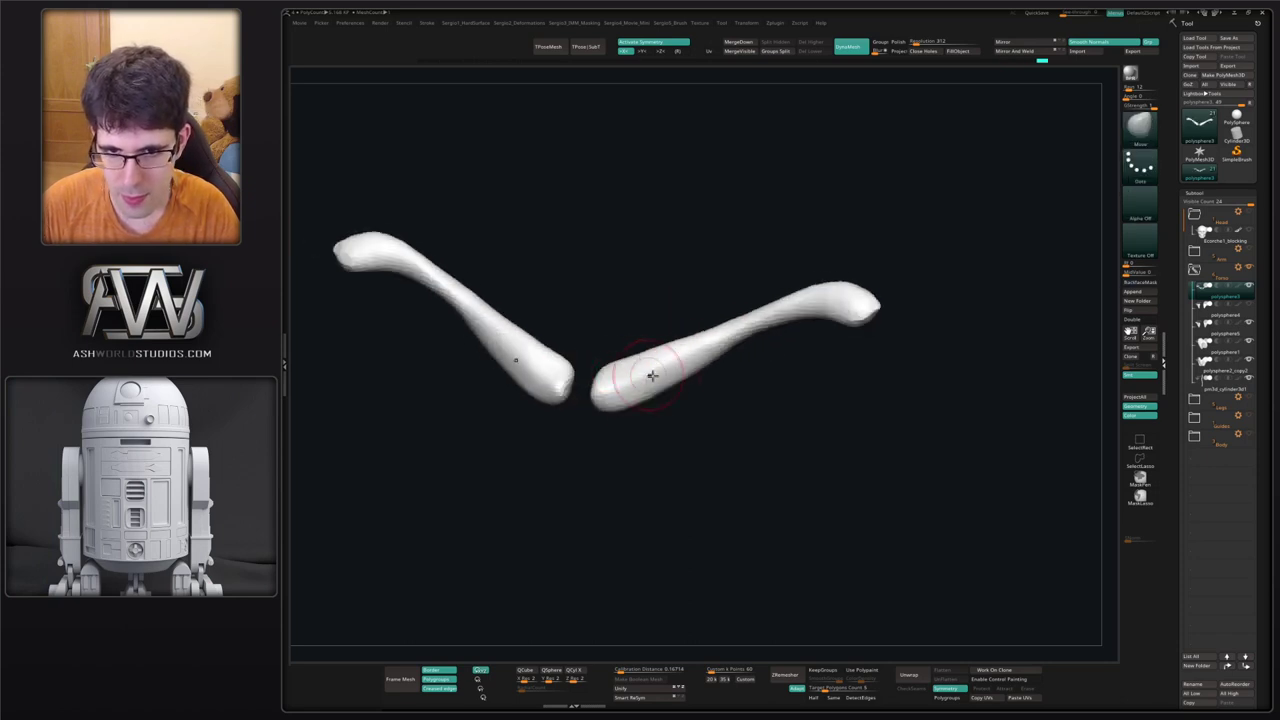
drag(748, 322, 740, 311)
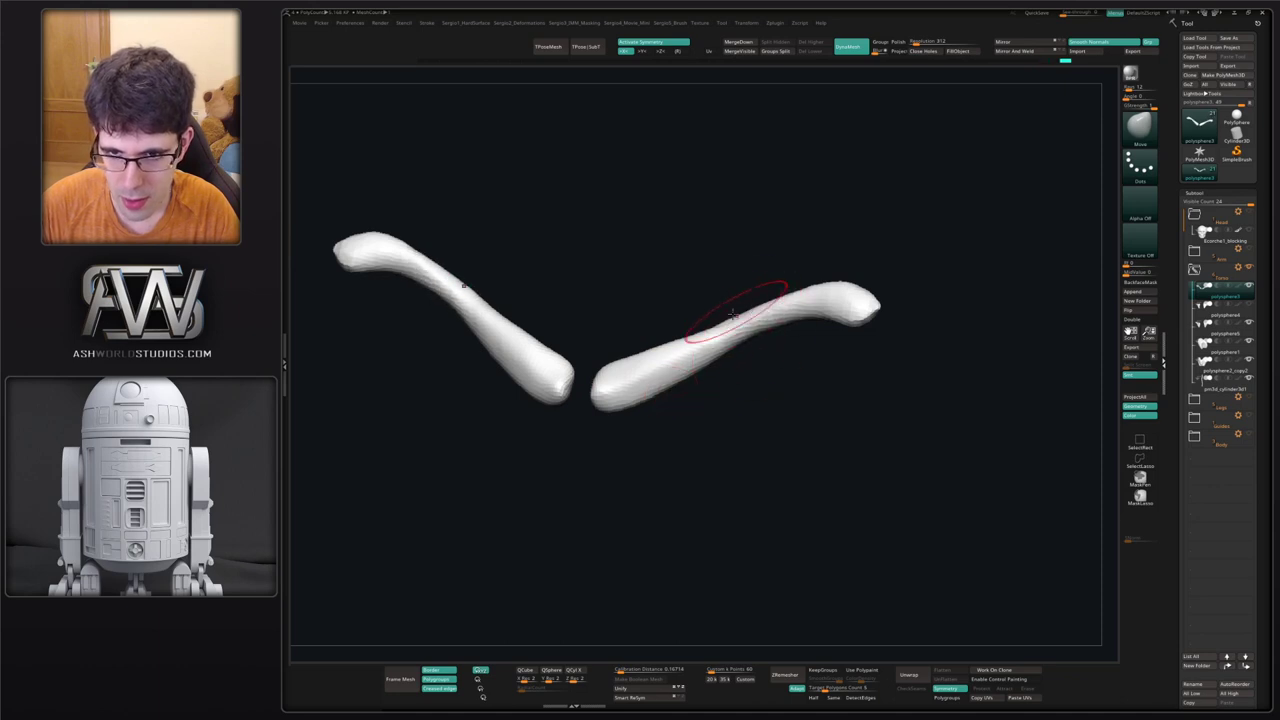
right_drag(734, 326, 748, 334)
mouse_move(767, 330)
mouse_down()
mouse_move(774, 352)
mouse_move(777, 294)
mouse_move(701, 316)
mouse_move(738, 342)
mouse_up()
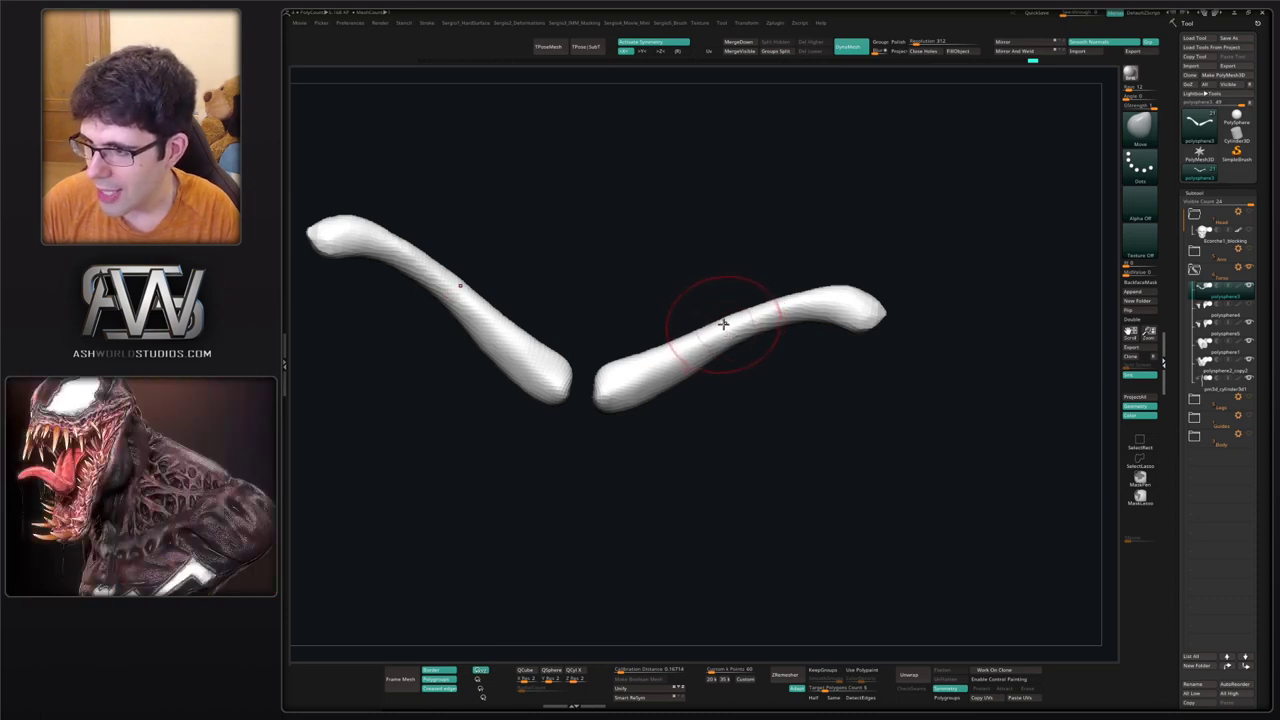
Lasso-mask the clavicle's middle section, then invert and soften the mask so only that section stays editable.
mouse_move(760, 321)
alt+right_down()
mouse_move(720, 320)
mouse_move(731, 343)
alt+right_up()
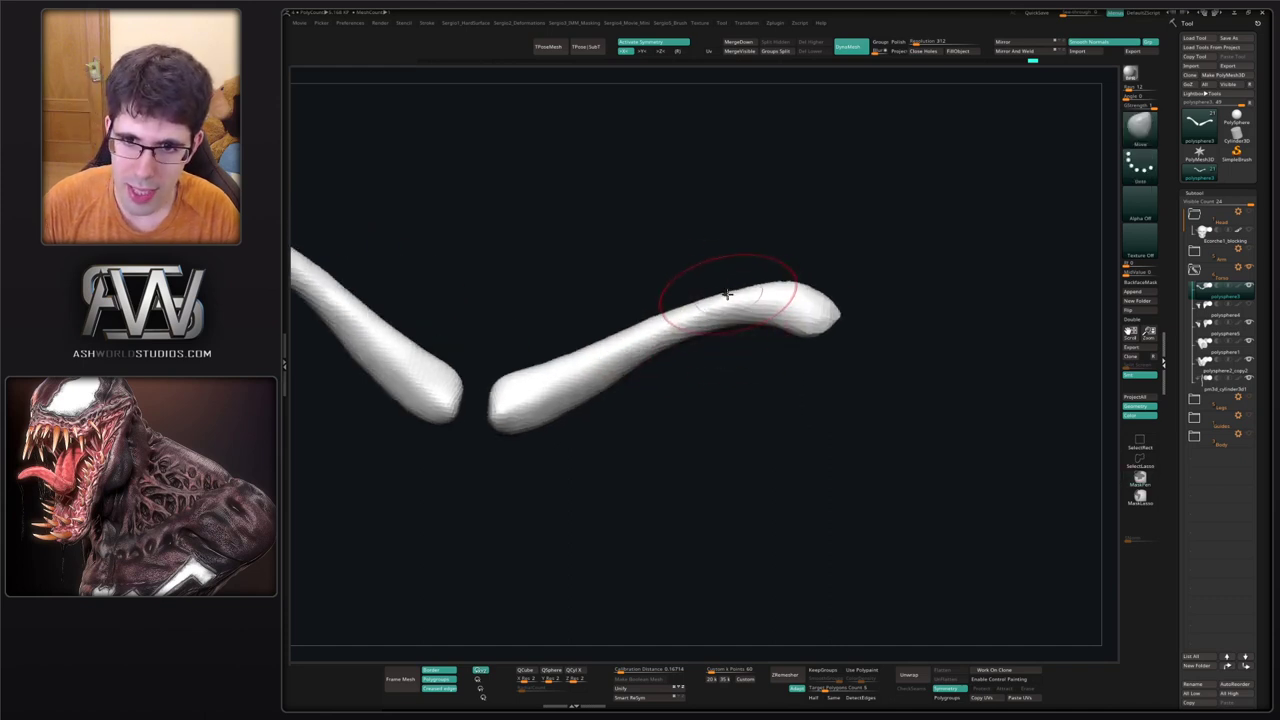
key(ctrl)
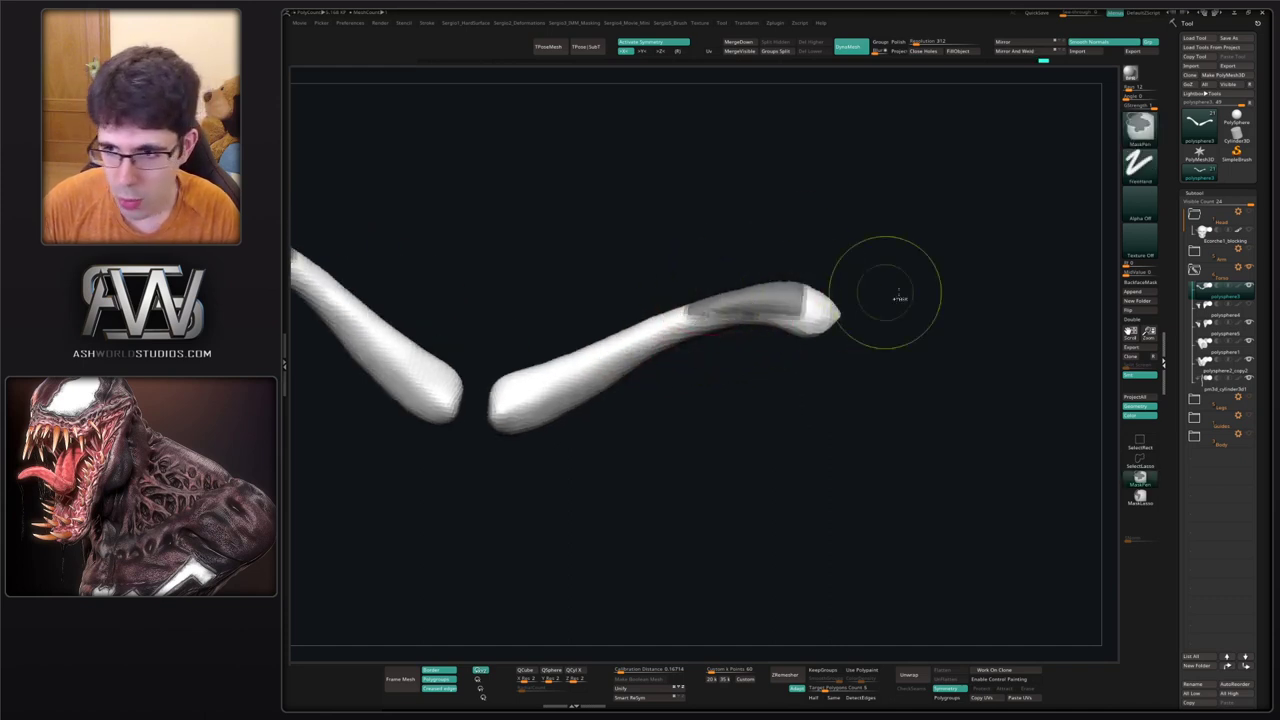
click(1140, 492)
ctrl+drag(763, 259, 620, 263)
ctrl+click(688, 282)
ctrl+click(697, 309)
ctrl+click(704, 312)
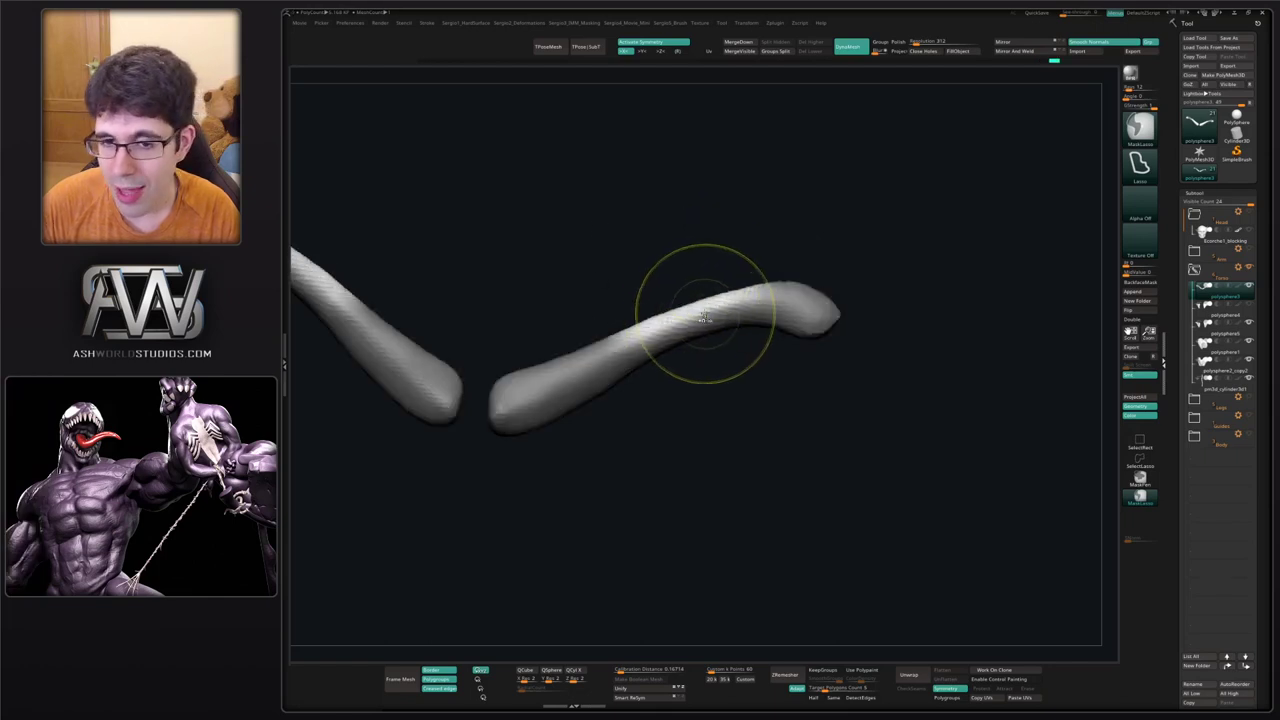
Push the clavicle's unmasked middle section outward with a larger Move brush, then clear the mask.
key(s)
drag(708, 311, 730, 298)
drag(728, 293, 731, 260)
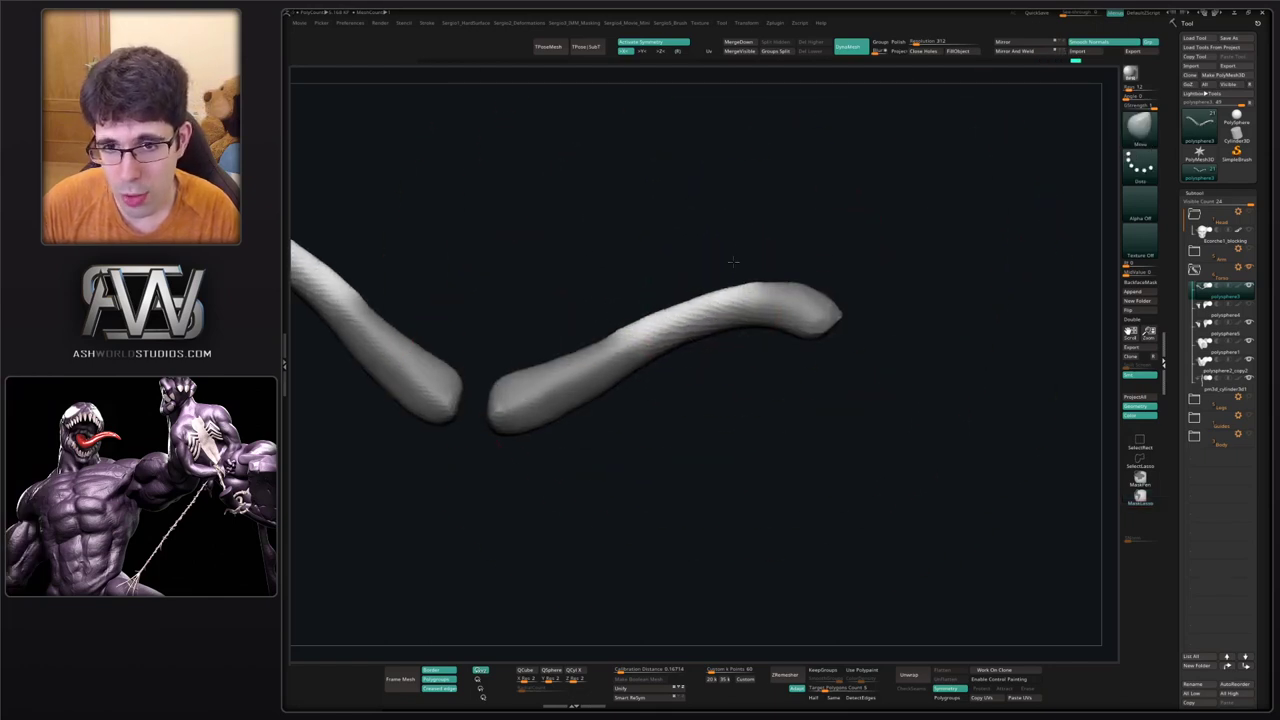
right_drag(731, 262, 729, 282)
drag(729, 286, 738, 275)
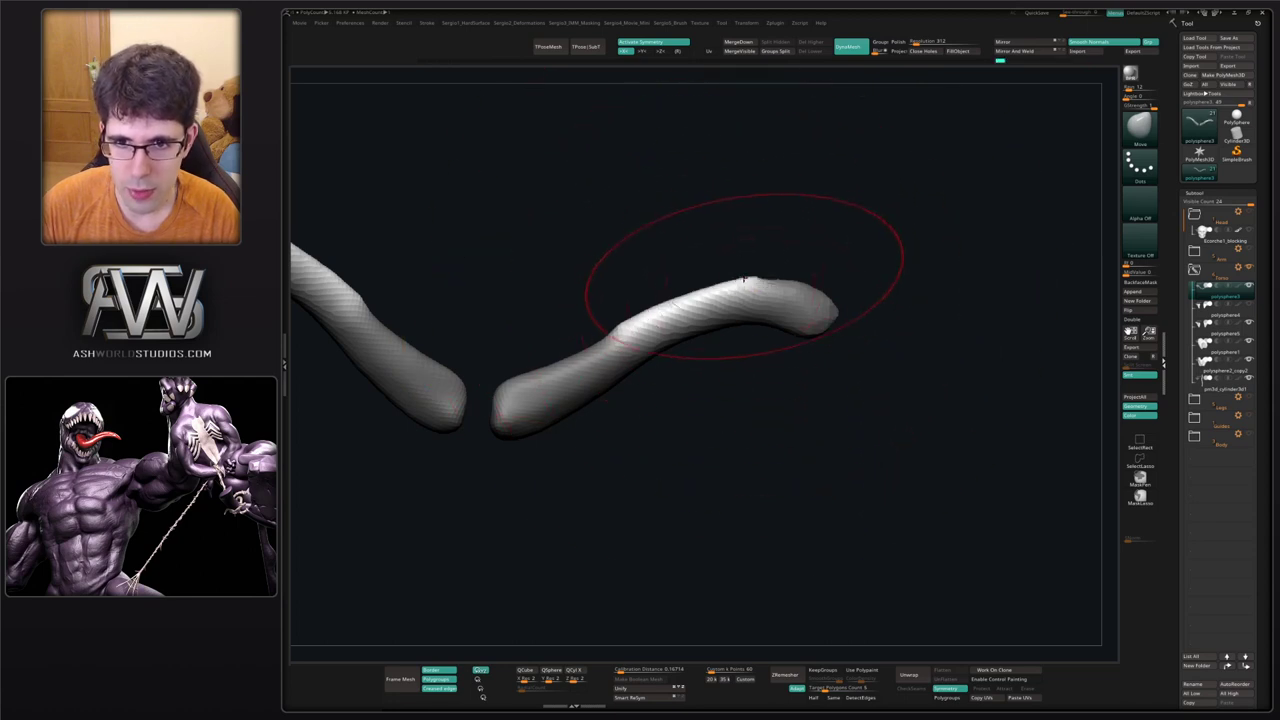
drag(631, 318, 627, 326)
ctrl+drag(686, 287, 716, 293)
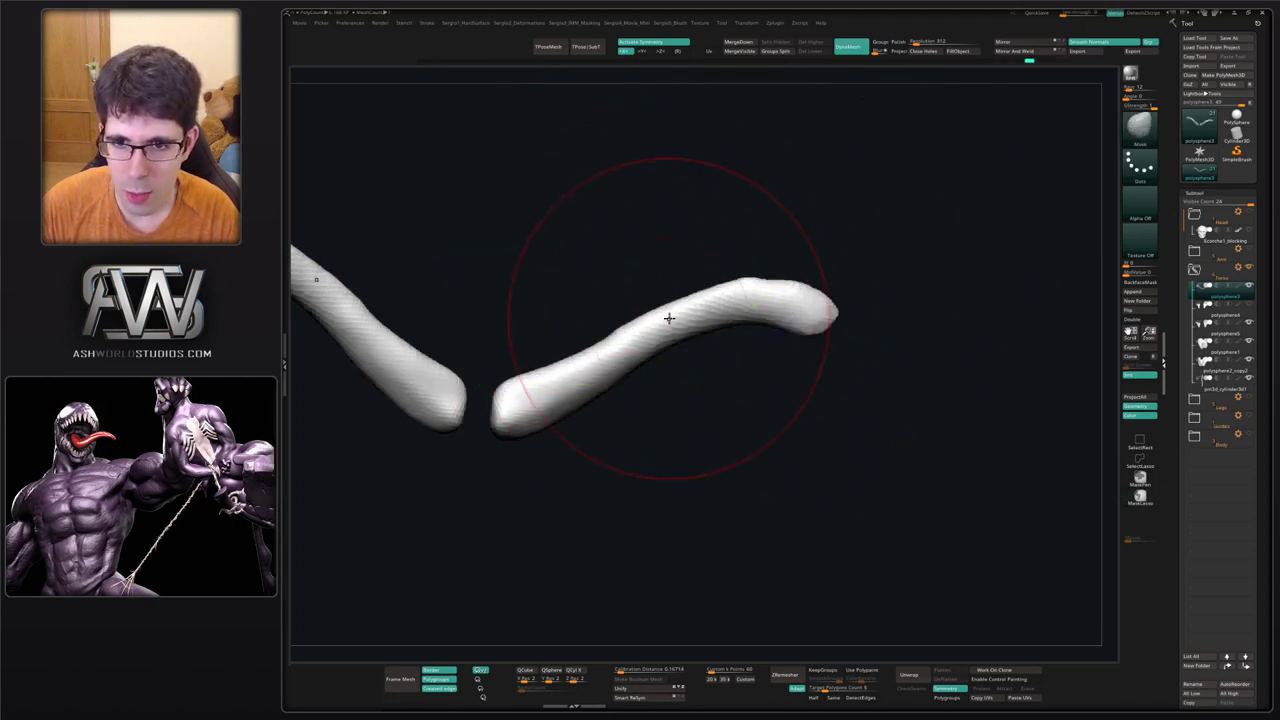
Sculpt the surface along the clavicles' inner half with the Standard brush, shaping the thick end towards the middle of the shaft.
mouse_move(640, 395)
mouse_down()
mouse_move(637, 346)
mouse_move(703, 365)
mouse_up()
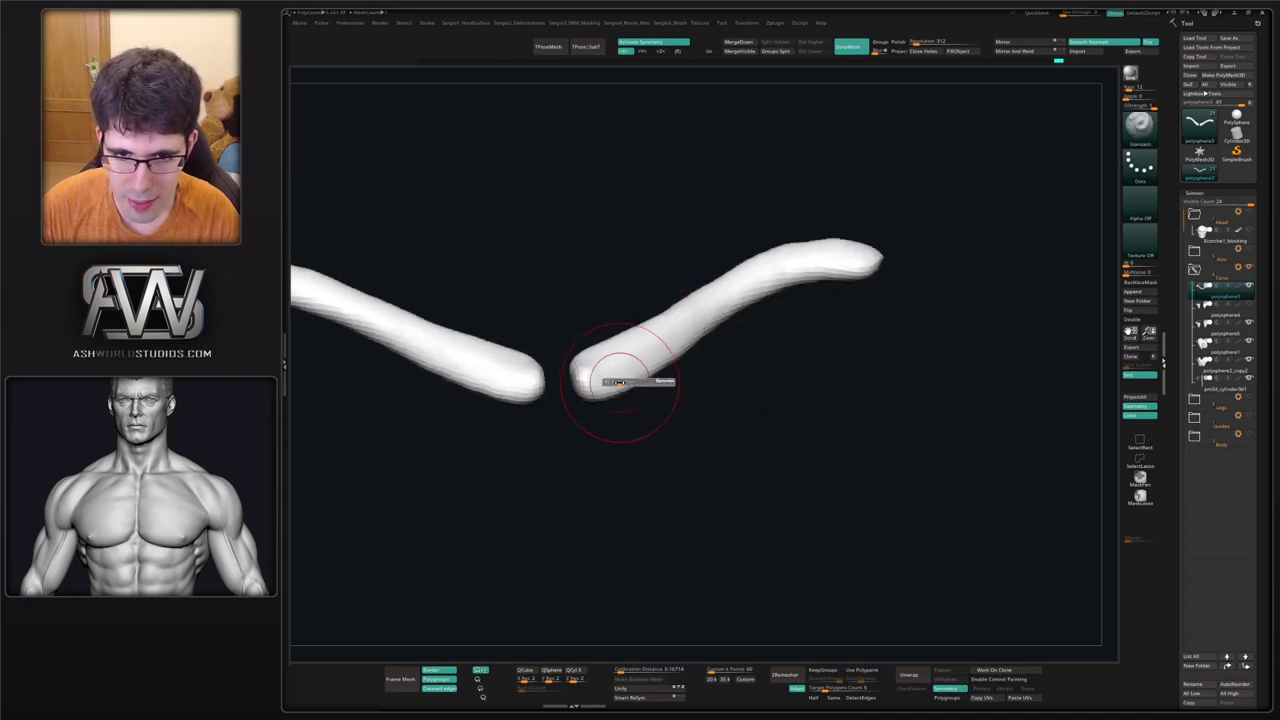
drag(595, 385, 594, 381)
mouse_move(700, 345)
mouse_down()
mouse_move(600, 380)
mouse_move(627, 409)
mouse_move(602, 390)
mouse_up()
drag(620, 392, 654, 363)
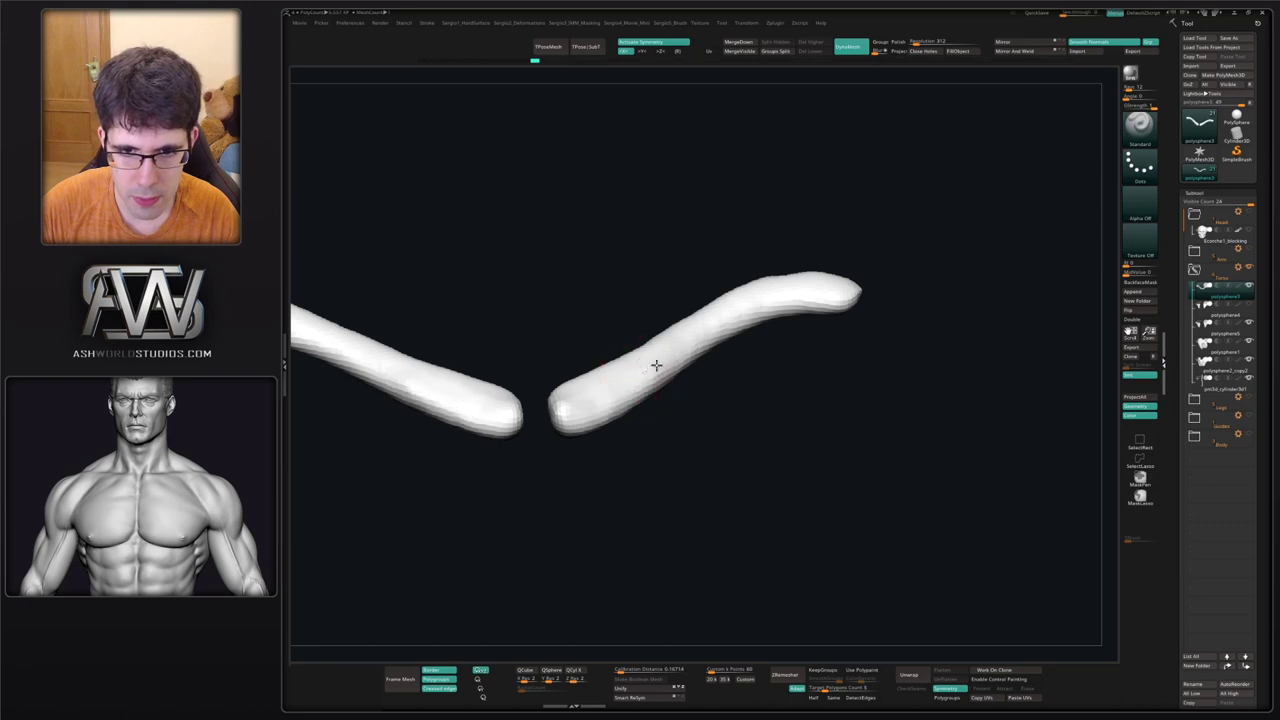
right_drag(654, 363, 630, 375)
mouse_move(609, 391)
mouse_down()
mouse_move(634, 346)
mouse_move(695, 337)
mouse_up()
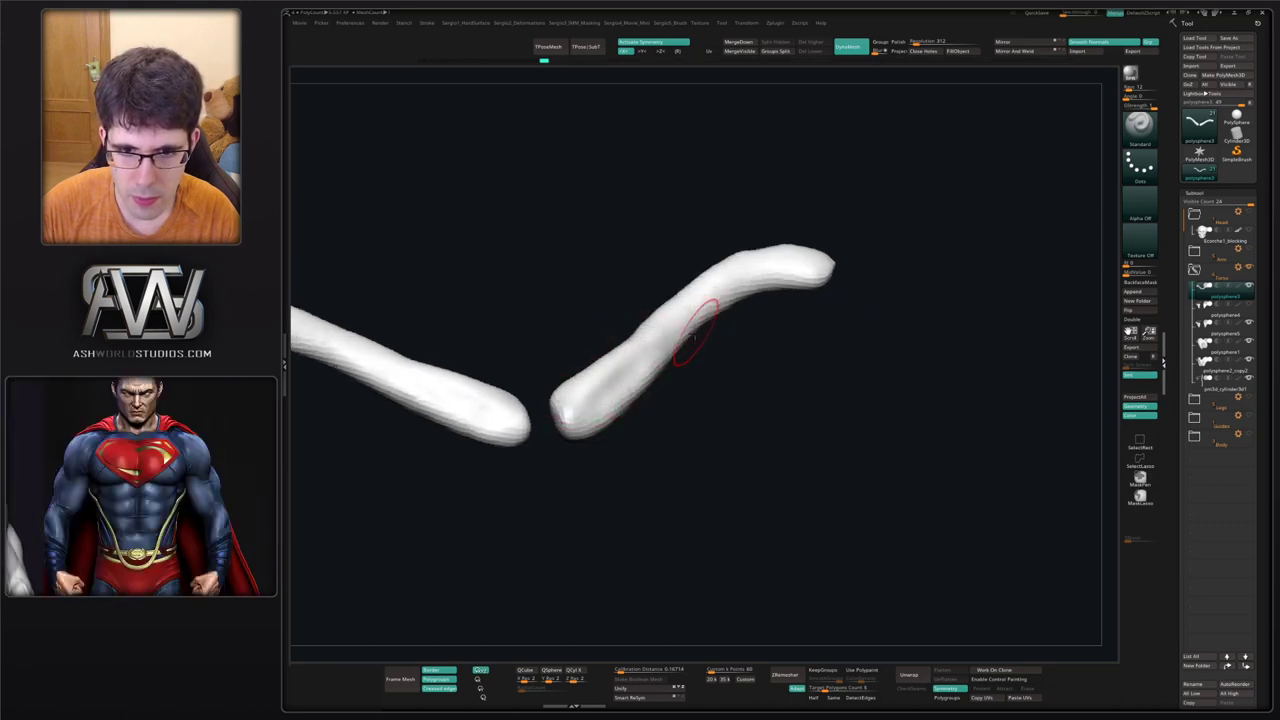
right_drag(695, 337, 672, 345)
drag(672, 345, 680, 349)
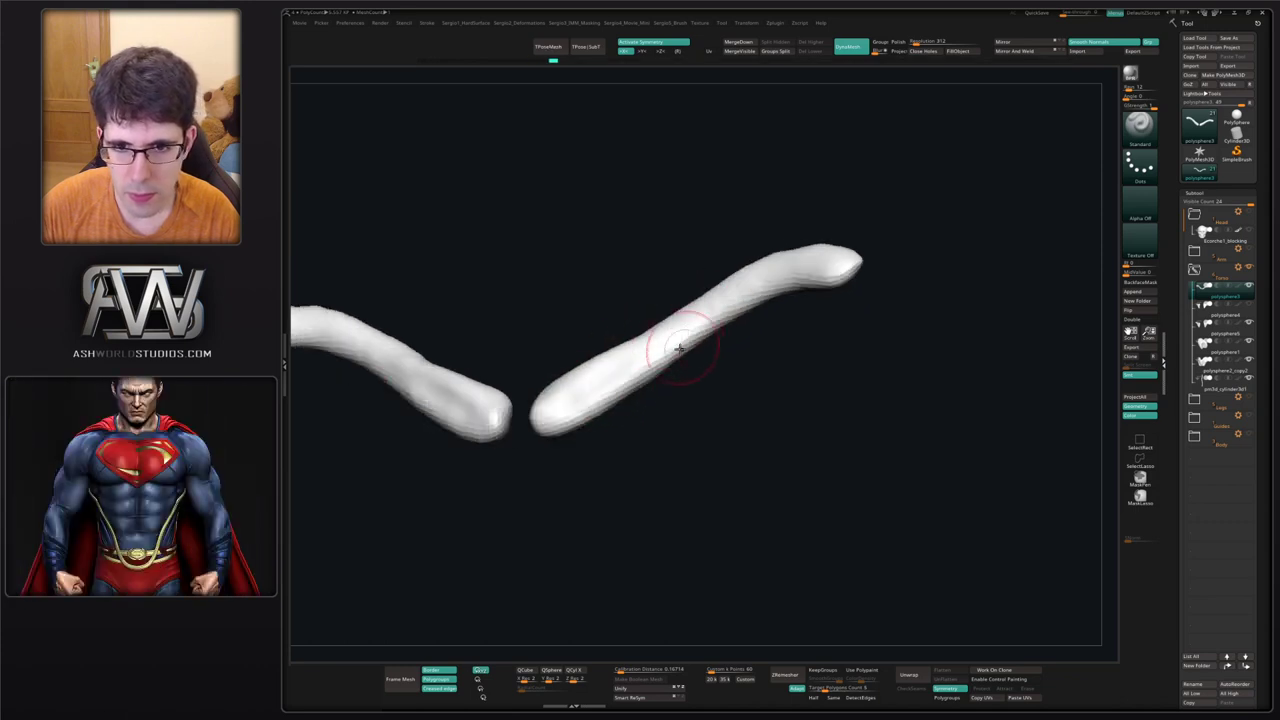
Smooth the sculpted inner half of the clavicles and adjust its outline with the Move brush.
right_drag(680, 349, 620, 371)
key(b)
key(m)
key(v)
drag(620, 371, 598, 365)
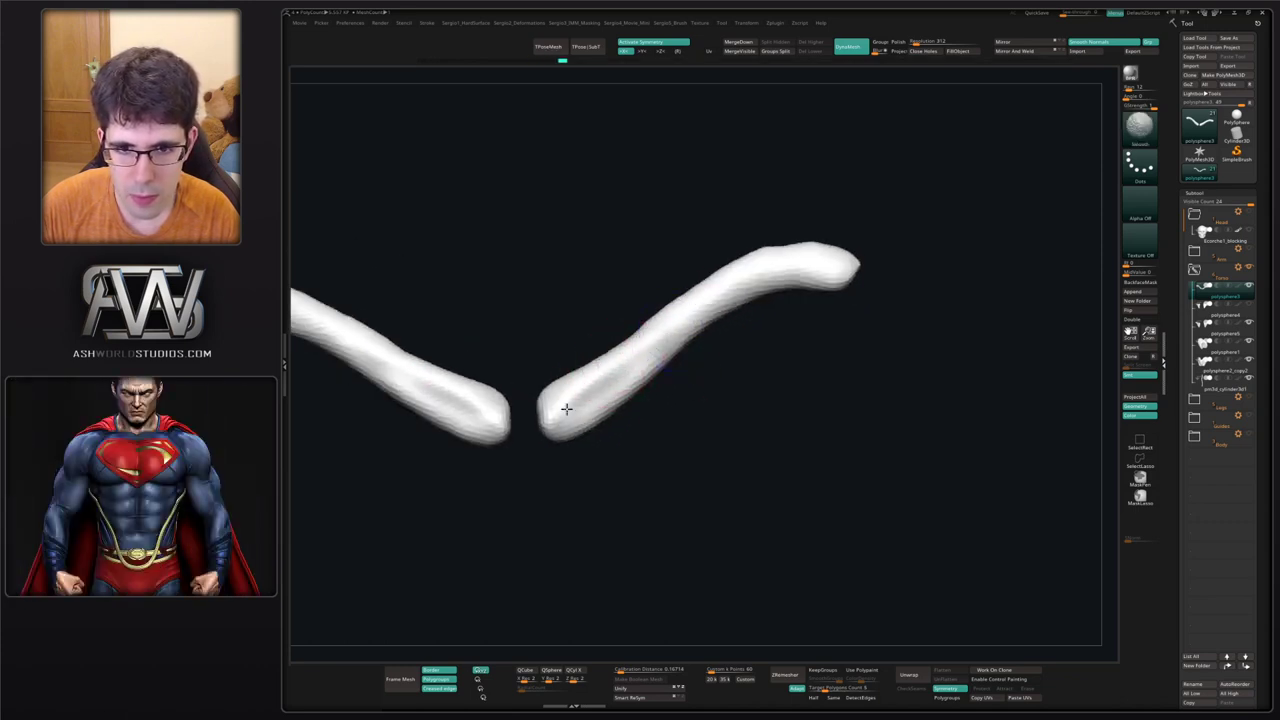
Set the clavicles' DynaMesh resolution to 528 and remesh them.
right_drag(571, 423, 868, 82)
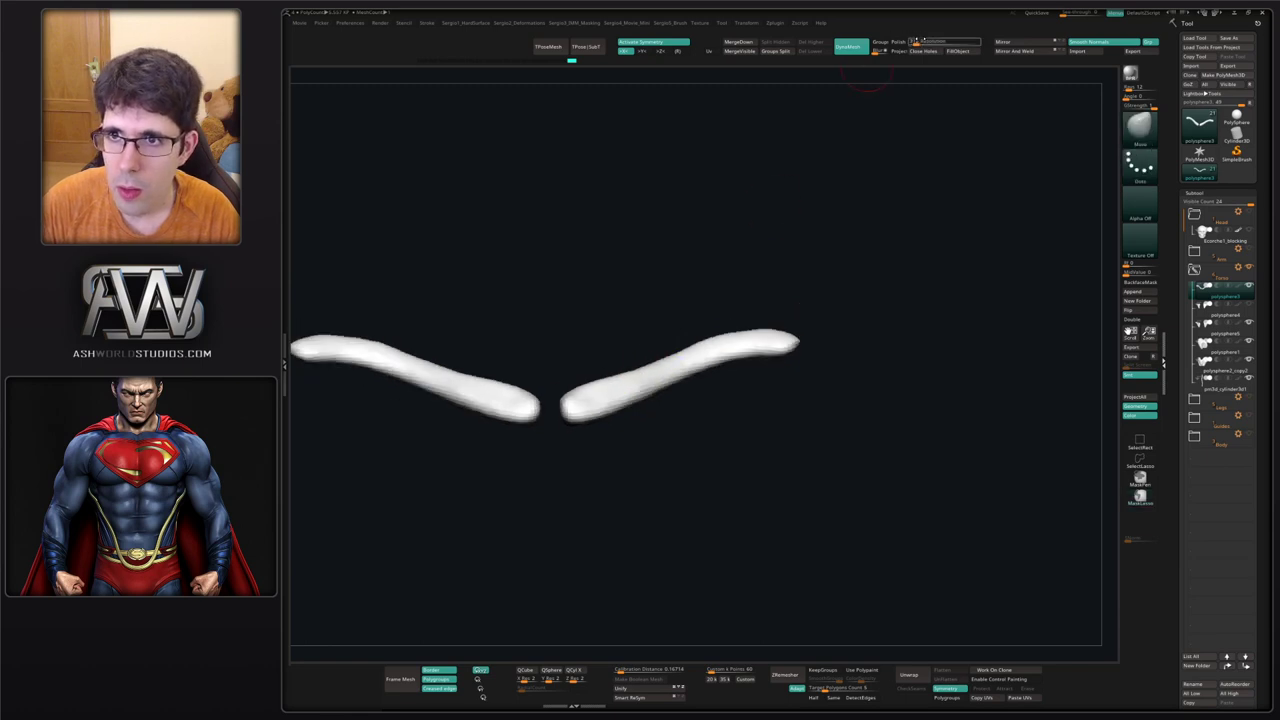
drag(916, 43, 921, 43)
ctrl+drag(885, 110, 861, 171)
Carve grooves along the underside of the clavicles' outer curve and along their inner ends with the DamStandard brush.
mouse_move(710, 365)
right_down()
mouse_move(667, 397)
mouse_move(674, 320)
mouse_move(663, 383)
mouse_move(657, 337)
mouse_move(648, 383)
right_up()
key(b)
key(d)
key(s)
mouse_move(603, 420)
mouse_down()
mouse_move(676, 369)
mouse_move(550, 455)
mouse_up()
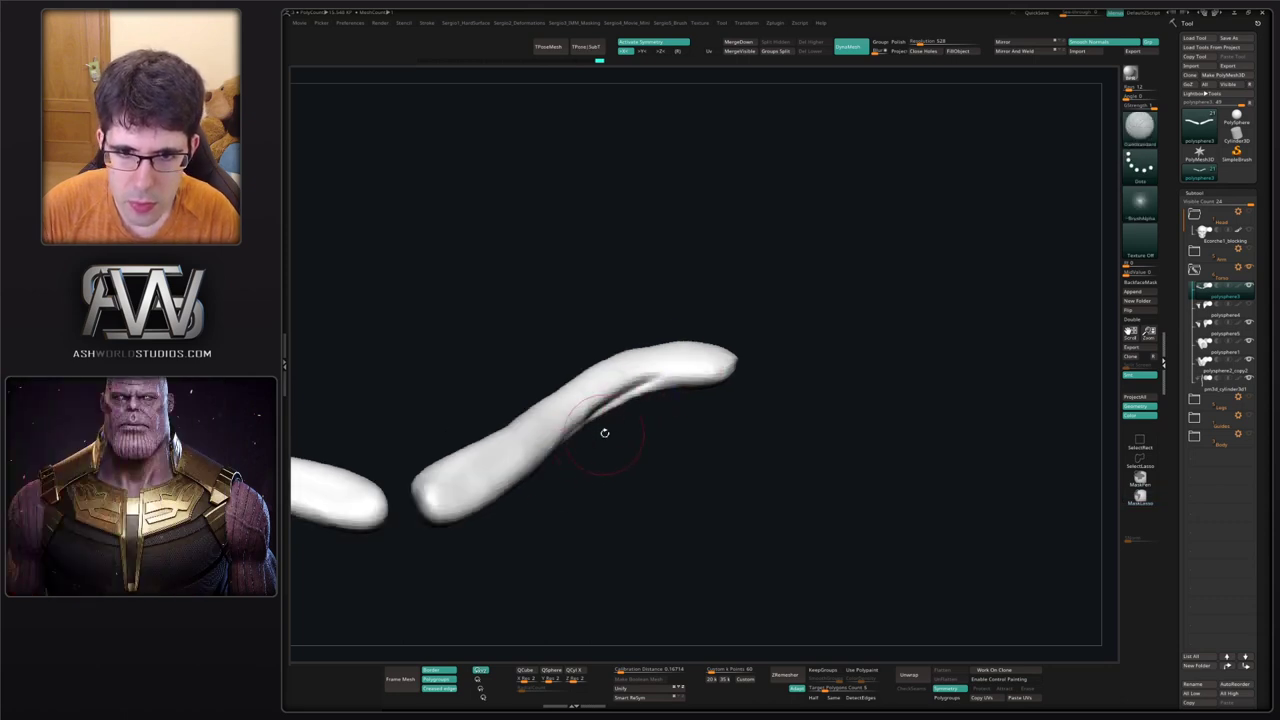
right_drag(643, 403, 651, 414)
drag(430, 545, 528, 444)
right_drag(612, 456, 613, 449)
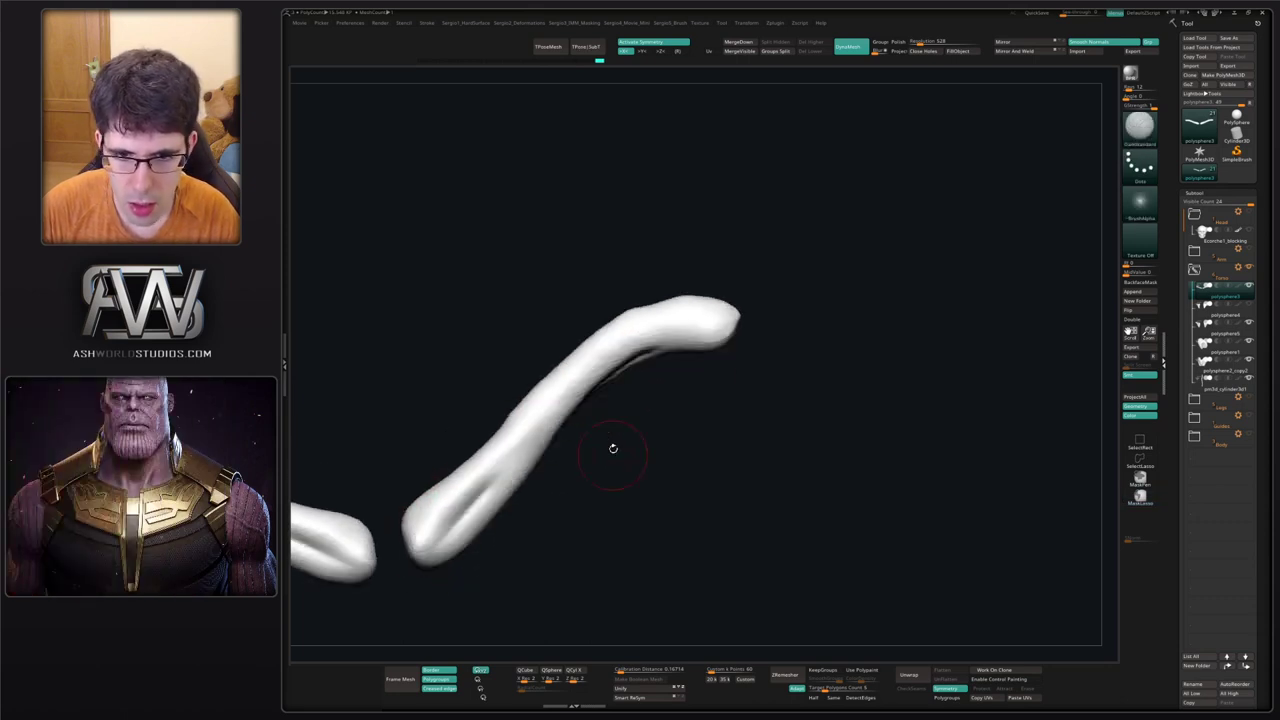
Shape the hollow and raised edges on the underside of the clavicles' outer ends with a resized Clay brush, smoothing the transitions.
key(b)
key(c)
key(l)
key(s)
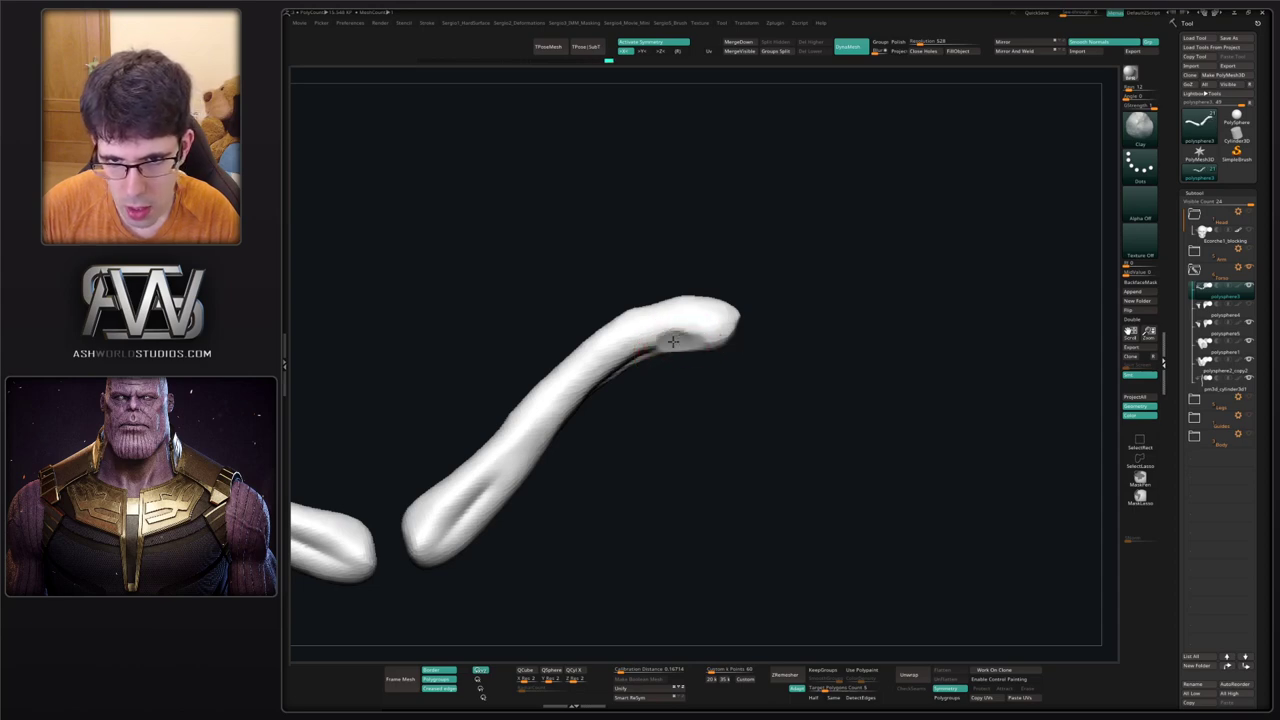
mouse_move(673, 340)
right_down()
mouse_move(686, 322)
mouse_move(660, 350)
right_up()
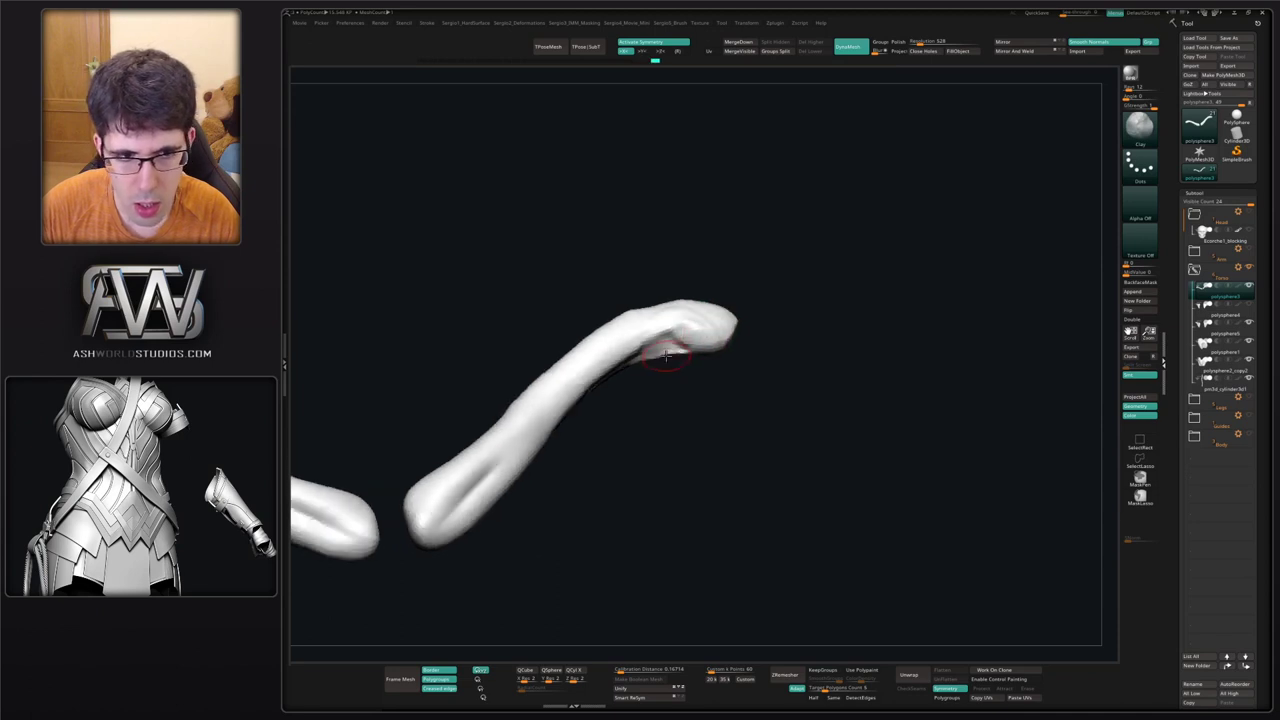
mouse_move(667, 337)
mouse_down()
mouse_move(638, 350)
mouse_move(690, 334)
mouse_up()
mouse_move(714, 318)
right_down()
mouse_move(734, 294)
mouse_move(693, 385)
right_up()
mouse_move(706, 350)
shift+mouse_down()
mouse_move(729, 348)
mouse_move(670, 345)
mouse_move(724, 335)
shift+mouse_up()
right_drag(726, 330, 737, 357)
mouse_move(735, 345)
mouse_down()
mouse_move(677, 348)
mouse_move(694, 352)
mouse_up()
right_drag(690, 355, 666, 423)
Flatten the end faces of the clavicles' inner ends with the Clay brush and smooth their rims.
mouse_move(620, 478)
mouse_down()
mouse_move(598, 514)
mouse_move(608, 524)
mouse_move(628, 508)
mouse_move(608, 540)
mouse_move(591, 536)
mouse_up()
right_drag(591, 537, 635, 423)
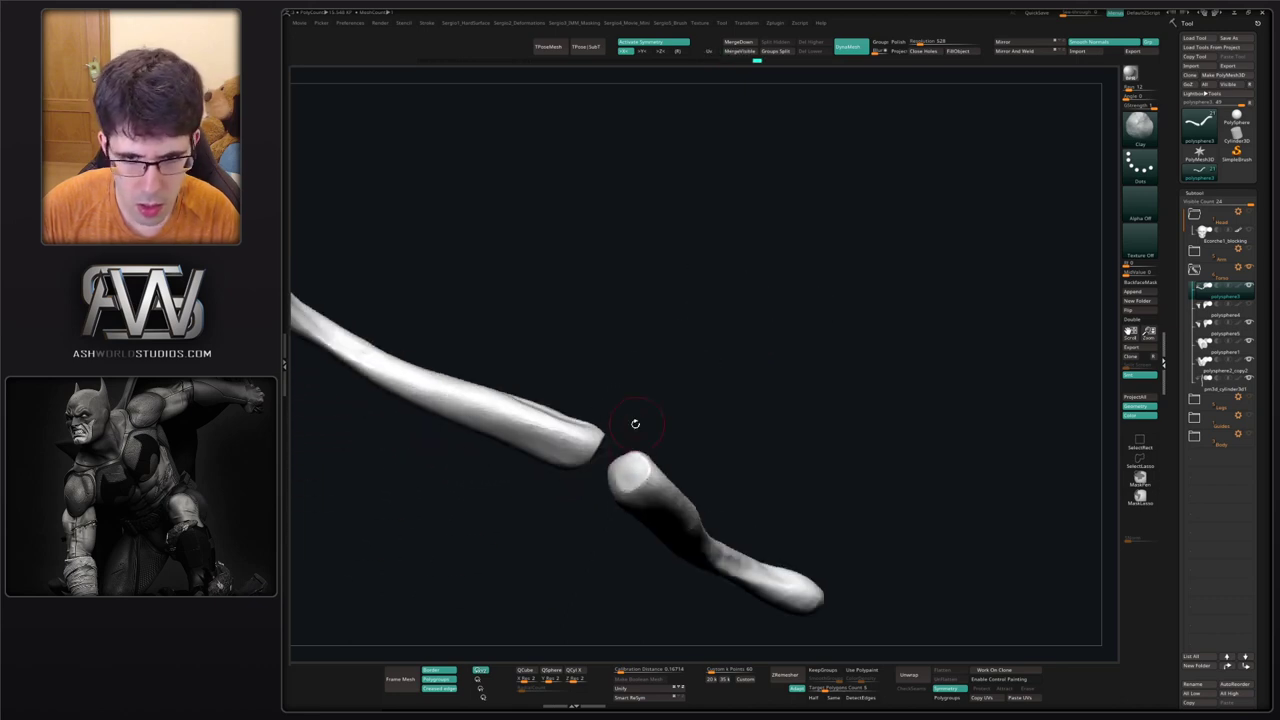
mouse_move(620, 468)
right_down()
mouse_move(600, 470)
mouse_move(617, 487)
right_up()
shift+drag(609, 503, 606, 478)
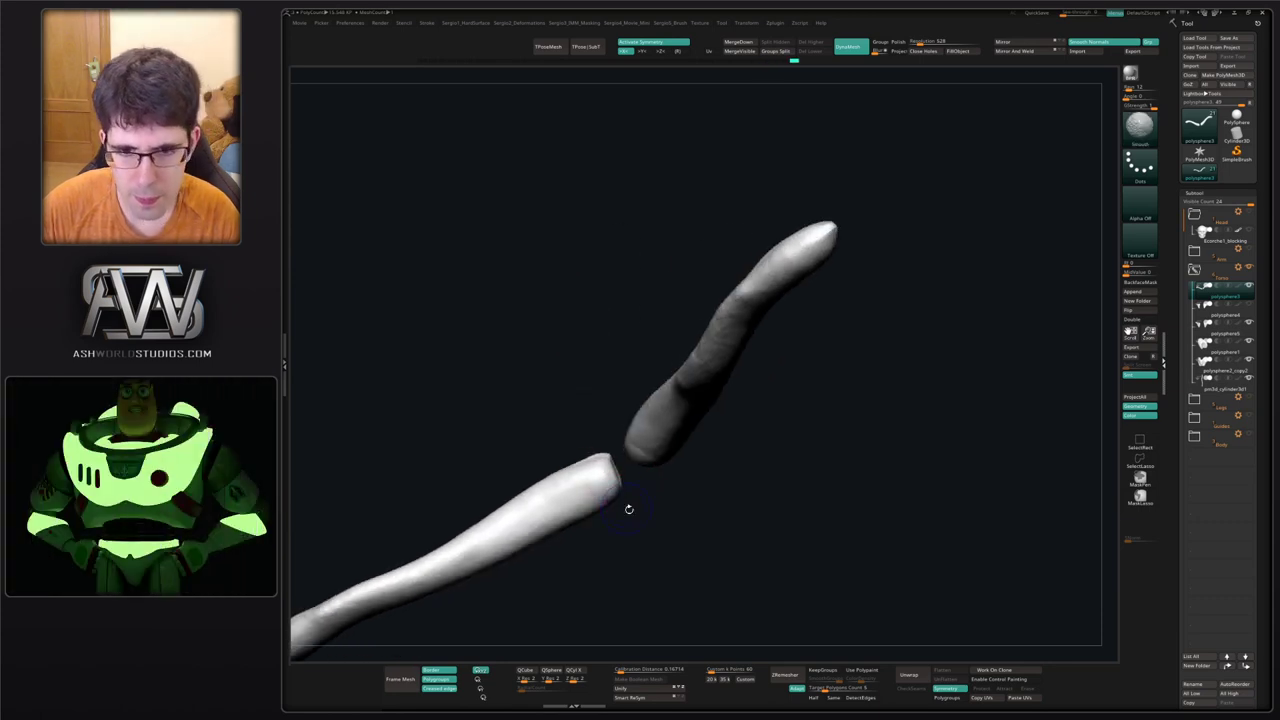
right_drag(629, 509, 616, 502)
shift+drag(617, 502, 636, 482)
right_drag(636, 482, 620, 480)
shift+drag(620, 482, 622, 468)
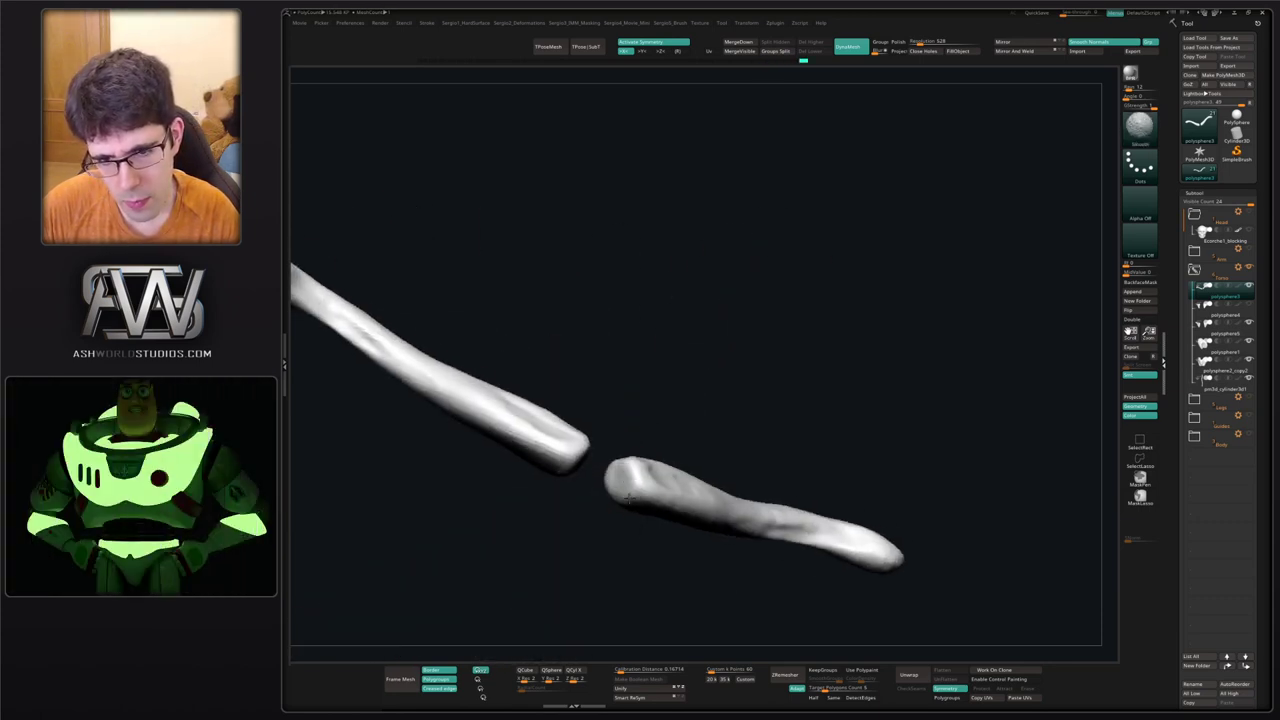
Show the rib cage and scapulae again and adjust the clavicle's curve against them with the Move brush.
mouse_move(625, 478)
right_down()
mouse_move(645, 500)
mouse_move(649, 411)
mouse_move(649, 511)
mouse_move(645, 445)
mouse_move(627, 434)
mouse_move(647, 489)
right_up()
key(alt+s)
key(b)
key(m)
key(v)
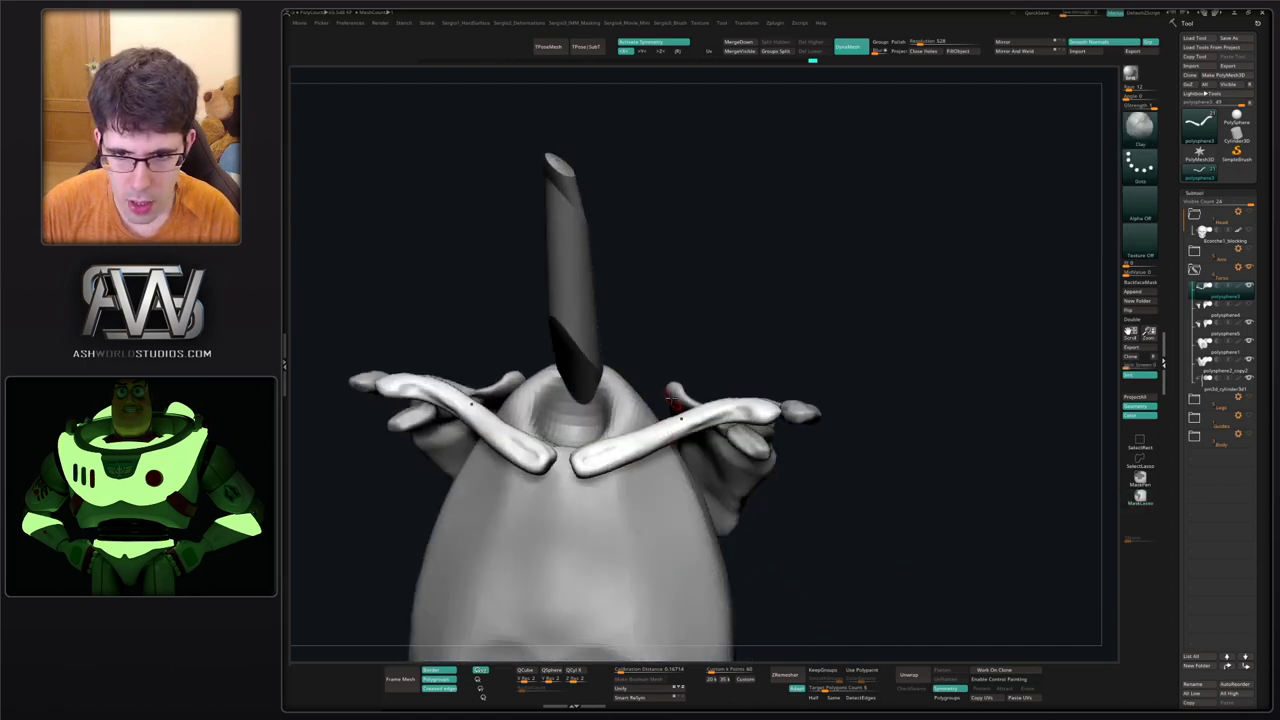
ctrl+right_drag(674, 402, 672, 446)
drag(692, 442, 650, 444)
right_drag(662, 448, 652, 411)
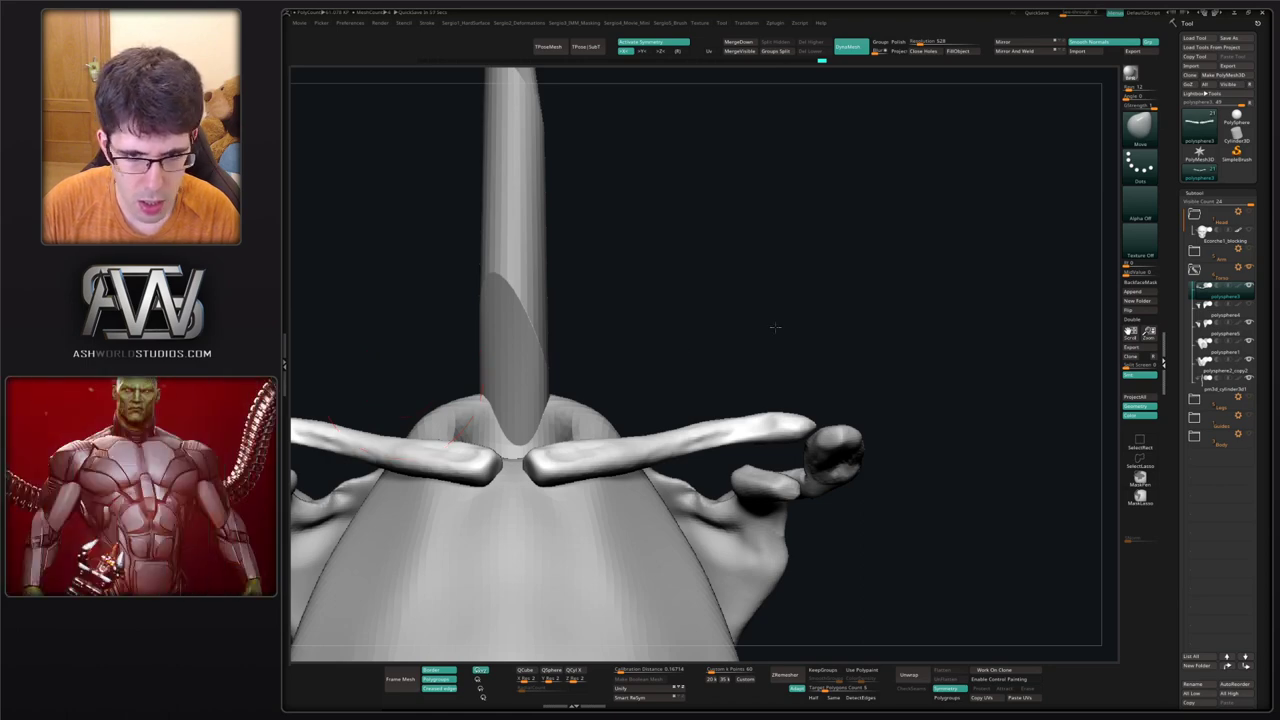
Isolate the clavicles and pull the upper corner of their inner ends outward with the Move brush.
right_drag(320, 371, 766, 426)
key(alt+s)
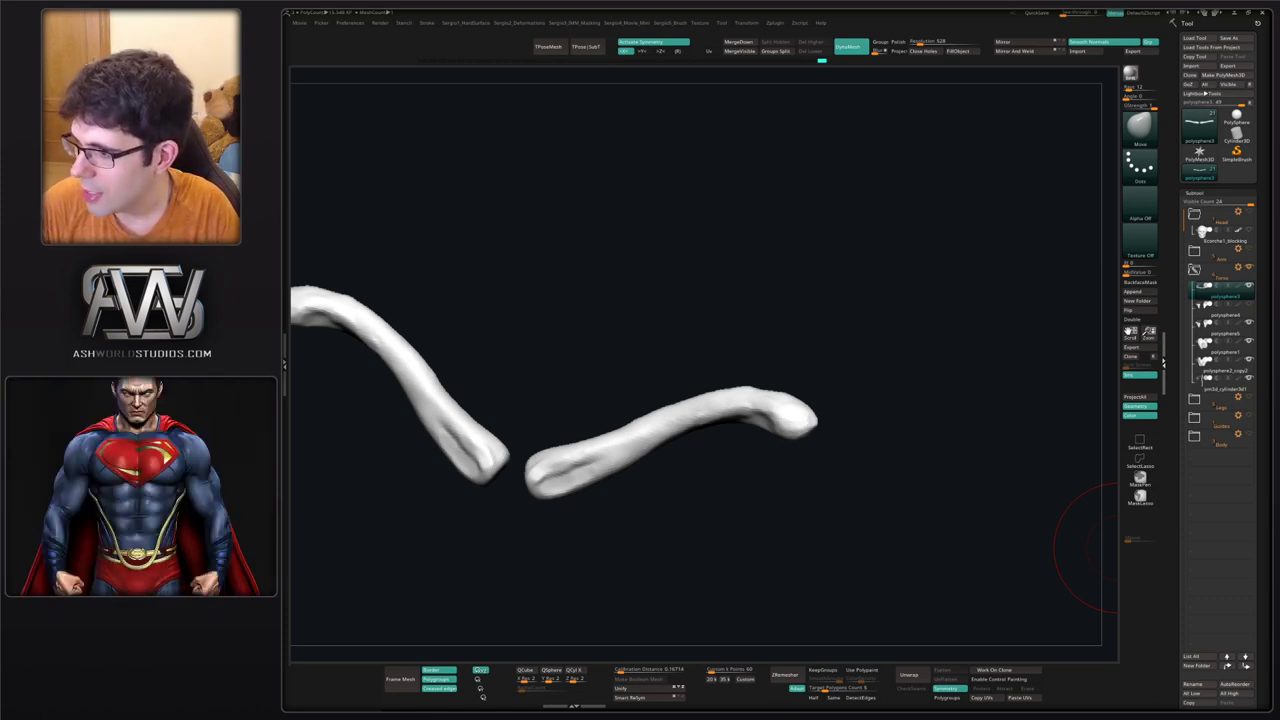
drag(876, 369, 904, 363)
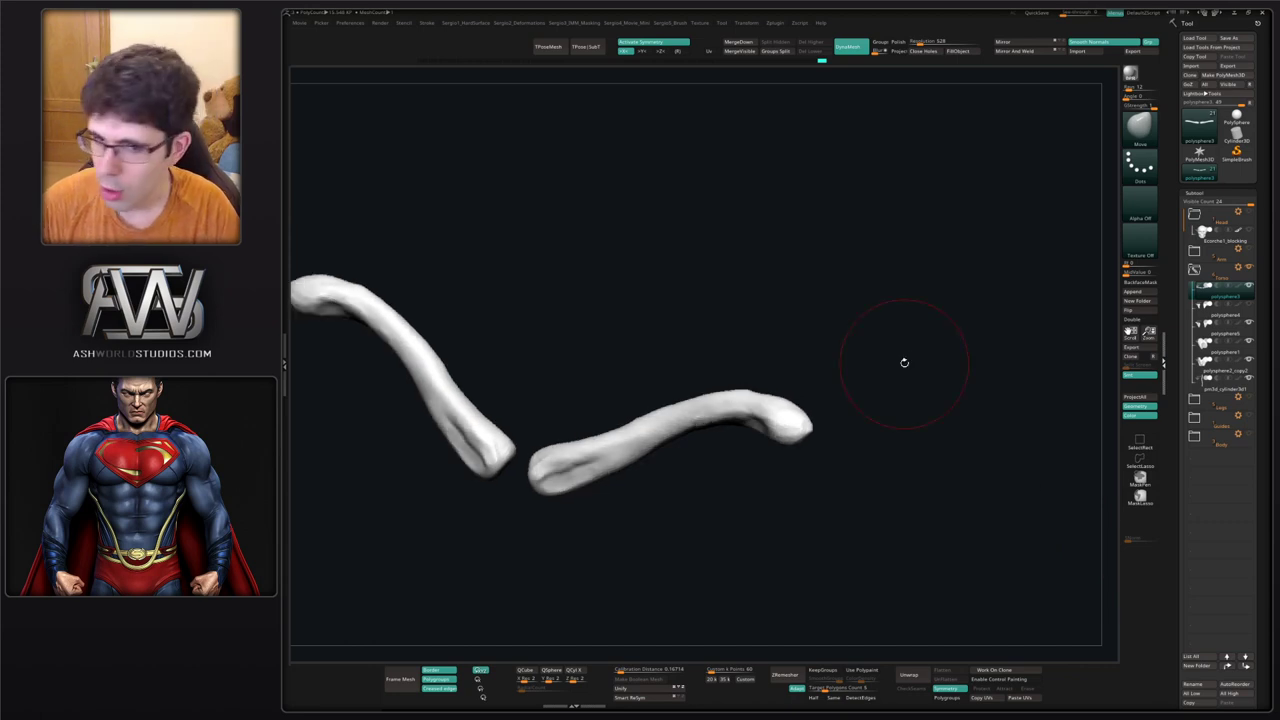
drag(604, 287, 613, 440)
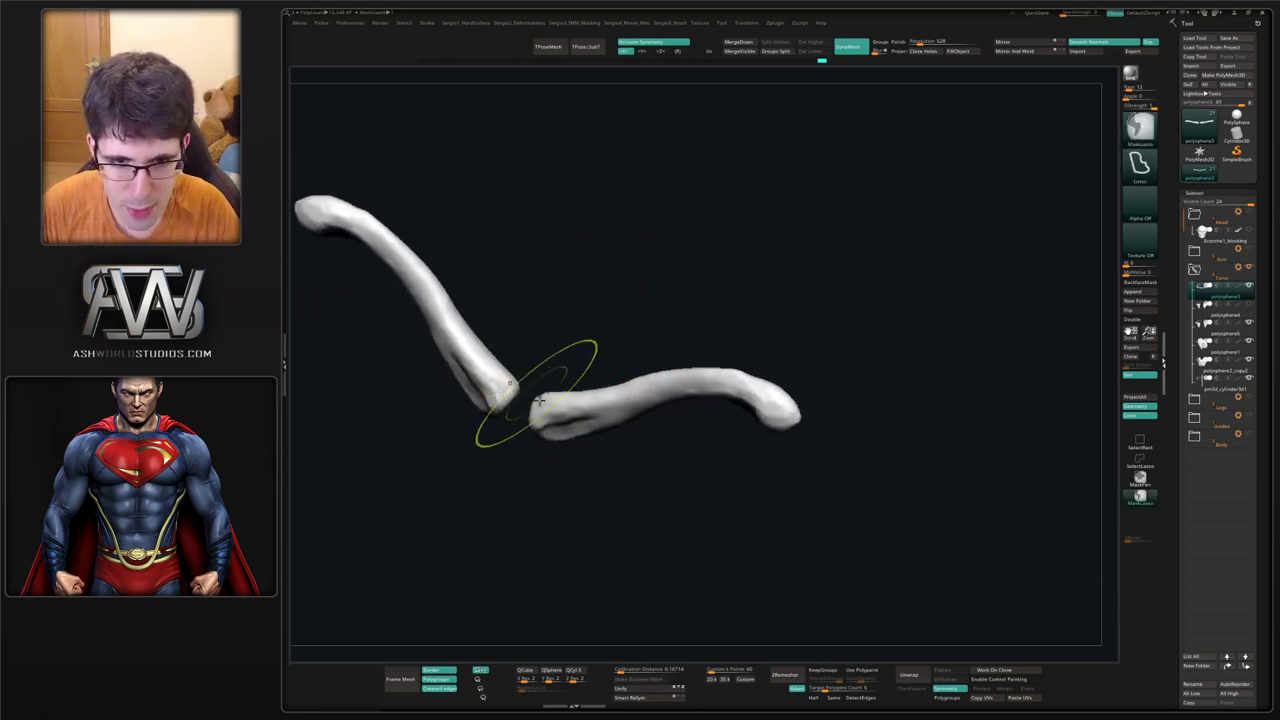
mouse_move(543, 391)
ctrl+right_down()
mouse_move(551, 409)
mouse_move(543, 385)
ctrl+right_up()
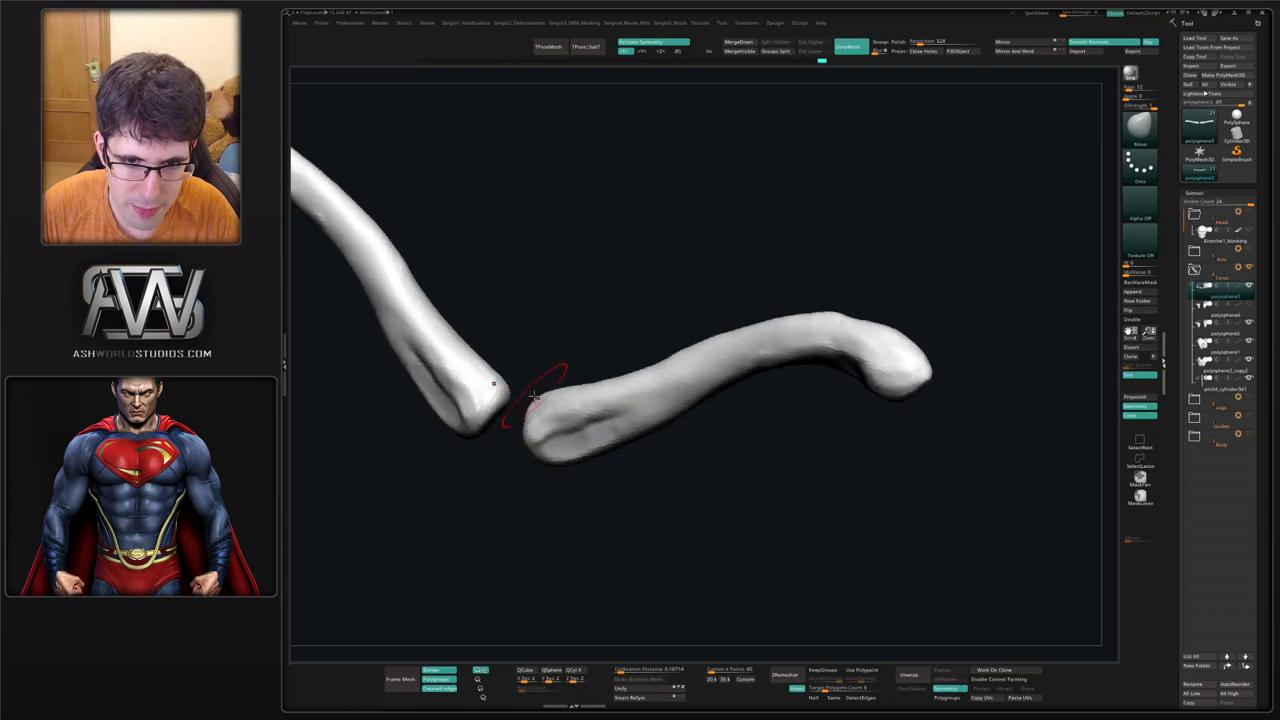
drag(543, 388, 547, 380)
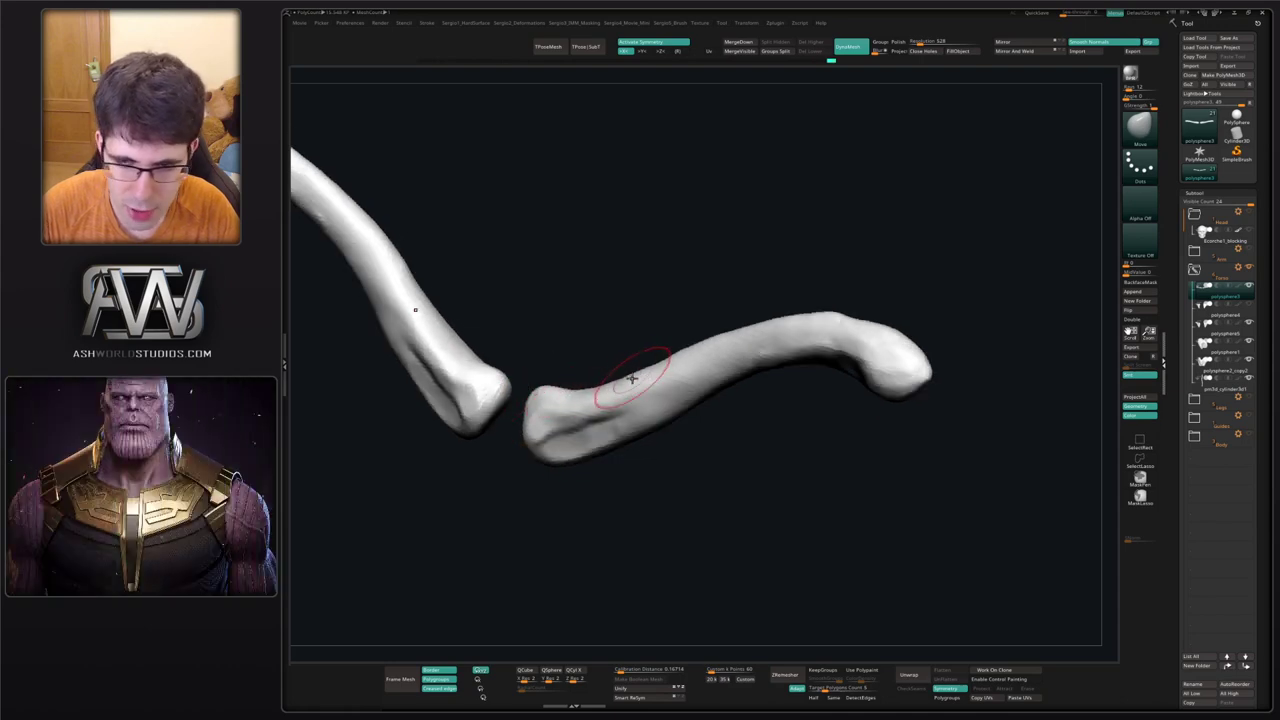
alt+right_drag(576, 394, 594, 344)
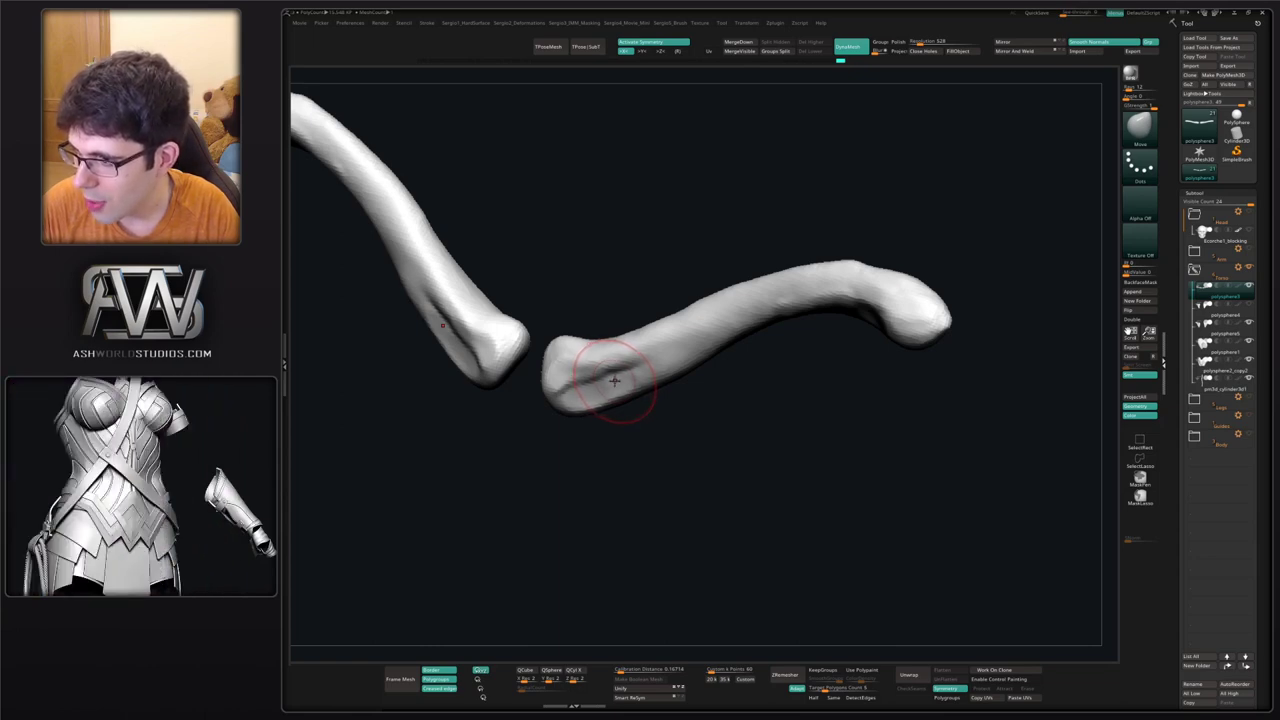
Refine the clavicles' shaft and outer curve using the Move brush at several sizes, working from inner end to outer end.
mouse_move(613, 381)
right_down()
mouse_move(617, 354)
mouse_move(632, 357)
right_up()
key(s)
mouse_move(646, 330)
mouse_down()
mouse_move(664, 362)
mouse_move(646, 334)
mouse_move(708, 293)
mouse_up()
alt+right_drag(695, 307, 663, 309)
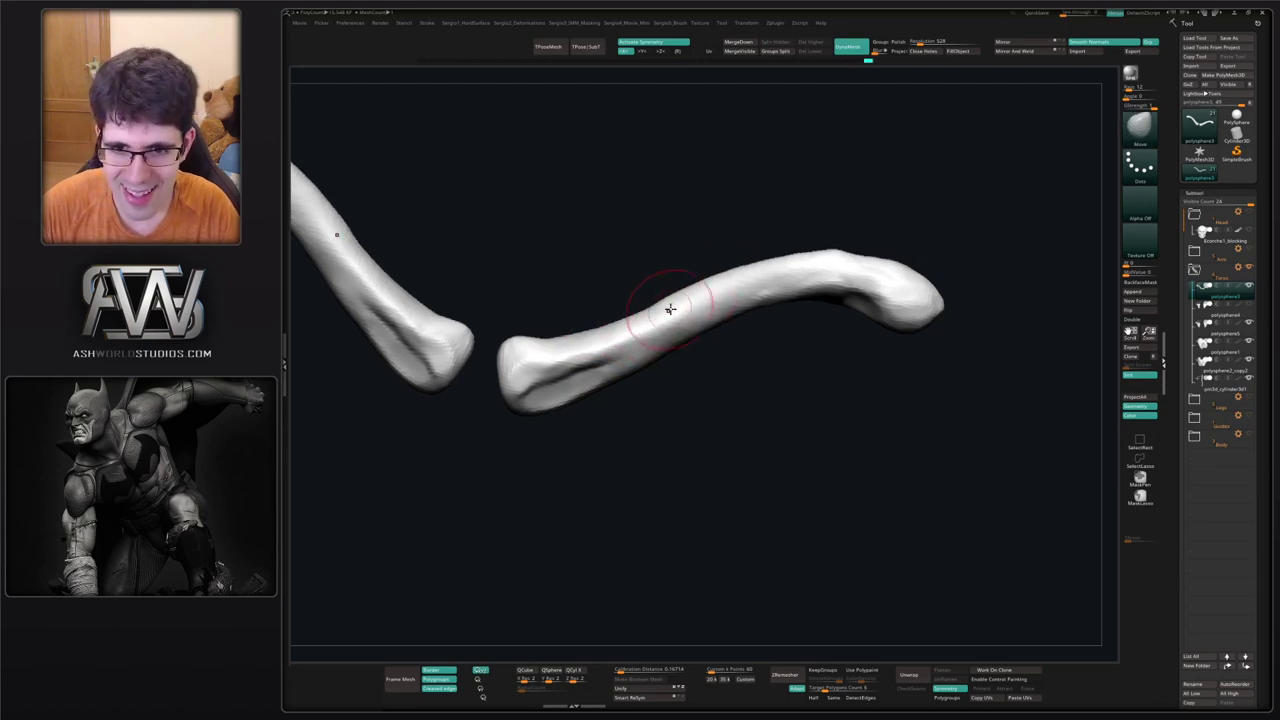
key(s)
drag(696, 303, 704, 303)
right_drag(735, 289, 797, 315)
key(s)
mouse_move(824, 326)
mouse_down()
mouse_move(817, 336)
mouse_move(808, 301)
mouse_up()
key(s)
drag(809, 363, 807, 369)
right_drag(807, 369, 640, 398)
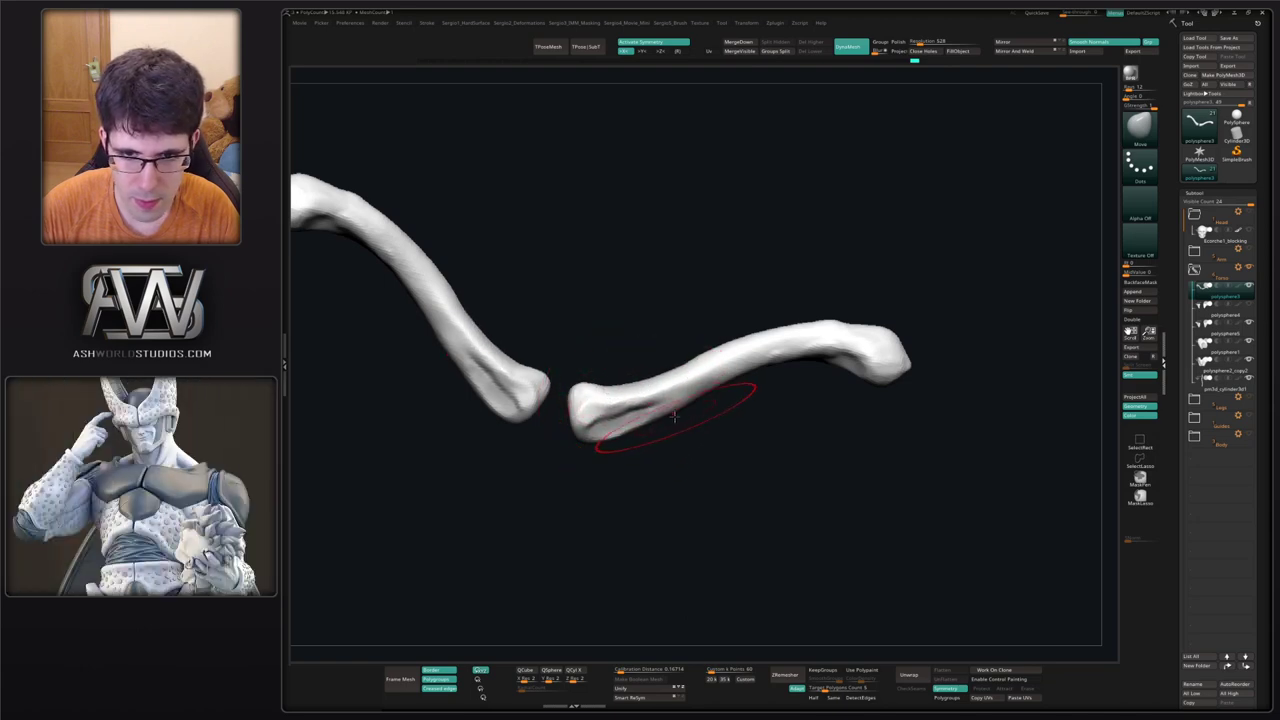
Build up and even out the clavicles' inner ends around the groove with the Clay brush.
right_drag(708, 347, 596, 420)
ctrl+right_drag(596, 420, 583, 443)
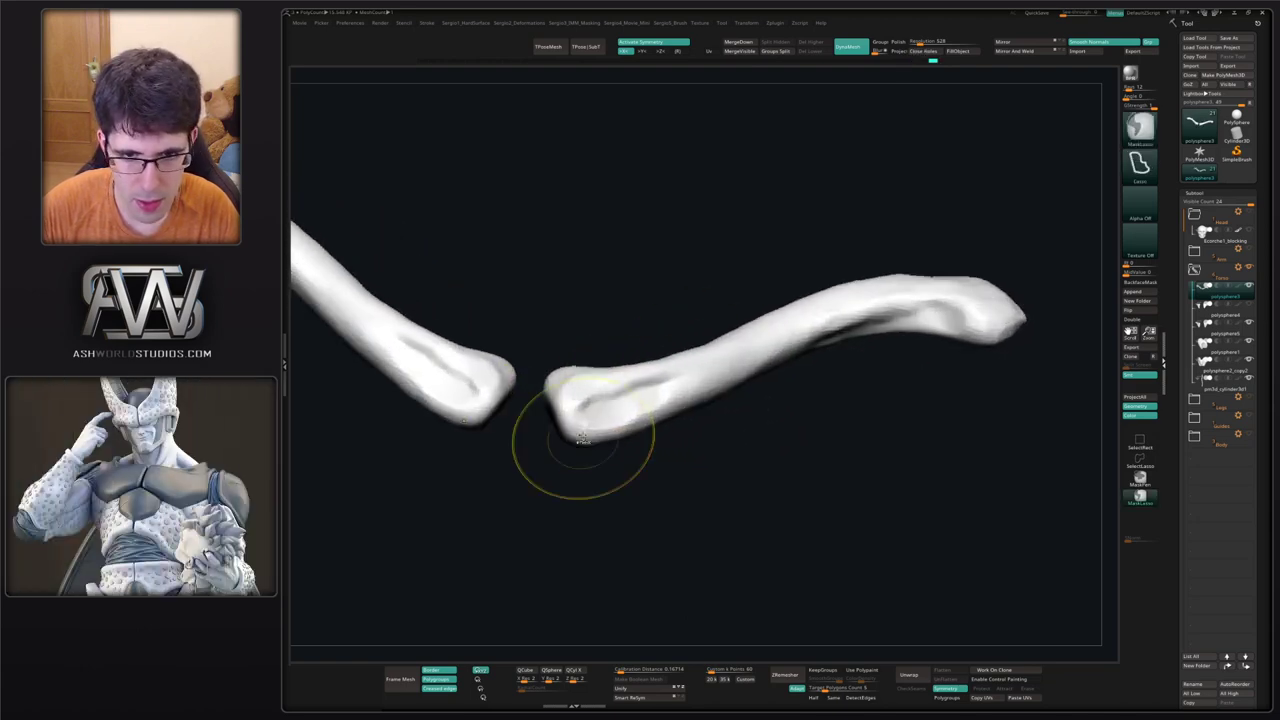
key(b)
key(c)
key(l)
right_drag(577, 397, 568, 369)
mouse_move(568, 369)
mouse_down()
mouse_move(566, 391)
mouse_move(580, 383)
mouse_move(571, 402)
mouse_move(558, 367)
mouse_move(700, 368)
mouse_up()
mouse_move(704, 368)
right_down()
mouse_move(584, 422)
mouse_move(663, 374)
mouse_move(770, 366)
right_up()
Adjust the Clay brush settings and even out the surface of the clavicle's outer shaft.
key(space)
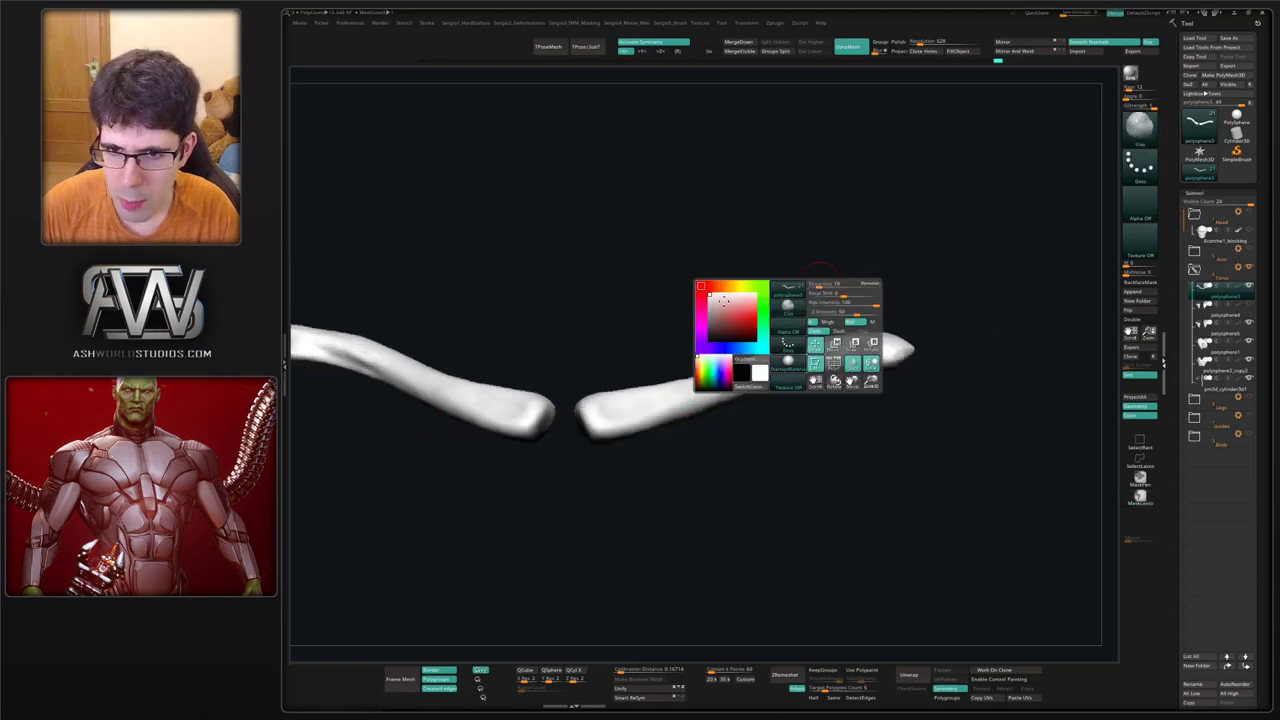
right_drag(629, 357, 843, 337)
key(space)
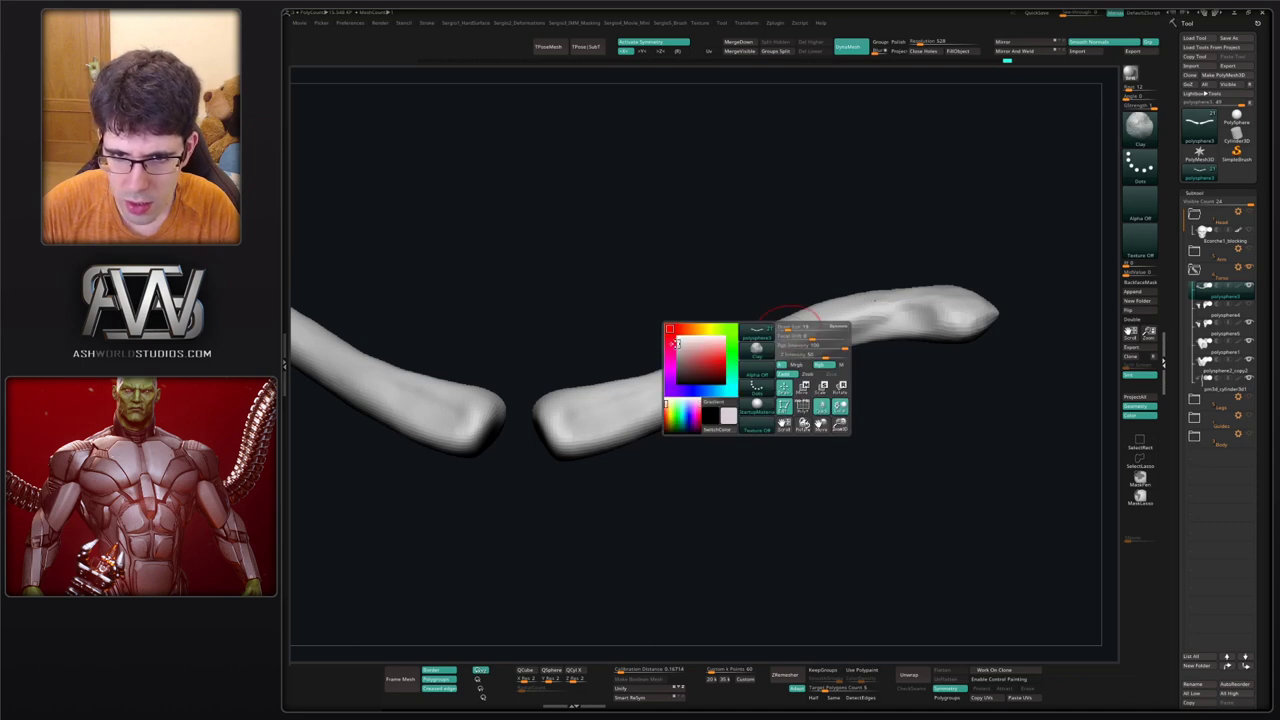
drag(803, 276, 768, 306)
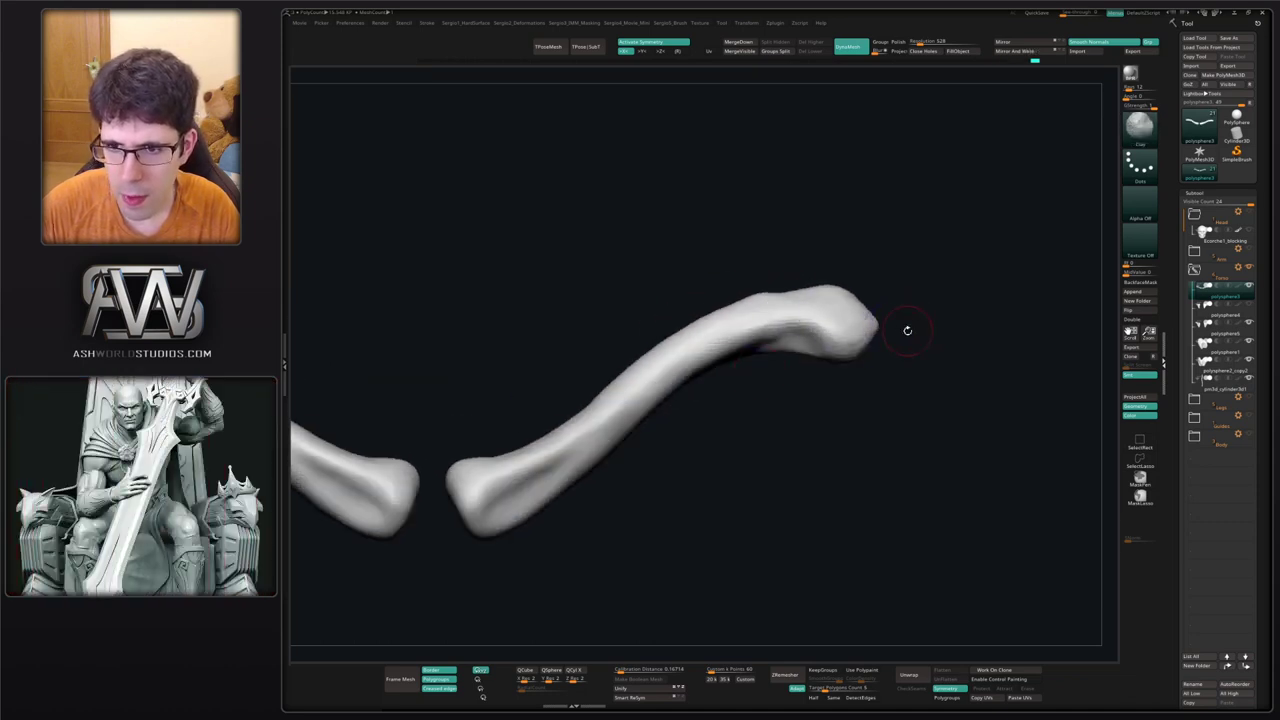
Show the whole skeletal base again and nudge the clavicle's outer end against the scapula with the Move brush.
drag(908, 331, 829, 337)
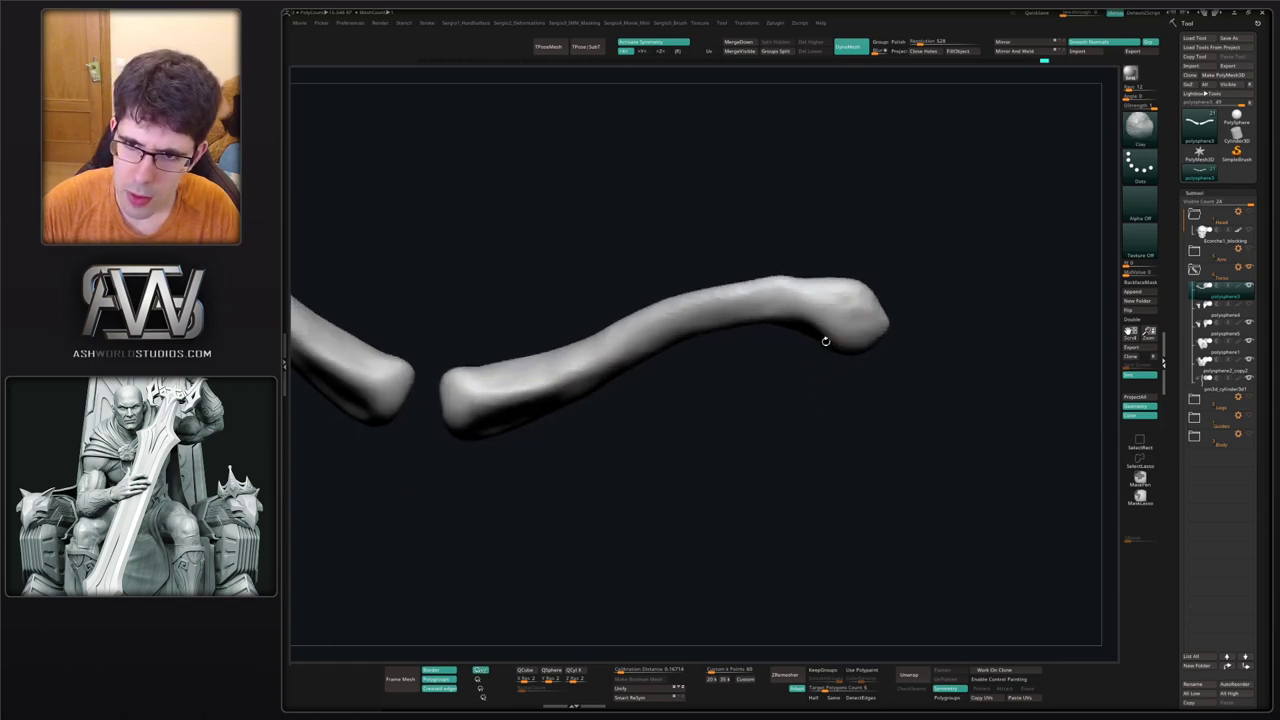
drag(634, 409, 672, 312)
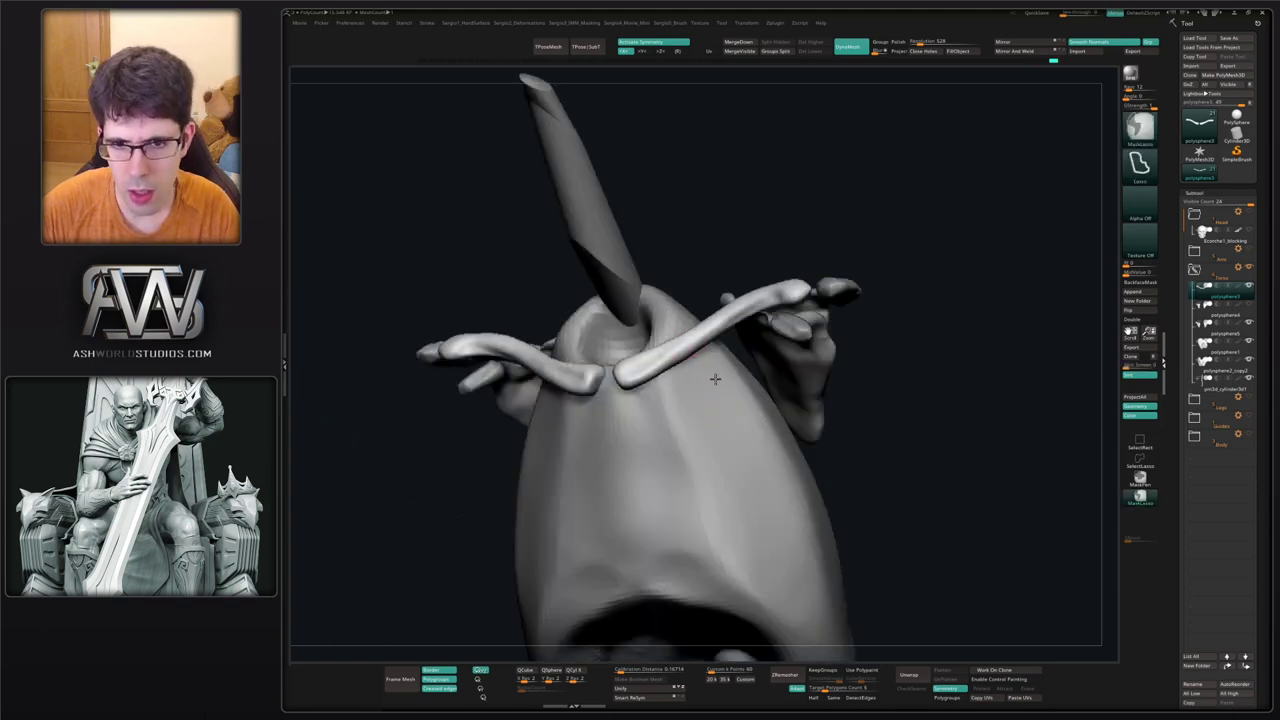
shift+right_drag(714, 377, 663, 363)
key(b)
key(m)
key(v)
mouse_move(638, 356)
mouse_down()
mouse_move(651, 380)
mouse_move(620, 365)
mouse_move(677, 334)
mouse_move(625, 345)
mouse_move(637, 340)
mouse_up()
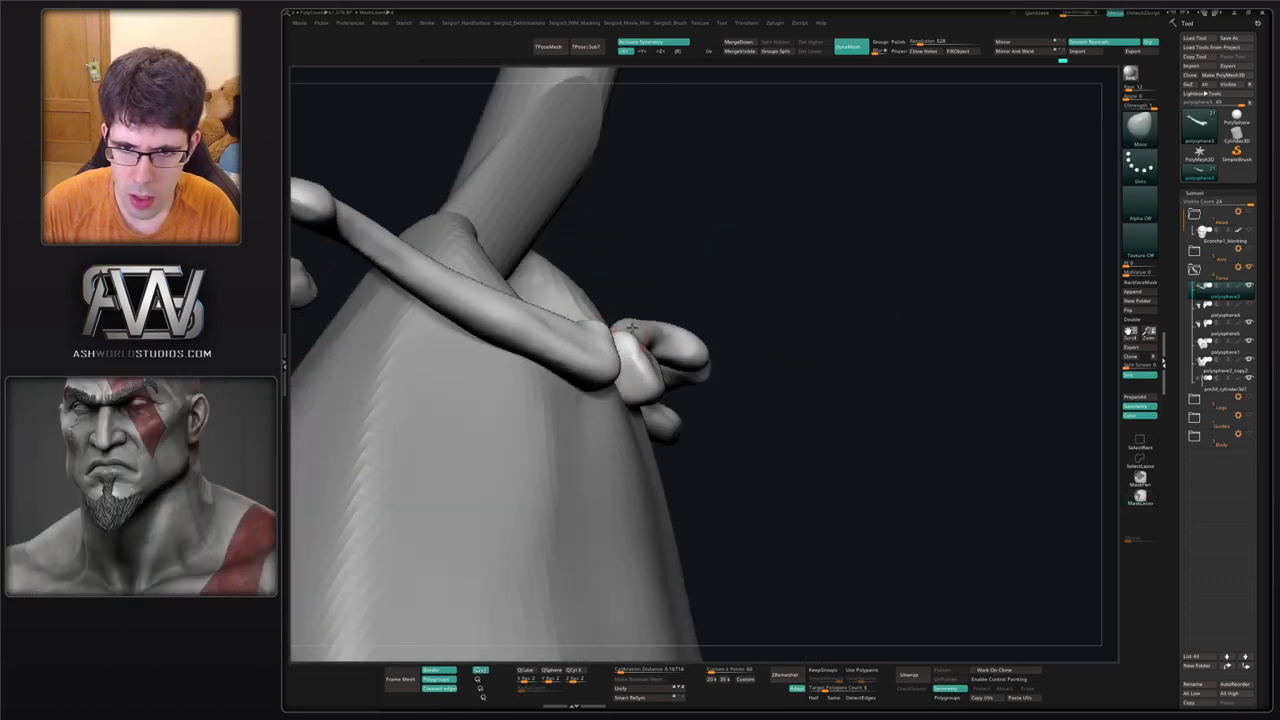
Reshape the clavicle's outer end where it meets the acromion, checking it both isolated and beside the scapula.
right_drag(633, 358, 636, 372)
key(shift+s)
drag(636, 372, 645, 370)
right_drag(645, 370, 618, 373)
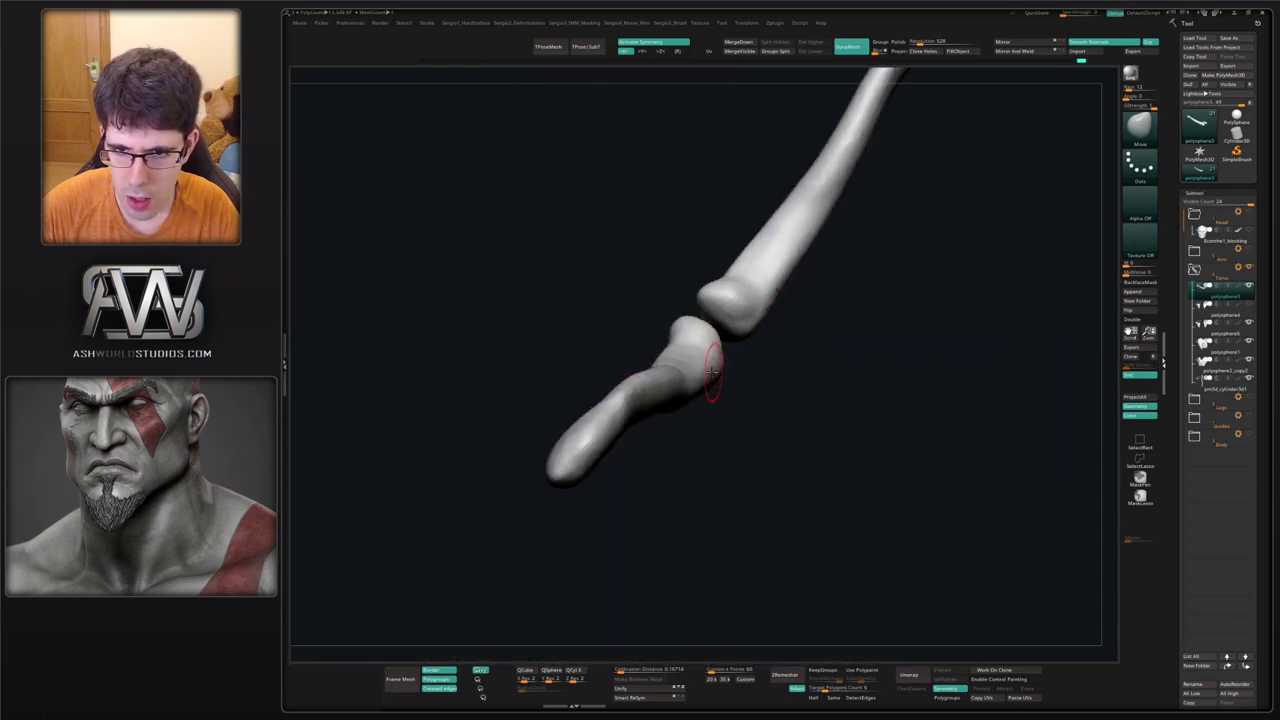
right_drag(686, 391, 609, 386)
key(shift+s)
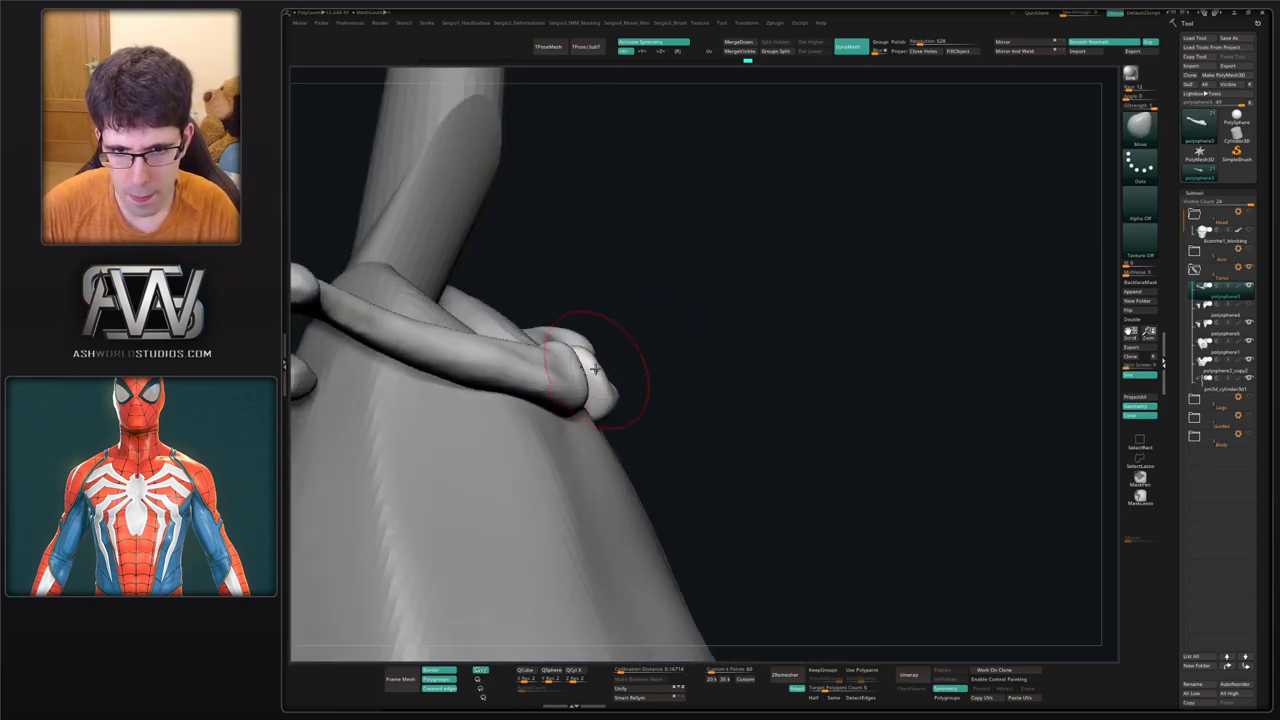
drag(580, 360, 654, 354)
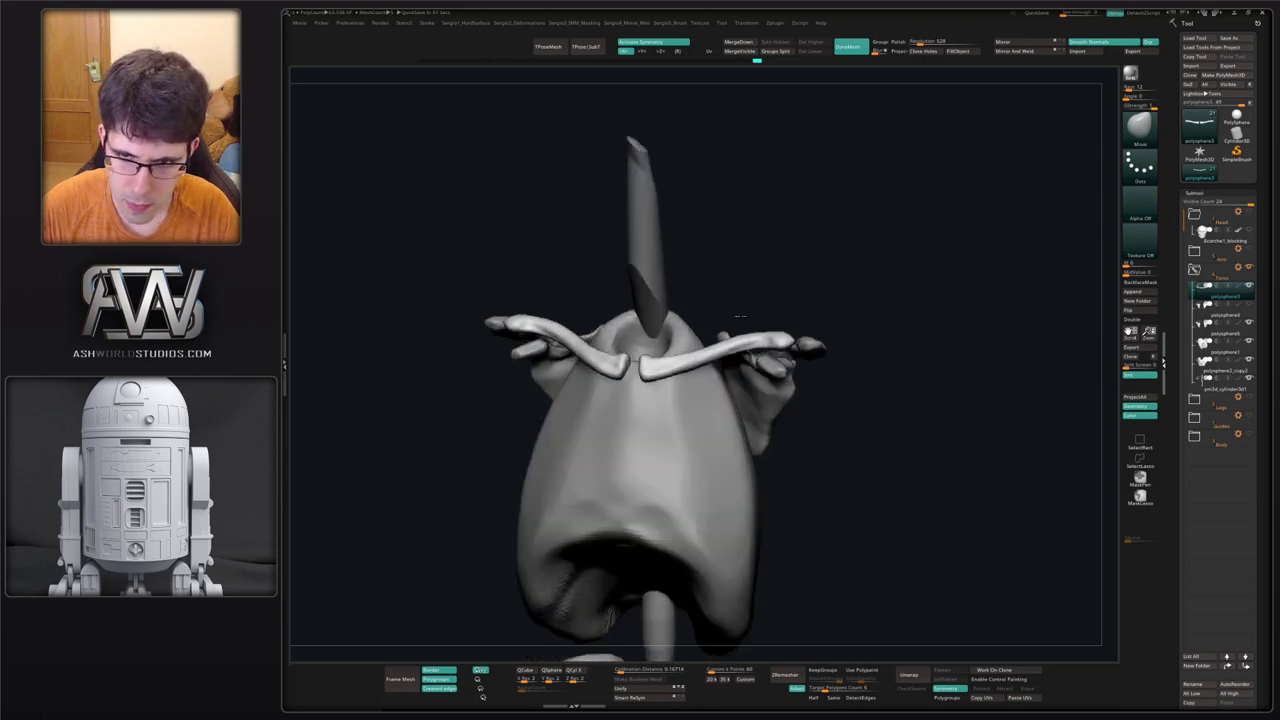
Isolate the clavicles and refine the rounded tip of their outer ends with the Move brush to fit the scapulae.
drag(306, 382, 640, 300)
key(alt+s)
ctrl+right_drag(634, 286, 691, 309)
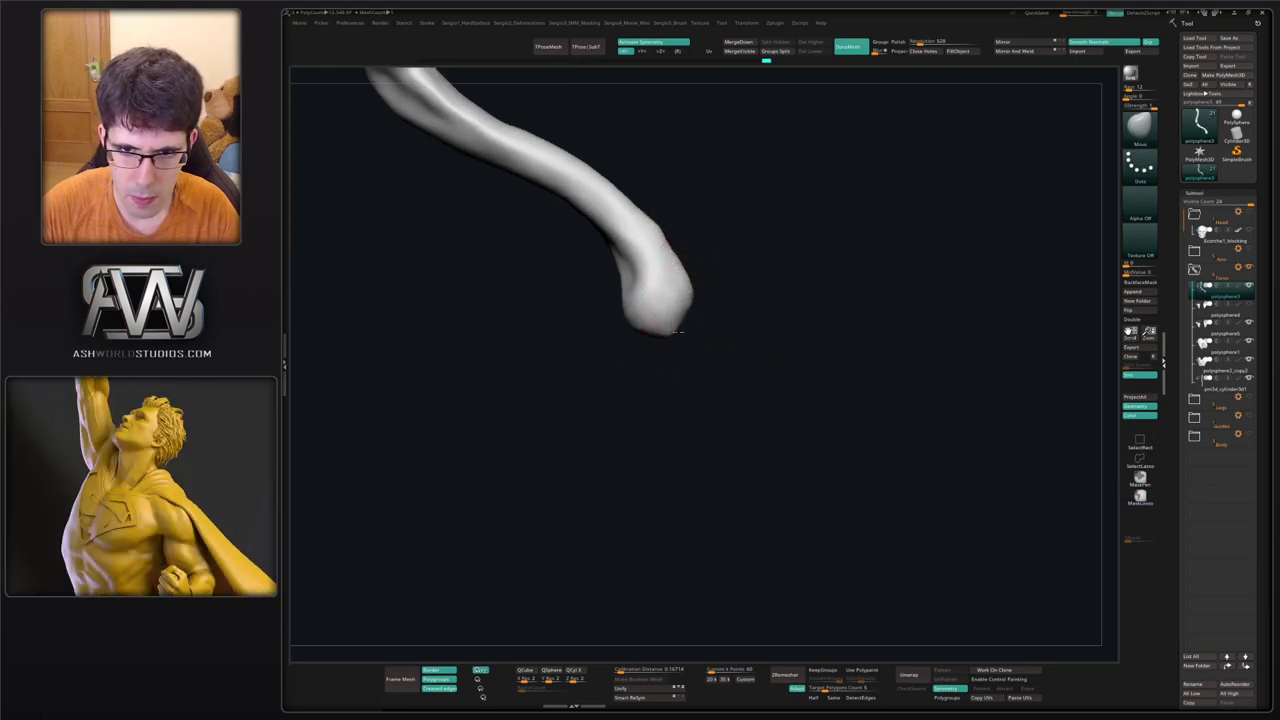
drag(670, 338, 606, 306)
mouse_move(637, 374)
ctrl+right_down()
mouse_move(666, 289)
mouse_move(611, 281)
mouse_move(649, 306)
mouse_move(646, 345)
ctrl+right_up()
drag(636, 295, 630, 300)
mouse_move(634, 300)
right_down()
mouse_move(642, 316)
mouse_move(688, 300)
right_up()
drag(640, 284, 632, 290)
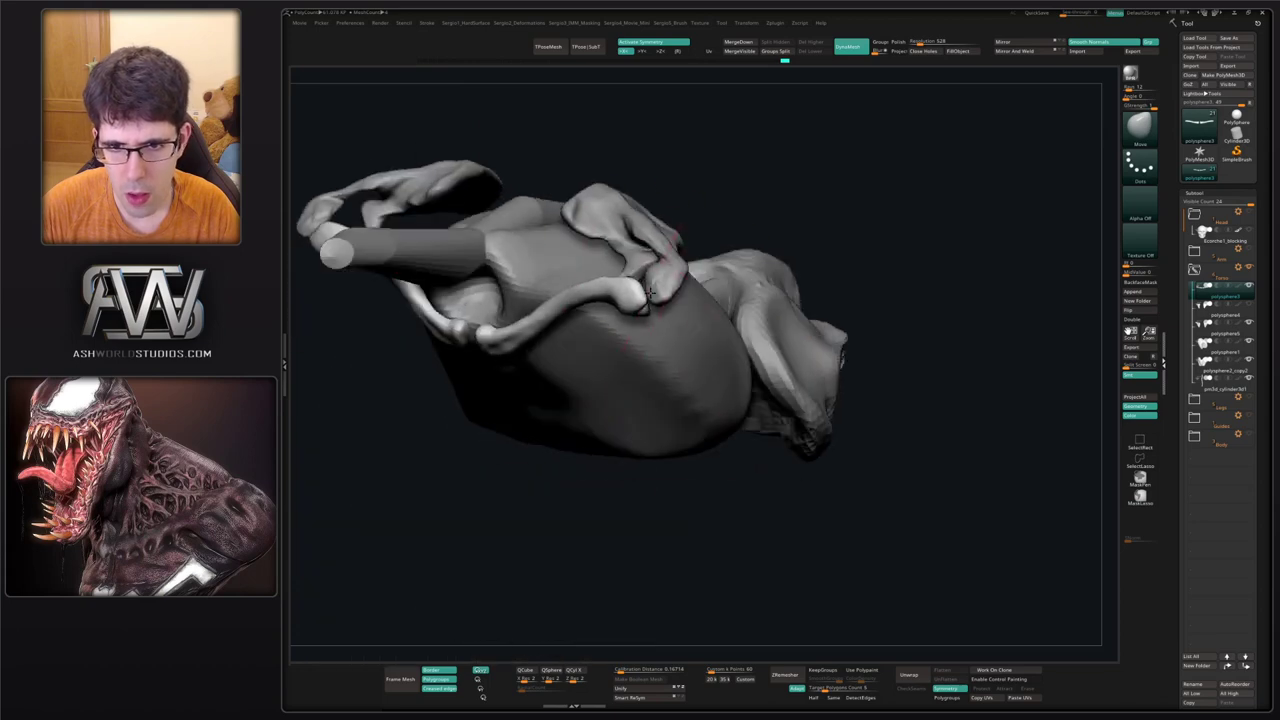
Adjust the brush size and smooth the front of the clavicle's inner shaft beside the top of the rib cage.
mouse_move(688, 290)
right_down()
mouse_move(650, 305)
mouse_move(656, 262)
mouse_move(746, 280)
mouse_move(698, 318)
mouse_move(720, 332)
mouse_move(765, 291)
mouse_move(851, 286)
right_up()
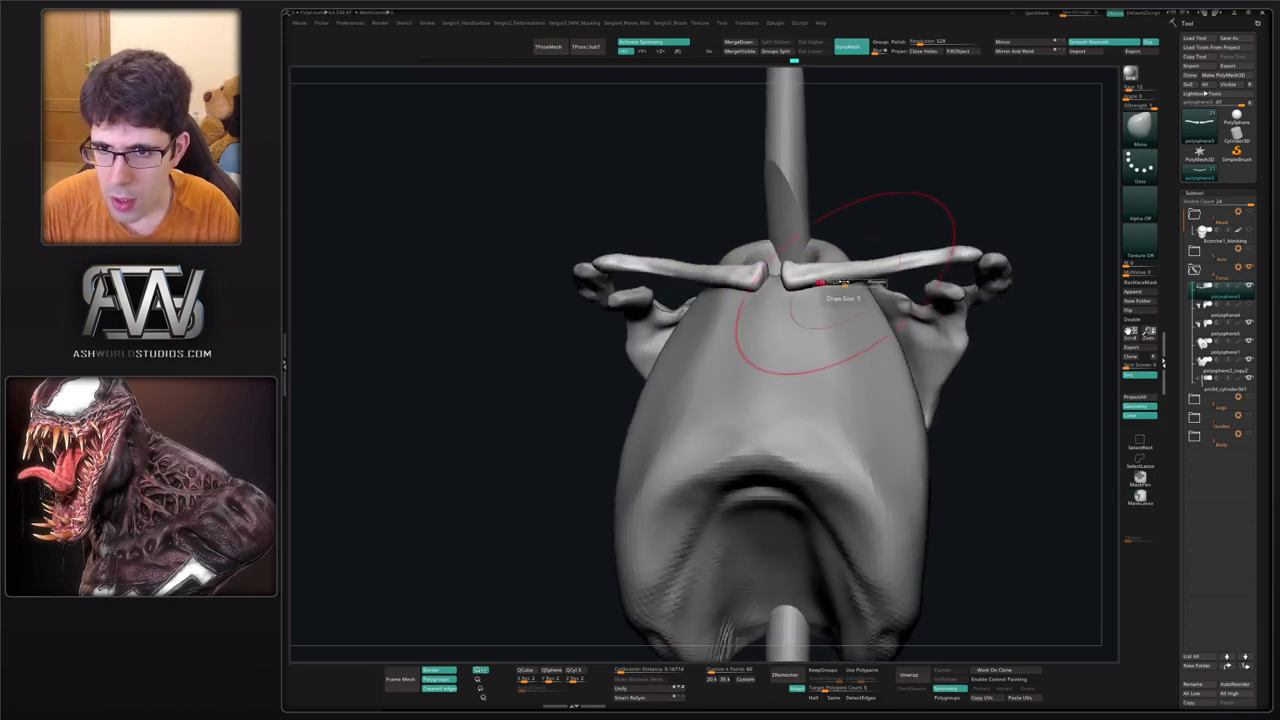
key(s)
drag(851, 278, 834, 276)
ctrl+right_drag(834, 258, 842, 278)
key(s)
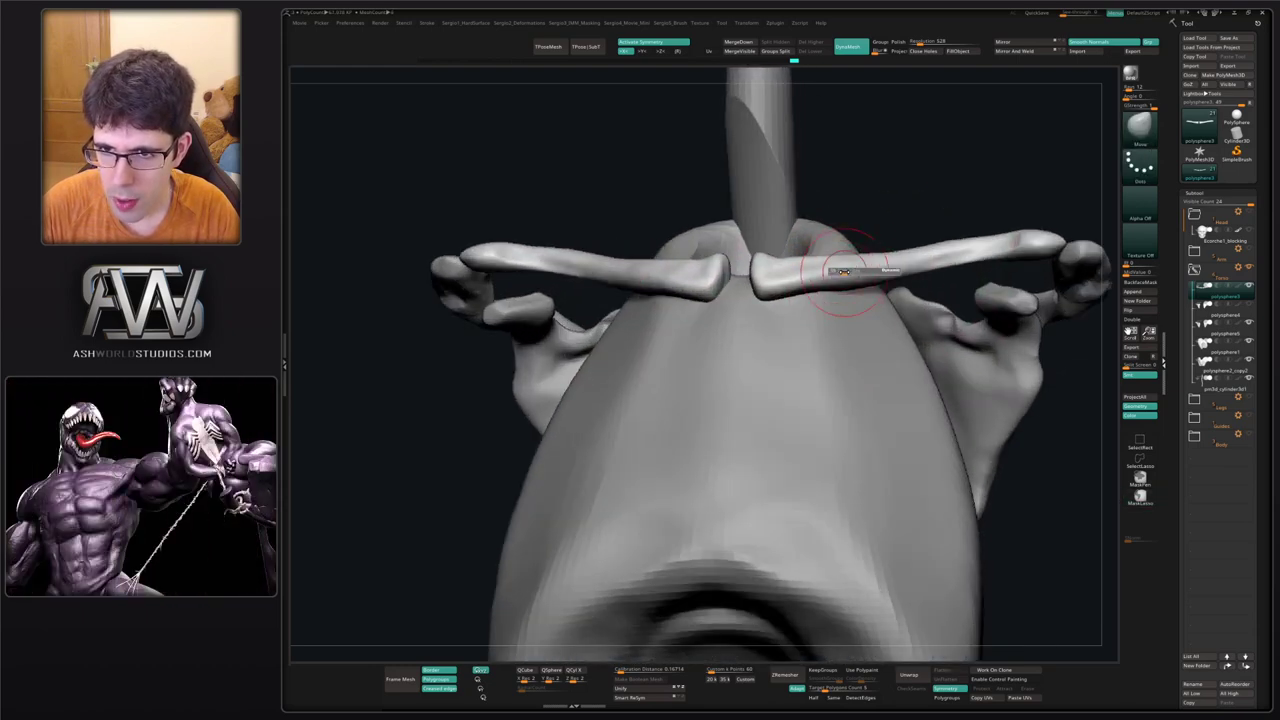
shift+drag(812, 278, 924, 258)
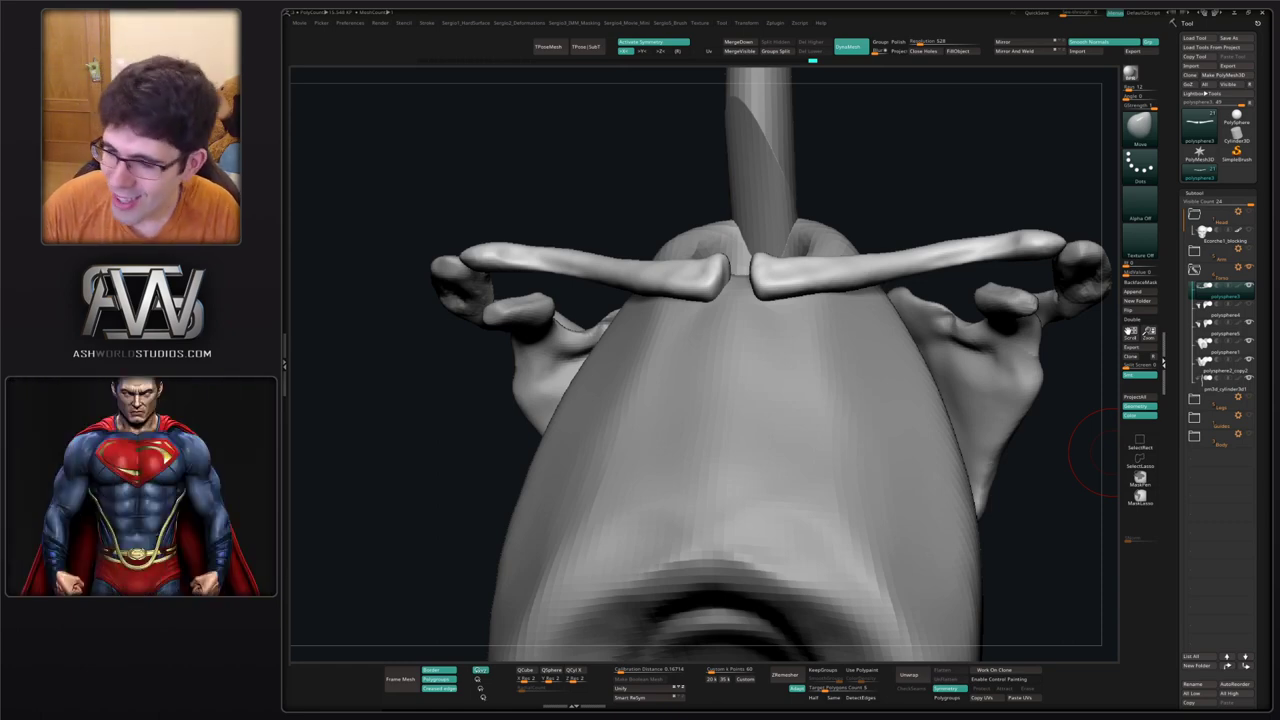
Duplicate the rib cage subtool and hide the original.
right_drag(893, 201, 814, 294)
ctrl+right_drag(800, 338, 748, 238)
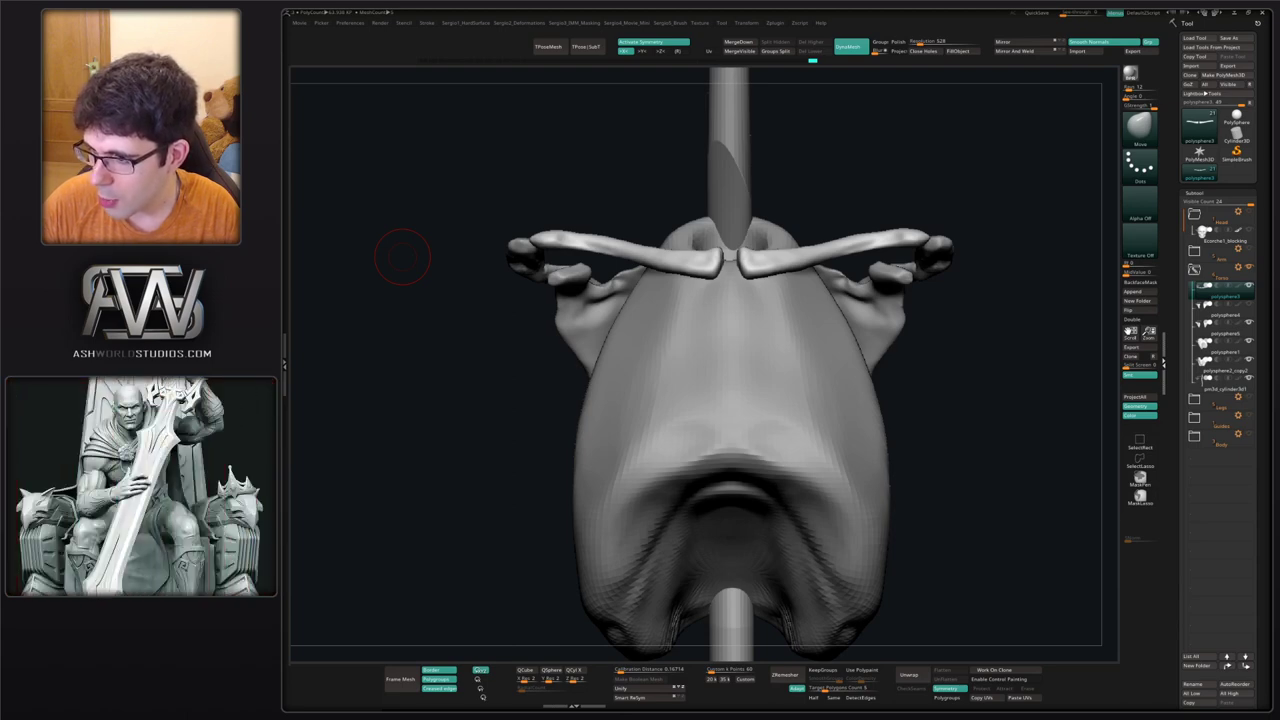
drag(1010, 437, 993, 407)
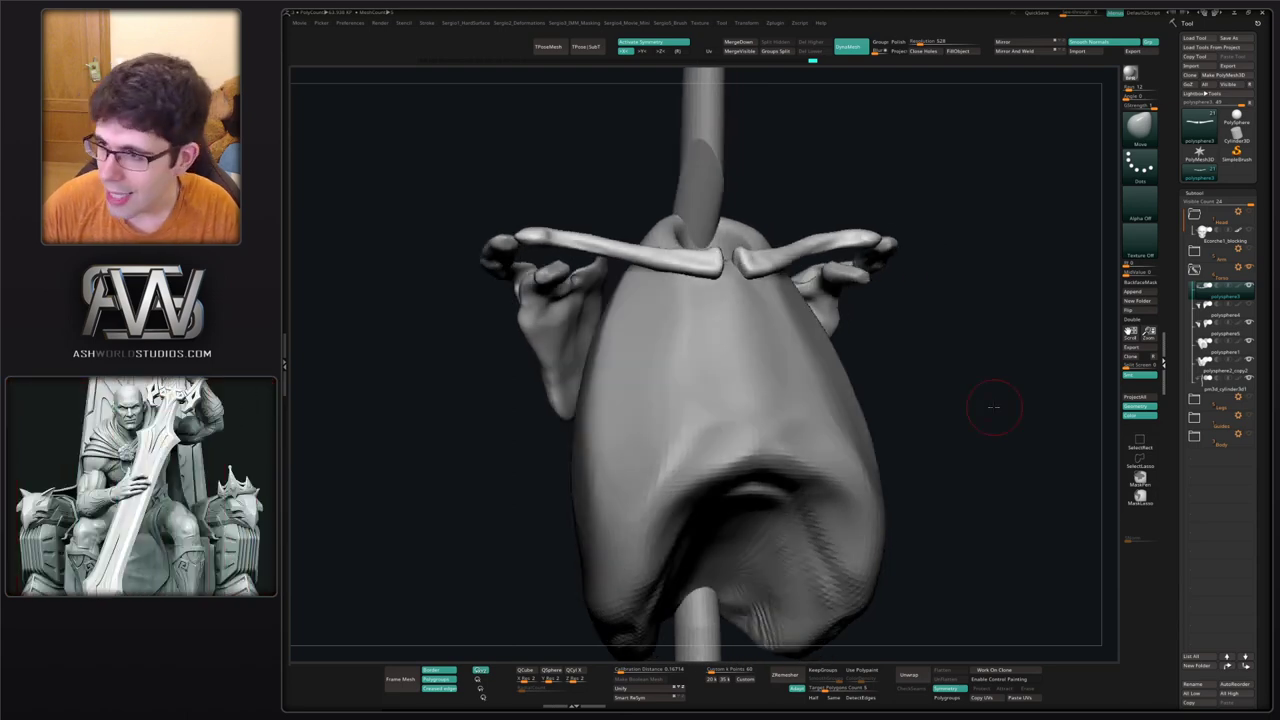
alt+click(777, 347)
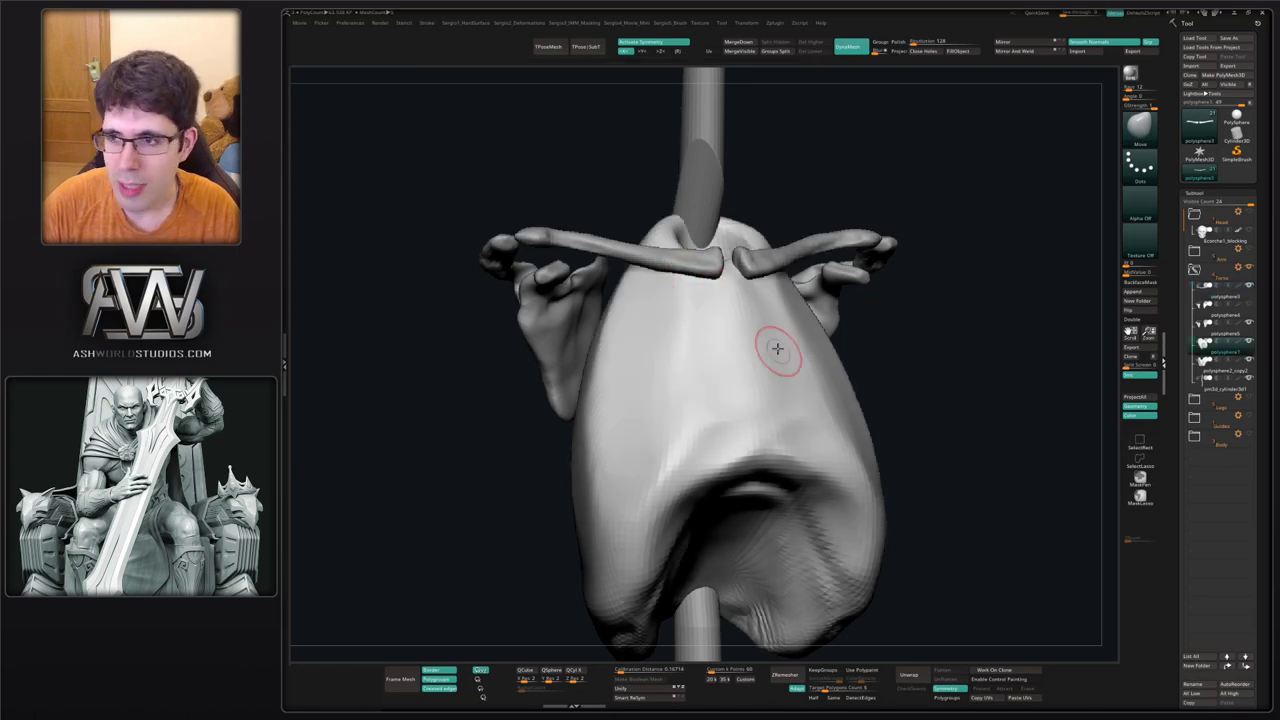
shift+drag(923, 327, 908, 328)
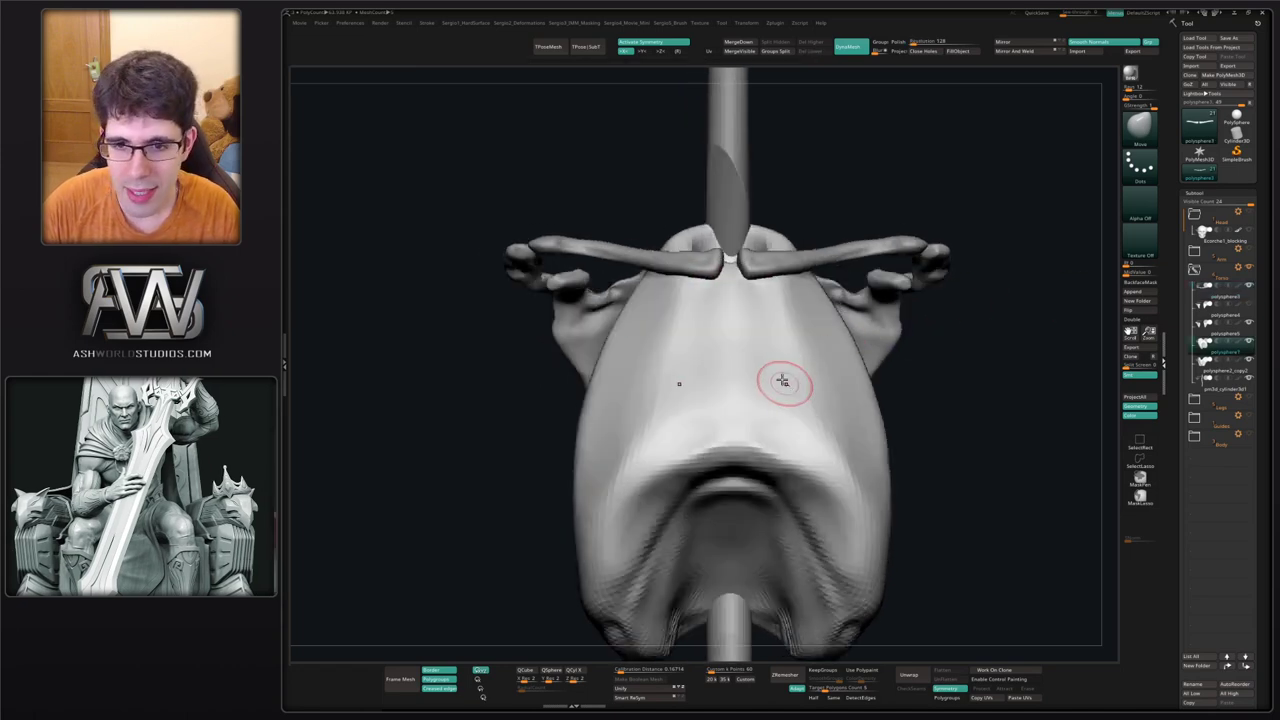
alt+right_drag(783, 380, 717, 345)
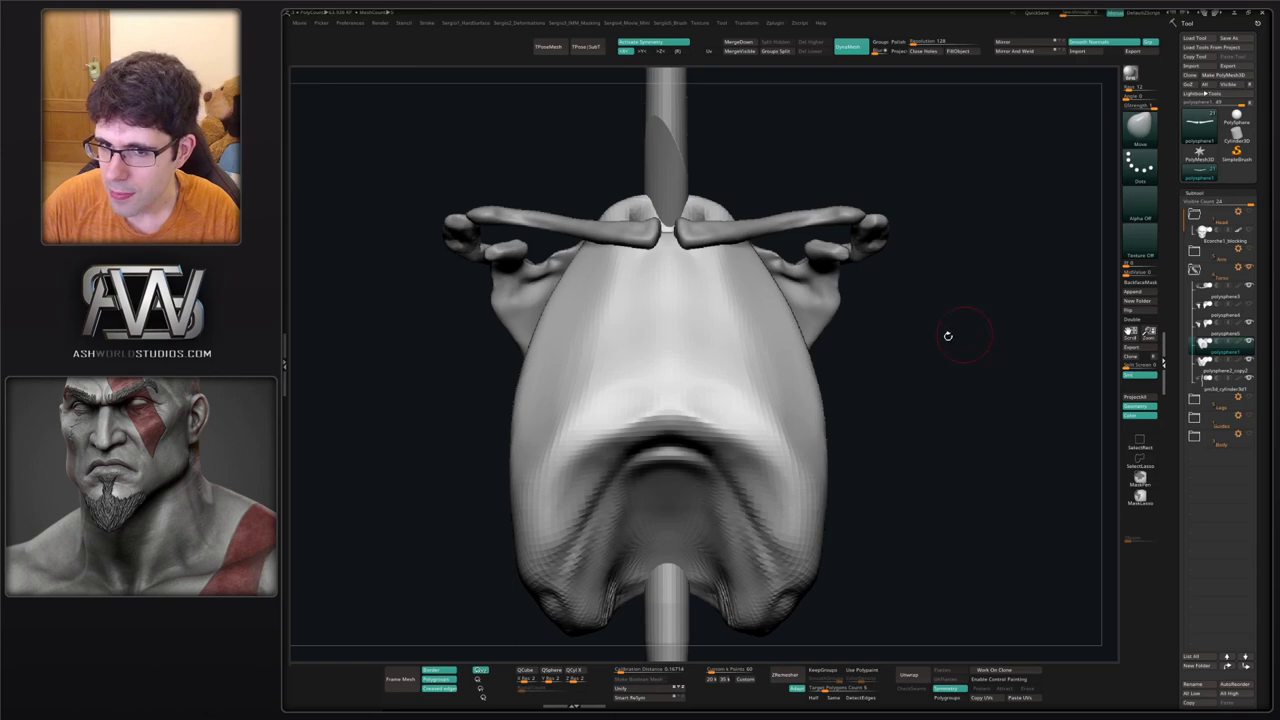
key(ctrl+shift+d)
click(1249, 342)
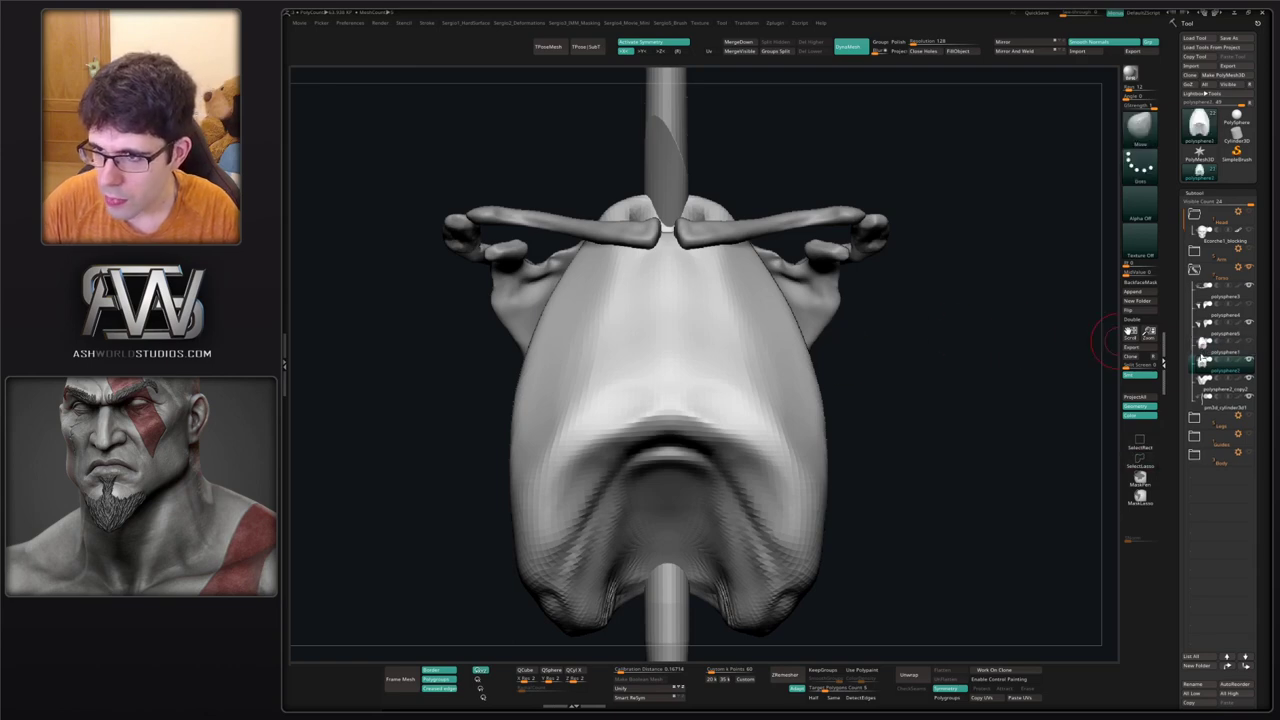
Isolate the rib cage copy and mask the upper part of the sternum down its front centre.
key(shift+s)
right_drag(657, 296, 675, 325)
key(s)
mouse_move(669, 285)
mouse_down()
mouse_move(676, 255)
mouse_move(679, 458)
mouse_up()
key(s)
ctrl+click(1136, 478)
key(ctrl+z)
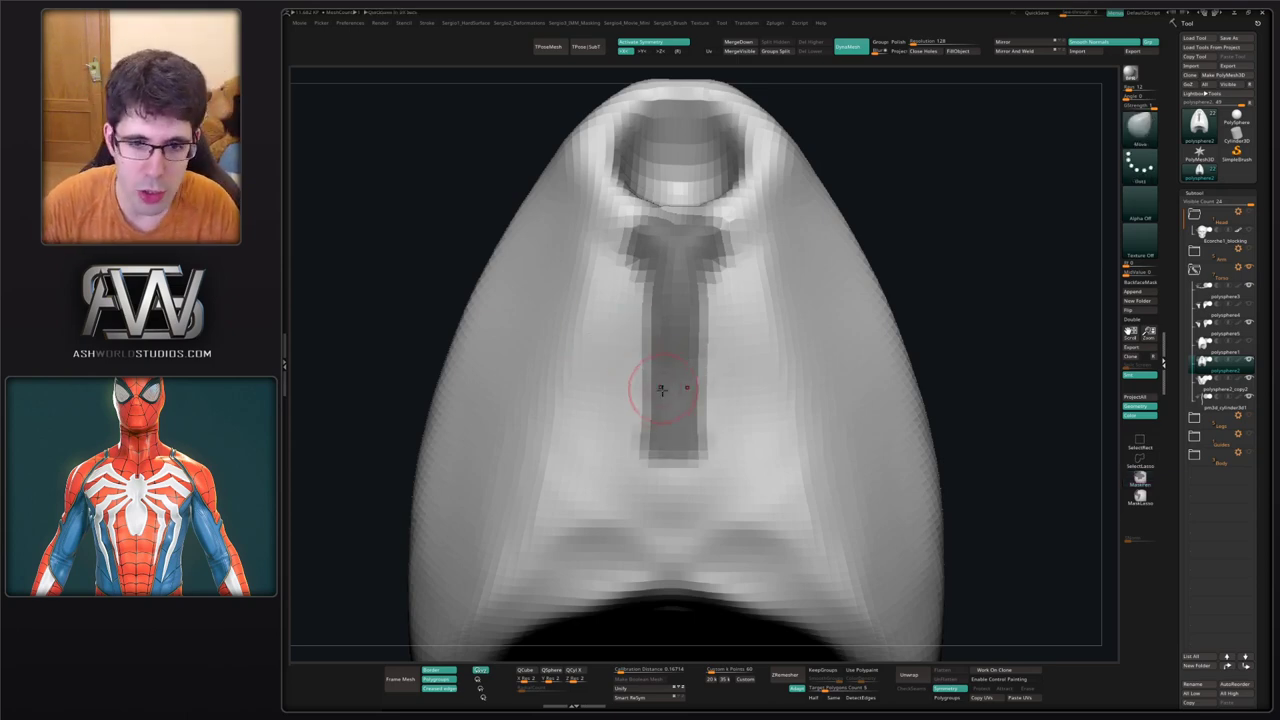
Extend the sternum mask to a narrow tip near the rib cage's front arch and refine its wider top.
mouse_move(678, 440)
ctrl+mouse_down()
mouse_move(668, 543)
mouse_move(696, 443)
mouse_move(703, 284)
mouse_move(737, 363)
mouse_move(743, 466)
ctrl+mouse_up()
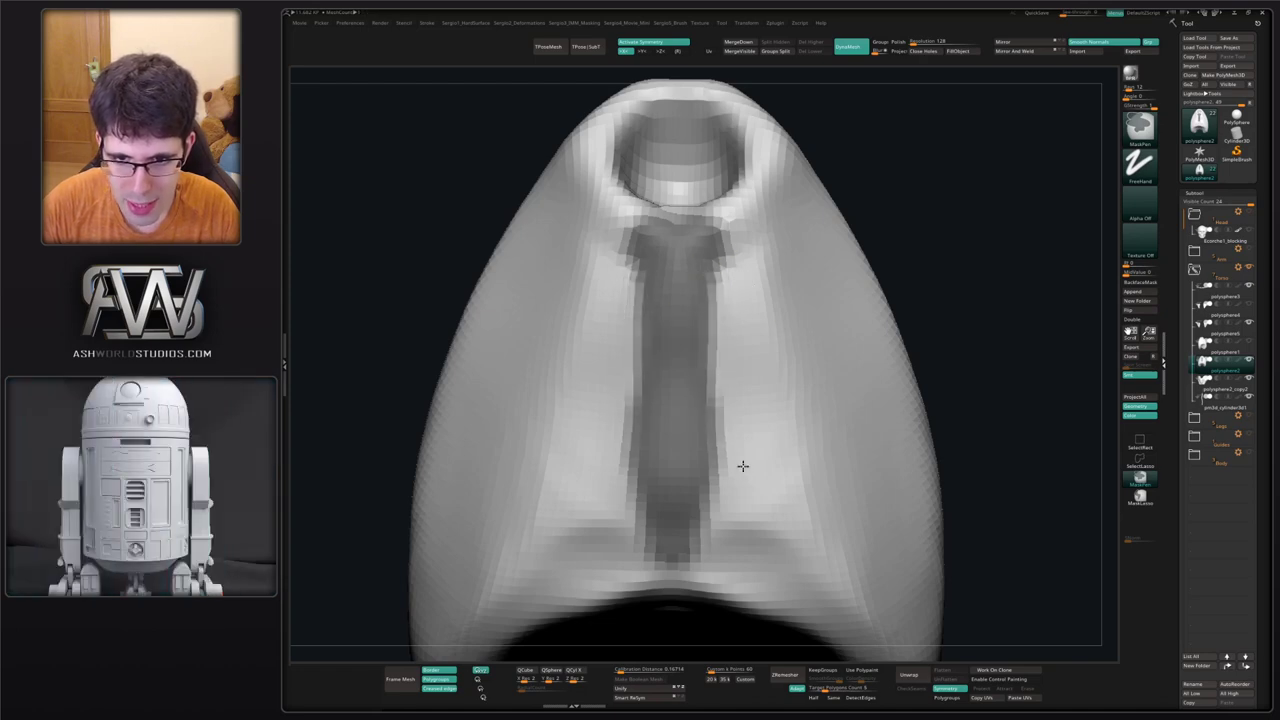
mouse_move(741, 318)
right_down()
mouse_move(720, 381)
mouse_move(738, 384)
right_up()
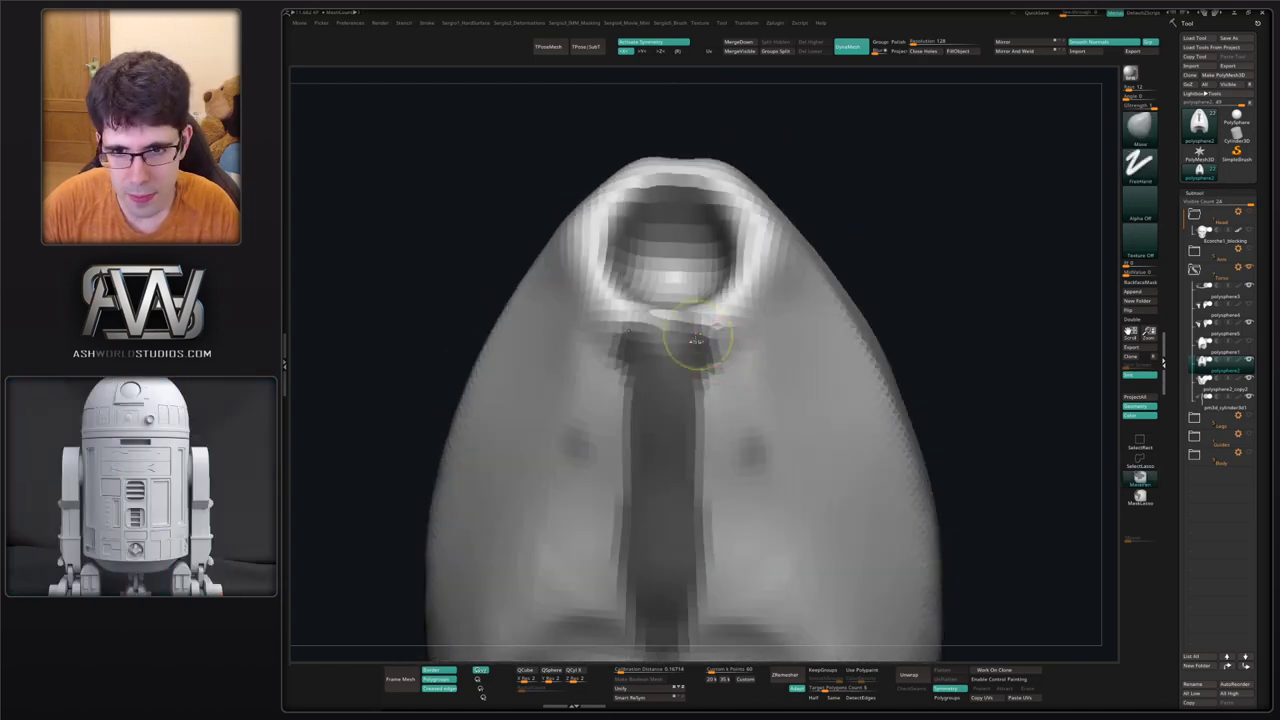
mouse_move(694, 346)
ctrl+mouse_down()
mouse_move(667, 331)
mouse_move(717, 320)
mouse_move(680, 341)
ctrl+mouse_up()
ctrl+right_drag(706, 359, 712, 545)
alt+right_drag(712, 545, 722, 372)
mouse_move(716, 320)
alt+right_down()
mouse_move(680, 368)
mouse_move(723, 389)
mouse_move(743, 374)
mouse_move(741, 323)
alt+right_up()
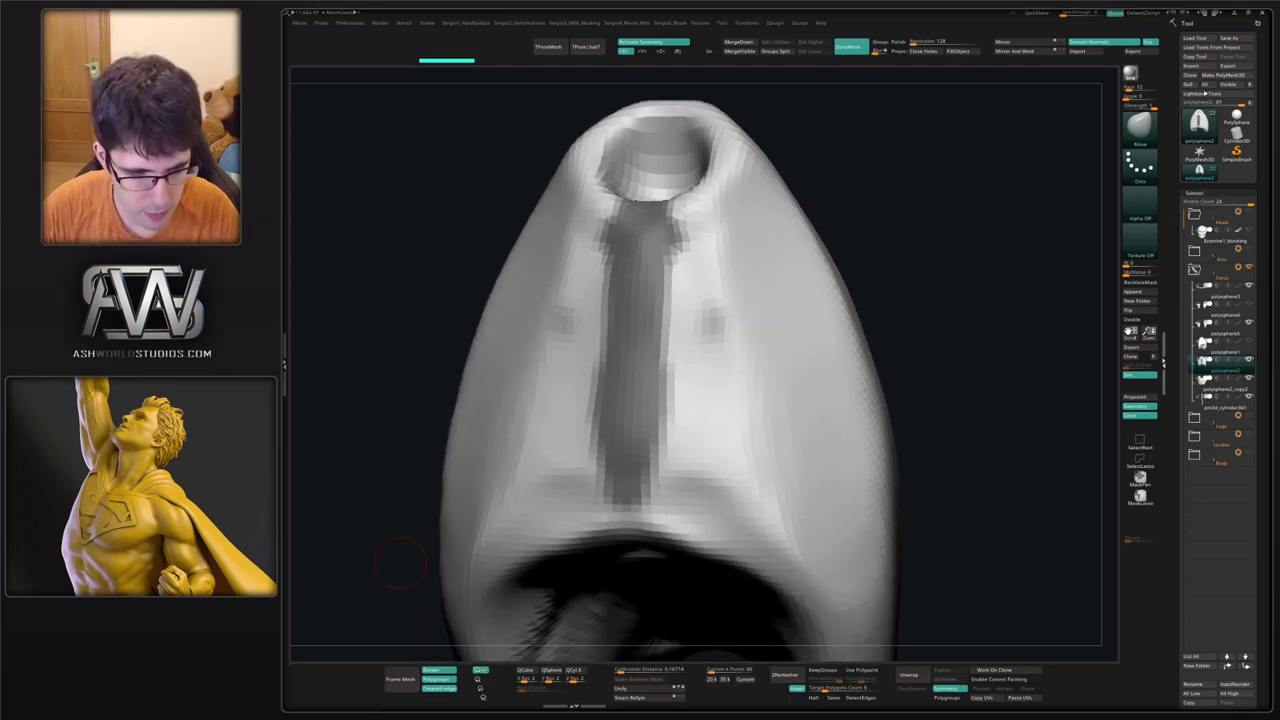
Isolate the masked sternum strip, delete the rest of the rib cage copy and clear the mask.
ctrl+shift+click(622, 352)
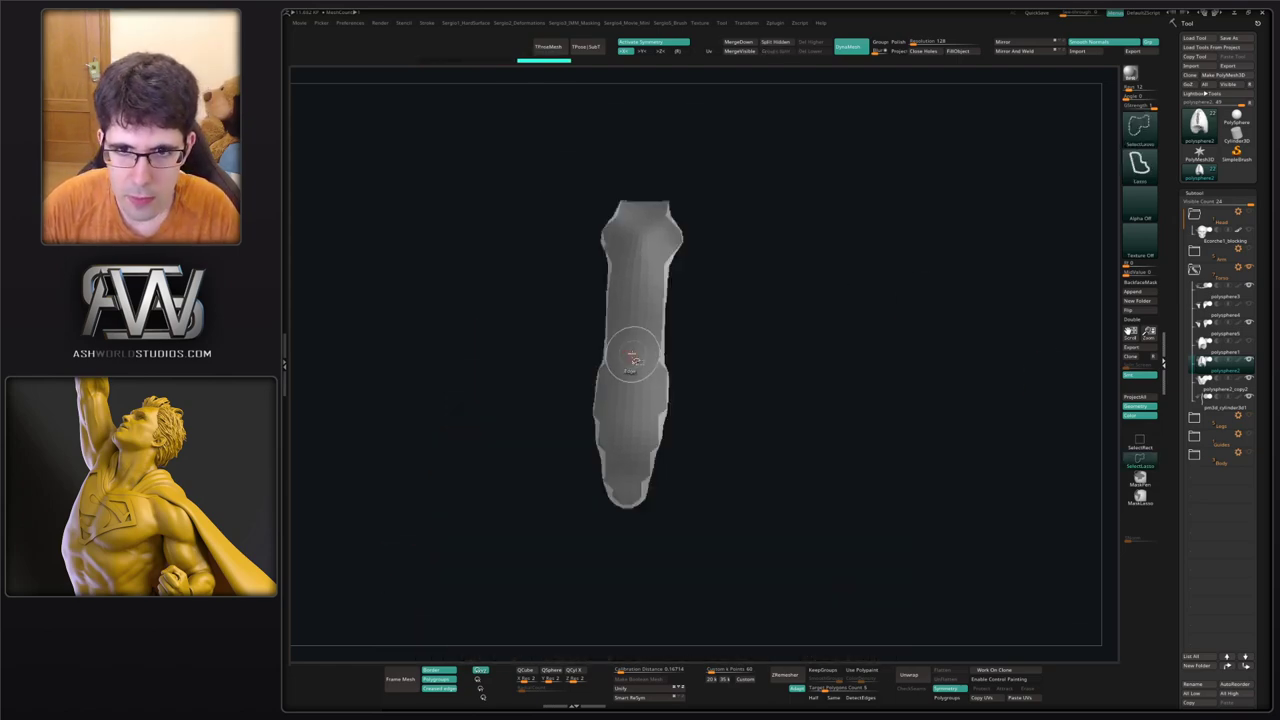
key(Delete)
ctrl+drag(770, 330, 797, 346)
right_drag(797, 346, 795, 322)
Give the sternum strip a solid thickness with Panel Loops.
key(shift+1)
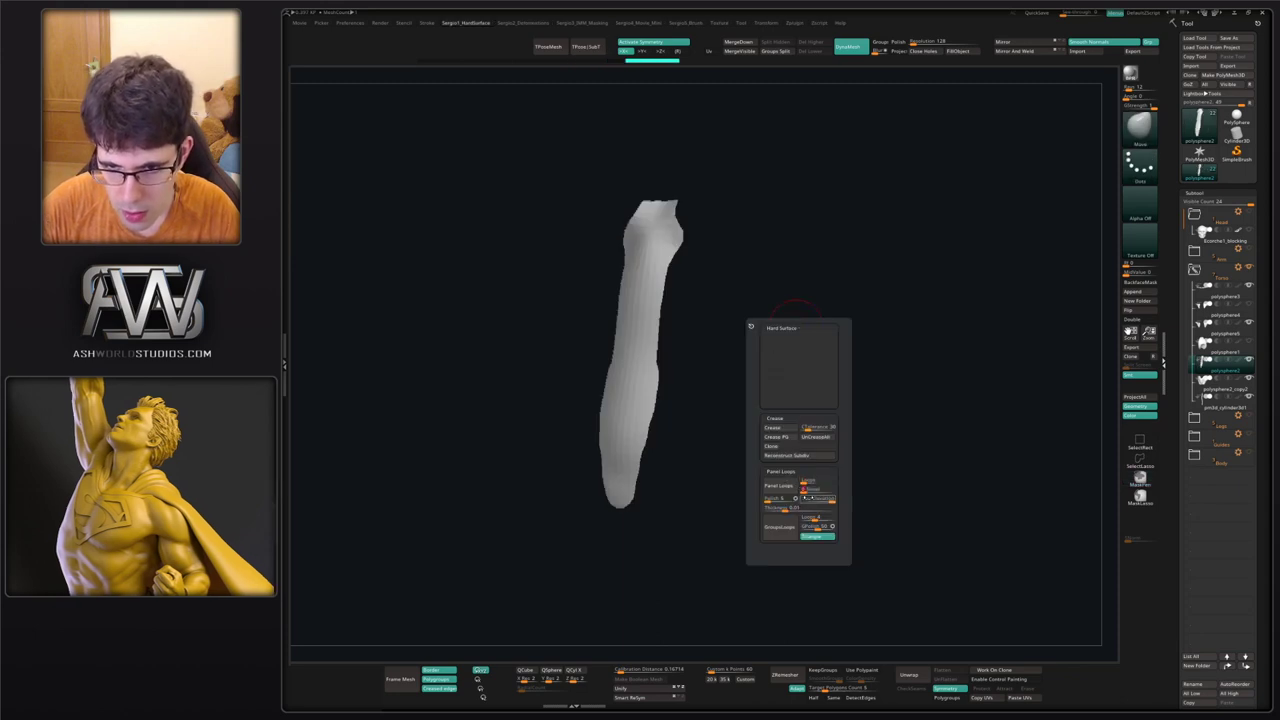
click(781, 474)
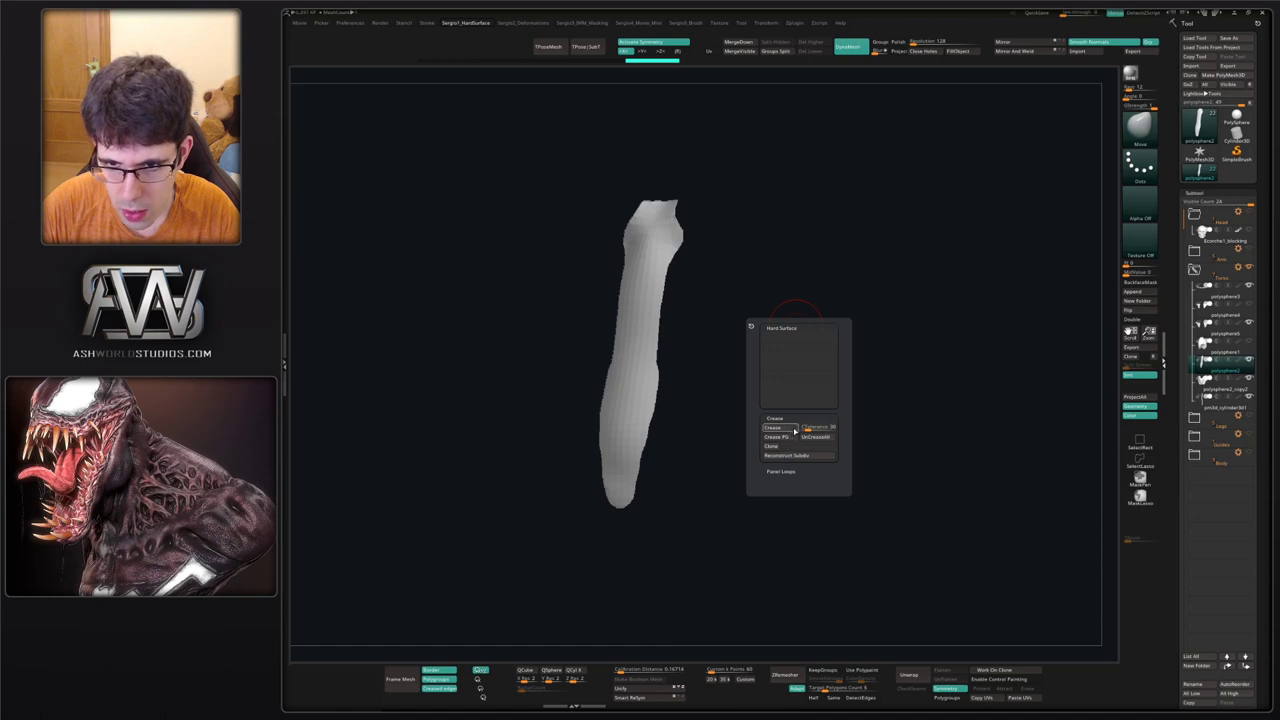
click(781, 471)
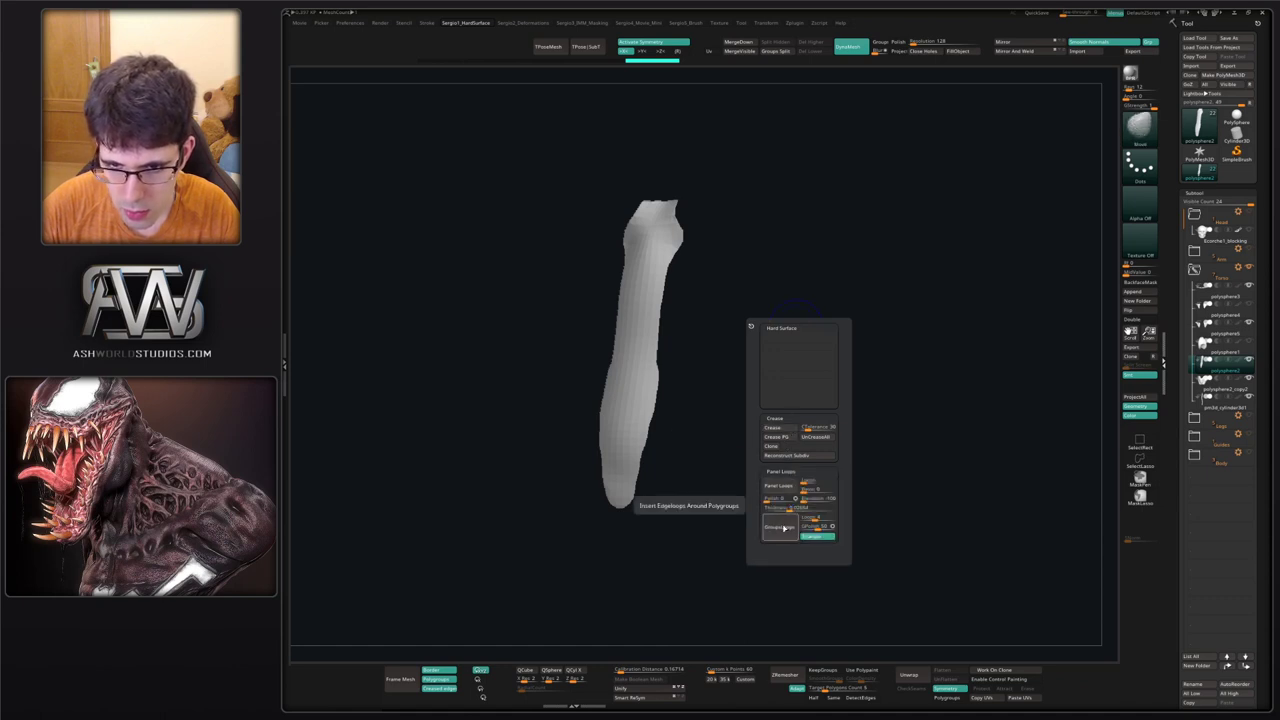
click(787, 483)
drag(720, 457, 768, 448)
key(shift+1)
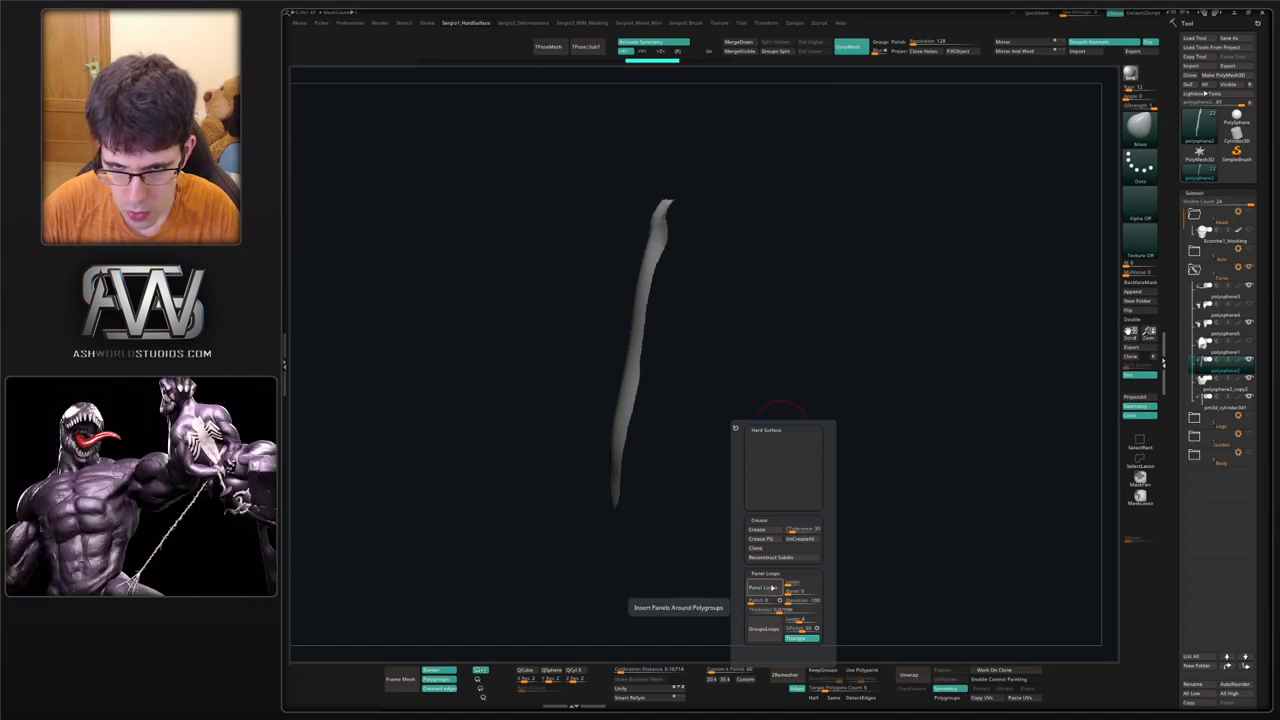
click(762, 588)
drag(677, 509, 955, 75)
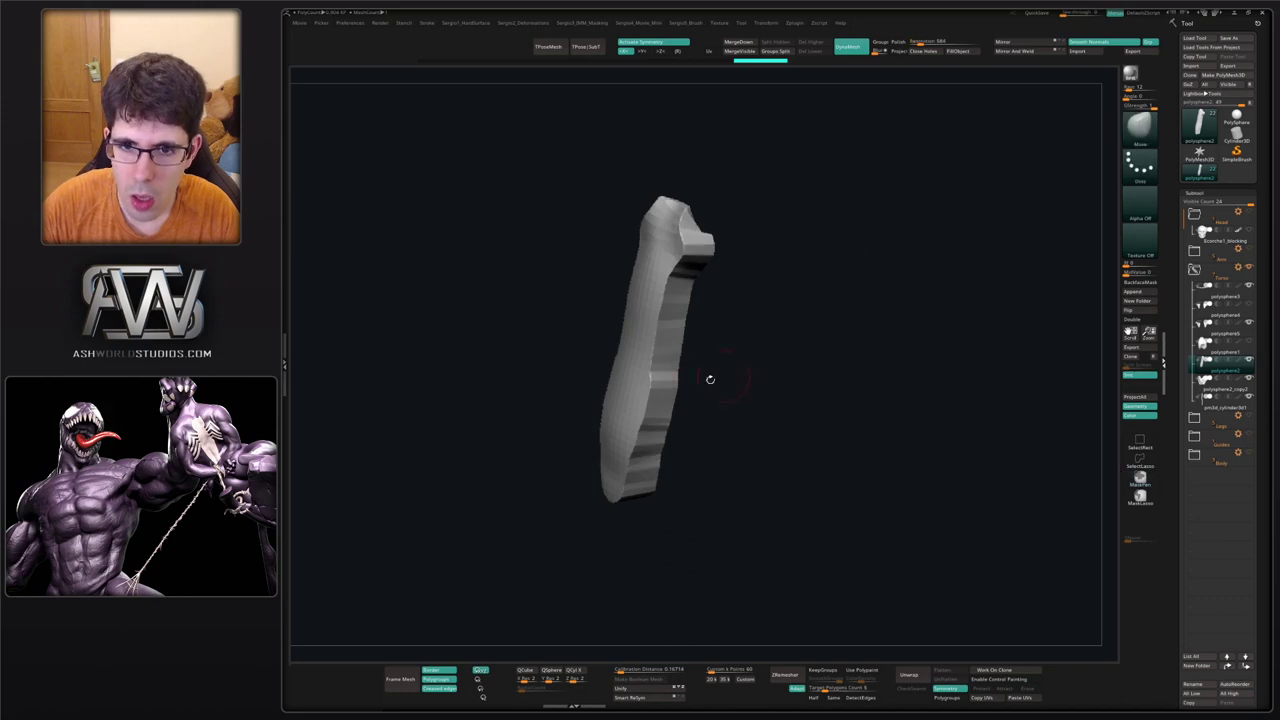
Remesh the thickened sternum with DynaMesh, lower its resolution and adjust the upper end with the Move brush.
ctrl+drag(696, 391, 730, 420)
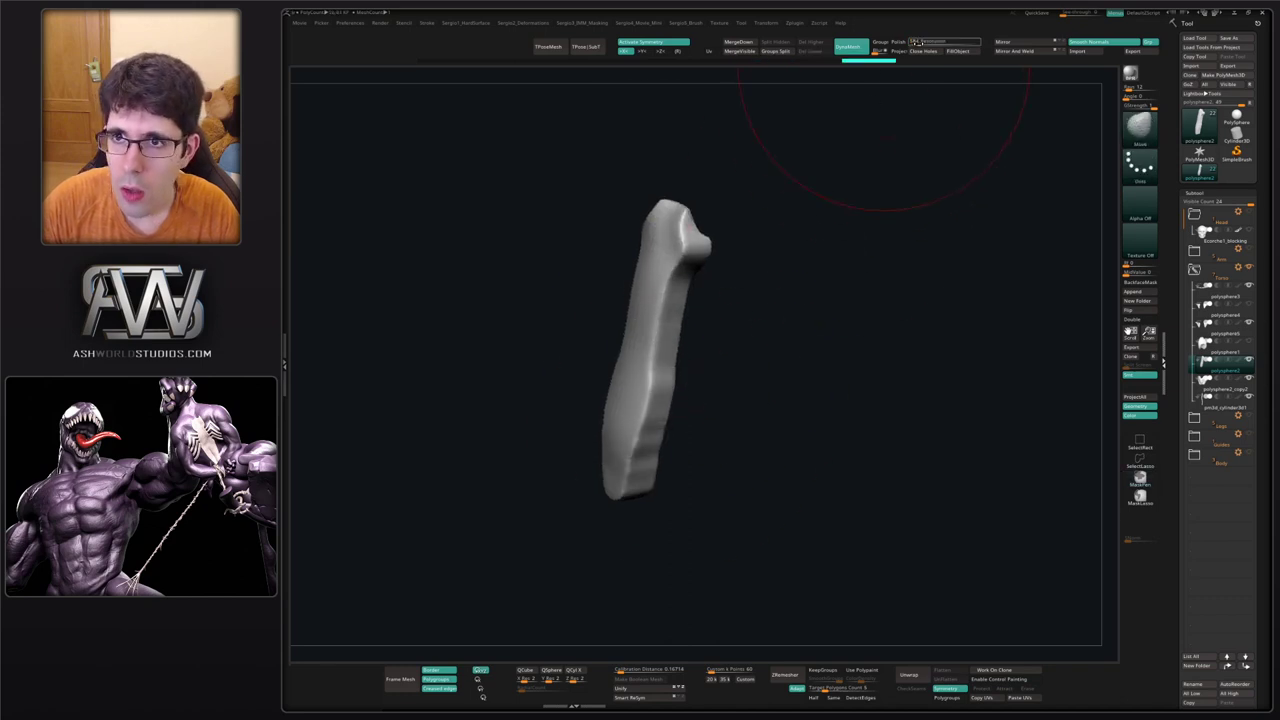
click(916, 43)
drag(752, 288, 818, 294)
key(s)
alt+drag(700, 276, 691, 378)
ctrl+right_drag(665, 333, 657, 391)
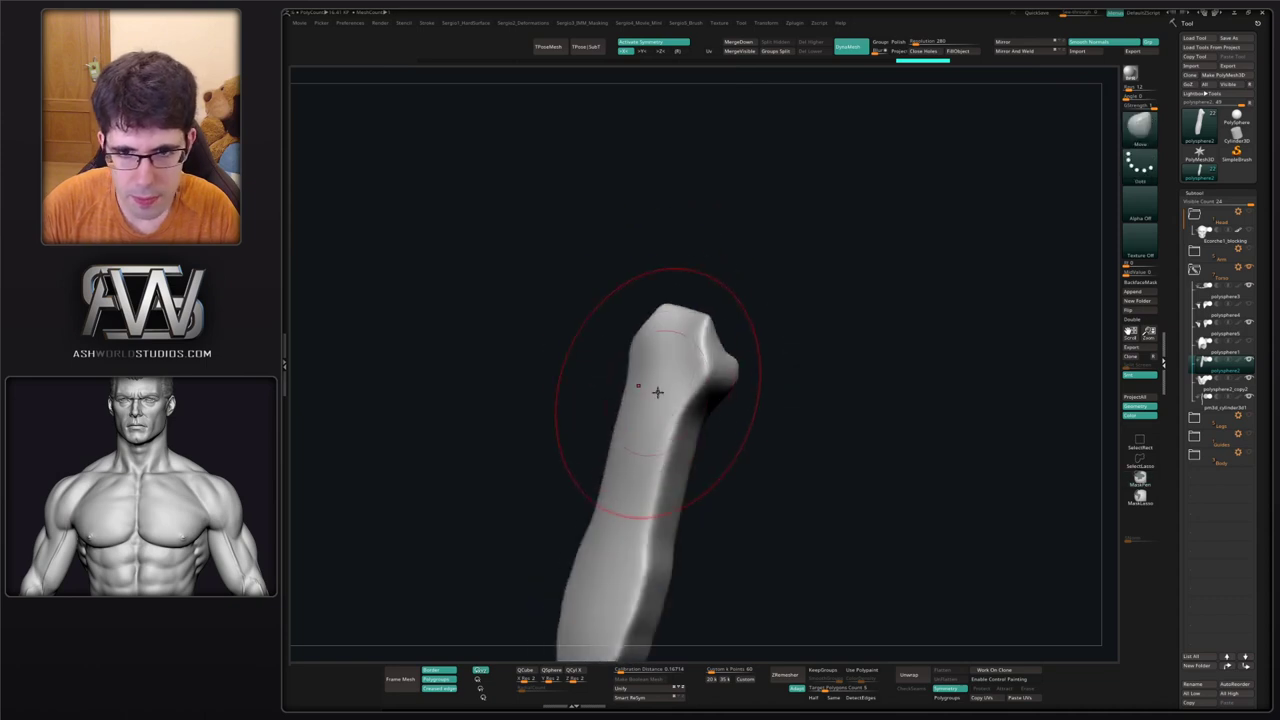
Sculpt the corners and side notches of the sternum's upper end with the Clay brush.
key(b)
key(c)
key(l)
mouse_move(643, 406)
mouse_down()
mouse_move(671, 402)
mouse_move(655, 396)
mouse_move(660, 362)
mouse_move(682, 368)
mouse_up()
right_drag(723, 358, 757, 381)
mouse_move(757, 381)
mouse_down()
mouse_move(745, 325)
mouse_move(757, 352)
mouse_up()
right_drag(772, 356, 763, 362)
mouse_move(758, 342)
mouse_down()
mouse_move(751, 366)
mouse_move(734, 323)
mouse_move(724, 336)
mouse_move(746, 364)
mouse_move(750, 350)
mouse_move(761, 438)
mouse_up()
right_drag(761, 410, 742, 384)
drag(742, 384, 729, 408)
right_drag(729, 408, 710, 374)
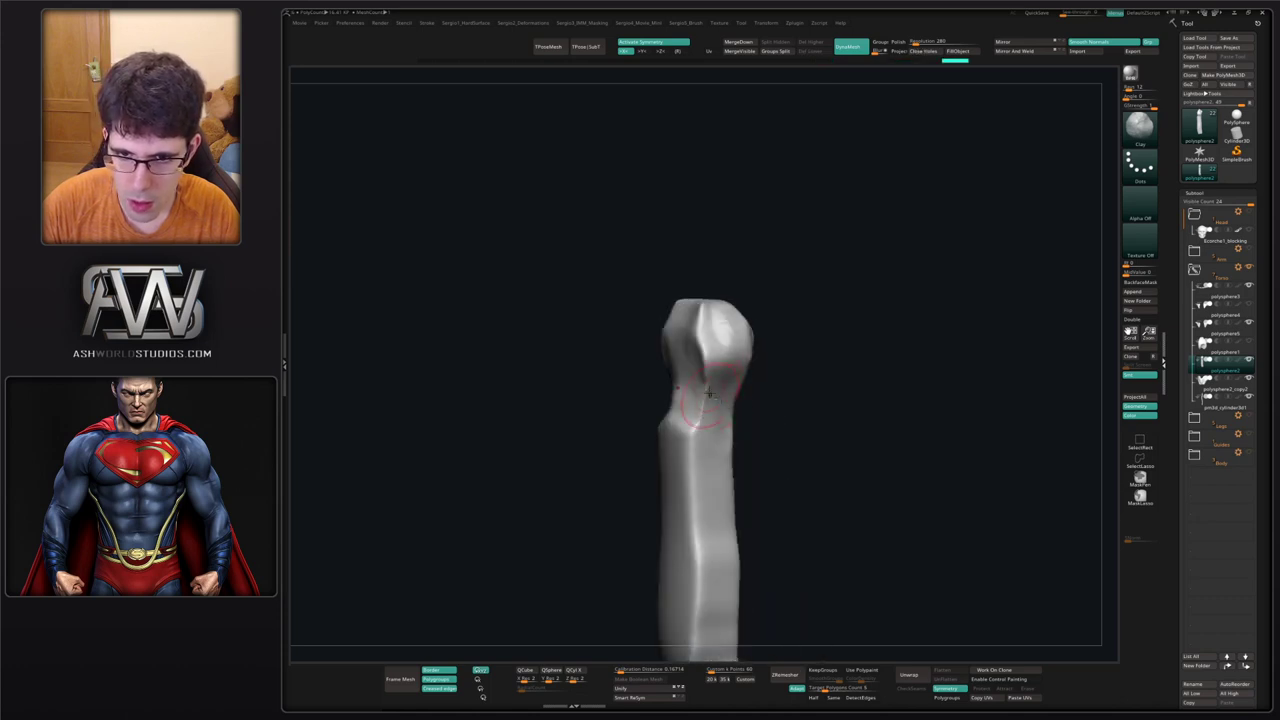
Build up and soften the ridge between the sternum's rounded head and its narrower neck with the Clay brush.
drag(706, 390, 698, 422)
right_drag(698, 422, 714, 364)
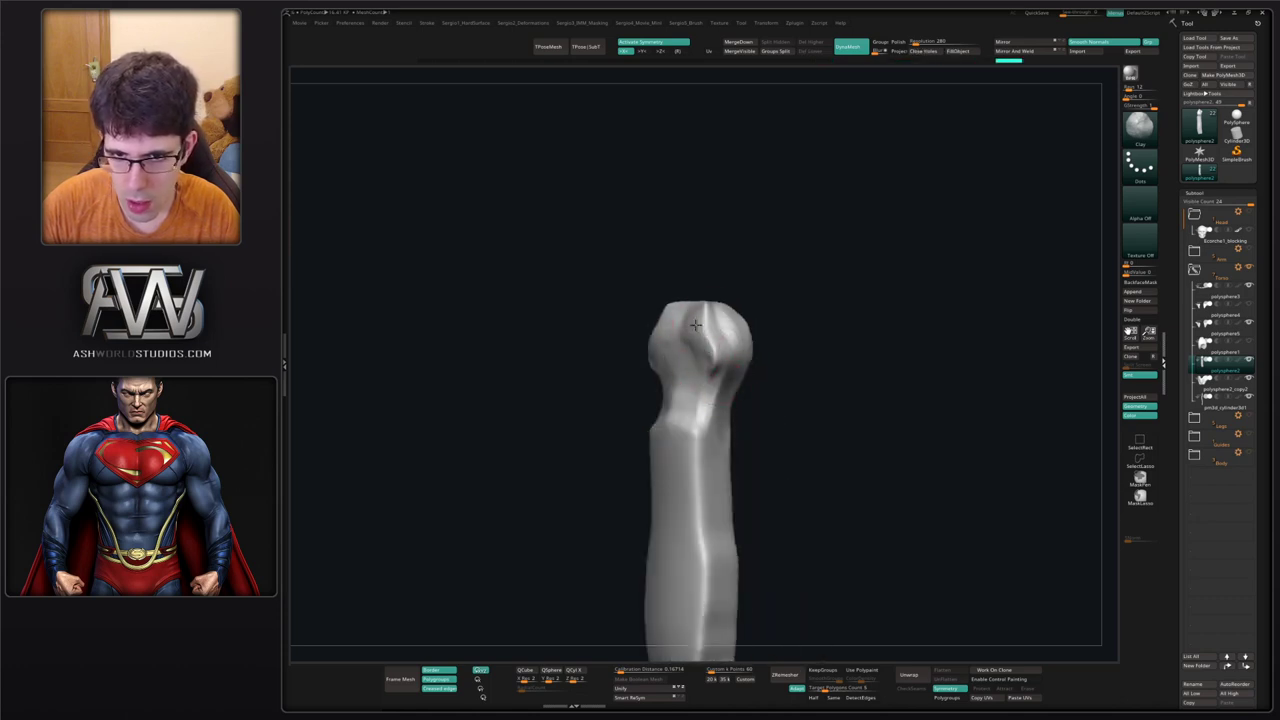
mouse_move(695, 325)
mouse_down()
mouse_move(729, 329)
mouse_move(722, 384)
mouse_up()
right_drag(722, 384, 728, 338)
drag(728, 338, 738, 350)
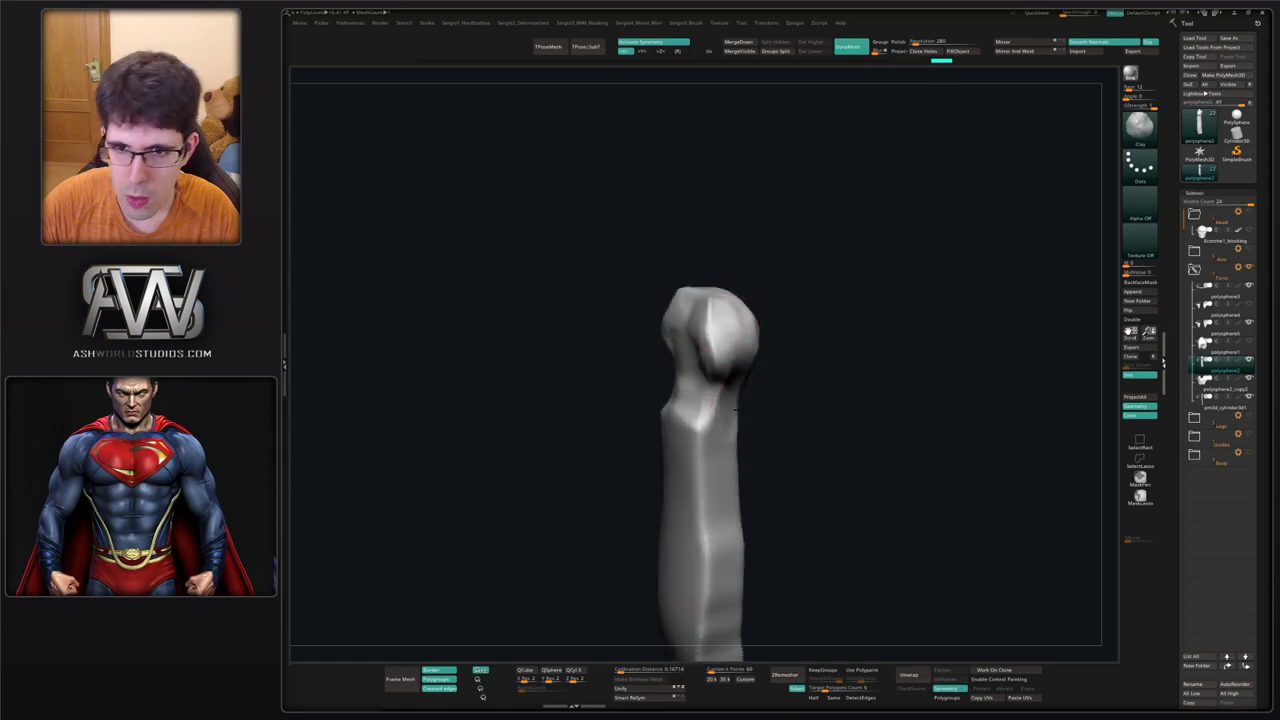
mouse_move(738, 350)
right_down()
mouse_move(730, 405)
mouse_move(703, 309)
right_up()
mouse_move(703, 310)
mouse_down()
mouse_move(677, 366)
mouse_move(680, 291)
mouse_move(714, 266)
mouse_move(731, 438)
mouse_up()
right_drag(761, 404, 741, 332)
mouse_move(741, 330)
mouse_down()
mouse_move(729, 423)
mouse_move(706, 249)
mouse_move(704, 360)
mouse_up()
Sculpt the body and lower tip of the sternum with the Clay brush, softening its side edges.
alt+right_drag(703, 400, 674, 275)
right_drag(696, 345, 688, 264)
drag(674, 281, 676, 349)
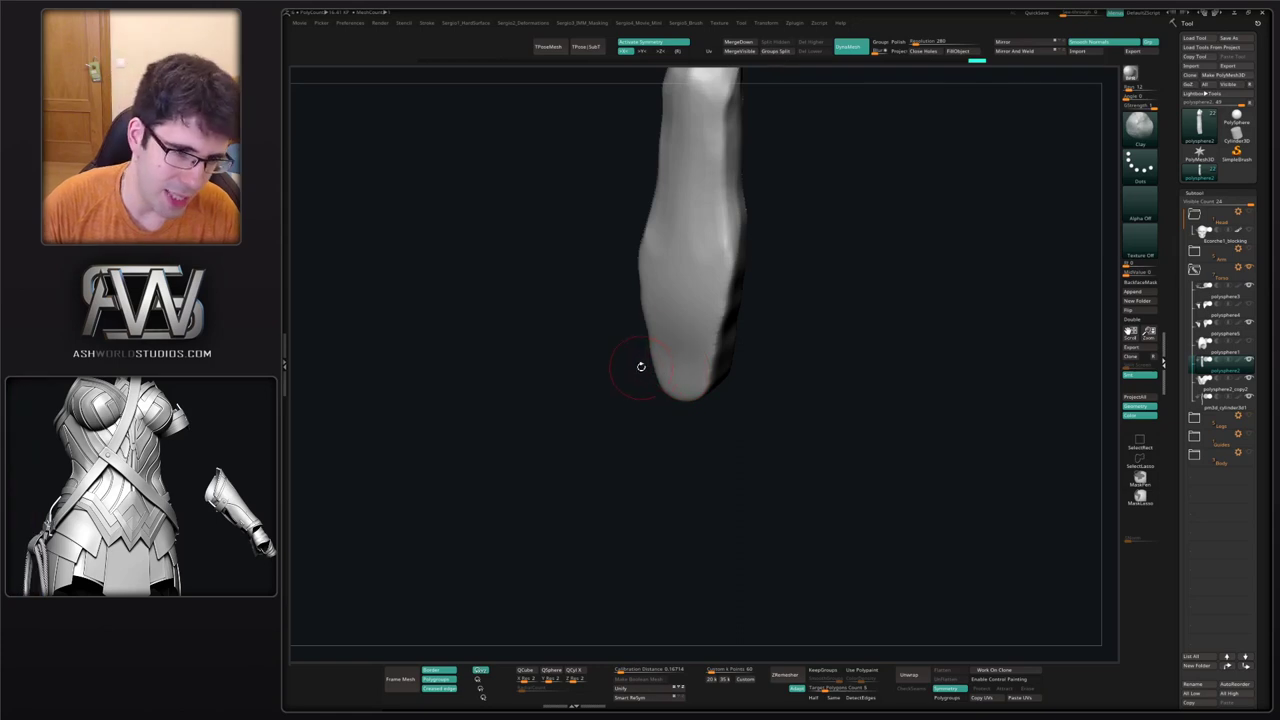
right_drag(706, 334, 727, 297)
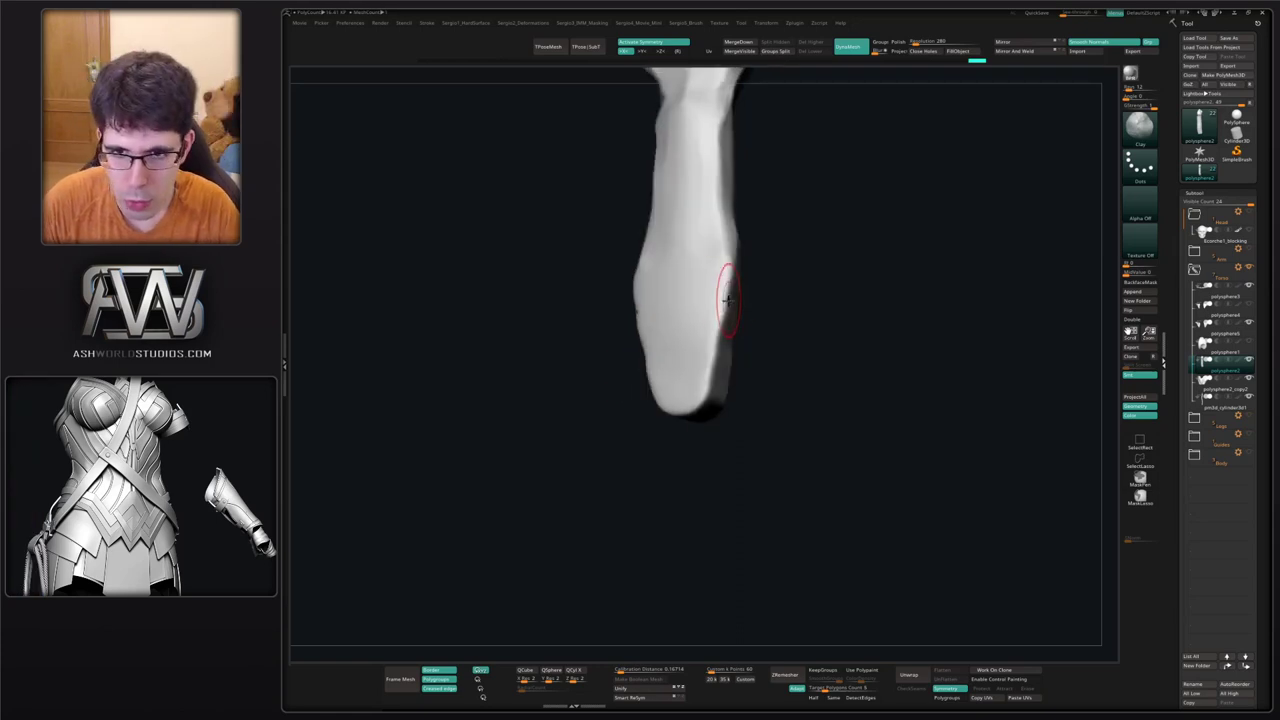
drag(727, 297, 700, 380)
drag(731, 302, 684, 298)
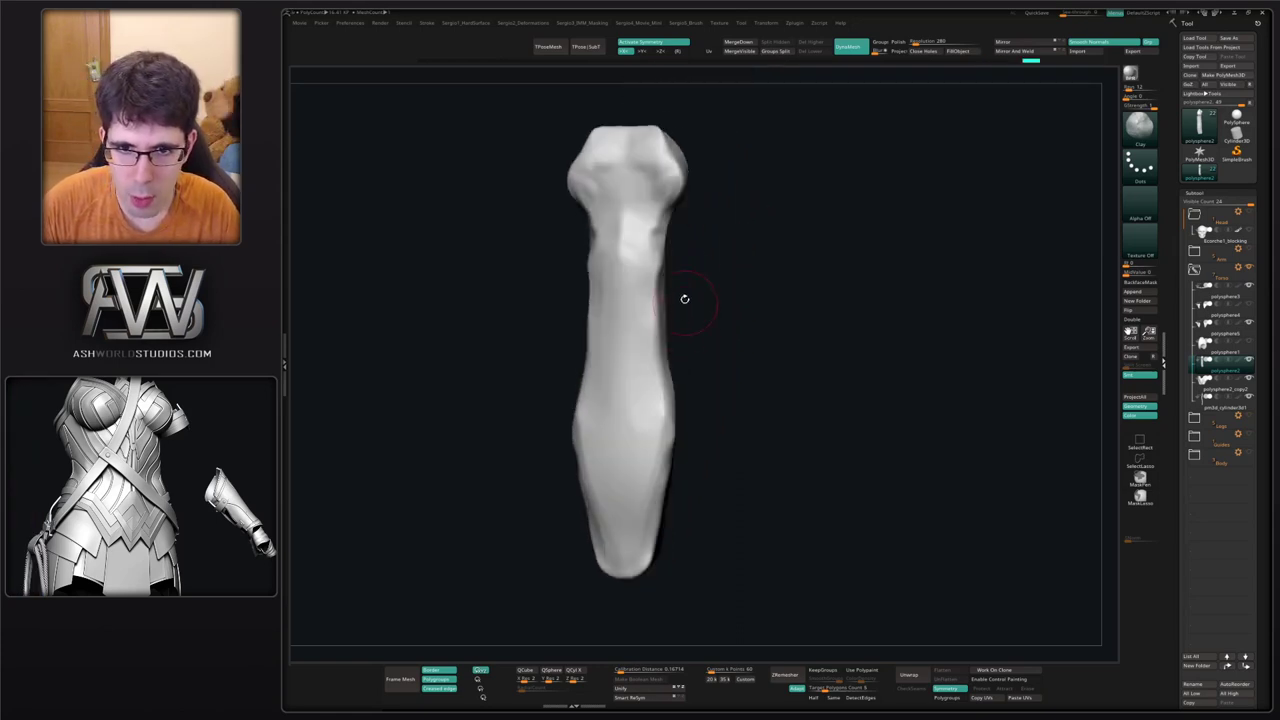
Bring back the other skeletal parts and unhide the original rib cage to check the sternum's fit.
alt+right_drag(671, 232, 655, 292)
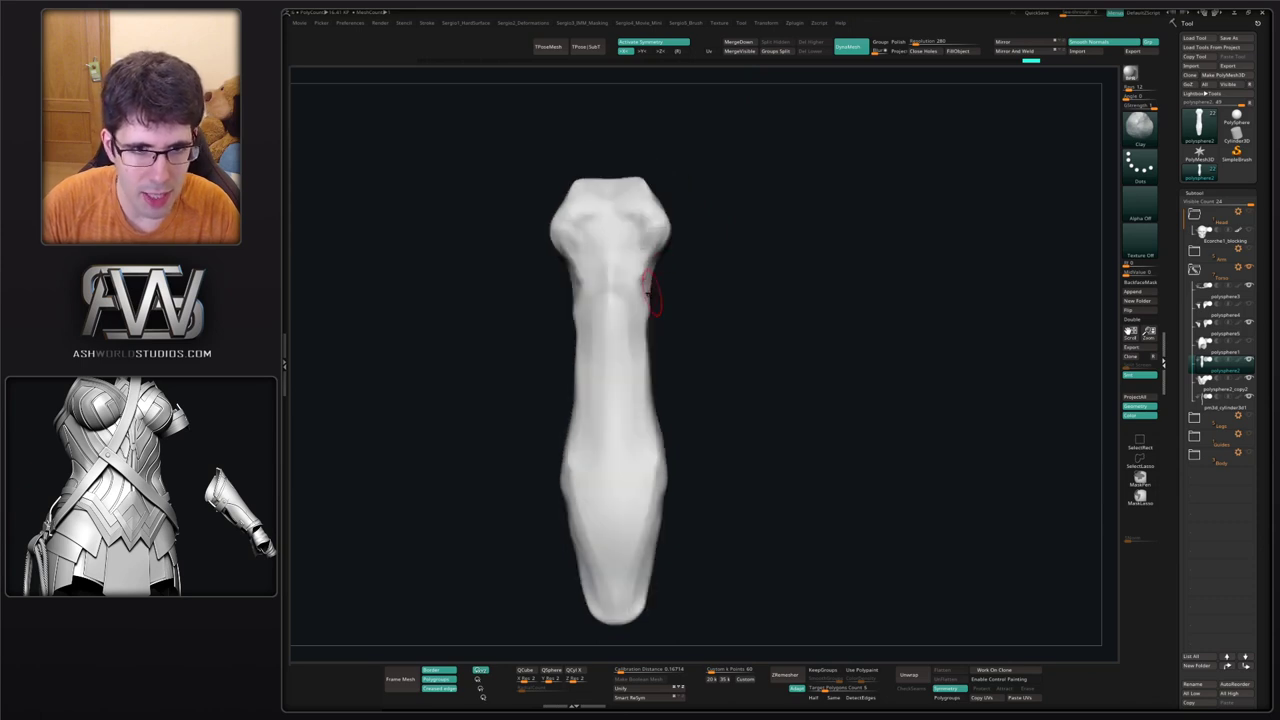
ctrl+right_drag(671, 360, 743, 377)
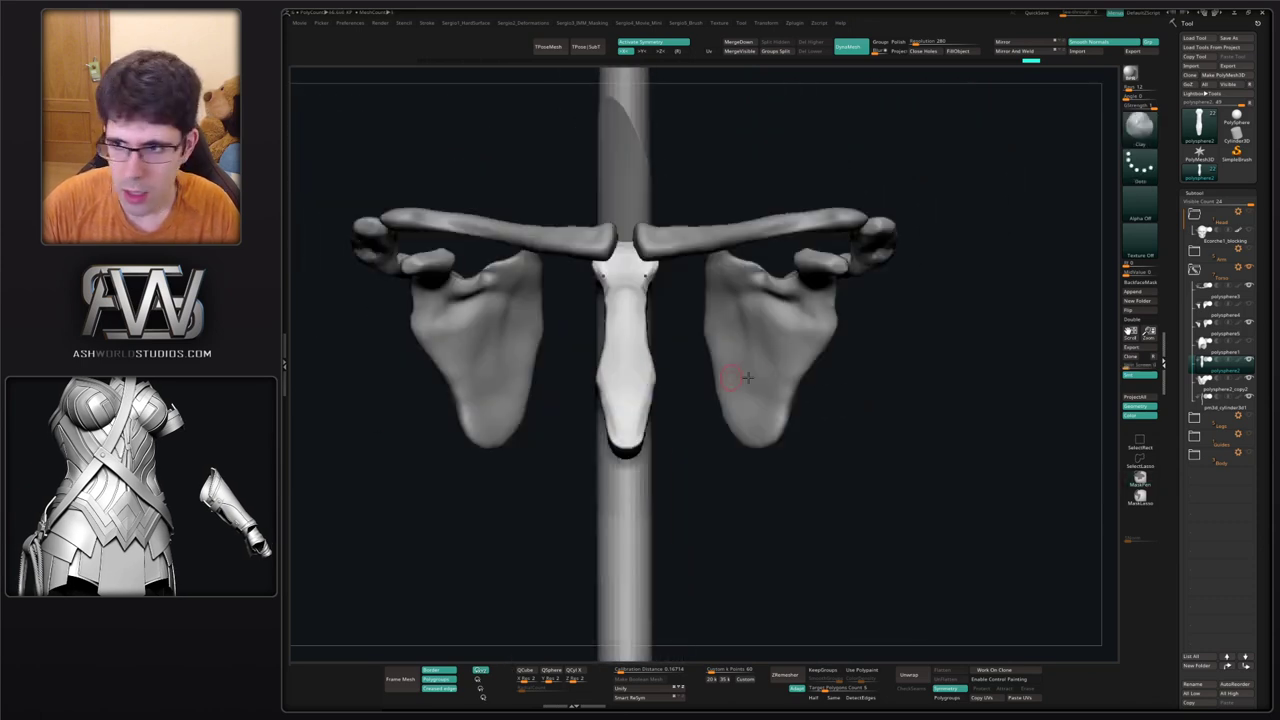
click(1248, 341)
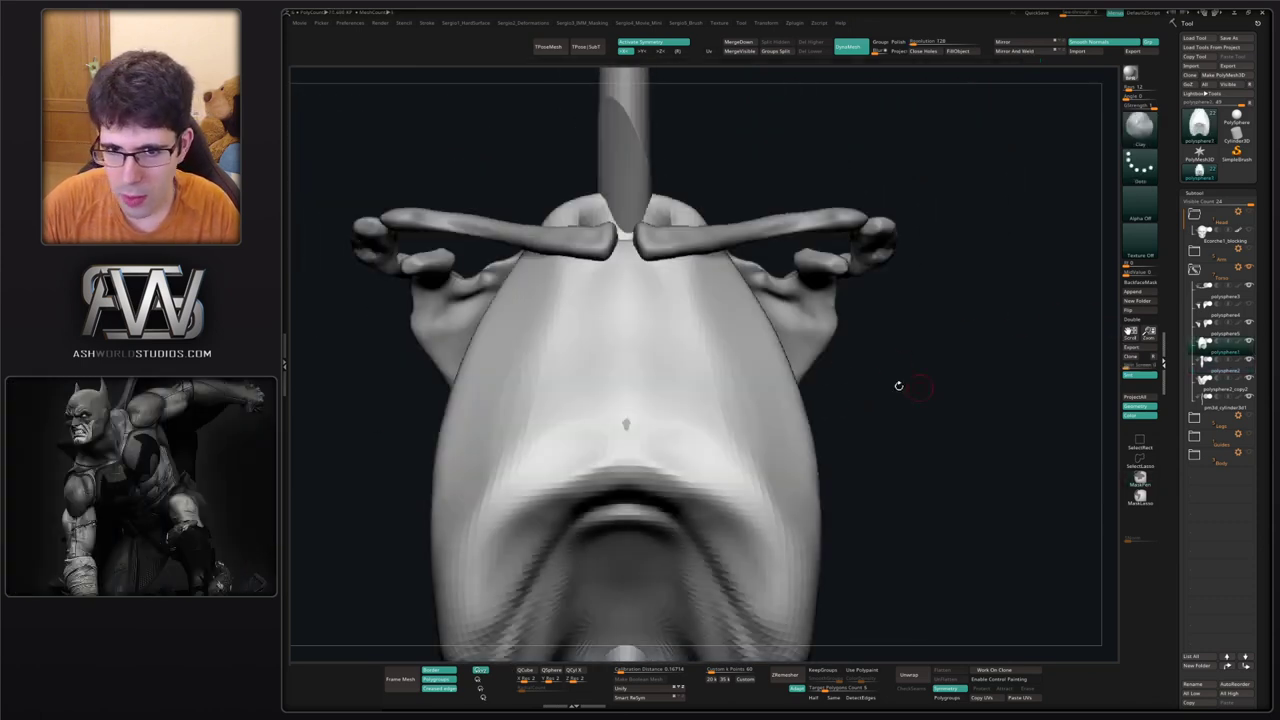
drag(900, 380, 689, 382)
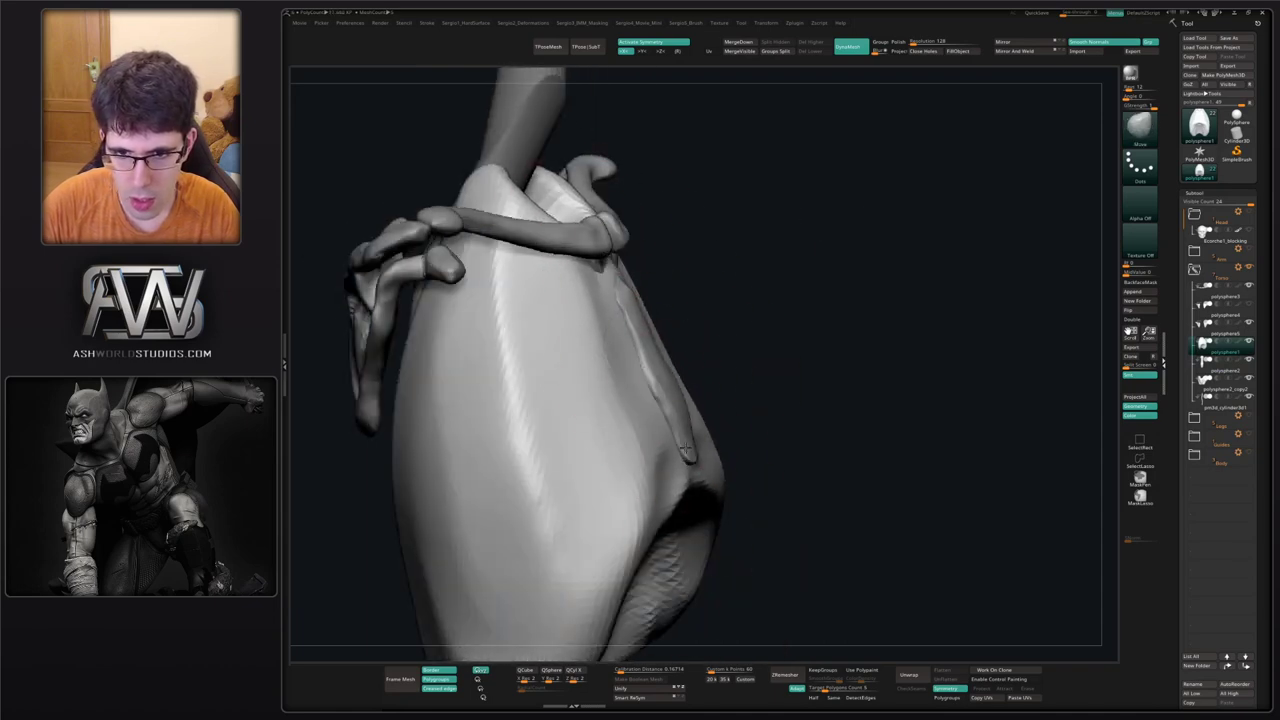
Fit the sternum and the front of the rib cage together from the side with the Move brush.
drag(737, 397, 686, 319)
mouse_move(686, 319)
right_down()
mouse_move(720, 305)
mouse_move(727, 284)
mouse_move(709, 304)
right_up()
drag(712, 284, 702, 290)
right_drag(702, 290, 725, 300)
drag(729, 282, 658, 319)
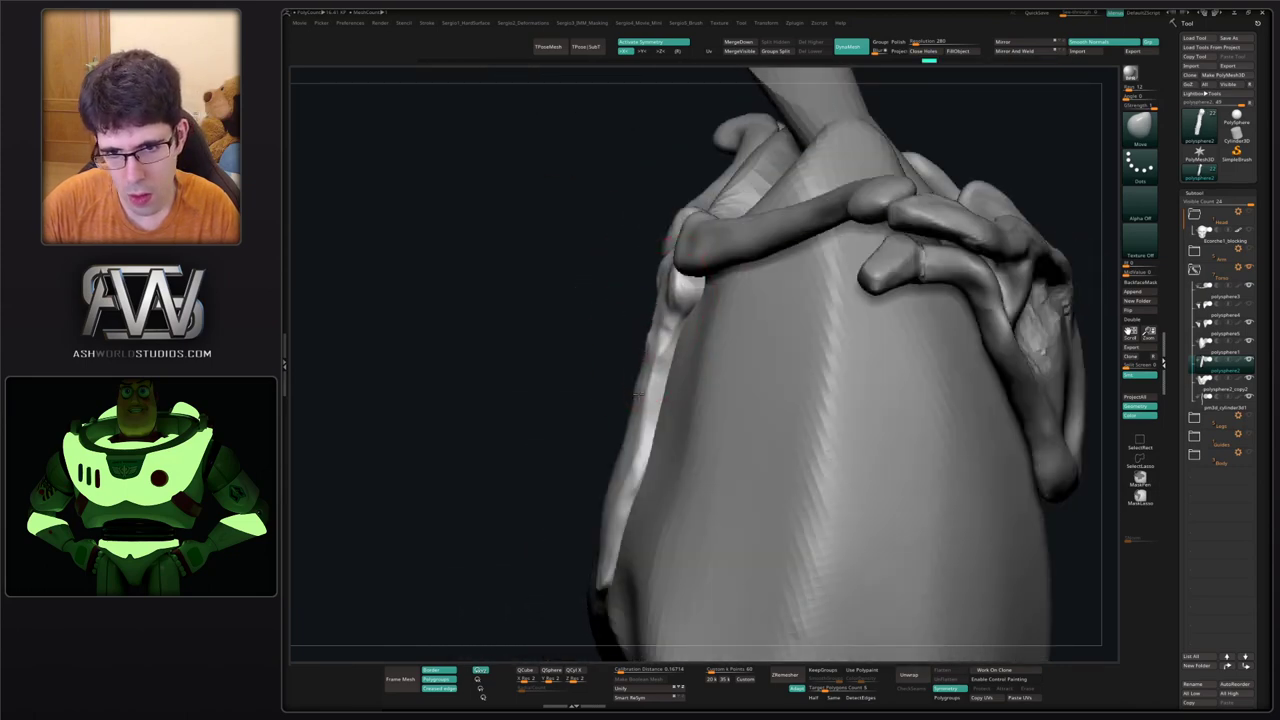
Narrow the lower body of the sternum and taper its tip with the Move brush.
drag(622, 465, 651, 380)
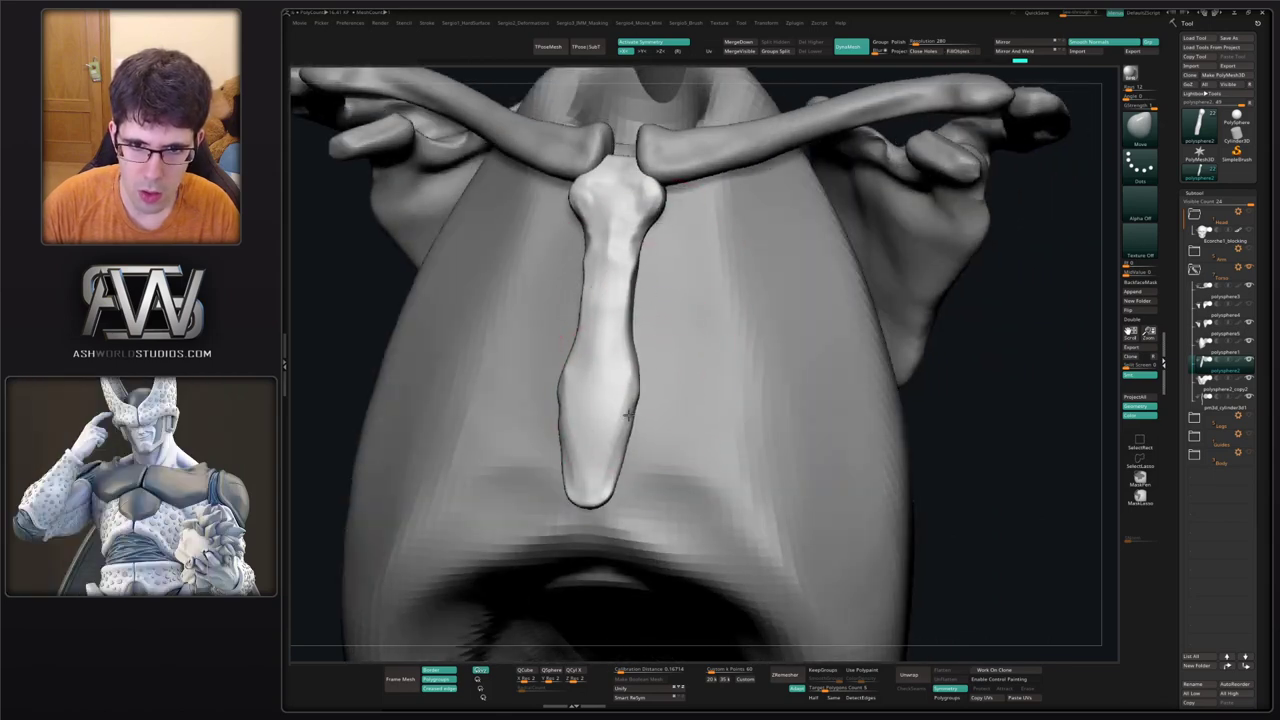
right_drag(646, 384, 652, 365)
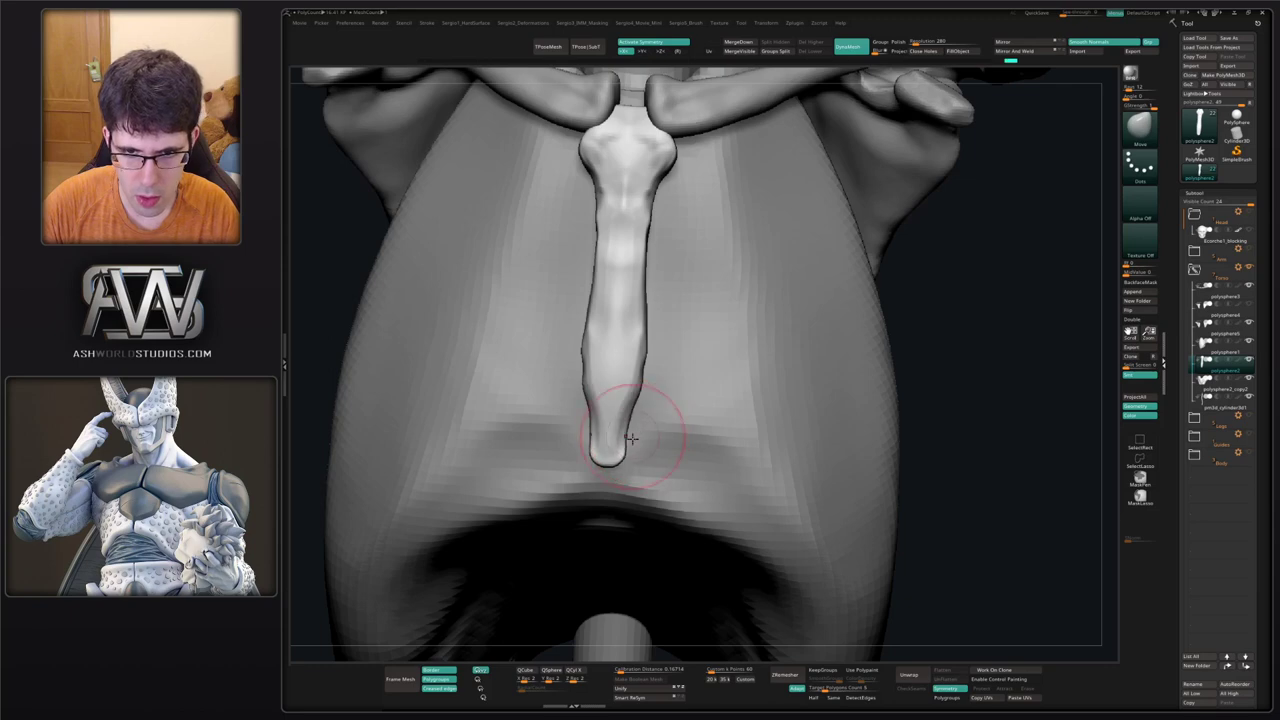
right_drag(636, 404, 616, 470)
mouse_move(612, 409)
ctrl+right_down()
mouse_move(597, 331)
mouse_move(577, 371)
mouse_move(555, 375)
ctrl+right_up()
mouse_move(600, 330)
mouse_down()
mouse_move(597, 291)
mouse_move(631, 394)
mouse_up()
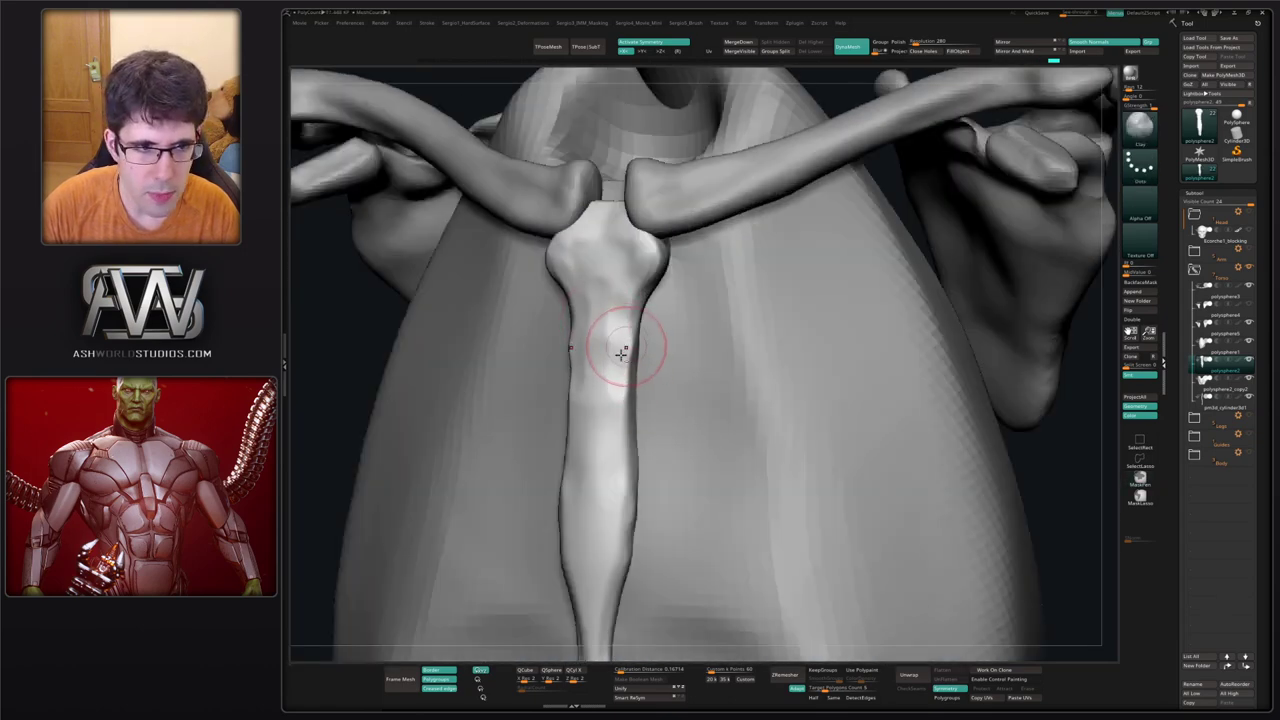
Carve a row of rib notches down both side edges of the sternum with the Clay brush.
mouse_move(621, 352)
right_down()
mouse_move(606, 363)
mouse_move(610, 340)
right_up()
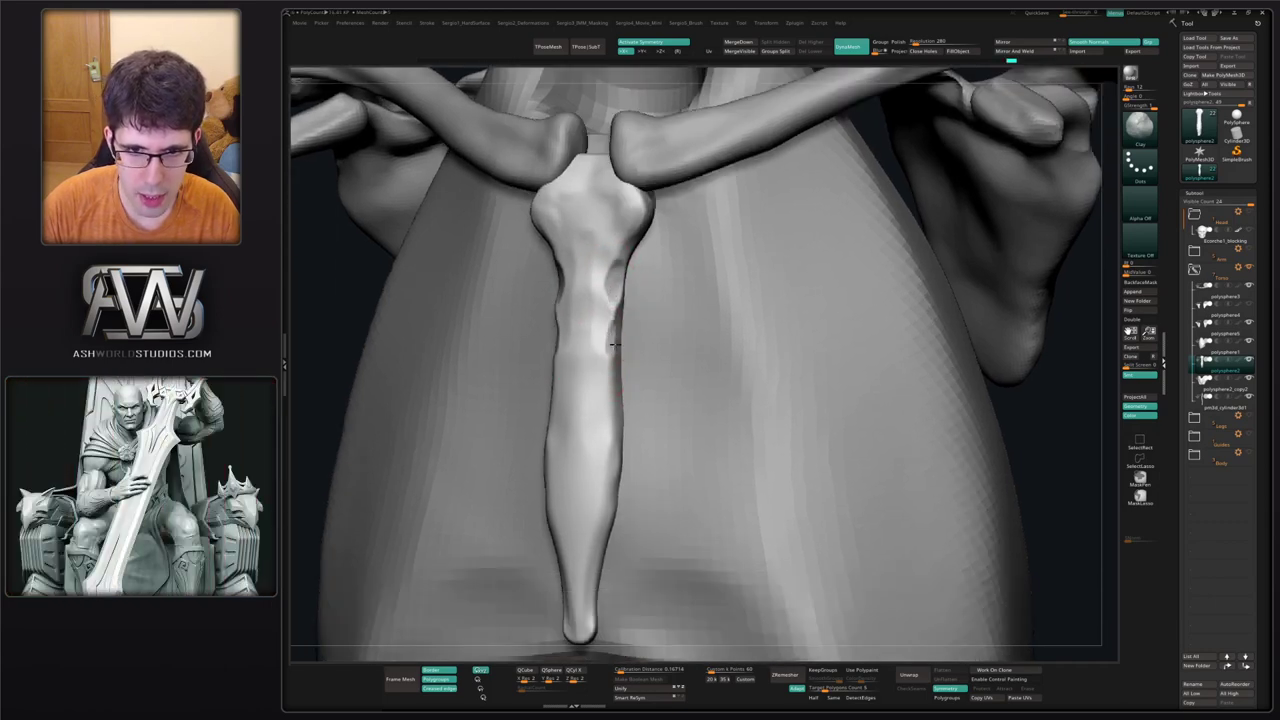
click(607, 348)
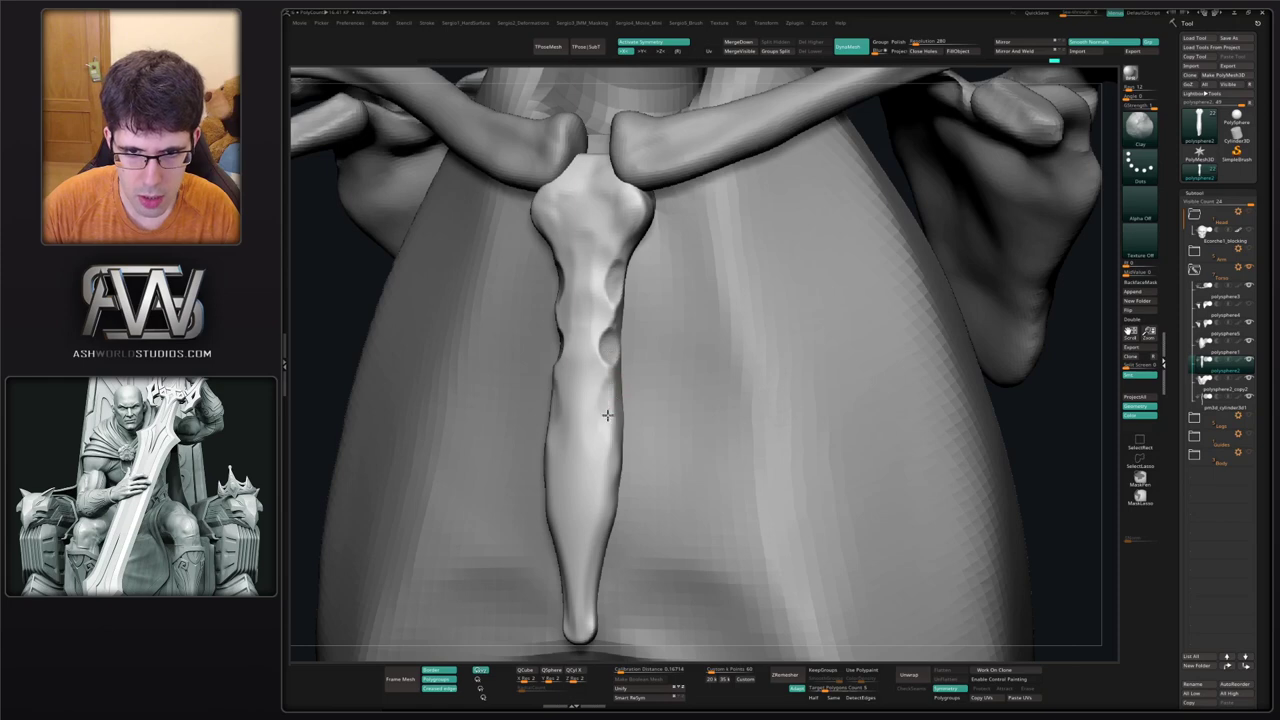
drag(607, 415, 610, 404)
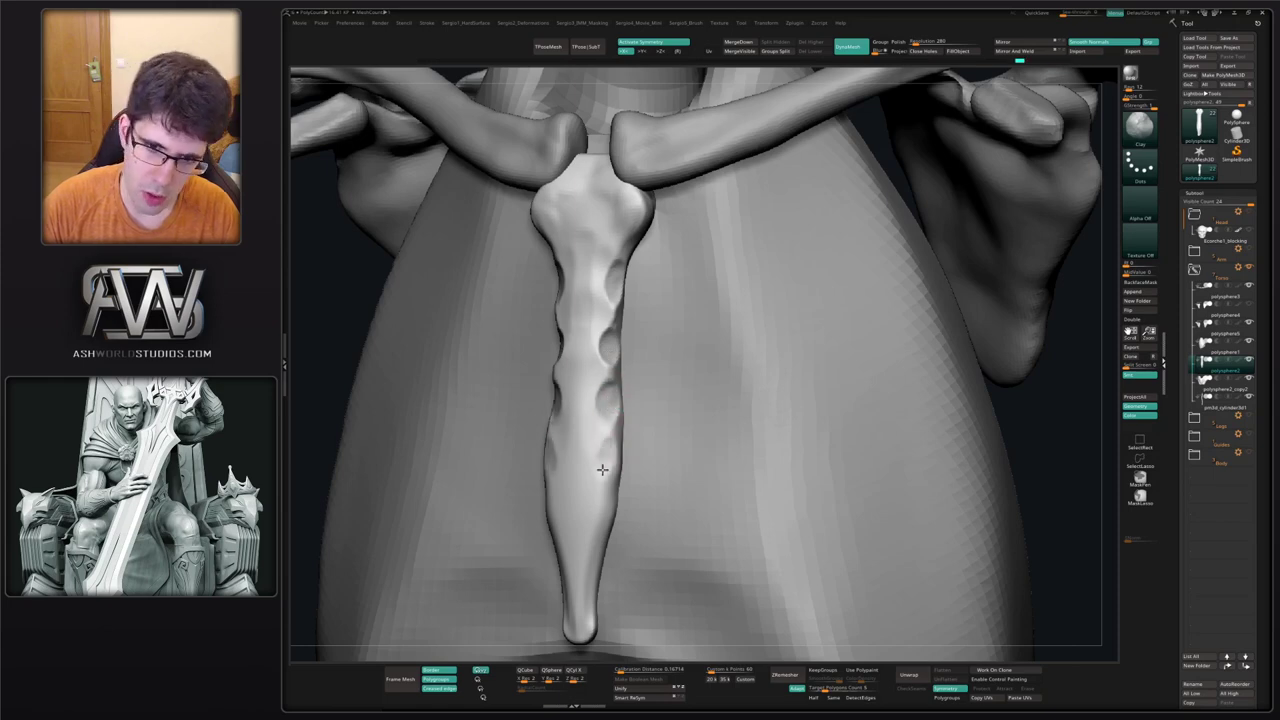
alt+drag(602, 470, 603, 480)
alt+right_drag(605, 510, 606, 401)
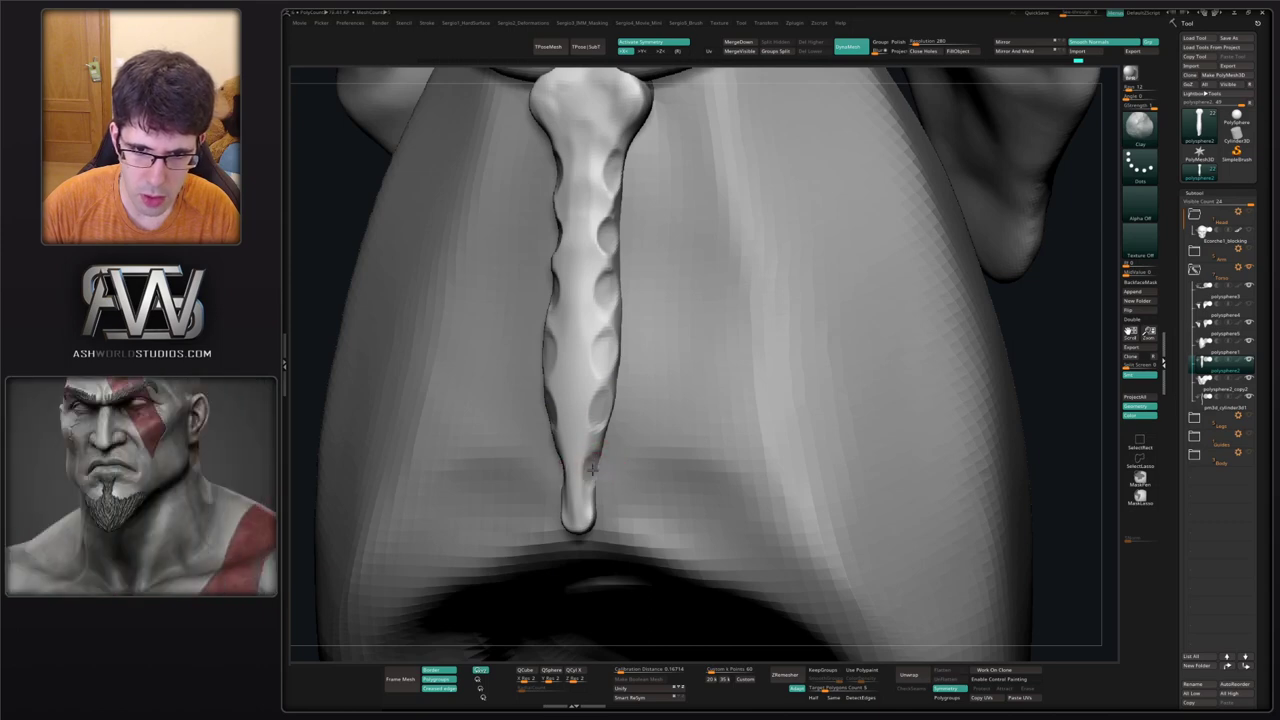
right_drag(588, 486, 636, 474)
drag(604, 476, 603, 497)
mouse_move(614, 466)
ctrl+right_down()
mouse_move(614, 416)
mouse_move(627, 412)
mouse_move(581, 427)
ctrl+right_up()
Lengthen the sternum's lower tip downward and adjust the width of its body with the Move brush.
key(b)
key(m)
key(v)
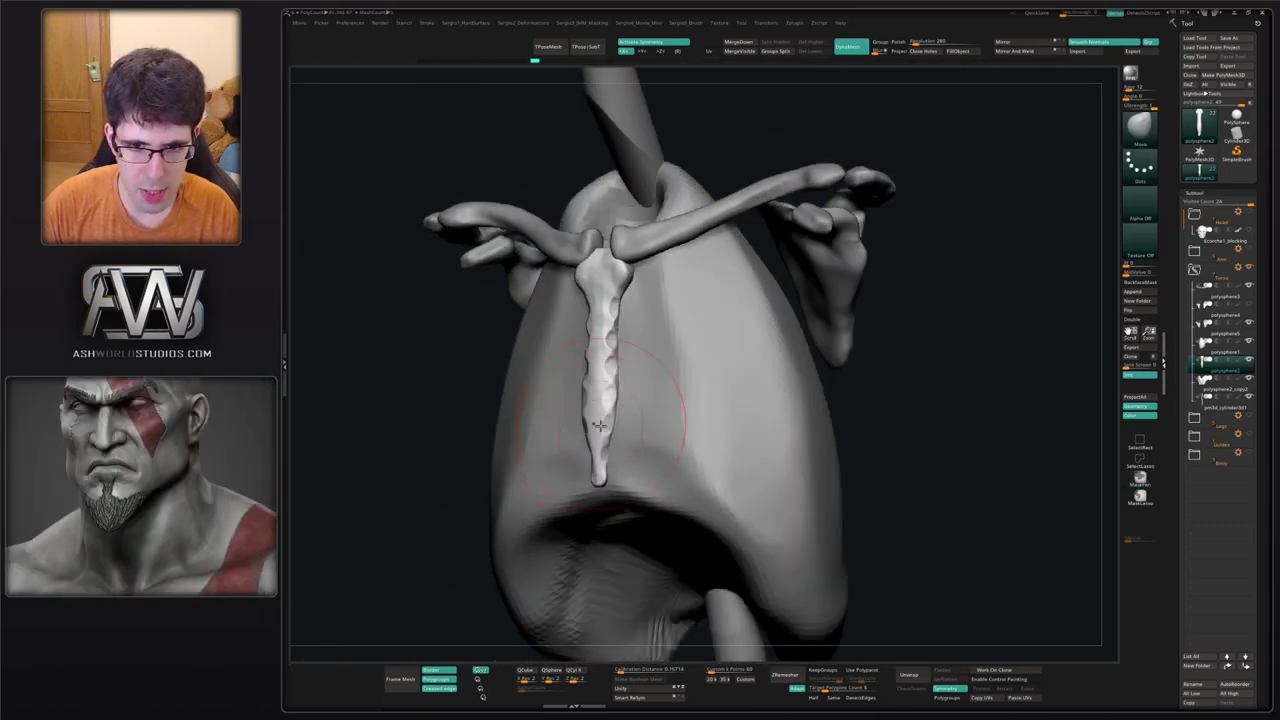
drag(603, 474, 605, 487)
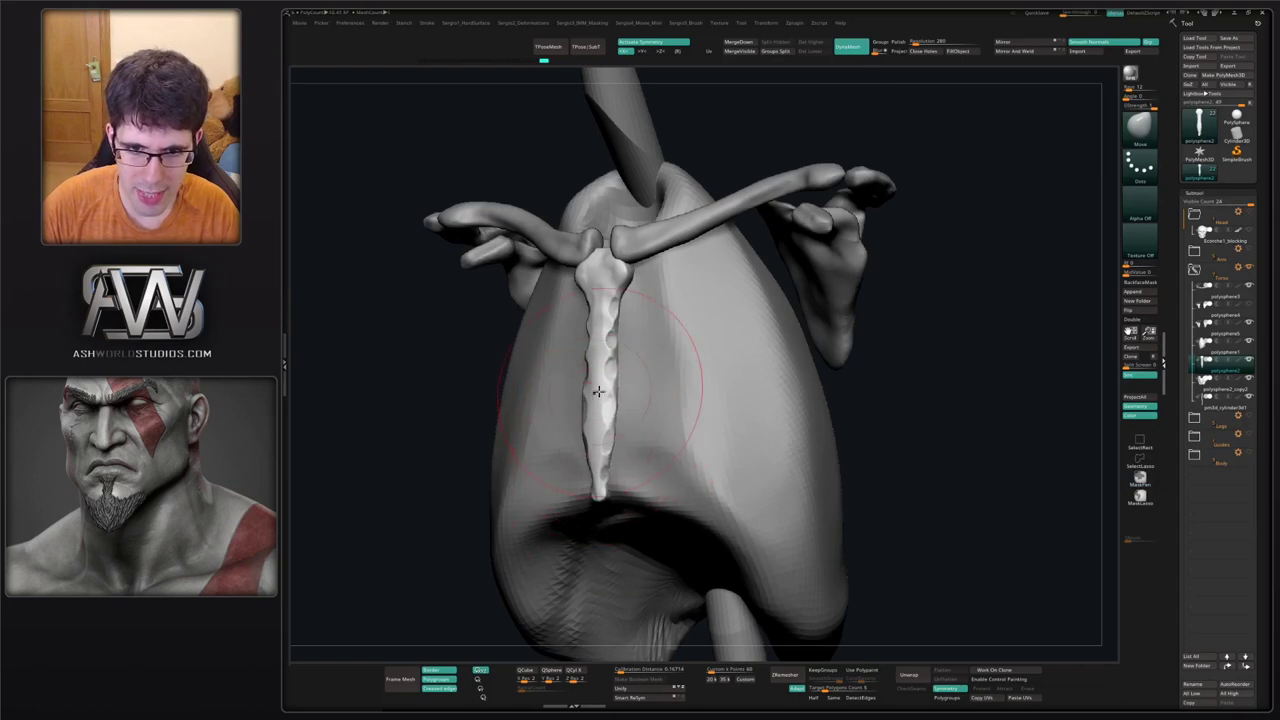
mouse_move(614, 372)
right_down()
mouse_move(634, 426)
mouse_move(650, 432)
right_up()
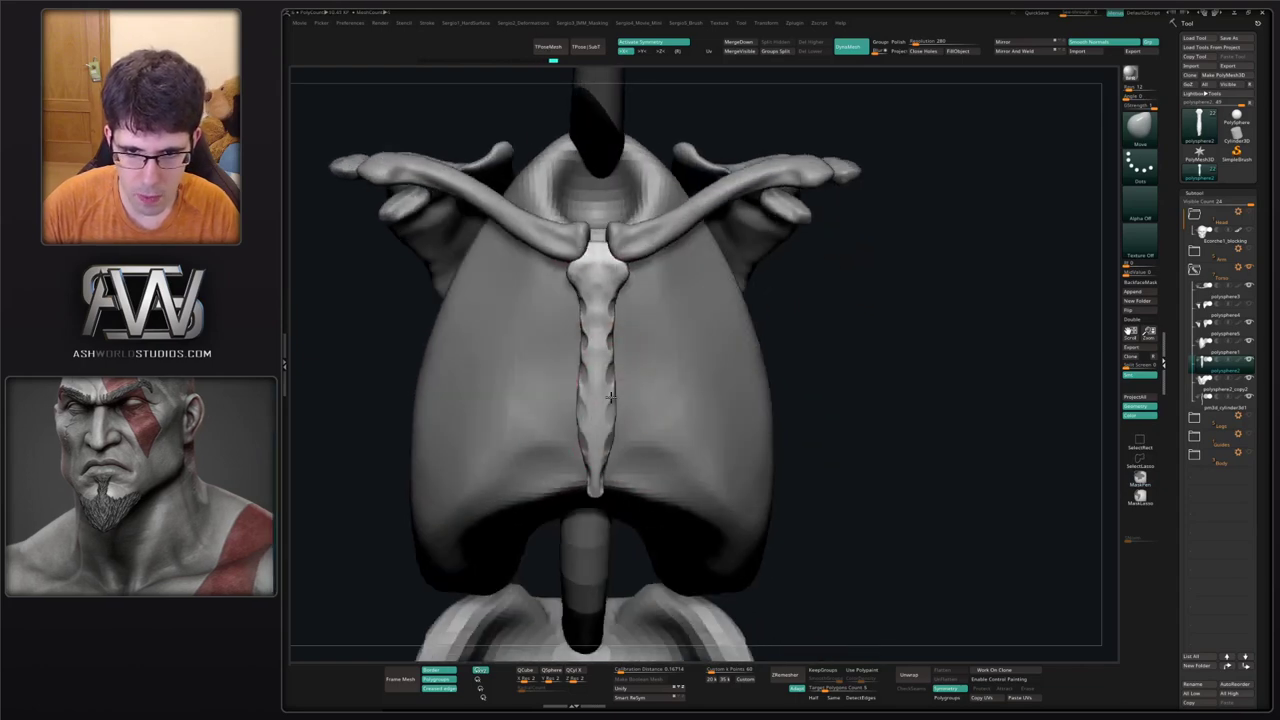
drag(617, 392, 611, 391)
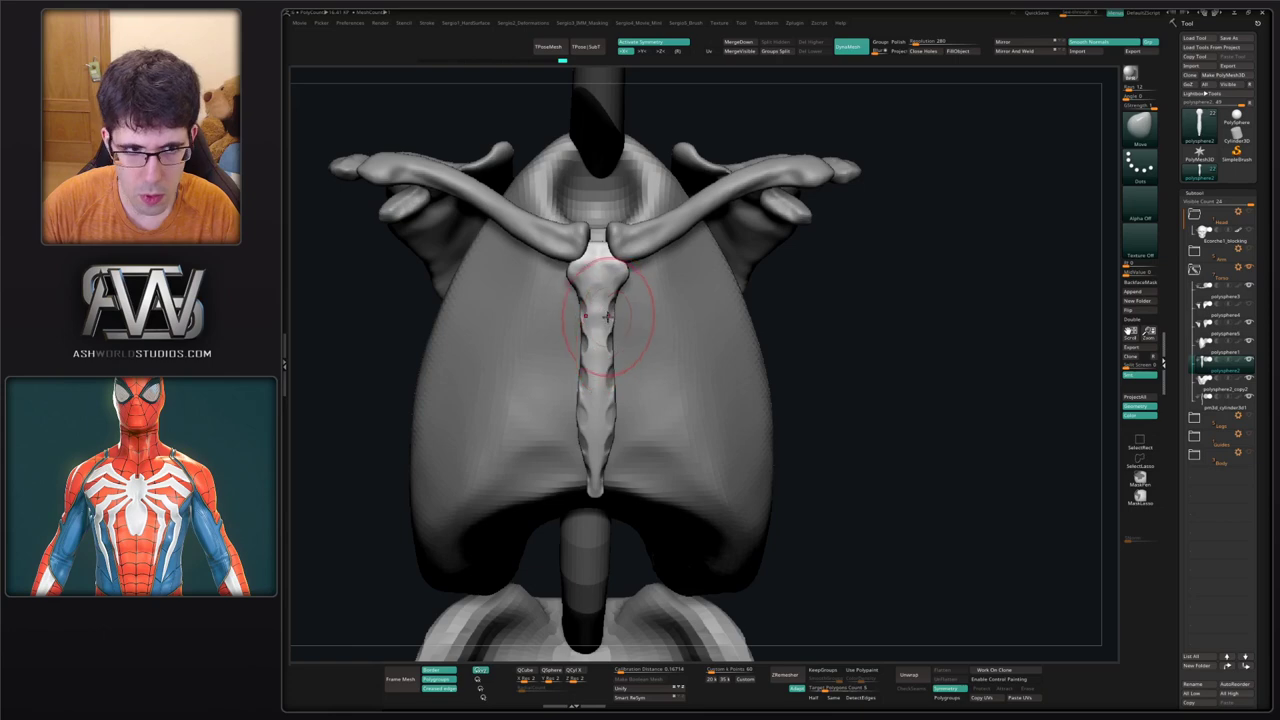
drag(608, 319, 606, 319)
Adjust the shape and spacing of the rib notches along the sternum's sides with the Move brush.
right_drag(606, 319, 662, 322)
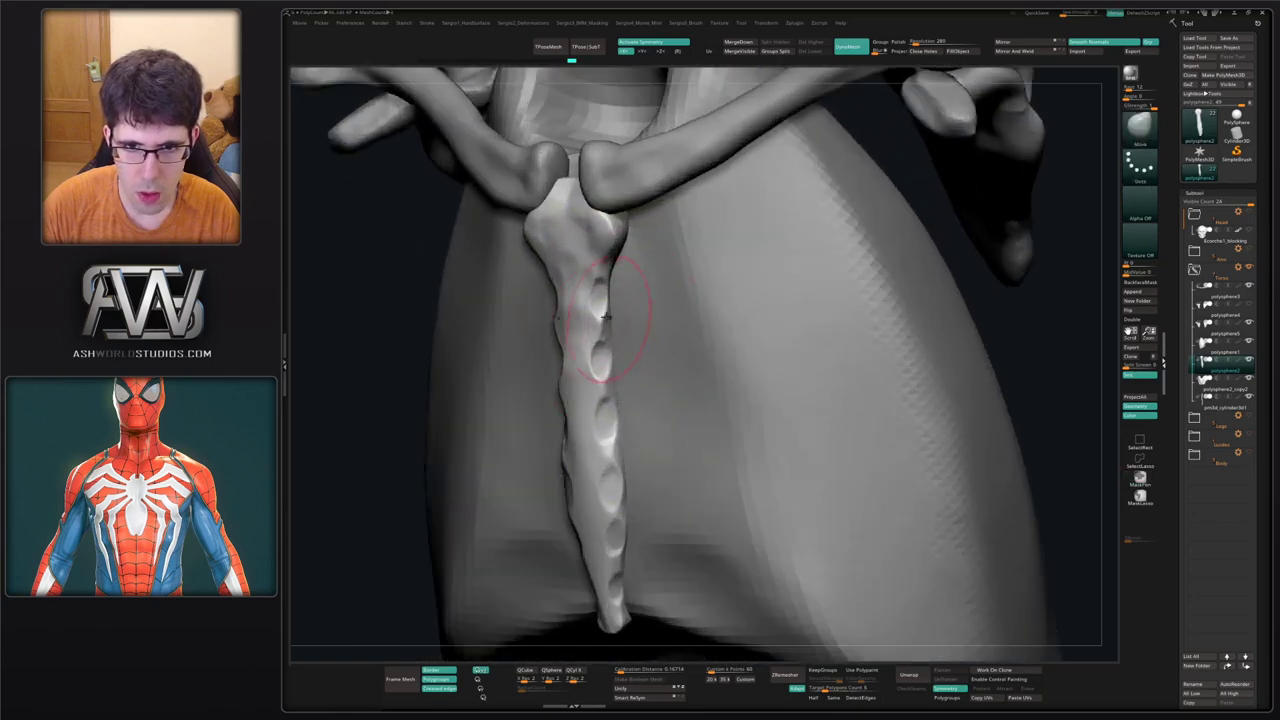
drag(608, 316, 605, 330)
drag(605, 384, 607, 394)
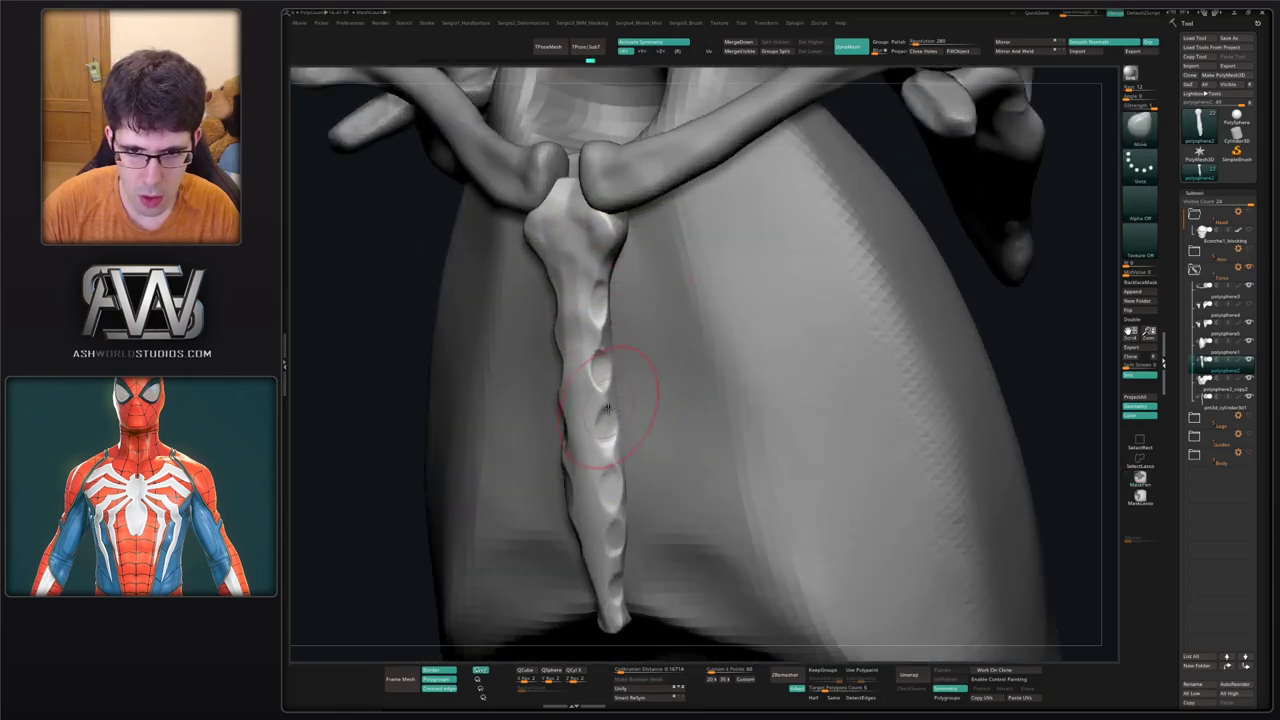
drag(612, 462, 611, 477)
right_drag(613, 503, 660, 490)
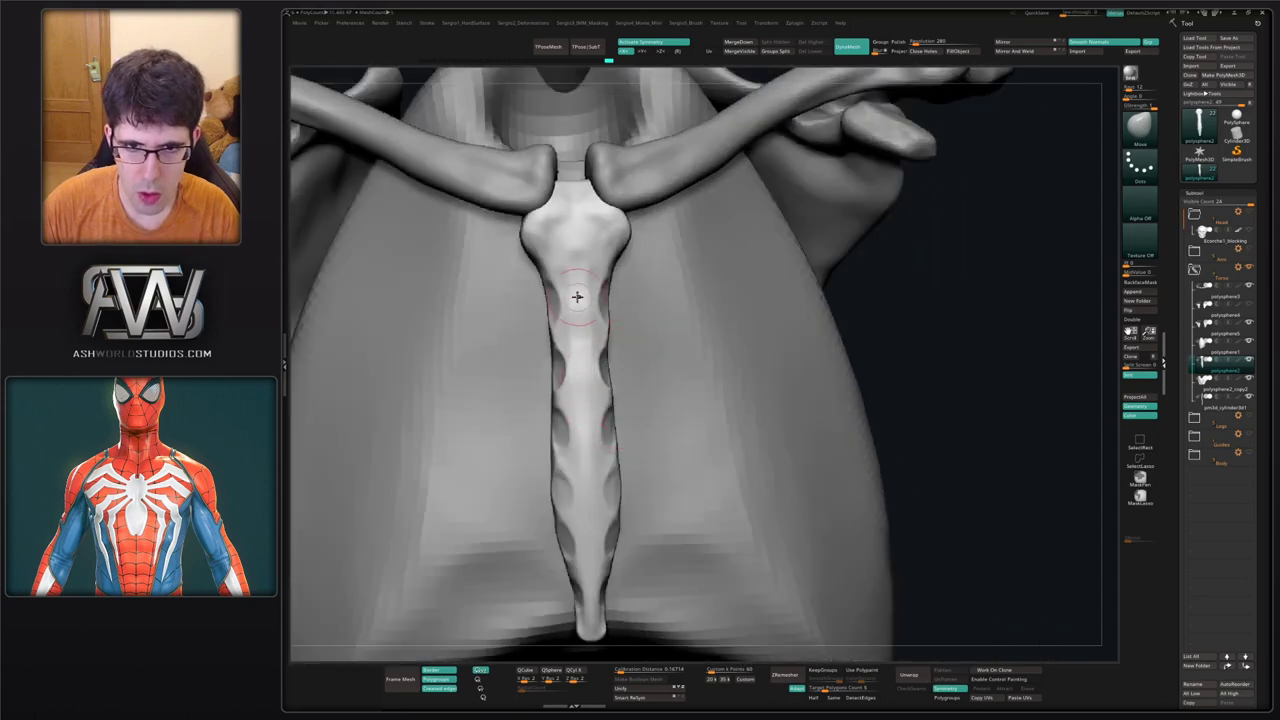
Deepen and define the sternum's rib notches from the neck to the lower tip with the Clay brush.
right_drag(578, 286, 594, 280)
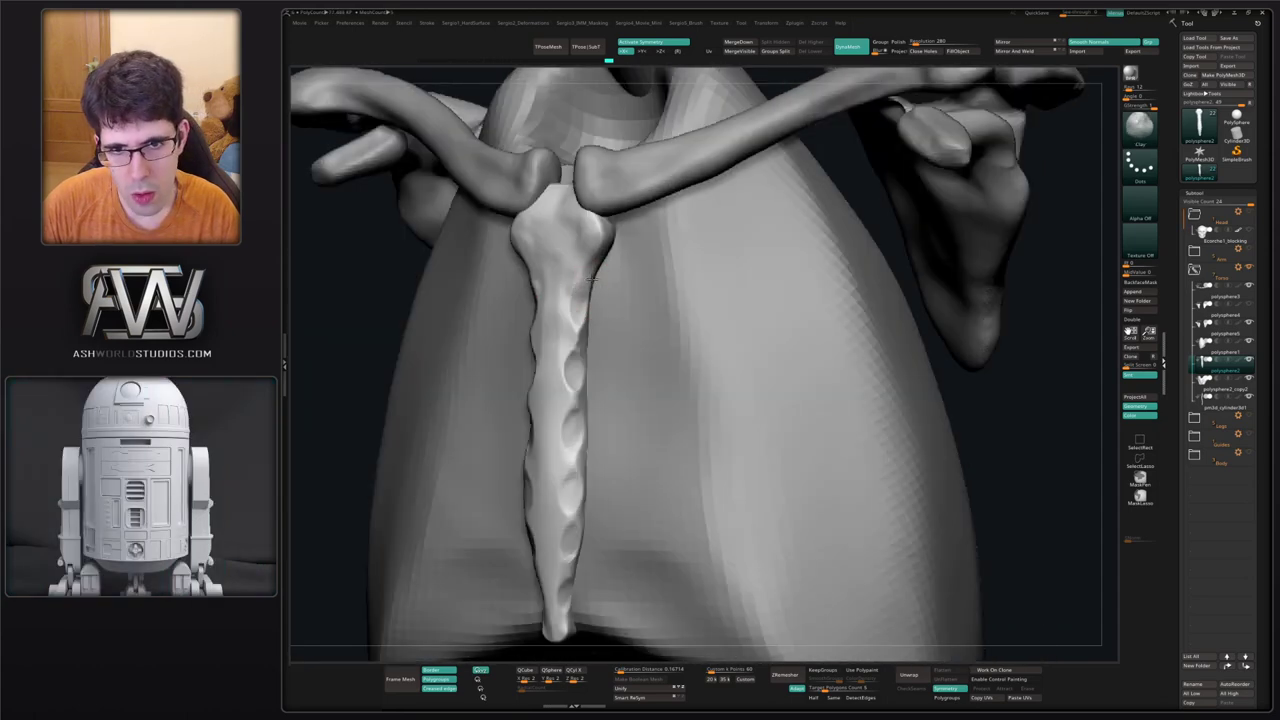
mouse_move(596, 278)
mouse_down()
mouse_move(569, 281)
mouse_move(574, 382)
mouse_move(575, 368)
mouse_up()
alt+right_drag(575, 368, 566, 306)
mouse_move(571, 360)
alt+mouse_down()
mouse_move(566, 485)
mouse_move(545, 545)
mouse_move(560, 578)
alt+mouse_up()
right_drag(568, 580, 562, 535)
key(alt+s)
drag(568, 568, 576, 572)
key(alt+s)
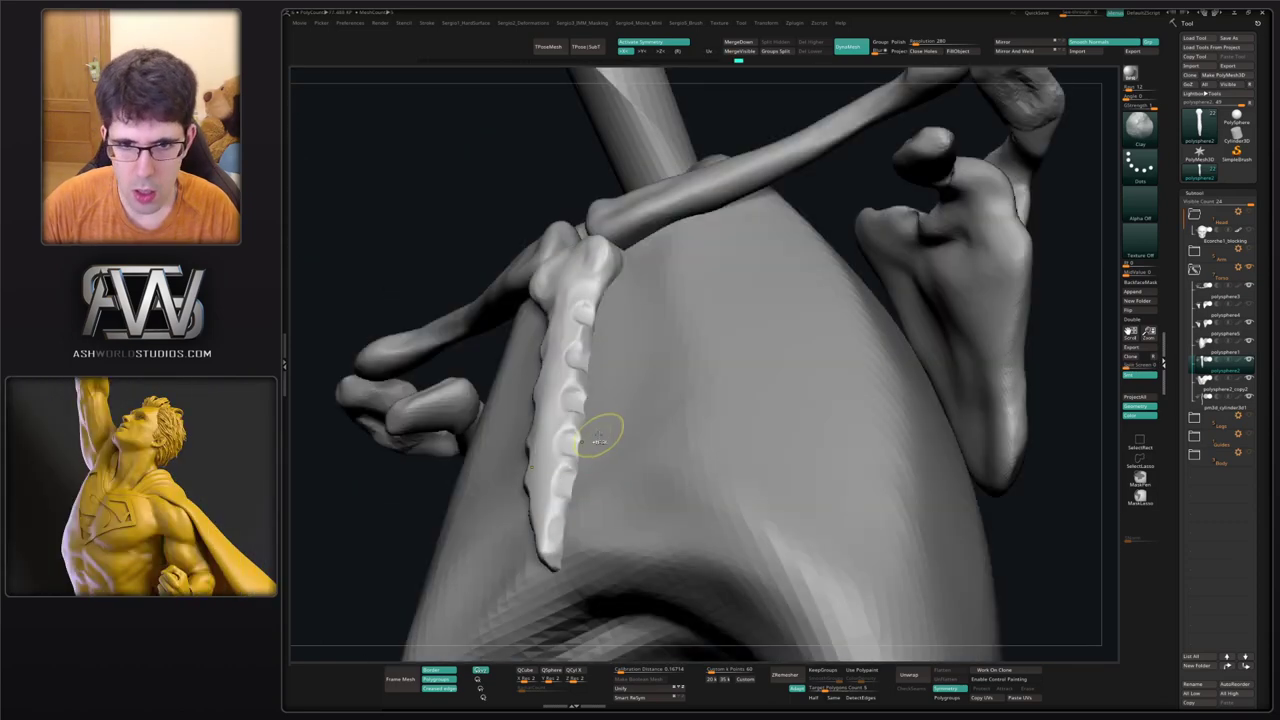
Refine the sternum's overall outline against the rib cage with the Move brush.
ctrl+right_drag(600, 434, 606, 400)
mouse_move(606, 400)
right_down()
mouse_move(628, 453)
mouse_move(640, 410)
mouse_move(722, 443)
mouse_move(578, 466)
right_up()
drag(588, 467, 606, 466)
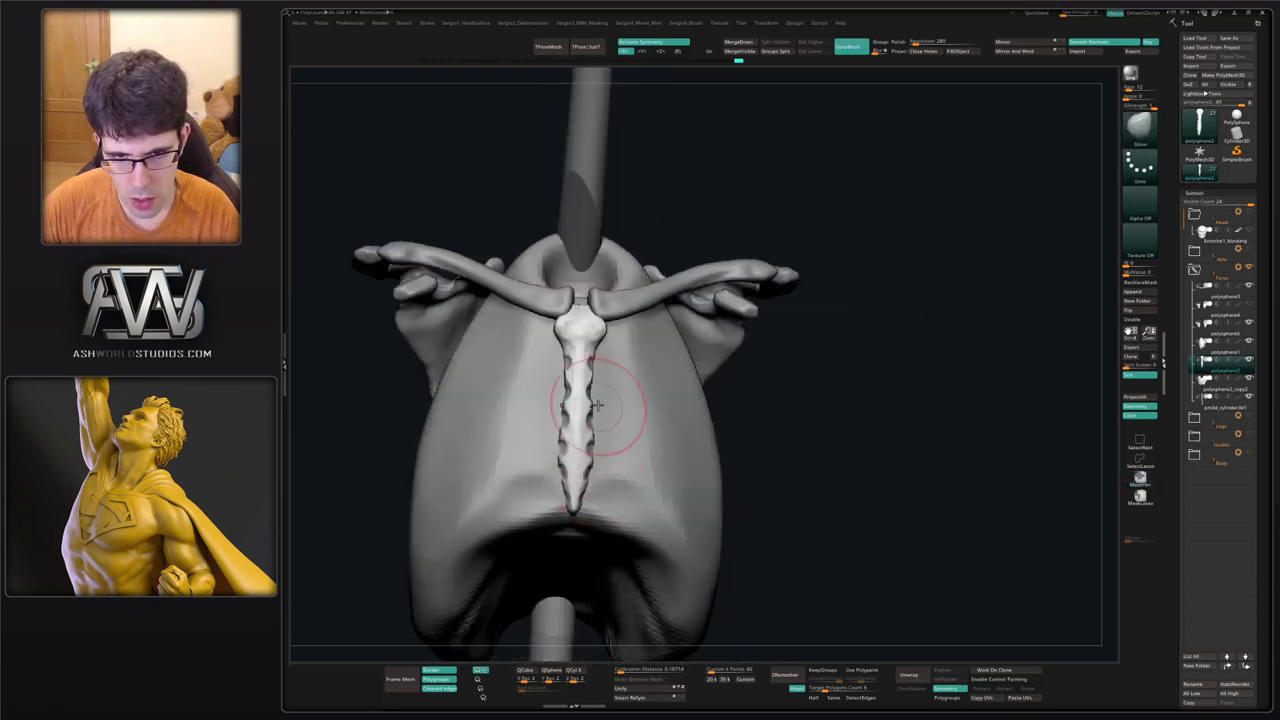
drag(599, 383, 608, 371)
mouse_move(623, 376)
ctrl+right_down()
mouse_move(757, 438)
mouse_move(727, 440)
ctrl+right_up()
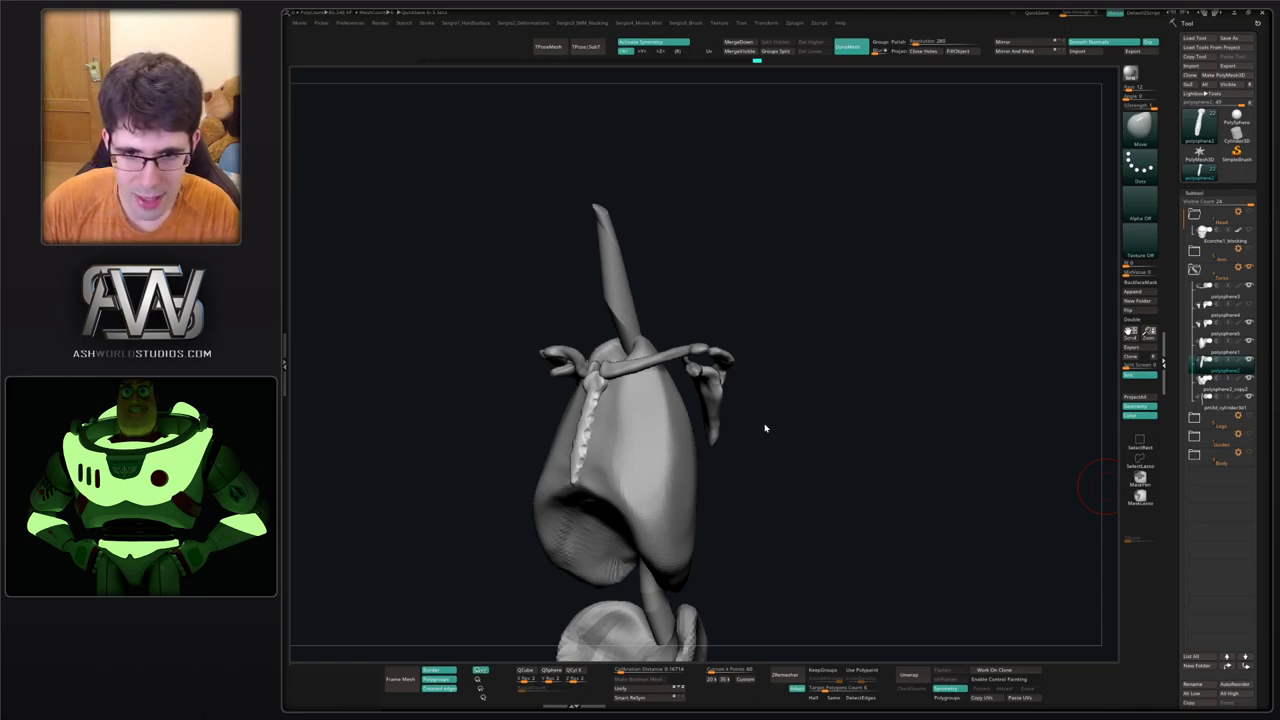
Select the rib cage and pull its front surface out to meet the sternum with the Move brush.
shift+drag(765, 428, 771, 424)
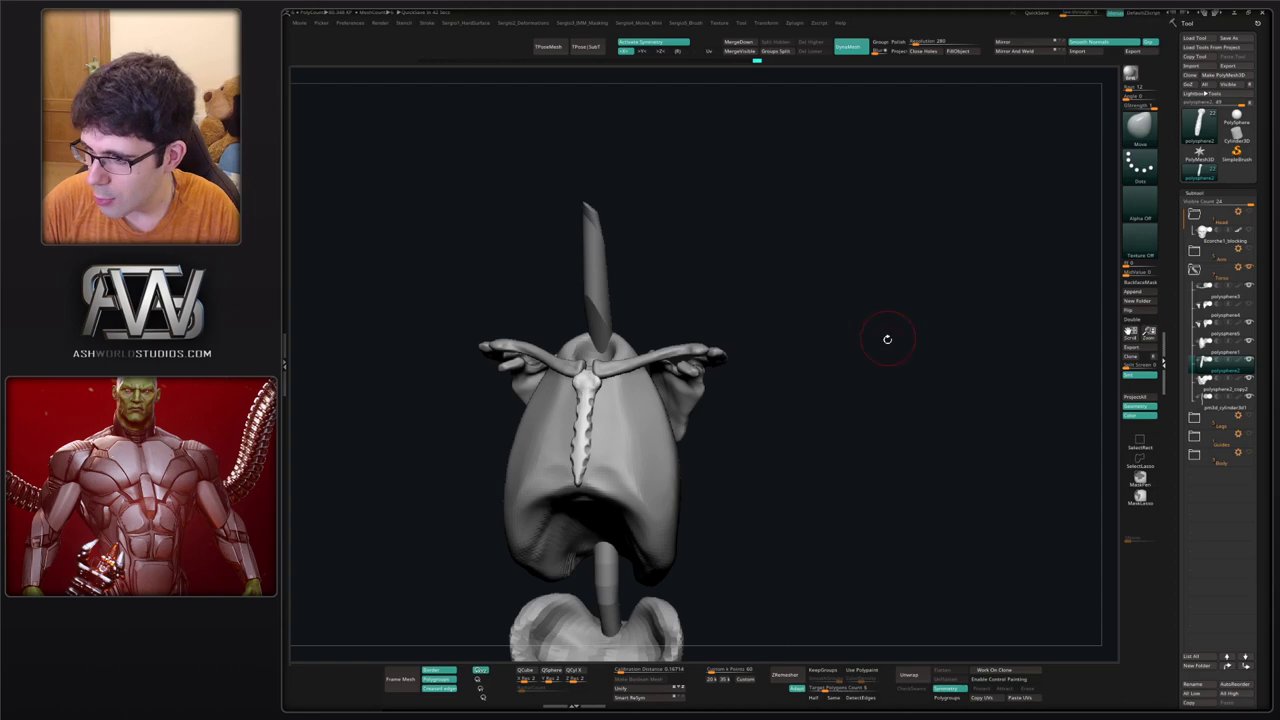
right_drag(903, 377, 602, 473)
alt+click(637, 487)
drag(602, 472, 590, 500)
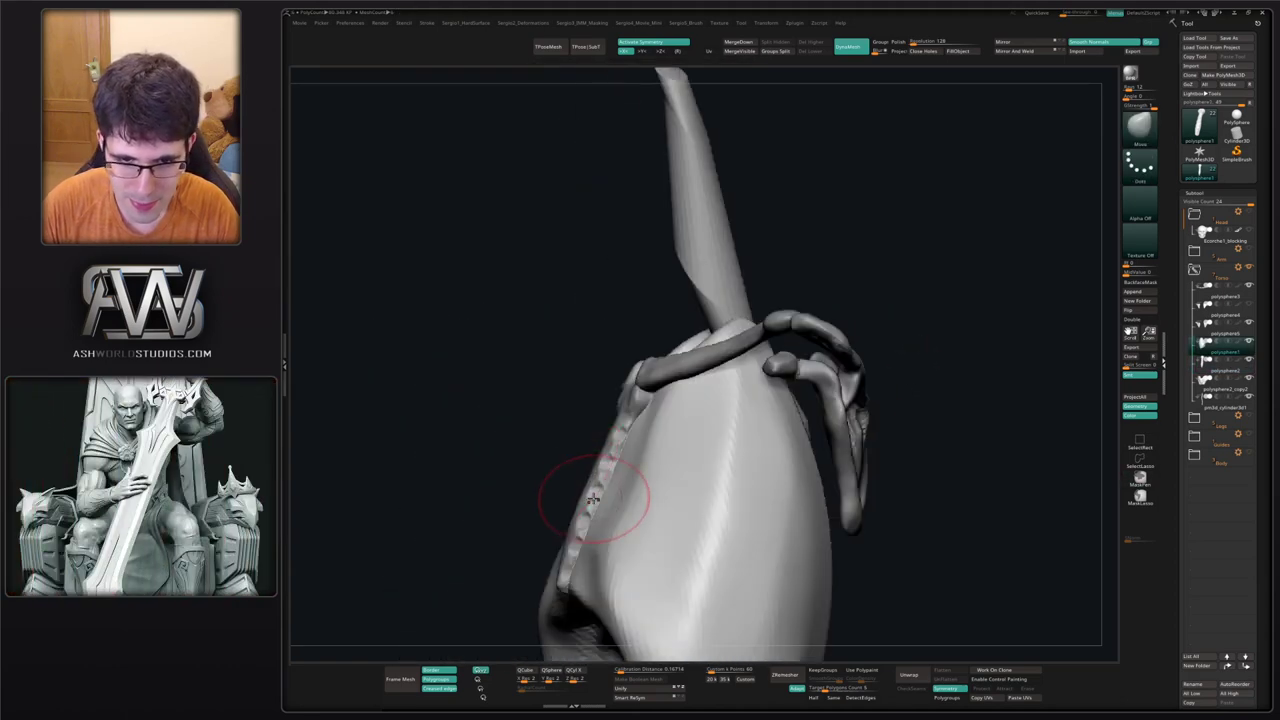
drag(580, 587, 577, 548)
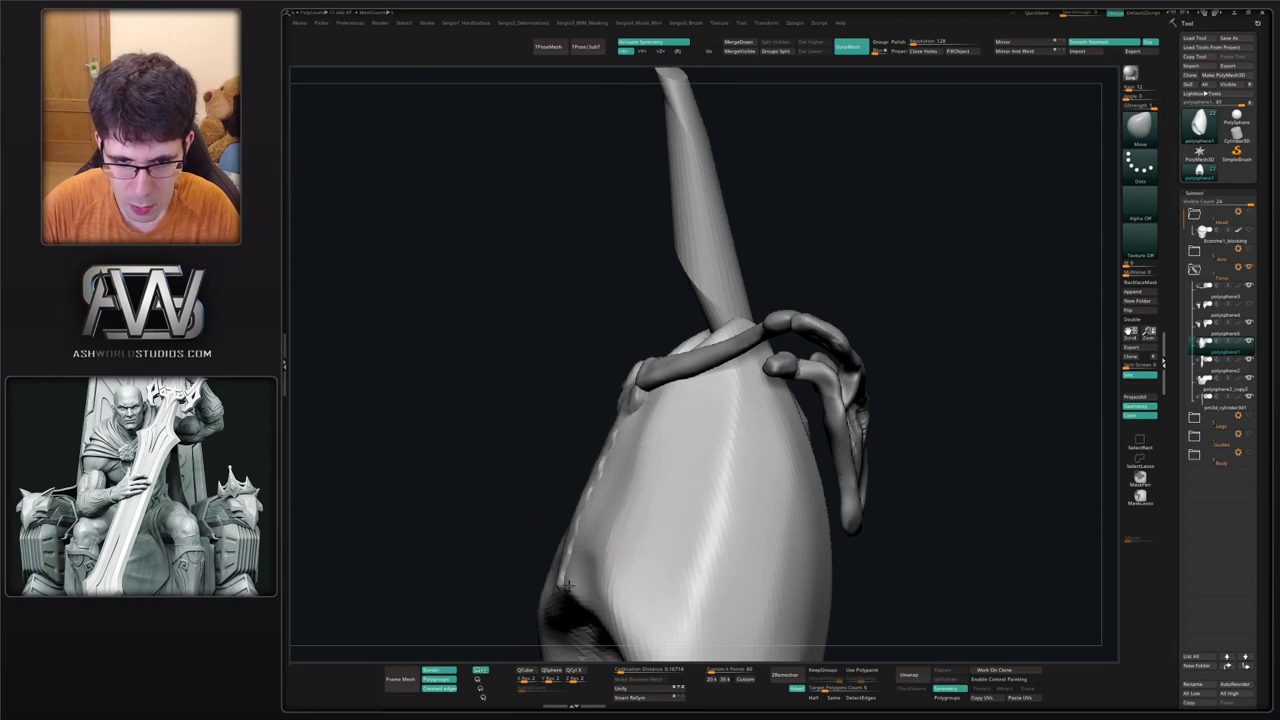
mouse_move(580, 545)
right_down()
mouse_move(623, 423)
mouse_move(649, 453)
mouse_move(632, 410)
right_up()
Isolate the rib cage and remesh it with DynaMesh at a higher resolution.
ctrl+right_drag(632, 410, 621, 348)
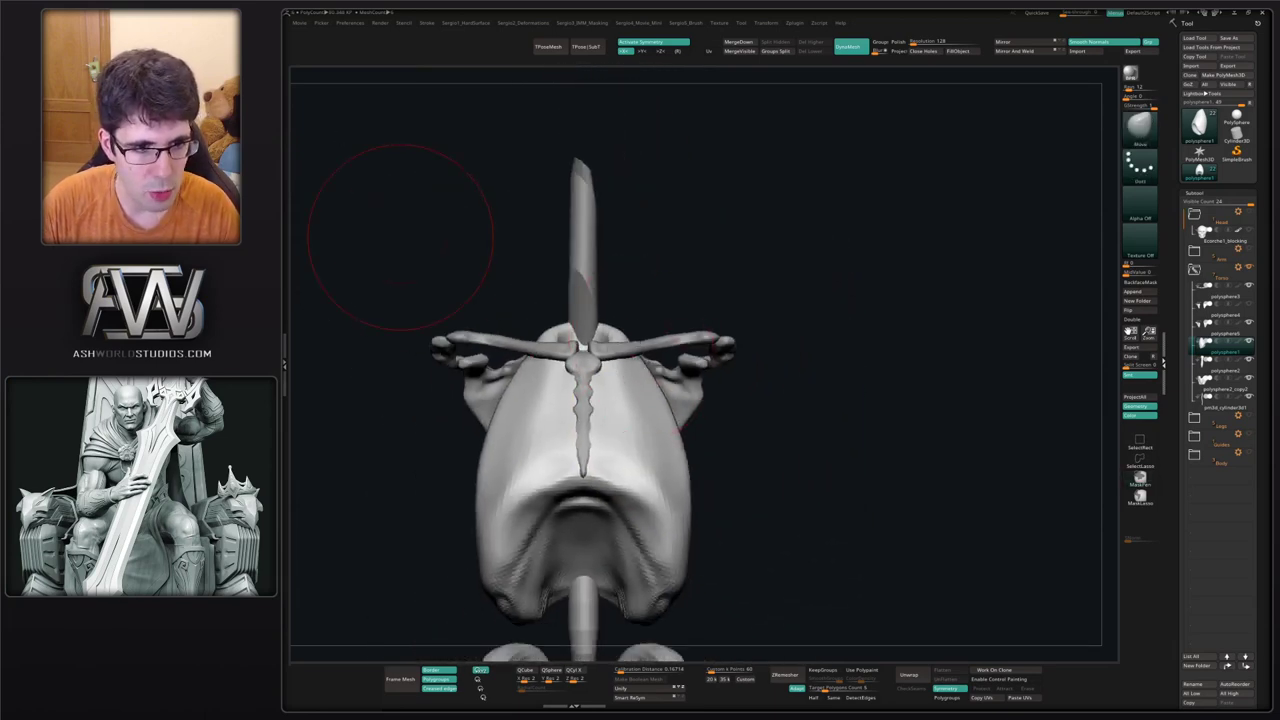
drag(308, 355, 665, 392)
key(s)
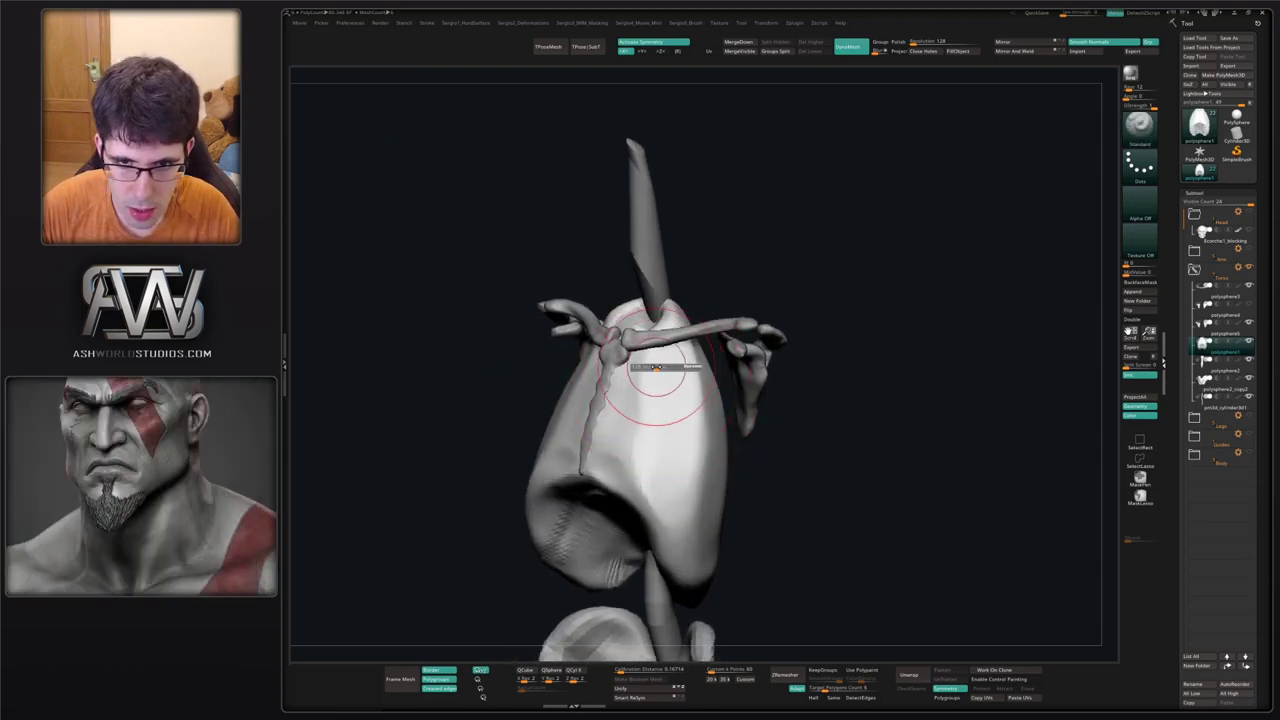
drag(653, 346, 650, 364)
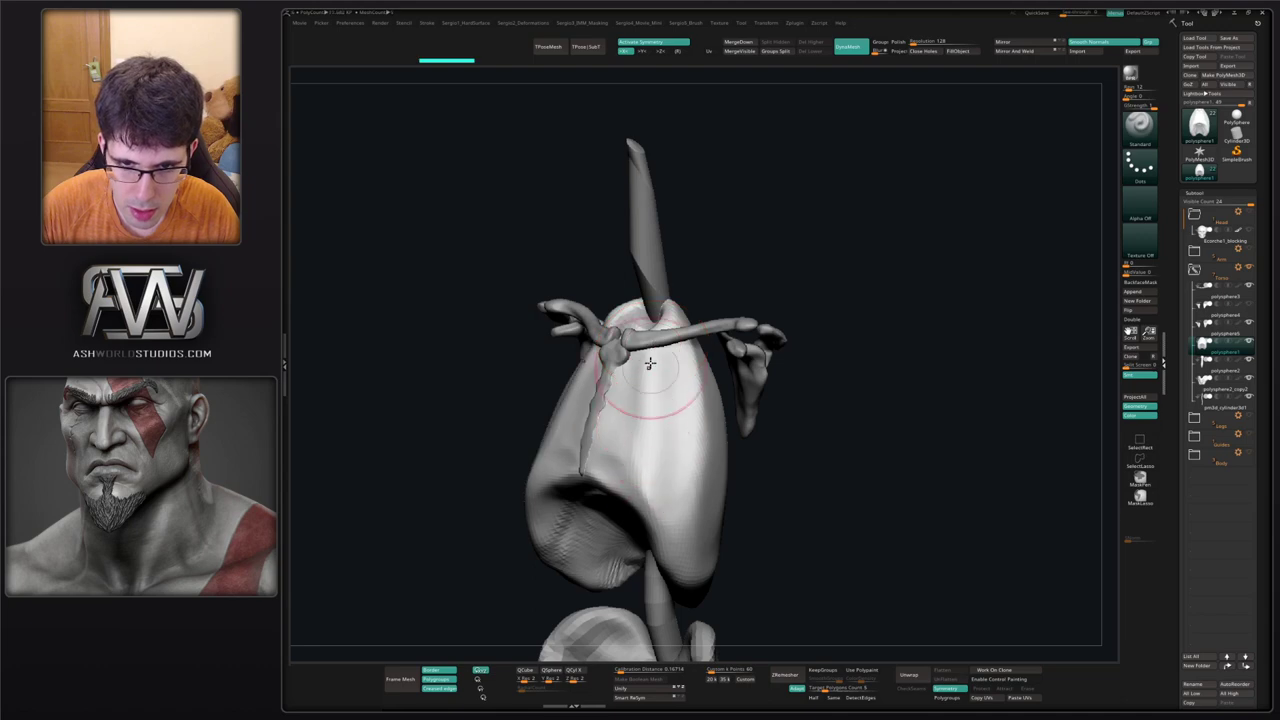
key(ctrl+shift+t)
key(shift+s)
right_drag(656, 425, 643, 404)
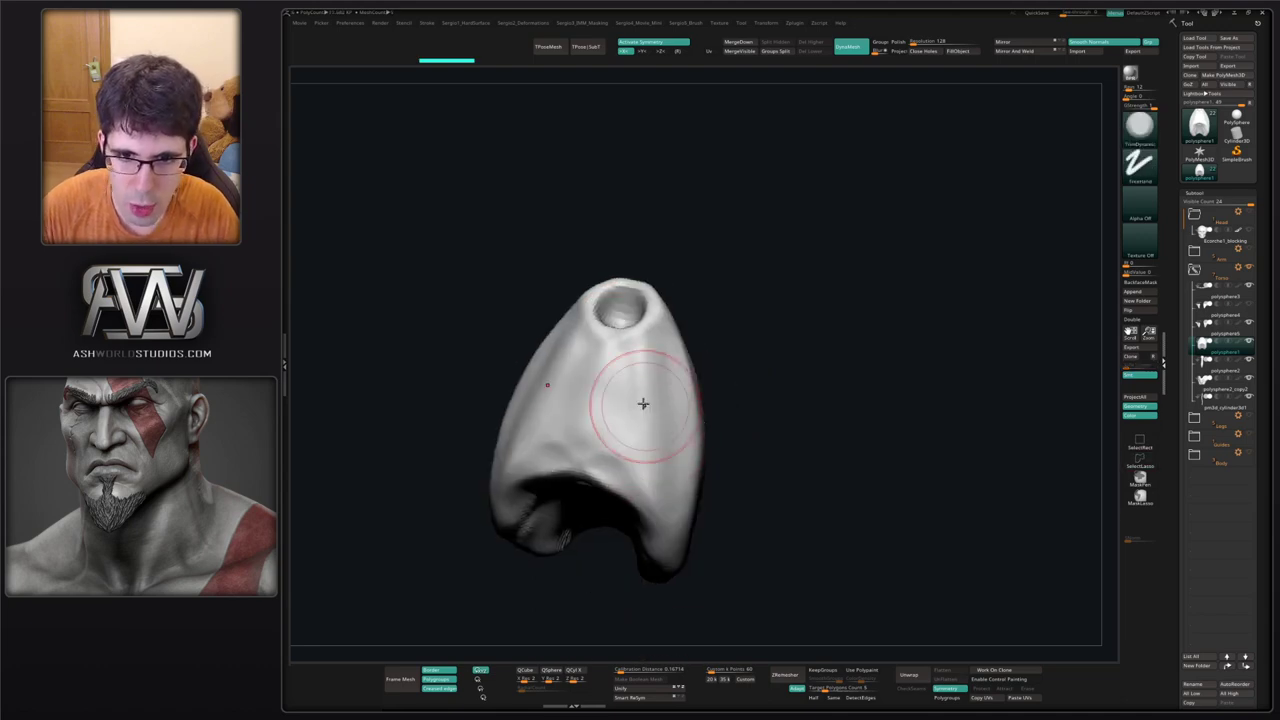
click(919, 43)
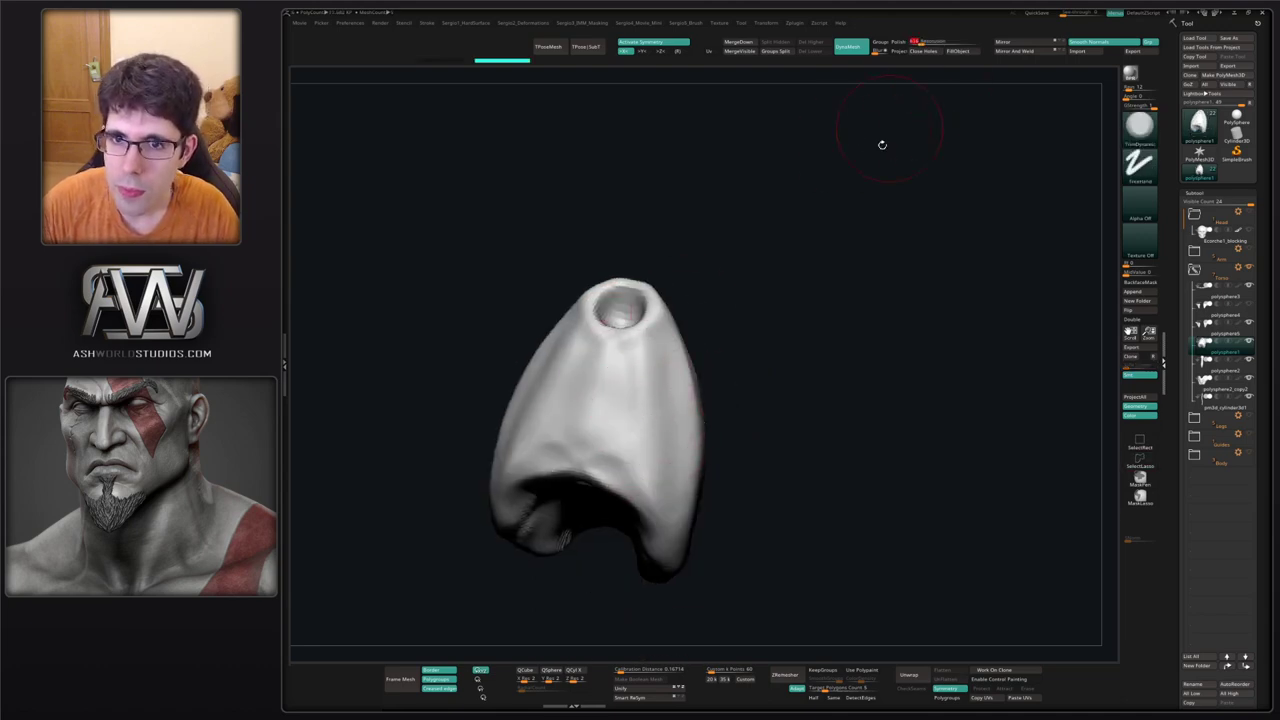
ctrl+drag(861, 195, 858, 265)
Flatten and smooth the front planes of the rib cage with the TrimDynamic brush.
mouse_move(668, 391)
right_down()
mouse_move(645, 391)
mouse_move(626, 489)
right_up()
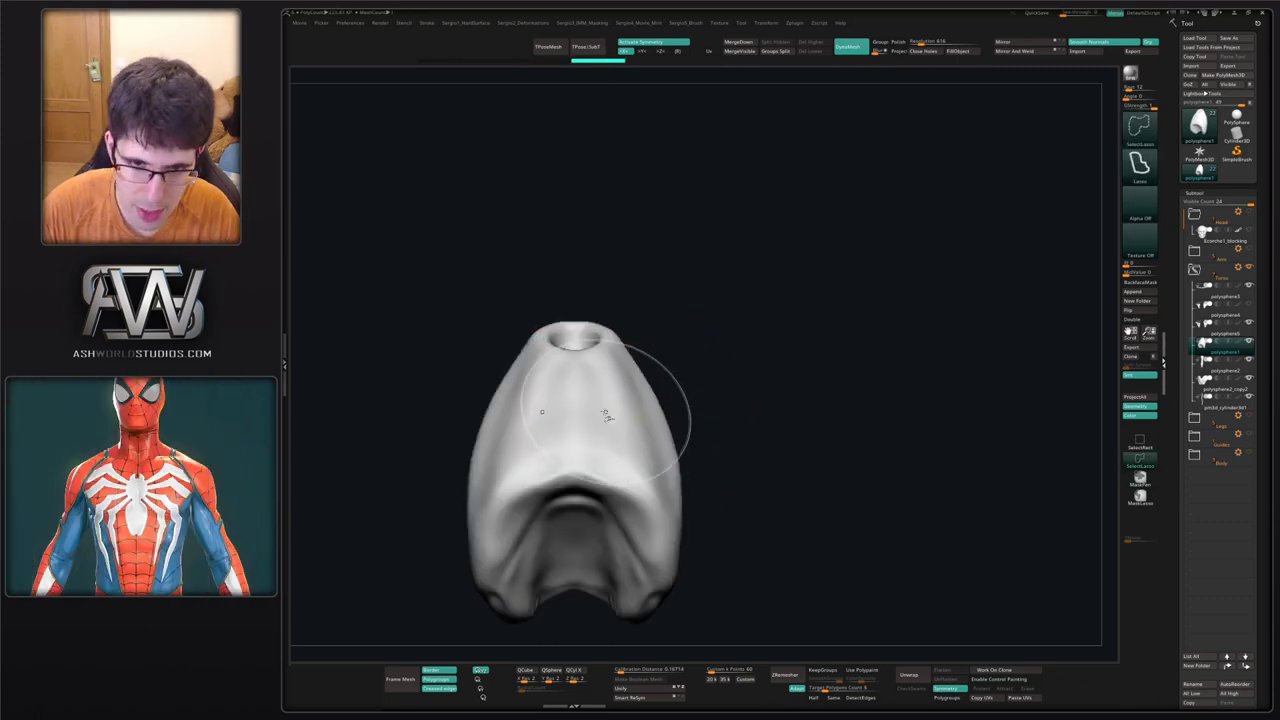
right_drag(611, 411, 604, 450)
mouse_move(590, 440)
mouse_down()
mouse_move(574, 371)
mouse_move(588, 355)
mouse_move(603, 408)
mouse_move(589, 434)
mouse_move(608, 452)
mouse_up()
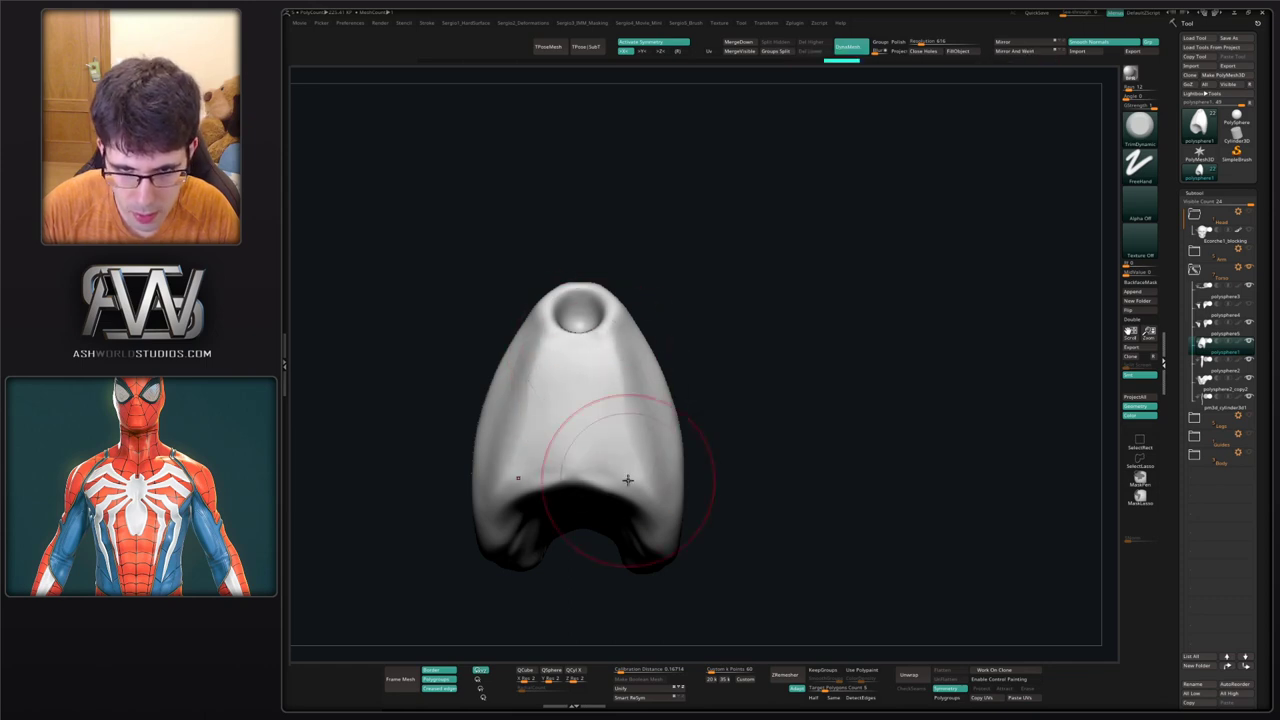
right_drag(629, 475, 612, 385)
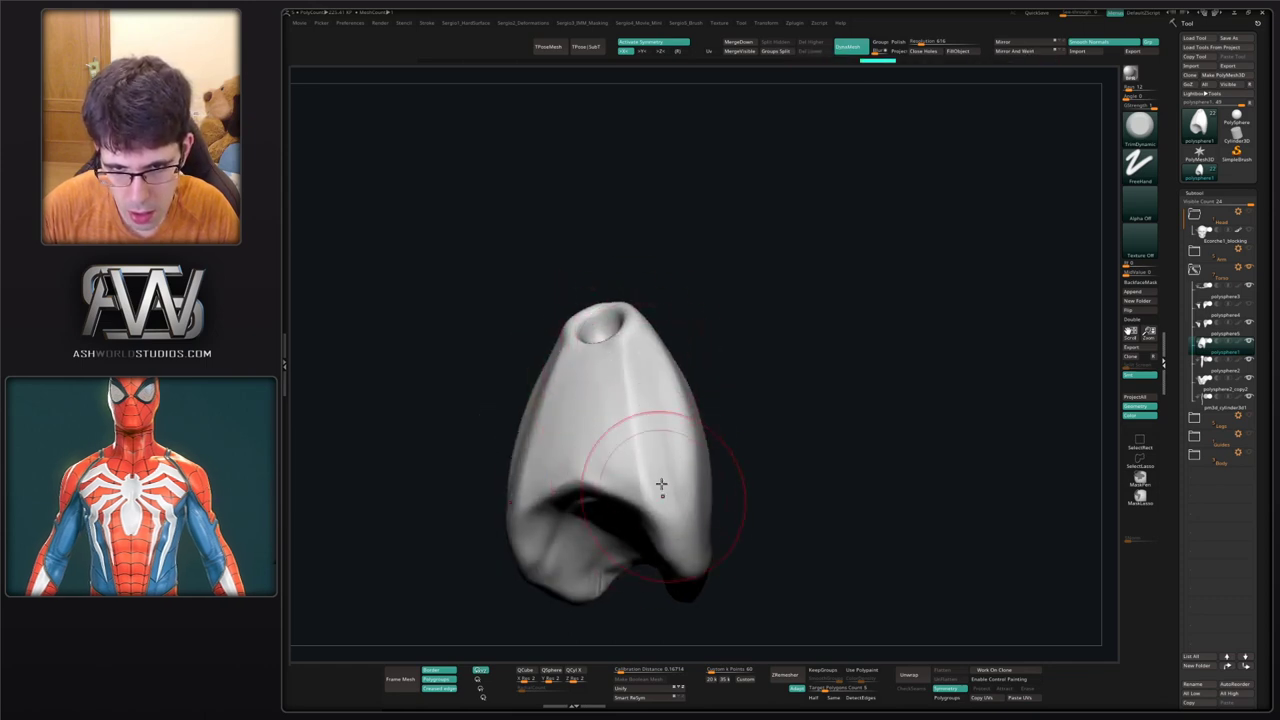
mouse_move(610, 483)
right_down()
mouse_move(669, 443)
mouse_move(648, 456)
mouse_move(660, 449)
mouse_move(648, 481)
right_up()
mouse_move(610, 490)
ctrl+mouse_down()
mouse_move(590, 520)
mouse_move(640, 497)
ctrl+mouse_up()
Reshape the rib cage's lower front edge below the sternum tip from the side with the Move brush.
key(b)
key(m)
key(v)
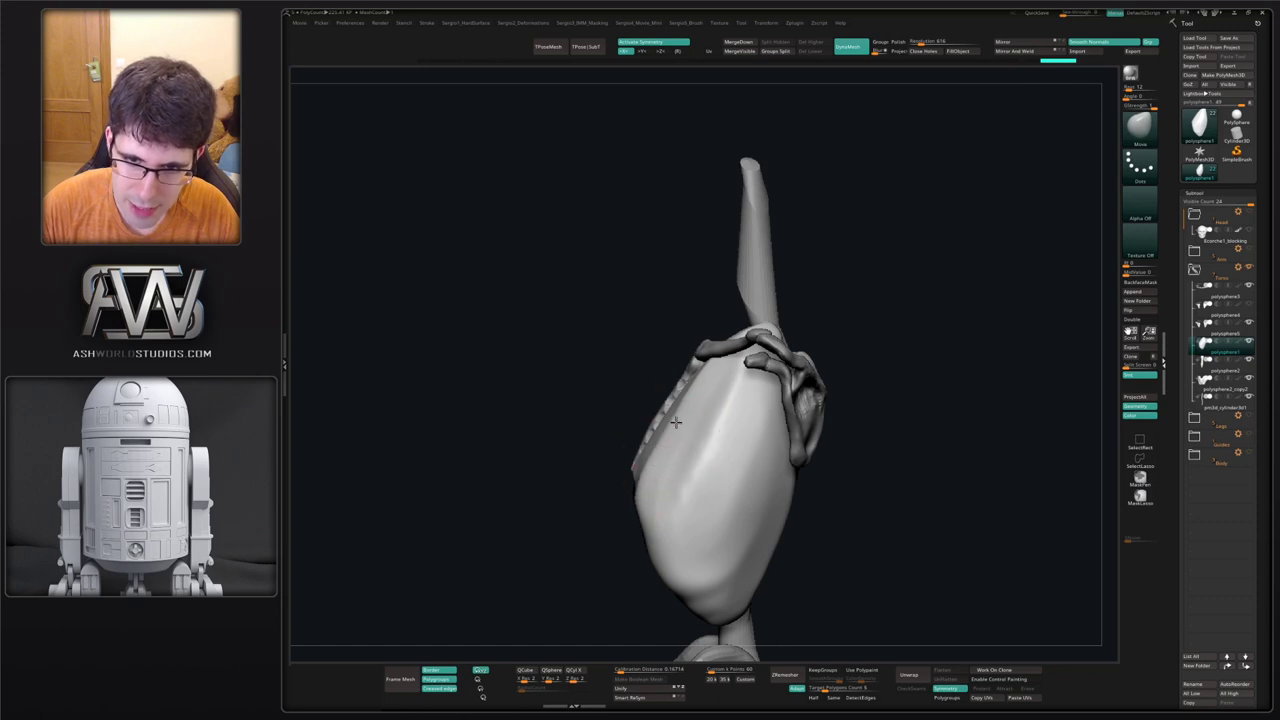
right_drag(653, 476, 643, 500)
mouse_move(643, 500)
mouse_down()
mouse_move(634, 516)
mouse_move(622, 500)
mouse_up()
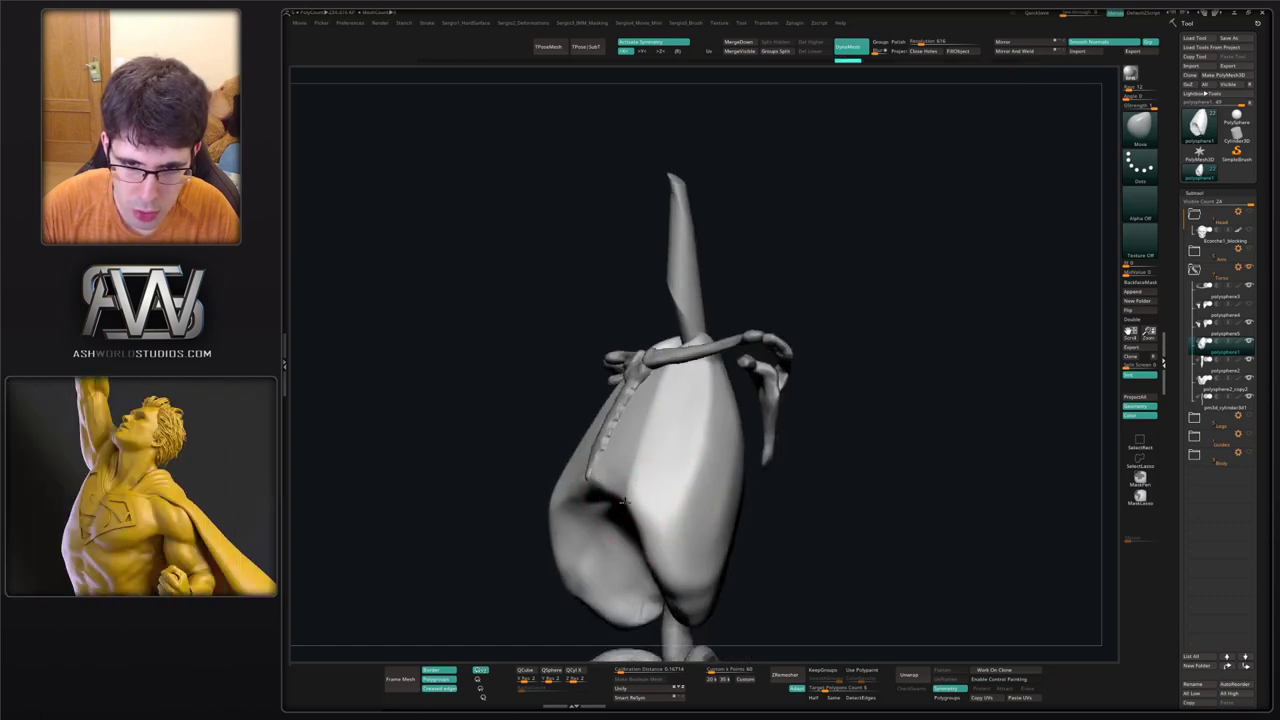
Widen the lower opening of the rib cage into a clearer arch beneath the sternum with the Move brush.
mouse_move(626, 489)
right_down()
mouse_move(614, 492)
mouse_move(632, 492)
mouse_move(622, 511)
mouse_move(600, 491)
right_up()
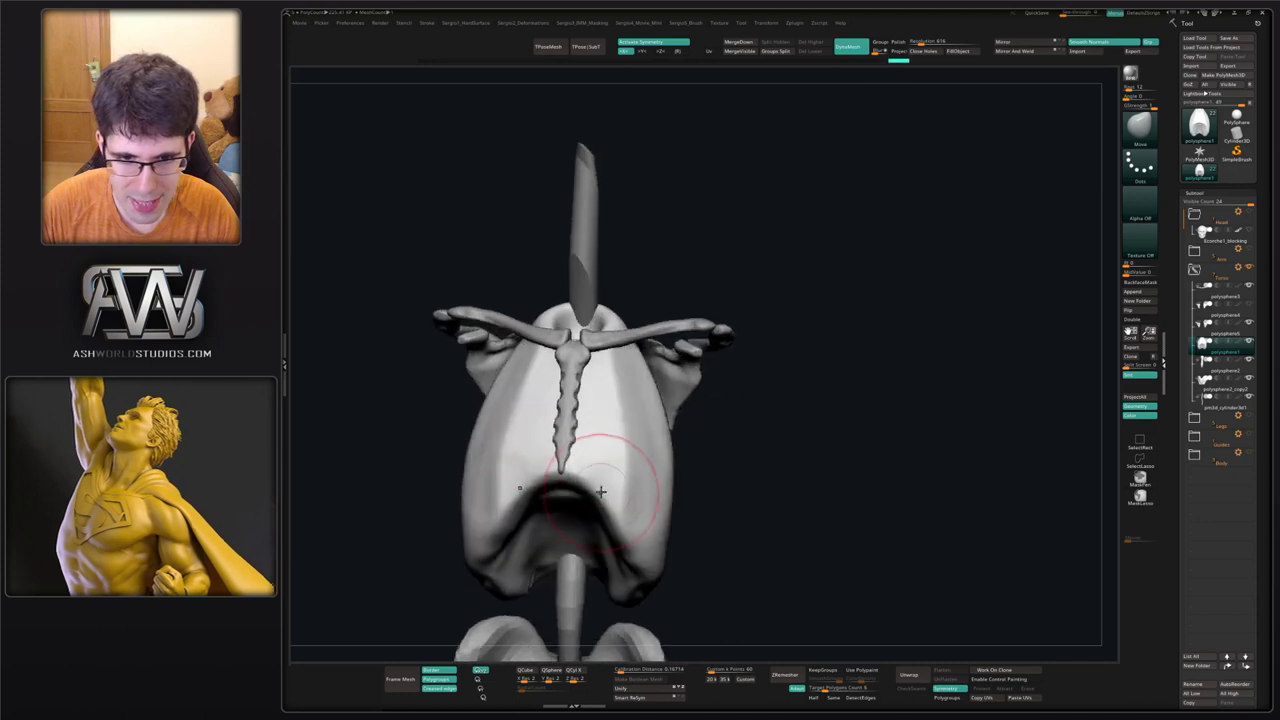
mouse_move(592, 496)
mouse_down()
mouse_move(575, 471)
mouse_move(618, 498)
mouse_up()
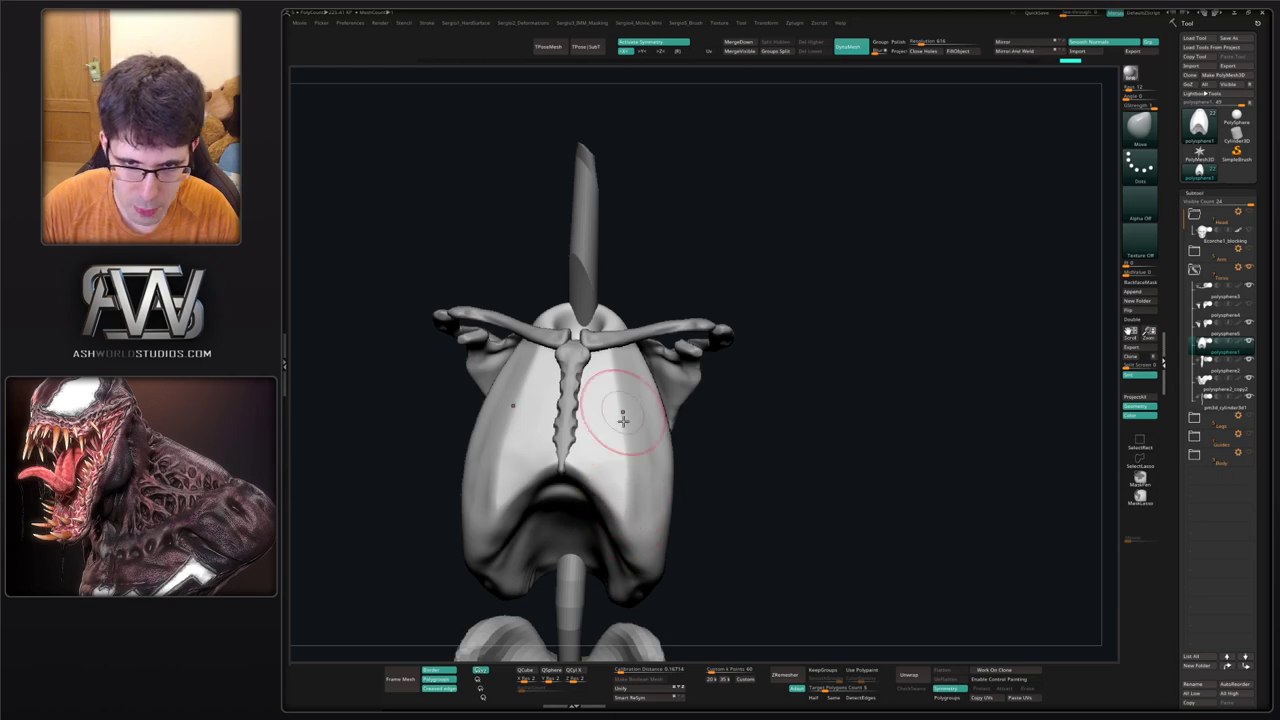
mouse_move(623, 414)
right_down()
mouse_move(628, 466)
mouse_move(610, 420)
mouse_move(616, 452)
mouse_move(622, 436)
mouse_move(645, 465)
right_up()
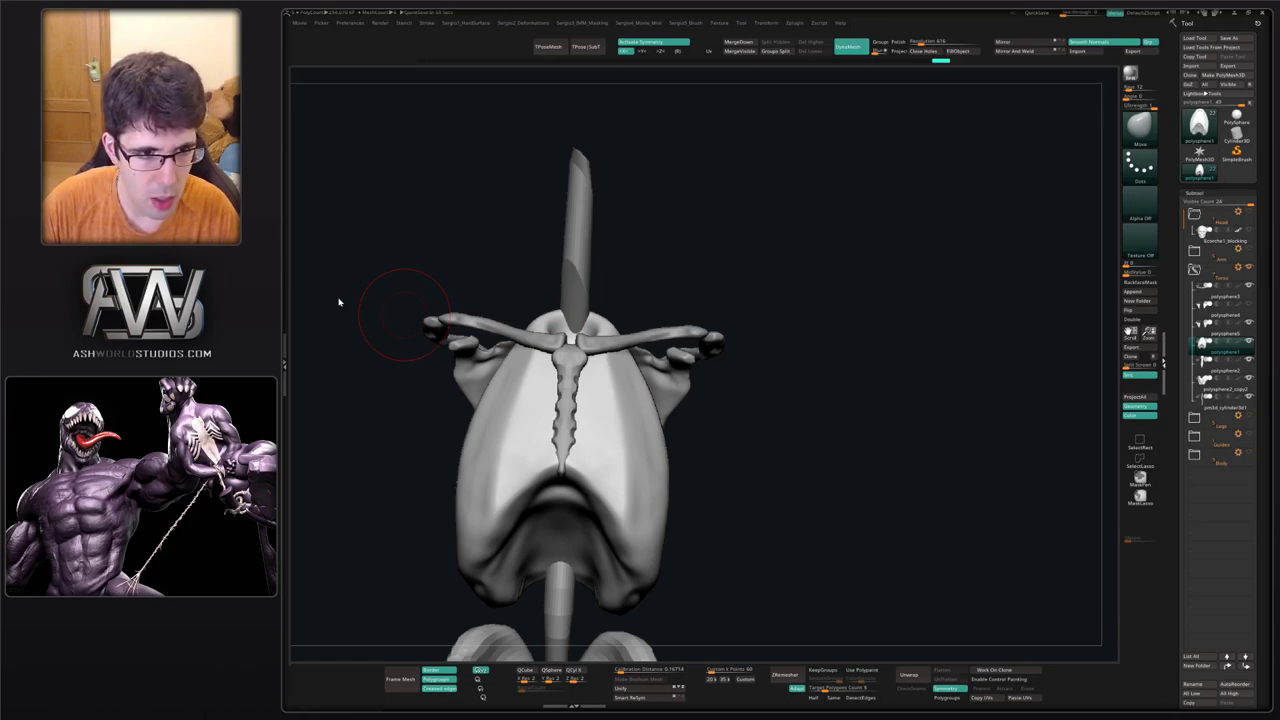
drag(700, 500, 711, 494)
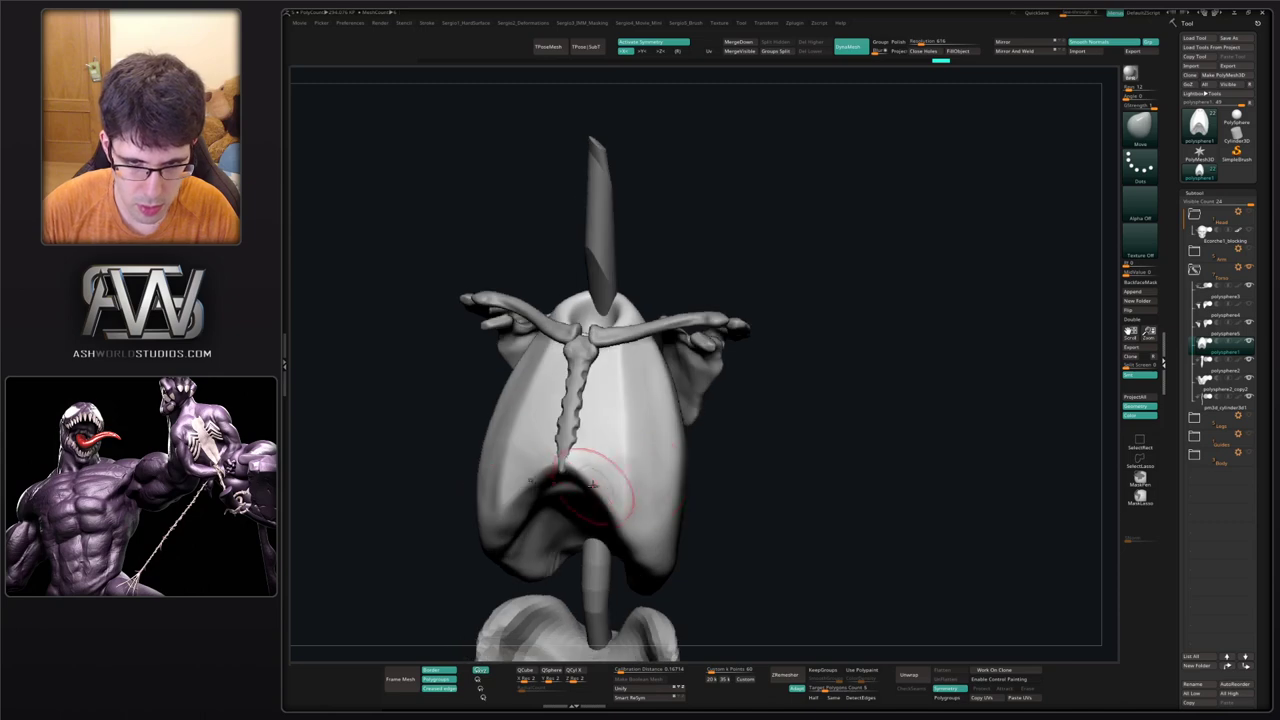
Raise and define the arch of the rib cage's lower opening just beneath the sternum tip with the Move brush.
mouse_move(597, 489)
mouse_down()
mouse_move(590, 503)
mouse_move(606, 524)
mouse_up()
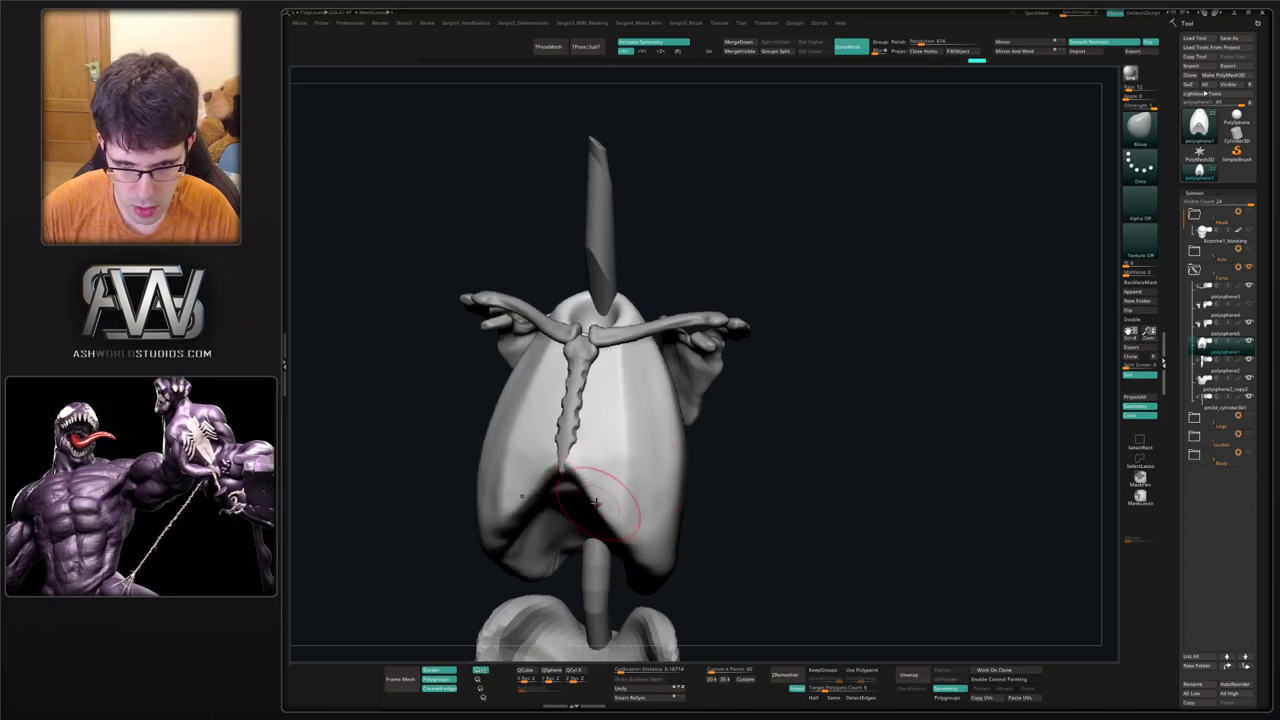
key(s)
drag(602, 479, 578, 480)
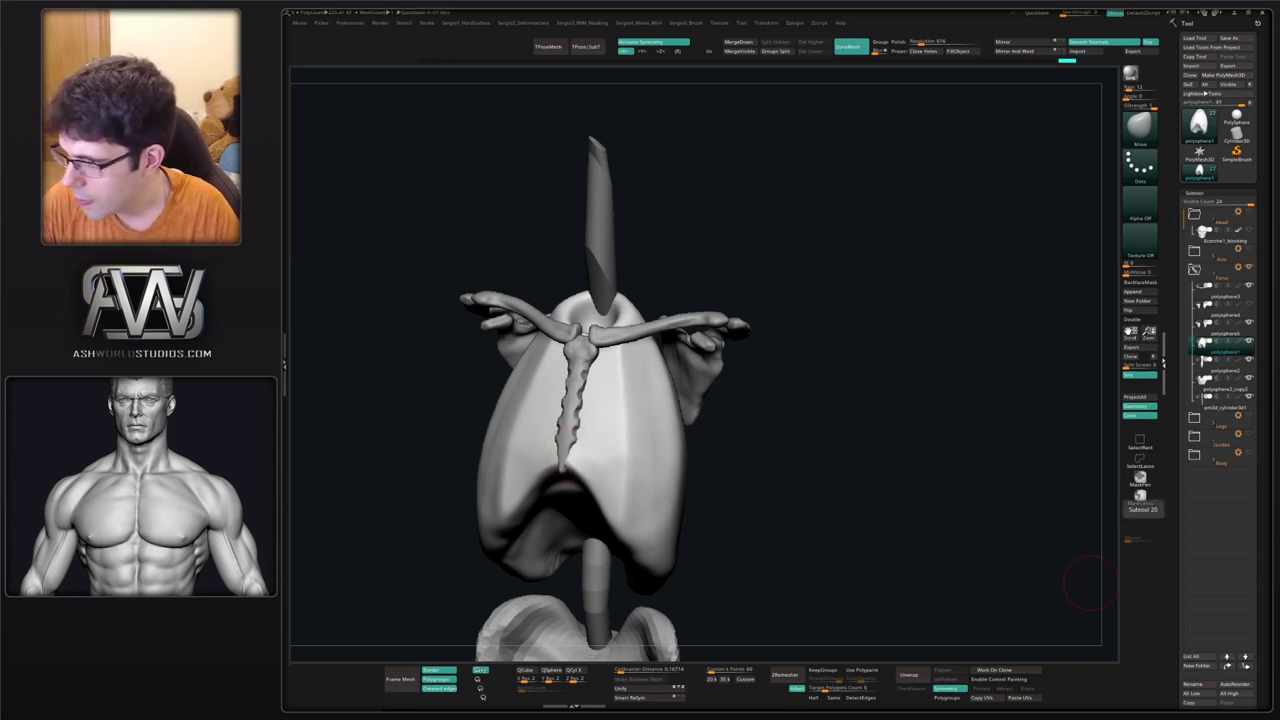
drag(823, 391, 842, 394)
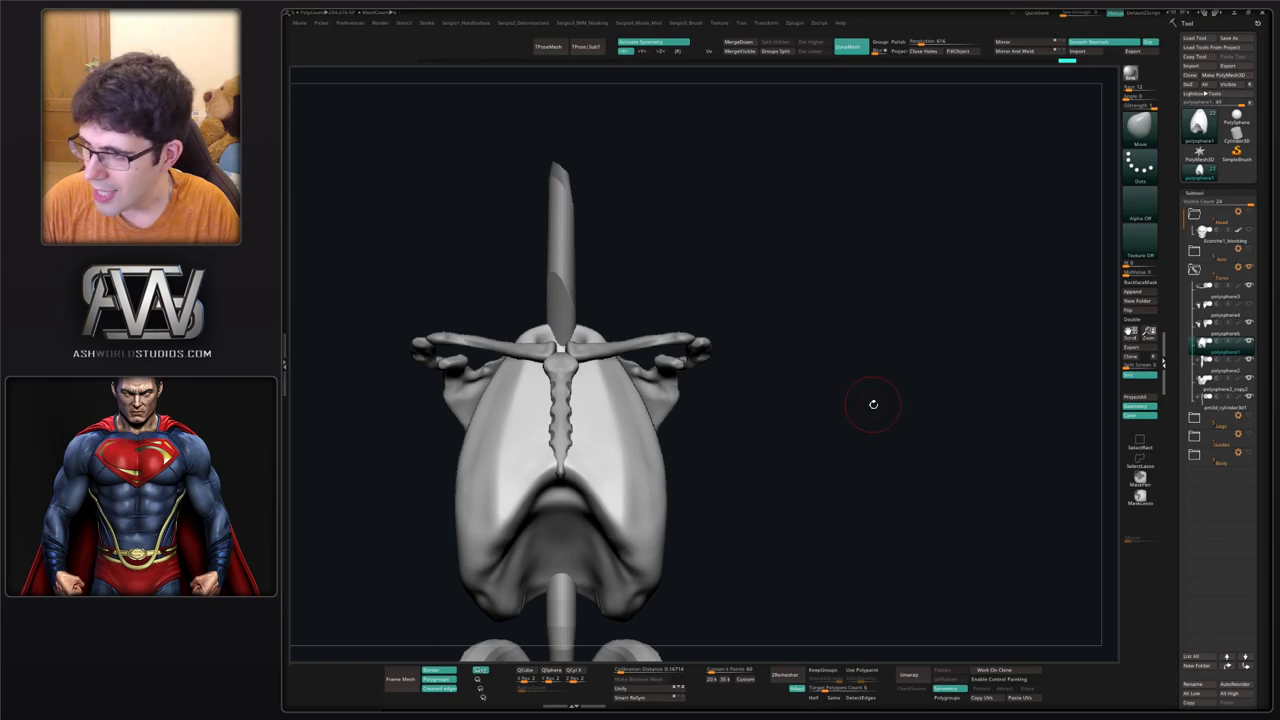
drag(874, 403, 883, 423)
Narrow the top of the arch at the sternum tip and shape the rib cage's lower front corners with the Move brush.
mouse_move(829, 308)
mouse_down()
mouse_move(807, 395)
mouse_move(832, 310)
mouse_up()
mouse_move(571, 456)
mouse_down()
mouse_move(622, 490)
mouse_move(590, 488)
mouse_move(640, 537)
mouse_up()
mouse_move(640, 537)
ctrl+right_down()
mouse_move(637, 497)
mouse_move(646, 540)
ctrl+right_up()
drag(646, 545, 653, 559)
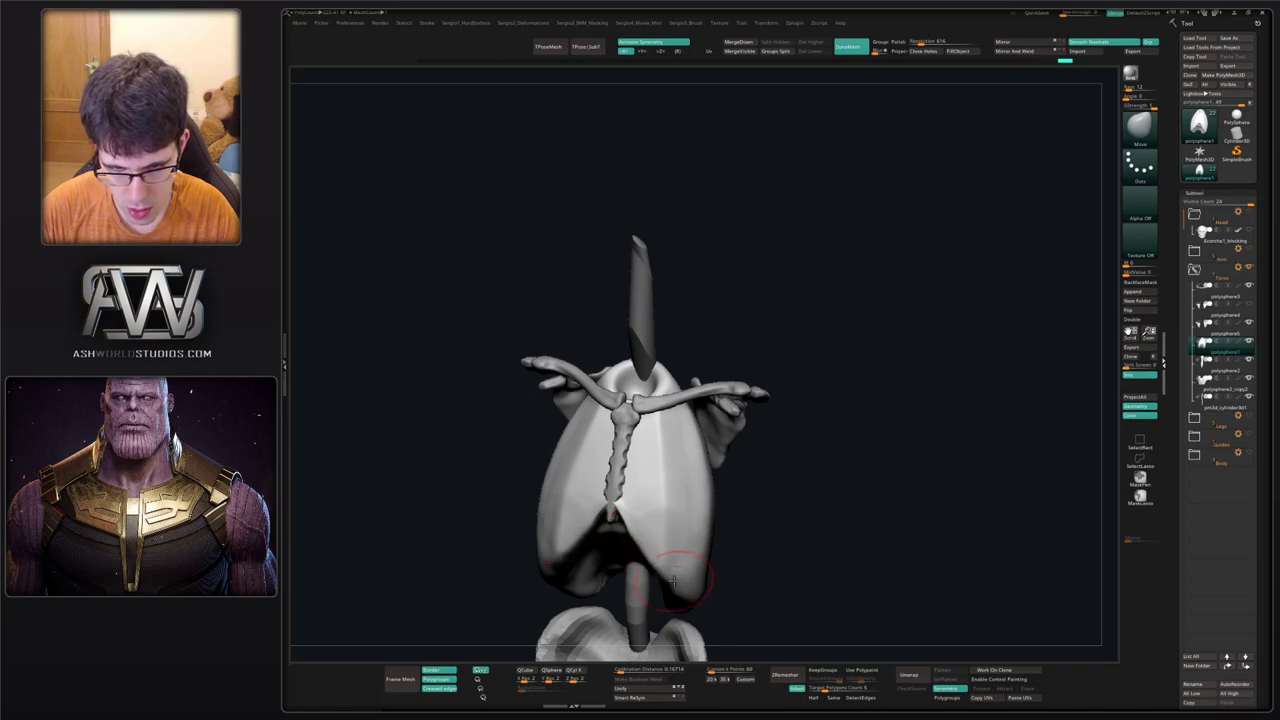
mouse_move(688, 557)
right_down()
mouse_move(661, 525)
mouse_move(648, 530)
right_up()
drag(693, 546, 697, 540)
mouse_move(697, 540)
right_down()
mouse_move(651, 505)
mouse_move(623, 443)
right_up()
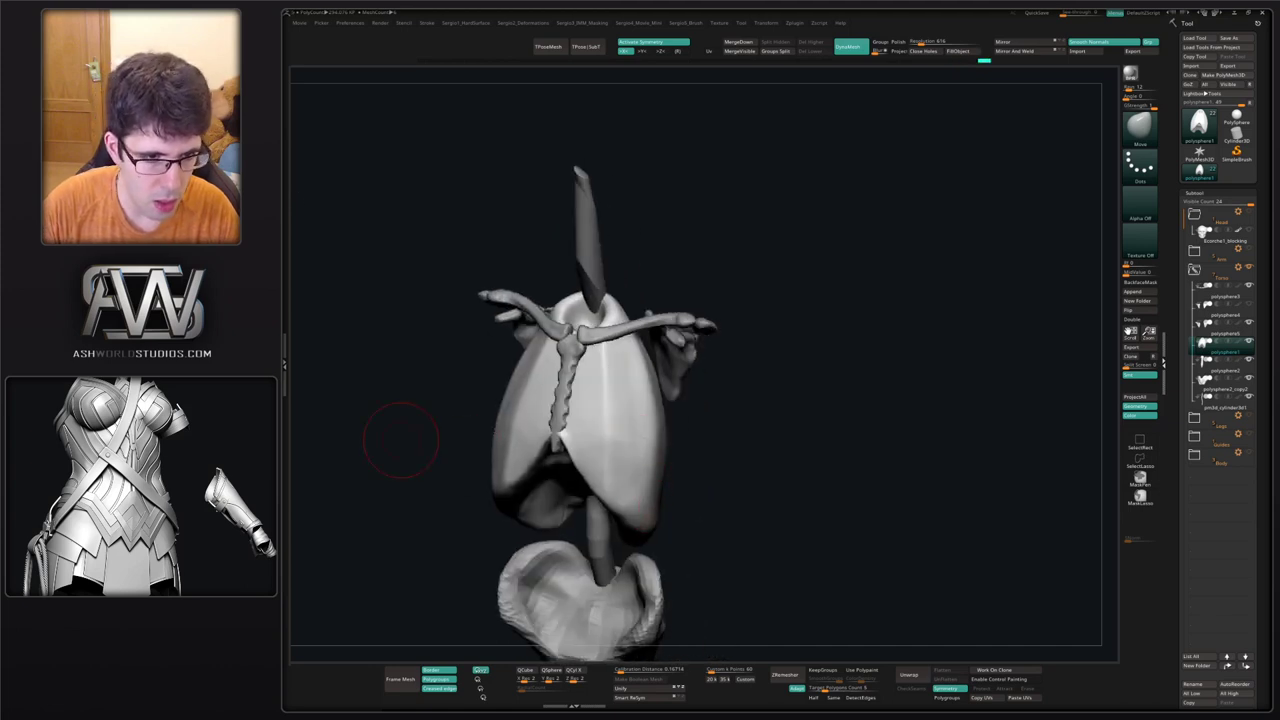
Smooth the front plane of the rib cage and build a vertical ridge down to its lower corner with the Standard brush.
drag(848, 360, 778, 364)
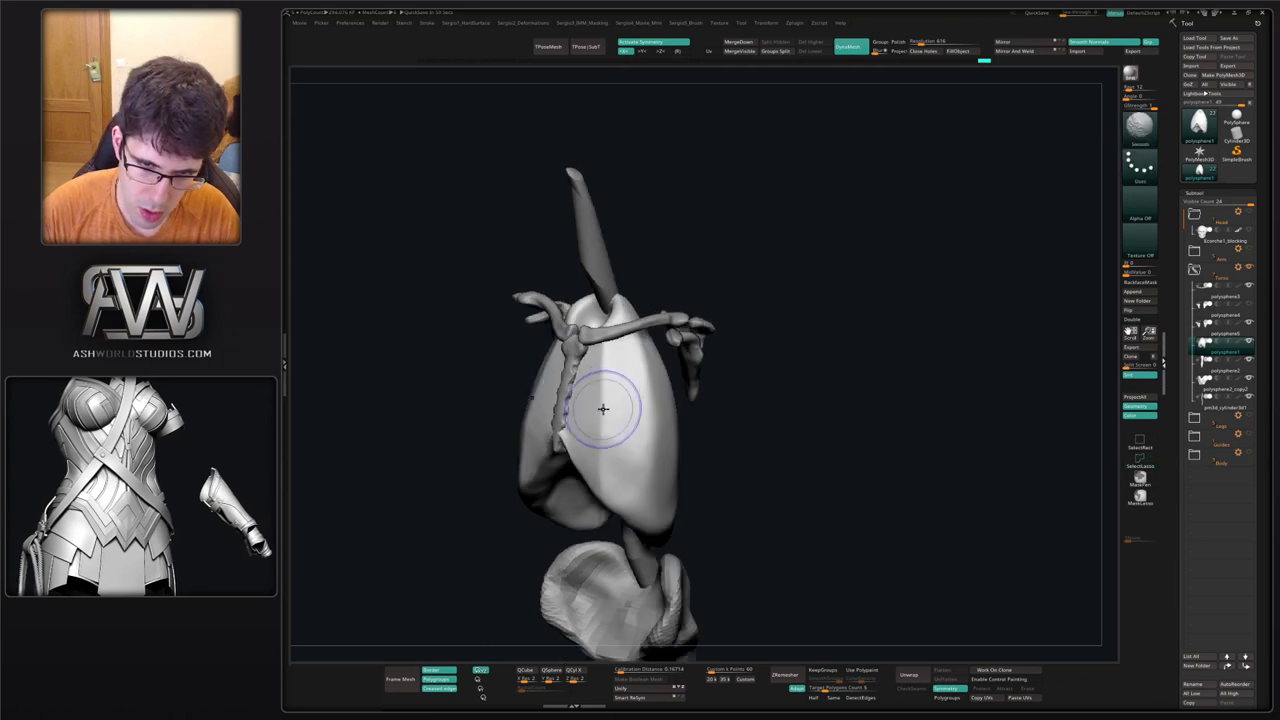
shift+drag(603, 409, 606, 423)
key(s)
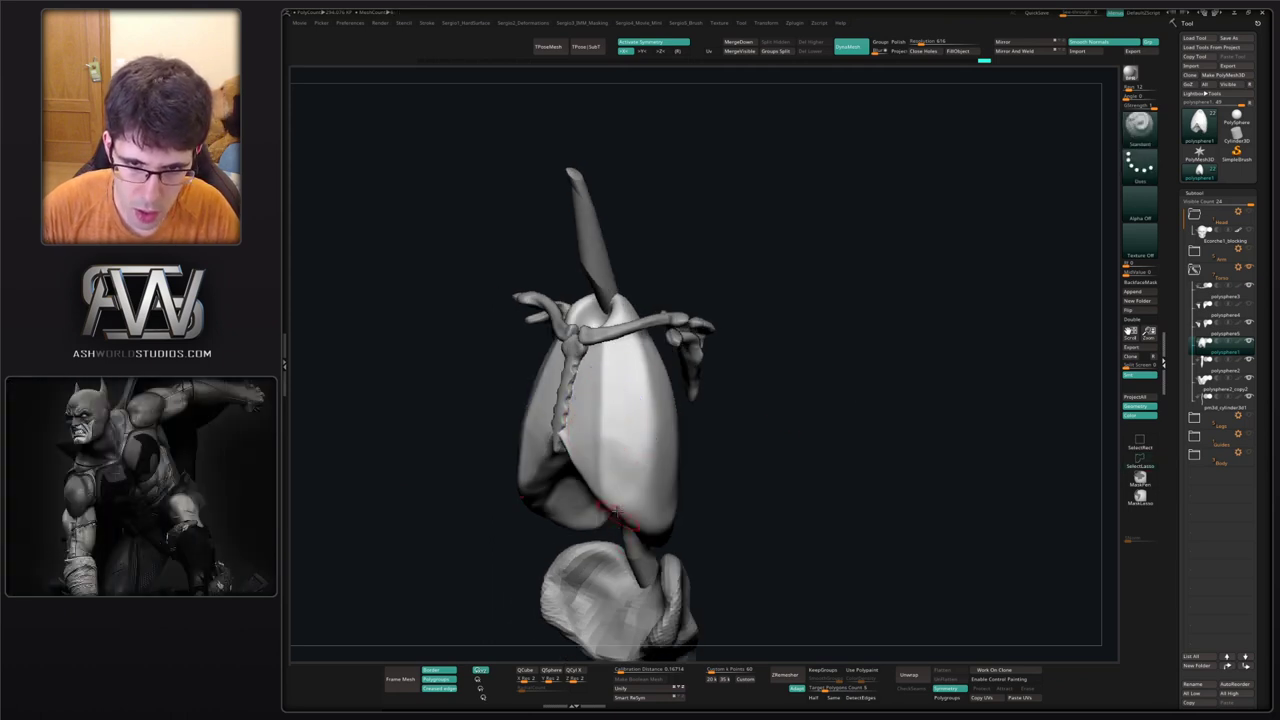
mouse_move(615, 465)
mouse_down()
mouse_move(600, 330)
mouse_move(655, 535)
mouse_up()
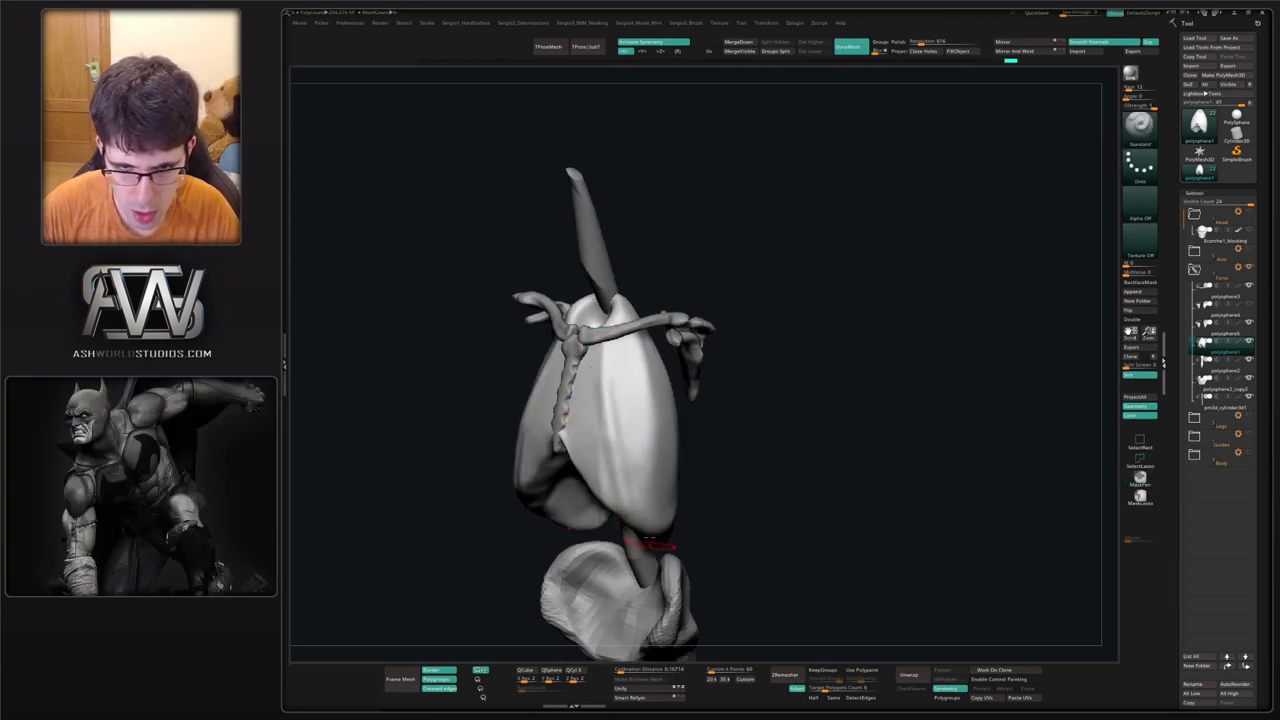
drag(725, 510, 760, 500)
Flatten the new ridge into the front plane of the rib cage with the TrimDynamic brush.
key(b)
key(c)
key(l)
key(b)
key(t)
key(d)
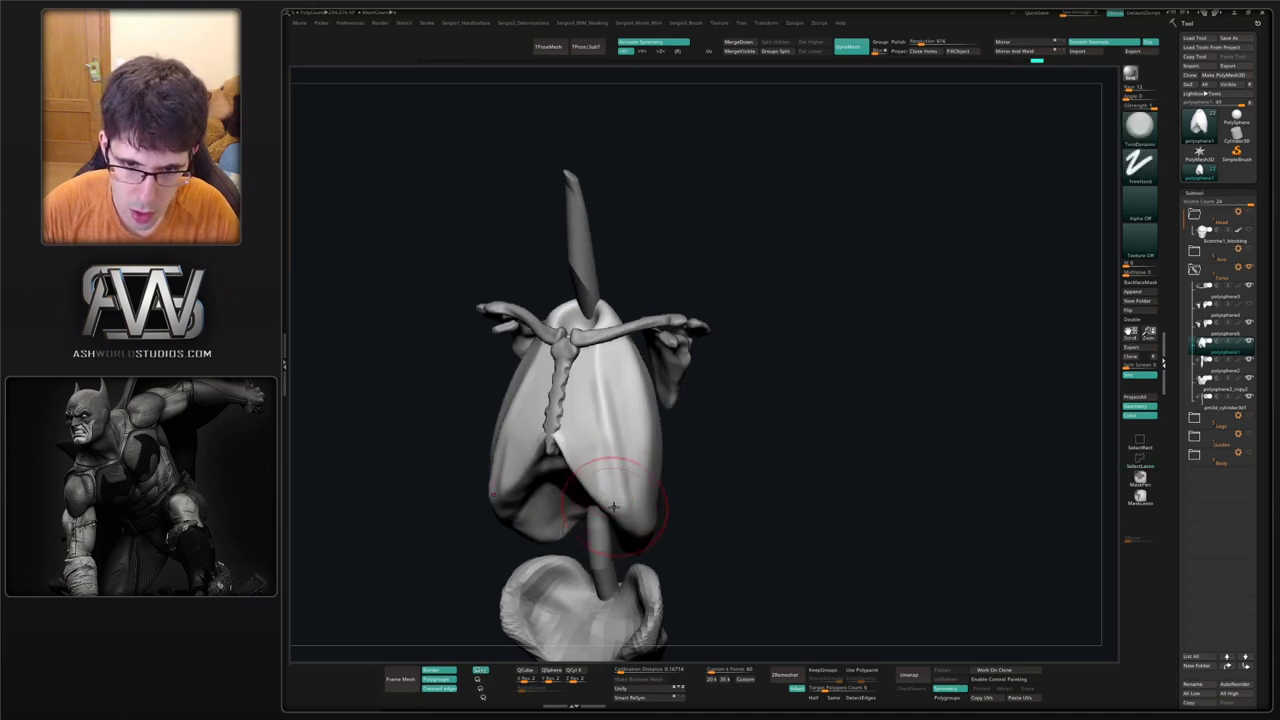
mouse_move(623, 445)
right_down()
mouse_move(595, 455)
mouse_move(612, 420)
mouse_move(606, 432)
right_up()
drag(604, 434, 608, 424)
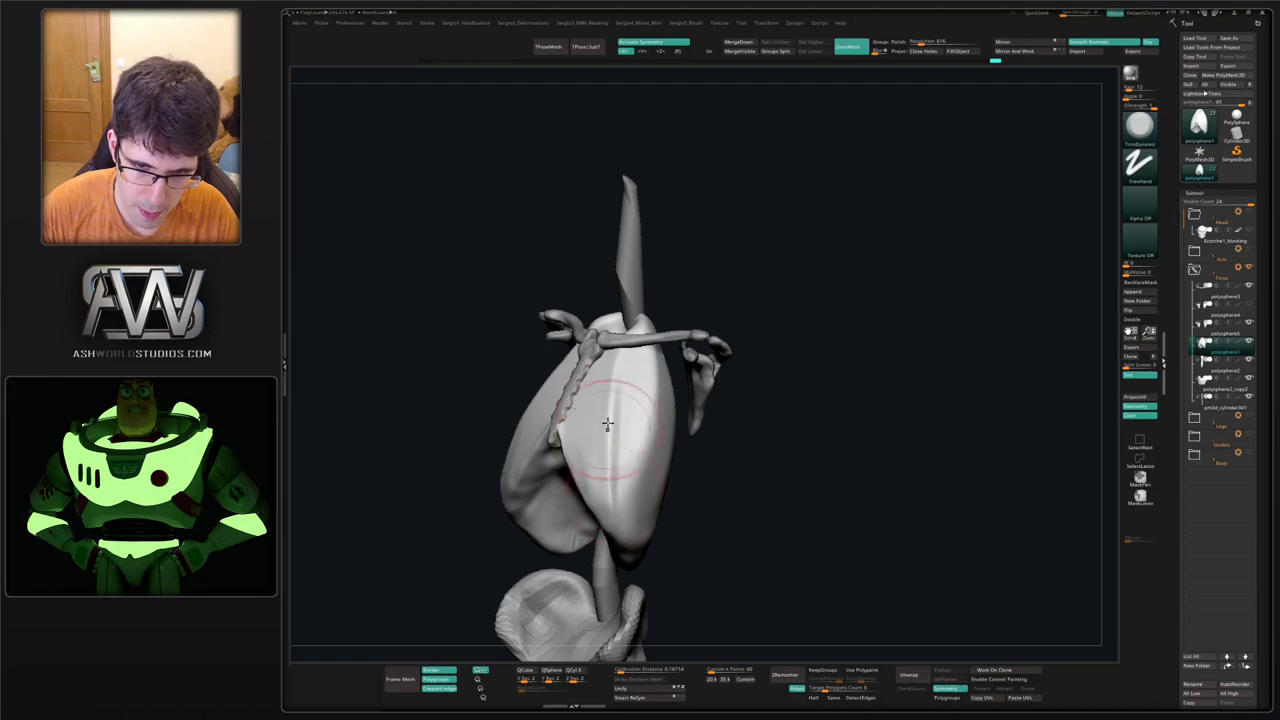
Fill the front-side transition of the rib cage with the Clay brush and plane it with TrimDynamic.
key(b)
key(c)
key(l)
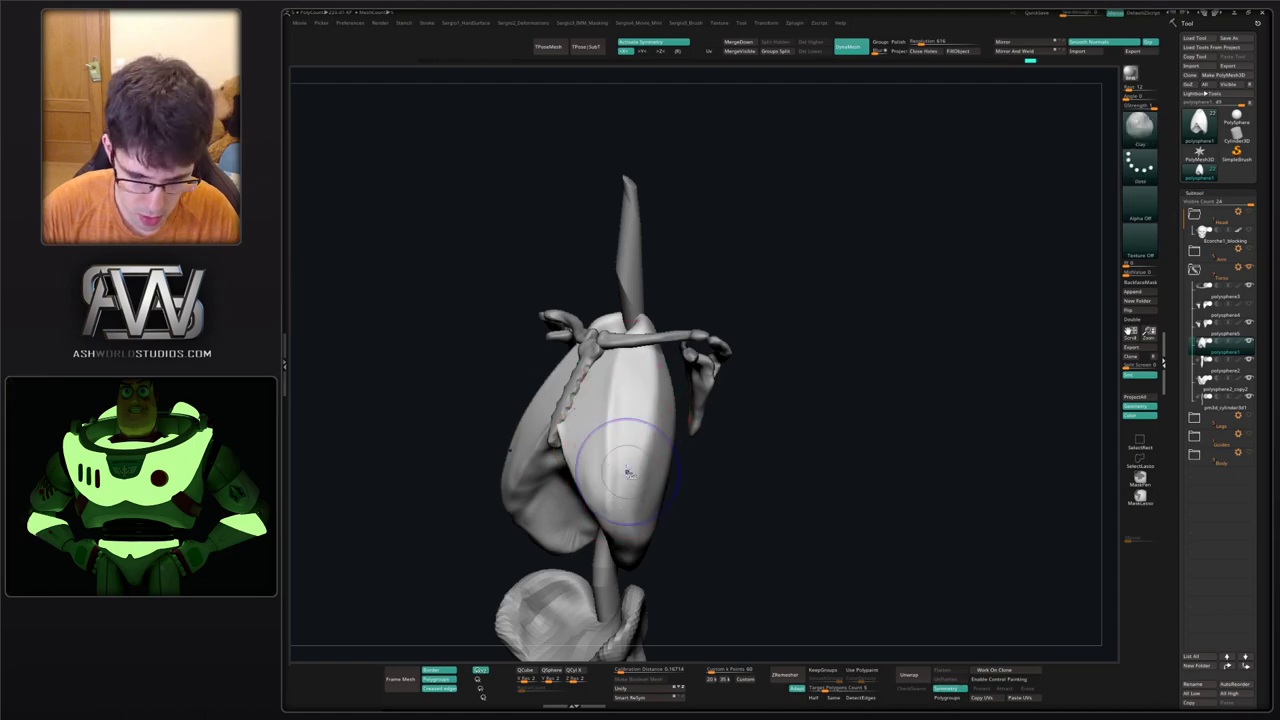
key(b)
key(t)
key(d)
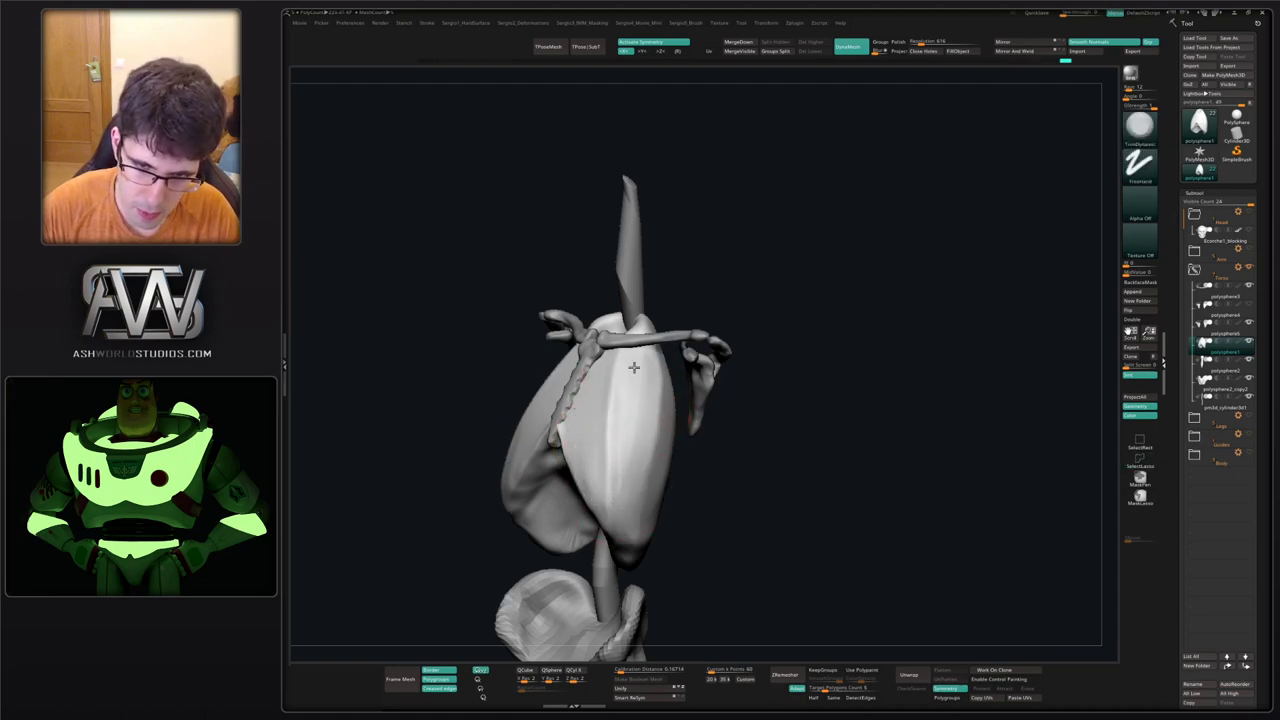
drag(634, 367, 629, 490)
right_drag(641, 458, 658, 464)
drag(632, 430, 629, 488)
Carve rib grooves across the lower back corners of the rib cage with the DamStandard brush.
mouse_move(640, 478)
right_down()
mouse_move(658, 470)
mouse_move(605, 461)
mouse_move(643, 454)
mouse_move(626, 429)
mouse_move(663, 414)
mouse_move(777, 443)
mouse_move(697, 471)
mouse_move(657, 455)
mouse_move(711, 451)
mouse_move(657, 470)
mouse_move(698, 433)
right_up()
key(shift)
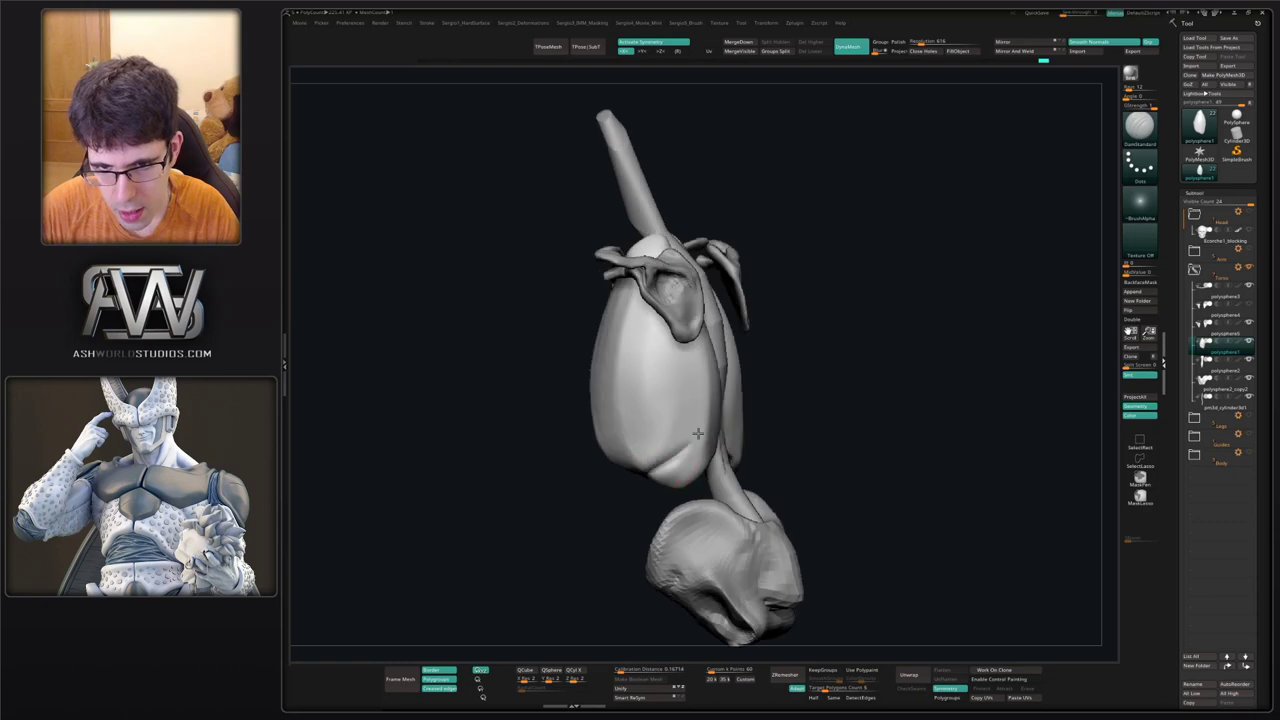
mouse_move(657, 470)
right_down()
mouse_move(663, 443)
mouse_move(598, 462)
mouse_move(634, 377)
mouse_move(640, 438)
right_up()
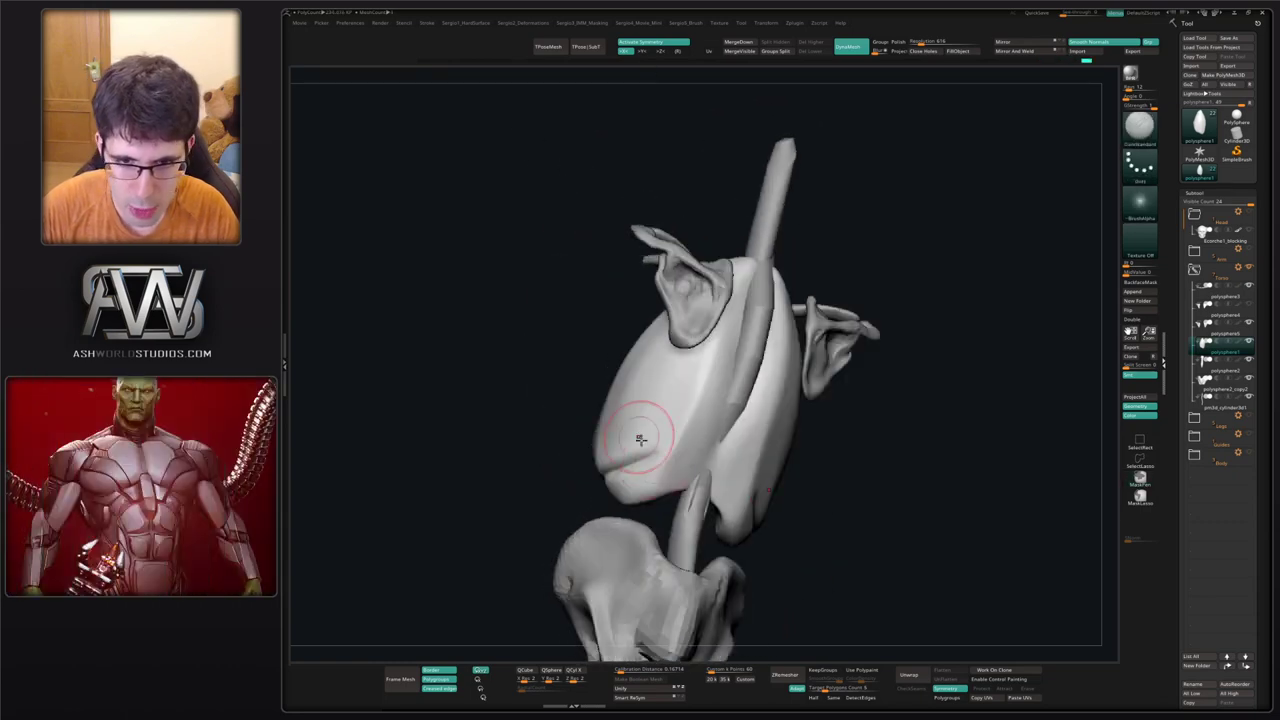
mouse_move(683, 484)
right_down()
mouse_move(660, 483)
mouse_move(717, 451)
mouse_move(657, 414)
mouse_move(636, 468)
mouse_move(618, 468)
mouse_move(660, 505)
right_up()
Adjust the back contour of the rib cage near the shoulder blades with a large Move brush.
key(b)
key(m)
key(v)
key(s)
mouse_move(719, 517)
mouse_down()
mouse_move(730, 517)
mouse_move(714, 515)
mouse_up()
key(ctrl+z)
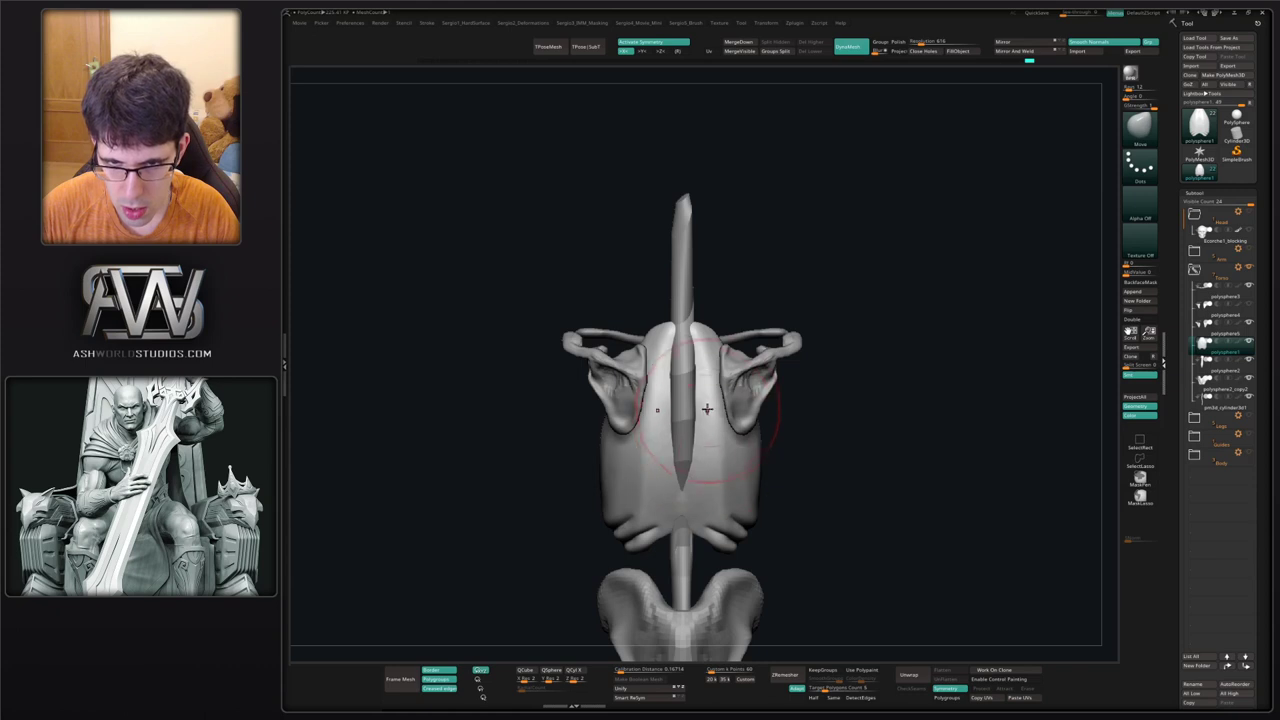
key(bracketright)
right_drag(728, 482, 665, 475)
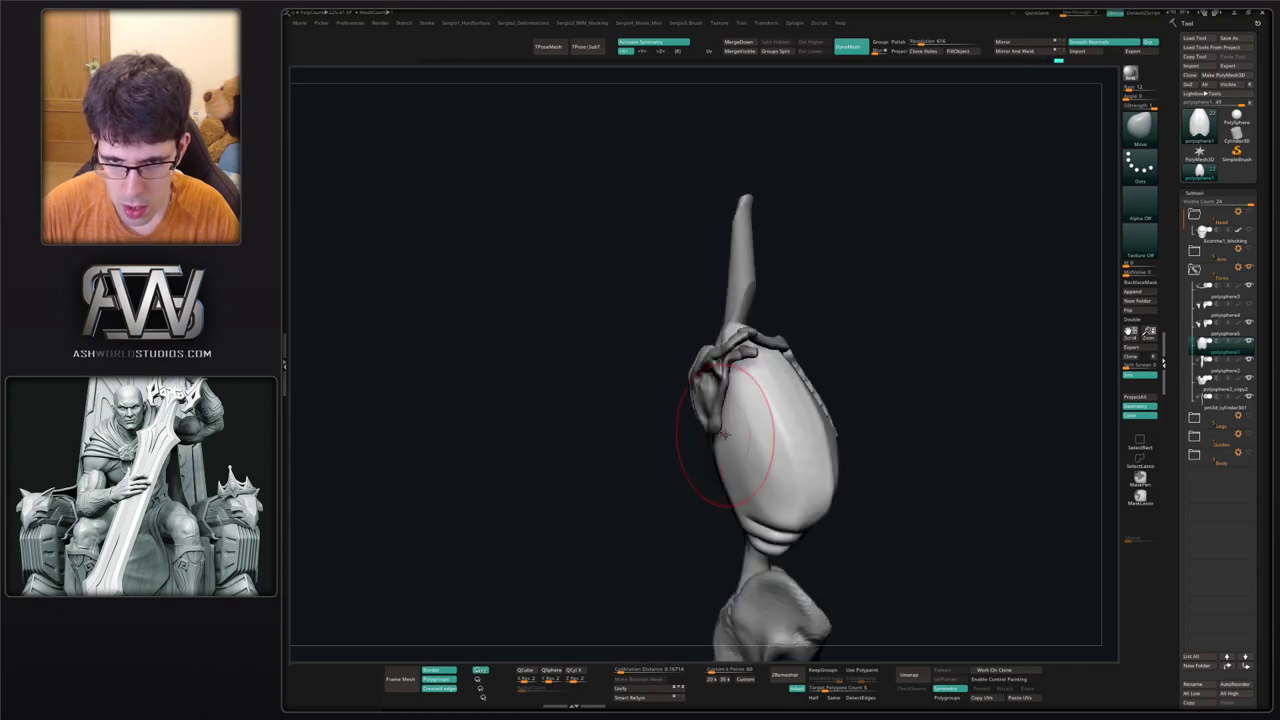
drag(727, 451, 717, 438)
Isolate the rib cage, round its upper back profile with a smaller Move brush, and show the other bones again.
key(alt+s)
key(bracketright)
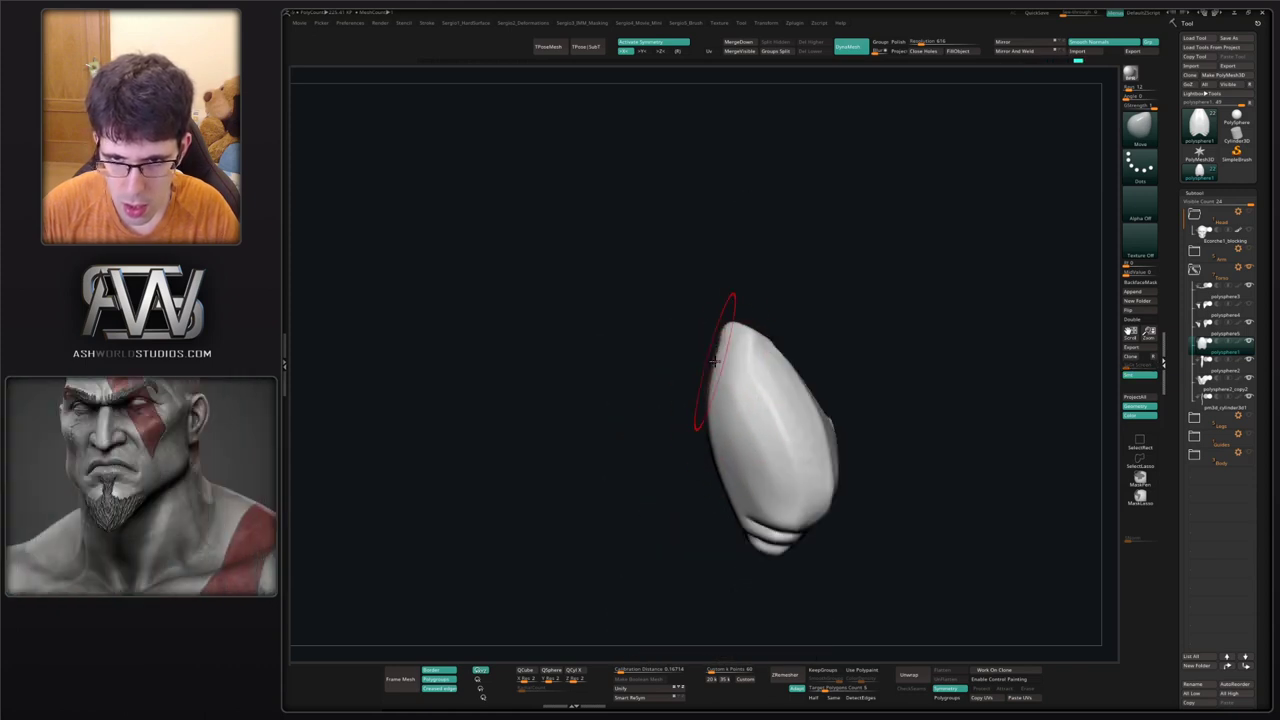
key(bracketleft)
key(bracketleft)
key(bracketleft)
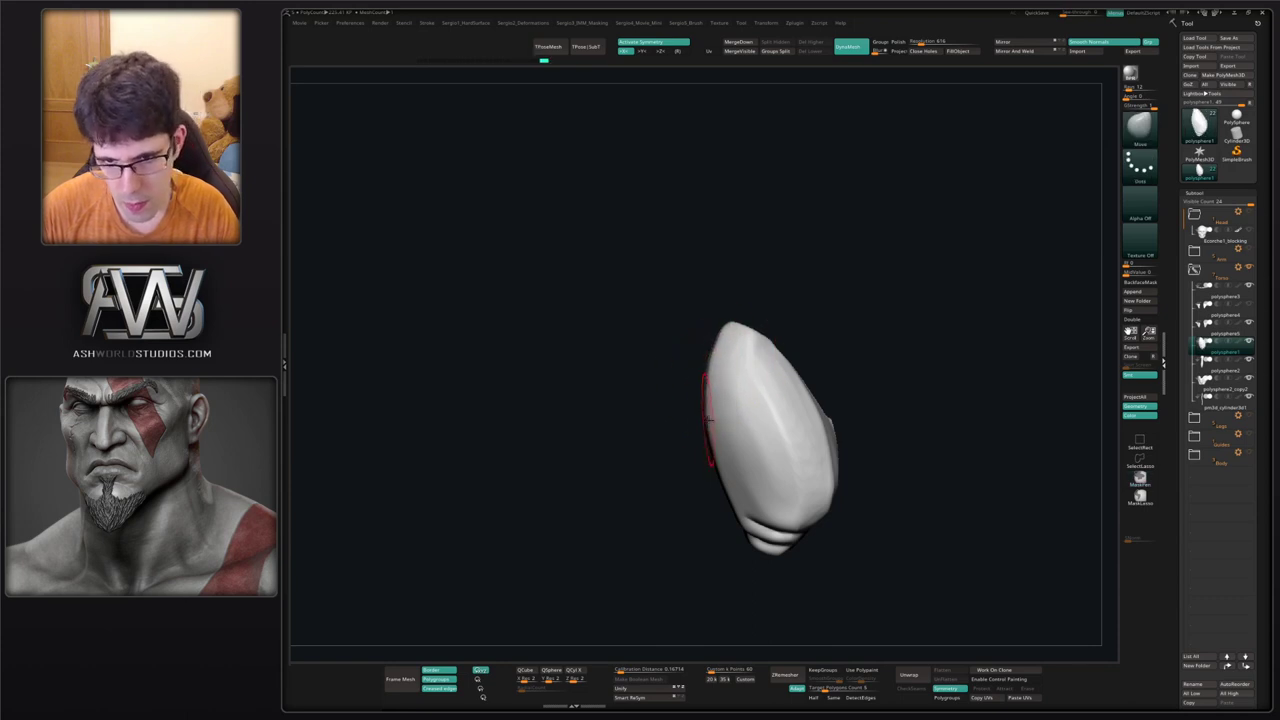
key(alt+s)
mouse_move(708, 419)
right_down()
mouse_move(841, 438)
mouse_move(732, 436)
right_up()
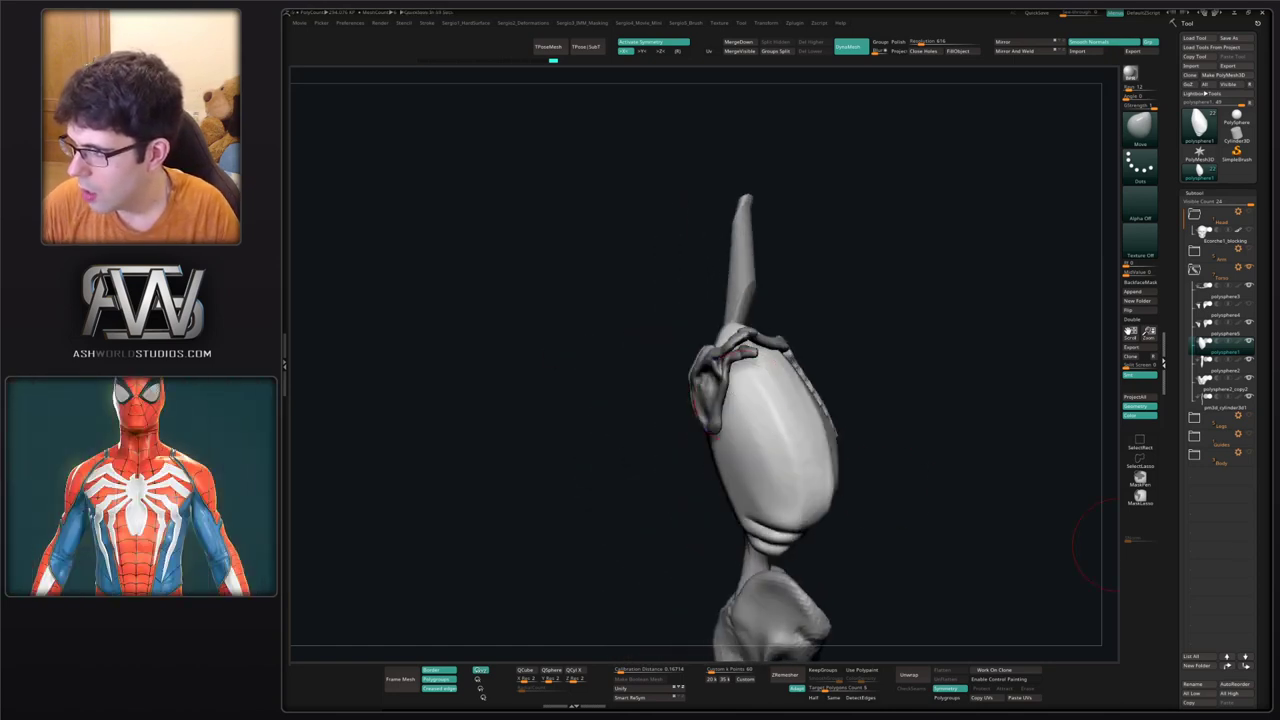
Adjust the top of the rib cage beside the spine from the back view with the Move brush.
shift+right_drag(924, 371, 880, 380)
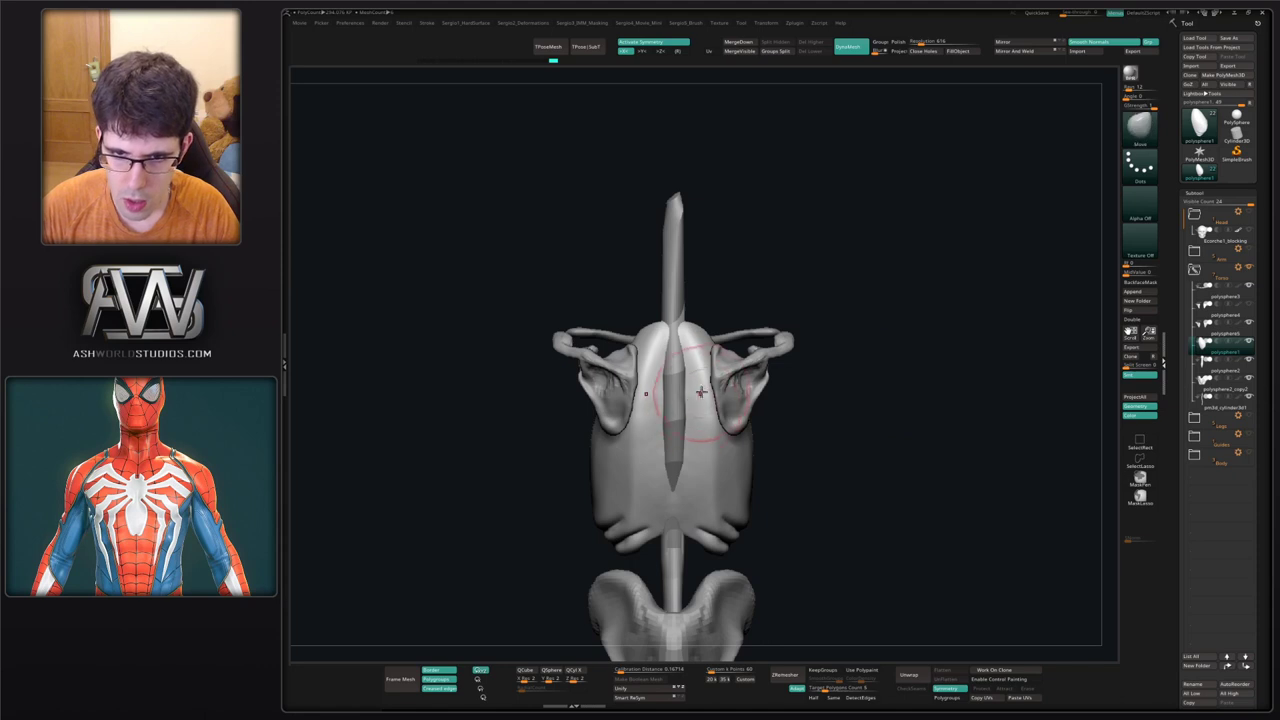
ctrl+right_drag(694, 345, 688, 458)
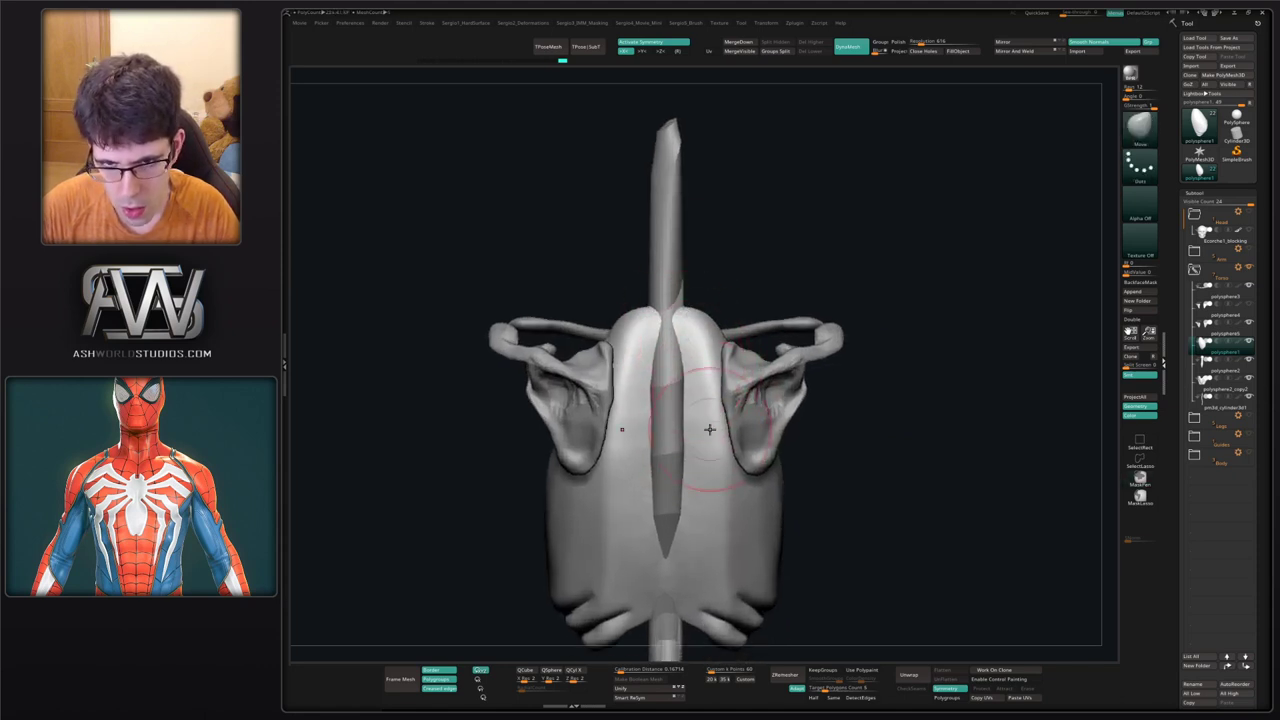
drag(698, 320, 692, 322)
alt+right_drag(693, 429, 680, 391)
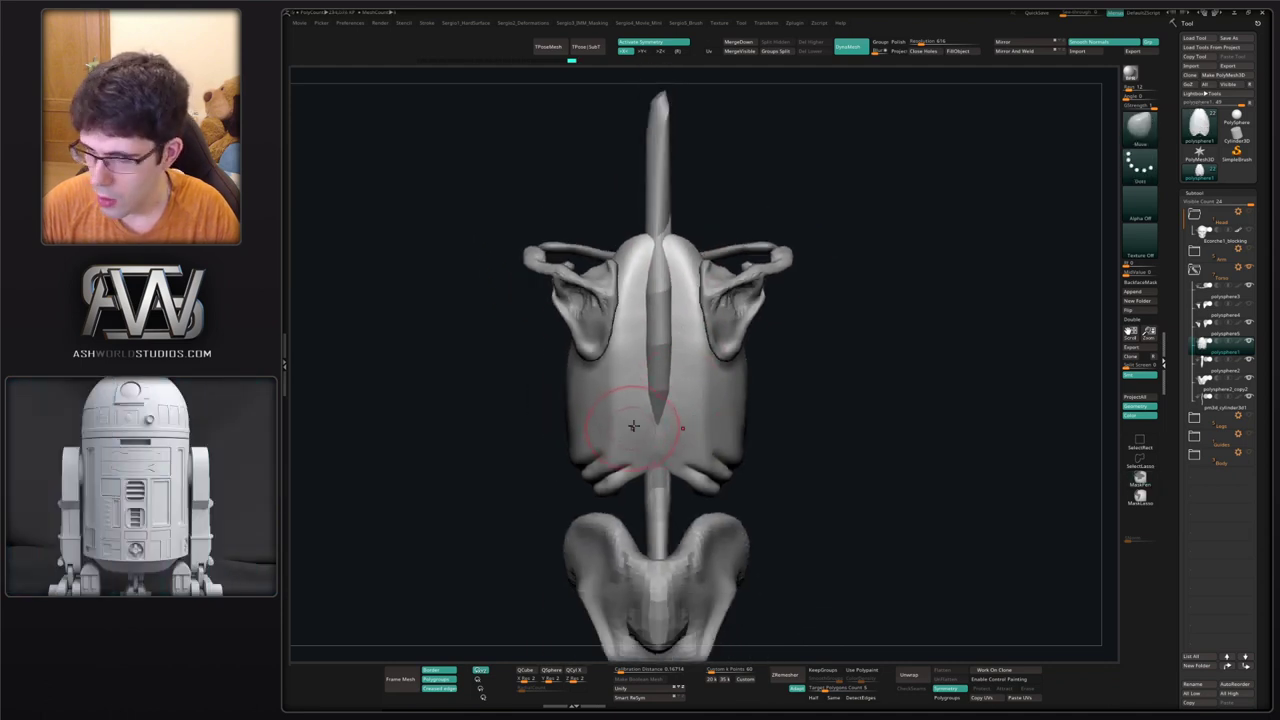
Isolate the rib cage and refine the lower back surface beside the spine line.
key(b)
key(s)
key(t)
key(alt+s)
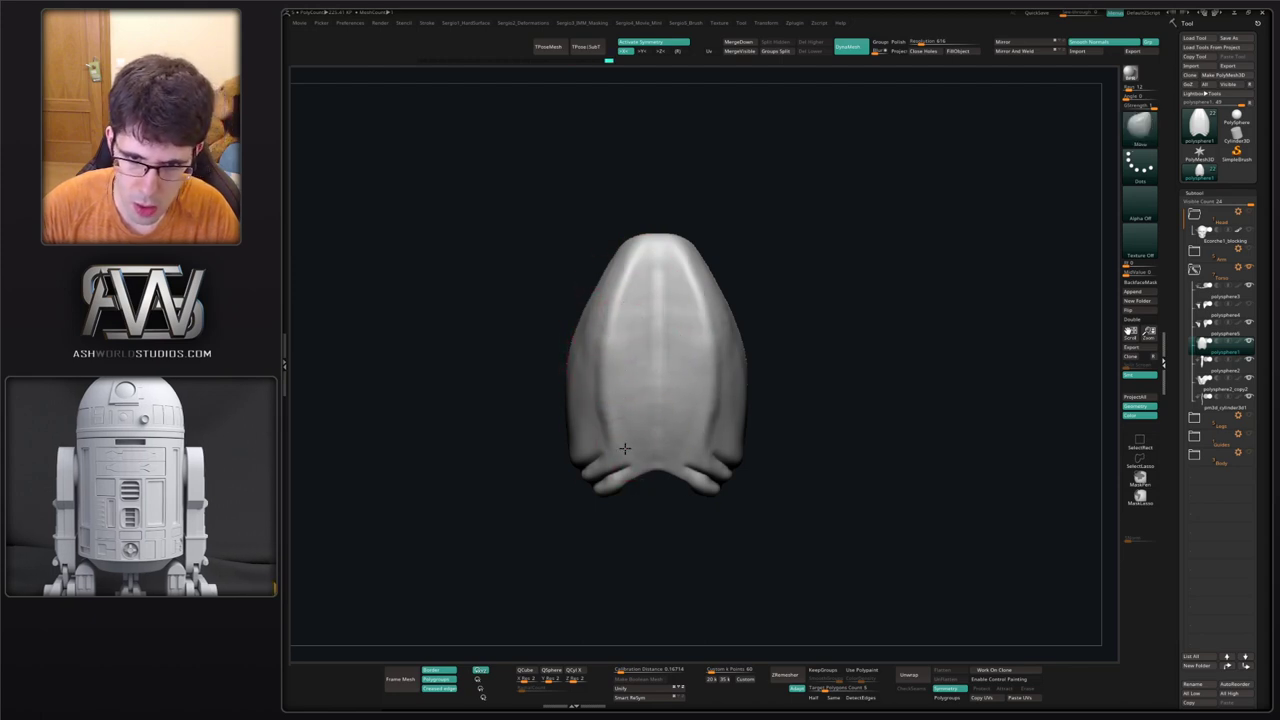
drag(622, 422, 612, 424)
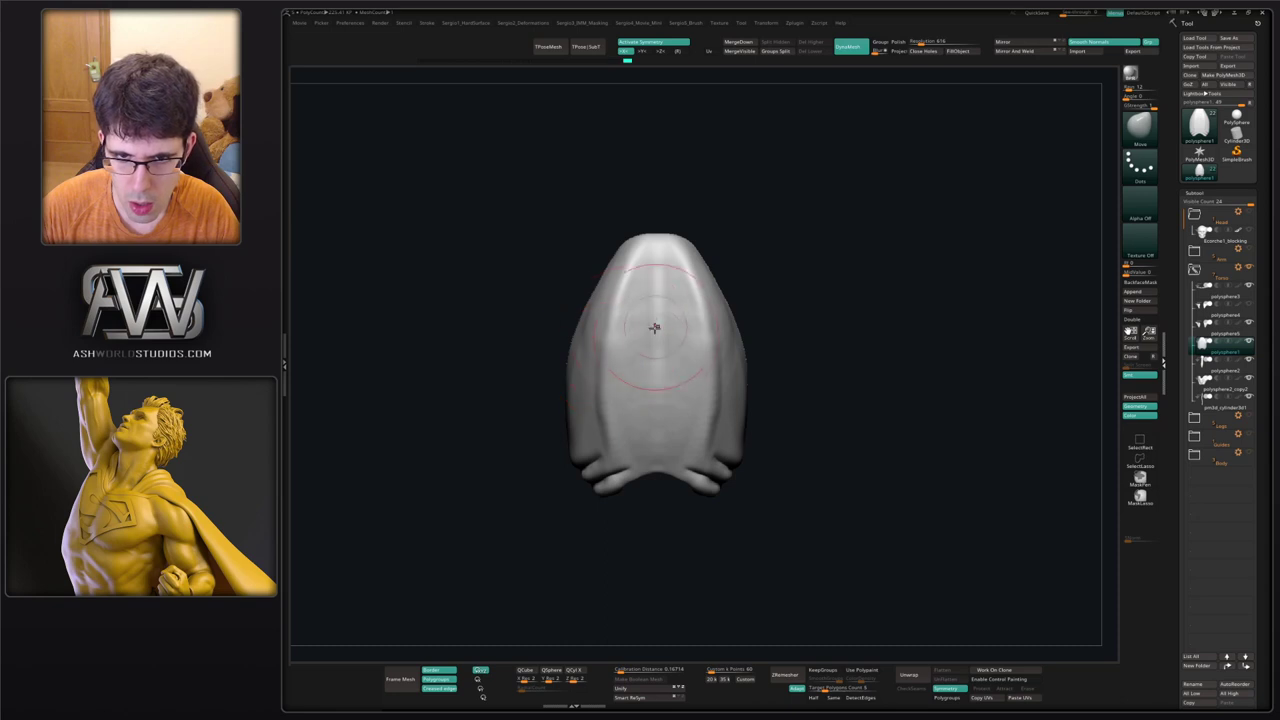
Flatten the back planes of the rib cage on both sides of the spine line with the TrimDynamic brush.
right_drag(655, 328, 690, 365)
drag(650, 377, 643, 383)
mouse_move(643, 383)
right_down()
mouse_move(729, 398)
mouse_move(700, 376)
right_up()
key(ctrl+2)
key(s)
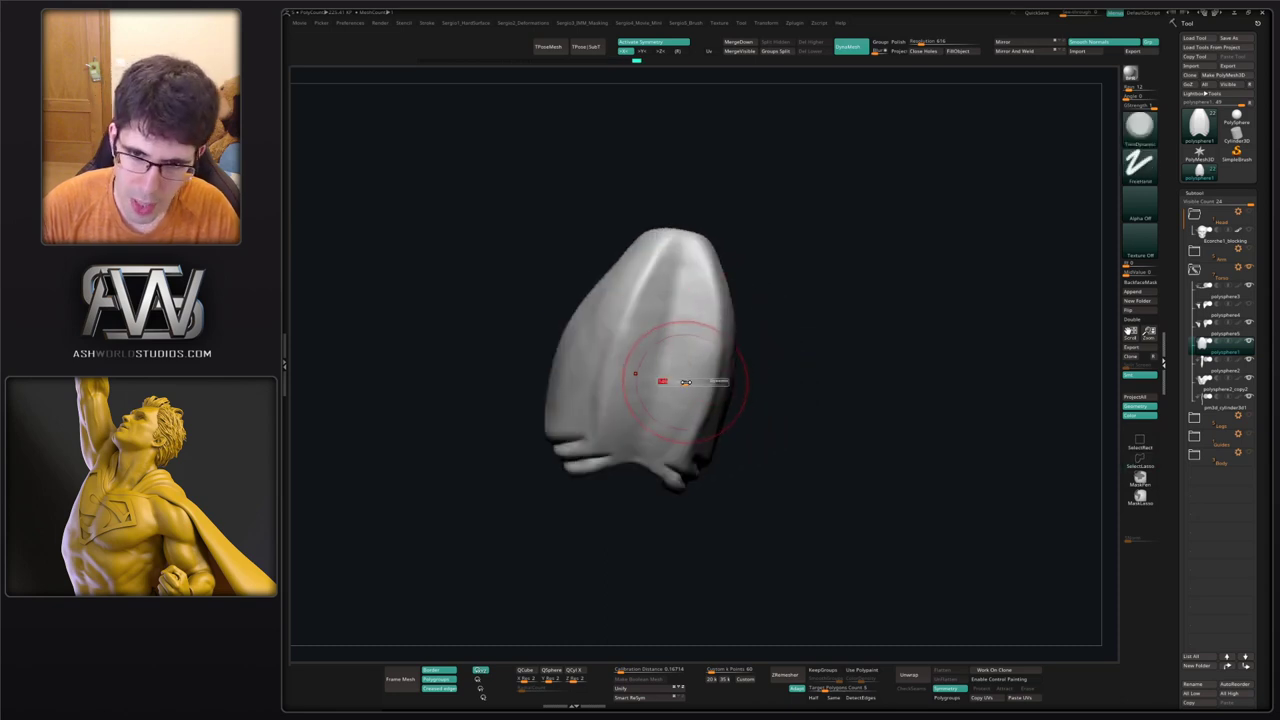
drag(667, 448, 688, 340)
drag(690, 336, 694, 284)
drag(700, 386, 700, 388)
Trim the rear rim of the rib cage's upper neck opening flat with the TrimDynamic brush.
mouse_move(700, 388)
right_down()
mouse_move(715, 273)
mouse_move(657, 420)
right_up()
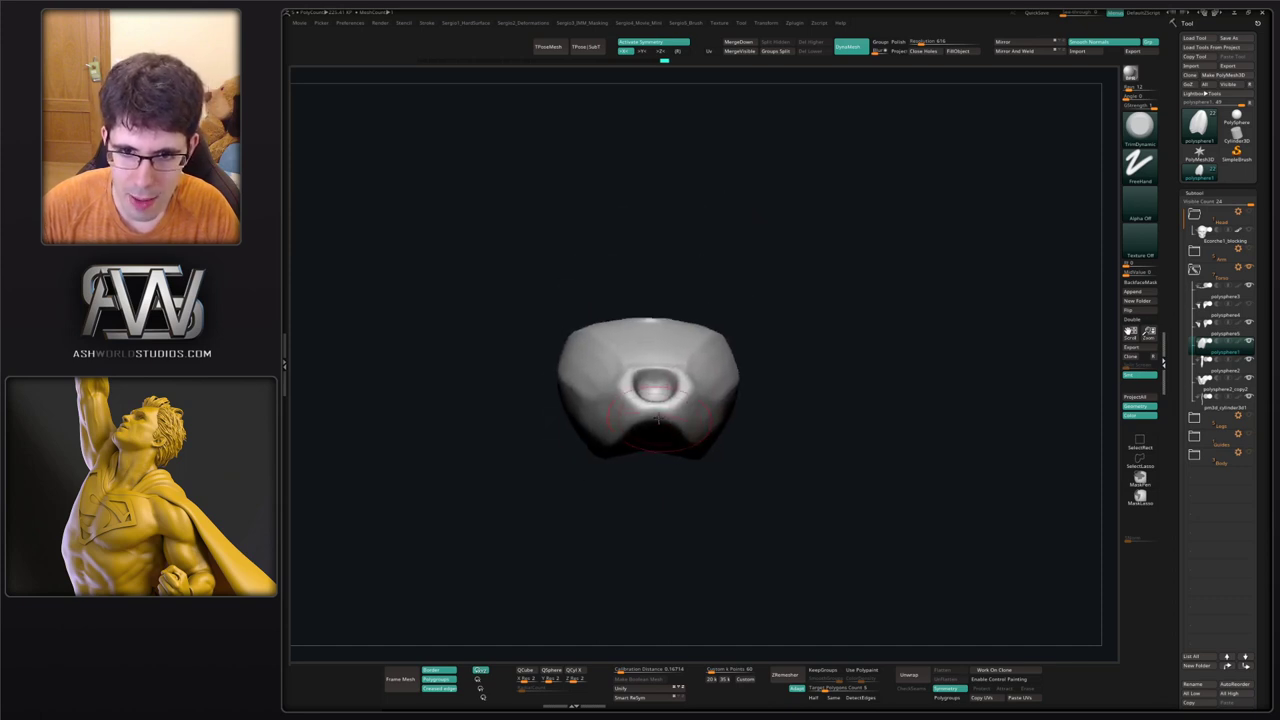
mouse_move(649, 408)
mouse_down()
mouse_move(677, 400)
mouse_move(687, 376)
mouse_move(652, 374)
mouse_move(671, 411)
mouse_up()
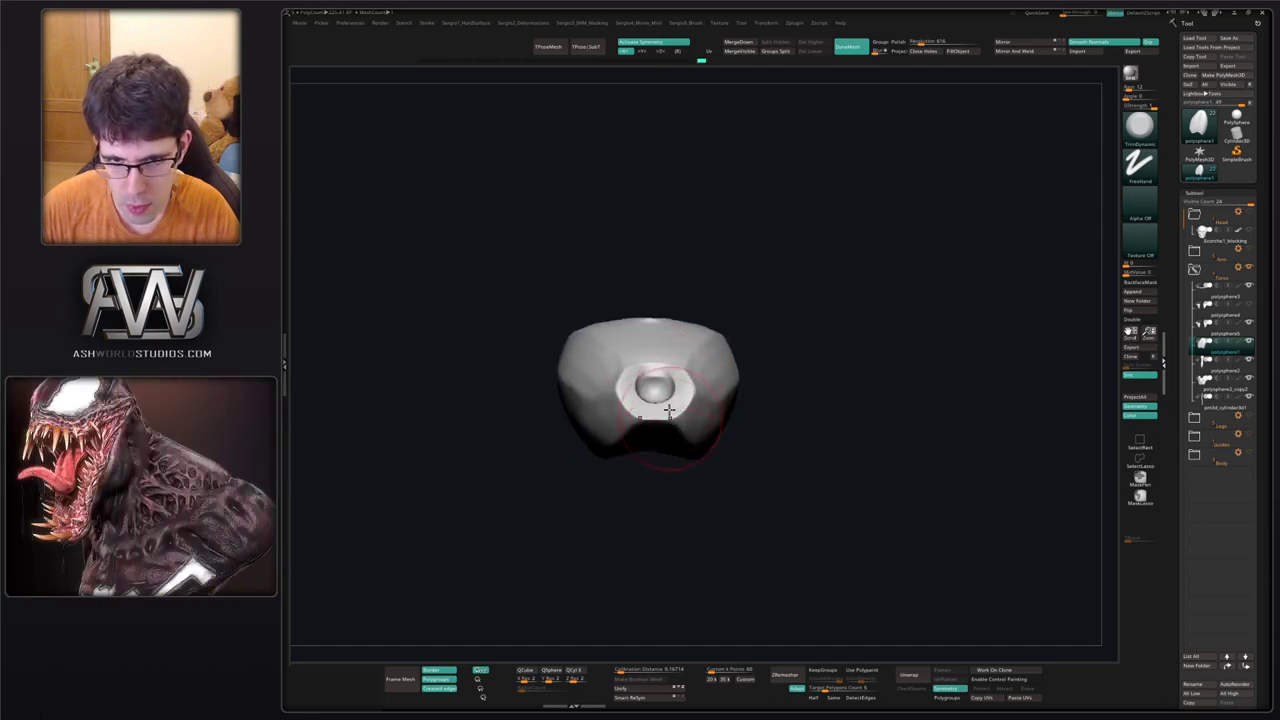
right_drag(671, 411, 660, 434)
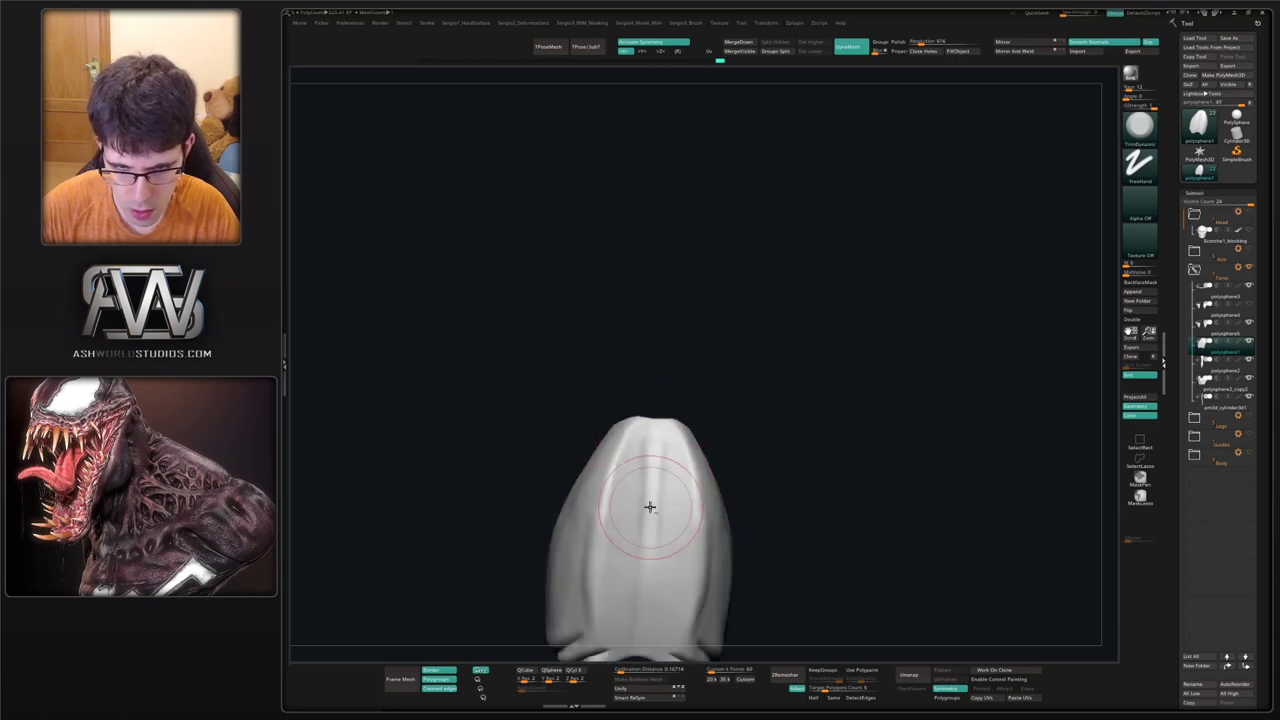
Carve a vertical groove down the centre of the rib cage's back with the DamStandard brush.
key(b)
key(d)
key(s)
key(ctrl+z)
drag(658, 430, 646, 549)
alt+right_drag(653, 490, 657, 390)
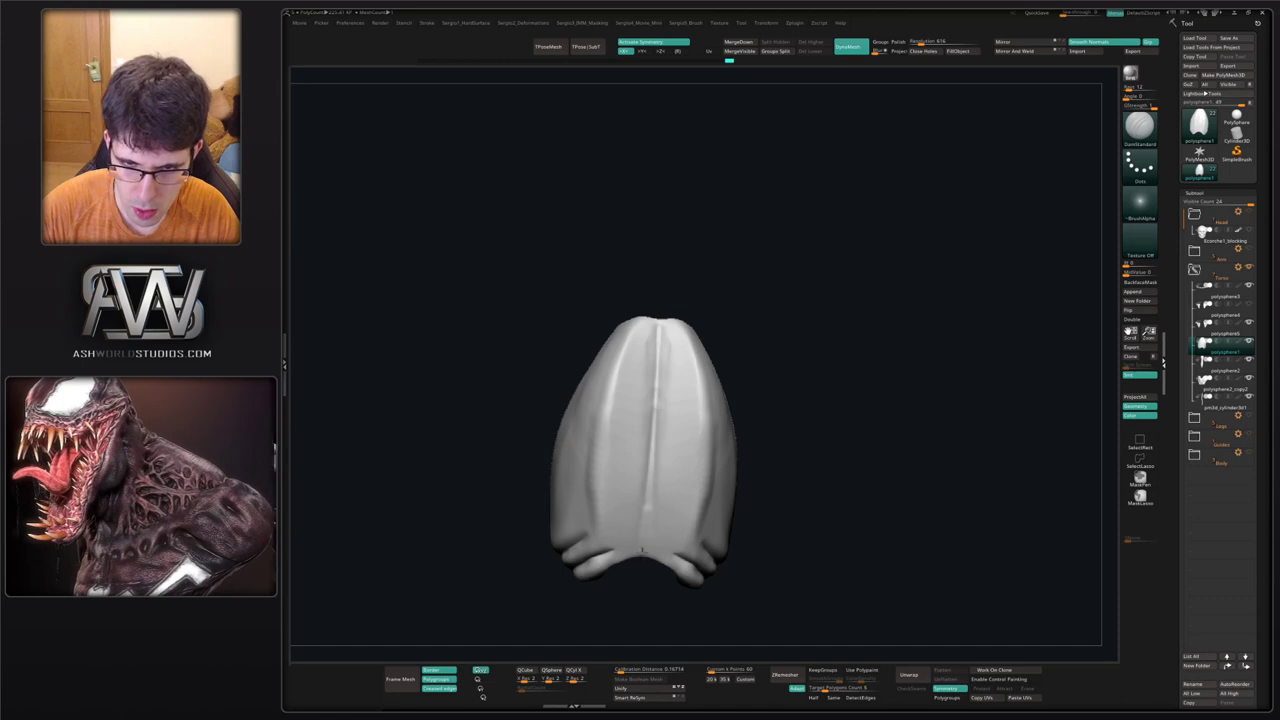
mouse_move(643, 550)
right_down()
mouse_move(638, 500)
mouse_move(694, 457)
right_up()
Plane the back surfaces beside the central groove and round them toward the sides with the TrimDynamic brush.
key(b)
key(c)
key(l)
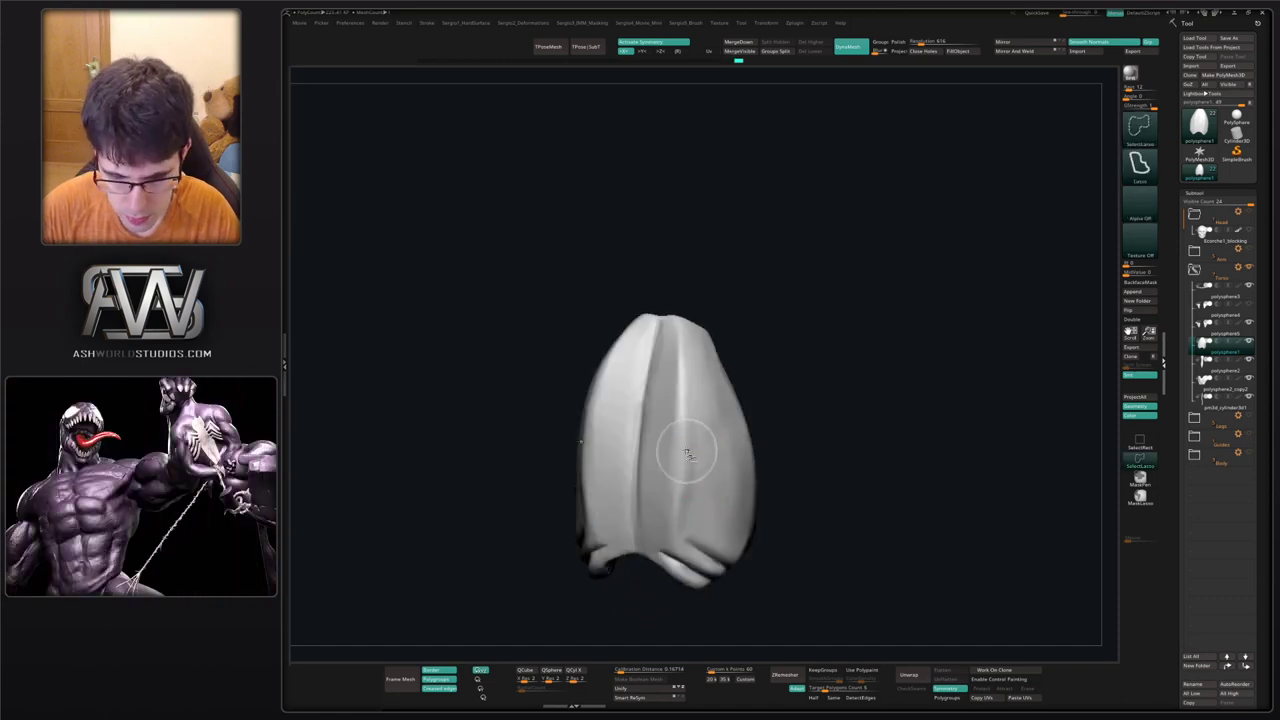
key(b)
key(t)
key(d)
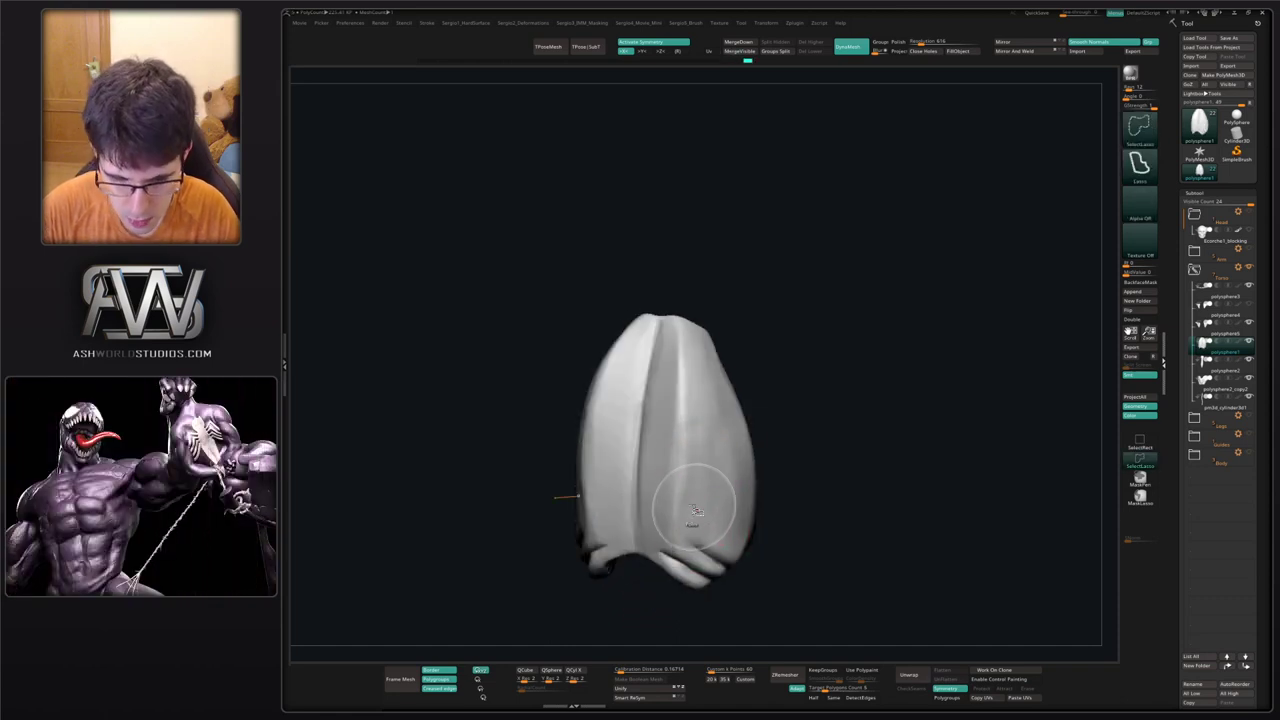
drag(690, 375, 706, 520)
right_drag(706, 520, 665, 490)
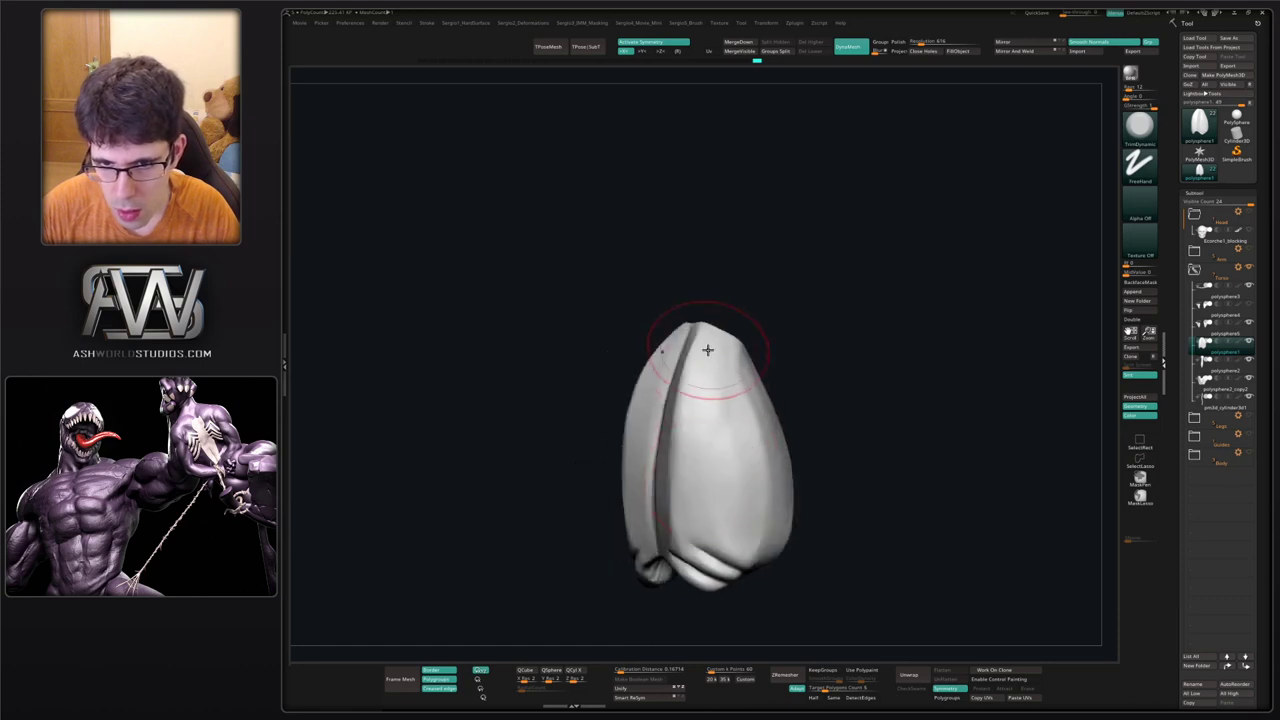
drag(709, 351, 738, 497)
mouse_move(770, 480)
right_down()
mouse_move(714, 443)
mouse_move(760, 430)
mouse_move(700, 460)
right_up()
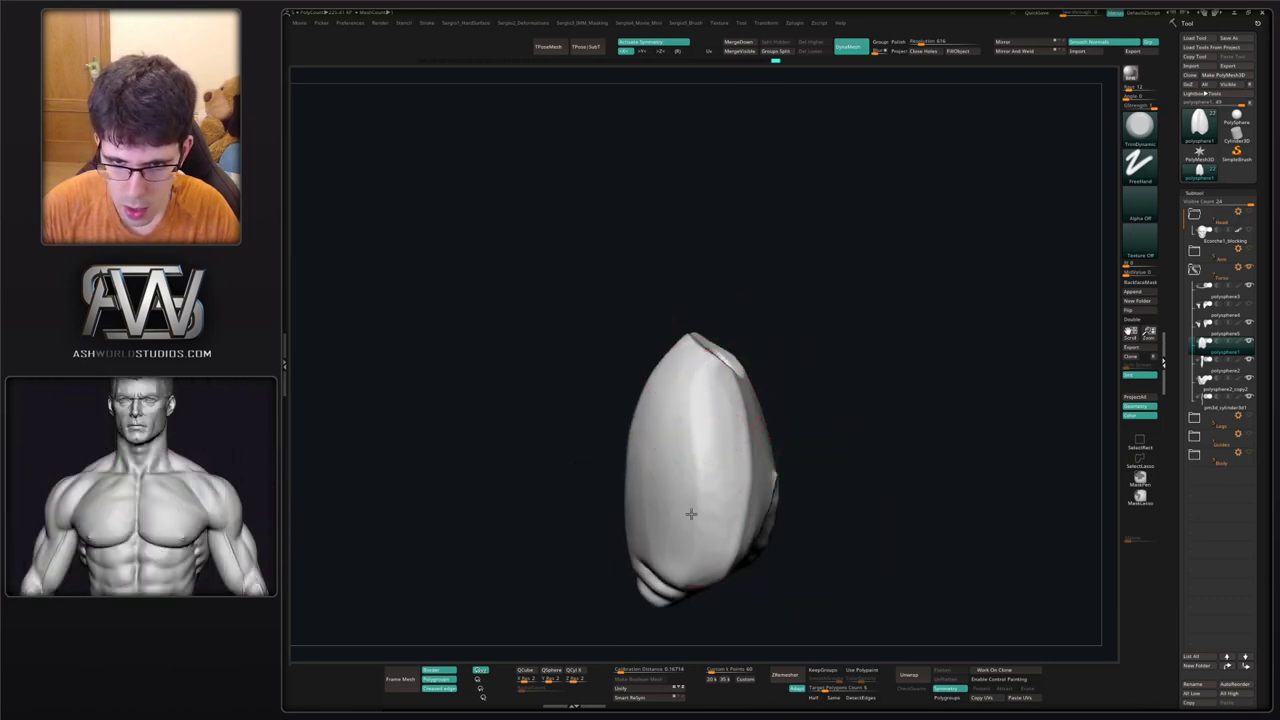
mouse_move(686, 371)
right_down()
mouse_move(717, 503)
mouse_move(777, 449)
mouse_move(743, 446)
mouse_move(806, 497)
mouse_move(841, 457)
mouse_move(780, 450)
mouse_move(814, 457)
mouse_move(777, 429)
mouse_move(750, 331)
right_up()
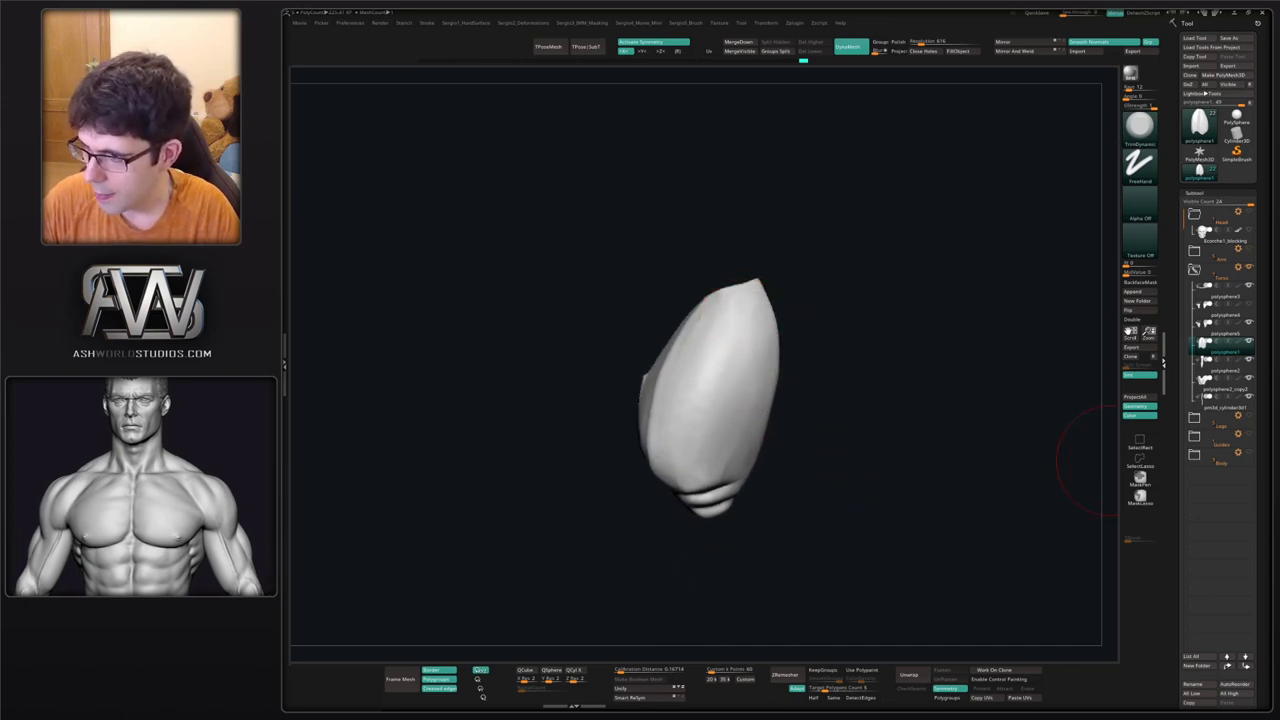
Activate the Move brush, inspect the isolated rib cage around its lower ribs and bring the other skeleton parts back into view.
right_drag(862, 436, 749, 449)
key(b)
key(m)
key(v)
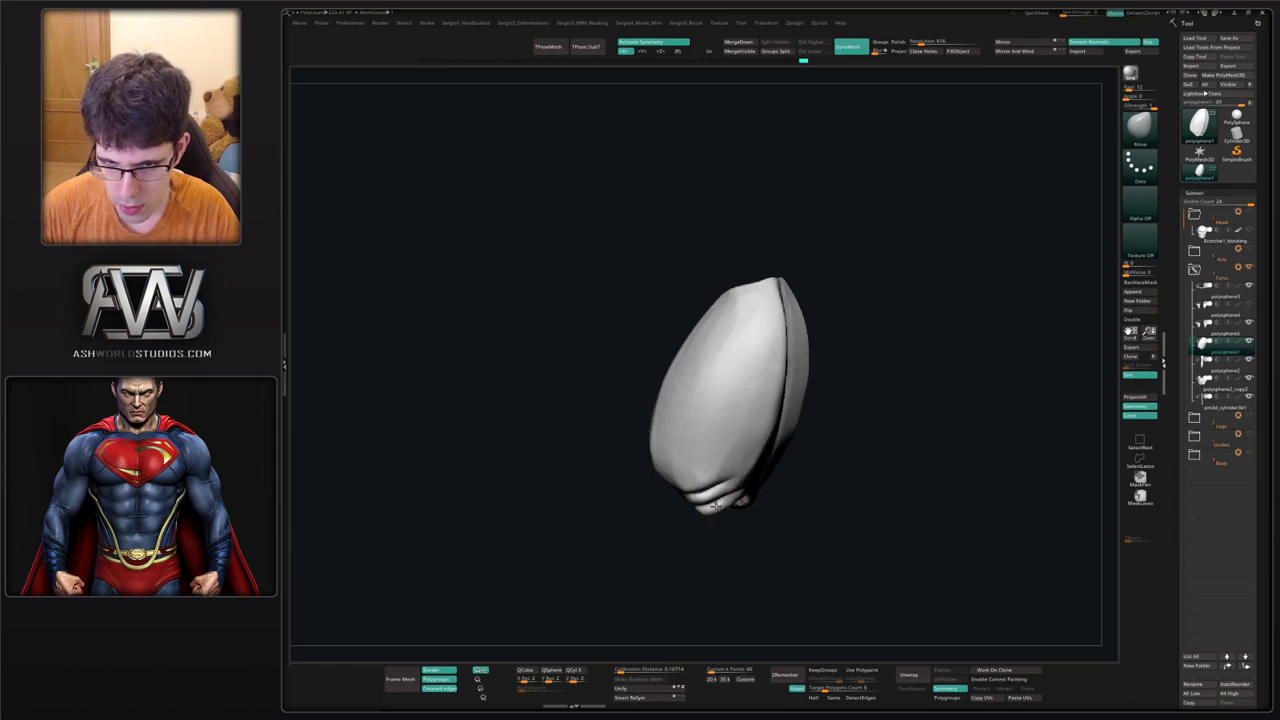
right_drag(726, 497, 715, 472)
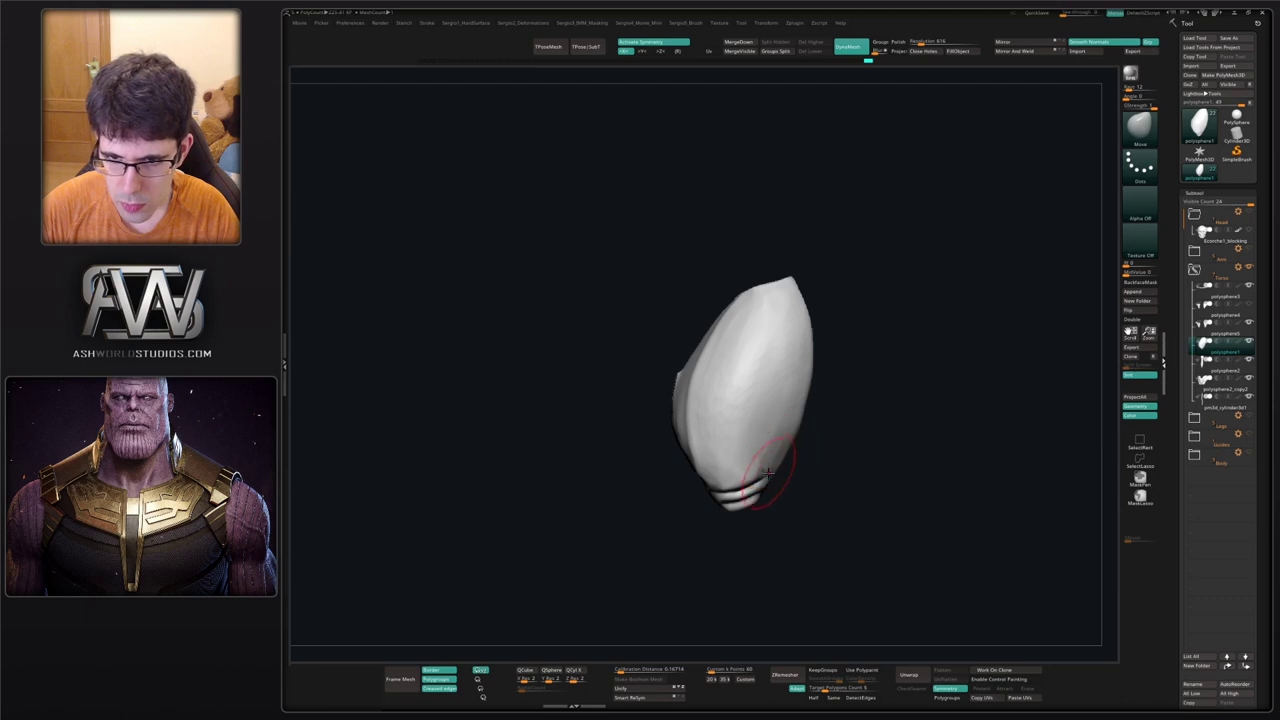
right_drag(766, 452, 782, 461)
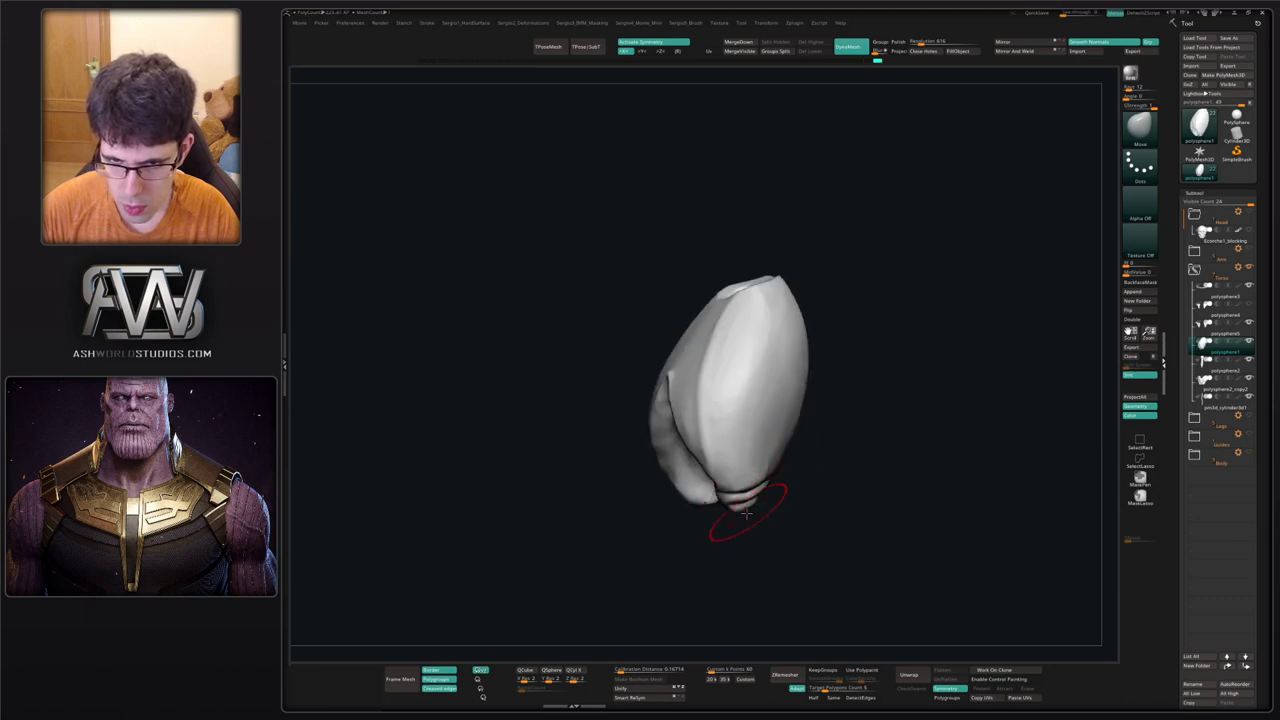
mouse_move(789, 509)
right_down()
mouse_move(705, 505)
mouse_move(700, 435)
mouse_move(781, 430)
mouse_move(814, 380)
mouse_move(791, 329)
right_up()
key(alt+s)
scroll(781, 429, up, 3)
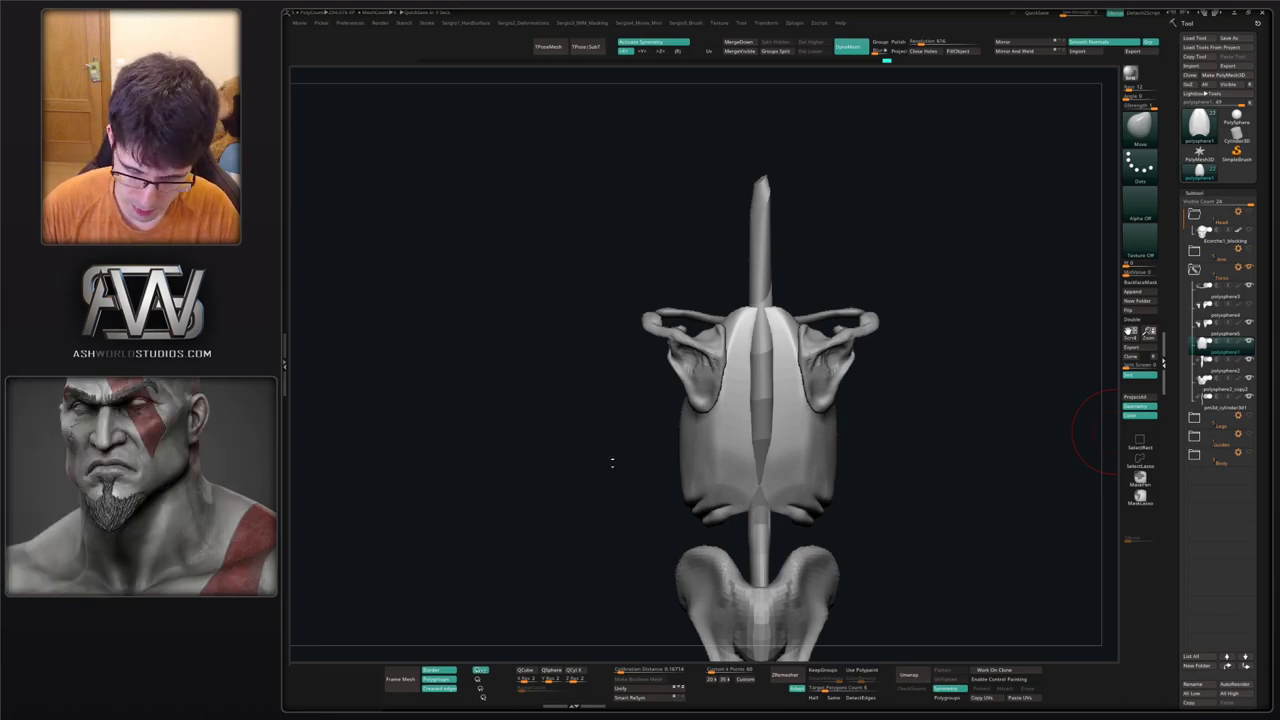
Examine the rib cage's mesh density up close with the wireframe display.
right_drag(612, 462, 728, 645)
key(shift+f)
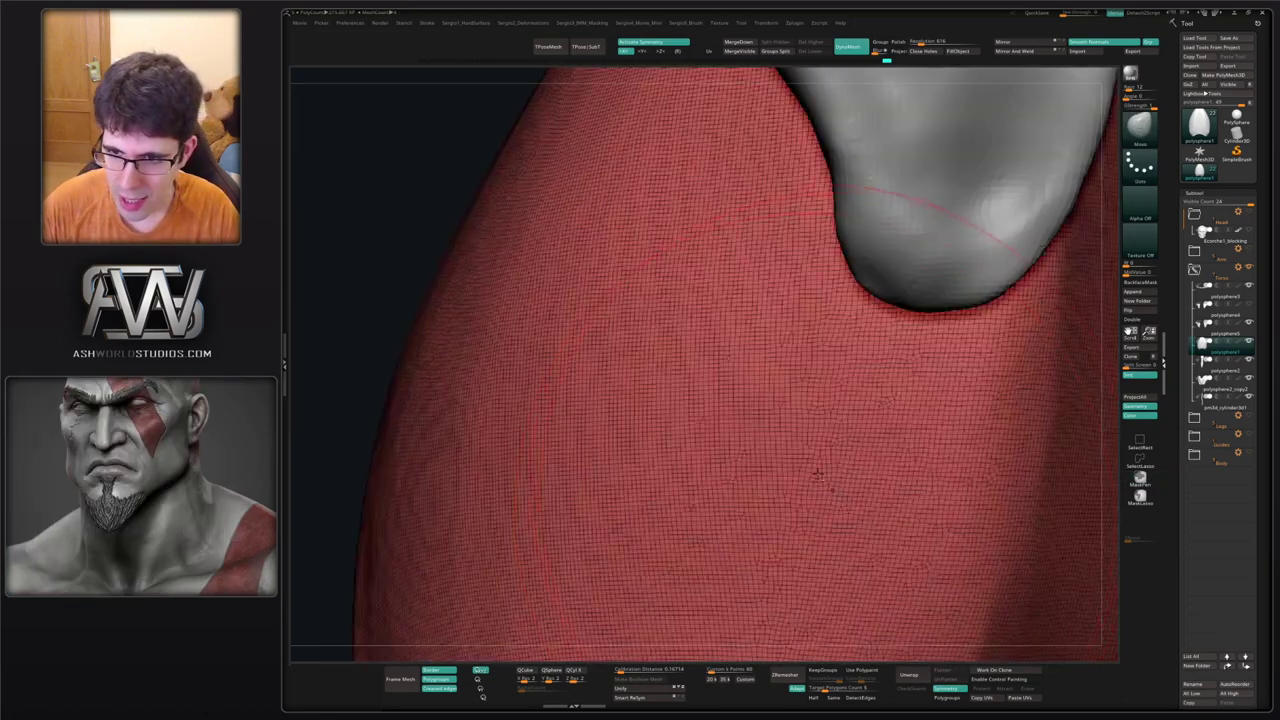
right_drag(818, 475, 692, 150)
key(shift+f)
shift+right_drag(686, 371, 710, 433)
ctrl+right_drag(710, 433, 735, 492)
right_drag(735, 492, 677, 451)
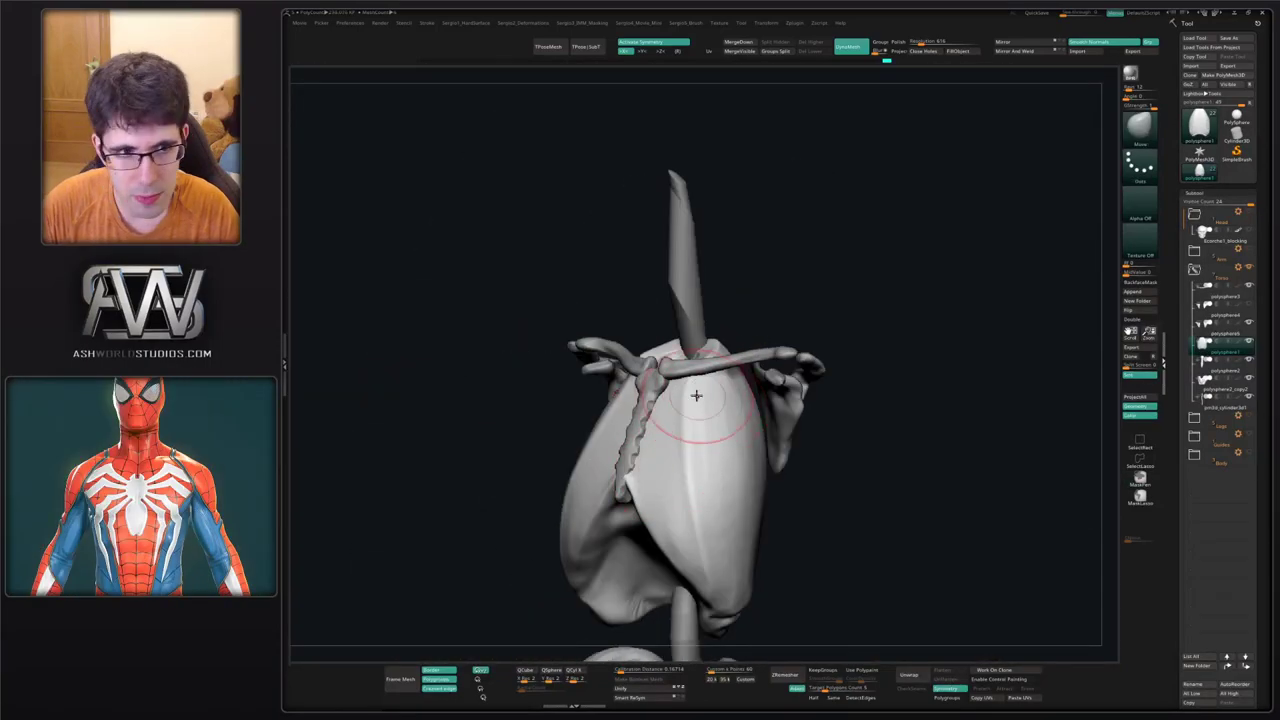
Adjust the upper front and side contour of the rib cage below the clavicles with the Move brush.
drag(696, 395, 690, 391)
drag(729, 326, 567, 308)
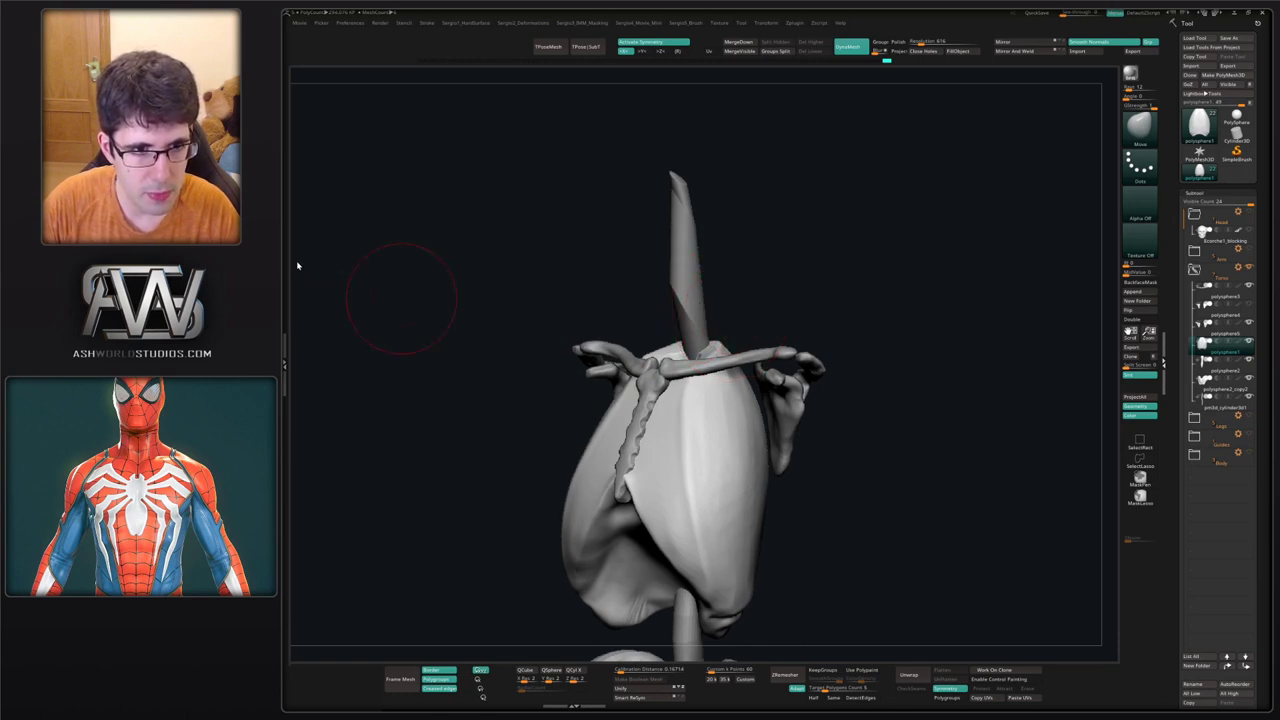
drag(979, 339, 758, 373)
mouse_move(735, 422)
mouse_down()
mouse_move(749, 349)
mouse_move(734, 386)
mouse_up()
key(s)
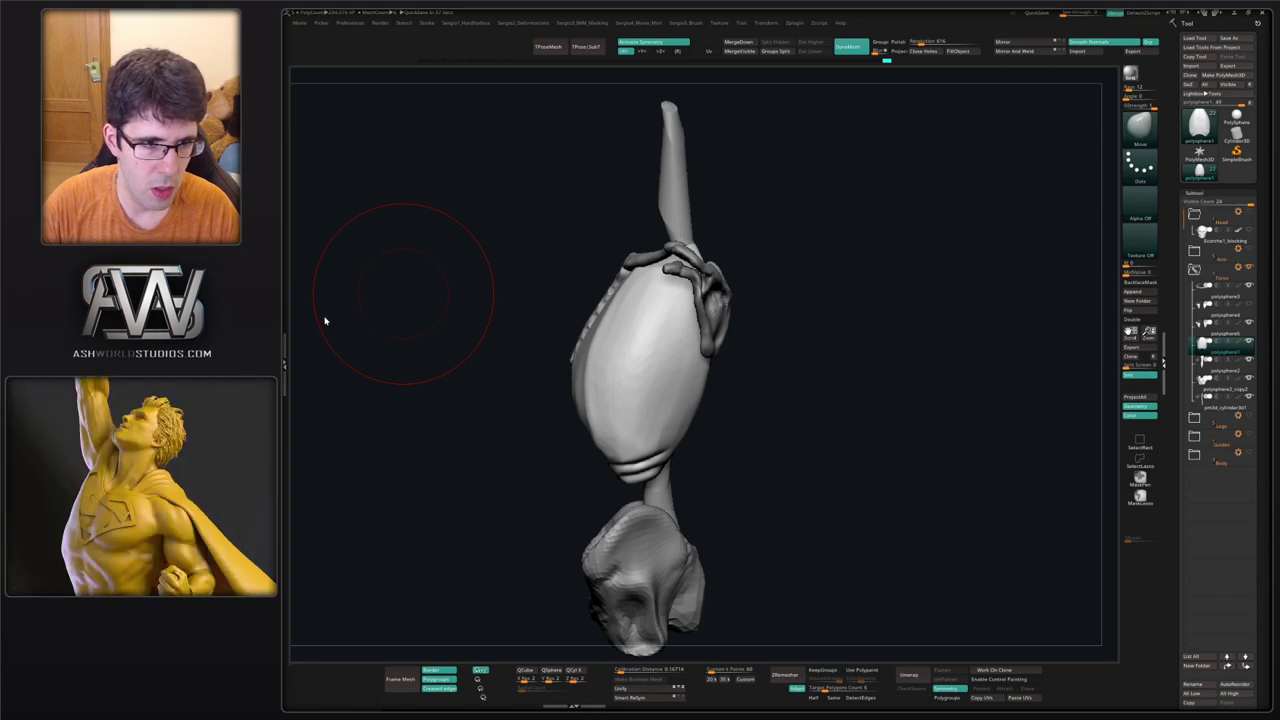
drag(763, 366, 856, 418)
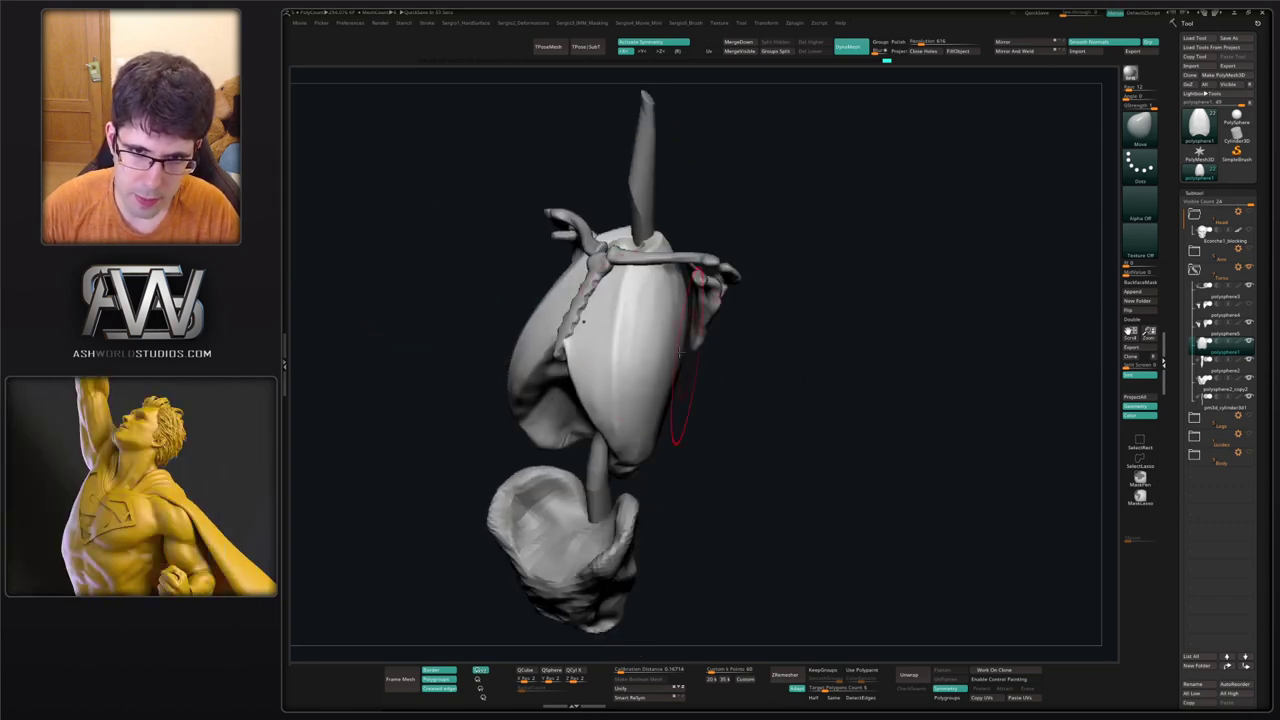
mouse_move(622, 328)
mouse_down()
mouse_move(638, 258)
mouse_move(609, 400)
mouse_move(648, 420)
mouse_up()
mouse_move(685, 430)
mouse_down()
mouse_move(648, 361)
mouse_move(617, 412)
mouse_up()
Nudge the rib cage's upper rear rim beside the spine with the Move brush.
key(space)
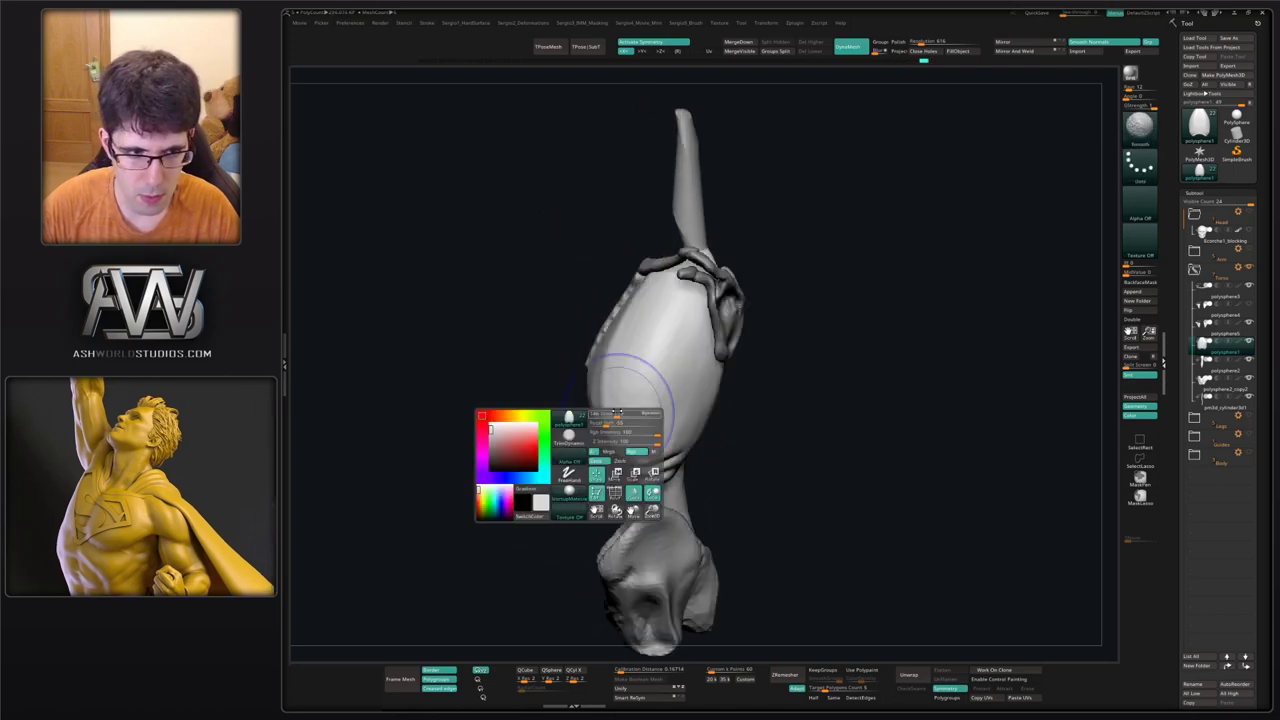
right_drag(656, 397, 709, 478)
ctrl+right_drag(628, 371, 612, 408)
mouse_move(588, 385)
right_down()
mouse_move(632, 373)
mouse_move(612, 345)
mouse_move(540, 396)
mouse_move(606, 360)
right_up()
right_click(538, 400)
key(b)
key(m)
key(v)
drag(570, 326, 550, 330)
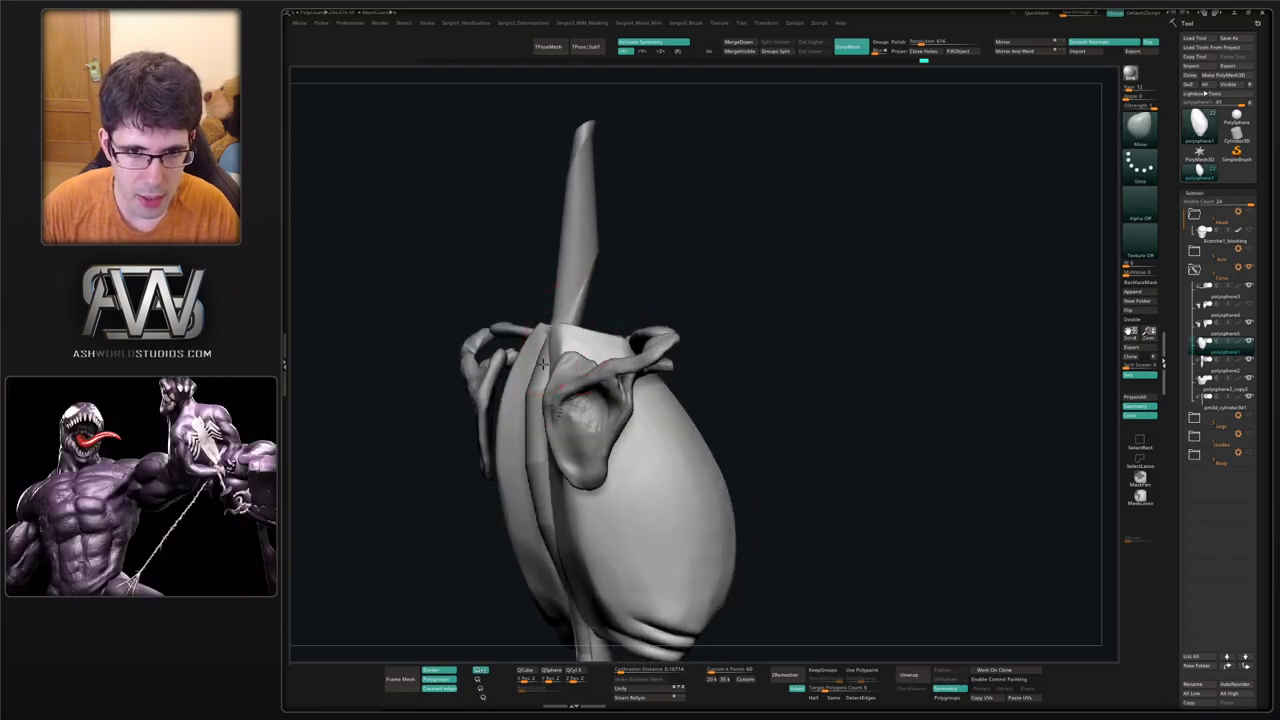
shift+right_drag(563, 330, 571, 357)
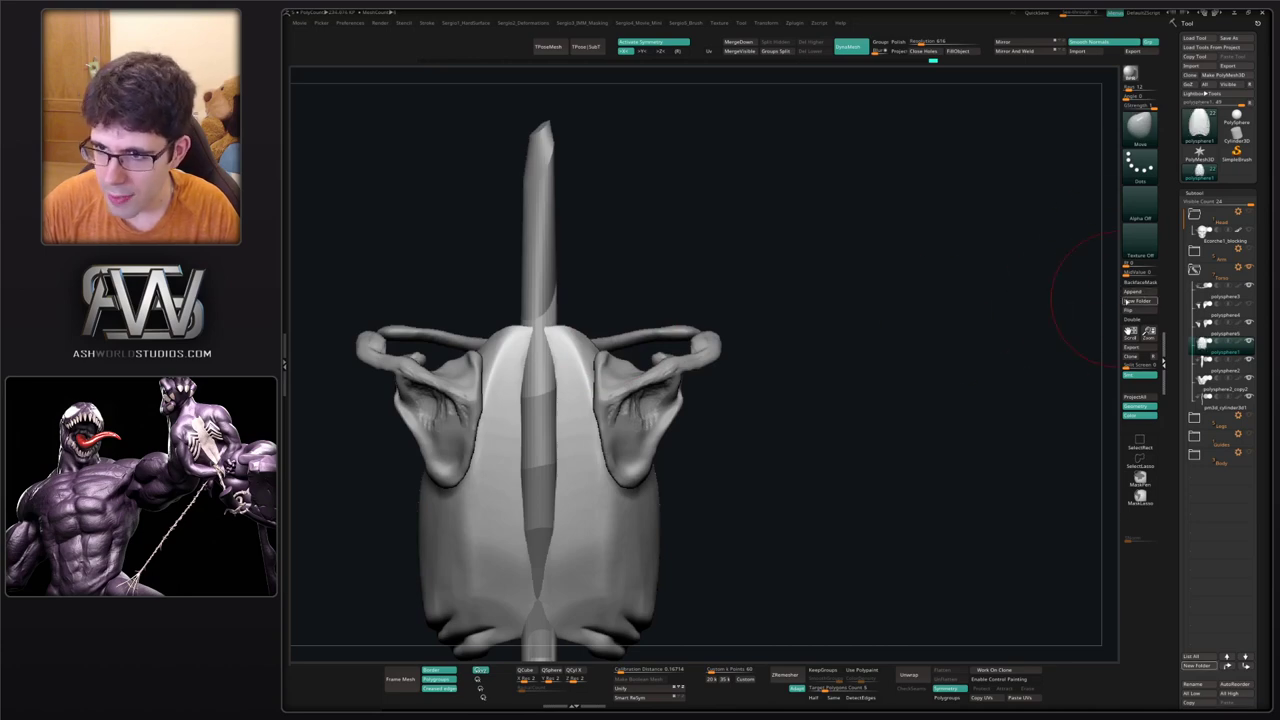
Append a sphere as a new subtool, select it and activate X symmetry on it.
click(1133, 291)
click(792, 348)
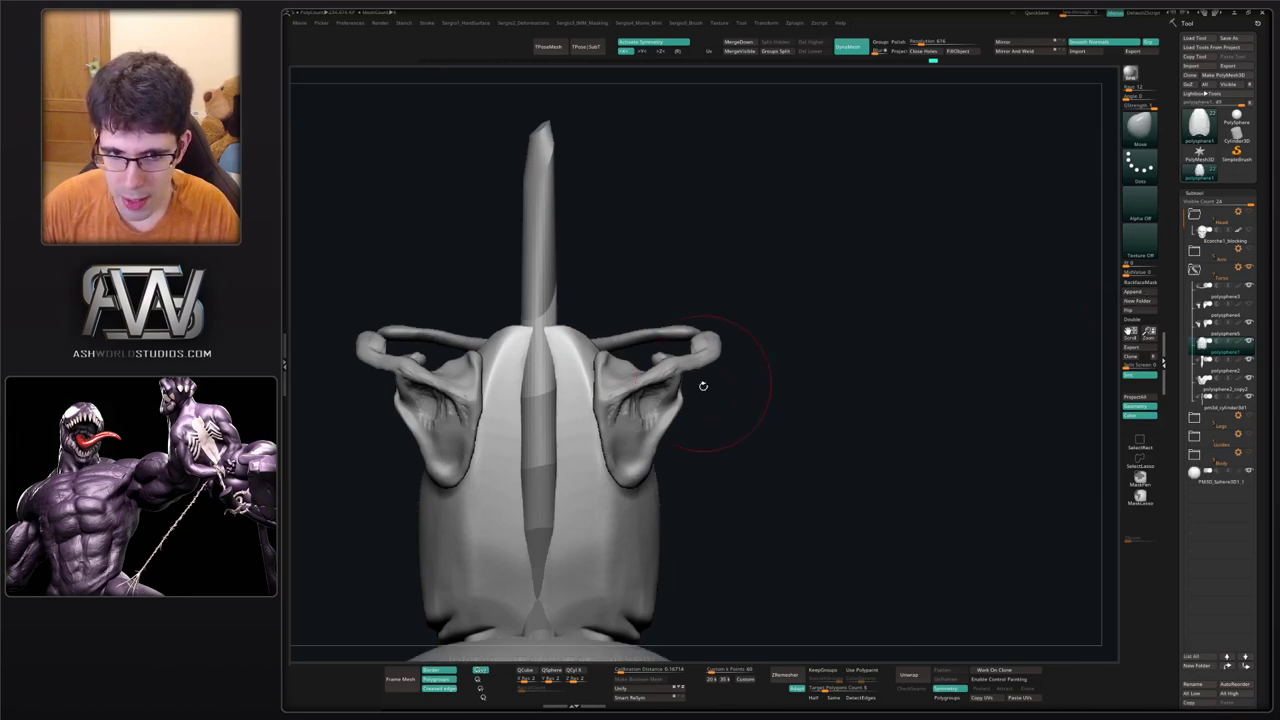
key(f)
key(w)
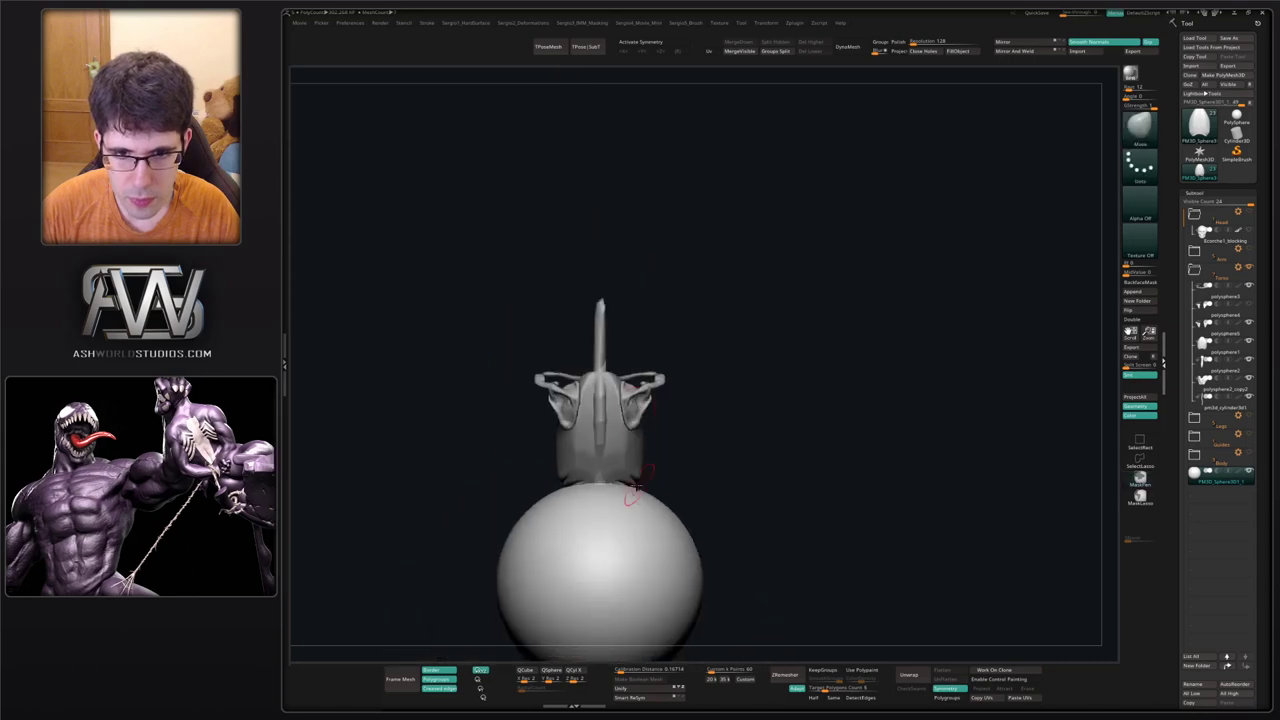
key(x)
Scale the sphere down and raise it to the height of the neck column.
drag(604, 579, 592, 597)
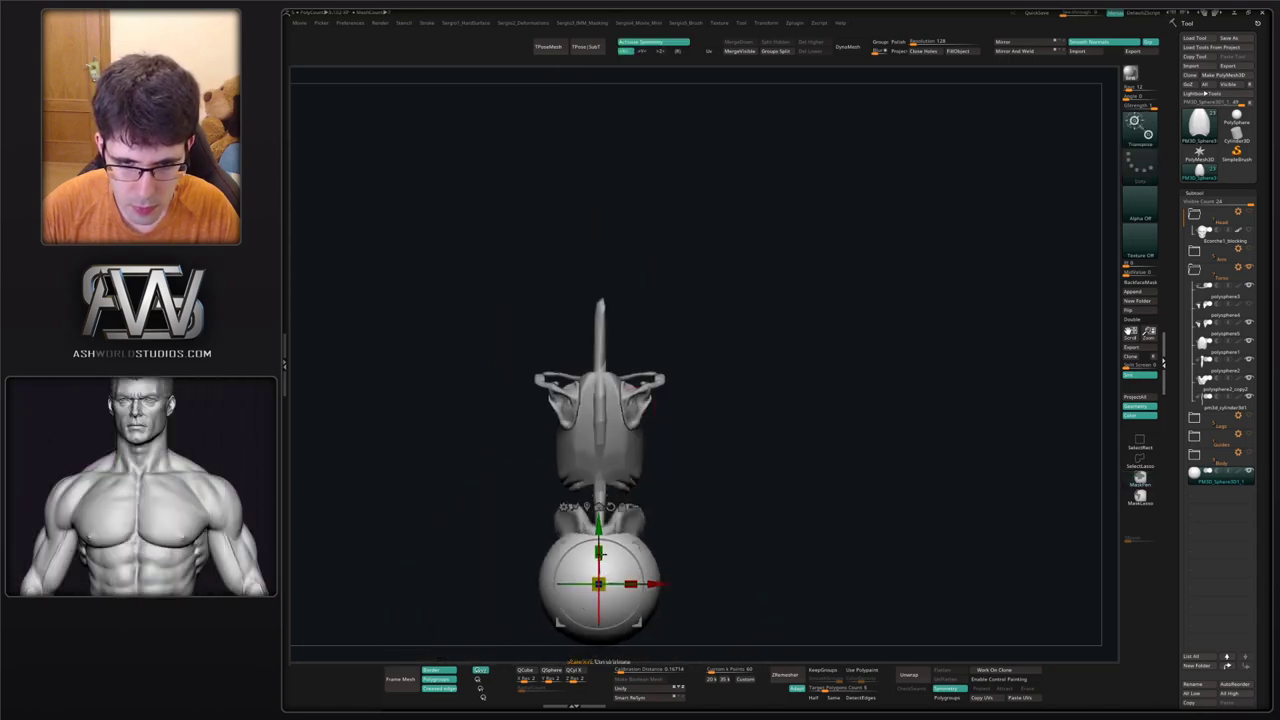
drag(599, 527, 599, 267)
ctrl+right_drag(627, 300, 605, 350)
drag(552, 352, 481, 438)
alt+right_drag(513, 424, 697, 391)
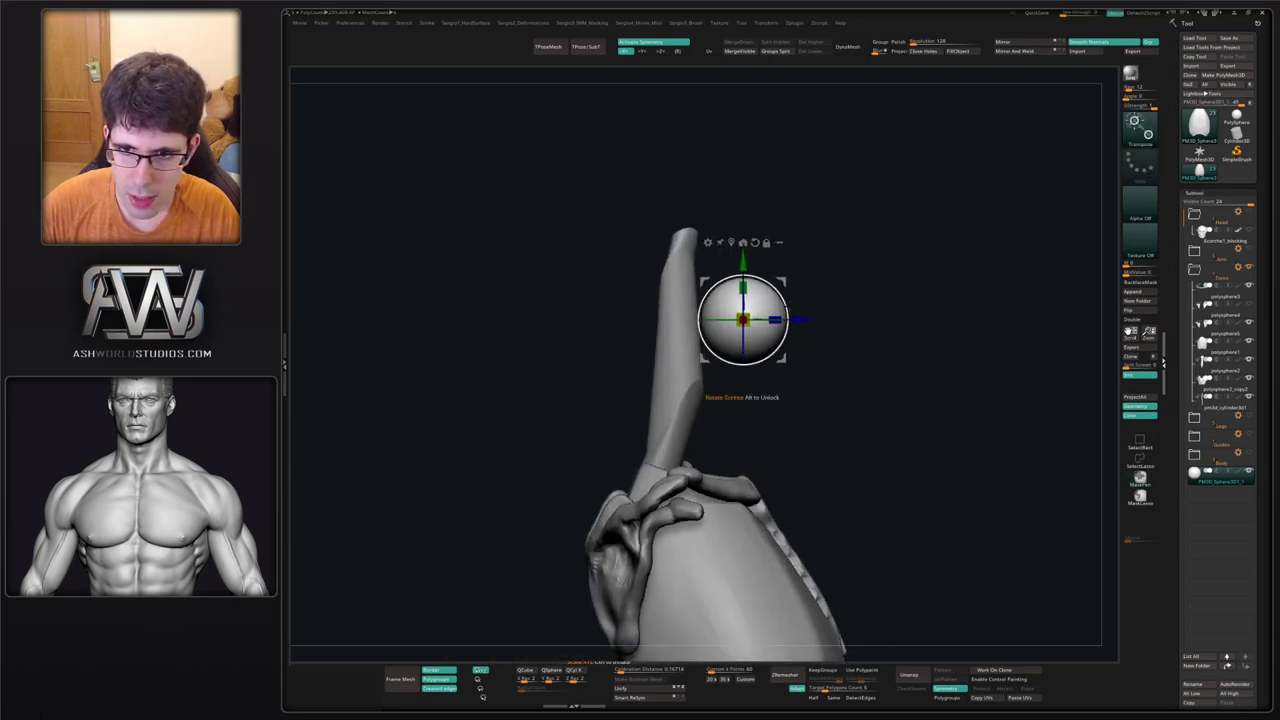
Place the sphere behind the base of the neck column, just above the scapulae, and shrink it further.
drag(782, 282, 660, 379)
ctrl+right_drag(660, 379, 625, 418)
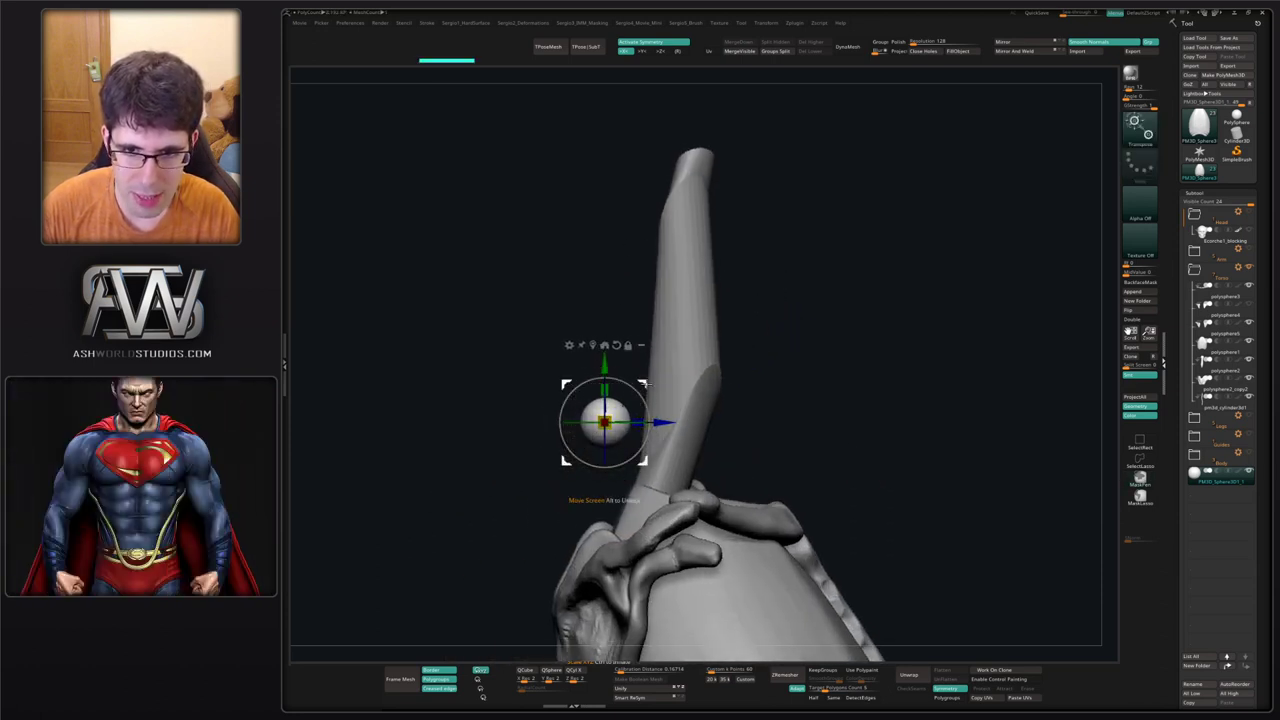
drag(643, 447, 647, 455)
alt+right_drag(647, 455, 679, 362)
ctrl+right_drag(679, 362, 668, 392)
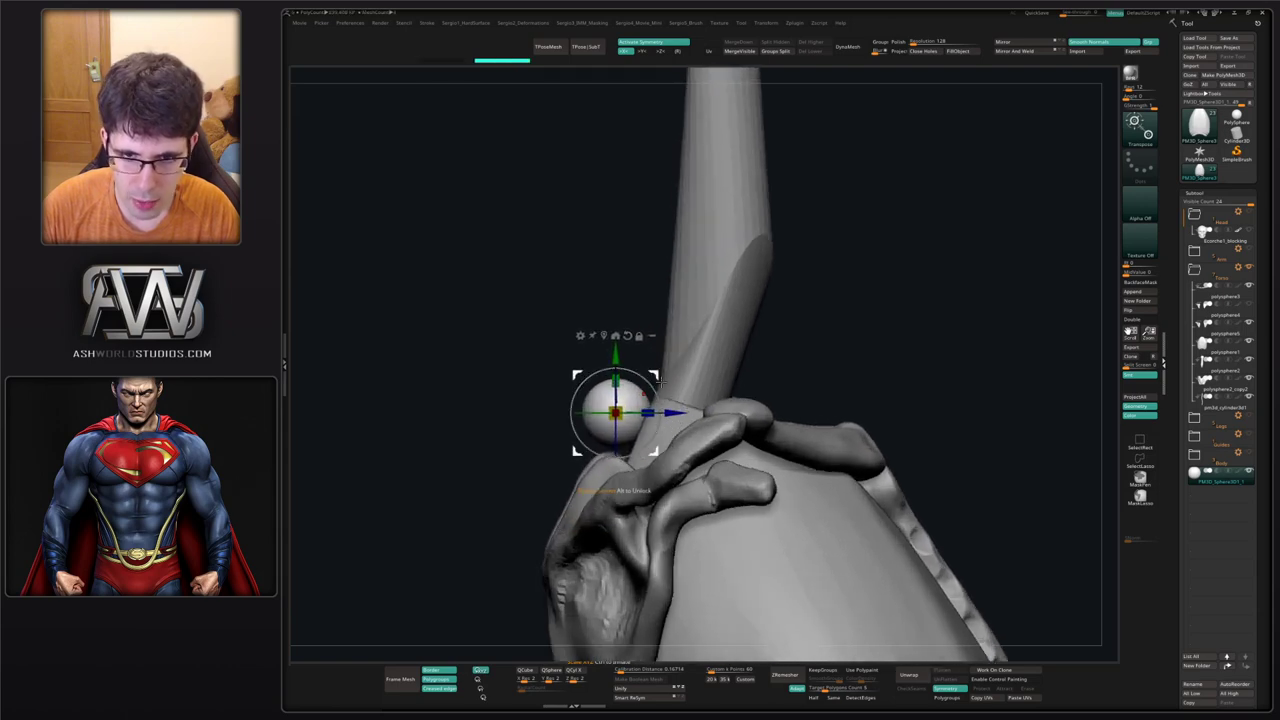
mouse_move(655, 371)
mouse_down()
mouse_move(684, 336)
mouse_move(692, 404)
mouse_move(652, 430)
mouse_move(613, 420)
mouse_move(567, 455)
mouse_up()
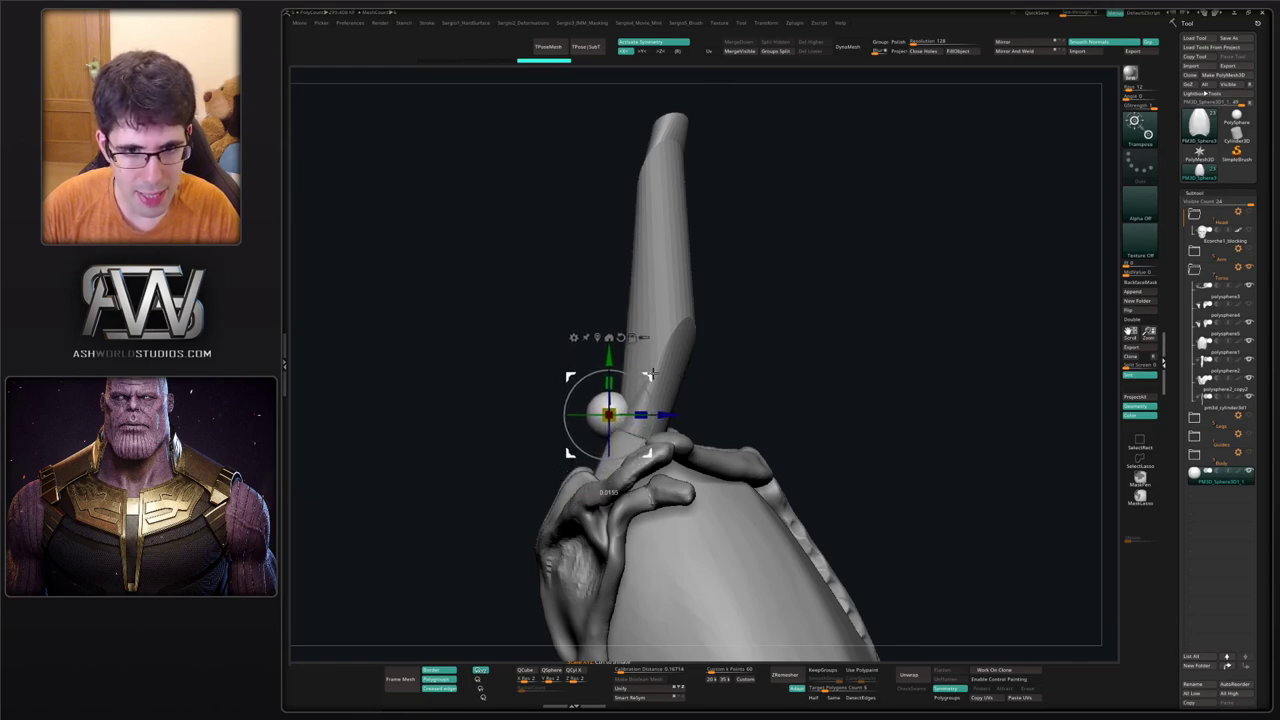
key(q)
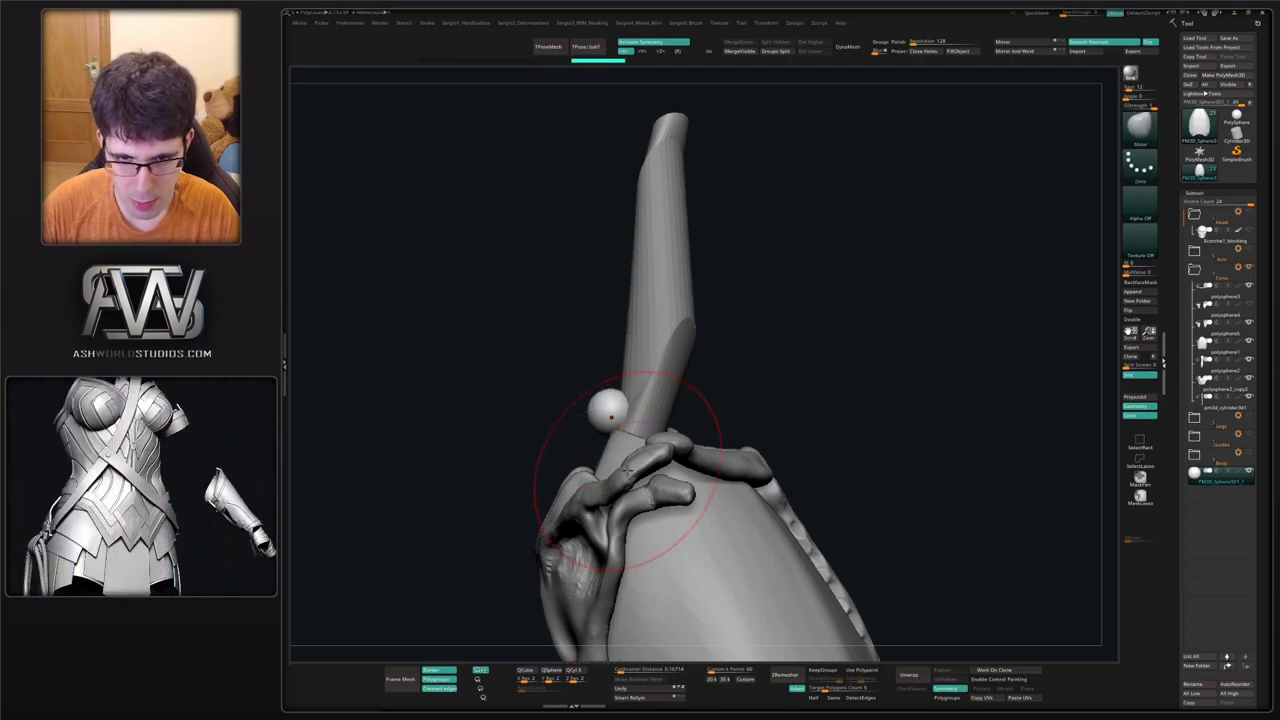
Select the rib cage and start the first rib's line across the upper chest beside the sternum with ClayBuildup.
alt+click(618, 446)
mouse_move(618, 446)
right_down()
mouse_move(631, 466)
mouse_move(612, 444)
mouse_move(601, 459)
mouse_move(597, 365)
mouse_move(634, 400)
mouse_move(663, 486)
mouse_move(640, 488)
right_up()
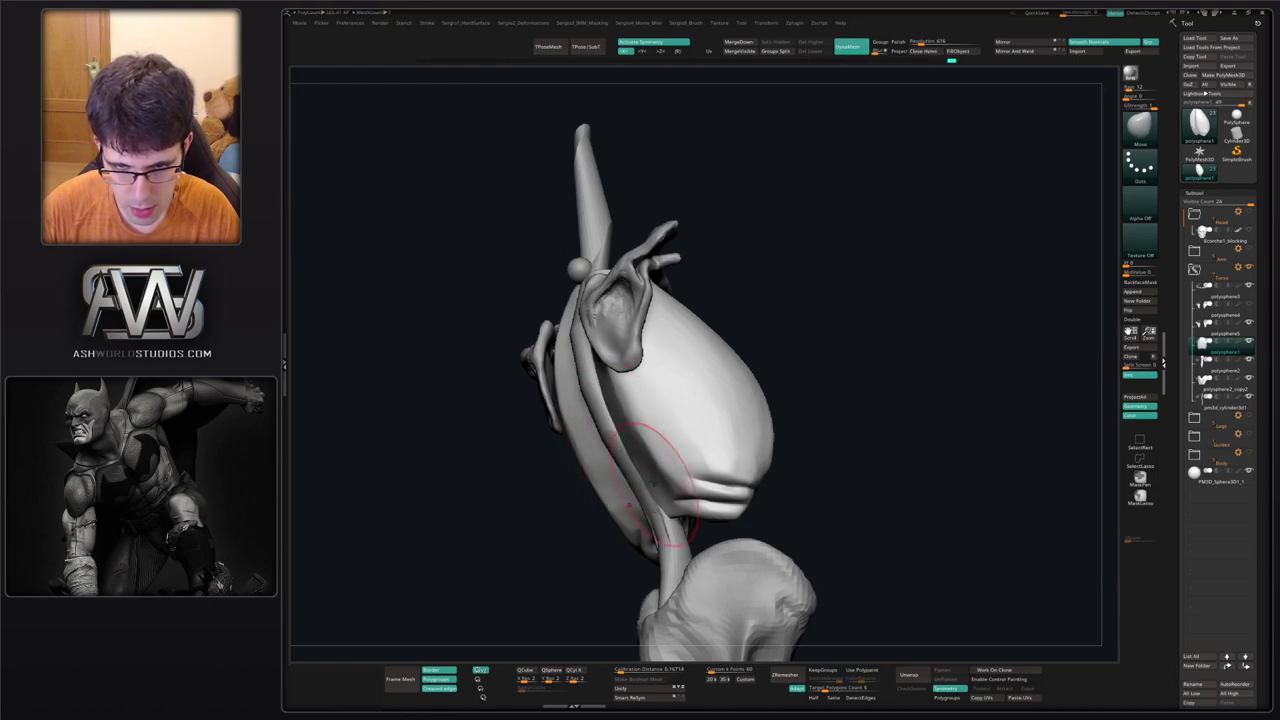
mouse_move(653, 483)
right_down()
mouse_move(757, 340)
mouse_move(735, 292)
mouse_move(748, 370)
right_up()
mouse_move(748, 370)
ctrl+right_down()
mouse_move(753, 439)
mouse_move(657, 371)
ctrl+right_up()
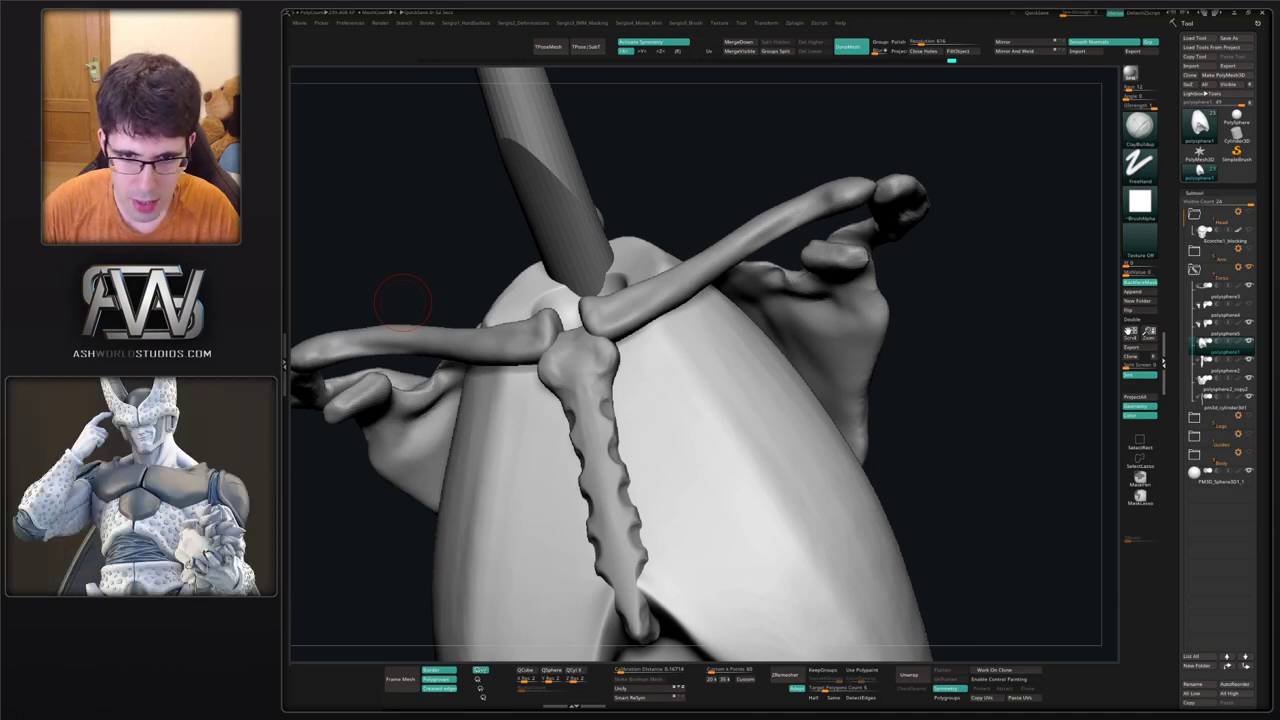
mouse_move(403, 300)
mouse_down()
mouse_move(563, 434)
mouse_move(701, 357)
mouse_move(650, 364)
mouse_up()
Extend the first rib from the chest up under the collarbone and over the shoulder towards the upper spine.
right_drag(729, 363, 663, 380)
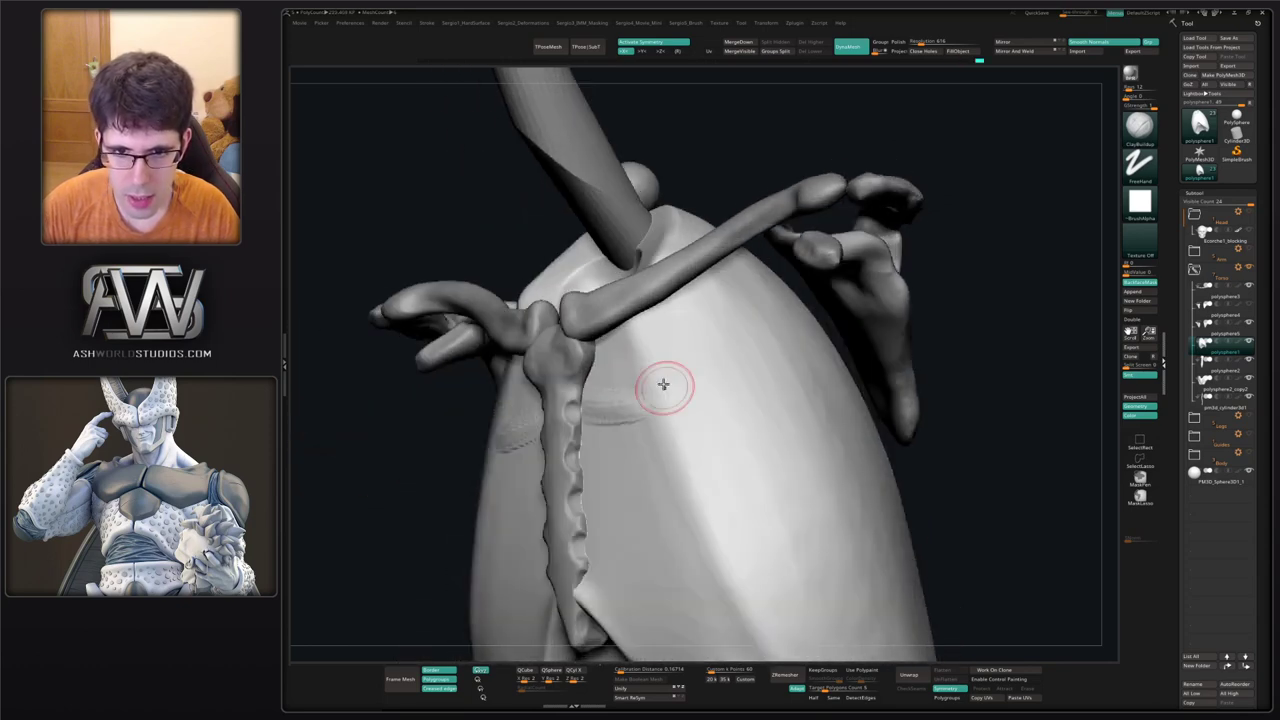
right_drag(710, 317, 678, 366)
drag(726, 316, 690, 362)
right_drag(689, 362, 643, 408)
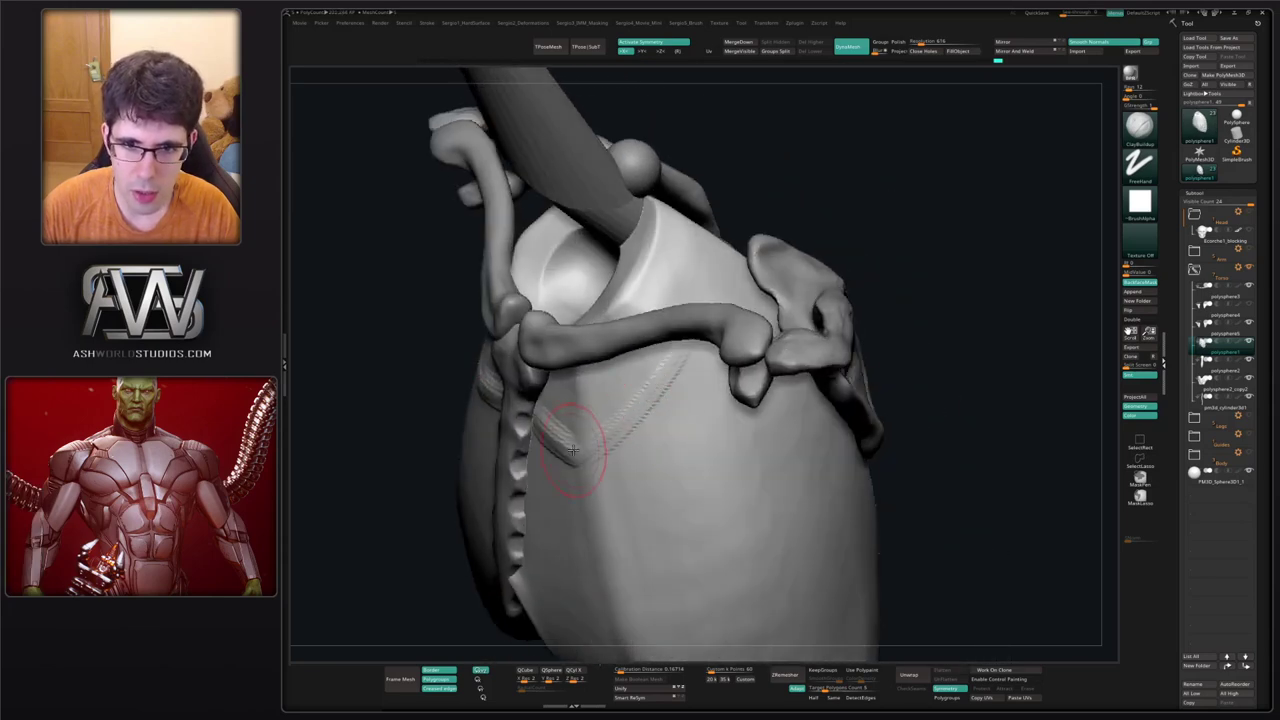
right_drag(705, 300, 771, 294)
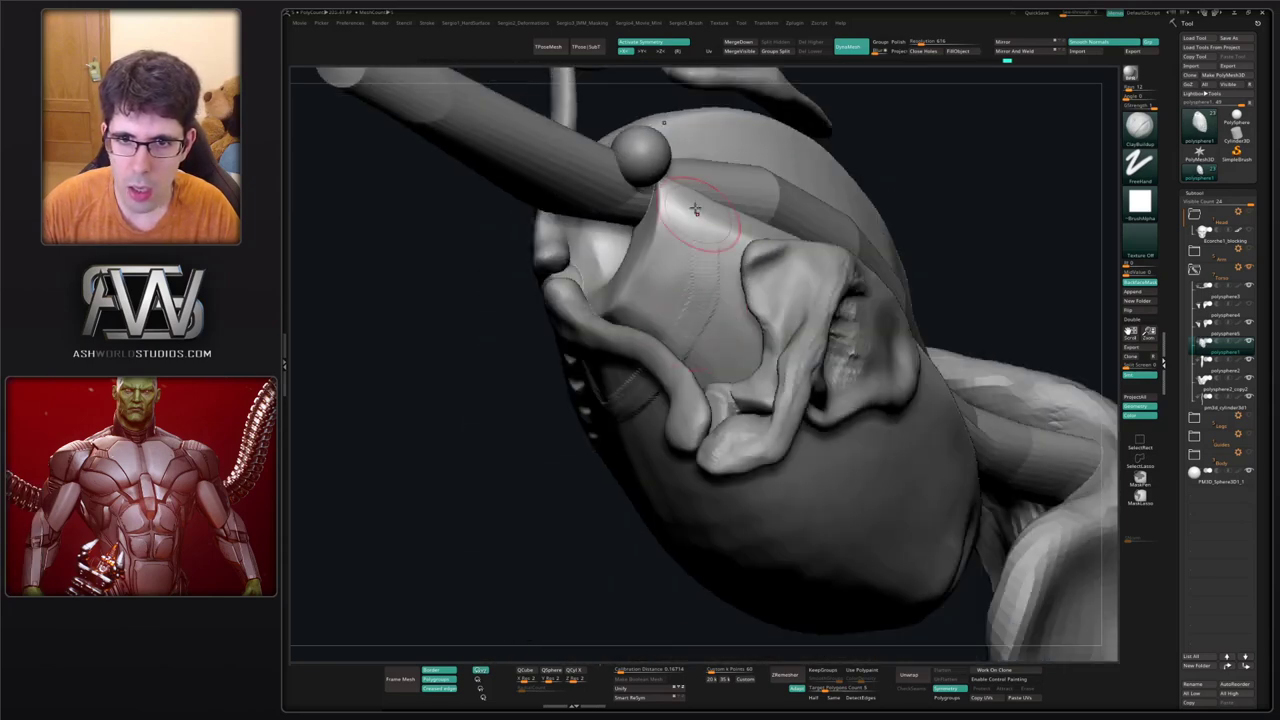
right_drag(690, 210, 697, 215)
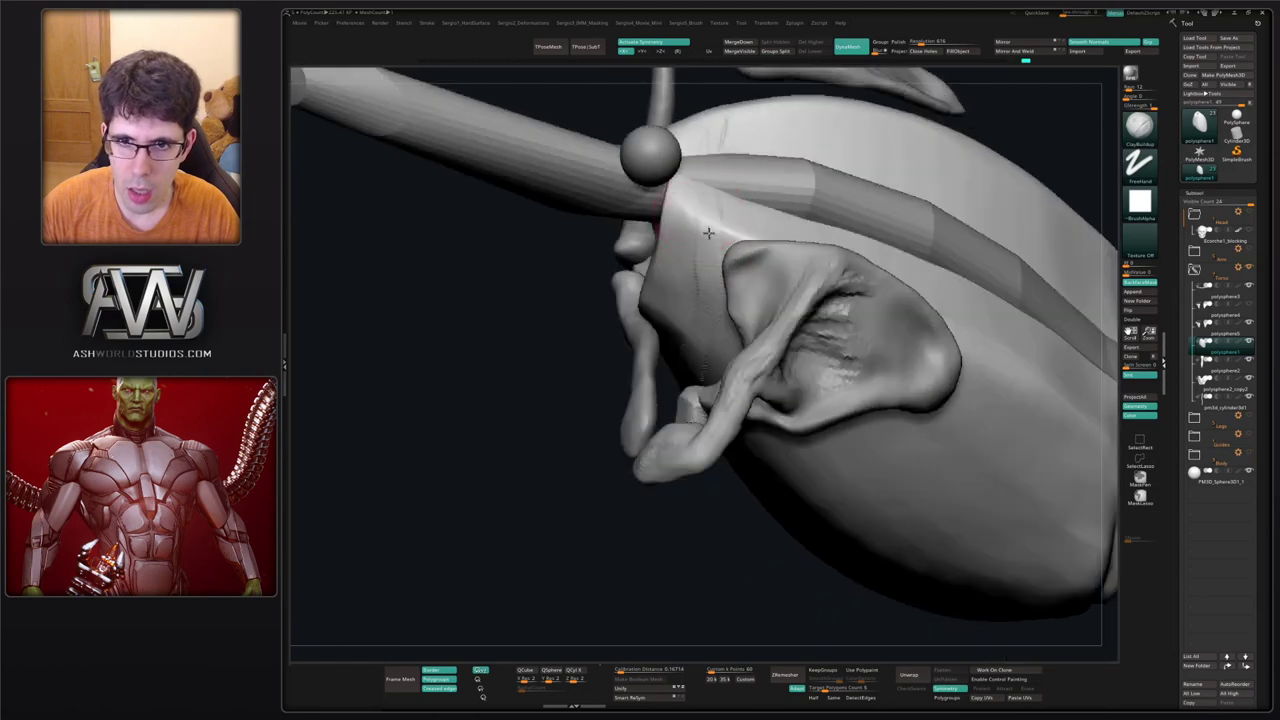
Select the spine cylinder and DynaMesh it at a resolution of 160.
ctrl+right_drag(766, 120, 790, 206)
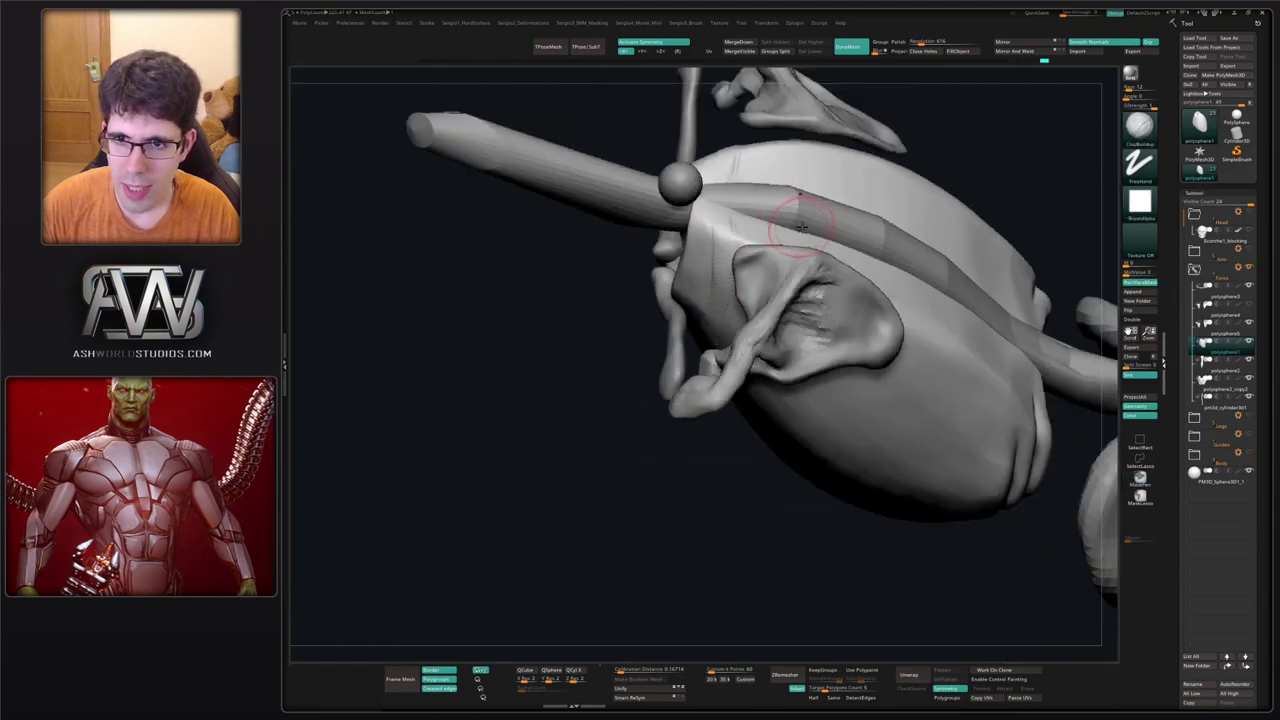
alt+click(796, 212)
ctrl+right_drag(791, 263, 786, 222)
right_drag(786, 222, 697, 352)
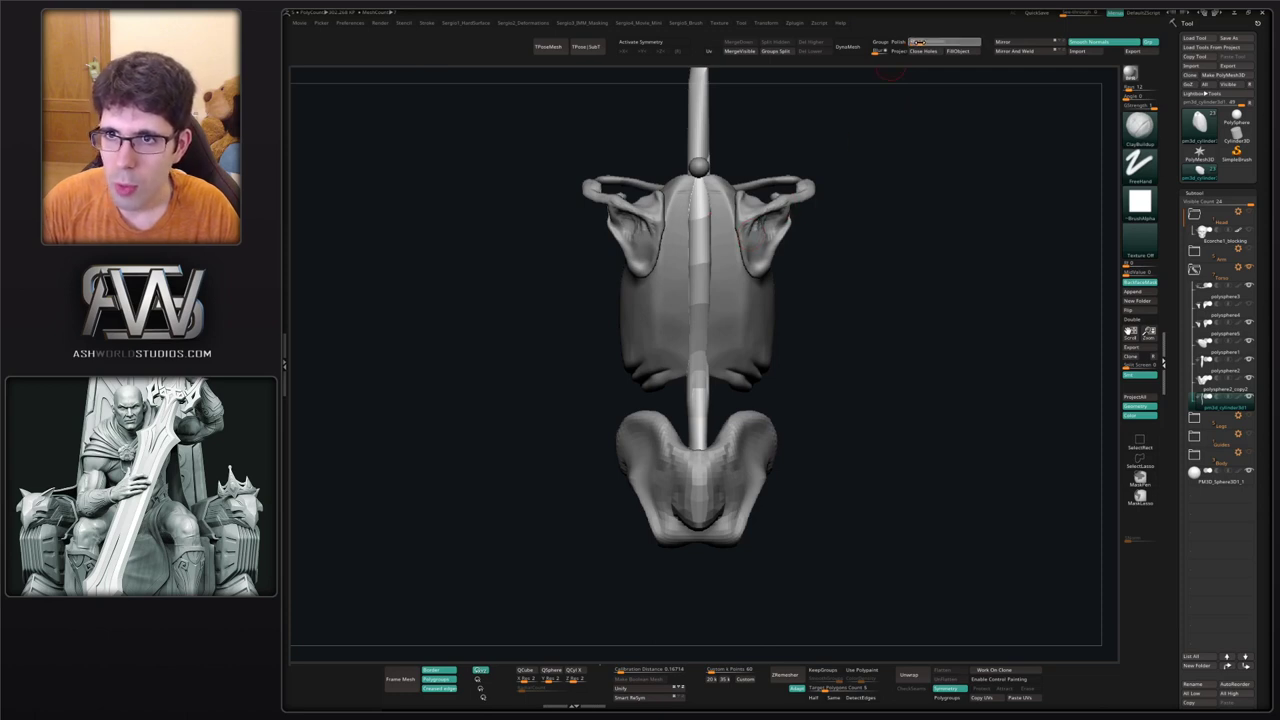
click(850, 46)
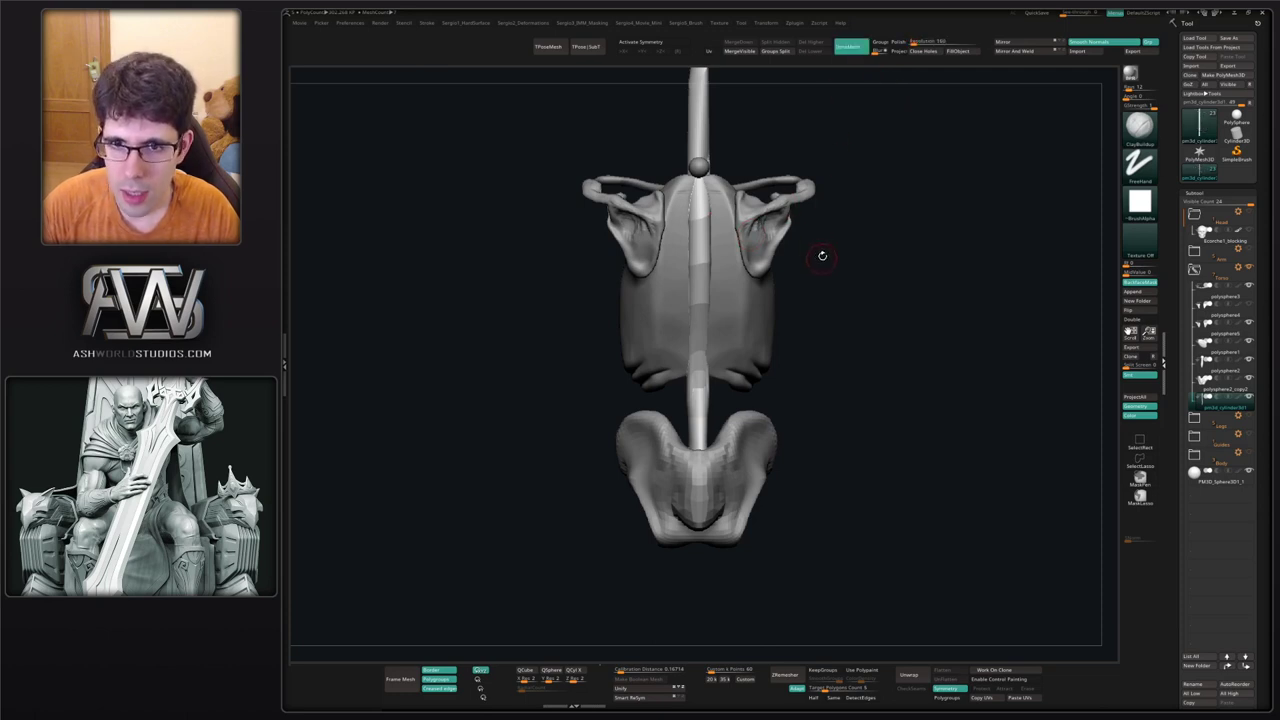
Enlarge the brush and smooth the spine from the lower back up to the neck.
key(s)
drag(735, 319, 772, 321)
shift+drag(700, 403, 695, 322)
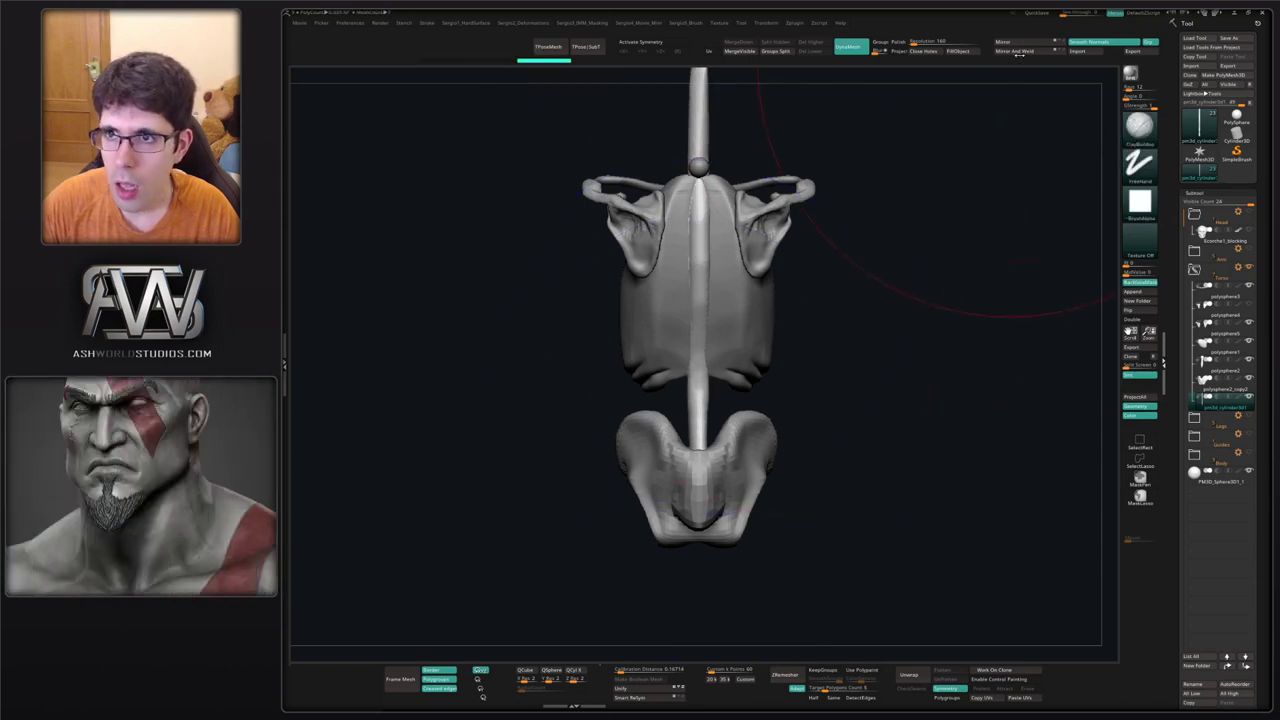
shift+drag(695, 150, 693, 107)
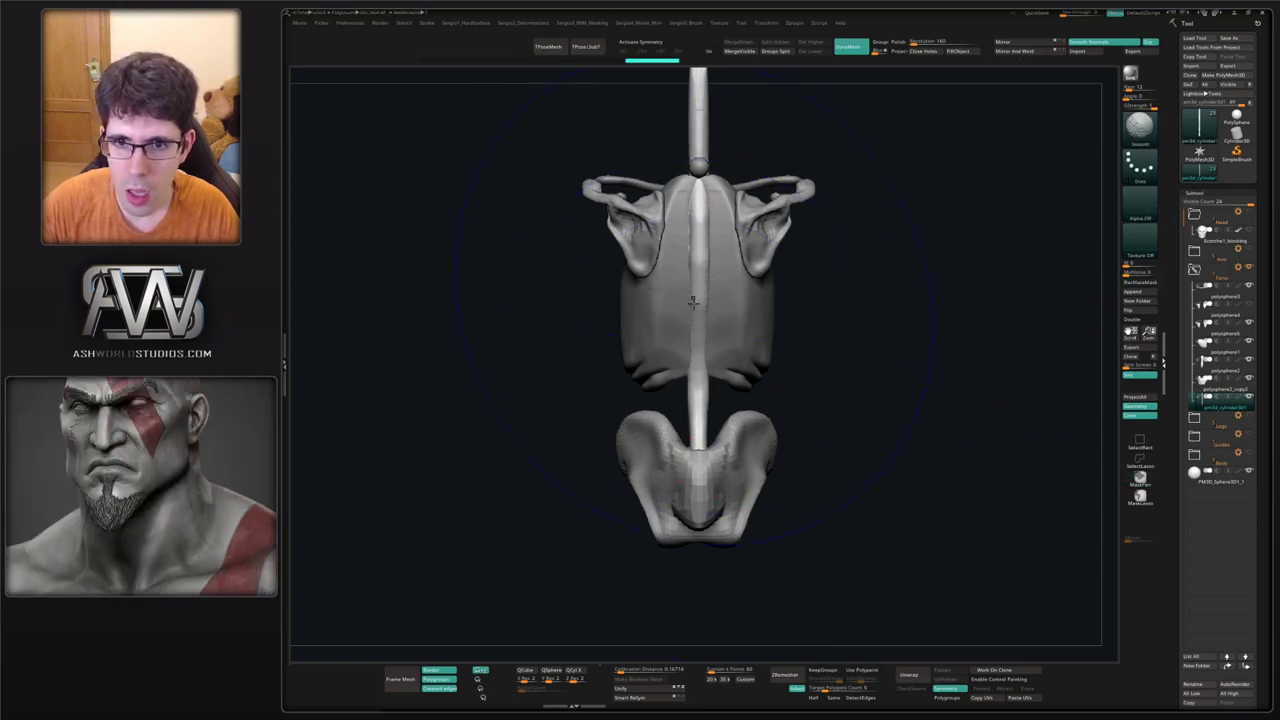
shift+drag(693, 303, 700, 325)
mouse_move(704, 335)
right_down()
mouse_move(750, 290)
mouse_move(717, 280)
mouse_move(712, 333)
mouse_move(672, 355)
mouse_move(690, 330)
right_up()
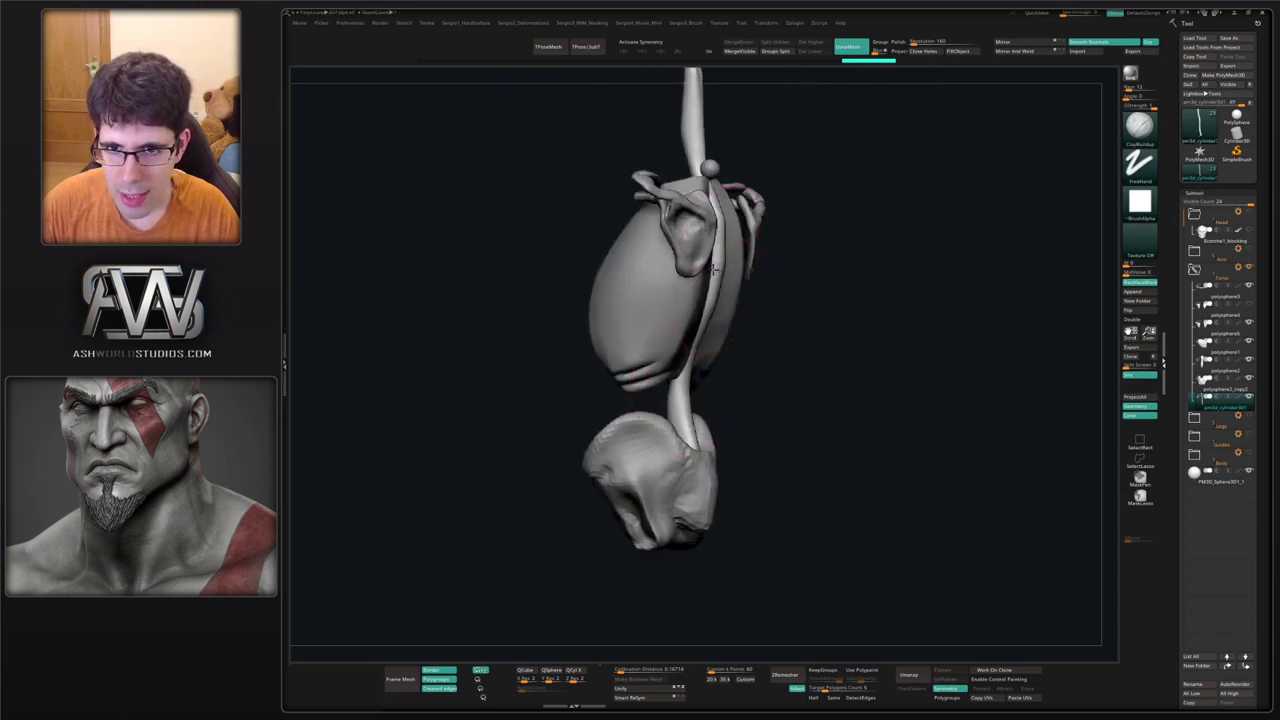
Adjust the curve of the spine's neck section with the Move brush.
key(b)
key(m)
key(v)
mouse_move(716, 265)
right_down()
mouse_move(706, 285)
mouse_move(677, 260)
right_up()
drag(677, 260, 682, 260)
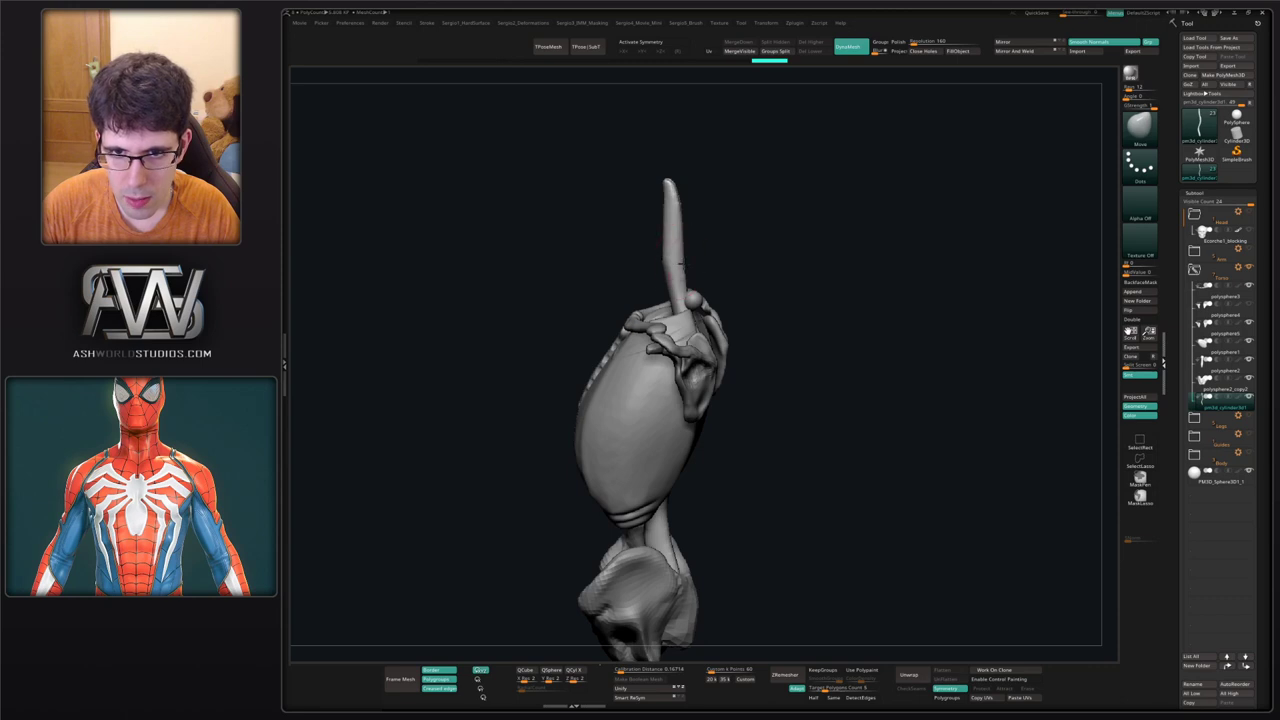
right_drag(679, 265, 620, 225)
shift+right_drag(620, 225, 600, 240)
ctrl+right_drag(780, 290, 811, 361)
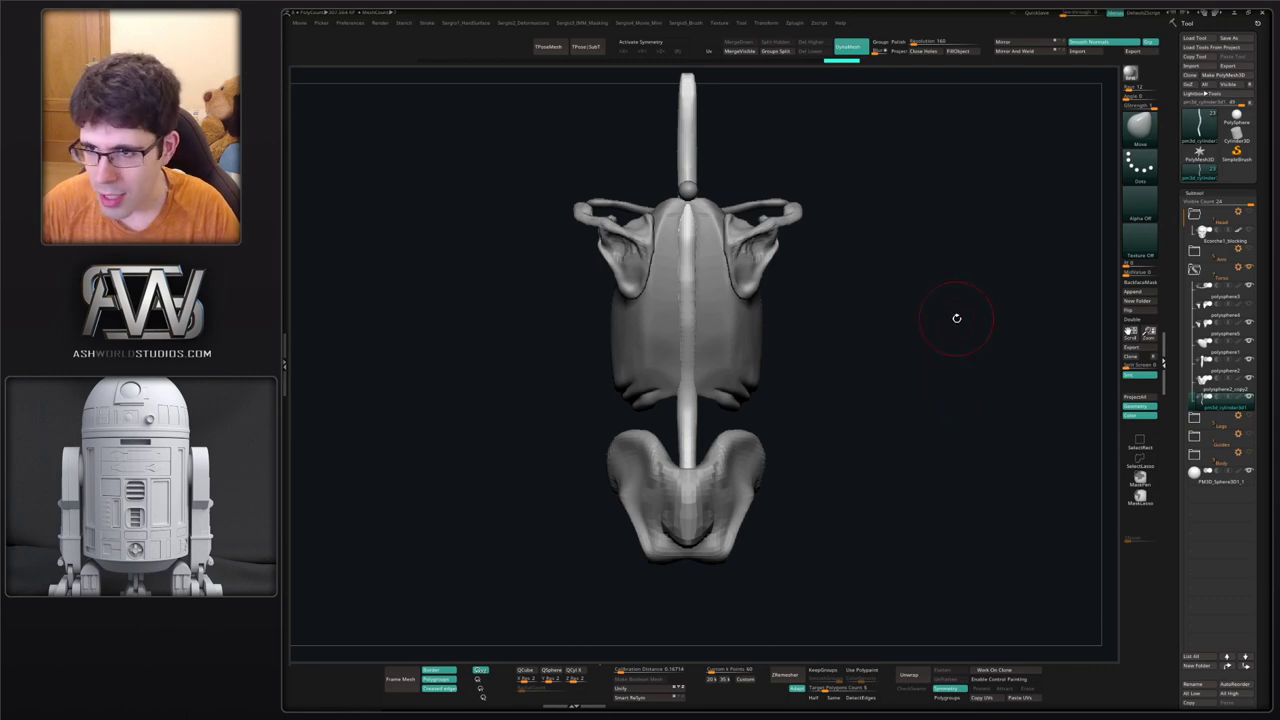
Isolate the shoulder blades in polysphere4 and replay their sculpting history with F History.
key(ctrl)
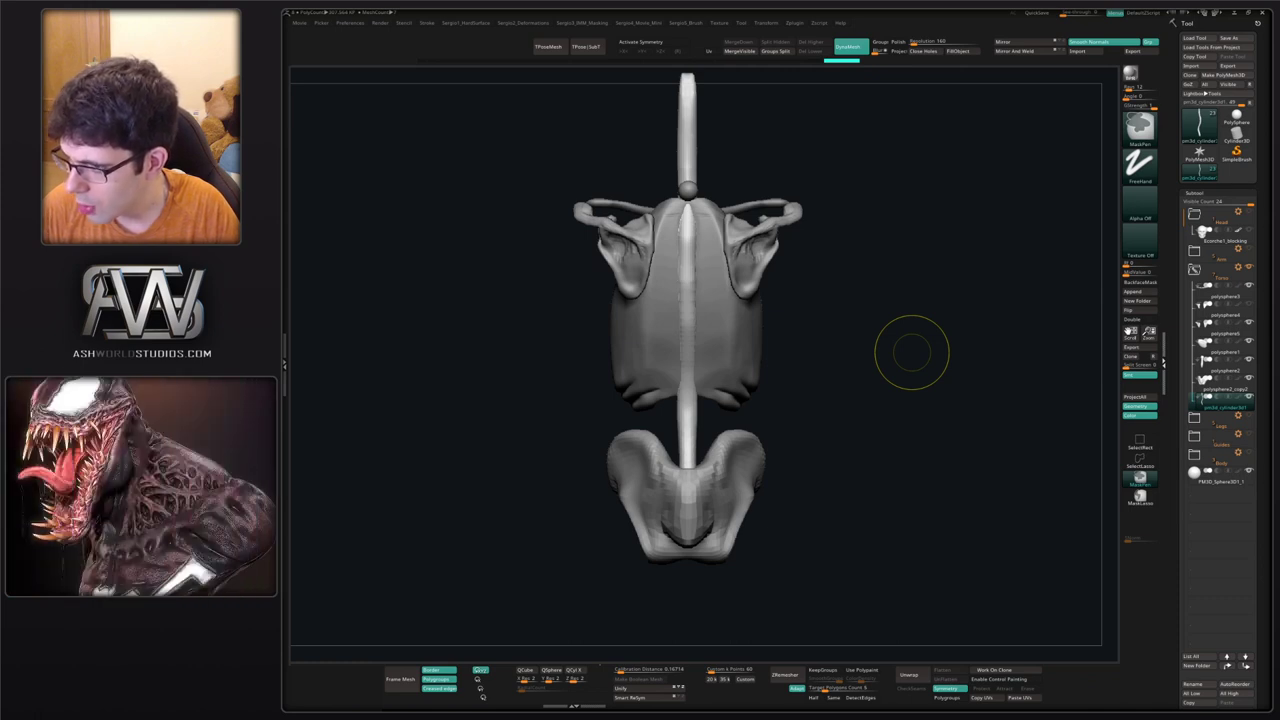
mouse_move(911, 351)
mouse_down()
mouse_move(843, 531)
mouse_move(834, 513)
mouse_up()
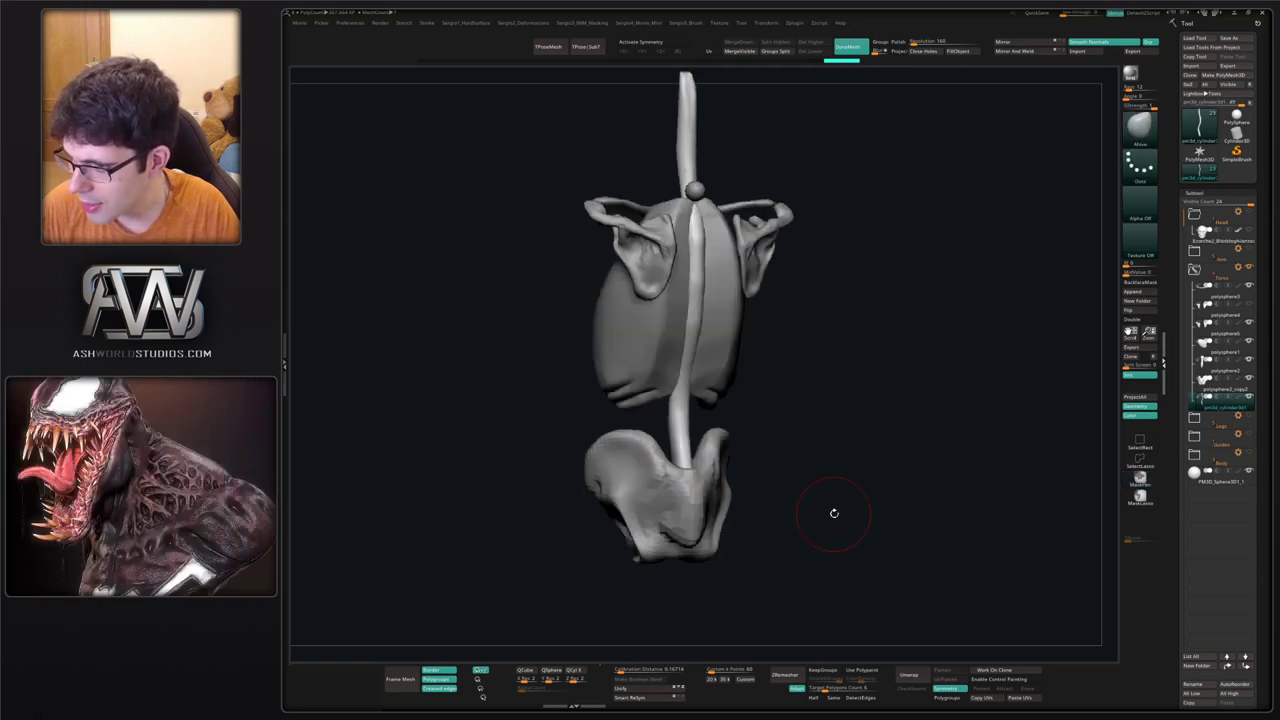
click(1222, 333)
key(x)
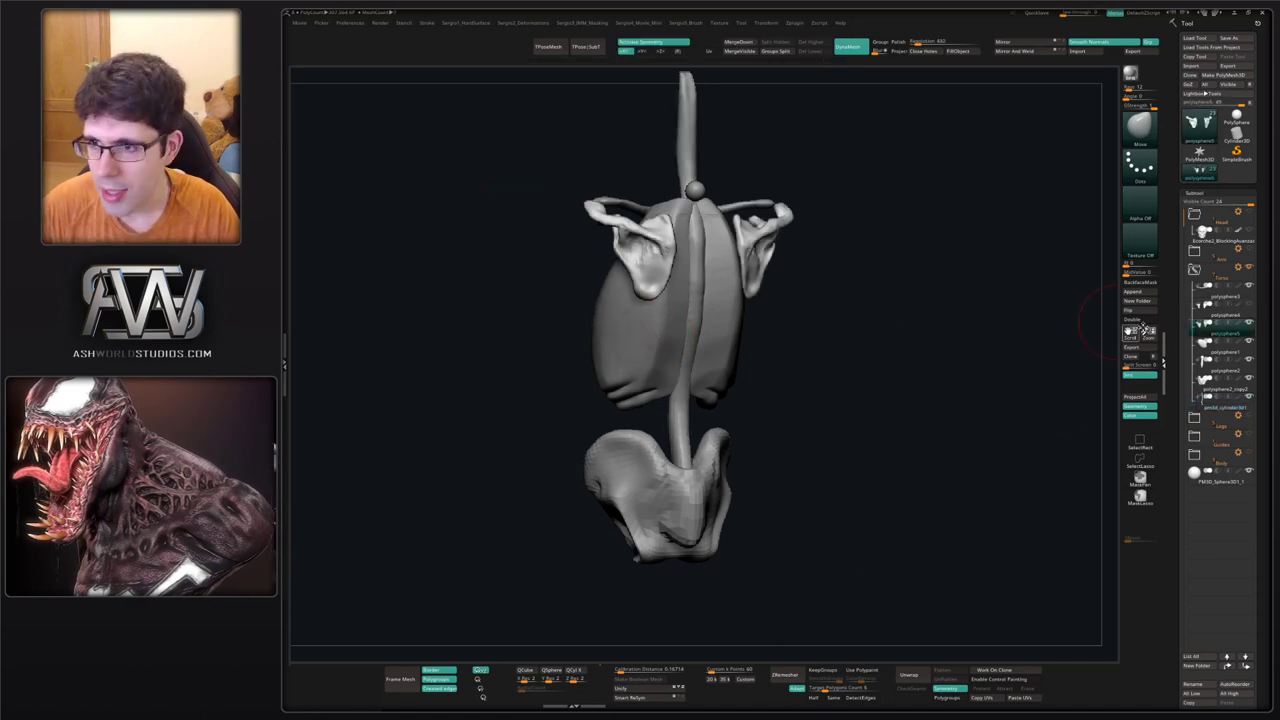
click(1222, 314)
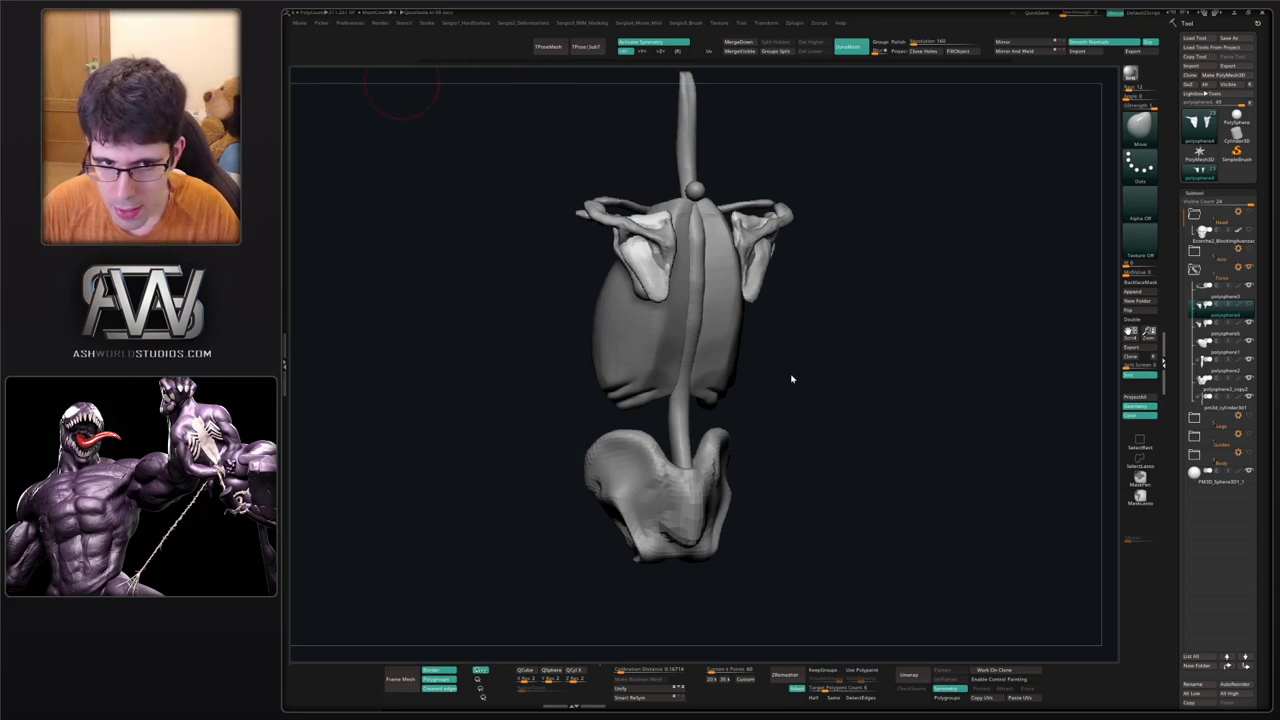
drag(789, 374, 799, 357)
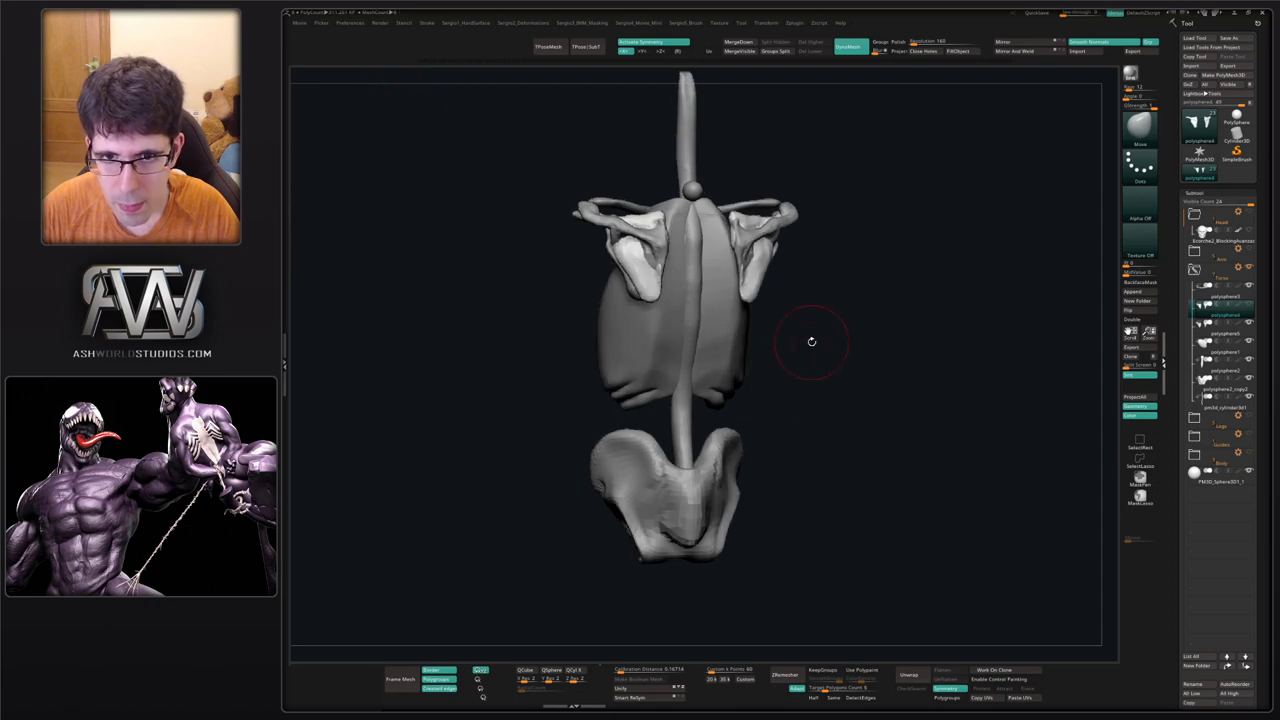
key(alt+s)
key(4)
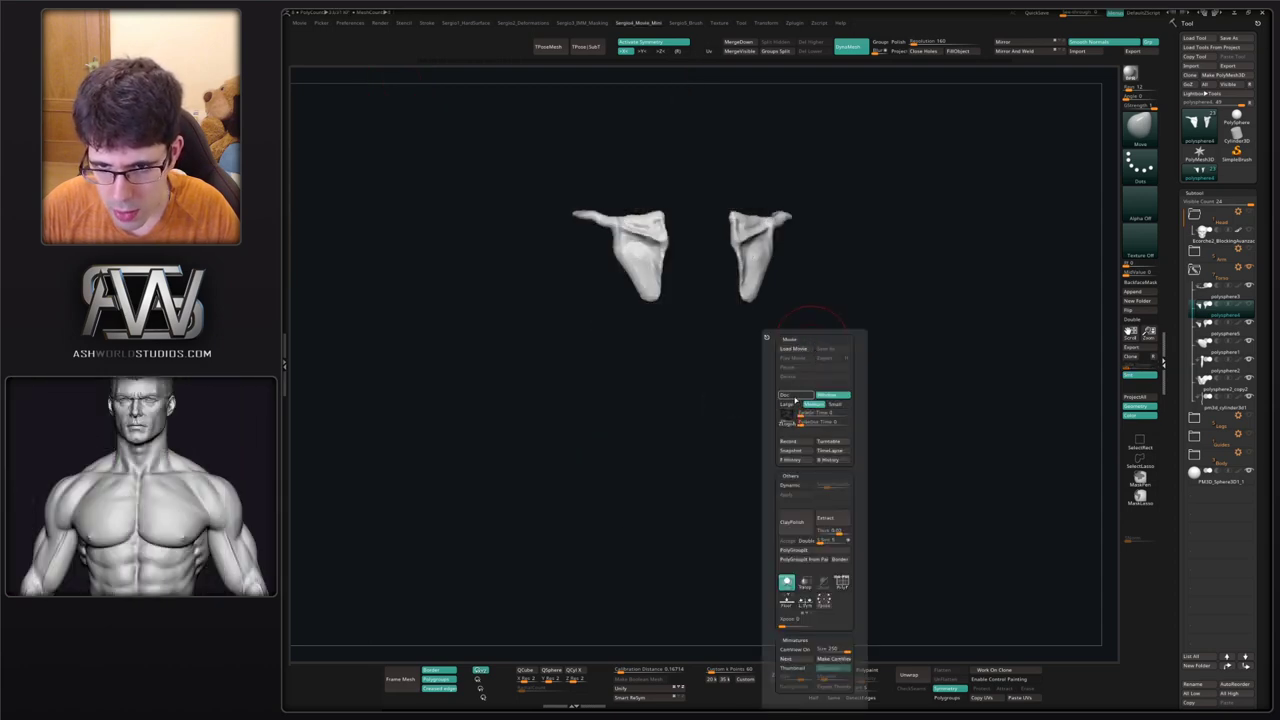
click(797, 451)
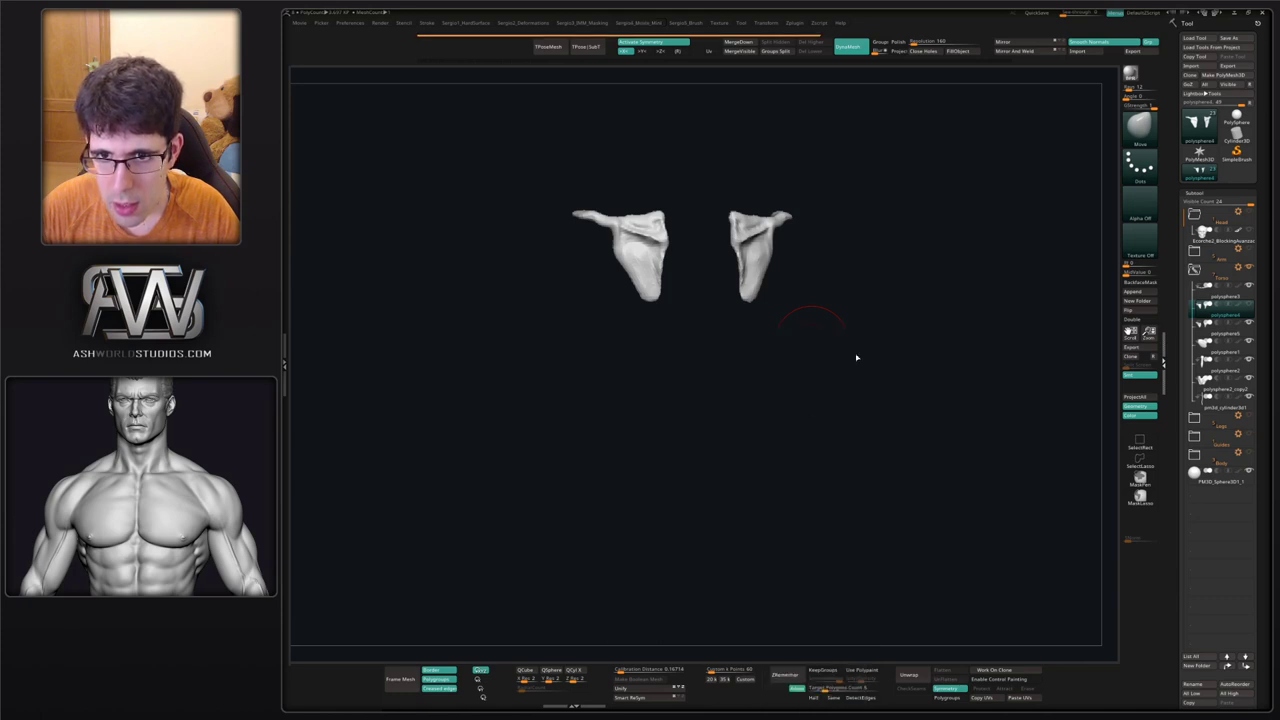
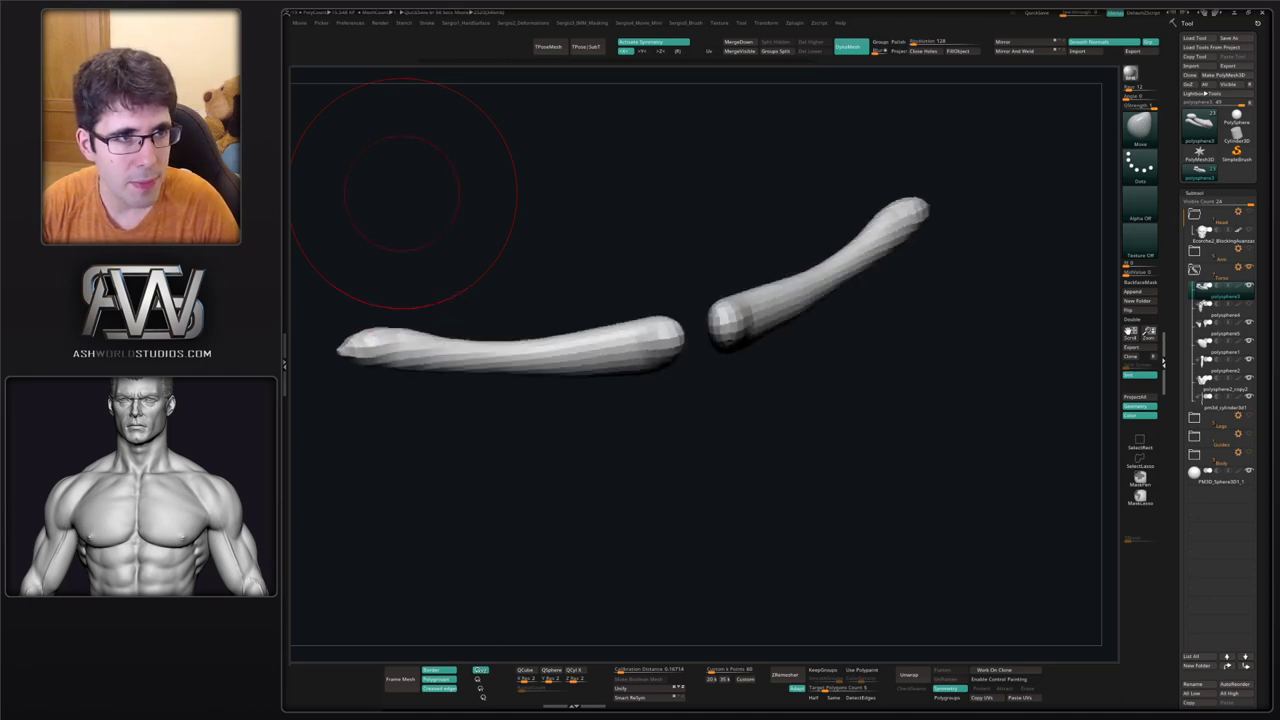
Replay the sculpting history of the isolated collarbones and of the rib cage with F History.
key(4)
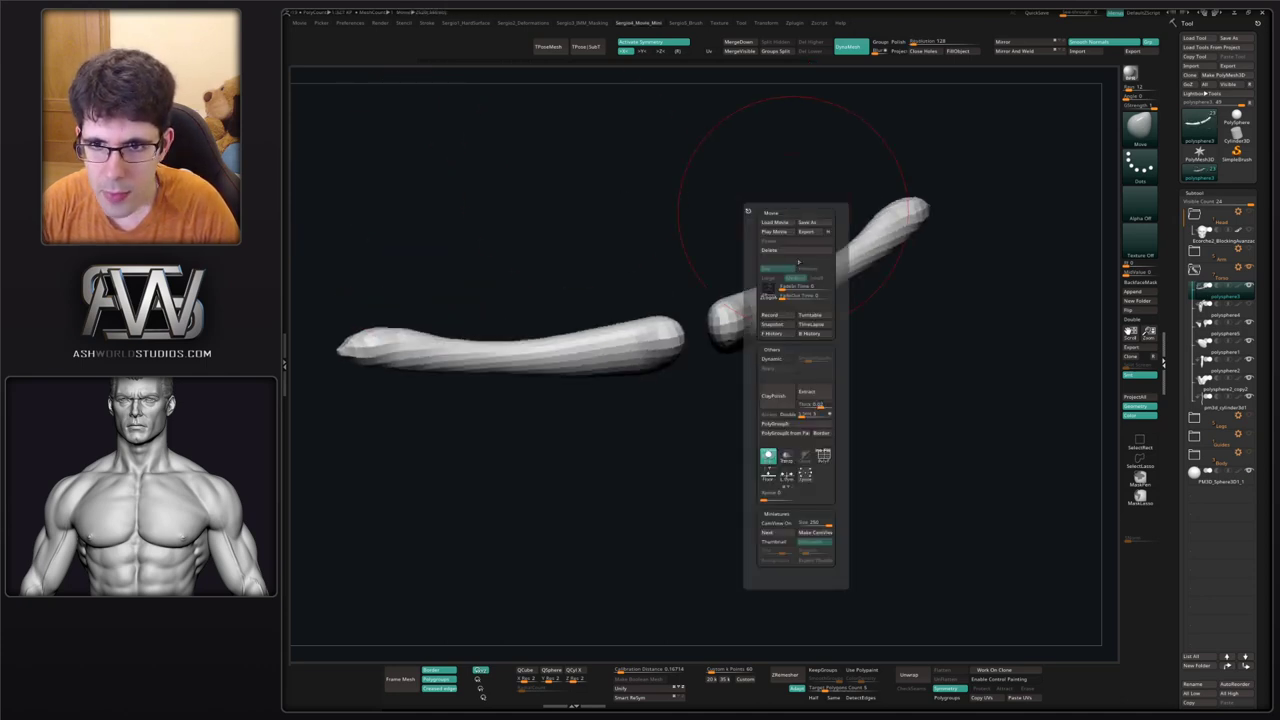
click(779, 335)
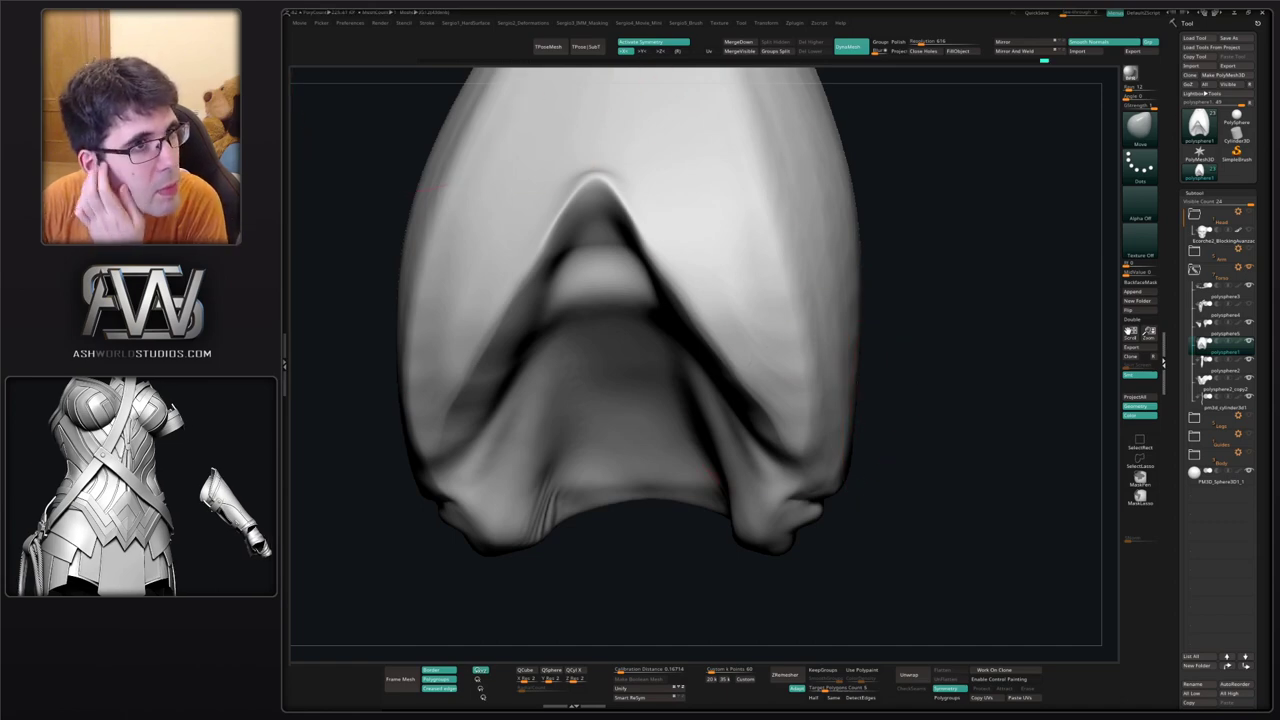
click(381, 22)
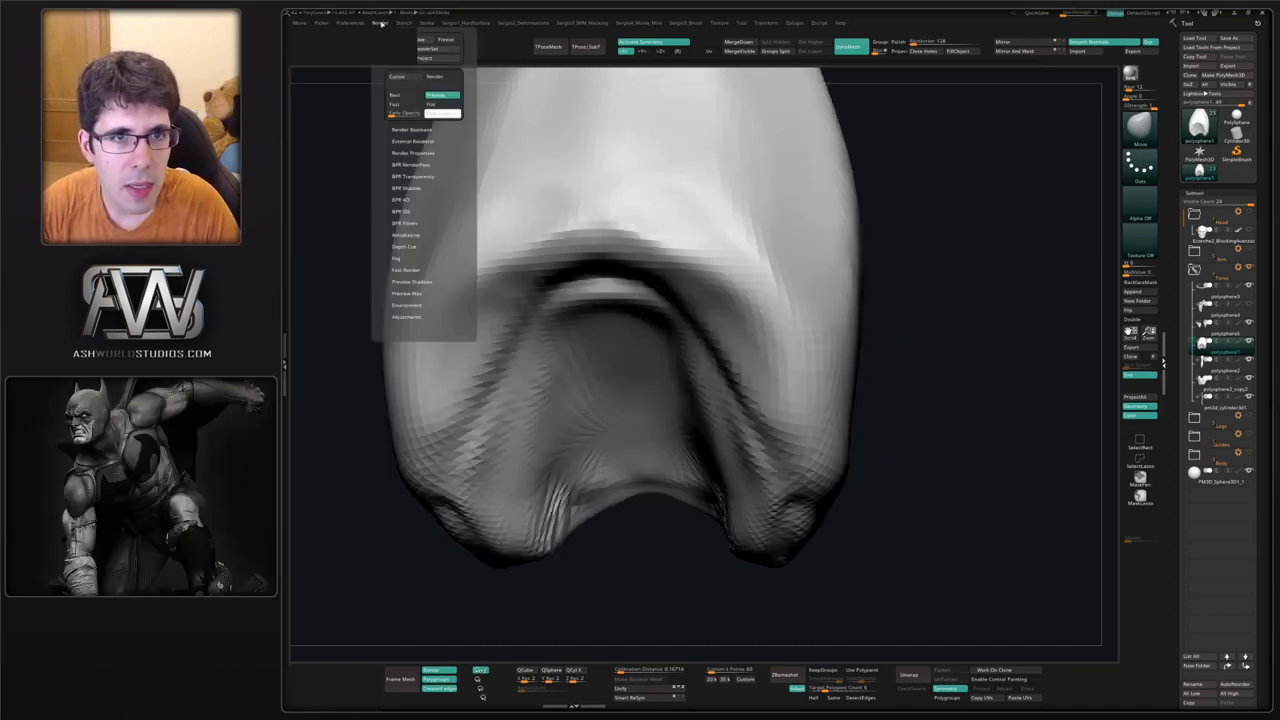
key(4)
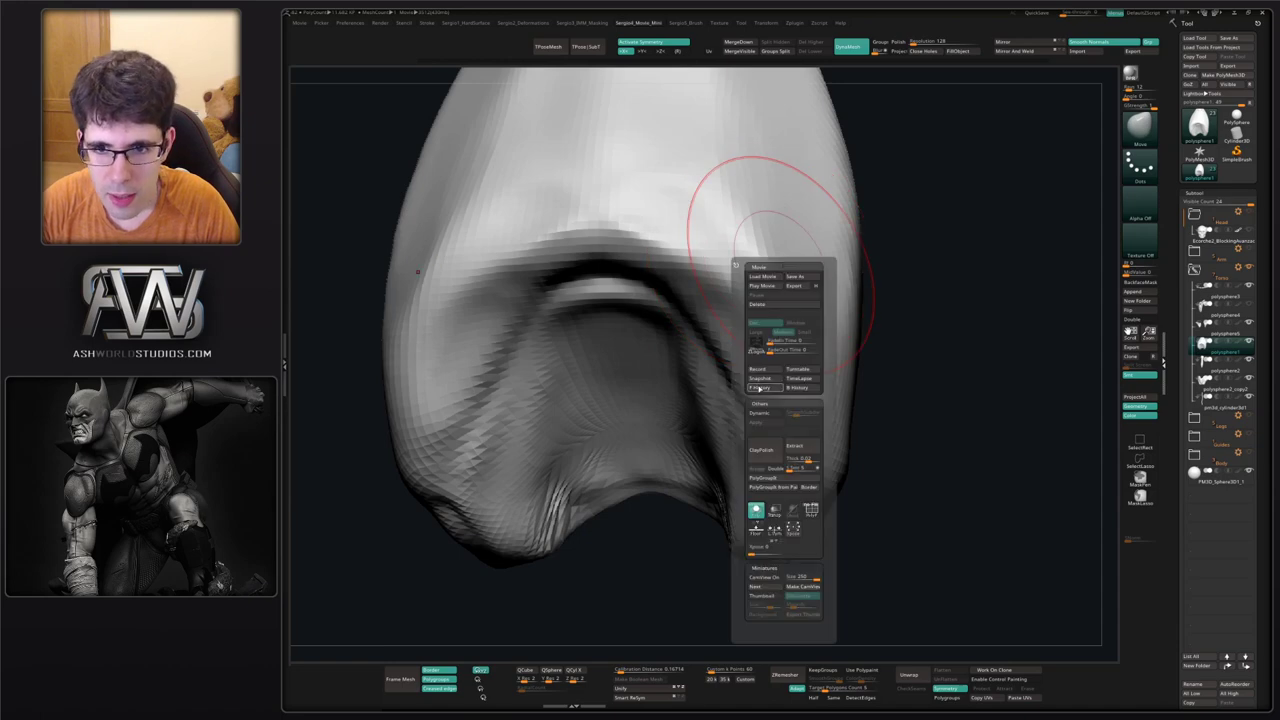
click(759, 388)
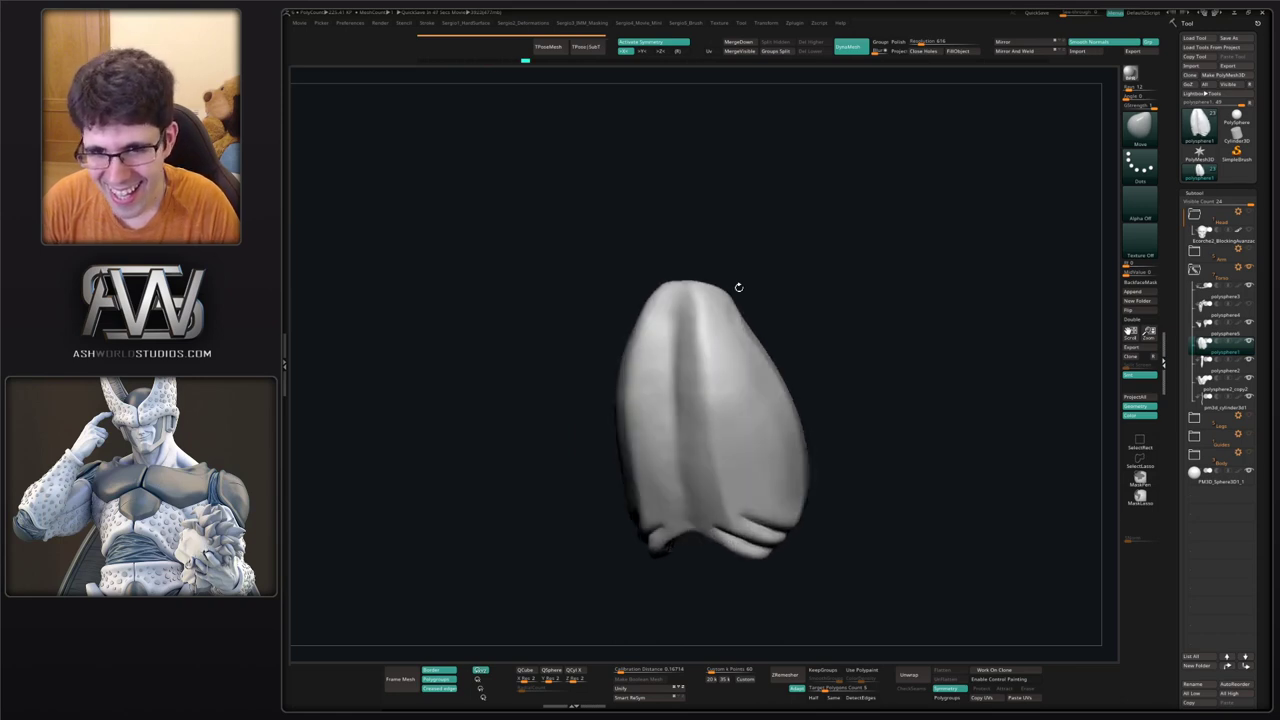
drag(739, 287, 738, 287)
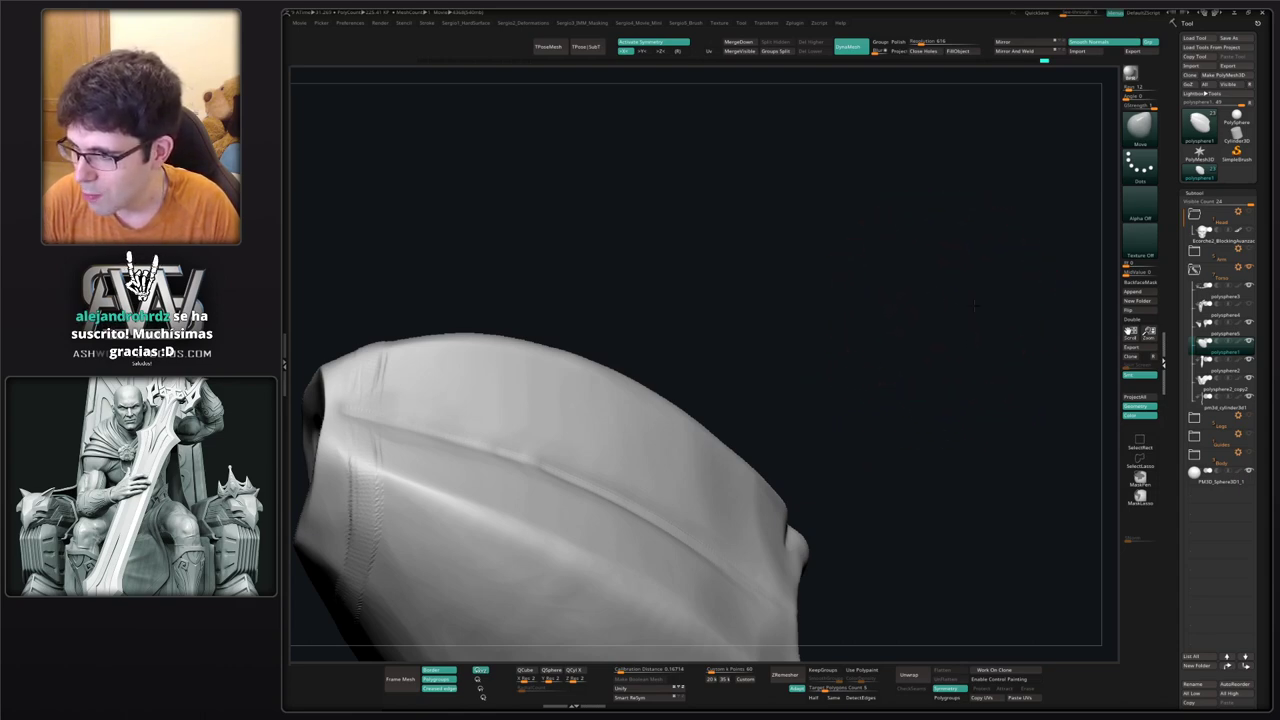
Adjust the brush size and build up the first rib beside the upper spine on the rib cage with ClayBuildup.
mouse_move(935, 310)
right_down()
mouse_move(829, 470)
mouse_move(756, 514)
mouse_move(756, 336)
mouse_move(748, 482)
right_up()
mouse_move(737, 386)
ctrl+right_down()
mouse_move(737, 460)
mouse_move(749, 320)
ctrl+right_up()
key(b)
key(c)
key(l)
key(s)
drag(759, 308, 764, 307)
right_drag(764, 304, 757, 280)
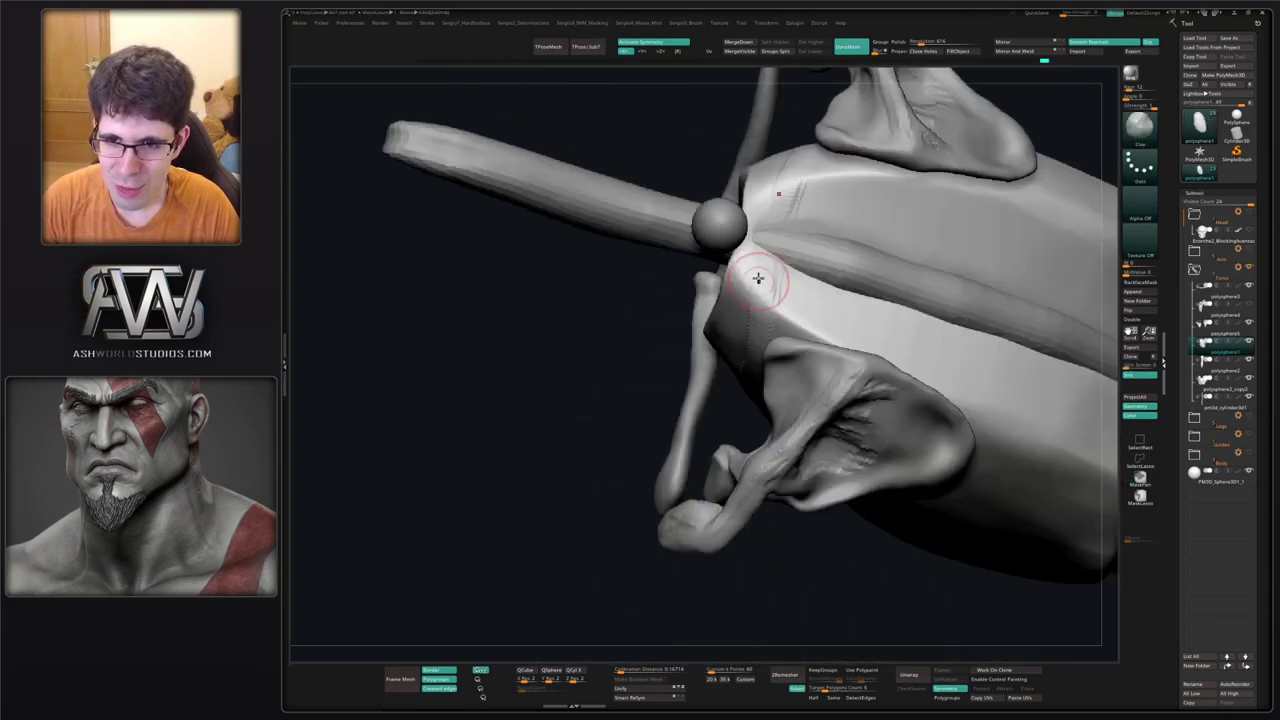
key(b)
key(c)
key(b)
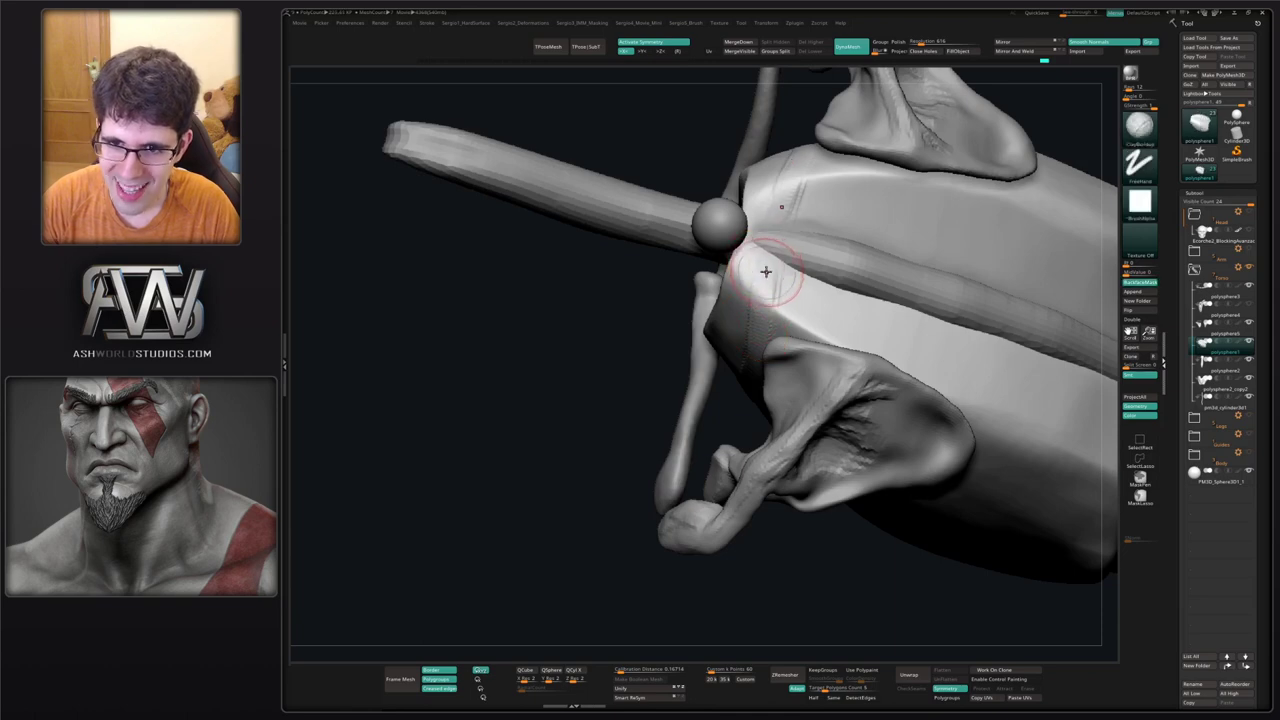
mouse_move(766, 274)
mouse_down()
mouse_move(781, 254)
mouse_move(773, 235)
mouse_up()
Extend the first rib around the rib cage to the sternum with ClayBuildup and block in the ribs just below it.
right_drag(765, 240, 731, 324)
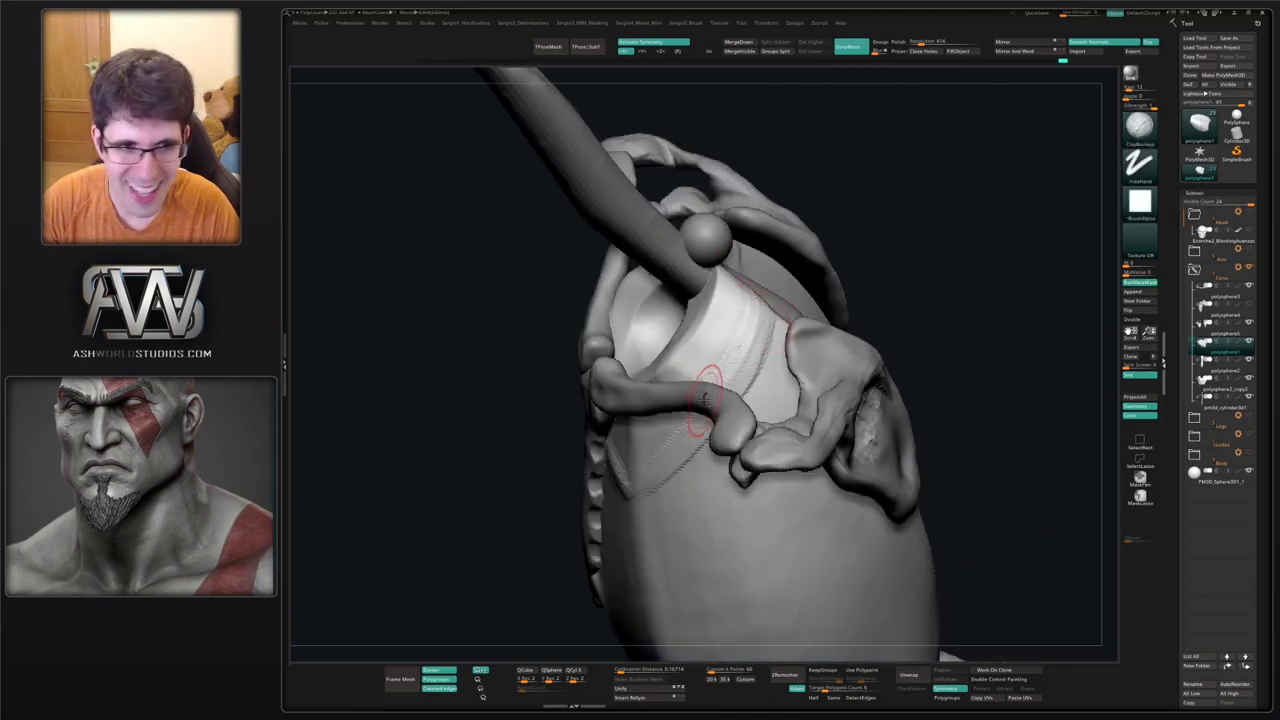
drag(694, 394, 757, 320)
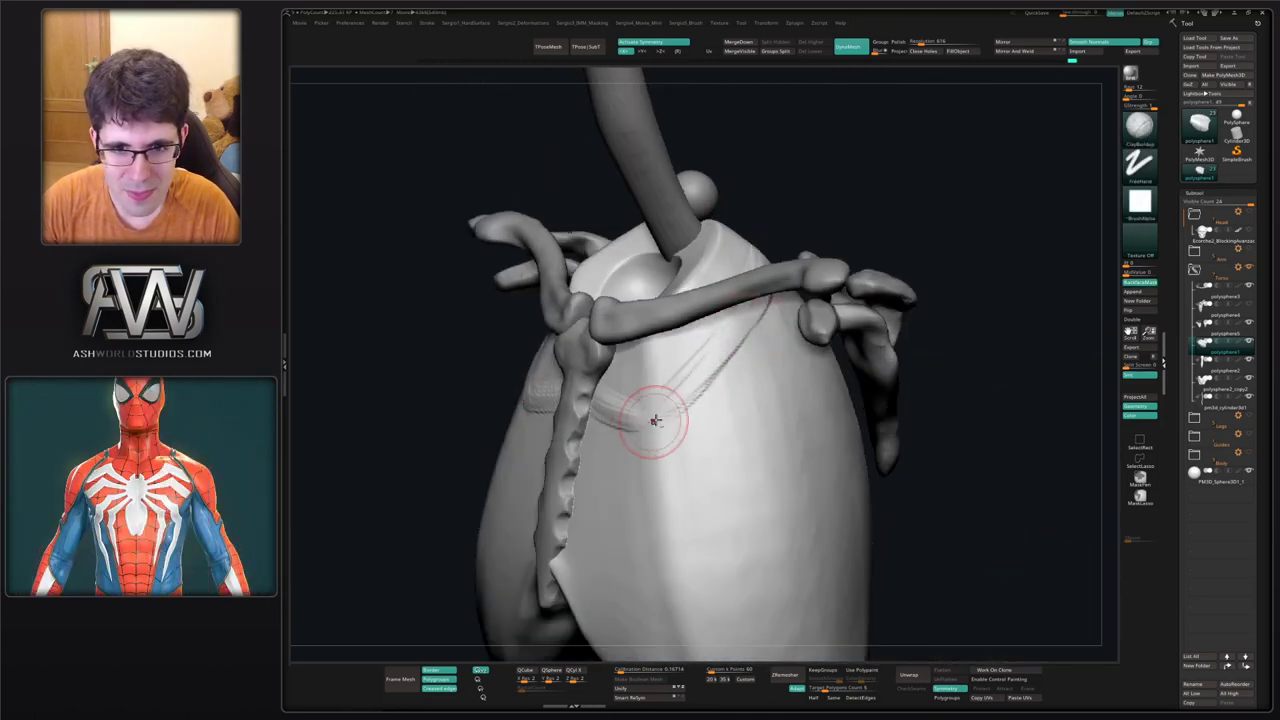
mouse_move(651, 420)
mouse_down()
mouse_move(630, 415)
mouse_move(666, 403)
mouse_move(714, 429)
mouse_move(623, 391)
mouse_move(714, 457)
mouse_move(640, 437)
mouse_move(692, 430)
mouse_move(694, 409)
mouse_move(676, 410)
mouse_move(688, 438)
mouse_move(733, 443)
mouse_up()
mouse_move(700, 466)
right_down()
mouse_move(666, 409)
mouse_move(611, 403)
right_up()
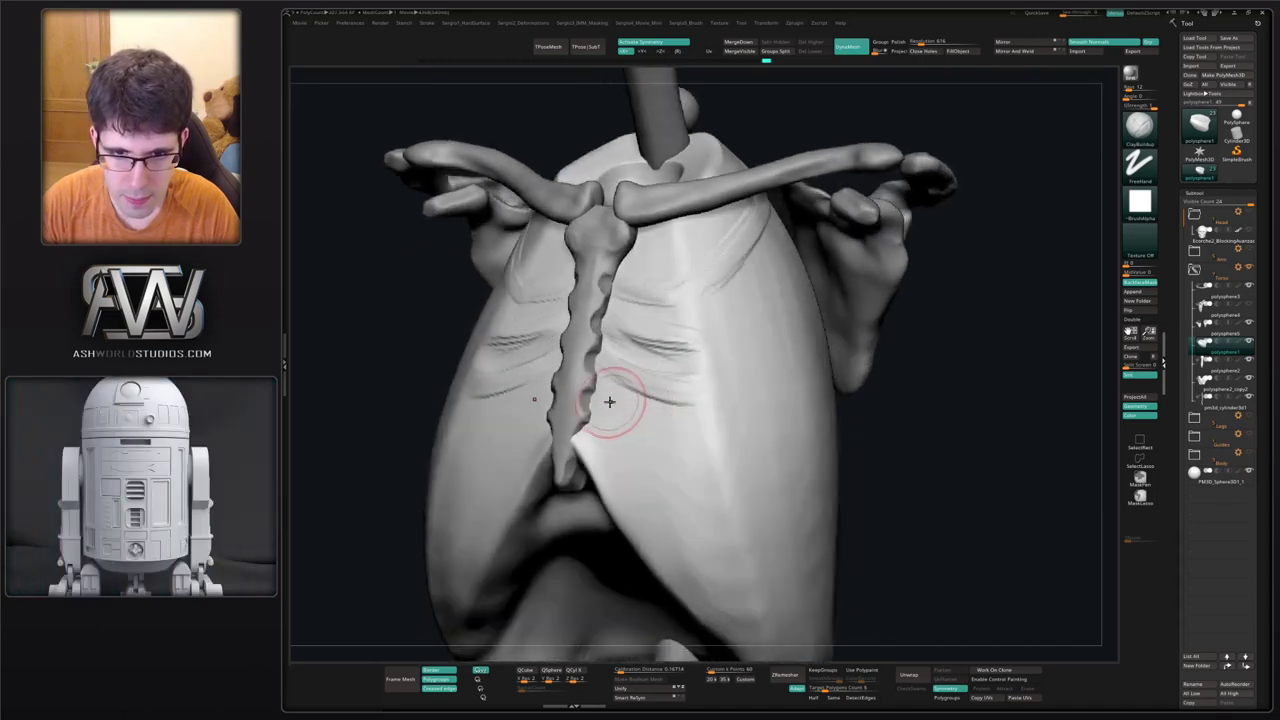
Build up the lower rib ends beside the bottom half of the sternum with ClayBuildup.
mouse_move(603, 402)
mouse_down()
mouse_move(663, 423)
mouse_move(680, 457)
mouse_up()
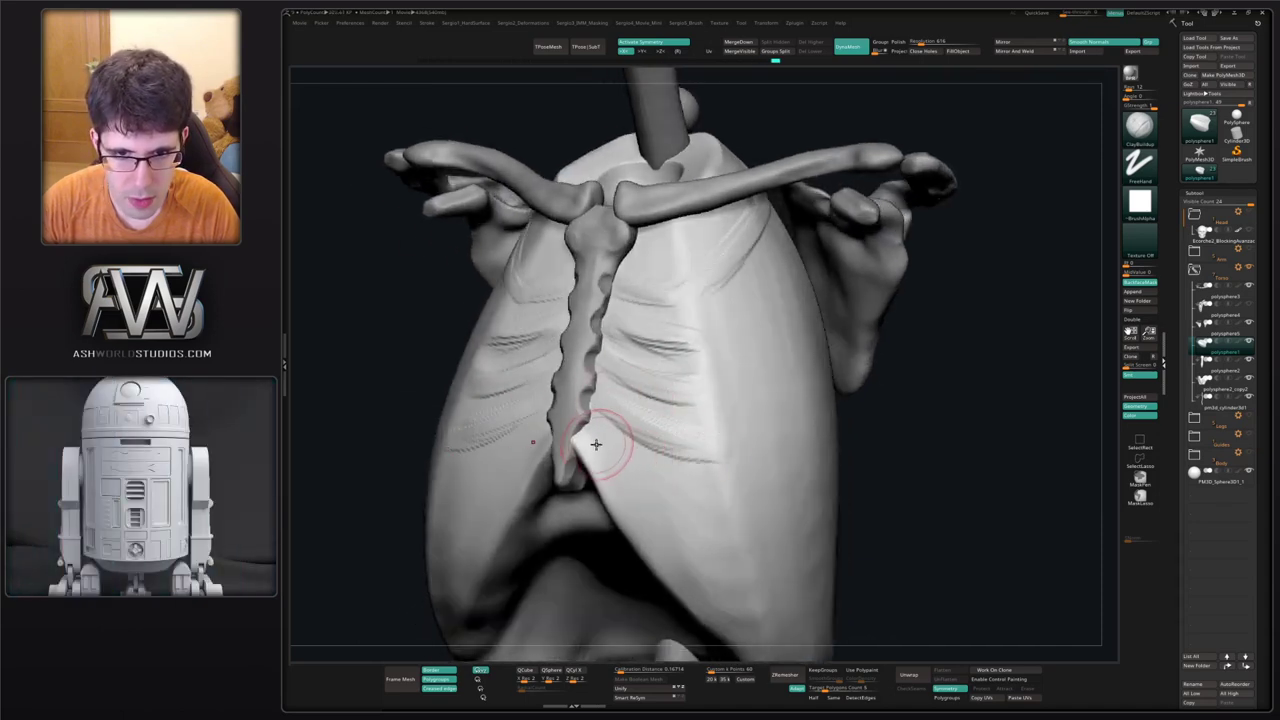
right_drag(655, 281, 684, 312)
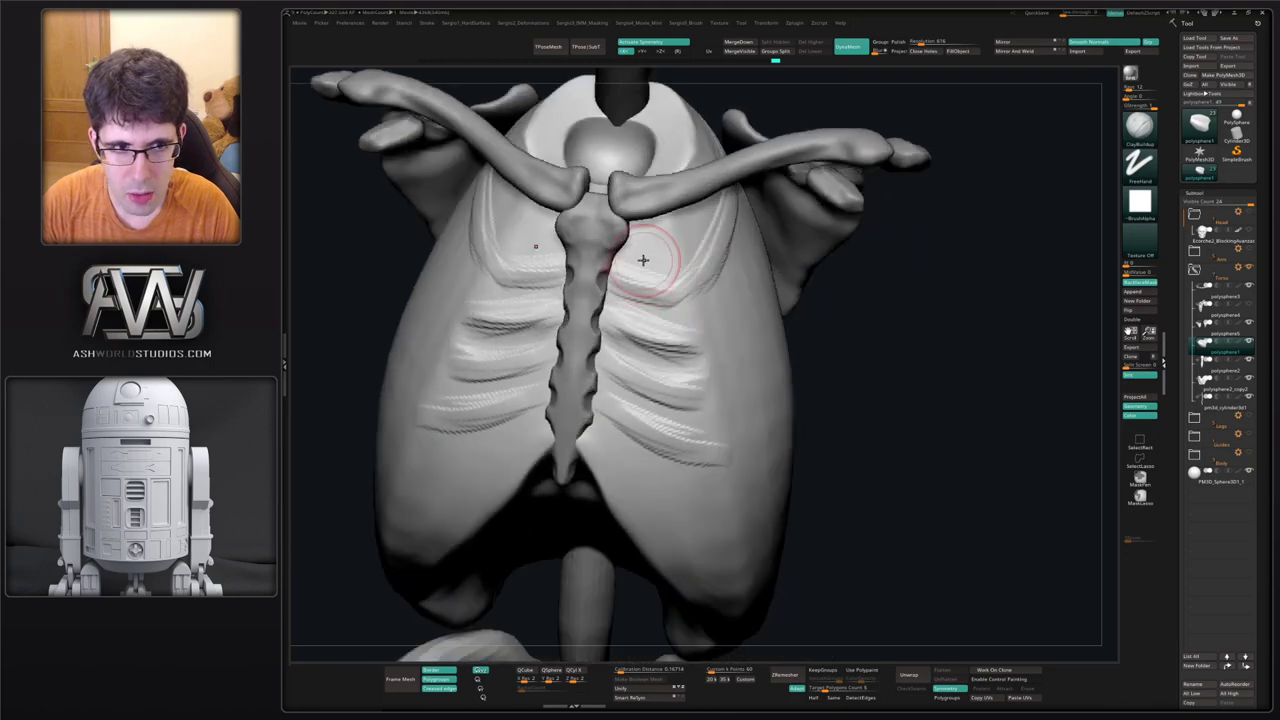
right_drag(642, 244, 643, 263)
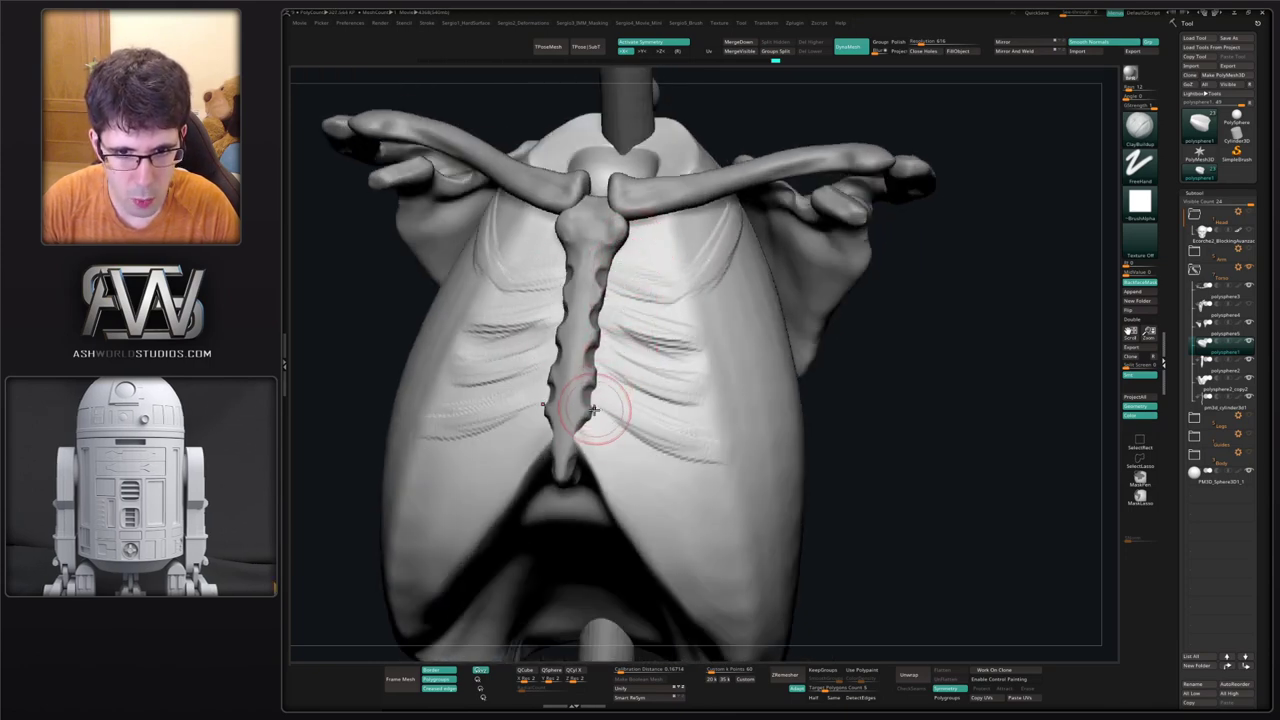
right_drag(588, 405, 612, 409)
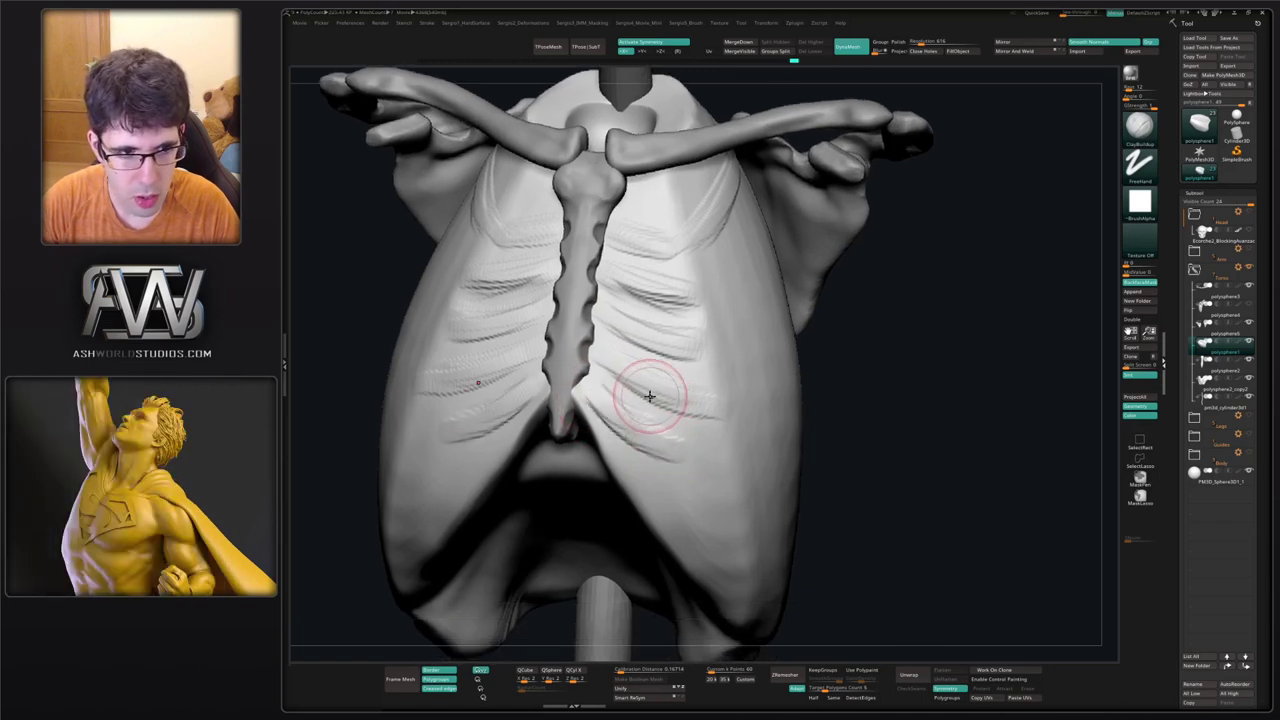
right_drag(646, 337, 391, 346)
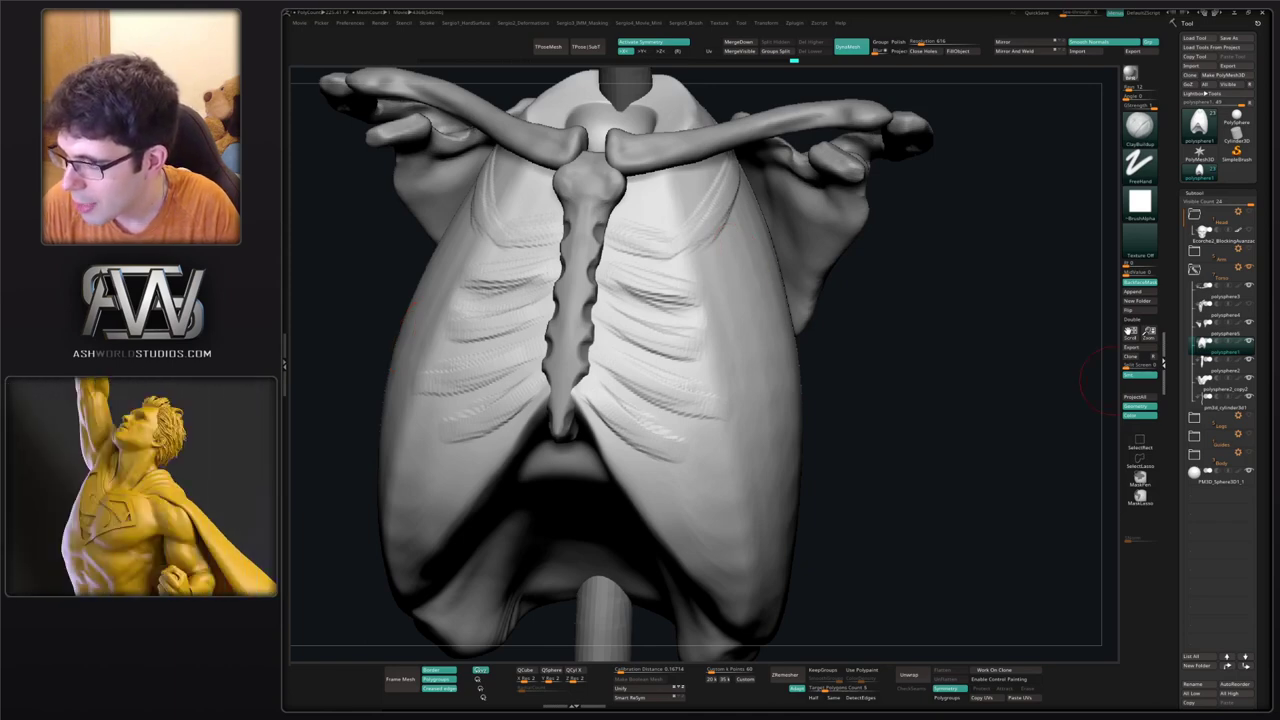
drag(827, 310, 834, 310)
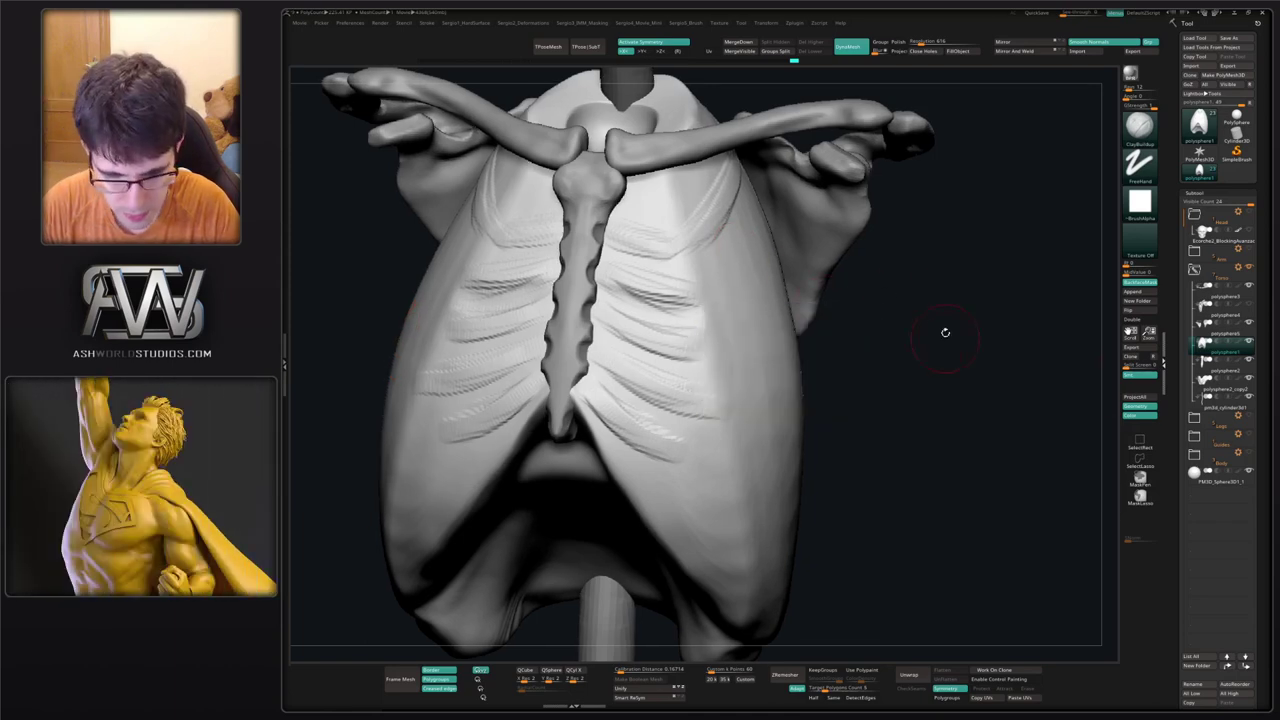
key(4)
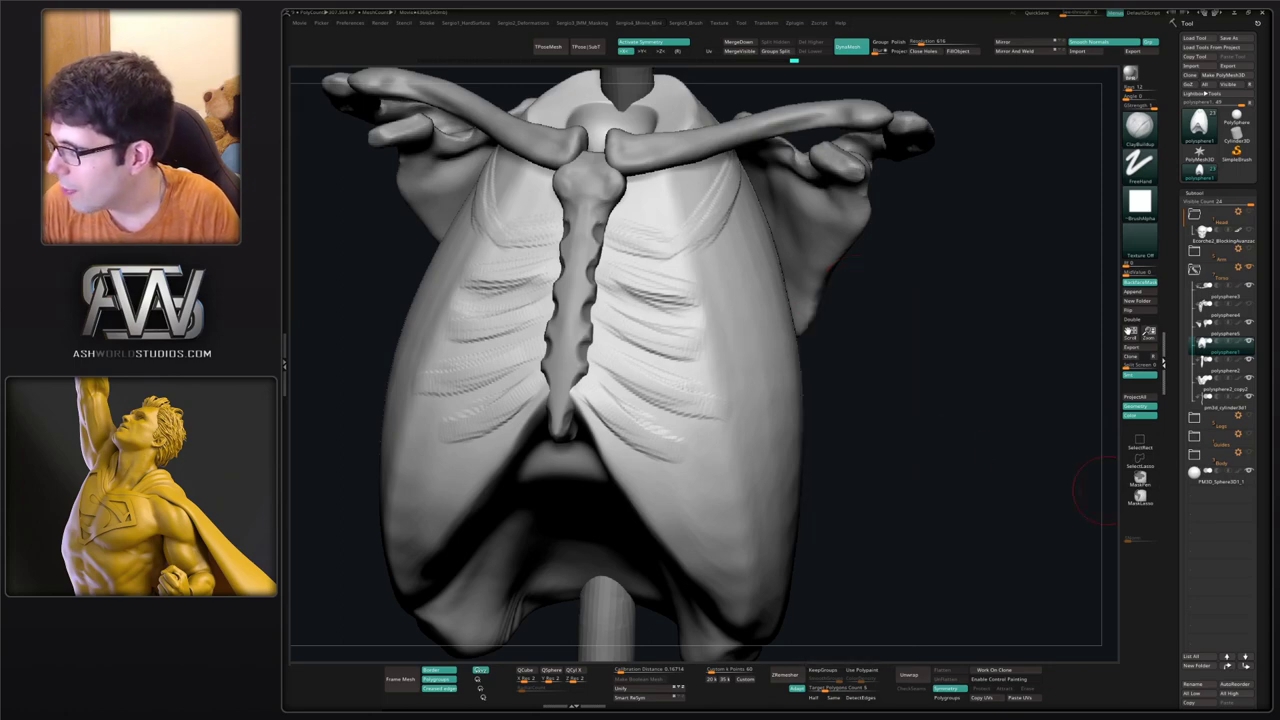
drag(981, 401, 984, 408)
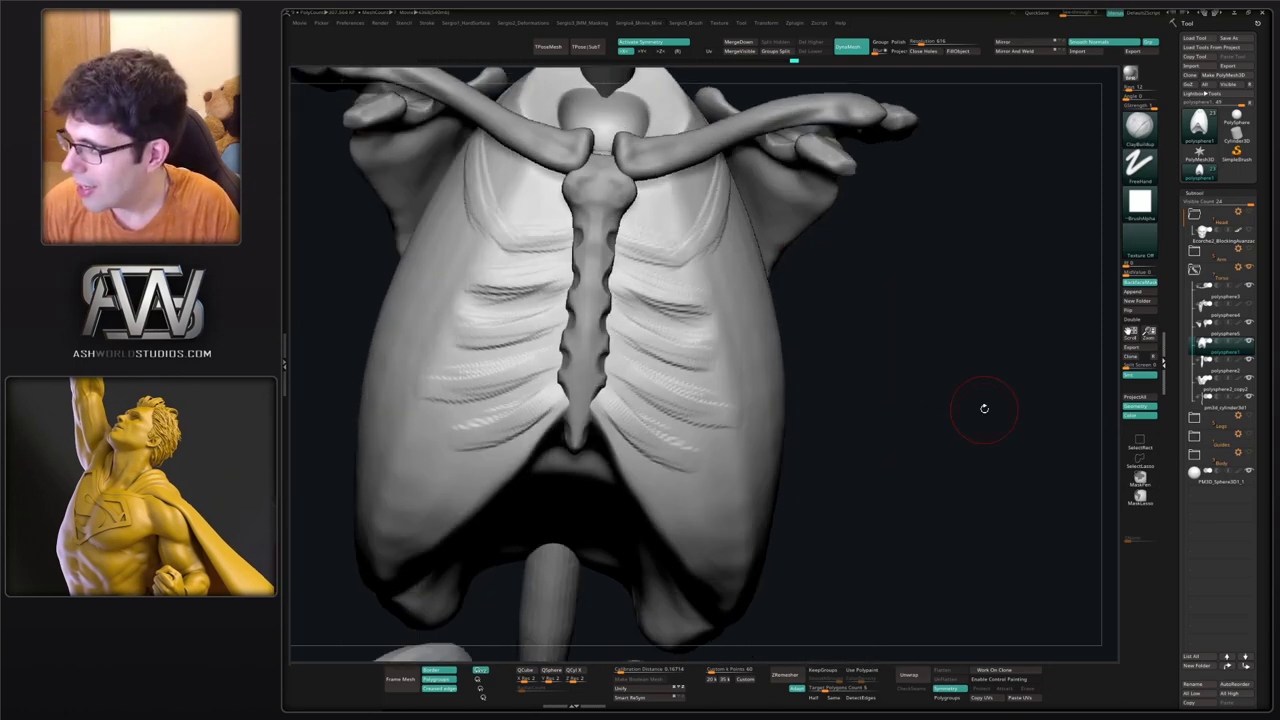
Select the sternum (polysphere2), pick the Move brush and isolate the sternum from the other subtools.
drag(737, 309, 670, 240)
mouse_move(669, 239)
right_down()
mouse_move(596, 288)
mouse_move(580, 327)
mouse_move(620, 314)
mouse_move(621, 326)
mouse_move(579, 316)
right_up()
alt+click(571, 318)
key(b)
key(m)
key(v)
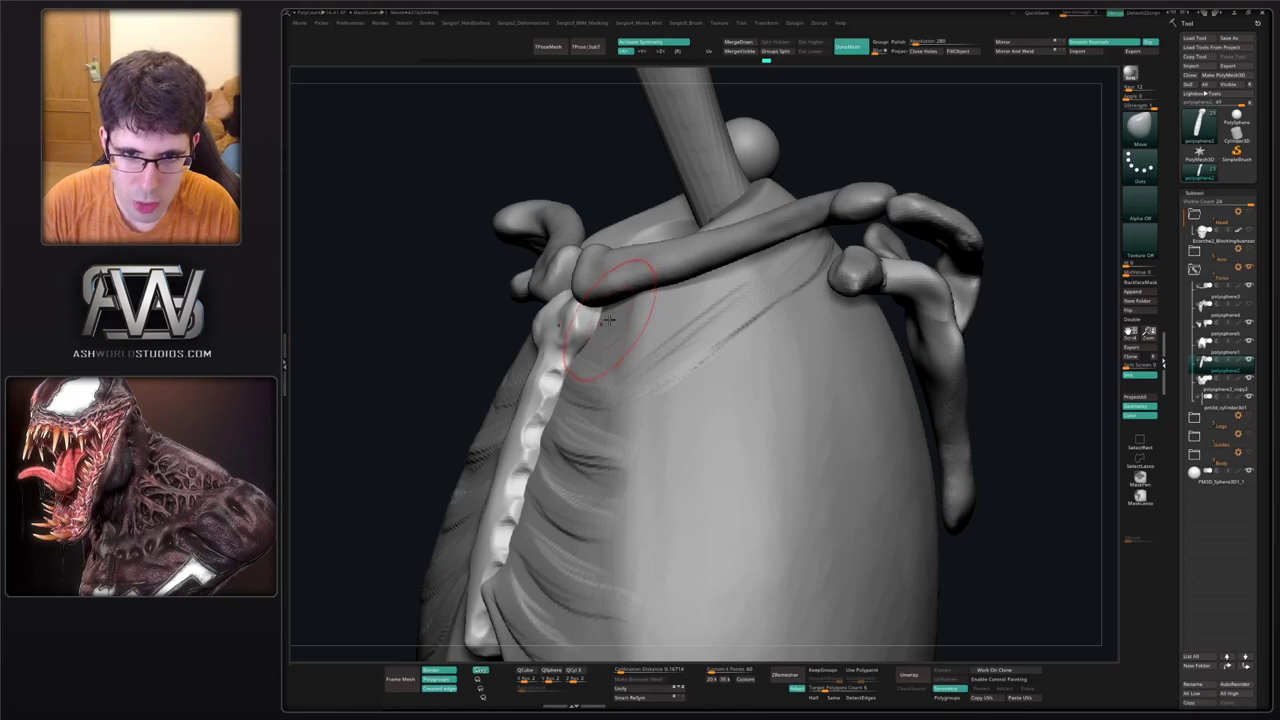
key(alt+s)
Adjust the brush size and push in the upper corners of the sternum's head with the Move brush.
right_drag(599, 291, 627, 316)
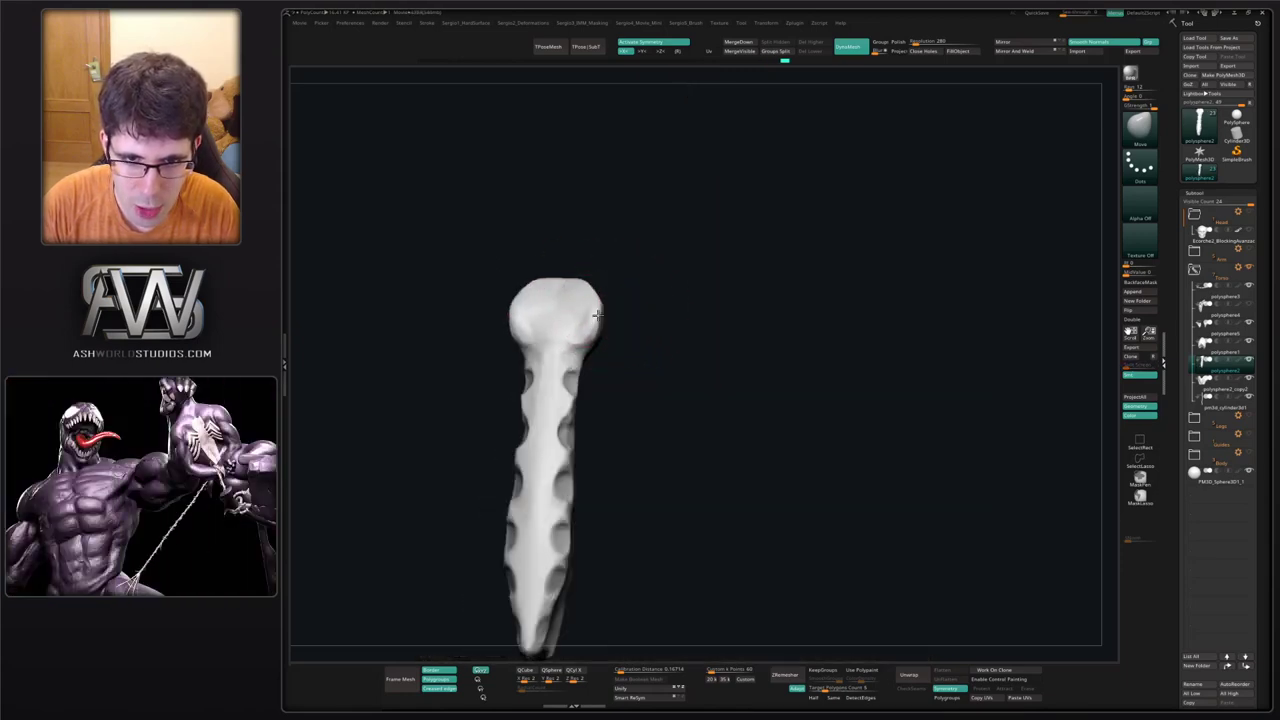
shift+right_drag(601, 320, 604, 315)
key(s)
drag(605, 315, 600, 308)
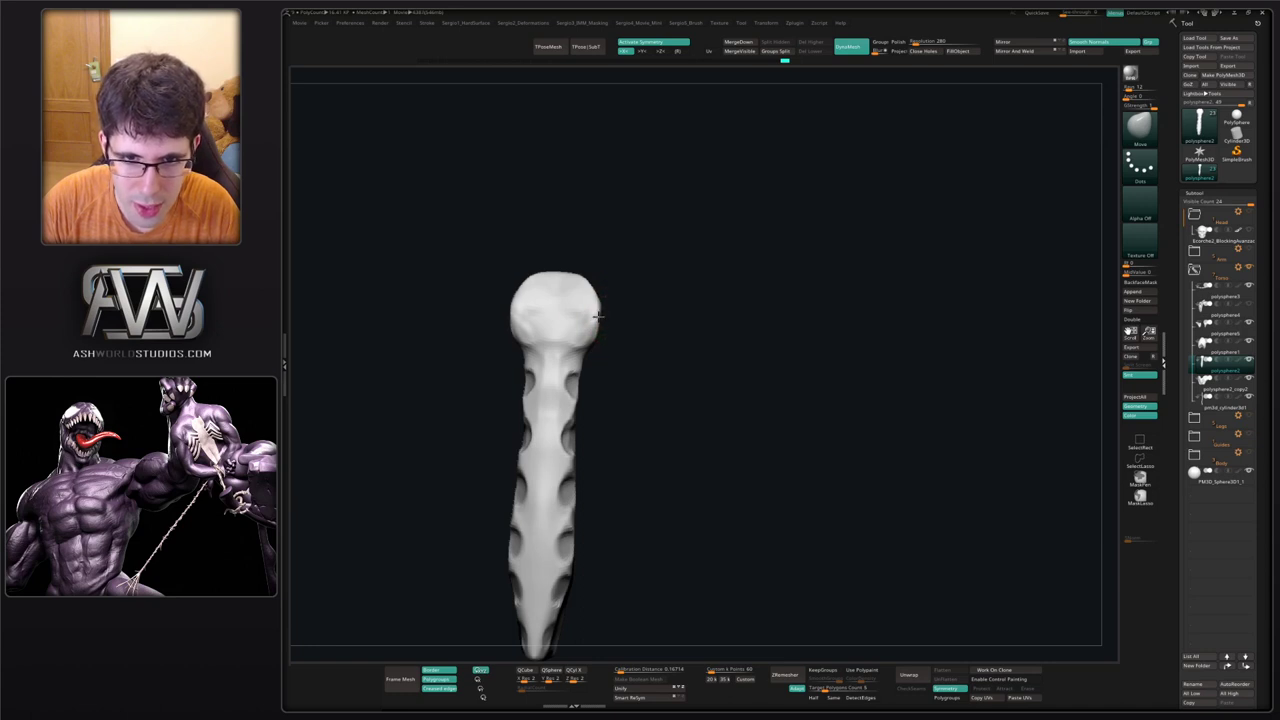
key(s)
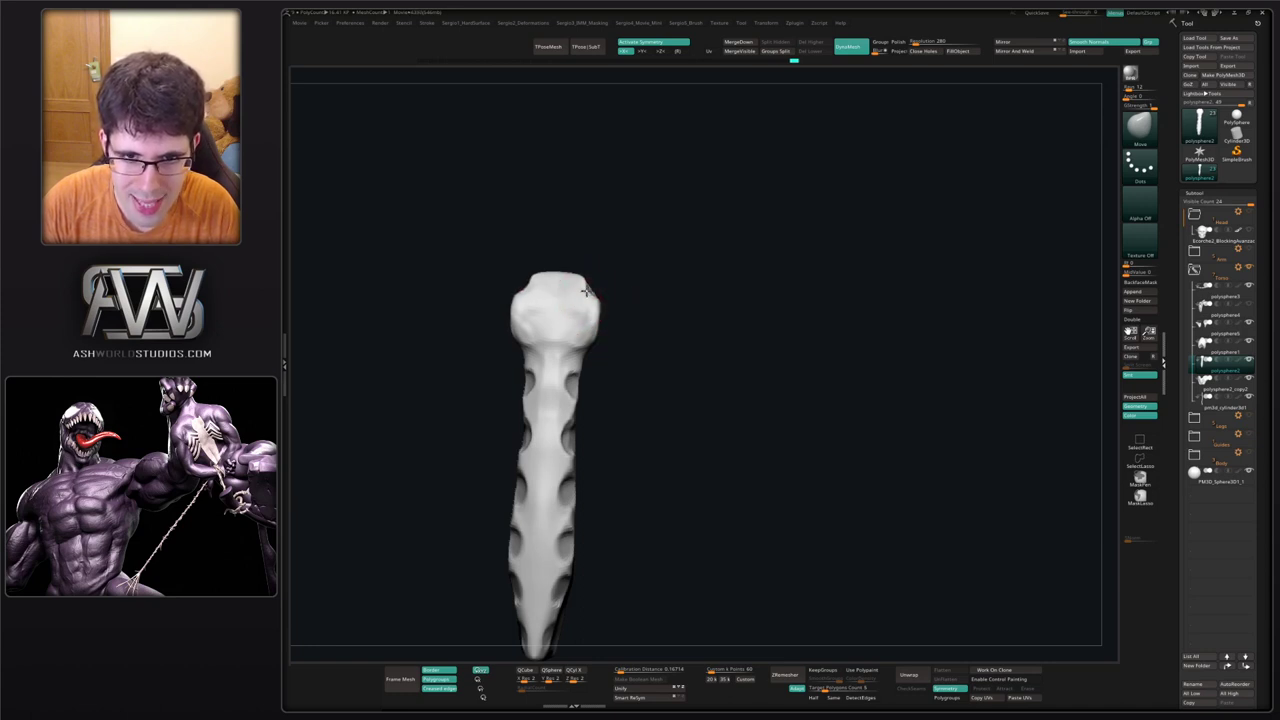
Carve the collarbone sockets into the sternum's head and refine the rib notches along its sides with the Clay brush.
right_drag(594, 317, 566, 316)
key(b)
key(c)
key(l)
alt+drag(599, 310, 600, 322)
ctrl+right_drag(608, 355, 606, 334)
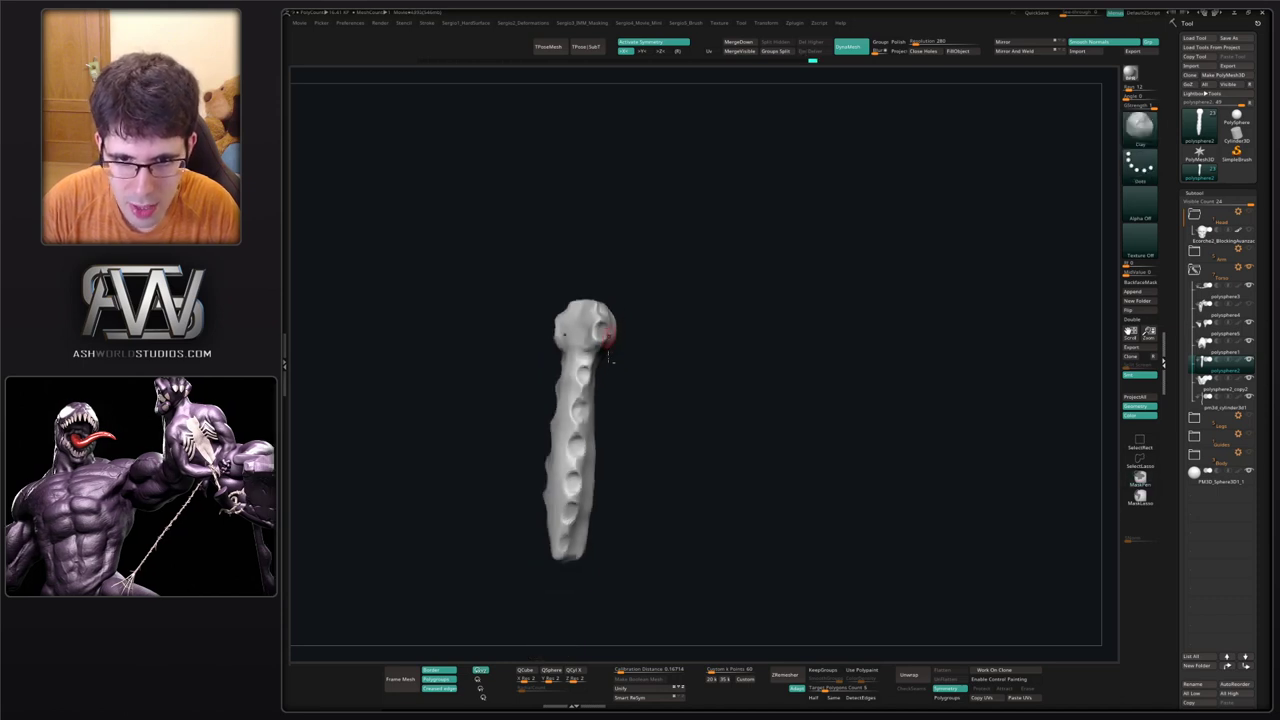
alt+right_drag(604, 430, 602, 337)
right_drag(588, 337, 600, 337)
alt+right_drag(571, 417, 566, 342)
alt+drag(565, 342, 560, 346)
right_drag(556, 376, 616, 392)
ctrl+right_drag(616, 392, 616, 306)
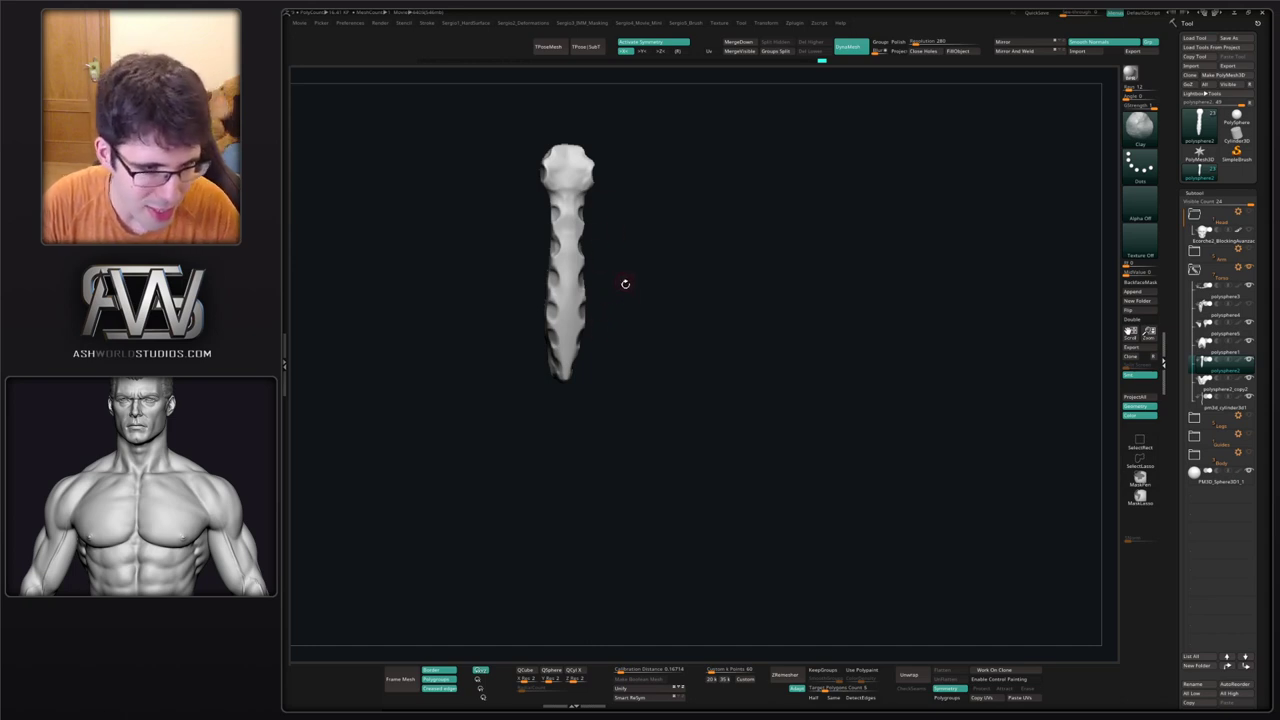
Widen the lower part of the sternum's body and lengthen its tip with the Move brush.
right_drag(659, 332, 621, 311)
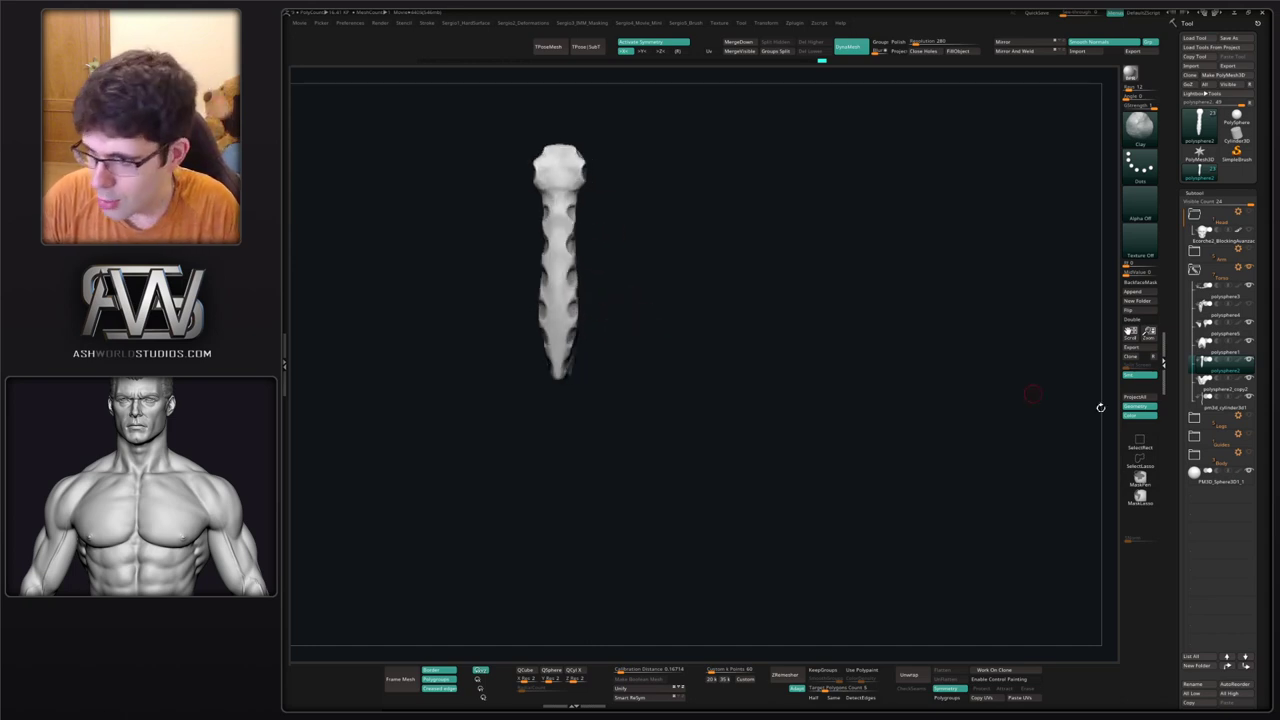
mouse_move(1258, 428)
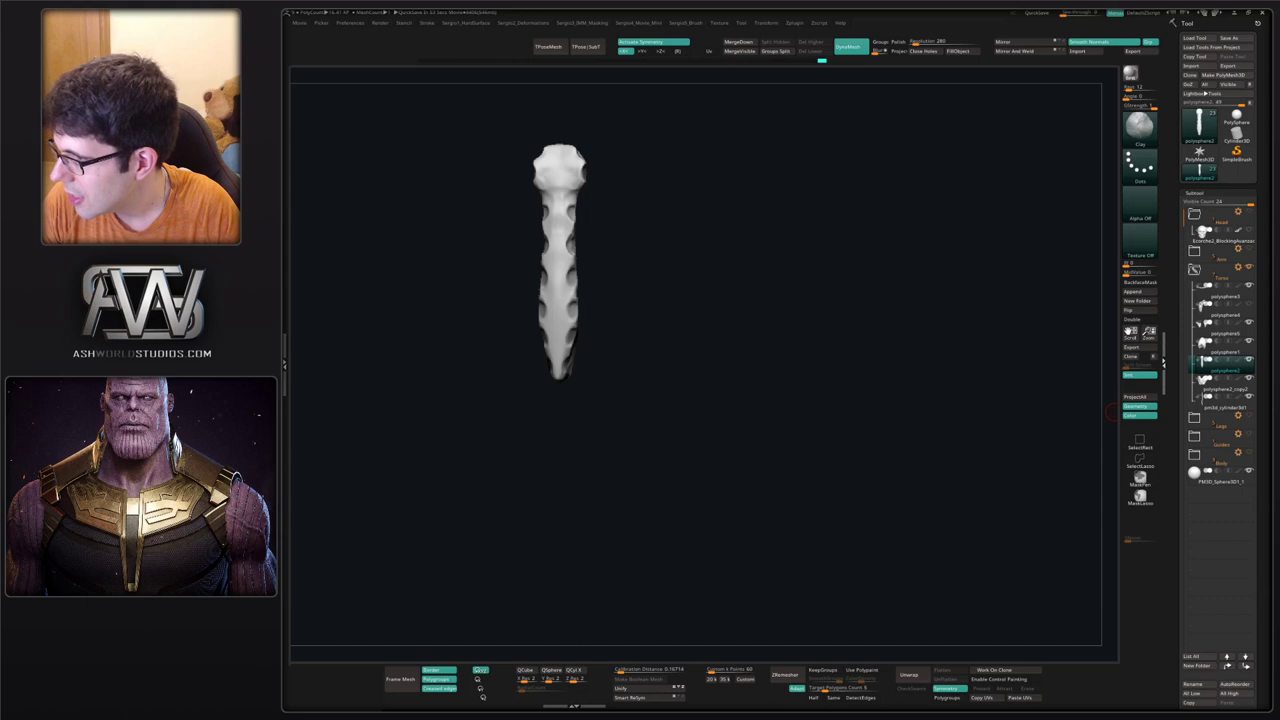
mouse_move(648, 302)
right_down()
mouse_move(580, 320)
mouse_move(580, 377)
right_up()
key(b)
key(m)
key(v)
key(s)
drag(586, 353, 663, 366)
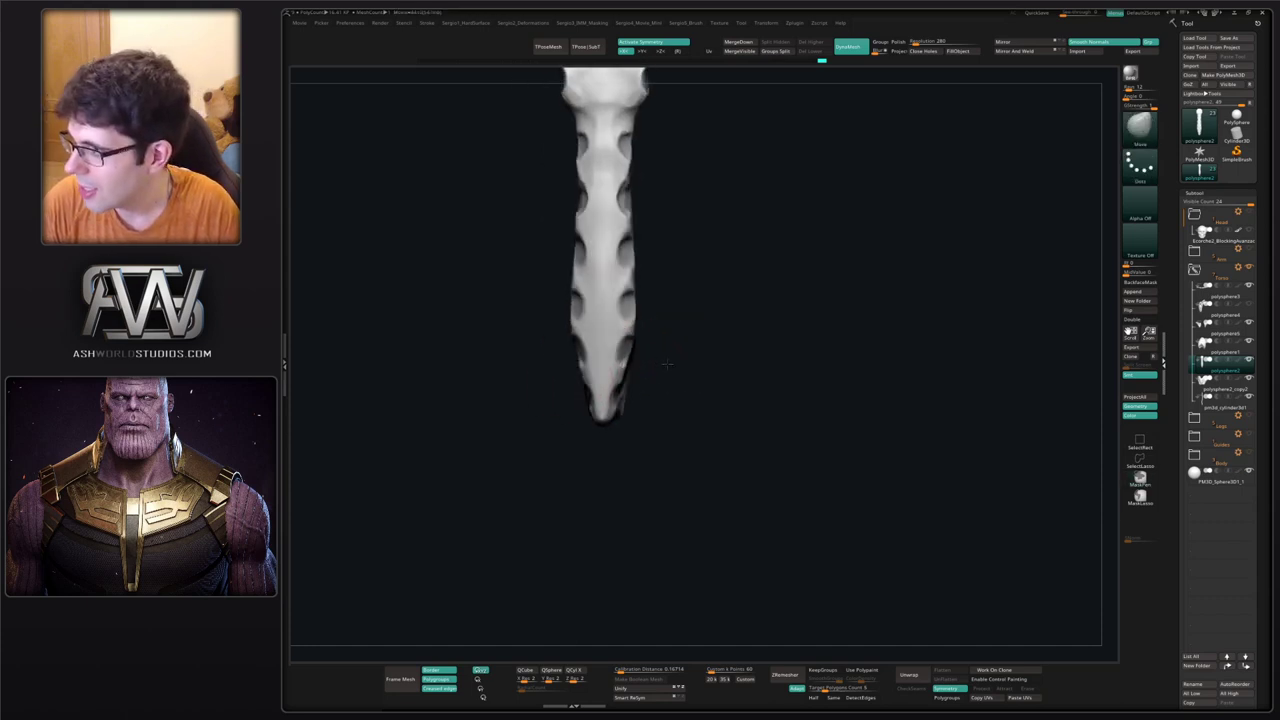
drag(643, 198, 654, 181)
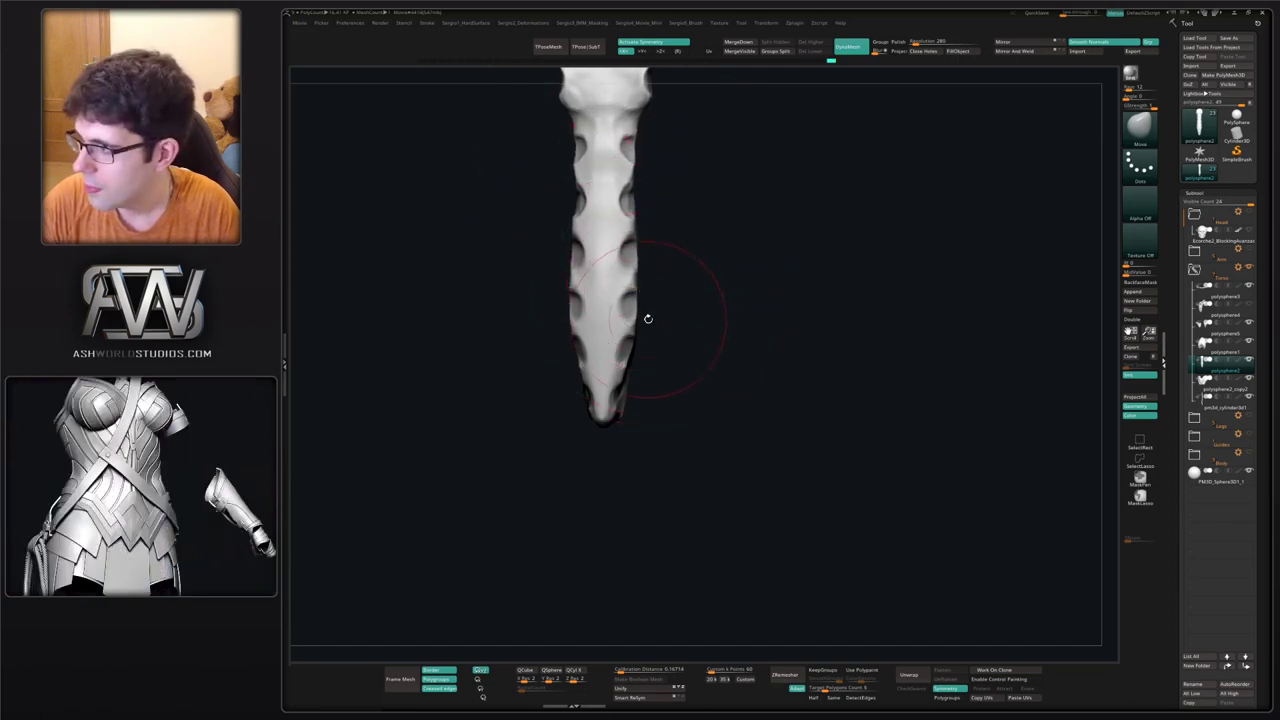
drag(628, 349, 637, 360)
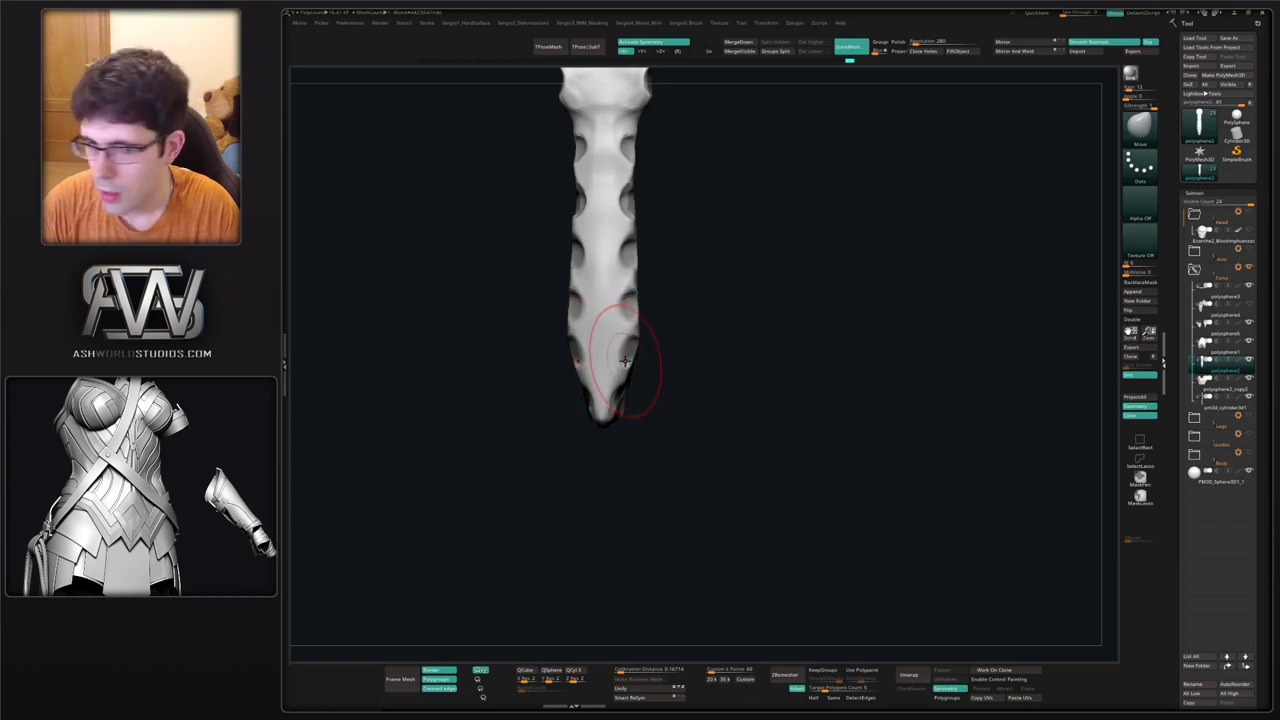
drag(630, 346, 637, 351)
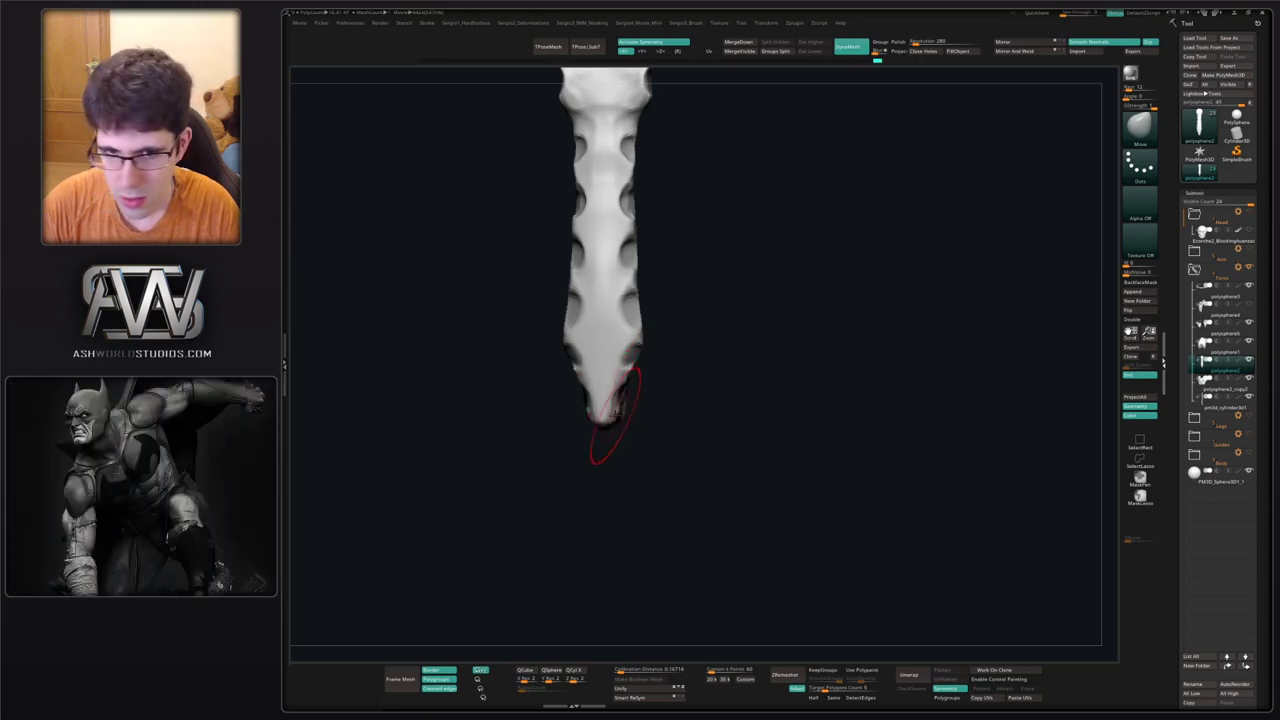
drag(602, 427, 601, 438)
Separate the sternum's lower tip from the body with DamStandard and round the tip with the Clay brush.
key(b)
key(d)
key(s)
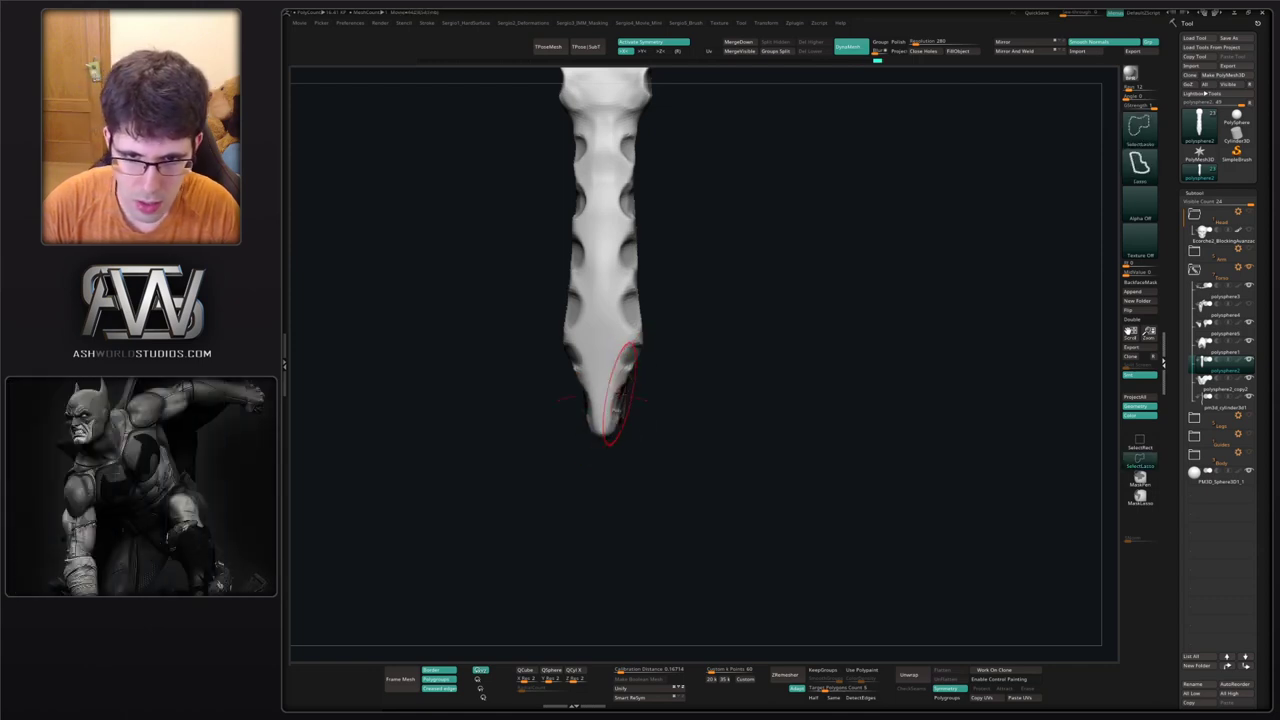
mouse_move(627, 418)
right_down()
mouse_move(619, 395)
mouse_move(603, 406)
right_up()
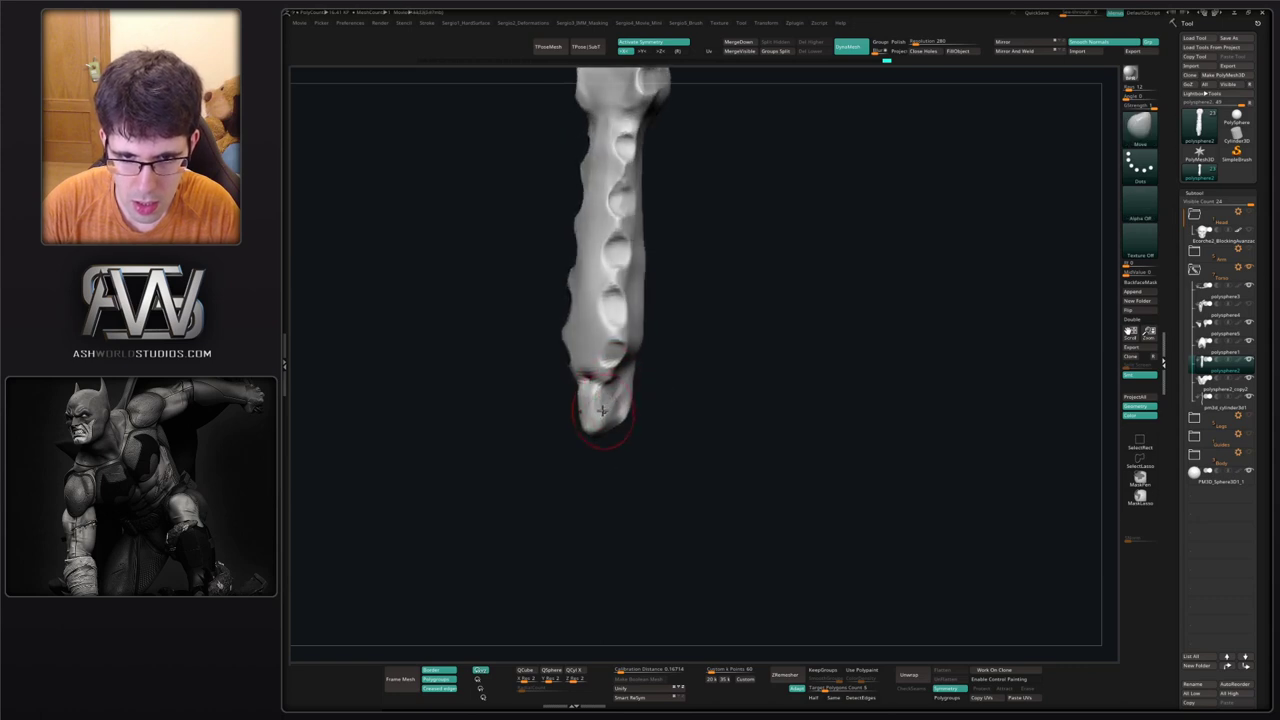
key(b)
key(c)
key(l)
mouse_move(597, 400)
mouse_down()
mouse_move(589, 427)
mouse_move(604, 430)
mouse_up()
right_drag(600, 432, 620, 396)
Sharpen the crease and edges where the sternum's tip meets the body with DamStandard.
key(b)
key(d)
key(s)
mouse_move(646, 352)
right_down()
mouse_move(623, 408)
mouse_move(608, 409)
mouse_move(623, 365)
right_up()
drag(621, 370, 640, 352)
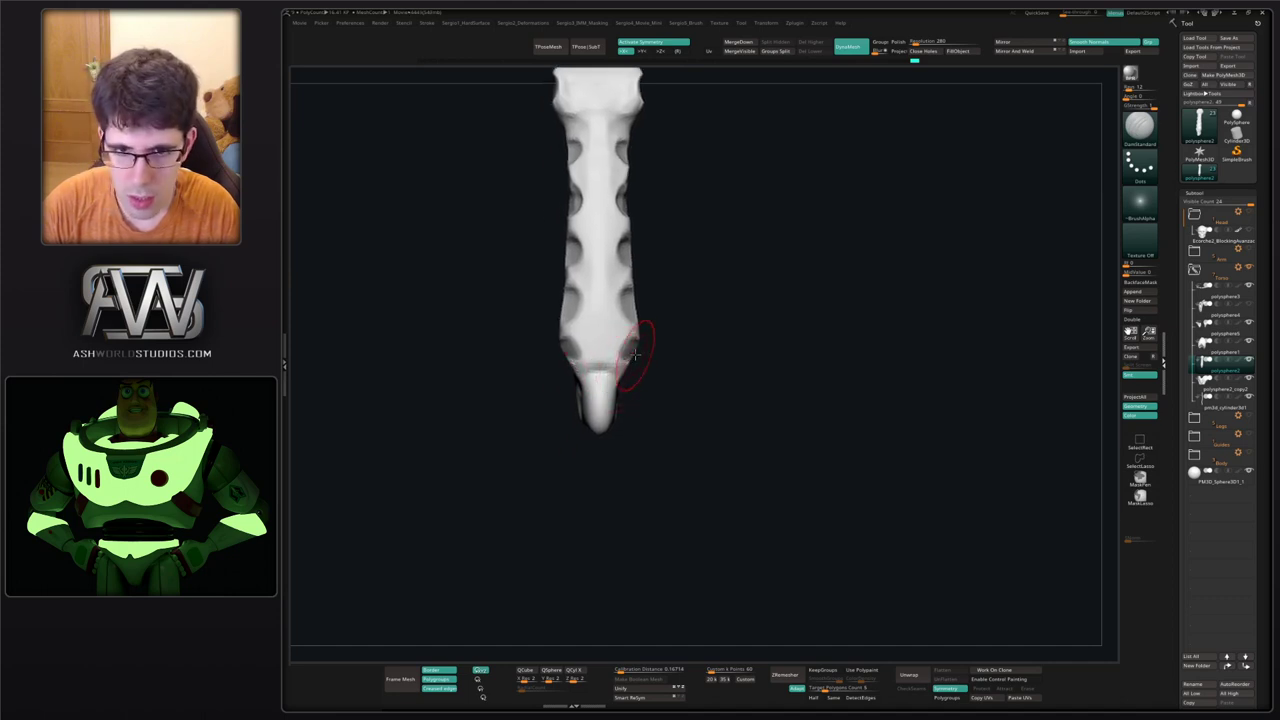
Refine the rib notches along both sides of the sternum with the Clay brush, starting from the lowest pair.
right_drag(641, 354, 631, 351)
key(b)
key(c)
key(l)
drag(630, 351, 632, 348)
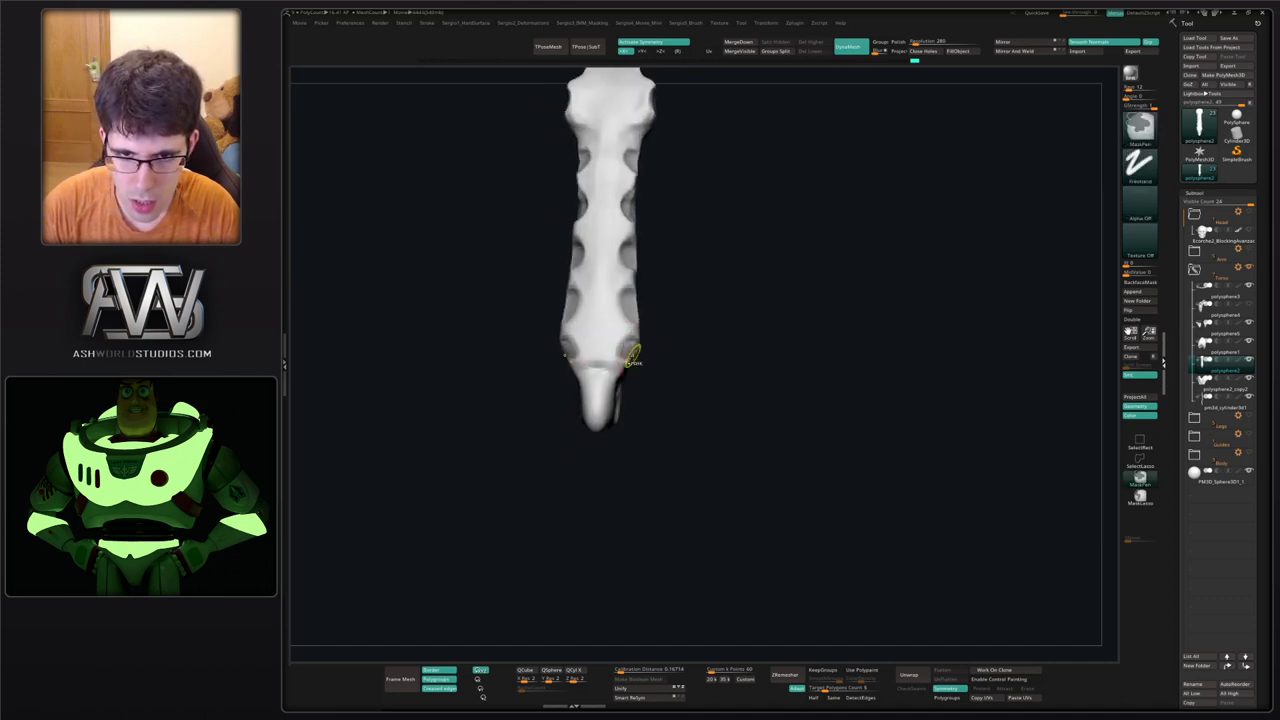
right_drag(633, 348, 635, 352)
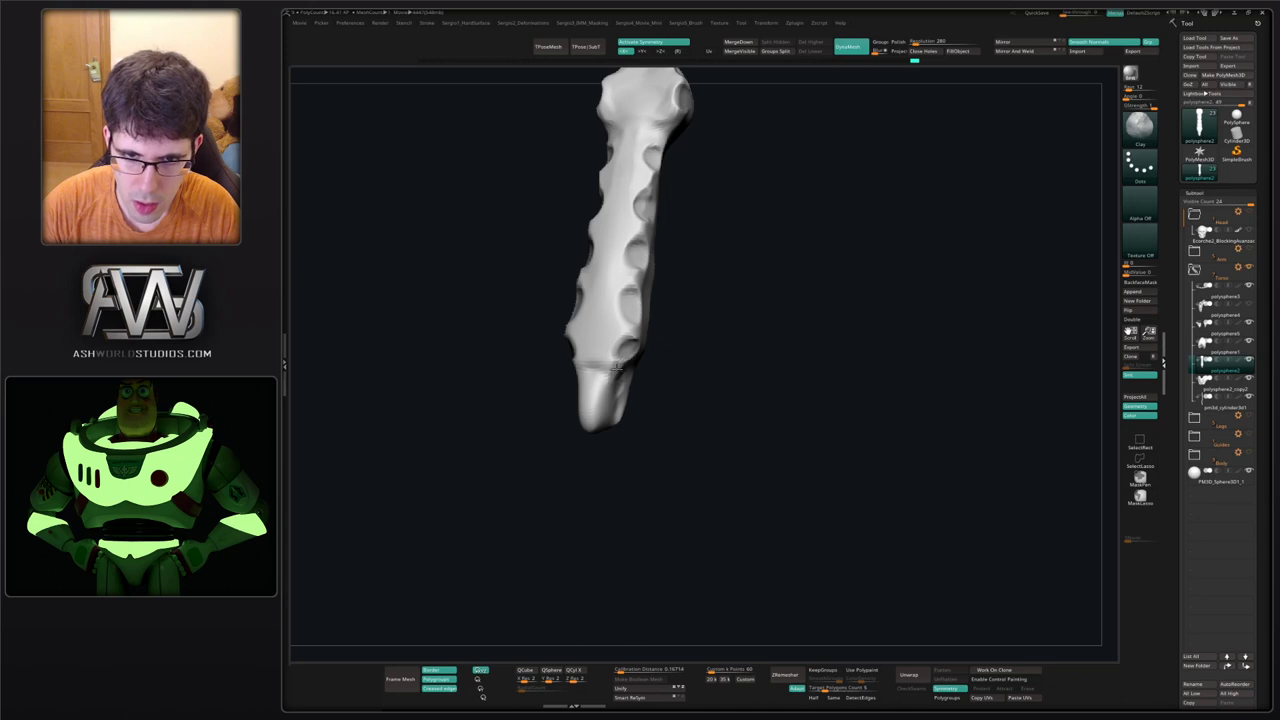
mouse_move(617, 370)
right_down()
mouse_move(657, 334)
mouse_move(637, 369)
mouse_move(608, 334)
right_up()
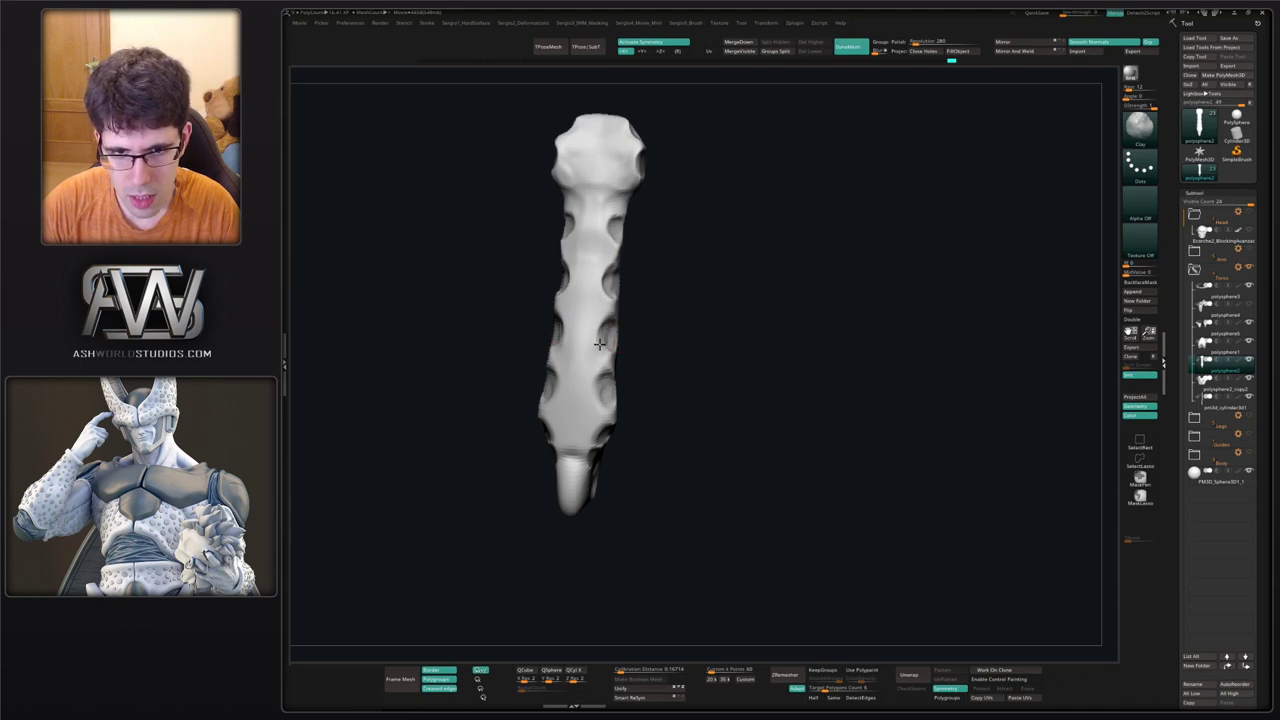
drag(600, 344, 606, 318)
drag(602, 378, 598, 408)
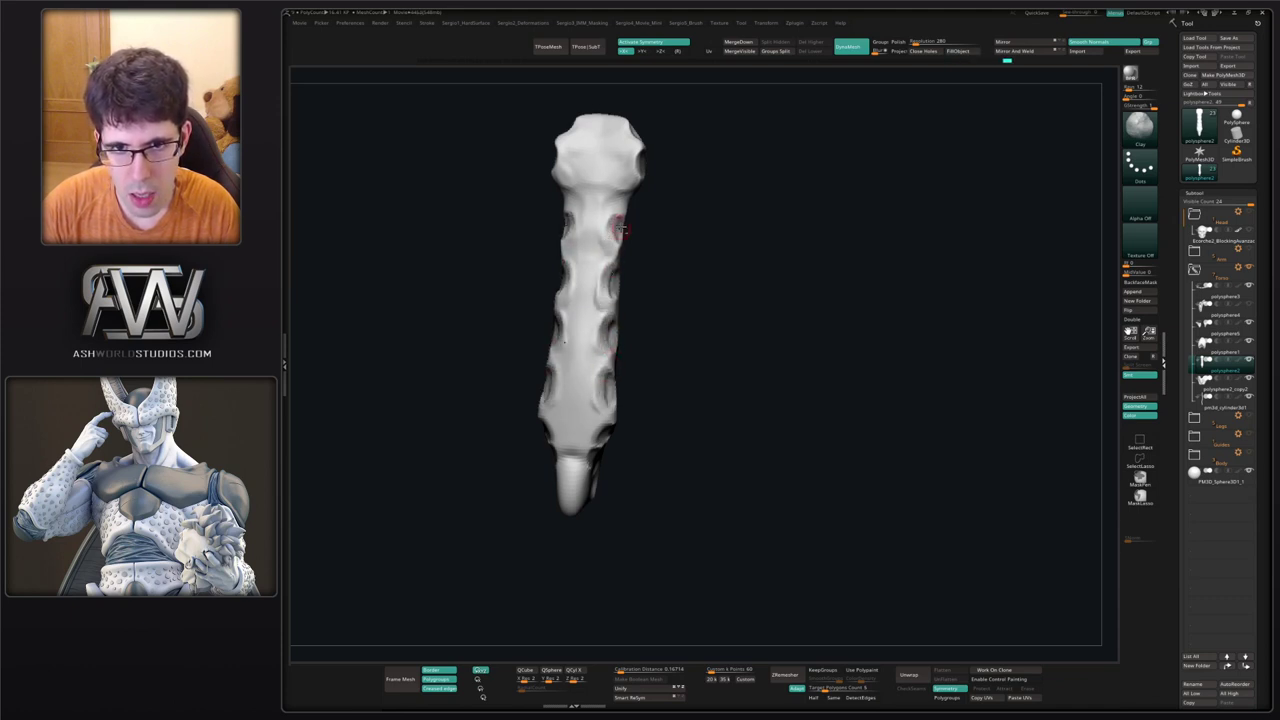
drag(621, 228, 622, 238)
Adjust the brush size and reshape the neck of the sternum just below its head with the Move brush.
mouse_move(636, 260)
right_down()
mouse_move(651, 283)
mouse_move(640, 331)
mouse_move(633, 298)
mouse_move(626, 325)
right_up()
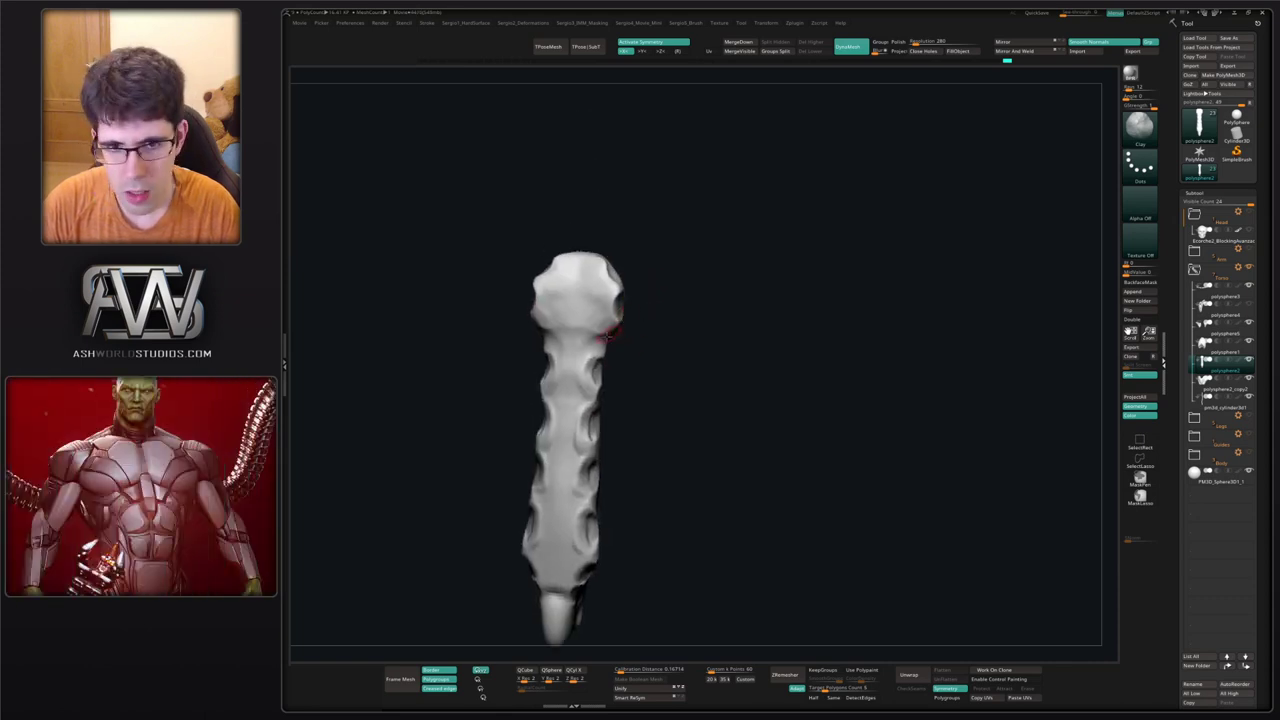
key(b)
key(m)
key(v)
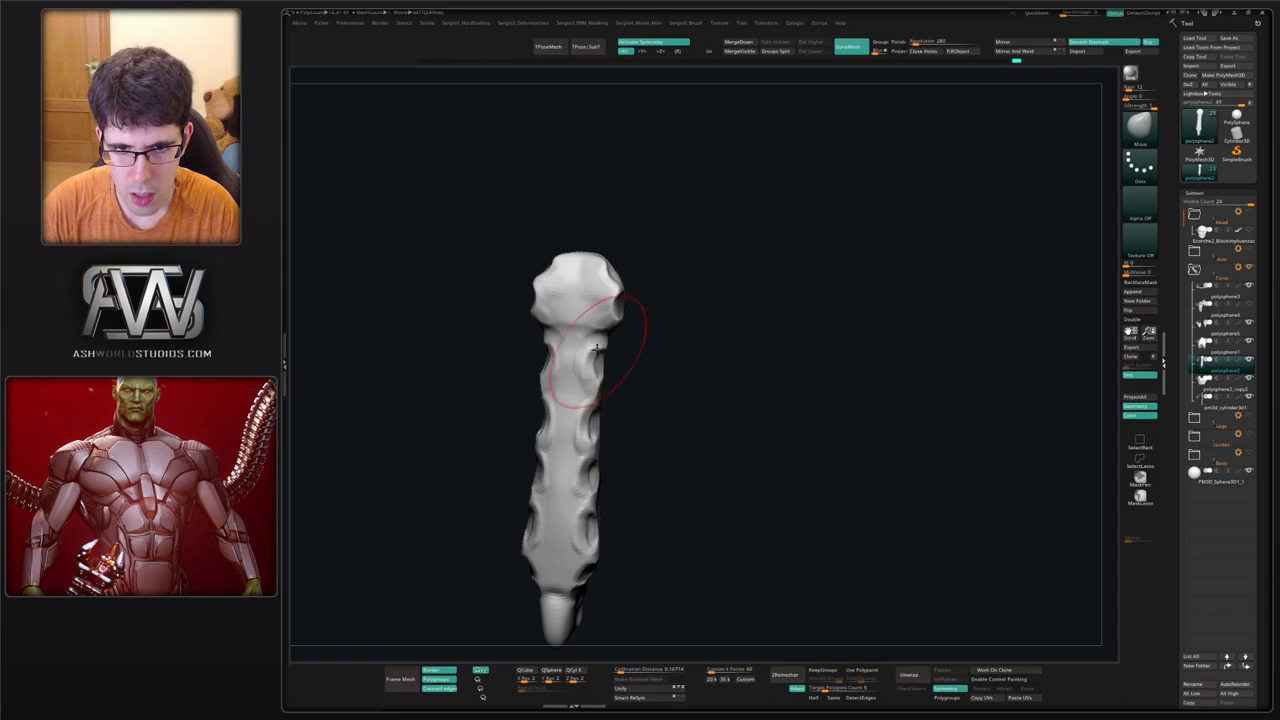
key(s)
drag(600, 339, 592, 339)
mouse_move(592, 342)
mouse_down()
mouse_move(590, 325)
mouse_move(601, 335)
mouse_up()
Show all the torso subtools again and select the collarbones (polysphere3).
mouse_move(603, 335)
ctrl+right_down()
mouse_move(612, 245)
mouse_move(611, 311)
mouse_move(630, 306)
mouse_move(613, 308)
ctrl+right_up()
key(shift+s)
alt+click(618, 282)
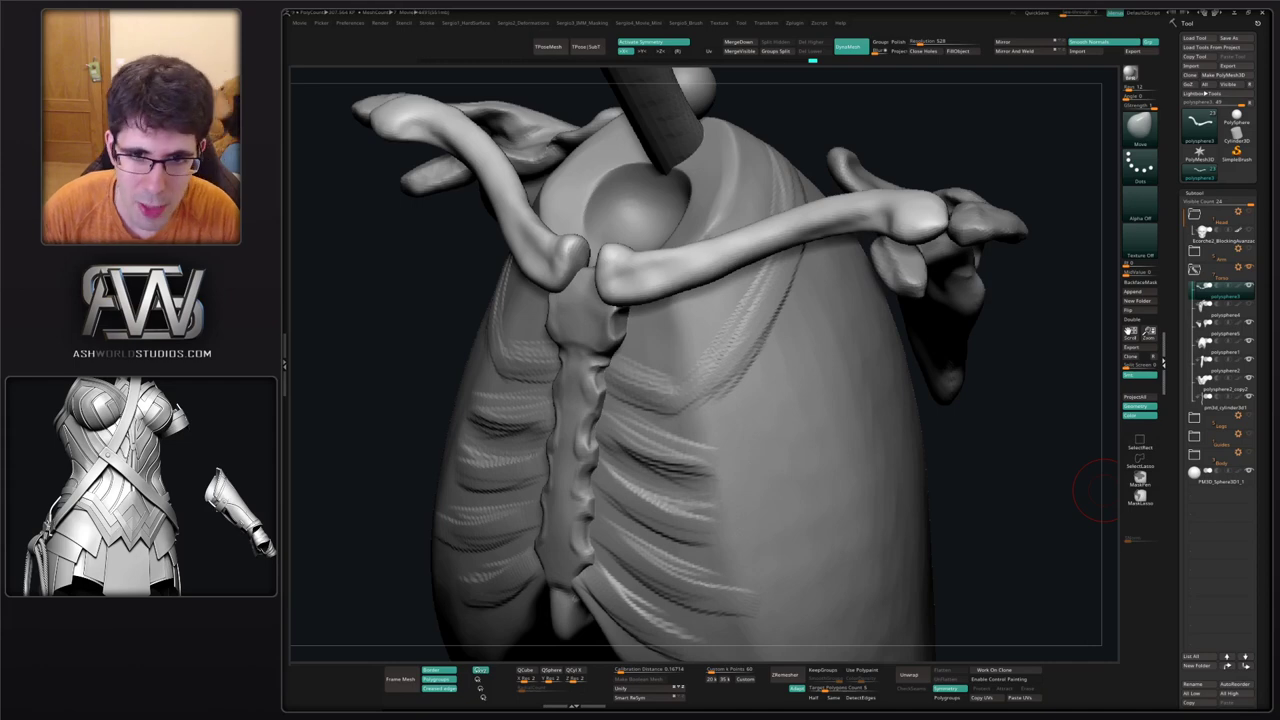
Select the sphere behind the neck (PM3D_Sphere3D1_1) and move it upward along the spine.
mouse_move(1089, 486)
mouse_down()
mouse_move(771, 214)
mouse_move(663, 291)
mouse_move(724, 227)
mouse_move(710, 254)
mouse_up()
alt+click(831, 303)
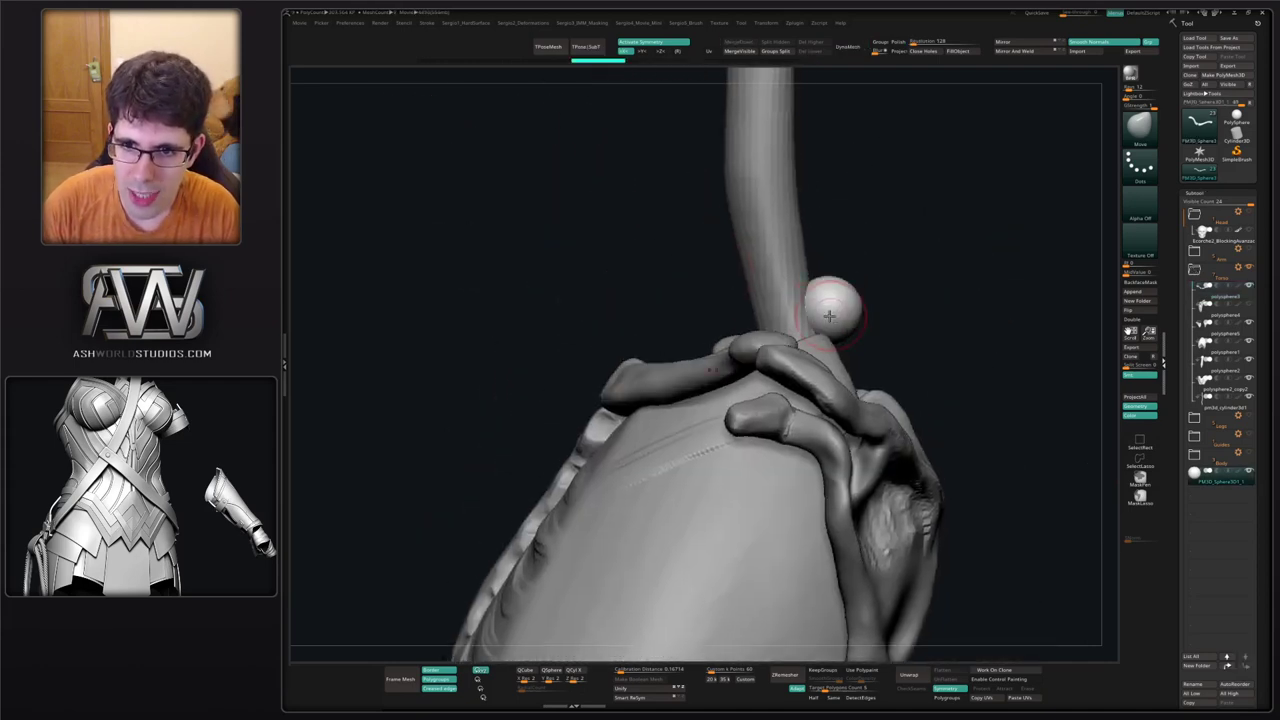
key(w)
drag(867, 268, 864, 225)
key(q)
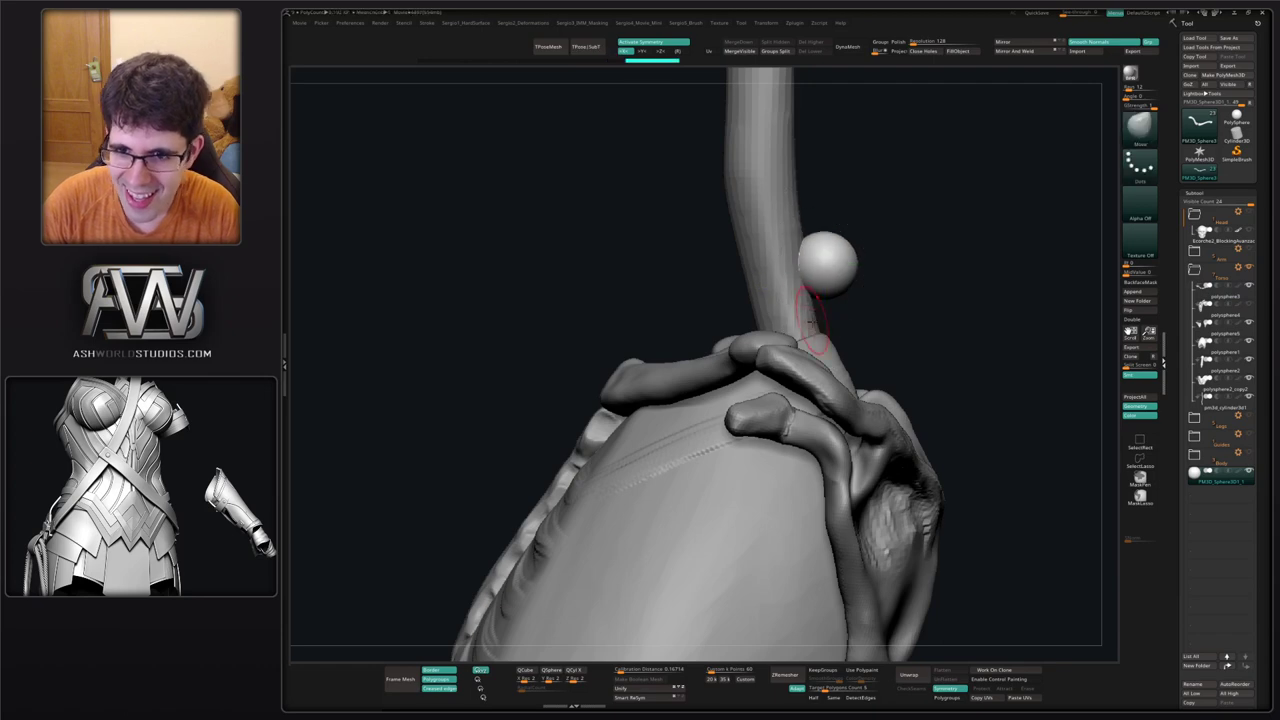
Select the rib cage (polysphere1), isolate it from the other subtools and switch to a smaller ClayBuildup brush.
alt+click(818, 342)
drag(908, 324, 796, 343)
drag(655, 327, 757, 338)
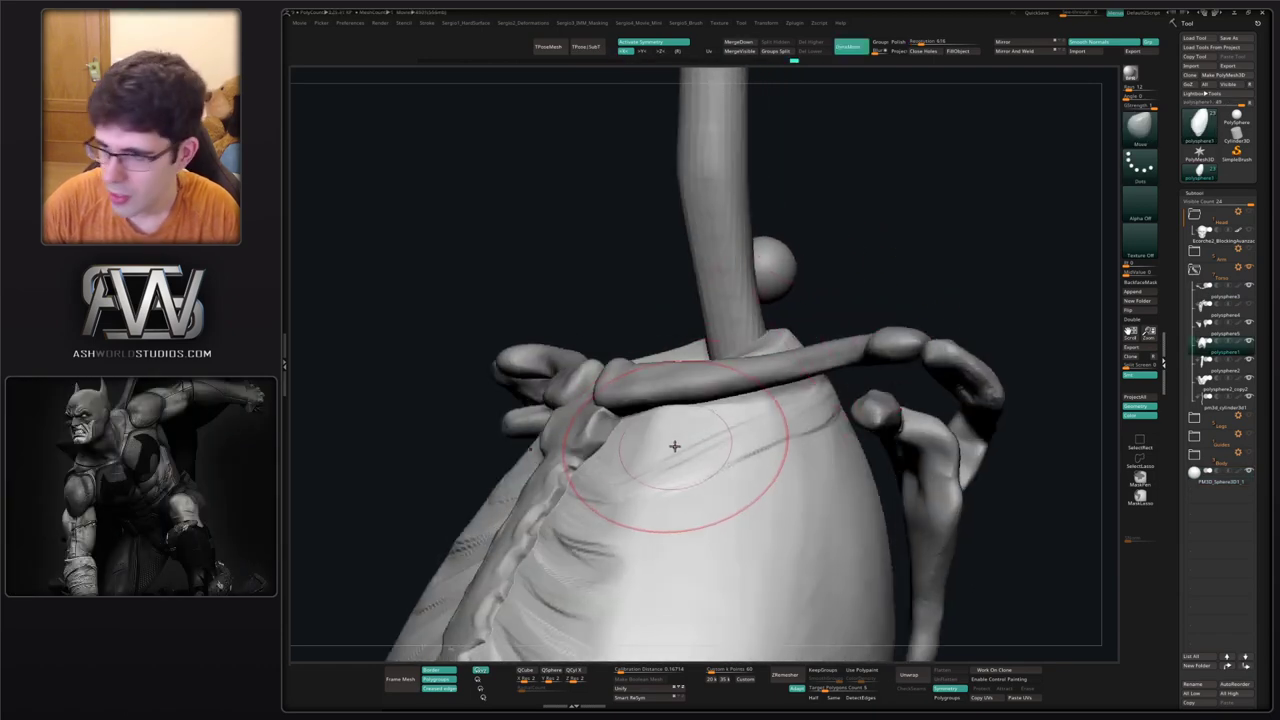
key(b)
key(c)
key(b)
key([)
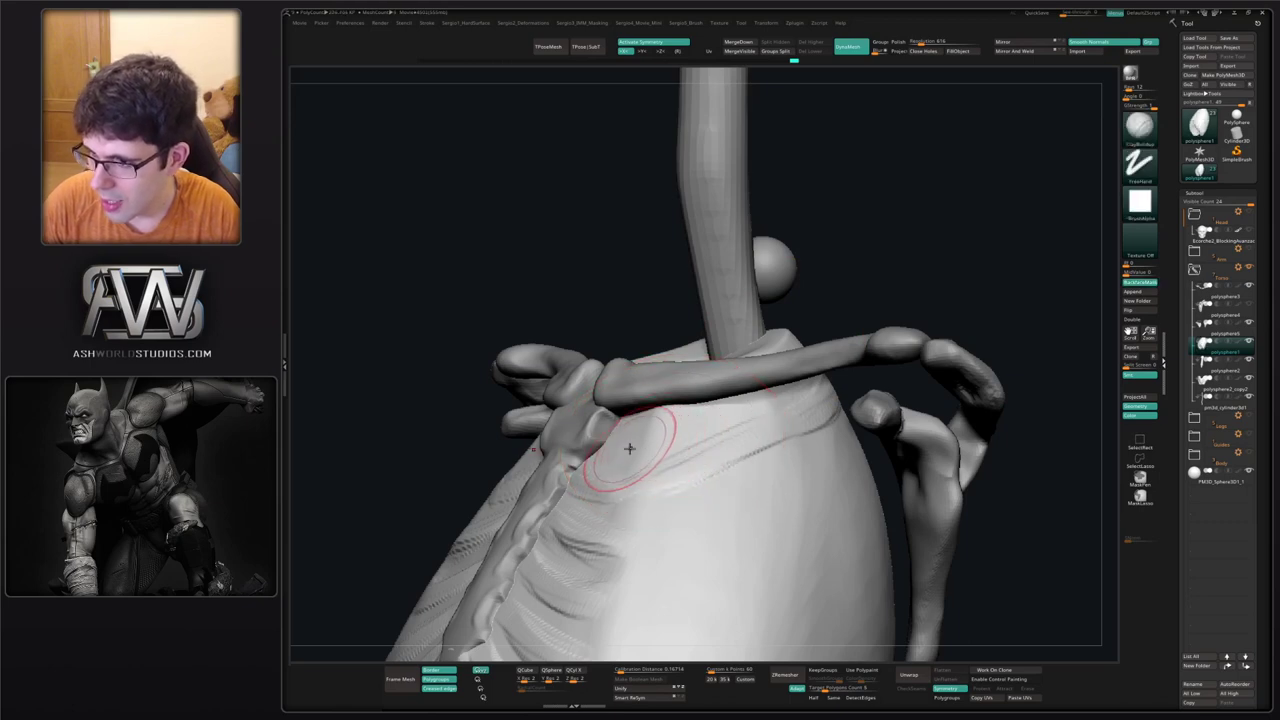
key([)
key(alt+s)
mouse_move(639, 452)
right_down()
mouse_move(623, 394)
mouse_move(608, 400)
mouse_move(614, 368)
right_up()
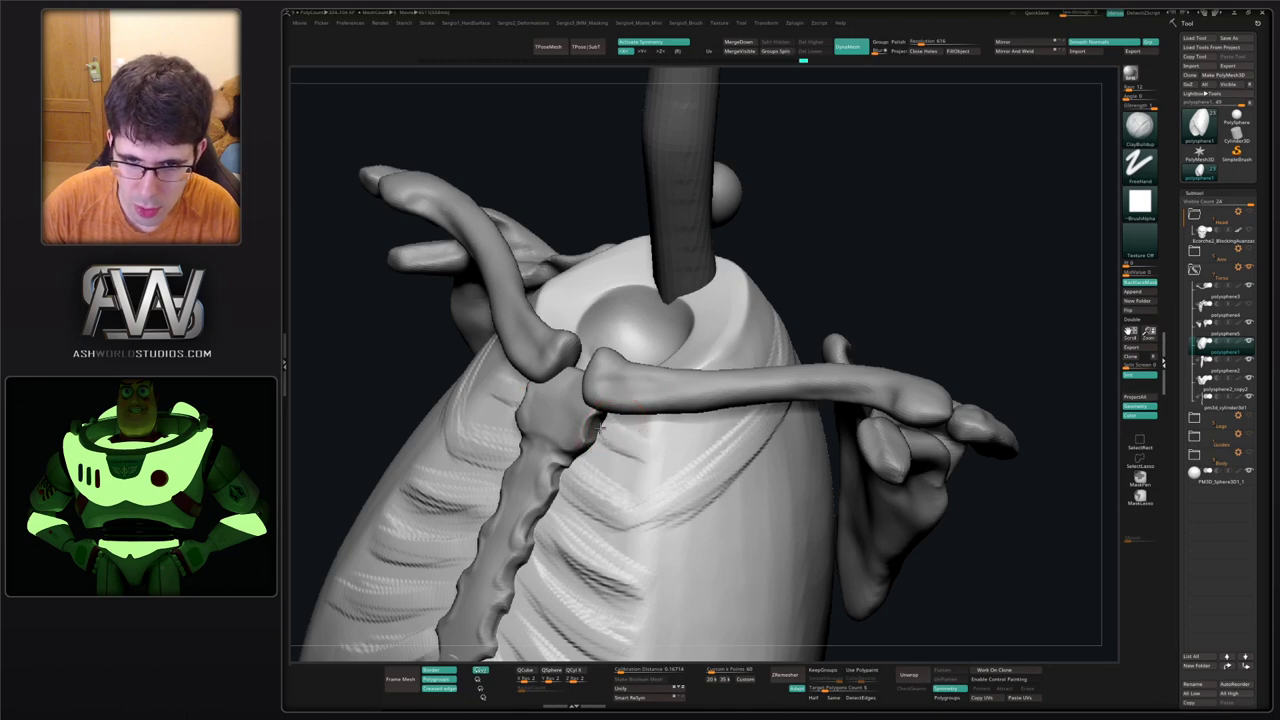
right_drag(650, 437, 620, 448)
key(shift+alt+s)
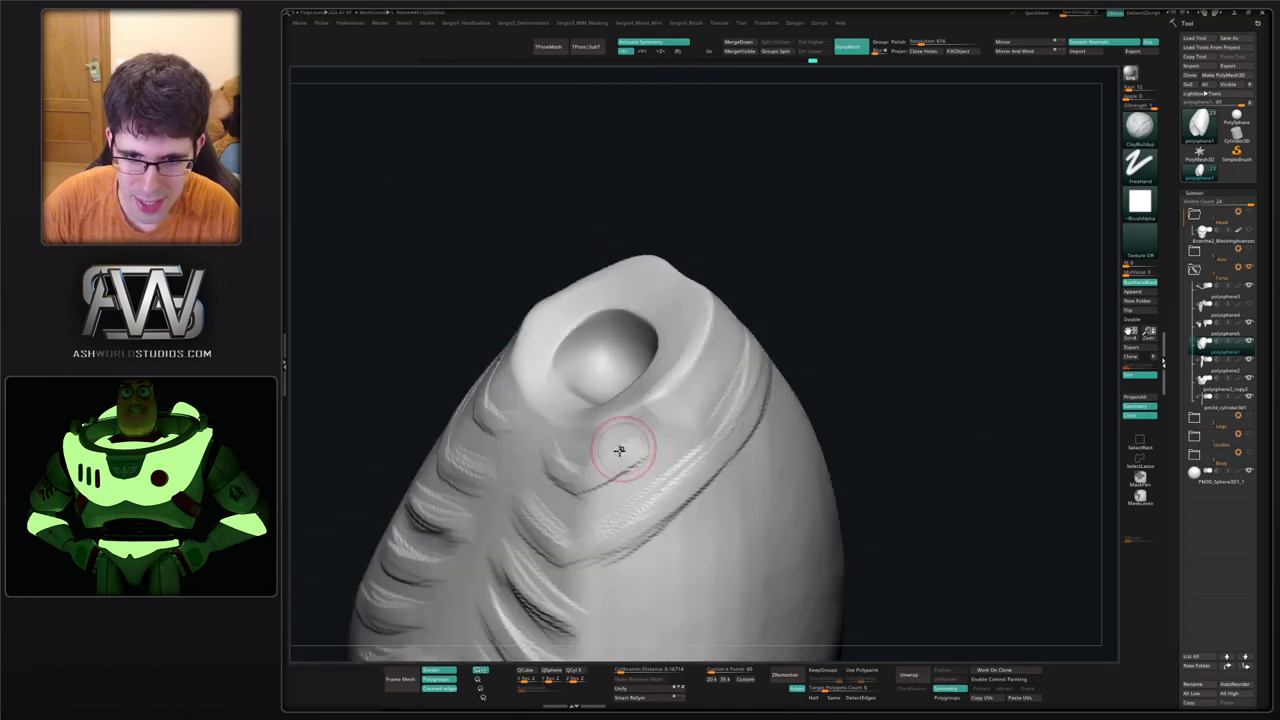
Extend the second rib from the front of the isolated rib cage around its upper side and onto the back with ClayBuildup.
drag(620, 448, 711, 357)
right_drag(711, 357, 734, 327)
drag(742, 300, 757, 251)
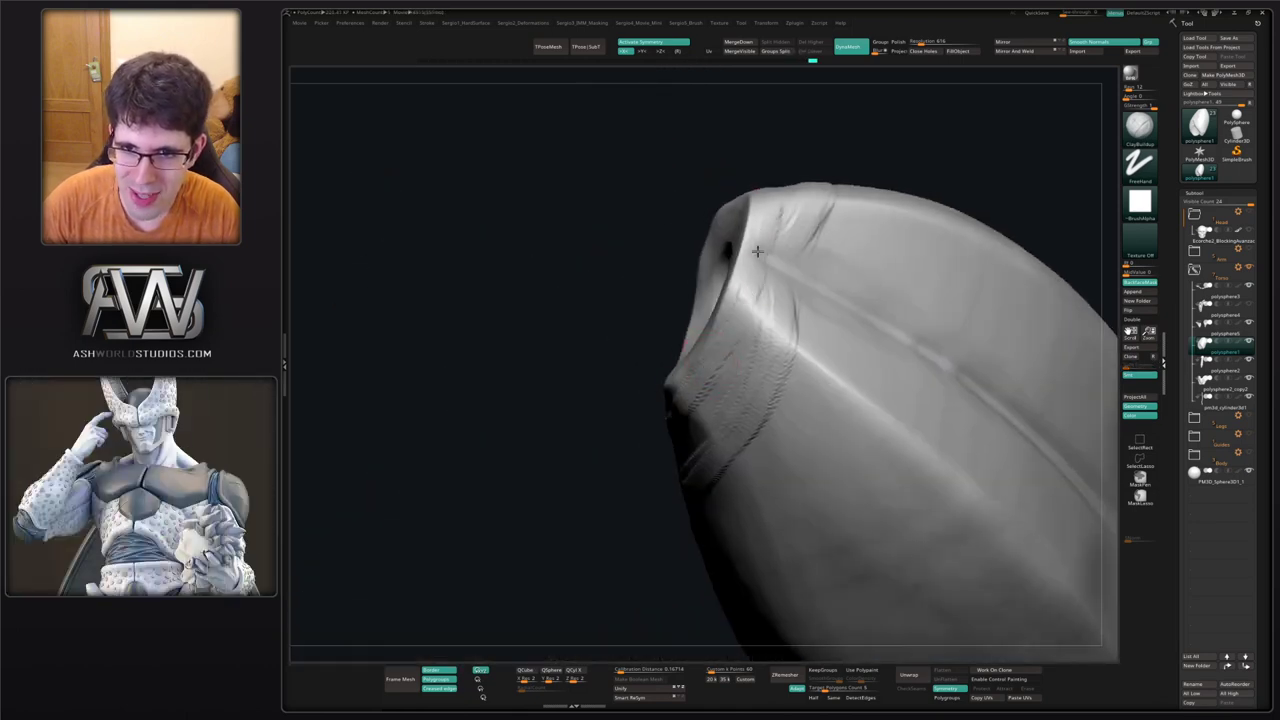
drag(780, 208, 754, 312)
drag(832, 206, 798, 323)
right_drag(797, 322, 772, 323)
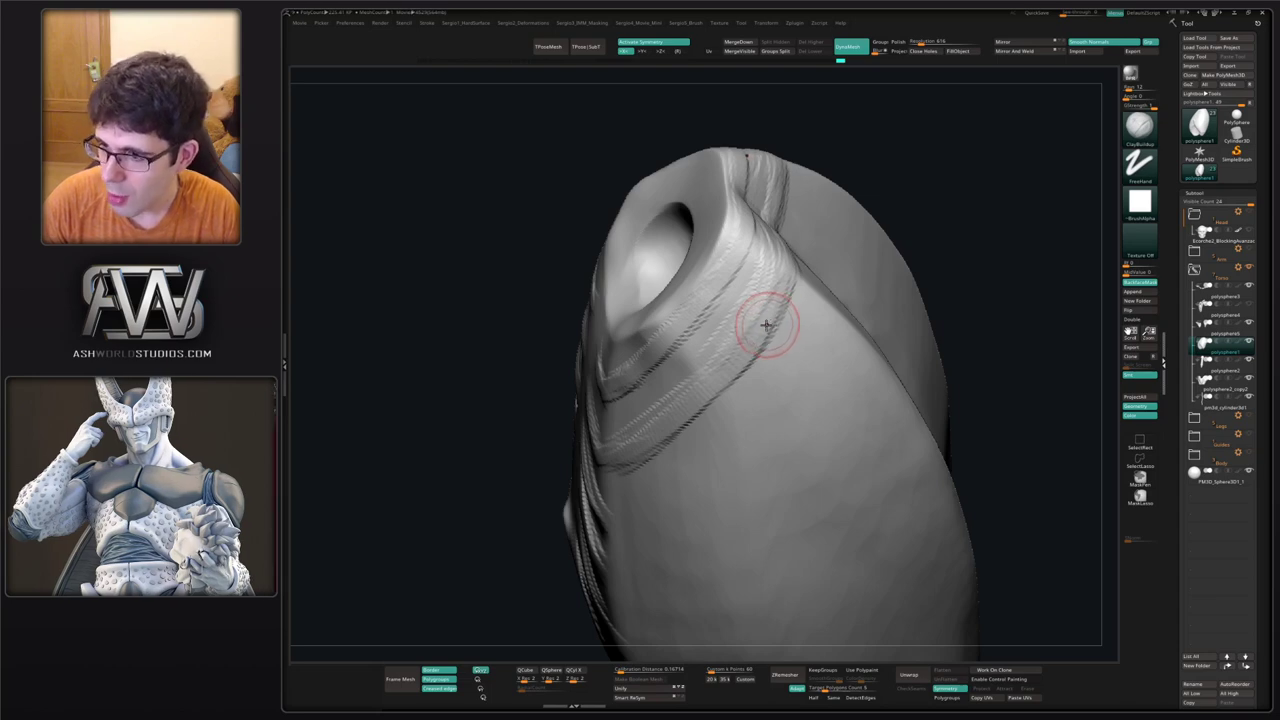
Thicken the lower upper-chest rib with ClayBuildup strokes running from the back around the side to its front bend.
right_drag(750, 323, 768, 322)
drag(795, 265, 829, 165)
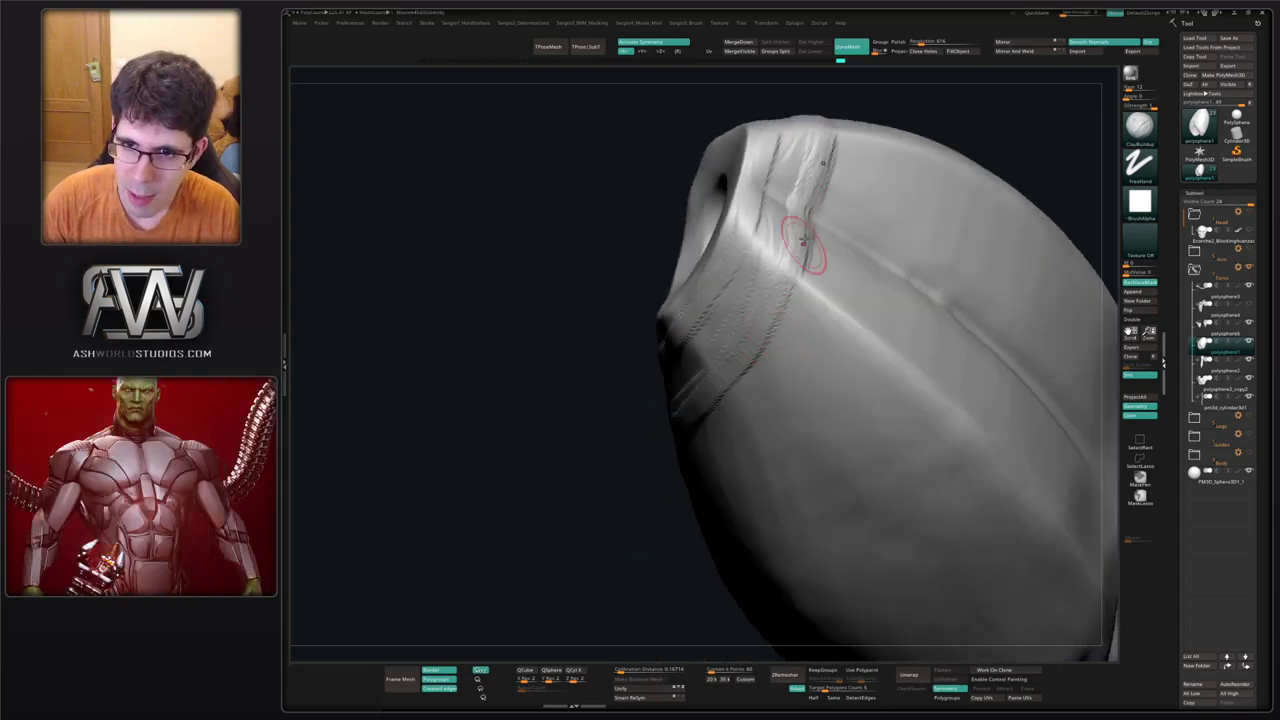
drag(804, 308, 742, 370)
right_drag(808, 300, 766, 314)
drag(766, 314, 609, 454)
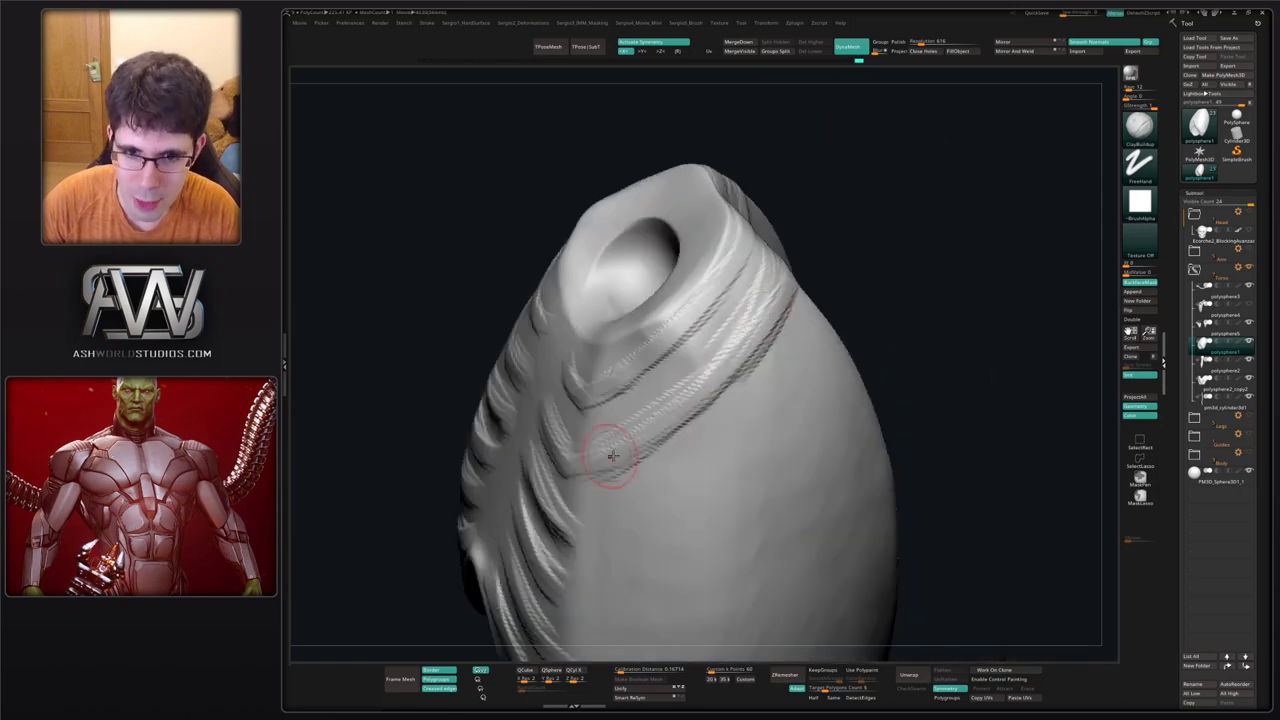
drag(706, 376, 573, 443)
mouse_move(608, 459)
right_down()
mouse_move(643, 400)
mouse_move(686, 391)
right_up()
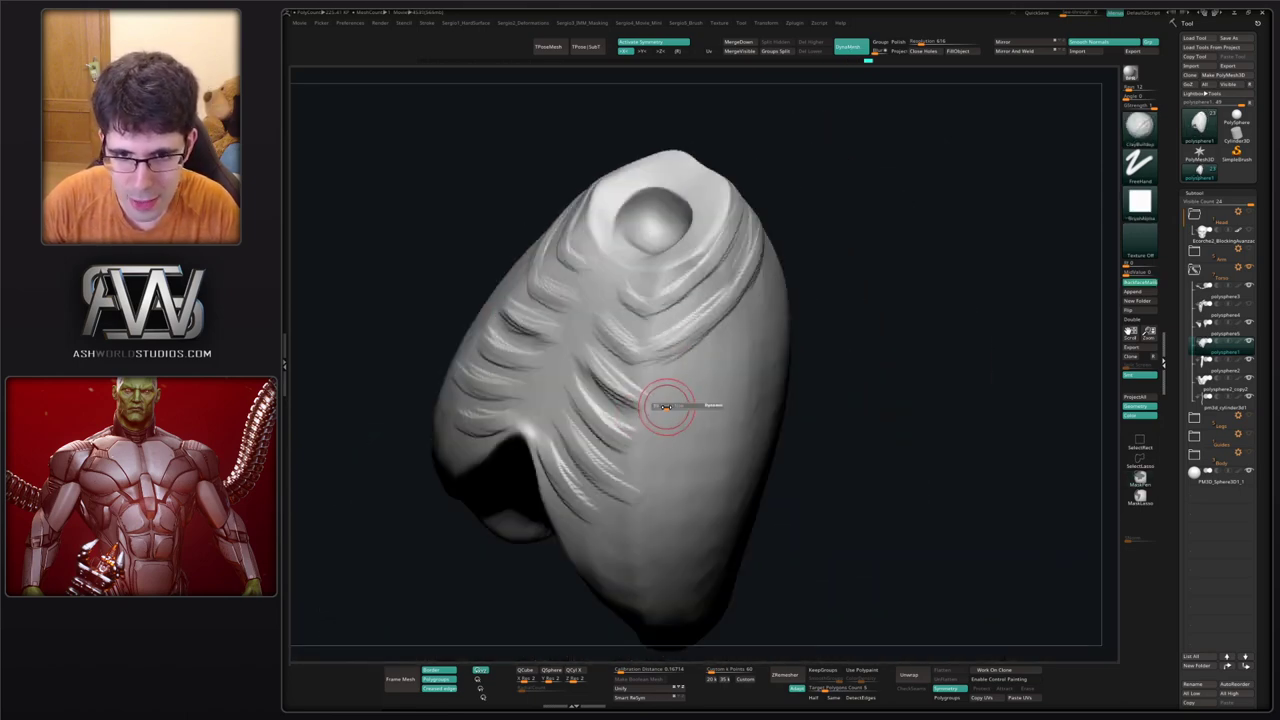
Adjust the brush size and build up the back ends of the upper ribs into the spine groove with ClayBuildup.
right_drag(657, 405, 652, 395)
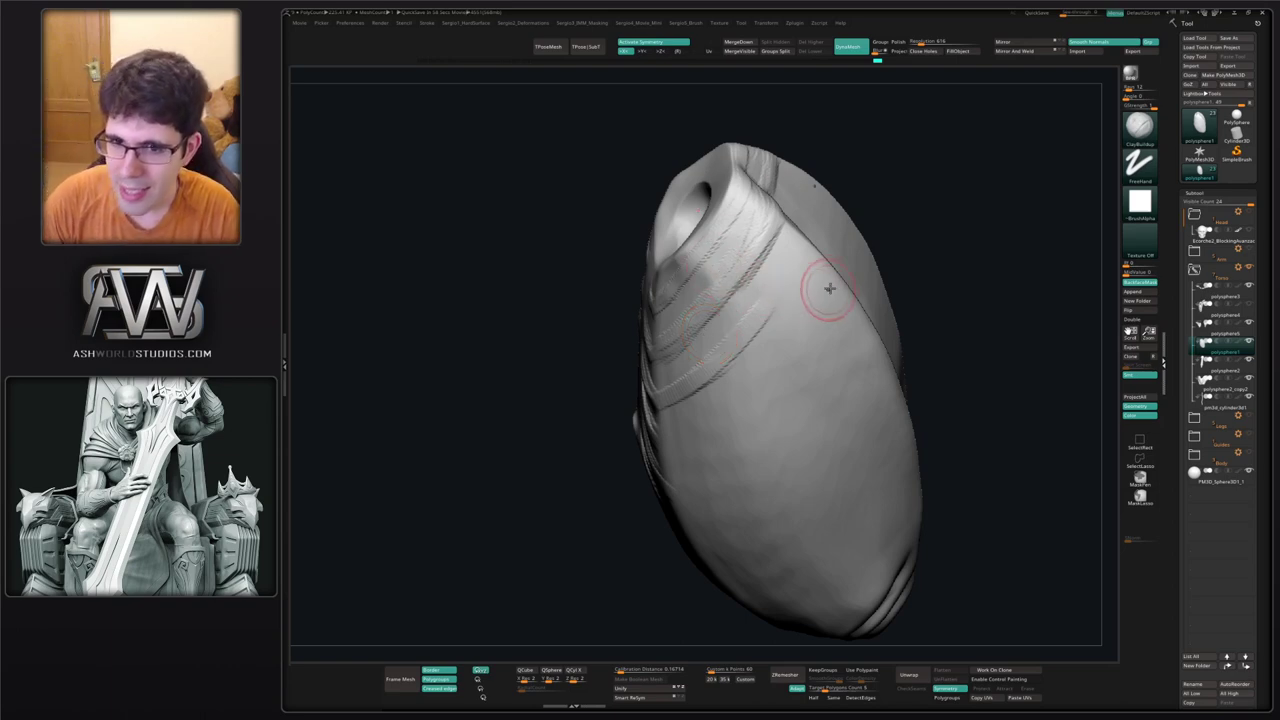
mouse_move(823, 286)
right_down()
mouse_move(779, 287)
mouse_move(806, 257)
right_up()
drag(809, 237, 788, 273)
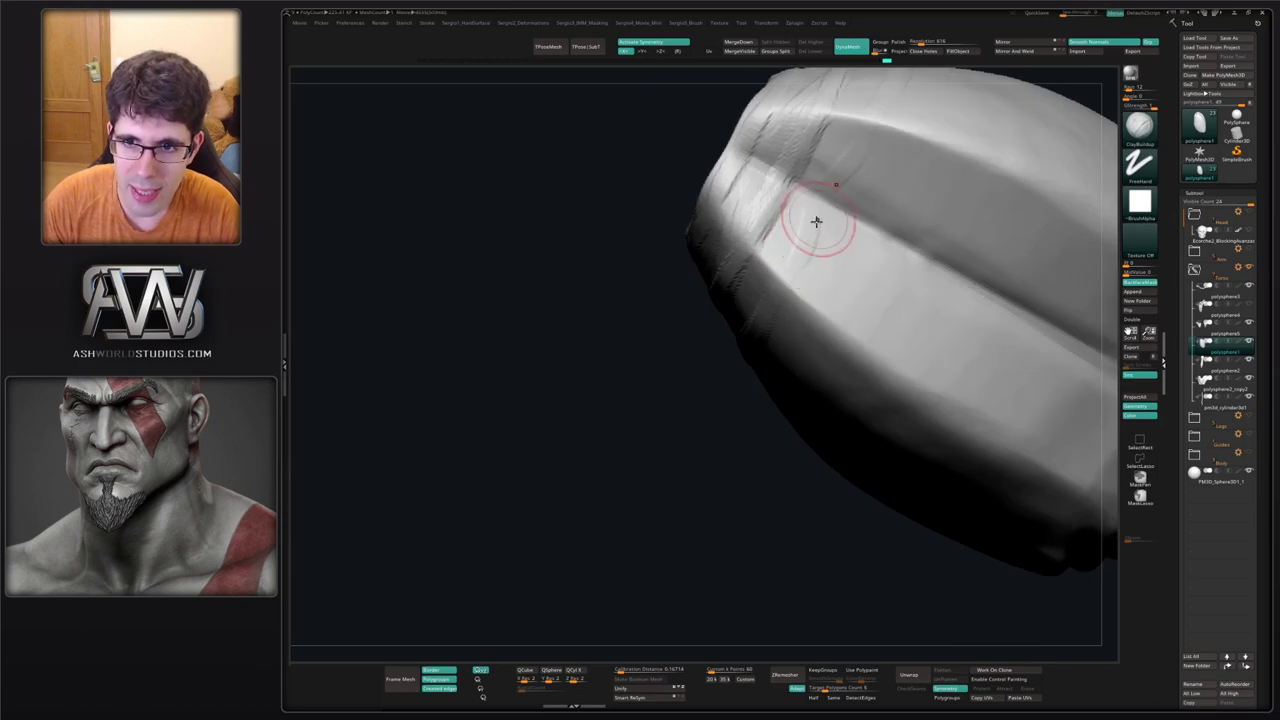
key(ctrl+z)
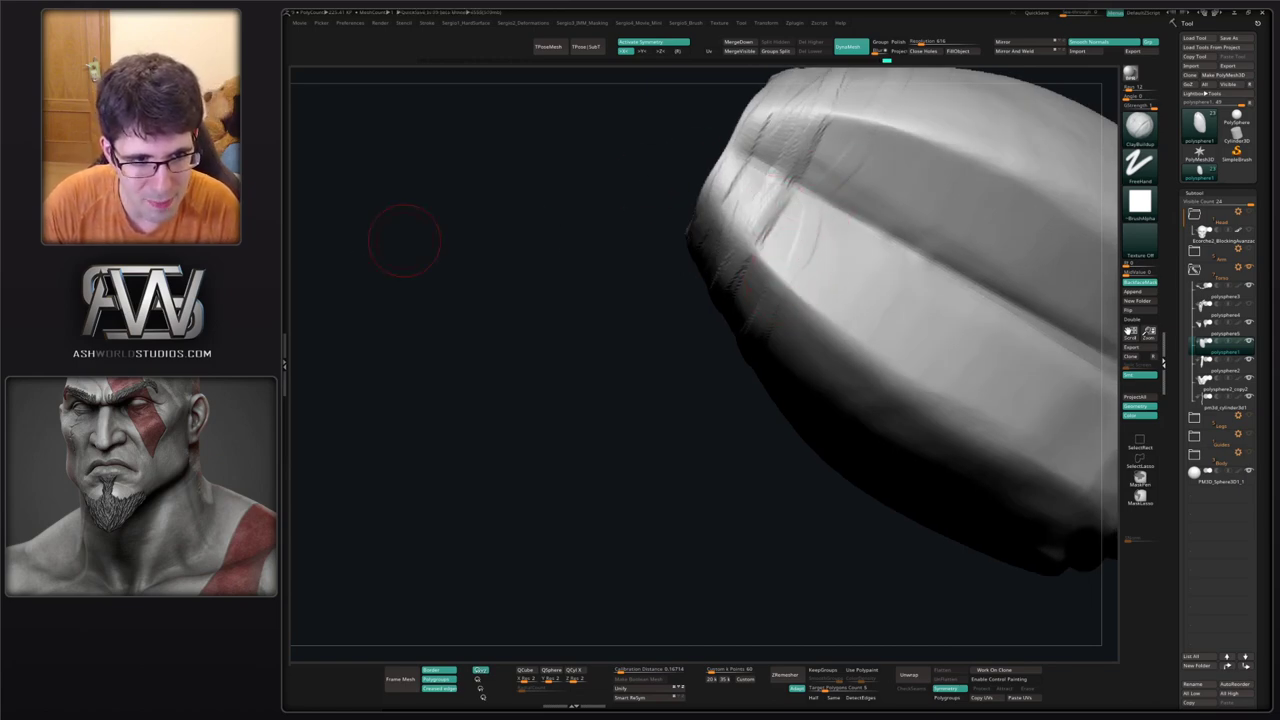
mouse_move(720, 425)
right_down()
mouse_move(766, 343)
mouse_move(846, 357)
mouse_move(654, 363)
mouse_move(857, 303)
mouse_move(814, 243)
right_up()
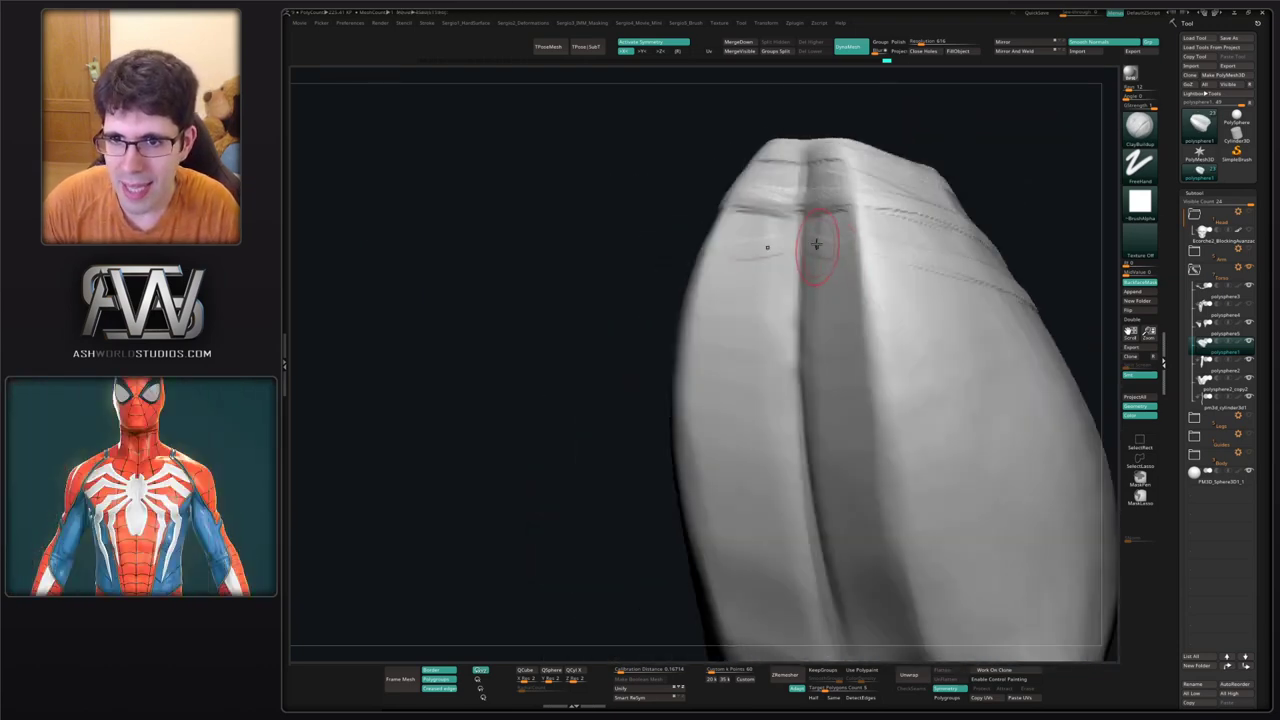
mouse_move(832, 232)
mouse_down()
mouse_move(800, 178)
mouse_move(818, 158)
mouse_up()
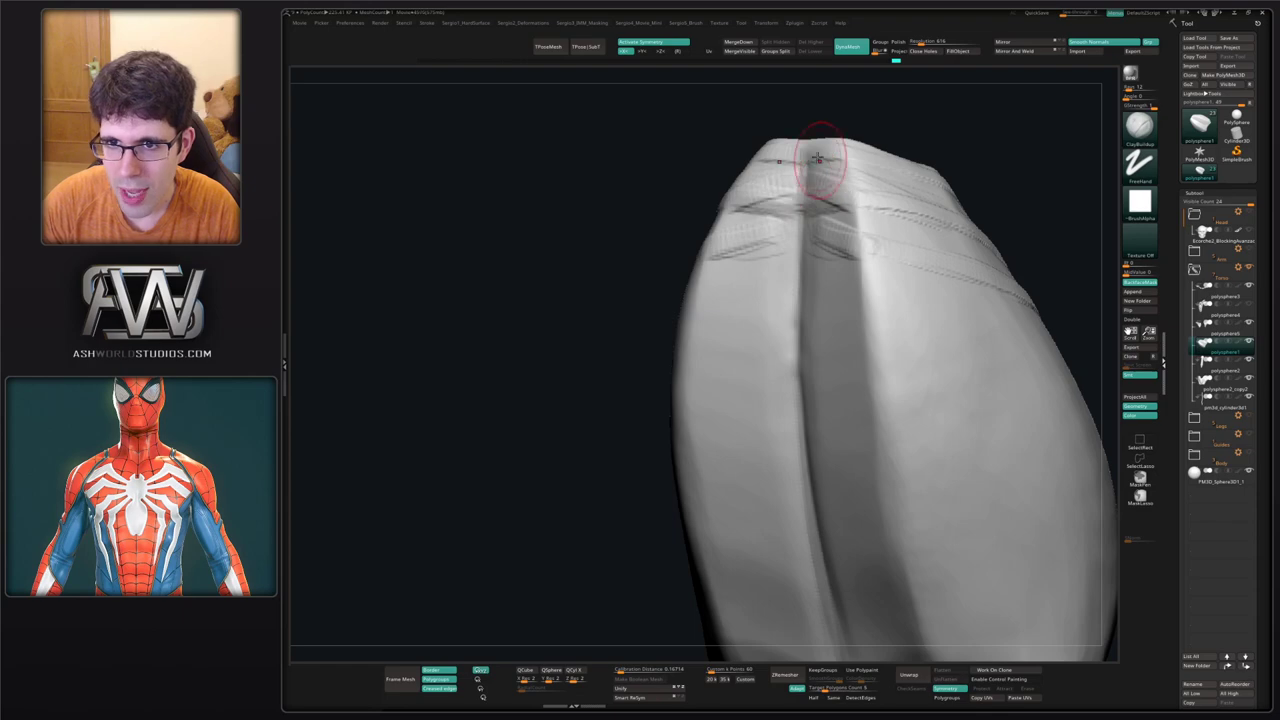
mouse_move(848, 143)
right_down()
mouse_move(831, 171)
mouse_move(841, 139)
right_up()
Reshape the upper back edge of the rib cage around the spine groove with the Move brush.
key(b)
key(m)
key(v)
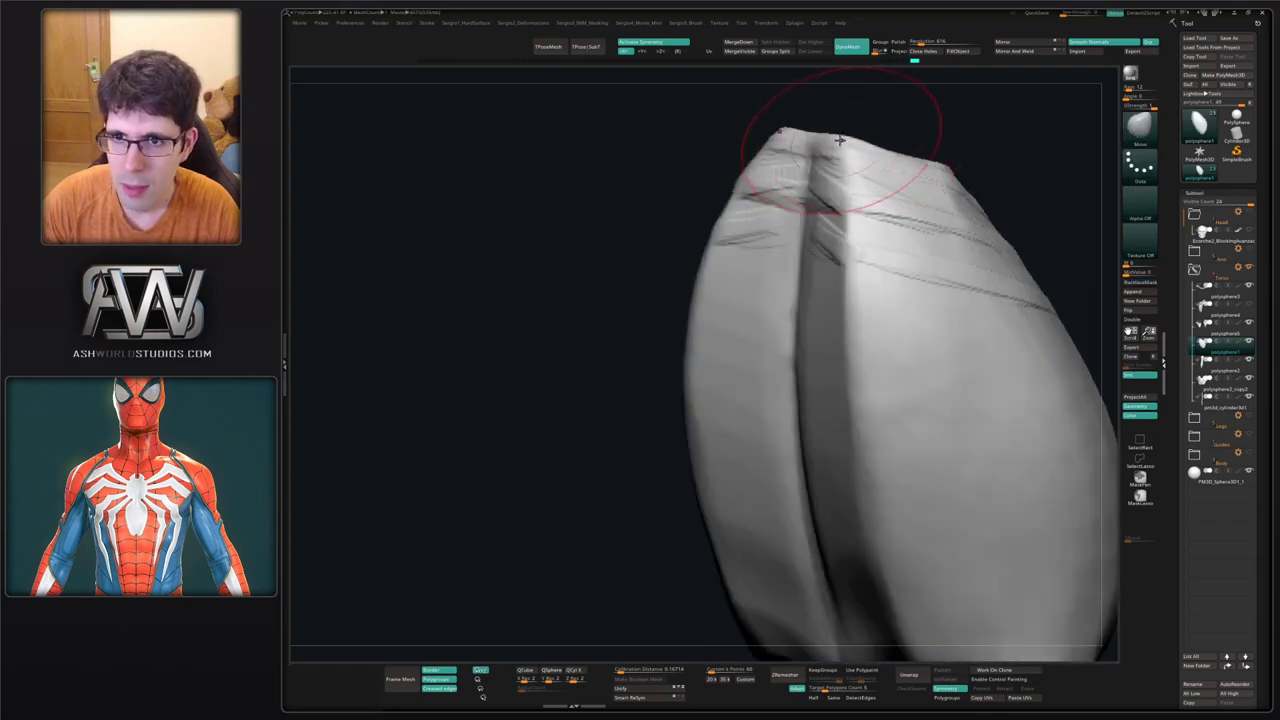
mouse_move(824, 137)
mouse_down()
mouse_move(828, 123)
mouse_move(869, 134)
mouse_move(910, 192)
mouse_move(906, 217)
mouse_up()
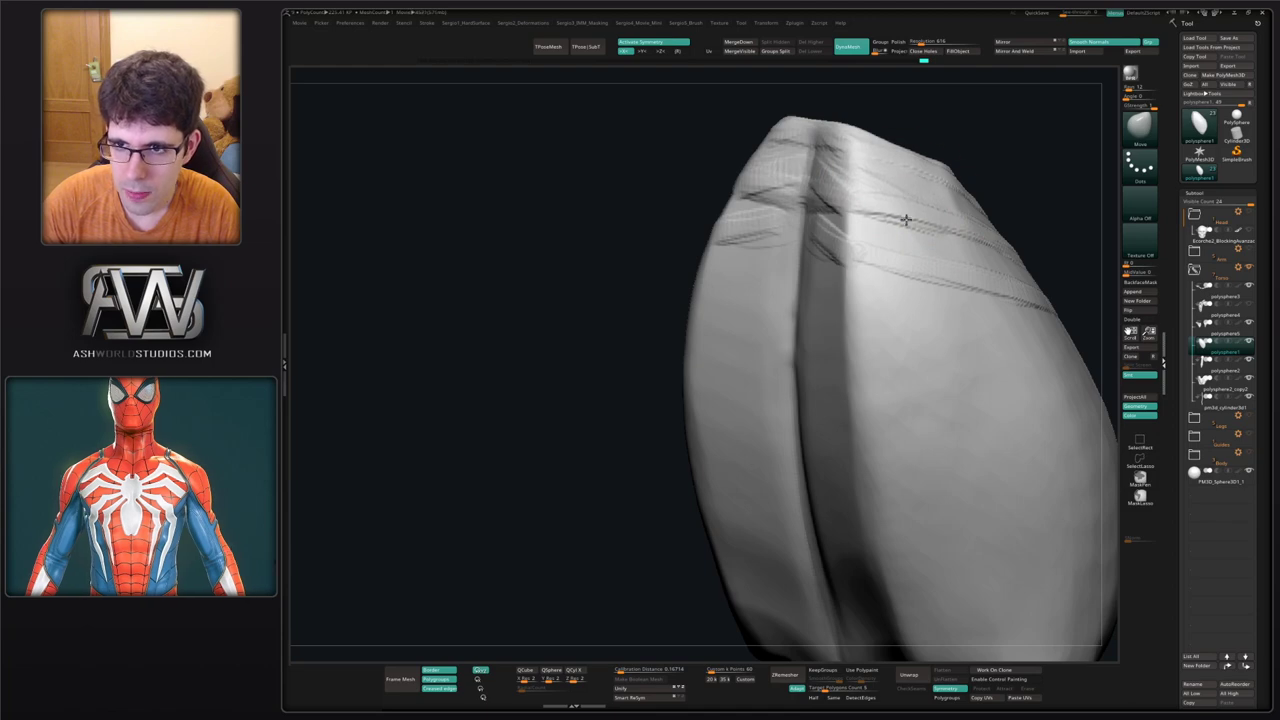
mouse_move(822, 277)
right_down()
mouse_move(858, 286)
mouse_move(779, 270)
right_up()
drag(758, 254, 766, 243)
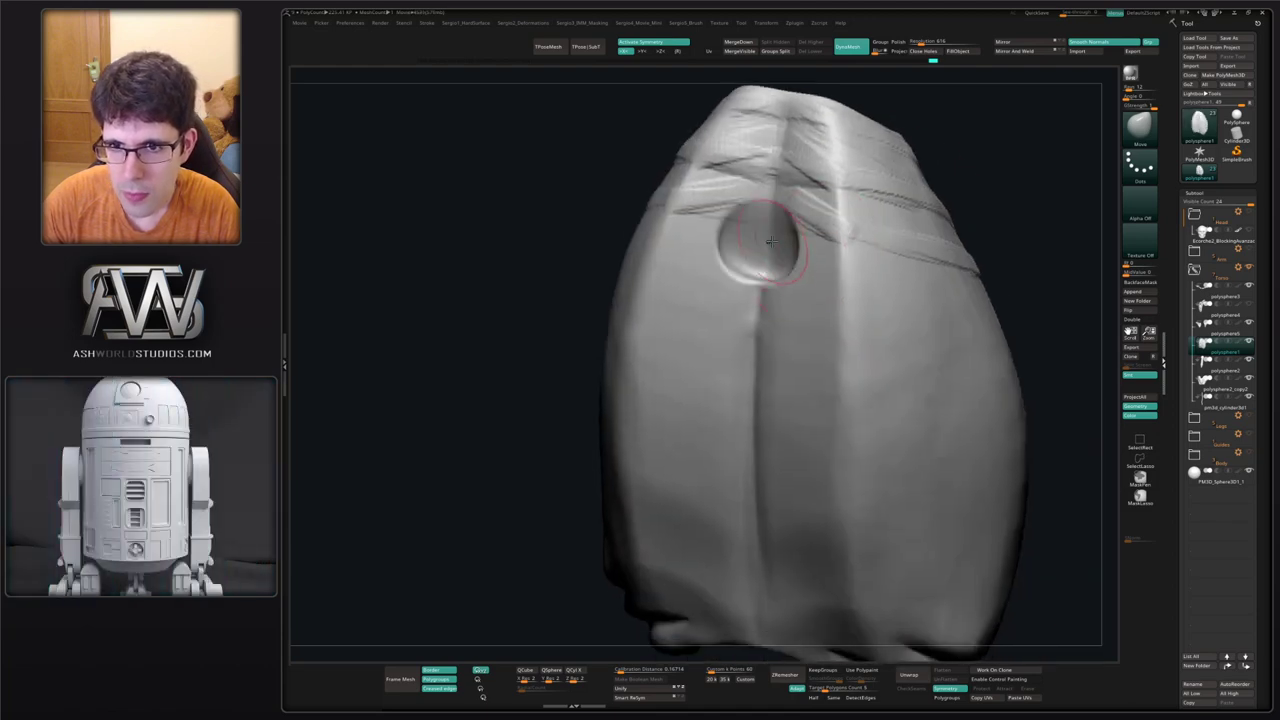
key(ctrl+z)
Show all torso subtools again, build up the costal margin below the sternum with ClayBuildup and carve the gap above it.
key(b)
key(c)
key(l)
mouse_move(800, 267)
right_down()
mouse_move(735, 274)
mouse_move(737, 323)
mouse_move(689, 294)
mouse_move(709, 309)
right_up()
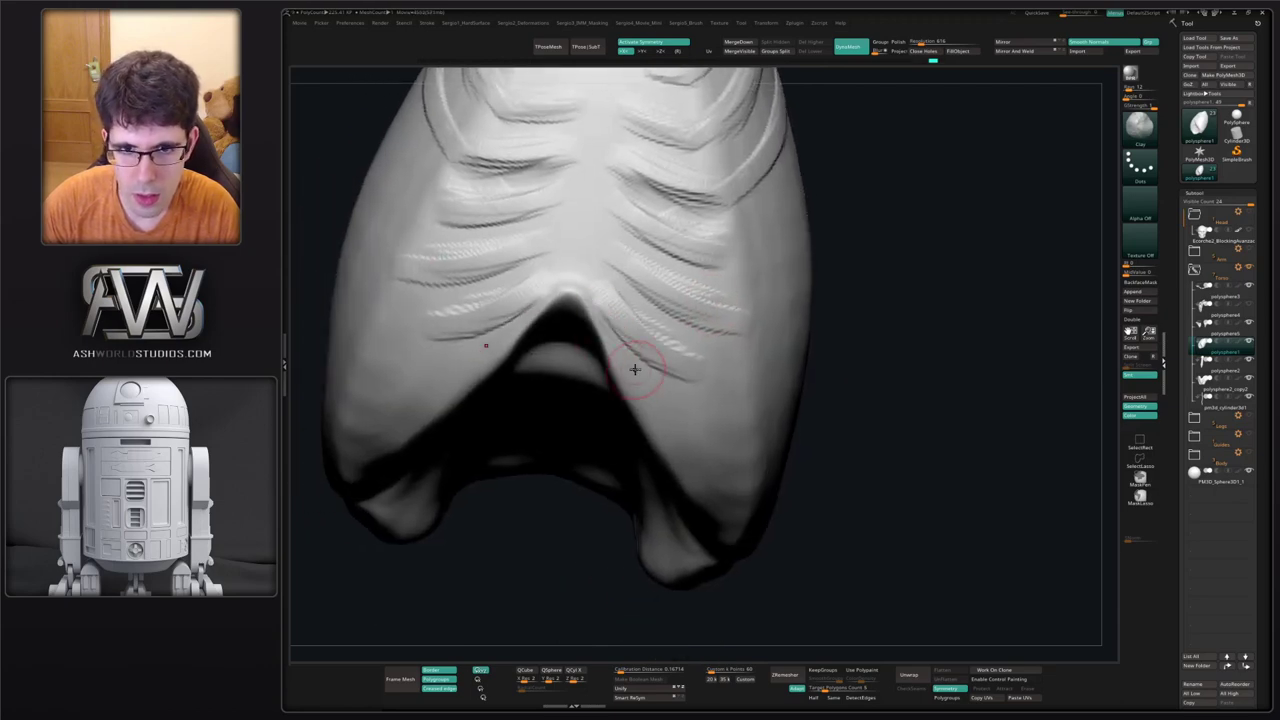
mouse_move(634, 366)
right_down()
mouse_move(617, 340)
mouse_move(680, 314)
right_up()
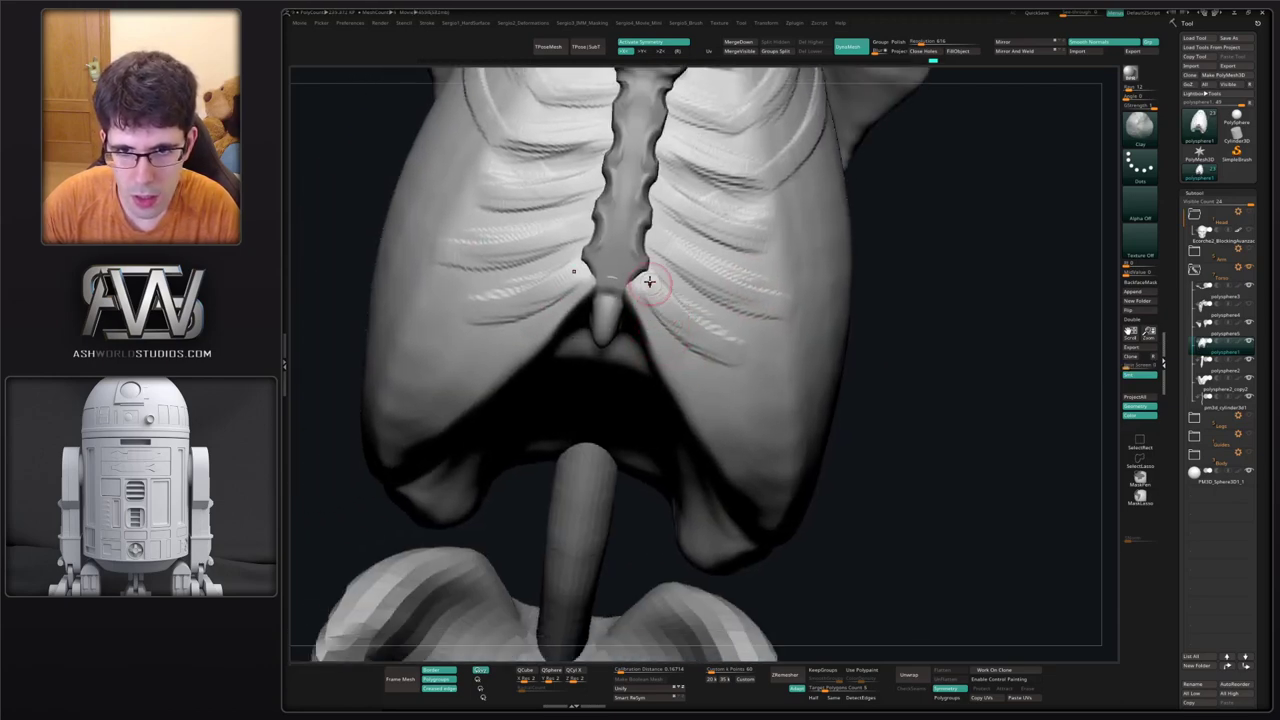
right_drag(671, 320, 670, 250)
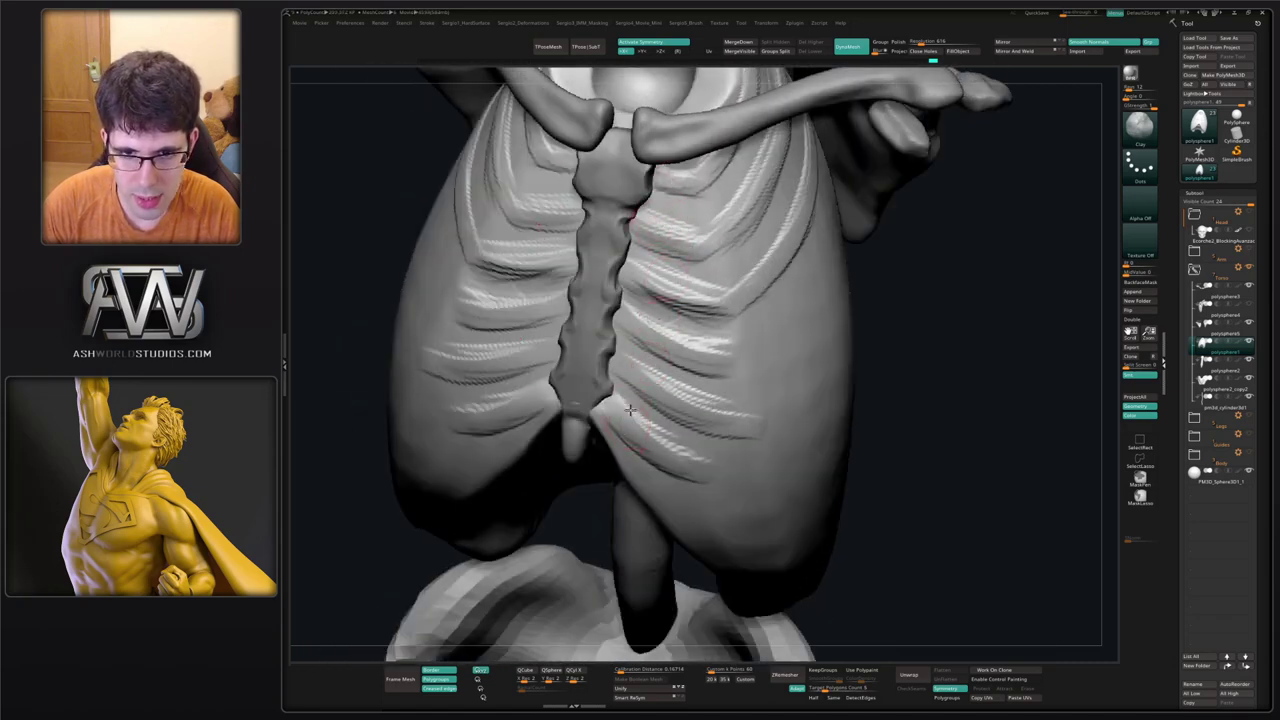
right_drag(630, 410, 620, 375)
key(b)
key(c)
key(b)
mouse_move(608, 438)
mouse_down()
mouse_move(662, 527)
mouse_move(697, 551)
mouse_up()
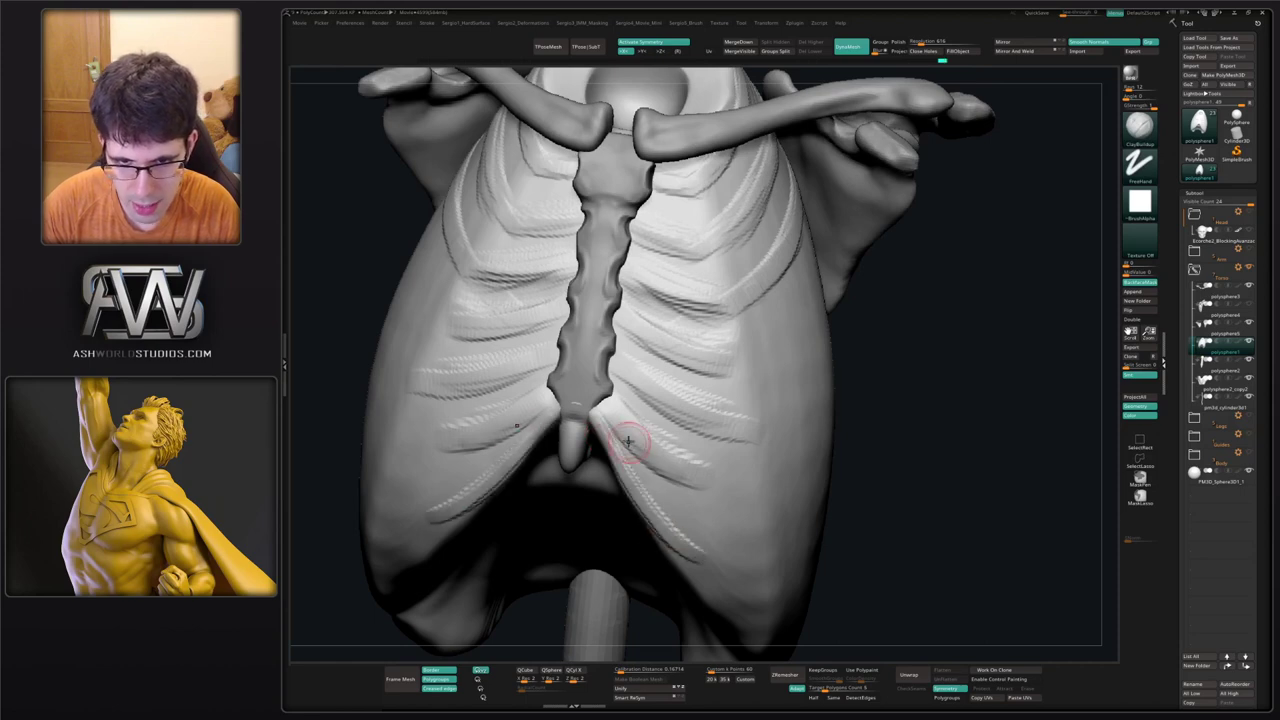
alt+drag(610, 414, 703, 491)
alt+right_drag(710, 460, 674, 391)
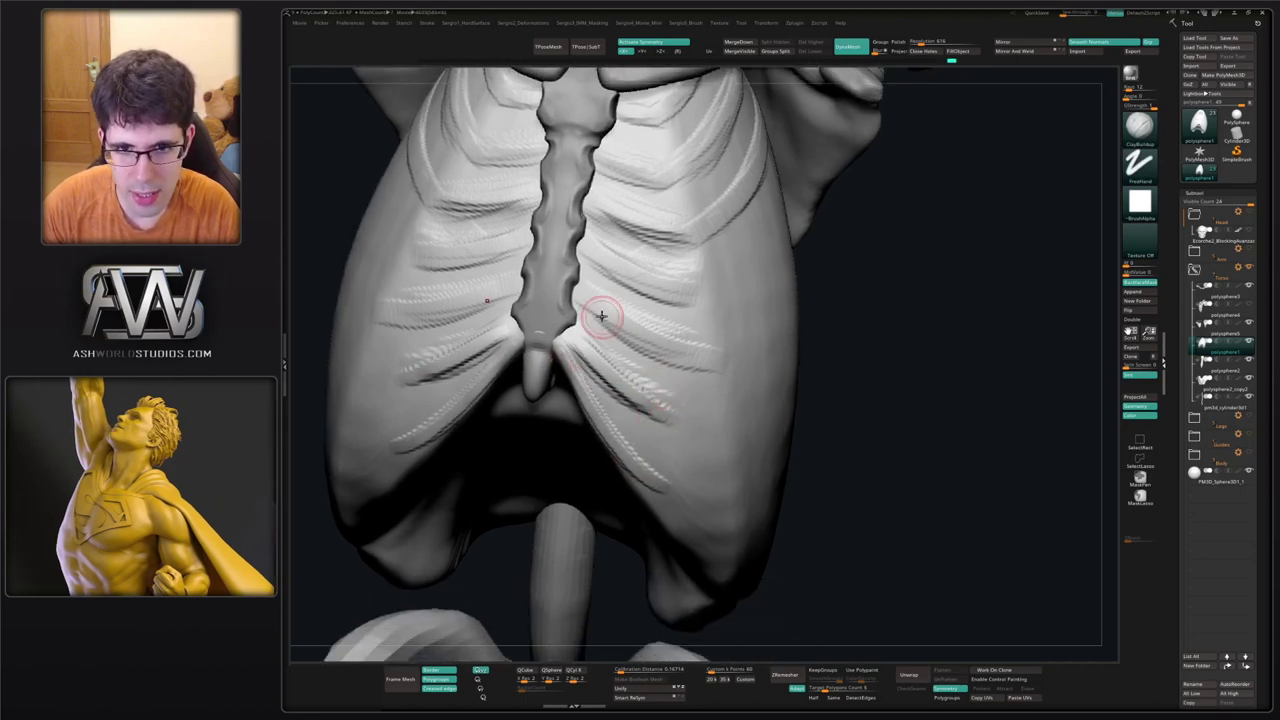
Define the ribs and the gaps between them on both sides of the sternum with ClayBuildup, working from the lower ribs upward.
alt+drag(583, 302, 692, 371)
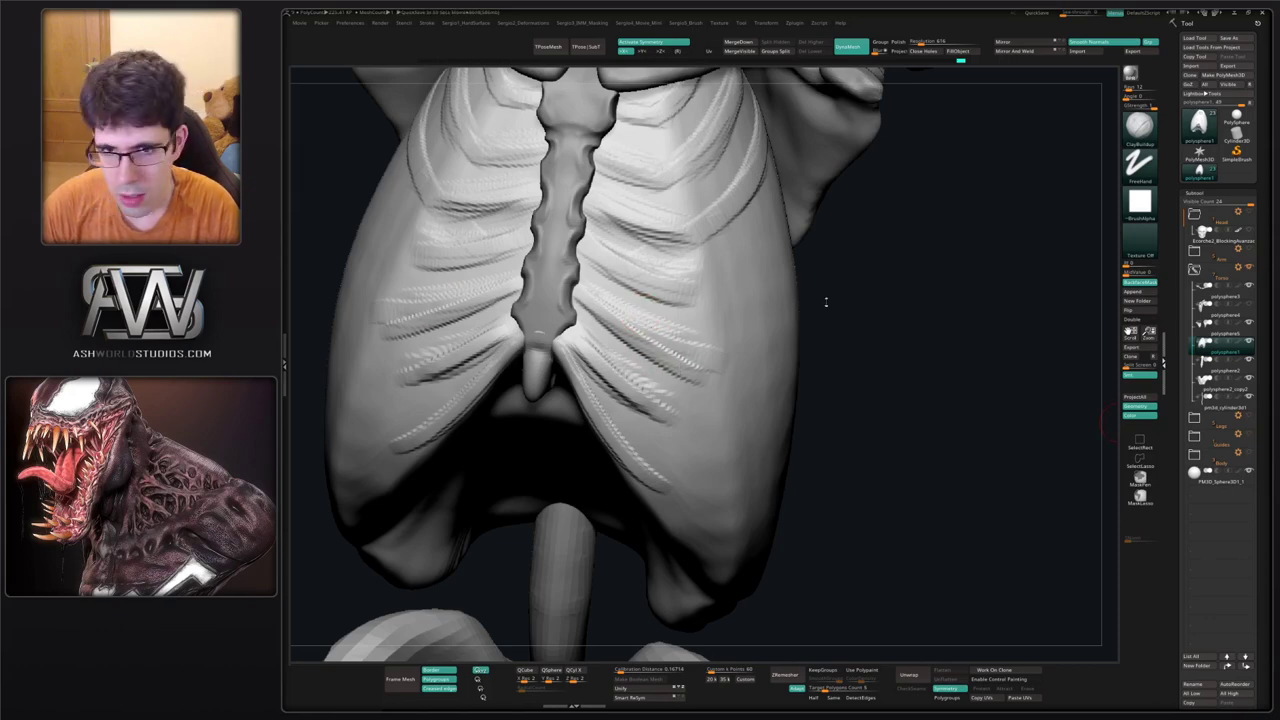
mouse_move(826, 302)
right_down()
mouse_move(877, 311)
mouse_move(815, 325)
right_up()
right_drag(683, 363, 649, 320)
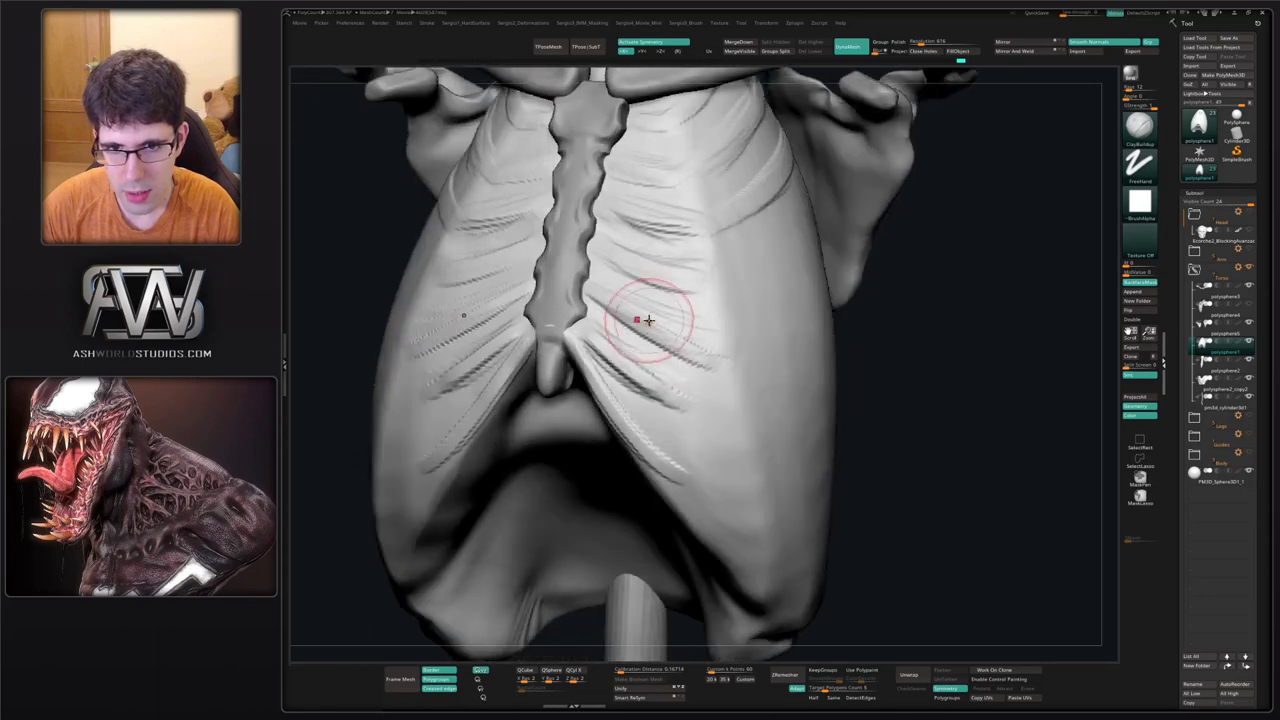
drag(600, 291, 712, 334)
drag(640, 311, 714, 356)
drag(637, 374, 744, 438)
drag(640, 342, 729, 386)
mouse_move(622, 316)
mouse_down()
mouse_move(730, 386)
mouse_move(716, 370)
mouse_up()
mouse_move(612, 272)
mouse_down()
mouse_move(686, 293)
mouse_move(732, 330)
mouse_up()
right_drag(661, 278, 690, 345)
drag(612, 224, 684, 234)
drag(610, 170, 680, 186)
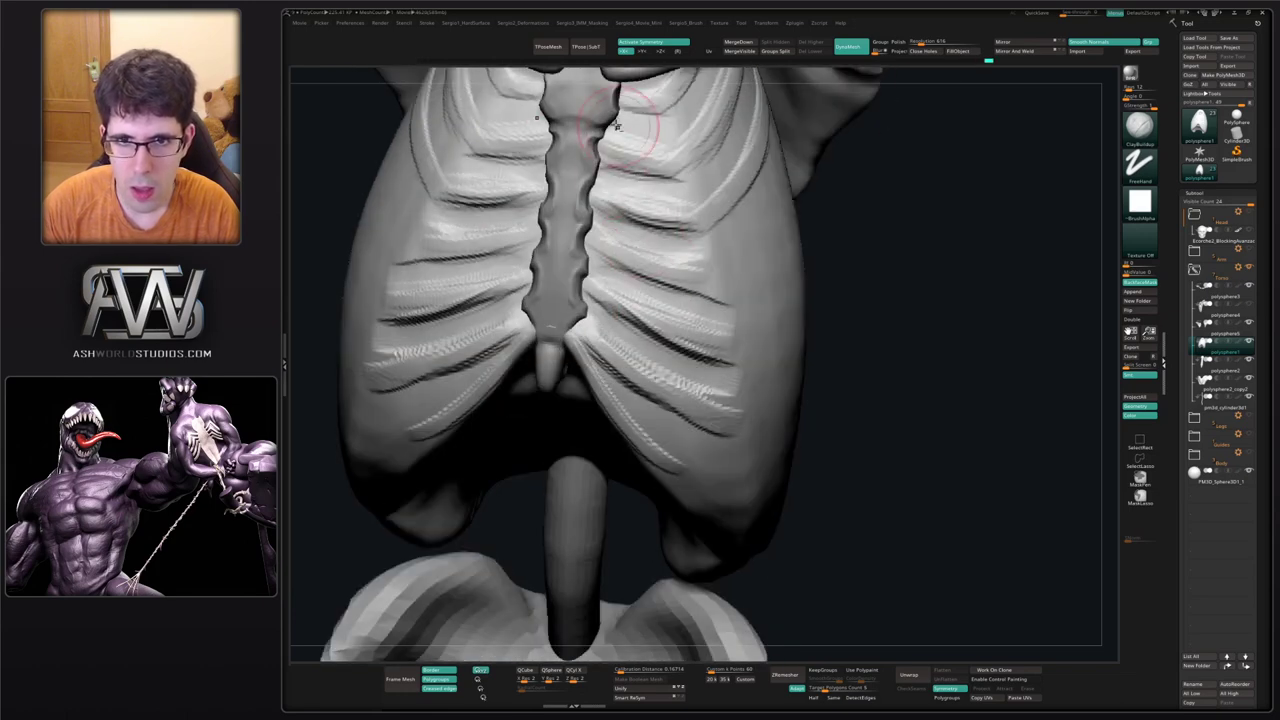
Adjust the brush size and extend the costal margin along the lower front edge of the rib cage to its side.
mouse_move(714, 266)
right_down()
mouse_move(694, 309)
mouse_move(562, 362)
mouse_move(613, 355)
right_up()
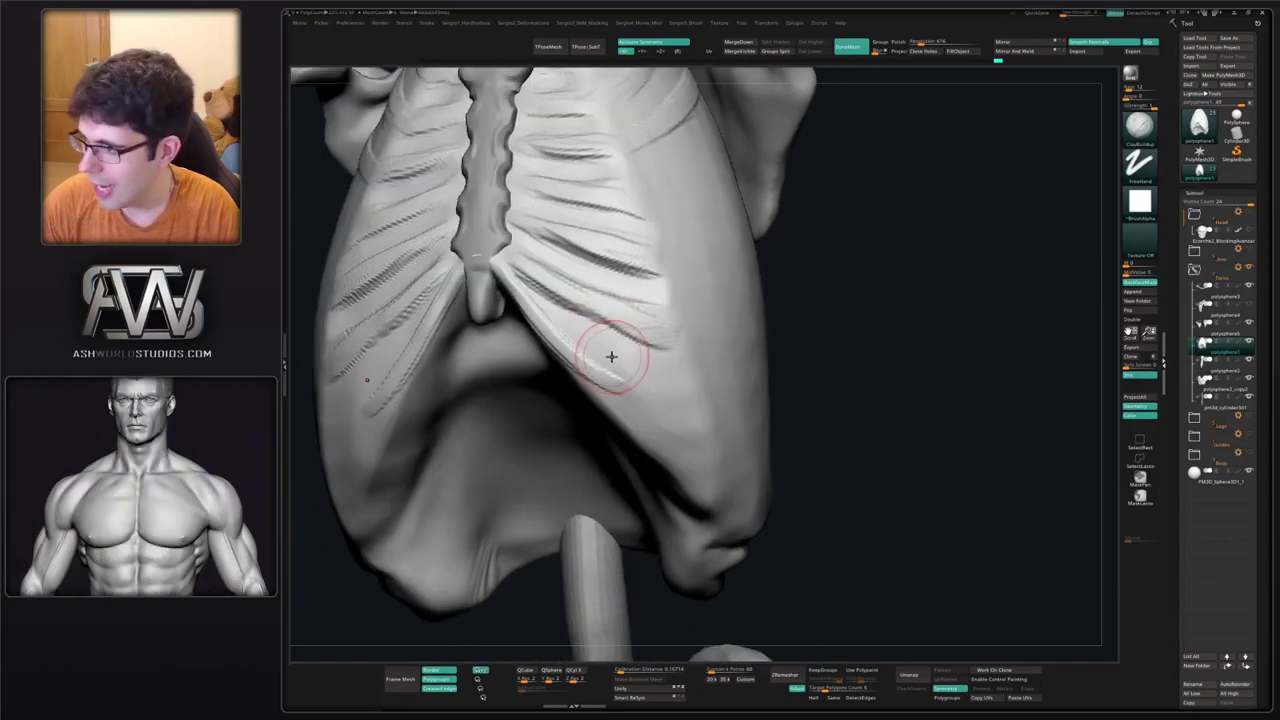
key(s)
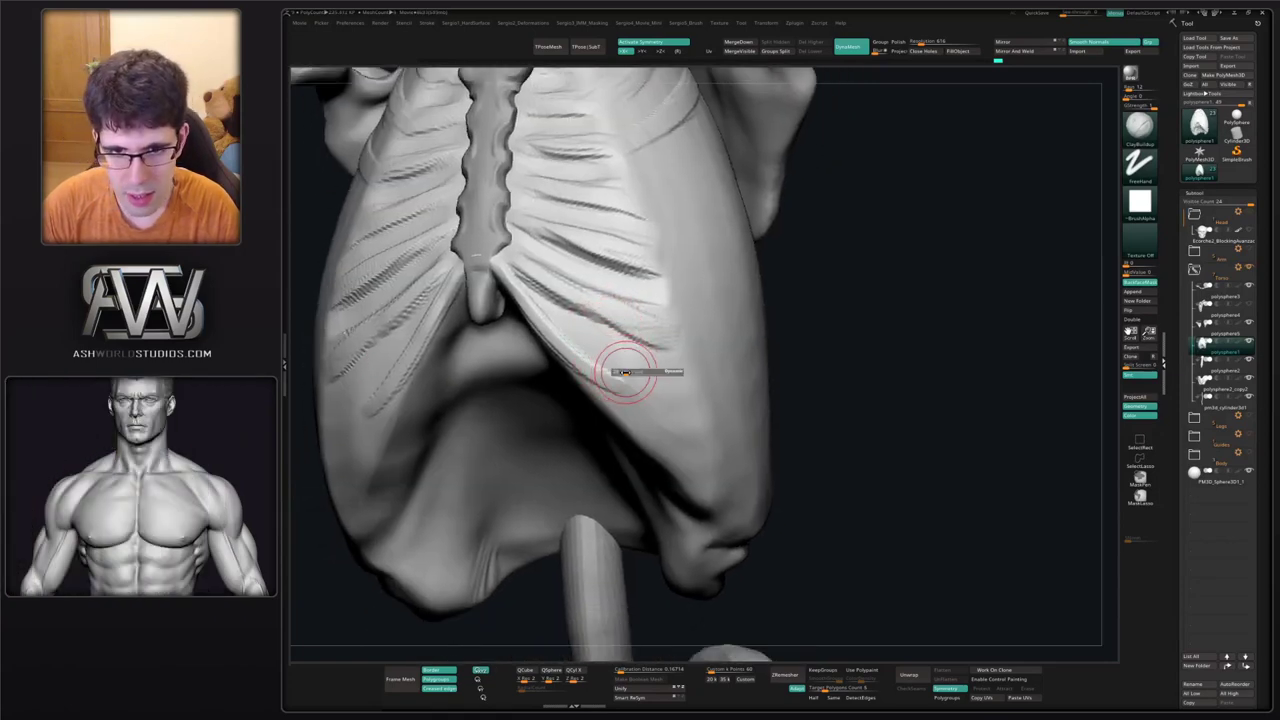
alt+right_drag(627, 387, 603, 366)
drag(546, 326, 682, 443)
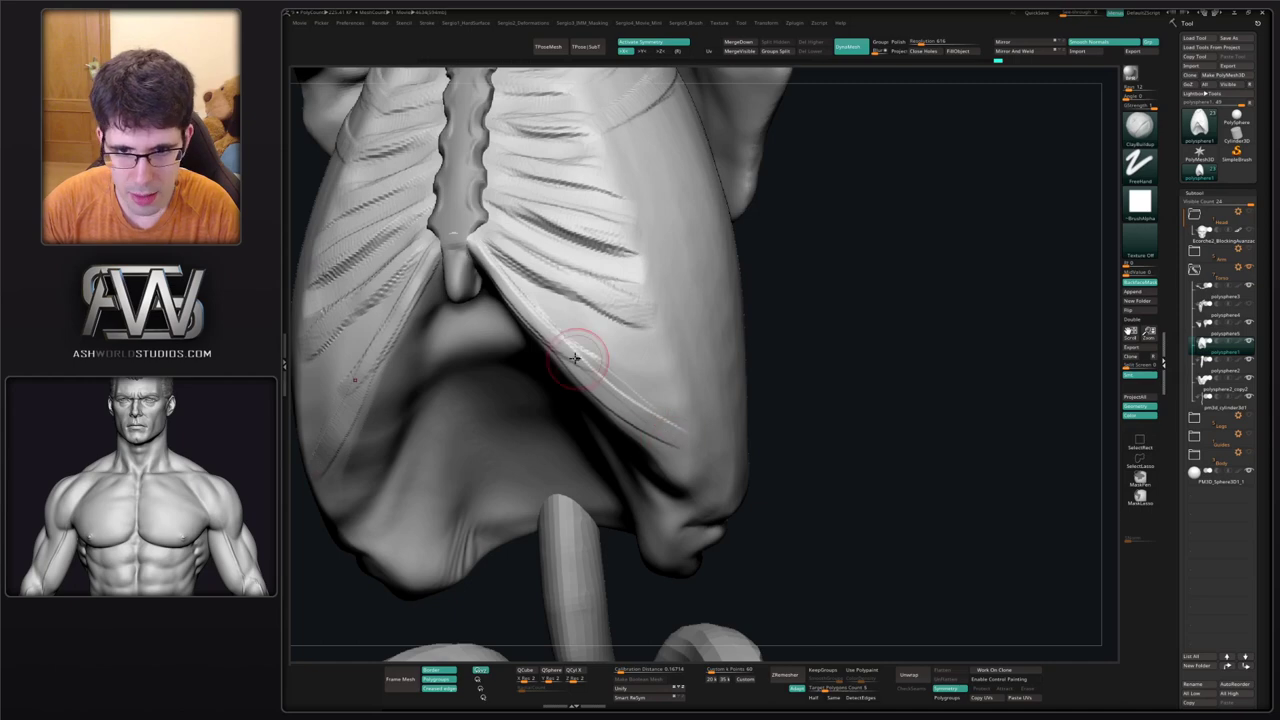
drag(575, 358, 700, 449)
right_drag(702, 449, 668, 443)
drag(648, 430, 772, 479)
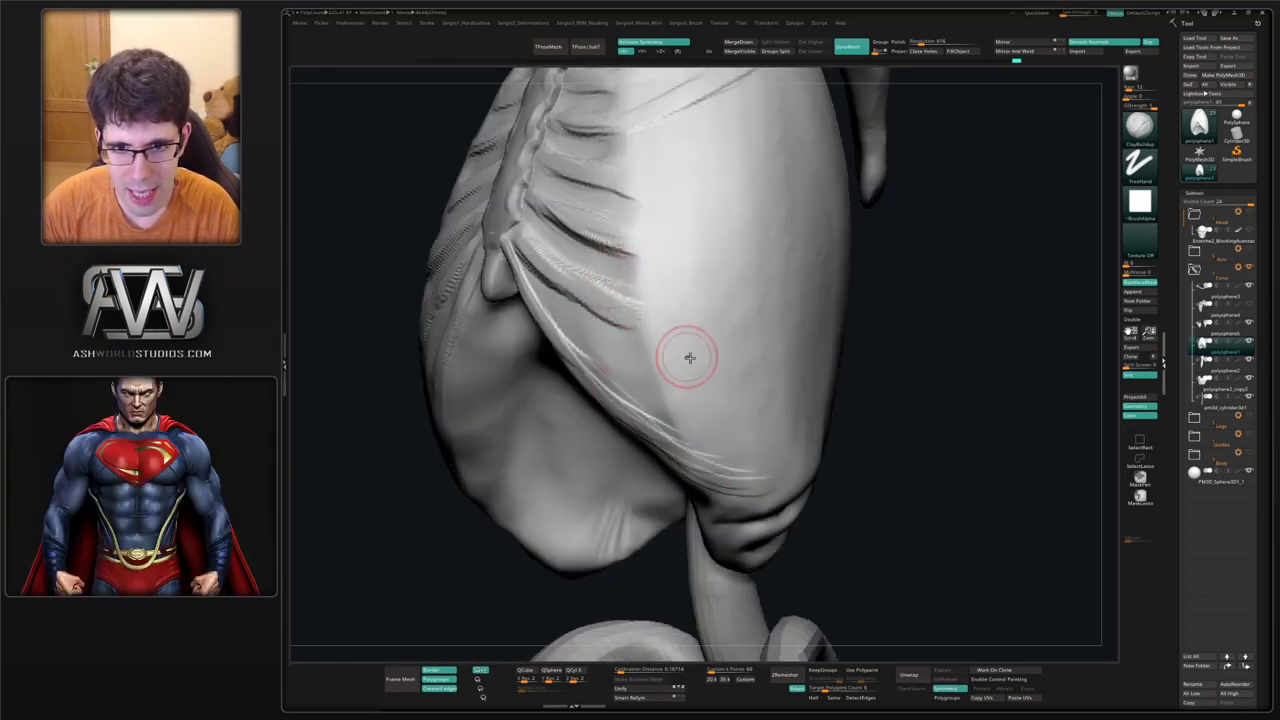
Mark two short ribs on the lower side of the rib cage and lay a longer rib stroke across the side above them.
drag(664, 362, 717, 363)
drag(679, 412, 724, 414)
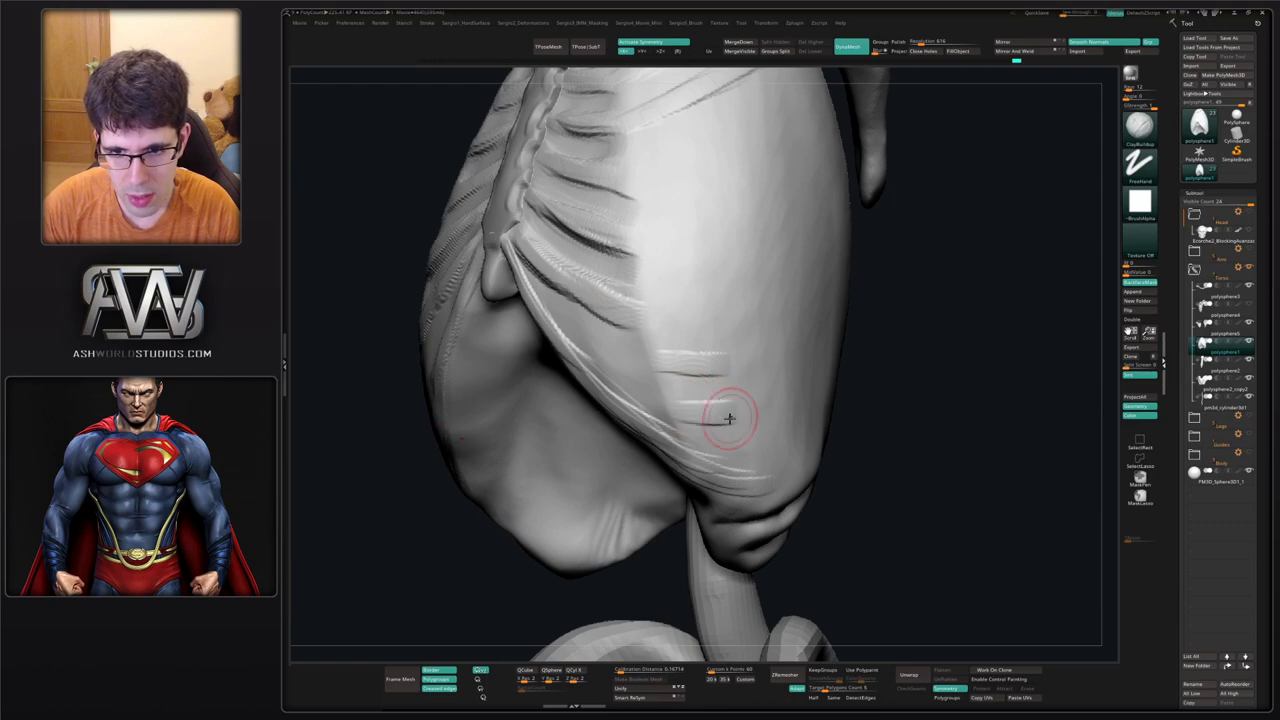
right_drag(729, 423, 657, 270)
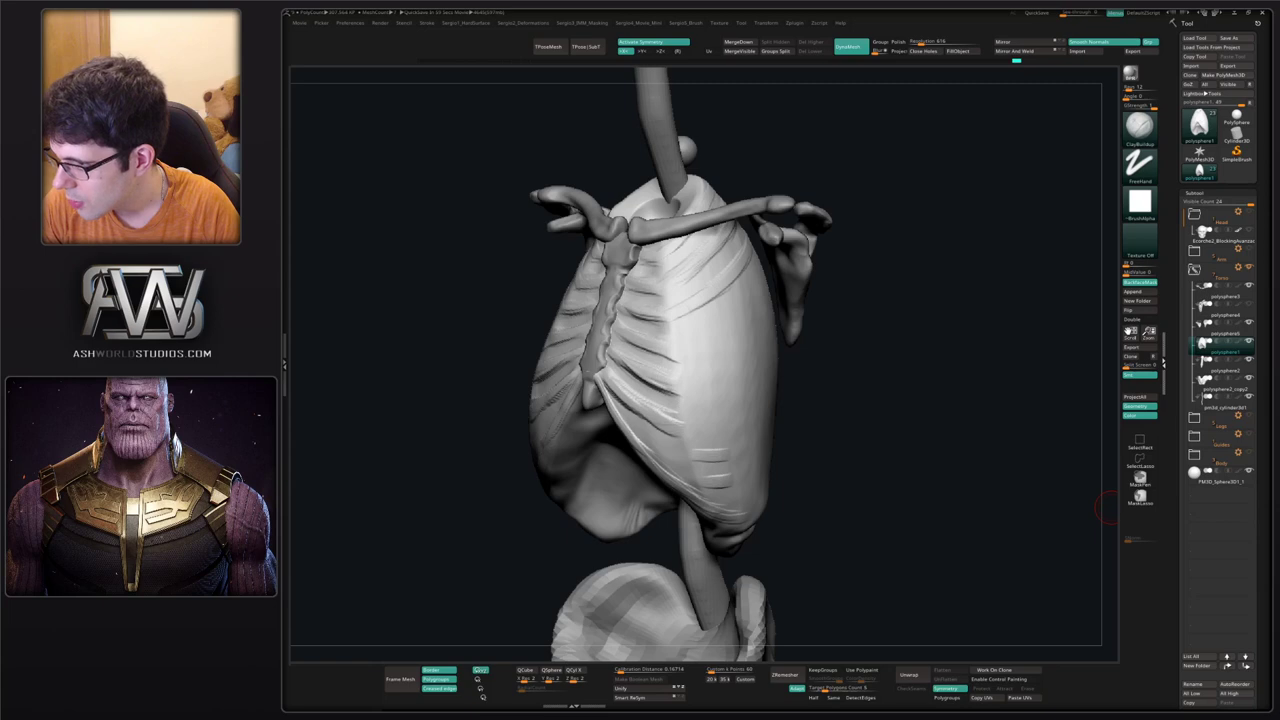
mouse_move(660, 421)
right_down()
mouse_move(710, 424)
mouse_move(675, 426)
right_up()
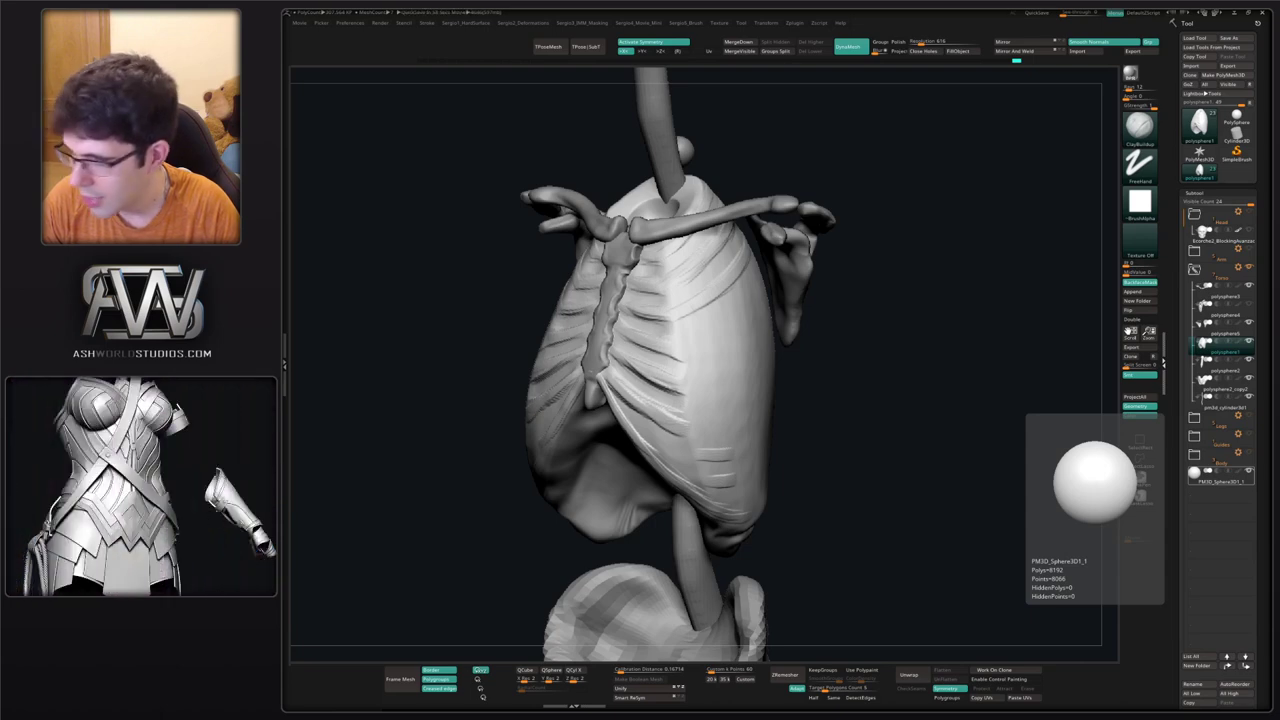
drag(804, 337, 803, 380)
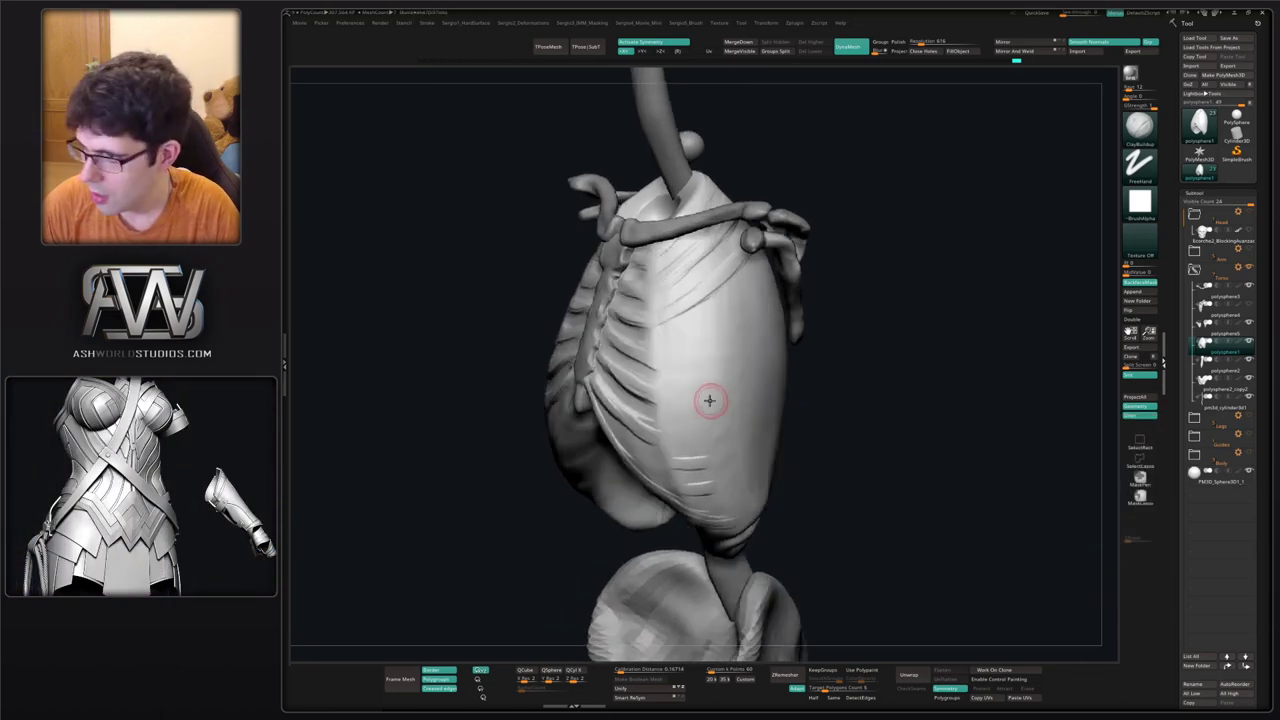
right_drag(694, 400, 672, 426)
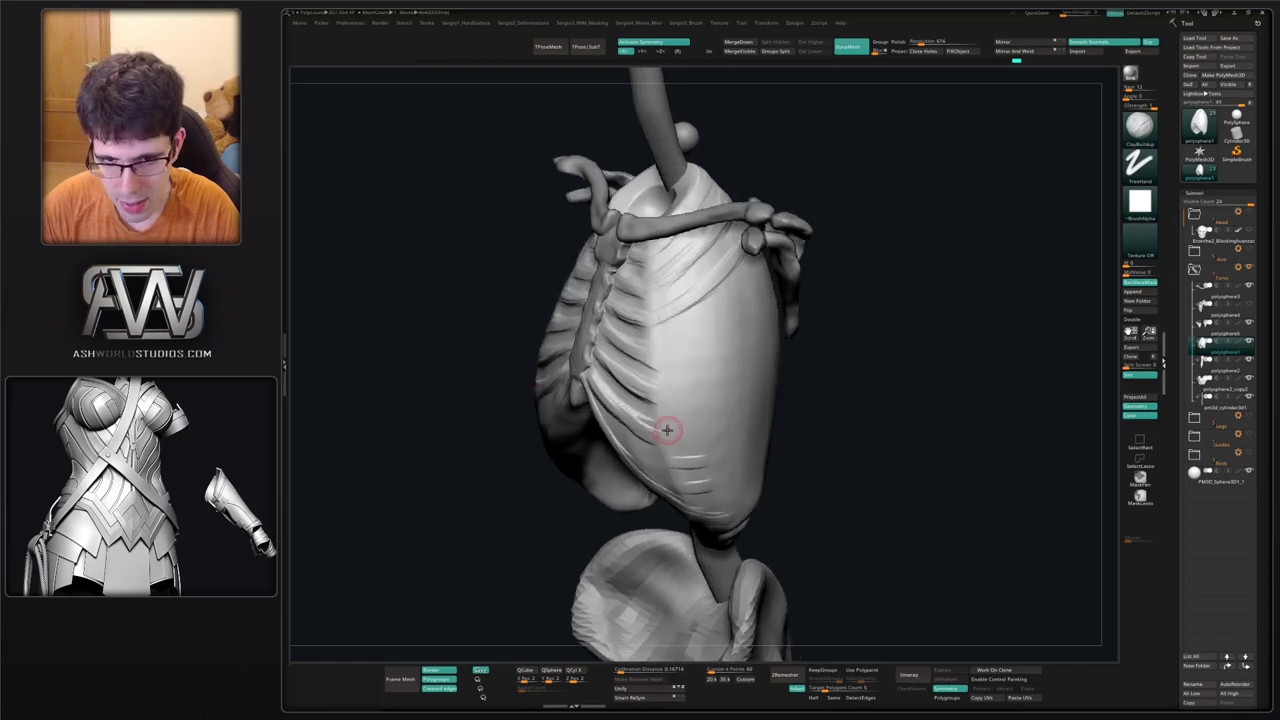
drag(653, 427, 712, 433)
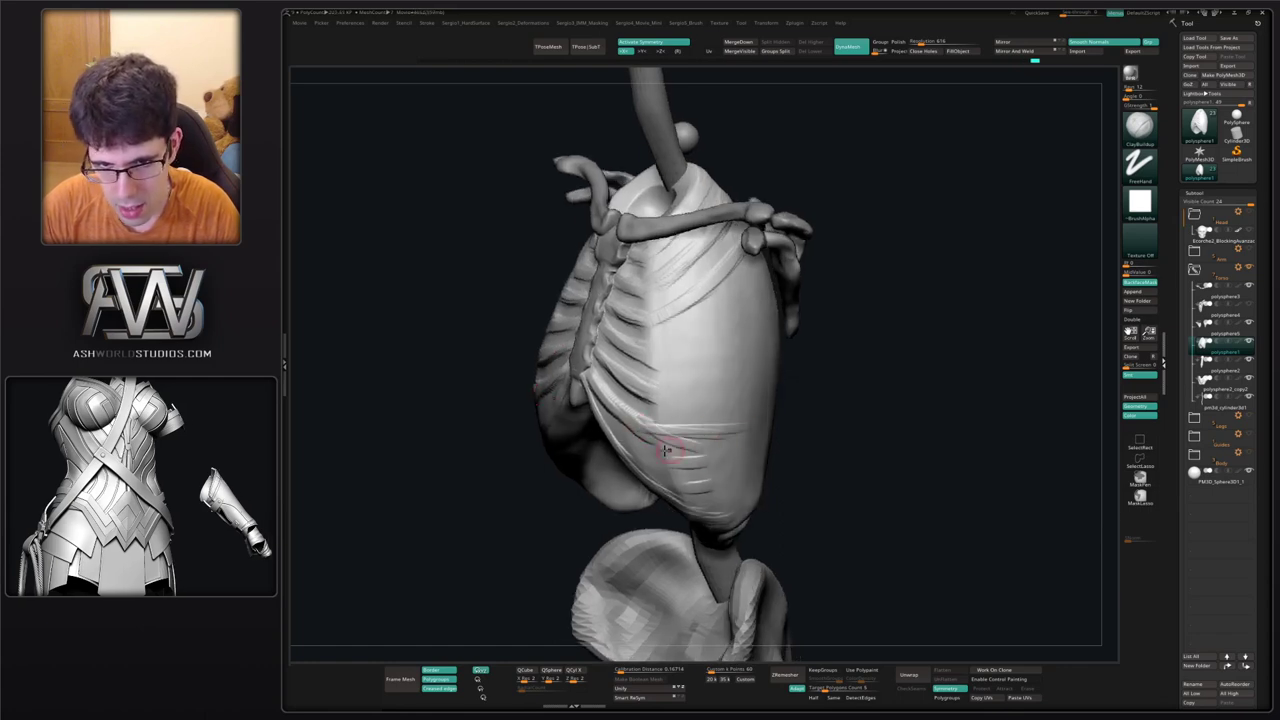
Build up the lower ribs along the side of the rib cage above the costal margin with ClayBuildup.
mouse_move(698, 456)
right_down()
mouse_move(780, 450)
mouse_move(720, 446)
mouse_move(723, 470)
mouse_move(640, 497)
right_up()
drag(636, 498, 720, 498)
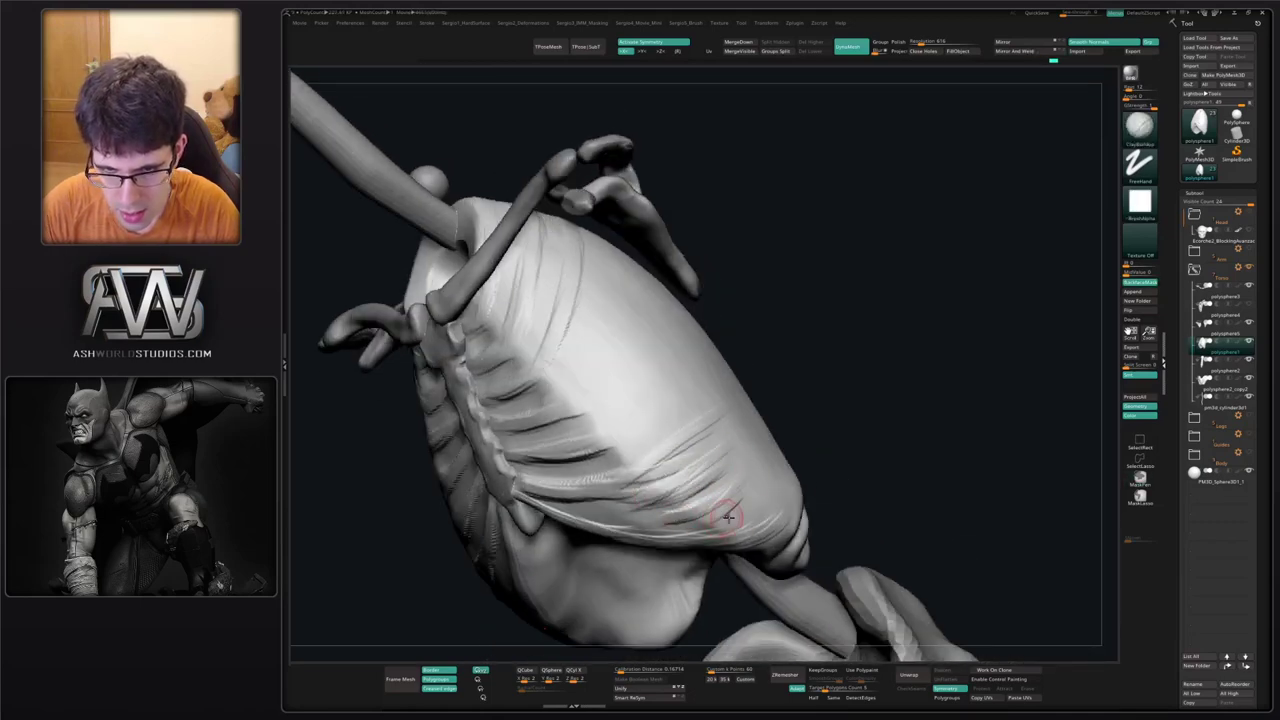
right_drag(728, 516, 614, 443)
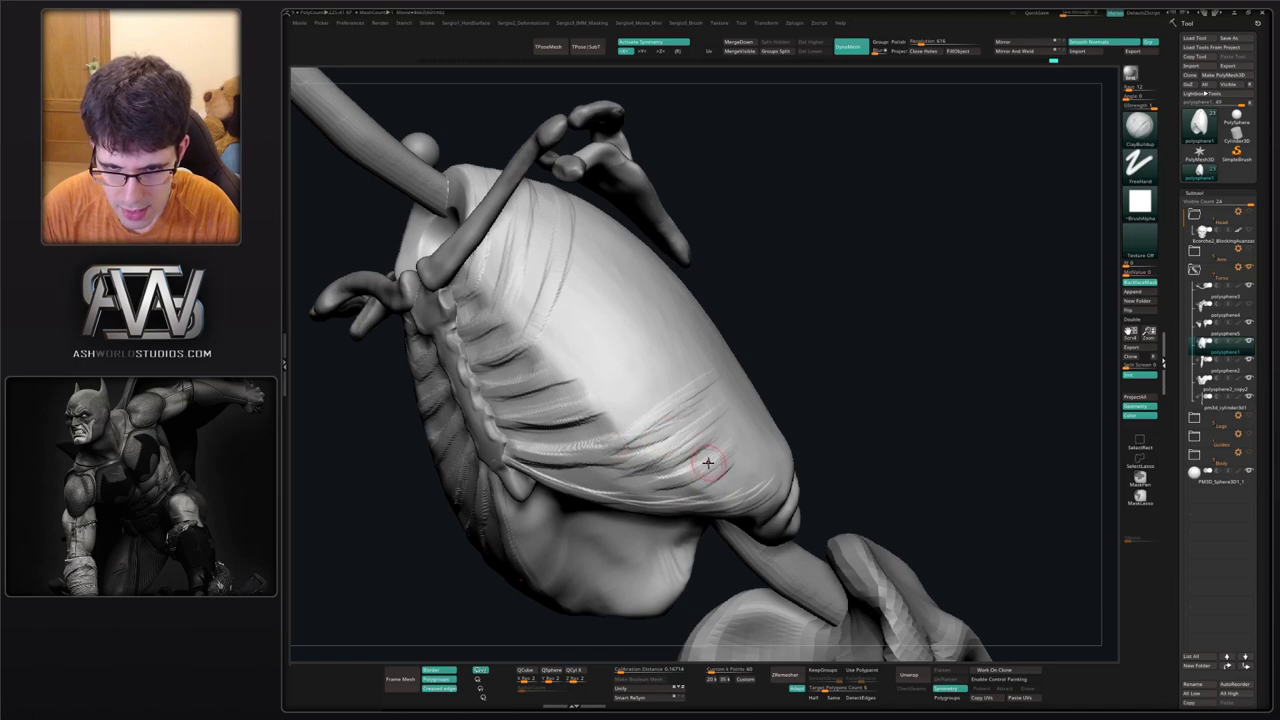
right_drag(766, 491, 763, 466)
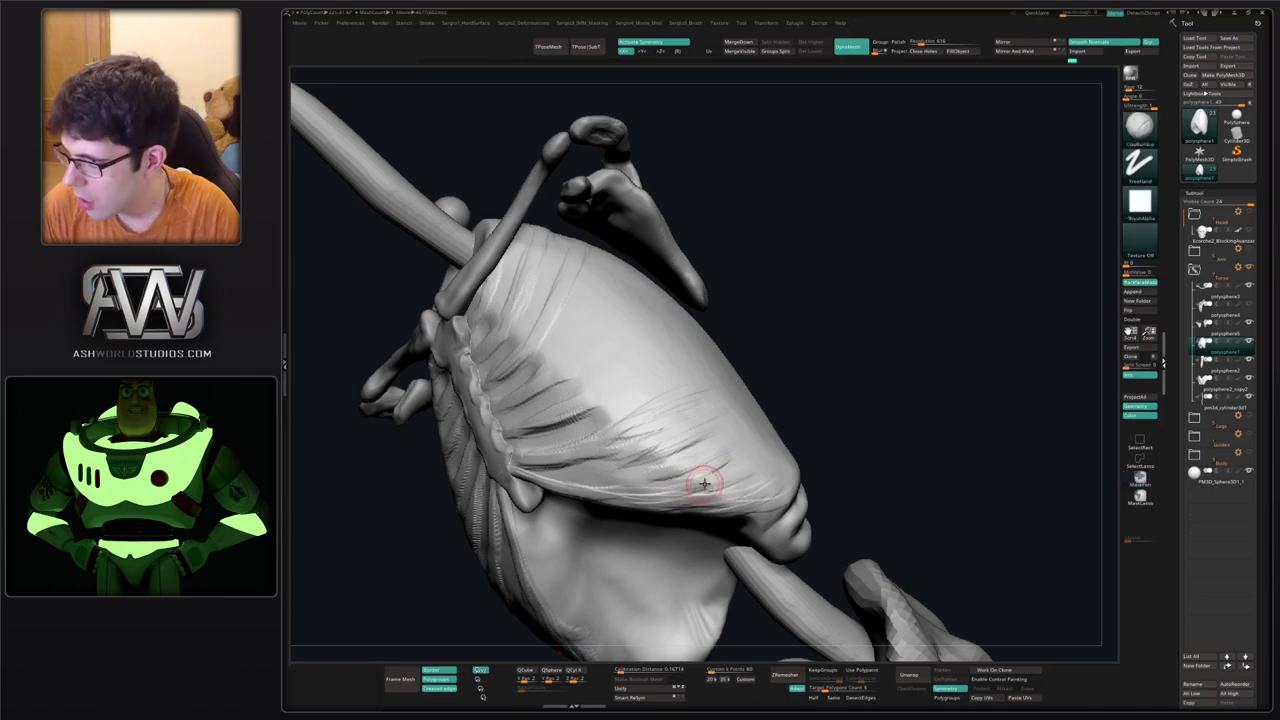
mouse_move(704, 483)
right_down()
mouse_move(718, 442)
mouse_move(745, 432)
mouse_move(660, 440)
mouse_move(689, 429)
right_up()
Lay further rib strokes across the lower side of the rib cage and carry the lowest ones around to the back.
mouse_move(608, 438)
mouse_down()
mouse_move(700, 408)
mouse_move(600, 411)
mouse_move(682, 384)
mouse_up()
mouse_move(570, 383)
mouse_down()
mouse_move(605, 382)
mouse_move(682, 436)
mouse_up()
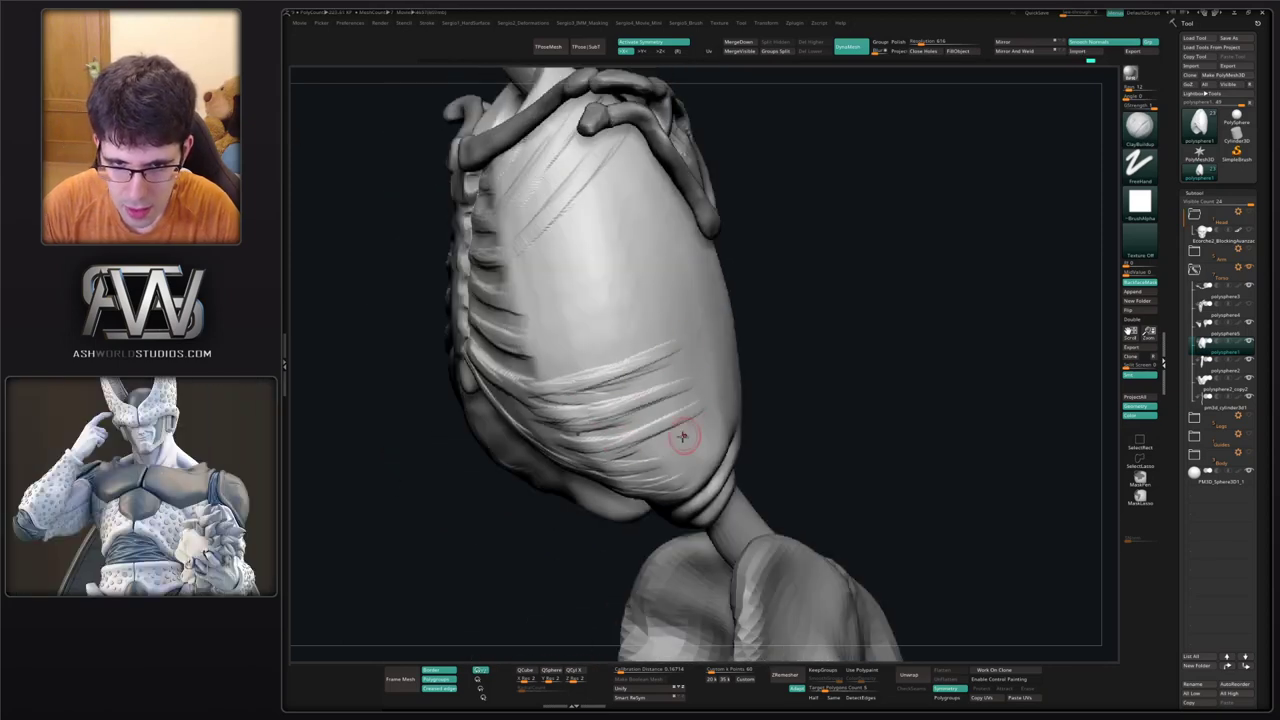
right_drag(663, 486, 663, 371)
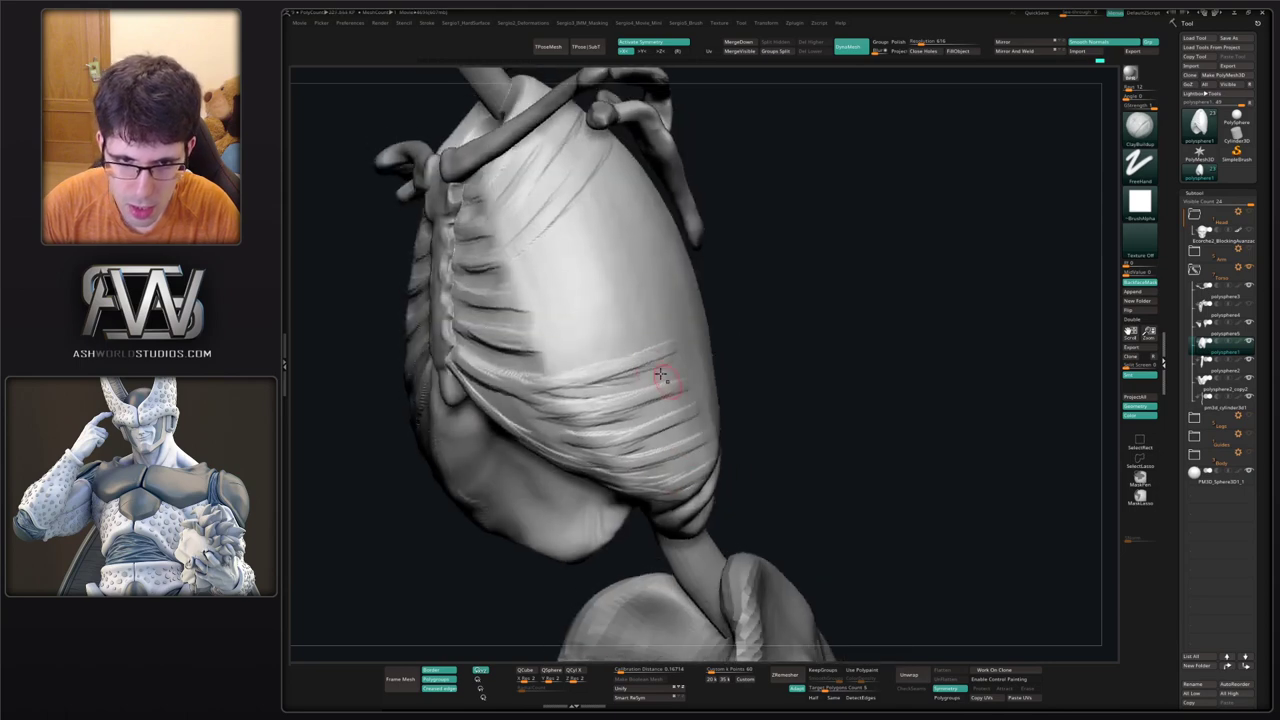
right_drag(693, 474, 706, 463)
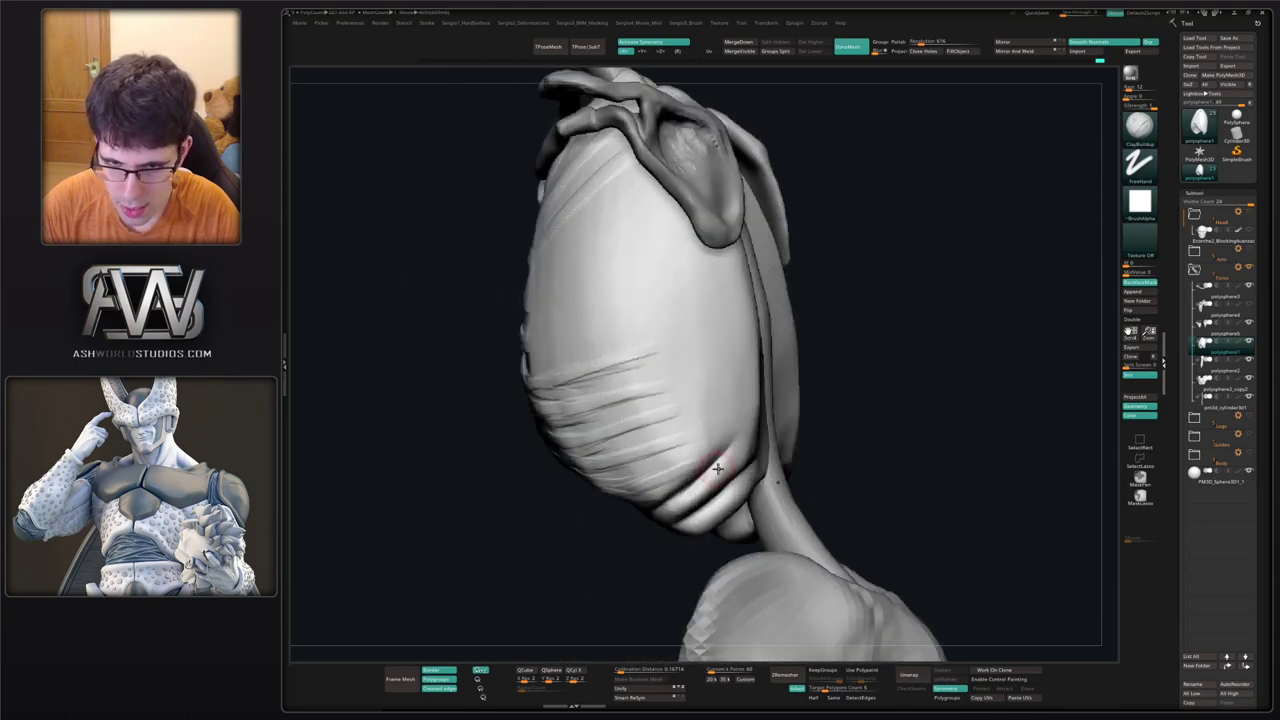
right_drag(740, 389, 676, 464)
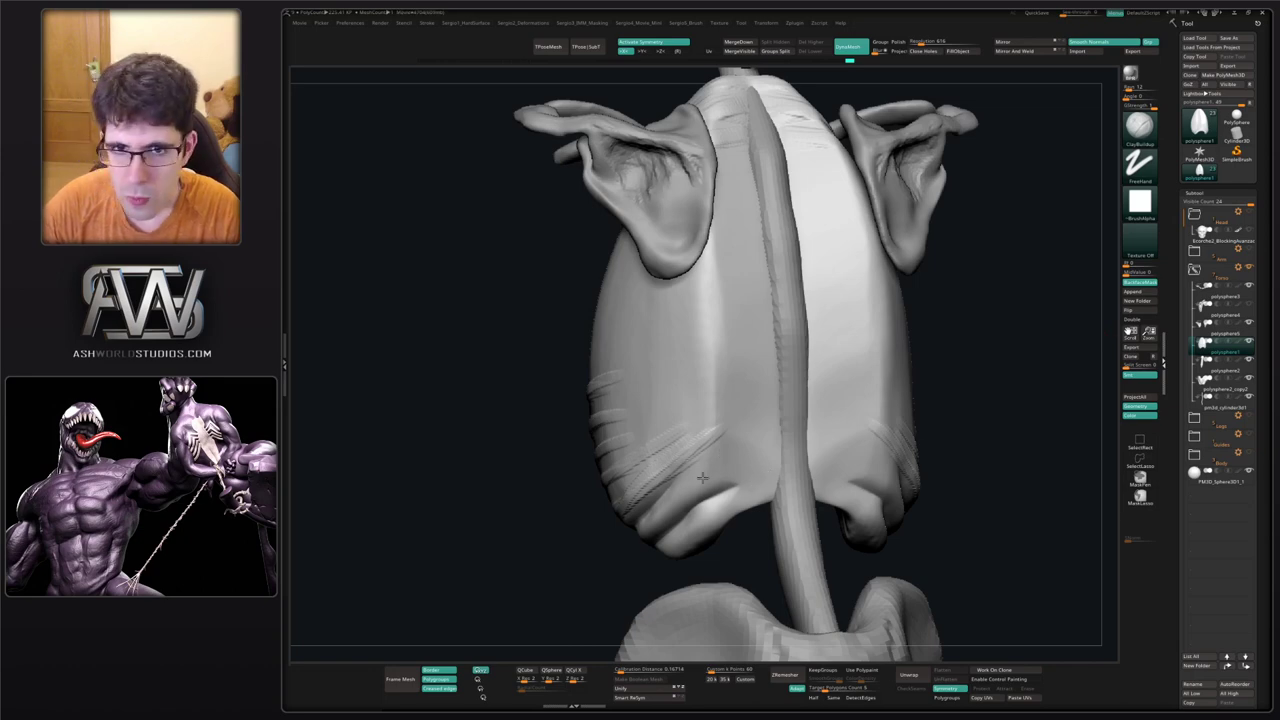
drag(702, 477, 706, 477)
Select and isolate the spine, enable symmetry and build up a bony bump at the base of the neck with ClayBuildup.
drag(985, 348, 965, 414)
alt+click(764, 361)
shift+drag(943, 364, 781, 530)
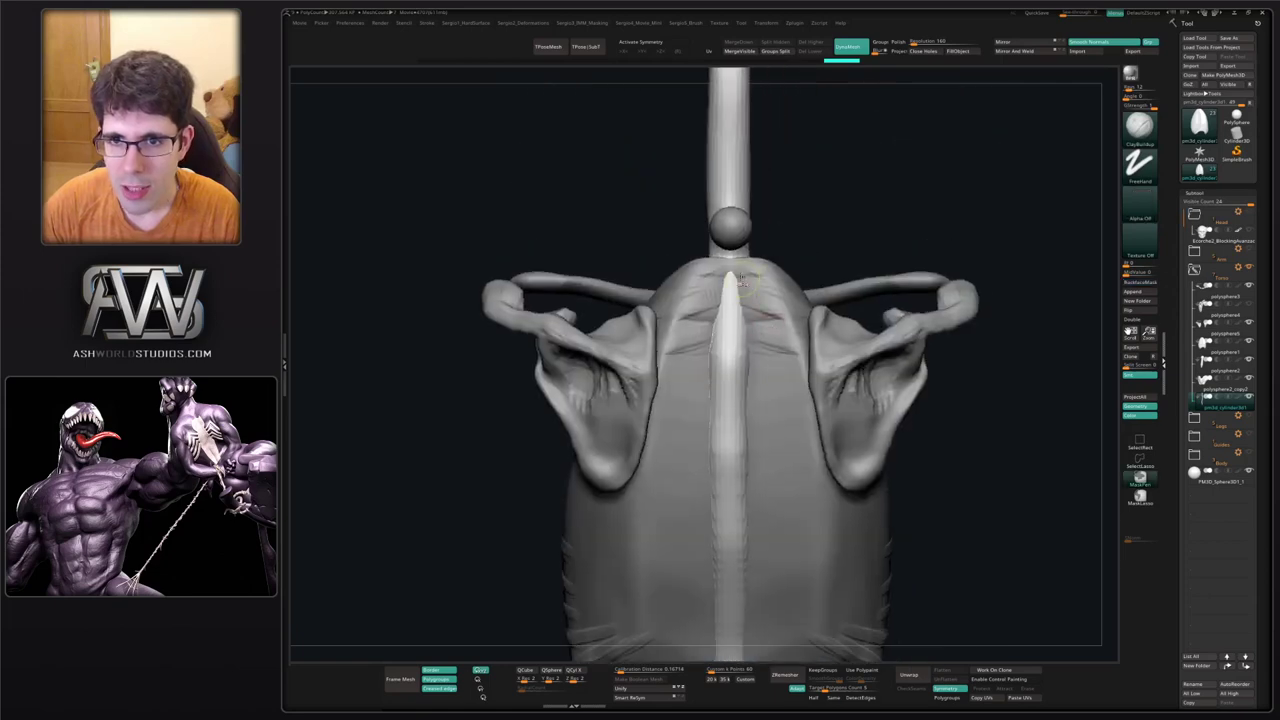
ctrl+right_drag(742, 282, 746, 322)
right_drag(760, 262, 754, 296)
key(s)
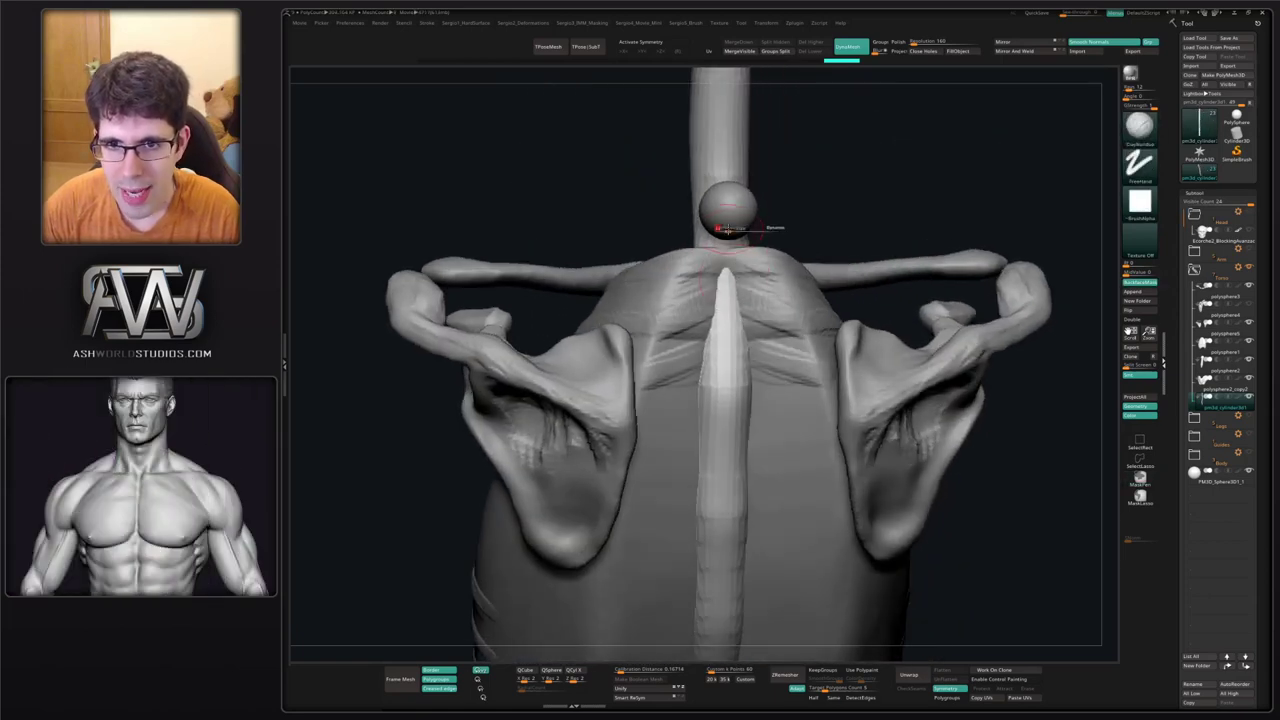
ctrl+shift+click(723, 216)
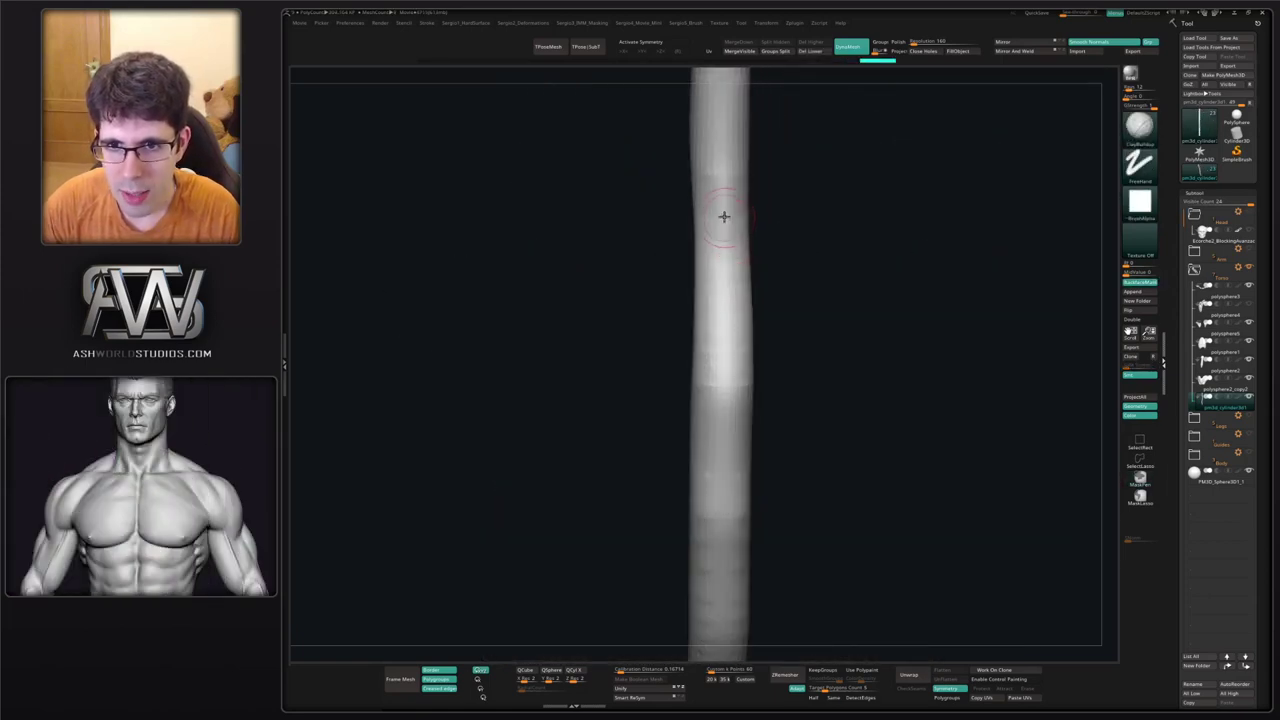
drag(724, 216, 730, 217)
key(ctrl+z)
key(x)
right_drag(722, 240, 733, 248)
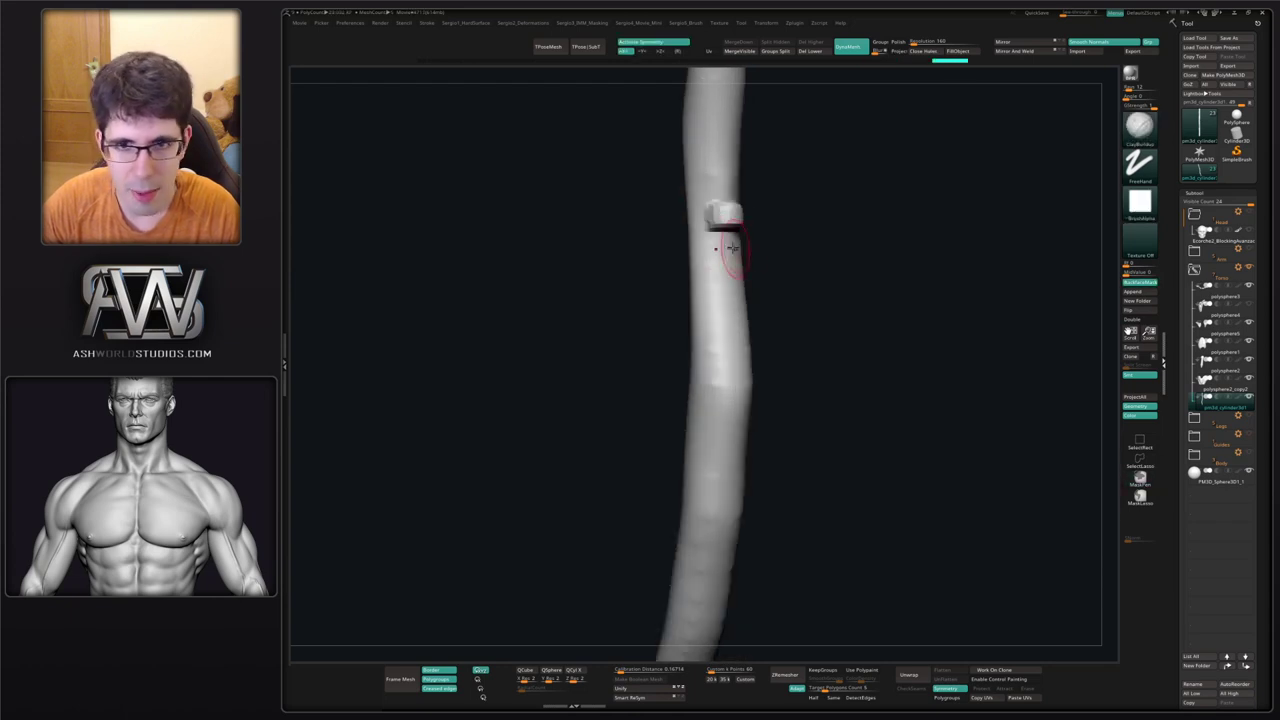
Carve a groove beneath the bump at the neck's base with DamStandard, show the other torso subtools and hide the neck sphere.
key(b)
key(d)
key(s)
drag(726, 232, 718, 234)
key(alt+s)
right_drag(739, 277, 852, 207)
click(1247, 473)
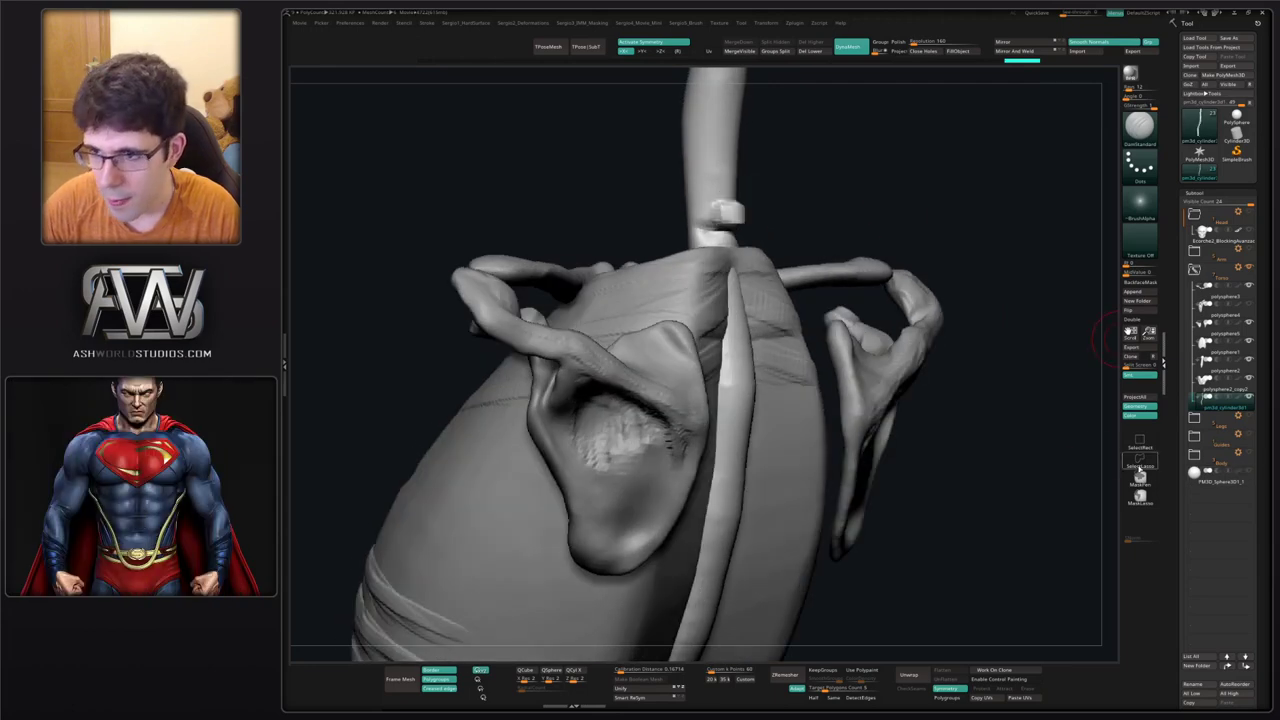
Check the spine from behind and save the project.
drag(780, 249, 724, 242)
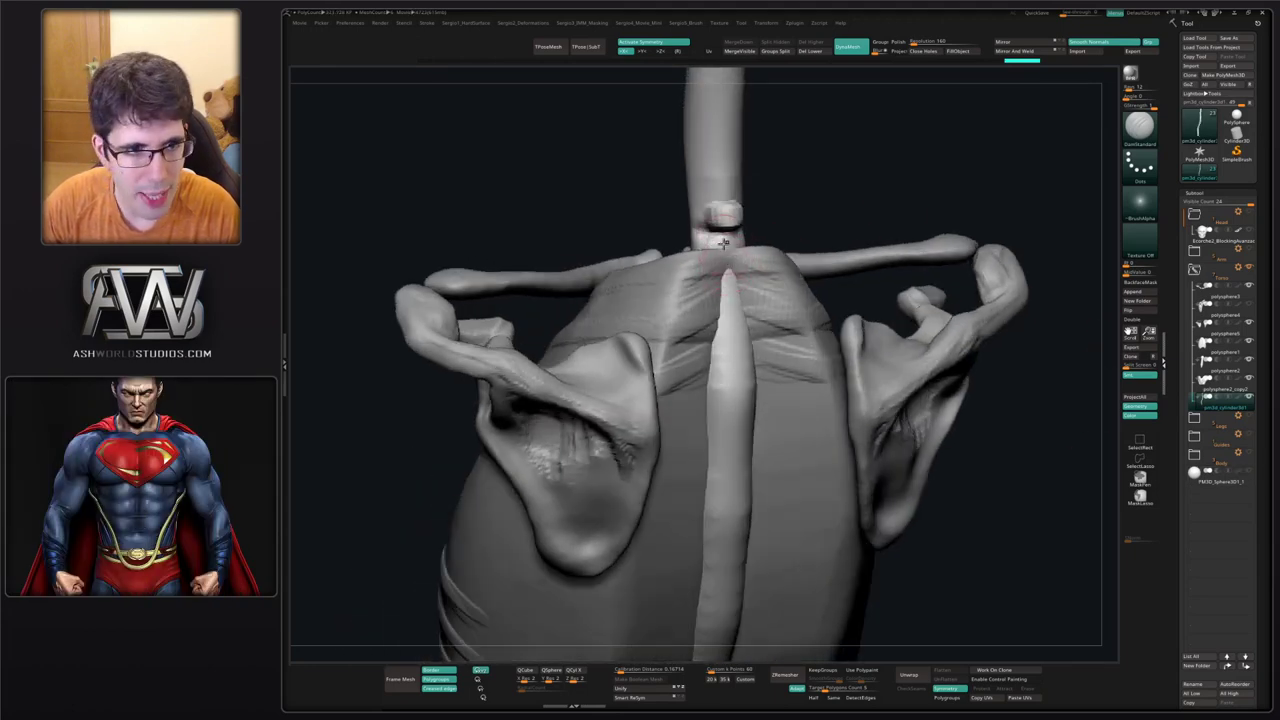
alt+right_drag(729, 308, 723, 371)
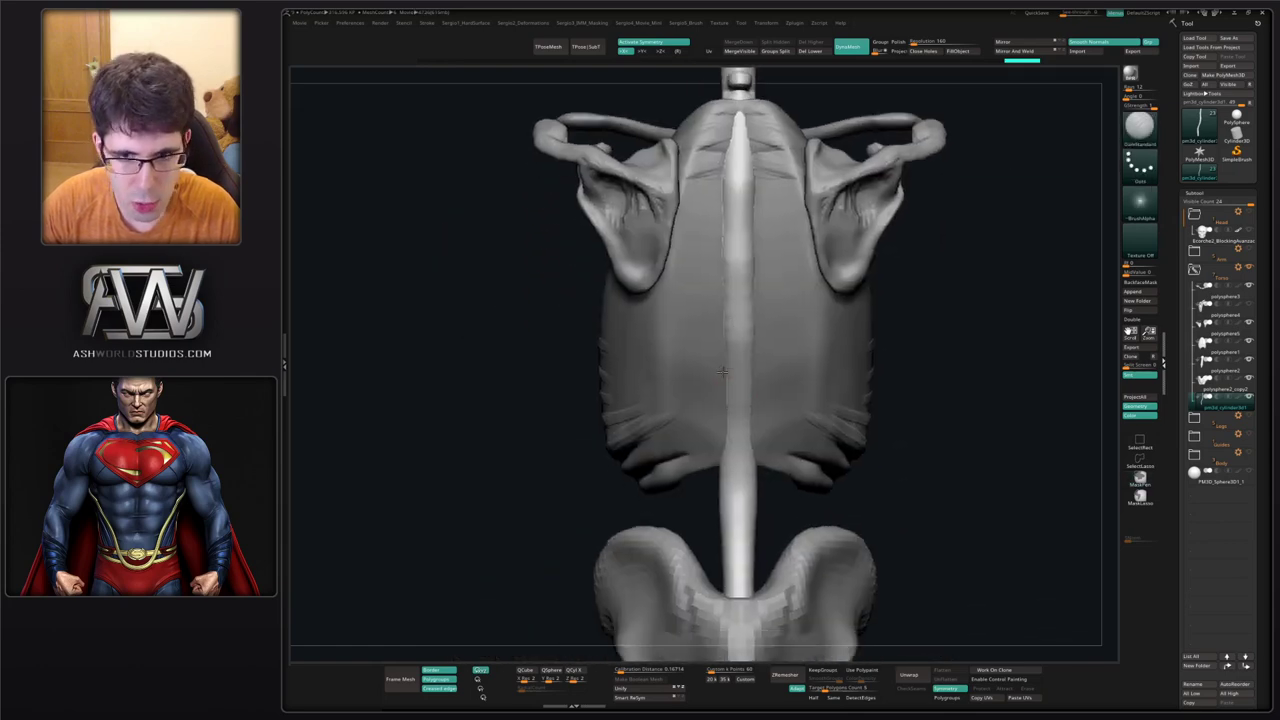
drag(722, 372, 729, 394)
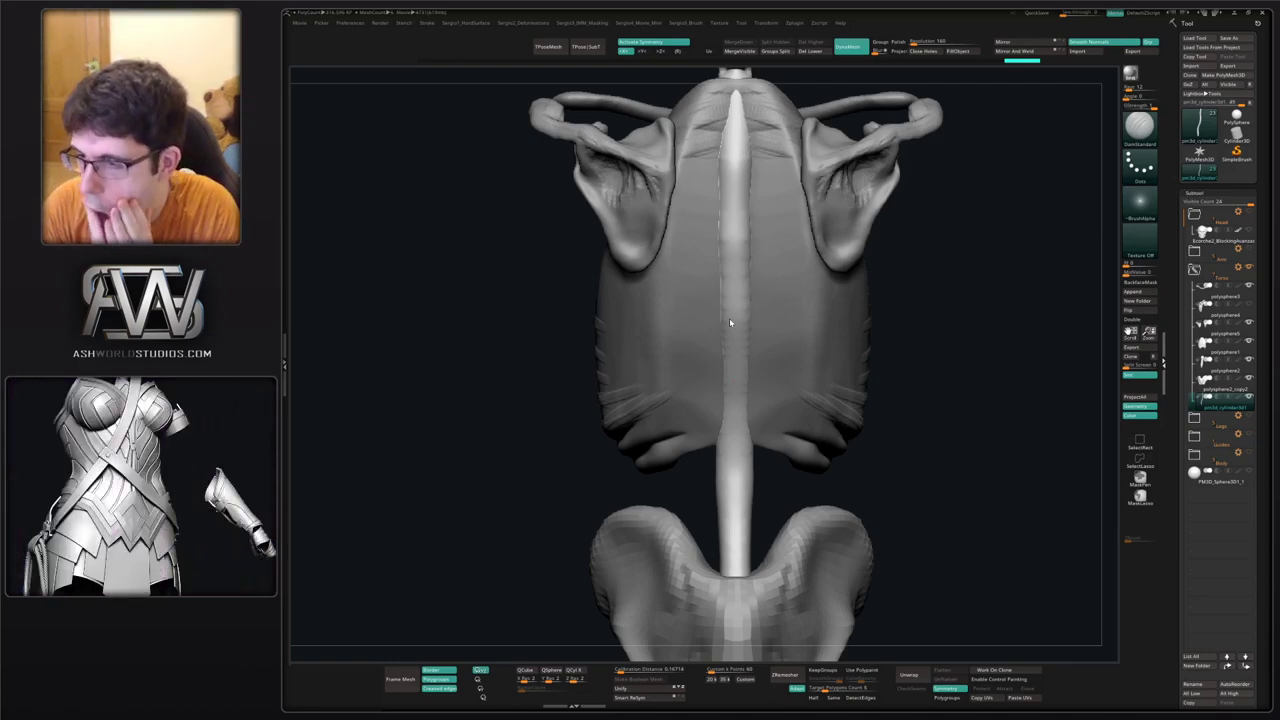
key(ctrl+s)
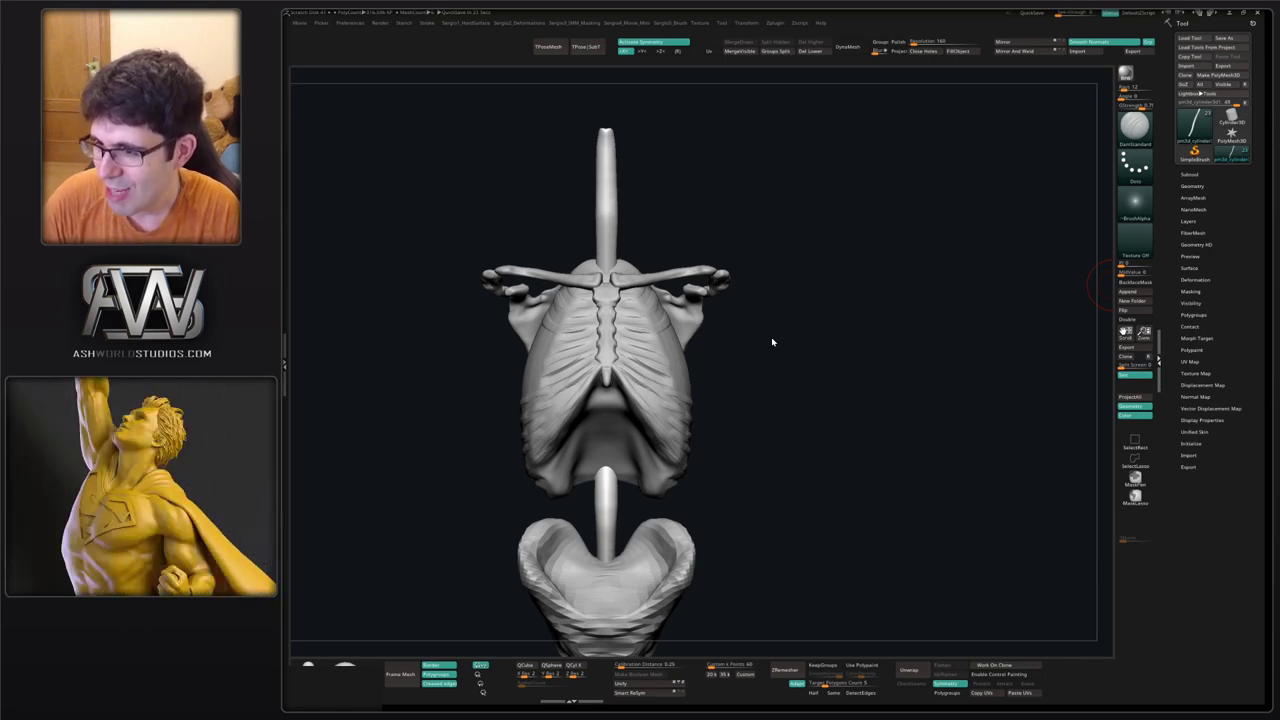
Carve a horizontal groove across the back of the spine near the lower end of the rib cage with DamStandard.
mouse_move(779, 324)
right_down()
mouse_move(791, 380)
mouse_move(780, 394)
right_up()
mouse_move(616, 382)
alt+right_down()
mouse_move(674, 386)
mouse_move(684, 442)
alt+right_up()
key(b)
key(c)
key(b)
right_drag(771, 434, 652, 430)
ctrl+right_drag(652, 430, 654, 374)
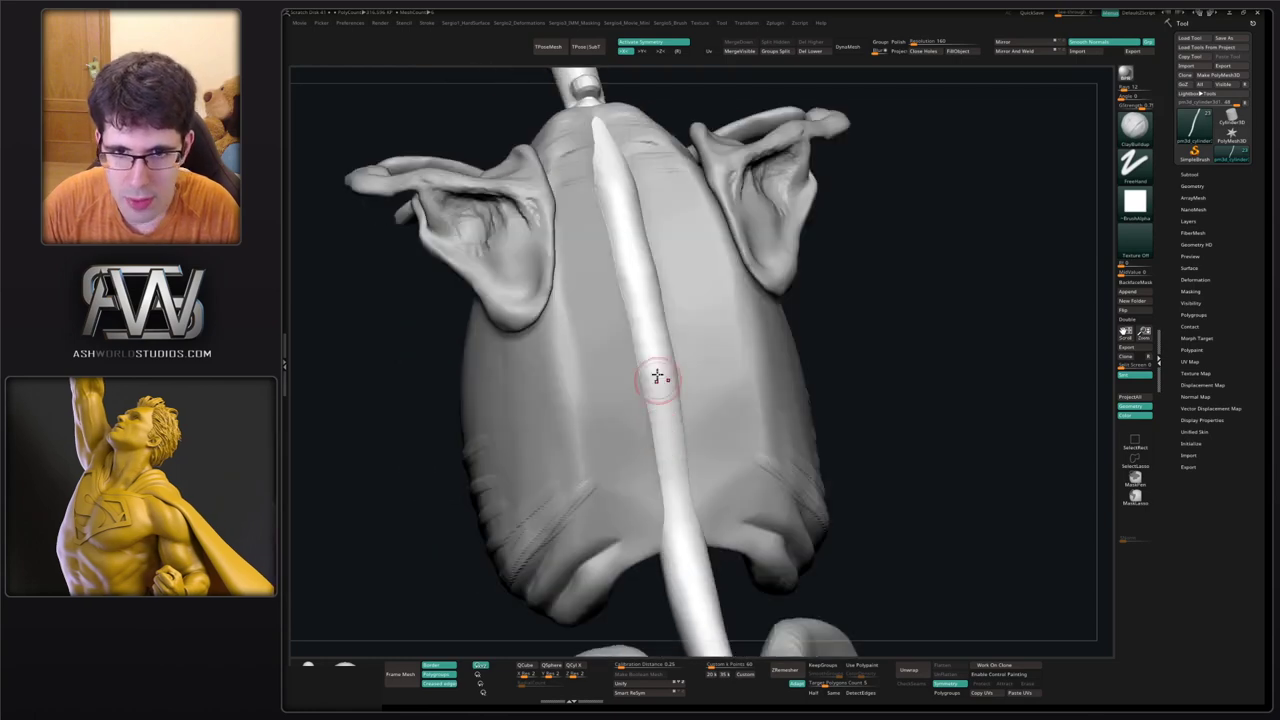
alt+right_drag(645, 265, 652, 392)
alt+right_drag(659, 505, 646, 337)
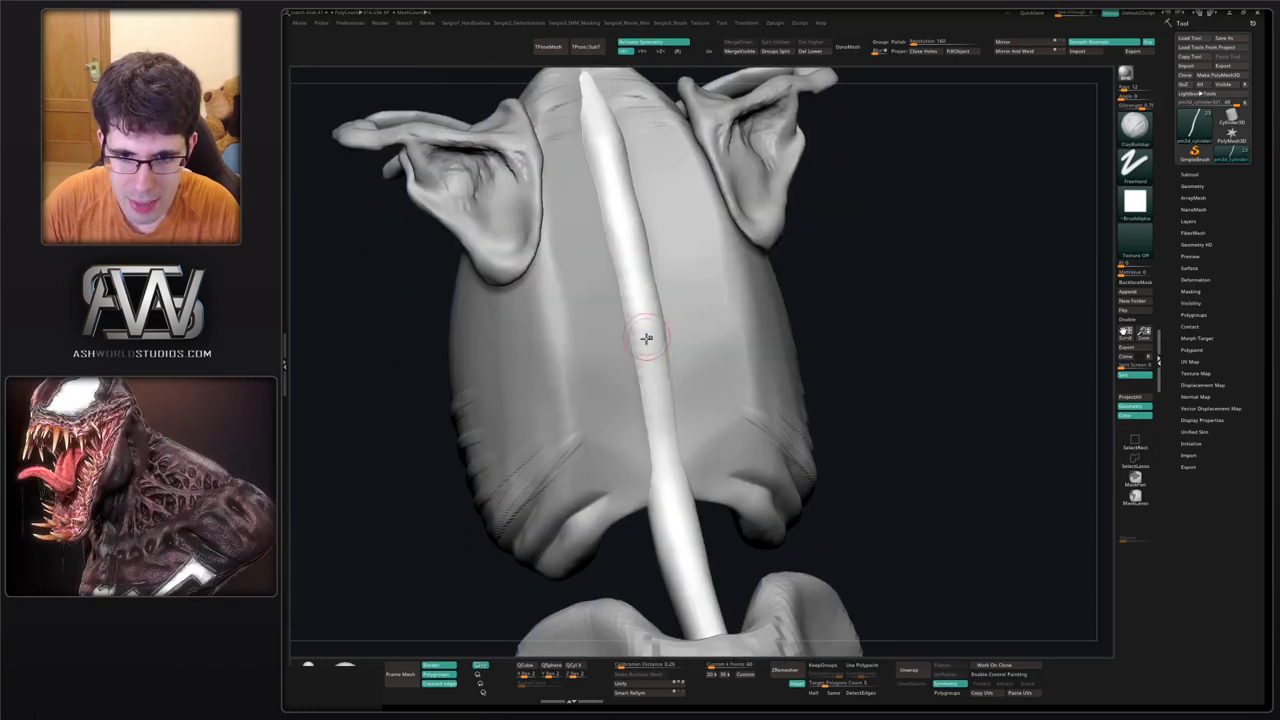
key(b)
key(d)
key(s)
drag(654, 428, 674, 427)
mouse_move(640, 475)
ctrl+right_down()
mouse_move(657, 440)
mouse_move(671, 441)
mouse_move(650, 412)
mouse_move(657, 353)
ctrl+right_up()
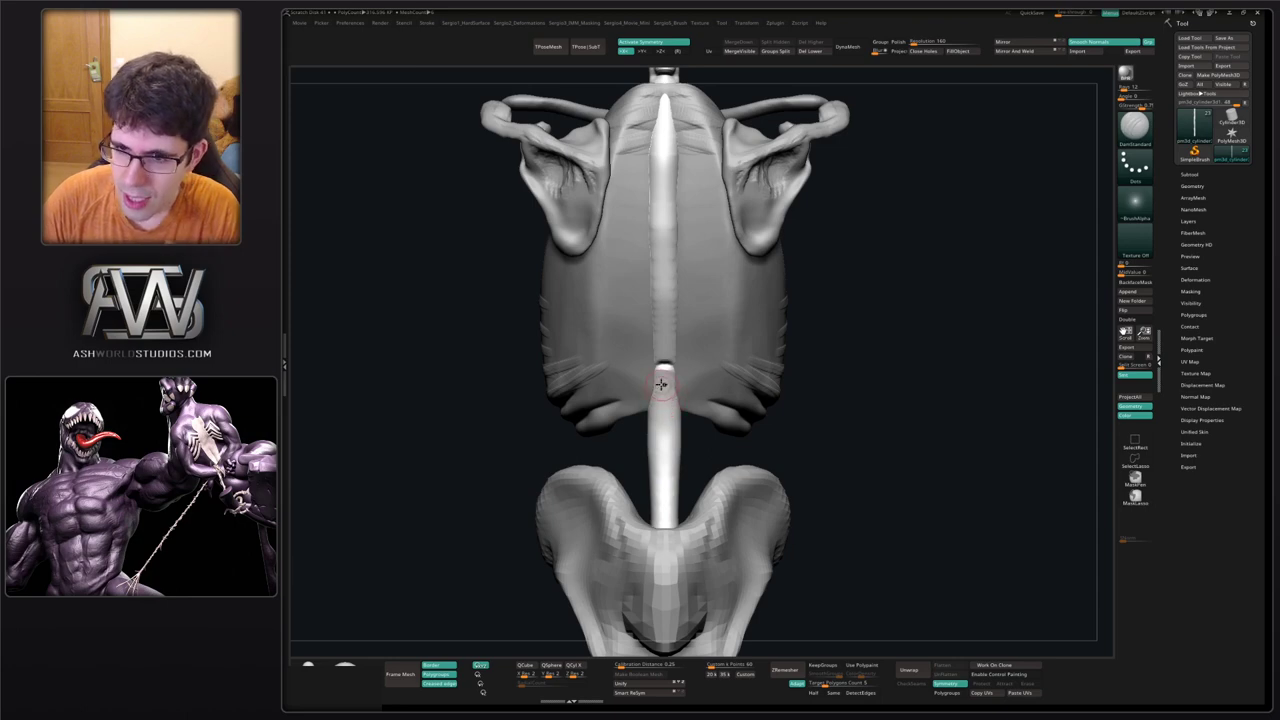
Show the Head folder's skull and carve evenly spaced horizontal grooves across the back of the neck to separate the cervical vertebrae.
alt+right_drag(671, 182, 1085, 215)
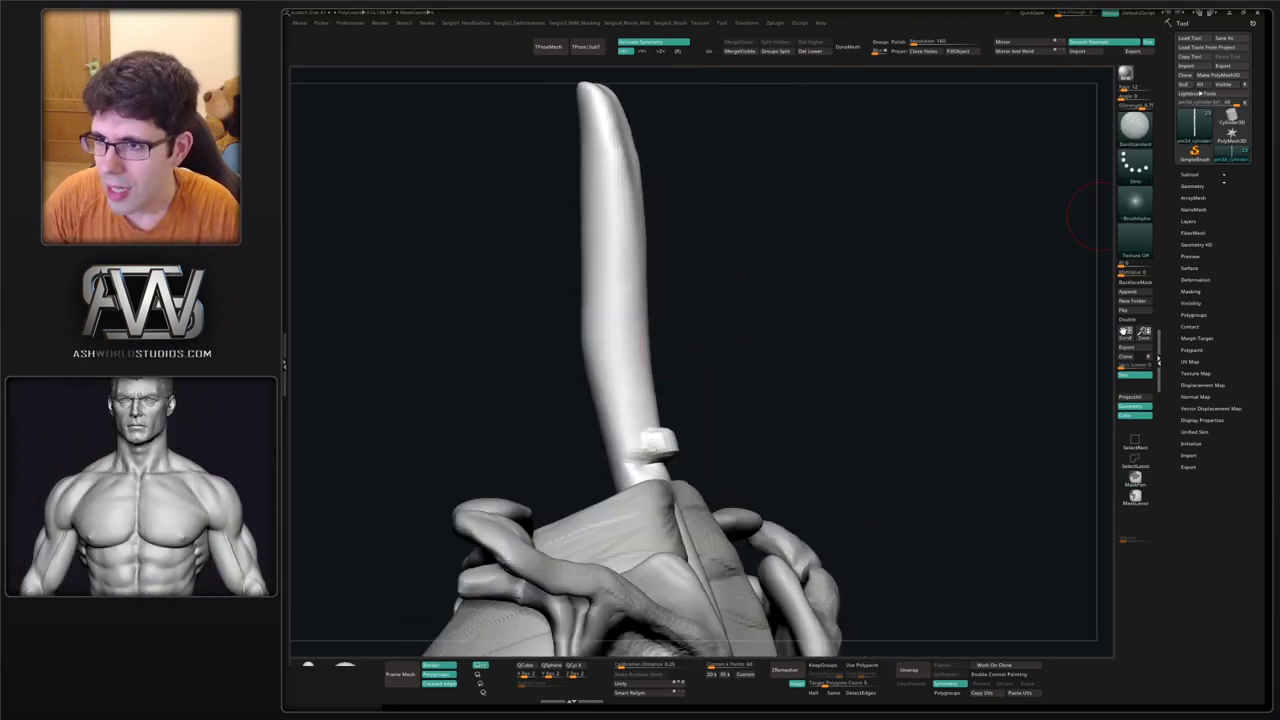
click(1230, 172)
click(1244, 192)
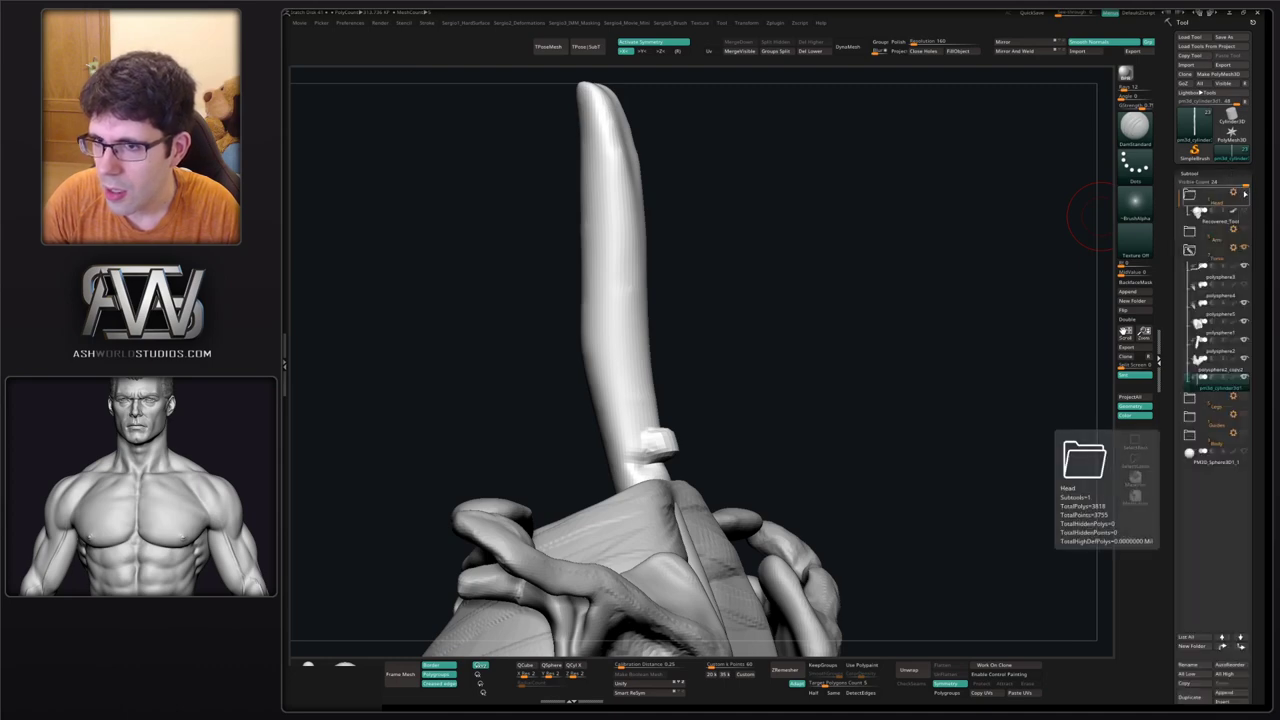
right_drag(723, 321, 640, 300)
drag(627, 245, 678, 246)
drag(625, 286, 678, 287)
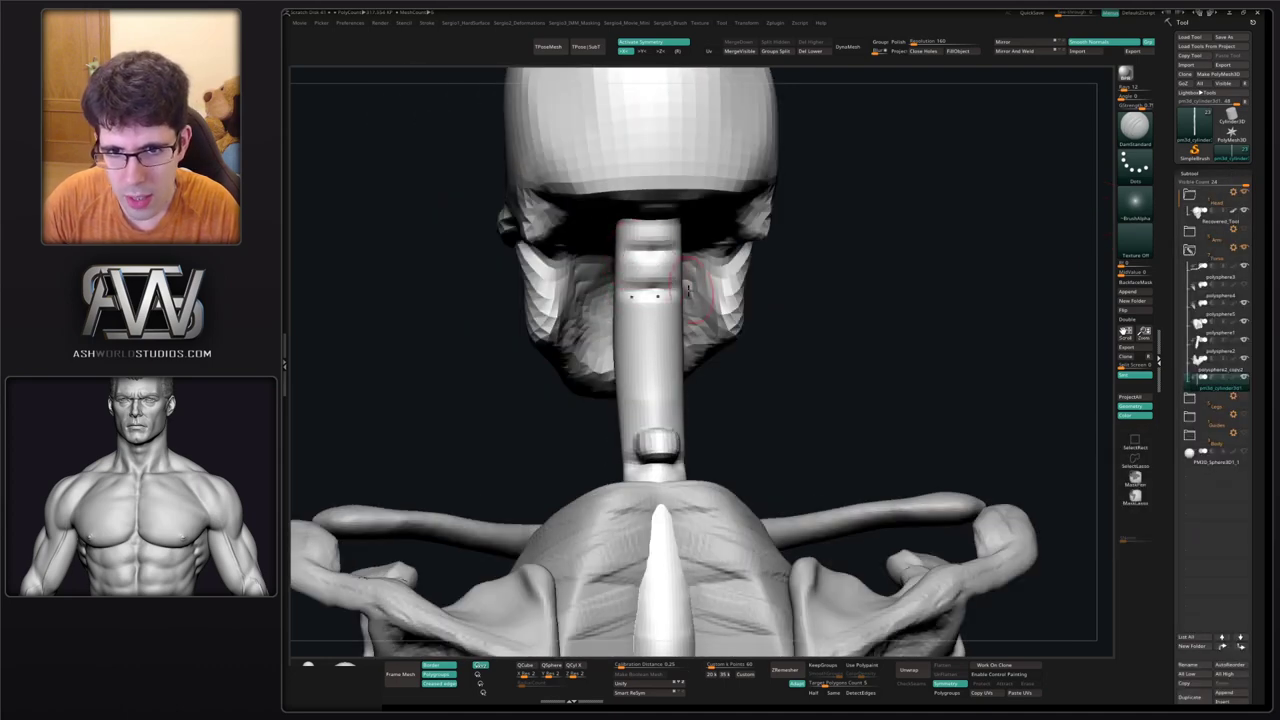
drag(625, 327, 682, 328)
drag(625, 367, 681, 367)
mouse_move(625, 405)
mouse_down()
mouse_move(684, 406)
mouse_move(668, 433)
mouse_move(689, 429)
mouse_up()
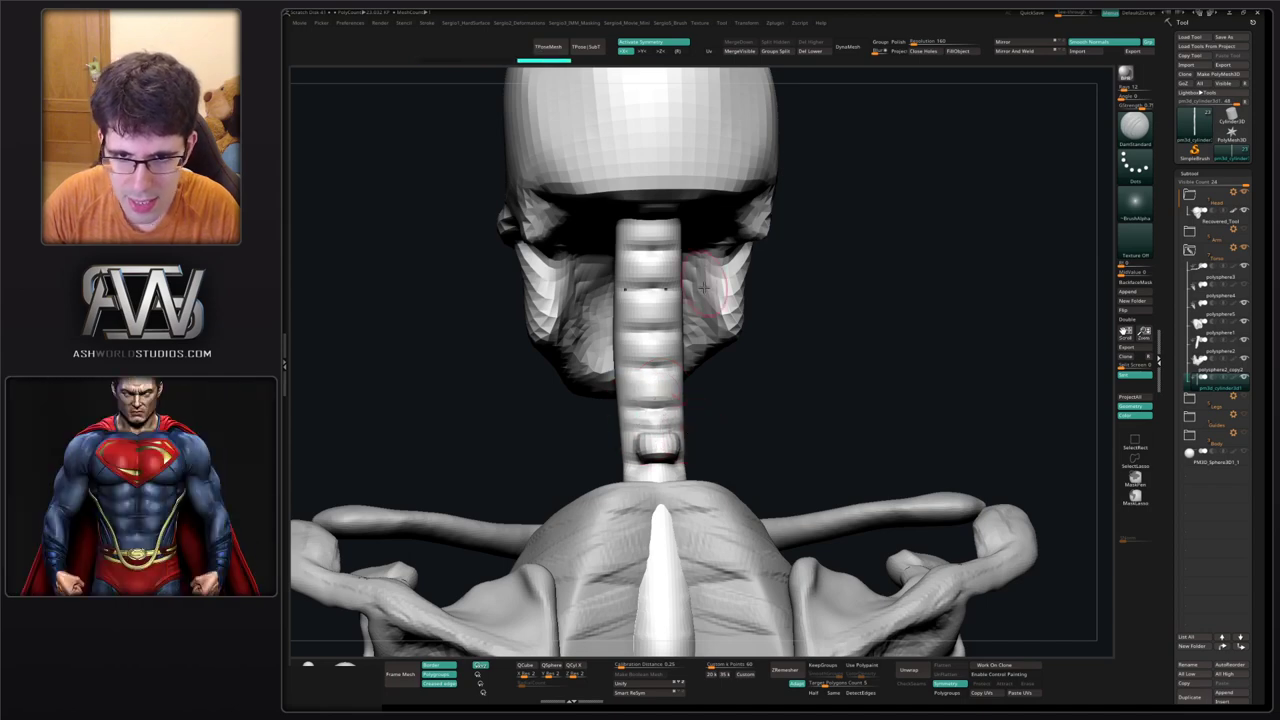
Continue the vertebra grooves from the base of the neck onto the uppermost part of the thoracic spine.
ctrl+right_drag(643, 302, 660, 225)
ctrl+right_drag(668, 350, 686, 443)
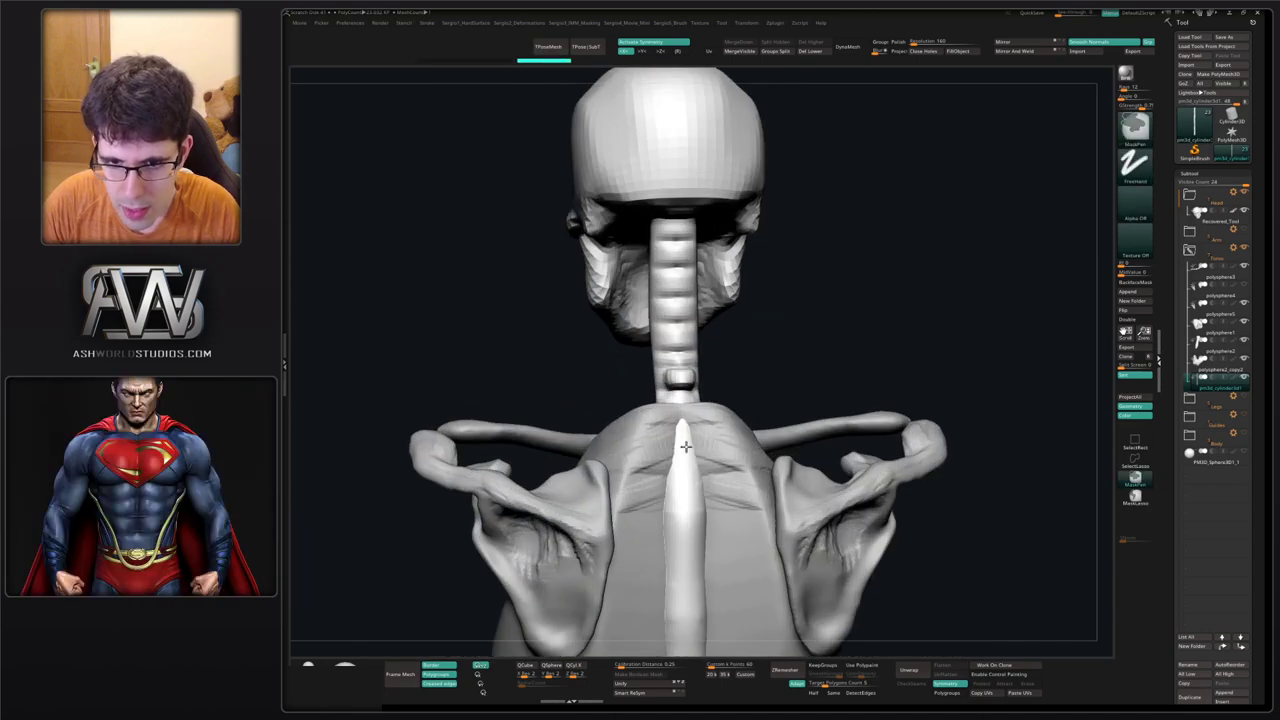
key(shift+s)
drag(661, 423, 710, 420)
alt+right_drag(715, 441, 694, 356)
key(shift+s)
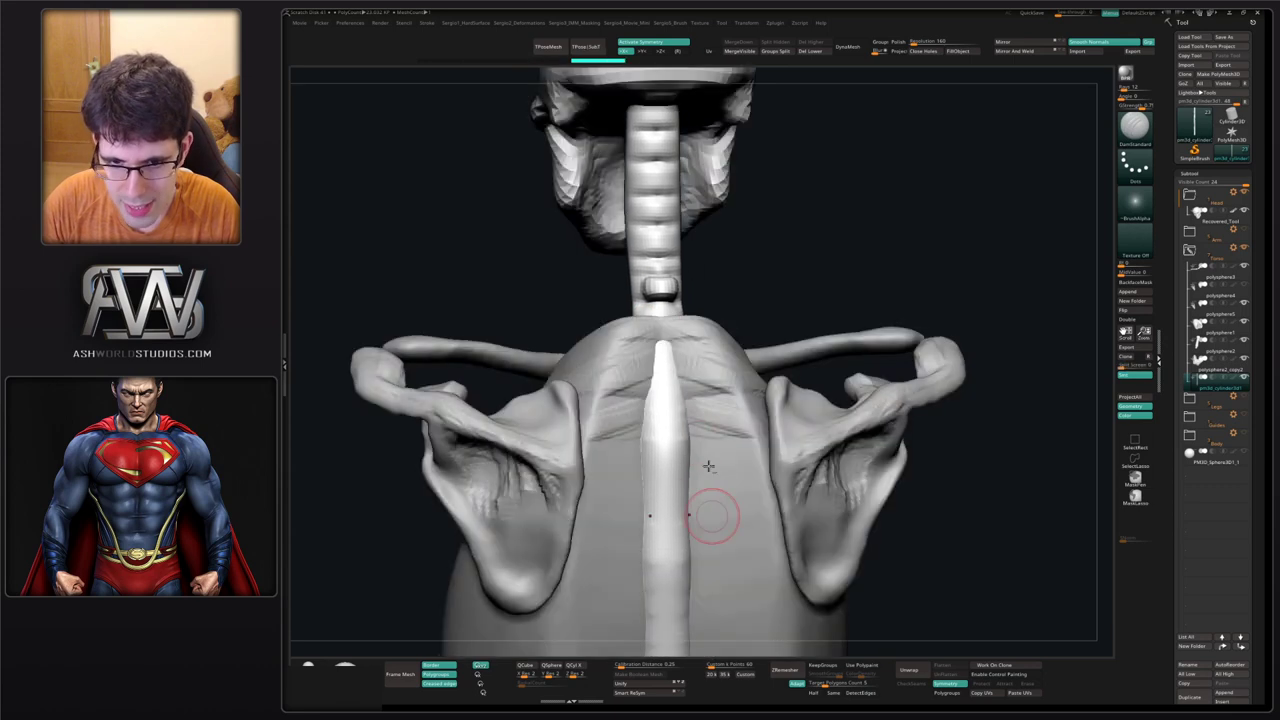
Isolate the spine and carve the remaining thoracic vertebra grooves down towards the lower marker groove with DamStandard.
alt+right_drag(714, 514, 714, 250)
ctrl+shift+click(665, 463)
right_drag(657, 409, 654, 331)
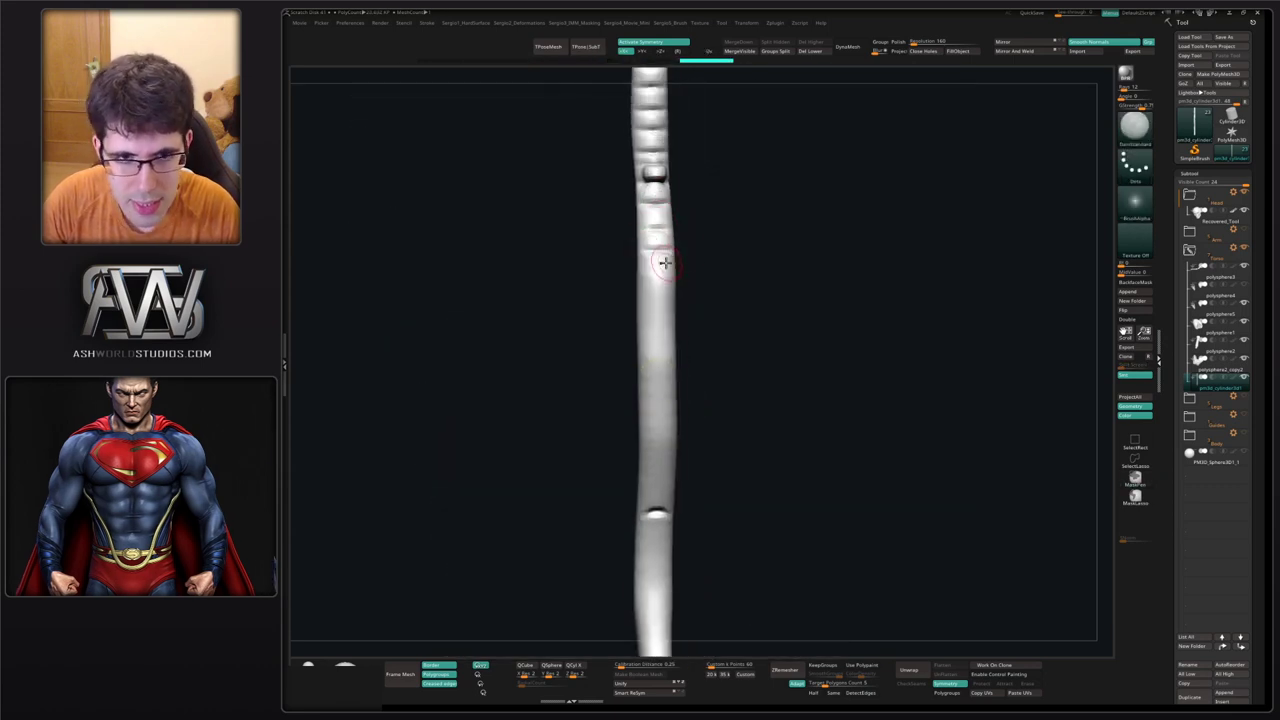
mouse_move(643, 270)
mouse_down()
mouse_move(691, 337)
mouse_move(694, 409)
mouse_move(686, 449)
mouse_move(629, 465)
mouse_move(674, 468)
mouse_move(636, 490)
mouse_move(642, 445)
mouse_up()
drag(728, 371, 706, 305)
key(ctrl+z)
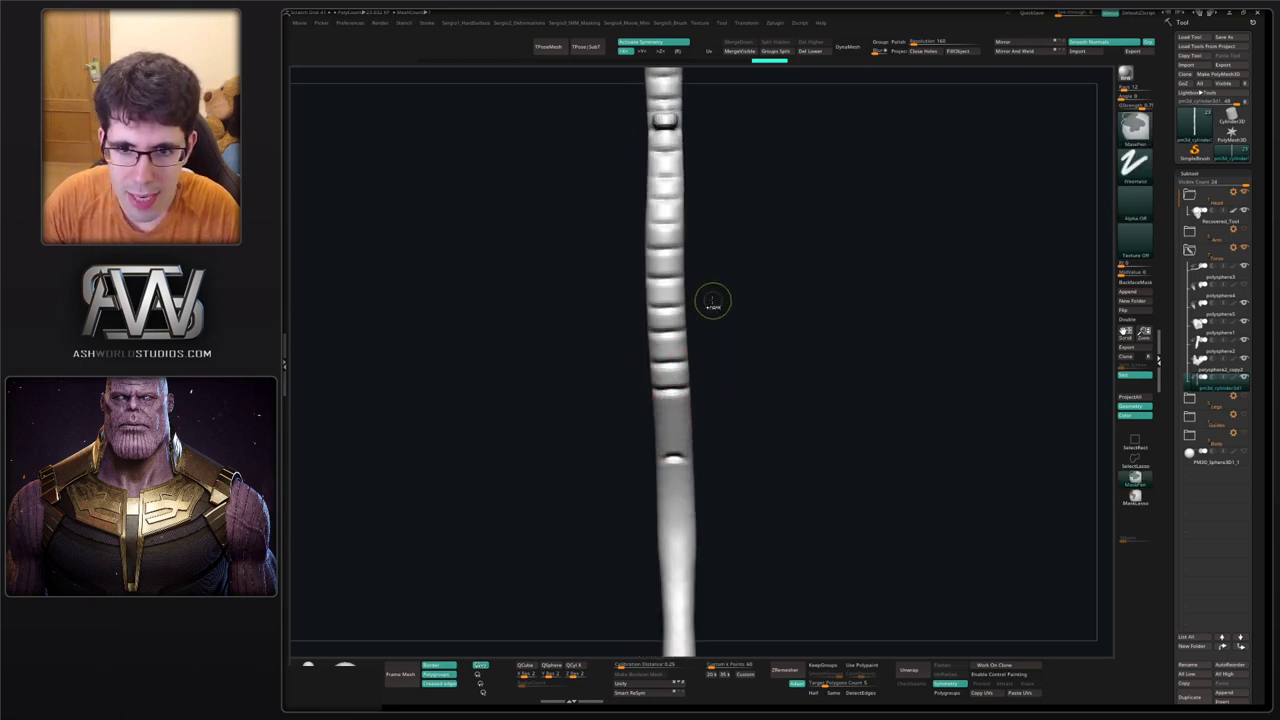
key(ctrl+shift+z)
drag(728, 360, 728, 269)
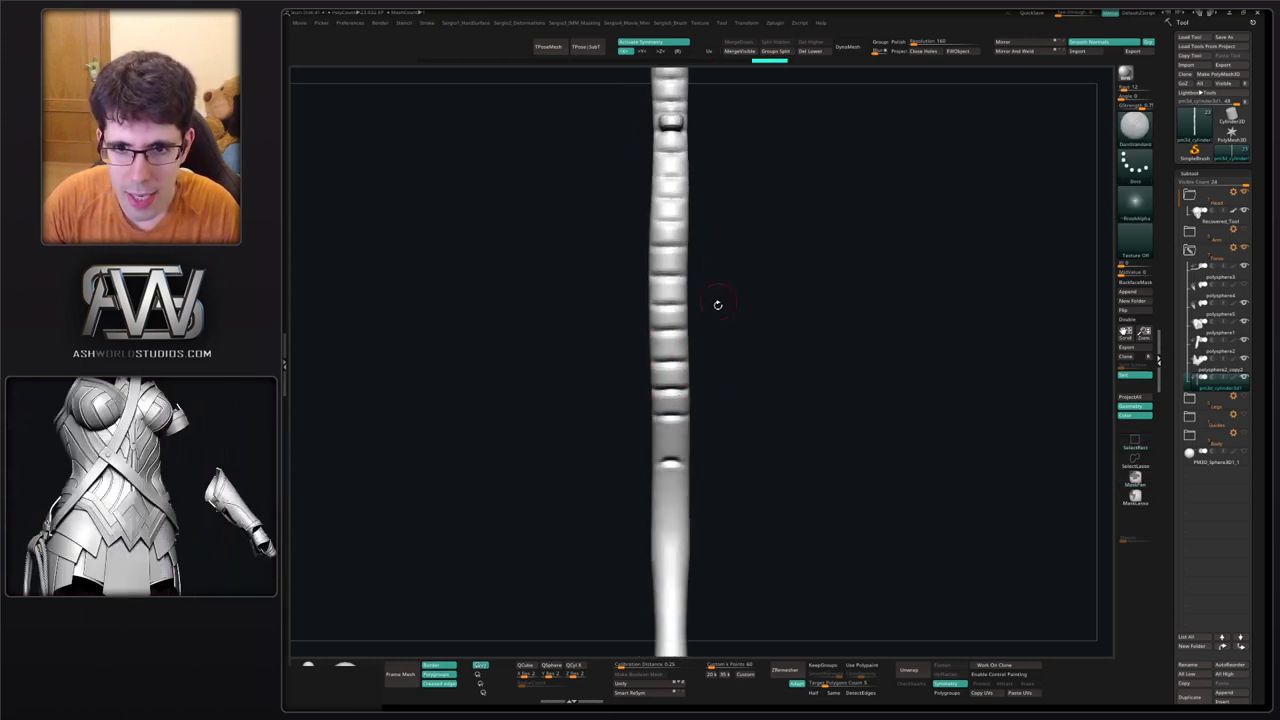
mouse_move(711, 355)
mouse_down()
mouse_move(729, 344)
mouse_move(700, 434)
mouse_move(596, 468)
mouse_move(566, 675)
mouse_up()
Mask the lower spine below the last carved thoracic vertebra.
ctrl+drag(635, 557, 640, 534)
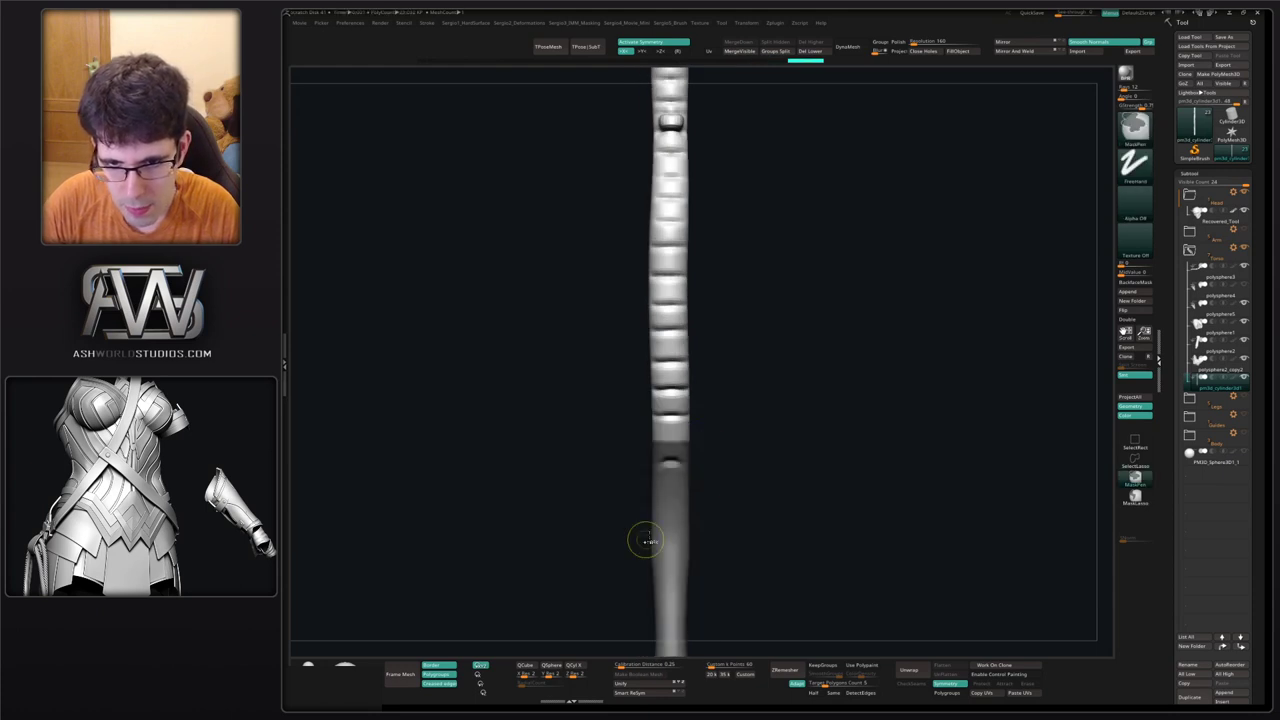
ctrl+click(722, 472)
ctrl+click(722, 472)
Adjust the Move brush size and shift the carved thoracic vertebrae along the spine to even out their spacing.
key(s)
mouse_move(669, 421)
mouse_down()
mouse_move(706, 425)
mouse_move(672, 434)
mouse_move(686, 432)
mouse_up()
key(s)
shift+drag(700, 434, 671, 443)
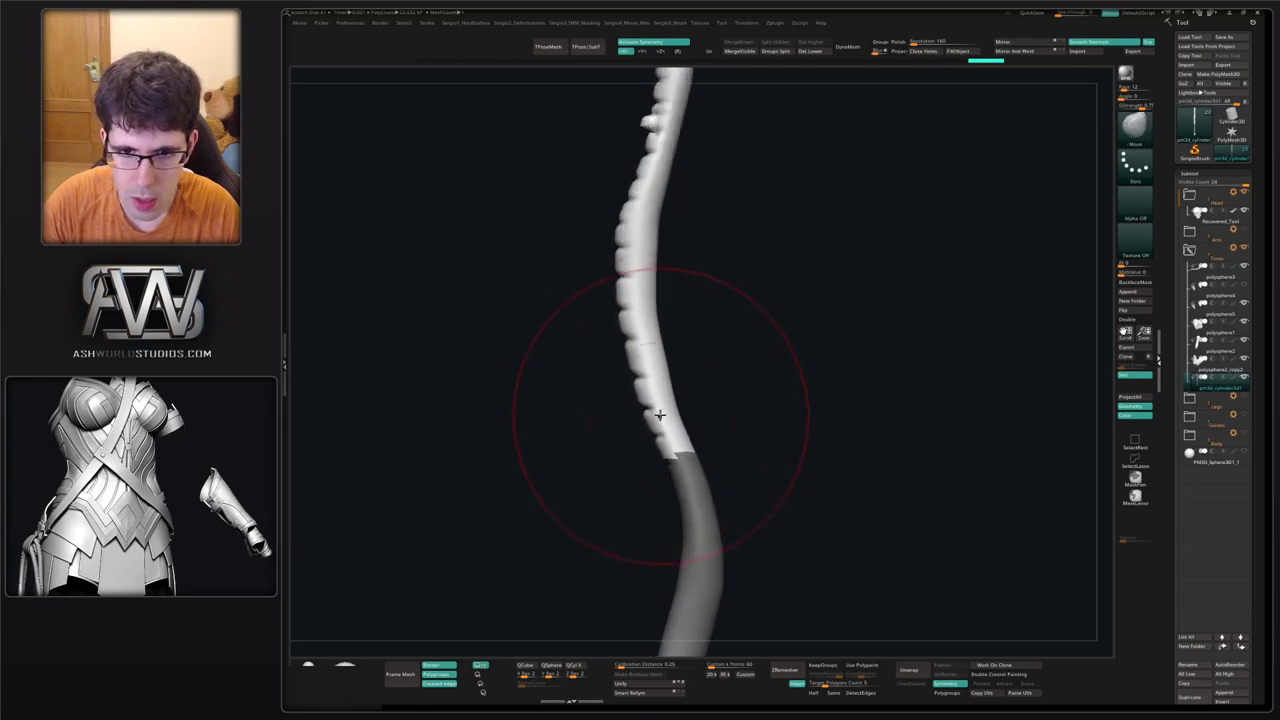
drag(637, 300, 621, 263)
key(s)
drag(637, 262, 638, 260)
key(s)
key(ctrl+z)
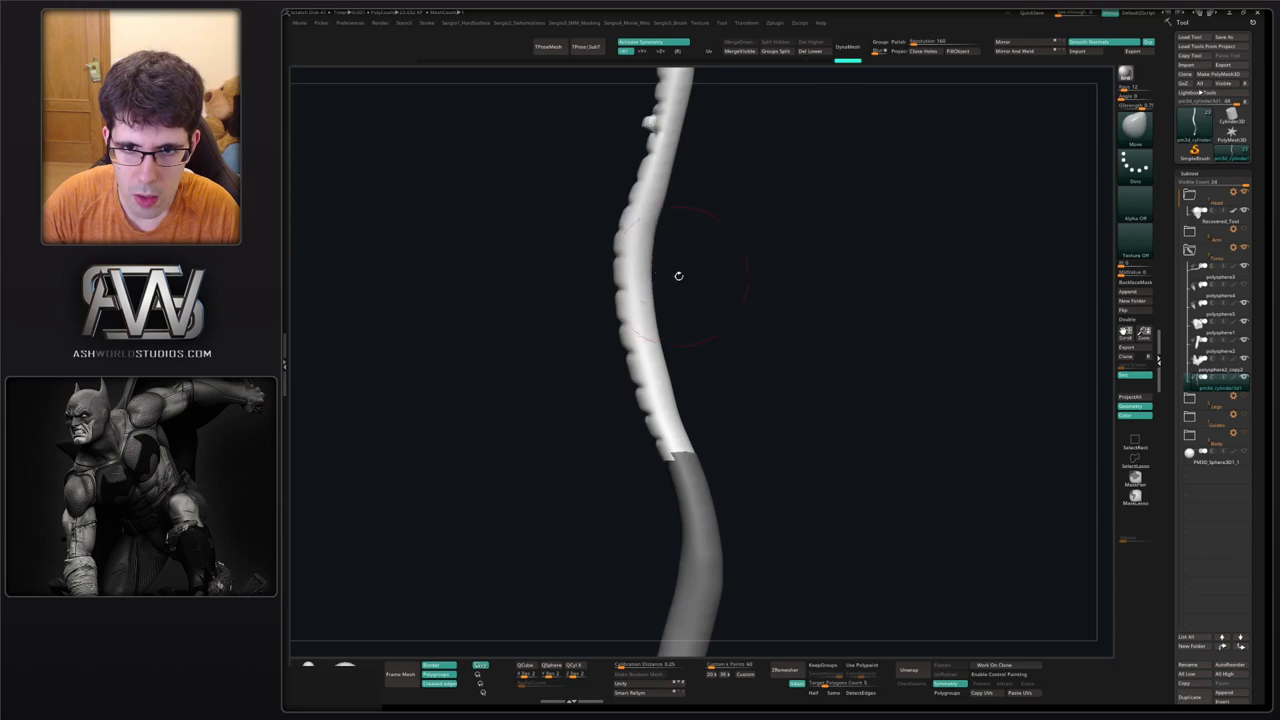
key(ctrl+shift+z)
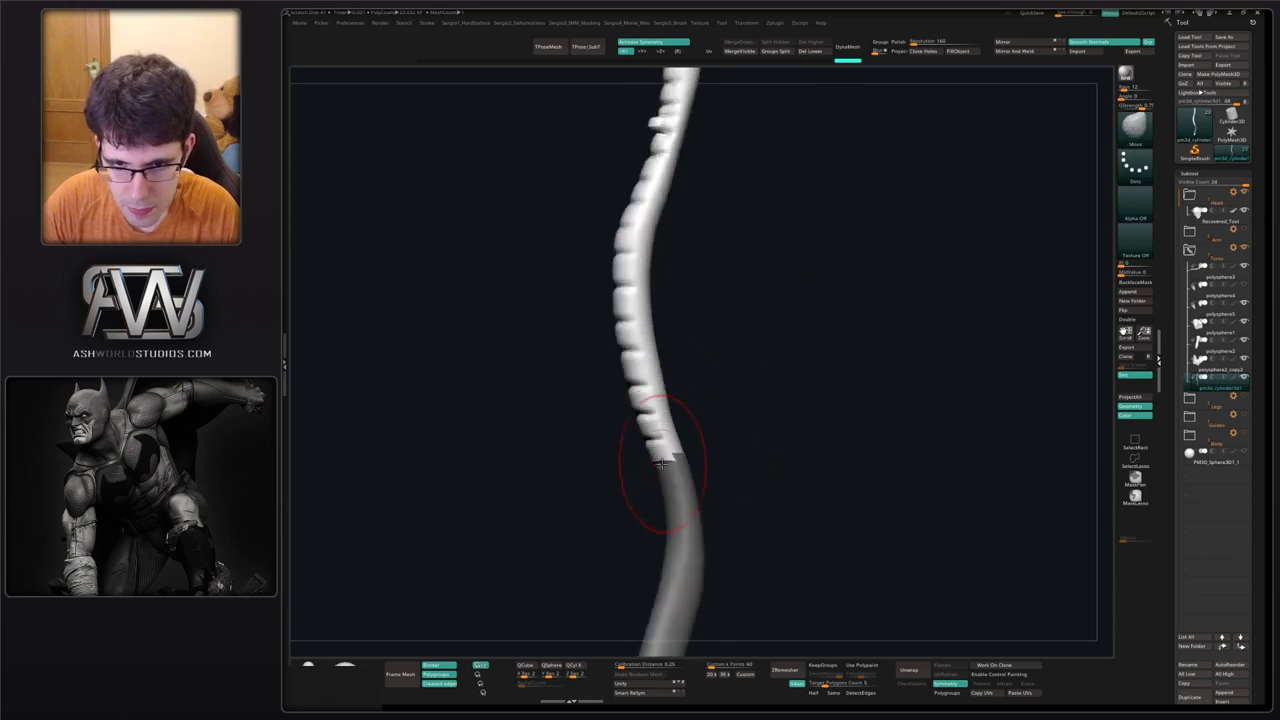
key(ctrl+z)
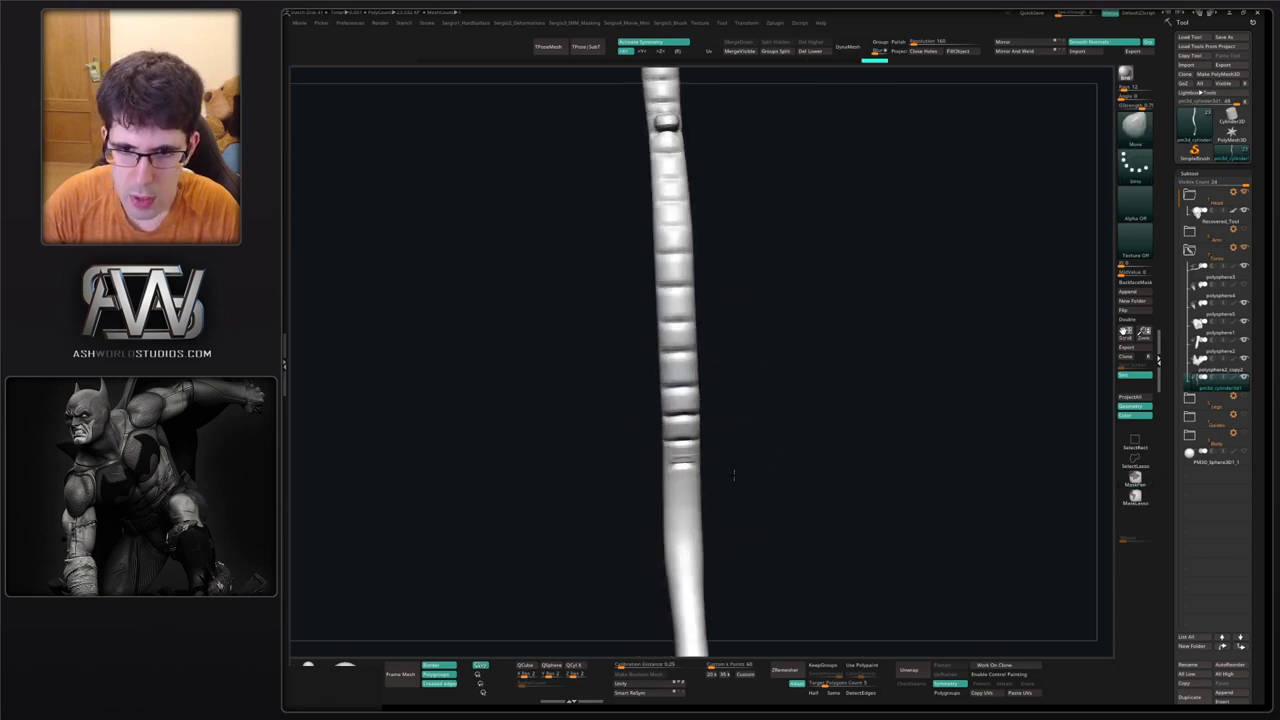
Show the full skeleton again and carve the lowest lumbar groove just above the pelvis with DamStandard, undoing the misplaced stroke.
key(shift+s)
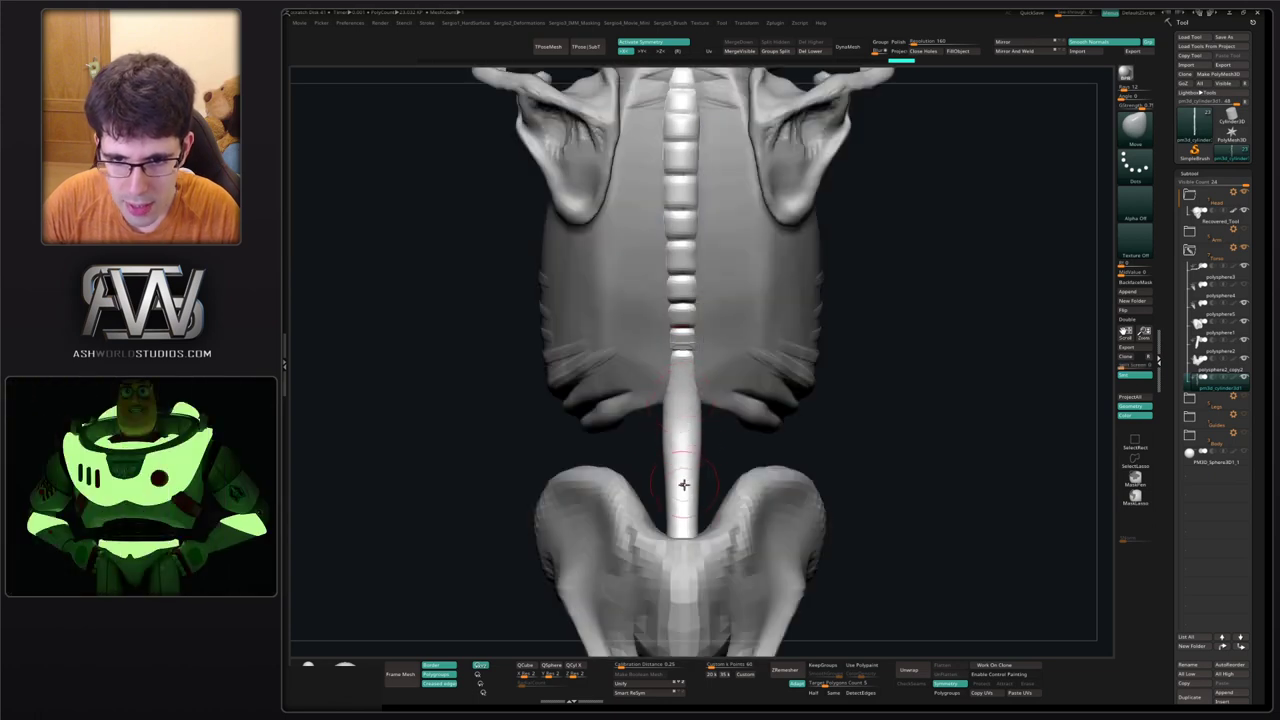
key(b)
key(d)
key(s)
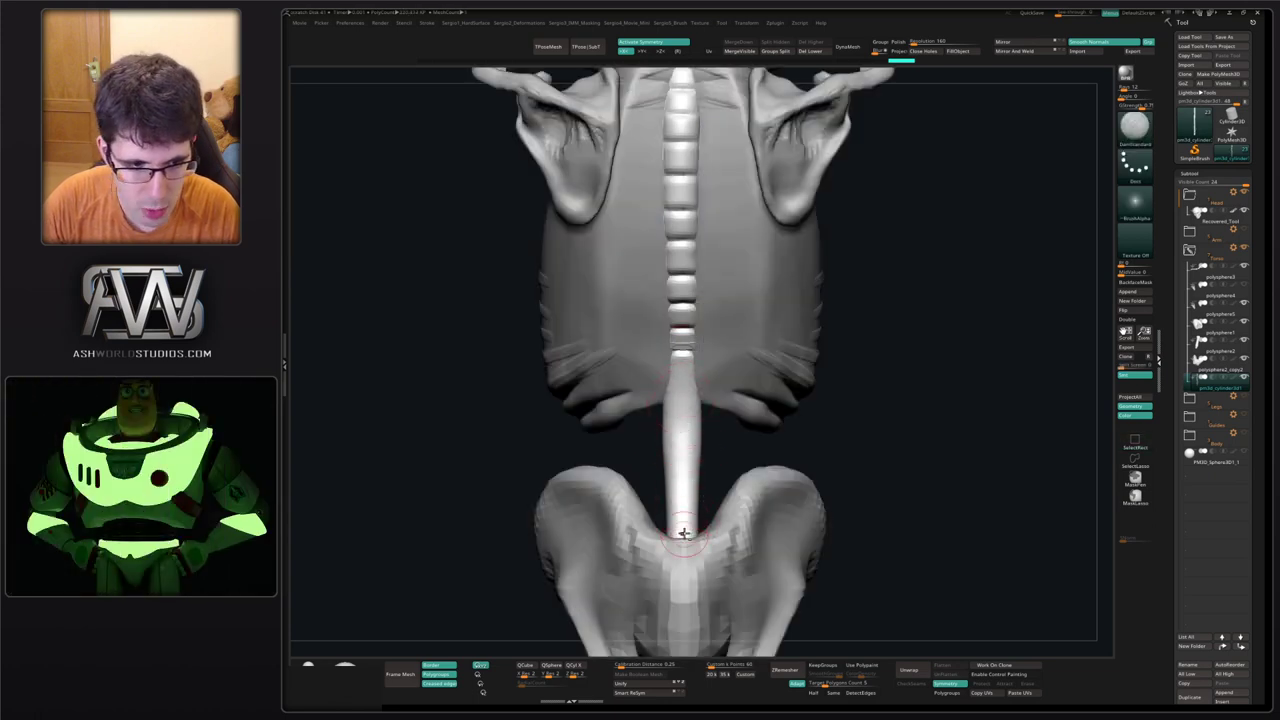
alt+right_drag(684, 534, 724, 424)
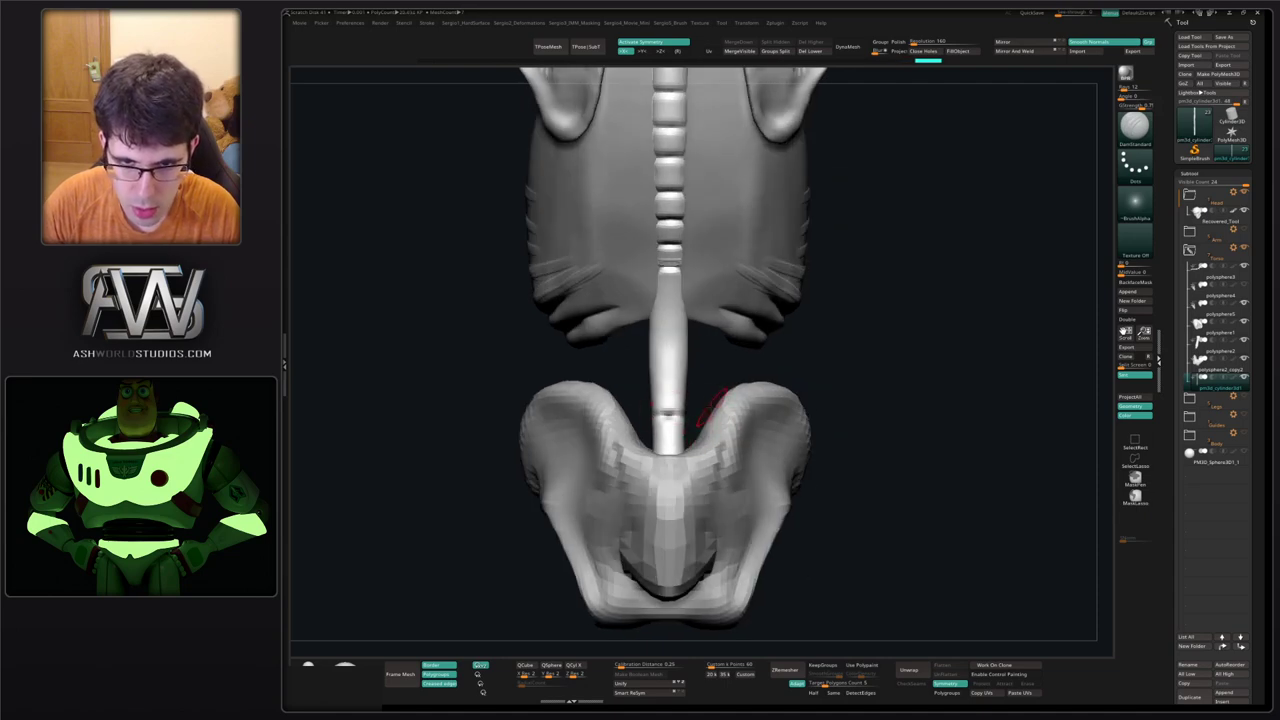
ctrl+right_drag(705, 403, 680, 443)
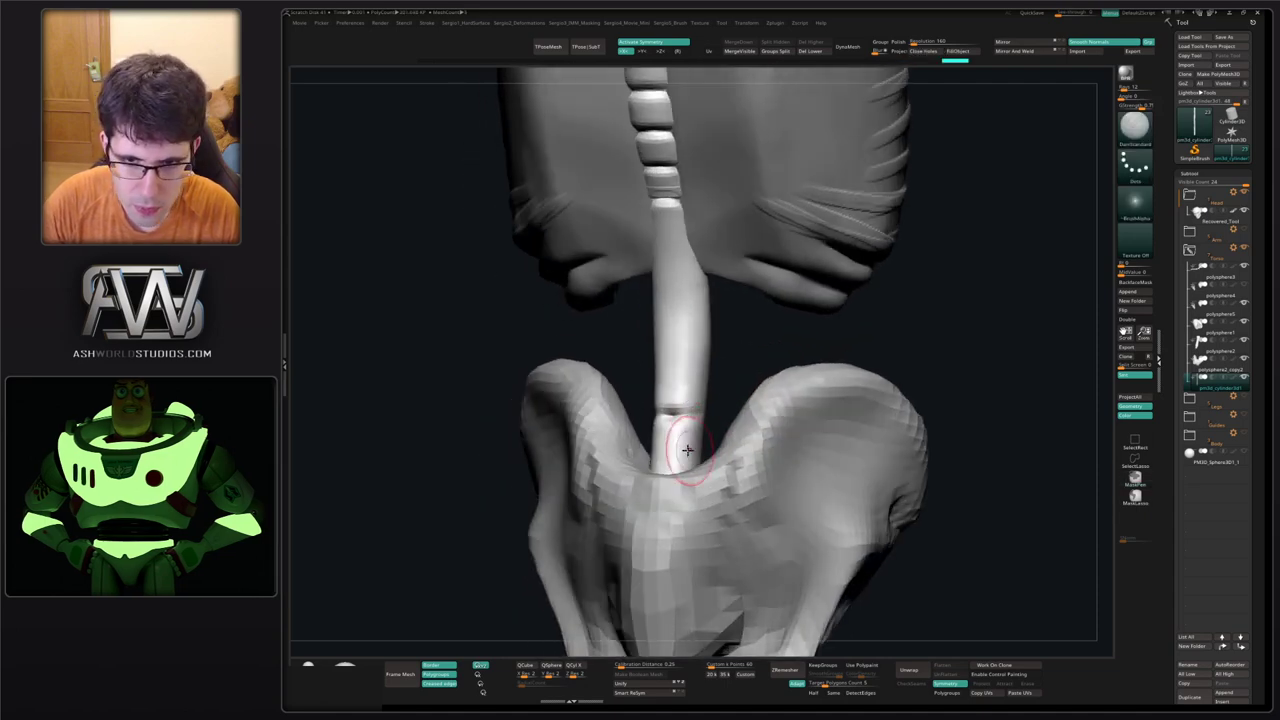
key(ctrl+z)
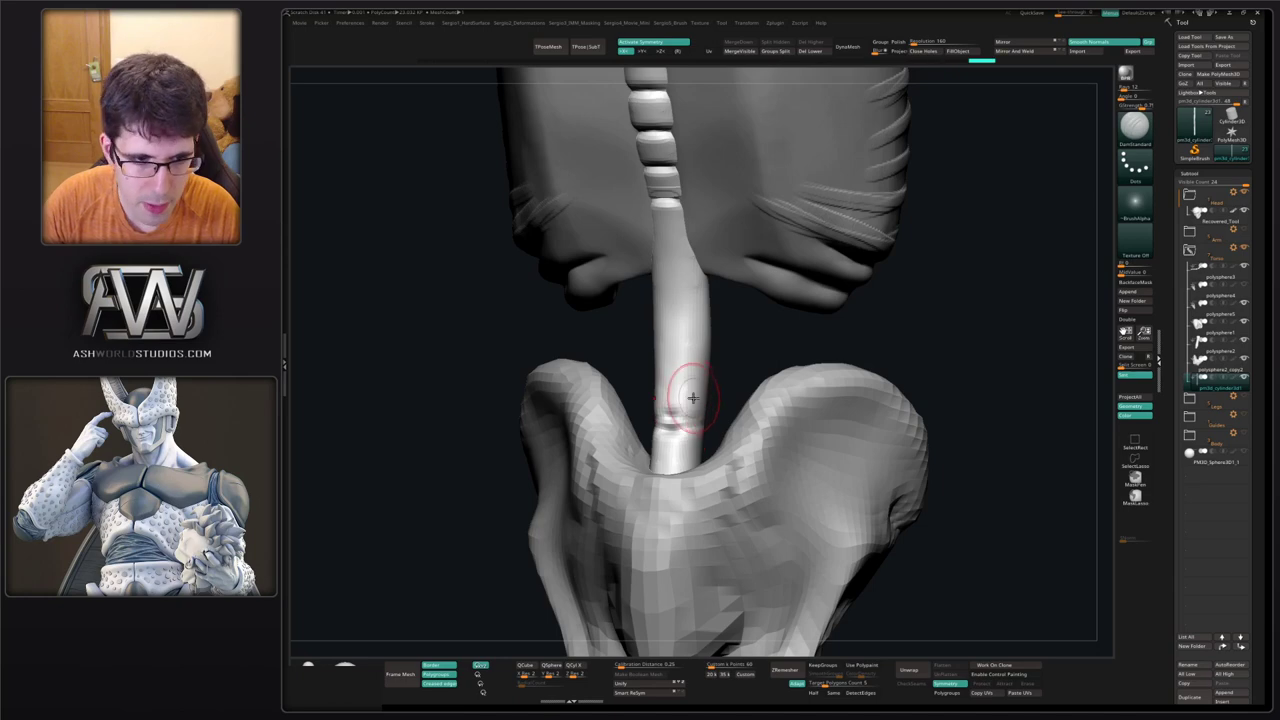
Smooth the lower spine and carve the remaining lumbar vertebra grooves between the rib cage and the pelvis.
key(space)
key(shift)
shift+drag(684, 401, 684, 350)
mouse_move(690, 310)
right_down()
mouse_move(668, 297)
mouse_move(682, 268)
right_up()
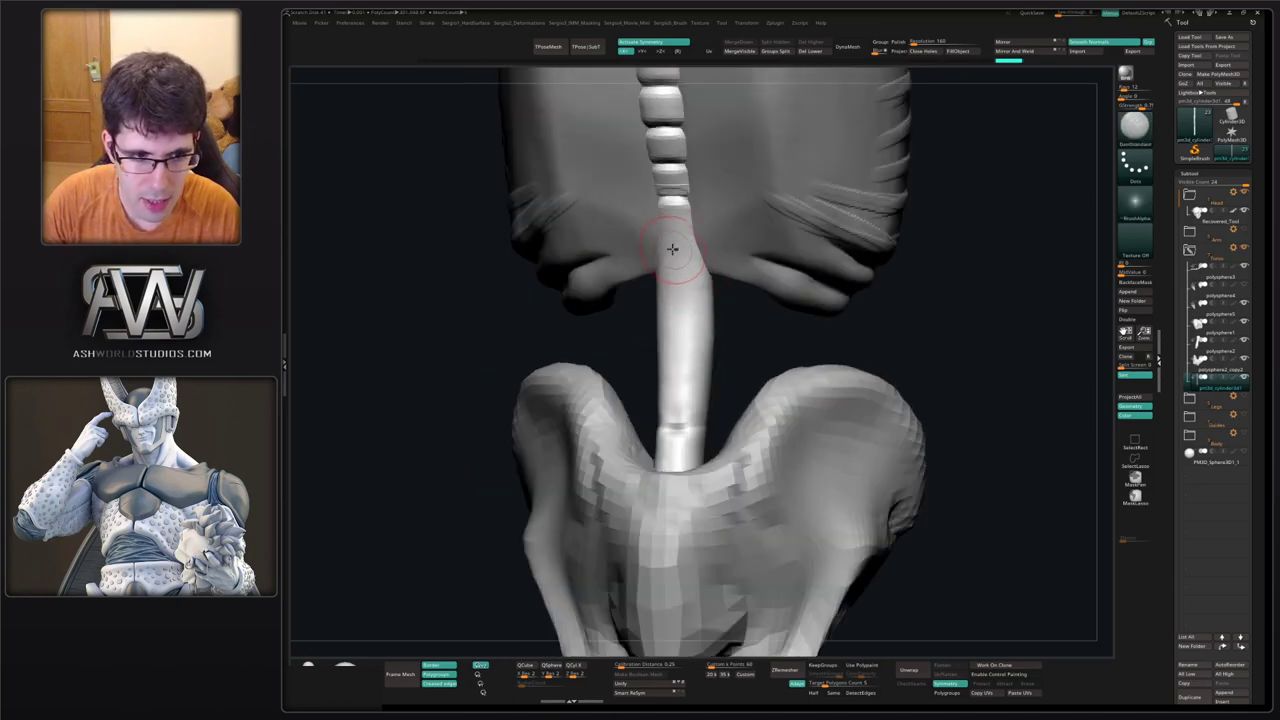
mouse_move(713, 302)
right_down()
mouse_move(723, 349)
mouse_move(758, 347)
mouse_move(686, 349)
right_up()
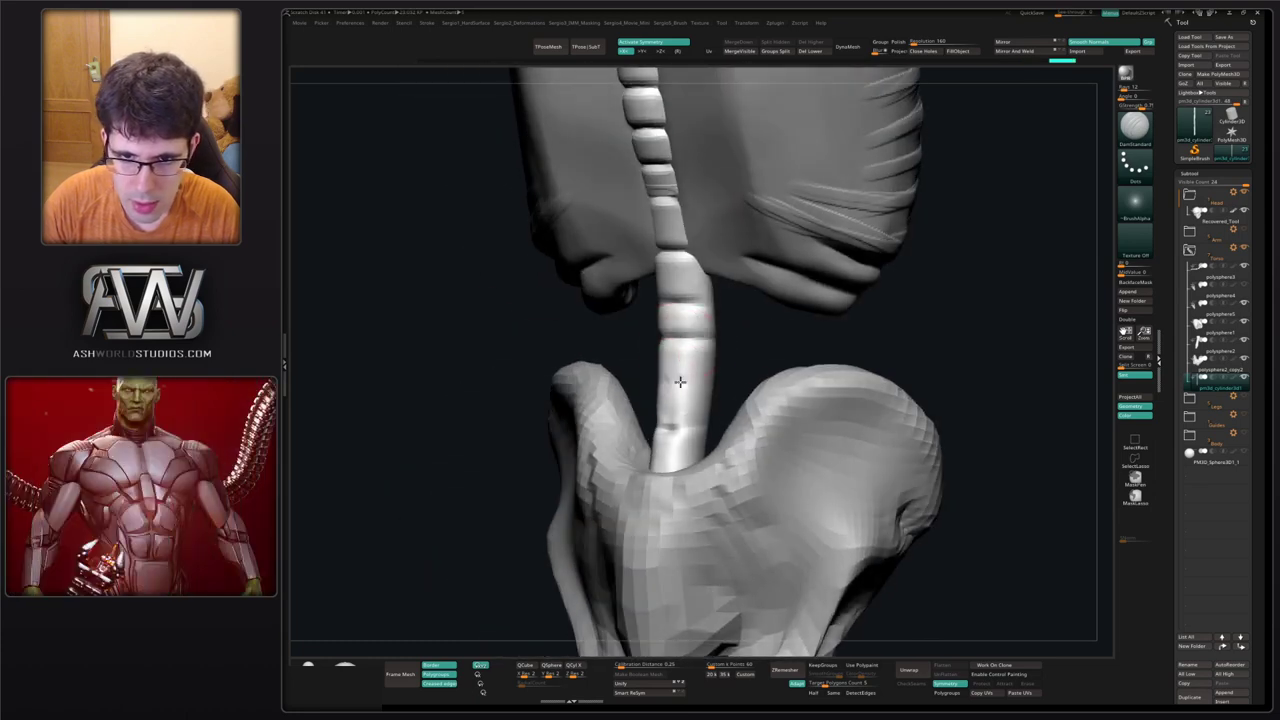
mouse_move(707, 430)
ctrl+right_down()
mouse_move(707, 292)
mouse_move(775, 292)
ctrl+right_up()
mouse_move(775, 292)
alt+right_down()
mouse_move(775, 397)
mouse_move(885, 397)
alt+right_up()
Reselect the spine and adjust the vertebrae around the bottom of the rib cage with the Move brush.
alt+click(648, 408)
mouse_move(646, 421)
alt+right_down()
mouse_move(654, 371)
mouse_move(677, 406)
mouse_move(664, 396)
mouse_move(722, 409)
mouse_move(731, 383)
mouse_move(714, 380)
mouse_move(730, 404)
alt+right_up()
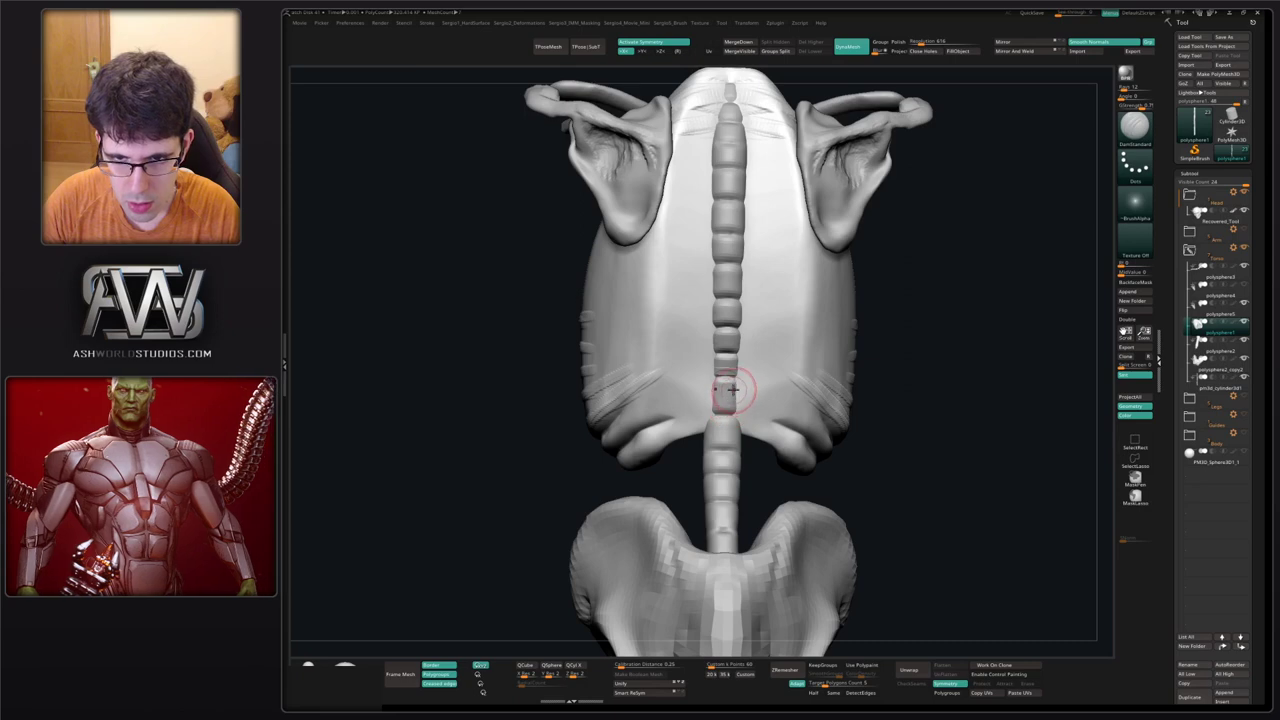
alt+click(726, 395)
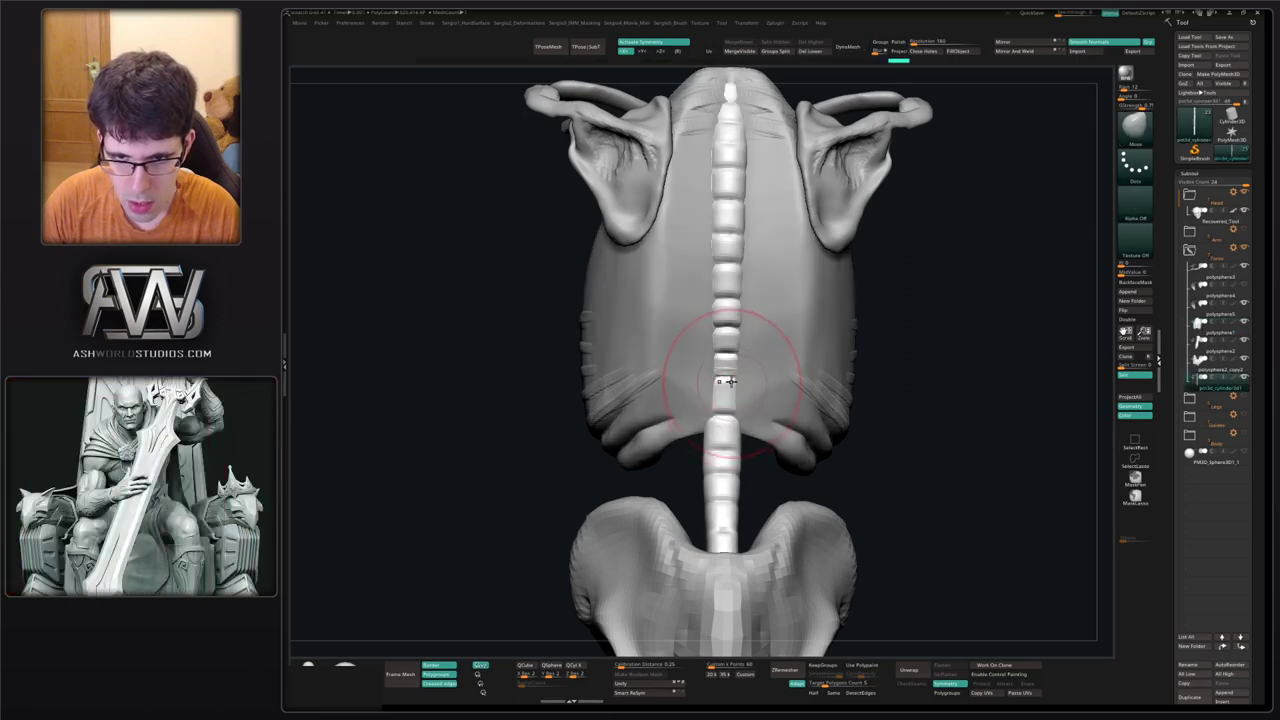
ctrl+right_drag(730, 383, 743, 362)
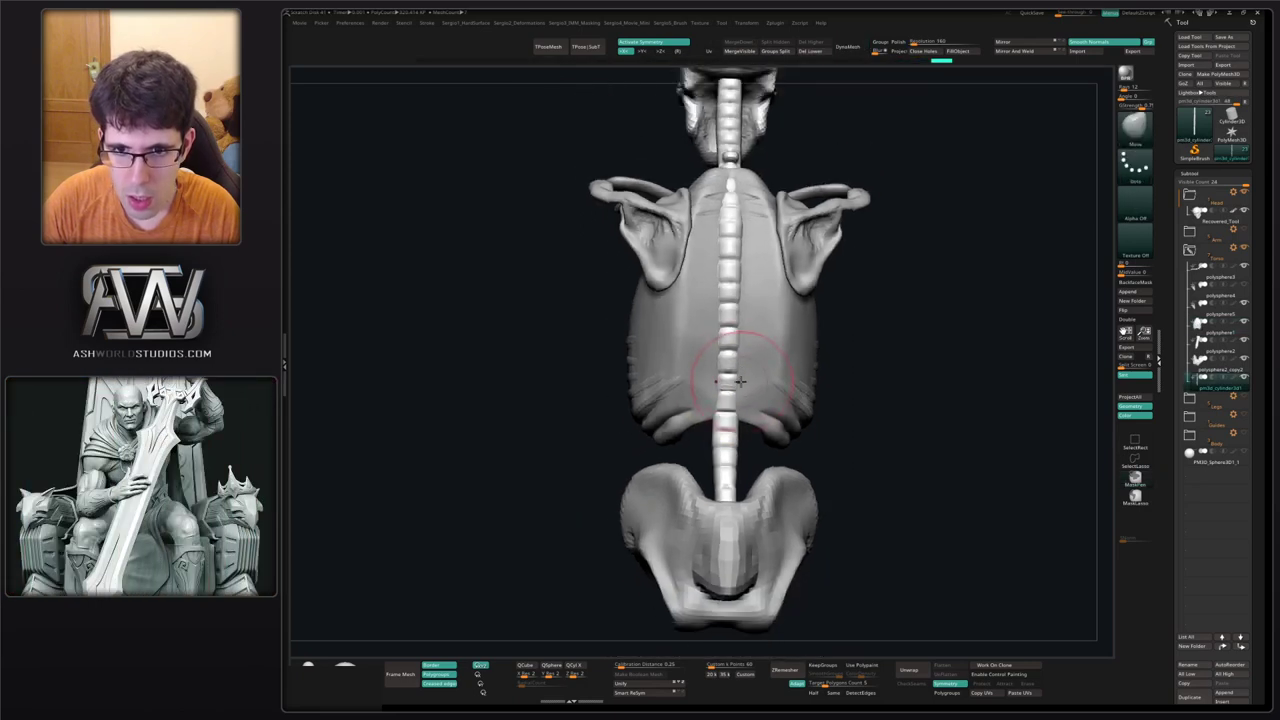
ctrl+right_drag(730, 424, 722, 462)
Select the rib cage and extend its lowest ribs across the back to the spine with ClayBuildup.
alt+click(677, 424)
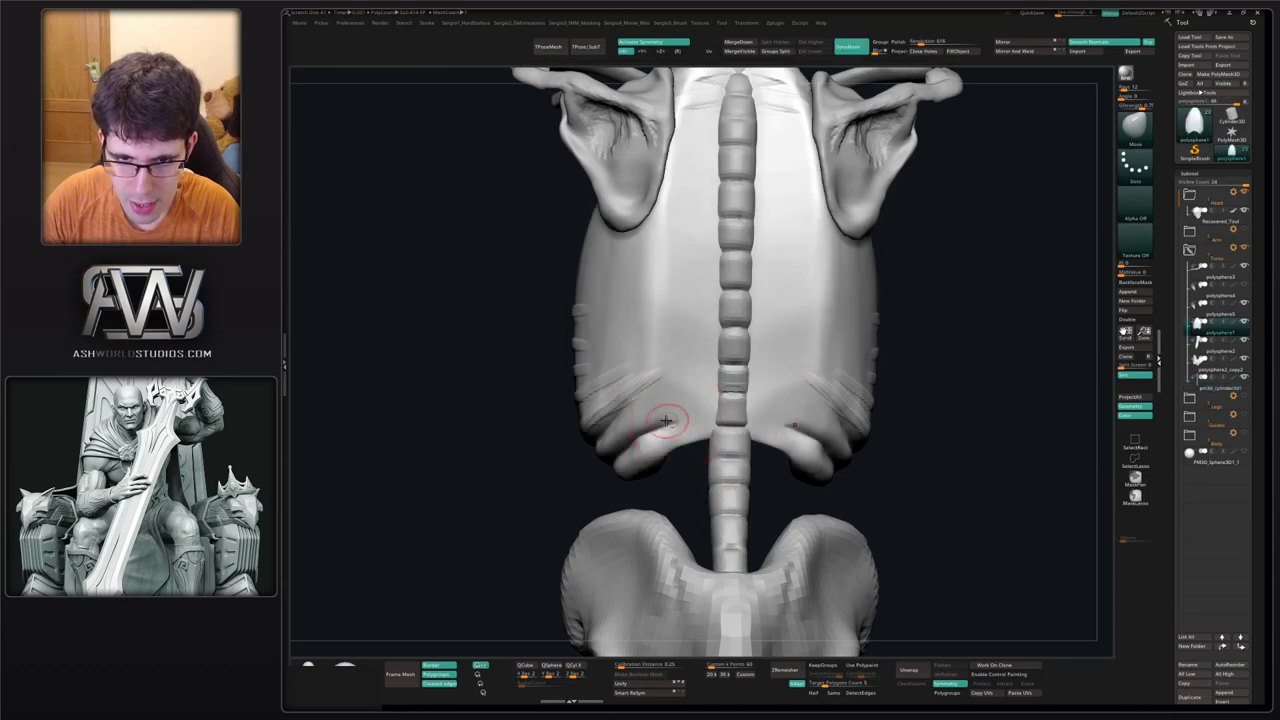
key(b)
key(c)
key(b)
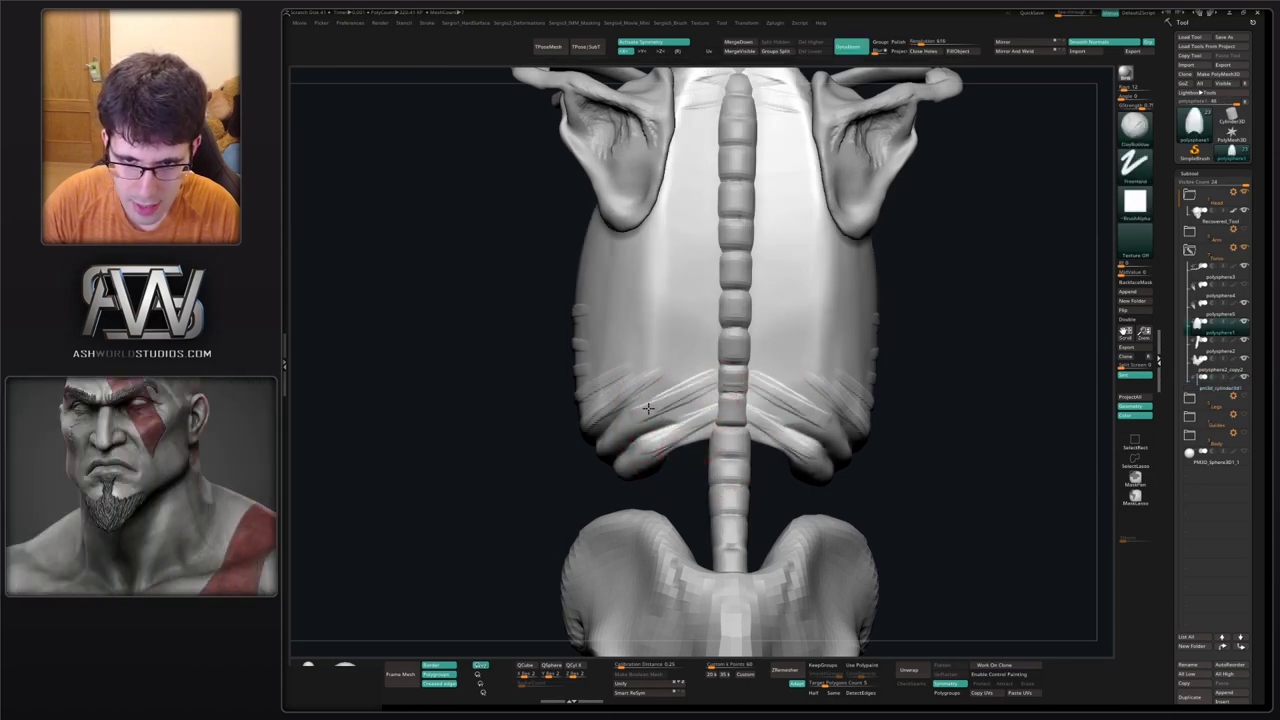
drag(677, 400, 699, 381)
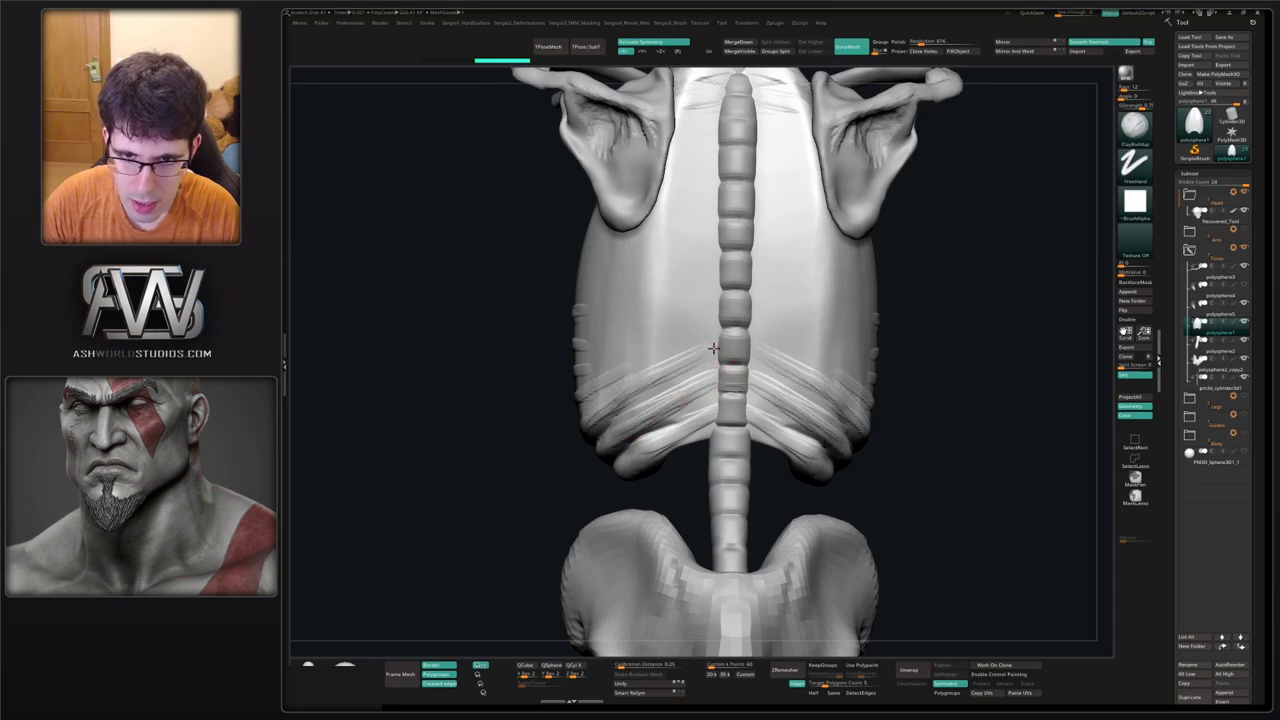
Build up the middle ribs from the side of the rib cage towards the spine.
right_drag(685, 357, 697, 402)
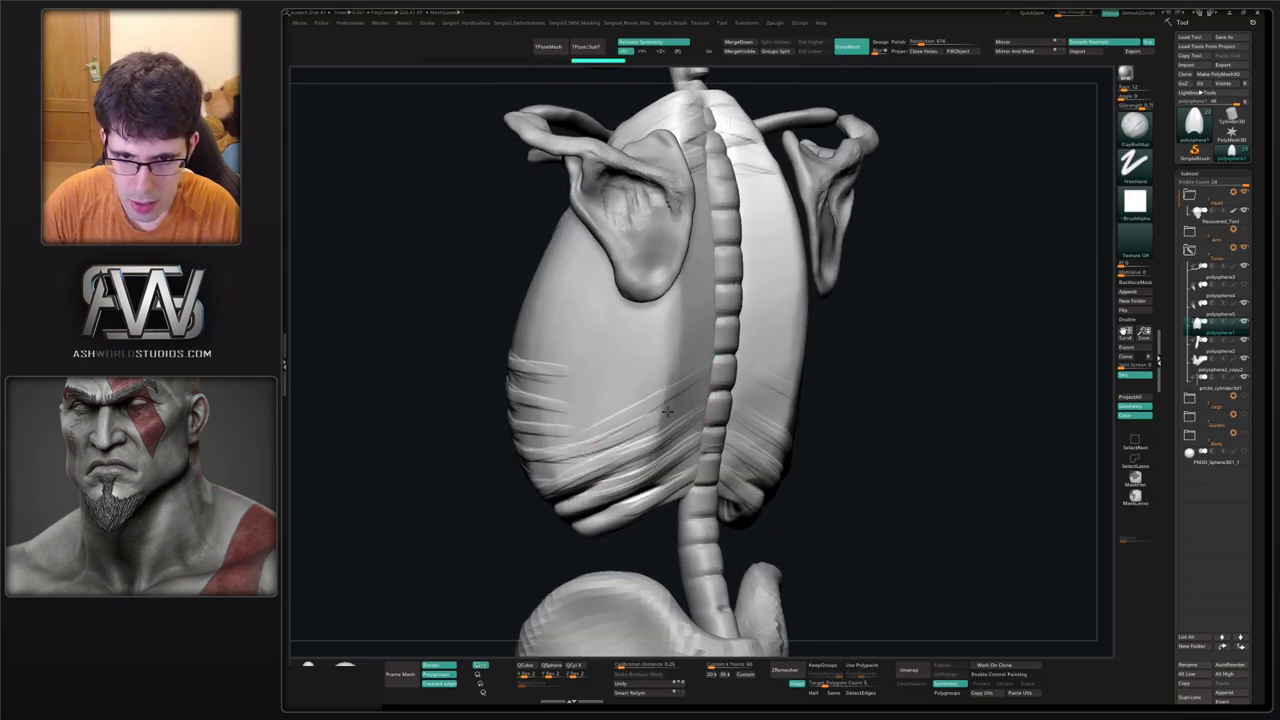
drag(572, 462, 719, 362)
drag(543, 430, 716, 337)
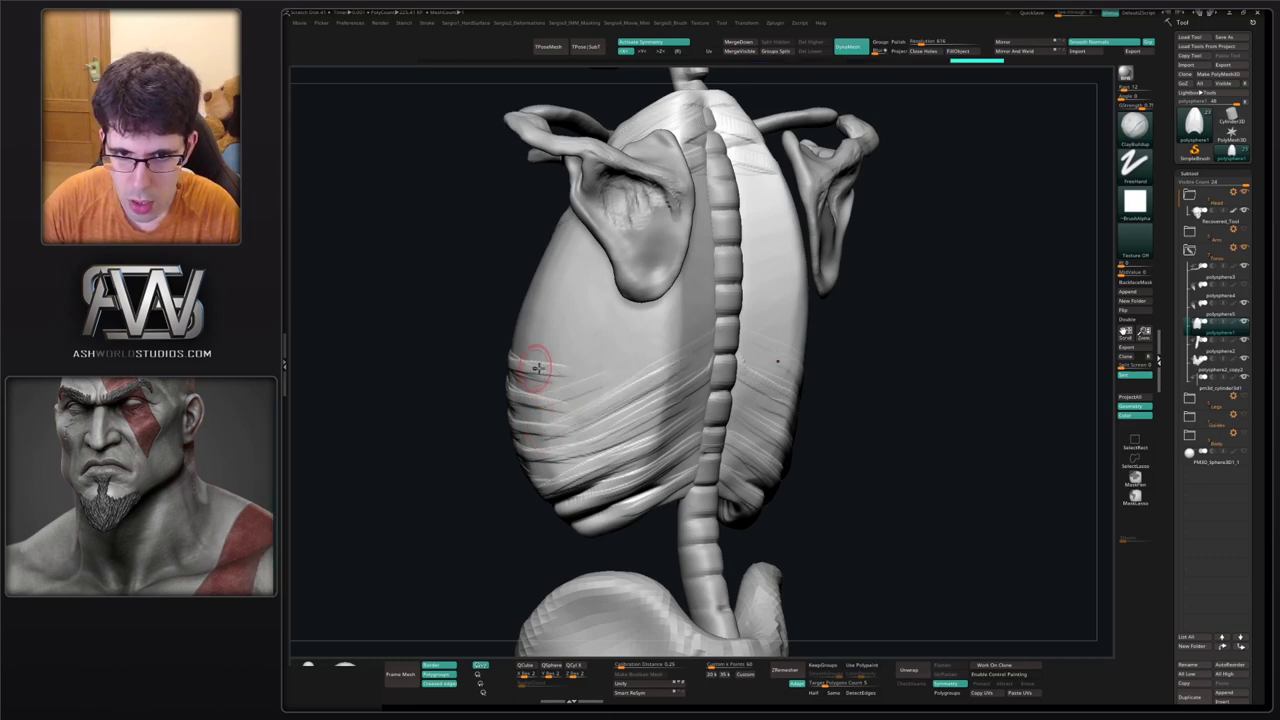
drag(528, 368, 678, 302)
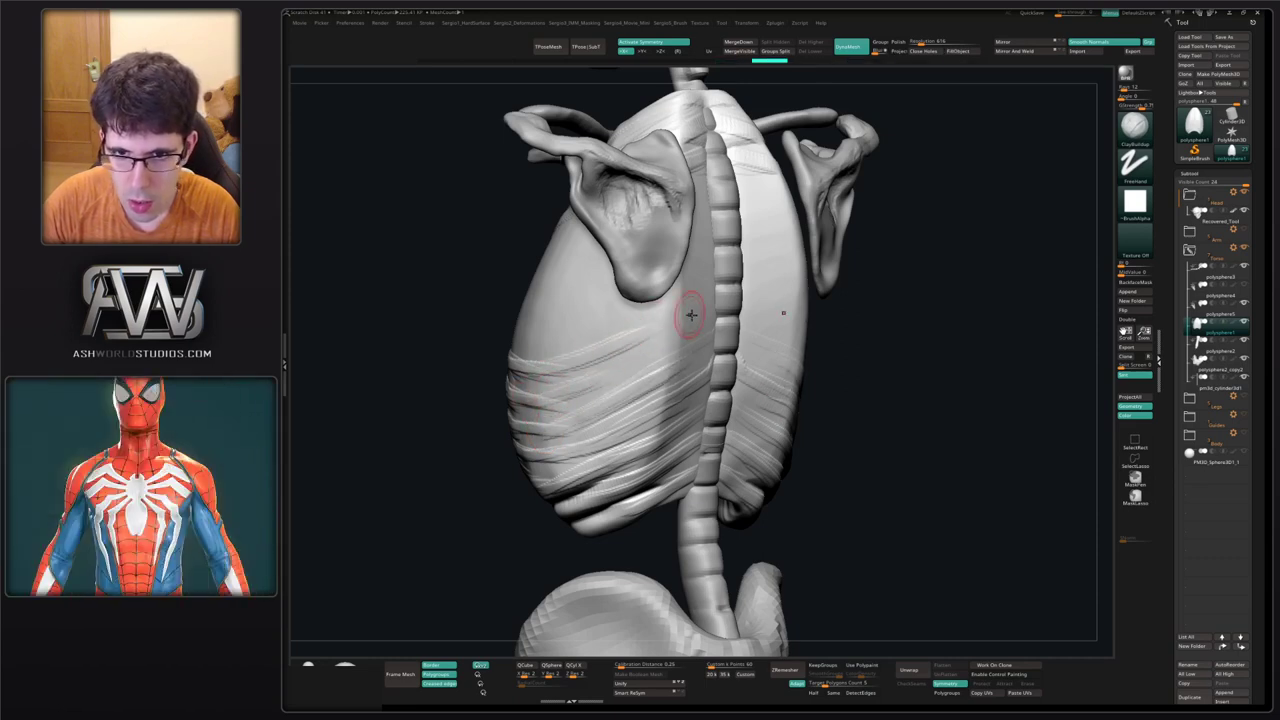
Add the ribs just below the shoulder blades and join their strokes to the spine.
right_drag(691, 315, 615, 330)
drag(595, 374, 717, 323)
drag(649, 345, 693, 317)
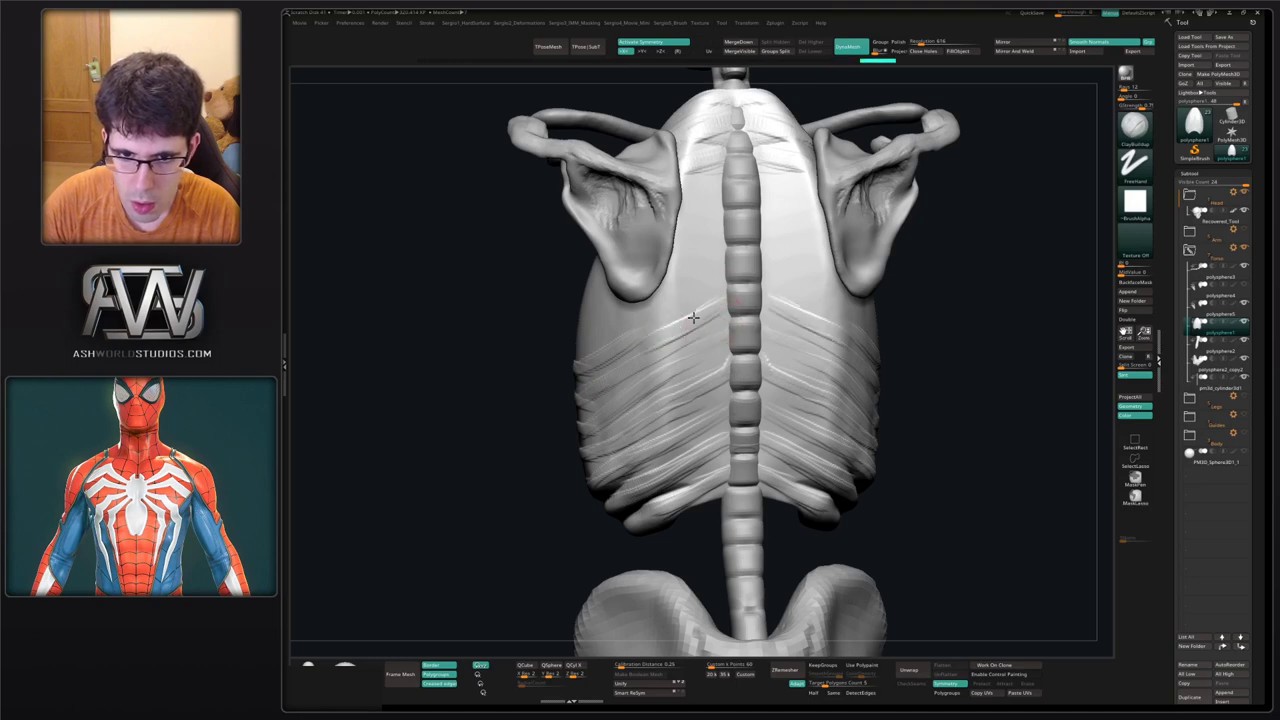
right_drag(600, 405, 565, 395)
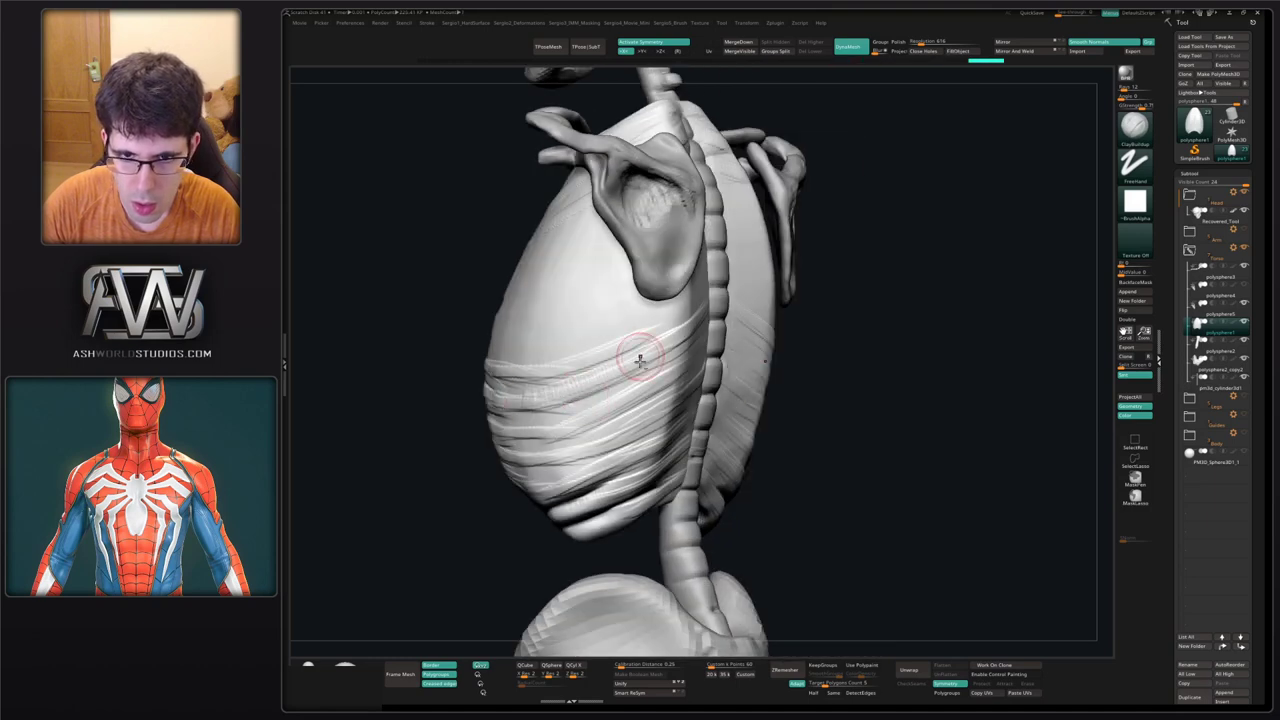
right_drag(640, 360, 680, 338)
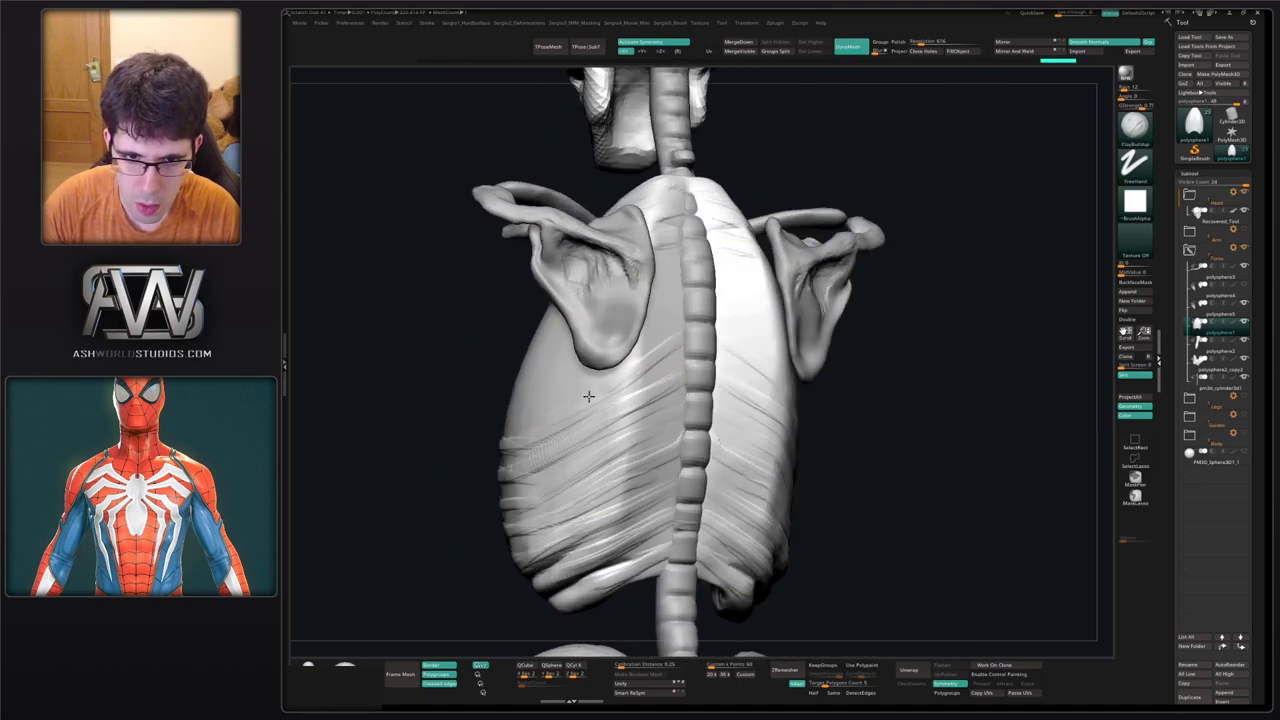
Build rib strokes from the sternum side across the front of the rib cage.
mouse_move(514, 429)
right_down()
mouse_move(557, 394)
mouse_move(643, 394)
mouse_move(496, 418)
right_up()
drag(496, 418, 577, 437)
mouse_move(506, 392)
mouse_down()
mouse_move(591, 389)
mouse_move(591, 367)
mouse_up()
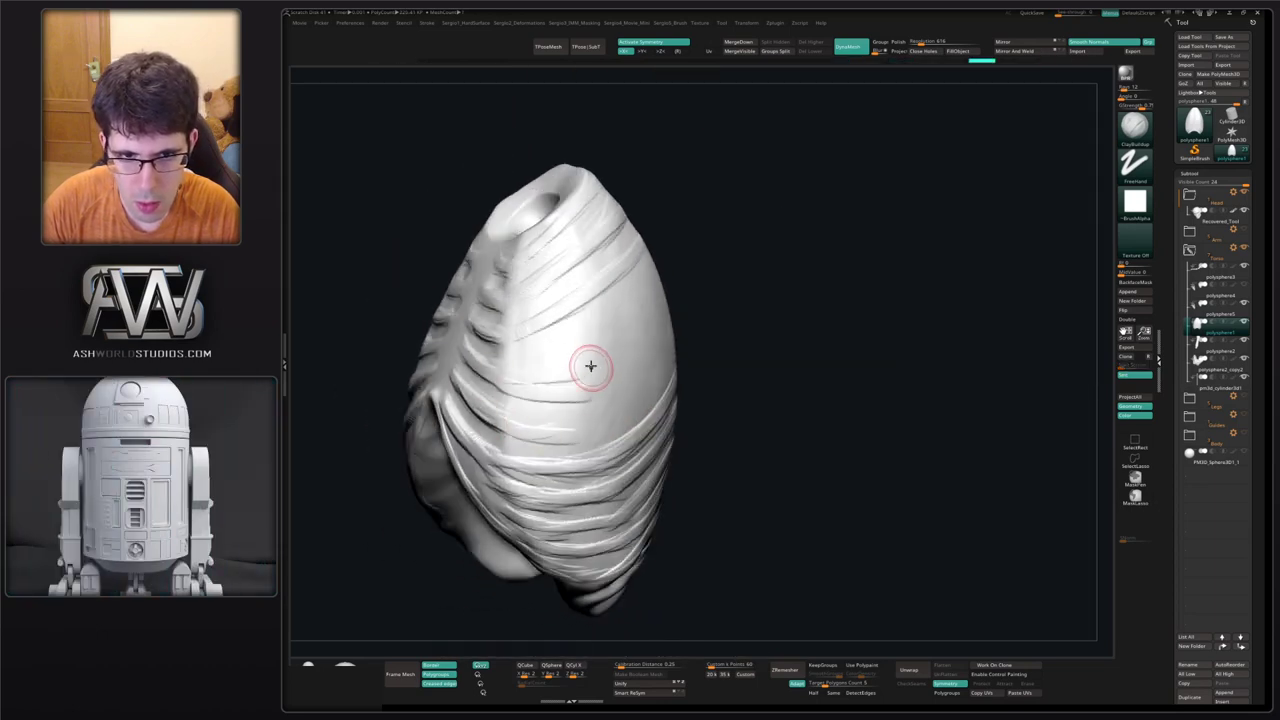
Define the uppermost ribs around the top of the rib cage by carving the gaps between them with DamStandard.
right_drag(555, 376, 612, 331)
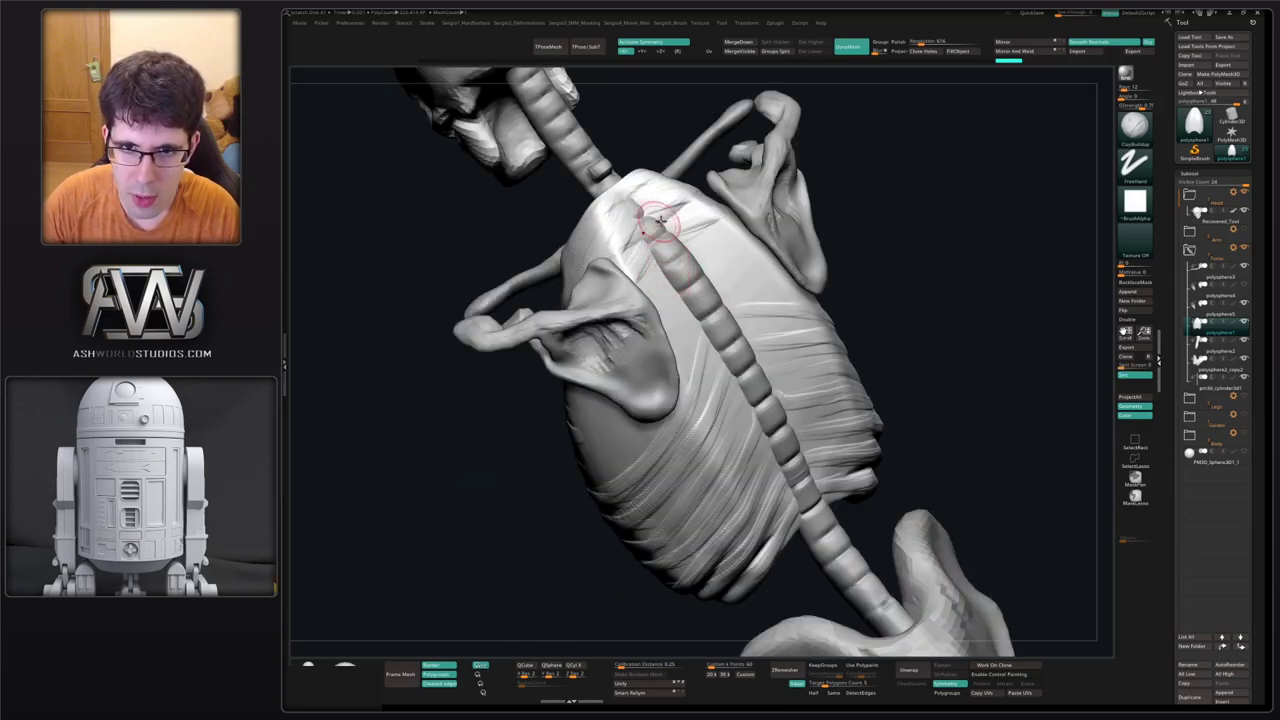
mouse_move(651, 251)
right_down()
mouse_move(609, 243)
mouse_move(637, 241)
right_up()
key(b)
key(d)
key(s)
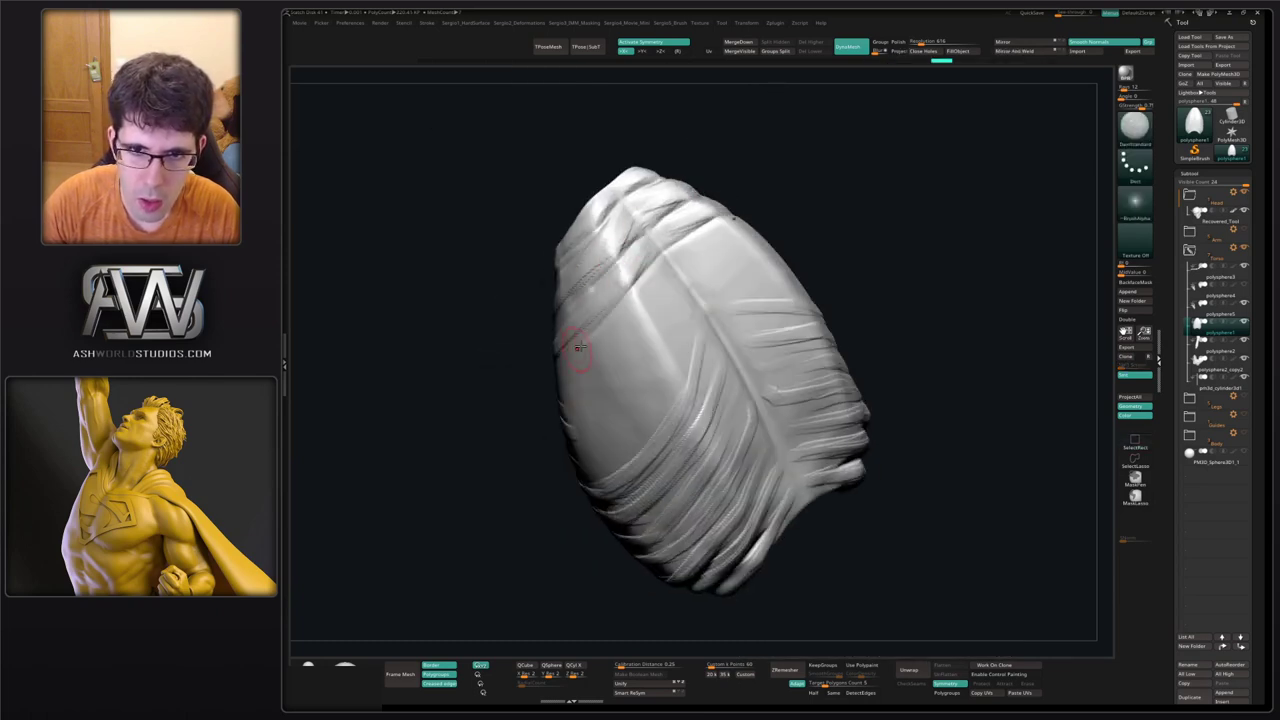
right_drag(580, 348, 632, 195)
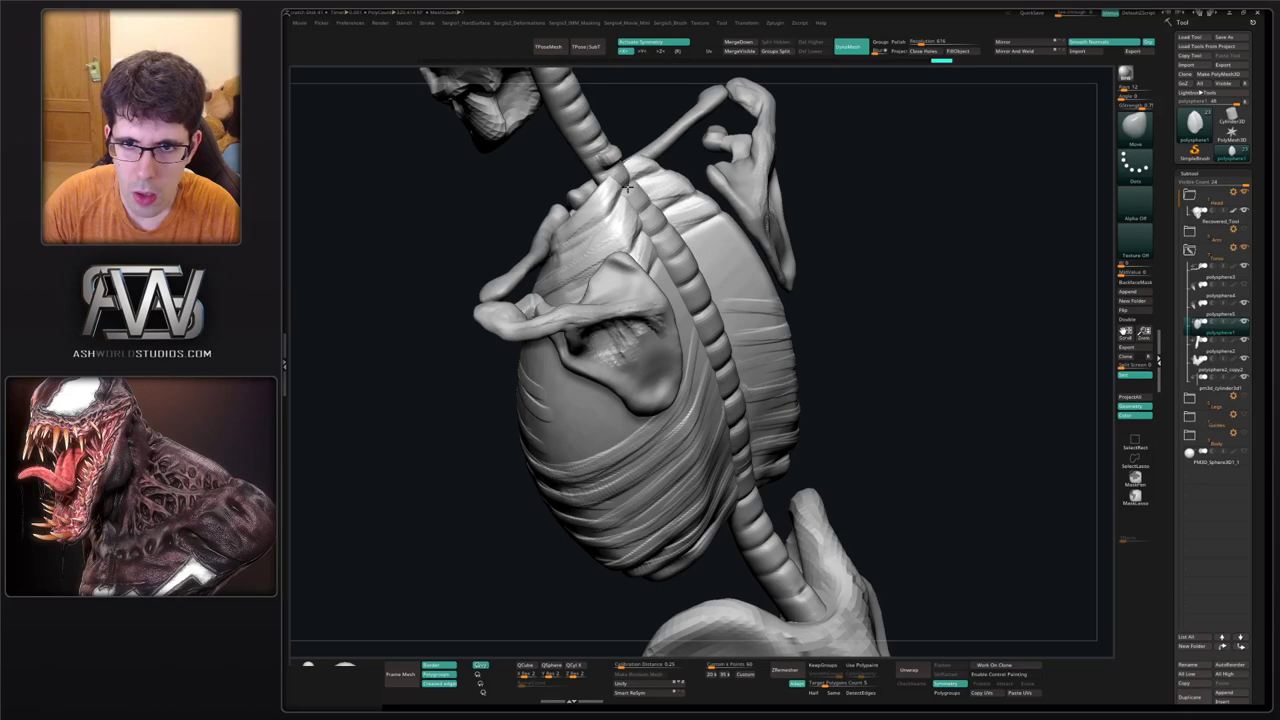
Select the spine and reshape the upper thoracic vertebrae between the shoulder blades with the Move brush.
right_drag(677, 278, 686, 208)
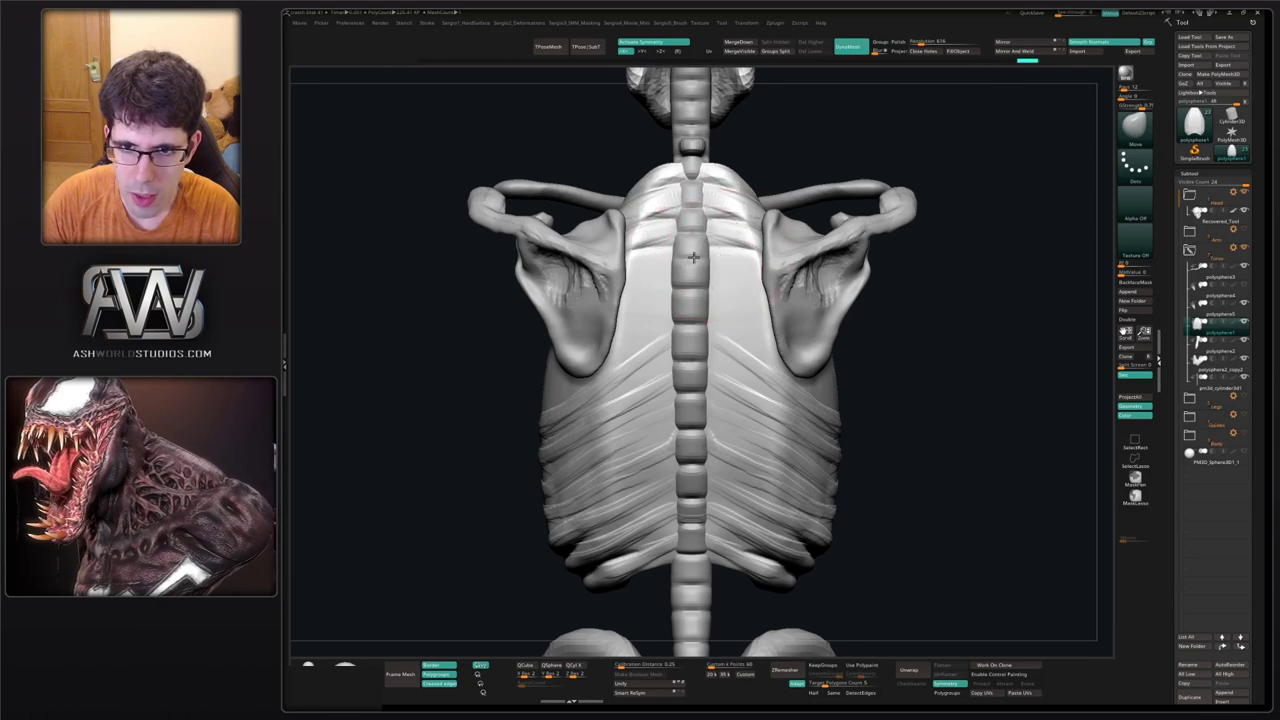
right_drag(724, 256, 709, 249)
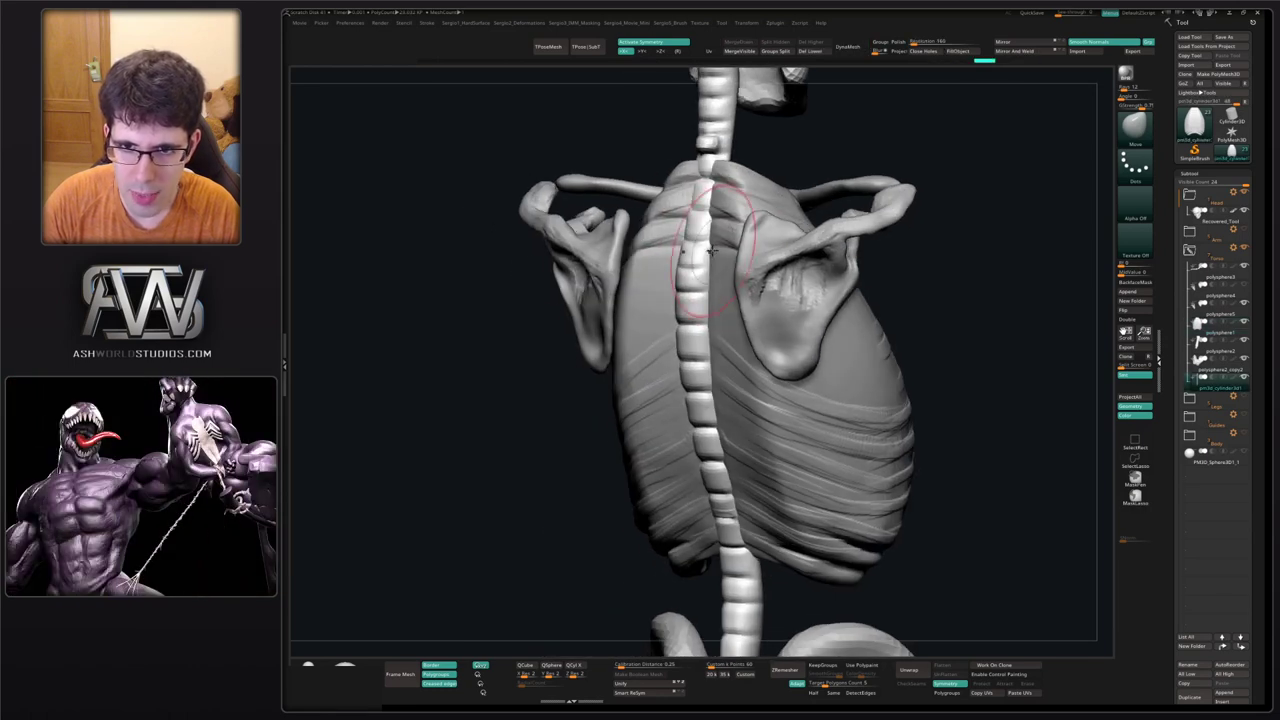
right_drag(693, 335, 698, 385)
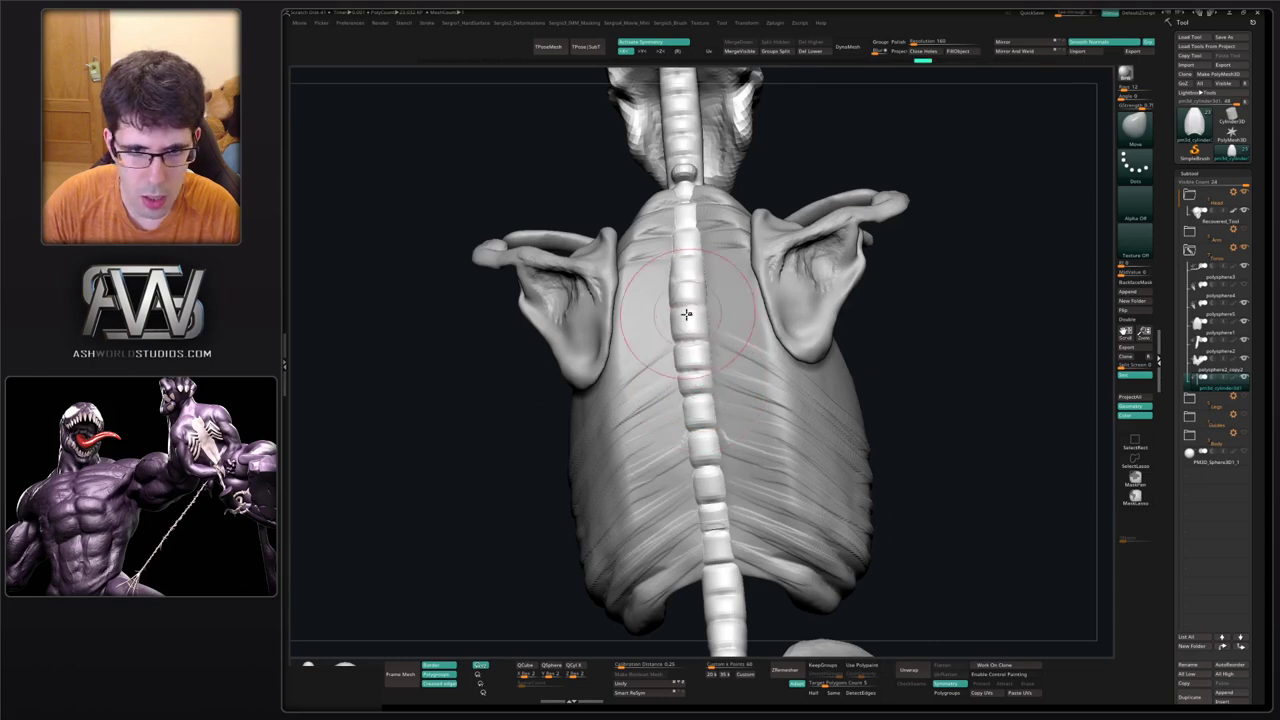
Return to the rib cage and build the missing ribs beneath the shoulder blades with ClayBuildup.
right_drag(686, 300, 637, 330)
alt+click(596, 402)
mouse_move(596, 400)
right_down()
mouse_move(607, 369)
mouse_move(543, 409)
mouse_move(470, 350)
mouse_move(523, 380)
mouse_move(509, 329)
right_up()
key(b)
key(c)
key(b)
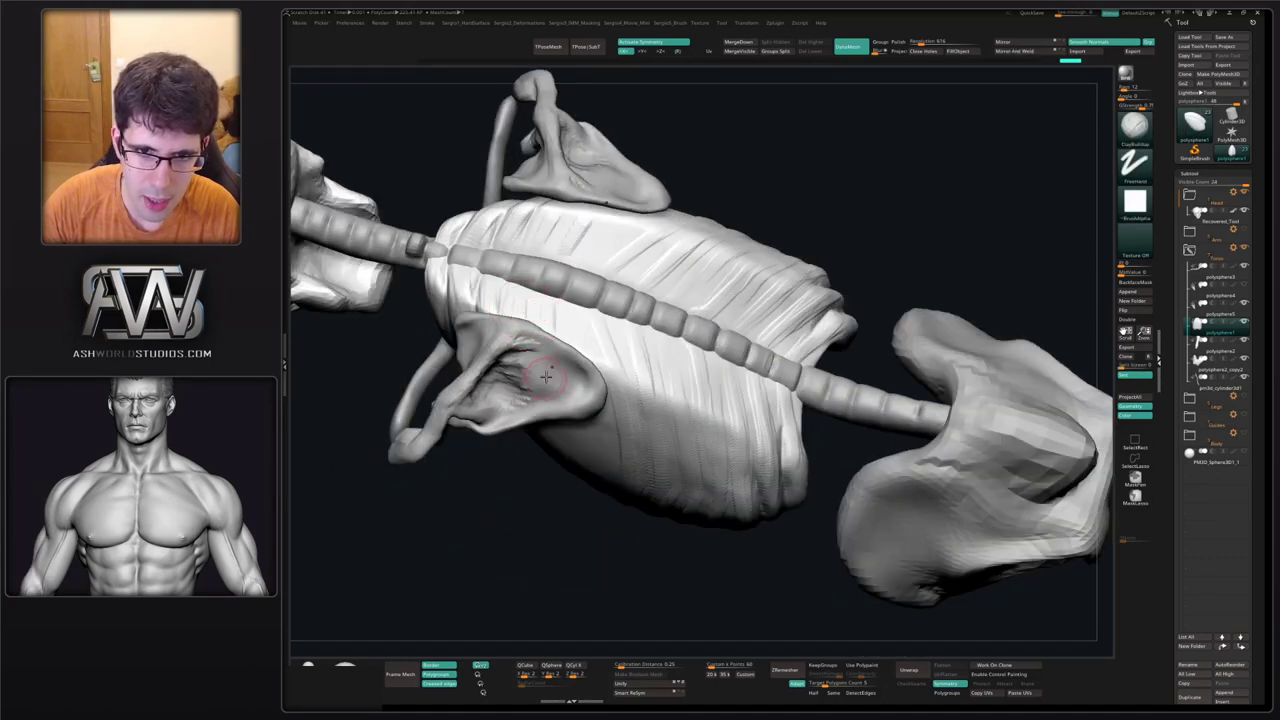
right_drag(597, 394, 612, 347)
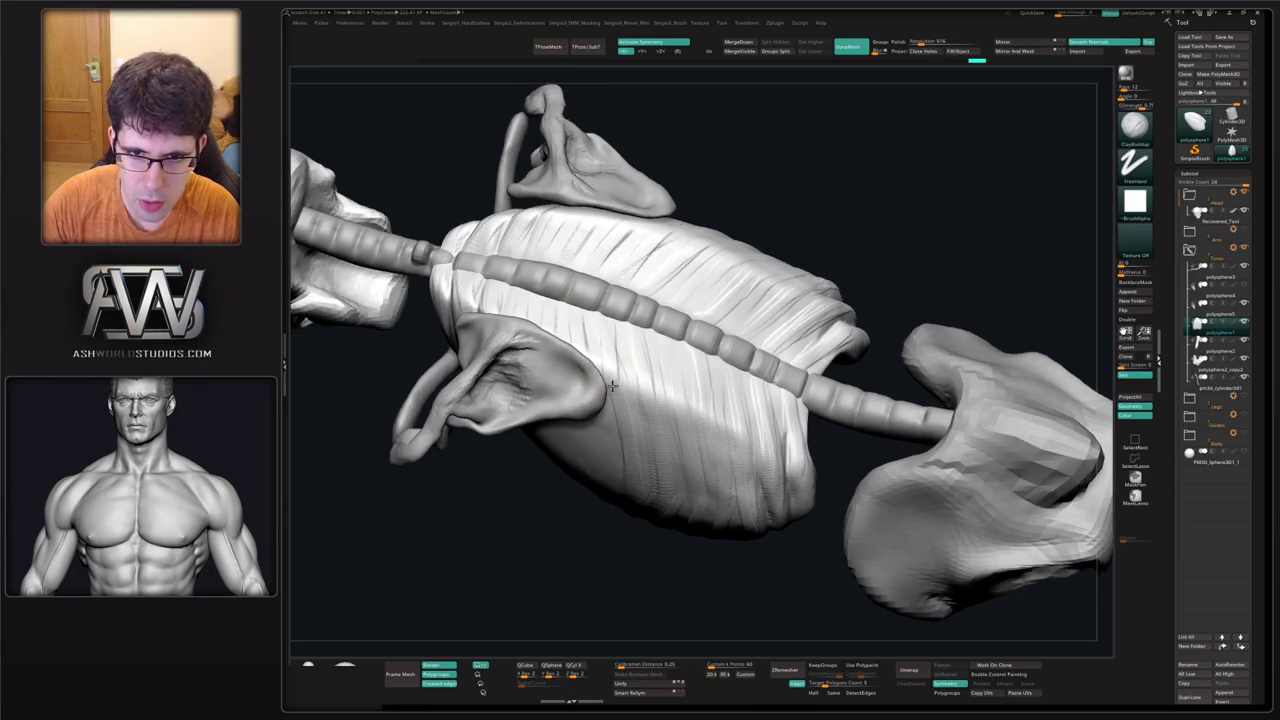
mouse_move(605, 433)
right_down()
mouse_move(589, 391)
mouse_move(606, 340)
mouse_move(591, 297)
mouse_move(578, 312)
mouse_move(589, 363)
mouse_move(575, 424)
mouse_move(611, 443)
mouse_move(600, 470)
mouse_move(600, 380)
mouse_move(628, 246)
right_up()
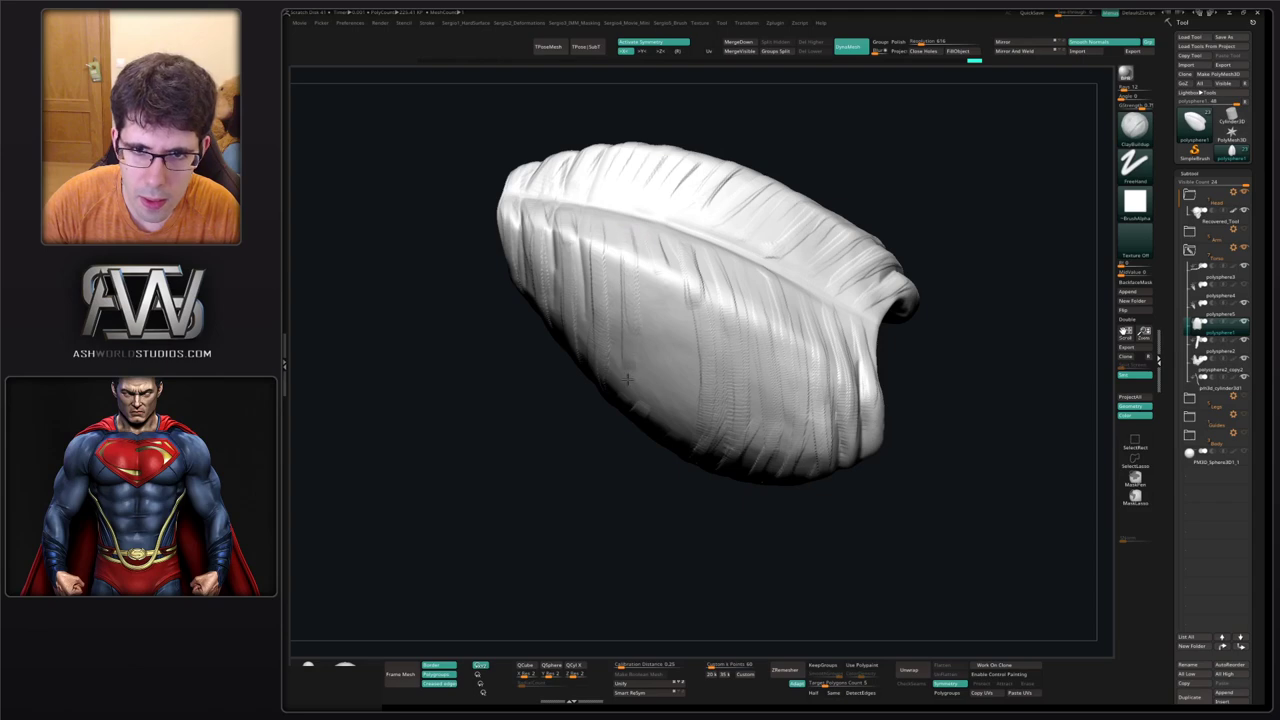
Connect the upper and middle ribs around the side to the sternum on the isolated rib cage with ClayBuildup.
mouse_move(628, 379)
right_down()
mouse_move(643, 334)
mouse_move(640, 391)
mouse_move(606, 446)
mouse_move(614, 466)
mouse_move(609, 396)
mouse_move(557, 454)
right_up()
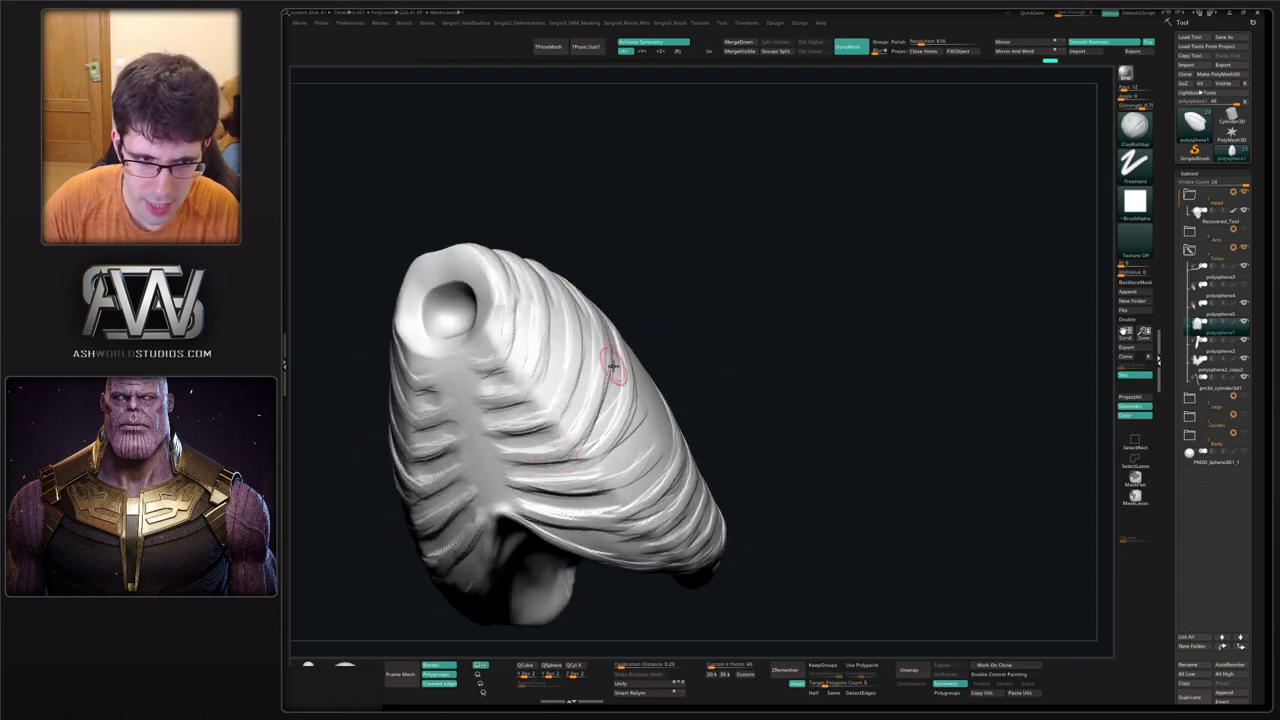
right_drag(614, 436, 582, 446)
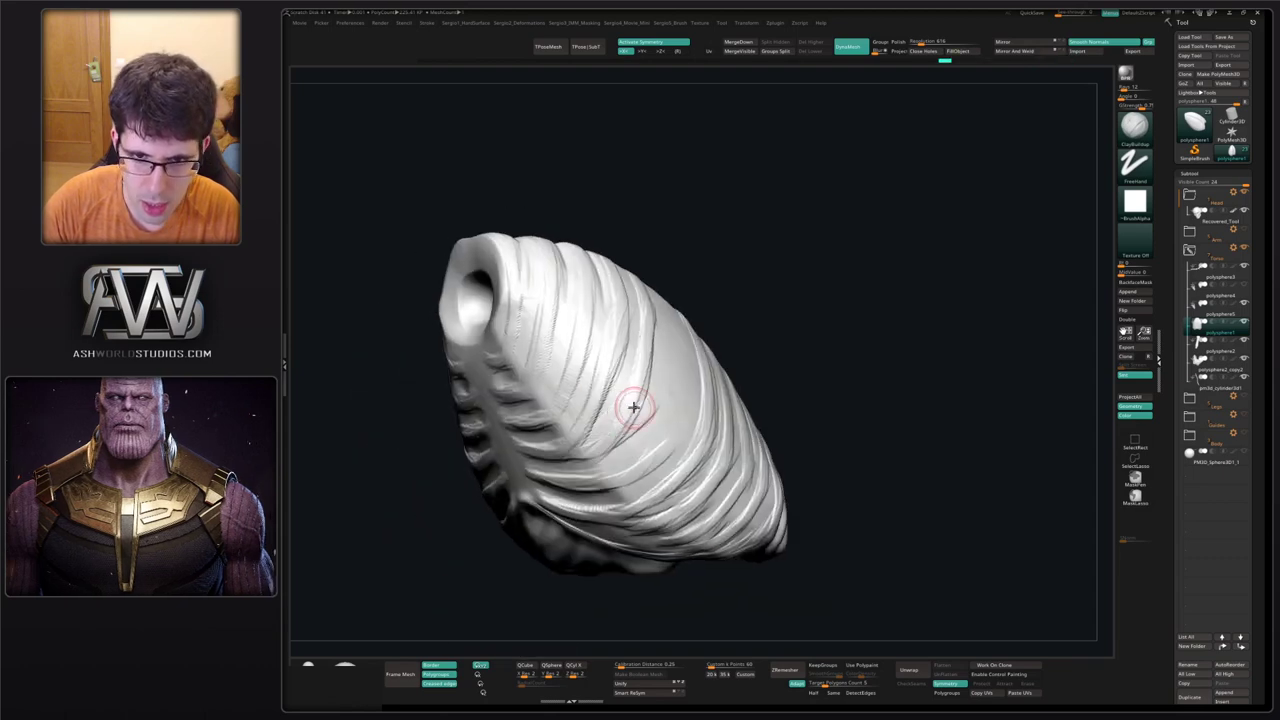
right_drag(632, 406, 598, 459)
mouse_move(631, 401)
right_down()
mouse_move(598, 458)
mouse_move(531, 487)
right_up()
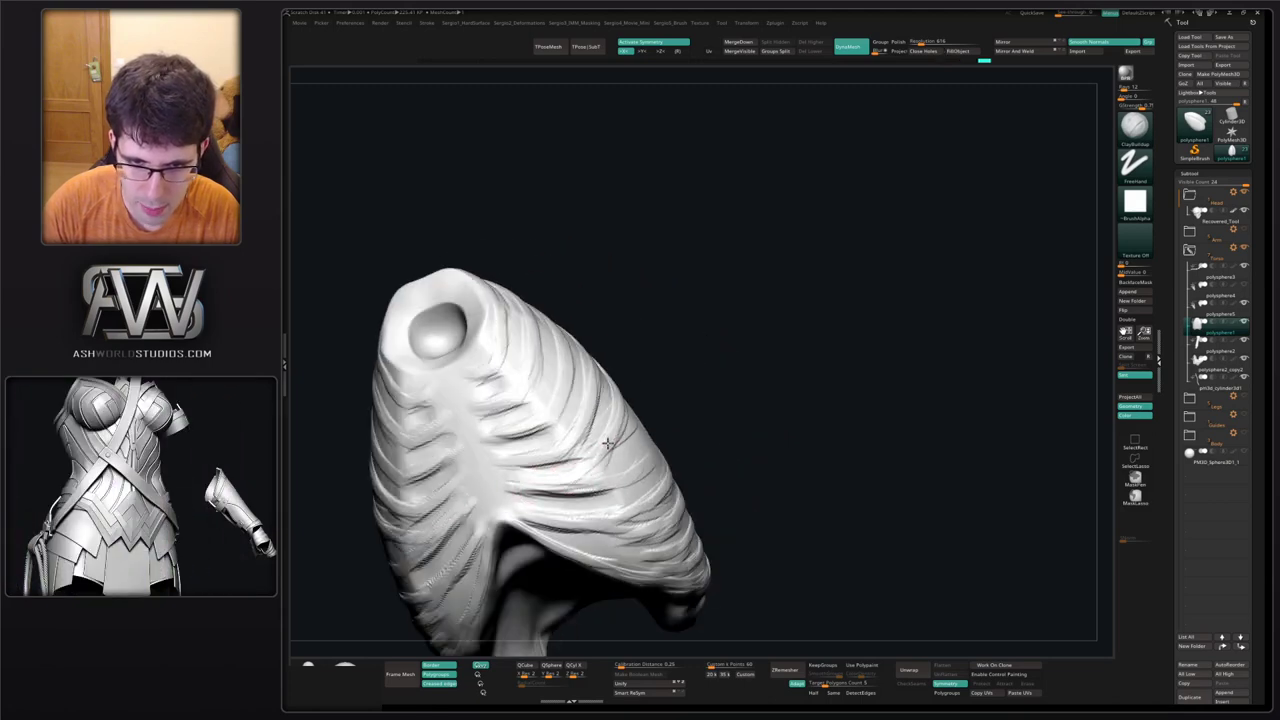
right_drag(600, 452, 644, 348)
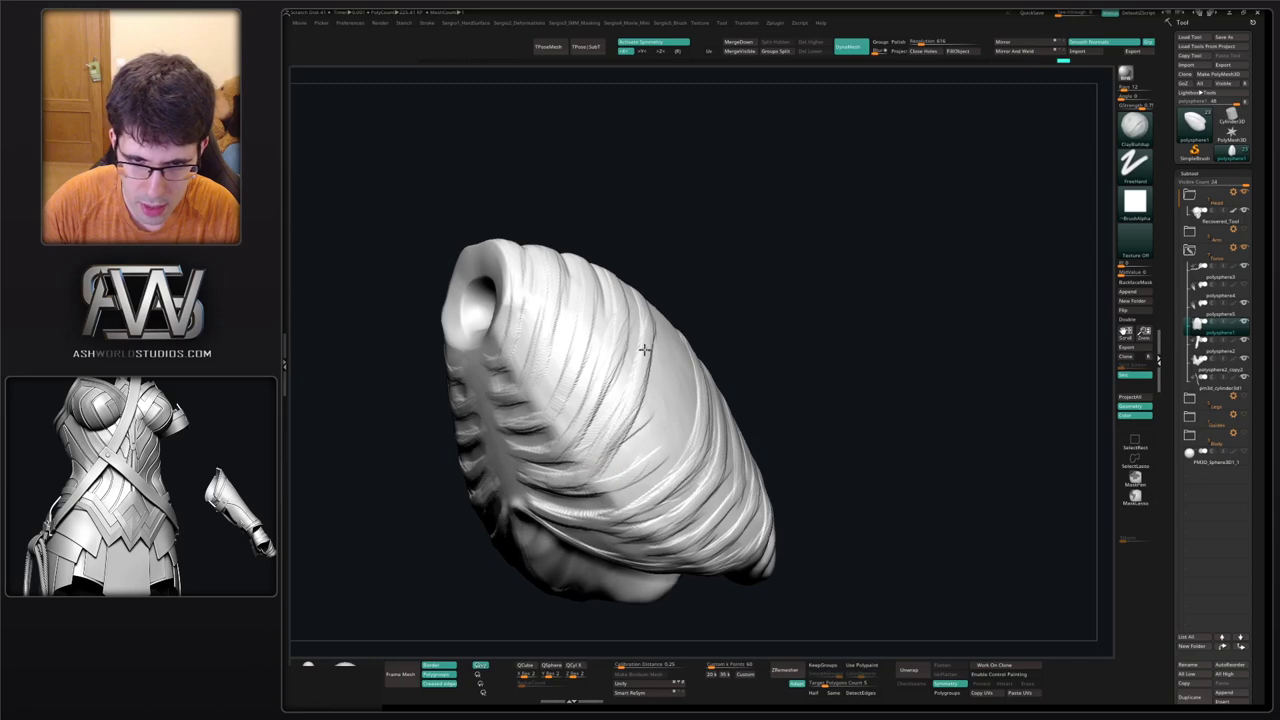
Carve the gaps between the lower front ribs with DamStandard and smooth the rough spots.
key(b)
key(d)
key(s)
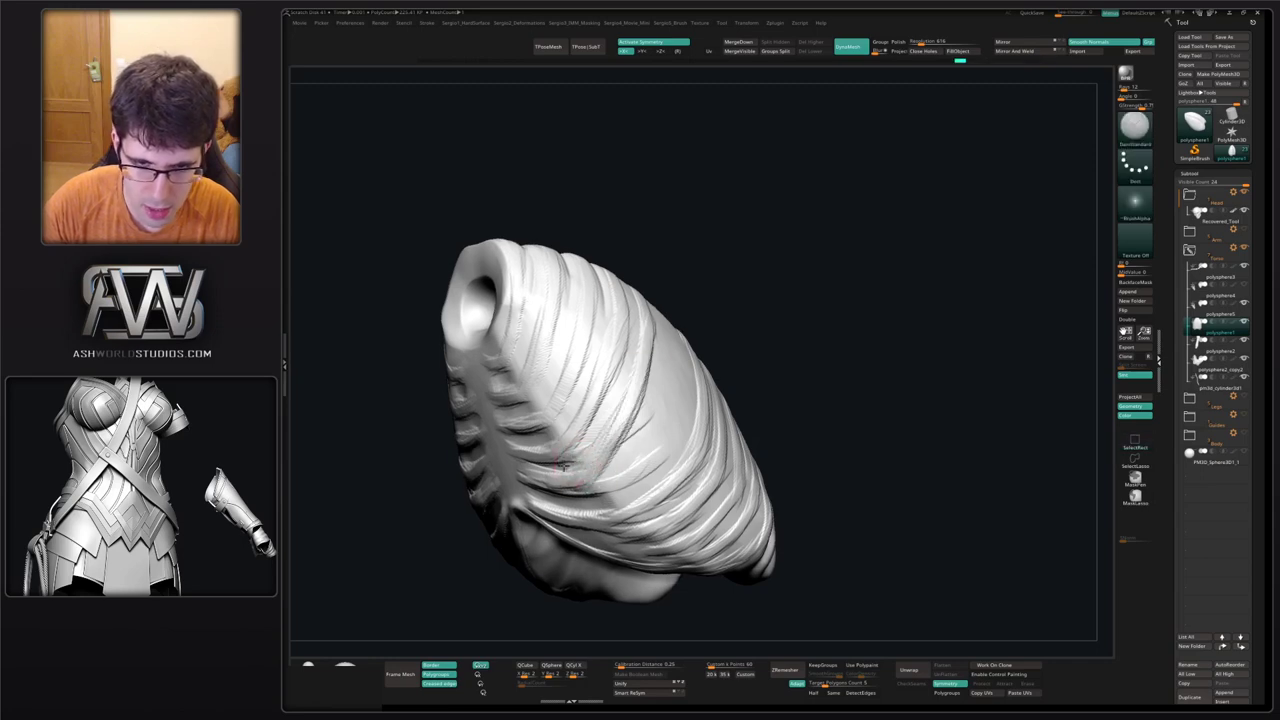
alt+right_drag(590, 445, 580, 333)
shift+drag(586, 334, 594, 323)
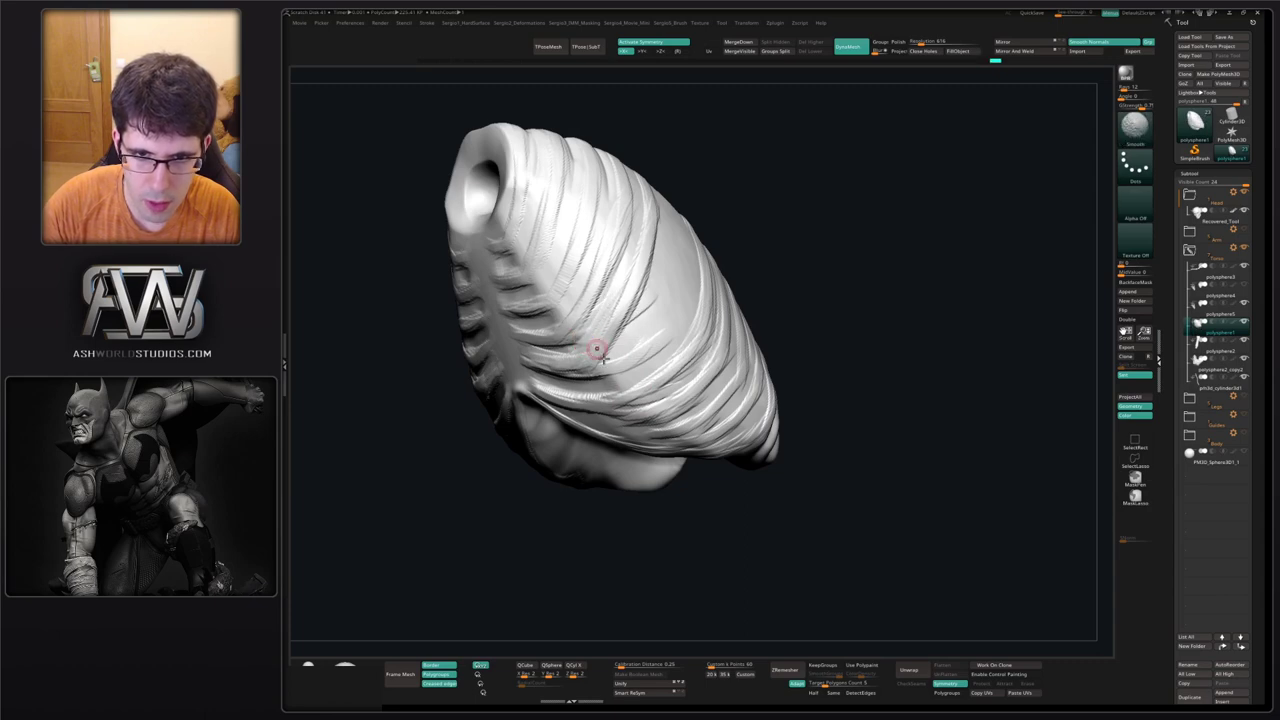
mouse_move(597, 350)
right_down()
mouse_move(640, 320)
mouse_move(614, 420)
mouse_move(523, 400)
right_up()
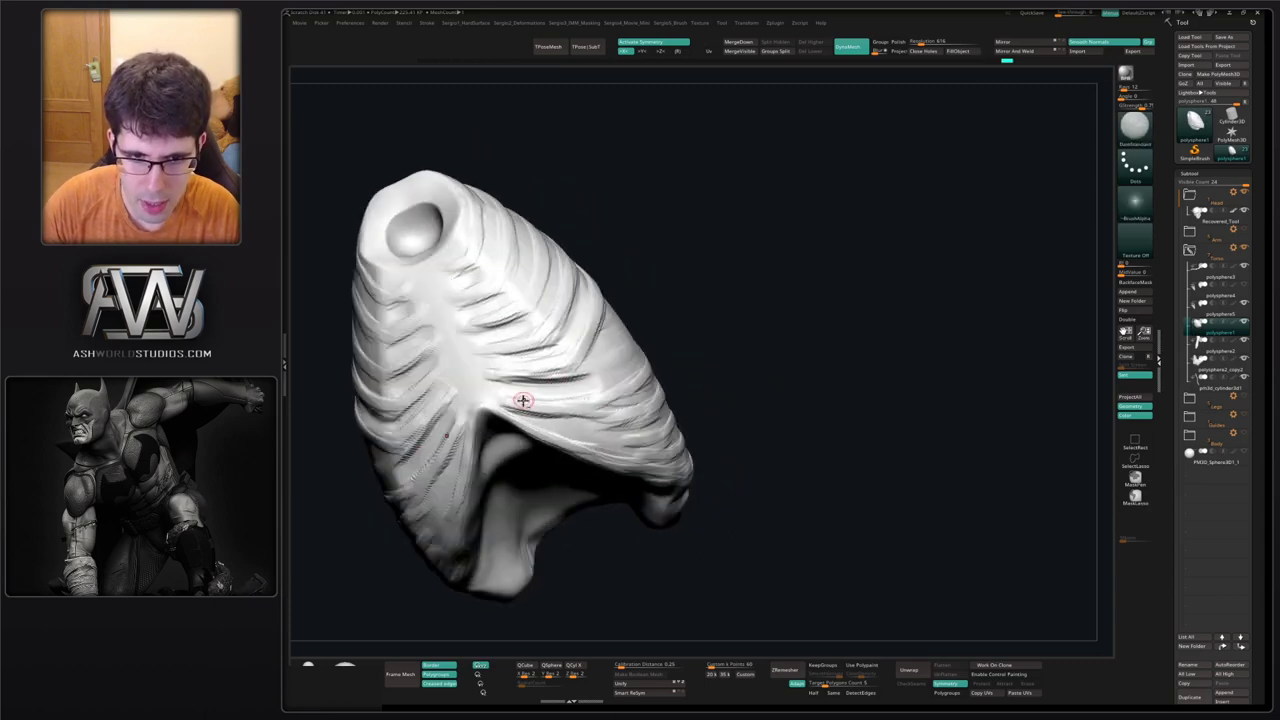
Build up the lower front ribs from beside the sternum toward the side with ClayBuildup.
key(b)
key(c)
key(b)
key(s)
mouse_move(526, 402)
mouse_down()
mouse_move(508, 398)
mouse_move(609, 383)
mouse_up()
mouse_move(609, 383)
right_down()
mouse_move(651, 329)
mouse_move(603, 426)
mouse_move(678, 280)
mouse_move(610, 308)
mouse_move(671, 314)
mouse_move(674, 258)
right_up()
key(alt+s)
key(alt+s)
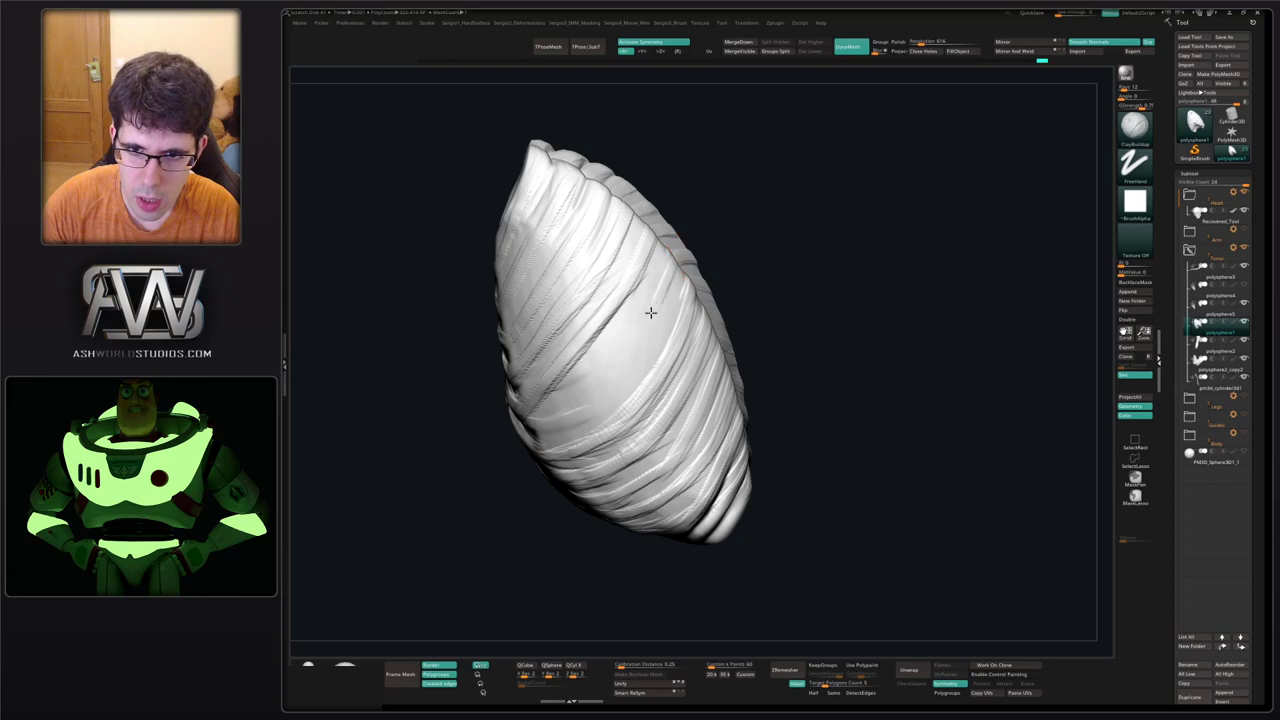
Fill the missing middle ribs diagonally along the side of the rib cage, continuing them toward the back.
right_drag(607, 384, 651, 288)
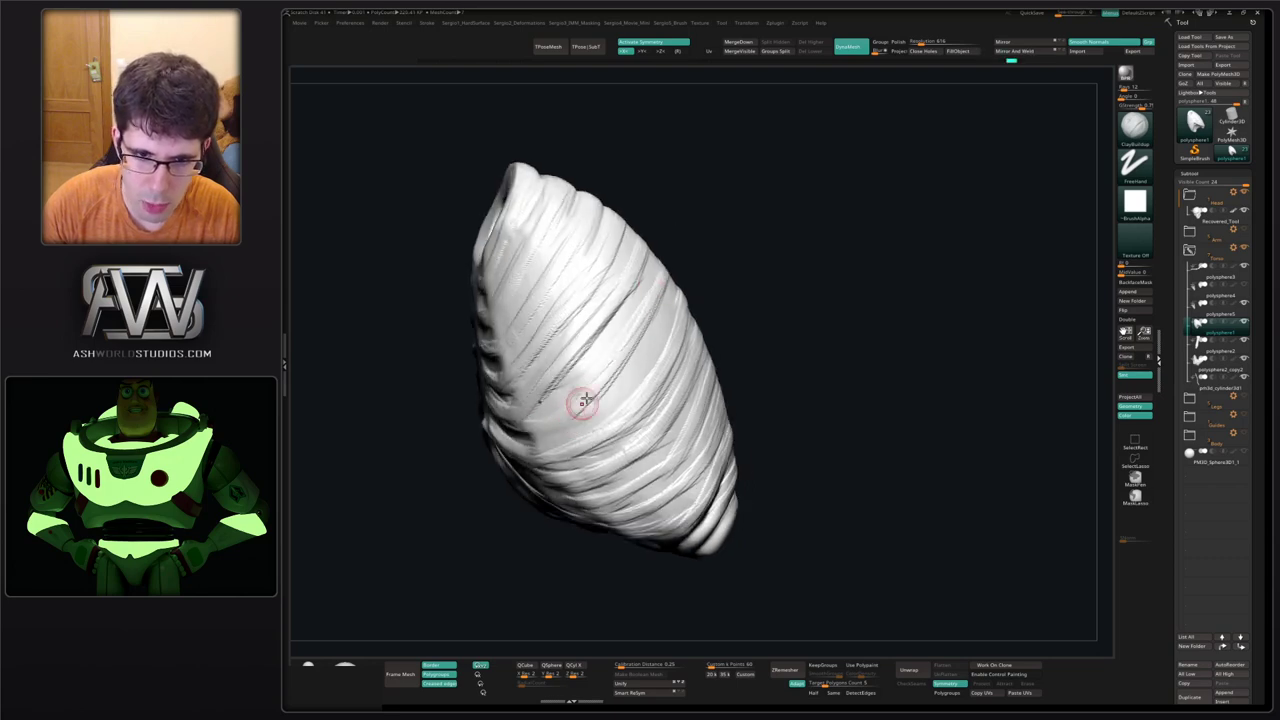
right_drag(585, 401, 522, 455)
right_drag(593, 413, 628, 348)
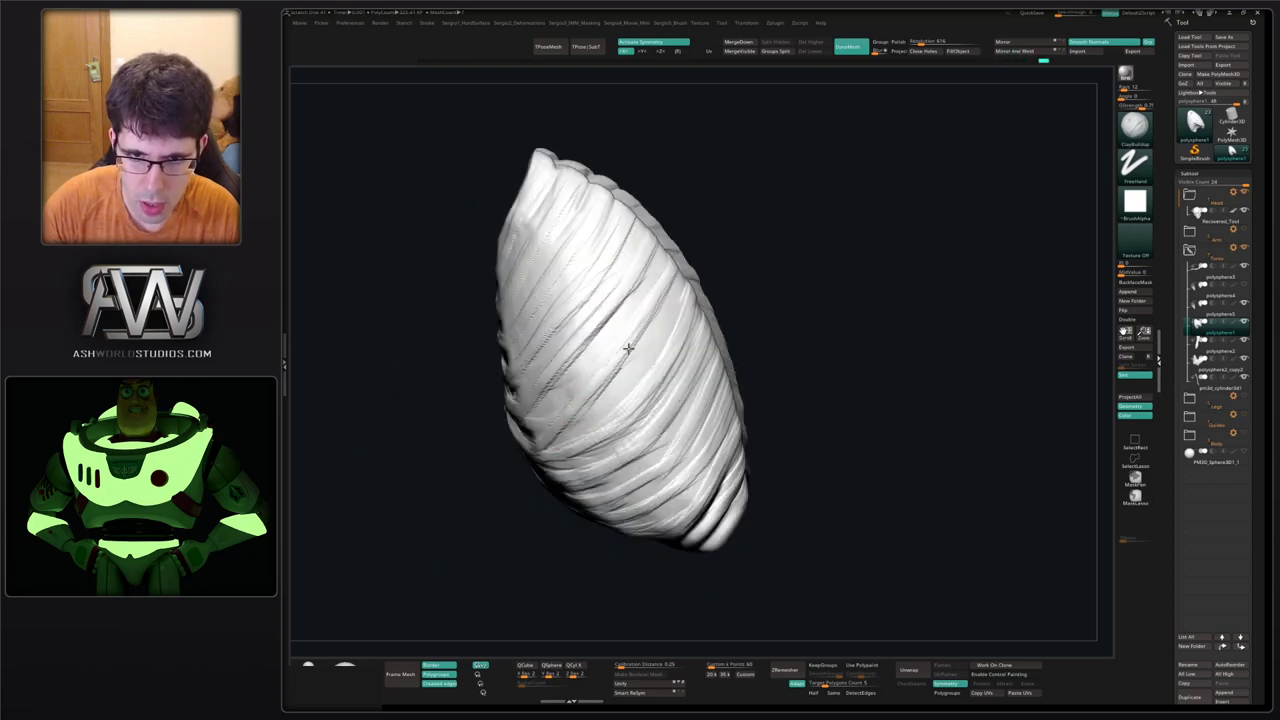
right_drag(580, 434, 694, 294)
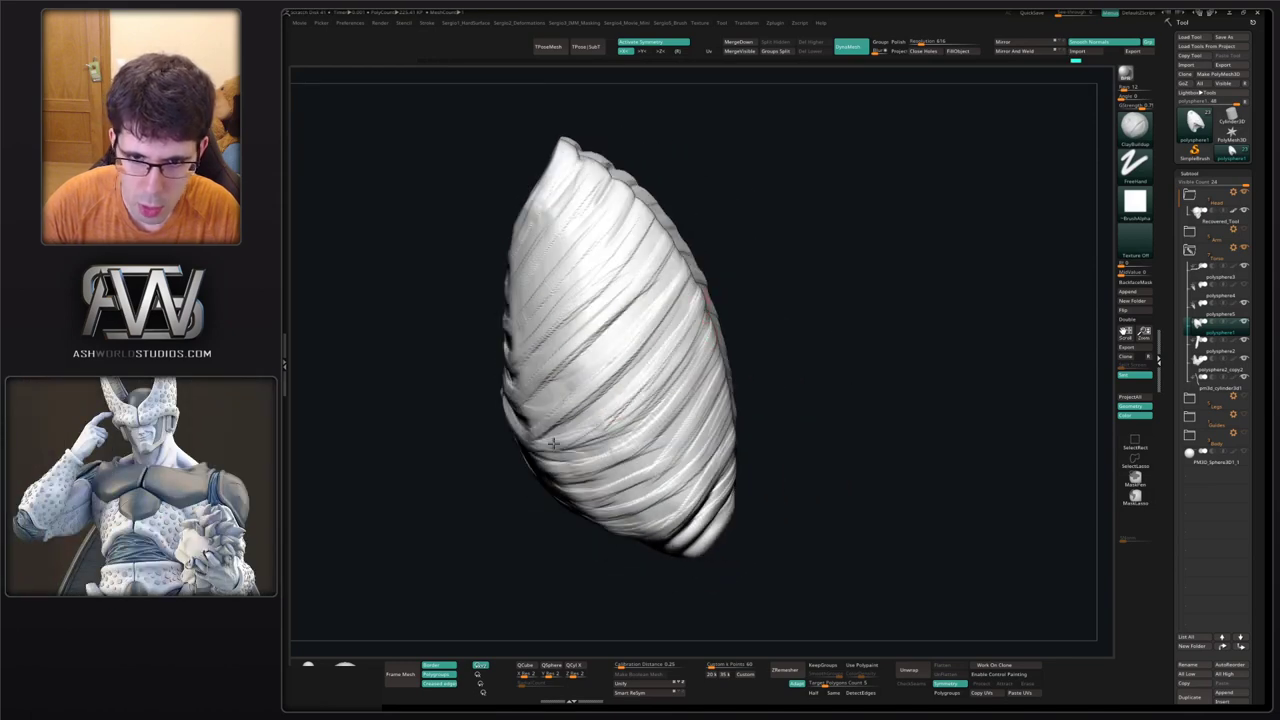
right_drag(553, 443, 659, 390)
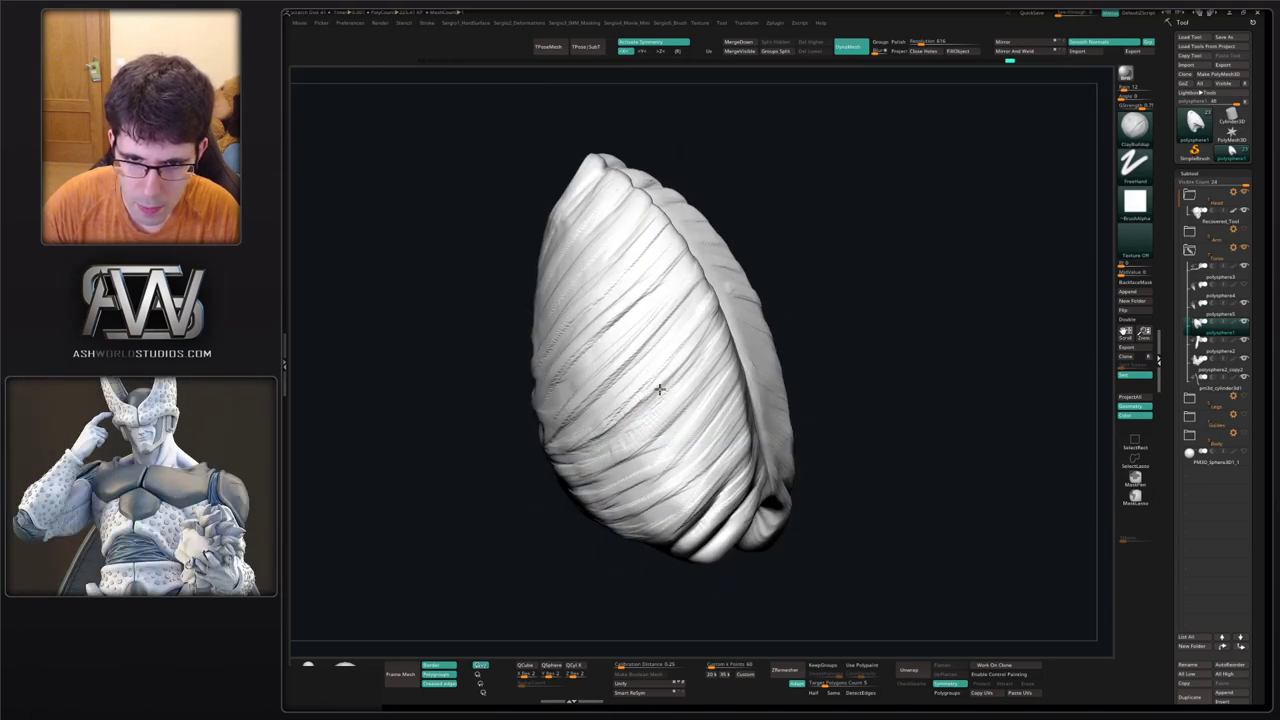
ctrl+right_drag(689, 419, 644, 365)
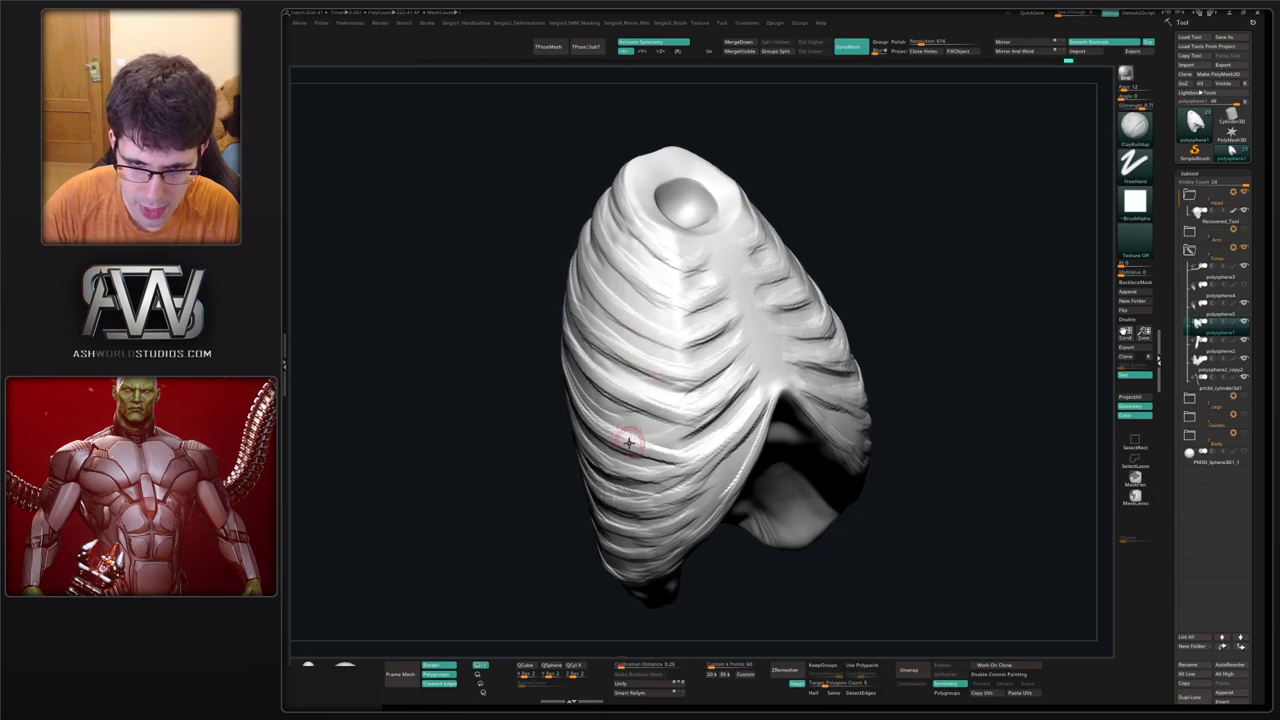
Thicken the front and side ribs from the costal arch up to the neck opening with ClayBuildup.
right_drag(628, 441, 607, 475)
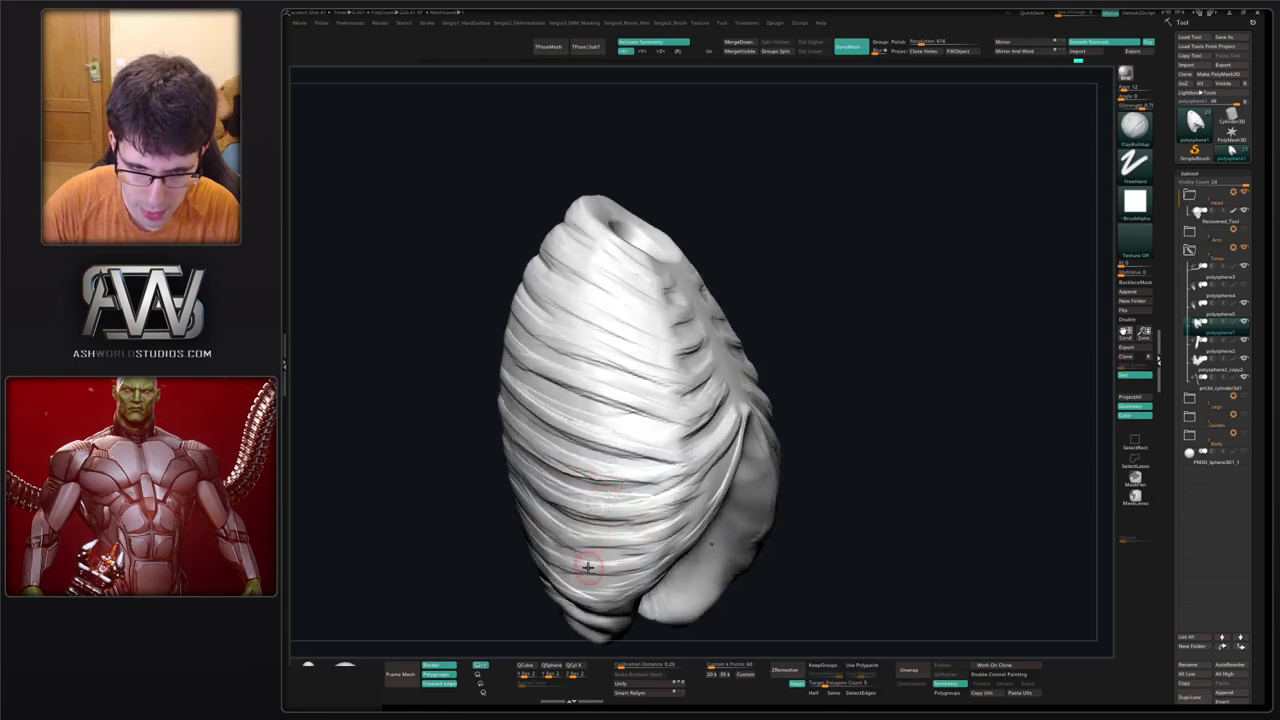
mouse_move(590, 566)
right_down()
mouse_move(706, 374)
mouse_move(692, 399)
mouse_move(714, 283)
mouse_move(757, 254)
mouse_move(745, 300)
mouse_move(763, 330)
right_up()
mouse_move(686, 297)
mouse_down()
mouse_move(709, 306)
mouse_move(762, 290)
mouse_up()
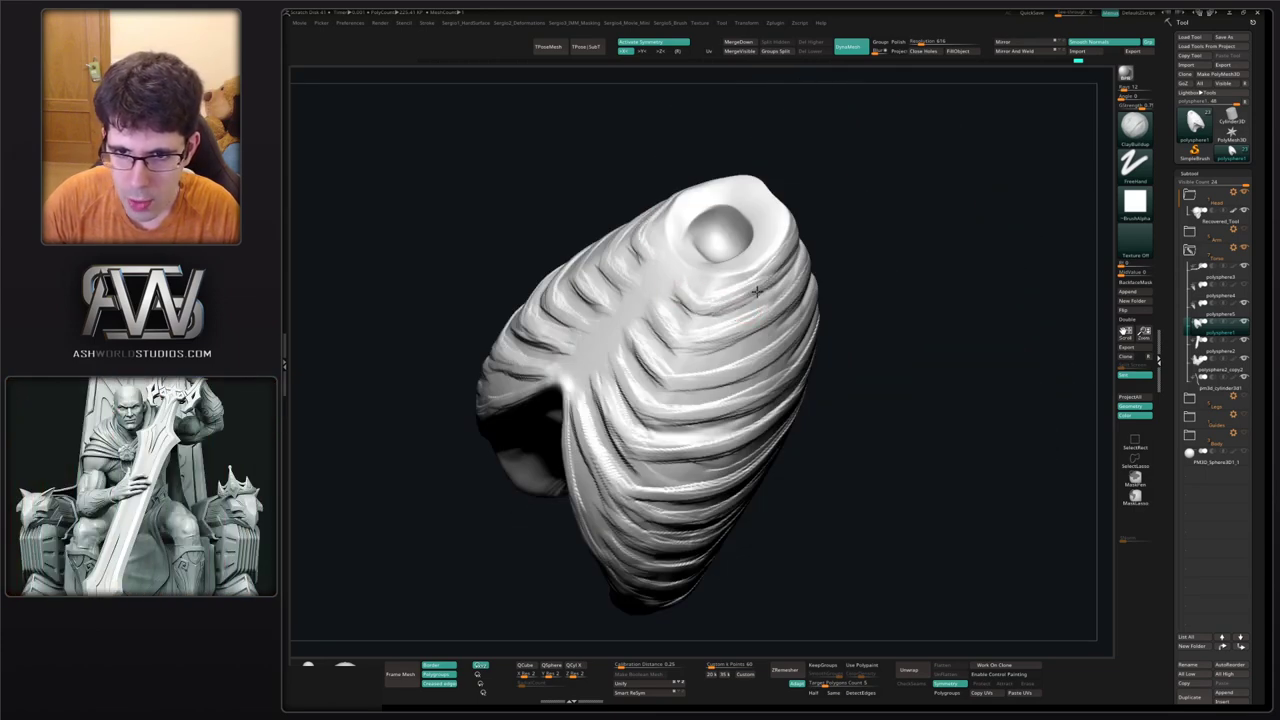
right_drag(790, 294, 672, 298)
Show the full skeleton and build the costal arch where the lower ribs join the bottom of the sternum.
key(alt+s)
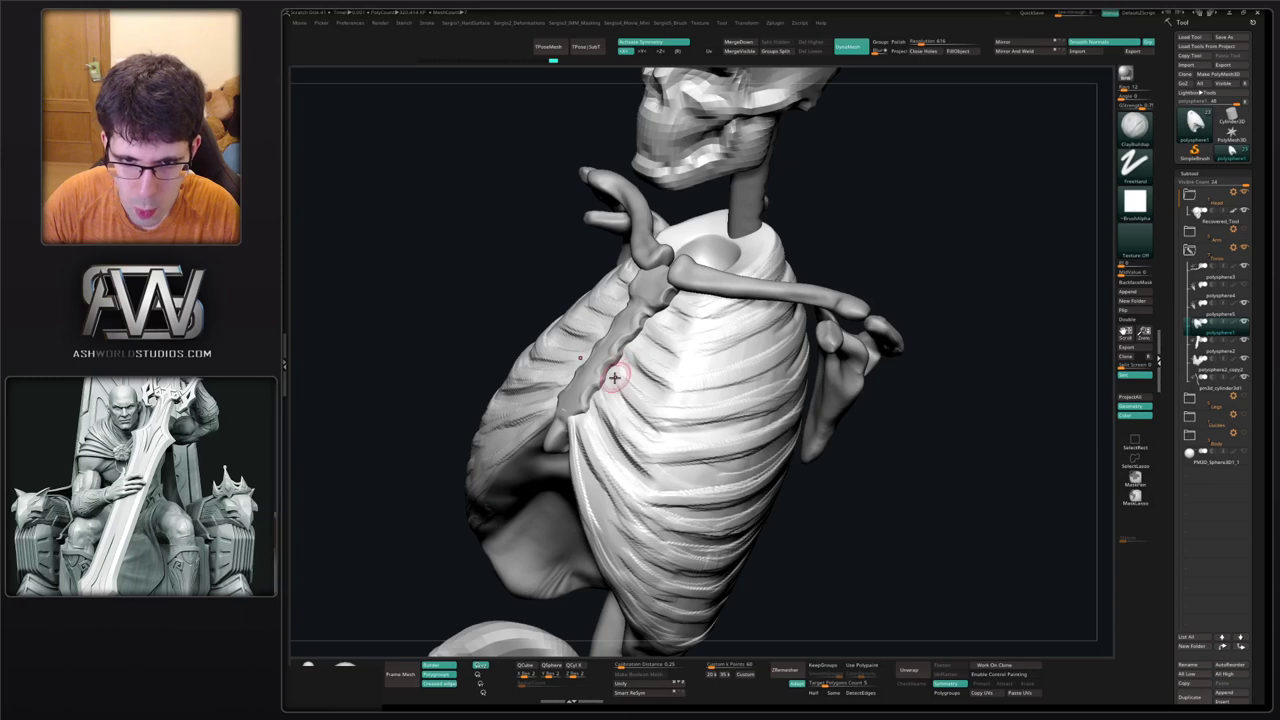
alt+right_drag(612, 412, 655, 350)
alt+right_drag(650, 400, 646, 326)
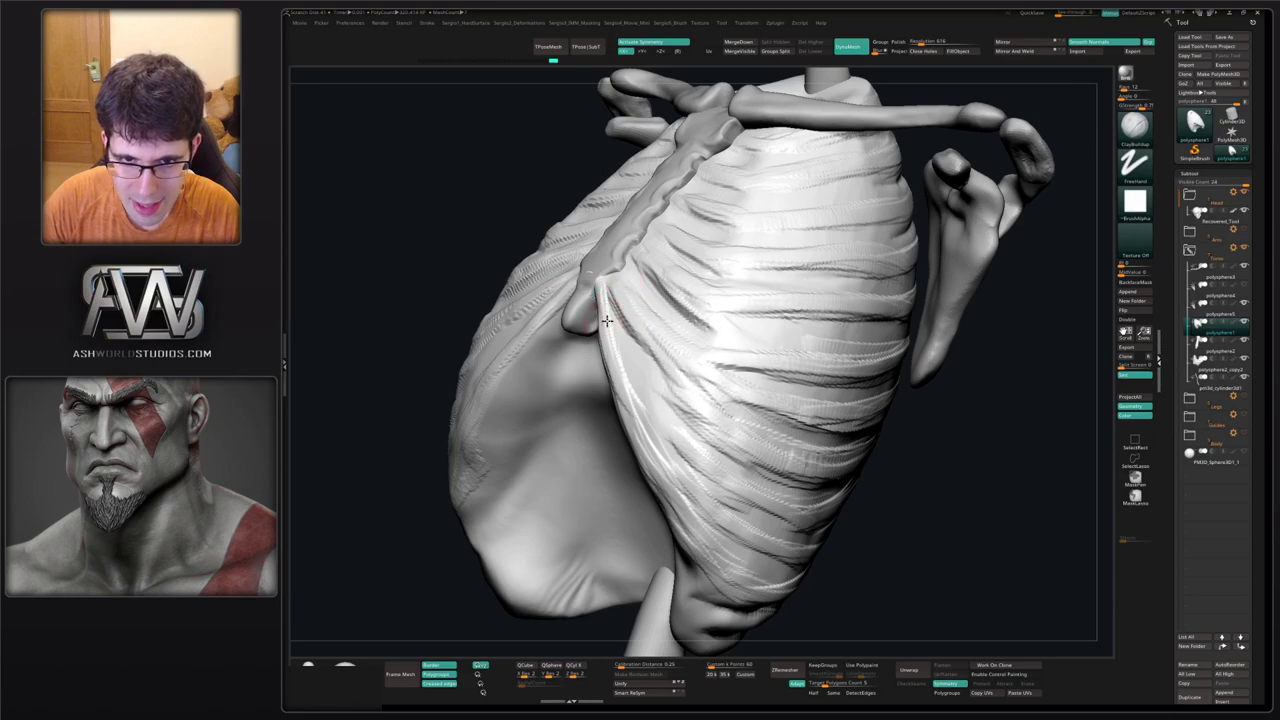
mouse_move(658, 326)
right_down()
mouse_move(636, 284)
mouse_move(720, 380)
mouse_move(769, 331)
mouse_move(703, 283)
mouse_move(692, 345)
mouse_move(608, 370)
right_up()
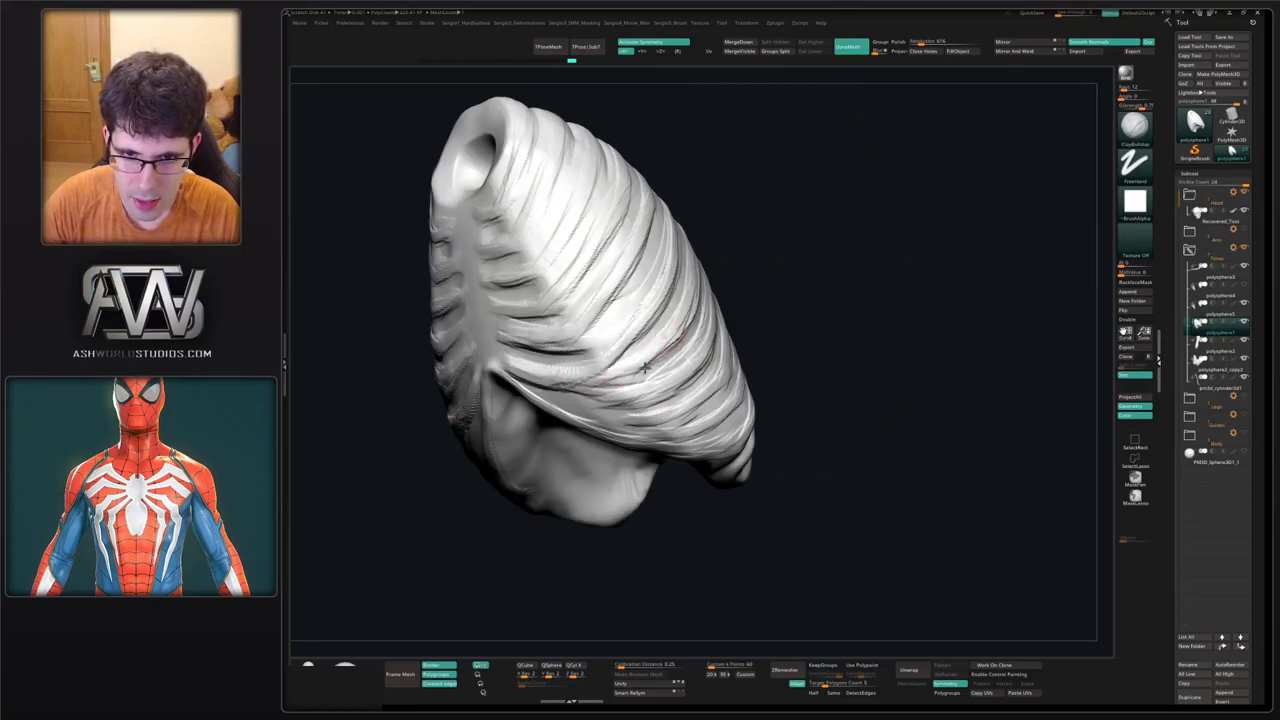
Refine the lower ribs around the side and back of the isolated rib cage with ClayBuildup.
mouse_move(631, 376)
right_down()
mouse_move(664, 363)
mouse_move(700, 389)
right_up()
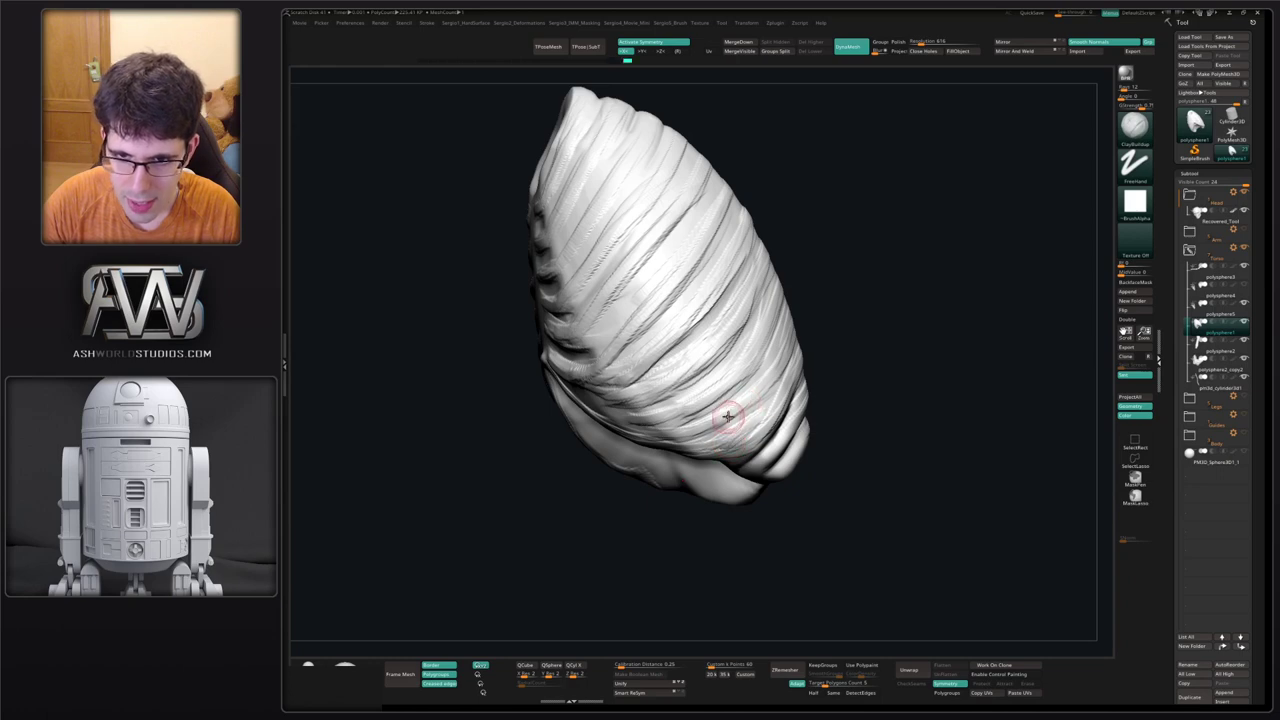
mouse_move(728, 416)
right_down()
mouse_move(791, 337)
mouse_move(790, 383)
mouse_move(714, 432)
right_up()
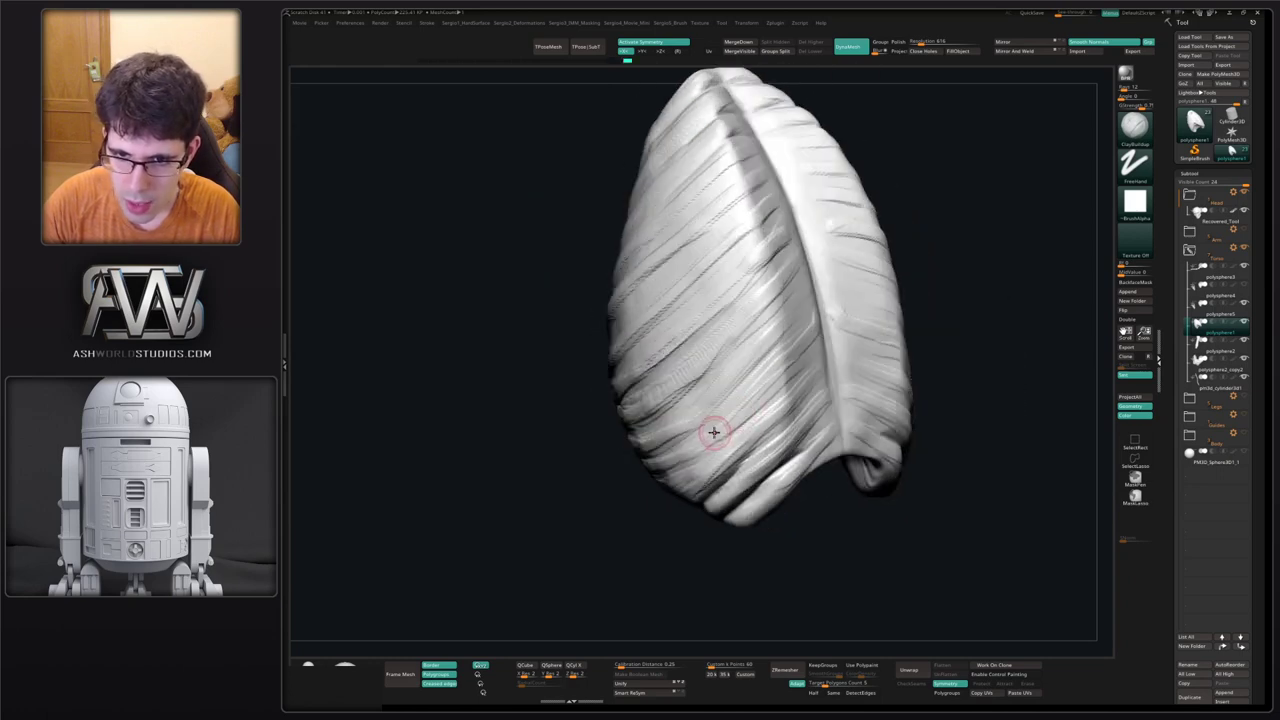
right_drag(757, 391, 703, 437)
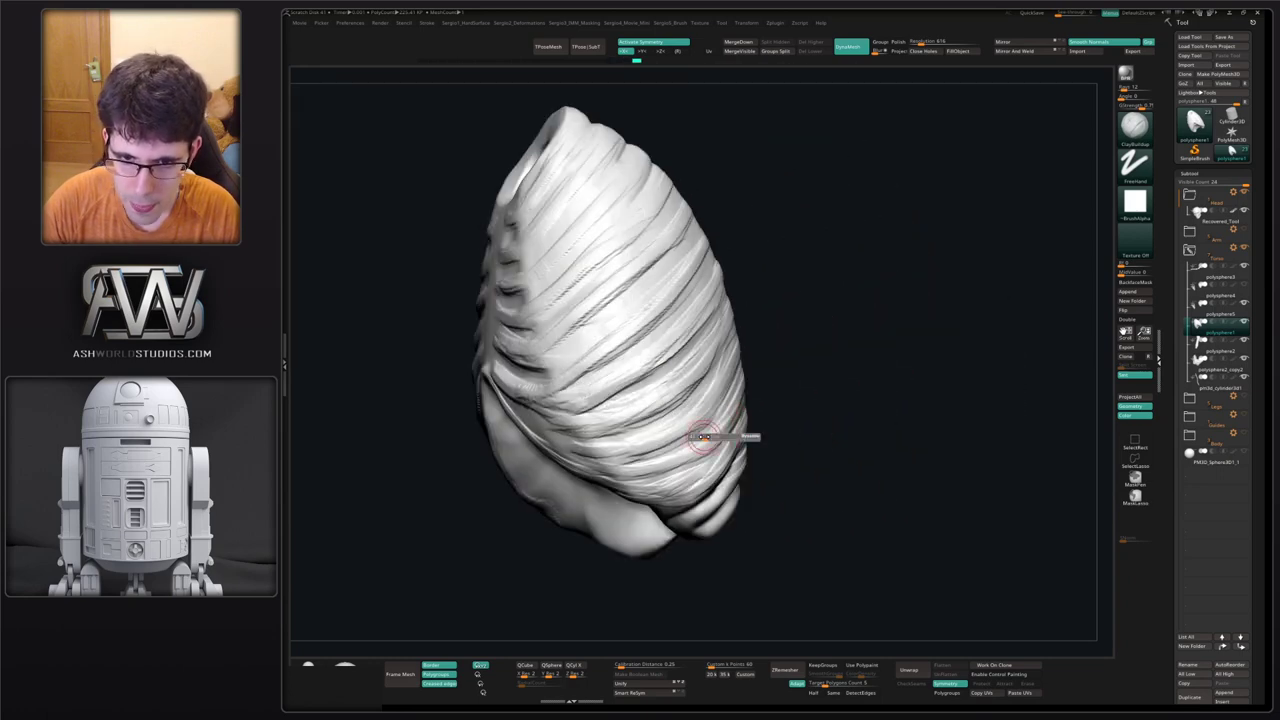
Flatten the crowded lower ribs on the side of the rib cage with a larger TrimDynamic brush.
drag(704, 437, 714, 438)
key(ctrl+shift+t)
right_drag(516, 408, 568, 437)
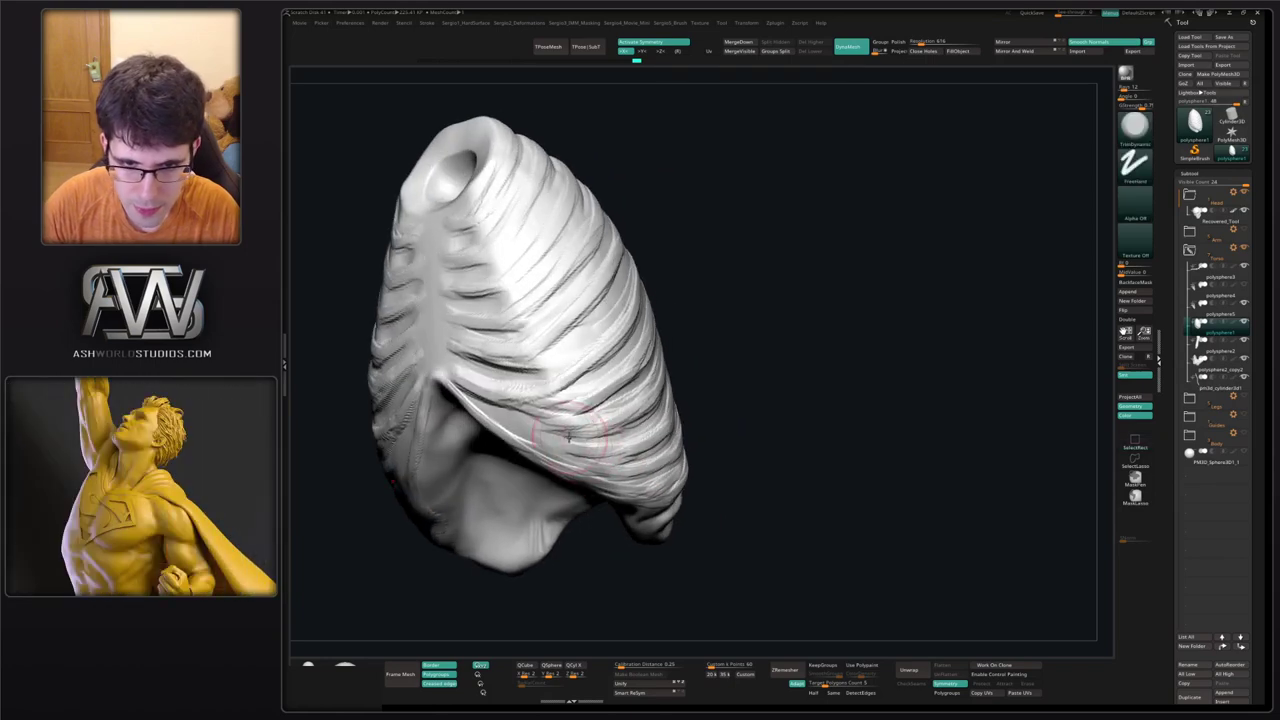
right_drag(653, 459, 666, 449)
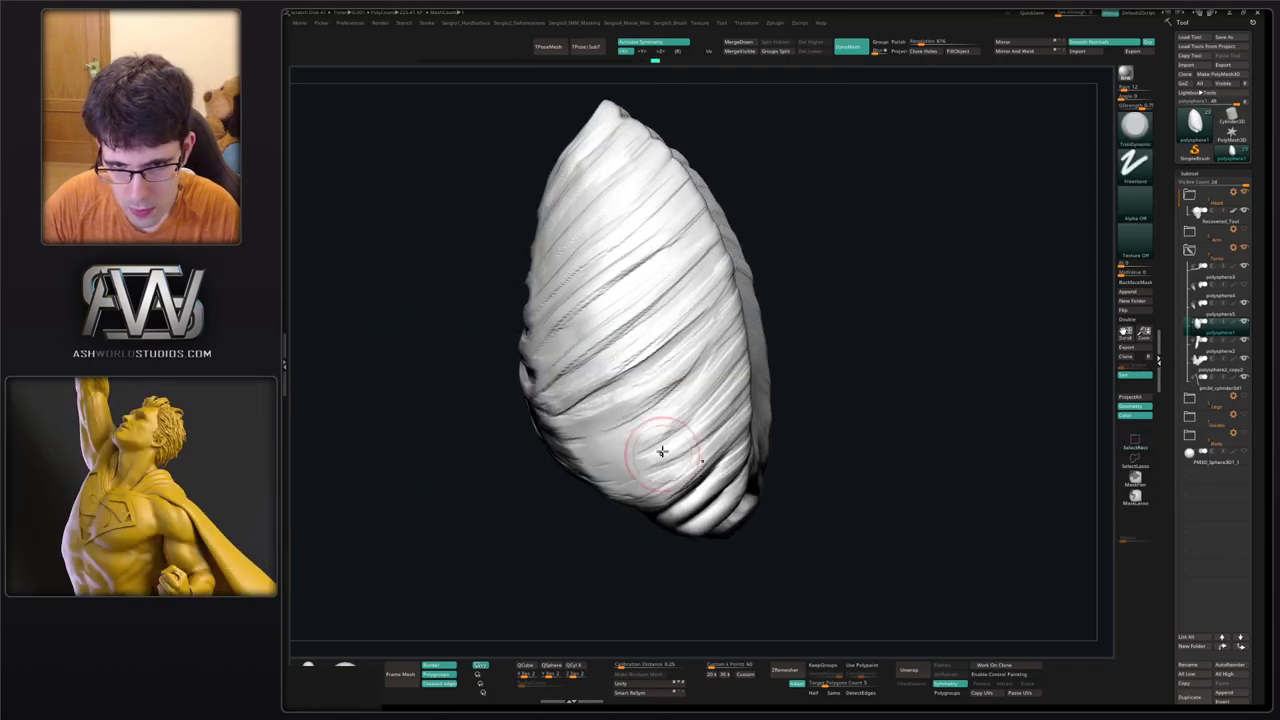
right_drag(738, 390, 743, 404)
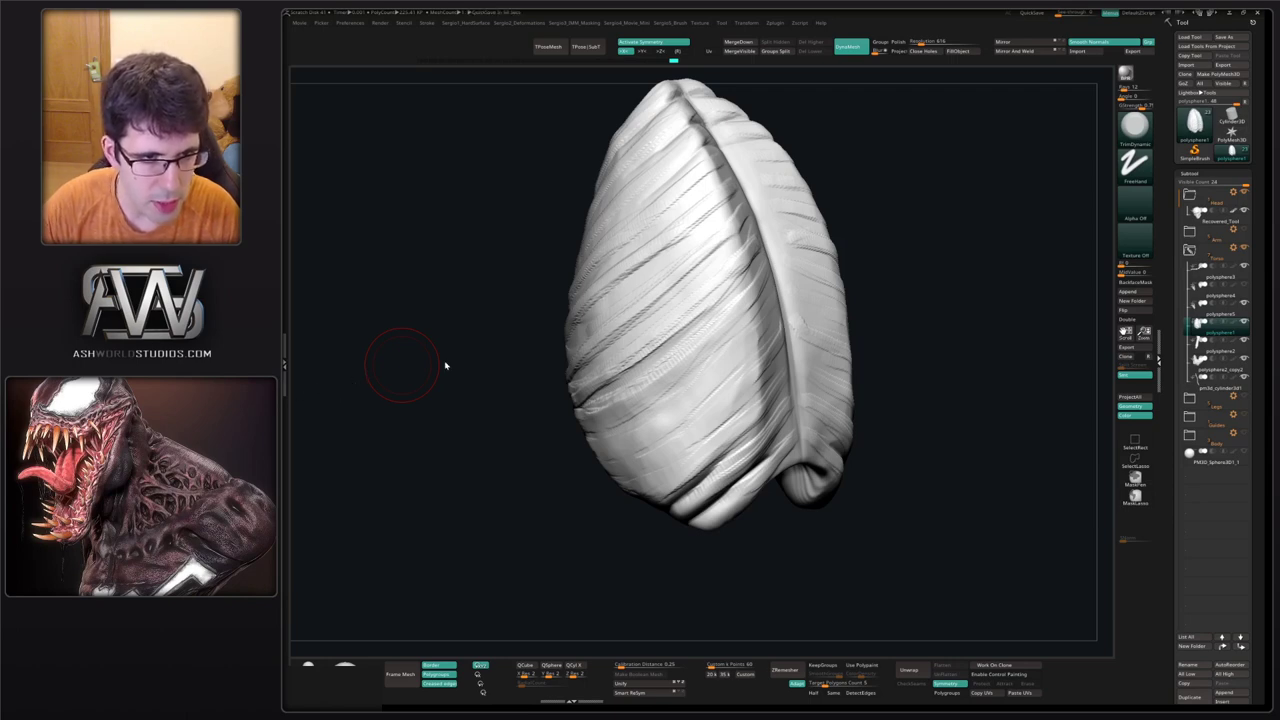
Adjust the back and side contour of the rib cage with a larger Move brush.
right_drag(924, 190, 909, 200)
mouse_move(760, 234)
alt+right_down()
mouse_move(762, 288)
mouse_move(766, 257)
alt+right_up()
key(b)
key(m)
key(v)
key(bracketright)
mouse_move(766, 257)
mouse_down()
mouse_move(755, 261)
mouse_move(771, 248)
mouse_move(730, 235)
mouse_move(731, 204)
mouse_up()
mouse_move(731, 204)
right_down()
mouse_move(764, 223)
mouse_move(711, 311)
mouse_move(766, 371)
mouse_move(752, 366)
right_up()
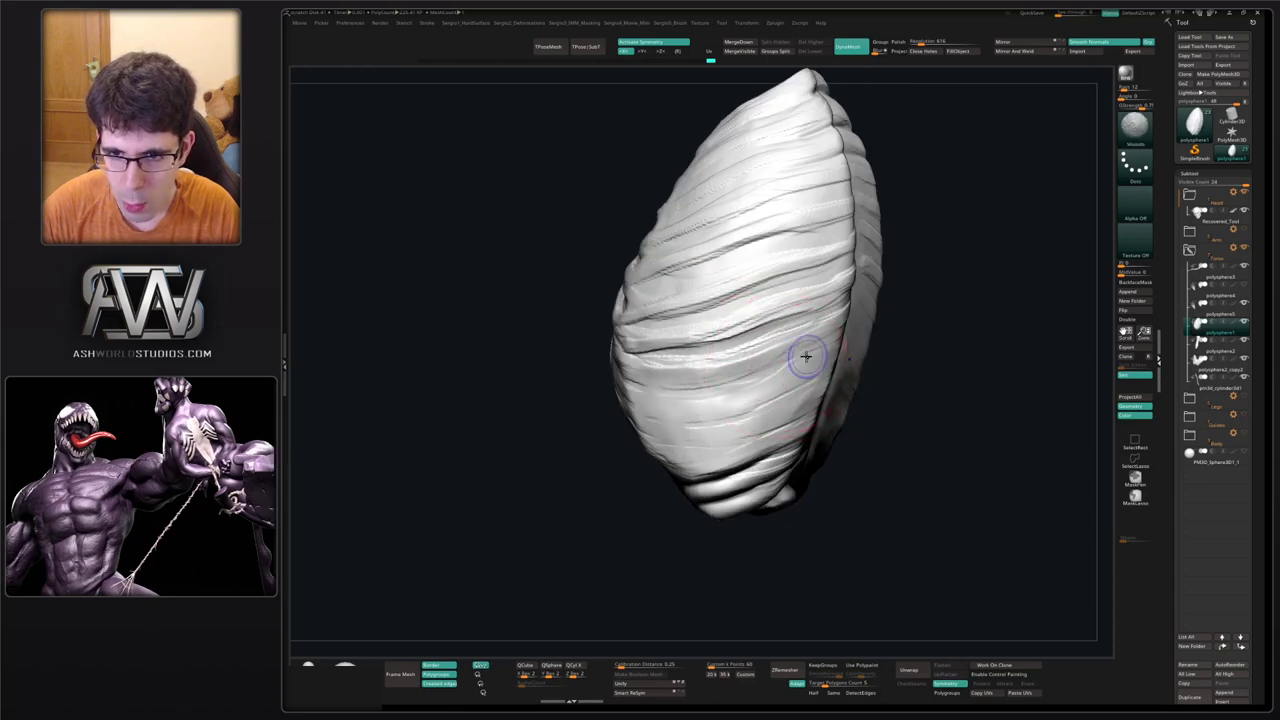
right_drag(680, 411, 598, 369)
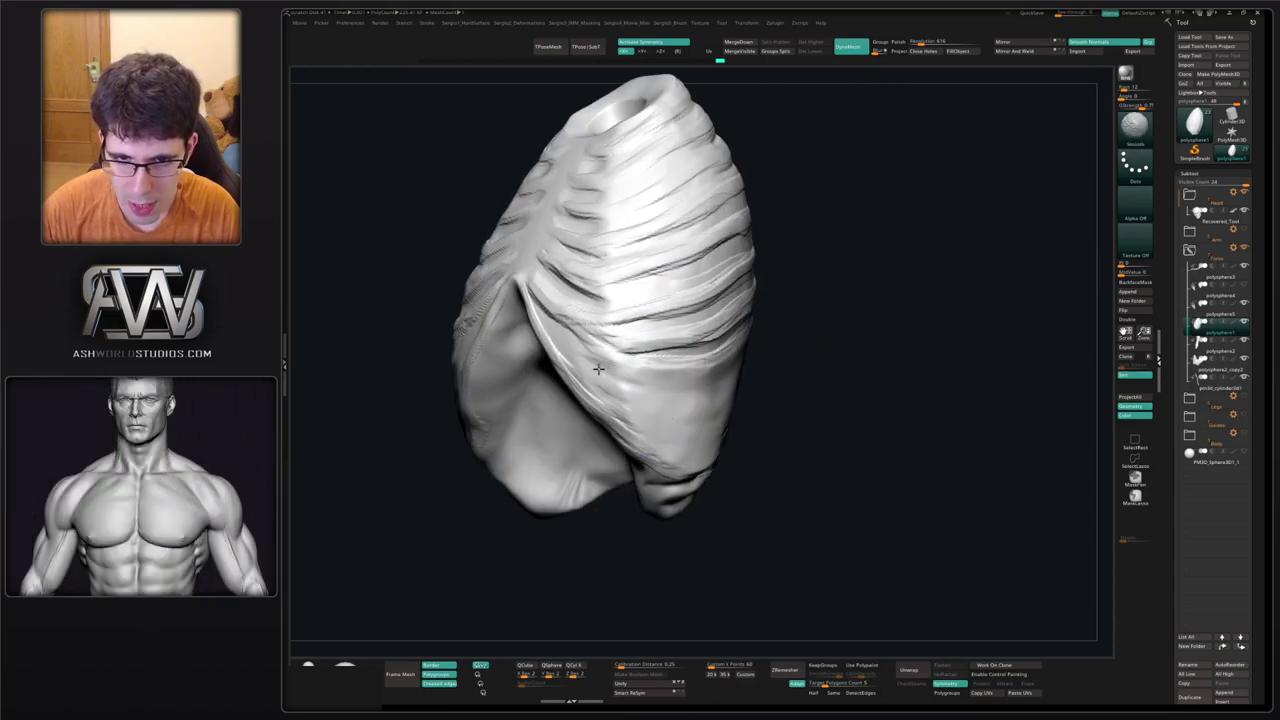
Flatten and smooth the lower back ribs on both sides of the spine with TrimDynamic.
right_drag(720, 430, 771, 391)
mouse_move(802, 345)
right_down()
mouse_move(791, 363)
mouse_move(786, 342)
right_up()
mouse_move(830, 335)
mouse_down()
mouse_move(794, 349)
mouse_move(711, 445)
mouse_up()
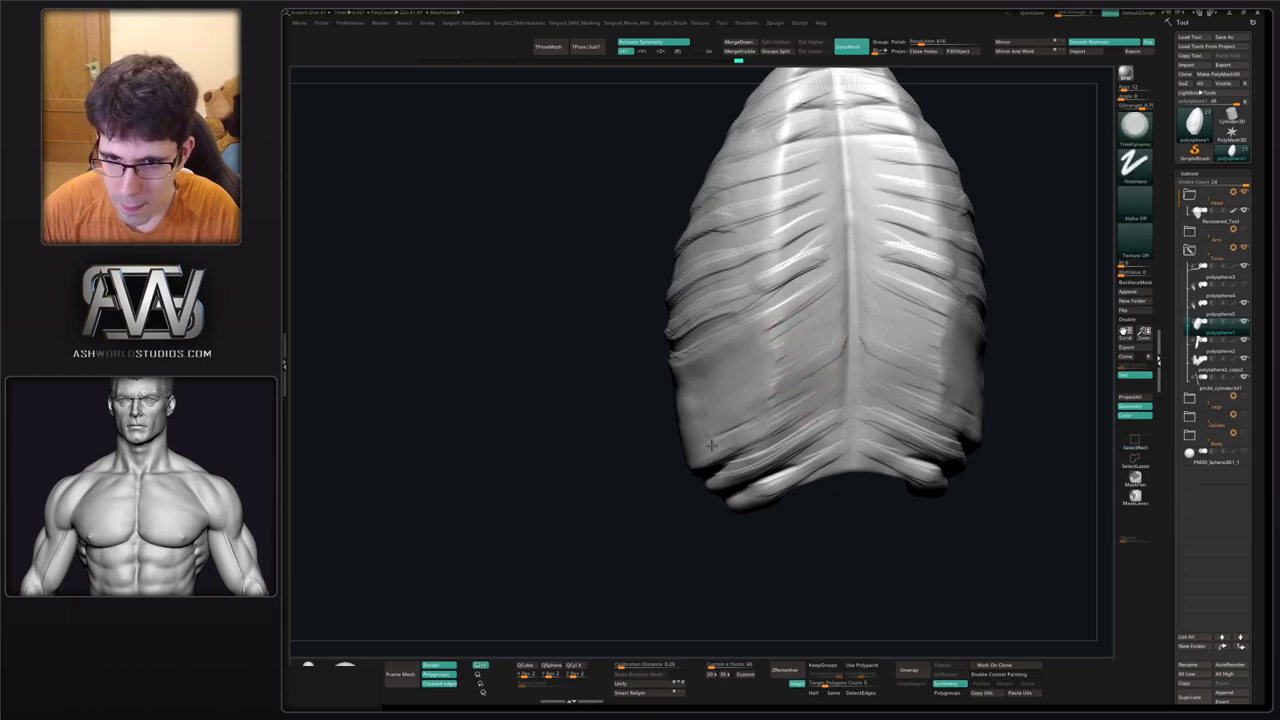
mouse_move(791, 359)
shift+mouse_down()
mouse_move(817, 301)
mouse_move(747, 379)
shift+mouse_up()
mouse_move(762, 402)
right_down()
mouse_move(686, 415)
mouse_move(729, 418)
mouse_move(723, 306)
right_up()
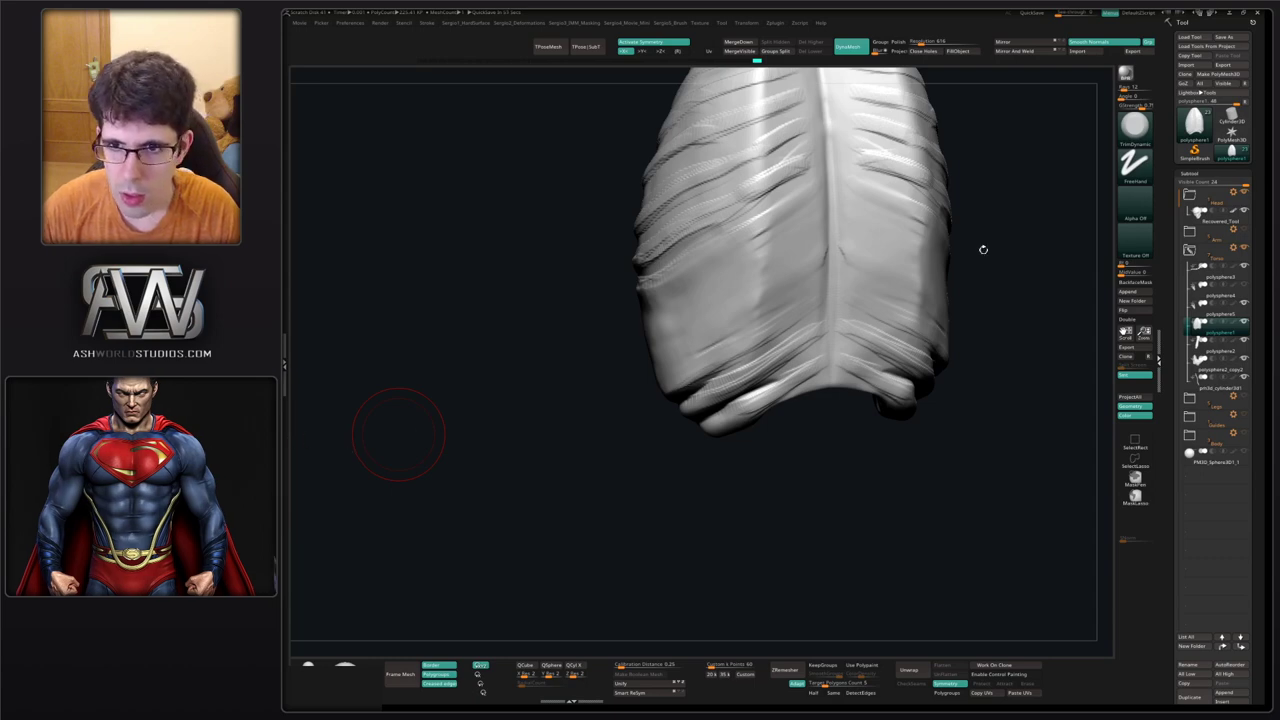
Show the full skeleton and reshape the lower back edge of the rib cage around the spine with the Move brush.
mouse_move(983, 249)
right_down()
mouse_move(816, 241)
mouse_move(817, 323)
mouse_move(760, 397)
mouse_move(739, 366)
mouse_move(786, 329)
mouse_move(845, 336)
right_up()
key(b)
key(c)
key(b)
key(alt+s)
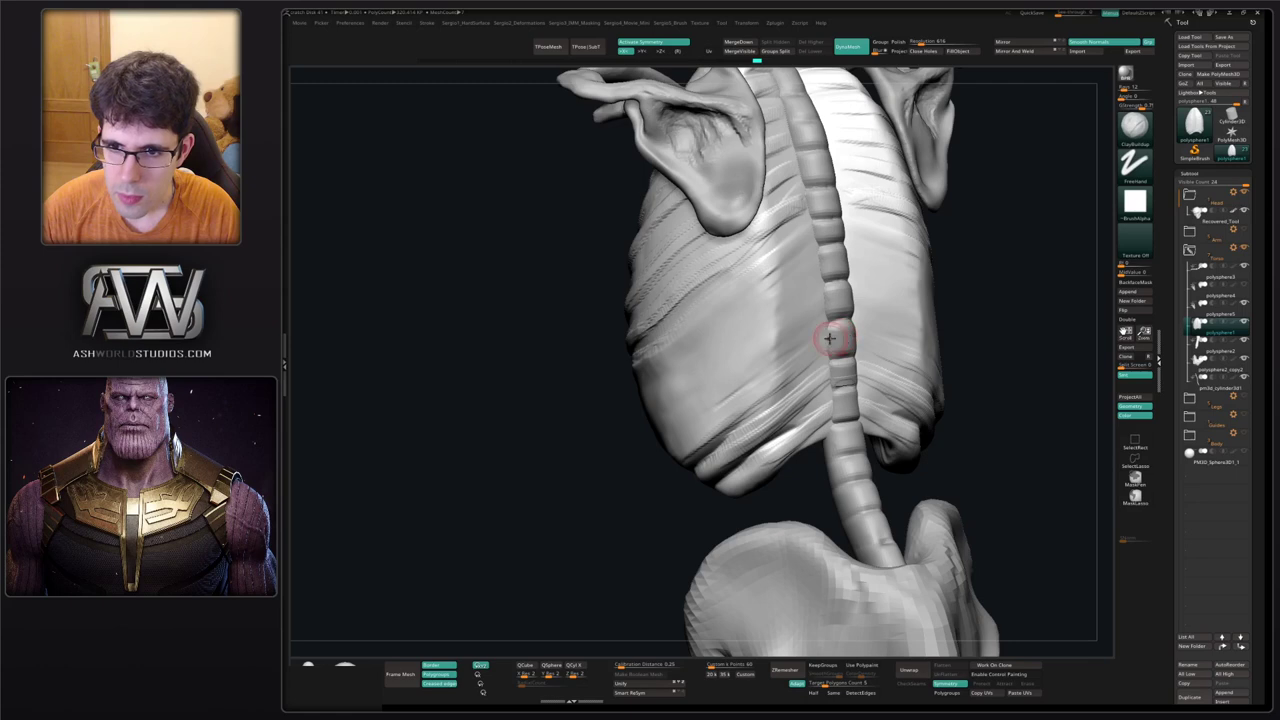
right_drag(843, 374, 862, 400)
key(b)
key(m)
key(v)
drag(862, 401, 852, 375)
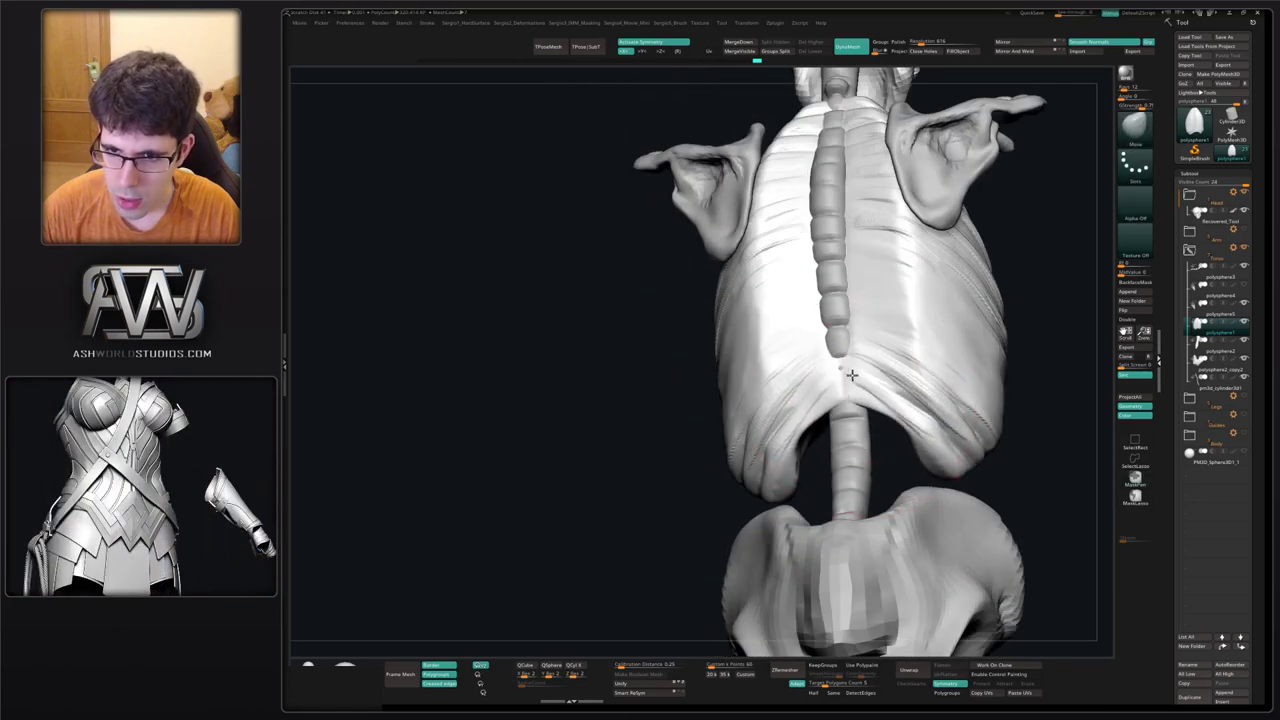
right_drag(851, 375, 856, 376)
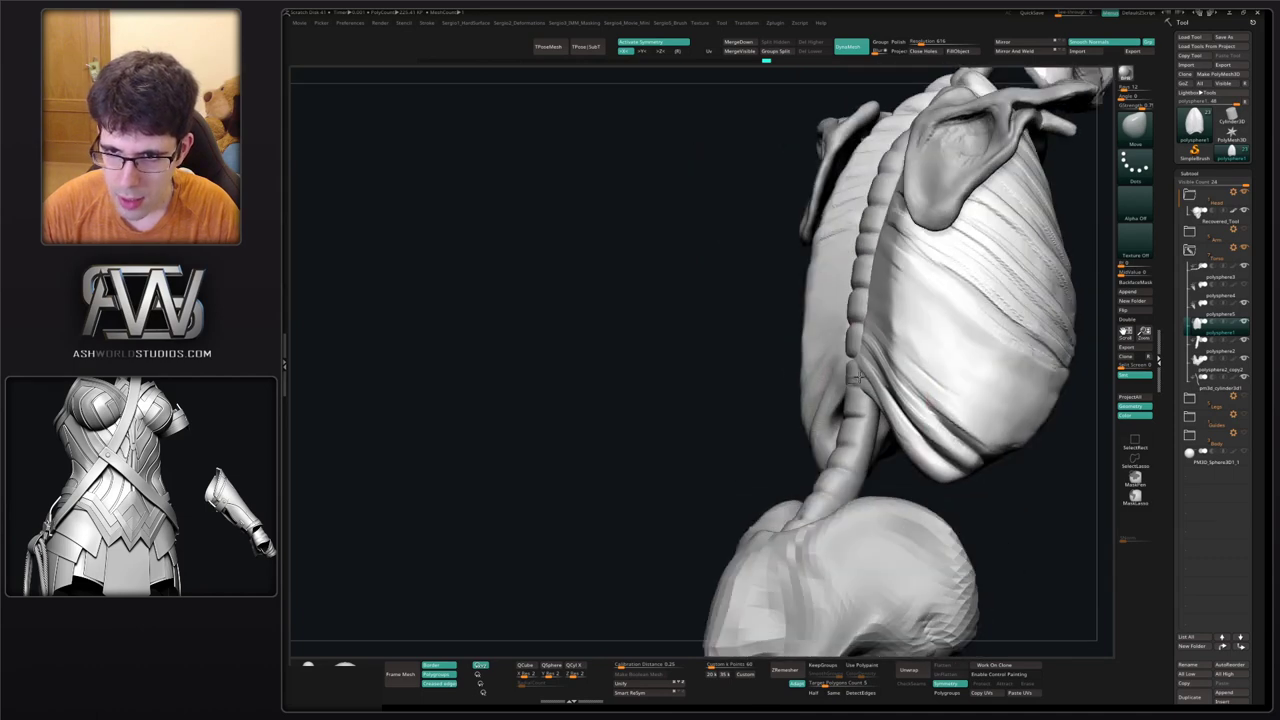
Build the lowest back ribs outward from the spine with ClayBuildup.
mouse_move(857, 286)
shift+right_down()
mouse_move(877, 234)
mouse_move(841, 278)
mouse_move(811, 280)
mouse_move(831, 320)
shift+right_up()
key(b)
key(c)
key(b)
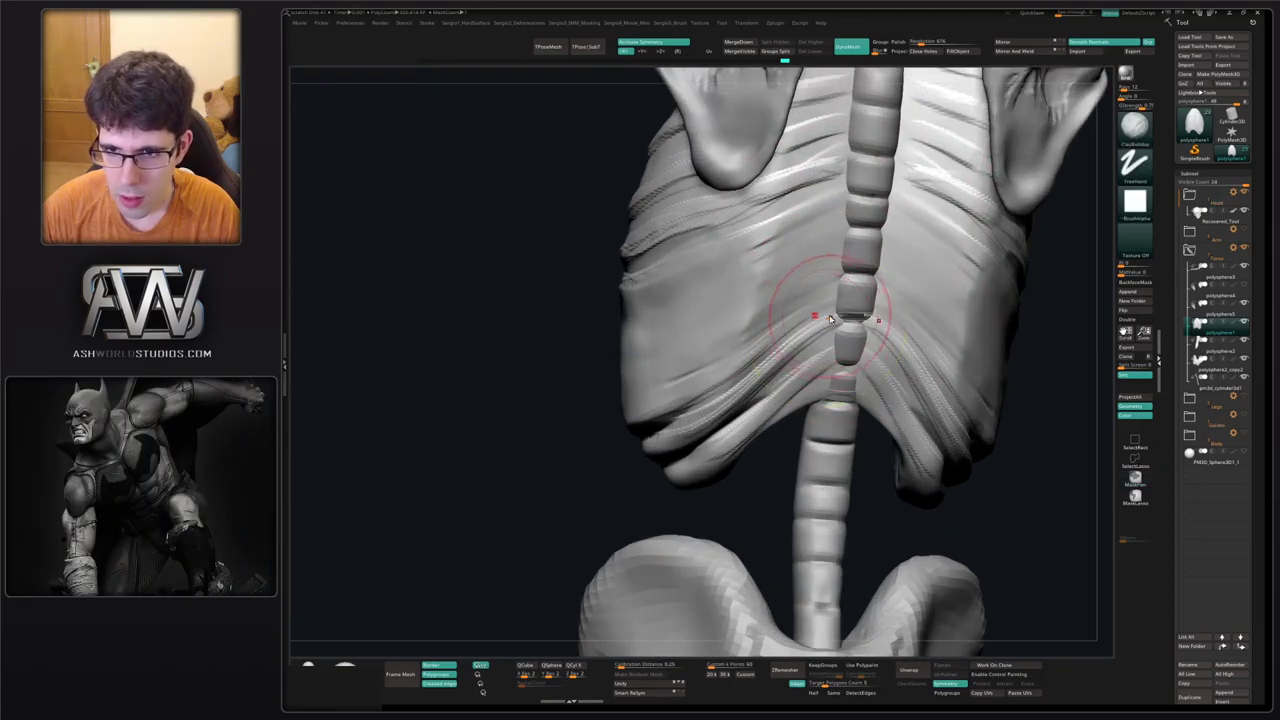
drag(829, 296, 714, 353)
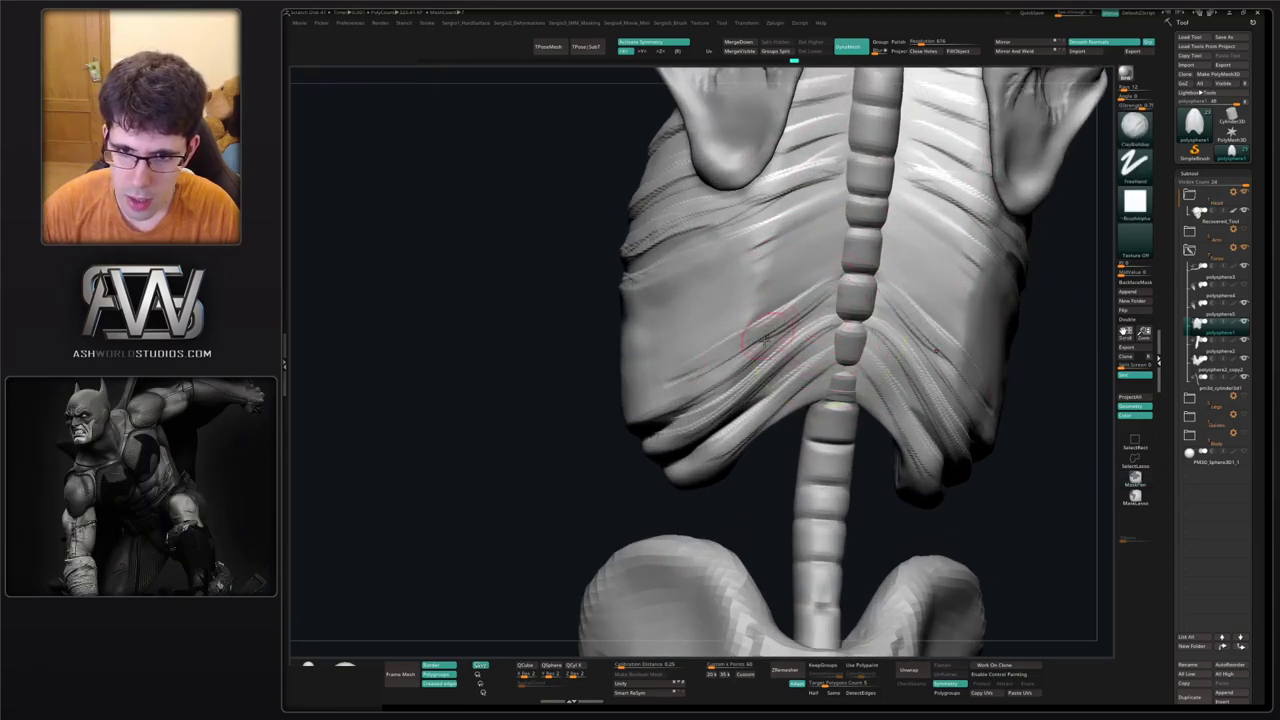
mouse_move(766, 338)
right_down()
mouse_move(700, 371)
mouse_move(709, 343)
mouse_move(766, 309)
right_up()
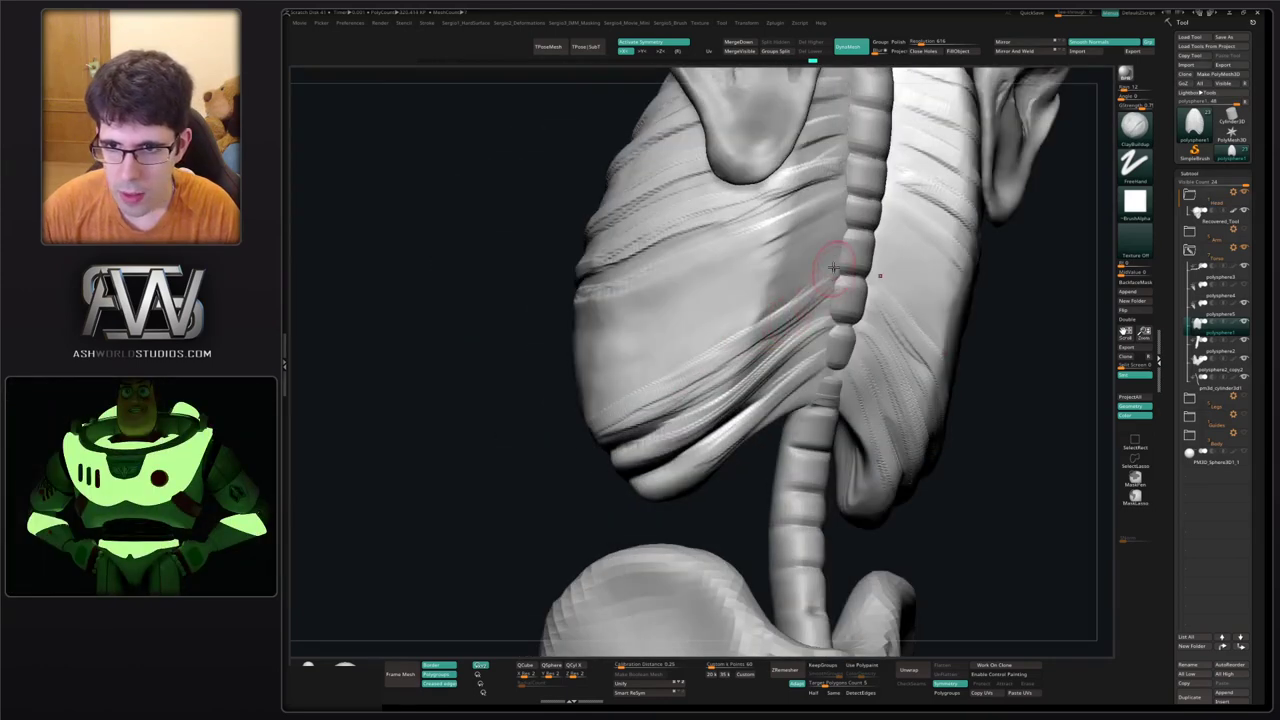
Add the next ribs above them, running diagonally down from the vertebrae across the flattened back.
mouse_move(833, 268)
mouse_down()
mouse_move(757, 286)
mouse_move(680, 343)
mouse_up()
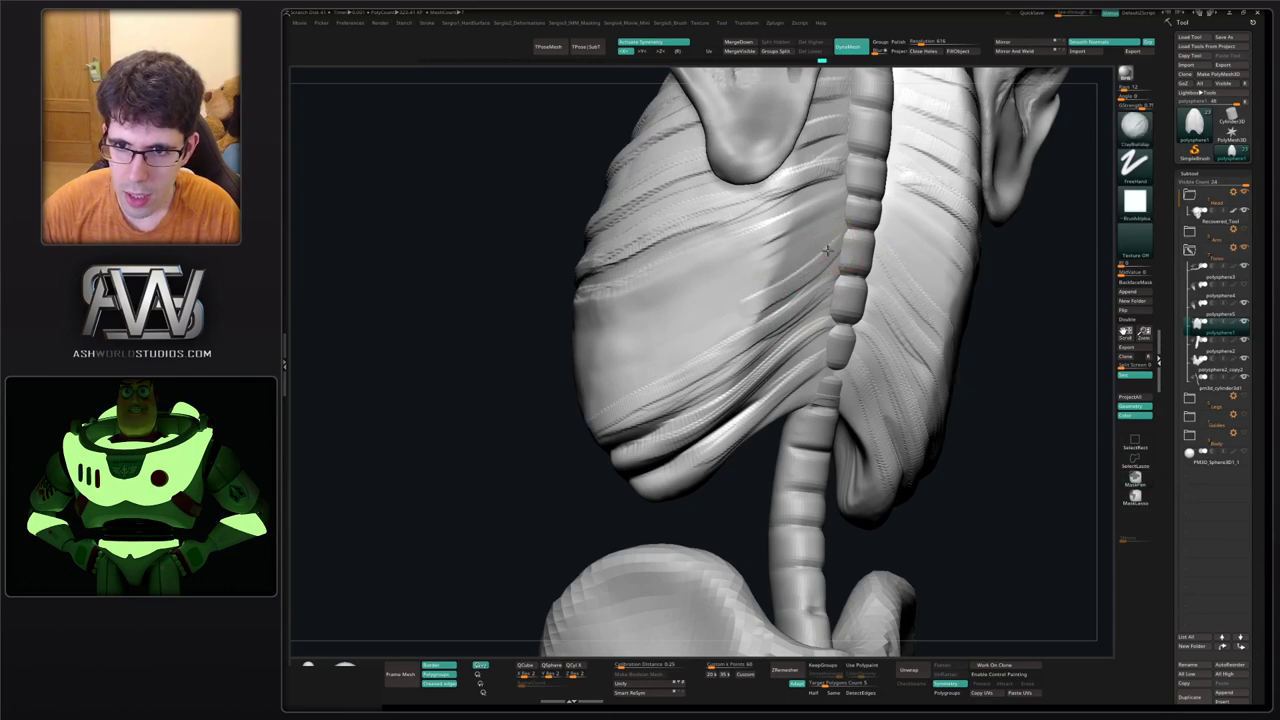
drag(828, 250, 683, 327)
drag(750, 305, 641, 357)
drag(836, 212, 709, 278)
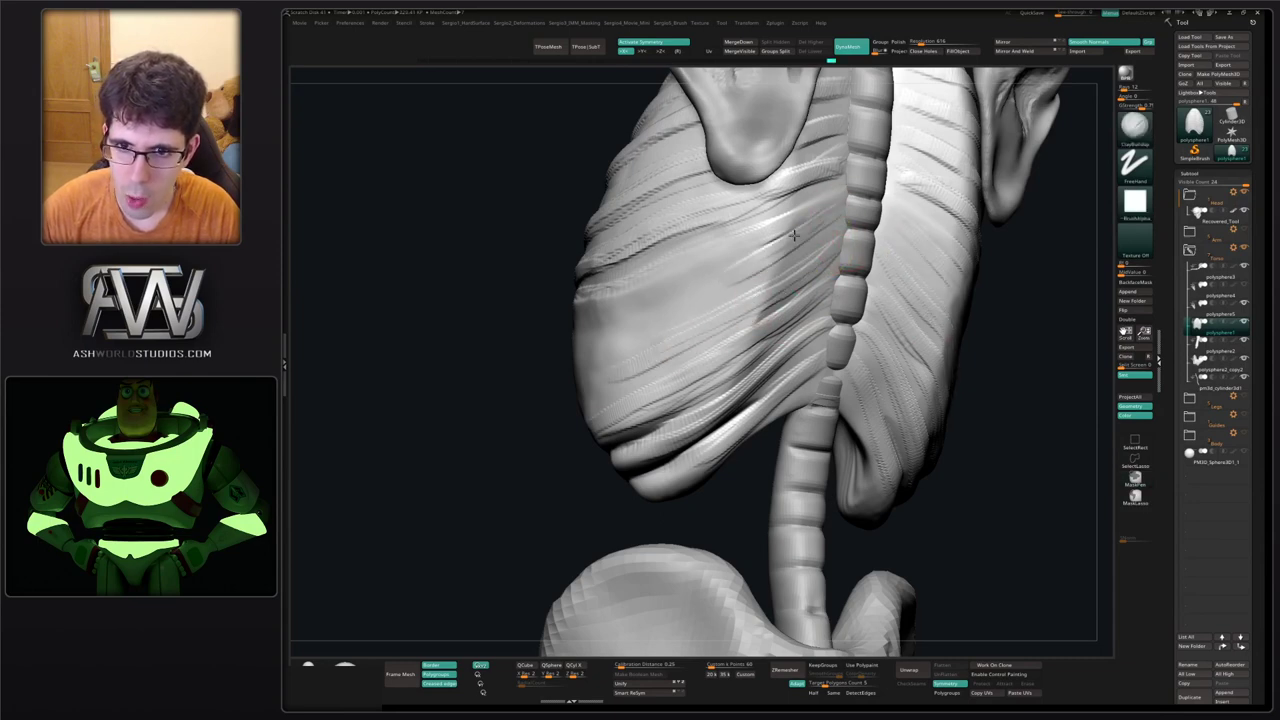
drag(794, 236, 648, 320)
key(ctrl+z)
drag(834, 230, 646, 325)
key(ctrl+z)
Build up the remaining diagonal ribs with ClayBuildup across the mid back and continue them around the side of the rib cage.
drag(840, 208, 642, 306)
drag(750, 268, 622, 328)
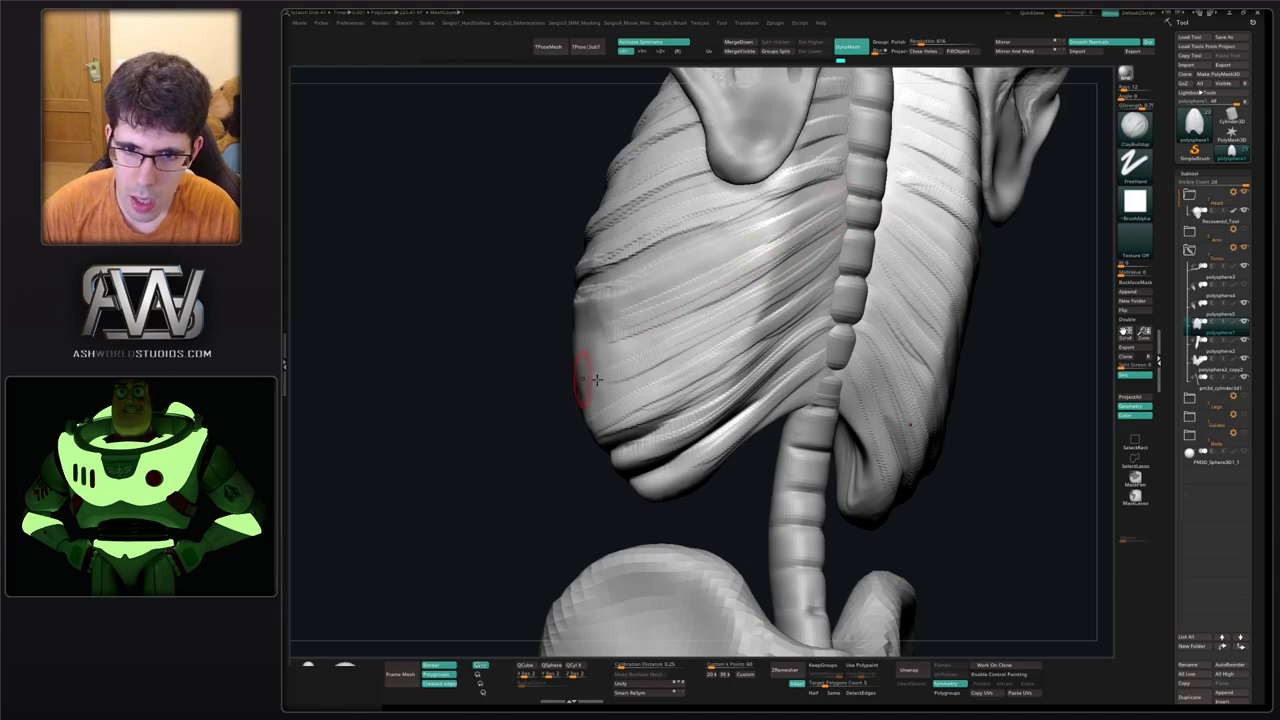
mouse_move(550, 376)
mouse_down()
mouse_move(640, 342)
mouse_move(580, 366)
mouse_move(508, 366)
mouse_move(643, 317)
mouse_up()
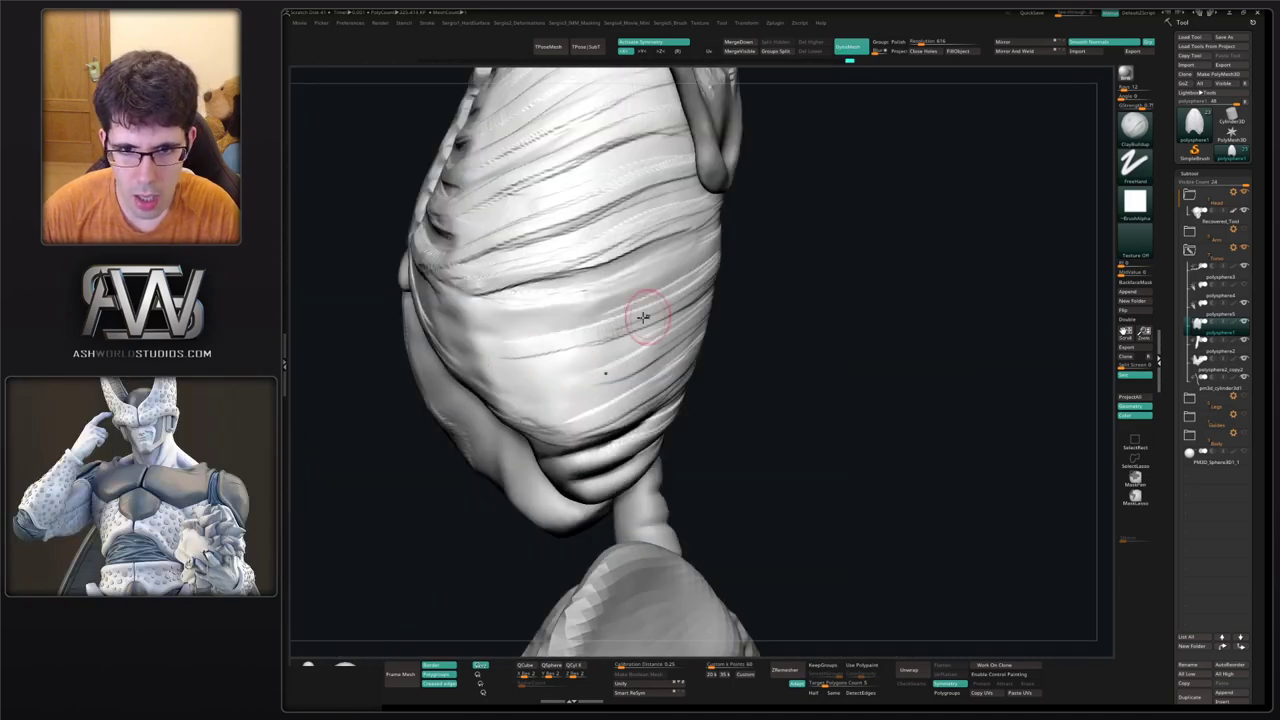
drag(494, 354, 628, 328)
mouse_move(510, 390)
mouse_down()
mouse_move(624, 364)
mouse_move(614, 378)
mouse_up()
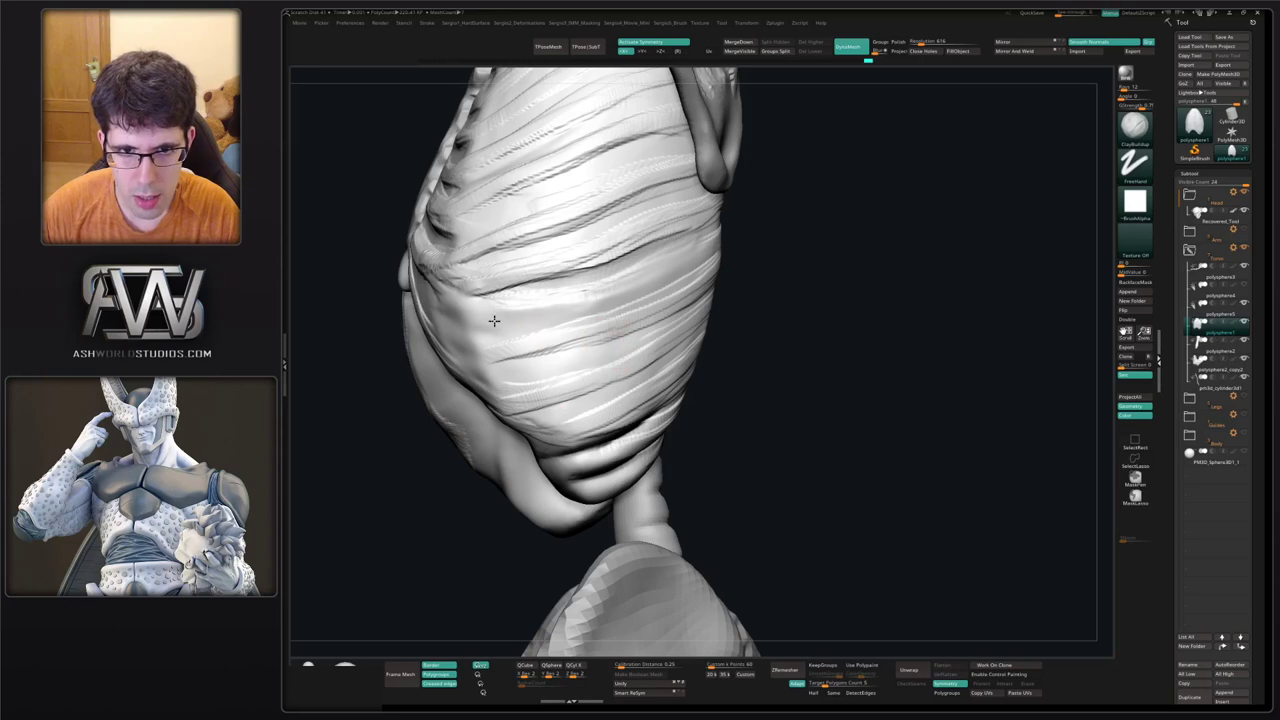
right_drag(669, 277, 731, 245)
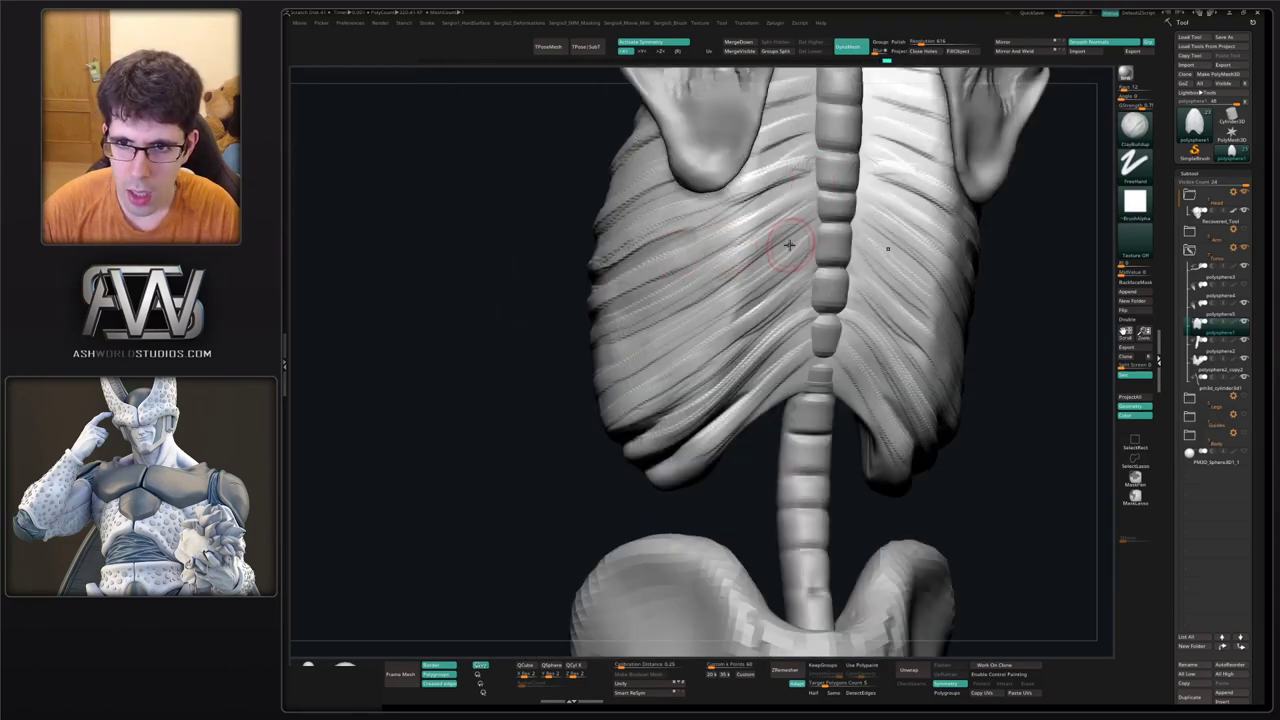
Deepen the gaps between the lower back ribs with DamStandard, cutting from the outer edge up toward the spine.
key(b)
key(d)
key(s)
drag(678, 406, 817, 286)
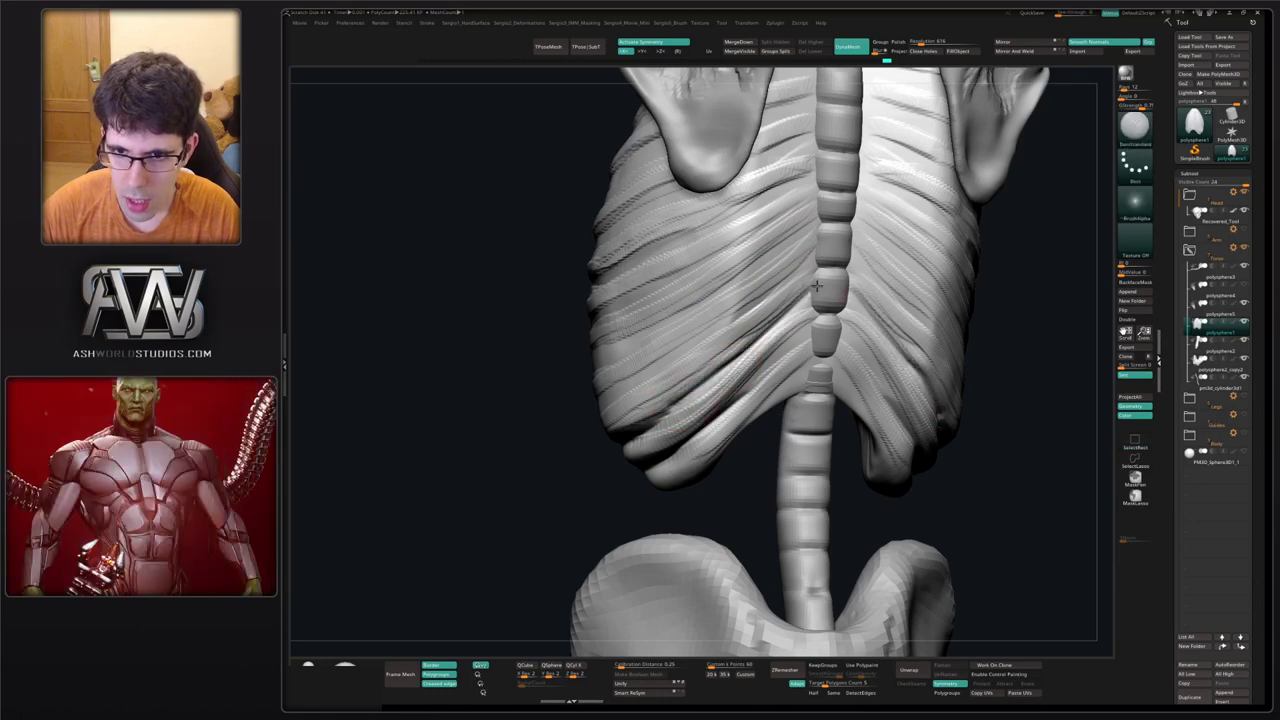
mouse_move(812, 367)
mouse_down()
mouse_move(752, 420)
mouse_move(778, 408)
mouse_up()
mouse_move(790, 400)
ctrl+right_down()
mouse_move(808, 331)
mouse_move(790, 343)
mouse_move(788, 388)
mouse_move(761, 324)
ctrl+right_up()
Isolate the rib cage and refine its overall outline with an enlarged Move brush, working from the back, front and side.
key(b)
key(m)
key(v)
key(s)
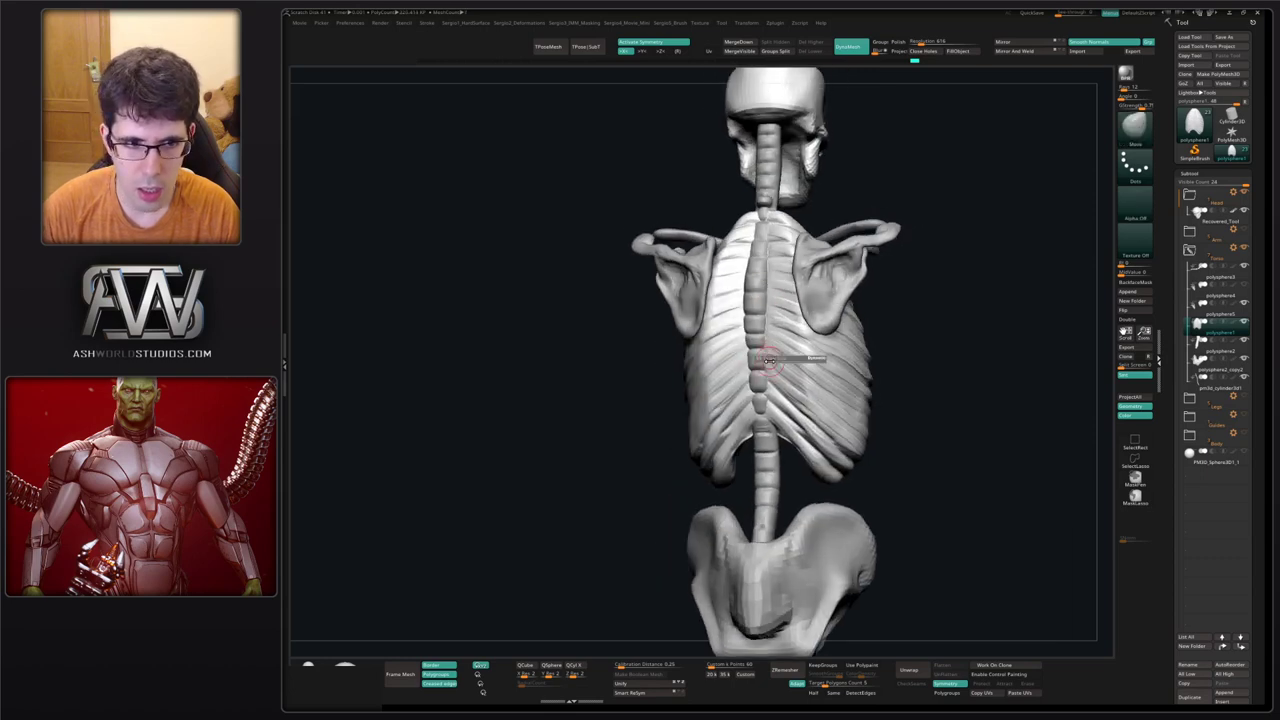
drag(768, 362, 786, 361)
ctrl+right_drag(786, 361, 795, 310)
right_drag(795, 368, 808, 350)
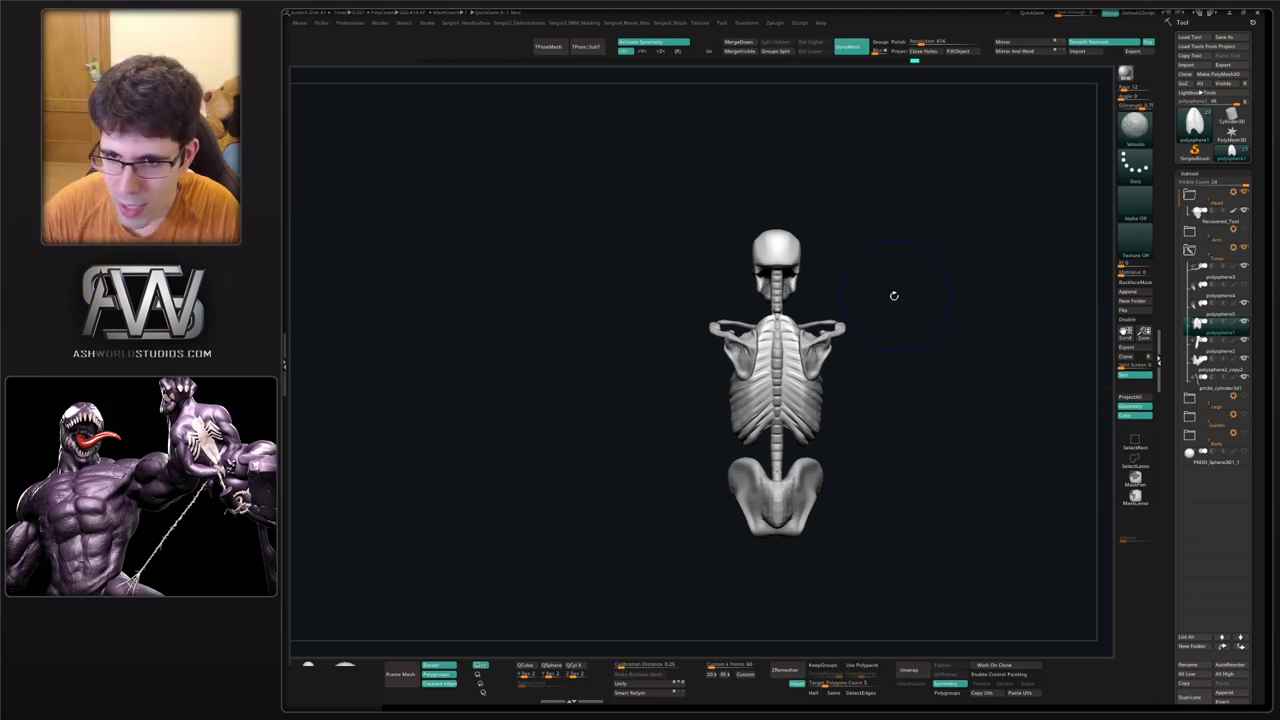
mouse_move(803, 338)
ctrl+right_down()
mouse_move(800, 380)
mouse_move(822, 348)
ctrl+right_up()
key(alt+shift+s)
key(s)
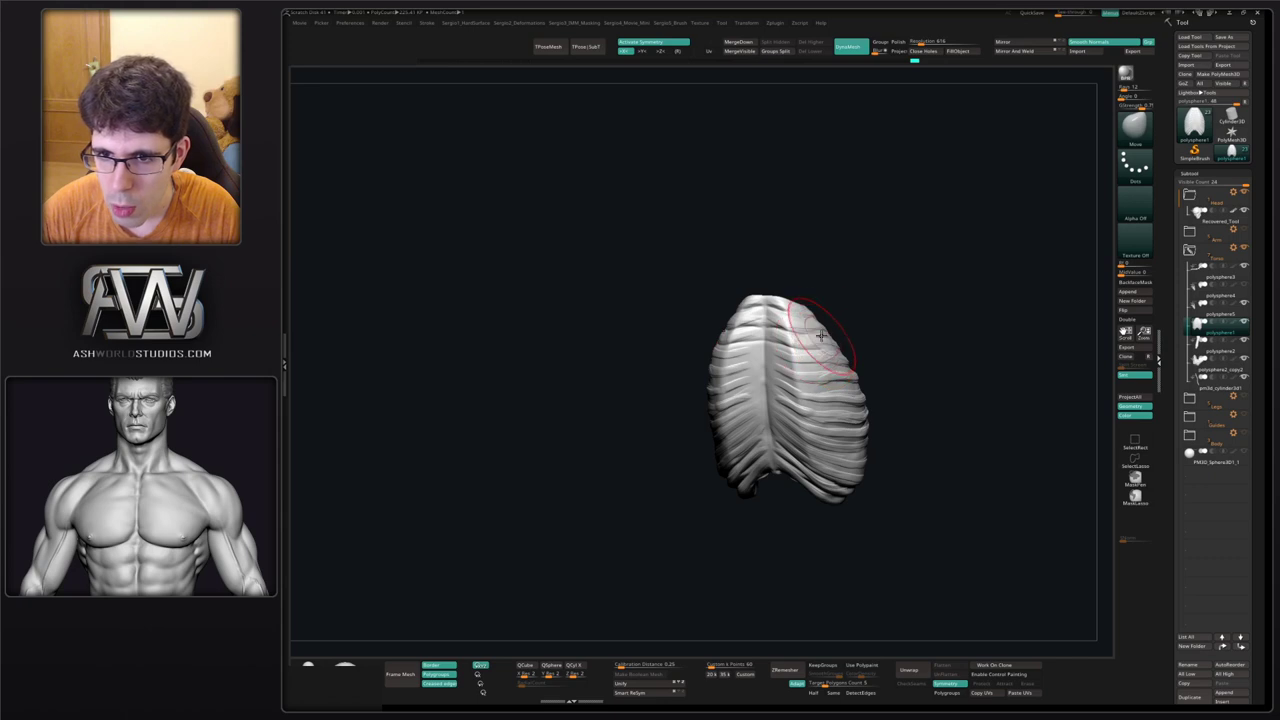
key(s)
drag(817, 334, 819, 327)
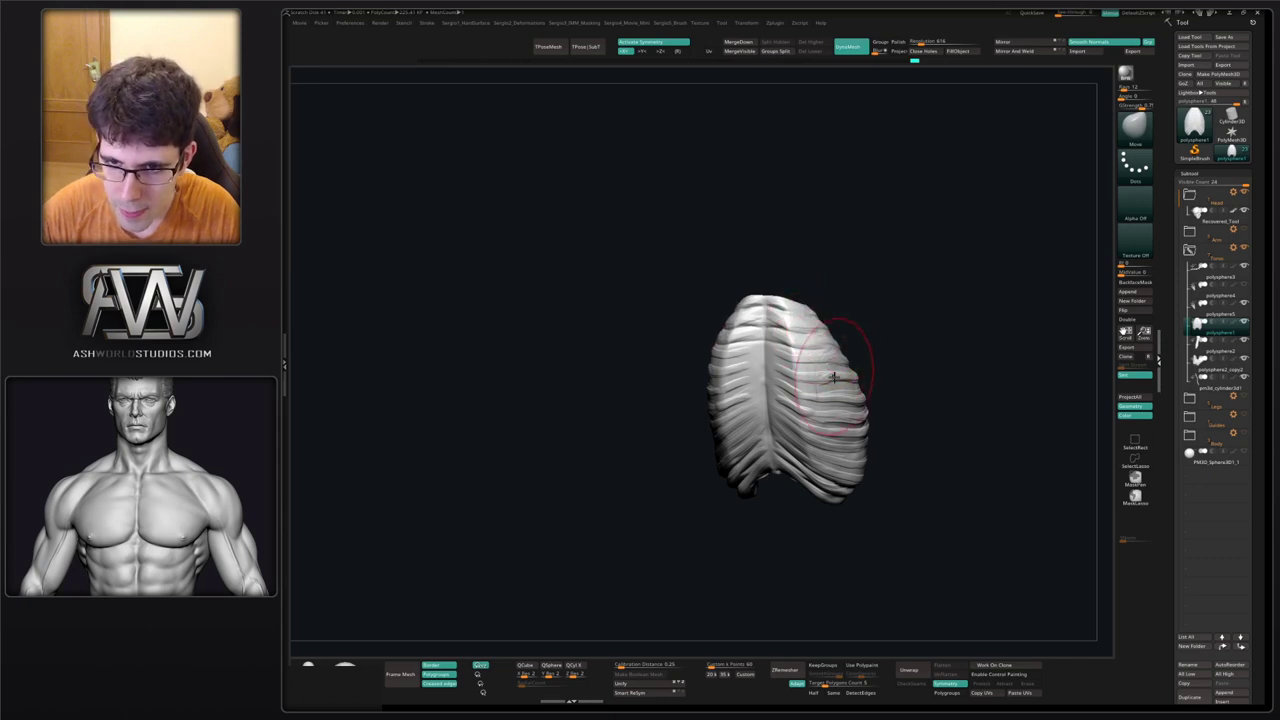
mouse_move(833, 413)
right_down()
mouse_move(848, 425)
mouse_move(837, 500)
mouse_move(782, 427)
right_up()
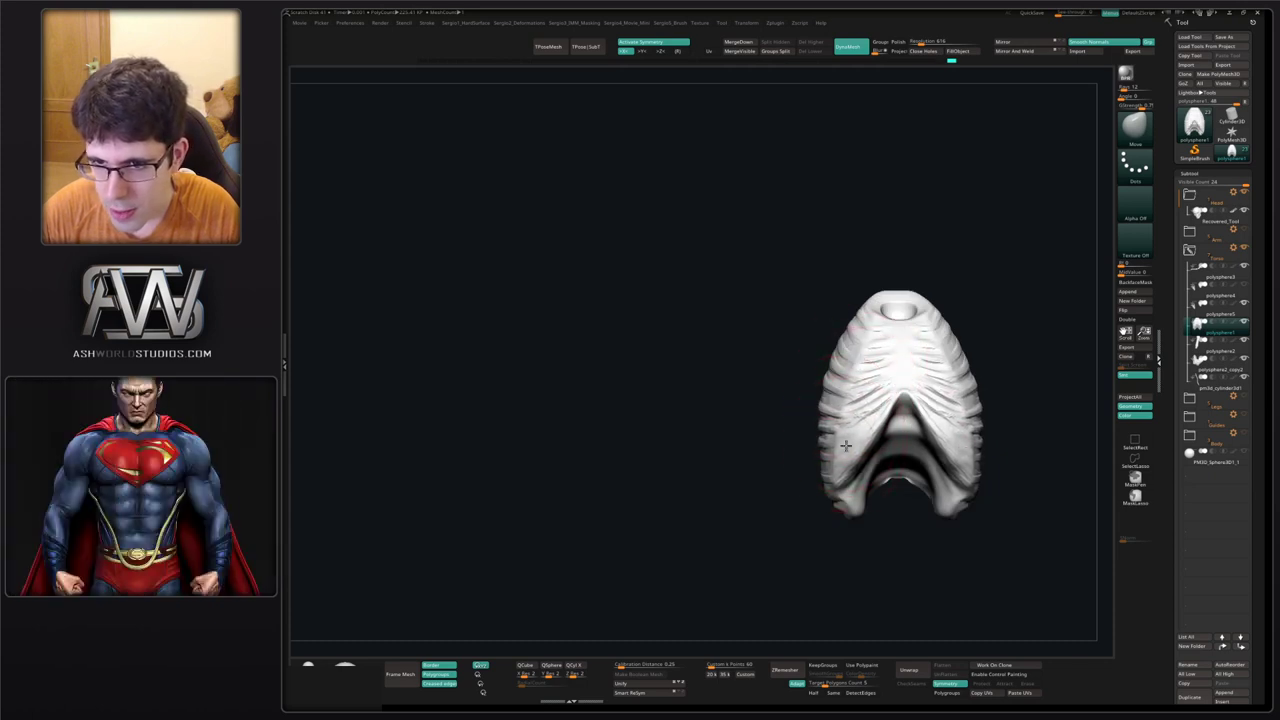
right_drag(932, 420, 891, 416)
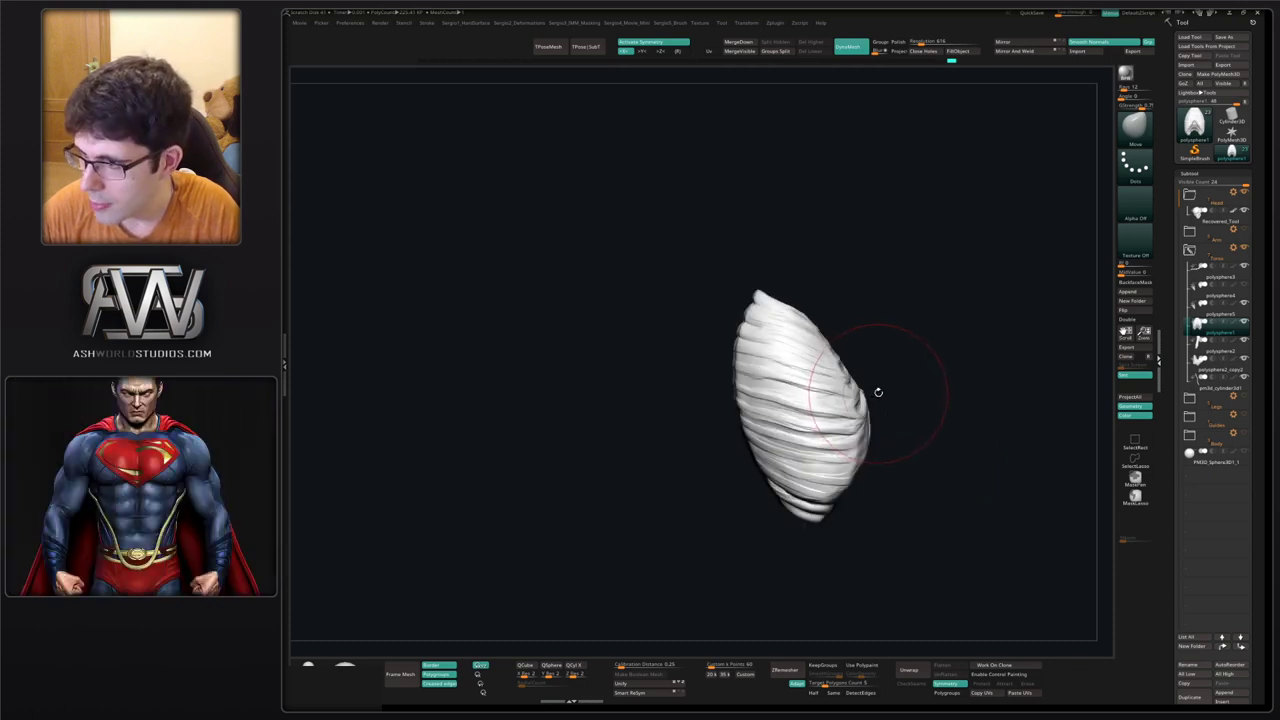
key(bracketright)
right_drag(873, 401, 894, 408)
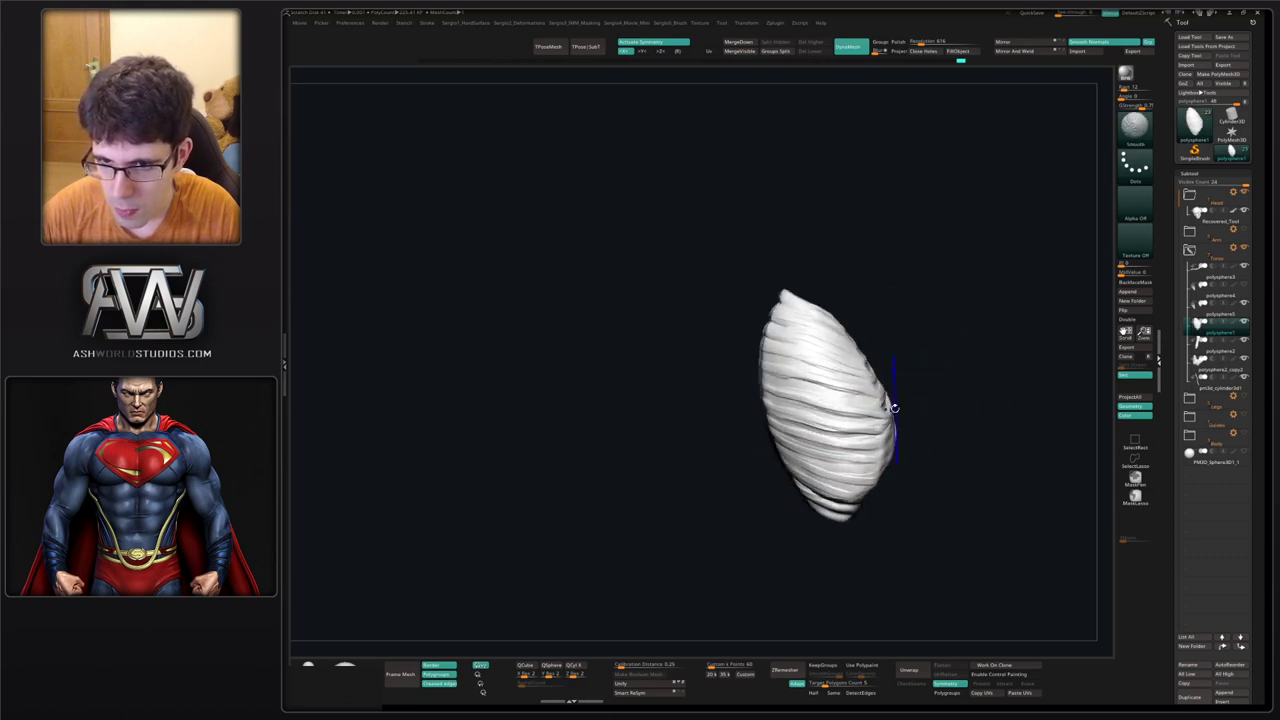
Show the full skeleton to check the rib cage against the sternum, reselect the rib cage and isolate it with a resized brush.
key(alt+s)
alt+click(888, 402)
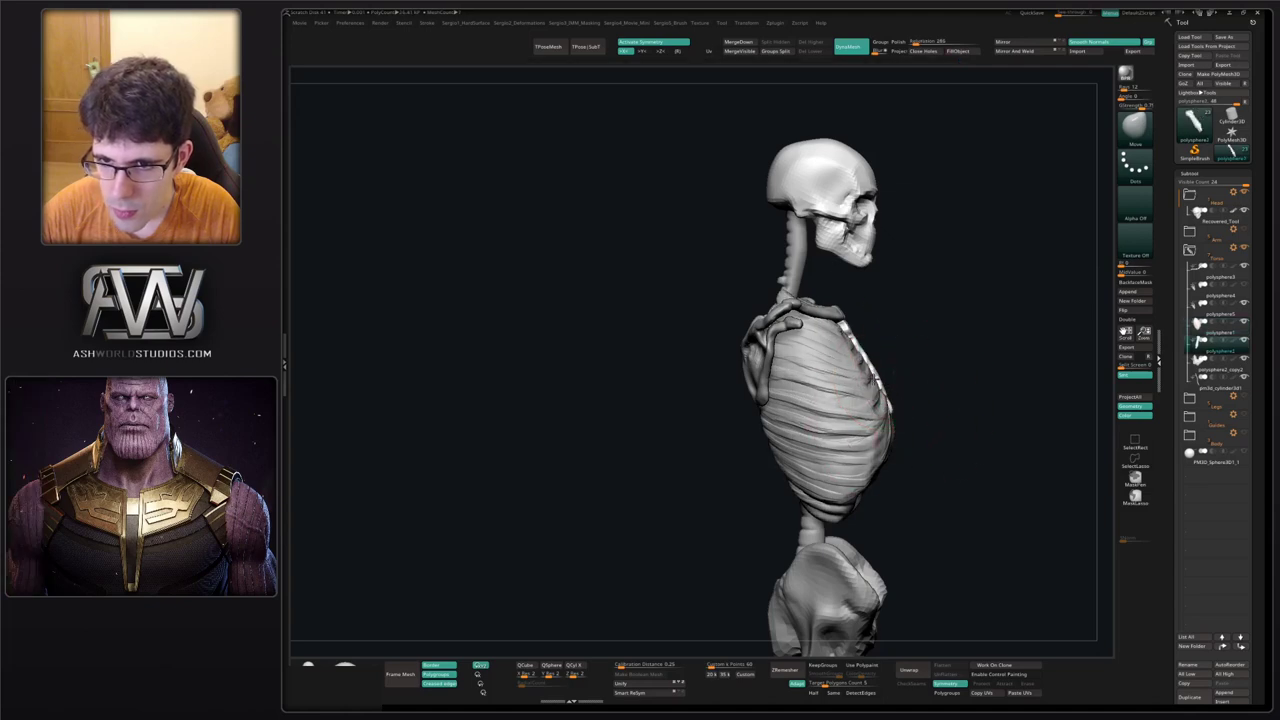
mouse_move(888, 407)
shift+right_down()
mouse_move(776, 386)
mouse_move(828, 398)
shift+right_up()
alt+click(828, 376)
key(s)
drag(819, 379, 802, 379)
key(alt+s)
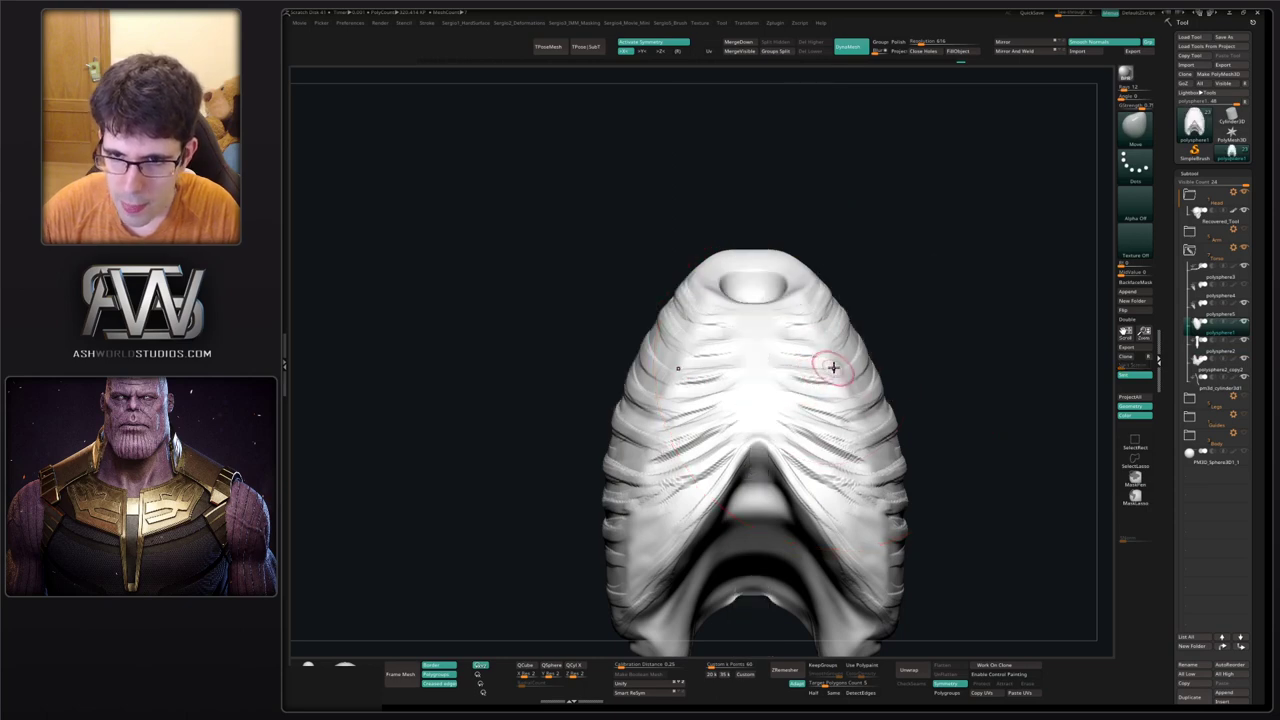
Duplicate the rib cage subtool, hide the original, and resize the brush and clear any mask on the copy.
right_drag(831, 366, 728, 398)
key(ctrl+shift+d)
click(1217, 344)
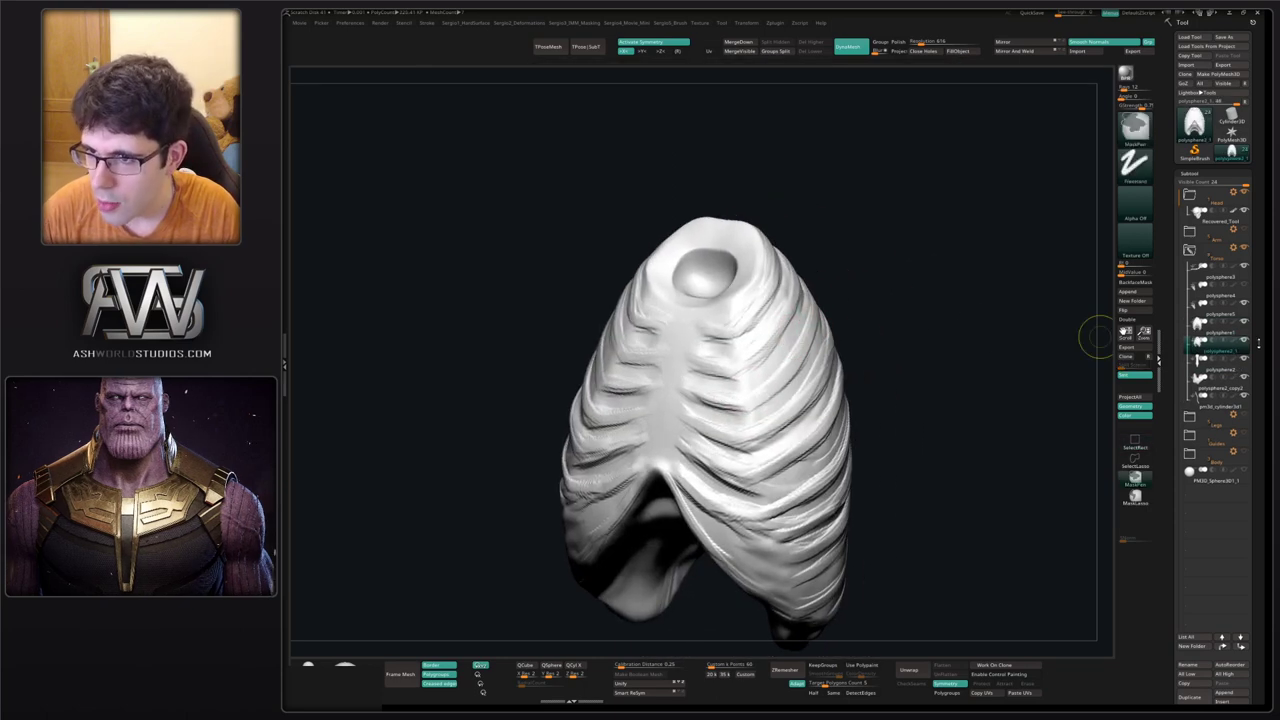
click(1244, 322)
ctrl+right_drag(708, 317, 736, 344)
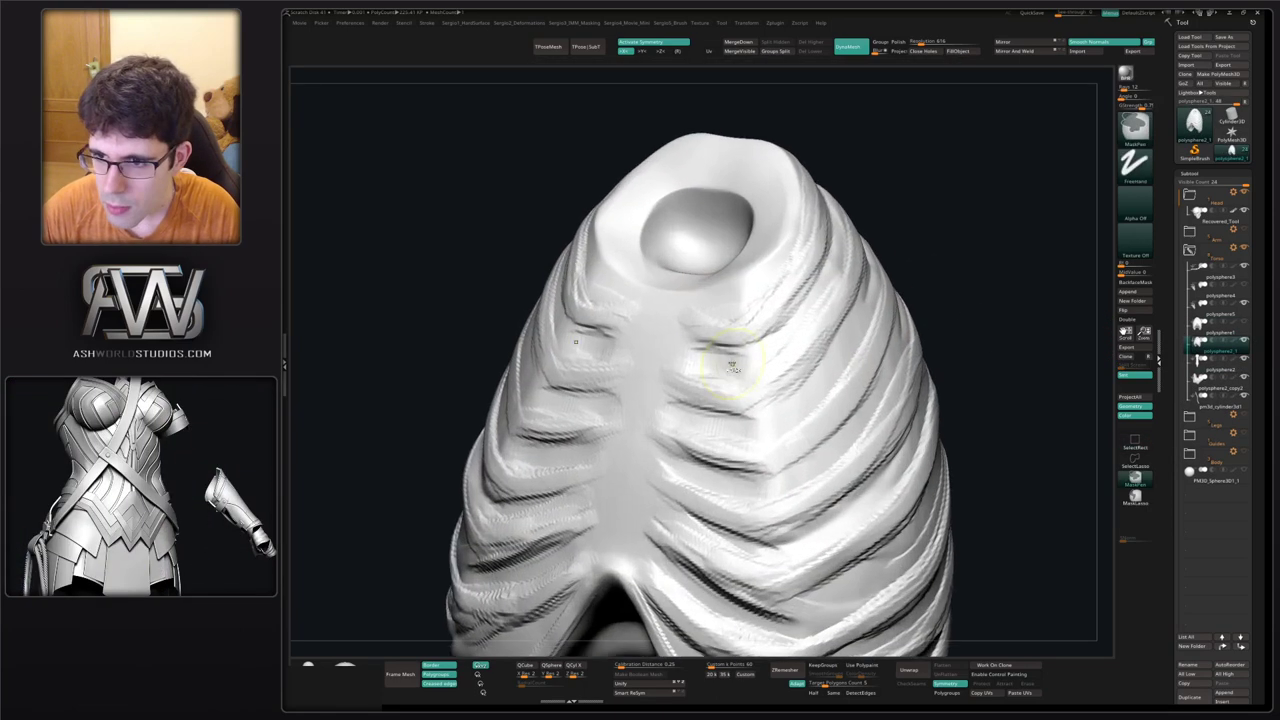
key(s)
mouse_move(738, 340)
mouse_down()
mouse_move(701, 330)
mouse_move(732, 333)
mouse_up()
ctrl+drag(1042, 399, 1078, 390)
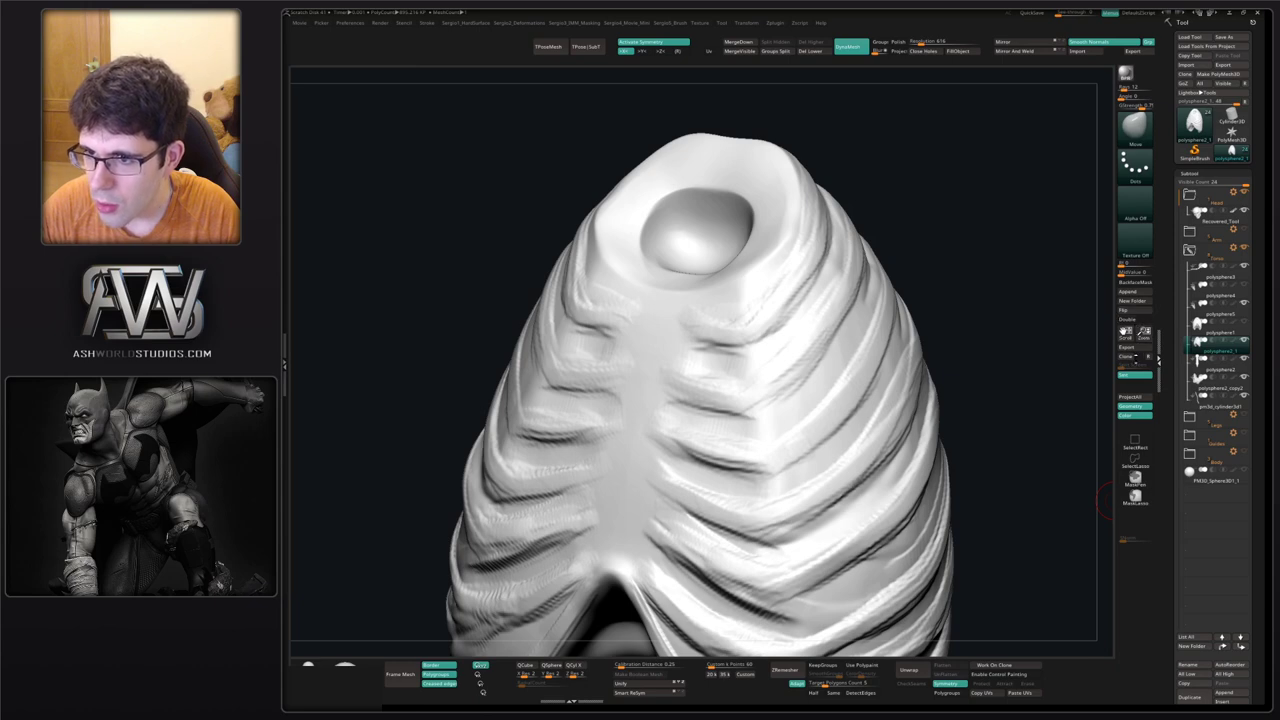
key(4)
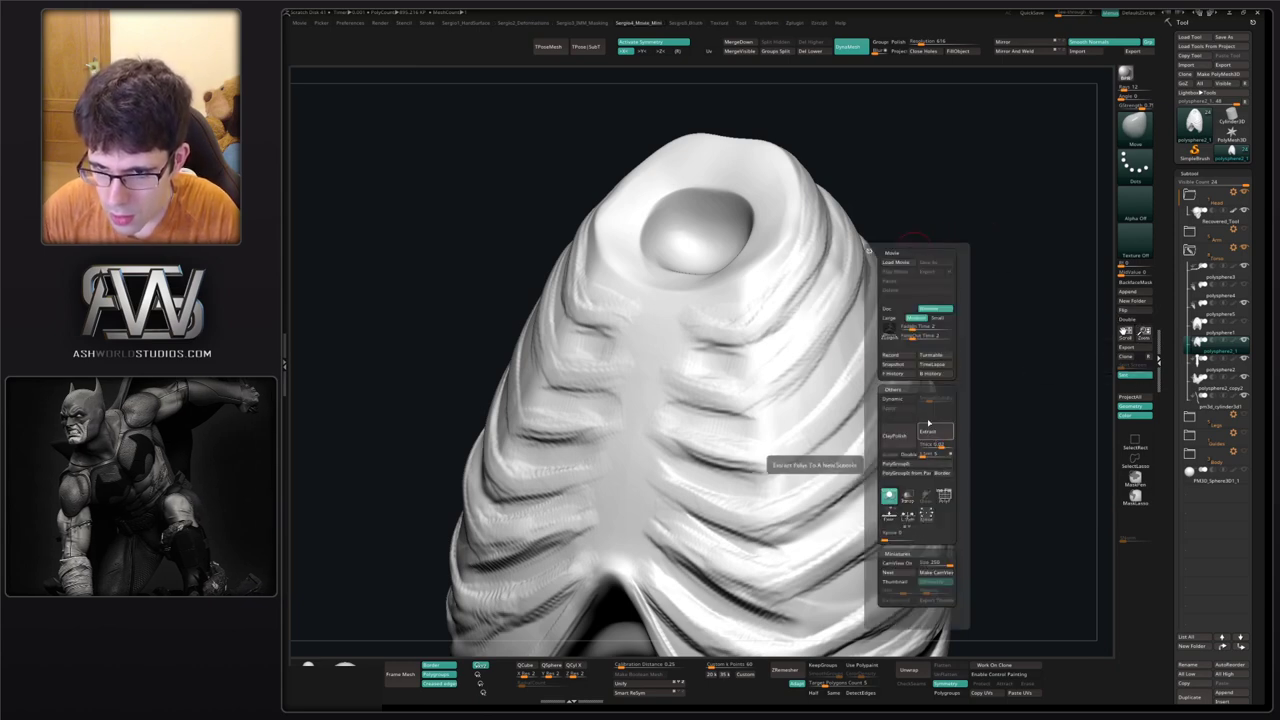
key(shift+2)
key(shift+1)
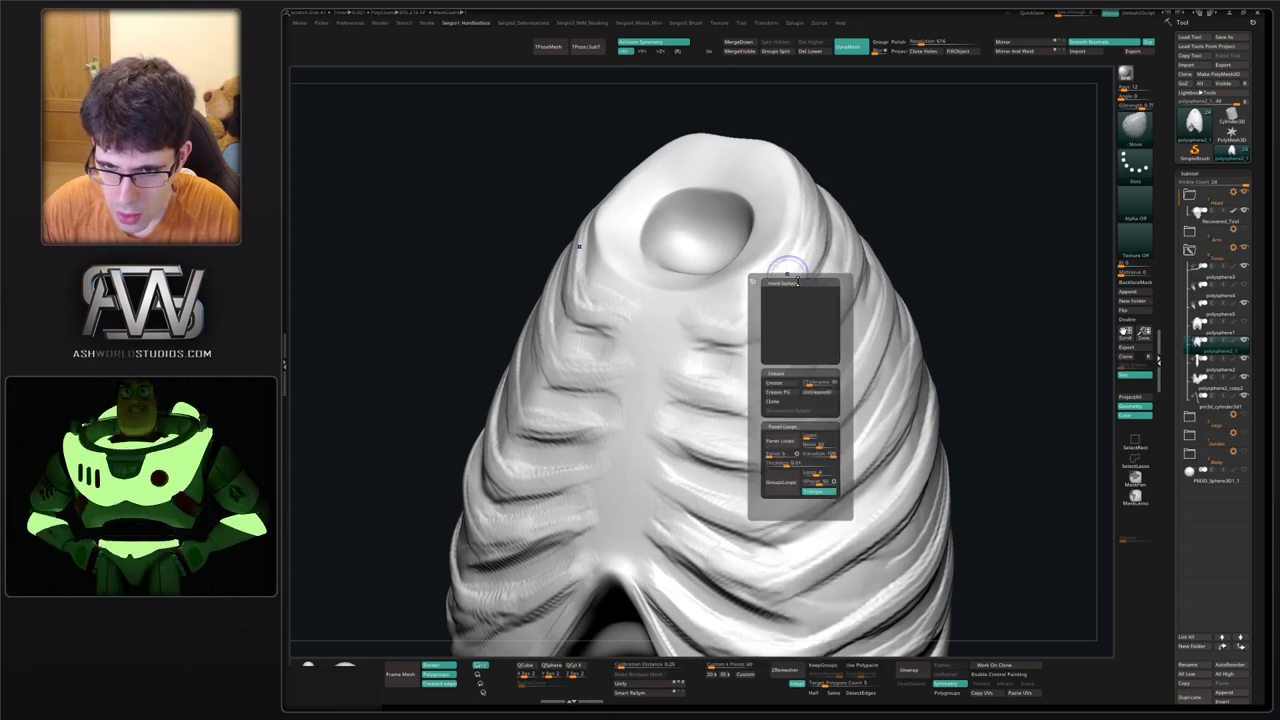
key(3)
key(4)
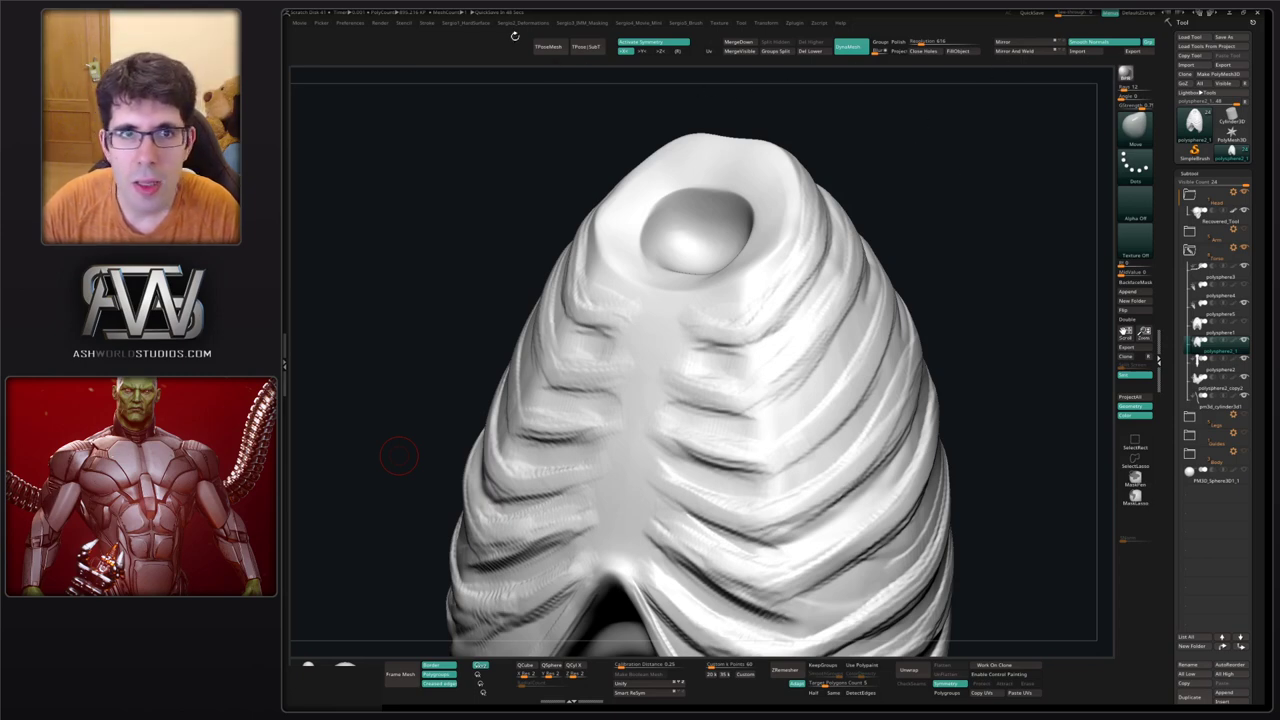
Customize the interface so the Use Tablet switch from the tablet preferences sits in the shelf above the canvas.
click(364, 23)
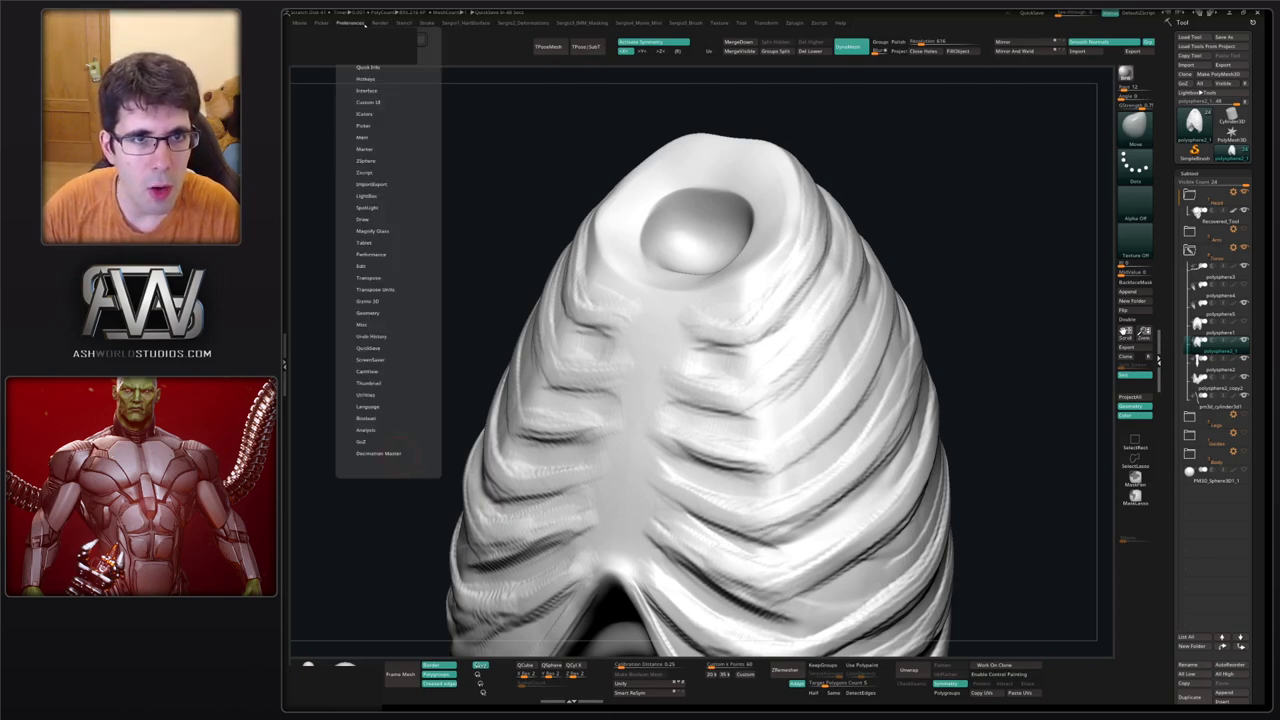
click(386, 243)
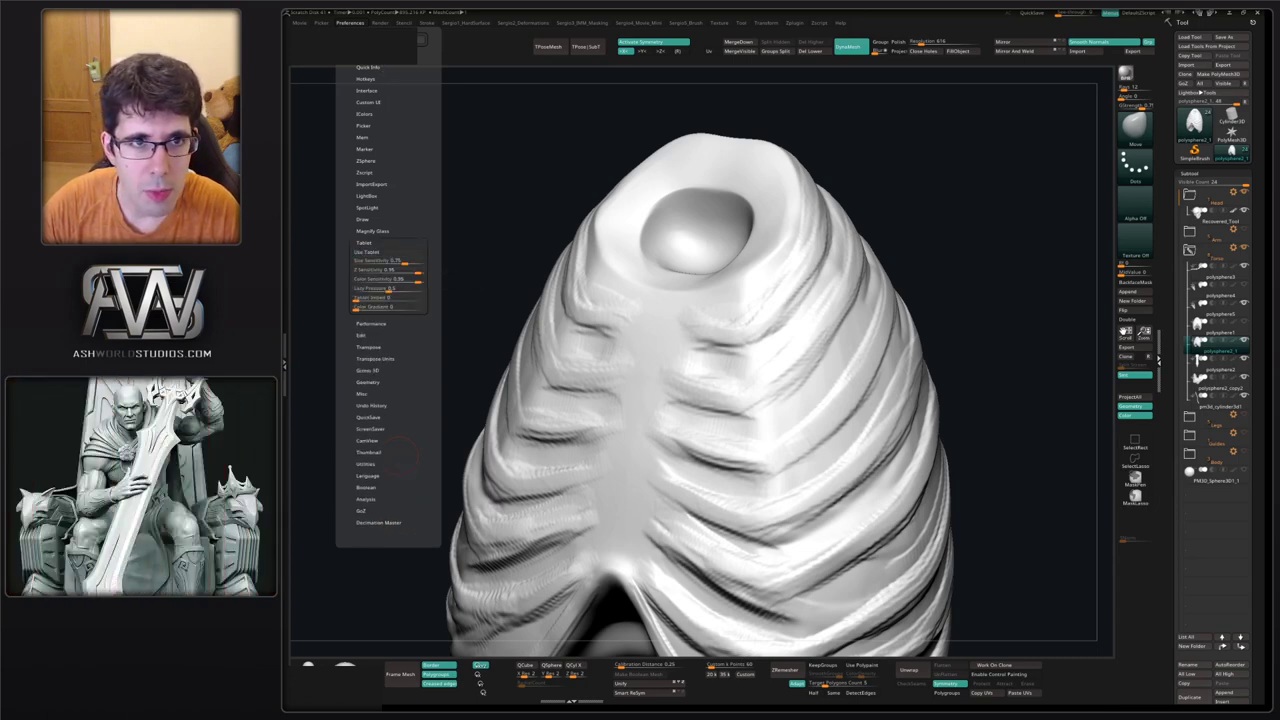
click(382, 57)
click(384, 102)
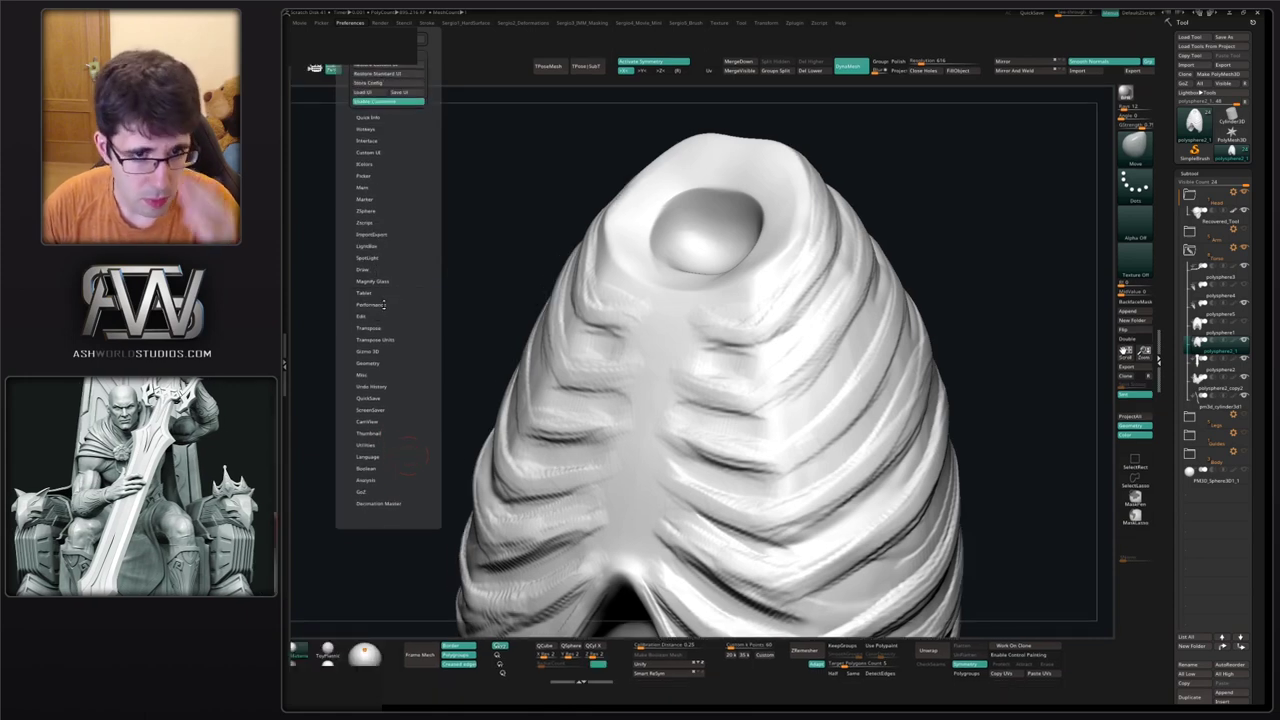
click(368, 292)
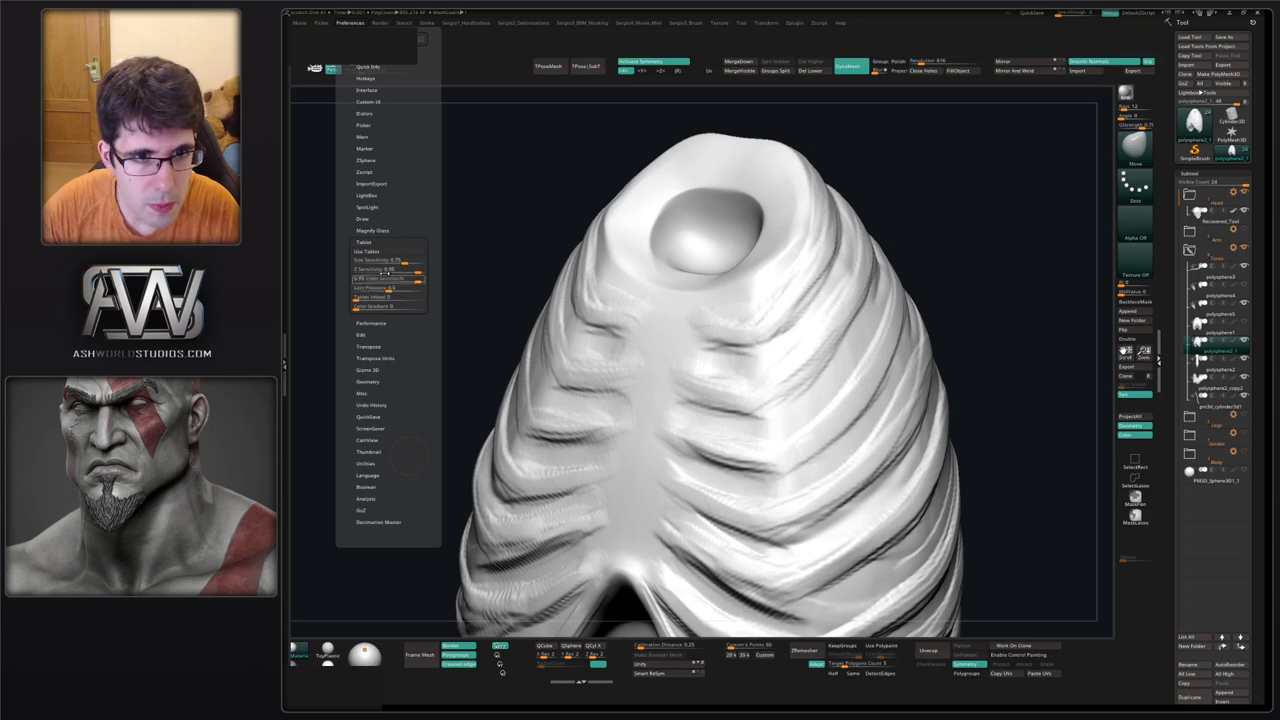
mouse_move(376, 254)
ctrl+alt+mouse_down()
mouse_move(412, 234)
mouse_move(478, 65)
ctrl+alt+mouse_up()
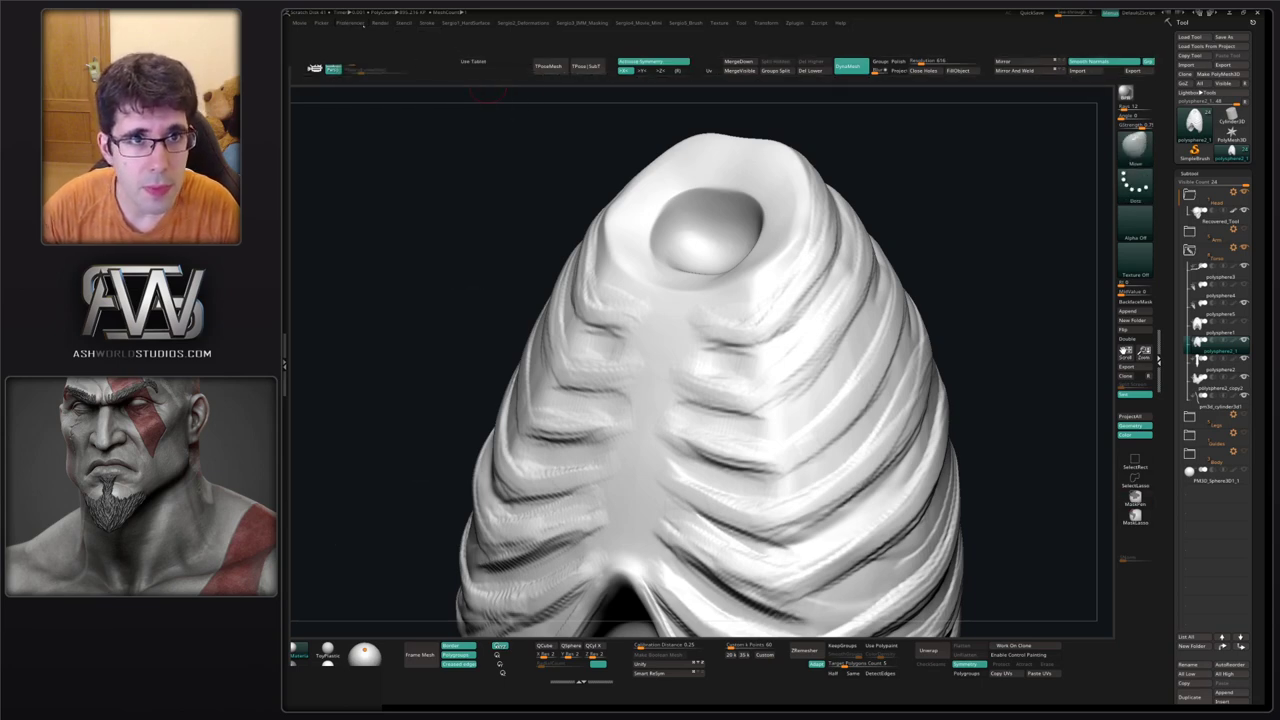
click(362, 24)
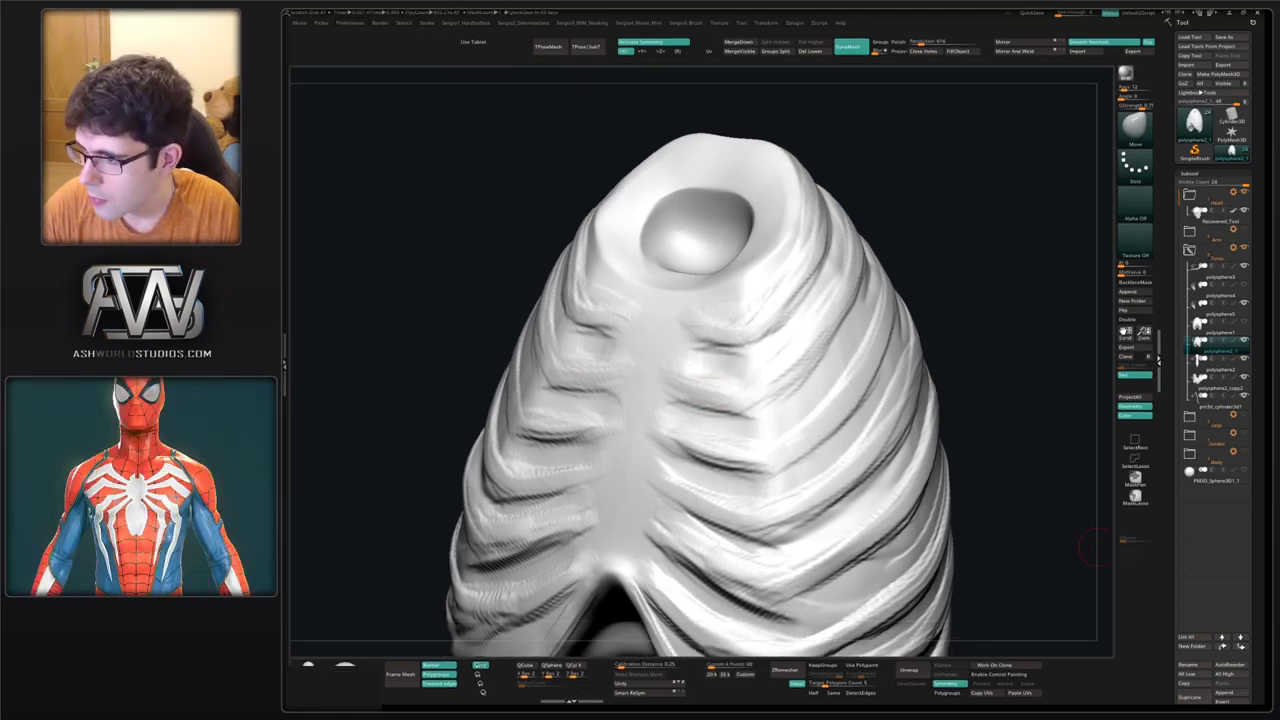
Mask the uppermost rib on the copied rib cage with MaskPen, from the sternum up around the side of the neck opening.
right_drag(860, 339, 850, 340)
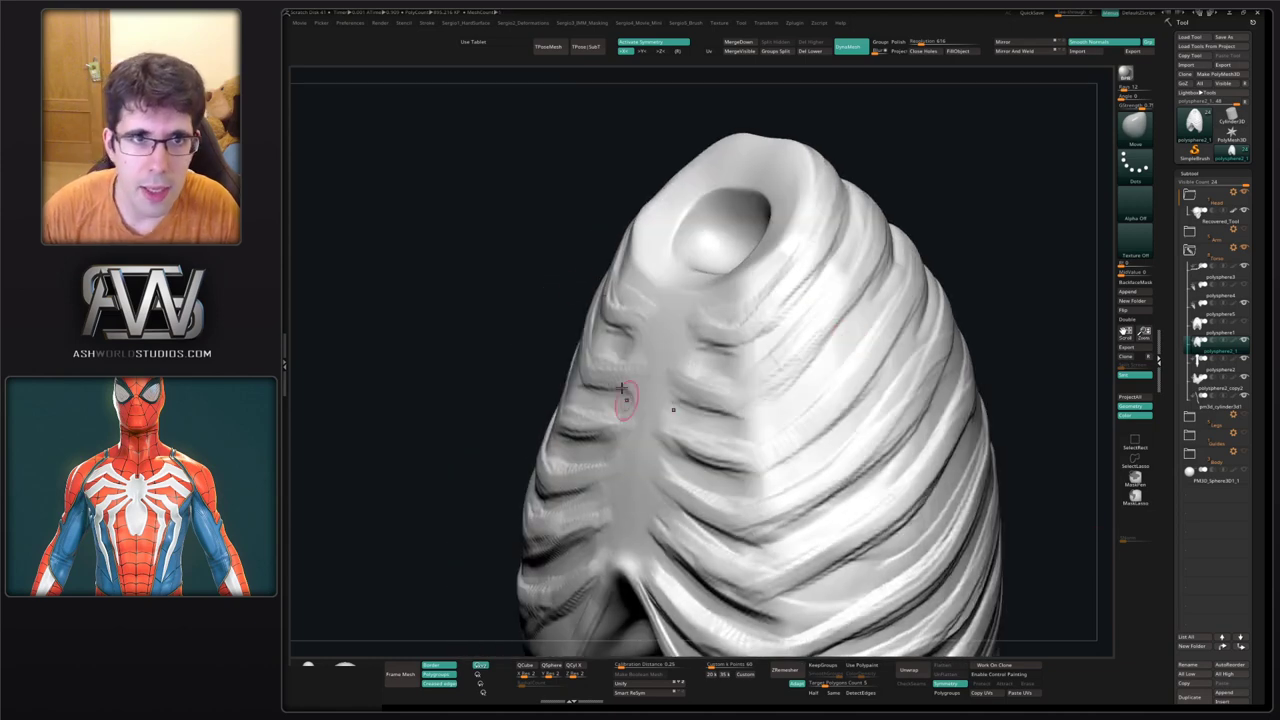
right_drag(978, 300, 962, 301)
right_drag(770, 334, 711, 329)
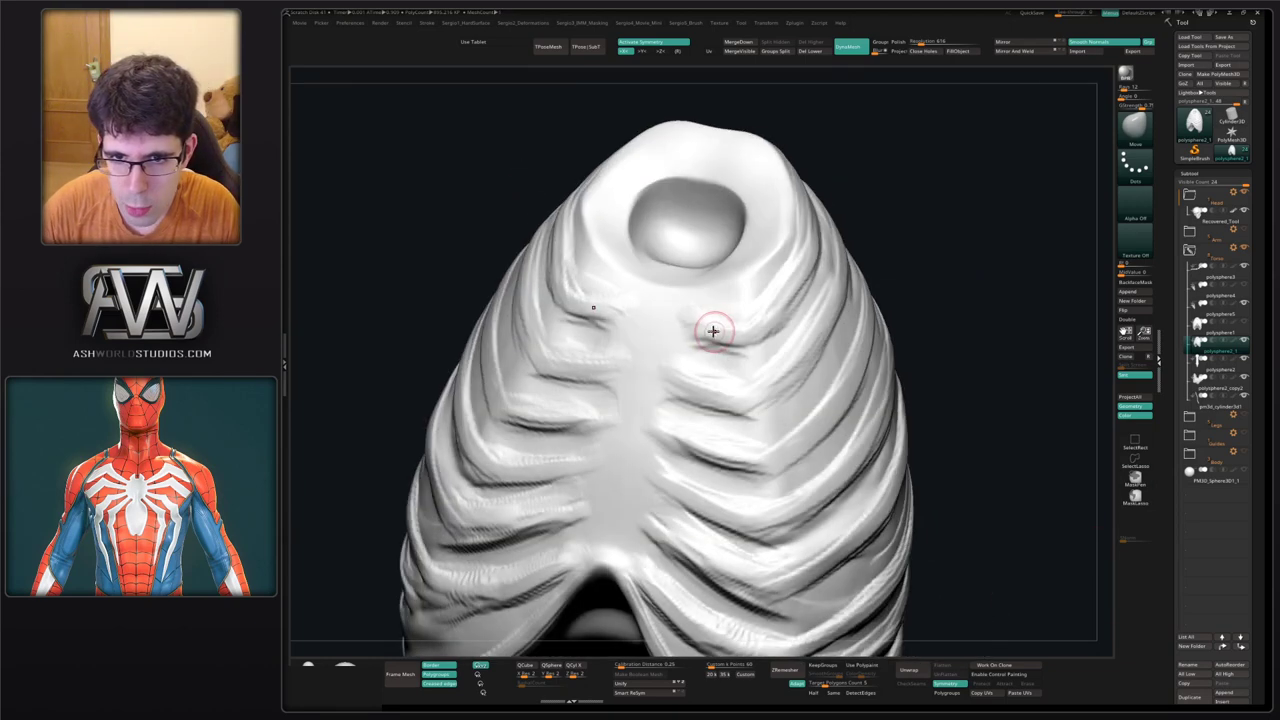
ctrl+drag(690, 325, 729, 334)
key(ctrl+z)
right_drag(775, 353, 722, 346)
mouse_move(738, 331)
ctrl+mouse_down()
mouse_move(792, 304)
mouse_move(860, 203)
ctrl+mouse_up()
right_drag(798, 320, 723, 357)
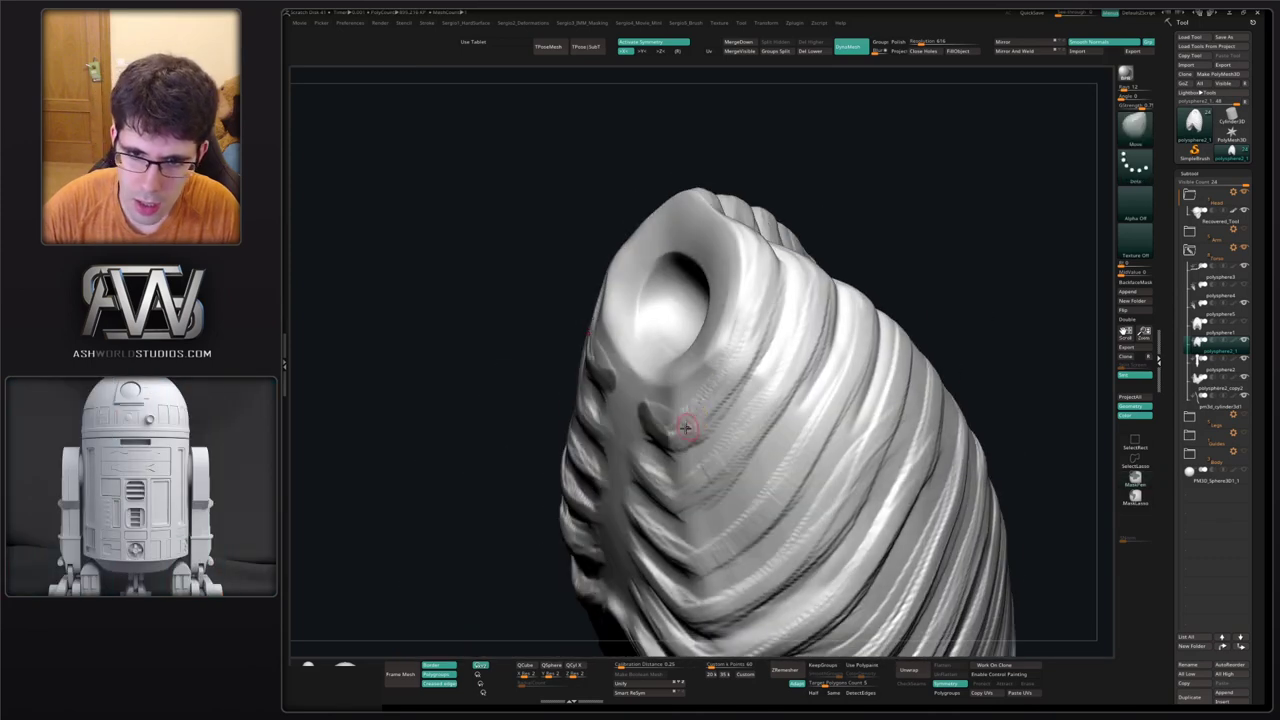
mouse_move(708, 406)
ctrl+mouse_down()
mouse_move(749, 348)
mouse_move(769, 272)
ctrl+mouse_up()
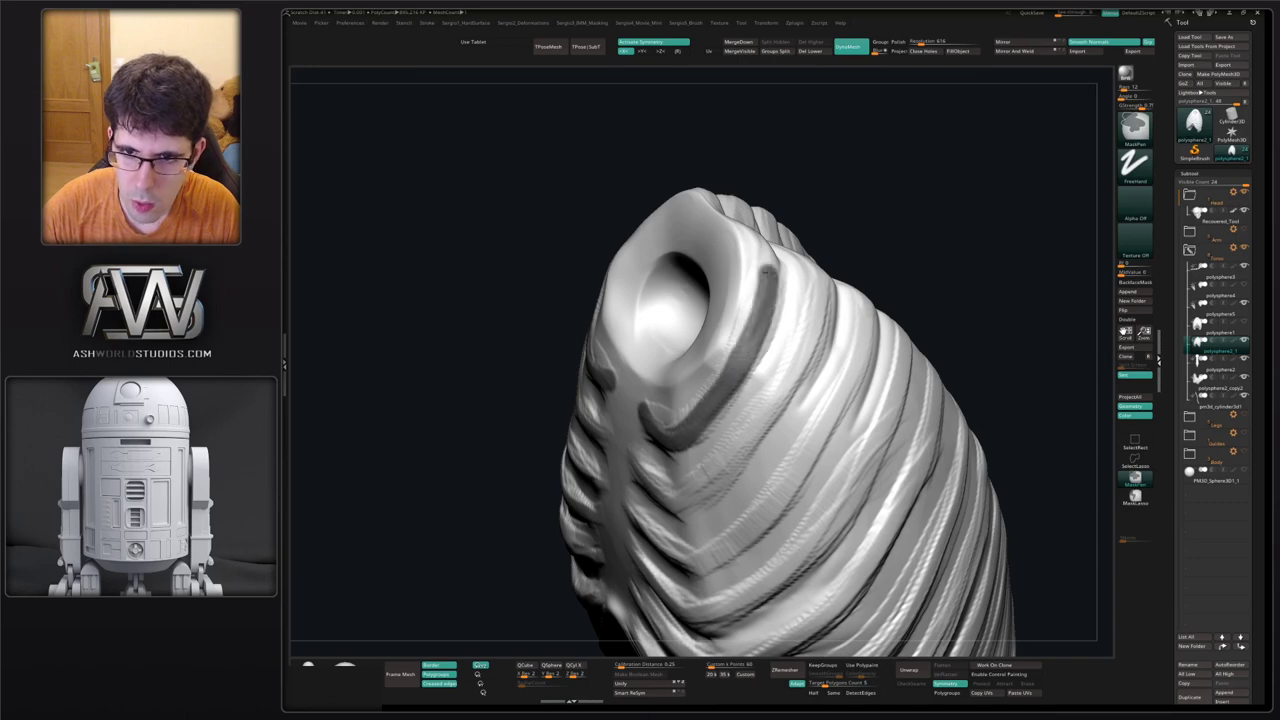
Carry the uppermost rib's mask around the upper back toward the spine.
mouse_move(838, 218)
right_down()
mouse_move(773, 238)
mouse_move(766, 189)
right_up()
ctrl+drag(766, 189, 760, 264)
key(ctrl+z)
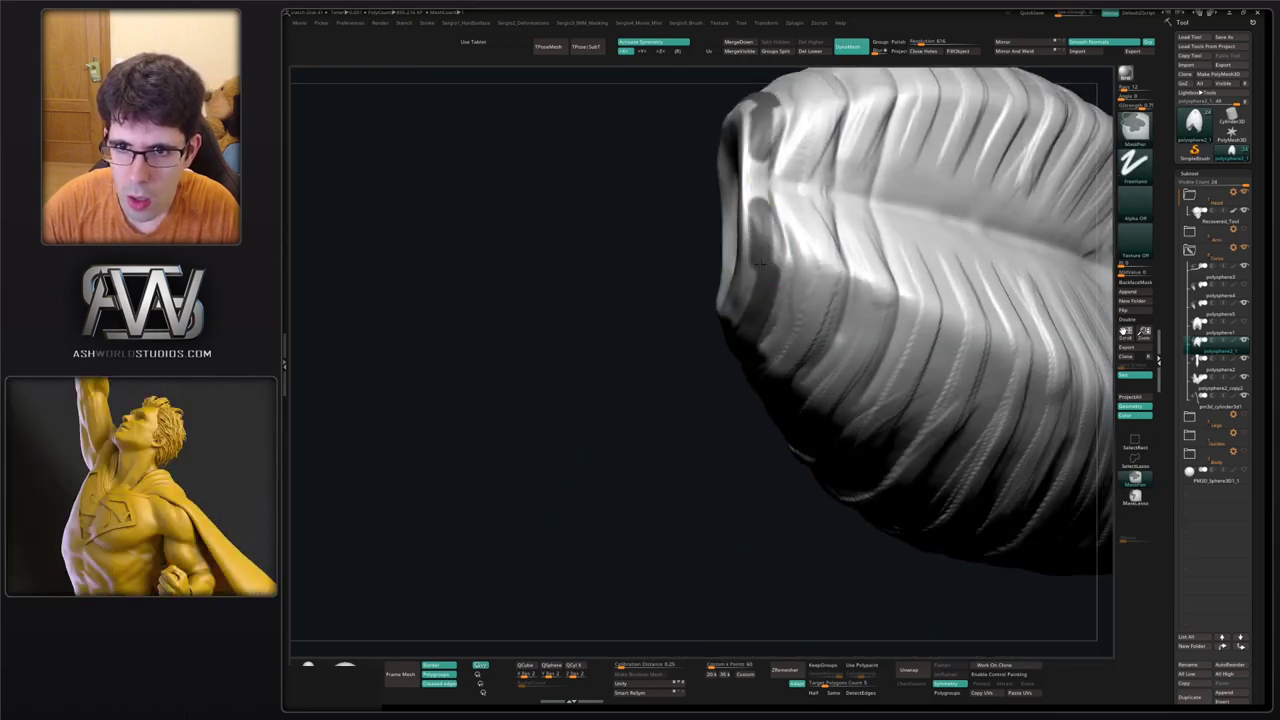
right_drag(750, 317, 766, 286)
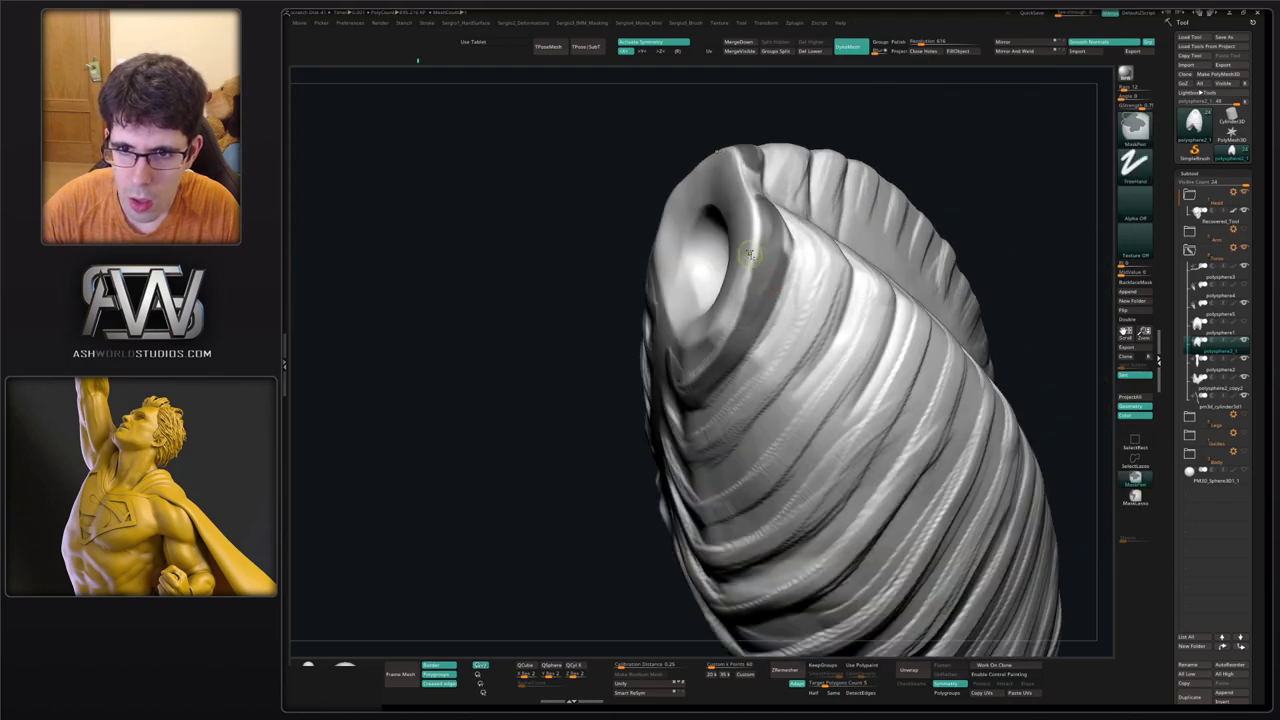
ctrl+click(800, 257)
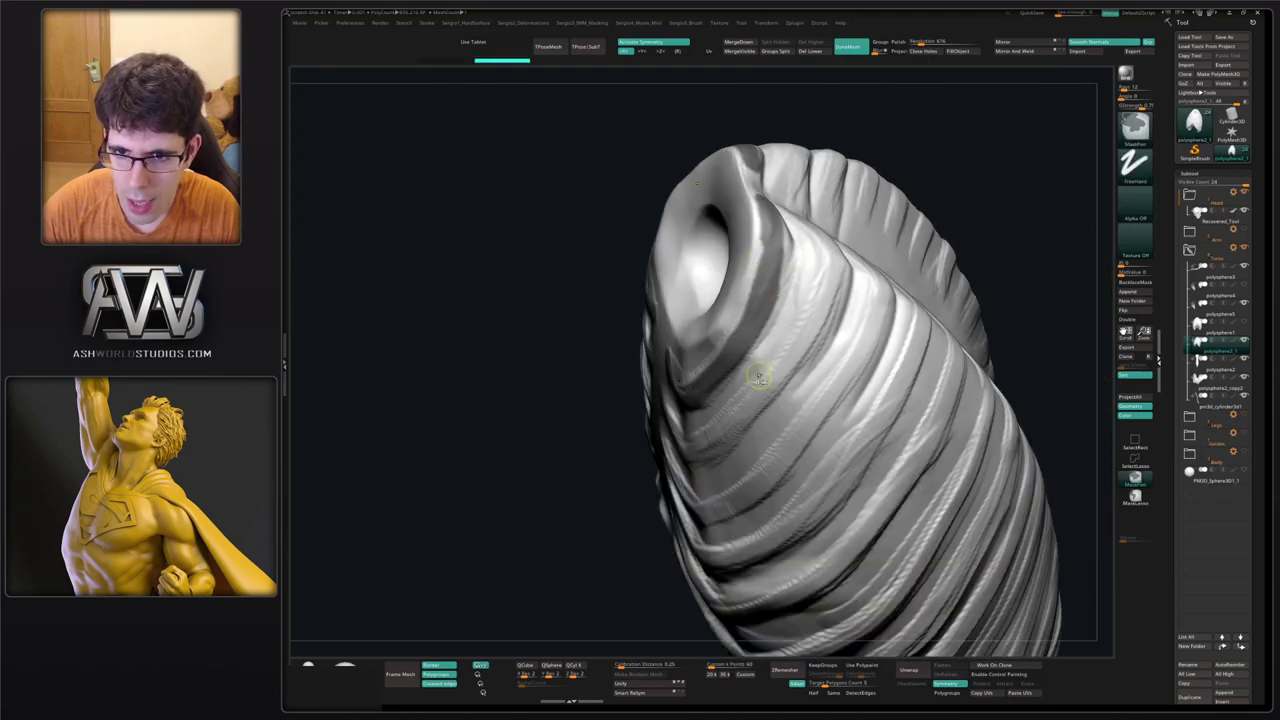
Mask the second rib from the sternum around the side of the rib cage and across the upper back to the spine.
right_drag(758, 378, 606, 463)
mouse_move(592, 452)
ctrl+mouse_down()
mouse_move(611, 470)
mouse_move(726, 431)
mouse_move(766, 375)
ctrl+mouse_up()
right_drag(812, 366, 755, 386)
ctrl+drag(755, 387, 791, 304)
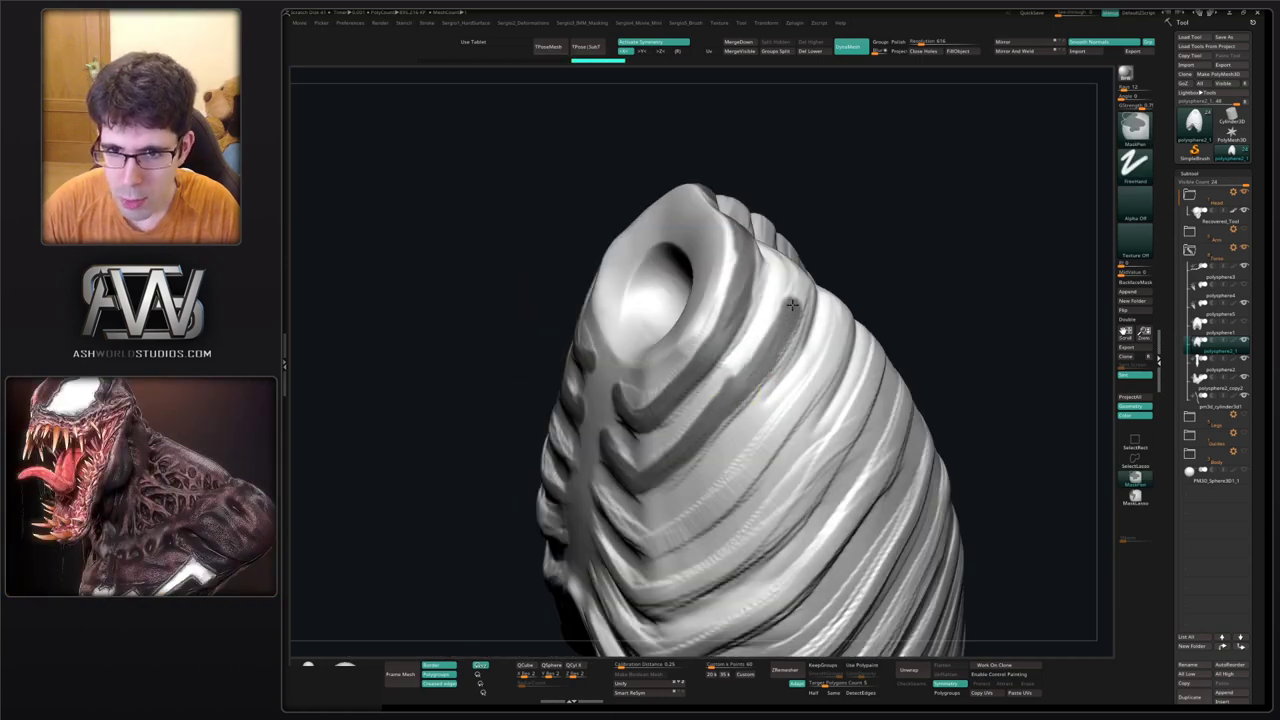
right_drag(757, 380, 809, 257)
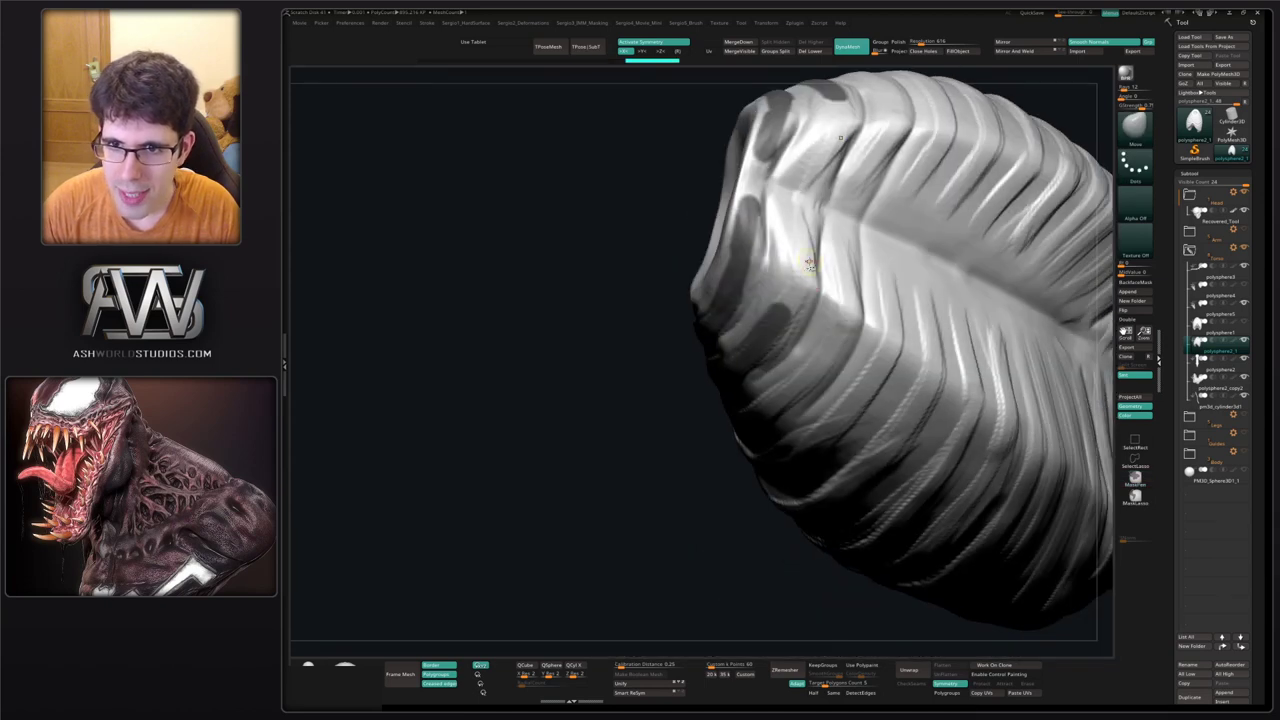
mouse_move(799, 218)
ctrl+mouse_down()
mouse_move(802, 282)
mouse_move(785, 312)
ctrl+mouse_up()
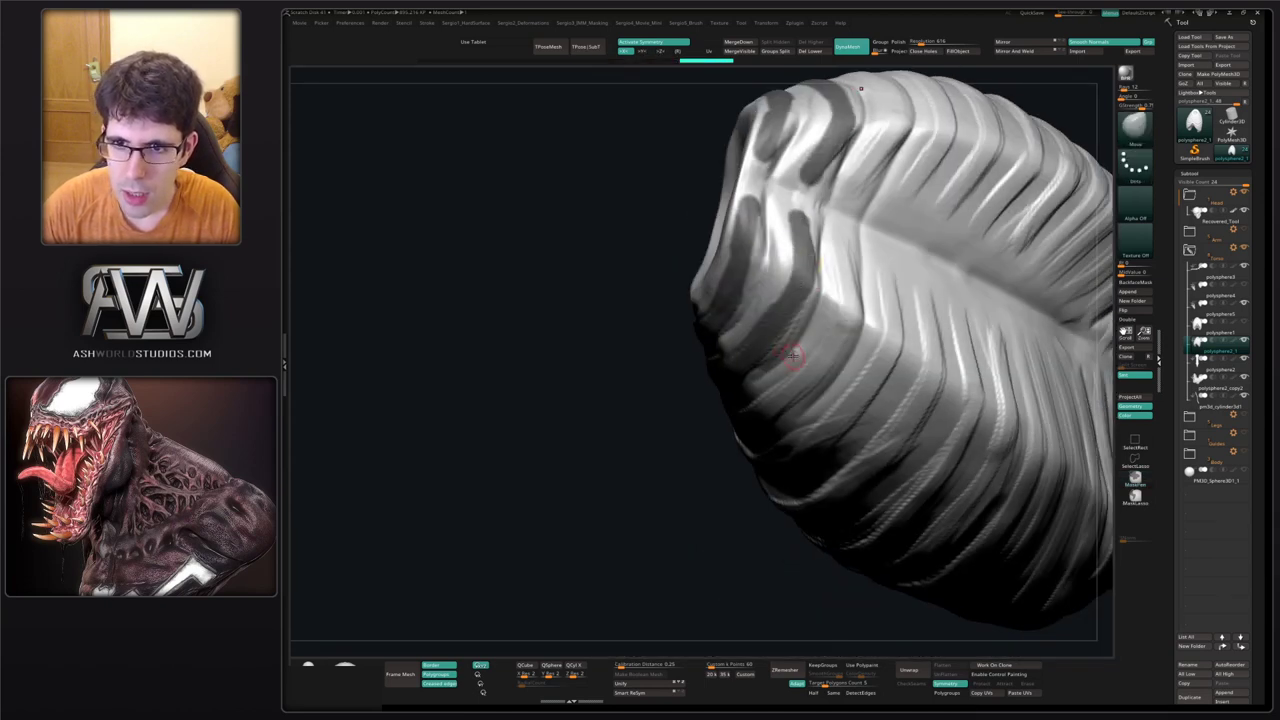
Mask the third rib from beside the spine around the side of the rib cage to the sternum.
alt+right_drag(838, 335, 780, 327)
mouse_move(783, 244)
ctrl+mouse_down()
mouse_move(786, 318)
mouse_move(750, 366)
ctrl+mouse_up()
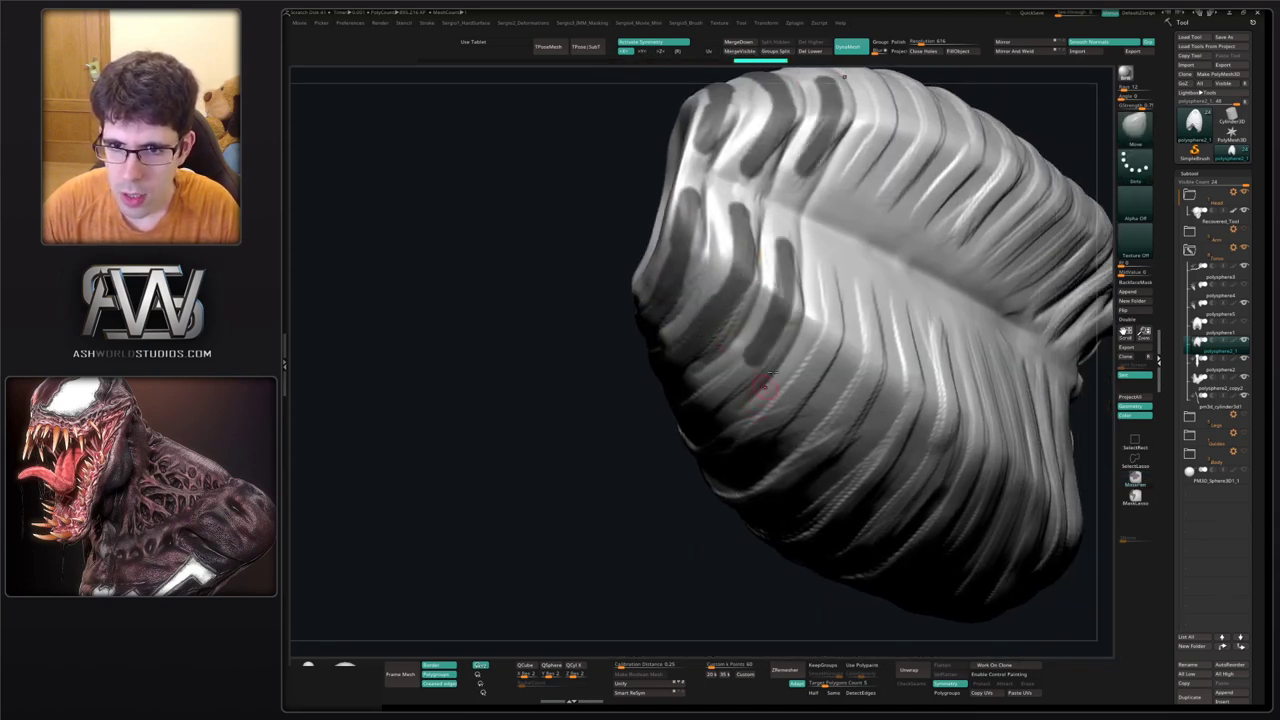
right_drag(763, 385, 770, 348)
ctrl+drag(784, 326, 677, 427)
key(ctrl+z)
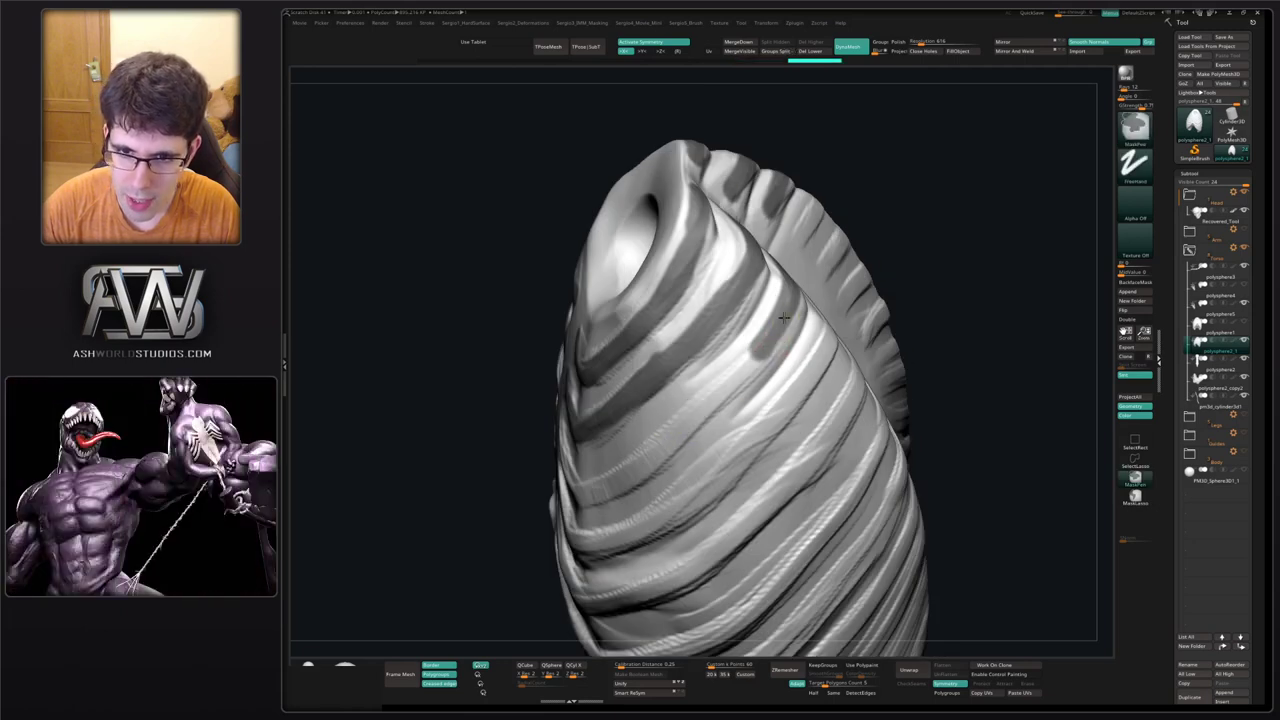
mouse_move(785, 325)
ctrl+mouse_down()
mouse_move(691, 418)
mouse_move(686, 449)
ctrl+mouse_up()
right_drag(686, 449, 560, 477)
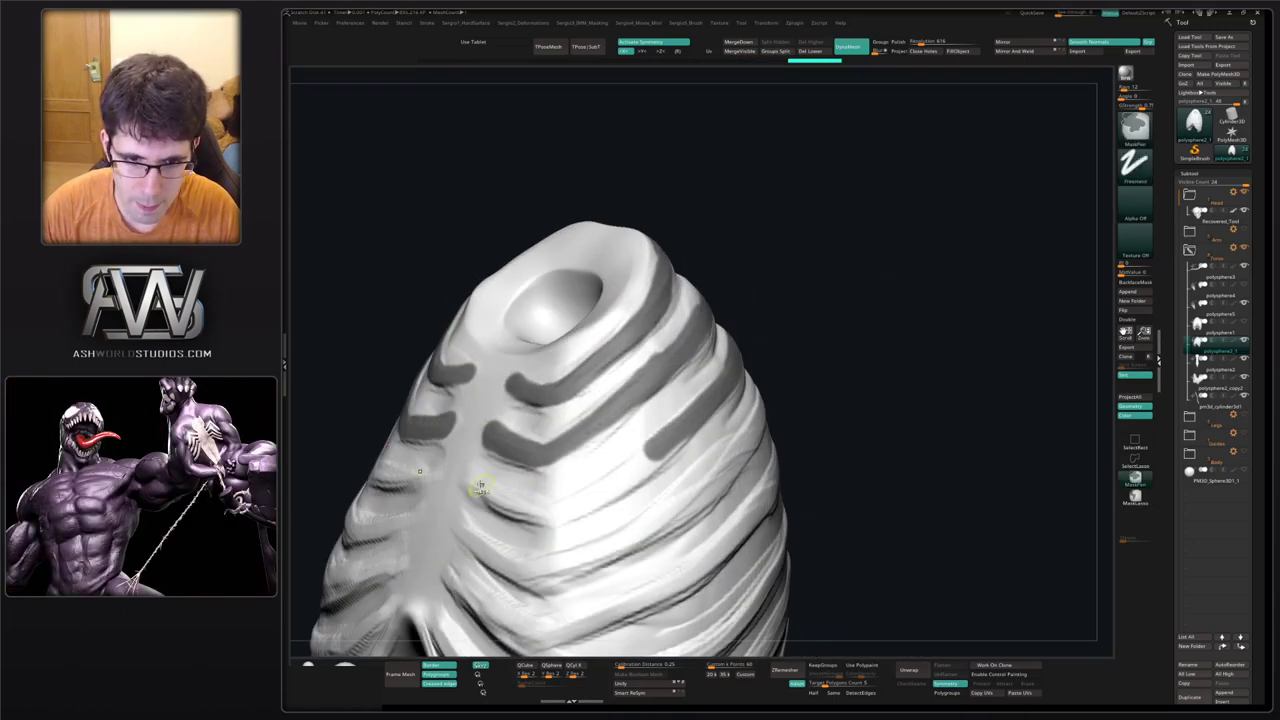
ctrl+drag(565, 508, 680, 427)
Mask the front portions of the fourth, fifth and sixth ribs, starting beside the lower sternum.
alt+right_drag(677, 471, 719, 329)
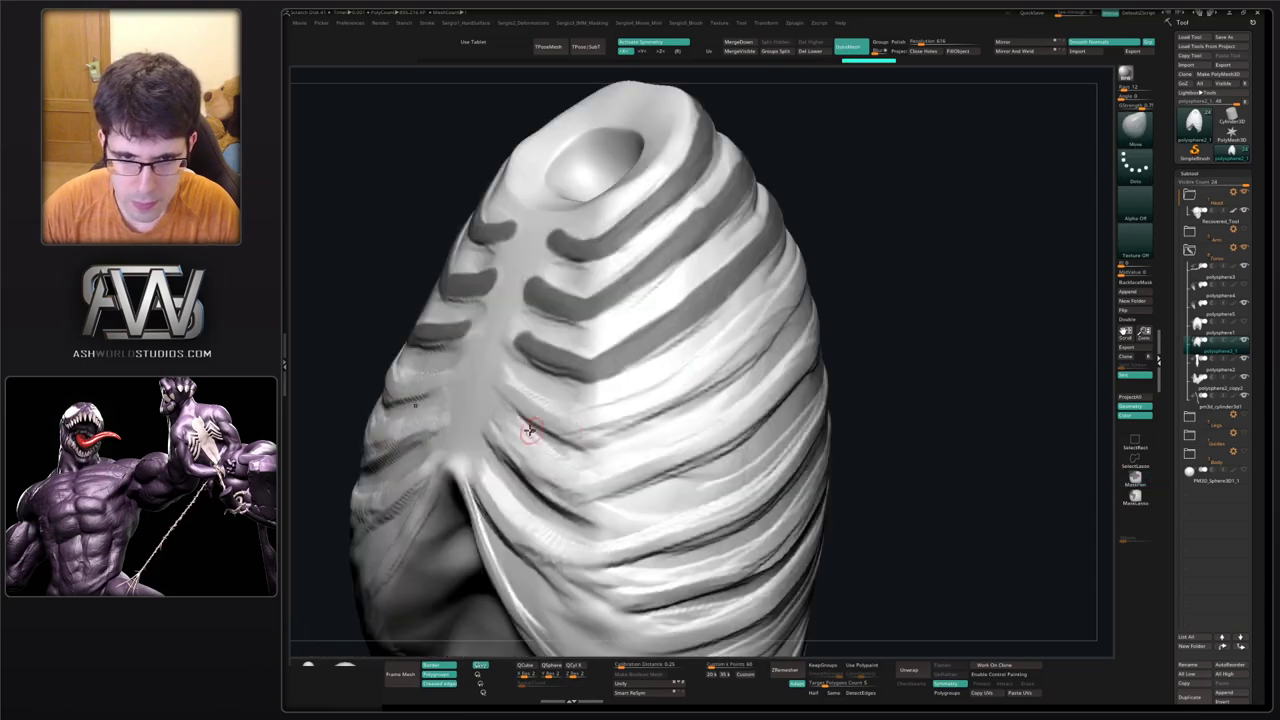
ctrl+drag(503, 379, 580, 431)
ctrl+drag(497, 438, 596, 500)
mouse_move(483, 497)
ctrl+mouse_down()
mouse_move(565, 558)
mouse_move(467, 470)
ctrl+mouse_up()
ctrl+drag(551, 548, 583, 538)
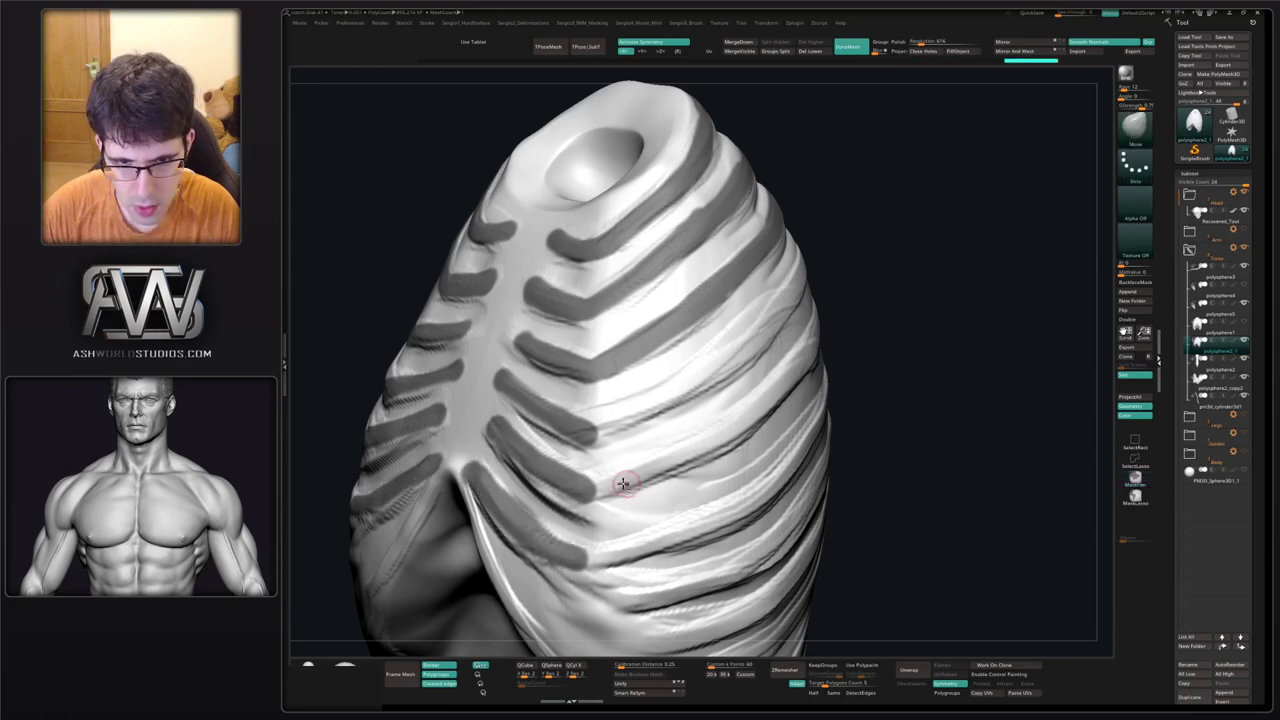
Mask the costal margin from the sternum's lower tip down along the front edge of the rib cage opening.
mouse_move(672, 482)
alt+right_down()
mouse_move(611, 443)
mouse_move(540, 481)
mouse_move(597, 398)
mouse_move(560, 450)
alt+right_up()
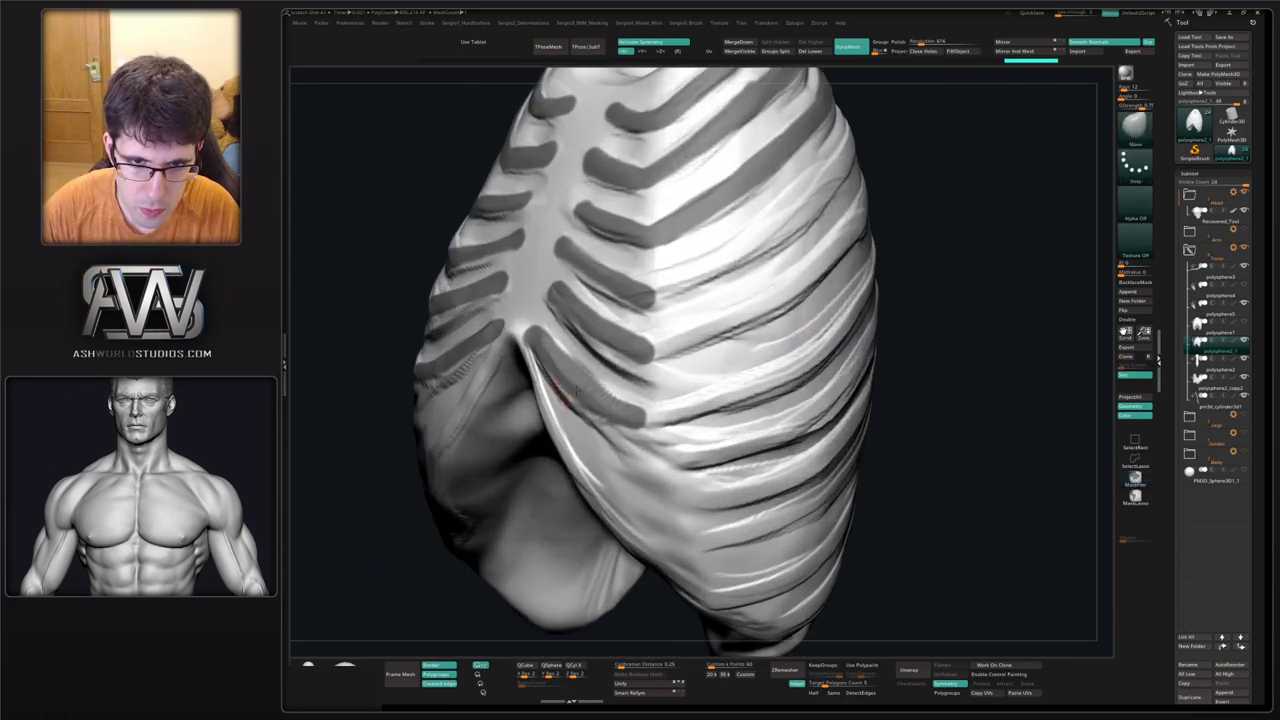
right_drag(480, 420, 545, 360)
ctrl+alt+drag(504, 335, 512, 357)
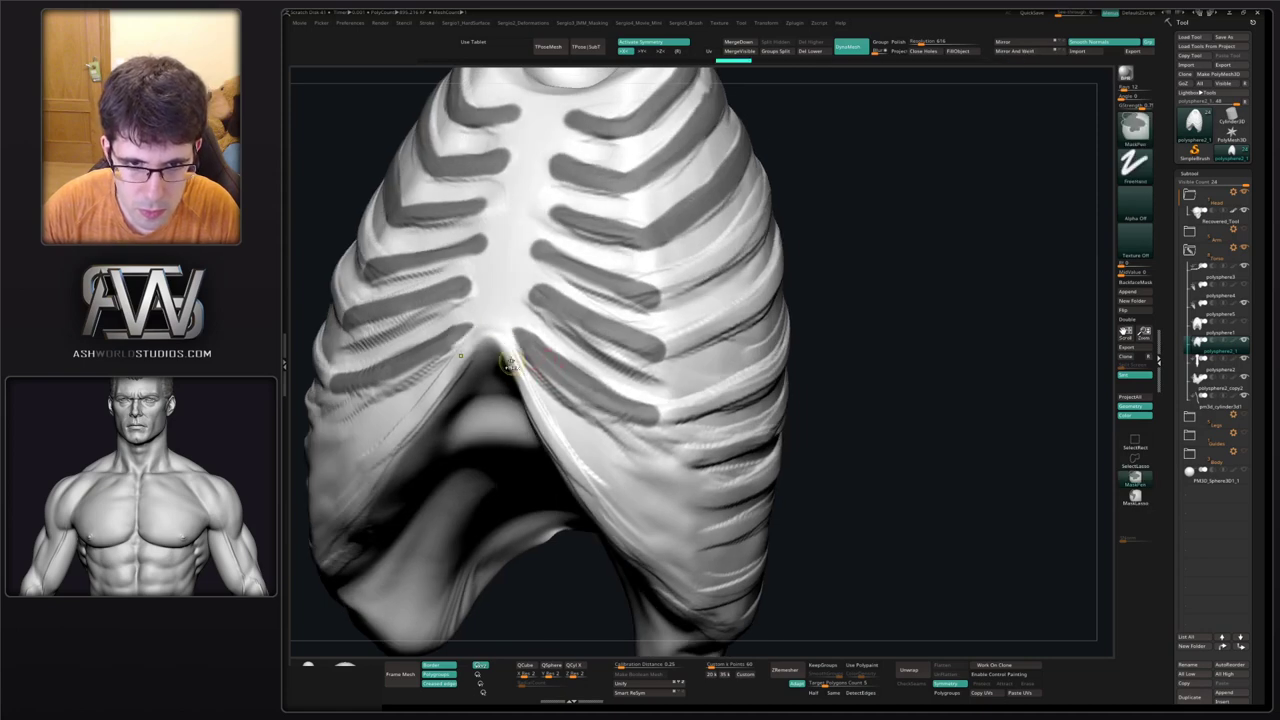
ctrl+drag(519, 375, 612, 535)
right_drag(606, 471, 561, 396)
key(ctrl)
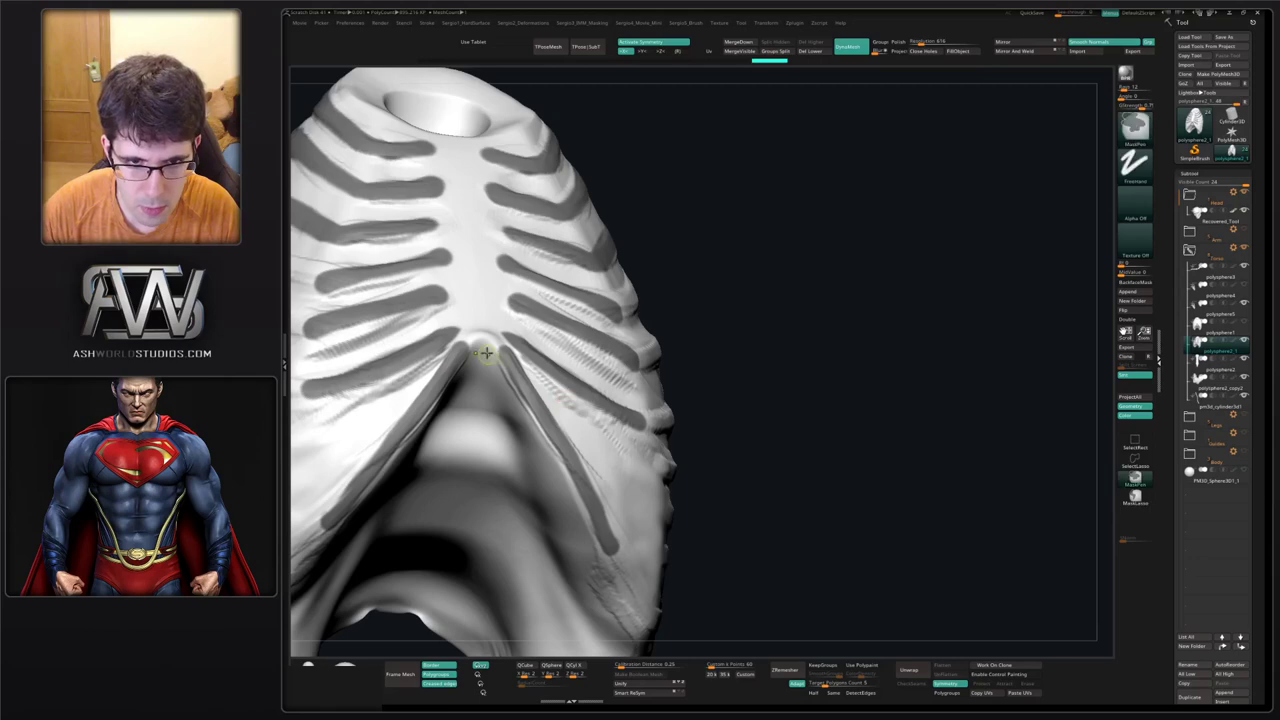
mouse_move(535, 440)
right_down()
mouse_move(587, 380)
mouse_move(555, 393)
right_up()
key(ctrl)
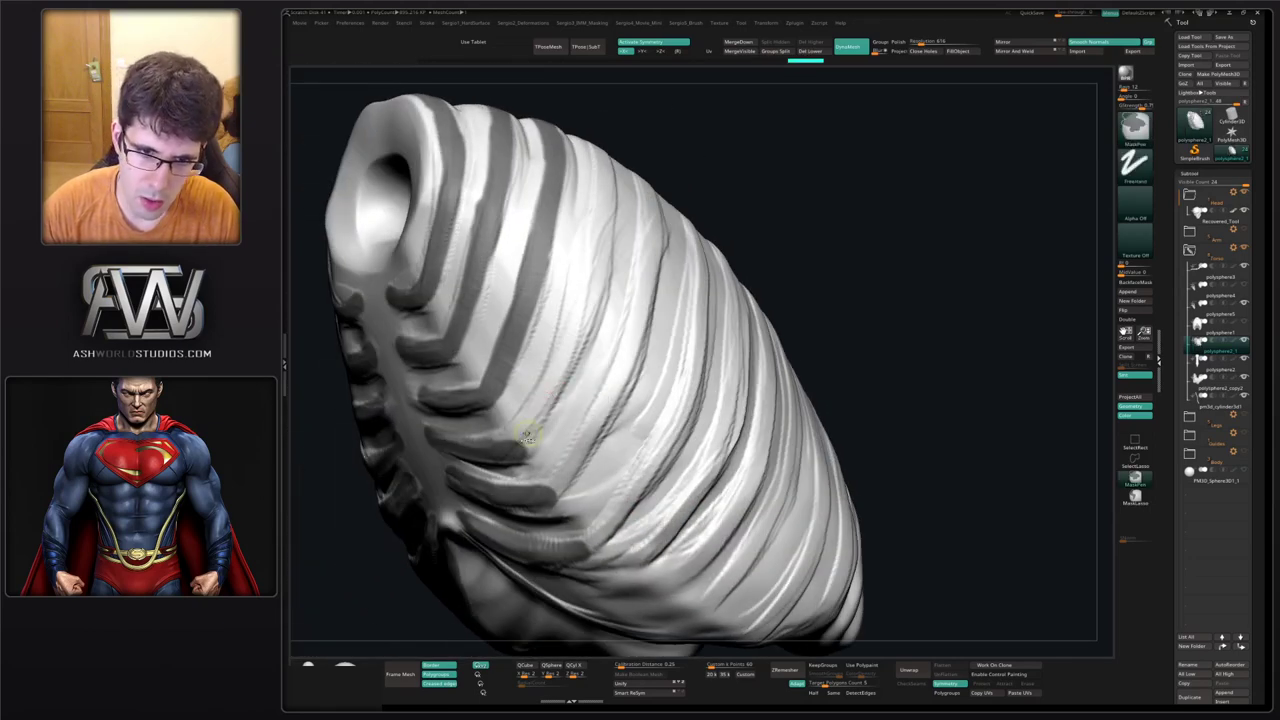
Extend the fourth, fifth and sixth rib masks from their front portions up around the side of the rib cage.
ctrl+drag(555, 381, 597, 236)
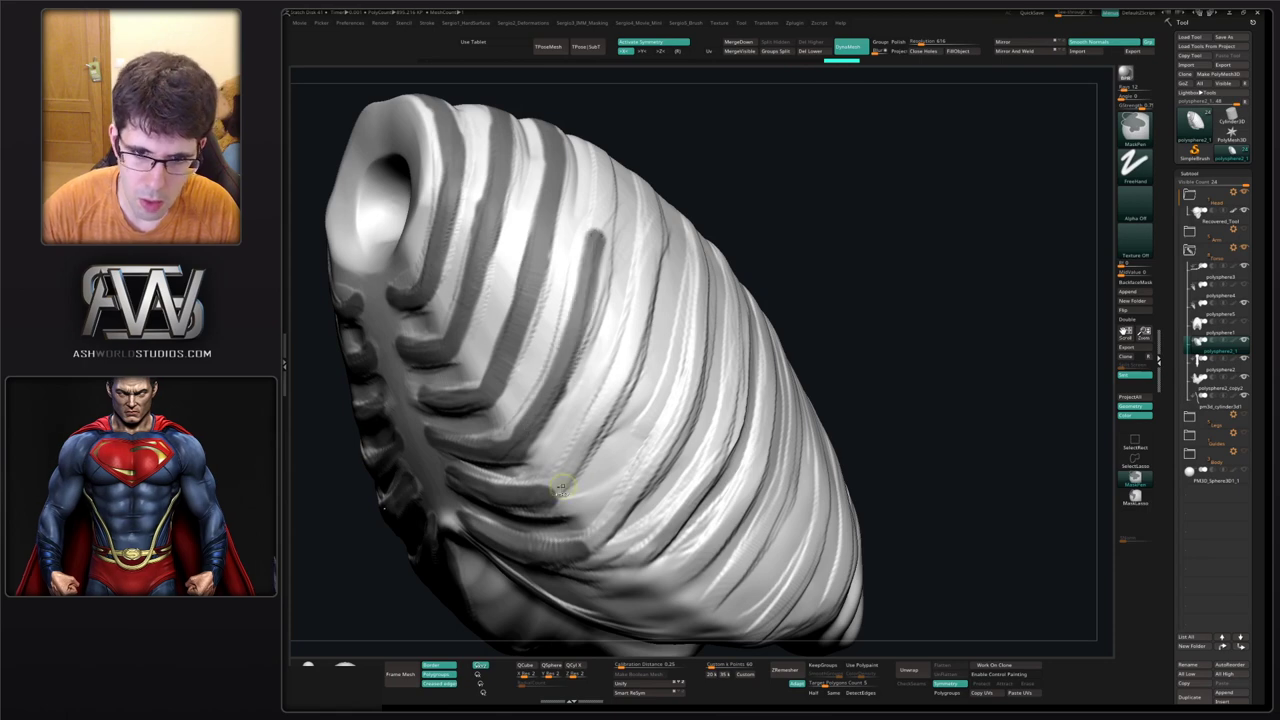
mouse_move(556, 492)
ctrl+mouse_down()
mouse_move(650, 299)
mouse_move(556, 492)
ctrl+mouse_up()
key(ctrl+z)
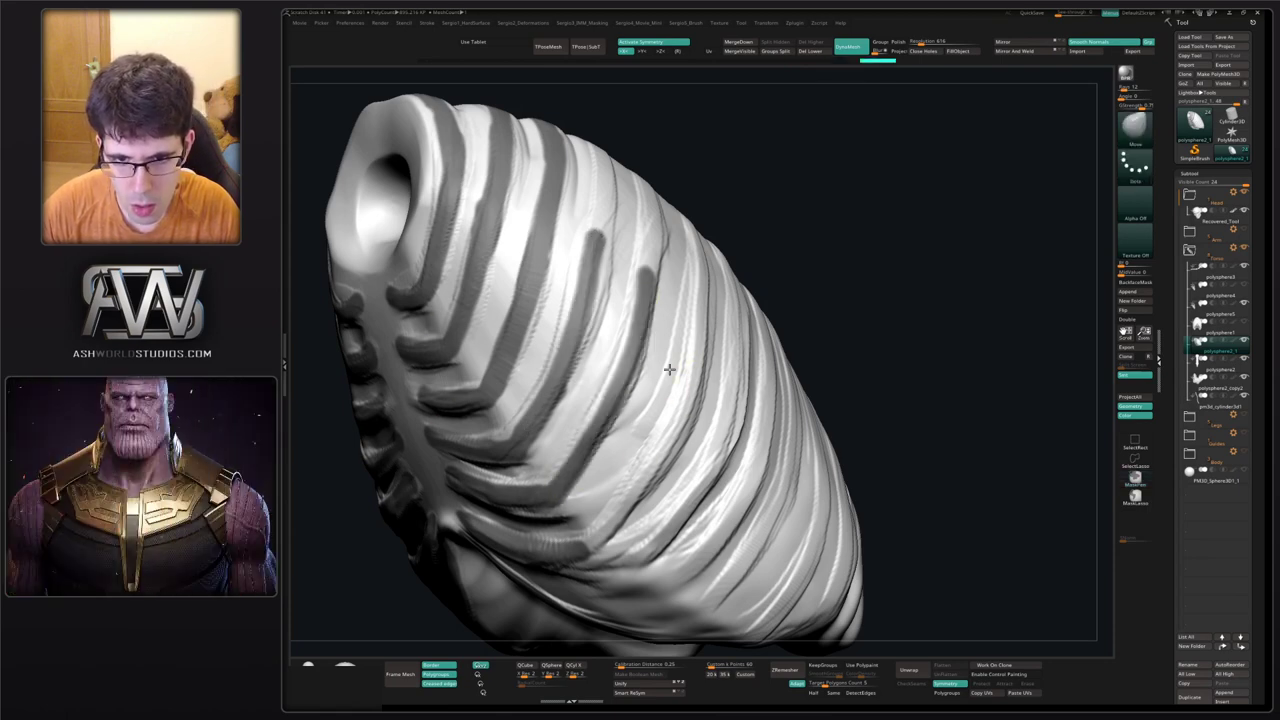
right_drag(666, 371, 686, 329)
mouse_move(686, 329)
ctrl+mouse_down()
mouse_move(640, 455)
mouse_move(585, 540)
ctrl+mouse_up()
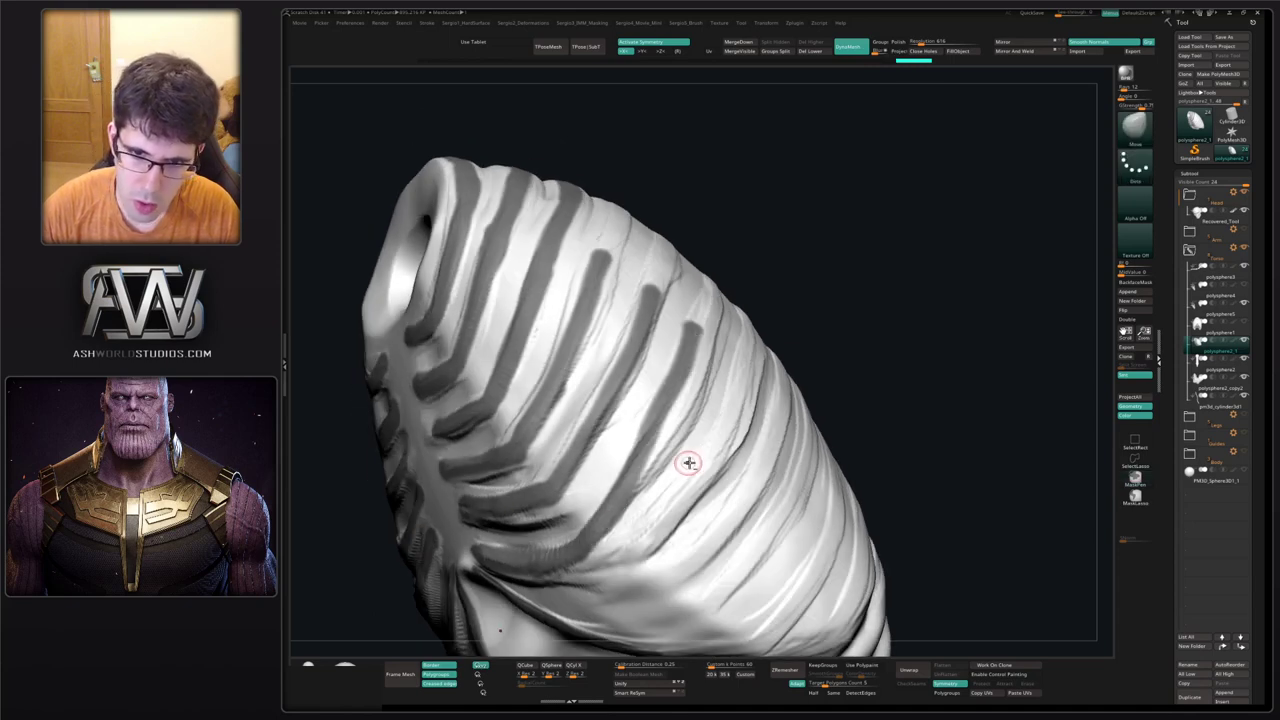
right_drag(686, 460, 643, 406)
key(ctrl+z)
mouse_move(634, 314)
ctrl+mouse_down()
mouse_move(588, 428)
mouse_move(512, 528)
ctrl+mouse_up()
Mask the back portions of the fourth, fifth and sixth ribs from beside the spine toward their side masks.
mouse_move(626, 461)
right_down()
mouse_move(664, 436)
mouse_move(680, 251)
right_up()
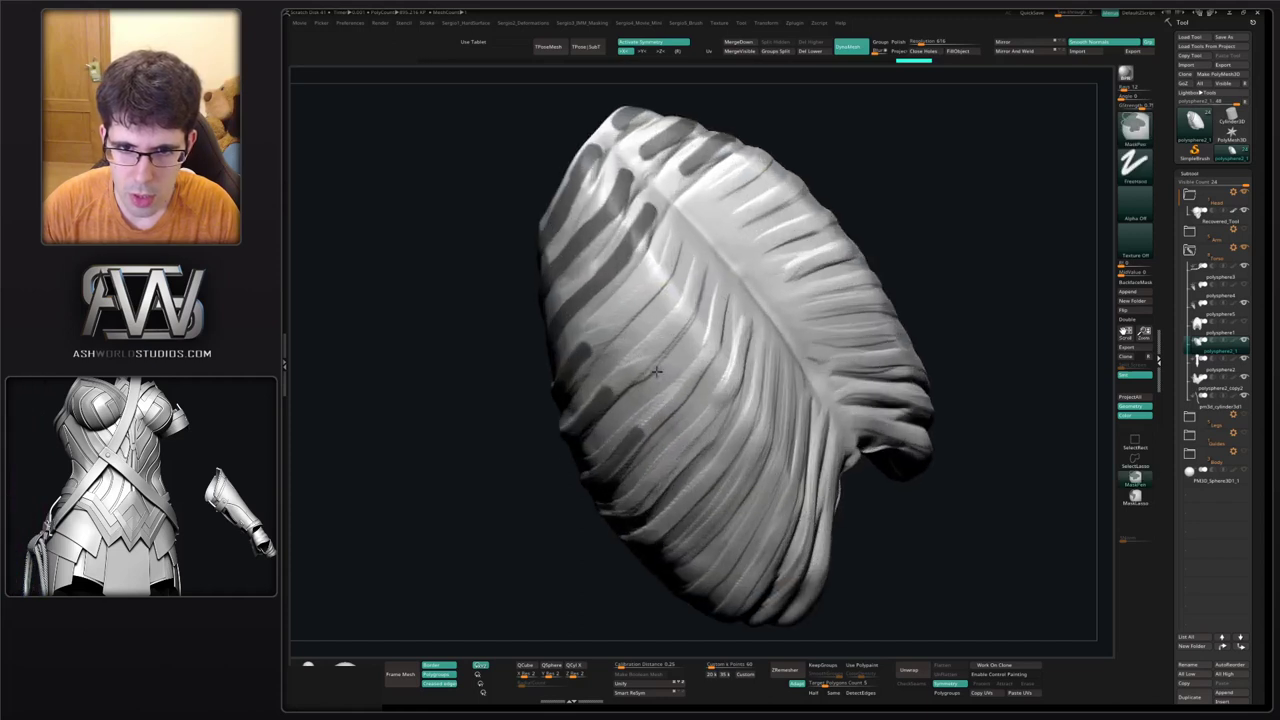
mouse_move(676, 244)
ctrl+mouse_down()
mouse_move(650, 288)
mouse_move(688, 304)
mouse_move(593, 400)
ctrl+mouse_up()
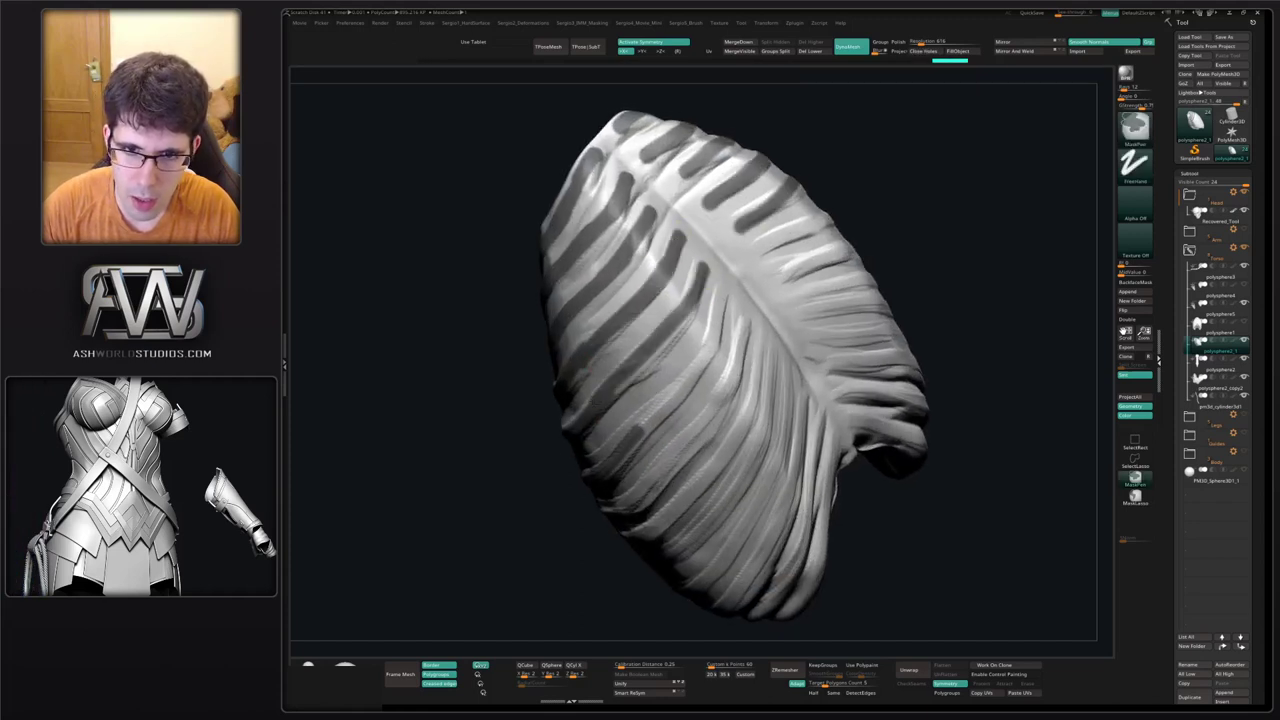
mouse_move(721, 296)
ctrl+mouse_down()
mouse_move(626, 437)
mouse_move(722, 303)
mouse_move(673, 389)
ctrl+mouse_up()
key(ctrl+z)
key(ctrl+z)
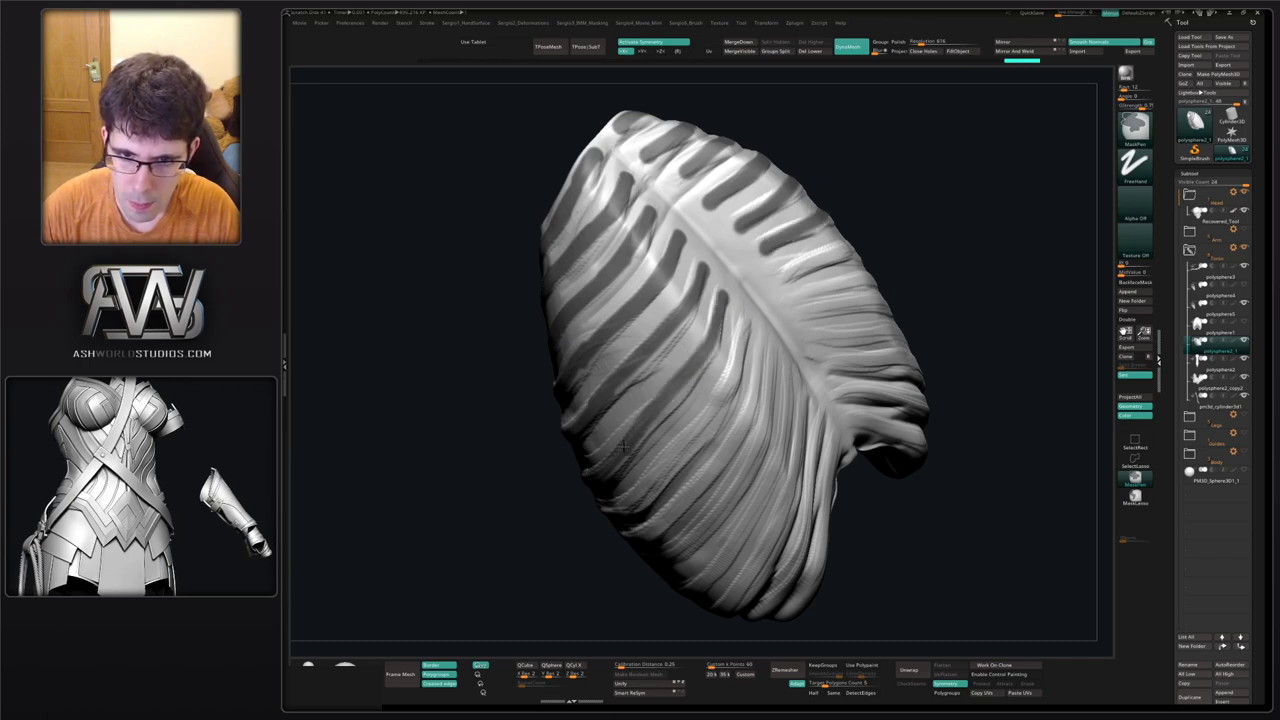
Try to mask the five ribs below the sixth with closely spaced strokes running outward from the spine.
mouse_move(725, 398)
right_down()
mouse_move(694, 387)
mouse_move(714, 349)
mouse_move(755, 374)
mouse_move(711, 343)
mouse_move(773, 272)
right_up()
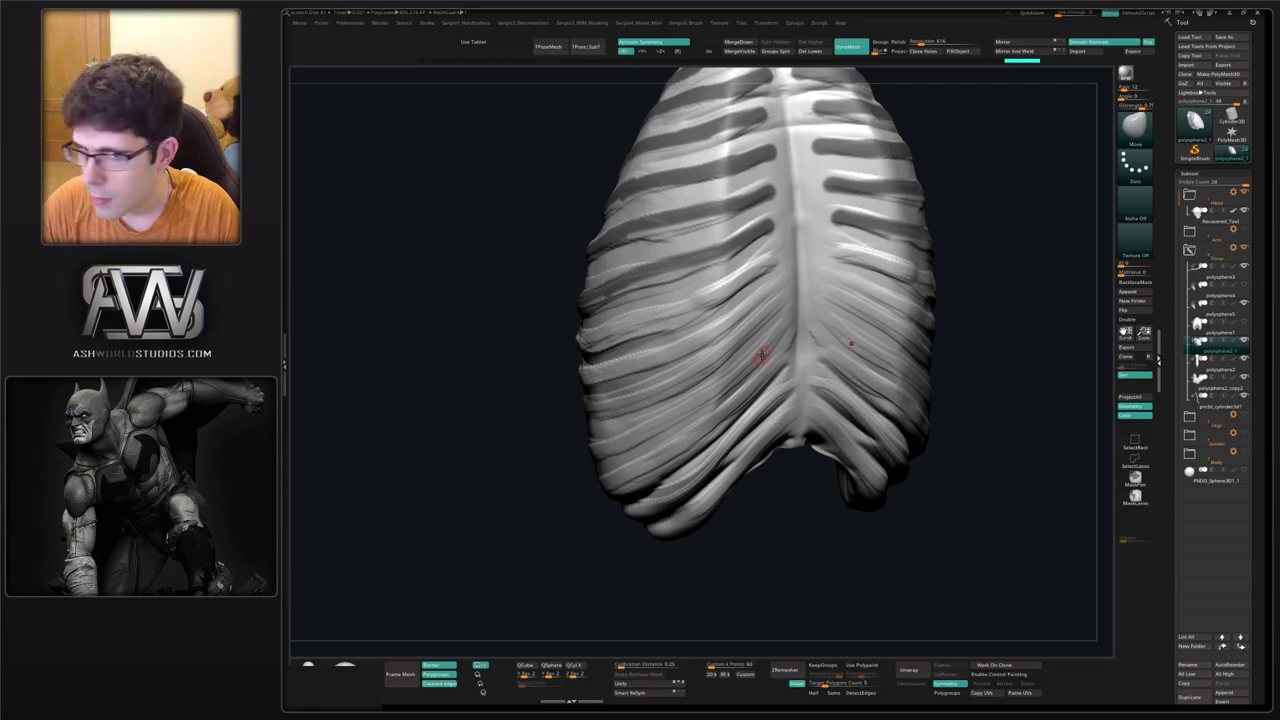
right_drag(760, 355, 723, 271)
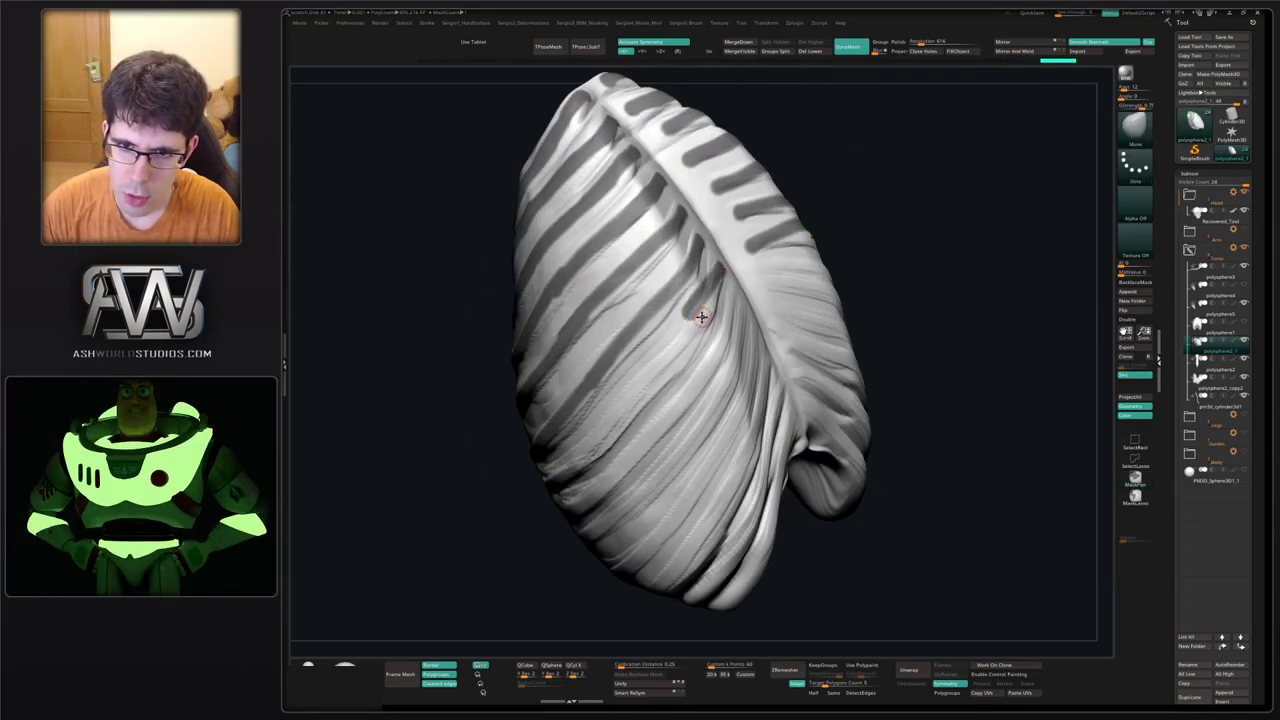
right_drag(702, 316, 720, 285)
key(ctrl)
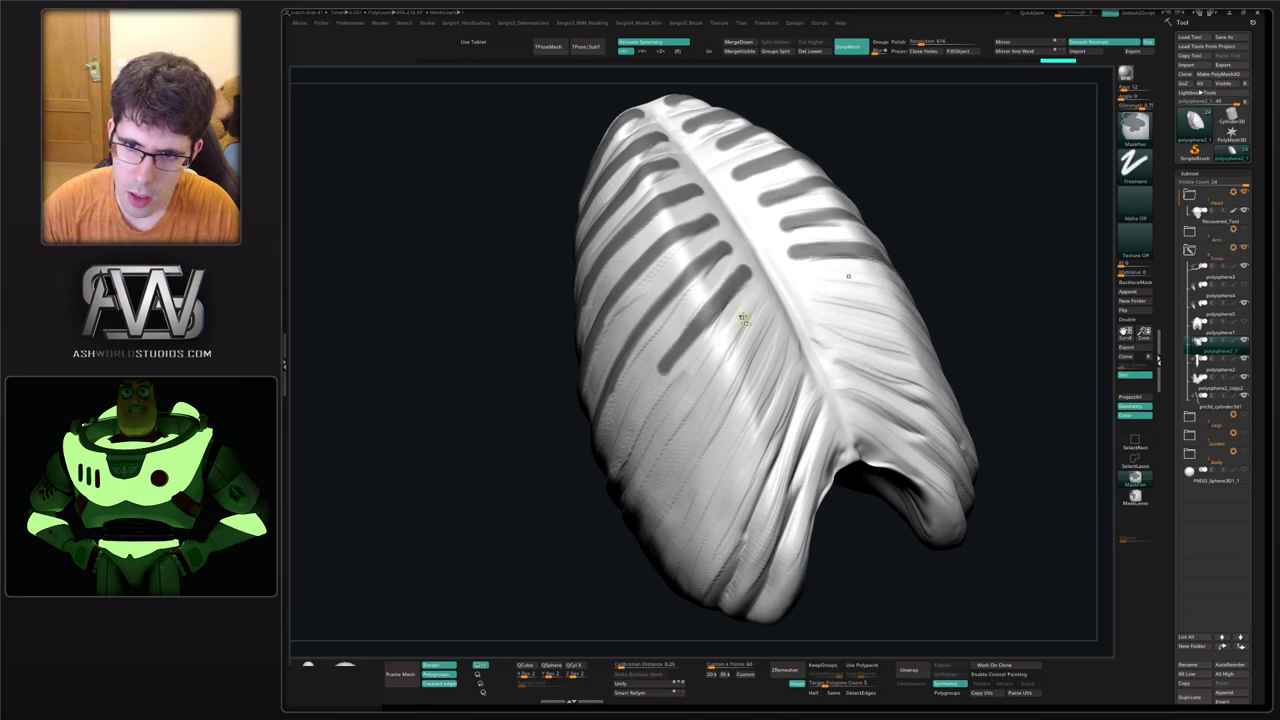
ctrl+drag(762, 292, 701, 364)
mouse_move(772, 306)
ctrl+mouse_down()
mouse_move(750, 345)
mouse_move(732, 448)
ctrl+mouse_up()
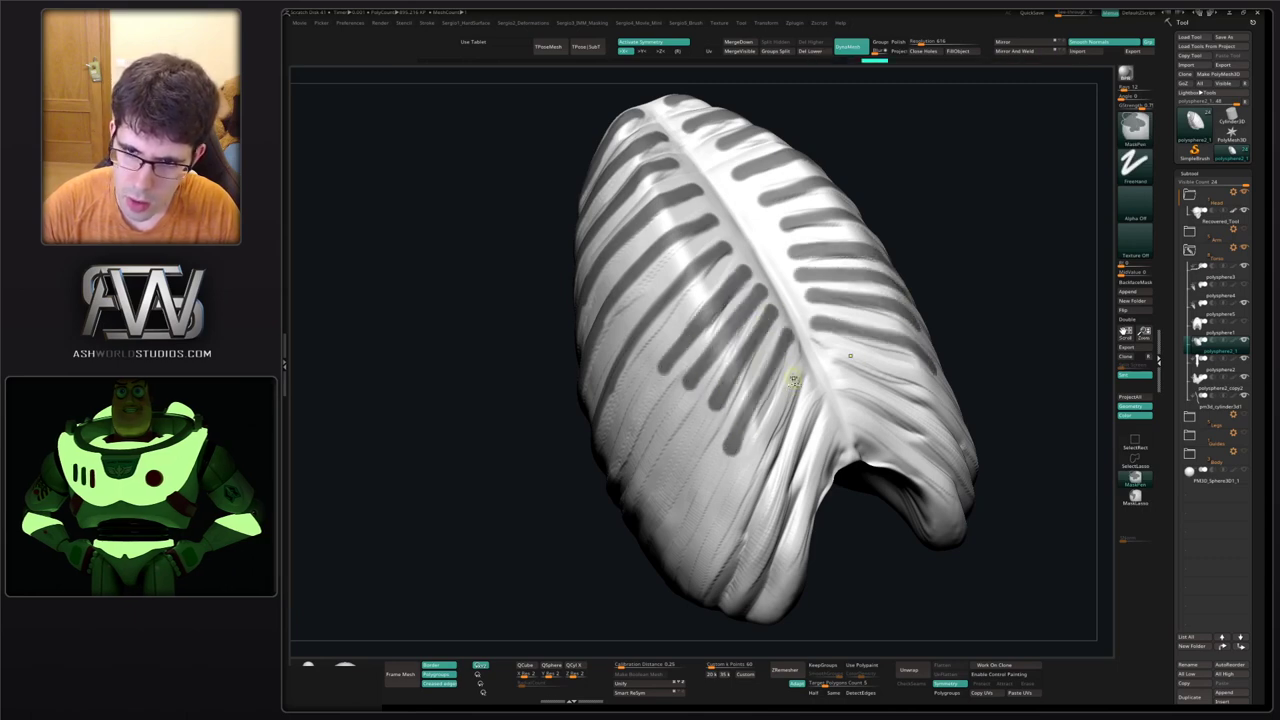
ctrl+drag(796, 372, 741, 496)
right_drag(758, 474, 659, 170)
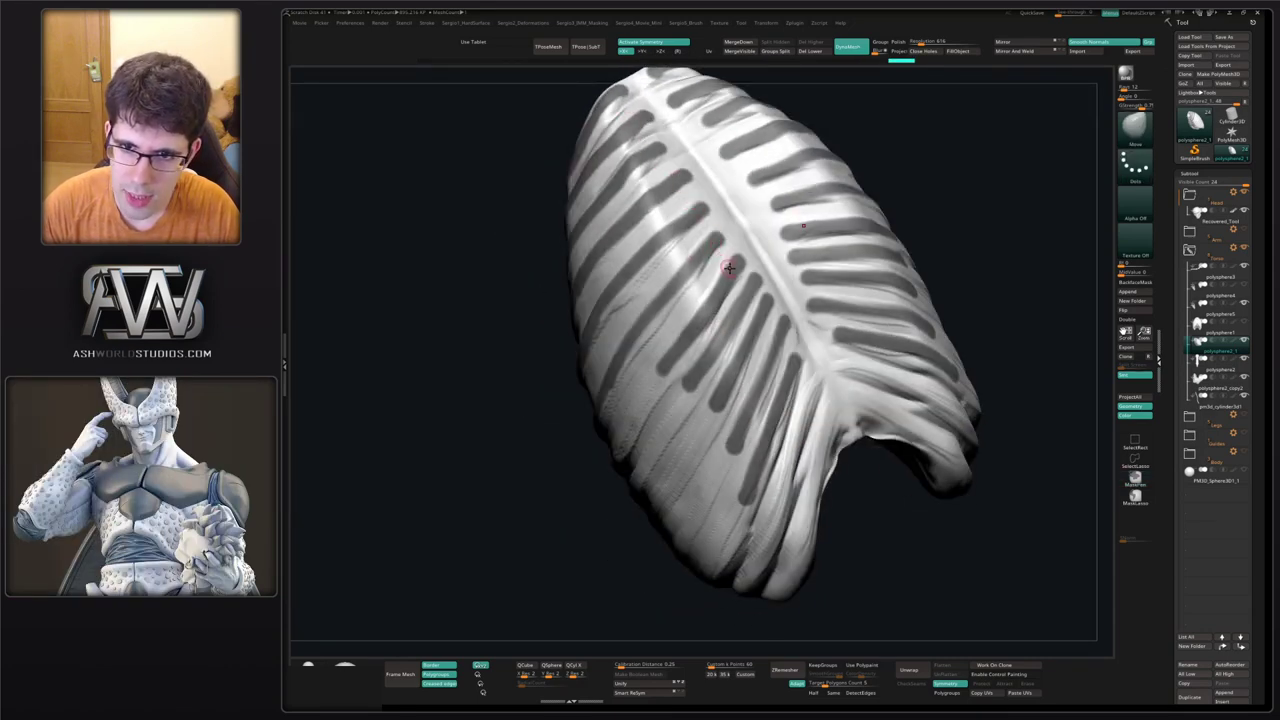
key(ctrl+z)
key(ctrl+z)
key(ctrl+z)
key(ctrl+z)
key(ctrl+z)
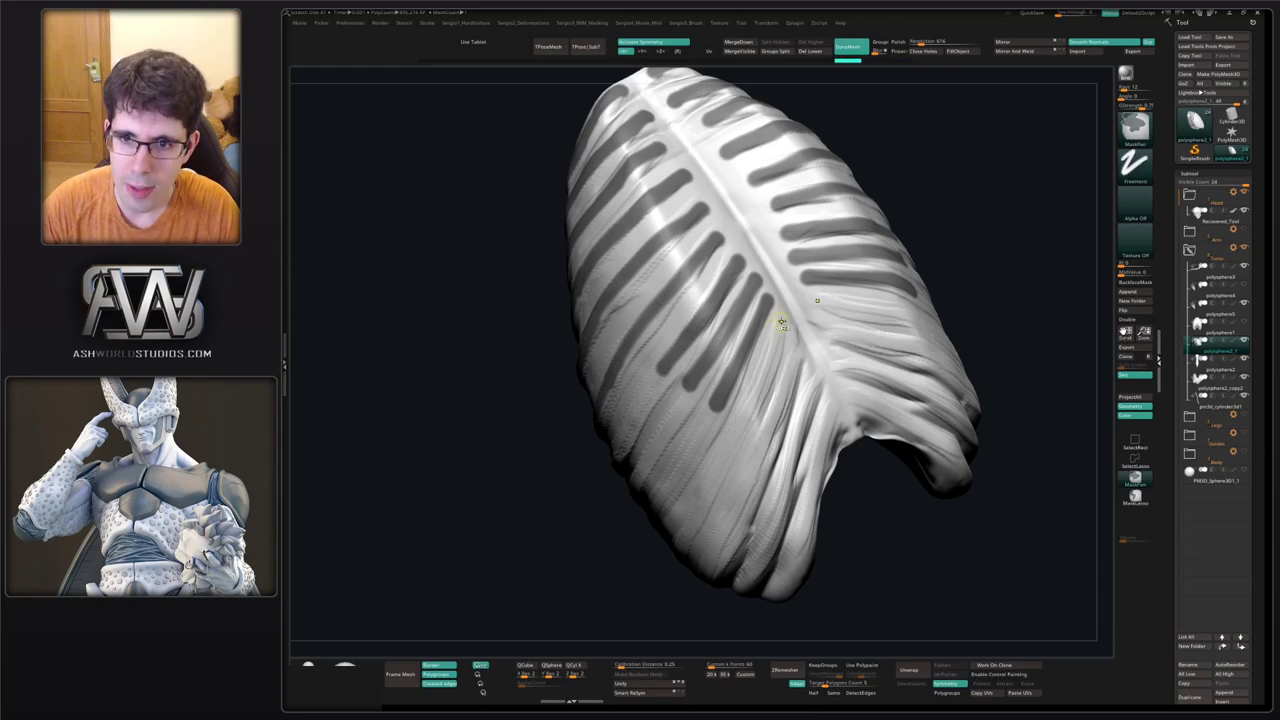
Mask the back portions of the seventh, eighth, ninth and tenth ribs, running outward and down from the spine.
mouse_move(749, 326)
right_down()
mouse_move(746, 386)
mouse_move(709, 437)
mouse_move(689, 406)
mouse_move(663, 414)
mouse_move(686, 412)
mouse_move(743, 303)
mouse_move(808, 337)
mouse_move(776, 224)
right_up()
key(ctrl)
ctrl+drag(783, 205, 708, 296)
key(ctrl+z)
ctrl+drag(771, 214, 719, 284)
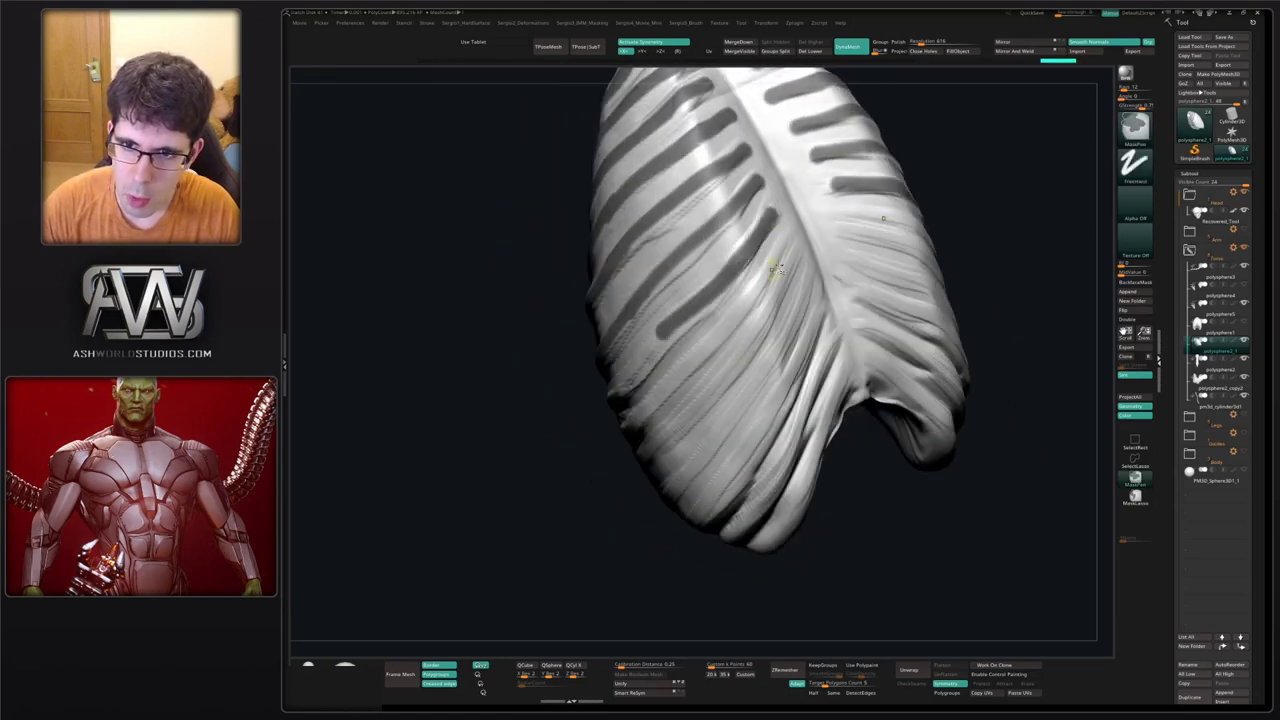
ctrl+drag(784, 247, 678, 372)
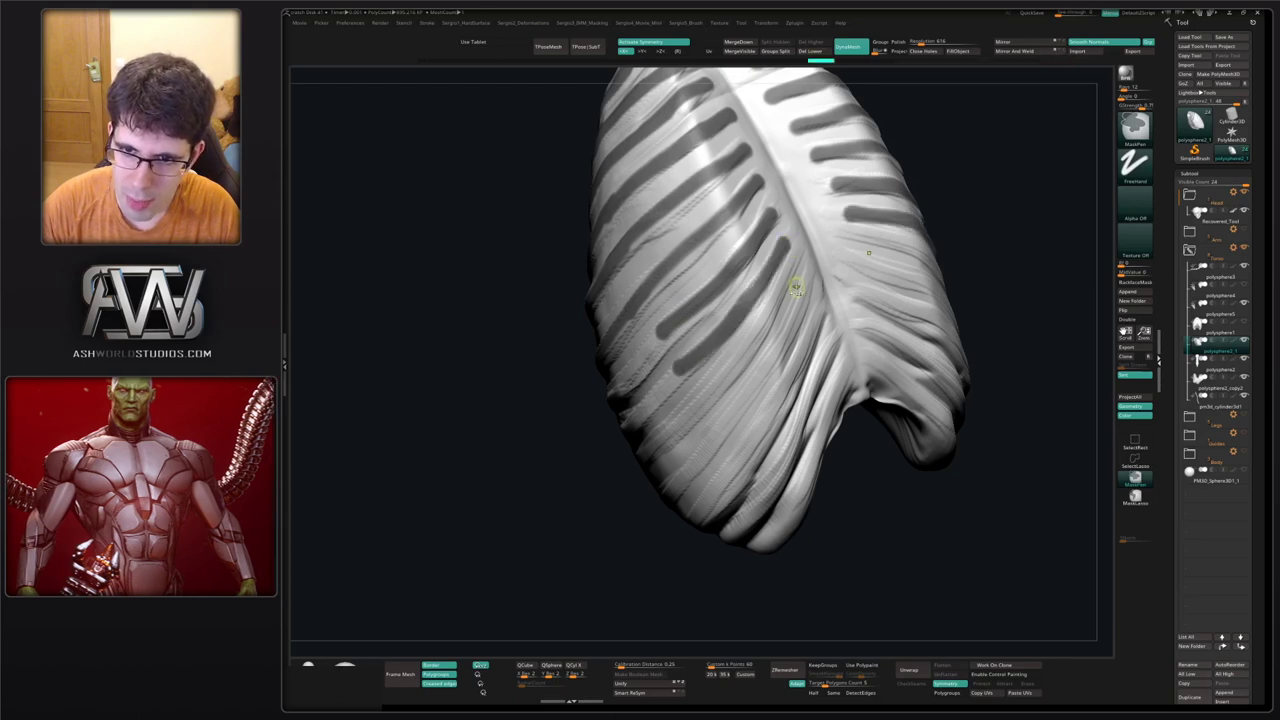
ctrl+drag(792, 285, 727, 376)
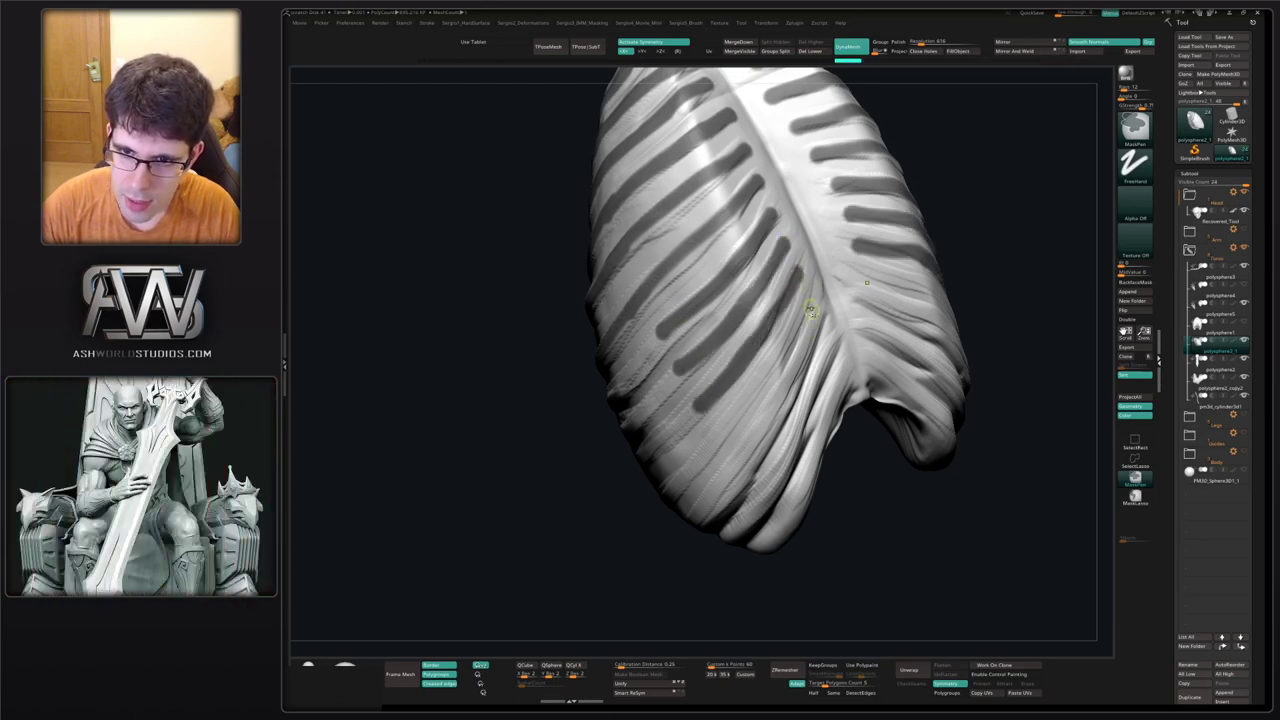
ctrl+drag(810, 310, 738, 403)
key(ctrl+z)
ctrl+drag(811, 309, 729, 438)
Extend the tenth rib's mask down around the lower side and join it to the costal margin's mask.
right_drag(760, 431, 744, 312)
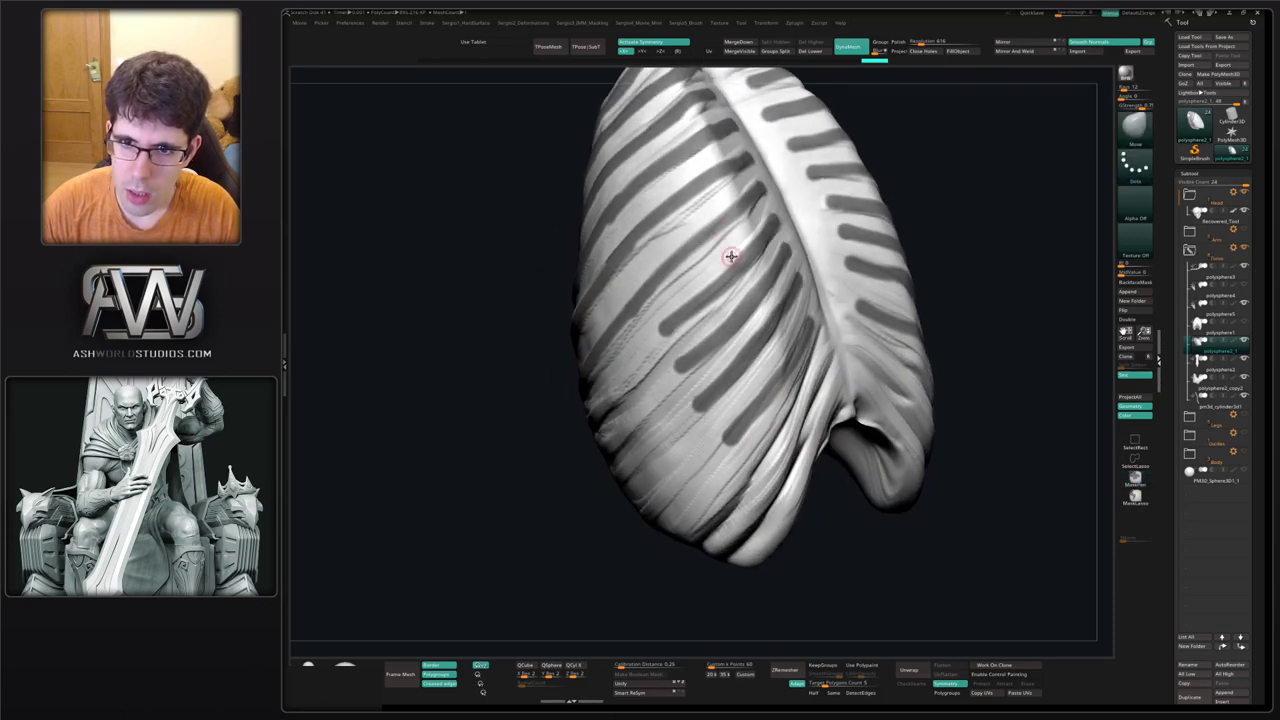
right_drag(719, 236, 649, 136)
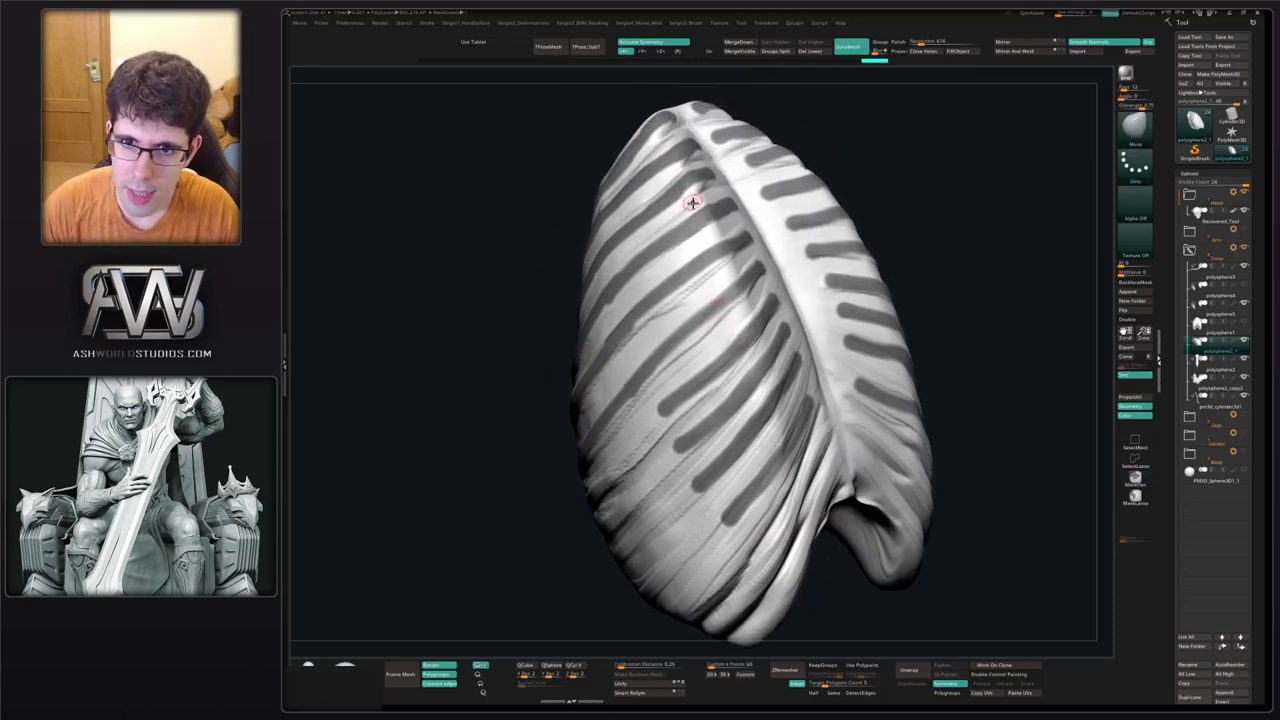
right_drag(726, 337, 708, 374)
right_drag(737, 483, 766, 380)
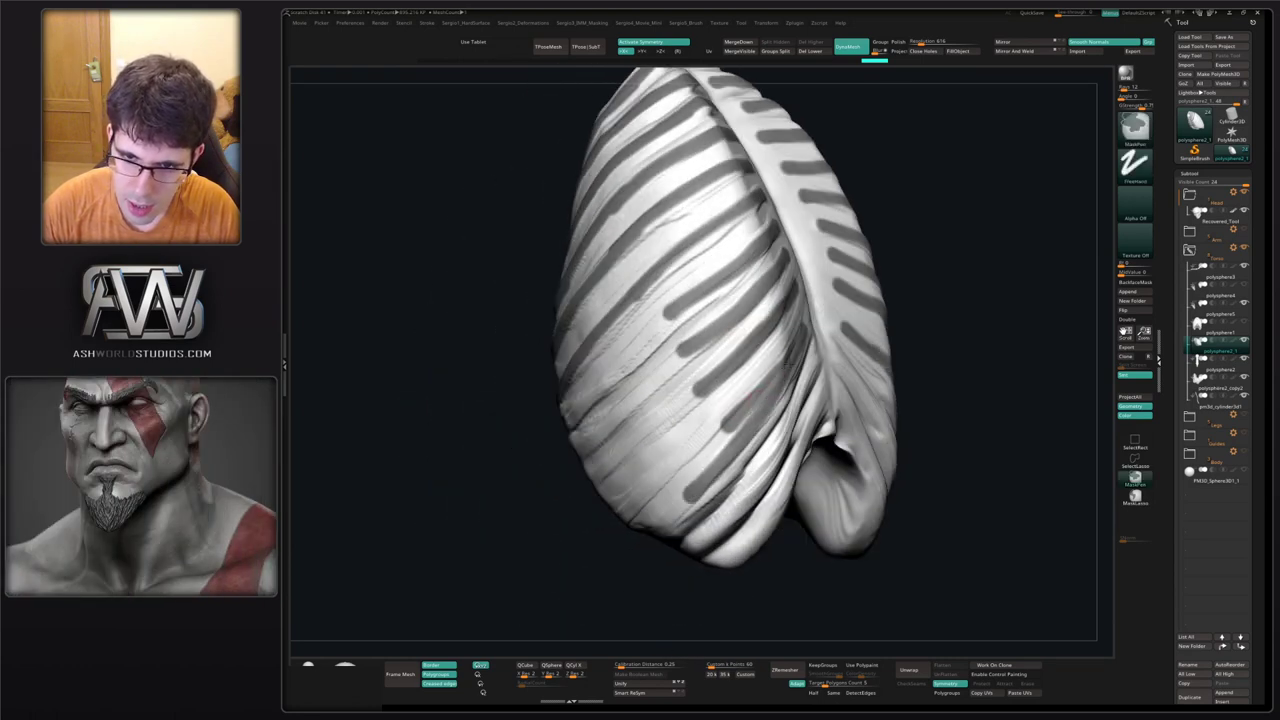
right_drag(783, 342, 791, 340)
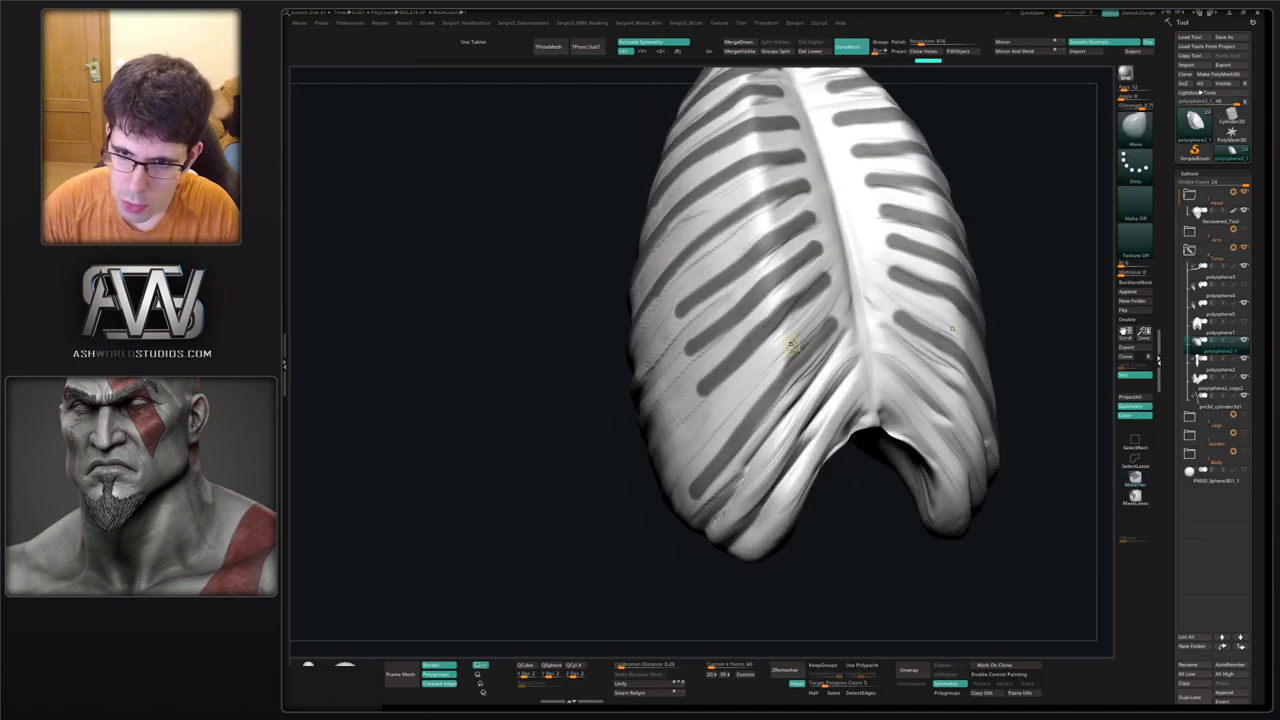
mouse_move(751, 386)
right_down()
mouse_move(757, 430)
mouse_move(716, 447)
mouse_move(757, 523)
mouse_move(785, 458)
mouse_move(785, 523)
mouse_move(702, 475)
mouse_move(723, 394)
right_up()
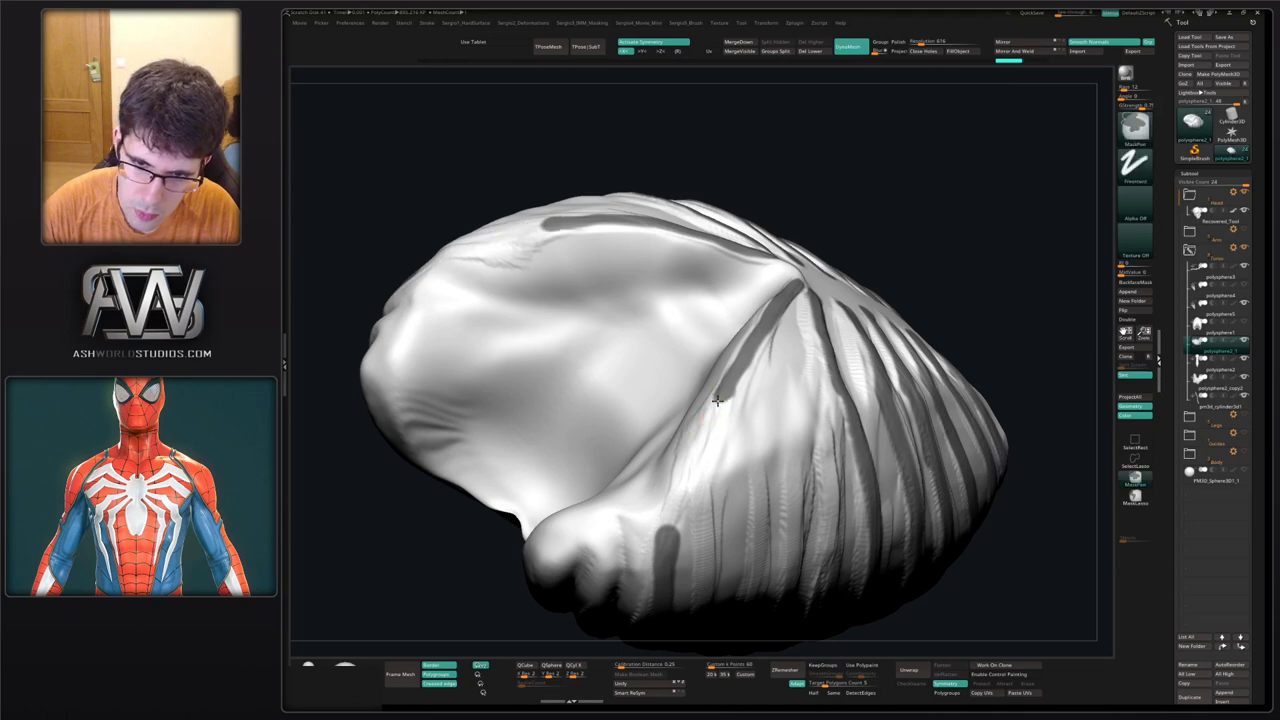
ctrl+drag(714, 405, 666, 528)
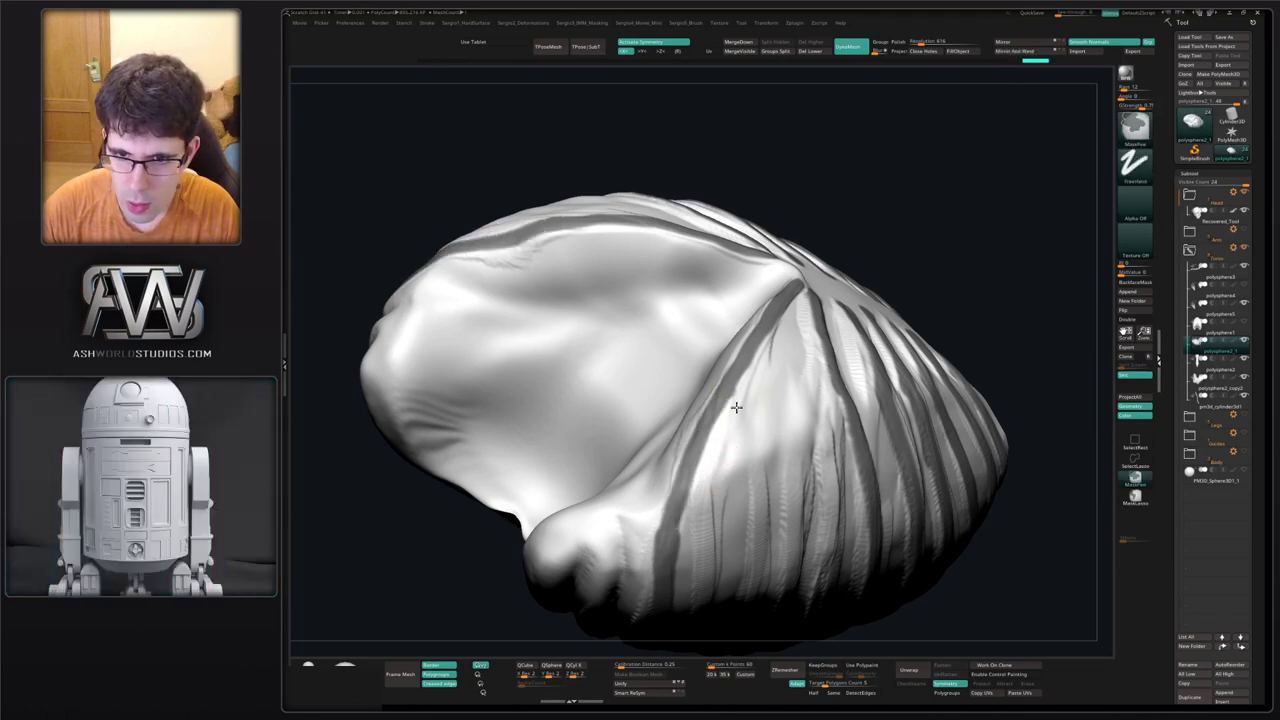
Extend the seventh, eighth and ninth rib masks from the back around the side toward the costal margin.
mouse_move(766, 400)
right_down()
mouse_move(761, 357)
mouse_move(828, 312)
mouse_move(766, 317)
mouse_move(788, 345)
right_up()
key(ctrl)
mouse_move(880, 426)
right_down()
mouse_move(866, 284)
mouse_move(917, 346)
mouse_move(894, 386)
mouse_move(931, 366)
mouse_move(960, 320)
mouse_move(815, 458)
right_up()
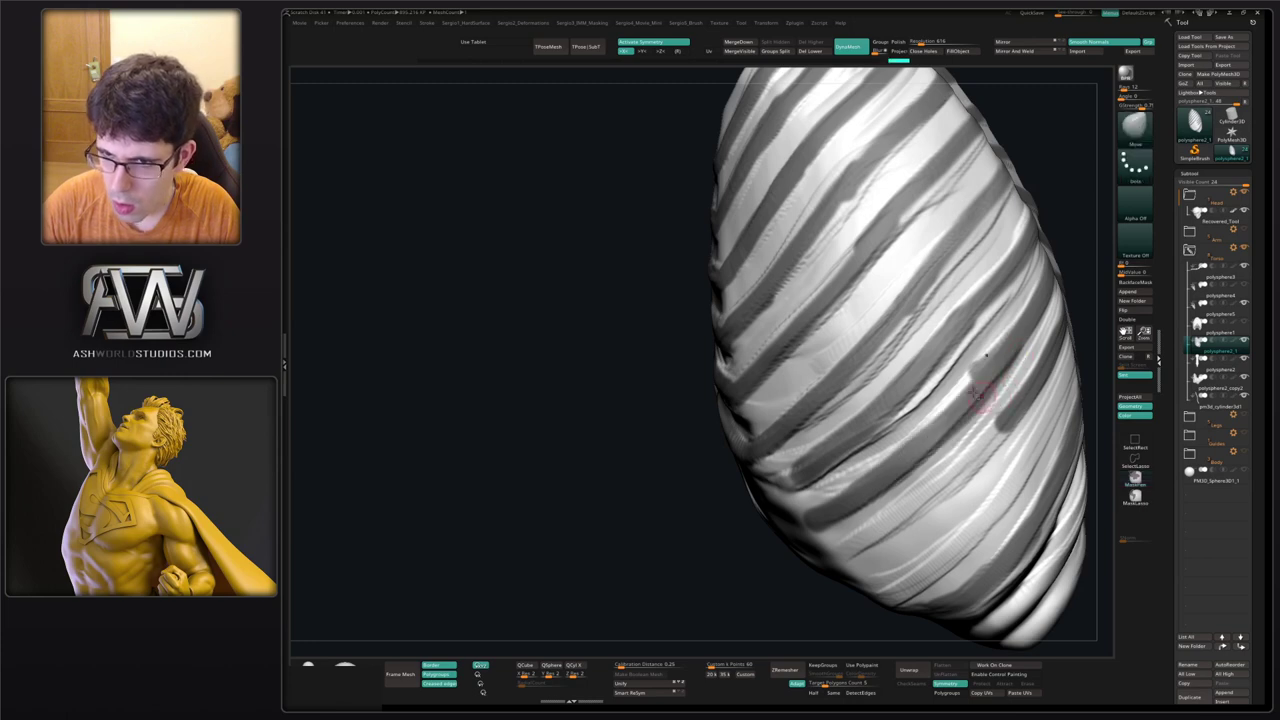
mouse_move(990, 375)
right_down()
mouse_move(945, 325)
mouse_move(958, 308)
right_up()
mouse_move(981, 298)
ctrl+mouse_down()
mouse_move(898, 388)
mouse_move(817, 448)
ctrl+mouse_up()
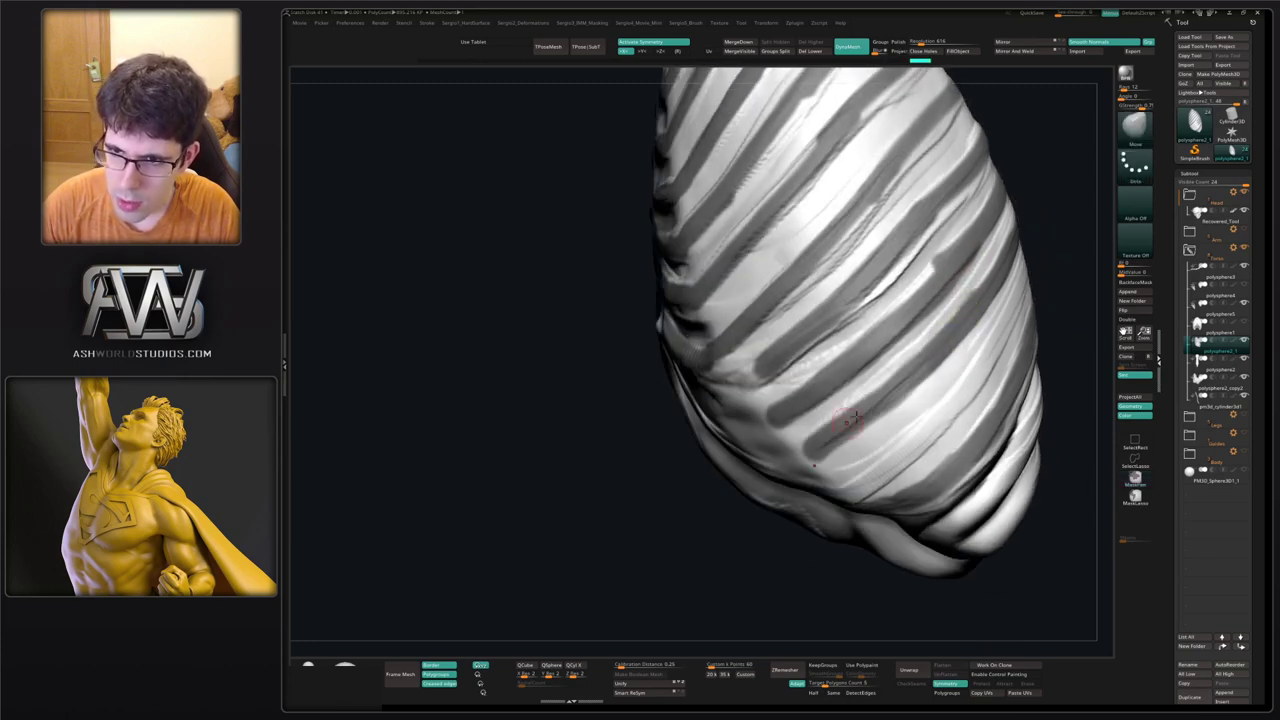
Try to join the eighth and ninth rib masks to the costal margin with long strokes rising toward the lower sternum.
mouse_move(846, 420)
right_down()
mouse_move(907, 415)
mouse_move(894, 386)
right_up()
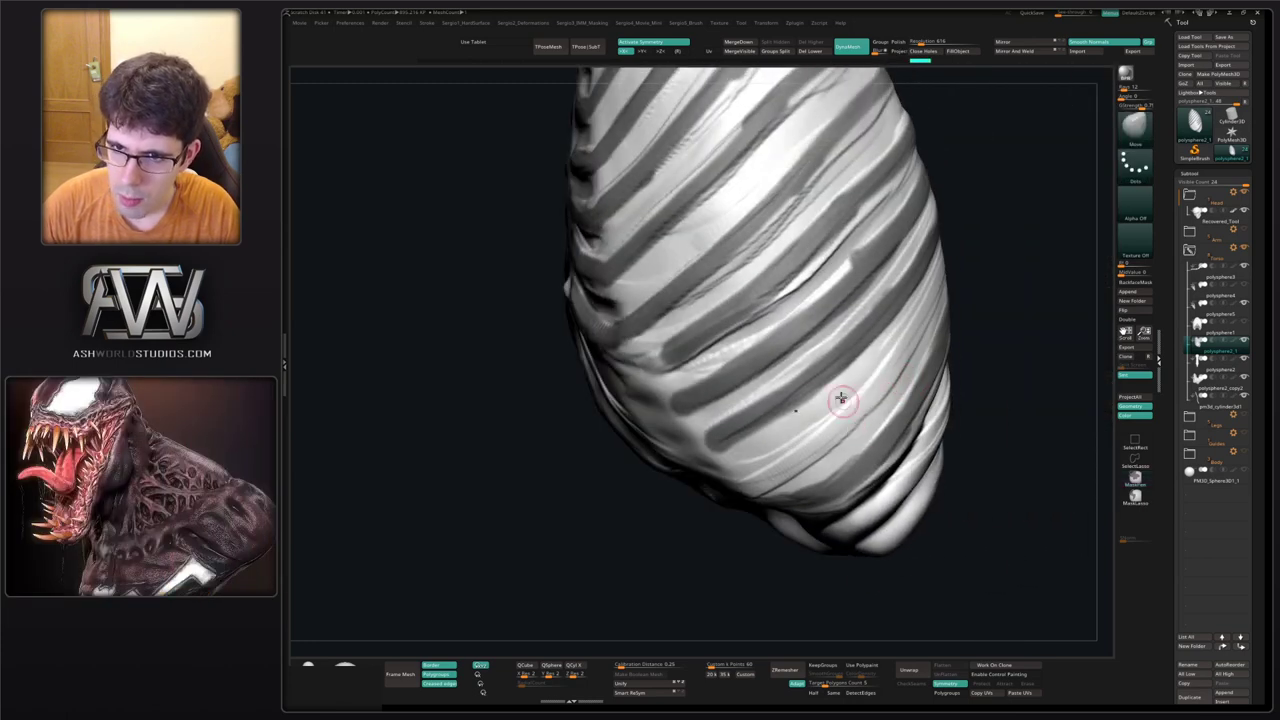
mouse_move(835, 455)
right_down()
mouse_move(716, 291)
mouse_move(795, 299)
mouse_move(869, 370)
mouse_move(774, 451)
mouse_move(741, 446)
right_up()
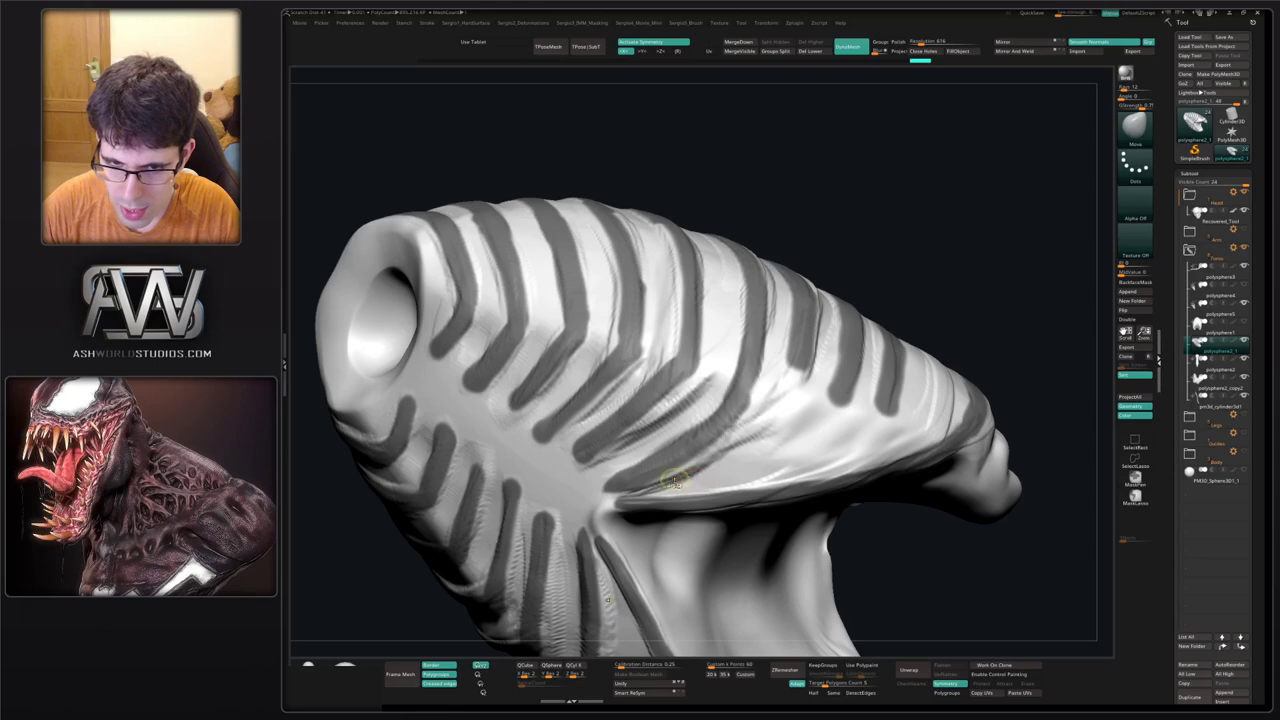
mouse_move(654, 484)
ctrl+mouse_down()
mouse_move(766, 412)
mouse_move(798, 356)
ctrl+mouse_up()
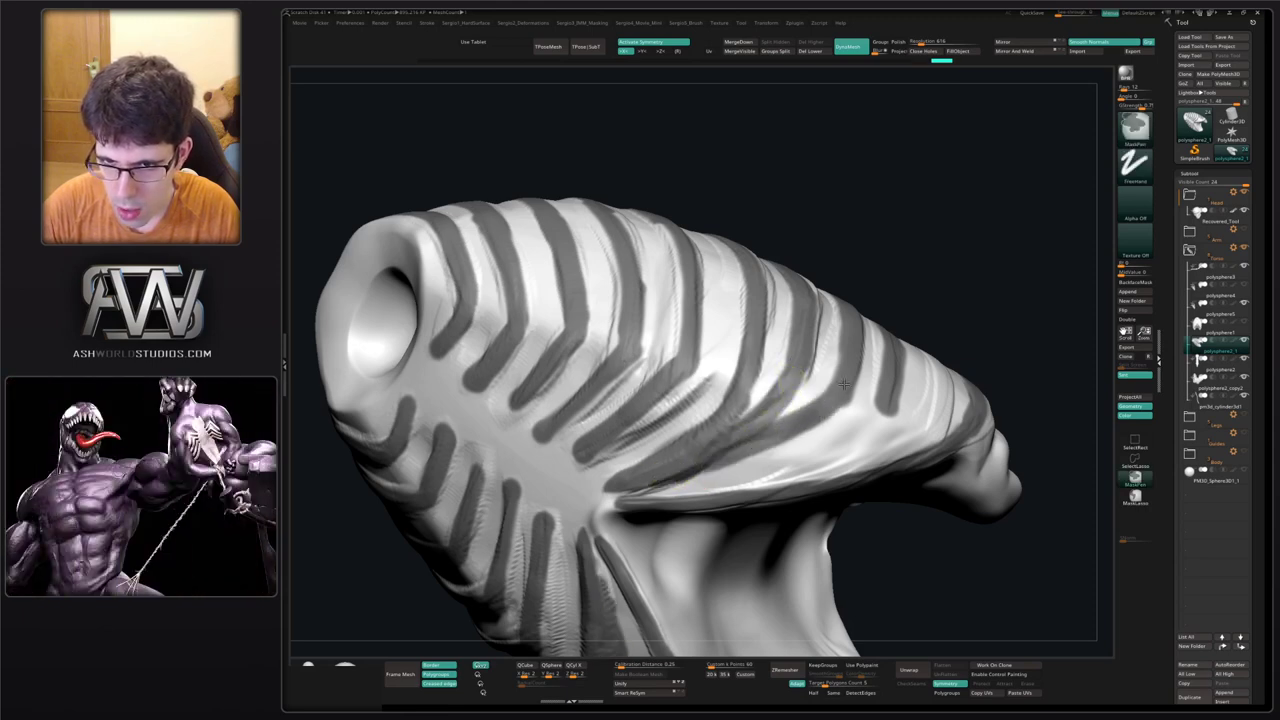
ctrl+drag(686, 474, 836, 432)
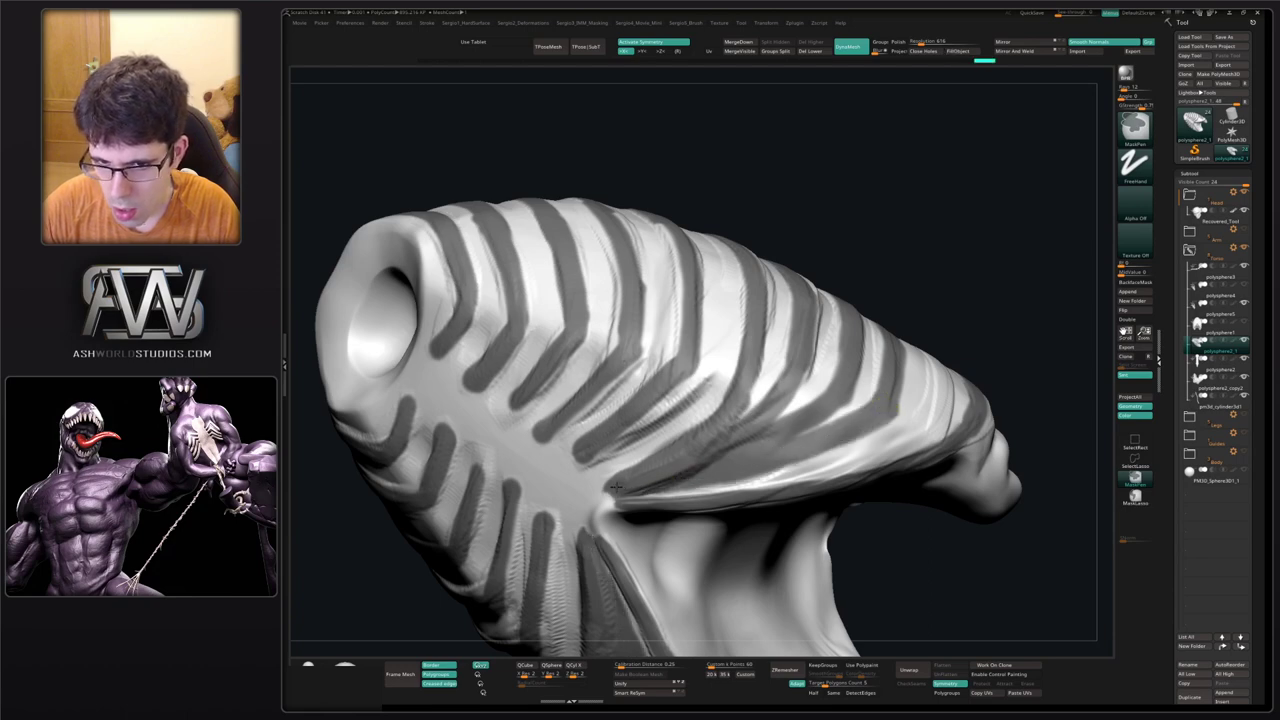
mouse_move(704, 484)
ctrl+right_down()
mouse_move(683, 446)
mouse_move(626, 482)
mouse_move(716, 400)
mouse_move(713, 345)
mouse_move(707, 501)
ctrl+right_up()
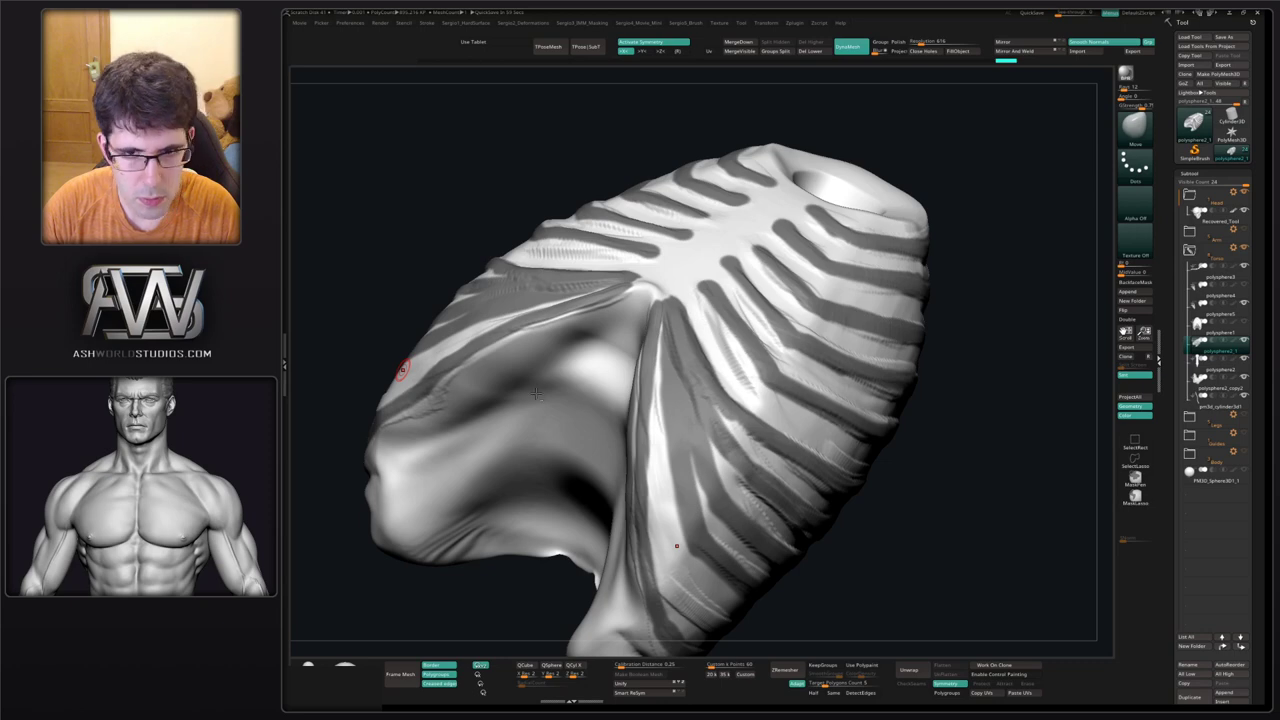
mouse_move(624, 407)
right_down()
mouse_move(654, 428)
mouse_move(612, 402)
mouse_move(650, 404)
right_up()
ctrl+alt+drag(668, 340, 716, 408)
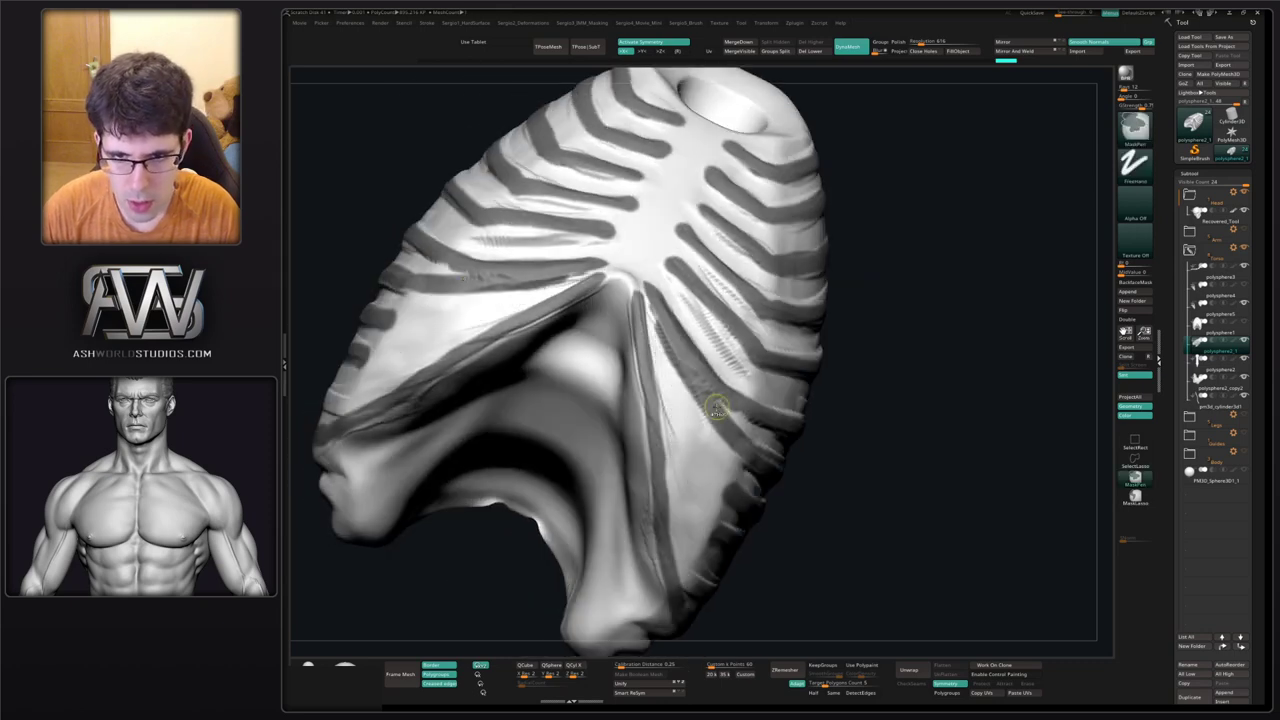
right_drag(655, 379, 646, 309)
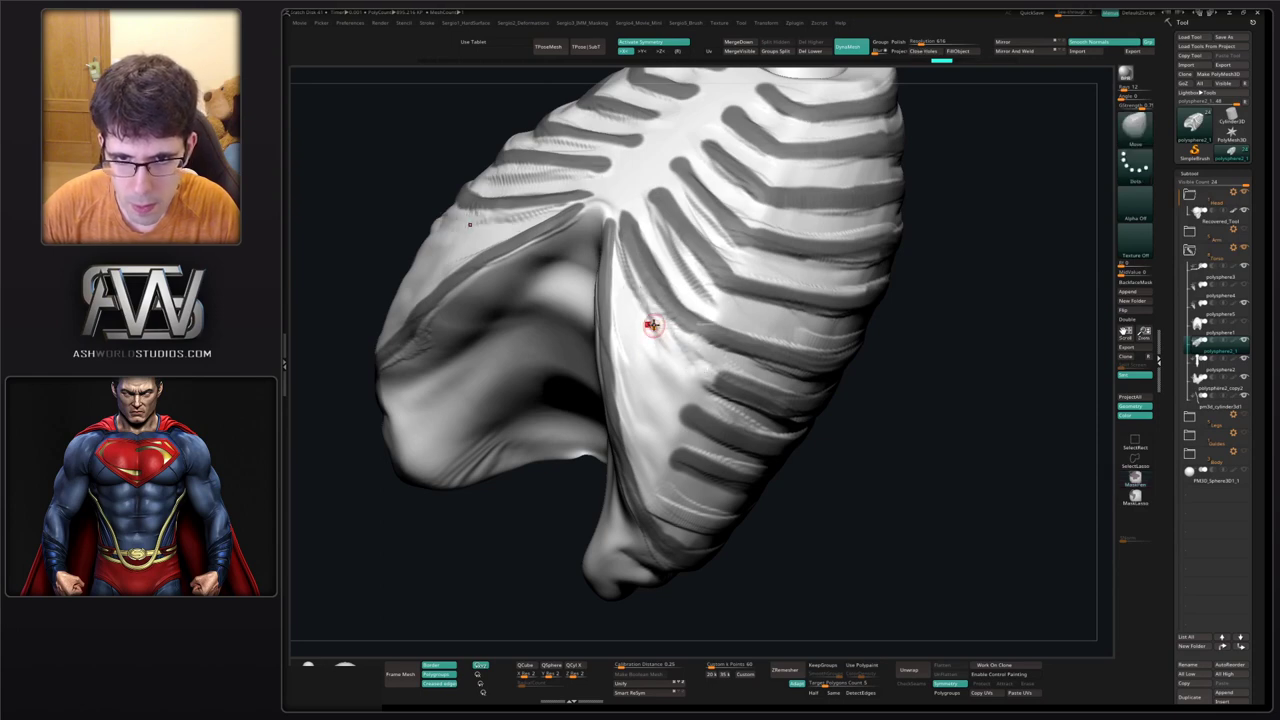
Extend the eighth and ninth rib masks and the rib below them forward and up, ending each just short of the costal margin.
mouse_move(628, 281)
ctrl+mouse_down()
mouse_move(662, 336)
mouse_move(722, 388)
ctrl+mouse_up()
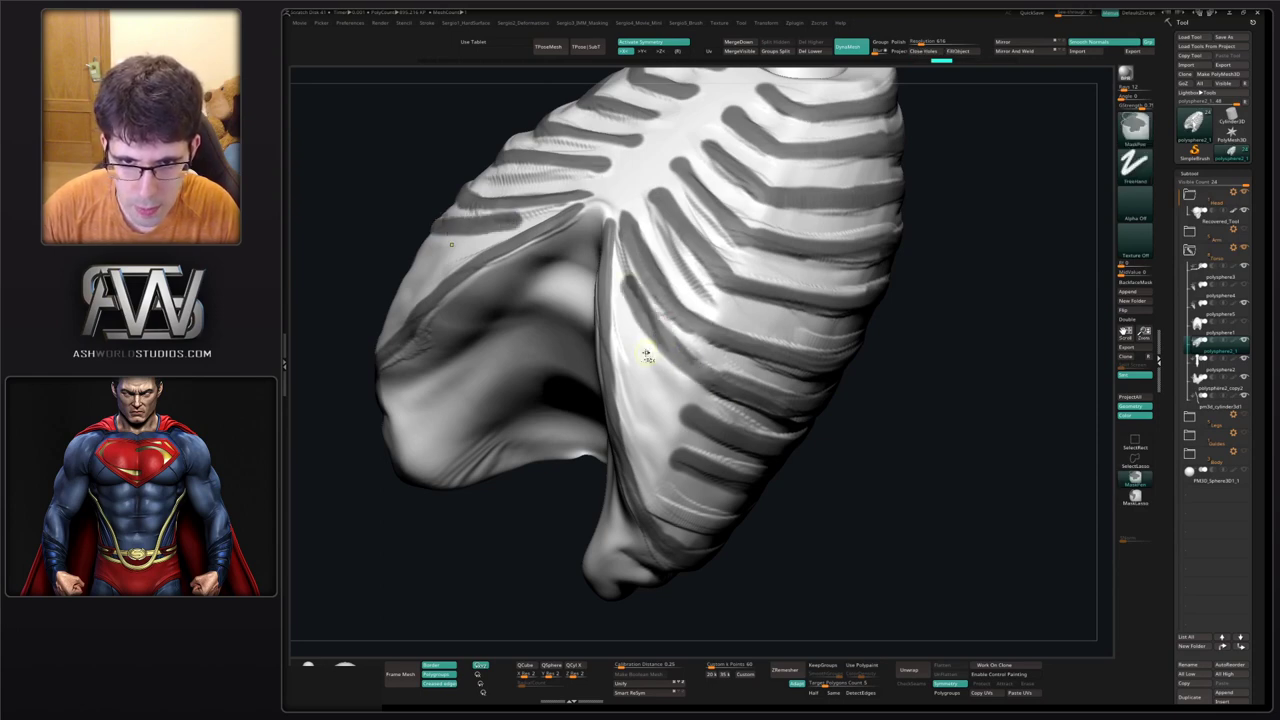
mouse_move(628, 336)
ctrl+mouse_down()
mouse_move(687, 408)
mouse_move(640, 412)
mouse_move(674, 460)
ctrl+mouse_up()
mouse_move(648, 407)
right_down()
mouse_move(657, 414)
mouse_move(655, 378)
mouse_move(636, 405)
right_up()
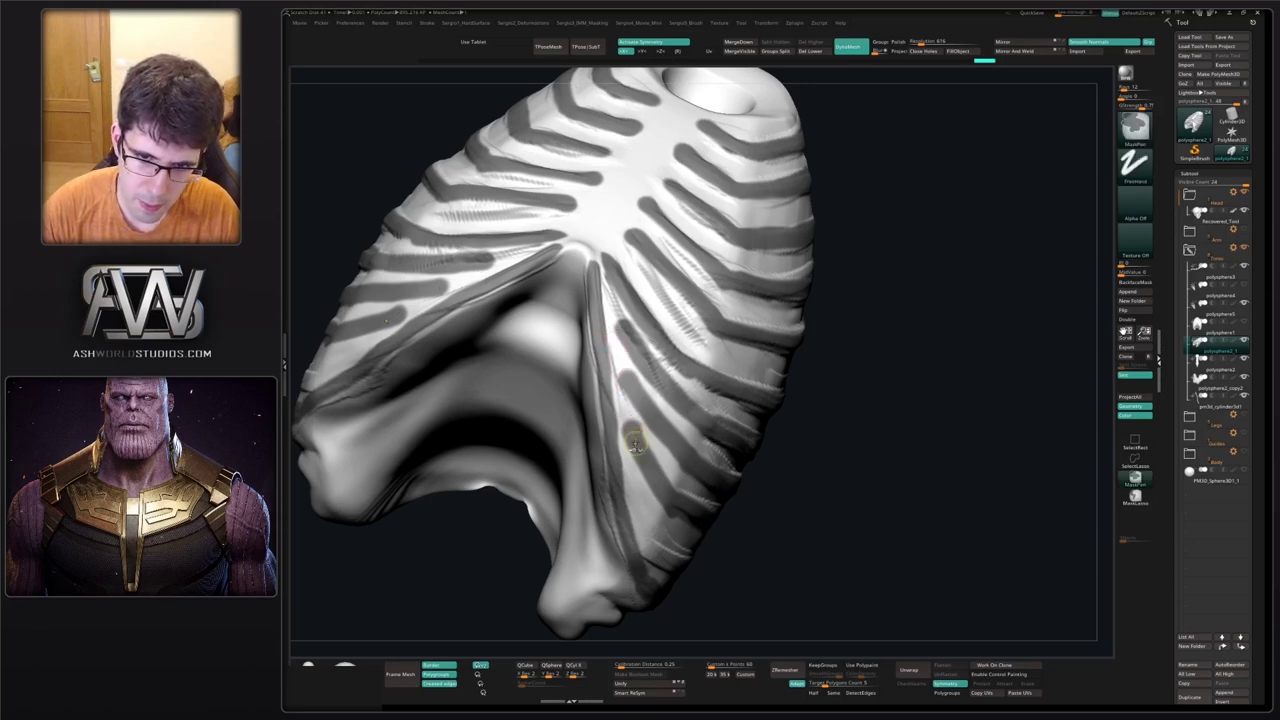
Mask the area between the lower ribs' front ends and the costal margin, joining them up toward the sternum with narrow gaps between ribs.
ctrl+drag(635, 440, 622, 392)
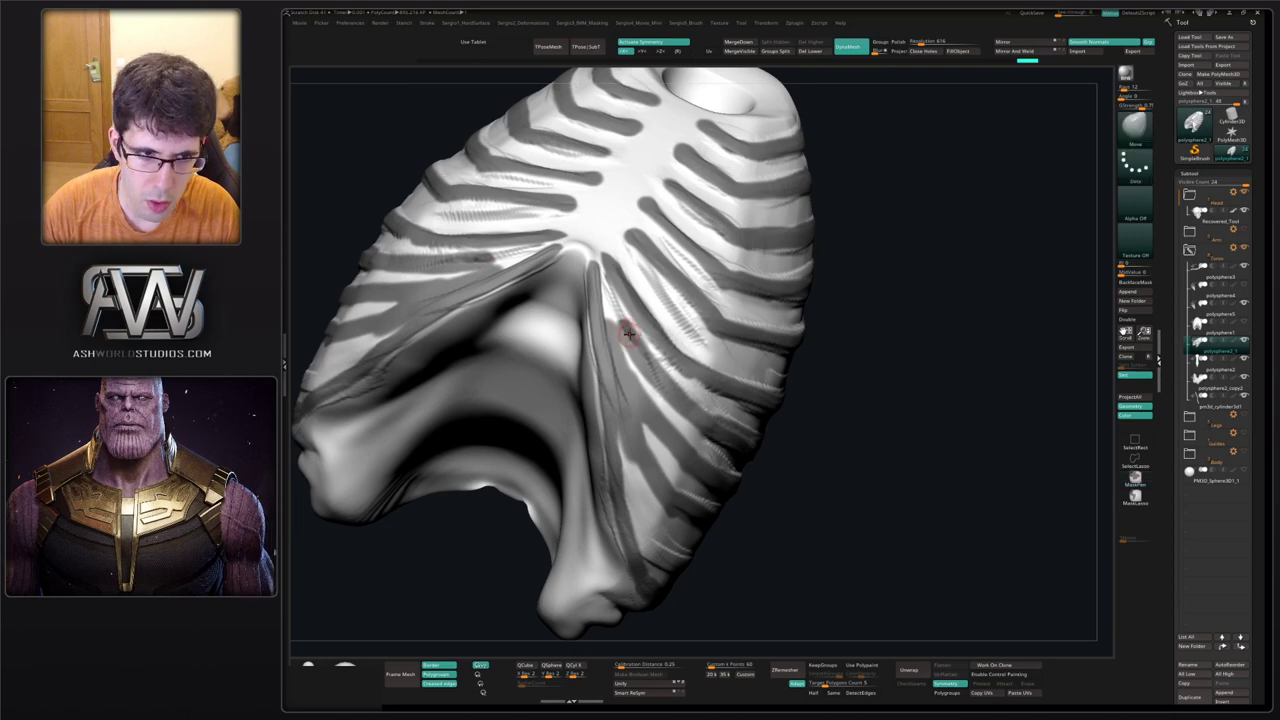
right_drag(642, 314, 618, 325)
key(ctrl)
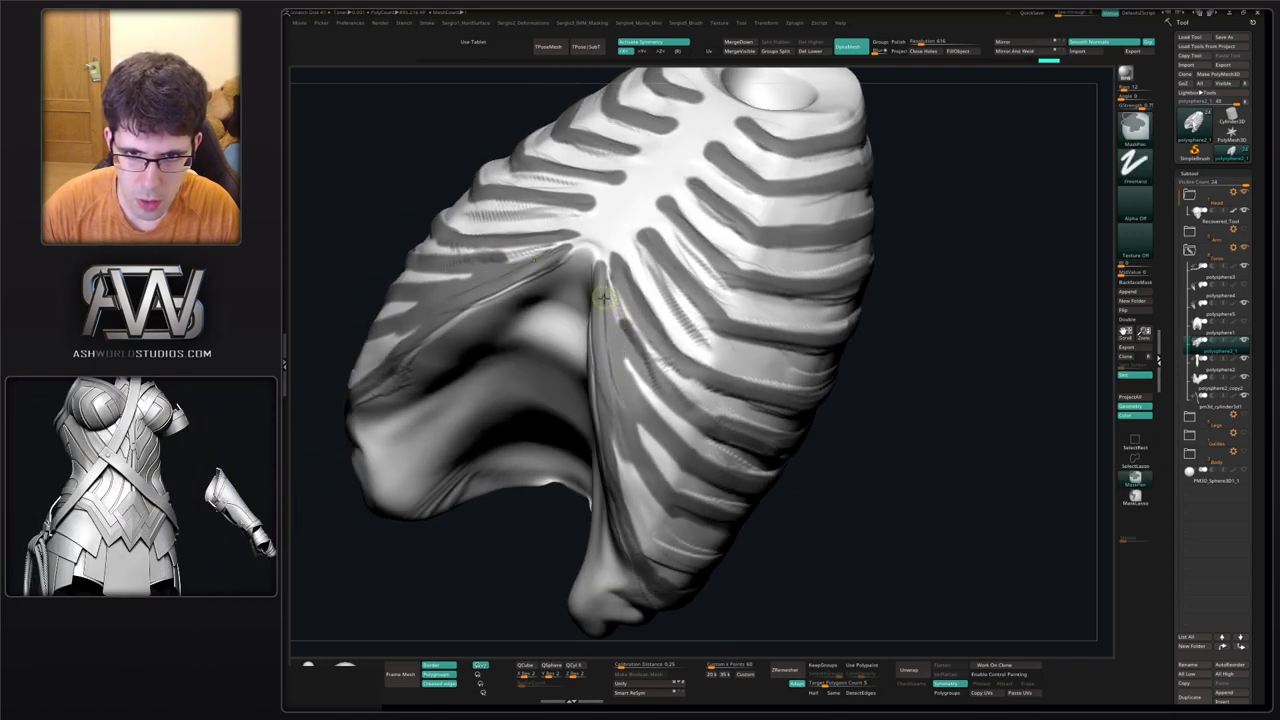
key(ctrl)
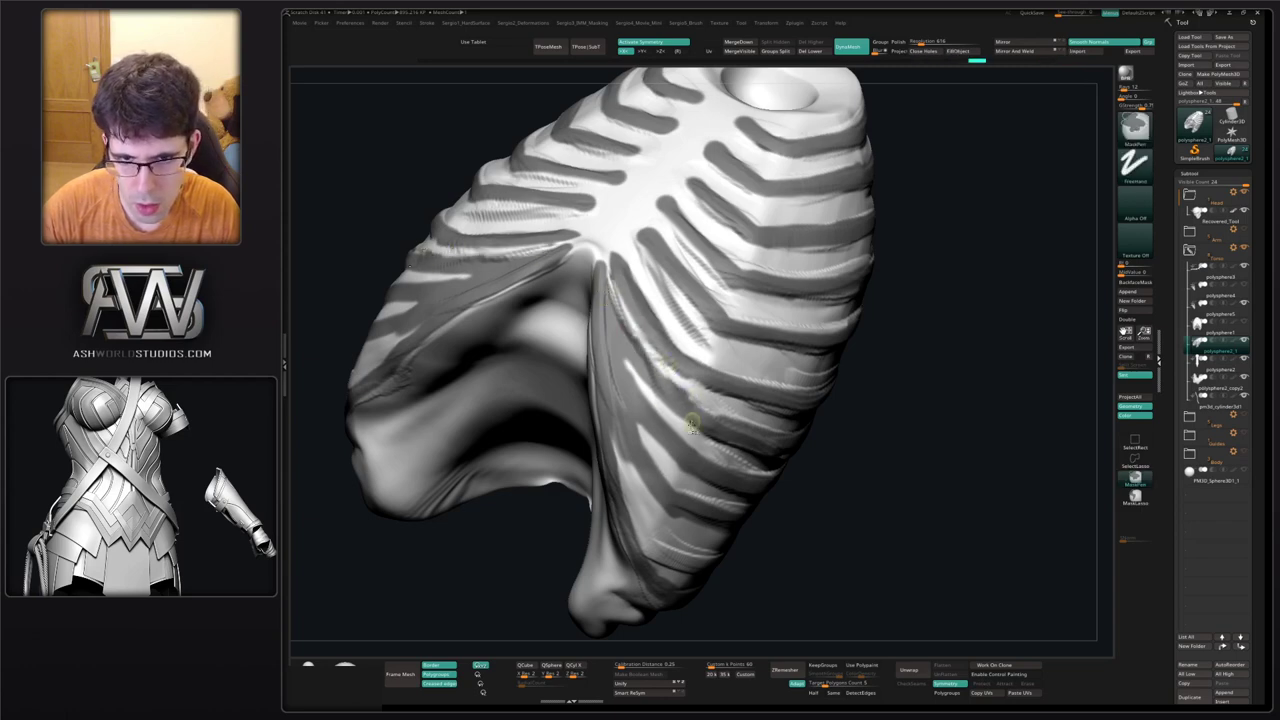
right_drag(690, 424, 646, 443)
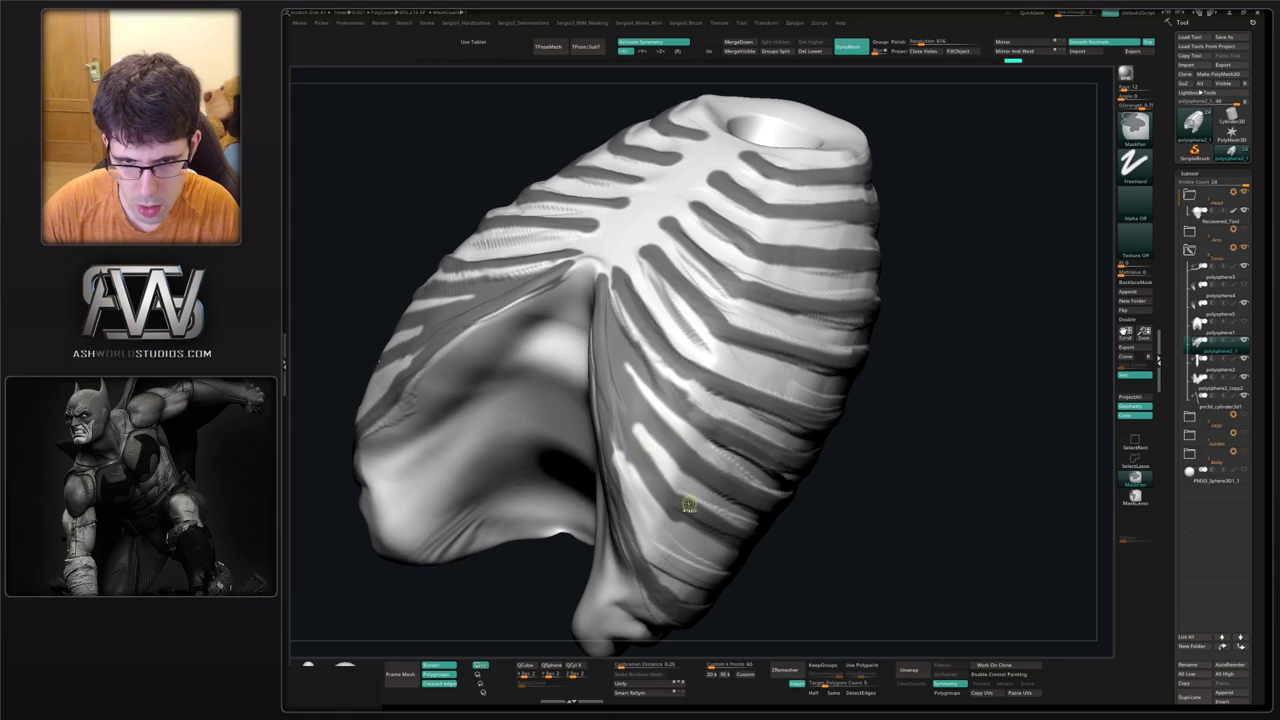
mouse_move(689, 505)
ctrl+right_down()
mouse_move(672, 402)
mouse_move(726, 474)
mouse_move(698, 430)
mouse_move(792, 500)
mouse_move(781, 478)
ctrl+right_up()
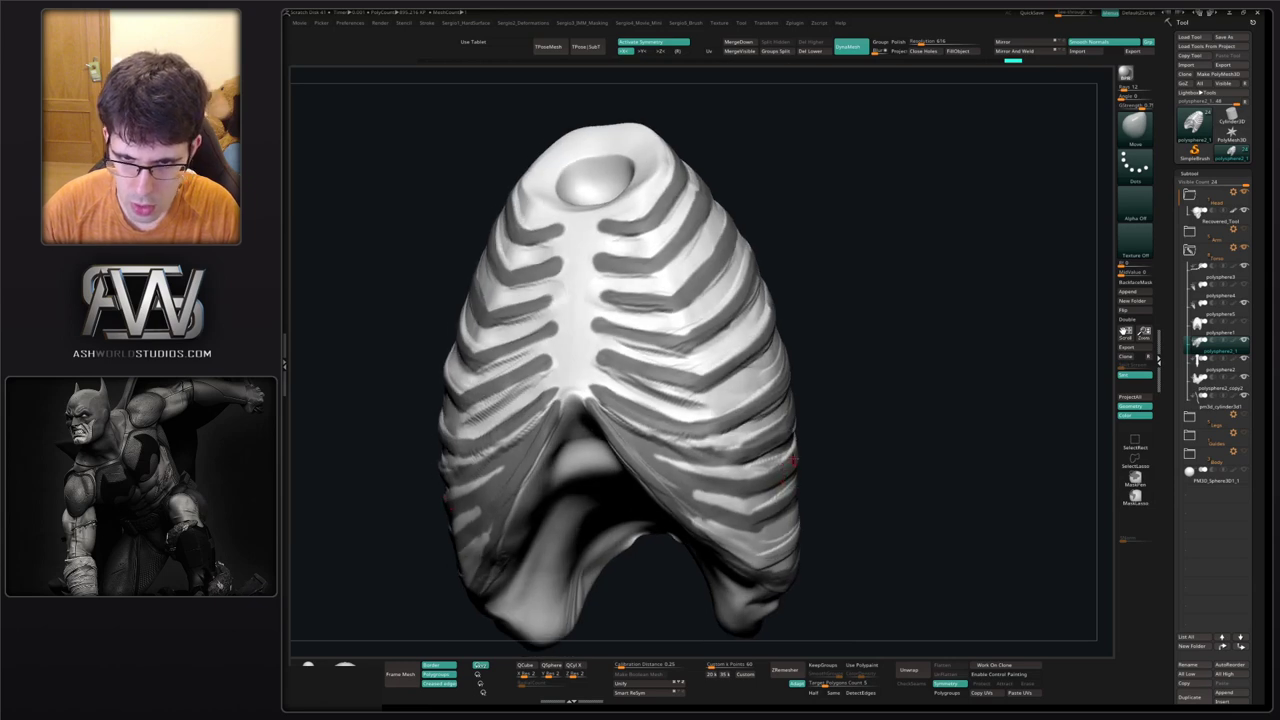
Check the rib mask from the front and back, and touch up the mask on the rib cage's lower back corner.
right_drag(740, 432, 731, 440)
right_drag(865, 437, 729, 474)
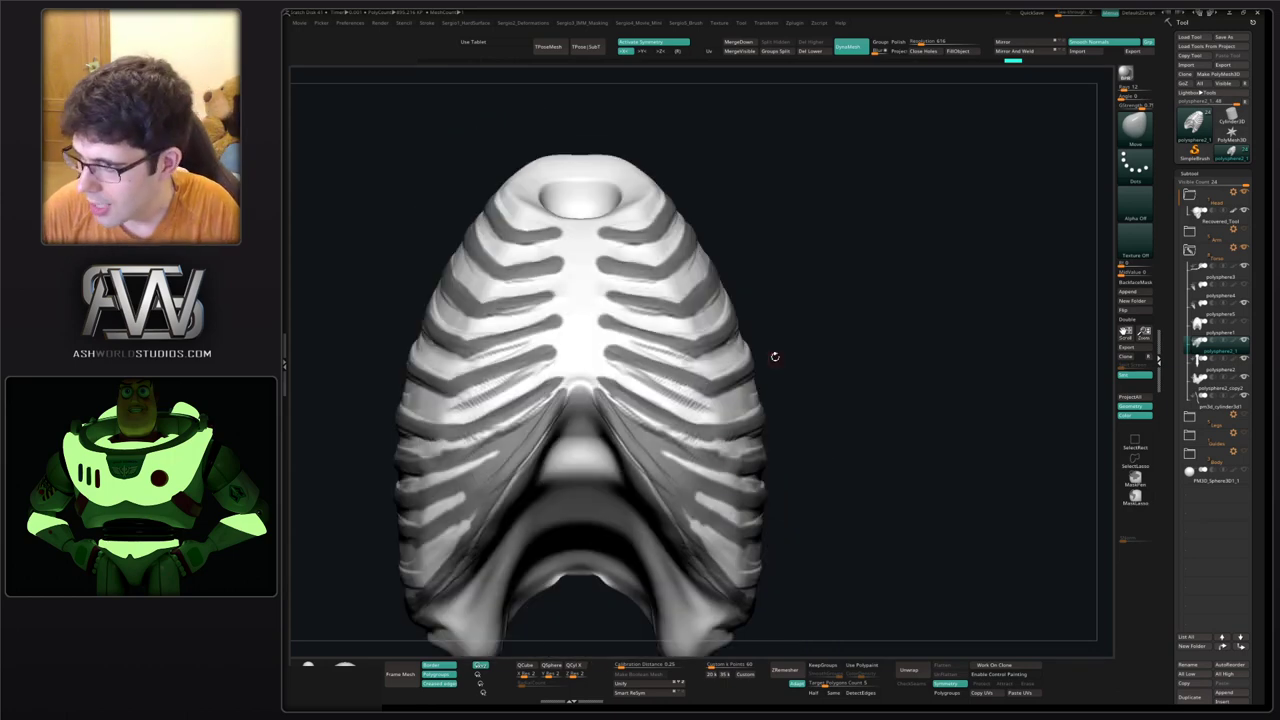
mouse_move(866, 410)
right_down()
mouse_move(707, 422)
mouse_move(829, 405)
mouse_move(735, 402)
mouse_move(712, 430)
mouse_move(720, 417)
right_up()
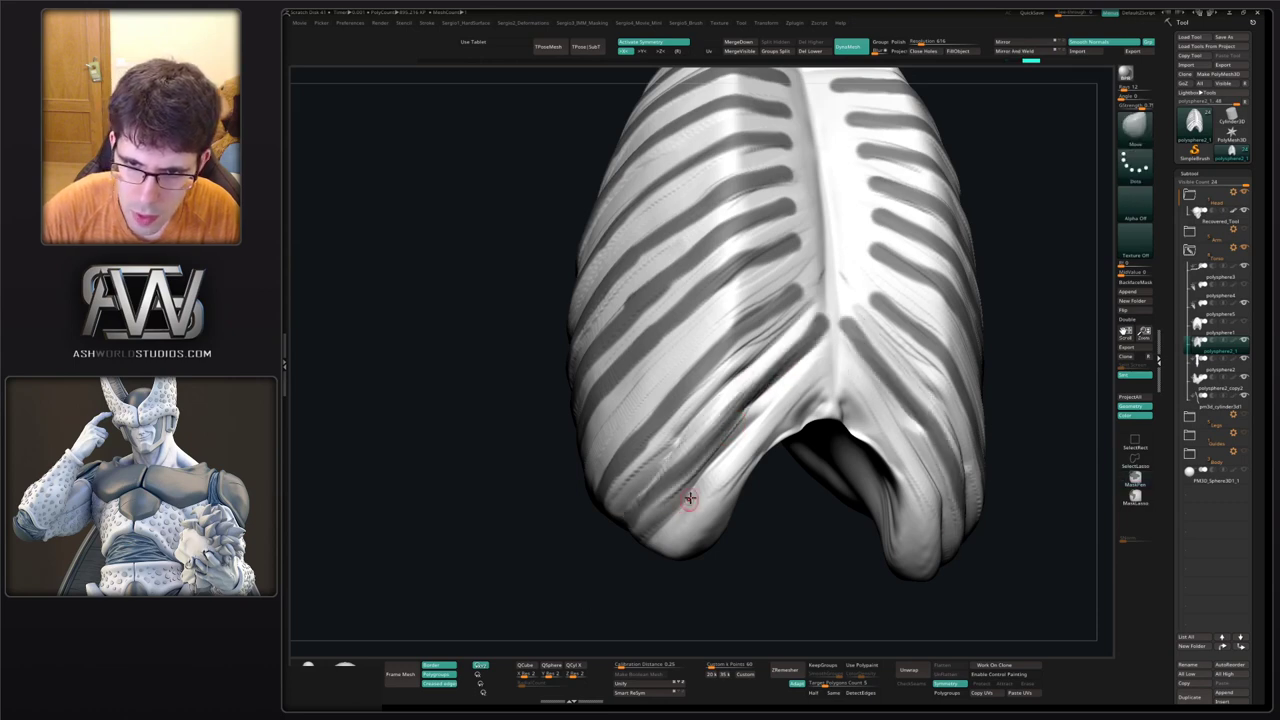
right_drag(686, 500, 737, 397)
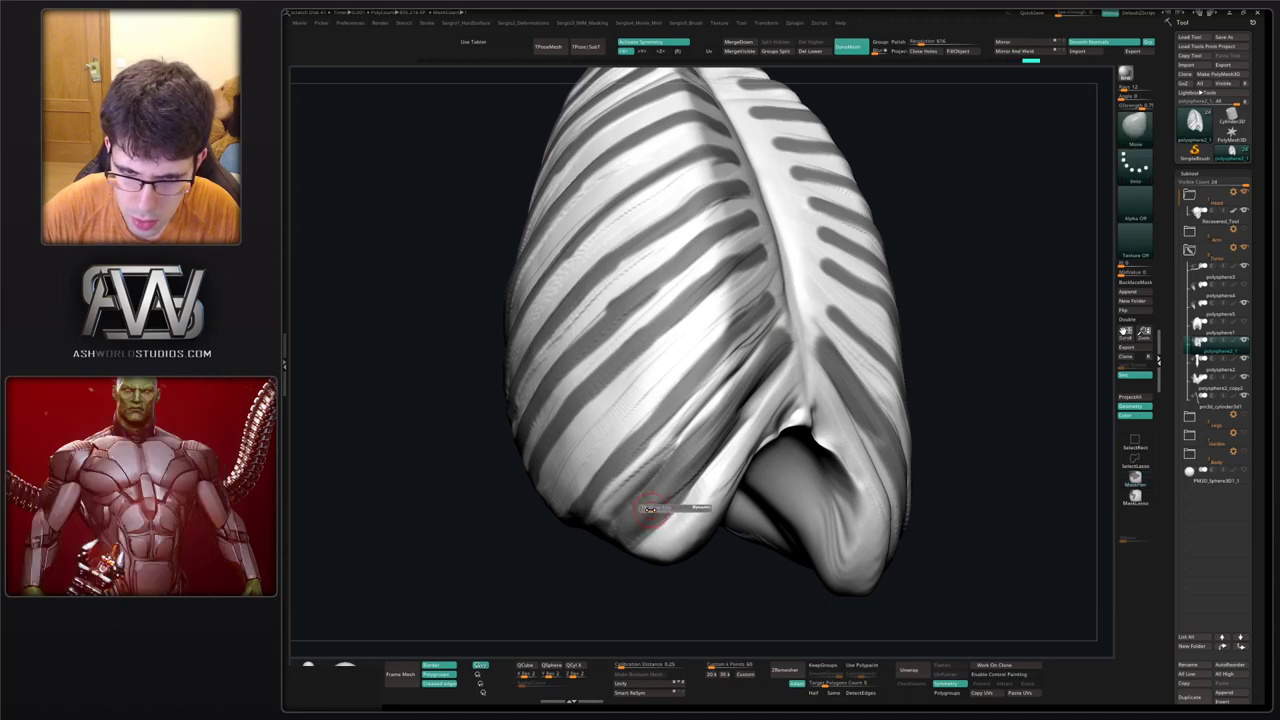
key(ctrl+z)
mouse_move(626, 528)
ctrl+mouse_down()
mouse_move(654, 519)
mouse_move(783, 343)
mouse_move(733, 462)
mouse_move(664, 548)
ctrl+mouse_up()
mouse_move(656, 545)
right_down()
mouse_move(711, 509)
mouse_move(745, 425)
mouse_move(791, 407)
mouse_move(790, 387)
mouse_move(775, 466)
mouse_move(709, 416)
mouse_move(620, 425)
mouse_move(569, 483)
mouse_move(545, 468)
right_up()
Convert the masked ribs and costal margin into their own polygroup, check it with the polyframe shown, and clear the mask.
key(shift+f)
alt+right_drag(636, 393, 738, 292)
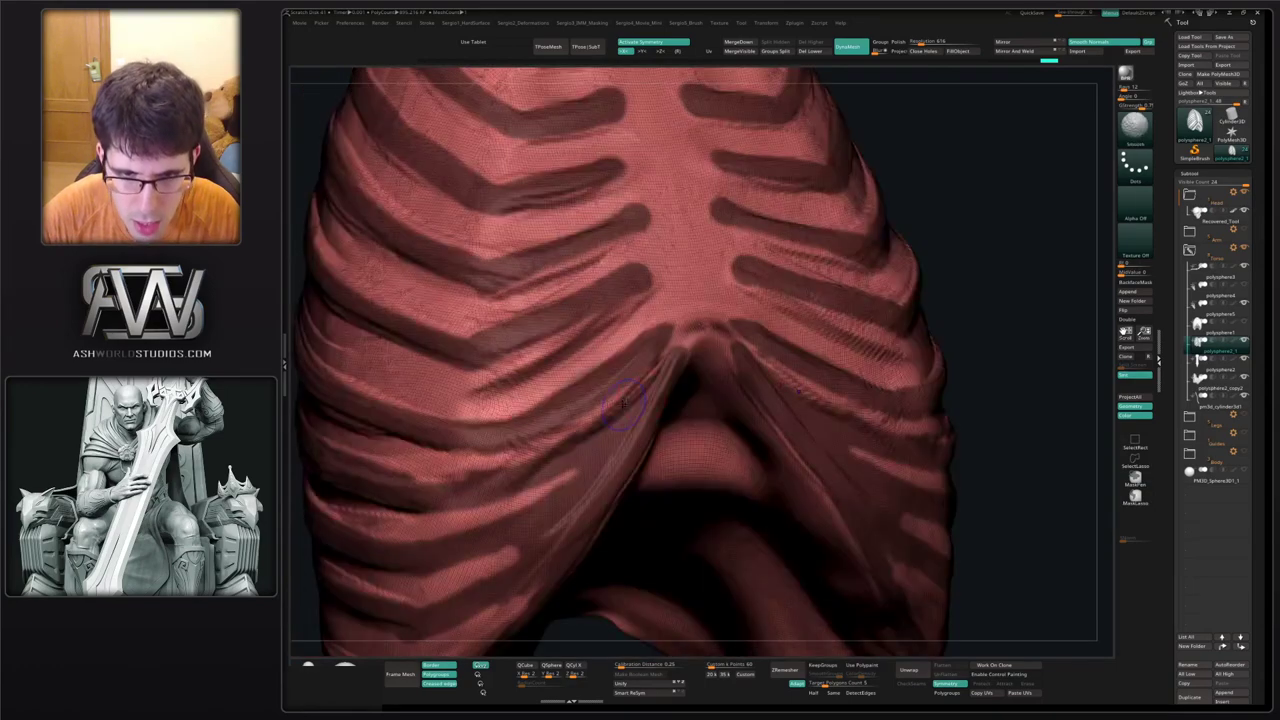
key(shift+f)
ctrl+right_drag(608, 460, 627, 392)
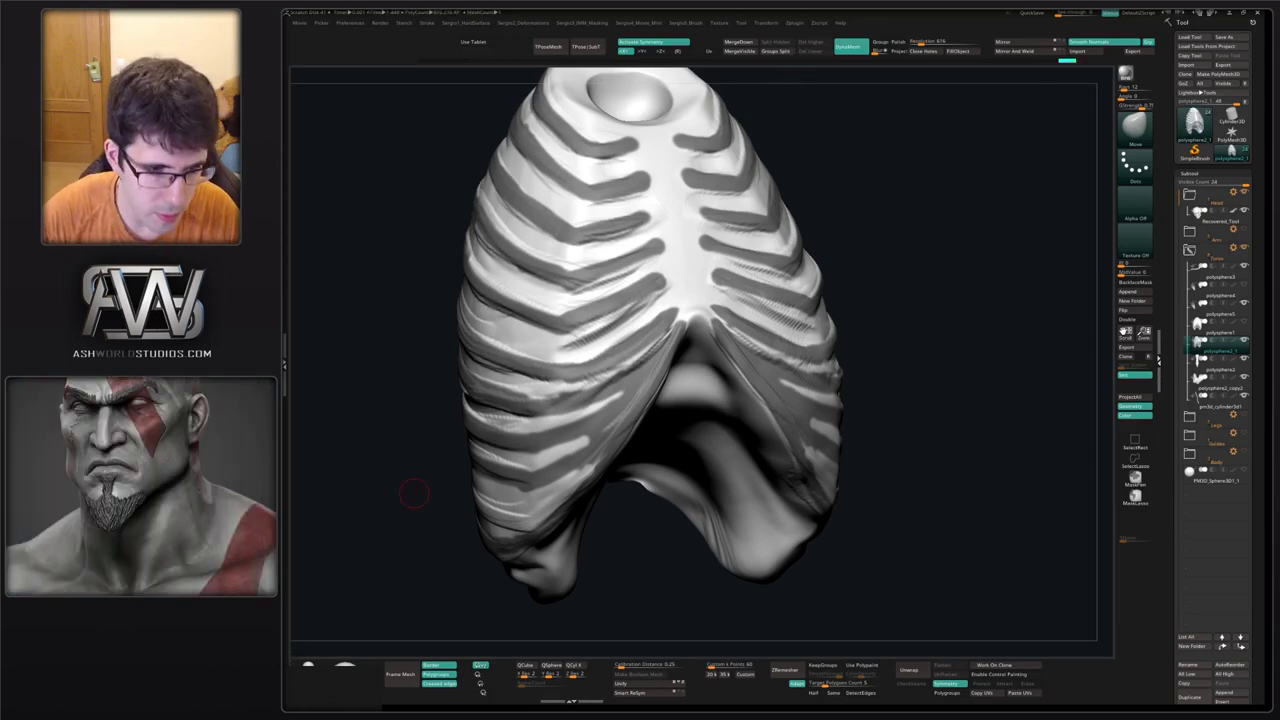
key(ctrl+shift+z)
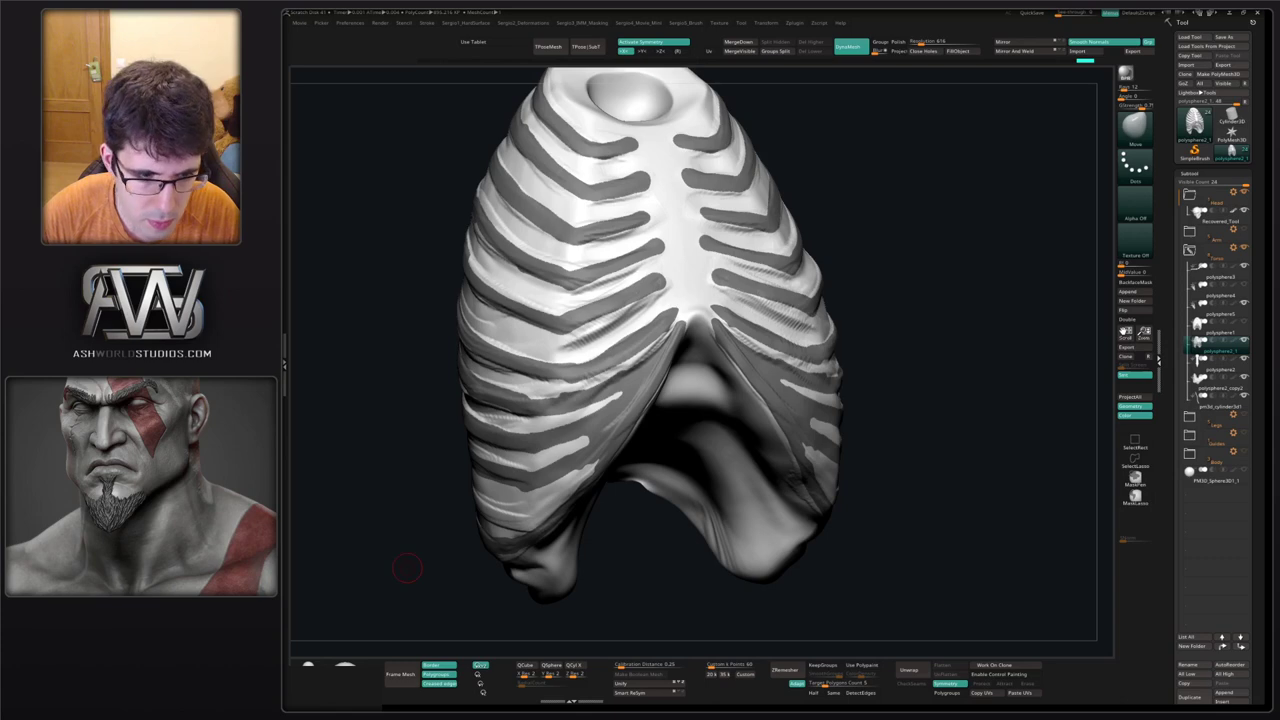
key(ctrl+w)
key(shift+f)
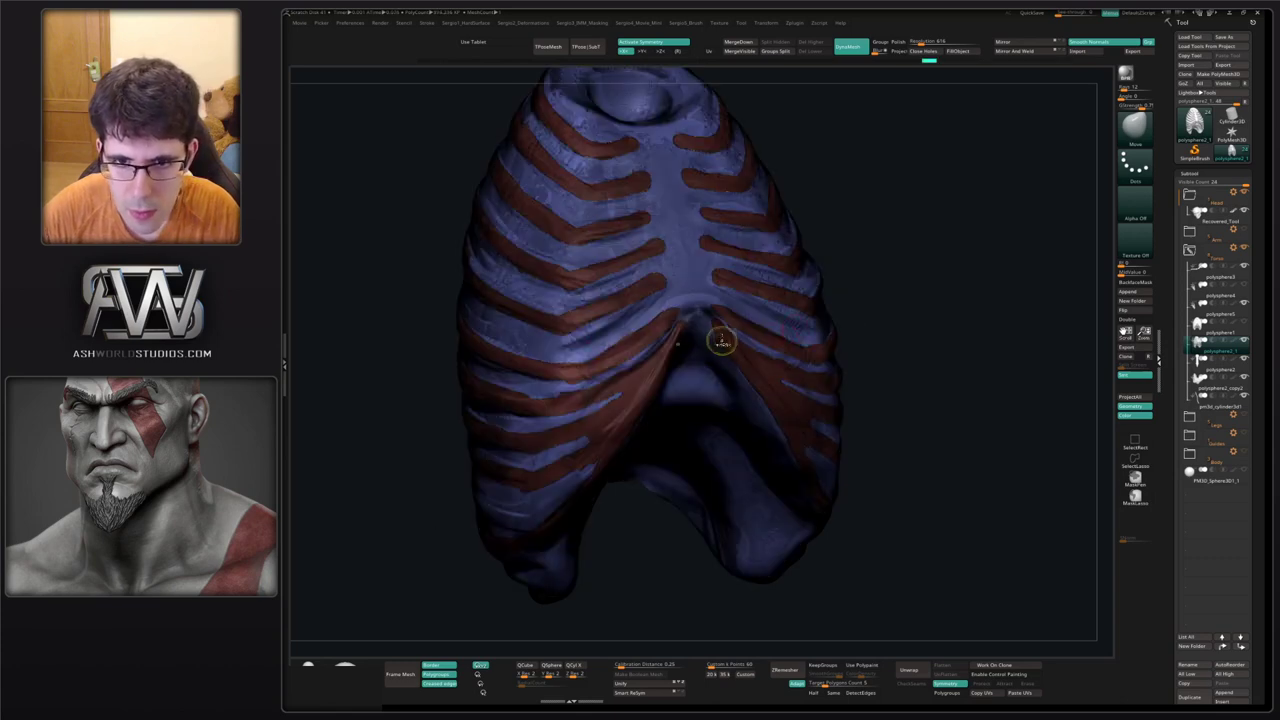
ctrl+right_drag(722, 341, 785, 545)
mouse_move(757, 455)
ctrl+right_down()
mouse_move(728, 204)
mouse_move(752, 268)
ctrl+right_up()
key(ctrl+z)
ctrl+drag(912, 252, 923, 290)
ctrl+right_drag(746, 290, 737, 341)
Polish the rib cage with the Deformation polish slider to smooth the borders between the rib polygroup and the rest.
key(shift+2)
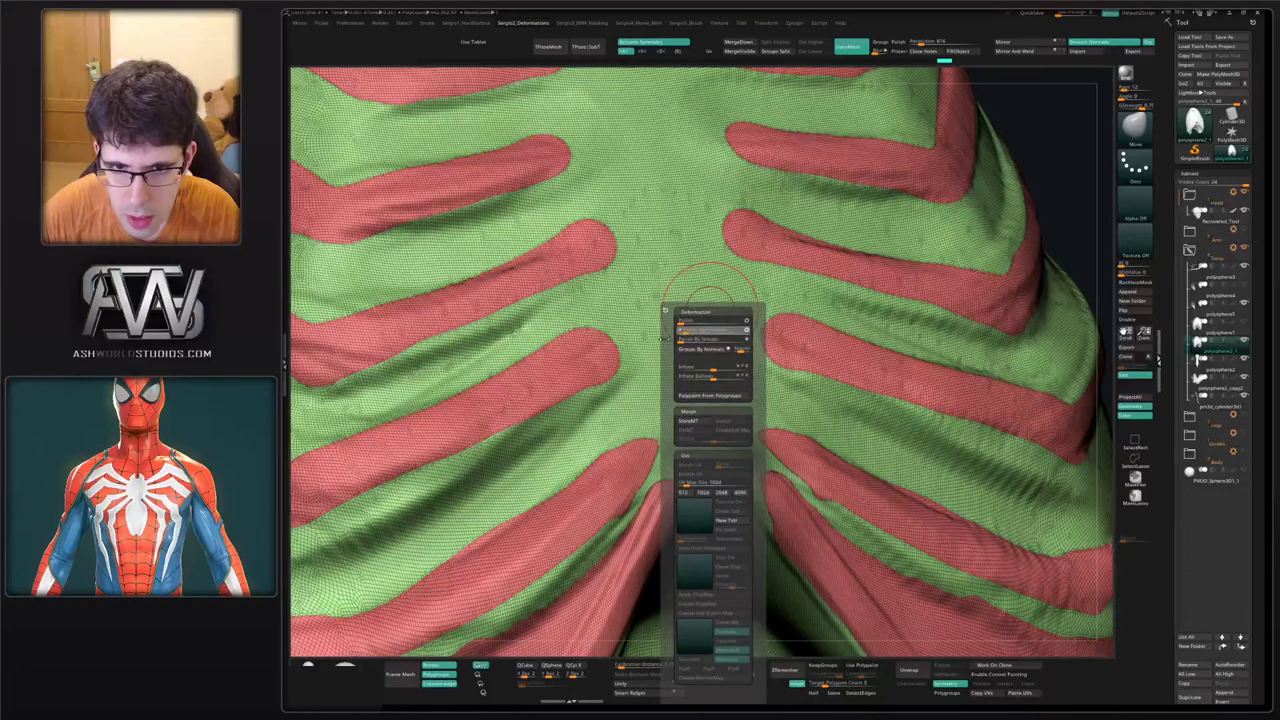
key(f)
key(shift+f)
mouse_move(831, 348)
right_down()
mouse_move(791, 386)
mouse_move(638, 374)
mouse_move(745, 374)
mouse_move(676, 389)
mouse_move(686, 294)
mouse_move(714, 343)
mouse_move(662, 400)
mouse_move(751, 380)
mouse_move(811, 320)
mouse_move(762, 400)
mouse_move(707, 362)
mouse_move(745, 350)
mouse_move(711, 352)
mouse_move(831, 364)
mouse_move(820, 351)
mouse_move(752, 360)
right_up()
Isolate the rib polygroup and give the ribs thickness with Panel Loops, keeping only the solid ribs visible.
ctrl+shift+click(652, 358)
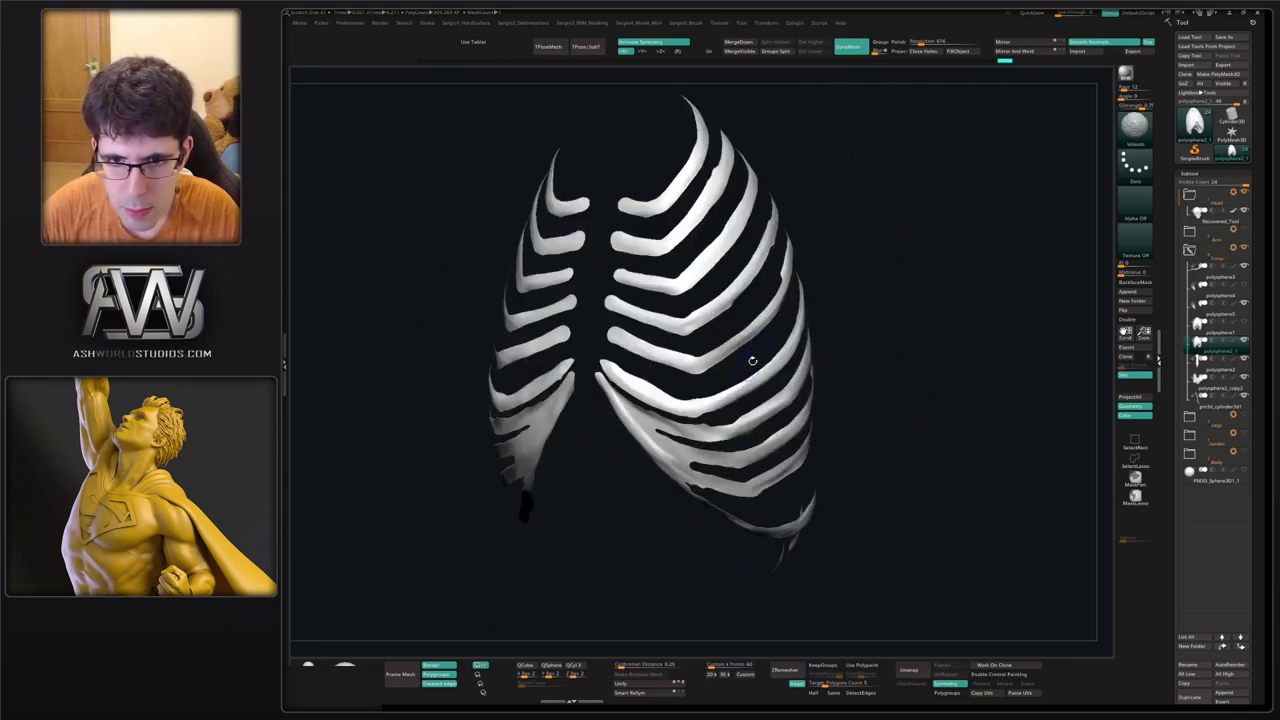
key(shift+1)
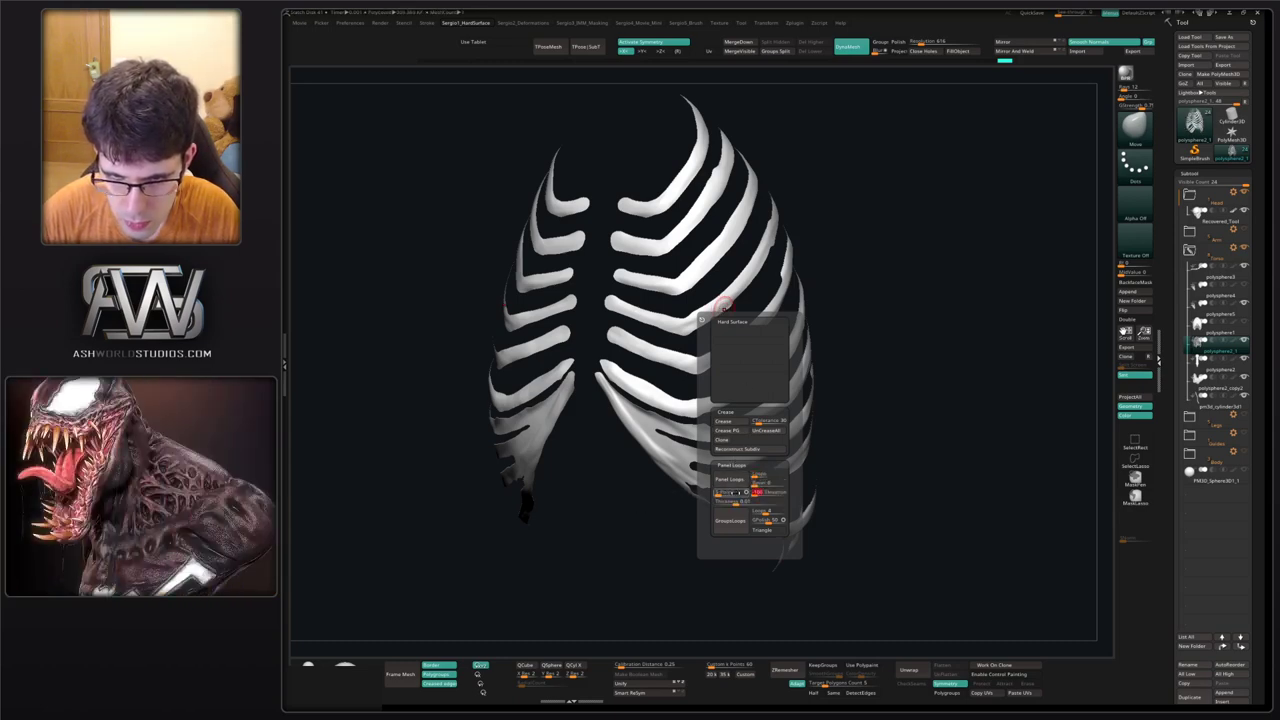
ctrl+shift+click(610, 492)
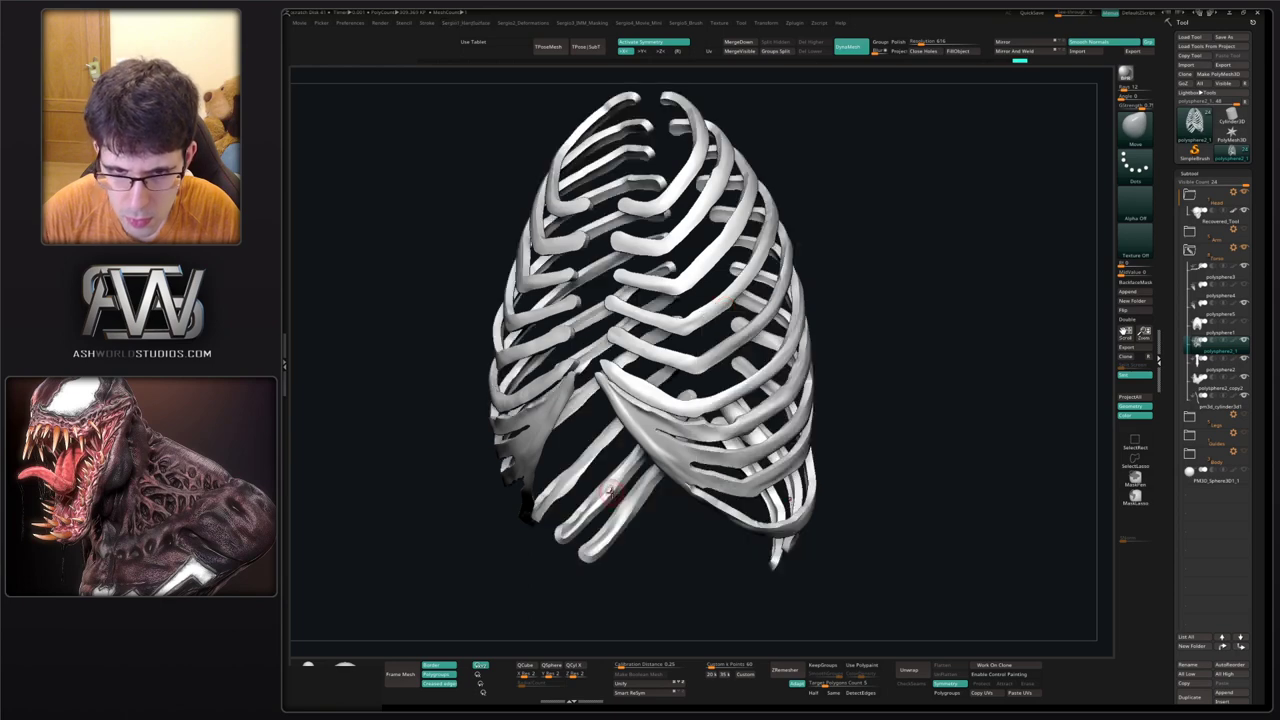
Leave solo mode to show the thickened ribs together with the rest of the skeleton from the front.
right_drag(666, 546, 640, 430)
right_drag(640, 430, 750, 387)
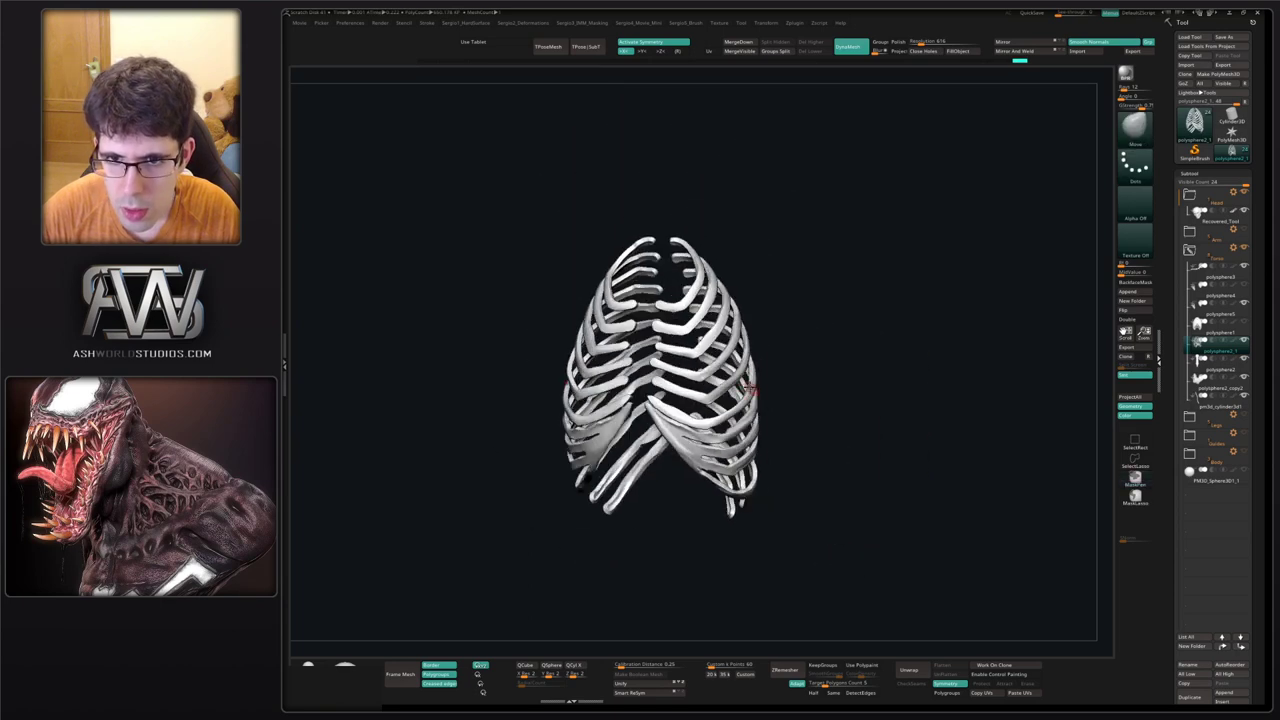
drag(772, 376, 716, 372)
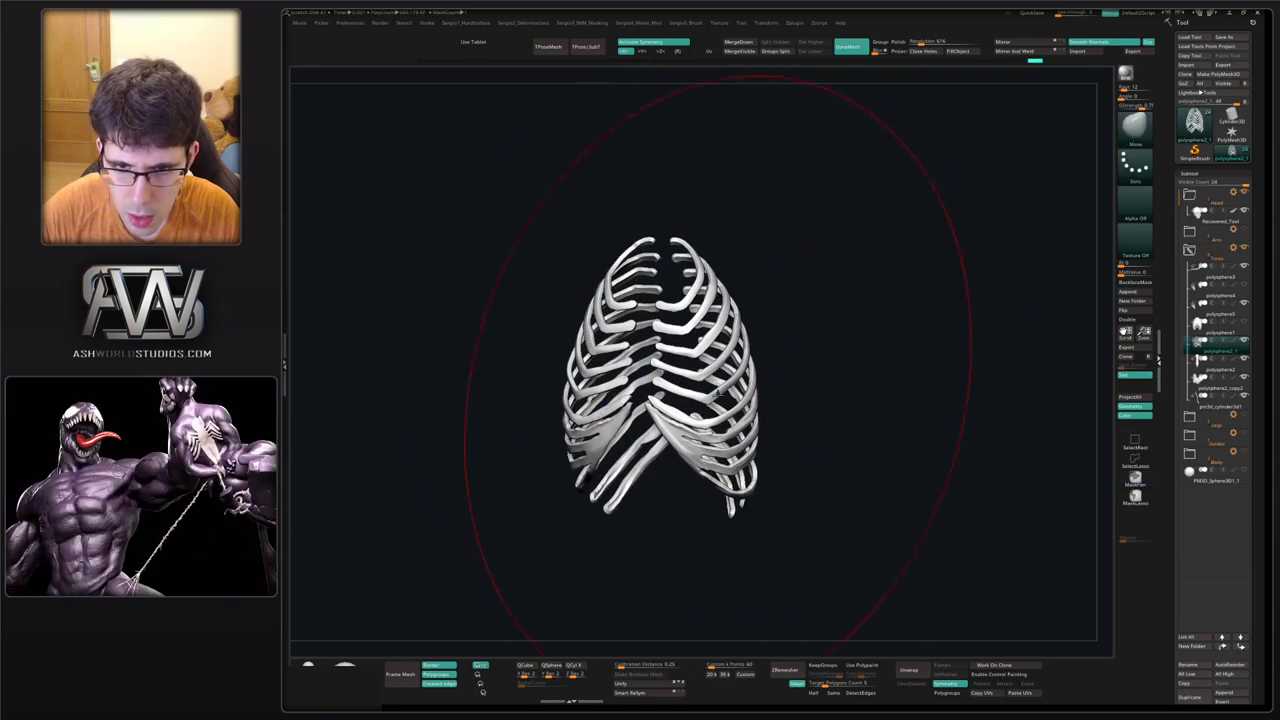
mouse_move(719, 384)
right_down()
mouse_move(724, 364)
mouse_move(734, 380)
mouse_move(694, 380)
mouse_move(696, 400)
right_up()
key(alt+s)
right_drag(696, 400, 695, 333)
drag(694, 334, 605, 316)
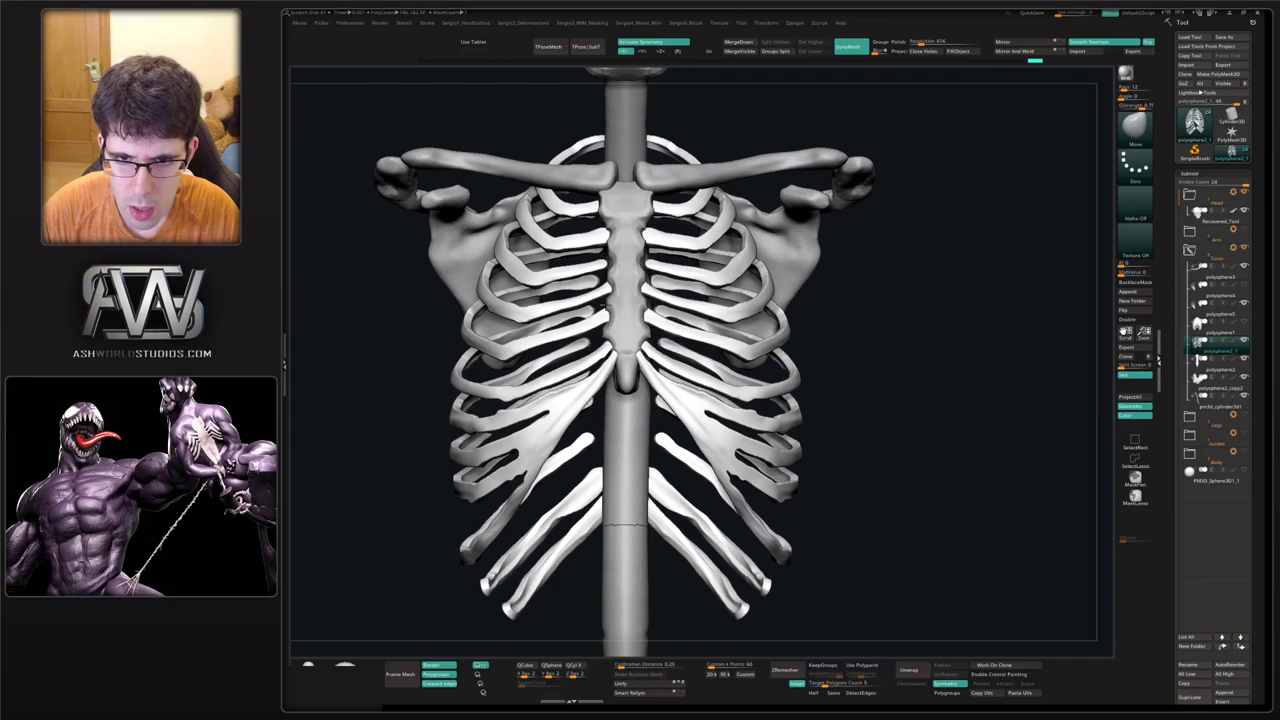
Examine how the ribs fit the sternum, spine, clavicles and shoulder blades from the front, side and back.
drag(627, 251, 629, 252)
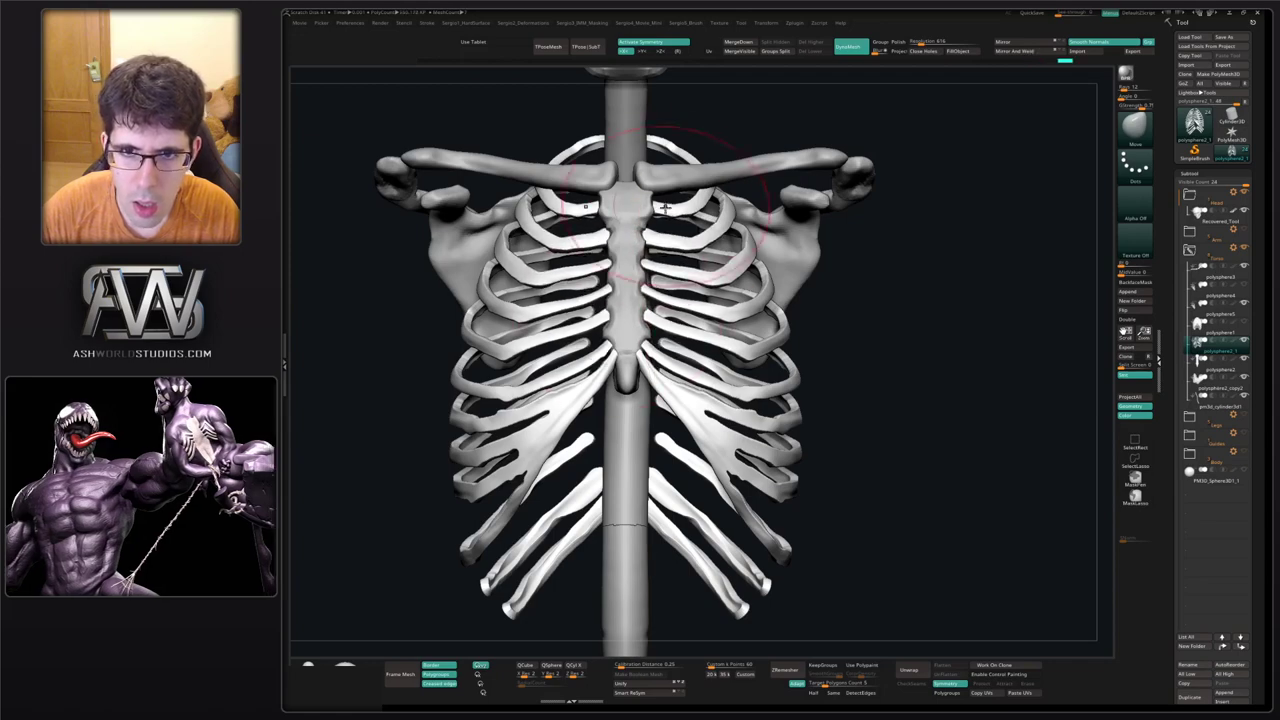
mouse_move(750, 285)
right_down()
mouse_move(623, 297)
mouse_move(675, 283)
right_up()
drag(675, 284, 623, 288)
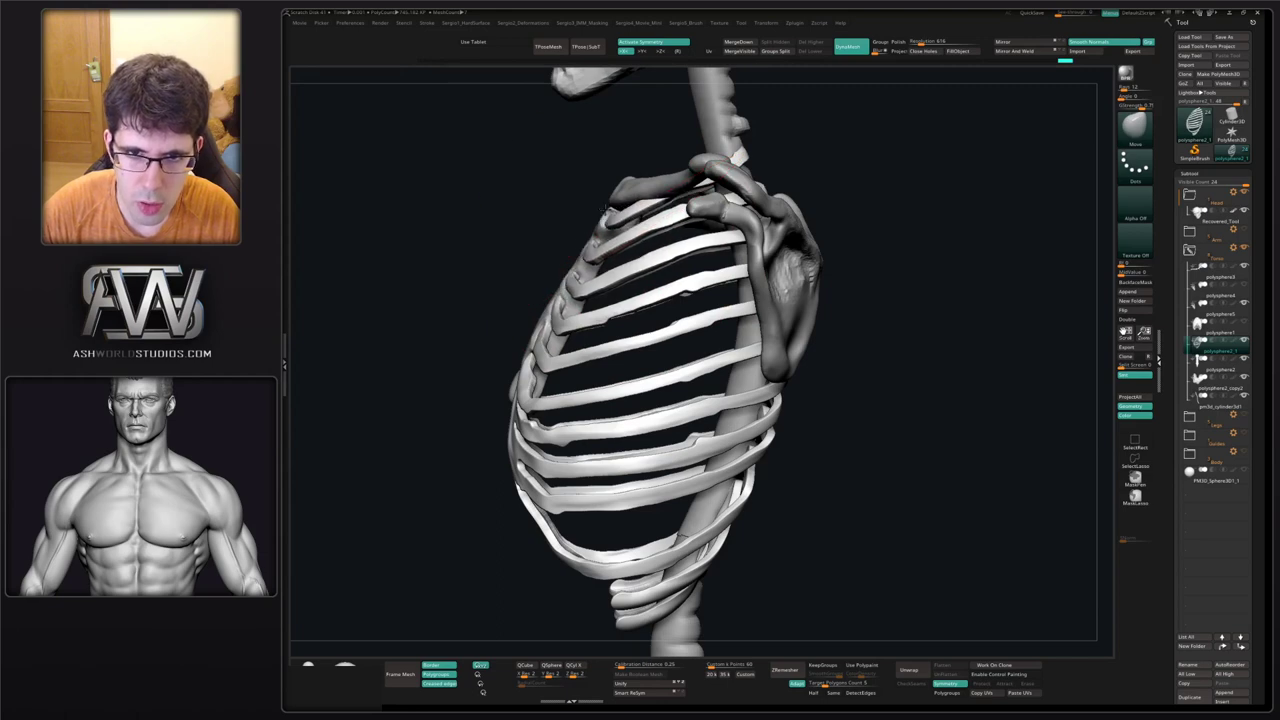
ctrl+right_drag(596, 263, 616, 424)
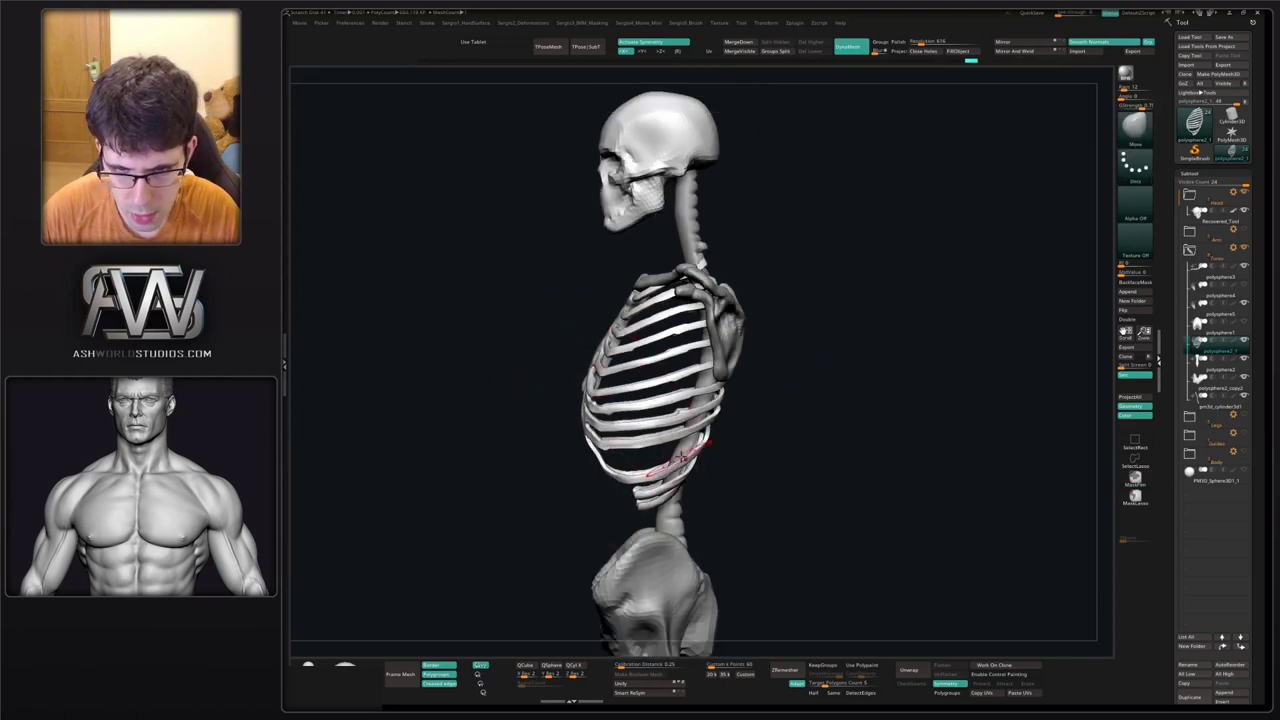
right_drag(682, 457, 737, 368)
key(shift+f)
key(shift+f)
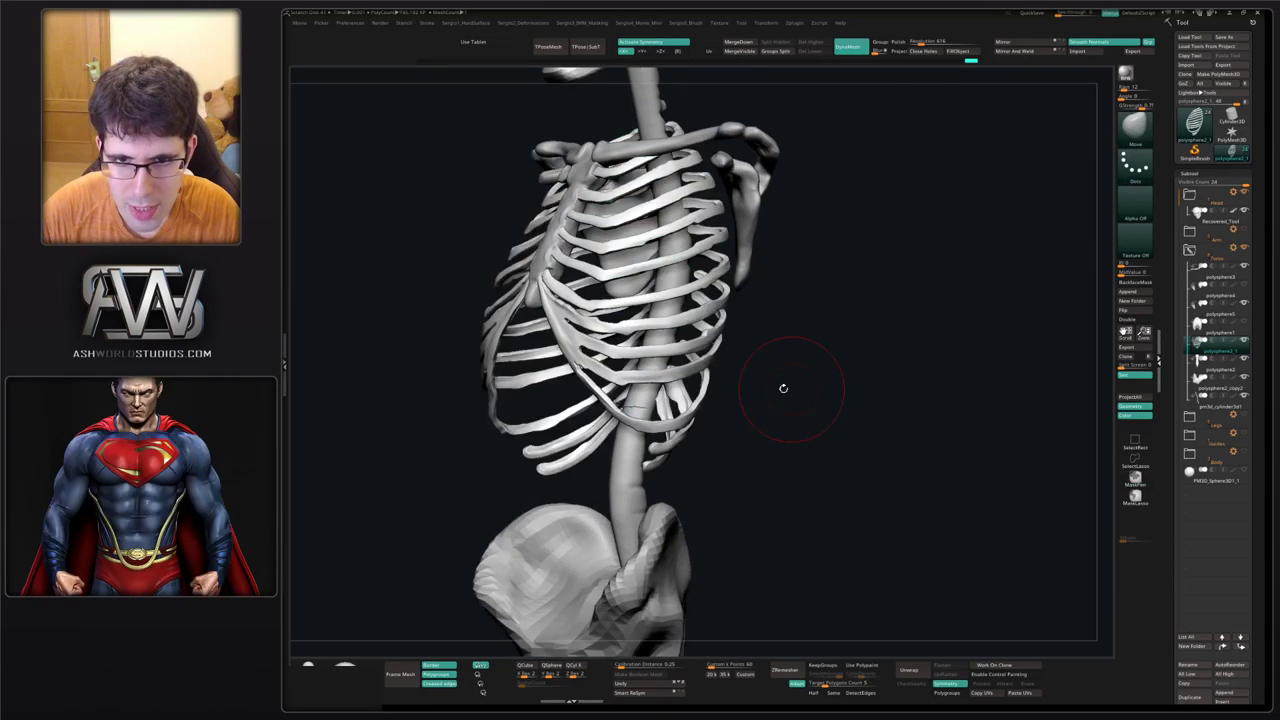
mouse_move(783, 388)
mouse_down()
mouse_move(785, 320)
mouse_move(676, 333)
mouse_move(677, 348)
mouse_move(702, 357)
mouse_up()
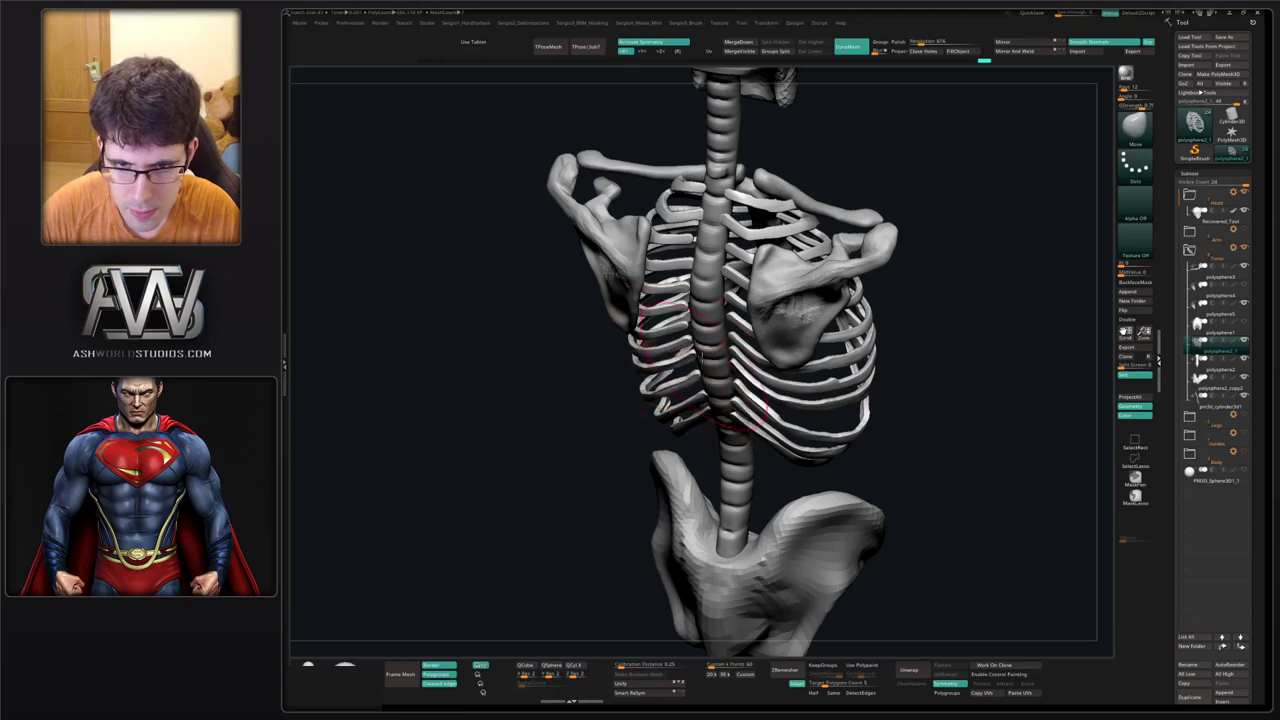
drag(689, 294, 697, 293)
right_drag(694, 228, 725, 257)
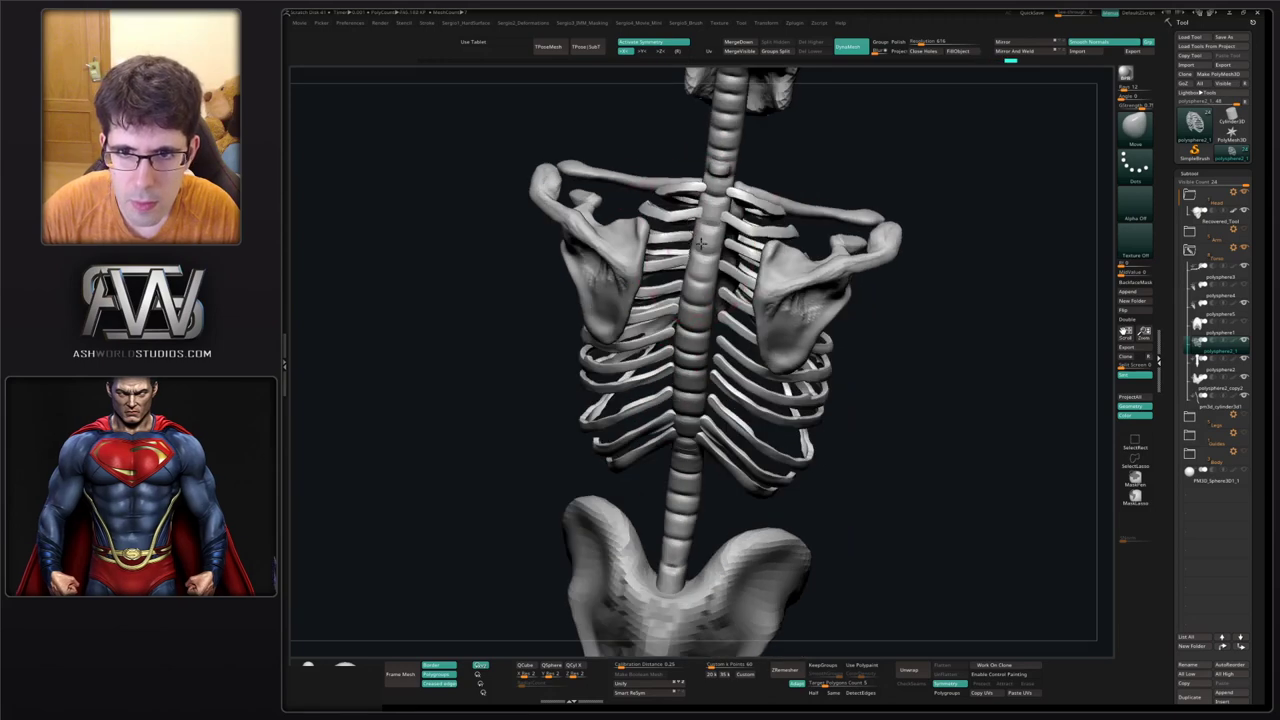
drag(700, 243, 718, 345)
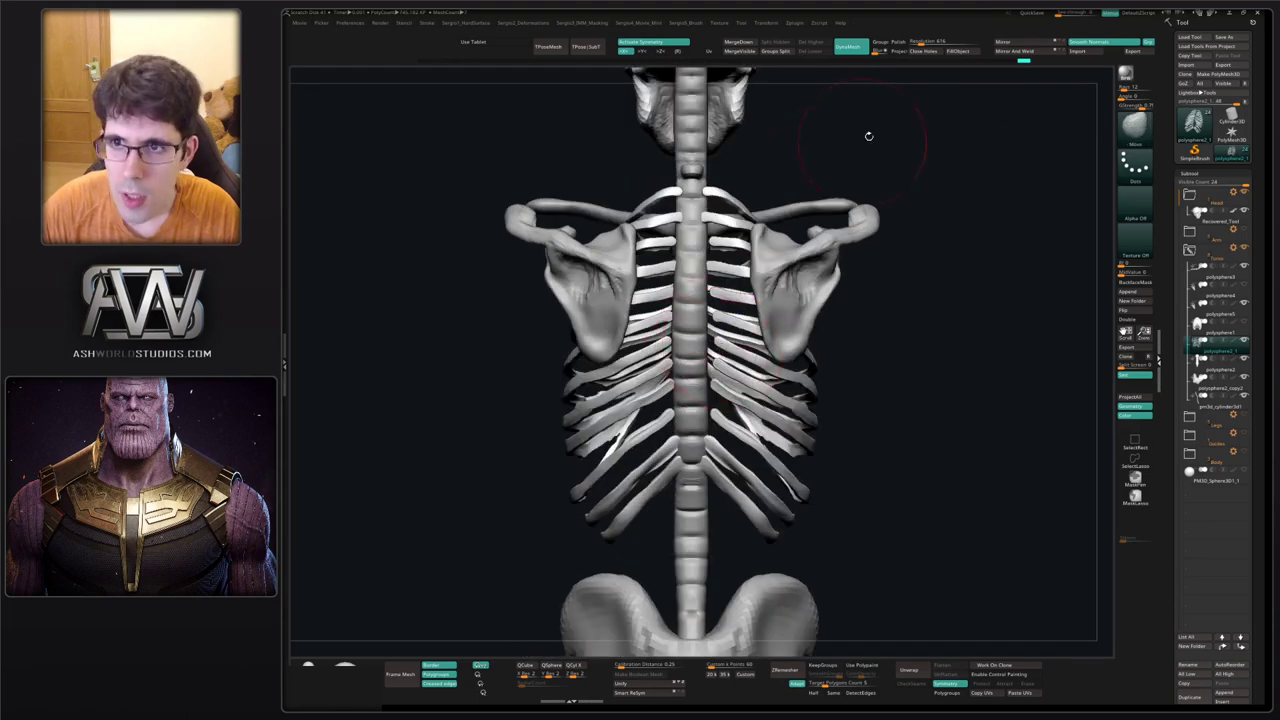
Make the ribs and the spine column symmetrical with Mirror And Weld, and make the ribs the active subtool.
key(alt+s)
key(shift+alt+s)
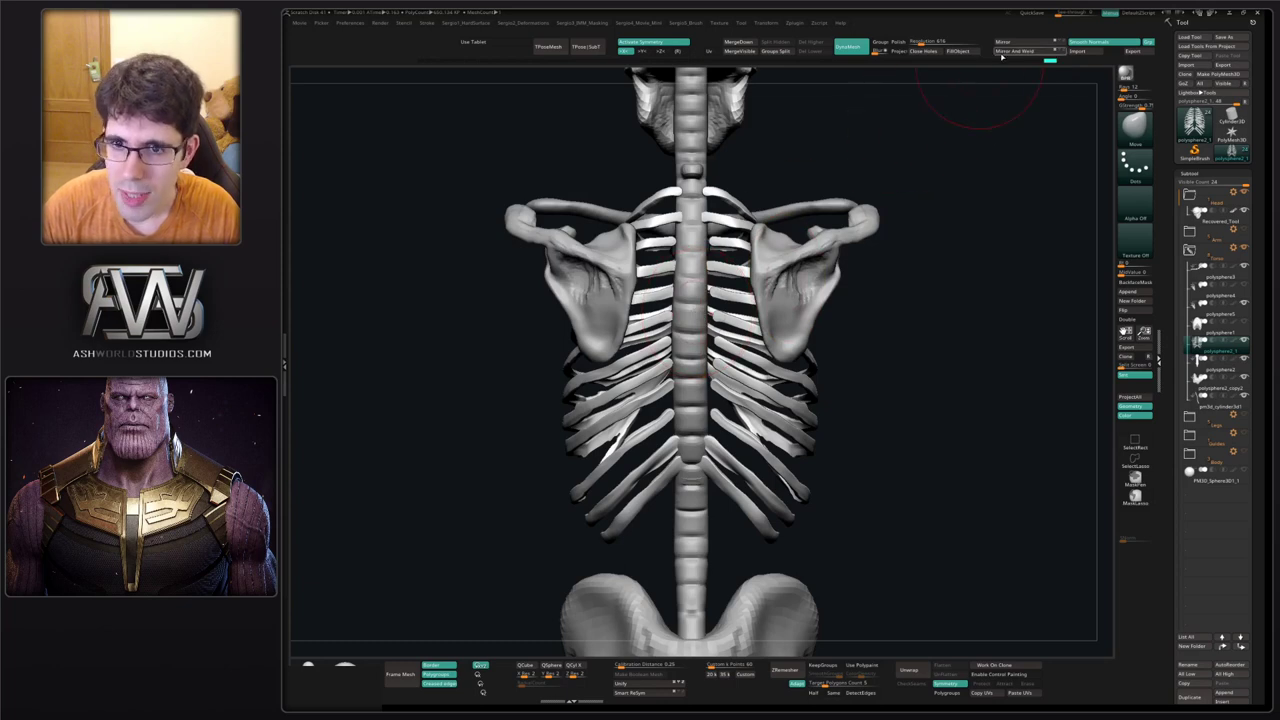
alt+click(694, 228)
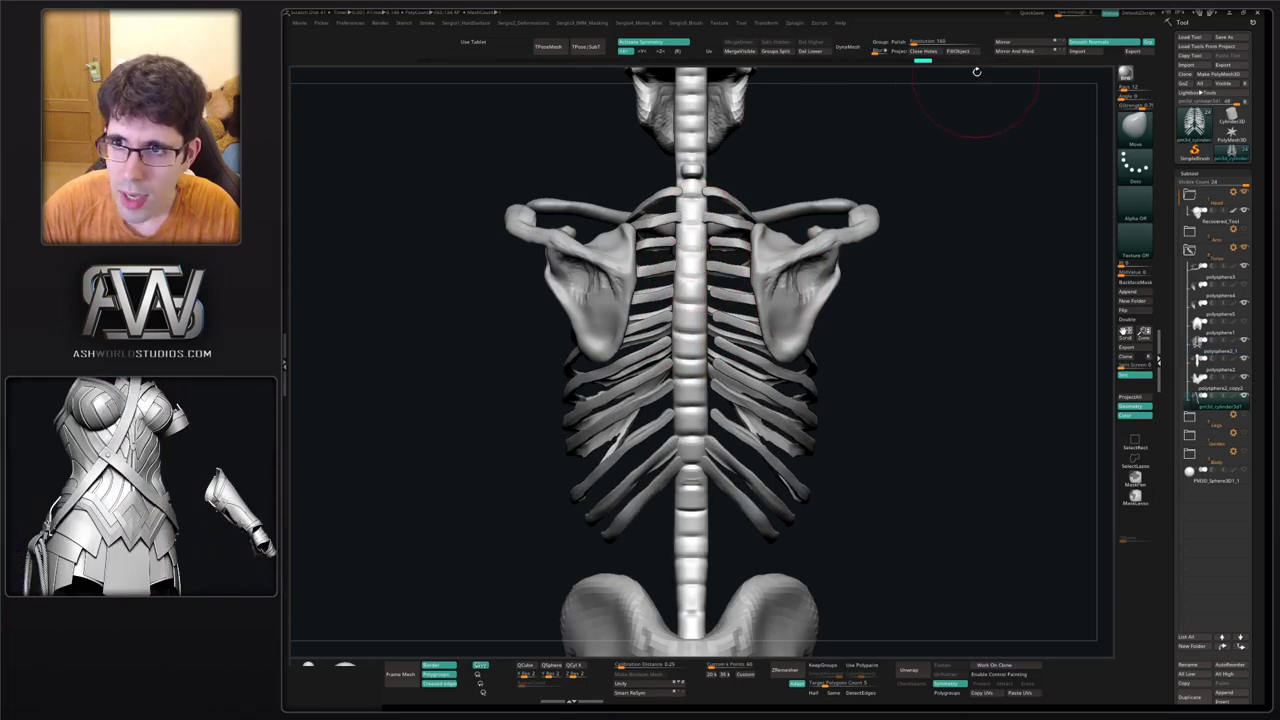
click(1005, 52)
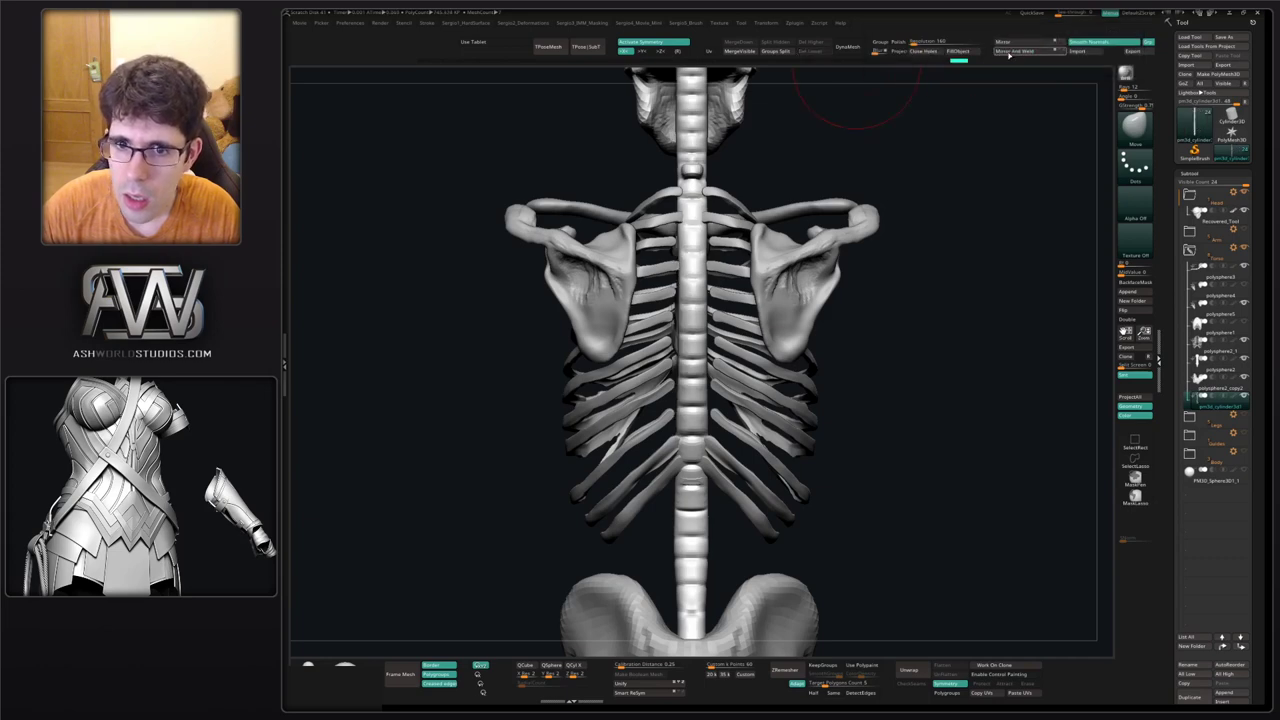
alt+click(720, 343)
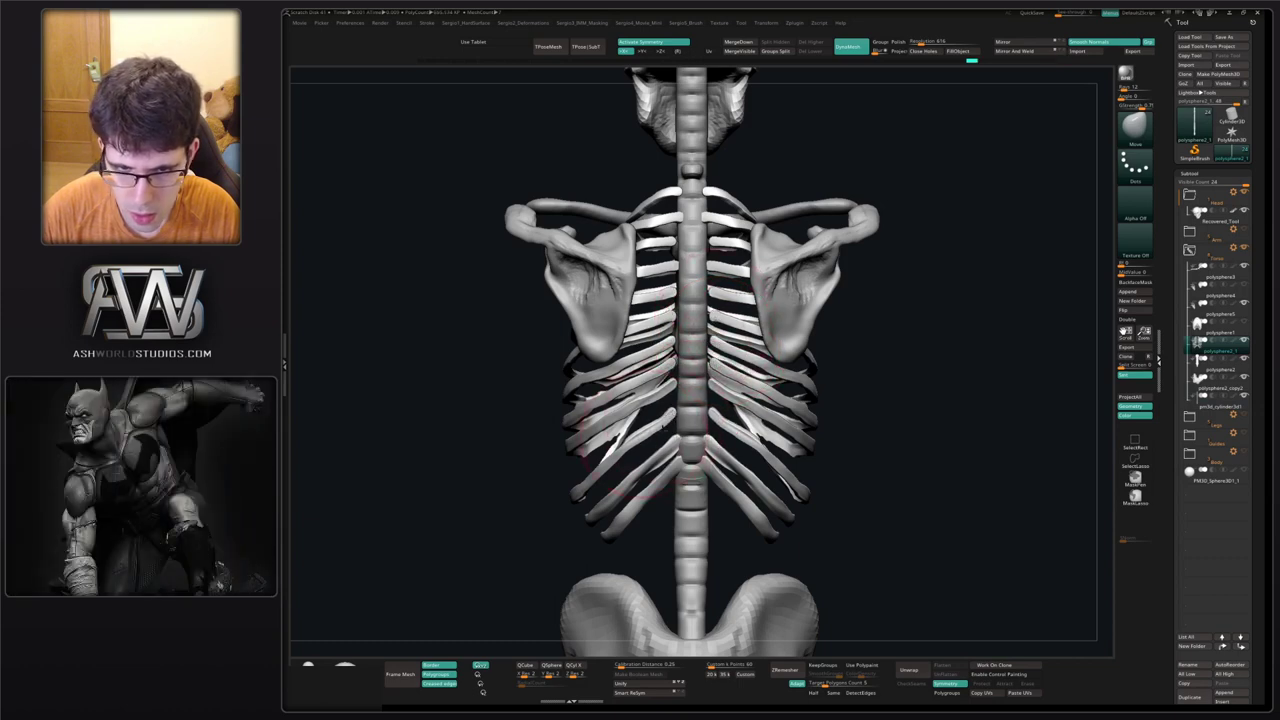
Try to reshape the lower side ribs with the Move Topological brush, and undo those strokes.
drag(720, 423, 572, 450)
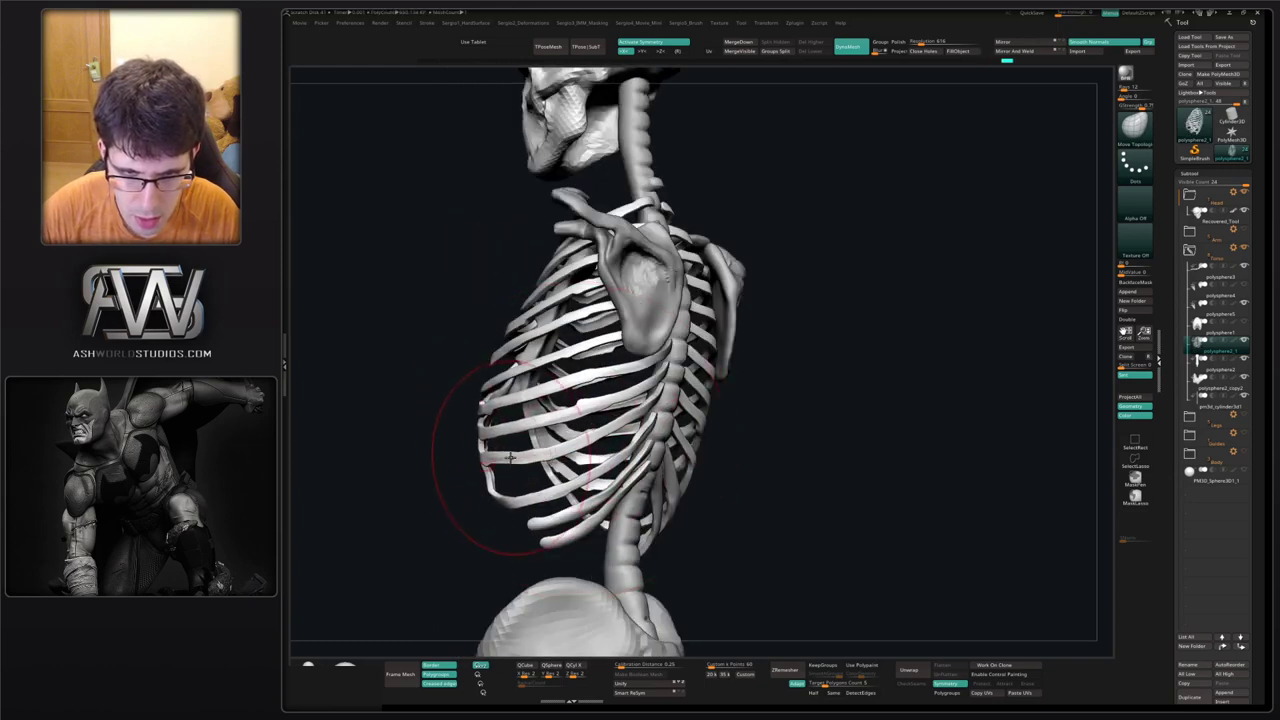
drag(472, 450, 552, 421)
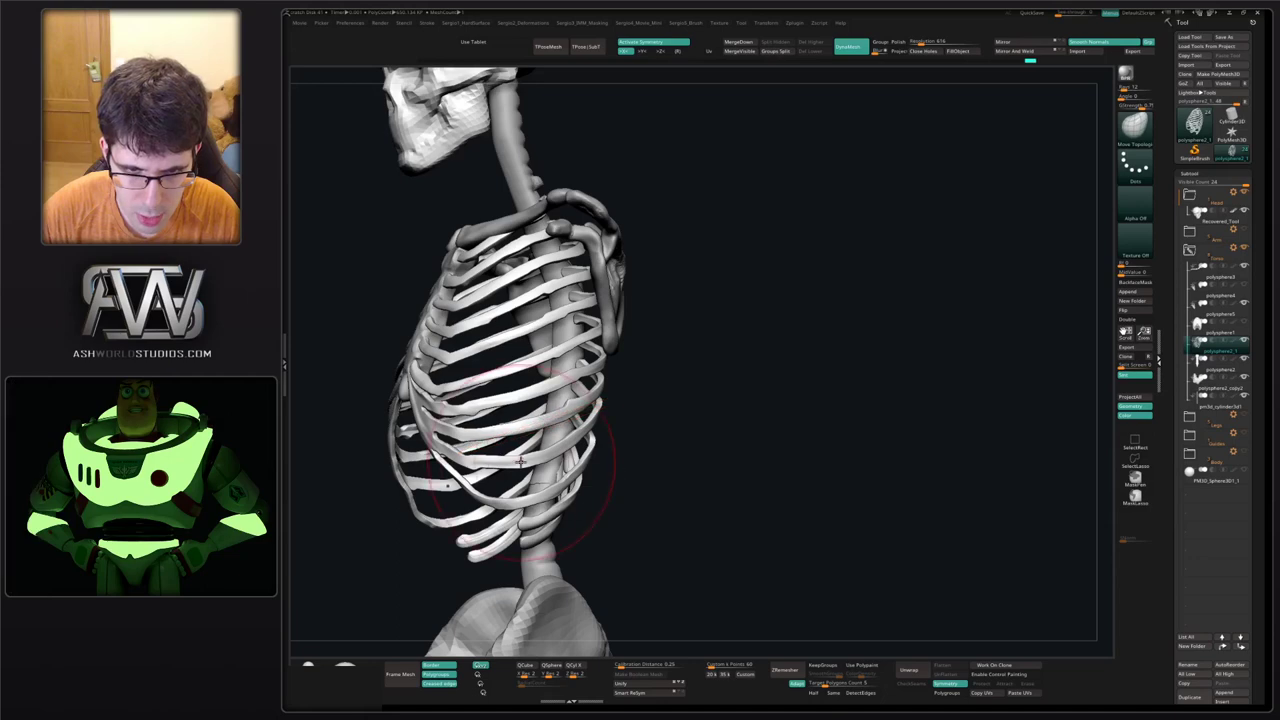
right_drag(530, 455, 590, 432)
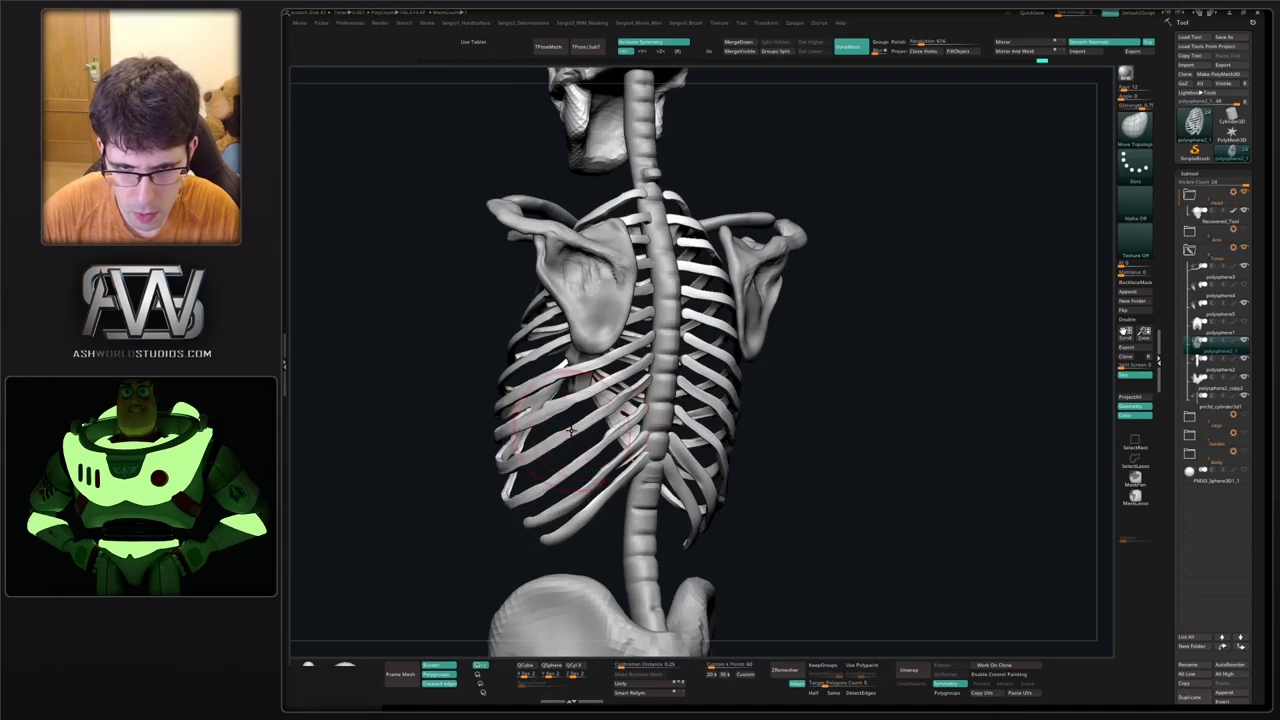
mouse_move(612, 437)
ctrl+right_down()
mouse_move(594, 370)
mouse_move(673, 446)
ctrl+right_up()
key(ctrl+z)
key(ctrl+z)
key(ctrl+z)
key(ctrl+z)
key(ctrl+z)
key(ctrl+z)
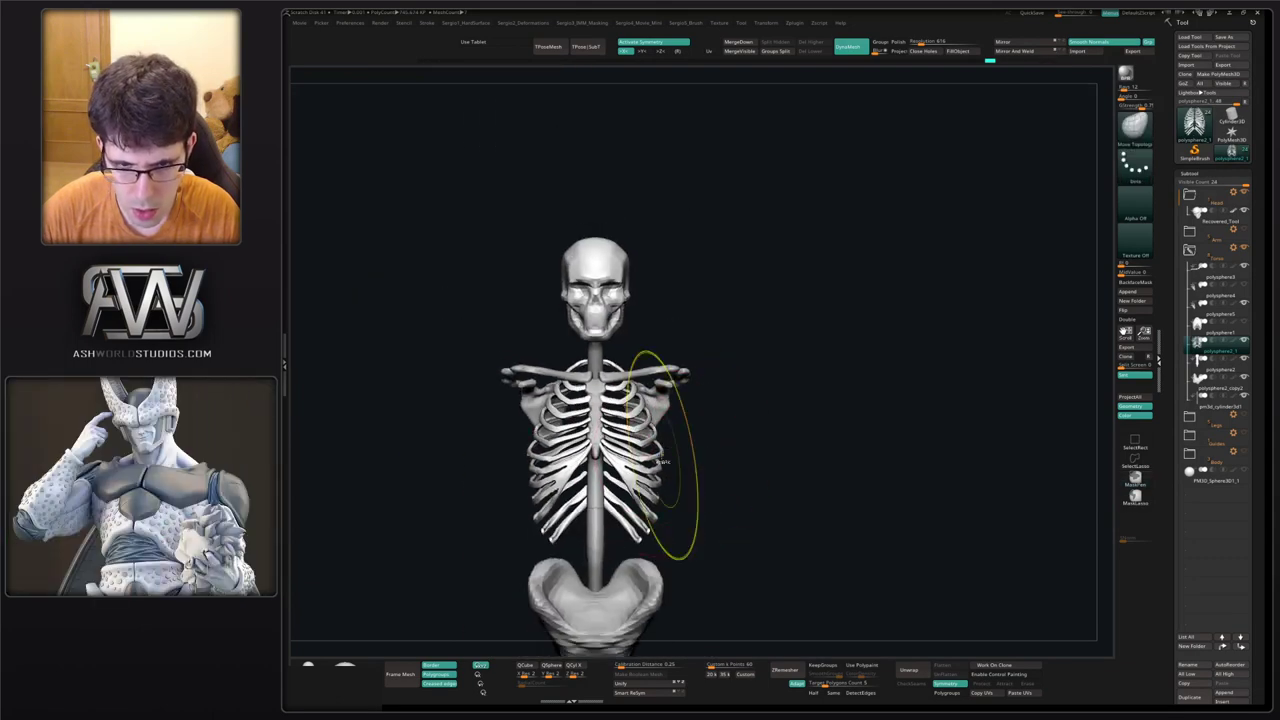
Adjust the outer contour of the lower ribs from the front with the Move brush.
key(b)
key(m)
key(v)
key(ctrl+z)
drag(657, 474, 655, 482)
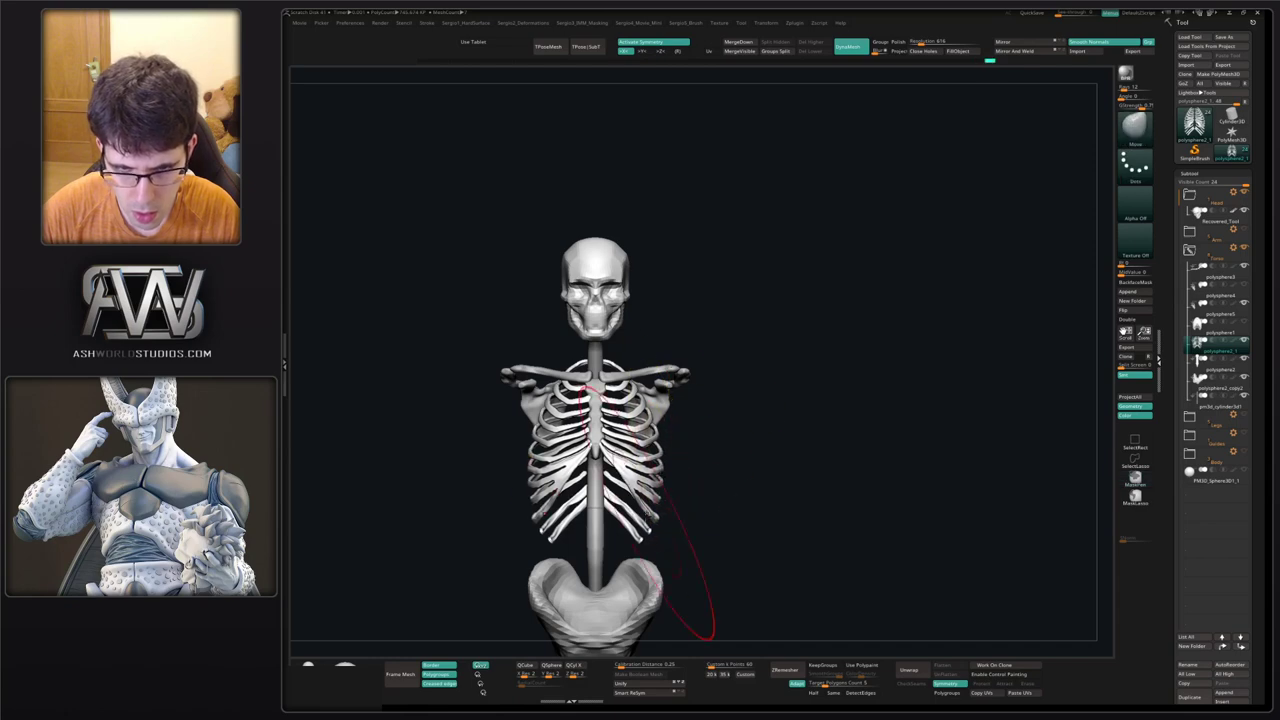
drag(645, 534, 649, 536)
Isolate the ribs, adjust the back ends of the uppermost ribs with the Move brush, and show the full skeleton again.
mouse_move(667, 486)
right_down()
mouse_move(690, 440)
mouse_move(664, 386)
mouse_move(709, 394)
right_up()
key(alt+s)
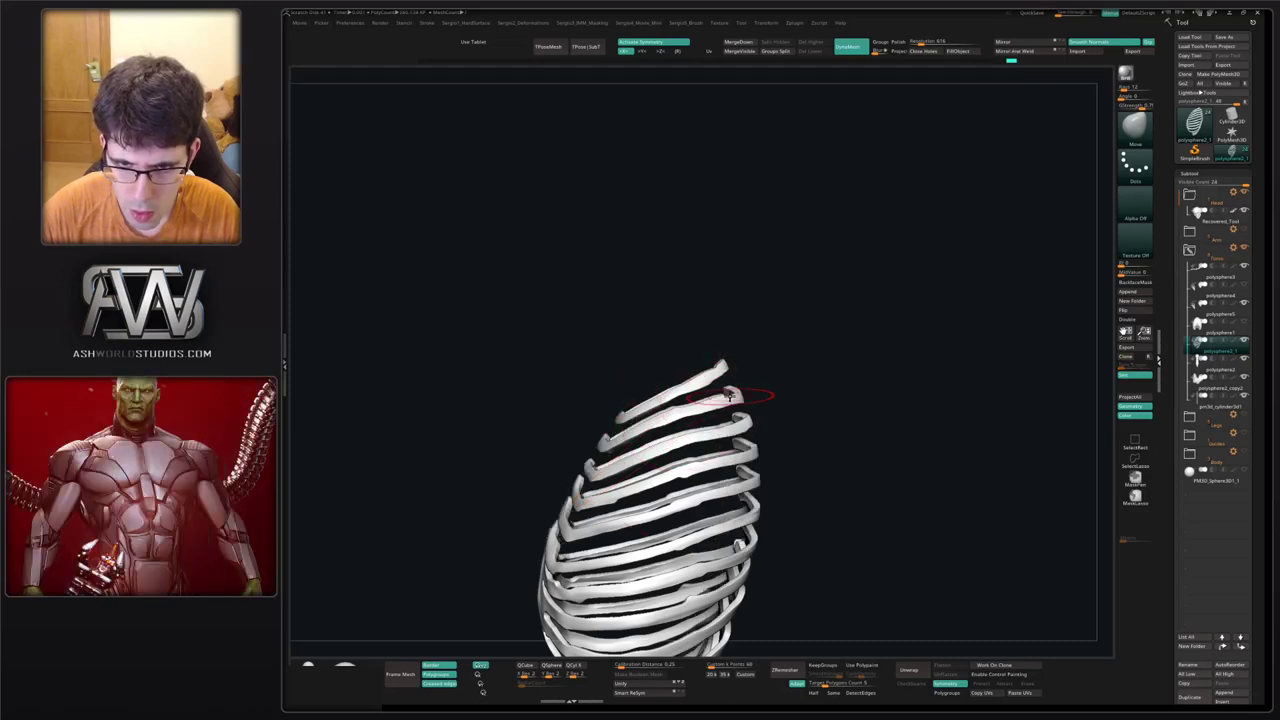
right_drag(749, 394, 728, 372)
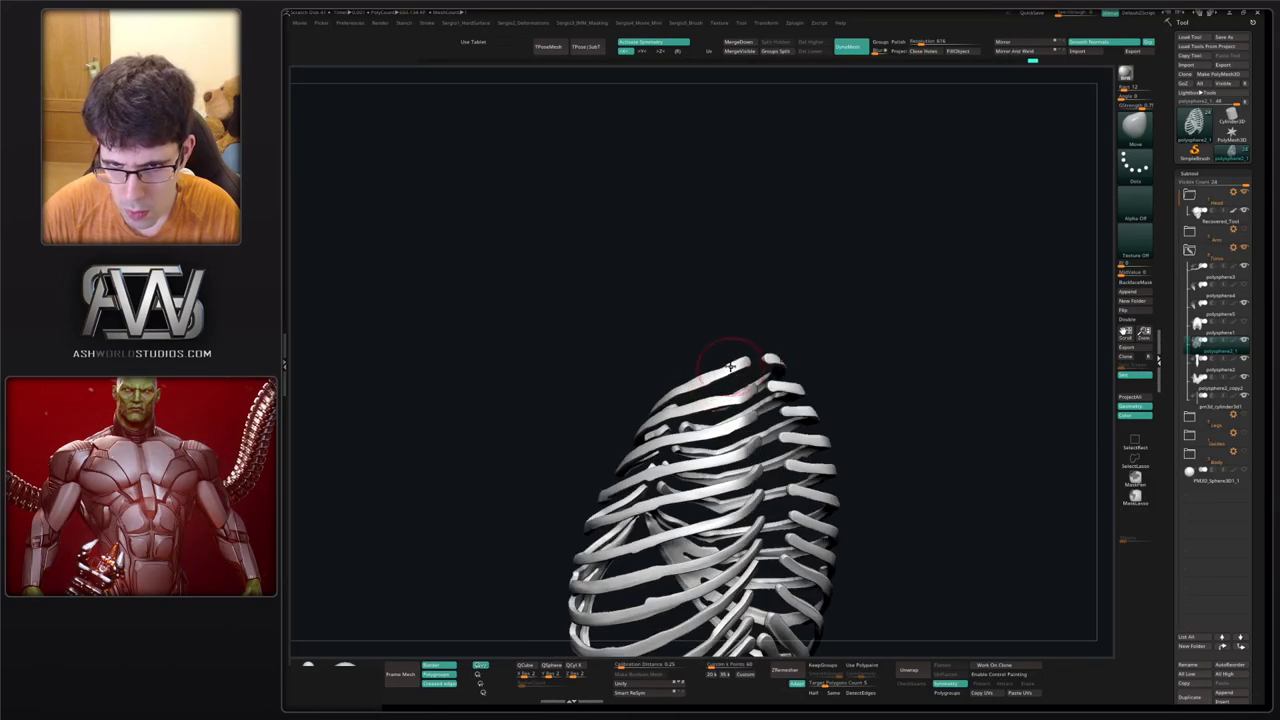
ctrl+right_drag(702, 379, 701, 335)
mouse_move(701, 400)
shift+right_down()
mouse_move(734, 437)
mouse_move(704, 364)
mouse_move(702, 397)
mouse_move(683, 385)
shift+right_up()
key(alt+s)
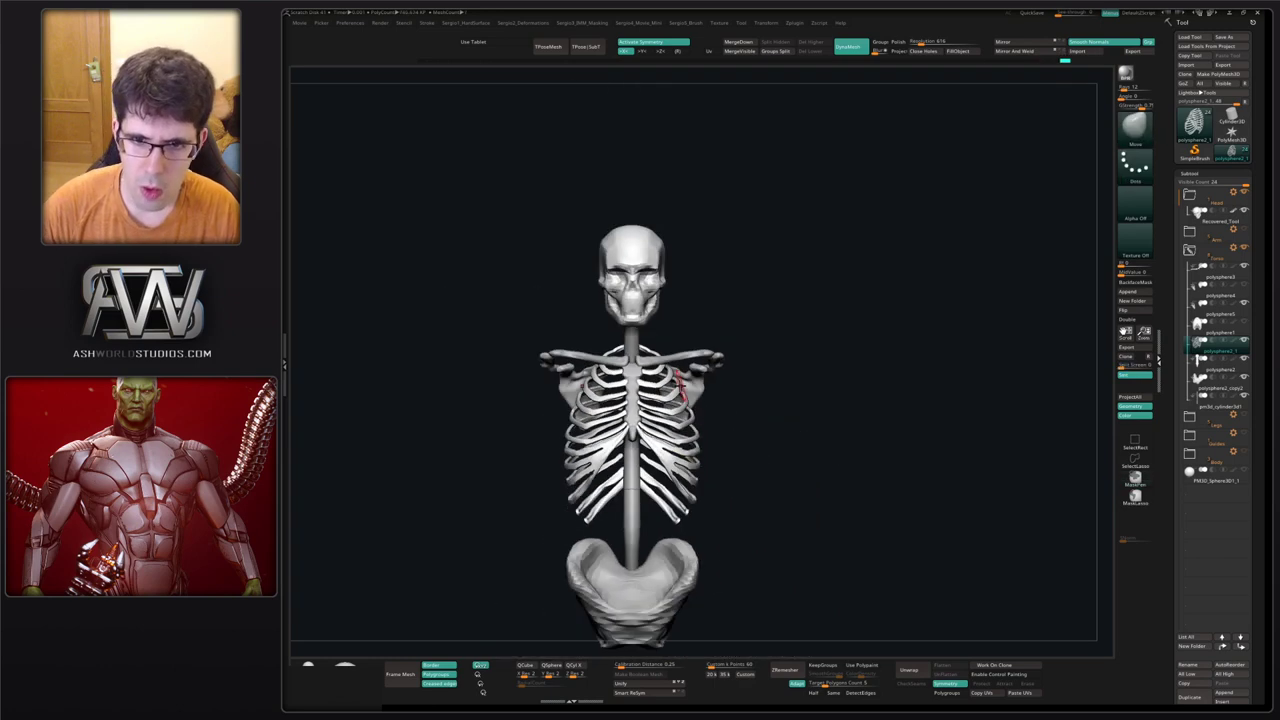
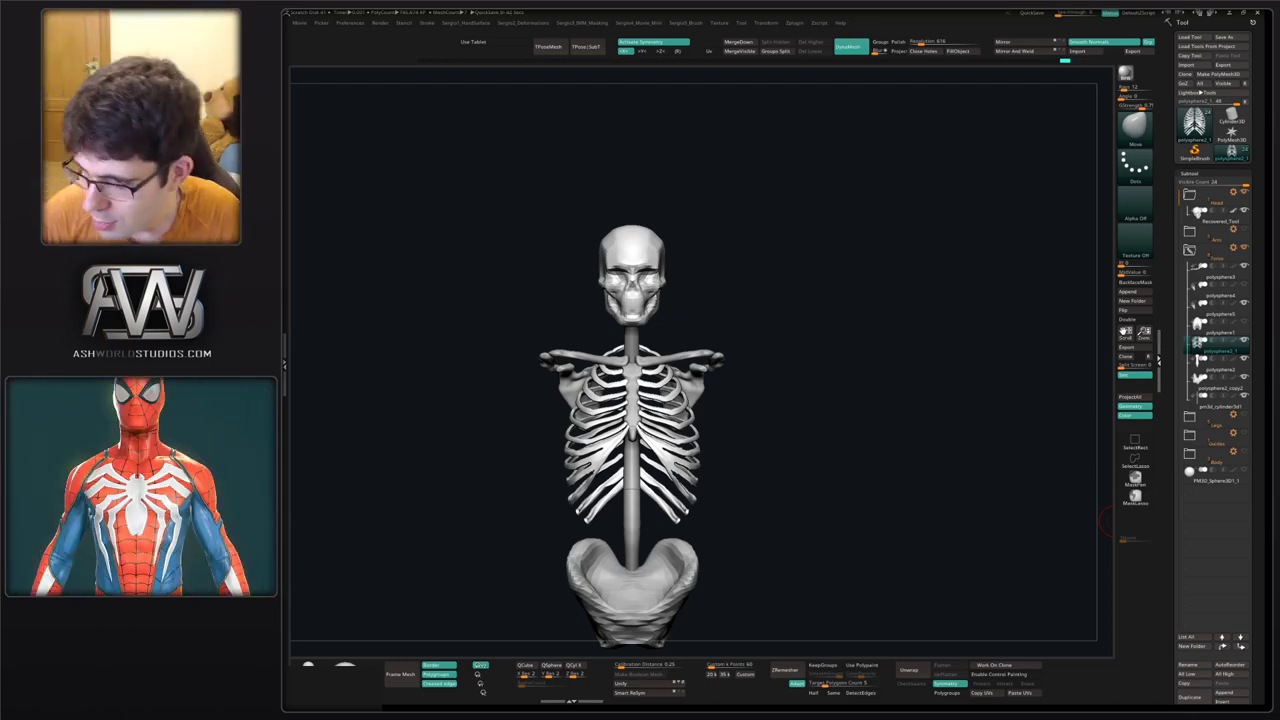
Isolate the ribs and enable Use Tablet for working on them with the Inflat brush.
mouse_move(767, 301)
right_down()
mouse_move(694, 337)
mouse_move(654, 450)
right_up()
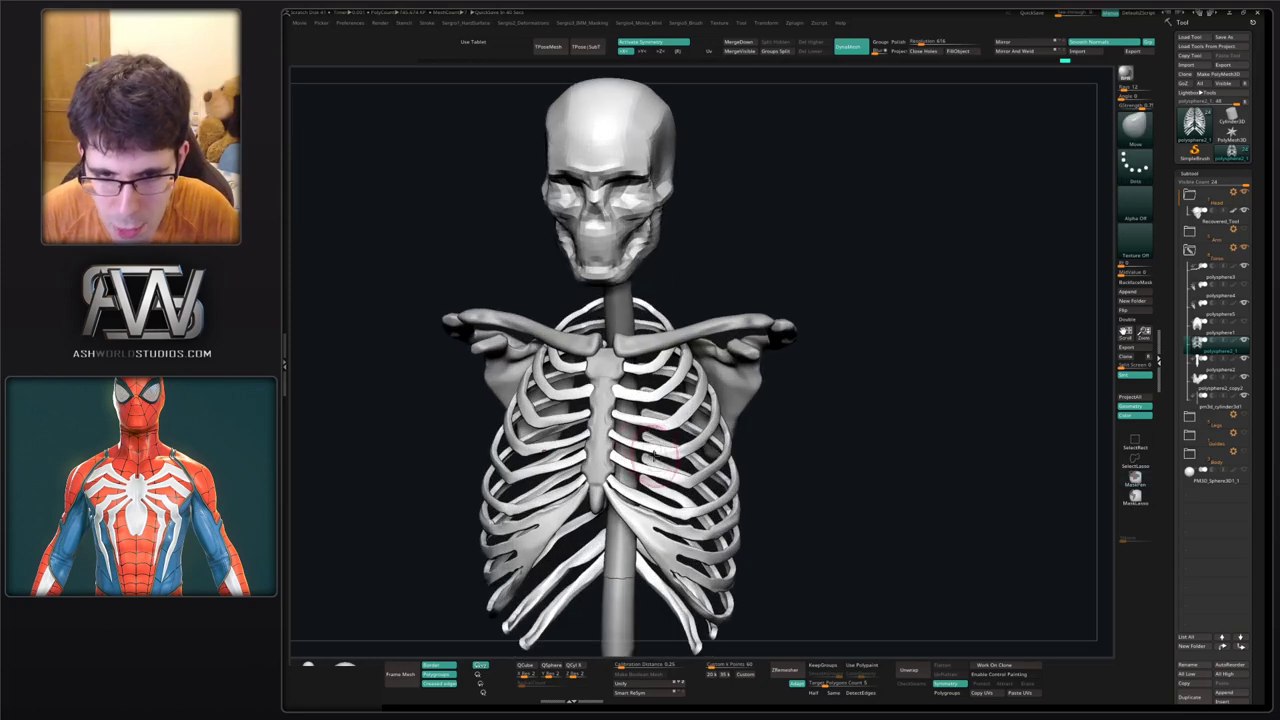
key(alt+s)
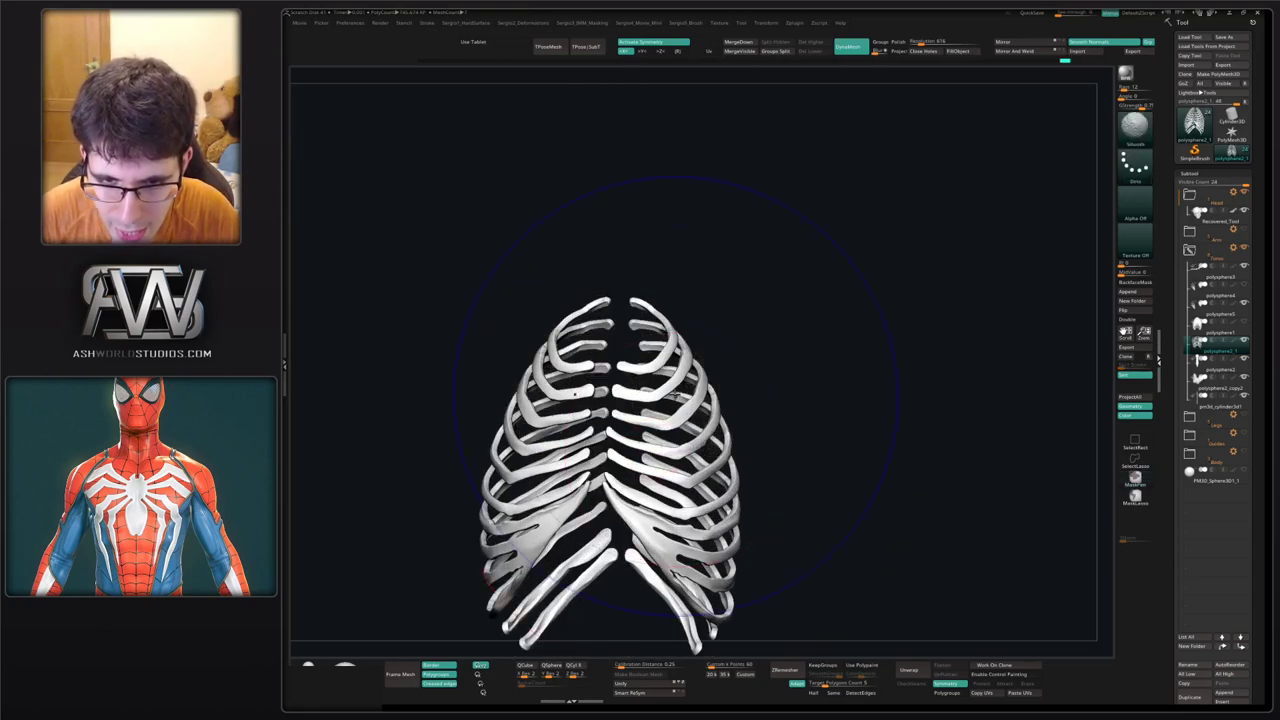
alt+right_drag(701, 497, 697, 416)
key(1)
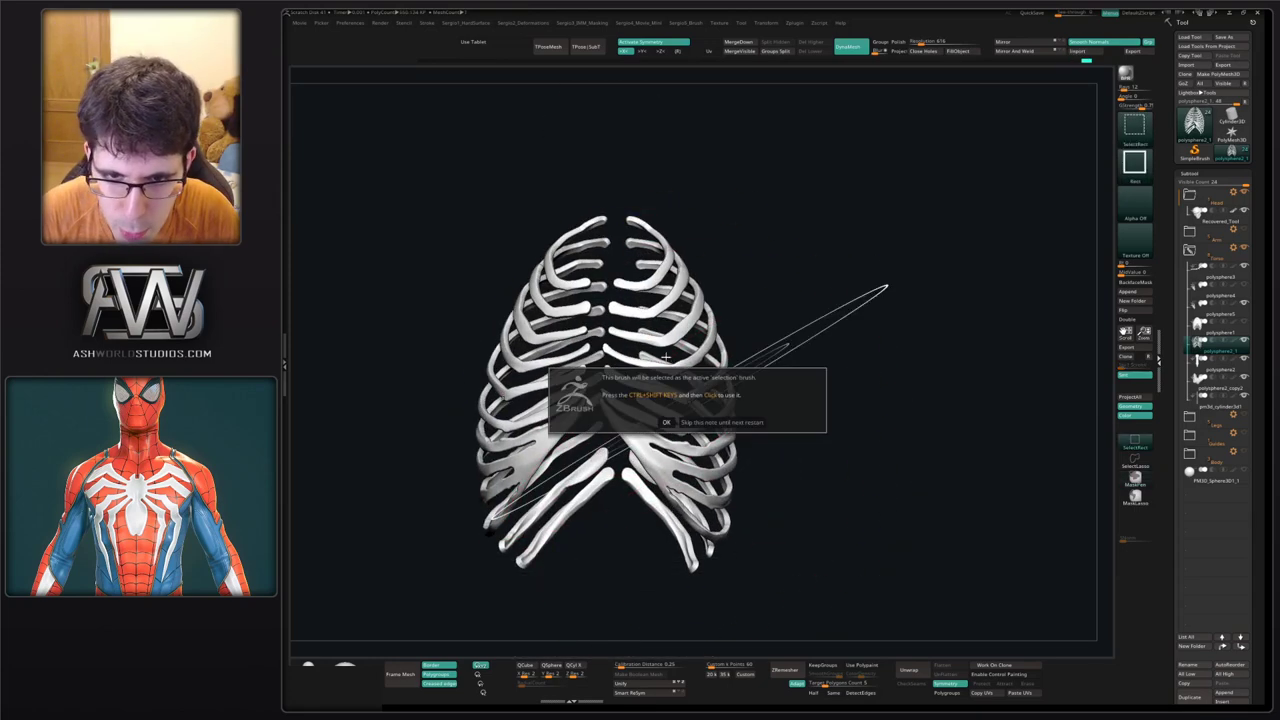
click(692, 423)
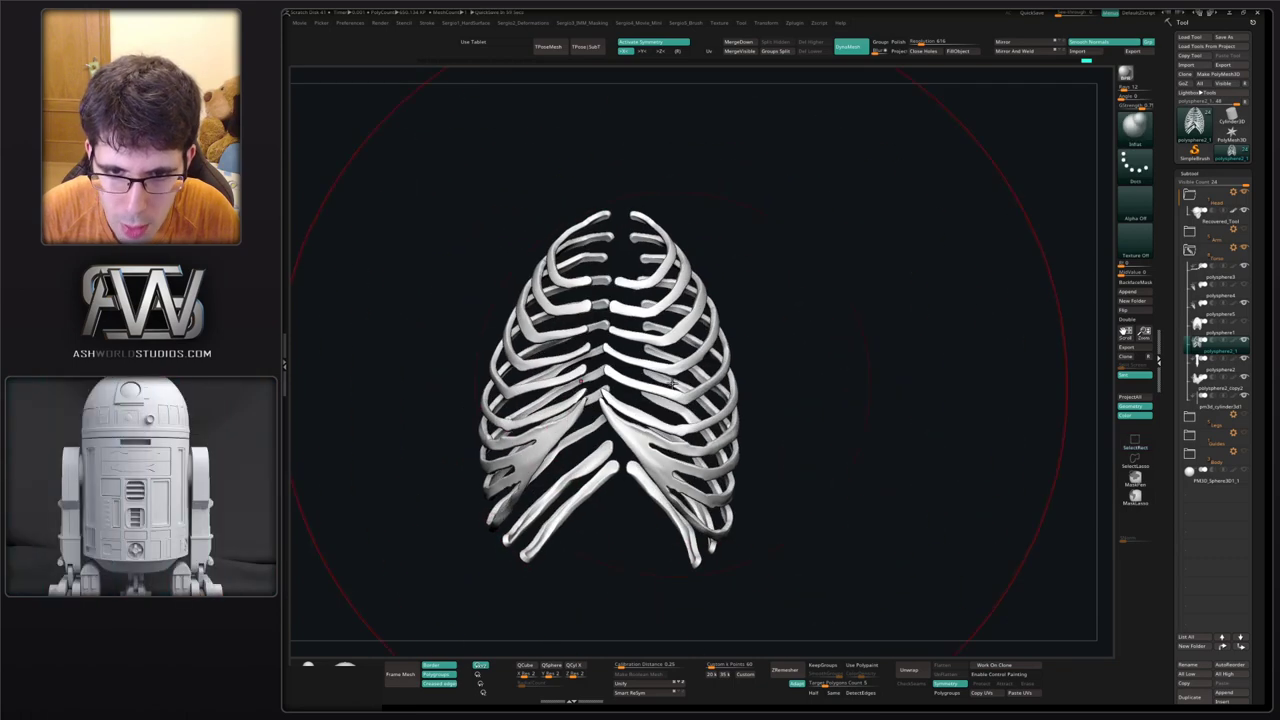
click(494, 42)
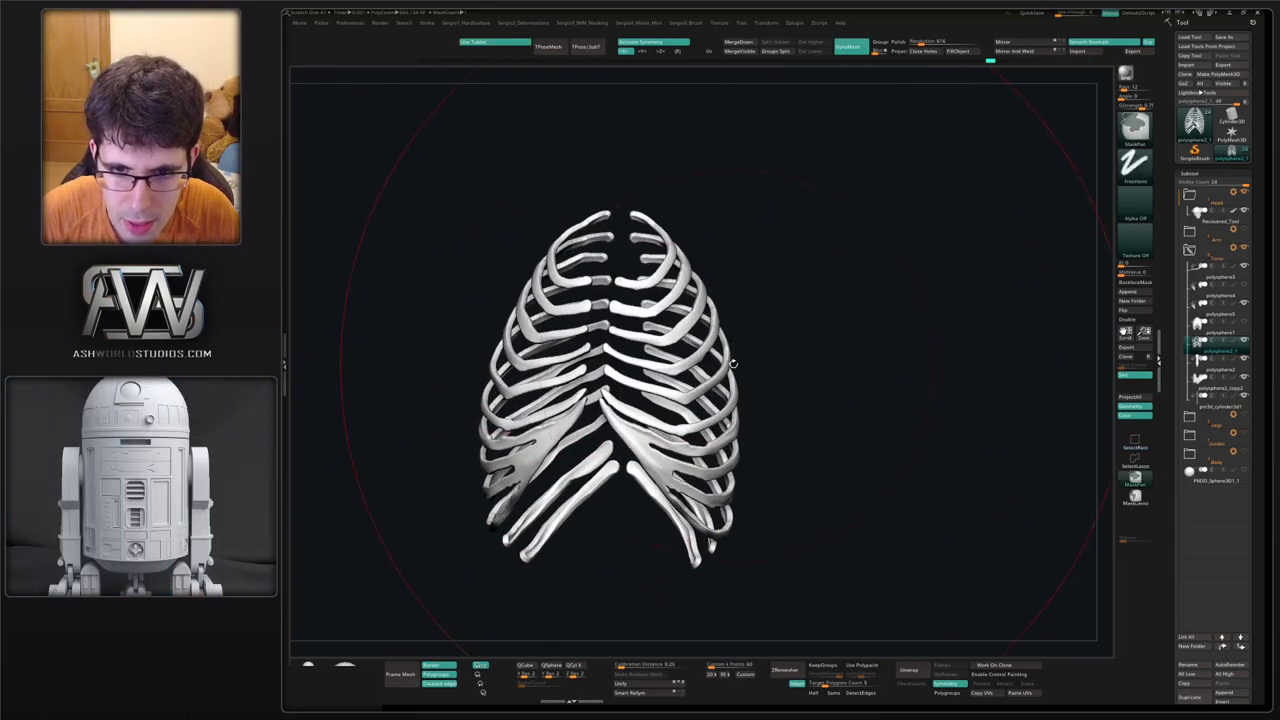
key(space)
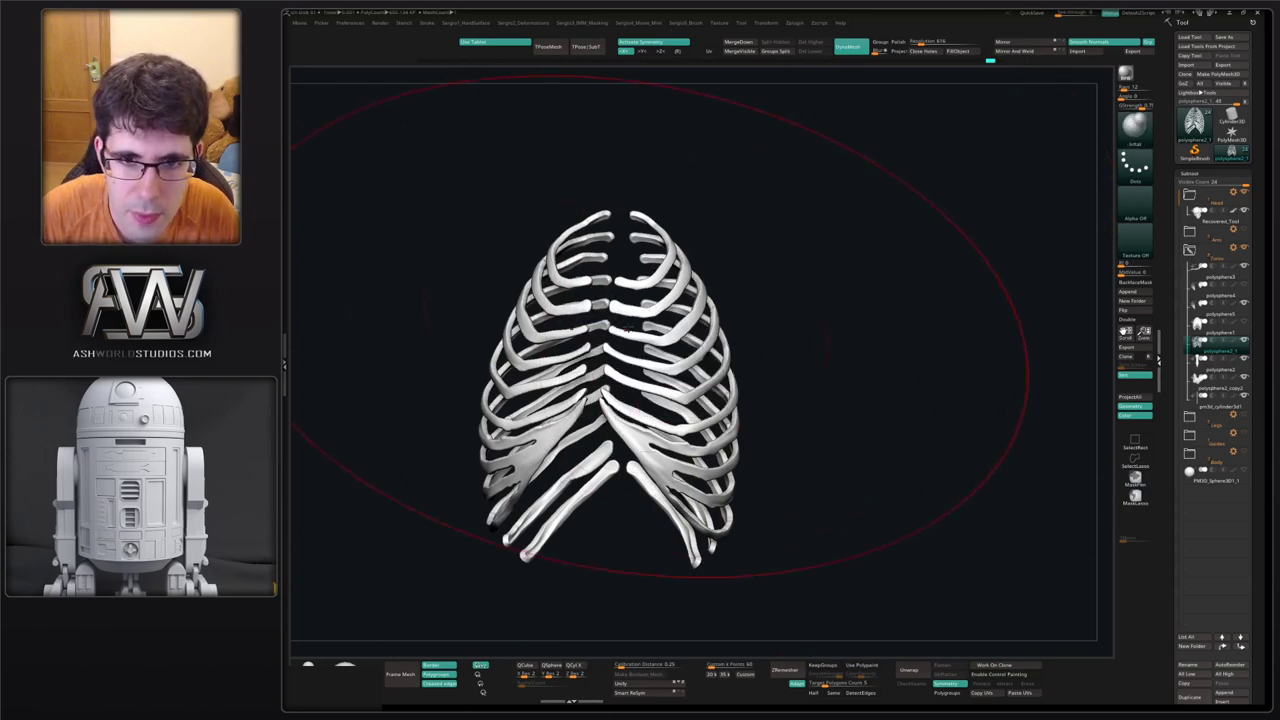
Adjust the front rib ends beside the sternum with the Move Topological brush and show the whole skeleton.
key(b)
key(m)
key(t)
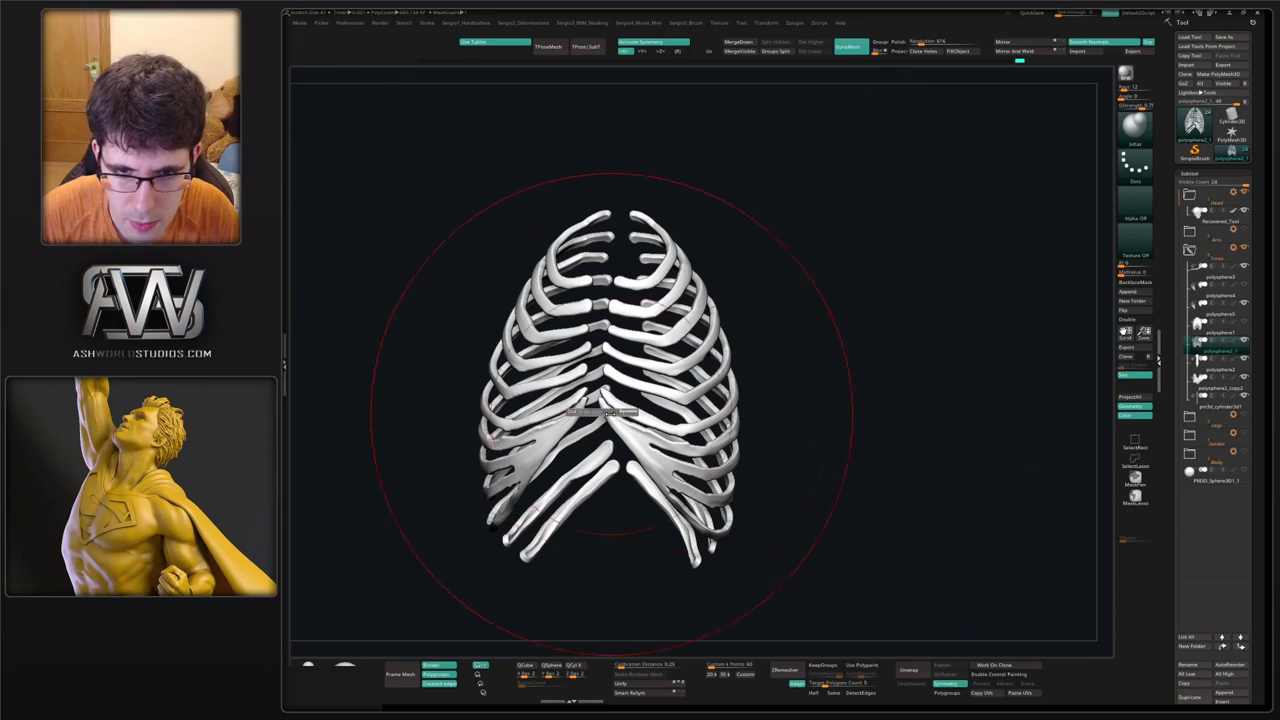
drag(605, 394, 608, 371)
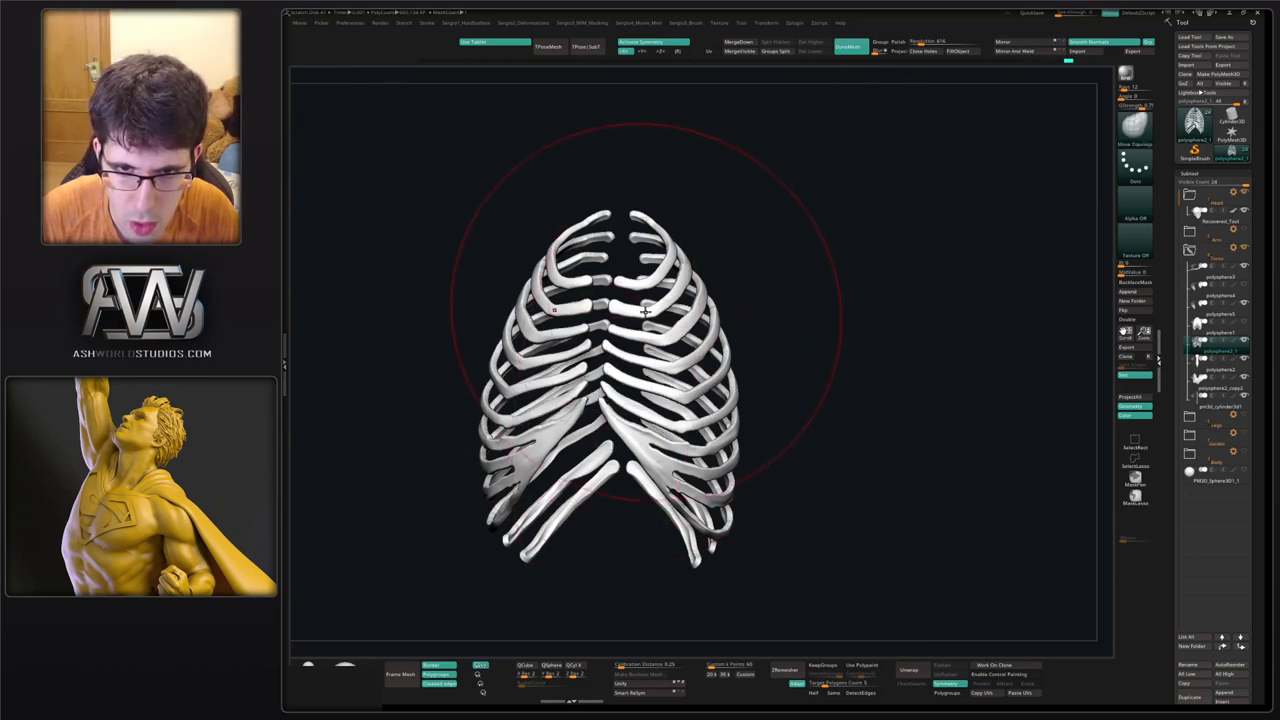
drag(636, 306, 627, 307)
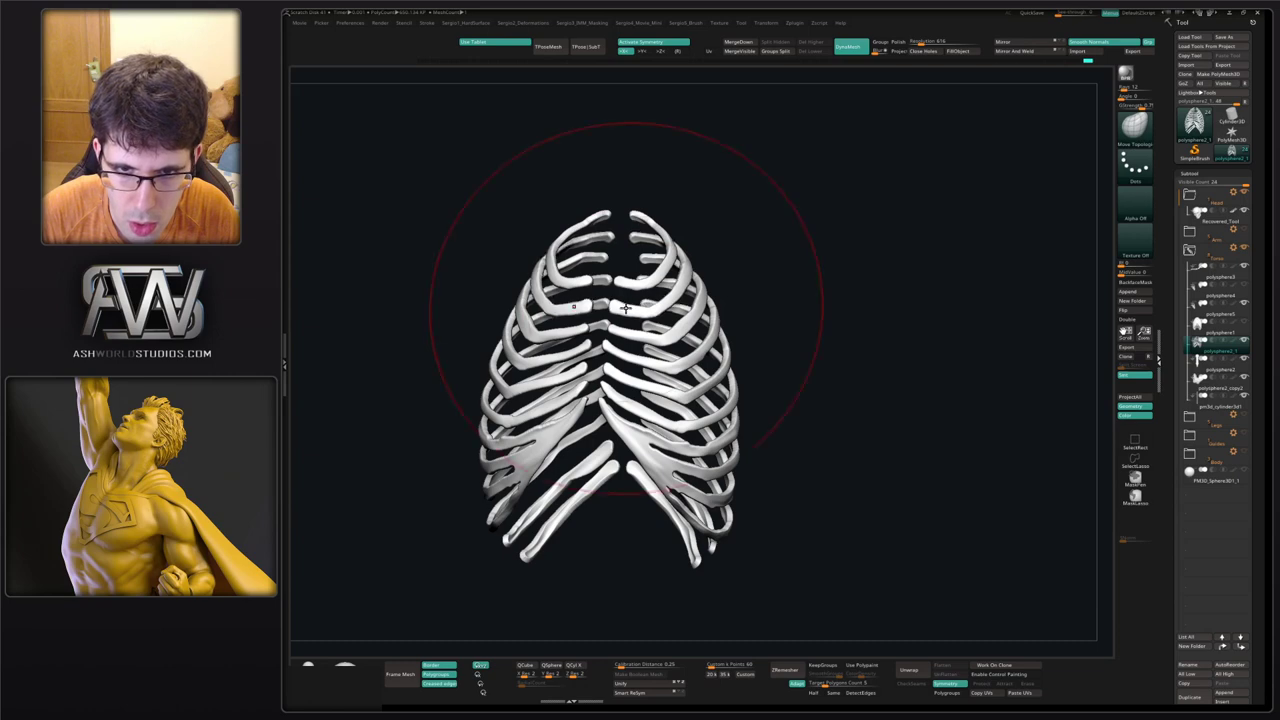
key(alt+s)
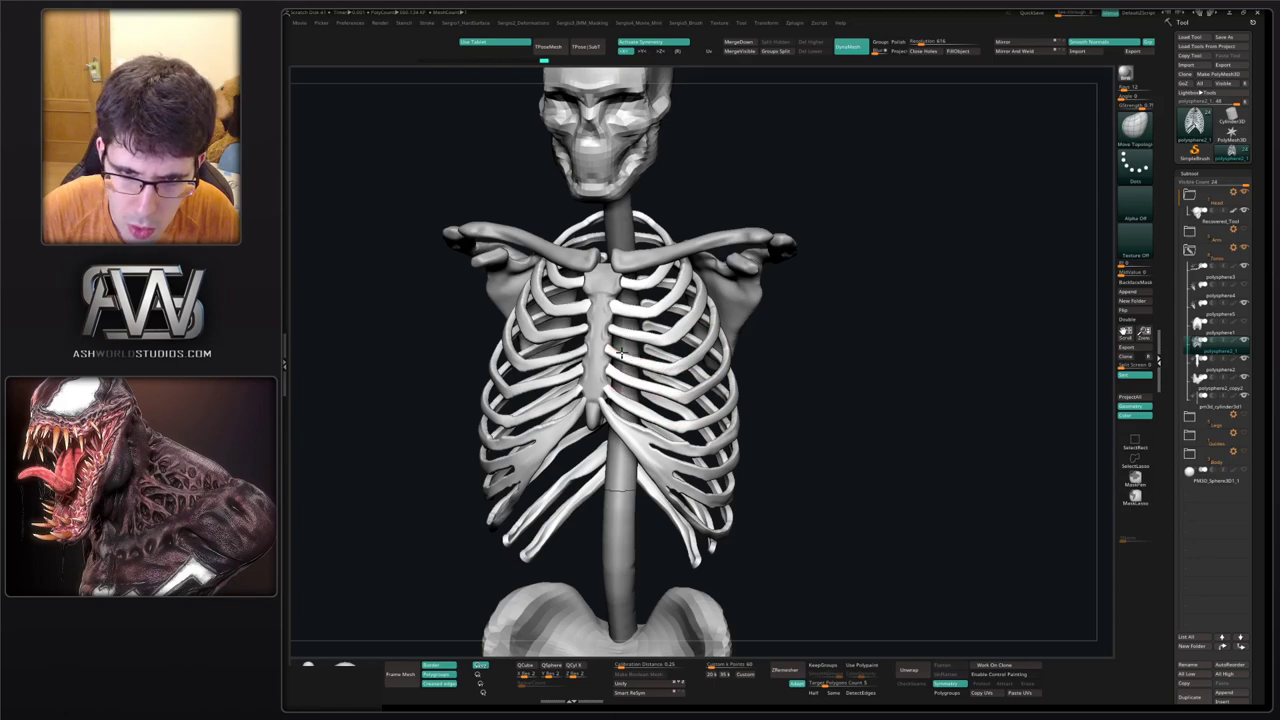
Isolate the ribs and smooth the costal margin and the cartilage branches on the front of the rib cage.
mouse_move(630, 356)
ctrl+right_down()
mouse_move(608, 398)
mouse_move(676, 394)
mouse_move(640, 391)
mouse_move(621, 323)
ctrl+right_up()
key(shift+alt+s)
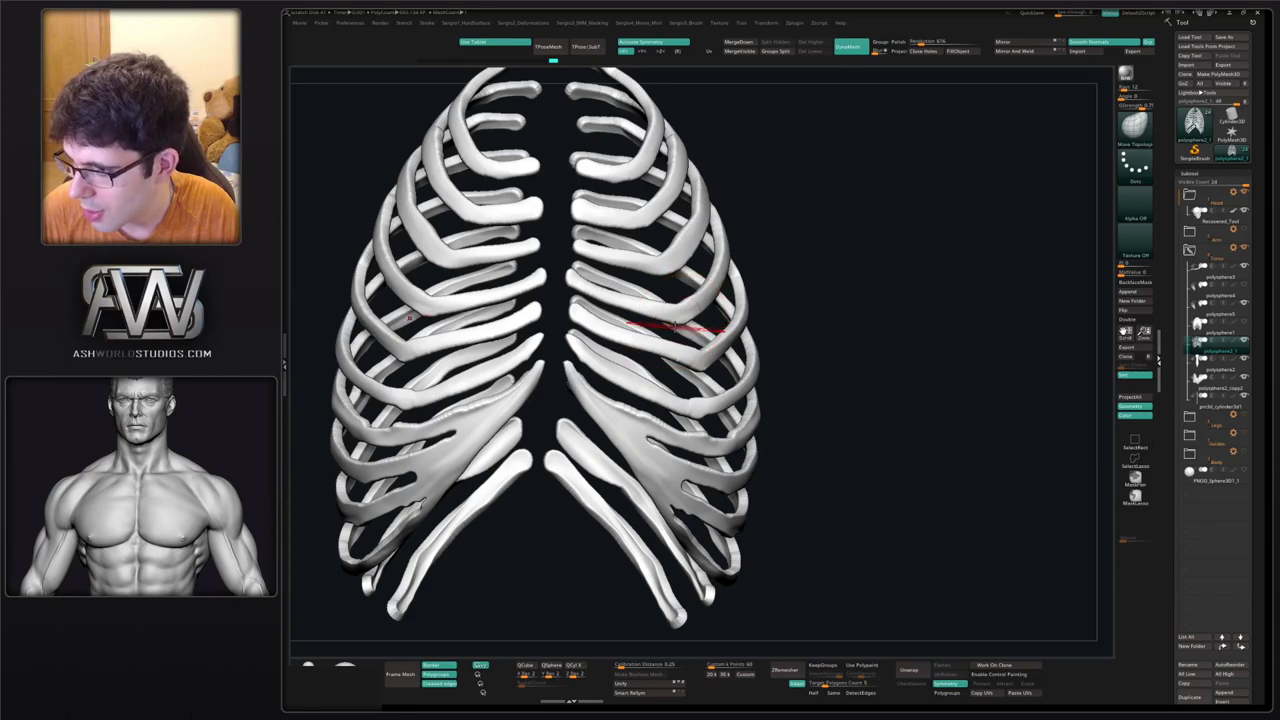
mouse_move(823, 252)
right_down()
mouse_move(763, 290)
mouse_move(755, 235)
mouse_move(657, 346)
mouse_move(666, 396)
mouse_move(706, 422)
right_up()
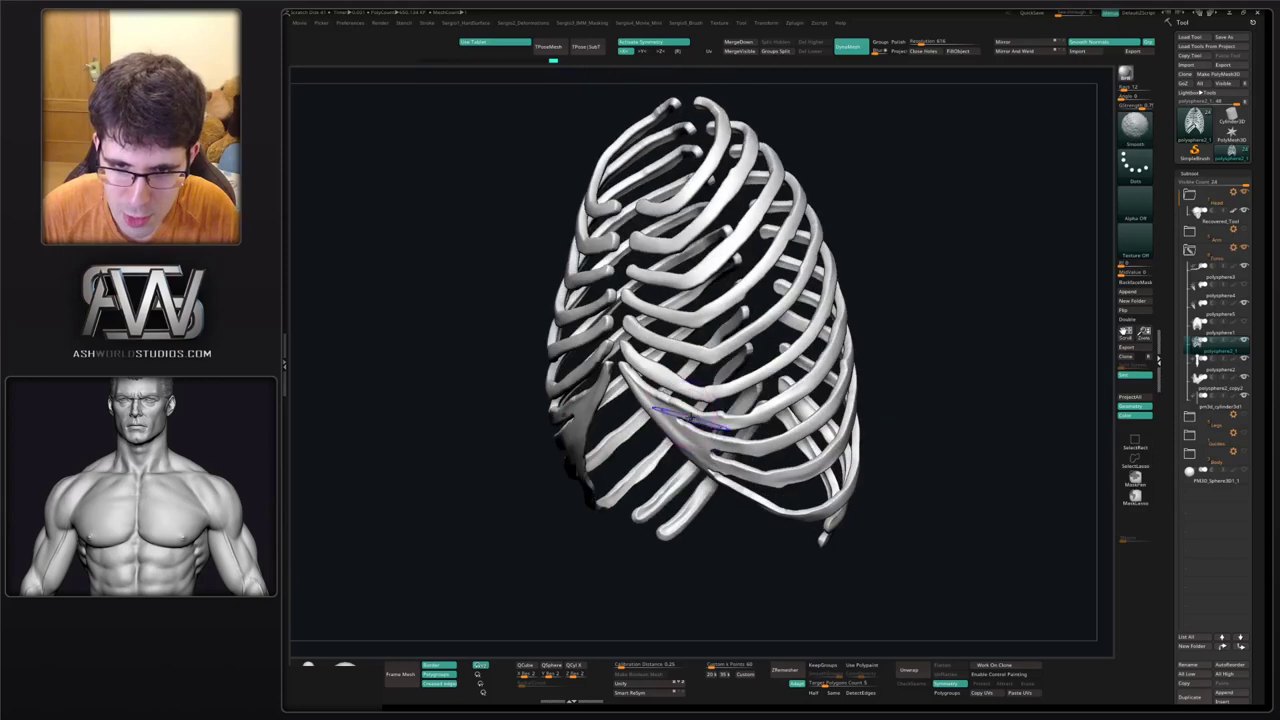
mouse_move(706, 422)
shift+mouse_down()
mouse_move(645, 387)
mouse_move(684, 422)
shift+mouse_up()
right_drag(684, 422, 702, 447)
shift+drag(702, 447, 664, 424)
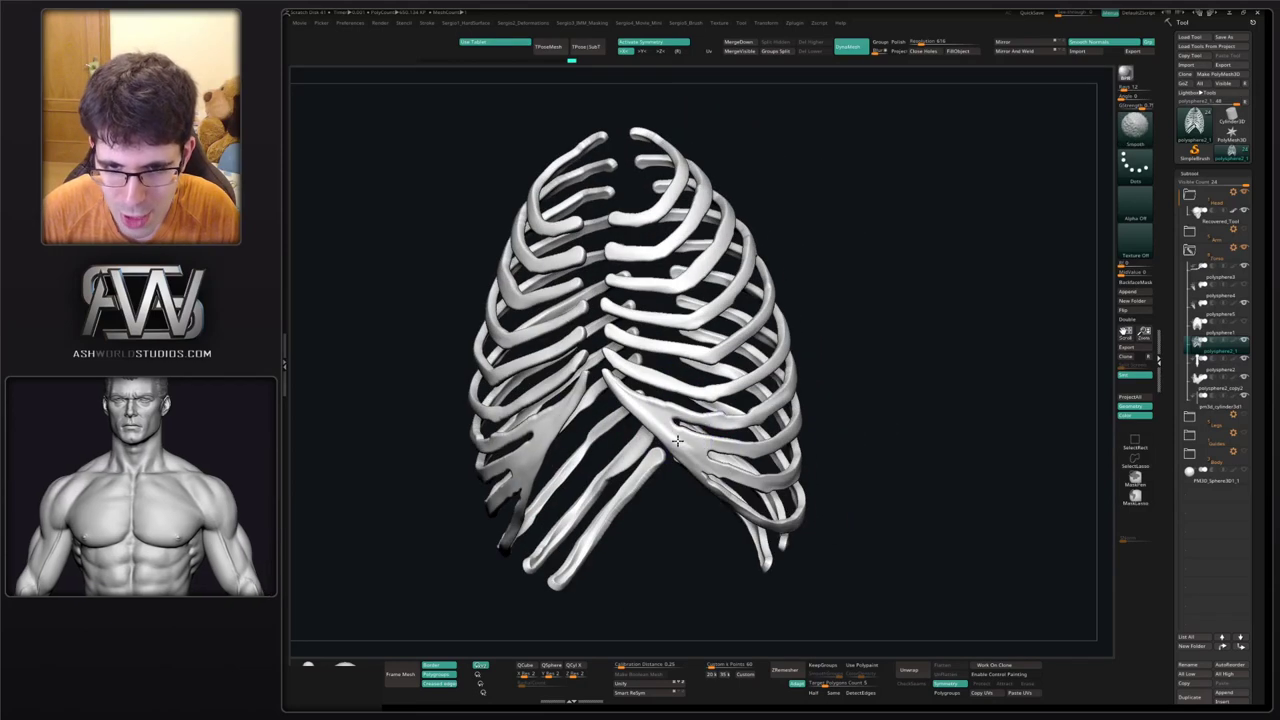
right_drag(664, 424, 710, 442)
shift+drag(604, 383, 618, 382)
right_drag(620, 382, 745, 377)
key(shift)
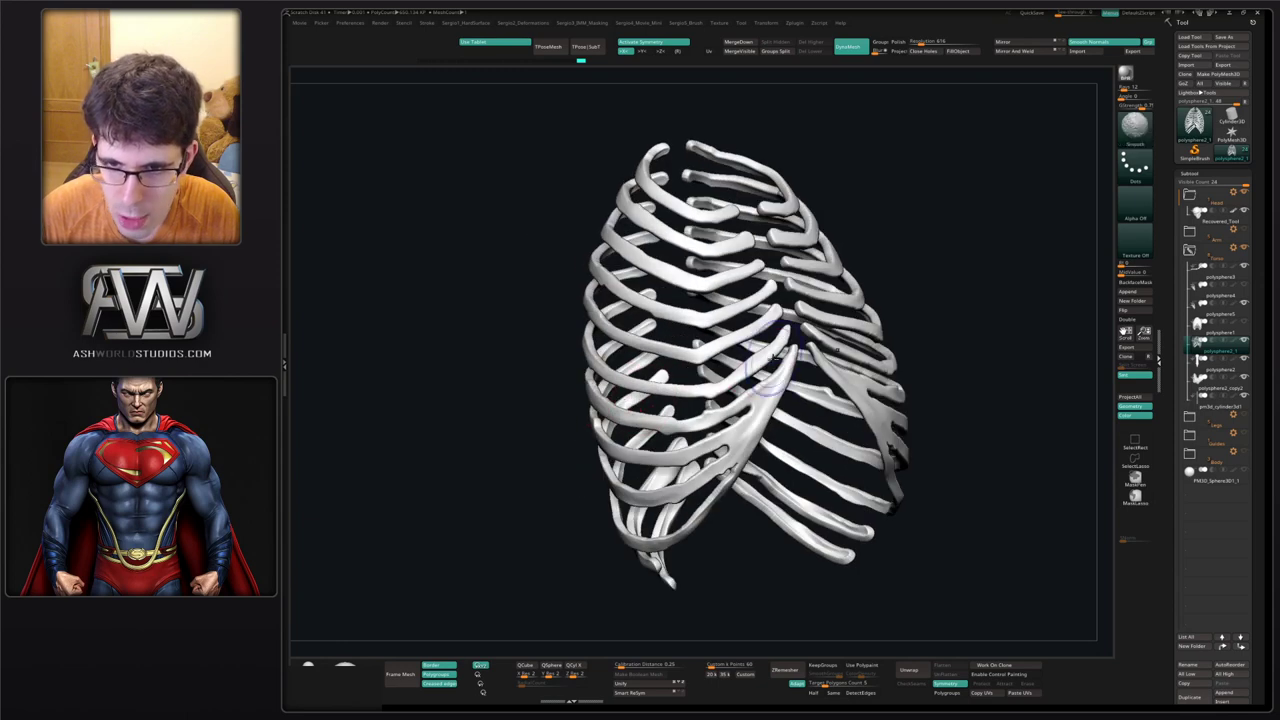
shift+drag(700, 408, 714, 402)
Thicken the thin areas of the front ribs and costal cartilage with the Inflat brush.
ctrl+right_drag(735, 381, 738, 412)
key(b)
key(i)
key(n)
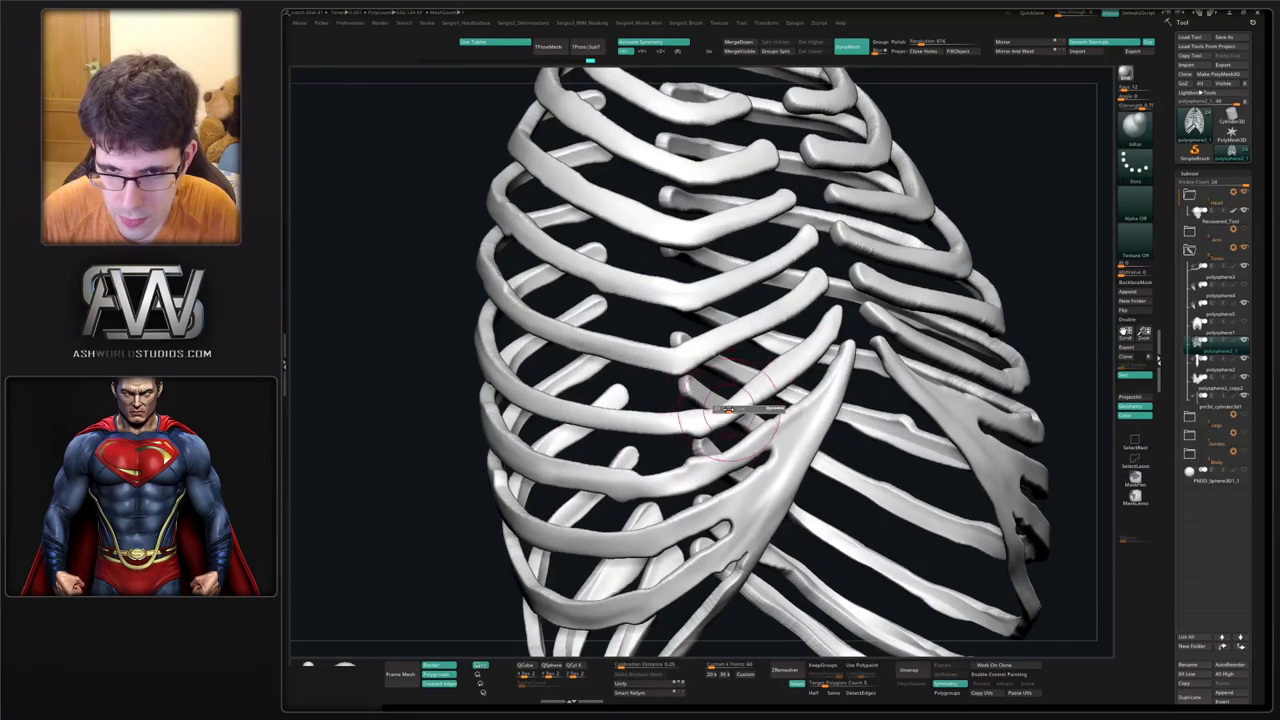
key(space)
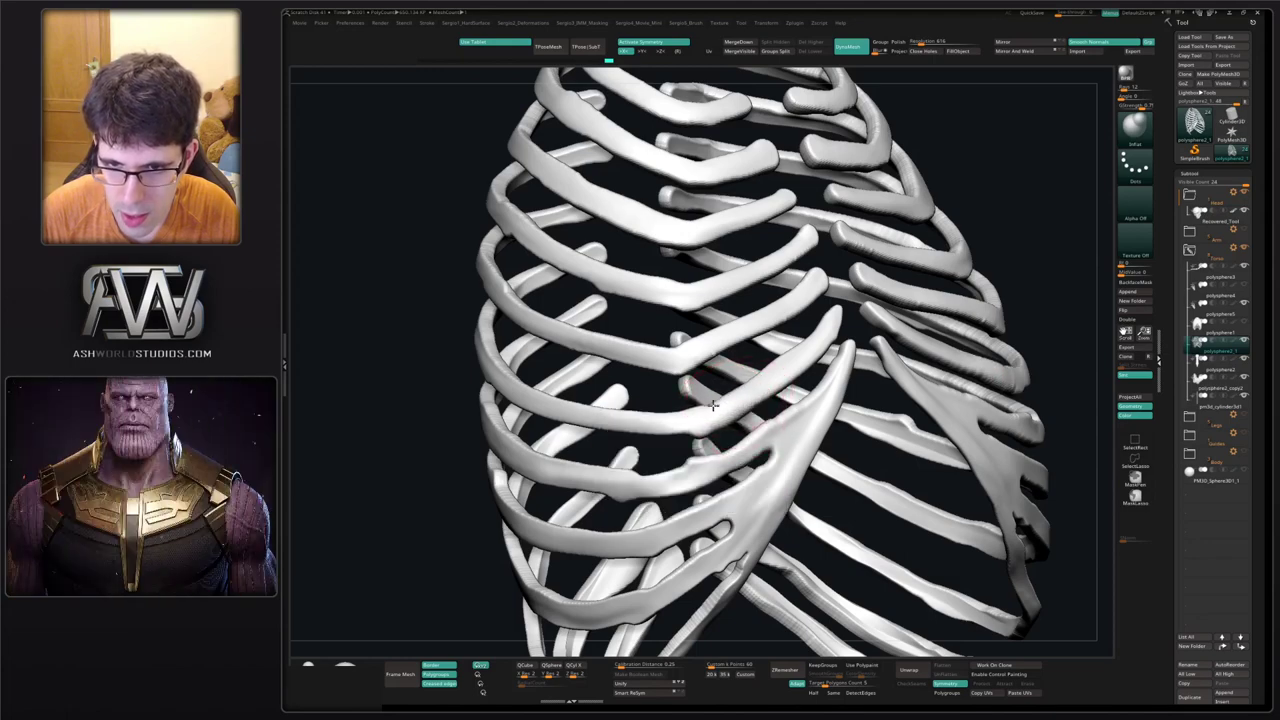
key(shift)
ctrl+right_drag(771, 388, 605, 428)
mouse_move(627, 399)
mouse_down()
mouse_move(650, 423)
mouse_move(646, 459)
mouse_move(692, 468)
mouse_up()
Carve the joints between the ribs and their costal cartilage with the DamStandard brush.
mouse_move(688, 496)
right_down()
mouse_move(681, 446)
mouse_move(740, 370)
mouse_move(677, 306)
right_up()
drag(678, 306, 664, 306)
ctrl+right_drag(676, 295, 672, 346)
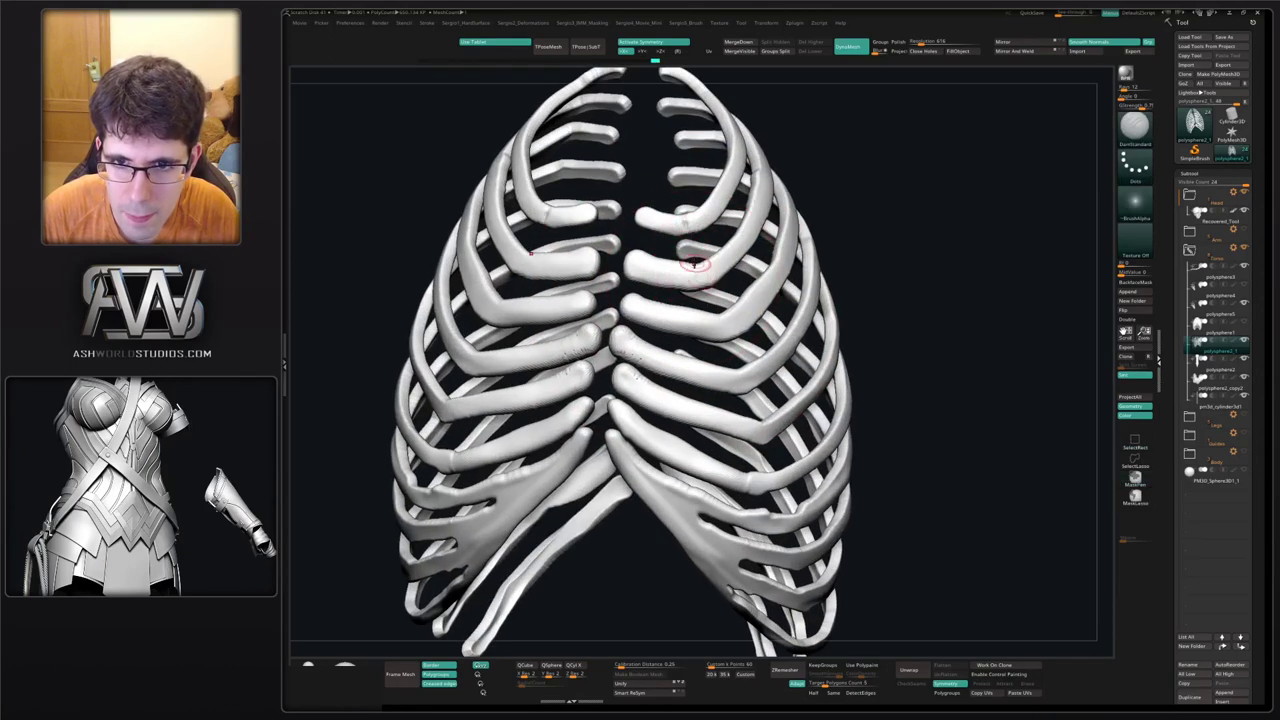
mouse_move(750, 415)
right_down()
mouse_move(710, 322)
mouse_move(686, 349)
right_up()
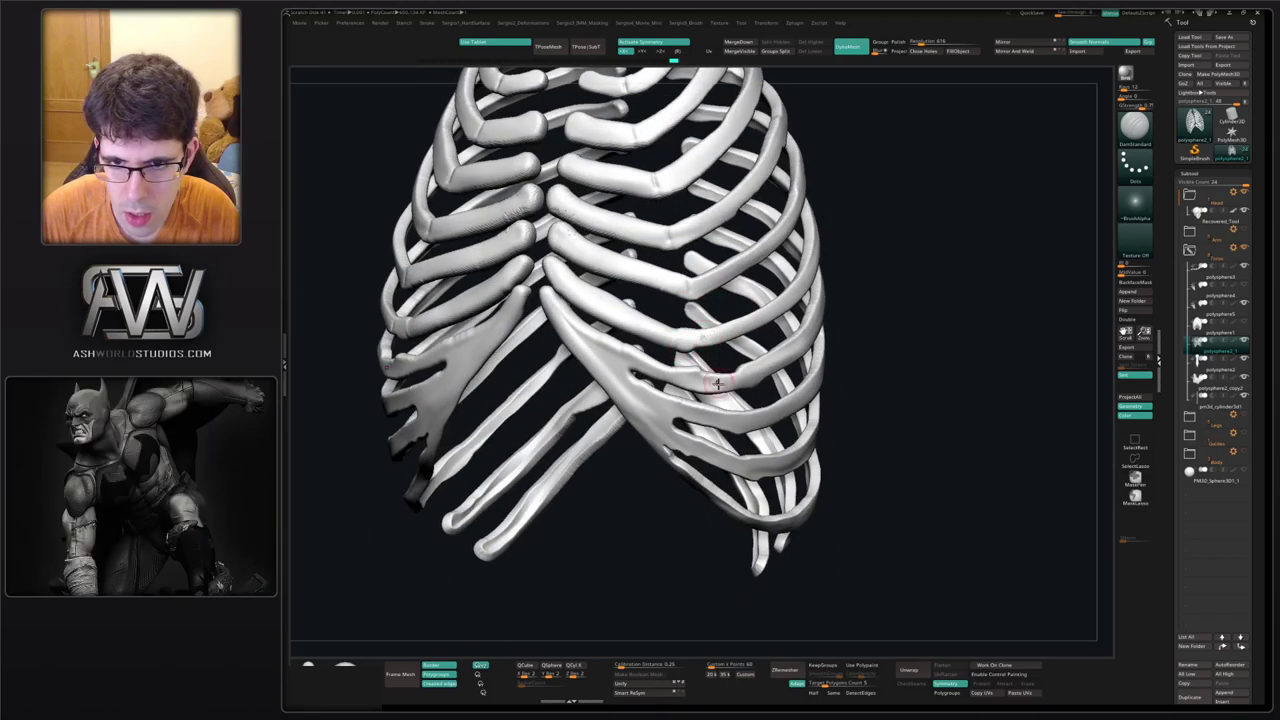
mouse_move(738, 450)
right_down()
mouse_move(724, 456)
mouse_move(693, 428)
right_up()
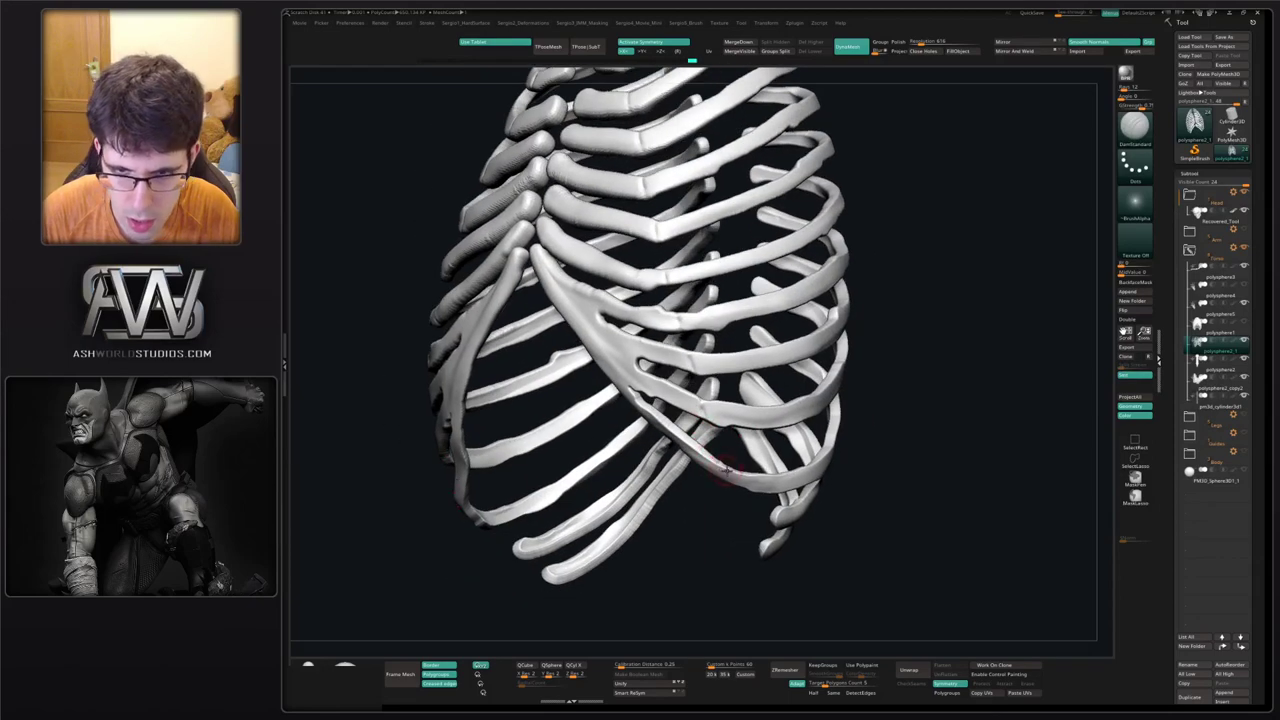
Reshape the lowest ribs with Move Topological and refine the rib cage contour with the Move brush.
mouse_move(729, 498)
ctrl+right_down()
mouse_move(727, 430)
mouse_move(751, 511)
mouse_move(686, 391)
mouse_move(728, 474)
mouse_move(716, 364)
mouse_move(768, 420)
mouse_move(687, 453)
mouse_move(686, 486)
ctrl+right_up()
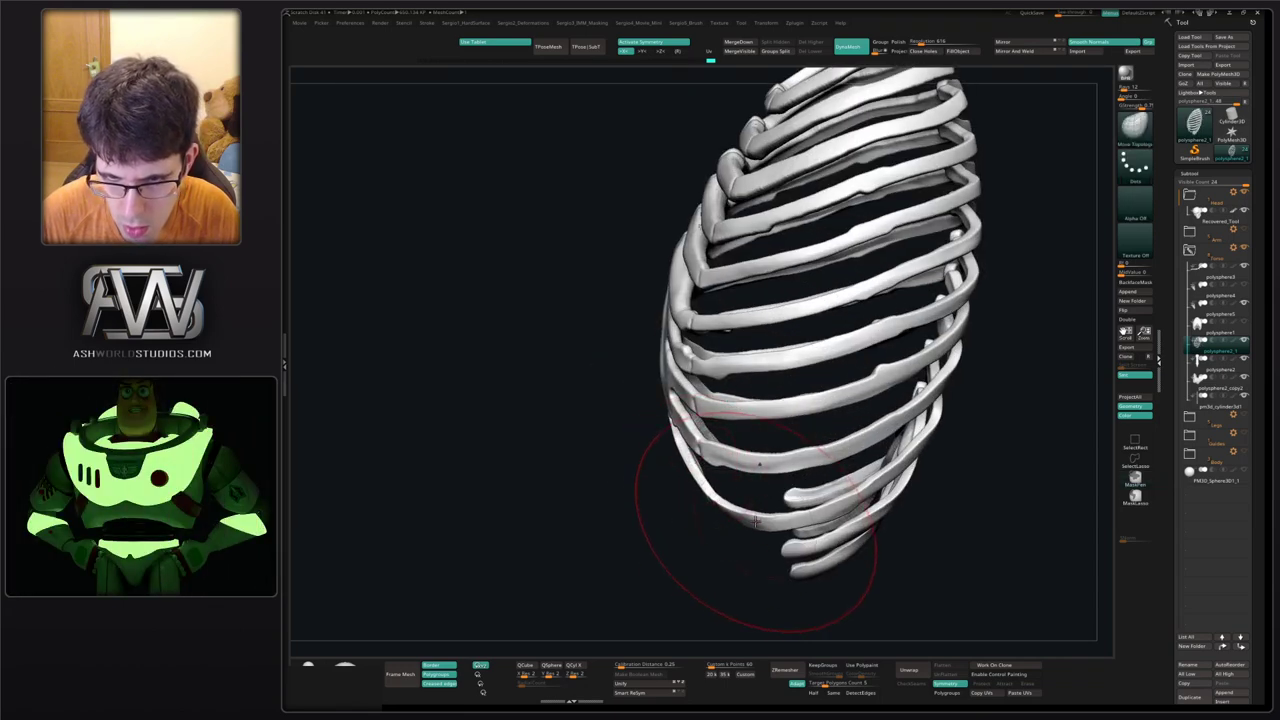
drag(750, 510, 768, 516)
mouse_move(741, 446)
ctrl+right_down()
mouse_move(716, 302)
mouse_move(800, 361)
mouse_move(818, 470)
mouse_move(793, 480)
ctrl+right_up()
right_drag(686, 426, 682, 400)
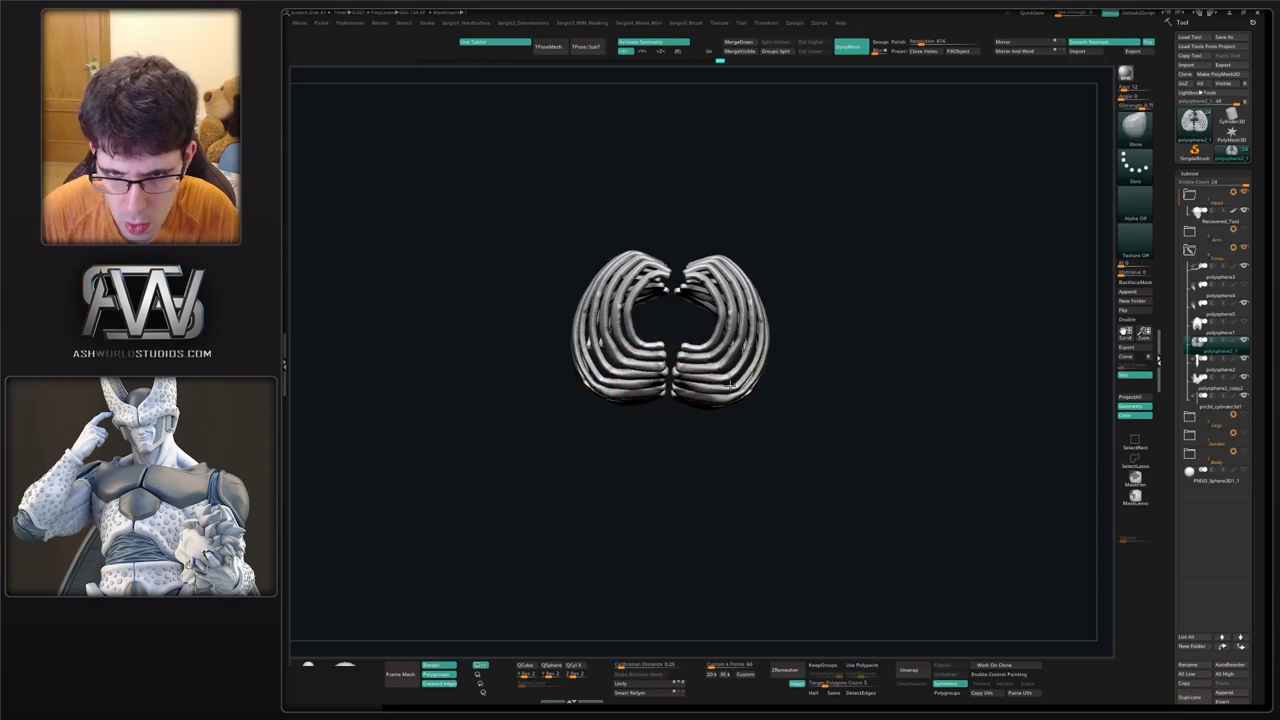
mouse_move(749, 386)
right_down()
mouse_move(755, 411)
mouse_move(728, 422)
mouse_move(763, 391)
mouse_move(749, 371)
right_up()
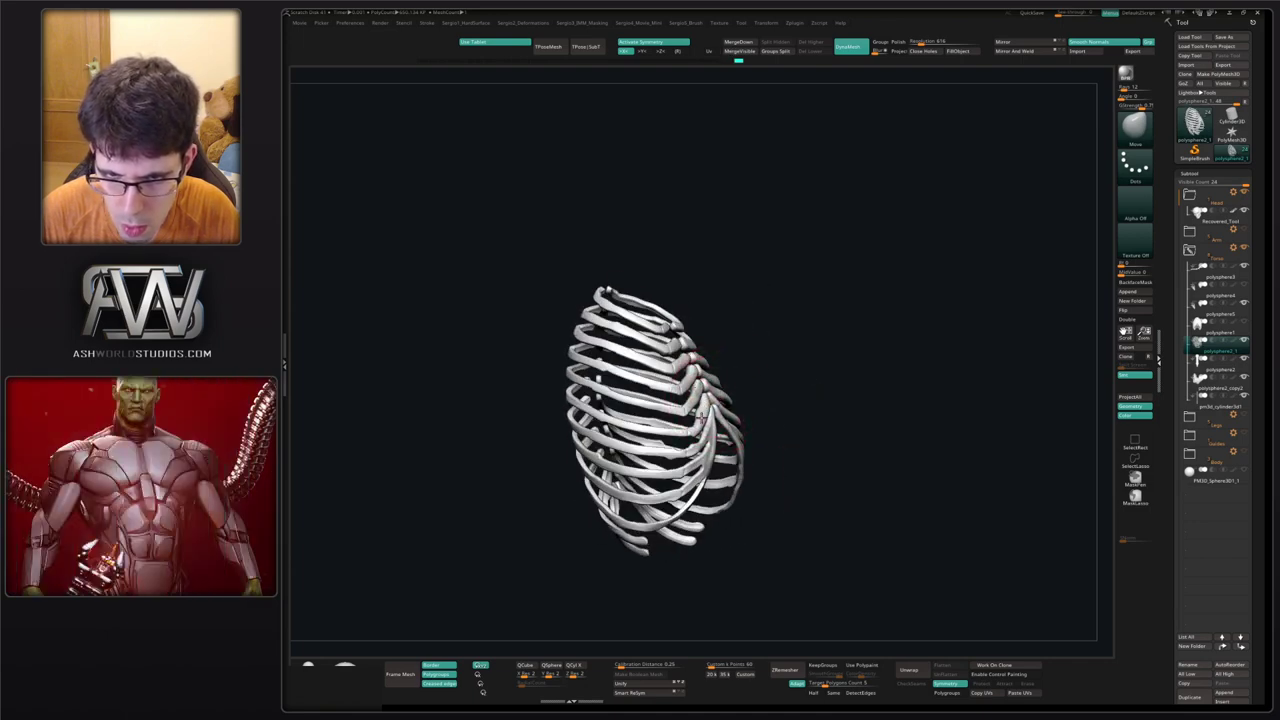
Refine the contour of the isolated rib cage with the Move brush along the back and the lowest ribs.
right_drag(712, 418, 726, 485)
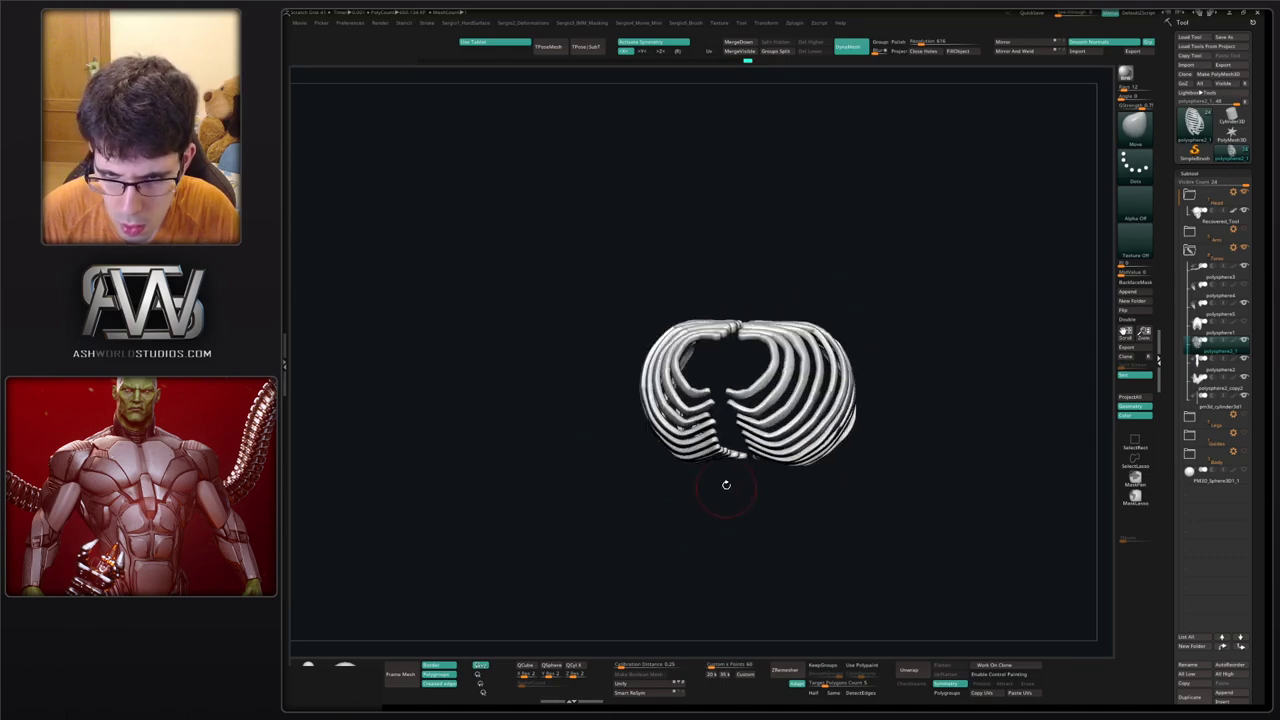
drag(678, 454, 681, 431)
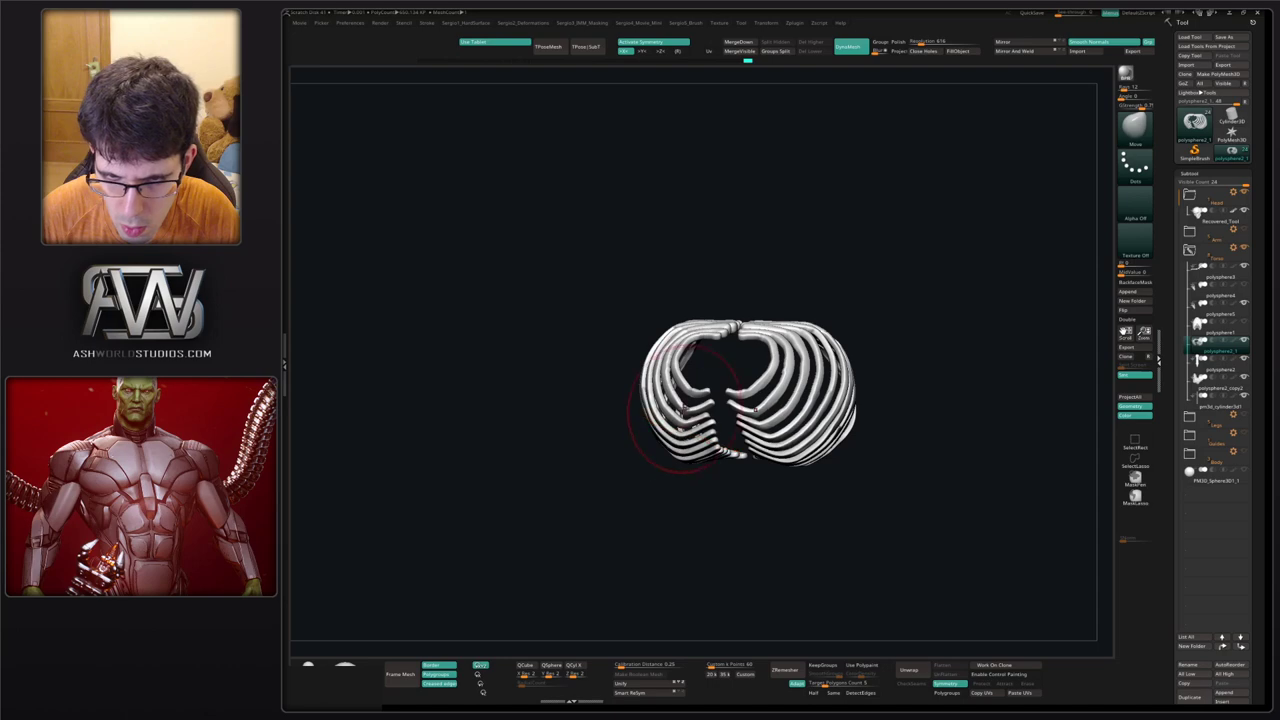
right_drag(684, 410, 688, 372)
right_drag(690, 496, 687, 510)
drag(685, 518, 681, 508)
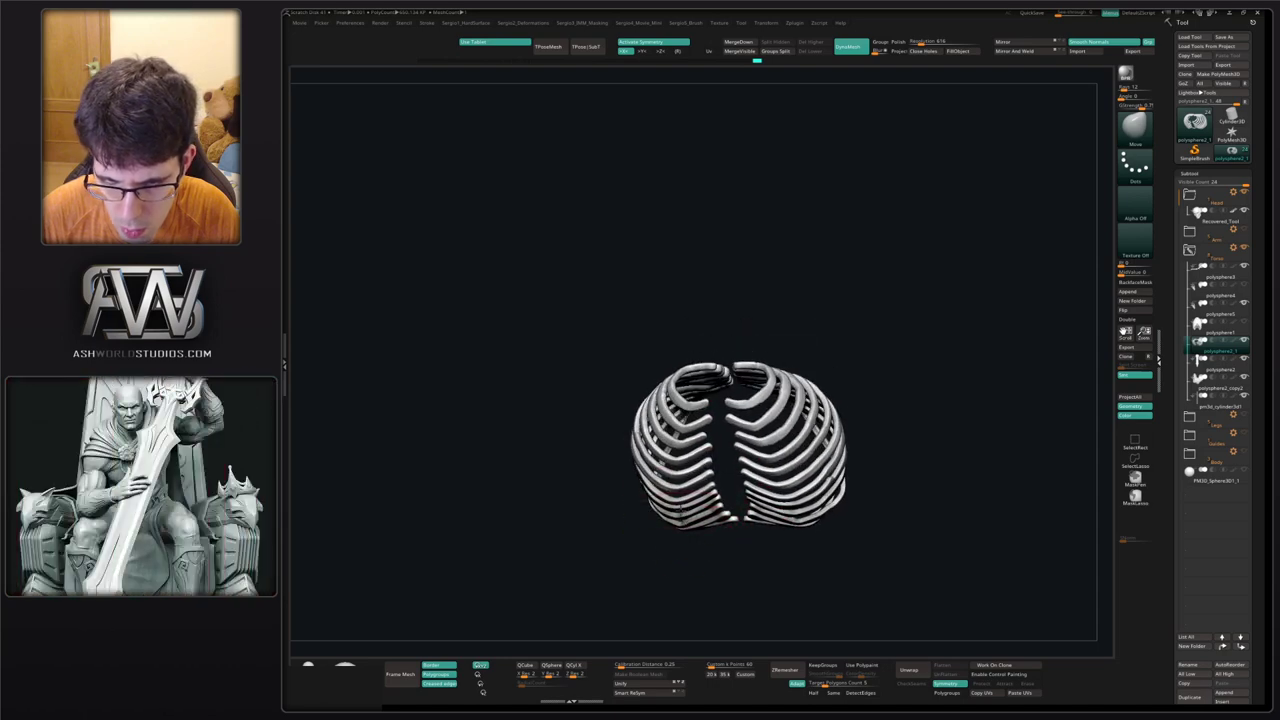
right_drag(690, 515, 698, 525)
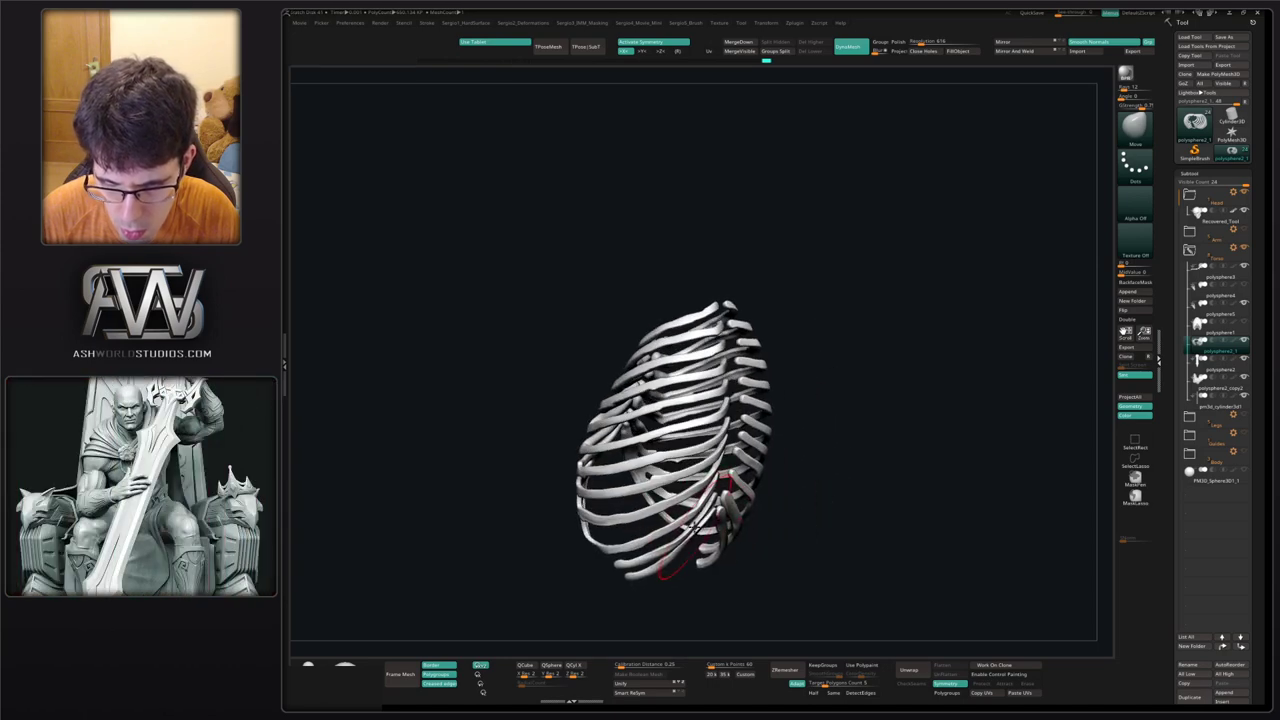
drag(660, 568, 655, 560)
alt+right_drag(657, 490, 665, 398)
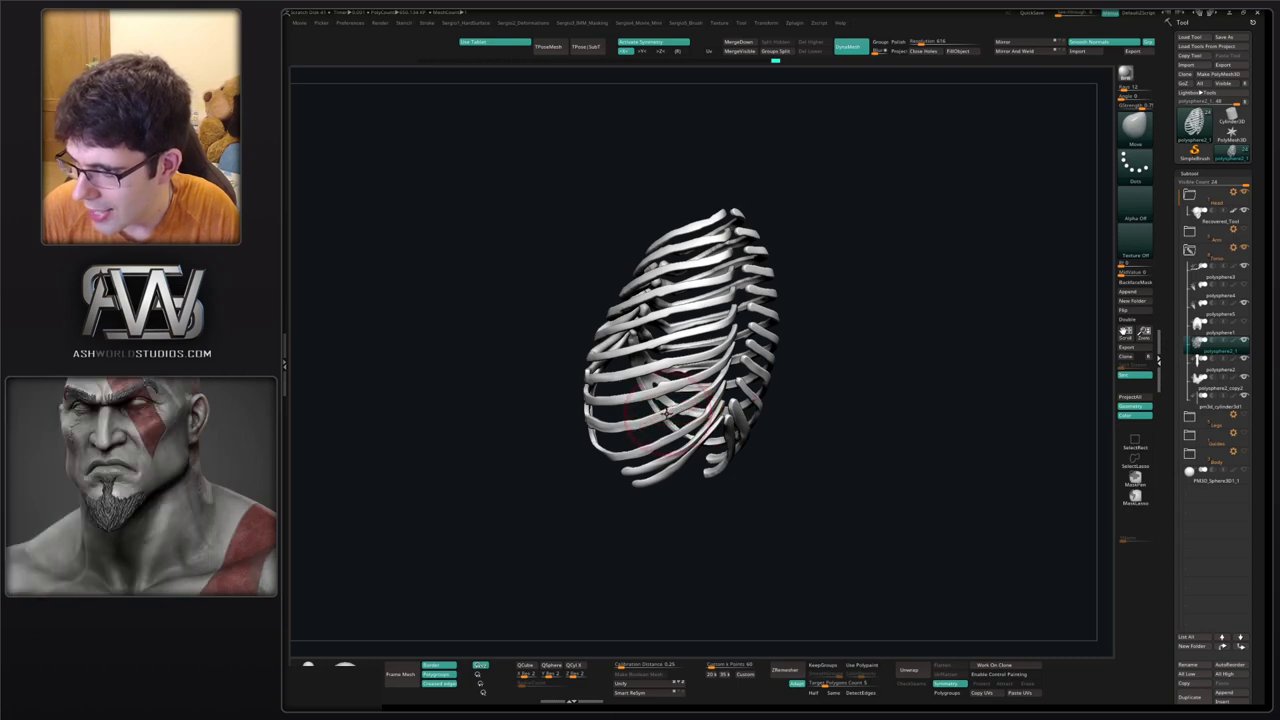
right_drag(665, 407, 750, 418)
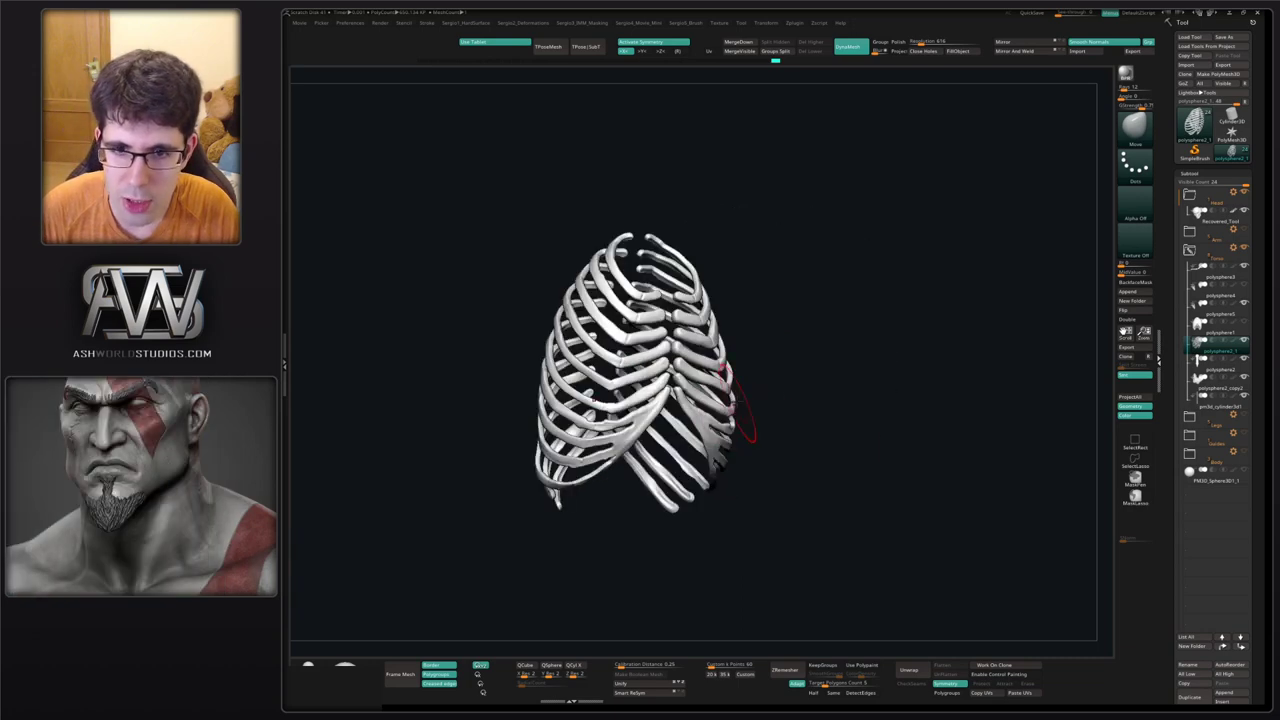
Bring back the full skeleton and push the front rib ends into line with the sternum in side view.
key(shift+s)
mouse_move(812, 375)
right_down()
mouse_move(748, 320)
mouse_move(780, 375)
right_up()
mouse_move(780, 375)
right_down()
mouse_move(690, 380)
mouse_move(663, 400)
right_up()
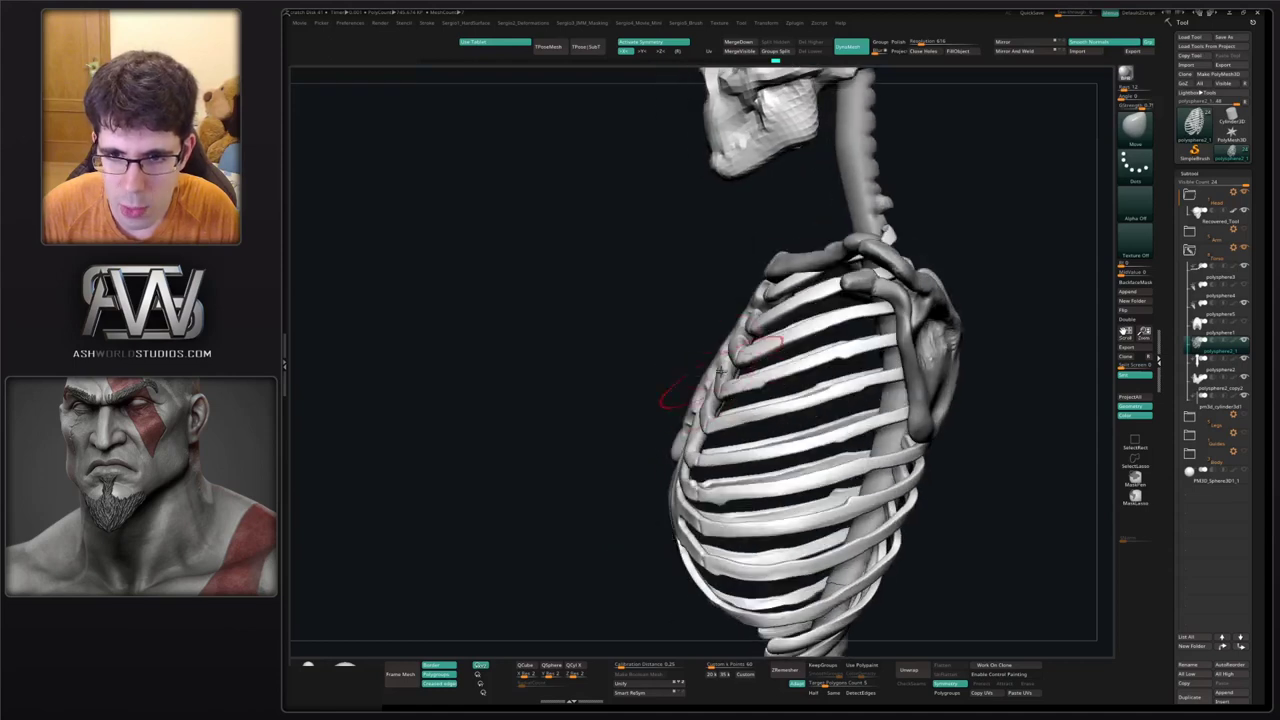
key(s)
drag(729, 367, 737, 370)
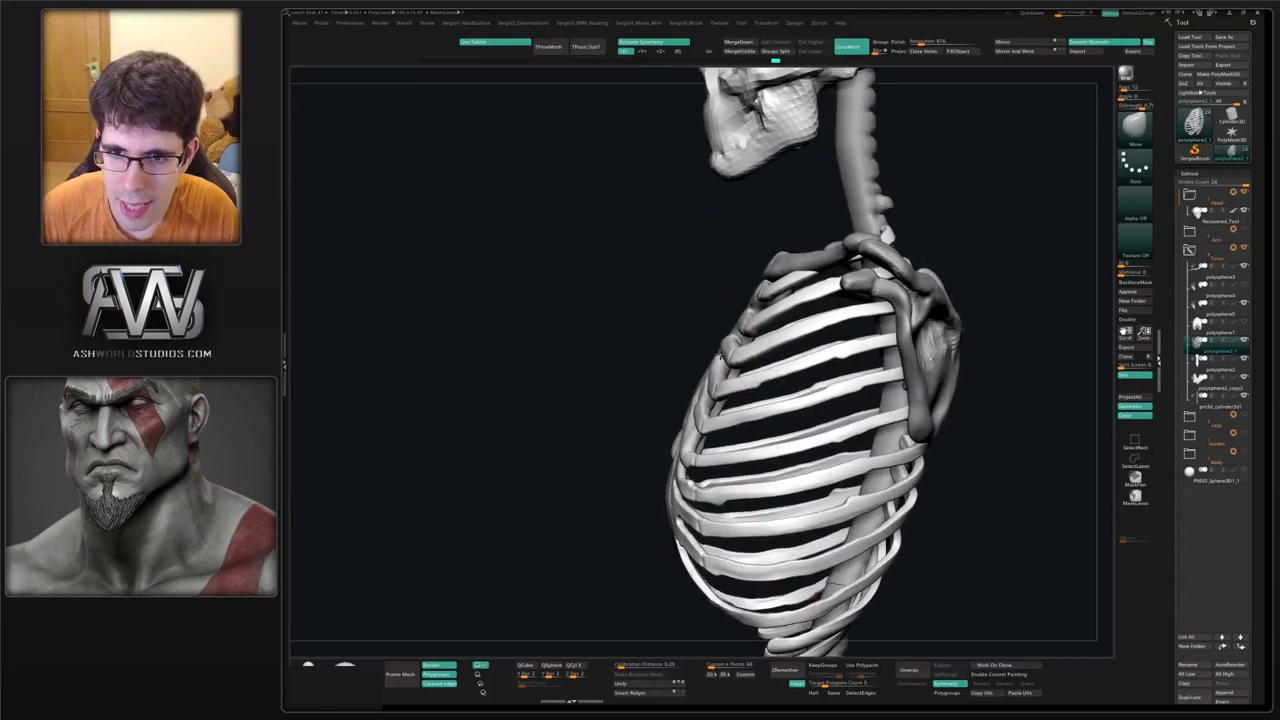
mouse_move(715, 391)
right_down()
mouse_move(788, 396)
mouse_move(697, 392)
mouse_move(794, 454)
right_up()
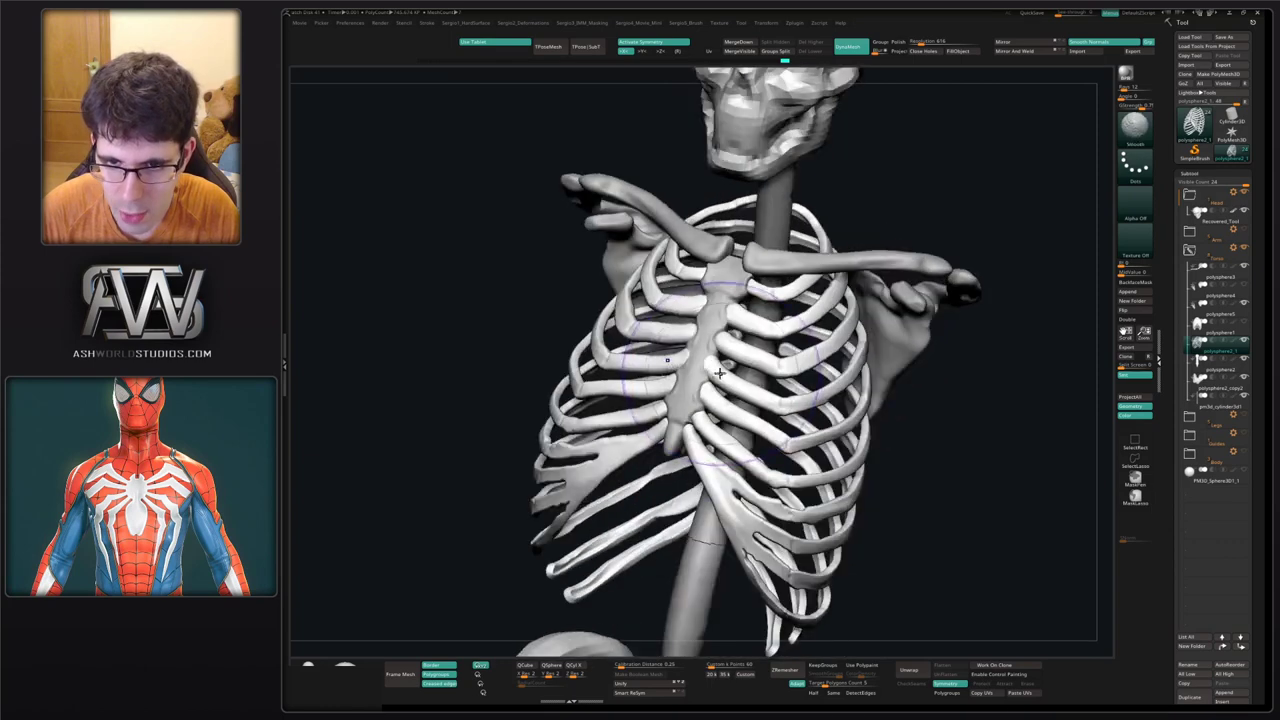
Check the ribs' polygroups in wireframe display, enable Groups for DynaMesh and remesh the ribs.
mouse_move(740, 530)
right_down()
mouse_move(720, 442)
mouse_move(700, 421)
mouse_move(815, 385)
mouse_move(859, 328)
right_up()
key(shift+f)
key(ctrl+shift)
key(ctrl+shift+w)
key(shift+f)
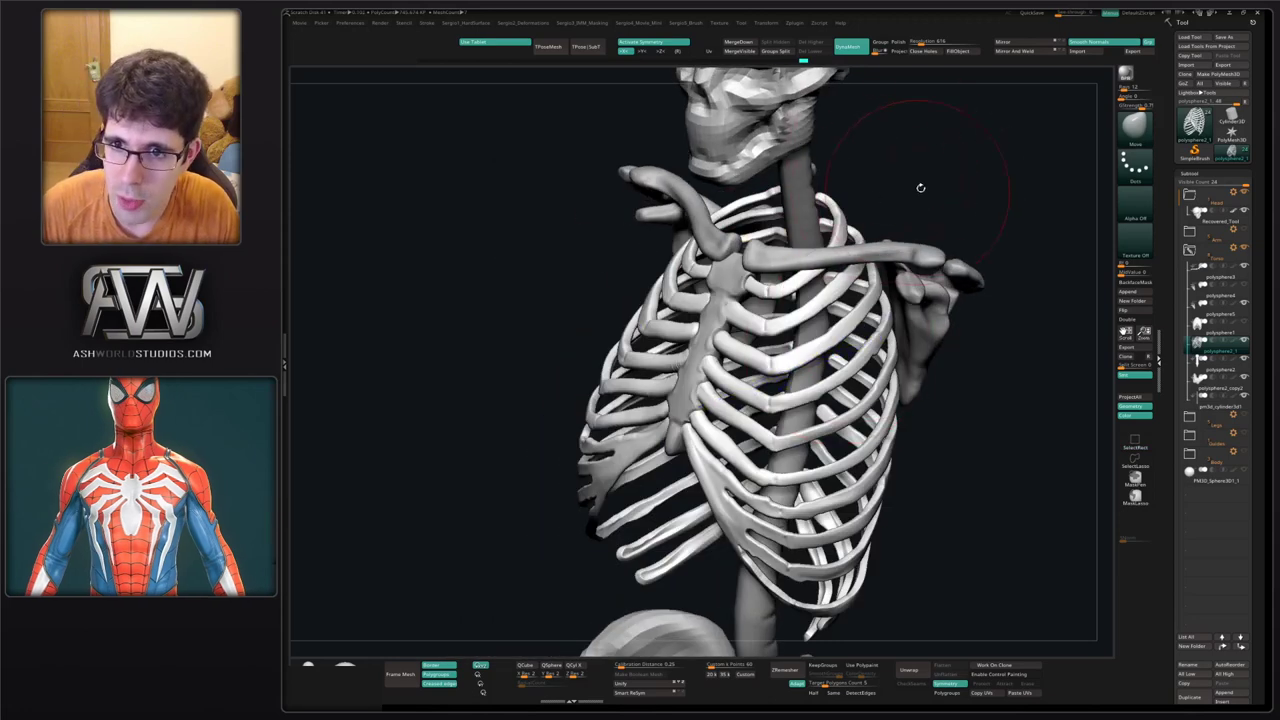
right_drag(920, 189, 883, 197)
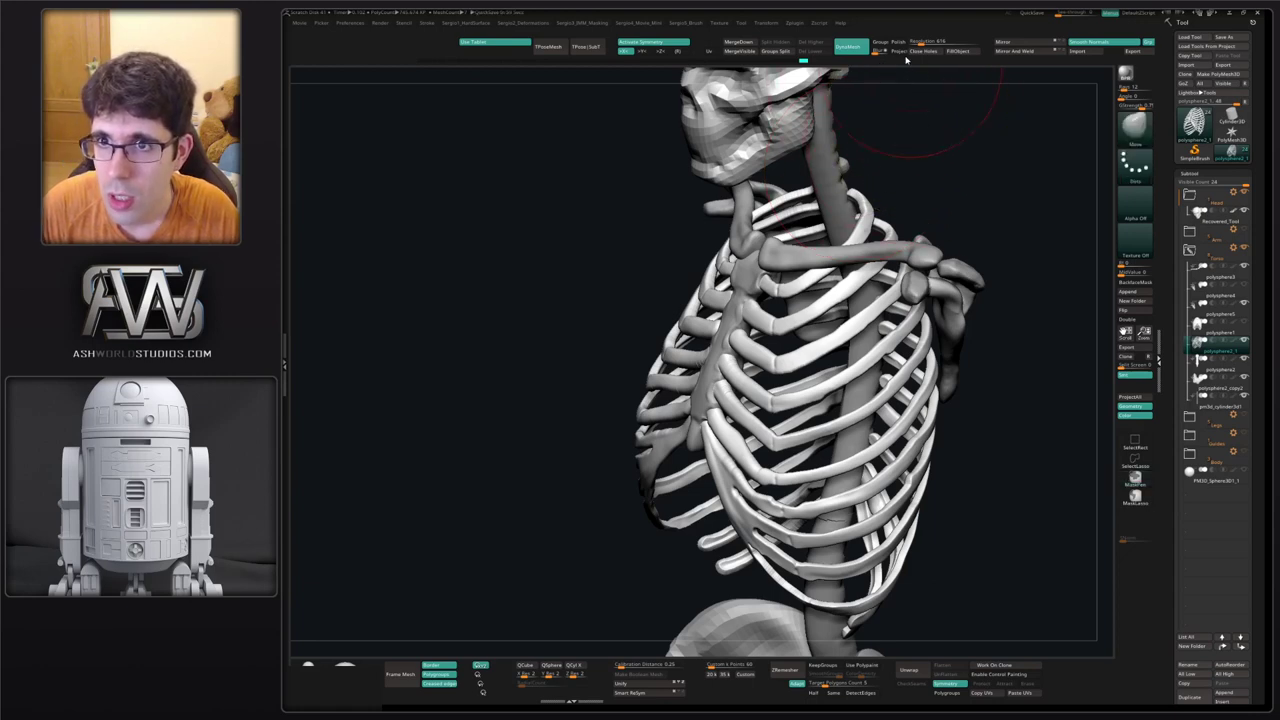
click(879, 46)
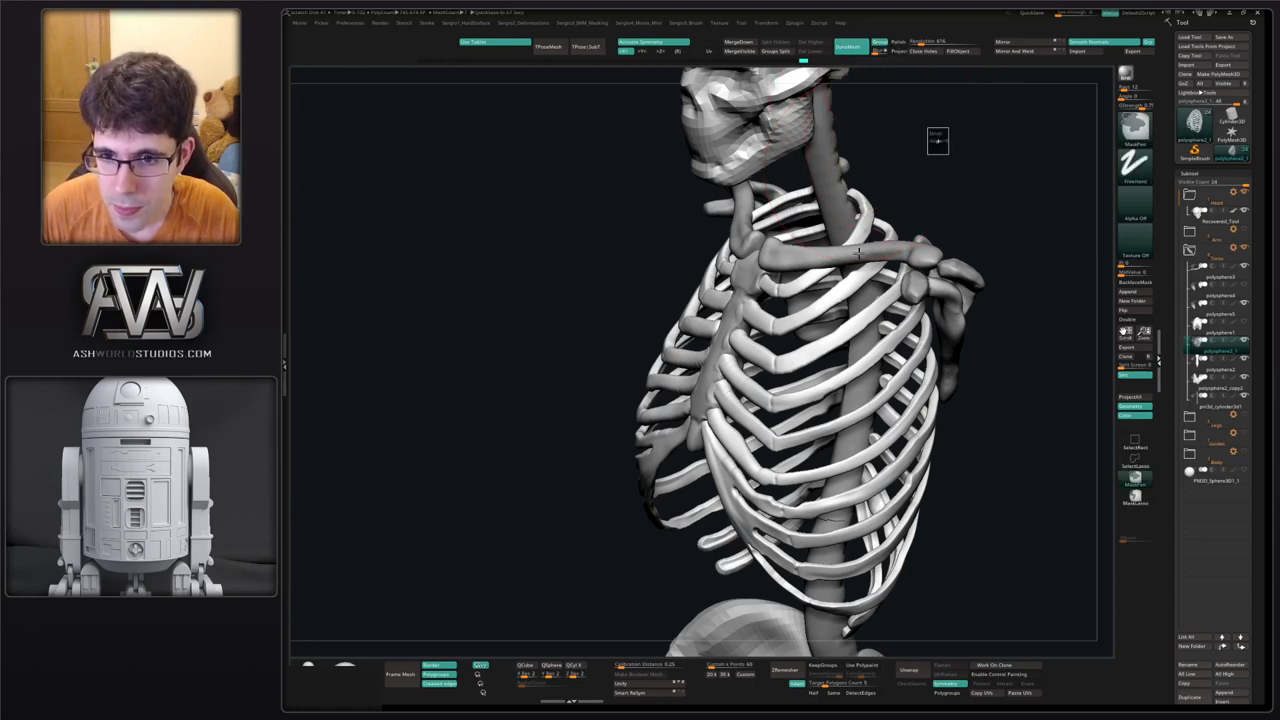
right_drag(772, 376, 862, 352)
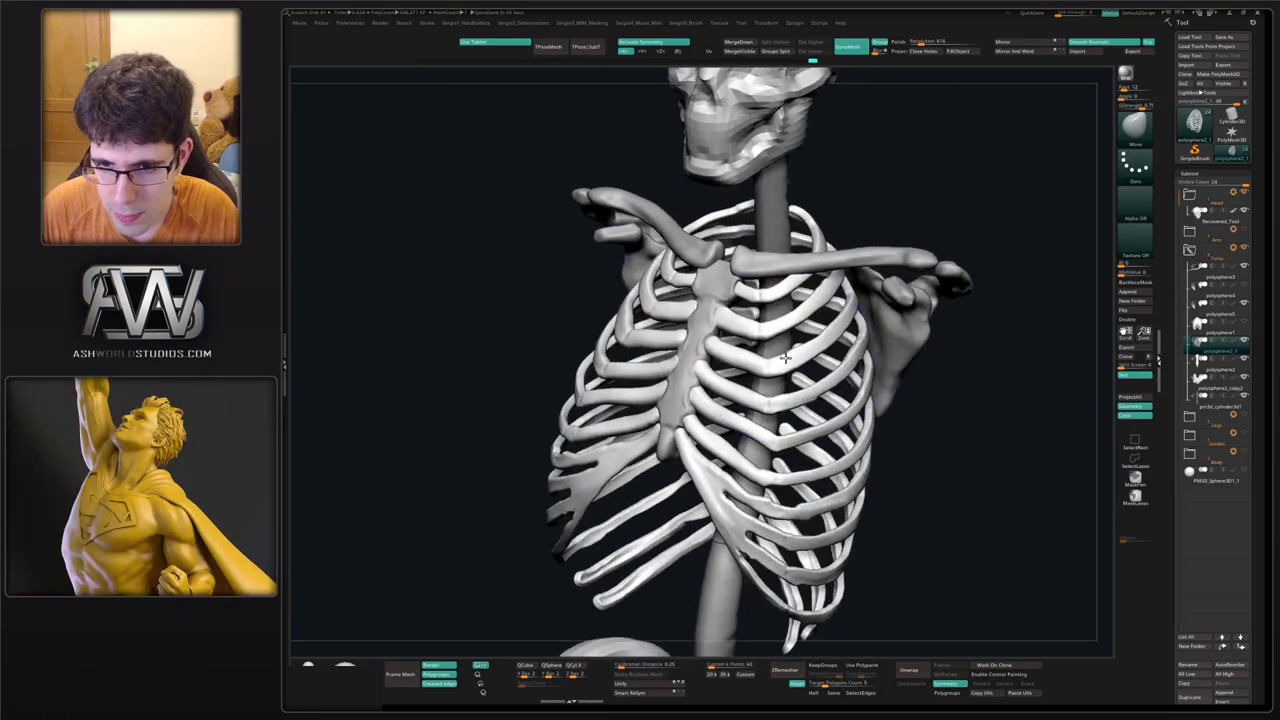
key(shift+f)
key(shift+f)
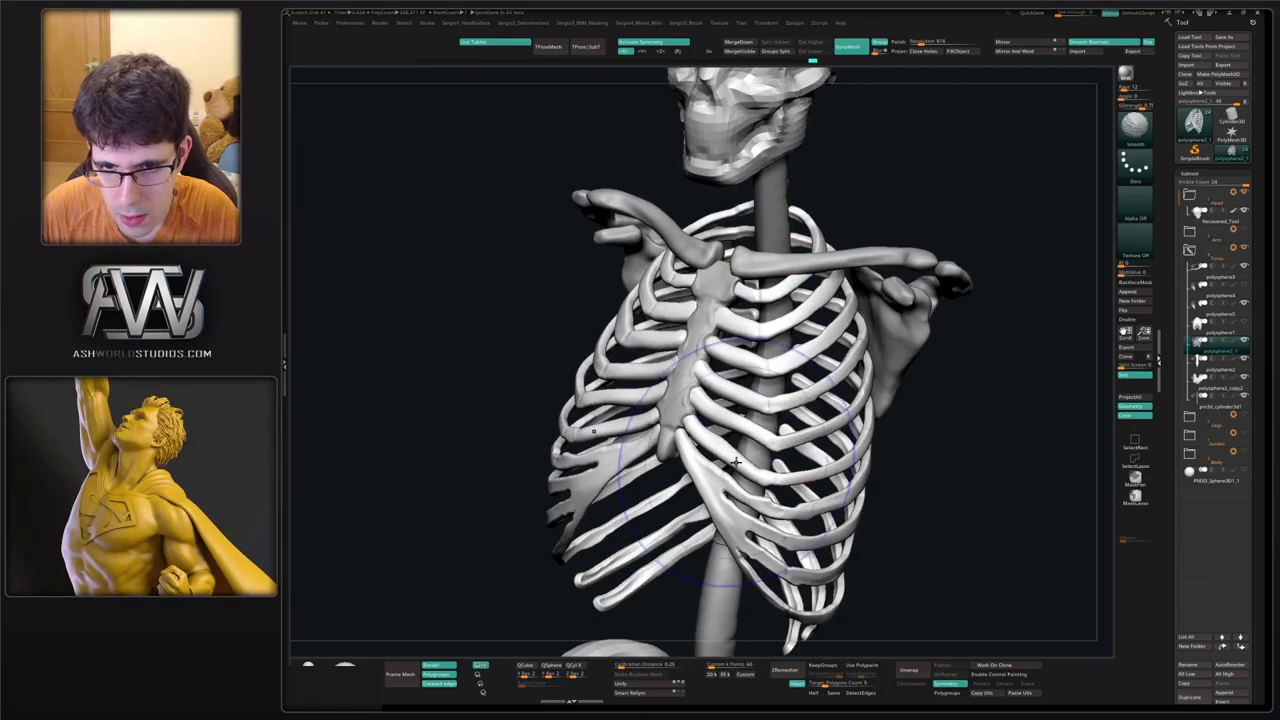
Adjust the first ribs' cartilage ends with the Move brush where they meet the top of the sternum, and isolate the ribs.
right_drag(725, 449, 782, 405)
right_drag(767, 344, 815, 392)
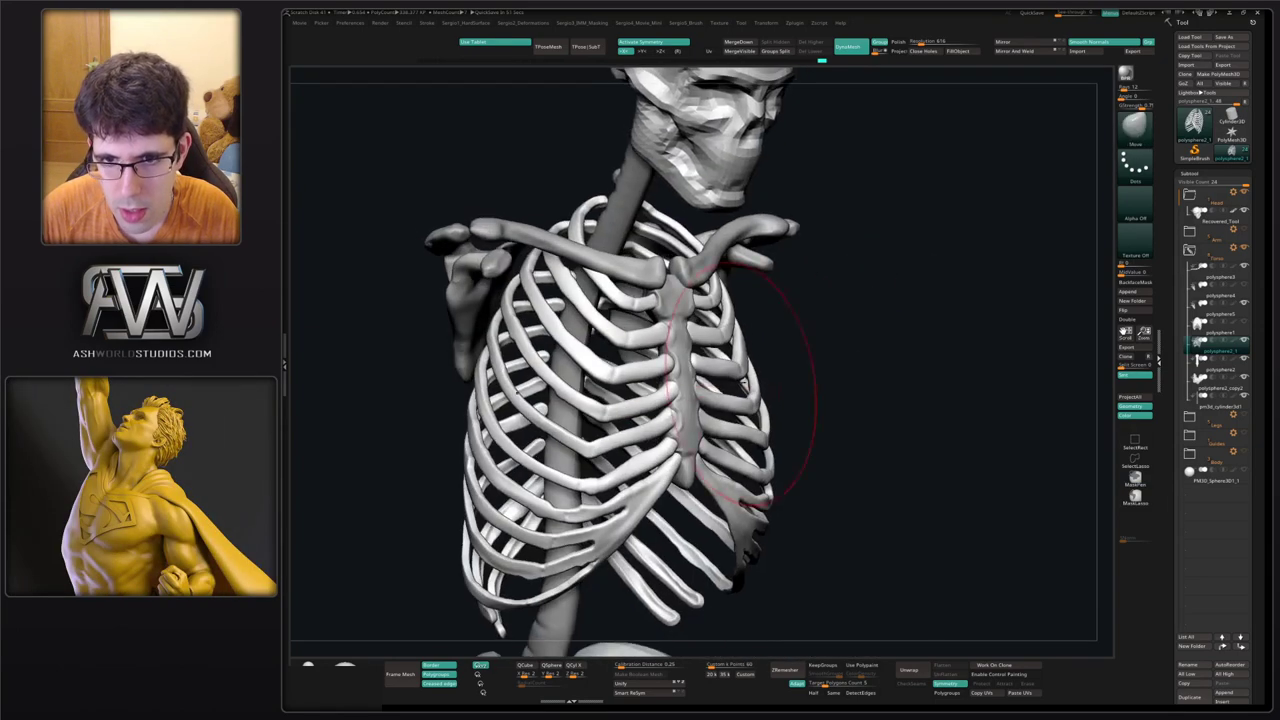
shift+right_drag(737, 400, 714, 341)
ctrl+right_drag(694, 298, 690, 326)
key(s)
mouse_move(692, 323)
mouse_down()
mouse_move(678, 321)
mouse_move(692, 308)
mouse_up()
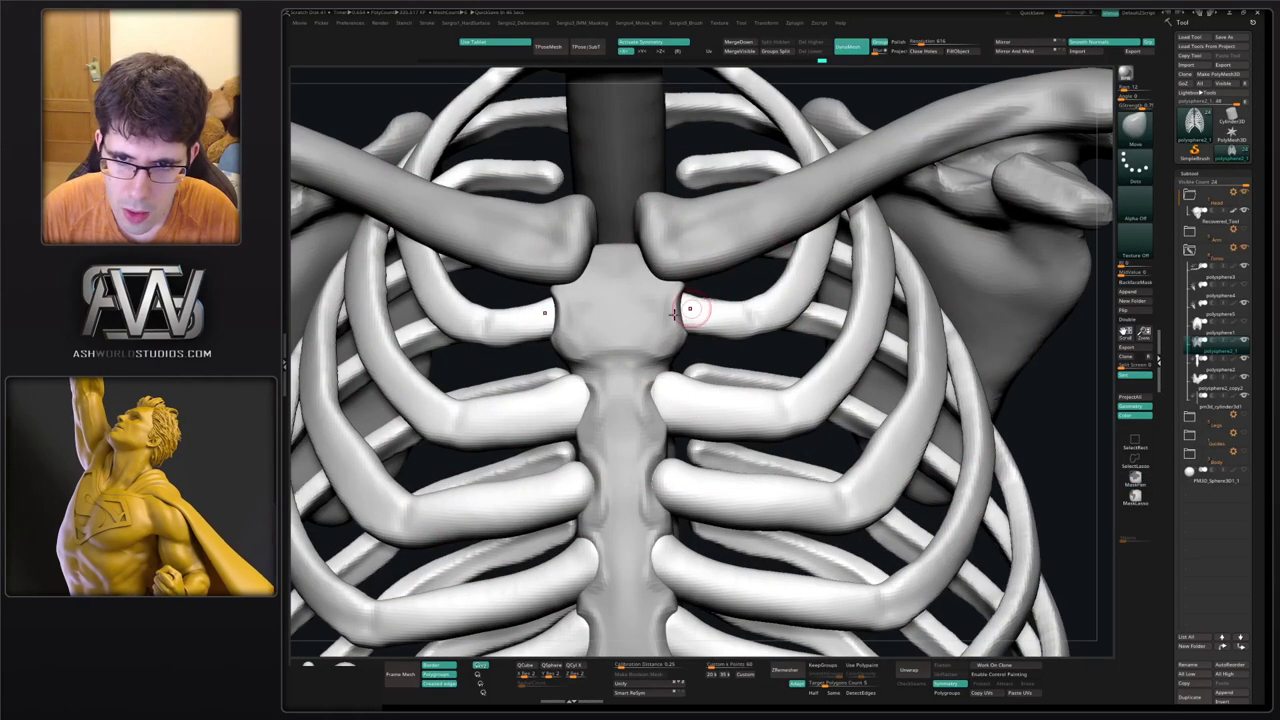
right_drag(779, 314, 730, 309)
key(alt+s)
key(s)
drag(730, 309, 1057, 206)
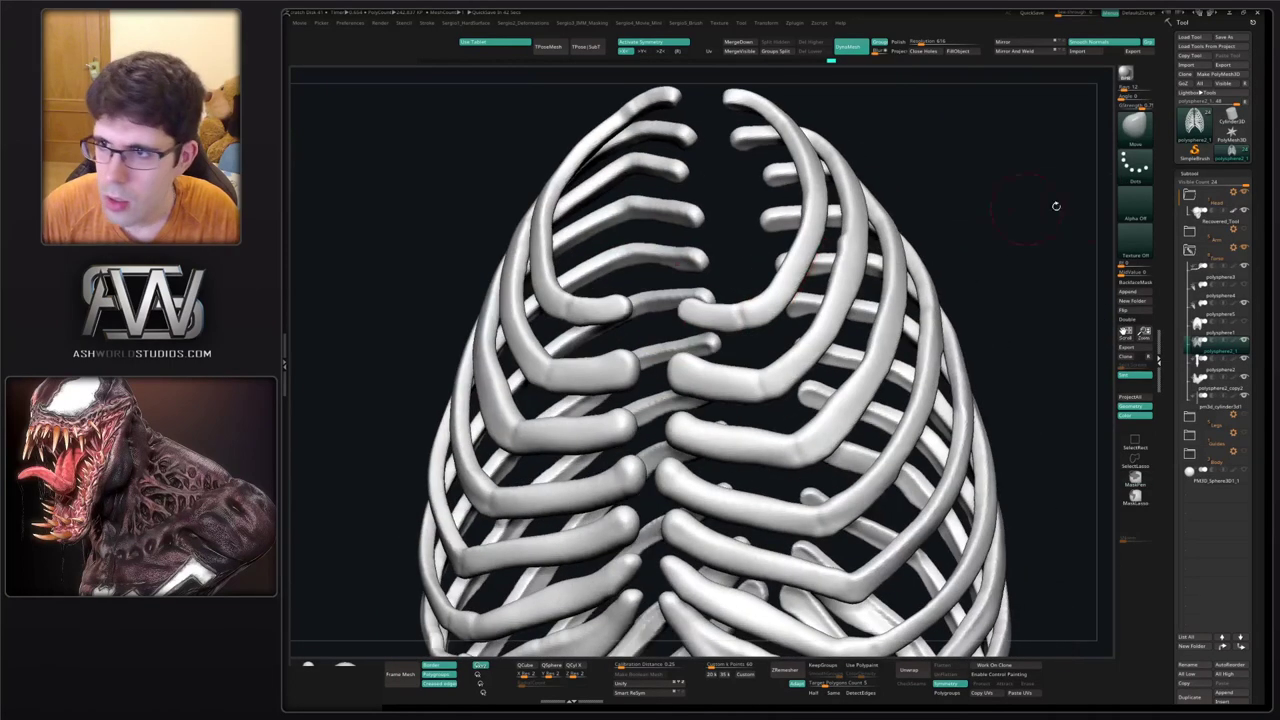
click(1219, 182)
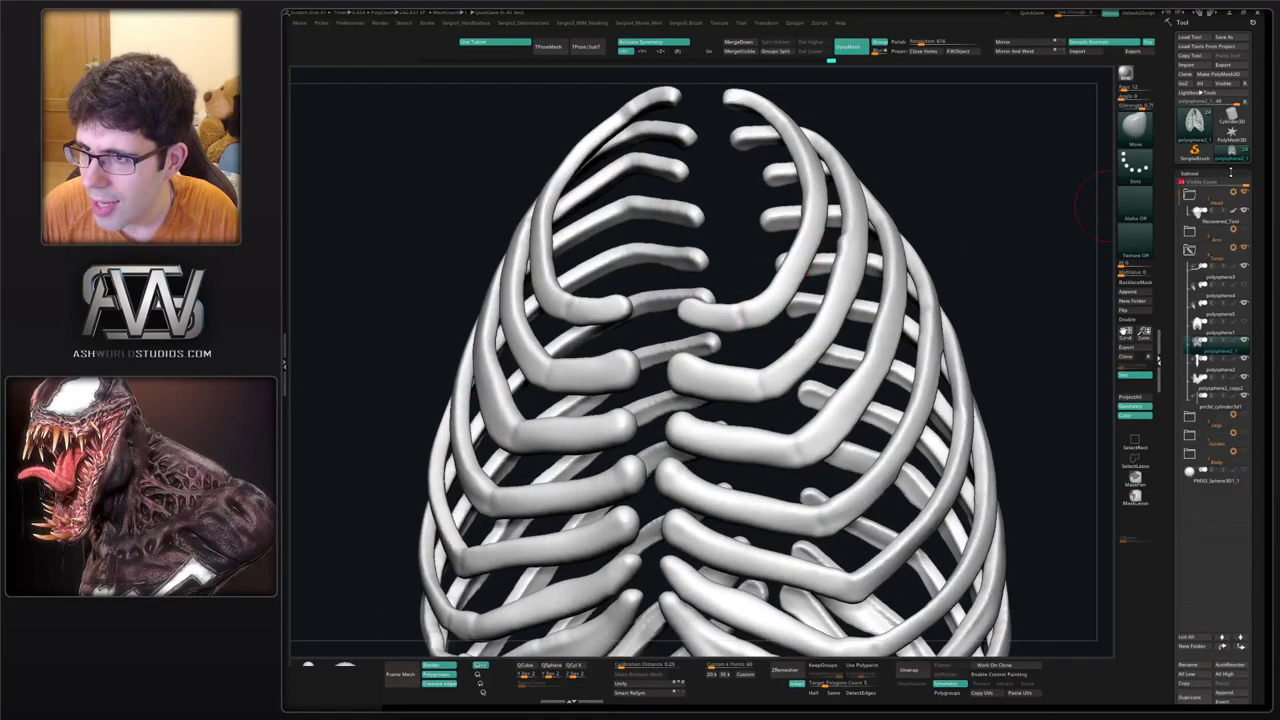
click(1214, 175)
click(1213, 187)
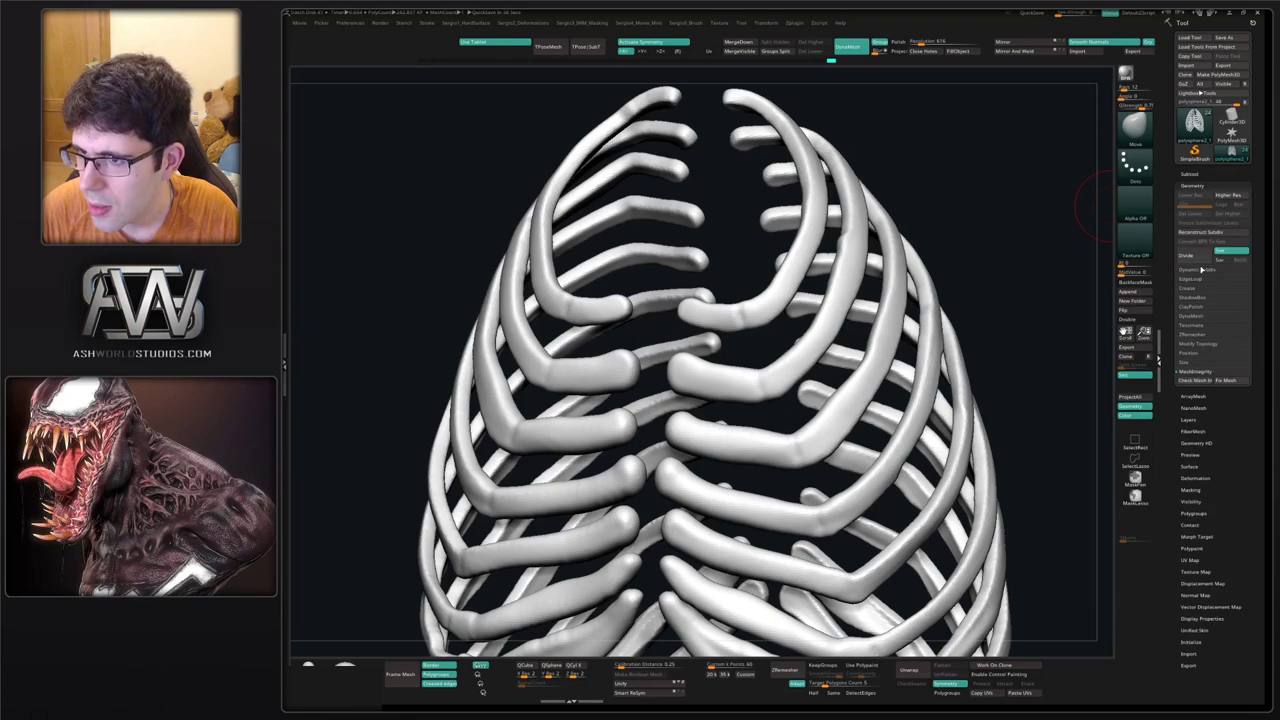
click(1202, 269)
click(1197, 175)
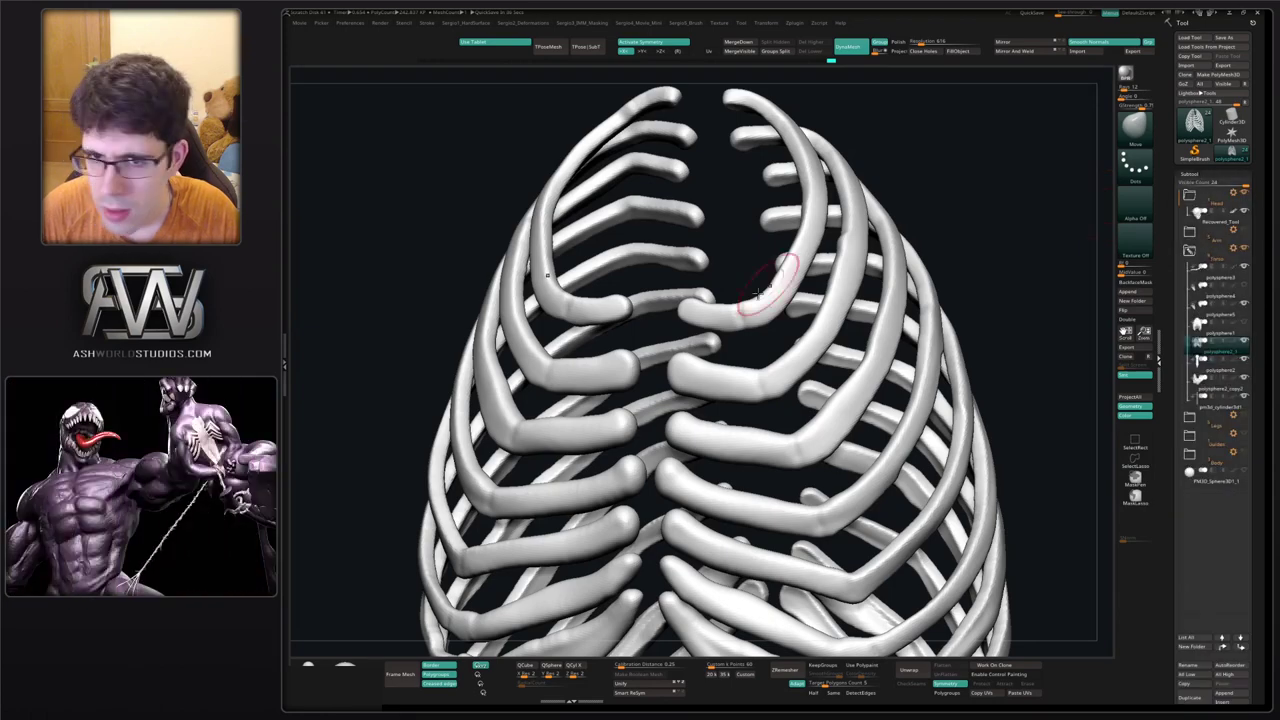
Reshape the inner cartilage ends of the first pair of ribs with the Move brush and remesh the rib cage.
right_drag(760, 312, 782, 308)
drag(724, 320, 720, 302)
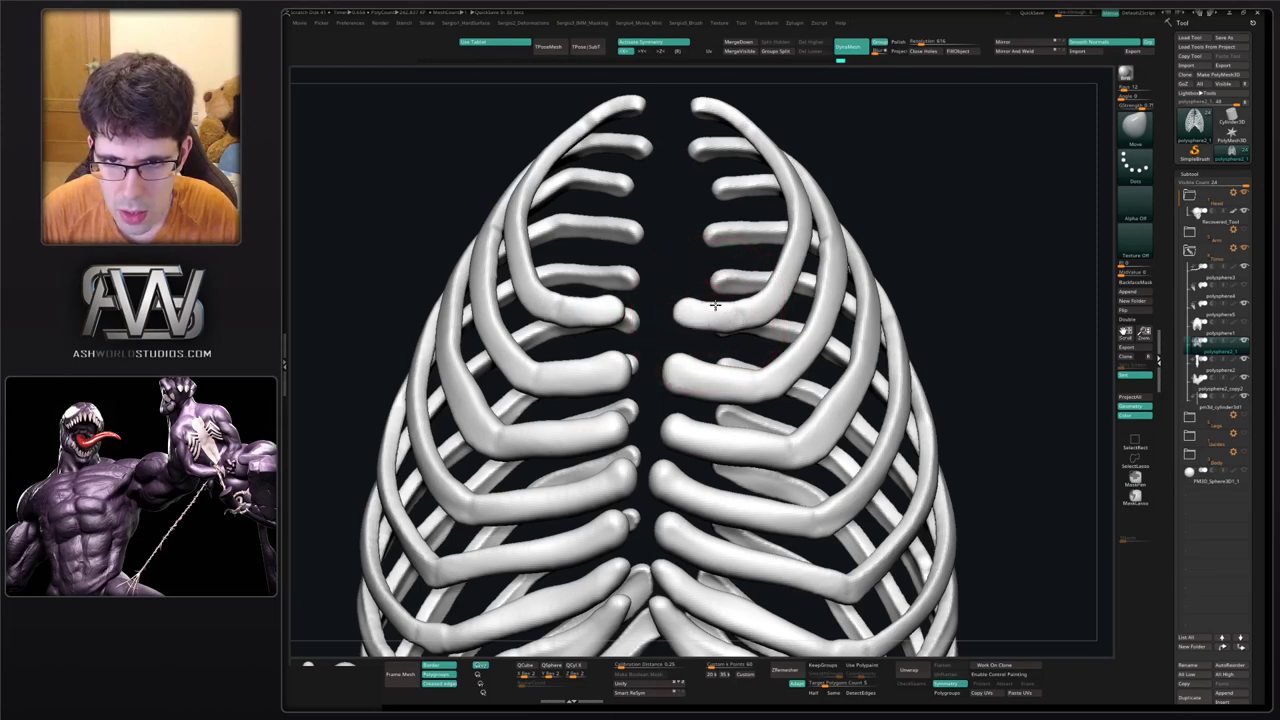
mouse_move(715, 305)
mouse_down()
mouse_move(691, 295)
mouse_move(691, 322)
mouse_move(741, 318)
mouse_move(695, 297)
mouse_move(699, 322)
mouse_move(711, 316)
mouse_move(691, 314)
mouse_up()
ctrl+right_drag(720, 358, 726, 323)
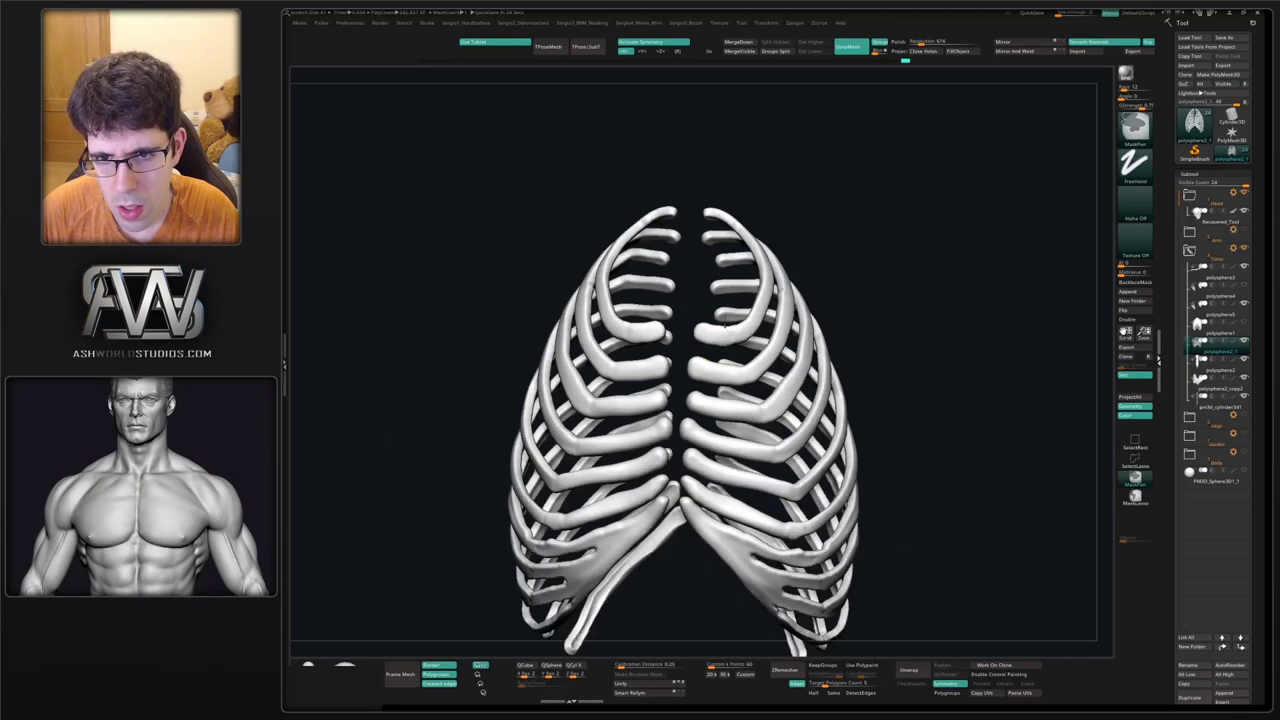
drag(723, 325, 814, 251)
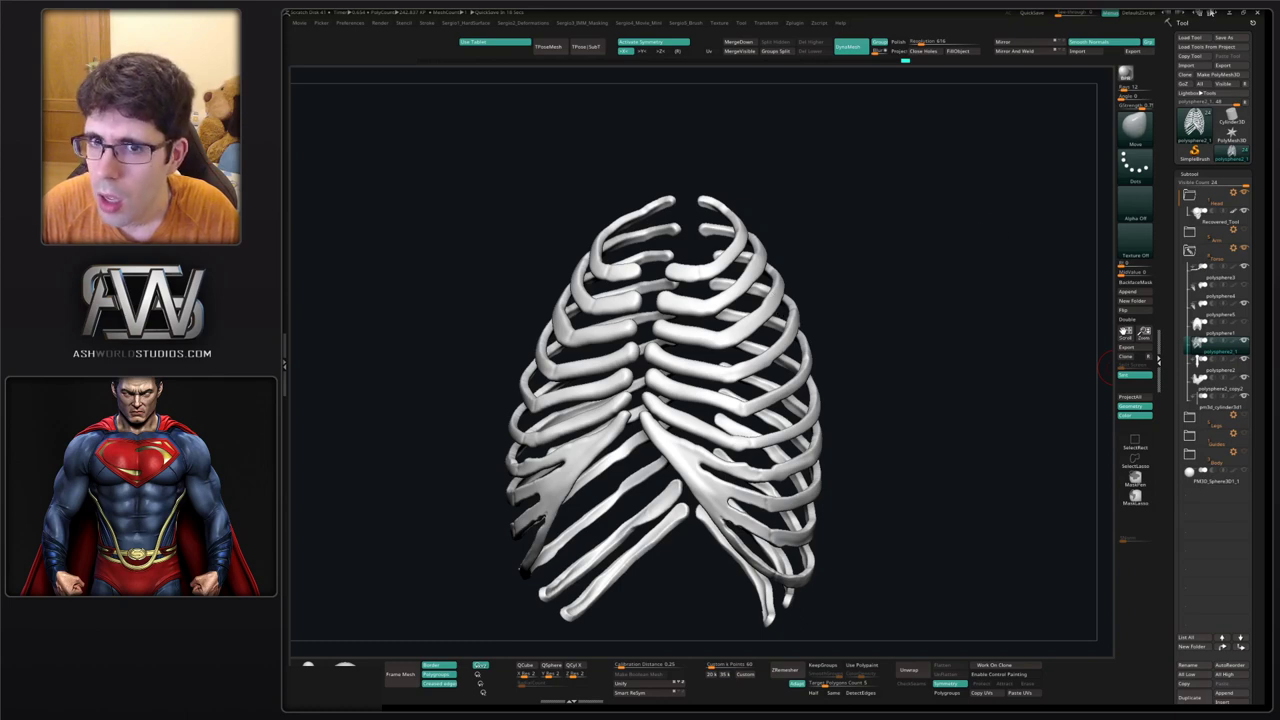
drag(811, 245, 1039, 356)
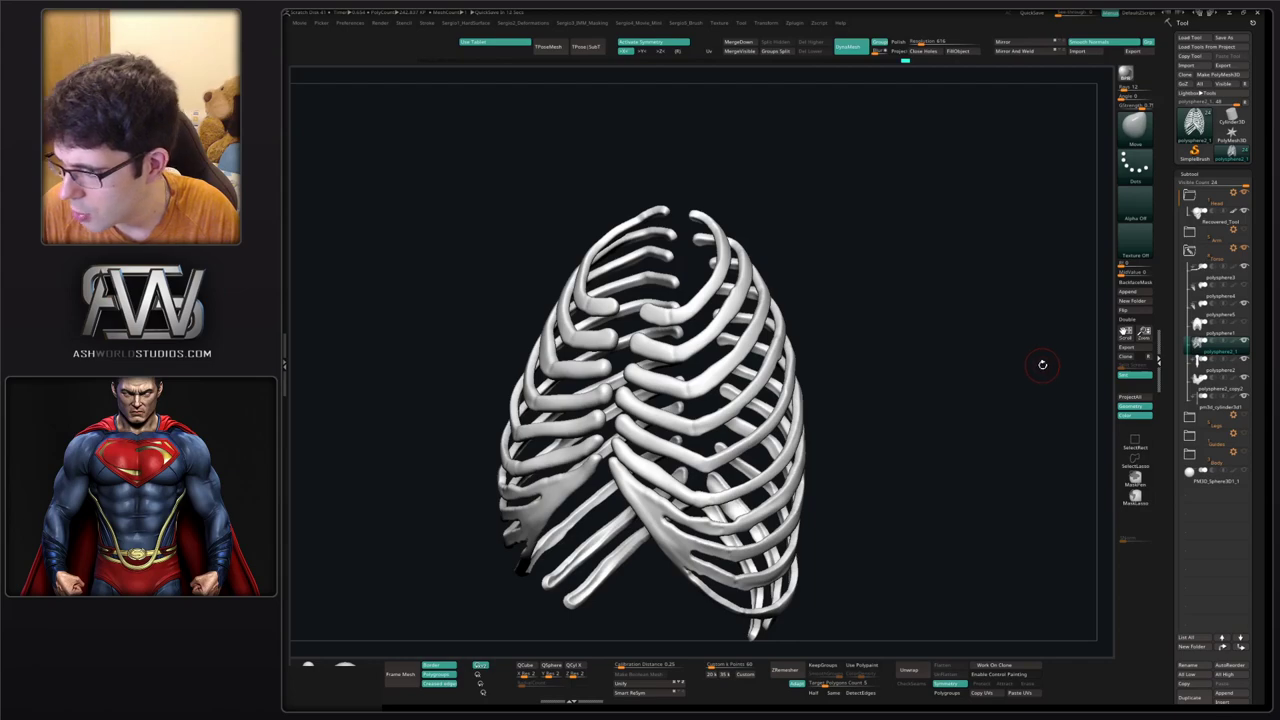
Show the whole skeleton, duplicate the spine subtool, hide the original and isolate the copy.
right_drag(853, 288, 600, 385)
key(alt+s)
alt+right_drag(827, 400, 811, 274)
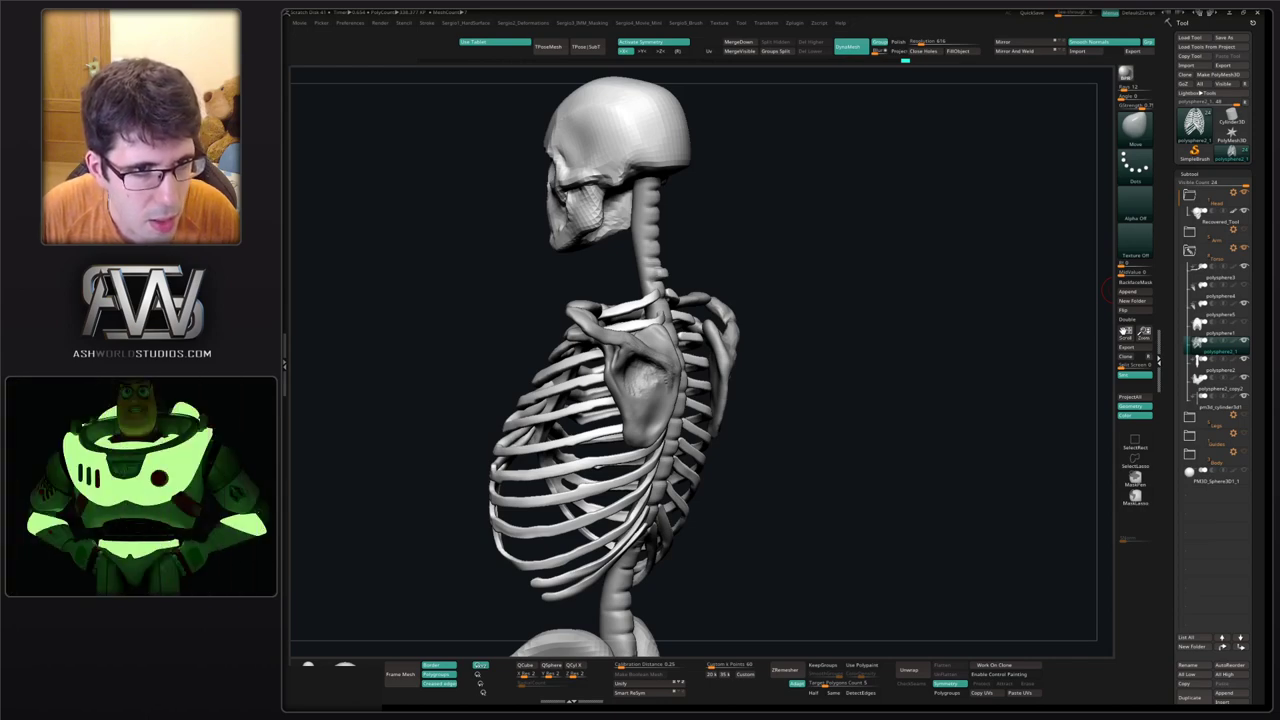
drag(726, 286, 679, 281)
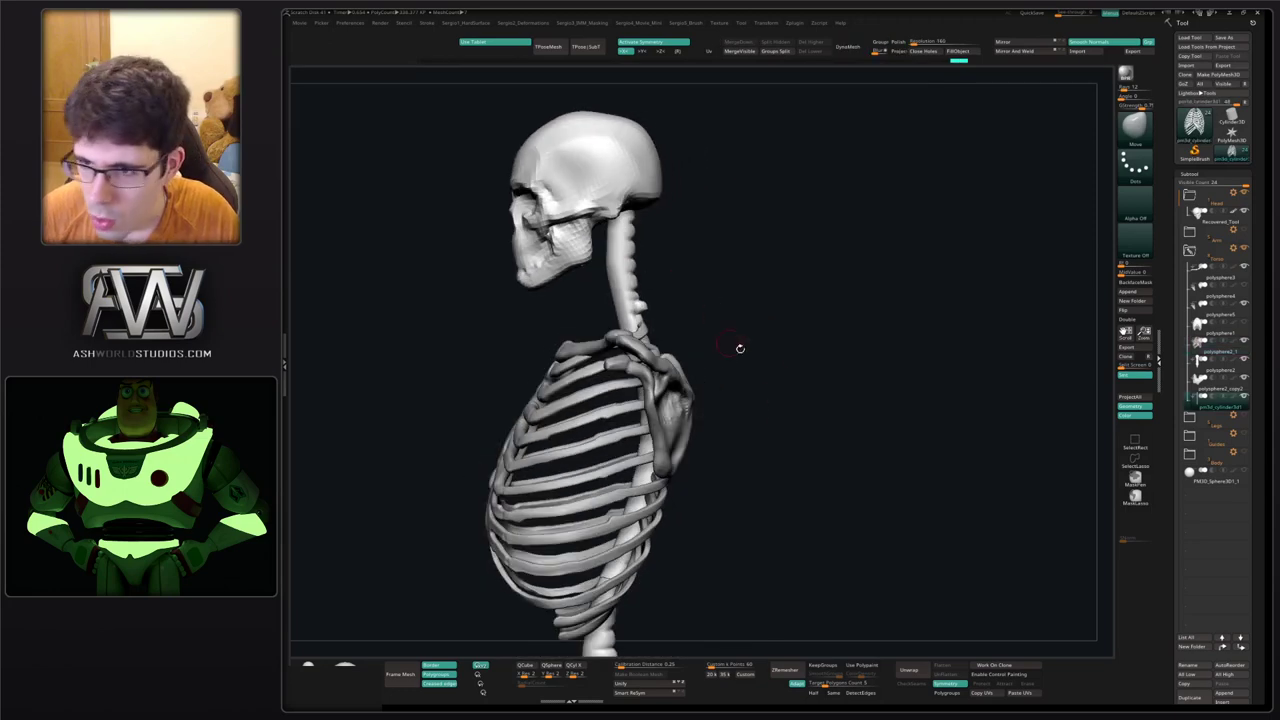
key(ctrl+z)
click(1217, 413)
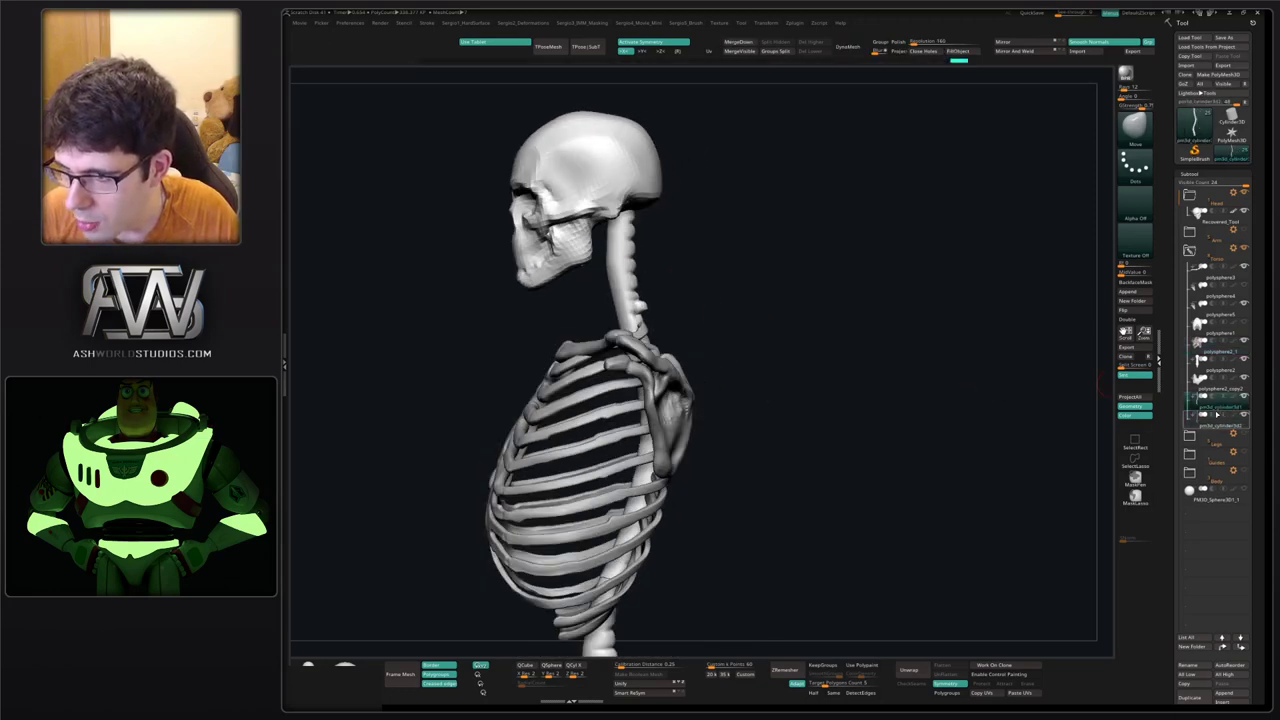
click(1223, 429)
click(1245, 397)
key(alt+s)
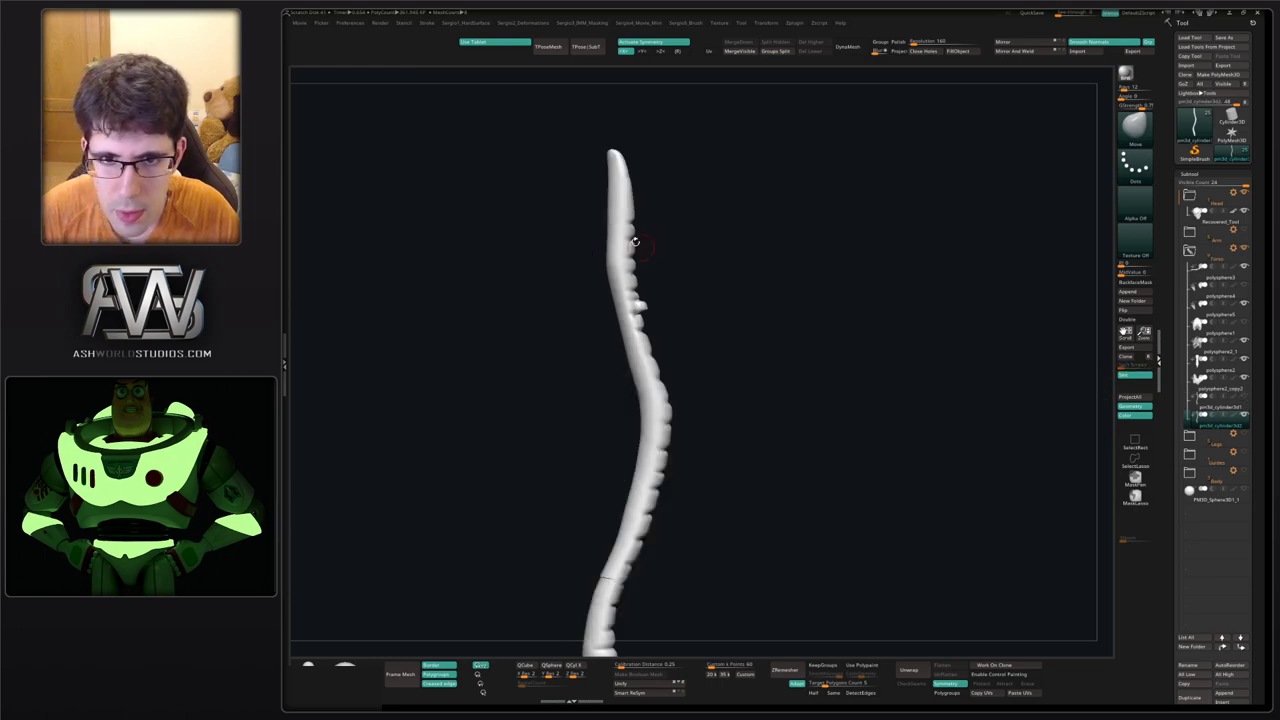
Cut the duplicated spine down to a single neck vertebra segment and convert it to a DynaMesh.
ctrl+right_drag(636, 243, 675, 247)
ctrl+shift+drag(694, 223, 508, 306)
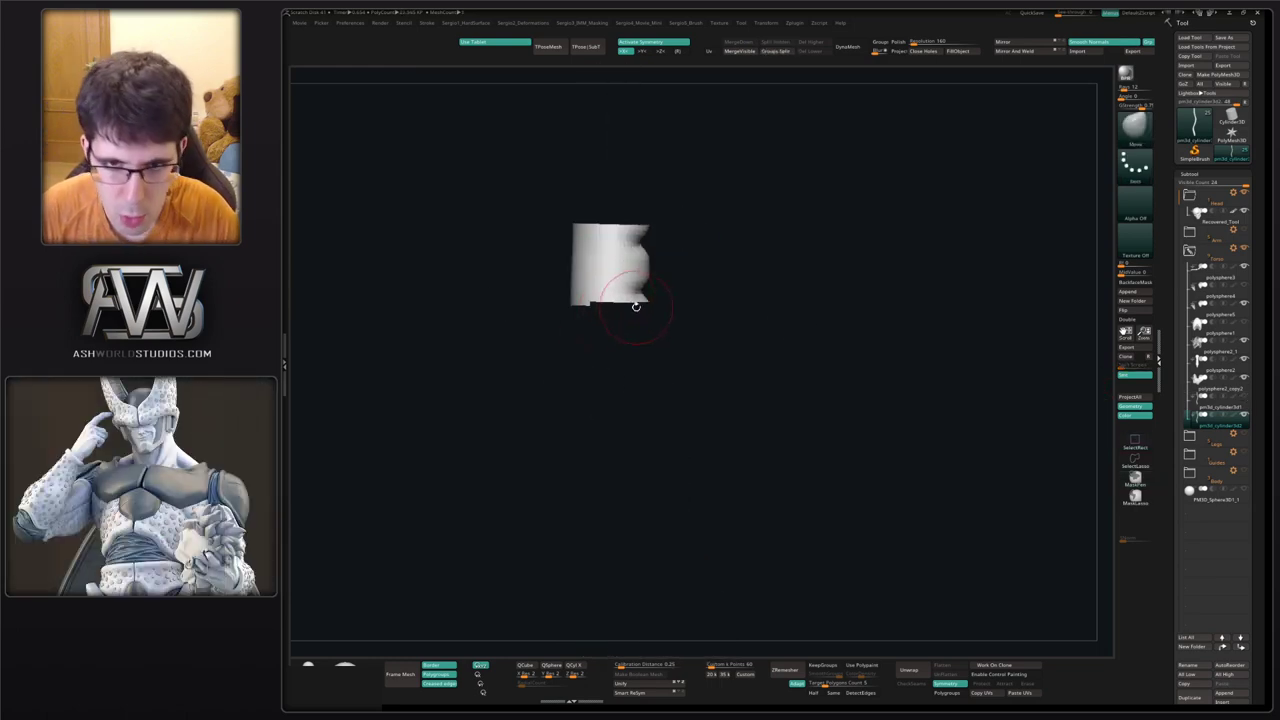
drag(671, 323, 809, 141)
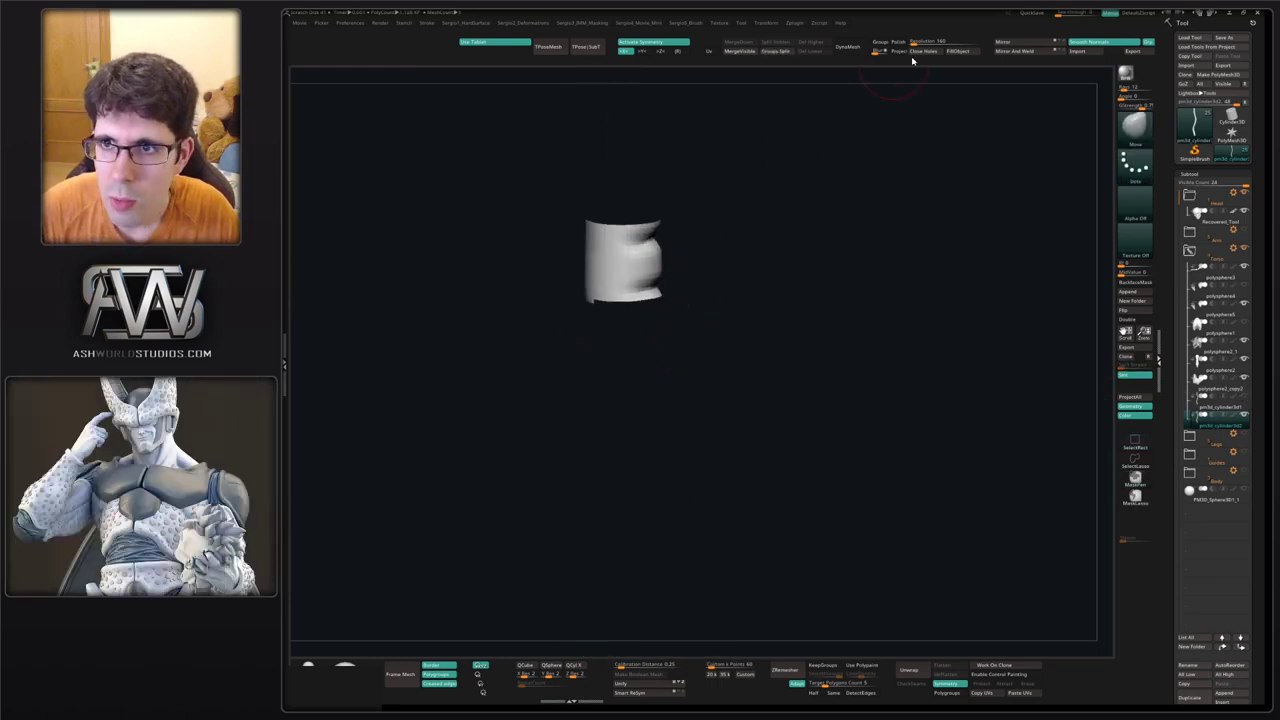
click(850, 48)
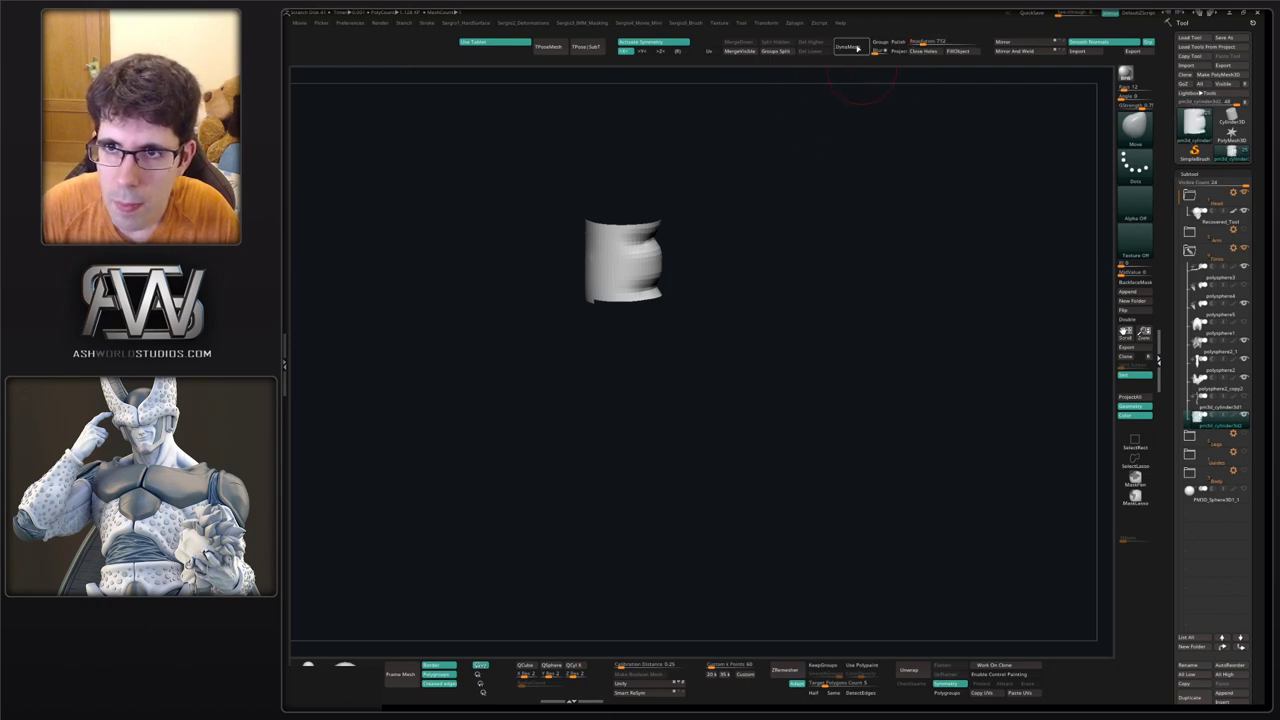
click(857, 48)
Pull a rounded spinous process out of the back of the vertebra block.
drag(699, 282, 754, 313)
key(b)
key(i)
key(n)
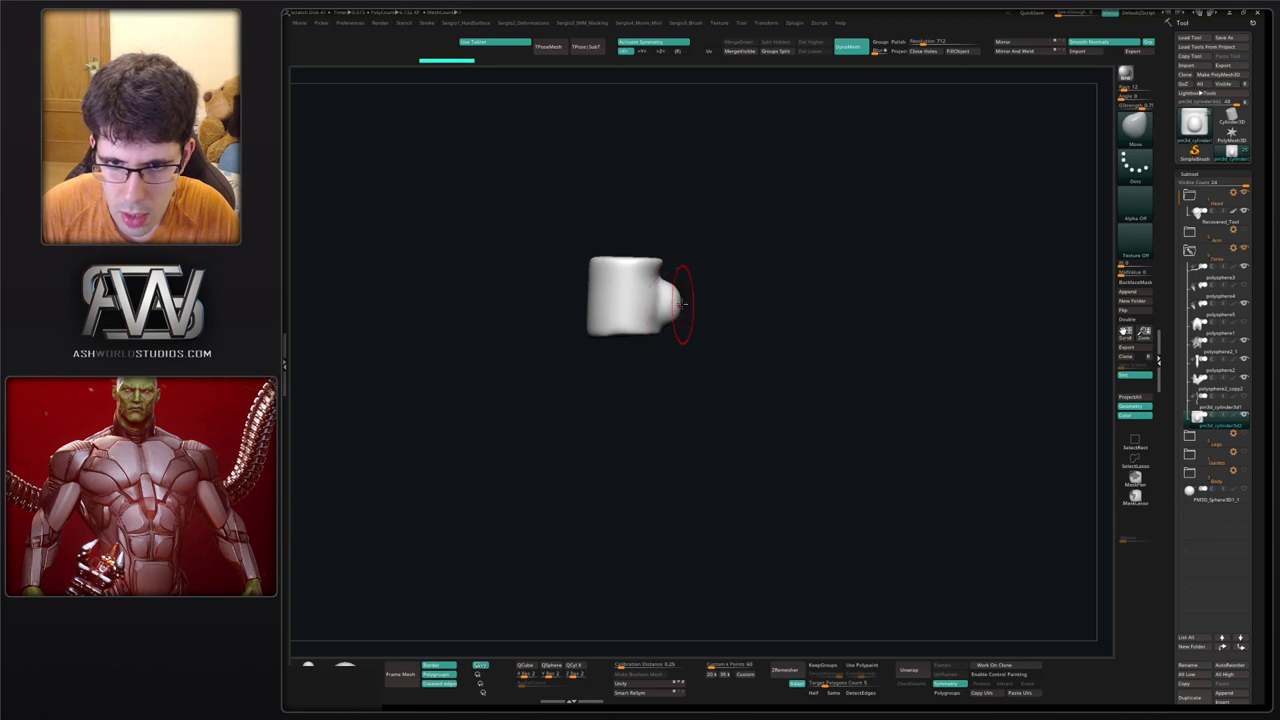
mouse_move(681, 289)
mouse_down()
mouse_move(675, 303)
mouse_move(701, 301)
mouse_move(650, 330)
mouse_up()
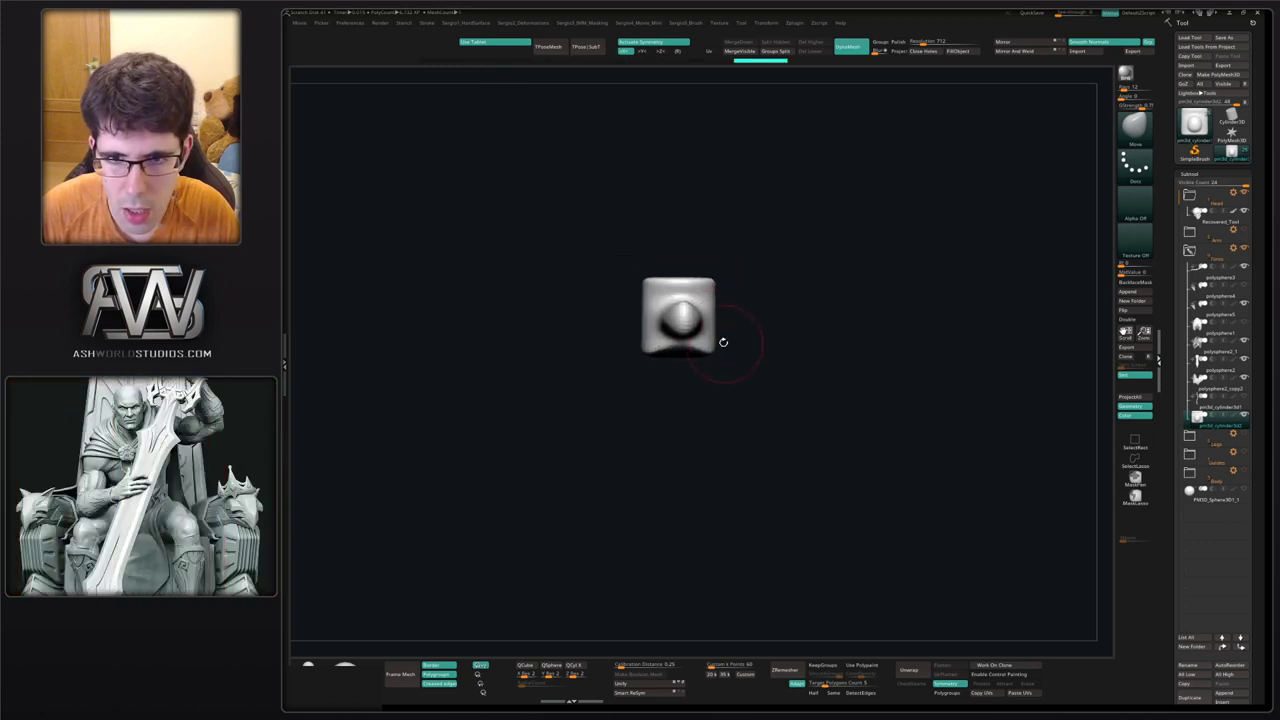
Flare the vertebra's lower corners outward with the Move brush, then sculpt and smooth its lower edge.
mouse_move(729, 346)
mouse_down()
mouse_move(748, 351)
mouse_move(720, 287)
mouse_move(771, 322)
mouse_up()
drag(732, 354, 733, 360)
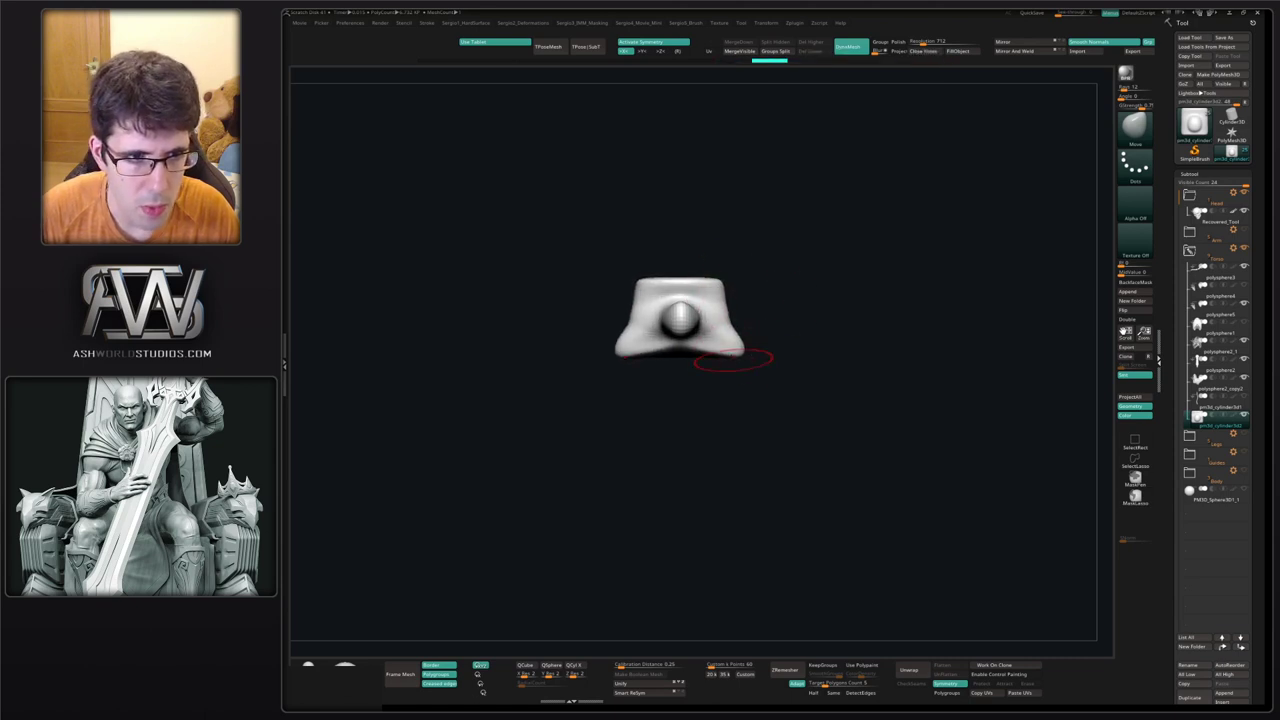
key(b)
key(d)
key(s)
mouse_move(645, 355)
mouse_down()
mouse_move(634, 338)
mouse_move(637, 391)
mouse_move(675, 388)
mouse_move(655, 340)
mouse_up()
shift+drag(650, 342, 680, 350)
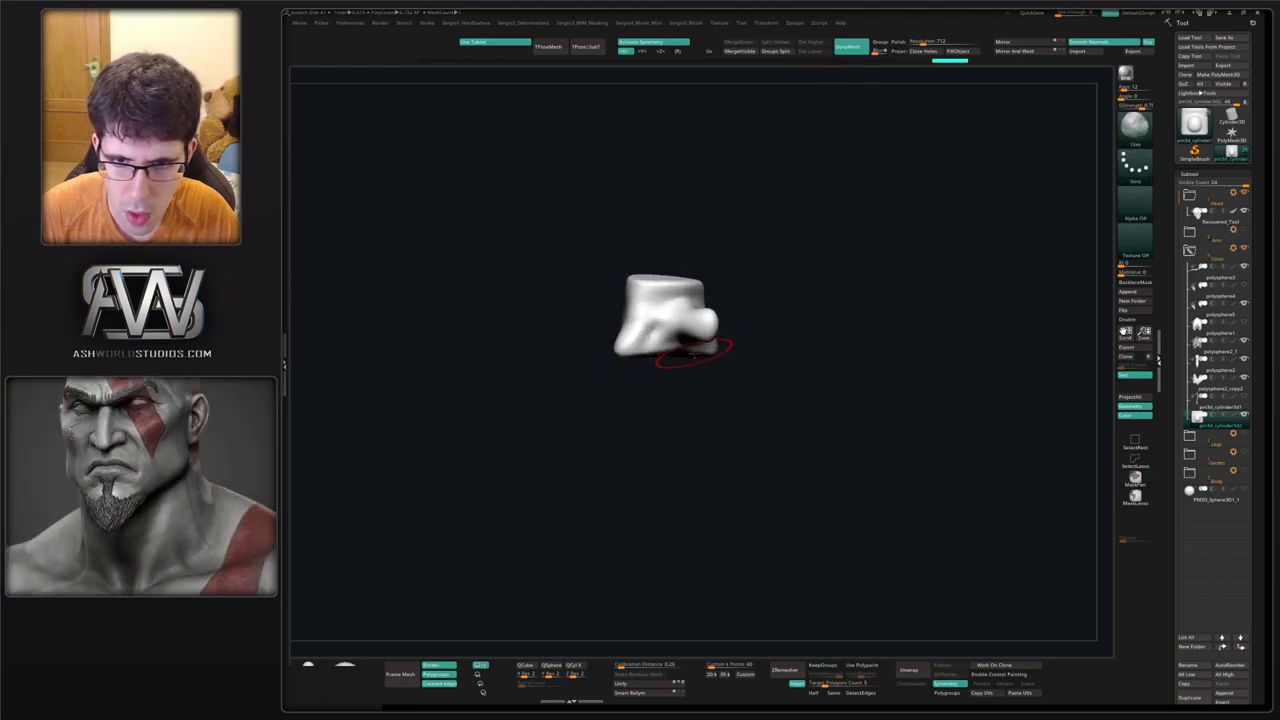
Bend the spinous process downward with the Move brush and smooth the side of the vertebral body.
key(b)
key(m)
key(v)
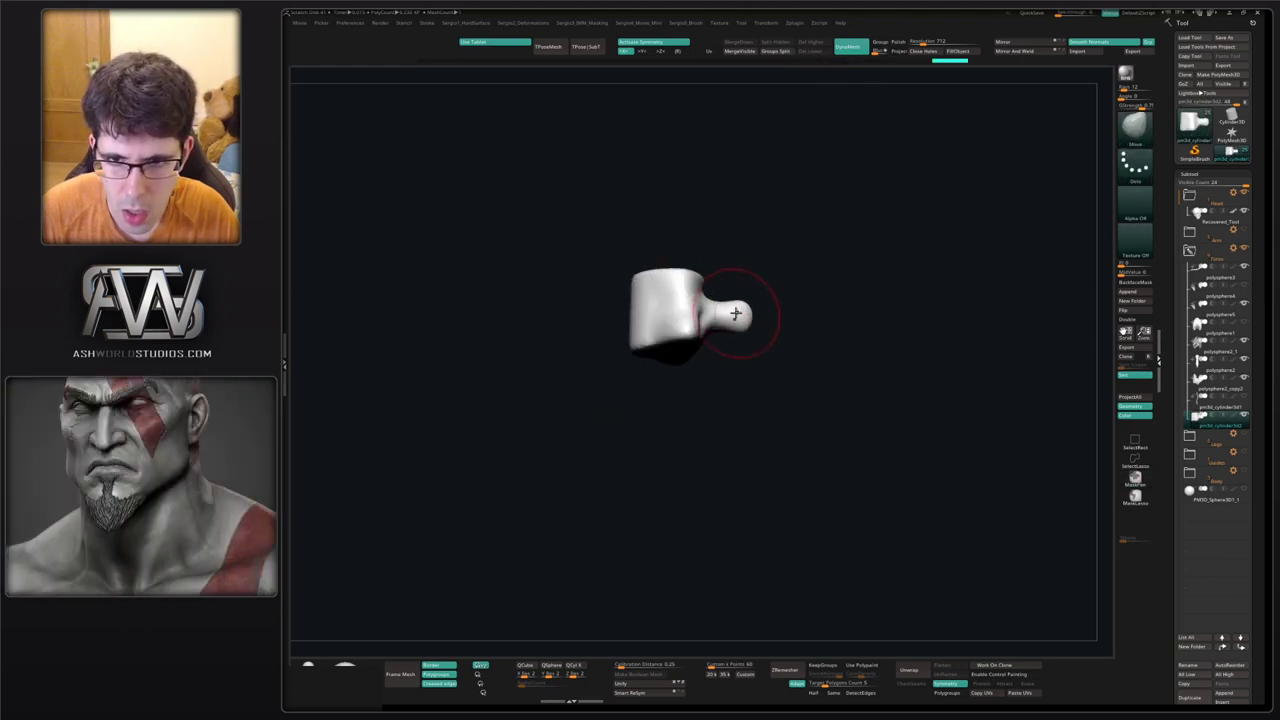
drag(758, 325, 731, 345)
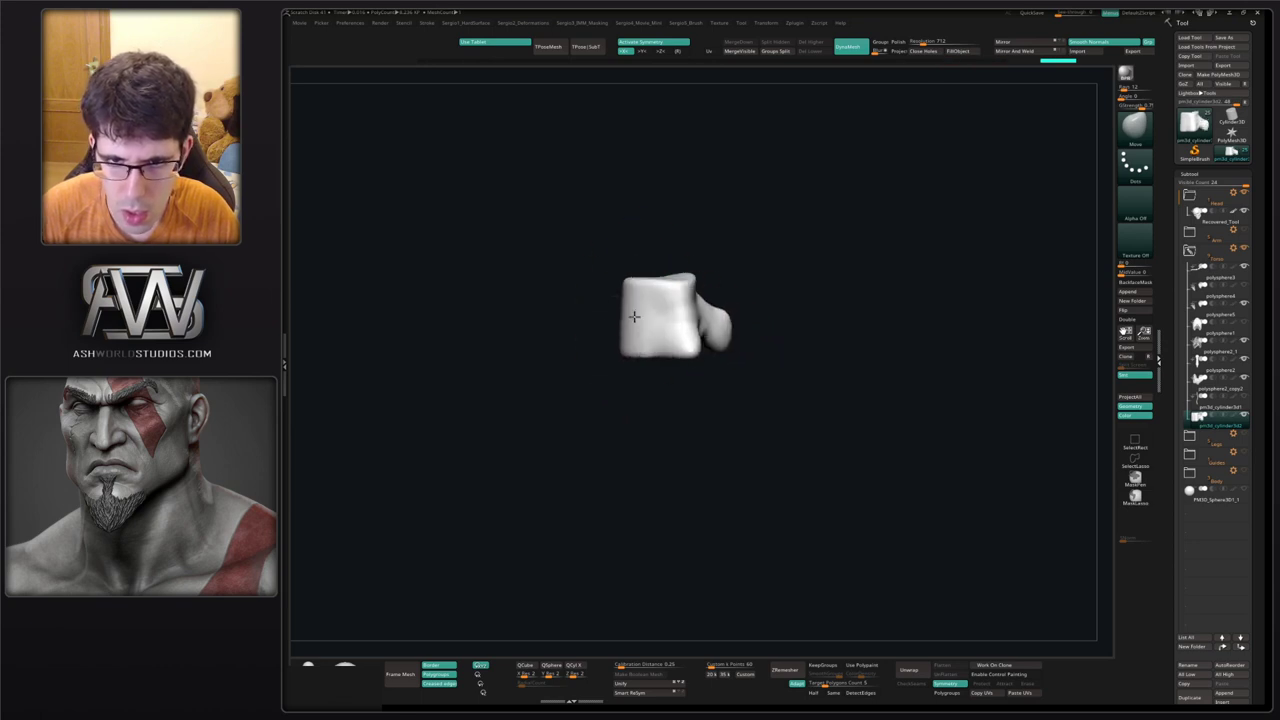
mouse_move(606, 392)
mouse_down()
mouse_move(624, 349)
mouse_move(608, 356)
mouse_move(630, 362)
mouse_move(607, 309)
mouse_move(634, 263)
mouse_move(660, 257)
mouse_up()
drag(735, 228, 711, 189)
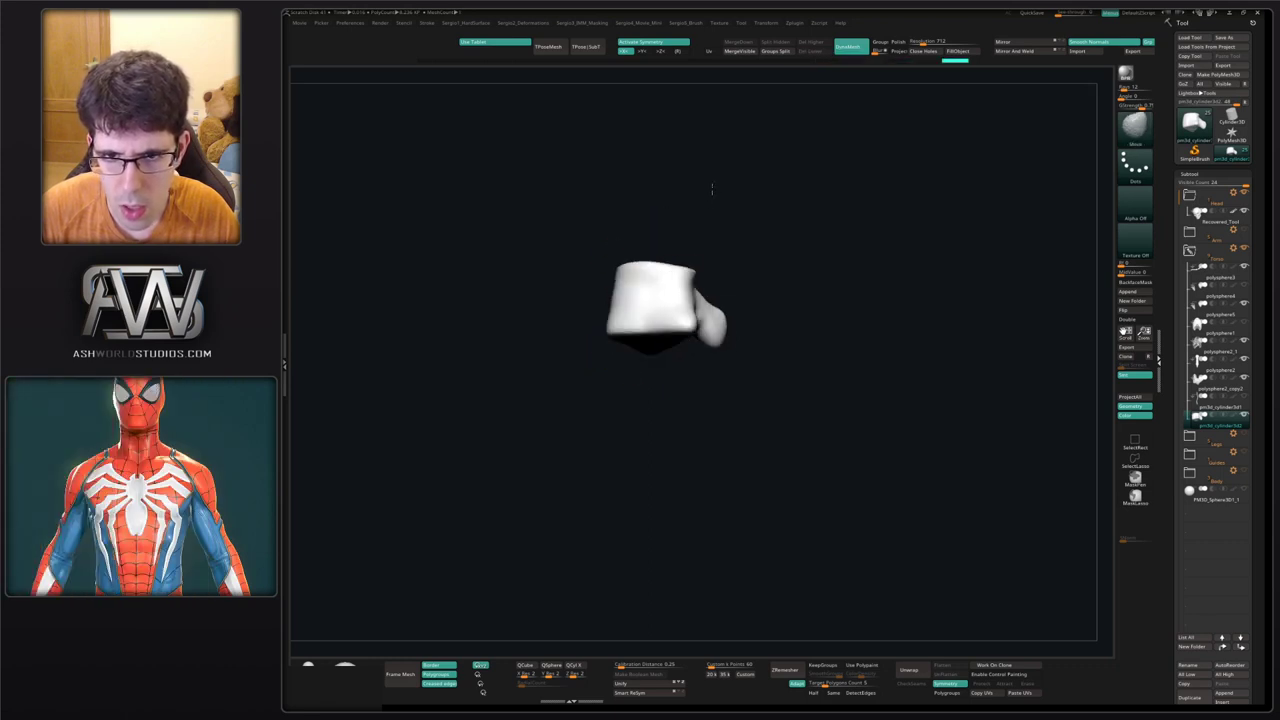
shift+drag(680, 314, 663, 318)
mouse_move(735, 300)
mouse_down()
mouse_move(718, 262)
mouse_move(670, 330)
mouse_move(660, 429)
mouse_move(651, 423)
mouse_move(690, 410)
mouse_move(552, 334)
mouse_up()
Reshape the vertebra's flared lower corners with a resized Move brush and smooth the side of the body.
key(alt+s)
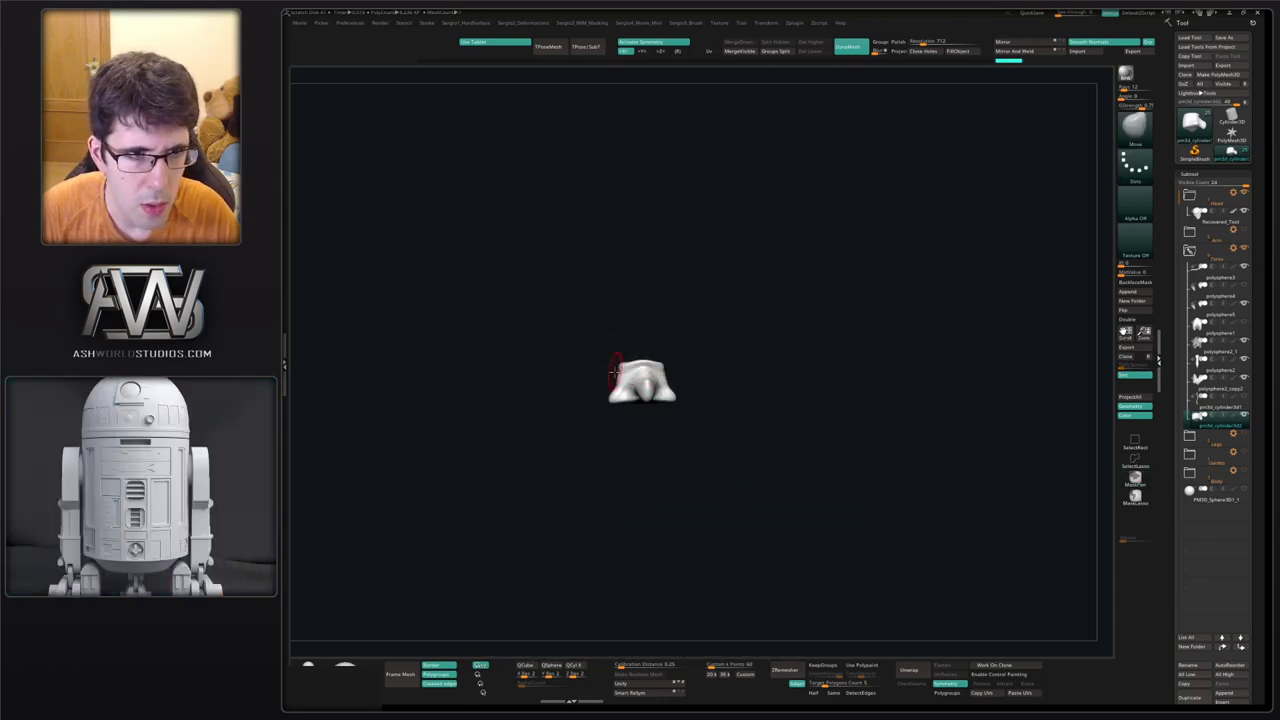
mouse_move(615, 372)
right_down()
mouse_move(652, 378)
mouse_move(698, 418)
right_up()
key(s)
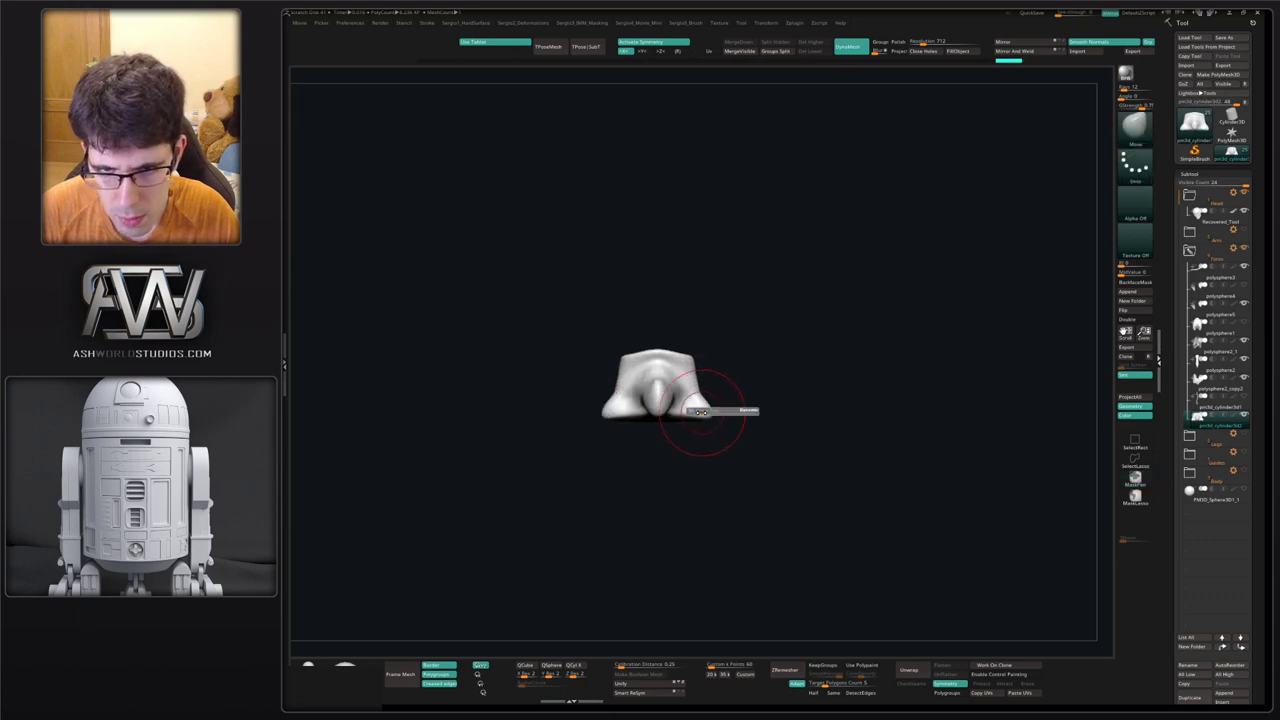
mouse_move(700, 412)
mouse_down()
mouse_move(726, 403)
mouse_move(690, 390)
mouse_up()
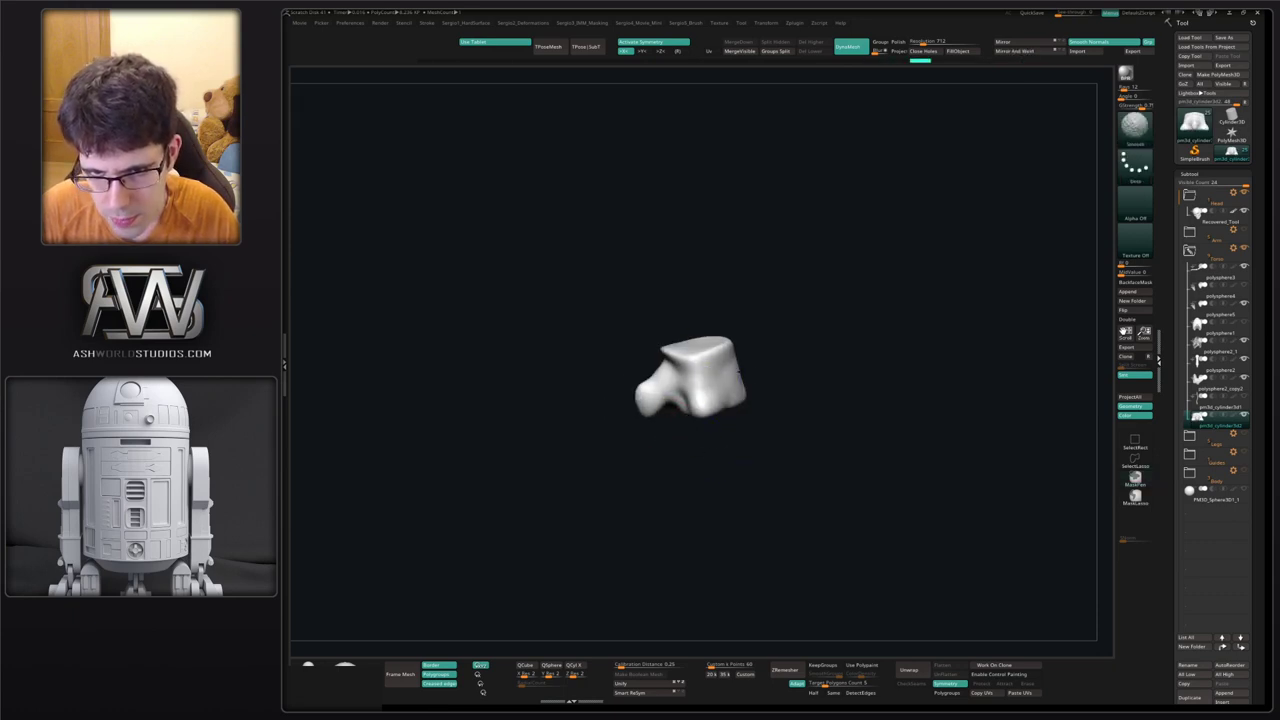
right_drag(739, 372, 735, 402)
mouse_move(724, 388)
shift+mouse_down()
mouse_move(716, 398)
mouse_move(726, 374)
mouse_move(725, 402)
shift+mouse_up()
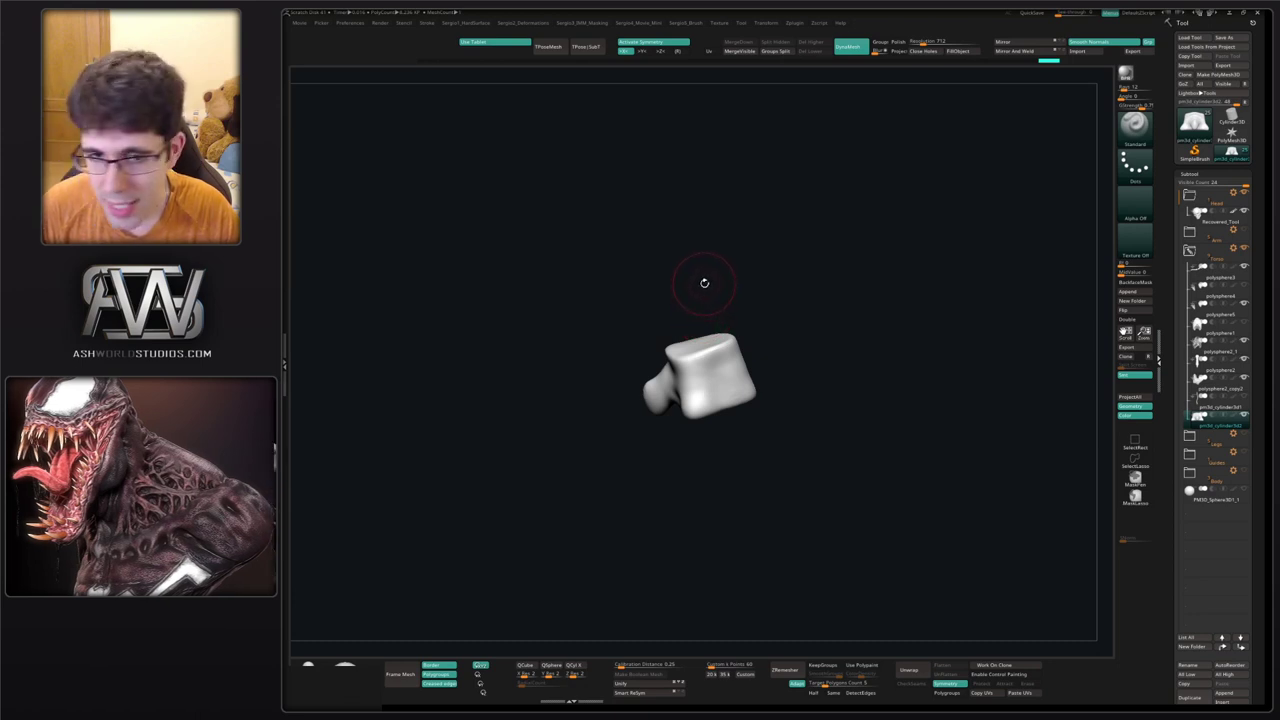
Flatten the vertebra's top face with the TrimDynamic brush and smooth it.
drag(705, 285, 752, 308)
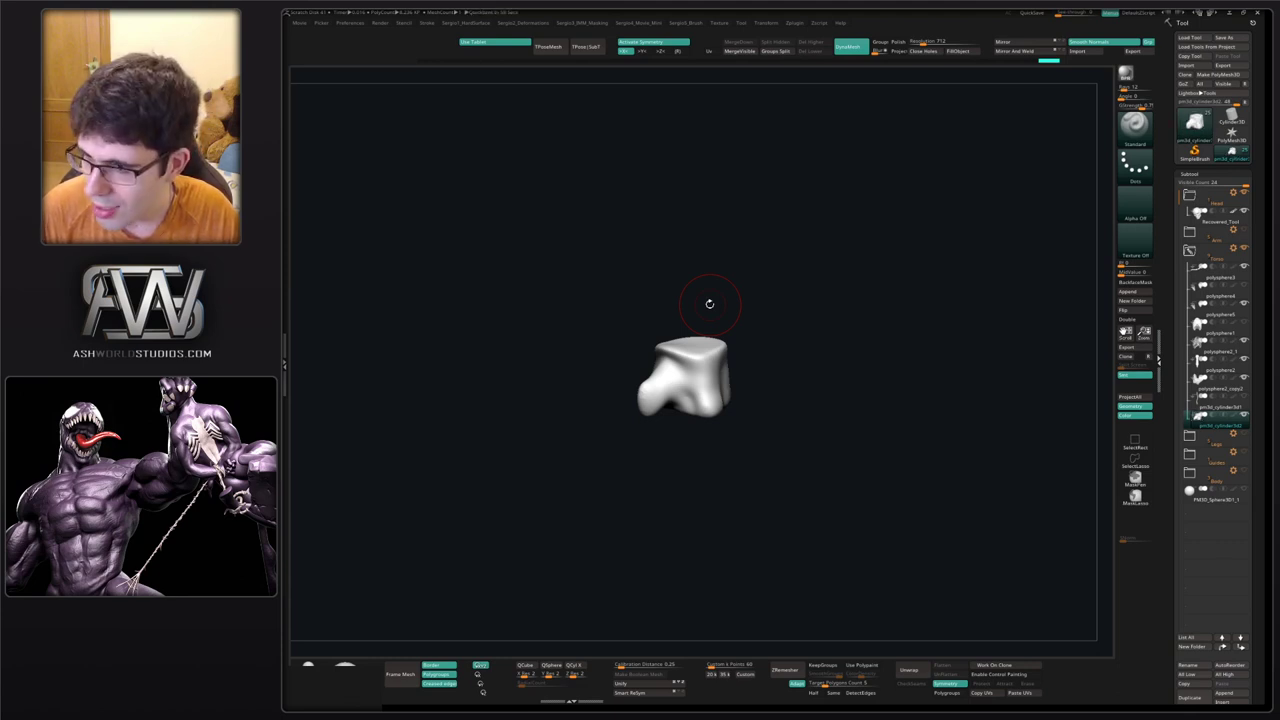
drag(854, 267, 810, 268)
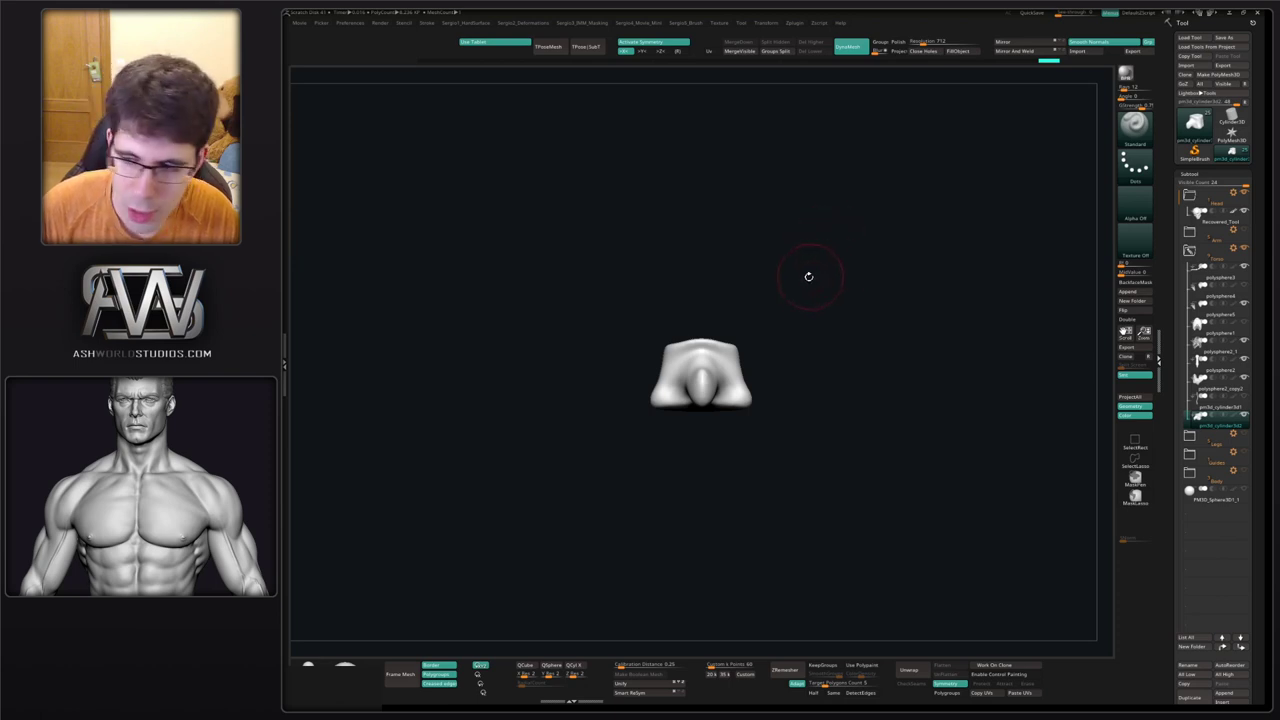
drag(846, 290, 794, 351)
mouse_move(691, 320)
ctrl+right_down()
mouse_move(683, 350)
mouse_move(655, 342)
ctrl+right_up()
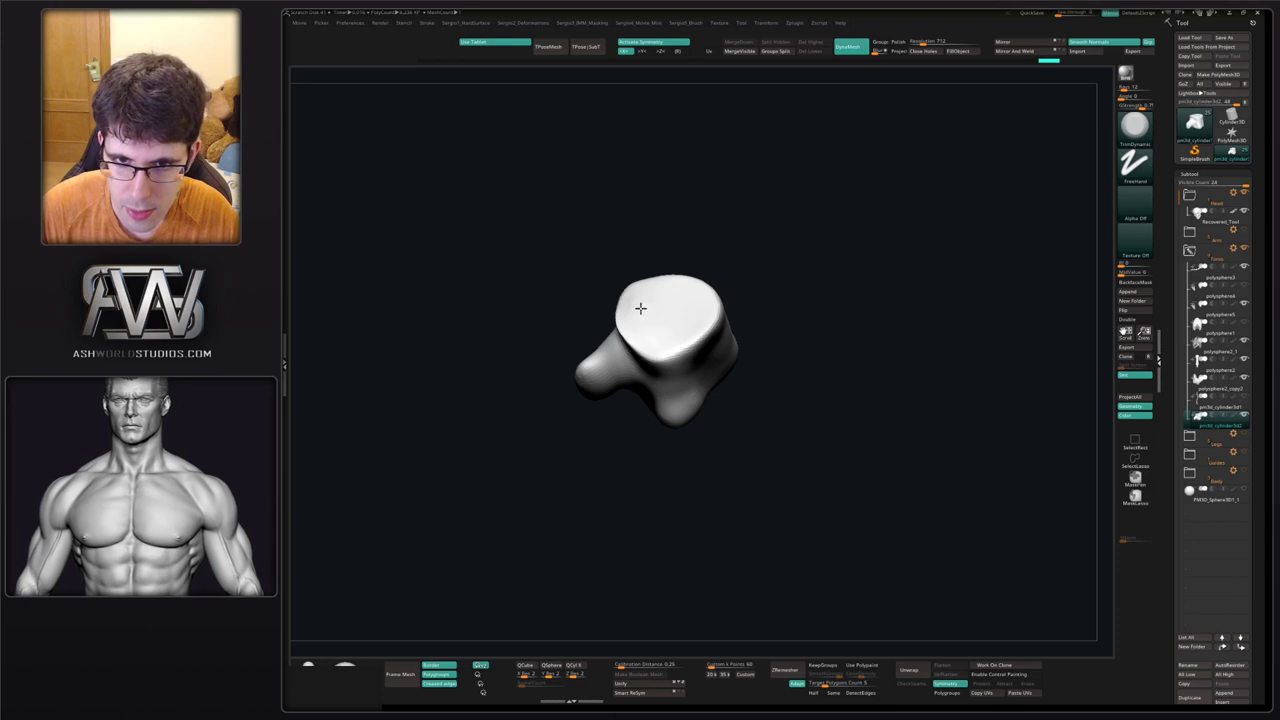
shift+drag(684, 300, 648, 323)
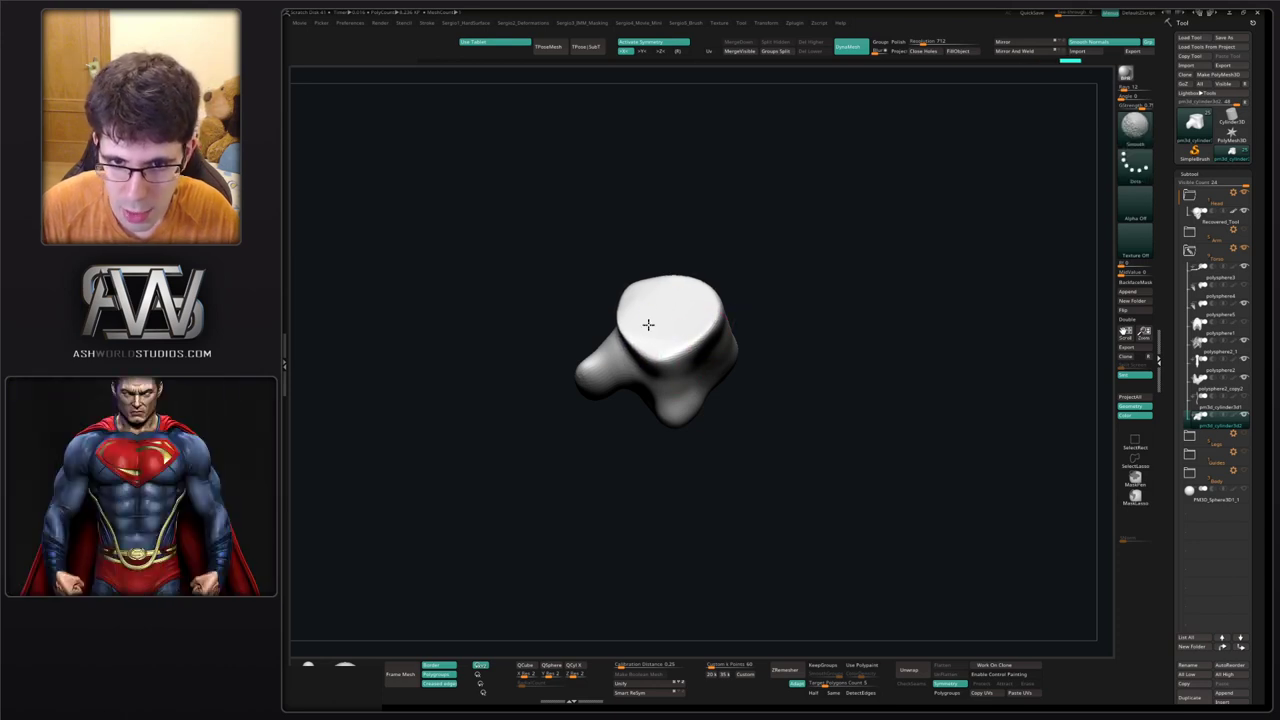
ctrl+right_drag(696, 375, 744, 327)
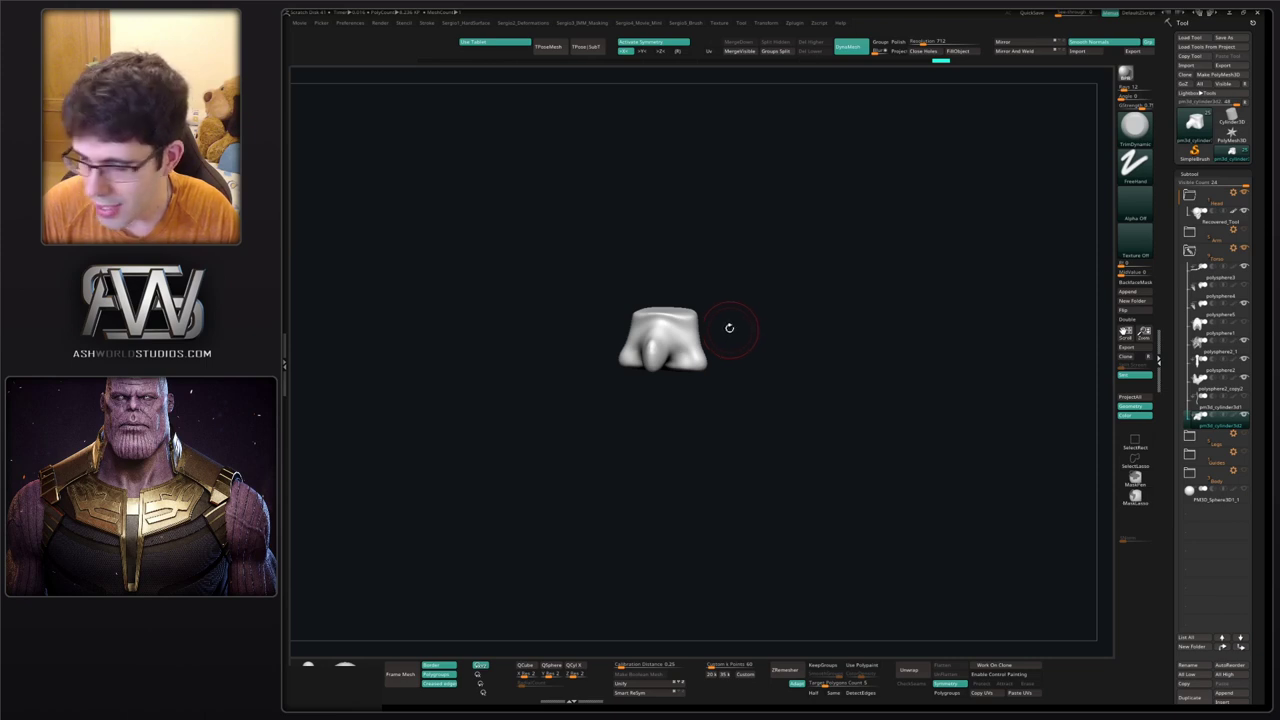
Pull the edges of the vertebra's flared lower corners upward with the Move brush.
ctrl+right_drag(729, 328, 690, 342)
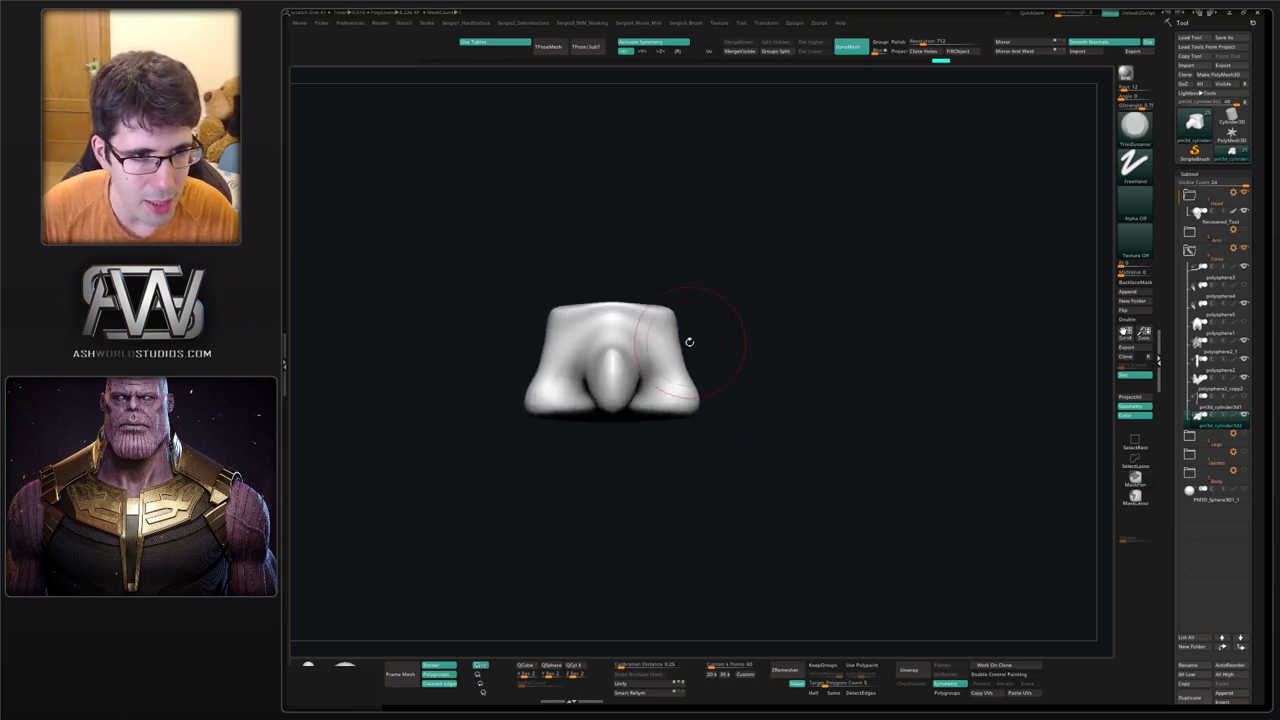
key(s)
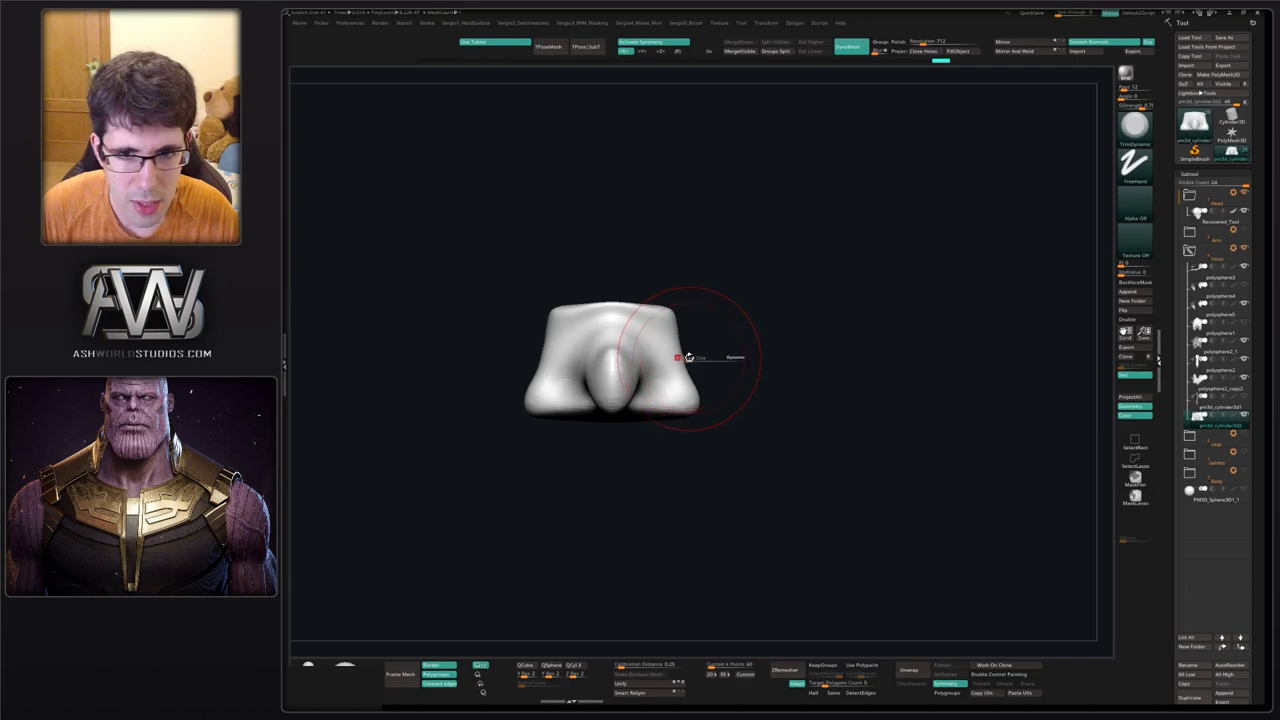
right_drag(728, 368, 711, 410)
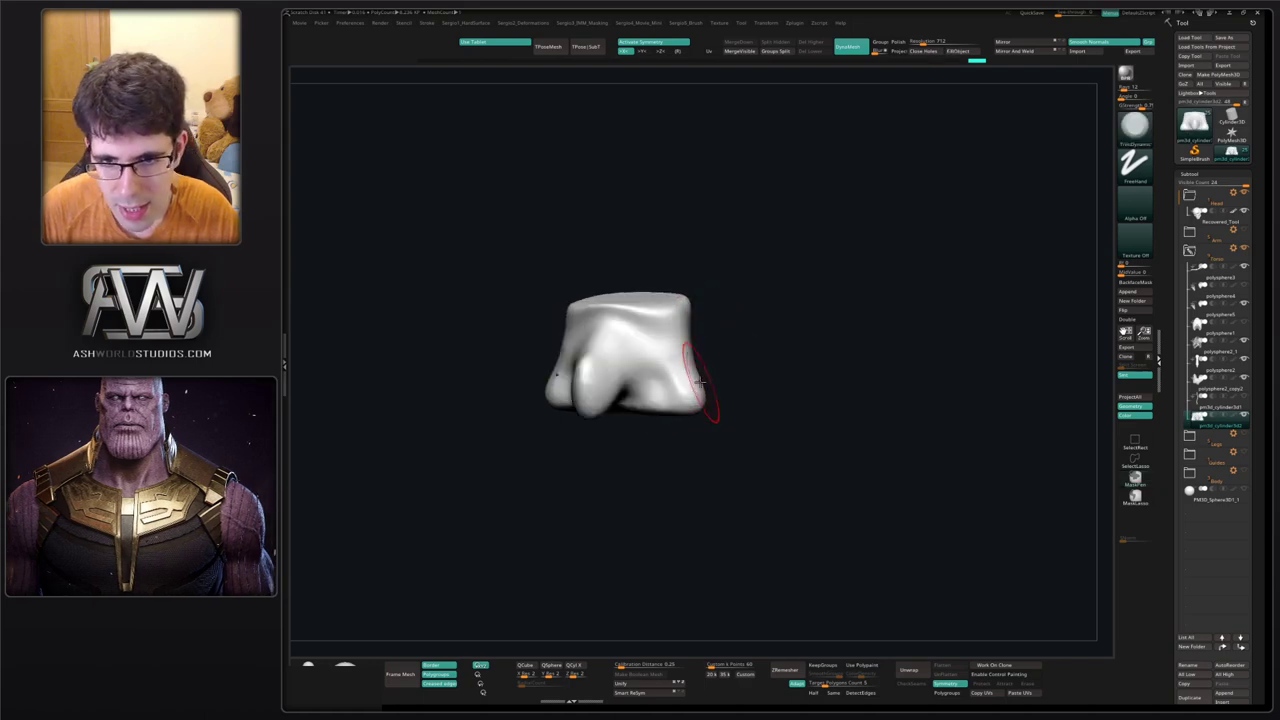
key(b)
key(m)
key(v)
mouse_move(704, 388)
mouse_down()
mouse_move(689, 380)
mouse_move(697, 388)
mouse_move(702, 362)
mouse_up()
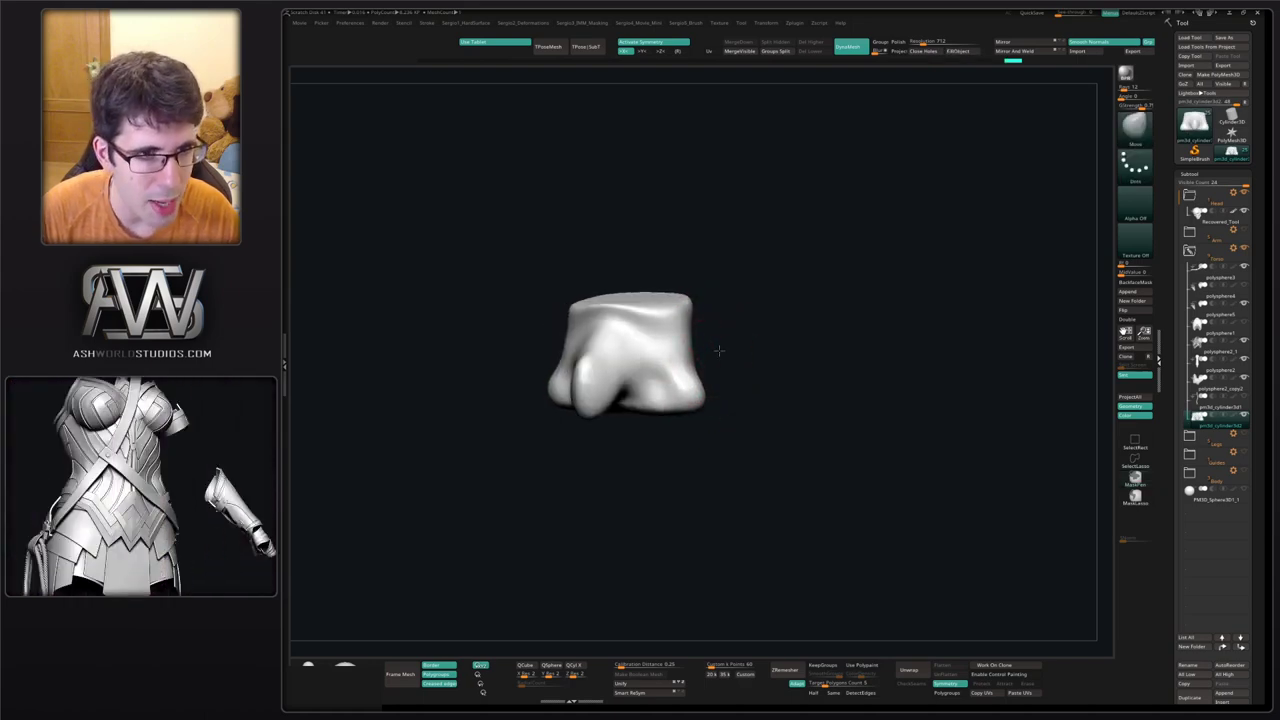
Shape a dip into the vertebra's upper rim and refine its lower corners with a resized Move brush.
key(s)
mouse_move(717, 349)
right_down()
mouse_move(697, 346)
mouse_move(730, 332)
right_up()
drag(685, 306, 676, 314)
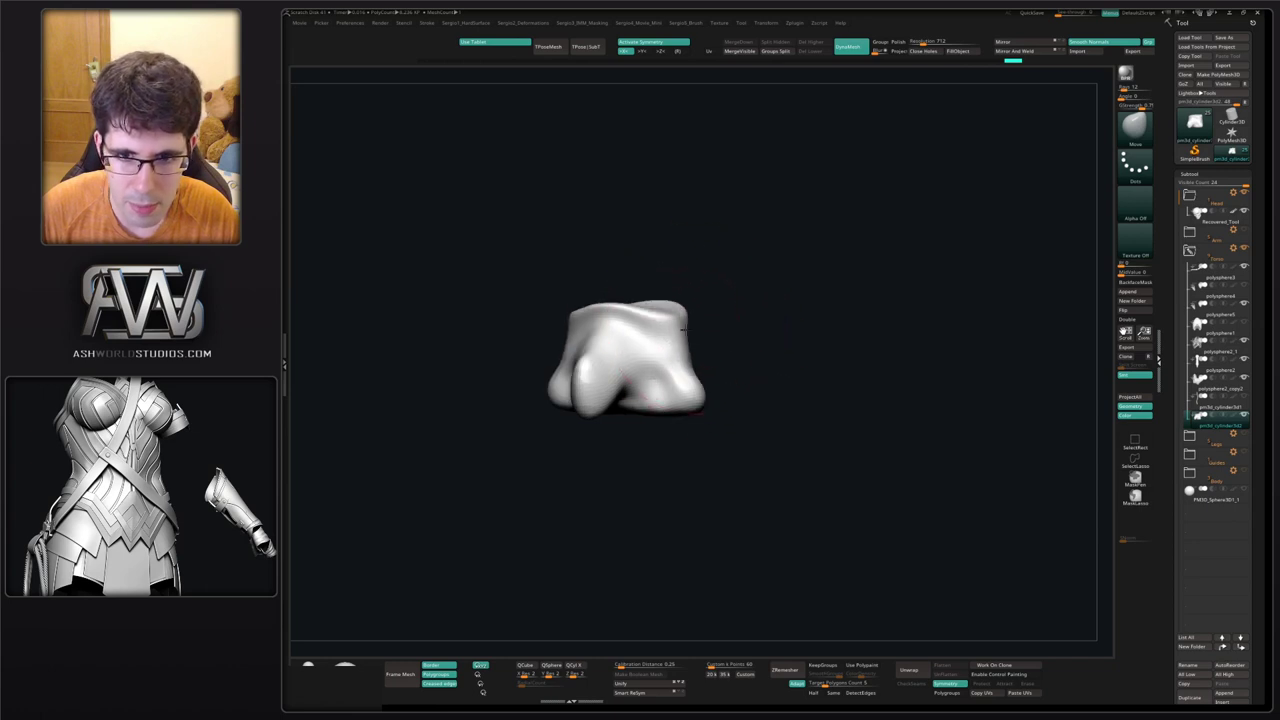
right_drag(706, 323, 720, 323)
drag(738, 378, 722, 372)
drag(705, 400, 707, 385)
Show the whole skeleton, reset the gizmo orientation, move the vertebra up beneath the base of the skull and isolate it again.
mouse_move(708, 378)
ctrl+right_down()
mouse_move(701, 333)
mouse_move(708, 380)
mouse_move(748, 391)
mouse_move(787, 362)
mouse_move(724, 310)
ctrl+right_up()
key(w)
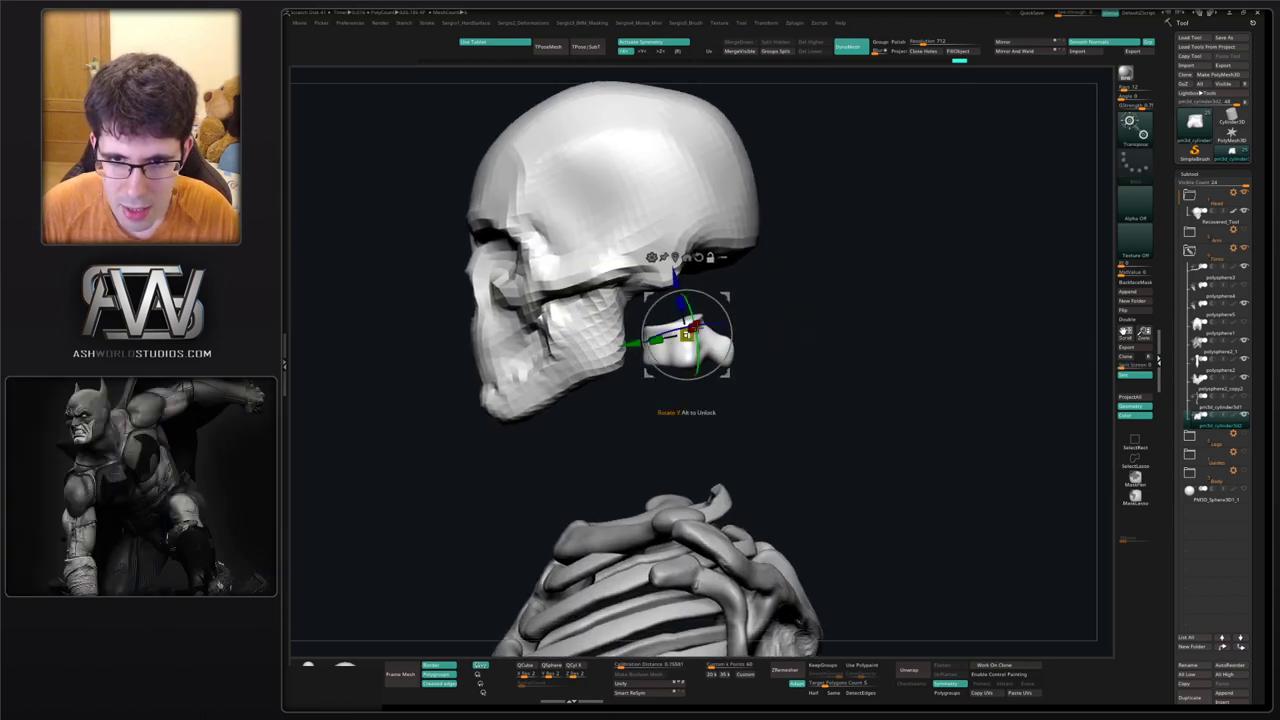
alt+click(698, 258)
drag(729, 291, 742, 236)
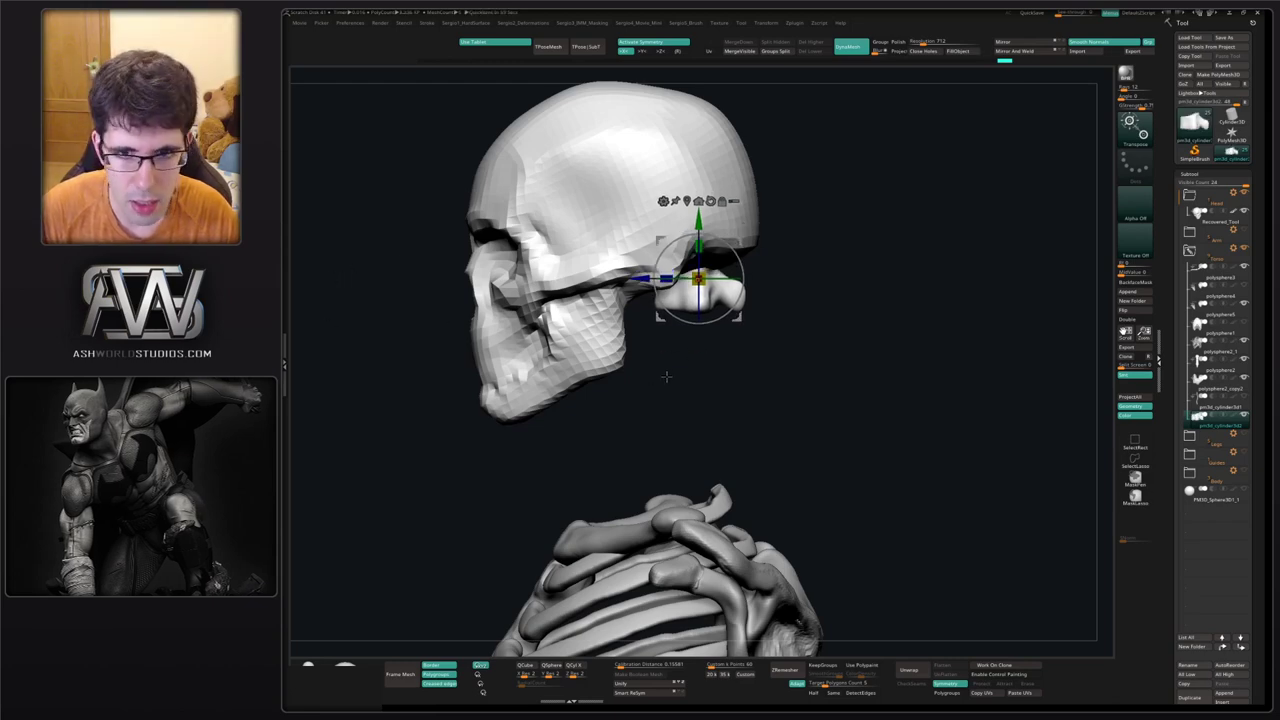
right_drag(667, 375, 660, 370)
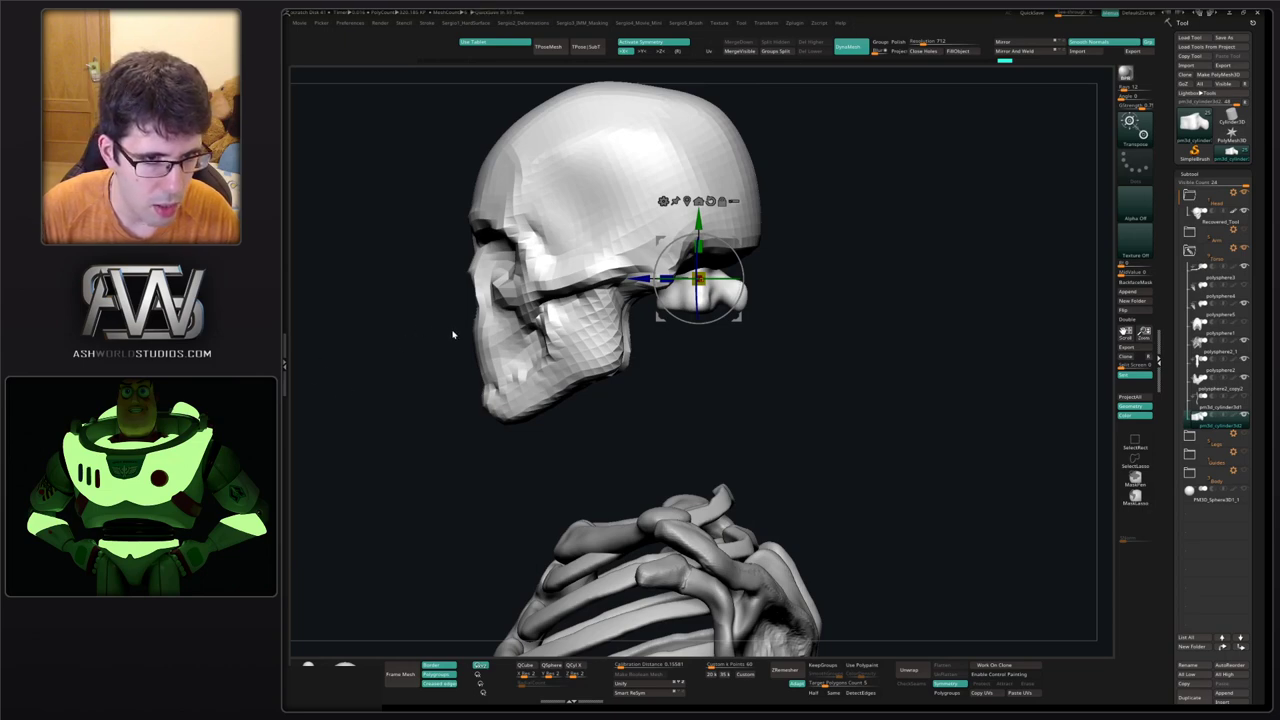
right_drag(728, 379, 723, 353)
key(shift+s)
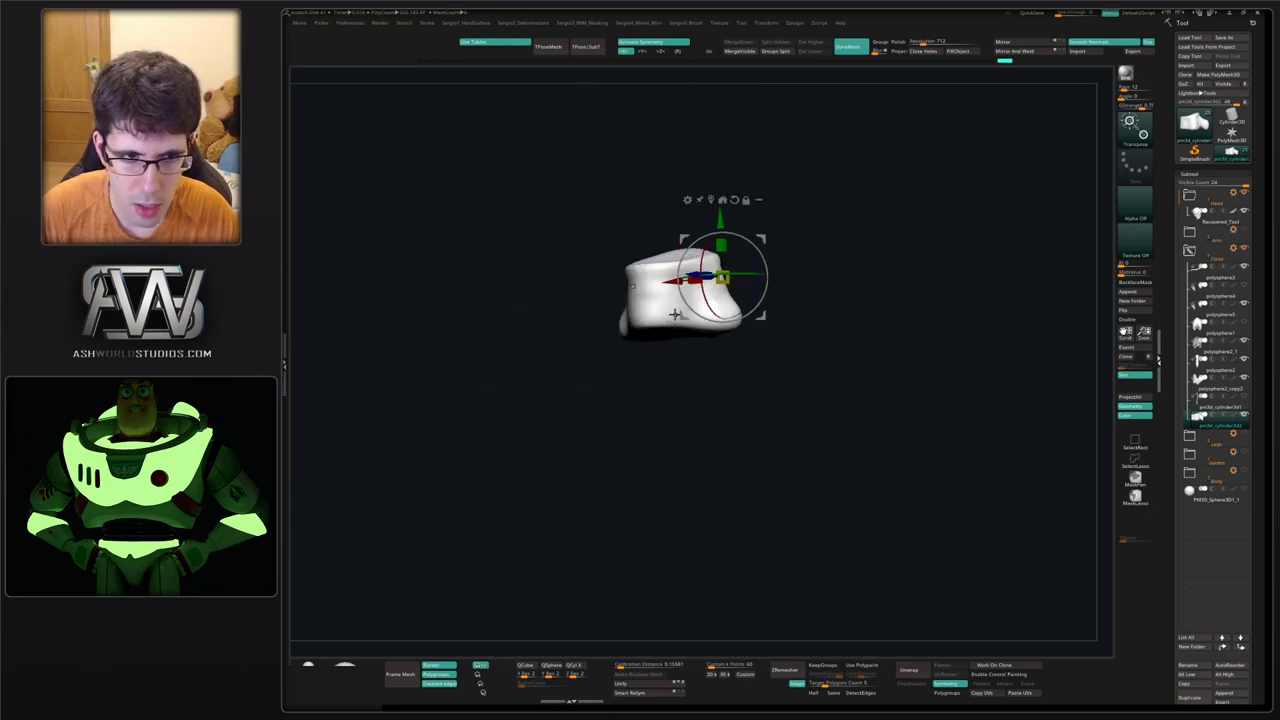
Carve hollows into the side of the vertebra with the Standard brush and smooth its lower edge.
key(q)
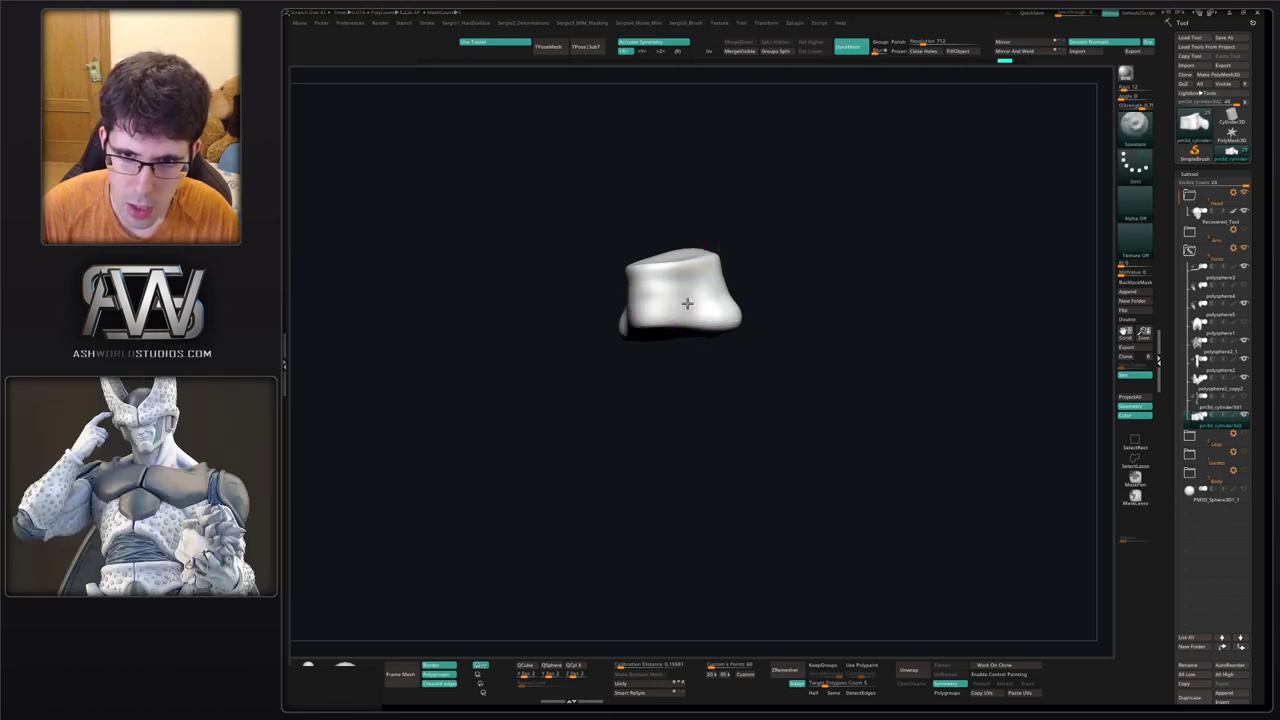
mouse_move(691, 307)
alt+mouse_down()
mouse_move(686, 292)
mouse_move(690, 307)
alt+mouse_up()
right_drag(709, 306, 737, 306)
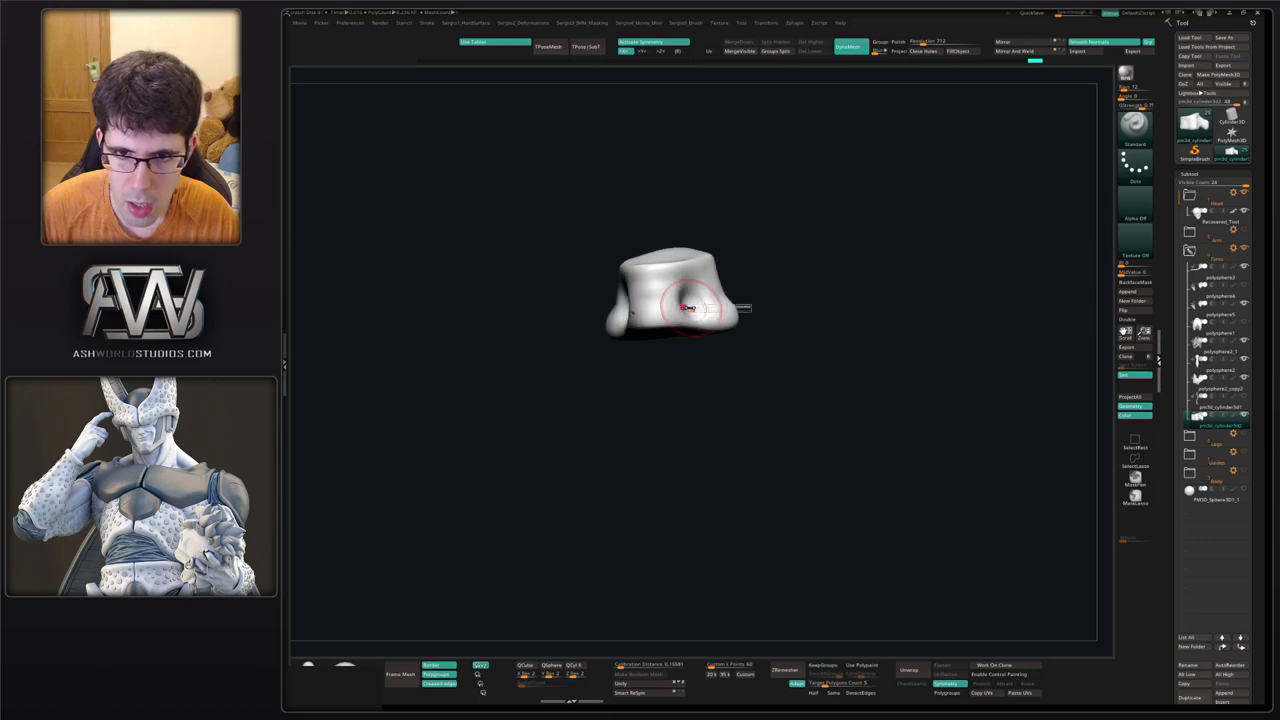
mouse_move(684, 286)
alt+mouse_down()
mouse_move(679, 310)
mouse_move(734, 323)
mouse_move(694, 302)
alt+mouse_up()
right_drag(695, 300, 723, 311)
shift+drag(723, 311, 730, 314)
right_drag(730, 314, 703, 314)
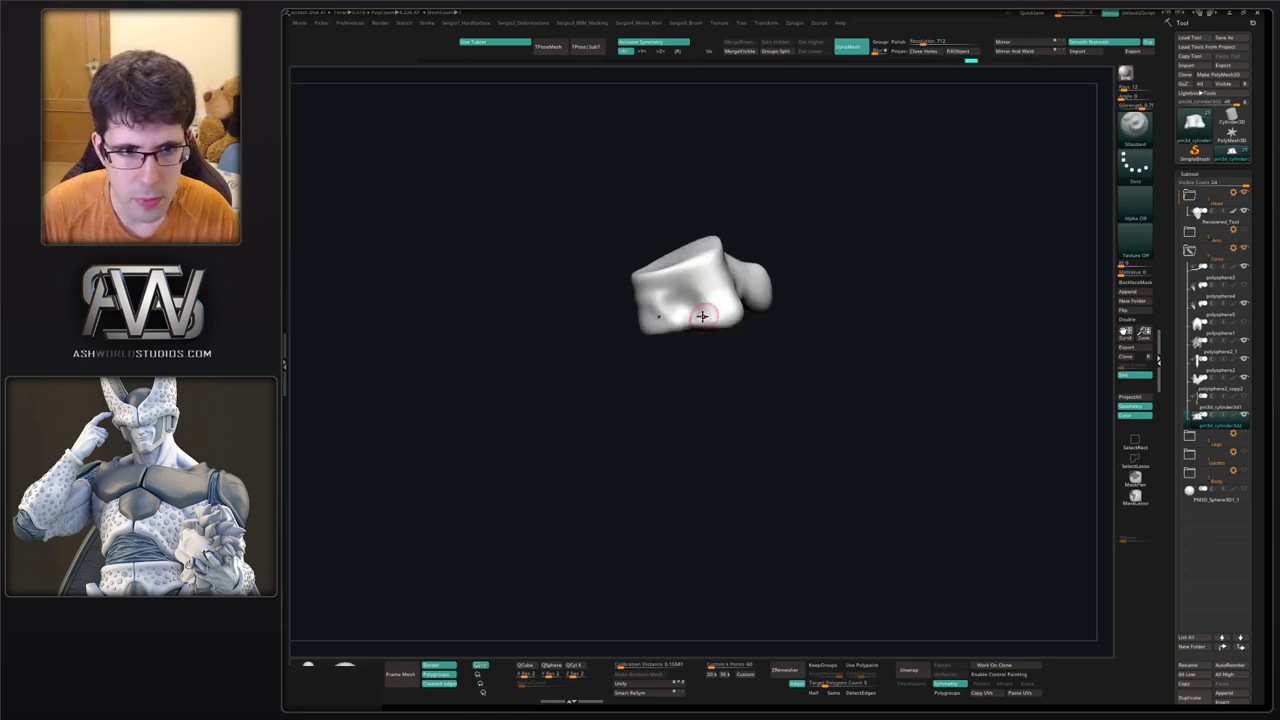
shift+drag(703, 314, 720, 306)
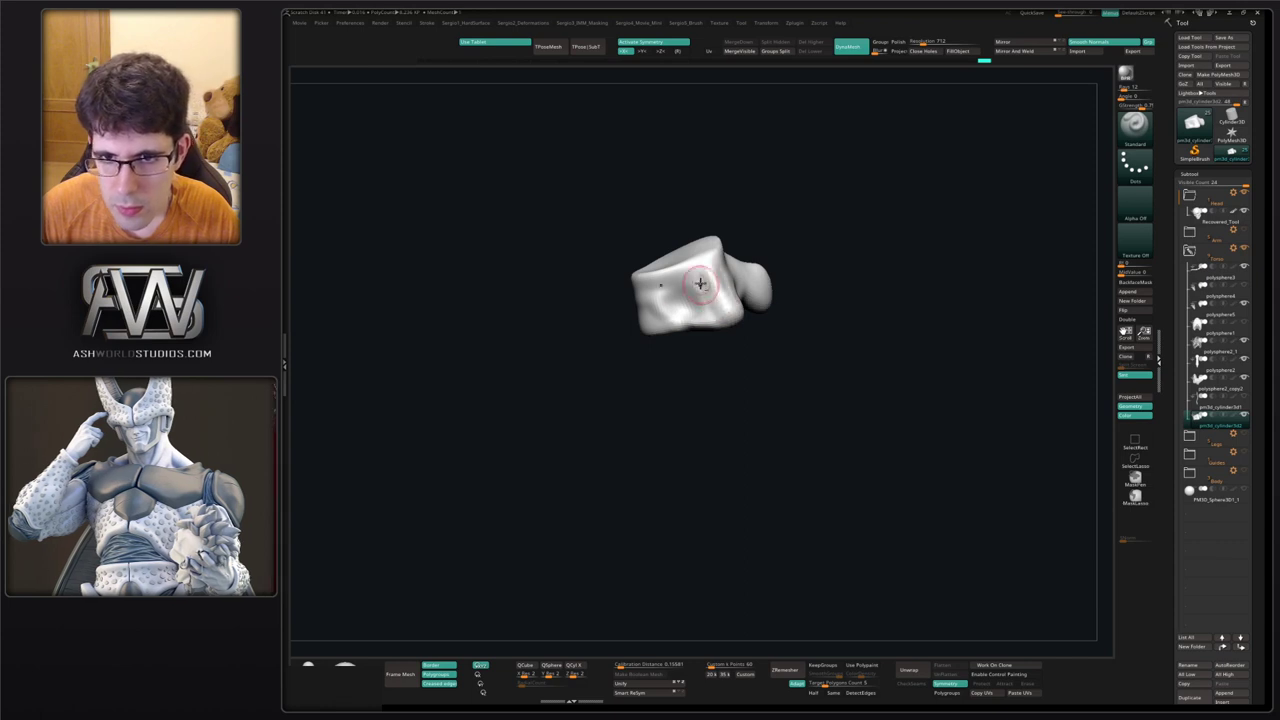
mouse_move(729, 290)
right_down()
mouse_move(699, 296)
mouse_move(729, 337)
mouse_move(688, 300)
mouse_move(704, 322)
right_up()
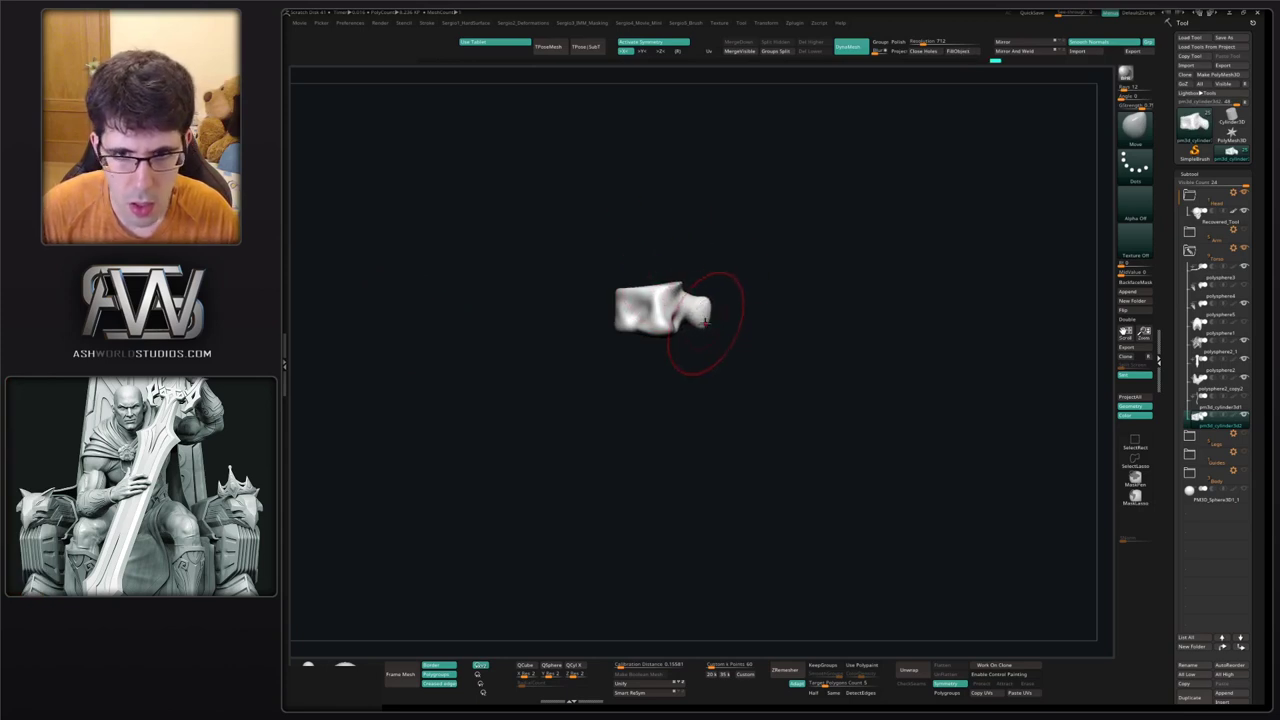
Thicken the rear process of the vertebra with the Inflat brush and bring the rest of the skeleton back into view.
key(b)
key(i)
key(n)
mouse_move(694, 317)
mouse_down()
mouse_move(650, 326)
mouse_move(726, 329)
mouse_up()
key(alt+shift+s)
right_drag(713, 315, 722, 322)
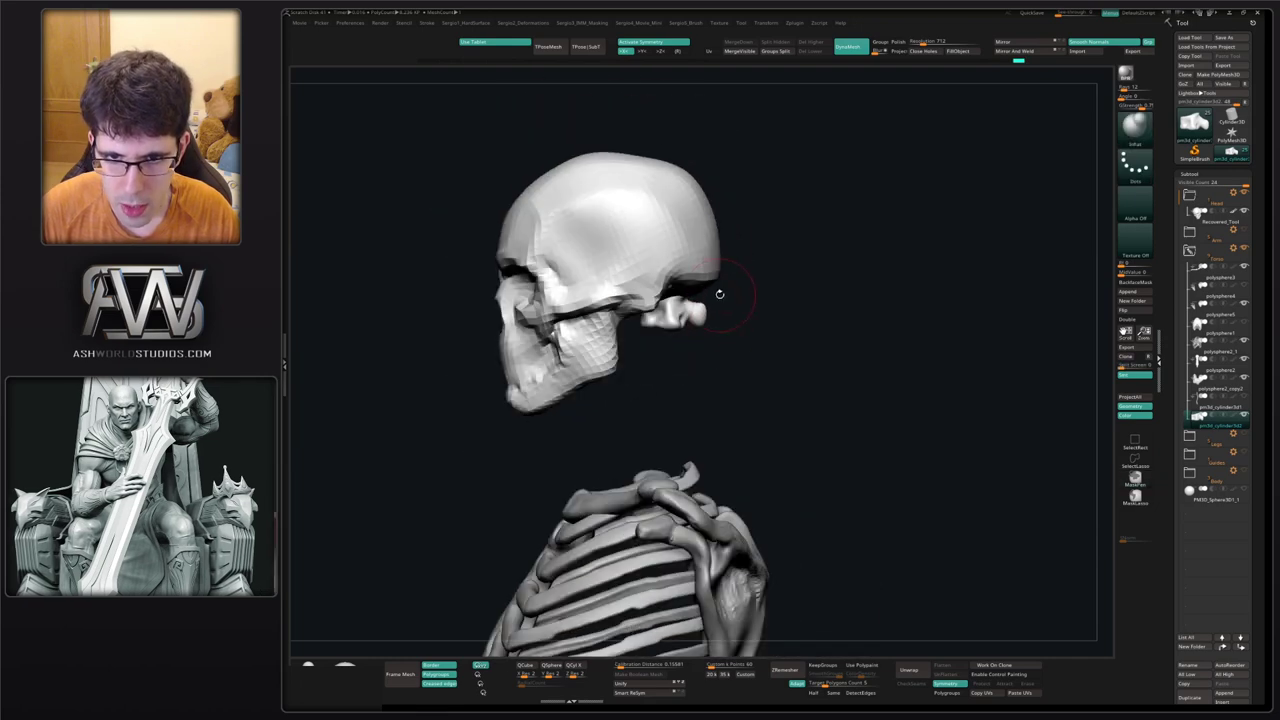
Position the vertebra directly beneath the back of the skull.
key(w)
drag(660, 313, 665, 310)
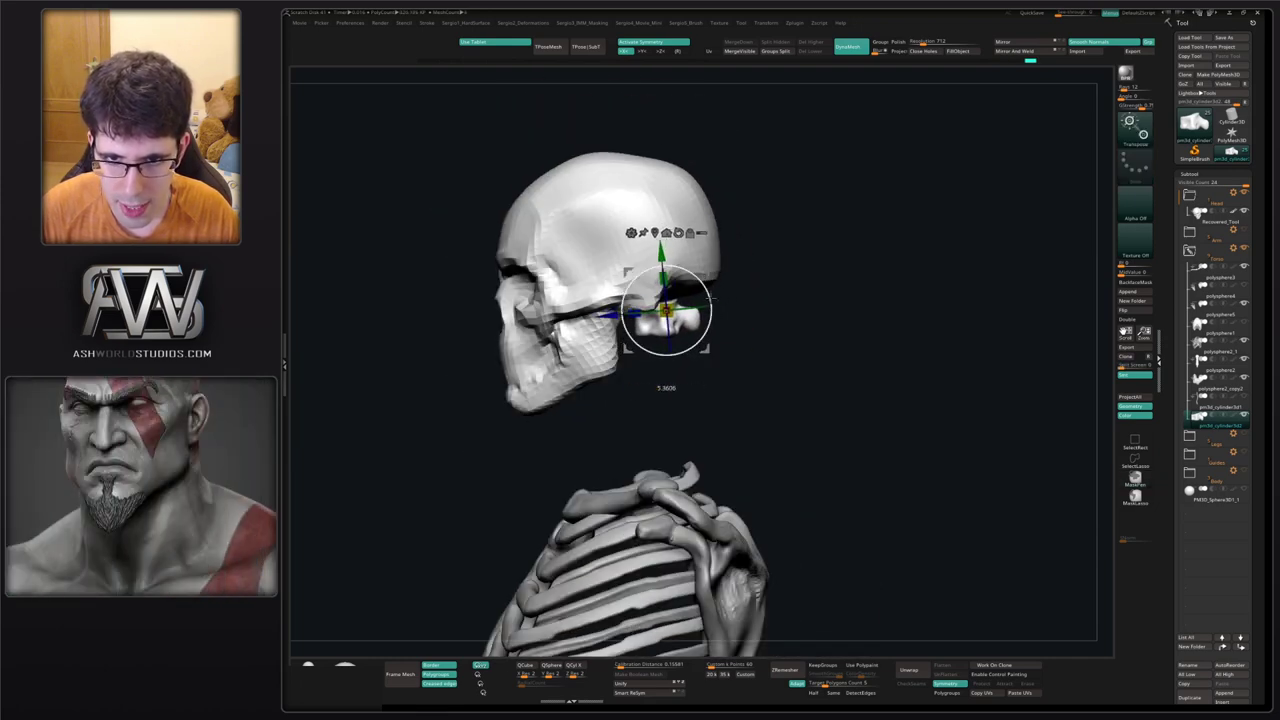
drag(707, 273, 705, 271)
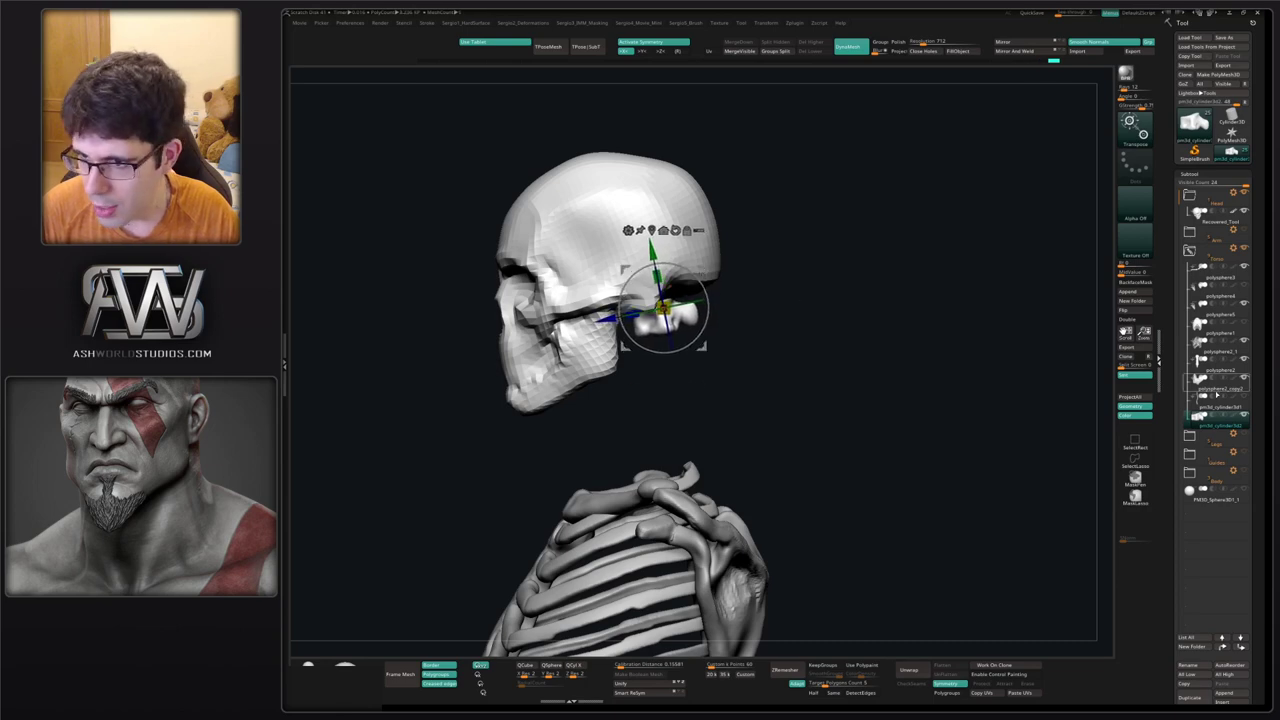
Show the neck cylinder as a guide and move the vertebra down onto its upper part.
click(1244, 396)
ctrl+right_drag(722, 311, 730, 323)
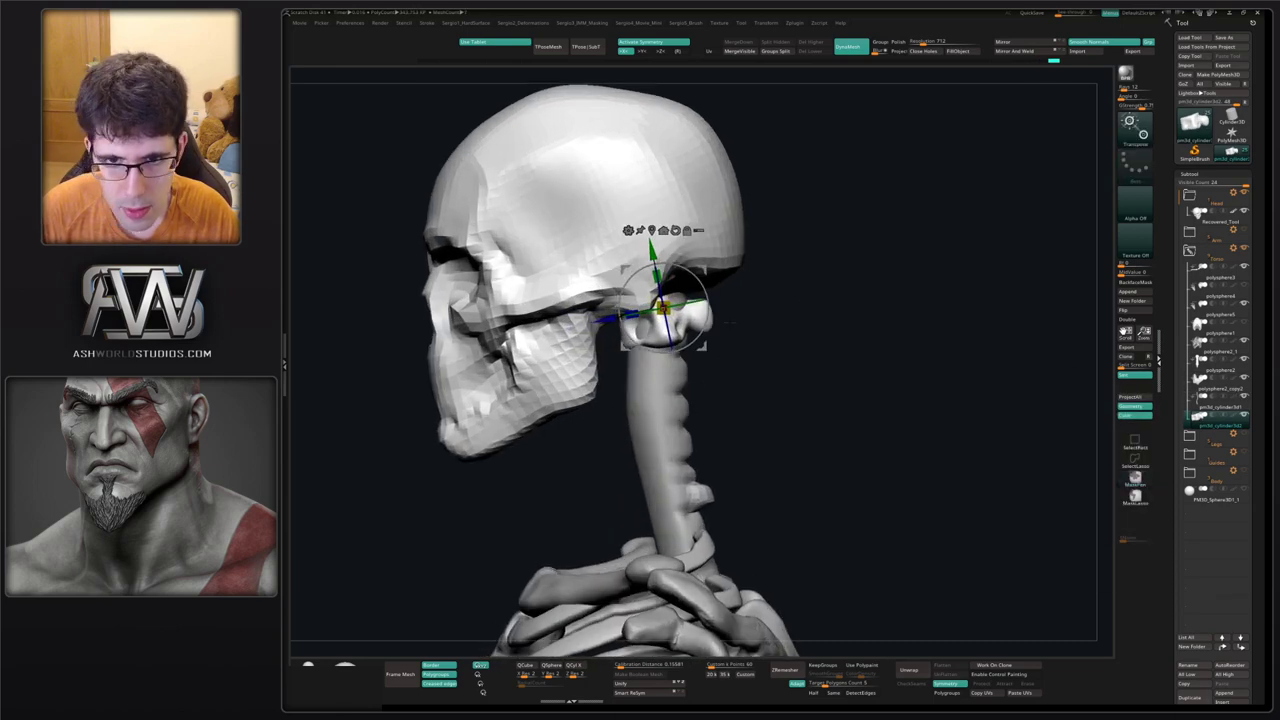
alt+right_drag(680, 479, 674, 401)
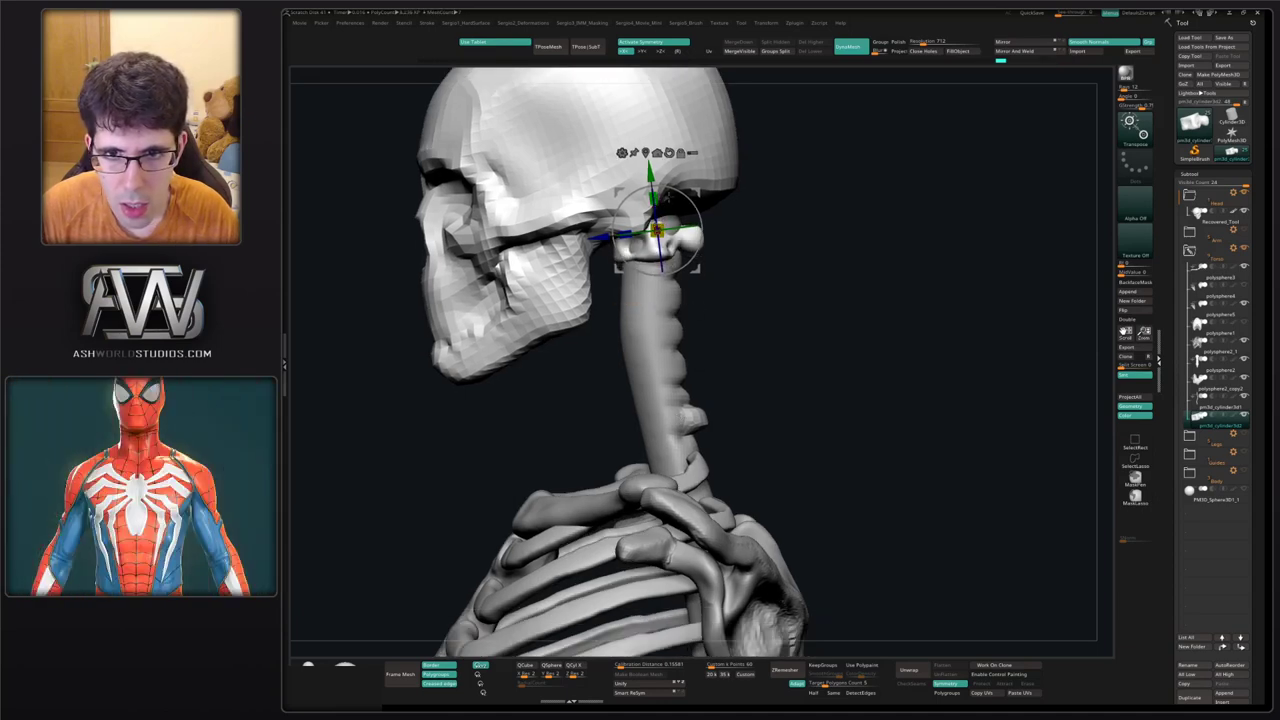
drag(655, 232, 660, 247)
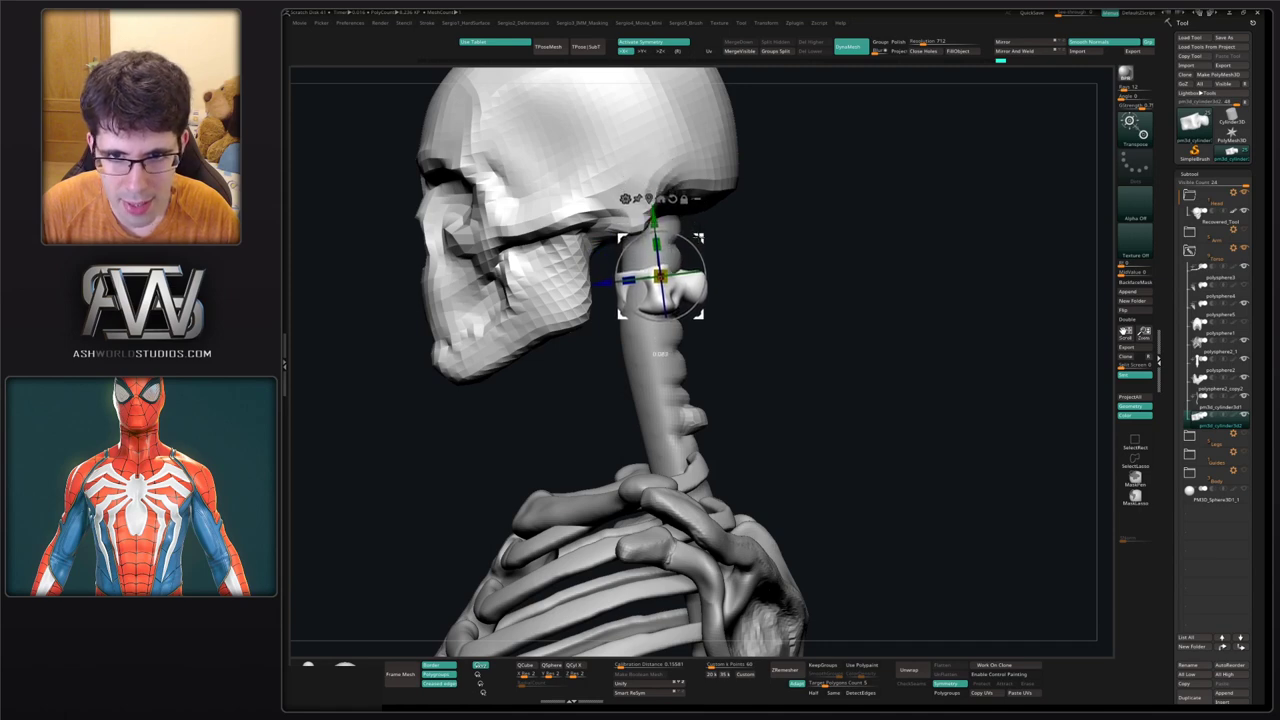
Duplicate the vertebra upward twice to fill the gap below the skull, and clear the mask.
ctrl+drag(703, 243, 700, 213)
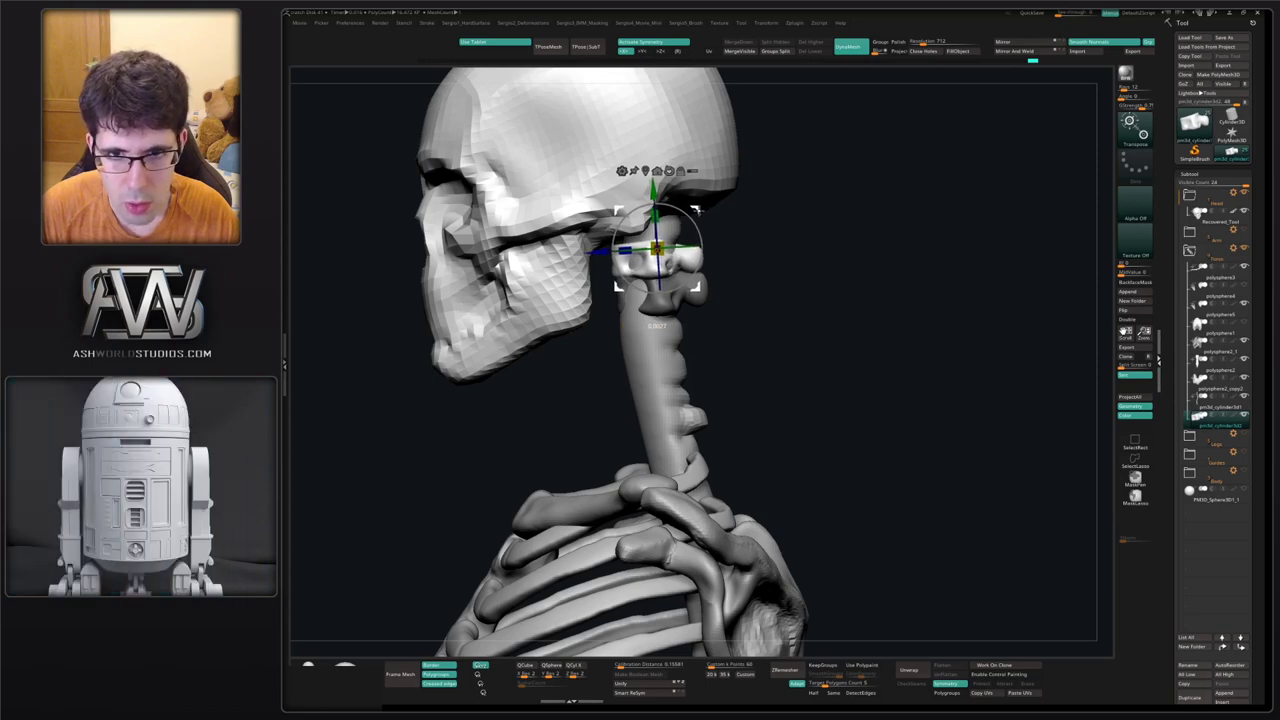
ctrl+drag(698, 210, 697, 182)
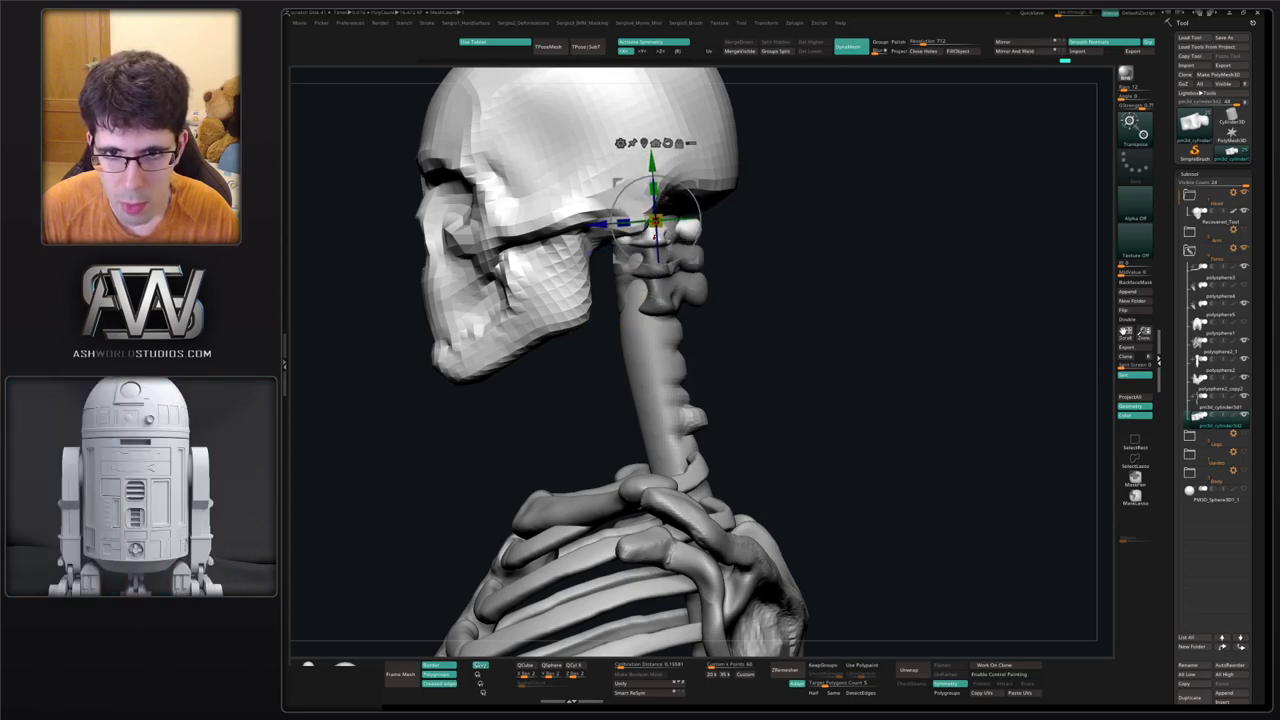
key(q)
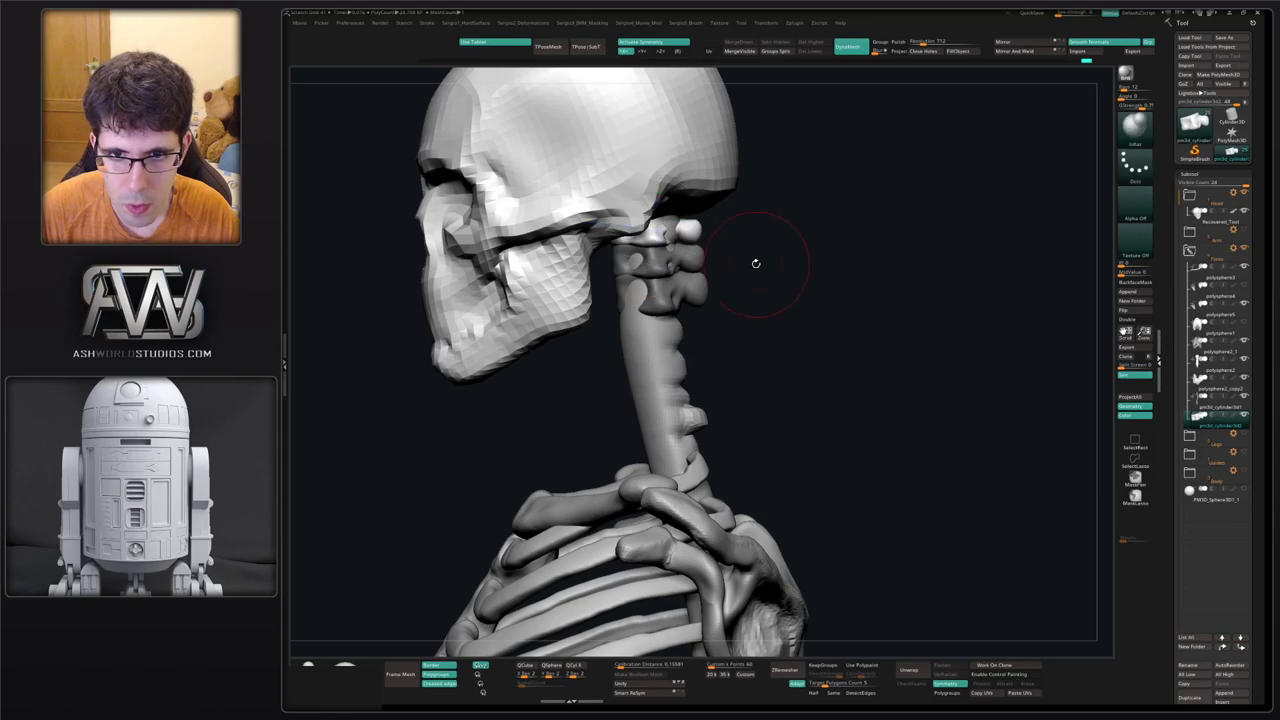
mouse_move(757, 263)
mouse_down()
mouse_move(713, 266)
mouse_move(820, 283)
mouse_move(737, 277)
mouse_move(729, 320)
mouse_up()
Mask all but the lowest vertebra and duplicate it repeatedly down the neck to the rib cage.
key(w)
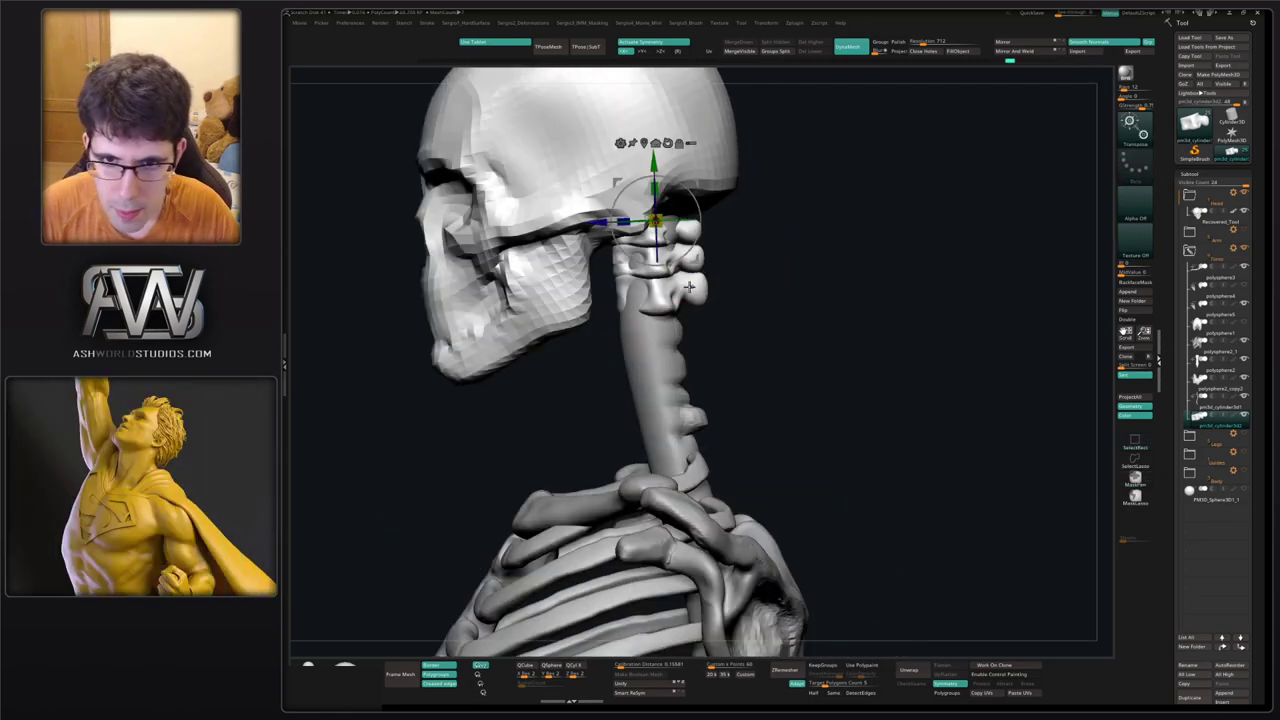
ctrl+click(691, 288)
key(ctrl)
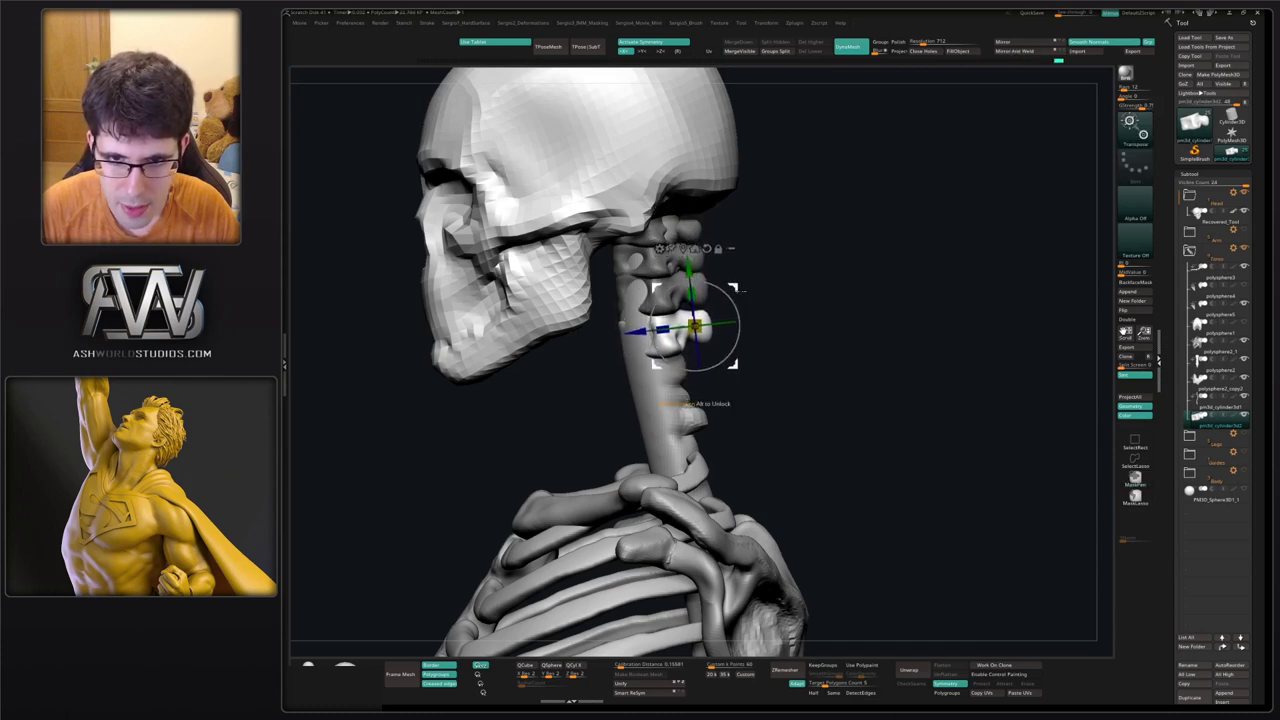
key(ctrl)
mouse_move(742, 302)
ctrl+mouse_down()
mouse_move(734, 262)
mouse_move(752, 393)
mouse_move(786, 389)
ctrl+mouse_up()
Pull the spinous process of the lowest neck vertebra backward into a longer, narrower shape with the Move brush.
key(q)
mouse_move(723, 425)
alt+right_down()
mouse_move(653, 343)
mouse_move(666, 355)
alt+right_up()
key(b)
key(m)
key(v)
mouse_move(656, 361)
mouse_down()
mouse_move(713, 361)
mouse_move(695, 350)
mouse_move(698, 364)
mouse_move(678, 361)
mouse_up()
key(s)
key(s)
key(s)
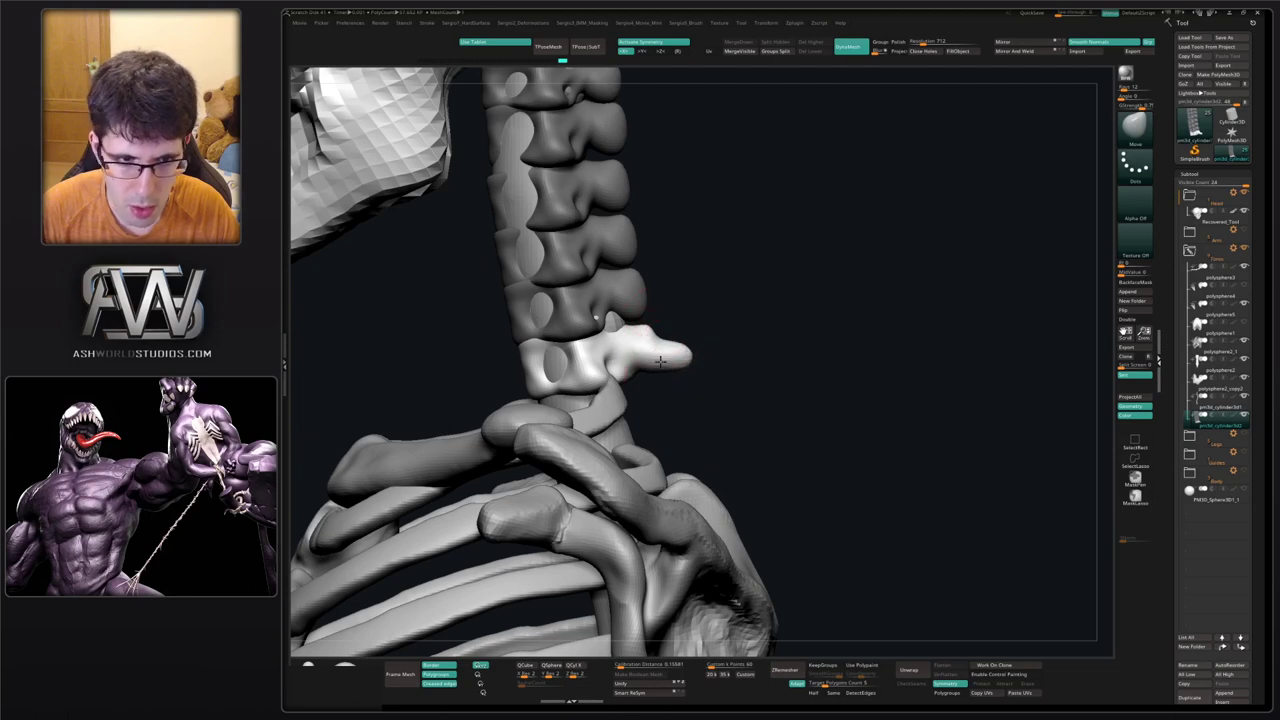
drag(655, 366, 653, 366)
mouse_move(655, 366)
right_down()
mouse_move(593, 377)
mouse_move(666, 368)
right_up()
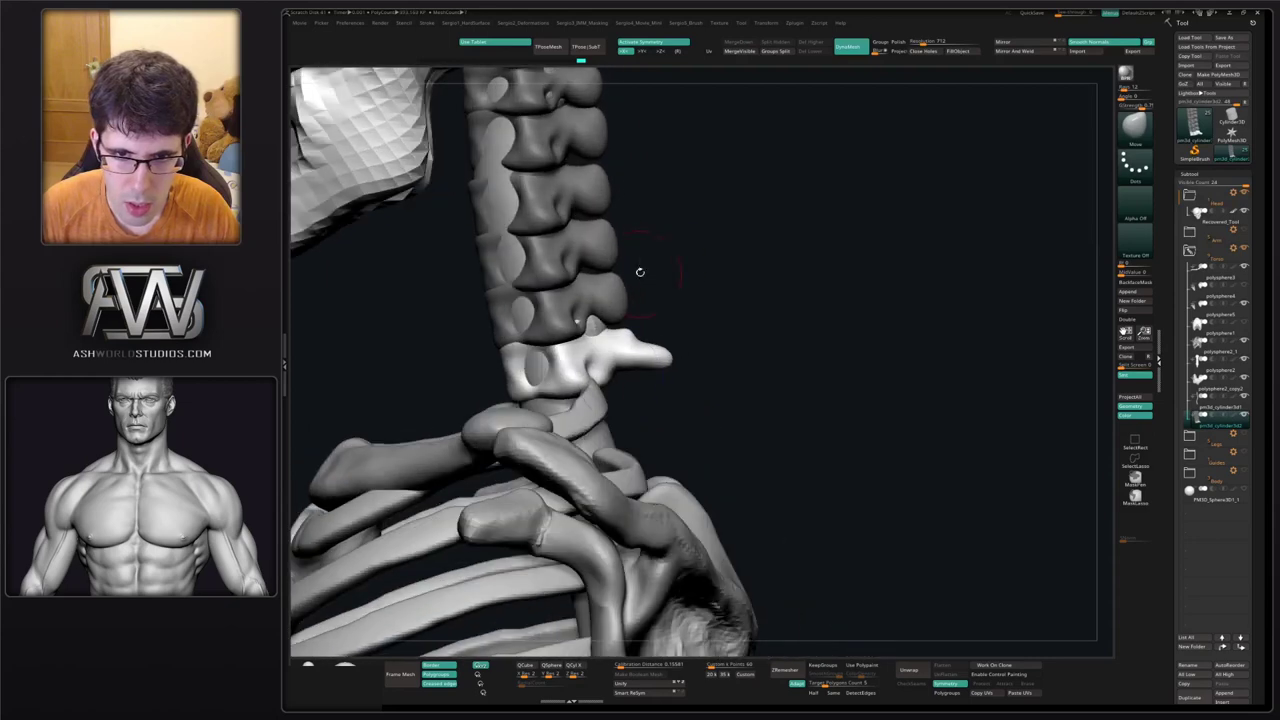
Isolate the second-lowest neck vertebra with a mask and pull its spinous process backward into a tapered point.
ctrl+drag(640, 272, 632, 284)
key(w)
ctrl+click(580, 302)
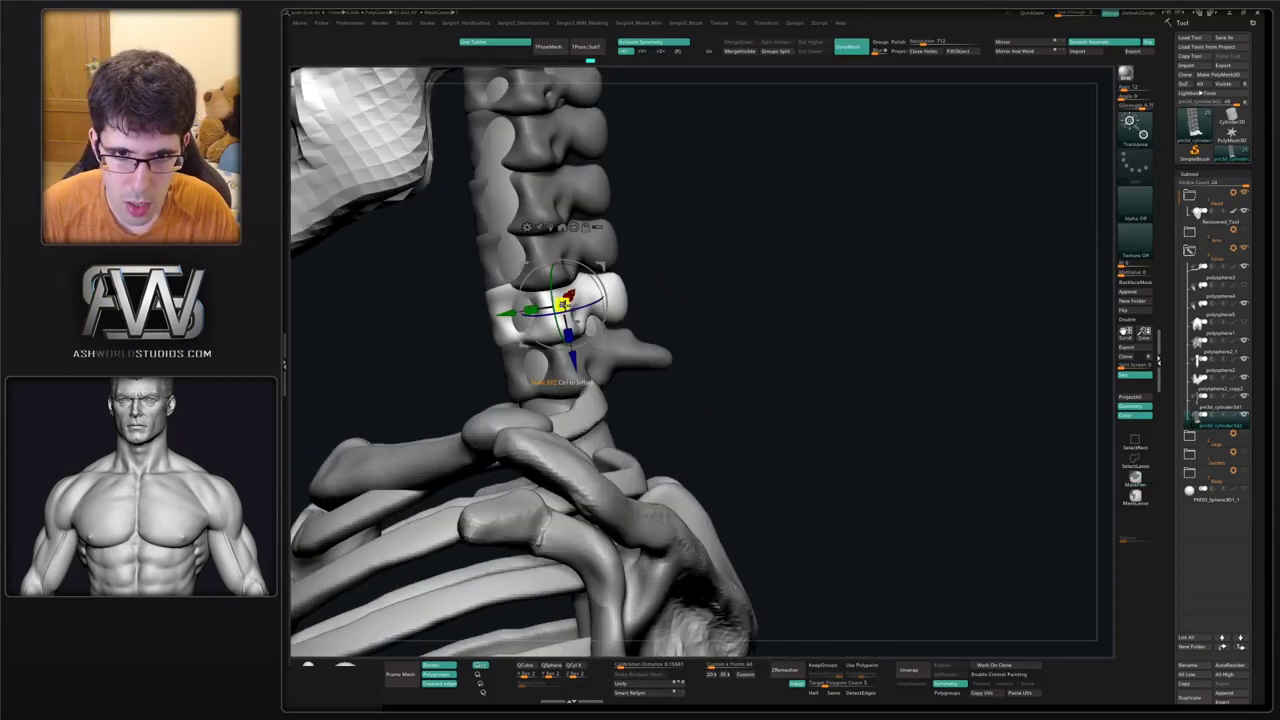
key(q)
alt+right_drag(677, 290, 690, 297)
drag(689, 297, 672, 328)
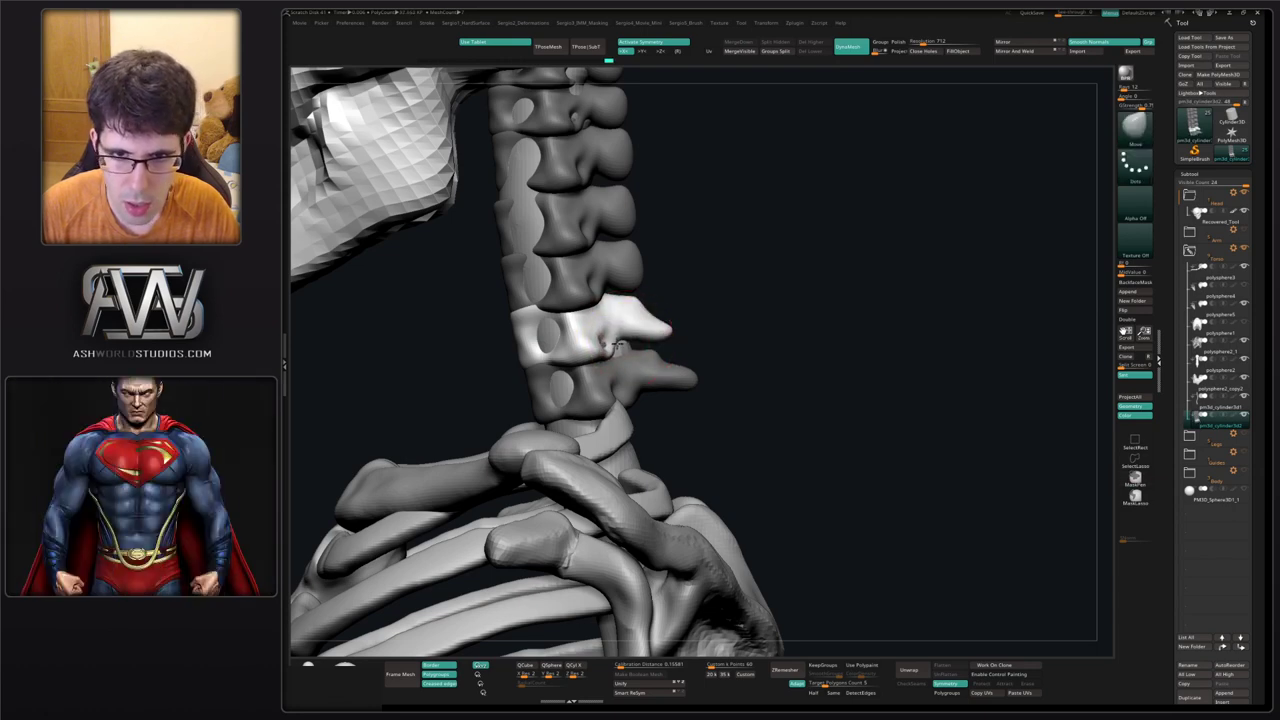
drag(806, 345, 681, 331)
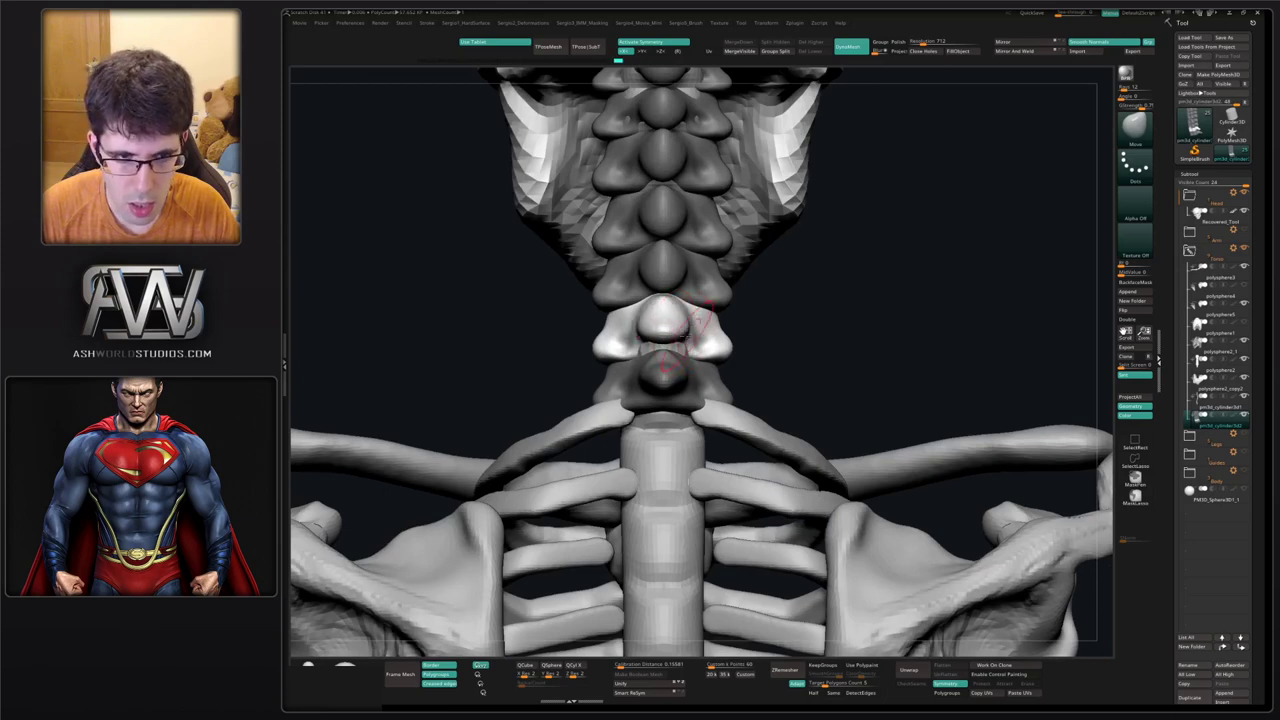
mouse_move(688, 332)
right_down()
mouse_move(700, 340)
mouse_move(640, 352)
mouse_move(652, 358)
mouse_move(638, 367)
mouse_move(648, 362)
right_up()
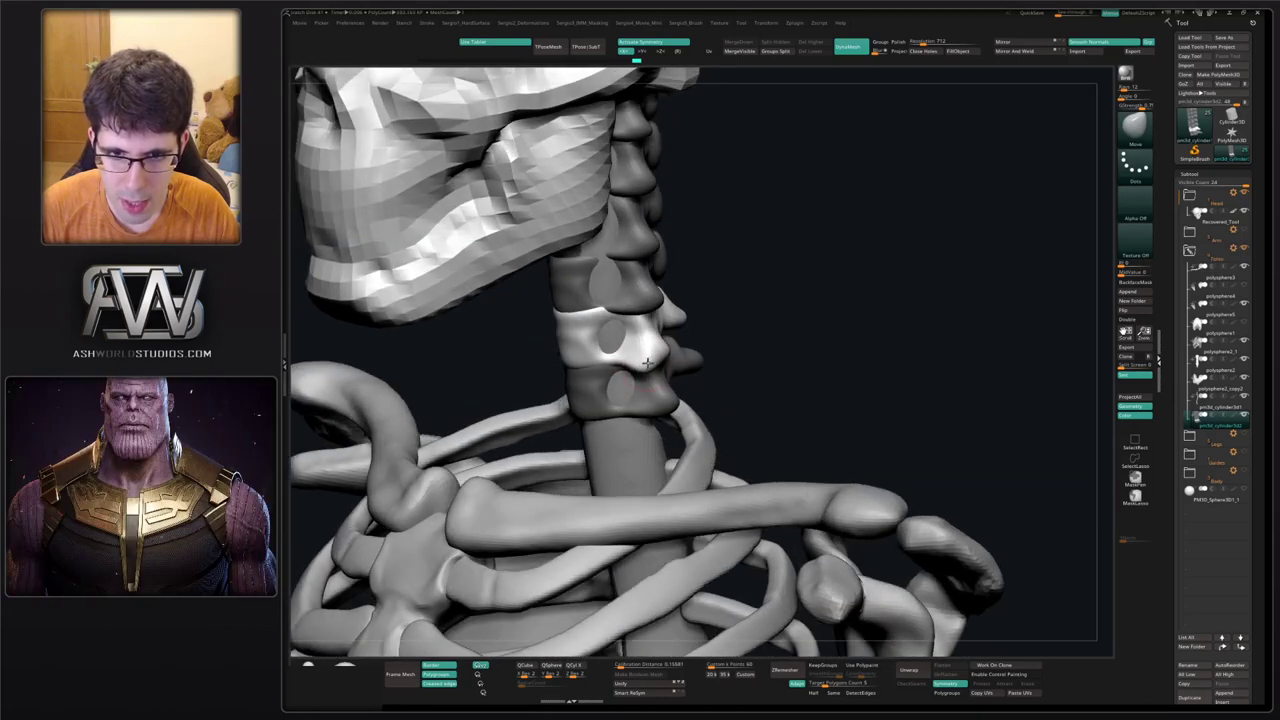
Mask all but the third-lowest neck vertebra and extend its spinous process backward with the Move brush.
ctrl+drag(719, 274, 726, 294)
key(w)
ctrl+click(650, 298)
key(q)
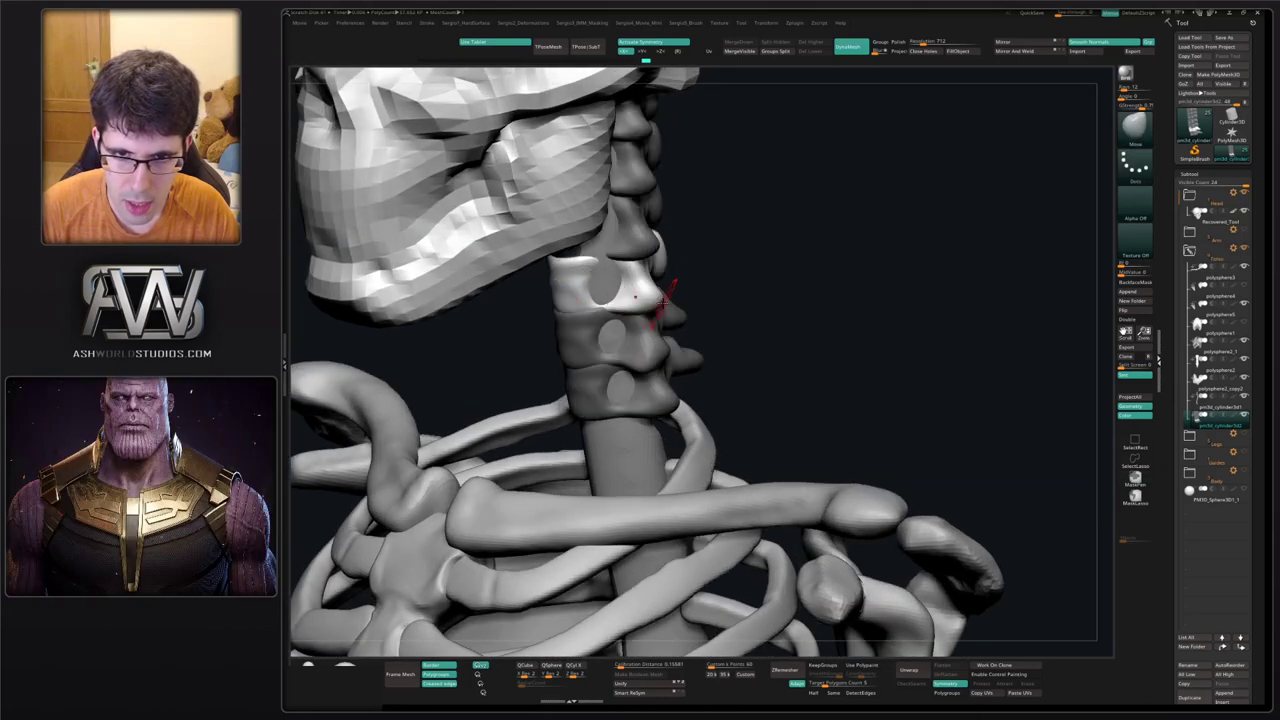
right_drag(691, 299, 649, 297)
mouse_move(649, 246)
mouse_down()
mouse_move(670, 246)
mouse_move(658, 232)
mouse_move(662, 248)
mouse_up()
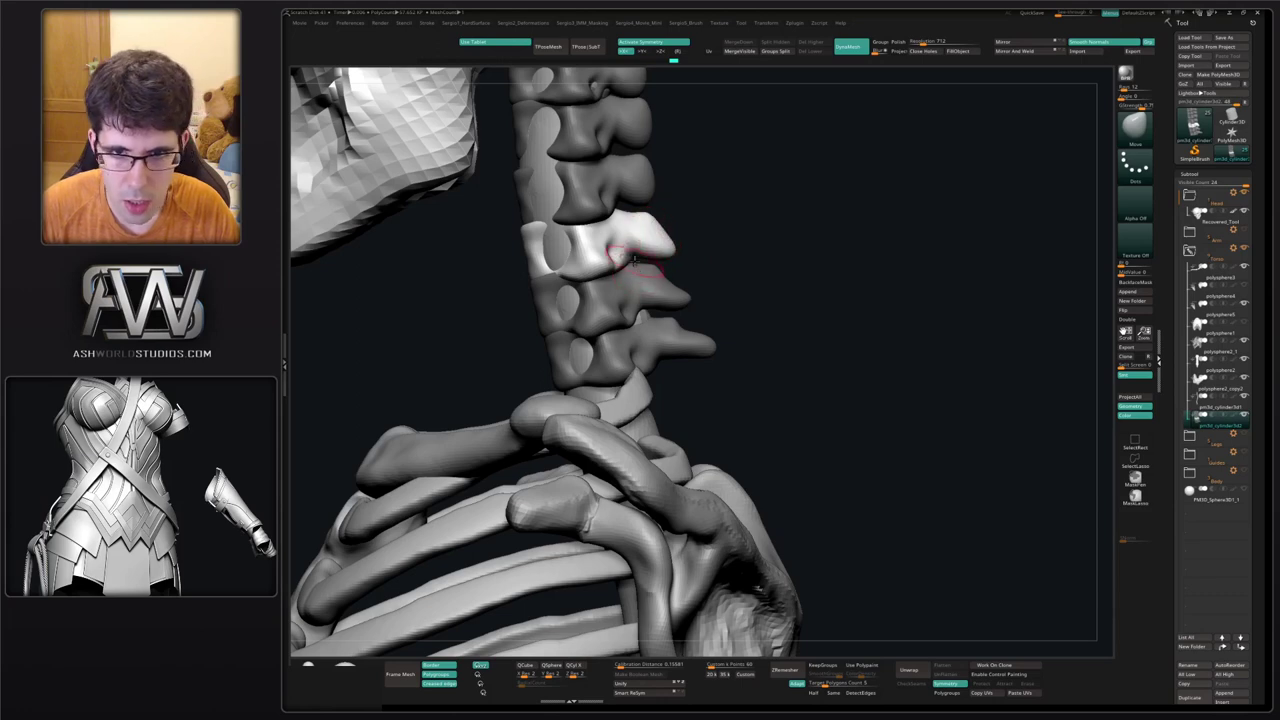
Sculpt the side of the third-lowest neck vertebra near its transverse process with the Standard brush.
right_drag(634, 260, 614, 256)
key(b)
key(s)
key(t)
drag(613, 247, 619, 262)
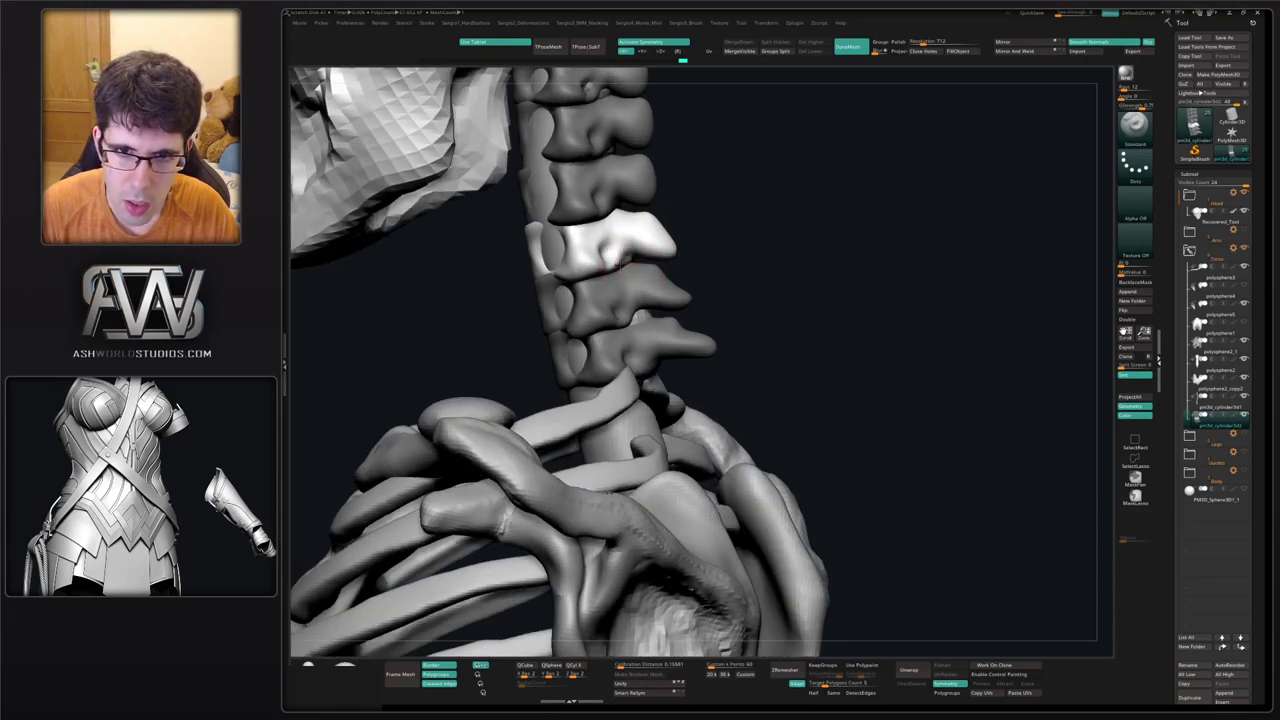
mouse_move(652, 290)
right_down()
mouse_move(637, 256)
mouse_move(645, 290)
right_up()
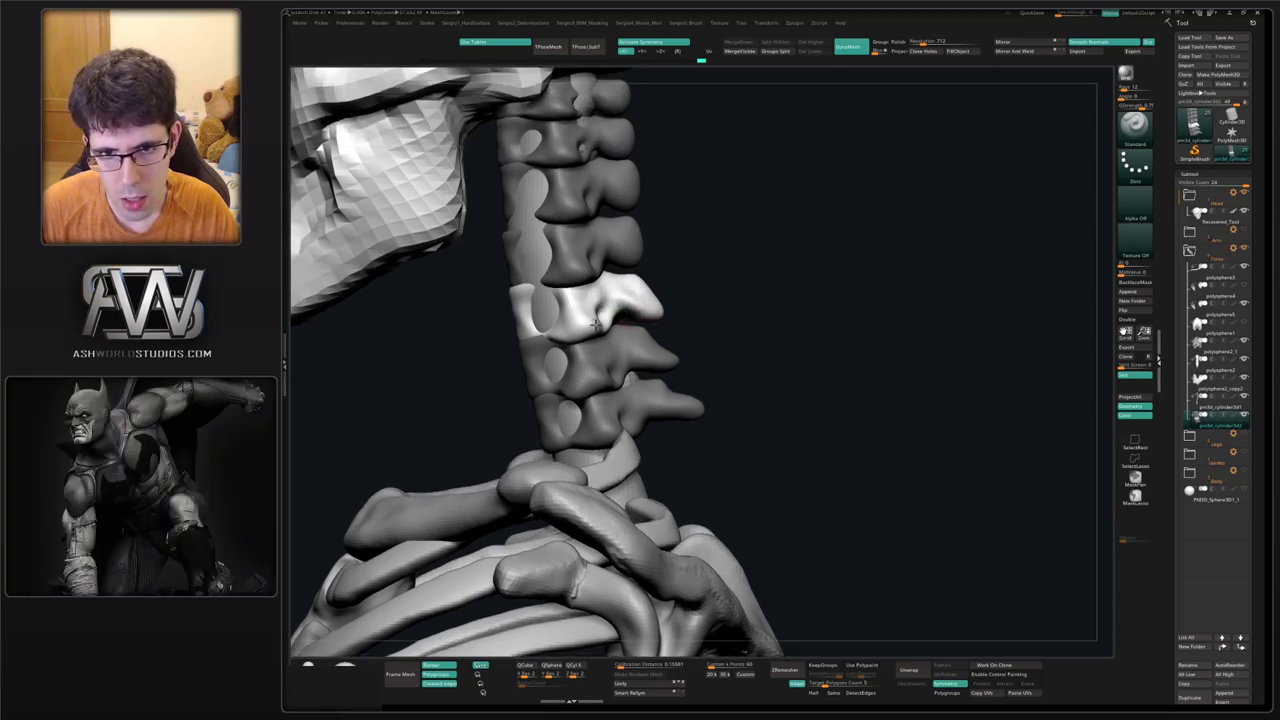
Clear the mask from the neck vertebrae and check the whole column from behind.
ctrl+right_drag(690, 317, 680, 343)
ctrl+right_drag(680, 343, 695, 311)
ctrl+right_drag(697, 243, 704, 287)
ctrl+drag(708, 270, 732, 296)
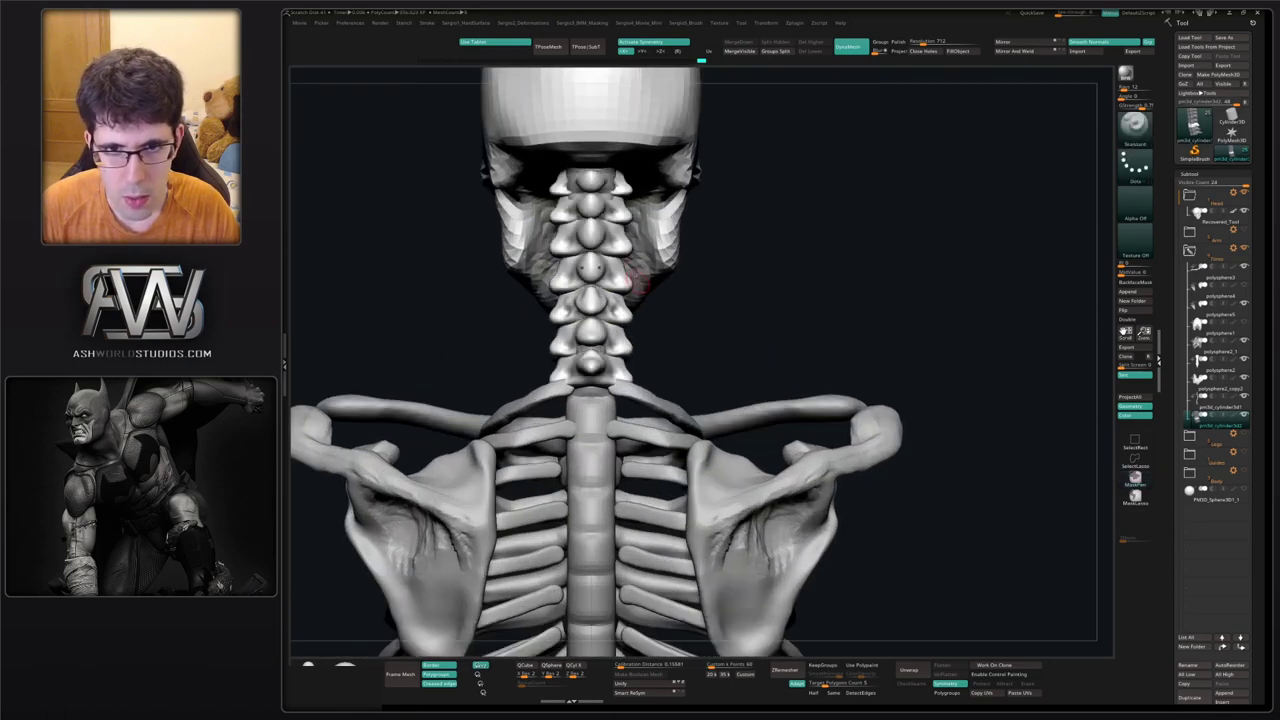
alt+right_drag(640, 240, 651, 296)
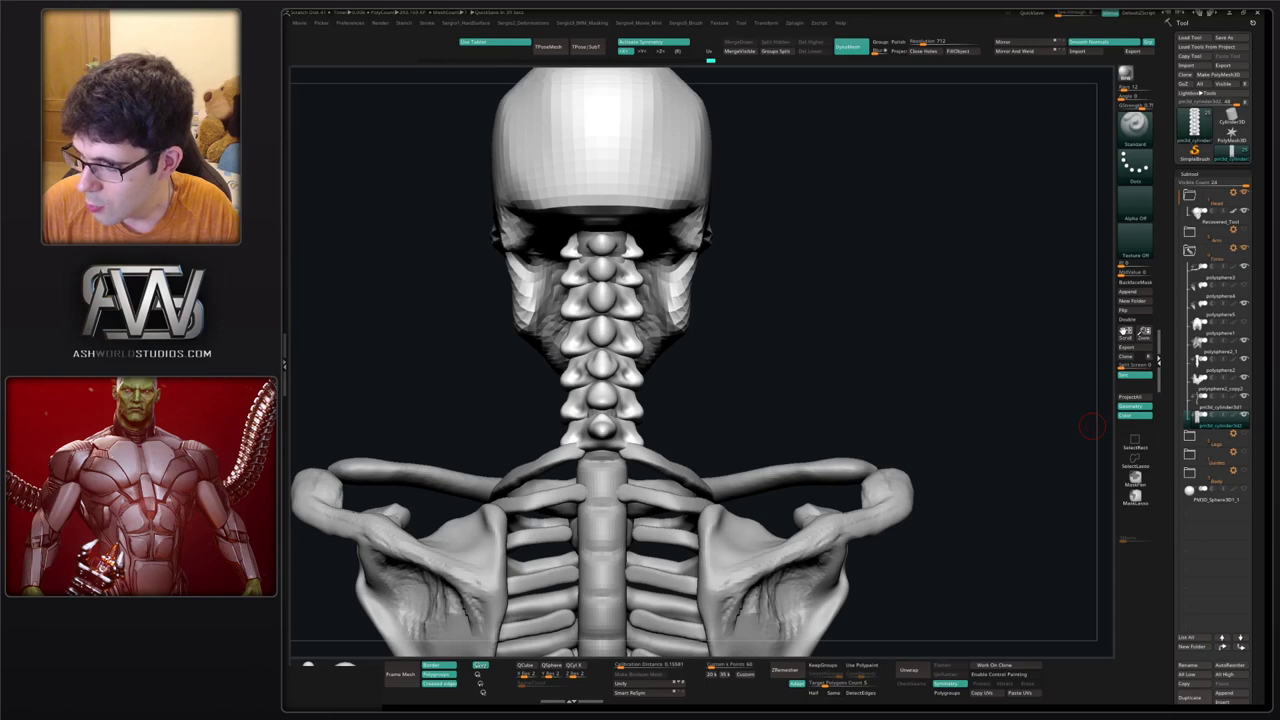
key(space)
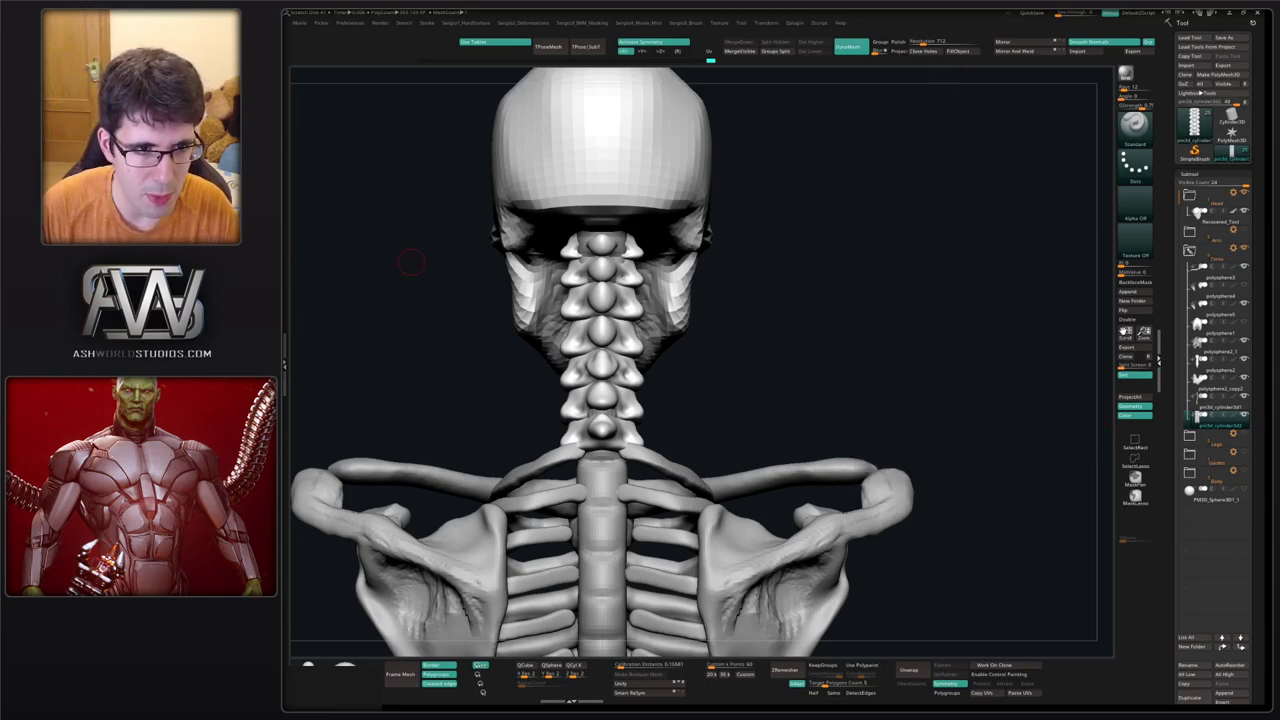
Reshape the transverse processes of the lower neck vertebrae from behind with the Move Topological brush.
mouse_move(677, 239)
mouse_down()
mouse_move(724, 223)
mouse_move(624, 252)
mouse_up()
key(b)
key(m)
key(v)
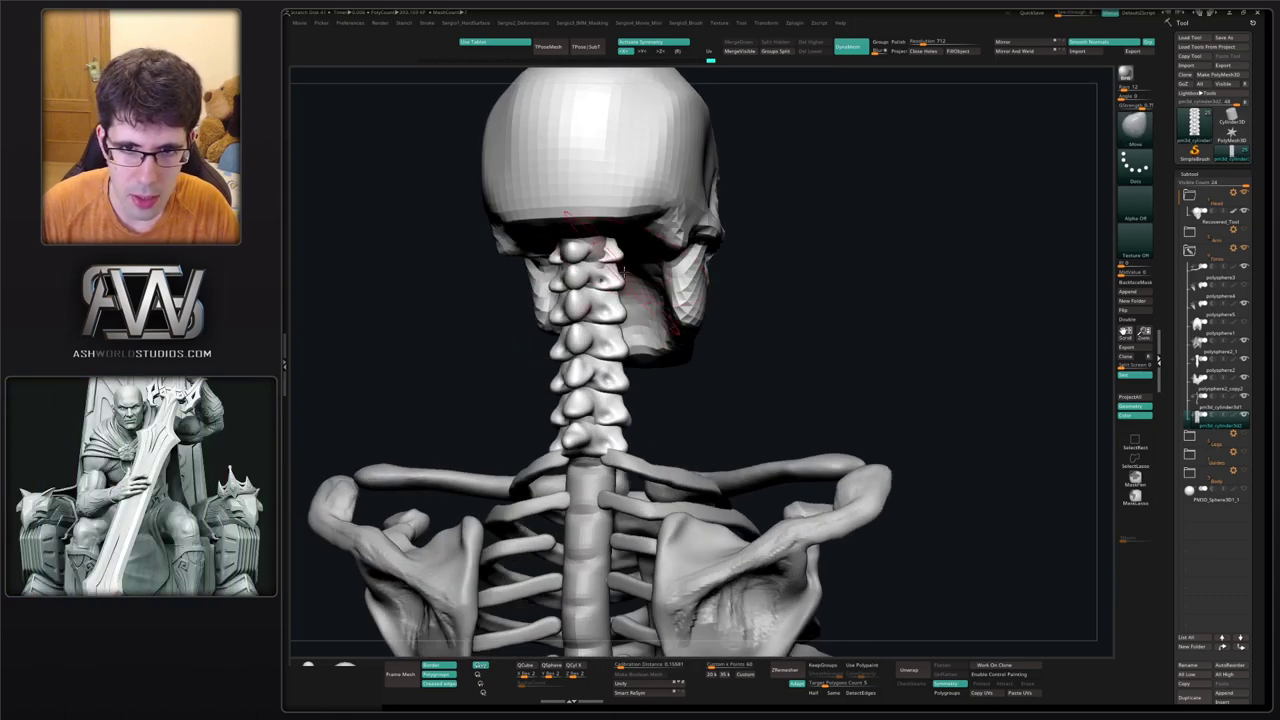
right_drag(602, 250, 620, 234)
key(b)
key(m)
key(t)
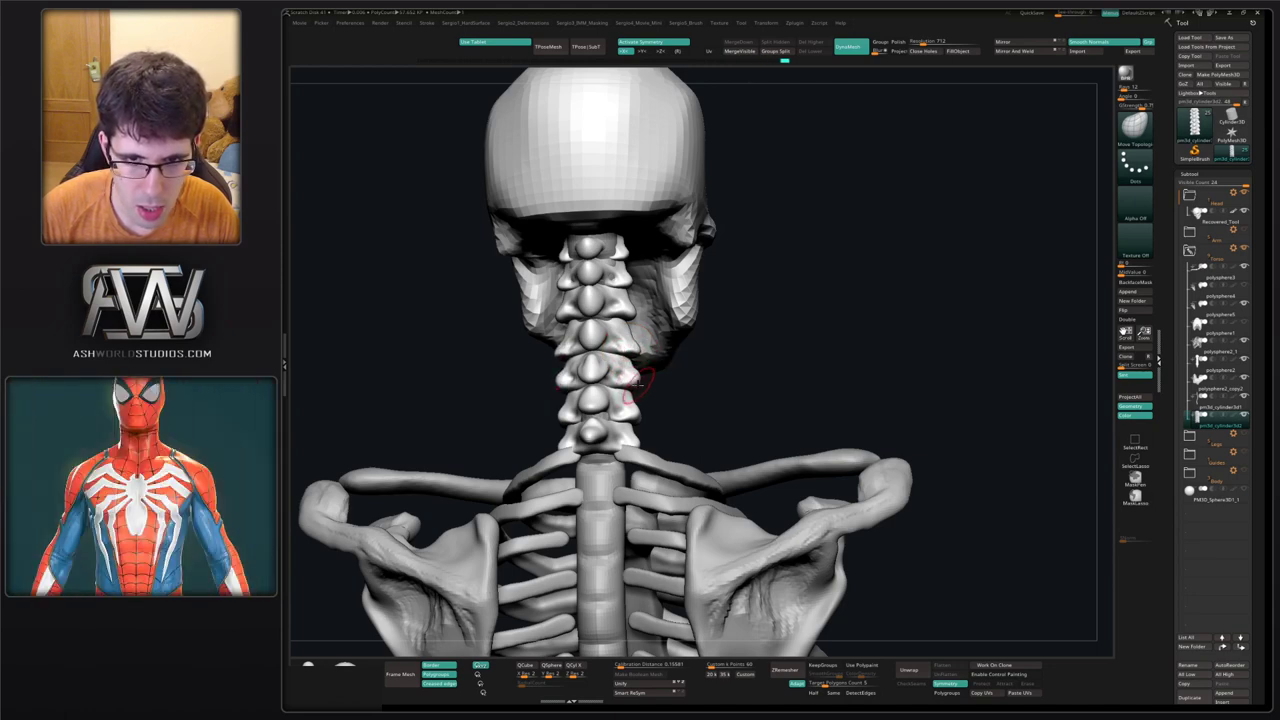
mouse_move(634, 388)
right_down()
mouse_move(616, 390)
mouse_move(630, 388)
right_up()
drag(633, 386, 638, 383)
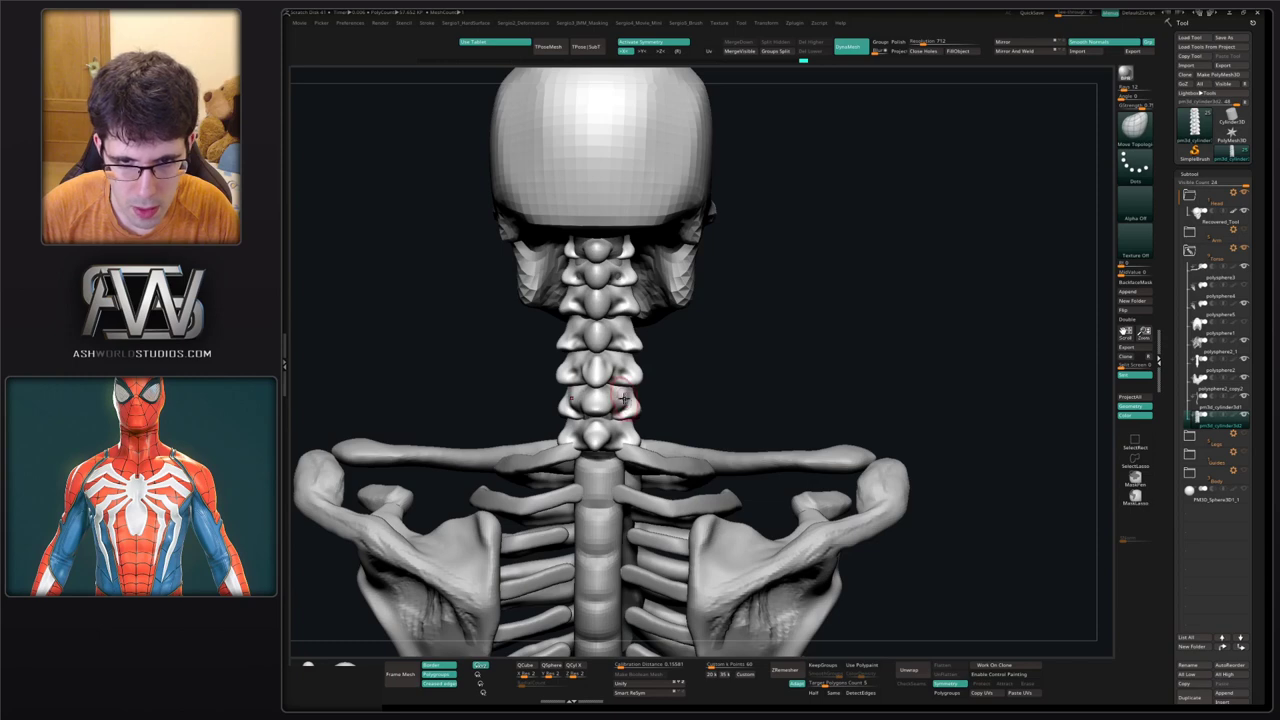
drag(626, 399, 632, 405)
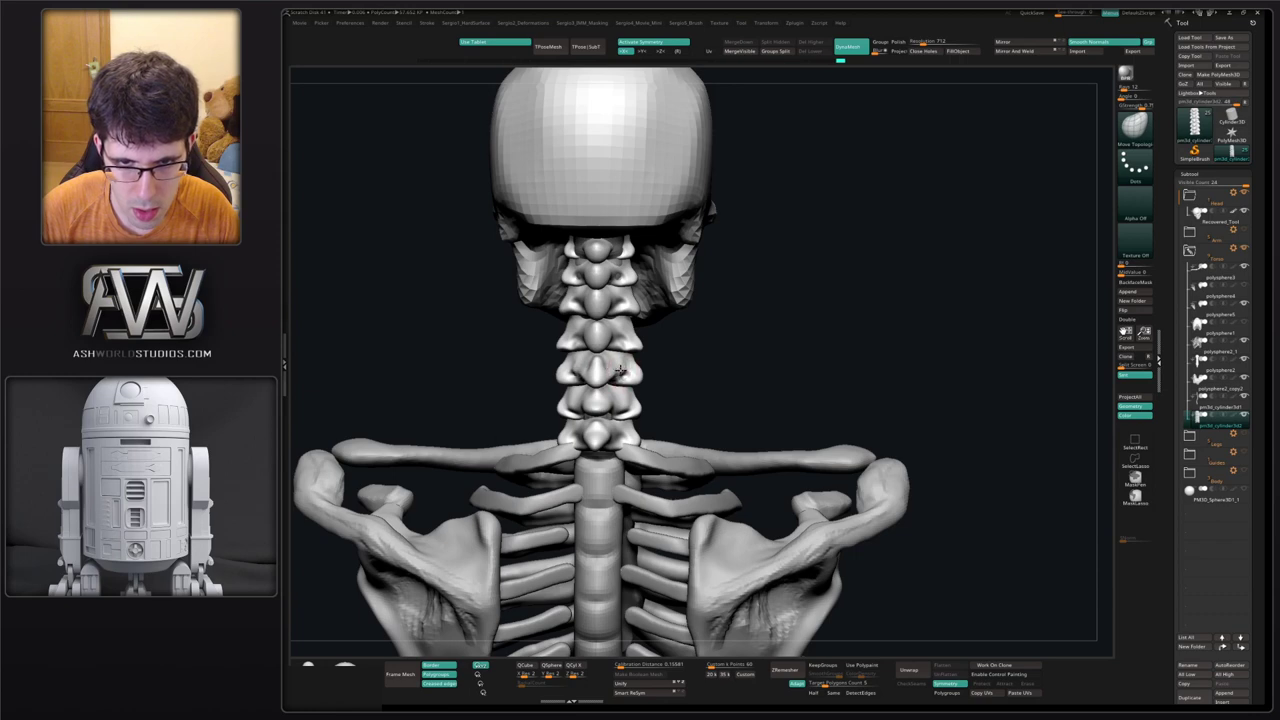
Adjust the rear contours of the lower neck vertebrae with the Move Topological brush.
right_drag(622, 462, 622, 432)
drag(622, 432, 618, 437)
alt+right_drag(616, 436, 622, 385)
drag(618, 388, 625, 378)
Pull the tip of the lowest neck vertebra's spinous process slightly farther back in side view.
right_drag(641, 382, 576, 358)
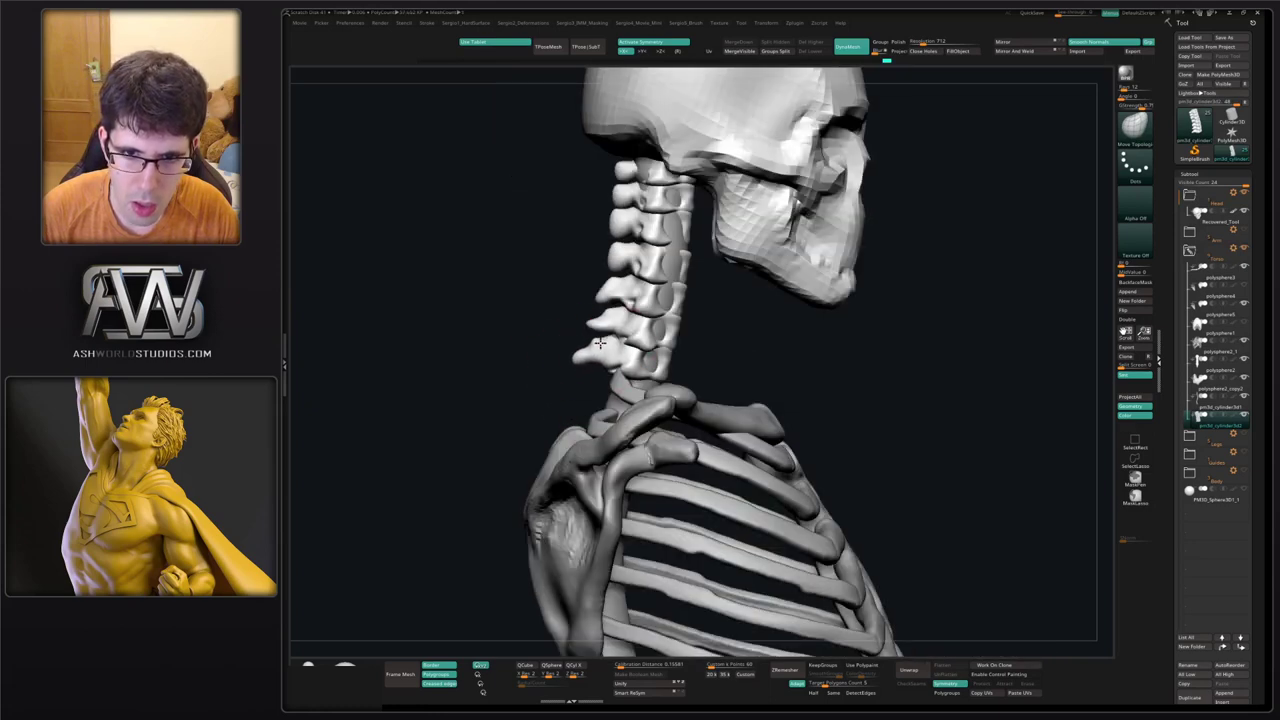
drag(582, 360, 573, 360)
mouse_move(586, 357)
ctrl+right_down()
mouse_move(606, 286)
mouse_move(586, 354)
ctrl+right_up()
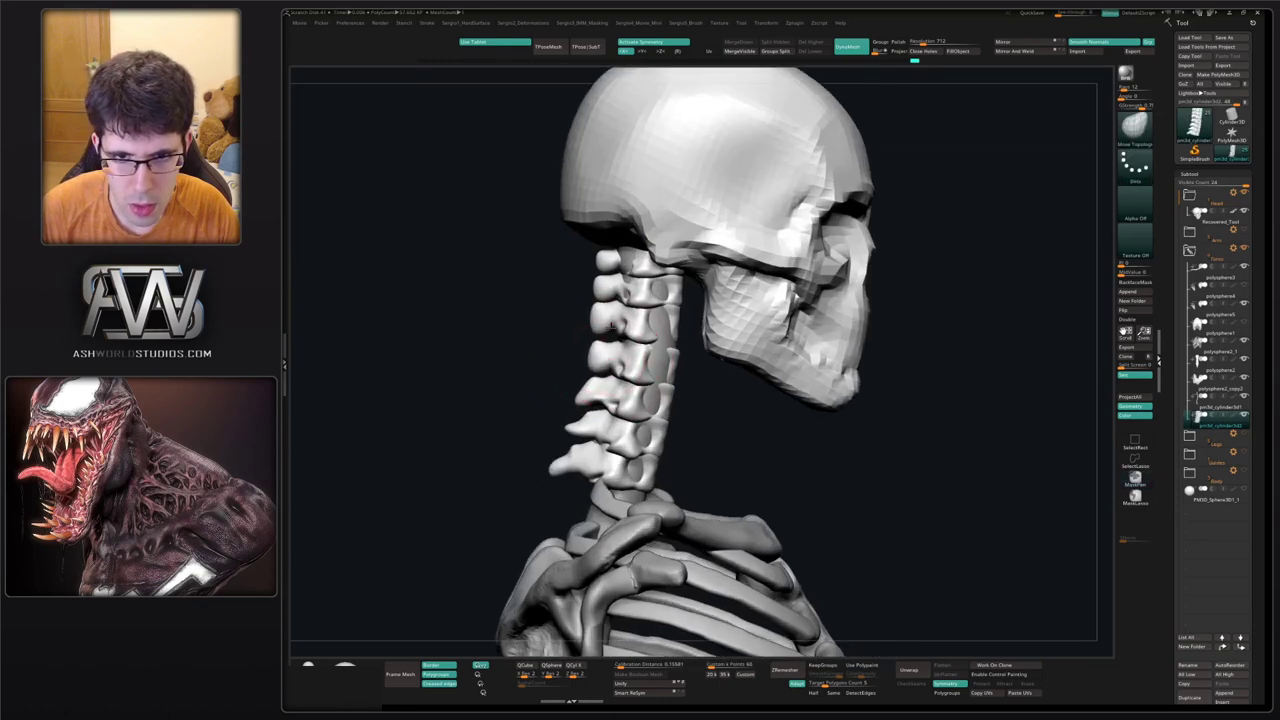
Nudge the rear edge of an upper neck vertebra slightly downward with the Move Topological brush in side view.
mouse_move(607, 298)
mouse_down()
mouse_move(603, 274)
mouse_move(608, 304)
mouse_up()
key(b)
key(m)
key(t)
ctrl+right_drag(610, 304, 620, 290)
right_drag(651, 417, 640, 416)
alt+right_drag(640, 416, 630, 390)
mouse_move(630, 390)
right_down()
mouse_move(751, 360)
mouse_move(734, 297)
right_up()
Pull the middle of the neck column slightly forward with the Move brush in side view to strengthen its curve.
key(b)
key(m)
key(v)
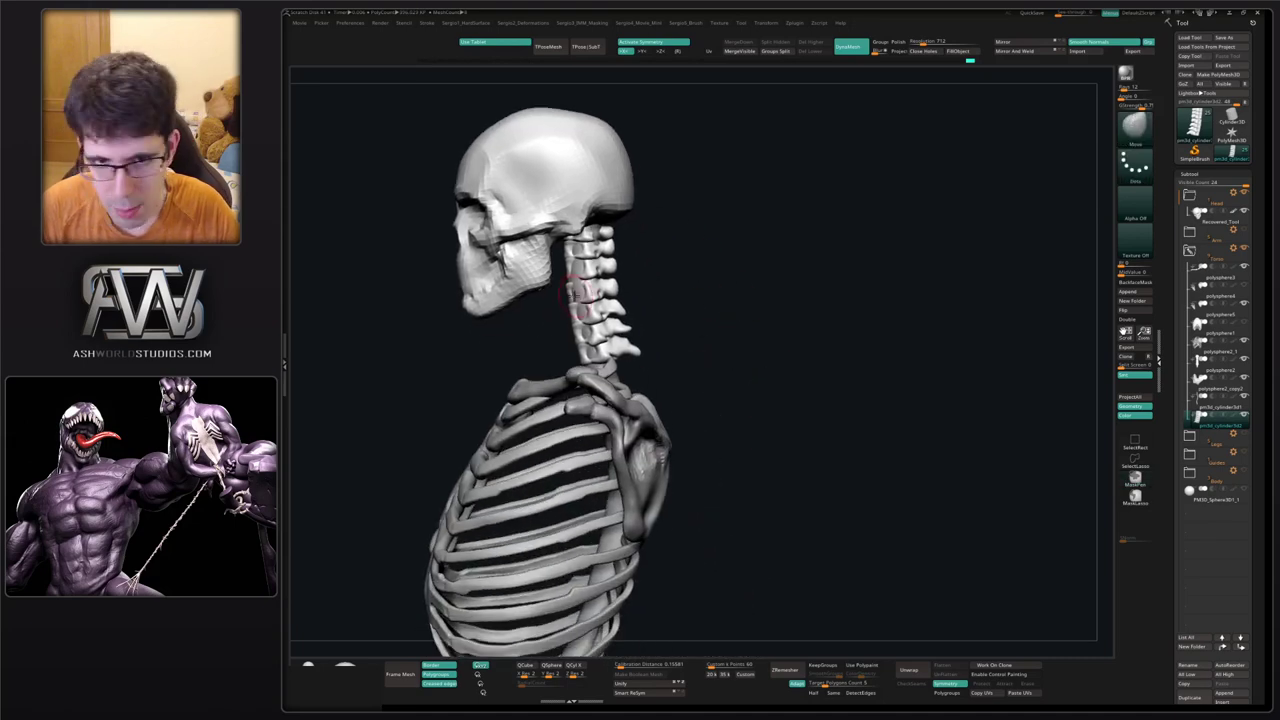
drag(588, 297, 577, 294)
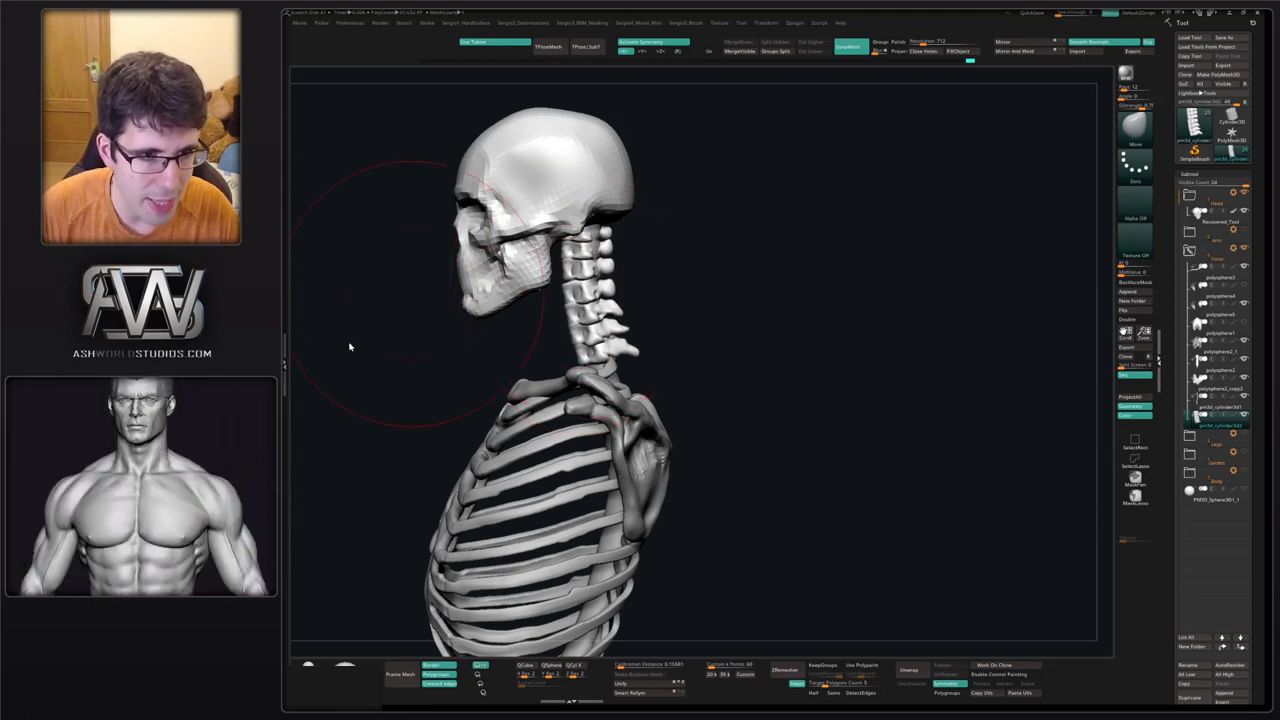
right_drag(720, 257, 694, 264)
Adjust the side contours of the middle neck vertebrae with a smaller Move Topological brush.
ctrl+right_drag(577, 316, 582, 306)
key(b)
key(m)
key(t)
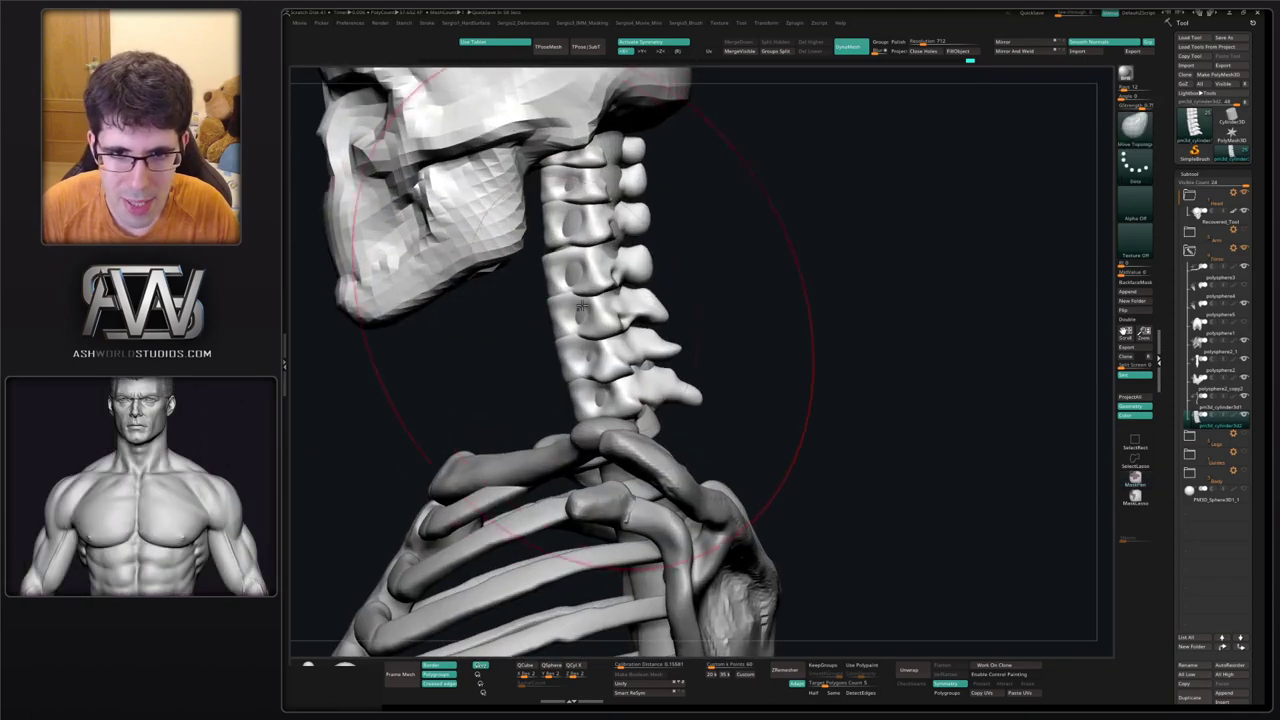
key(bracketleft)
drag(574, 278, 567, 262)
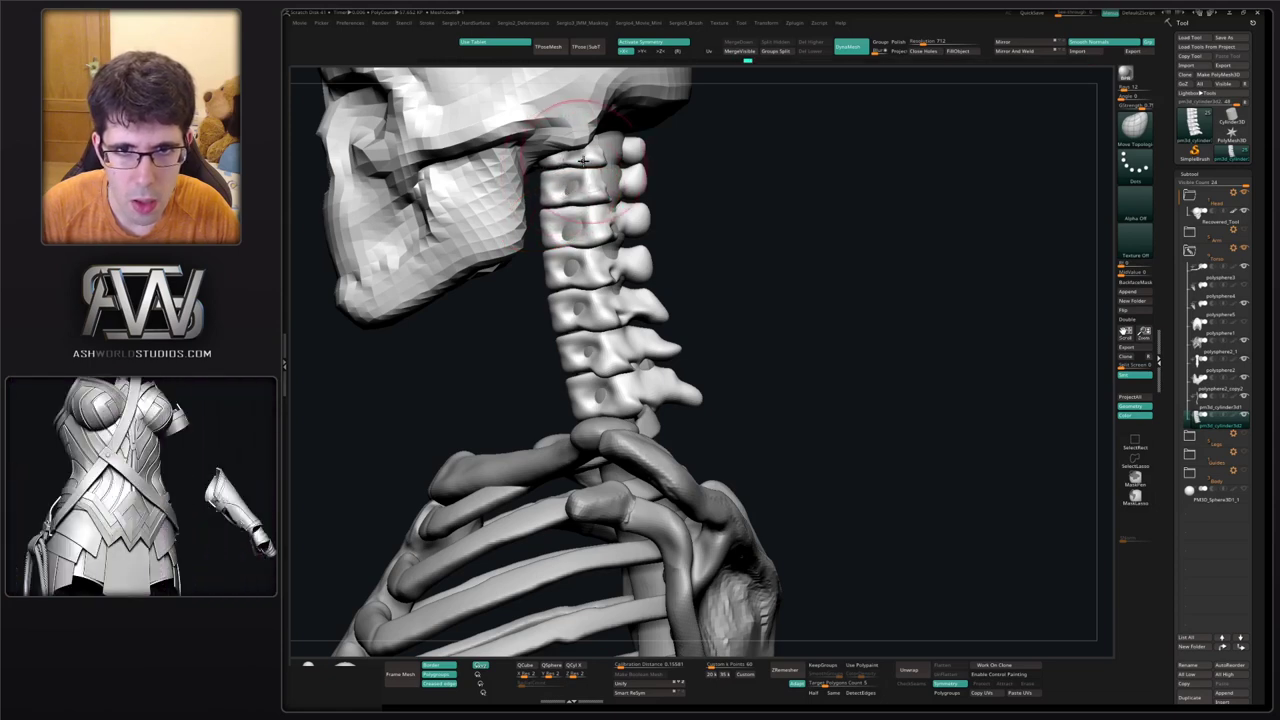
key(ctrl)
ctrl+right_drag(592, 236, 640, 200)
right_drag(640, 200, 603, 202)
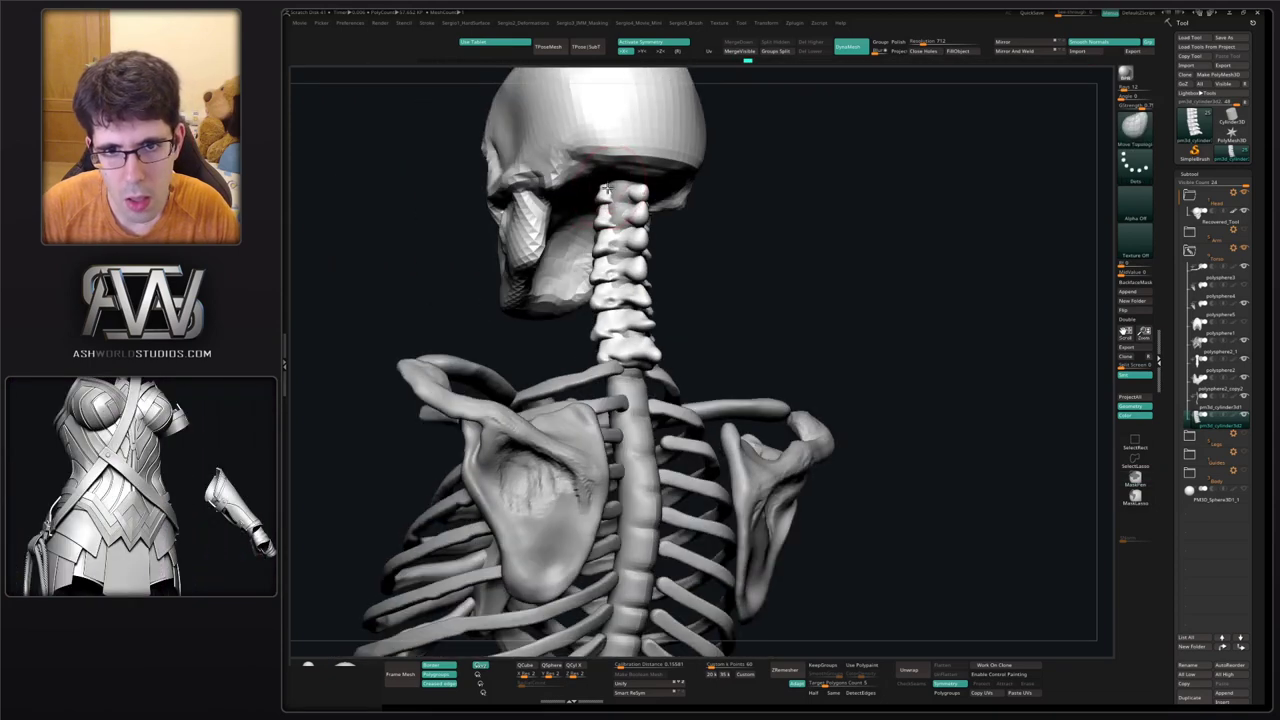
Examine the neck vertebrae in proportion to the whole skeleton from the side, three-quarter and back views.
mouse_move(648, 252)
ctrl+right_down()
mouse_move(610, 290)
mouse_move(678, 308)
mouse_move(697, 251)
mouse_move(751, 251)
mouse_move(660, 270)
ctrl+right_up()
key(ctrl)
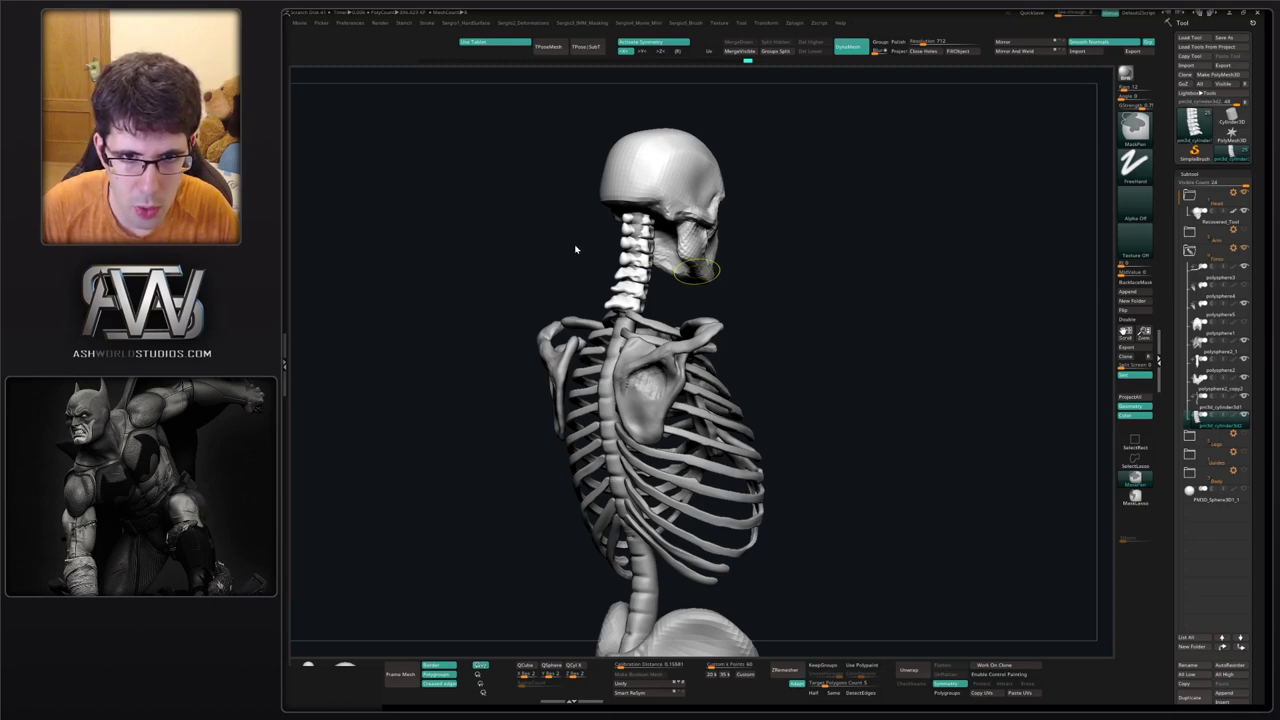
click(869, 346)
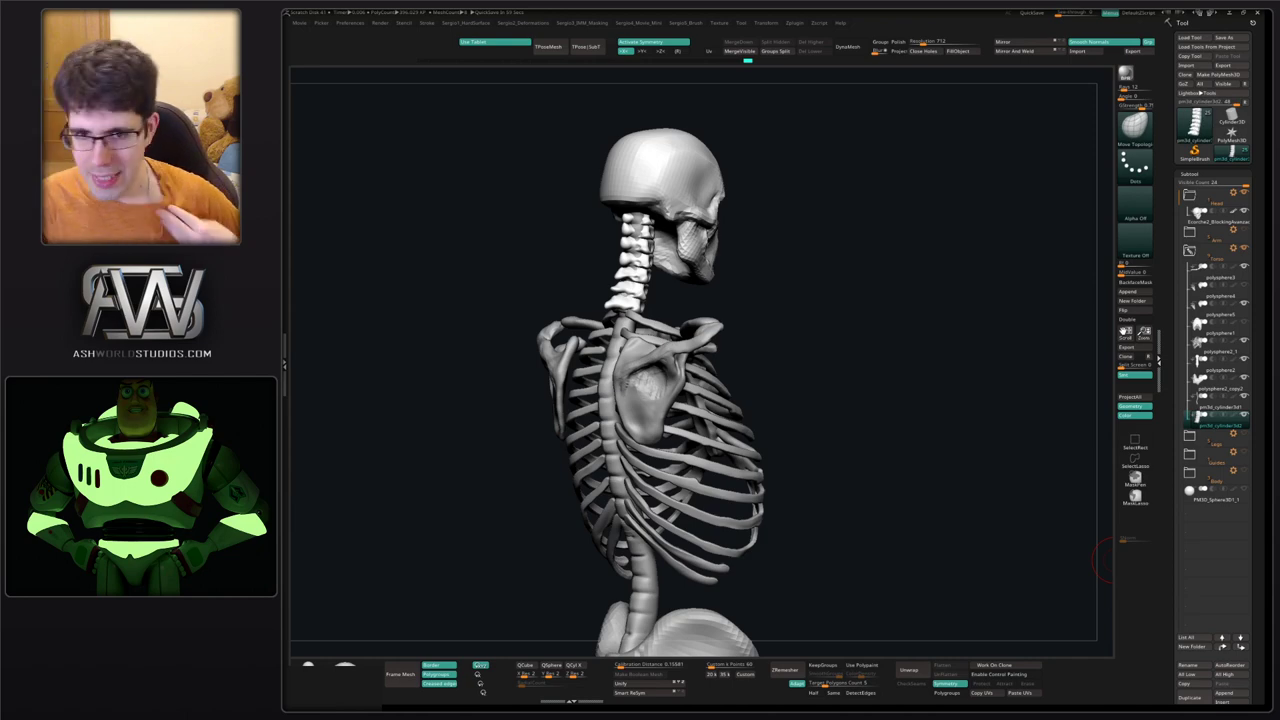
drag(821, 343, 846, 357)
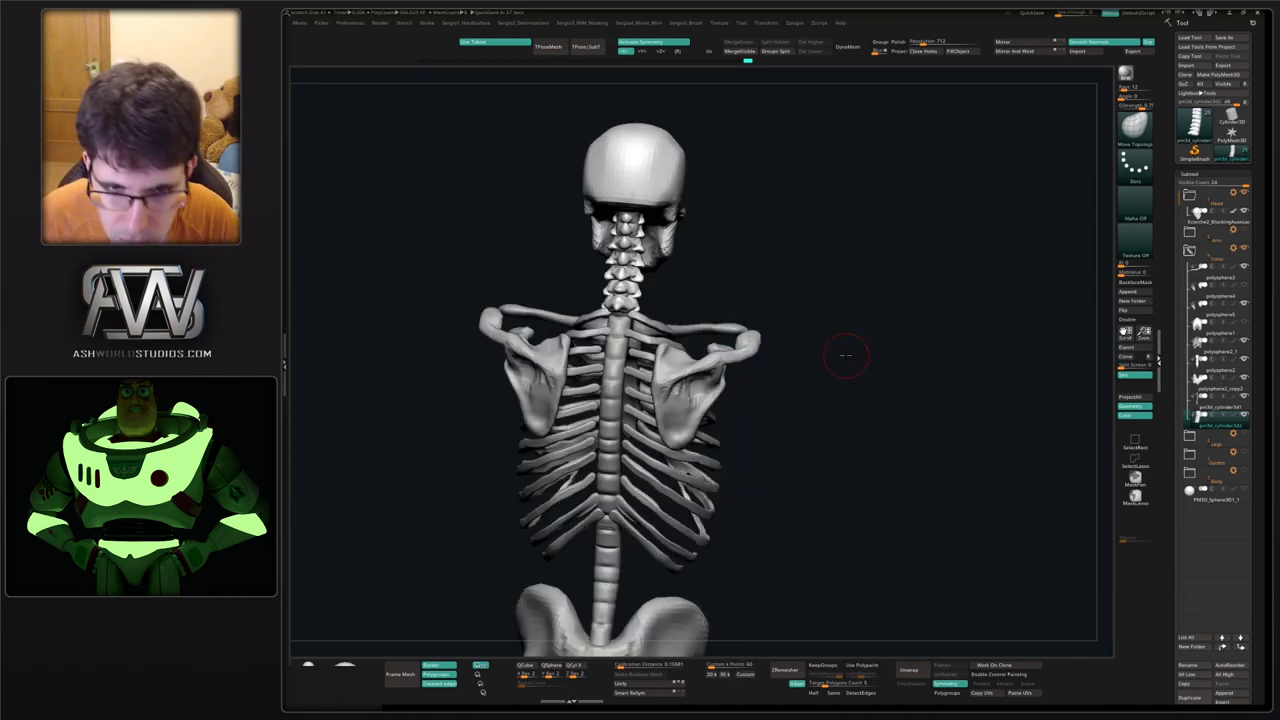
drag(937, 280, 714, 294)
drag(520, 265, 628, 258)
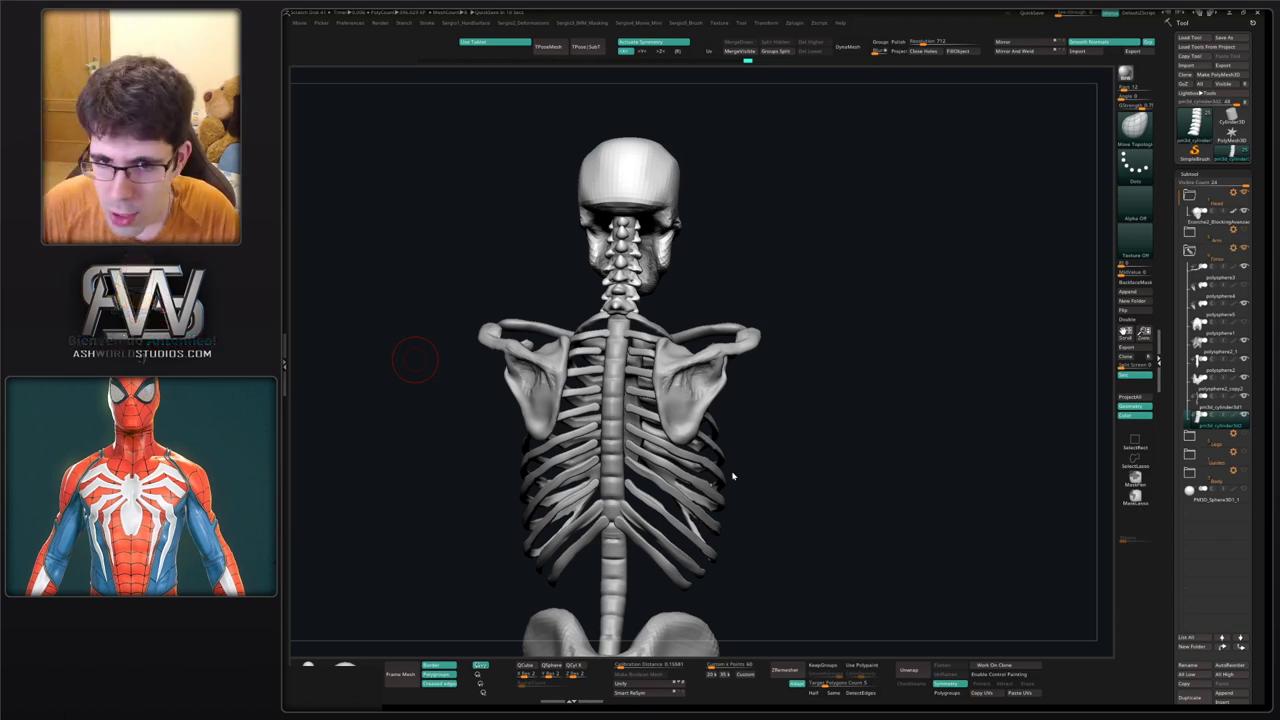
drag(420, 358, 737, 455)
right_drag(737, 453, 645, 400)
mouse_move(632, 308)
ctrl+right_down()
mouse_move(636, 322)
mouse_move(714, 300)
ctrl+right_up()
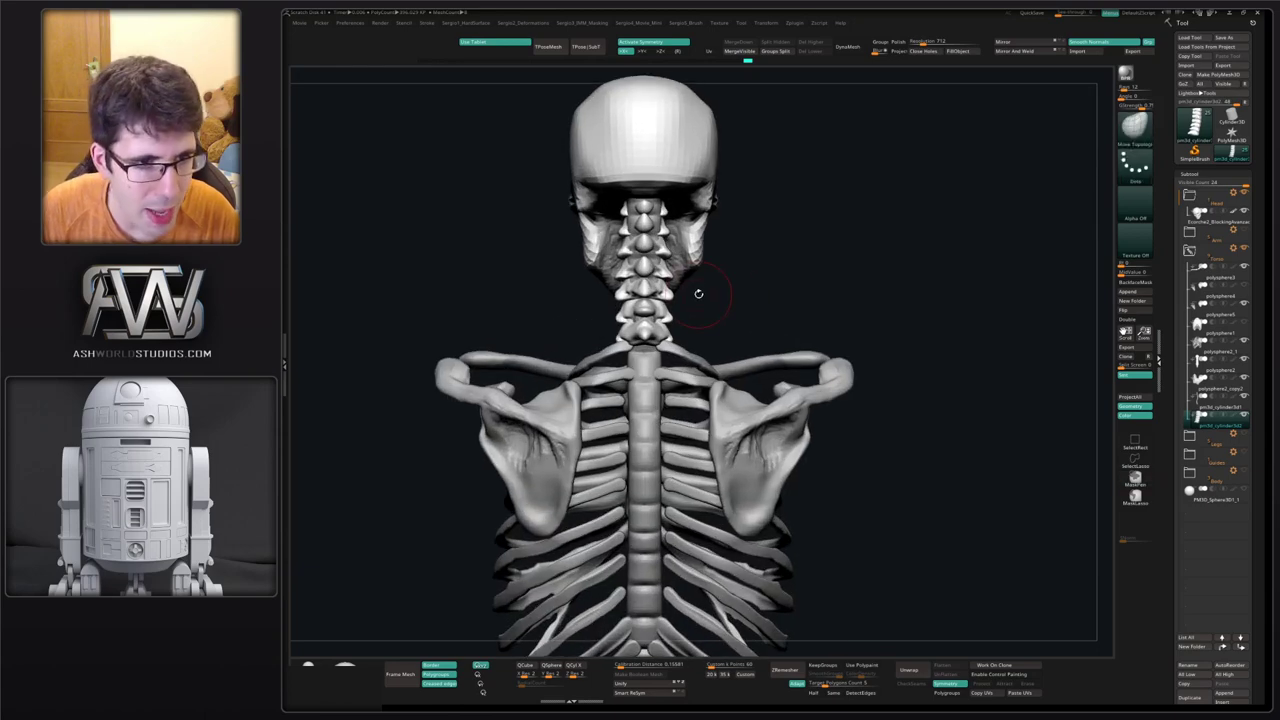
drag(698, 293, 680, 291)
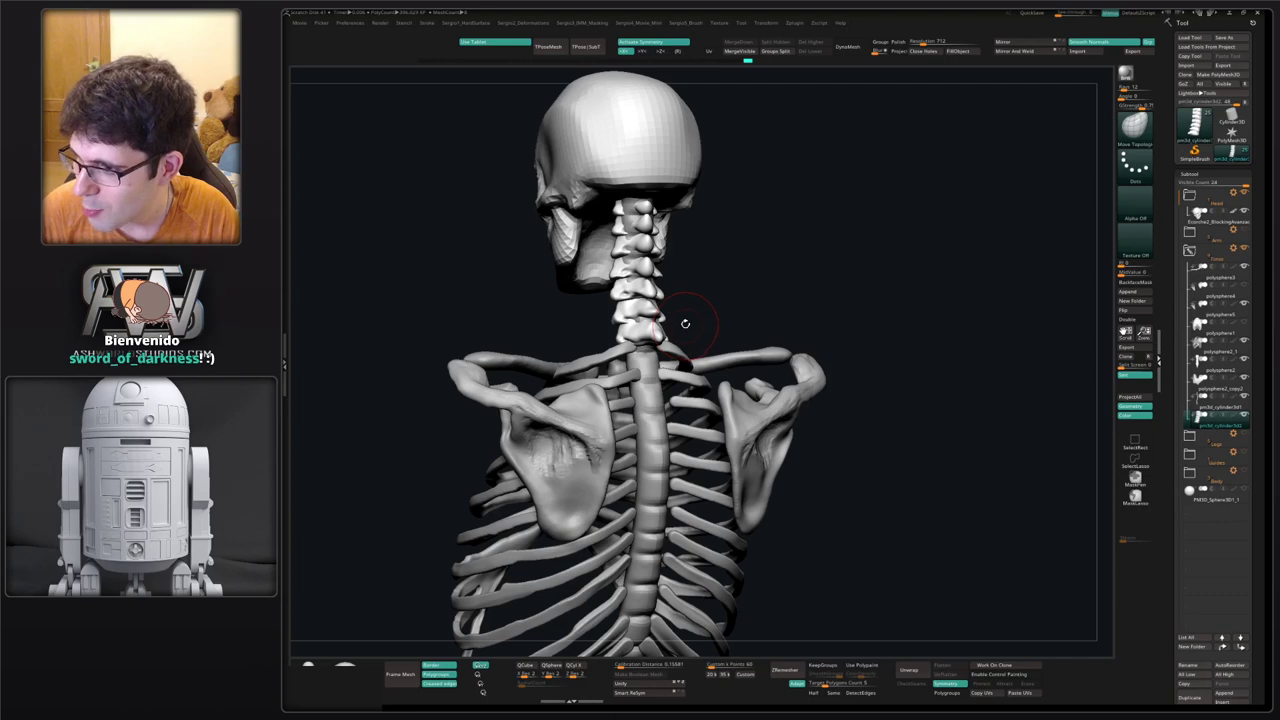
Refine the back of the lowest neck vertebra with the Move and Standard brushes, working from behind.
mouse_move(685, 324)
alt+right_down()
mouse_move(671, 360)
mouse_move(654, 345)
mouse_move(692, 380)
alt+right_up()
key(b)
key(m)
key(v)
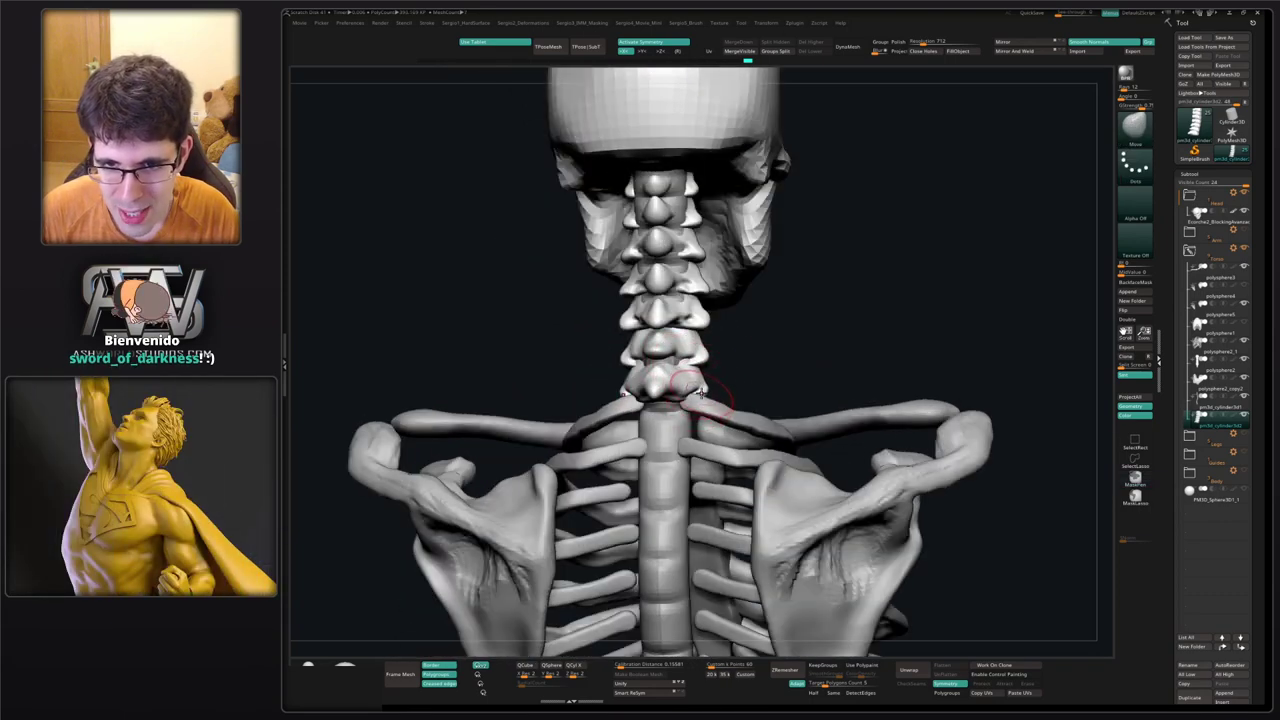
right_drag(700, 395, 689, 414)
key(b)
key(s)
key(t)
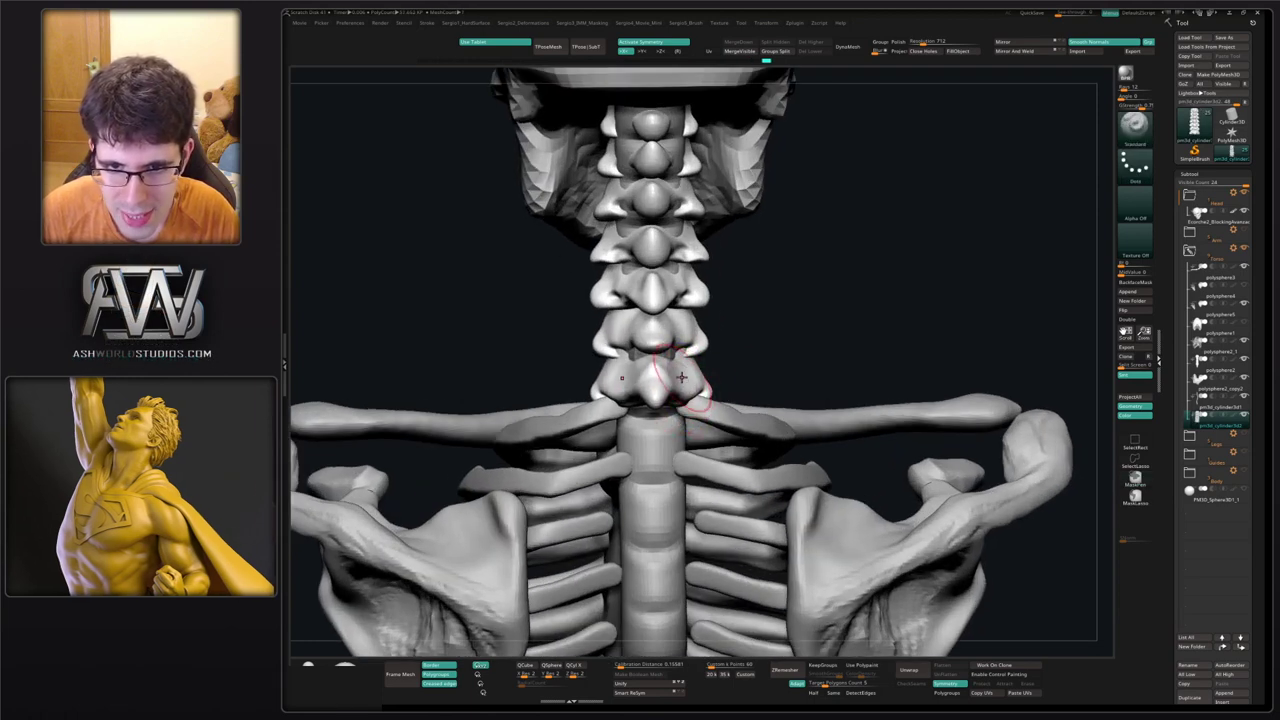
right_drag(671, 374, 696, 350)
key(f)
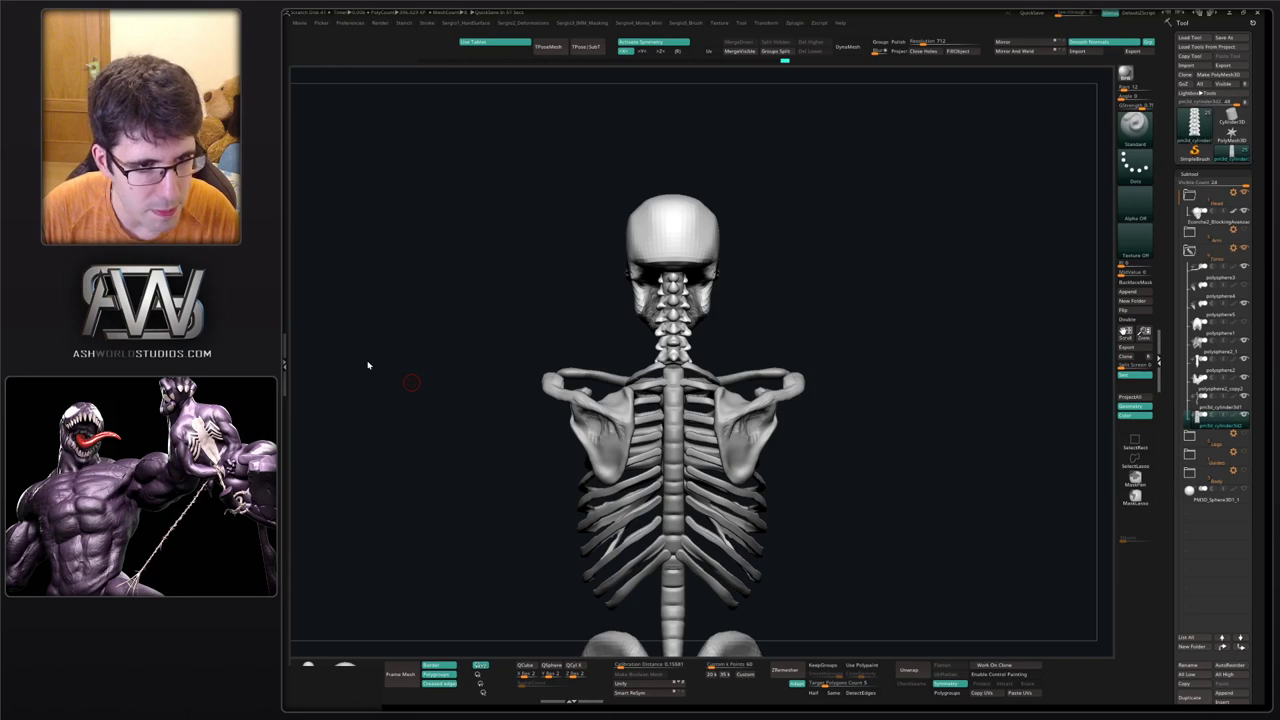
Duplicate the neck vertebrae subtool.
drag(408, 401, 596, 395)
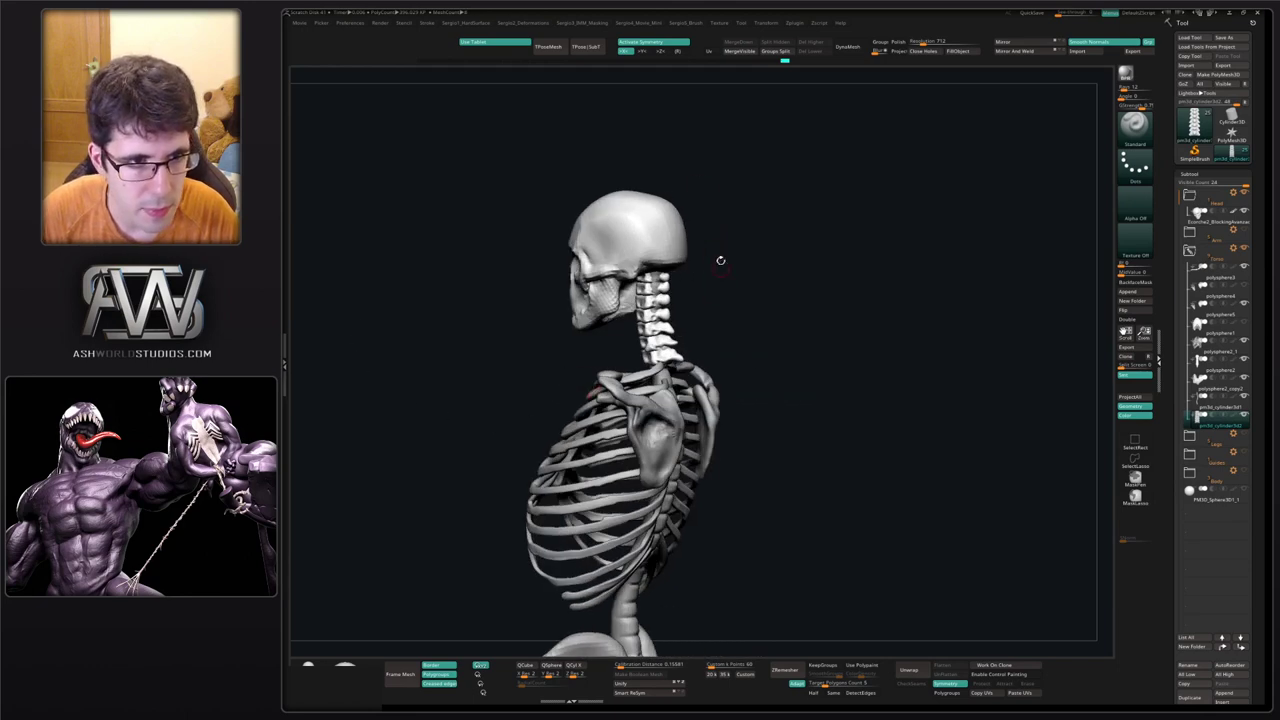
right_drag(664, 305, 702, 352)
key(w)
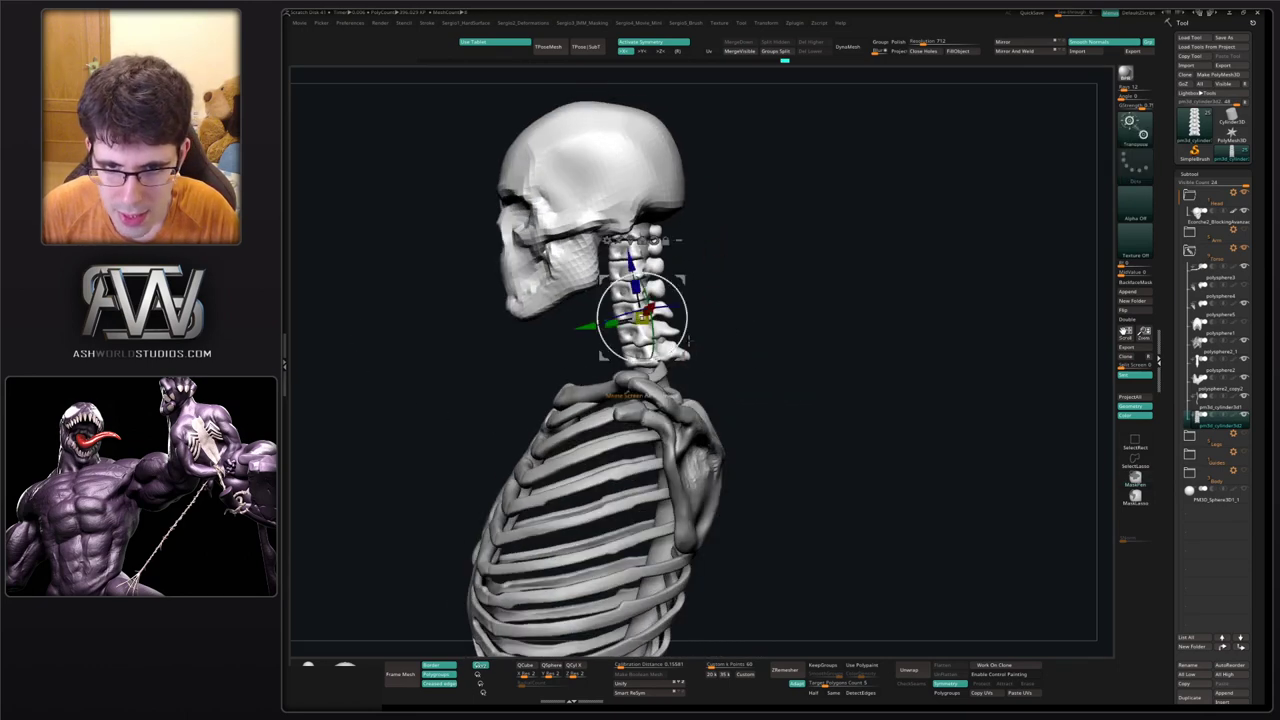
key(ctrl+shift+d)
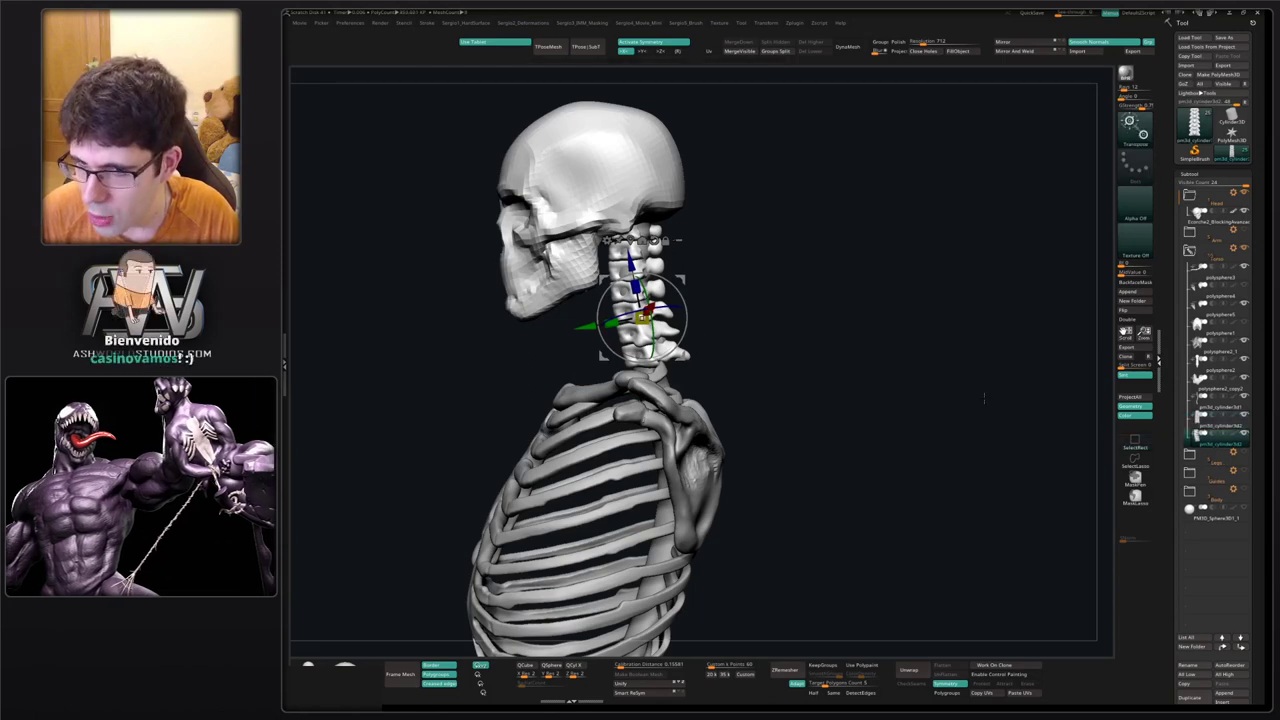
Isolate the lowest vertebra of the duplicated column by its polygroup and bring the surrounding skeleton back into view.
alt+drag(736, 405, 742, 339)
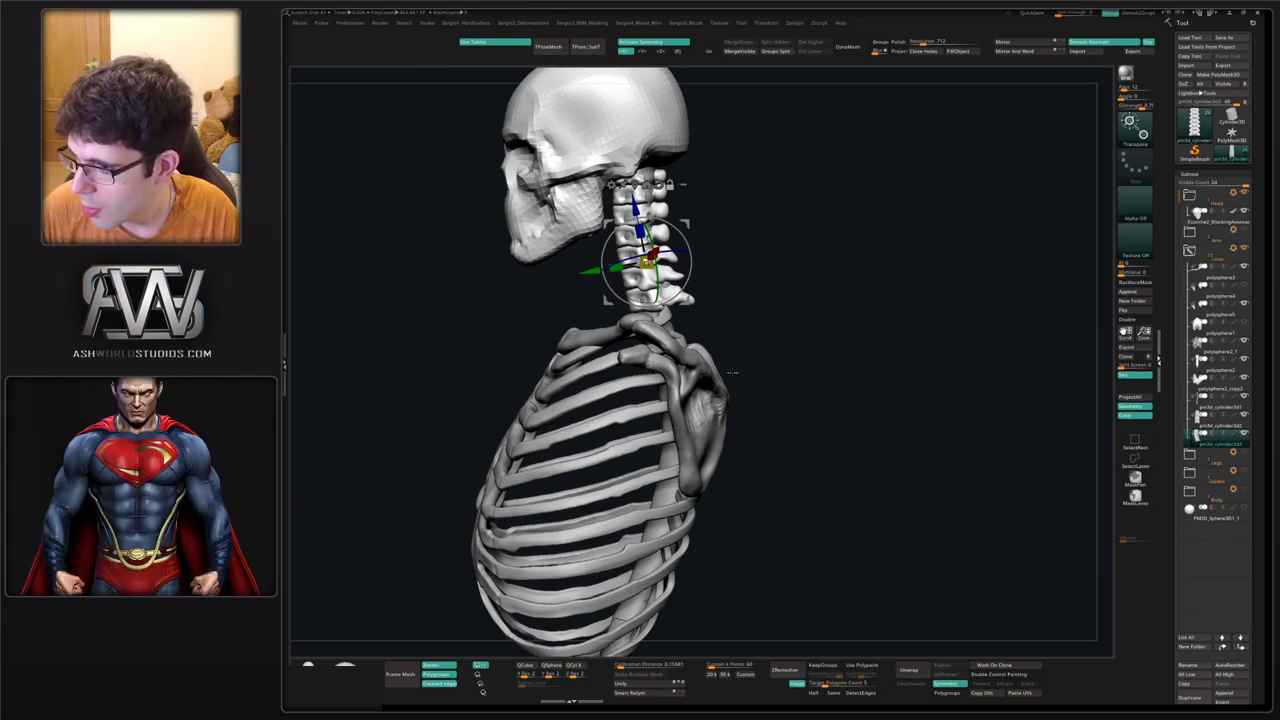
key(alt+s)
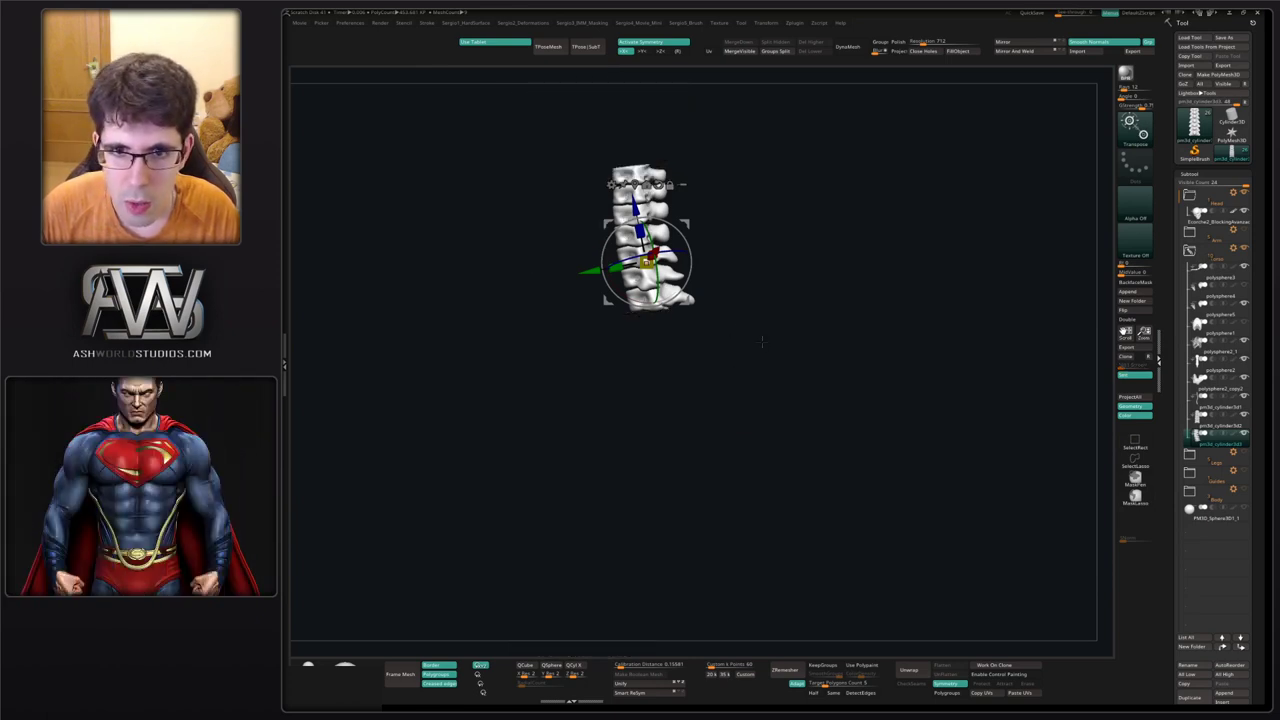
ctrl+right_drag(742, 258, 744, 300)
key(shift+f)
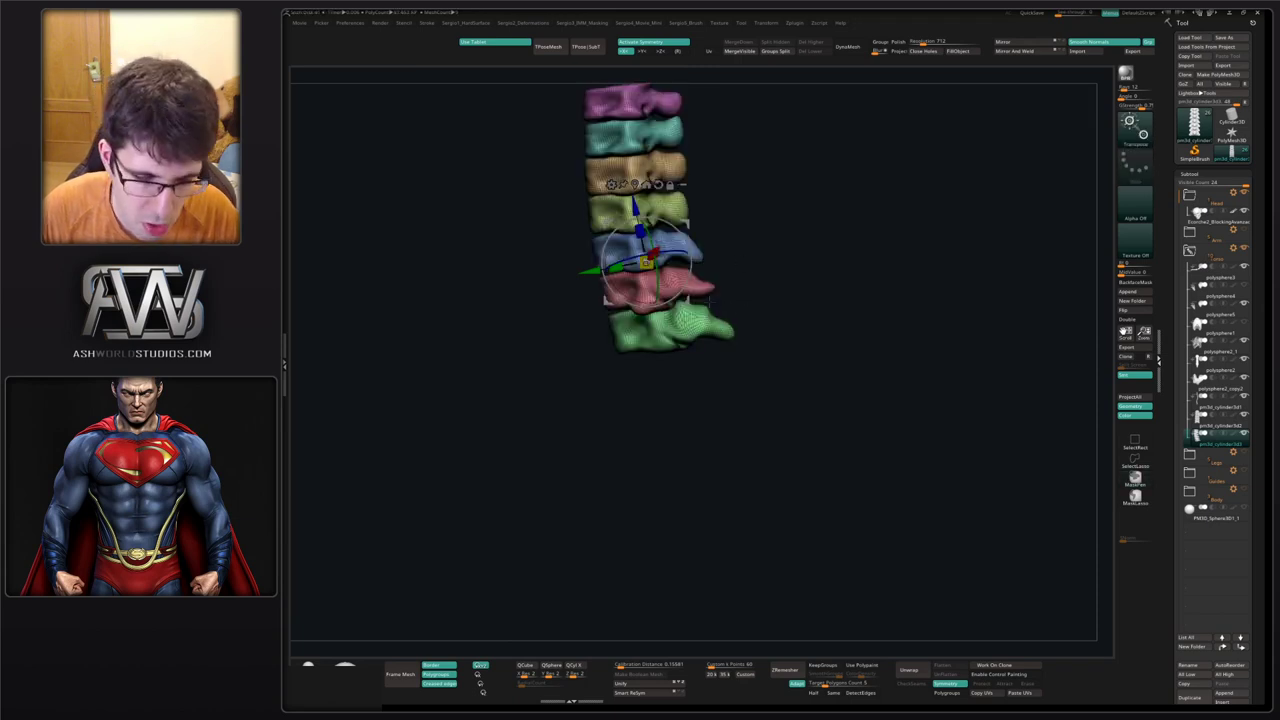
key(q)
ctrl+shift+click(680, 335)
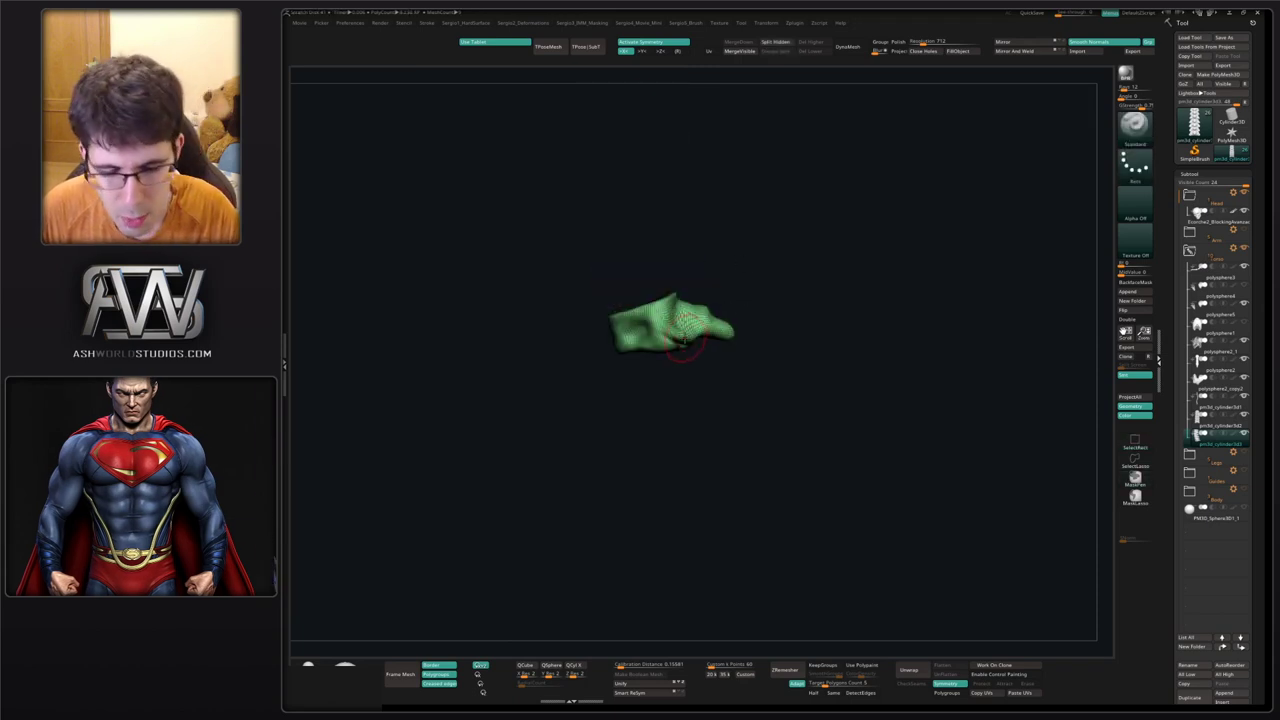
right_drag(737, 378, 728, 320)
key(alt+s)
Place the isolated vertebra copy directly below the neck column and align it with the spine using the transform gizmo.
key(w)
mouse_move(699, 297)
ctrl+mouse_down()
mouse_move(717, 345)
mouse_move(680, 298)
ctrl+mouse_up()
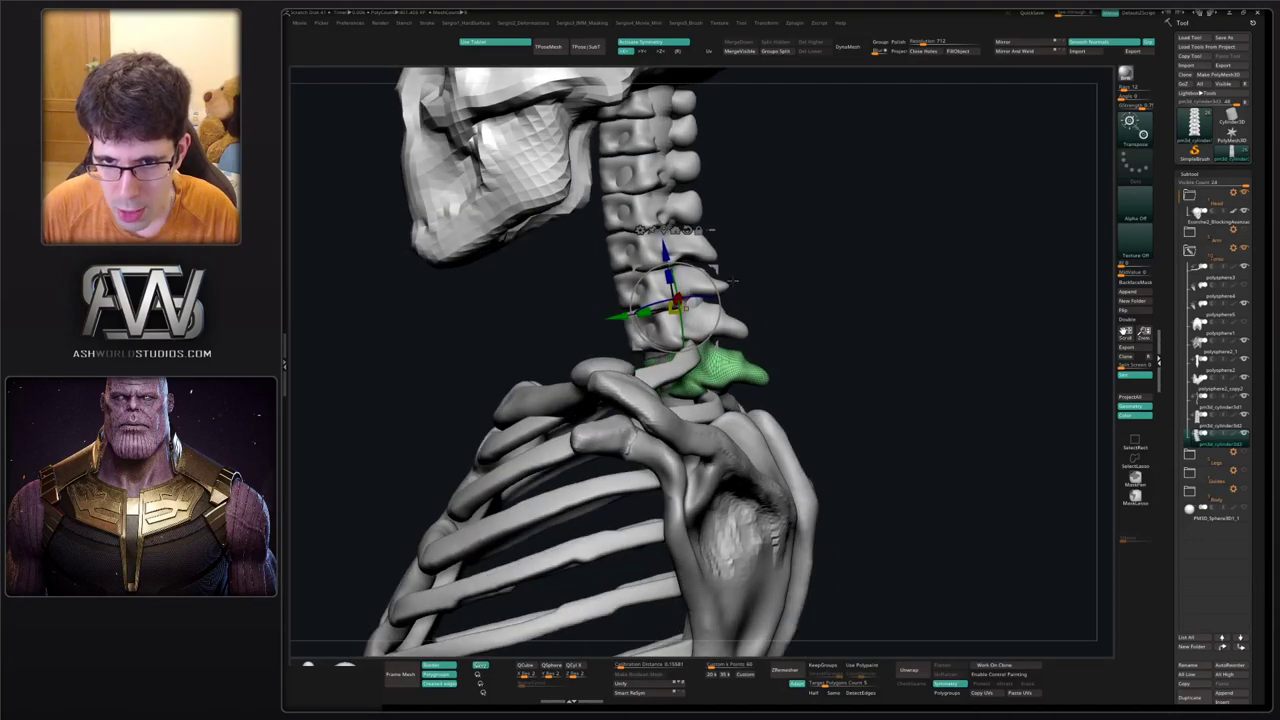
click(663, 230)
drag(718, 336, 726, 341)
drag(709, 353, 712, 353)
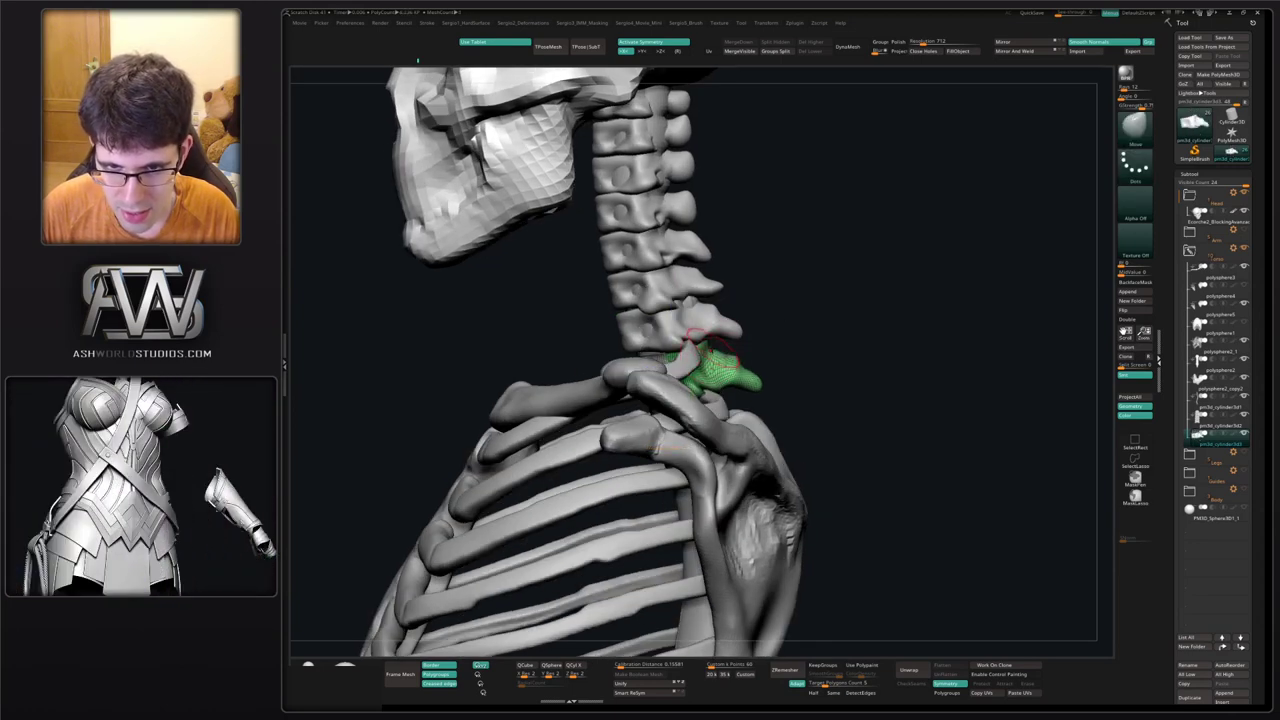
Reshape the new vertebra's spinous process with the Move brush so that it slopes backward and down.
mouse_move(715, 345)
right_down()
mouse_move(692, 343)
mouse_move(722, 318)
mouse_move(745, 328)
mouse_move(687, 293)
right_up()
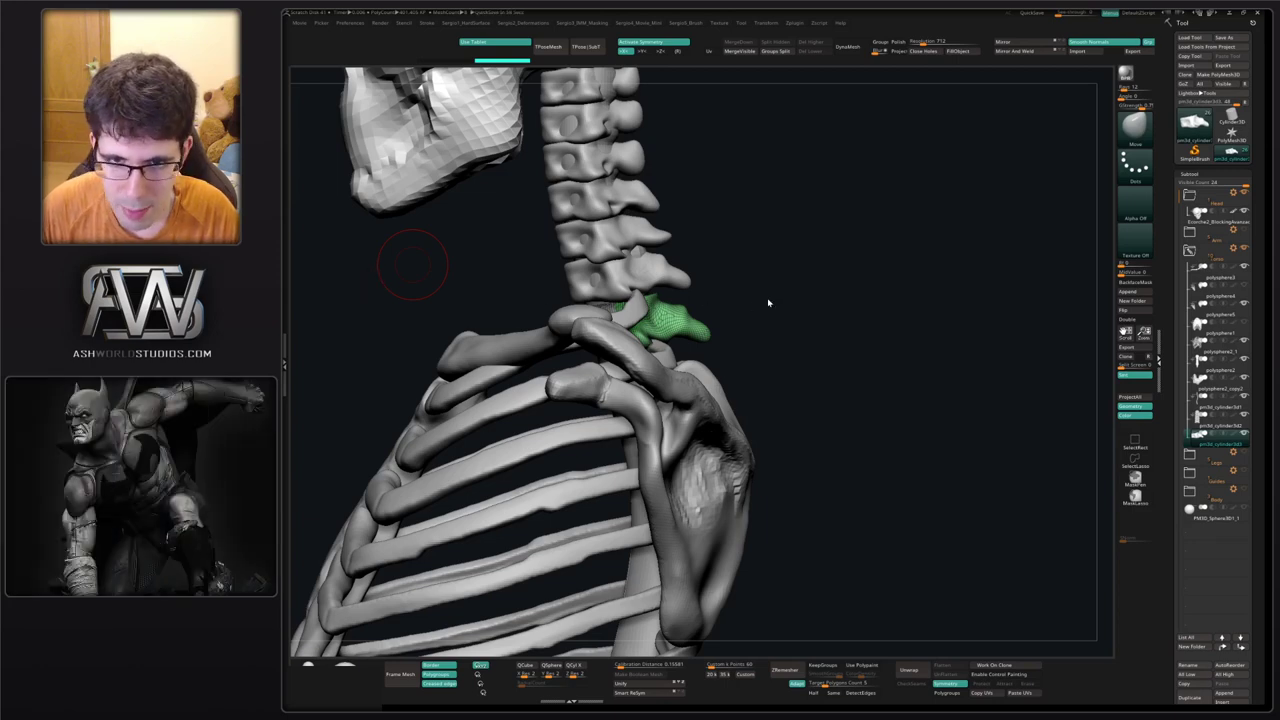
right_drag(738, 381, 732, 376)
drag(699, 317, 700, 307)
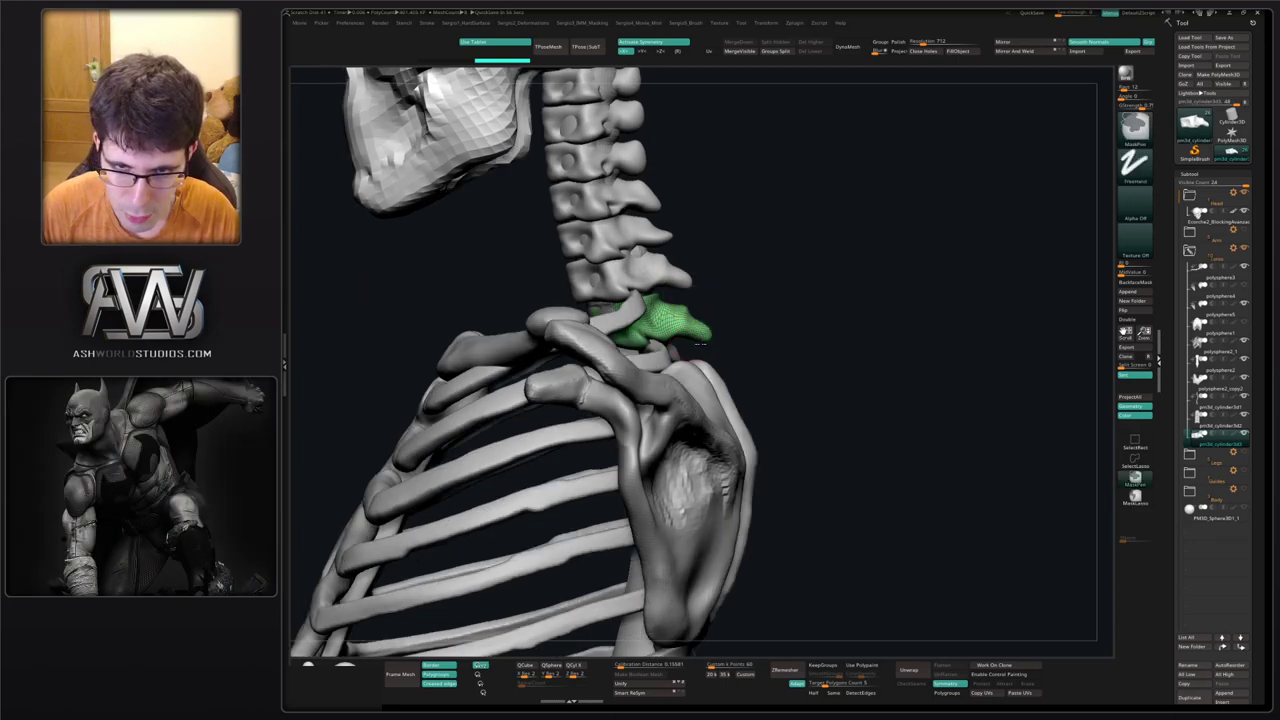
ctrl+right_drag(700, 285, 690, 311)
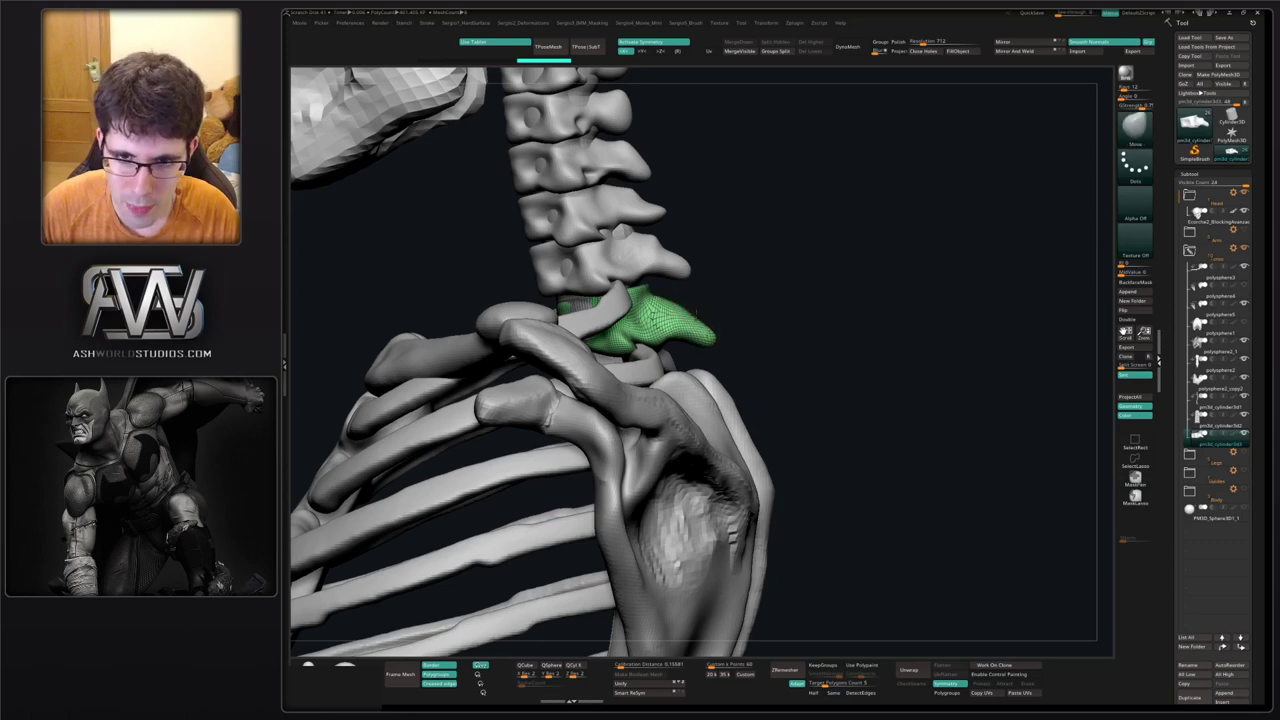
drag(697, 313, 671, 297)
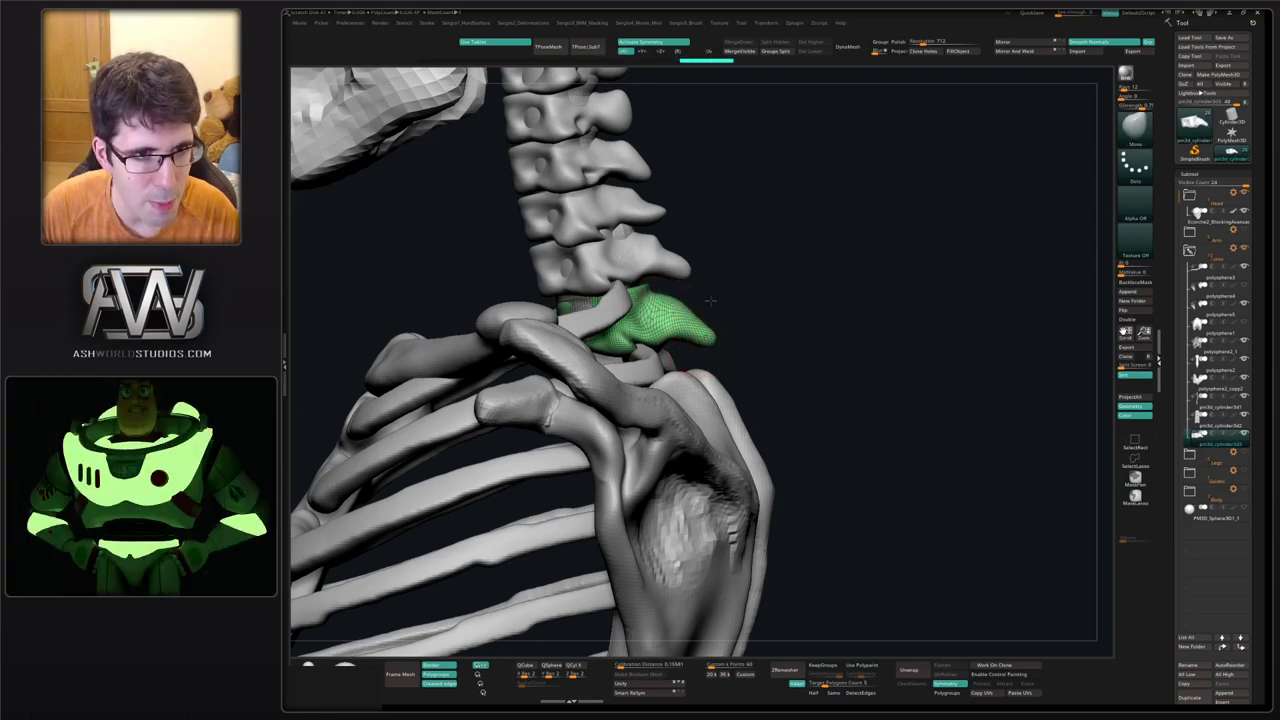
Taper the tip of the new vertebra's spinous process with the Move brush at adjusted sizes and hide the polygroup colours.
alt+drag(709, 300, 712, 262)
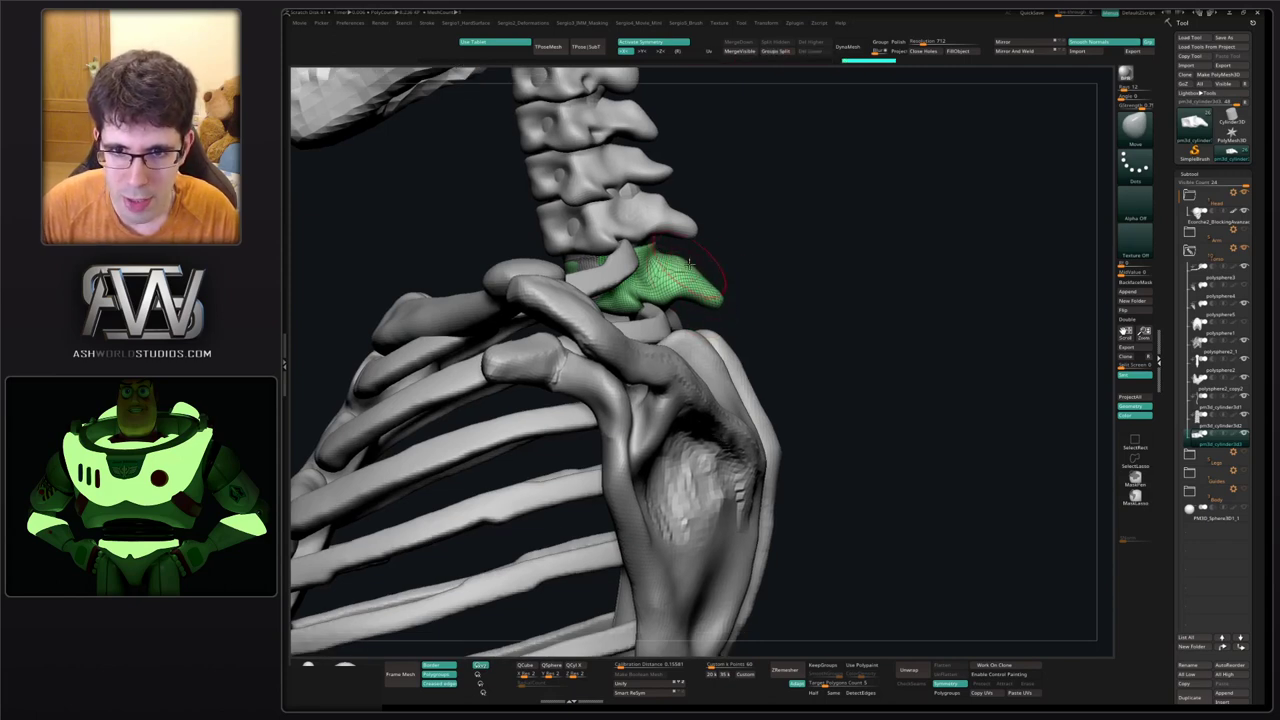
drag(689, 264, 696, 261)
key(s)
click(722, 298)
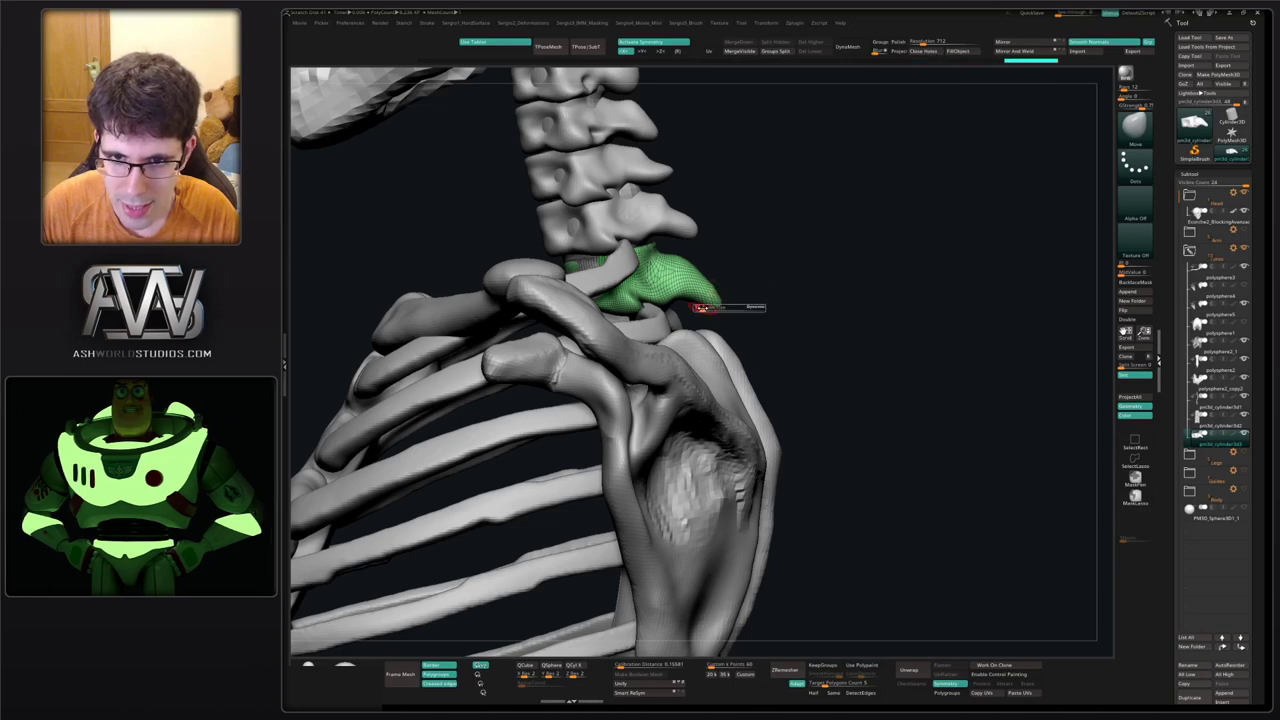
drag(716, 299, 668, 290)
ctrl+right_drag(685, 335, 685, 304)
key(shift+f)
key(s)
drag(708, 277, 715, 276)
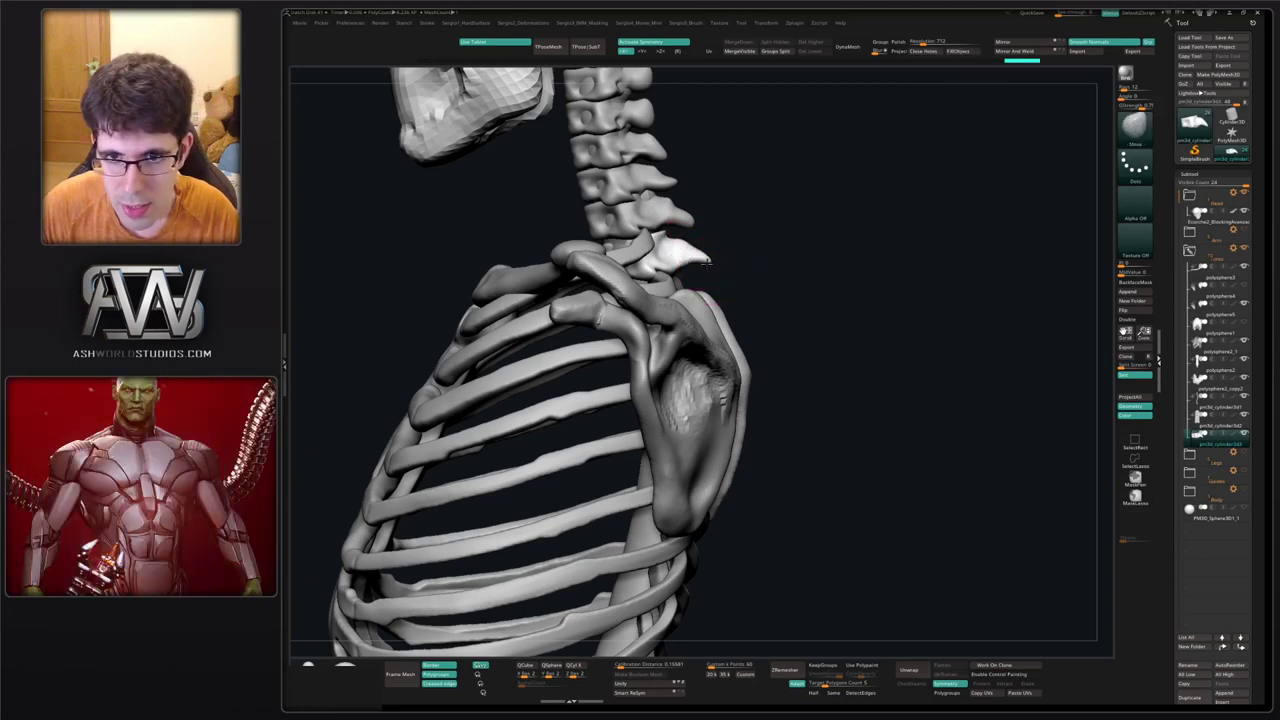
Reshape the front body of the new vertebra with the Move brush while it is isolated, after checking it from behind.
drag(850, 290, 675, 270)
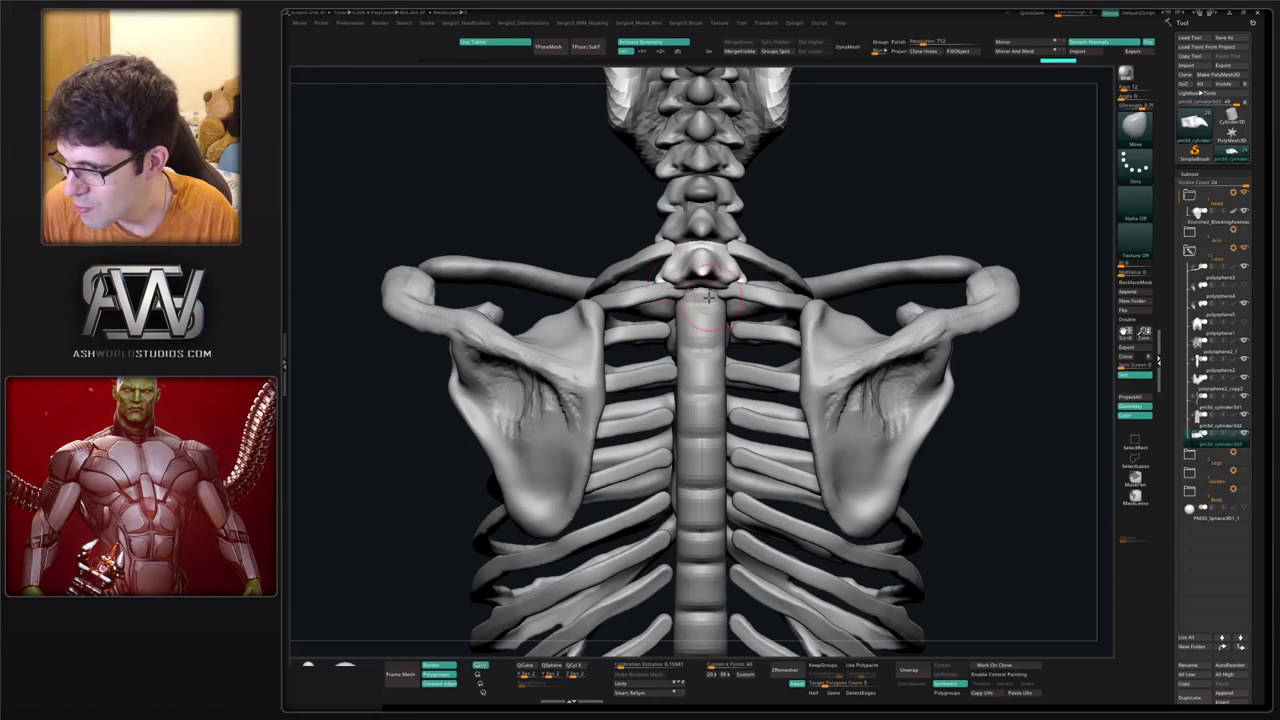
right_drag(702, 270, 852, 212)
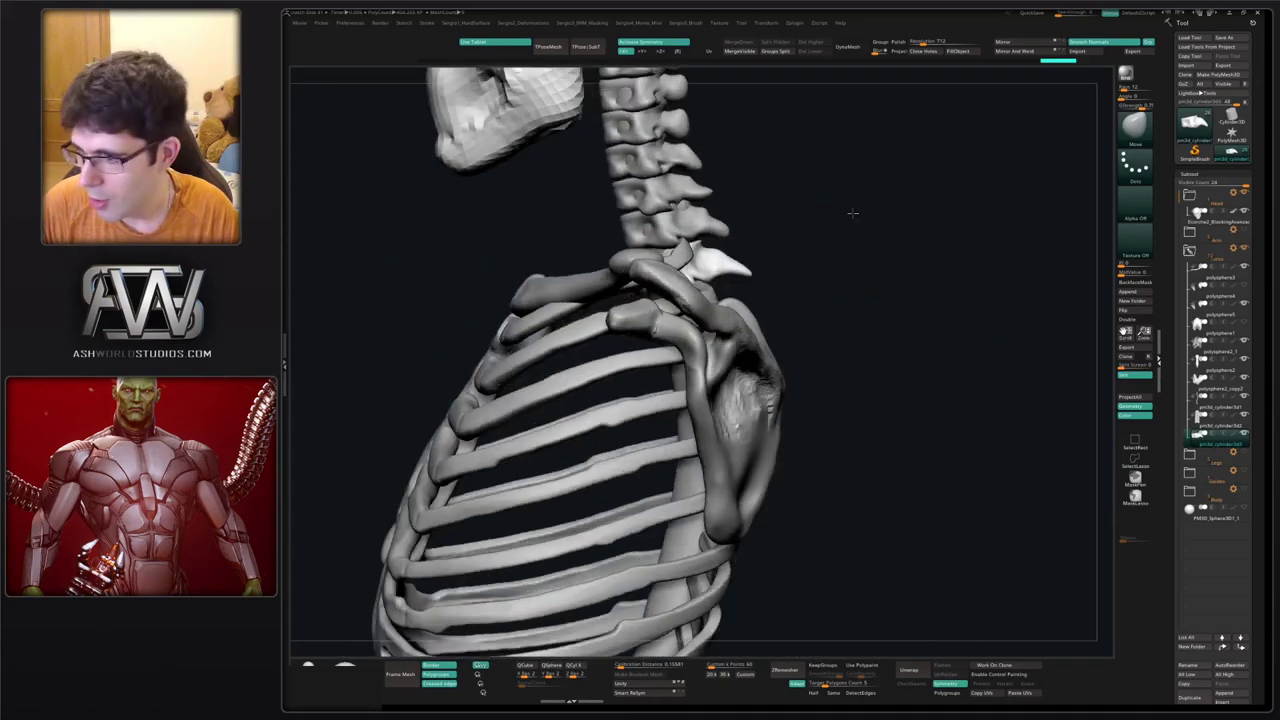
mouse_move(705, 260)
shift+right_down()
mouse_move(645, 289)
mouse_move(657, 307)
shift+right_up()
key(alt+shift+s)
key(s)
drag(650, 290, 637, 242)
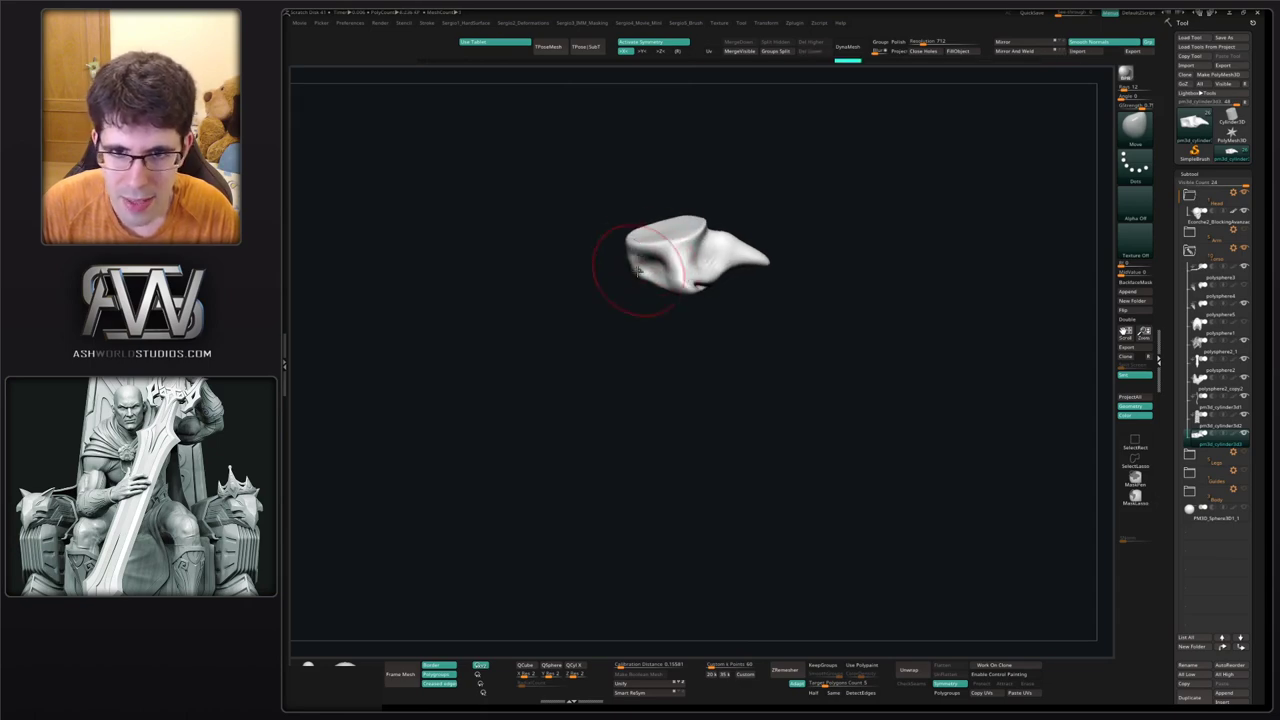
right_drag(644, 271, 657, 254)
key(alt+shift+s)
Hide the rib cage subtool to expose the spine around the new vertebra.
ctrl+right_drag(735, 292, 767, 260)
drag(768, 262, 720, 250)
key(w)
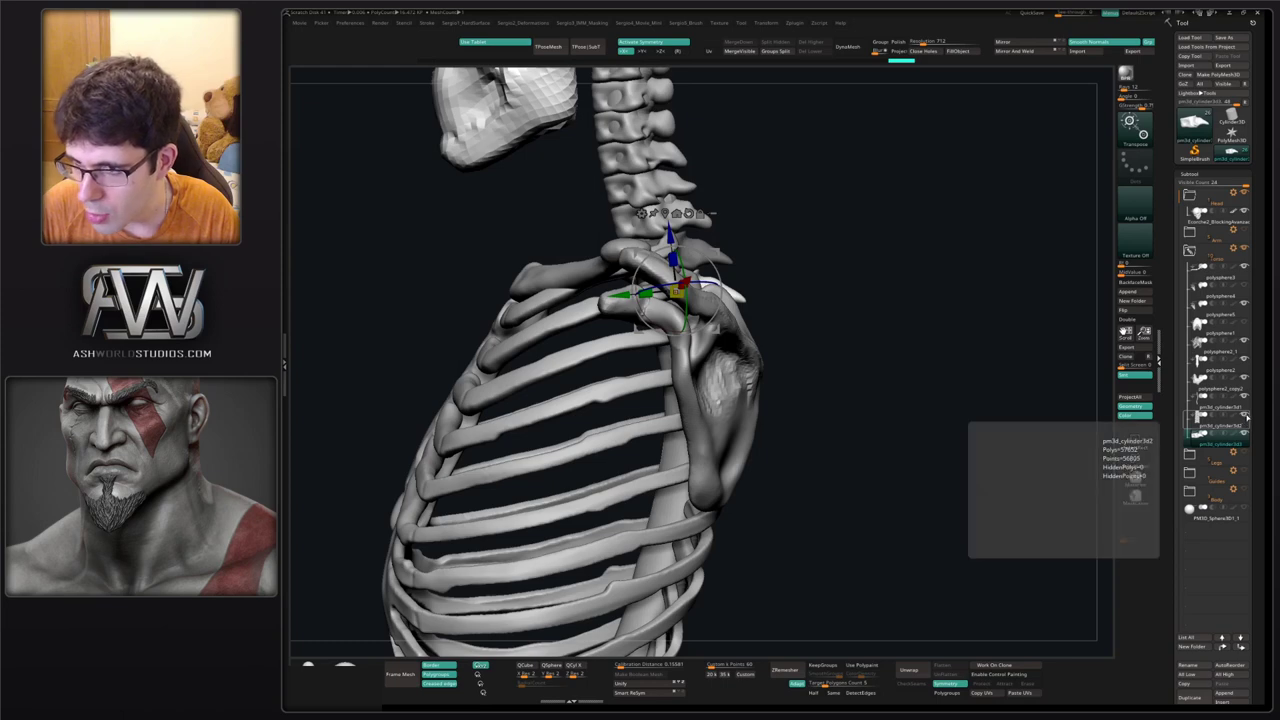
click(1248, 418)
click(1247, 417)
click(1245, 342)
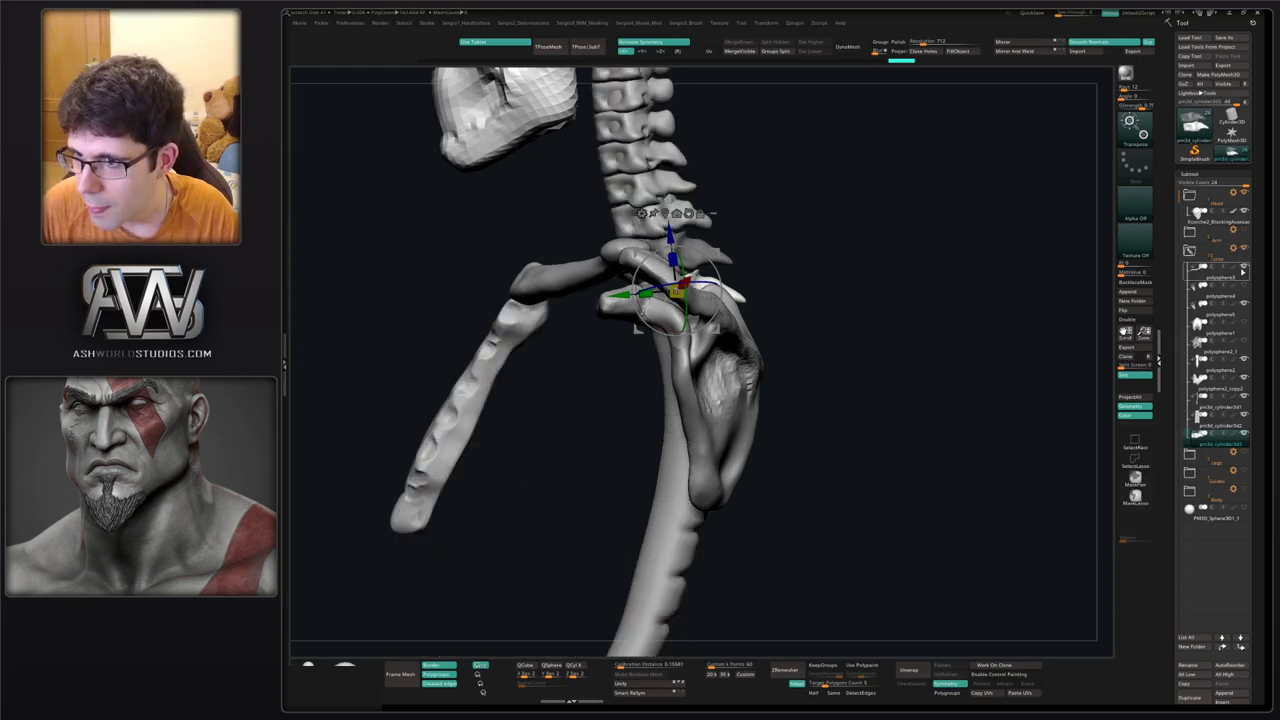
Isolate the scapula subtool polysphere4 and merge it down into polysphere5.
click(1215, 298)
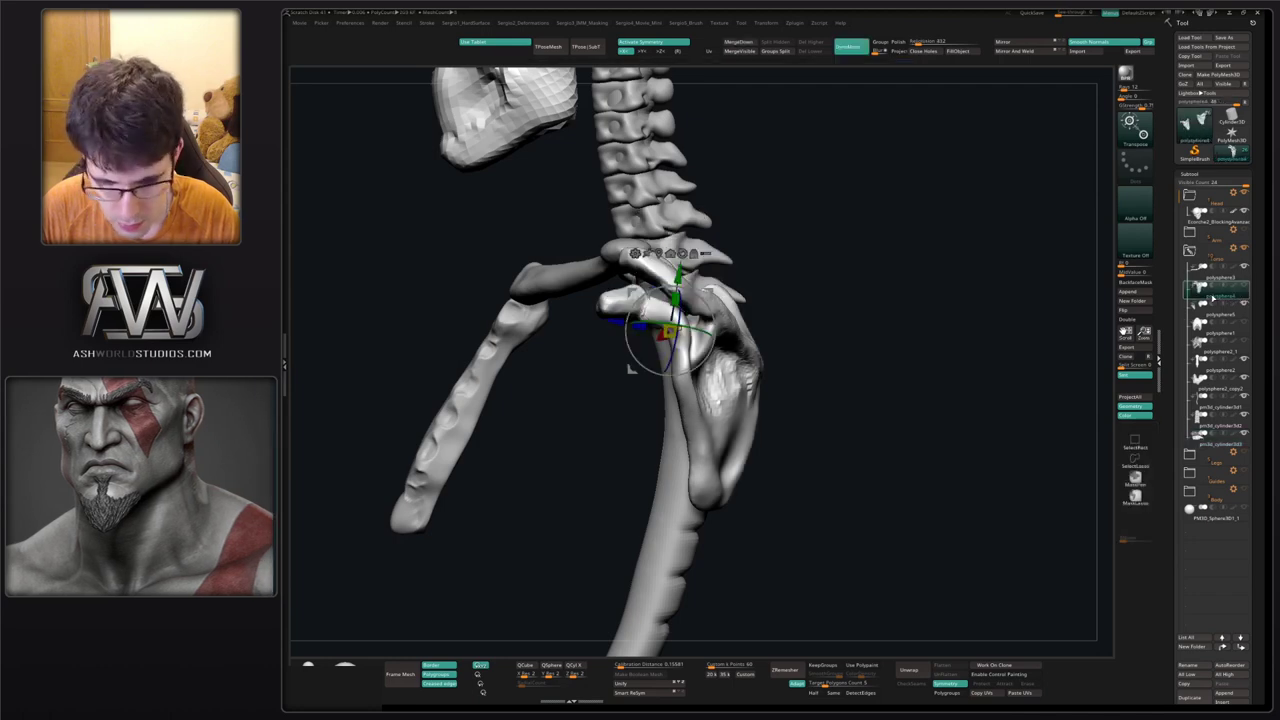
key(shift+alt+s)
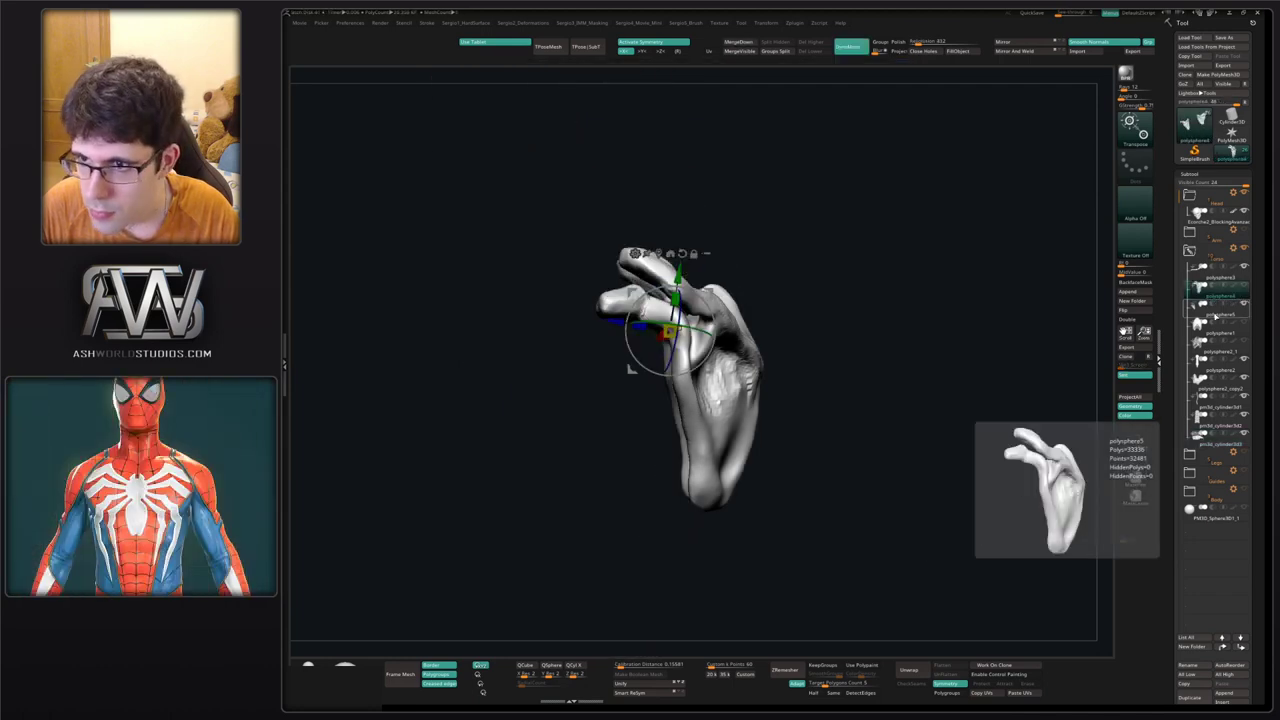
click(1217, 298)
key(ctrl+m)
click(1102, 315)
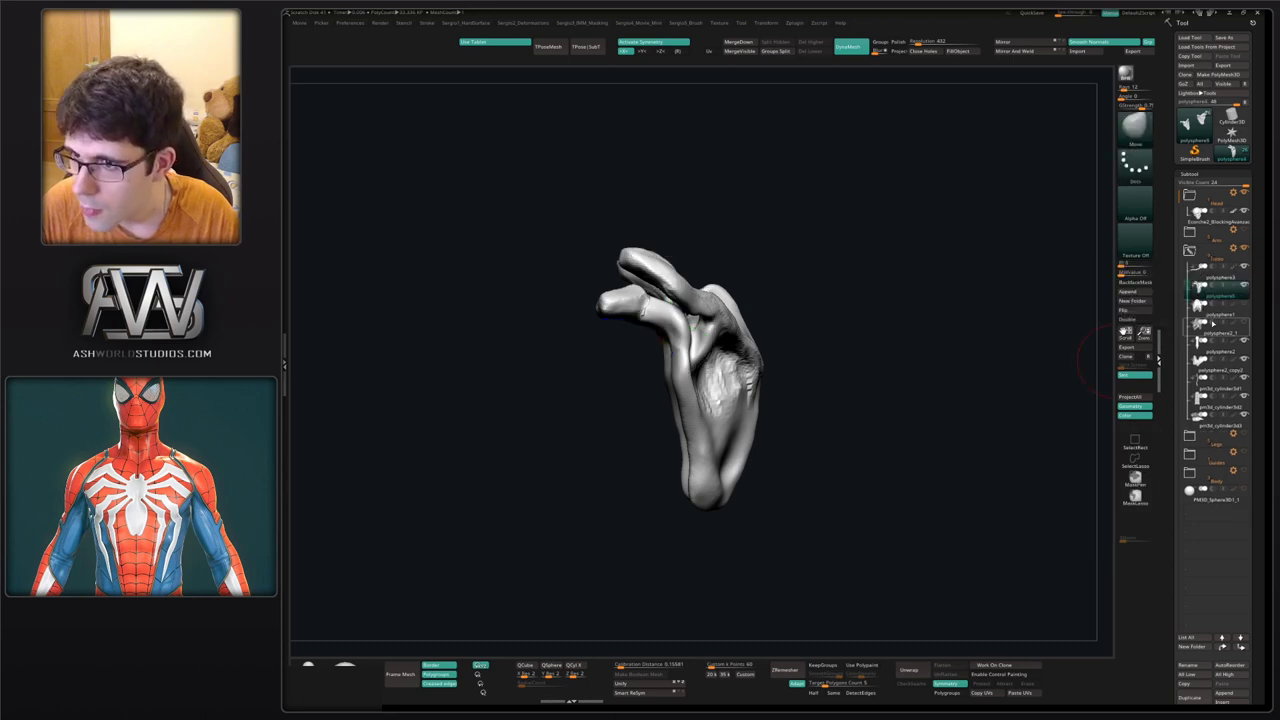
Check the remaining torso subtools one by one in isolation, restore the full view and hide the merged shoulder blades.
click(1219, 313)
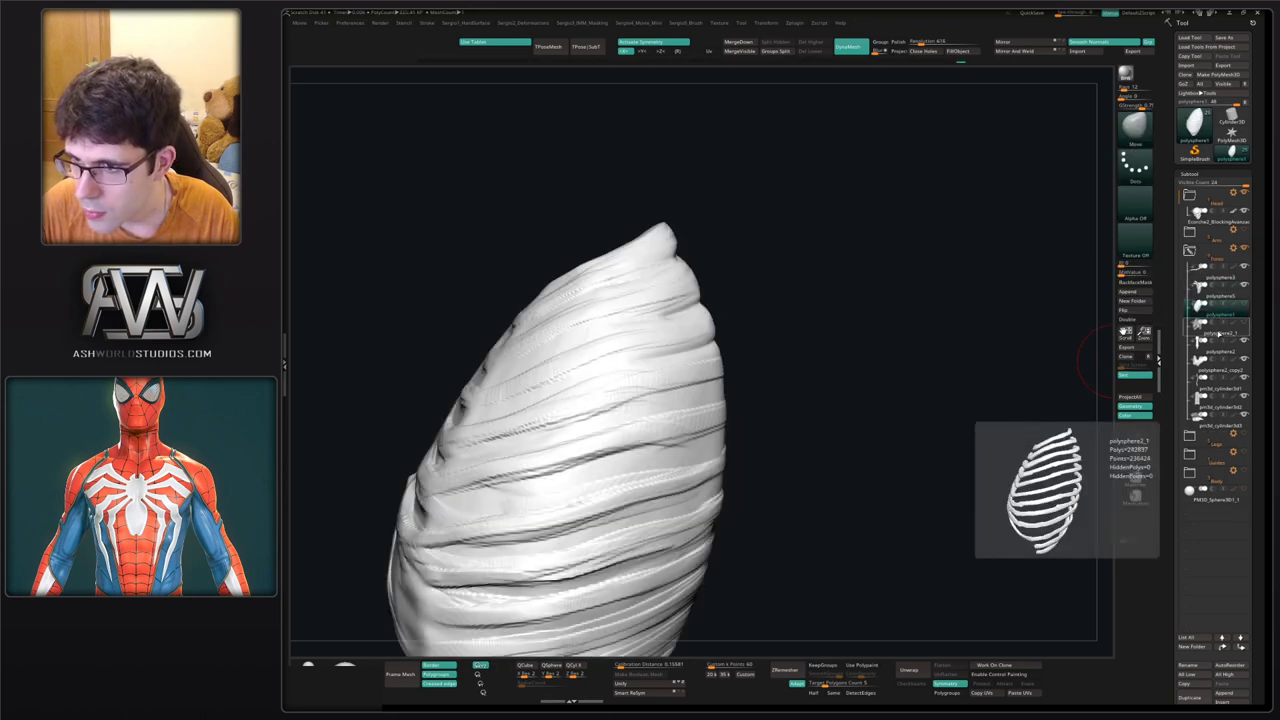
click(1216, 333)
click(1216, 350)
click(1216, 371)
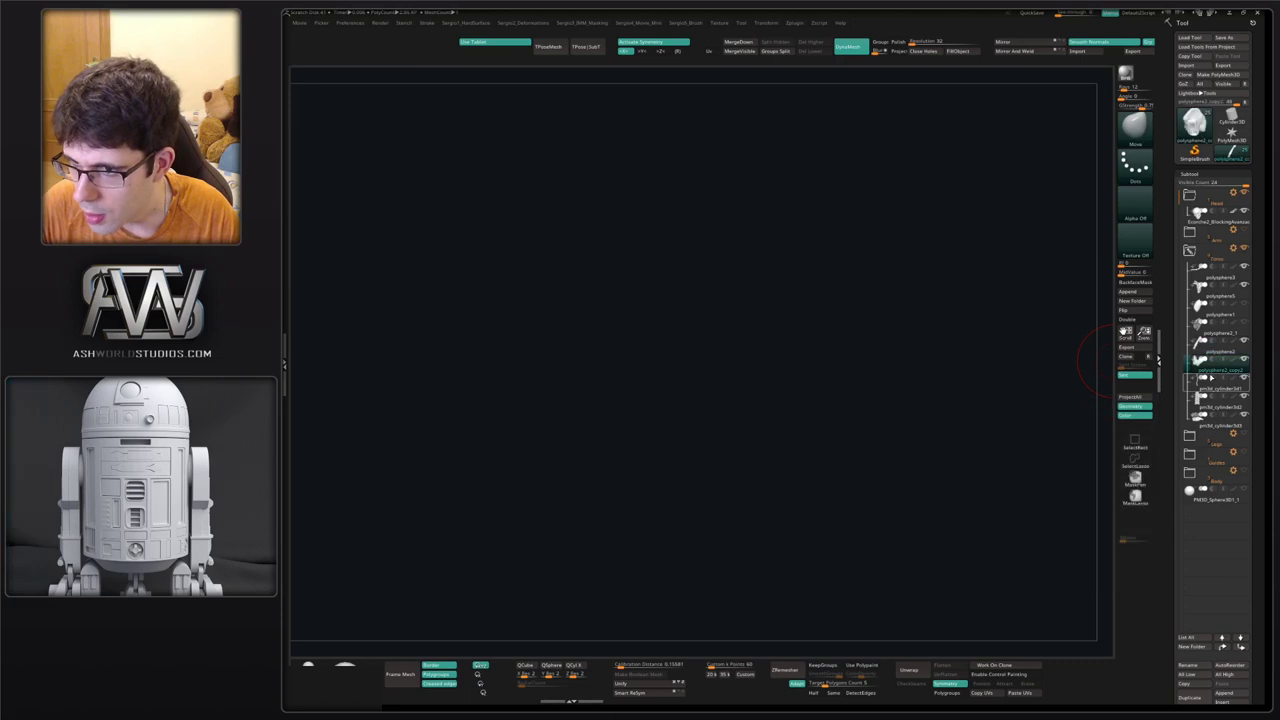
key(alt+s)
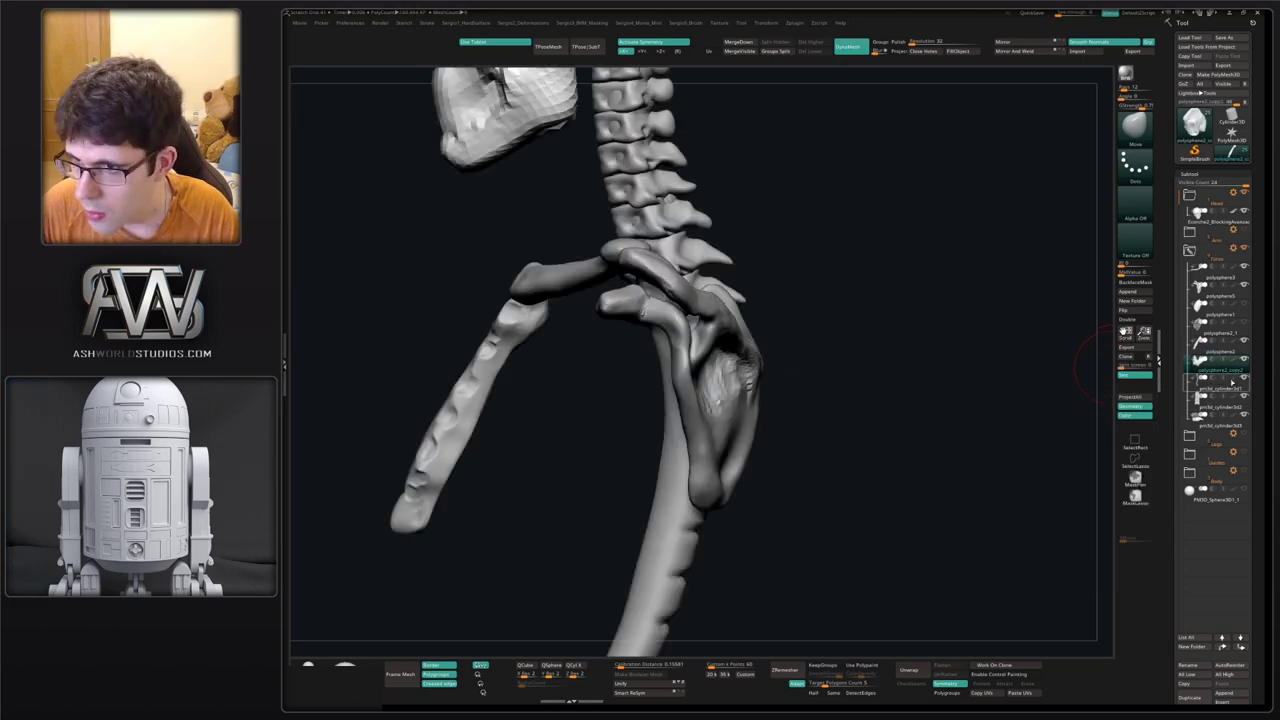
click(1245, 289)
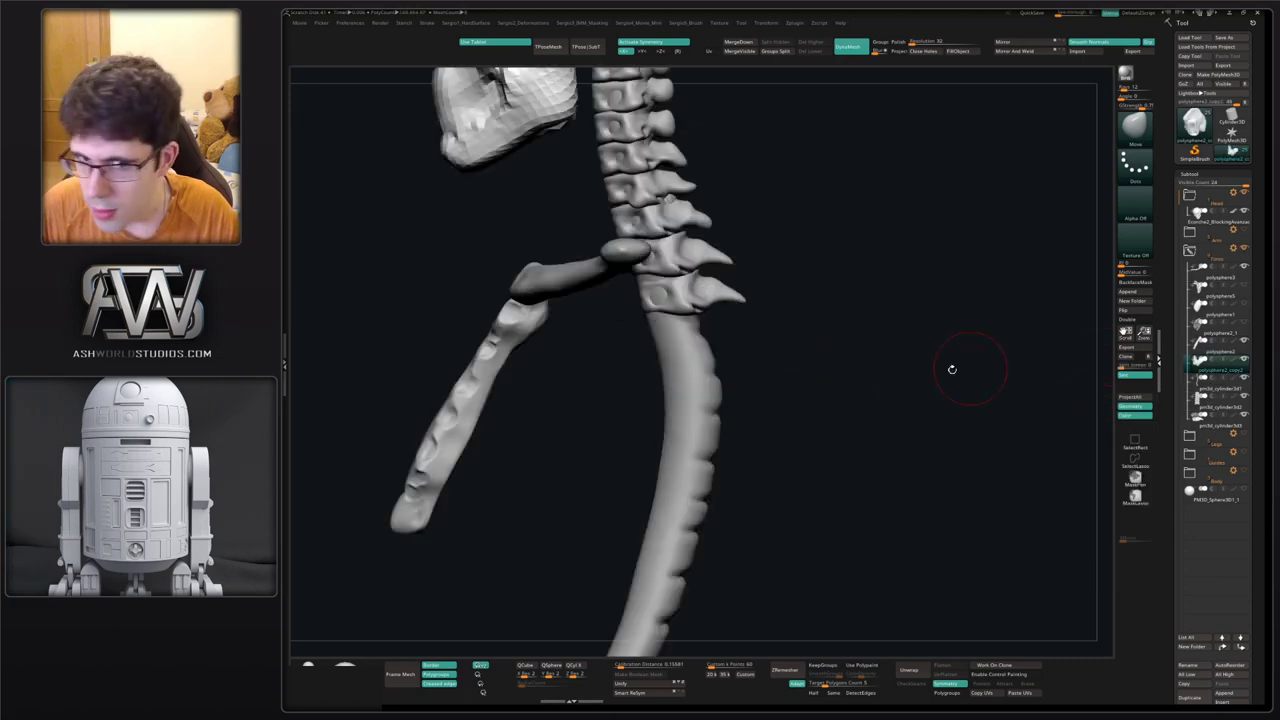
Select the lowest sculpted vertebra and reshape the front of its body with the Move brush.
alt+click(688, 298)
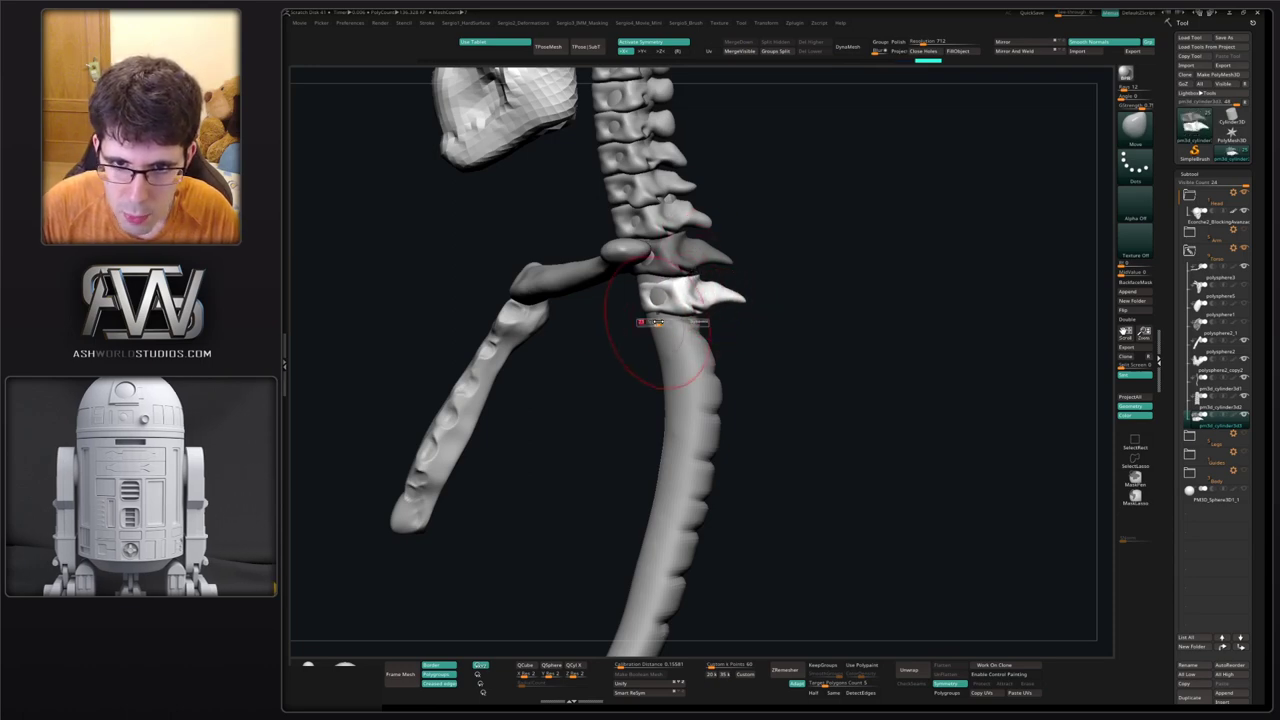
drag(652, 298, 650, 321)
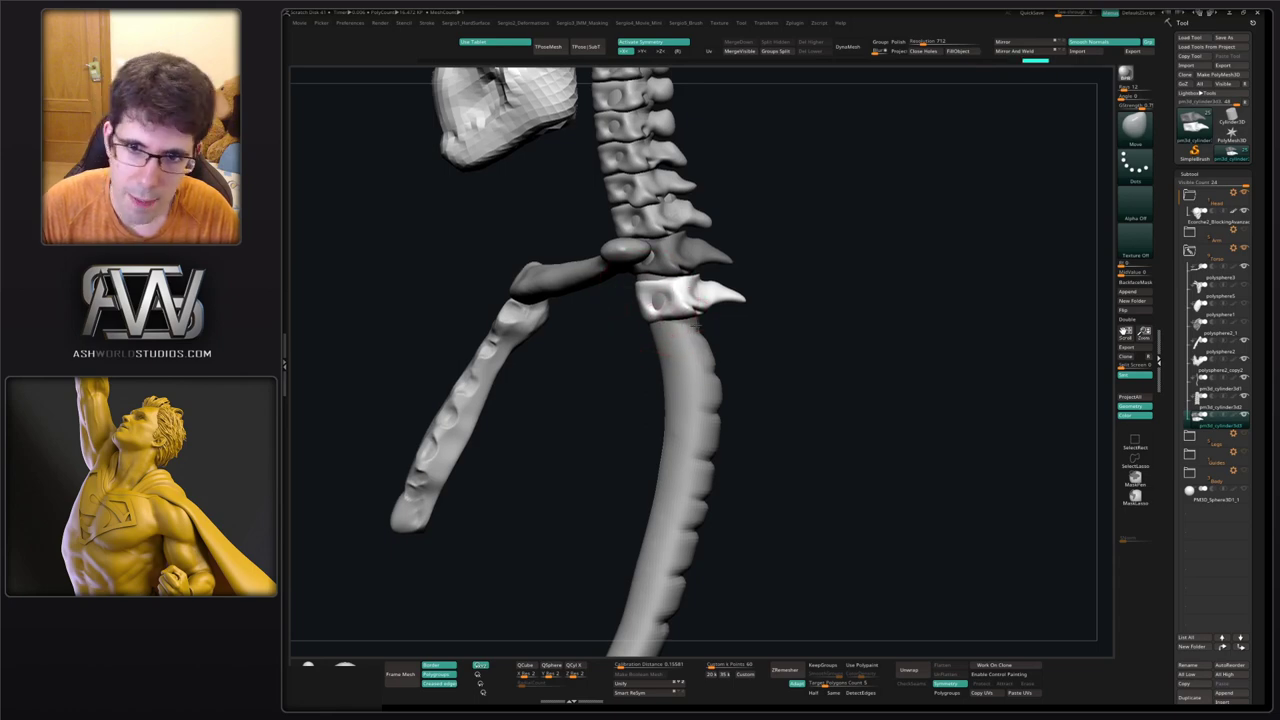
alt+right_drag(655, 325, 635, 299)
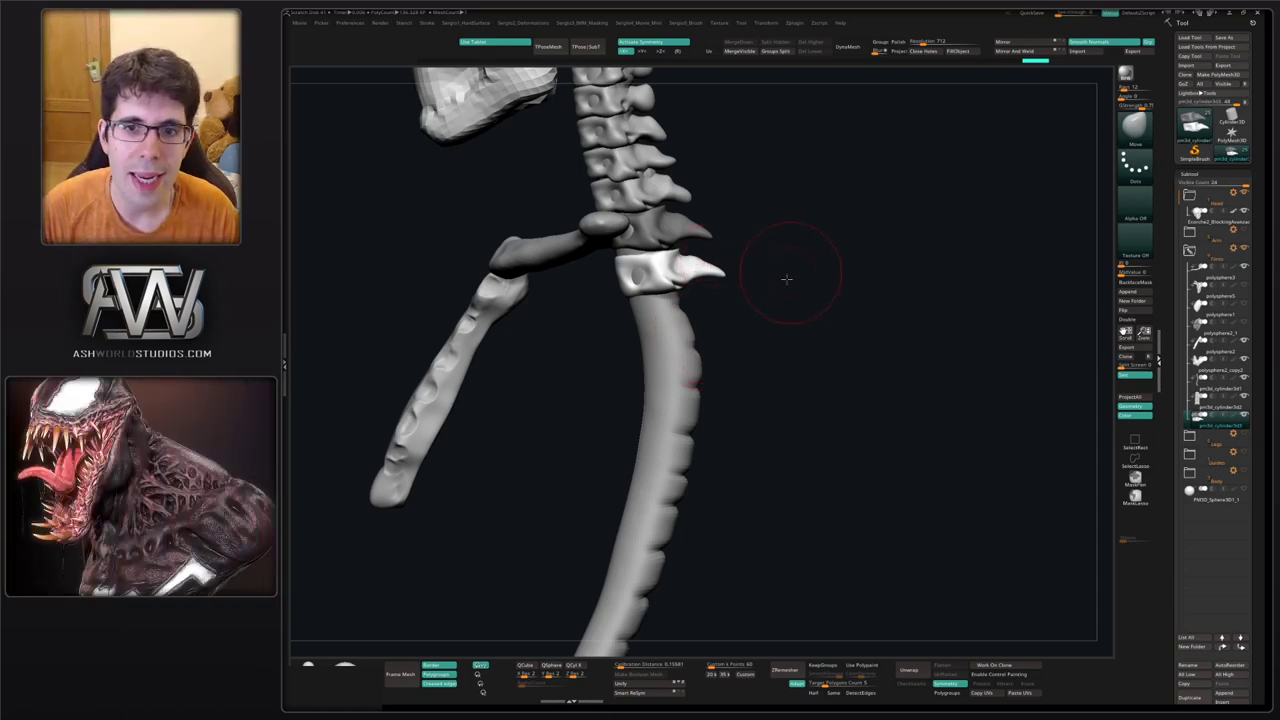
Duplicate the lowest sculpted vertebra and place the copy directly beneath it along the spine.
drag(786, 278, 776, 290)
key(w)
drag(652, 276, 656, 309)
key(q)
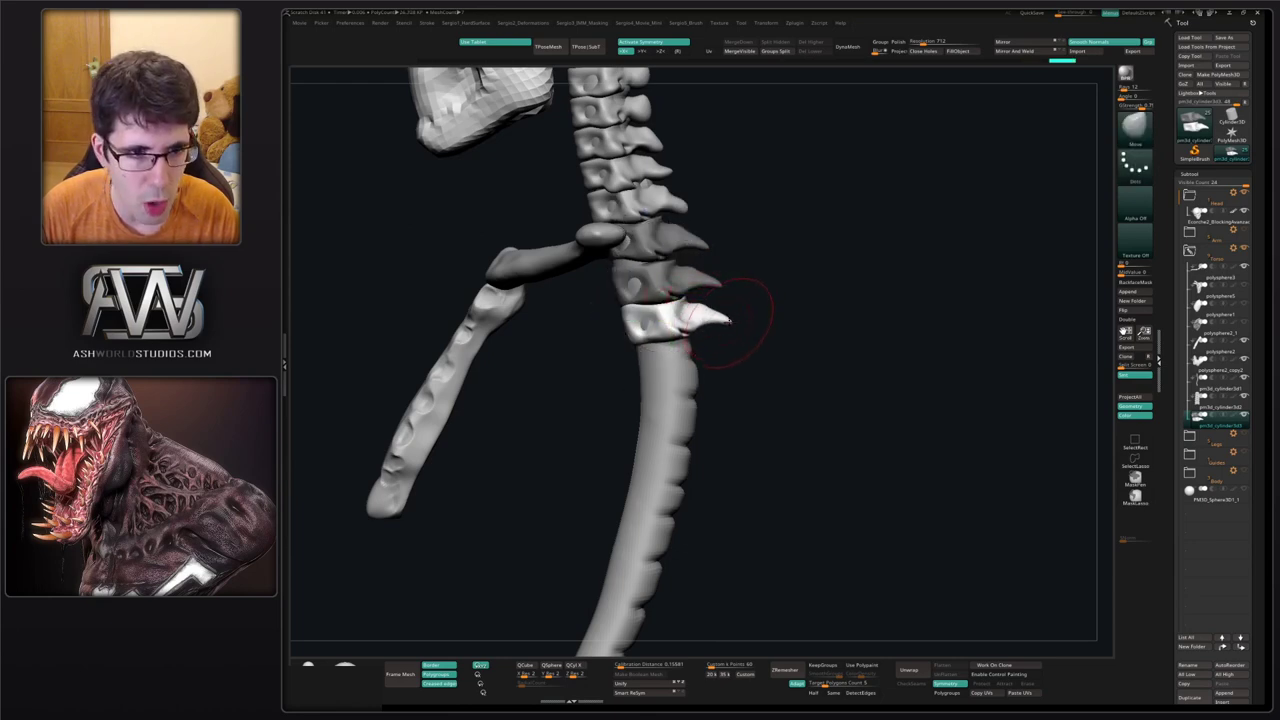
Bend the new vertebra's spinous process downward and square up its body with the Move brush at an adjusted size.
mouse_move(733, 335)
mouse_down()
mouse_move(706, 308)
mouse_move(694, 333)
mouse_move(662, 313)
mouse_up()
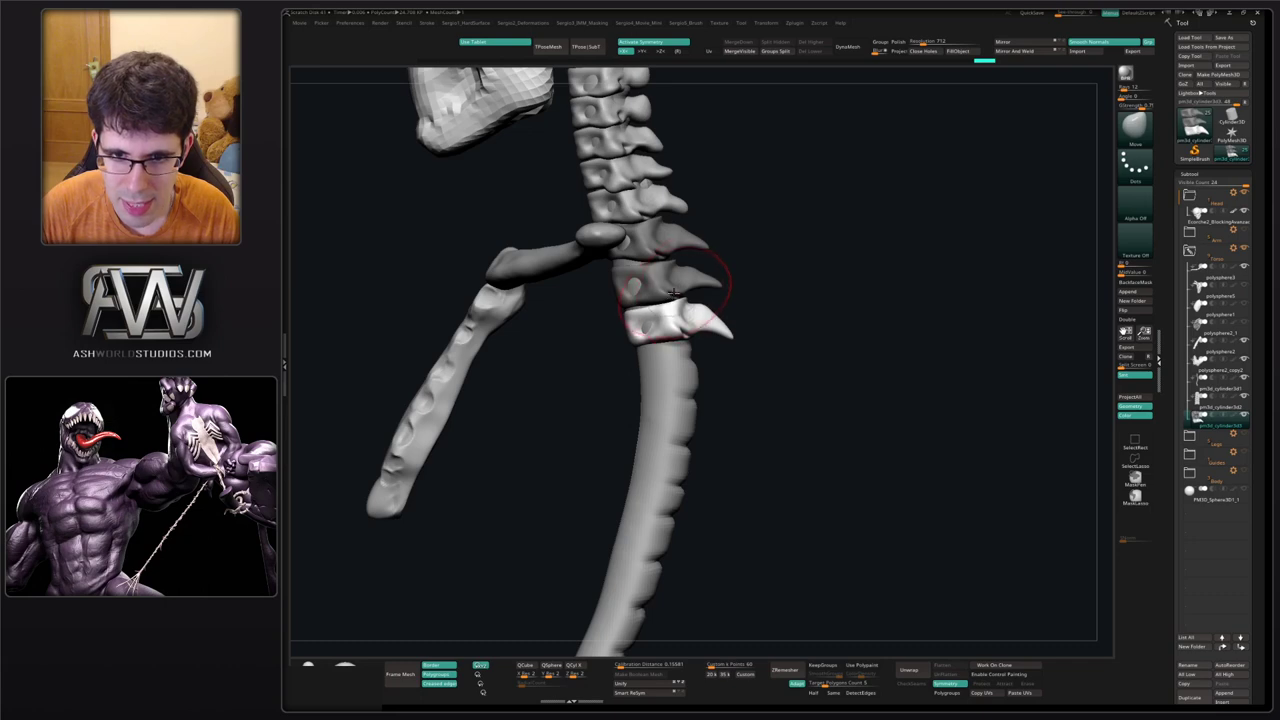
drag(655, 350, 651, 370)
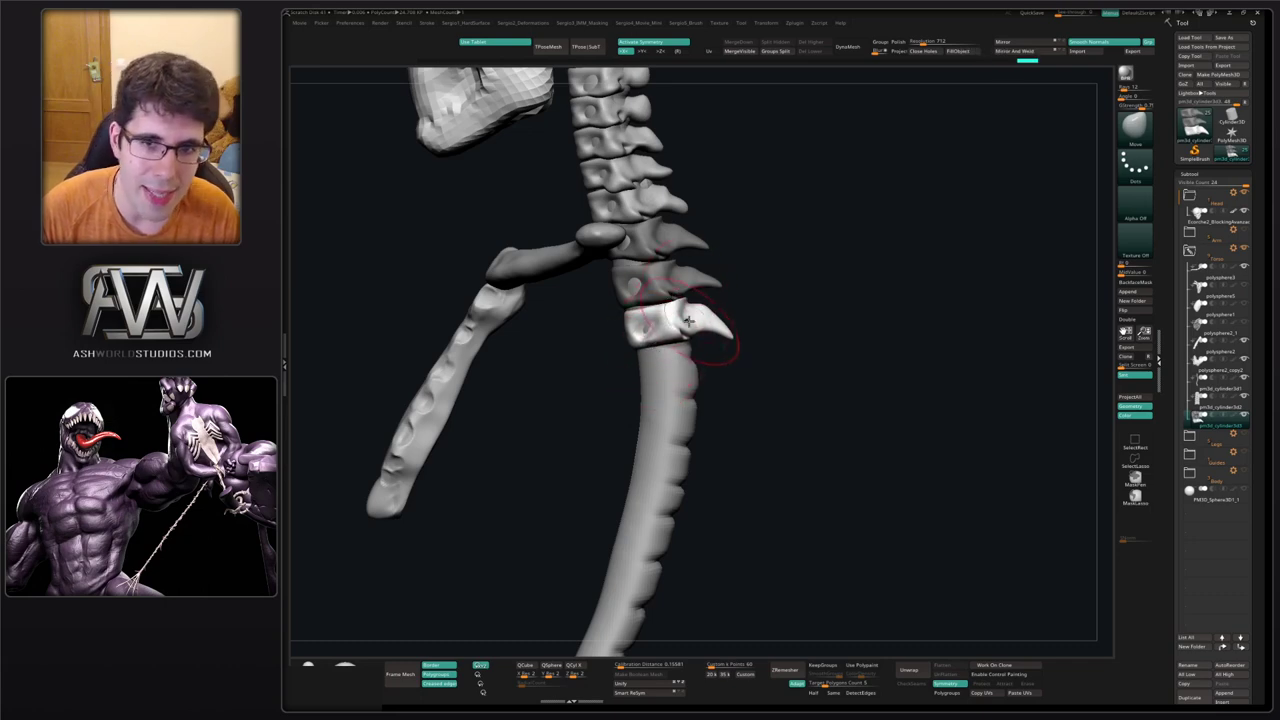
drag(708, 325, 730, 338)
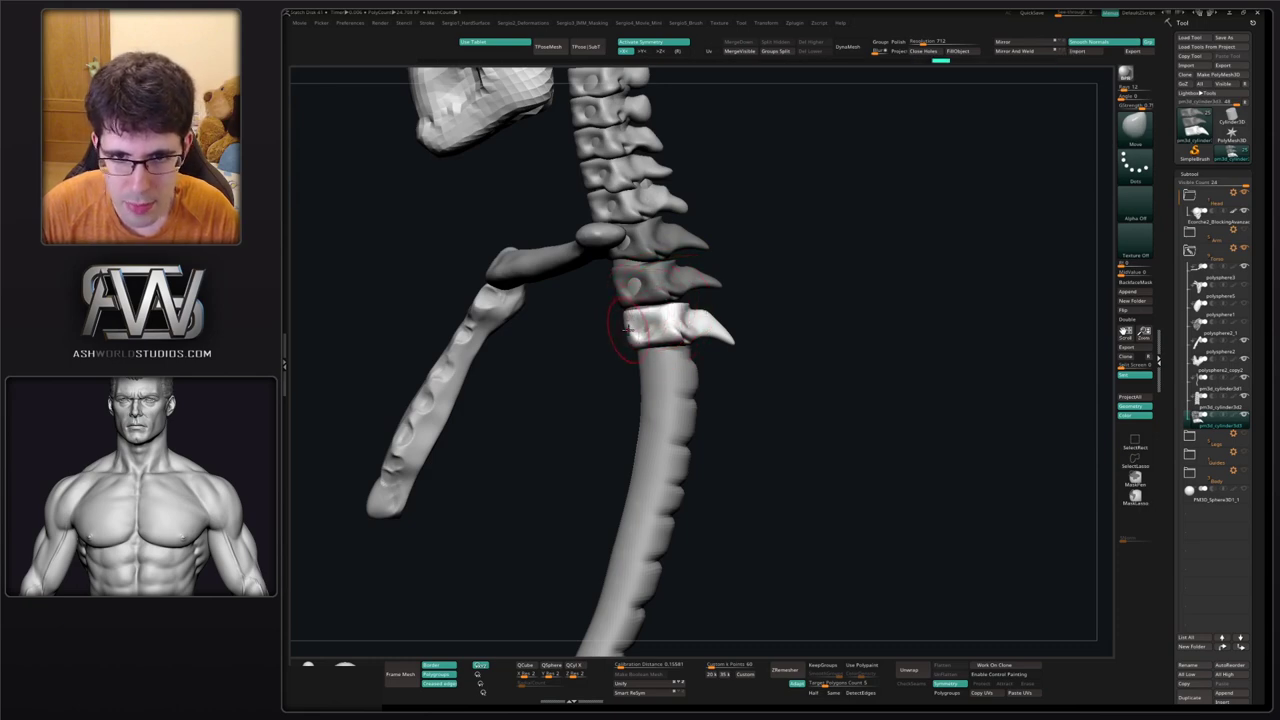
mouse_move(623, 343)
mouse_down()
mouse_move(686, 343)
mouse_move(655, 328)
mouse_move(703, 338)
mouse_up()
key(1)
alt+right_drag(702, 337, 645, 329)
key(2)
key(s)
key(s)
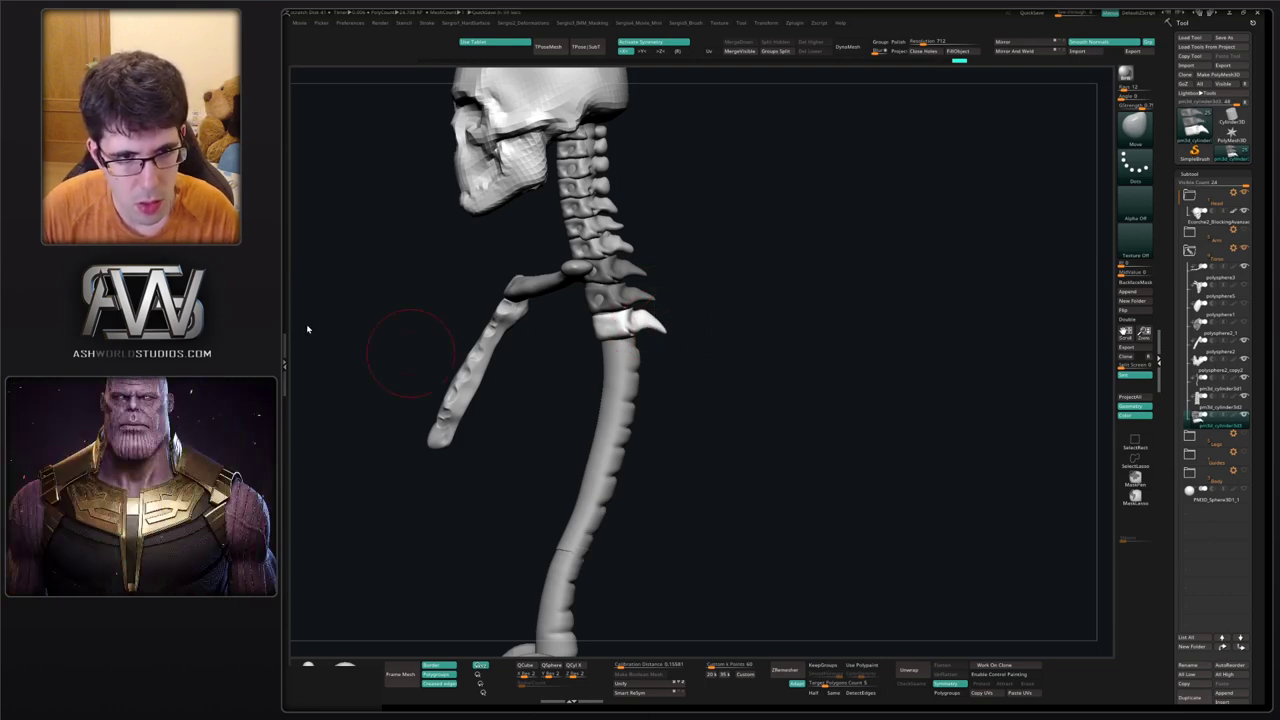
Shorten the new vertebra's spinous process and refine its body with the Move brush, checking the spine's profile.
drag(745, 325, 669, 337)
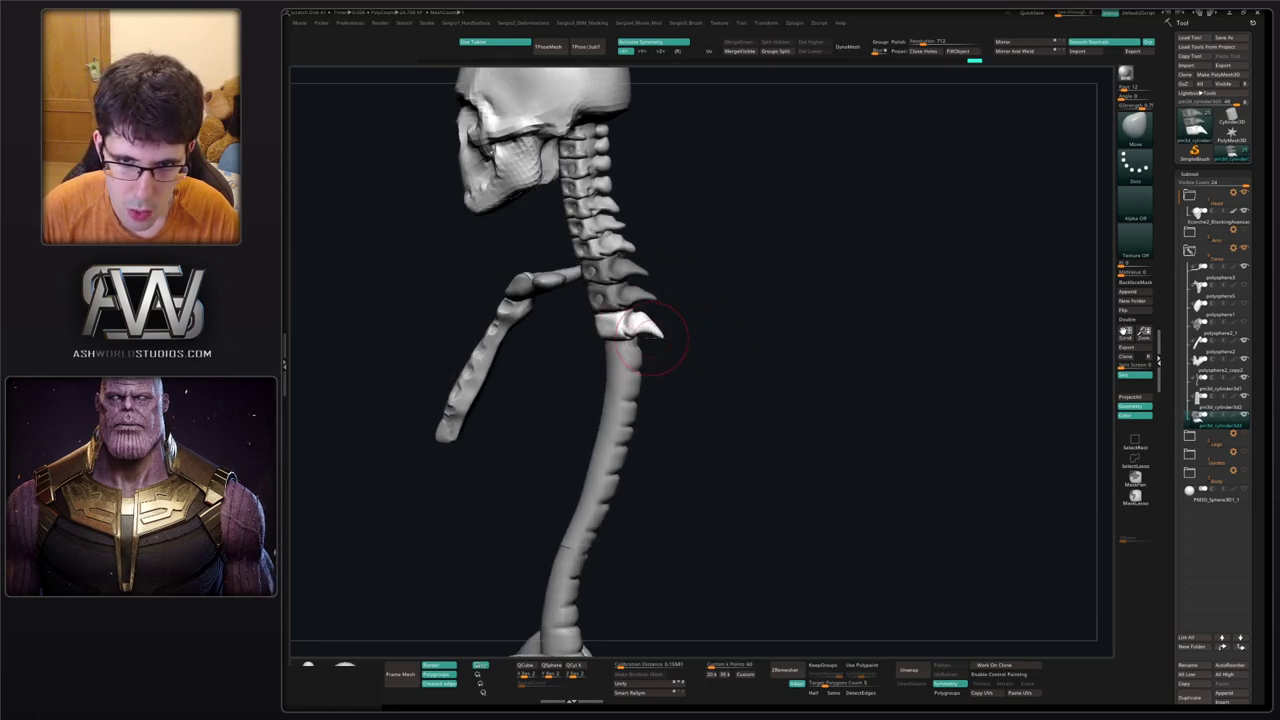
drag(654, 331, 634, 320)
right_drag(634, 320, 638, 317)
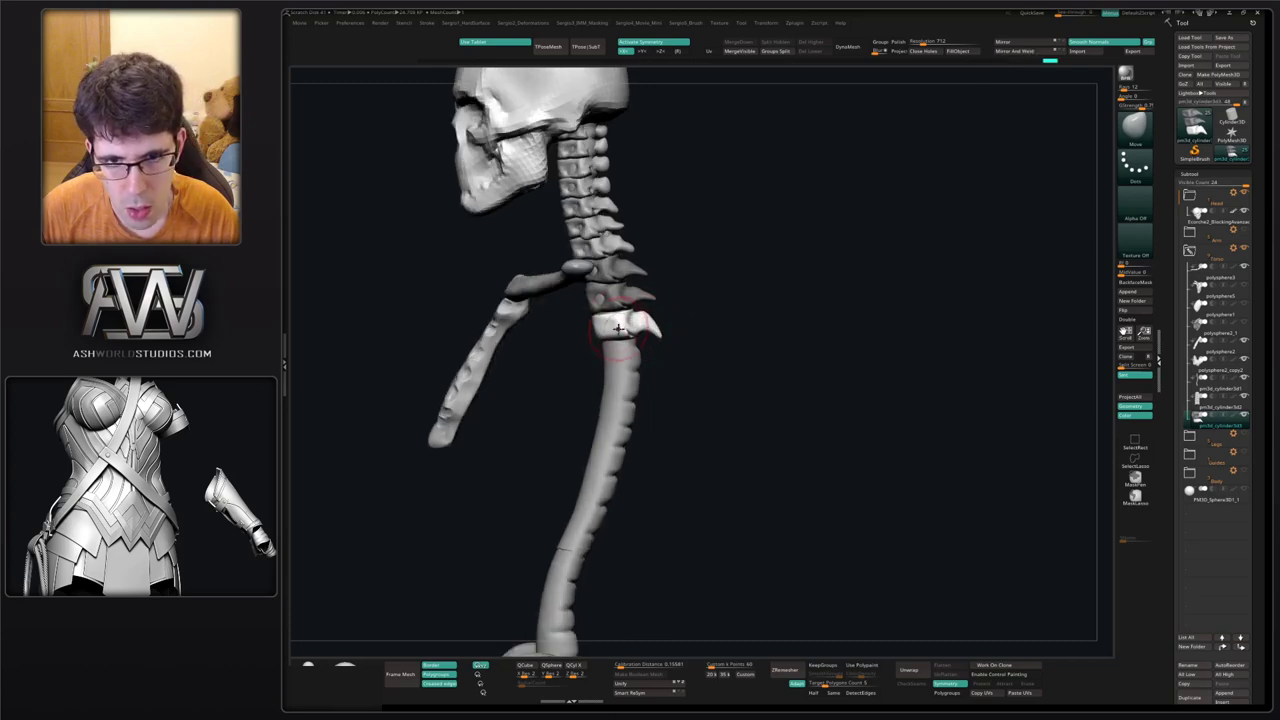
drag(598, 333, 599, 331)
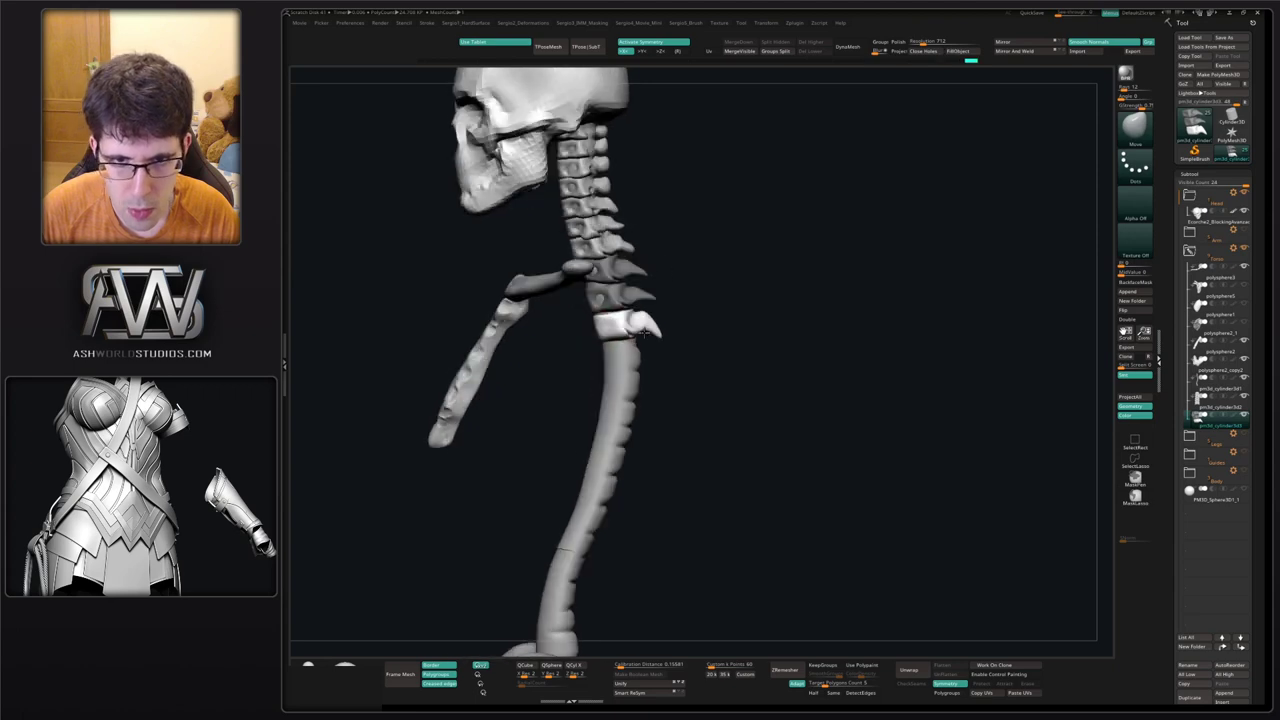
mouse_move(645, 332)
right_down()
mouse_move(704, 334)
mouse_move(662, 322)
right_up()
drag(635, 298, 638, 302)
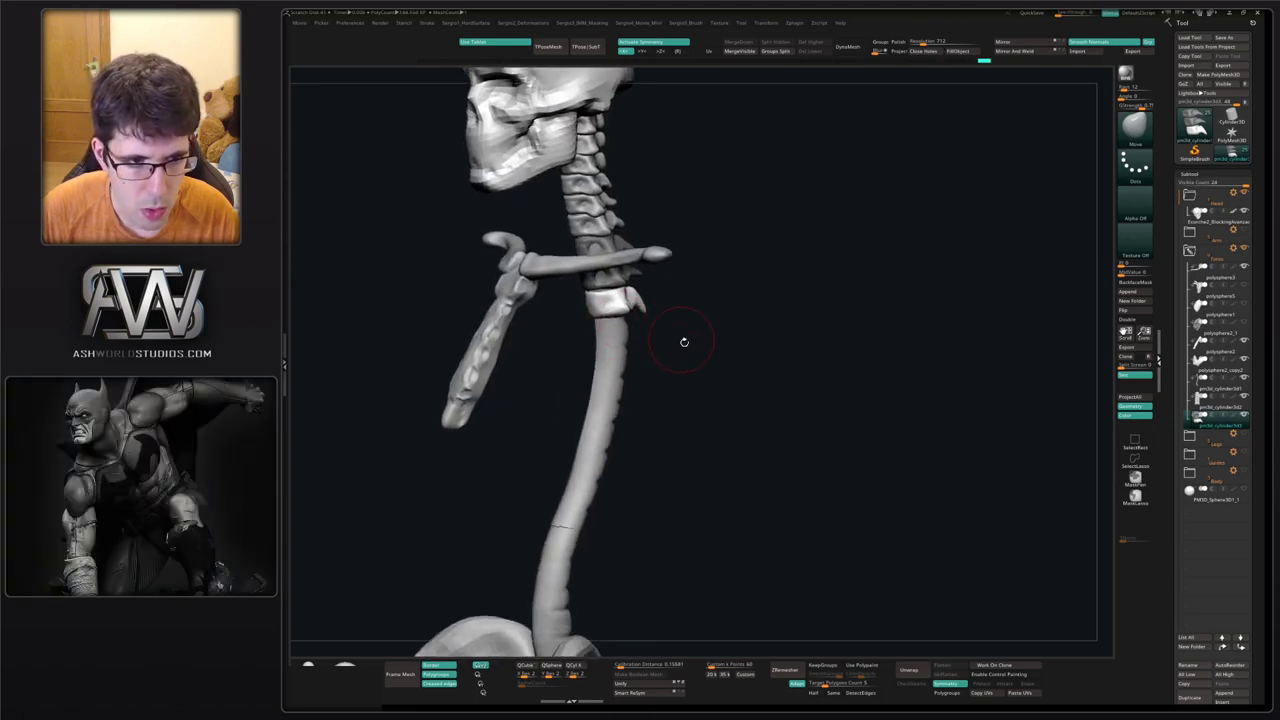
Duplicate the newest vertebra and position the copy below it, following the curve of the spine.
right_drag(684, 342, 640, 318)
key(w)
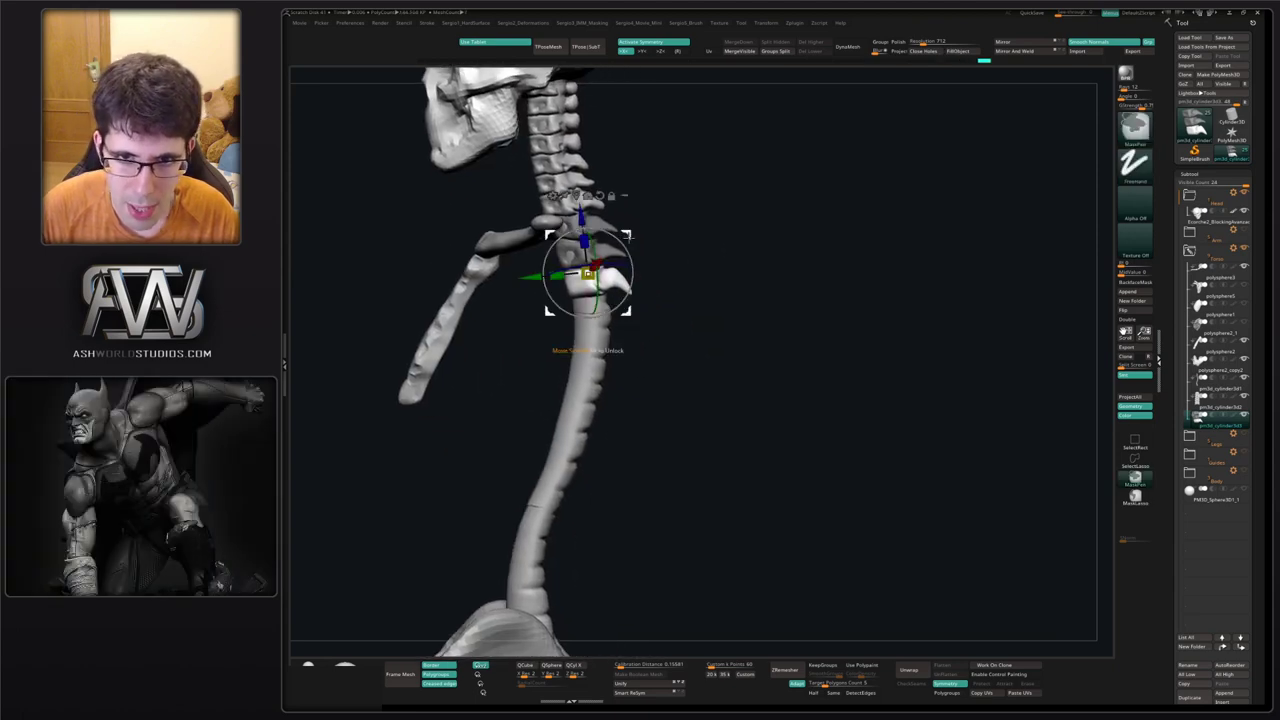
mouse_move(588, 274)
mouse_down()
mouse_move(594, 302)
mouse_move(634, 298)
mouse_up()
key(q)
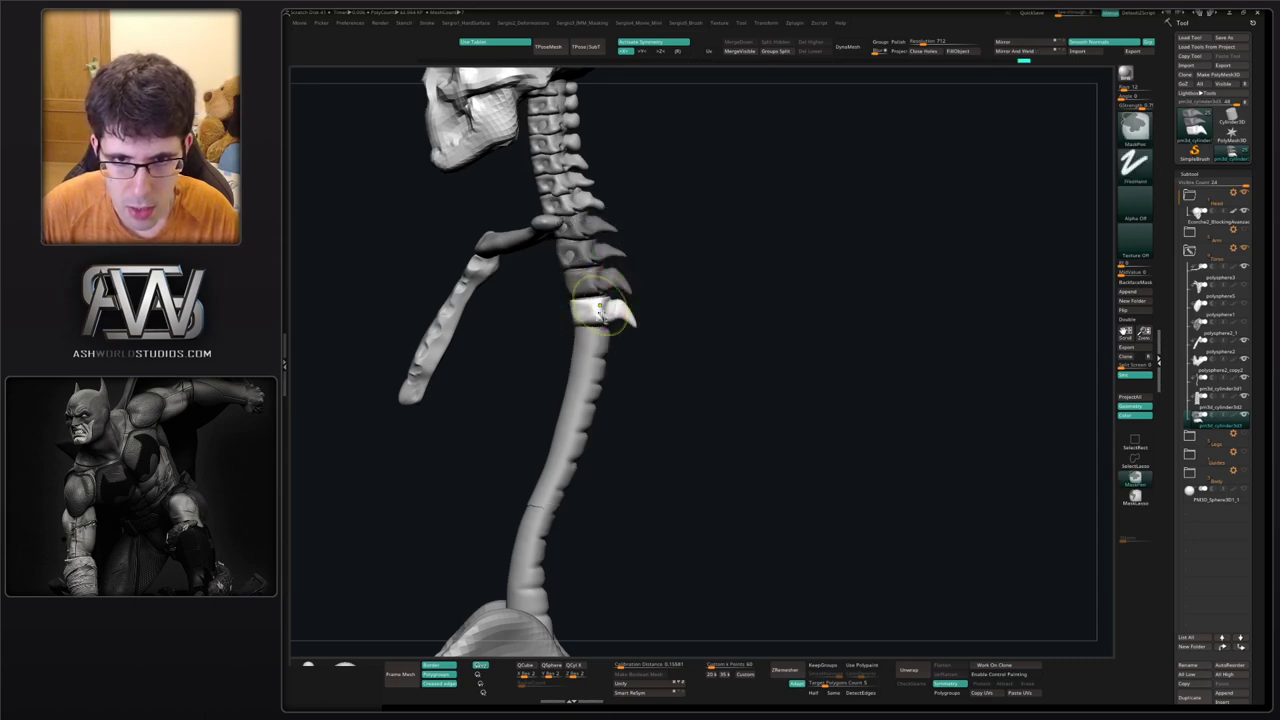
Smooth the lowest vertebra's spinous process and adjust its body and rear outline with the Move brush.
ctrl+right_drag(634, 302, 644, 325)
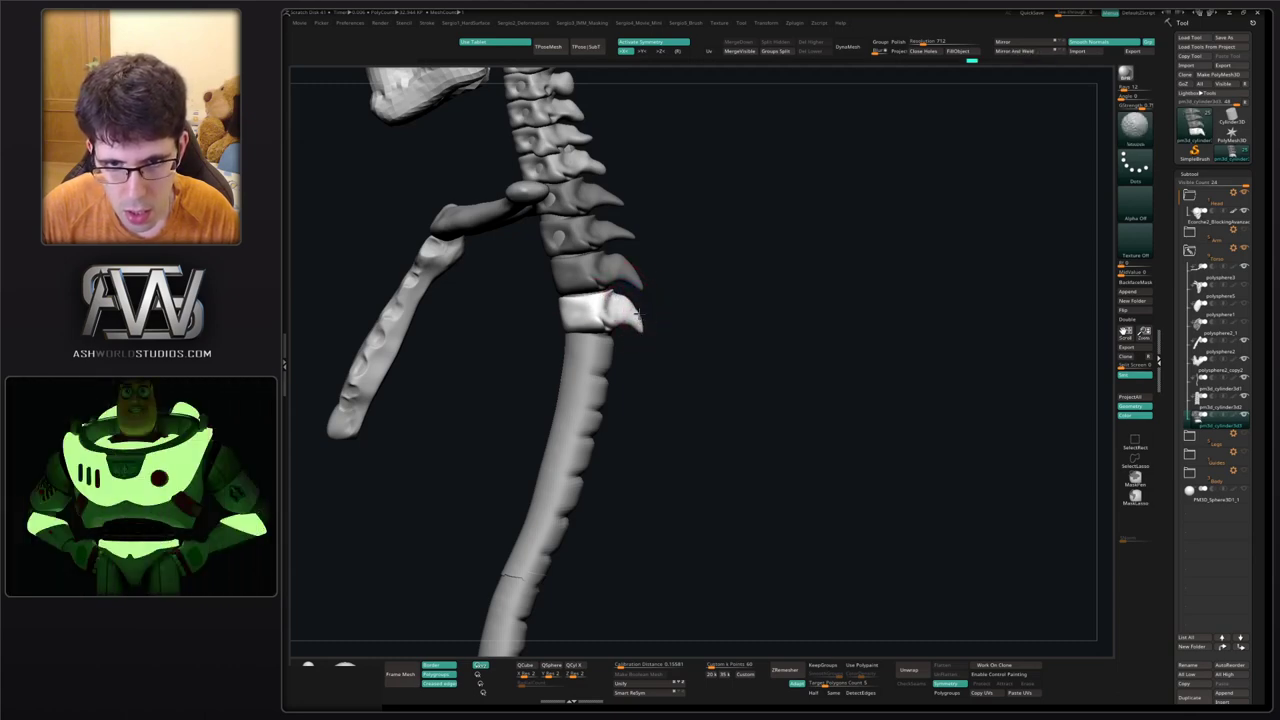
shift+drag(638, 320, 562, 327)
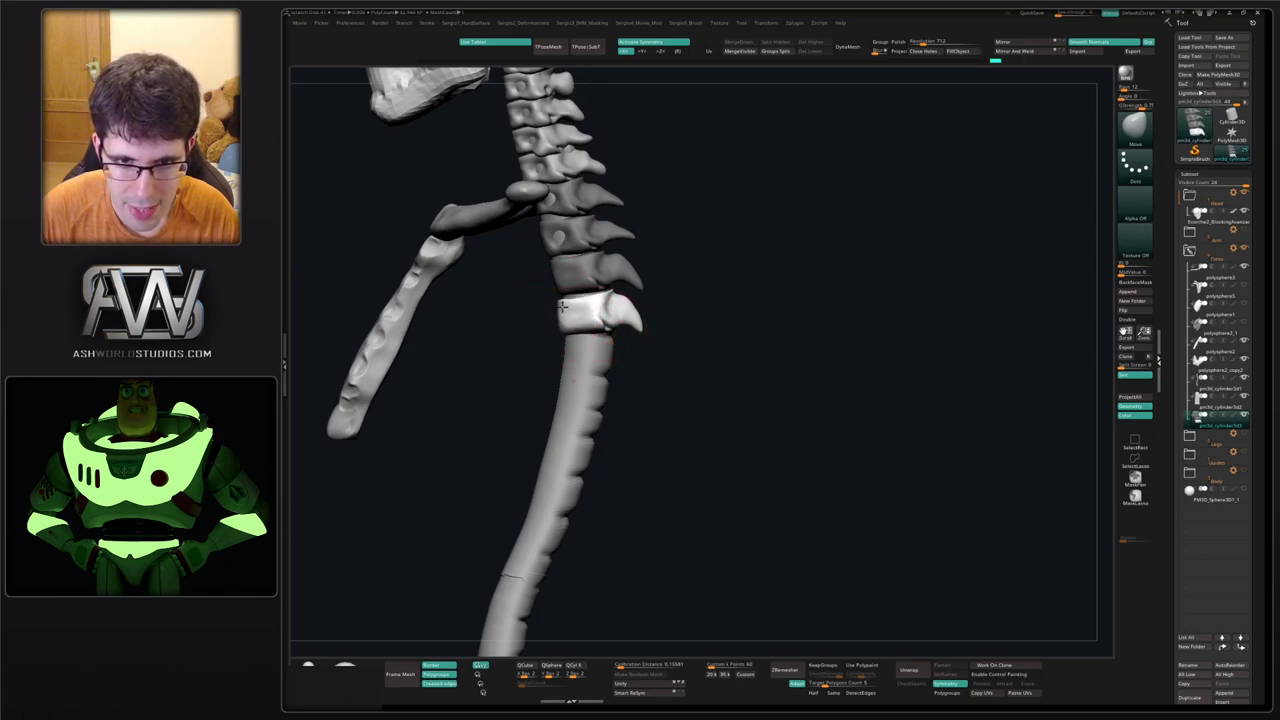
drag(562, 320, 648, 332)
right_drag(650, 322, 660, 327)
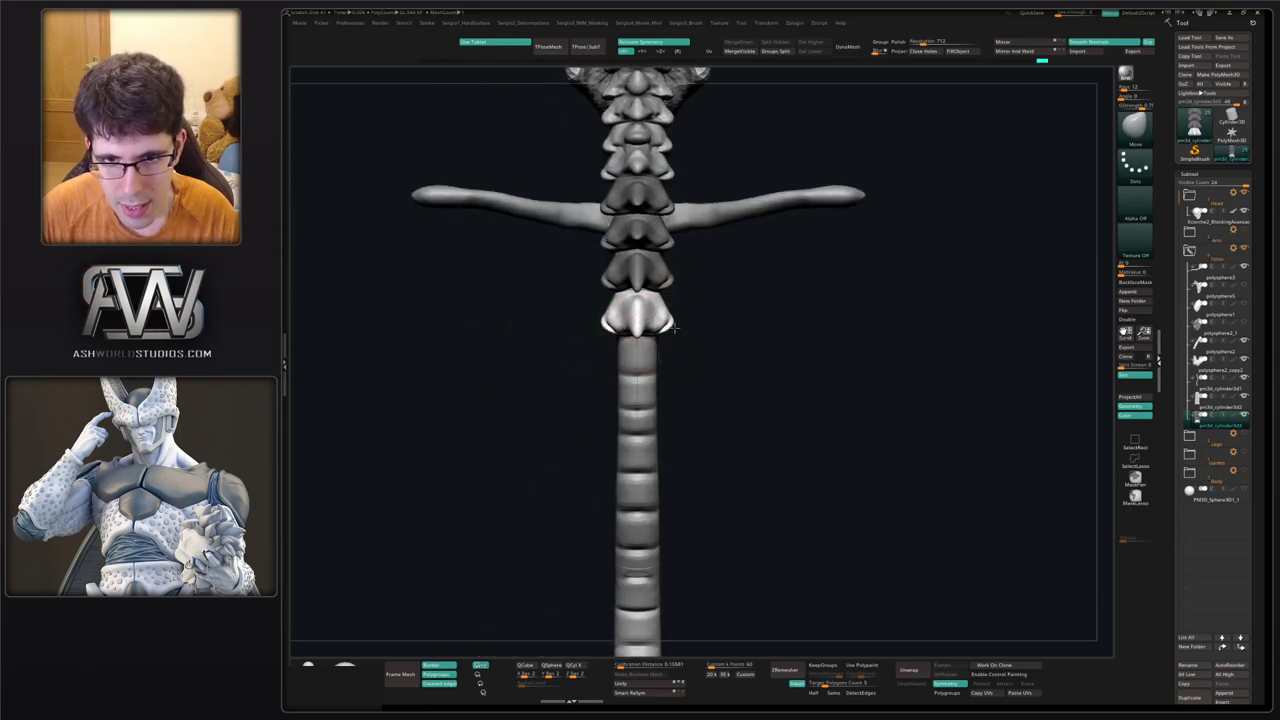
drag(649, 325, 648, 319)
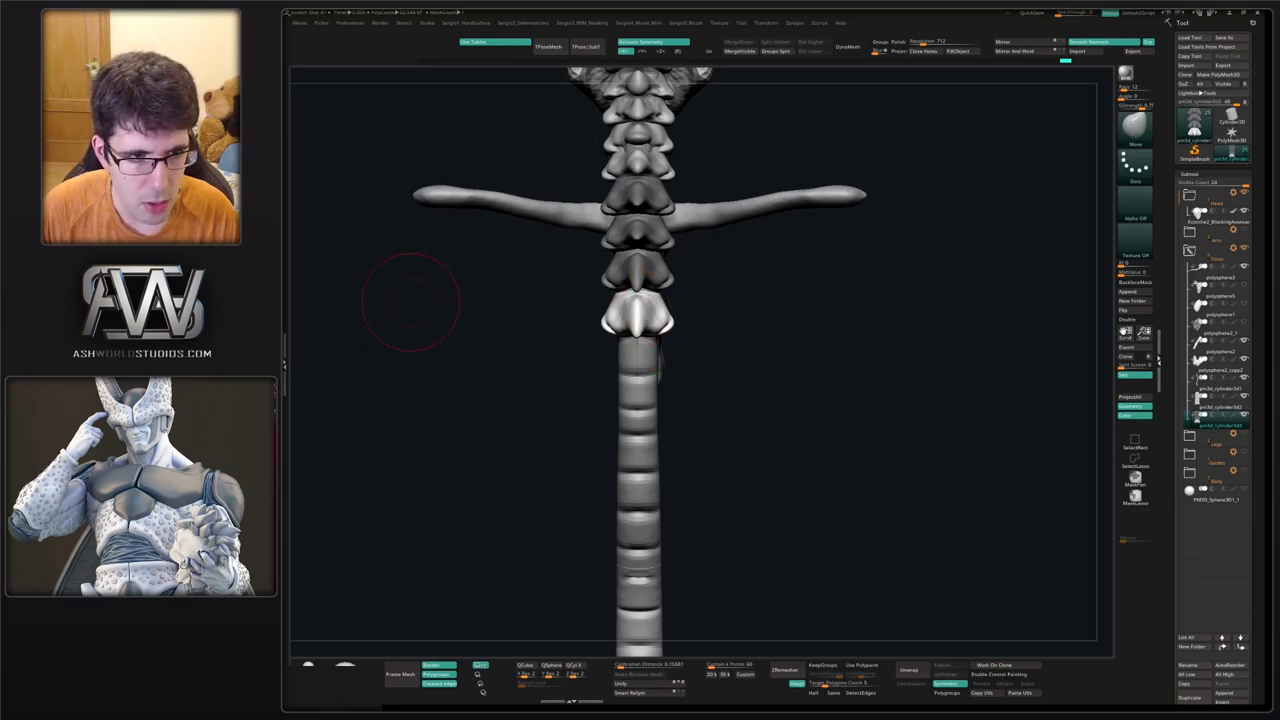
Clear the mask and flare the transverse processes of the vertebra at collarbone height outward with the Move brush at an adjusted size.
mouse_move(677, 290)
right_down()
mouse_move(662, 385)
mouse_move(690, 430)
right_up()
ctrl+drag(749, 231, 770, 250)
key(s)
drag(678, 298, 670, 298)
click(669, 298)
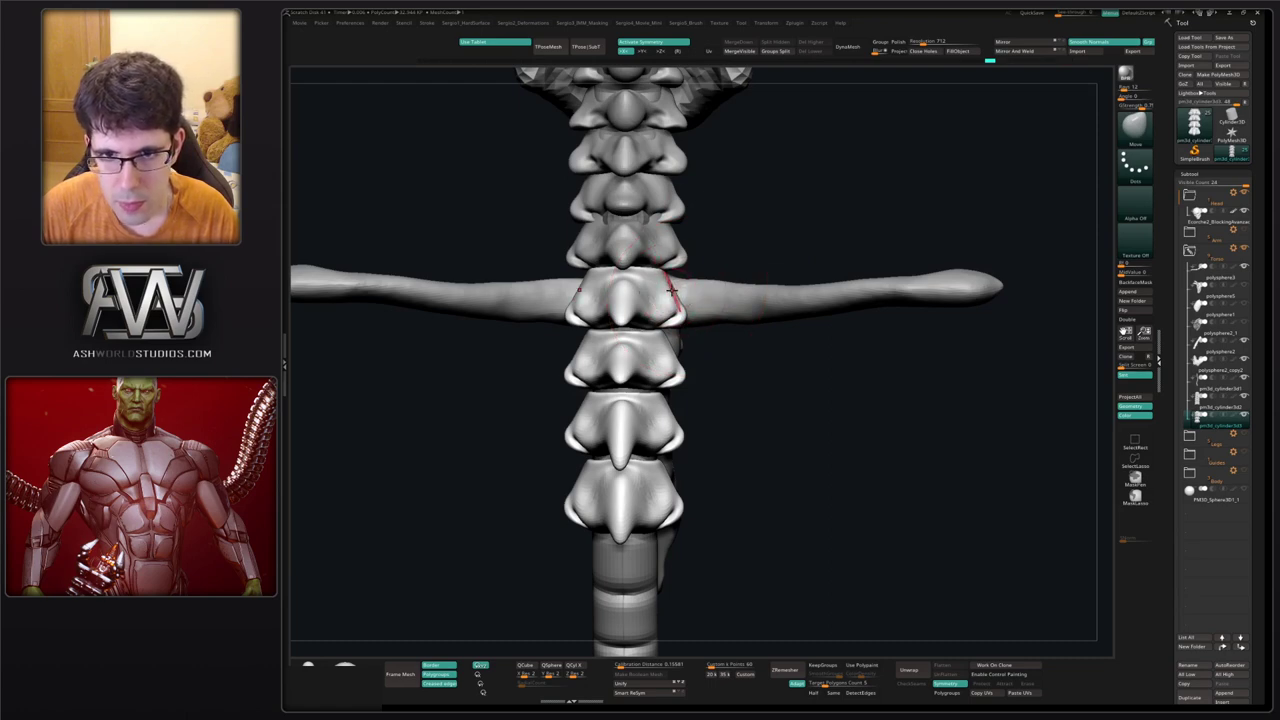
drag(672, 290, 677, 289)
right_drag(677, 289, 660, 284)
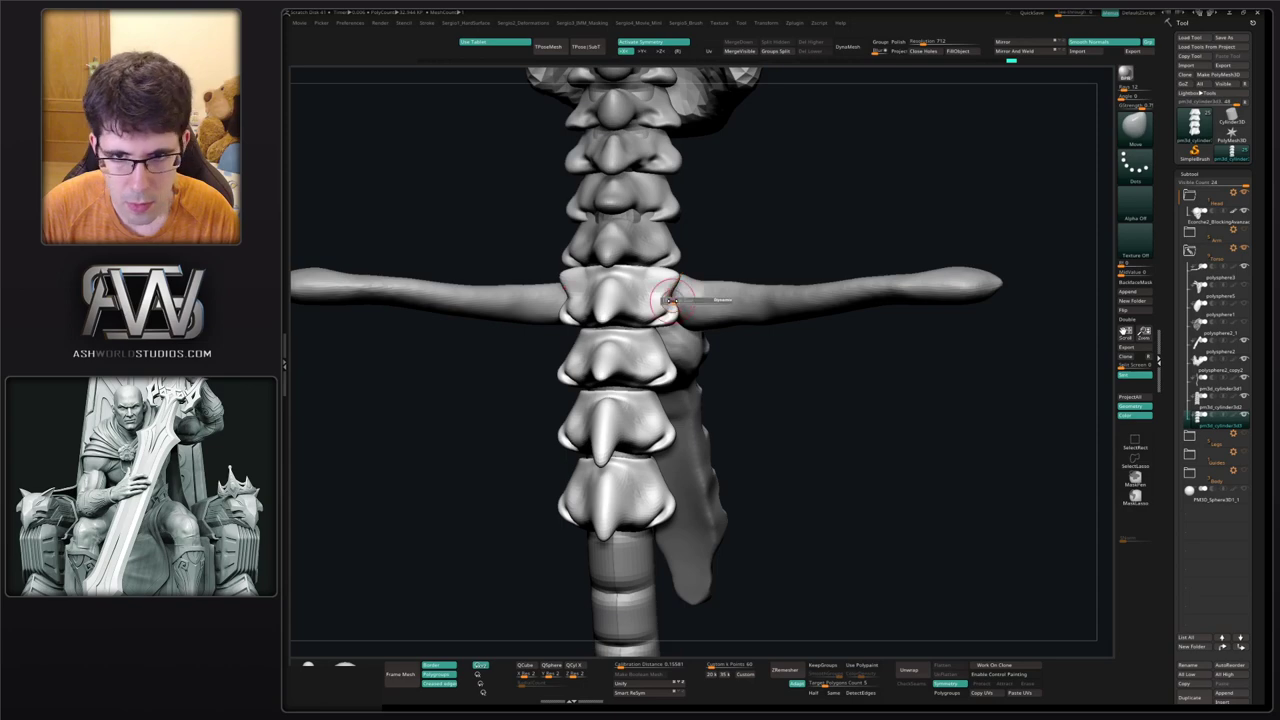
right_drag(670, 300, 672, 328)
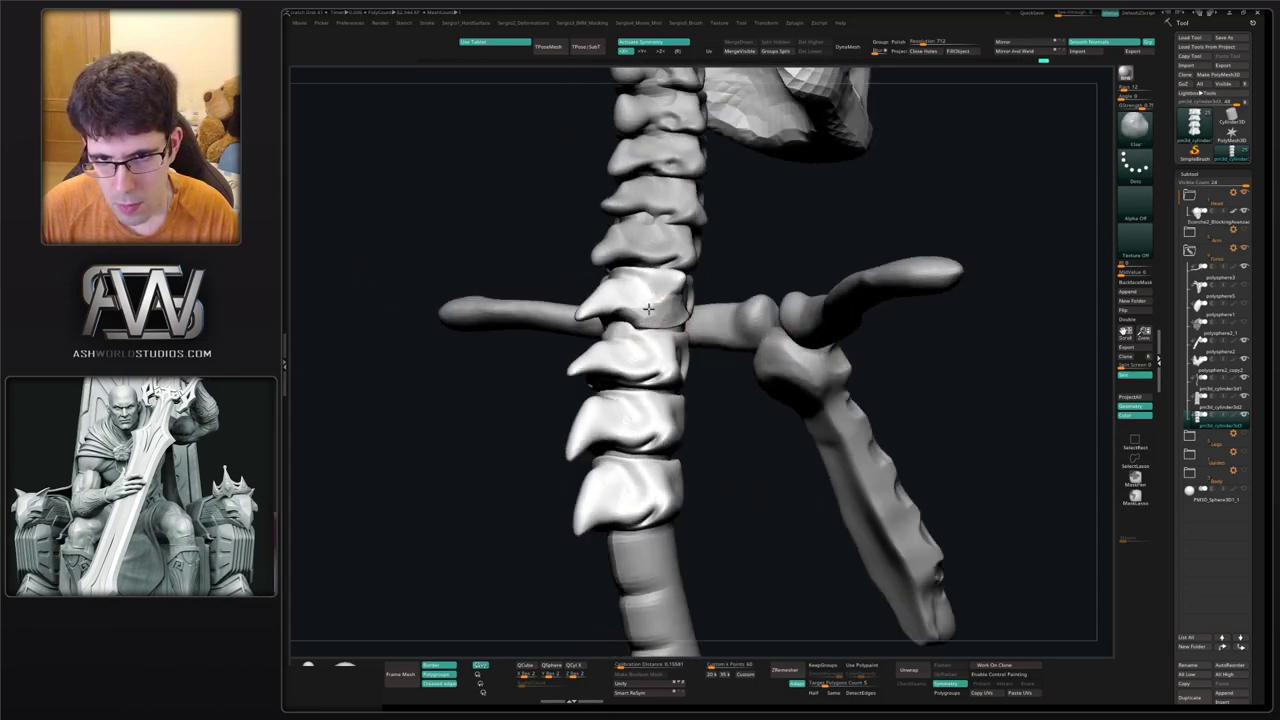
mouse_move(652, 312)
right_down()
mouse_move(660, 336)
mouse_move(622, 330)
mouse_move(680, 300)
right_up()
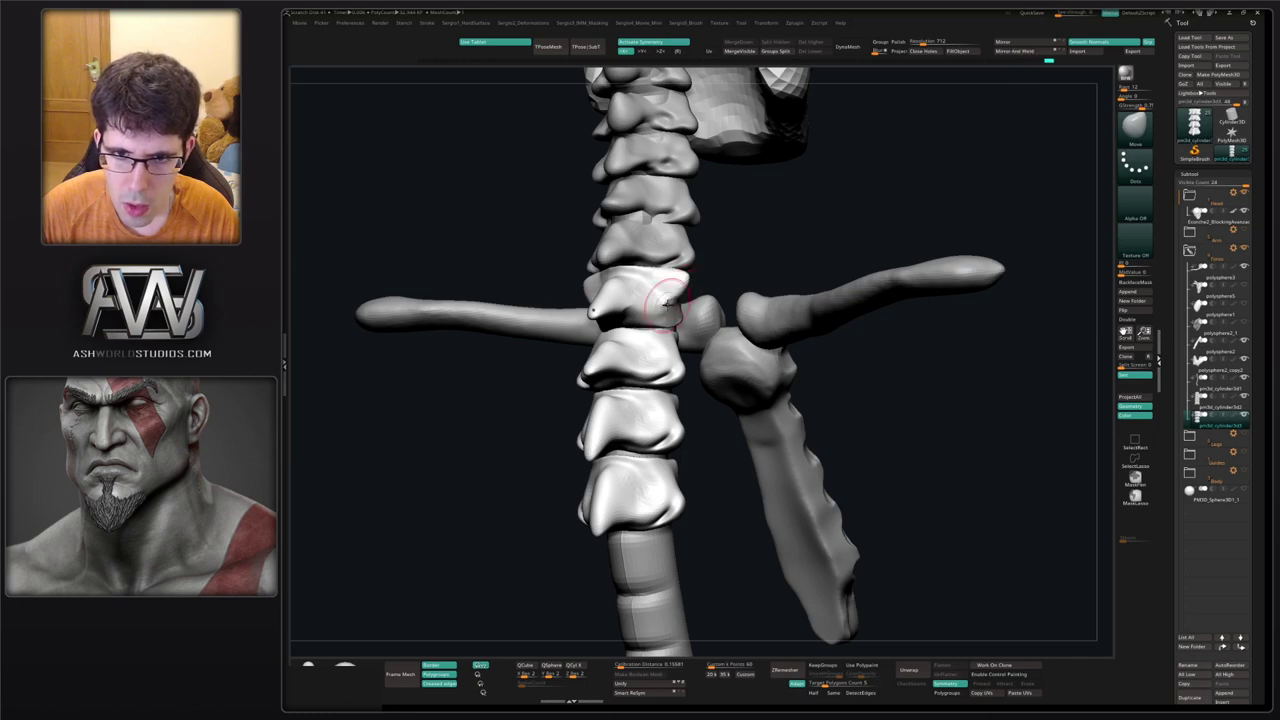
right_drag(667, 303, 678, 292)
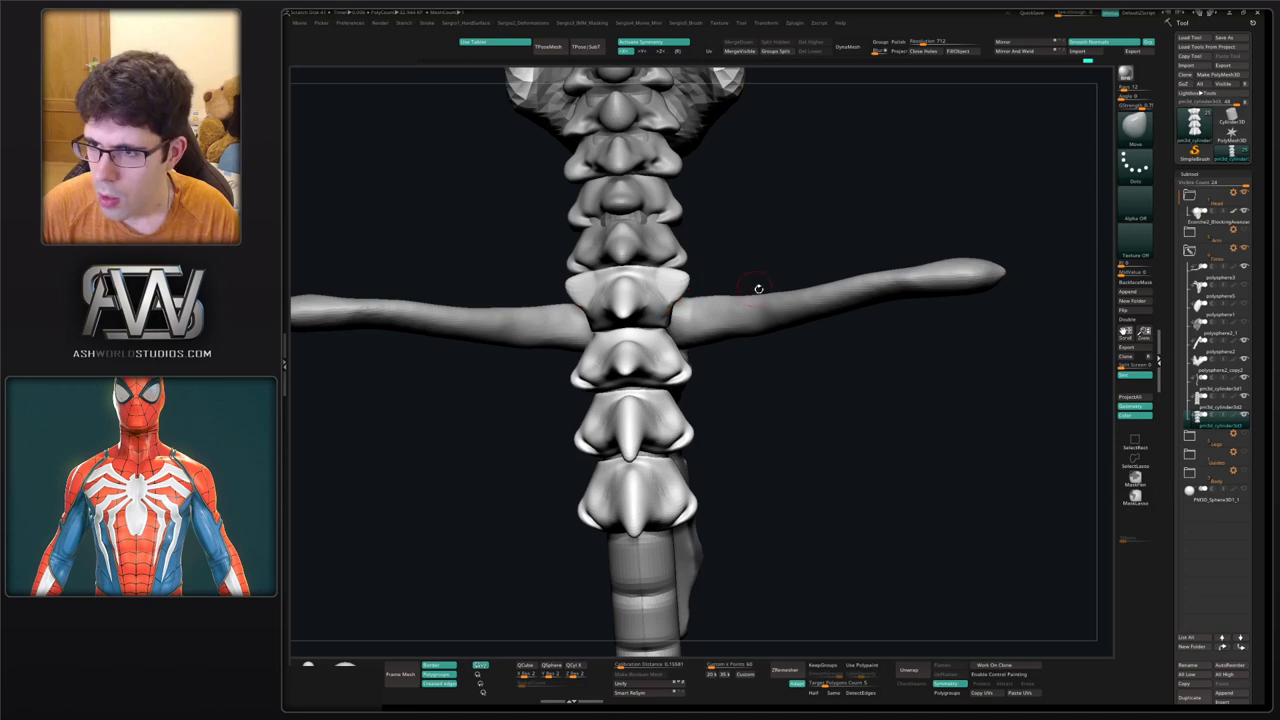
Show the rib cage again and pull the topmost rib's spinal end toward its vertebra with the Move Topological brush.
click(1242, 325)
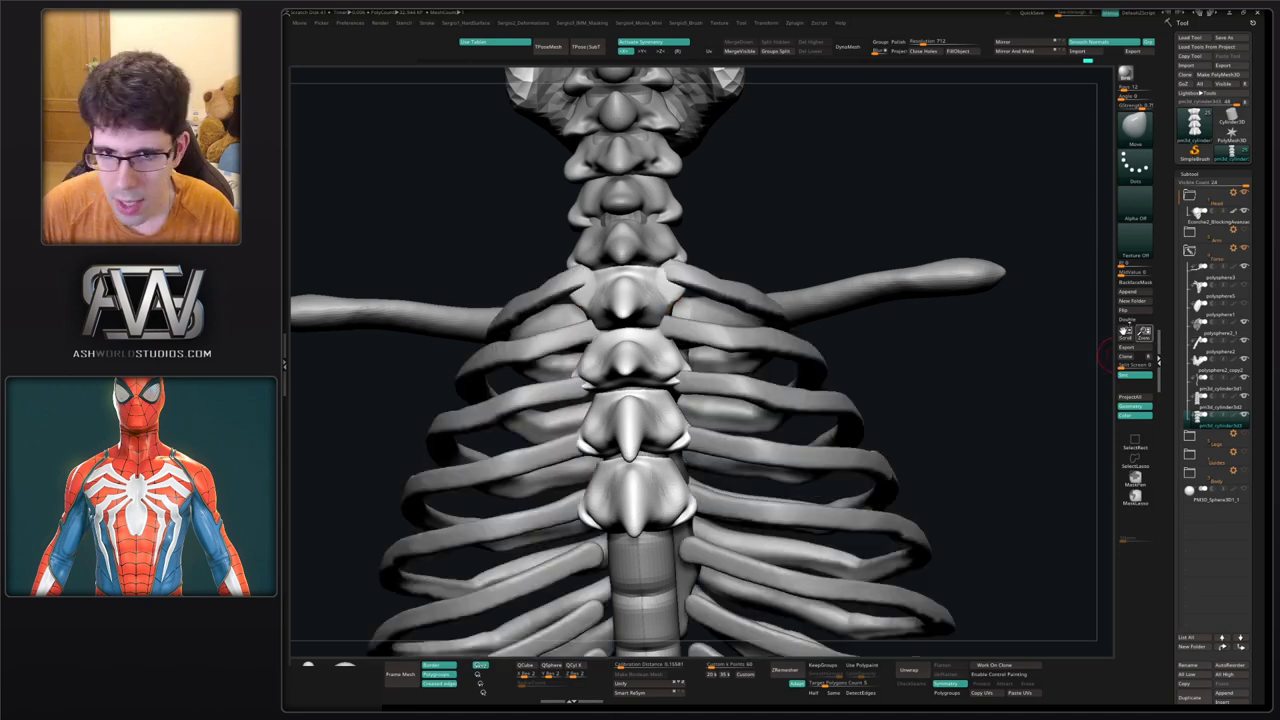
alt+click(701, 275)
key(b)
key(m)
key(t)
drag(686, 279, 668, 297)
drag(890, 205, 695, 268)
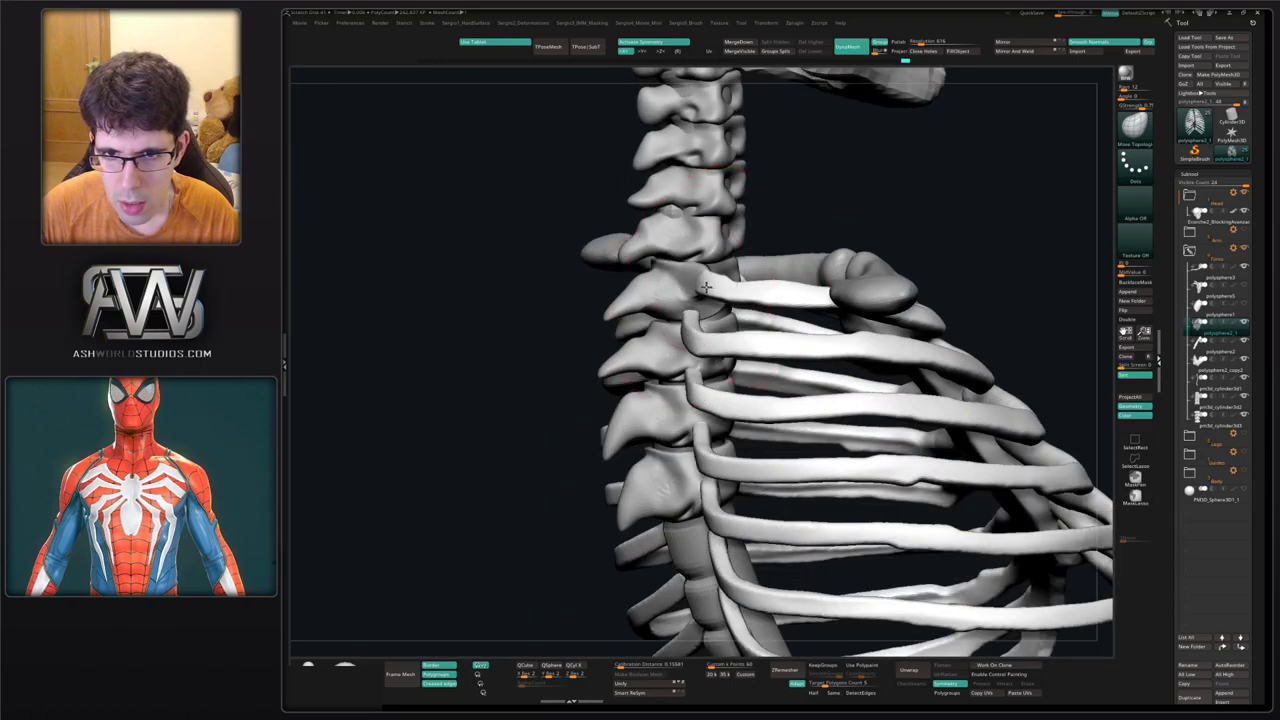
Select the vertebrae and trim the transverse processes of the one at collarbone height with the Trim Dynamic brush.
right_drag(682, 282, 700, 281)
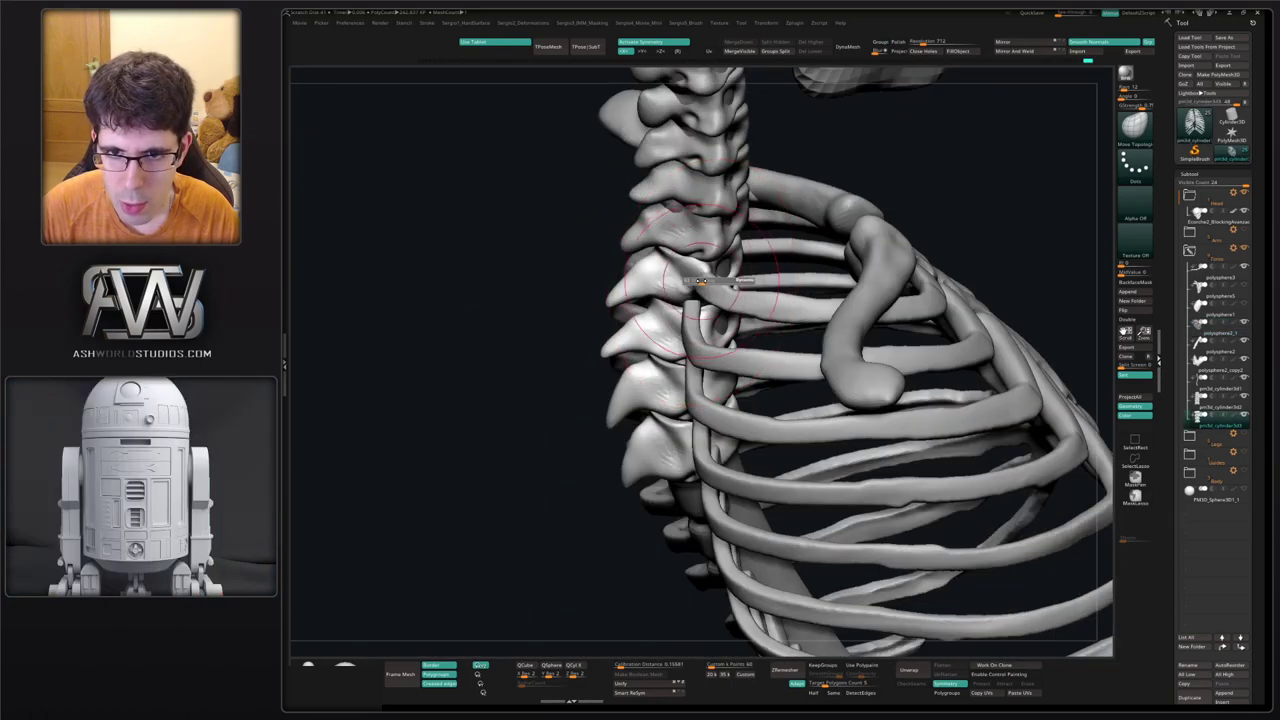
alt+click(700, 281)
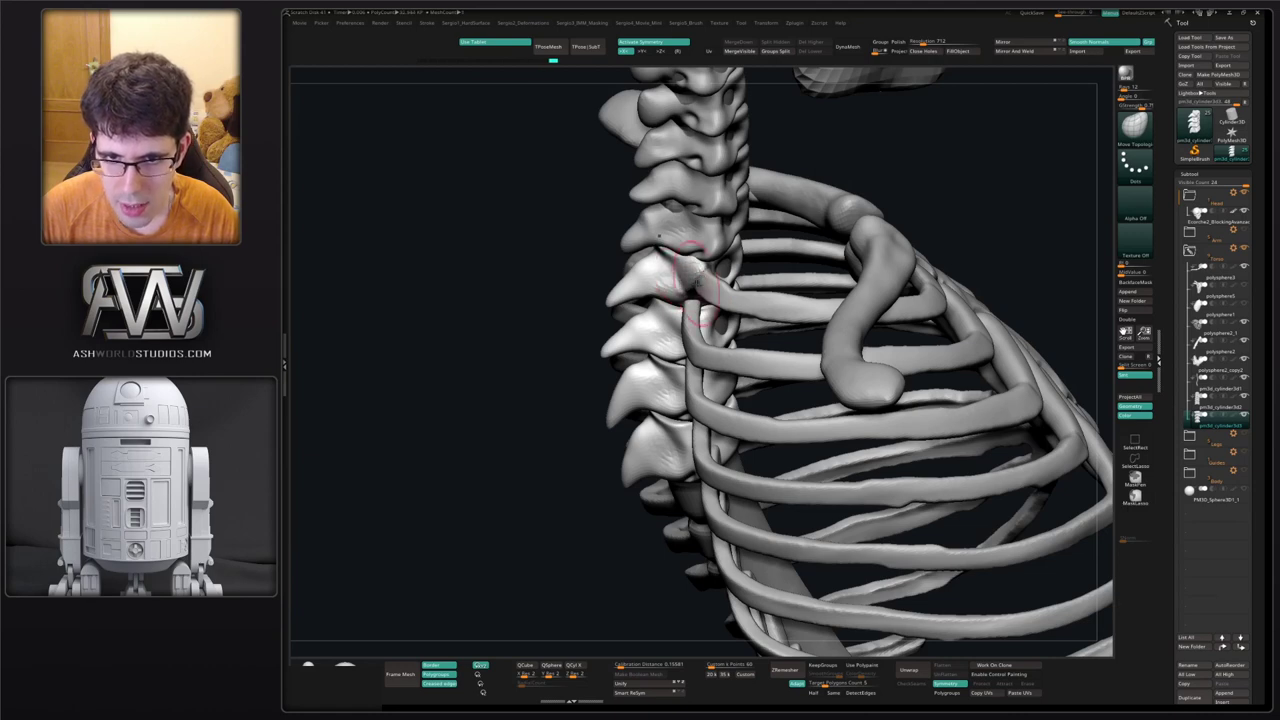
right_drag(692, 278, 686, 289)
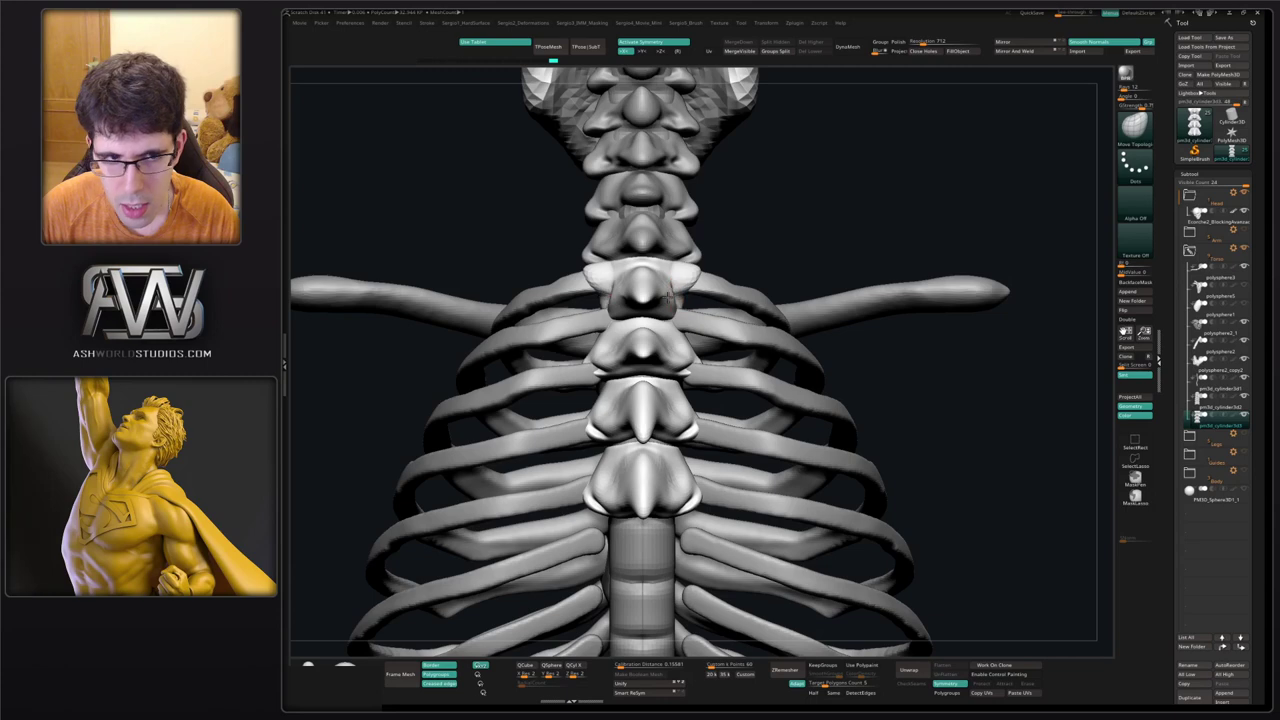
right_drag(663, 284, 602, 310)
key(ctrl+shift+t)
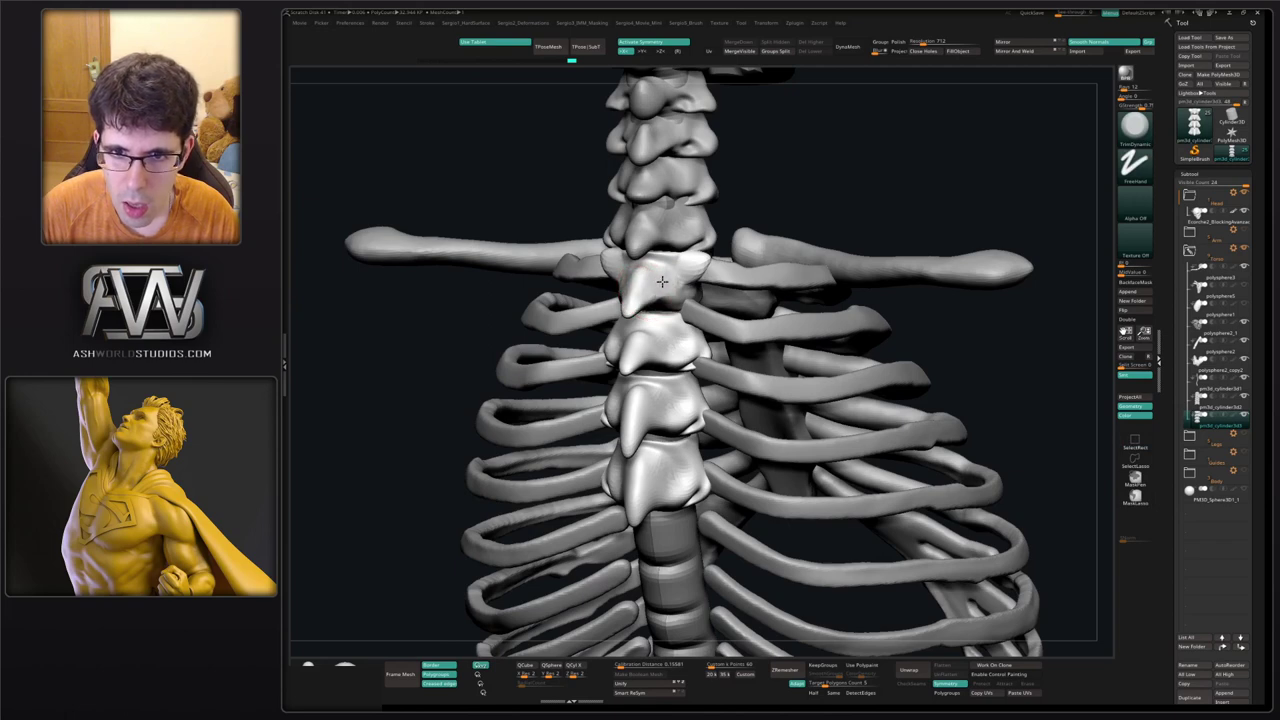
right_drag(690, 292, 749, 240)
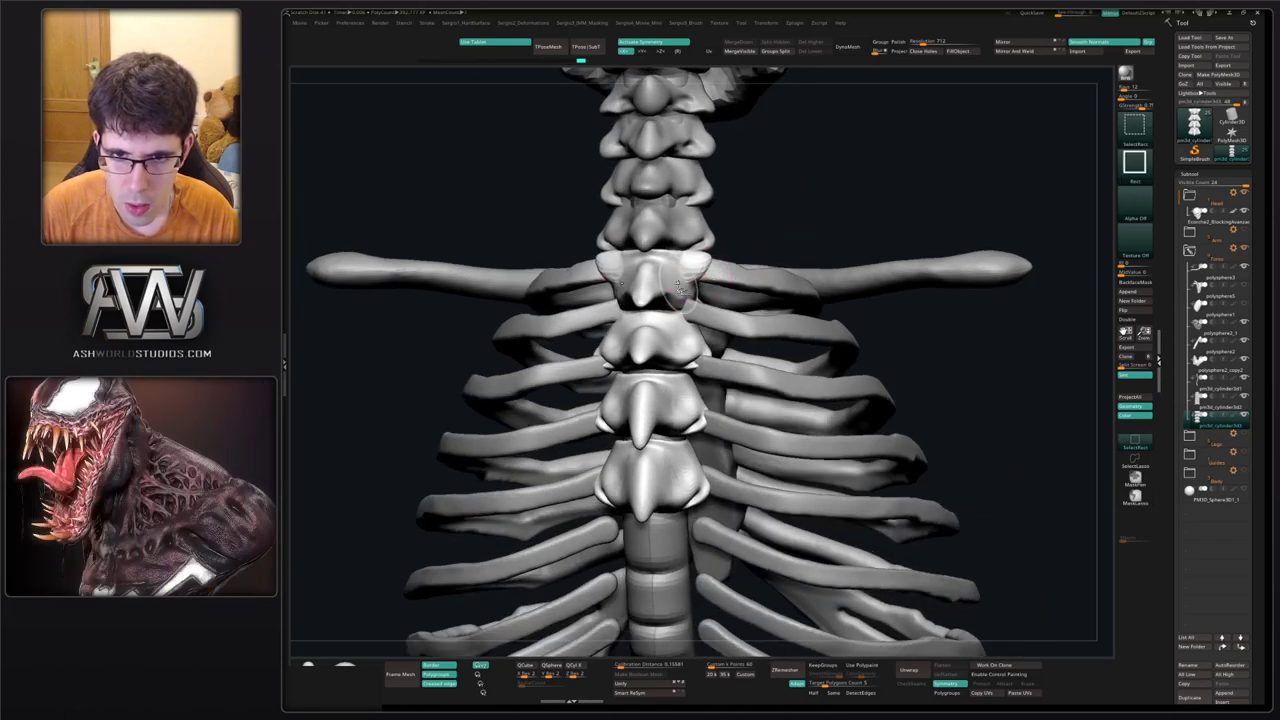
drag(694, 280, 698, 262)
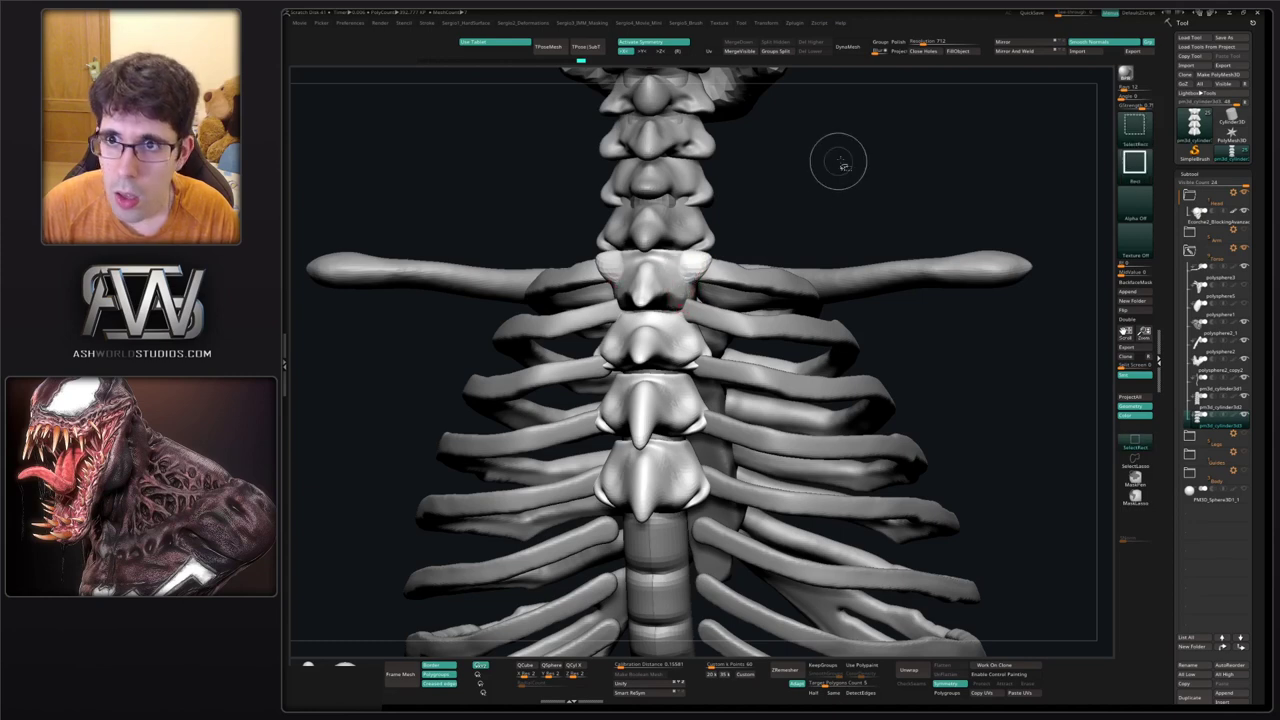
Isolate the collarbone-height vertebra, remove the copies below it, remesh it with DynaMesh and smooth its surface.
ctrl+shift+click(672, 284)
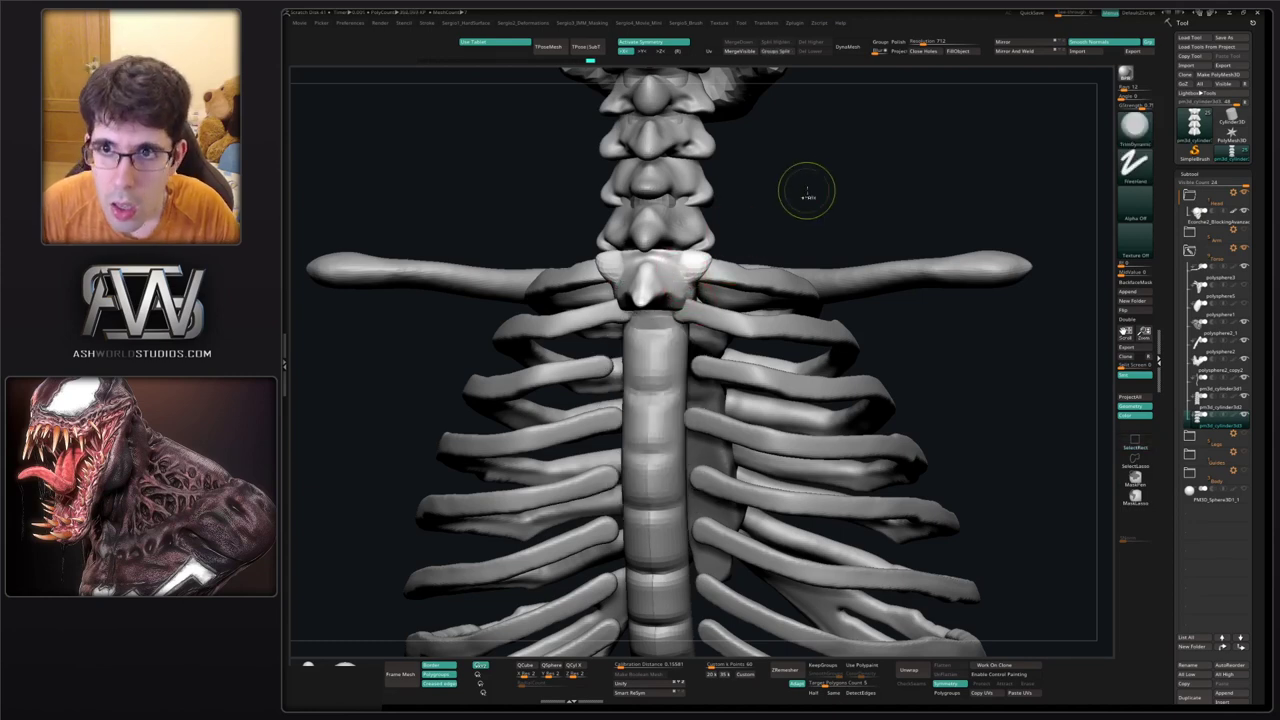
click(848, 46)
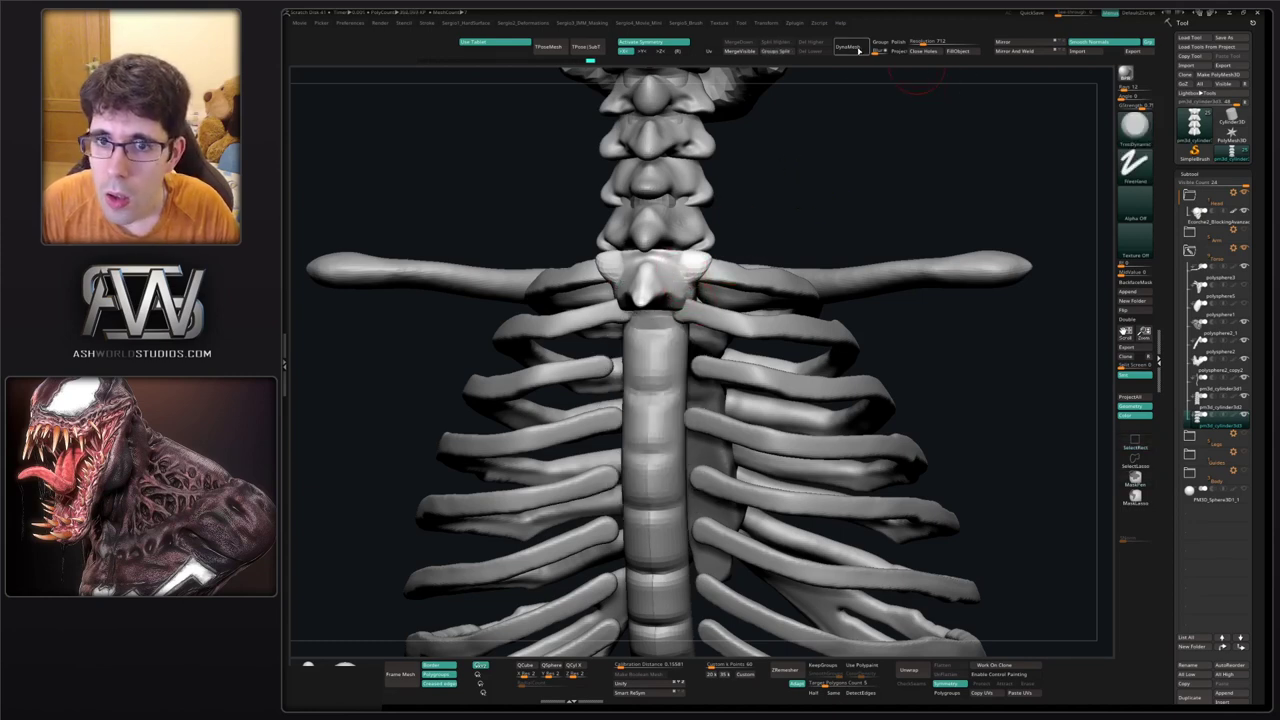
shift+drag(680, 264, 660, 260)
ctrl+shift+click(651, 276)
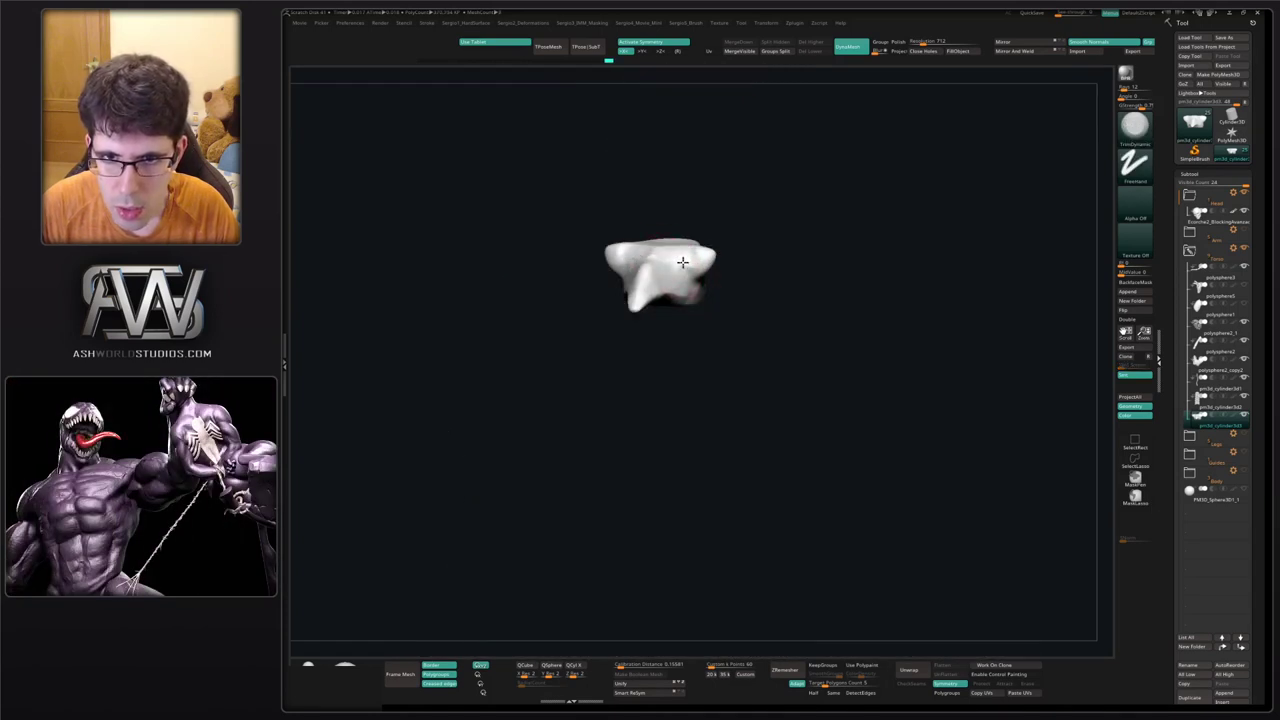
Carve the grooves between the vertebra's transverse processes and spinous process with the Dam Standard brush.
key(b)
key(d)
key(s)
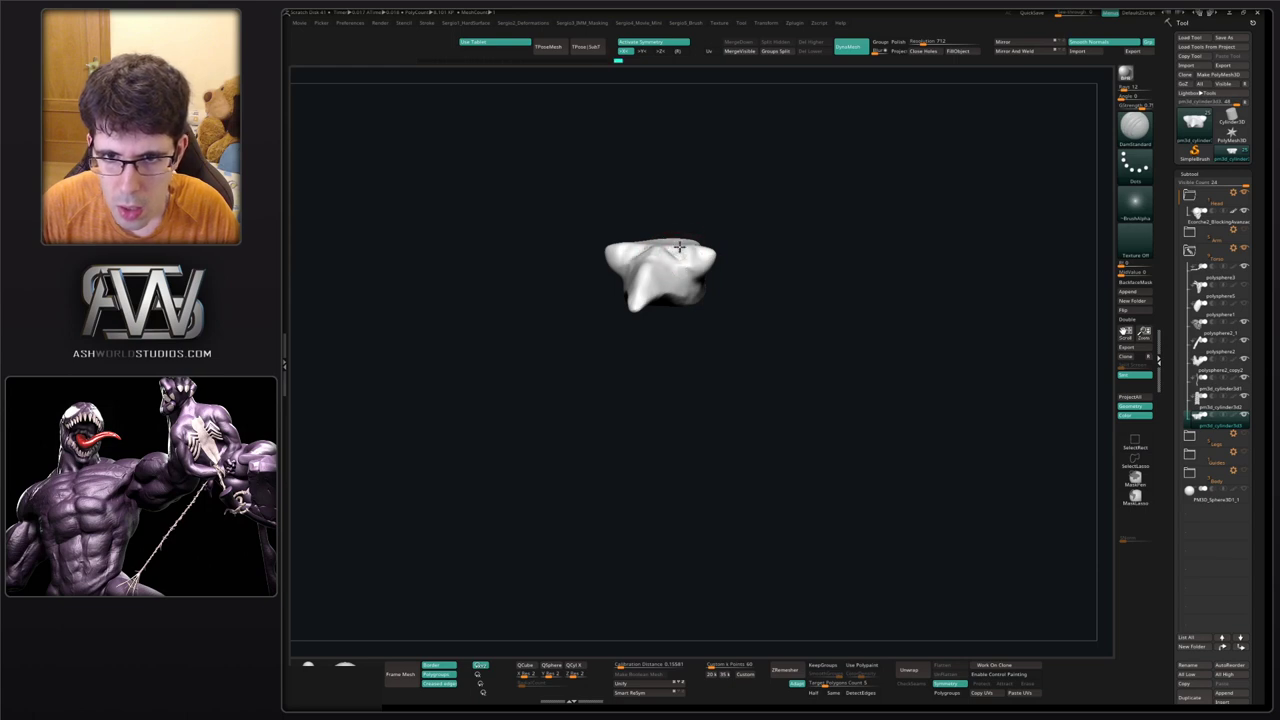
right_drag(685, 260, 708, 253)
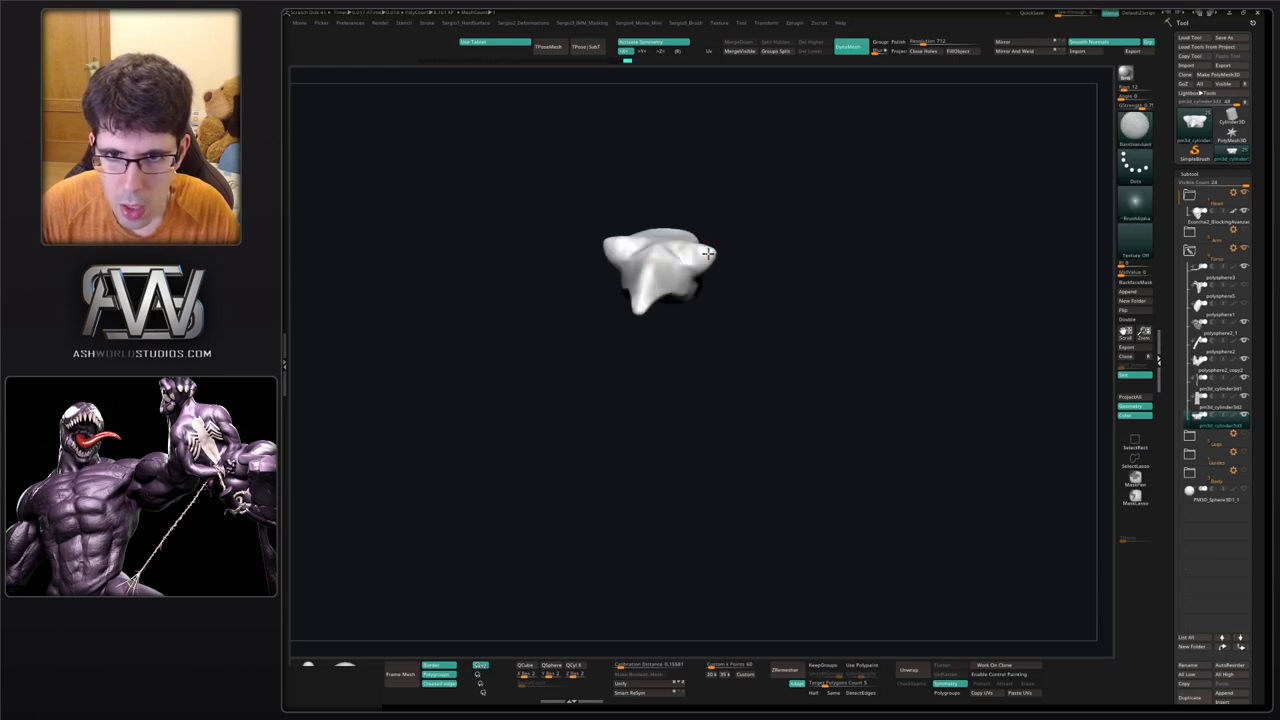
ctrl+shift+click(713, 266)
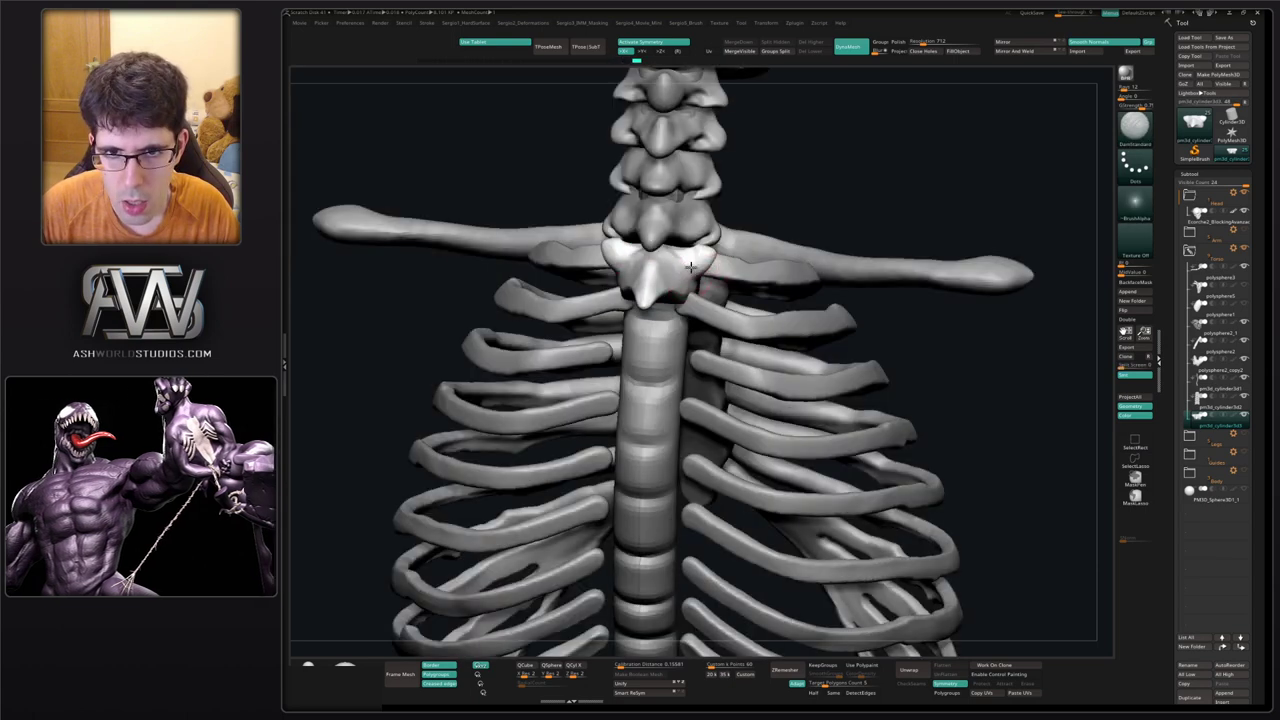
mouse_move(691, 263)
right_down()
mouse_move(707, 260)
mouse_move(697, 312)
mouse_move(688, 297)
mouse_move(662, 313)
mouse_move(684, 288)
mouse_move(691, 346)
mouse_move(674, 292)
mouse_move(666, 321)
mouse_move(648, 318)
mouse_move(668, 296)
mouse_move(633, 284)
mouse_move(622, 297)
right_up()
key(b)
key(m)
key(v)
key(b)
key(d)
key(s)
Reshape the vertebra's body and pointed spinous process in side profile with the Move brush.
key(b)
key(m)
key(v)
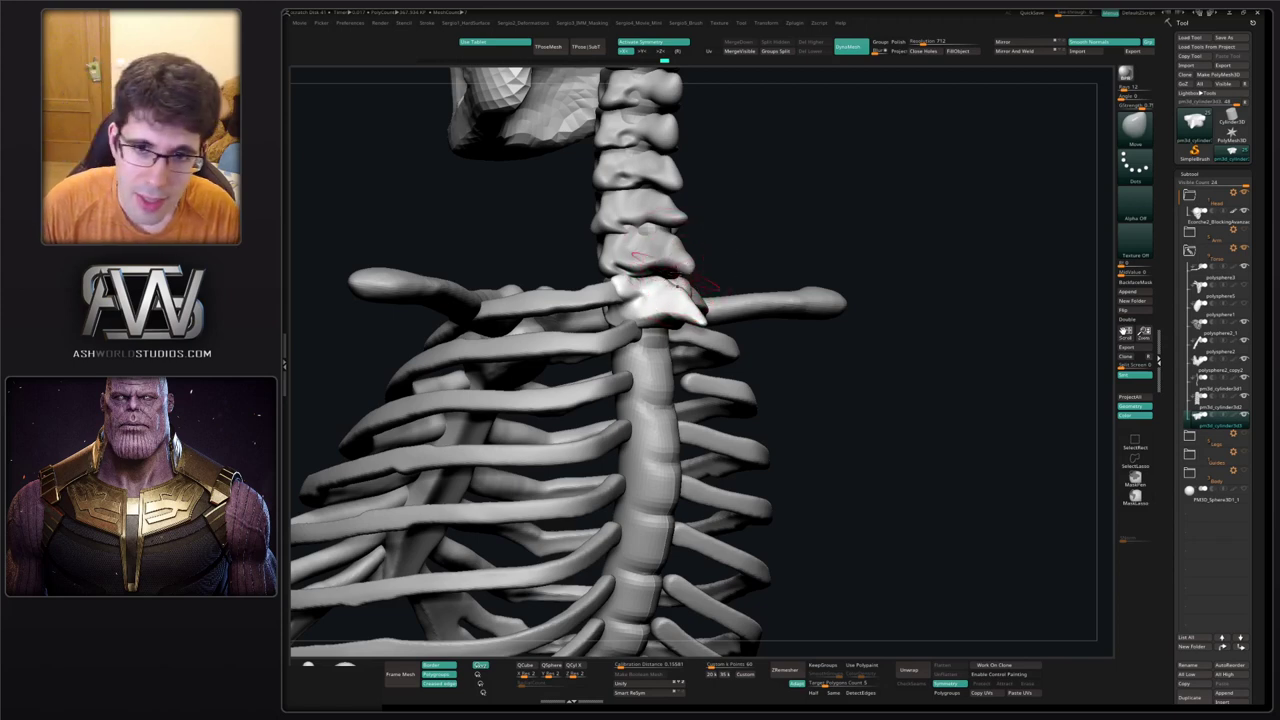
drag(866, 346, 600, 332)
key(alt+s)
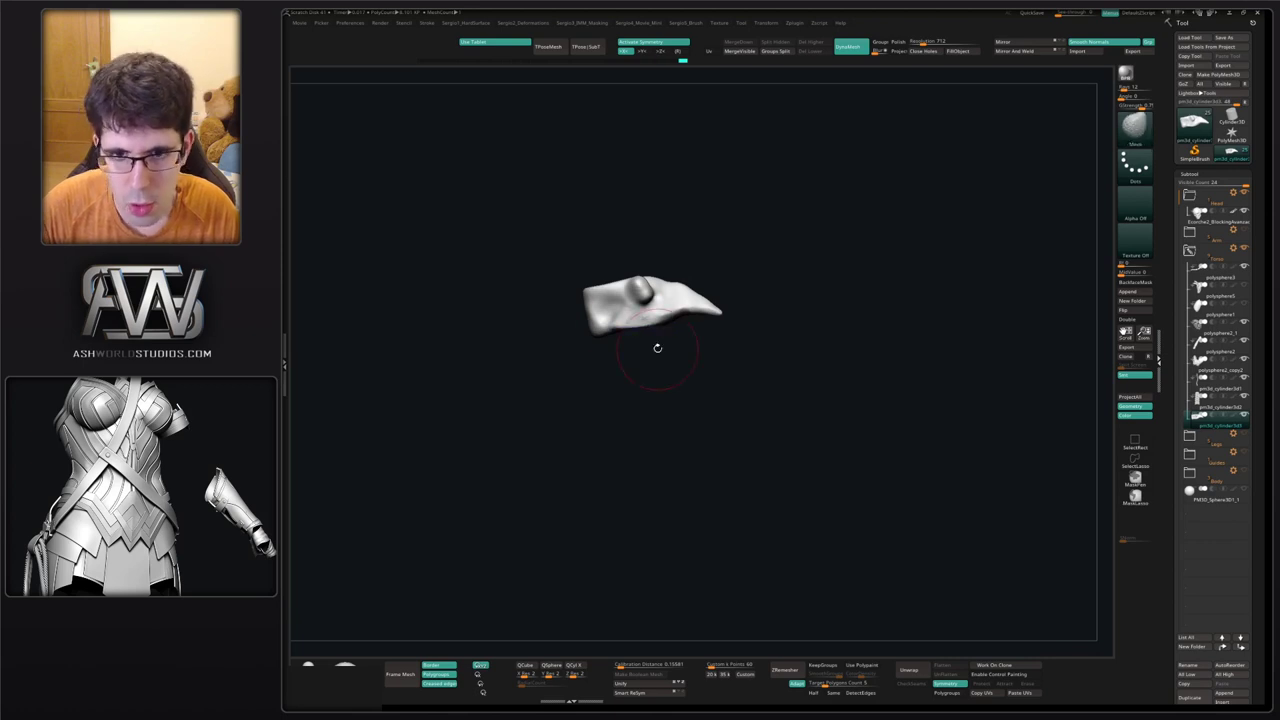
mouse_move(657, 349)
mouse_down()
mouse_move(640, 375)
mouse_move(617, 344)
mouse_up()
key(alt+s)
Duplicate the reworked vertebra and position the copy directly below it along the curve of the spine.
ctrl+right_drag(615, 332, 617, 350)
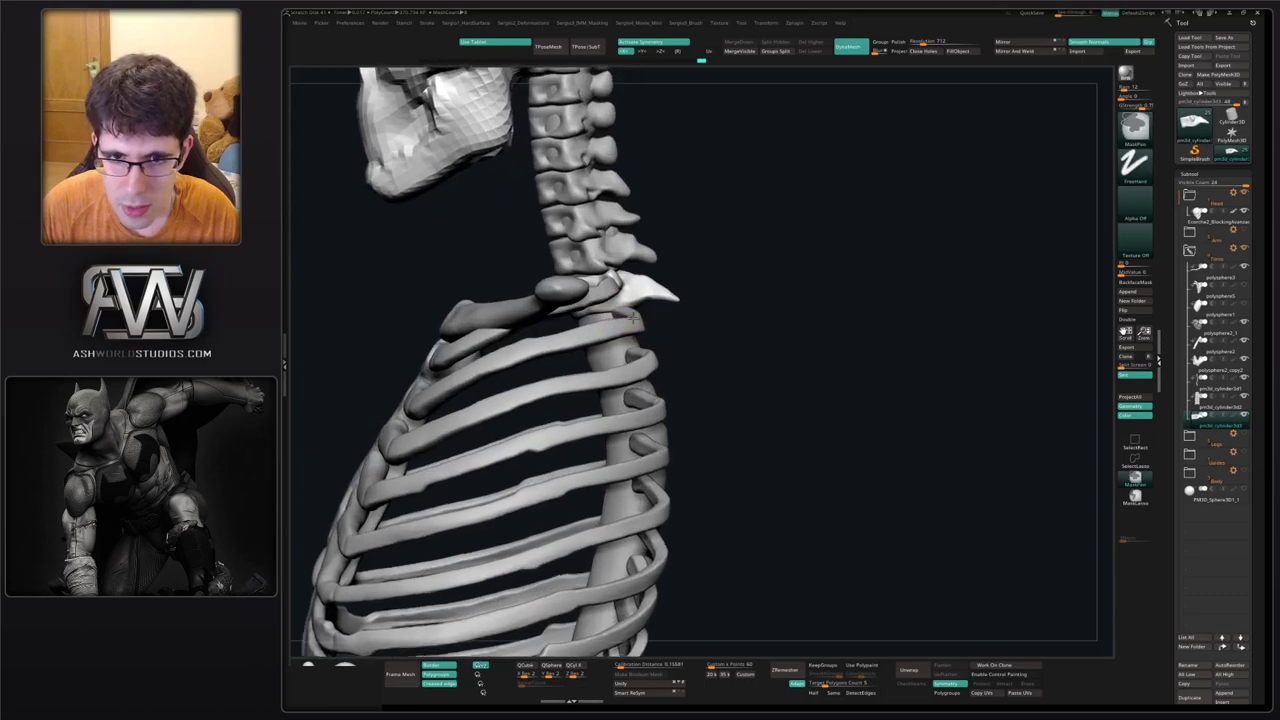
key(w)
drag(640, 410, 652, 458)
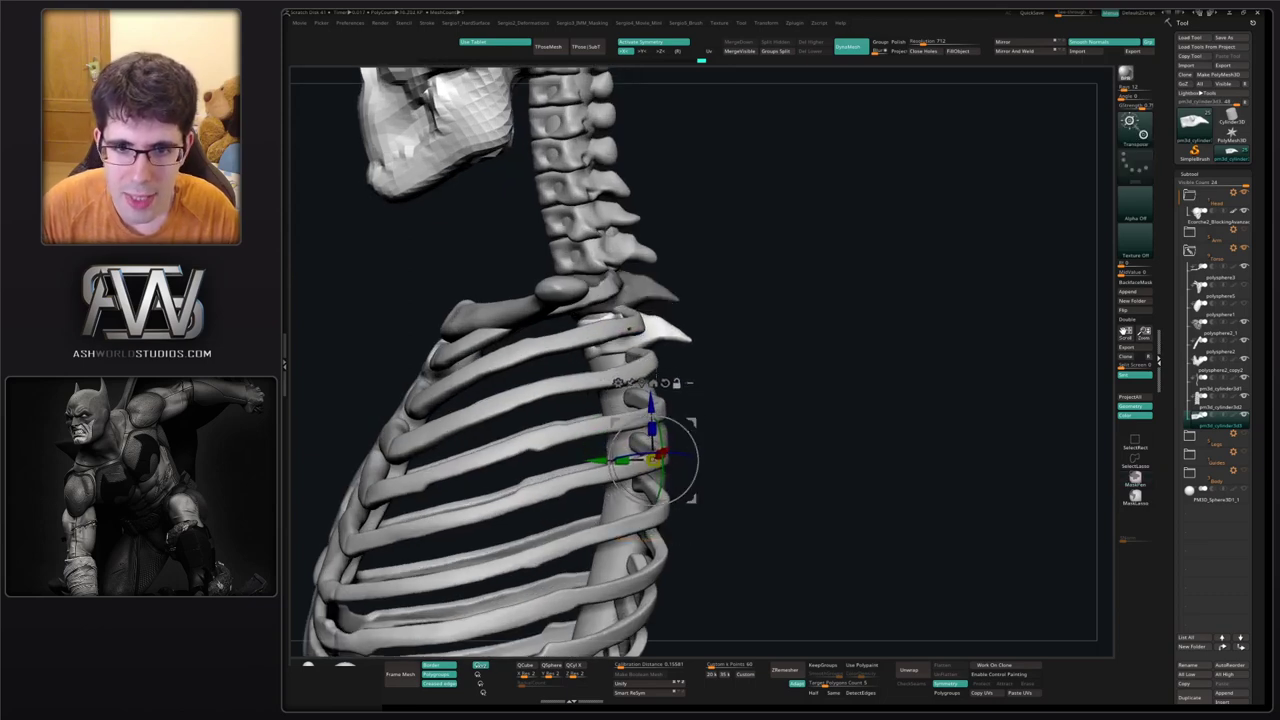
click(643, 383)
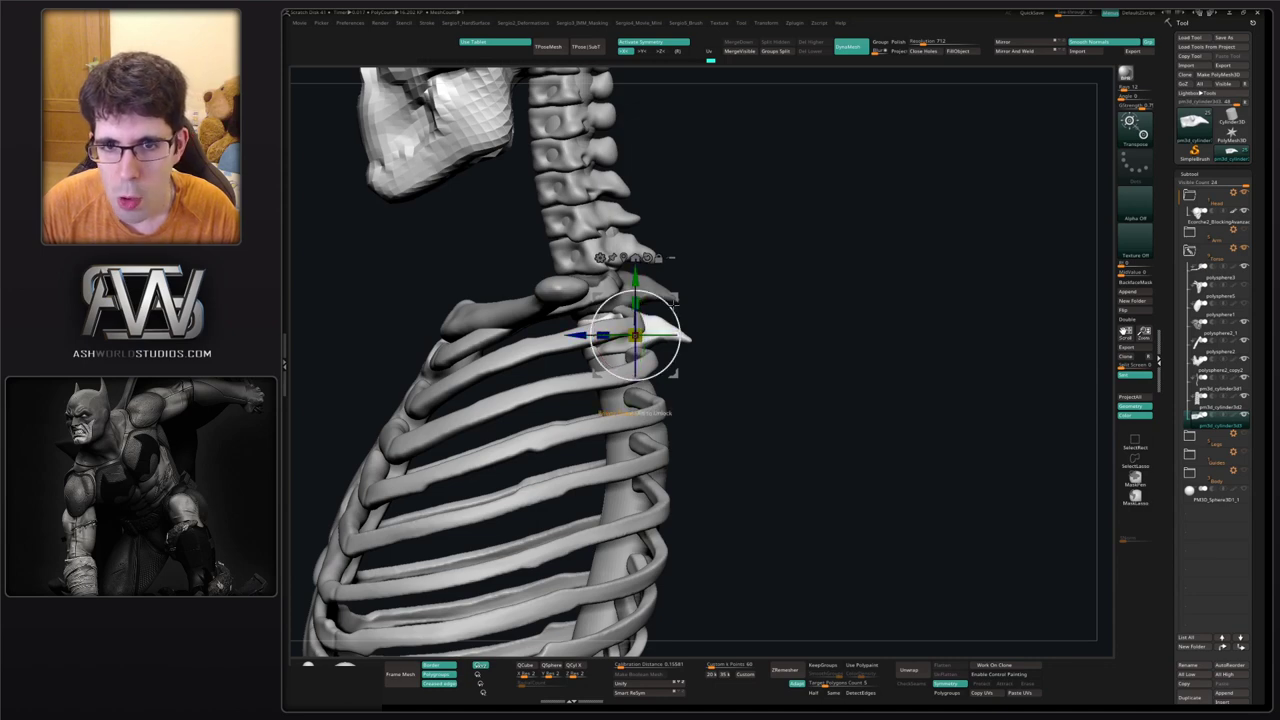
key(q)
Isolate the two vertebrae, then bend the lower one's spinous process downward and smooth it.
key(alt+s)
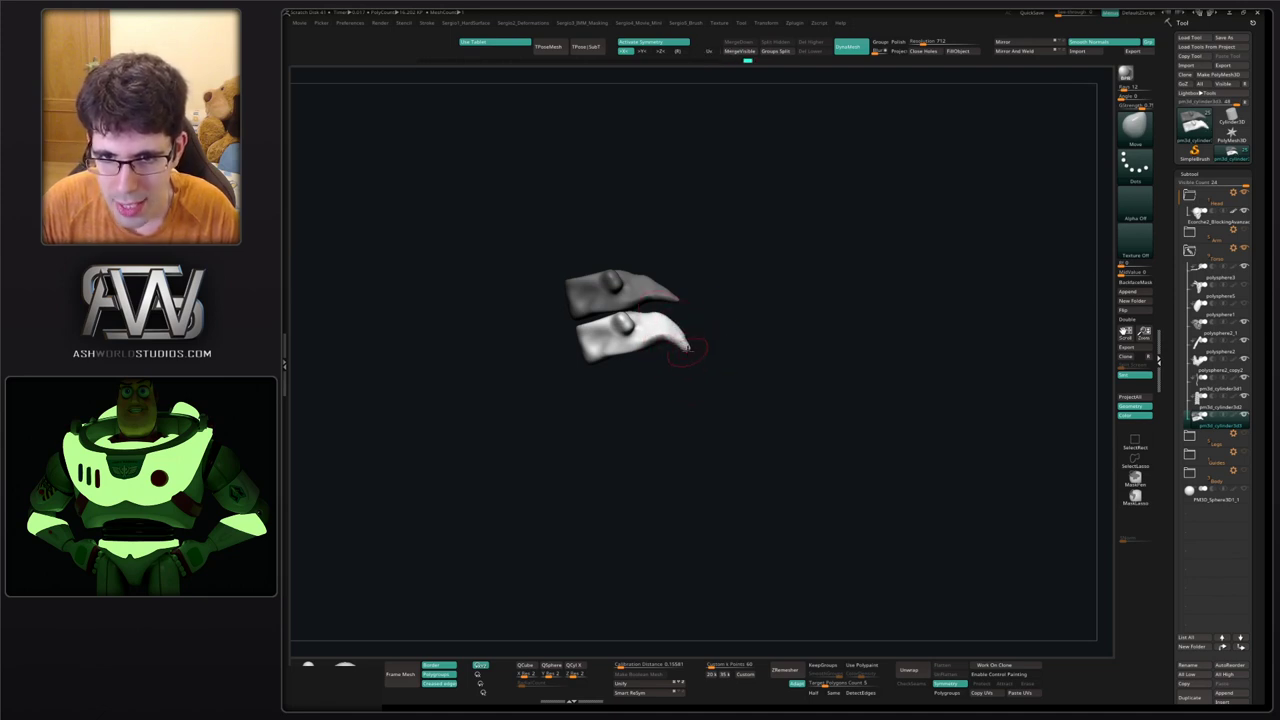
shift+drag(688, 340, 672, 326)
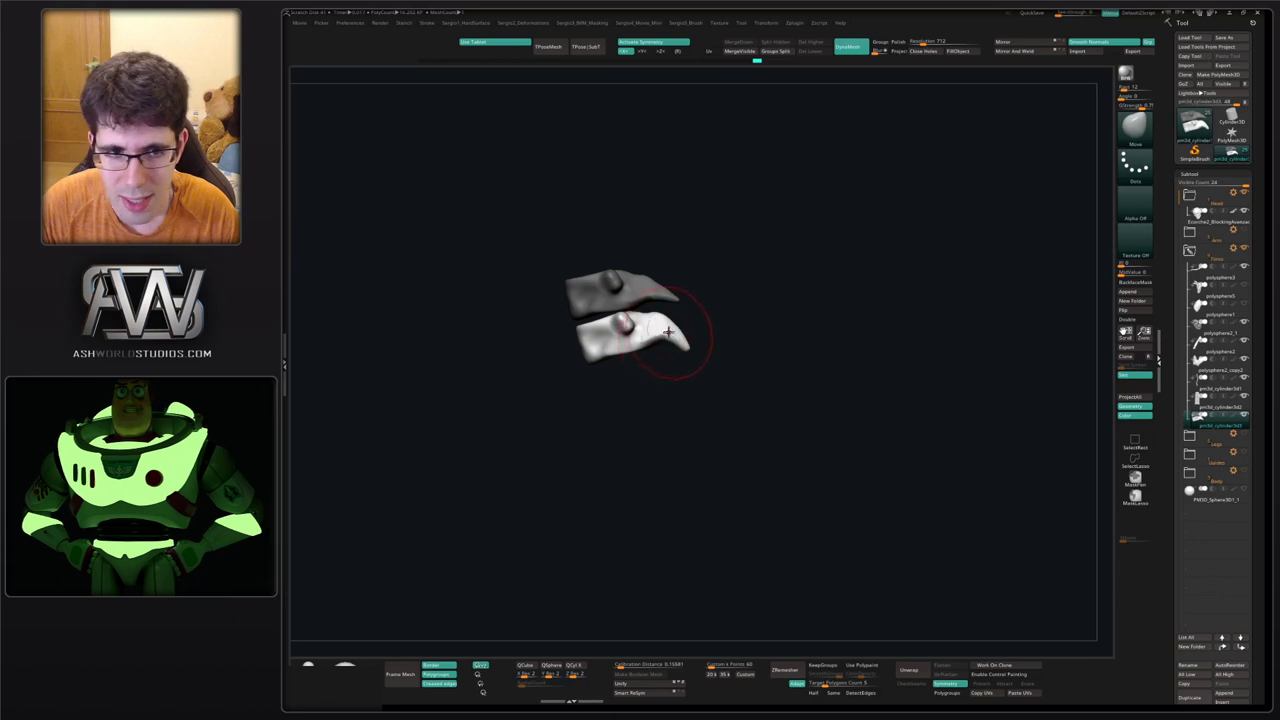
mouse_move(677, 331)
shift+right_down()
mouse_move(589, 358)
mouse_move(640, 340)
mouse_move(694, 346)
mouse_move(653, 355)
mouse_move(670, 352)
shift+right_up()
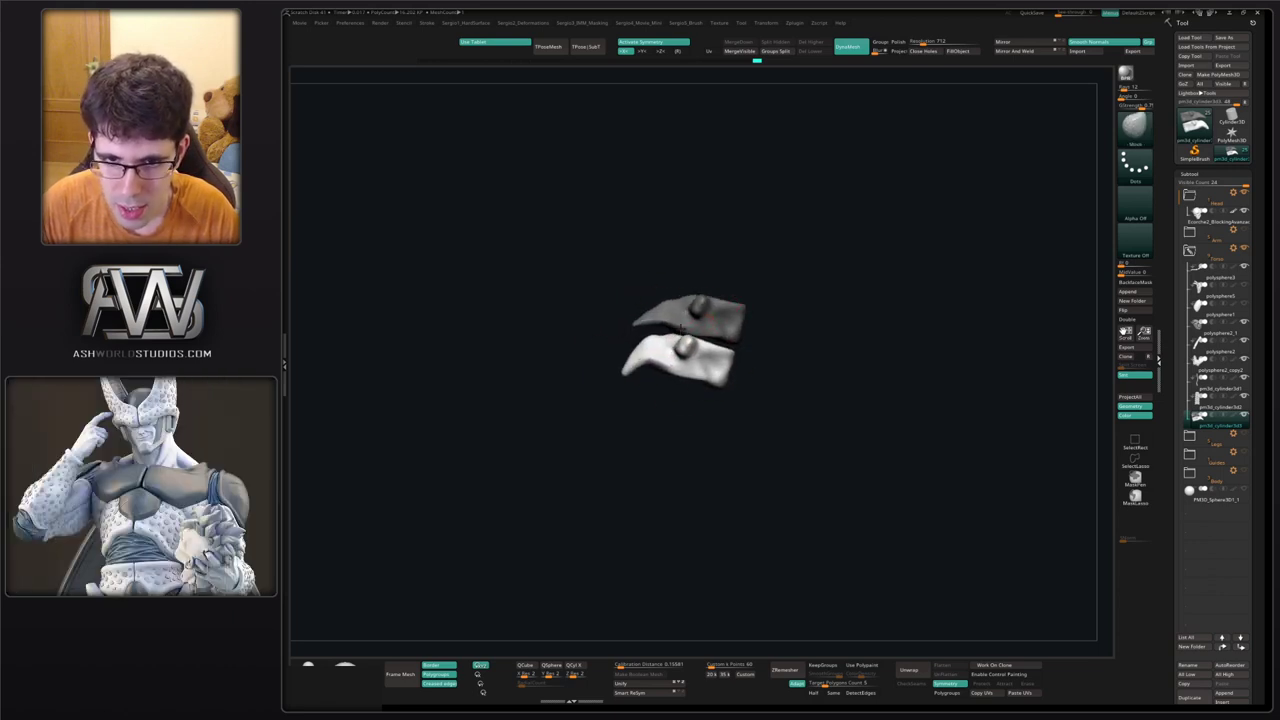
right_drag(652, 356, 651, 342)
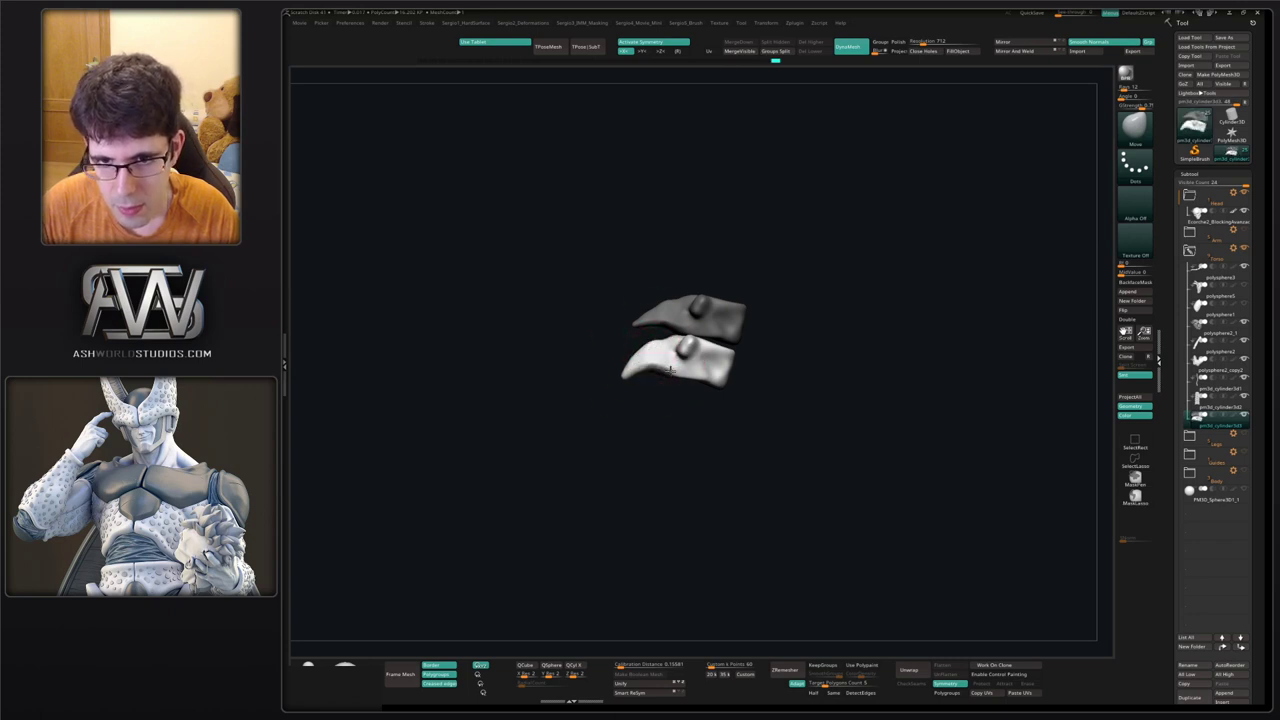
right_drag(677, 373, 702, 352)
Show the full skeleton again and fit the lower vertebra's transverse processes to the adjacent ribs with the Move brush.
key(alt+s)
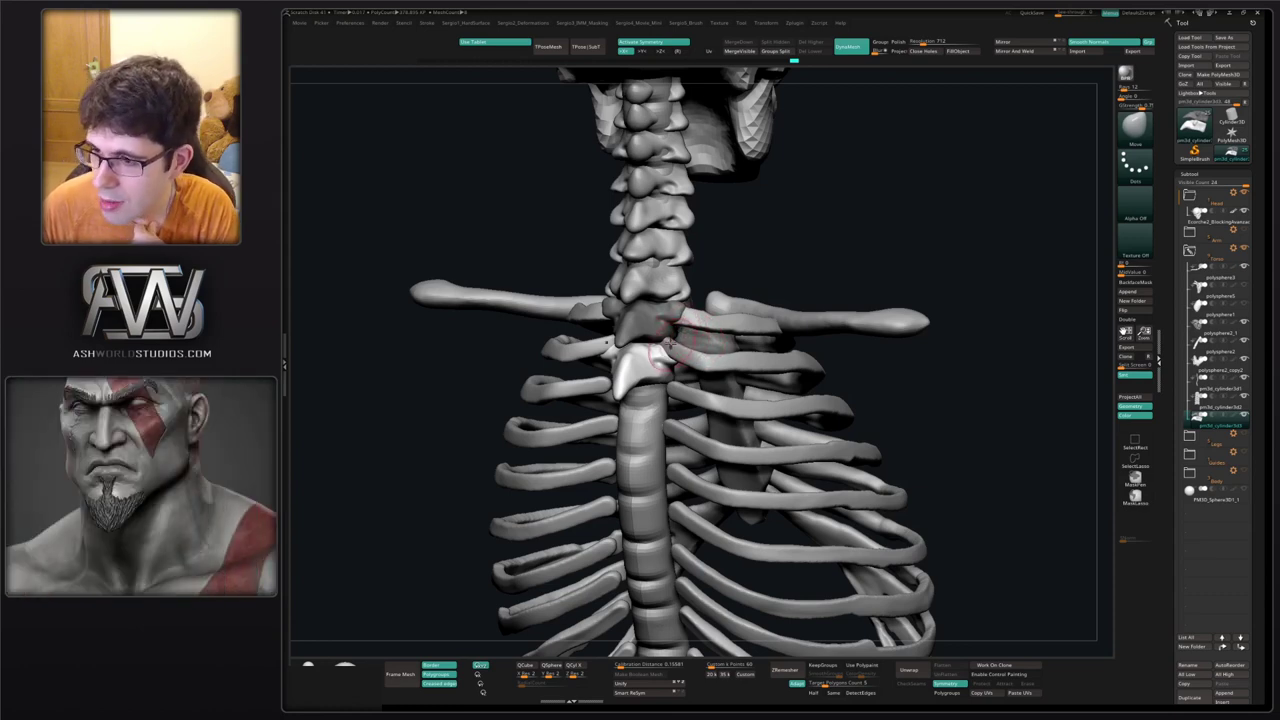
drag(670, 342, 700, 355)
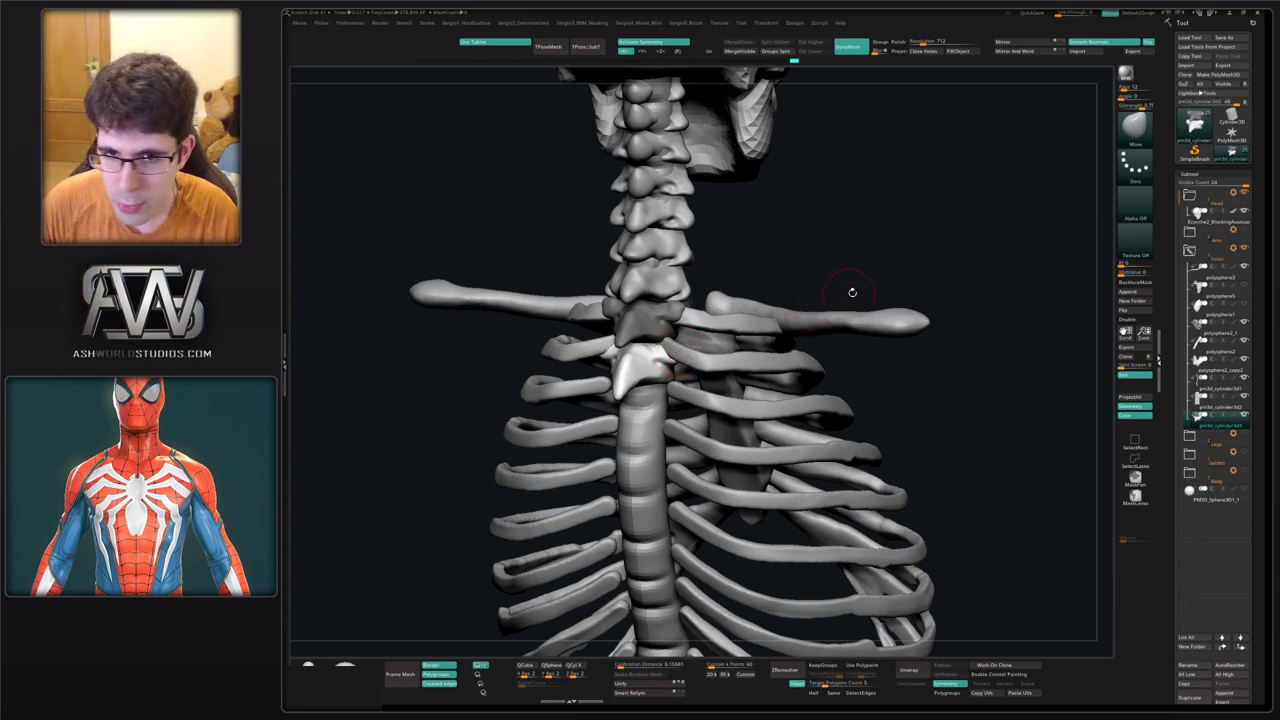
drag(901, 253, 725, 265)
alt+drag(890, 300, 880, 180)
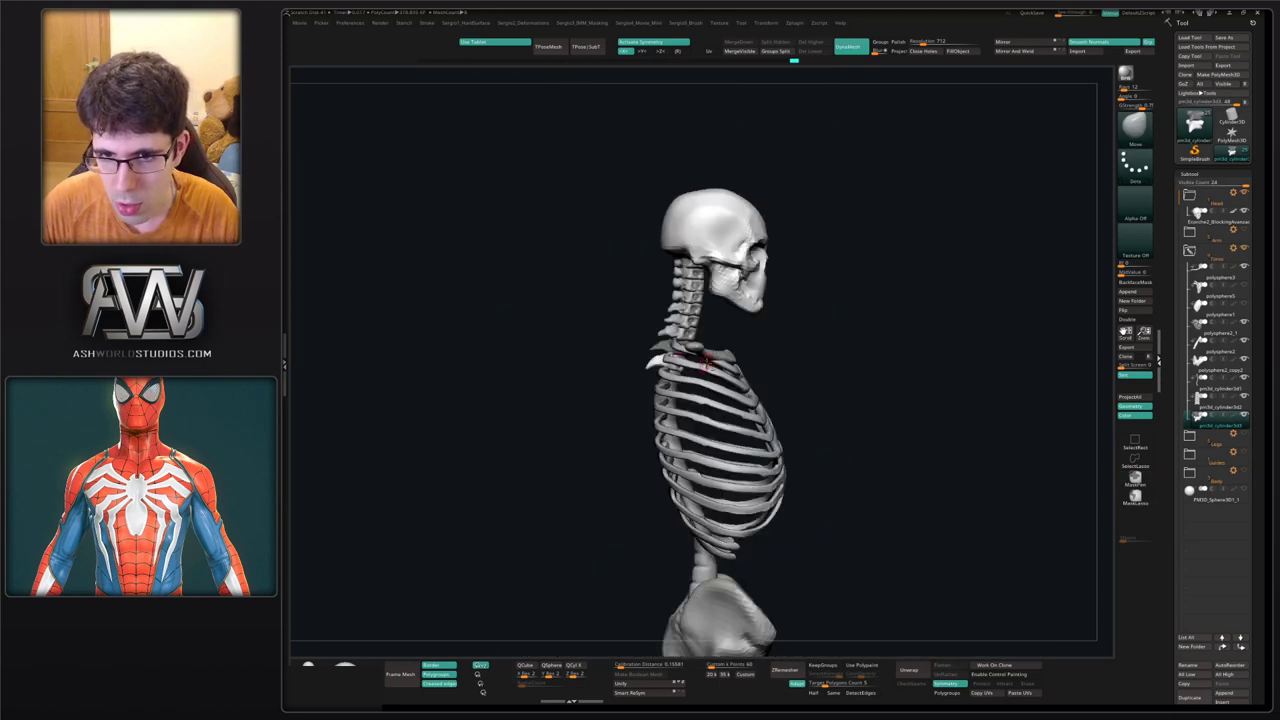
alt+right_drag(707, 363, 705, 395)
right_drag(655, 380, 690, 347)
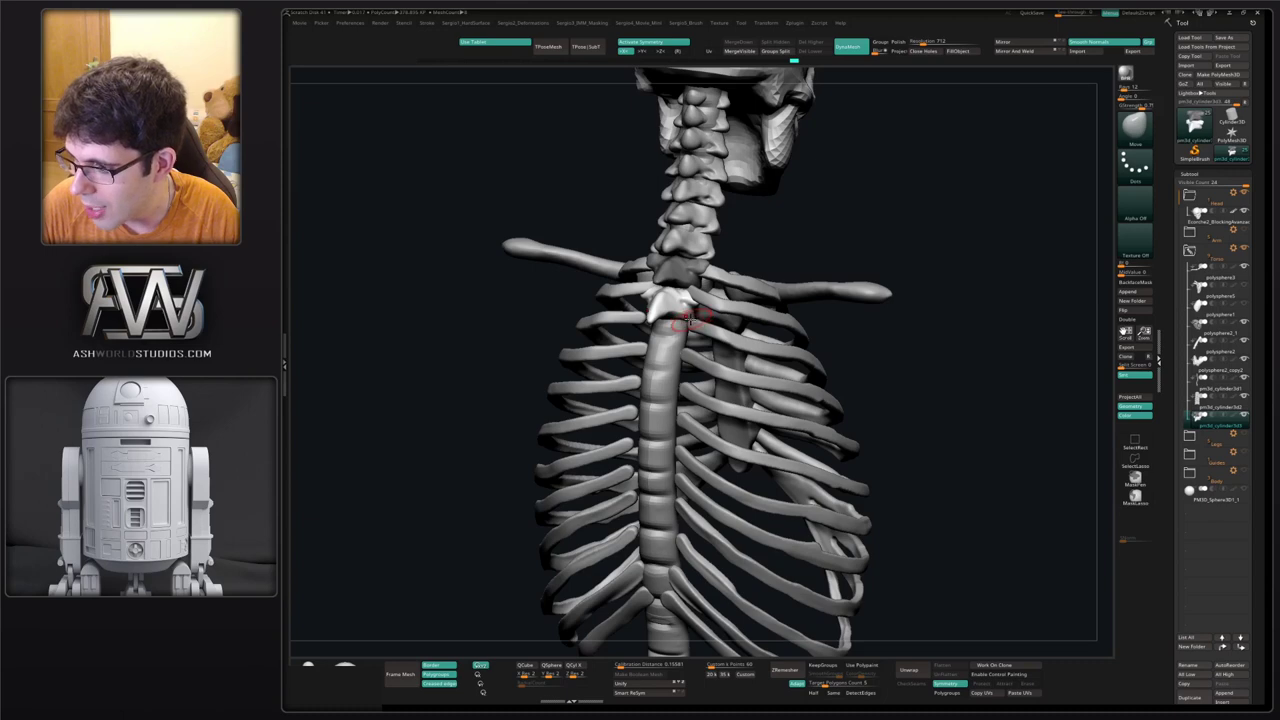
shift+right_drag(685, 330, 688, 366)
Isolate the vertebrae and refine the lower one's transverse processes and spinous process outline at an adjusted brush size.
ctrl+shift+click(680, 338)
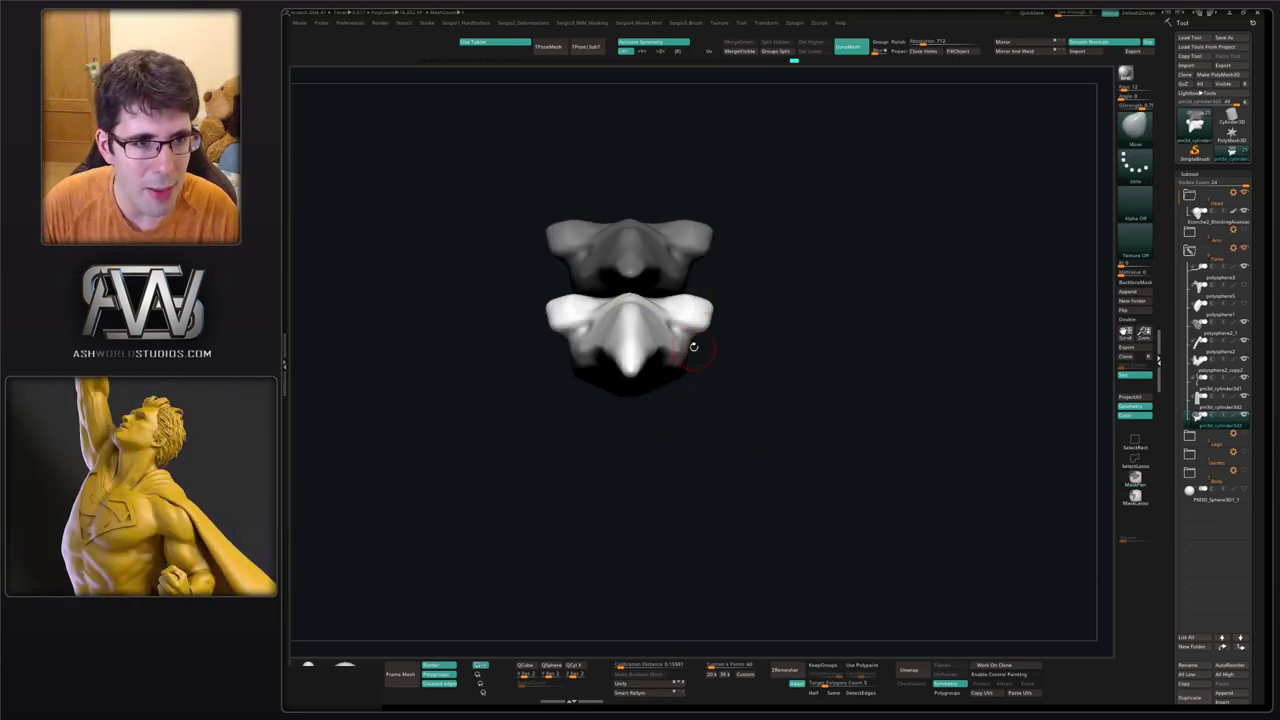
key(s)
mouse_move(713, 307)
mouse_down()
mouse_move(663, 306)
mouse_move(710, 287)
mouse_up()
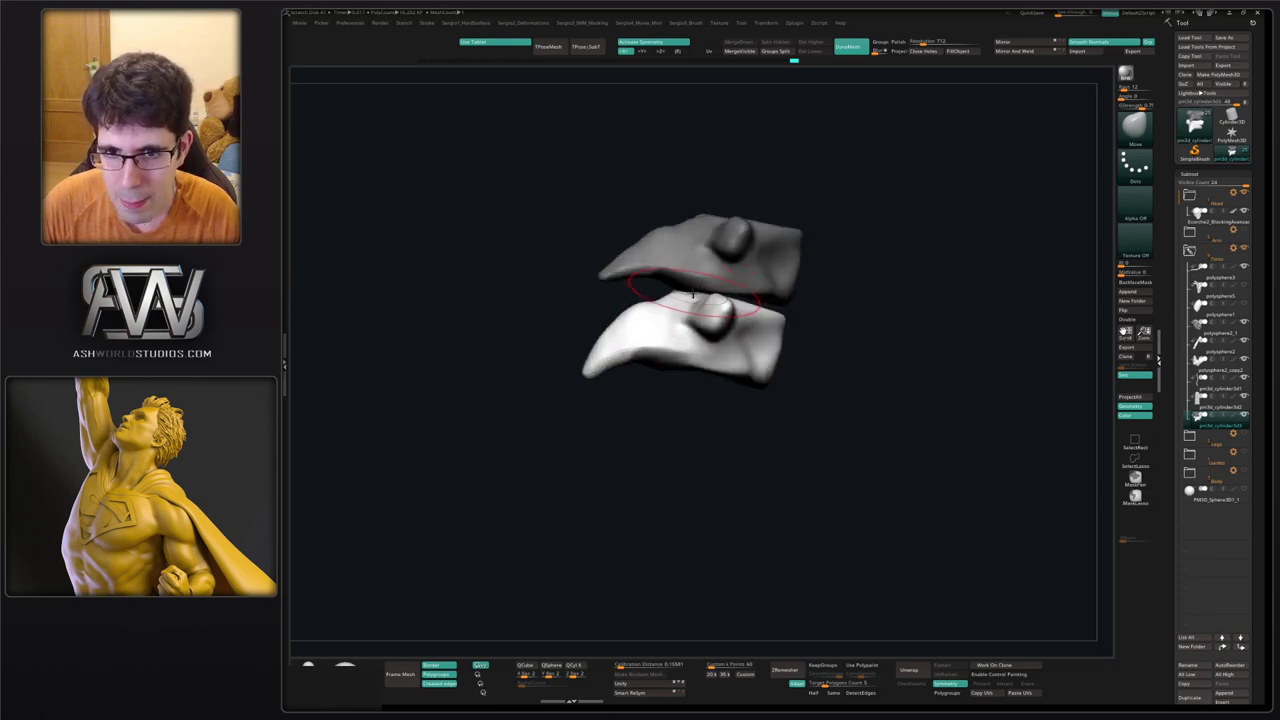
right_drag(676, 304, 661, 309)
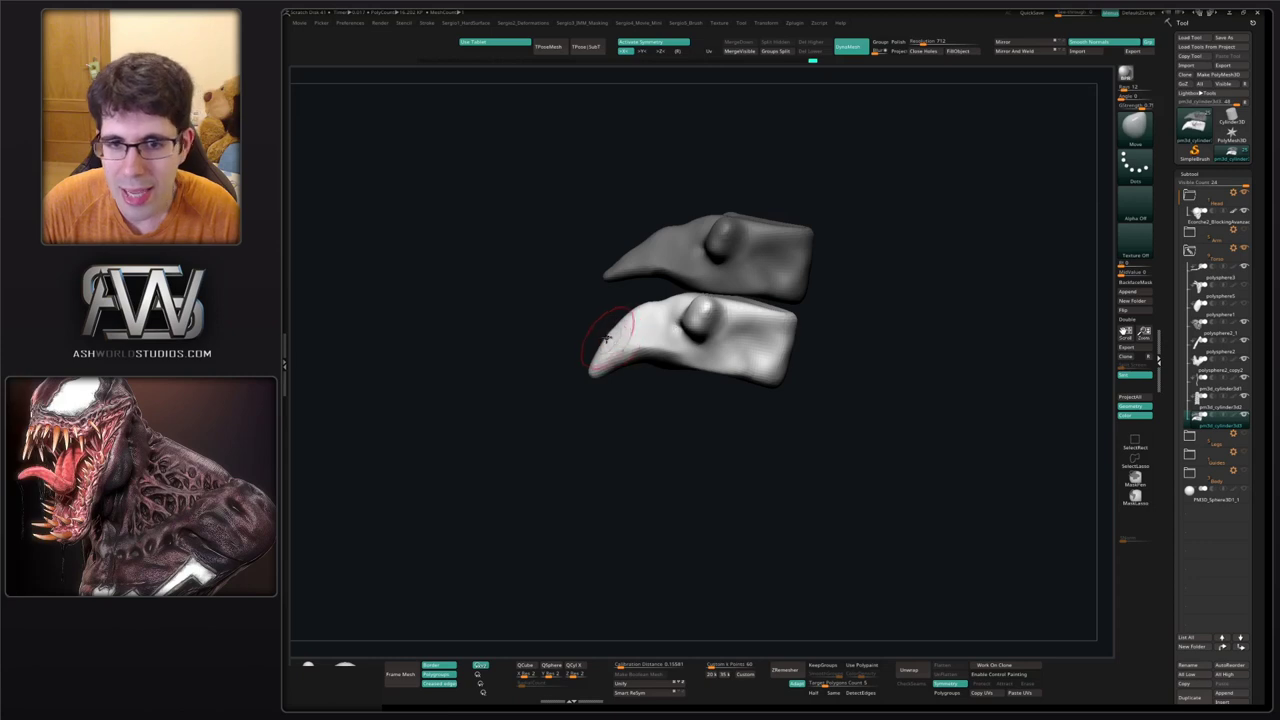
drag(606, 338, 651, 329)
right_drag(651, 329, 643, 366)
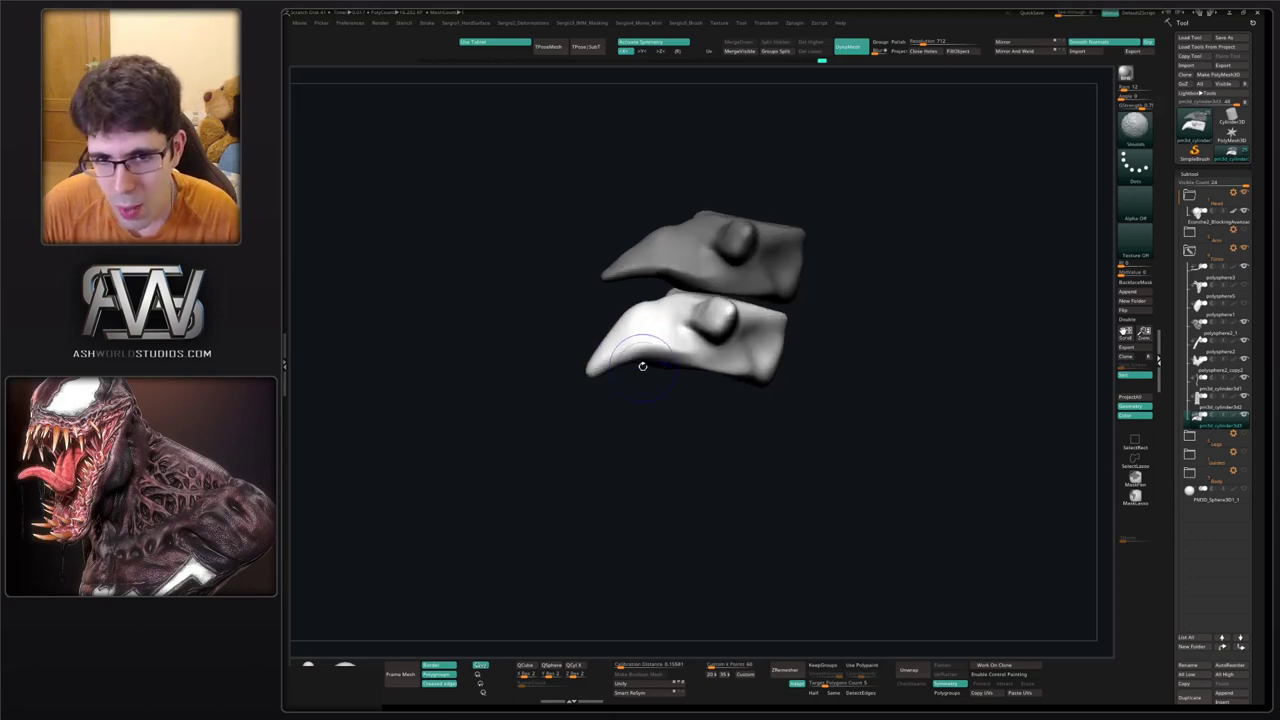
Build up the underside of the lower vertebra's spinous process with the Standard brush at an adjusted size.
key(b)
key(s)
key(t)
key(s)
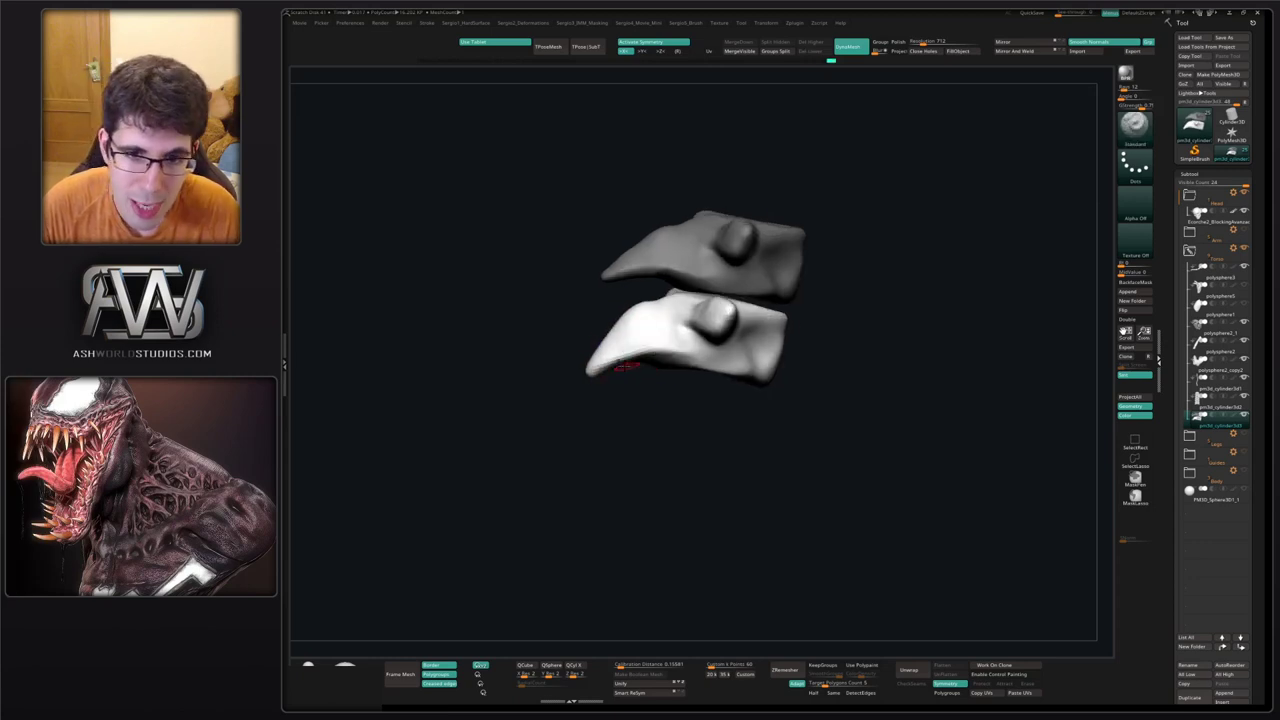
right_drag(666, 372, 668, 359)
mouse_move(668, 359)
mouse_down()
mouse_move(648, 363)
mouse_move(678, 333)
mouse_move(640, 348)
mouse_up()
mouse_move(623, 381)
ctrl+right_down()
mouse_move(646, 434)
mouse_move(686, 406)
ctrl+right_up()
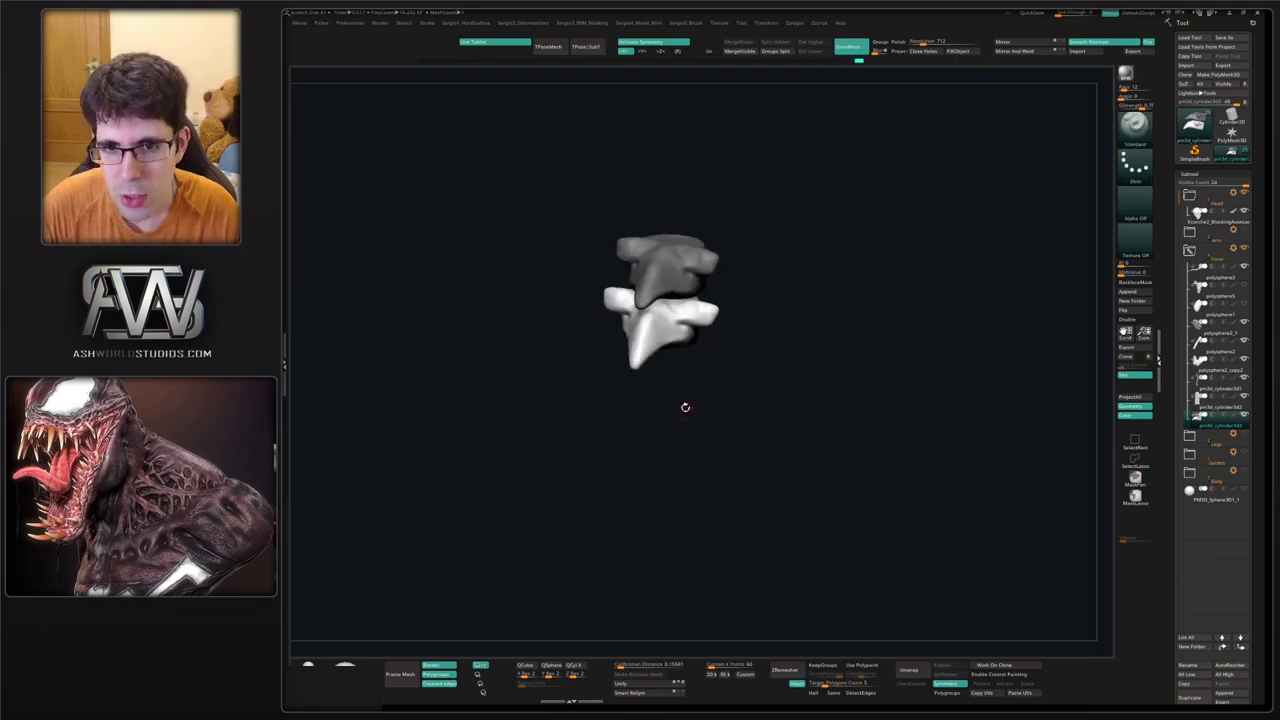
Show the rib cage, fit the second rib's spinal end to the lower vertebra with the Move Topological brush, and reselect the vertebrae.
key(alt+s)
mouse_move(686, 361)
right_down()
mouse_move(690, 333)
mouse_move(718, 324)
mouse_move(662, 362)
right_up()
alt+click(738, 314)
right_drag(738, 298, 742, 314)
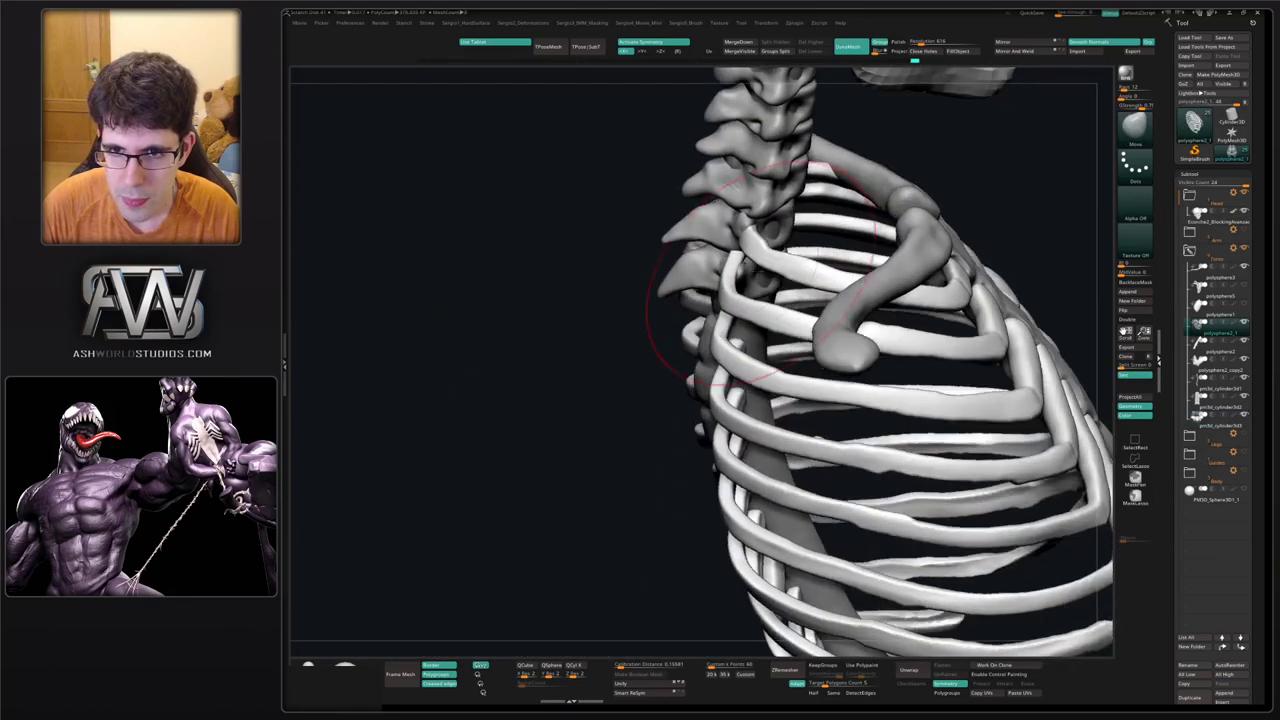
key(b)
key(m)
key(t)
mouse_move(686, 360)
right_down()
mouse_move(771, 278)
mouse_move(724, 281)
mouse_move(747, 308)
mouse_move(790, 262)
right_up()
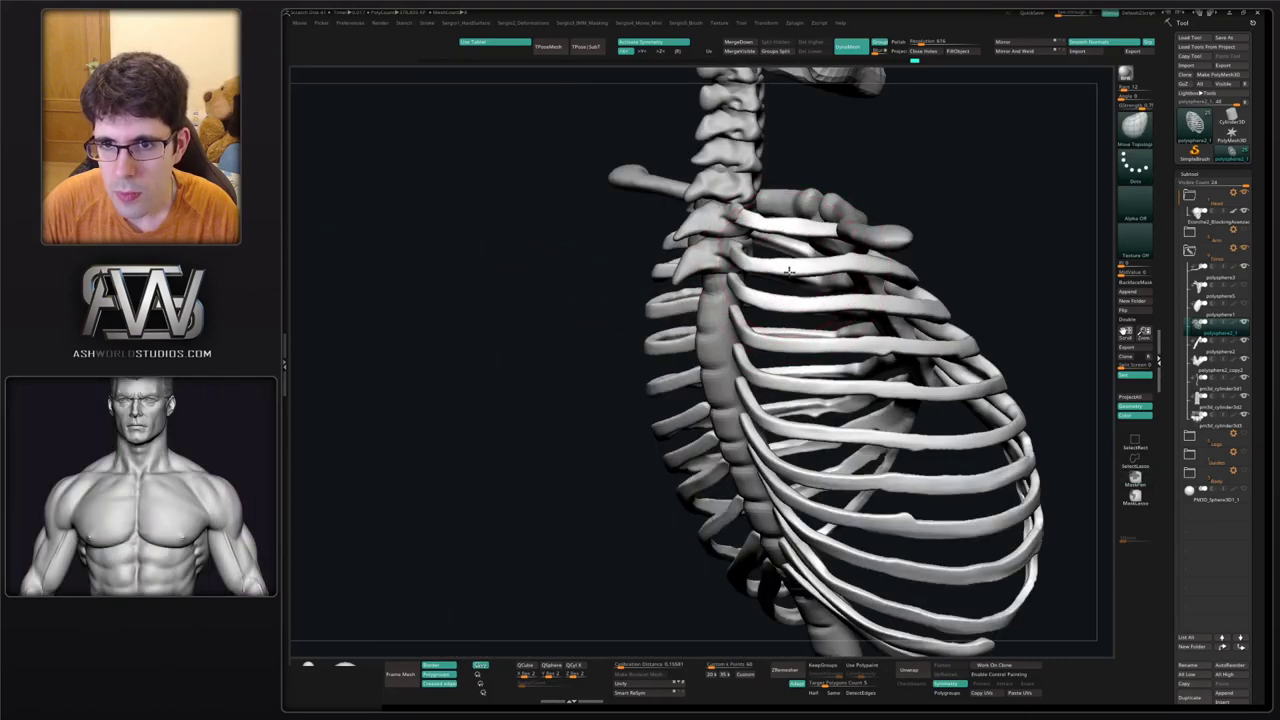
drag(857, 262, 858, 268)
drag(776, 270, 775, 264)
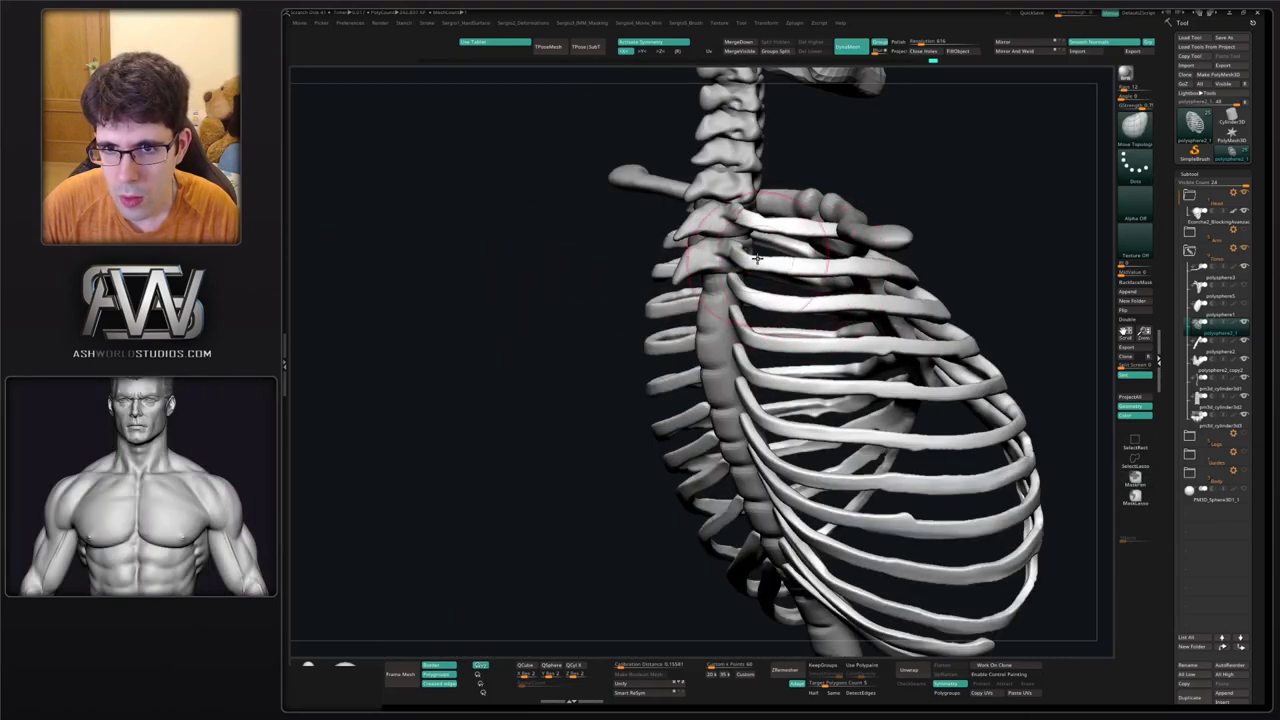
mouse_move(740, 252)
right_down()
mouse_move(725, 271)
mouse_move(770, 288)
mouse_move(756, 340)
right_up()
alt+click(693, 196)
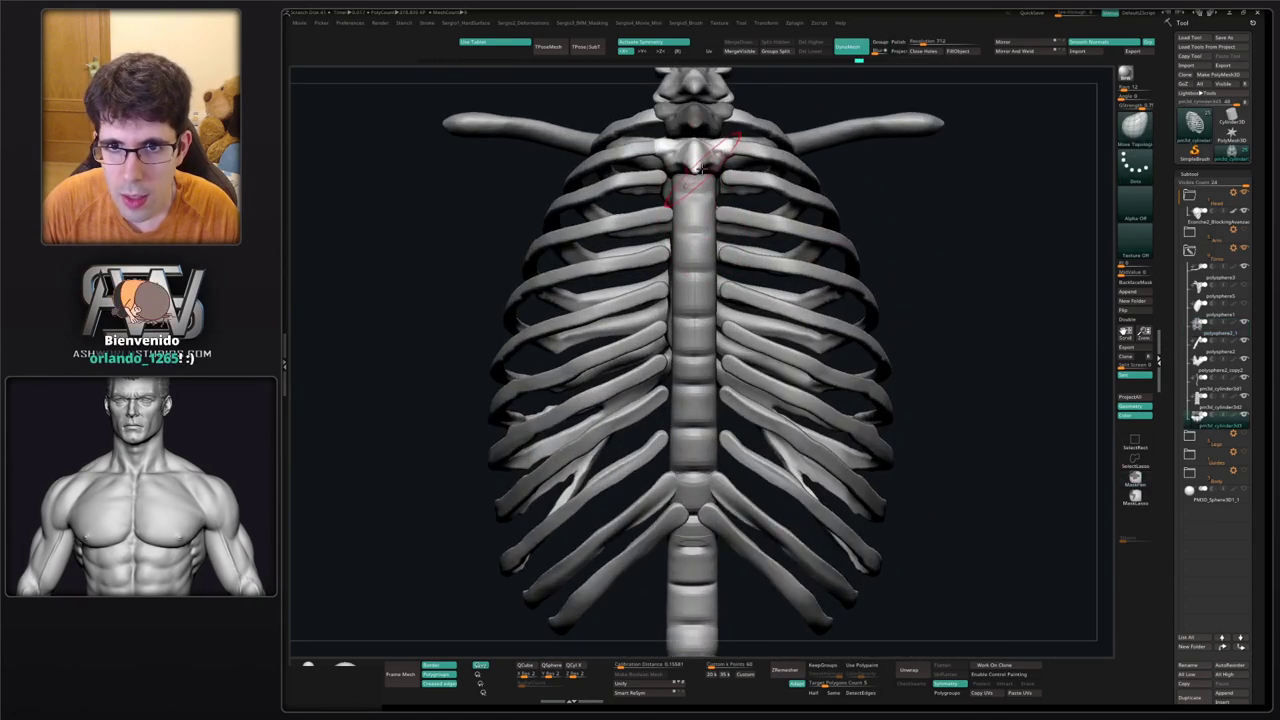
Isolate the vertebrae, view them with the rib cage, and duplicate the second thoracic vertebra downward as the third.
key(alt+s)
mouse_move(698, 252)
alt+right_down()
mouse_move(686, 314)
mouse_move(711, 338)
alt+right_up()
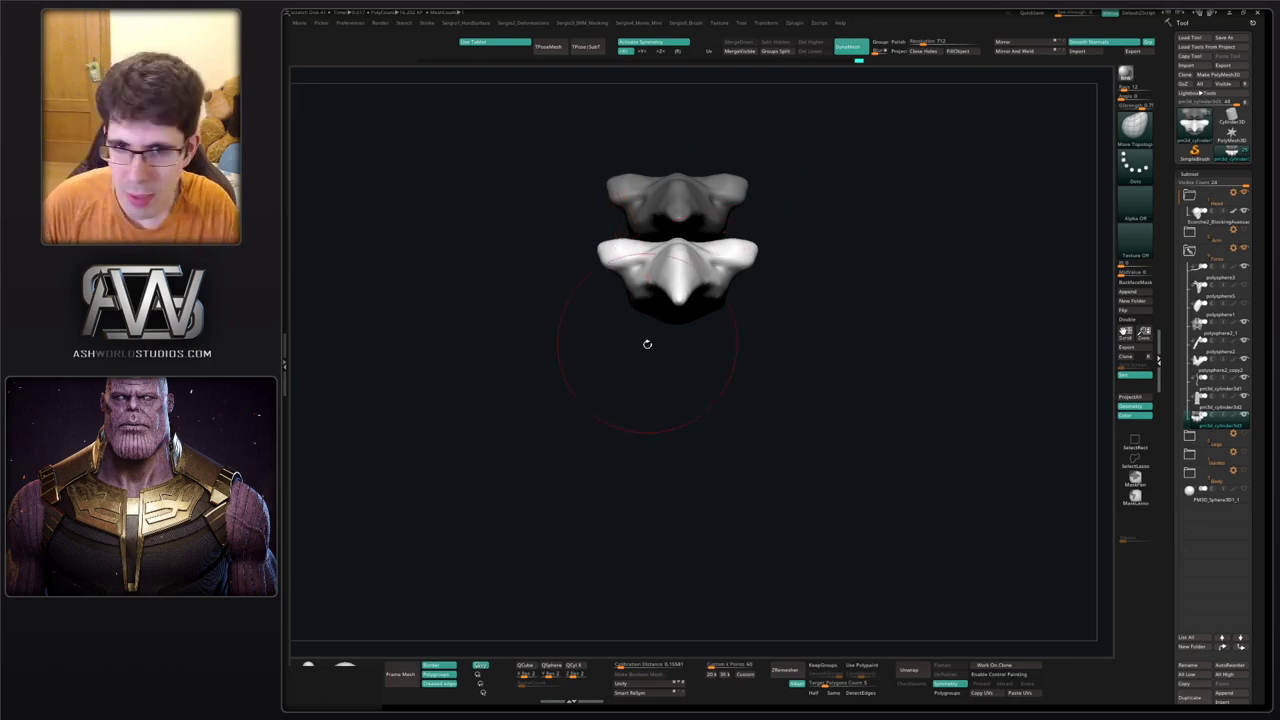
right_drag(646, 343, 701, 283)
key(alt+s)
key(w)
ctrl+drag(705, 246, 716, 292)
key(q)
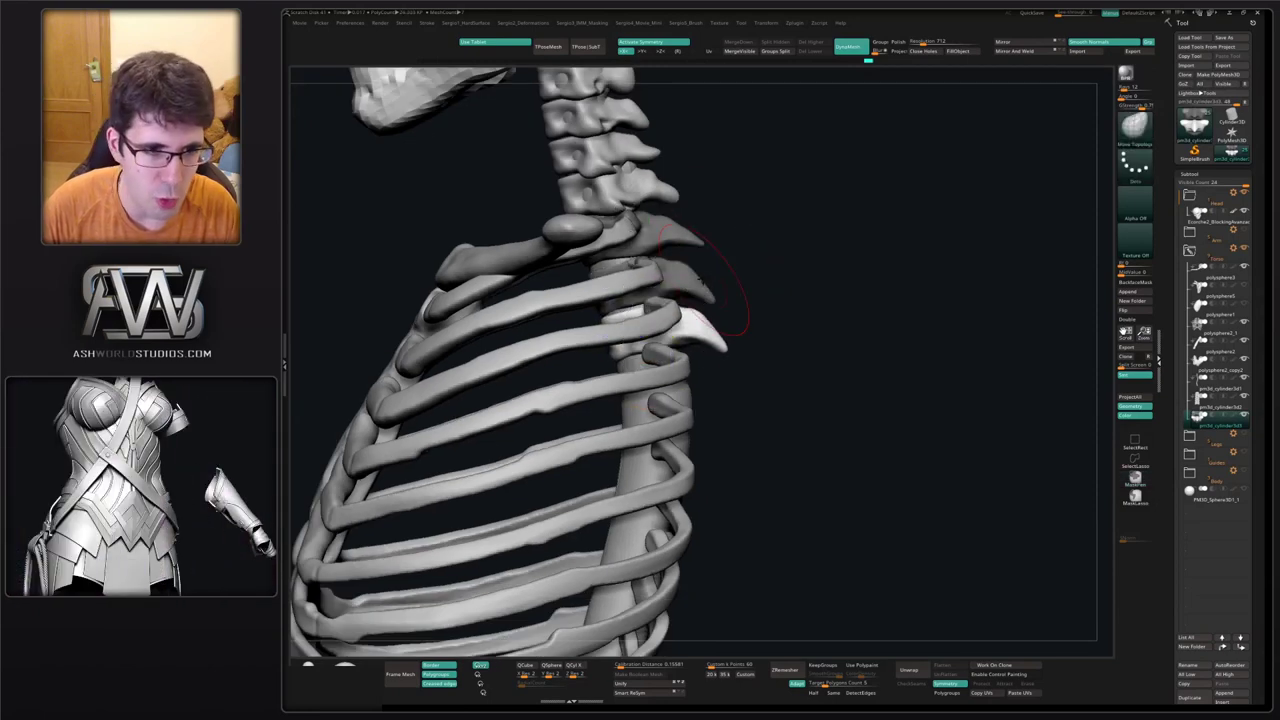
Fit the new third thoracic vertebra to the adjacent ribs and spine with the Move brush.
mouse_move(864, 352)
mouse_down()
mouse_move(780, 360)
mouse_move(800, 364)
mouse_up()
key(b)
key(m)
key(v)
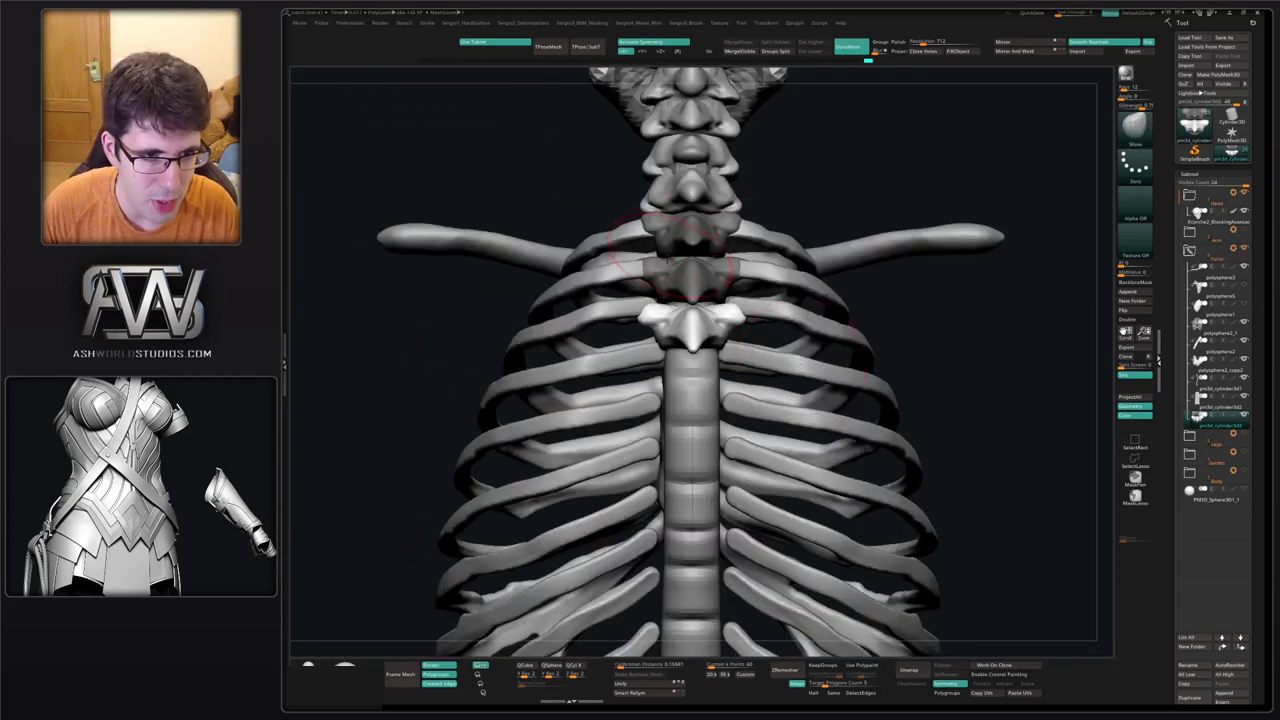
right_drag(668, 296, 703, 345)
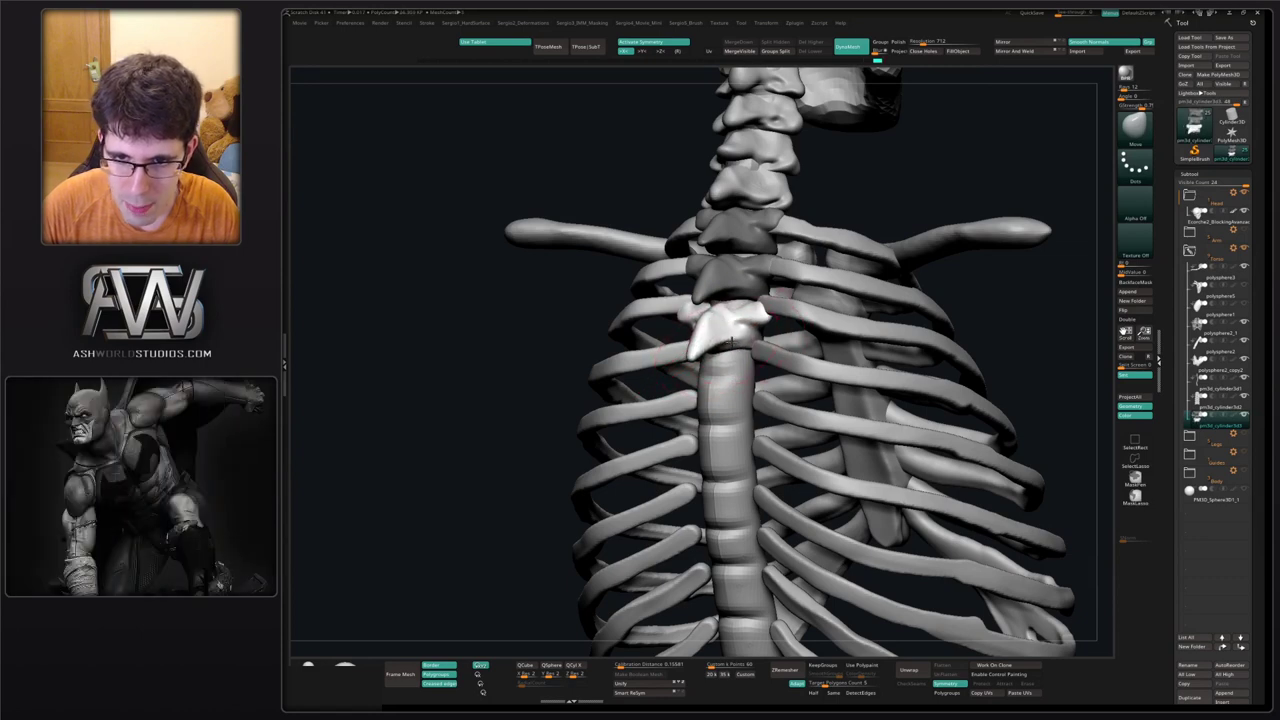
mouse_move(690, 346)
right_down()
mouse_move(760, 346)
mouse_move(745, 311)
right_up()
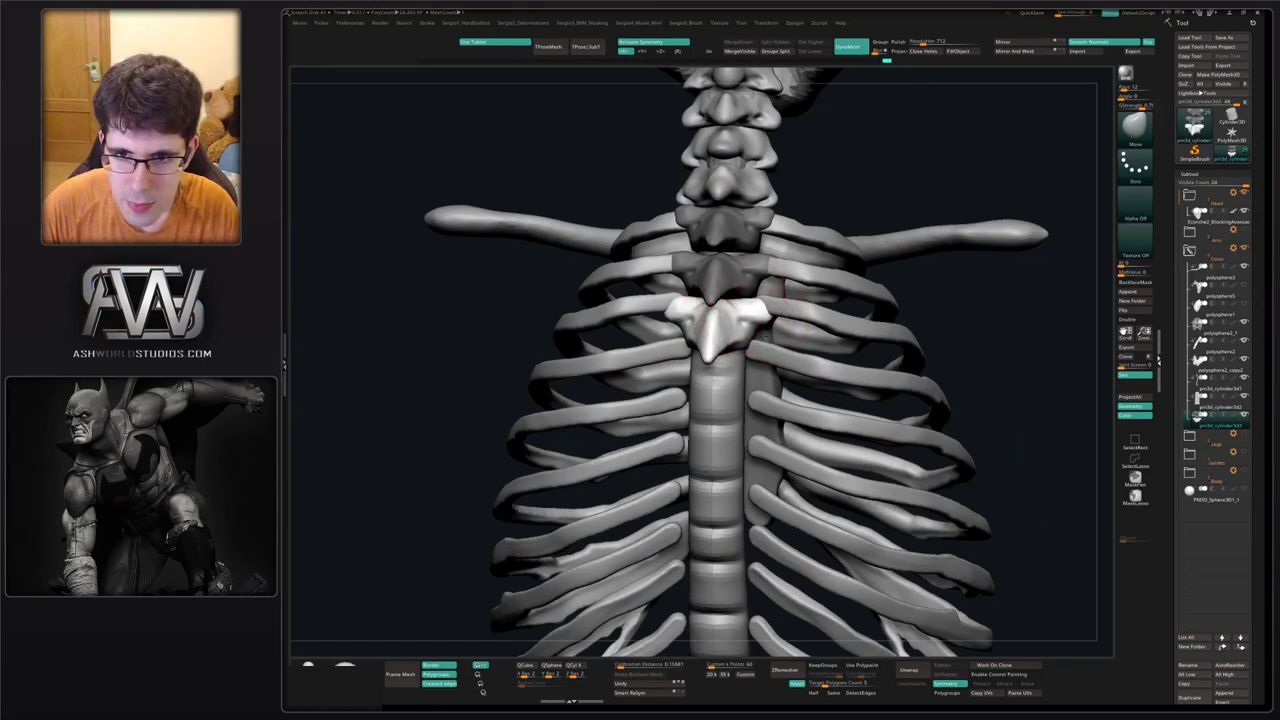
Isolate the vertebrae, reshape the third one's transverse processes and spinous process with the Move brush, and match them to the ribs.
key(alt+s)
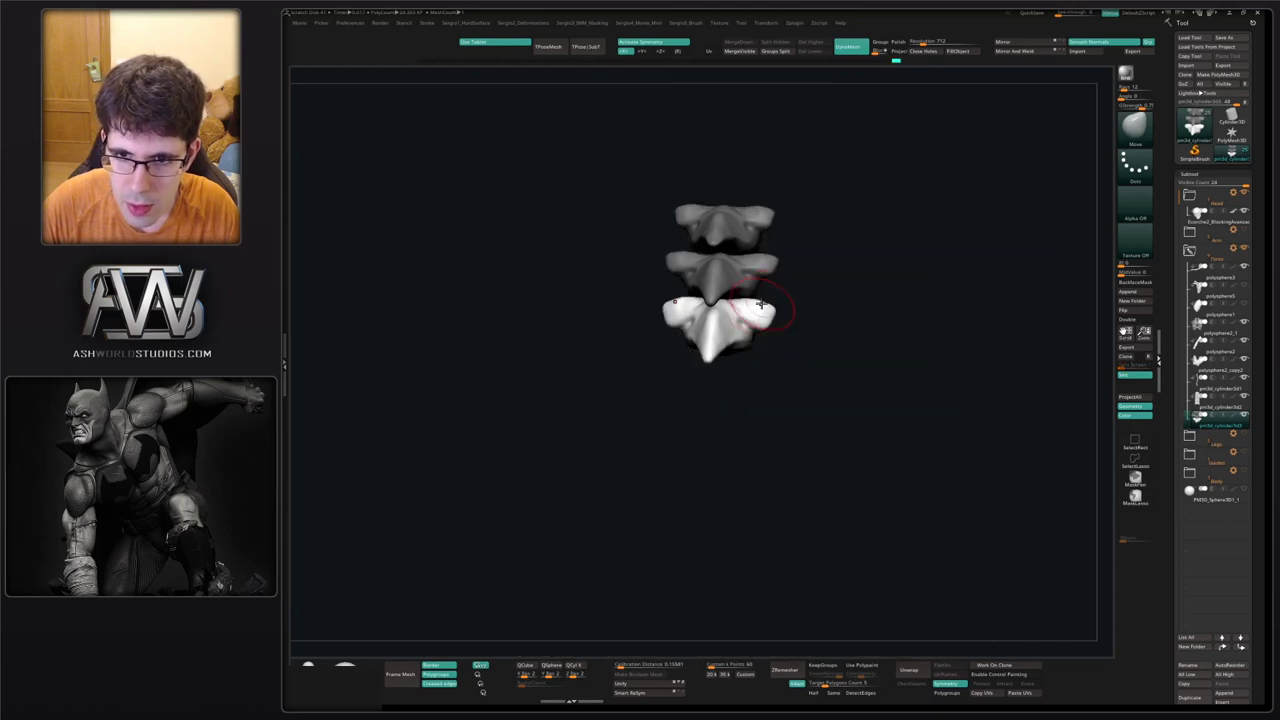
right_drag(756, 305, 752, 297)
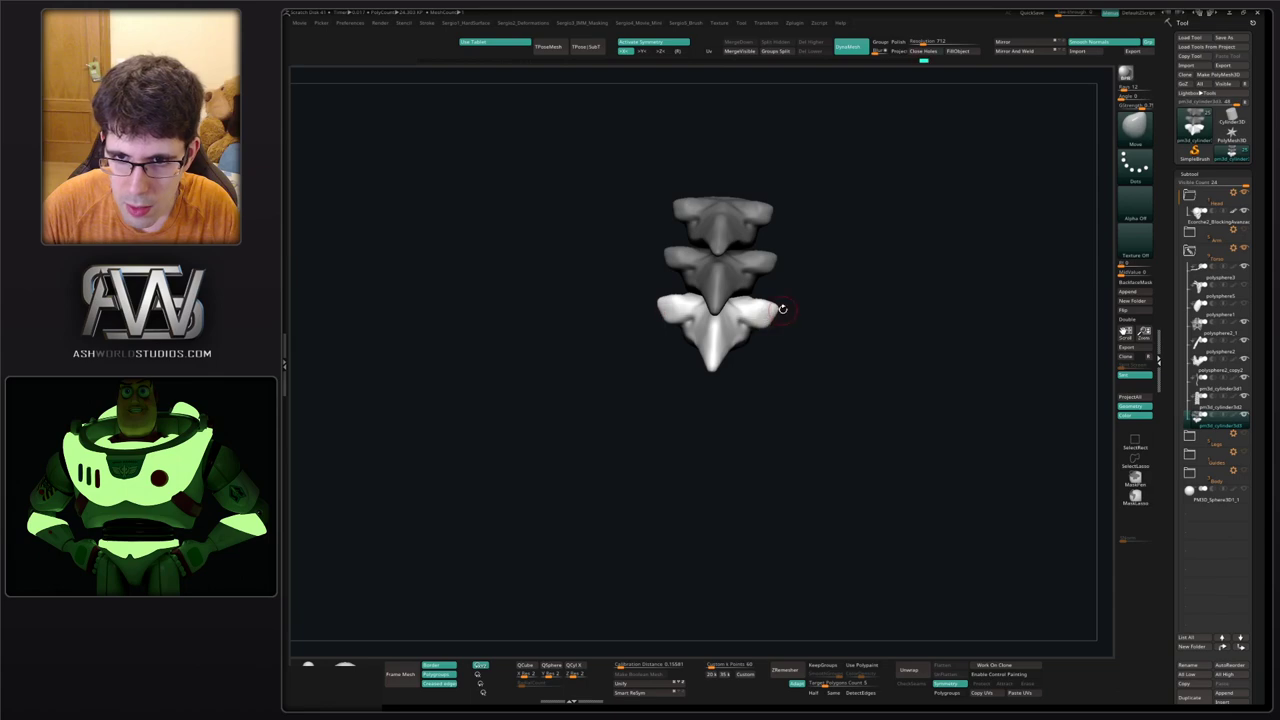
right_drag(782, 309, 776, 291)
key(alt+s)
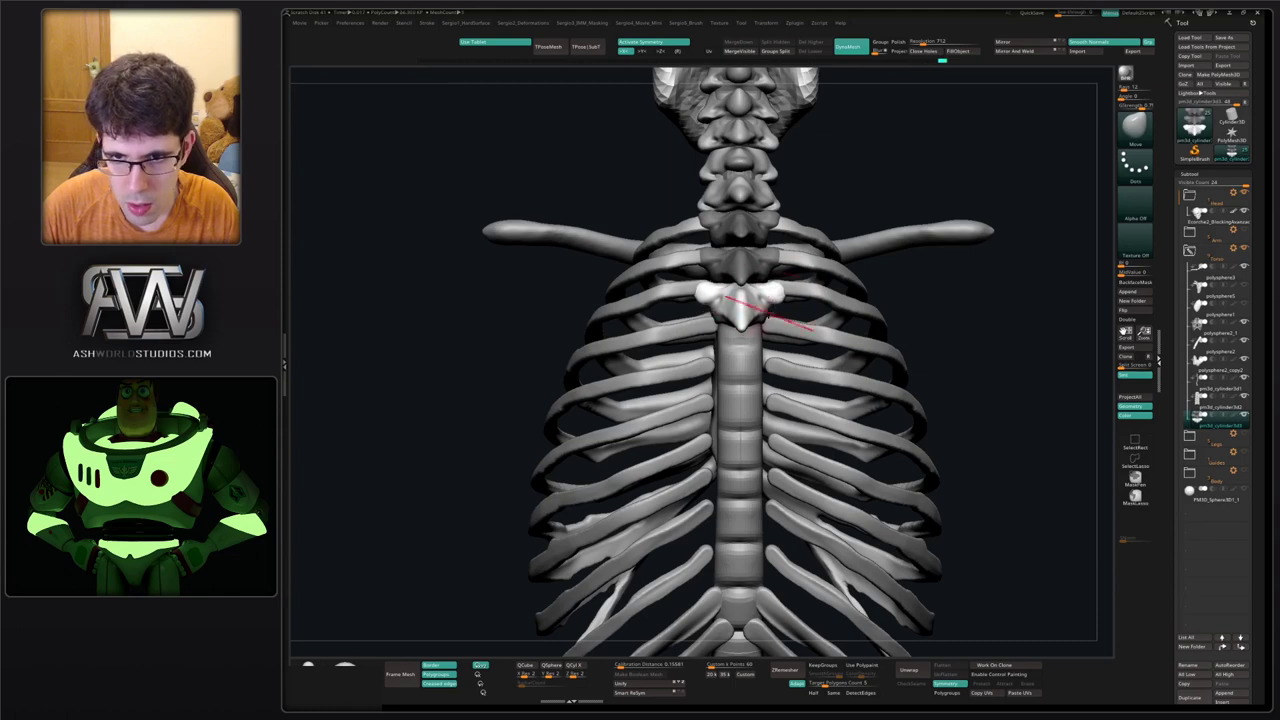
ctrl+right_drag(751, 307, 756, 323)
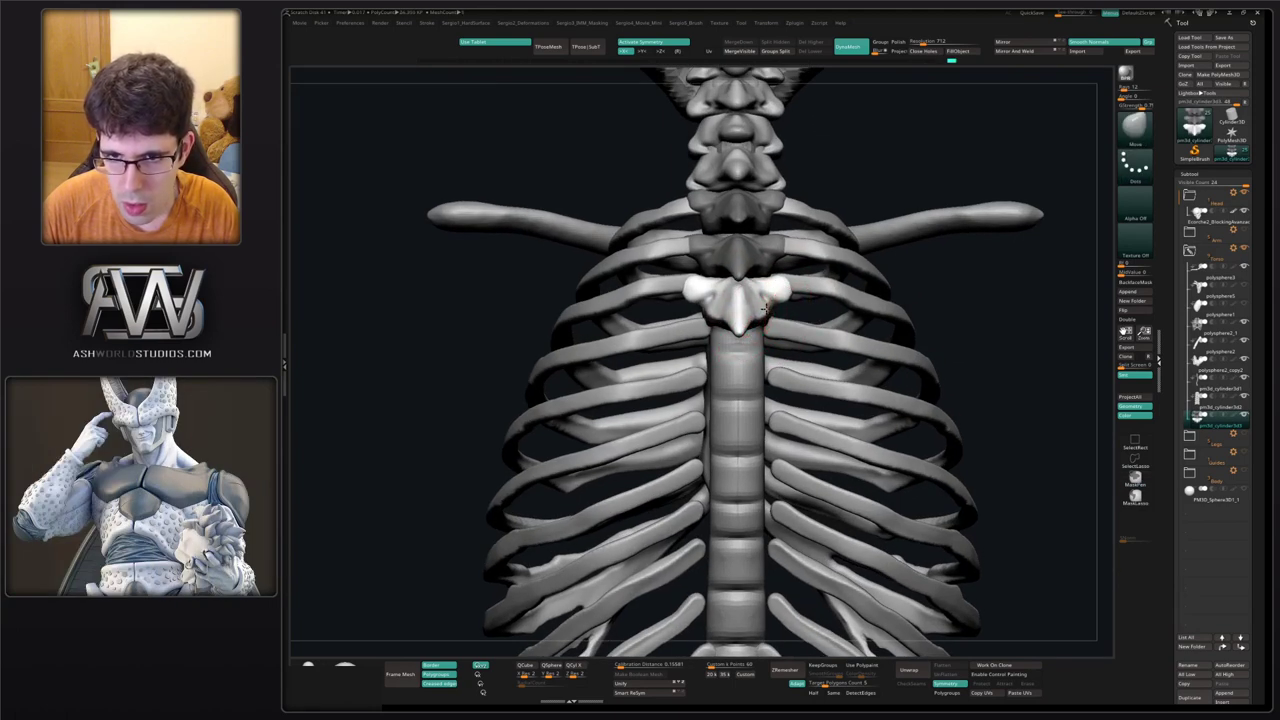
right_drag(765, 326, 771, 270)
Isolate the vertebrae and define the upper rim and side surfaces of the third one's body with the Standard and Smooth brushes.
key(alt+s)
ctrl+right_drag(771, 270, 738, 360)
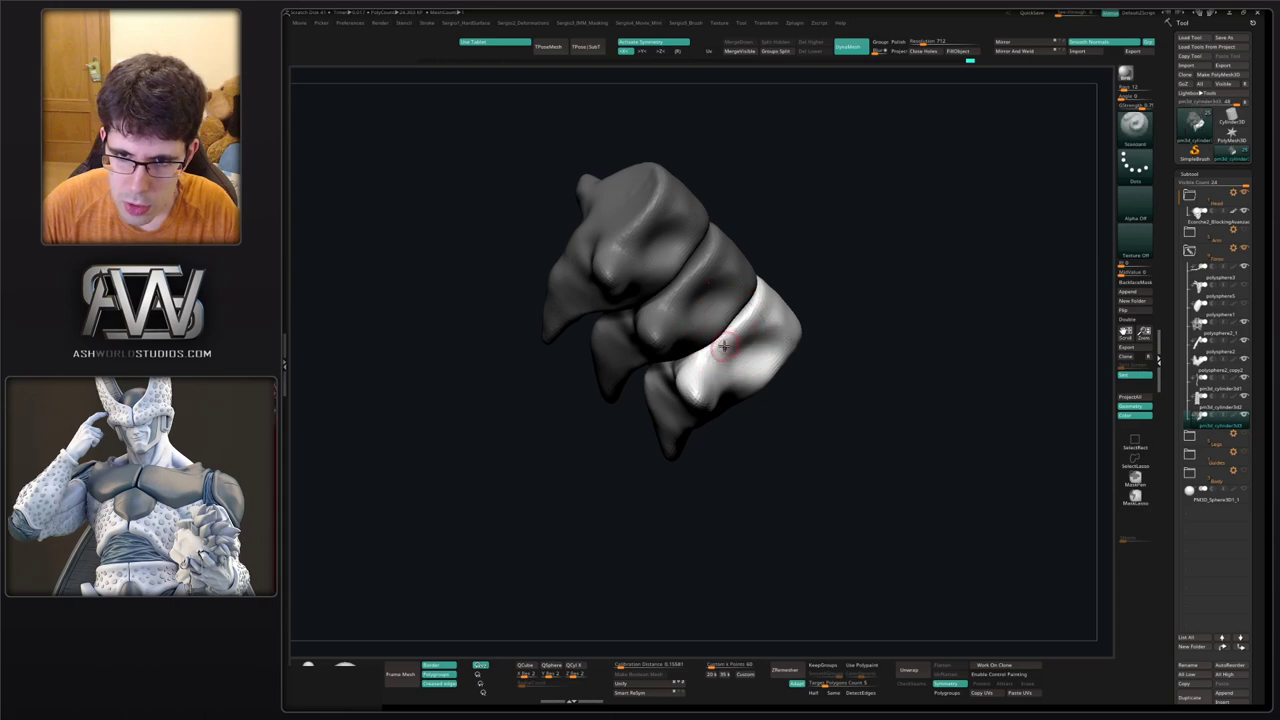
key(alt+s)
key(alt+s)
key(shift)
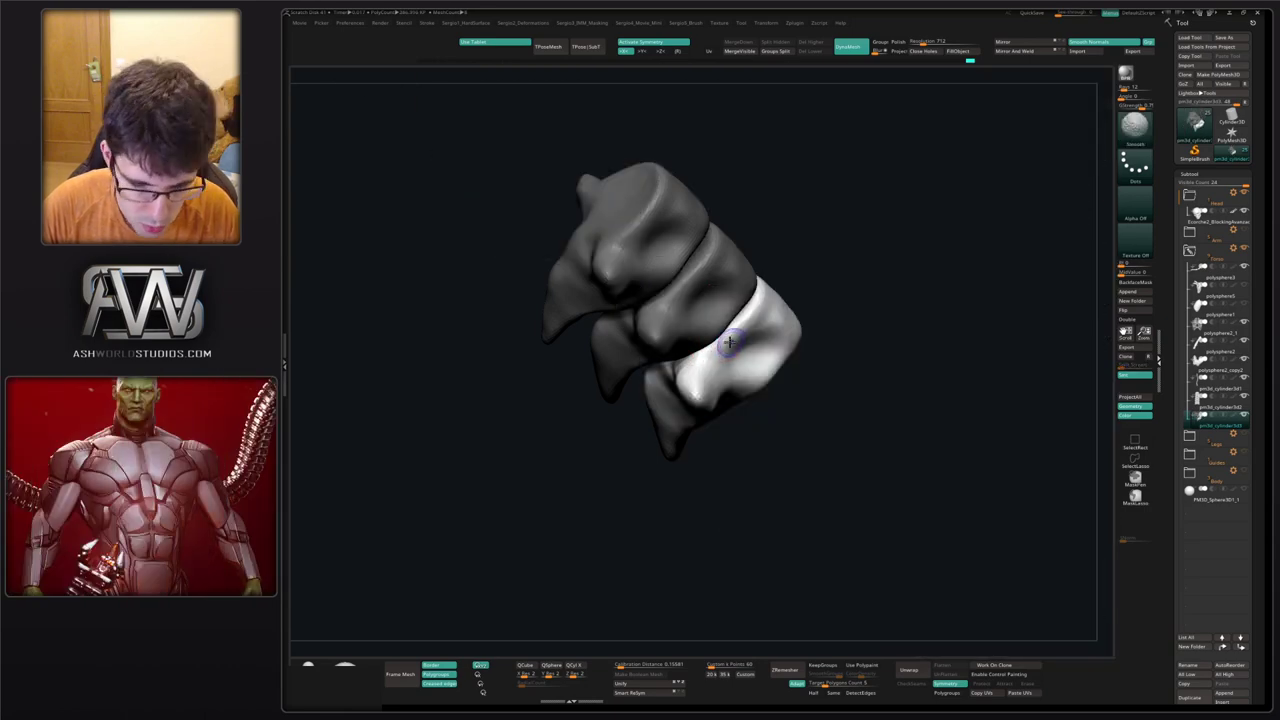
key(ctrl+shift)
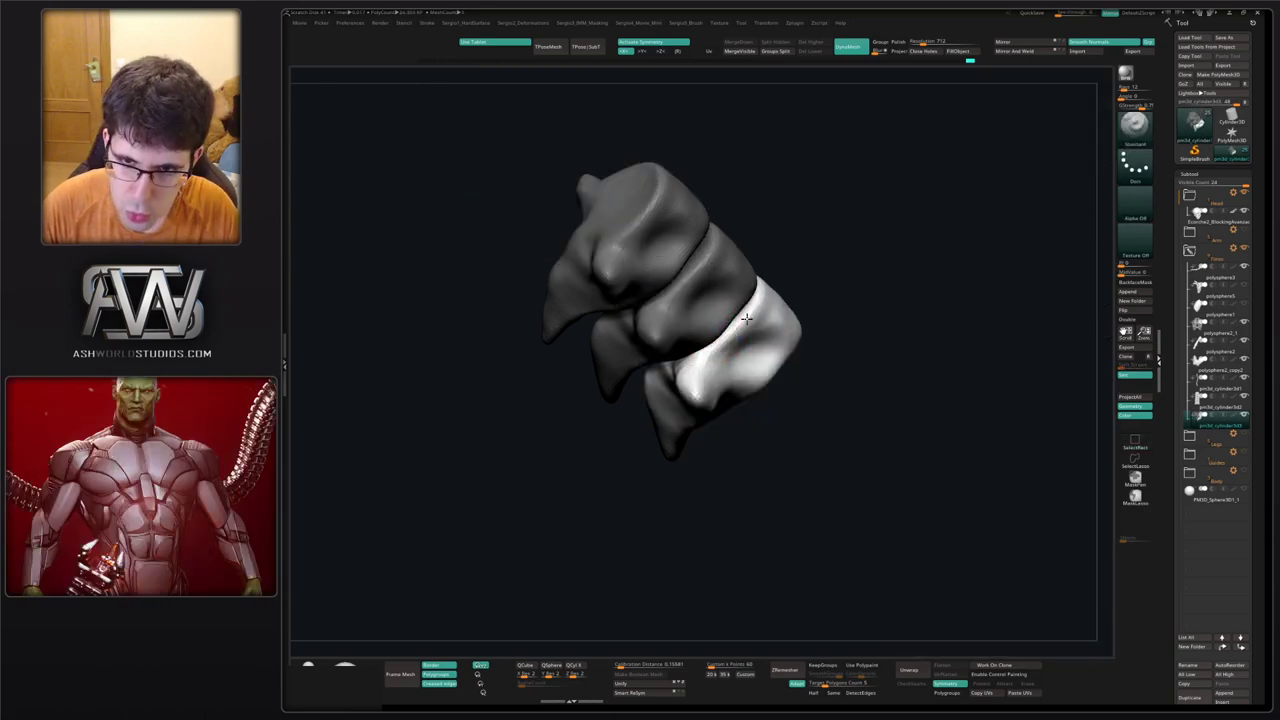
right_drag(766, 290, 778, 265)
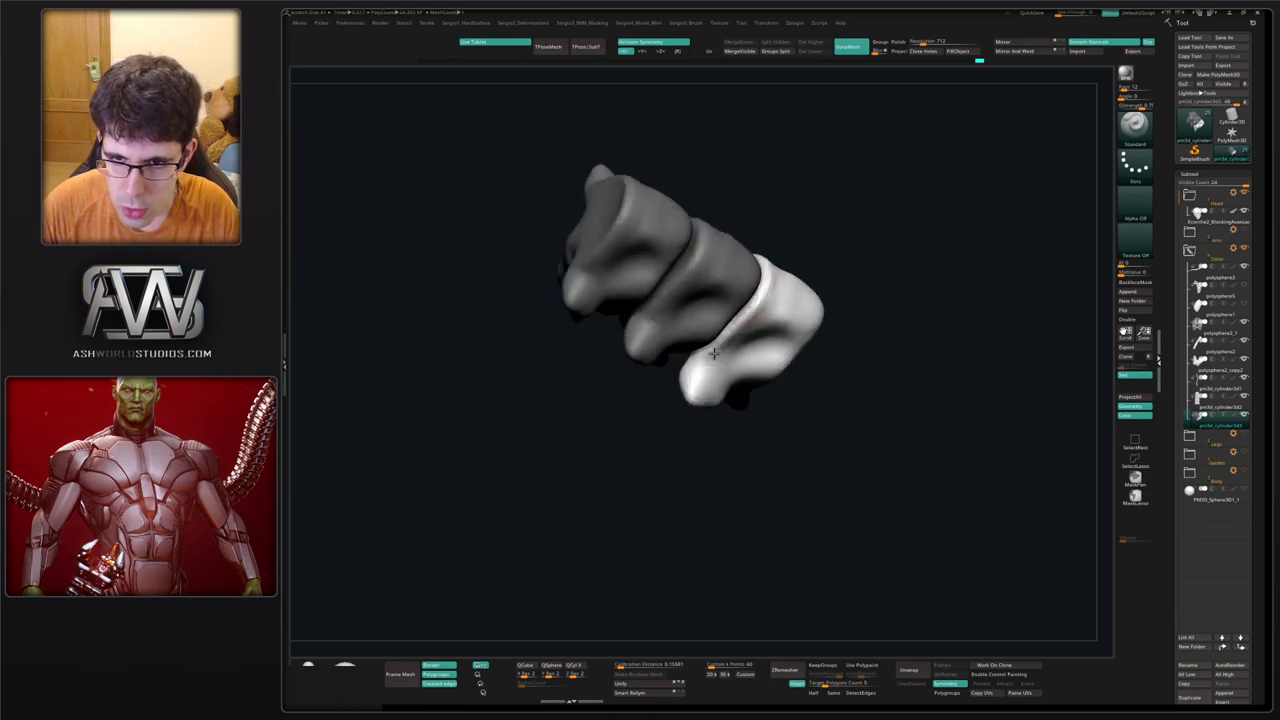
right_drag(713, 353, 784, 331)
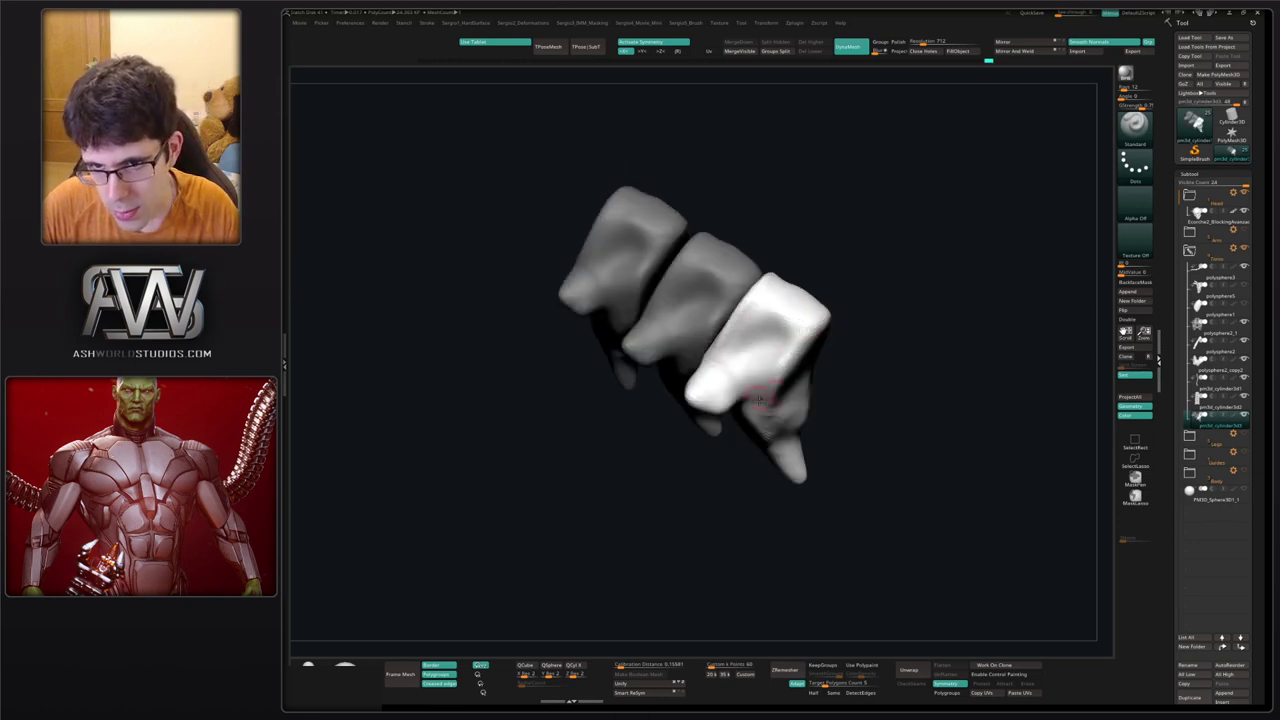
mouse_move(770, 405)
right_down()
mouse_move(768, 303)
mouse_move(766, 337)
mouse_move(749, 342)
mouse_move(737, 314)
mouse_move(749, 257)
mouse_move(806, 293)
mouse_move(785, 309)
mouse_move(840, 317)
right_up()
Isolate the third vertebra's polygroup to adjust it against the rib cage, and unhide the other vertebrae.
ctrl+shift+click(753, 331)
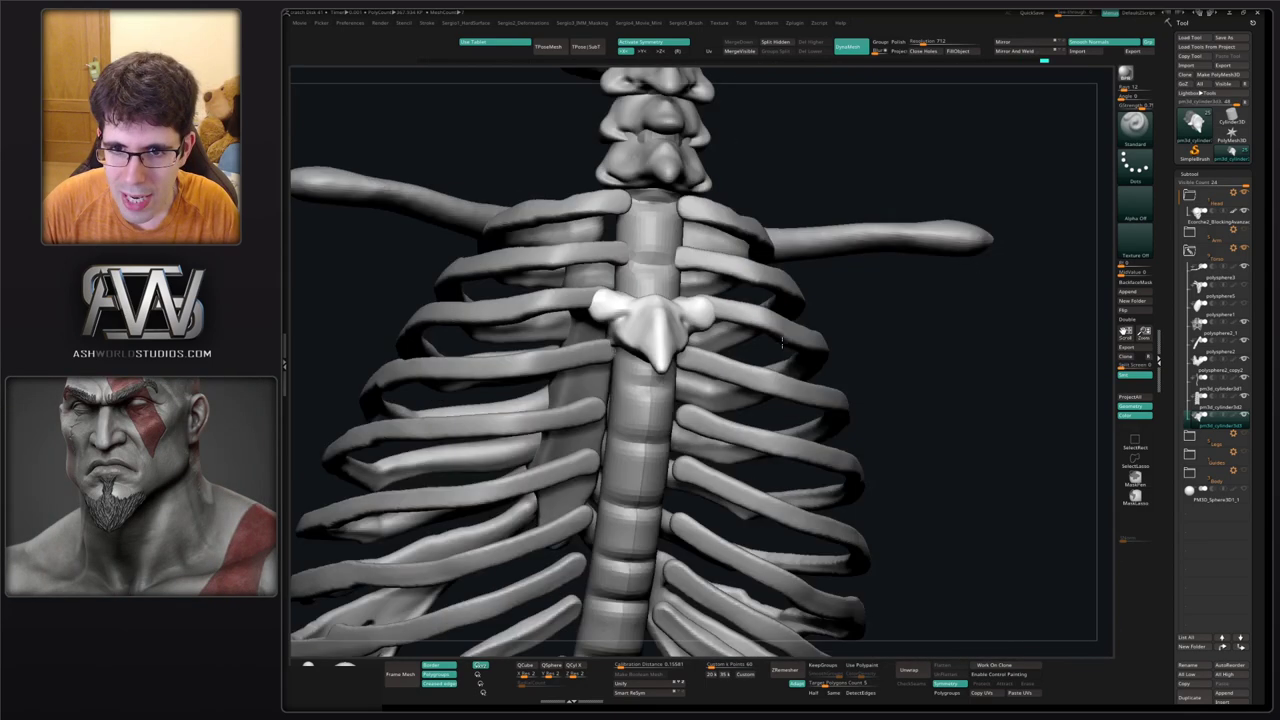
ctrl+shift+click(843, 317)
mouse_move(683, 331)
right_down()
mouse_move(600, 335)
mouse_move(709, 336)
mouse_move(649, 334)
mouse_move(676, 310)
right_up()
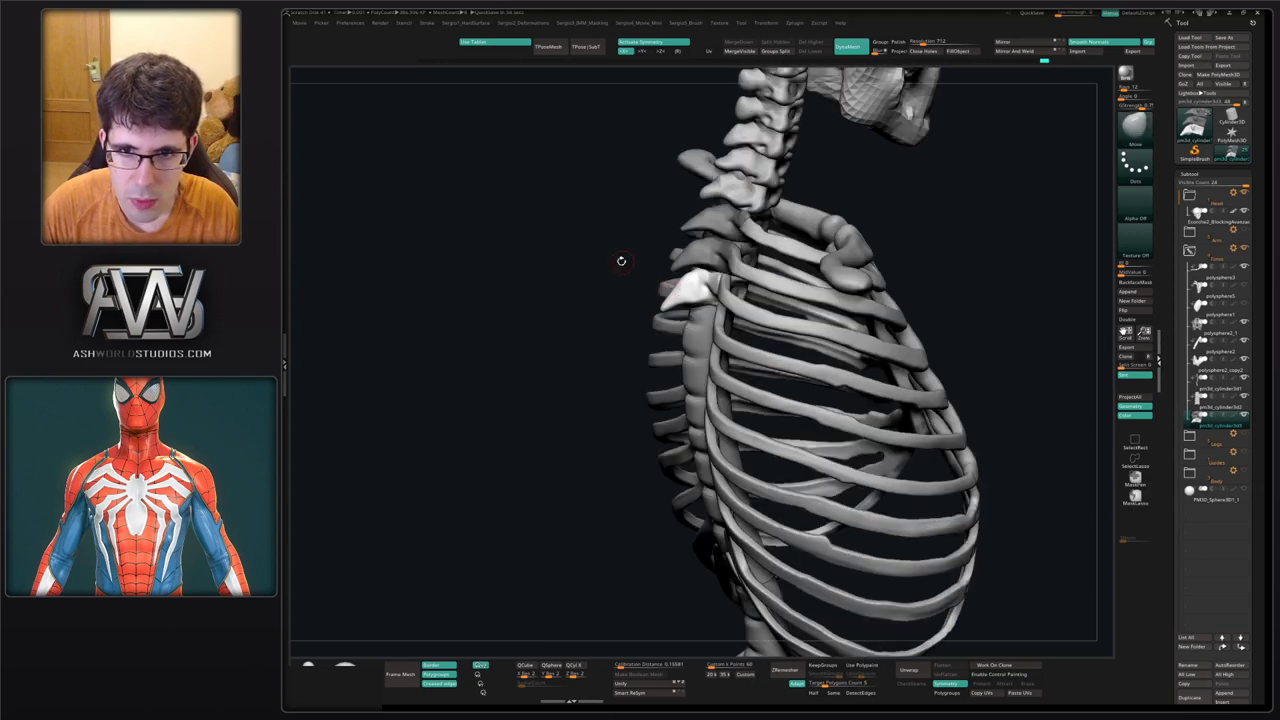
In side view, lasso-mask the three thoracic vertebrae so only their spinous processes stay free, and adjust these with the gizmo.
shift+drag(621, 261, 664, 348)
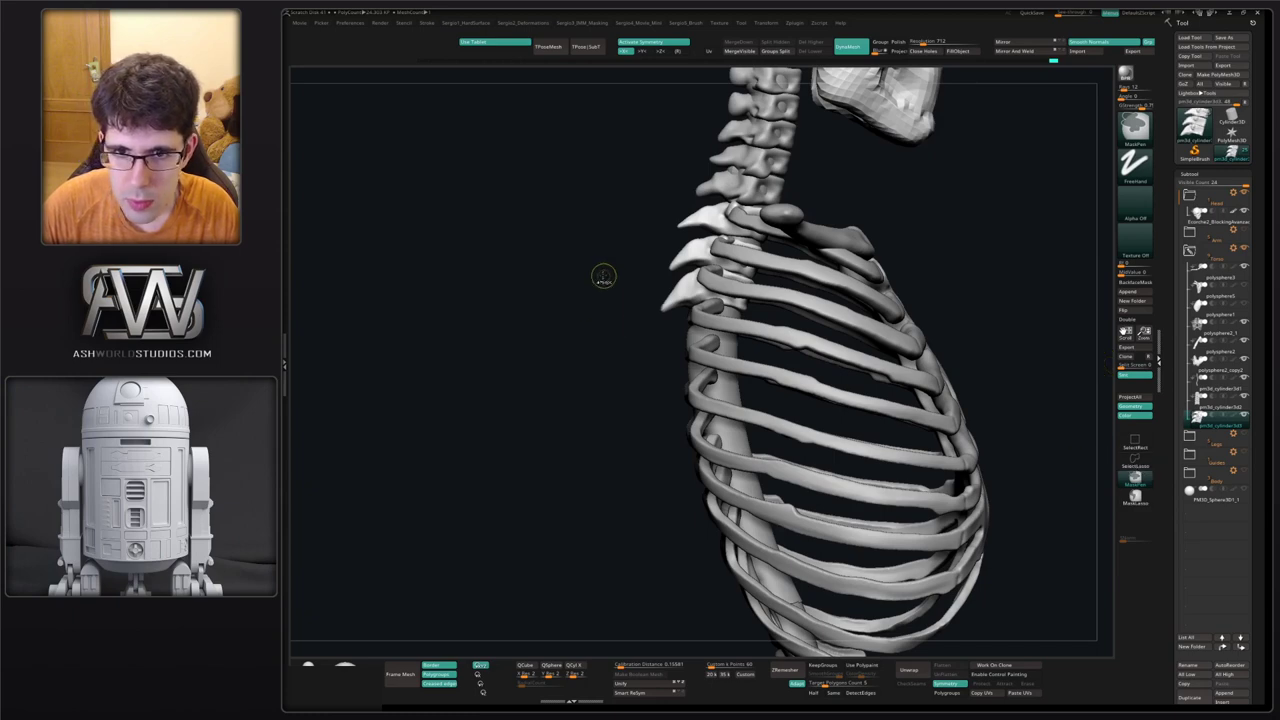
mouse_move(600, 277)
ctrl+mouse_down()
mouse_move(686, 309)
mouse_move(687, 335)
mouse_move(612, 283)
mouse_move(600, 172)
mouse_move(700, 252)
ctrl+mouse_up()
click(1136, 466)
ctrl+click(650, 255)
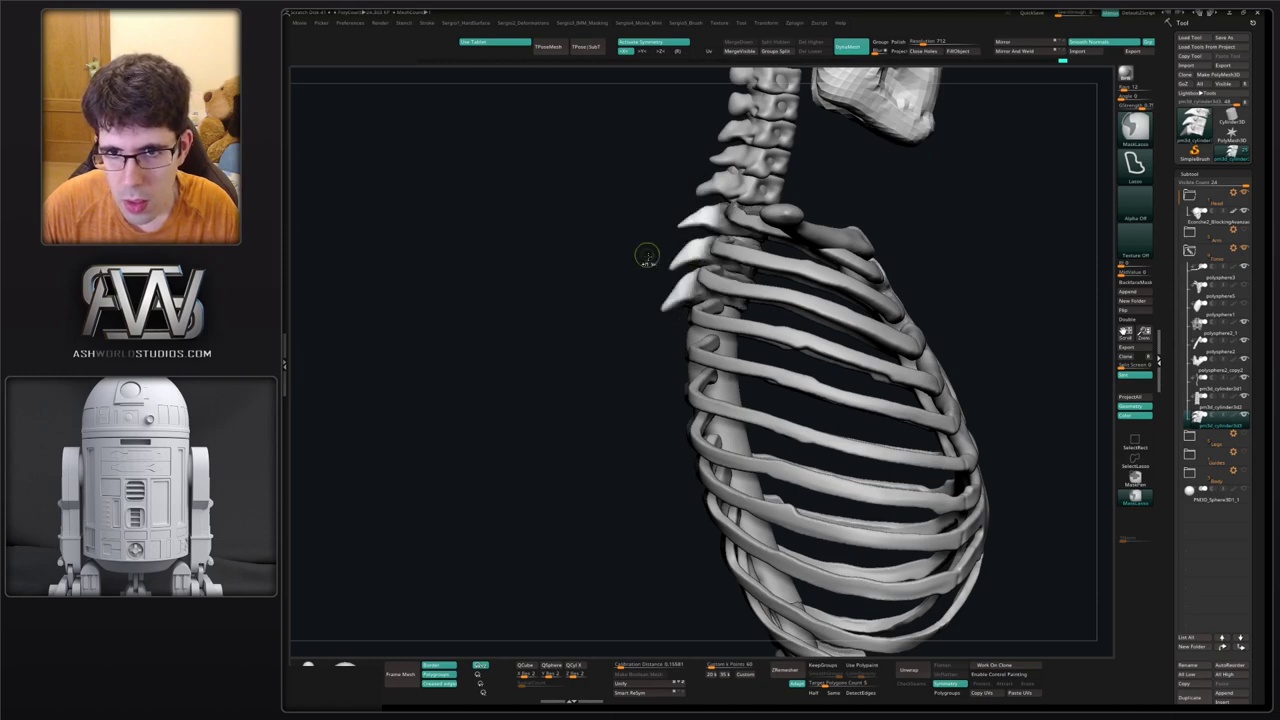
right_drag(683, 306, 722, 315)
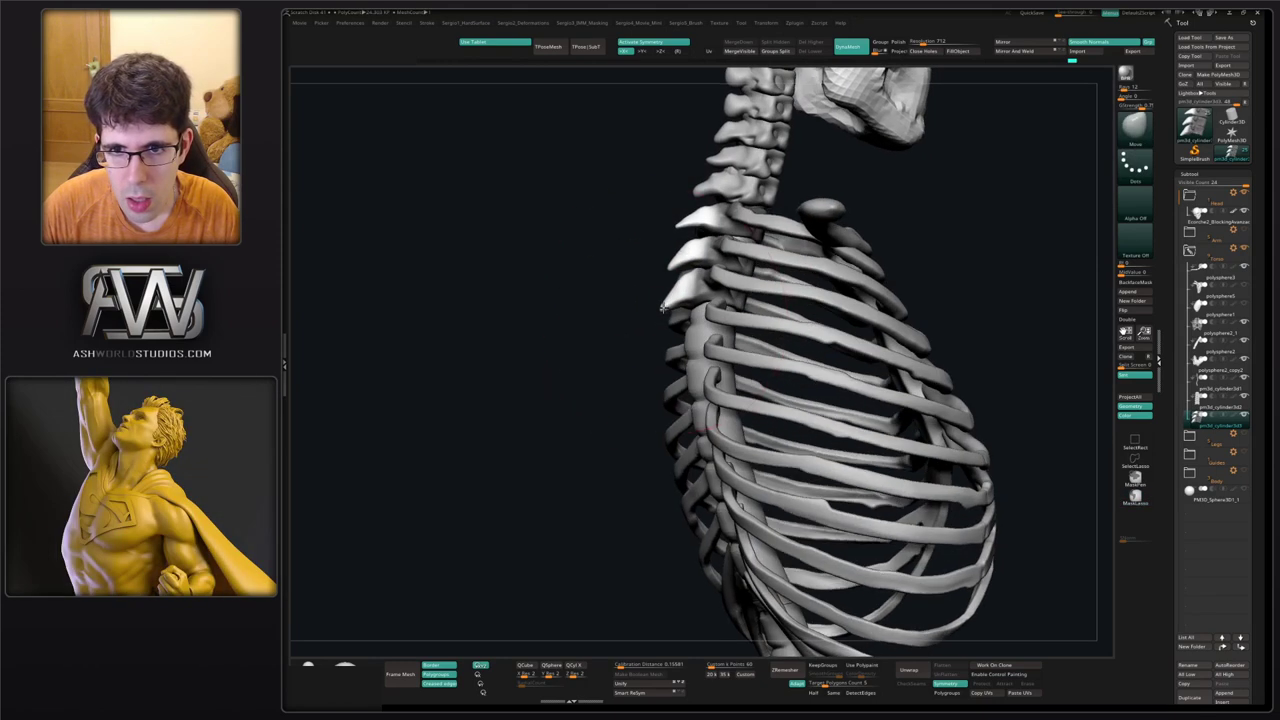
right_drag(629, 317, 634, 309)
key(w)
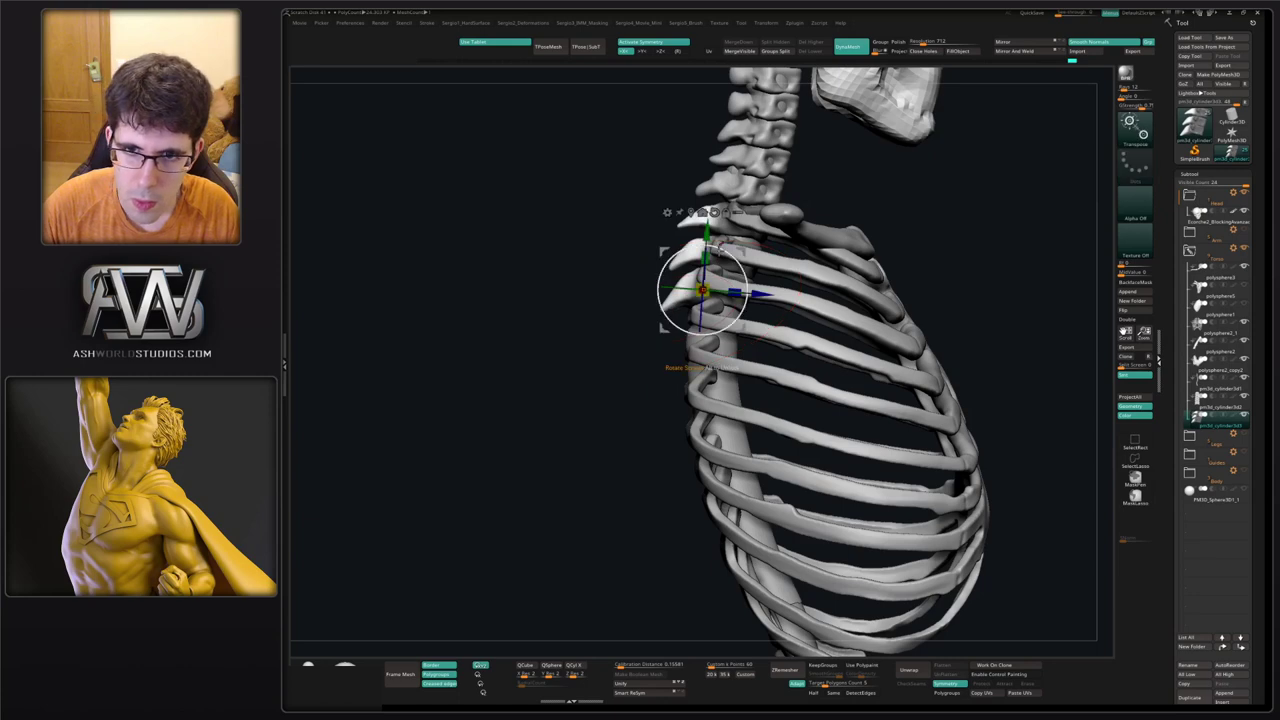
key(q)
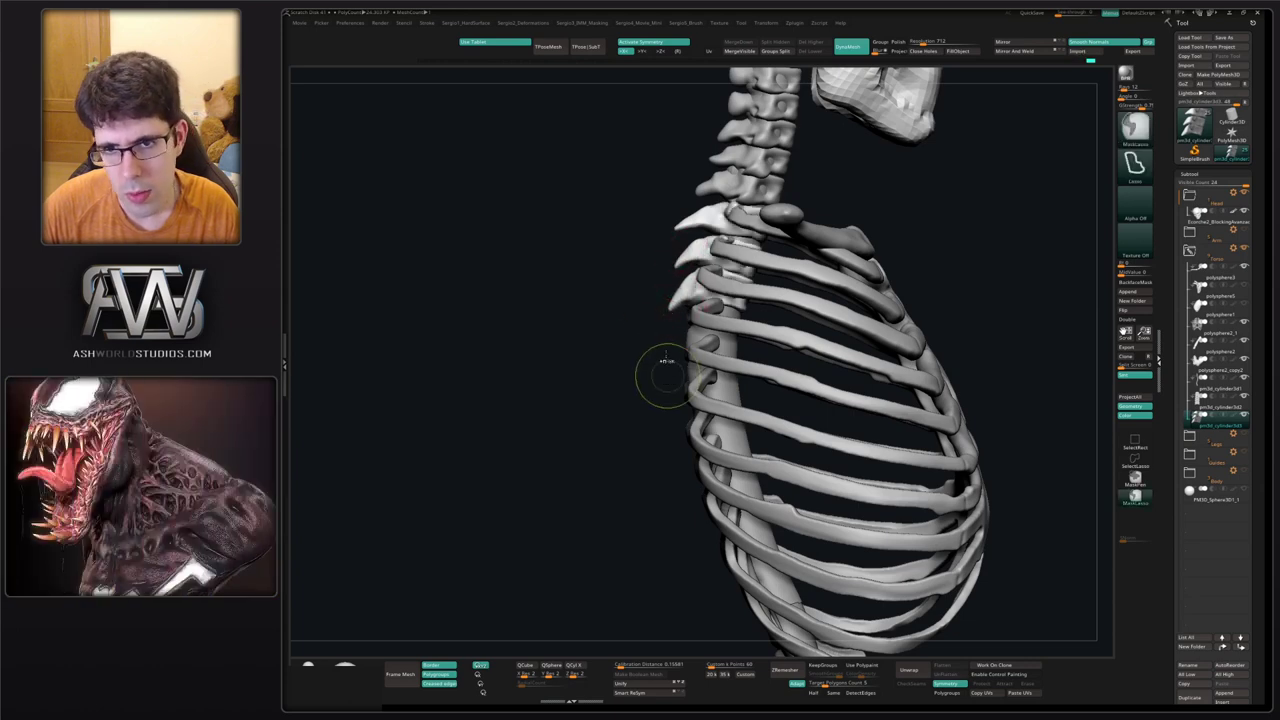
Refine the outline of the three thoracic vertebrae from behind with the Move brush, matching them to the rib cage.
drag(663, 374, 765, 291)
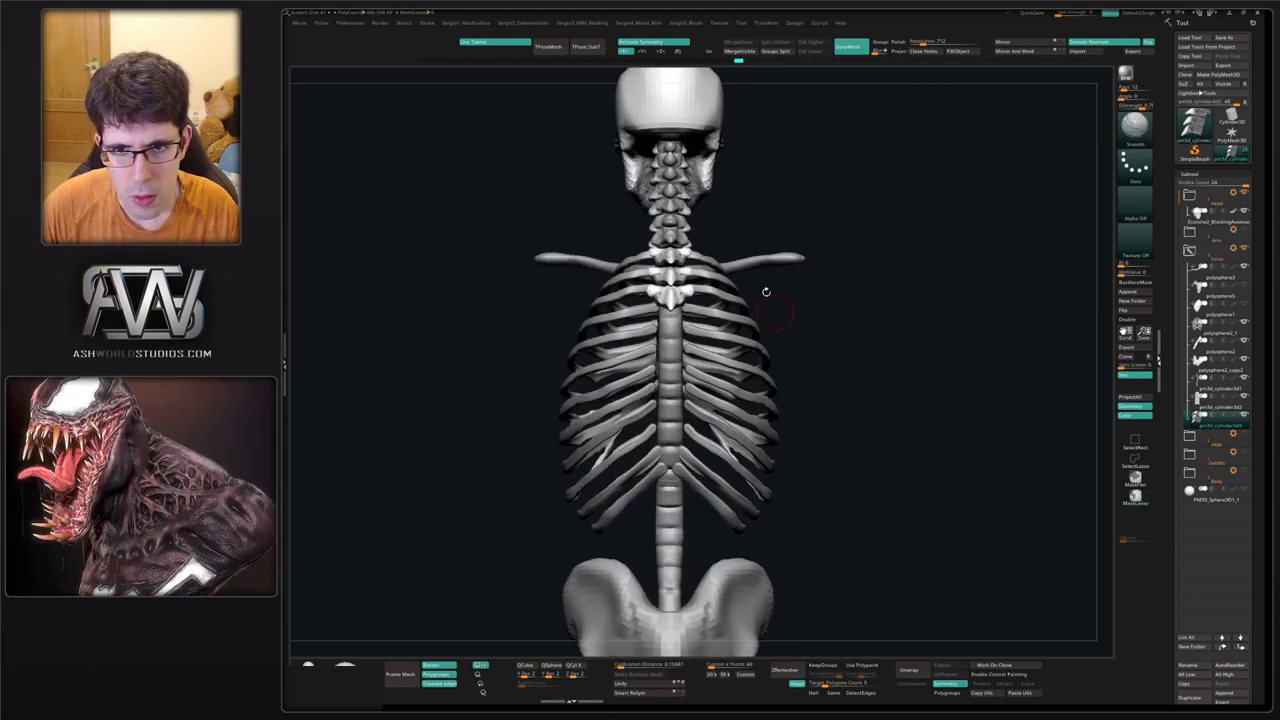
mouse_move(956, 260)
mouse_down()
mouse_move(880, 284)
mouse_move(1005, 290)
mouse_up()
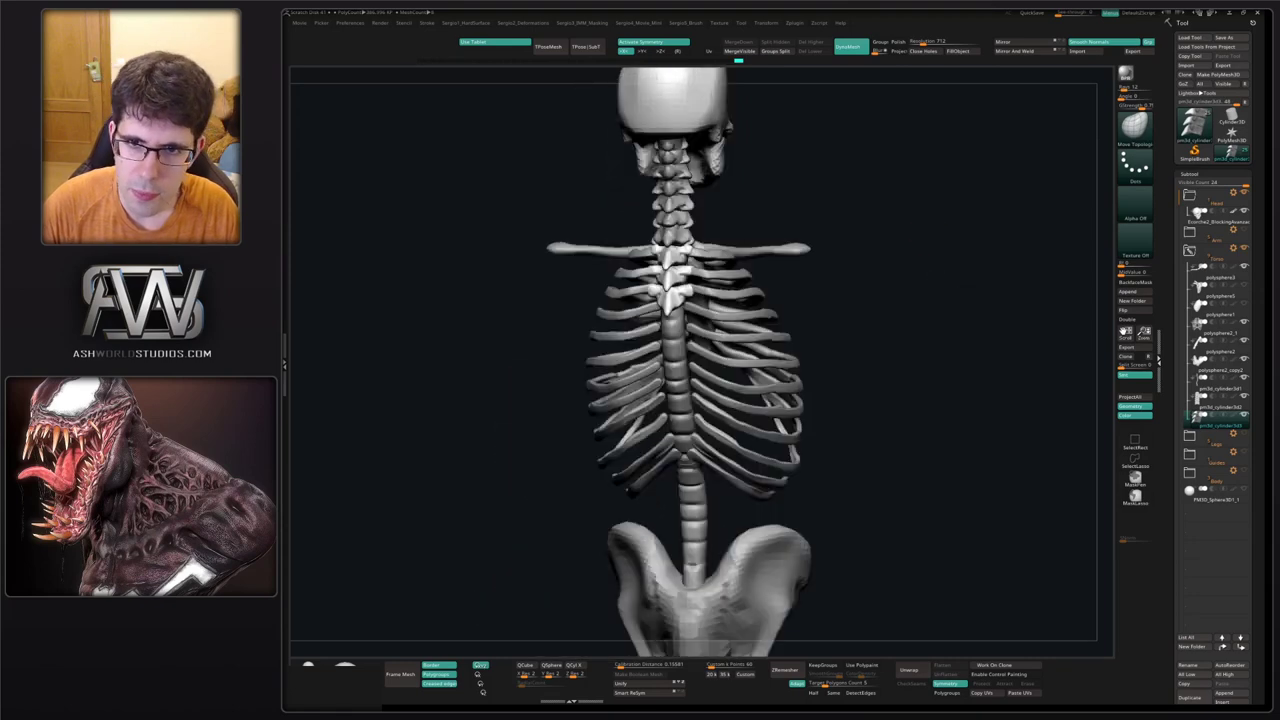
key(b)
key(m)
key(v)
mouse_move(722, 296)
mouse_down()
mouse_move(738, 296)
mouse_move(710, 295)
mouse_up()
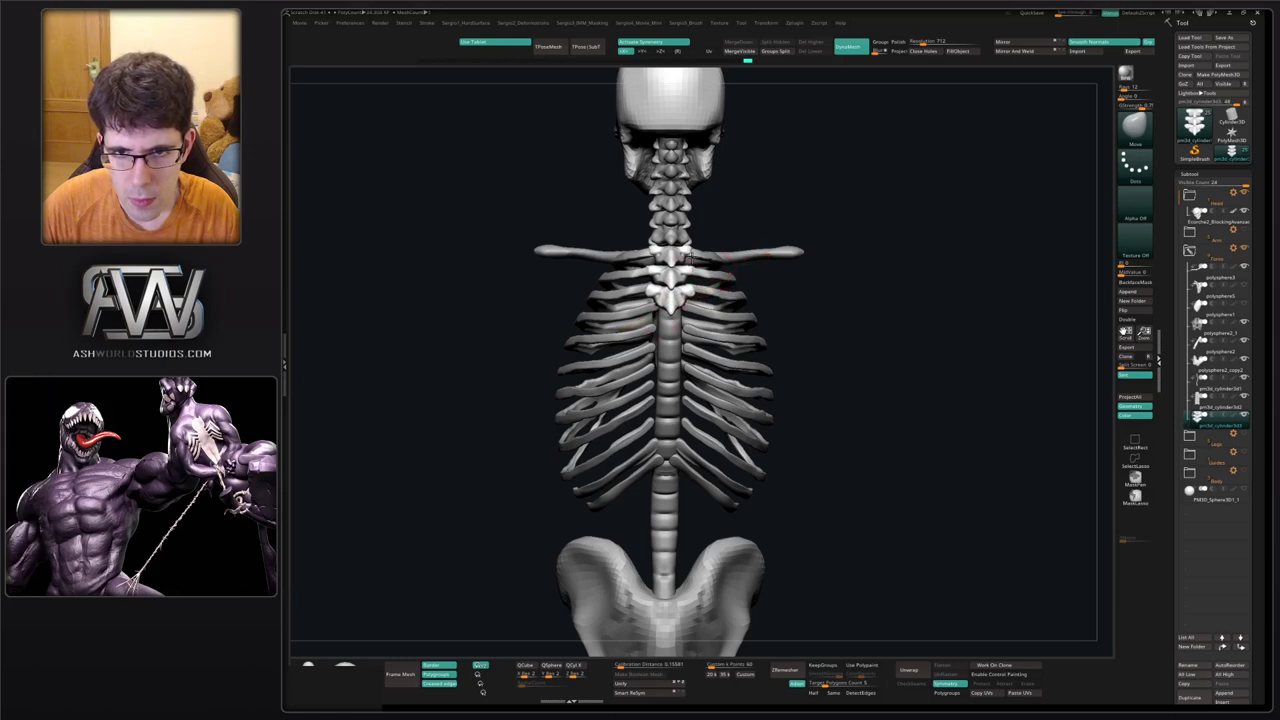
right_drag(690, 266, 681, 292)
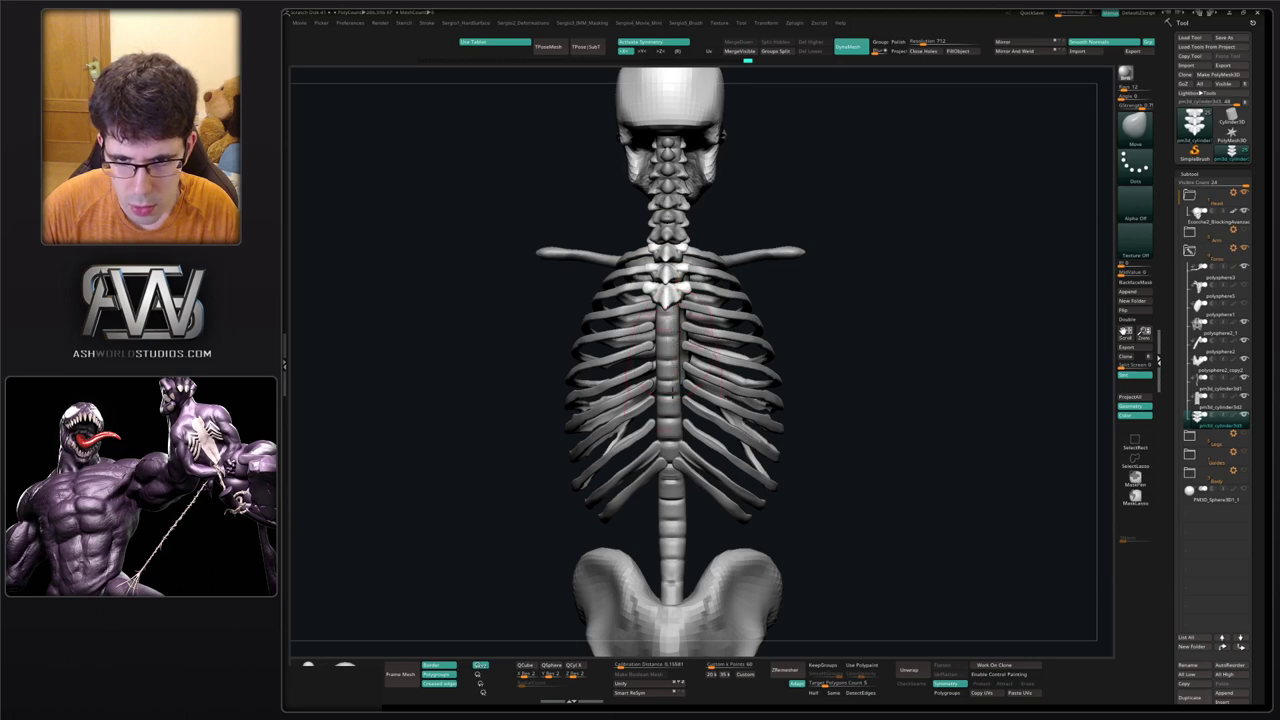
right_drag(690, 342, 684, 315)
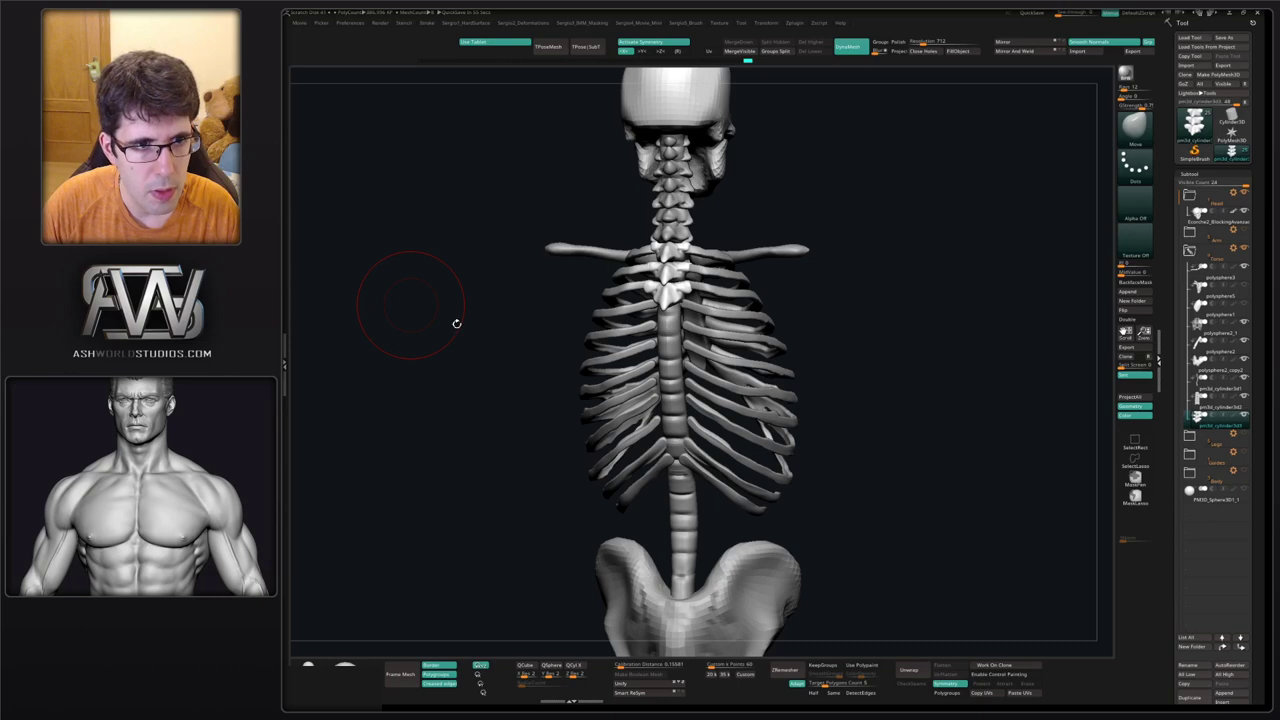
Carve creases into the three thoracic vertebrae with the DamStandard brush, and isolate them with the transform gizmo active.
mouse_move(807, 278)
right_down()
mouse_move(823, 303)
mouse_move(780, 300)
right_up()
ctrl+right_drag(780, 300, 660, 262)
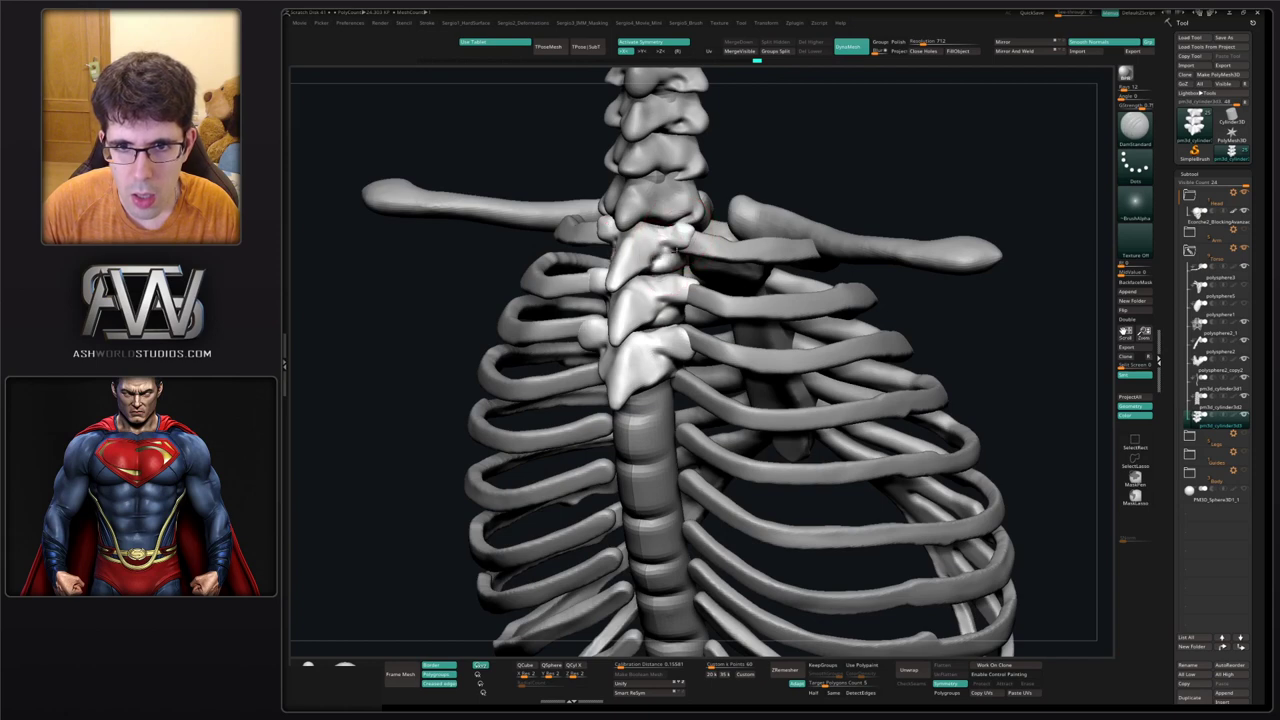
right_drag(670, 212, 645, 350)
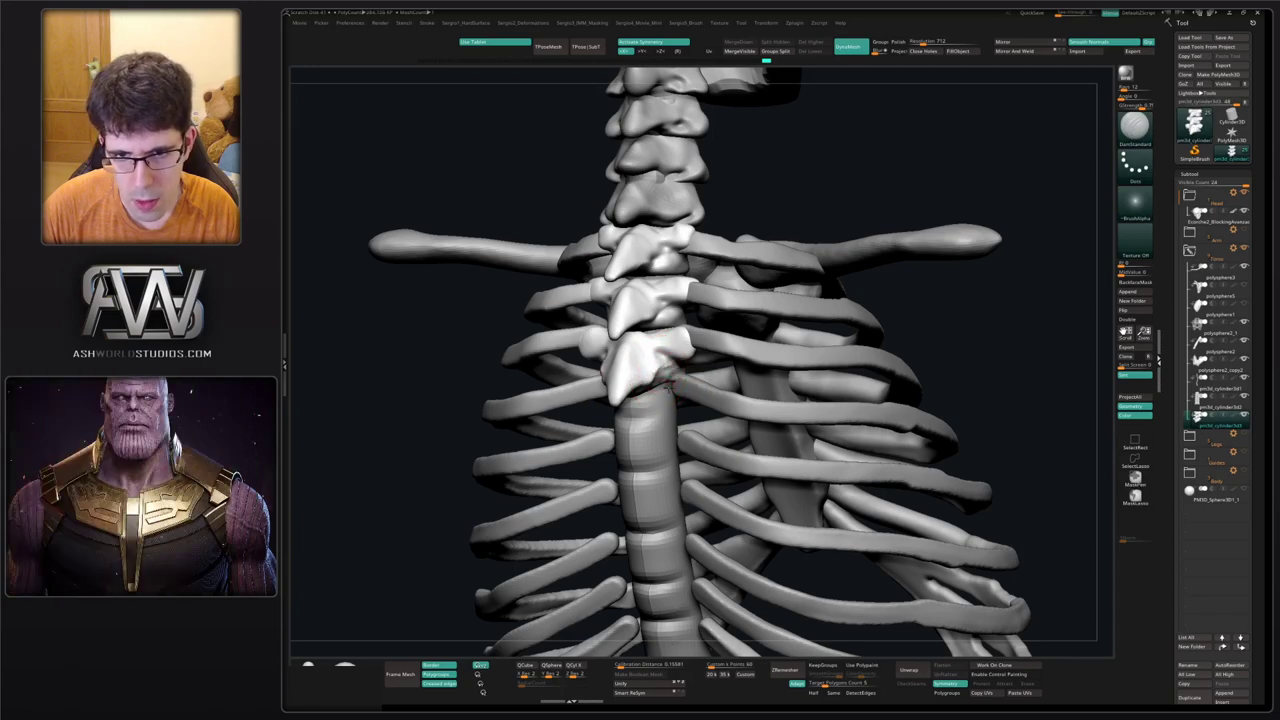
right_drag(668, 385, 649, 353)
mouse_move(649, 353)
right_down()
mouse_move(580, 329)
mouse_move(668, 340)
right_up()
key(shift+s)
key(w)
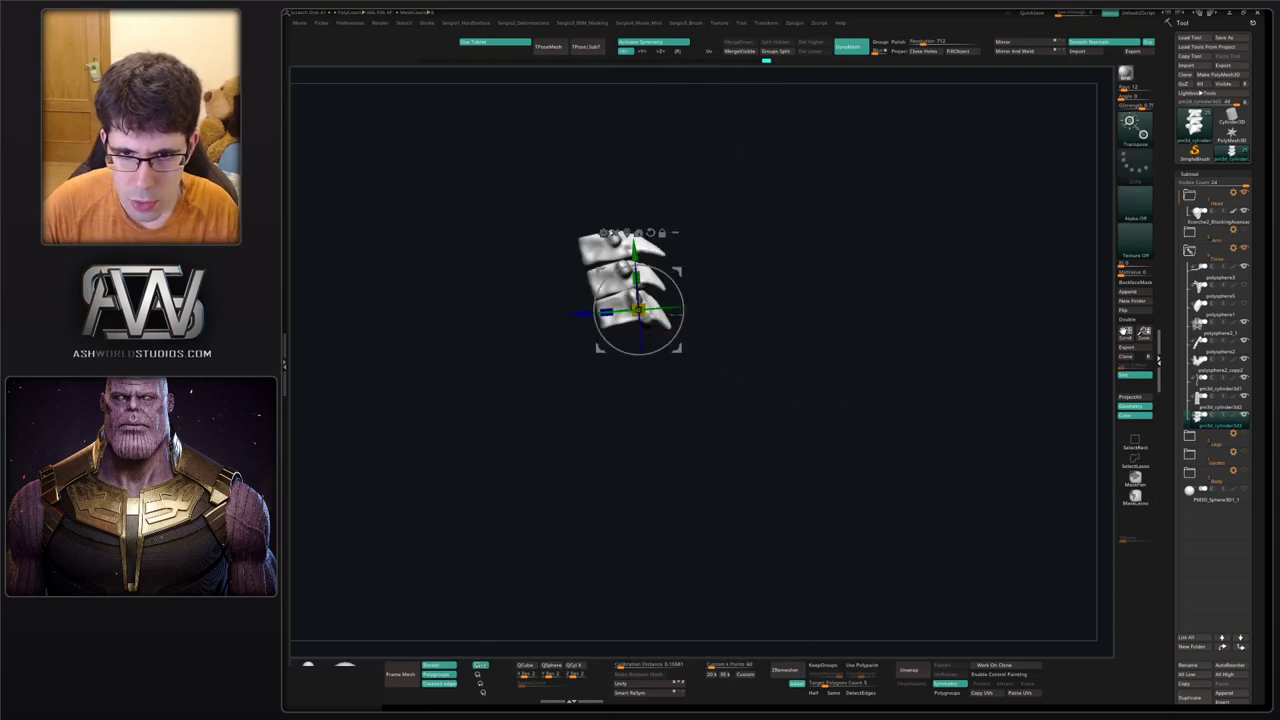
ctrl+drag(683, 275, 692, 305)
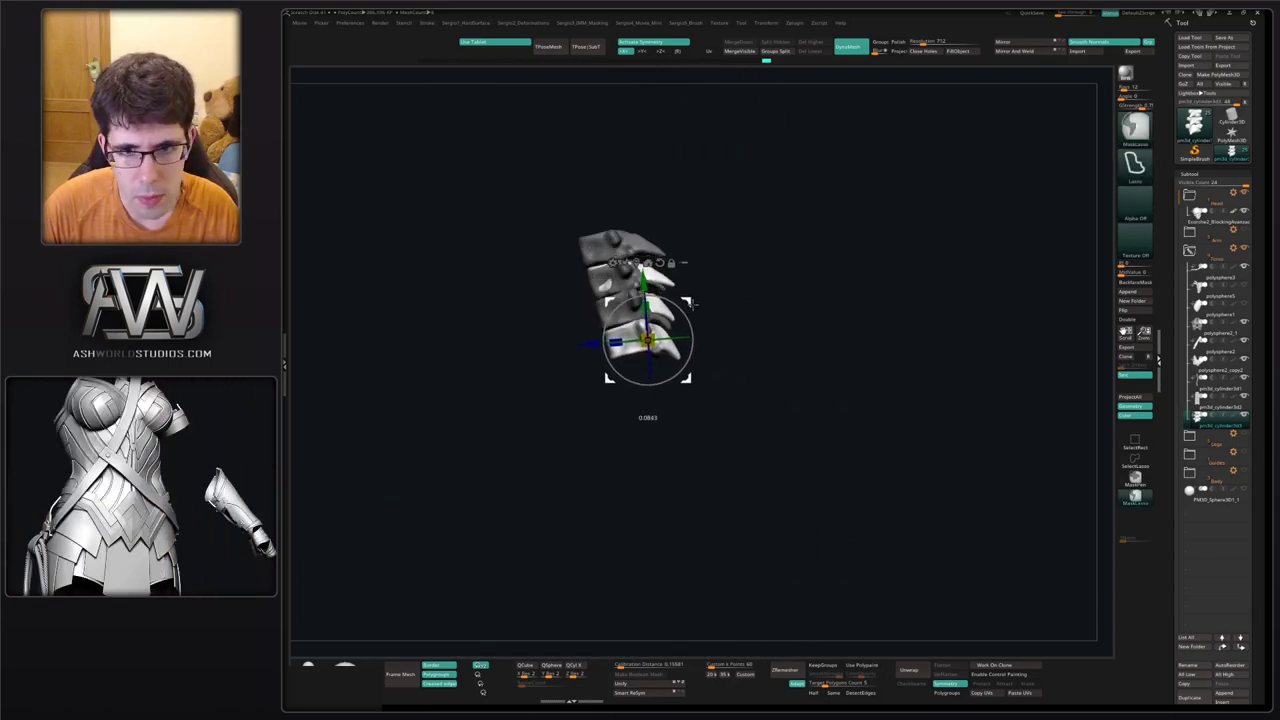
key(ctrl+z)
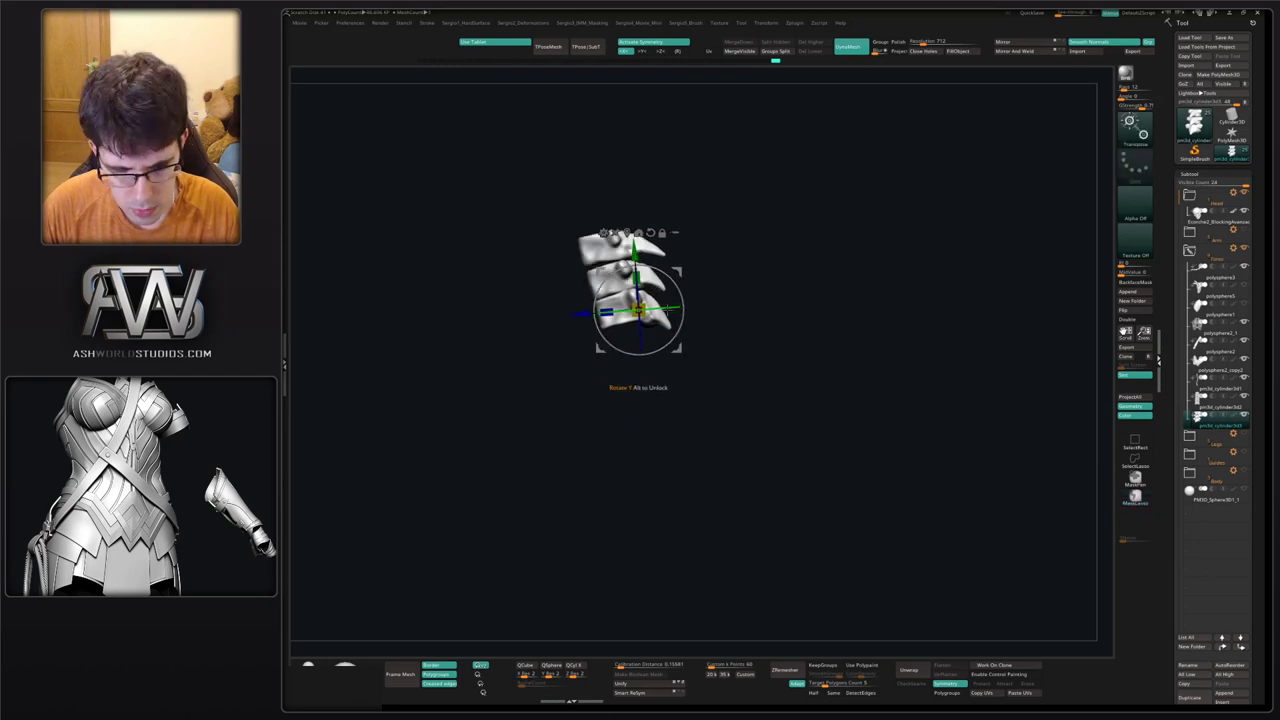
key(shift+f)
key(shift+f)
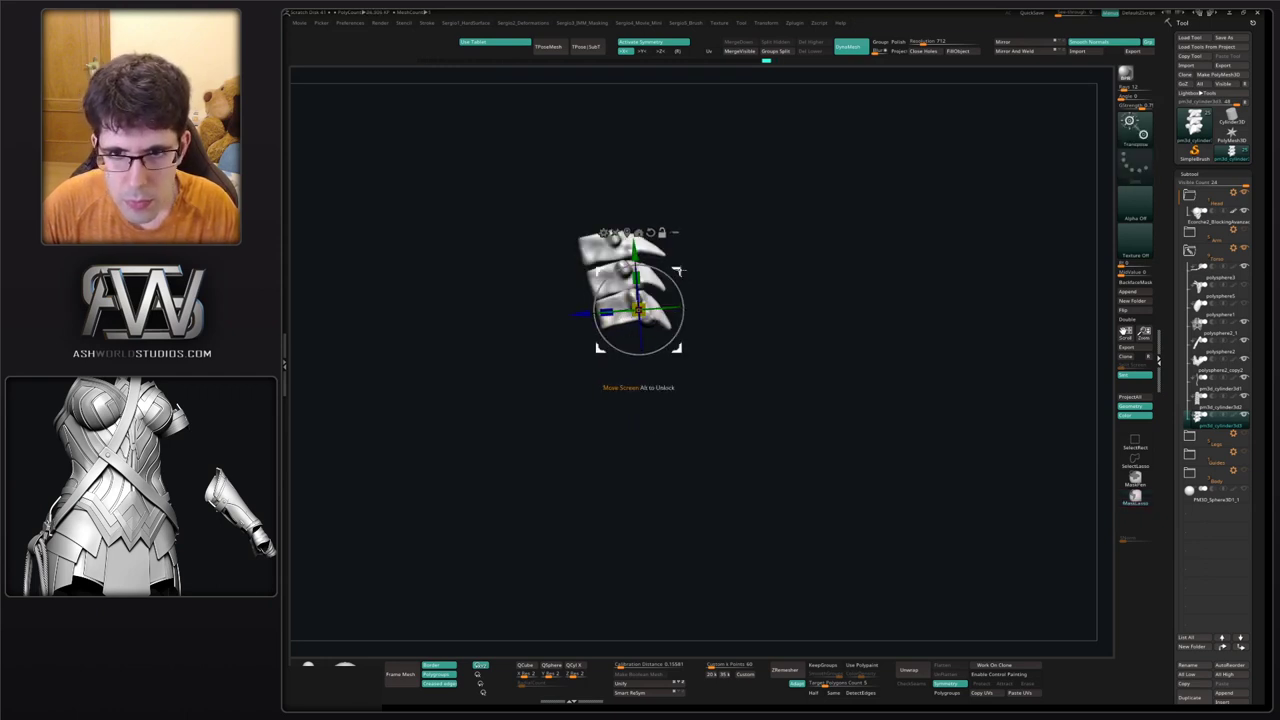
Mask all but the third thoracic vertebra, duplicate it downward with a slight tilt, and show the full skeleton.
alt+drag(638, 311, 551, 400)
ctrl+click(631, 314)
click(644, 237)
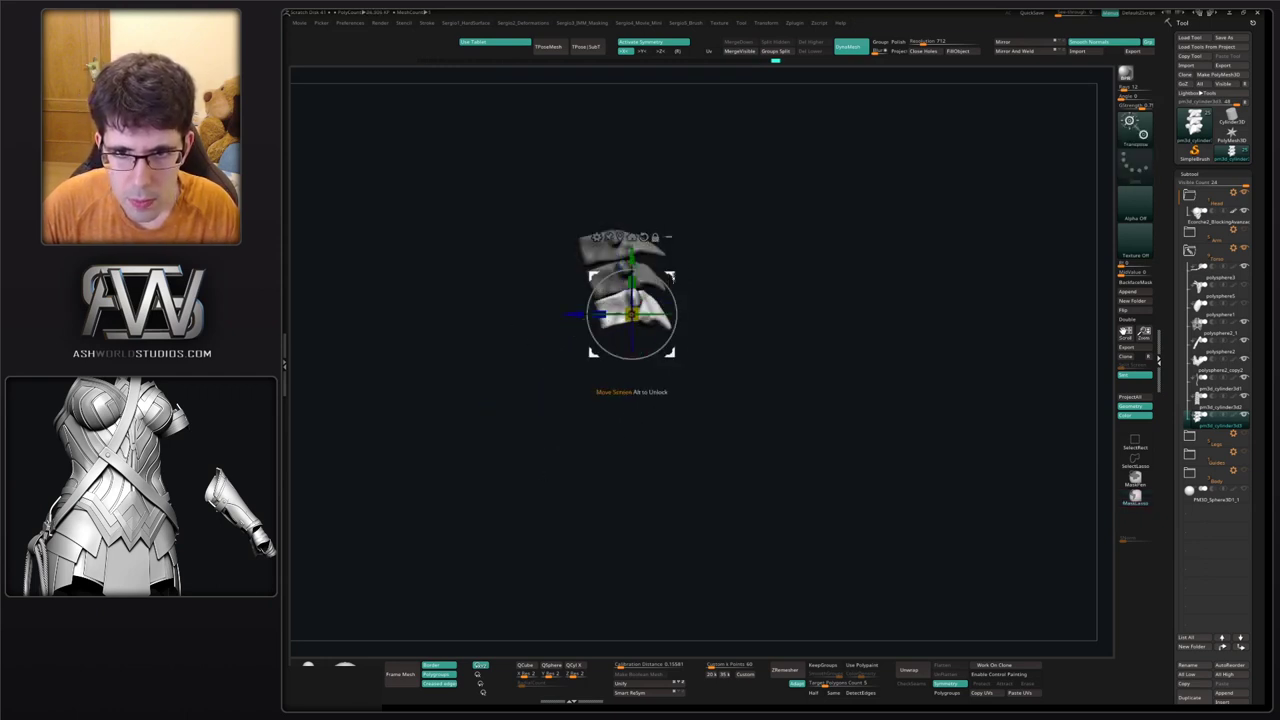
ctrl+drag(671, 275, 683, 311)
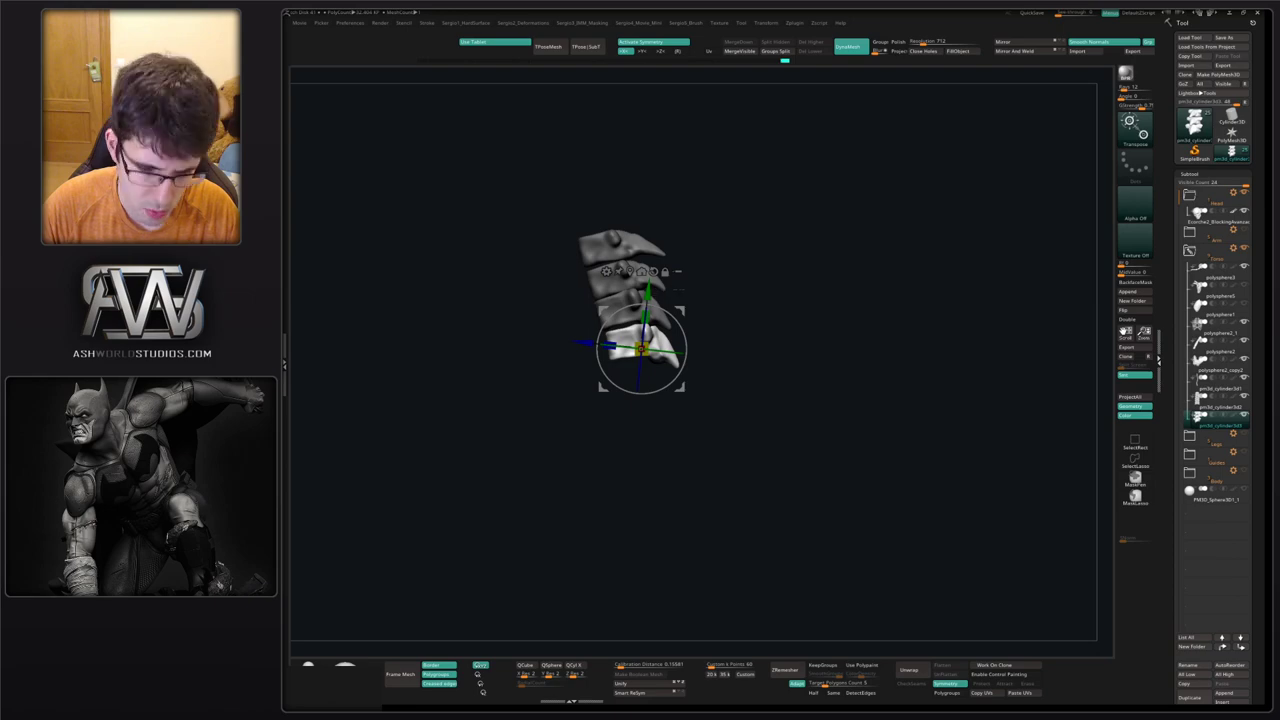
key(alt+s)
drag(735, 338, 688, 331)
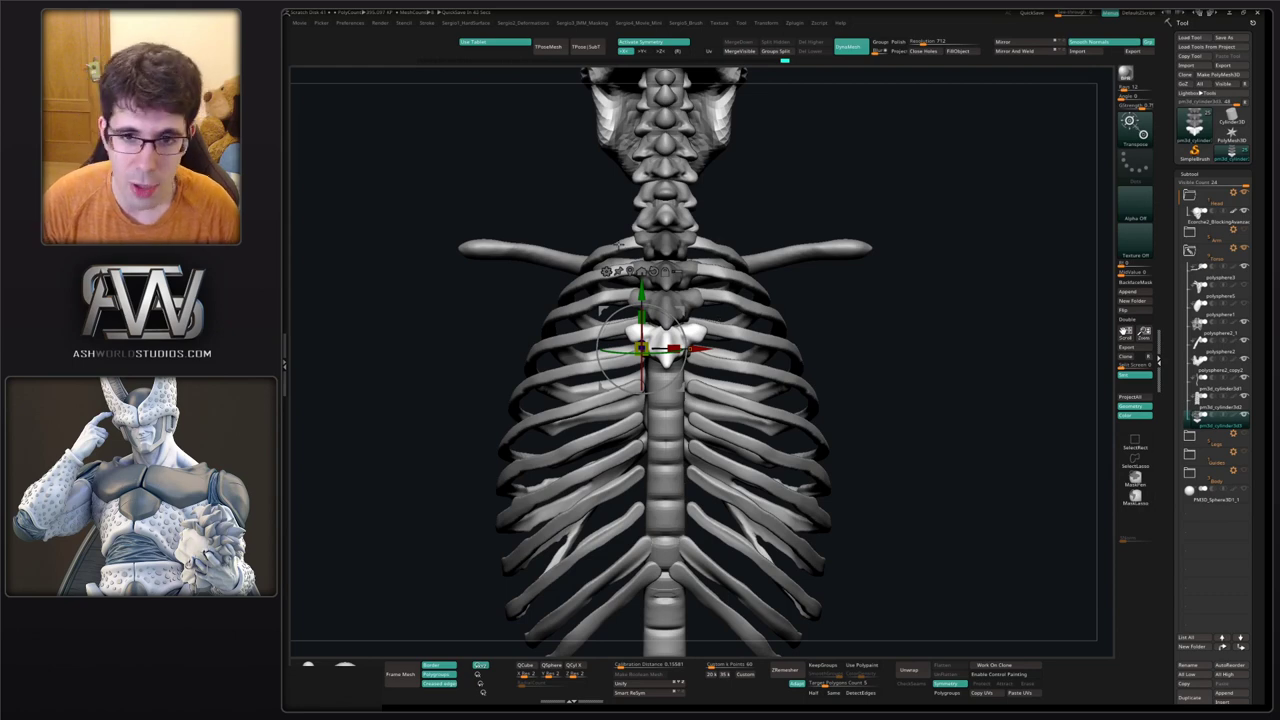
Shape the transverse processes of the fourth thoracic vertebra from behind with the Move brush, matching them to the ribs.
key(q)
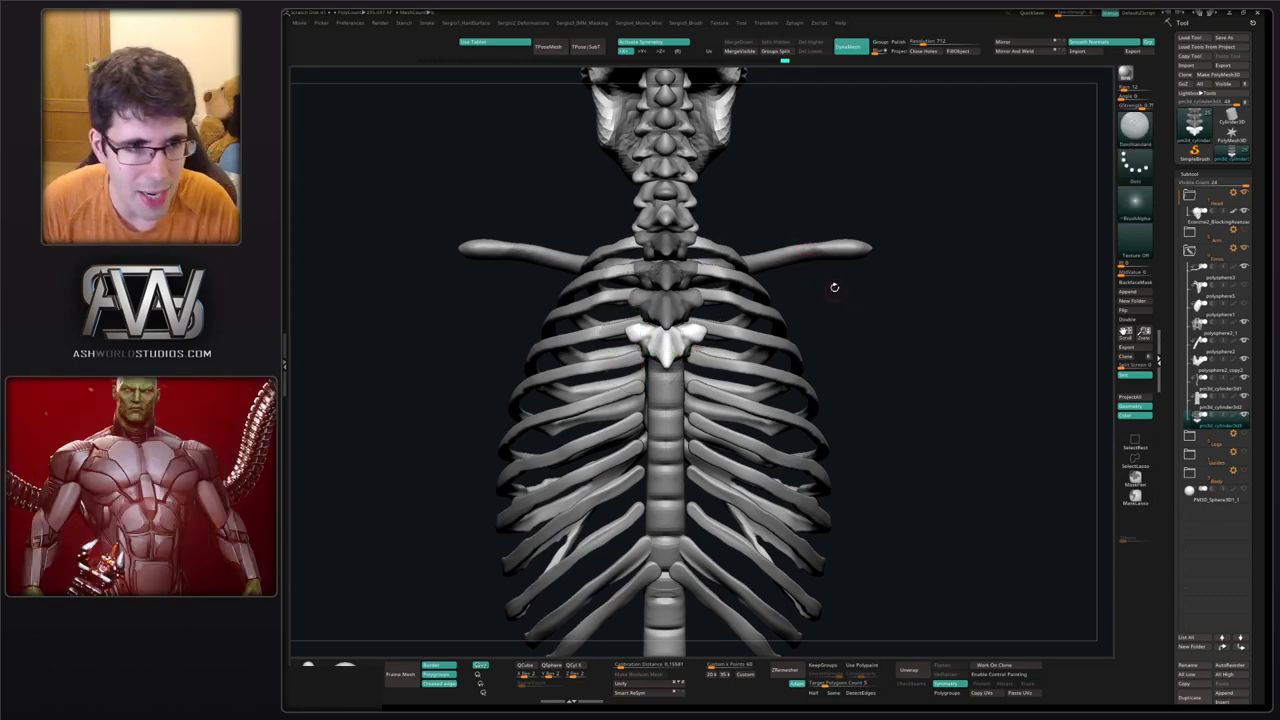
key(b)
key(m)
key(v)
scroll(670, 345, up, 2)
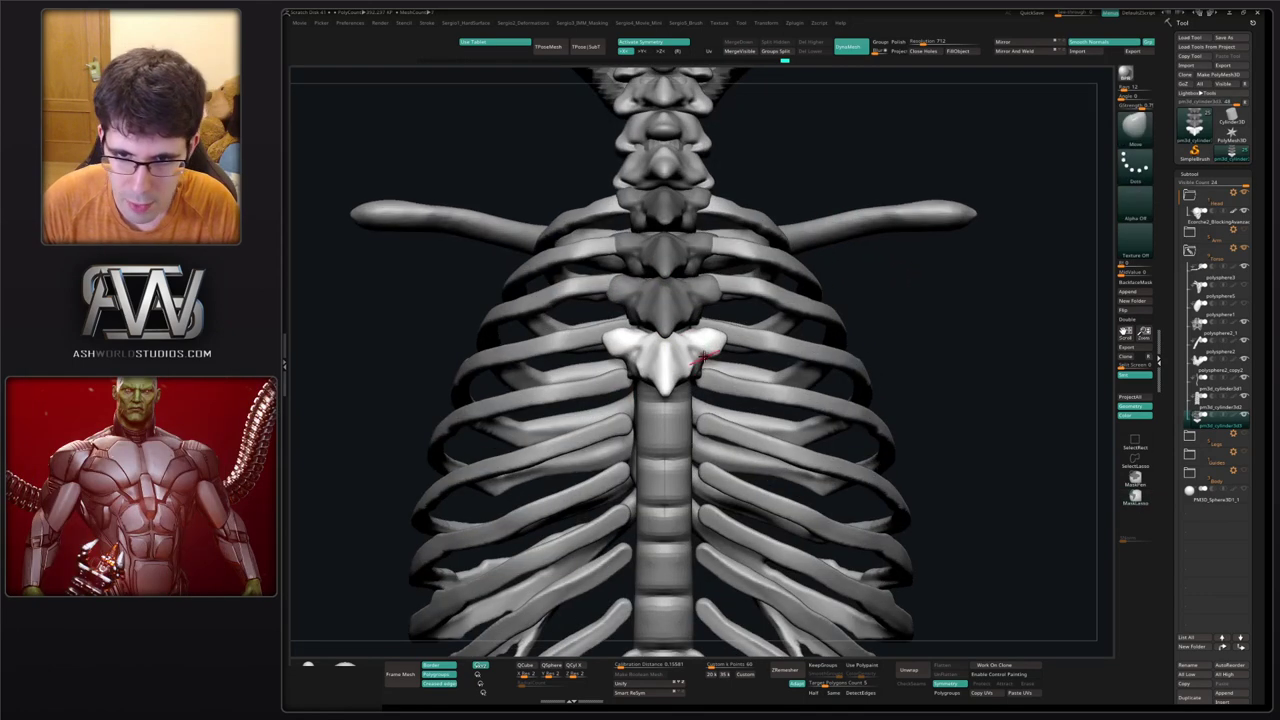
key(s)
drag(699, 364, 706, 354)
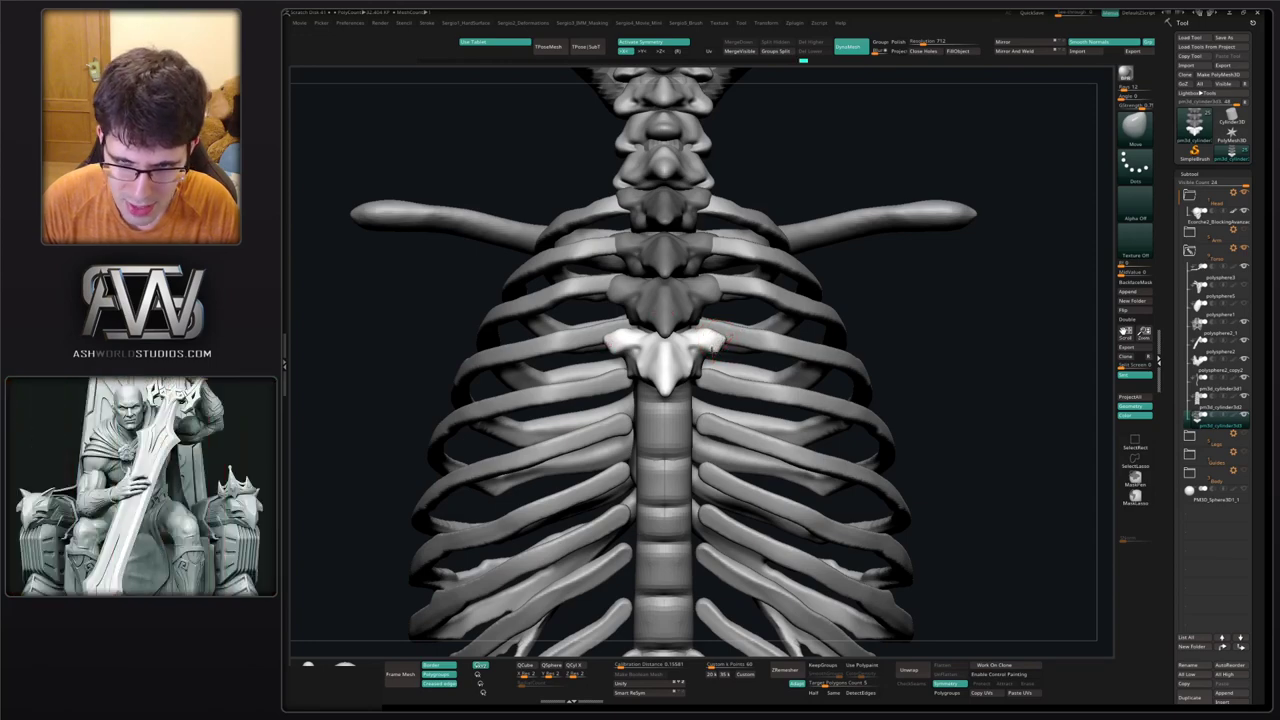
Isolate the thoracic vertebrae to refine the fourth one in side view, and bring back the full skeleton.
right_drag(720, 343, 605, 363)
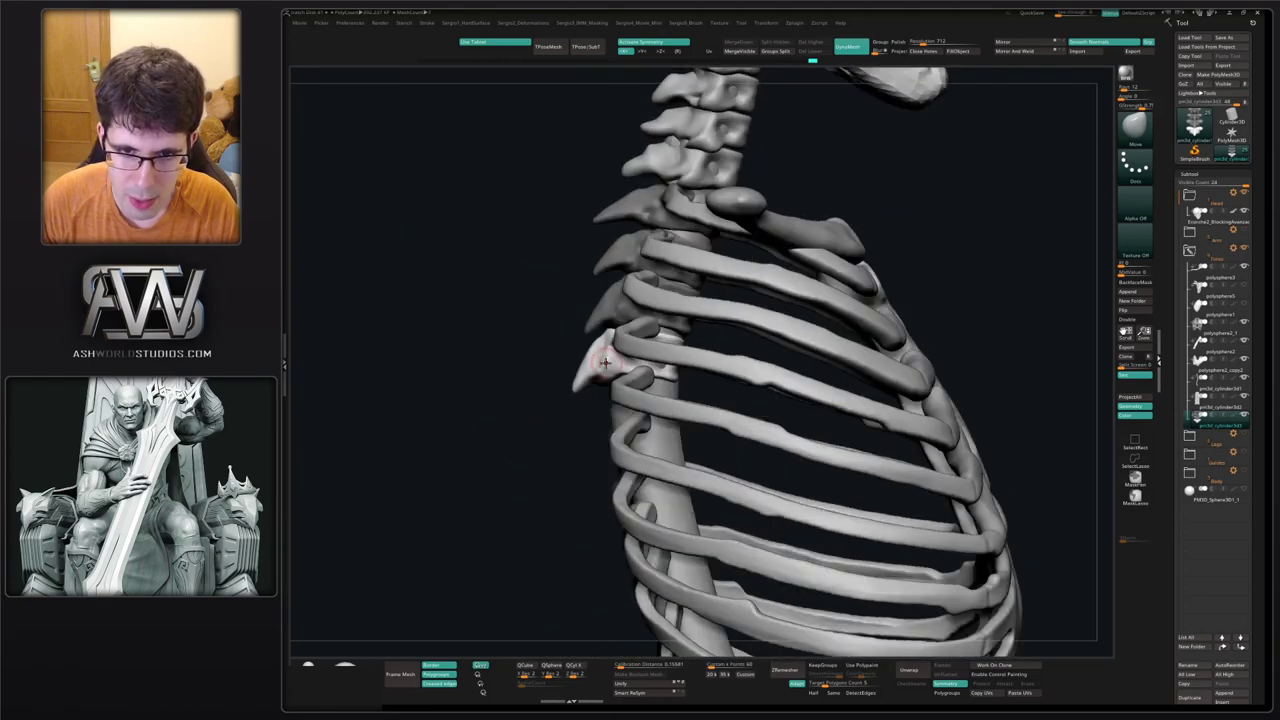
ctrl+shift+click(605, 363)
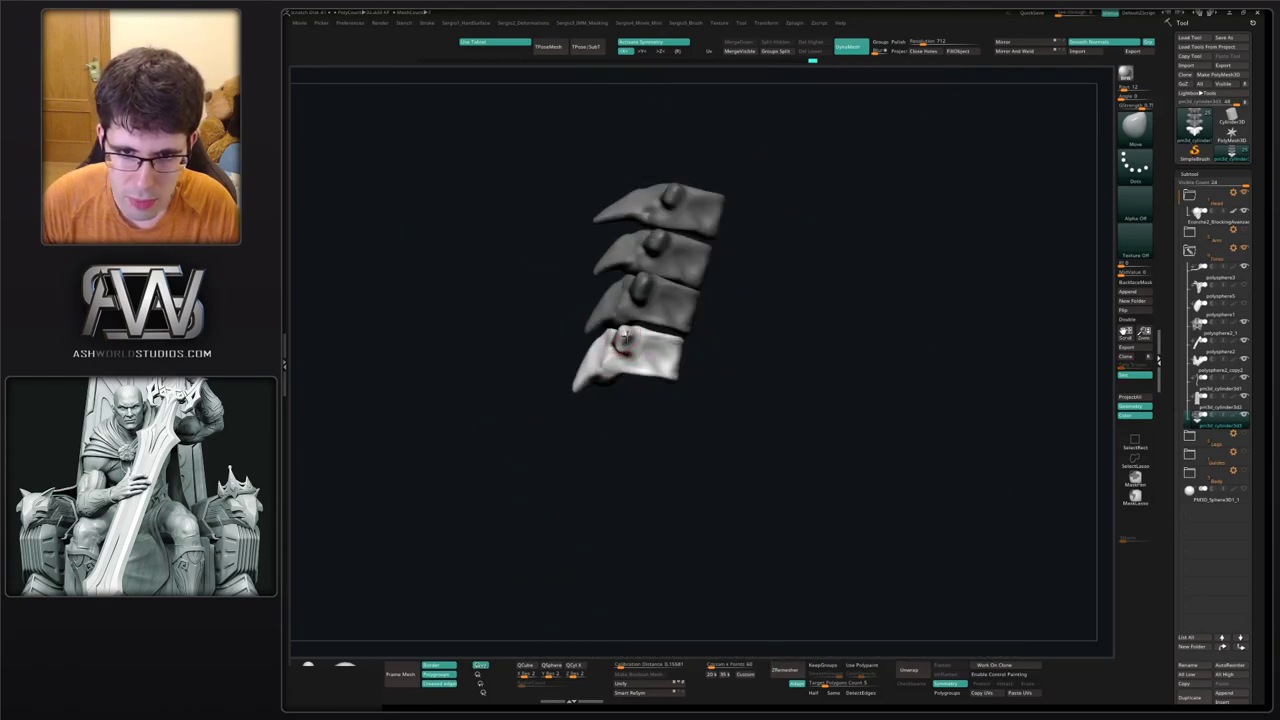
right_drag(624, 333, 607, 362)
ctrl+shift+click(645, 353)
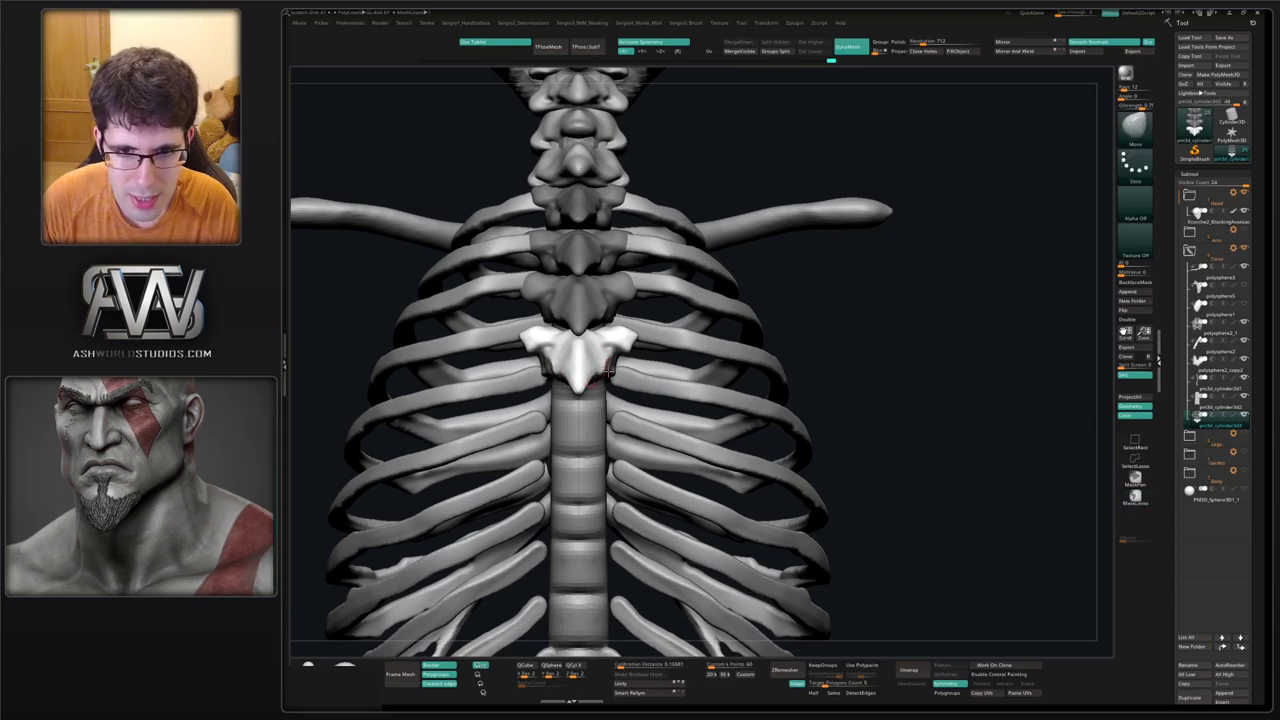
right_drag(607, 360, 618, 364)
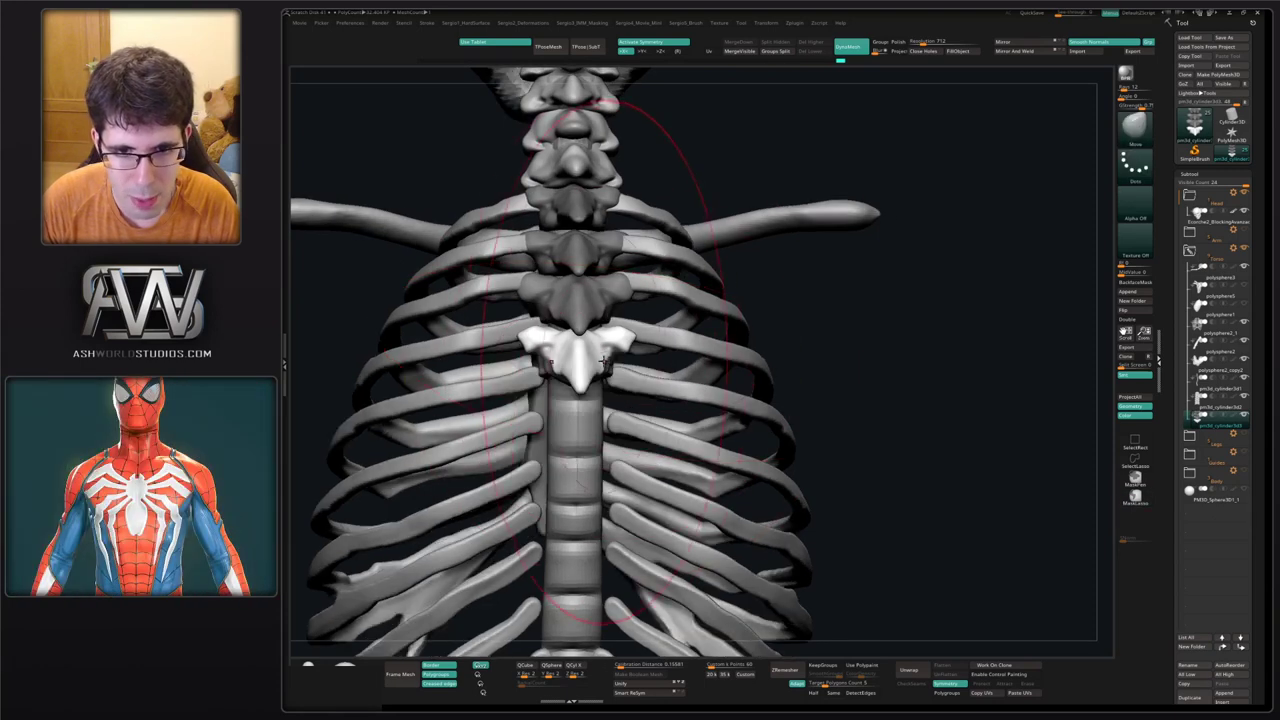
Refine the body and underside of the fourth thoracic vertebra with the Smooth and Clay brushes, adjusting the brush size.
key(s)
mouse_move(520, 366)
right_down()
mouse_move(572, 380)
mouse_move(575, 356)
right_up()
key(shift+s)
key(1)
key(s)
mouse_move(567, 366)
mouse_down()
mouse_move(540, 350)
mouse_move(574, 362)
mouse_up()
right_drag(555, 360, 572, 354)
key(s)
mouse_move(571, 354)
mouse_down()
mouse_move(538, 345)
mouse_move(577, 366)
mouse_move(571, 377)
mouse_up()
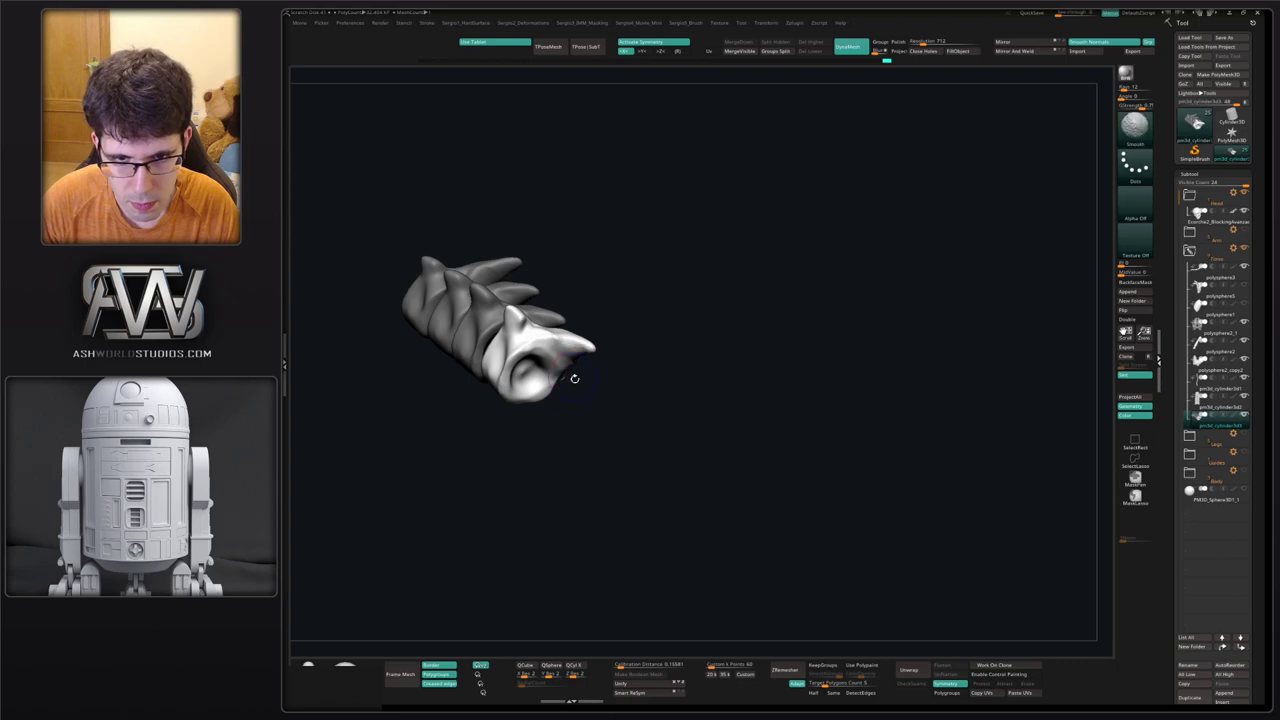
mouse_move(571, 377)
right_down()
mouse_move(552, 442)
mouse_move(562, 456)
right_up()
key(shift+s)
Nudge the fourth thoracic vertebra up with the gizmo and adjust its fit in side view with the Move brush.
mouse_move(609, 391)
ctrl+right_down()
mouse_move(607, 319)
mouse_move(627, 337)
ctrl+right_up()
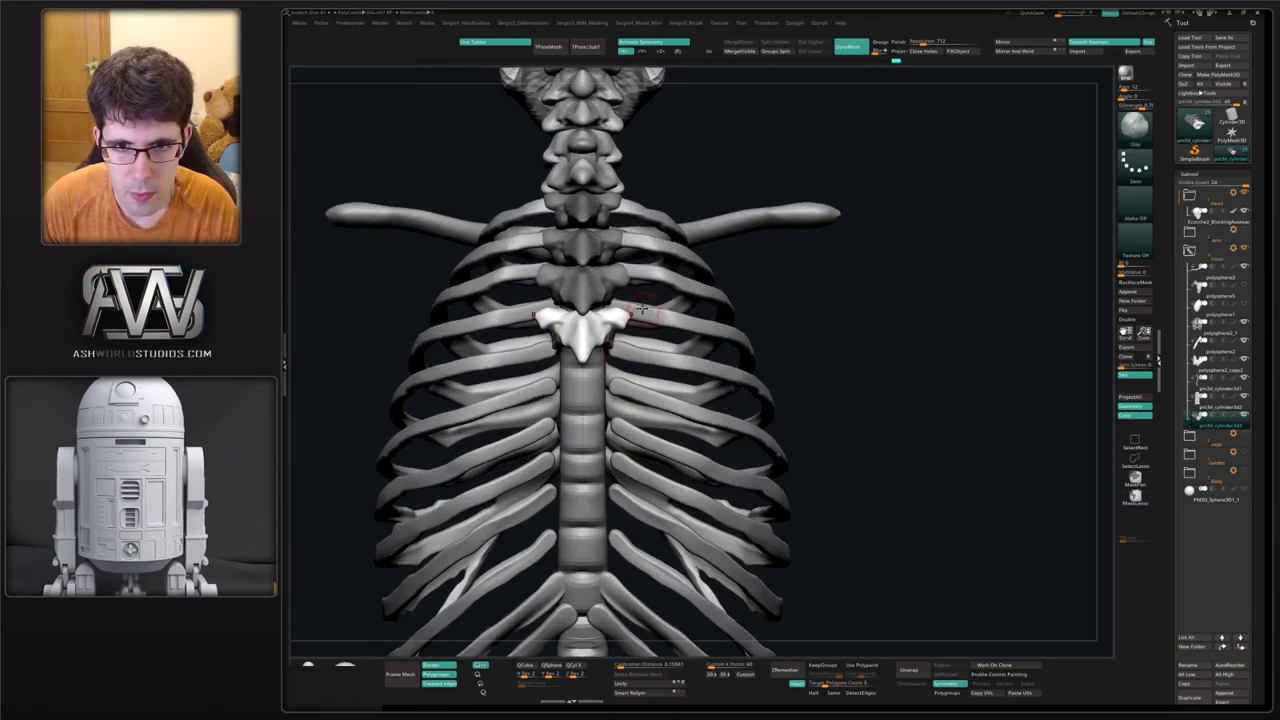
key(w)
drag(589, 298, 551, 276)
key(ctrl+z)
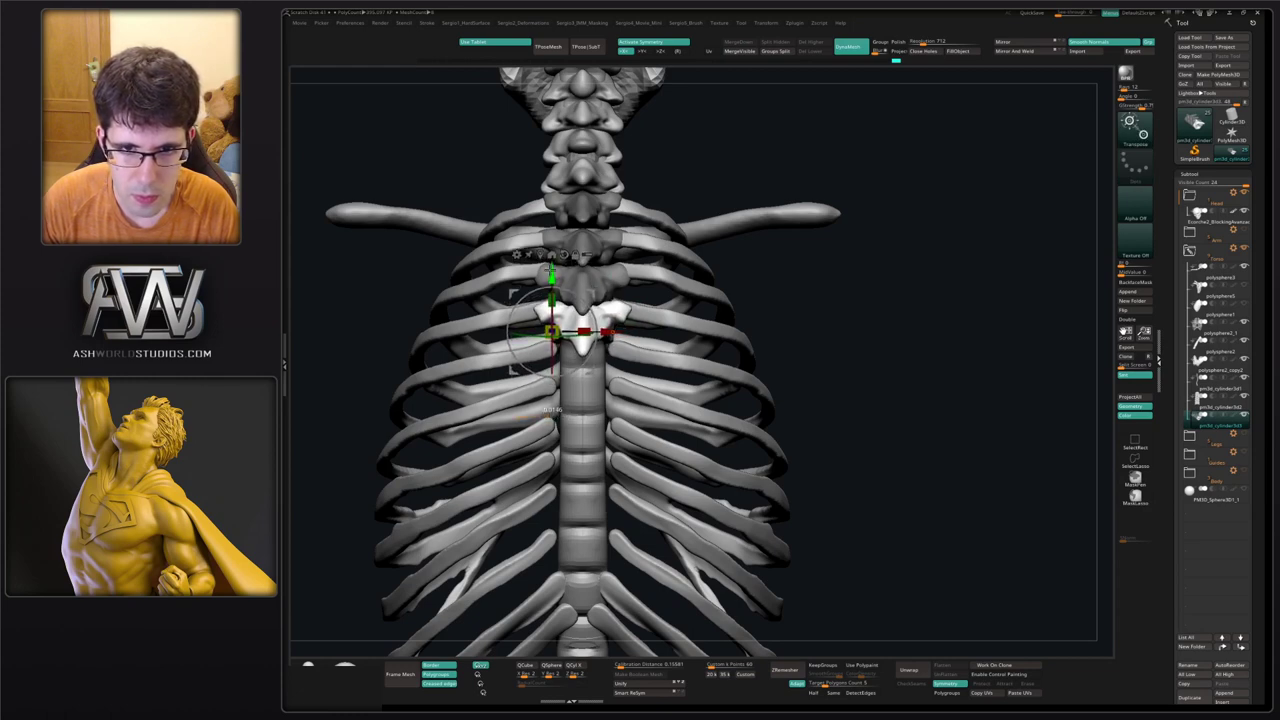
key(q)
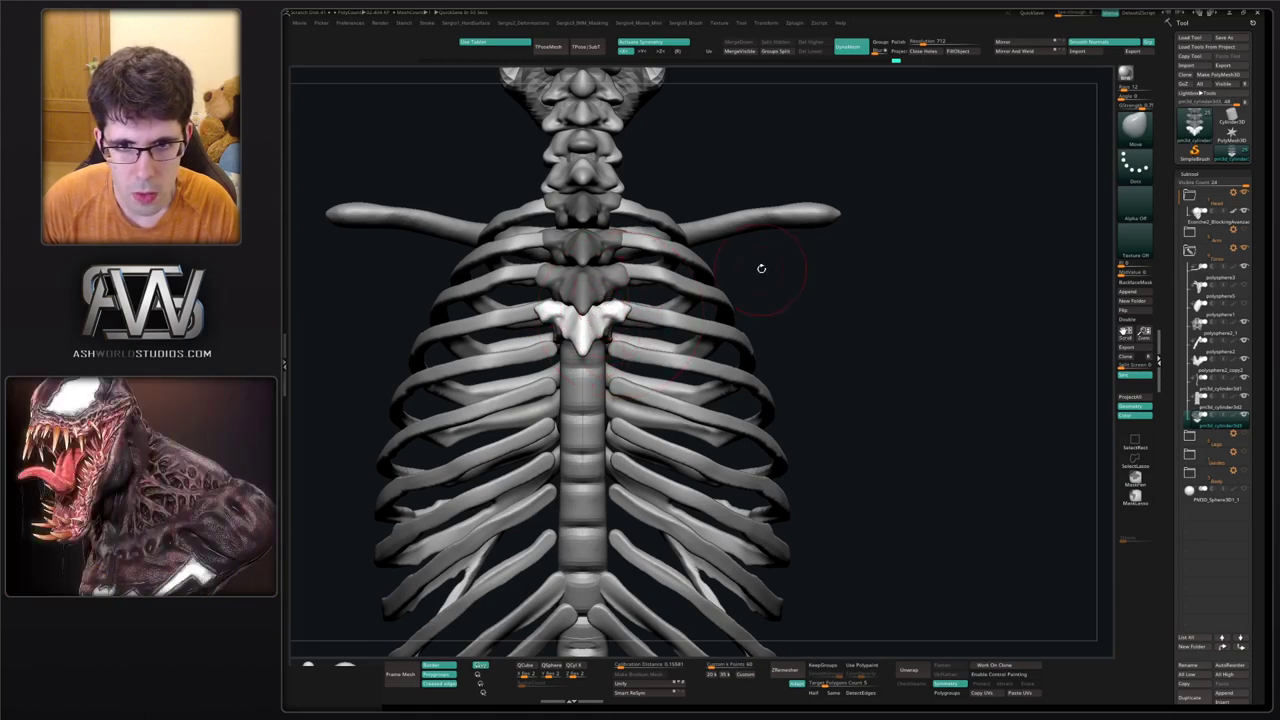
drag(761, 268, 620, 258)
key(w)
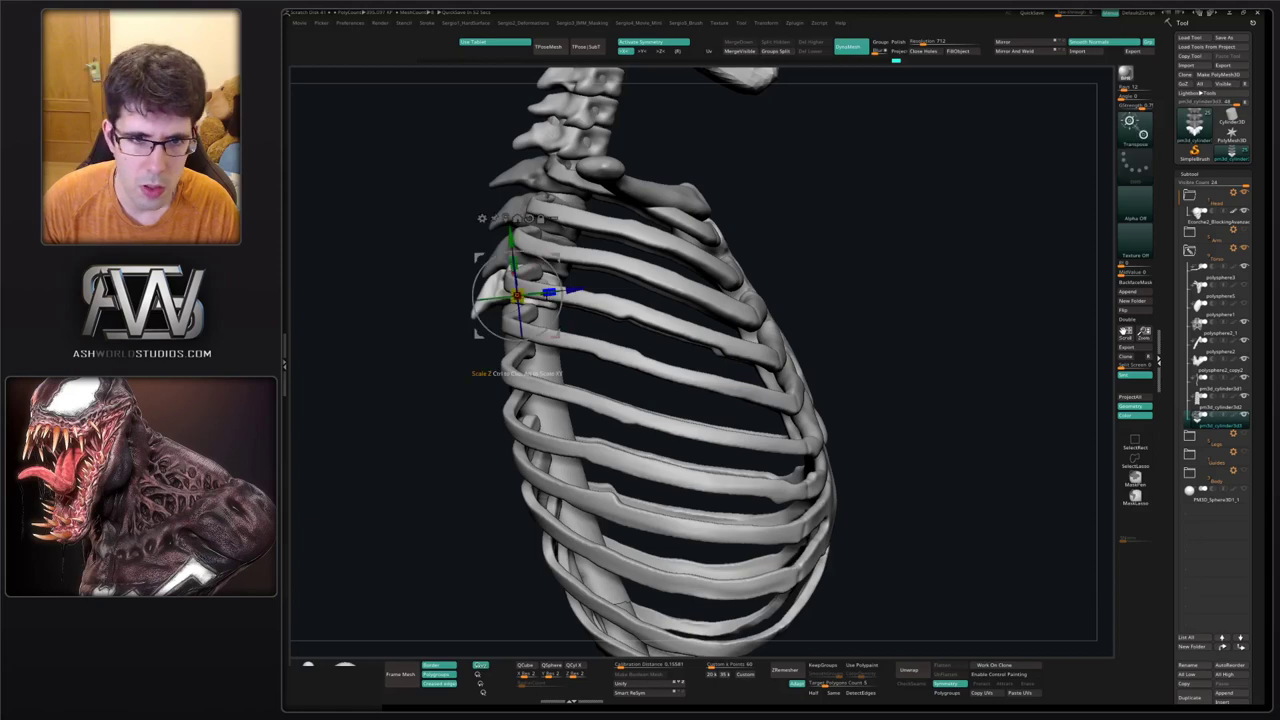
key(q)
drag(497, 317, 467, 276)
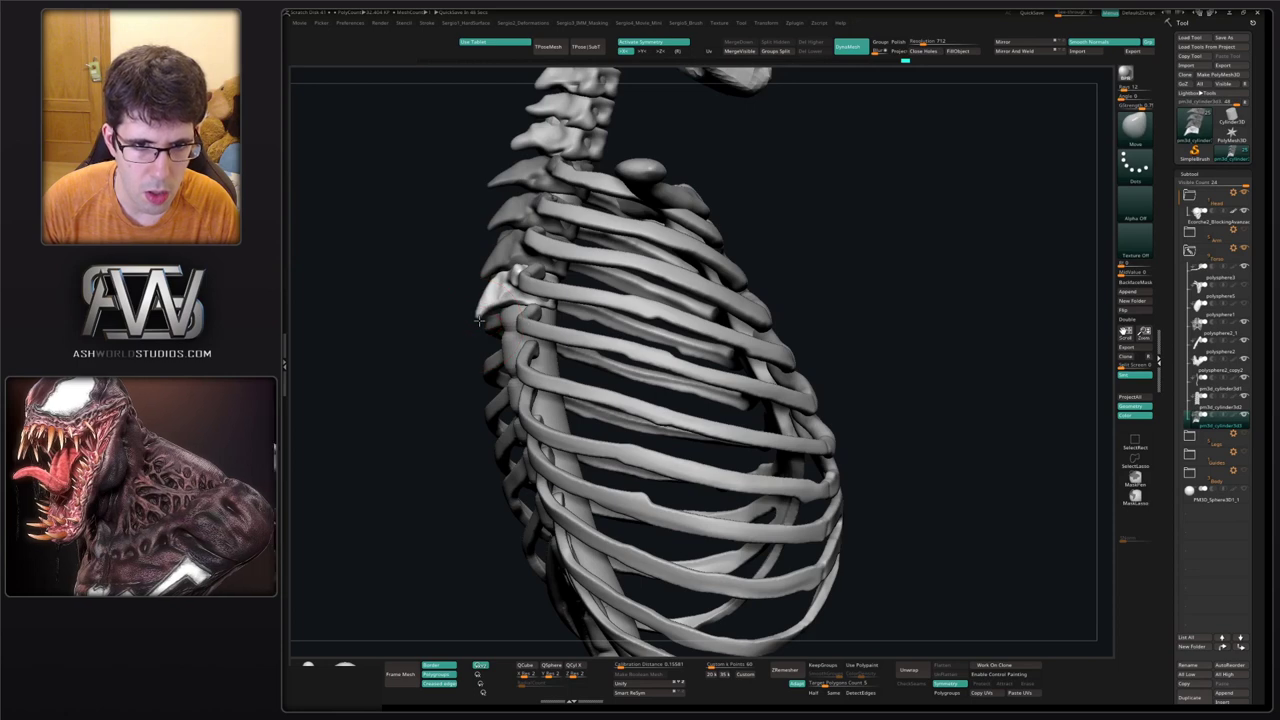
Duplicate the fourth thoracic vertebra downward as a fifth one, and align the copy with the spine's curve in isolated side view.
key(ctrl)
mouse_move(484, 344)
mouse_down()
mouse_move(754, 293)
mouse_move(670, 293)
mouse_move(775, 295)
mouse_move(765, 340)
mouse_up()
key(ctrl)
key(w)
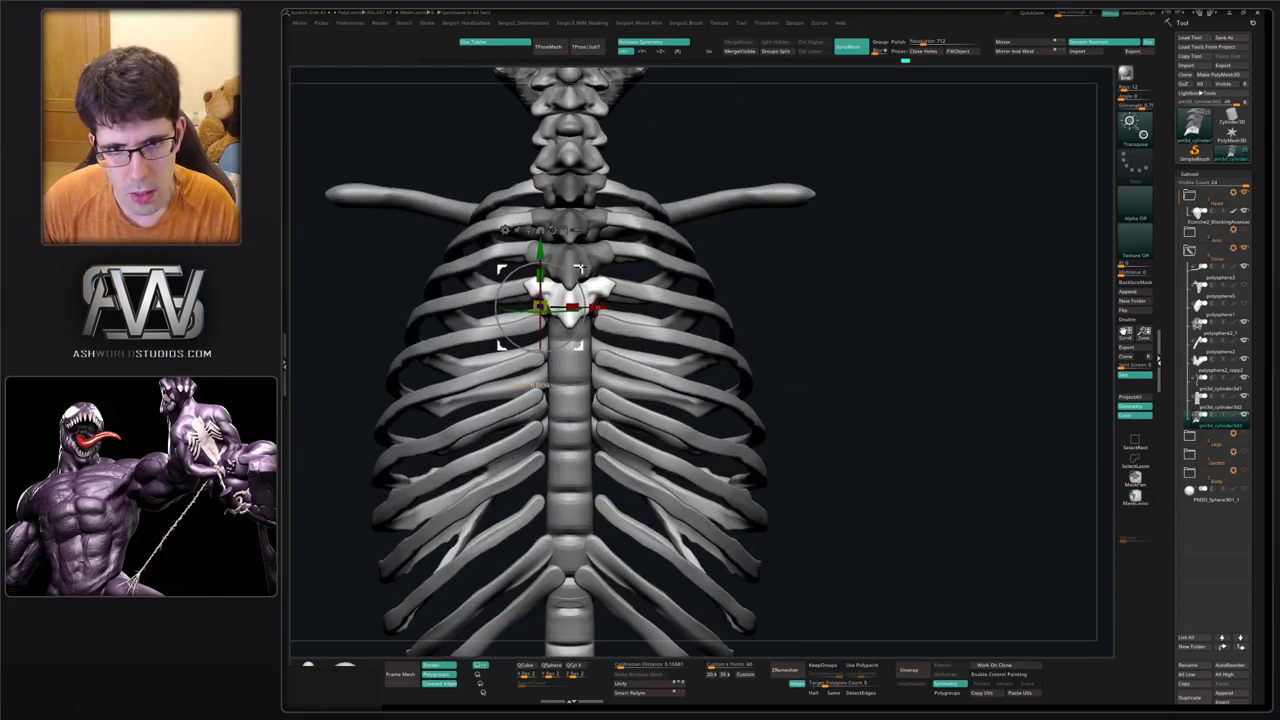
drag(584, 272, 584, 304)
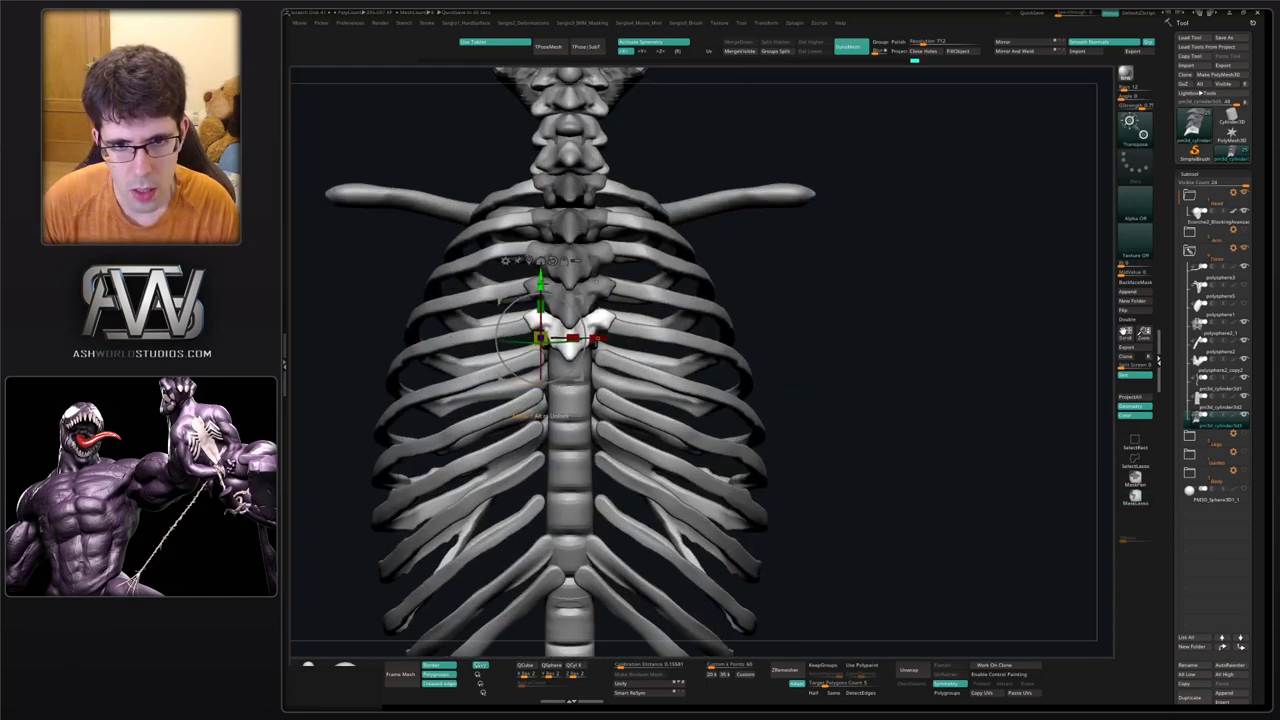
mouse_move(584, 304)
right_down()
mouse_move(660, 312)
mouse_move(603, 328)
right_up()
key(ctrl)
drag(594, 325, 596, 333)
drag(597, 296, 601, 310)
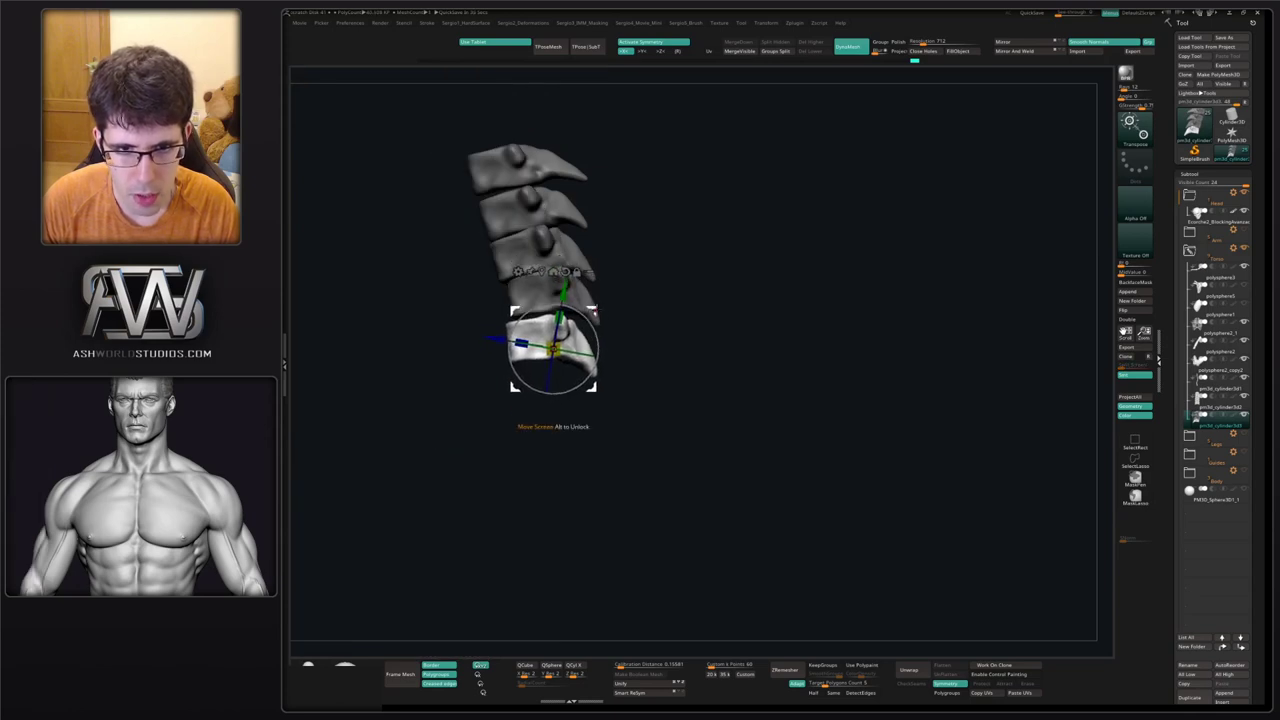
Clear the mask and adjust the five thoracic vertebrae with the Move Topological brush so they follow the rib cage.
key(q)
key(b)
key(m)
key(t)
ctrl+drag(484, 314, 492, 326)
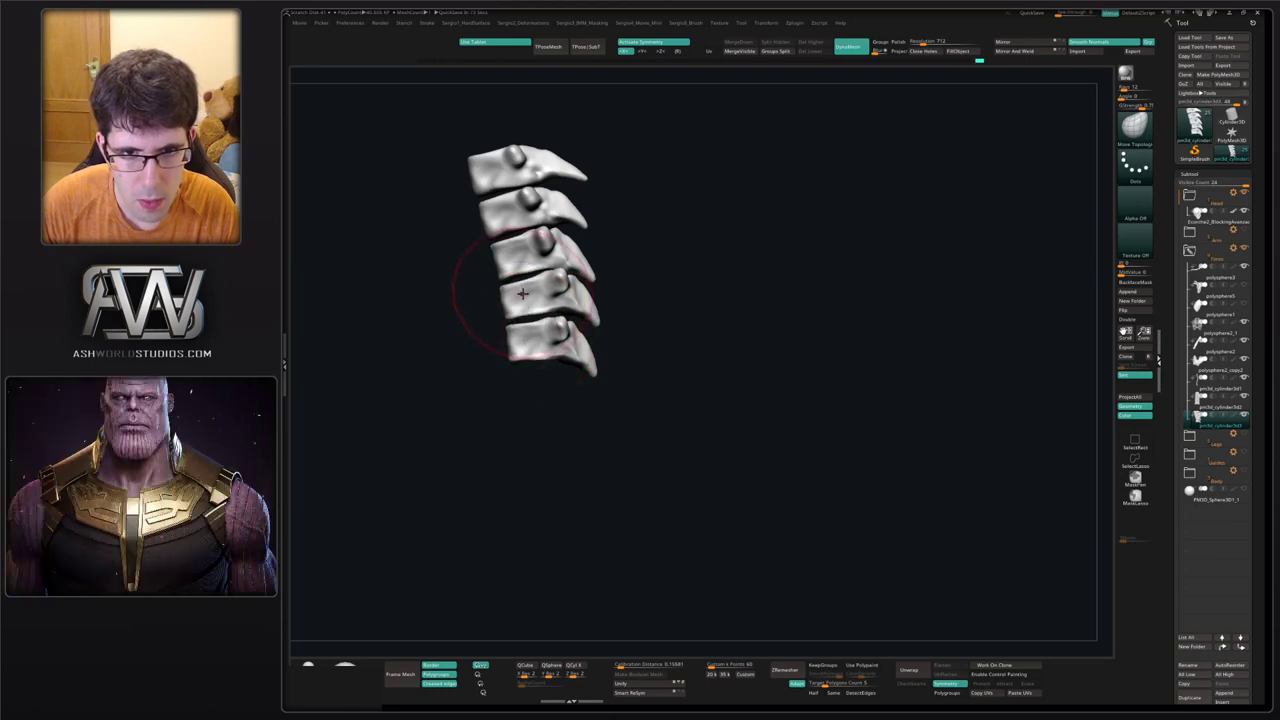
ctrl+right_drag(648, 358, 590, 352)
key(s)
right_drag(590, 352, 543, 340)
drag(545, 344, 568, 316)
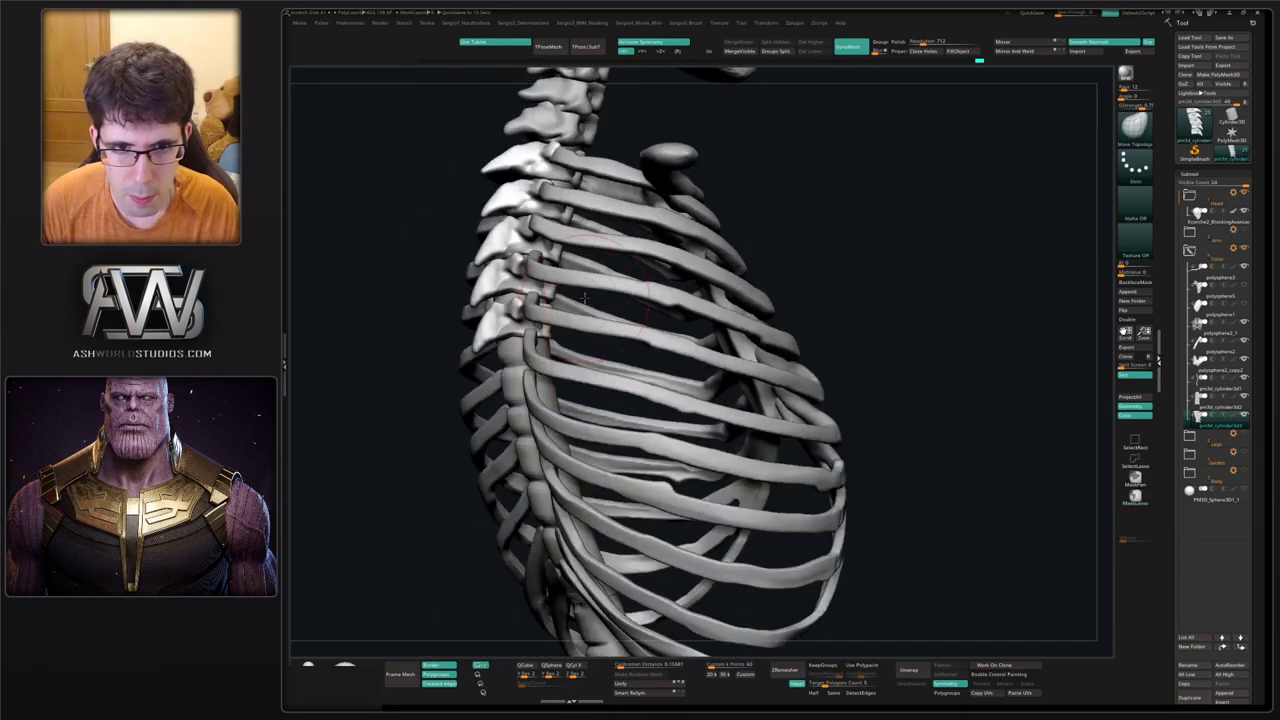
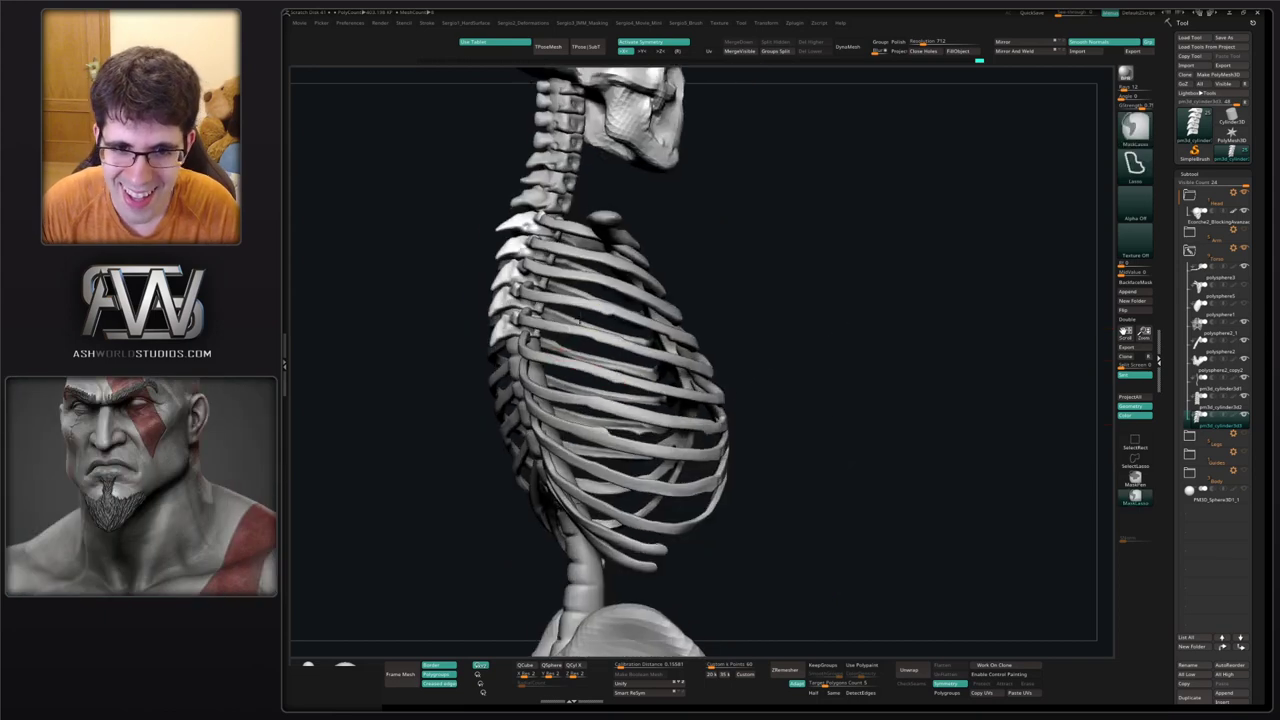
Adjust the profile of the five spinous processes in side view with the Move Topological brush.
drag(560, 347, 610, 352)
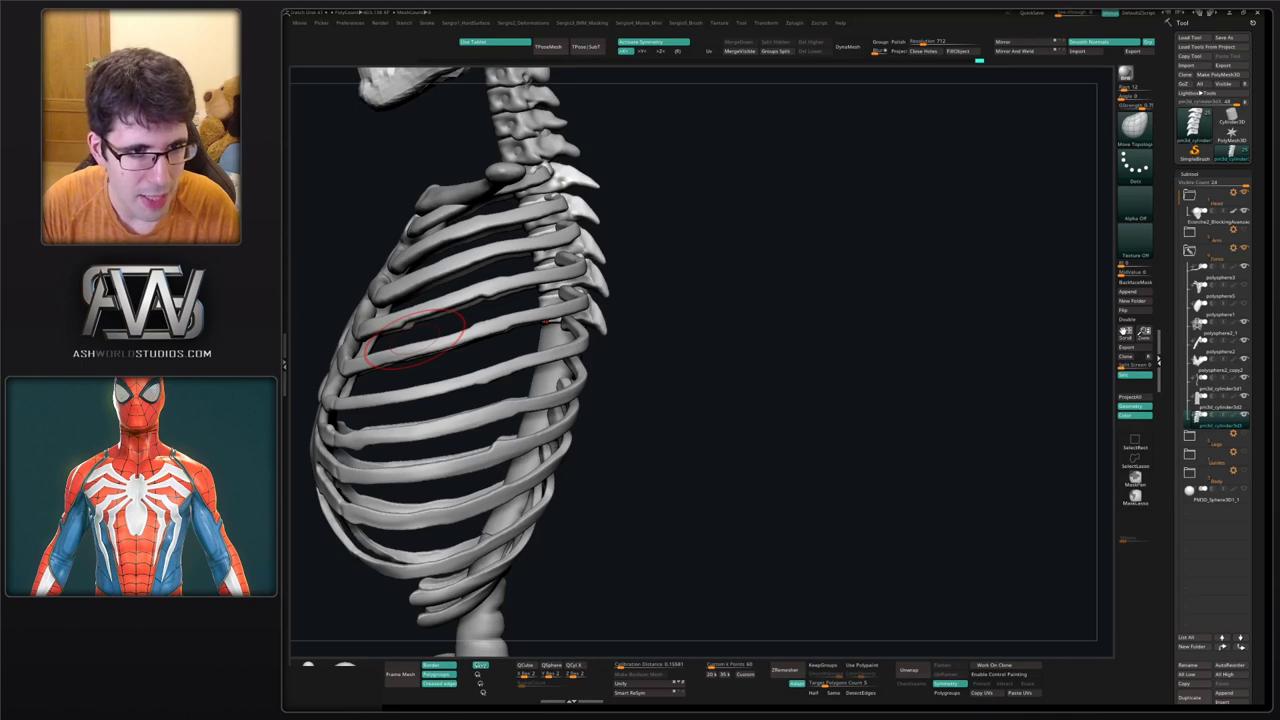
mouse_move(715, 424)
right_down()
mouse_move(560, 402)
mouse_move(568, 310)
mouse_move(596, 331)
right_up()
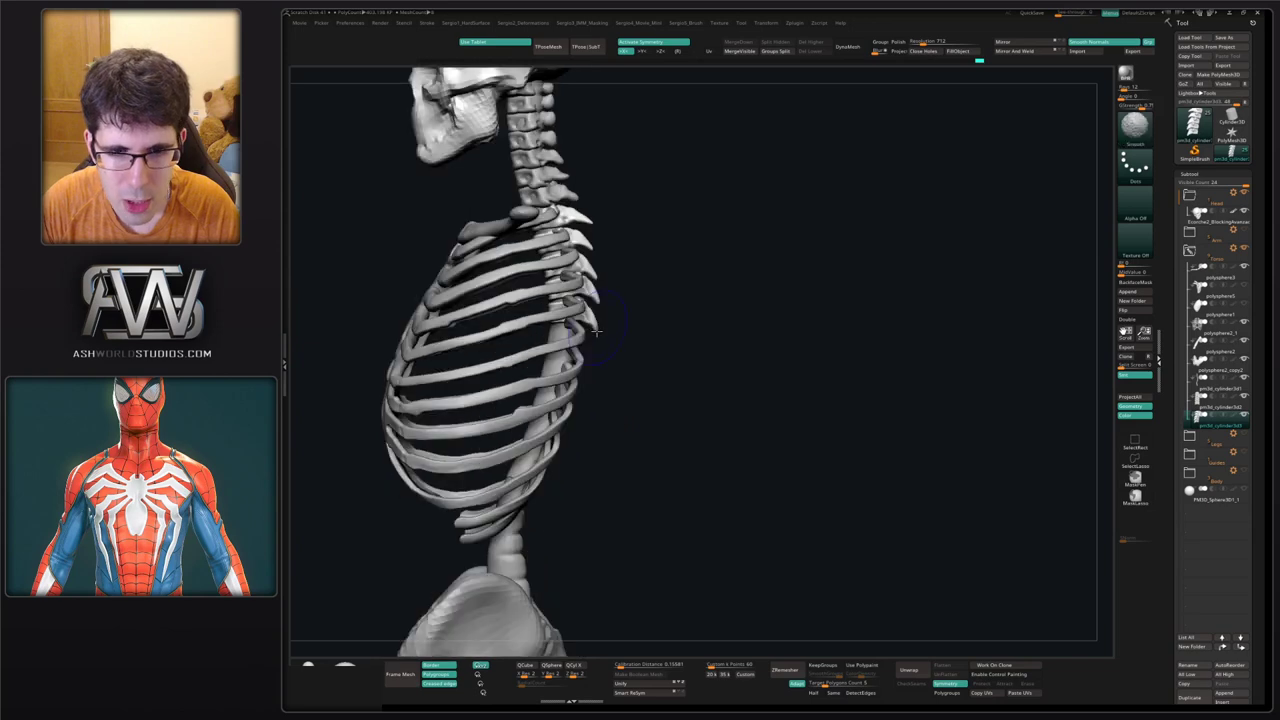
drag(595, 332, 603, 294)
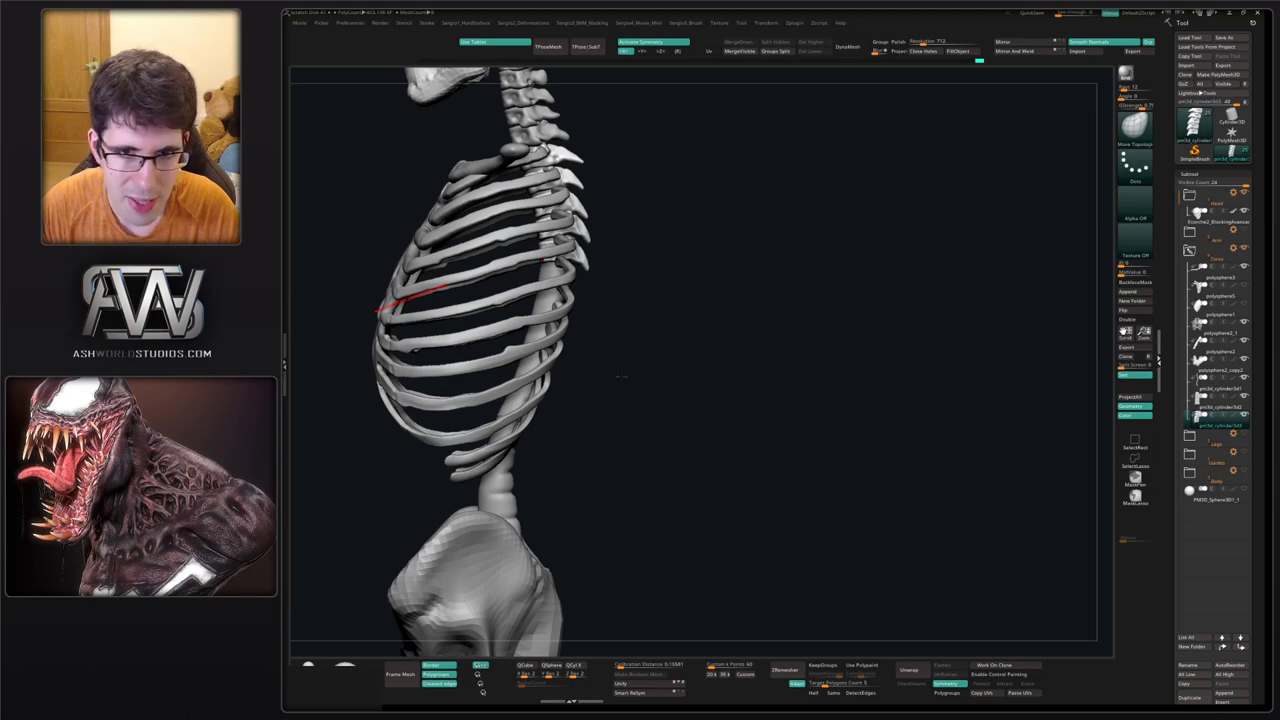
drag(756, 263, 643, 268)
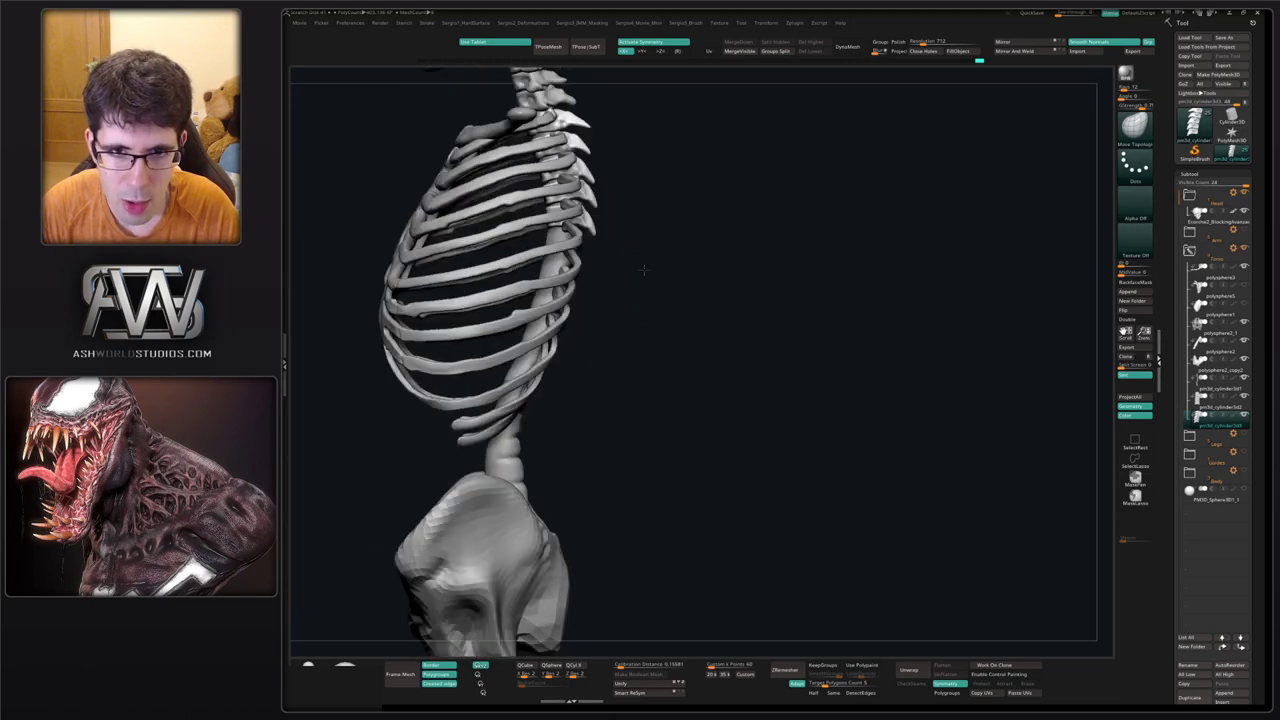
Show the polygroups and mask all but the fifth thoracic vertebra, with the gizmo placed on it.
key(shift+f)
key(ctrl+w)
key(w)
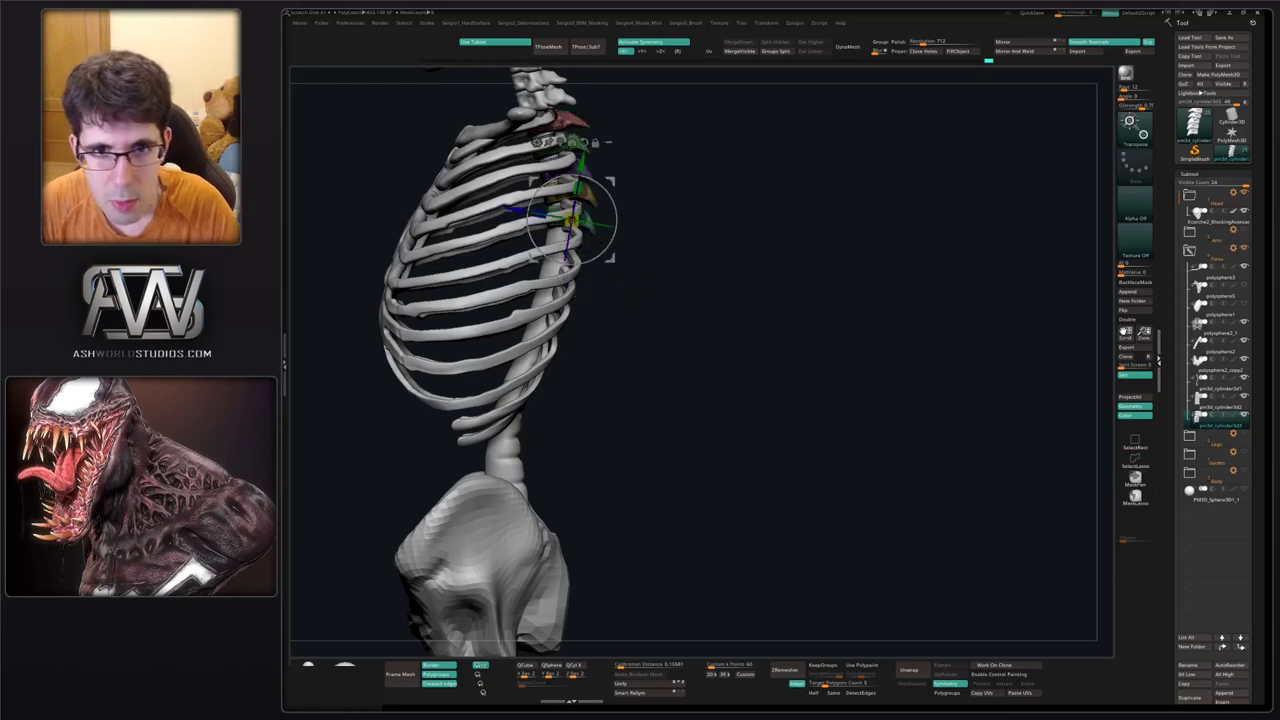
alt+drag(610, 182, 535, 268)
ctrl+click(585, 227)
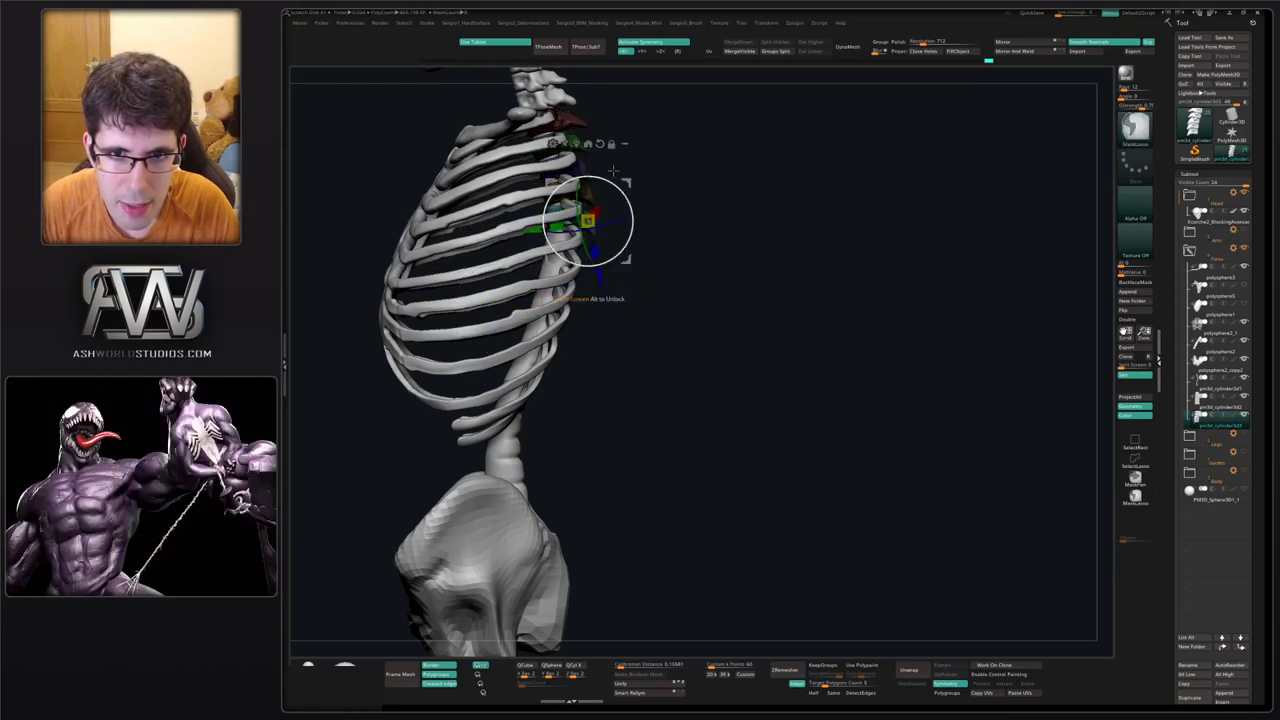
Duplicate the fifth thoracic vertebra down the spine to the level of the lowest ribs, and fit the copy with the gizmo.
alt+drag(587, 219, 553, 368)
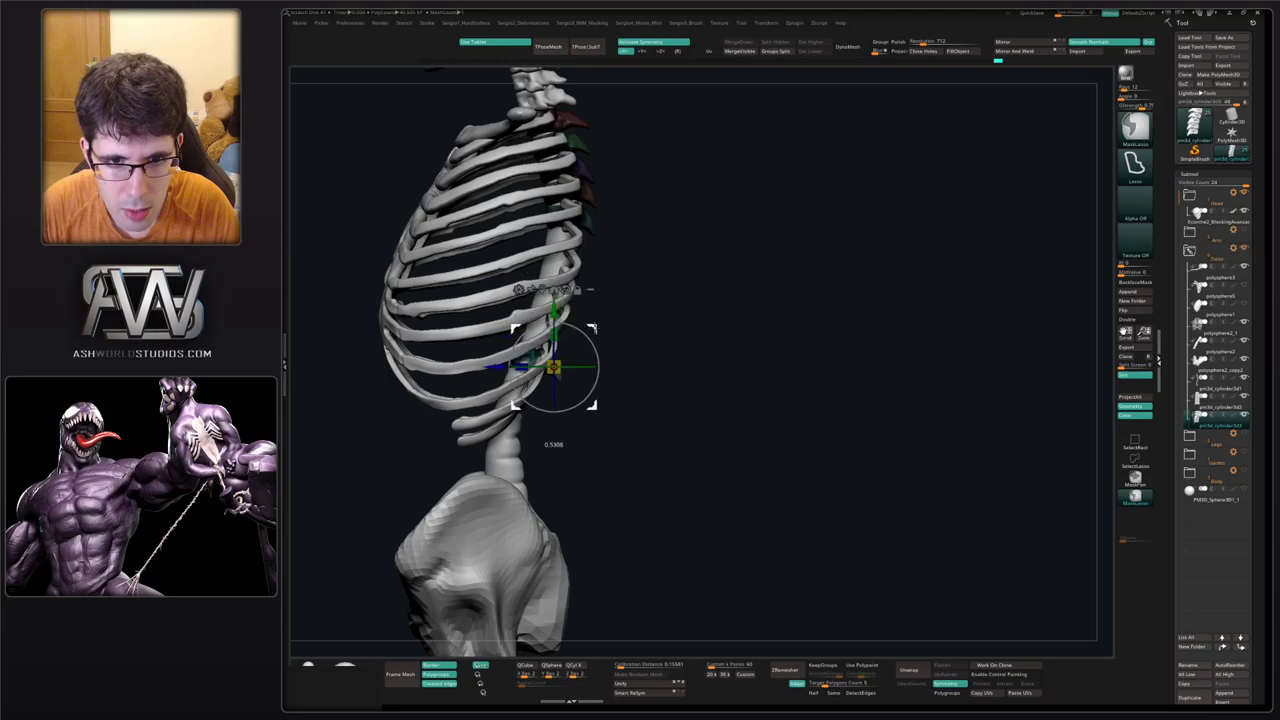
ctrl+drag(594, 328, 592, 378)
mouse_move(700, 390)
mouse_down()
mouse_move(610, 398)
mouse_move(690, 400)
mouse_up()
drag(590, 419, 591, 407)
drag(594, 372, 575, 338)
Isolate the vertebrae and reshape the outline of the lower copy from behind with the Move brush.
key(alt+s)
key(q)
ctrl+right_drag(575, 338, 565, 380)
drag(565, 380, 562, 369)
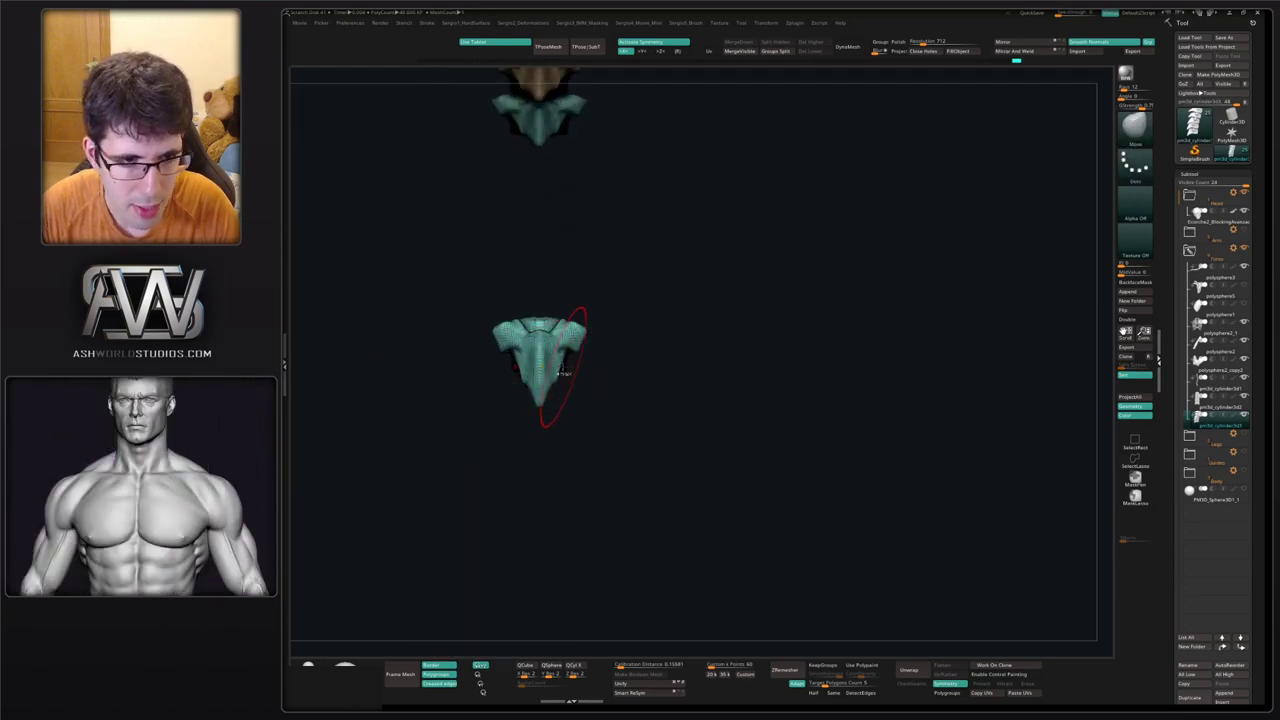
key(s)
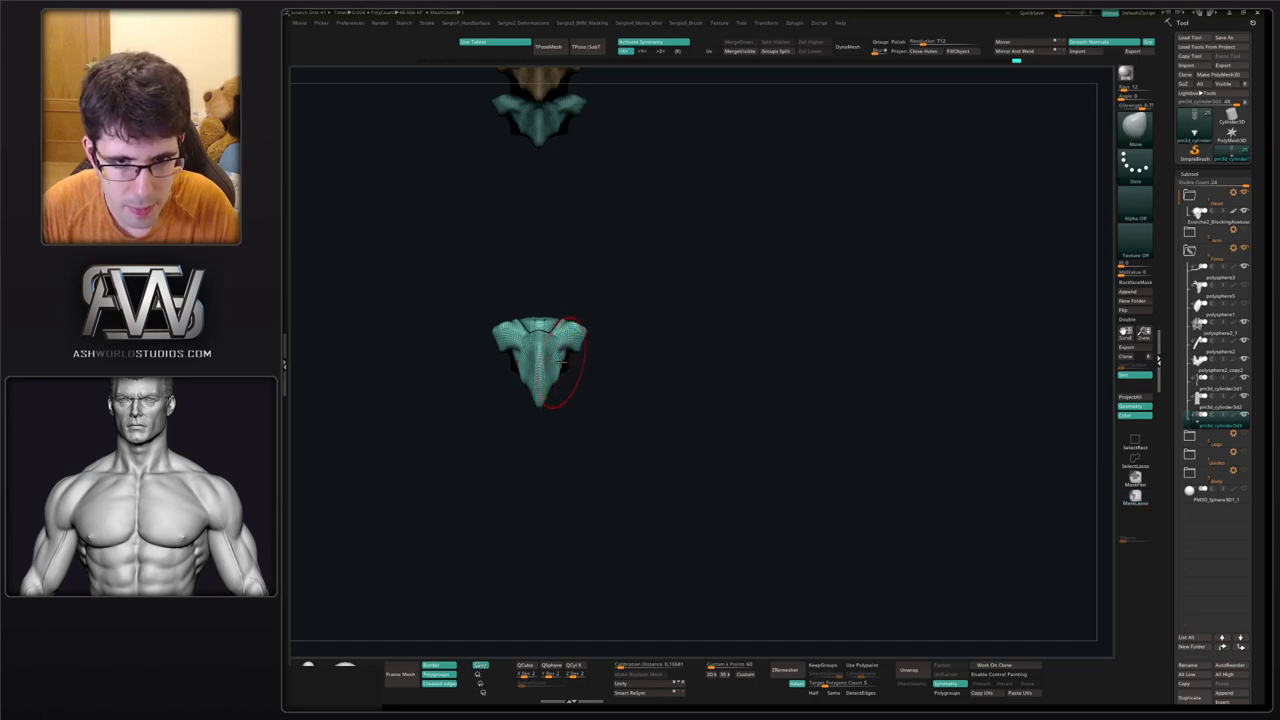
right_drag(561, 371, 563, 366)
drag(563, 366, 569, 367)
Broaden and smooth the lower vertebra into a rounder form with a short spinous process, and show the full skeleton.
right_drag(577, 356, 558, 353)
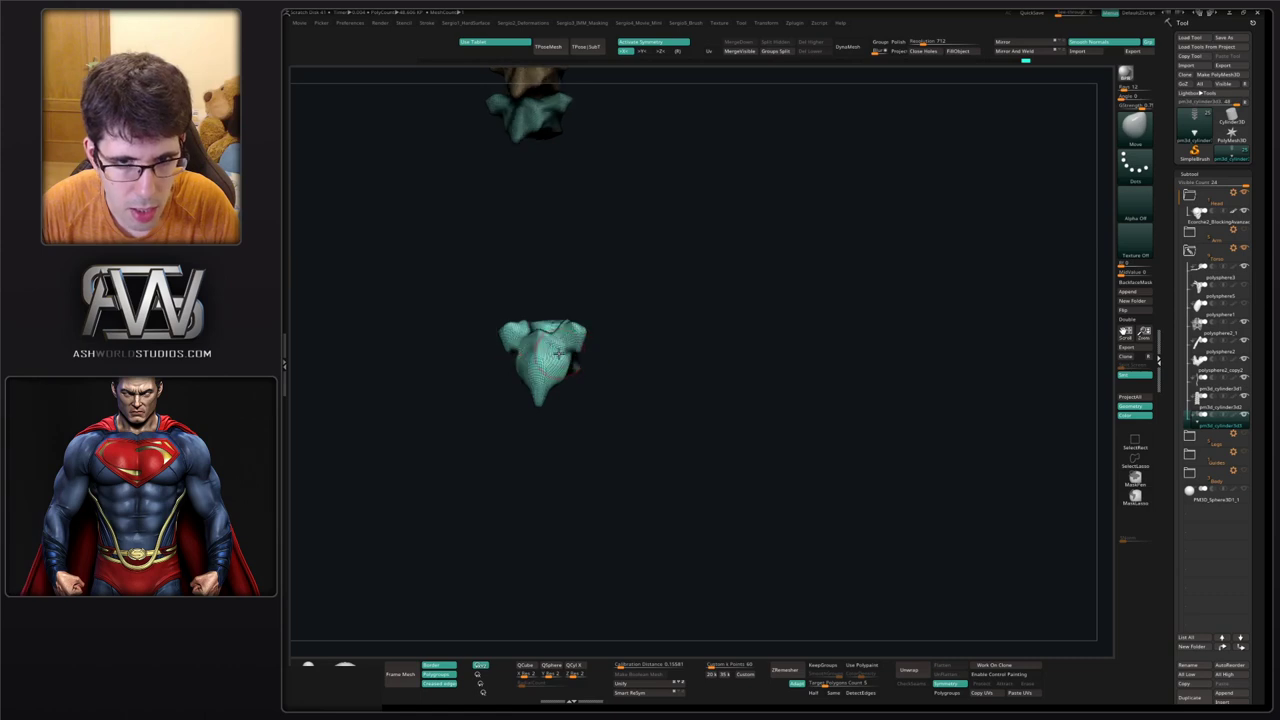
shift+drag(570, 348, 566, 354)
right_drag(576, 362, 580, 369)
drag(588, 367, 590, 367)
shift+right_drag(590, 367, 606, 366)
key(alt+s)
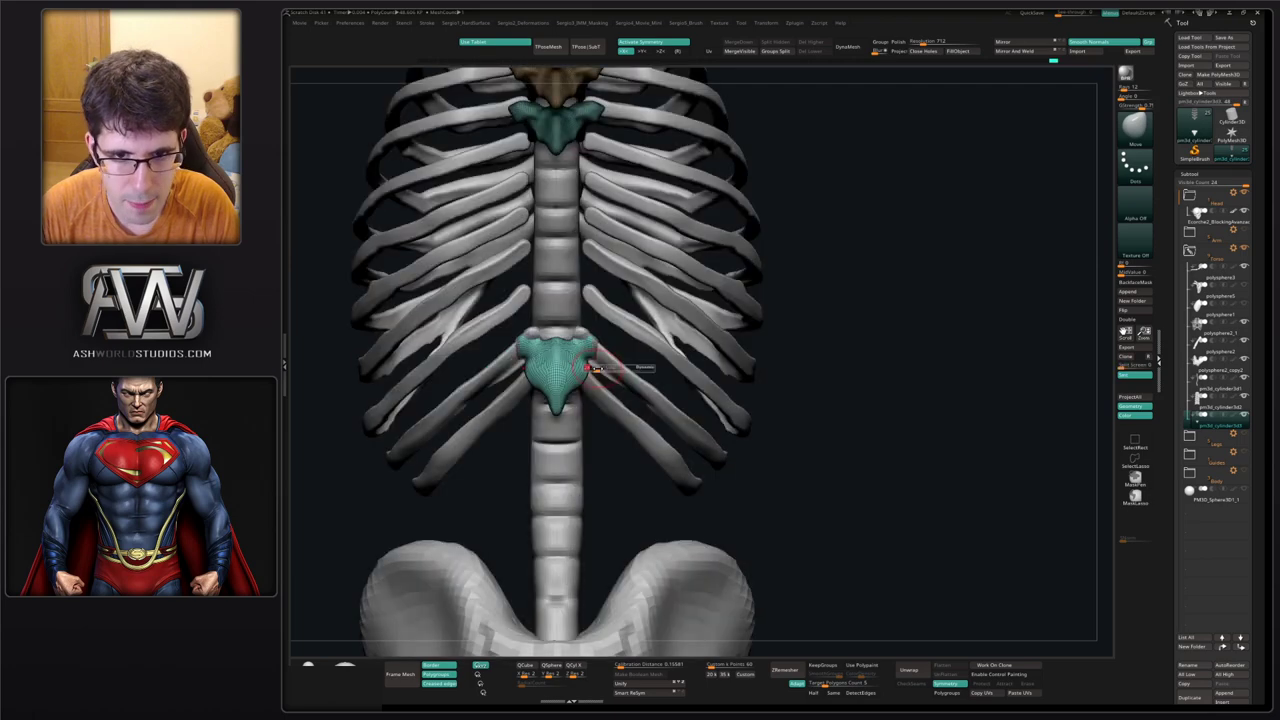
Refine the lower vertebra's side profile with the Move brush, smooth it, and start detailing its back with the Standard brush.
drag(594, 383, 568, 385)
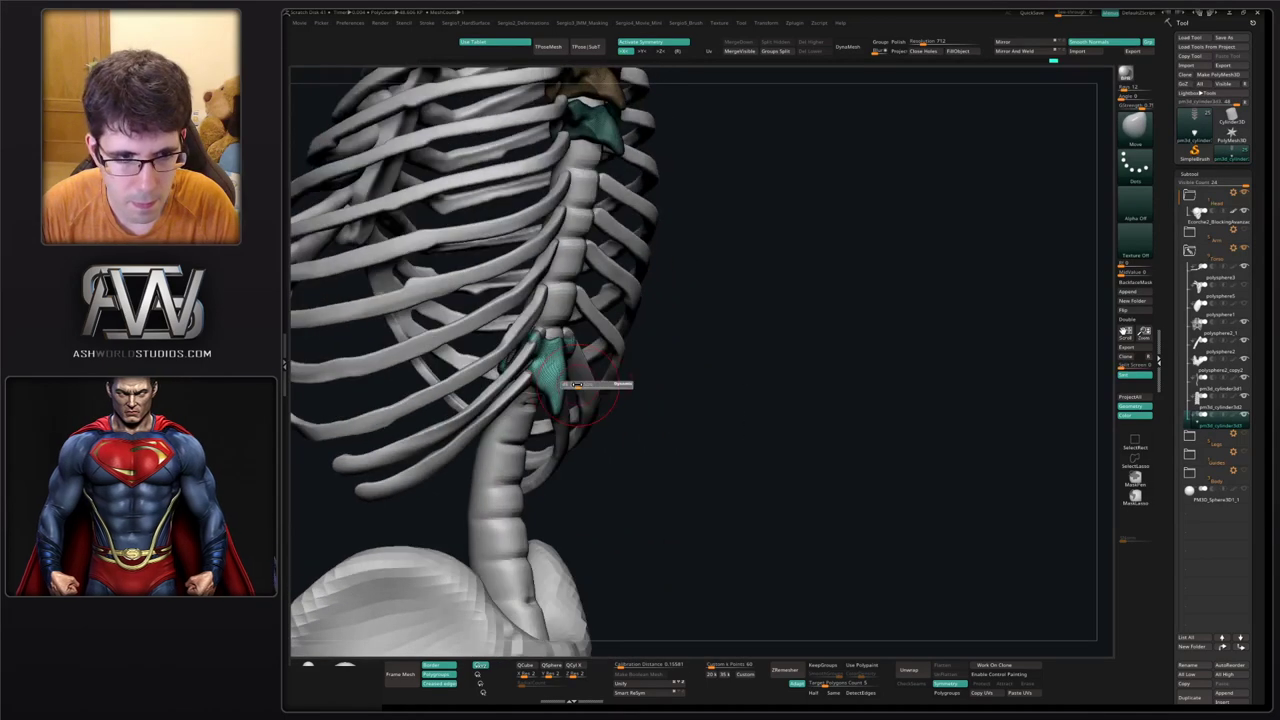
right_drag(566, 379, 571, 371)
drag(572, 405, 575, 382)
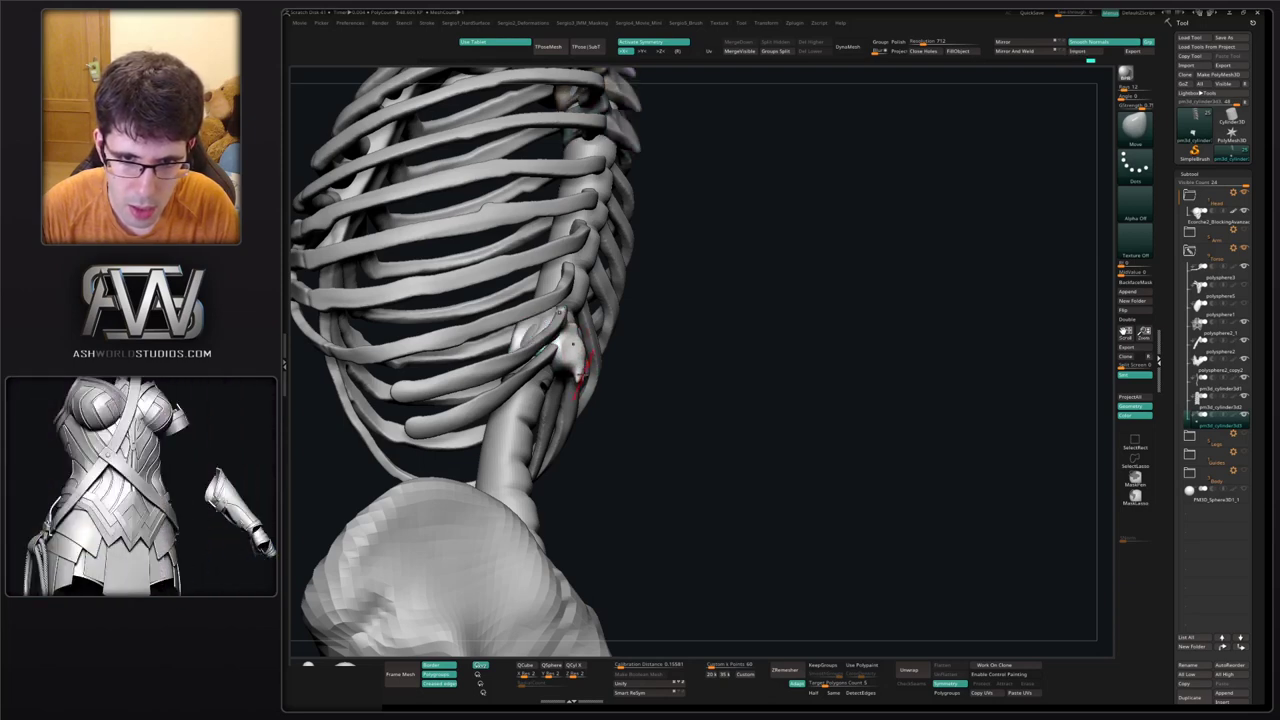
drag(592, 372, 543, 366)
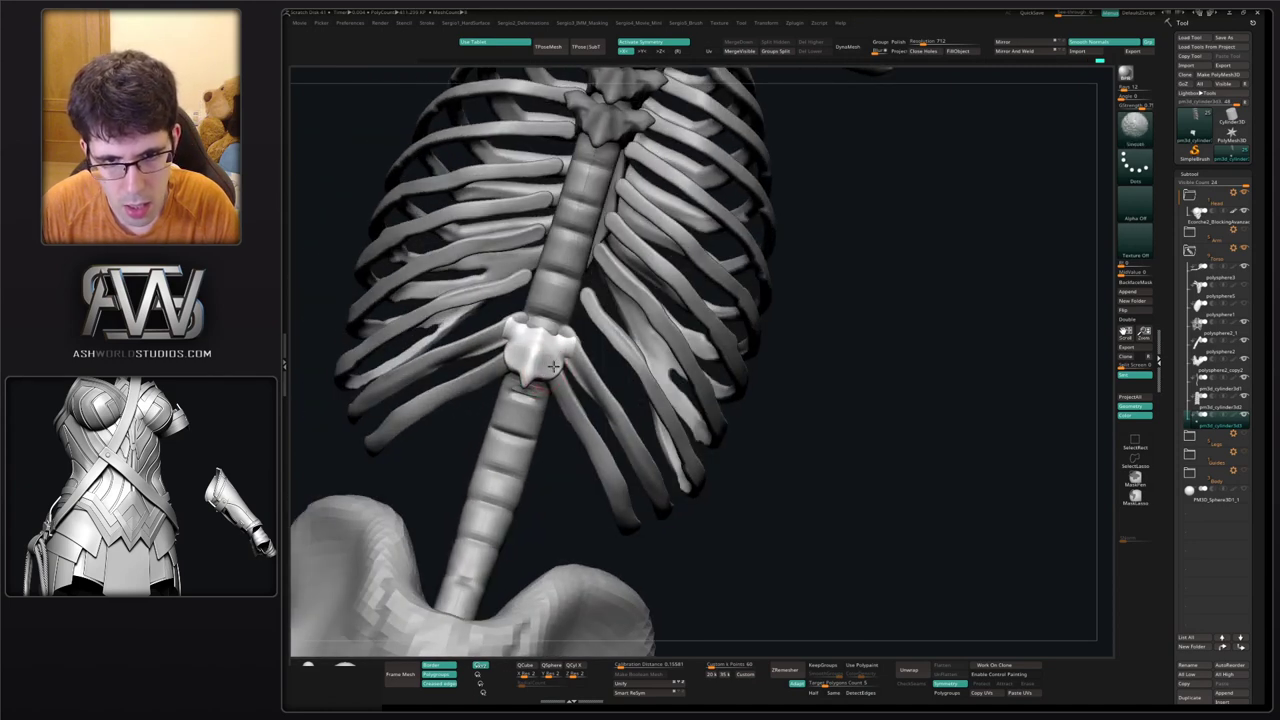
alt+click(548, 360)
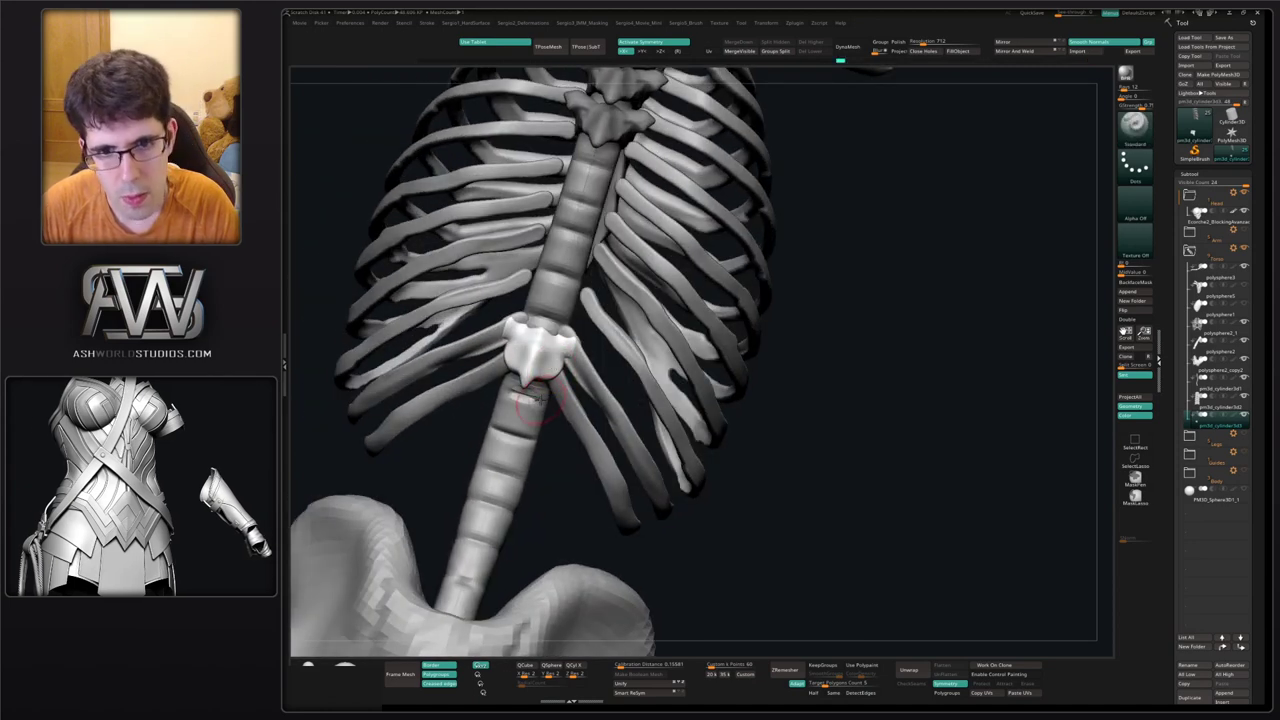
shift+right_drag(549, 361, 556, 367)
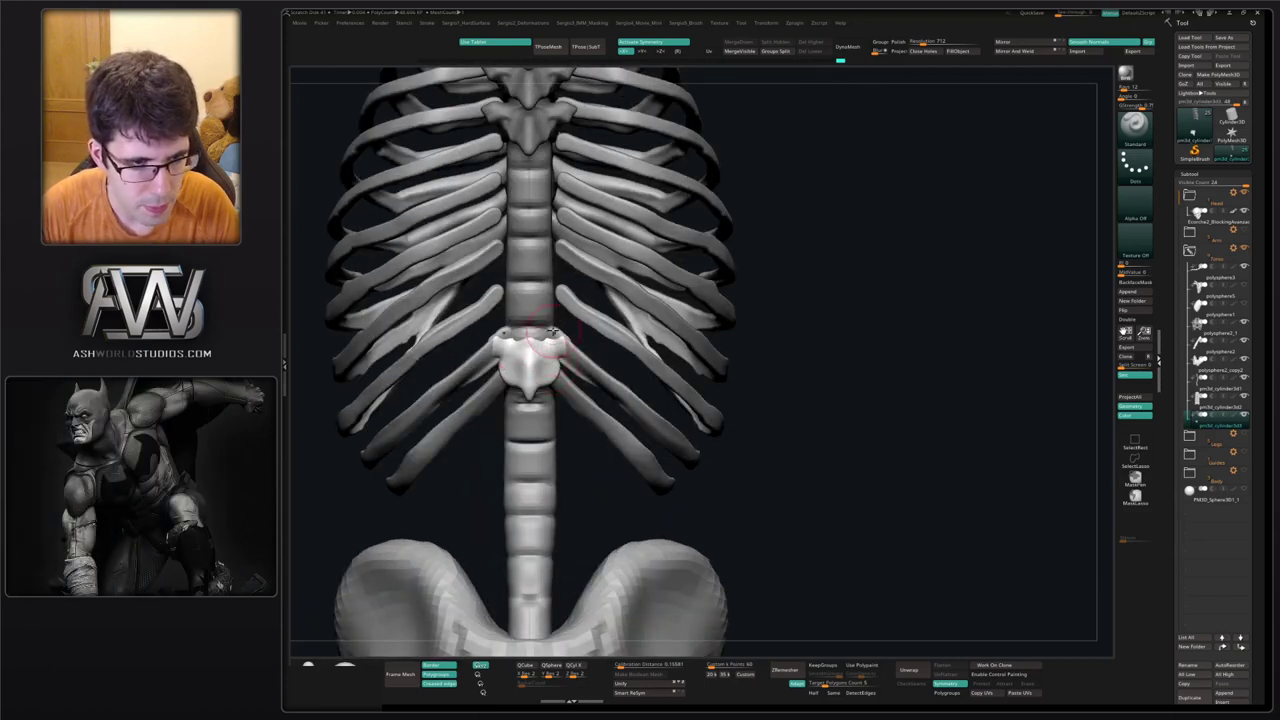
Detail the back of the lower vertebra with the Standard brush and adjust its outline with the Move brush.
drag(552, 331, 531, 337)
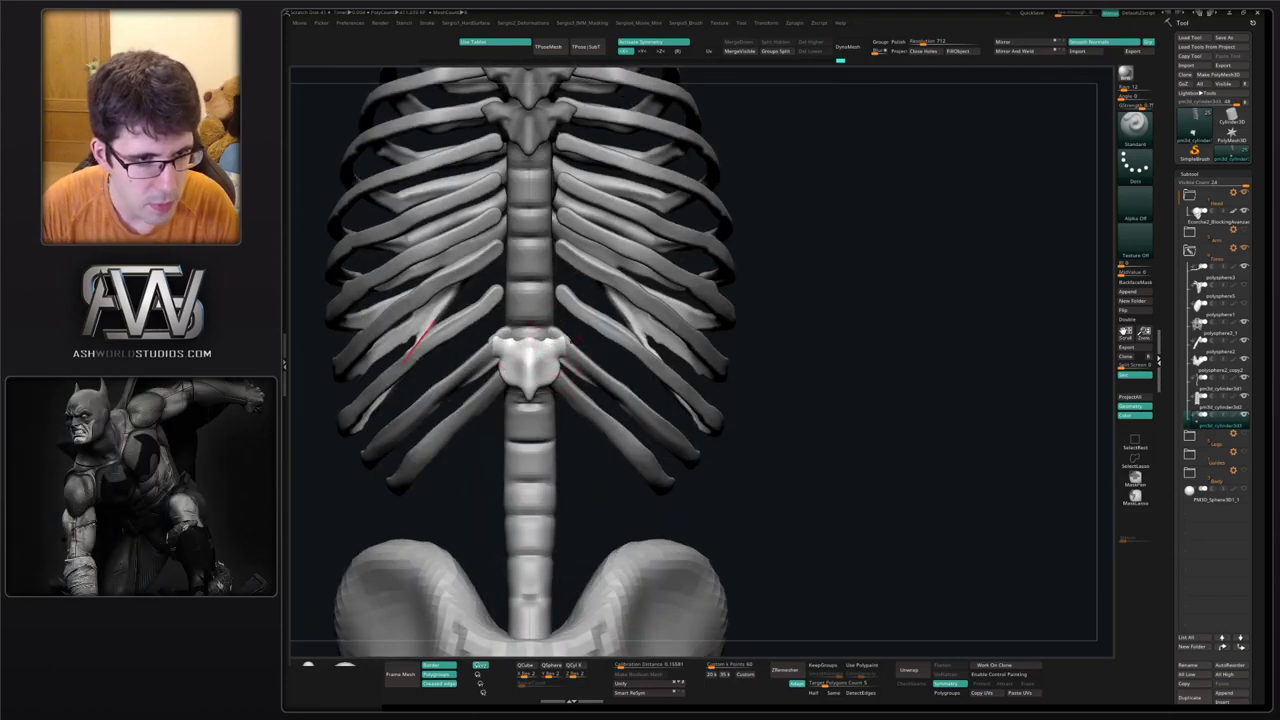
alt+click(560, 362)
key(b)
key(m)
key(v)
key(s)
drag(558, 366, 550, 367)
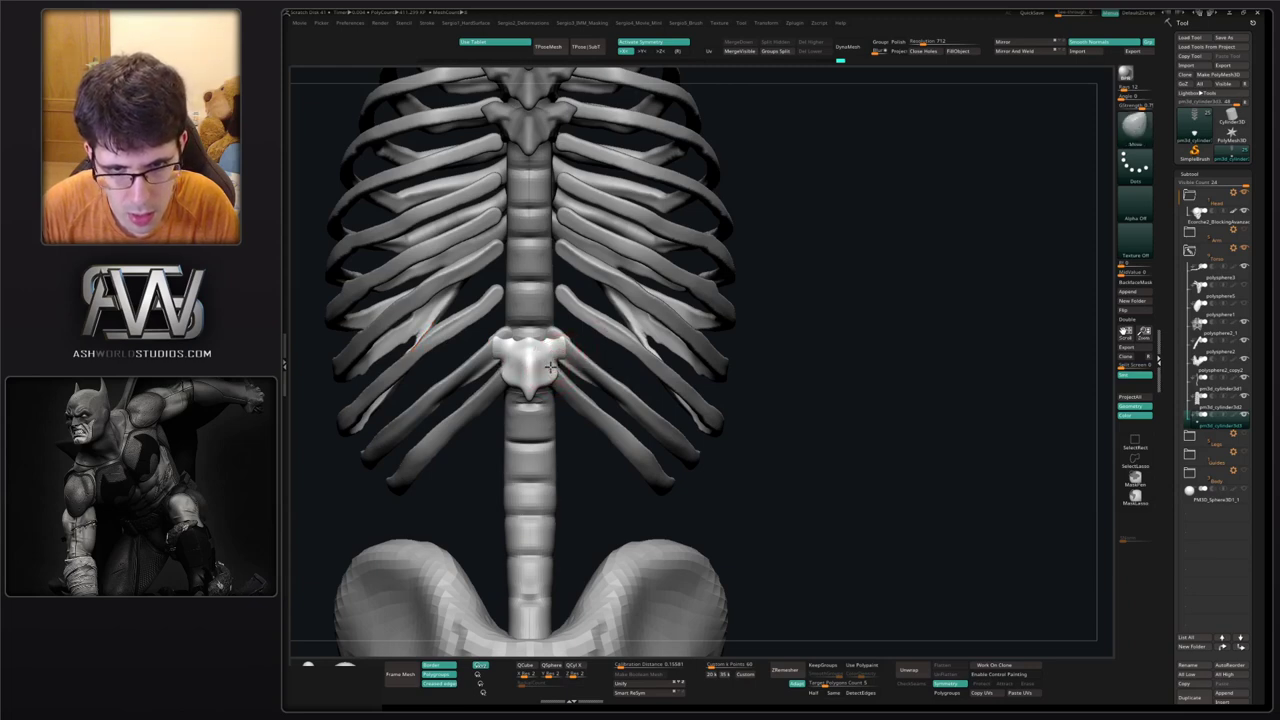
Isolate the vertebrae, refine the lower one with ClayBuildup, Smooth and Move, and show the full skeleton again.
ctrl+shift+click(548, 365)
key(b)
key(c)
key(b)
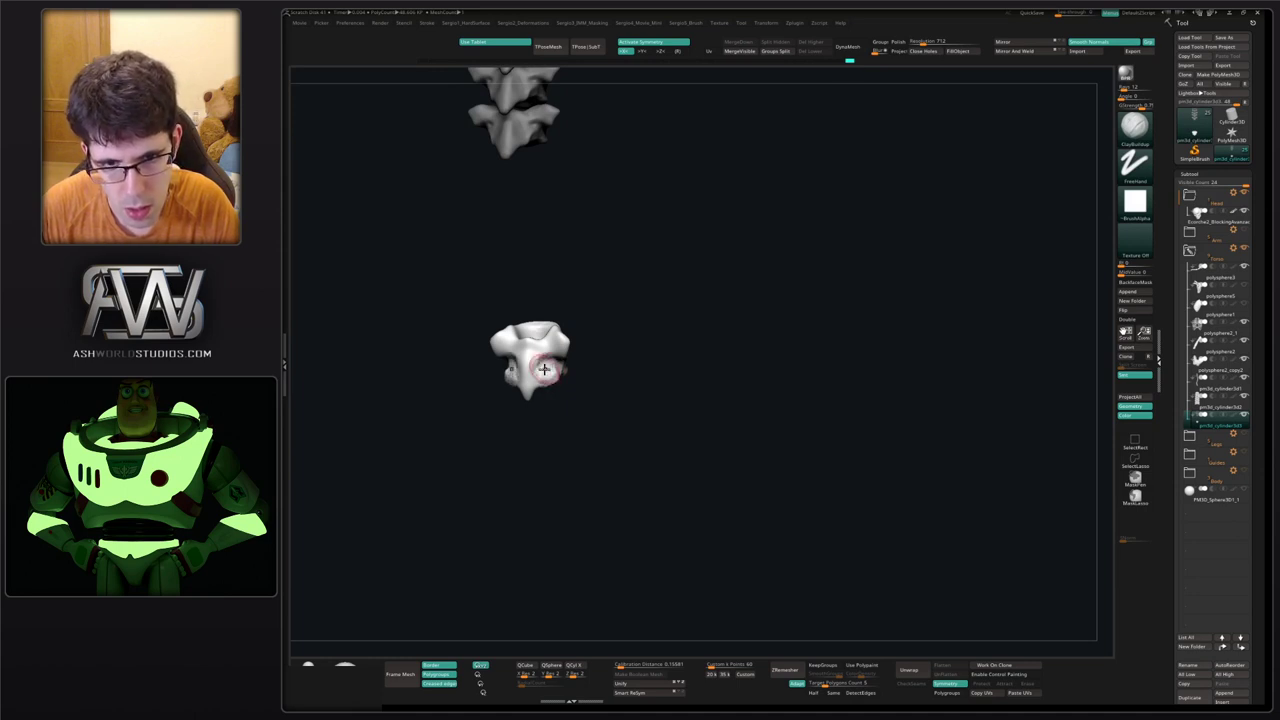
key(shift)
shift+drag(560, 390, 564, 383)
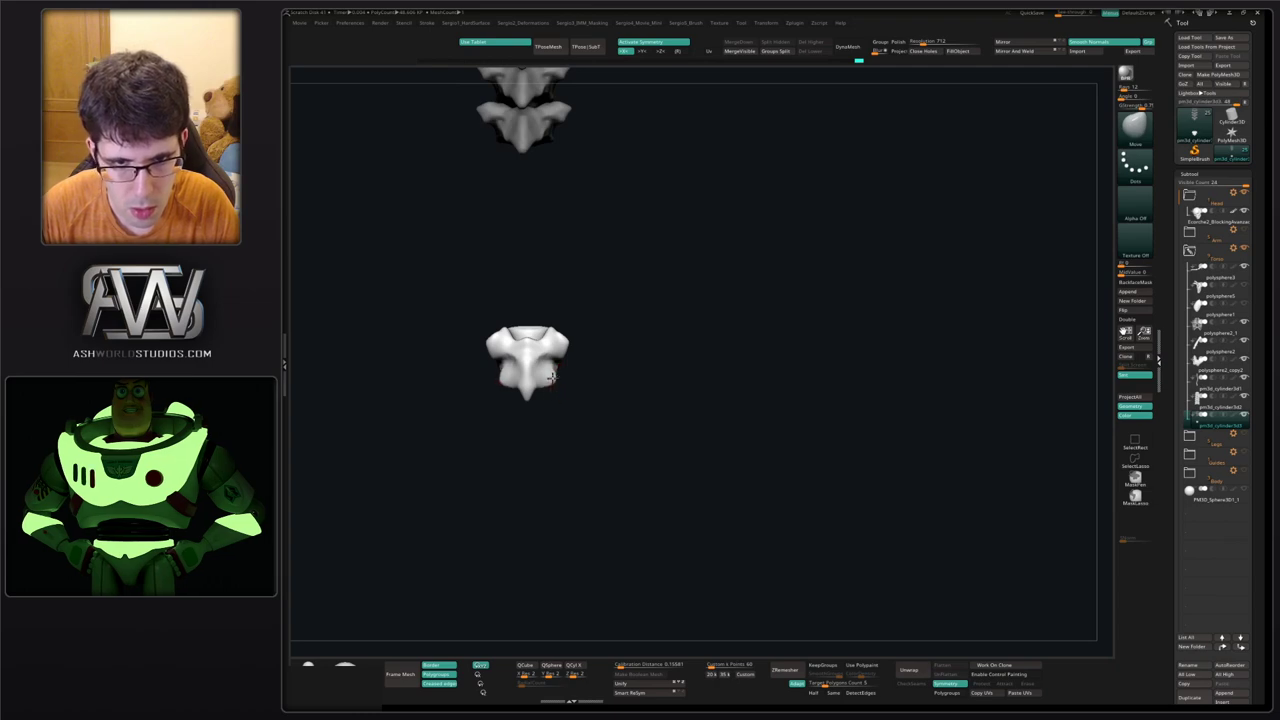
key(alt+s)
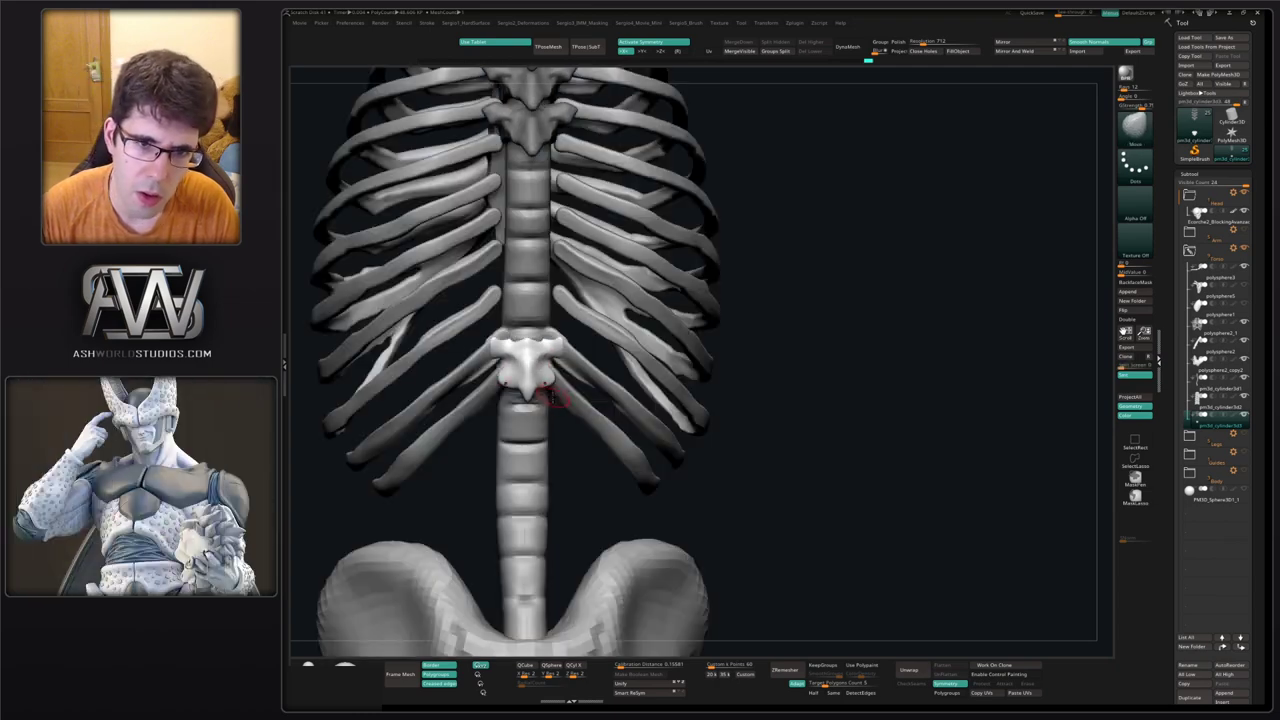
Reshape the lower vertebra from the side and behind with the Move brush, fitting it to the rib cage, and smooth it.
ctrl+right_drag(551, 397, 494, 380)
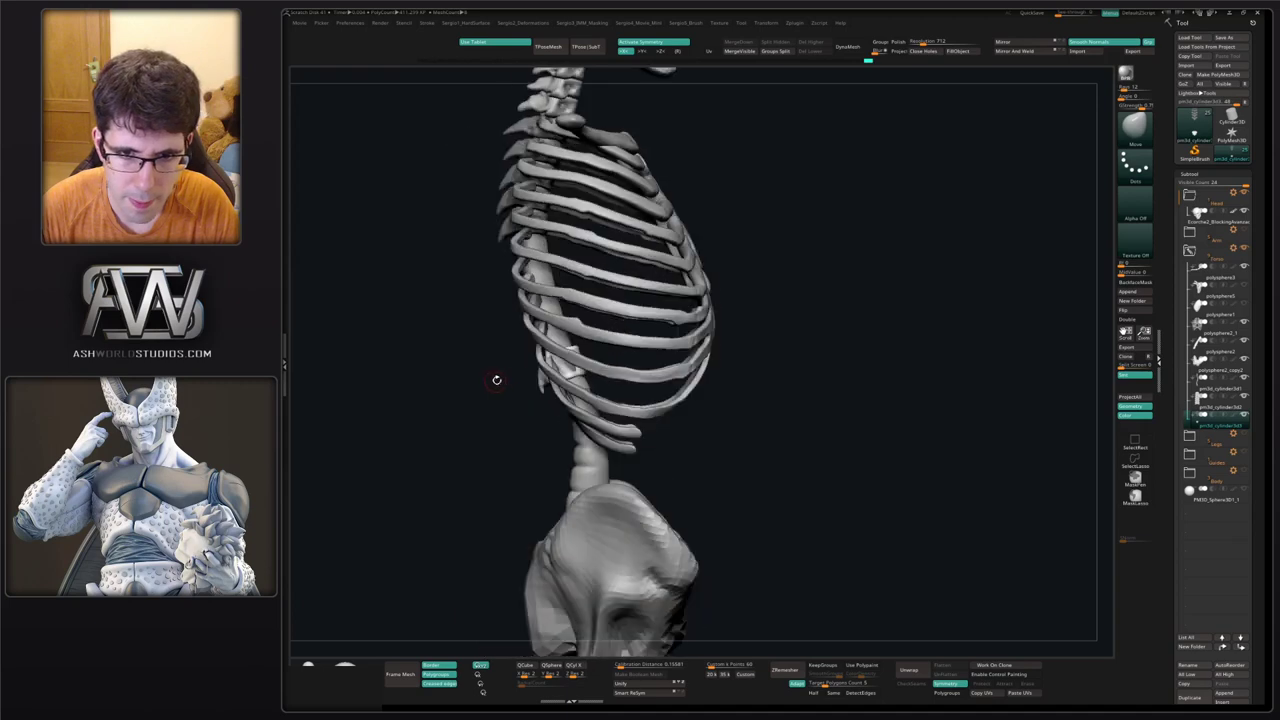
key(alt+s)
ctrl+right_drag(588, 361, 596, 356)
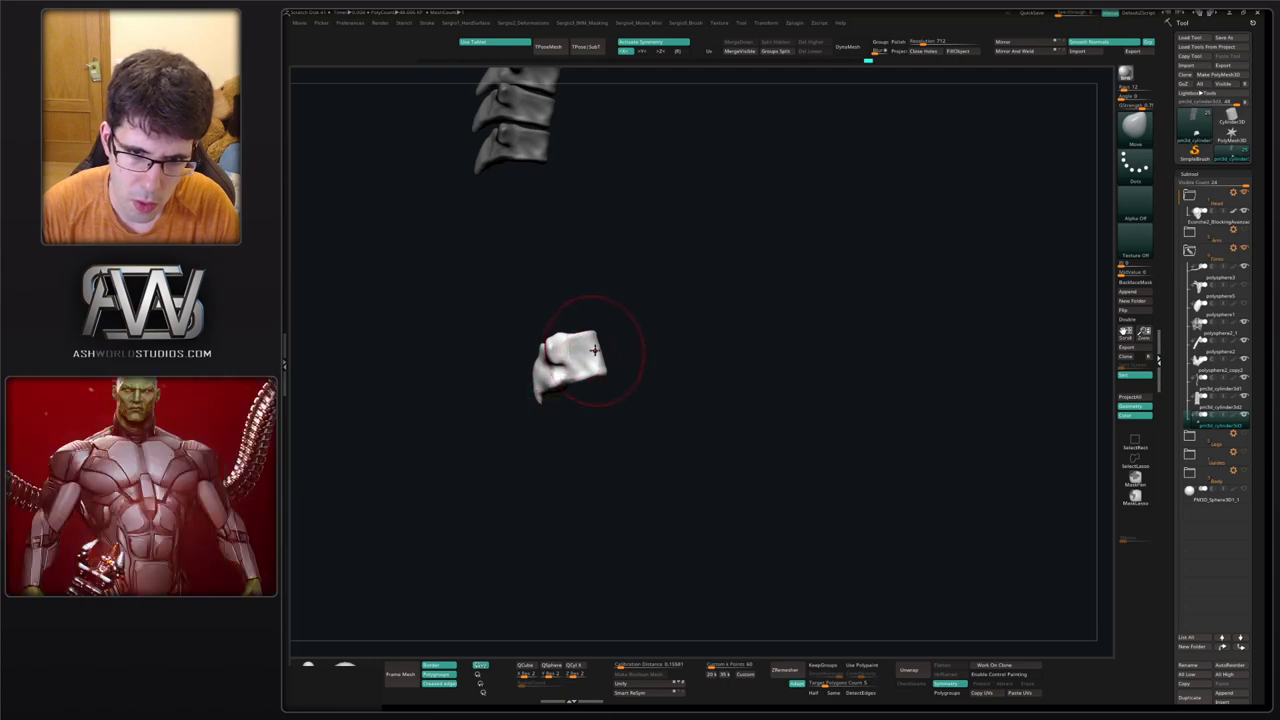
key(alt+s)
mouse_move(578, 372)
ctrl+right_down()
mouse_move(572, 362)
mouse_move(629, 381)
mouse_move(587, 372)
ctrl+right_up()
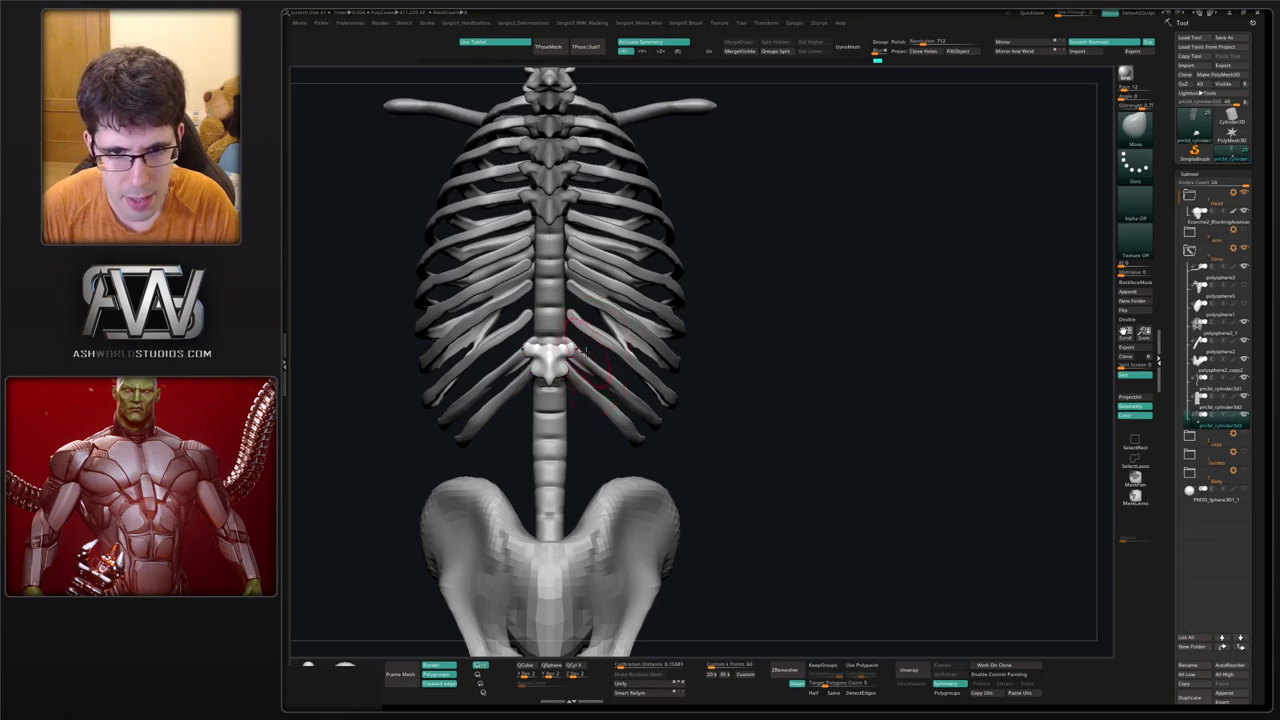
mouse_move(584, 350)
mouse_down()
mouse_move(627, 340)
mouse_move(604, 320)
mouse_move(602, 342)
mouse_up()
key(w)
key(q)
right_drag(588, 354, 605, 357)
shift+drag(604, 355, 638, 344)
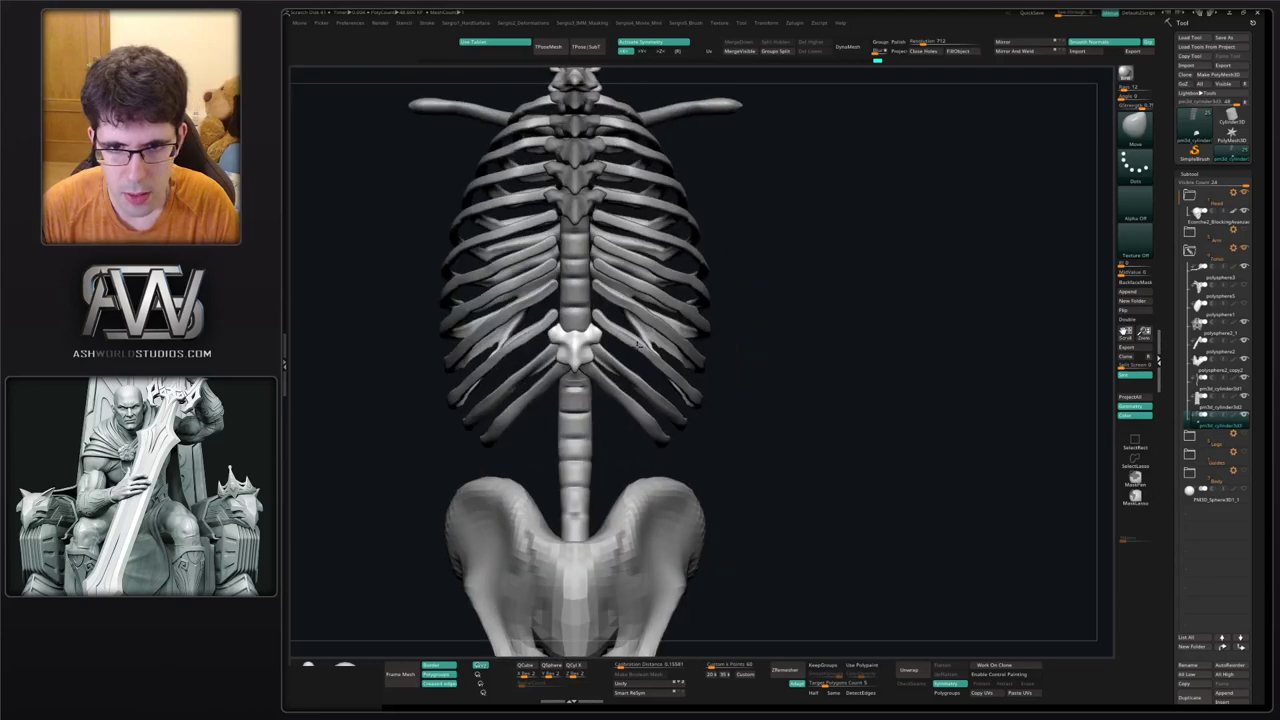
Duplicate the lower vertebra one level down the spine with the gizmo, viewed from the side.
alt+click(620, 334)
mouse_move(602, 369)
ctrl+right_down()
mouse_move(587, 366)
mouse_move(590, 379)
ctrl+right_up()
alt+click(583, 370)
key(w)
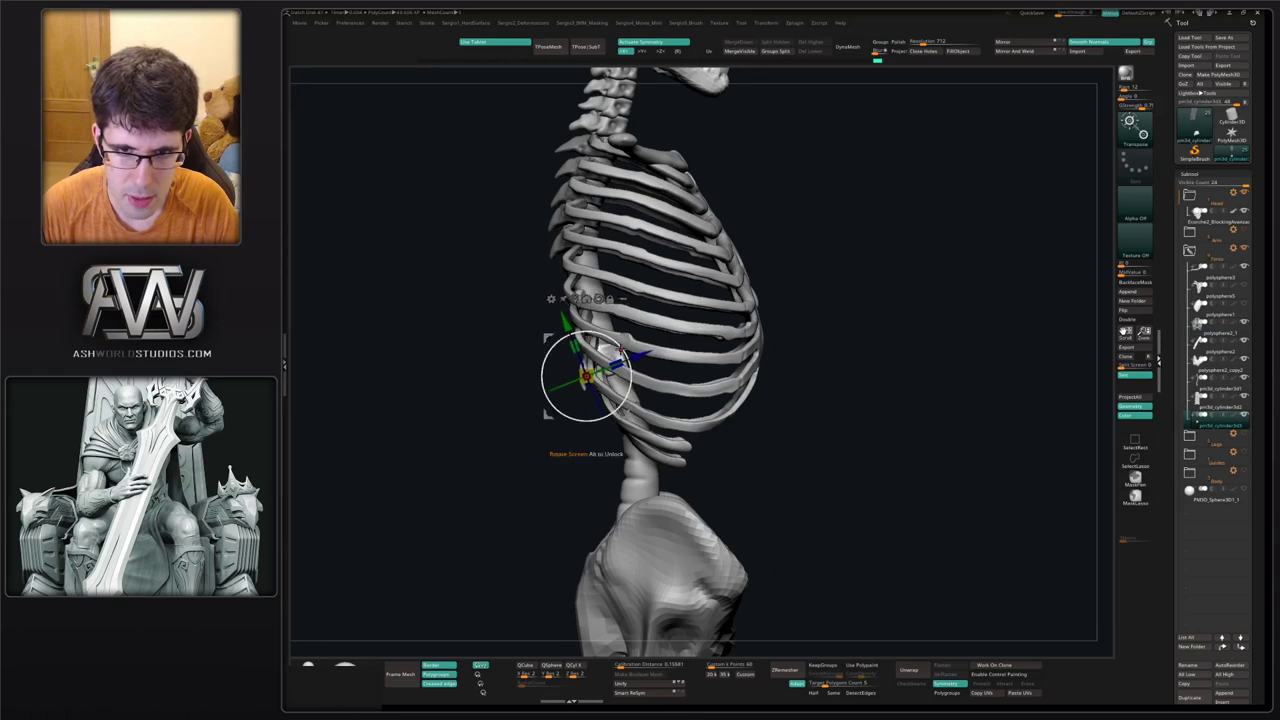
drag(625, 339, 637, 368)
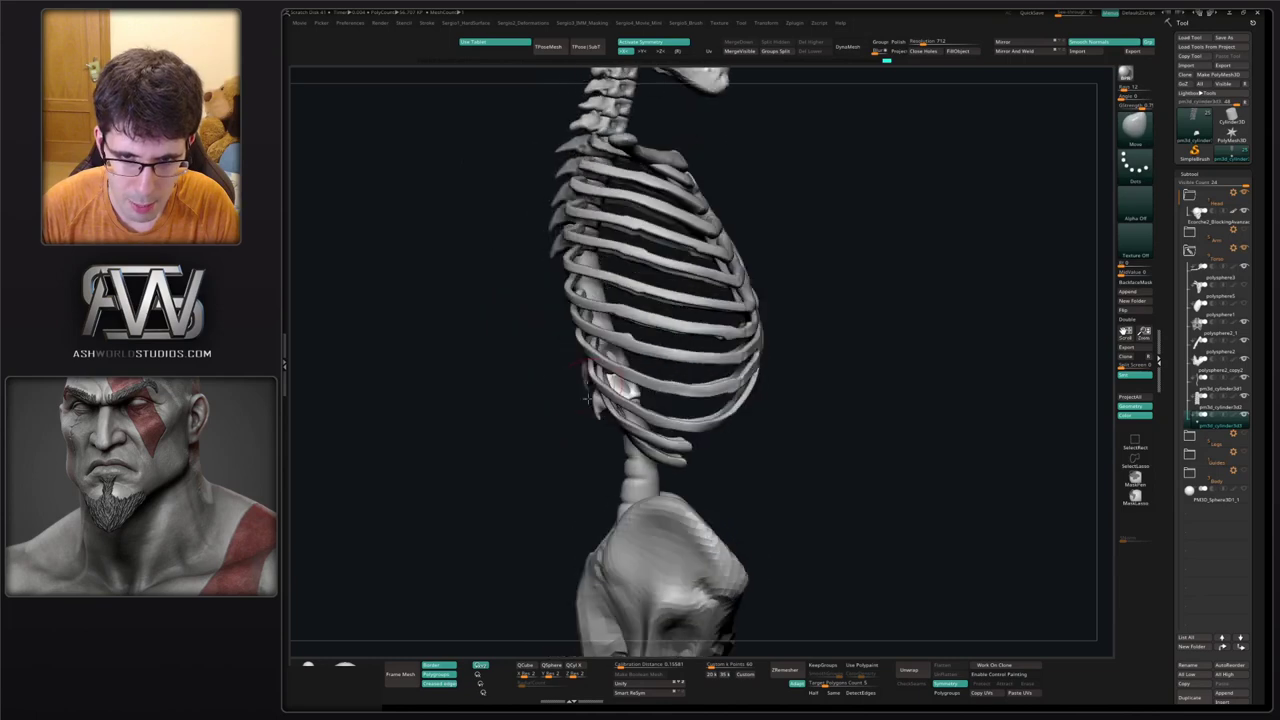
Isolate the vertebrae, reshape the new copy's body and processes with the Move brush, and smooth its lower sides.
key(alt+s)
ctrl+right_drag(626, 346, 609, 394)
key(b)
key(m)
key(t)
key(s)
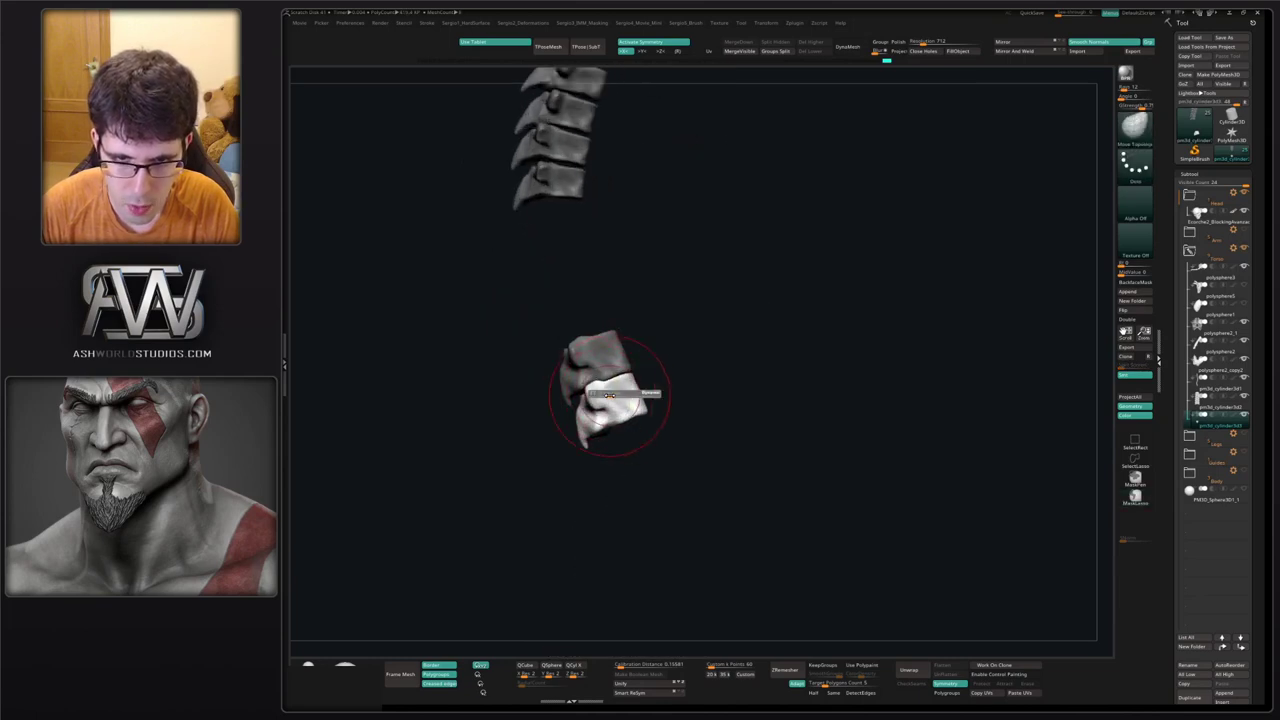
key(b)
key(m)
key(v)
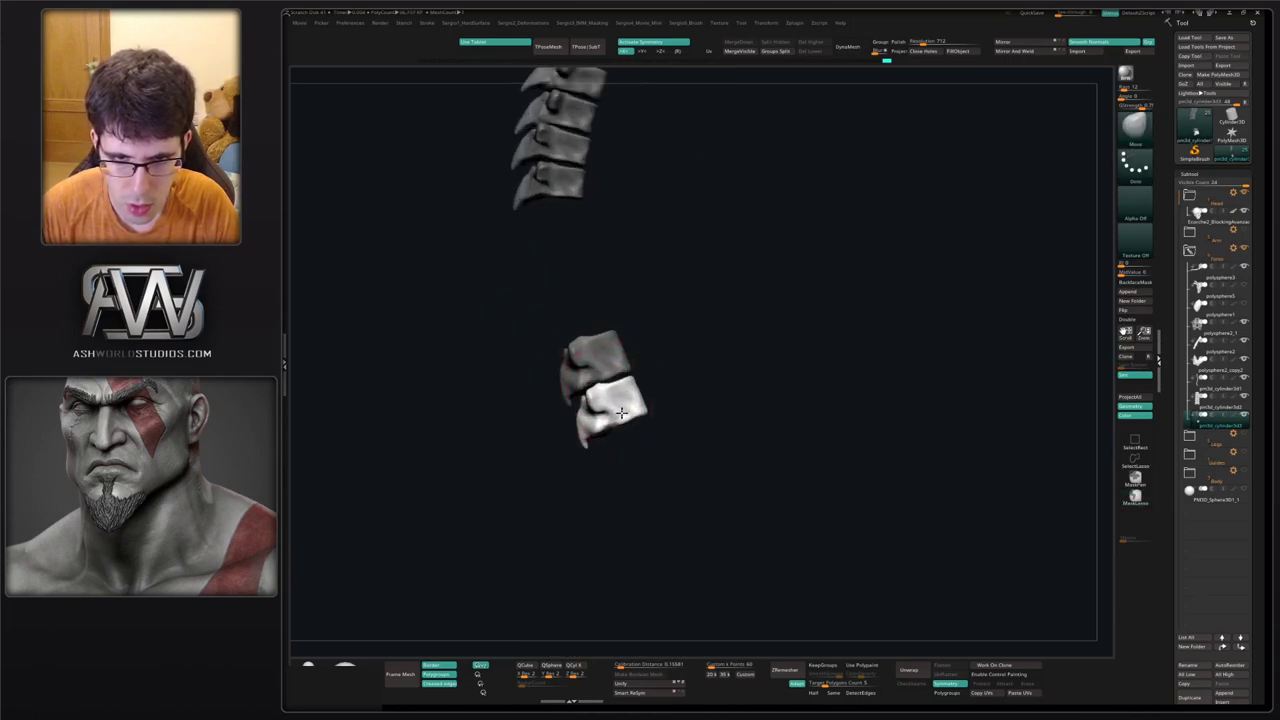
right_drag(617, 413, 629, 384)
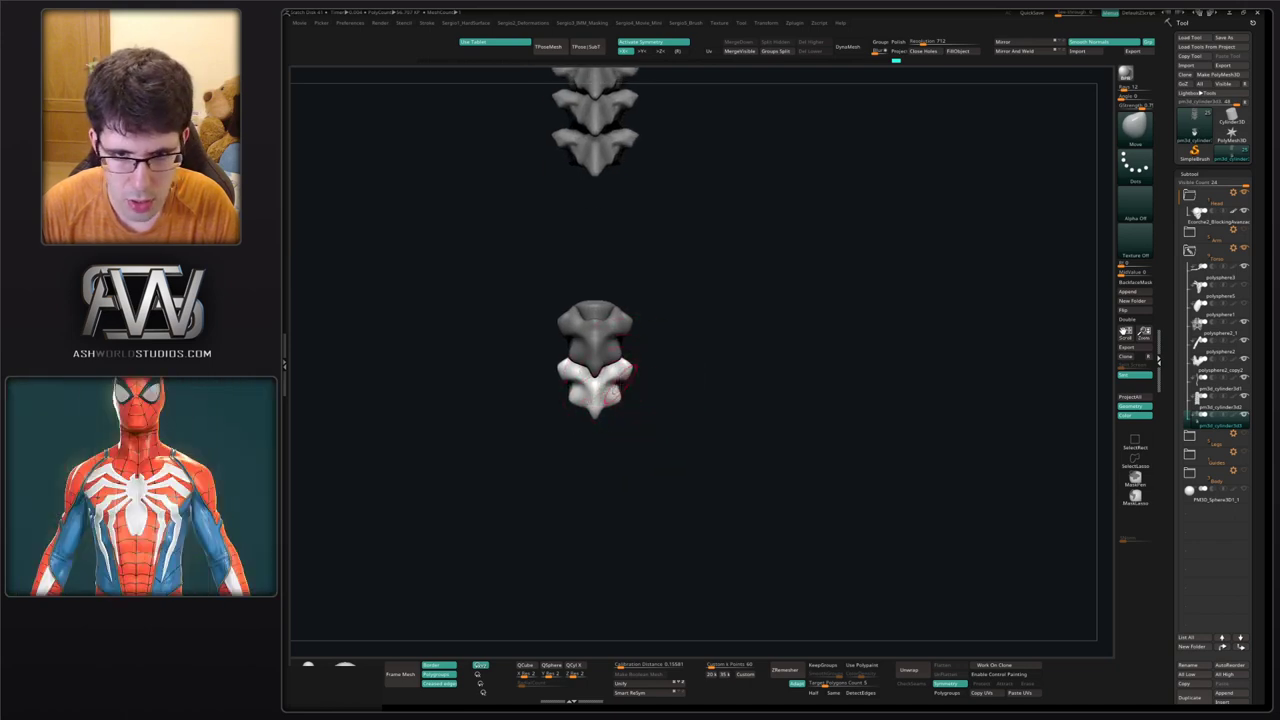
shift+drag(619, 390, 618, 400)
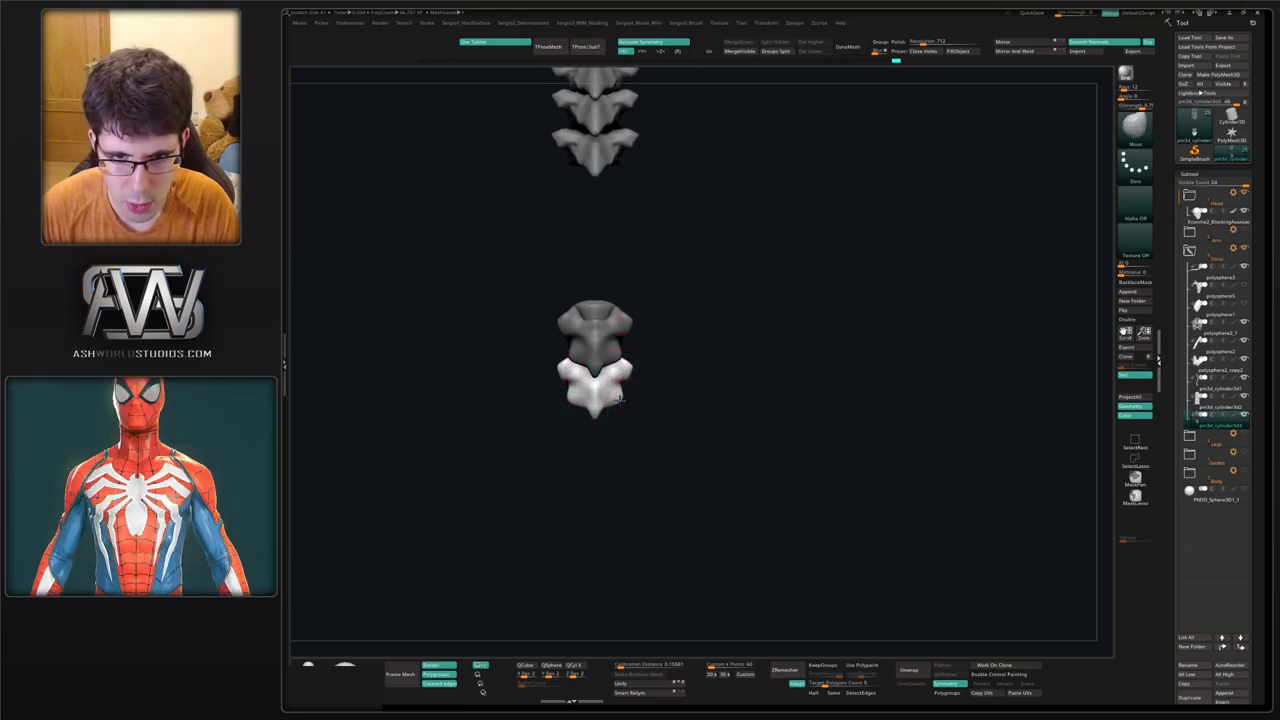
right_drag(614, 403, 595, 415)
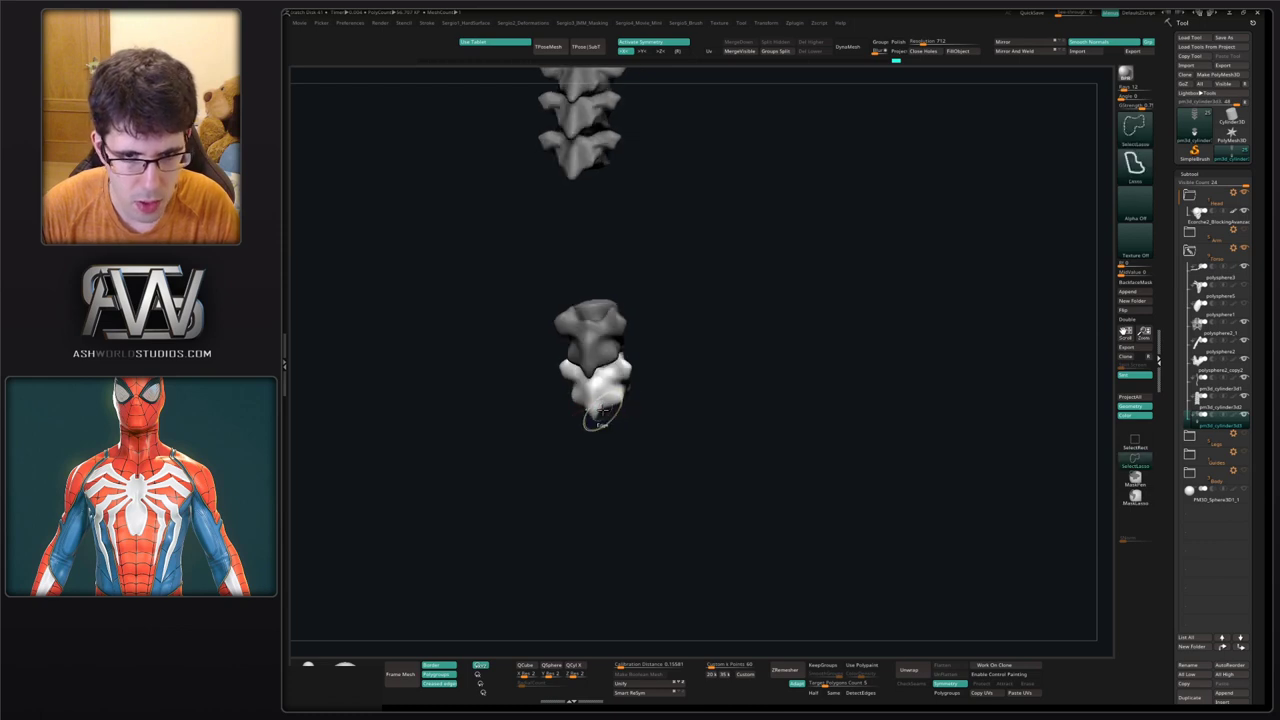
key(ctrl+shift+d)
drag(608, 400, 609, 409)
mouse_move(620, 411)
shift+right_down()
mouse_move(626, 383)
mouse_move(649, 406)
mouse_move(618, 402)
shift+right_up()
Mask all but the lowest vertebra, duplicate it downward with the gizmo and align the third one to the spine's curve.
ctrl+click(632, 351)
key(w)
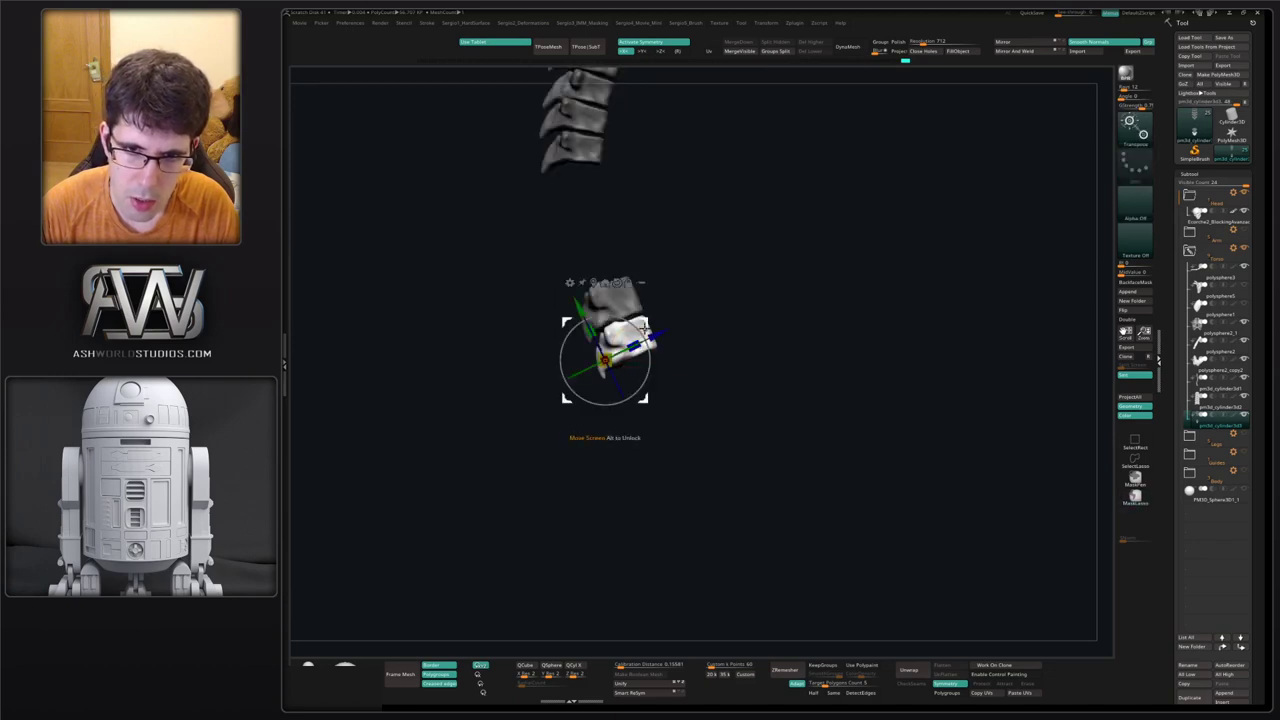
ctrl+drag(645, 324, 661, 361)
drag(664, 384, 656, 357)
Adjust the third lower vertebra's outline and transverse processes from behind with the Move brush.
key(q)
right_drag(636, 373, 654, 405)
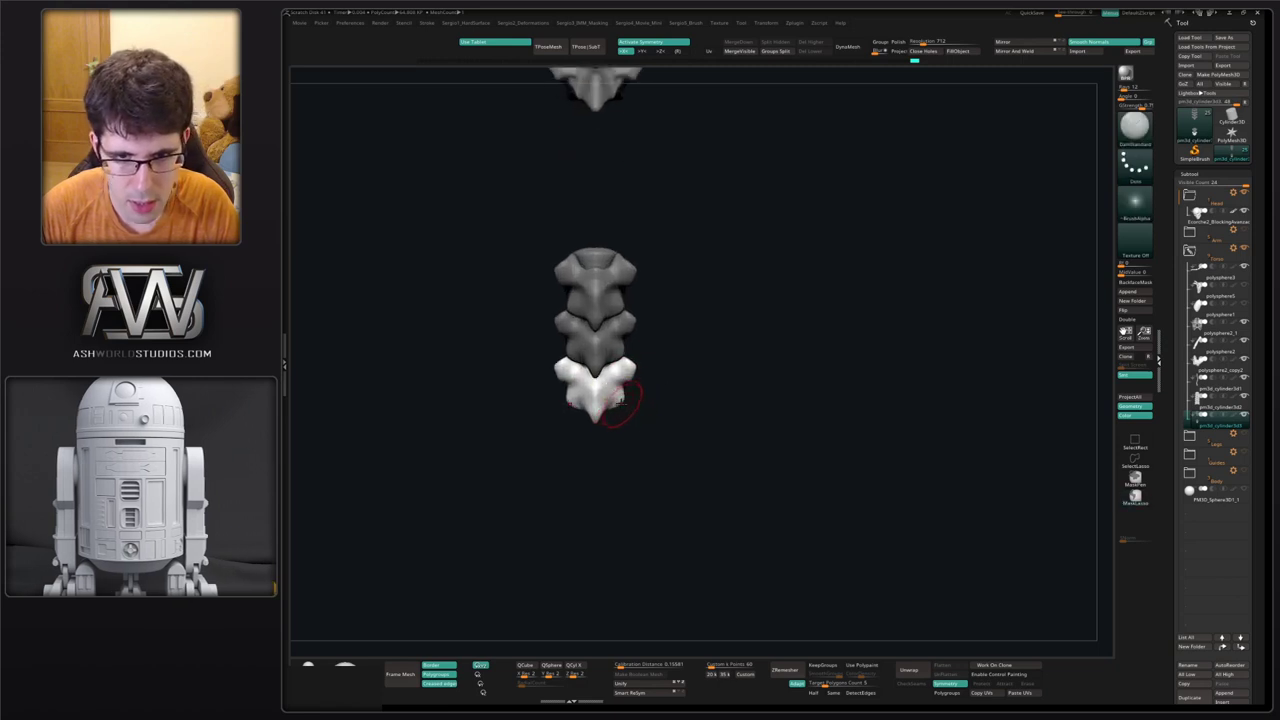
key(b)
key(m)
key(v)
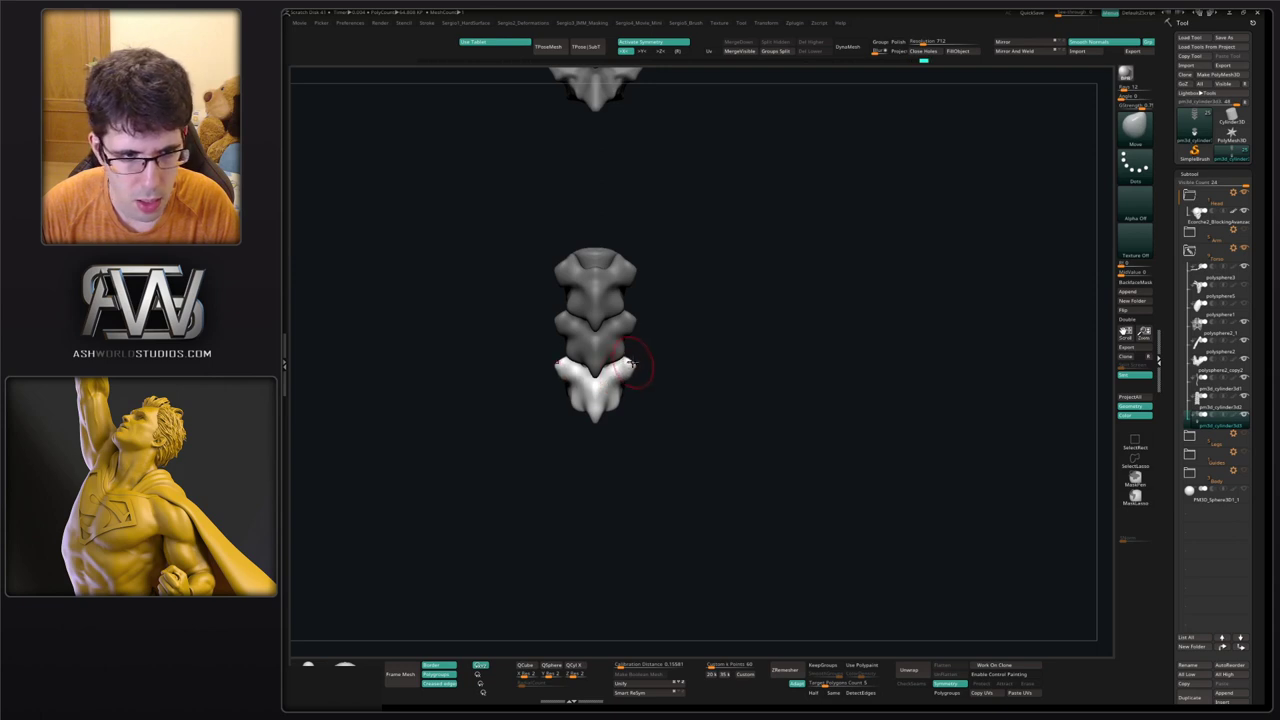
Carve the back of the third lower vertebra with DamStandard and Standard, smooth the marks, and clear the mask.
key(b)
key(d)
key(s)
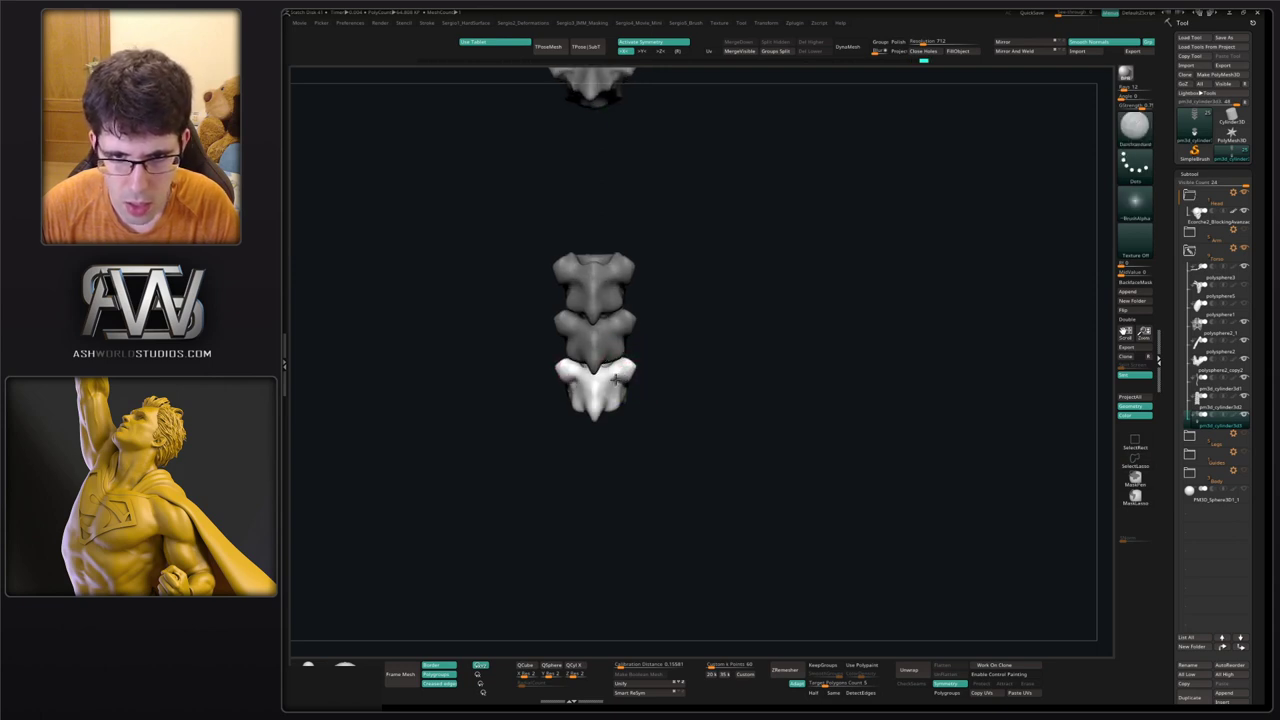
key(b)
key(s)
key(t)
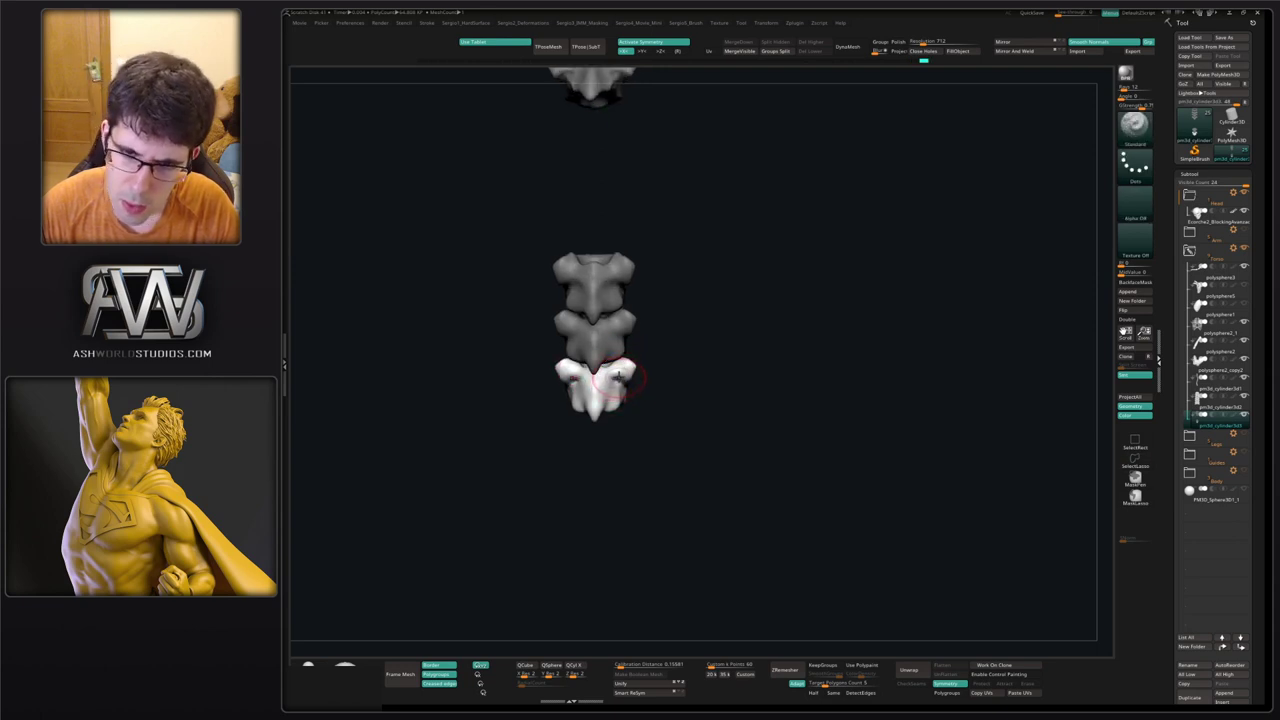
drag(624, 376, 614, 394)
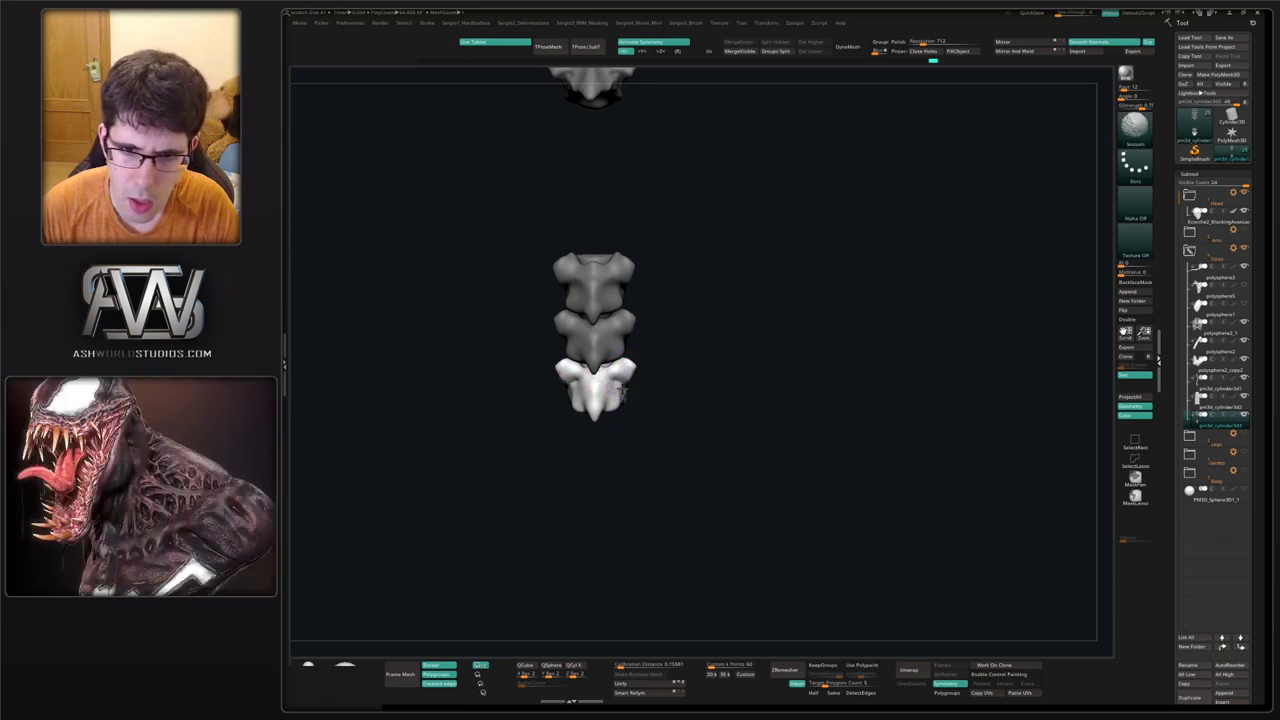
right_drag(612, 390, 618, 388)
shift+drag(622, 376, 617, 386)
mouse_move(645, 339)
ctrl+mouse_down()
mouse_move(649, 354)
mouse_move(614, 339)
mouse_move(604, 352)
mouse_move(617, 335)
ctrl+mouse_up()
Examine both groups of vertebrae from the side and behind, comparing their shapes and the gap between them.
key(b)
key(d)
key(s)
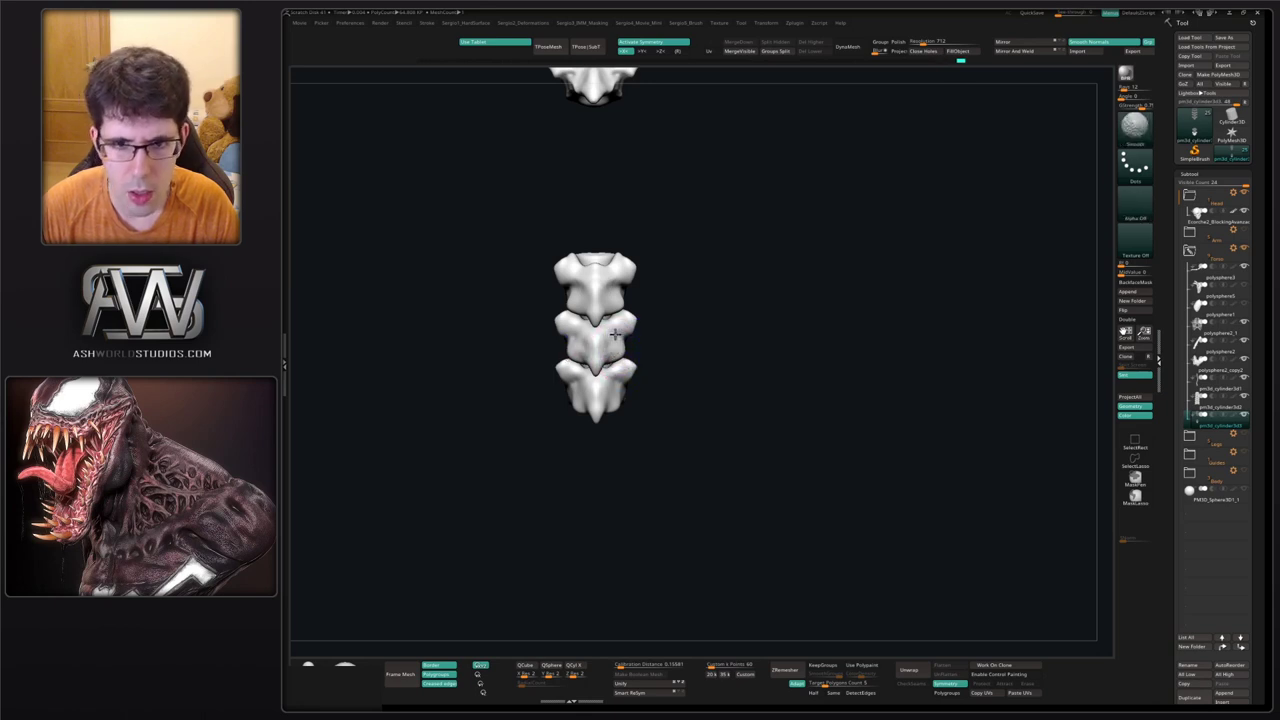
mouse_move(686, 366)
ctrl+right_down()
mouse_move(688, 338)
mouse_move(662, 338)
mouse_move(706, 350)
ctrl+right_up()
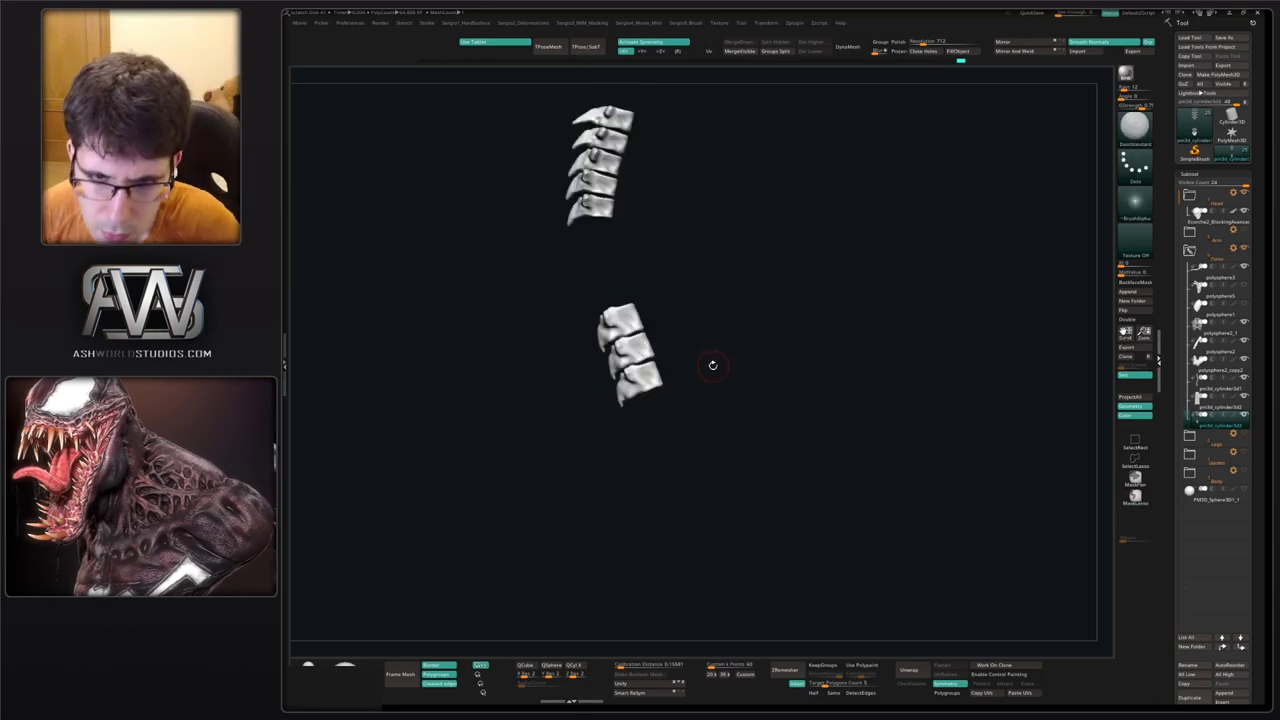
alt+right_drag(656, 286, 652, 360)
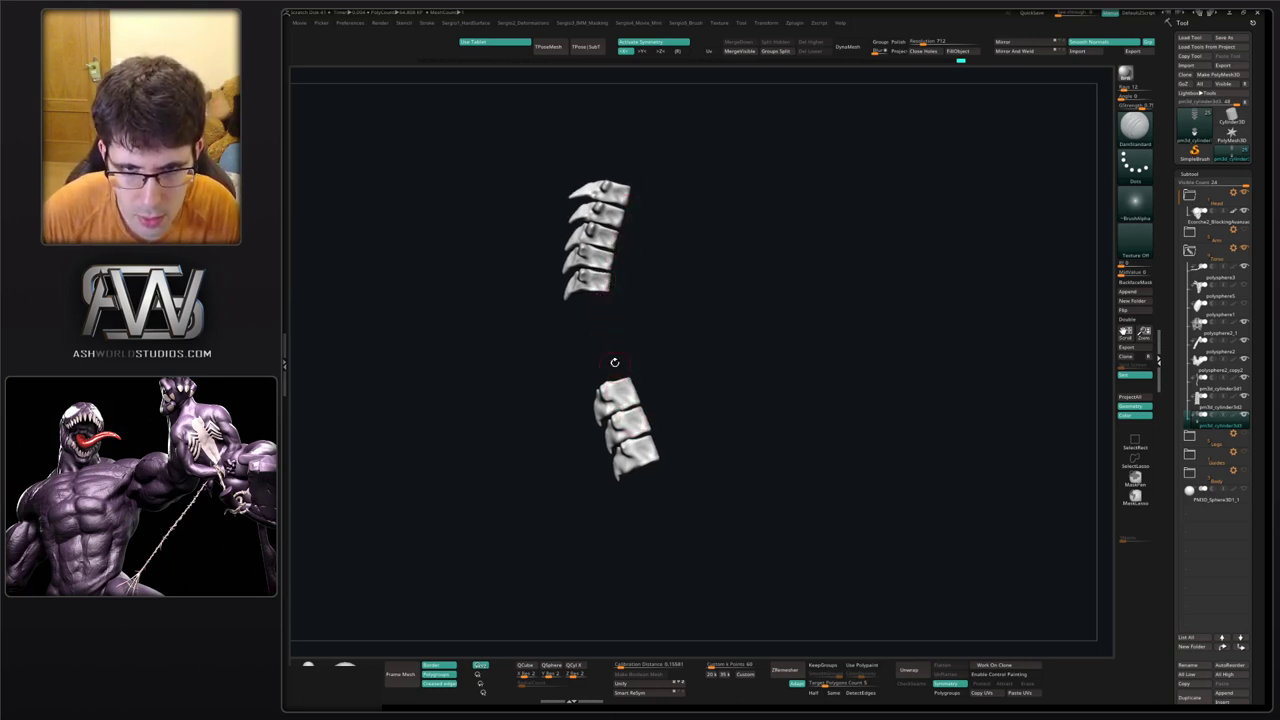
drag(611, 360, 661, 275)
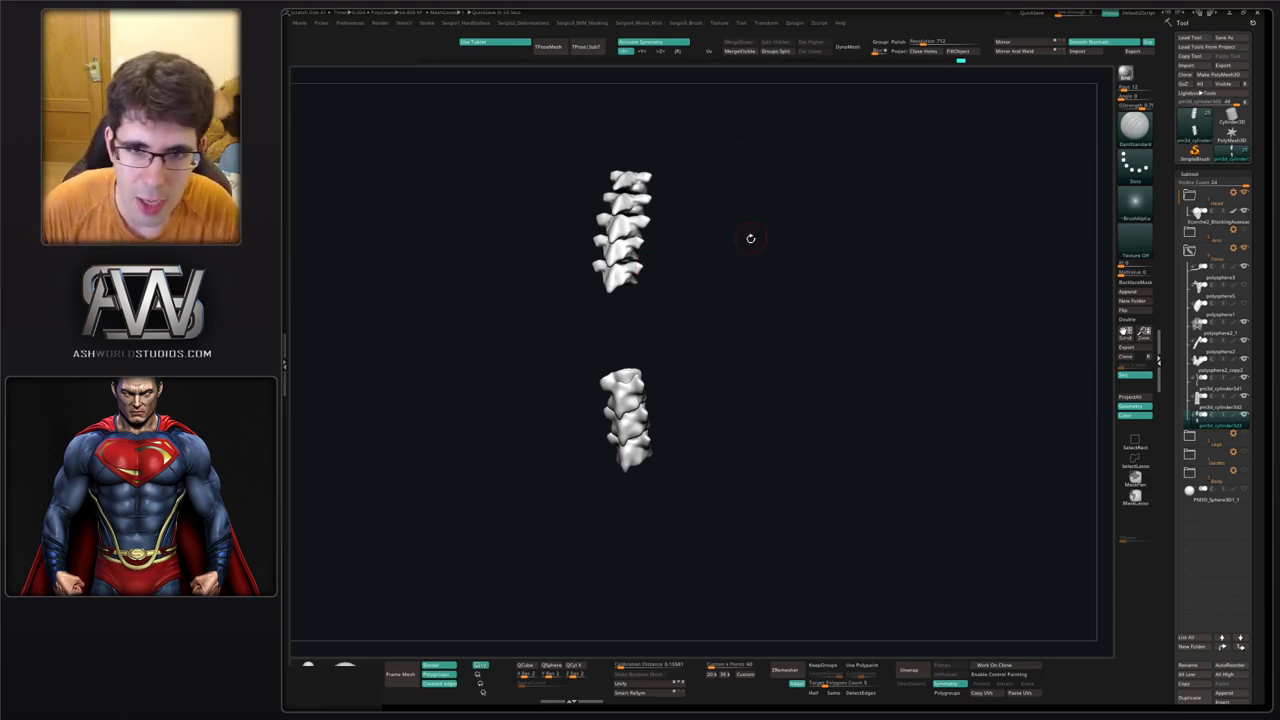
drag(751, 238, 683, 235)
key(shift+f)
key(ctrl+shift+a)
key(shift+f)
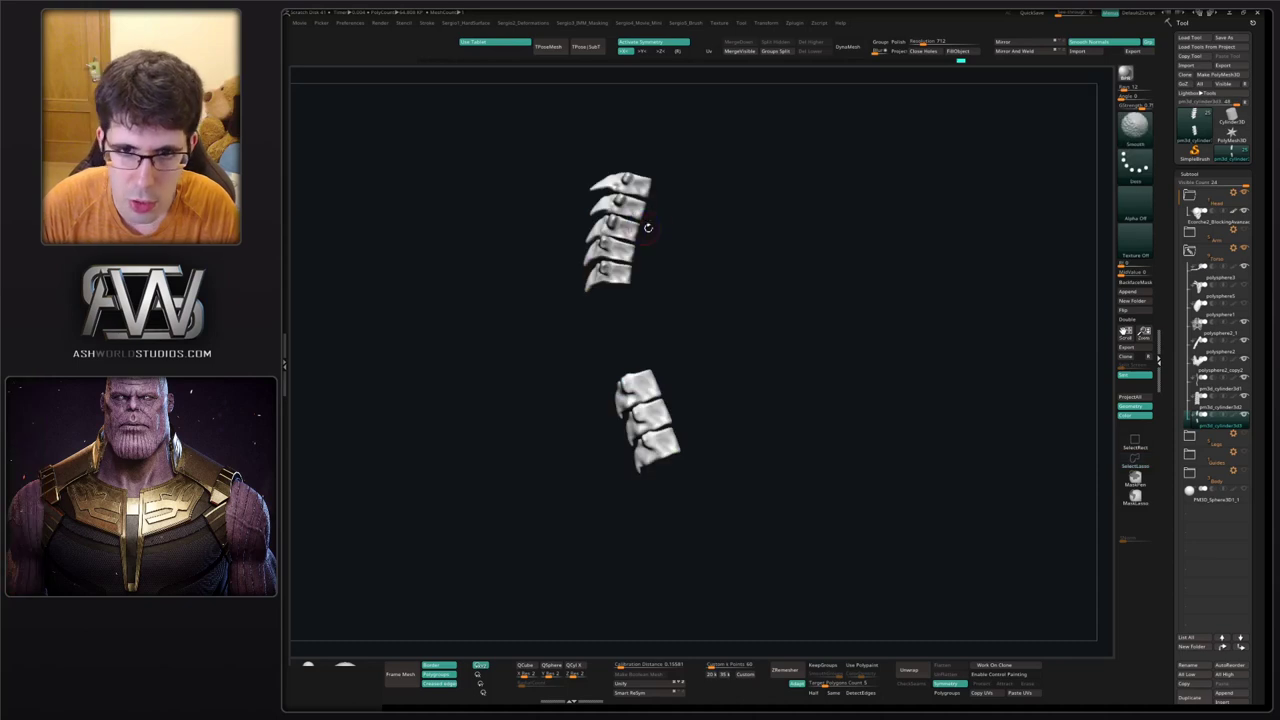
Mask all but the fifth thoracic vertebra and duplicate it one level down with the gizmo.
ctrl+right_drag(602, 281, 609, 322)
key(w)
ctrl+click(635, 284)
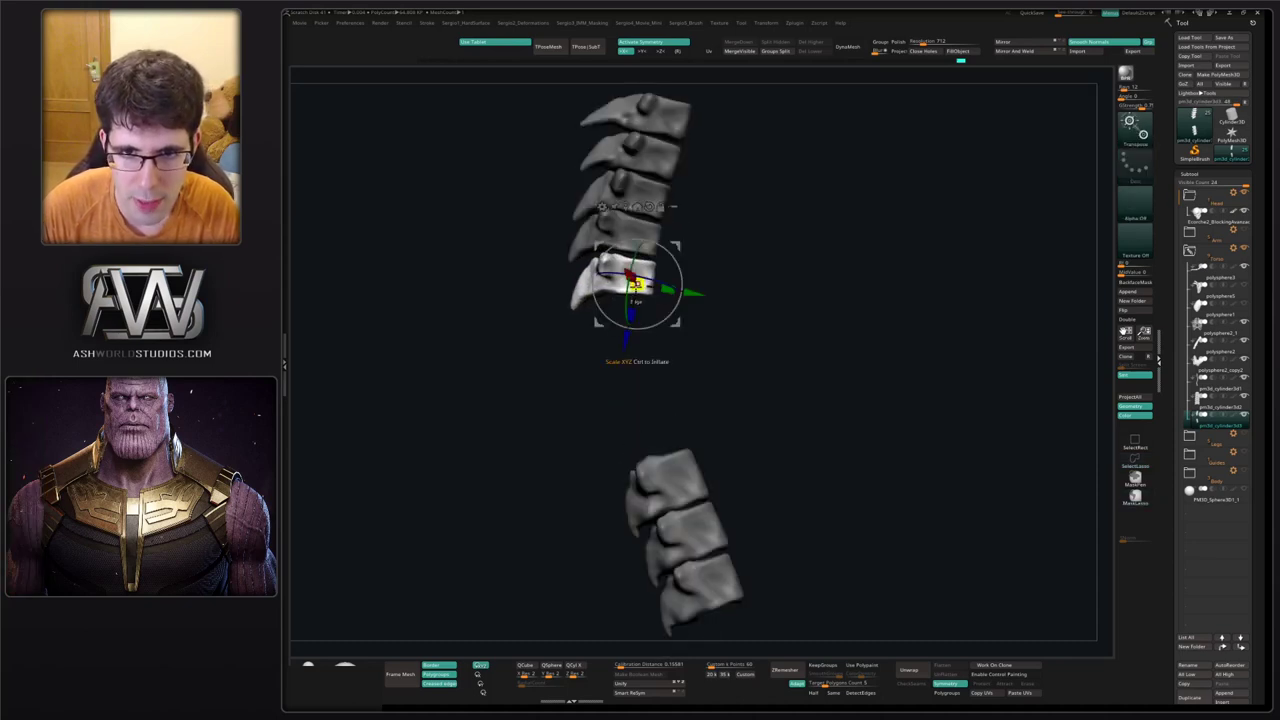
mouse_move(636, 284)
mouse_down()
mouse_move(636, 334)
mouse_move(636, 320)
mouse_move(579, 353)
mouse_move(590, 338)
mouse_up()
Reshape the sixth thoracic vertebra's transverse and spinous processes with the Move brush at varying brush sizes.
key(q)
key(s)
shift+right_drag(588, 325, 649, 327)
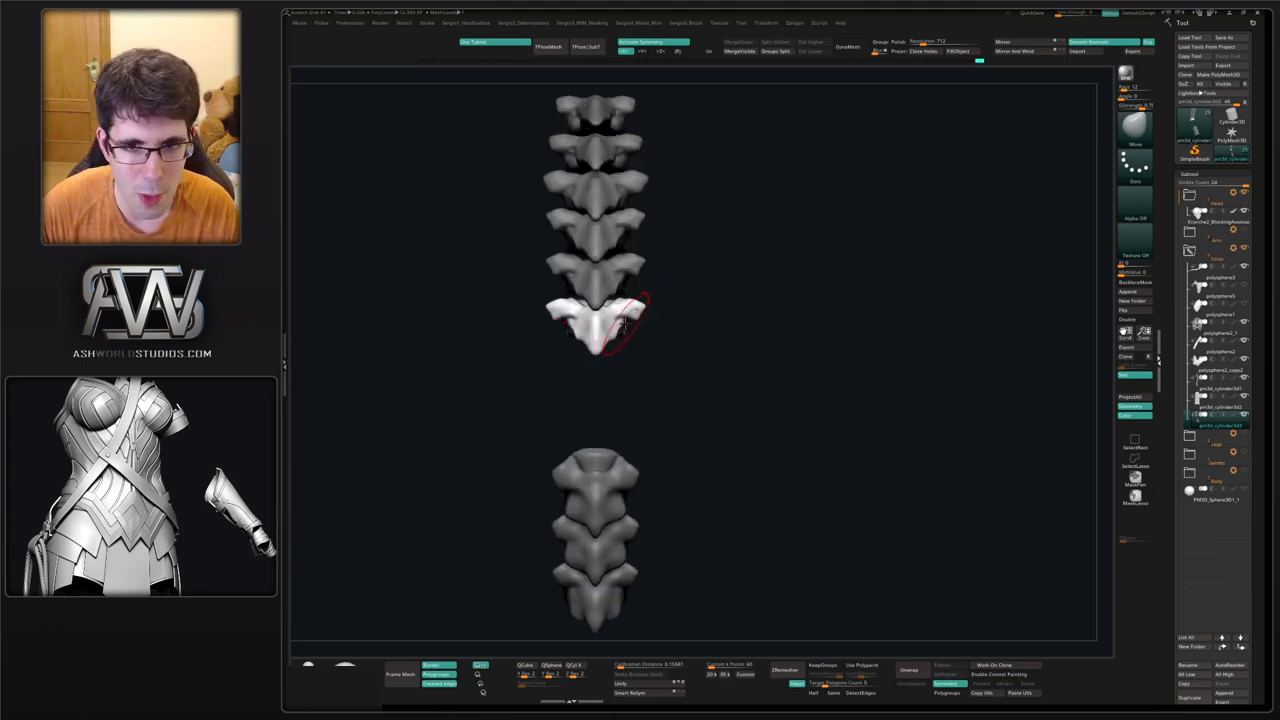
mouse_move(619, 328)
mouse_down()
mouse_move(639, 305)
mouse_move(617, 333)
mouse_up()
key(s)
key(s)
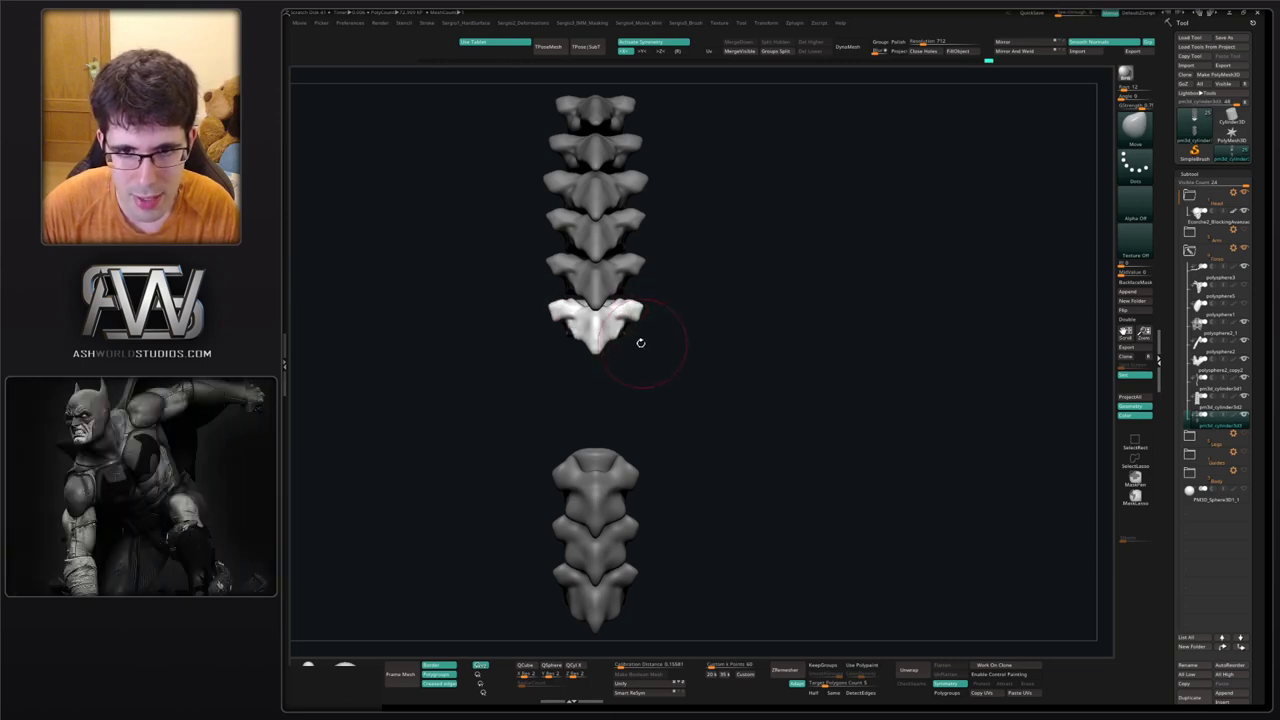
shift+right_drag(641, 343, 649, 330)
drag(650, 330, 655, 311)
mouse_move(654, 302)
ctrl+right_down()
mouse_move(652, 271)
mouse_move(625, 262)
mouse_move(642, 288)
ctrl+right_up()
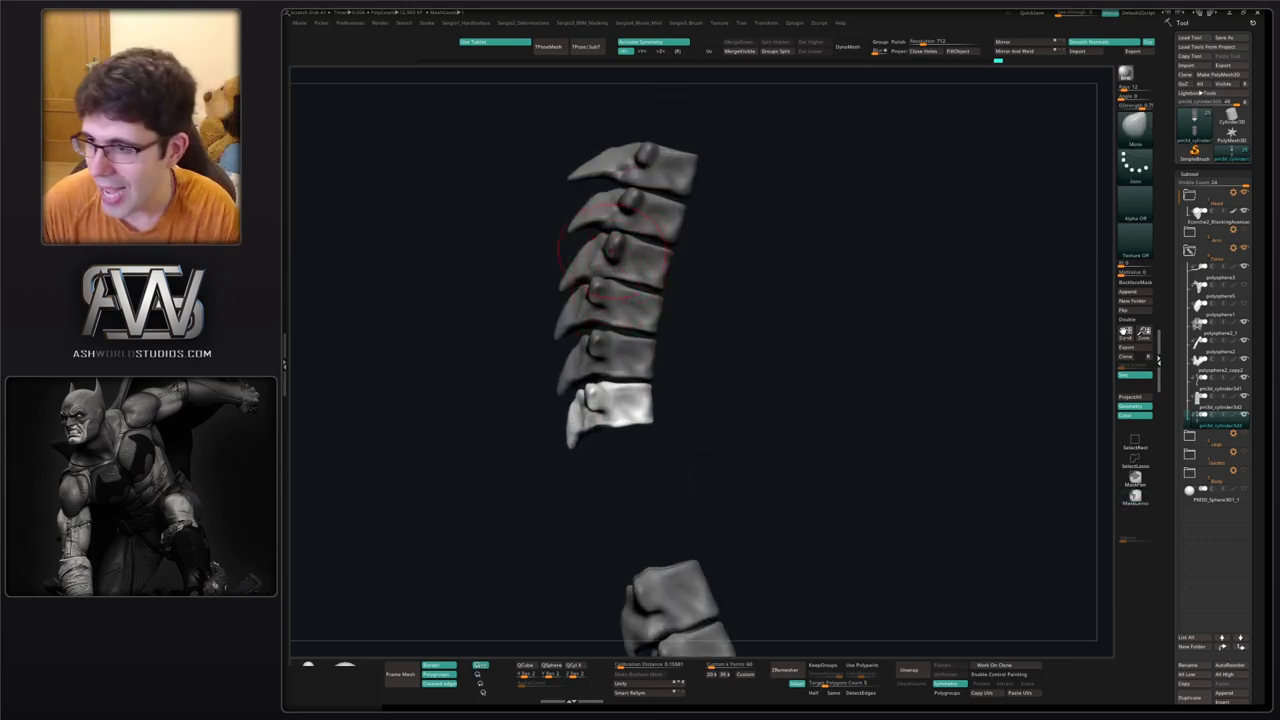
Duplicate the sixth thoracic vertebra one level down with the gizmo and check the copy from behind and the side.
alt+right_drag(626, 385, 598, 285)
key(w)
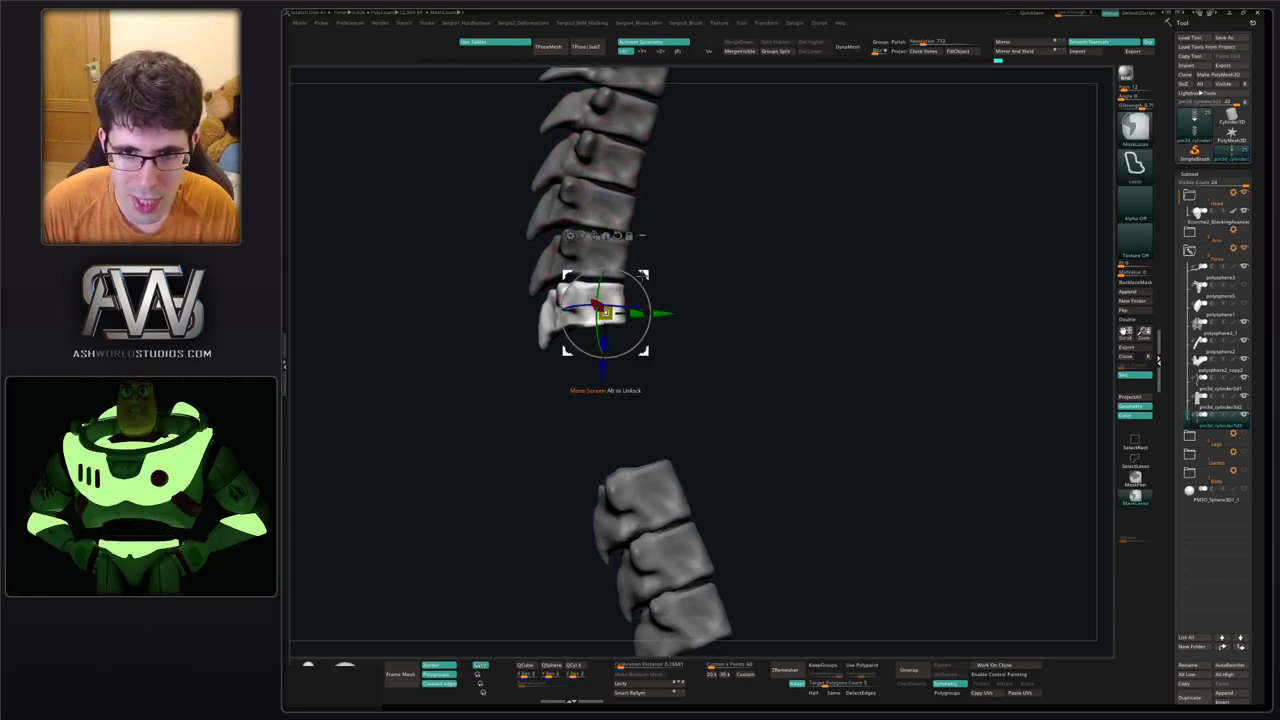
mouse_move(604, 314)
mouse_down()
mouse_move(610, 362)
mouse_move(546, 393)
mouse_move(600, 392)
mouse_up()
key(q)
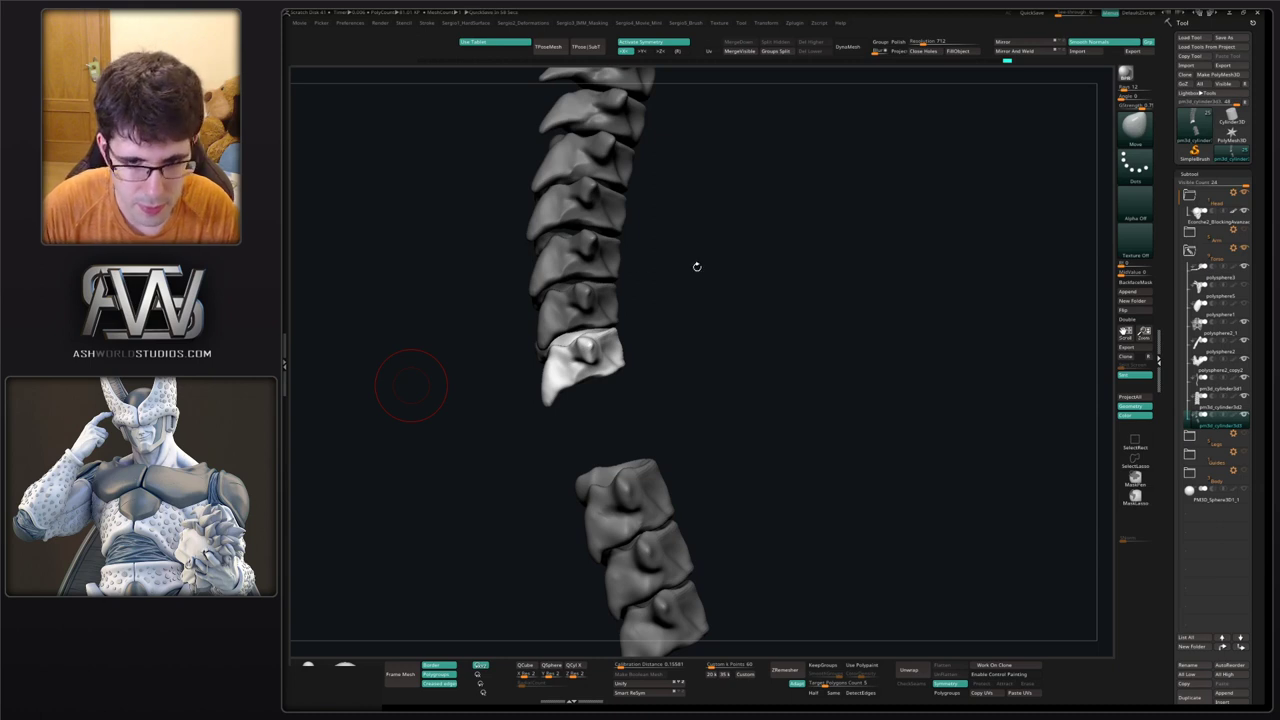
drag(743, 301, 820, 146)
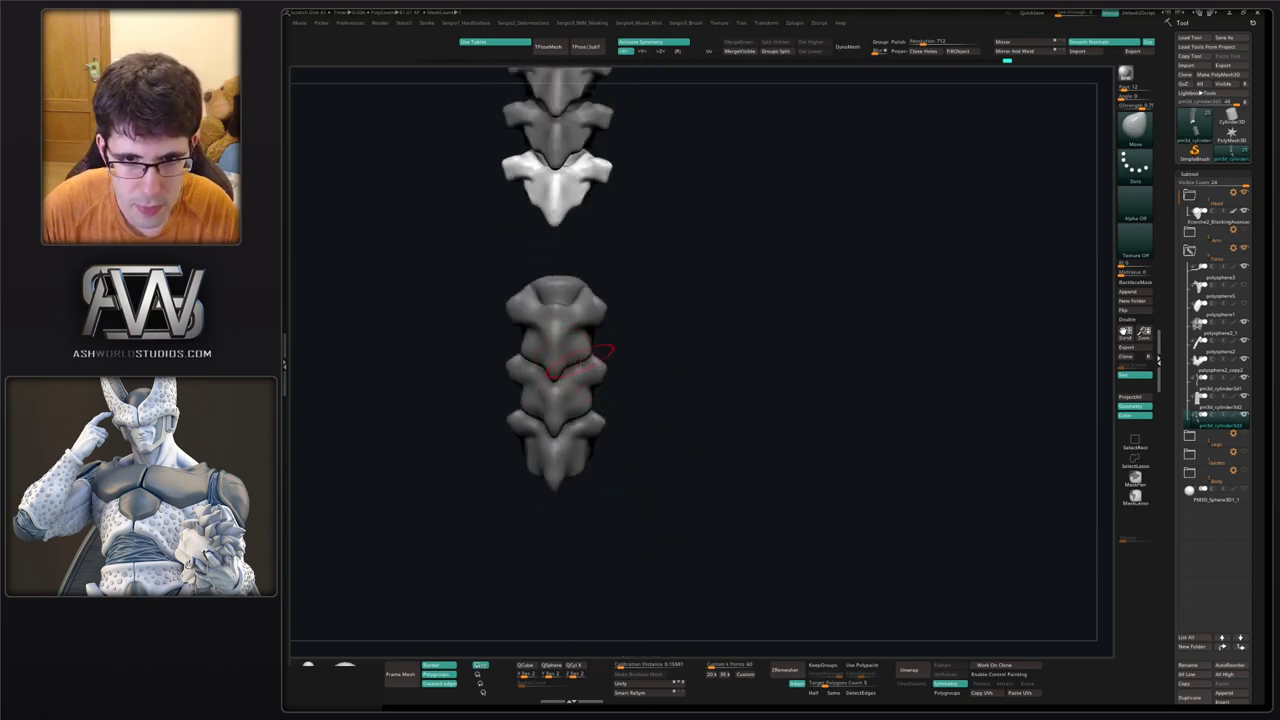
drag(662, 312, 604, 304)
alt+drag(604, 304, 560, 330)
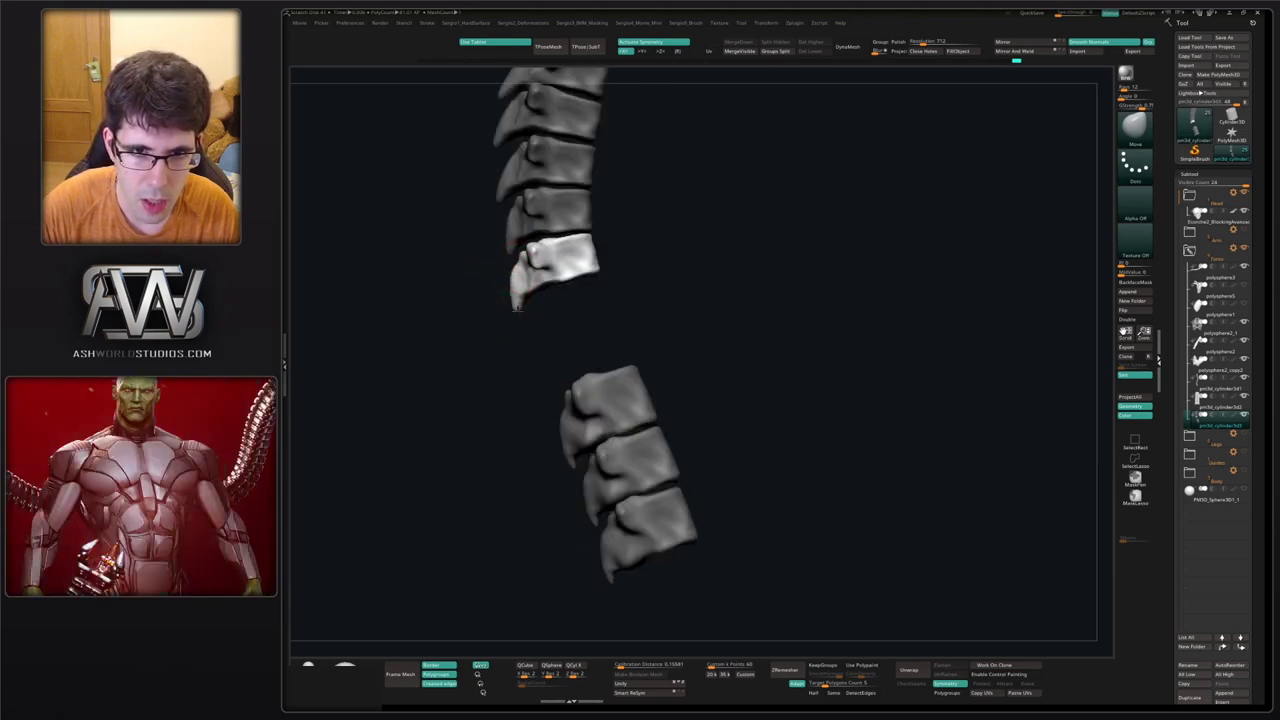
Reshape and smooth the spinous process of the lowest vertebra in the upper thoracic group, using the Move brush.
mouse_move(516, 301)
mouse_down()
mouse_move(540, 312)
mouse_move(557, 283)
mouse_up()
key(b)
key(t)
key(d)
mouse_move(547, 327)
shift+mouse_down()
mouse_move(600, 306)
mouse_move(560, 300)
shift+mouse_up()
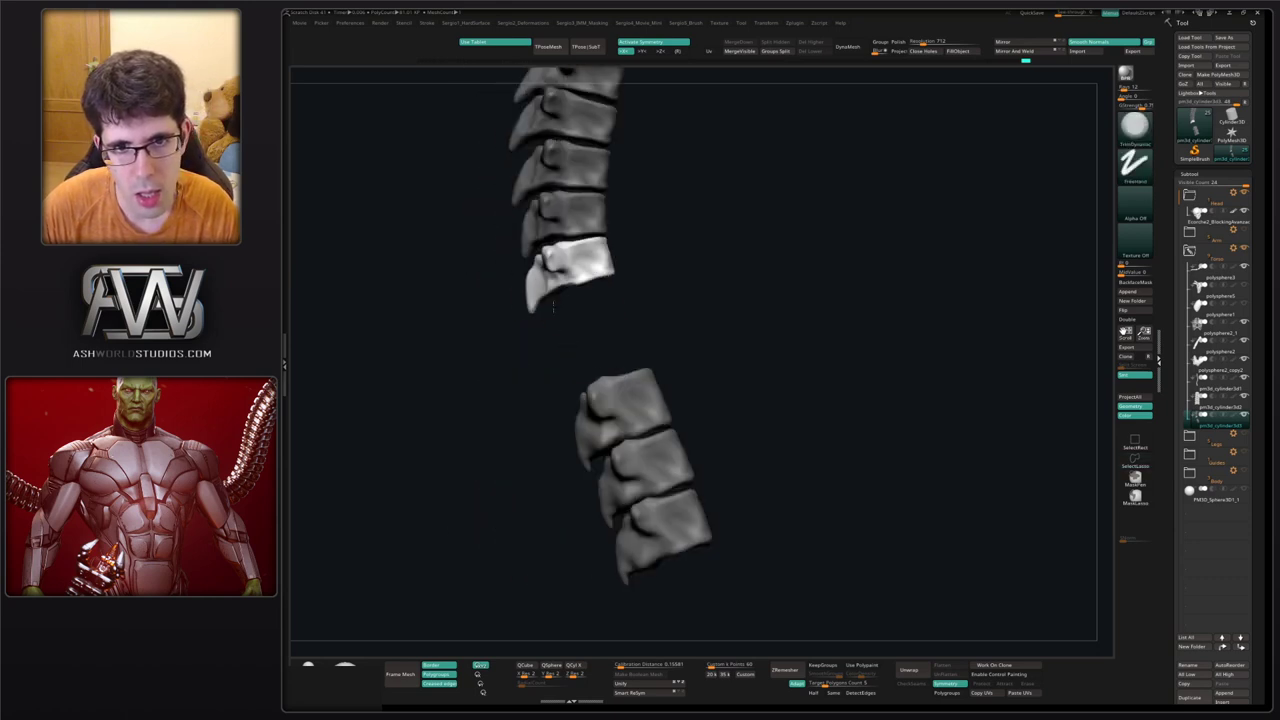
key(b)
key(m)
key(v)
key(s)
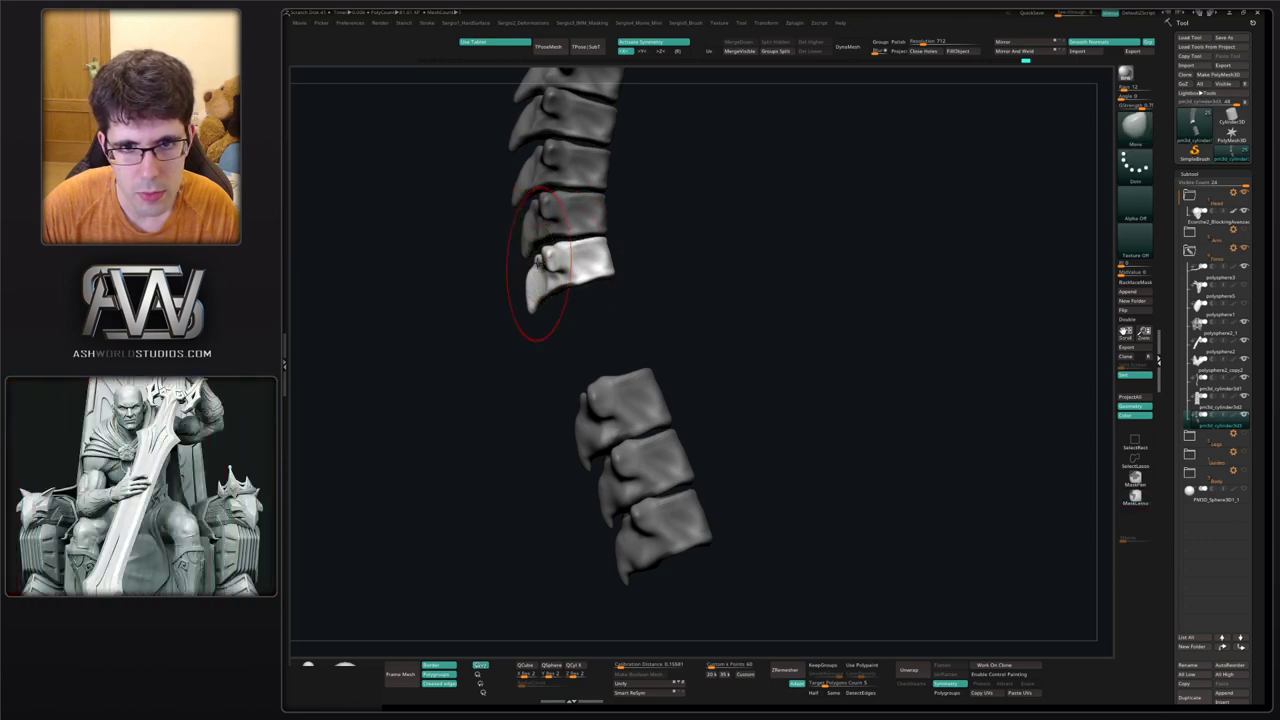
mouse_move(554, 308)
ctrl+right_down()
mouse_move(580, 290)
mouse_move(606, 309)
mouse_move(604, 333)
ctrl+right_up()
mouse_move(603, 332)
alt+mouse_down()
mouse_move(557, 280)
mouse_move(557, 343)
alt+mouse_up()
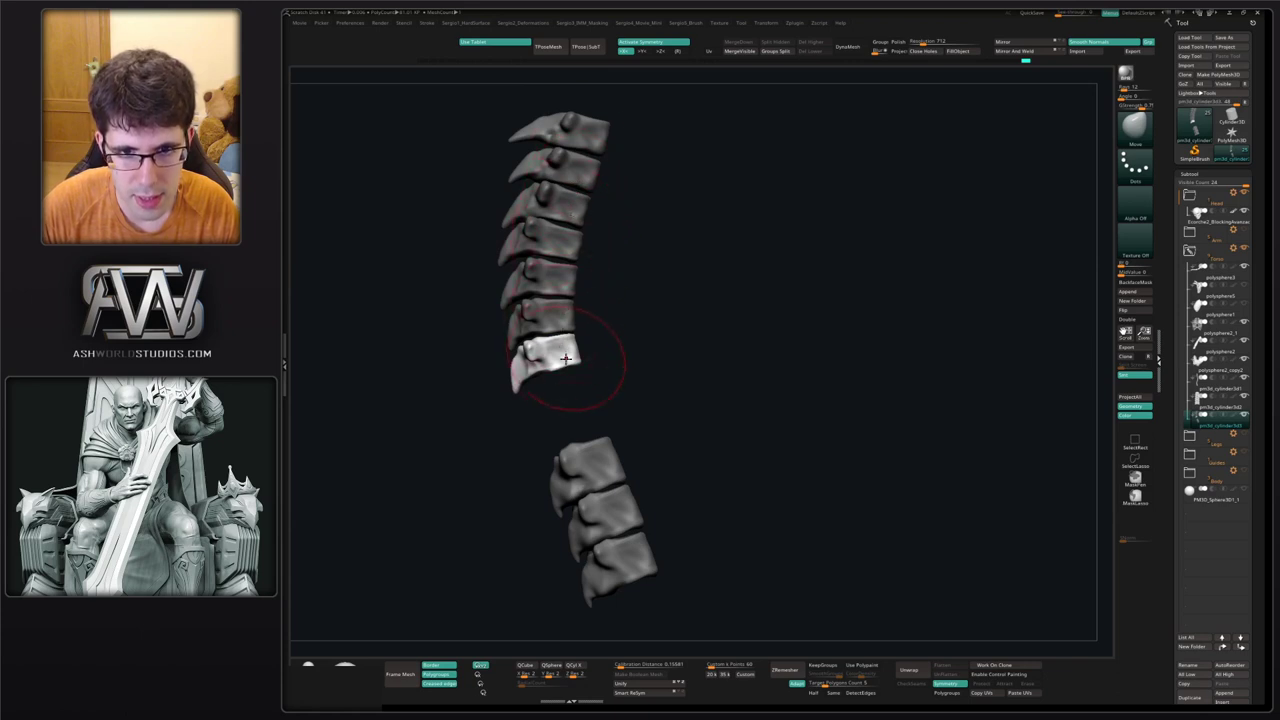
Duplicate the lowest upper-group vertebra downward with the gizmo until the gap above the last three vertebrae is filled.
right_drag(565, 358, 549, 303)
key(w)
ctrl+drag(582, 249, 591, 285)
ctrl+drag(593, 285, 597, 316)
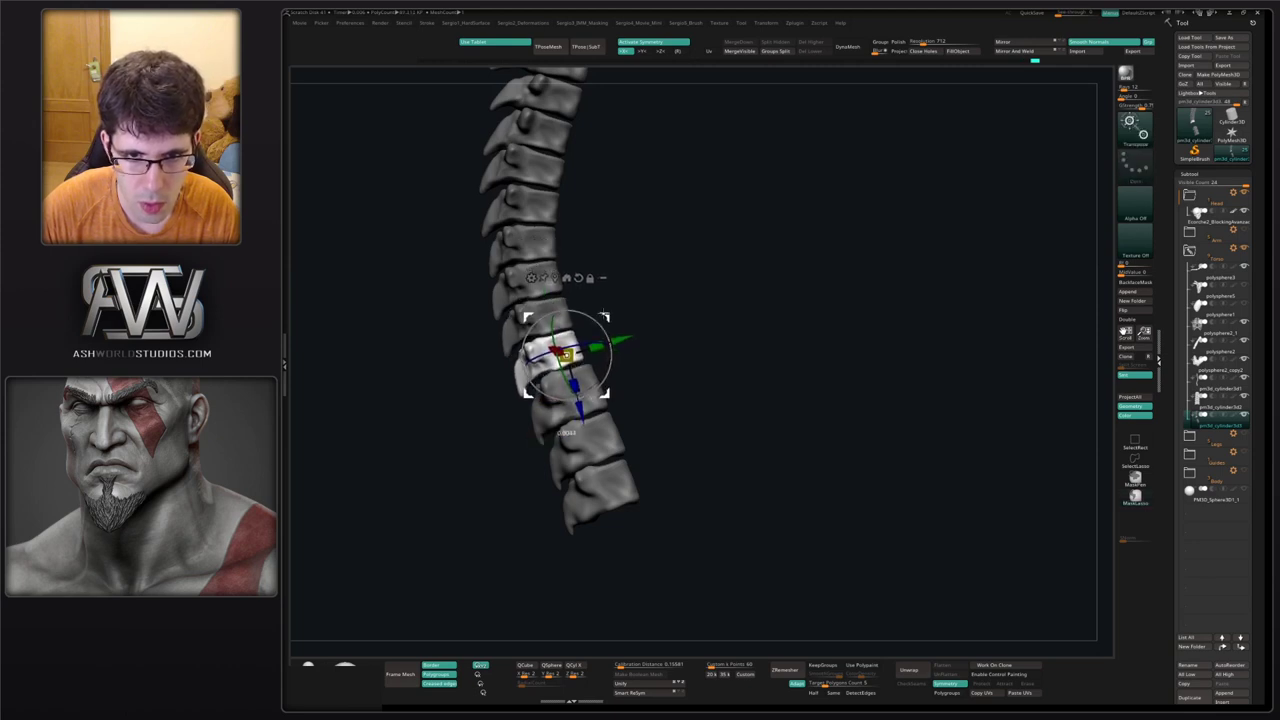
Reshape the newest vertebra's spinous and transverse processes with the Move brush at a smaller size and clear the mask.
key(q)
right_drag(557, 338, 550, 386)
drag(549, 388, 545, 372)
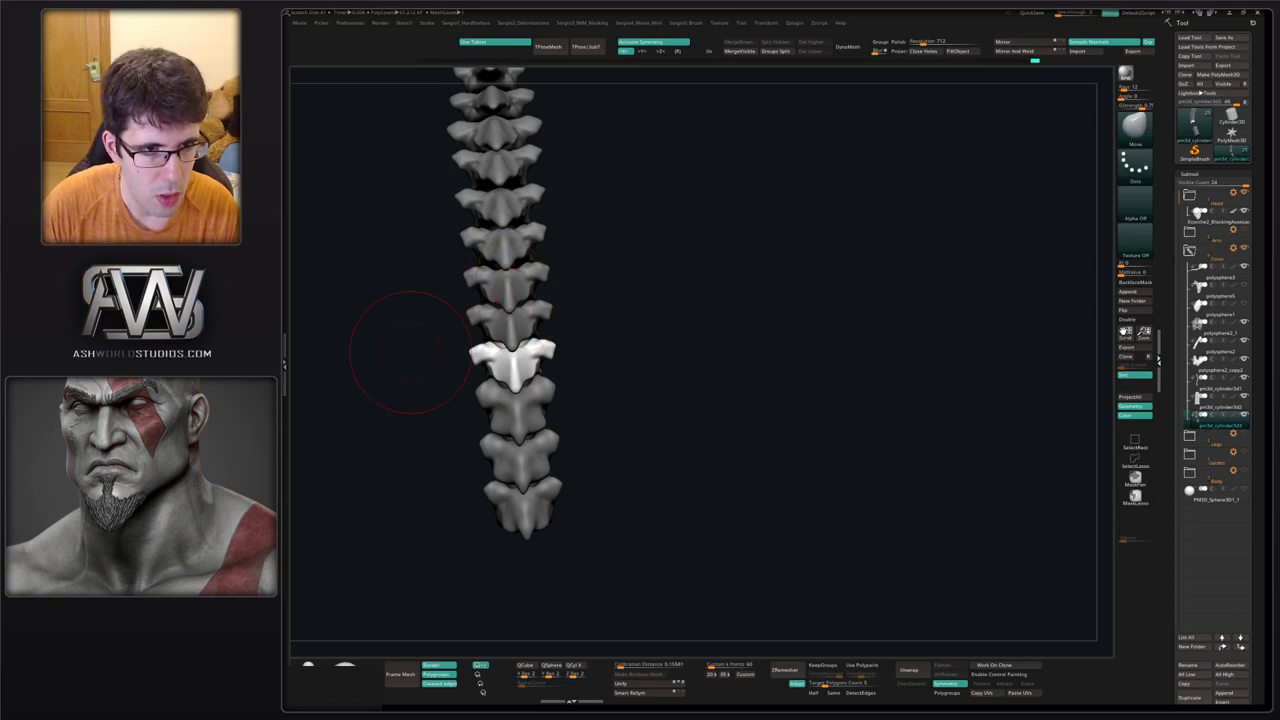
mouse_move(530, 384)
right_down()
mouse_move(550, 392)
mouse_move(528, 377)
right_up()
key(s)
mouse_move(546, 399)
mouse_down()
mouse_move(531, 399)
mouse_move(532, 383)
mouse_up()
key(s)
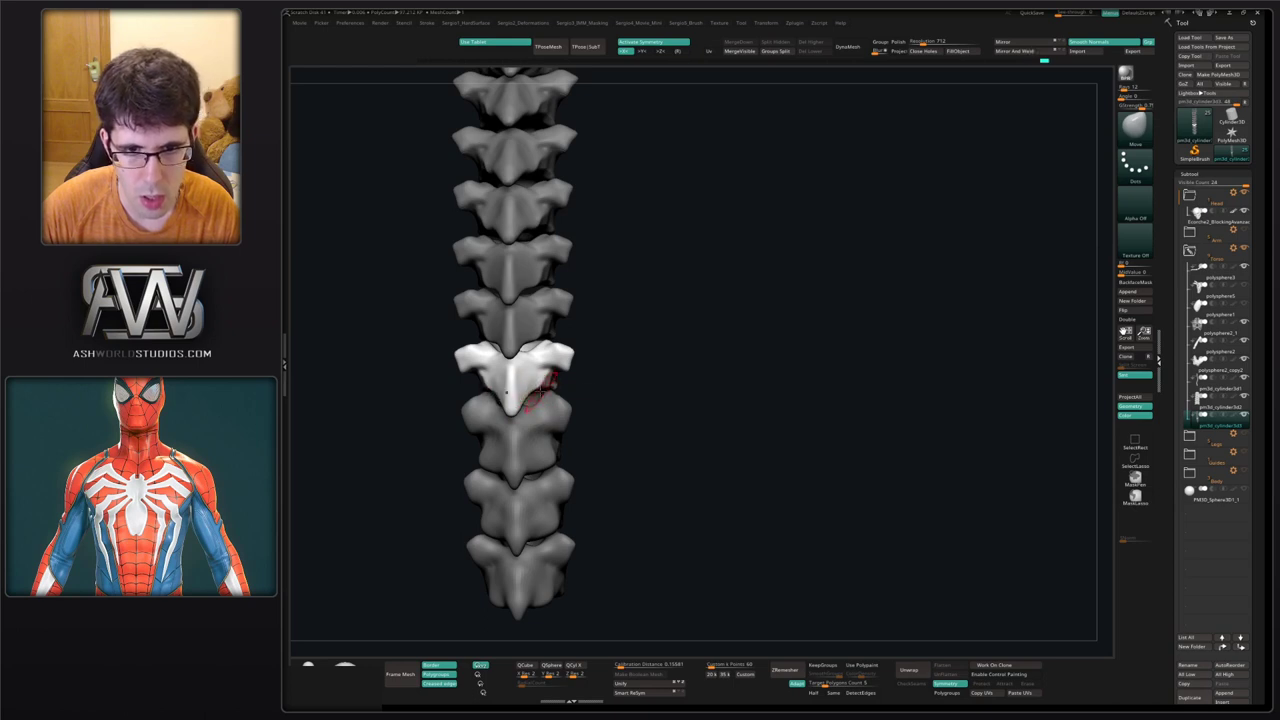
right_drag(546, 392, 530, 390)
drag(541, 391, 534, 387)
right_drag(540, 380, 564, 371)
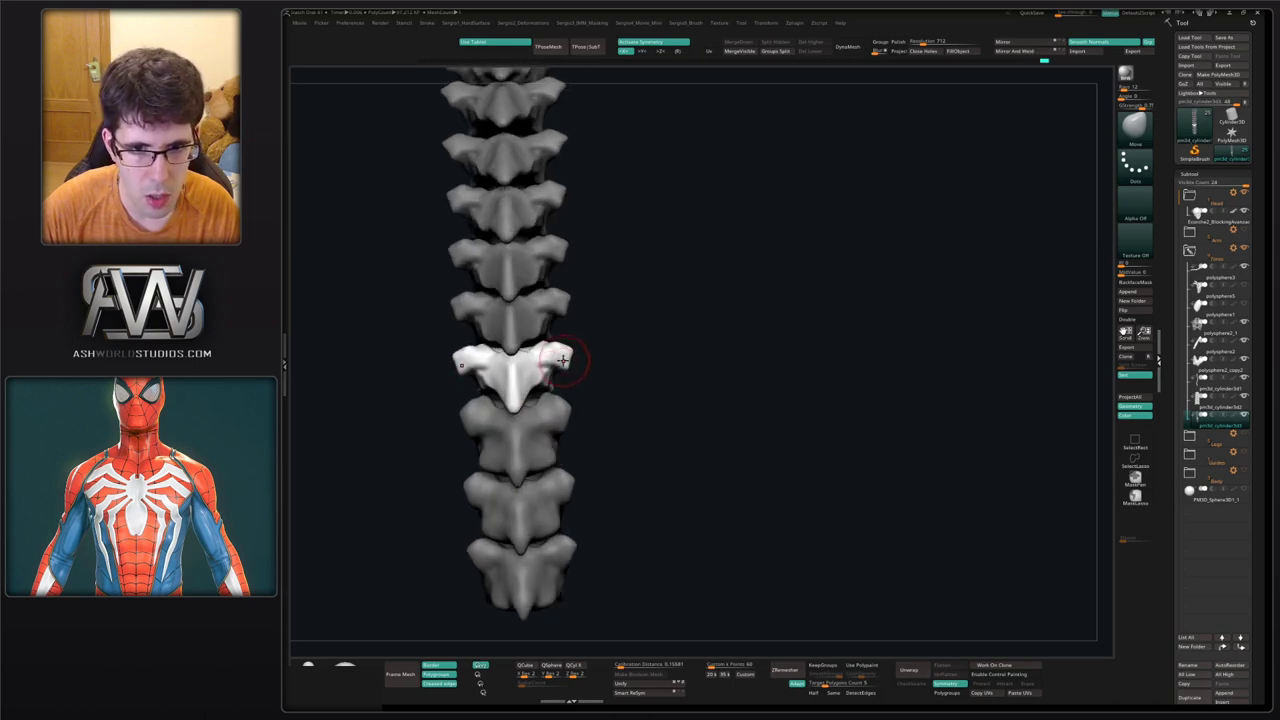
drag(565, 350, 541, 349)
ctrl+drag(590, 292, 622, 348)
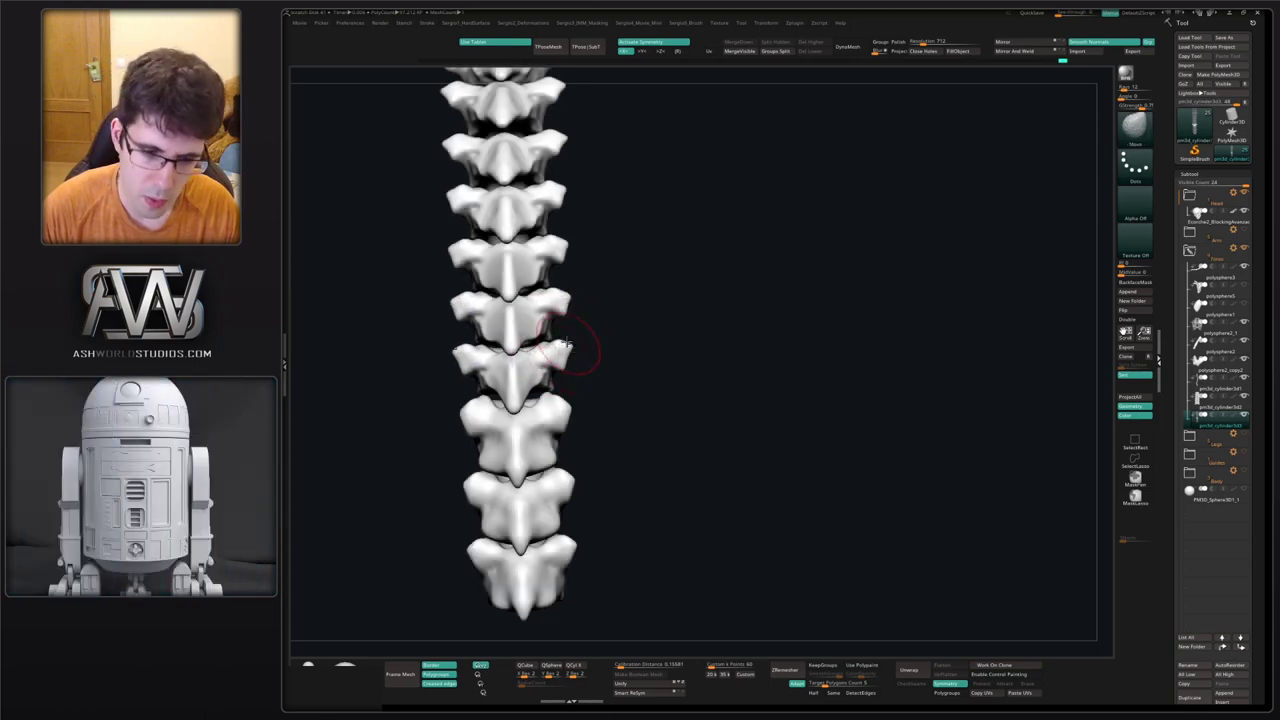
Isolate the vertebra above the newest copy with a mask, compare it from the side and behind, and clear the mask.
key(w)
ctrl+click(540, 326)
key(q)
right_drag(540, 325, 526, 298)
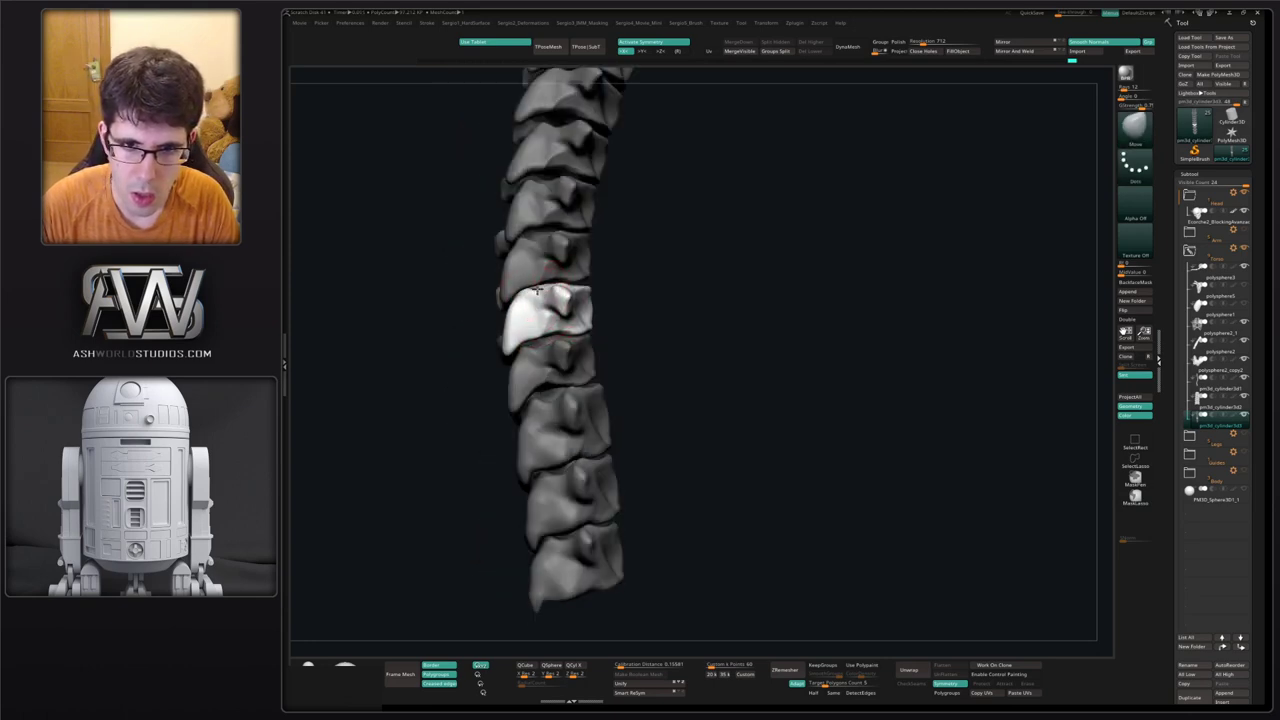
right_drag(537, 290, 590, 345)
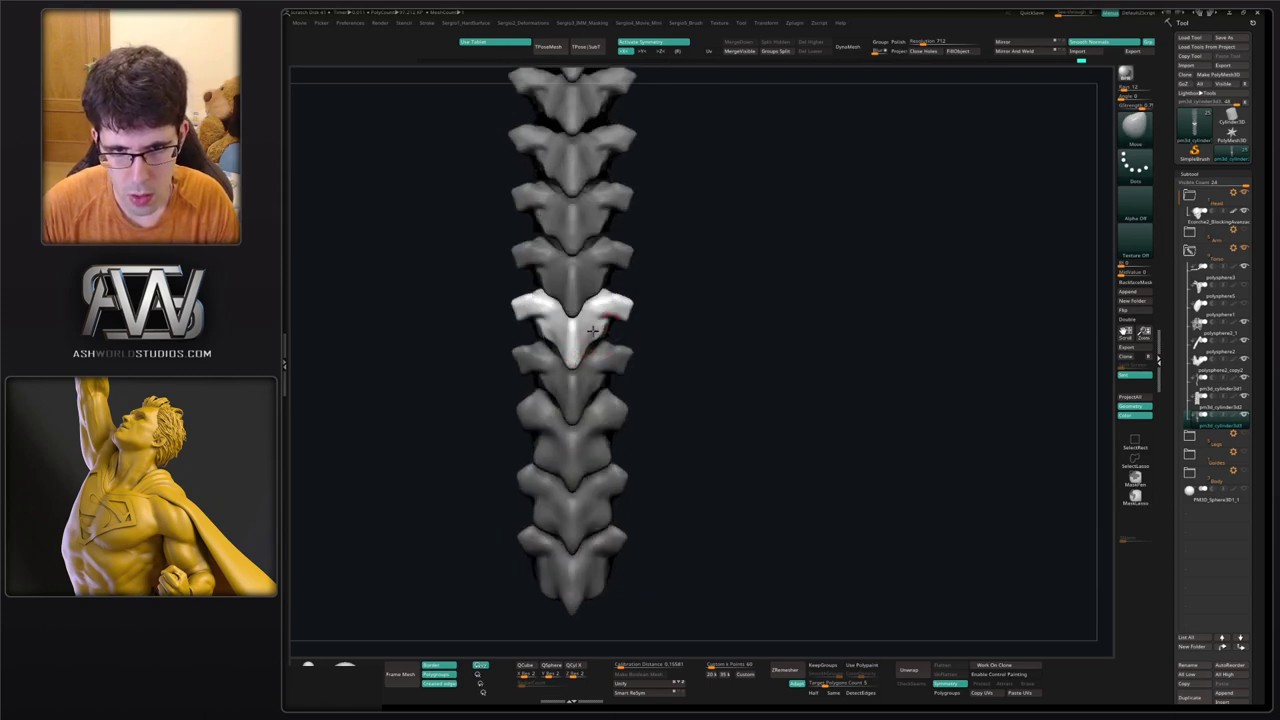
ctrl+right_drag(593, 334, 652, 287)
ctrl+drag(652, 287, 662, 305)
Build up the spinous processes and adjoining back surfaces of the lowest two thoracic vertebrae with the ClayBuildup brush.
mouse_move(610, 320)
ctrl+right_down()
mouse_move(586, 386)
mouse_move(549, 364)
ctrl+right_up()
key(b)
key(c)
key(b)
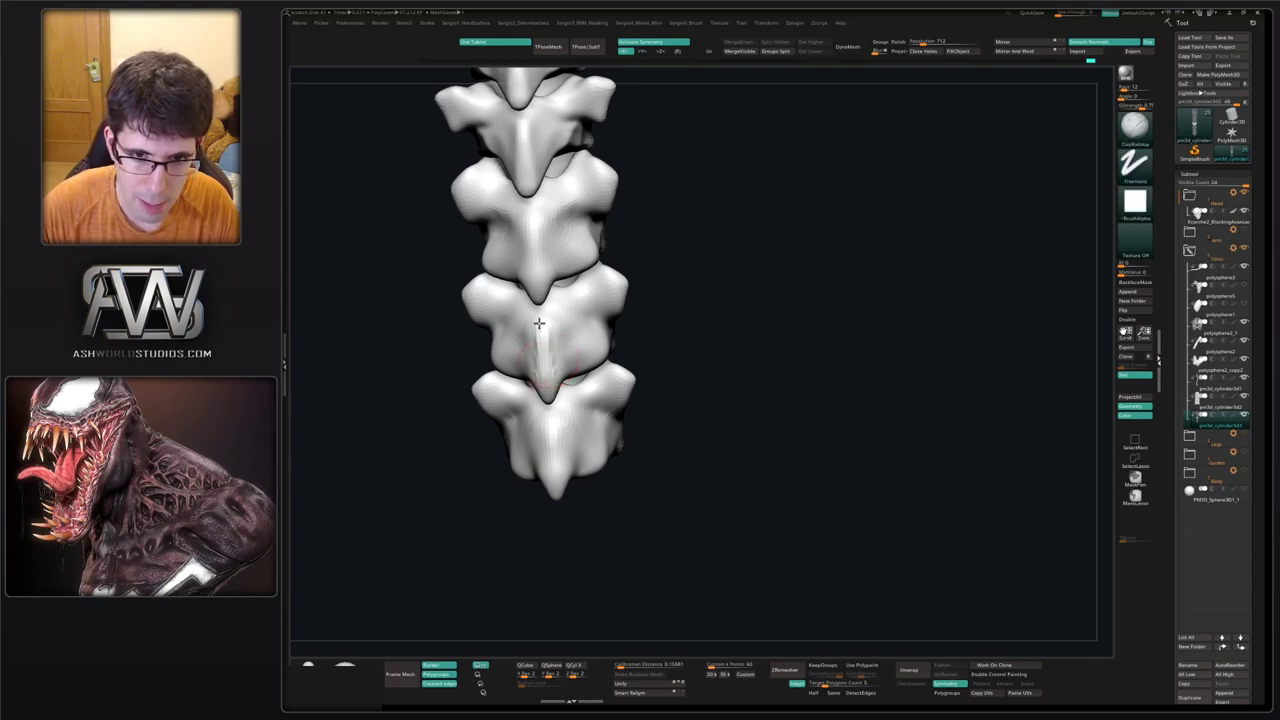
mouse_move(541, 322)
mouse_down()
mouse_move(558, 360)
mouse_move(566, 338)
mouse_move(580, 350)
mouse_move(569, 321)
mouse_move(576, 346)
mouse_up()
right_drag(576, 346, 573, 320)
mouse_move(573, 320)
mouse_down()
mouse_move(566, 364)
mouse_move(568, 338)
mouse_up()
alt+right_drag(545, 308, 551, 320)
mouse_move(553, 322)
mouse_down()
mouse_move(574, 370)
mouse_move(535, 348)
mouse_up()
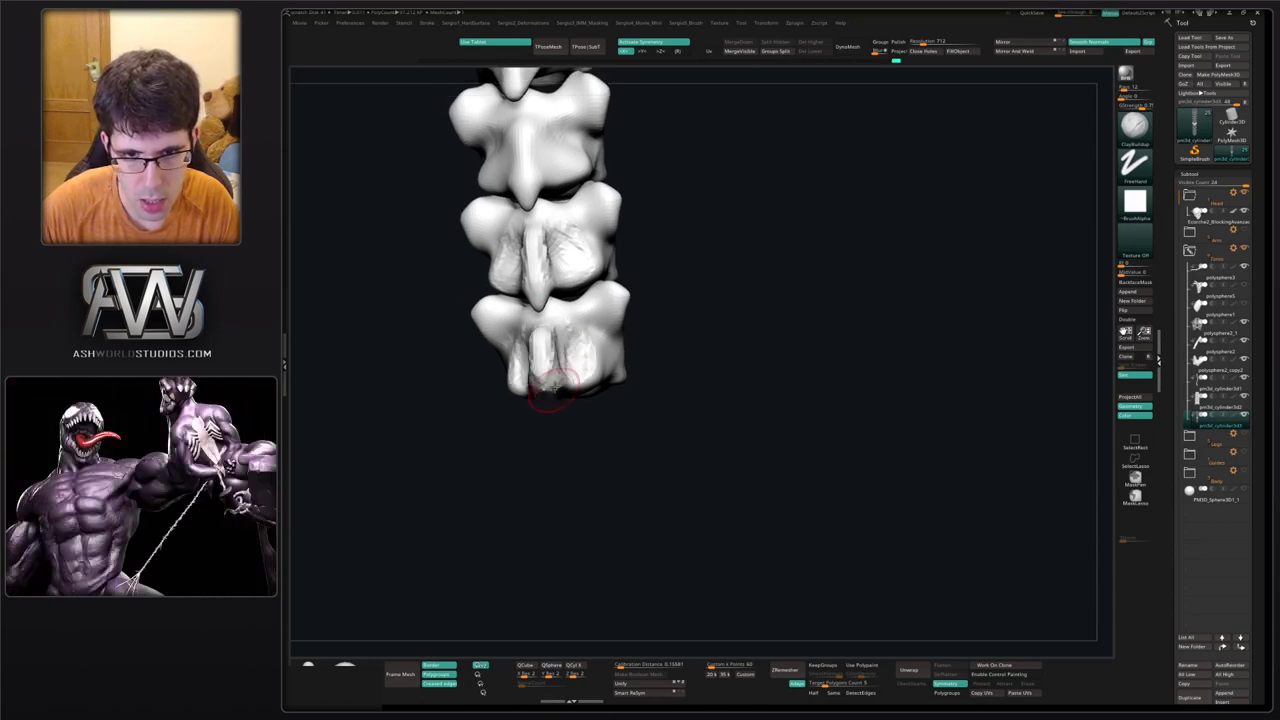
Build up the third-lowest vertebra's spinous process with ClayBuildup and smooth the clay strokes on the vertebrae below it.
right_drag(553, 390, 540, 386)
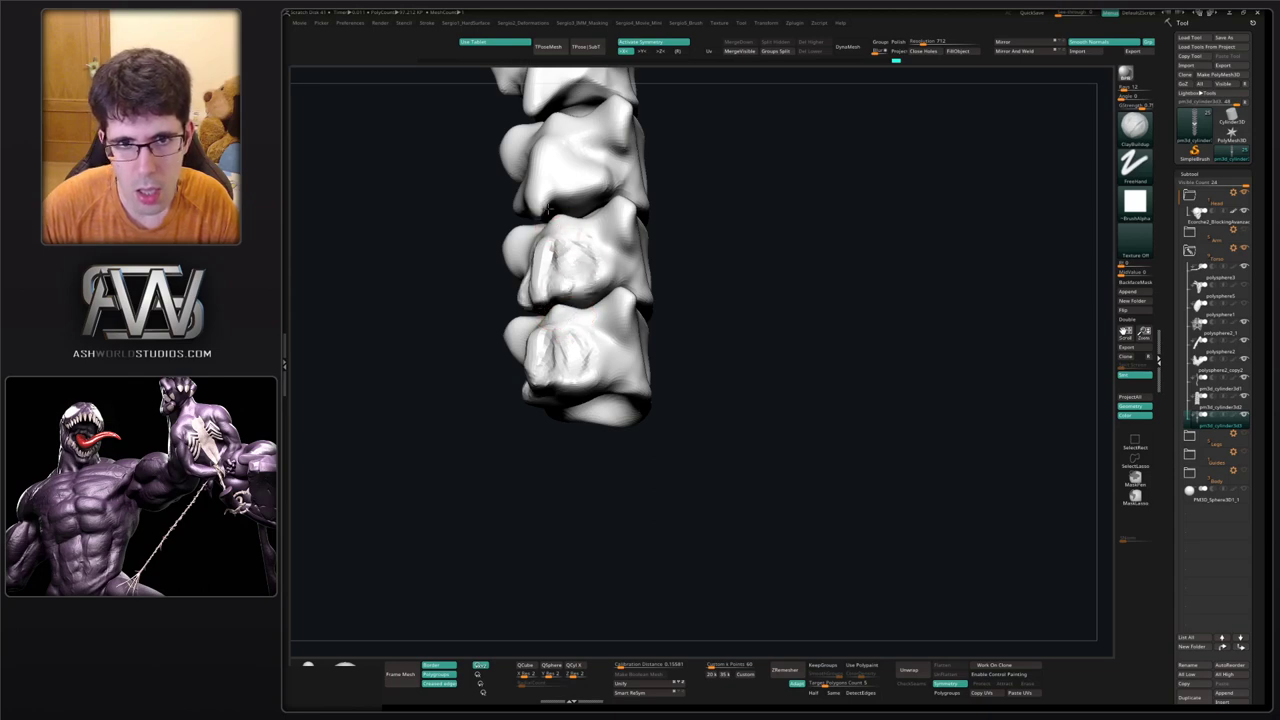
drag(549, 190, 545, 162)
mouse_move(552, 242)
shift+mouse_down()
mouse_move(573, 265)
mouse_move(582, 254)
shift+mouse_up()
right_drag(556, 350, 580, 346)
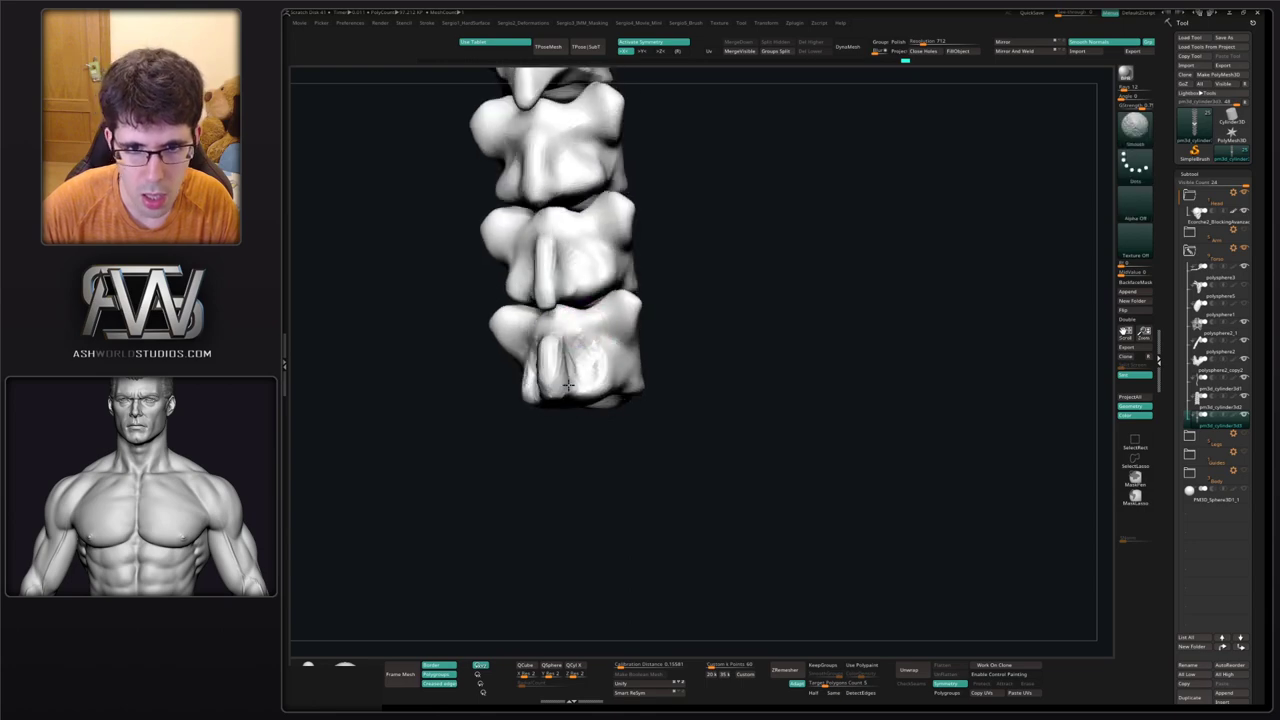
shift+drag(584, 340, 586, 363)
Show the whole skeleton and examine the completed thoracic spine against the ribs from behind and the side.
mouse_move(586, 363)
right_down()
mouse_move(604, 381)
mouse_move(612, 328)
mouse_move(682, 350)
right_up()
right_drag(682, 350, 621, 336)
alt+right_drag(621, 336, 648, 414)
key(alt+s)
ctrl+right_drag(624, 364, 620, 334)
right_drag(620, 336, 651, 370)
right_drag(651, 370, 560, 360)
alt+right_drag(560, 360, 590, 302)
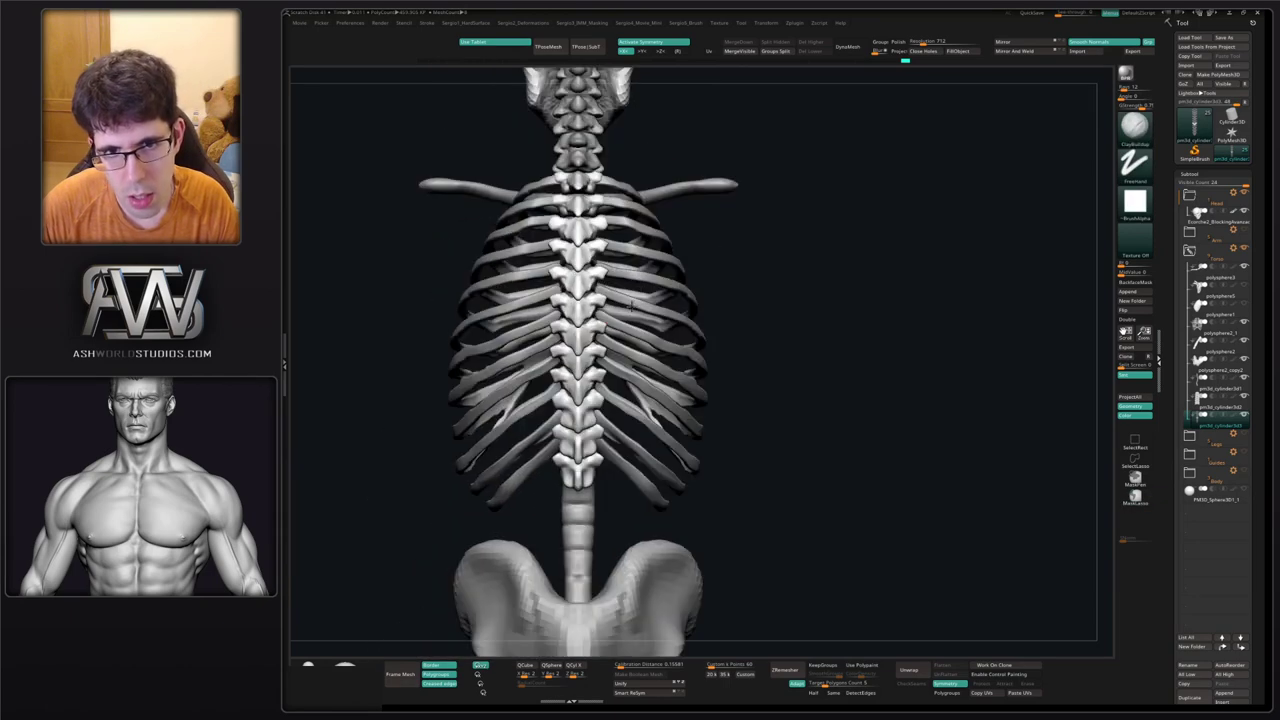
right_drag(755, 243, 643, 282)
mouse_move(643, 282)
ctrl+right_down()
mouse_move(641, 260)
mouse_move(731, 237)
ctrl+right_up()
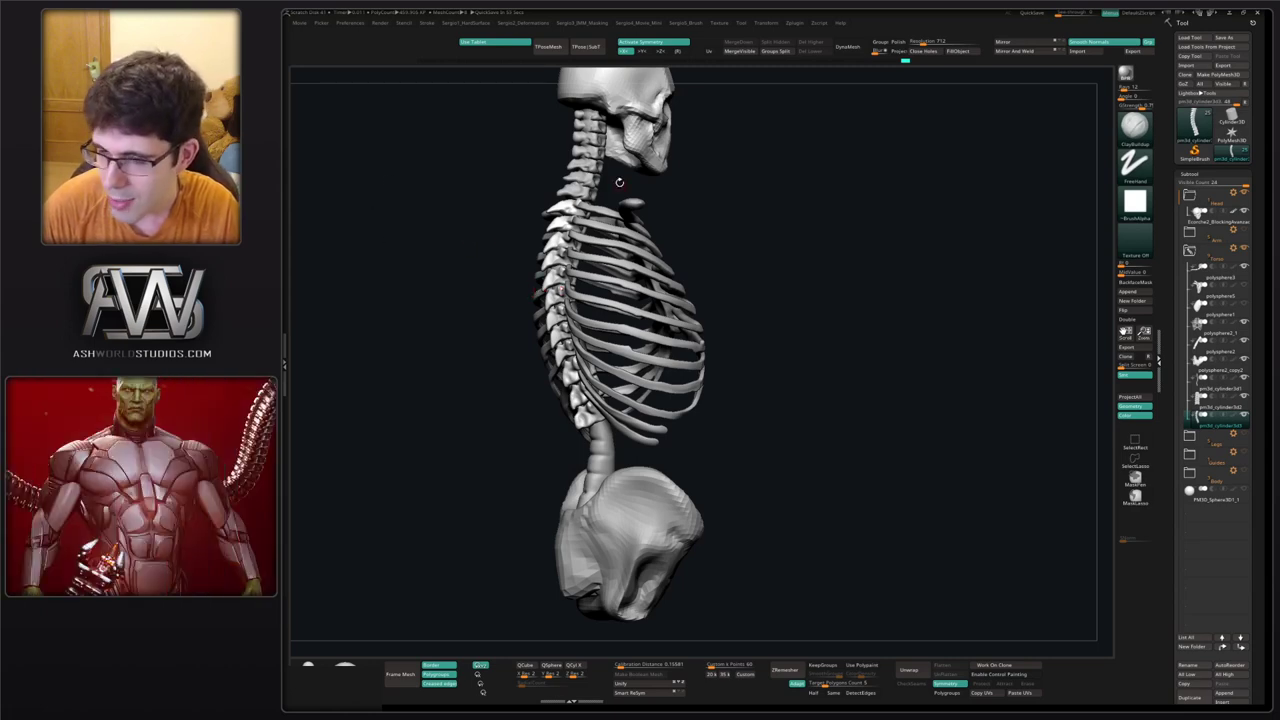
mouse_move(706, 251)
mouse_down()
mouse_move(735, 258)
mouse_move(706, 256)
mouse_up()
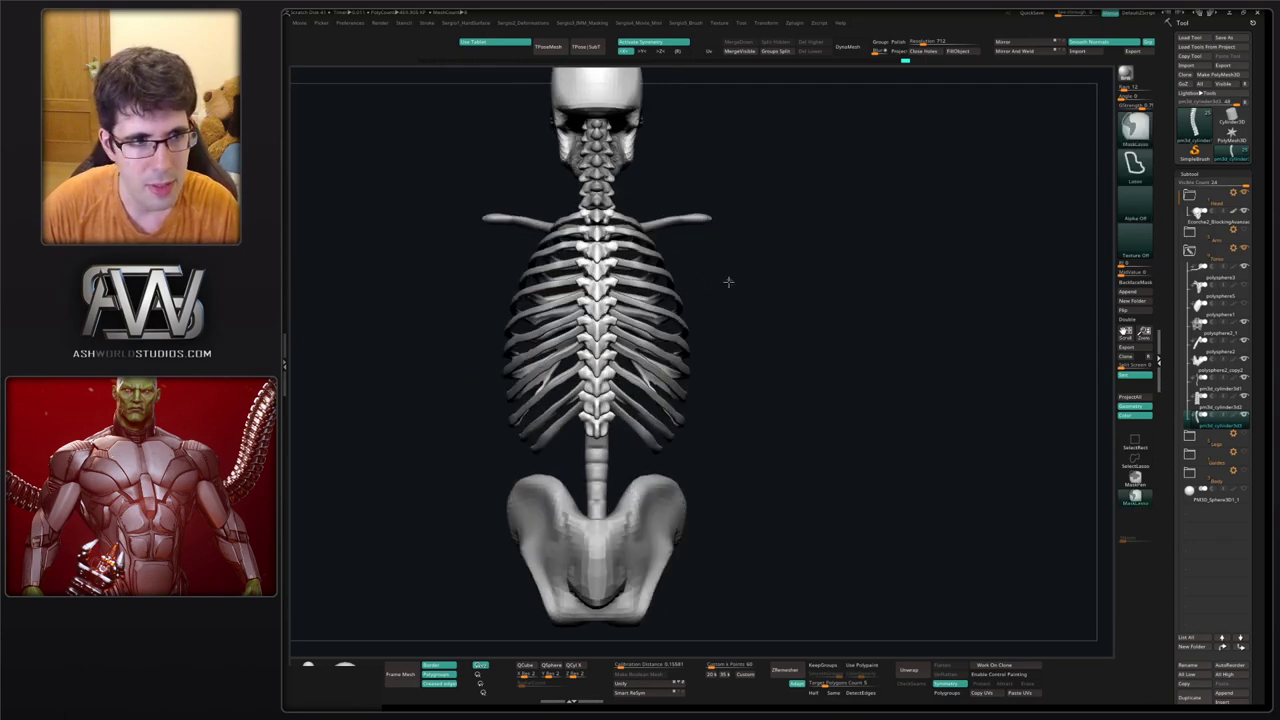
Adjust the transverse processes of the middle thoracic vertebrae from behind with the Move Topological brush.
key(b)
key(m)
key(v)
ctrl+right_drag(620, 294, 612, 310)
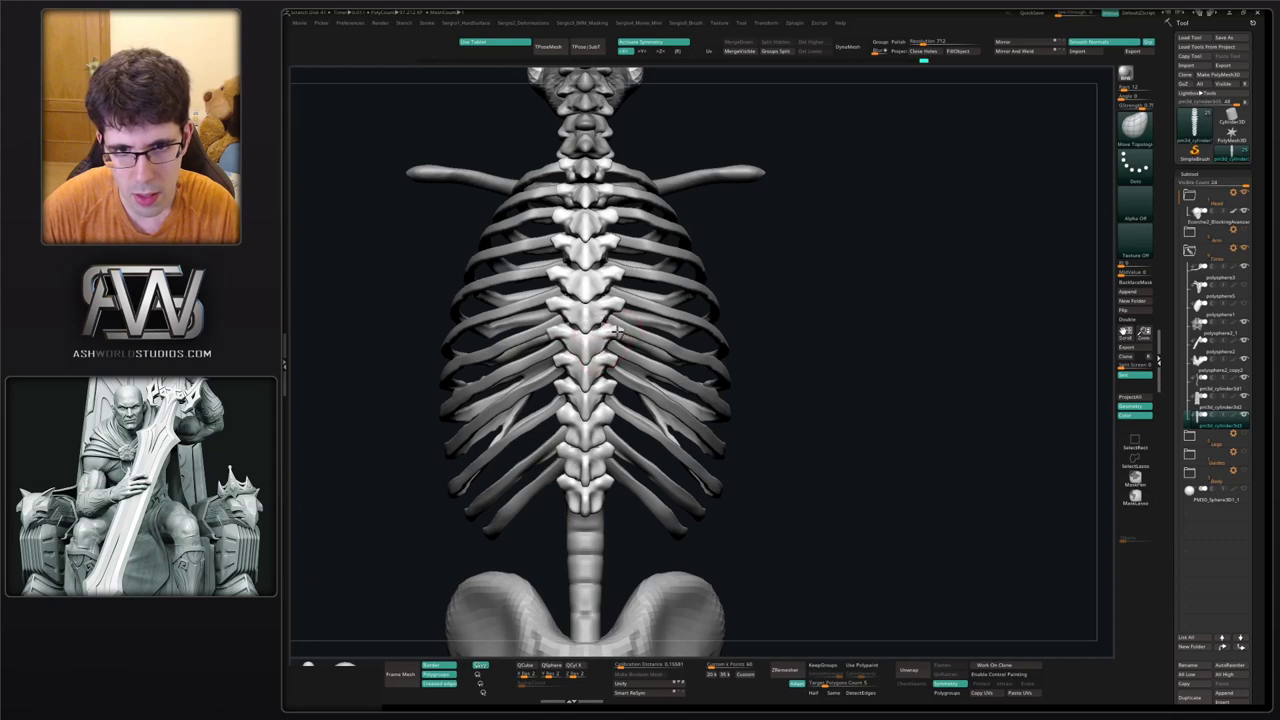
mouse_move(602, 340)
mouse_down()
mouse_move(655, 387)
mouse_move(619, 362)
mouse_up()
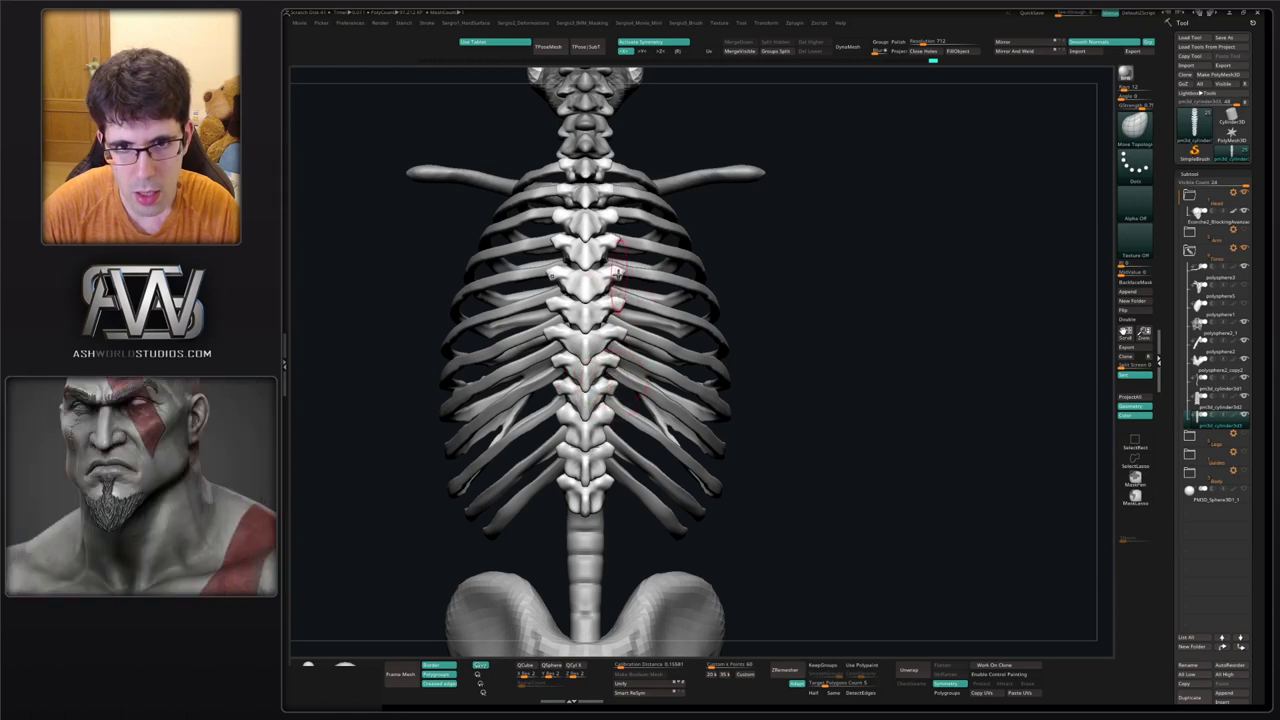
Examine how the thoracic vertebrae line up with the ribs, neck and pelvis from several angles.
drag(755, 262, 575, 270)
alt+click(603, 262)
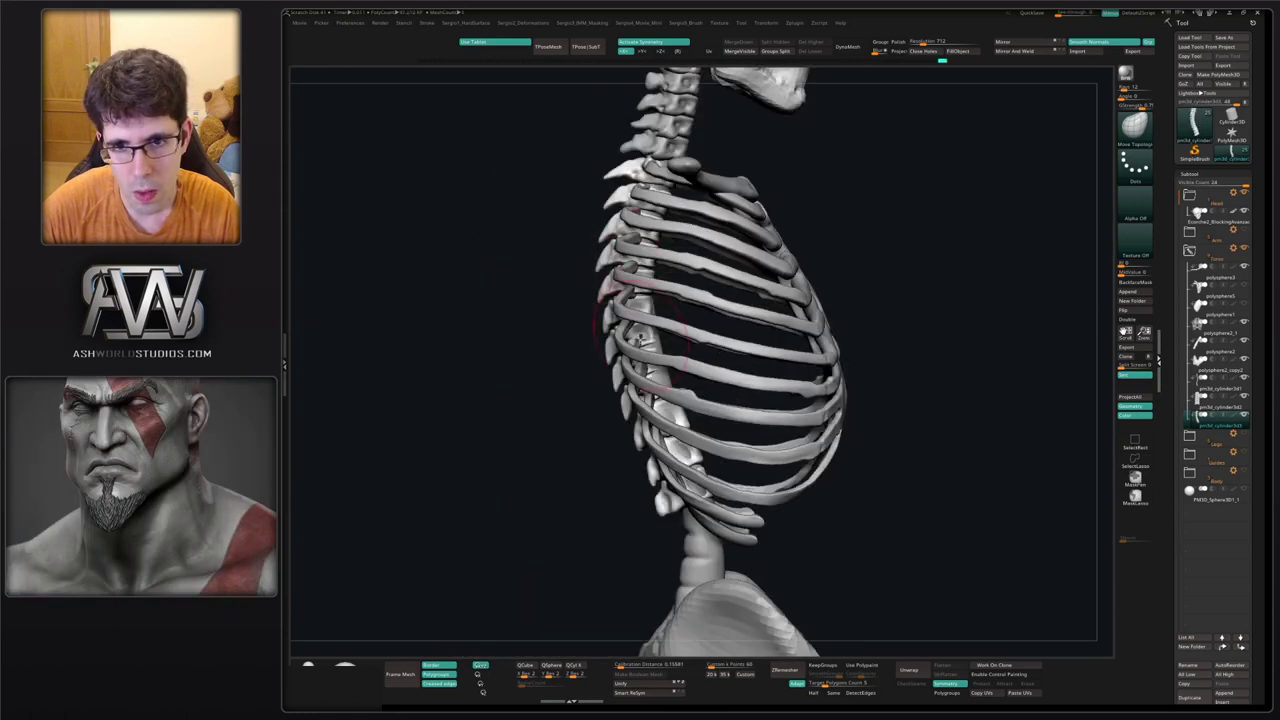
right_drag(639, 338, 661, 243)
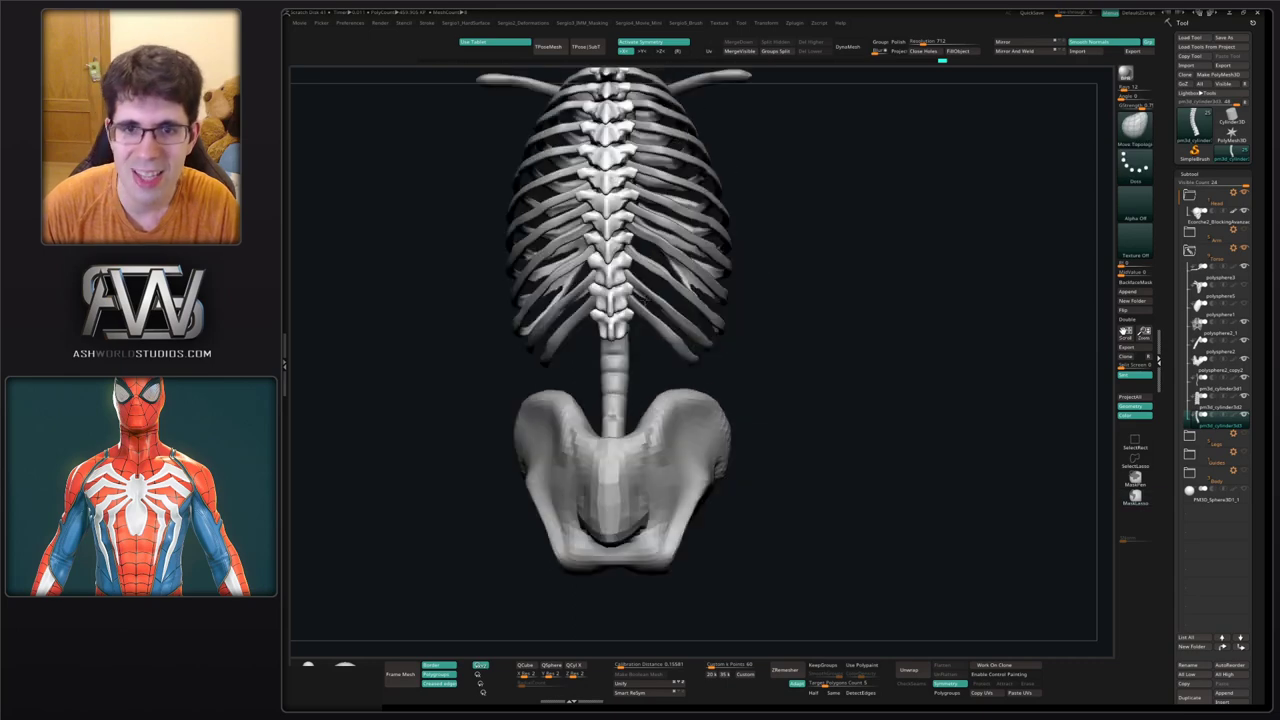
alt+right_drag(568, 290, 652, 280)
ctrl+right_drag(594, 240, 646, 306)
right_drag(680, 254, 581, 258)
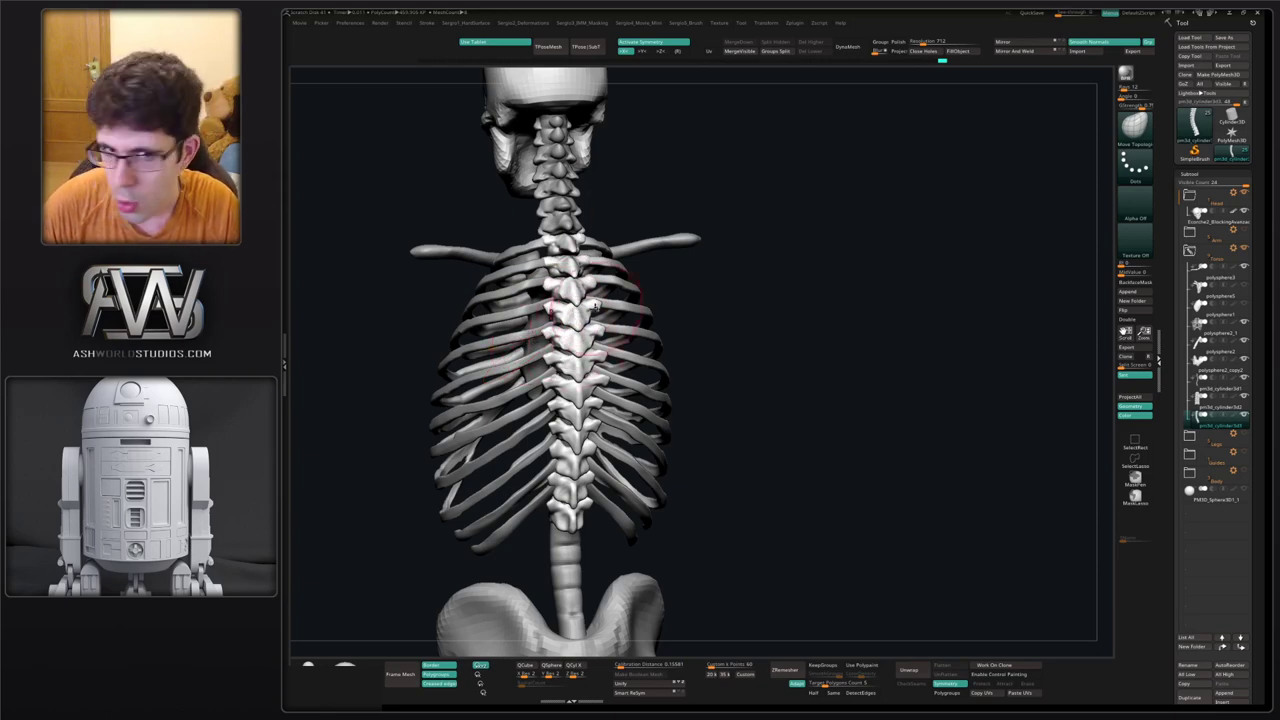
right_drag(595, 307, 595, 345)
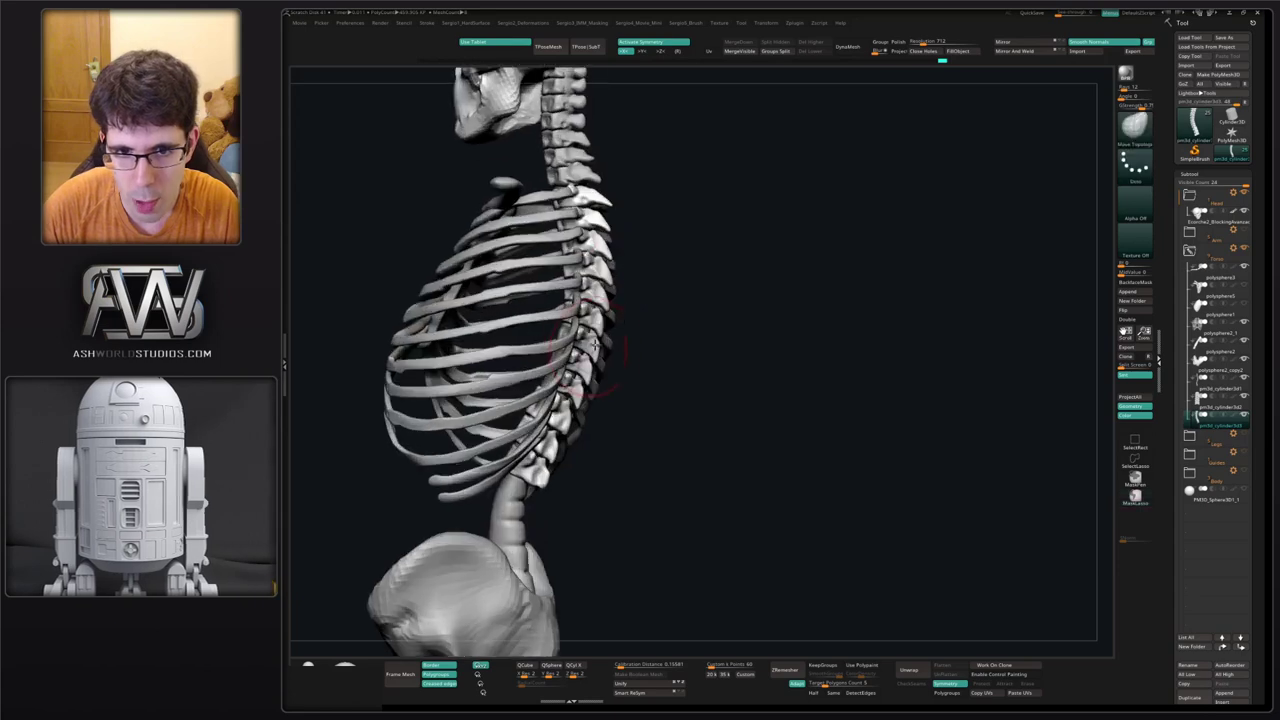
Isolate the cylinder running inside the spine and work on its ridged segments at an adjusted brush size.
alt+click(512, 511)
right_drag(603, 454, 612, 445)
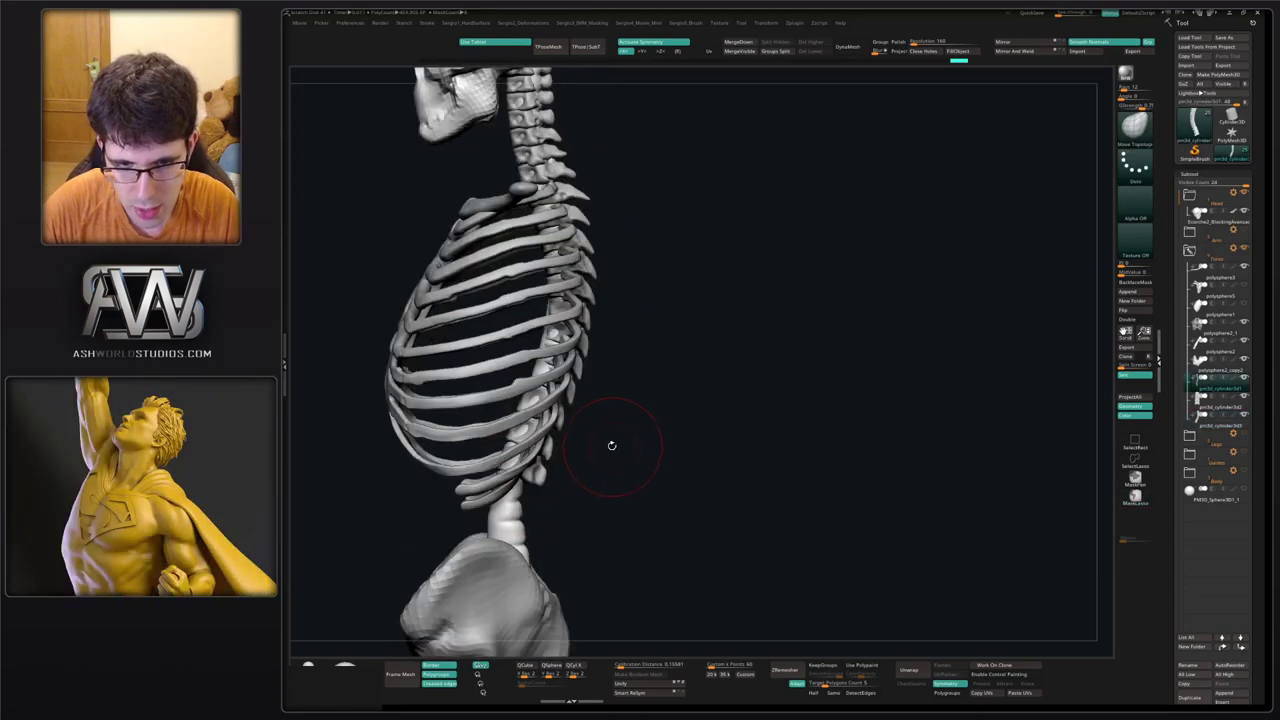
key(alt+s)
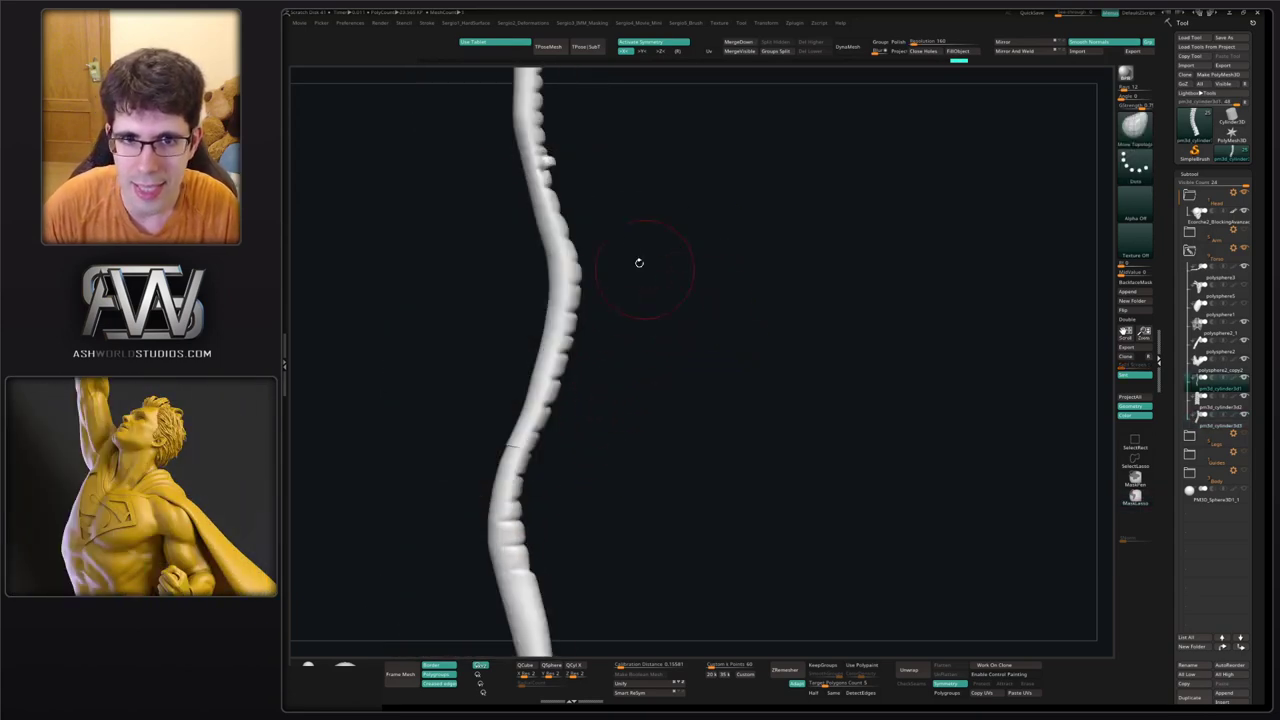
mouse_move(640, 263)
alt+right_down()
mouse_move(637, 323)
mouse_move(625, 320)
alt+right_up()
key(s)
key(shift)
drag(578, 266, 561, 268)
Remesh the inner spine cylinder with DynaMesh at a higher resolution and smooth away its segment ridges.
ctrl+right_drag(643, 374, 674, 319)
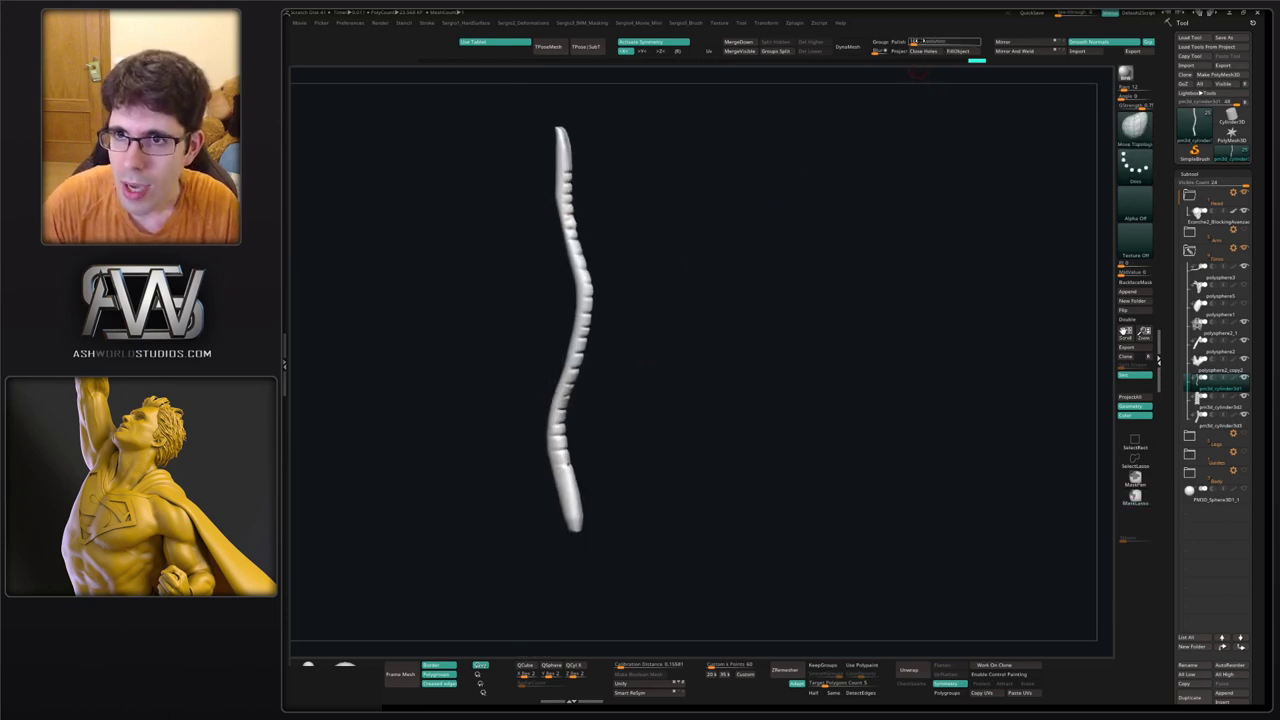
click(850, 46)
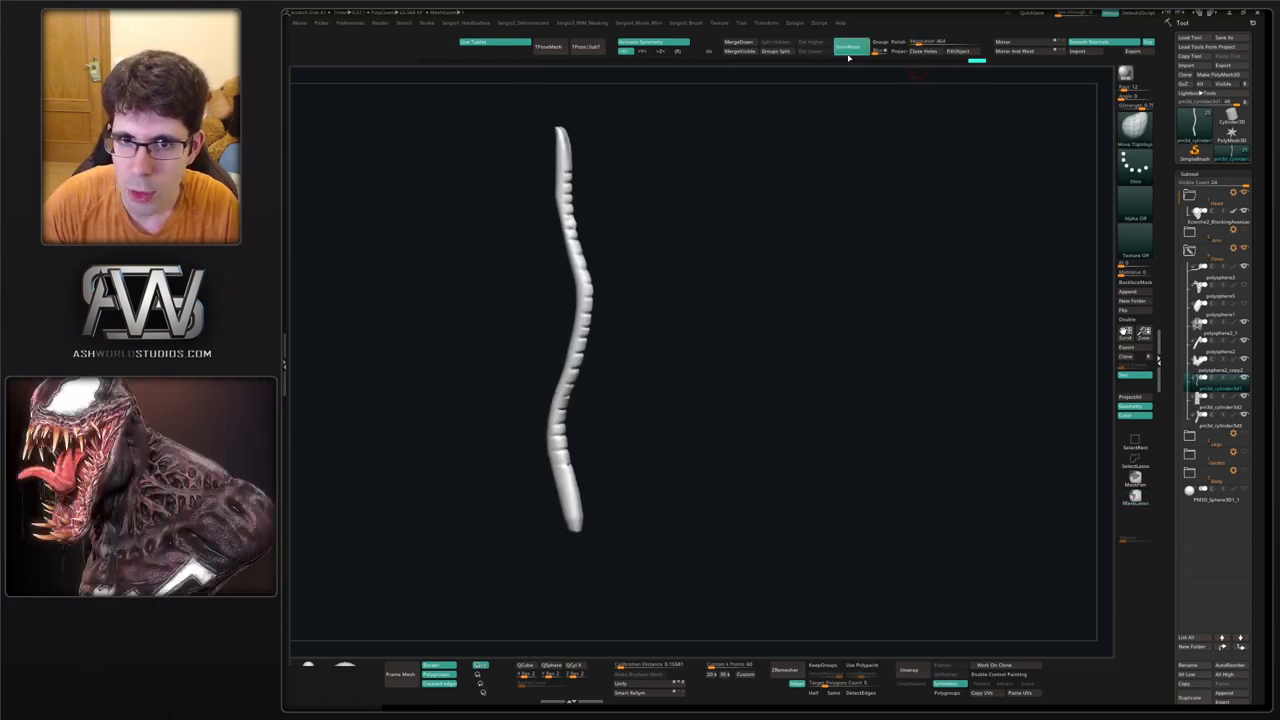
key(shift)
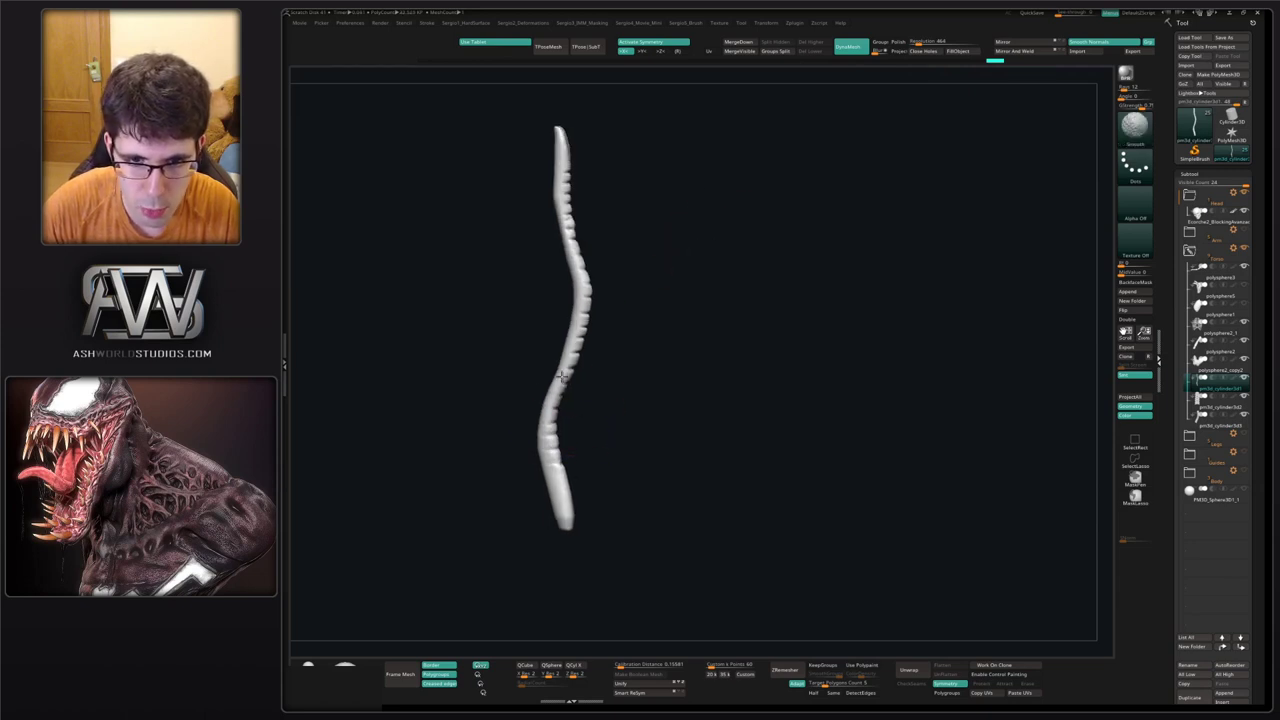
mouse_move(630, 340)
mouse_down()
mouse_move(606, 346)
mouse_move(629, 324)
mouse_up()
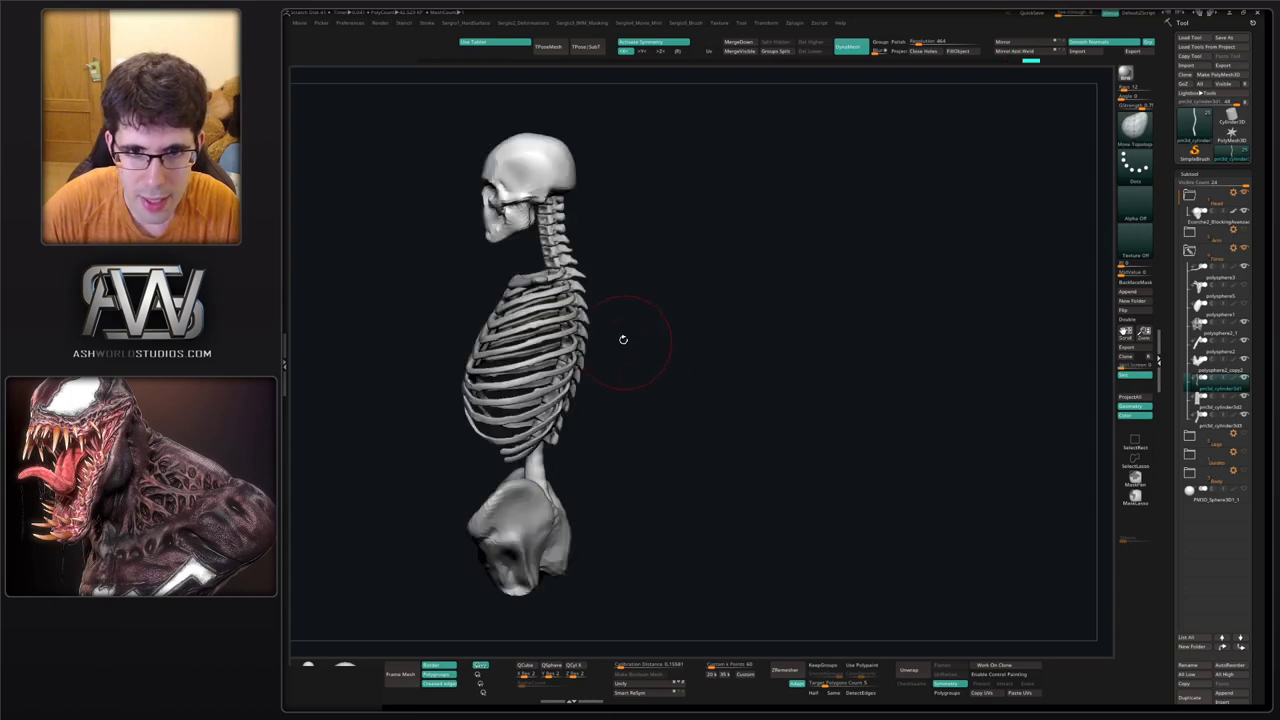
Inflate a disc-like ring on the inner spine cylinder between two neck vertebrae with the Inflate brush.
mouse_move(623, 337)
alt+mouse_down()
mouse_move(557, 243)
mouse_move(565, 258)
mouse_move(547, 256)
alt+mouse_up()
mouse_move(547, 256)
right_down()
mouse_move(576, 251)
mouse_move(568, 262)
right_up()
drag(553, 262, 556, 282)
right_drag(563, 290, 544, 226)
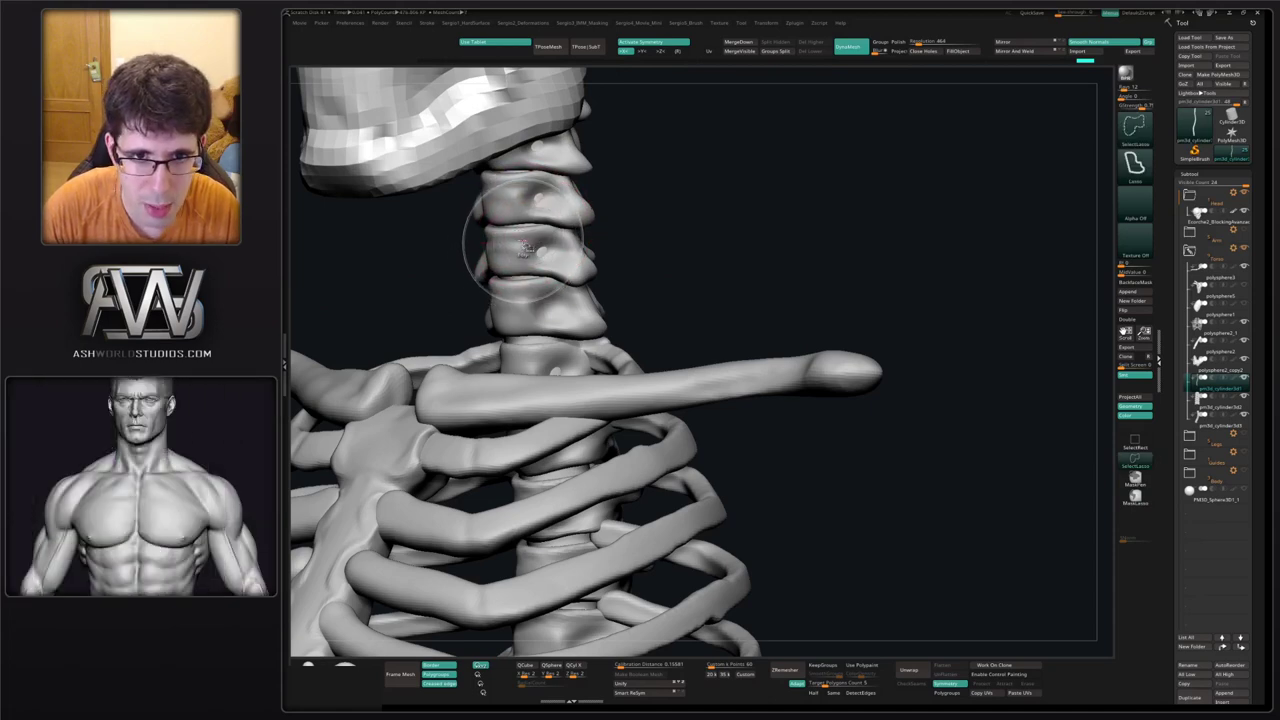
key(s)
mouse_move(510, 219)
ctrl+right_down()
mouse_move(519, 238)
mouse_move(496, 231)
ctrl+right_up()
drag(547, 228, 491, 231)
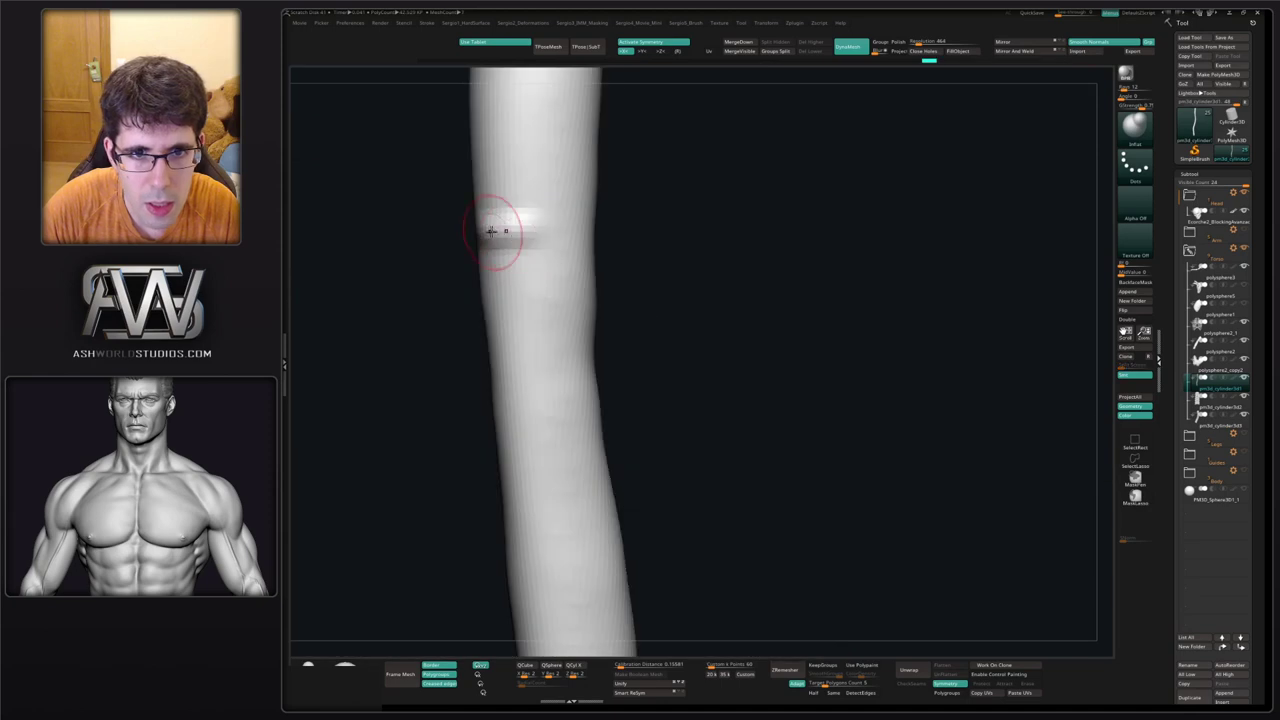
ctrl+shift+click(533, 242)
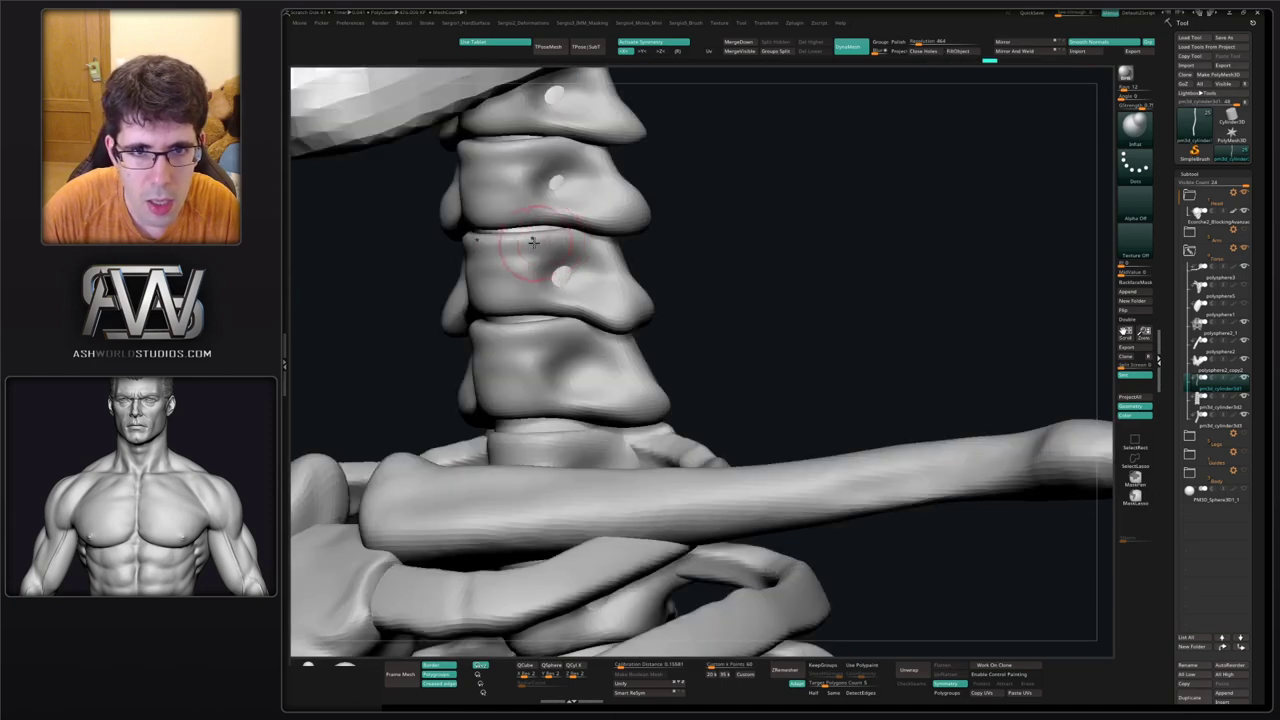
Select the cervical vertebrae and adjust the front edges of the lower ones with the Move Topological brush.
alt+click(528, 248)
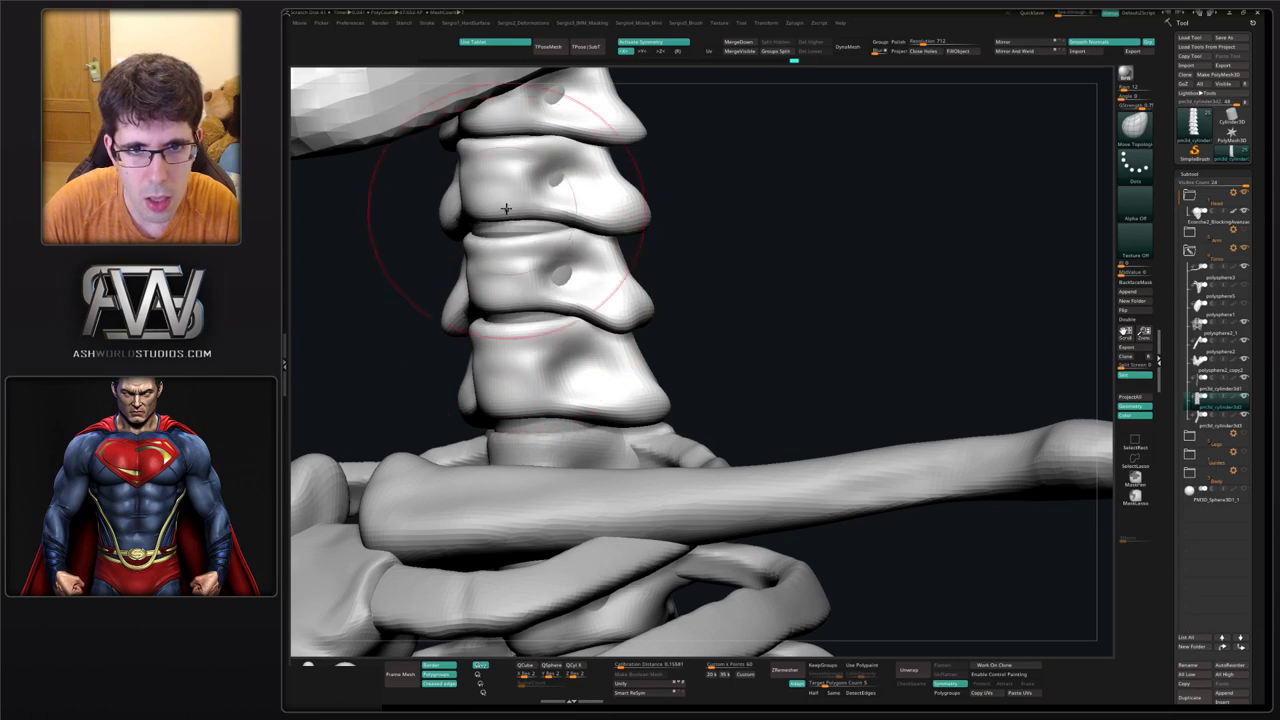
ctrl+right_drag(531, 330, 531, 300)
drag(531, 344, 531, 314)
drag(531, 366, 532, 352)
ctrl+right_drag(546, 337, 543, 150)
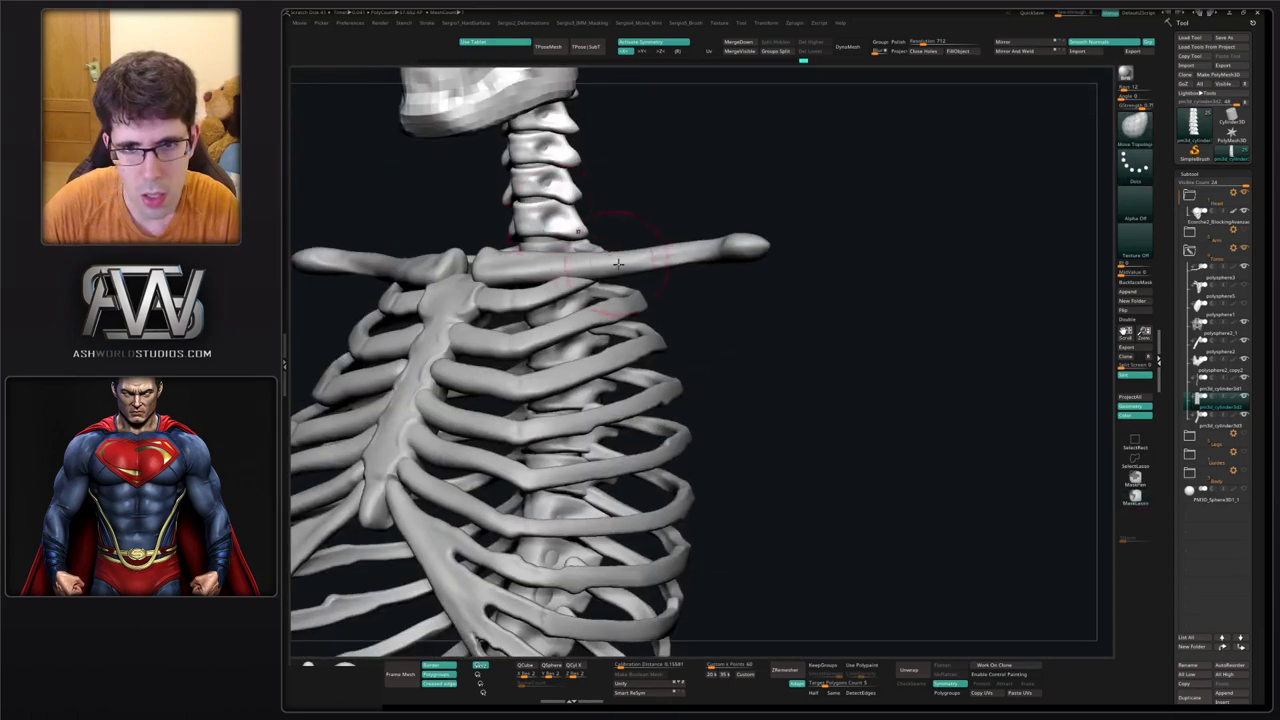
Hide the ribs to expose the front of the thoracic spine.
click(1243, 323)
right_drag(724, 371, 555, 271)
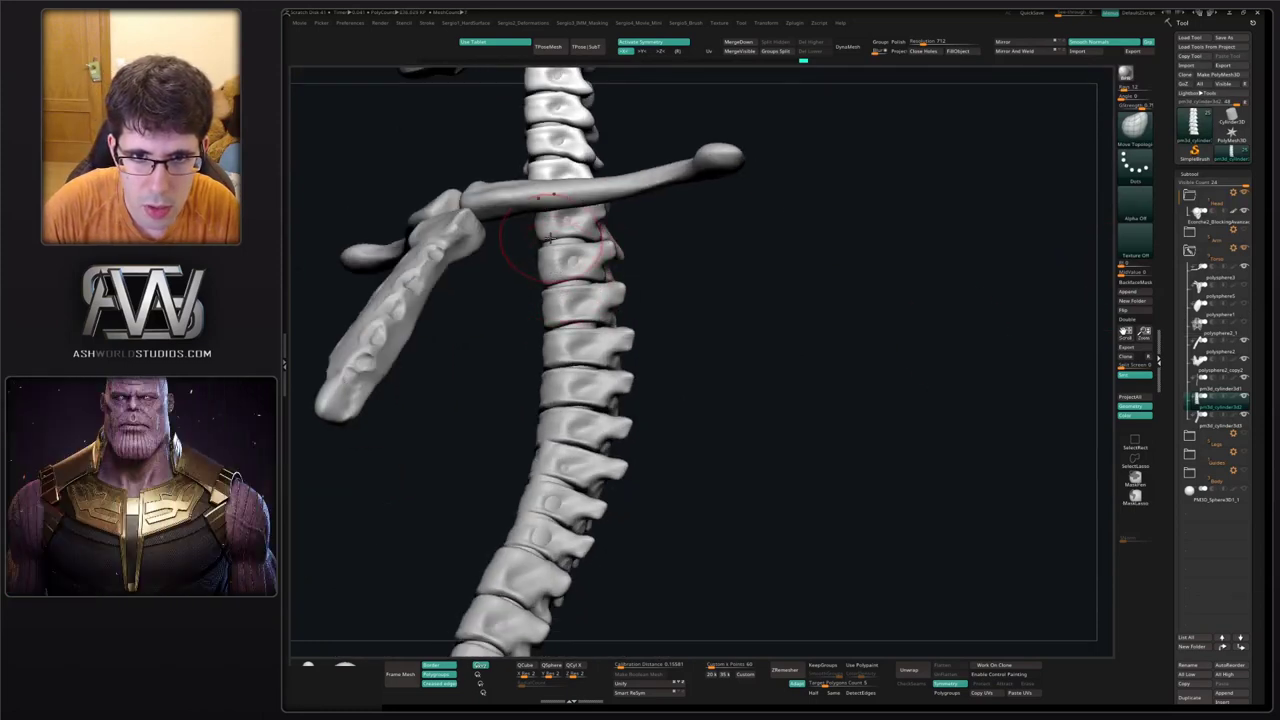
Select the upper thoracic vertebrae and adjust their front edges just below the neck with the Move Topological brush.
mouse_move(646, 250)
right_down()
mouse_move(523, 229)
mouse_move(560, 178)
right_up()
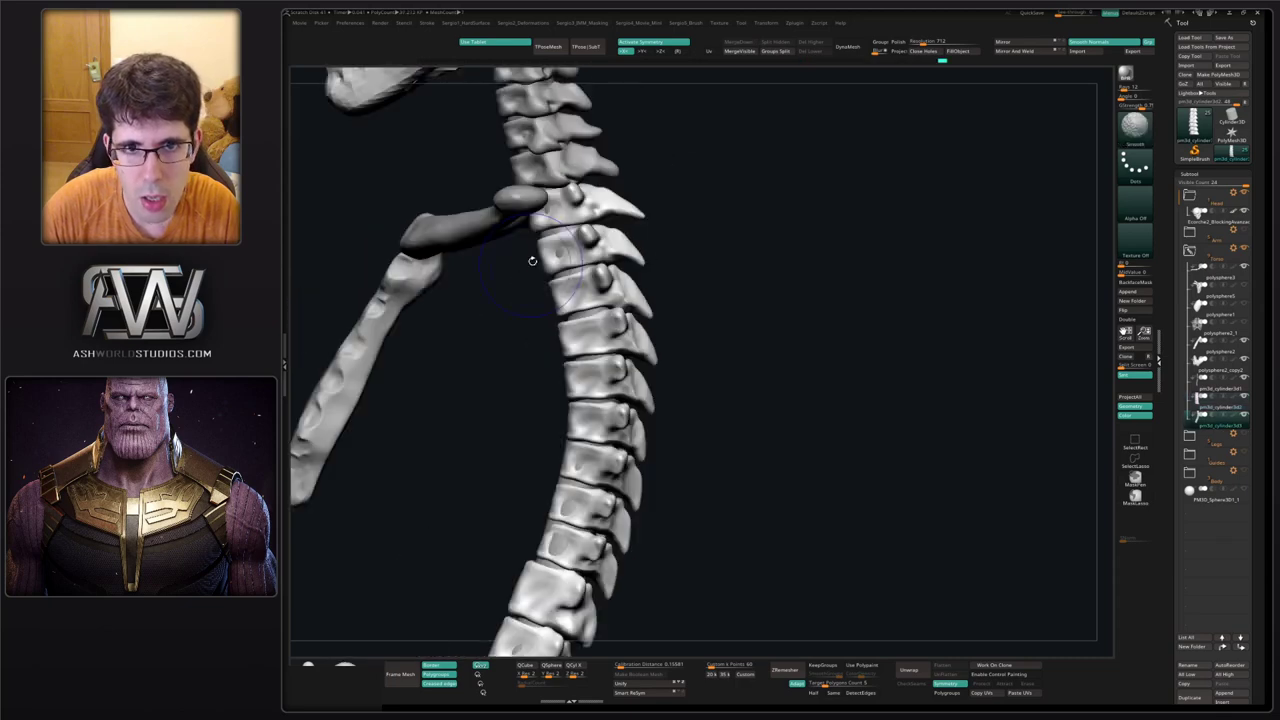
alt+click(560, 176)
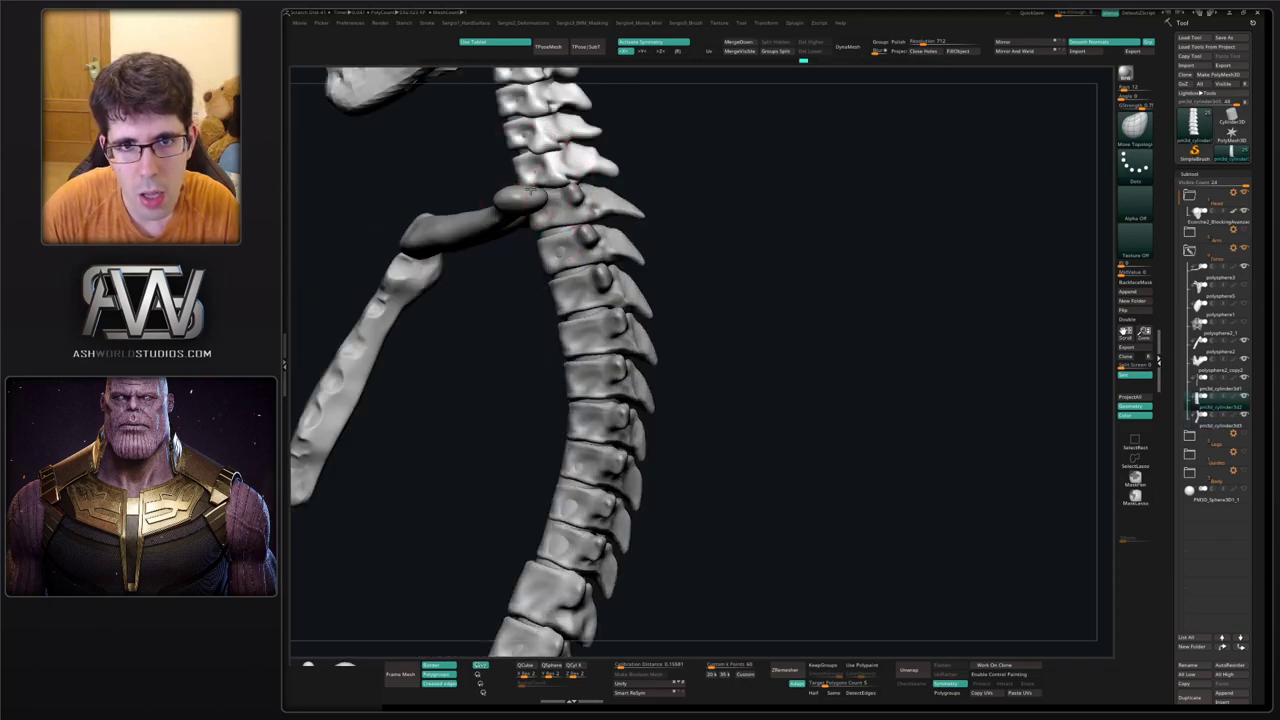
mouse_move(530, 170)
right_down()
mouse_move(534, 194)
mouse_move(557, 188)
right_up()
key(s)
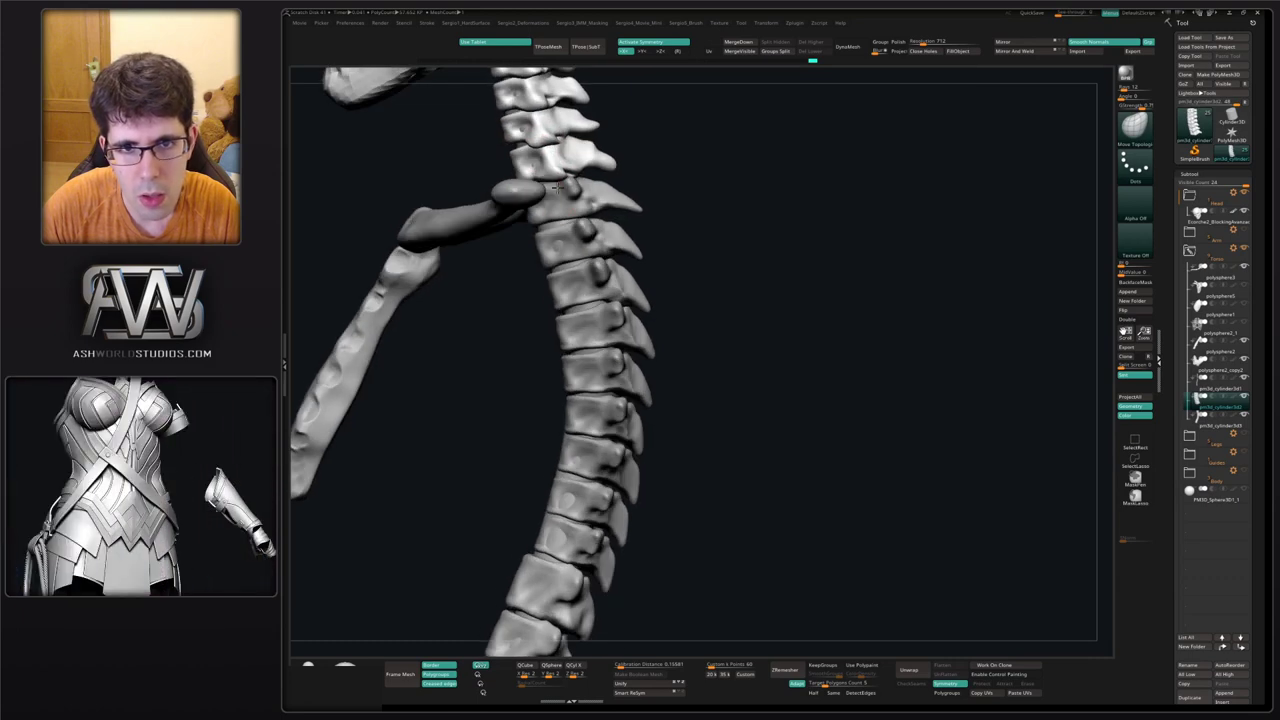
alt+click(547, 222)
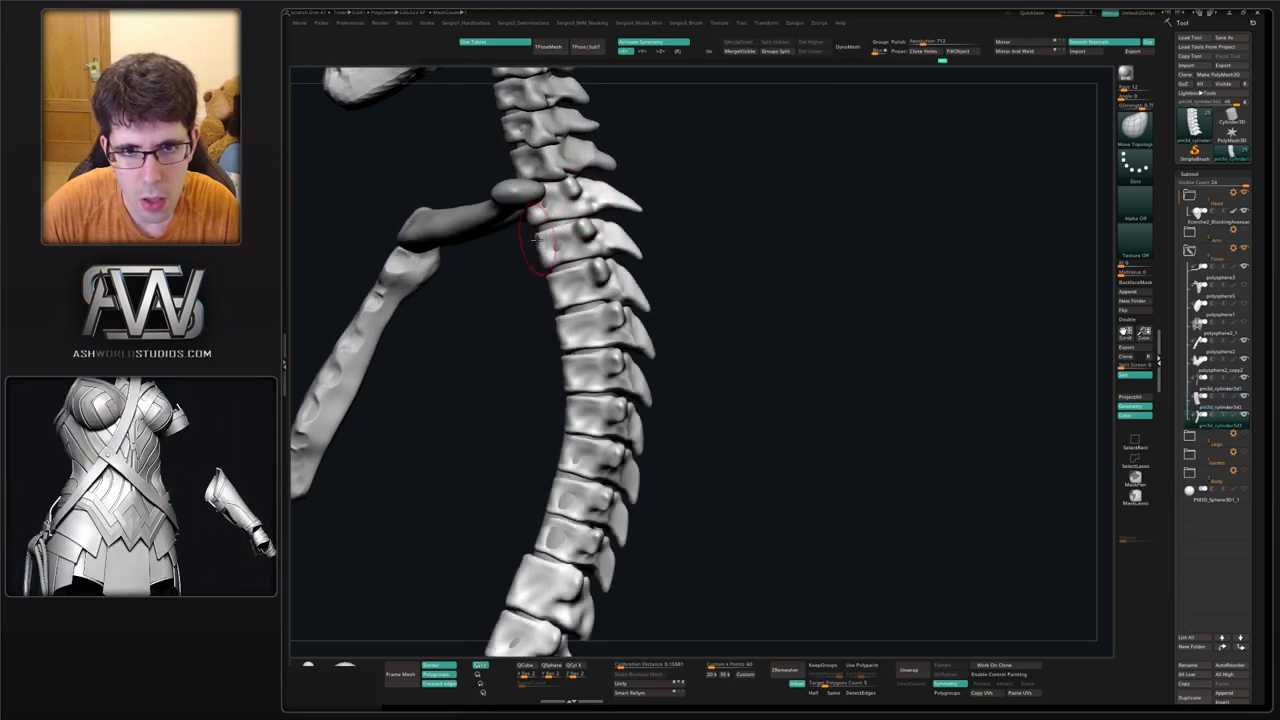
drag(546, 260, 548, 262)
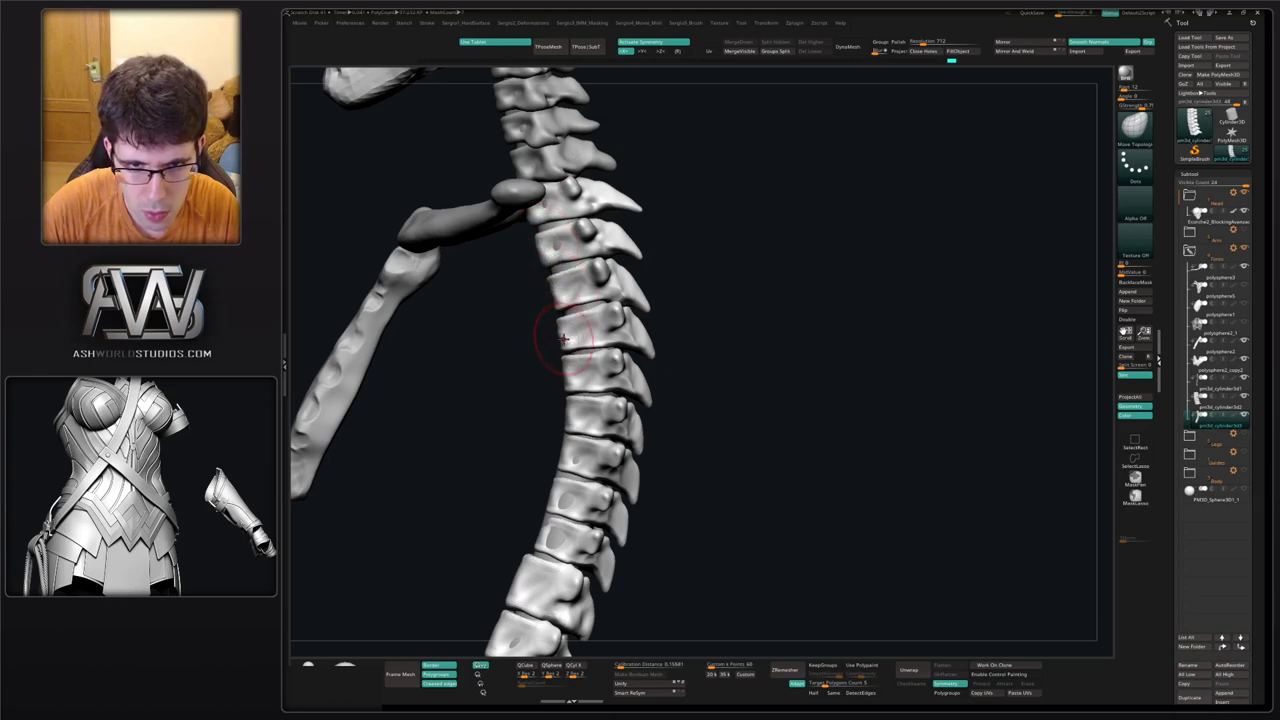
Refine the front contours of the middle and lower thoracic vertebrae down to the lumbar ones with the Move Topological brush.
right_drag(596, 338, 570, 260)
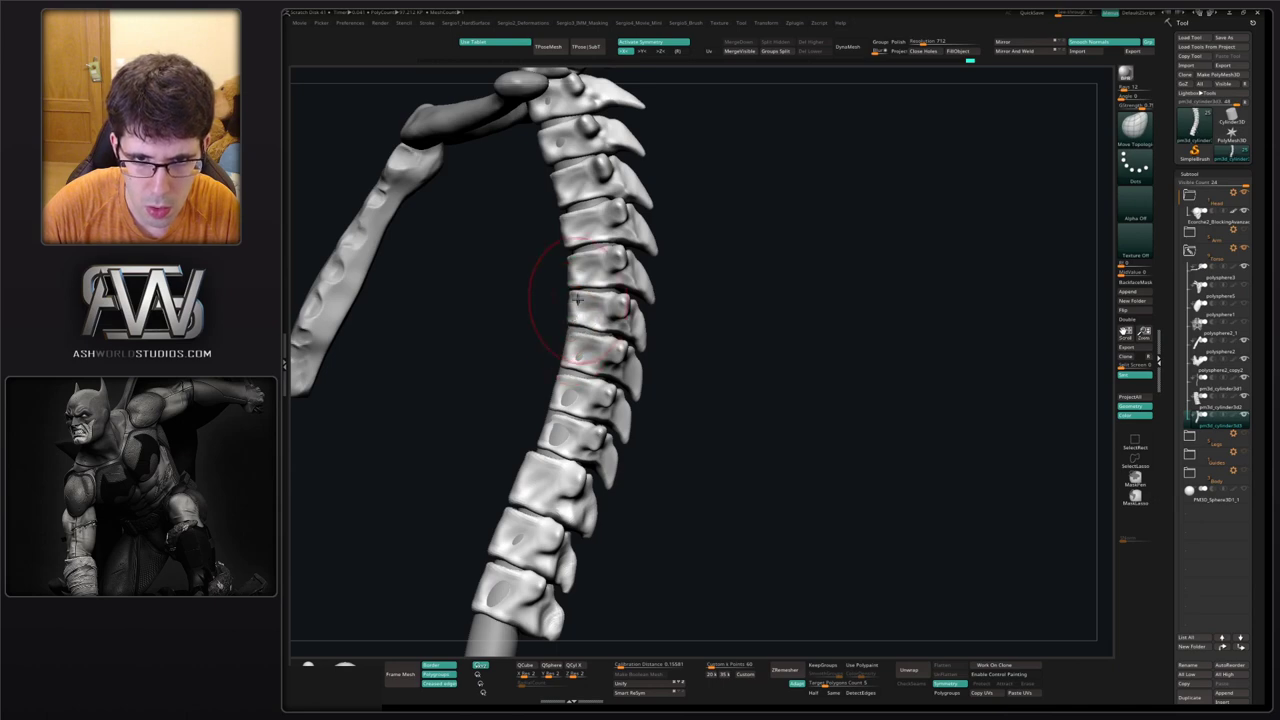
ctrl+right_drag(580, 352, 583, 396)
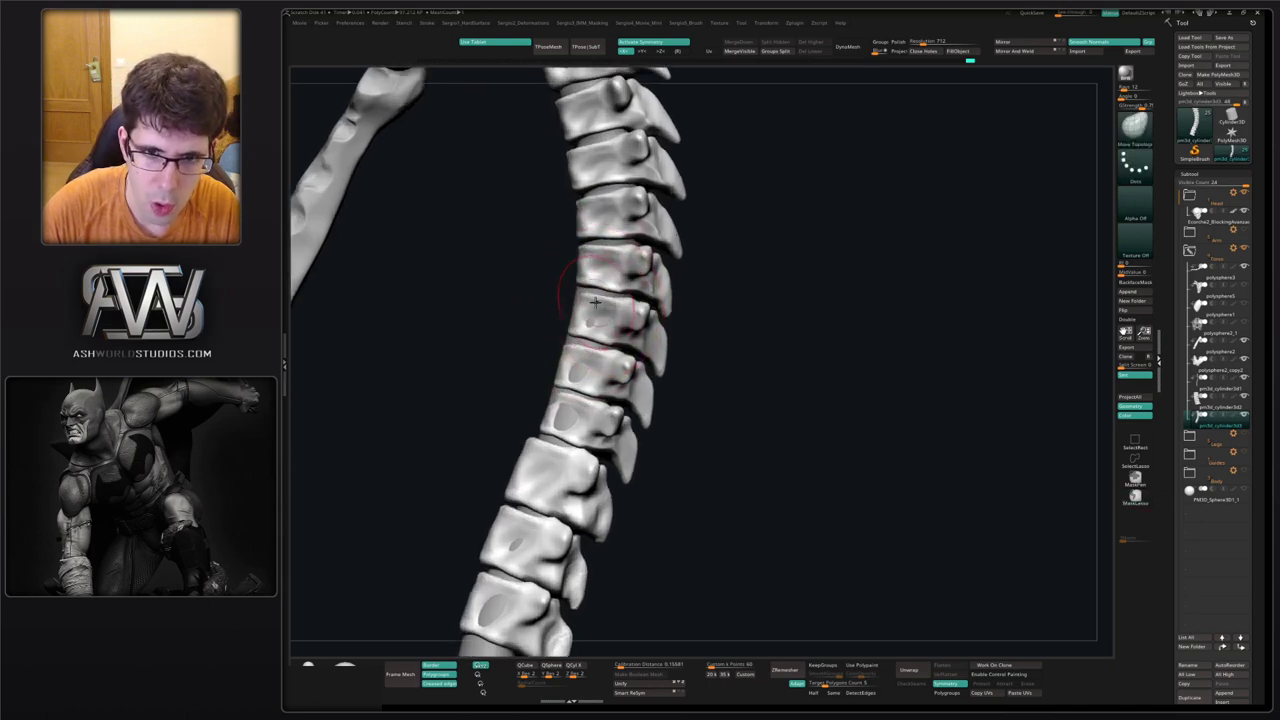
right_drag(573, 295, 574, 313)
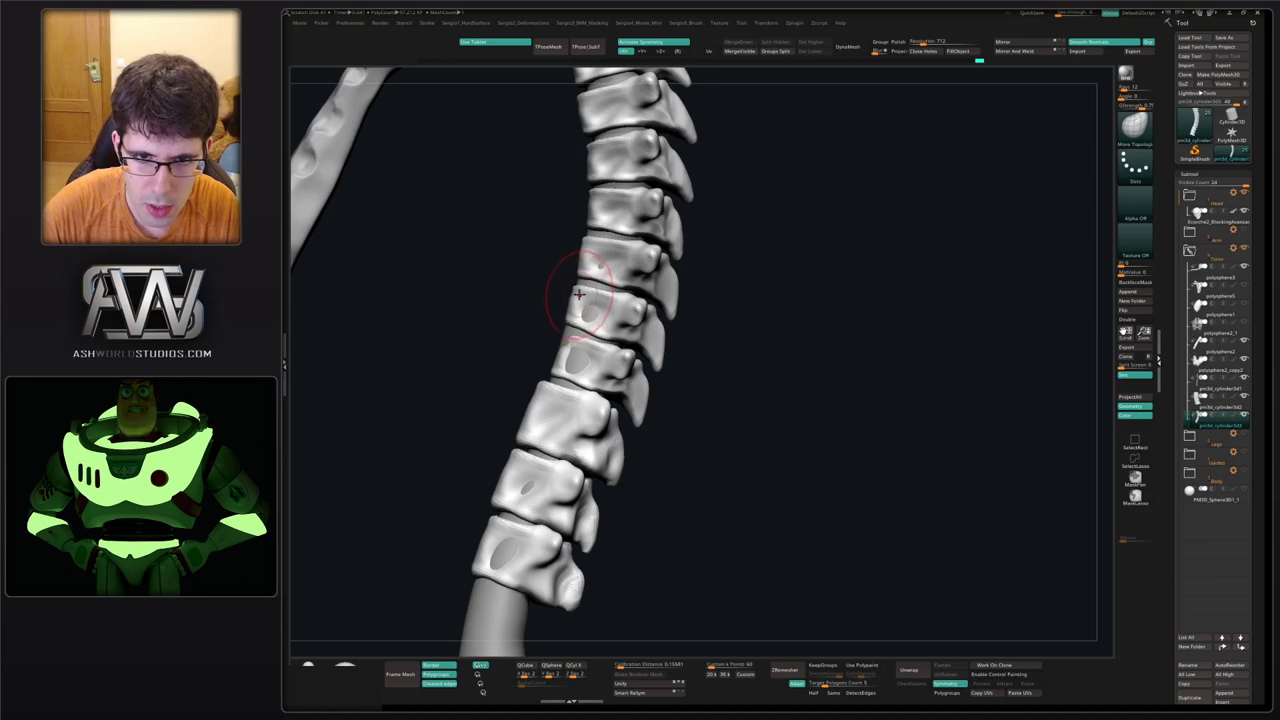
right_drag(581, 343, 565, 322)
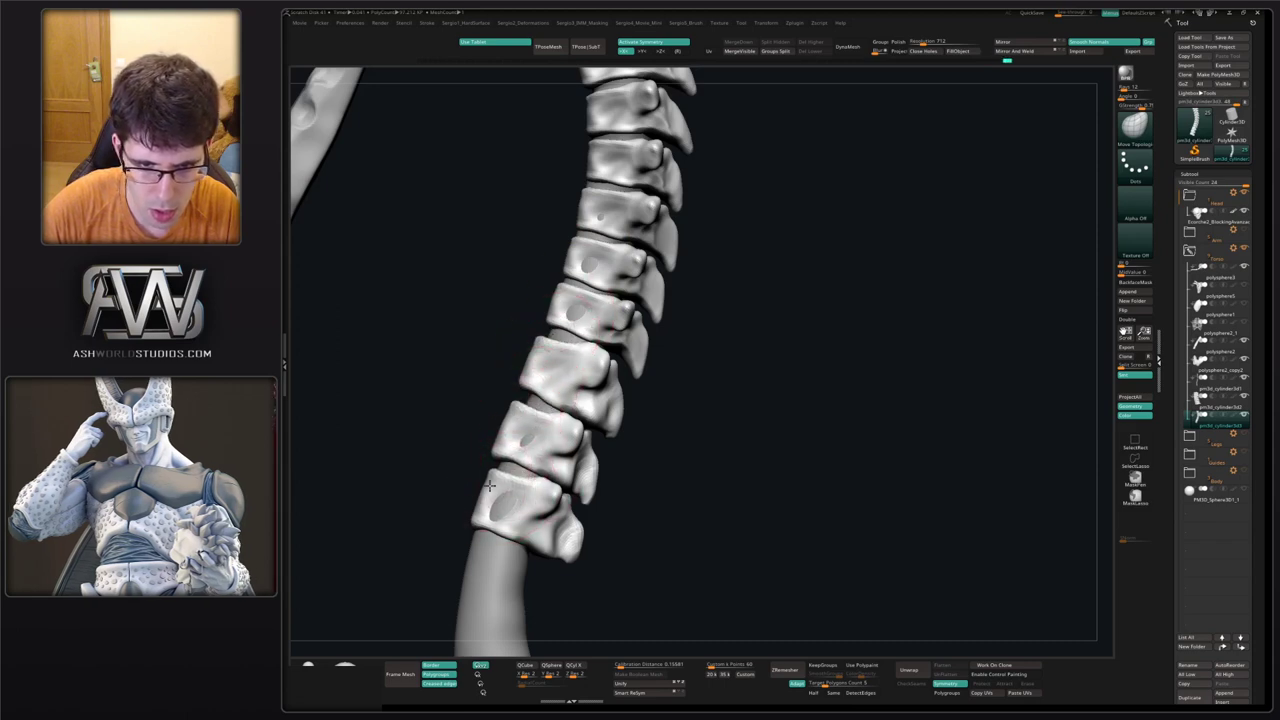
right_drag(500, 470, 548, 392)
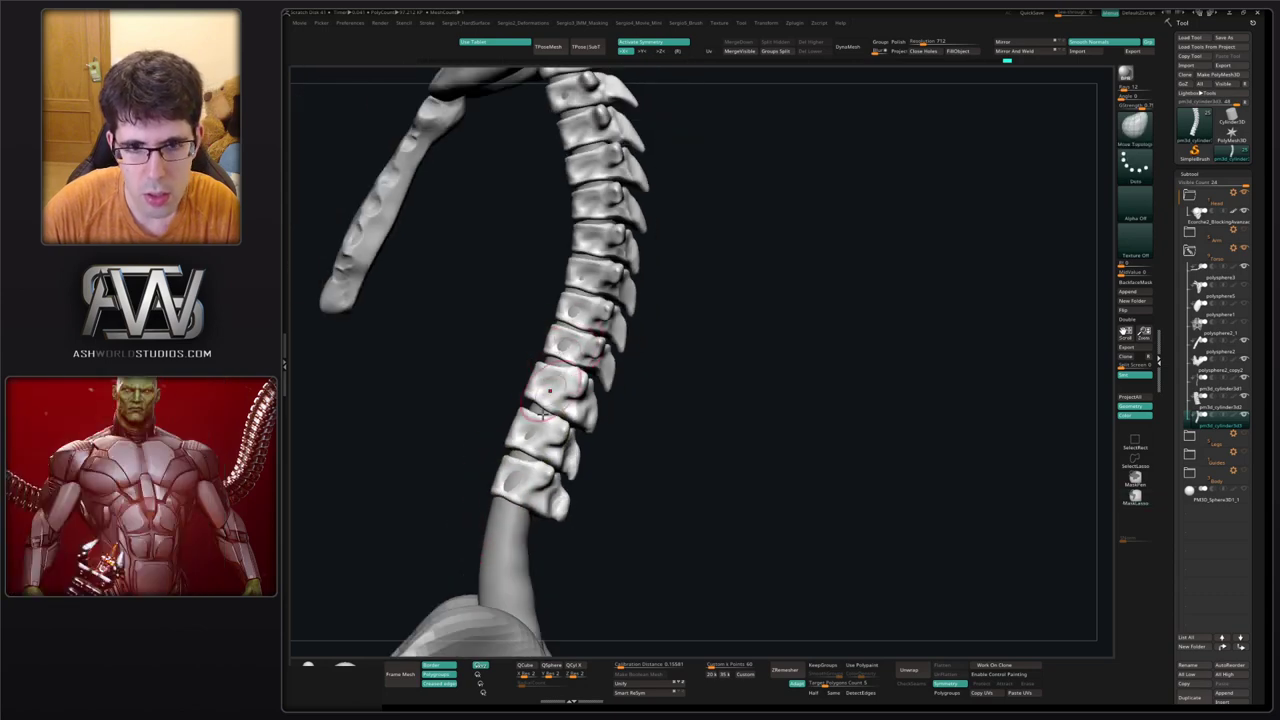
Mask a band of the inner spine cylinder between two lower vertebrae, duplicate the cylinder and hide the original.
alt+click(509, 538)
right_drag(512, 505, 690, 420)
alt+right_drag(545, 433, 537, 402)
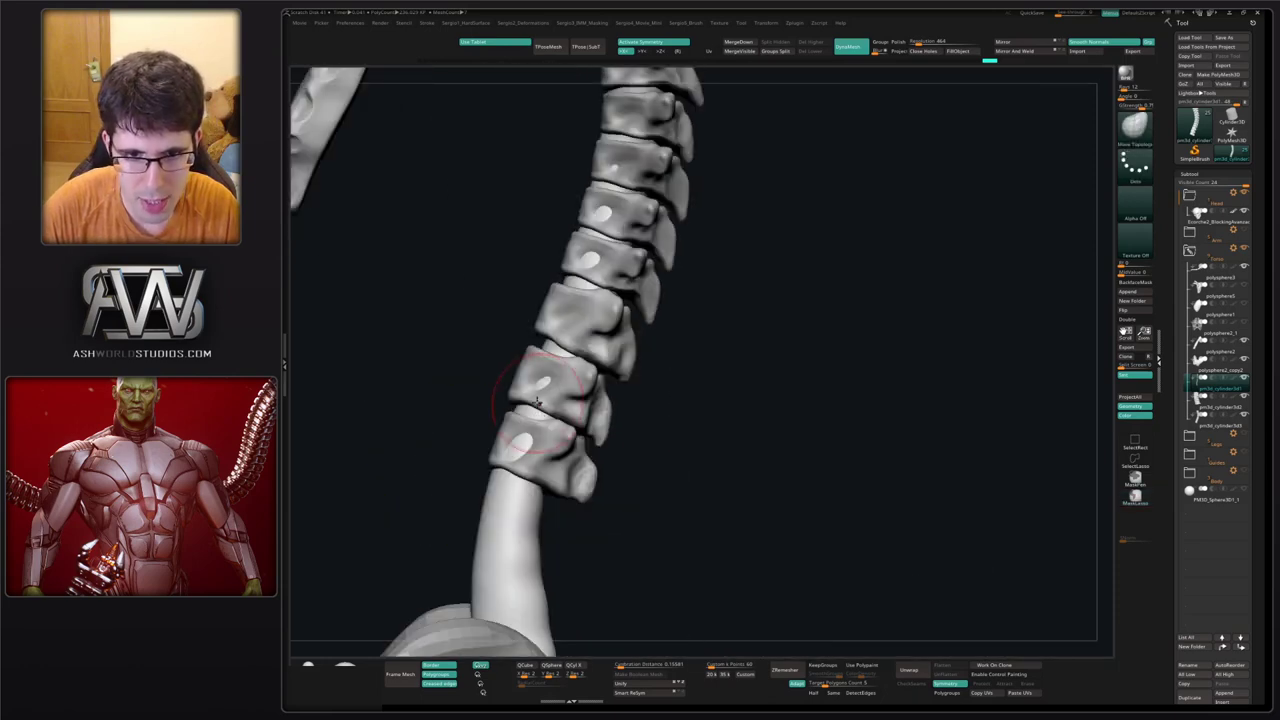
key(alt+s)
ctrl+drag(598, 438, 606, 442)
key(ctrl+shift+d)
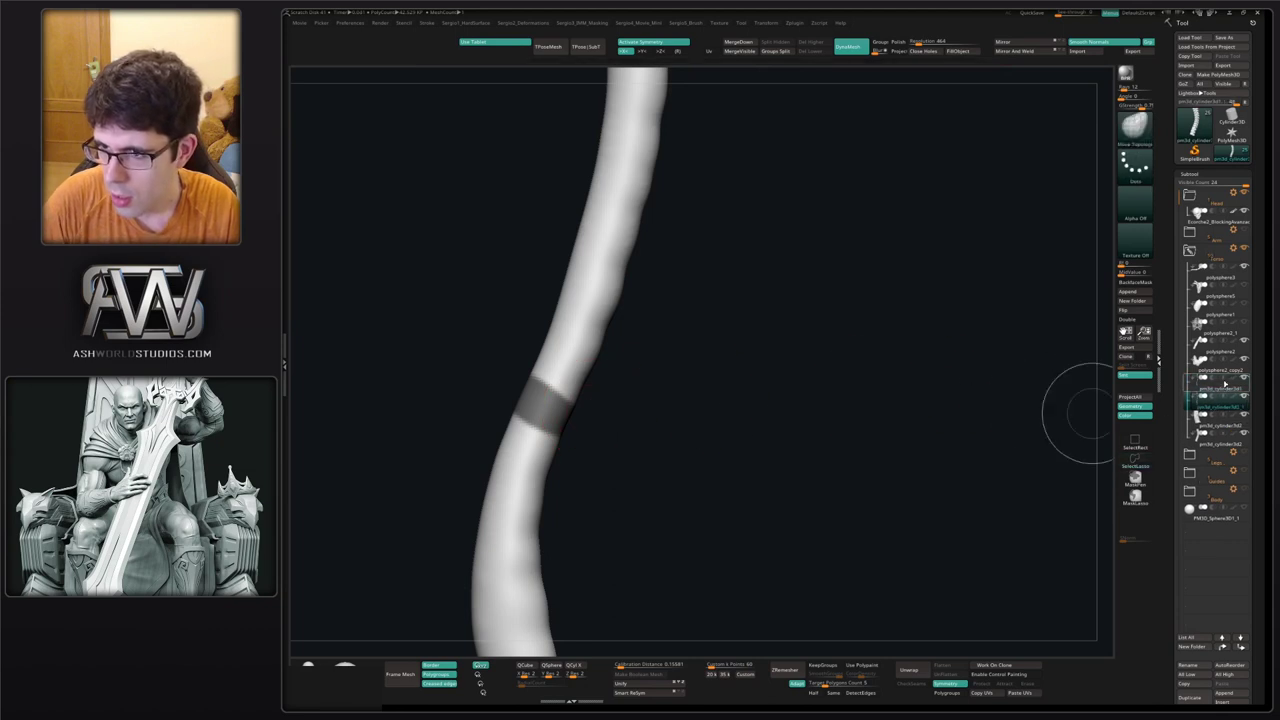
click(1244, 378)
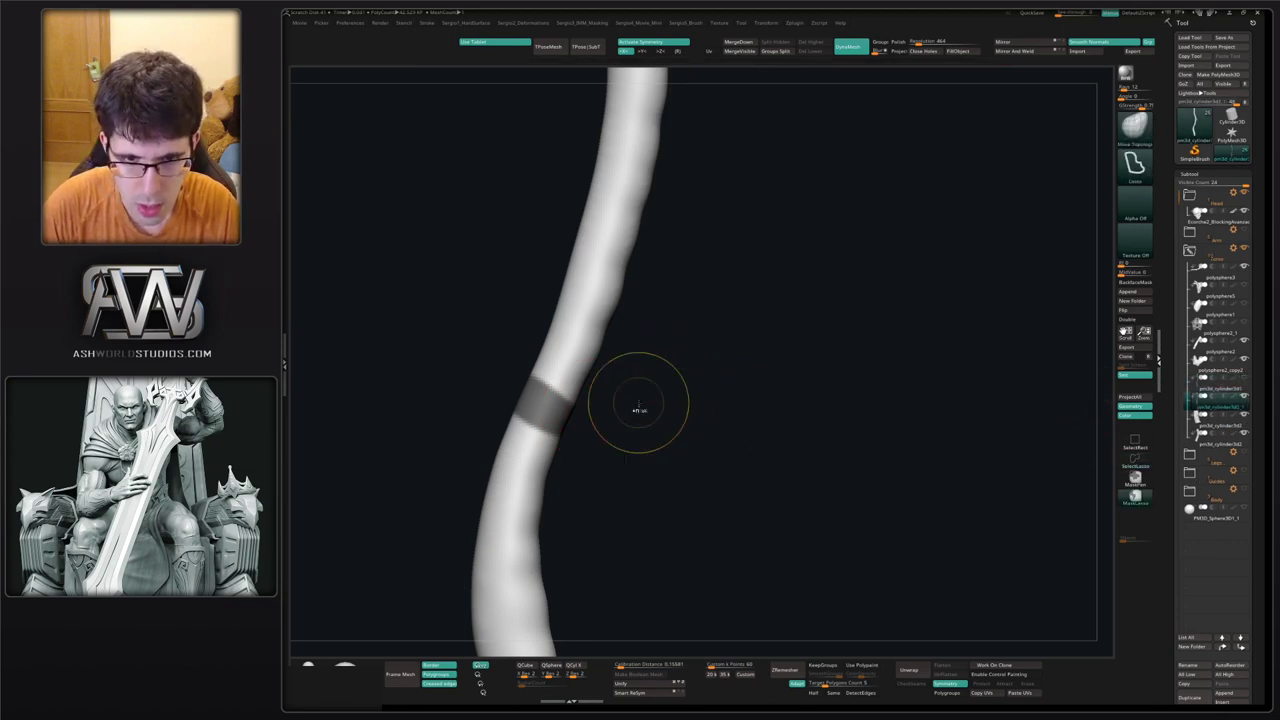
Isolate the masked band as its own polygroup, trim it, delete the rest of the duplicate and rebuild it as a closed disc.
key(ctrl+w)
mouse_move(634, 444)
ctrl+shift+mouse_down()
mouse_move(486, 380)
mouse_move(606, 451)
ctrl+shift+mouse_up()
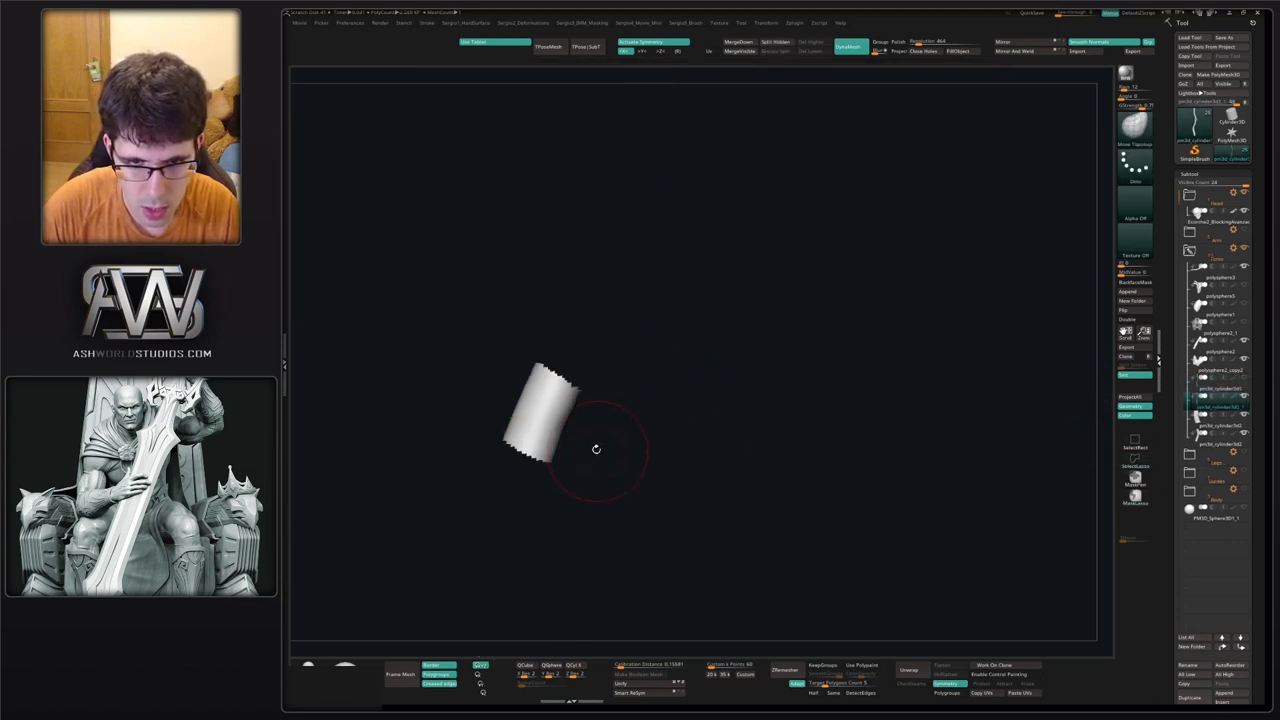
ctrl+shift+drag(516, 382, 612, 442)
key(ctrl+z)
key(Delete)
ctrl+drag(638, 384, 650, 436)
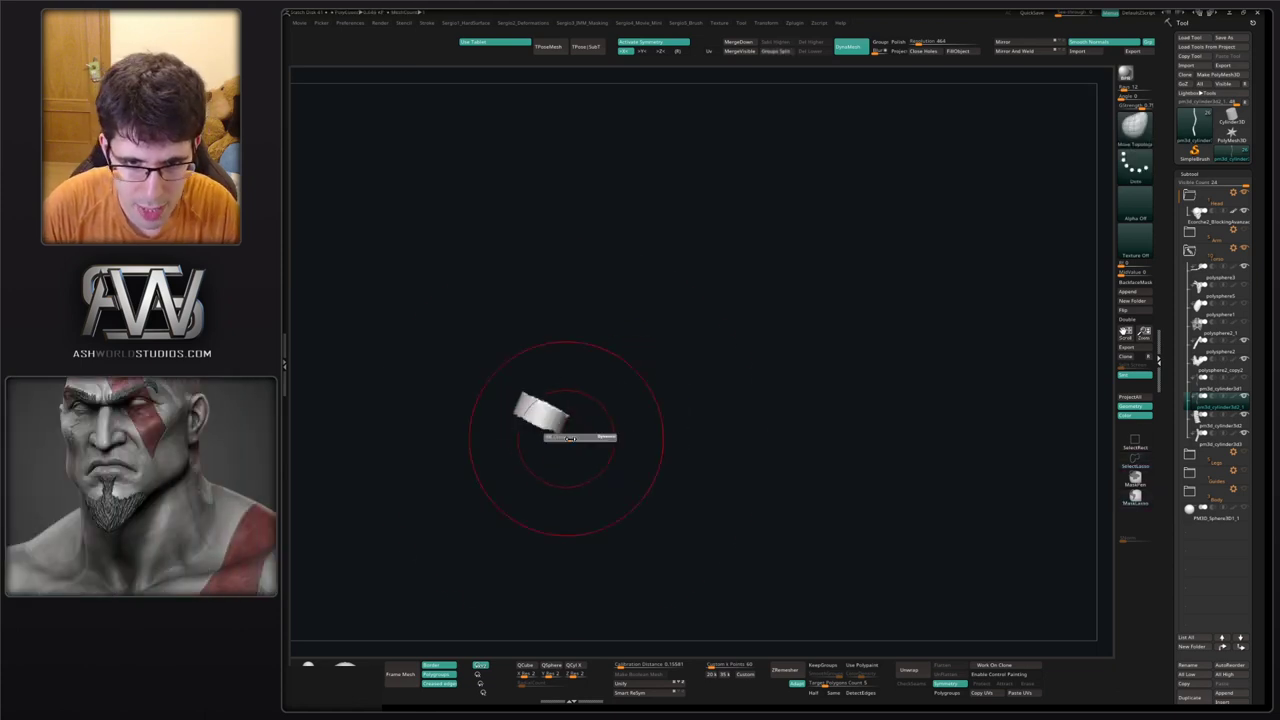
ctrl+shift+click(549, 463)
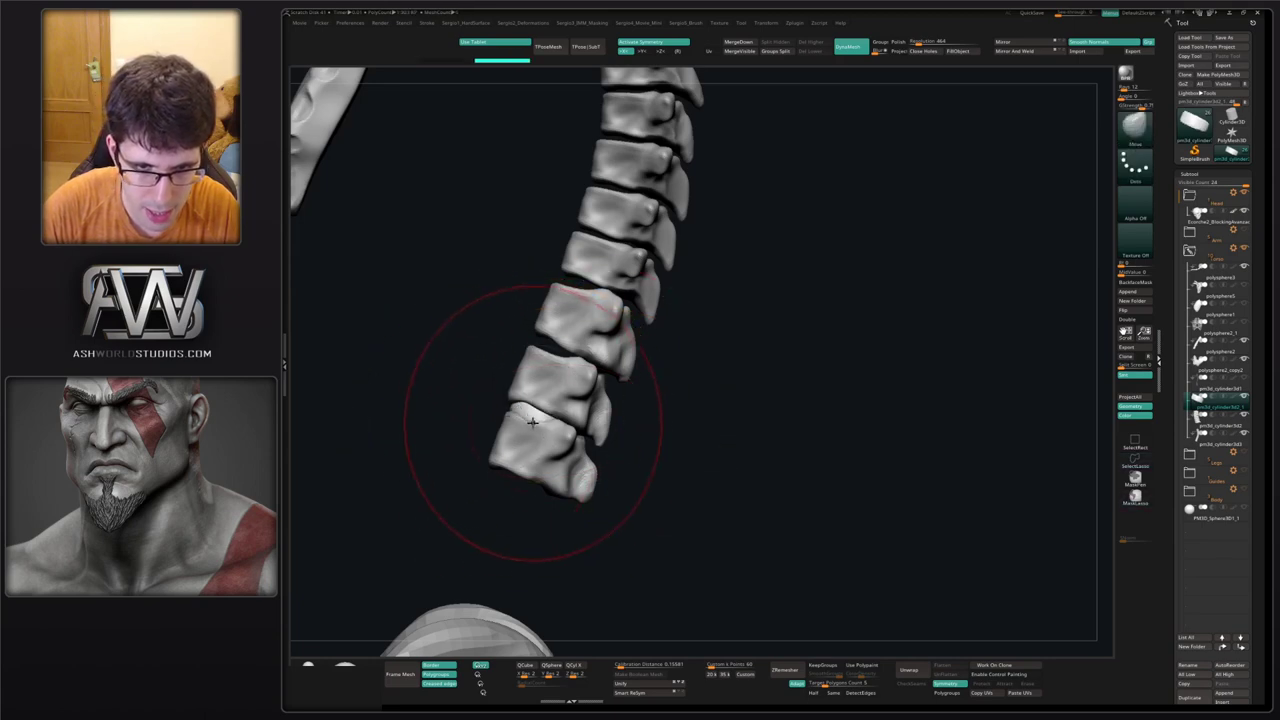
Fit the disc between the lowest vertebrae and place copies of it in the gaps up to the middle thoracic spine.
right_drag(569, 419, 520, 418)
key(w)
mouse_move(561, 446)
ctrl+mouse_down()
mouse_move(625, 249)
mouse_move(537, 383)
mouse_move(560, 345)
mouse_move(570, 354)
ctrl+mouse_up()
drag(570, 339, 592, 248)
alt+right_drag(592, 250, 579, 320)
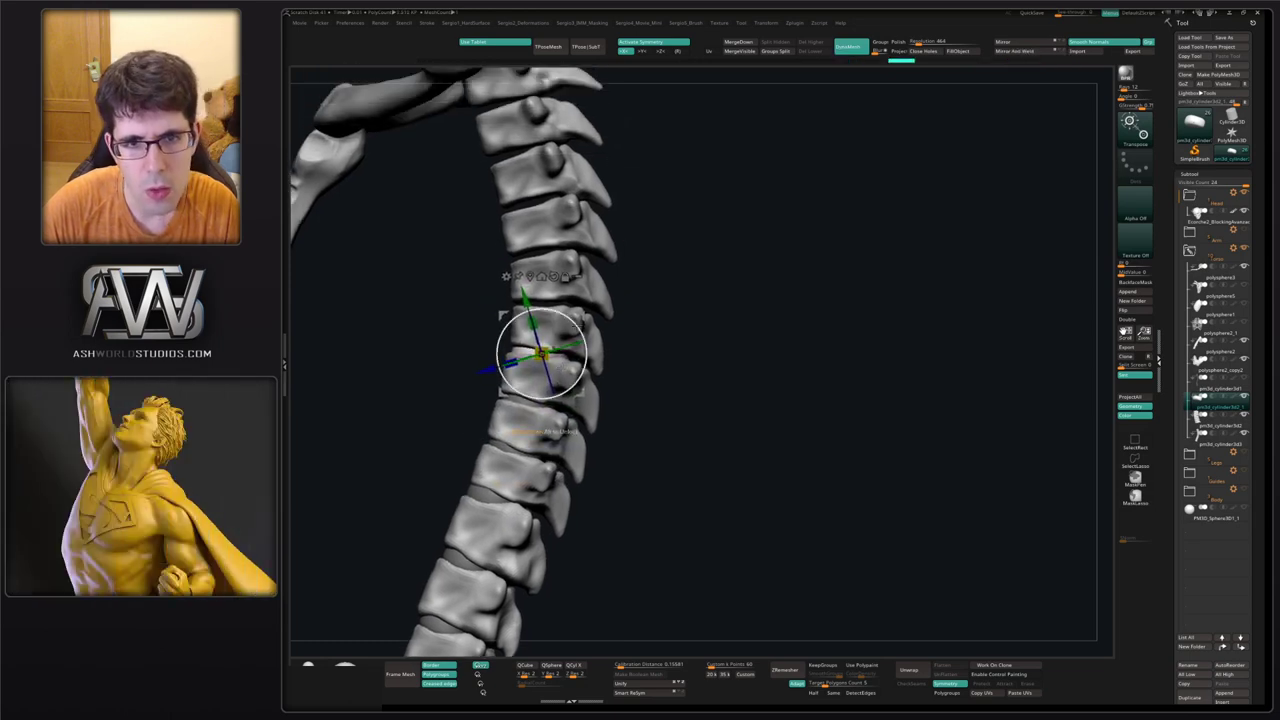
Copy the disc upward into the gaps between the upper thoracic vertebrae, aligning each copy with its gap.
ctrl+drag(582, 316, 587, 266)
right_drag(676, 297, 667, 357)
drag(667, 357, 672, 330)
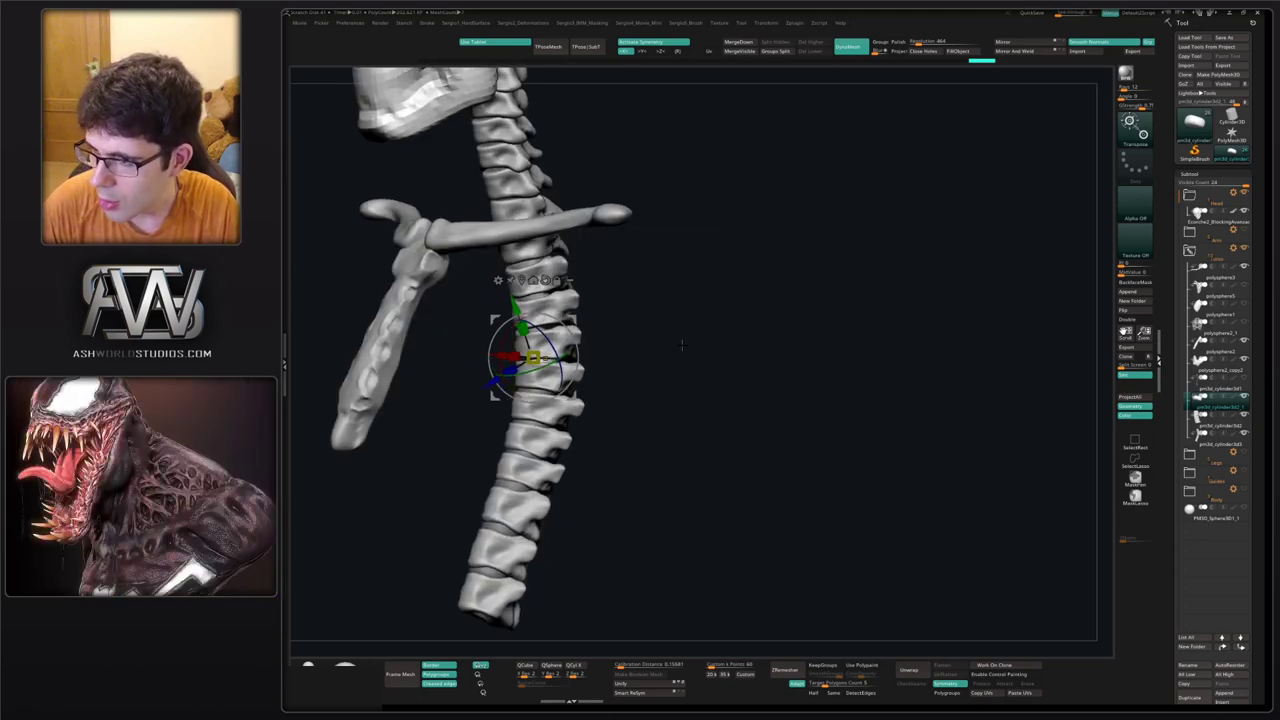
drag(697, 369, 645, 468)
ctrl+right_drag(645, 468, 648, 508)
drag(600, 373, 588, 217)
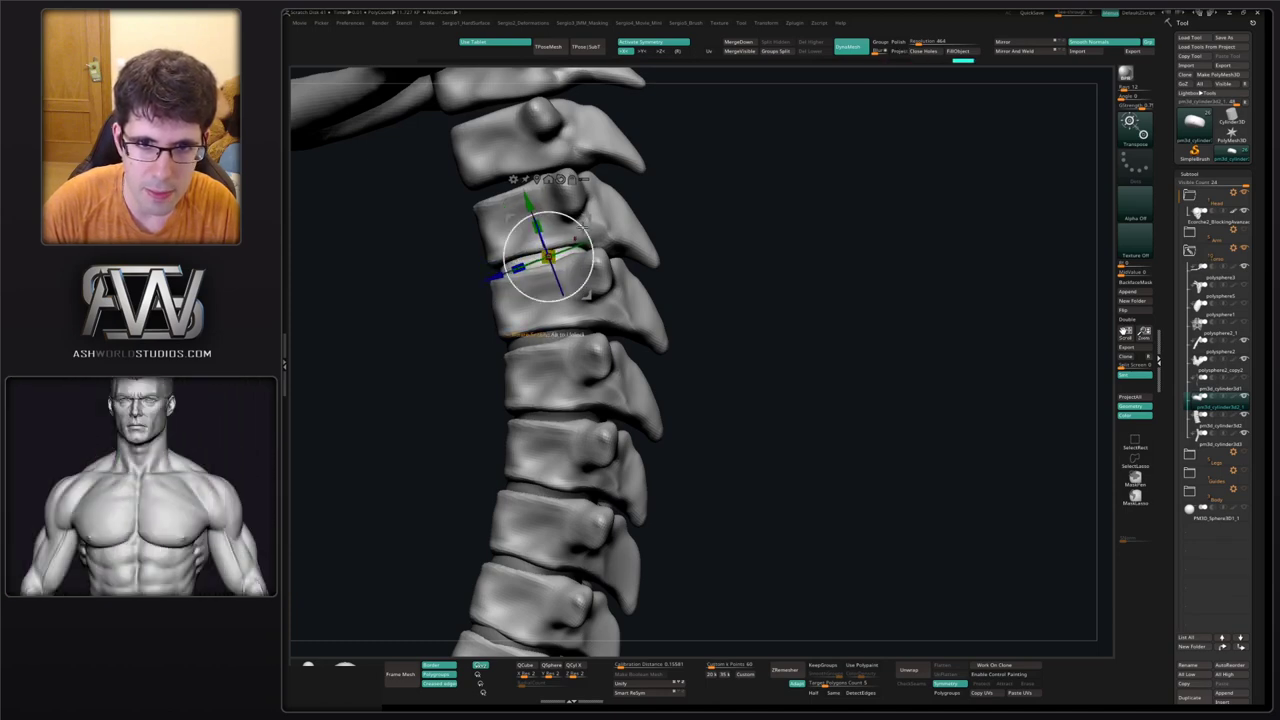
alt+right_drag(609, 306, 637, 402)
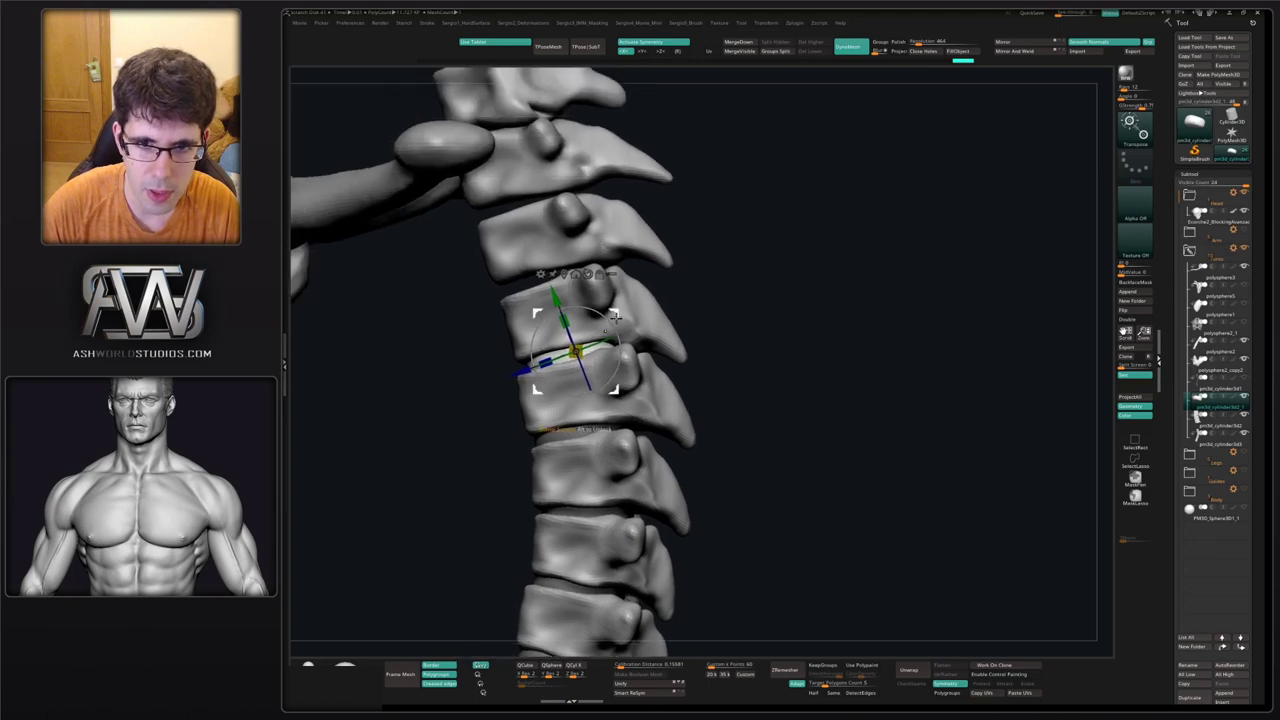
ctrl+drag(618, 306, 597, 245)
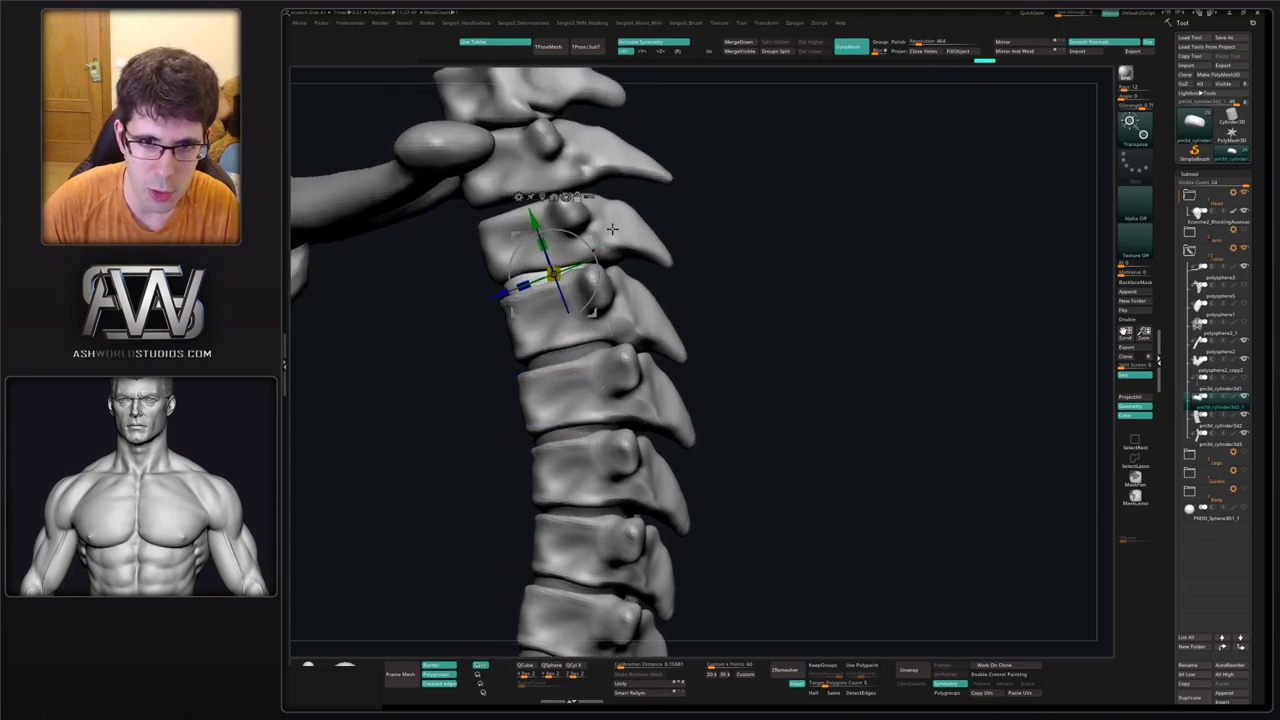
Position and tilt disc copies in the gaps where the thoracic spine meets the neck.
alt+right_drag(611, 229, 607, 325)
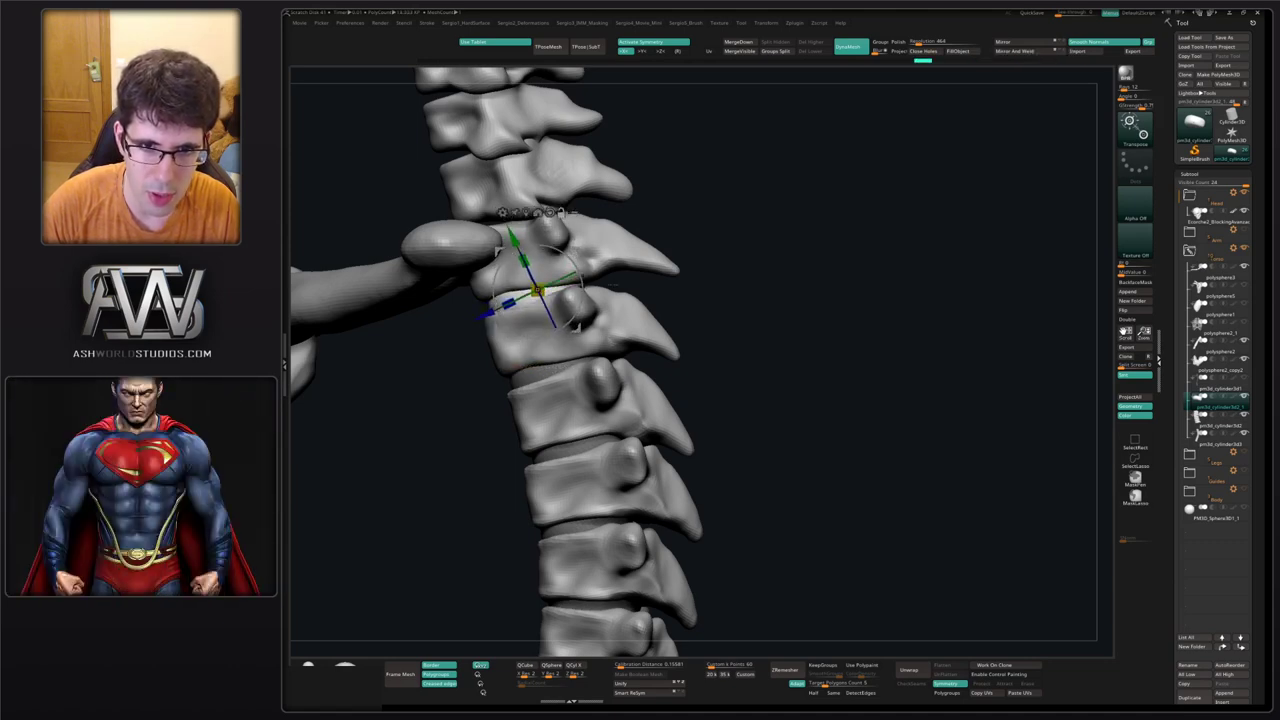
alt+right_drag(613, 285, 642, 326)
drag(606, 292, 607, 290)
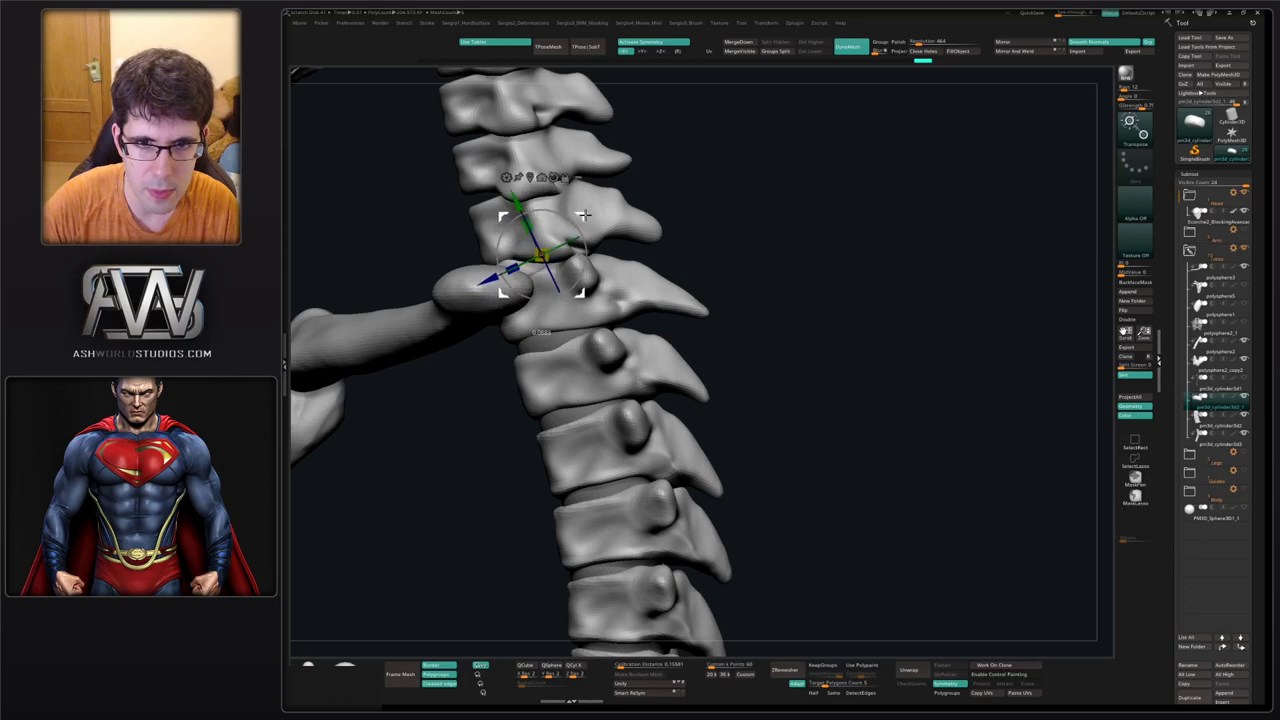
mouse_move(598, 285)
right_down()
mouse_move(618, 248)
mouse_move(620, 296)
mouse_move(591, 296)
right_up()
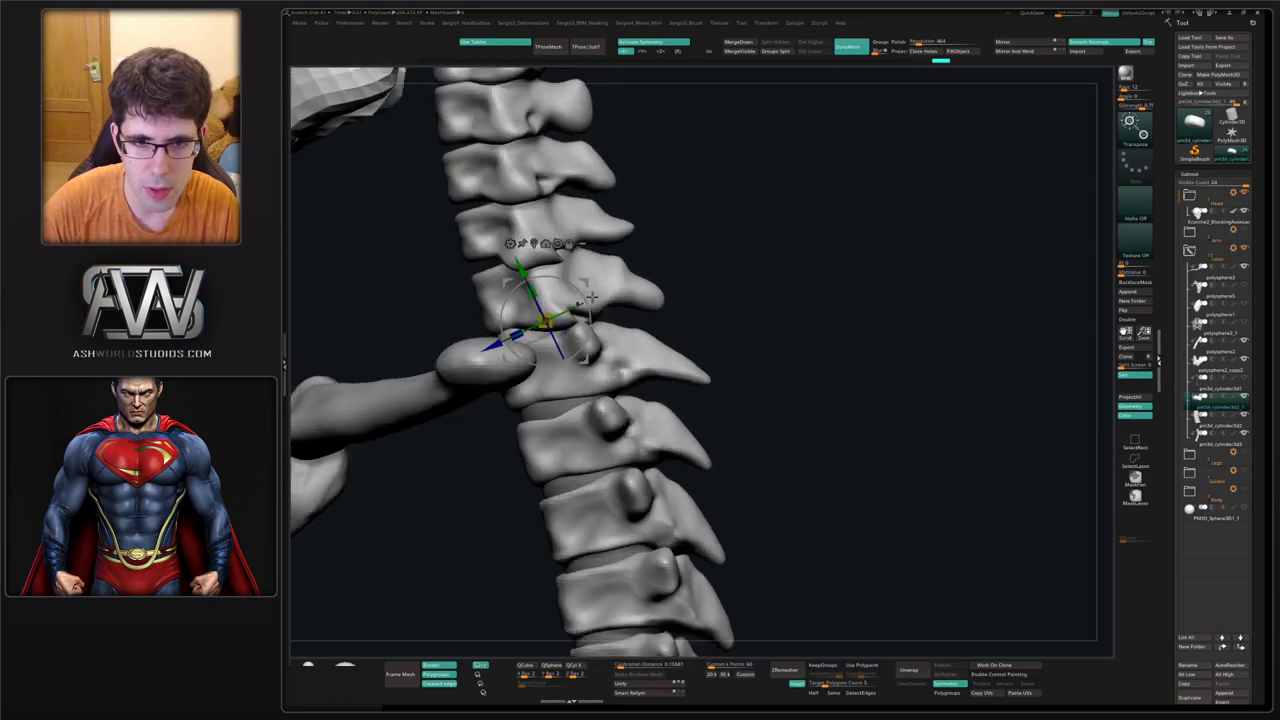
drag(588, 306, 586, 301)
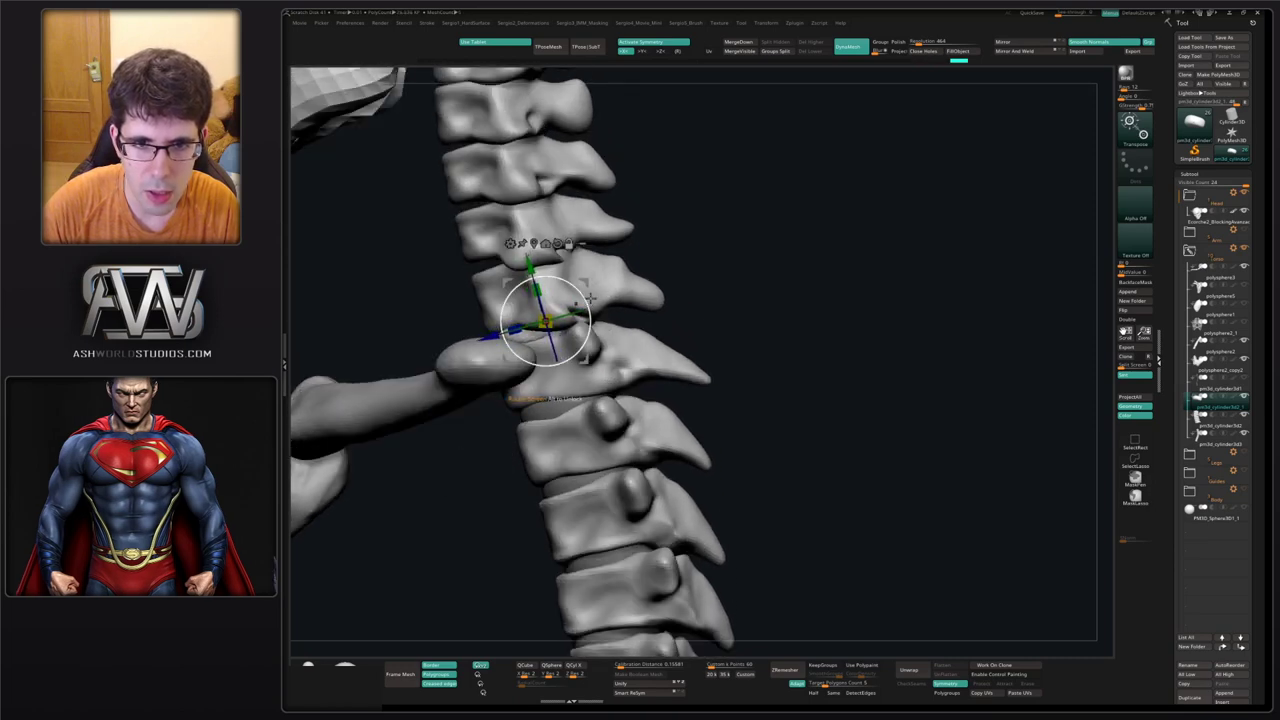
alt+right_drag(586, 301, 626, 350)
Copy the disc up through the cervical vertebrae to the gap below the skull, aligning each copy.
drag(620, 321, 575, 153)
alt+right_drag(594, 264, 599, 409)
drag(574, 294, 565, 236)
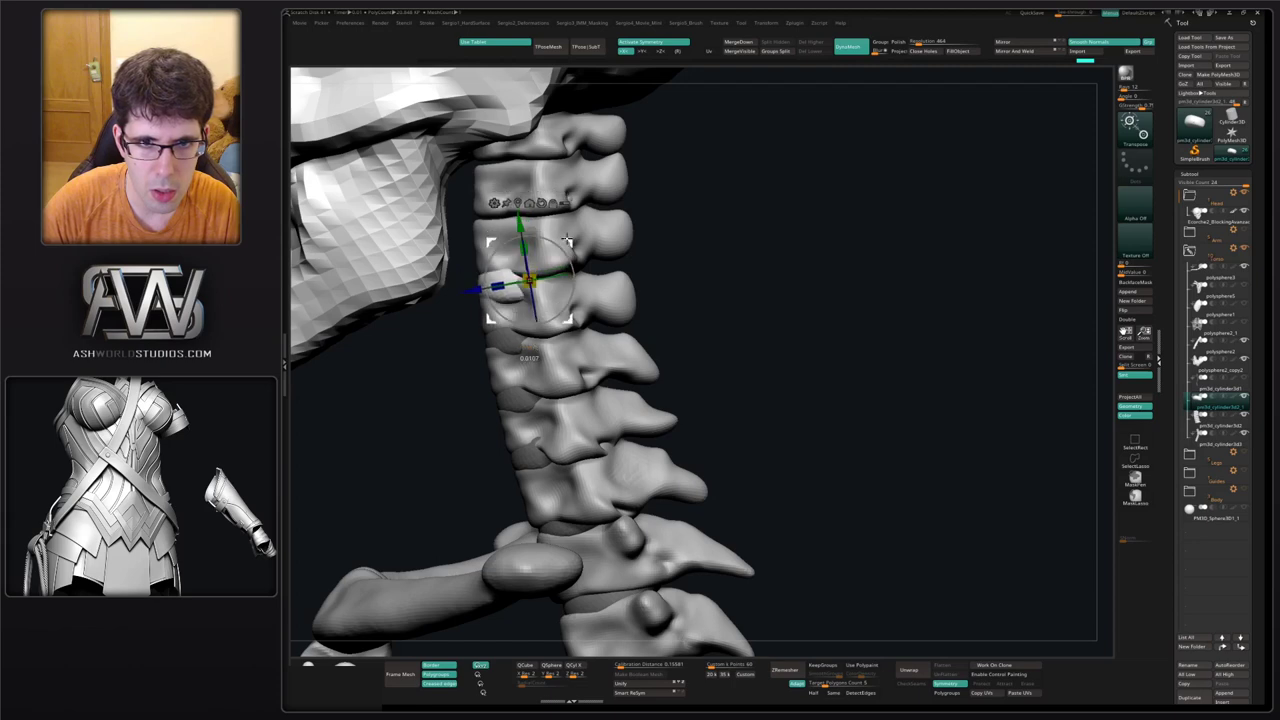
ctrl+drag(570, 238, 568, 181)
alt+right_drag(568, 181, 558, 257)
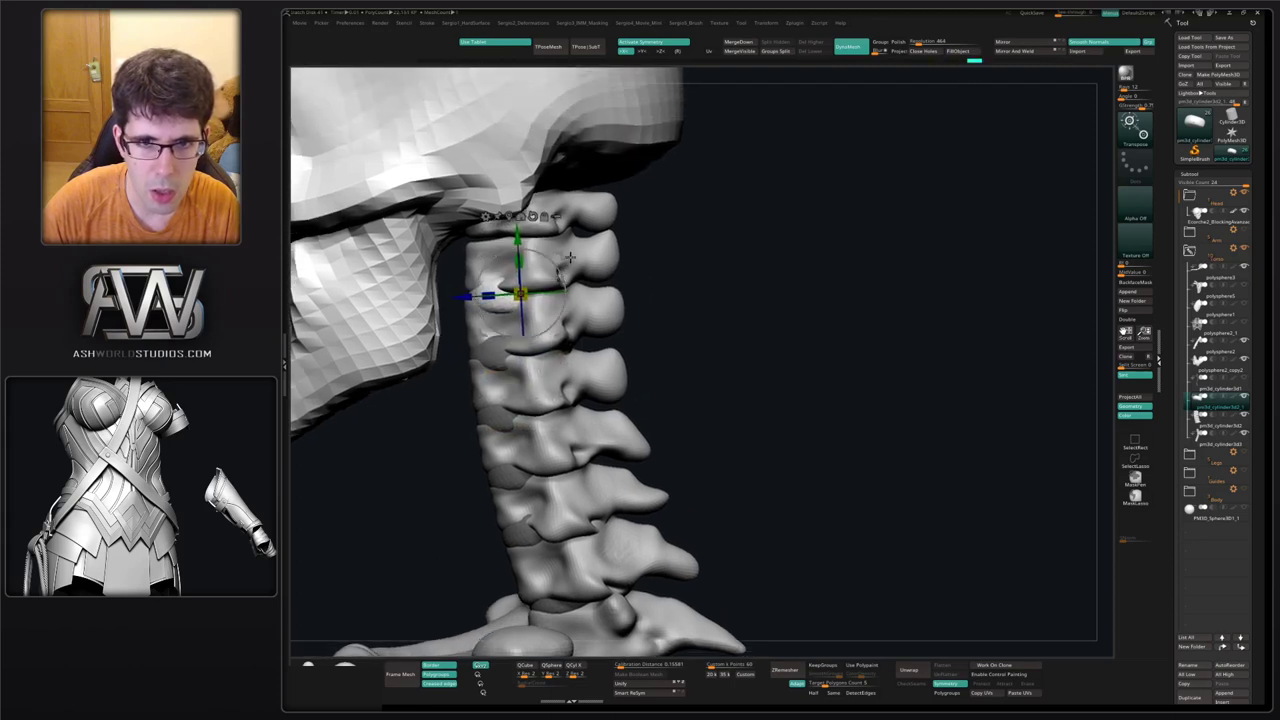
ctrl+drag(562, 250, 561, 189)
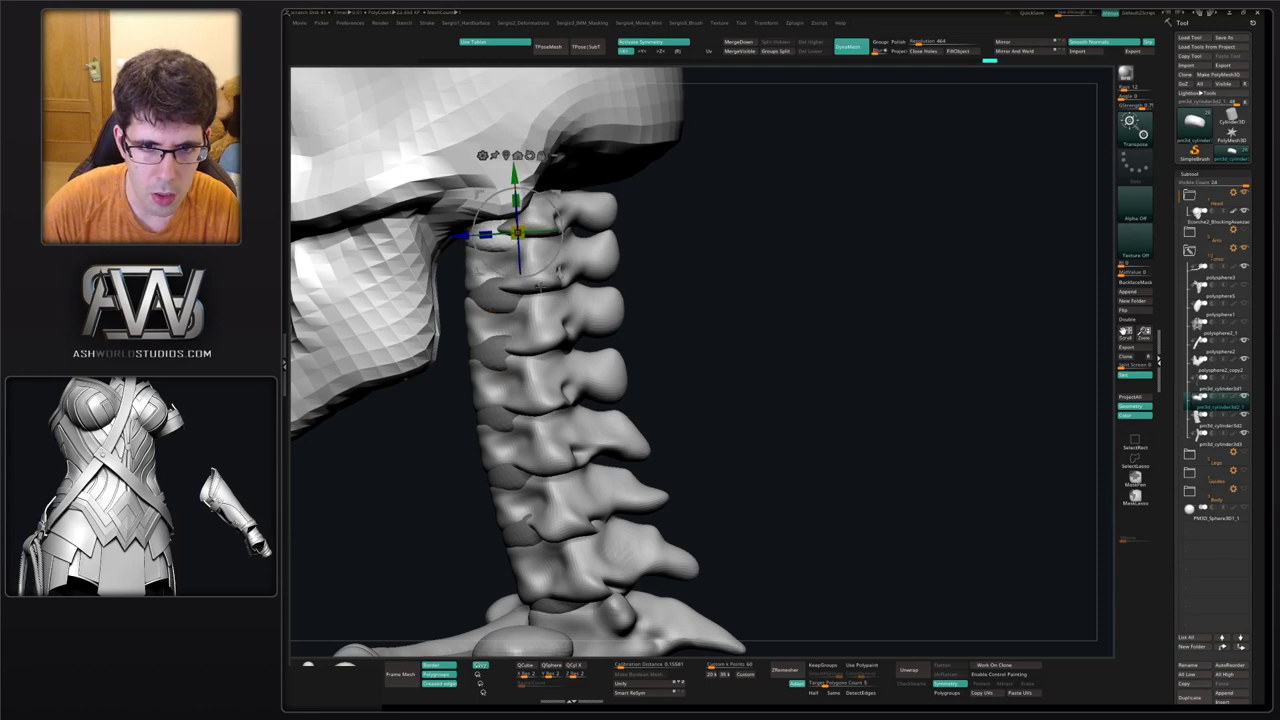
Hide the skull and adjust the cervical discs from the front with the Move brush.
key(q)
ctrl+right_drag(541, 397, 556, 318)
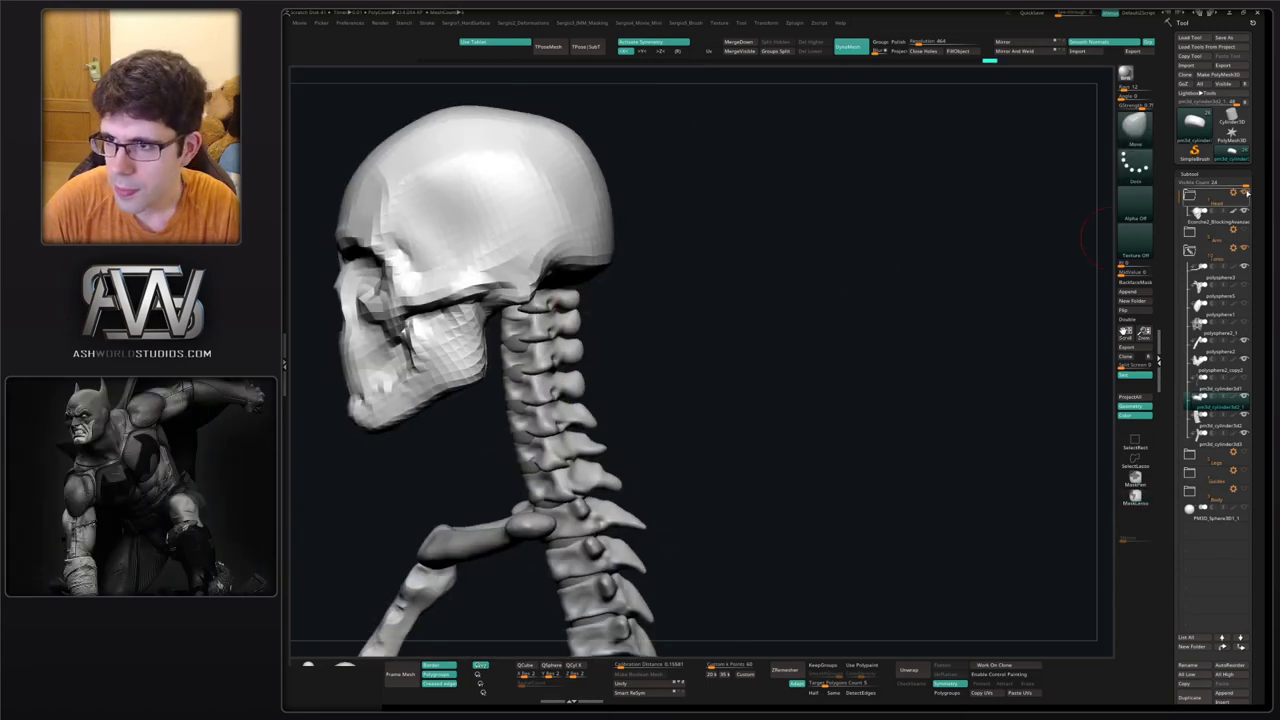
click(1244, 192)
drag(694, 276, 508, 286)
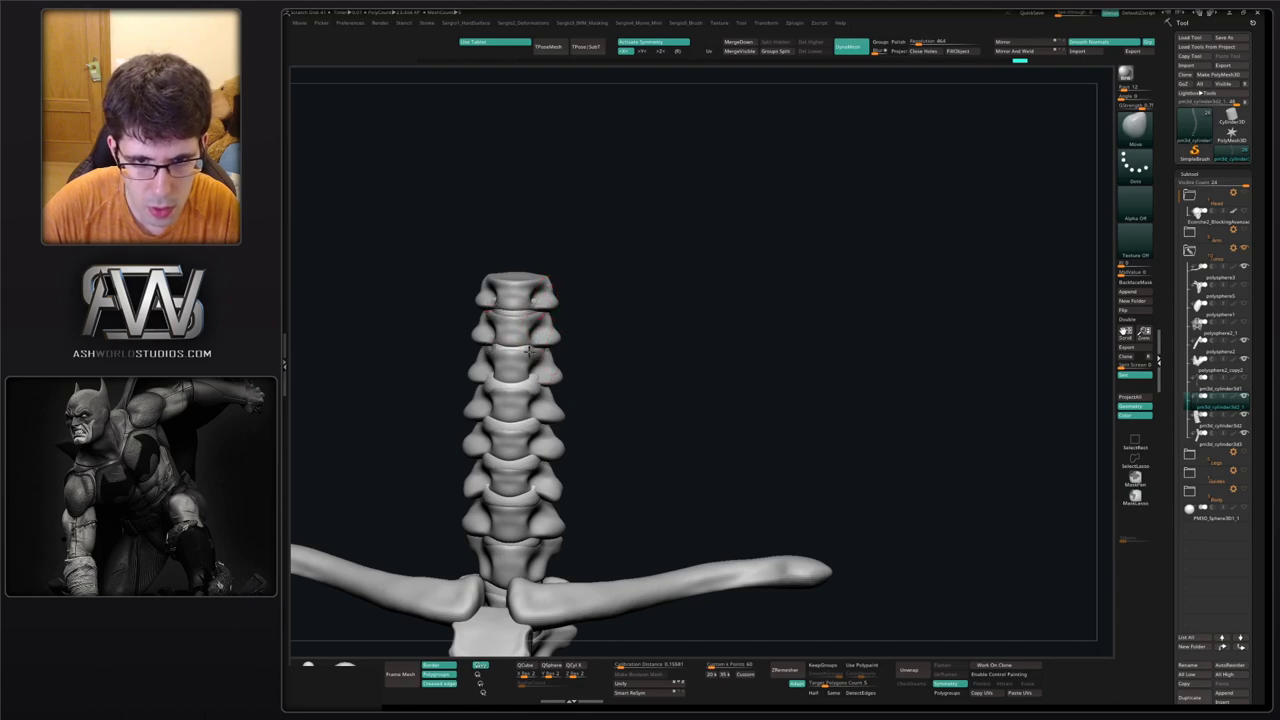
alt+right_drag(535, 378, 541, 367)
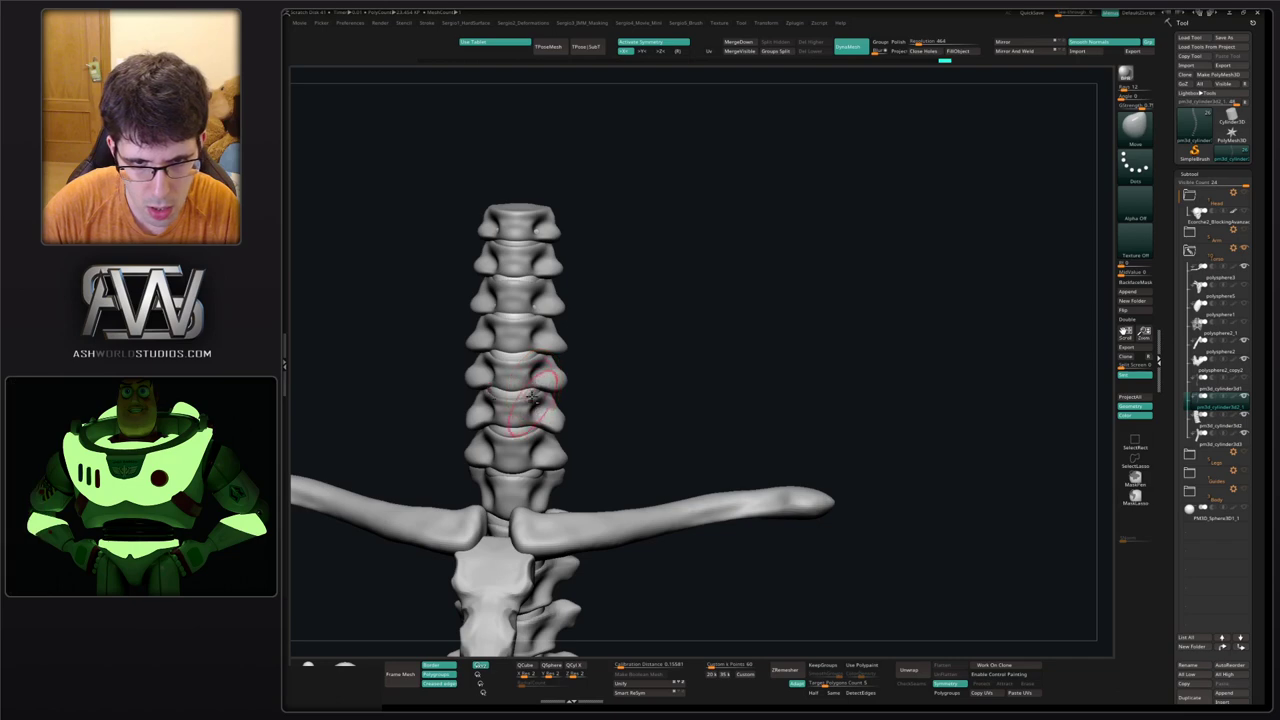
drag(533, 398, 535, 373)
right_drag(532, 436, 380, 425)
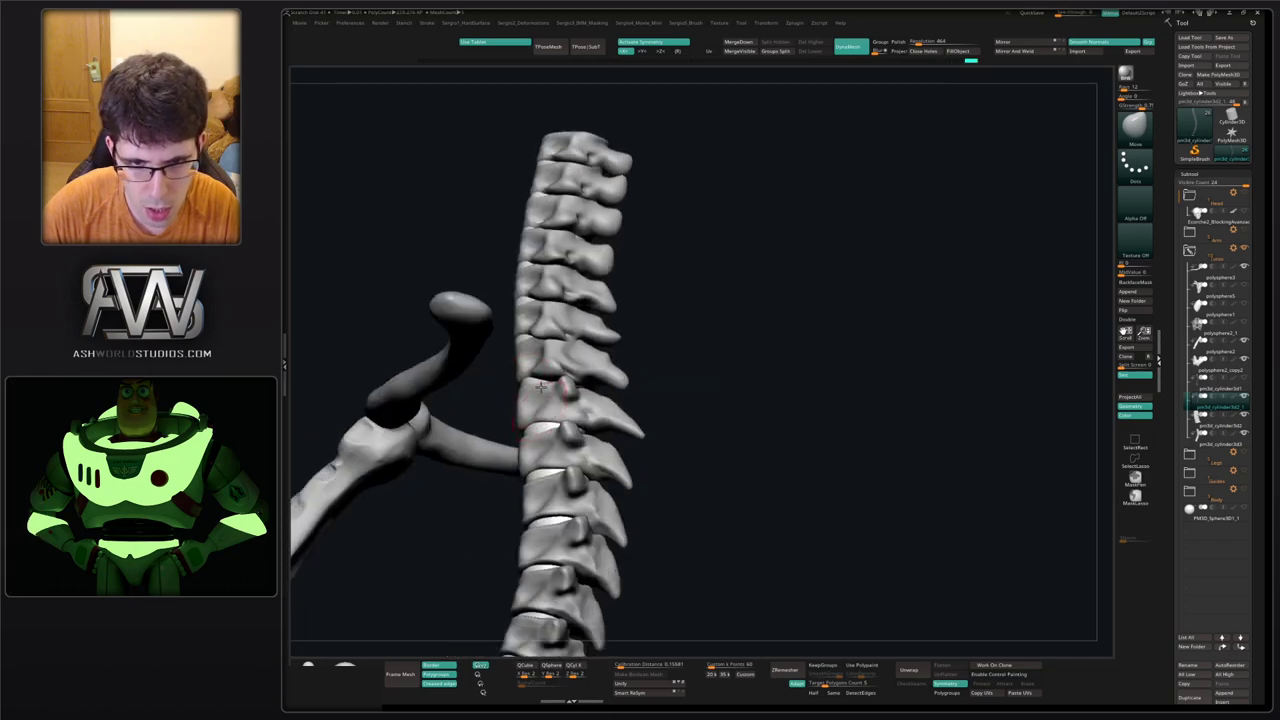
Adjust the contours of the cervical vertebrae with the Move Topological brush.
mouse_move(552, 504)
alt+right_down()
mouse_move(572, 352)
mouse_move(553, 299)
mouse_move(604, 324)
mouse_move(530, 302)
alt+right_up()
key(b)
key(m)
key(t)
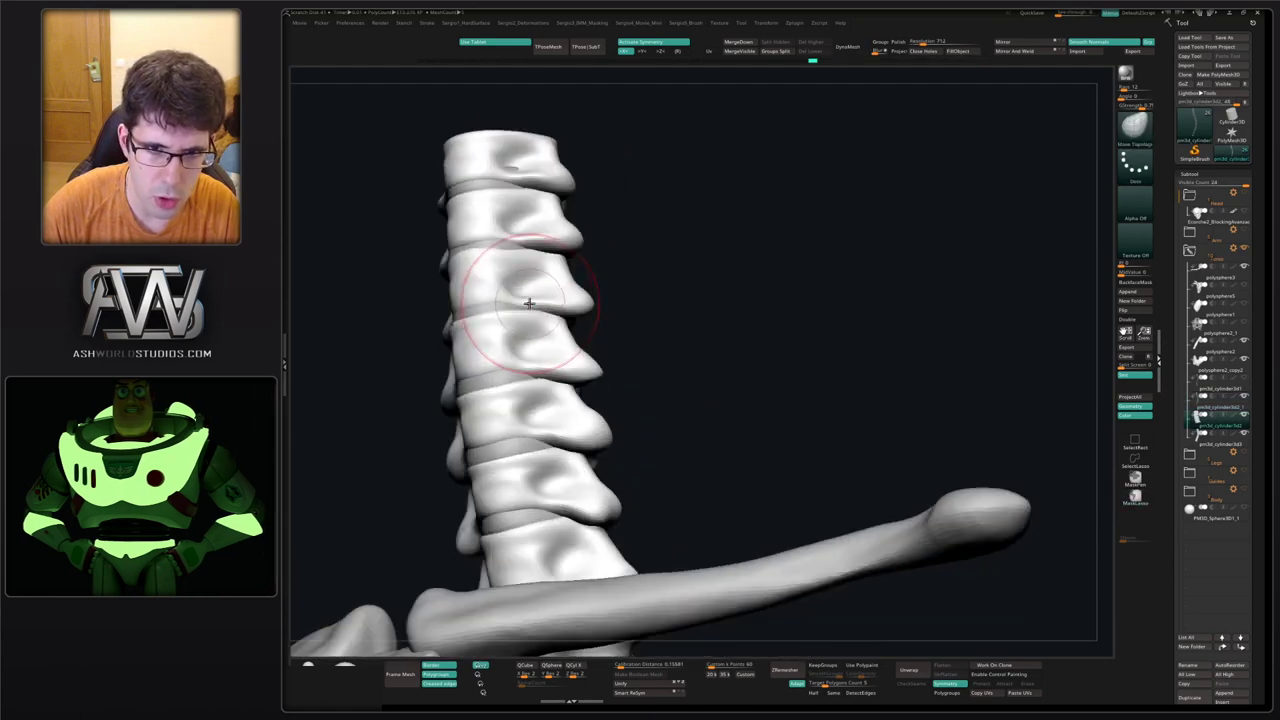
drag(530, 302, 540, 257)
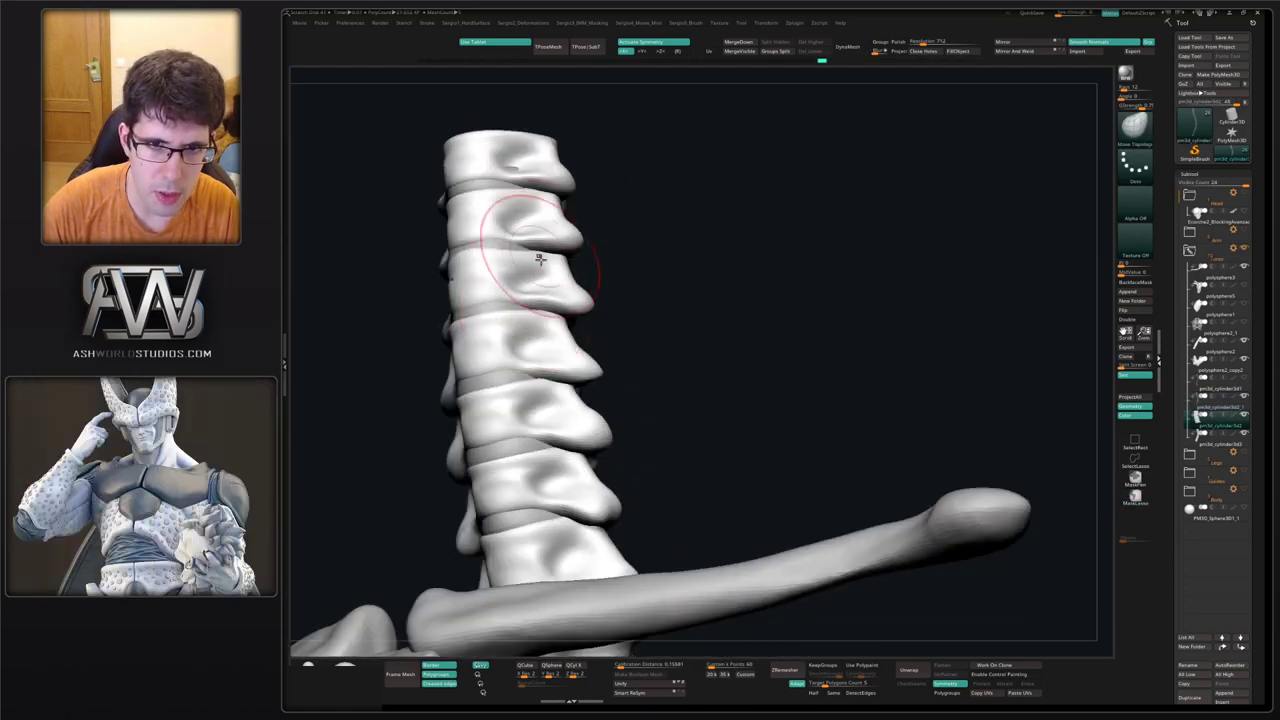
right_drag(538, 259, 529, 241)
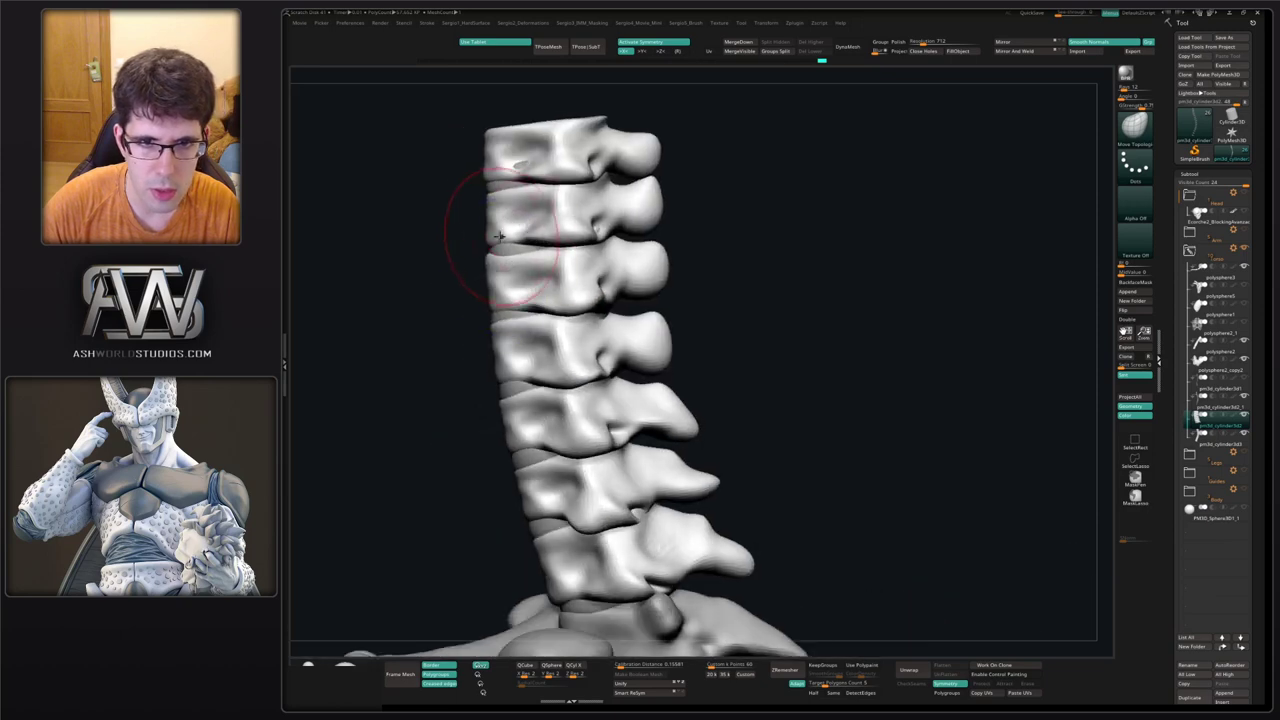
mouse_move(490, 250)
mouse_down()
mouse_move(481, 266)
mouse_move(497, 260)
mouse_up()
Select the intervertebral discs and thicken those between the upper thoracic vertebrae with the Inflat brush.
ctrl+right_drag(500, 256, 523, 117)
mouse_move(545, 304)
right_down()
mouse_move(588, 310)
mouse_move(590, 154)
mouse_move(669, 254)
right_up()
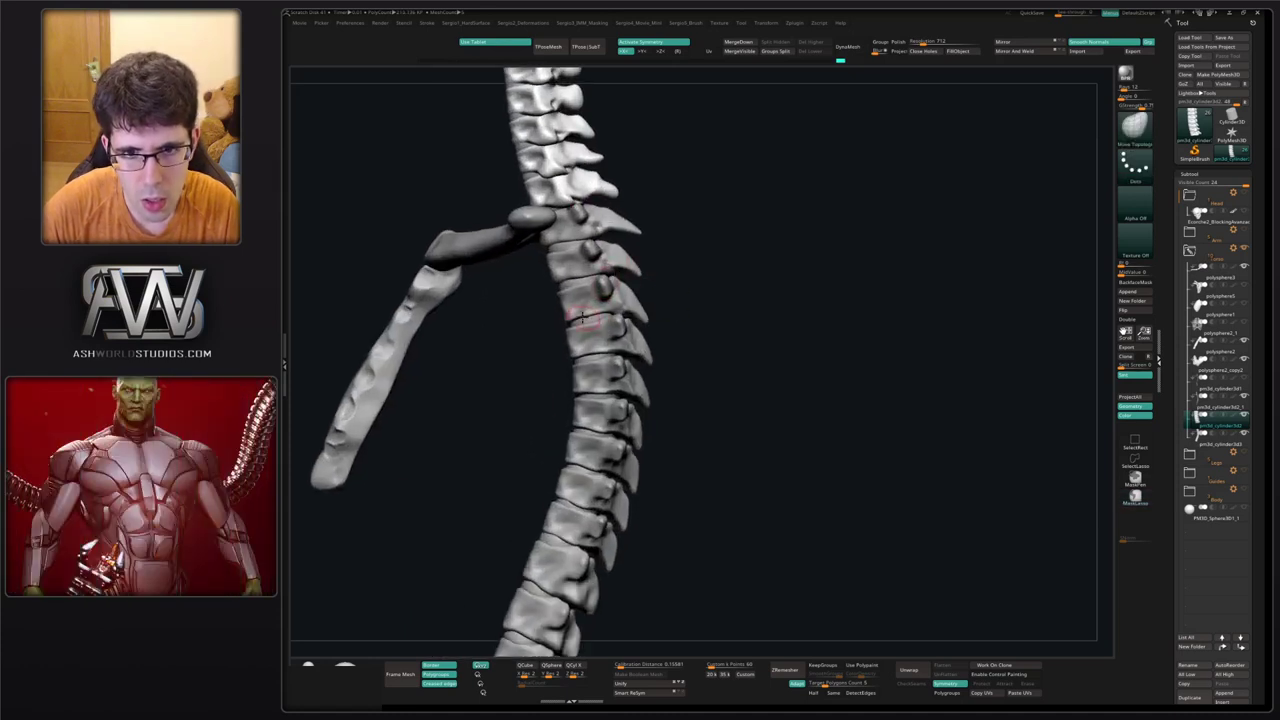
alt+click(565, 244)
key(b)
key(m)
key(v)
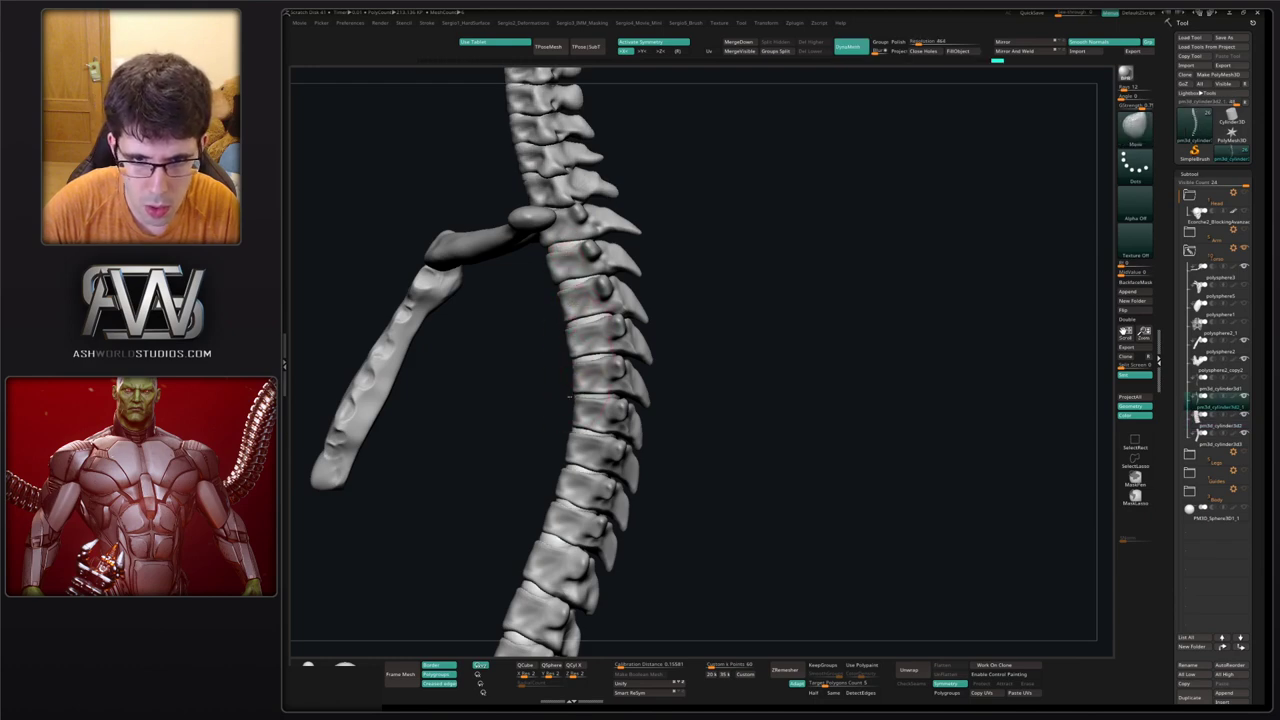
ctrl+right_drag(590, 452, 586, 346)
key(b)
key(i)
key(n)
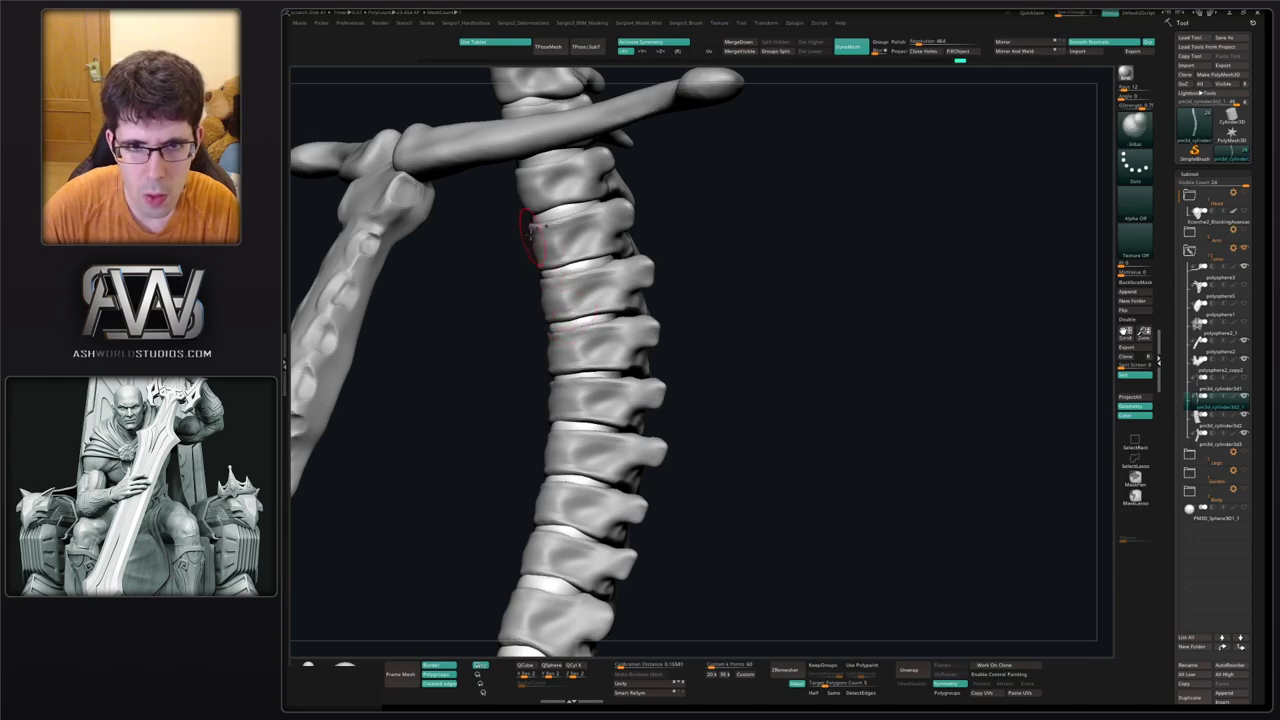
drag(538, 222, 591, 209)
drag(537, 164, 558, 164)
mouse_move(553, 188)
alt+right_down()
mouse_move(543, 268)
mouse_move(538, 247)
alt+right_up()
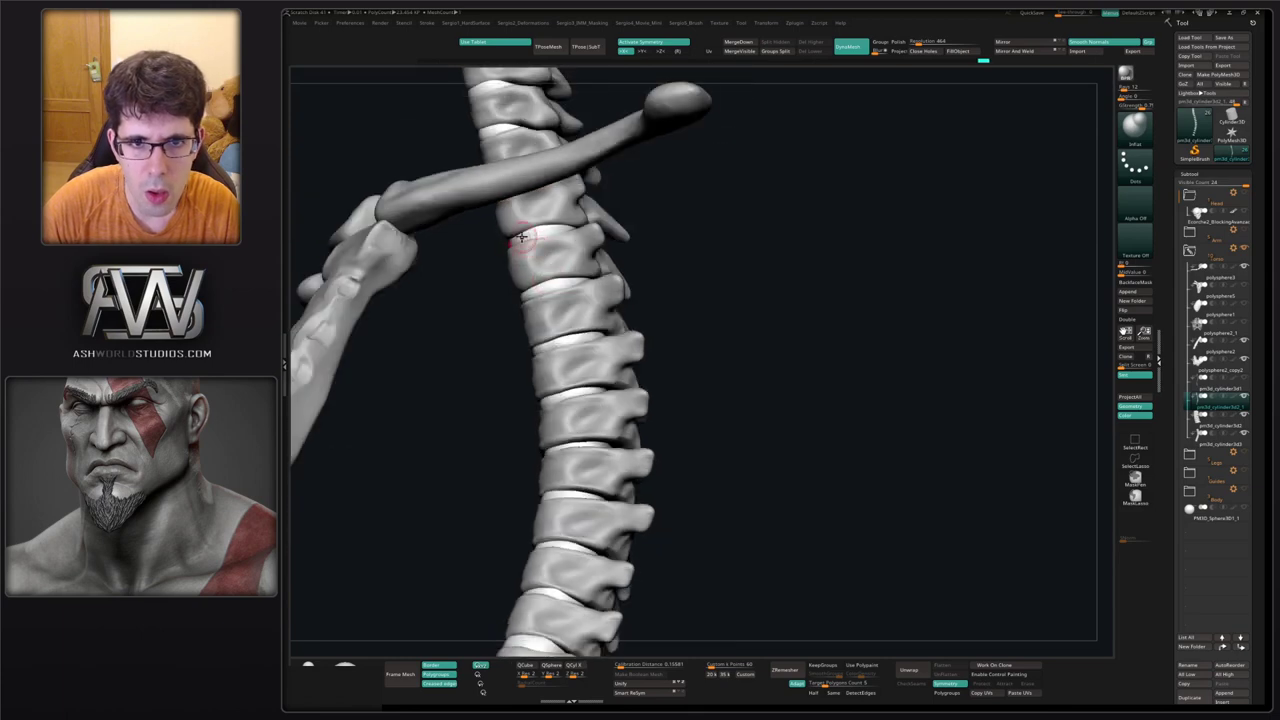
drag(516, 240, 571, 232)
Inflate the lower thoracic and lumbar discs down to the lowest gap, smoothing them where needed.
mouse_move(576, 392)
alt+right_down()
mouse_move(565, 236)
mouse_move(530, 252)
alt+right_up()
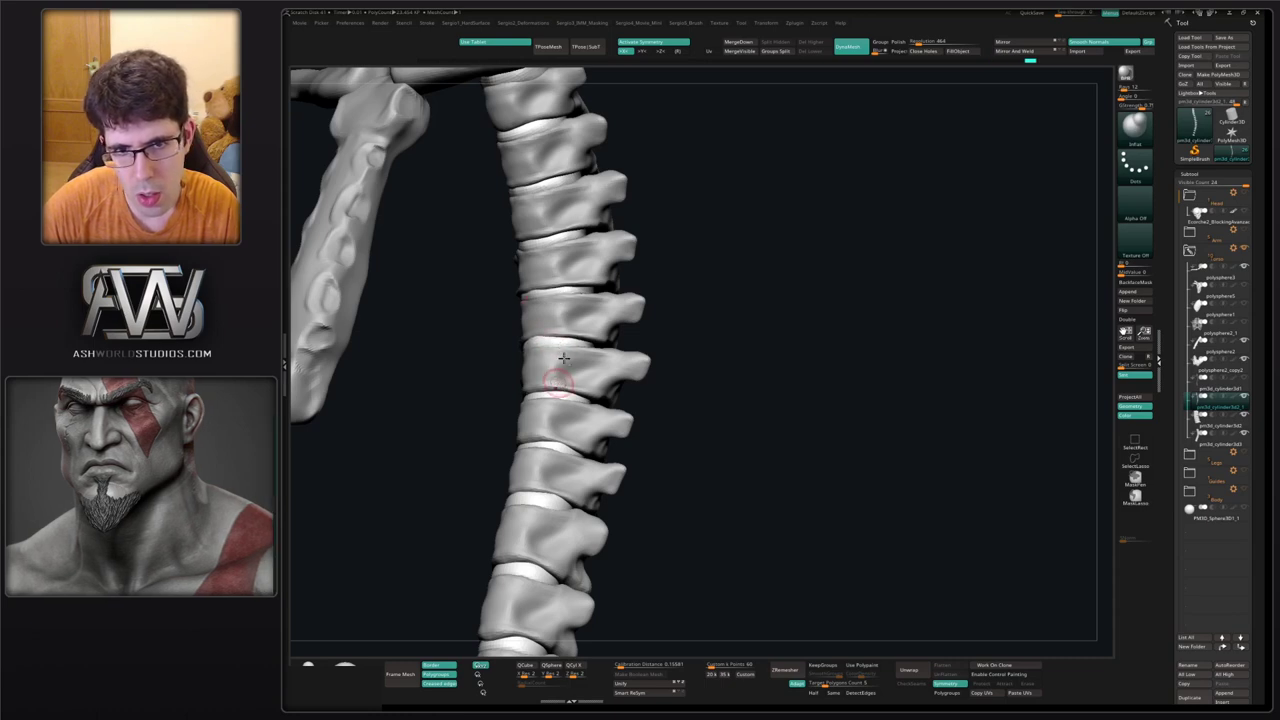
right_drag(564, 358, 560, 283)
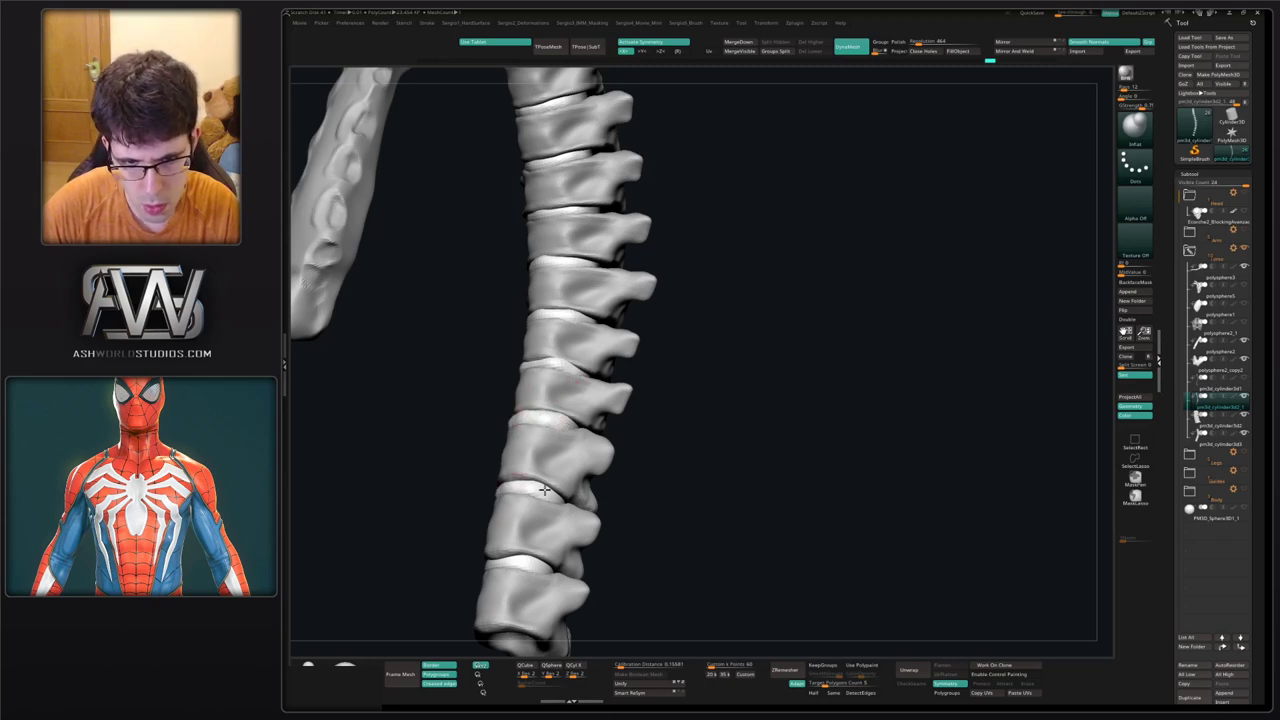
drag(500, 490, 530, 488)
alt+right_drag(552, 475, 535, 387)
shift+drag(517, 400, 514, 407)
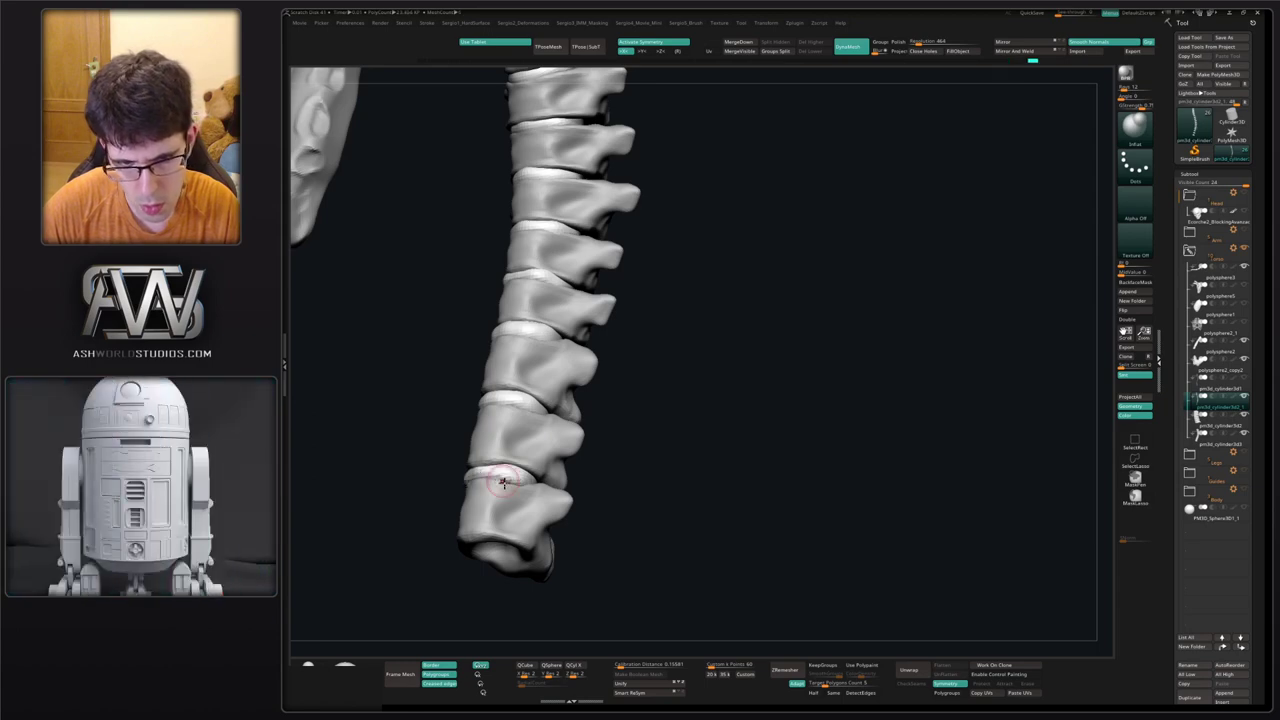
shift+right_drag(503, 482, 590, 485)
drag(497, 480, 514, 474)
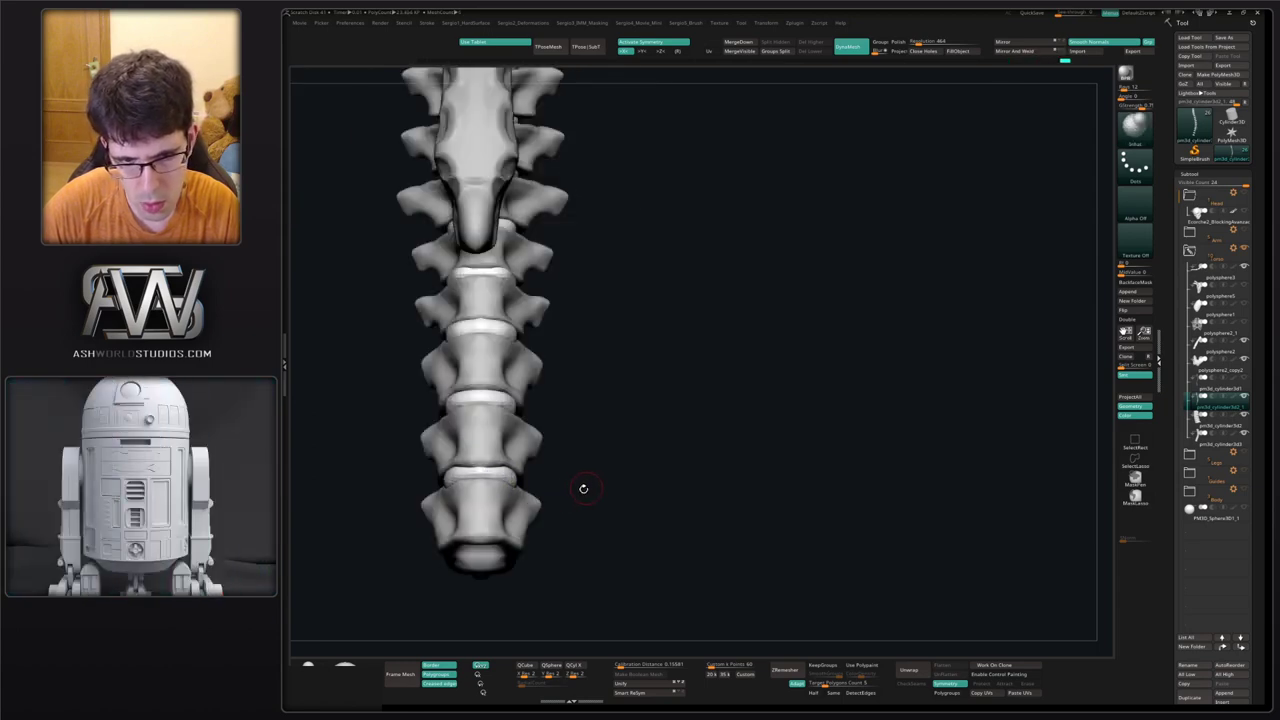
Examine the spine's overall curve and the distance between its lower end and the pelvis from several angles.
right_drag(584, 488, 574, 349)
alt+right_drag(674, 342, 697, 397)
key(alt+s)
key(alt+s)
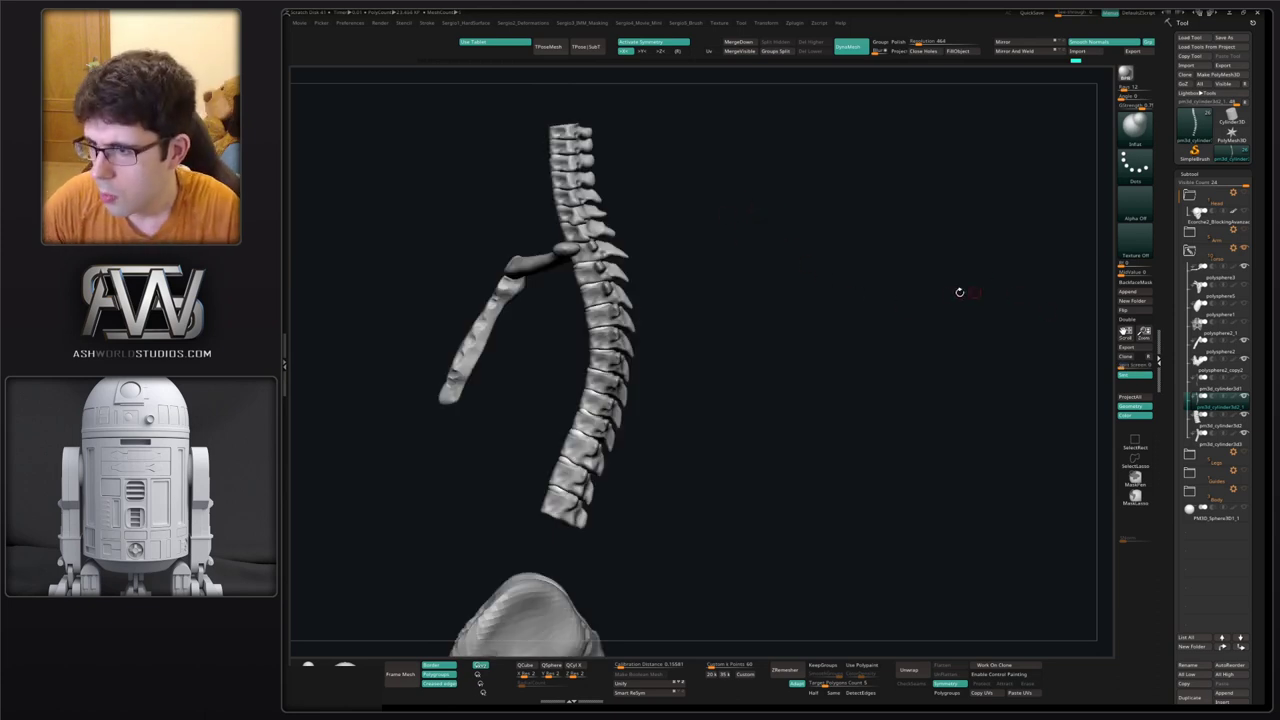
right_drag(959, 292, 907, 315)
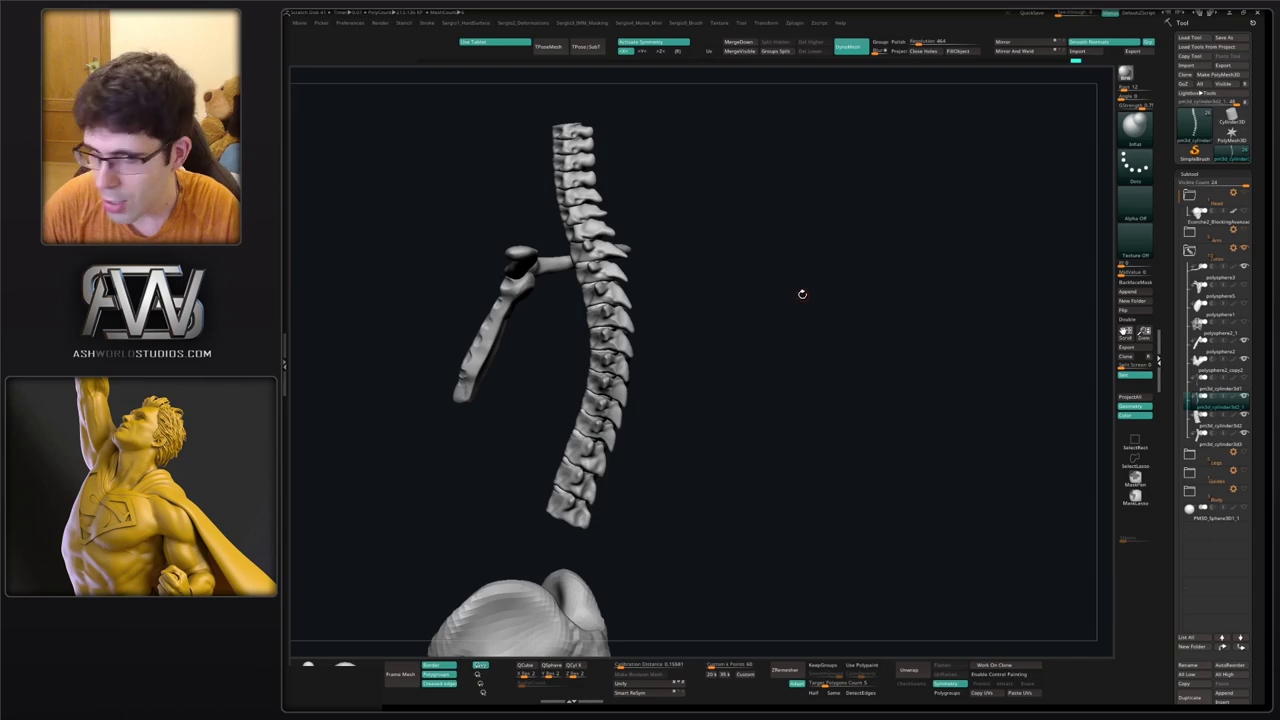
drag(762, 291, 800, 286)
alt+drag(738, 334, 788, 271)
right_drag(770, 313, 693, 355)
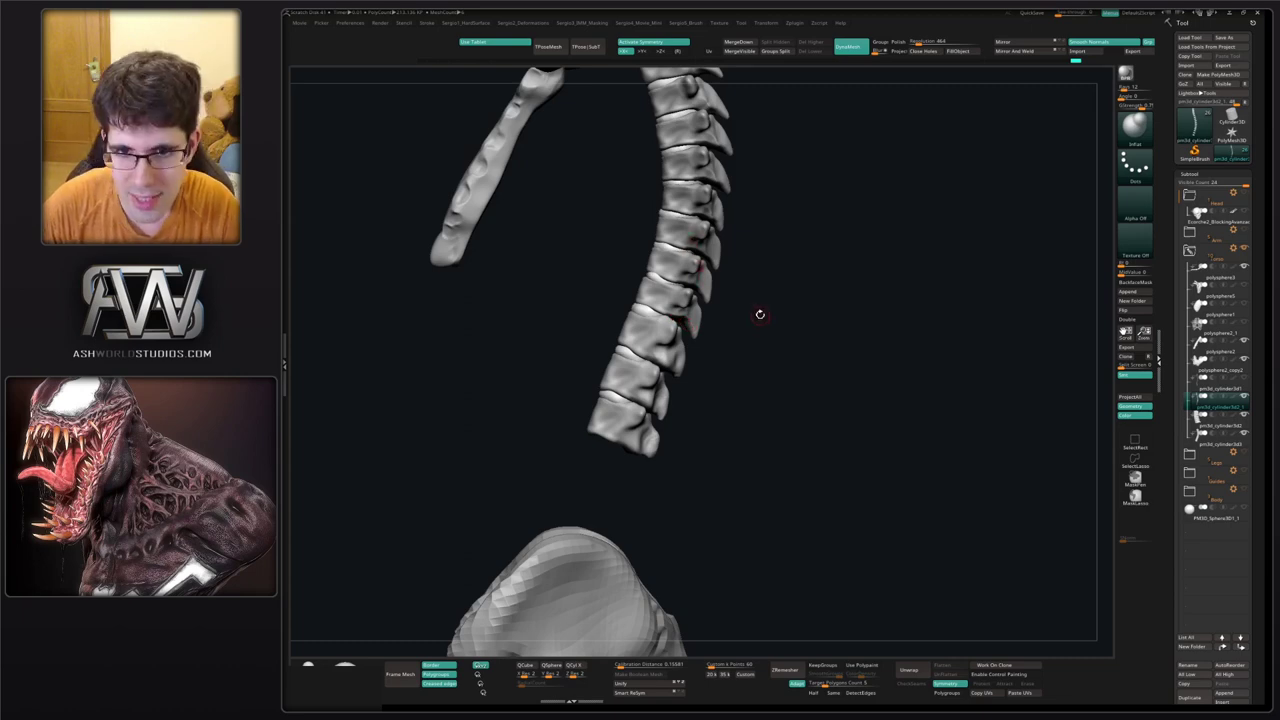
mouse_move(760, 314)
right_down()
mouse_move(662, 282)
mouse_move(654, 318)
mouse_move(660, 308)
right_up()
Adjust the lumbar discs with the Move brush, checking their fit from the front and the side.
key(b)
key(m)
key(v)
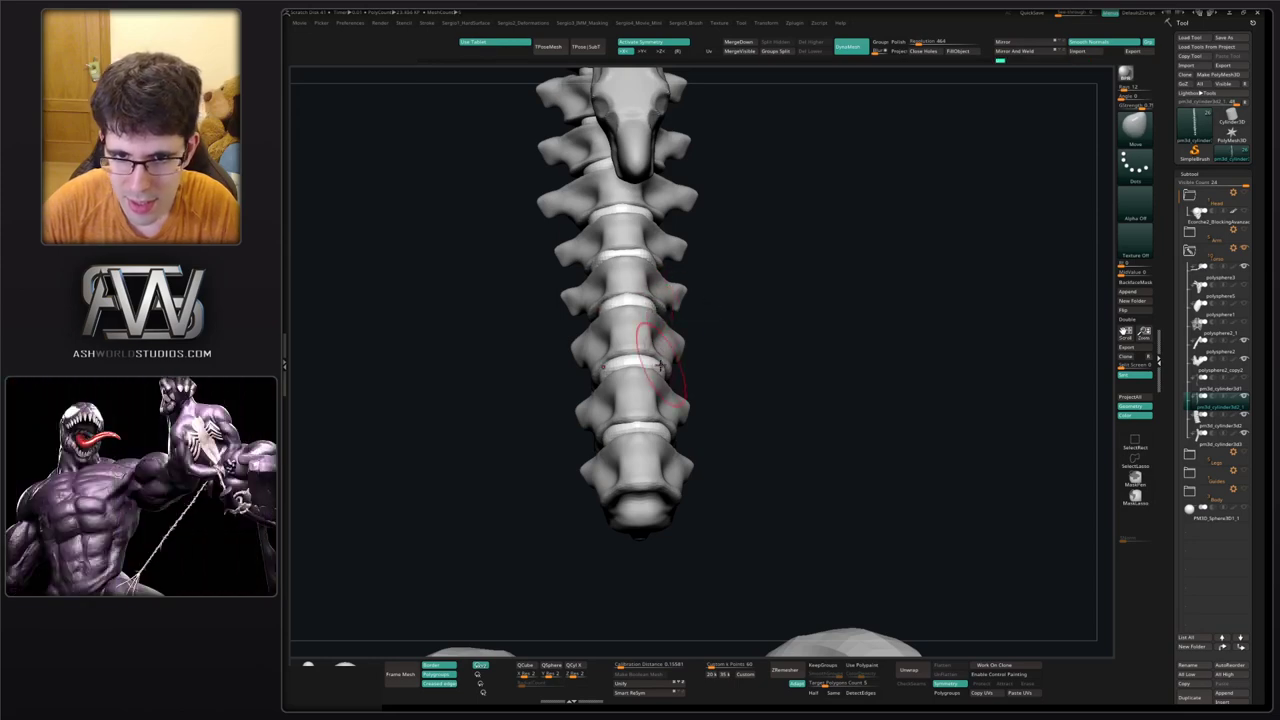
right_drag(643, 400, 638, 255)
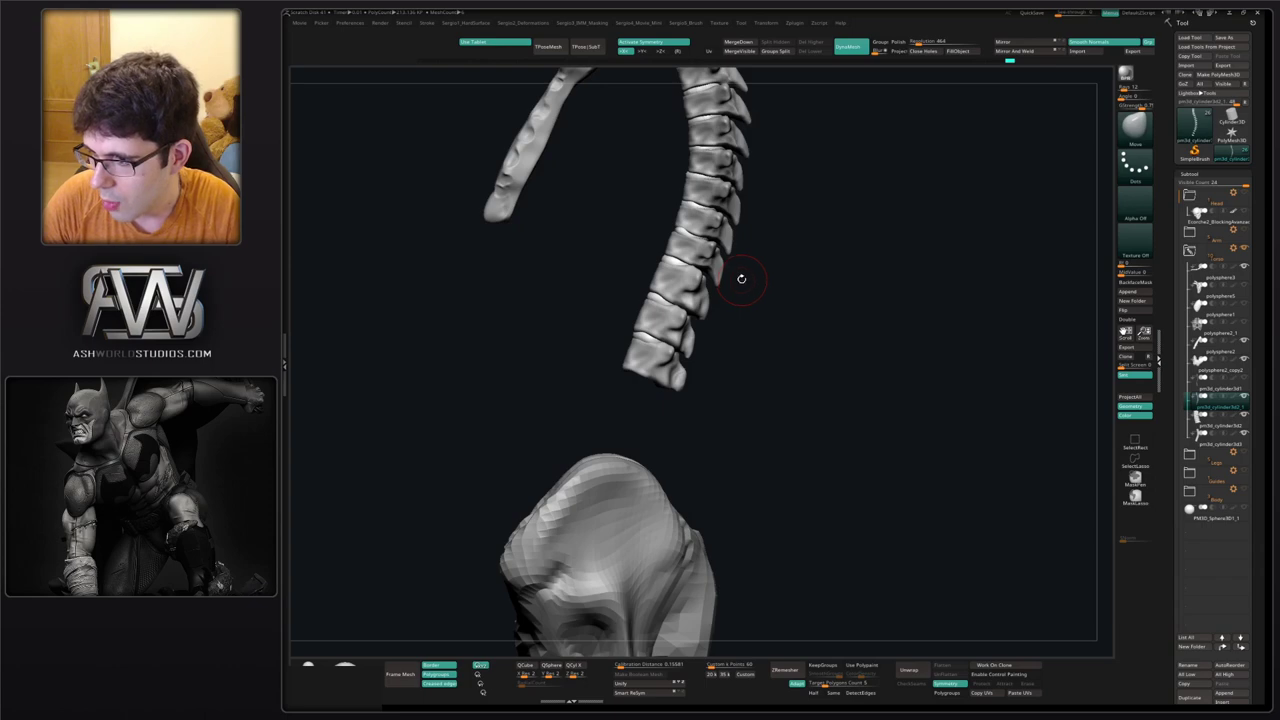
mouse_move(766, 291)
right_down()
mouse_move(665, 242)
mouse_move(706, 242)
right_up()
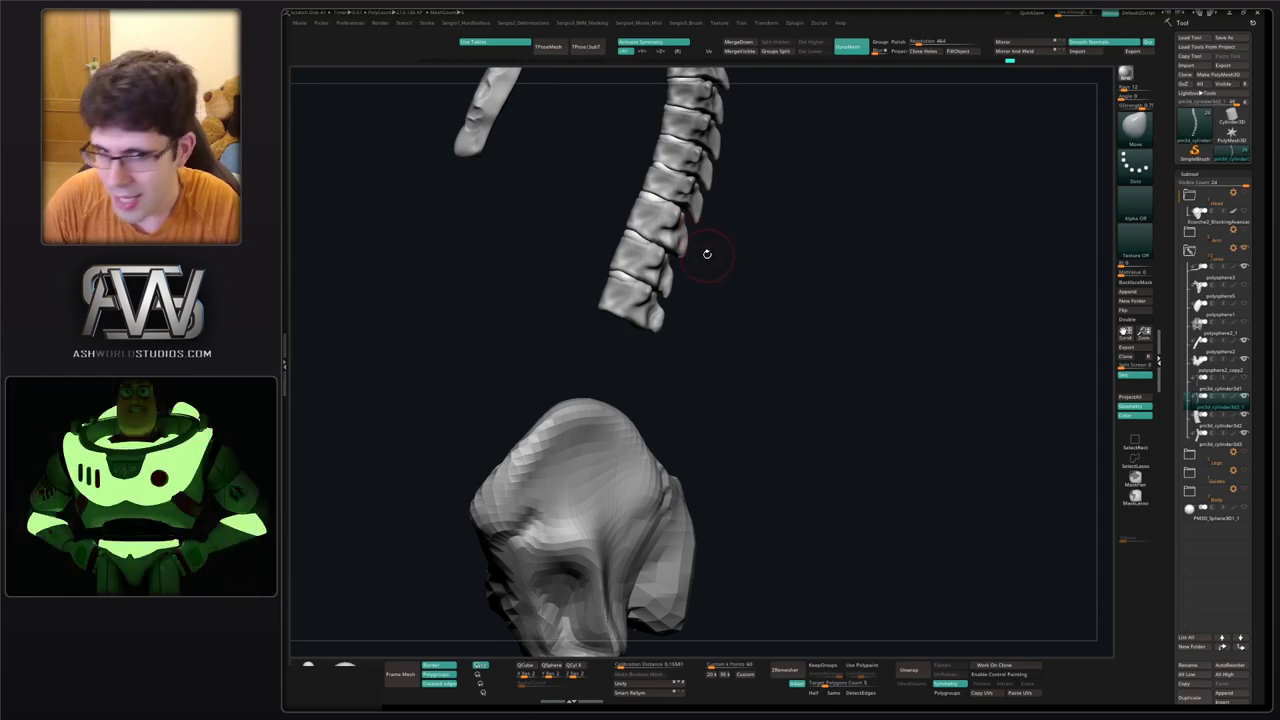
right_drag(707, 254, 618, 376)
ctrl+right_drag(603, 268, 592, 252)
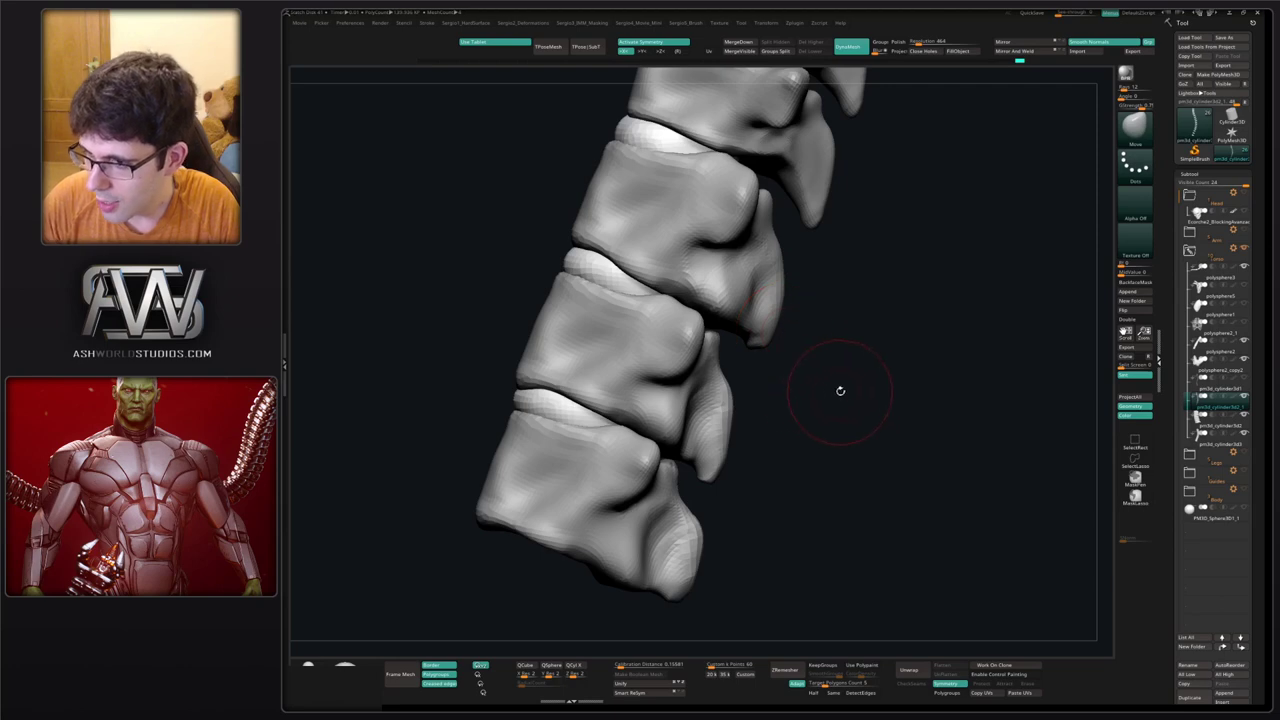
Select the vertebrae and reshape the spinous processes at the lower lumbar end with the Move Topological brush.
mouse_move(842, 371)
mouse_down()
mouse_move(866, 403)
mouse_move(826, 409)
mouse_move(790, 391)
mouse_up()
ctrl+right_drag(791, 391, 790, 424)
ctrl+right_drag(780, 424, 723, 375)
mouse_move(723, 376)
mouse_down()
mouse_move(704, 396)
mouse_move(725, 383)
mouse_up()
ctrl+right_drag(725, 383, 732, 425)
alt+click(658, 413)
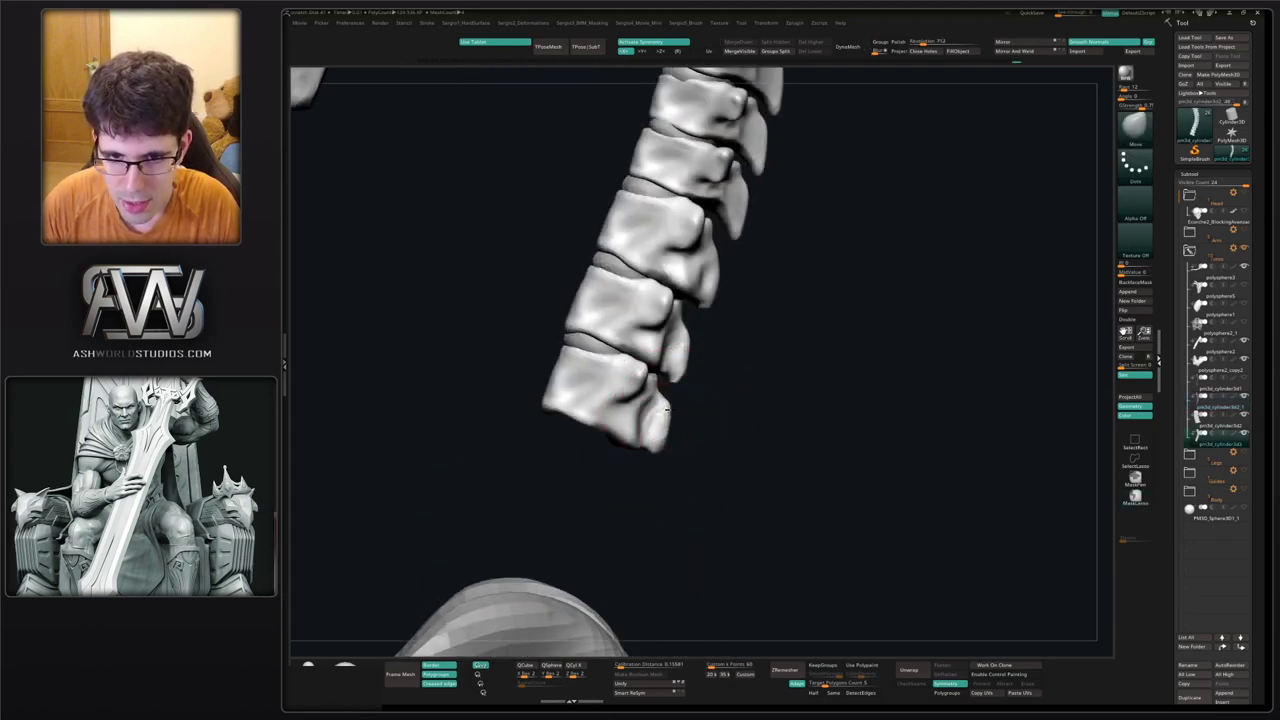
key(b)
key(m)
key(t)
mouse_move(687, 347)
mouse_down()
mouse_move(697, 337)
mouse_move(680, 374)
mouse_up()
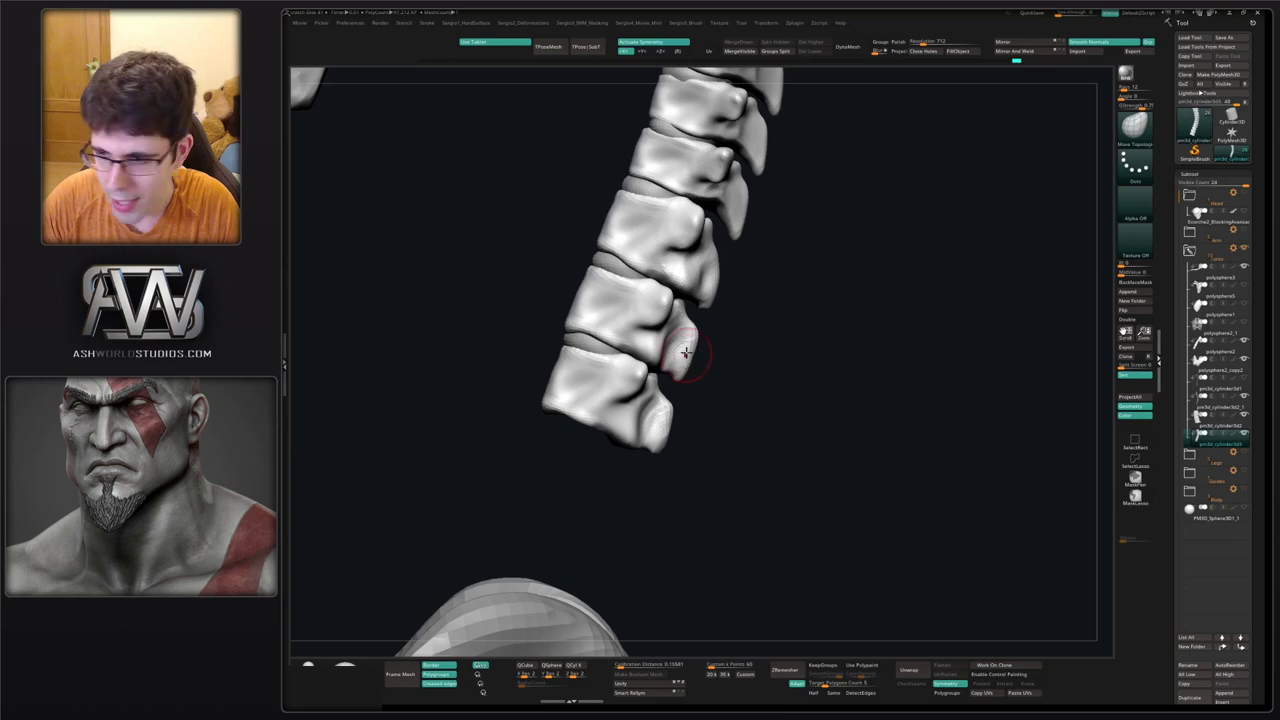
key(ctrl)
mouse_move(672, 438)
ctrl+right_down()
mouse_move(735, 395)
mouse_move(677, 358)
ctrl+right_up()
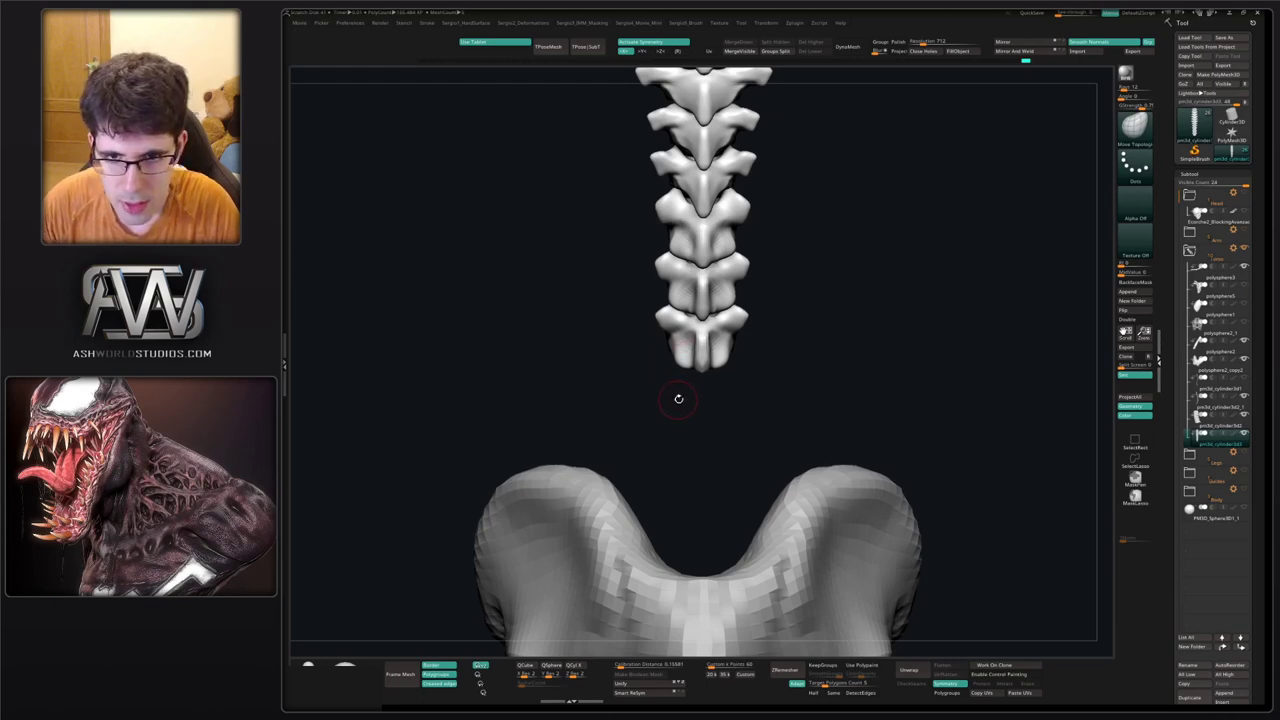
Duplicate the vertebrae subtool and reduce the copy to the lowest lumbar vertebra only.
drag(677, 400, 713, 377)
key(w)
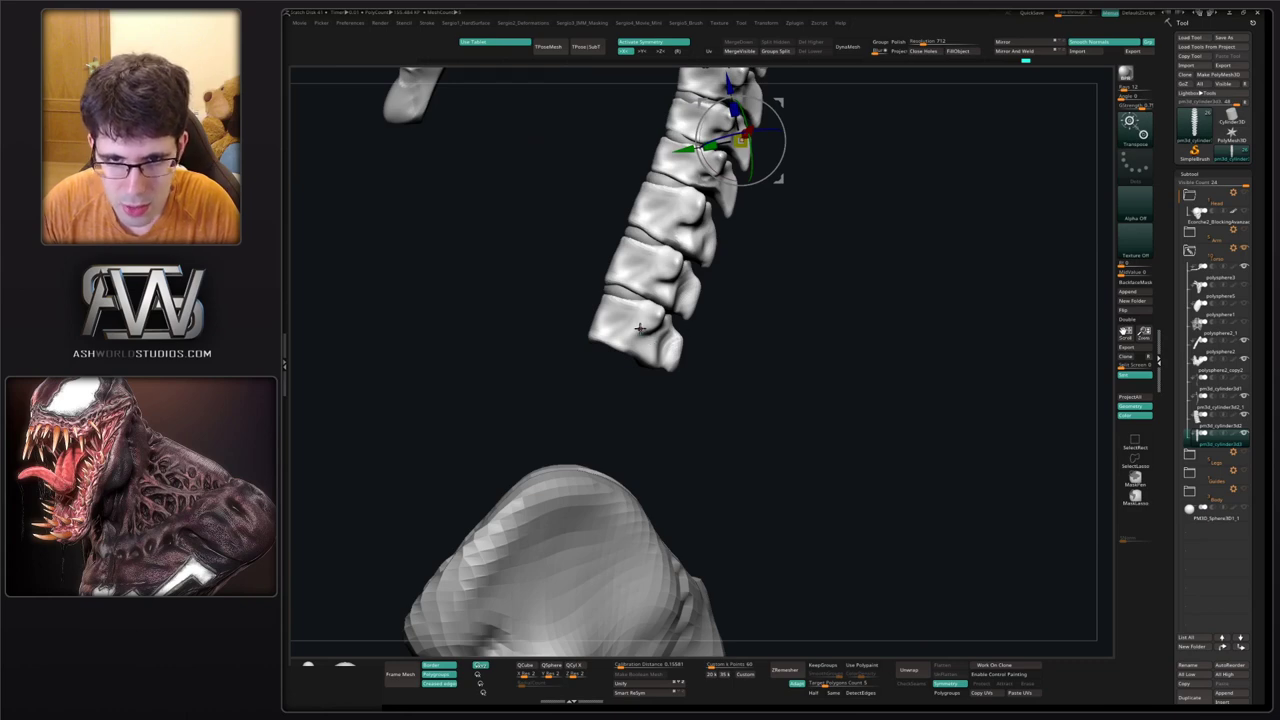
key(shift+f)
key(shift+f)
key(ctrl+shift+d)
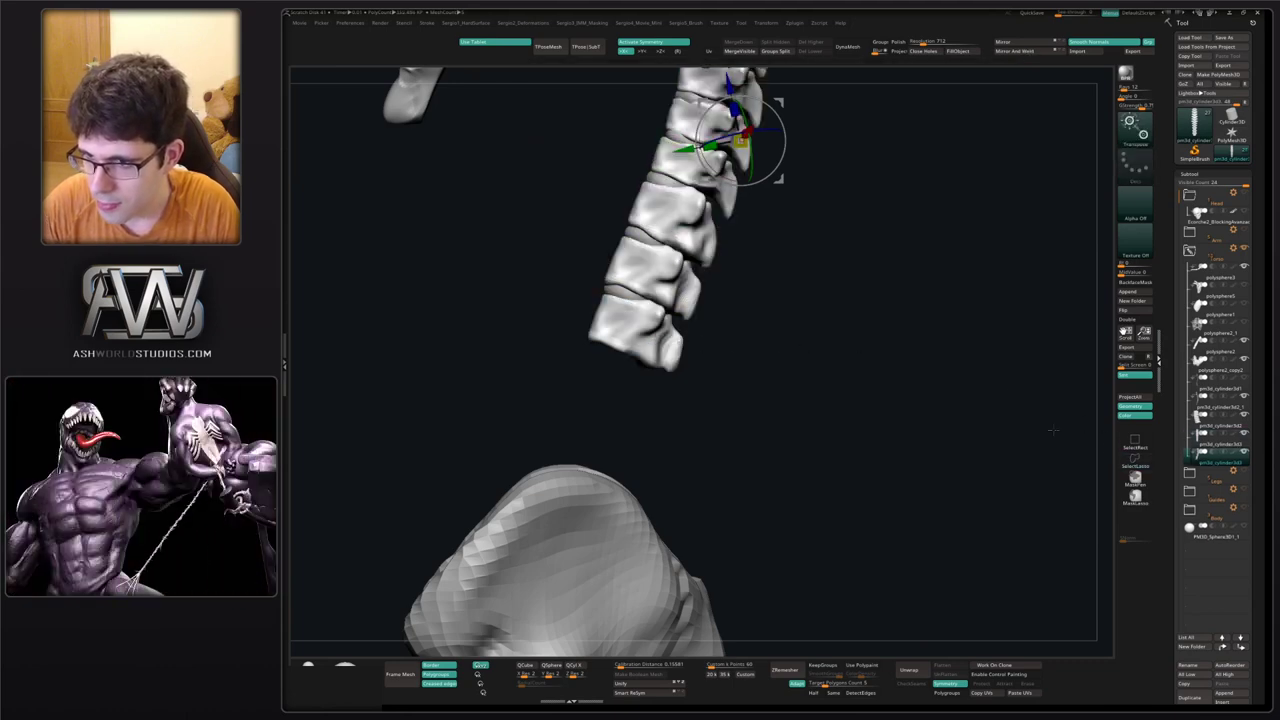
key(ctrl+shift)
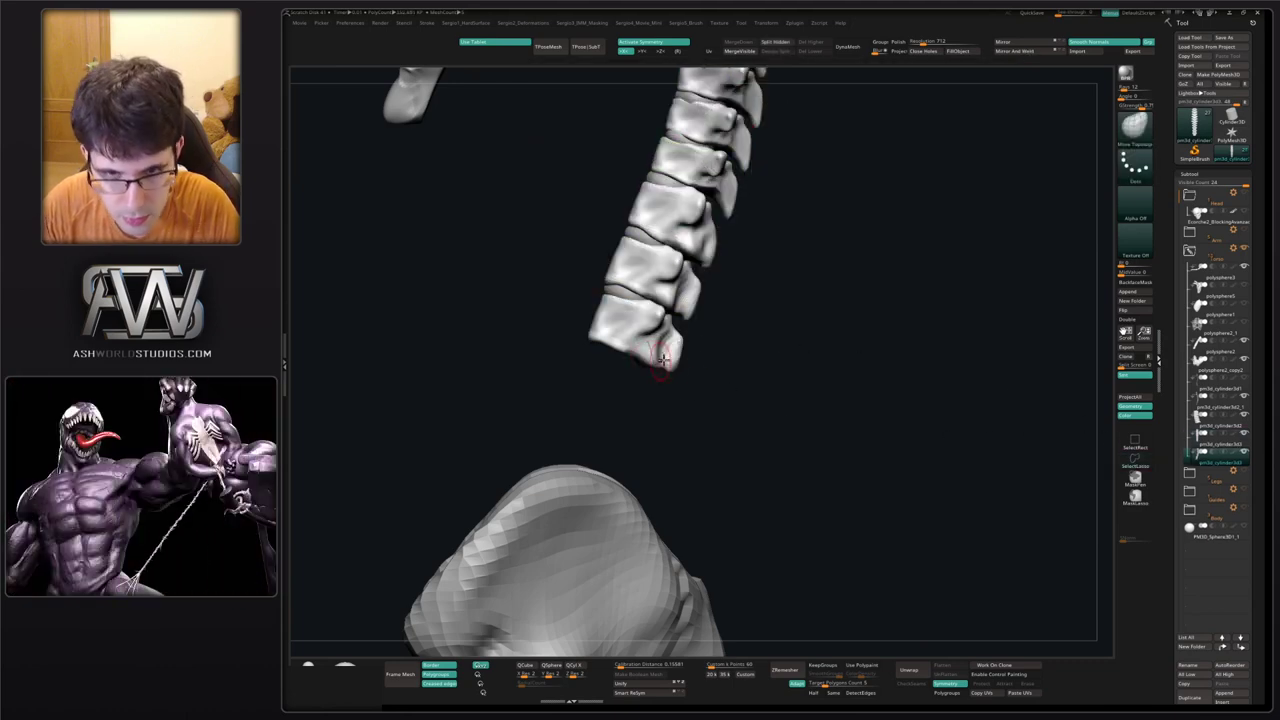
ctrl+shift+click(667, 348)
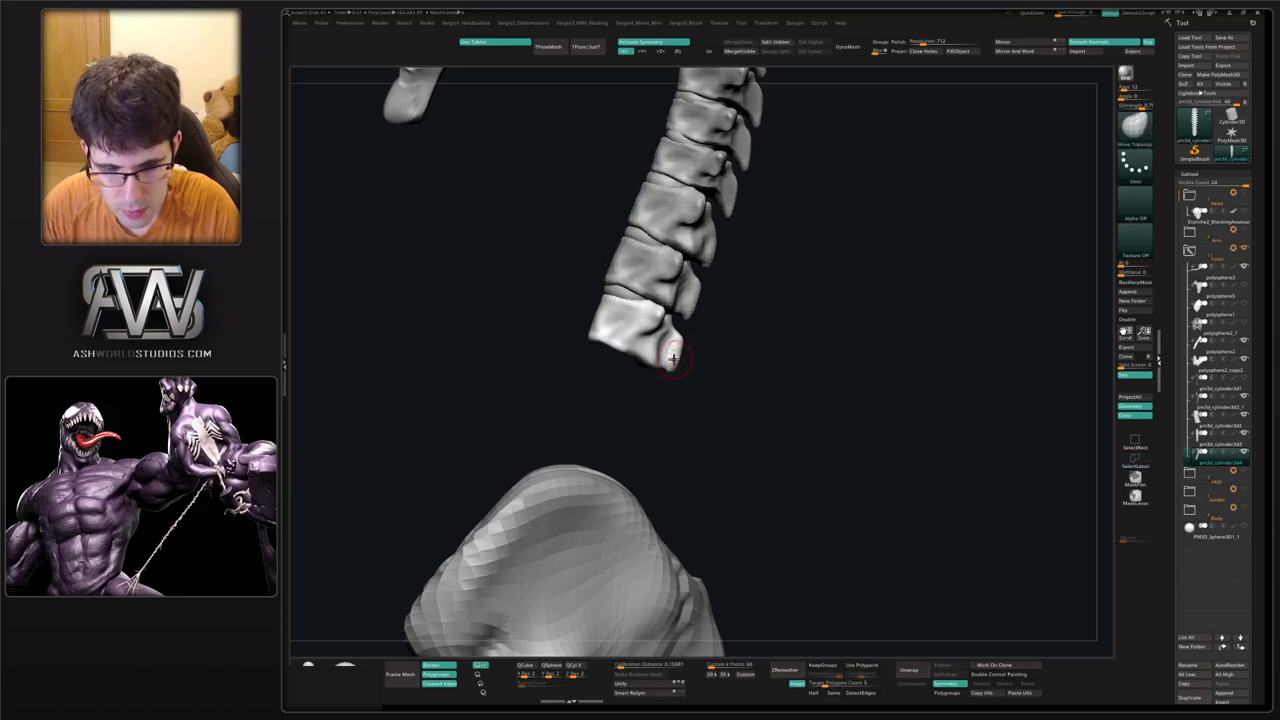
key(w)
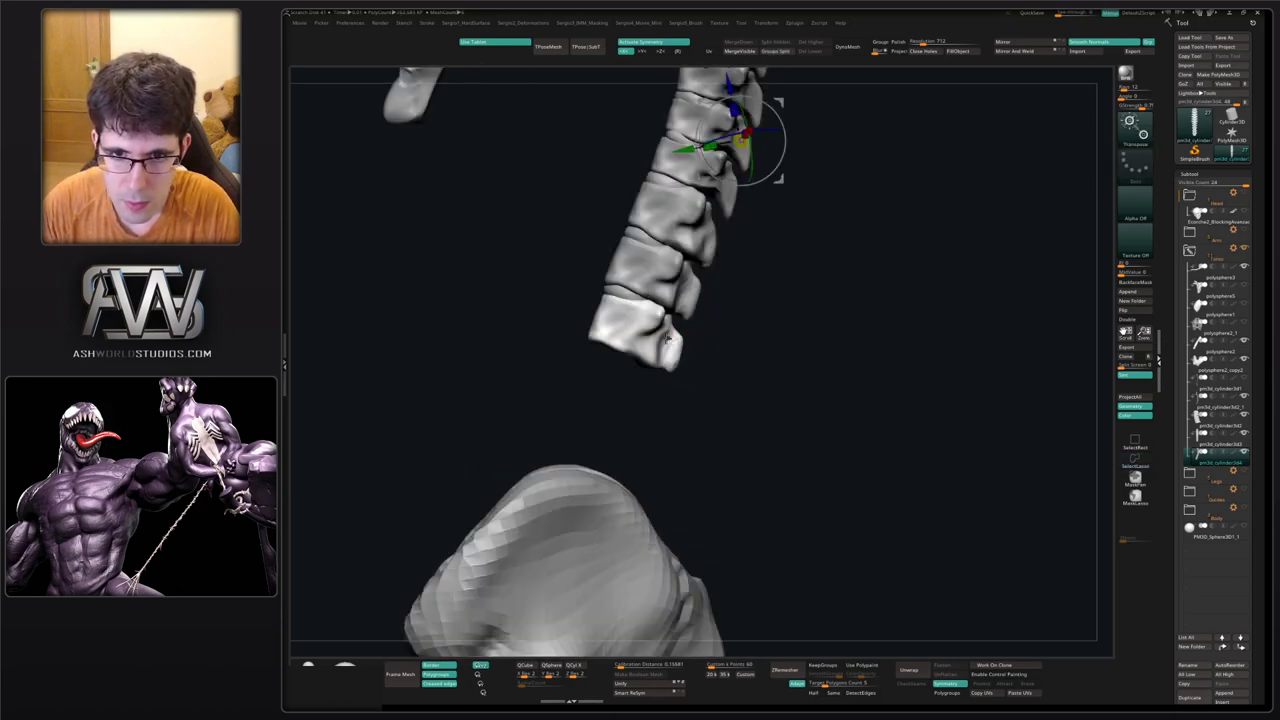
alt+click(663, 308)
alt+click(629, 323)
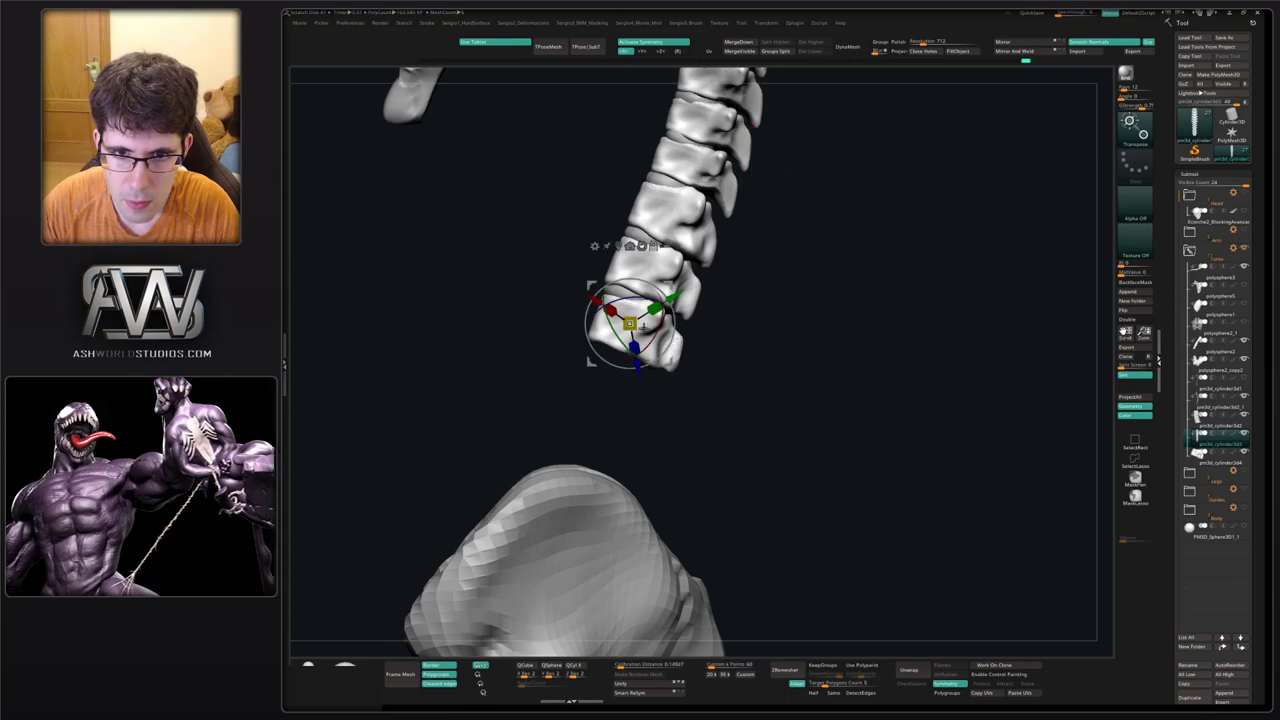
click(1209, 463)
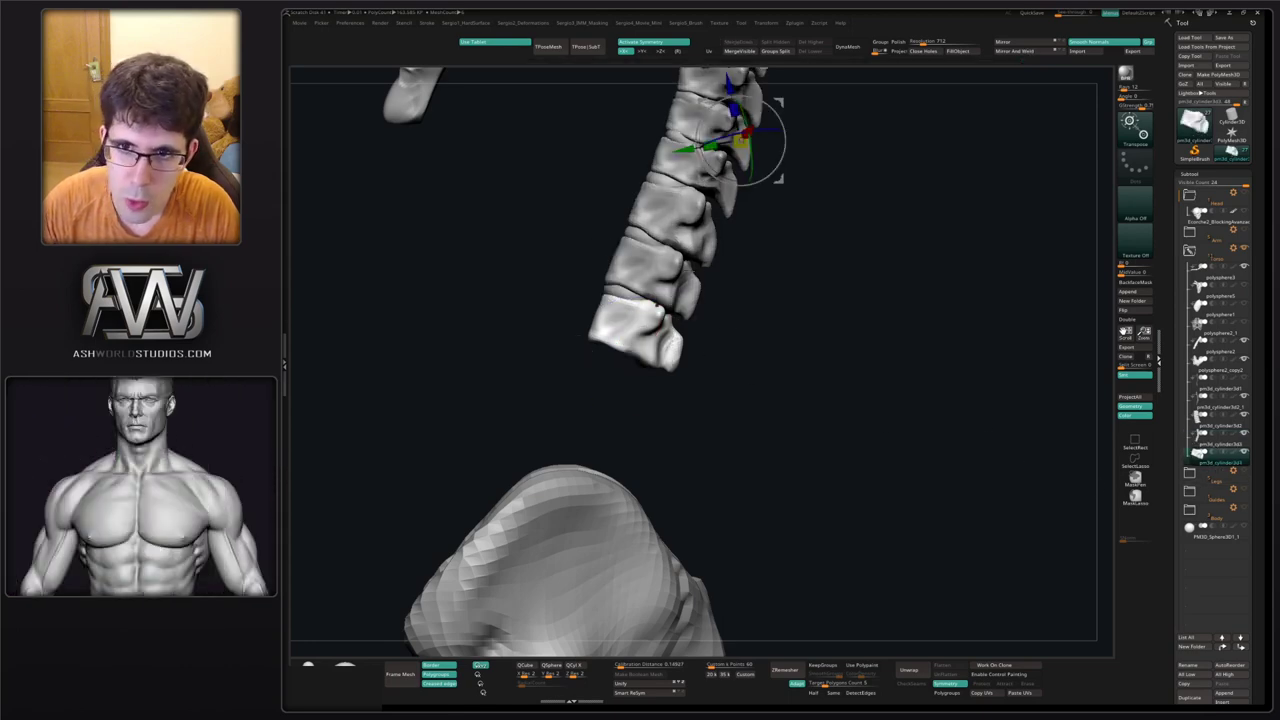
Centre the gizmo on the copied vertebra, then move it down to extend the spine toward the pelvis.
alt+drag(703, 102, 596, 291)
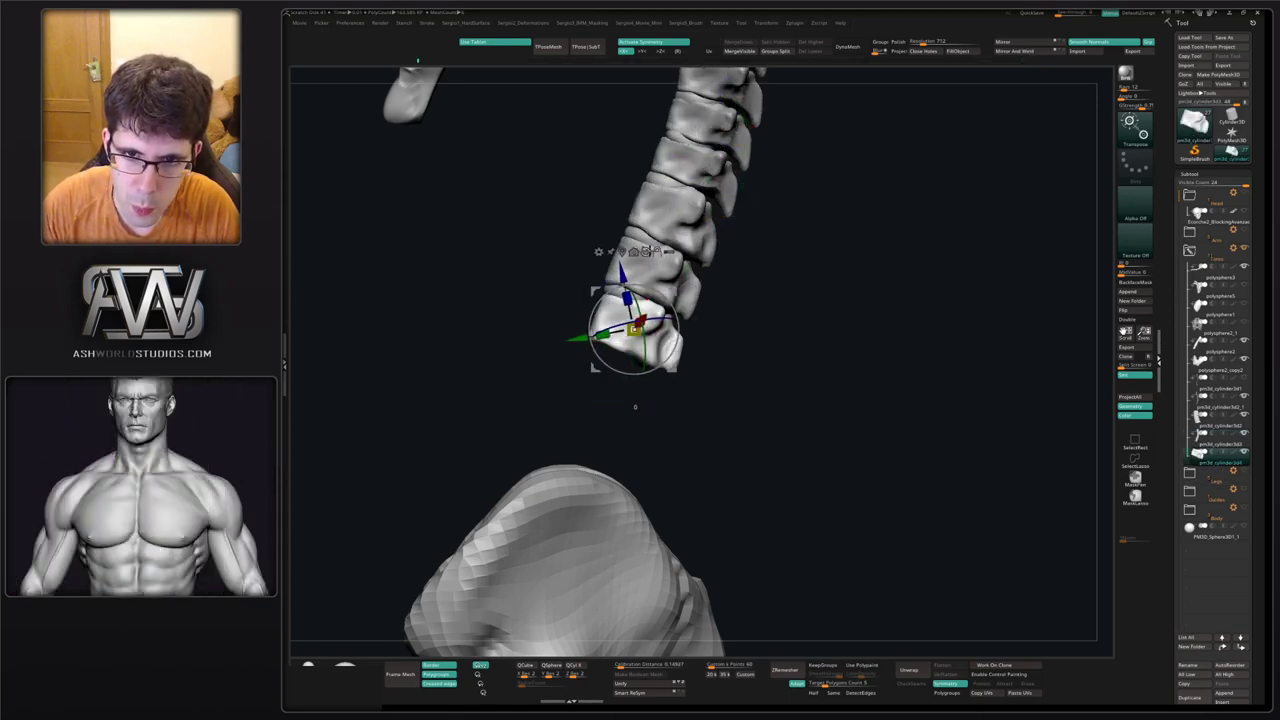
click(648, 251)
ctrl+drag(674, 291, 671, 344)
shift+drag(690, 368, 655, 369)
Reshape the body and rear processes of the added bottom vertebra with the Move brush, varying the brush size.
key(q)
key(s)
key(s)
shift+drag(655, 369, 660, 369)
right_drag(663, 366, 676, 358)
key(s)
mouse_move(682, 363)
mouse_down()
mouse_move(694, 349)
mouse_move(715, 385)
mouse_move(703, 350)
mouse_move(710, 384)
mouse_move(740, 381)
mouse_up()
key(s)
key(s)
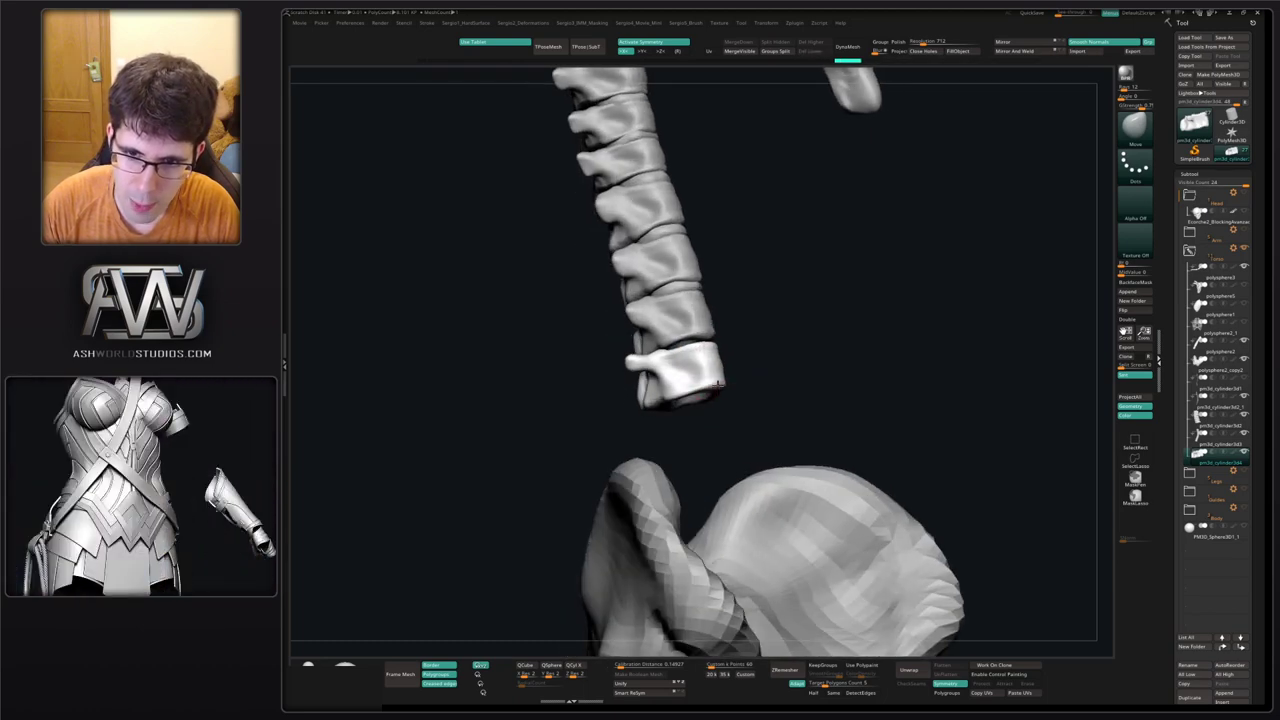
right_drag(744, 381, 776, 382)
drag(714, 379, 722, 385)
right_drag(734, 376, 714, 371)
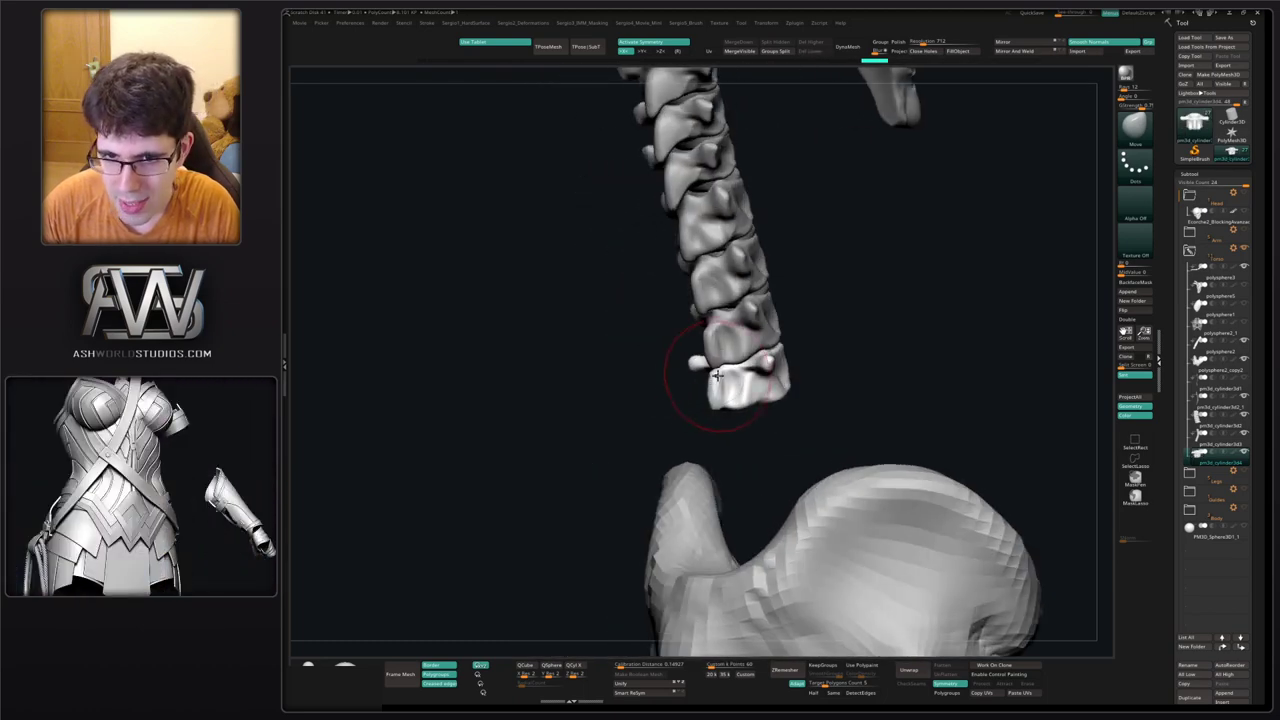
drag(719, 369, 704, 376)
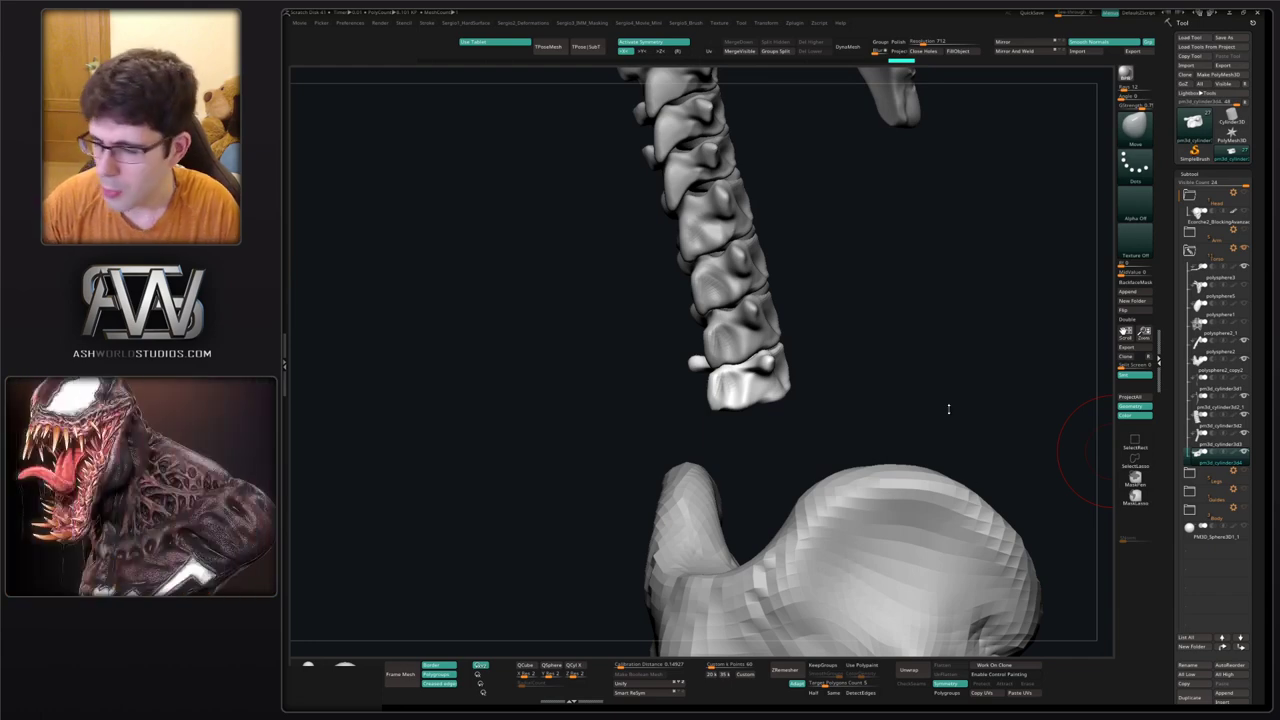
Select the original vertebrae and adjust the spinous process just above the added one with the Move Topological brush.
drag(949, 408, 935, 407)
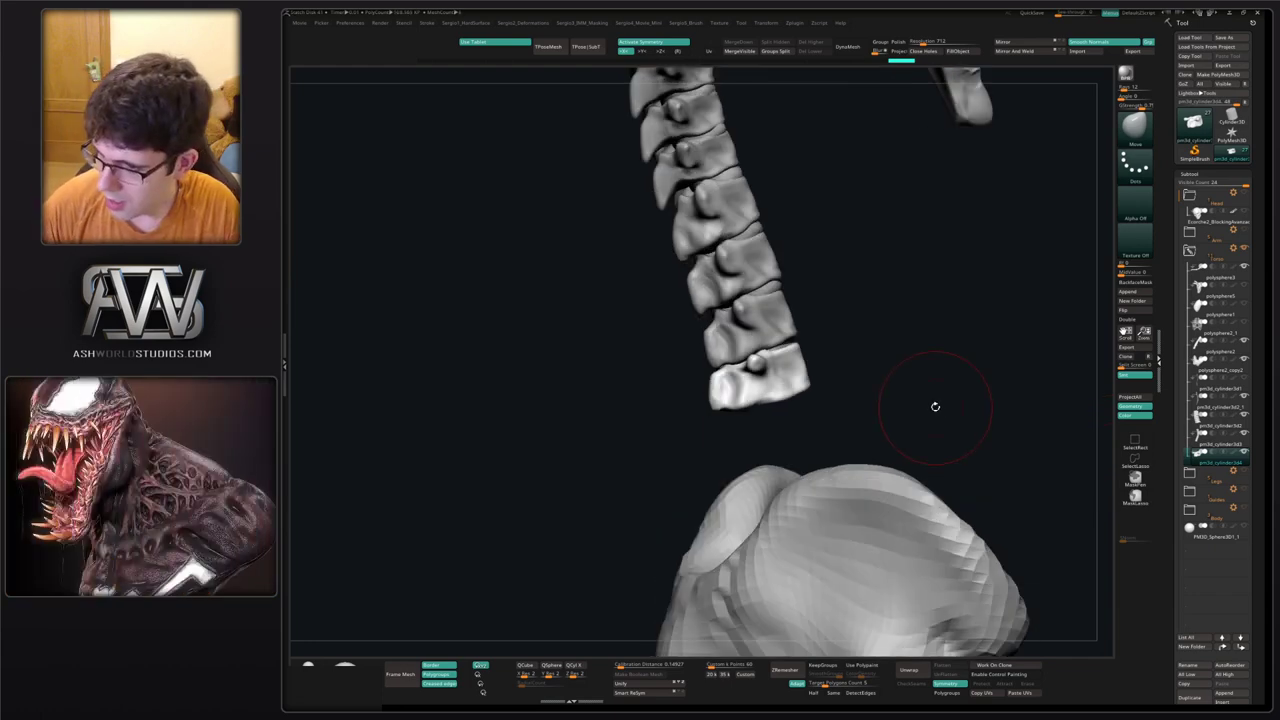
right_drag(909, 300, 764, 380)
key(b)
key(m)
key(t)
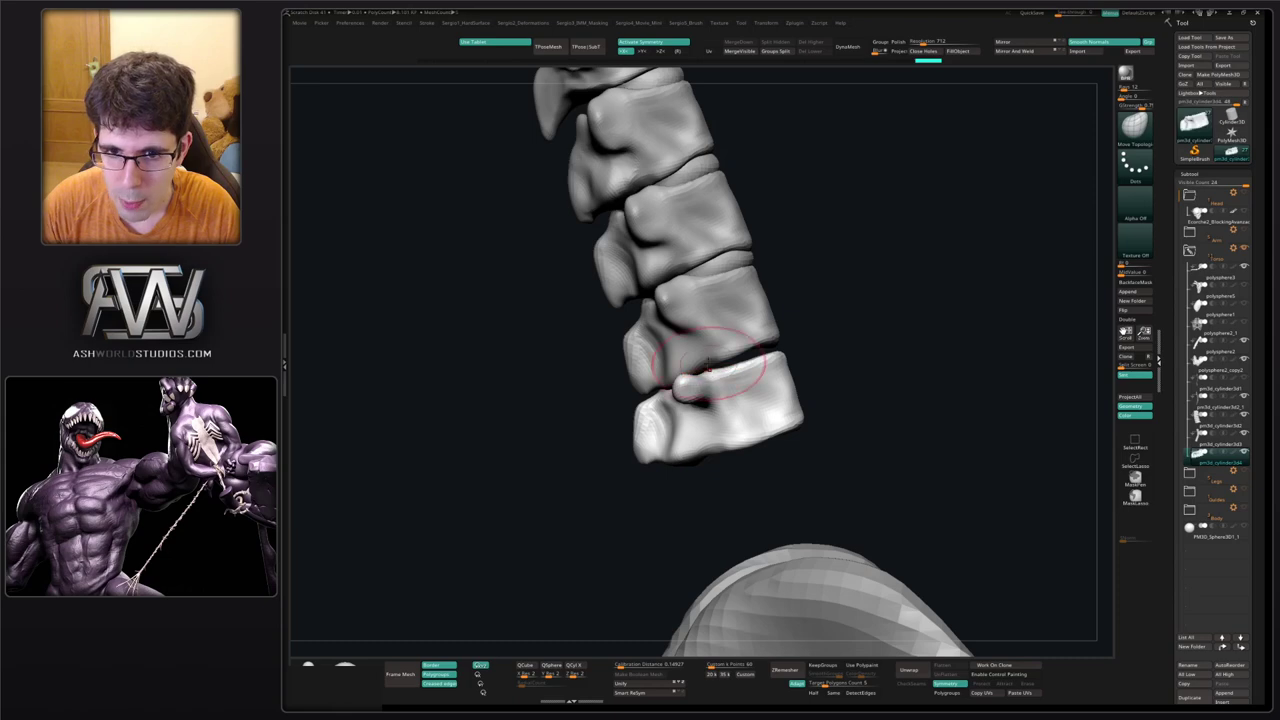
alt+click(715, 322)
drag(664, 379, 649, 381)
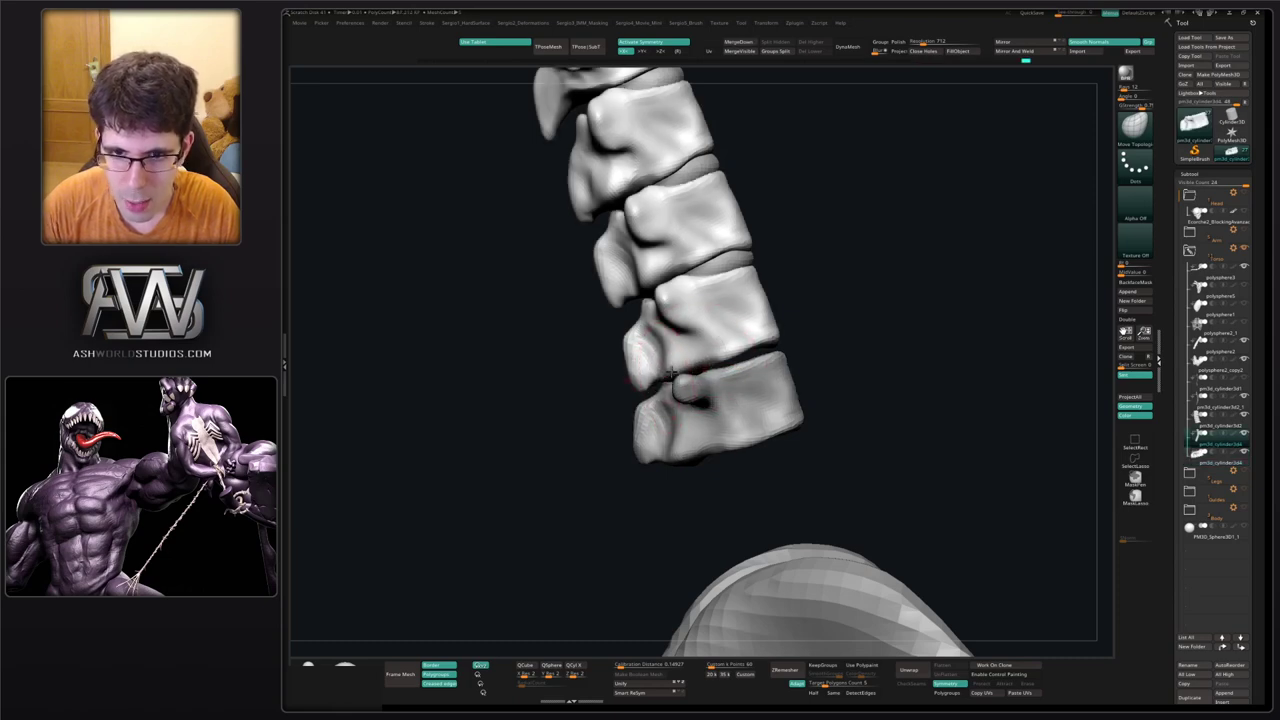
Select the added bottom vertebra and refine its rear processes with the Move Topological brush, smoothing them lightly.
right_drag(710, 370, 775, 382)
alt+click(665, 430)
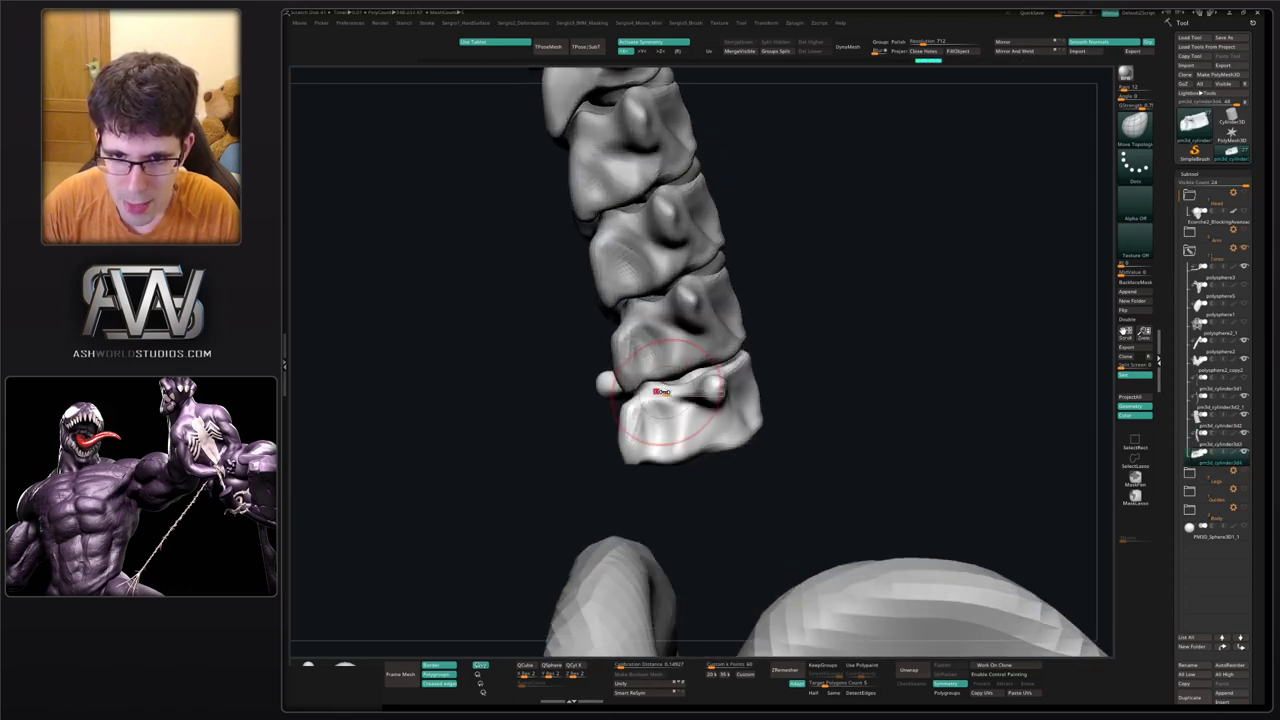
key(alt+s)
drag(648, 387, 658, 392)
key(alt+s)
shift+drag(690, 446, 694, 457)
right_drag(700, 455, 640, 452)
ctrl+right_drag(640, 452, 652, 424)
alt+right_drag(708, 382, 680, 343)
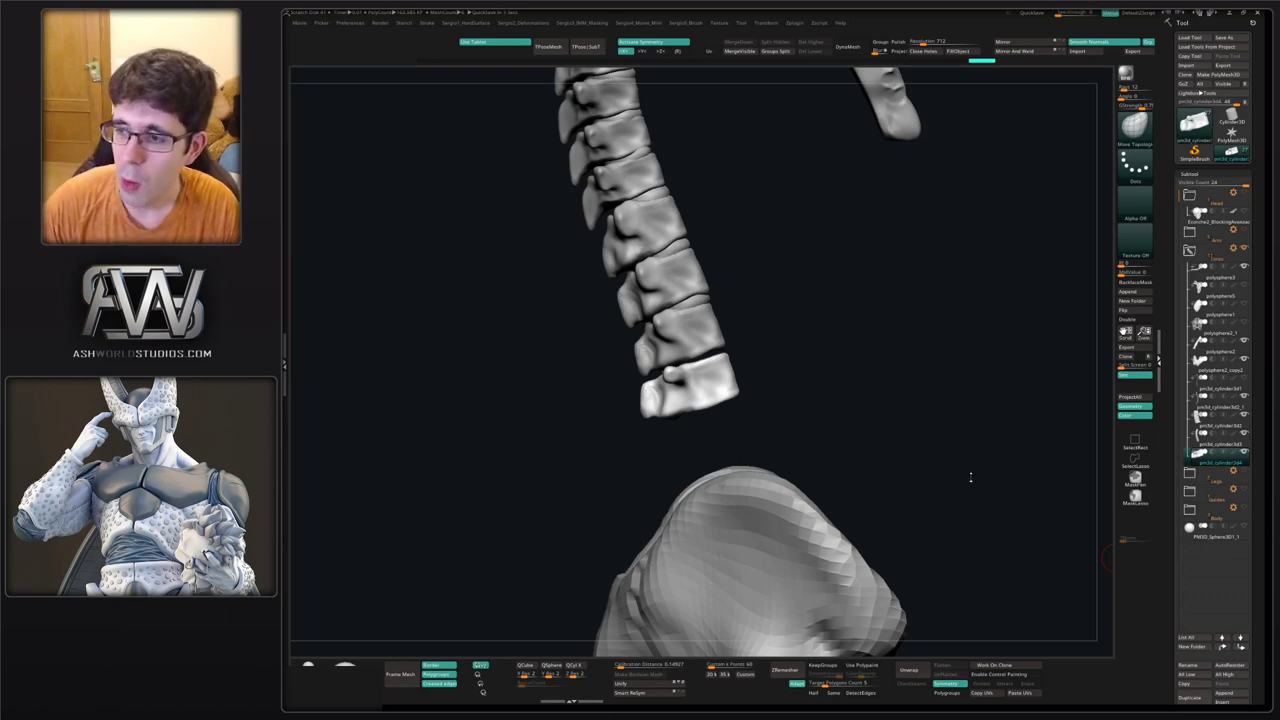
drag(874, 391, 871, 396)
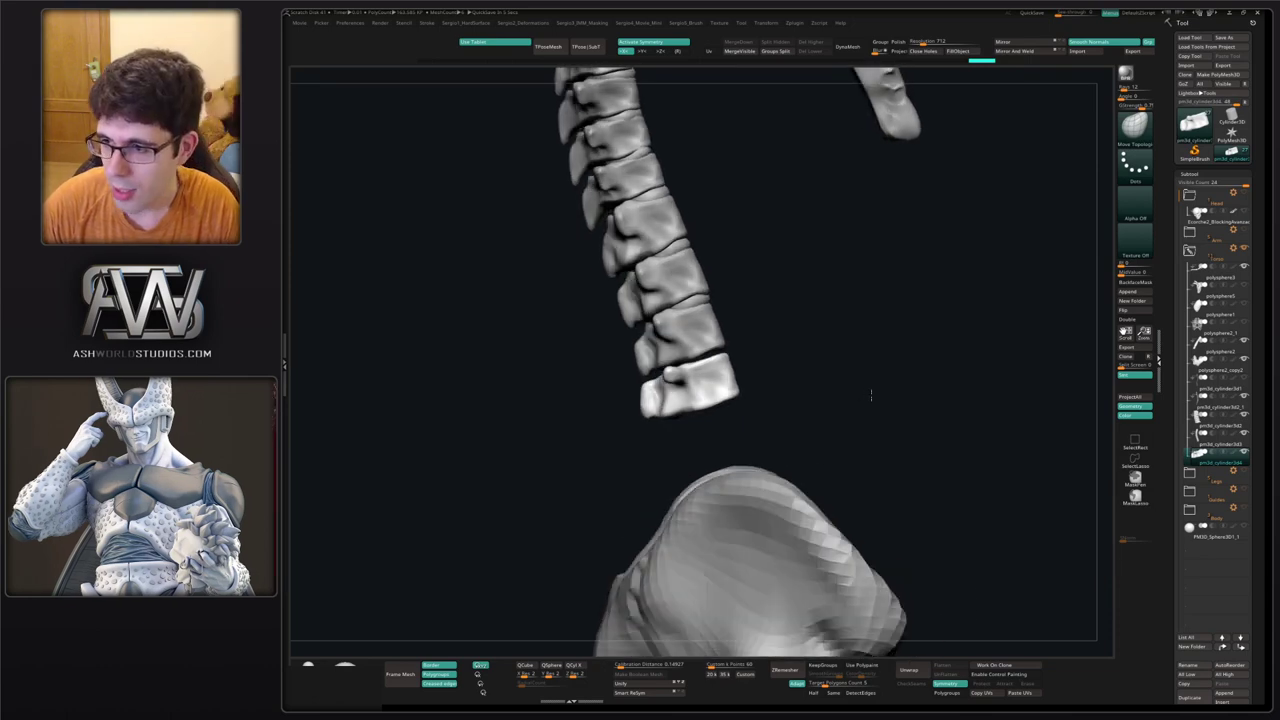
alt+drag(847, 335, 867, 343)
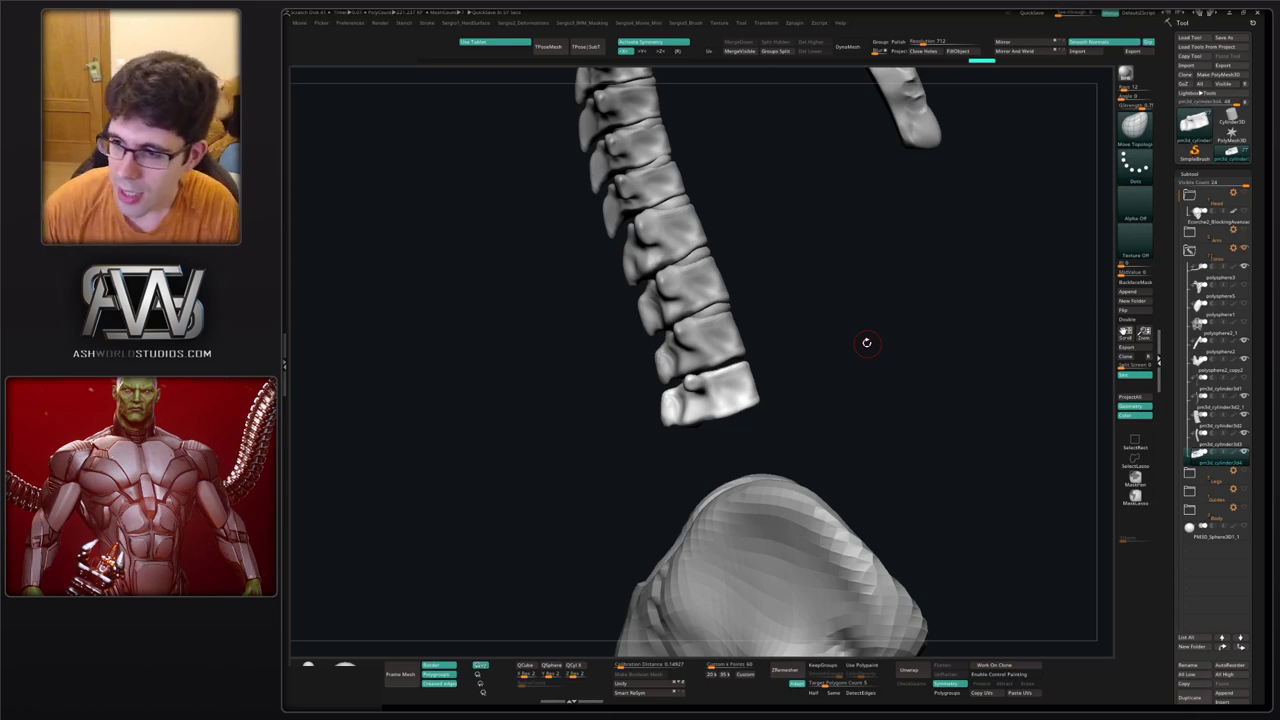
click(1243, 12)
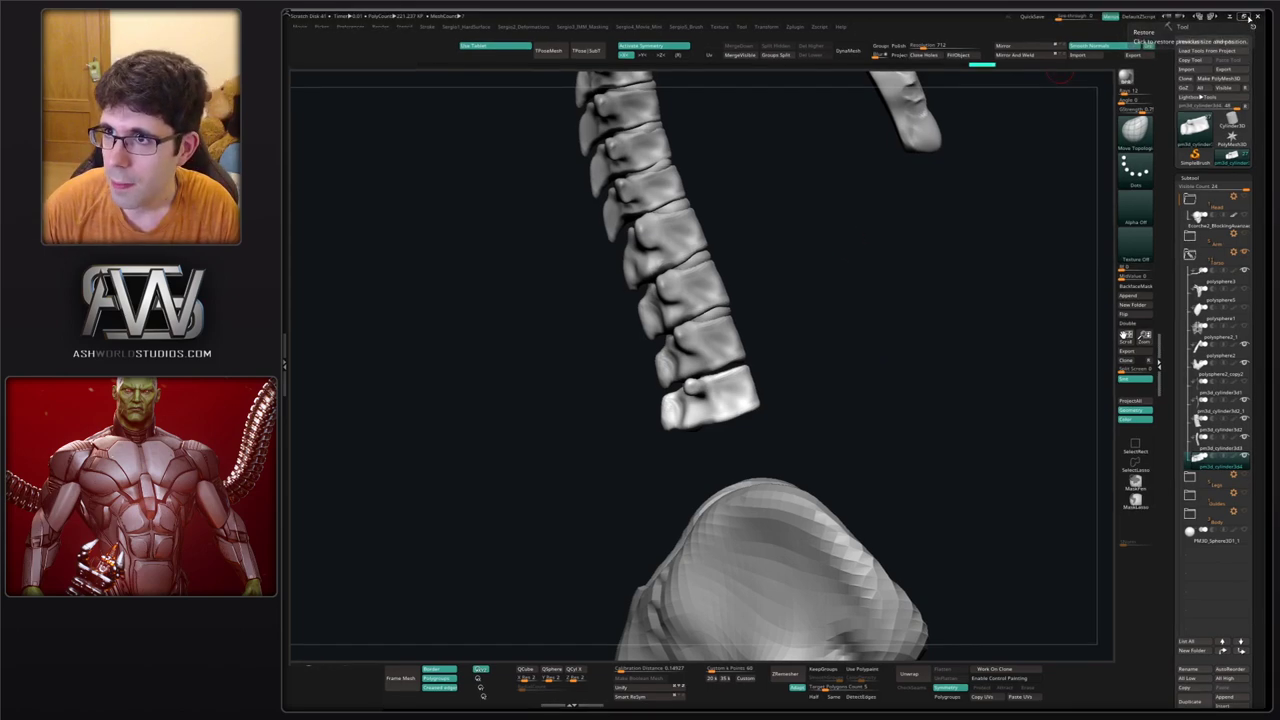
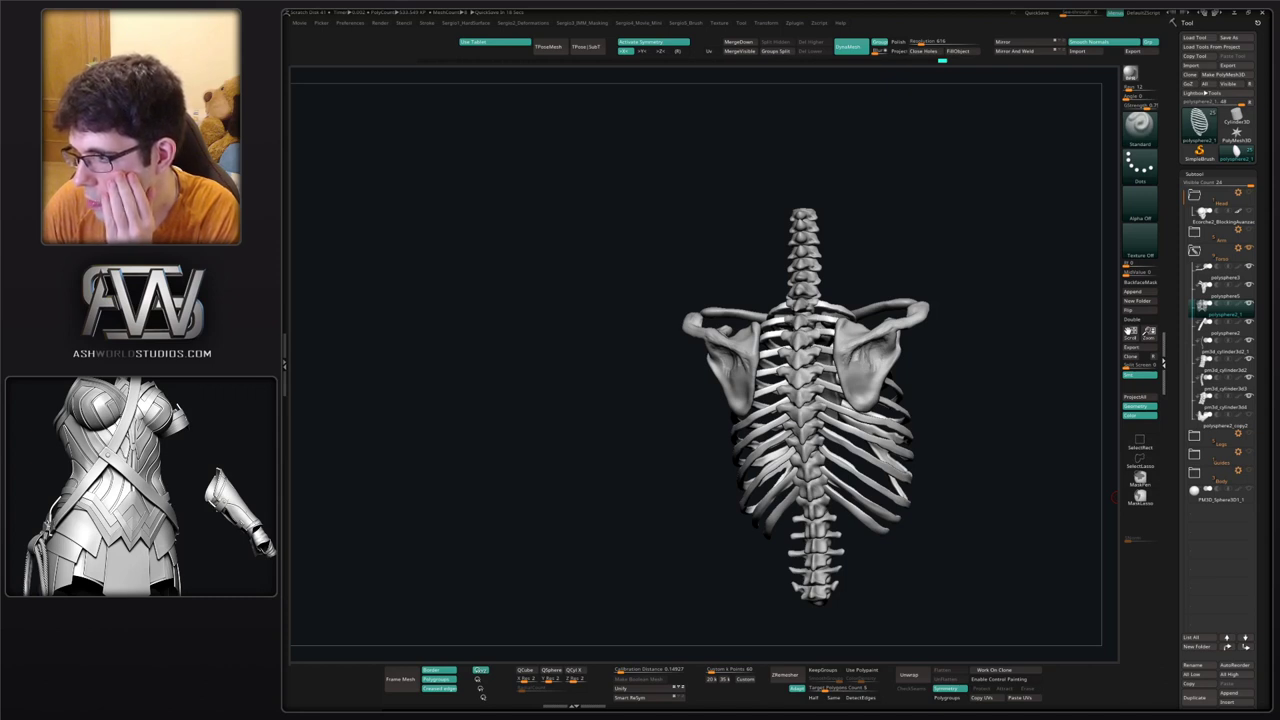
Show the pelvis subtool beneath the lumbar spine.
drag(1046, 517, 1028, 514)
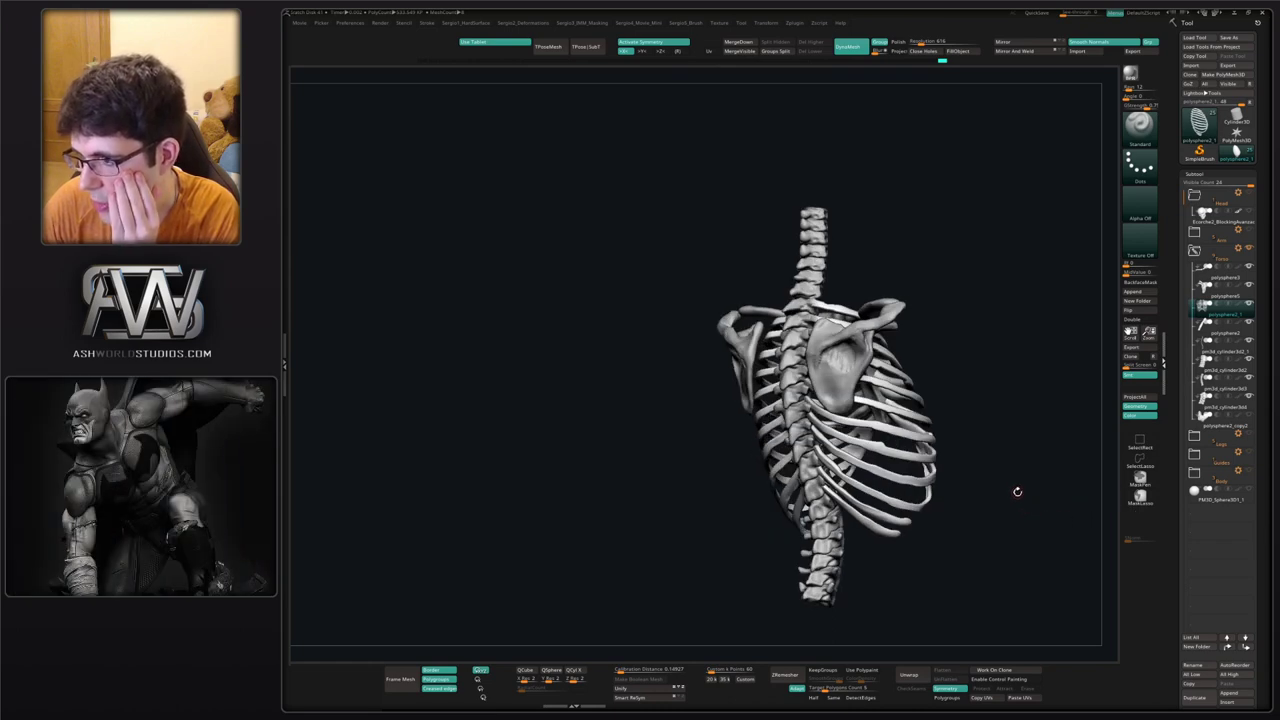
shift+drag(1016, 491, 974, 490)
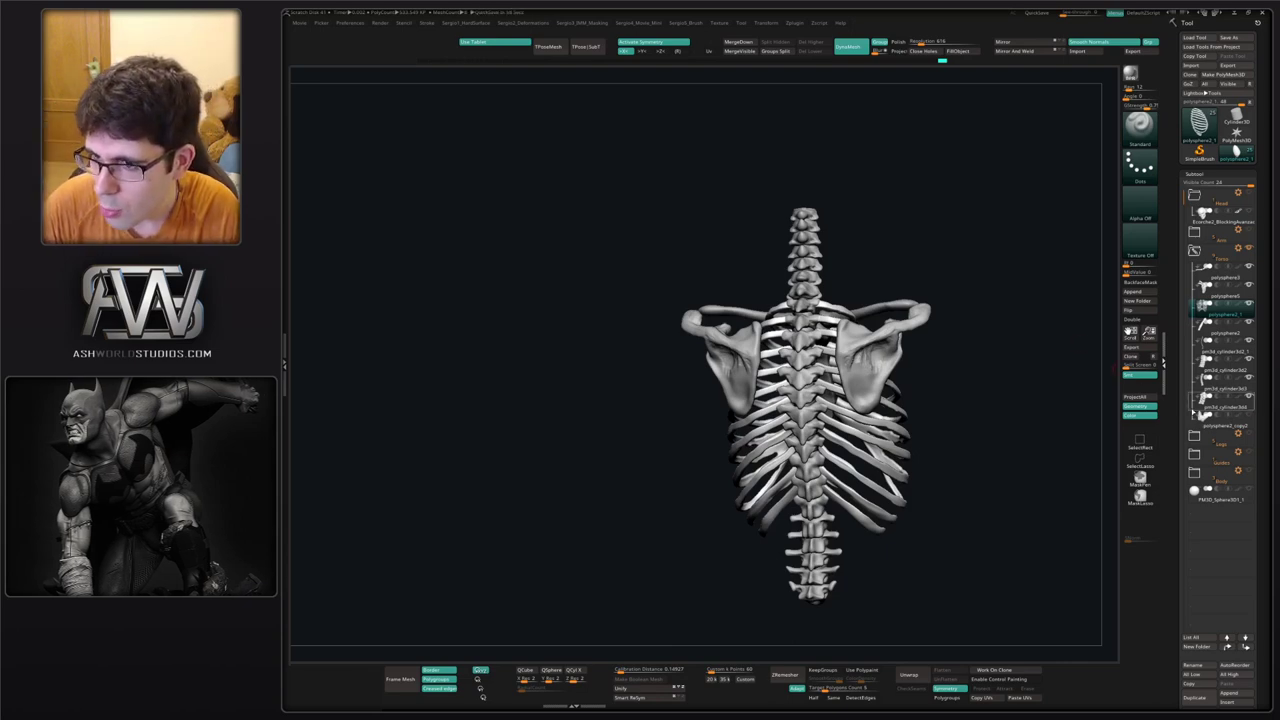
click(1249, 415)
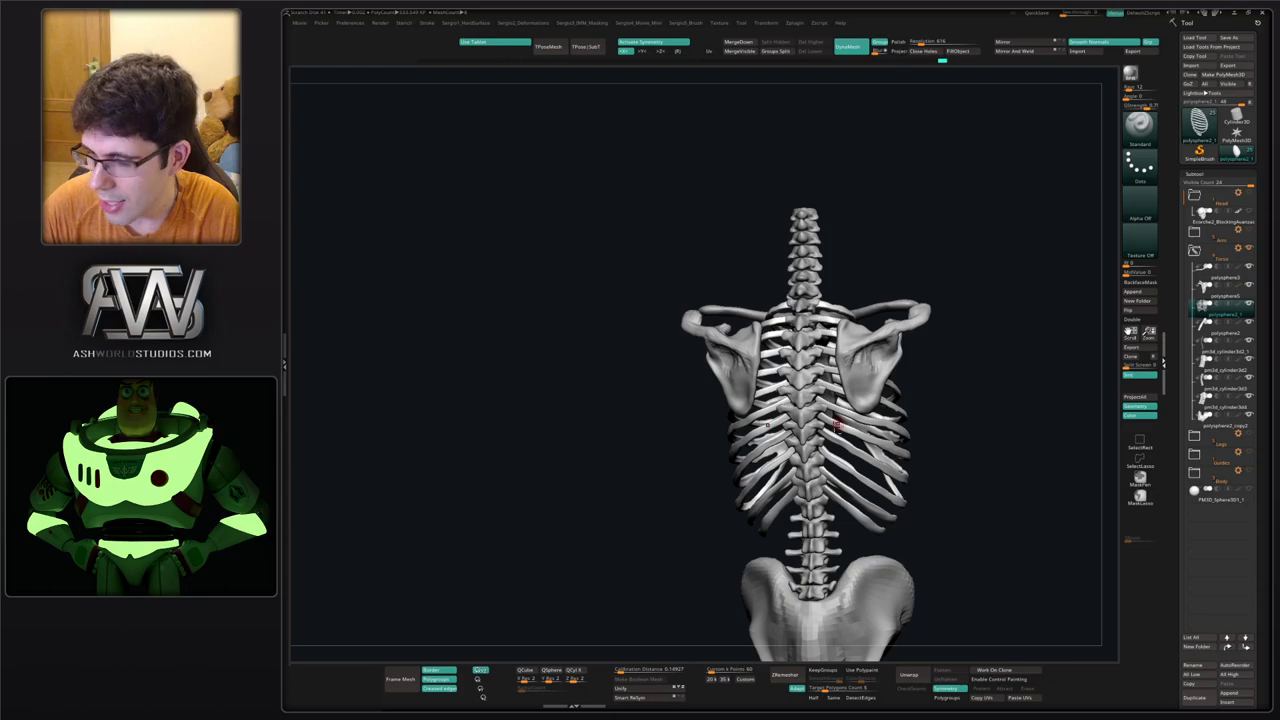
Examine the rib cage, spine, shoulder girdle and pelvis together from the back, side and front.
alt+right_drag(837, 427, 770, 346)
right_drag(866, 391, 595, 400)
mouse_move(775, 285)
ctrl+right_down()
mouse_move(826, 358)
mouse_move(800, 409)
mouse_move(936, 341)
mouse_move(1005, 340)
mouse_move(867, 333)
mouse_move(861, 294)
ctrl+right_up()
alt+right_drag(861, 294, 851, 252)
mouse_move(843, 340)
ctrl+right_down()
mouse_move(820, 390)
mouse_move(791, 352)
mouse_move(870, 345)
mouse_move(818, 334)
ctrl+right_up()
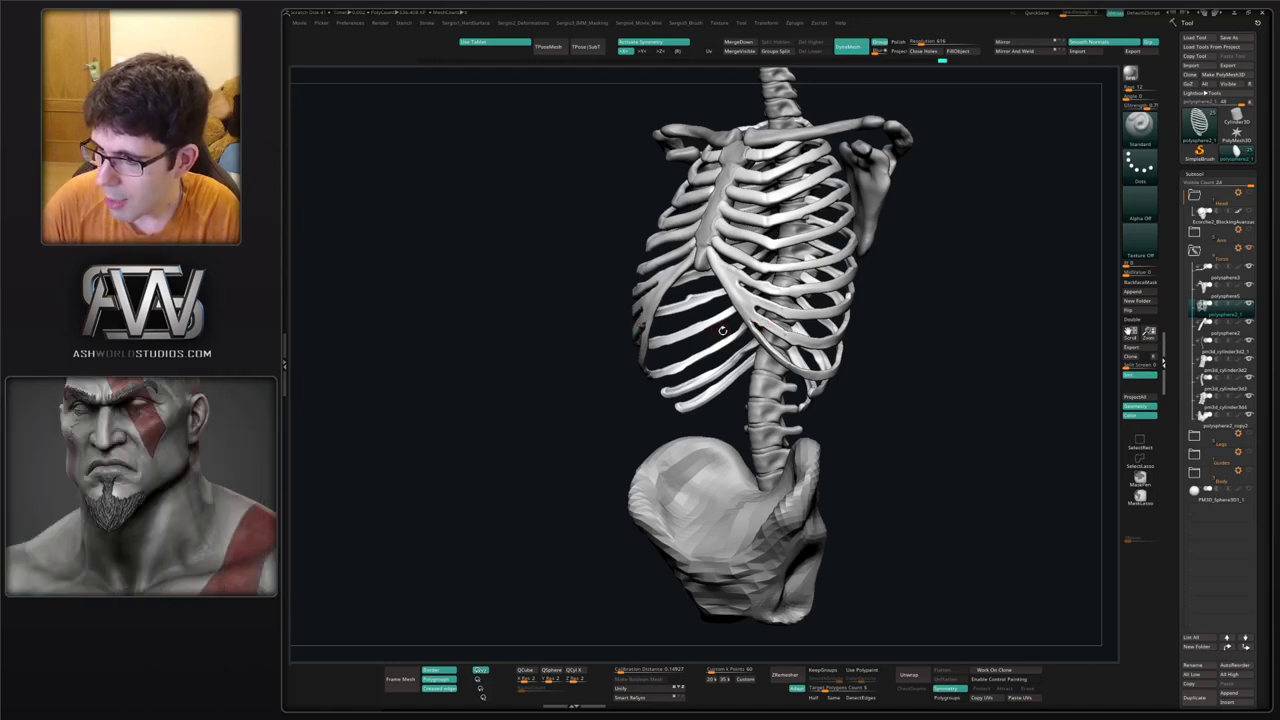
drag(1000, 311, 745, 291)
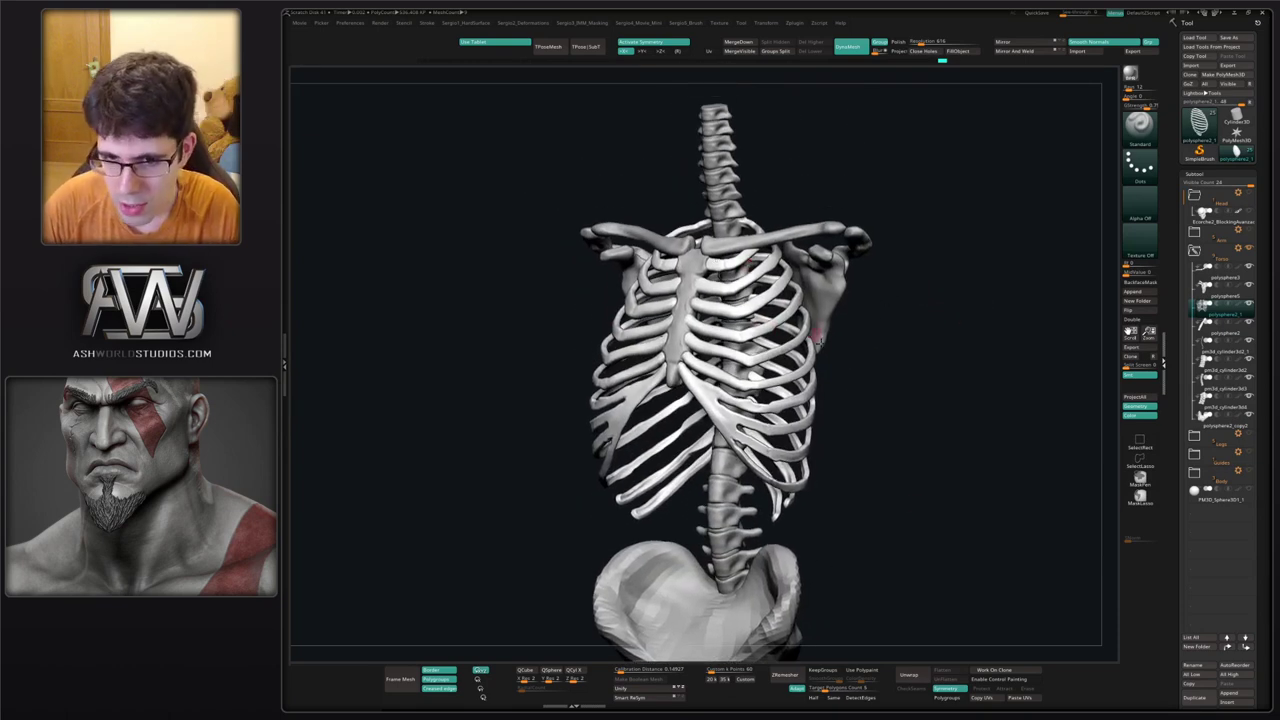
right_drag(926, 510, 750, 515)
alt+right_drag(750, 515, 700, 420)
mouse_move(875, 440)
ctrl+right_down()
mouse_move(860, 513)
mouse_move(932, 564)
mouse_move(866, 538)
mouse_move(842, 480)
mouse_move(881, 504)
mouse_move(855, 425)
mouse_move(848, 447)
mouse_move(837, 442)
mouse_move(897, 437)
mouse_move(937, 400)
ctrl+right_up()
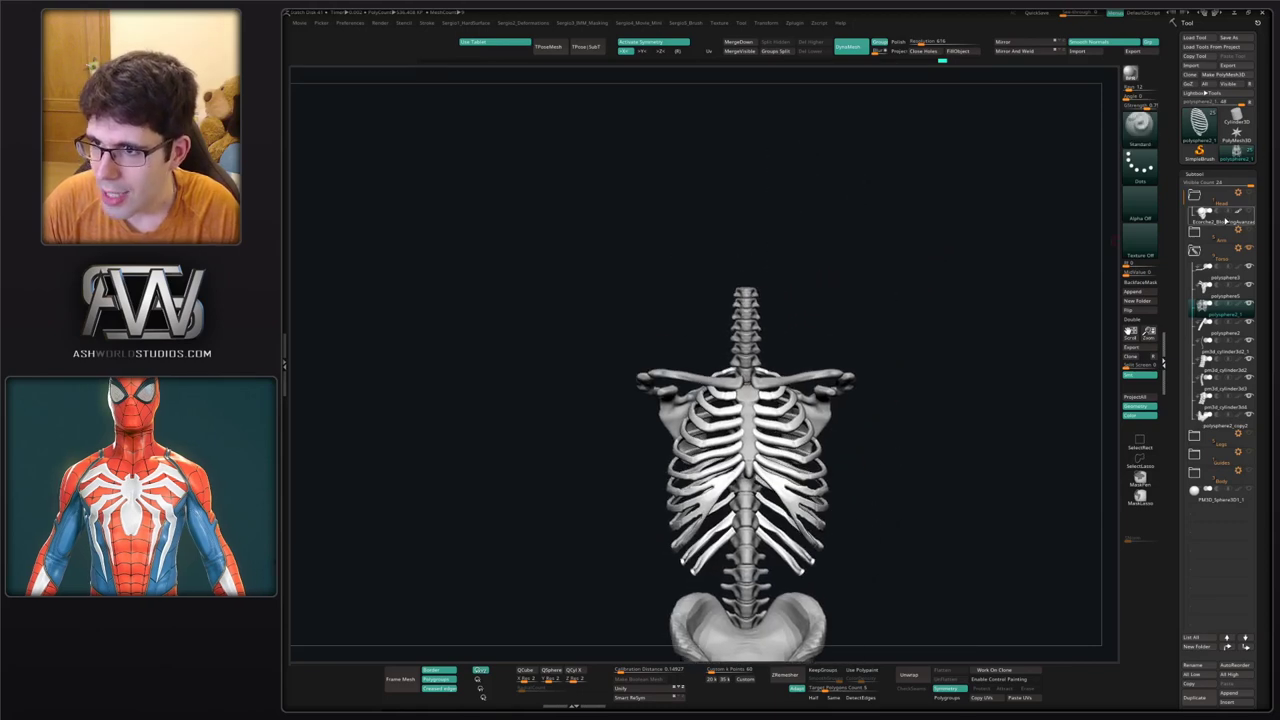
Select the blocked-out skull in the head folder, duplicate it and isolate the copy.
click(1224, 222)
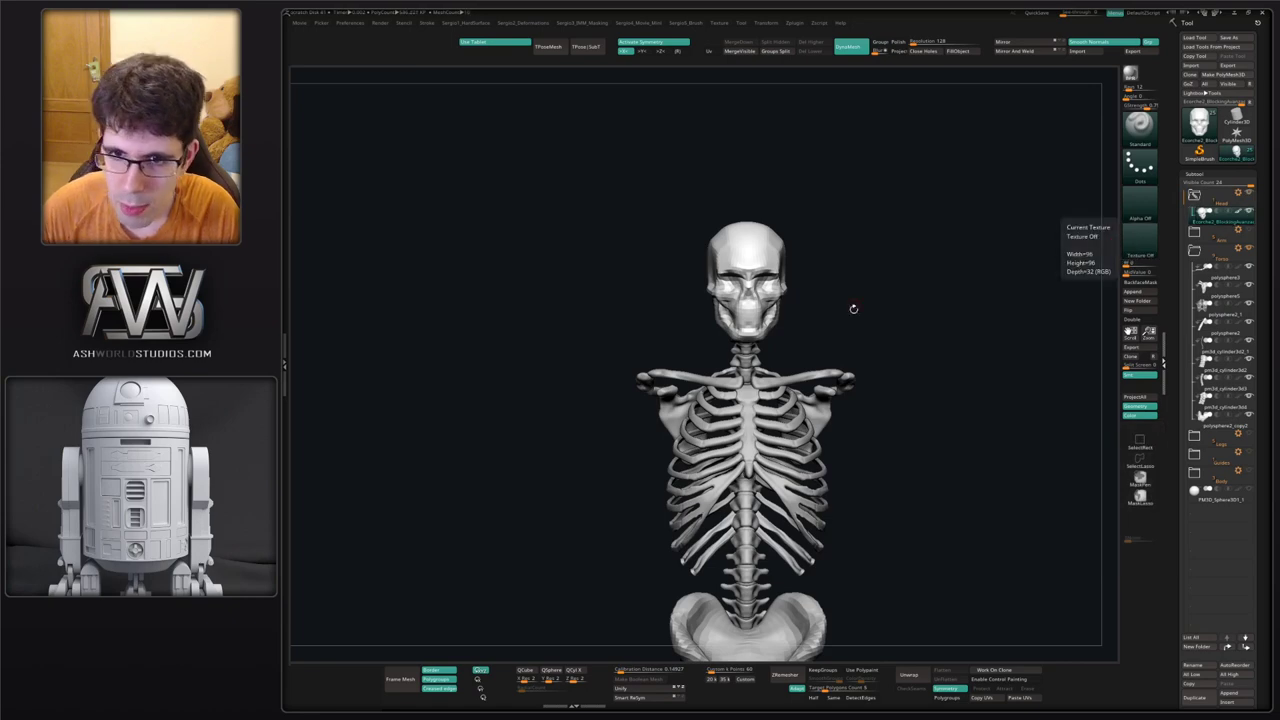
right_drag(851, 309, 840, 334)
key(ctrl+shift+d)
key(alt+s)
alt+right_drag(860, 263, 878, 163)
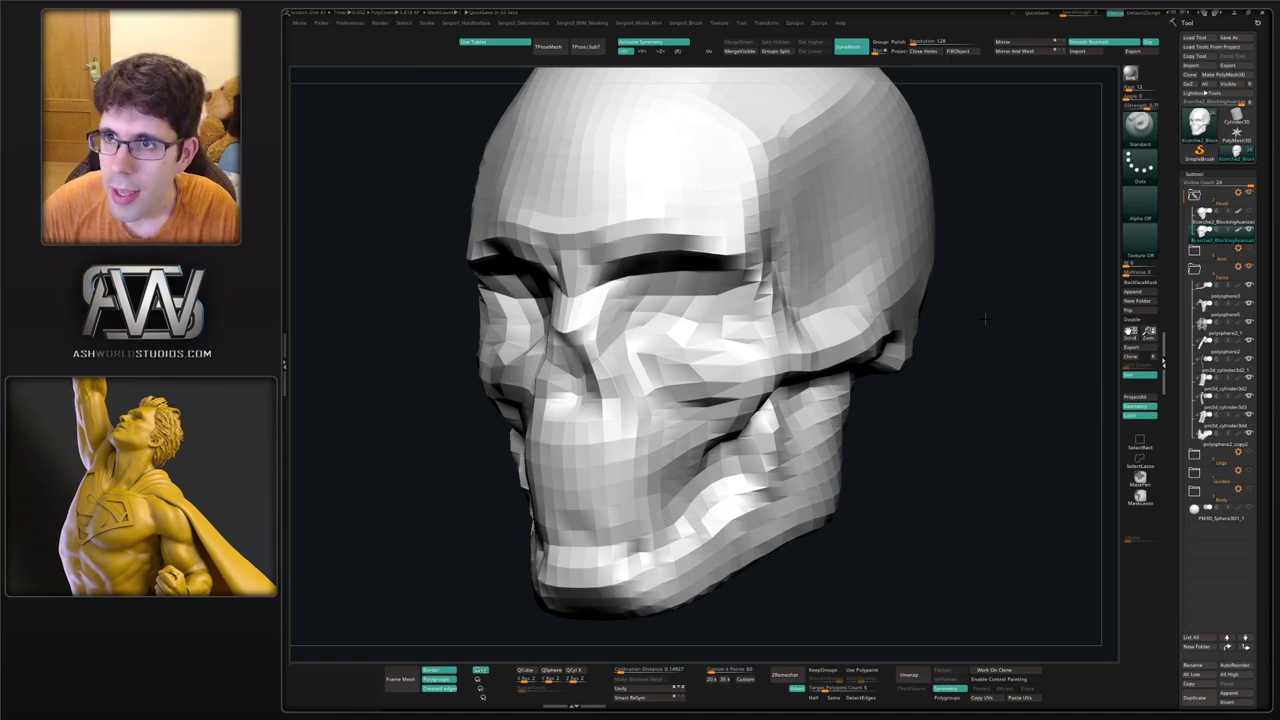
Raise the DynaMesh resolution of the skull copy and remesh it.
mouse_move(942, 126)
mouse_down()
mouse_move(968, 120)
mouse_move(966, 146)
mouse_up()
click(938, 43)
text(200)
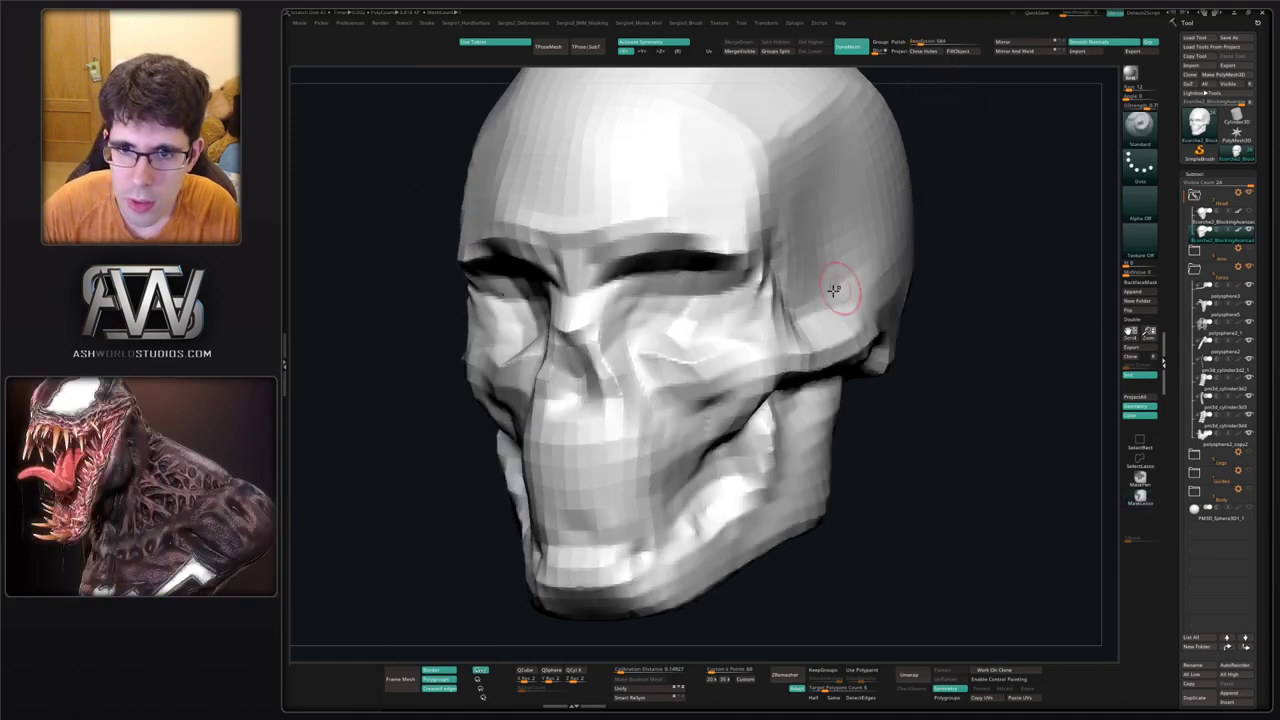
Smooth the faceted cranium, face and jaw of the skull copy with a large Smooth brush.
text(f)
shift+drag(705, 397, 752, 337)
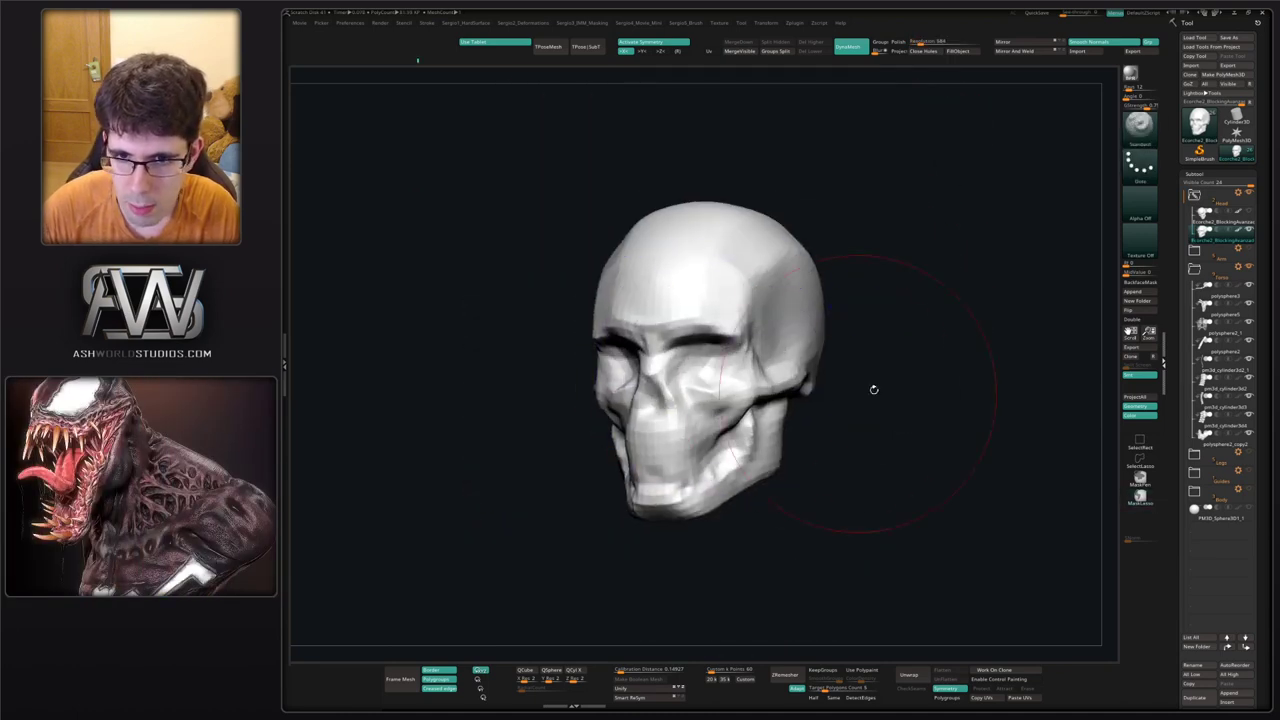
drag(874, 390, 790, 388)
shift+drag(823, 346, 908, 294)
drag(925, 420, 972, 425)
shift+drag(826, 426, 653, 498)
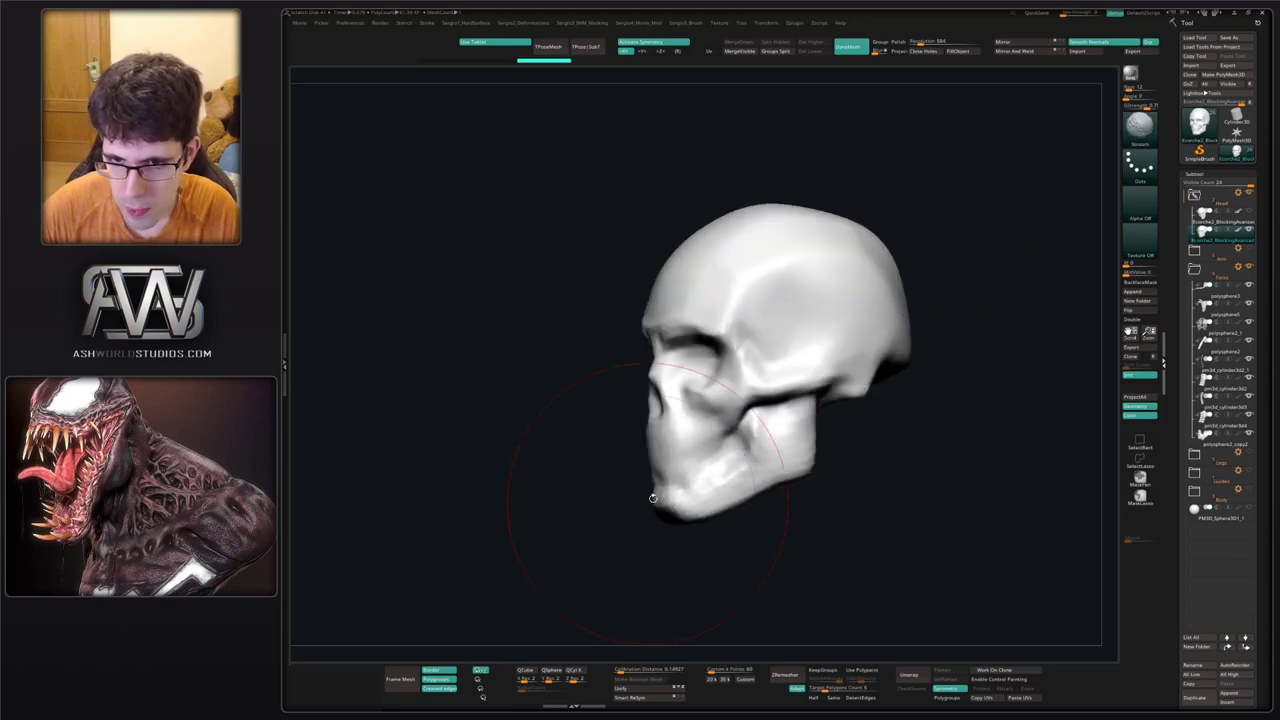
right_drag(653, 498, 757, 425)
shift+drag(723, 371, 745, 345)
Mask the lower jaw in side view with MaskLasso and clean up the mask along the base of the cranium.
mouse_move(785, 426)
ctrl+right_down()
mouse_move(764, 400)
mouse_move(706, 402)
ctrl+right_up()
ctrl+right_drag(800, 330, 829, 383)
key(bracketleft)
key(bracketleft)
key(bracketleft)
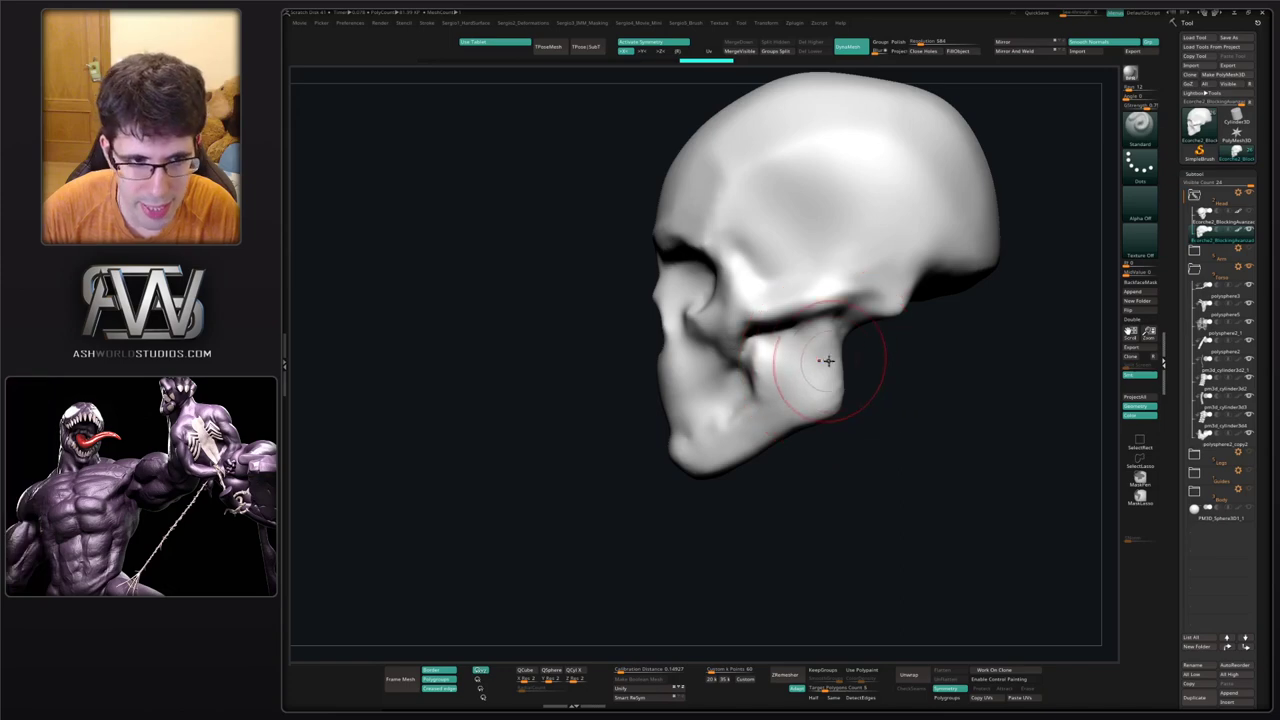
key(ctrl+shift)
ctrl+shift+drag(778, 322, 731, 382)
mouse_move(656, 402)
ctrl+mouse_down()
mouse_move(788, 534)
mouse_move(884, 335)
ctrl+mouse_up()
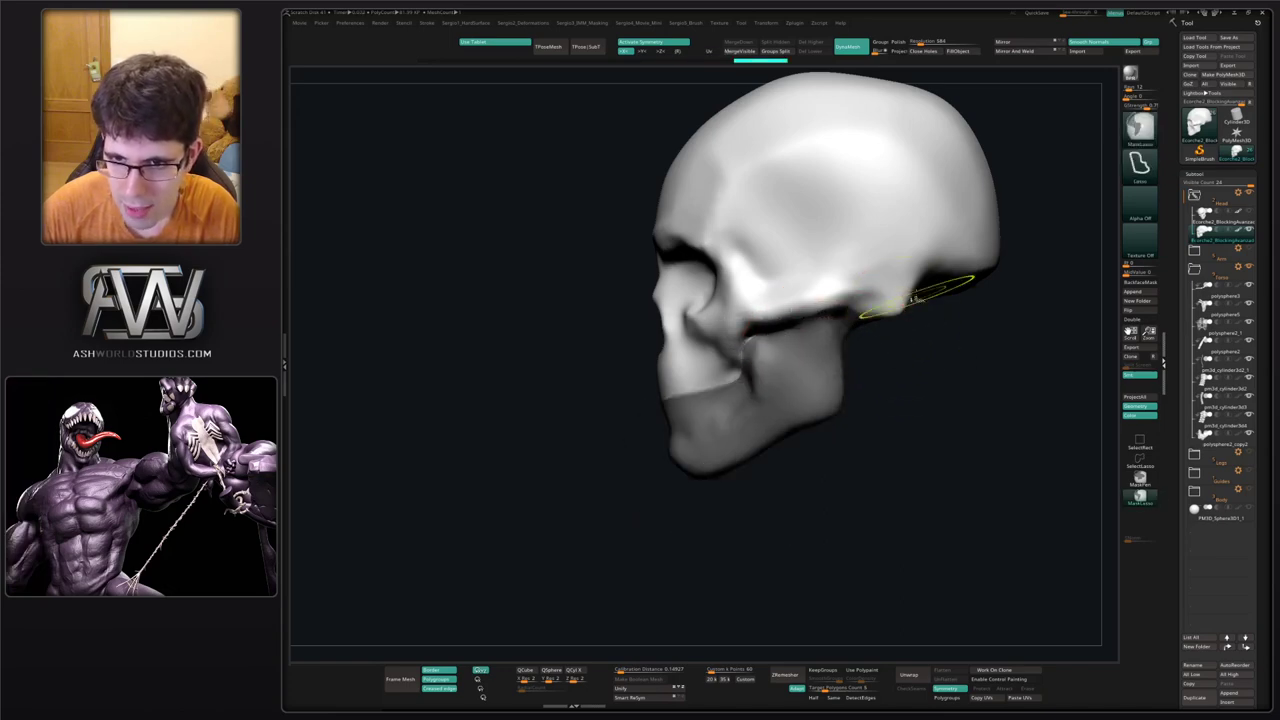
mouse_move(903, 376)
right_down()
mouse_move(896, 345)
mouse_move(932, 371)
right_up()
mouse_move(988, 350)
ctrl+alt+mouse_down()
mouse_move(857, 249)
mouse_move(850, 352)
ctrl+alt+mouse_up()
mouse_move(909, 368)
right_down()
mouse_move(868, 342)
mouse_move(911, 360)
right_up()
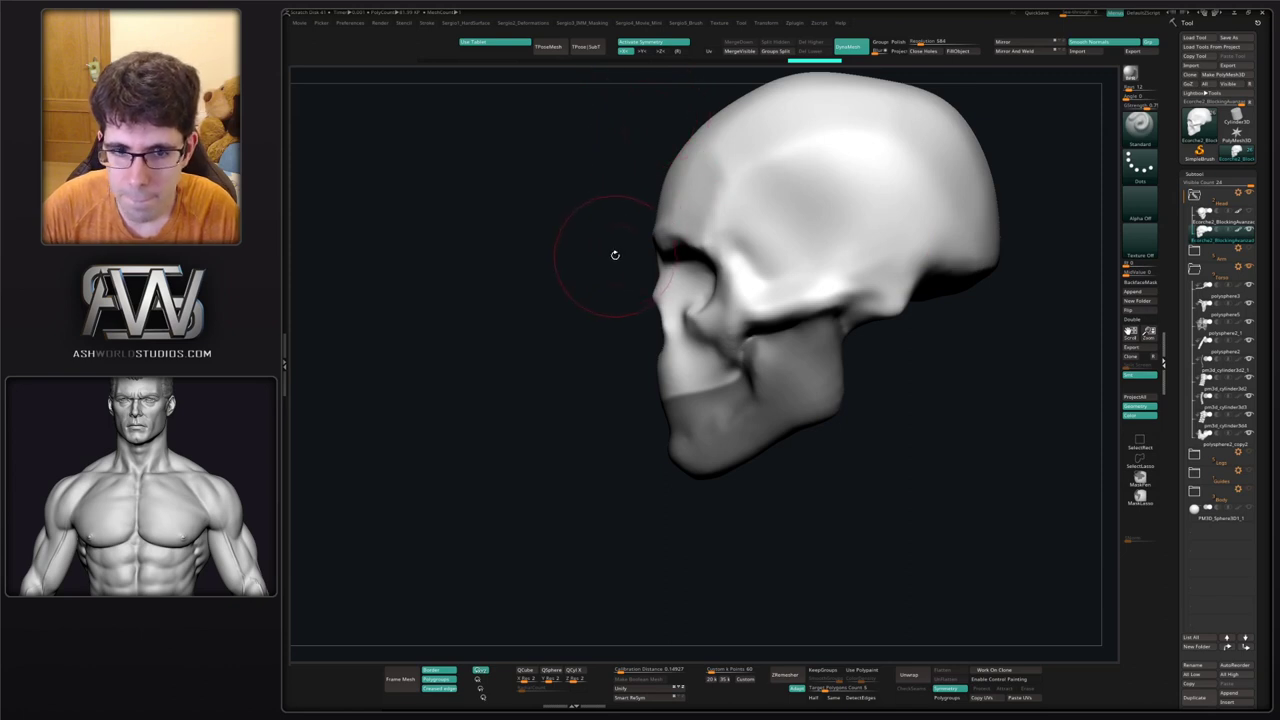
Look through the custom pop-up menus for mini, deformation, hard-surface and IMM masking commands.
key(shift+f)
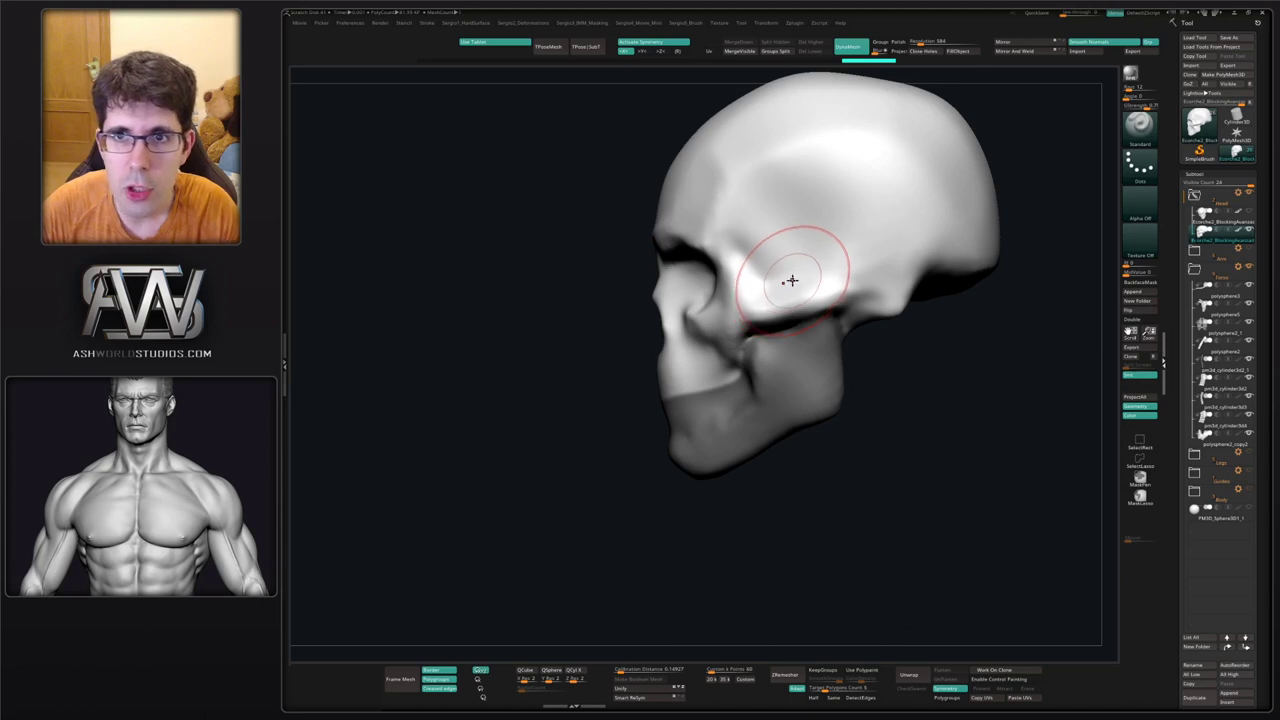
key(space)
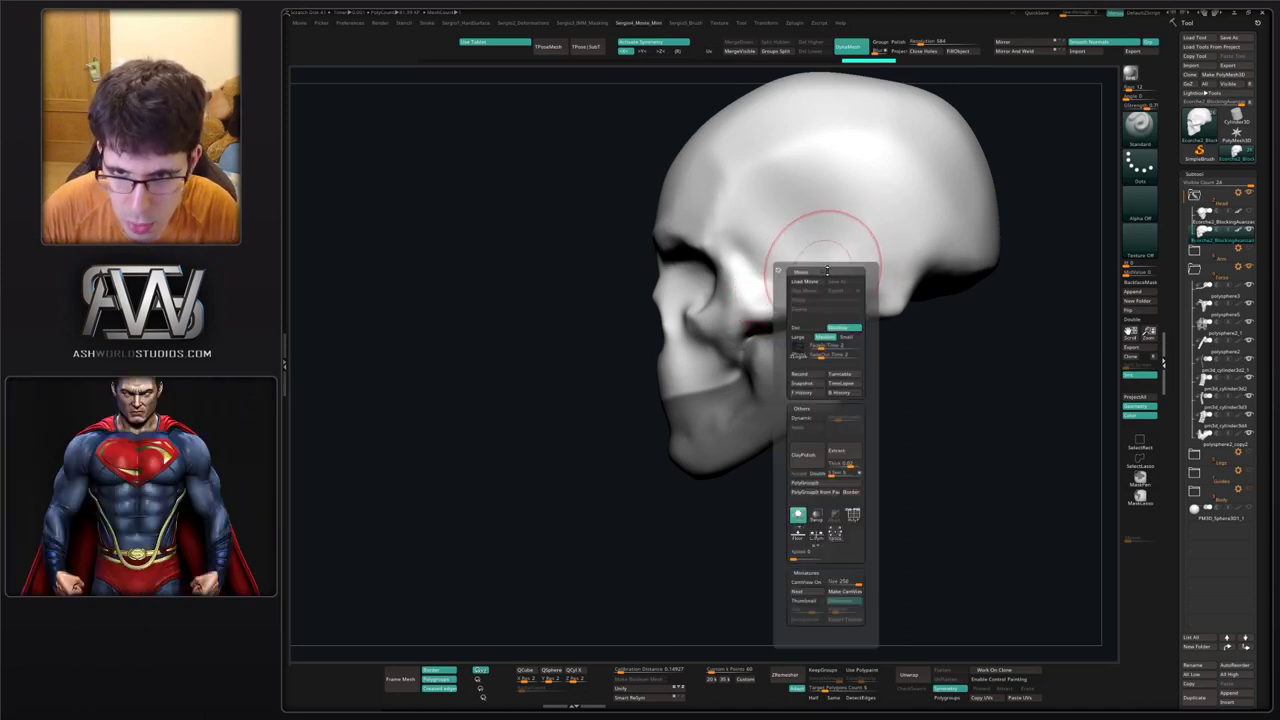
key(2)
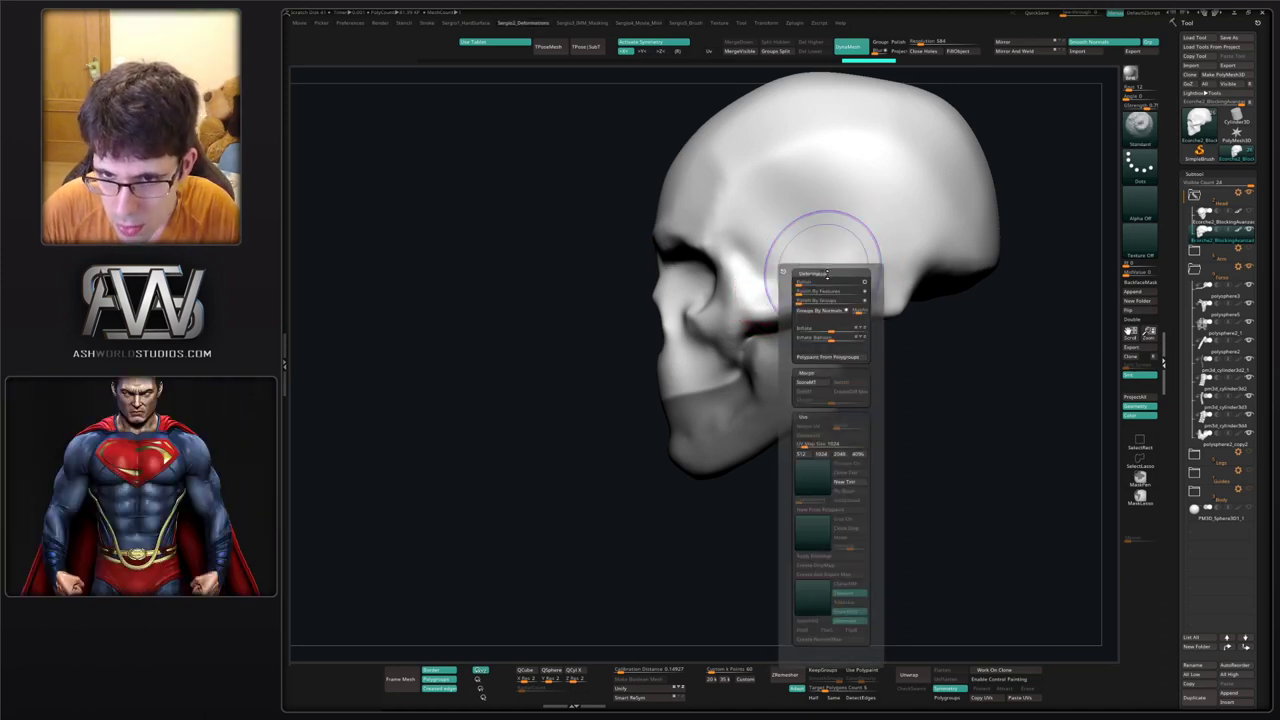
scroll(829, 273, up, 1)
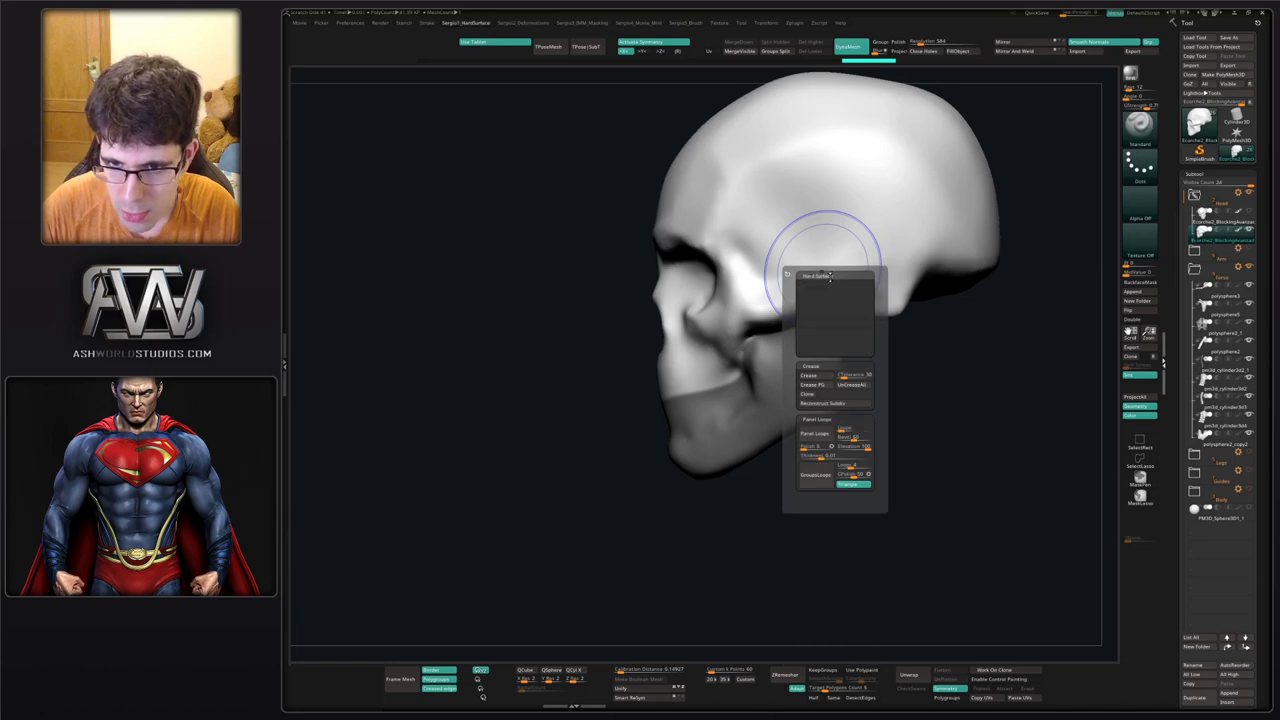
scroll(829, 353, down, 1)
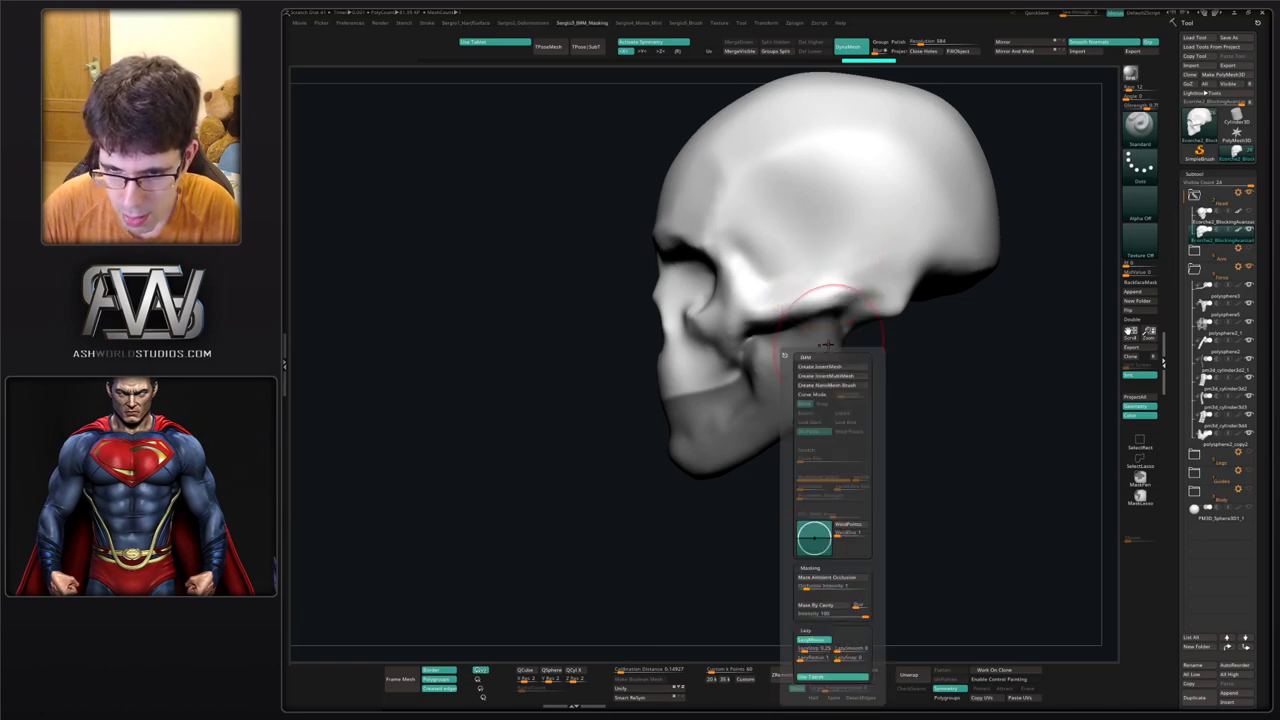
key(4)
key(3)
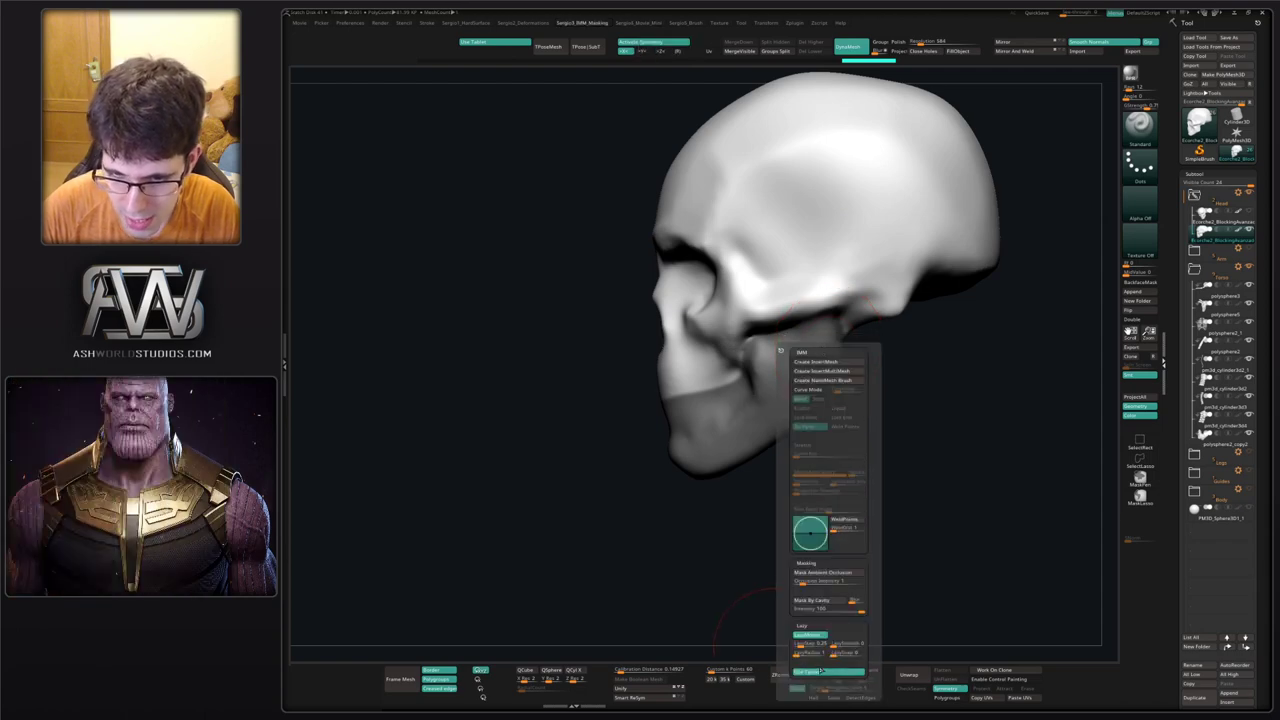
key(4)
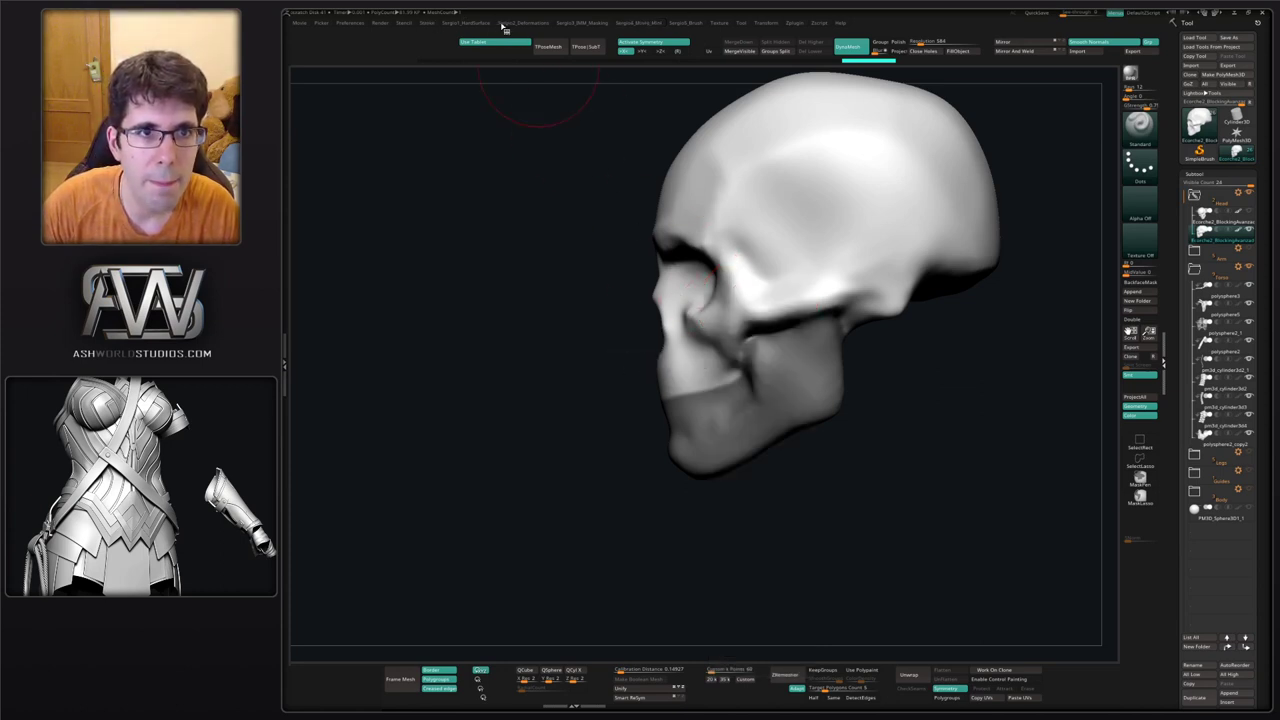
Collapse the Tool palette and dock the custom IMM and masking menu in the side tray.
click(1187, 23)
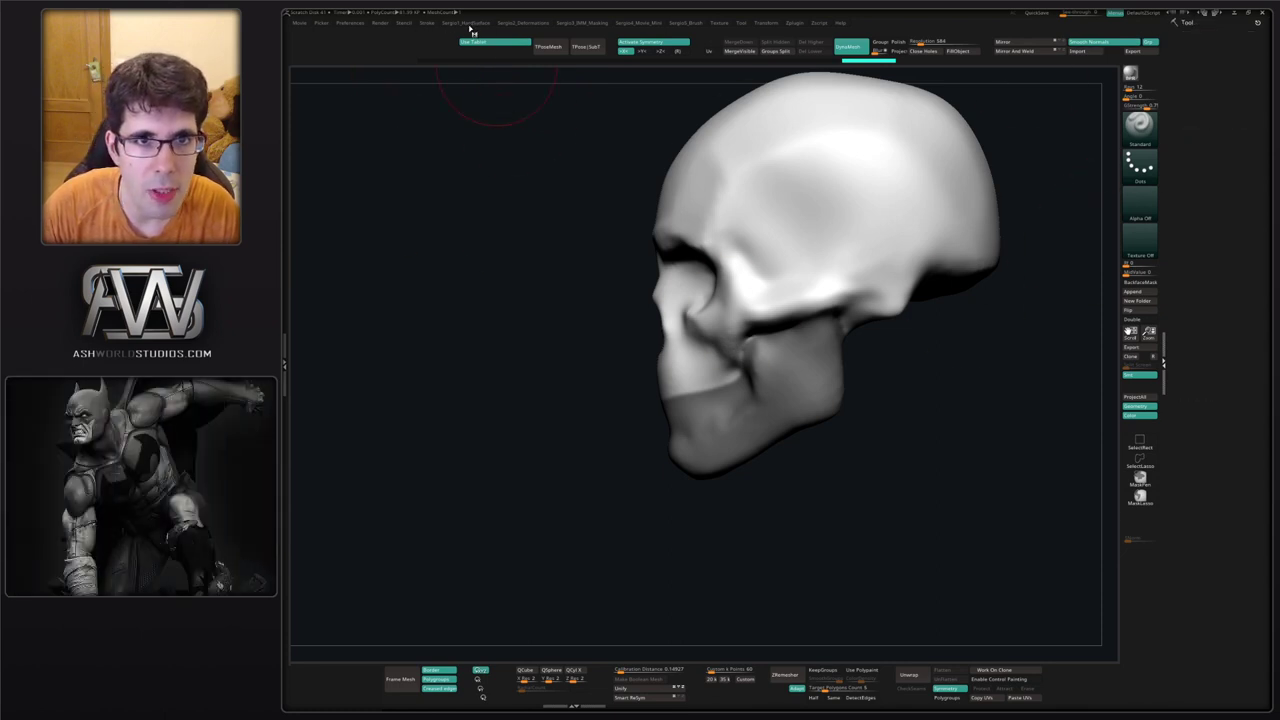
click(509, 23)
click(588, 23)
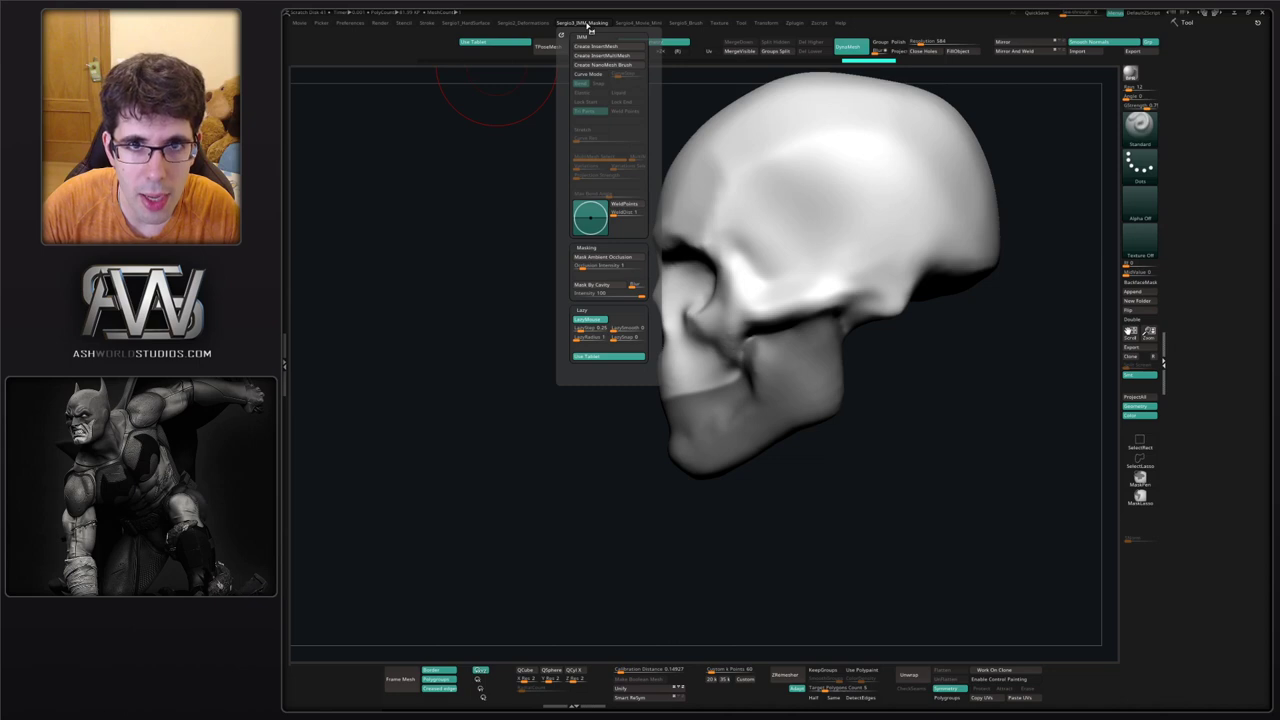
click(562, 34)
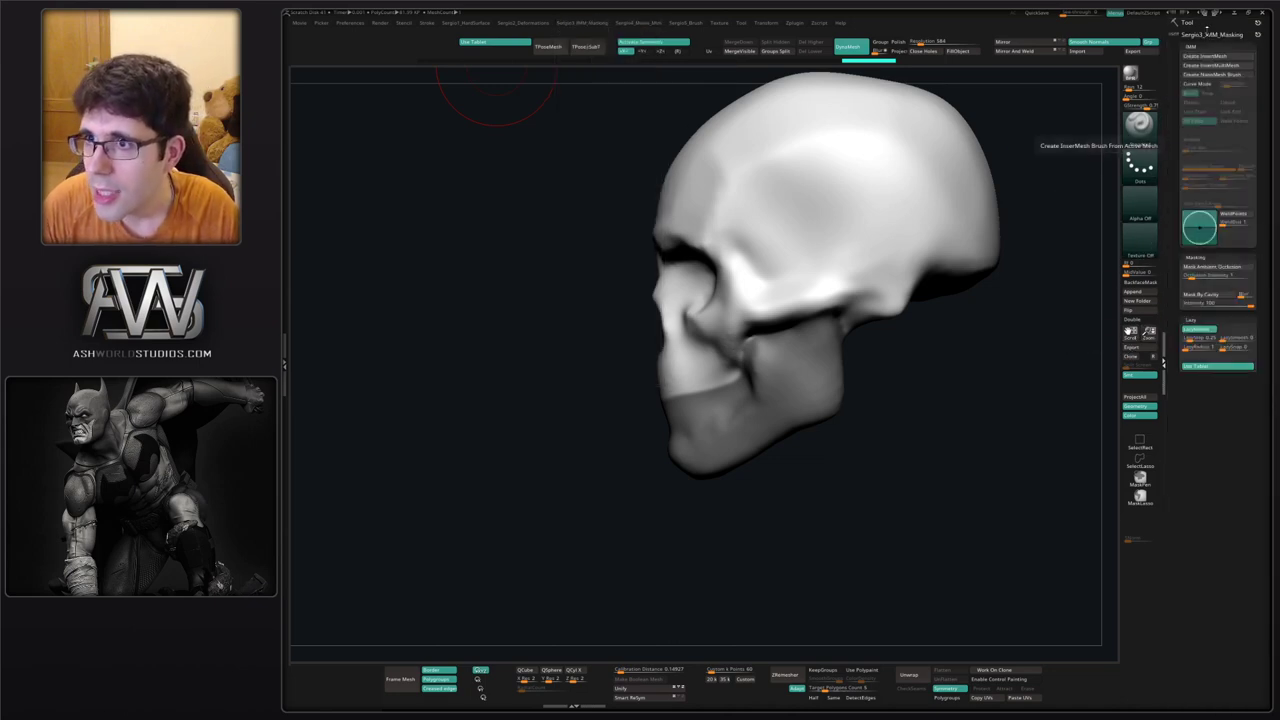
click(740, 23)
click(740, 31)
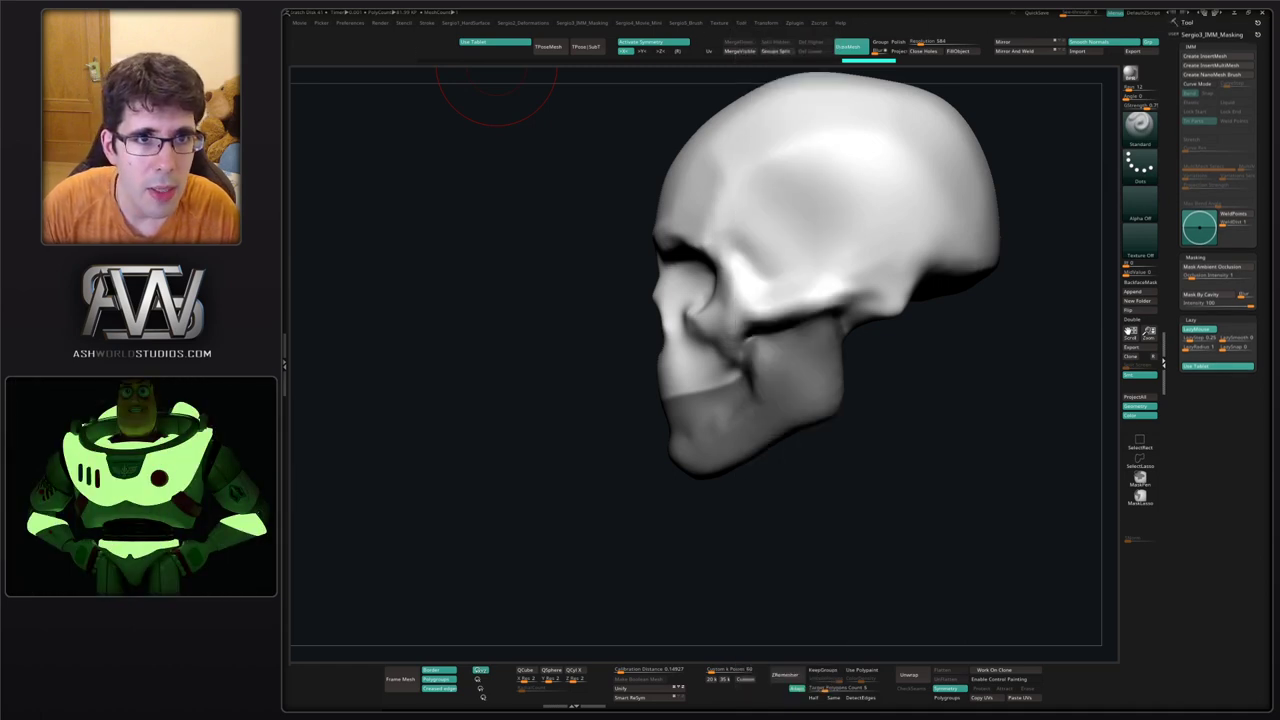
Enable interface customization and view the Tool and Texture menus.
click(366, 23)
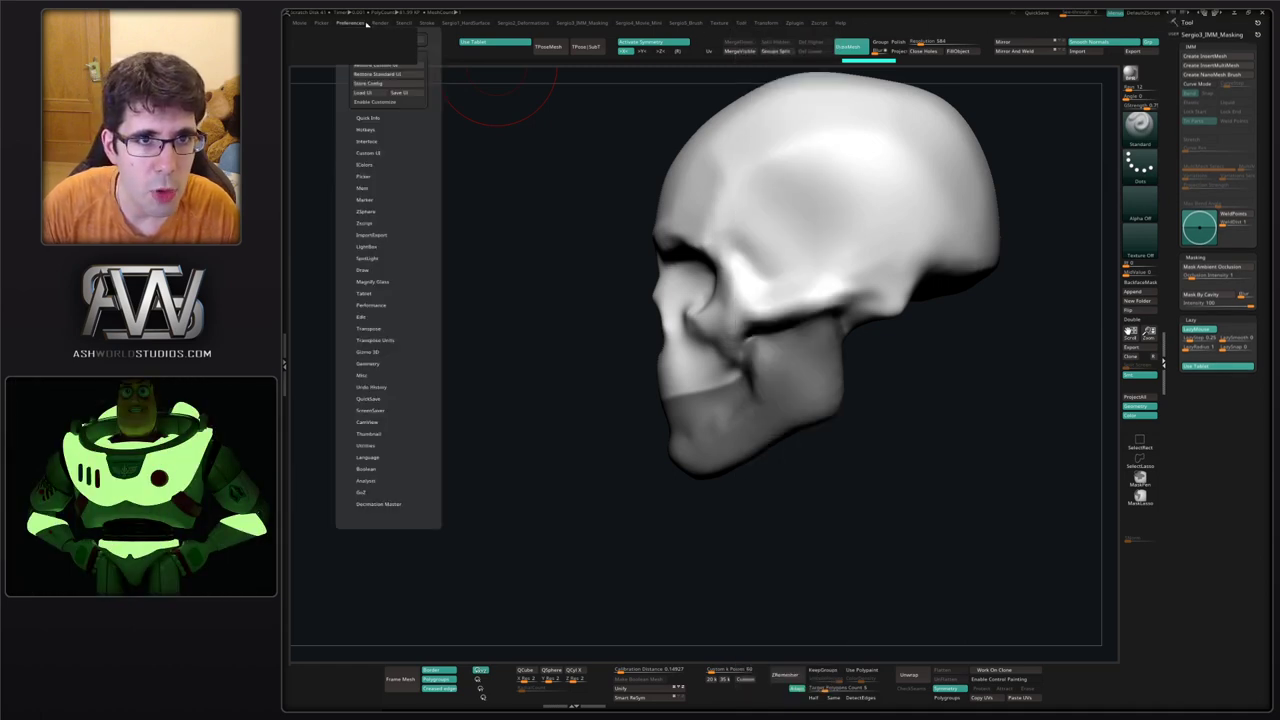
click(421, 104)
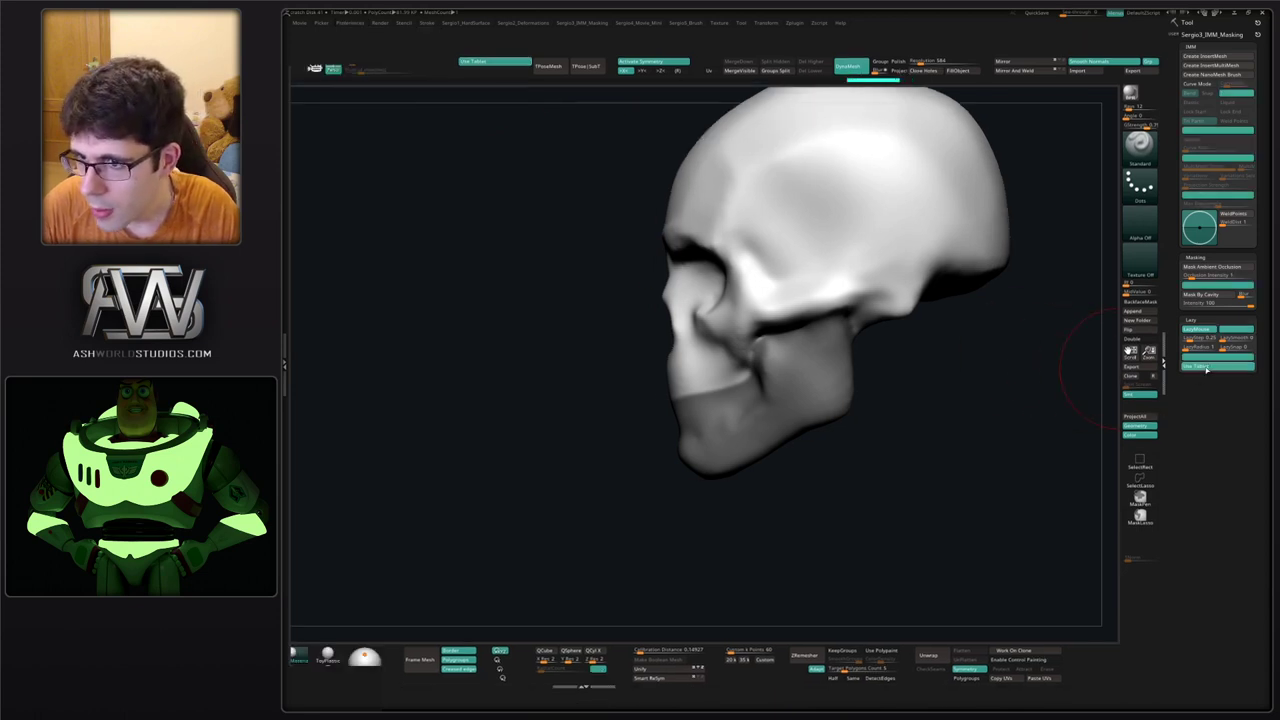
click(722, 23)
click(740, 21)
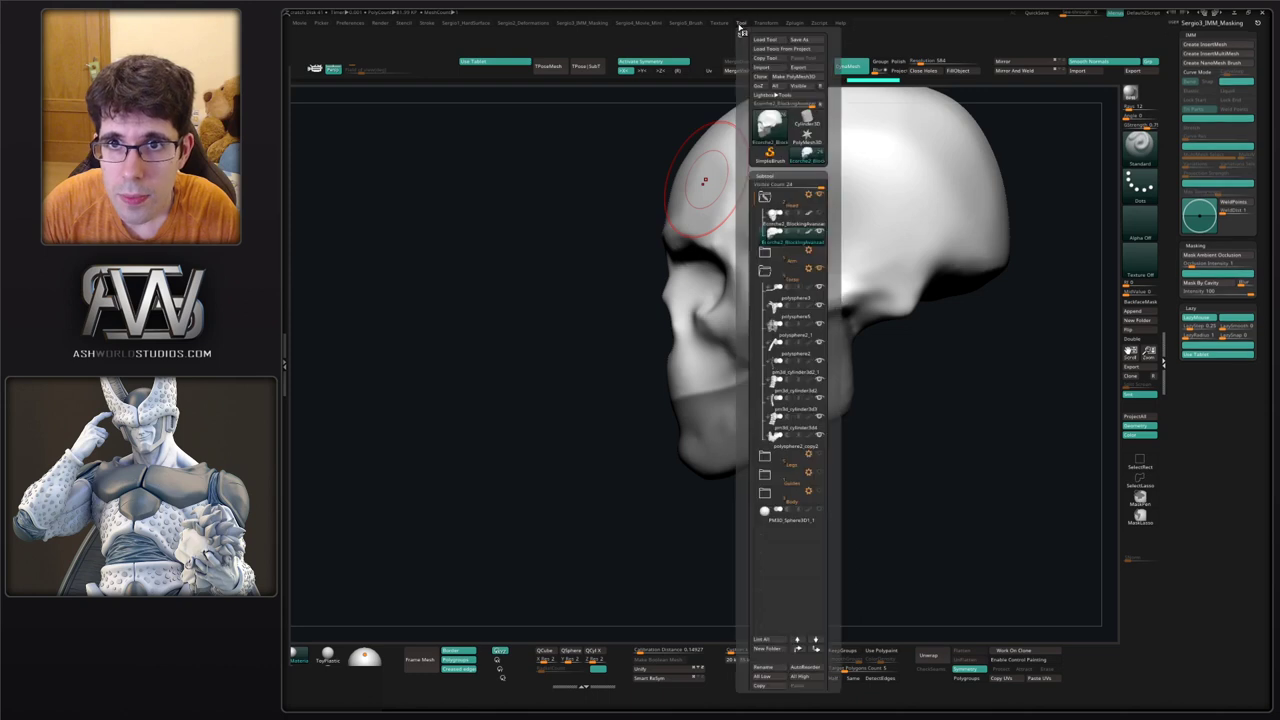
drag(745, 547, 763, 411)
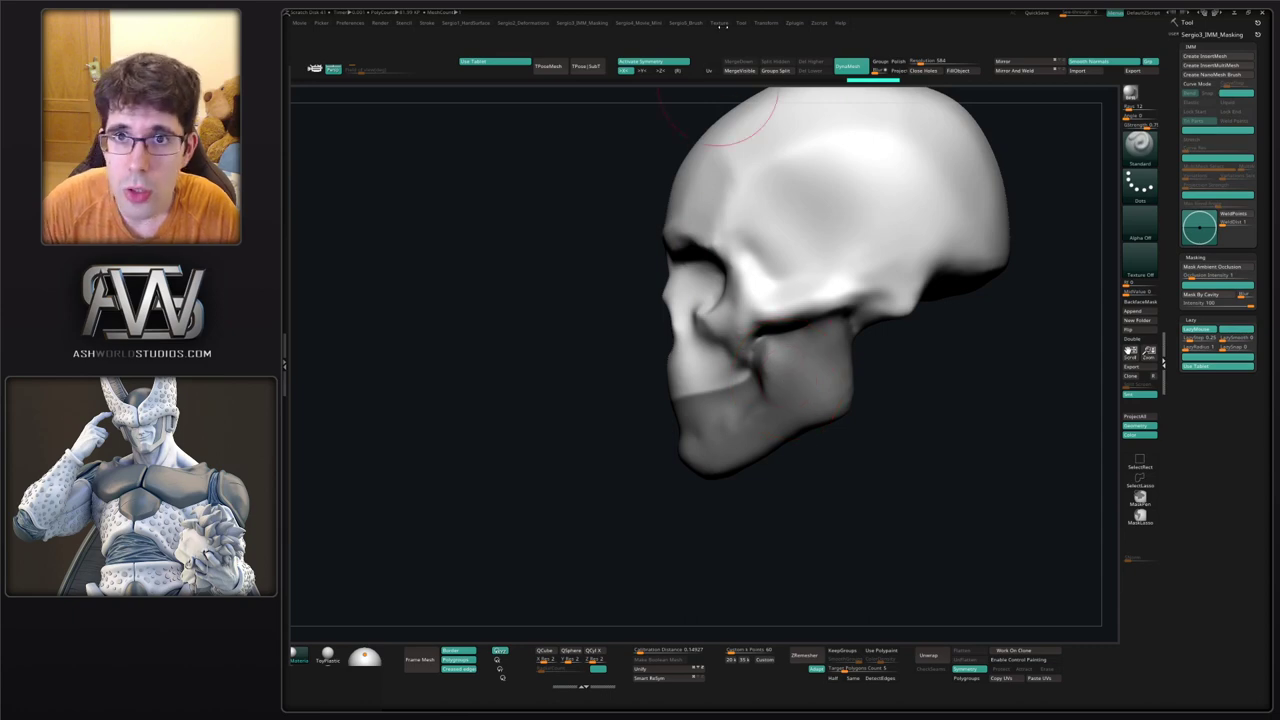
click(740, 21)
click(720, 21)
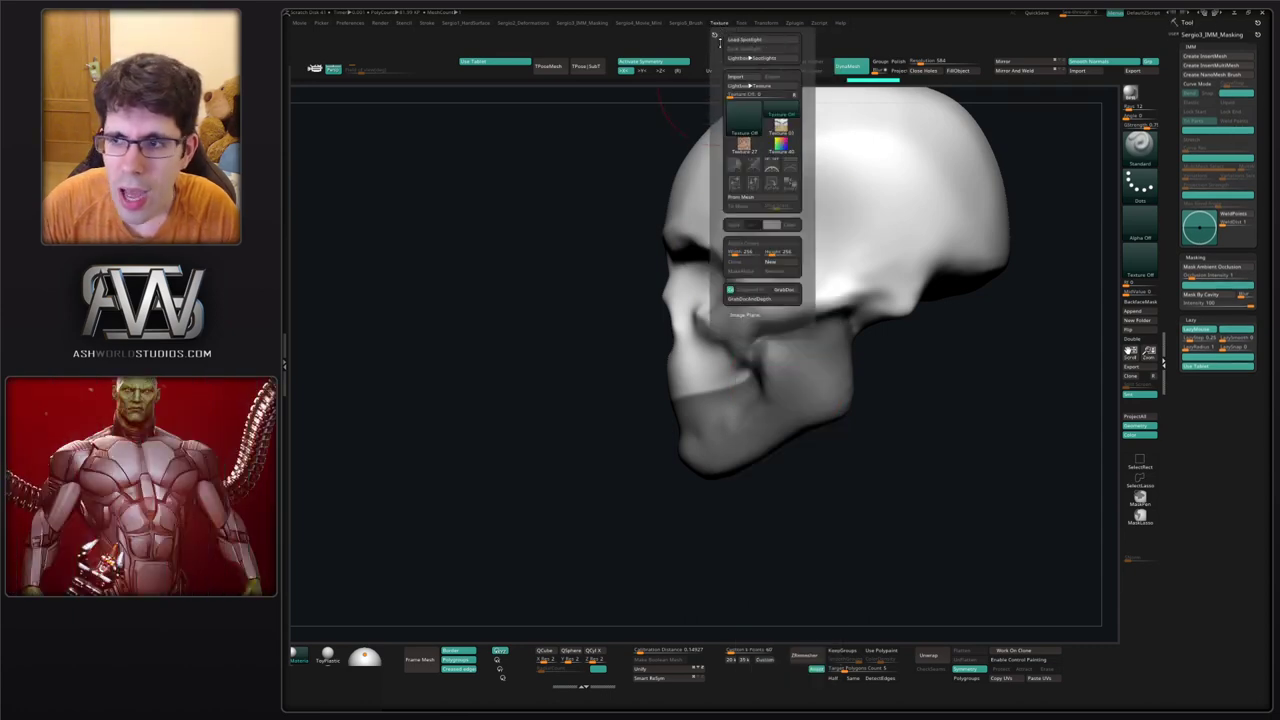
Collapse the custom IMM and masking menu, expand the Tool palette and turn off interface customization.
click(1198, 33)
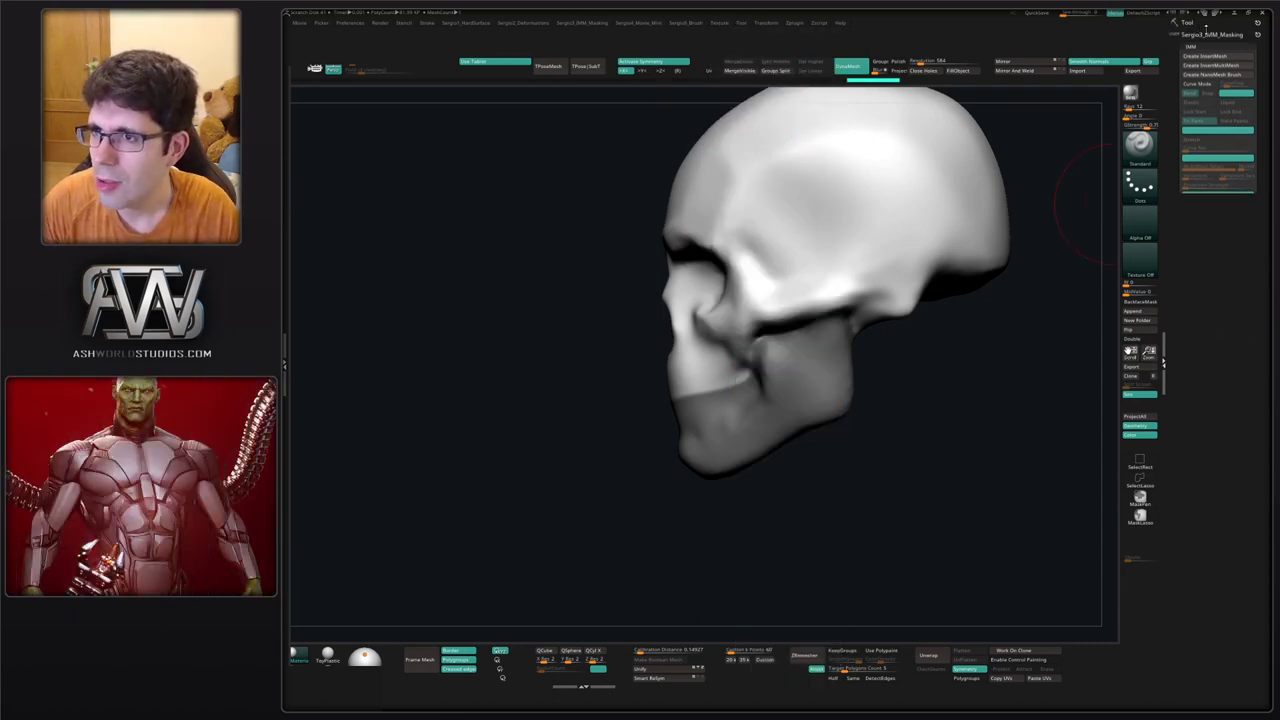
click(1192, 23)
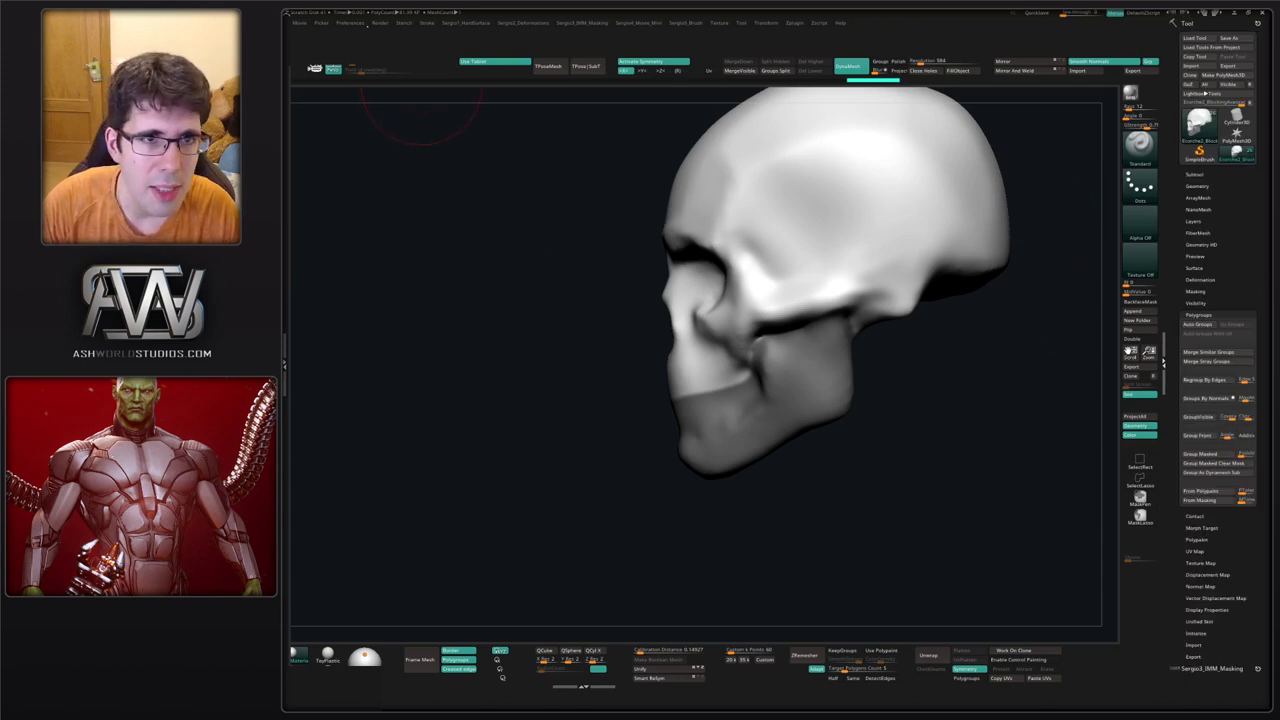
click(360, 23)
click(414, 103)
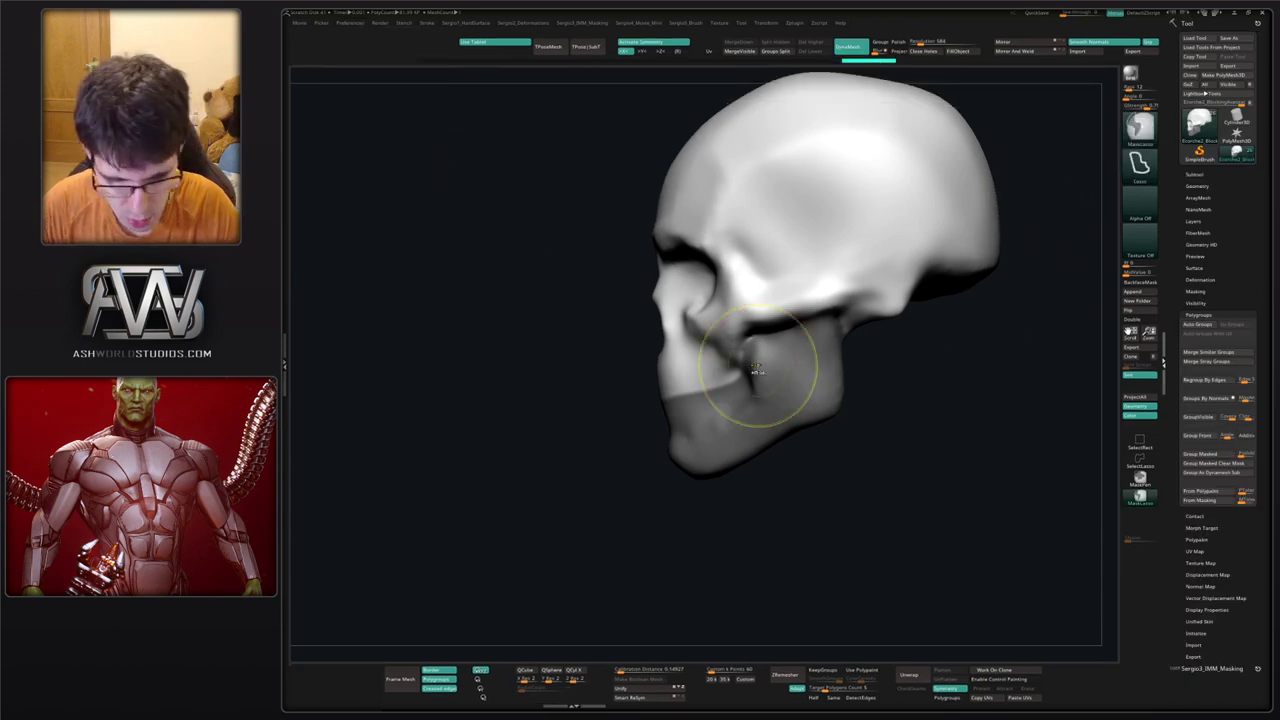
Turn the masked lower jaw into its own polygroup and clear the mask.
key(ctrl+i)
ctrl+drag(884, 400, 848, 371)
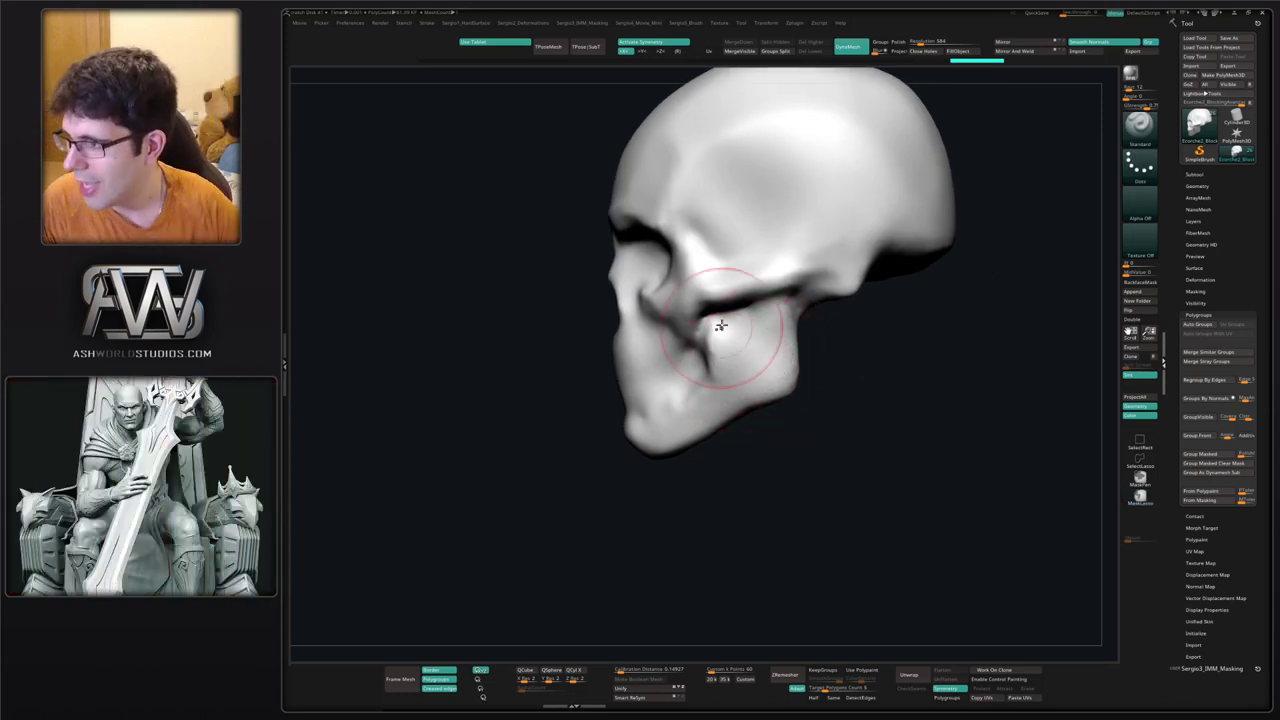
mouse_move(730, 337)
alt+right_down()
mouse_move(711, 357)
mouse_move(717, 370)
alt+right_up()
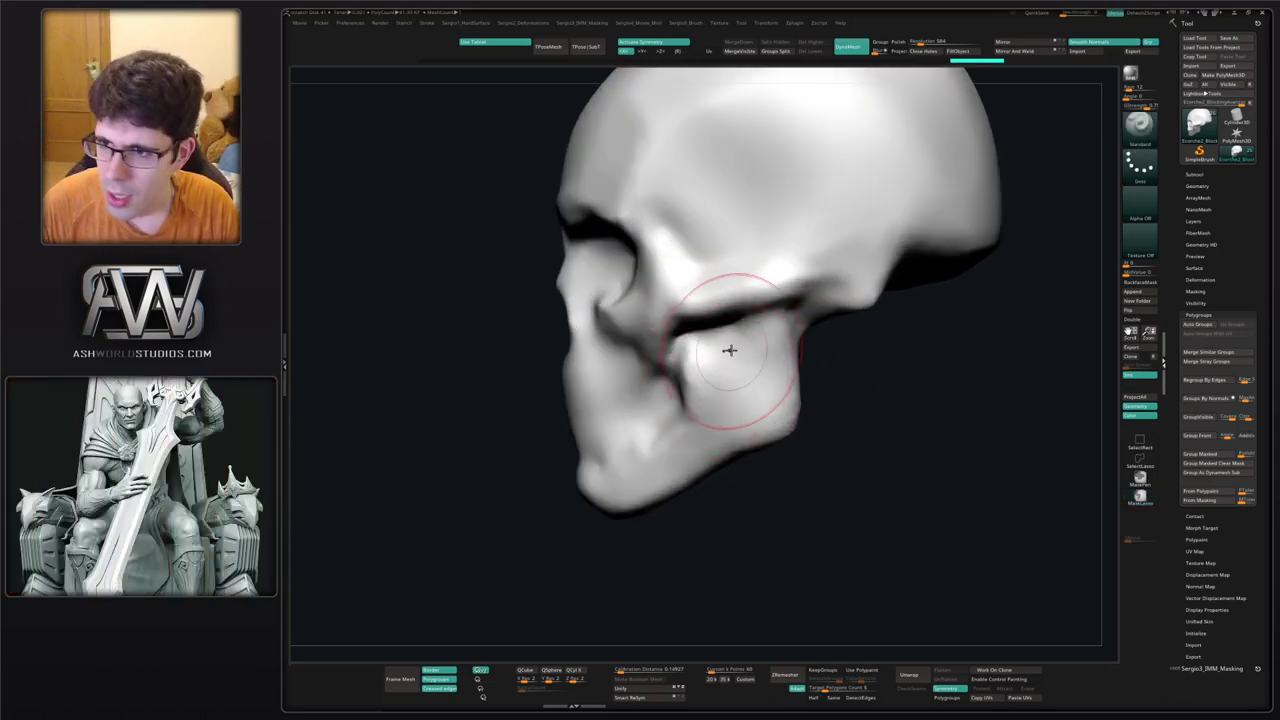
Hide the lower jaw polygroup and split it off from the cranium as a separate subtool.
ctrl+shift+click(794, 297)
ctrl+shift+click(842, 328)
ctrl+shift+click(852, 279)
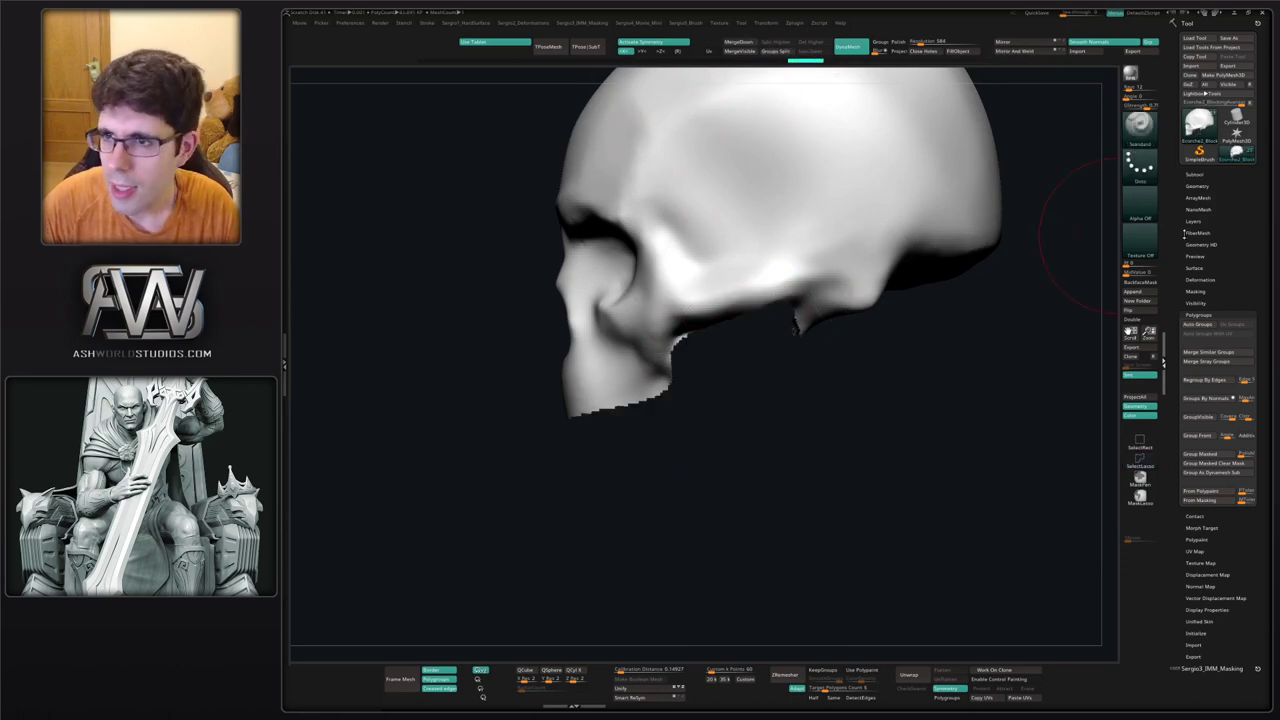
click(1194, 174)
mouse_move(788, 335)
mouse_down()
mouse_move(743, 363)
mouse_move(793, 314)
mouse_move(829, 306)
mouse_up()
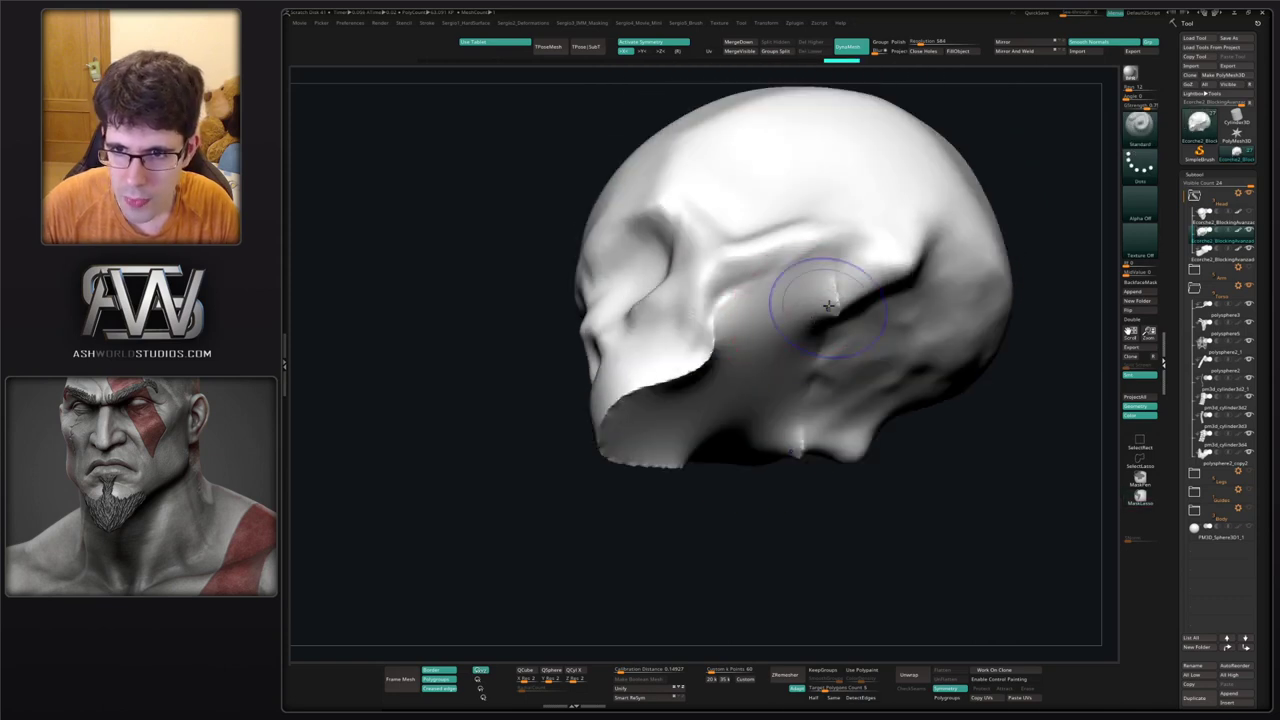
Smooth the cut edge along the cranium's upper jaw and select the separated lower jaw subtool.
shift+drag(676, 388, 642, 414)
mouse_move(774, 371)
right_down()
mouse_move(749, 457)
mouse_move(792, 319)
right_up()
click(1194, 259)
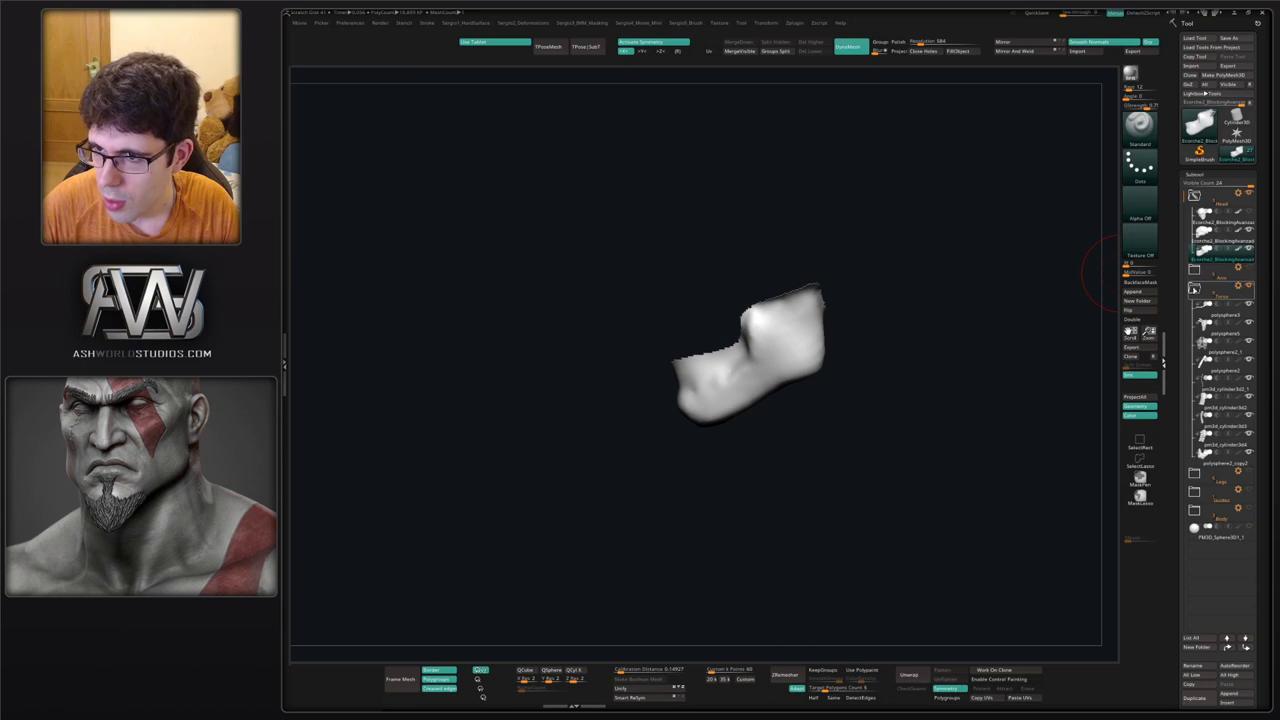
Collapse the torso folder in the subtool list and isolate the lower jaw to inspect its cut surface.
click(1195, 289)
key(shift+s)
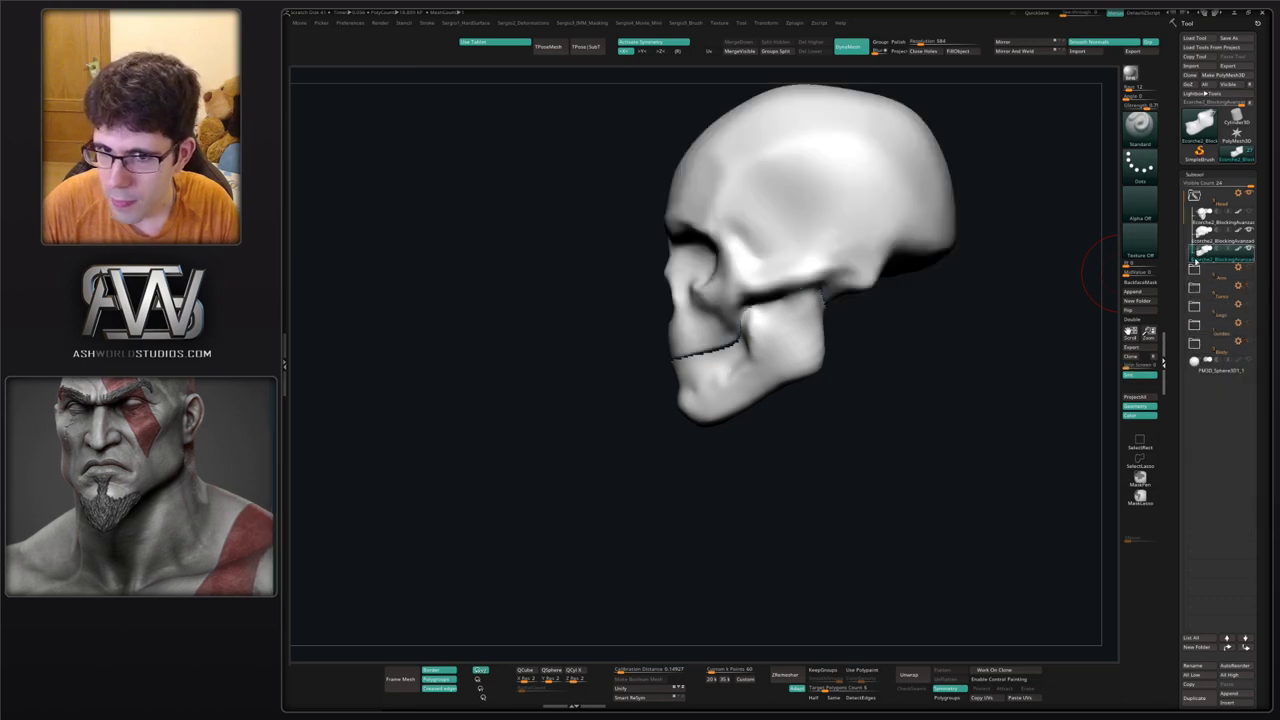
drag(851, 402, 874, 434)
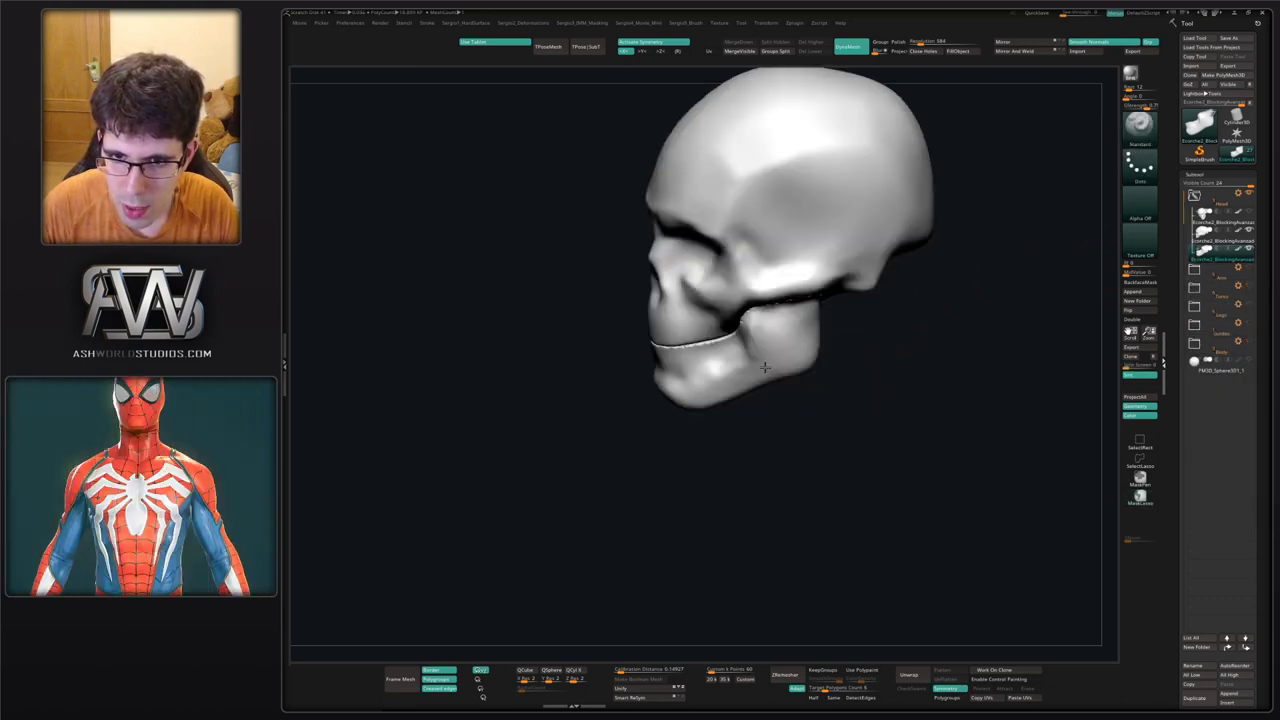
key(shift+s)
mouse_move(864, 296)
ctrl+right_down()
mouse_move(850, 230)
mouse_move(780, 277)
mouse_move(794, 314)
mouse_move(746, 358)
mouse_move(777, 266)
mouse_move(790, 300)
ctrl+right_up()
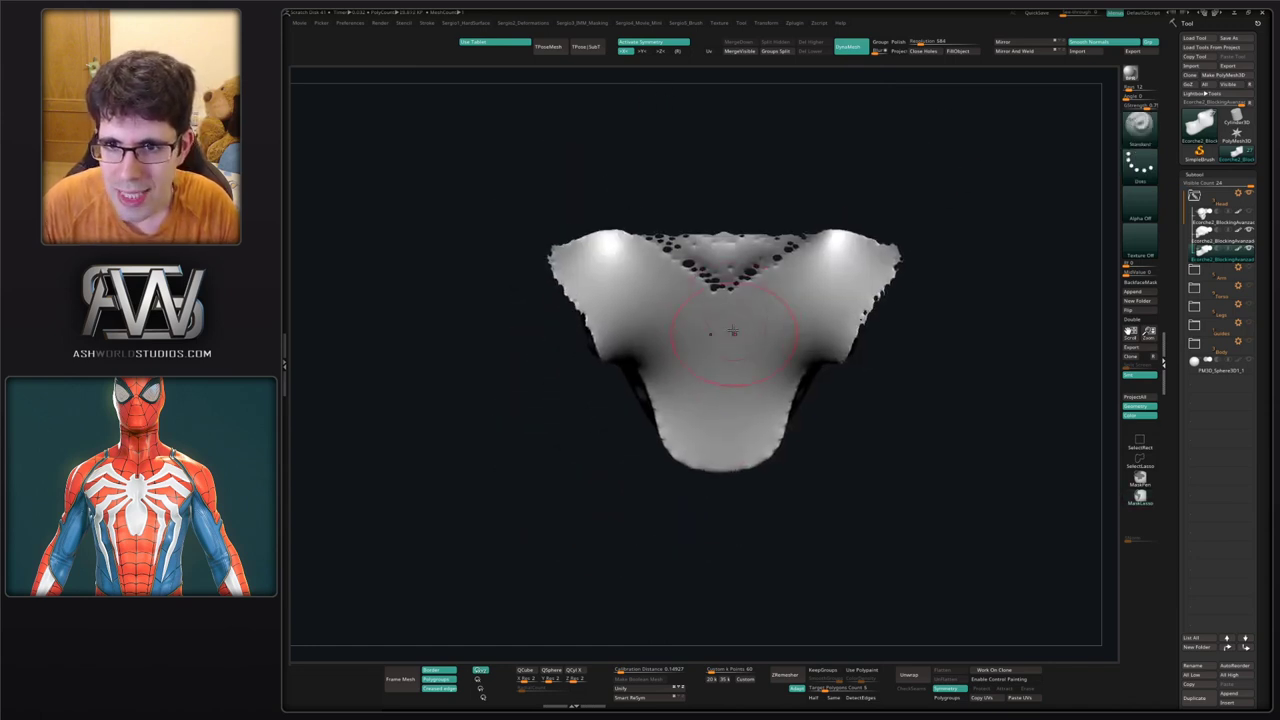
Cut away the upper middle of the jaw piece with a lasso selection and update its DynaMesh.
mouse_move(830, 185)
ctrl+alt+shift+mouse_down()
mouse_move(625, 255)
mouse_move(771, 240)
ctrl+alt+shift+mouse_up()
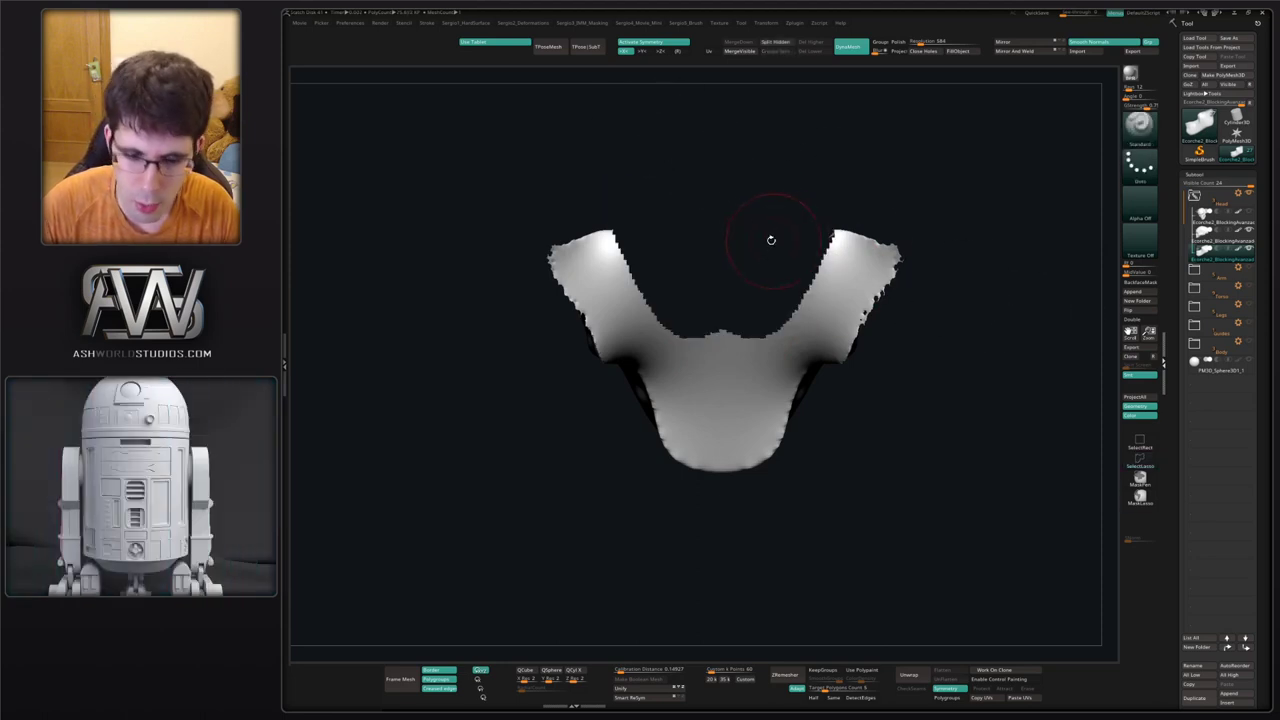
ctrl+drag(966, 194, 958, 270)
right_drag(829, 323, 875, 315)
Smooth the cut edges of both jaw arms and the middle, updating the DynaMesh between strokes.
mouse_move(832, 255)
shift+mouse_down()
mouse_move(789, 306)
mouse_move(706, 337)
mouse_move(738, 334)
shift+mouse_up()
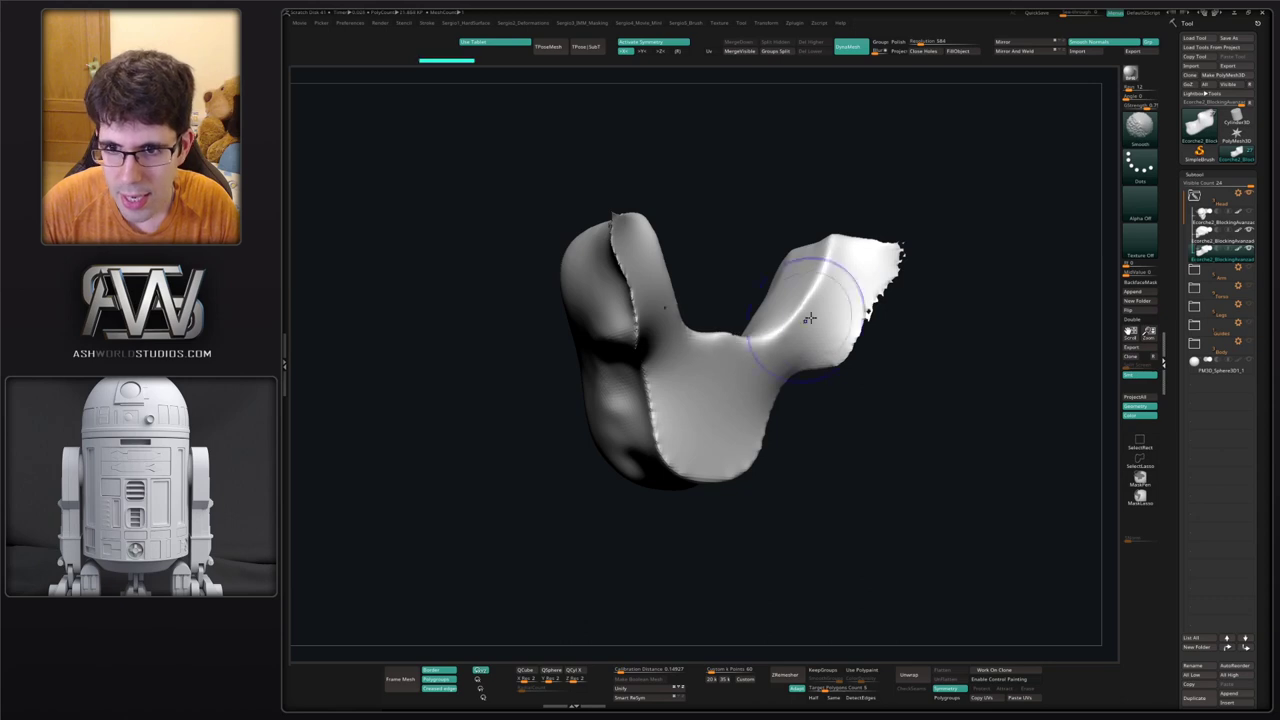
mouse_move(878, 264)
shift+mouse_down()
mouse_move(866, 314)
mouse_move(884, 290)
shift+mouse_up()
ctrl+drag(941, 232, 940, 262)
mouse_move(882, 275)
shift+mouse_down()
mouse_move(857, 309)
mouse_move(884, 264)
mouse_move(810, 324)
mouse_move(729, 346)
mouse_move(740, 338)
shift+mouse_up()
shift+right_drag(770, 350, 726, 374)
shift+drag(740, 345, 692, 343)
Cut out the inner area of the jaw into a thin U-shaped band, remesh it and smooth the cut edges.
mouse_move(585, 195)
ctrl+alt+shift+mouse_down()
mouse_move(612, 292)
mouse_move(728, 425)
mouse_move(797, 320)
ctrl+alt+shift+mouse_up()
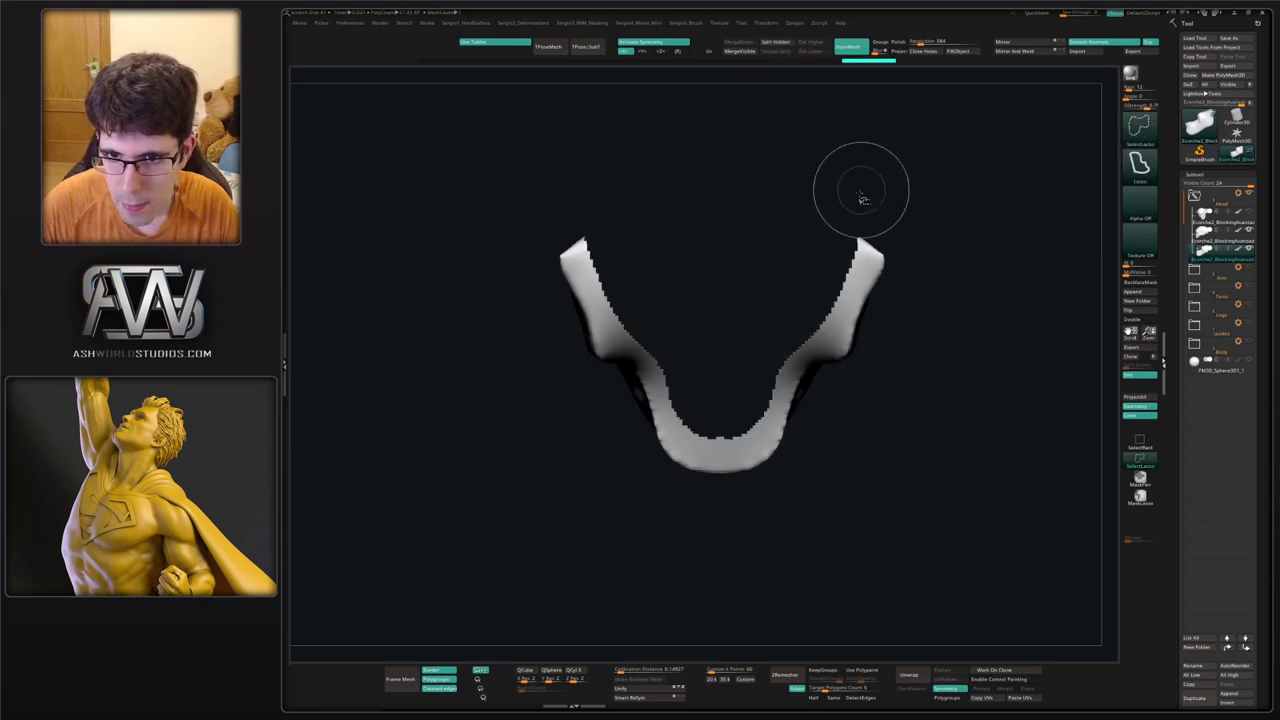
ctrl+drag(927, 284, 919, 357)
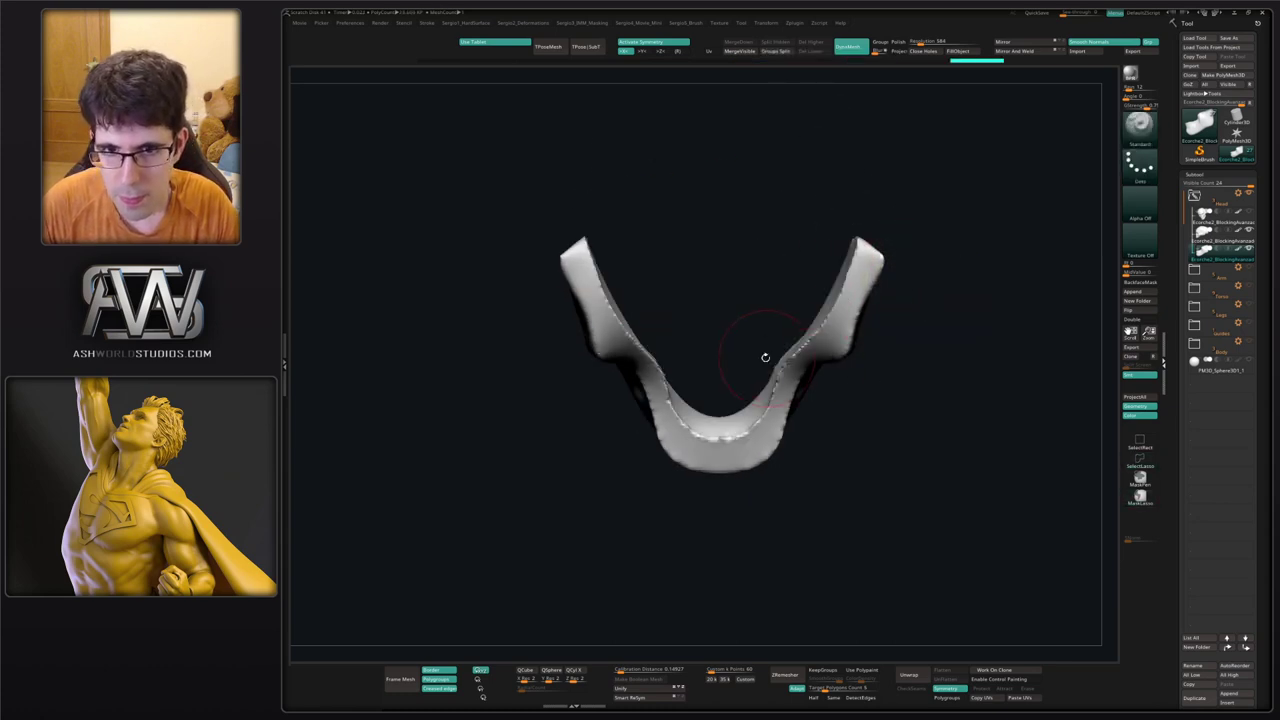
right_drag(765, 357, 698, 364)
mouse_move(603, 263)
shift+mouse_down()
mouse_move(677, 326)
mouse_move(770, 366)
shift+mouse_up()
Pull the chin's lower edge slightly downward with the Move brush.
mouse_move(770, 366)
right_down()
mouse_move(797, 350)
mouse_move(840, 375)
mouse_move(806, 423)
mouse_move(768, 382)
right_up()
key(b)
key(m)
key(v)
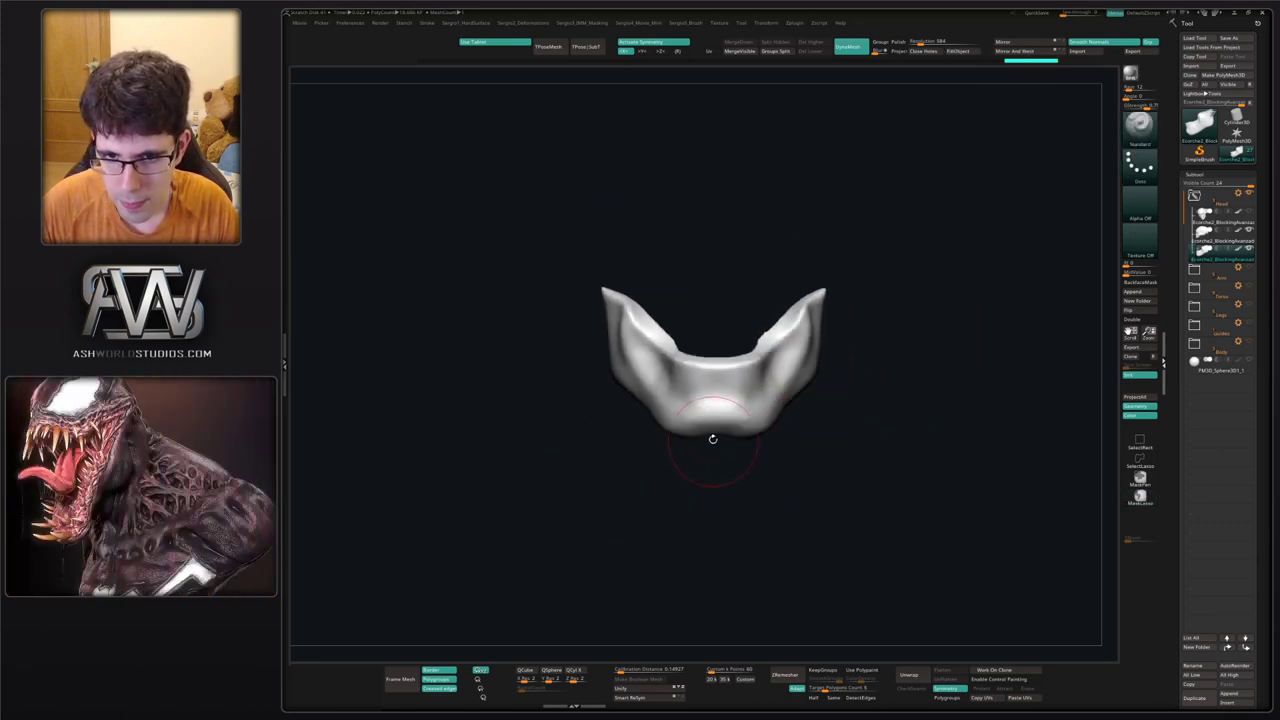
drag(711, 436, 713, 443)
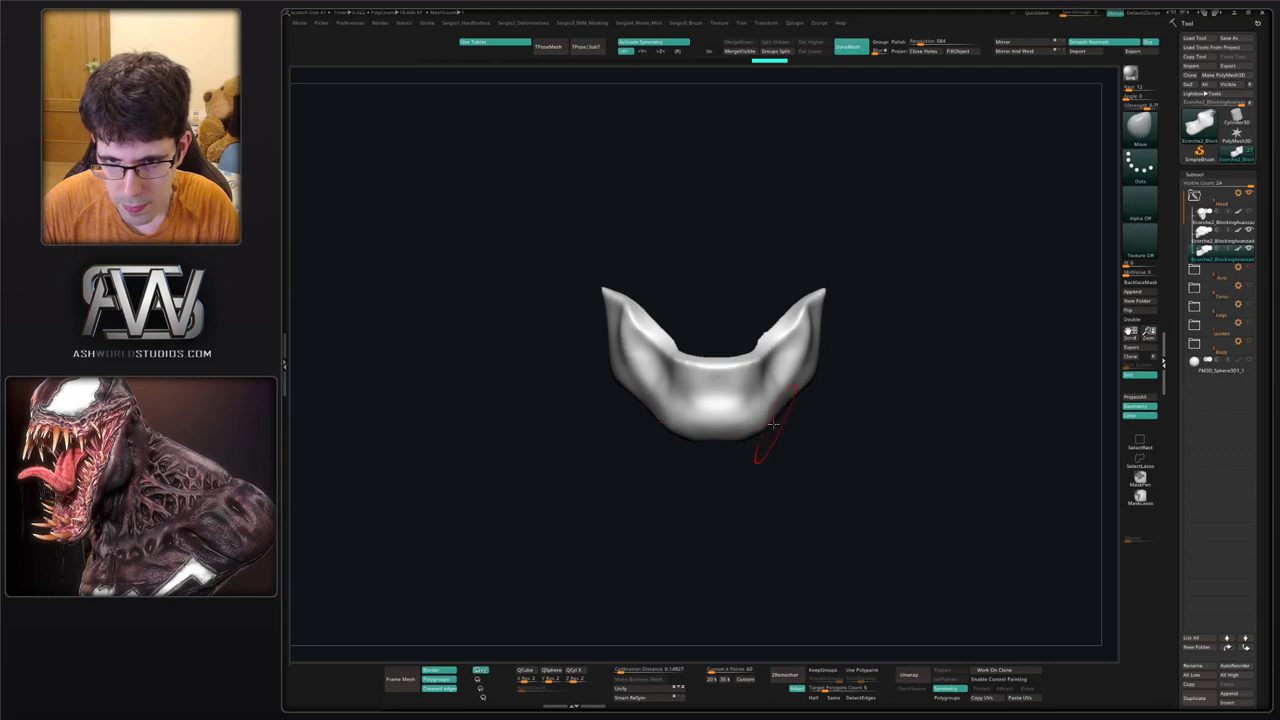
Flatten the underside of the chin with the TrimDynamic brush.
mouse_move(752, 433)
right_down()
mouse_move(700, 425)
mouse_move(760, 478)
right_up()
key(b)
key(t)
key(d)
drag(712, 448, 685, 444)
mouse_move(784, 452)
mouse_down()
mouse_move(771, 363)
mouse_move(743, 418)
mouse_up()
Build up the underside of the chin's front curve with ClayBuildup strokes and smooth the surface.
key(b)
key(c)
key(l)
key(b)
key(c)
key(b)
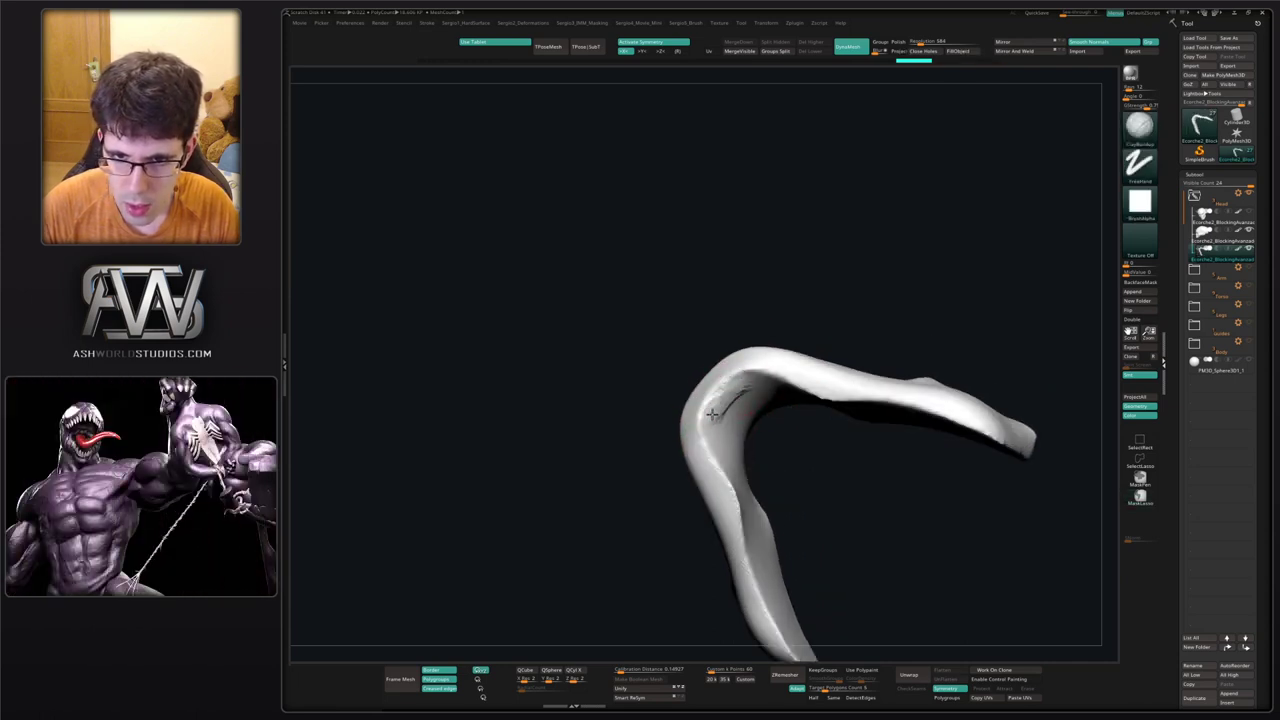
mouse_move(755, 379)
mouse_down()
mouse_move(714, 478)
mouse_move(718, 412)
mouse_up()
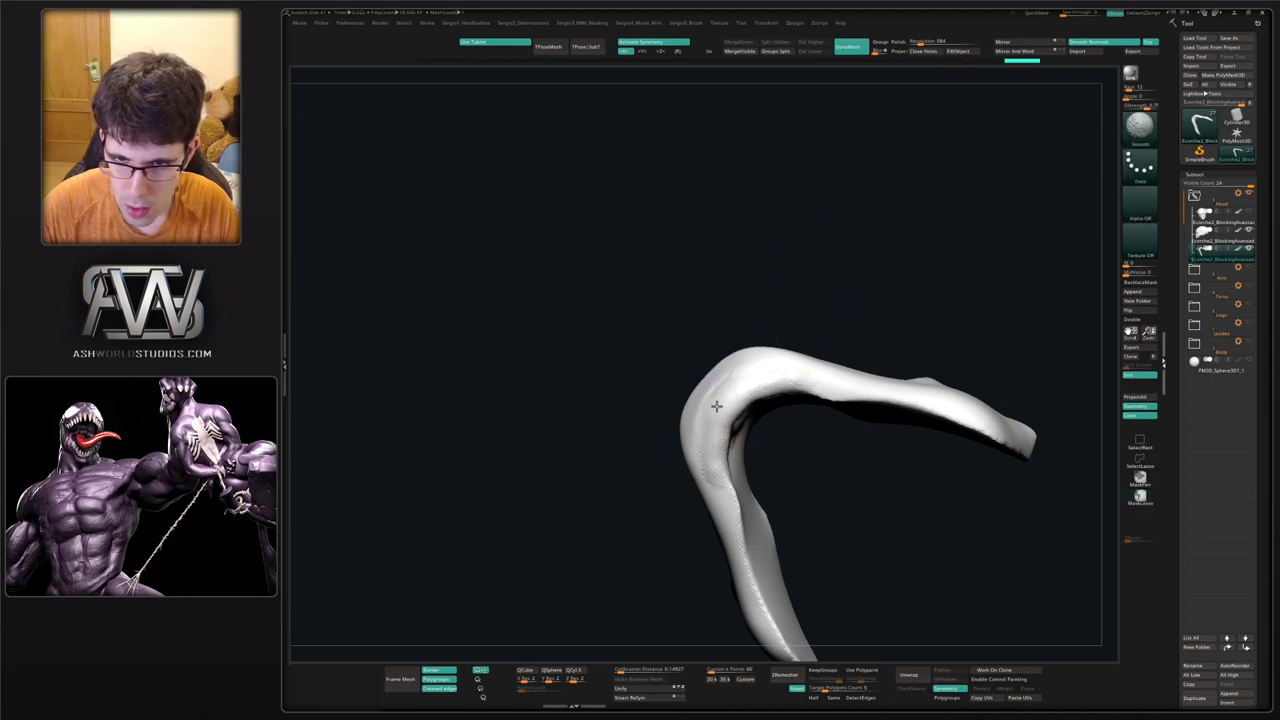
mouse_move(731, 427)
right_down()
mouse_move(766, 546)
mouse_move(766, 440)
mouse_move(735, 393)
right_up()
Reshape the lower edge beside the chin and carve the crease that sets the chin off from the jaw body.
key(b)
key(m)
key(v)
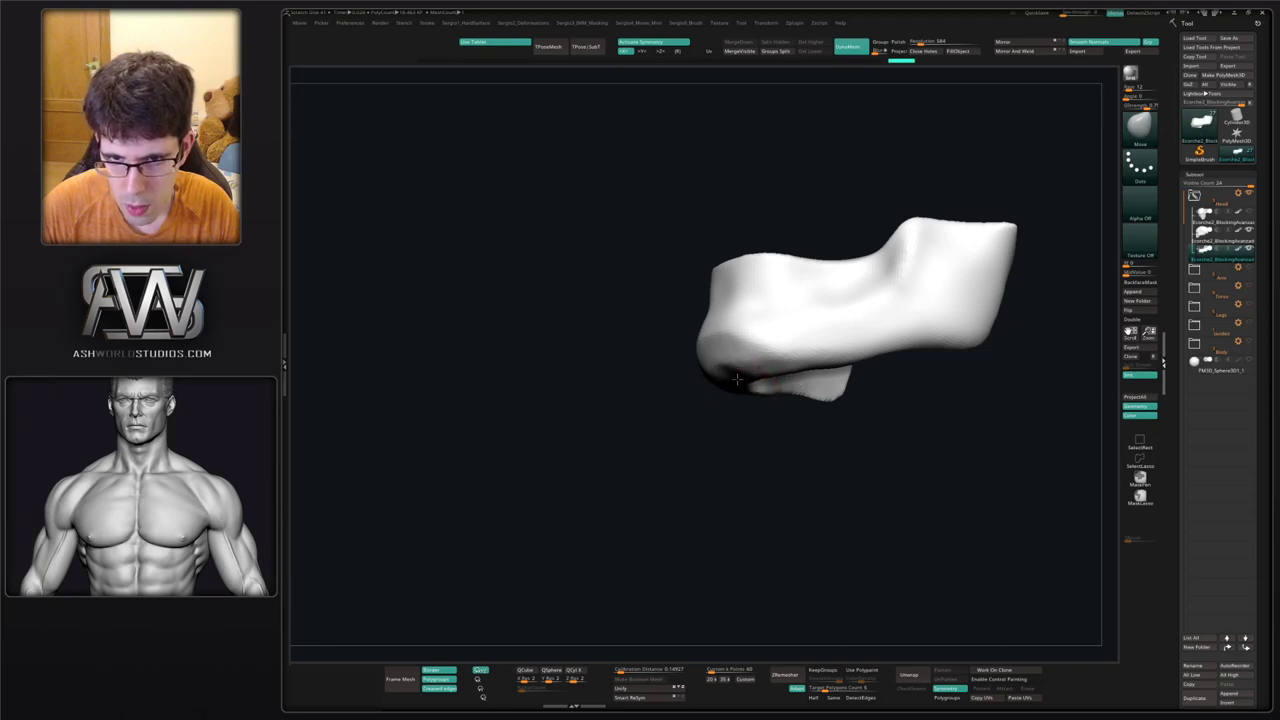
right_drag(740, 368, 720, 369)
drag(720, 369, 712, 355)
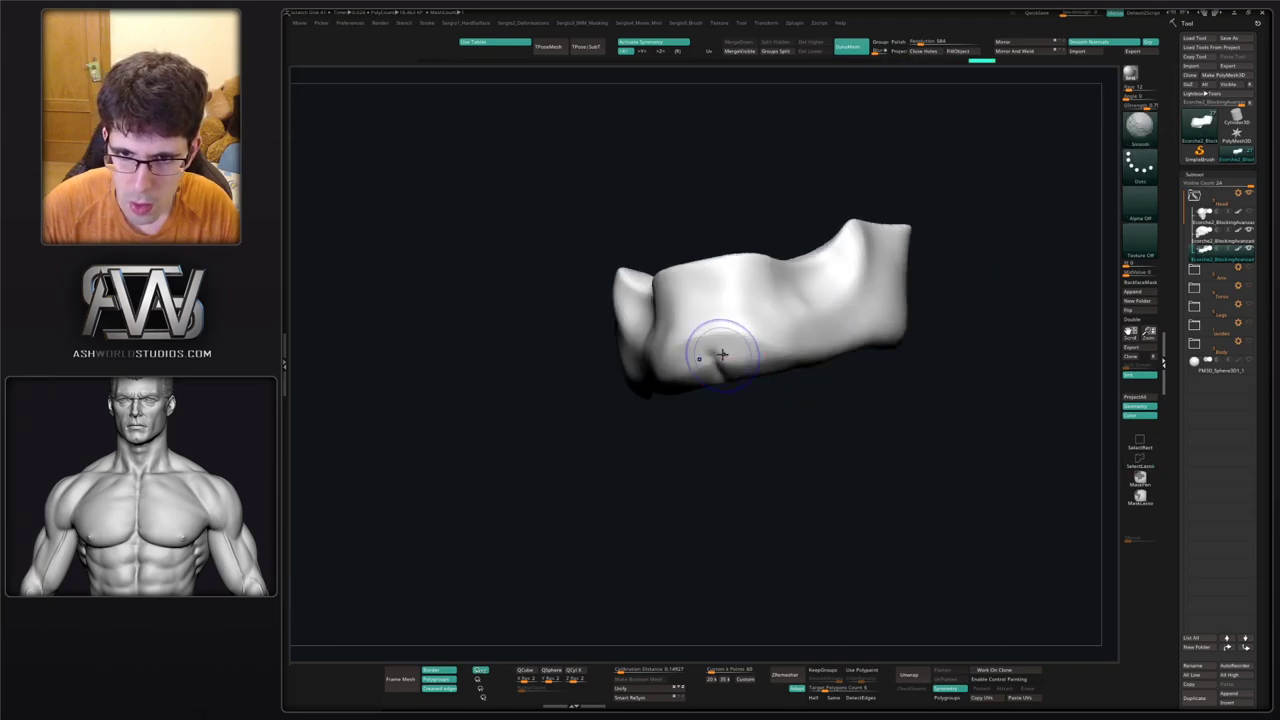
right_drag(745, 356, 766, 360)
mouse_move(766, 358)
mouse_down()
mouse_move(706, 334)
mouse_move(735, 300)
mouse_up()
right_drag(735, 299, 680, 354)
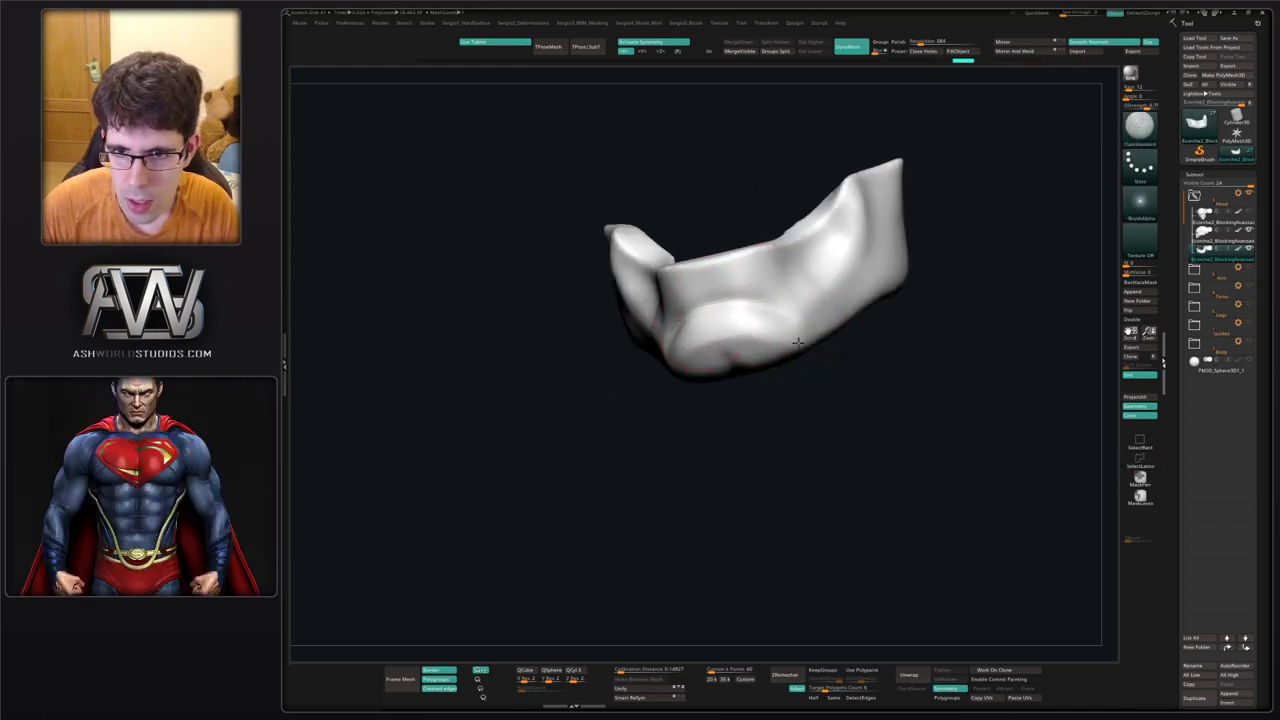
Carve a groove between the jaw body and the rising rear branch with DamStandard, and soften it.
right_drag(797, 342, 757, 371)
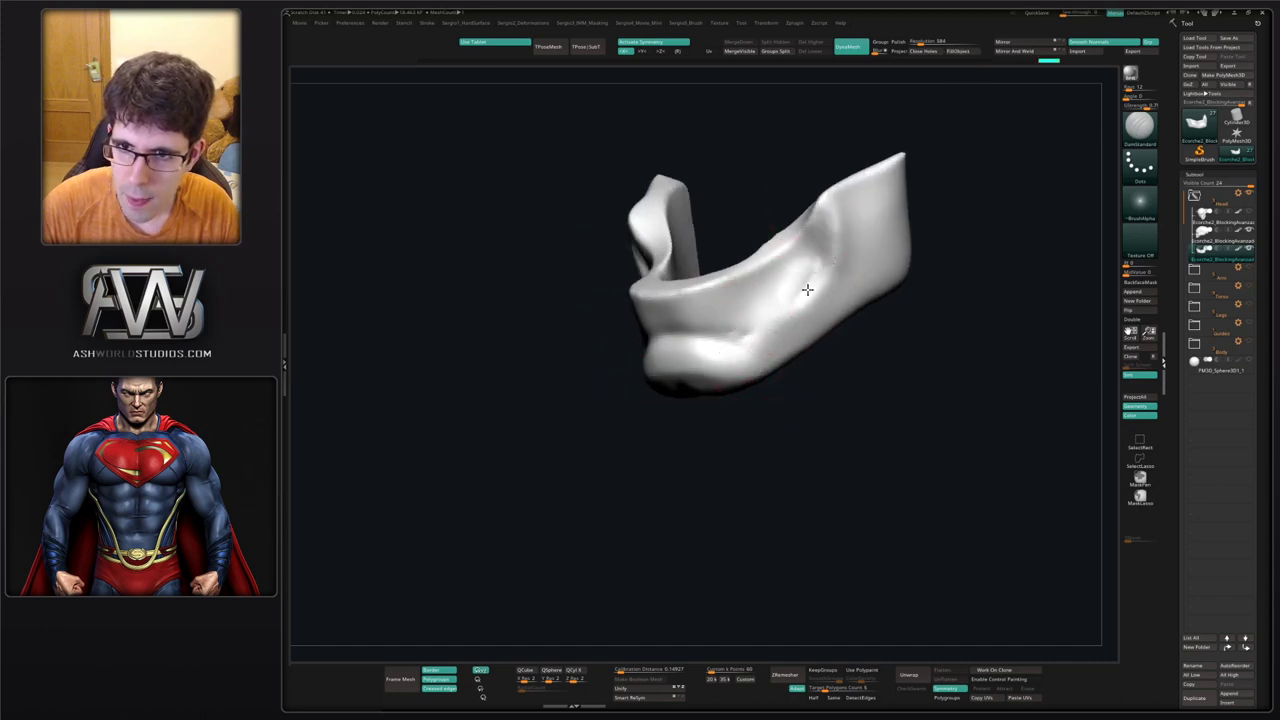
right_drag(807, 290, 783, 297)
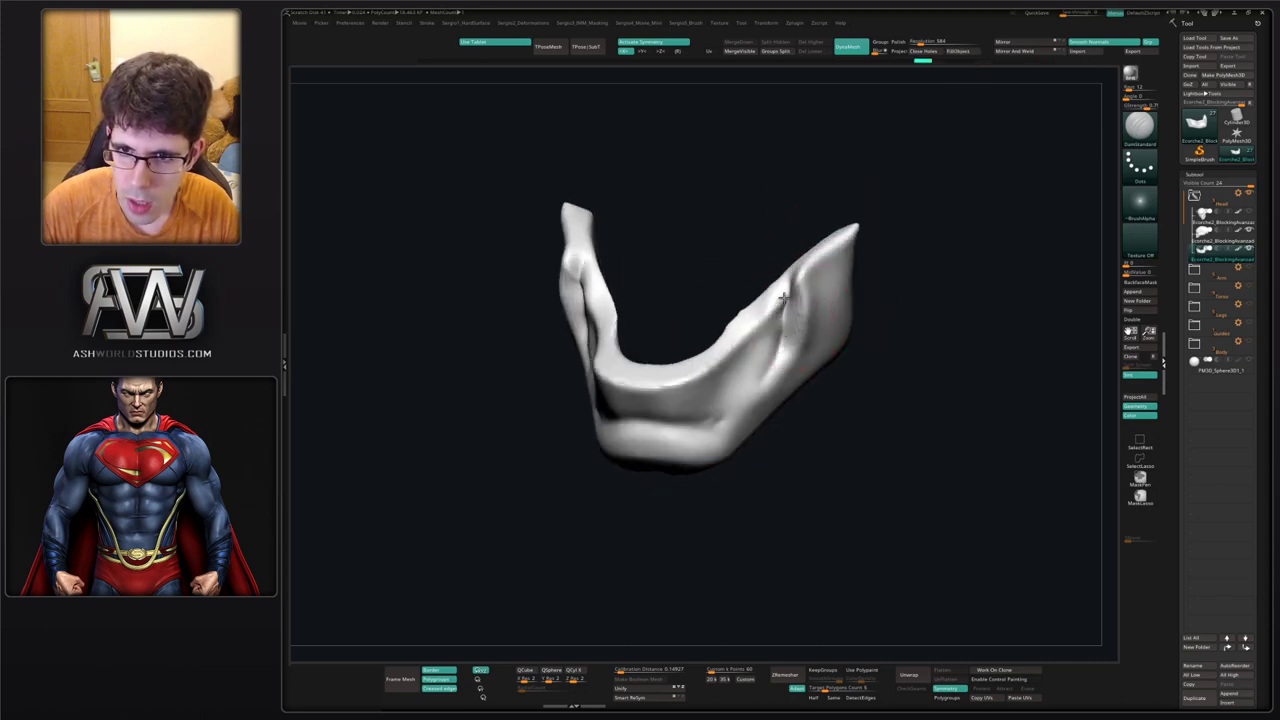
mouse_move(783, 298)
mouse_down()
mouse_move(784, 345)
mouse_move(743, 394)
mouse_up()
shift+drag(764, 345, 777, 360)
drag(788, 290, 766, 373)
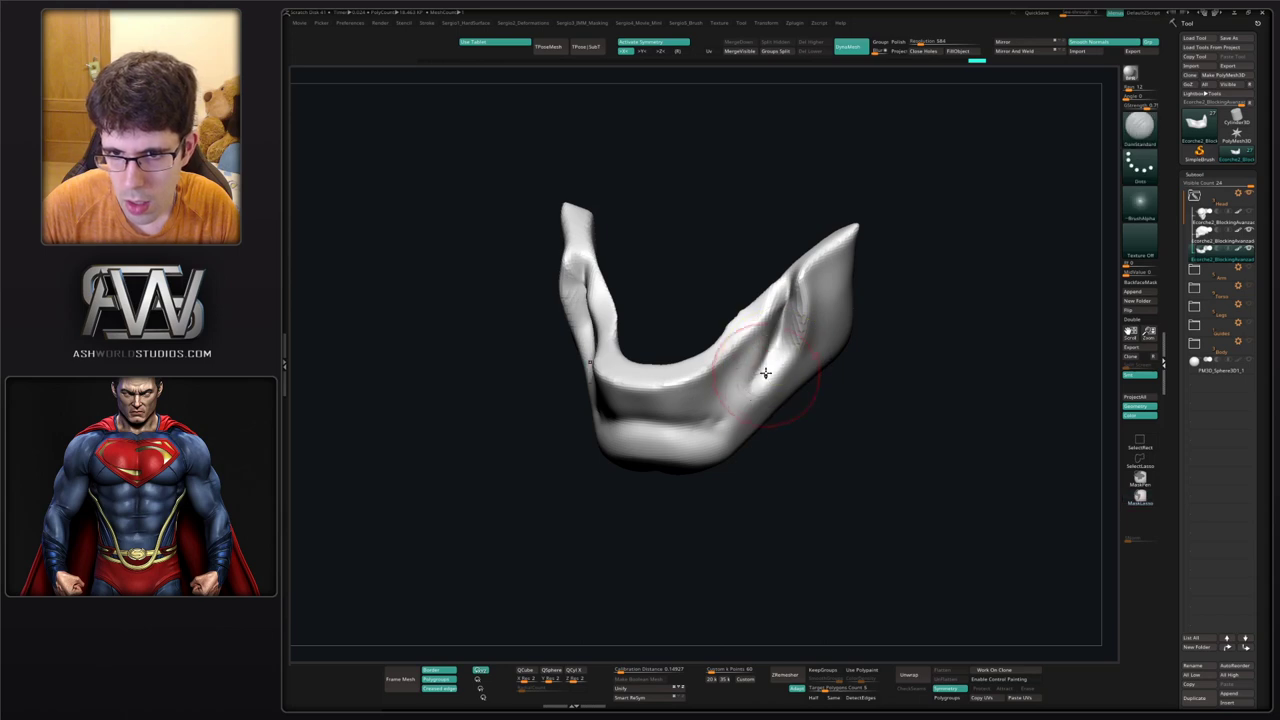
right_drag(765, 352, 780, 290)
shift+drag(780, 290, 774, 322)
Adjust the outline of the jaw's rear branch with the Move brush at a new brush size.
right_drag(776, 324, 796, 306)
key(b)
key(m)
key(v)
key(s)
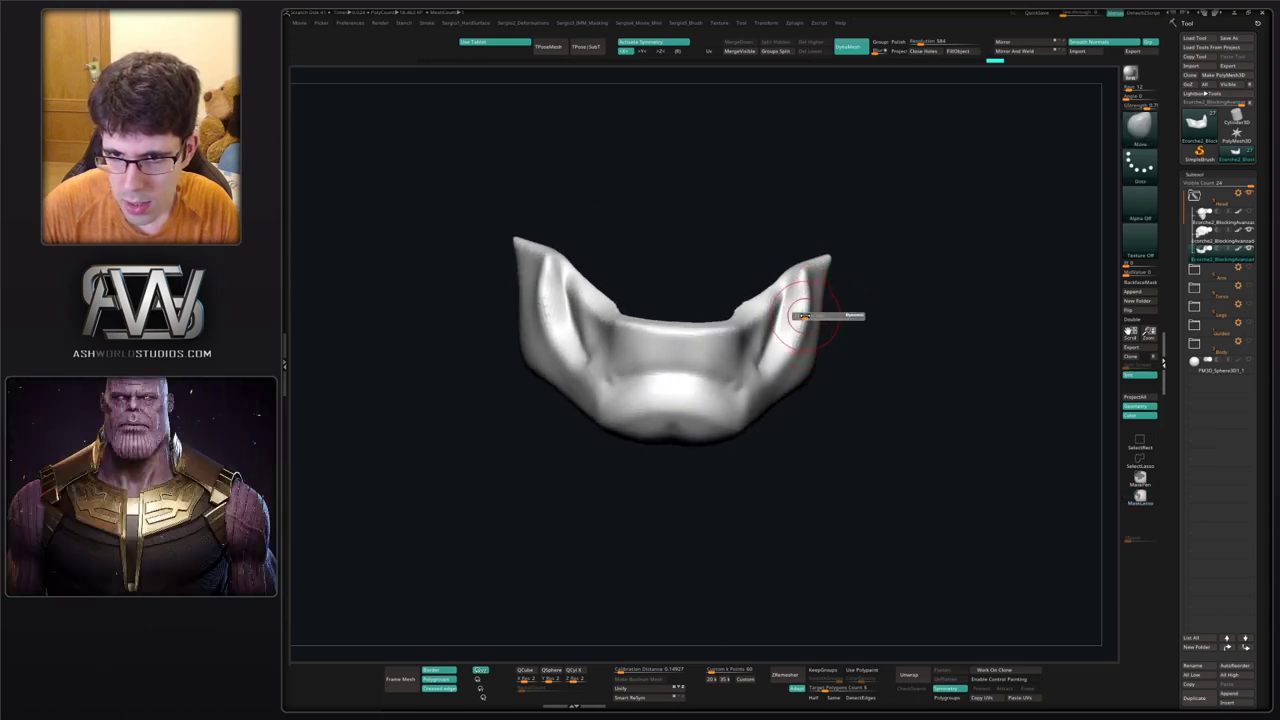
drag(803, 316, 785, 352)
Add a little volume to the upper part of the jaw's rear branch with ClayBuildup.
right_drag(784, 354, 803, 303)
key(b)
key(c)
key(b)
mouse_move(812, 286)
mouse_down()
mouse_move(834, 280)
mouse_move(840, 295)
mouse_move(852, 388)
mouse_move(827, 373)
mouse_move(840, 384)
mouse_move(783, 402)
mouse_move(842, 408)
mouse_move(811, 349)
mouse_move(834, 306)
mouse_move(815, 281)
mouse_up()
Reshape the top and rear corner of the jaw branch against the skull with the Move brush.
key(b)
key(m)
key(v)
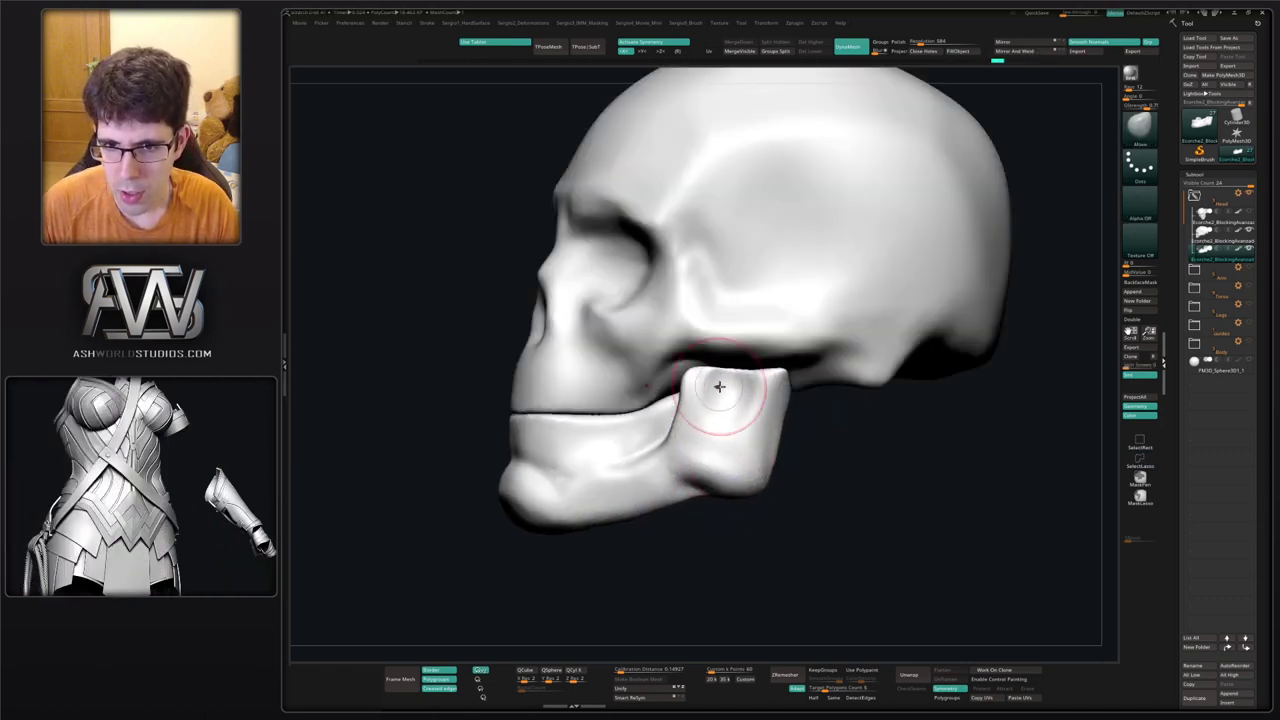
drag(692, 388, 686, 374)
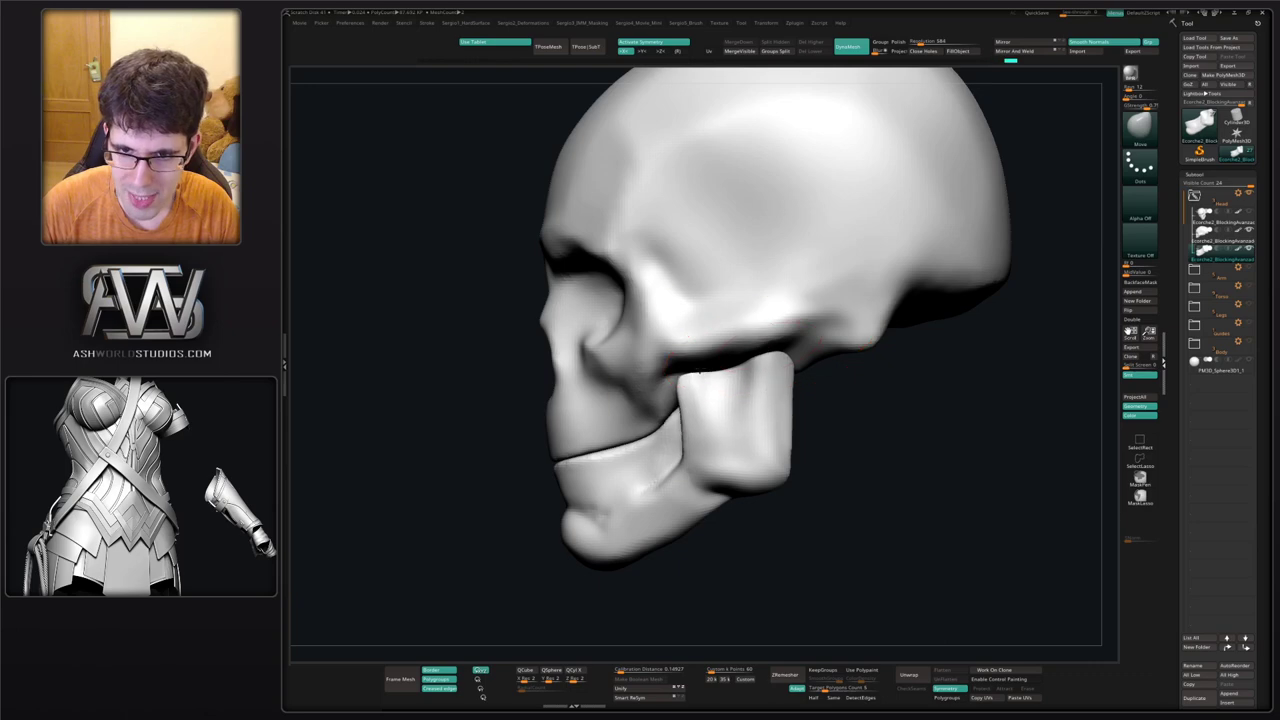
shift+right_drag(692, 376, 780, 374)
drag(760, 371, 748, 367)
drag(761, 441, 742, 454)
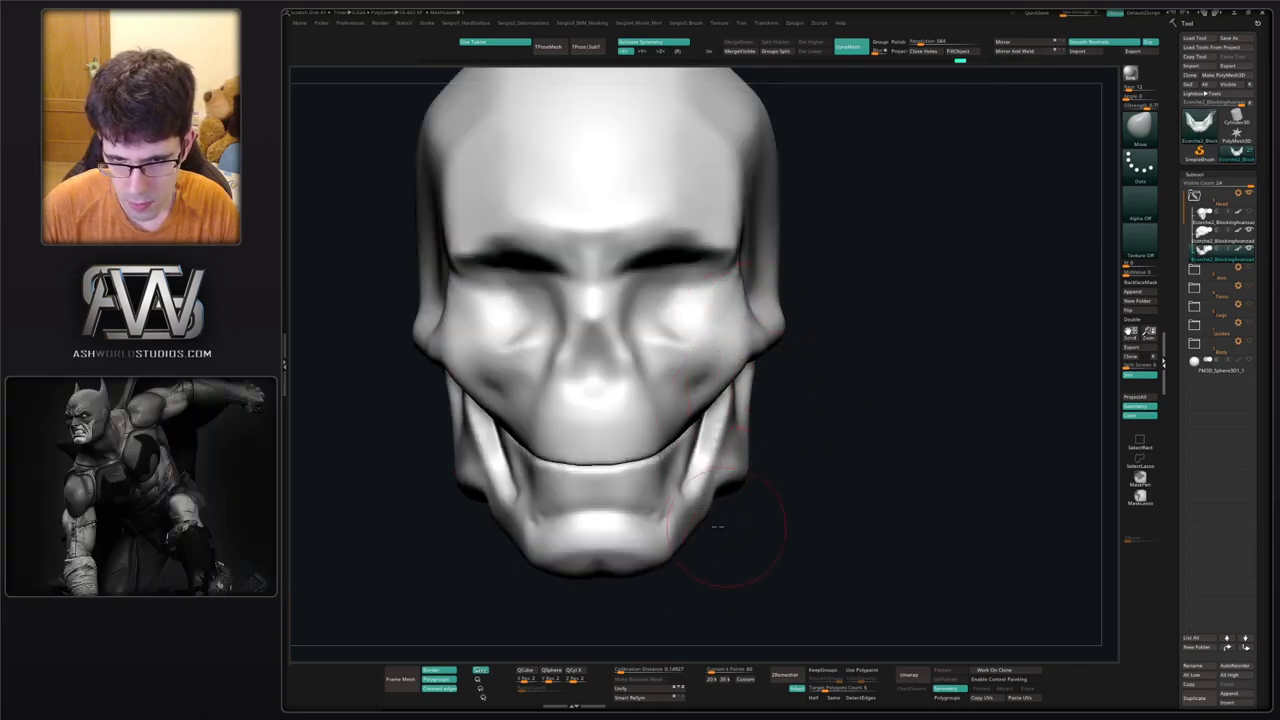
Build up the jaw body just above the chin with ClayBuildup.
mouse_move(729, 531)
right_down()
mouse_move(708, 517)
mouse_move(729, 457)
right_up()
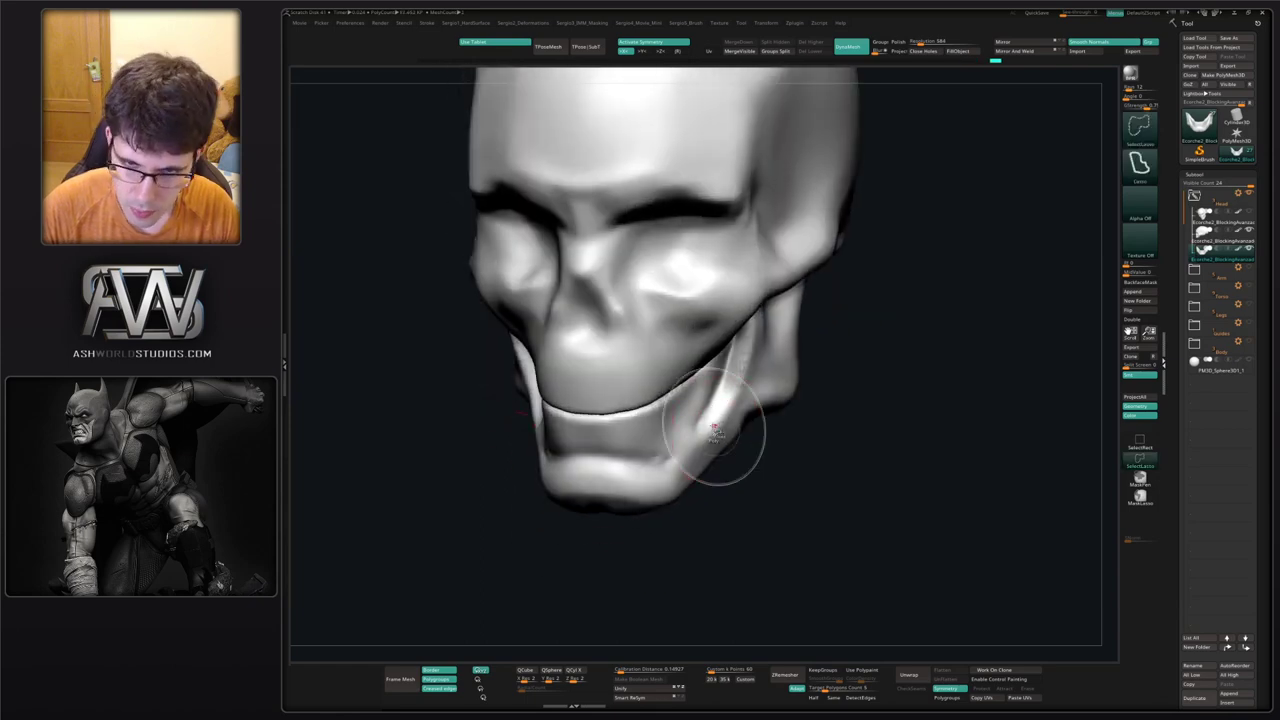
right_drag(710, 415, 705, 384)
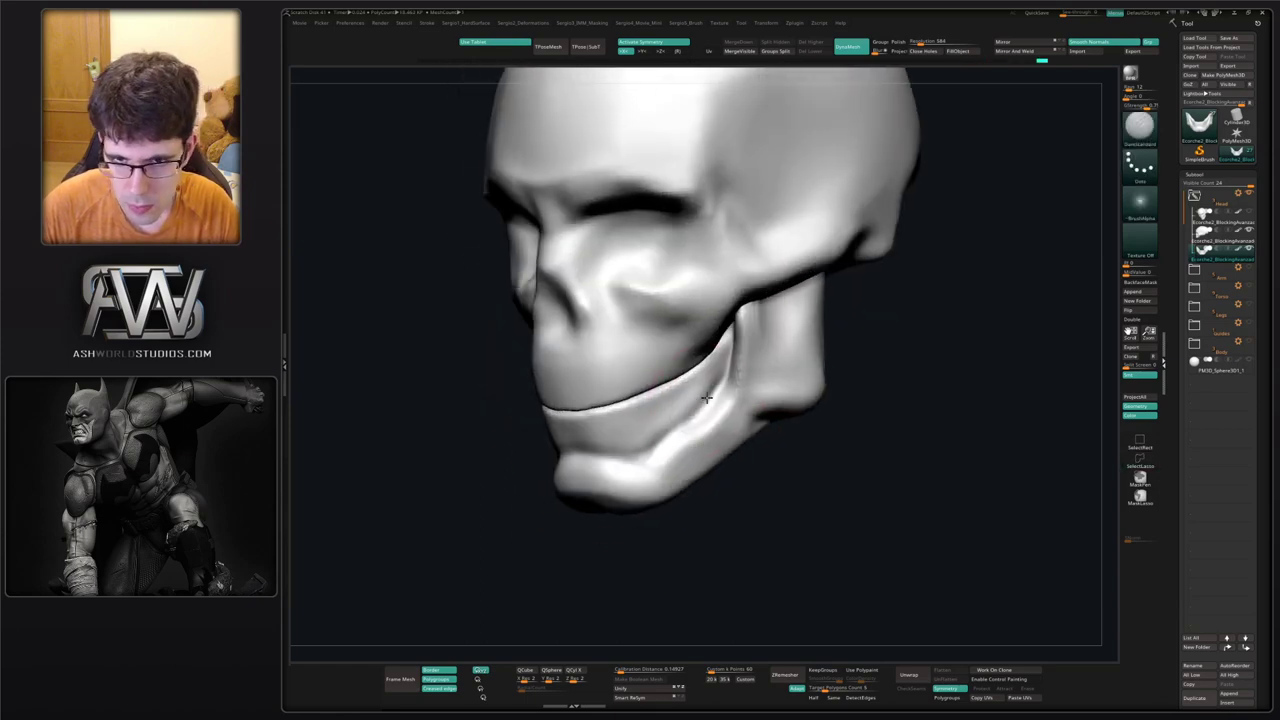
key(b)
key(c)
key(b)
mouse_move(635, 446)
mouse_down()
mouse_move(597, 429)
mouse_move(614, 431)
mouse_up()
Build up the slanted ridge from the chin to the rear jaw branch with ClayBuildup and smooth it.
right_drag(616, 432, 706, 424)
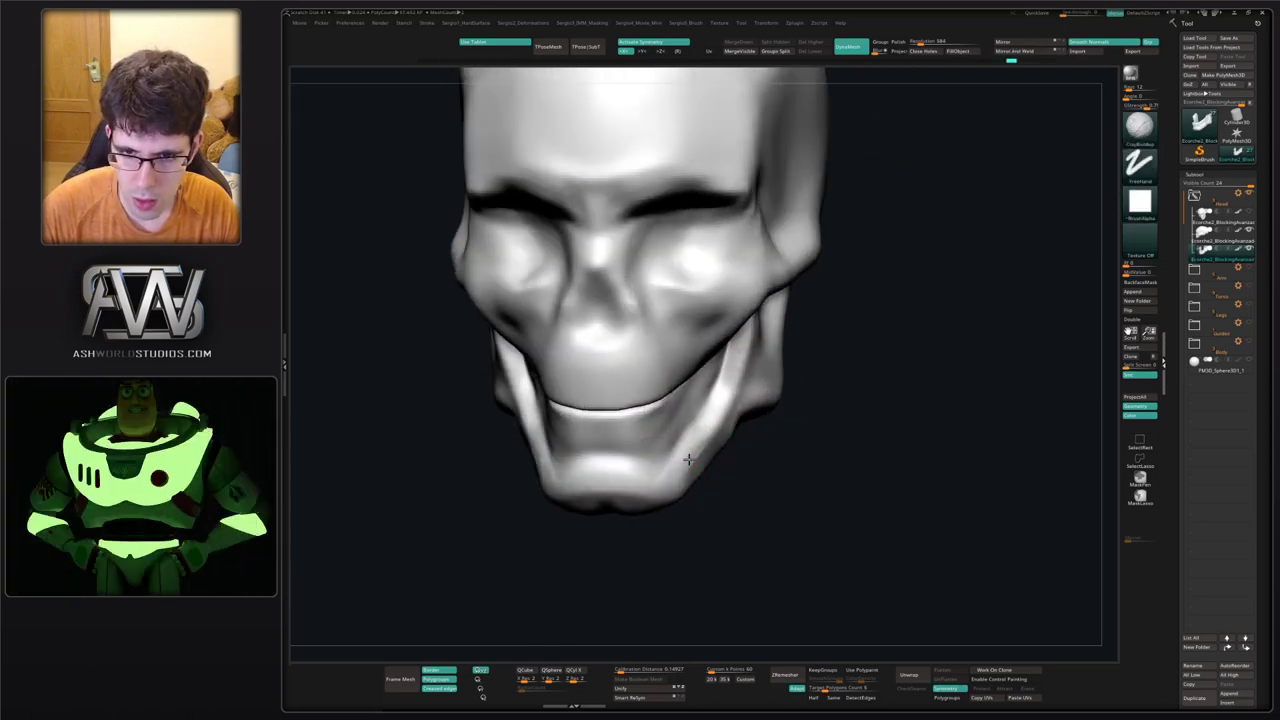
drag(688, 459, 744, 407)
mouse_move(689, 465)
shift+mouse_down()
mouse_move(734, 418)
mouse_move(706, 426)
mouse_move(742, 368)
mouse_move(734, 392)
mouse_move(750, 326)
shift+mouse_up()
drag(750, 326, 738, 390)
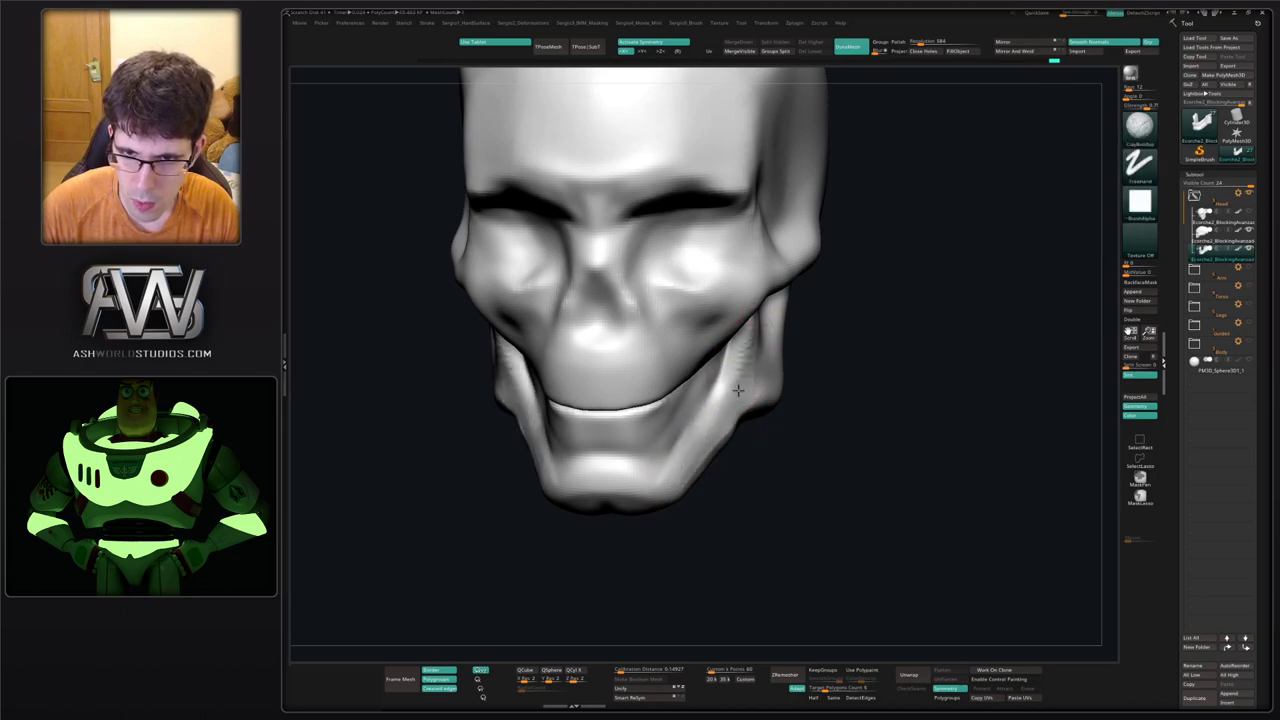
shift+drag(750, 330, 748, 378)
Push the rear corner of the jaw slightly inward with the Move brush.
right_drag(760, 372, 806, 392)
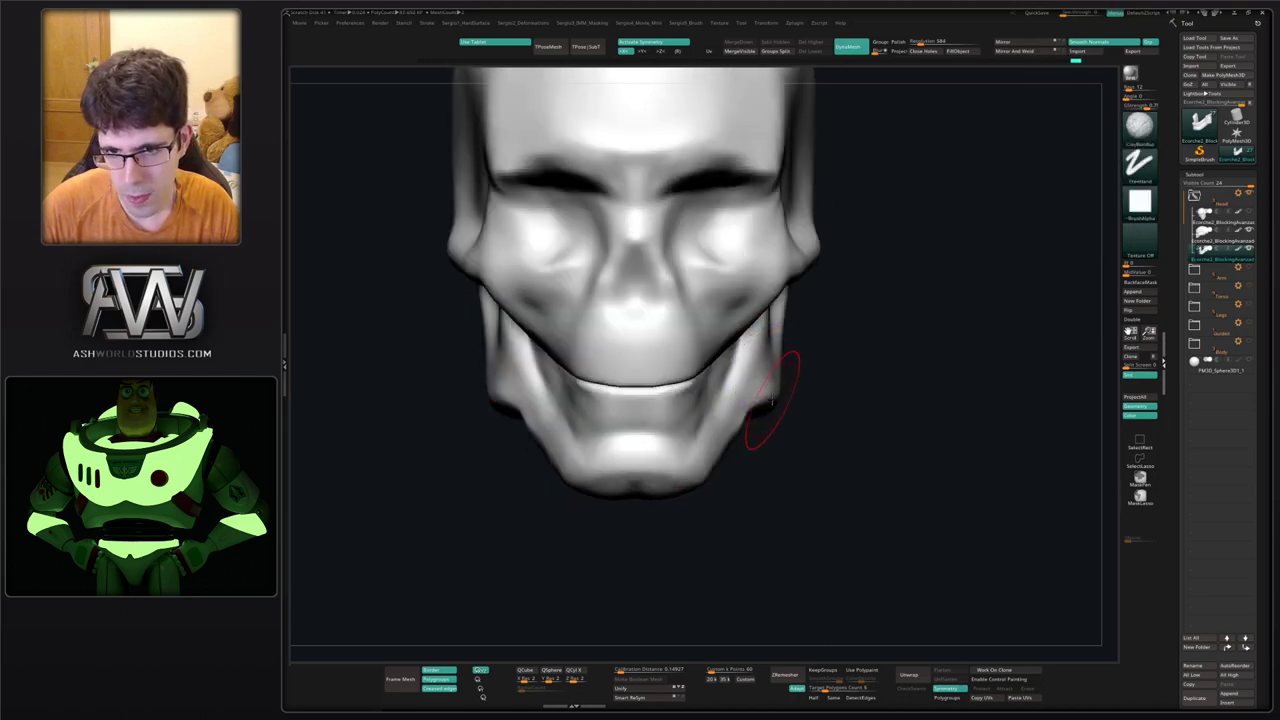
key(b)
key(m)
key(v)
drag(772, 399, 764, 395)
Fill the lower edge of the jaw in front of its rear corner with ClayBuildup and smooth it.
mouse_move(762, 395)
right_down()
mouse_move(798, 418)
mouse_move(771, 426)
mouse_move(779, 418)
right_up()
key(b)
key(c)
key(b)
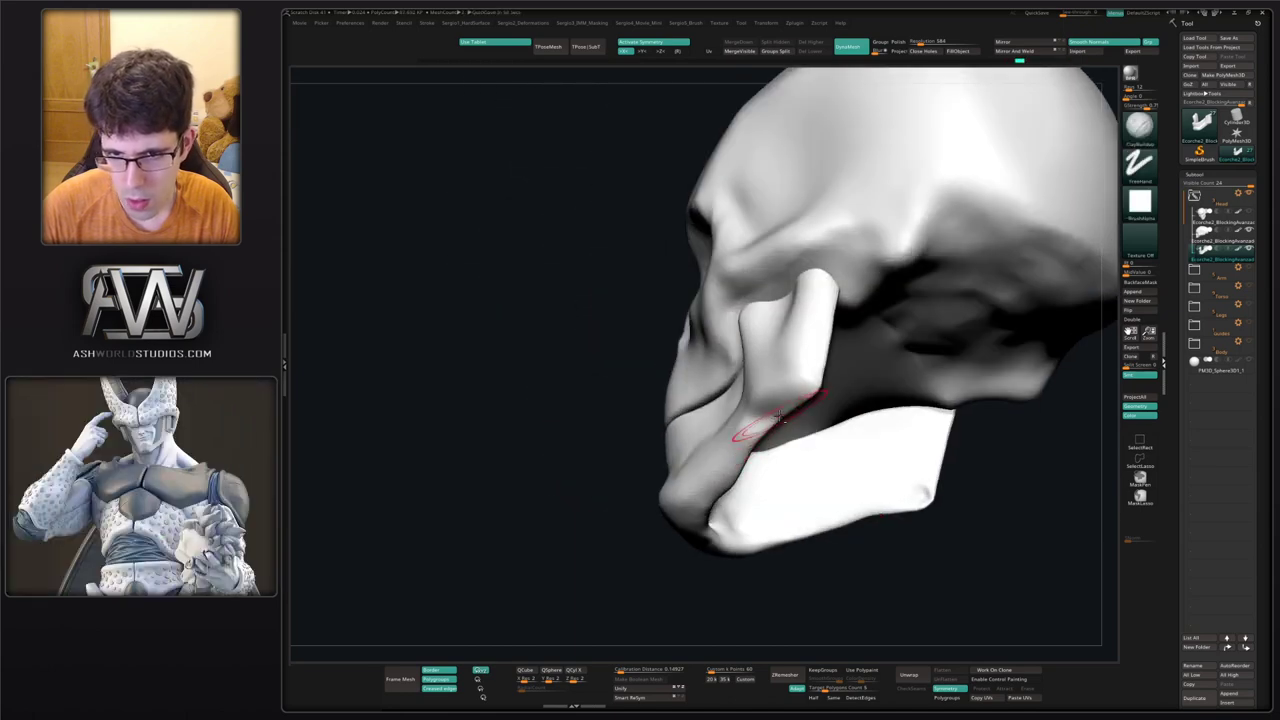
drag(765, 419, 757, 434)
right_drag(757, 434, 783, 390)
shift+drag(783, 385, 760, 428)
right_drag(762, 428, 760, 408)
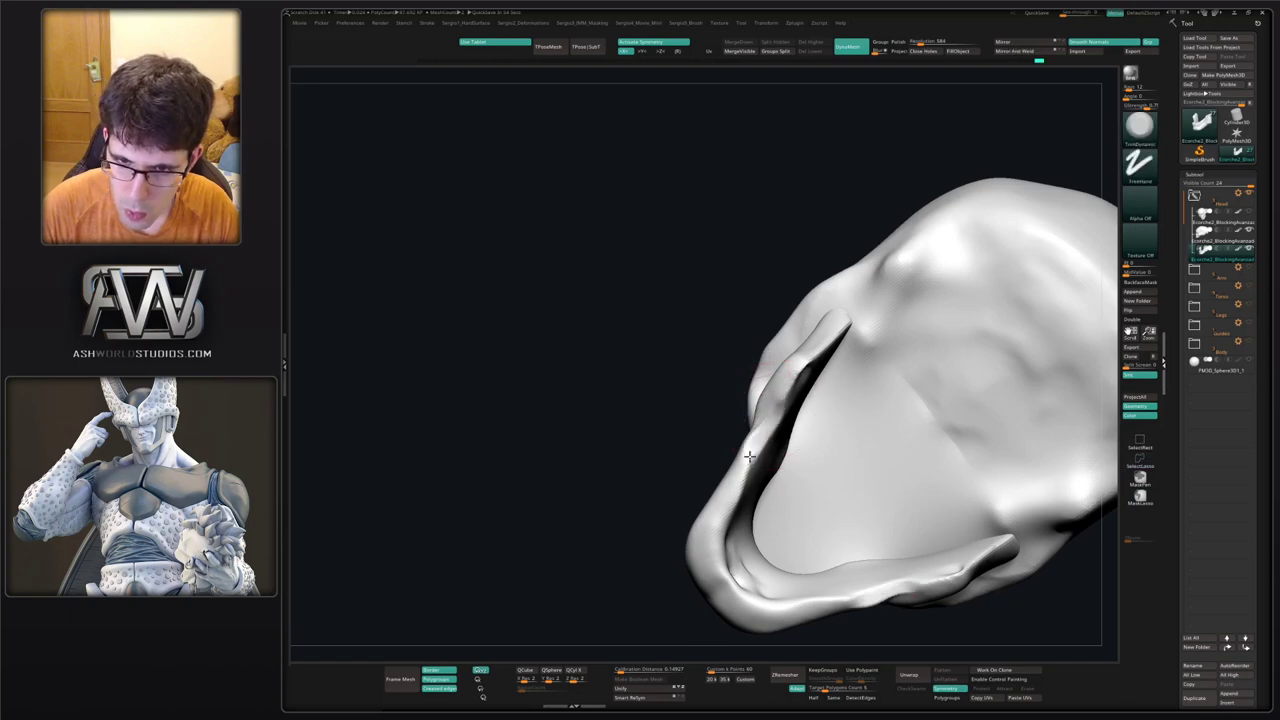
Reshape the upper jaw's side edge below the cheekbone with the Move brush.
mouse_move(758, 452)
right_down()
mouse_move(790, 462)
mouse_move(789, 438)
mouse_move(718, 452)
right_up()
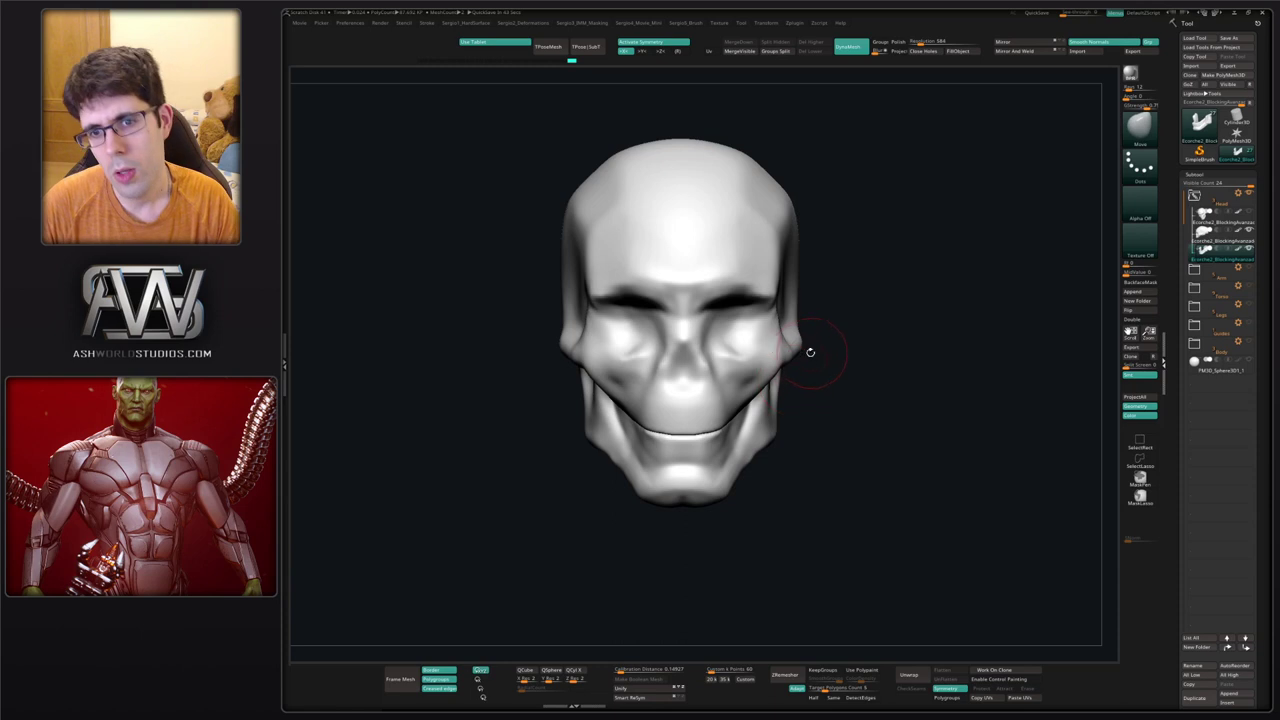
right_drag(838, 388, 706, 429)
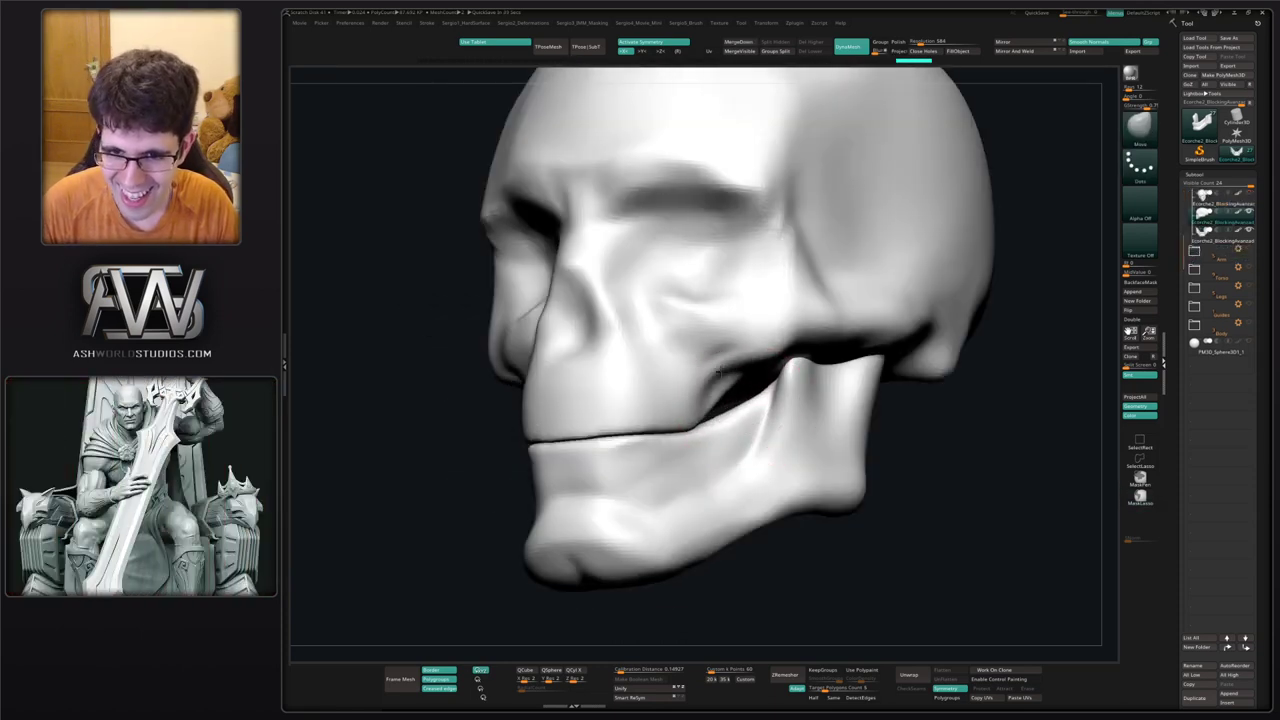
right_drag(718, 370, 737, 357)
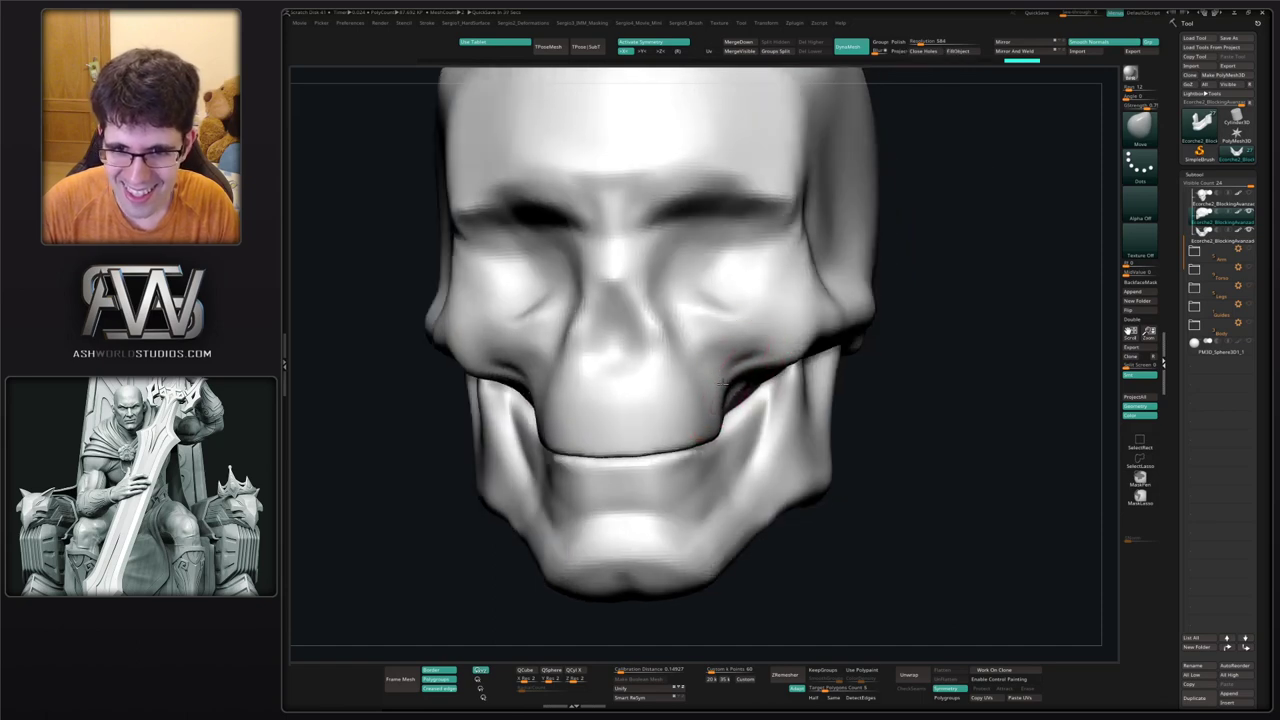
drag(722, 384, 728, 386)
Select the skull and build up the cheekbone, lower eye socket and side of the upper jaw with ClayBuildup.
right_drag(763, 389, 732, 372)
alt+click(733, 372)
key(b)
key(c)
key(b)
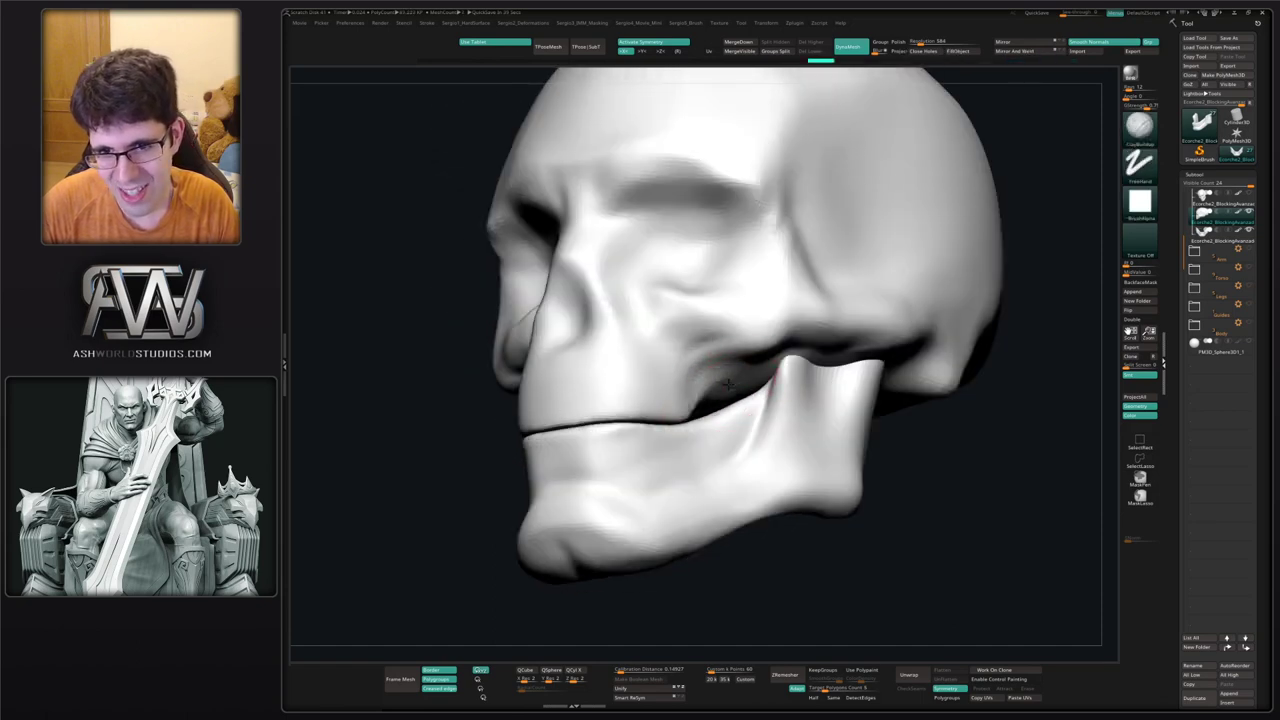
mouse_move(728, 385)
mouse_down()
mouse_move(663, 268)
mouse_move(690, 310)
mouse_up()
right_drag(690, 310, 790, 335)
mouse_move(563, 349)
mouse_down()
mouse_move(564, 321)
mouse_move(591, 337)
mouse_move(654, 297)
mouse_move(646, 340)
mouse_move(588, 398)
mouse_move(619, 344)
mouse_up()
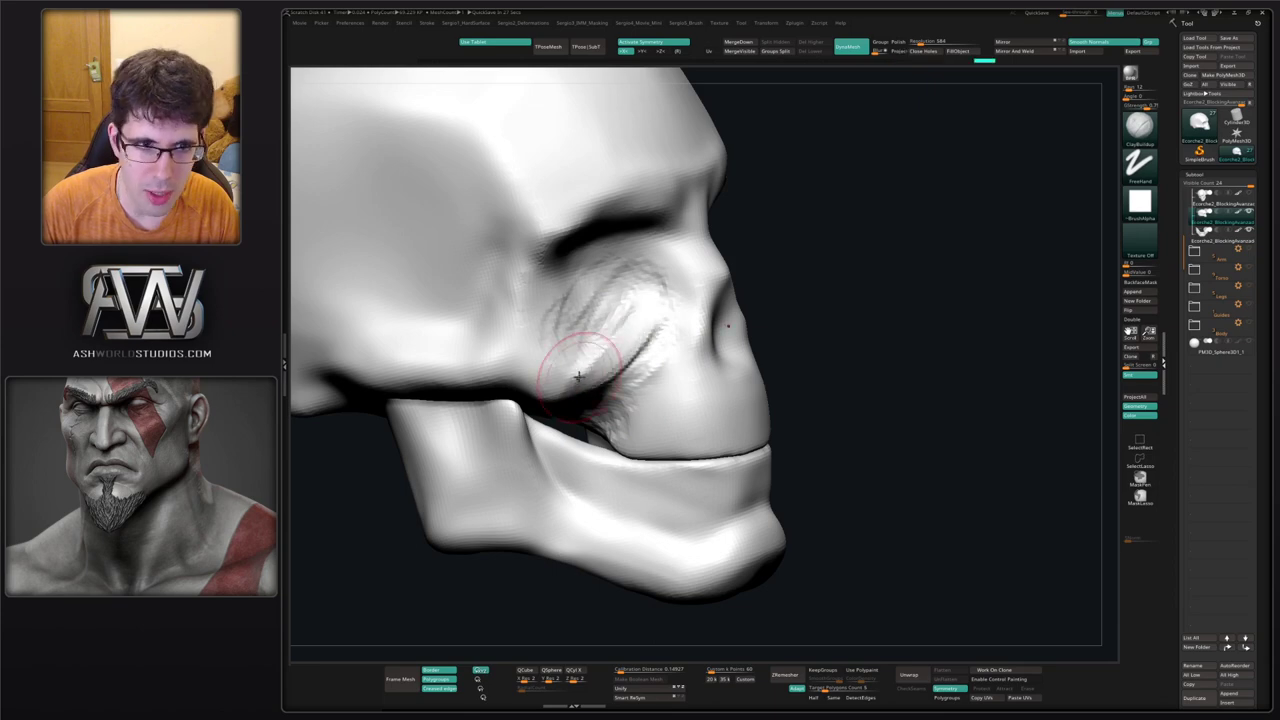
right_drag(578, 376, 603, 346)
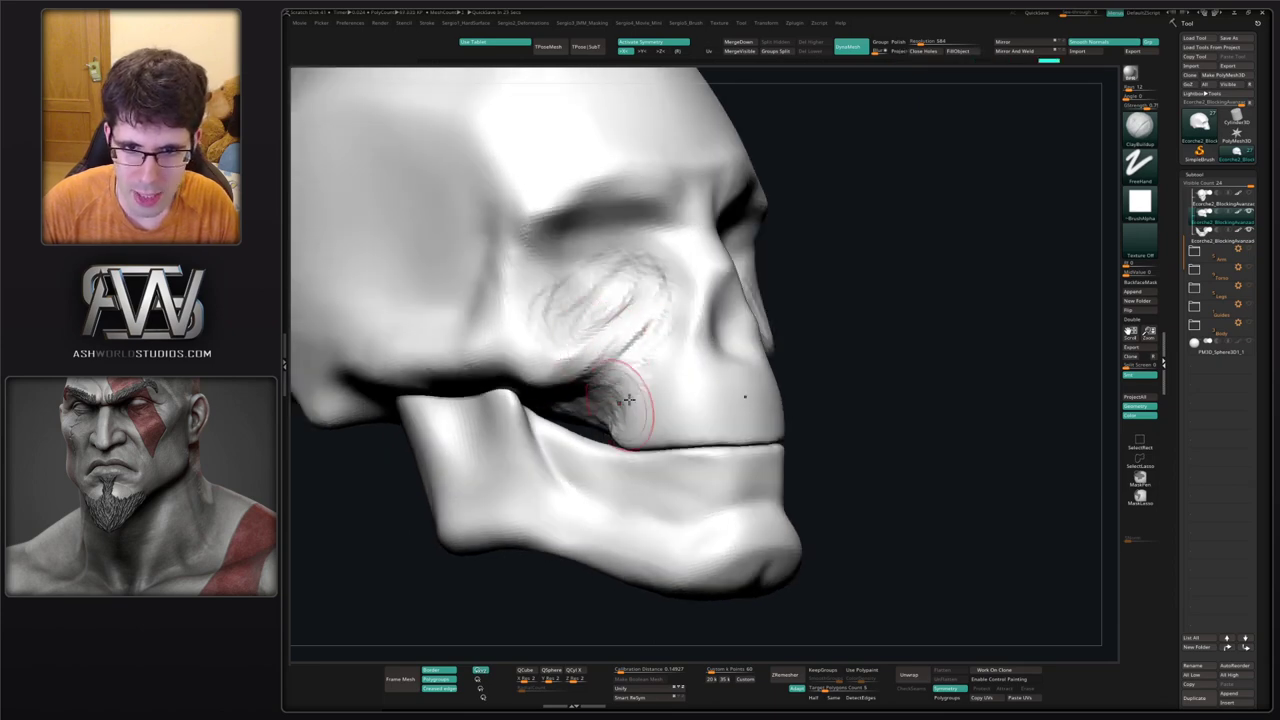
right_drag(629, 400, 597, 429)
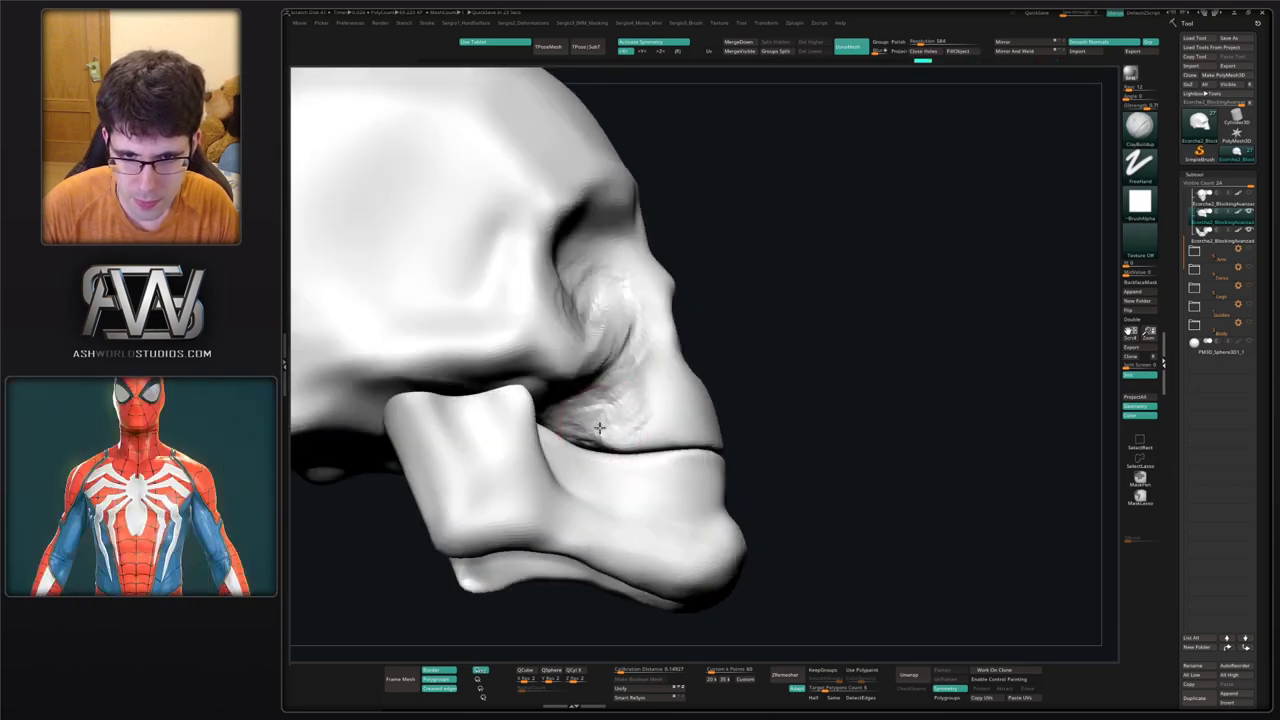
Pull the rear corner of the upper jaw backward with the Move brush and add volume there with ClayBuildup.
key(b)
key(m)
key(v)
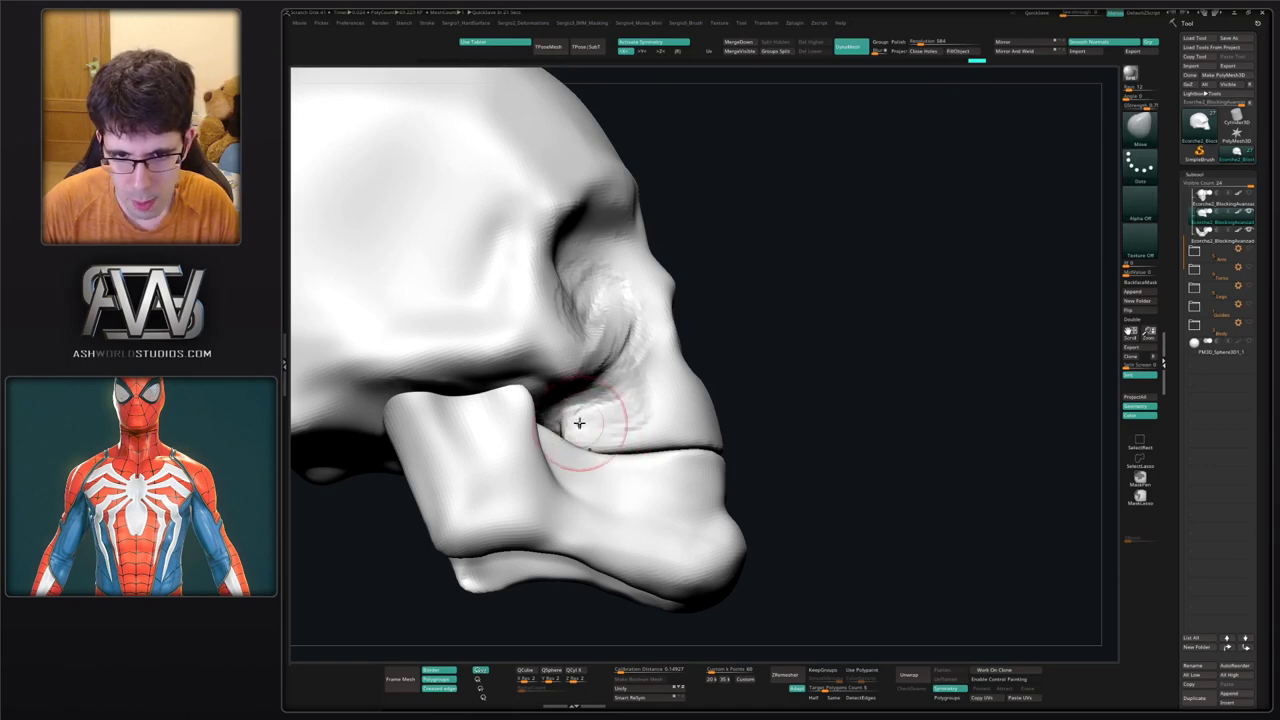
key(b)
key(c)
key(b)
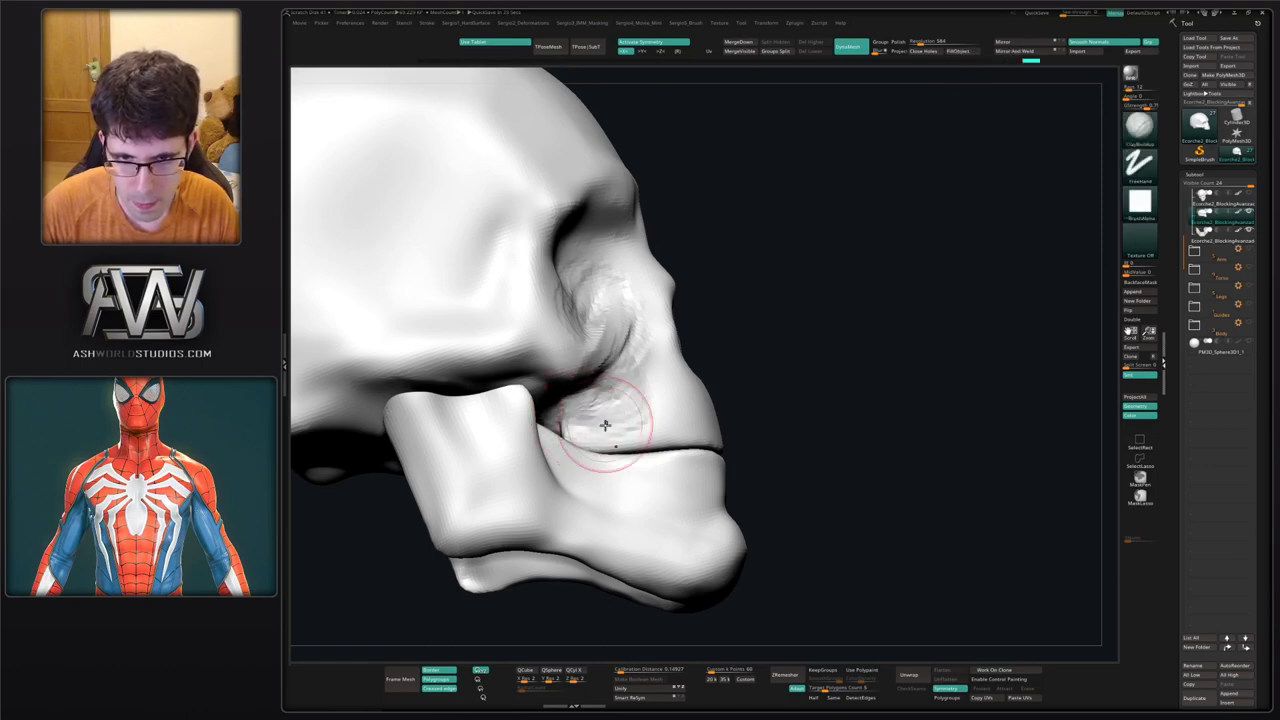
Carve the outline of the nasal opening into the skull with the DamStandard brush.
mouse_move(605, 426)
right_down()
mouse_move(596, 410)
mouse_move(694, 386)
mouse_move(623, 403)
right_up()
key(b)
key(d)
key(s)
mouse_move(623, 414)
mouse_down()
mouse_move(657, 369)
mouse_move(624, 317)
mouse_up()
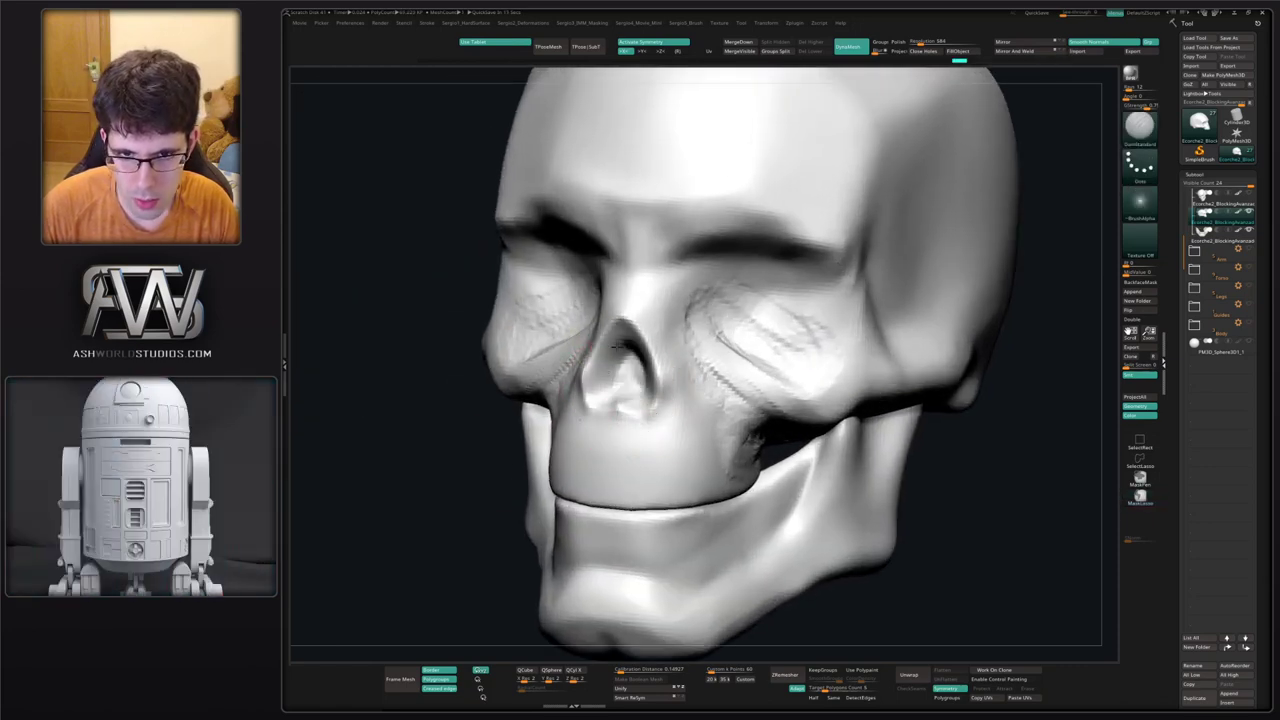
Push the side edge of the nasal opening backward in profile with the Move brush and smooth it.
mouse_move(633, 388)
right_down()
mouse_move(645, 357)
mouse_move(628, 382)
mouse_move(560, 382)
right_up()
key(b)
key(m)
key(v)
key(s)
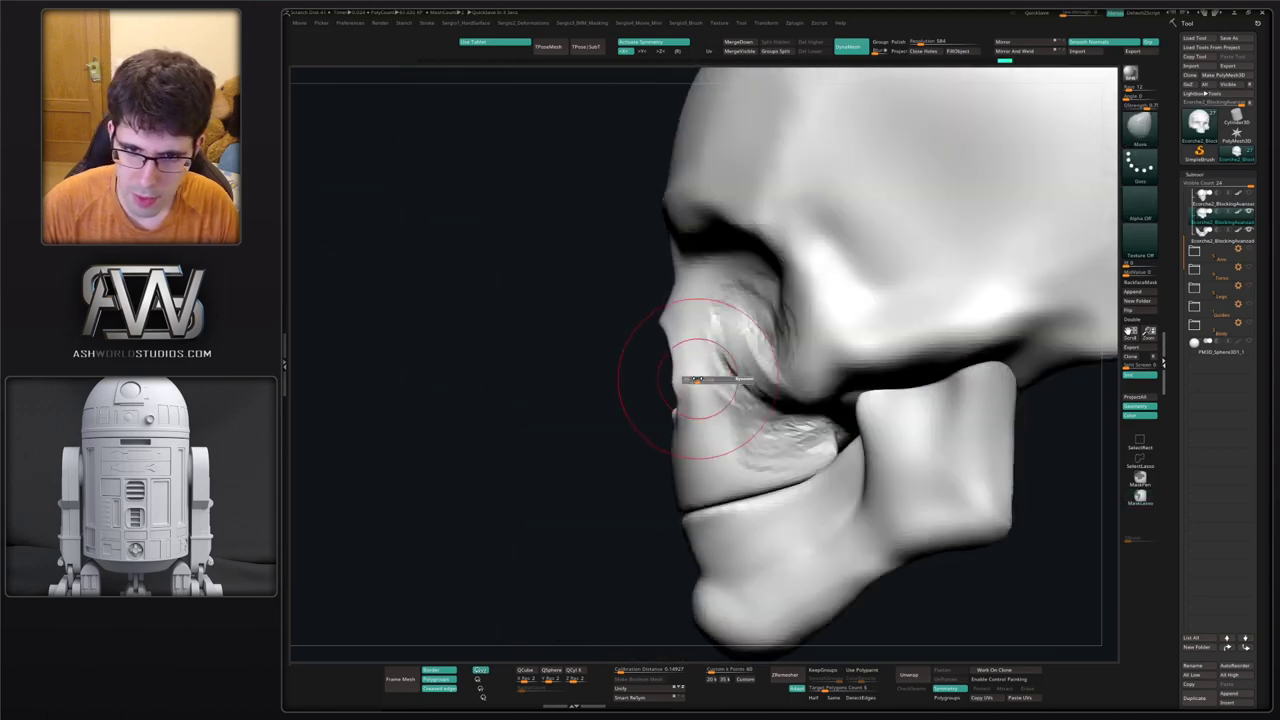
mouse_move(700, 380)
mouse_down()
mouse_move(683, 385)
mouse_move(698, 367)
mouse_up()
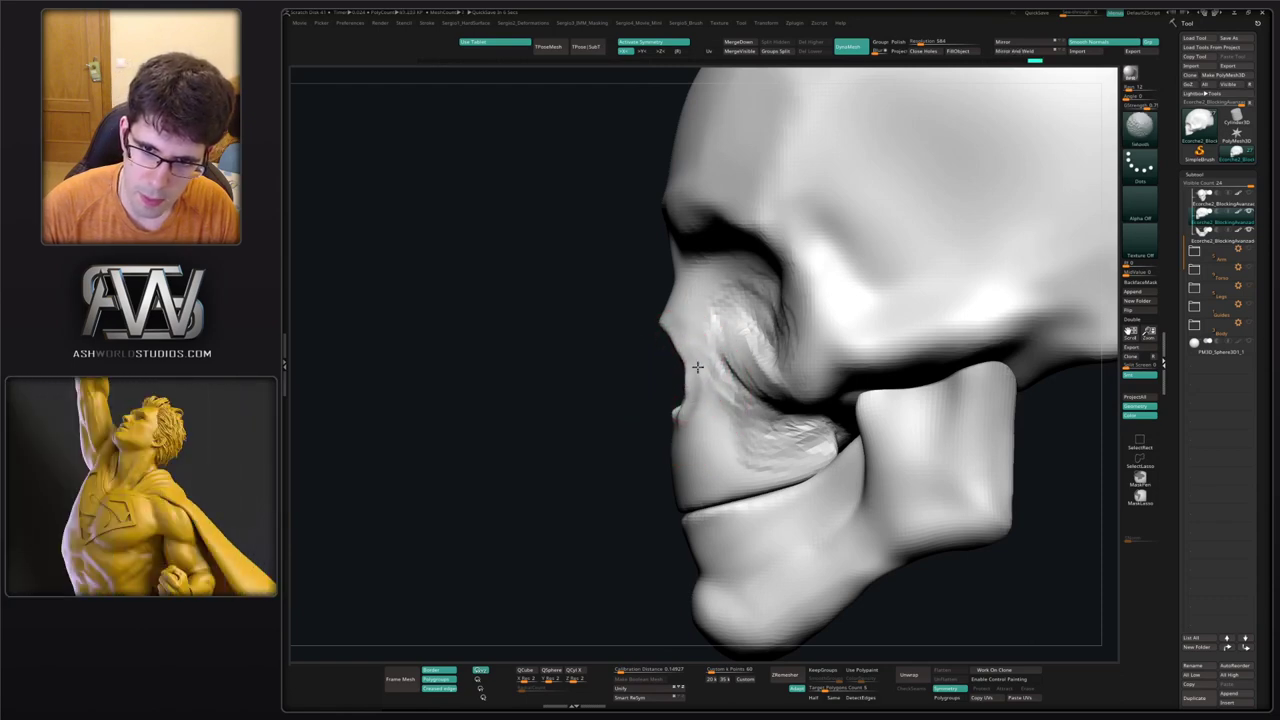
mouse_move(700, 393)
right_down()
mouse_move(694, 420)
mouse_move(704, 398)
right_up()
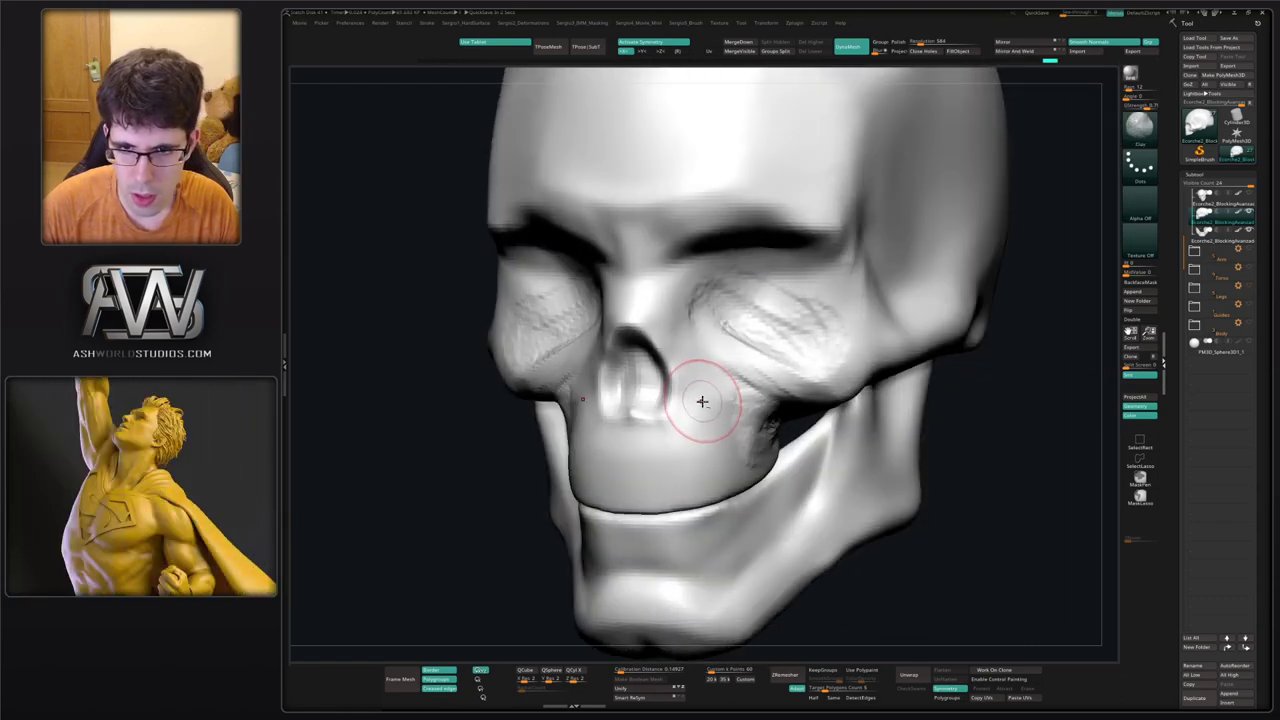
Build up the bone beside the nasal opening, from the inner eye socket down to the upper jaw, with ClayBuildup.
key(b)
key(c)
key(b)
drag(688, 337, 750, 416)
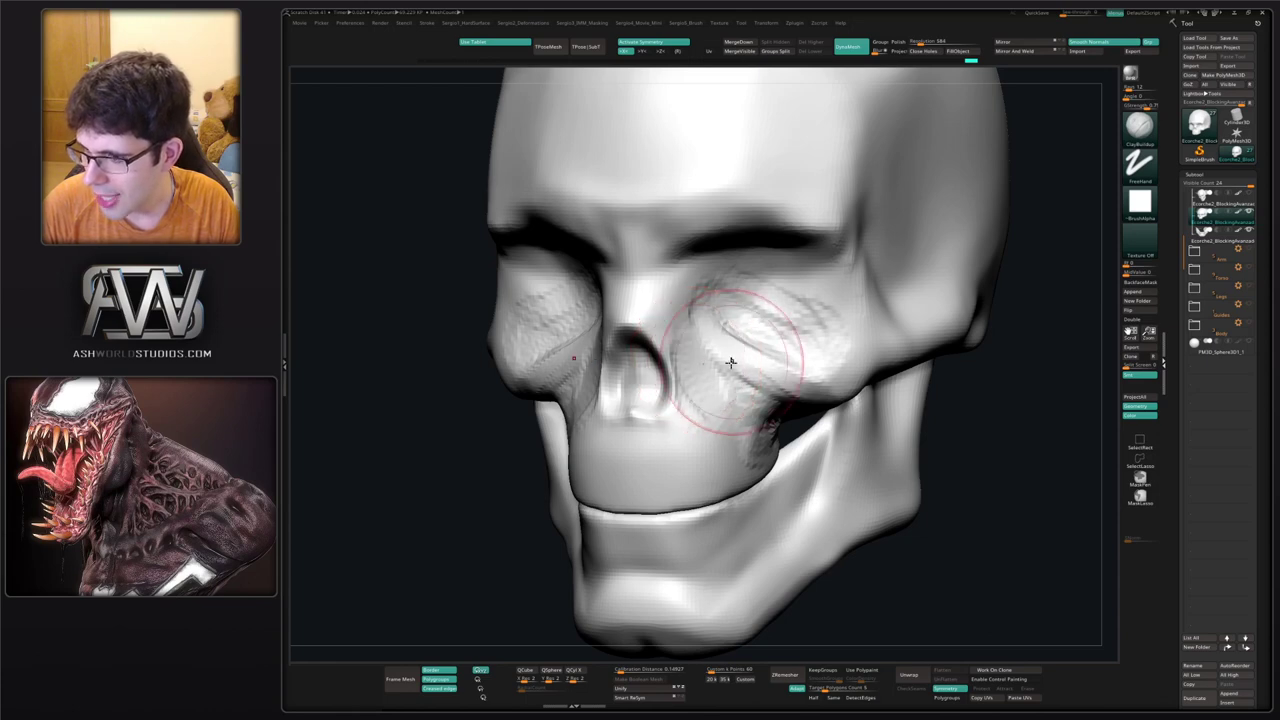
right_drag(731, 363, 700, 320)
mouse_move(700, 320)
mouse_down()
mouse_move(646, 292)
mouse_move(663, 301)
mouse_move(701, 278)
mouse_up()
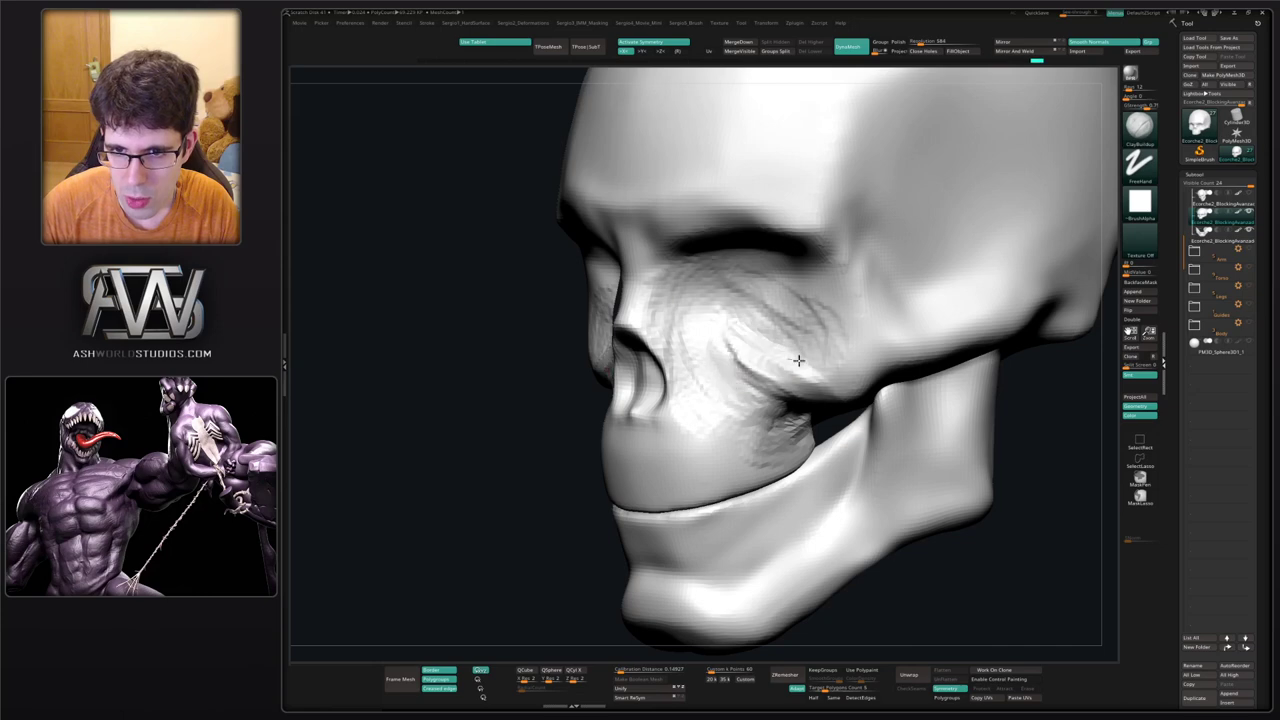
right_drag(799, 360, 728, 409)
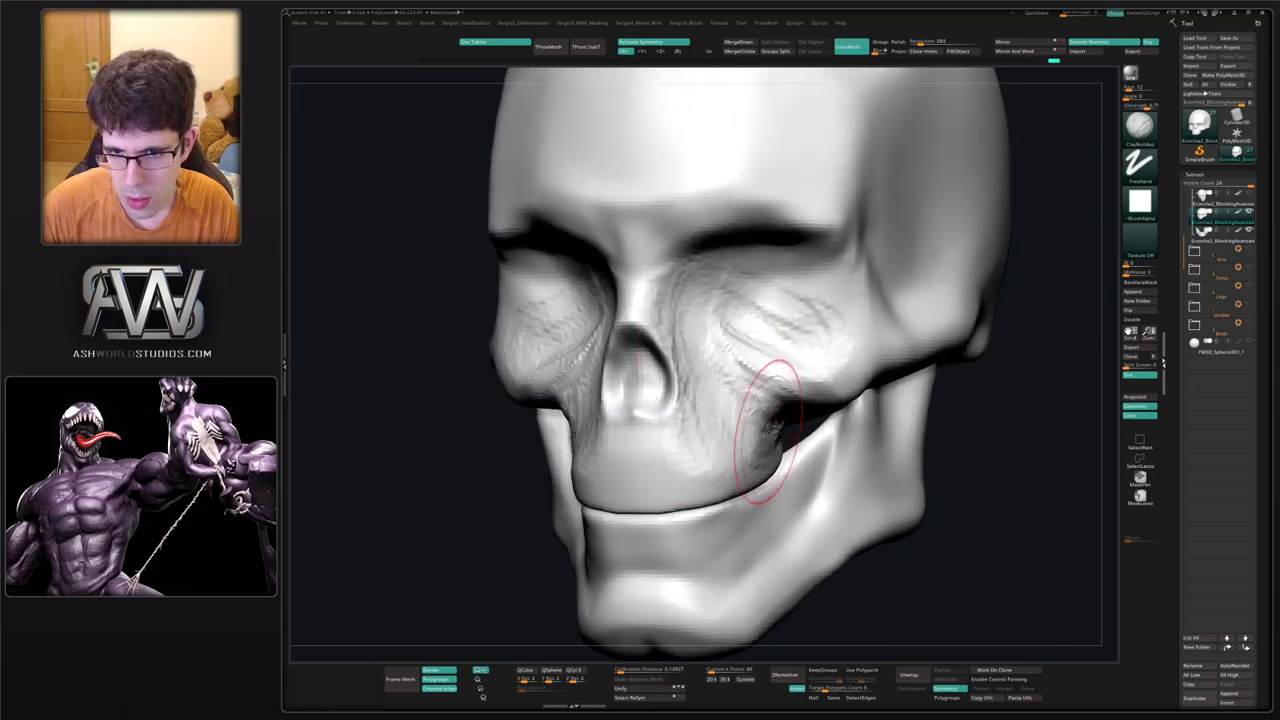
mouse_move(709, 337)
right_down()
mouse_move(806, 480)
mouse_move(770, 452)
mouse_move(655, 418)
mouse_move(689, 411)
mouse_move(693, 396)
right_up()
ctrl+right_drag(693, 396, 608, 435)
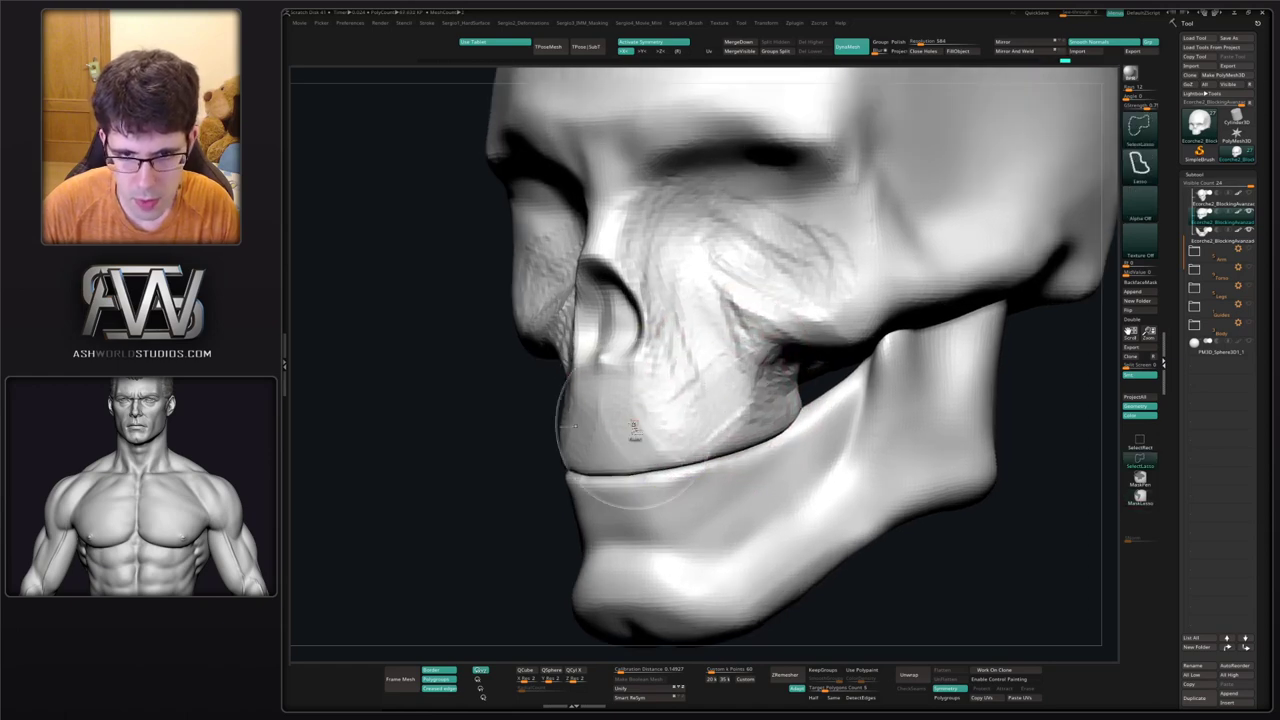
Carve a horizontal groove across the upper jaw above the bite line with the DamStandard brush.
key(b)
key(d)
key(s)
key(s)
click(601, 436)
mouse_move(574, 429)
mouse_down()
mouse_move(696, 412)
mouse_move(800, 373)
mouse_up()
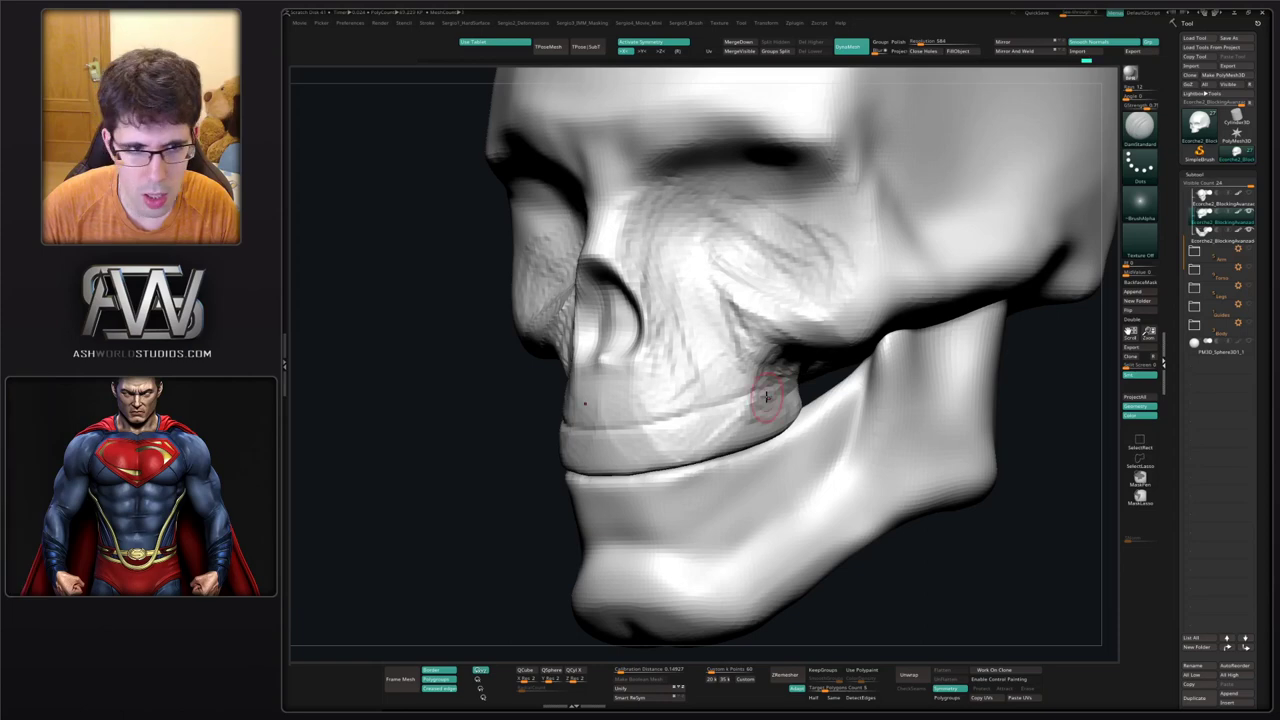
Select the lower jaw and carve a matching groove along it below the bite line with DamStandard.
alt+click(660, 508)
drag(622, 514, 750, 487)
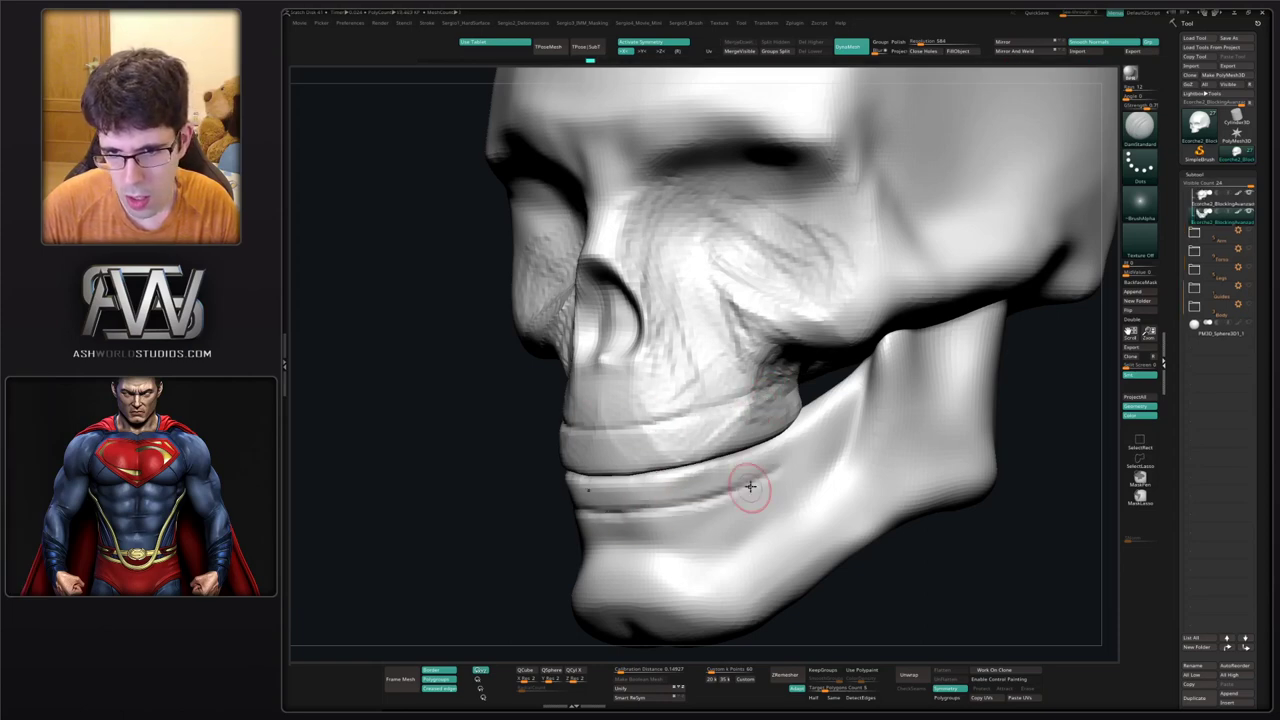
right_drag(805, 460, 726, 500)
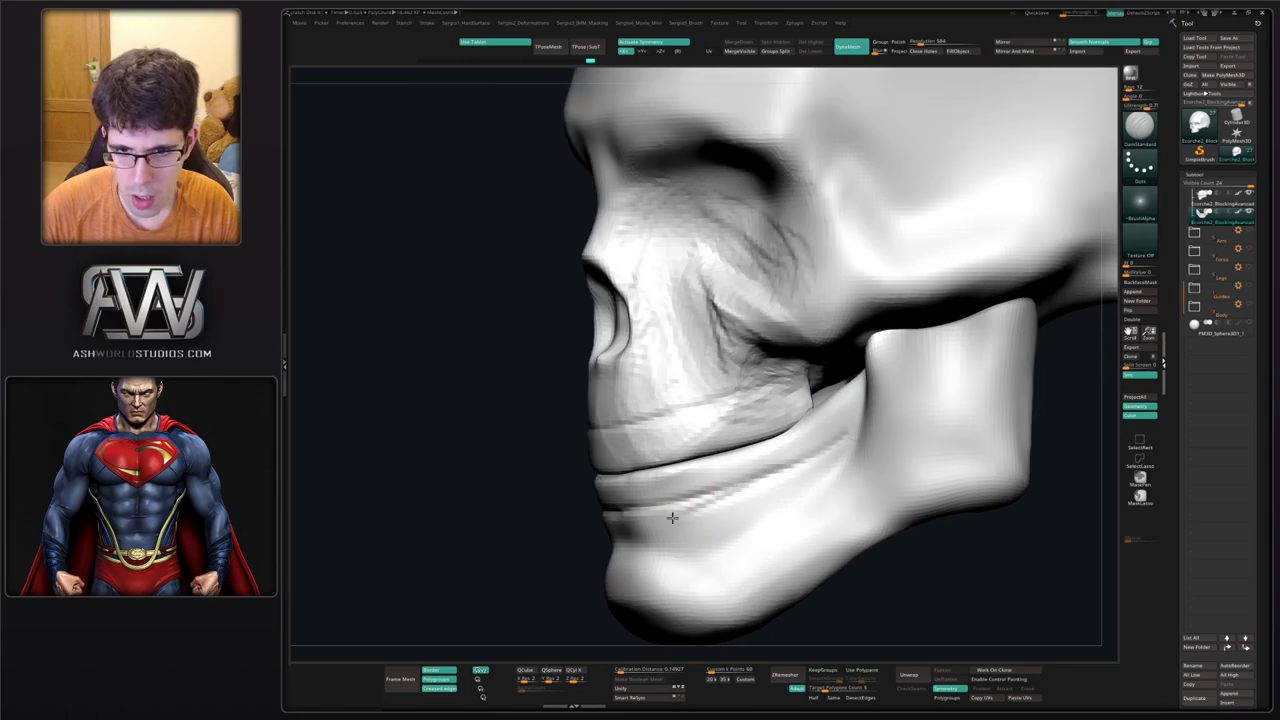
drag(672, 518, 622, 518)
Narrow the upright rear branches of the lower jaw in front view with the Move brush.
right_drag(661, 534, 720, 440)
mouse_move(720, 440)
ctrl+right_down()
mouse_move(716, 340)
mouse_move(760, 443)
mouse_move(759, 409)
ctrl+right_up()
key(b)
key(m)
key(v)
key(bracketright)
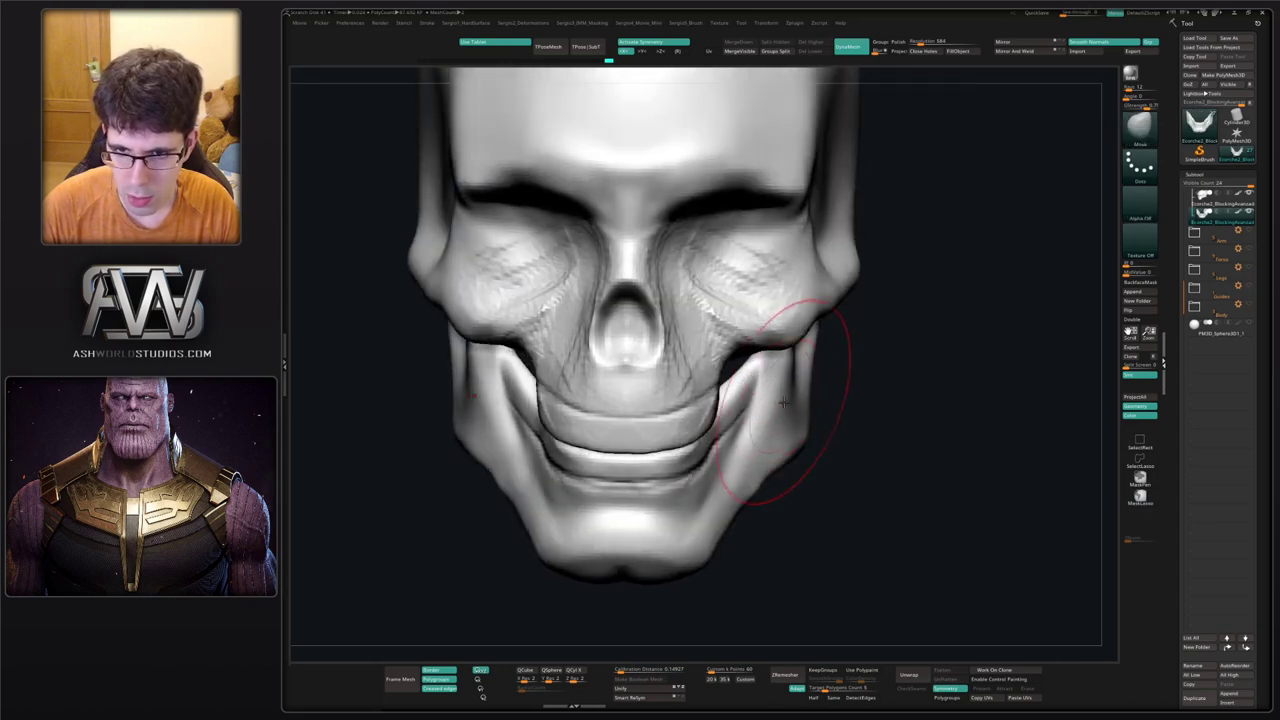
drag(787, 402, 785, 397)
key(bracketright)
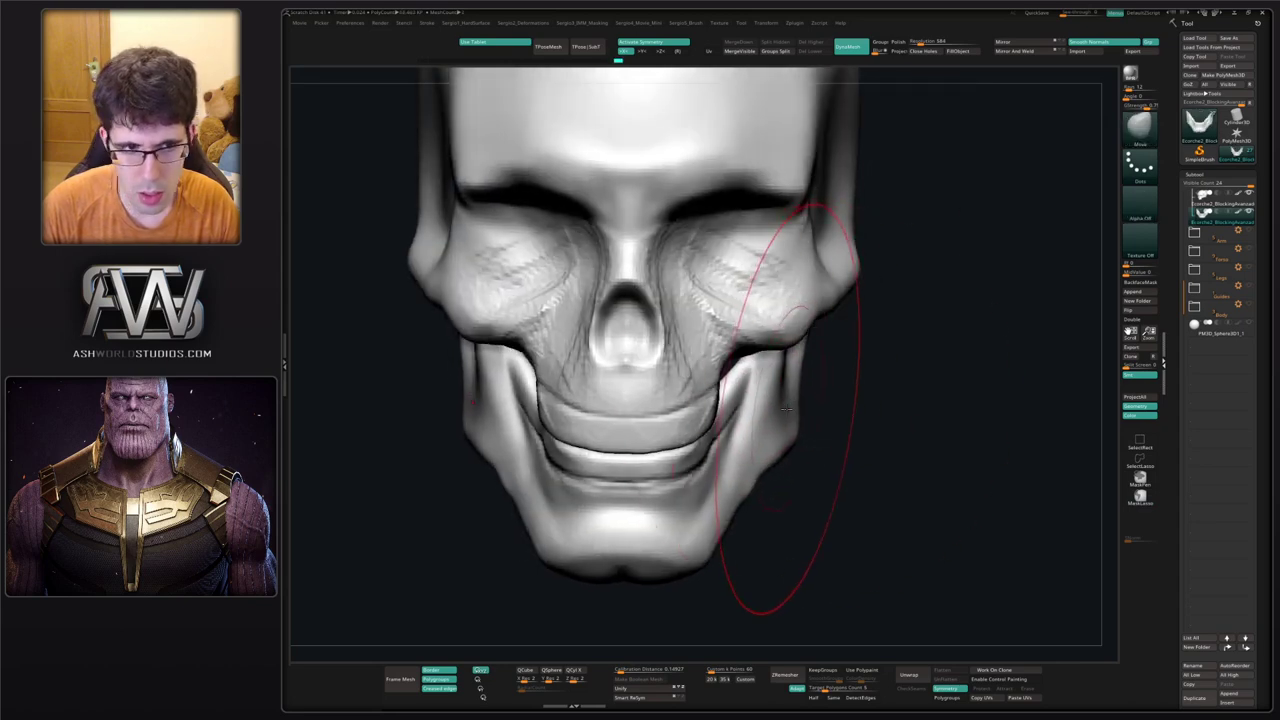
right_drag(787, 408, 793, 393)
key(s)
drag(798, 408, 787, 408)
drag(784, 395, 796, 386)
right_drag(796, 385, 777, 394)
Isolate the lower jaw and flatten its outer and lower surfaces with the TrimDynamic brush.
key(b)
key(t)
key(d)
key(alt+s)
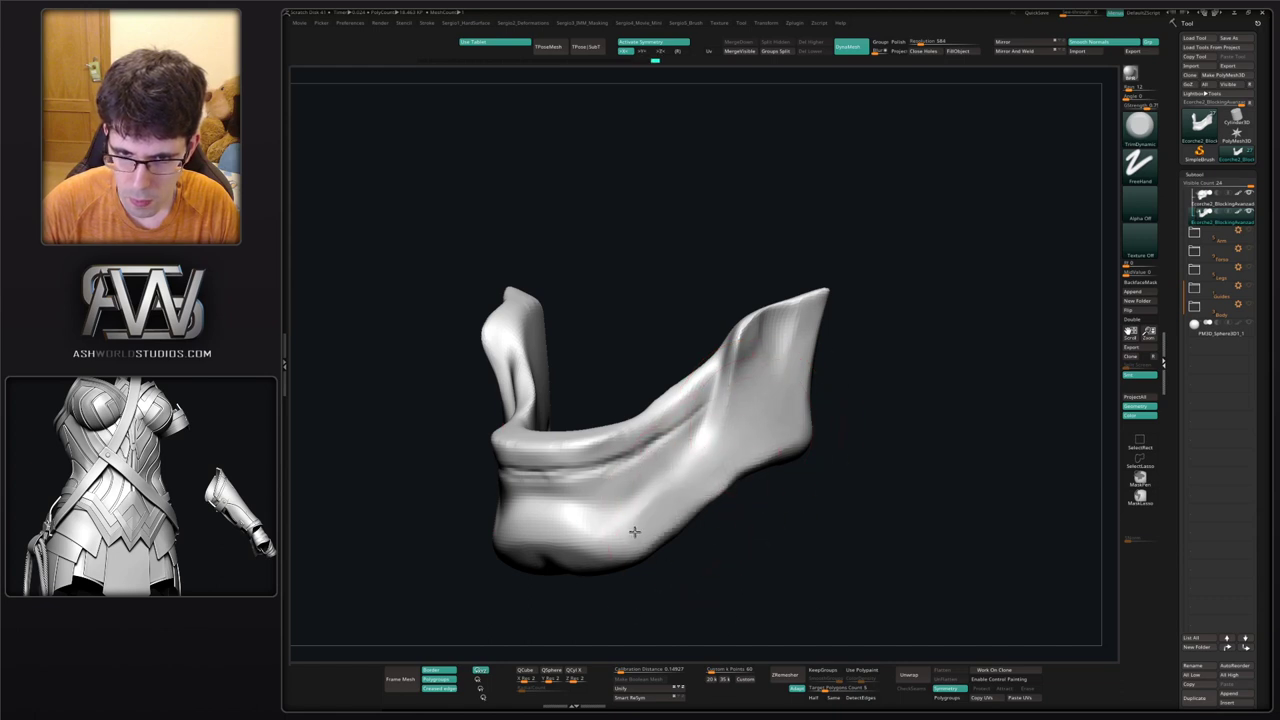
right_drag(763, 490, 843, 415)
mouse_move(843, 415)
shift+mouse_down()
mouse_move(843, 400)
mouse_move(804, 424)
shift+mouse_up()
mouse_move(804, 424)
right_down()
mouse_move(762, 446)
mouse_move(790, 432)
mouse_move(791, 449)
mouse_move(727, 480)
right_up()
key(b)
key(t)
key(d)
key(s)
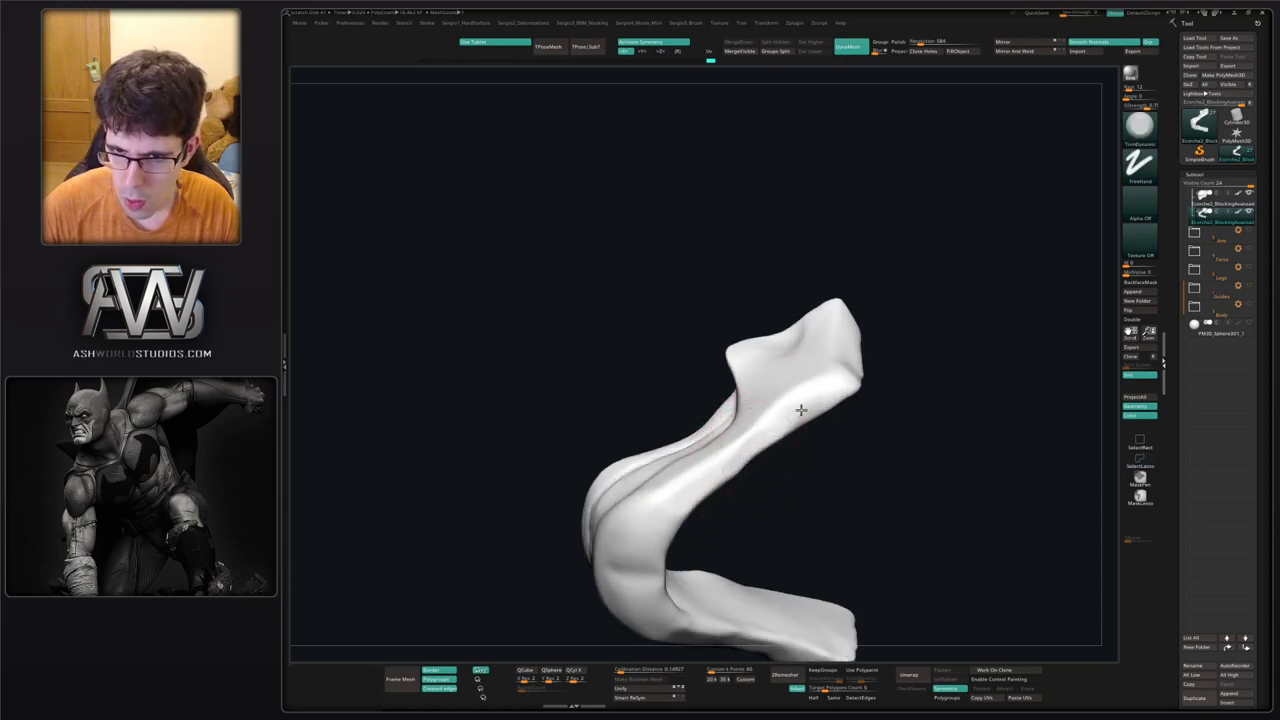
right_drag(801, 404, 785, 459)
mouse_move(818, 362)
right_down()
mouse_move(757, 398)
mouse_move(760, 458)
right_up()
mouse_move(812, 308)
ctrl+right_down()
mouse_move(774, 398)
mouse_move(786, 386)
mouse_move(787, 400)
mouse_move(775, 347)
ctrl+right_up()
Reshape the upper edge where the jaw body meets the rear branch with the Move brush and remesh the jaw.
ctrl+drag(770, 400, 733, 335)
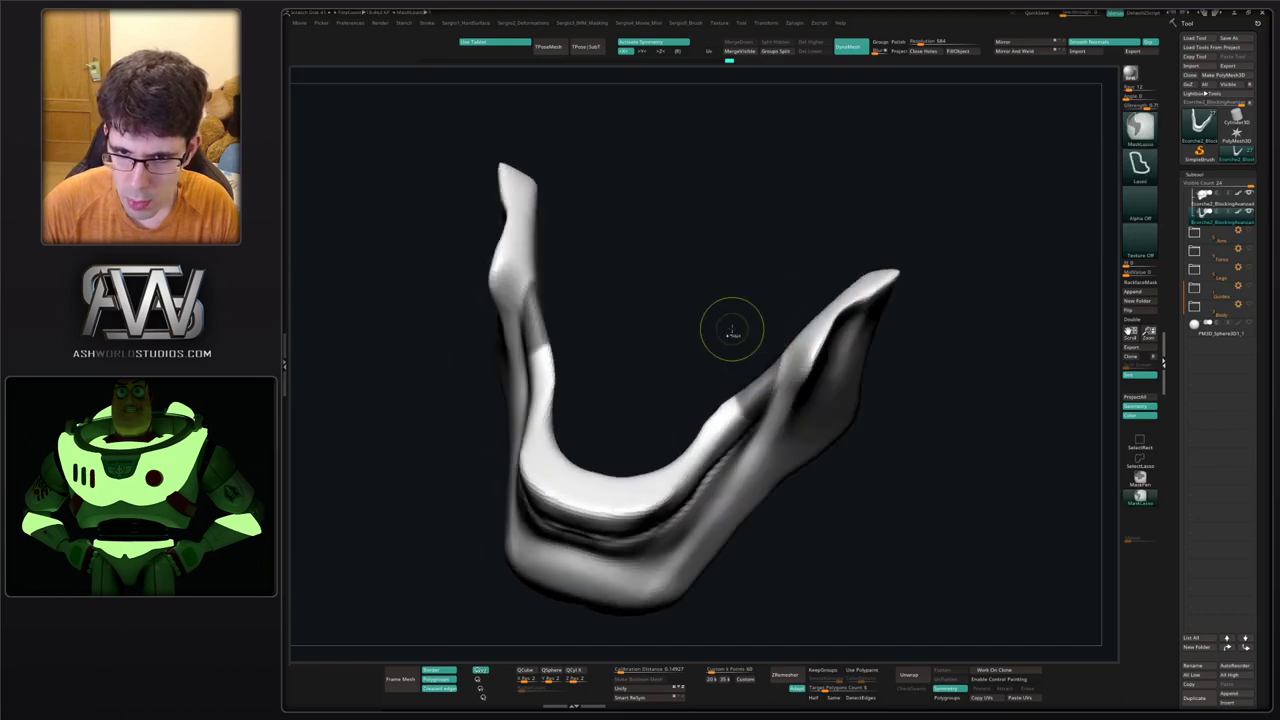
ctrl+click(733, 331)
mouse_move(773, 350)
right_down()
mouse_move(768, 377)
mouse_move(736, 362)
right_up()
key(b)
key(m)
key(v)
key(s)
drag(733, 371, 735, 418)
right_drag(766, 394, 766, 371)
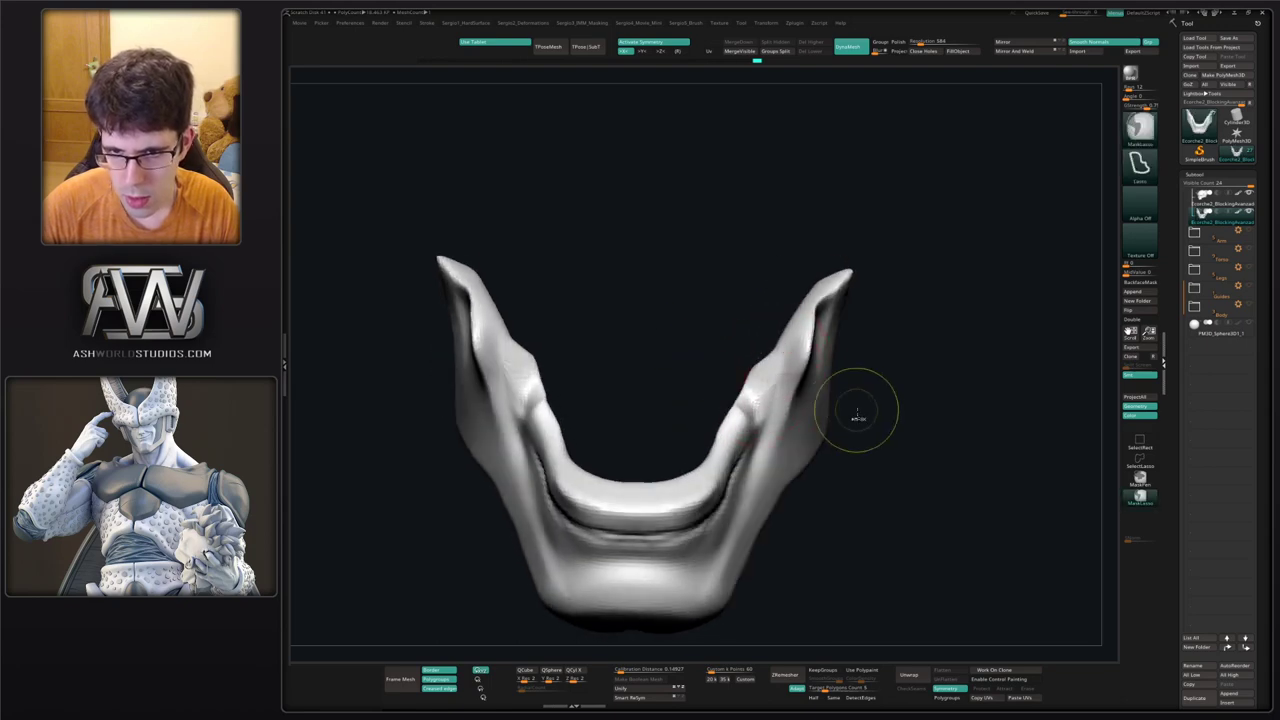
ctrl+drag(858, 418, 864, 458)
Smooth the junction between the jaw body and rear branch, show the full skull again and remesh the jaw.
right_drag(752, 369, 768, 397)
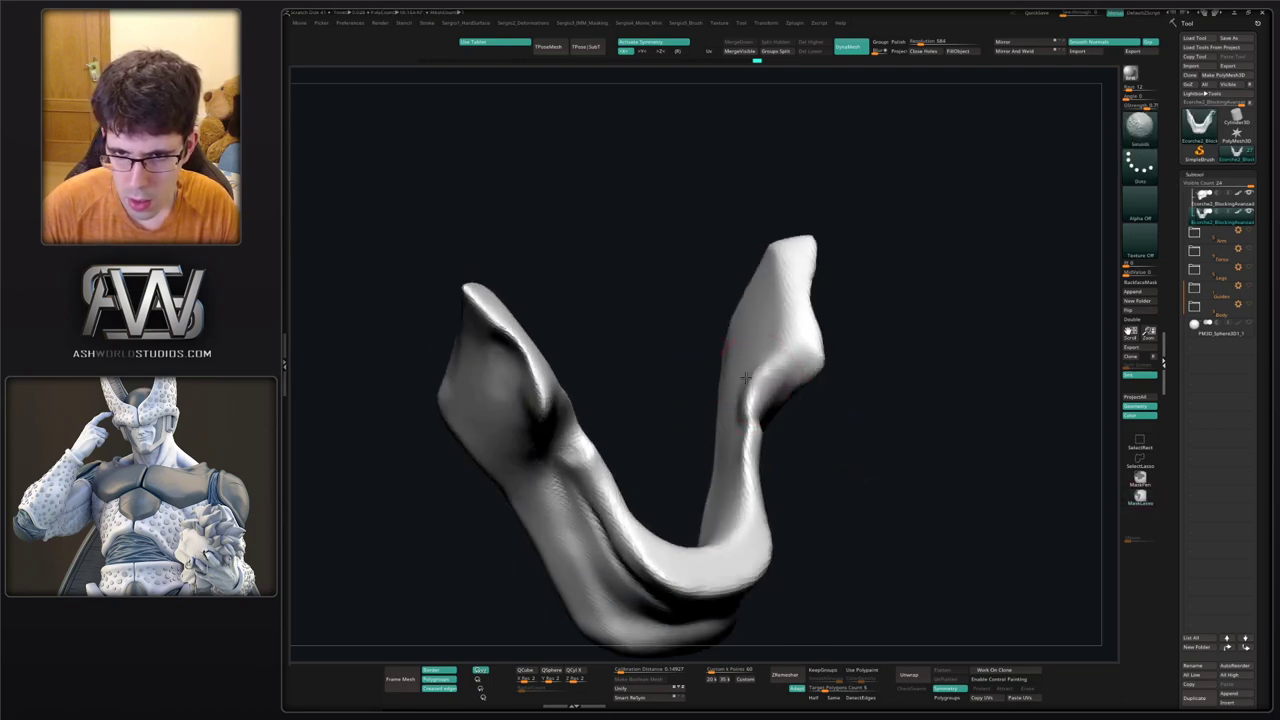
mouse_move(765, 374)
mouse_down()
mouse_move(737, 428)
mouse_move(752, 428)
mouse_up()
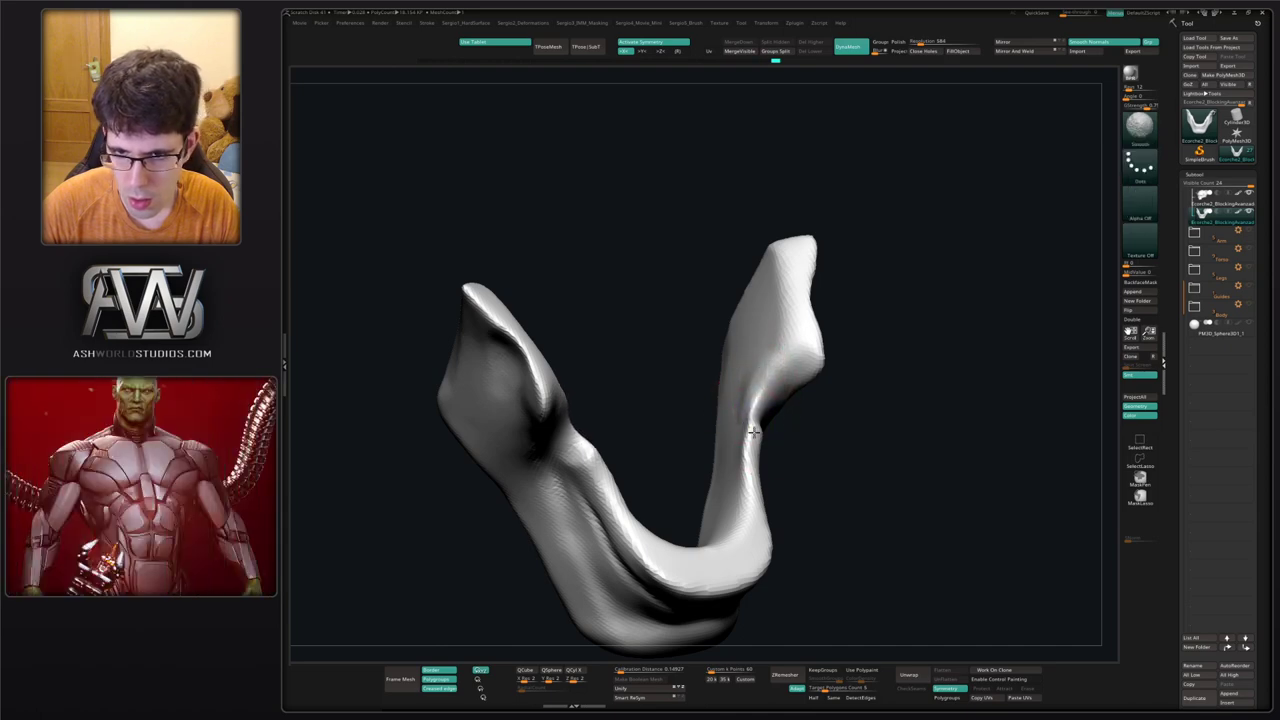
right_drag(752, 428, 756, 425)
shift+drag(756, 425, 780, 446)
right_drag(780, 446, 745, 430)
mouse_move(745, 430)
right_down()
mouse_move(790, 464)
mouse_move(788, 432)
right_up()
key(alt+v)
ctrl+drag(800, 432, 806, 460)
Adjust the lower jaw's side silhouette and rear corners in front view with the Move brush.
ctrl+right_drag(800, 420, 783, 449)
key(b)
key(m)
key(v)
key(s)
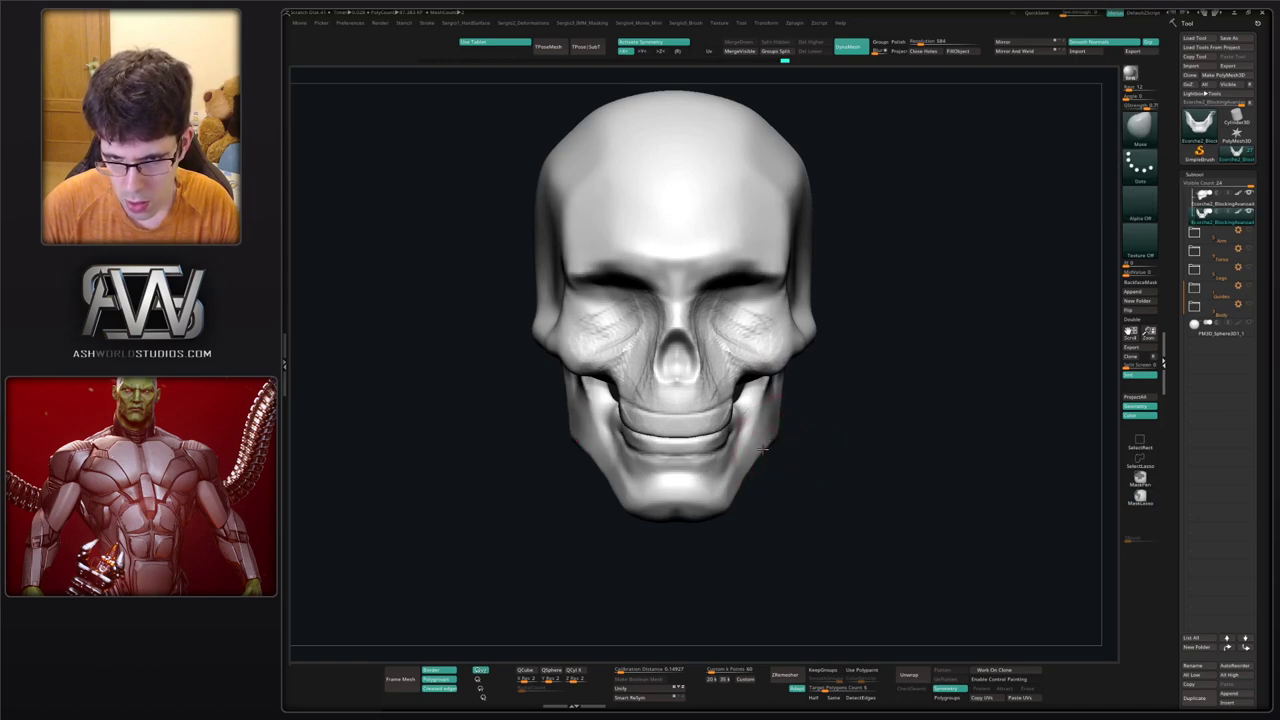
mouse_move(740, 484)
mouse_down()
mouse_move(733, 494)
mouse_move(756, 469)
mouse_up()
key(s)
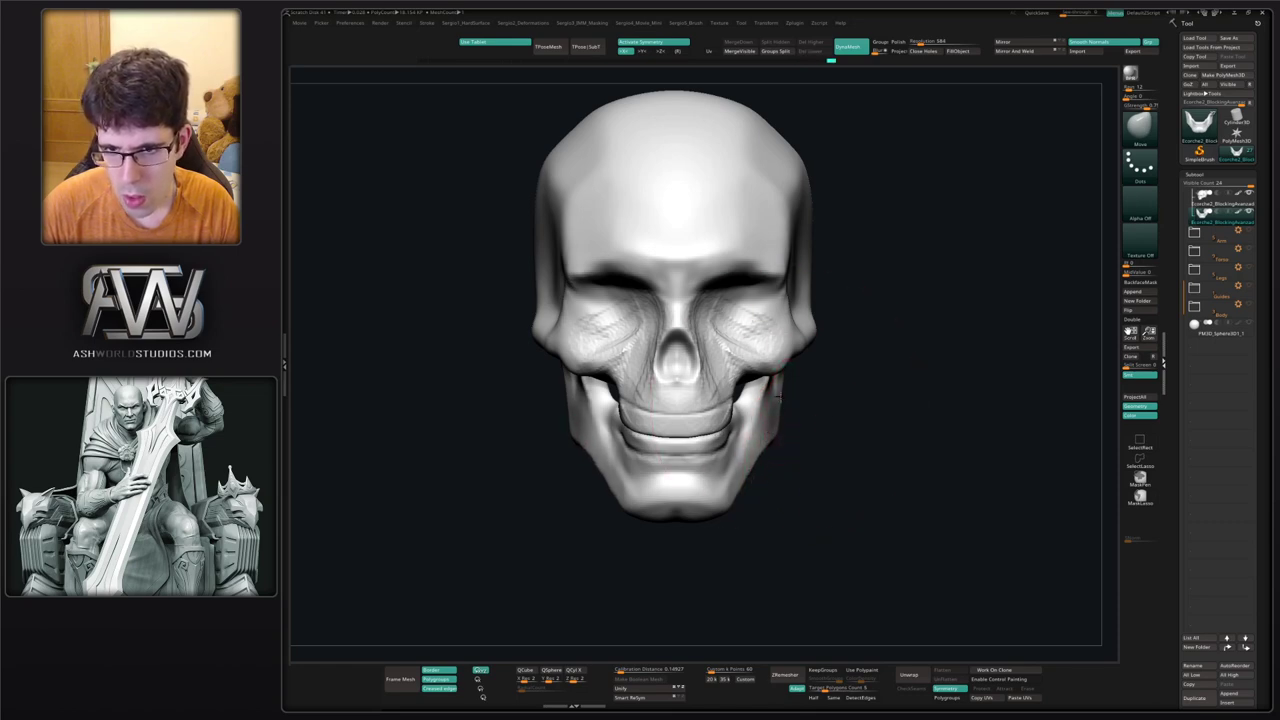
drag(779, 397, 784, 396)
Select the skull and build up the brow ridges above the nose with ClayBuildup.
alt+click(807, 345)
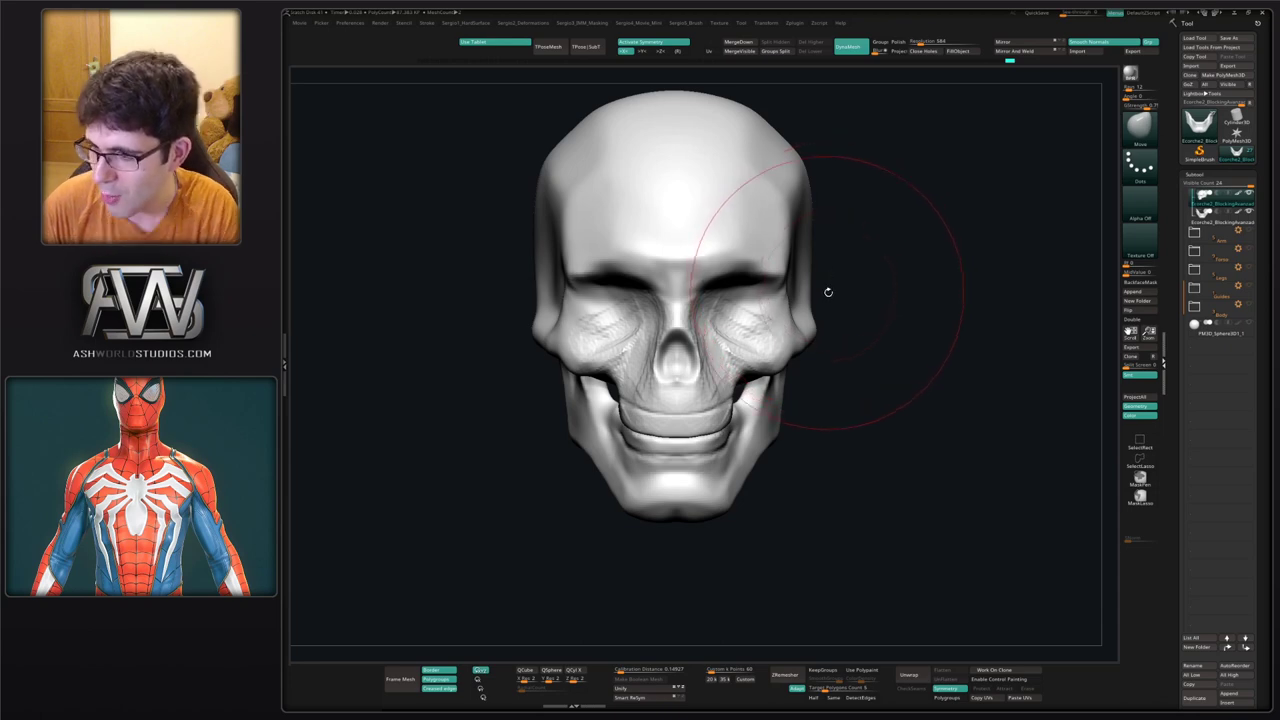
drag(928, 334, 814, 326)
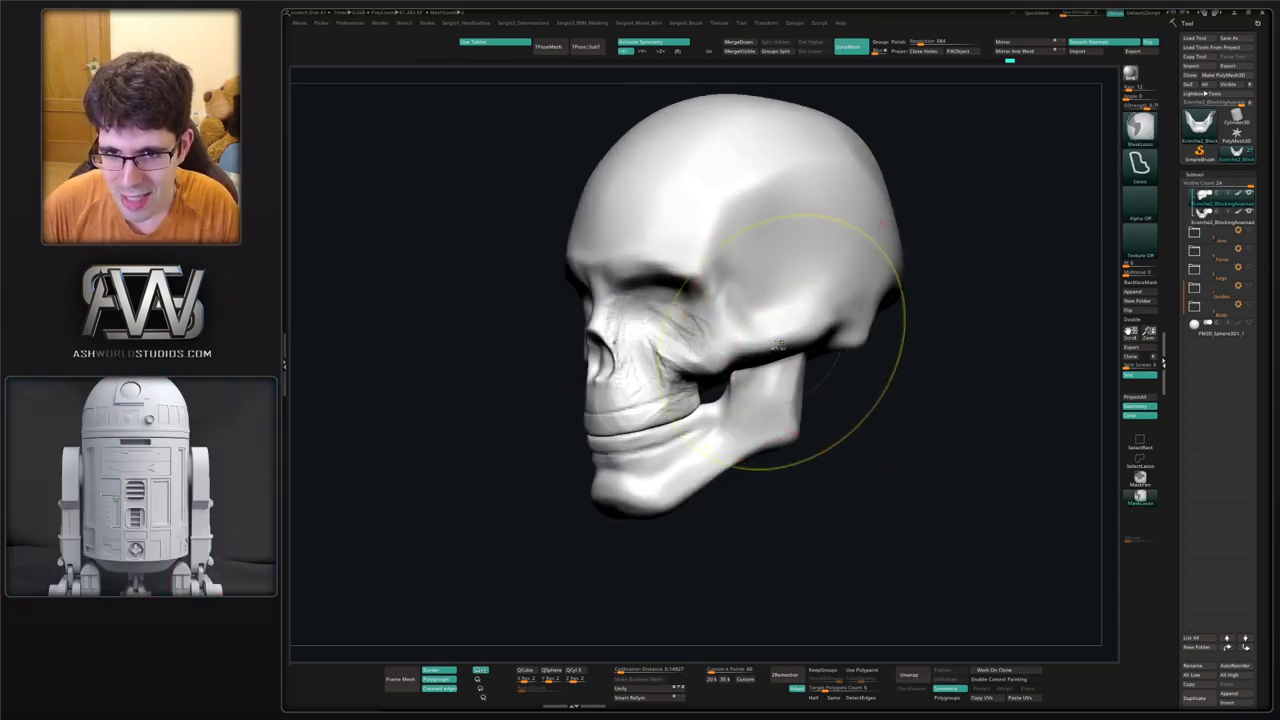
mouse_move(780, 343)
ctrl+right_down()
mouse_move(768, 302)
mouse_move(746, 298)
ctrl+right_up()
alt+right_drag(746, 298, 711, 371)
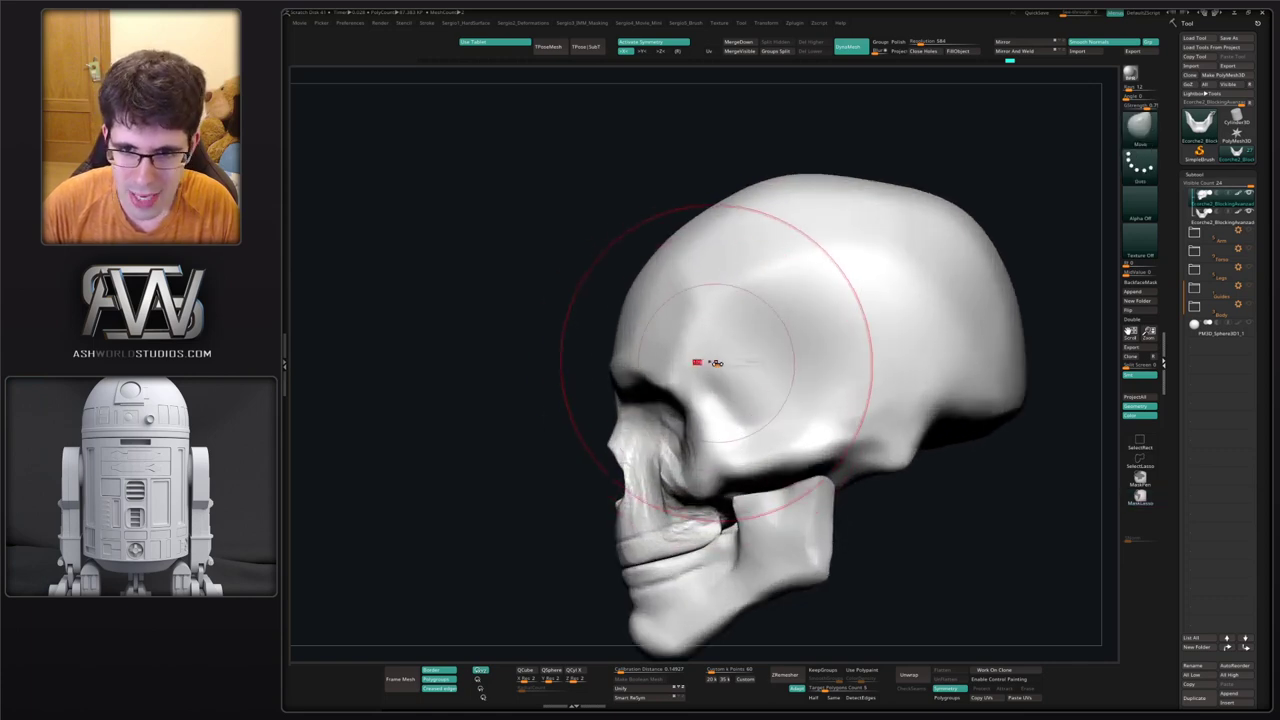
right_drag(548, 376, 631, 355)
key(b)
key(c)
key(b)
key(s)
drag(654, 366, 643, 367)
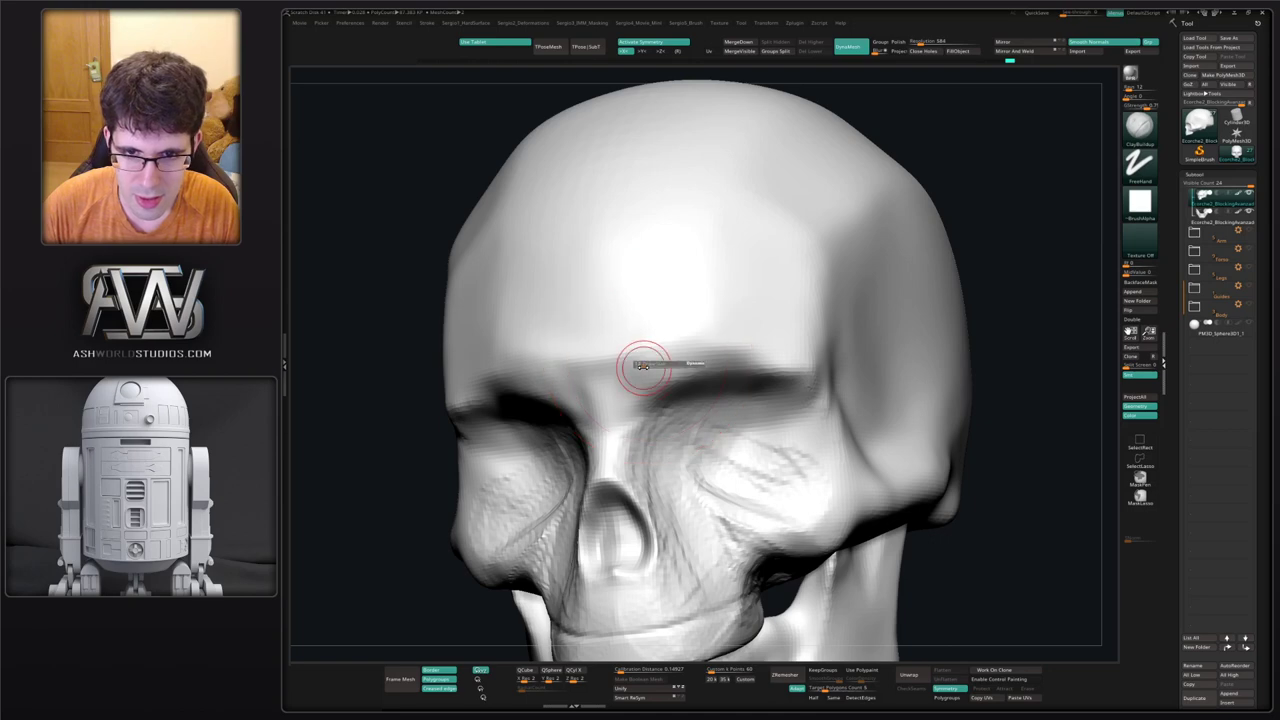
mouse_move(705, 333)
mouse_down()
mouse_move(651, 400)
mouse_move(704, 335)
mouse_up()
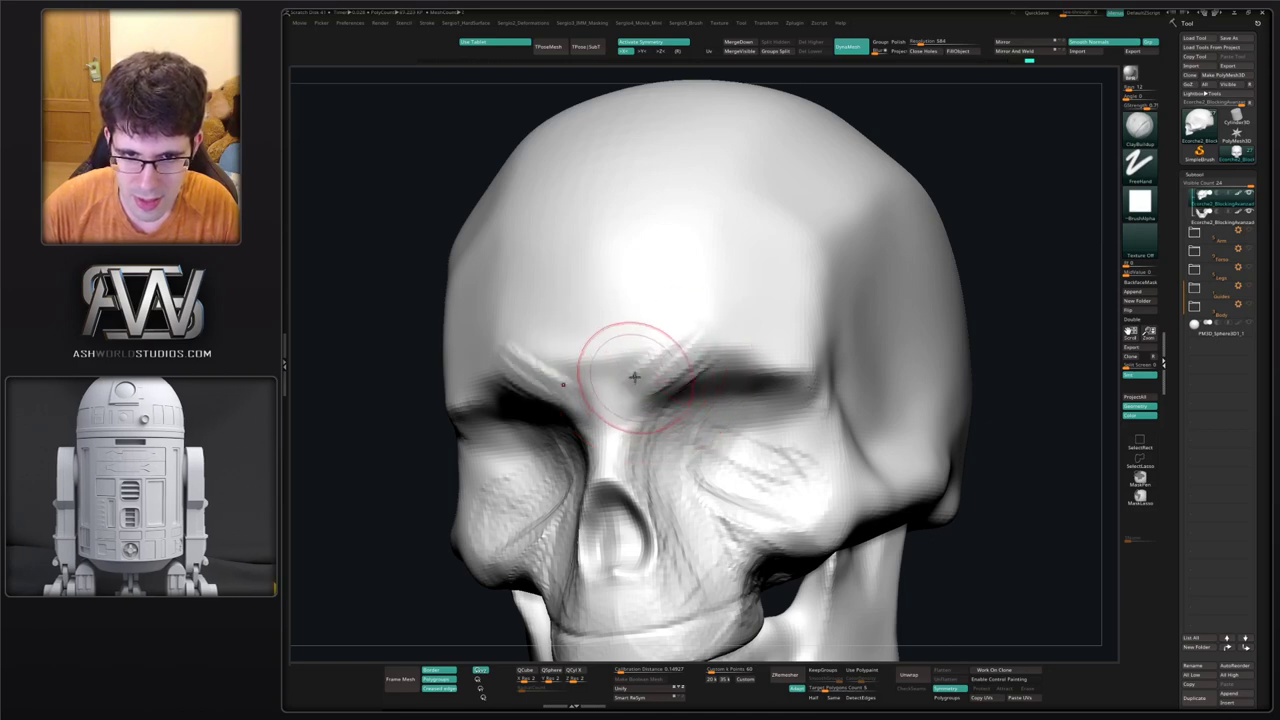
drag(634, 377, 693, 326)
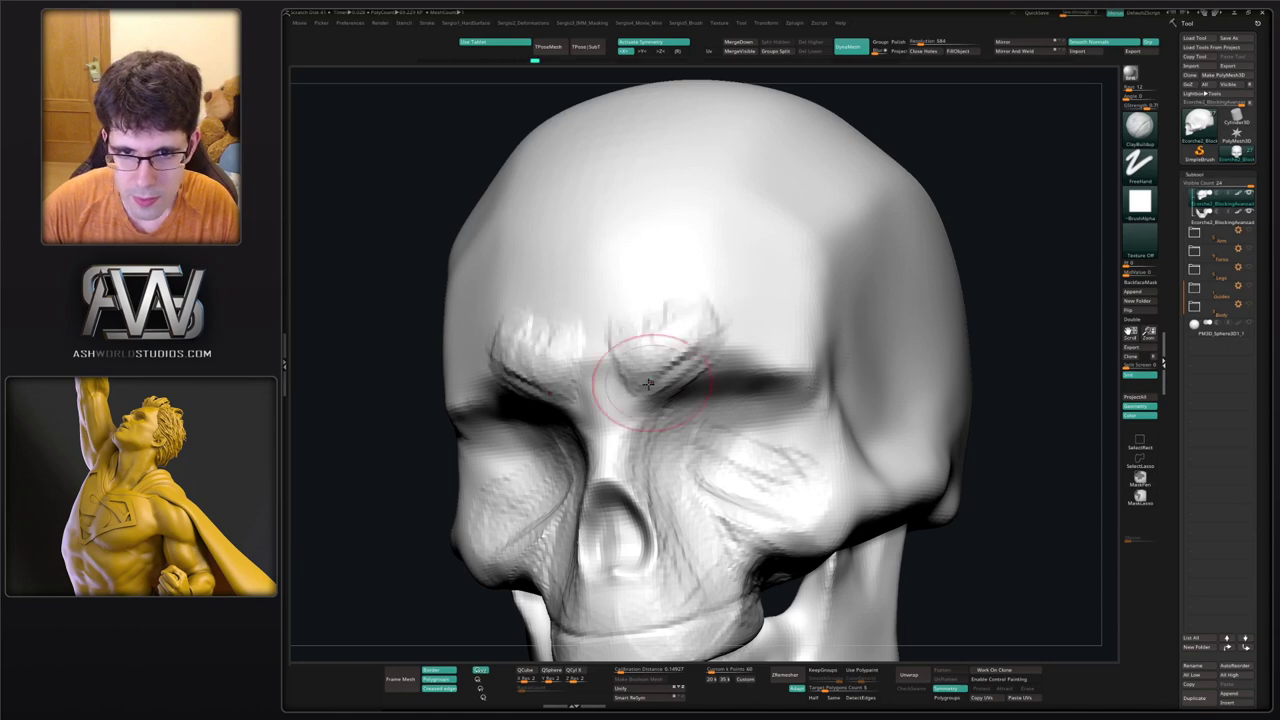
Define the upper rim of the eye sockets below the brow with ClayBuildup and remesh the skull.
drag(716, 381, 786, 407)
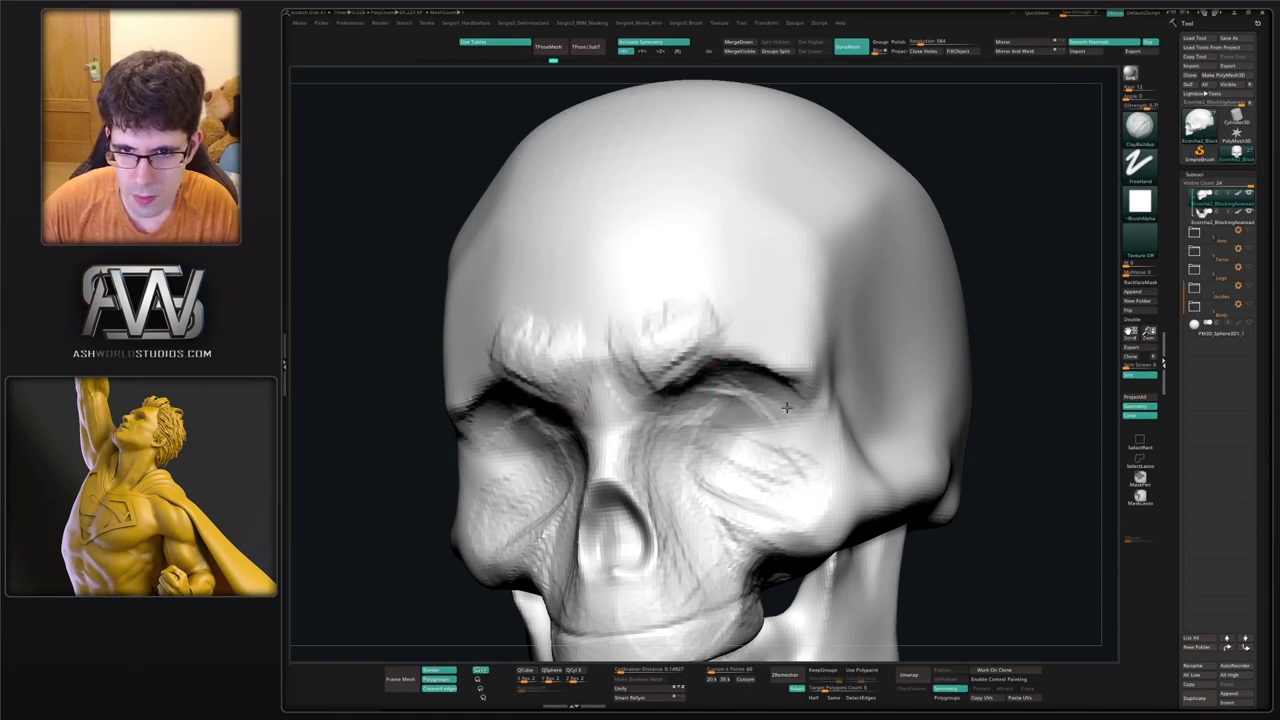
ctrl+right_drag(669, 442, 690, 330)
ctrl+drag(900, 430, 940, 480)
shift+right_drag(860, 440, 920, 440)
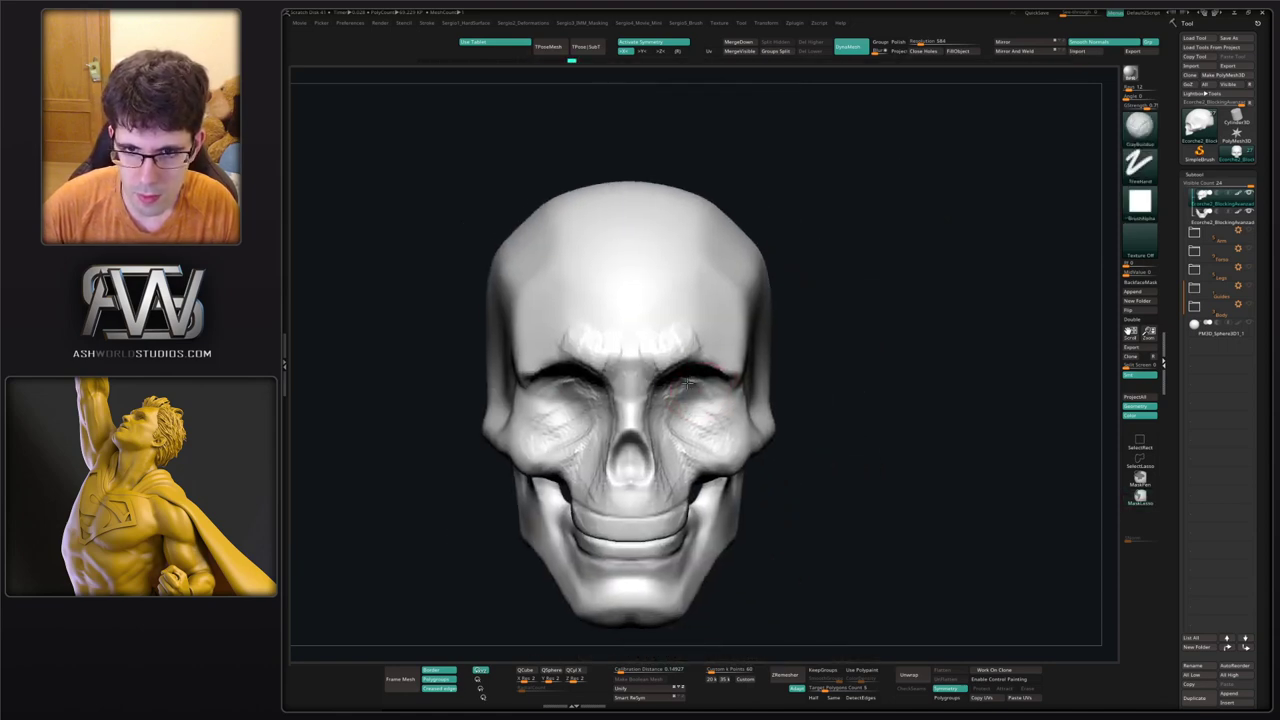
Sculpt the outer rim and hollow of the eye sockets with ClayBuildup.
ctrl+right_drag(780, 330, 743, 411)
drag(747, 376, 764, 446)
mouse_move(764, 430)
right_down()
mouse_move(752, 382)
mouse_move(640, 390)
mouse_move(784, 388)
right_up()
mouse_move(764, 380)
mouse_down()
mouse_move(734, 420)
mouse_move(742, 436)
mouse_up()
right_drag(660, 420, 744, 415)
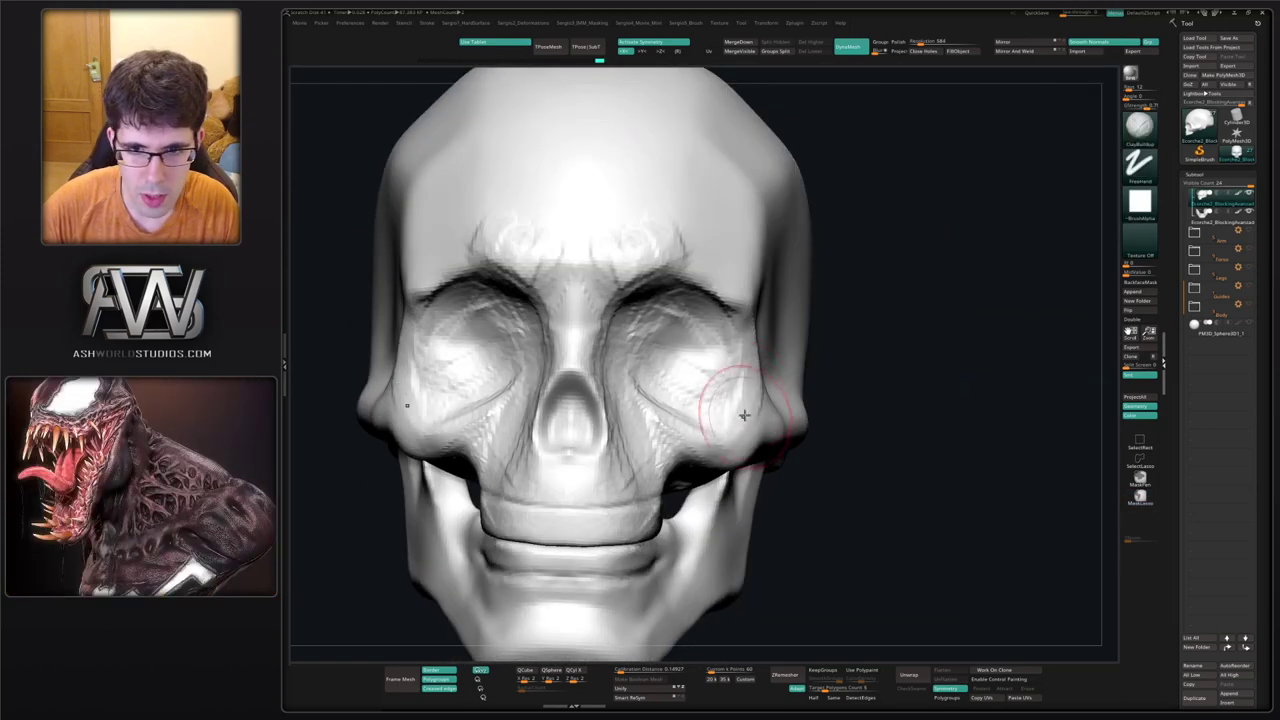
mouse_move(700, 385)
mouse_down()
mouse_move(690, 335)
mouse_move(650, 330)
mouse_move(650, 315)
mouse_move(668, 345)
mouse_move(652, 367)
mouse_move(650, 335)
mouse_up()
ctrl+right_drag(649, 348, 655, 270)
Adjust the shape of the eye sockets and their outer rims in front view with the Move brush.
right_drag(780, 400, 850, 400)
key(b)
key(m)
key(v)
drag(692, 412, 688, 407)
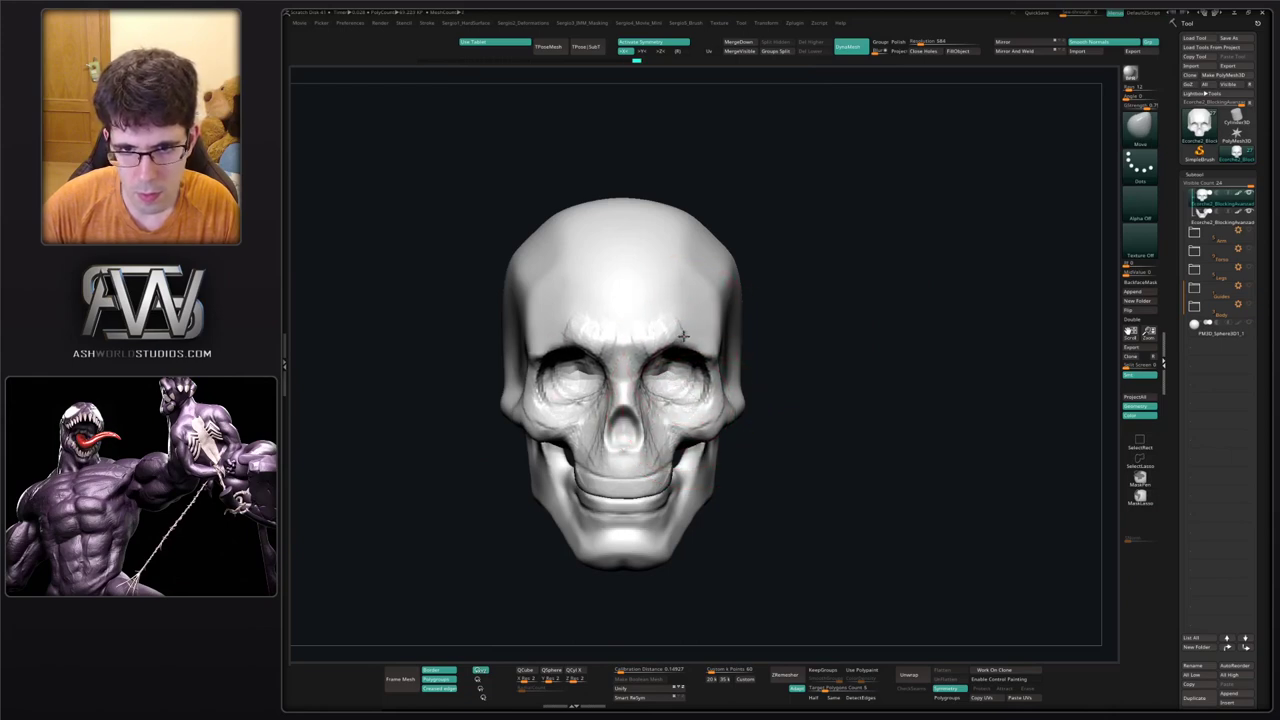
drag(710, 367, 715, 369)
Enlarge the Move brush and push the cheekbone's outer side inward.
right_drag(746, 410, 714, 420)
key(space)
drag(746, 421, 764, 419)
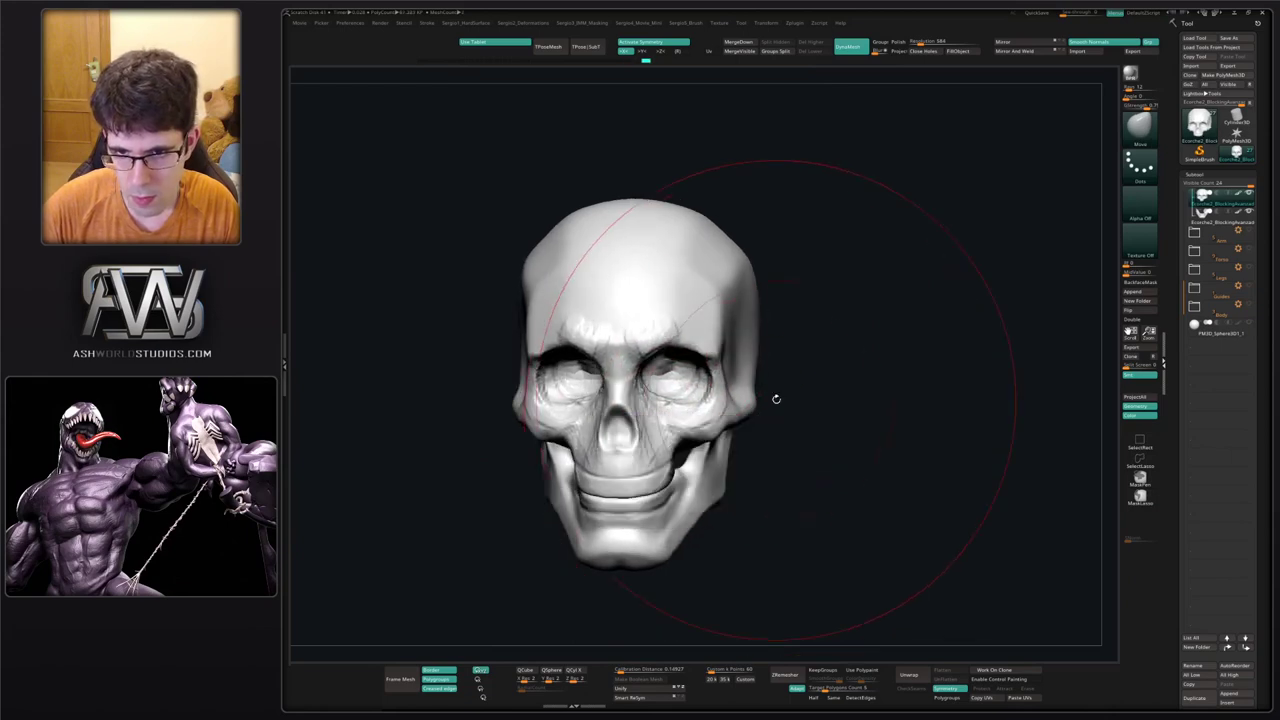
right_drag(761, 407, 700, 407)
drag(759, 402, 745, 395)
Refine the side contours of the cranium from the back and front with the Move brush.
right_drag(755, 390, 600, 375)
drag(758, 358, 767, 354)
drag(760, 290, 767, 288)
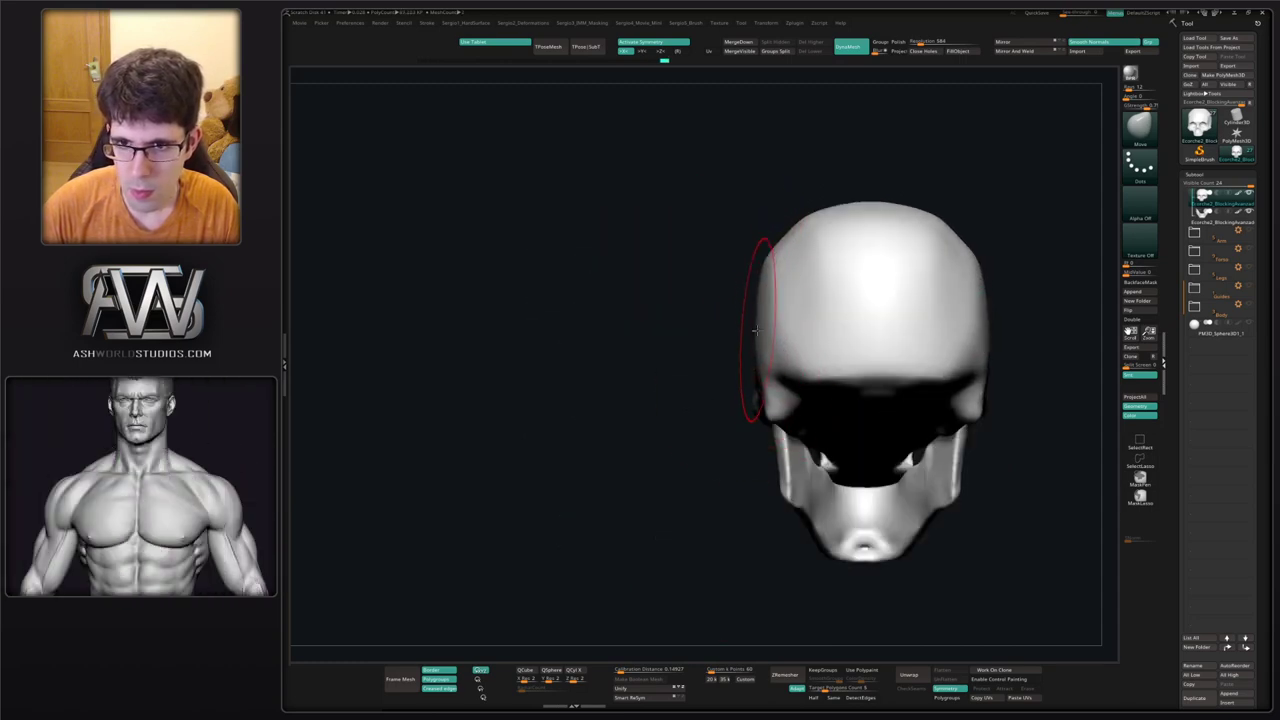
drag(756, 335, 763, 337)
drag(764, 389, 808, 378)
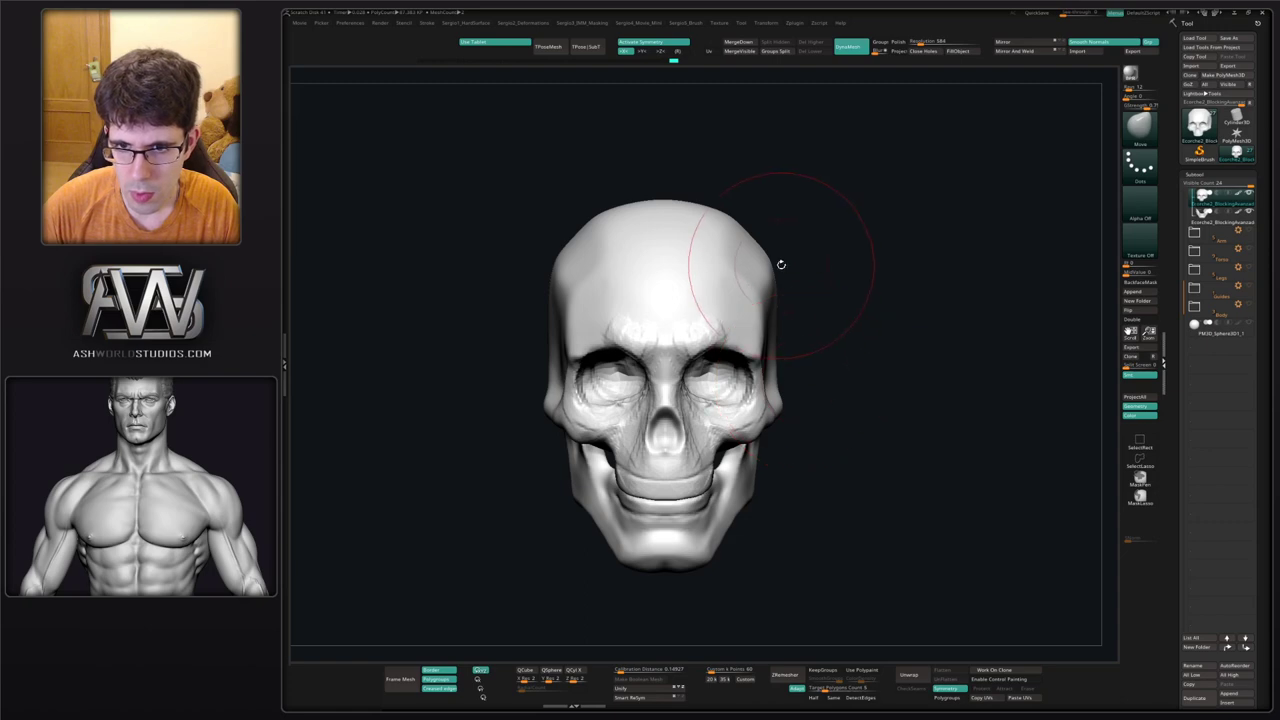
mouse_move(781, 265)
mouse_down()
mouse_move(770, 267)
mouse_move(760, 370)
mouse_move(814, 357)
mouse_move(794, 366)
mouse_move(775, 353)
mouse_move(809, 366)
mouse_move(768, 397)
mouse_up()
key(ctrl)
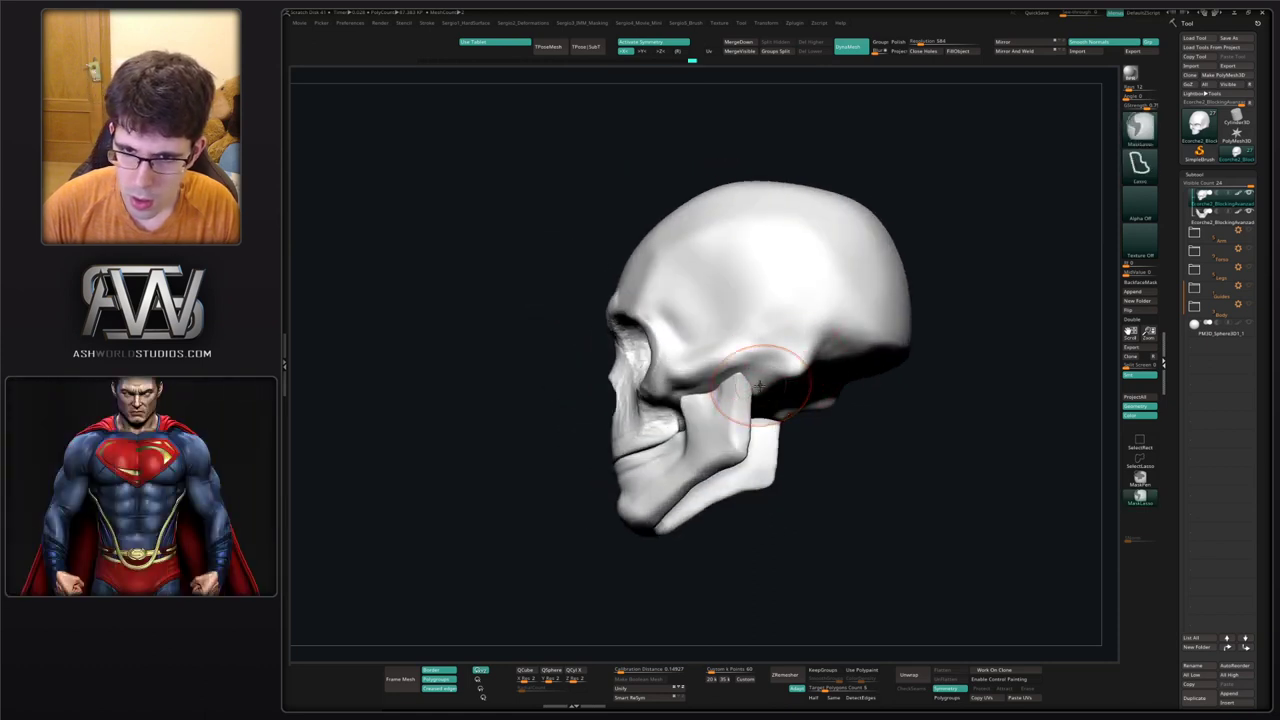
right_drag(763, 365, 750, 355)
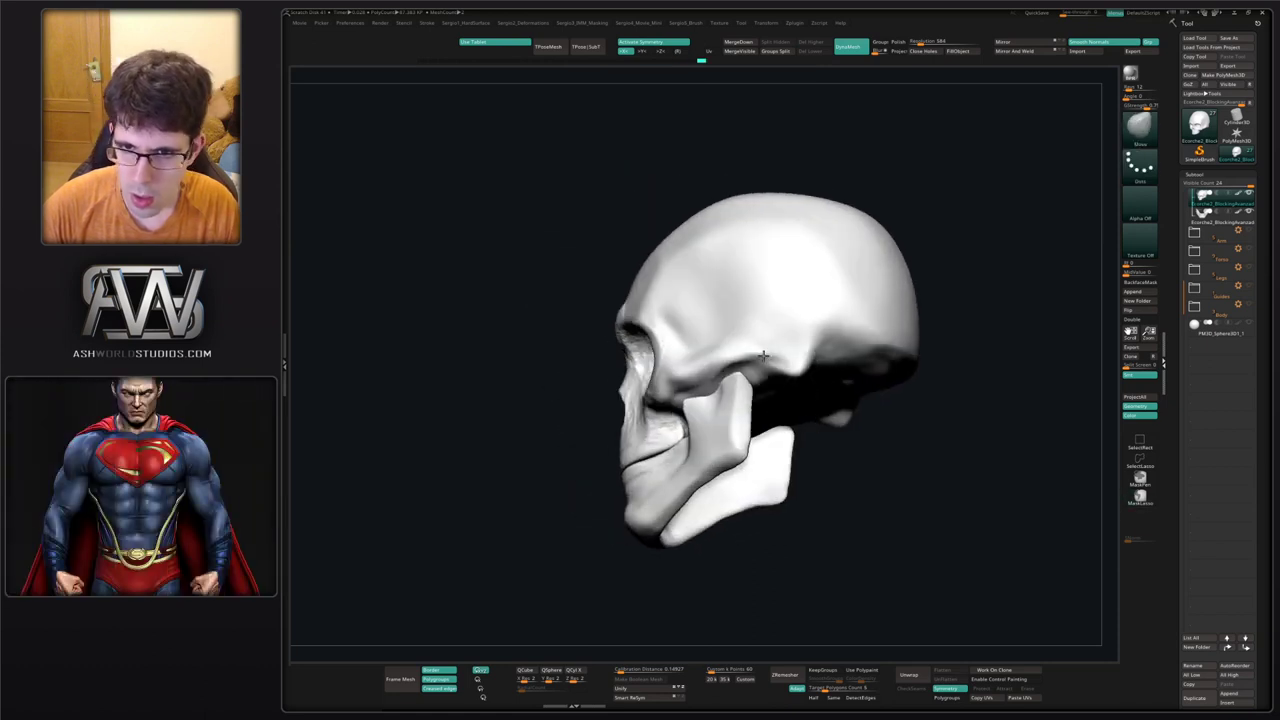
Isolate the cranium from the lower jaw and carve the creases around the cheekbone arch with DamStandard.
key(b)
key(d)
key(s)
mouse_move(712, 386)
mouse_down()
mouse_move(724, 392)
mouse_move(714, 376)
mouse_up()
key(alt+s)
mouse_move(714, 376)
ctrl+right_down()
mouse_move(728, 420)
mouse_move(737, 383)
ctrl+right_up()
drag(777, 370, 656, 442)
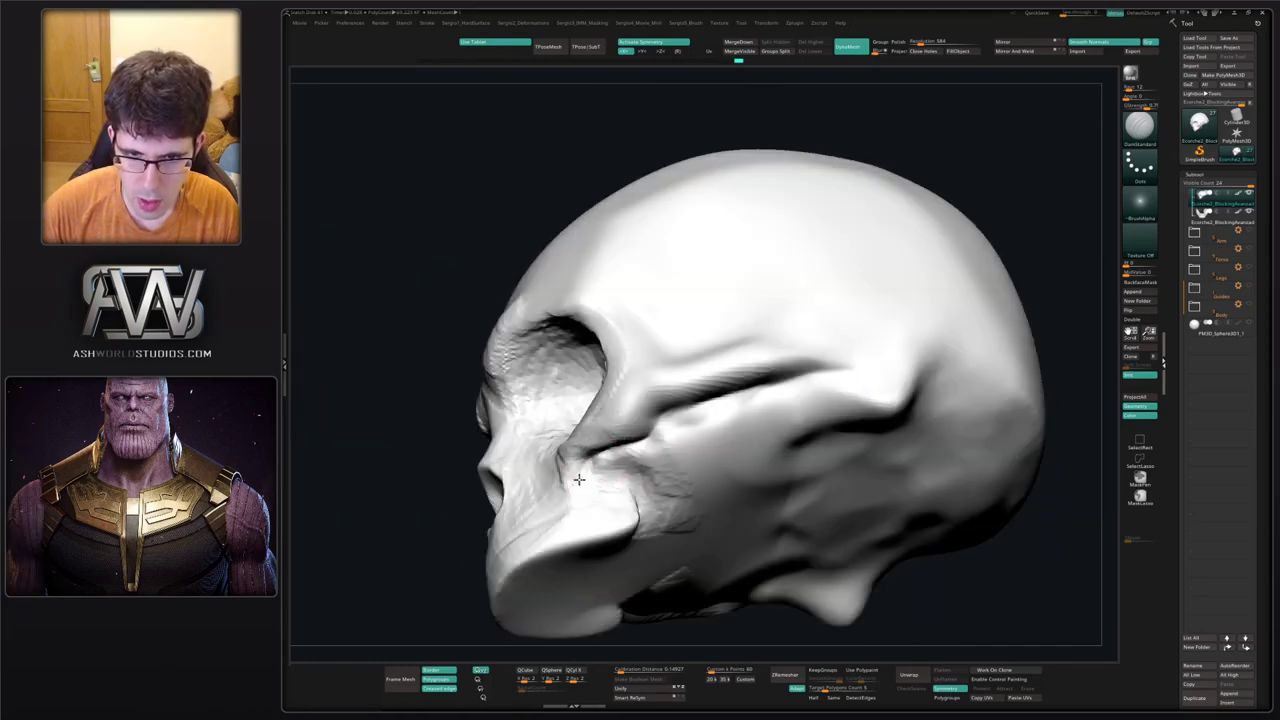
mouse_move(574, 493)
mouse_down()
mouse_move(600, 470)
mouse_move(584, 463)
mouse_up()
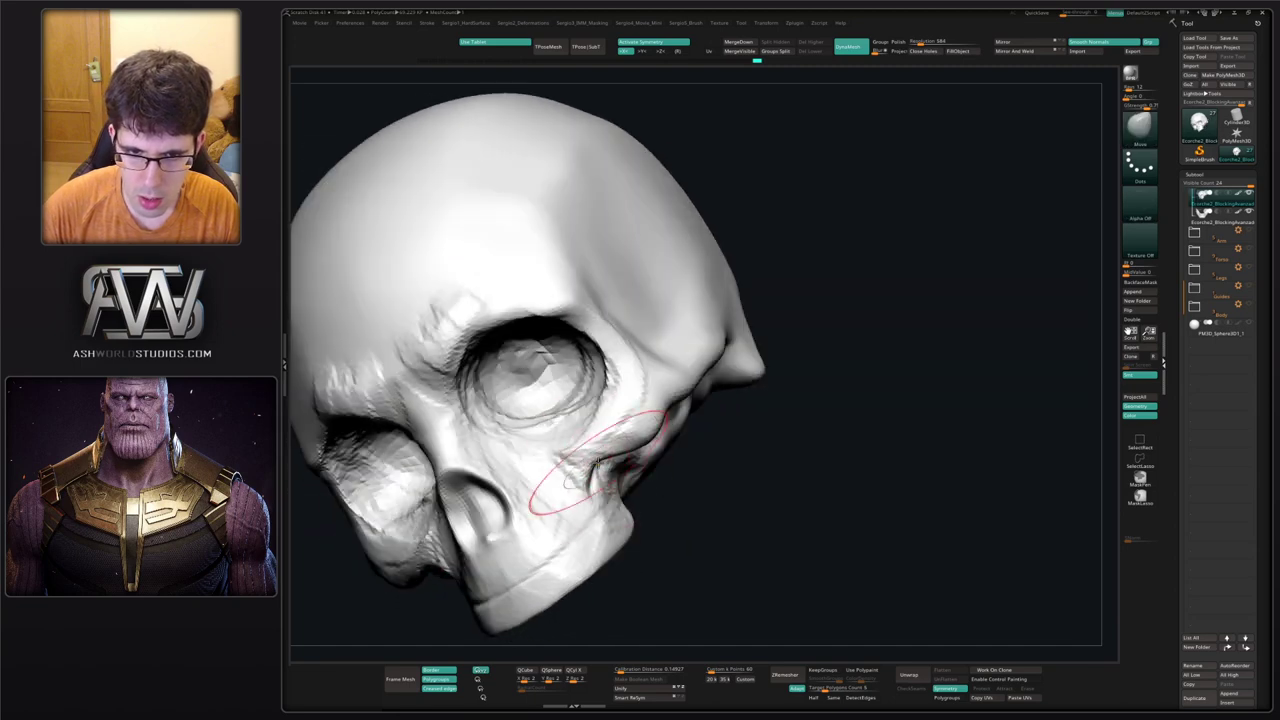
Carve the temporal line from the cheekbone's base up past the outer eye socket with DamStandard.
right_drag(588, 482, 731, 341)
key(b)
key(d)
key(s)
drag(731, 341, 758, 305)
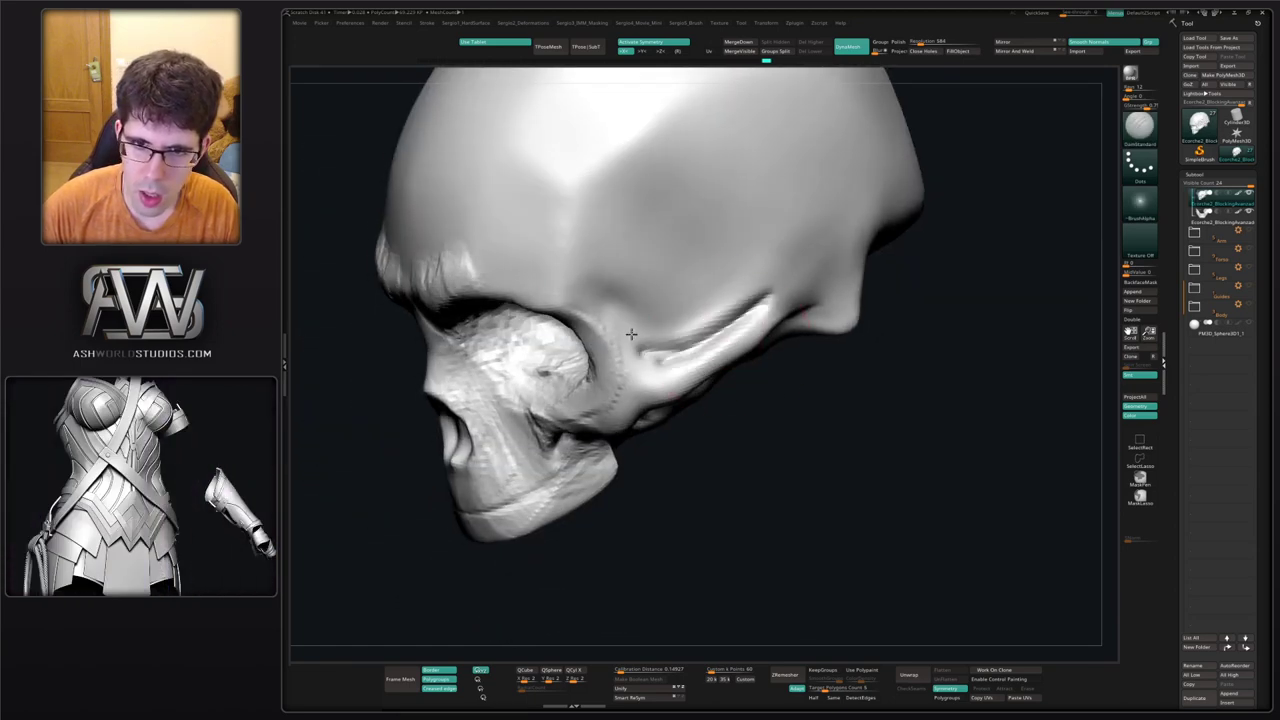
mouse_move(651, 363)
mouse_down()
mouse_move(565, 272)
mouse_move(609, 200)
mouse_up()
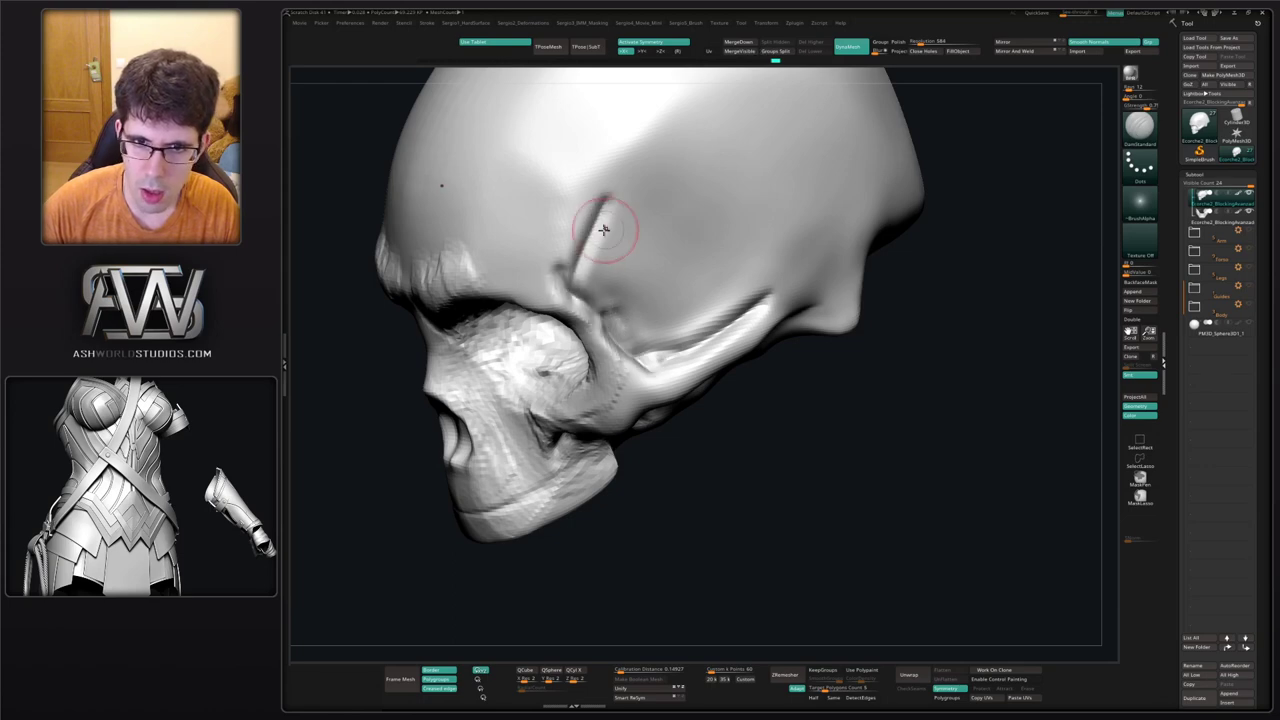
drag(575, 285, 637, 180)
Hollow out the temporal fossa on the side of the cranium with ClayBuildup.
mouse_move(637, 180)
ctrl+right_down()
mouse_move(662, 318)
mouse_move(697, 311)
mouse_move(663, 360)
mouse_move(658, 345)
ctrl+right_up()
key(b)
key(c)
key(b)
key(s)
drag(640, 306, 630, 273)
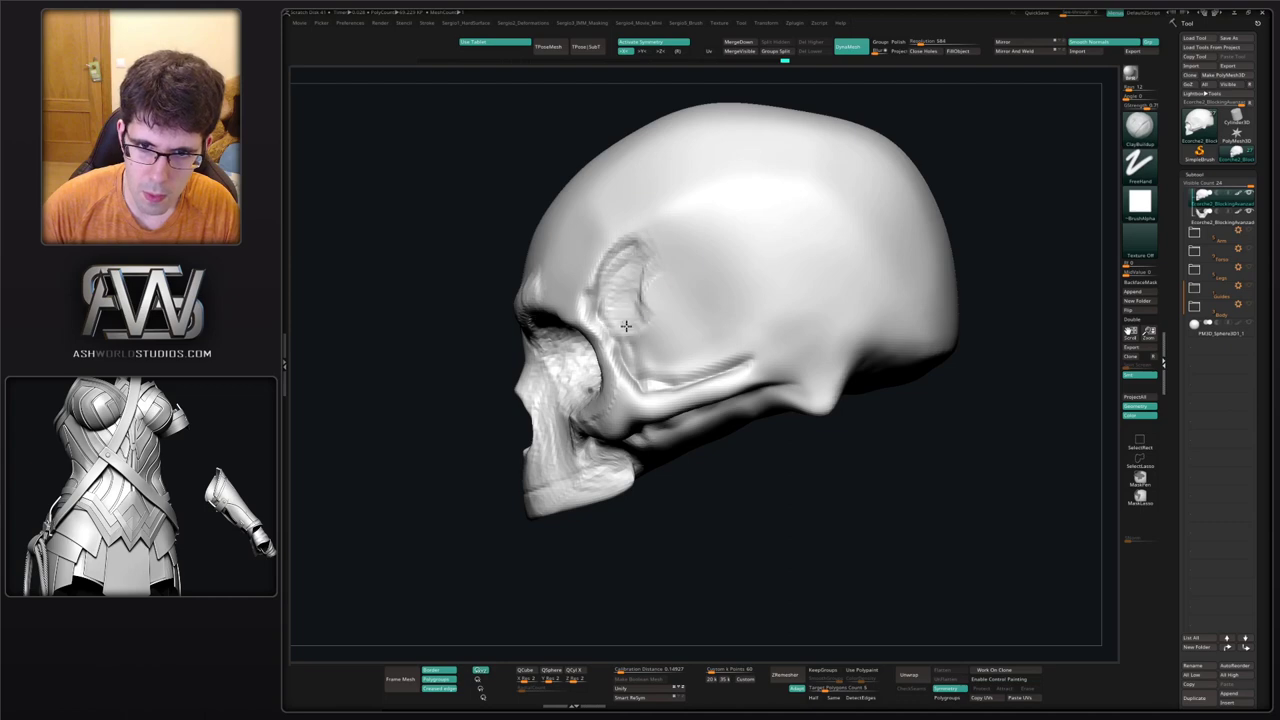
mouse_move(659, 363)
mouse_down()
mouse_move(718, 343)
mouse_move(659, 258)
mouse_move(728, 348)
mouse_move(695, 323)
mouse_move(765, 262)
mouse_move(650, 235)
mouse_move(723, 229)
mouse_move(755, 310)
mouse_up()
mouse_move(708, 325)
right_down()
mouse_move(784, 325)
mouse_move(803, 354)
mouse_move(838, 325)
right_up()
mouse_move(838, 325)
ctrl+right_down()
mouse_move(834, 303)
mouse_move(748, 290)
ctrl+right_up()
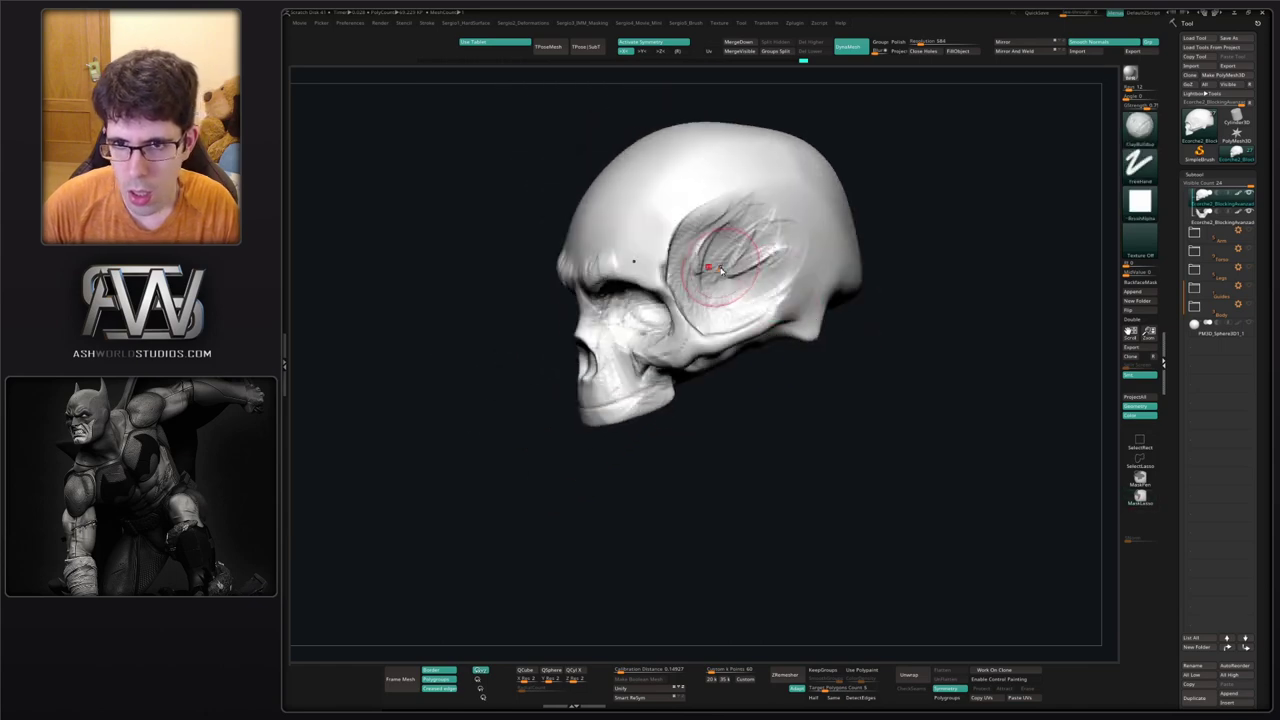
mouse_move(718, 268)
mouse_down()
mouse_move(717, 212)
mouse_move(777, 234)
mouse_move(799, 278)
mouse_up()
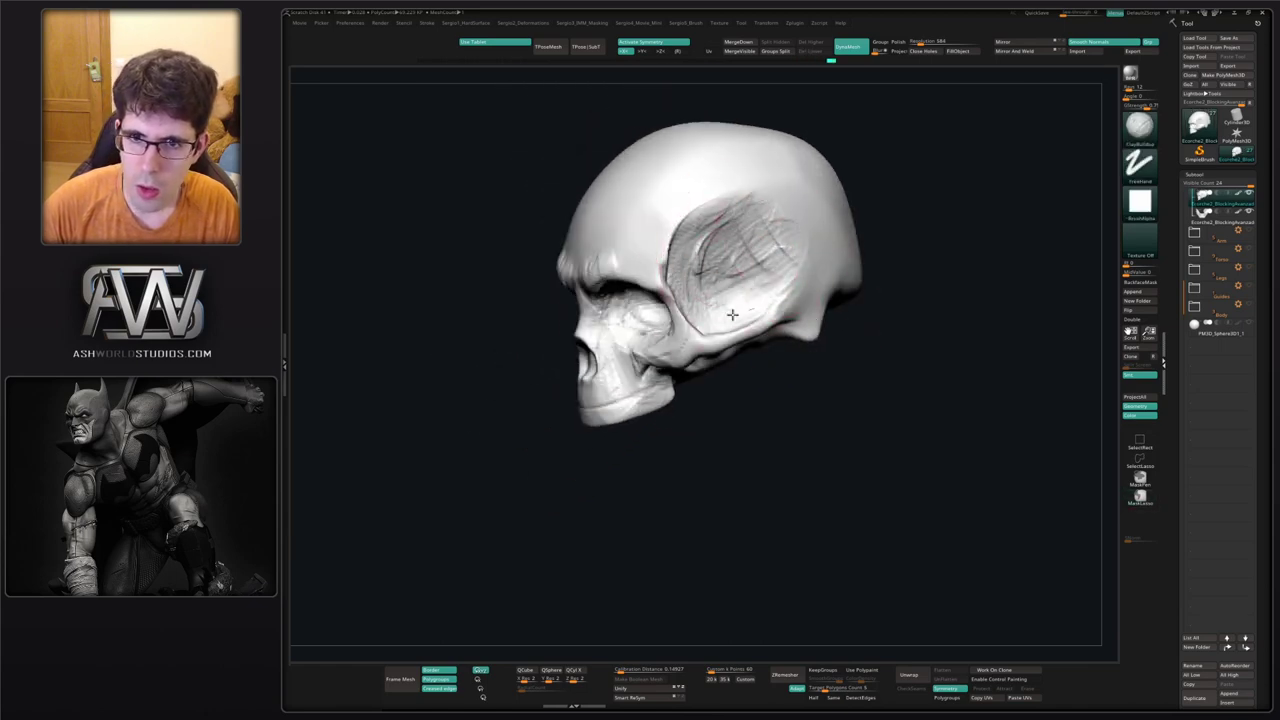
Adjust the temple's front edge beside the outer eye socket with the Move brush.
mouse_move(686, 214)
ctrl+right_down()
mouse_move(657, 243)
mouse_move(681, 318)
ctrl+right_up()
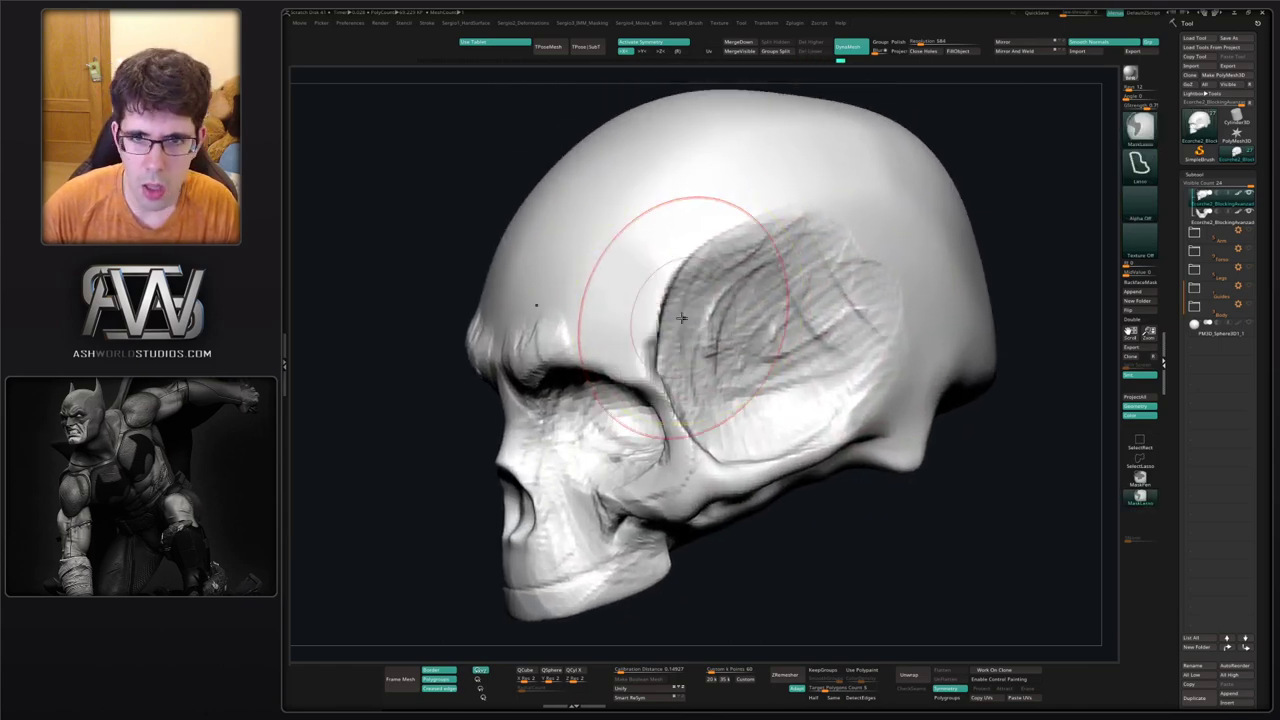
right_drag(654, 412, 752, 408)
key(b)
key(m)
key(v)
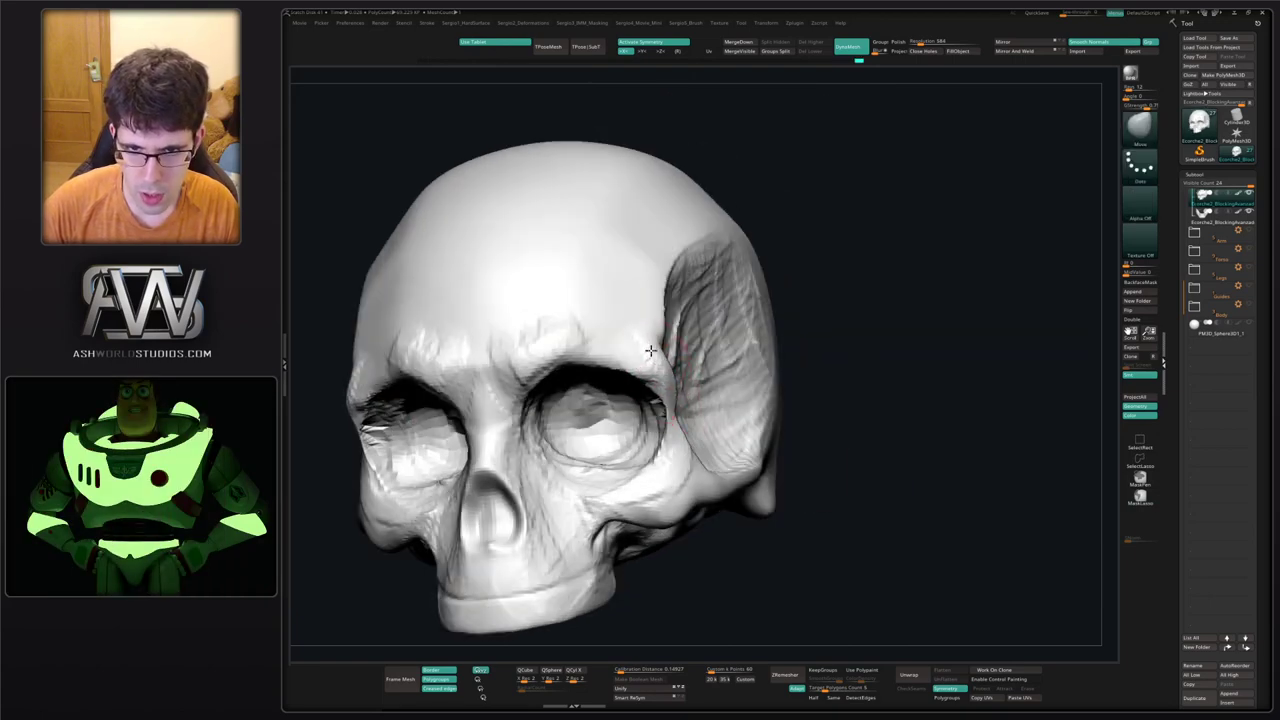
shift+right_drag(650, 350, 615, 345)
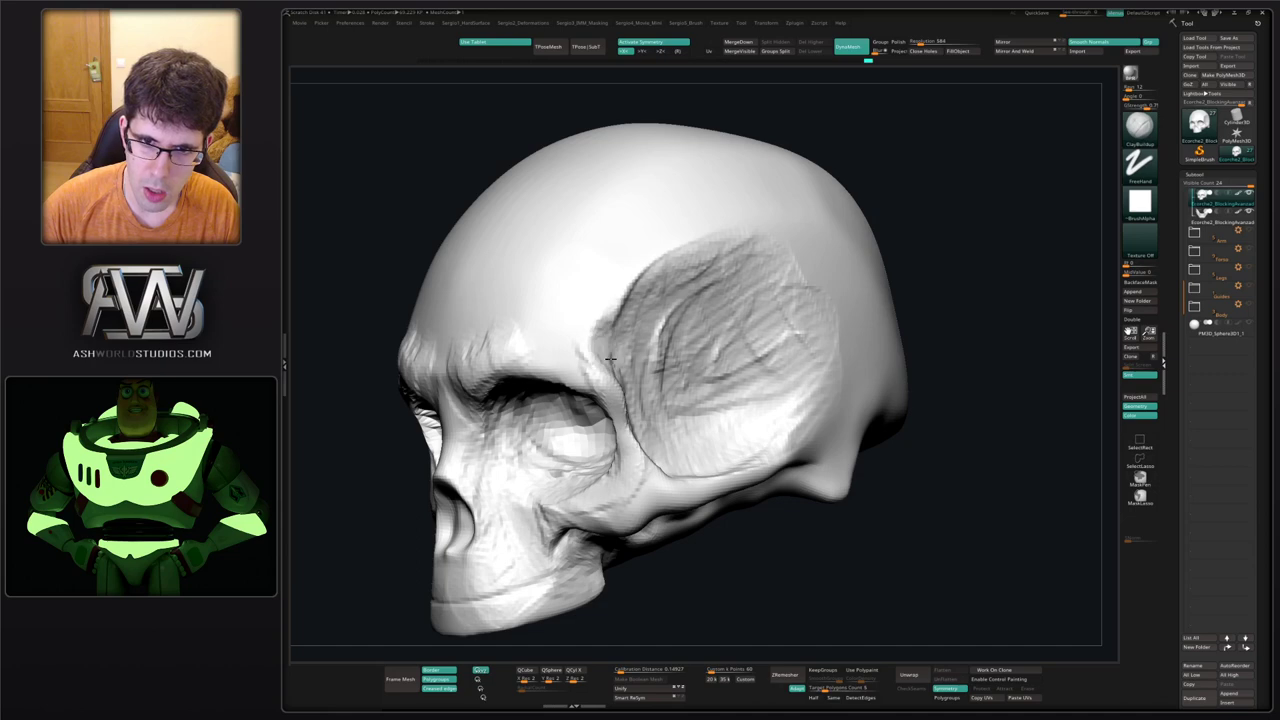
Build up and smooth the front rim of the temporal hollow with ClayBuildup.
right_drag(662, 350, 650, 265)
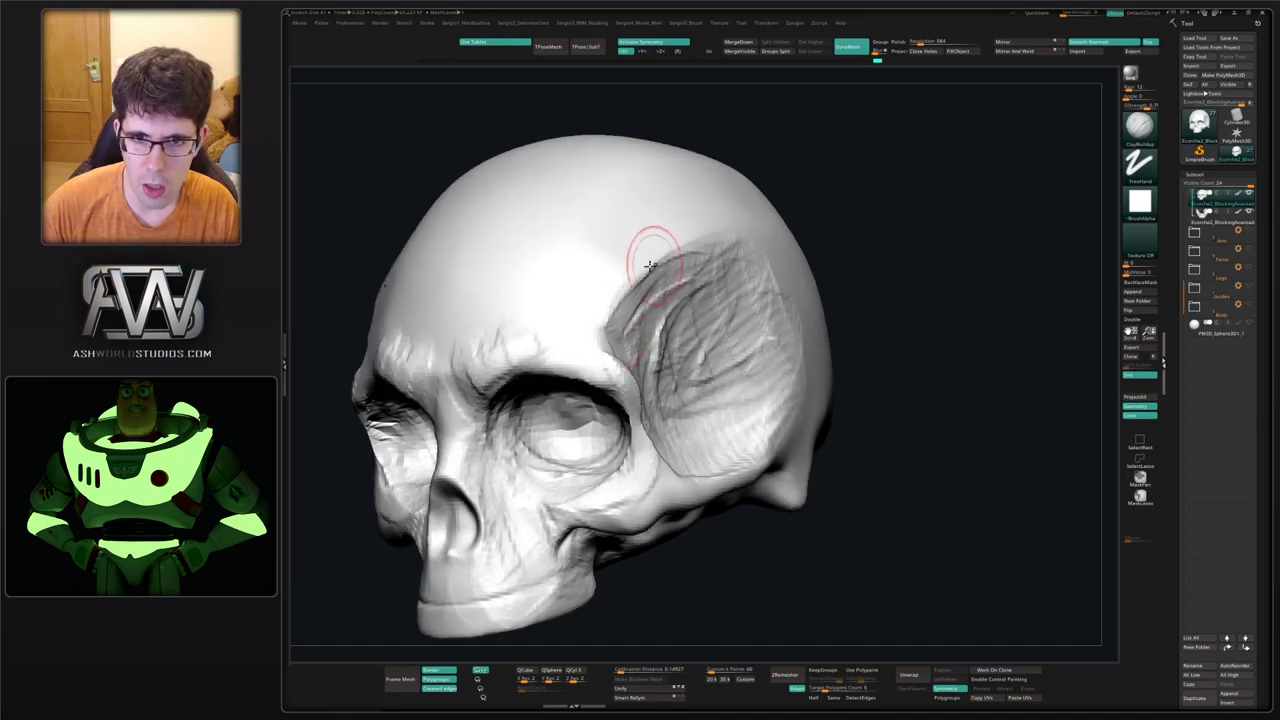
shift+drag(645, 330, 677, 371)
mouse_move(677, 371)
ctrl+right_down()
mouse_move(686, 309)
mouse_move(745, 318)
mouse_move(677, 353)
mouse_move(645, 346)
ctrl+right_up()
drag(668, 296, 625, 360)
Reshape the temple edge and the rear end of the upper jaw with the Move brush.
right_drag(640, 335, 703, 331)
key(b)
key(m)
key(v)
drag(676, 334, 683, 327)
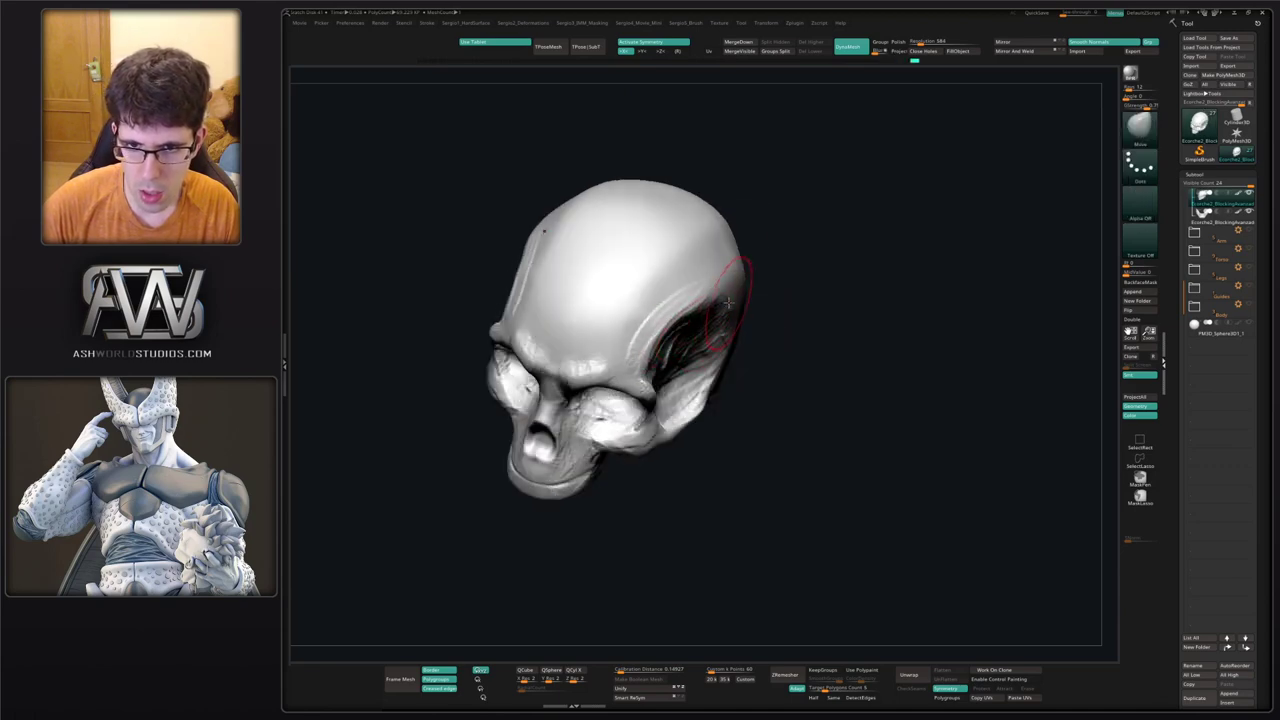
mouse_move(728, 302)
right_down()
mouse_move(703, 357)
mouse_move(737, 366)
mouse_move(665, 403)
mouse_move(743, 386)
right_up()
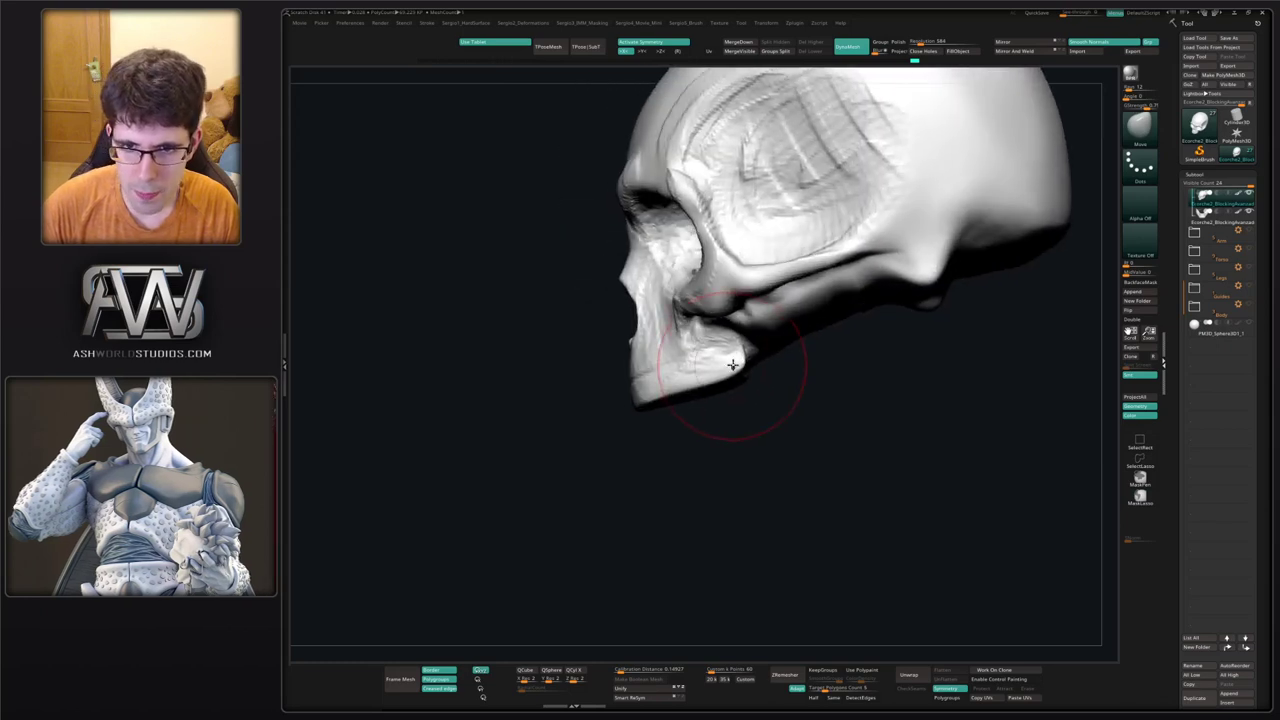
drag(733, 364, 745, 360)
Carve away the underside of the skull behind the upper jaw and inside the cheekbones with ClayBuildup.
right_drag(755, 368, 786, 306)
key(b)
key(c)
key(b)
key(s)
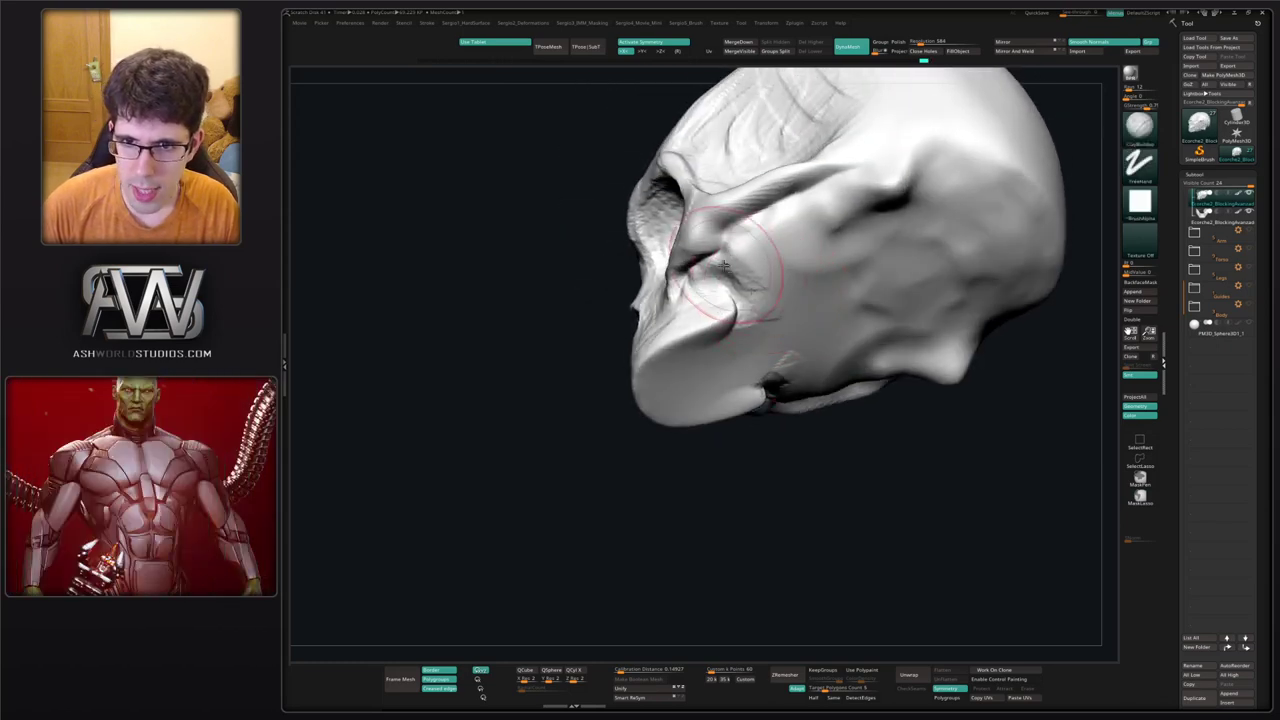
mouse_move(706, 273)
mouse_down()
mouse_move(846, 208)
mouse_move(888, 222)
mouse_move(937, 185)
mouse_move(1030, 280)
mouse_move(945, 300)
mouse_move(1000, 220)
mouse_move(950, 197)
mouse_move(862, 282)
mouse_up()
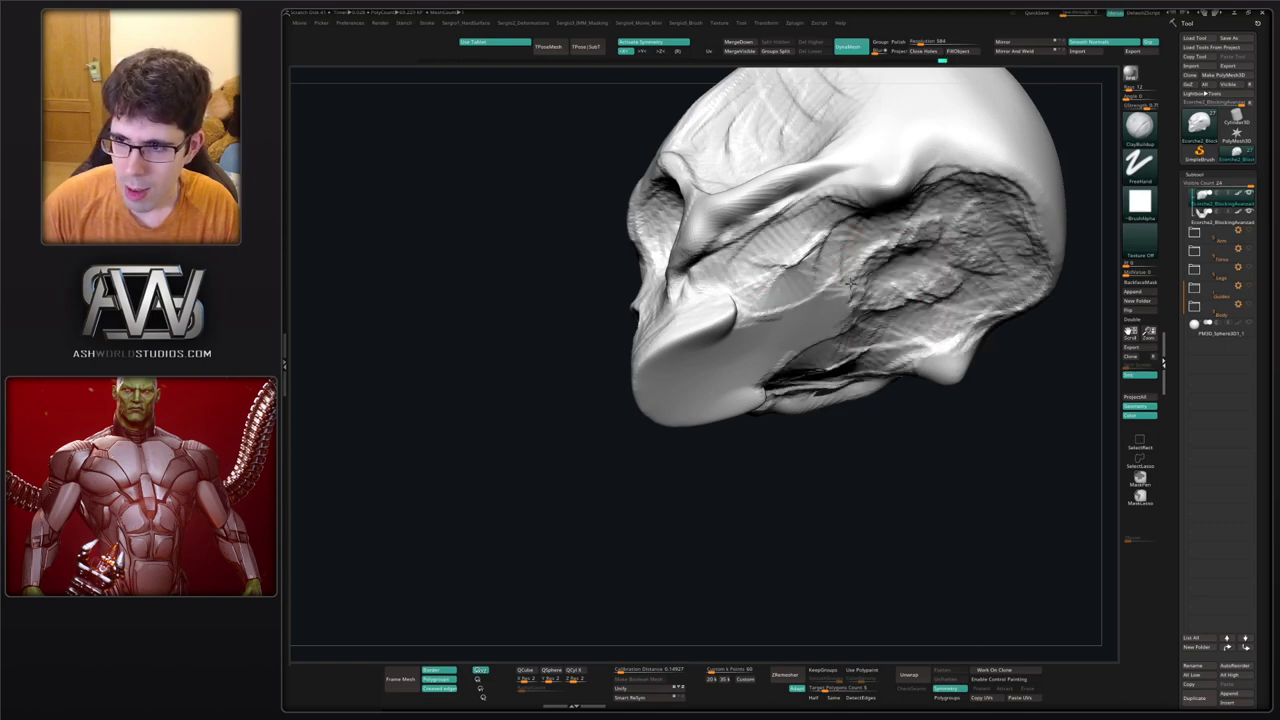
mouse_move(862, 282)
ctrl+right_down()
mouse_move(843, 286)
mouse_move(922, 303)
mouse_move(875, 264)
mouse_move(831, 289)
mouse_move(873, 312)
mouse_move(831, 251)
mouse_move(764, 253)
mouse_move(771, 237)
mouse_move(787, 260)
ctrl+right_up()
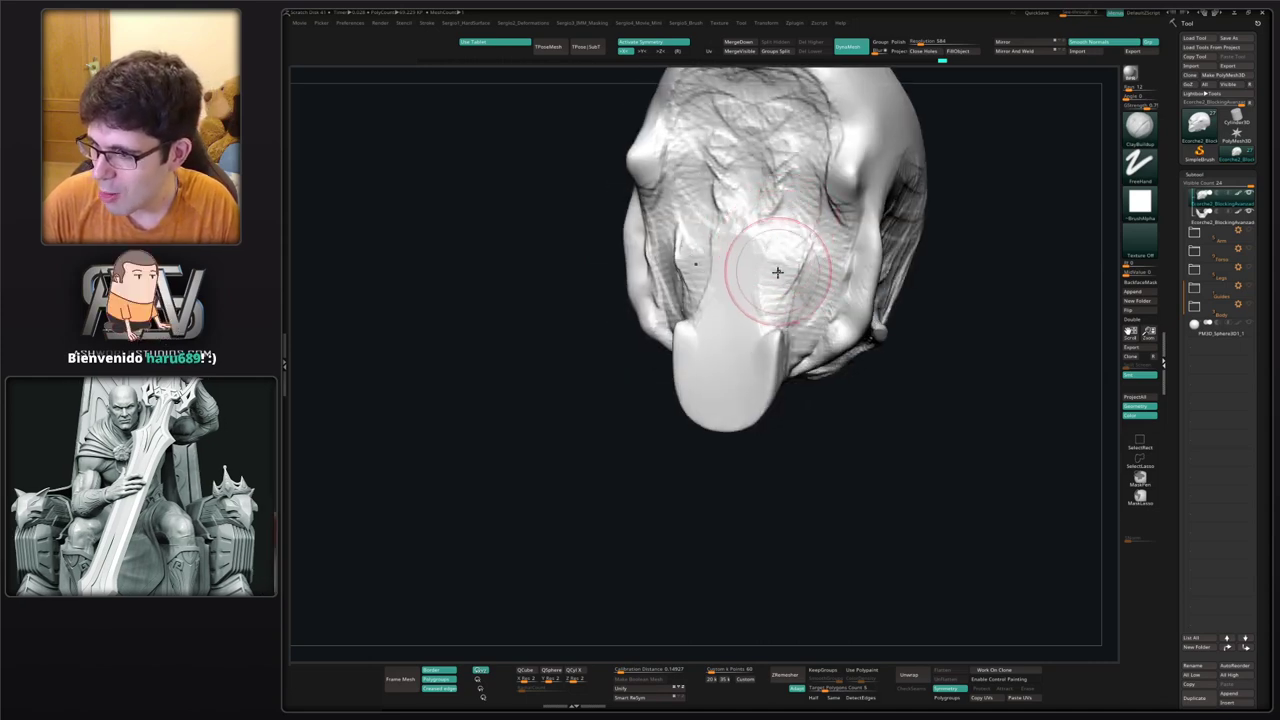
Deepen and even out the hollowed skull base from below and behind with ClayBuildup.
mouse_move(777, 271)
right_down()
mouse_move(766, 297)
mouse_move(776, 321)
mouse_move(723, 333)
mouse_move(740, 322)
mouse_move(765, 334)
mouse_move(740, 343)
right_up()
mouse_move(722, 350)
mouse_down()
mouse_move(688, 356)
mouse_move(662, 322)
mouse_move(650, 334)
mouse_move(661, 287)
mouse_up()
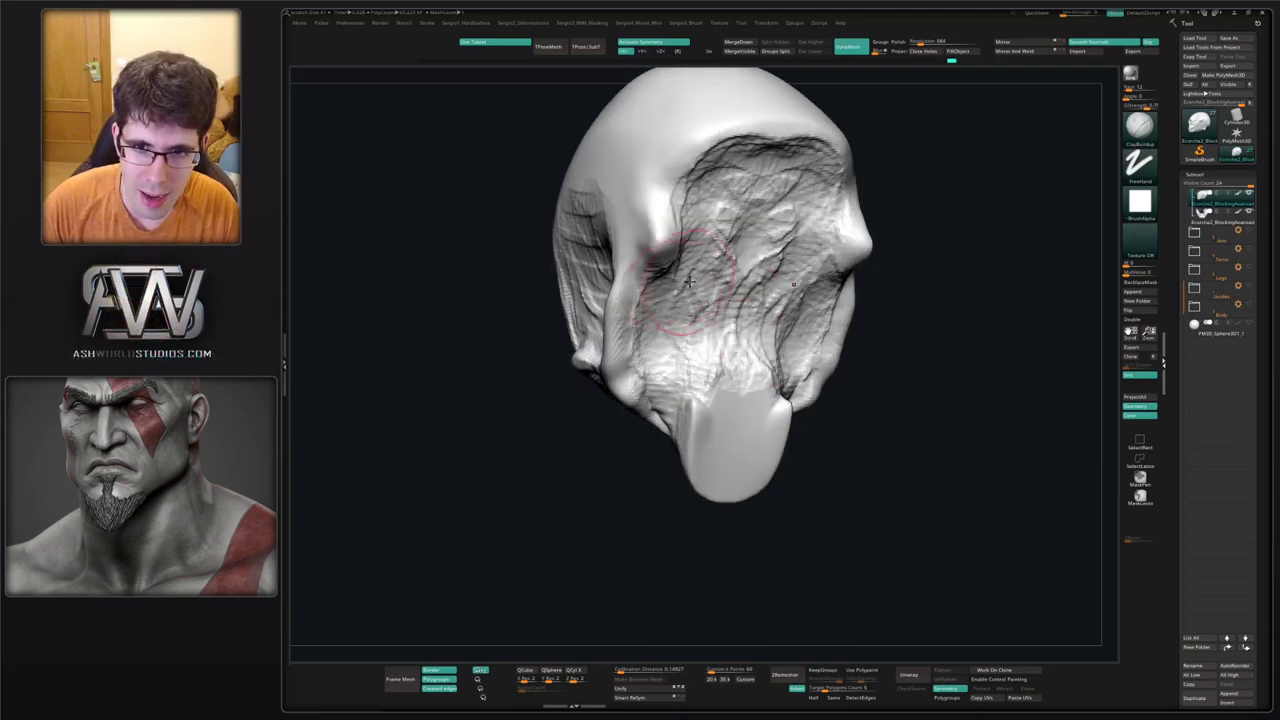
right_drag(689, 281, 701, 249)
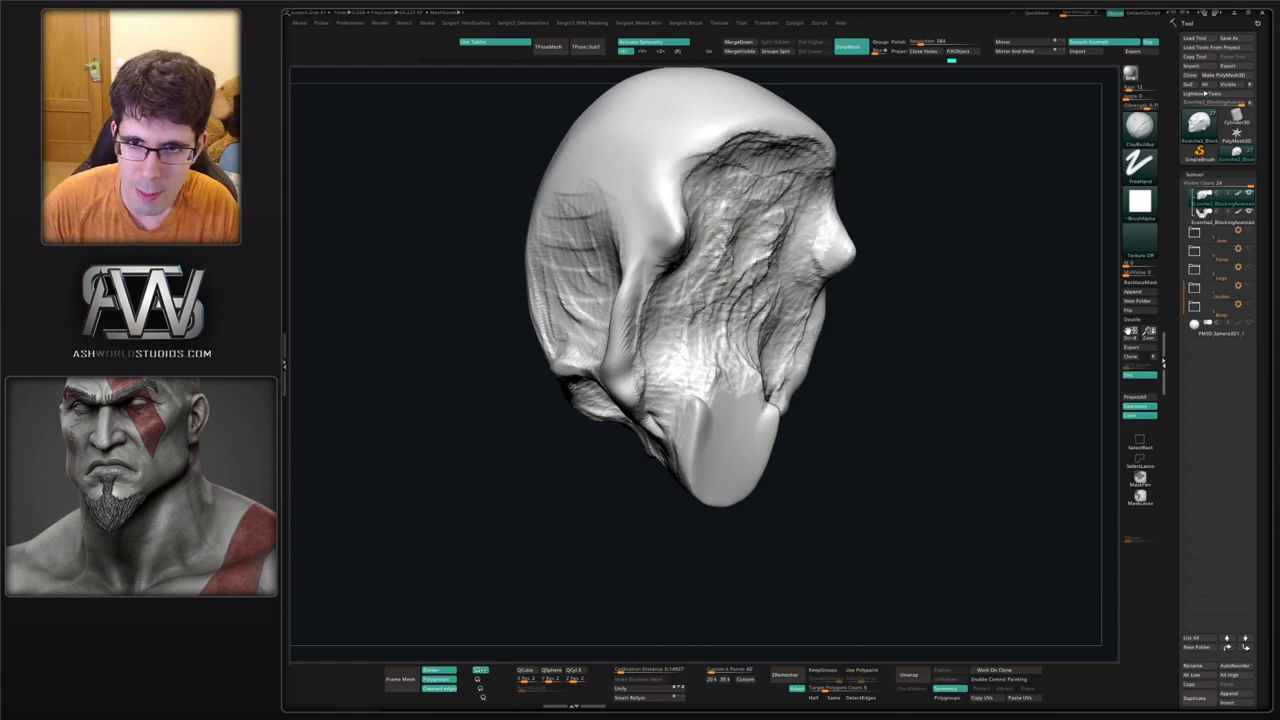
mouse_move(717, 158)
mouse_down()
mouse_move(735, 165)
mouse_move(728, 190)
mouse_move(757, 226)
mouse_up()
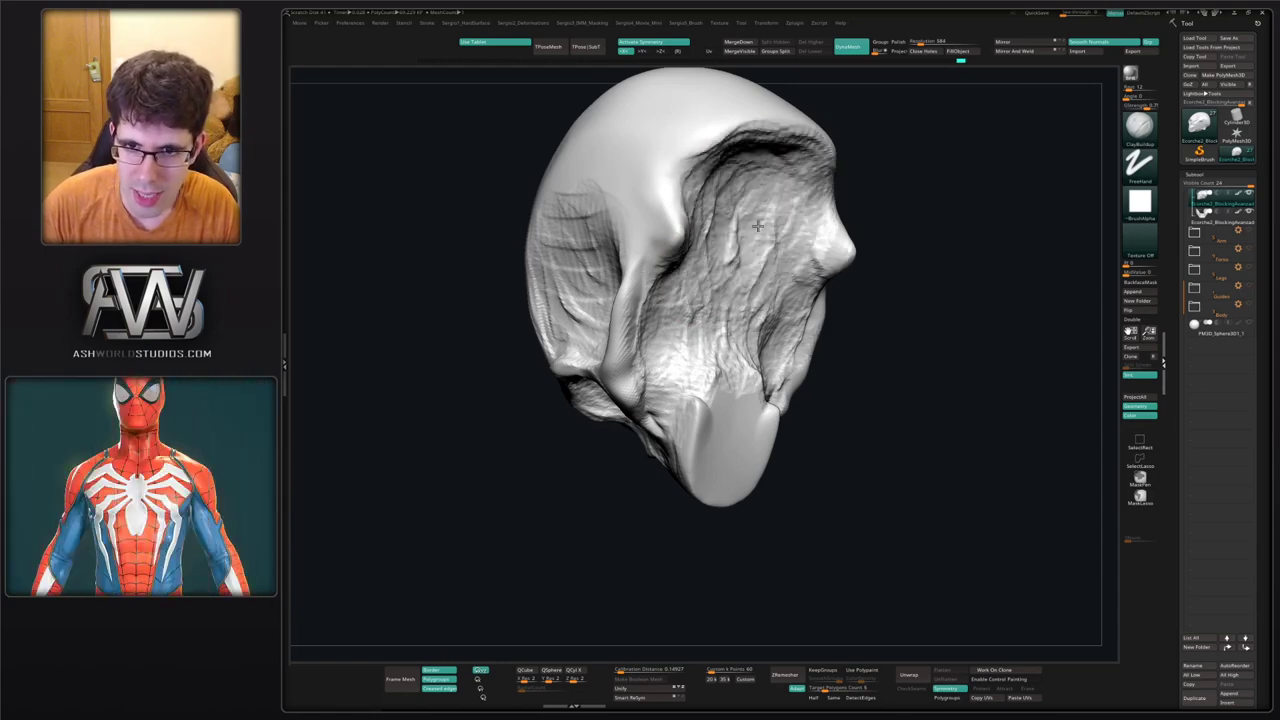
right_drag(746, 300, 713, 170)
mouse_move(662, 190)
mouse_down()
mouse_move(702, 150)
mouse_move(690, 150)
mouse_move(709, 252)
mouse_move(660, 220)
mouse_move(642, 260)
mouse_move(650, 190)
mouse_move(630, 320)
mouse_move(699, 363)
mouse_up()
mouse_move(701, 429)
mouse_down()
mouse_move(735, 428)
mouse_move(650, 350)
mouse_move(790, 290)
mouse_move(828, 335)
mouse_move(791, 345)
mouse_up()
right_drag(796, 370, 862, 352)
mouse_move(786, 329)
mouse_down()
mouse_move(779, 216)
mouse_move(750, 178)
mouse_move(675, 165)
mouse_up()
right_drag(675, 165, 720, 250)
right_drag(720, 250, 751, 355)
drag(750, 354, 720, 378)
Adjust the cheekbone below the eye socket with the Move brush, checking it from the front and side.
key(b)
key(m)
key(v)
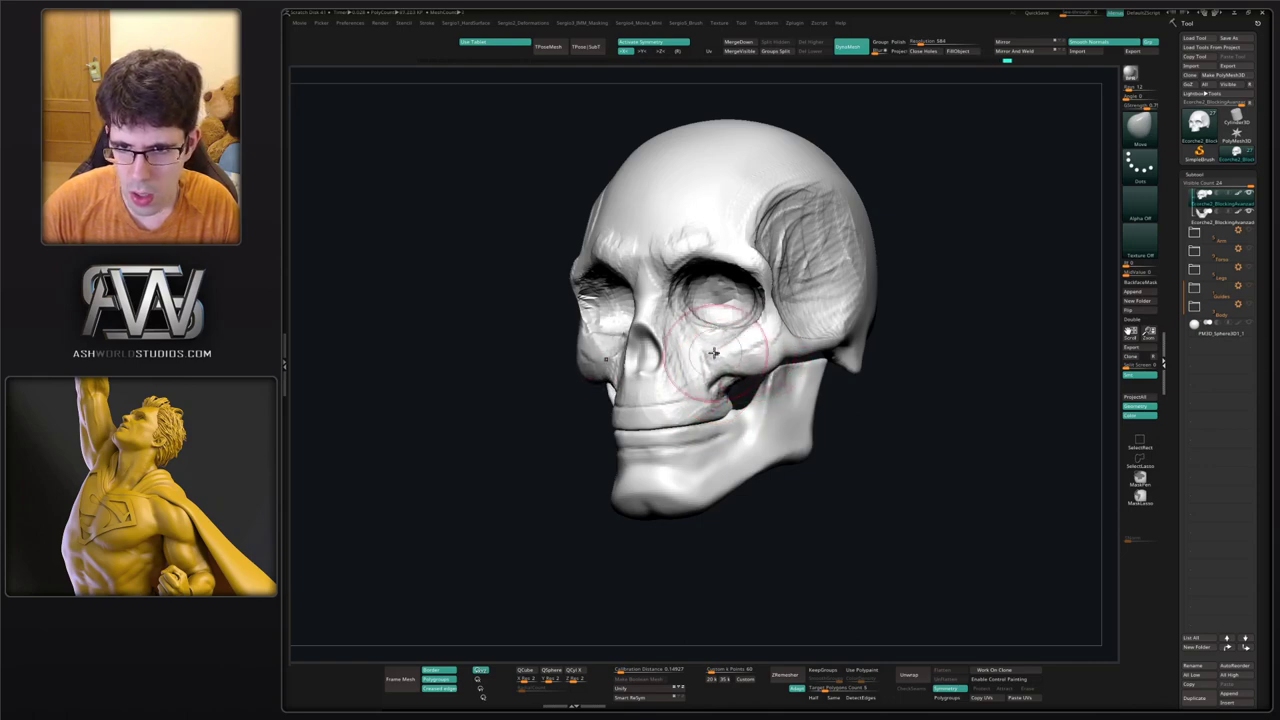
shift+right_drag(707, 323, 748, 362)
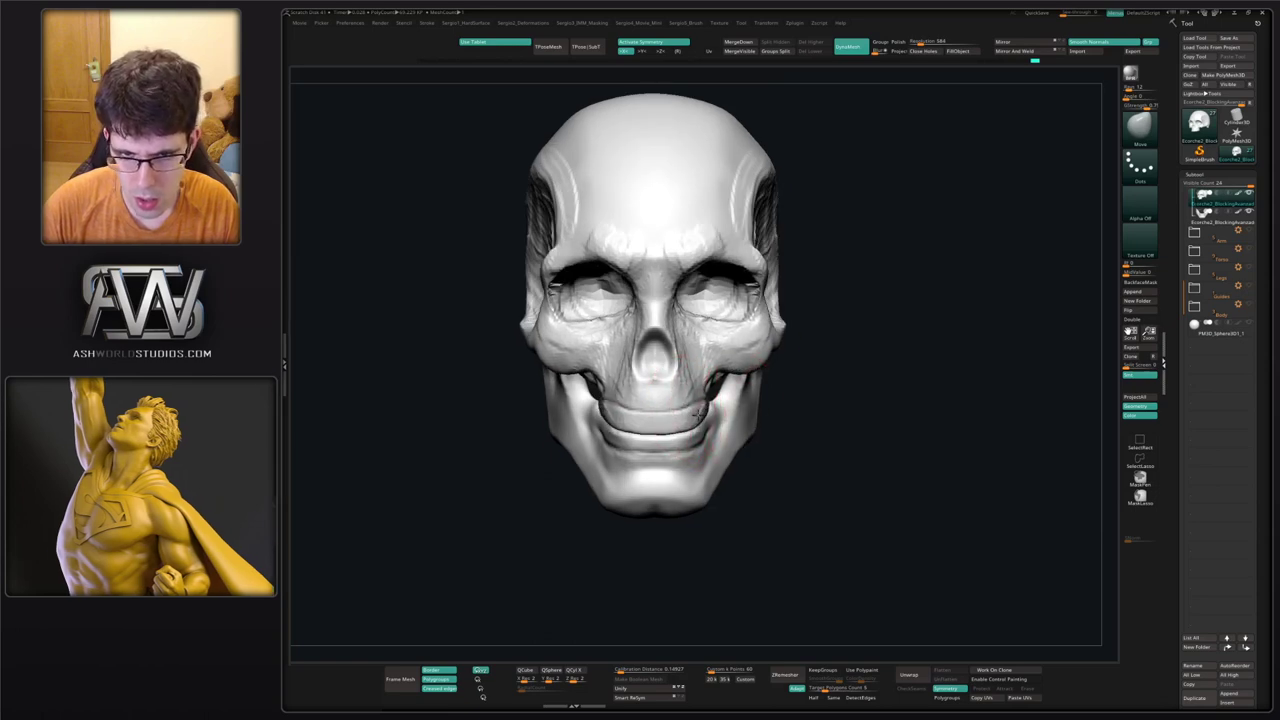
mouse_move(709, 325)
mouse_down()
mouse_move(709, 314)
mouse_move(708, 335)
mouse_up()
alt+right_drag(721, 344, 720, 316)
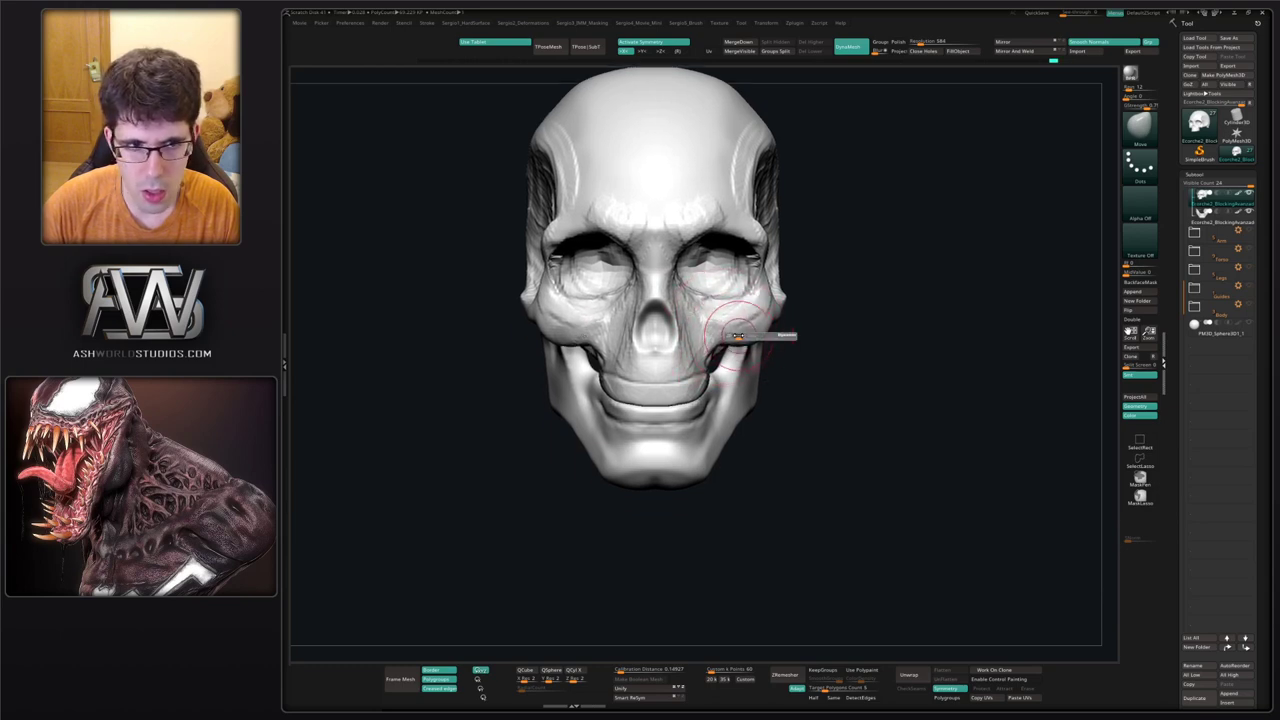
right_drag(738, 336, 655, 355)
key(s)
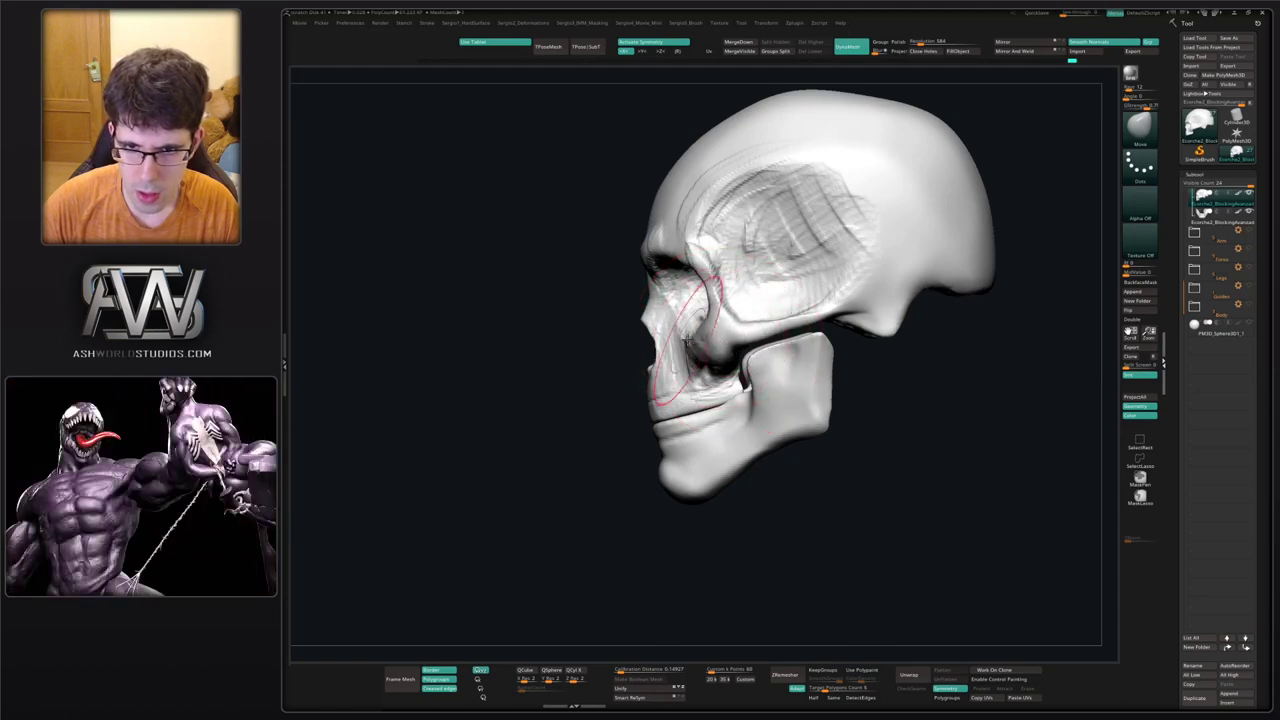
right_drag(696, 320, 660, 312)
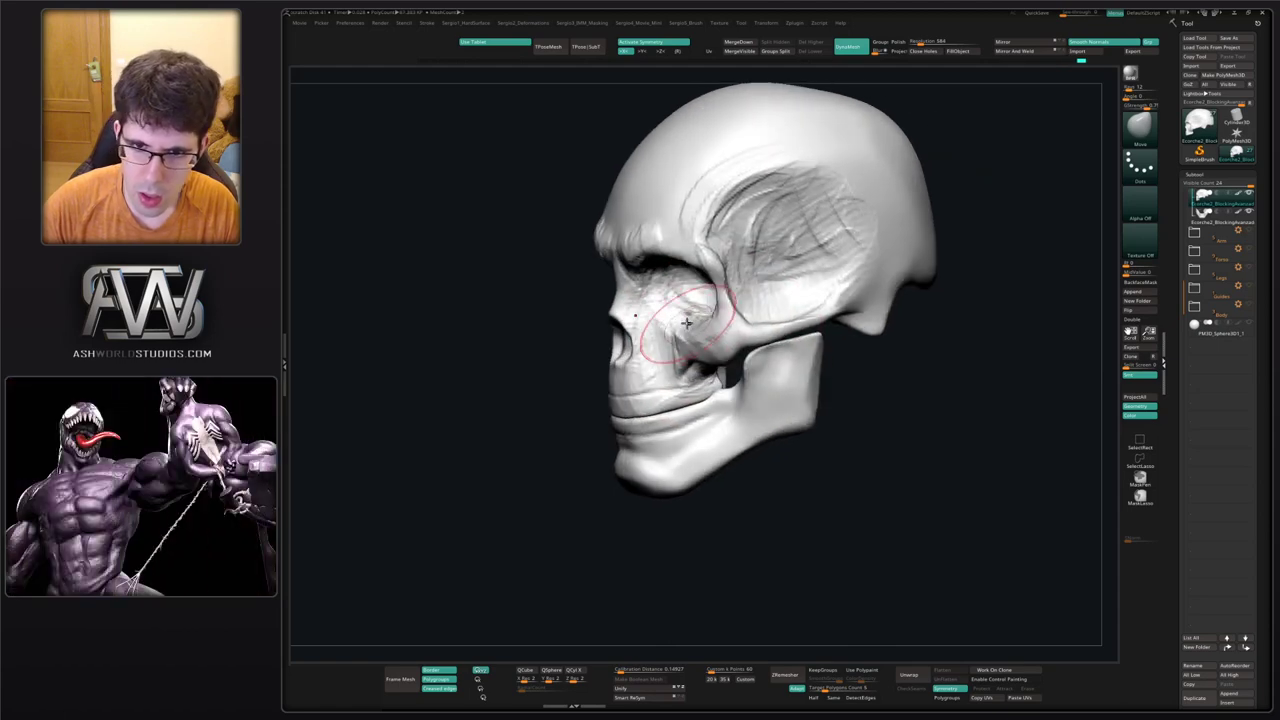
Refine the bone surface beneath the eye socket and around the brow ridge with ClayBuildup.
key(b)
key(c)
key(b)
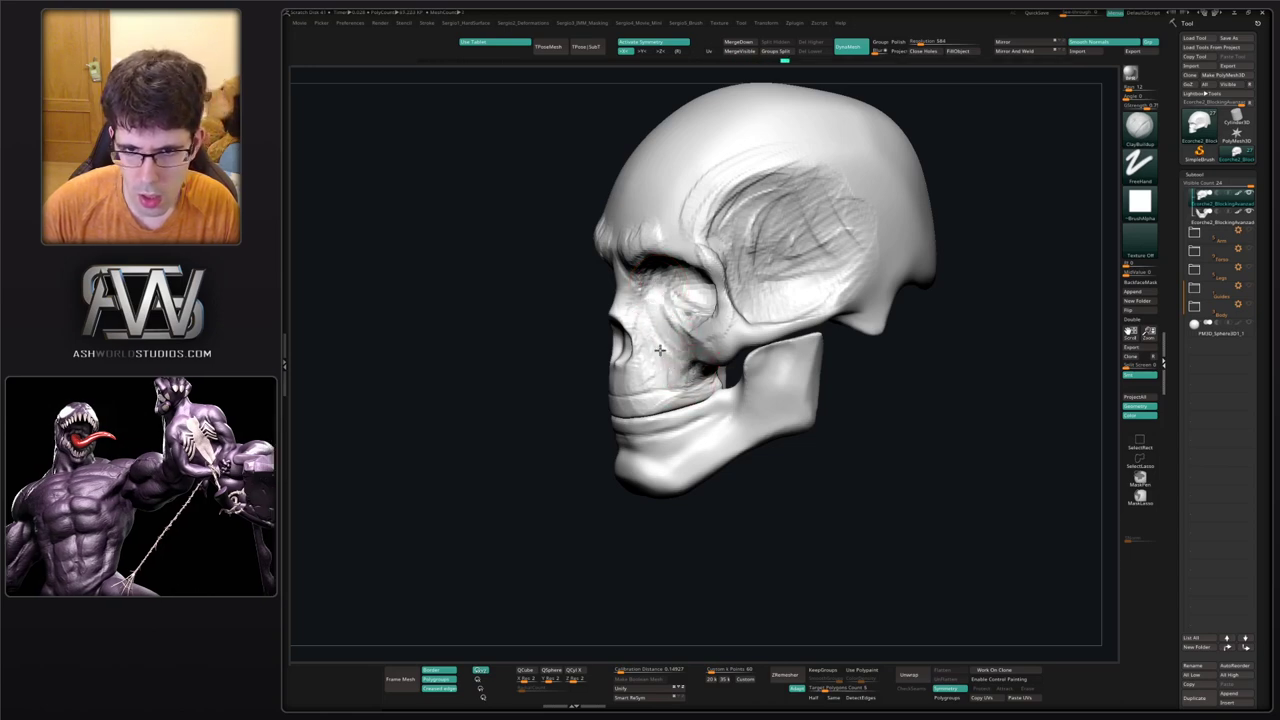
right_drag(696, 368, 716, 388)
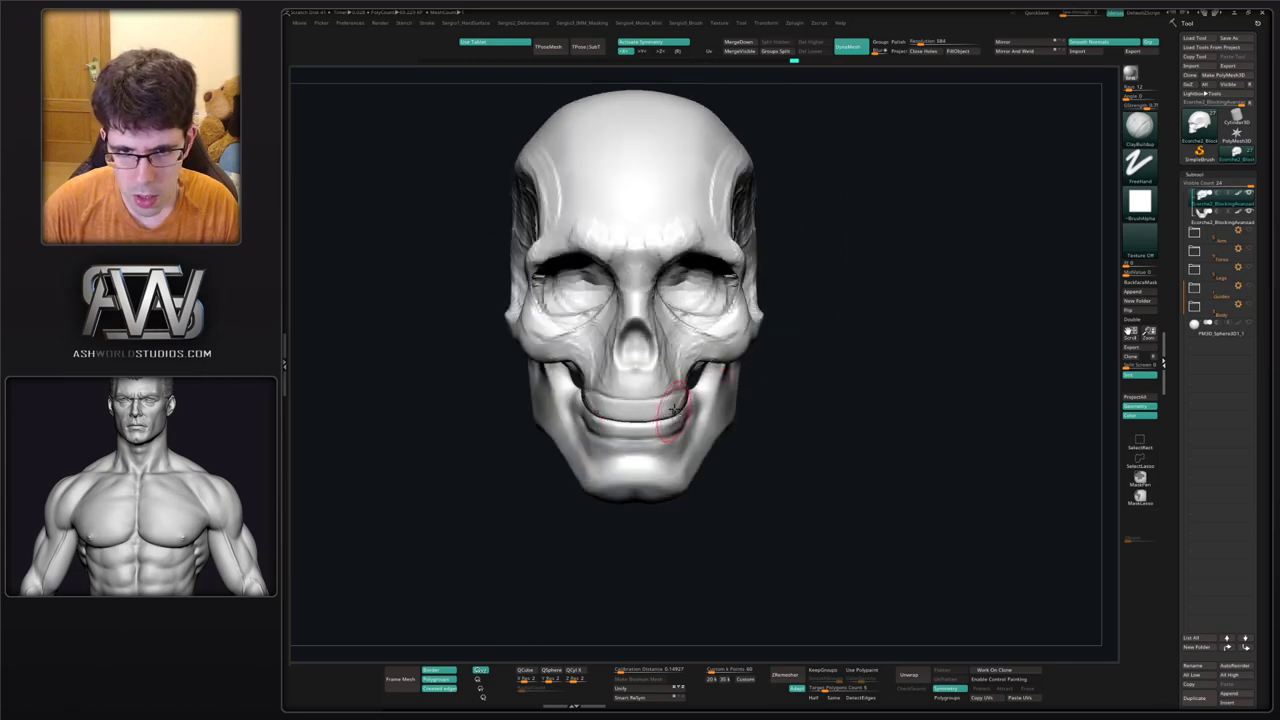
alt+right_drag(669, 350, 718, 296)
alt+right_drag(712, 210, 692, 308)
ctrl+right_drag(686, 263, 680, 293)
alt+right_drag(680, 293, 653, 352)
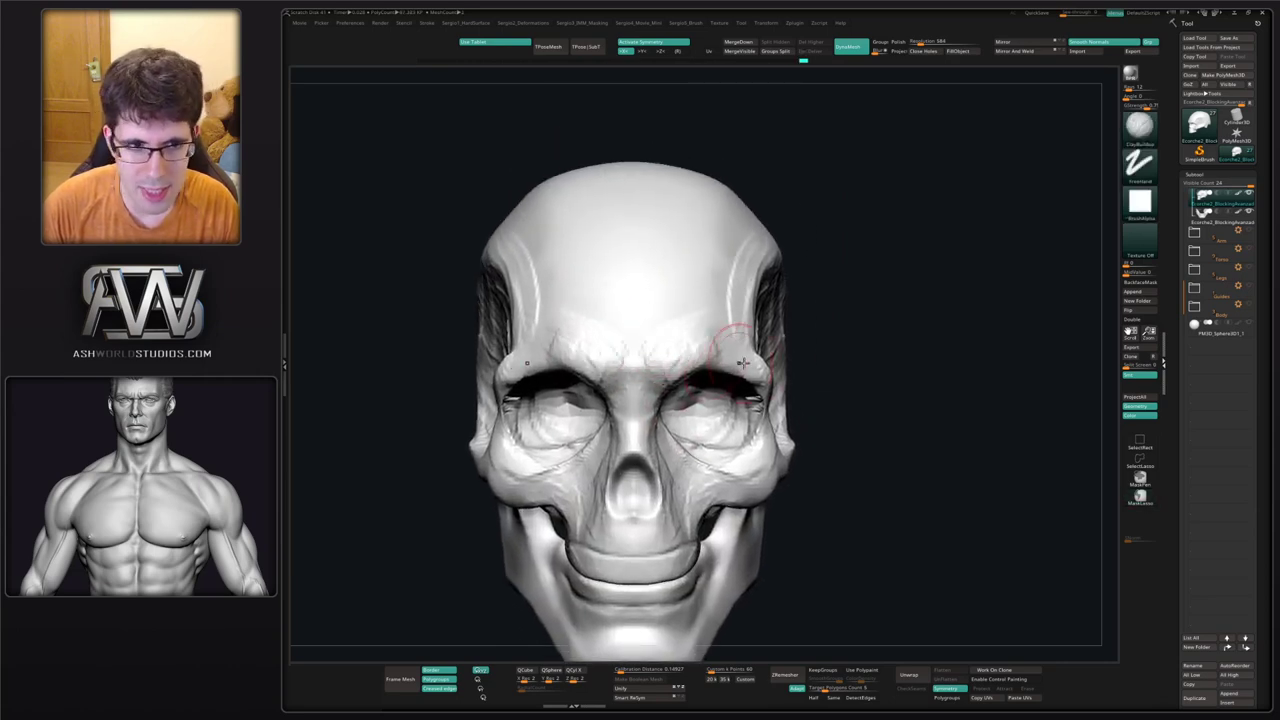
Thicken the outer rim of the eye socket with the Inflat brush and correct its contour with the Move brush.
right_drag(729, 343, 766, 428)
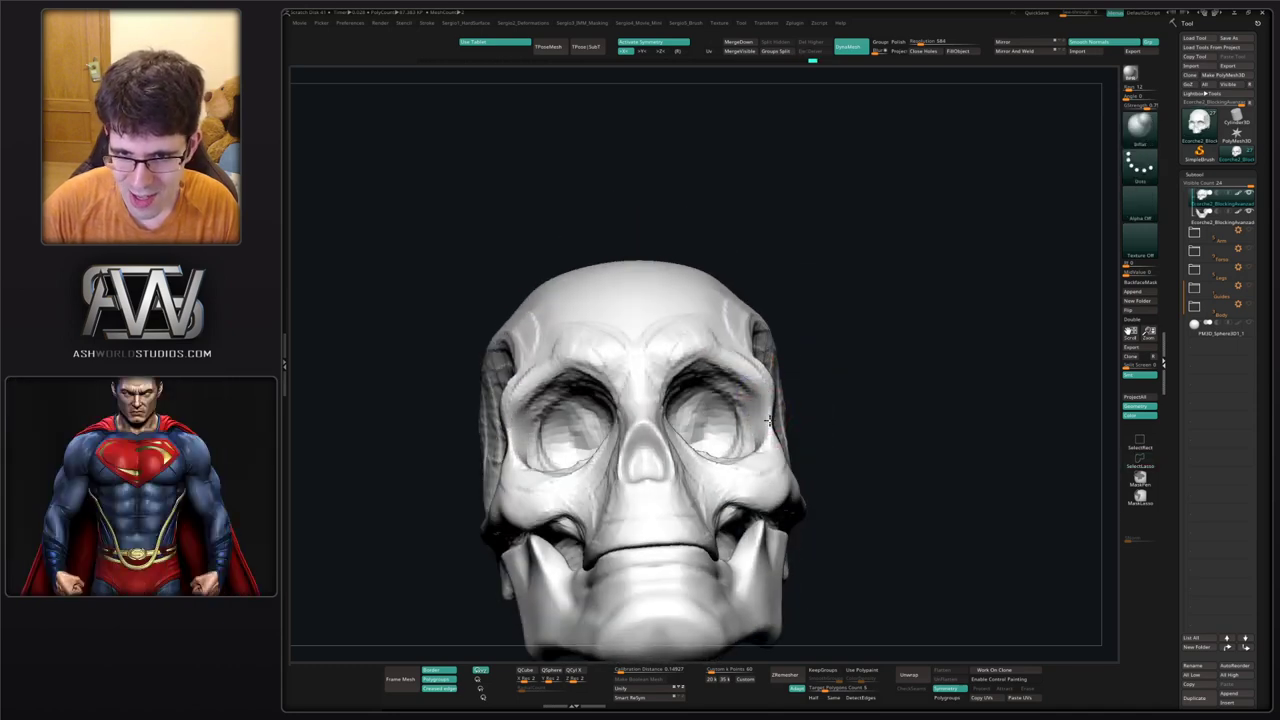
mouse_move(773, 402)
mouse_down()
mouse_move(776, 436)
mouse_move(765, 386)
mouse_up()
key(b)
key(m)
key(v)
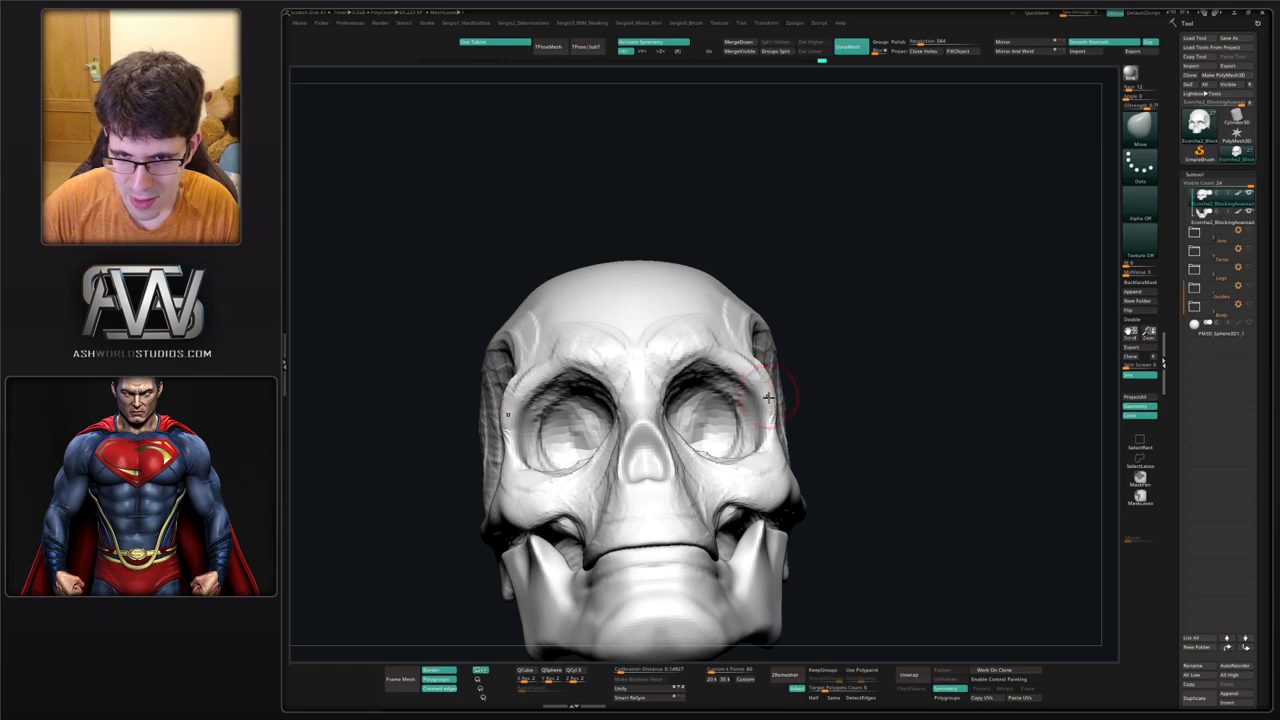
mouse_move(768, 397)
right_down()
mouse_move(737, 423)
mouse_move(771, 400)
right_up()
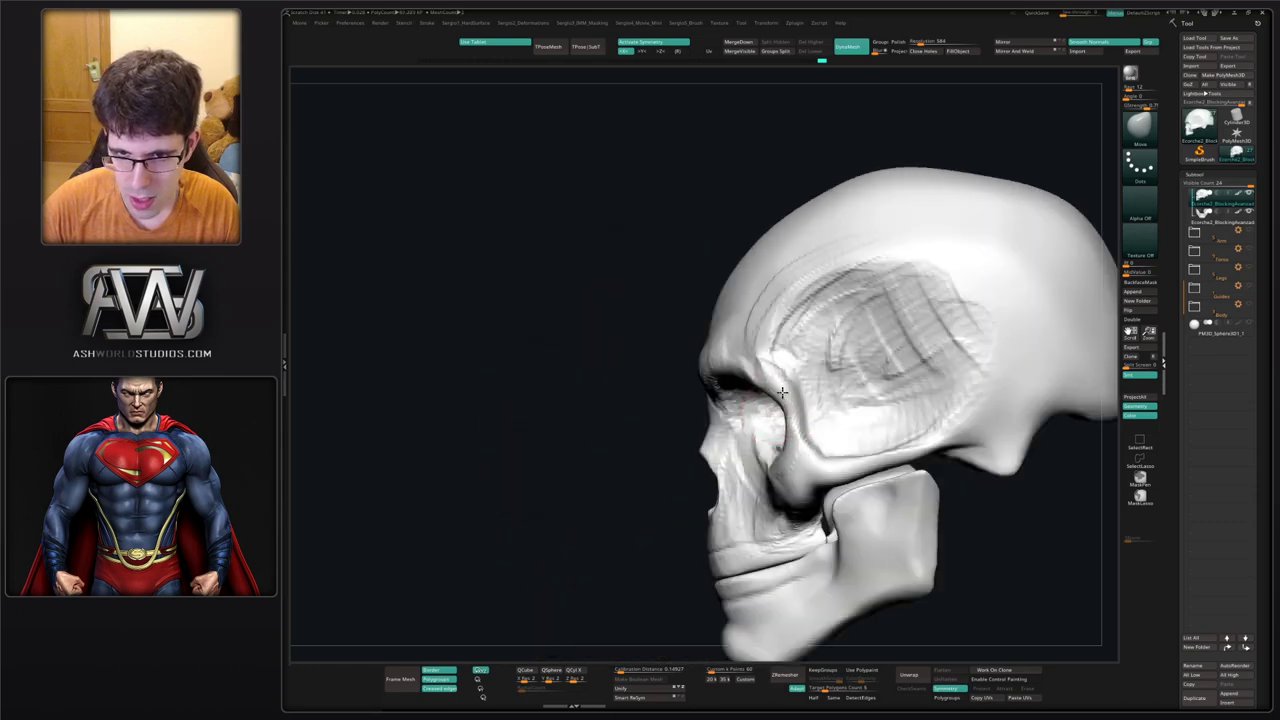
mouse_move(782, 392)
mouse_down()
mouse_move(765, 378)
mouse_move(783, 398)
mouse_up()
mouse_move(784, 399)
right_down()
mouse_move(815, 402)
mouse_move(690, 408)
right_up()
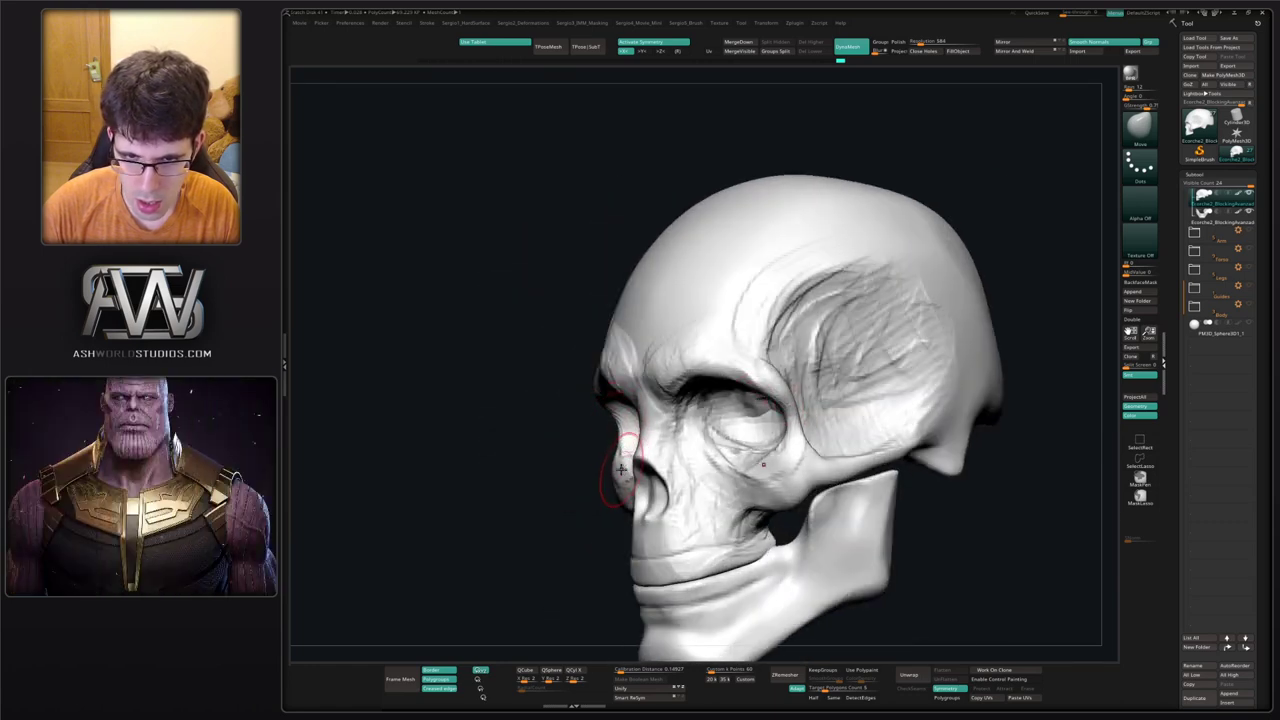
Flatten and clean up the planes of the cheekbone below the eye socket with TrimDynamic.
right_drag(621, 468, 740, 460)
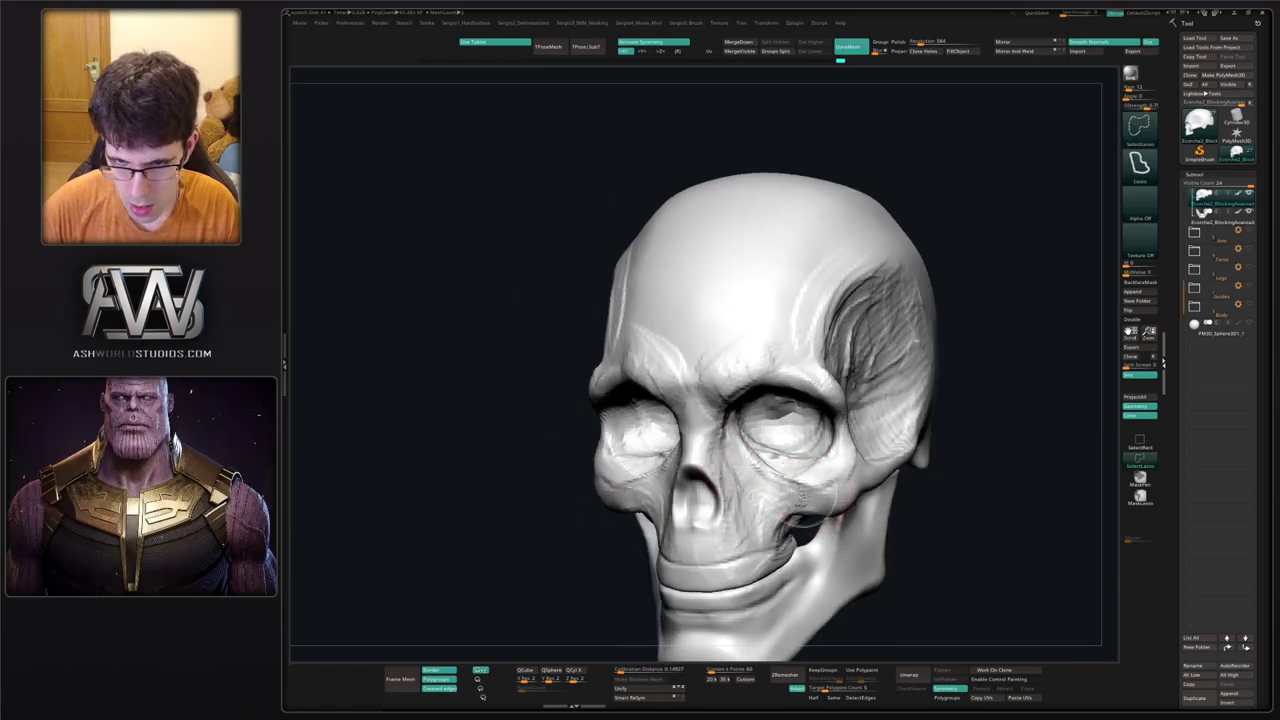
mouse_move(812, 490)
mouse_down()
mouse_move(757, 465)
mouse_move(774, 449)
mouse_move(759, 438)
mouse_up()
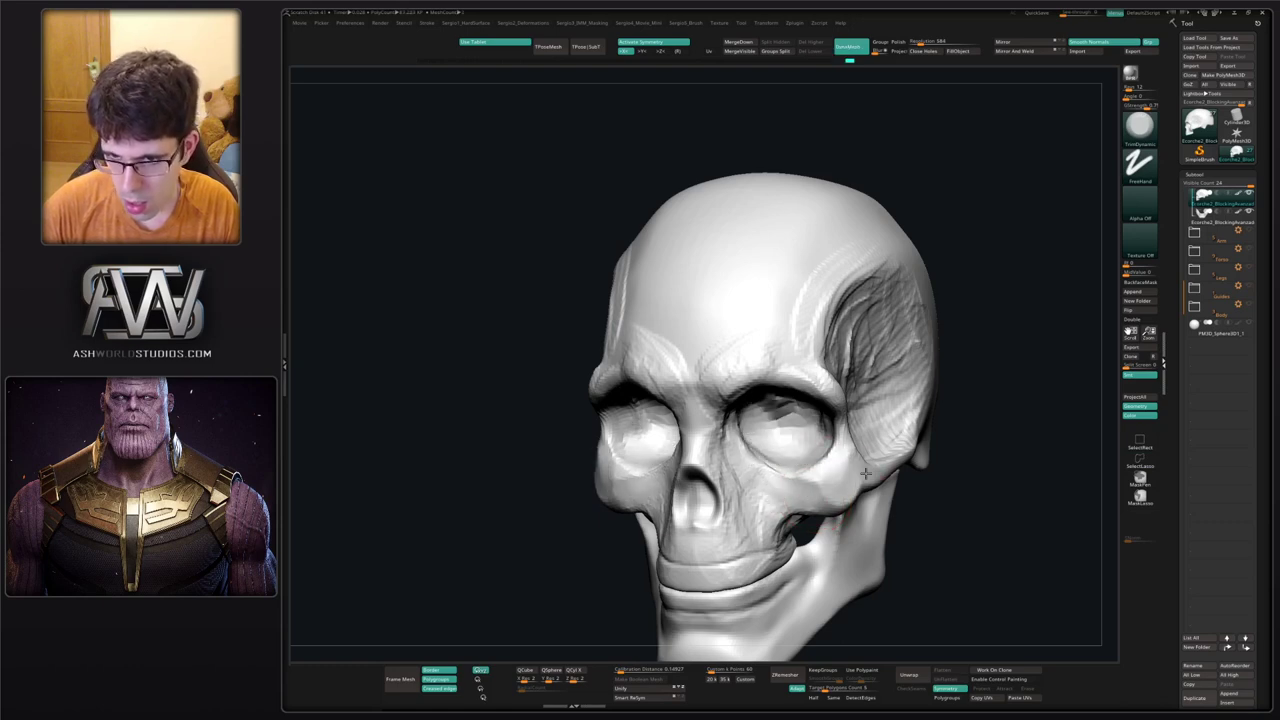
right_drag(896, 452, 785, 455)
drag(866, 450, 924, 445)
right_drag(843, 439, 770, 453)
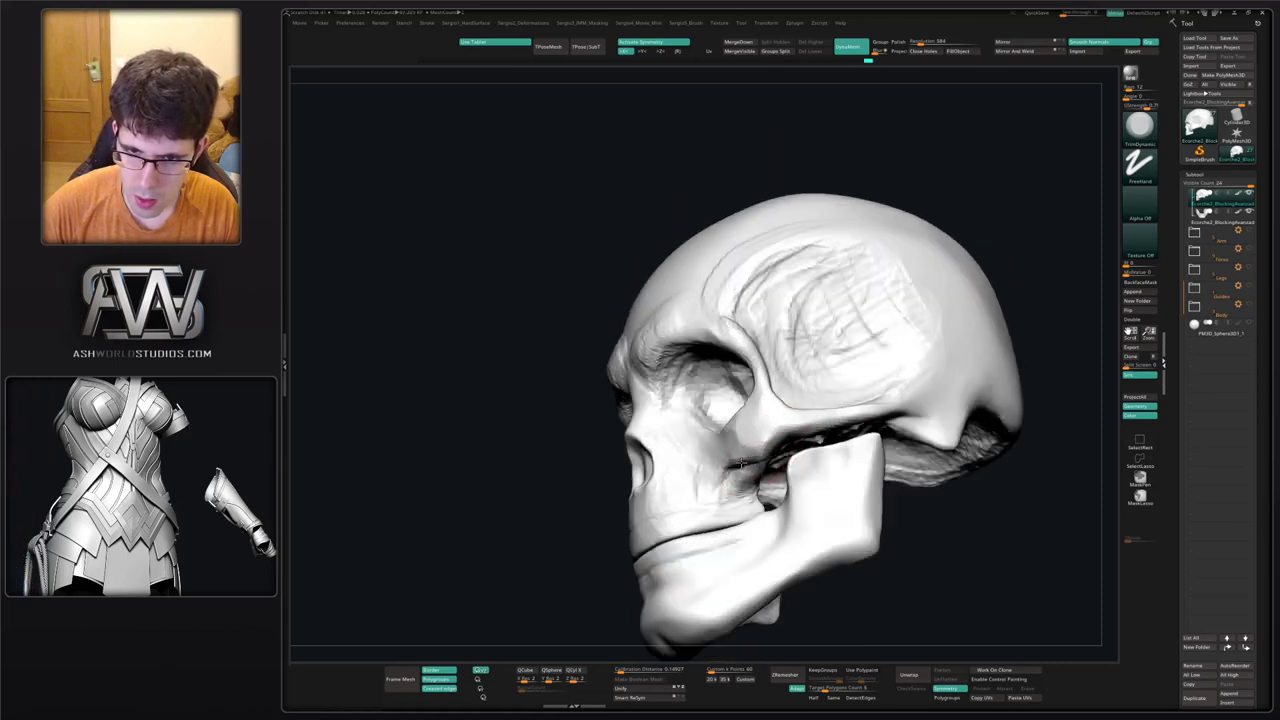
right_drag(735, 458, 705, 436)
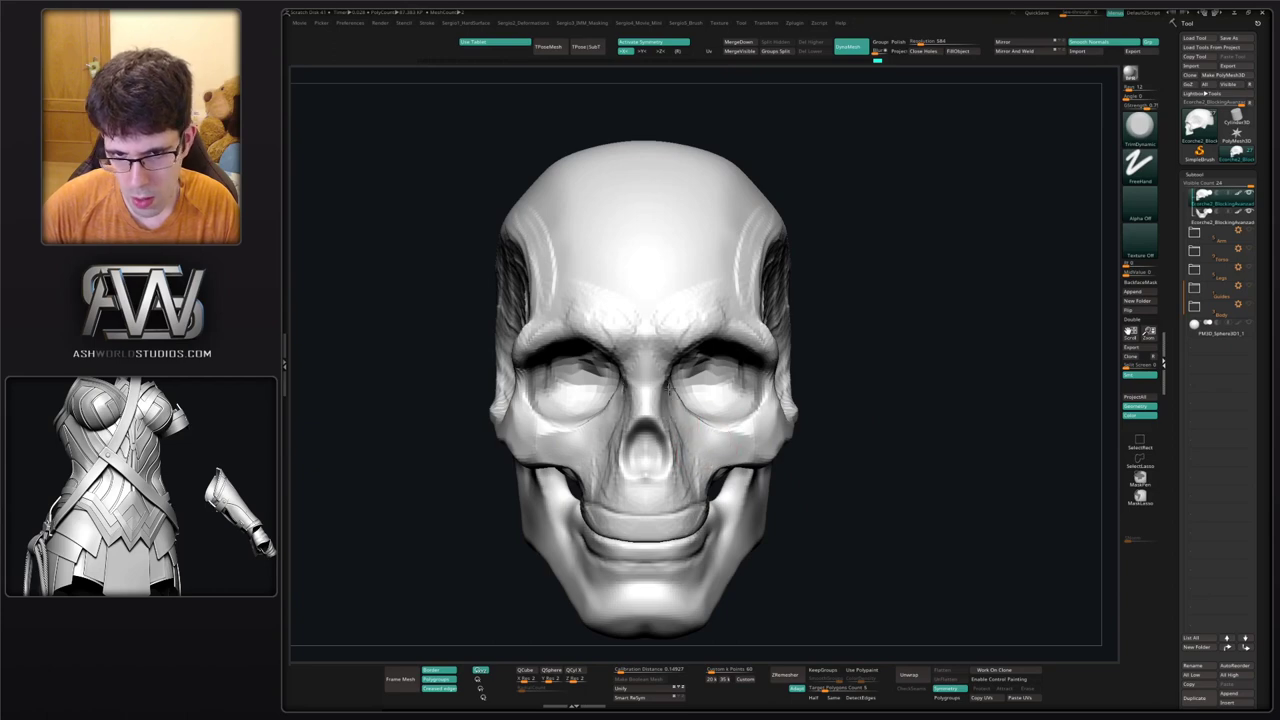
Reshape the nasal bone and the inner eye socket area with the Move brush, working from the front and side.
mouse_move(683, 455)
right_down()
mouse_move(665, 462)
mouse_move(750, 436)
right_up()
key(b)
key(m)
key(v)
drag(663, 400, 667, 358)
right_drag(692, 393, 674, 400)
drag(663, 367, 657, 379)
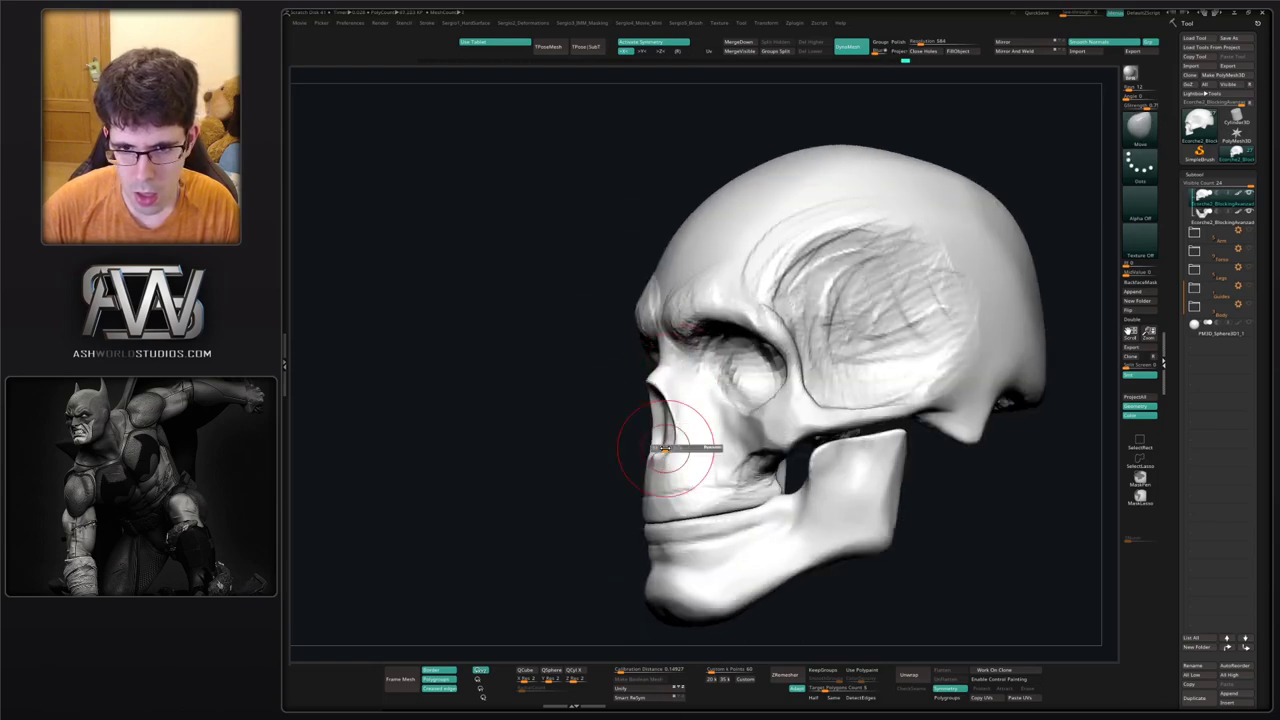
mouse_move(682, 424)
right_down()
mouse_move(703, 443)
mouse_move(678, 430)
right_up()
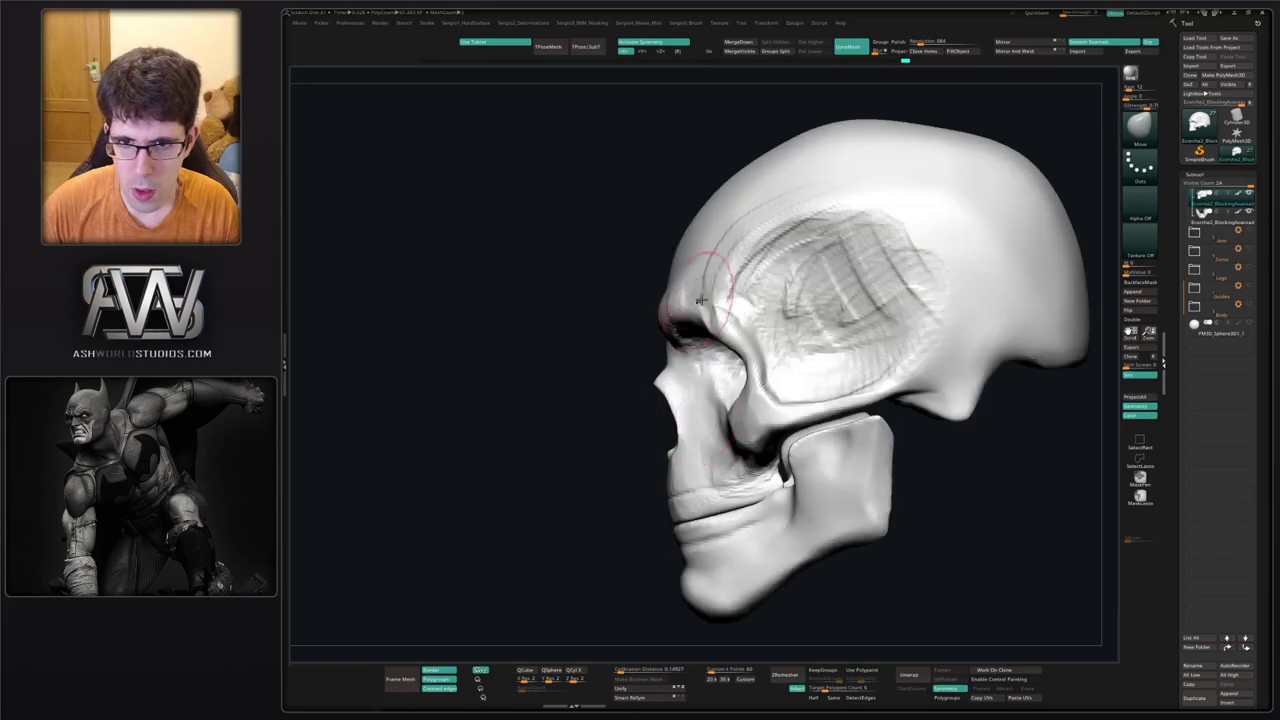
Carve a crease with DamStandard from the temporal line down across the forehead above the brow.
right_drag(662, 296, 688, 294)
key(b)
key(d)
key(s)
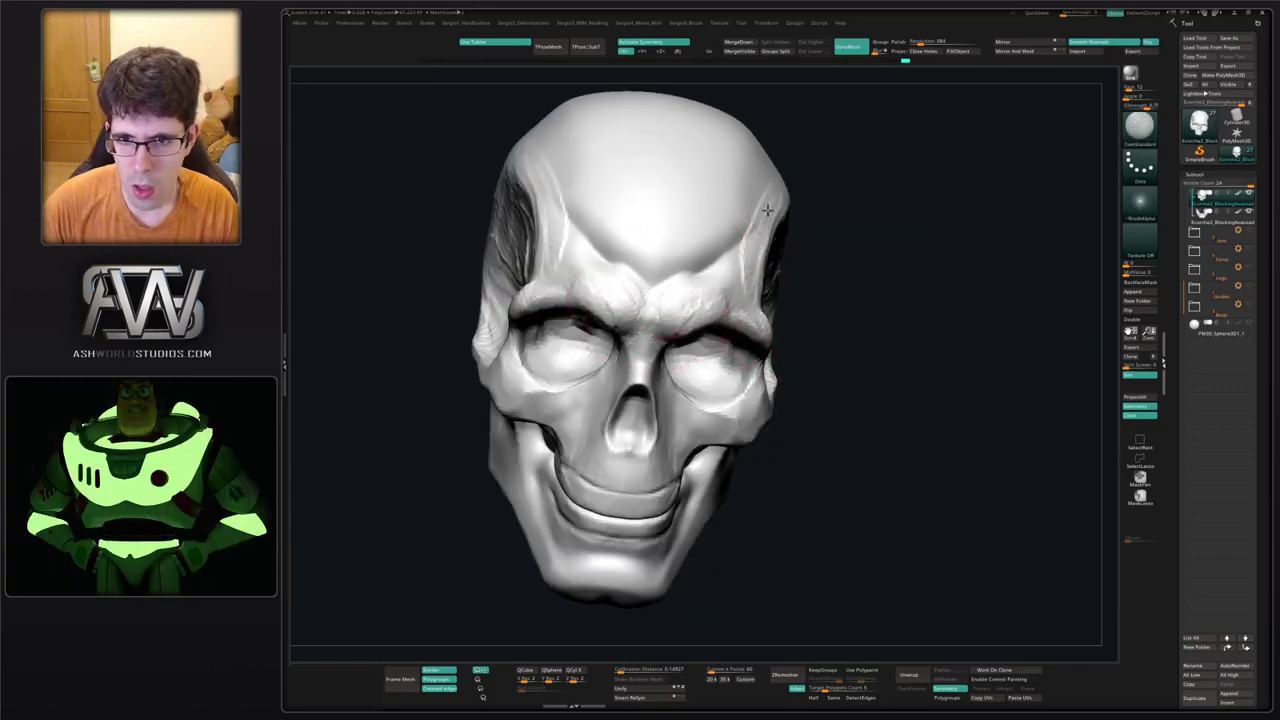
right_drag(743, 229, 730, 248)
drag(770, 184, 706, 231)
Build up the forehead above the brow ridge with ClayBuildup and smooth it into the surrounding bone.
key(b)
key(c)
key(b)
alt+right_drag(721, 272, 706, 326)
drag(716, 292, 737, 296)
drag(768, 254, 803, 251)
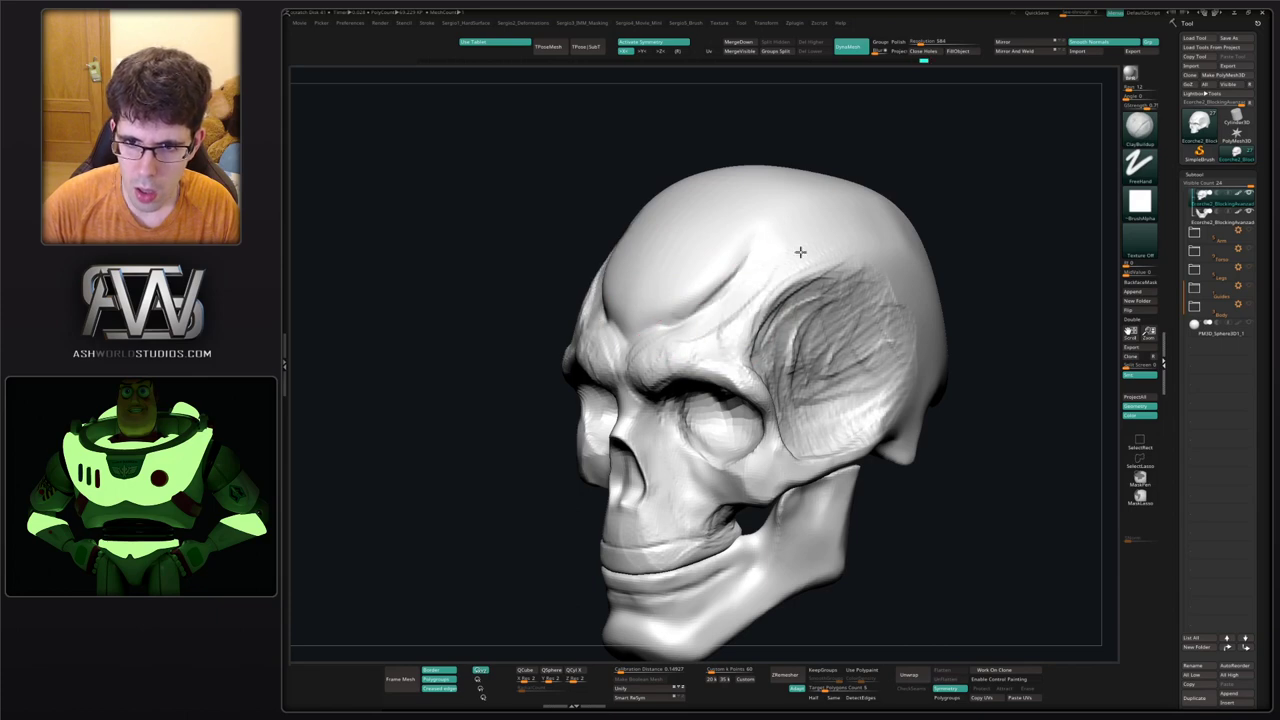
drag(659, 340, 706, 348)
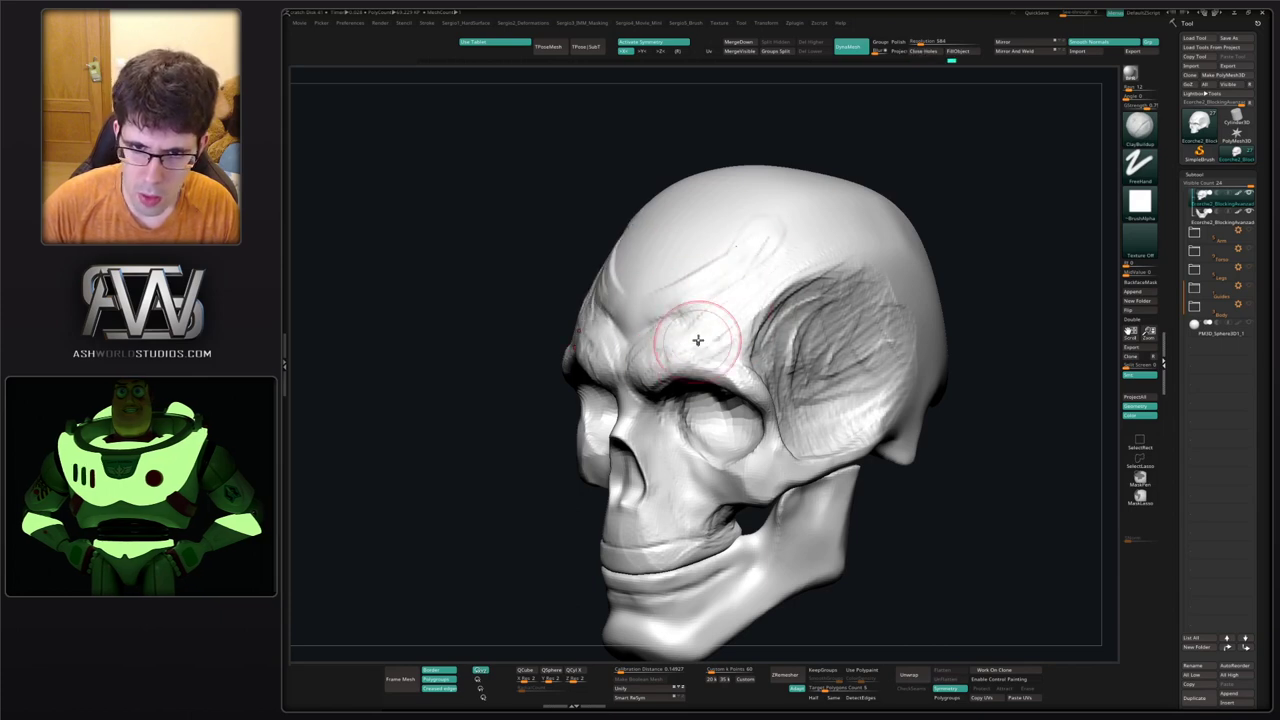
shift+right_drag(697, 340, 689, 311)
mouse_move(689, 311)
shift+mouse_down()
mouse_move(640, 306)
mouse_move(730, 268)
shift+mouse_up()
Correct the forehead's side profile with the Move brush and even out its surface.
mouse_move(732, 267)
right_down()
mouse_move(690, 280)
mouse_move(709, 286)
mouse_move(732, 246)
right_up()
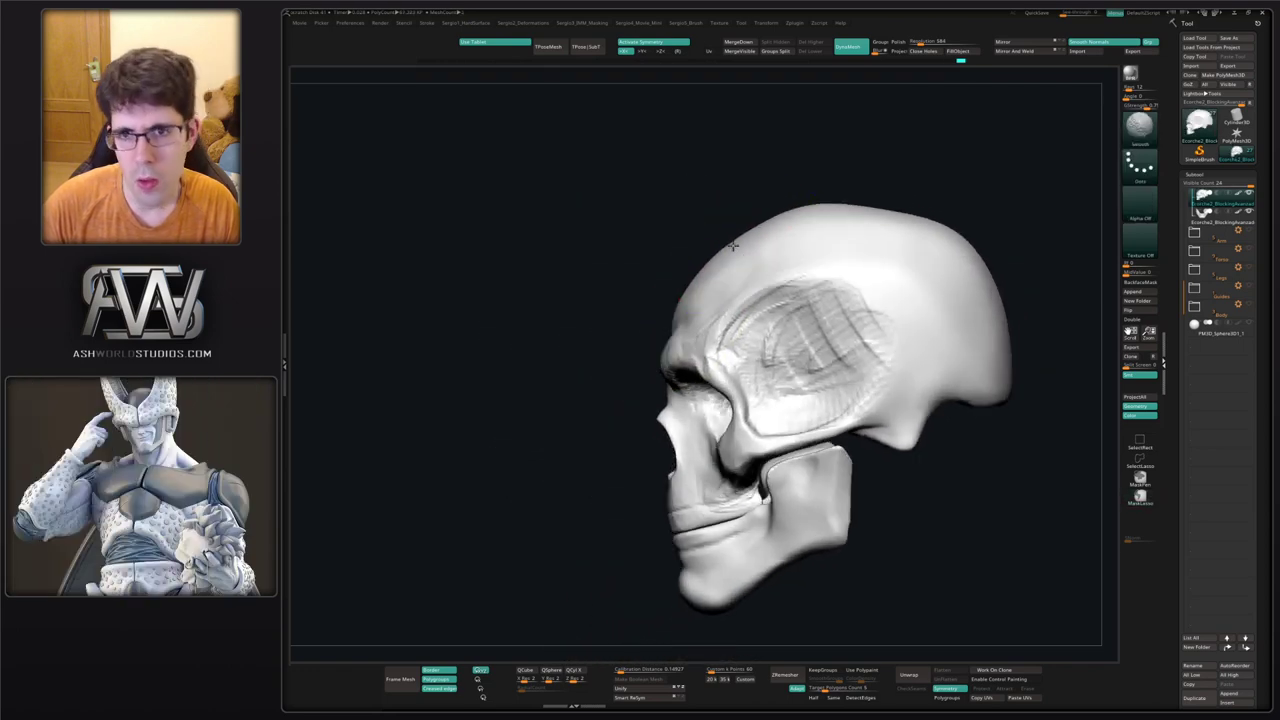
key(s)
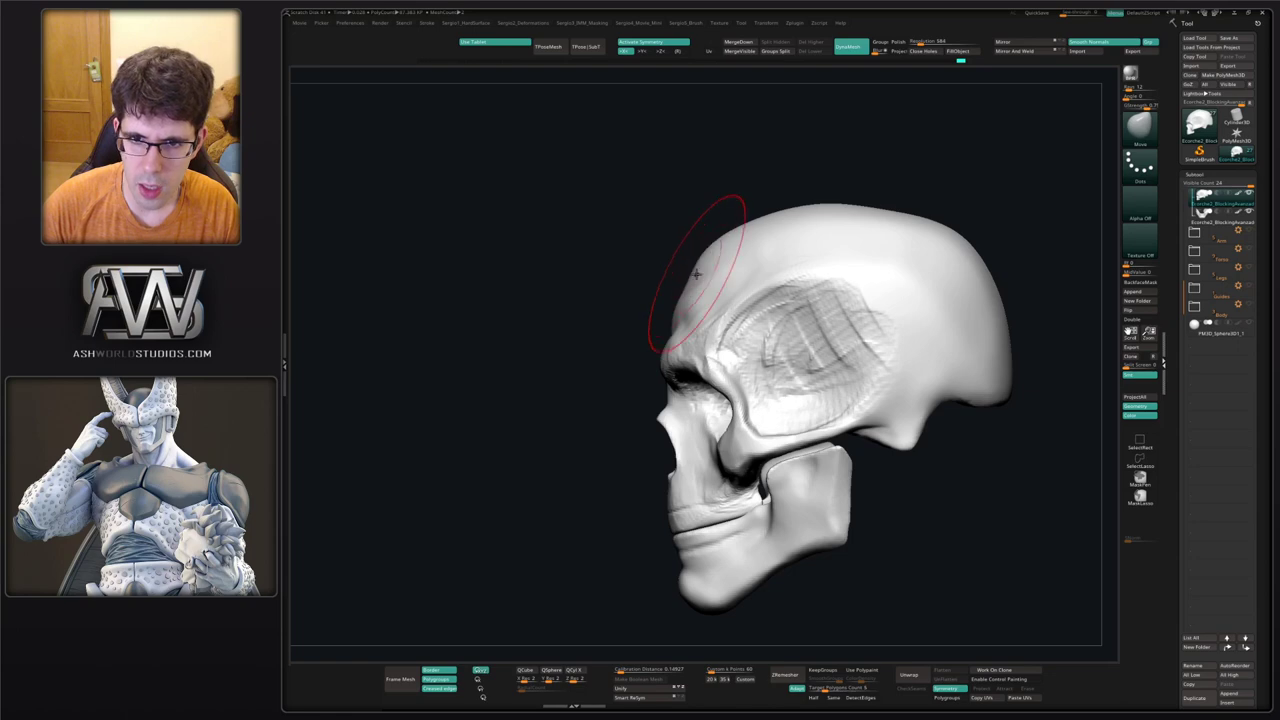
right_drag(687, 284, 677, 290)
key(b)
key(c)
key(l)
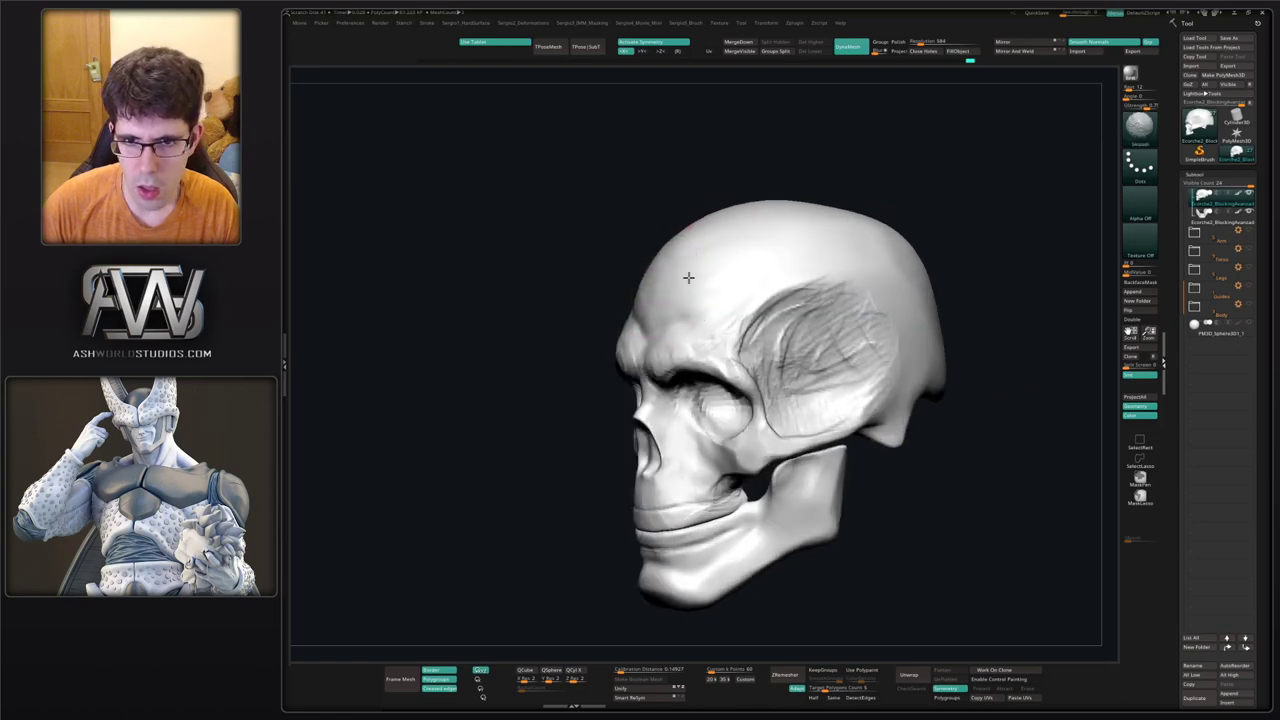
right_drag(708, 249, 735, 256)
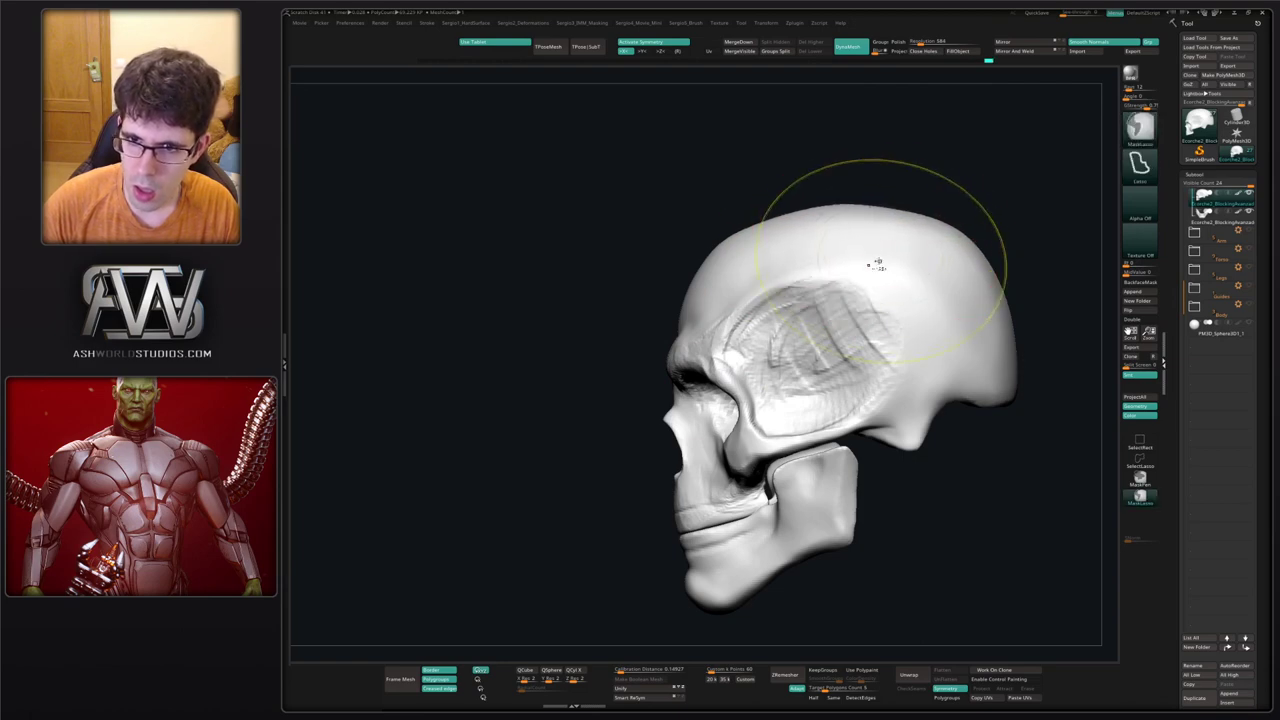
Adjust the area around the mastoid process and rear jaw with the Move brush, and undo the last jaw stroke.
right_drag(931, 294, 845, 370)
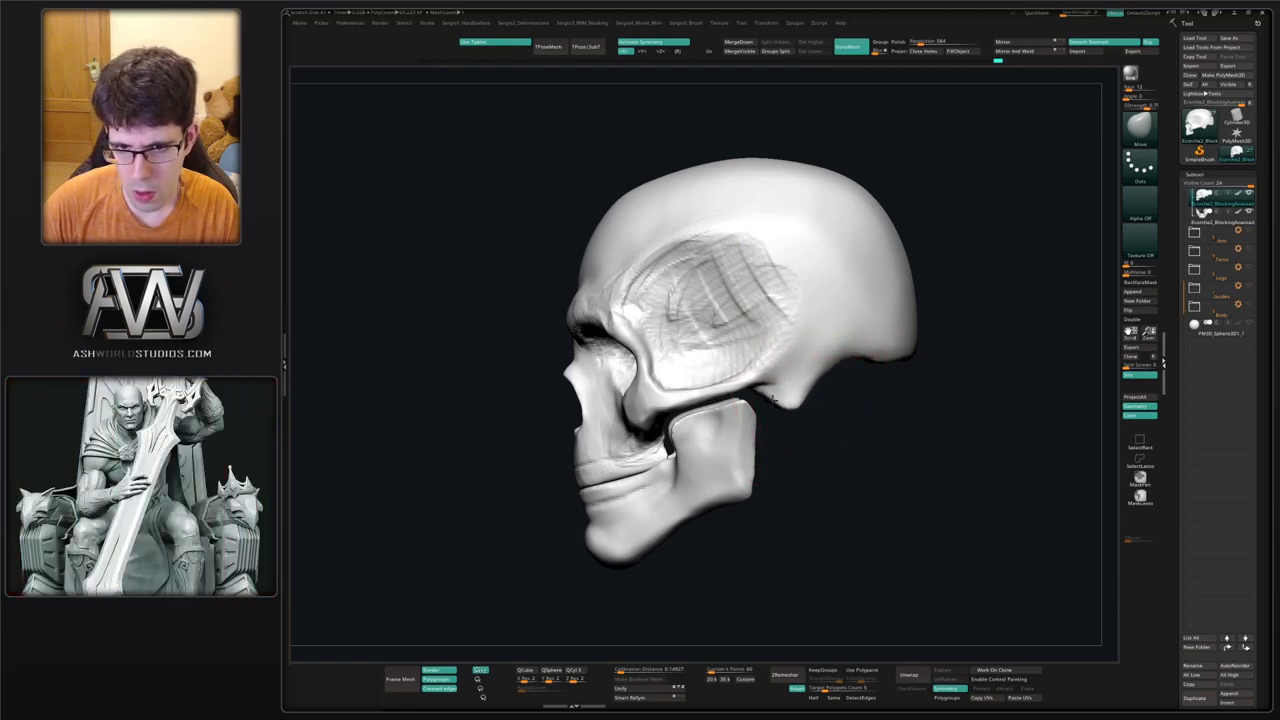
mouse_move(780, 405)
mouse_down()
mouse_move(758, 399)
mouse_move(737, 434)
mouse_up()
alt+click(714, 430)
mouse_move(645, 481)
mouse_down()
mouse_move(634, 471)
mouse_move(617, 483)
mouse_move(637, 471)
mouse_up()
key(ctrl+z)
mouse_move(637, 477)
right_down()
mouse_move(660, 489)
mouse_move(700, 406)
right_up()
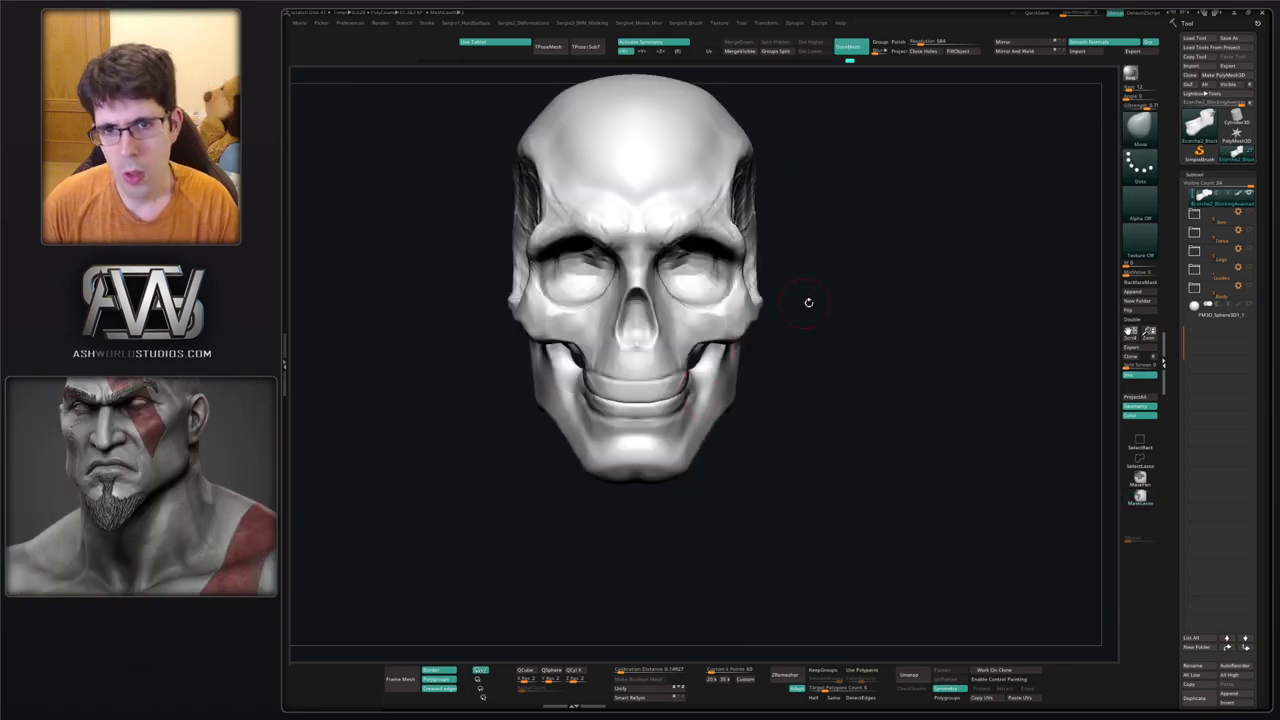
Show the torso skeleton beneath the skull and frame them together to compare proportions.
right_drag(858, 333, 831, 337)
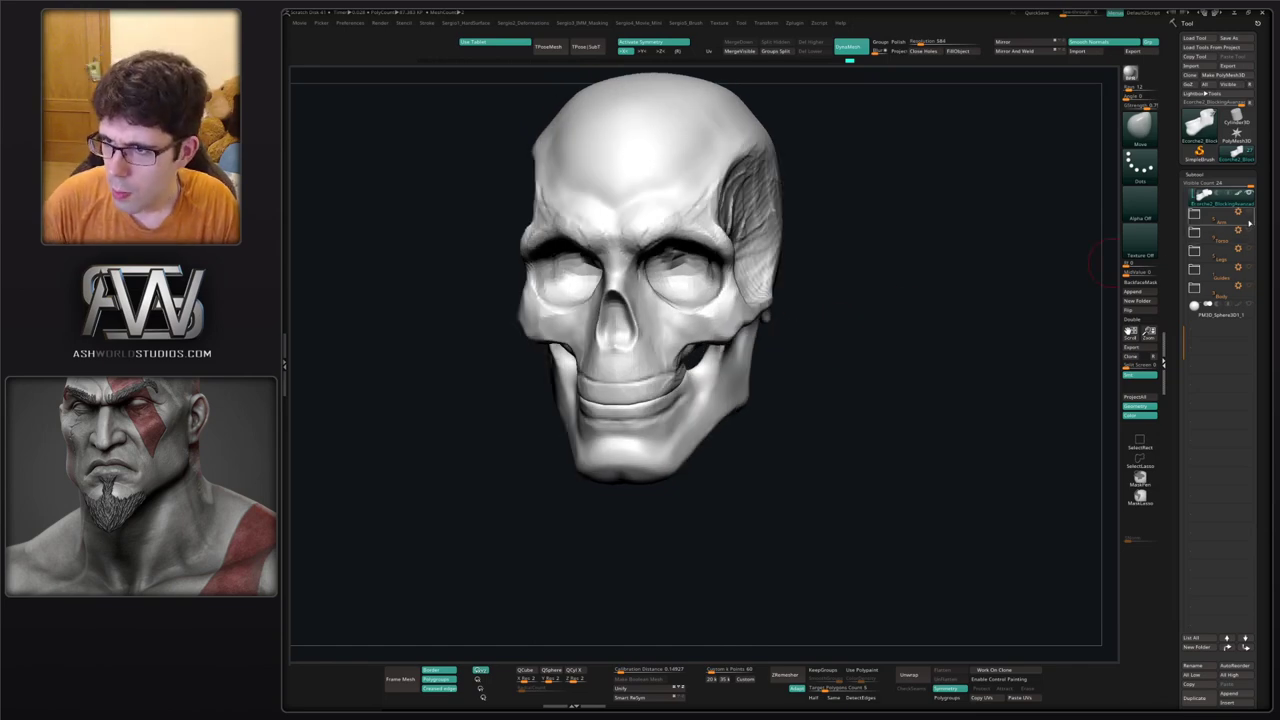
click(1250, 230)
ctrl+right_drag(886, 257, 866, 349)
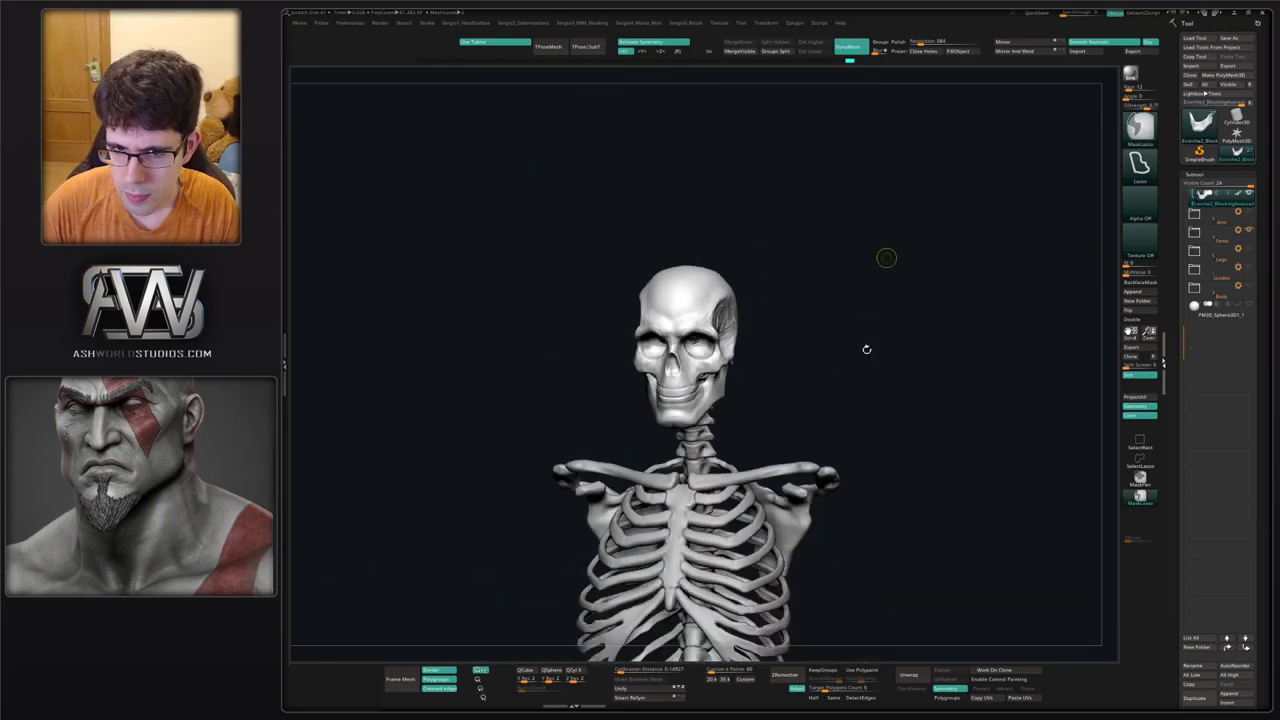
alt+right_drag(872, 405, 854, 277)
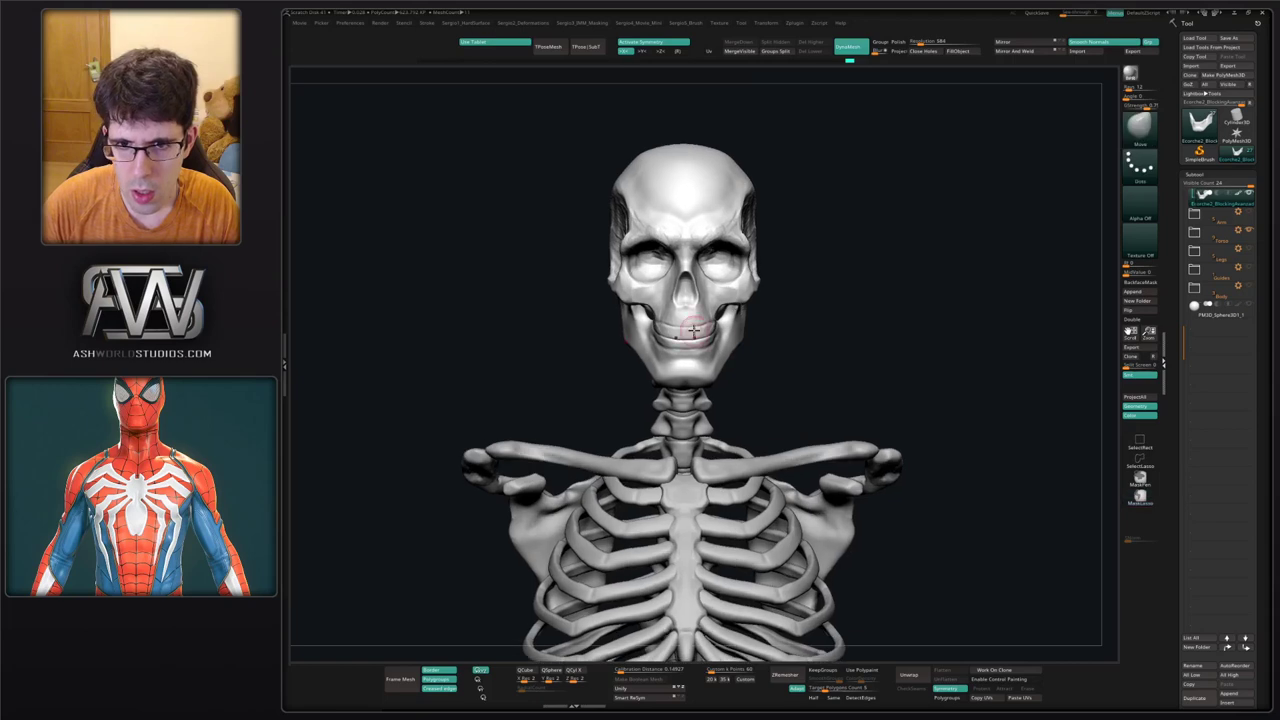
Refine the chin and lower jaw contour with the Move brush against the neck and torso skeleton.
right_drag(739, 362, 689, 366)
drag(675, 374, 700, 363)
key(s)
click(704, 370)
ctrl+right_drag(700, 363, 677, 388)
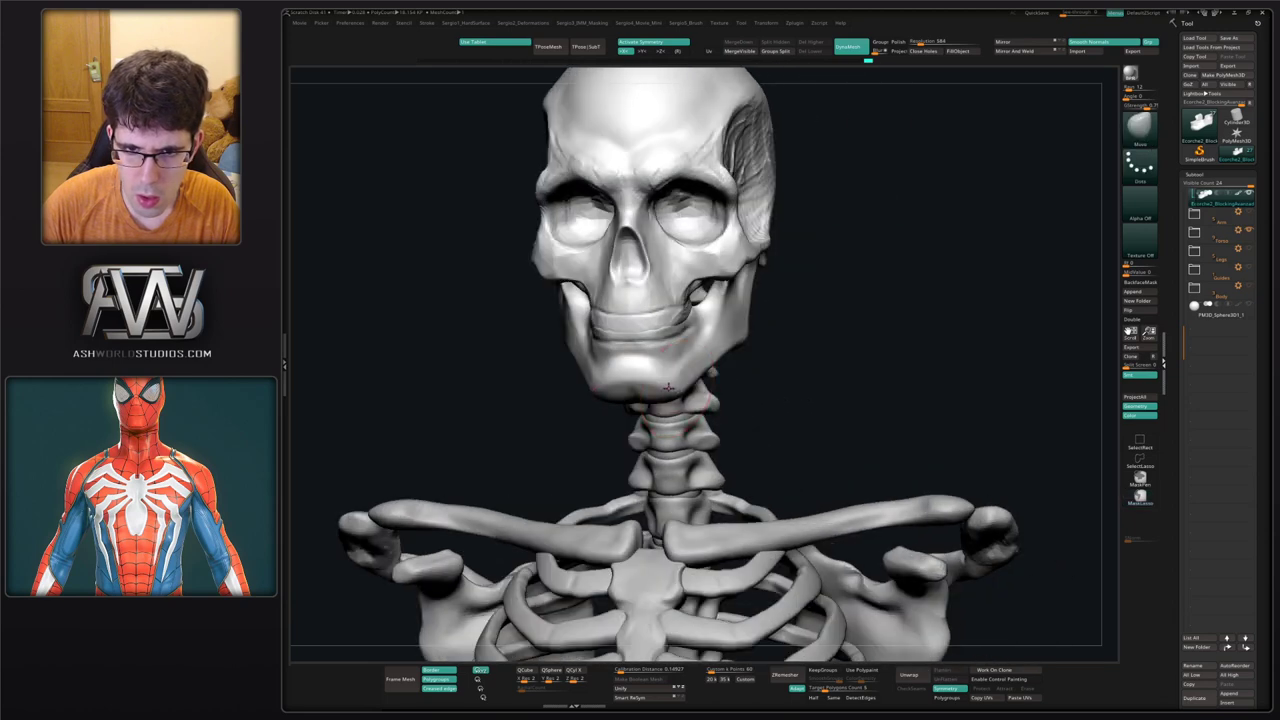
right_drag(650, 332, 659, 325)
click(660, 325)
drag(660, 321, 708, 294)
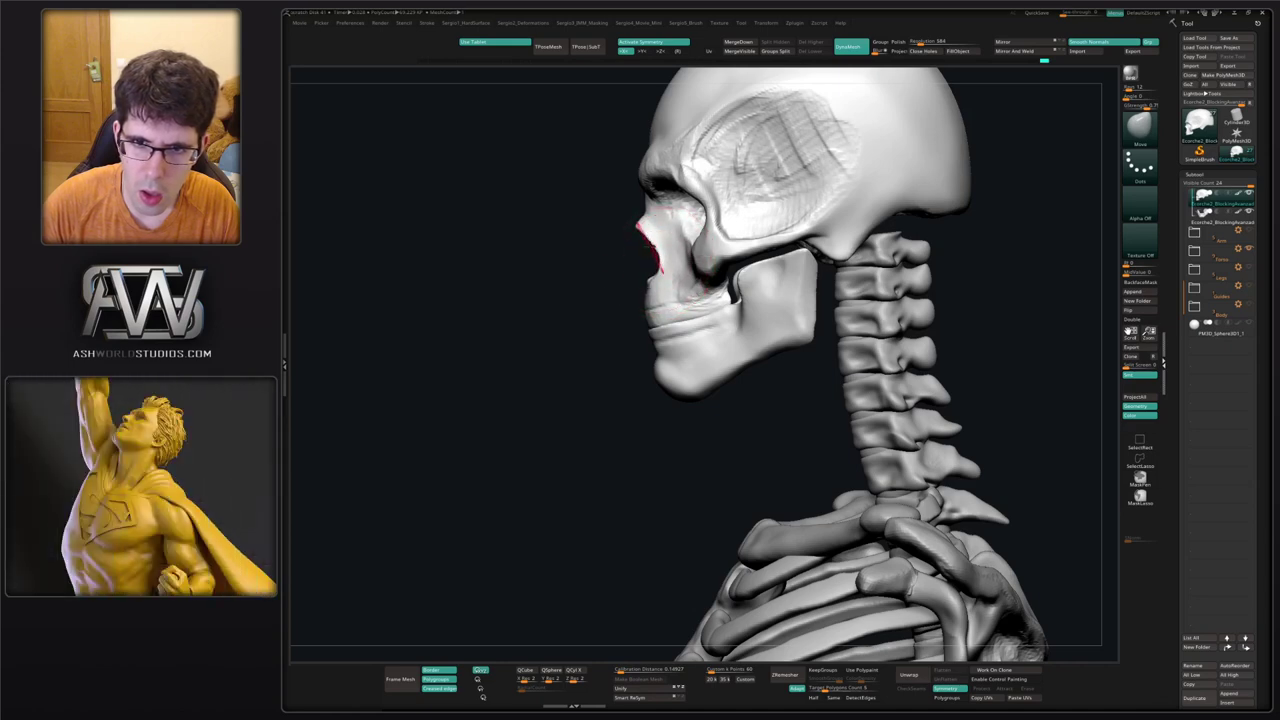
Examine the nose, cheekbones and temporal hollow from the front, side and above, with the cranium isolated for the closer views.
shift+right_drag(690, 234, 673, 231)
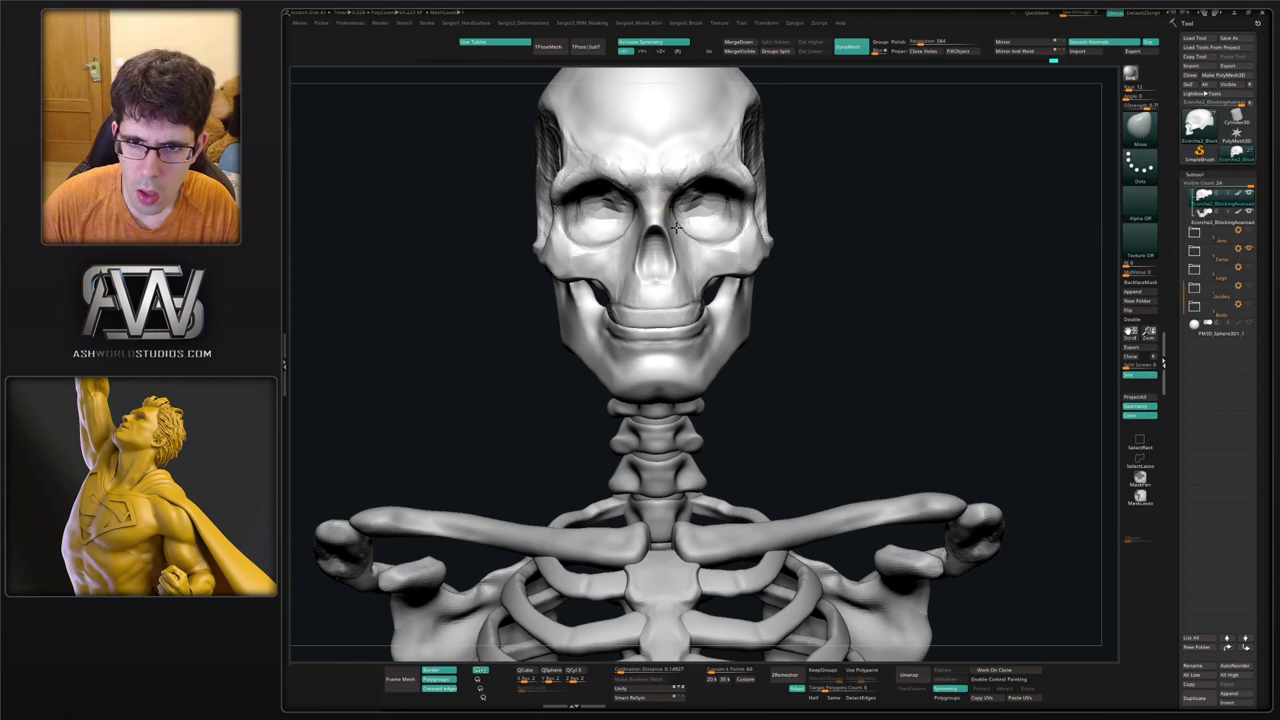
right_drag(679, 247, 590, 294)
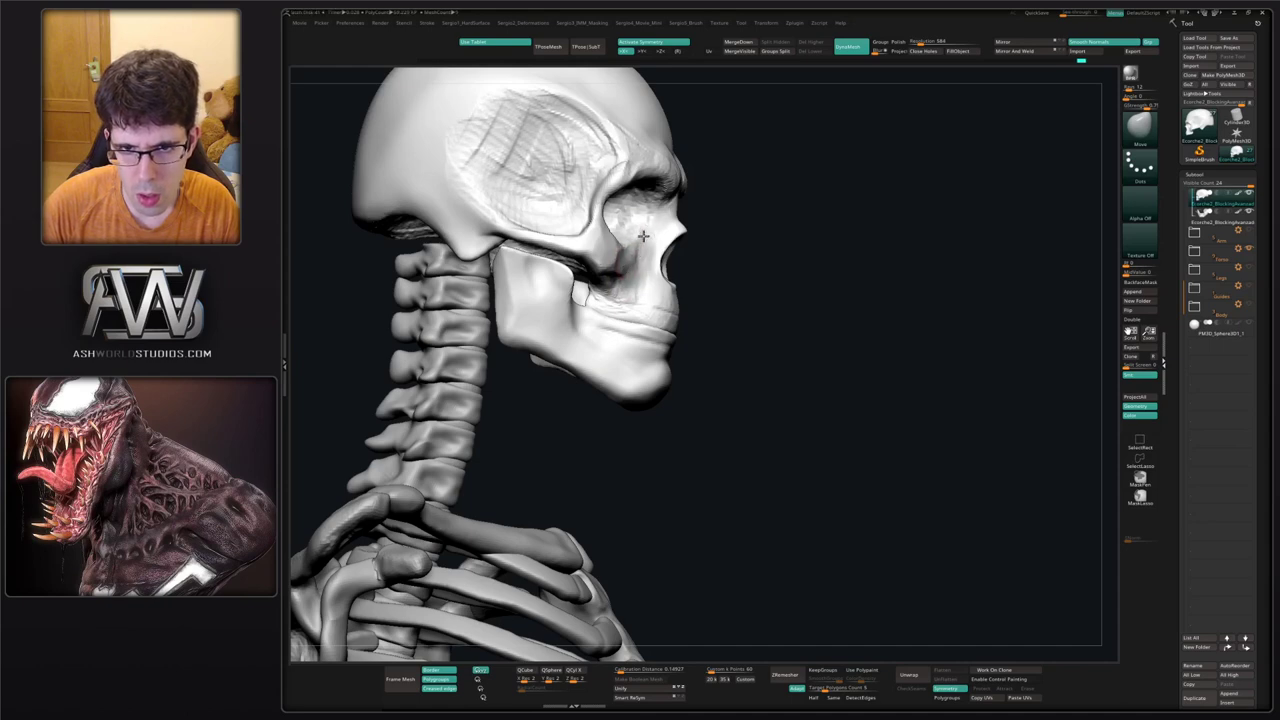
right_drag(649, 272, 735, 312)
ctrl+right_drag(735, 312, 813, 306)
key(alt+s)
ctrl+right_drag(656, 308, 653, 334)
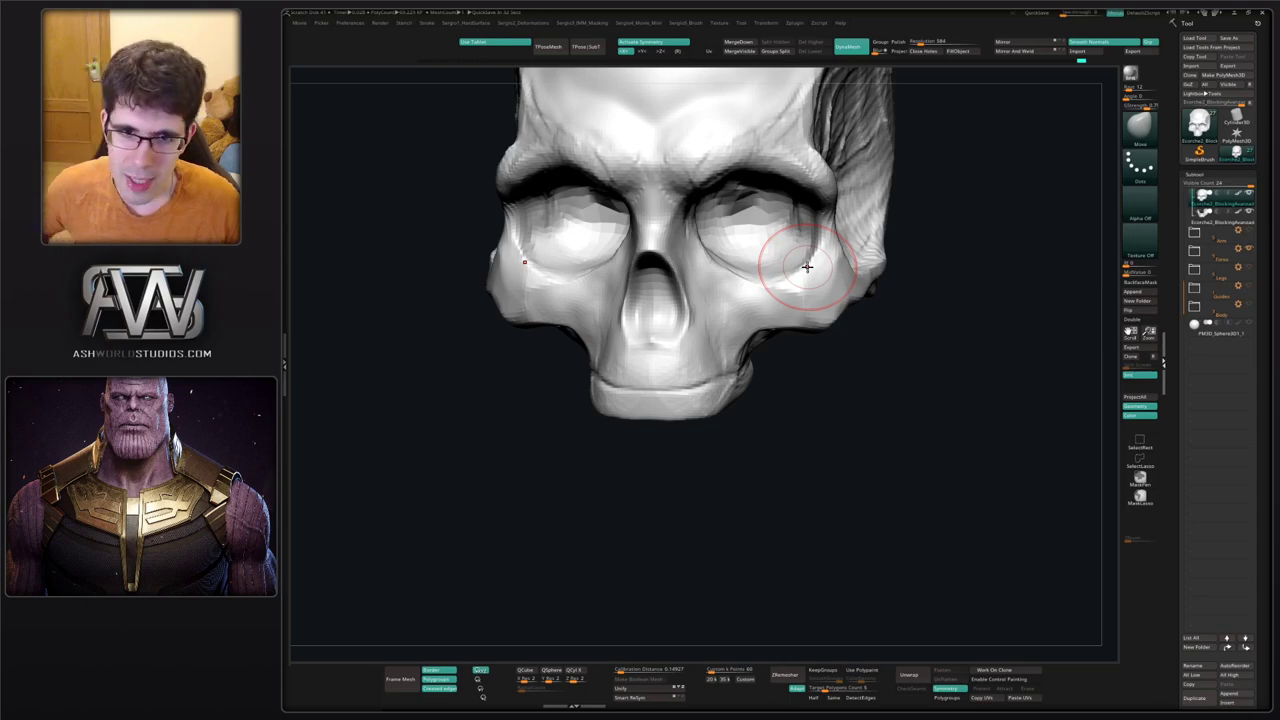
drag(866, 329, 814, 263)
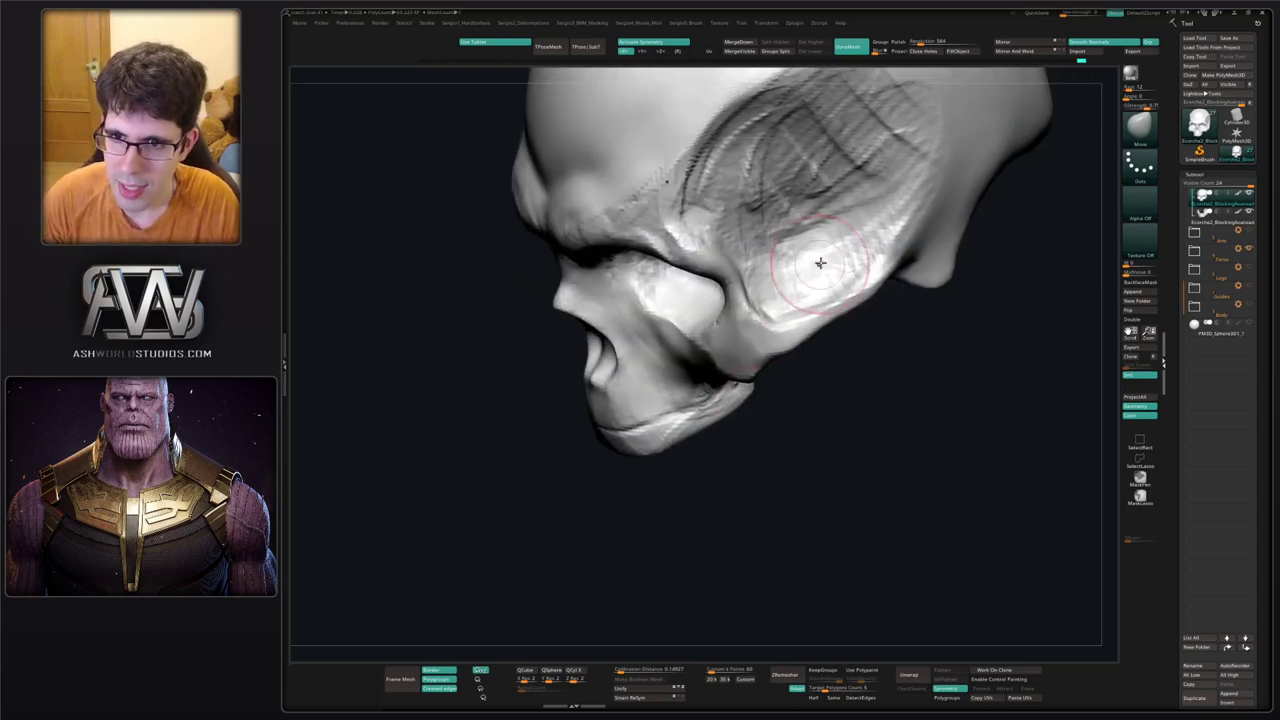
drag(814, 313, 1026, 295)
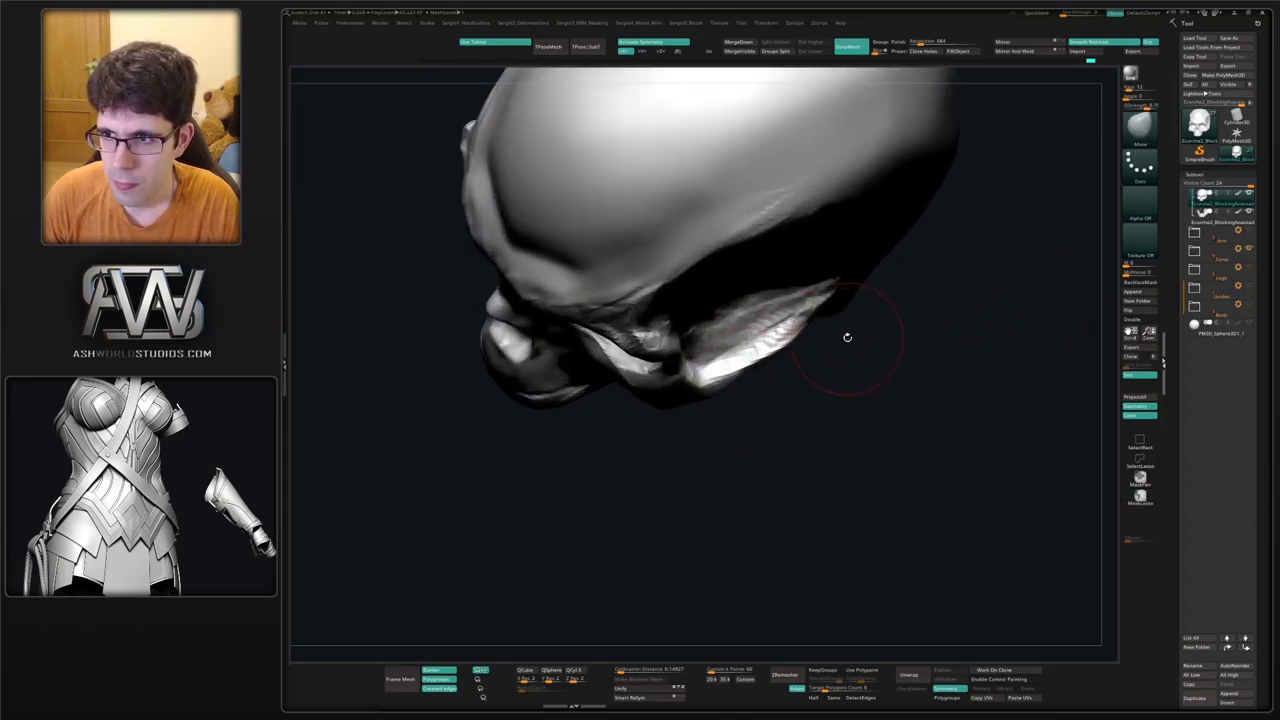
Duplicate the lower jaw and hide the original jaw and the torso skeleton.
click(1210, 214)
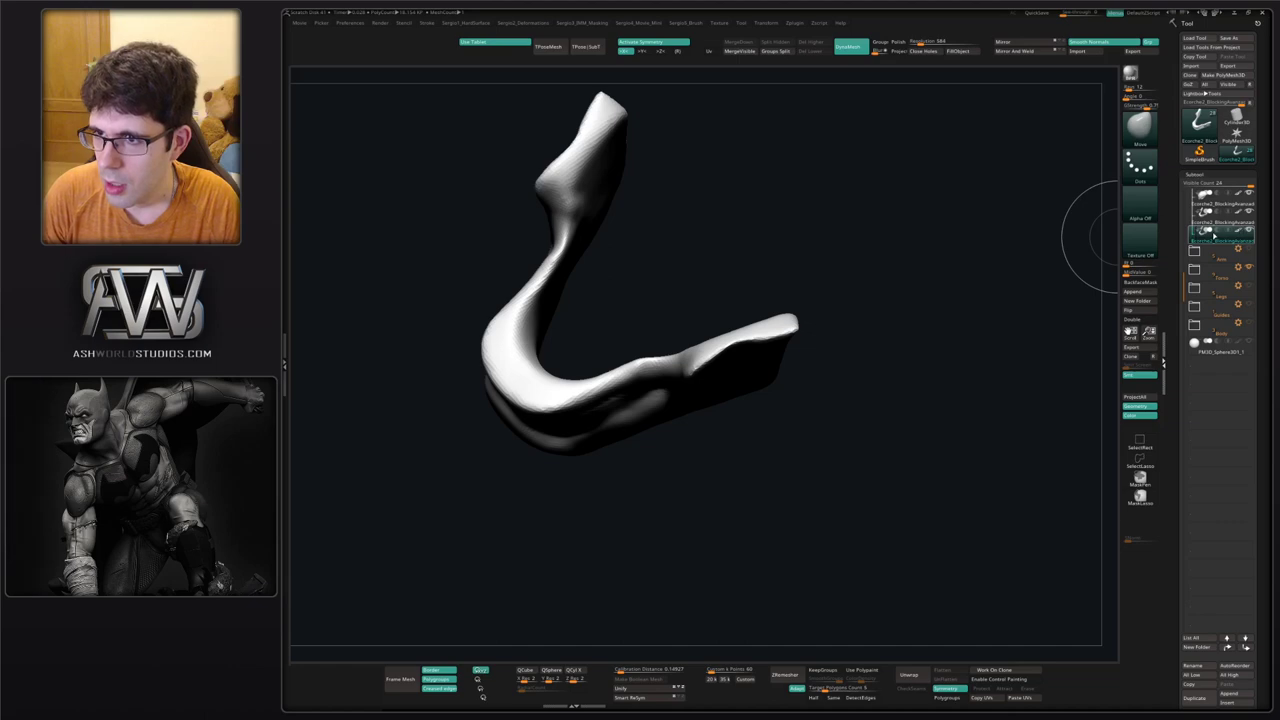
click(1250, 211)
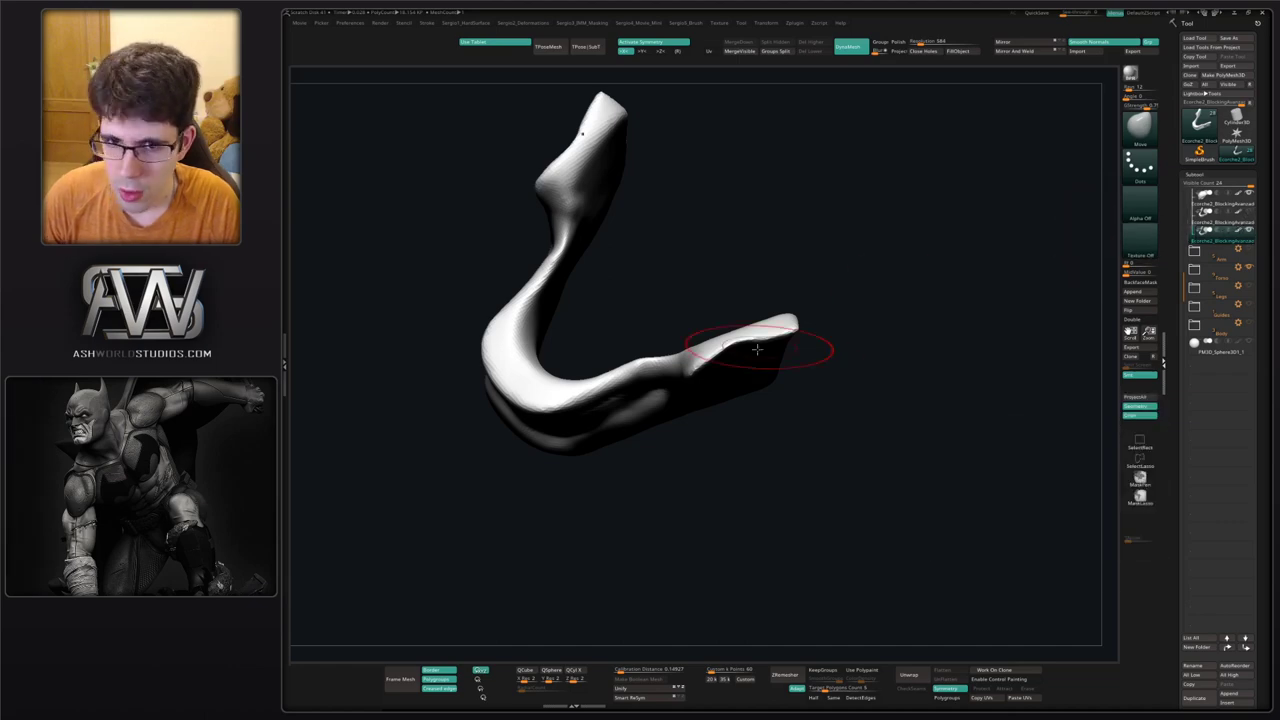
key(shift+s)
right_drag(678, 321, 741, 318)
drag(732, 341, 737, 348)
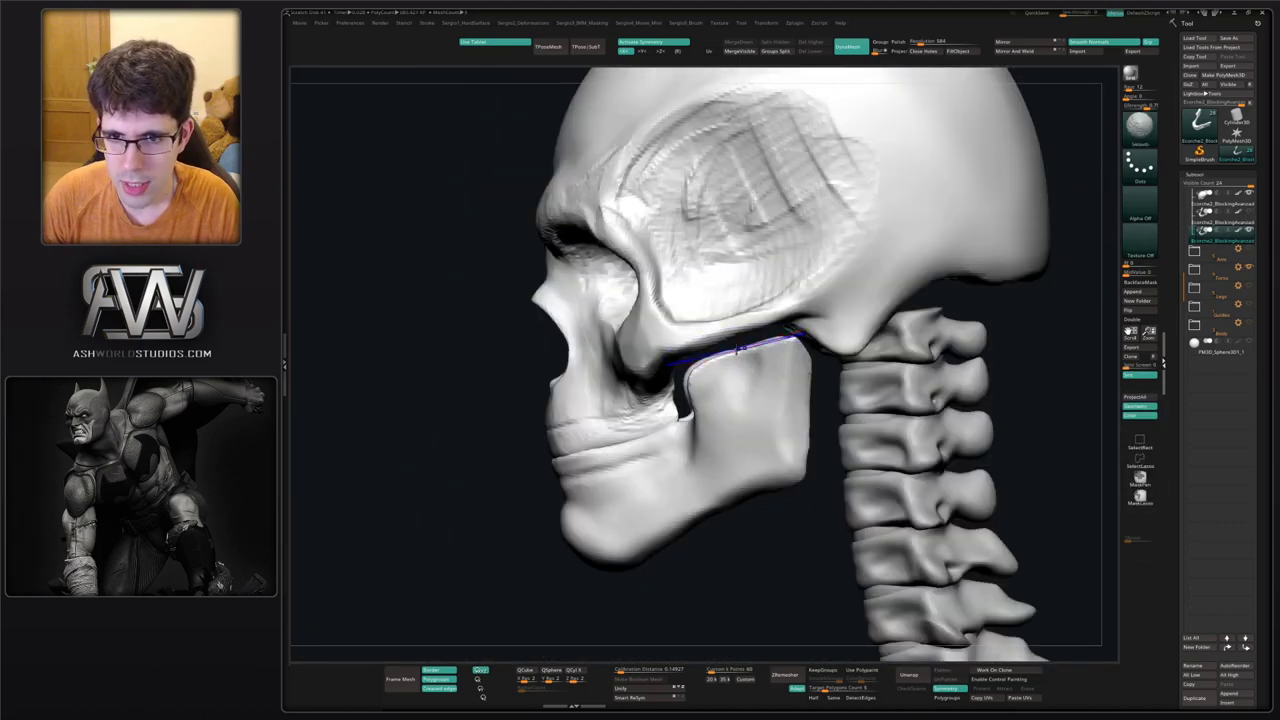
click(1249, 270)
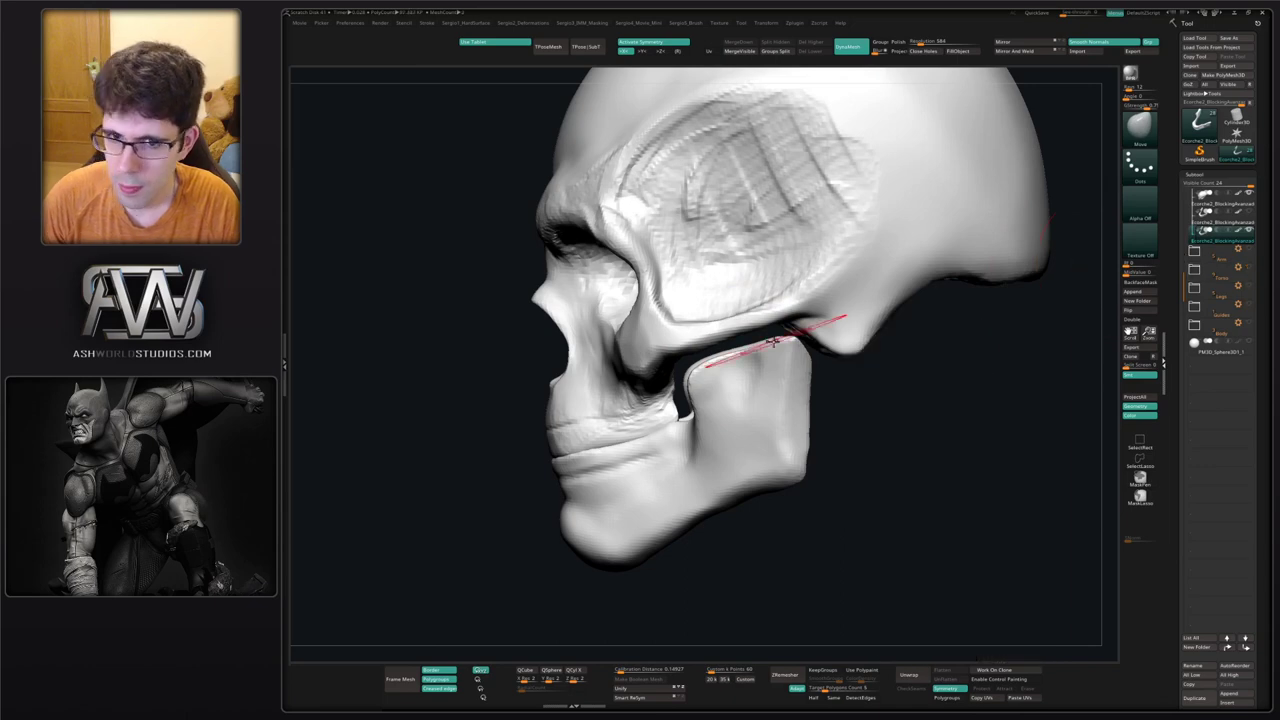
Roll the duplicated jaw back to an earlier shape through its undo history.
drag(753, 357, 766, 357)
key(ctrl+z)
key(ctrl+z)
key(ctrl+z)
key(ctrl+z)
key(ctrl+z)
key(ctrl+z)
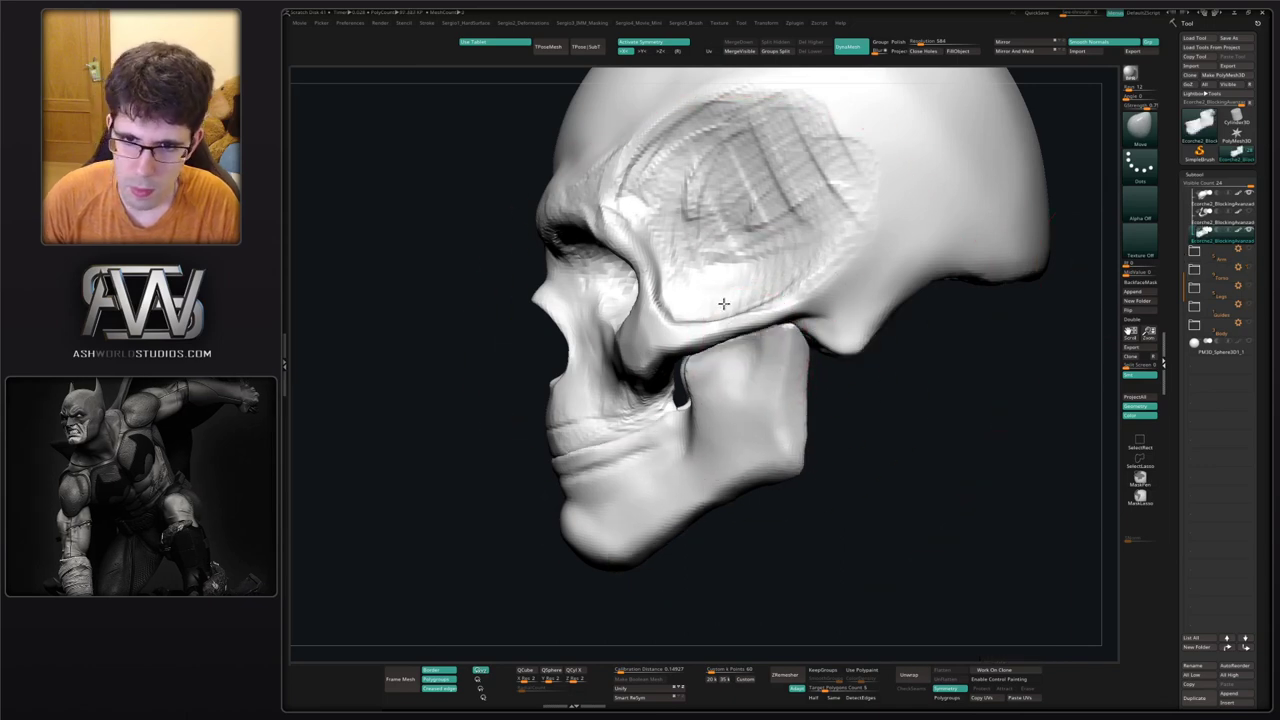
mouse_move(726, 286)
right_down()
mouse_move(777, 306)
mouse_move(709, 324)
right_up()
key(ctrl+z)
key(ctrl+z)
Shape the duplicate into slim cutting volumes passing behind the cheekbone arches, checking them from the side and below.
drag(736, 309, 694, 308)
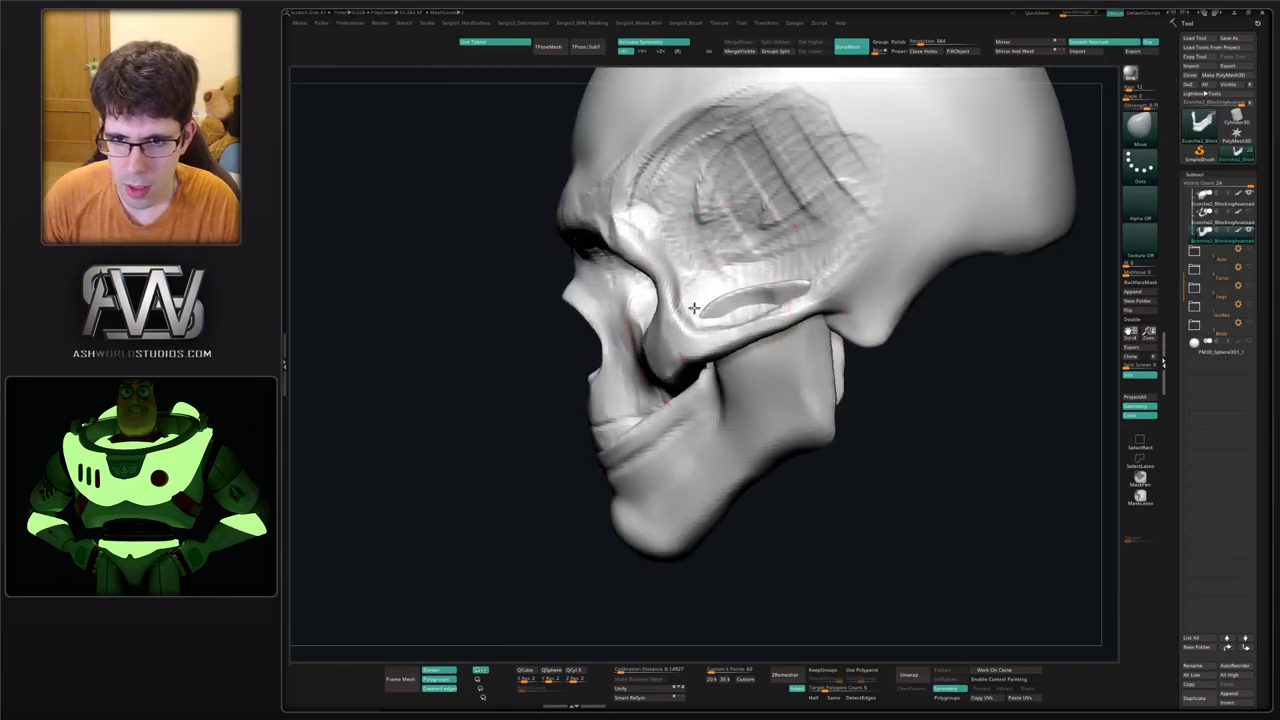
right_drag(726, 326, 772, 334)
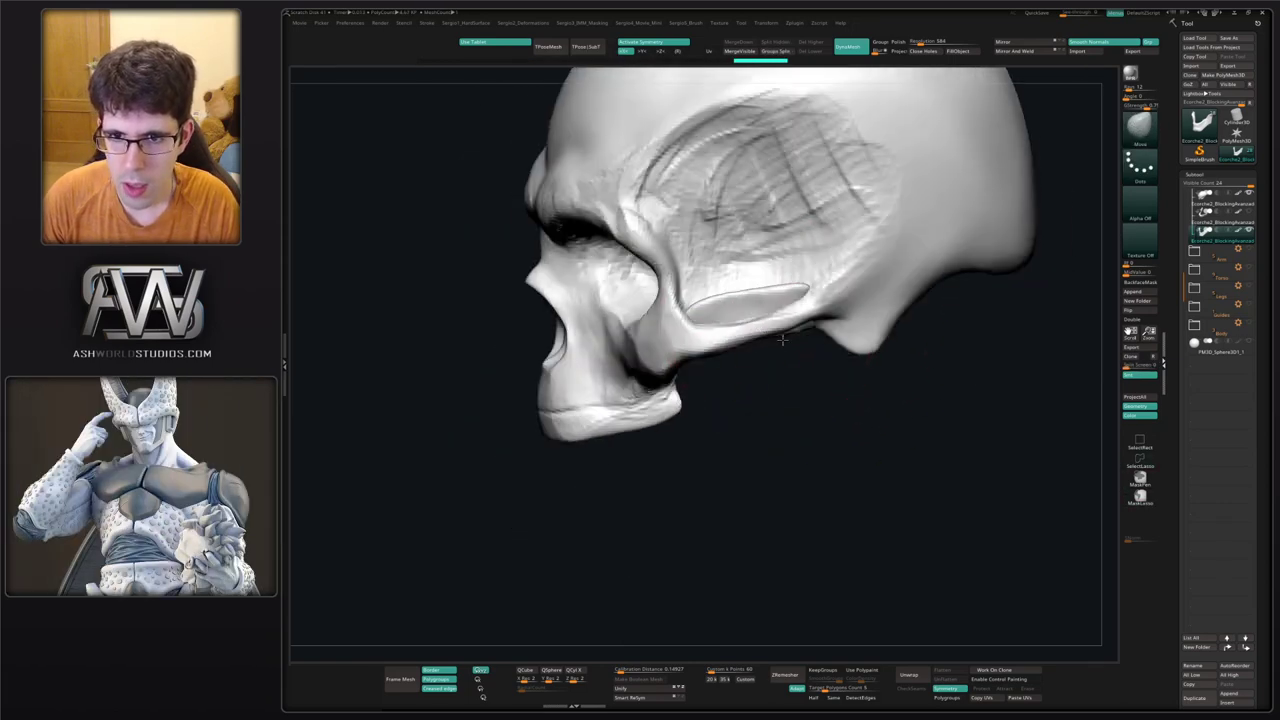
drag(782, 340, 718, 391)
drag(674, 337, 694, 366)
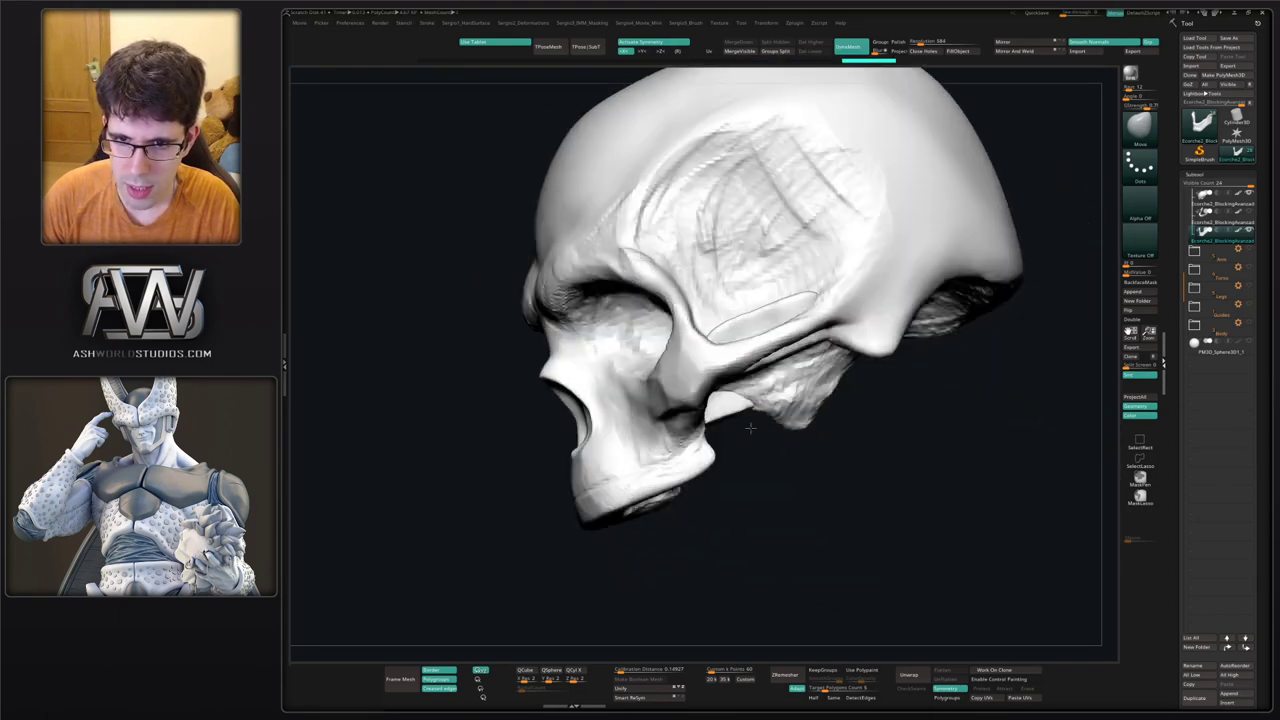
drag(750, 428, 774, 349)
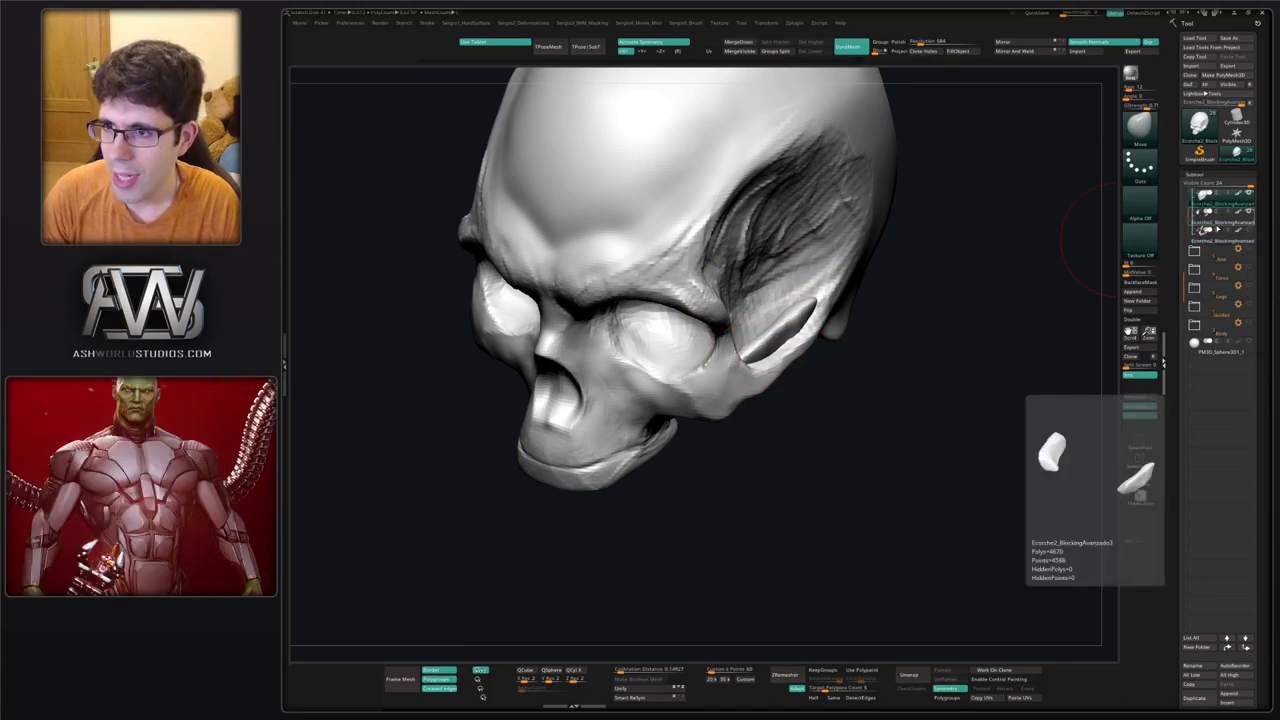
Set the cutter pieces to subtract and merge them down into the cranium.
click(1219, 223)
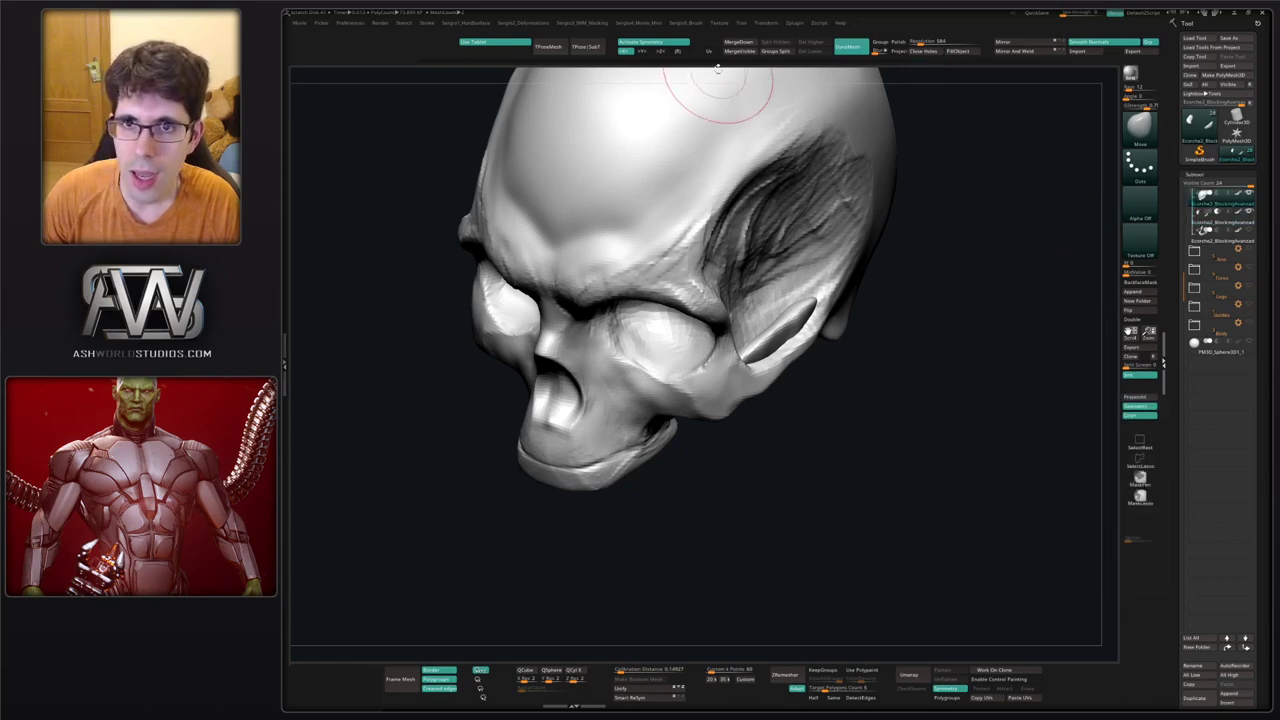
click(744, 43)
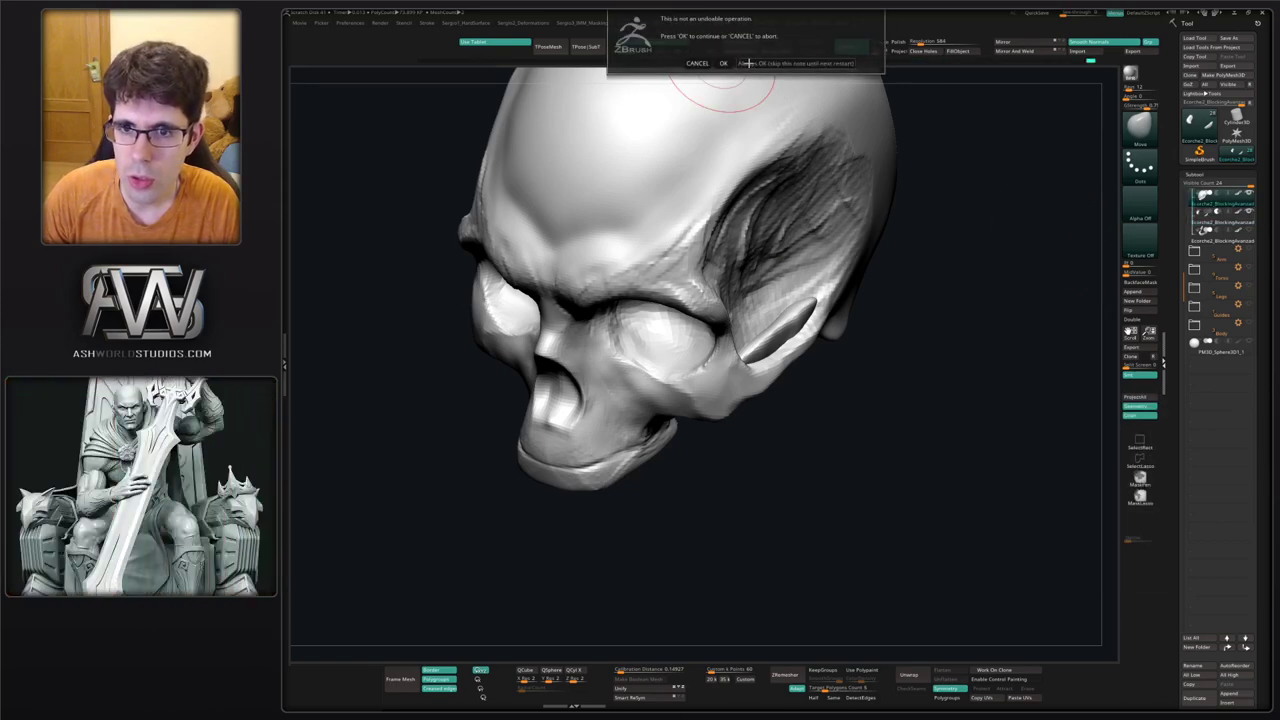
click(745, 63)
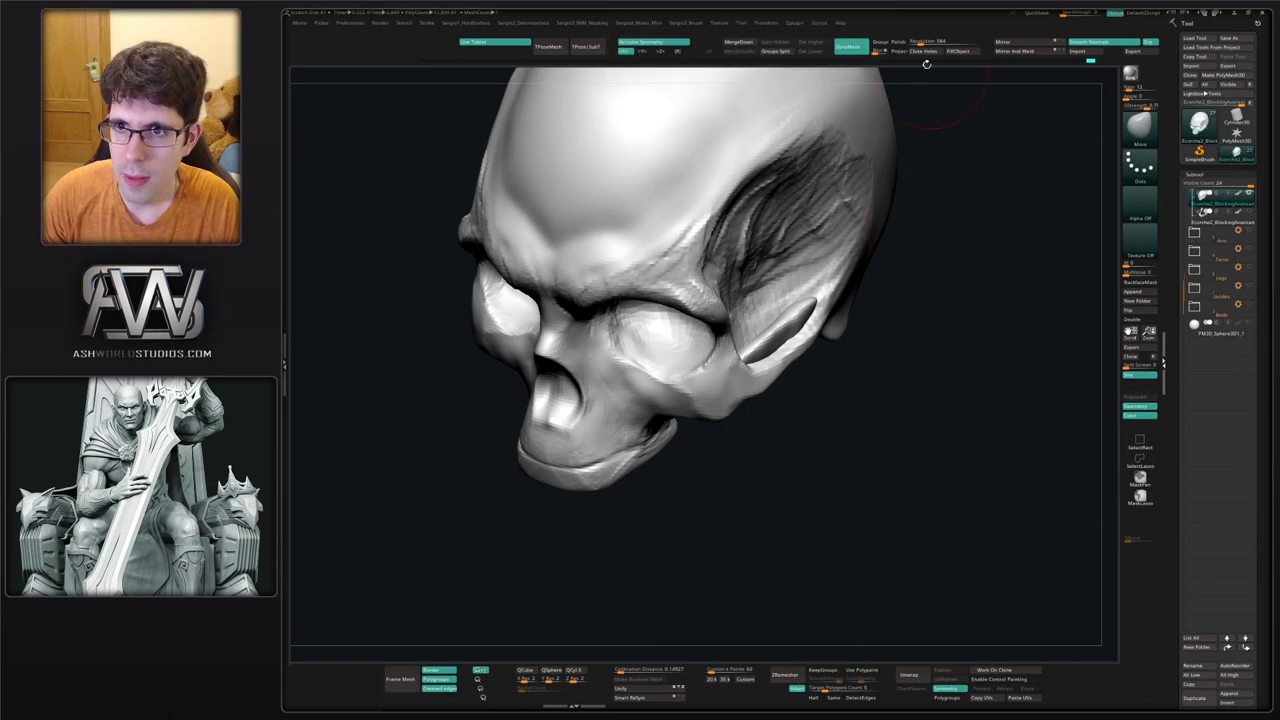
Smooth the opening behind the cheekbone arch and carve the temporal bone above it with ClayBuildup.
right_drag(849, 347, 593, 402)
mouse_move(757, 350)
shift+mouse_down()
mouse_move(798, 315)
mouse_move(770, 340)
shift+mouse_up()
mouse_move(791, 334)
right_down()
mouse_move(784, 280)
mouse_move(788, 312)
mouse_move(787, 300)
right_up()
key(b)
key(c)
key(b)
mouse_move(748, 286)
alt+mouse_down()
mouse_move(830, 270)
mouse_move(746, 289)
mouse_move(750, 278)
alt+mouse_up()
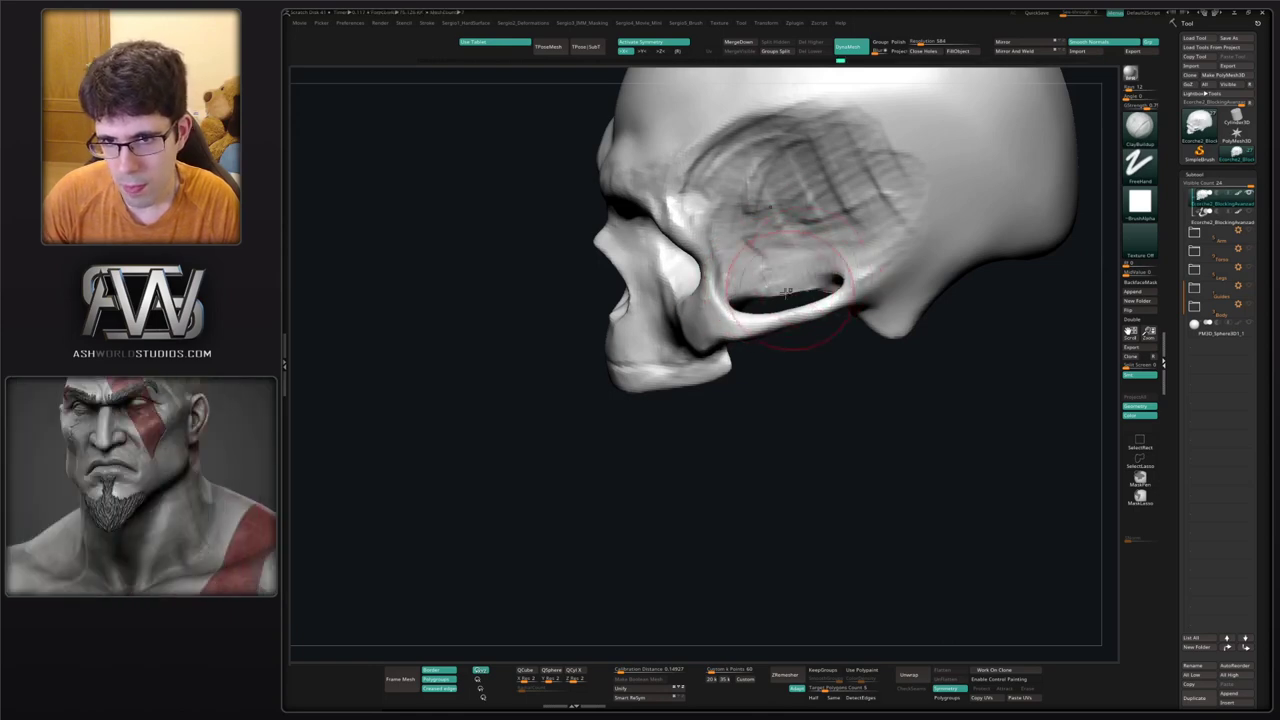
Sharpen the edge of the opening along the cheekbone arch with DamStandard.
mouse_move(787, 292)
right_down()
mouse_move(812, 326)
mouse_move(800, 284)
right_up()
key(b)
key(d)
key(s)
drag(853, 299, 805, 293)
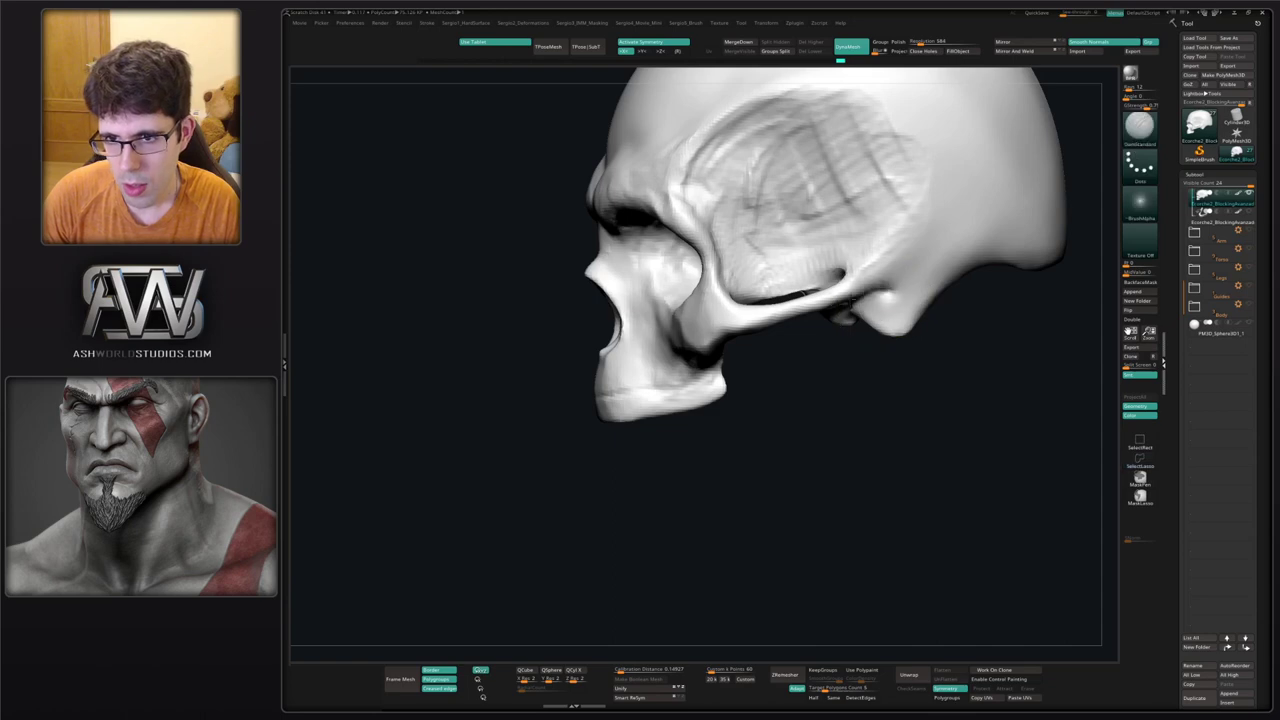
Reshape the cheekbone arch and the edge of the opening behind it from the side with the Move brush.
key(b)
key(m)
key(v)
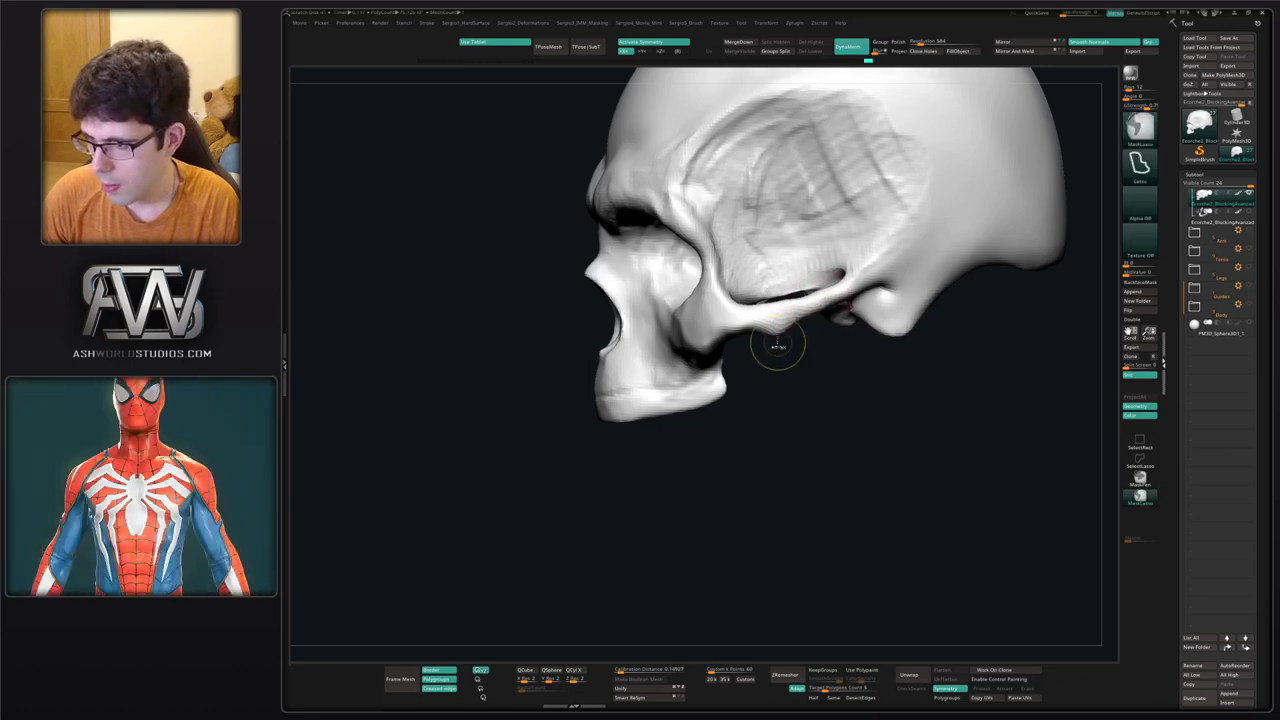
right_drag(777, 348, 816, 325)
mouse_move(884, 288)
right_down()
mouse_move(808, 303)
mouse_move(782, 323)
mouse_move(797, 330)
right_up()
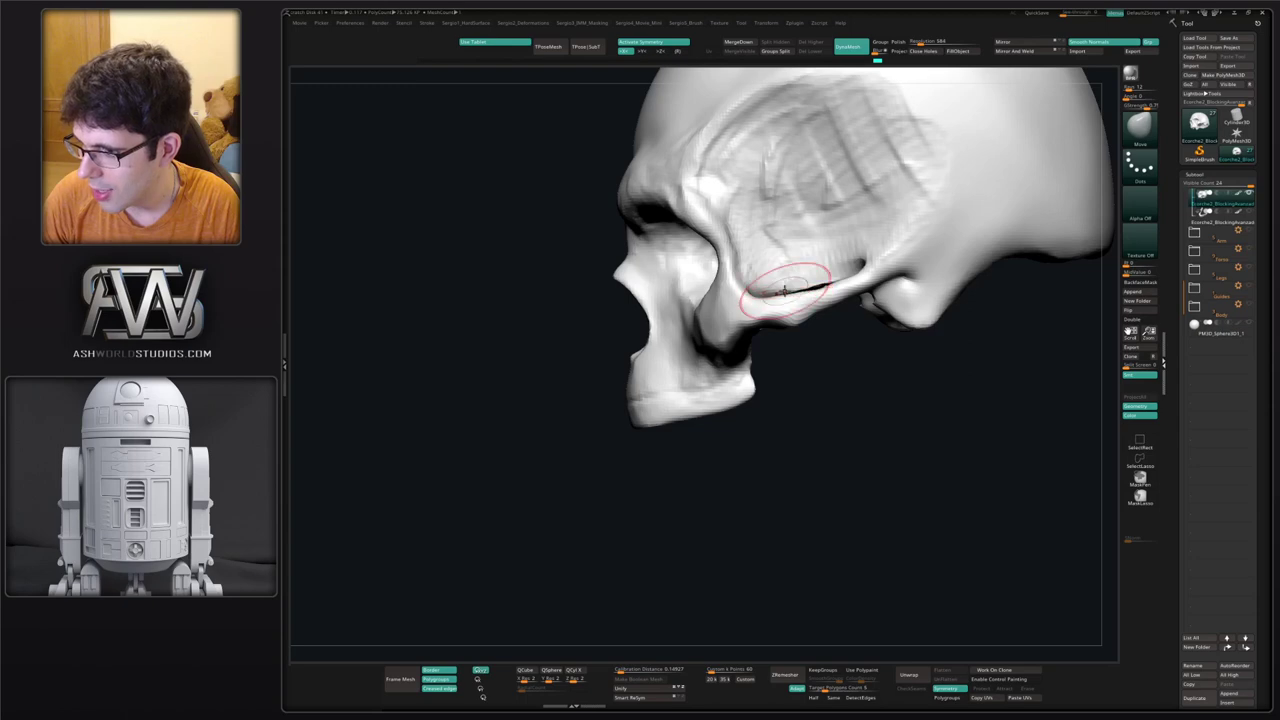
mouse_move(763, 301)
right_down()
mouse_move(771, 320)
mouse_move(723, 278)
right_up()
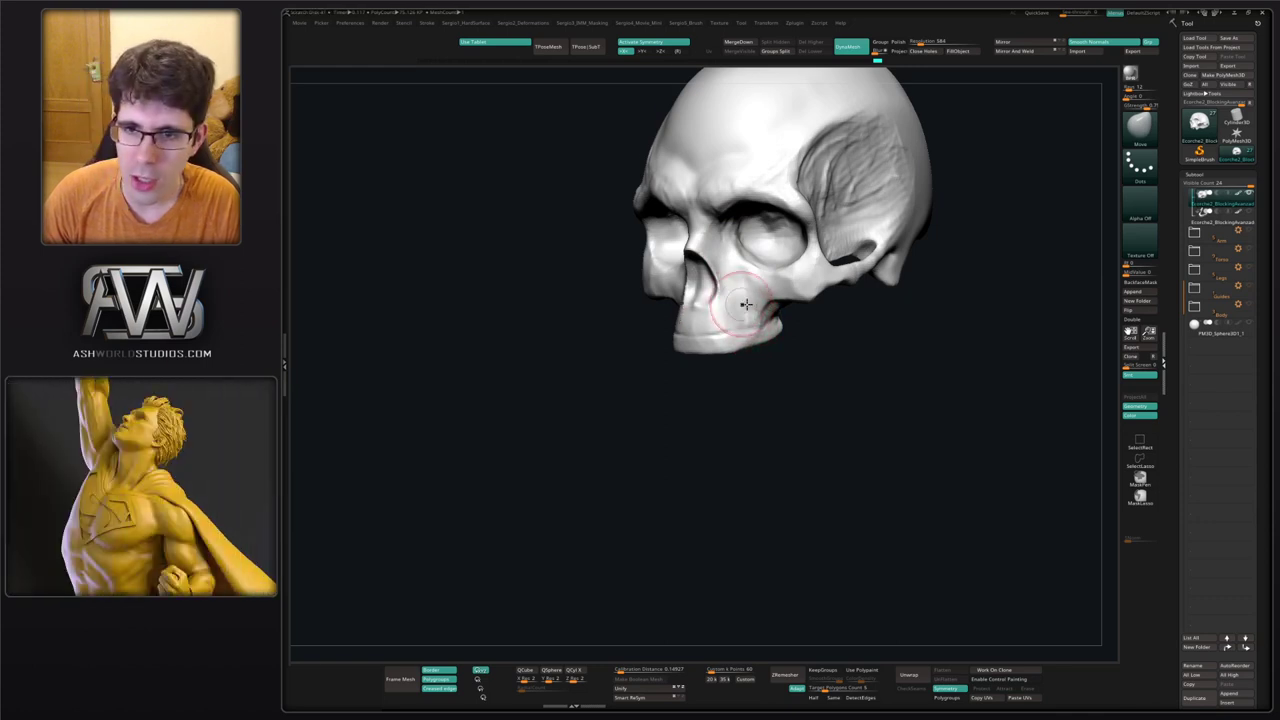
Adjust the outer contour of the cheekbone below the eye socket from a three-quarter front view, using a resized Move brush.
mouse_move(743, 304)
right_down()
mouse_move(781, 309)
mouse_move(817, 286)
right_up()
key(s)
drag(814, 305, 818, 286)
right_drag(874, 305, 817, 318)
drag(849, 298, 858, 285)
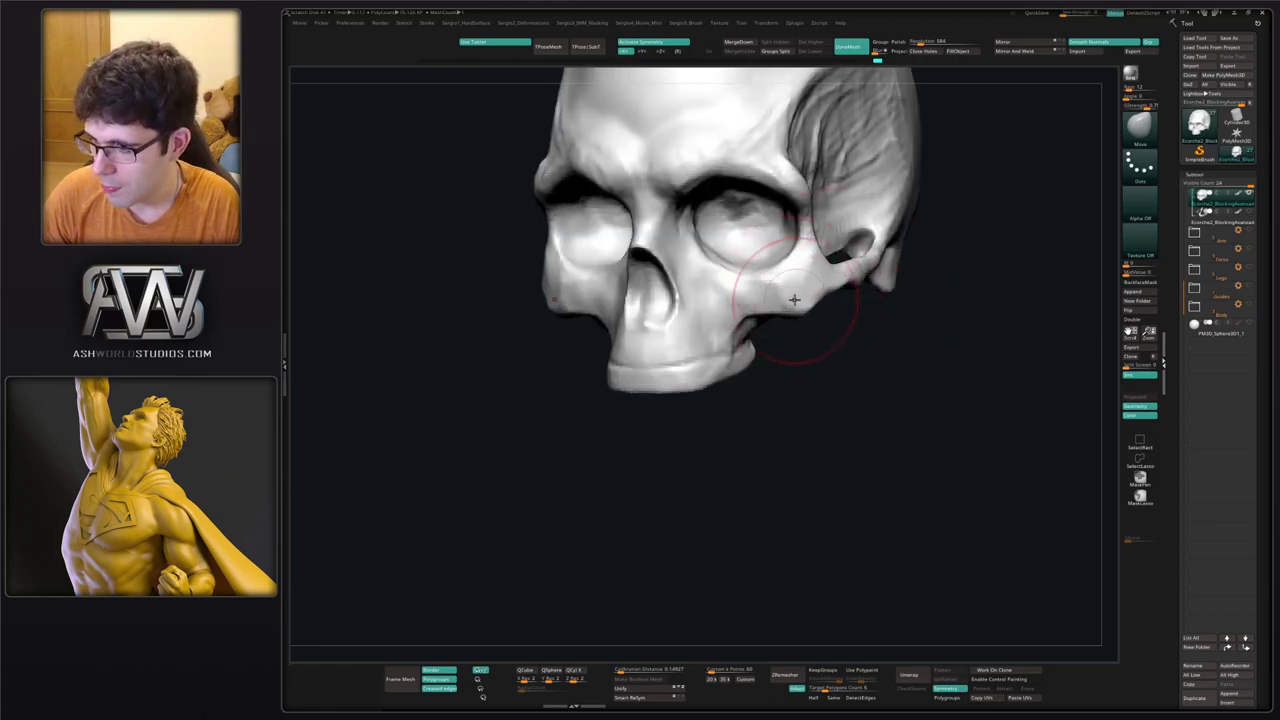
right_drag(780, 304, 760, 330)
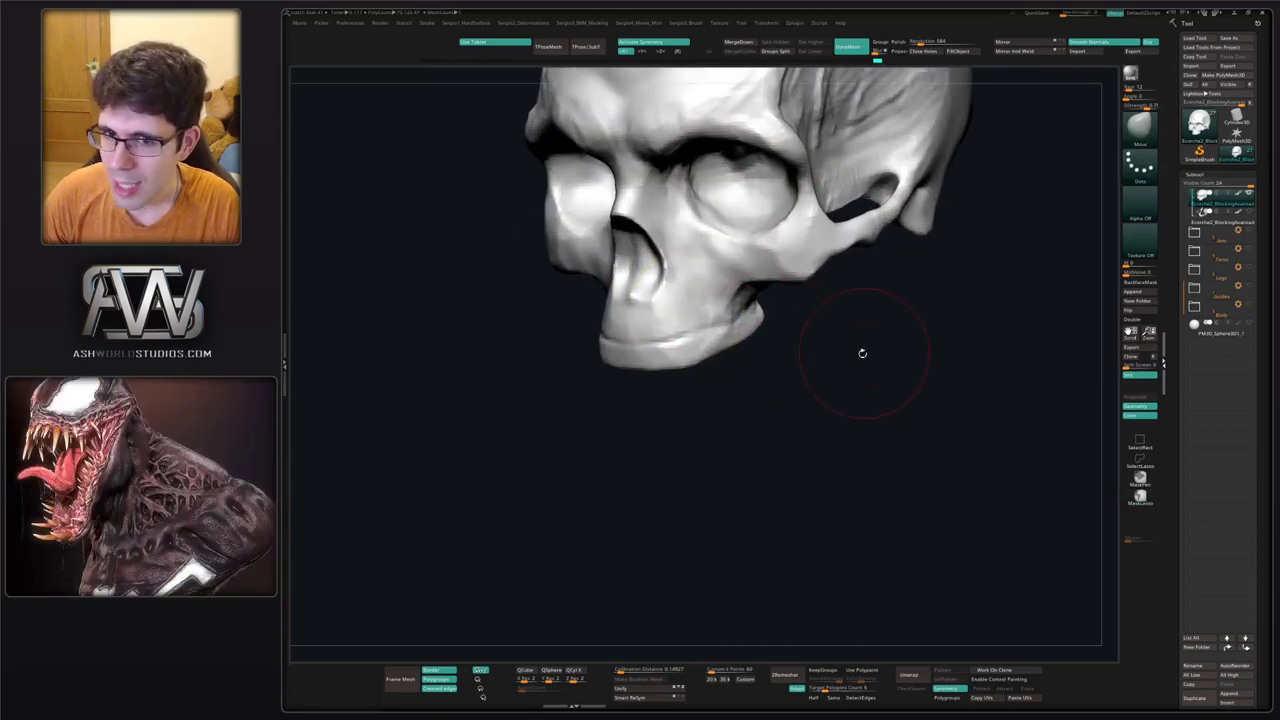
Carve the gum line around the upper jaw, from the front teeth area back to the molars, with DamStandard.
mouse_move(863, 354)
right_down()
mouse_move(841, 341)
mouse_move(725, 339)
mouse_move(651, 366)
mouse_move(660, 331)
mouse_move(677, 337)
right_up()
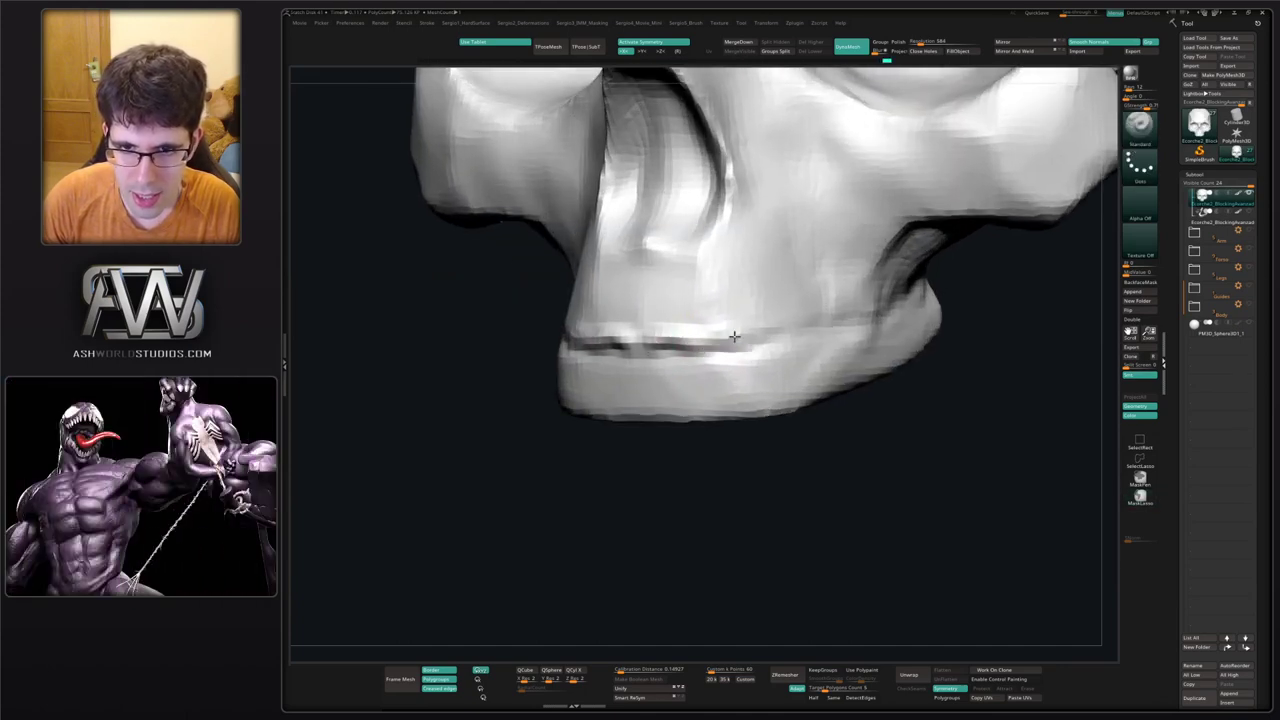
right_drag(713, 345, 648, 357)
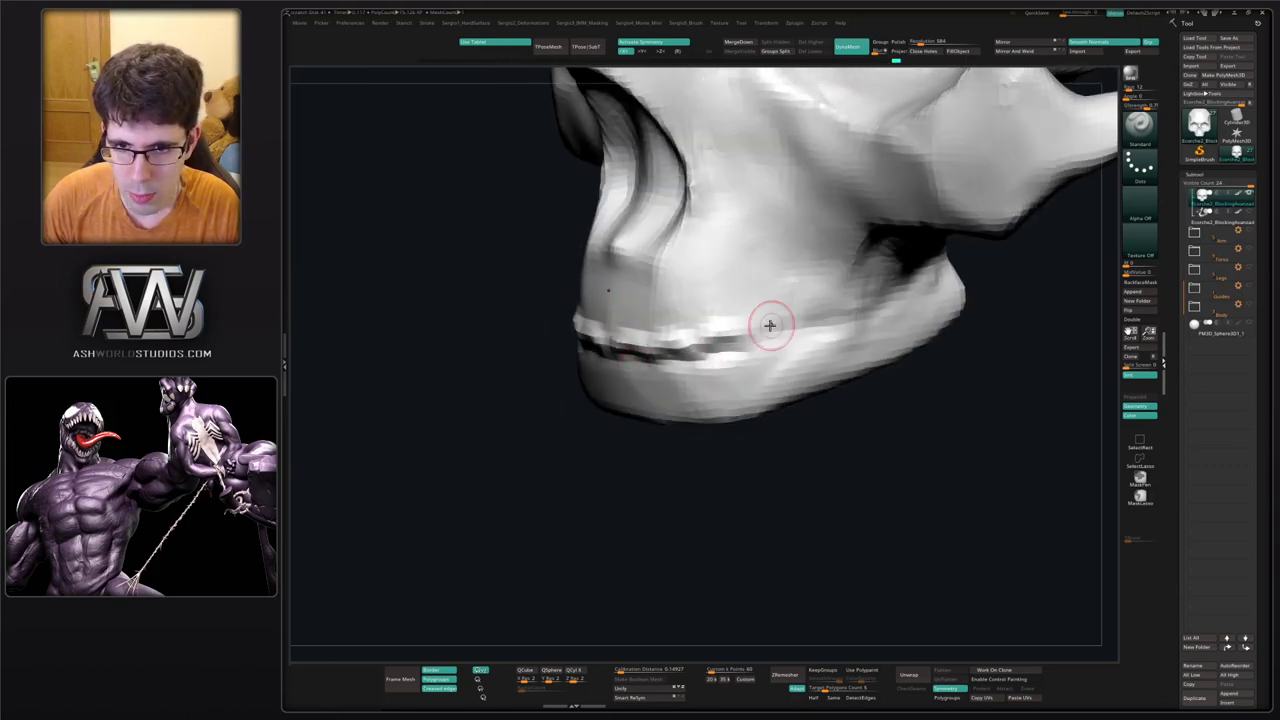
mouse_move(817, 324)
right_down()
mouse_move(746, 335)
mouse_move(720, 352)
mouse_move(771, 342)
mouse_move(737, 363)
mouse_move(703, 360)
mouse_move(777, 337)
mouse_move(737, 343)
mouse_move(749, 350)
right_up()
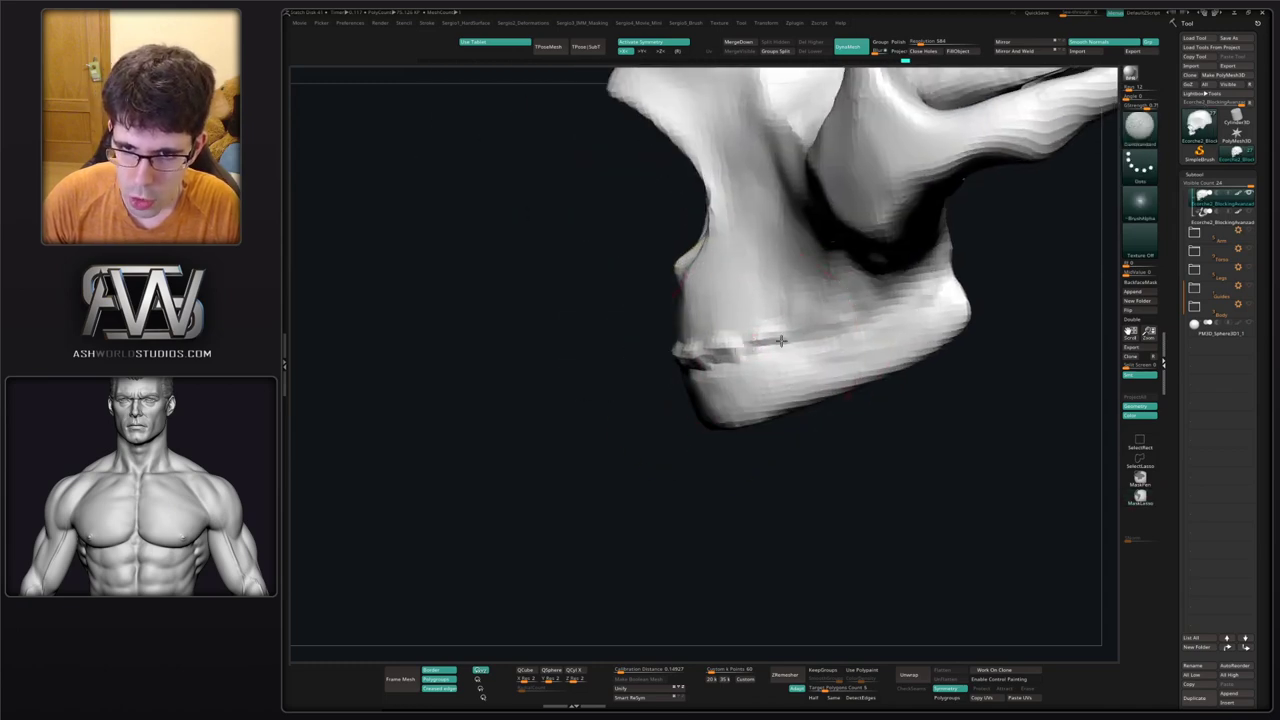
drag(771, 349, 933, 272)
right_drag(918, 286, 926, 274)
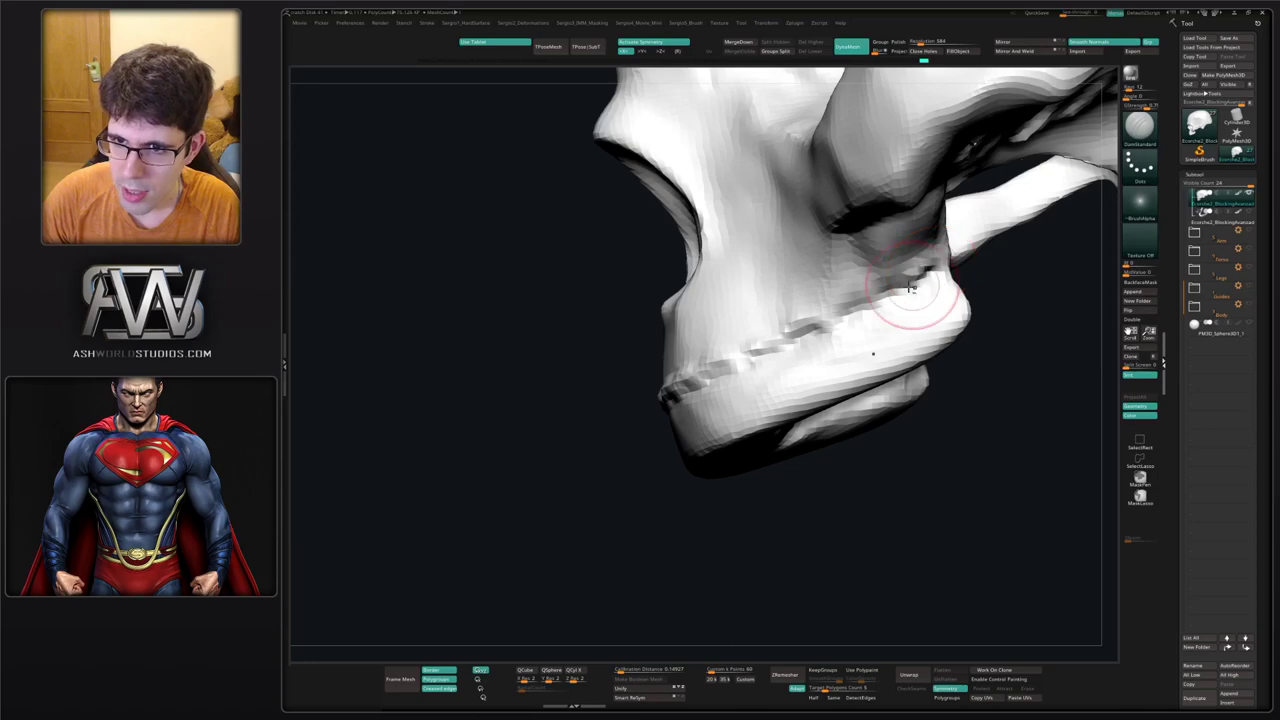
mouse_move(845, 318)
right_down()
mouse_move(840, 337)
mouse_move(795, 352)
mouse_move(778, 320)
mouse_move(781, 350)
right_up()
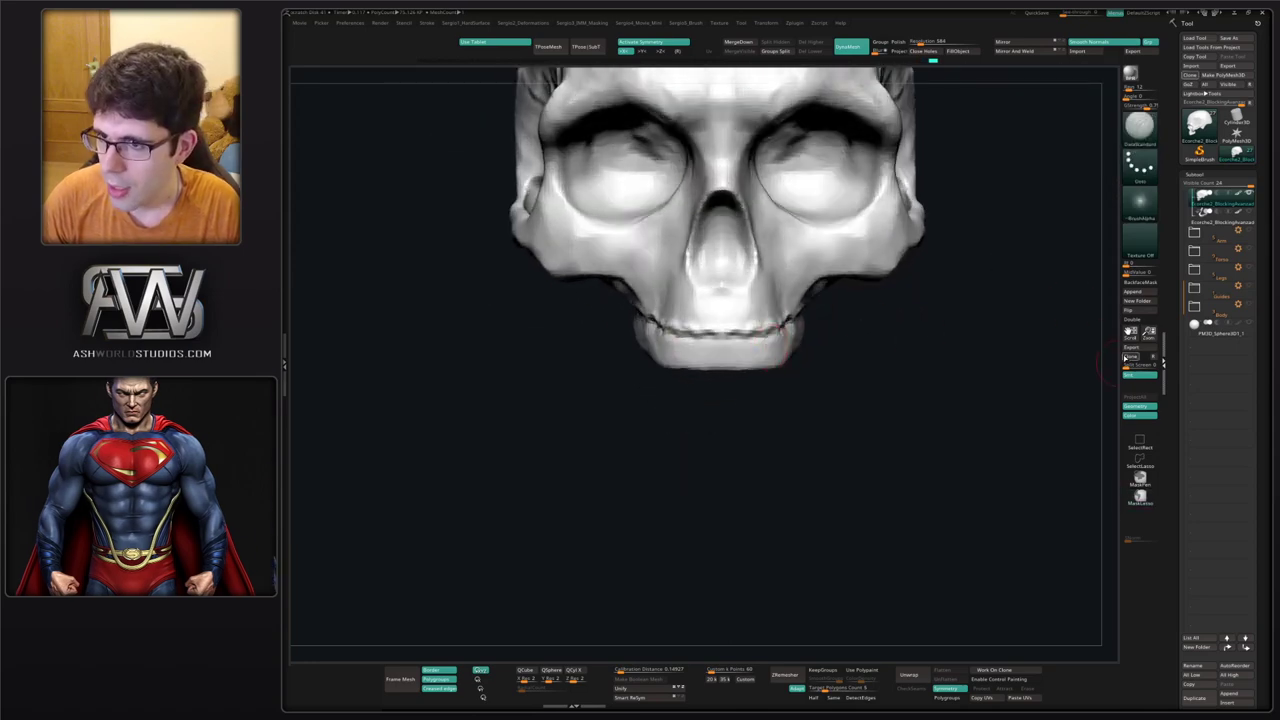
Append a new sphere subtool and place it in the Head folder beneath the skull pieces.
click(1139, 291)
click(877, 346)
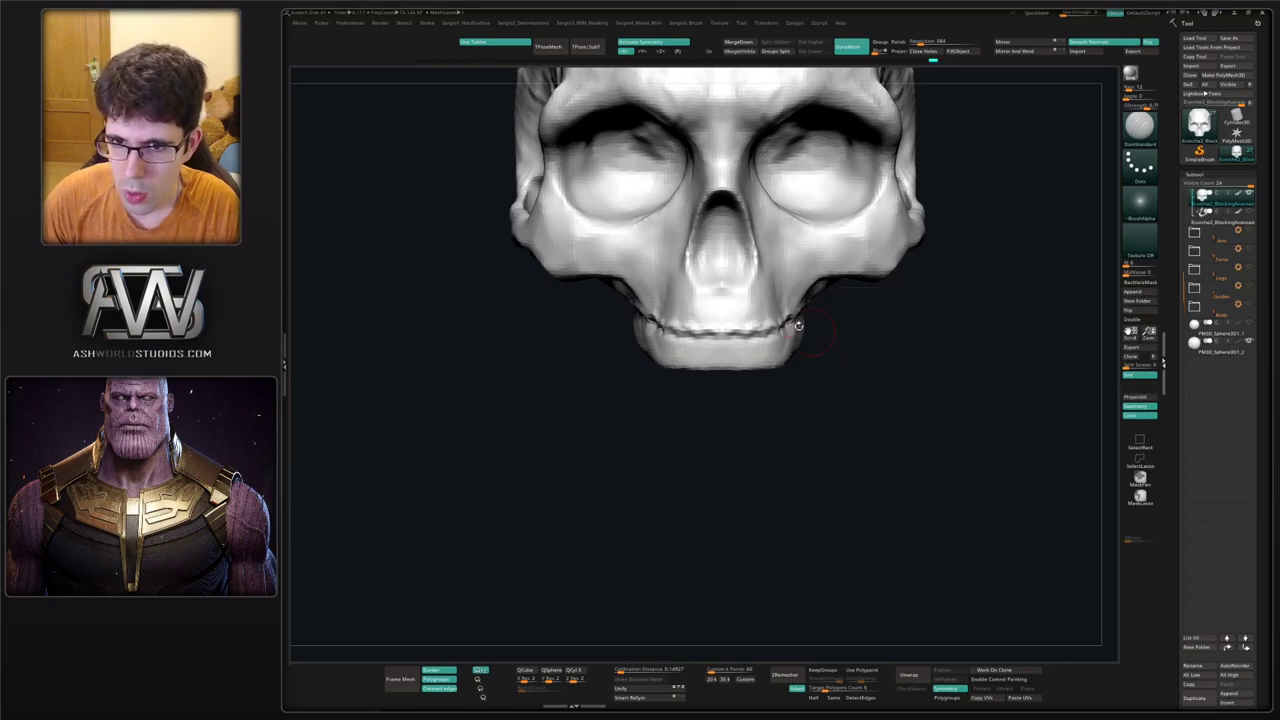
ctrl+right_drag(806, 325, 812, 290)
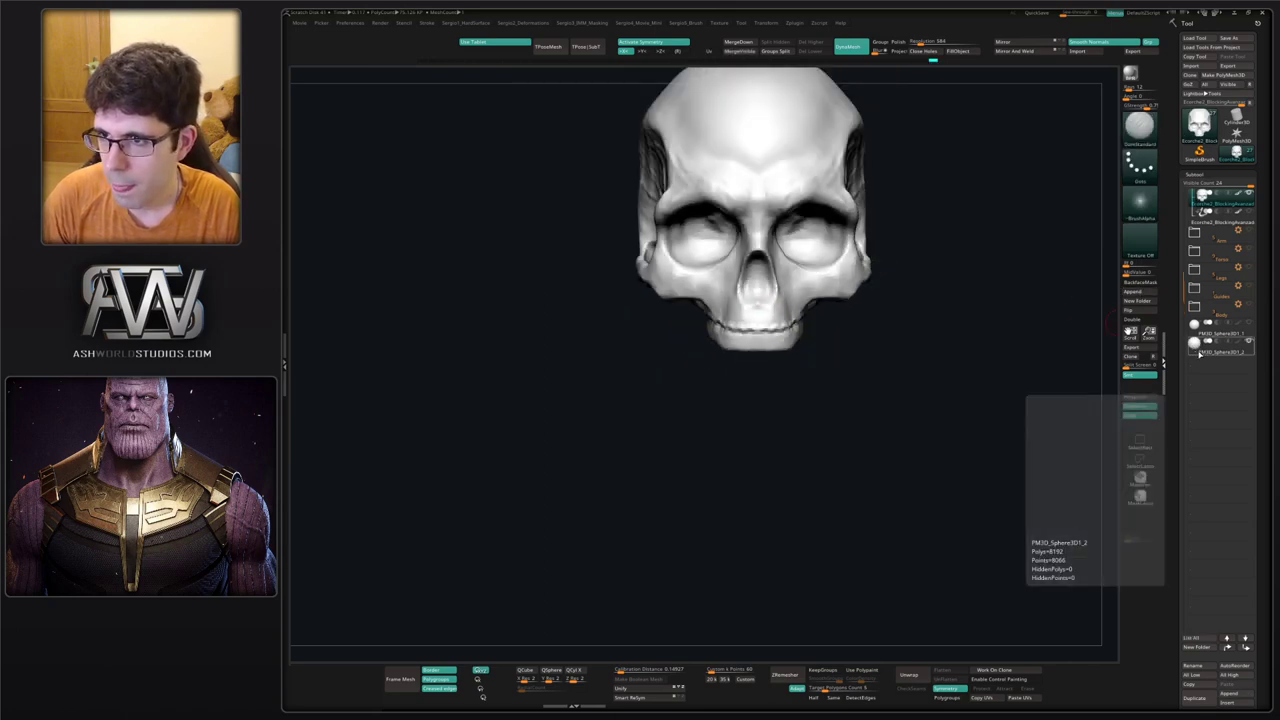
drag(1199, 354, 1229, 227)
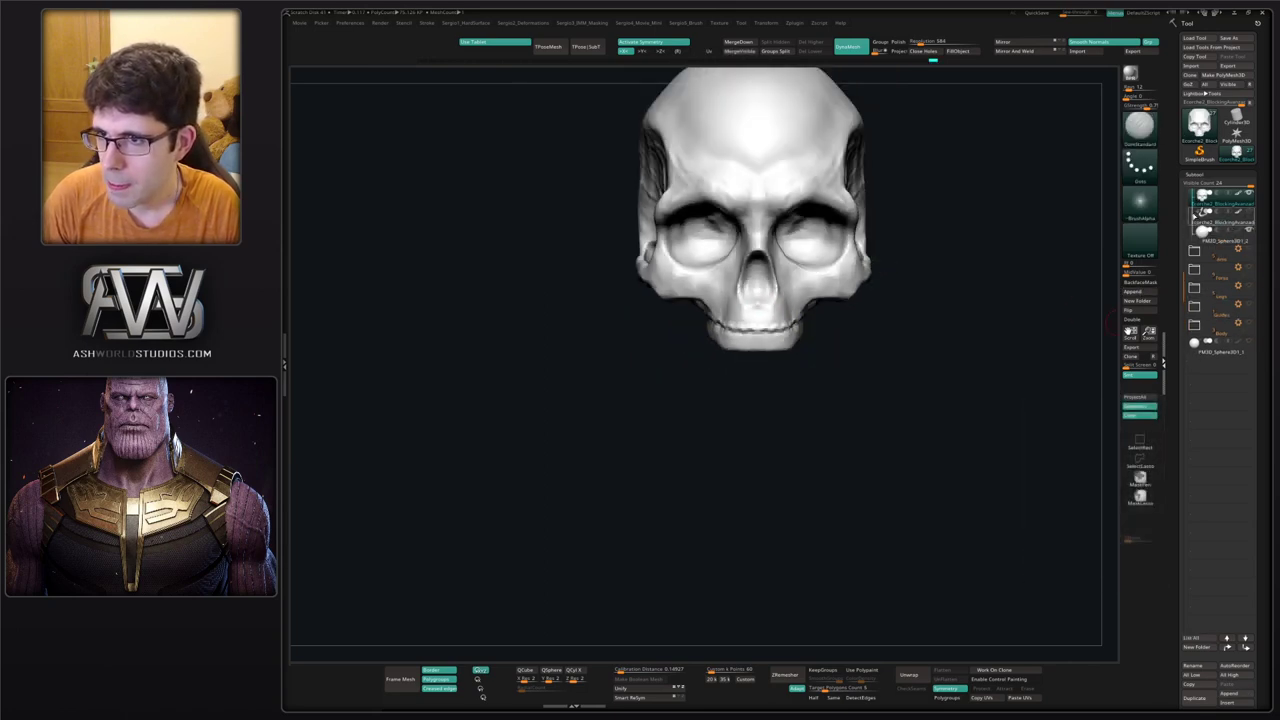
drag(1185, 282, 1185, 208)
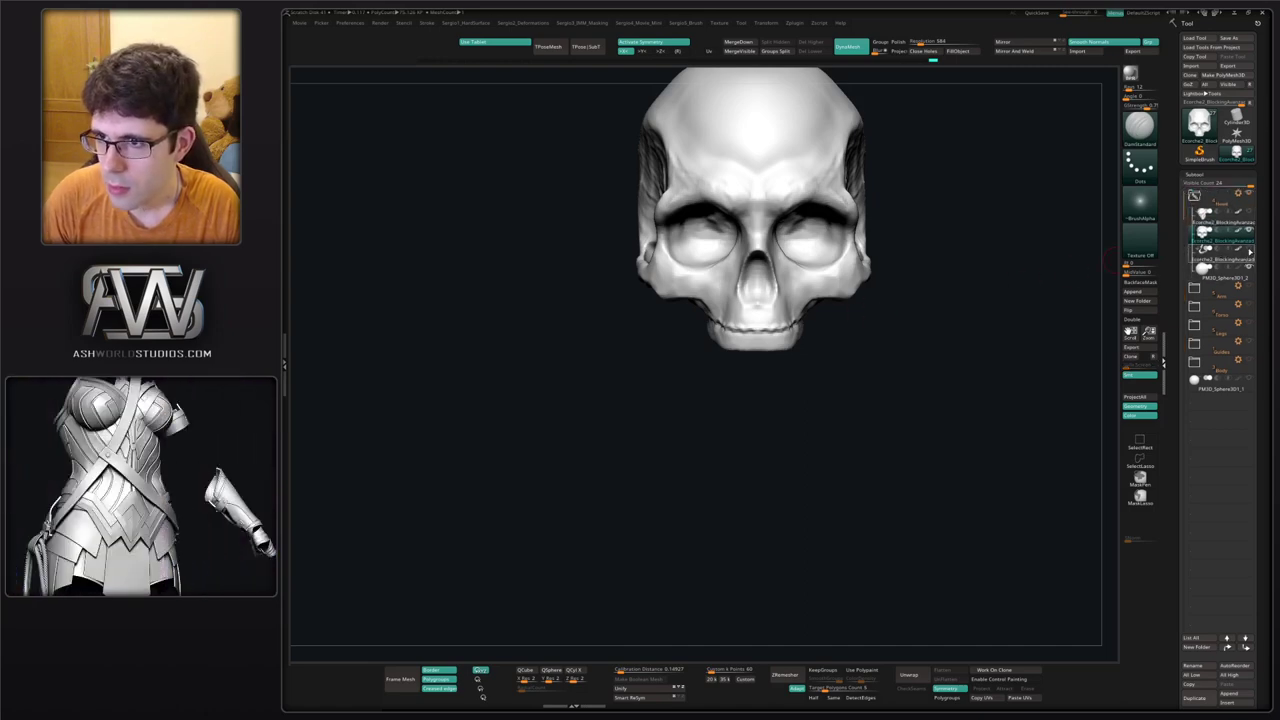
Show the lower jaw and carve back the upper jaw's tooth ridge below the gum line with ClayBuildup.
mouse_move(1248, 251)
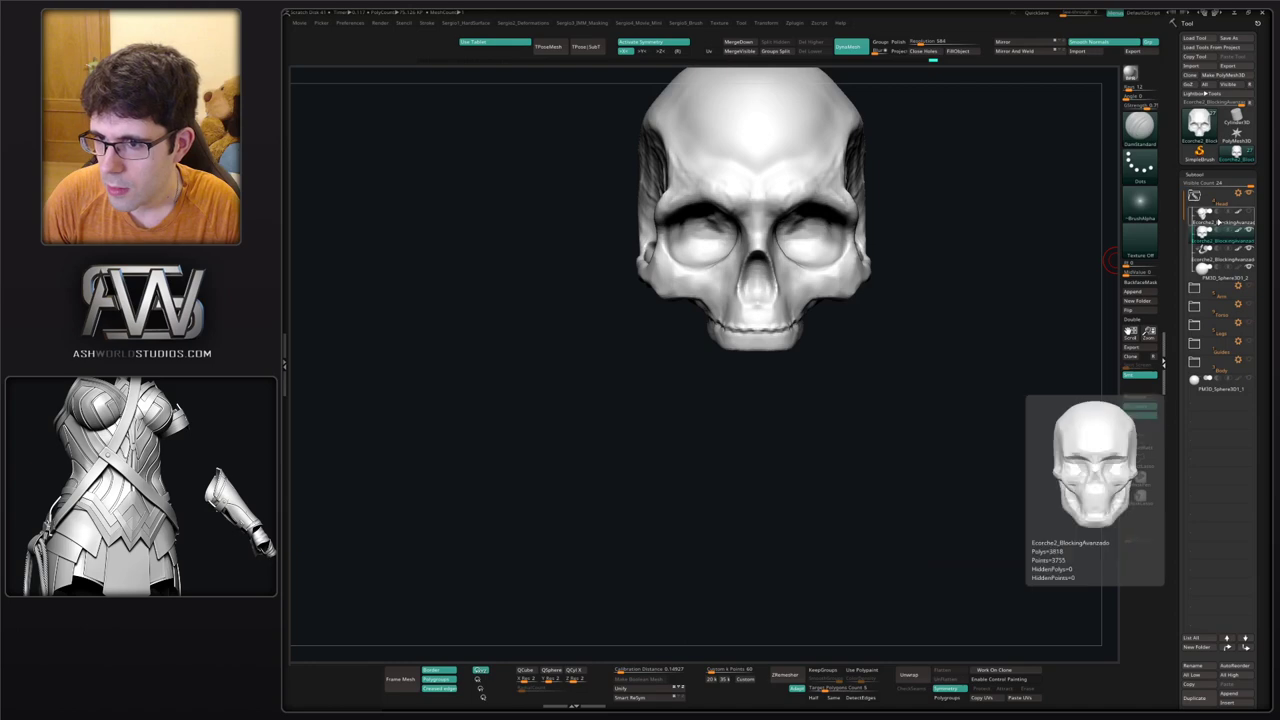
click(1249, 250)
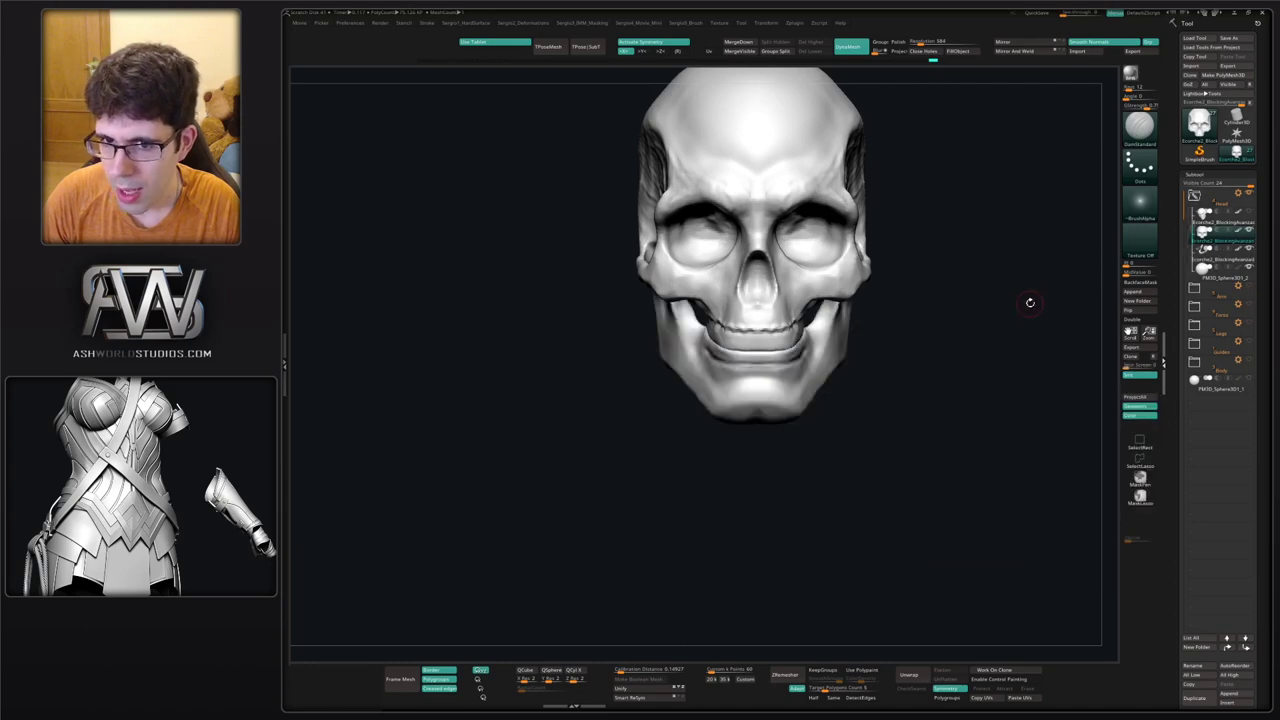
right_drag(1031, 303, 838, 377)
key(shift+s)
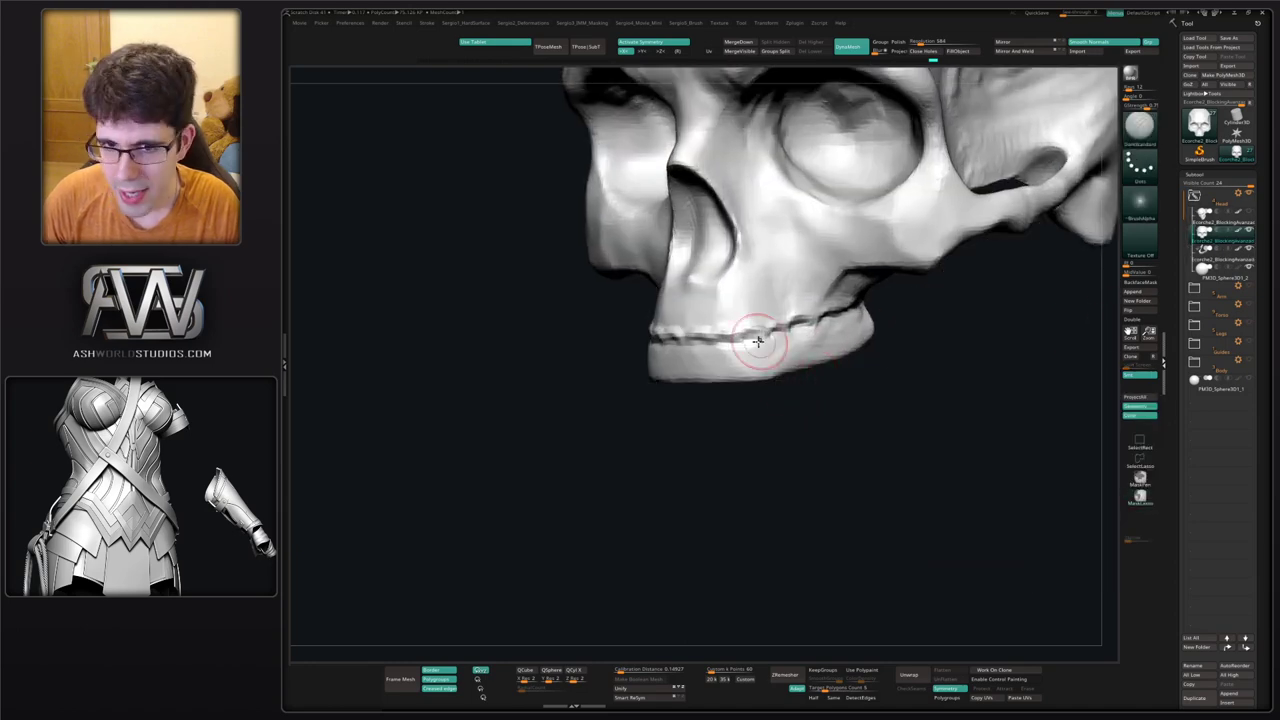
mouse_move(726, 360)
mouse_down()
mouse_move(692, 357)
mouse_move(712, 361)
mouse_up()
key(ctrl+z)
key(b)
key(c)
key(l)
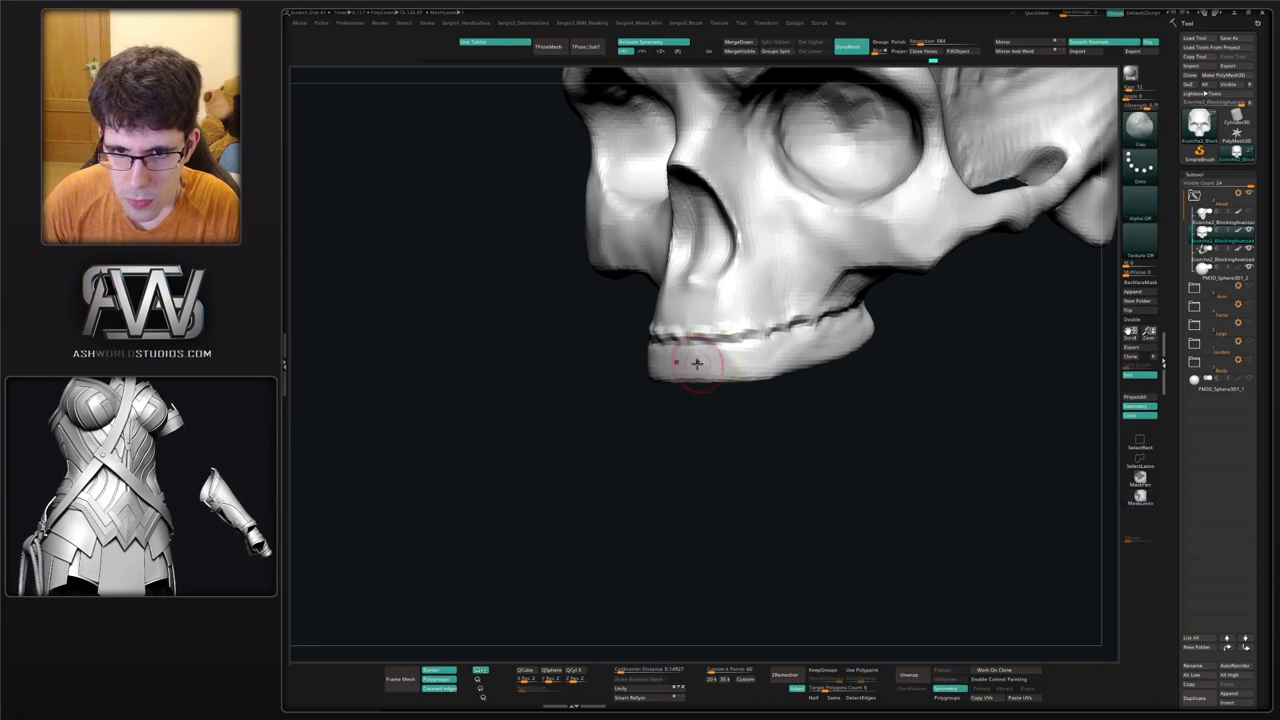
key(b)
key(c)
key(b)
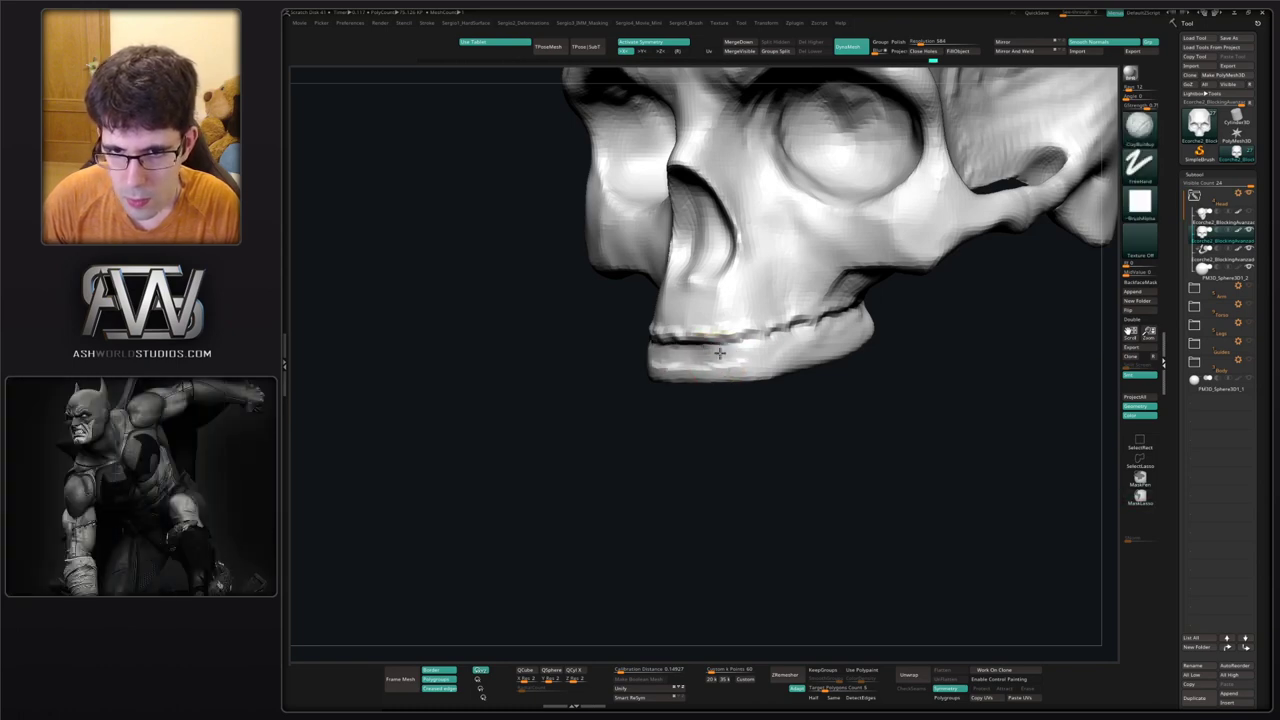
mouse_move(719, 352)
alt+mouse_down()
mouse_move(754, 361)
mouse_move(680, 376)
mouse_move(850, 330)
mouse_move(826, 368)
alt+mouse_up()
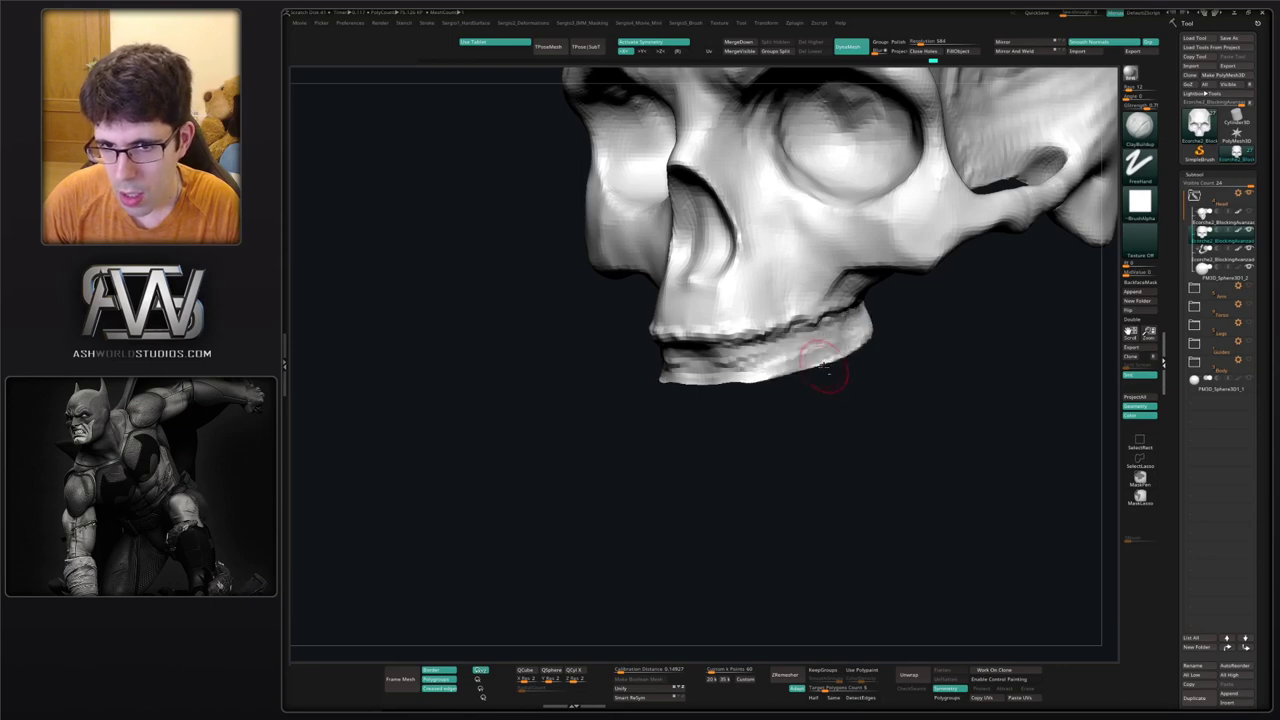
Select the new sphere in the Head folder, raise it to skull height and turn on X symmetry.
click(1201, 386)
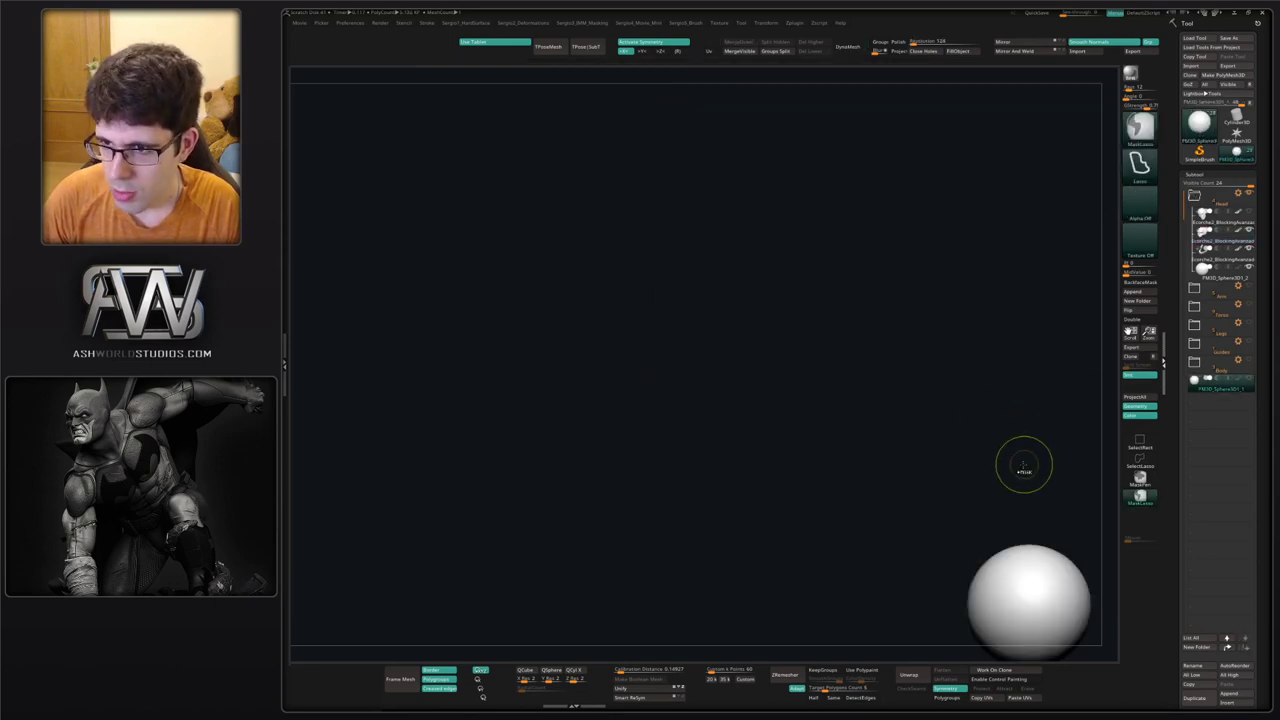
ctrl+right_drag(1023, 466, 1040, 412)
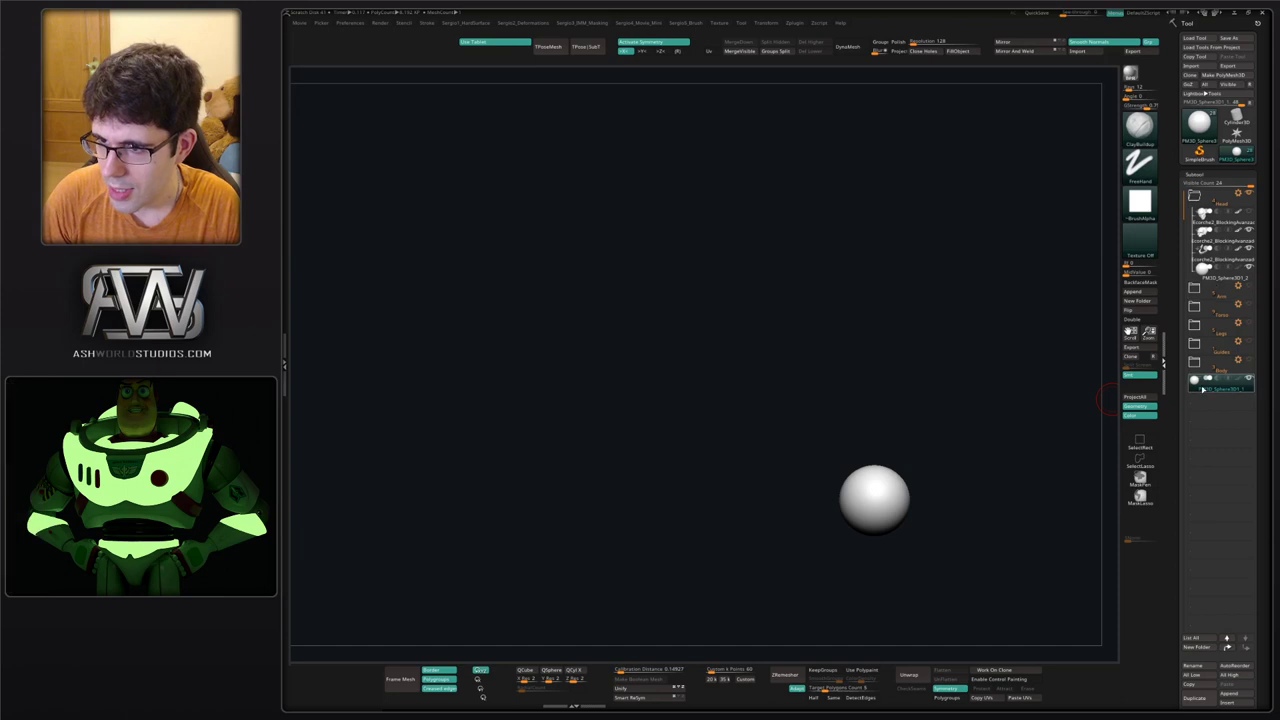
click(1215, 270)
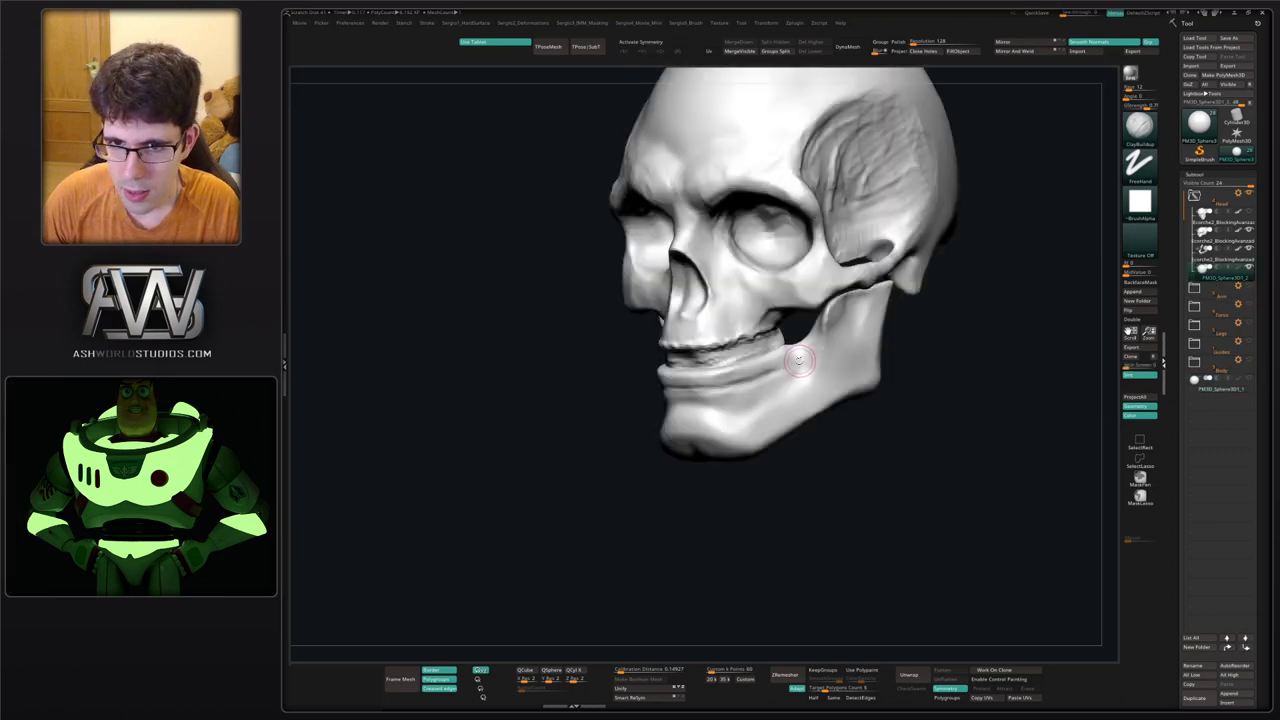
key(w)
ctrl+shift+click(787, 274)
key(f)
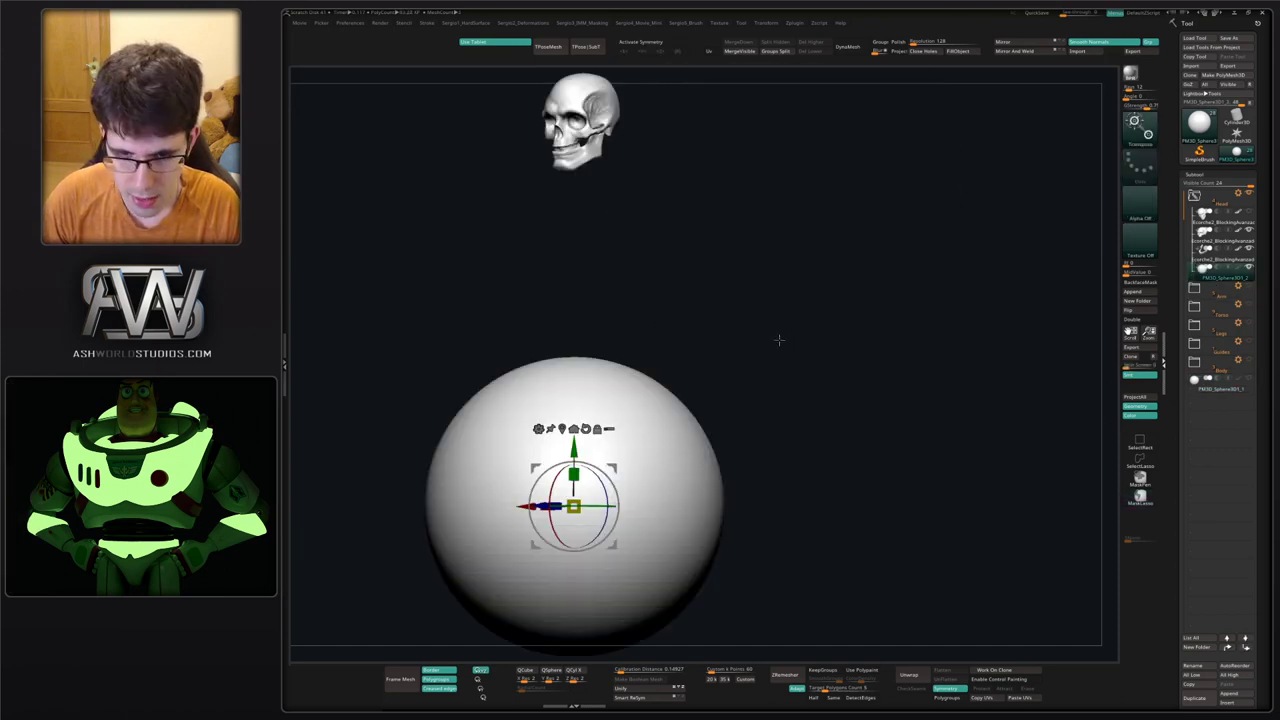
drag(575, 447, 606, 157)
key(x)
alt+right_drag(648, 259, 710, 387)
Scale the sphere down to tooth size and position it in front of the mouth between the jaws.
drag(637, 290, 637, 204)
drag(637, 262, 532, 337)
ctrl+right_drag(590, 335, 618, 382)
drag(618, 380, 648, 332)
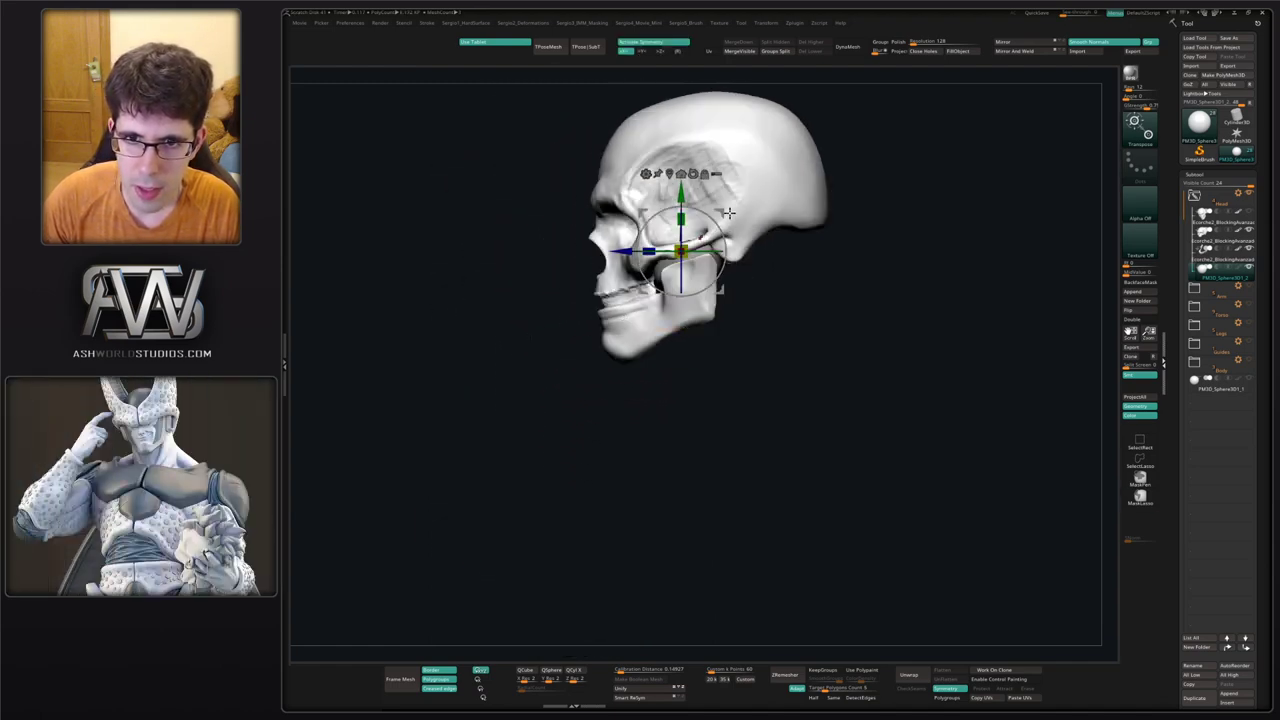
drag(722, 213, 635, 273)
ctrl+right_drag(640, 285, 655, 362)
right_drag(655, 362, 789, 353)
drag(672, 337, 604, 405)
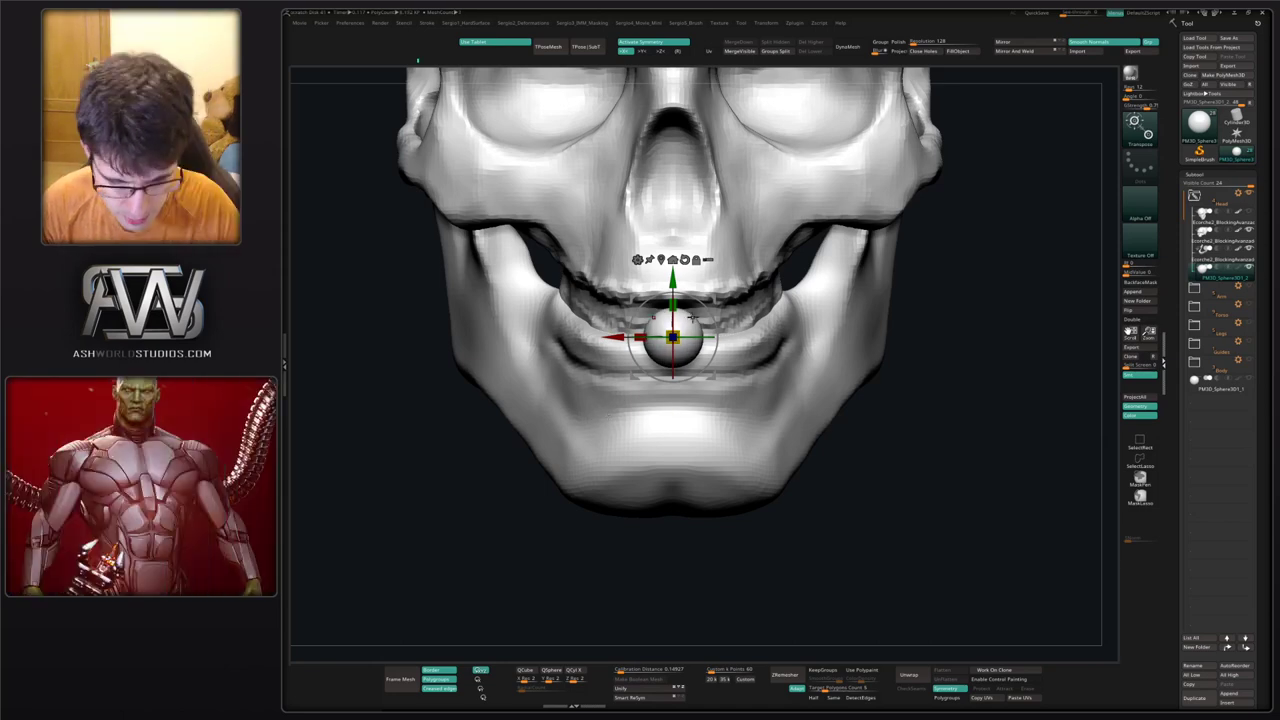
Isolate the sphere and work its front surface with DamStandard and smoothing to start the incisor.
key(q)
key(b)
key(m)
key(v)
mouse_move(687, 328)
ctrl+right_down()
mouse_move(686, 363)
mouse_move(660, 371)
ctrl+right_up()
key(alt+s)
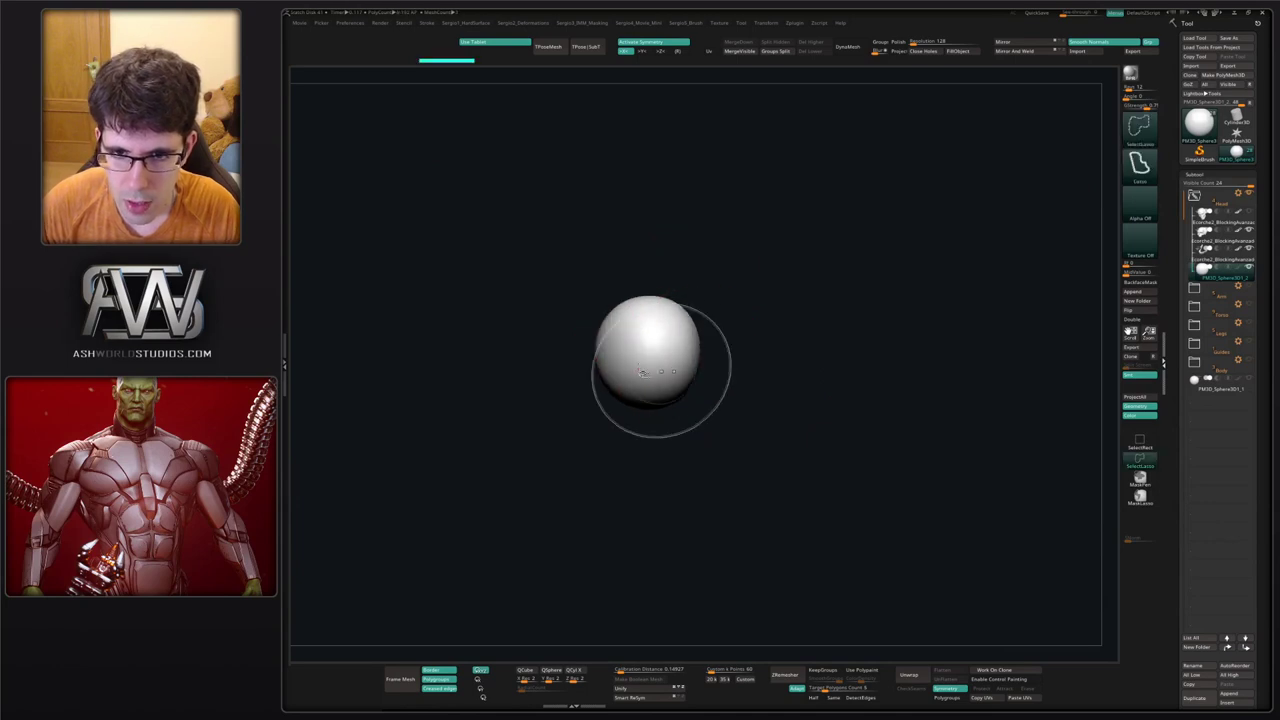
key(b)
key(d)
key(s)
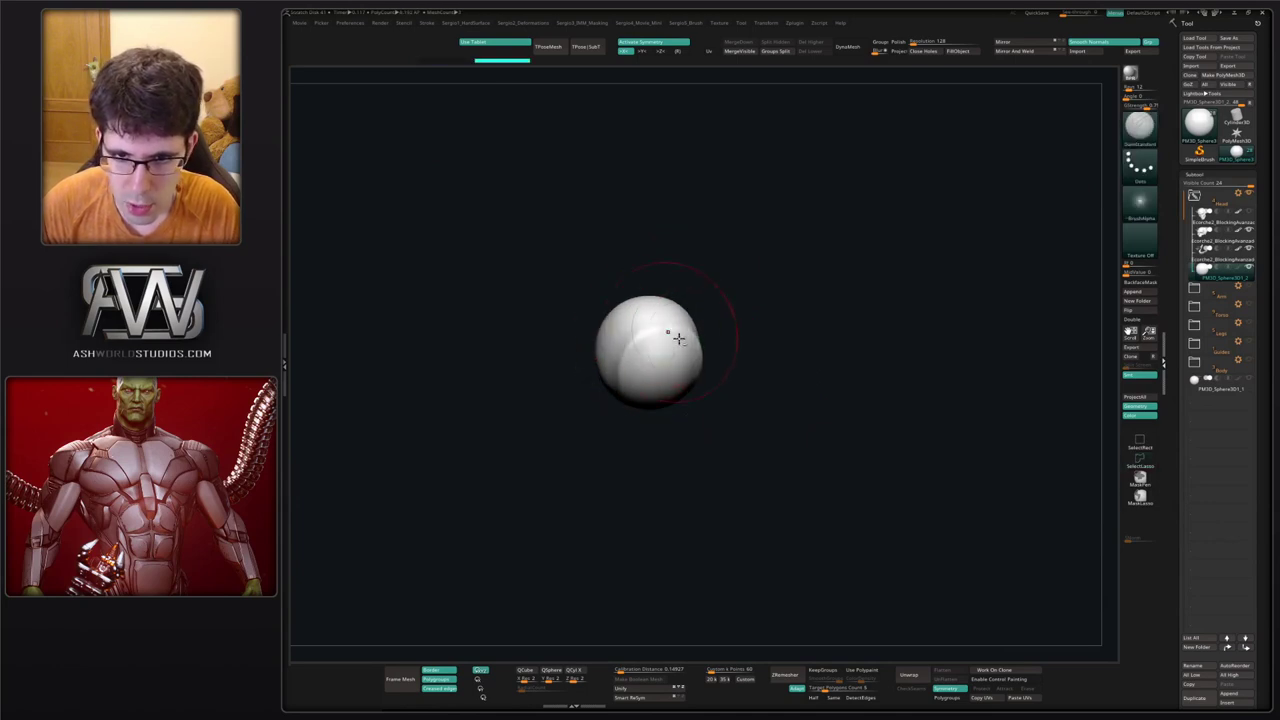
right_drag(697, 394, 707, 394)
mouse_move(660, 392)
shift+mouse_down()
mouse_move(674, 406)
mouse_move(686, 363)
mouse_move(727, 352)
mouse_move(711, 392)
shift+mouse_up()
Mask the sphere from the side and push its lower back inward with Move, forming a curved, wedge-shaped incisor crown.
key(b)
key(m)
key(v)
right_drag(712, 367, 690, 369)
mouse_move(813, 353)
ctrl+mouse_down()
mouse_move(709, 380)
mouse_move(792, 465)
ctrl+mouse_up()
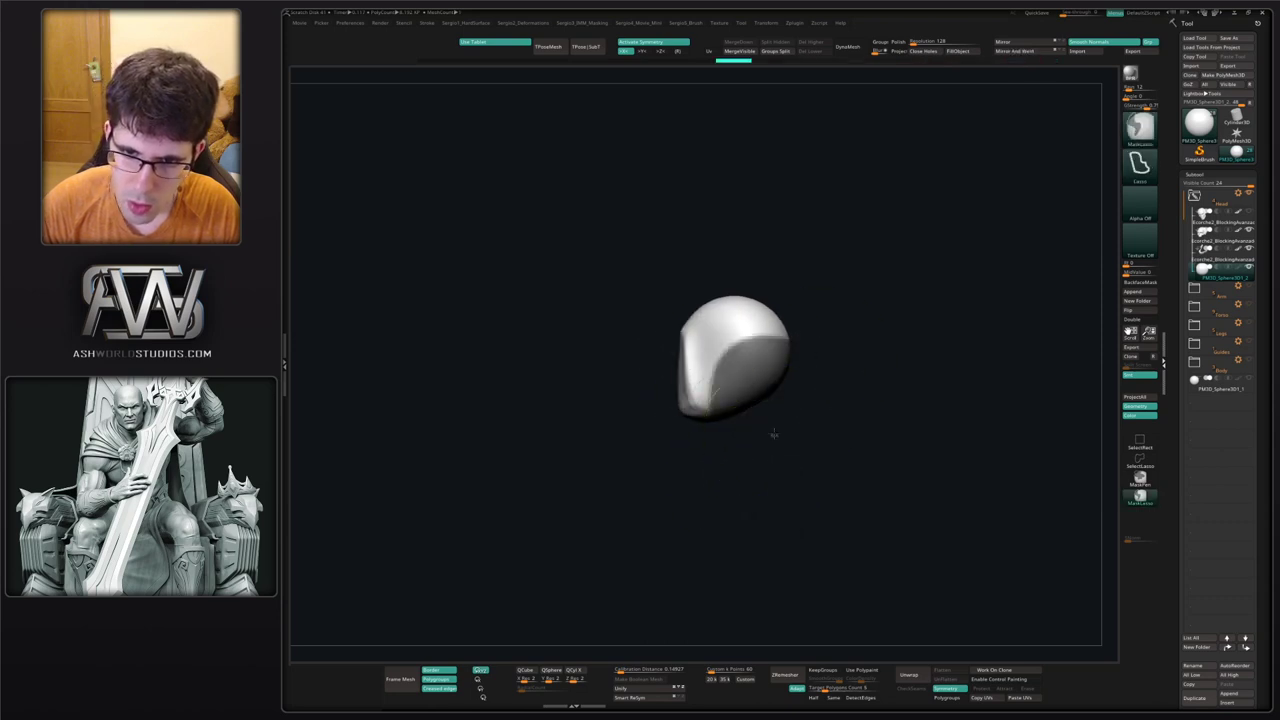
ctrl+click(774, 434)
key(s)
drag(757, 406, 775, 405)
mouse_move(768, 400)
mouse_down()
mouse_move(713, 348)
mouse_move(720, 334)
mouse_move(720, 345)
mouse_move(822, 338)
mouse_up()
ctrl+click(777, 354)
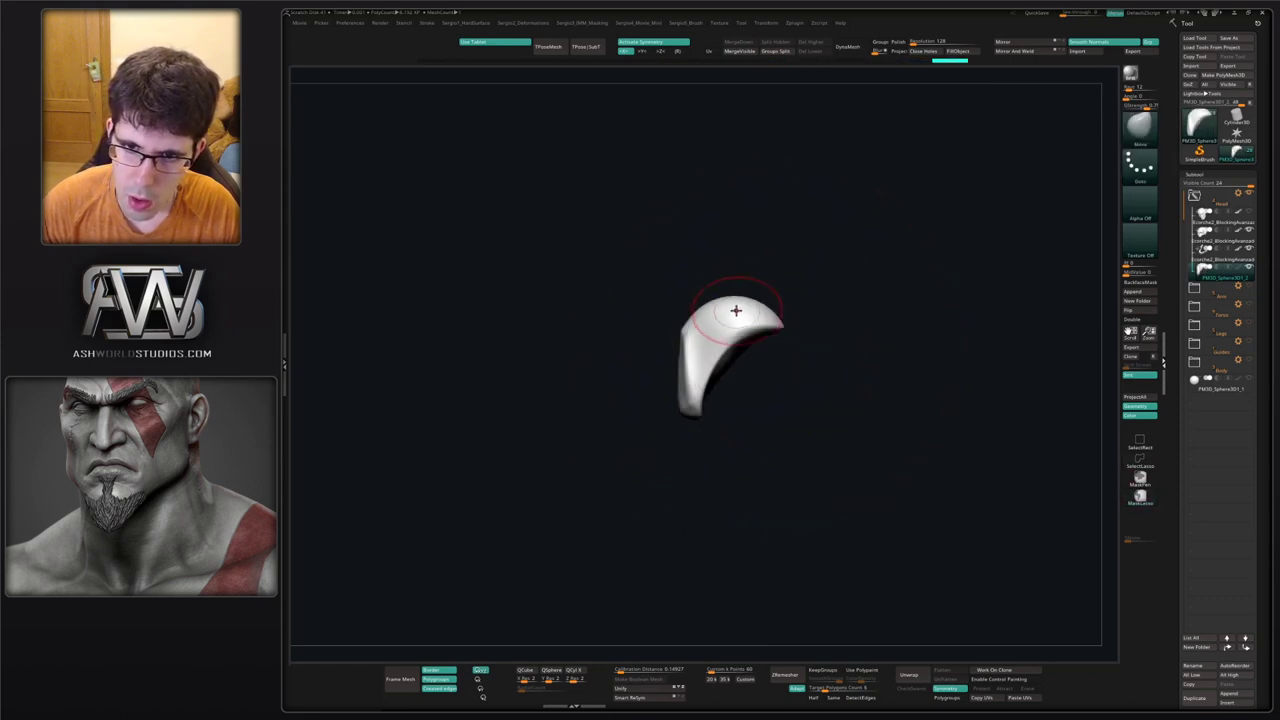
Pull the top of the tooth up into a long root and slim its back with masking and Move.
drag(719, 259, 719, 245)
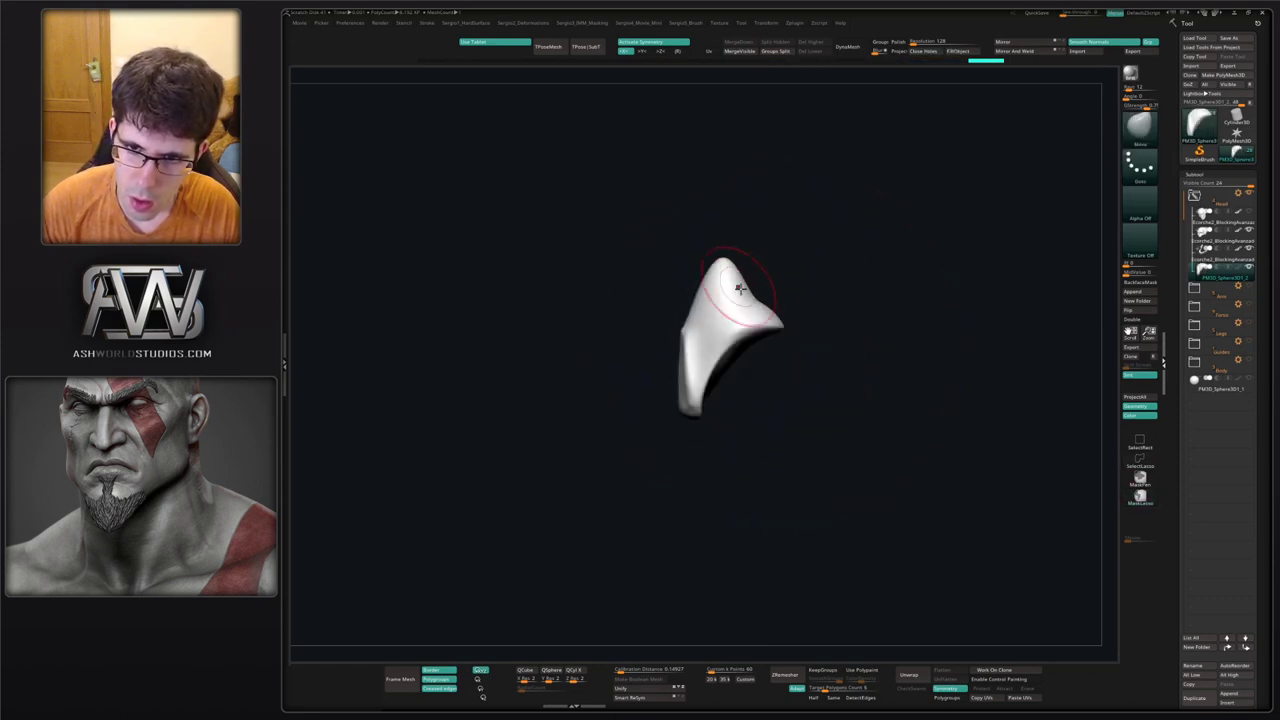
drag(705, 297, 714, 268)
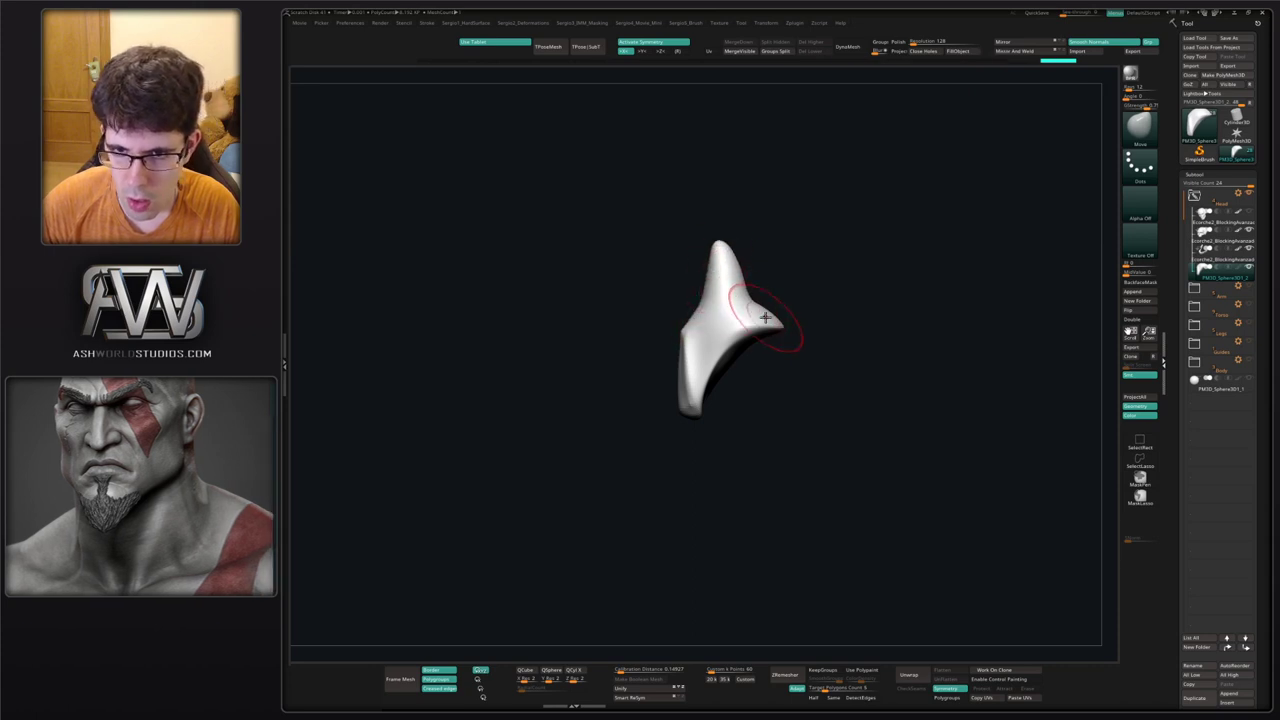
mouse_move(728, 323)
ctrl+mouse_down()
mouse_move(789, 330)
mouse_move(748, 322)
ctrl+mouse_up()
ctrl+click(789, 341)
drag(760, 334, 746, 330)
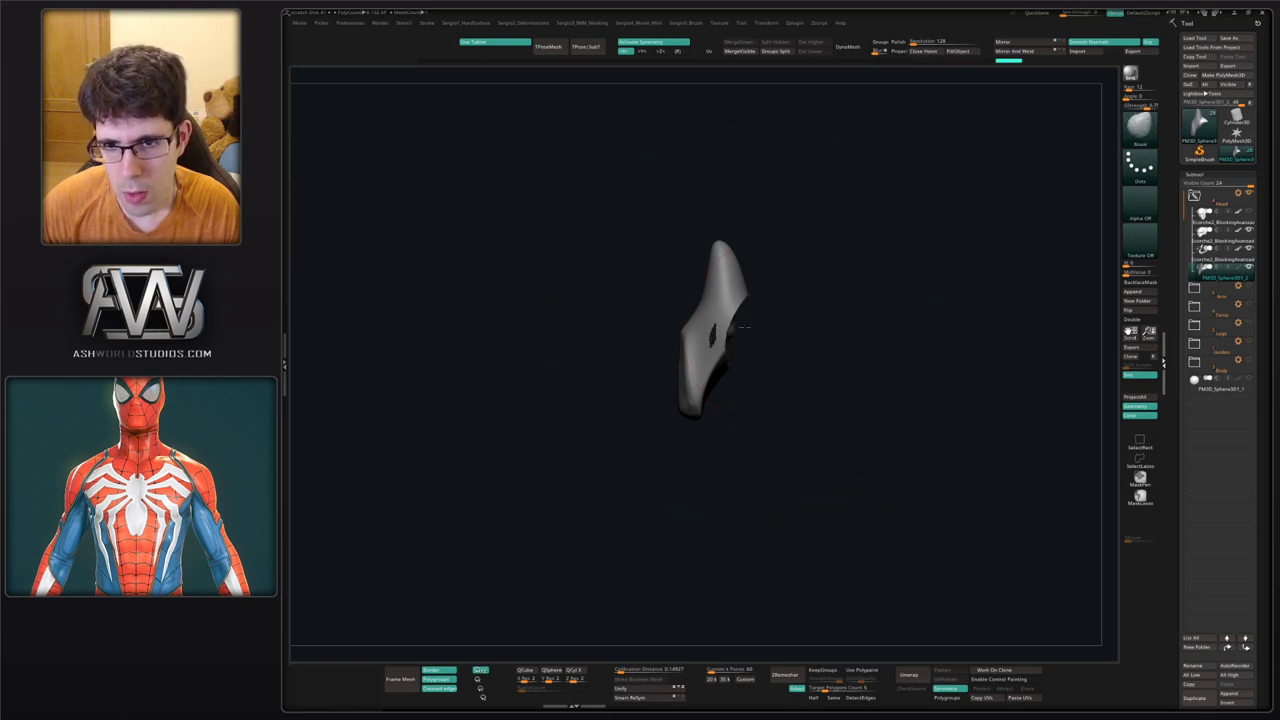
mouse_move(785, 335)
ctrl+mouse_down()
mouse_move(800, 348)
mouse_move(724, 333)
mouse_move(771, 371)
ctrl+mouse_up()
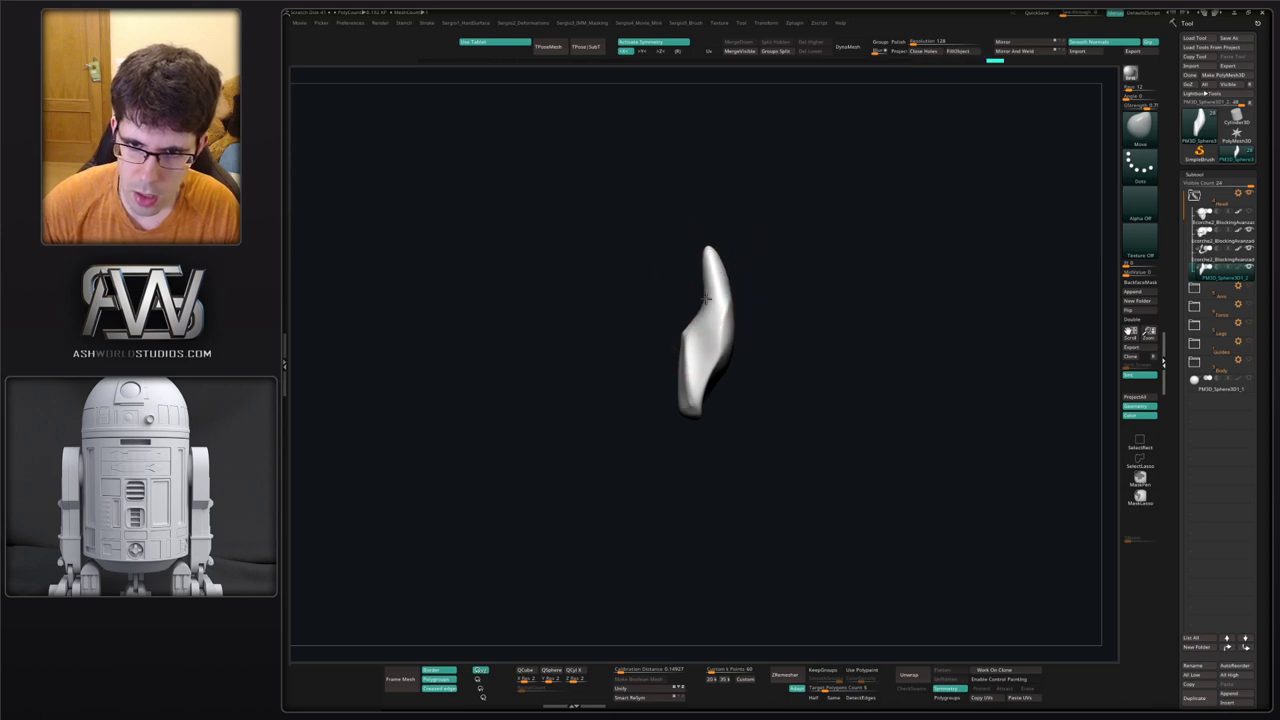
drag(714, 260, 739, 371)
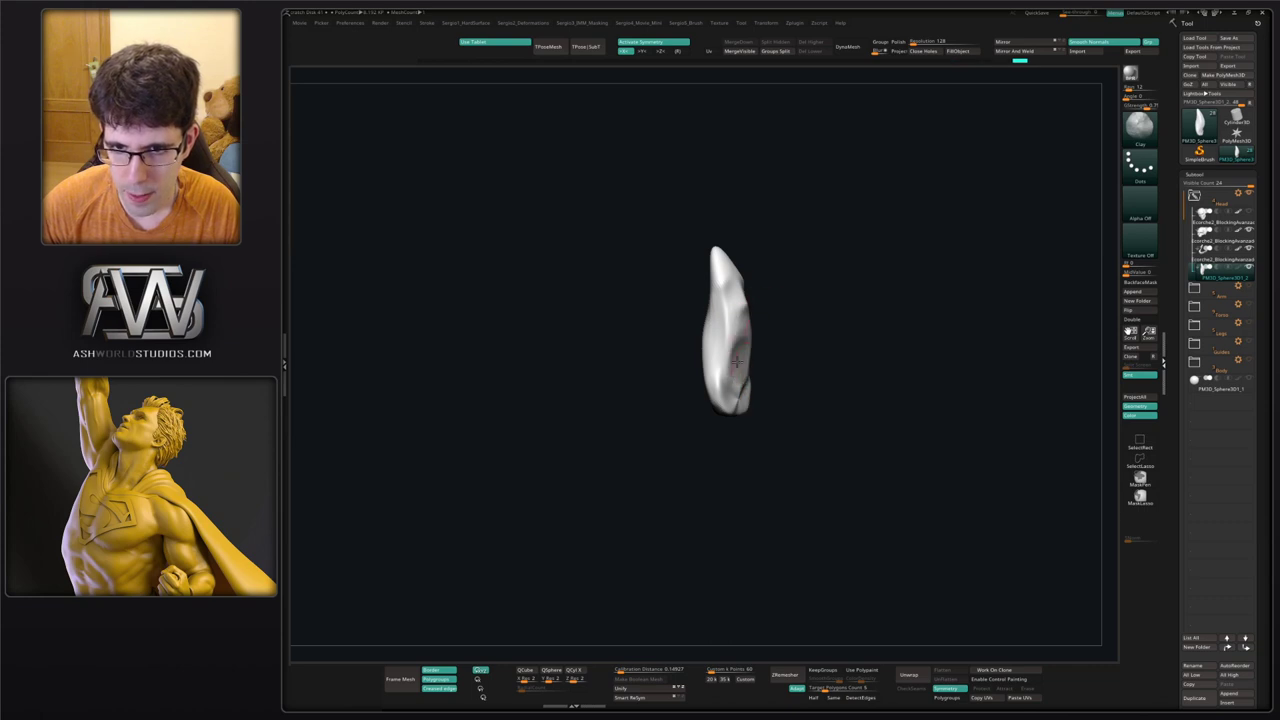
Build up the lower back of the tooth crown with short Clay strokes.
right_drag(741, 400, 737, 410)
key(s)
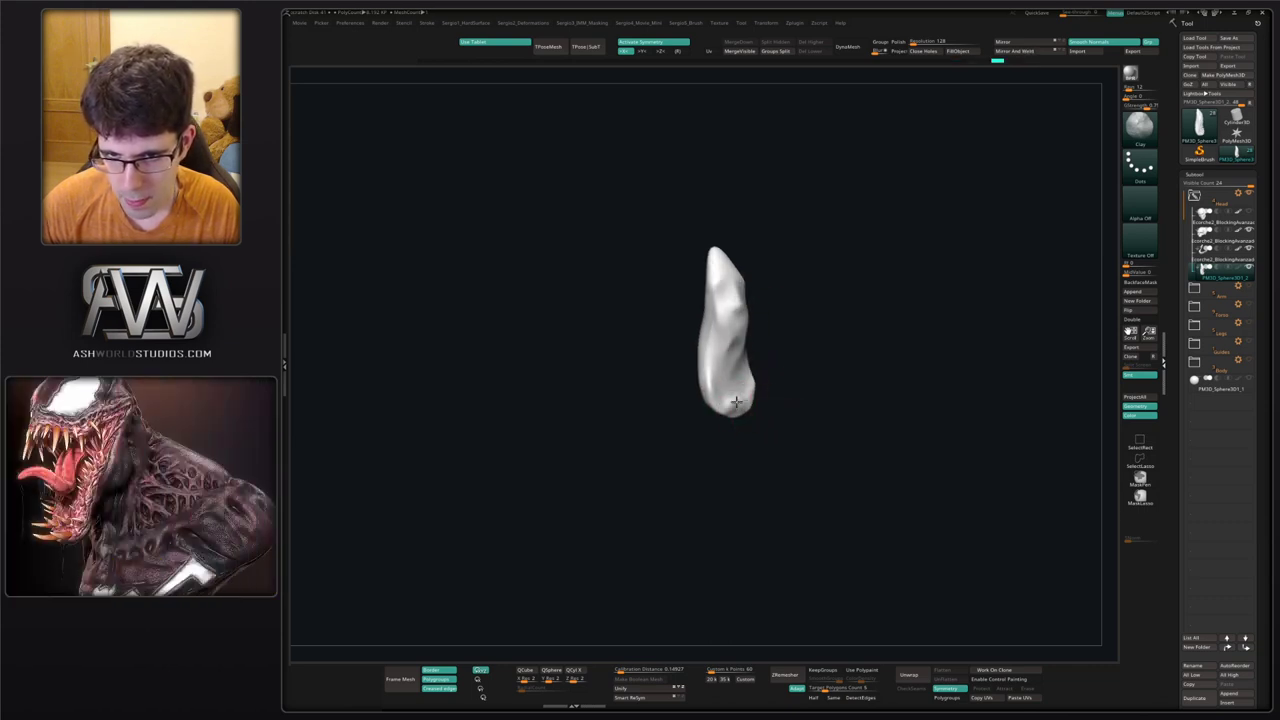
drag(736, 402, 748, 402)
right_drag(757, 408, 769, 409)
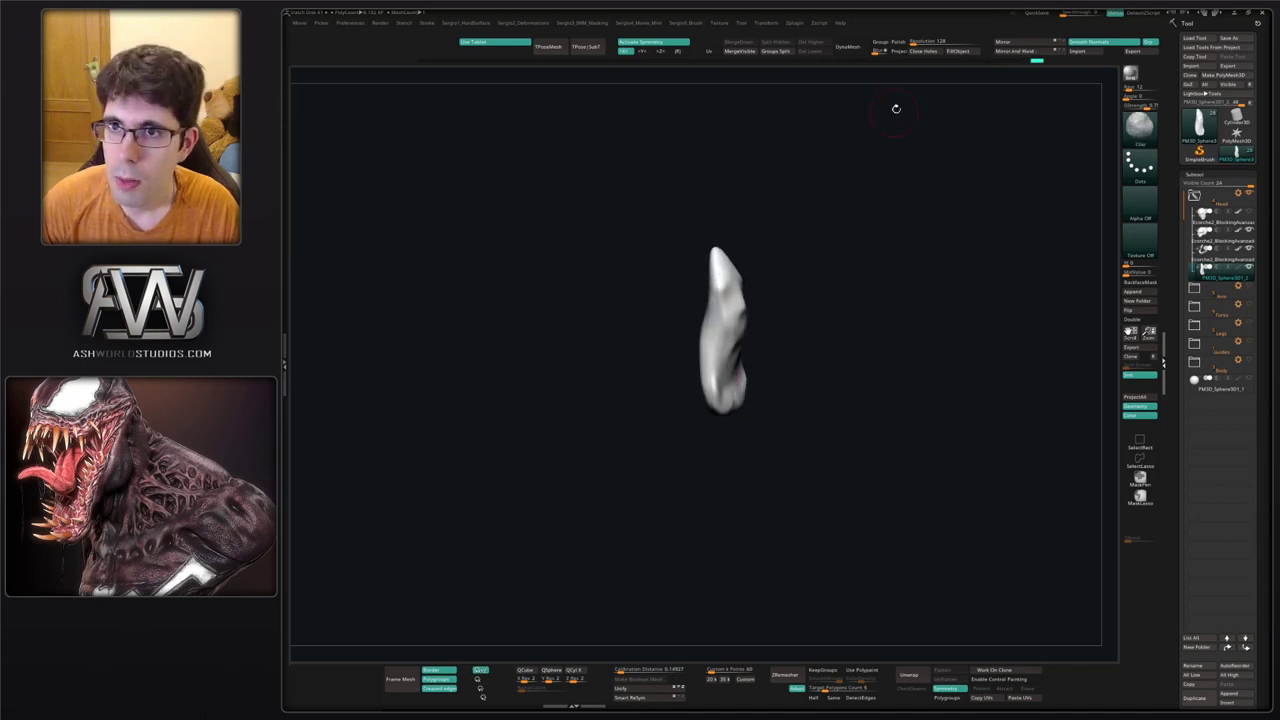
Remesh the tooth with DynaMesh at a much higher resolution and touch up its root surface.
click(852, 48)
key(ctrl+z)
click(930, 42)
text(768)
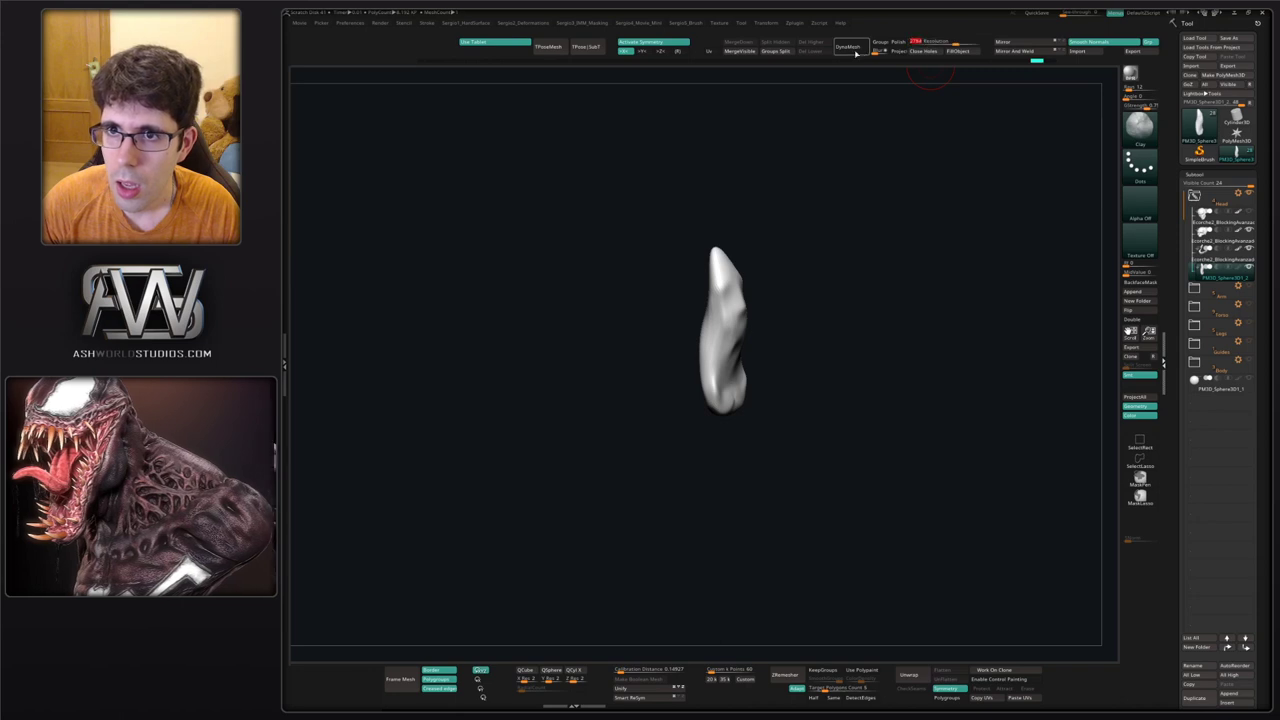
click(849, 47)
drag(791, 303, 728, 286)
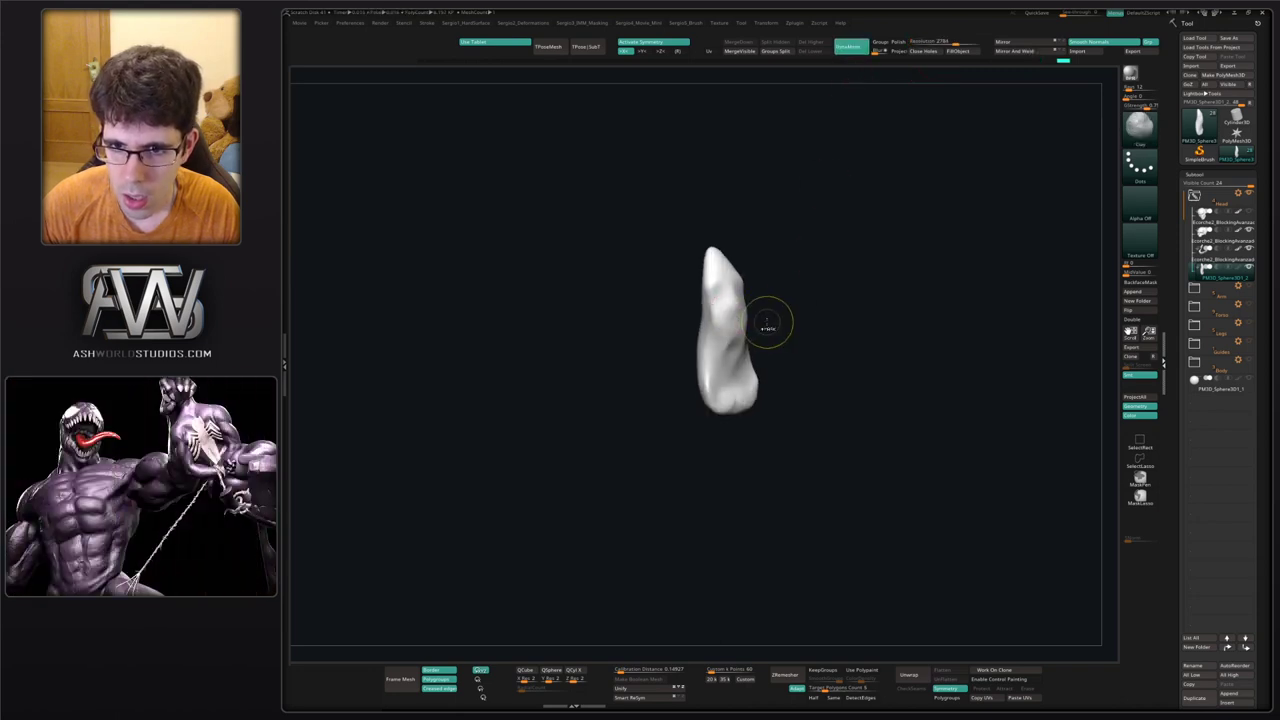
Carve eyes, a nose and a mouth into the back of the tooth with DamStandard.
ctrl+right_drag(767, 322, 770, 373)
mouse_move(770, 373)
right_down()
mouse_move(731, 374)
mouse_move(837, 371)
mouse_move(812, 370)
right_up()
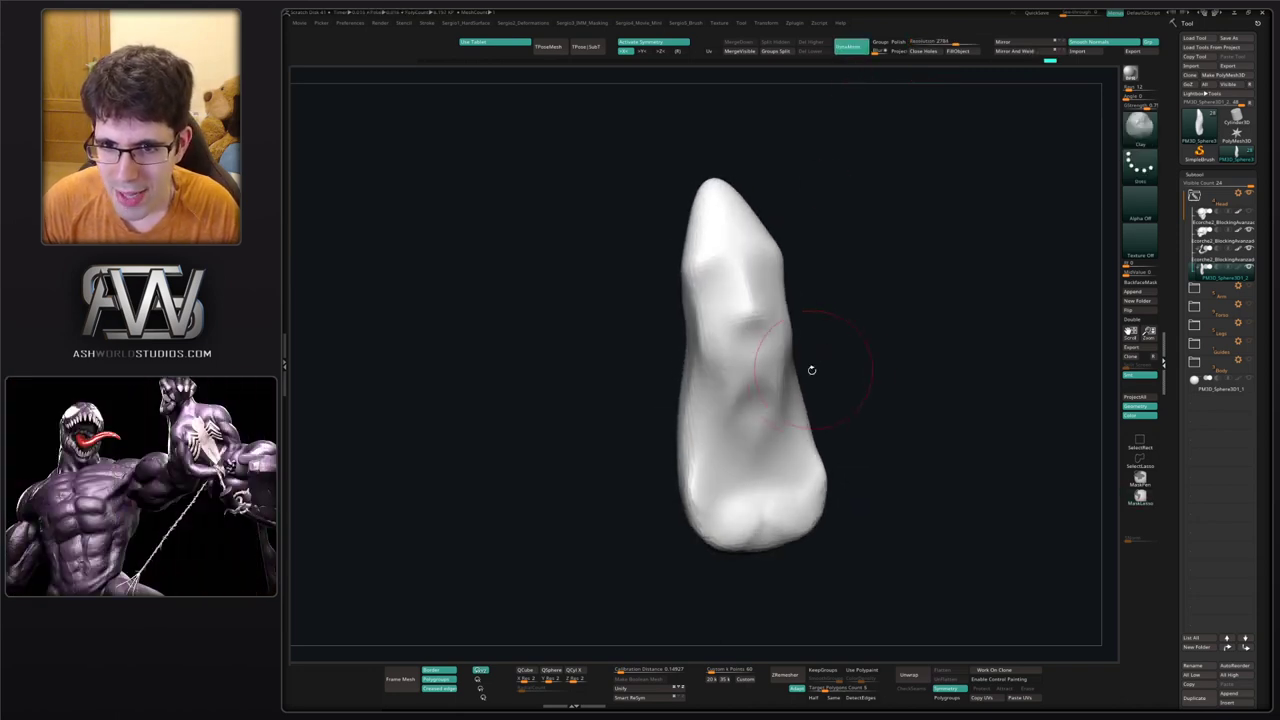
key(b)
key(d)
key(s)
mouse_move(755, 400)
mouse_down()
mouse_move(691, 286)
mouse_move(709, 289)
mouse_move(697, 277)
mouse_move(750, 322)
mouse_move(738, 288)
mouse_up()
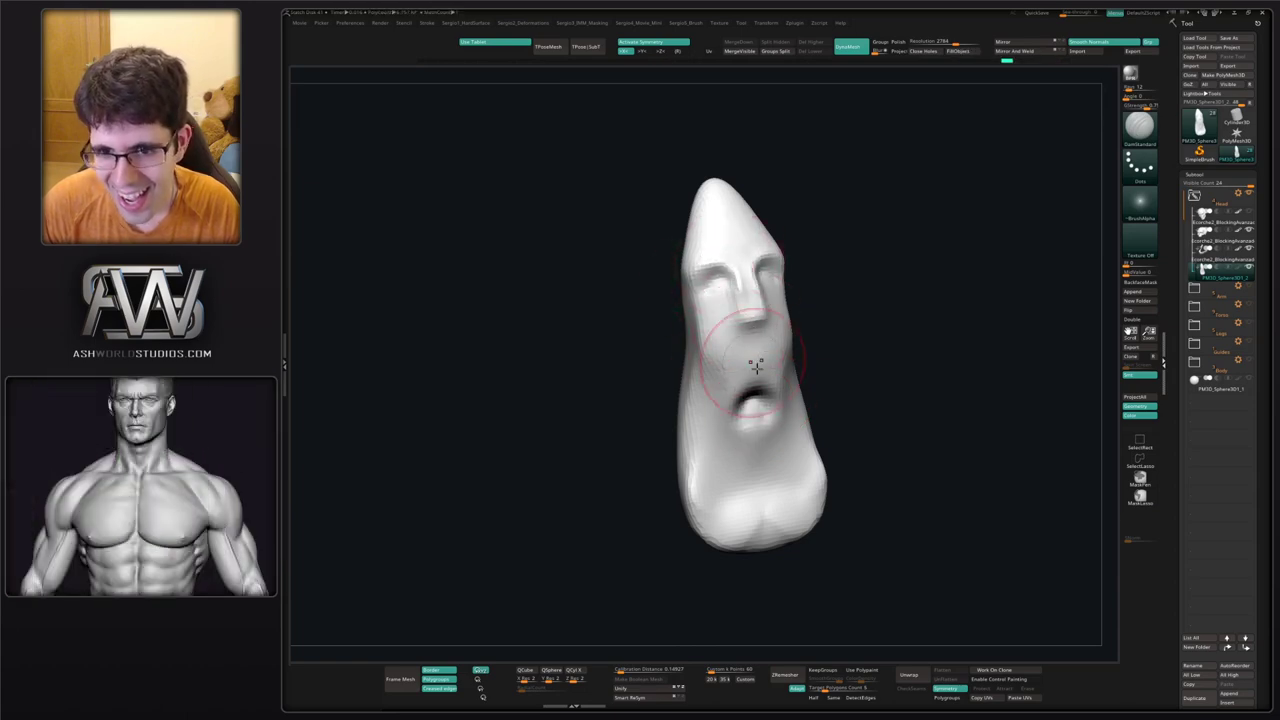
right_drag(757, 368, 886, 346)
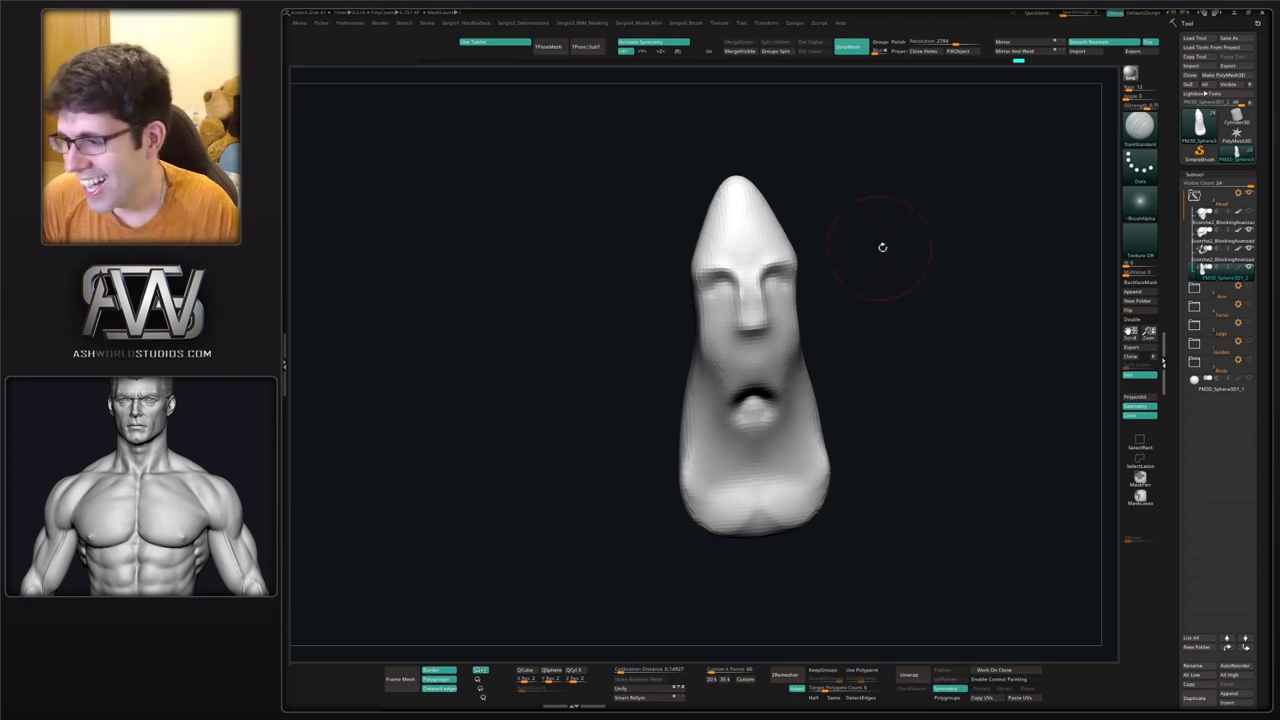
mouse_move(882, 247)
right_down()
mouse_move(900, 280)
mouse_move(811, 331)
right_up()
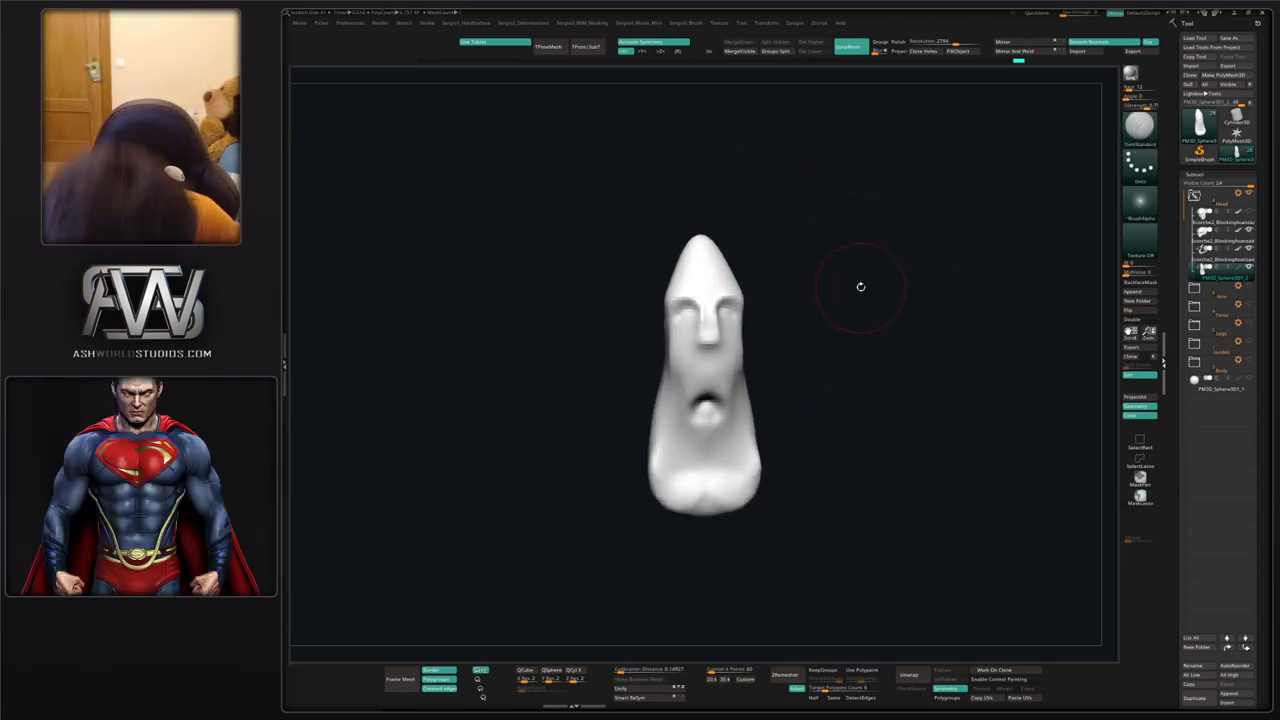
mouse_move(875, 293)
right_down()
mouse_move(903, 286)
mouse_move(800, 278)
mouse_move(771, 237)
mouse_move(789, 309)
mouse_move(774, 317)
right_up()
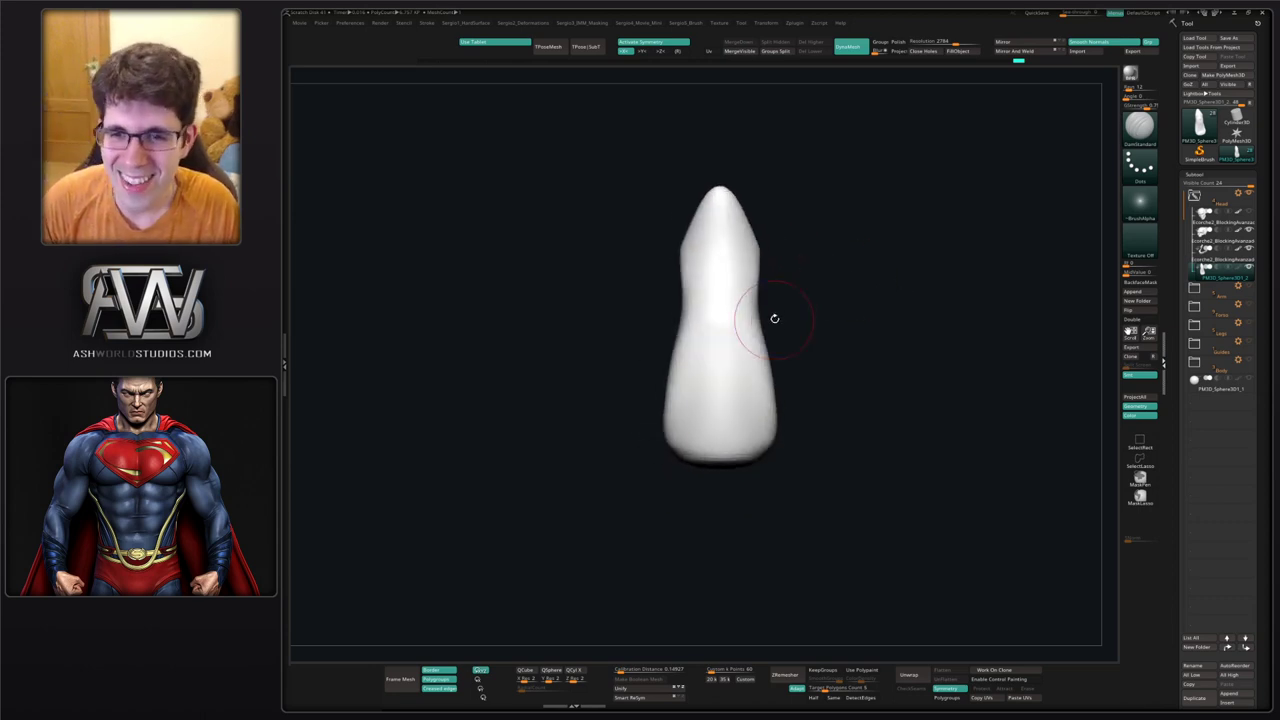
Try to narrow the root around the carved face and reshape its side profile with Move.
key(b)
key(m)
key(v)
right_drag(772, 258, 719, 265)
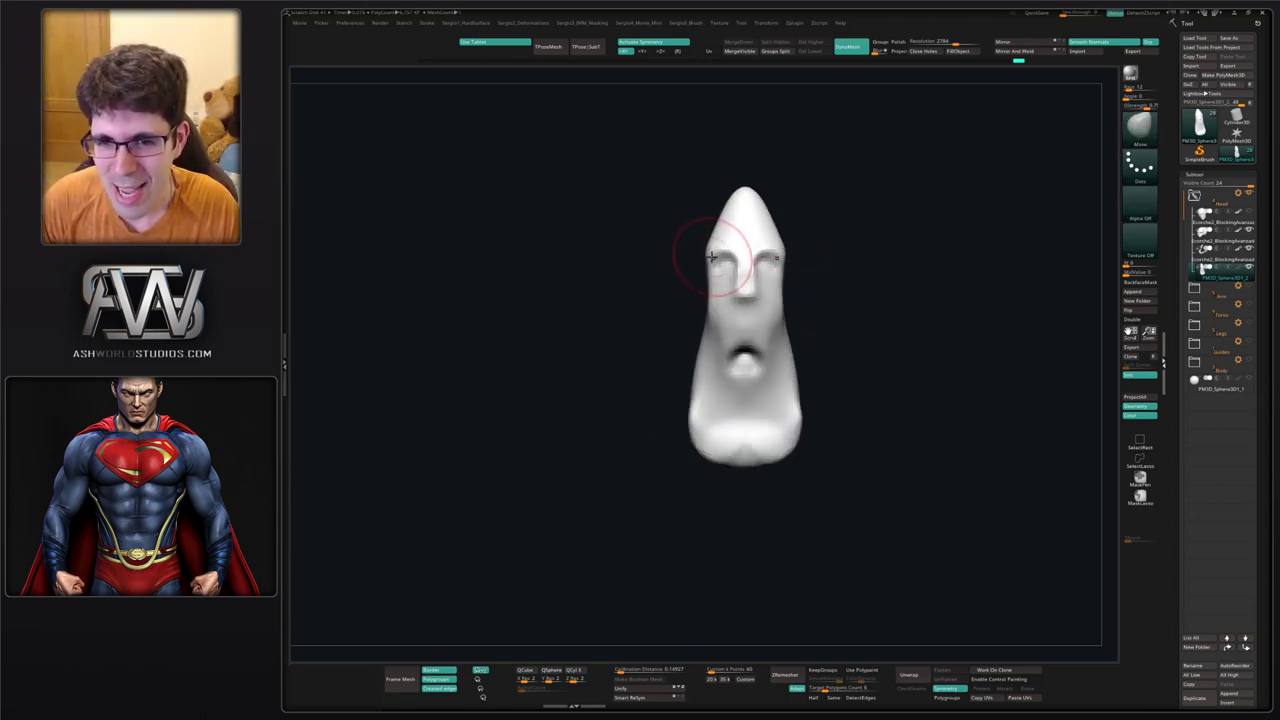
drag(709, 259, 716, 248)
mouse_move(723, 264)
right_down()
mouse_move(752, 292)
mouse_move(754, 276)
right_up()
key(s)
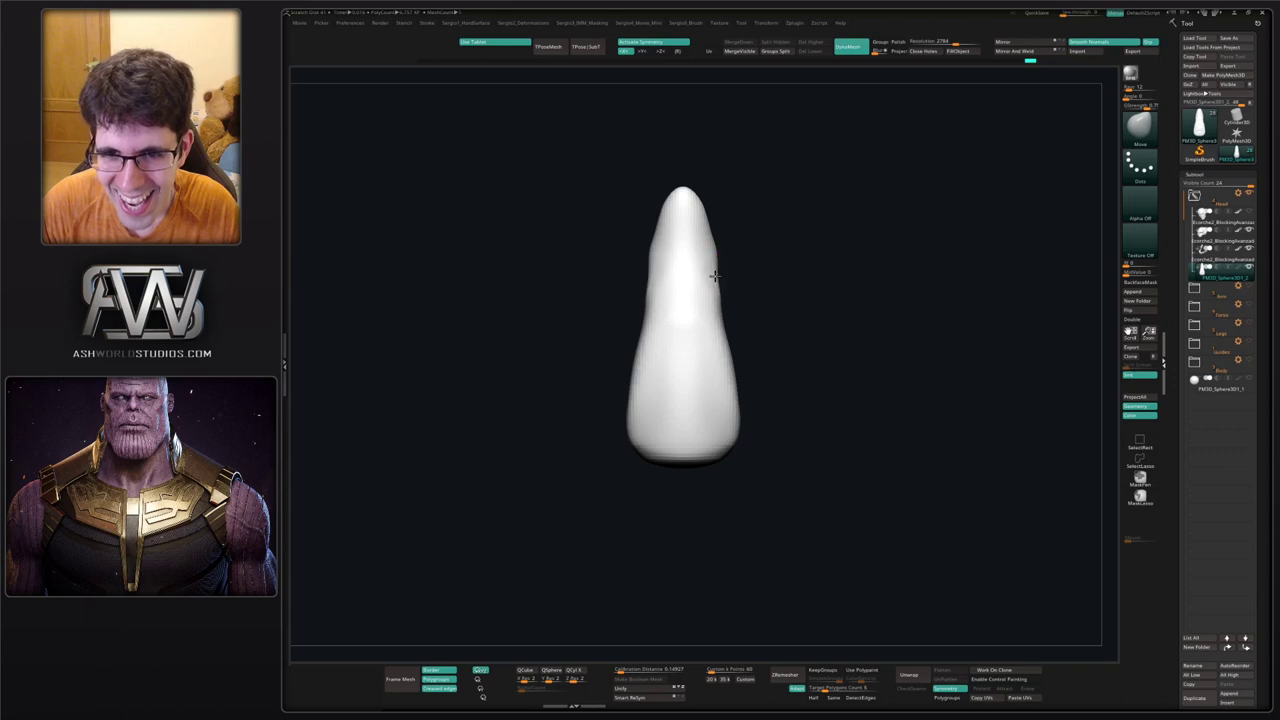
drag(715, 276, 714, 276)
mouse_move(733, 293)
ctrl+right_down()
mouse_move(748, 277)
mouse_move(737, 284)
ctrl+right_up()
key(s)
drag(737, 284, 742, 283)
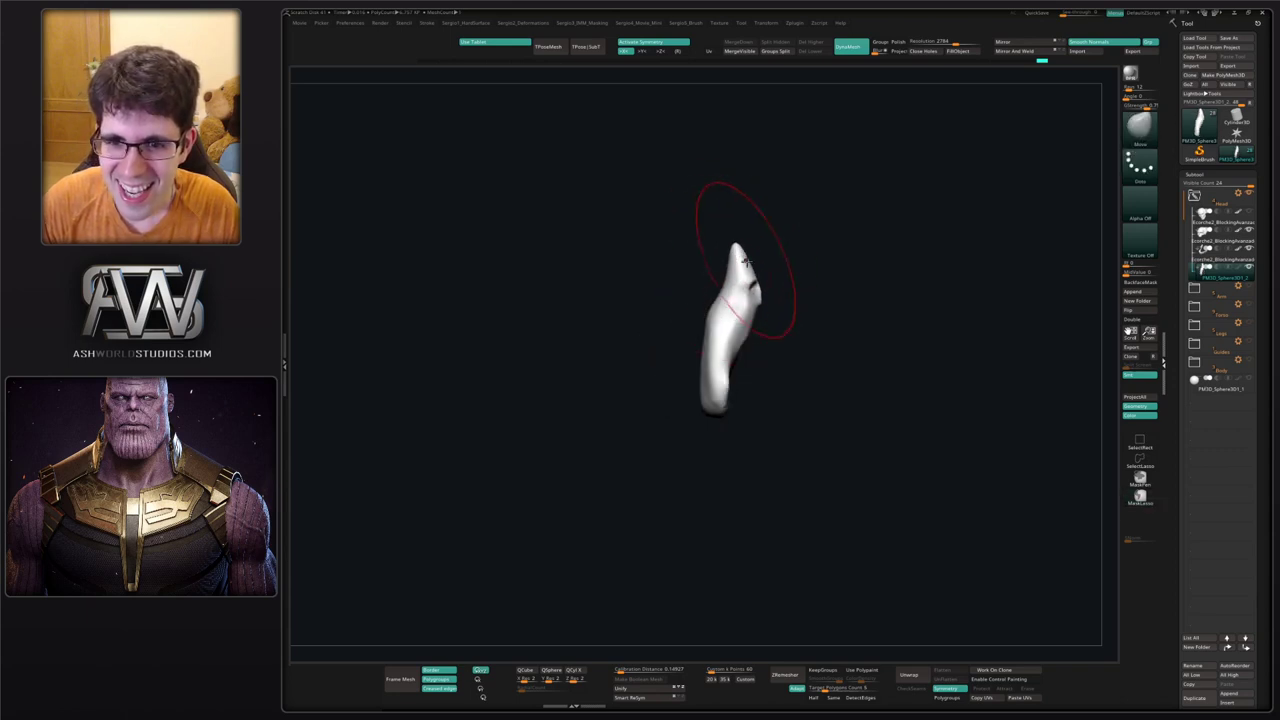
right_drag(716, 326, 686, 334)
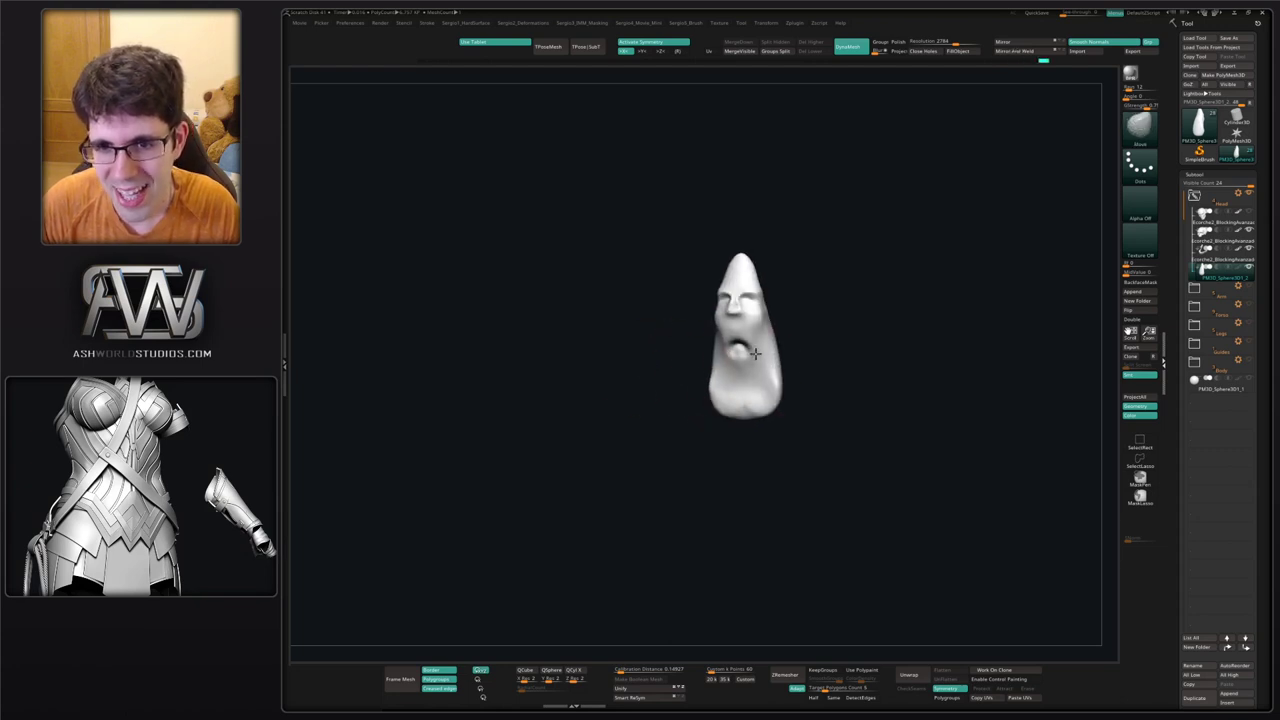
Undo the carved face and the Move edits on the tooth.
ctrl+right_drag(766, 320, 776, 343)
key(b)
key(d)
key(s)
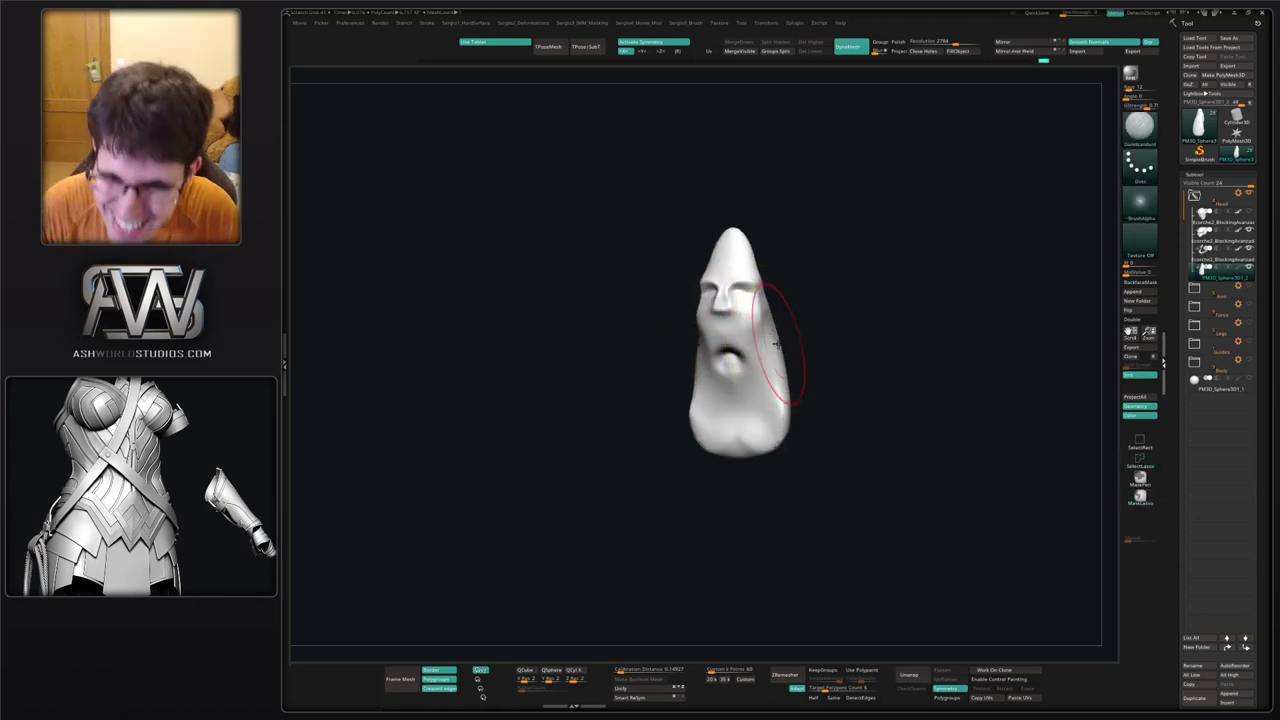
key(ctrl+z)
key(ctrl+z)
key(ctrl+z)
key(ctrl+z)
key(ctrl+z)
key(ctrl+z)
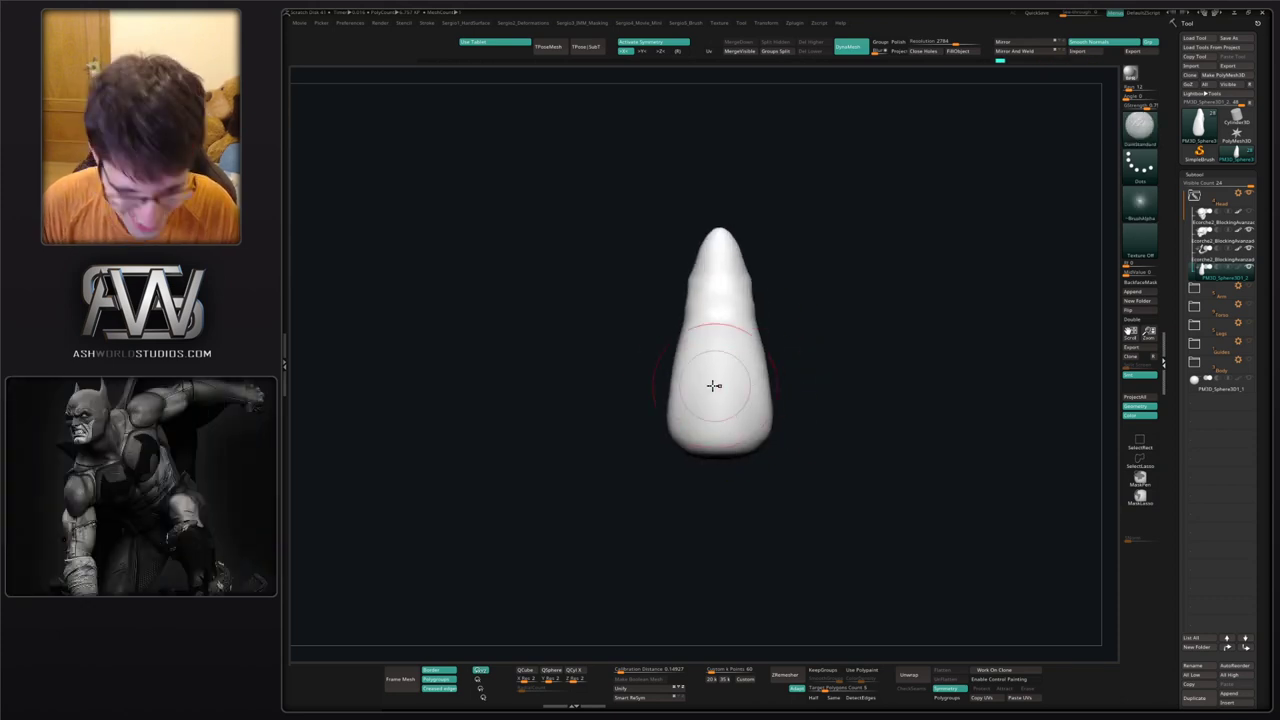
Sharpen the side and biting edges of the crown with Pinch, smoothing the surface around them.
key(b)
key(p)
key(i)
right_drag(722, 376, 662, 374)
key(s)
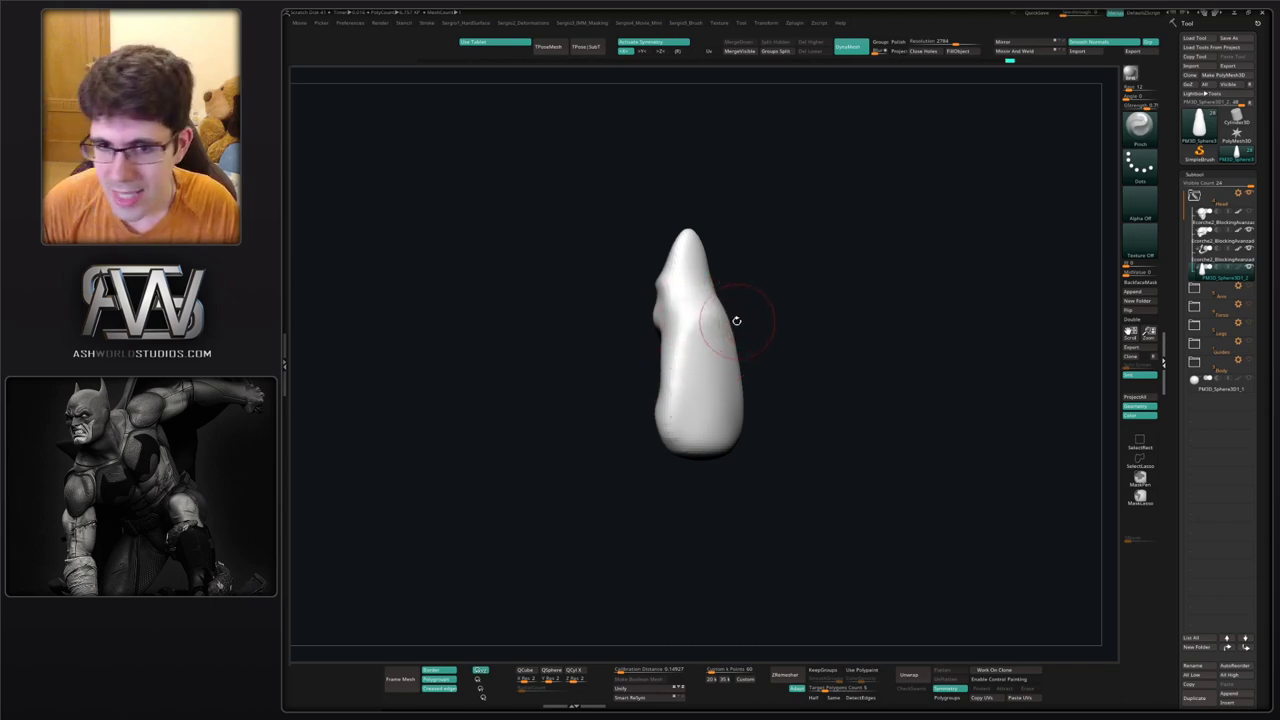
drag(692, 334, 668, 415)
mouse_move(660, 425)
right_down()
mouse_move(745, 453)
mouse_move(754, 422)
right_up()
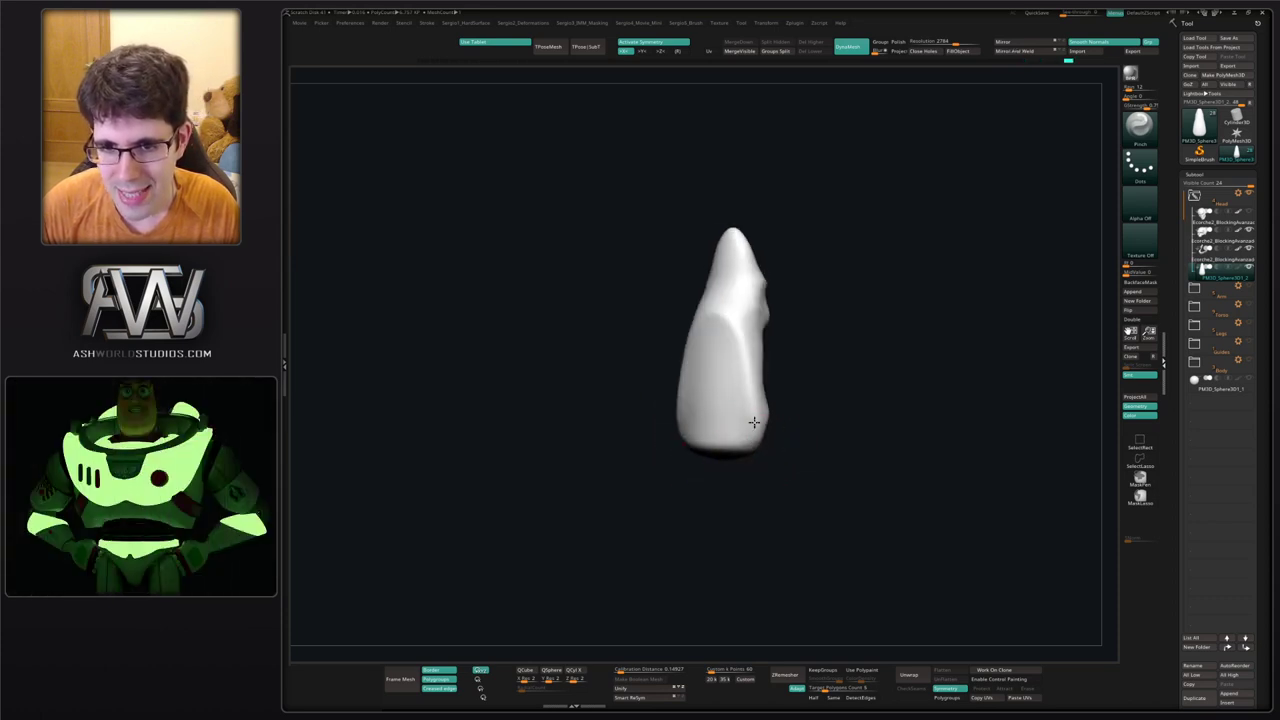
mouse_move(716, 320)
right_down()
mouse_move(737, 297)
mouse_move(737, 260)
mouse_move(810, 378)
mouse_move(757, 403)
mouse_move(706, 397)
right_up()
mouse_move(708, 400)
shift+mouse_down()
mouse_move(717, 395)
mouse_move(726, 431)
mouse_move(764, 428)
shift+mouse_up()
mouse_move(716, 410)
mouse_down()
mouse_move(766, 406)
mouse_move(748, 419)
mouse_move(764, 405)
mouse_up()
mouse_move(764, 405)
right_down()
mouse_move(797, 426)
mouse_move(783, 385)
mouse_move(737, 413)
mouse_move(762, 418)
mouse_move(791, 386)
mouse_move(773, 388)
mouse_move(808, 371)
mouse_move(800, 390)
mouse_move(786, 400)
mouse_move(788, 359)
right_up()
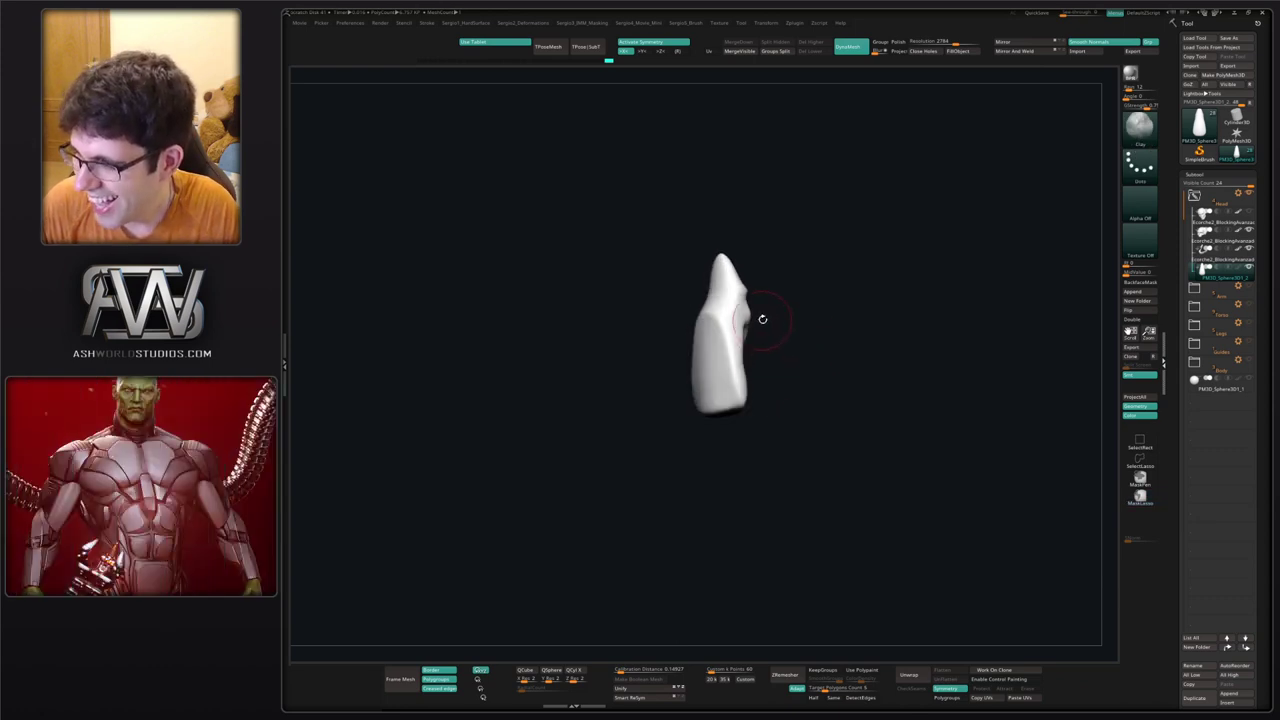
mouse_move(762, 318)
right_down()
mouse_move(760, 360)
mouse_move(782, 259)
right_up()
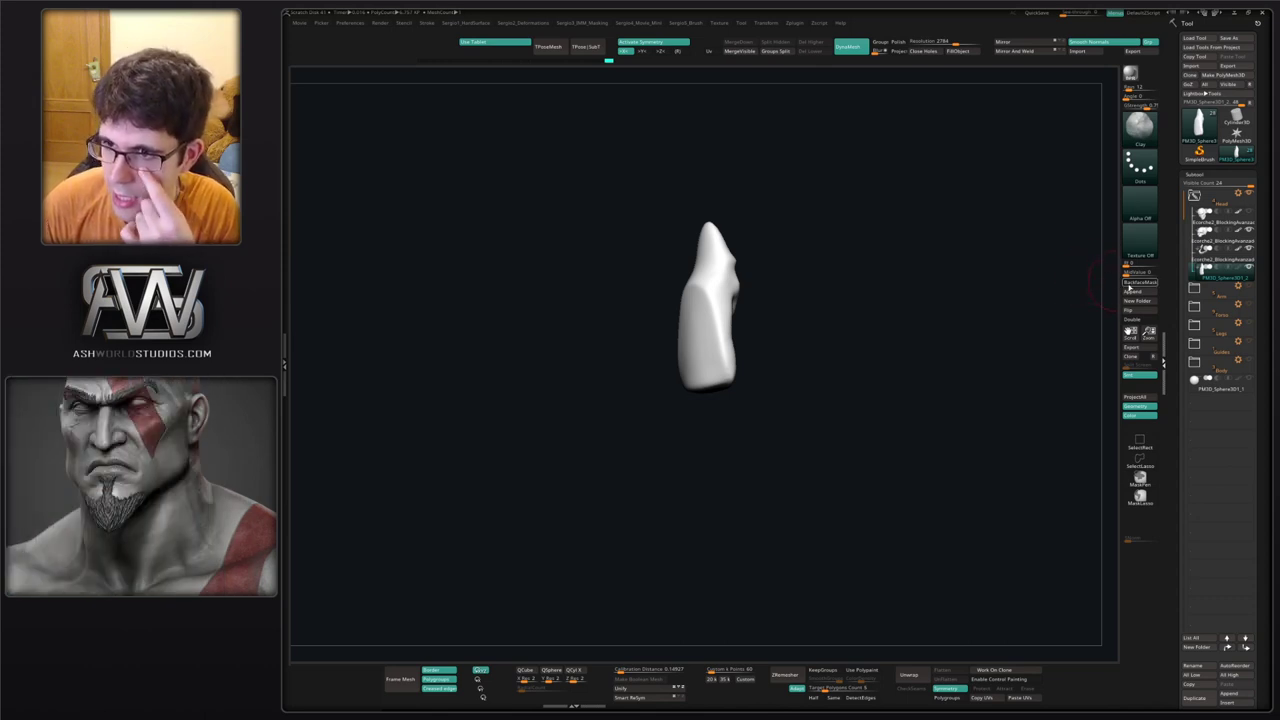
click(1133, 291)
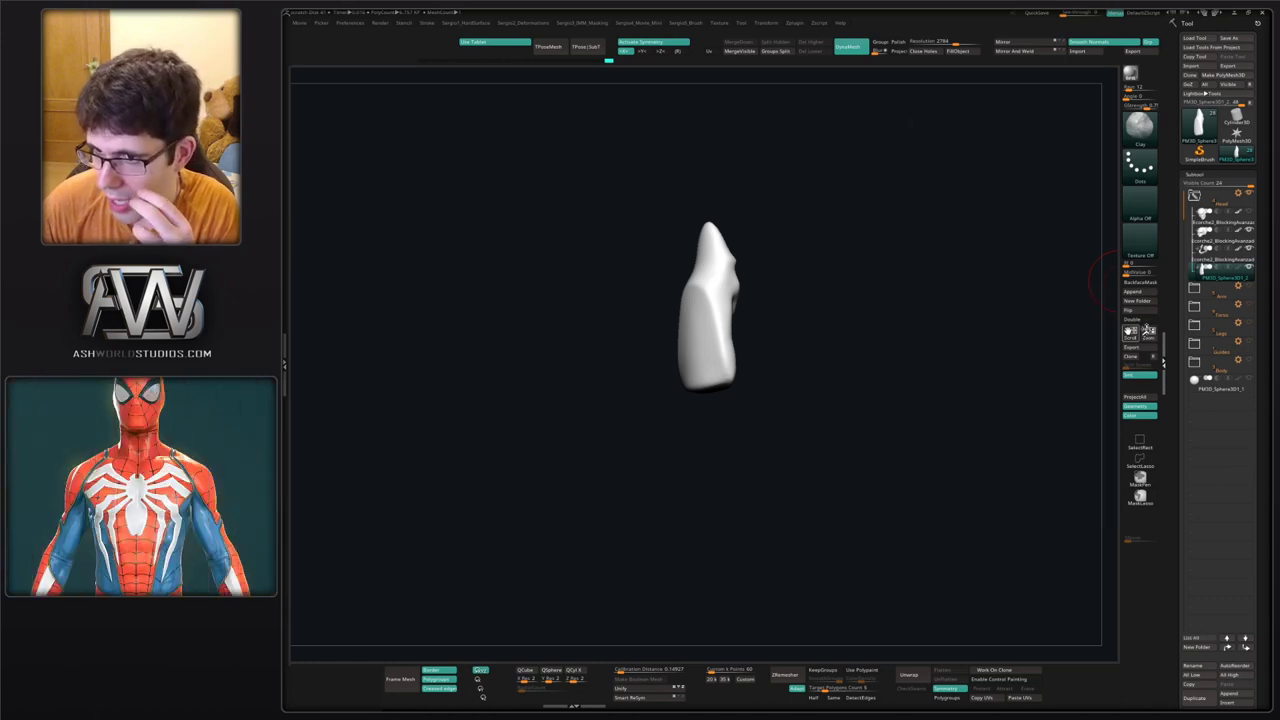
click(1229, 693)
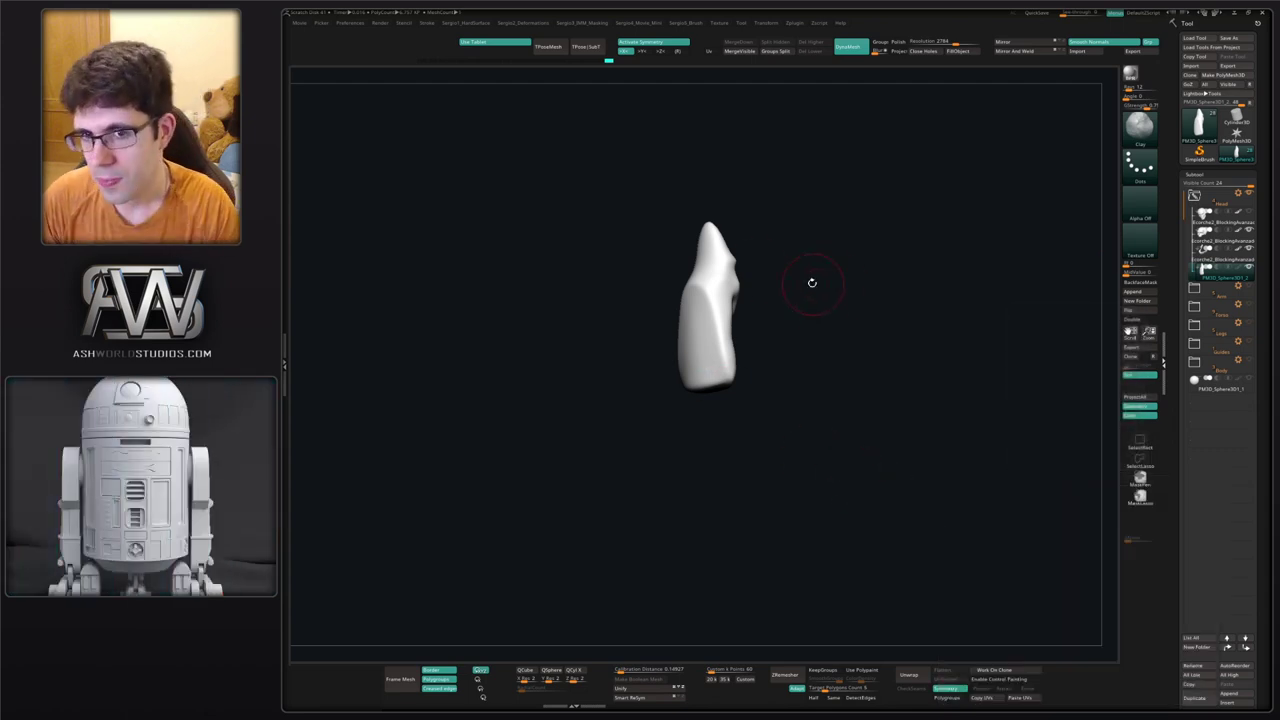
Duplicate the tooth subtool and hide the original.
mouse_move(811, 283)
mouse_down()
mouse_move(640, 310)
mouse_move(791, 329)
mouse_move(731, 243)
mouse_up()
key(ctrl+shift+d)
click(1250, 269)
Even out the lumps on the duplicate's back with Clay and smoothing, blending the root into the crown.
ctrl+right_drag(727, 250, 690, 220)
right_drag(690, 220, 706, 212)
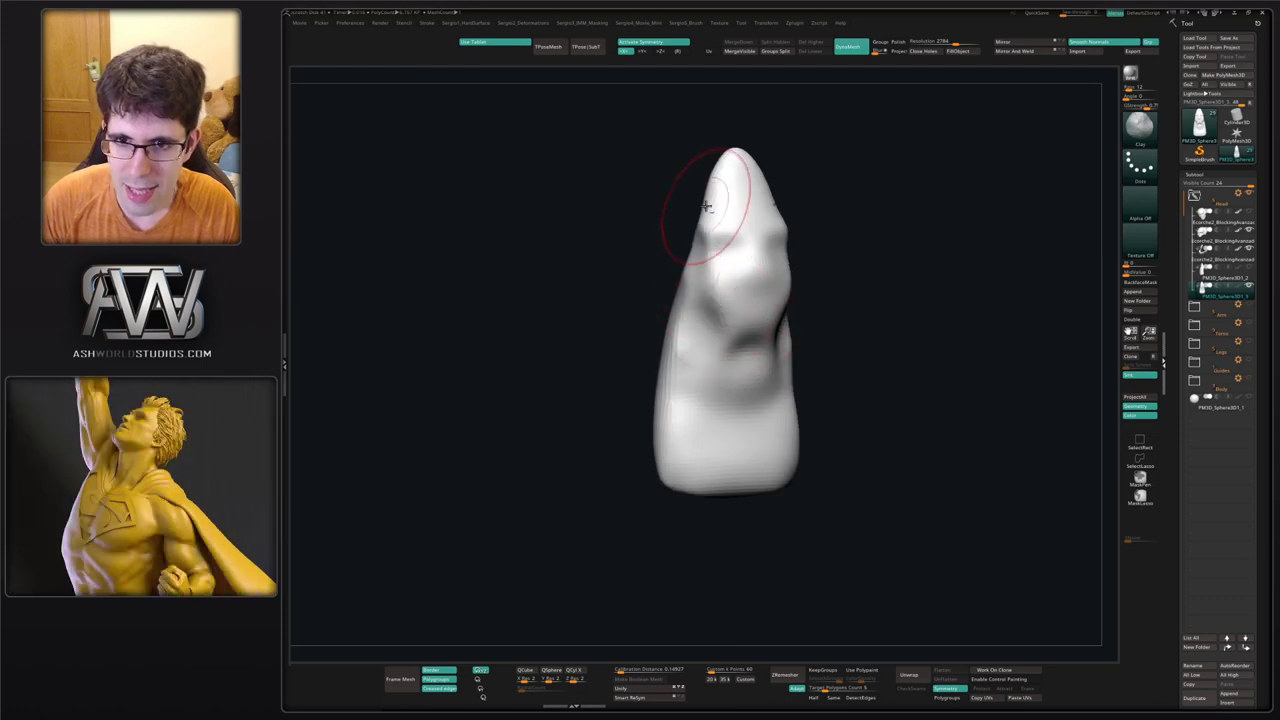
mouse_move(709, 218)
mouse_down()
mouse_move(745, 250)
mouse_move(750, 300)
mouse_up()
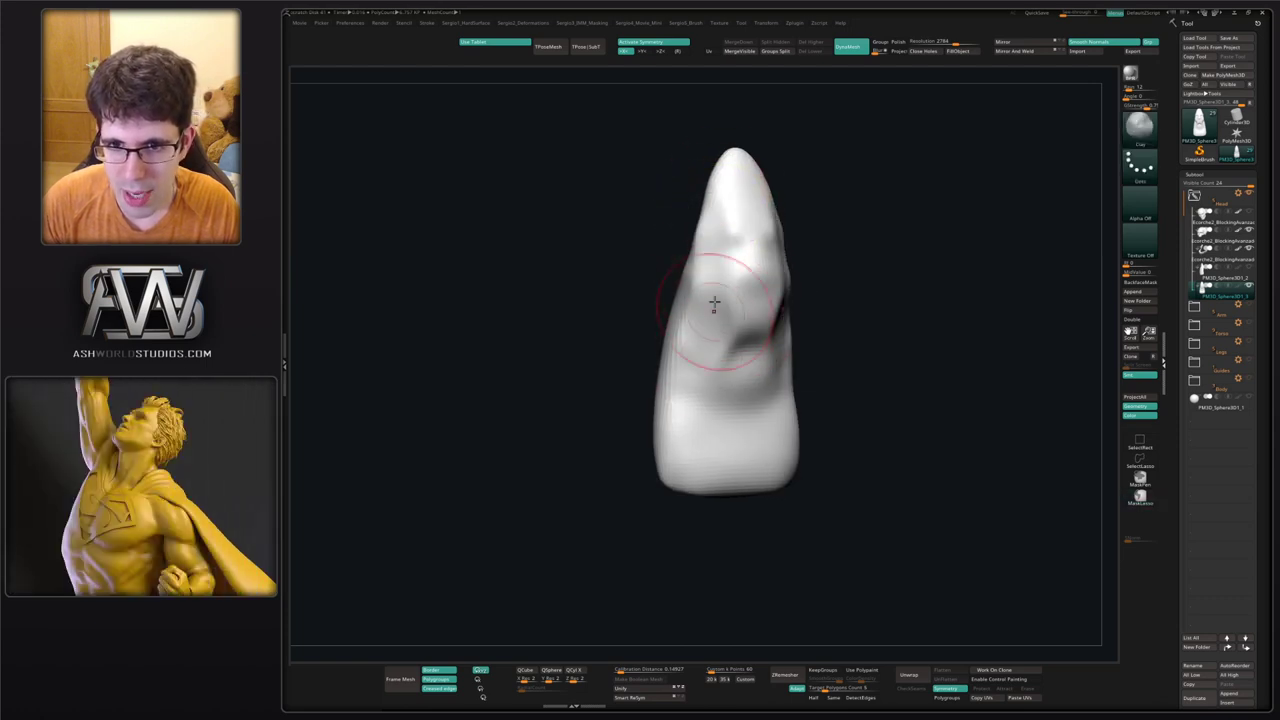
mouse_move(725, 362)
mouse_down()
mouse_move(745, 358)
mouse_move(740, 380)
mouse_move(737, 214)
mouse_move(717, 342)
mouse_up()
ctrl+right_drag(717, 342, 742, 368)
shift+drag(742, 368, 740, 295)
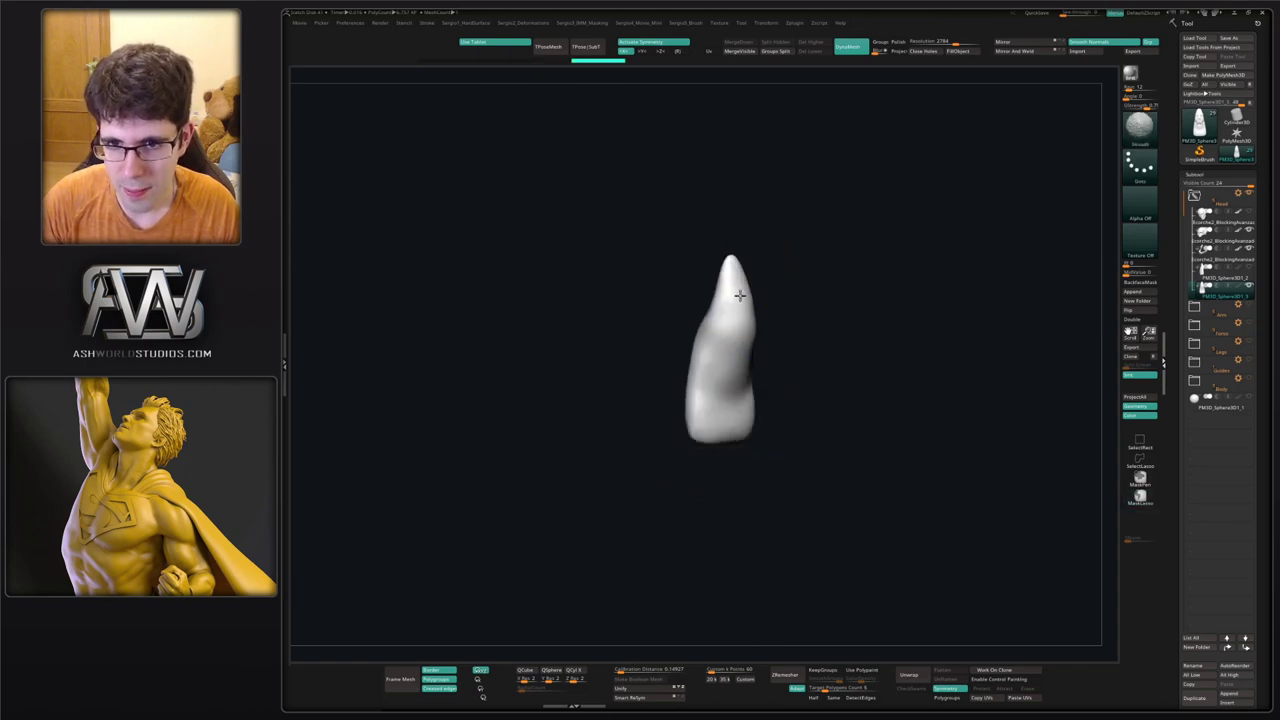
right_drag(741, 405, 843, 397)
Compare the tooth's size with the whole skull from the front and isolate the tooth again.
key(shift+s)
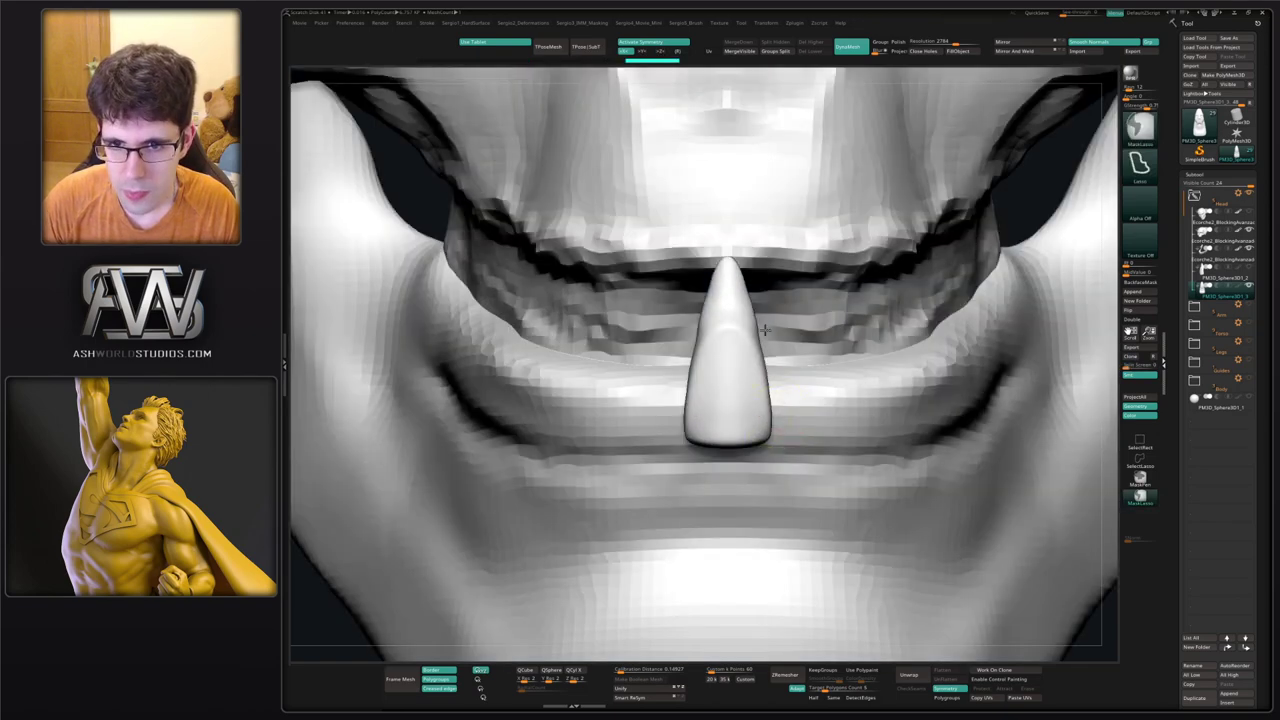
ctrl+right_drag(777, 437, 764, 374)
key(w)
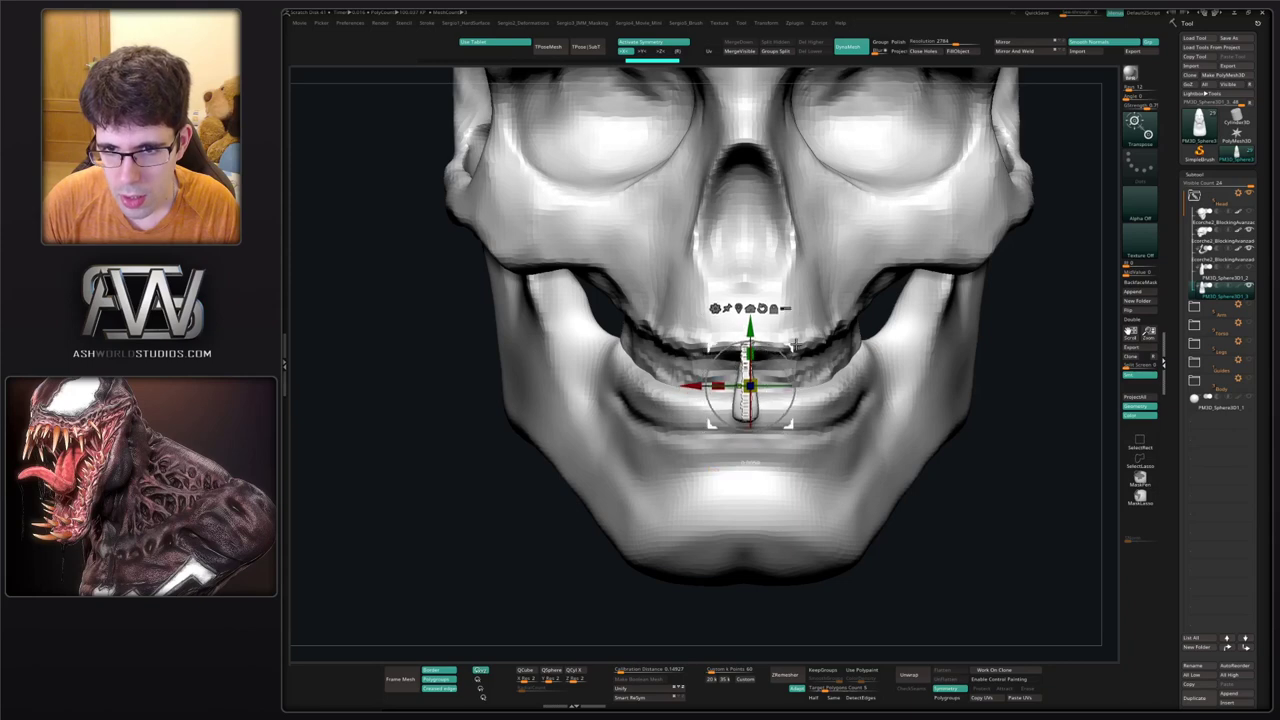
key(ctrl+shift+s)
key(q)
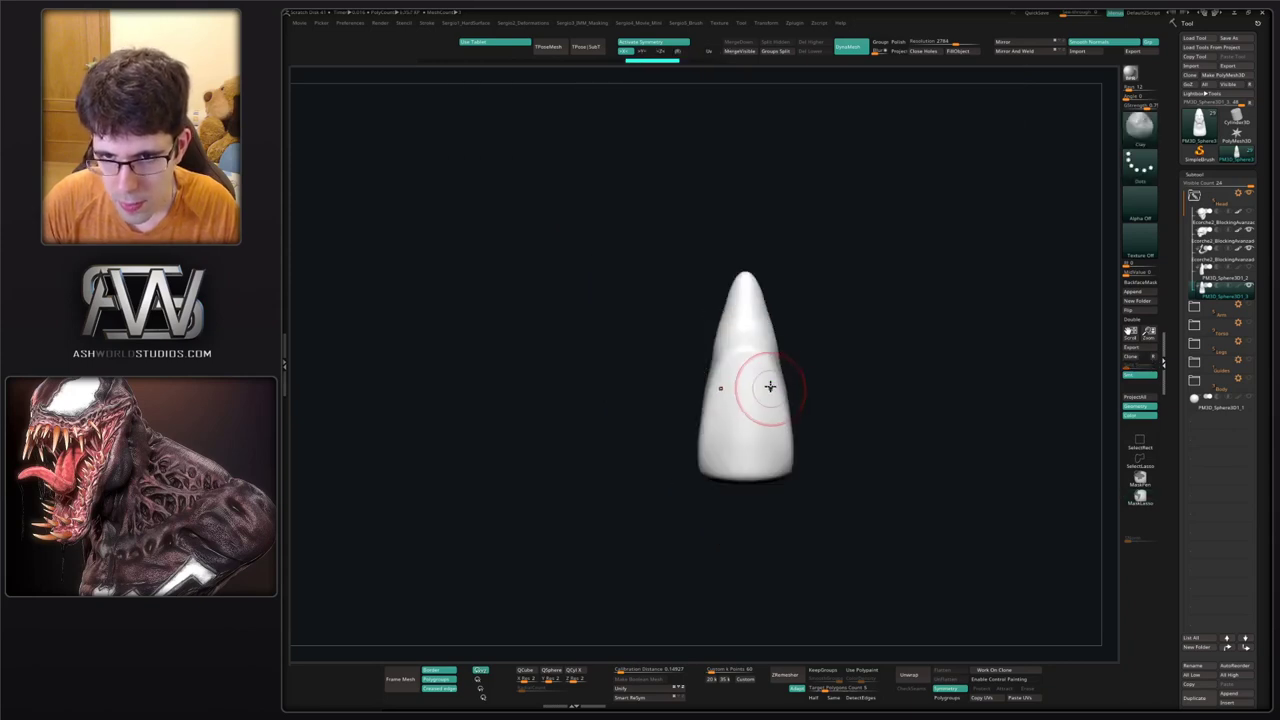
Narrow the root above the crown from the front and smooth the transition between them.
drag(781, 341, 765, 302)
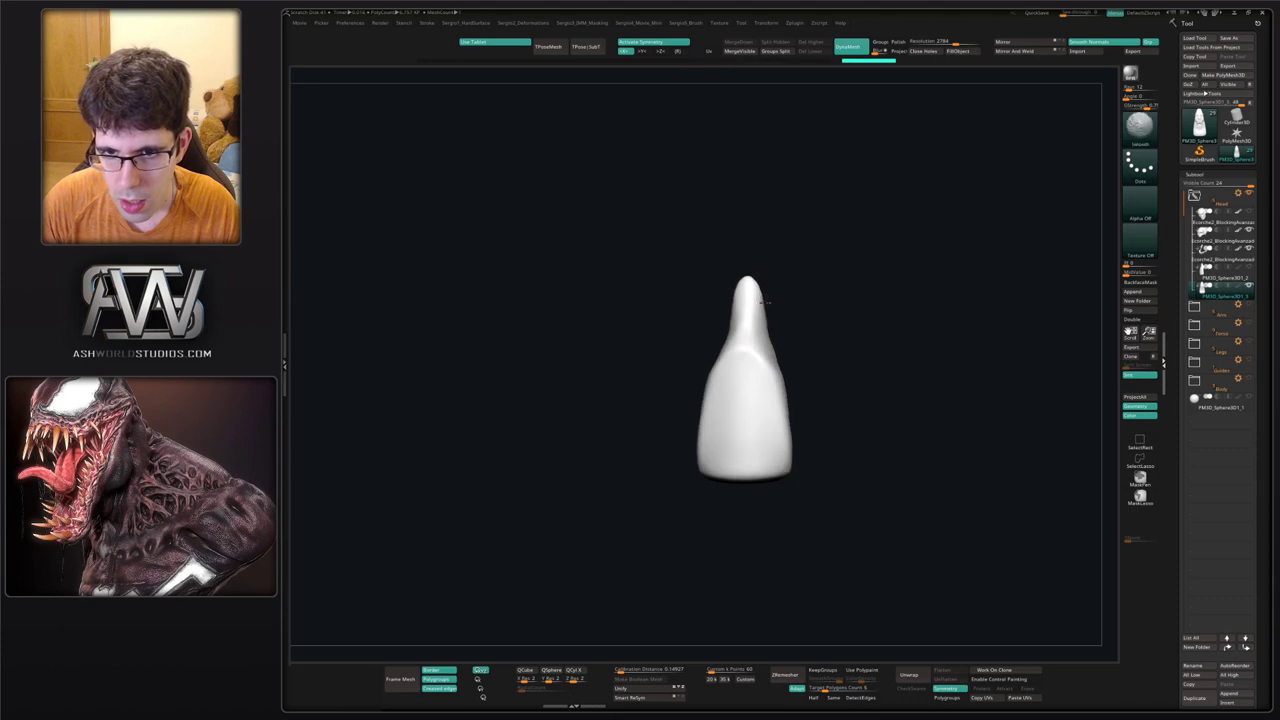
shift+drag(778, 352, 779, 360)
right_drag(820, 345, 774, 340)
shift+drag(774, 345, 781, 412)
Slim the back profile of the root and crown with Move and smooth the lower back.
key(s)
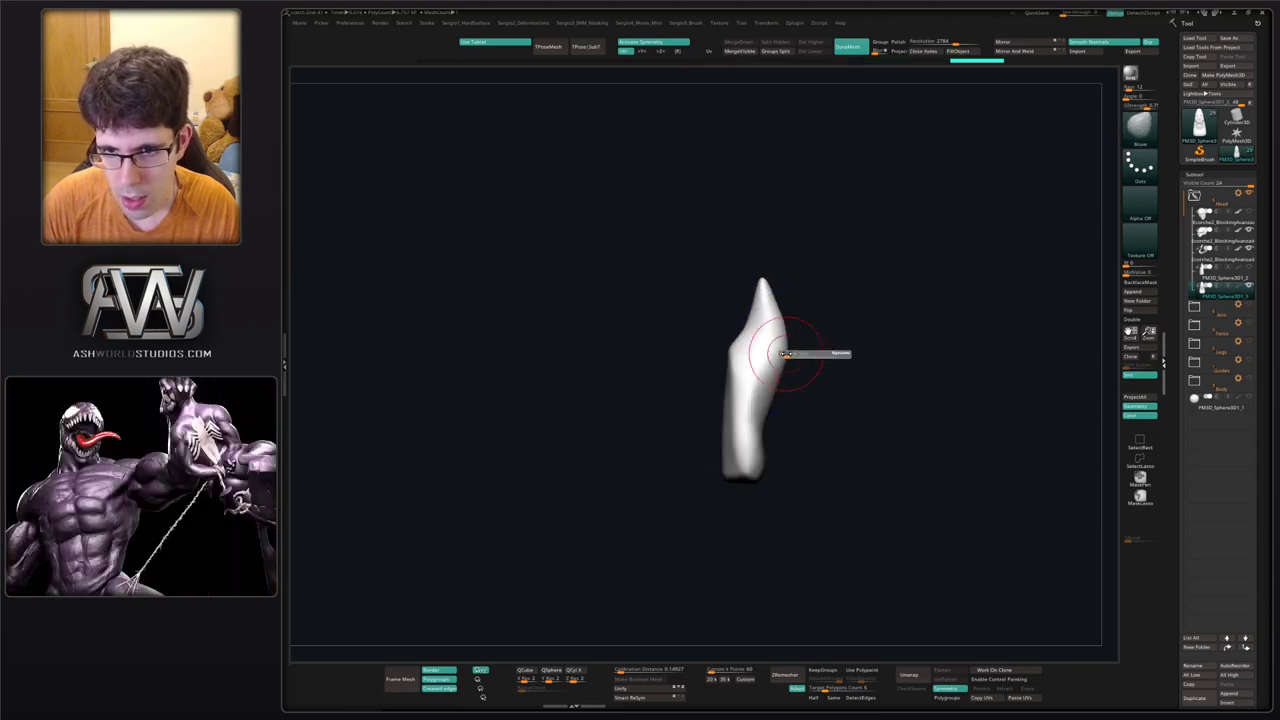
drag(786, 353, 772, 324)
drag(772, 402, 787, 411)
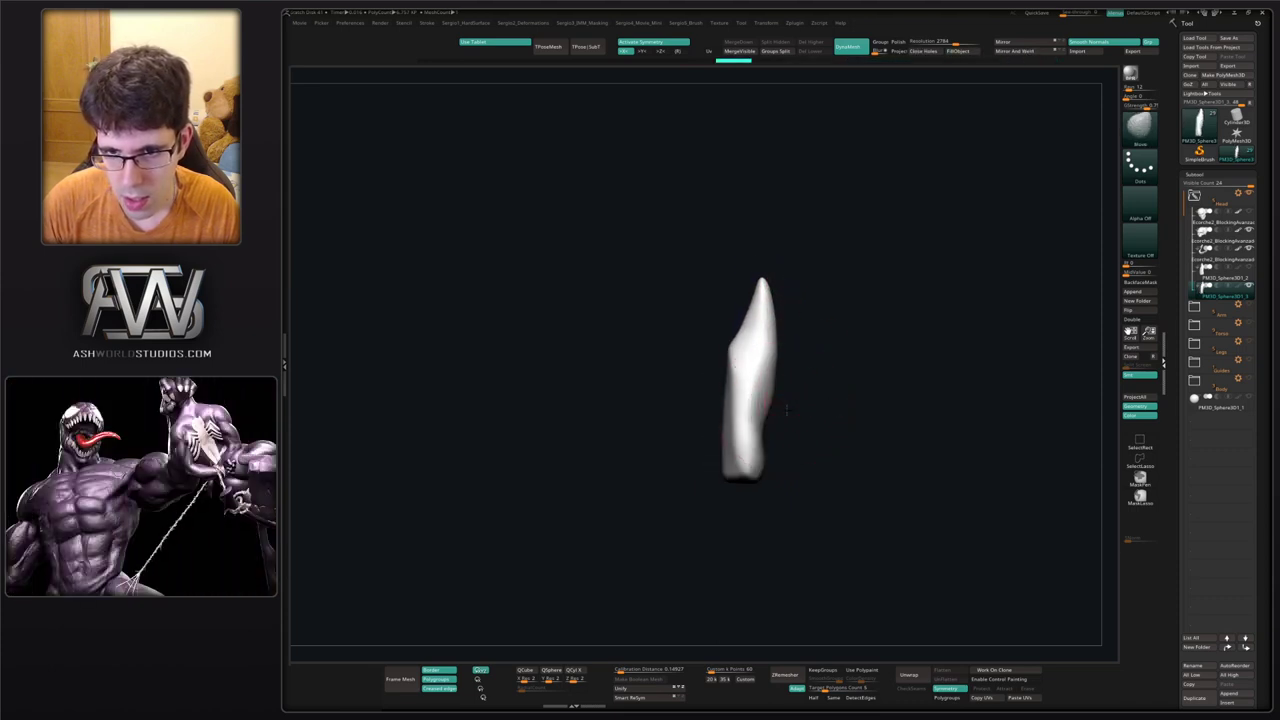
mouse_move(769, 456)
mouse_down()
mouse_move(737, 474)
mouse_move(738, 414)
mouse_up()
drag(742, 408, 744, 397)
shift+drag(757, 453, 829, 478)
mouse_move(770, 384)
shift+mouse_down()
mouse_move(766, 366)
mouse_move(798, 459)
shift+mouse_up()
Refine the front of the crown and smooth its sides and root into one tapered shape.
key(s)
key(s)
key(s)
drag(740, 375, 715, 401)
right_drag(720, 405, 745, 391)
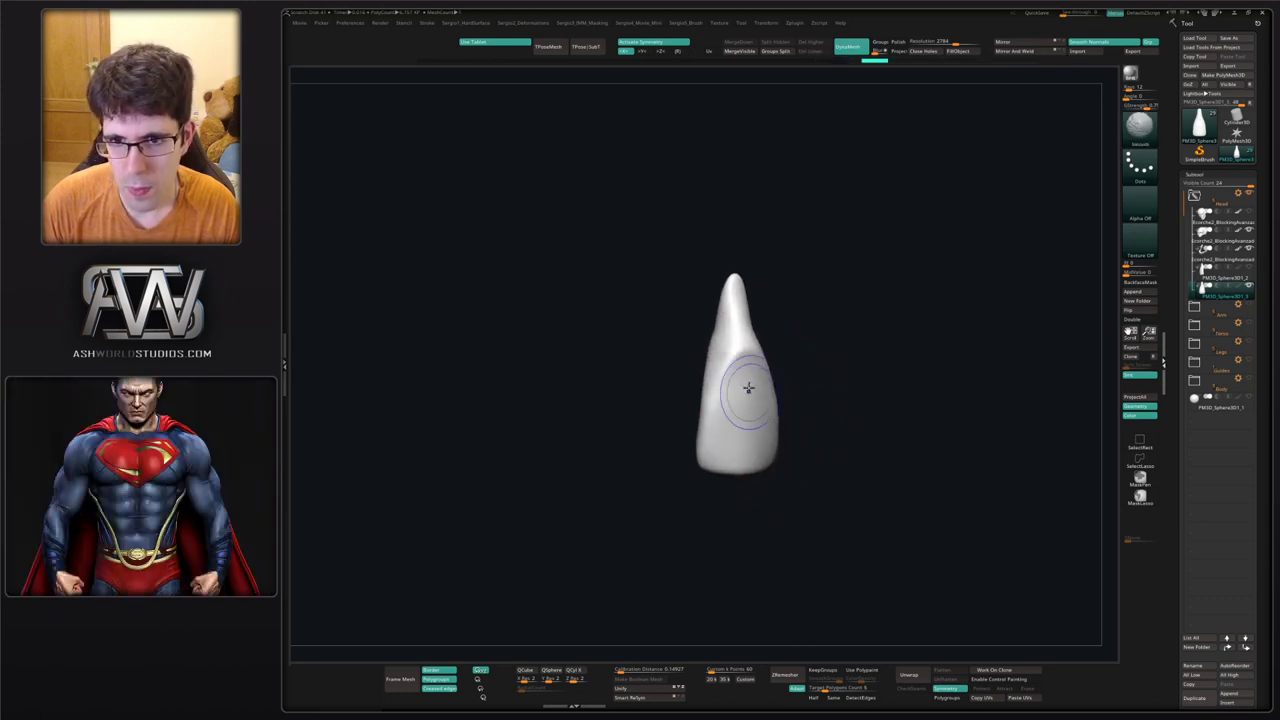
shift+drag(749, 368, 734, 309)
right_drag(734, 312, 700, 330)
mouse_move(712, 330)
shift+mouse_down()
mouse_move(706, 346)
mouse_move(713, 304)
shift+mouse_up()
key(s)
shift+drag(713, 300, 703, 338)
right_drag(703, 345, 709, 373)
mouse_move(709, 370)
shift+mouse_down()
mouse_move(700, 335)
mouse_move(700, 350)
shift+mouse_up()
right_drag(694, 376, 720, 394)
Show the skull again, turn off symmetry, and move the tooth beside the midline at the front of the upper jaw.
key(alt+s)
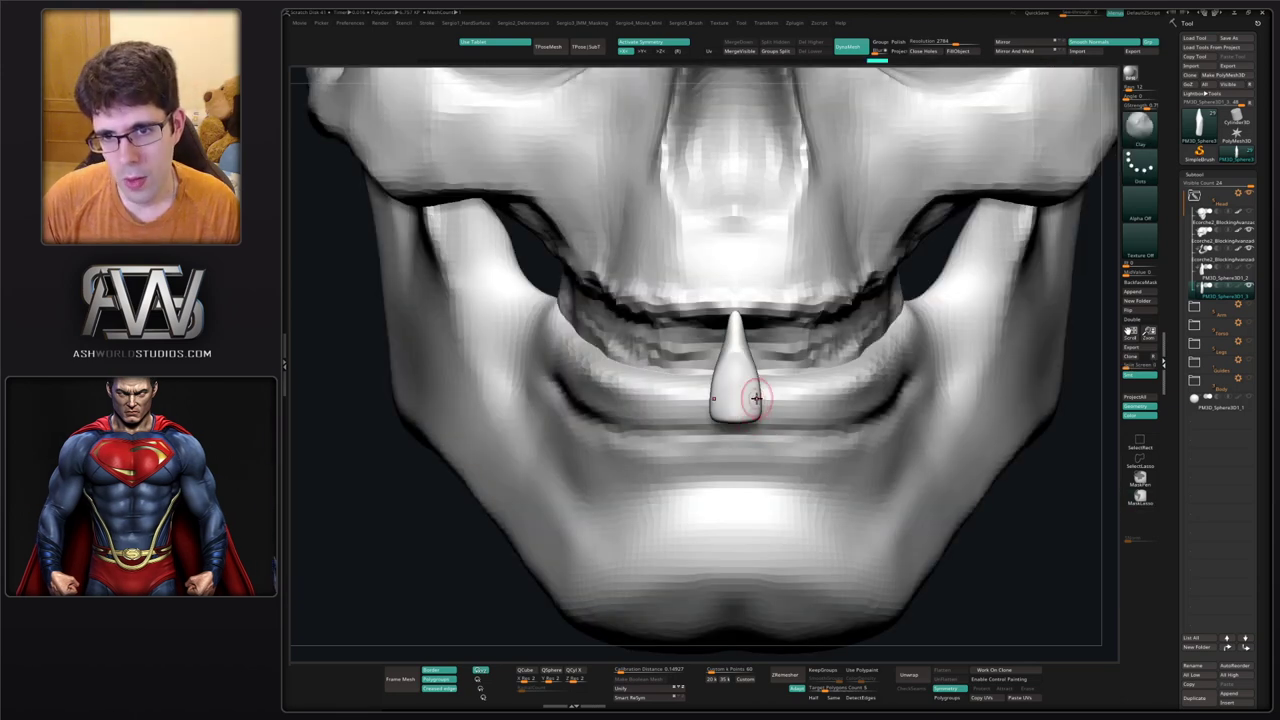
key(w)
key(x)
drag(777, 338, 808, 307)
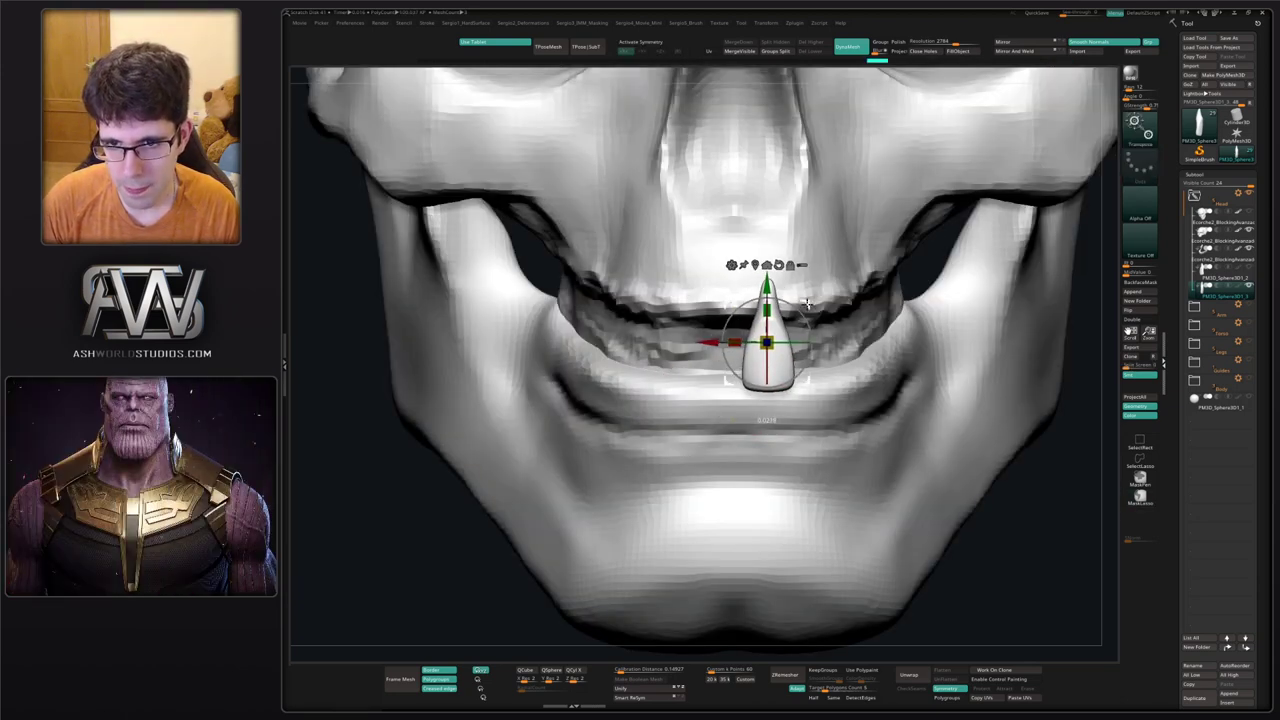
right_drag(810, 307, 715, 310)
drag(796, 343, 828, 343)
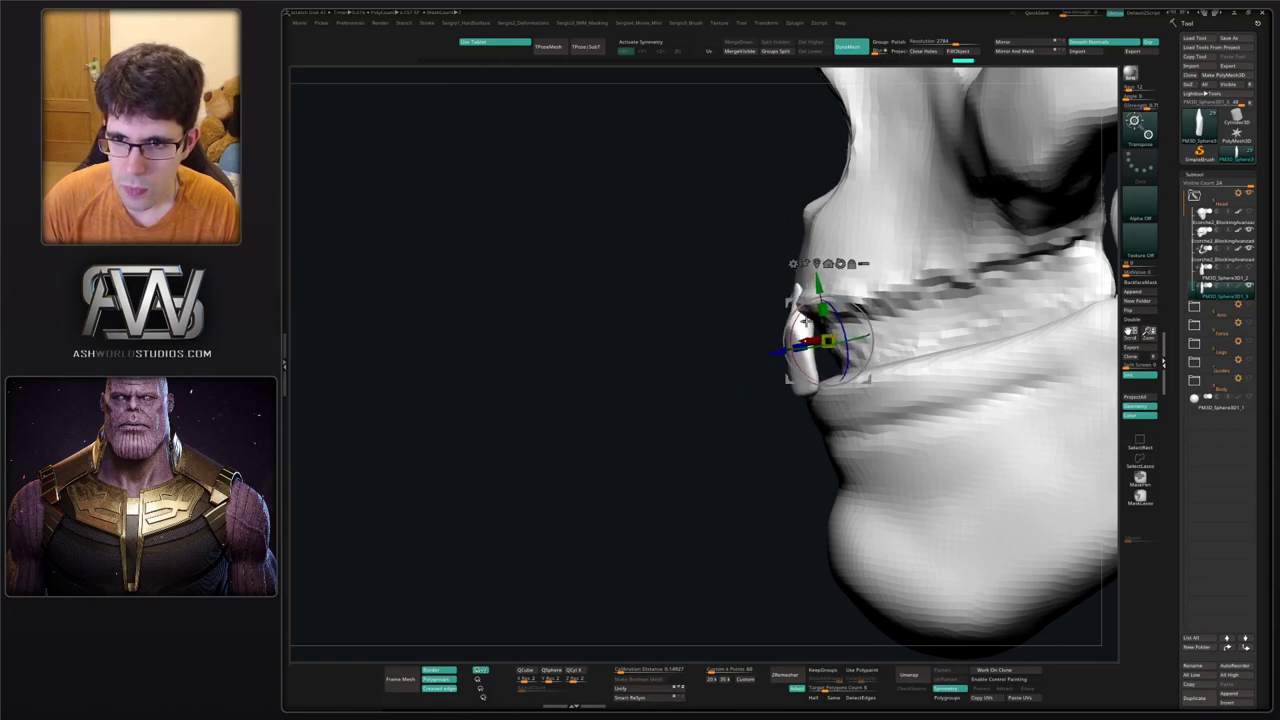
drag(789, 305, 797, 292)
Fine-tune the position, angle and depth of the first incisor so it sits under the upper jaw's front edge.
right_drag(797, 300, 873, 329)
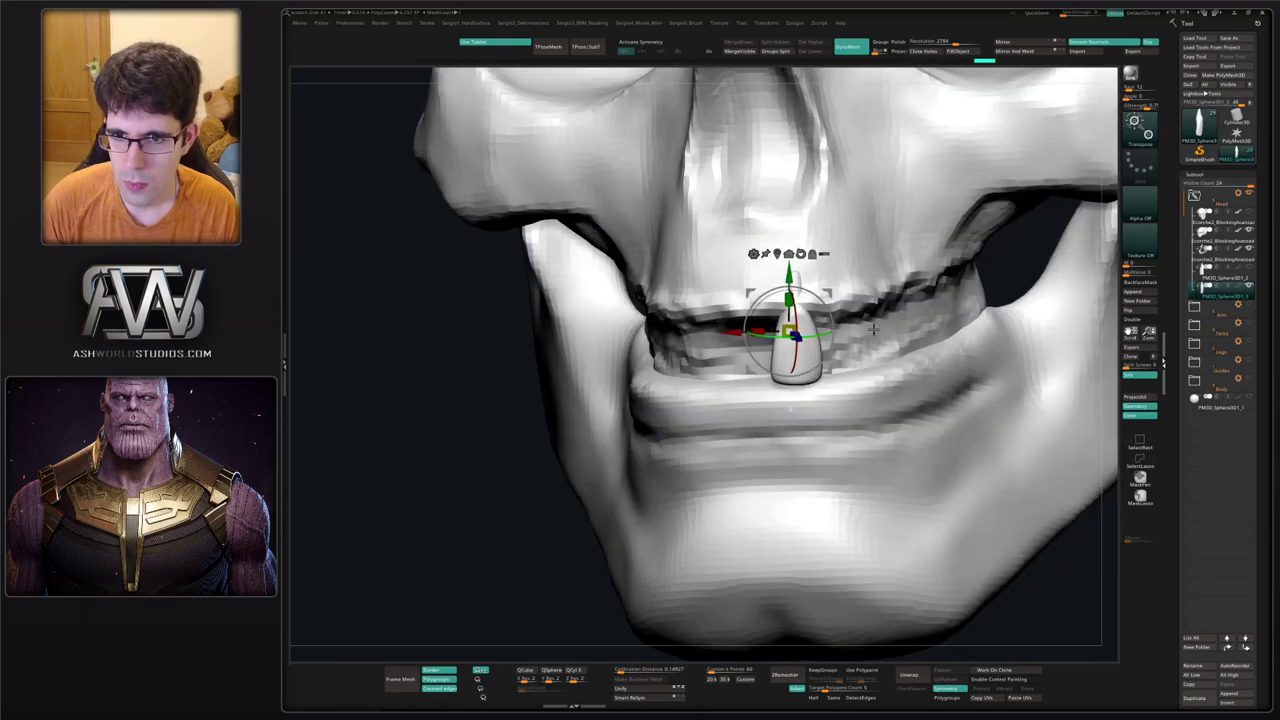
drag(873, 330, 905, 332)
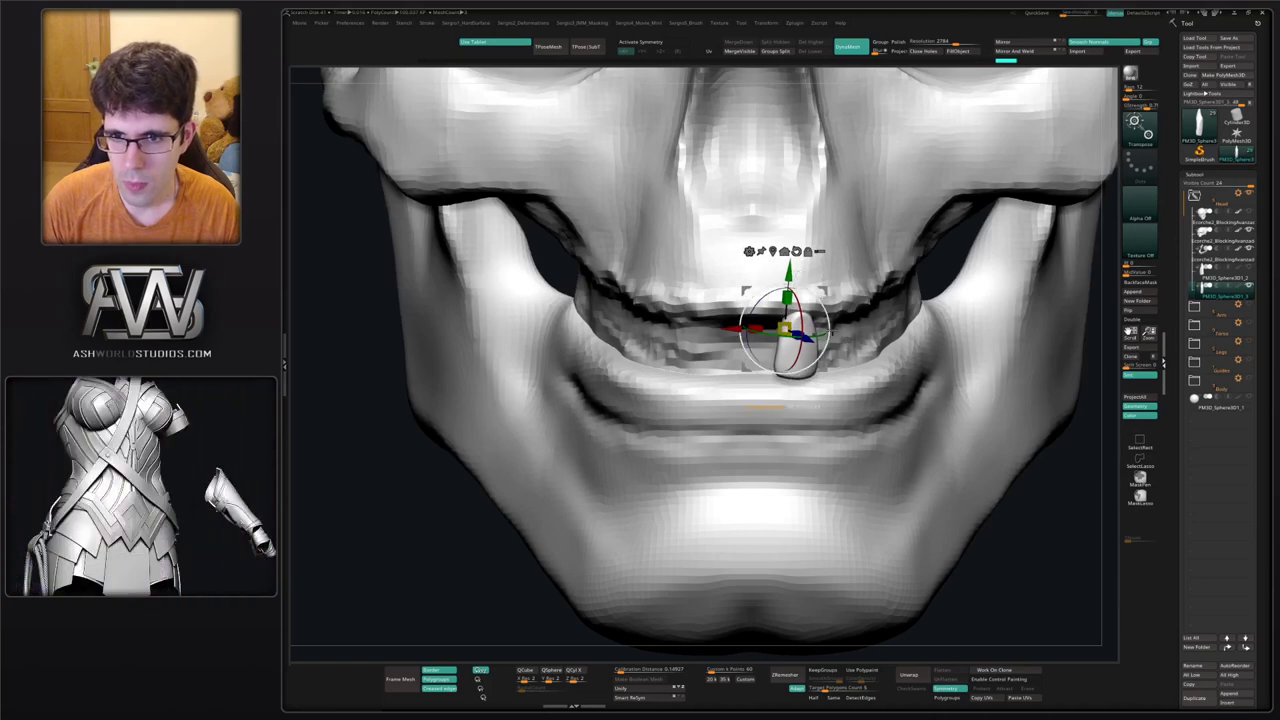
right_drag(831, 334, 785, 330)
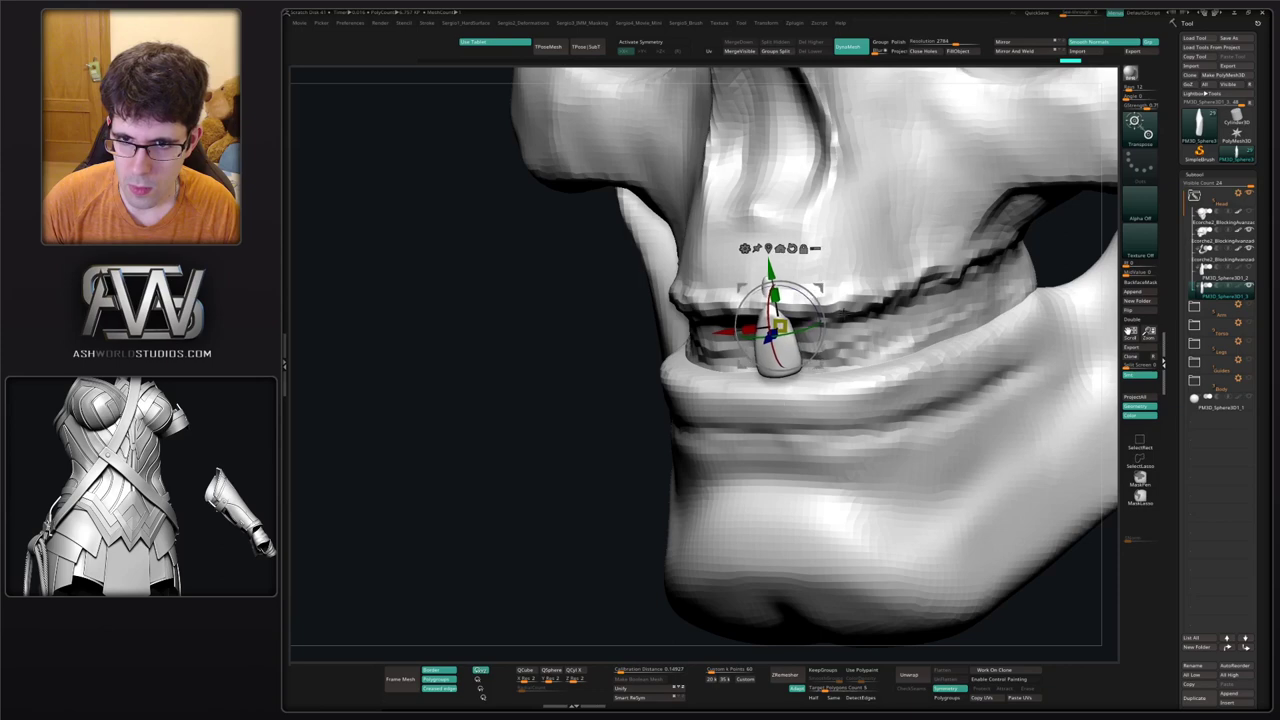
shift+right_drag(844, 314, 882, 317)
ctrl+right_drag(795, 312, 789, 333)
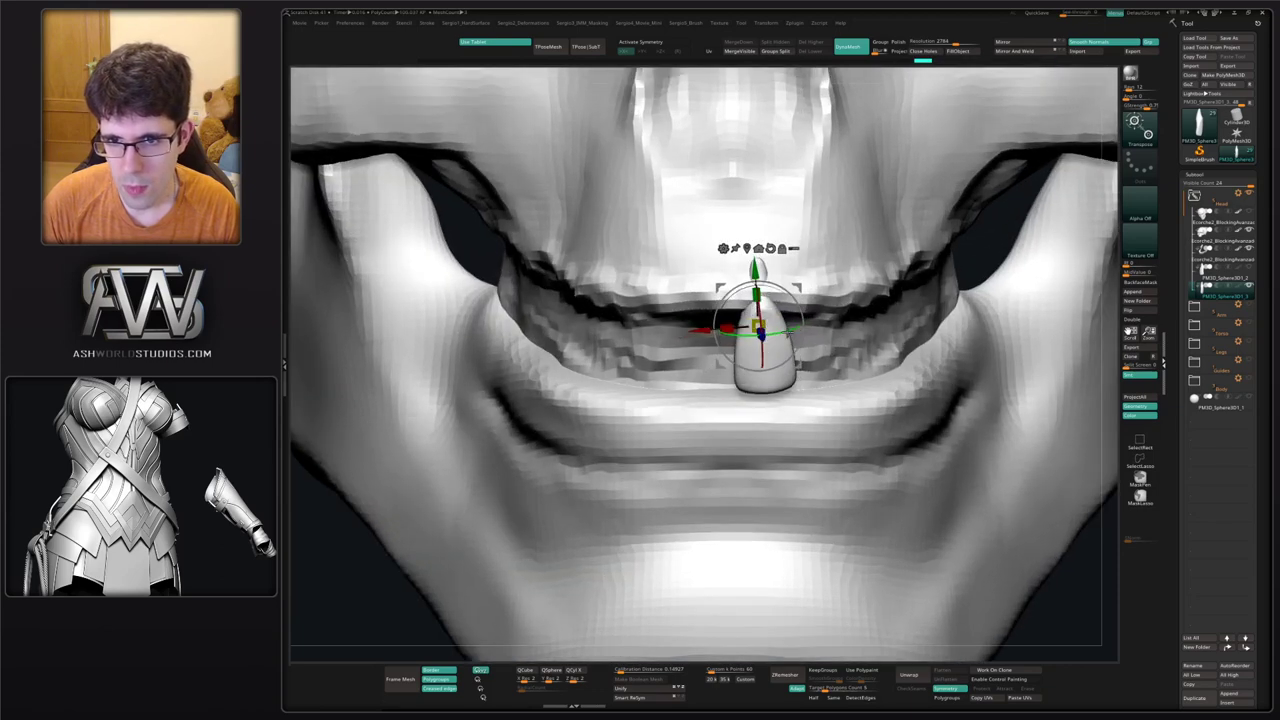
drag(760, 298, 772, 303)
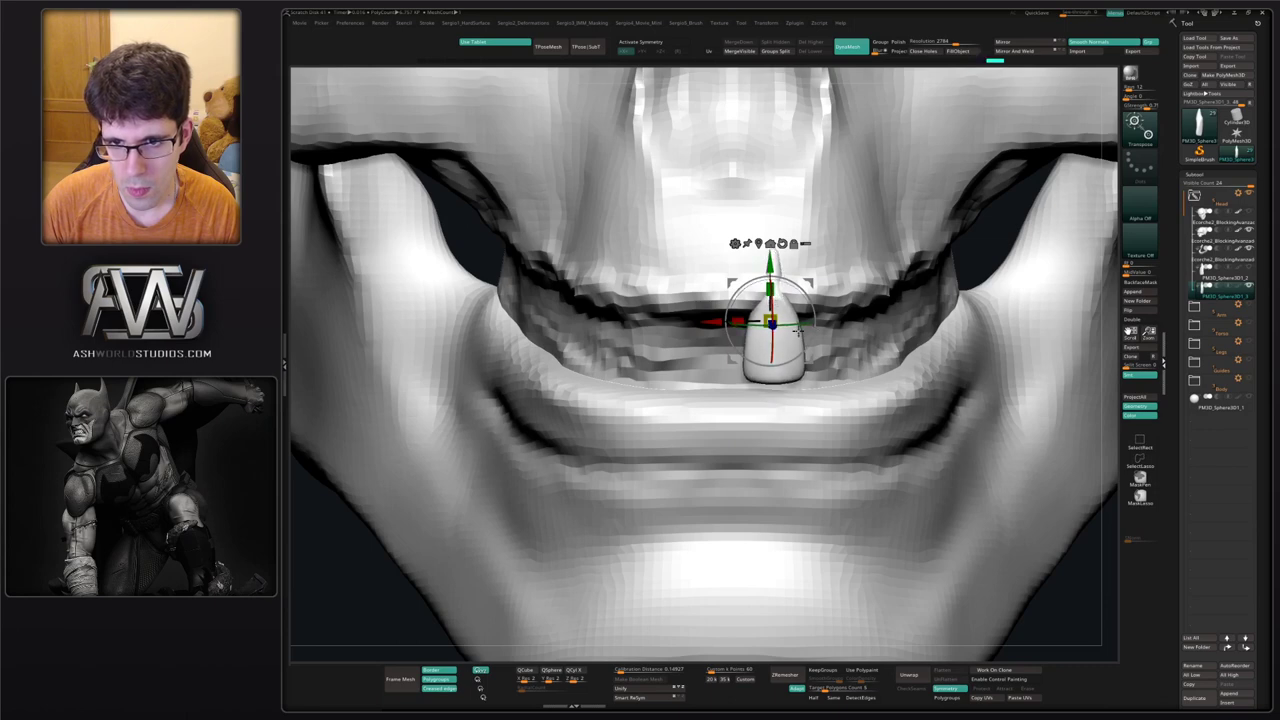
right_drag(798, 331, 867, 284)
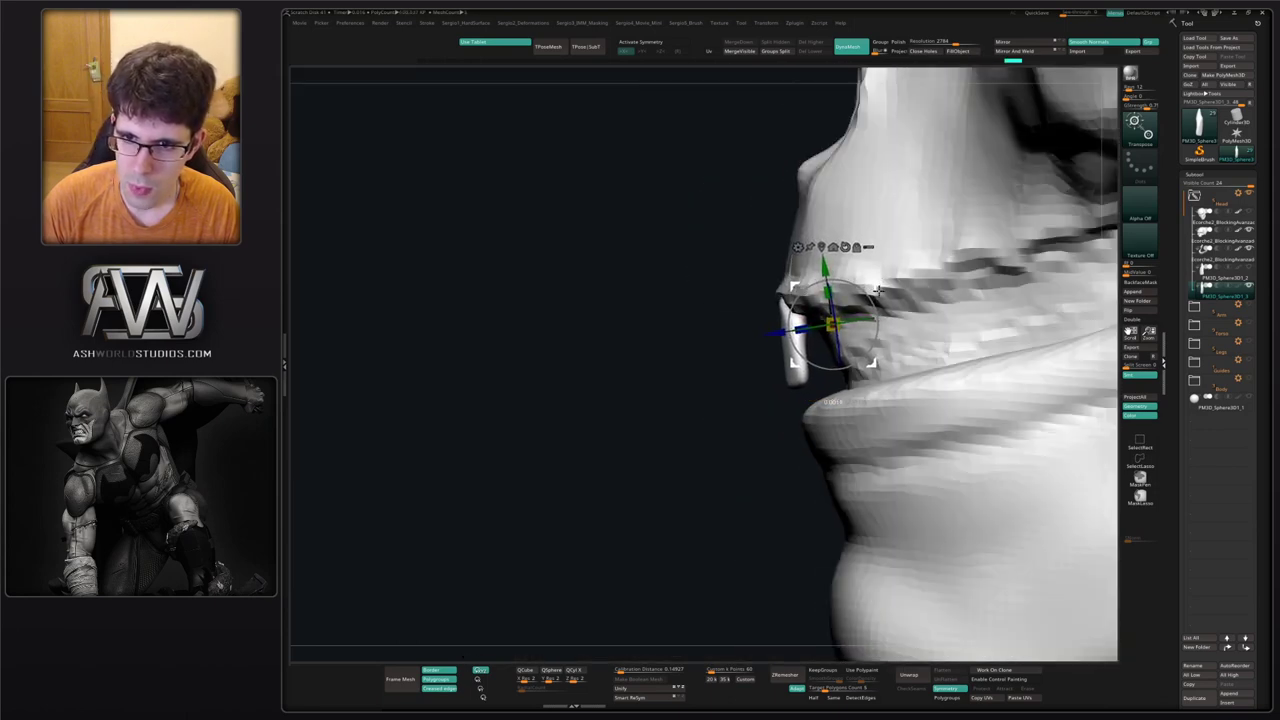
drag(878, 291, 875, 295)
Reduce the Move brush size and adjust the lower edge of the first incisor.
mouse_move(812, 403)
ctrl+right_down()
mouse_move(795, 380)
mouse_move(860, 403)
ctrl+right_up()
key(q)
key(s)
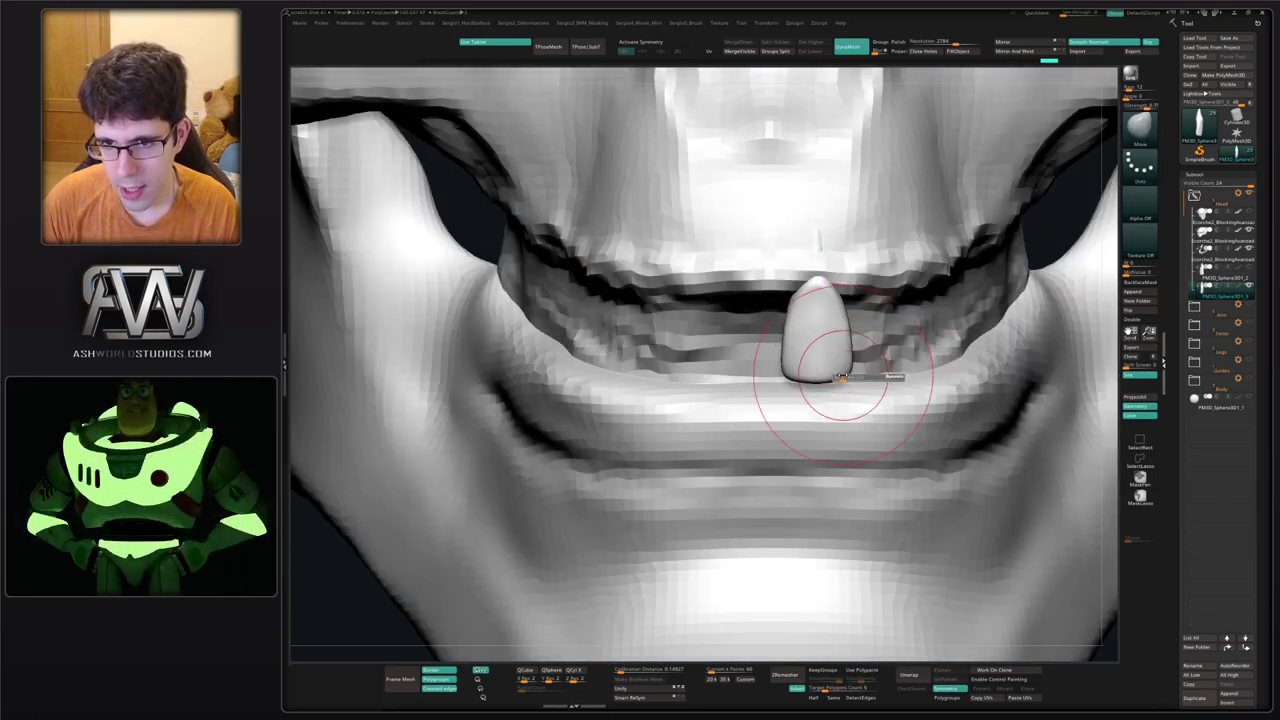
drag(843, 377, 839, 376)
key(s)
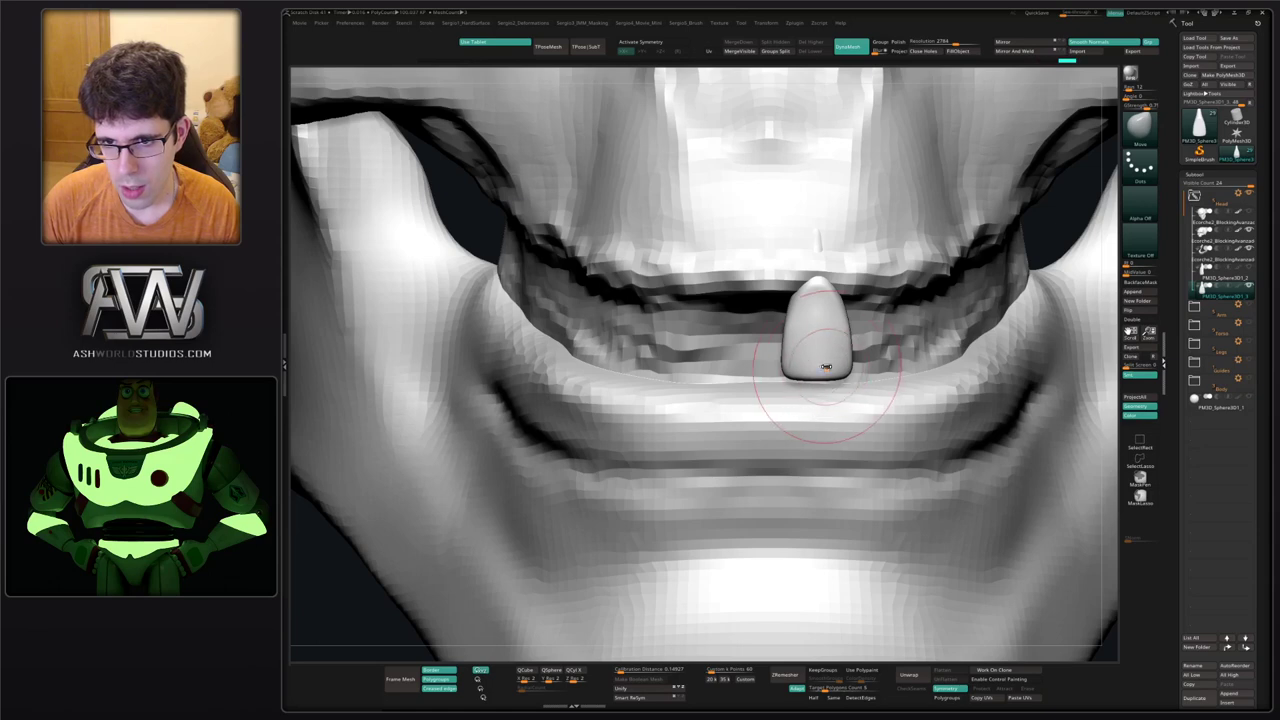
key(w)
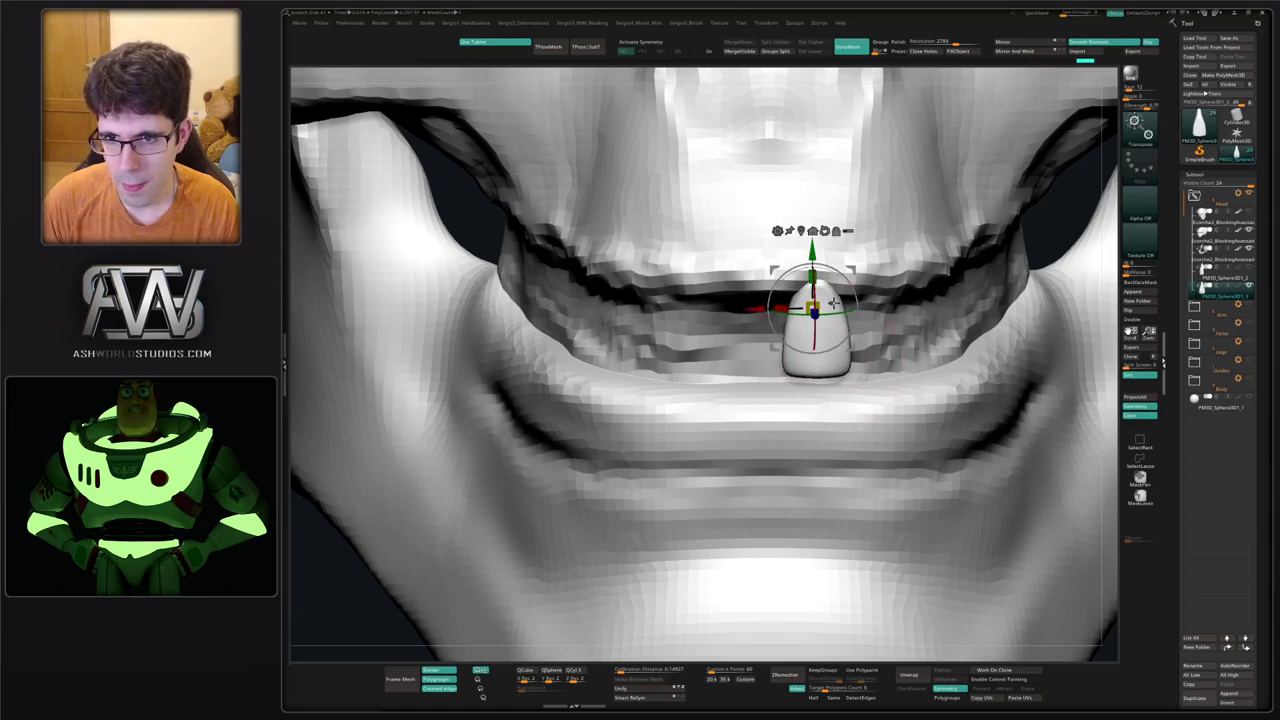
Duplicate the incisor beside the first one and turn the copy to follow the curve of the upper jaw.
right_drag(870, 325, 900, 285)
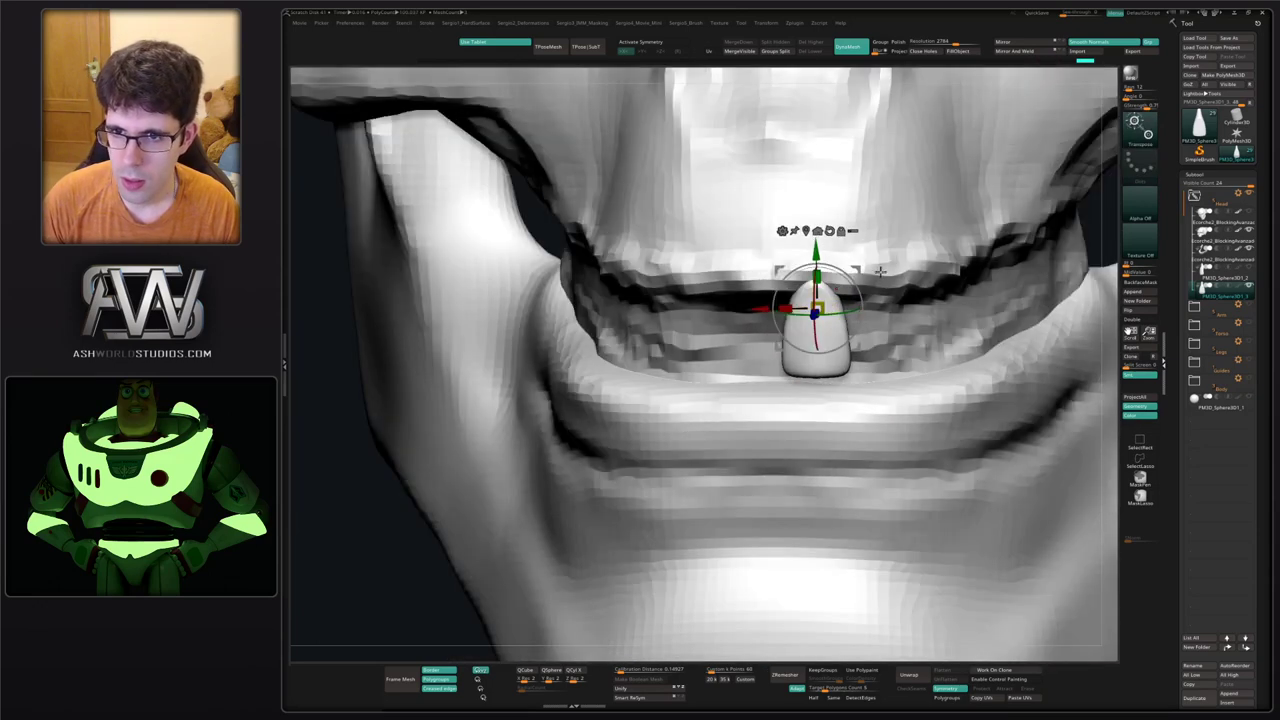
ctrl+drag(845, 289, 894, 309)
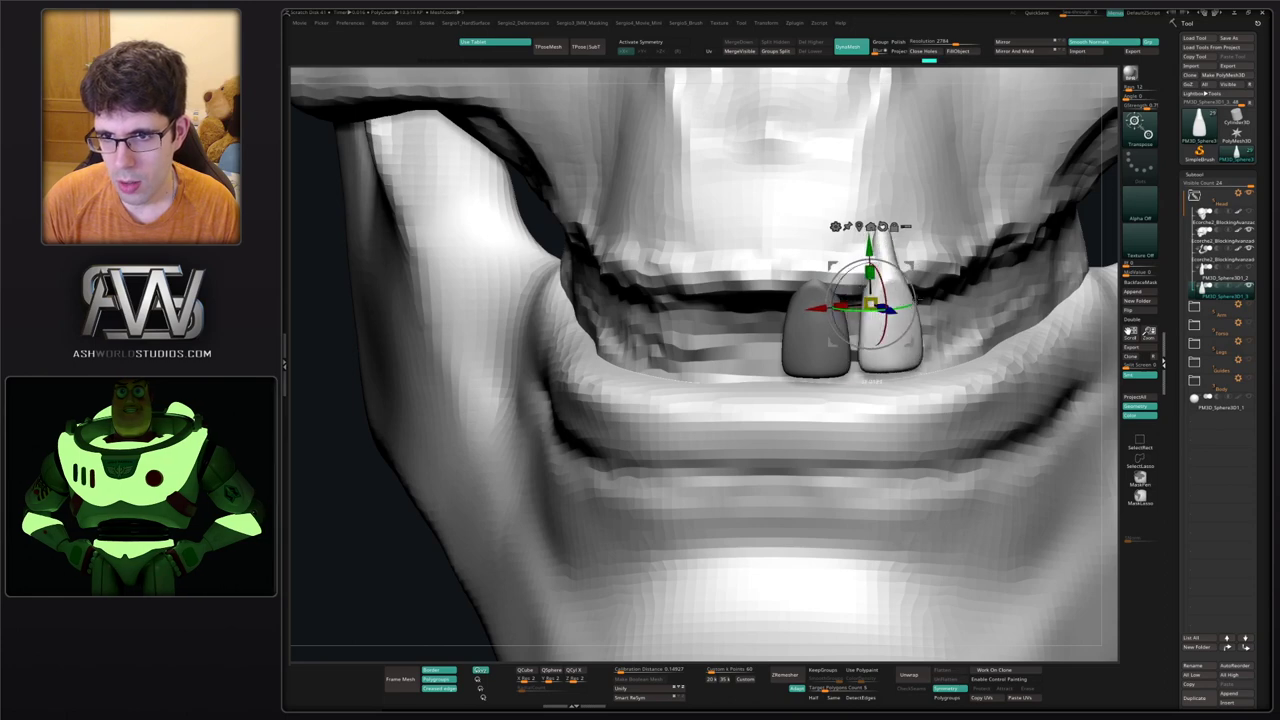
drag(911, 265, 904, 270)
right_drag(904, 268, 985, 268)
drag(985, 268, 989, 270)
right_drag(989, 270, 965, 335)
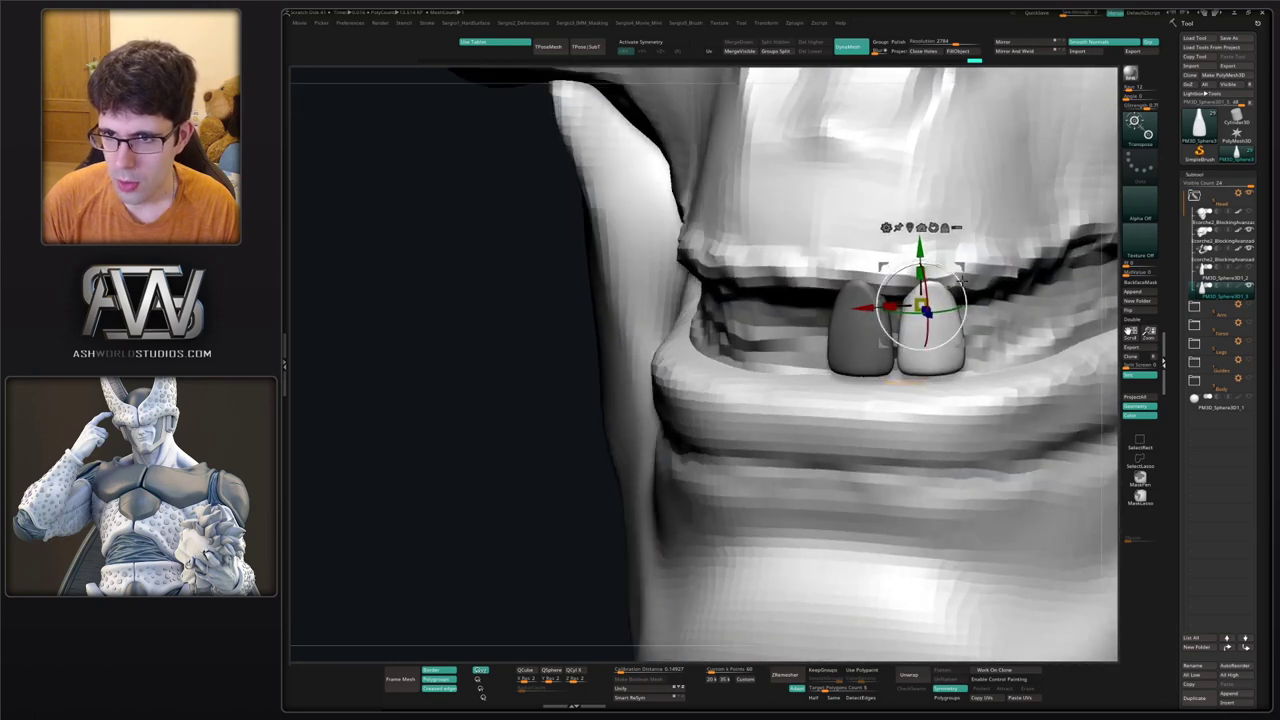
drag(958, 267, 961, 266)
ctrl+right_drag(961, 266, 958, 236)
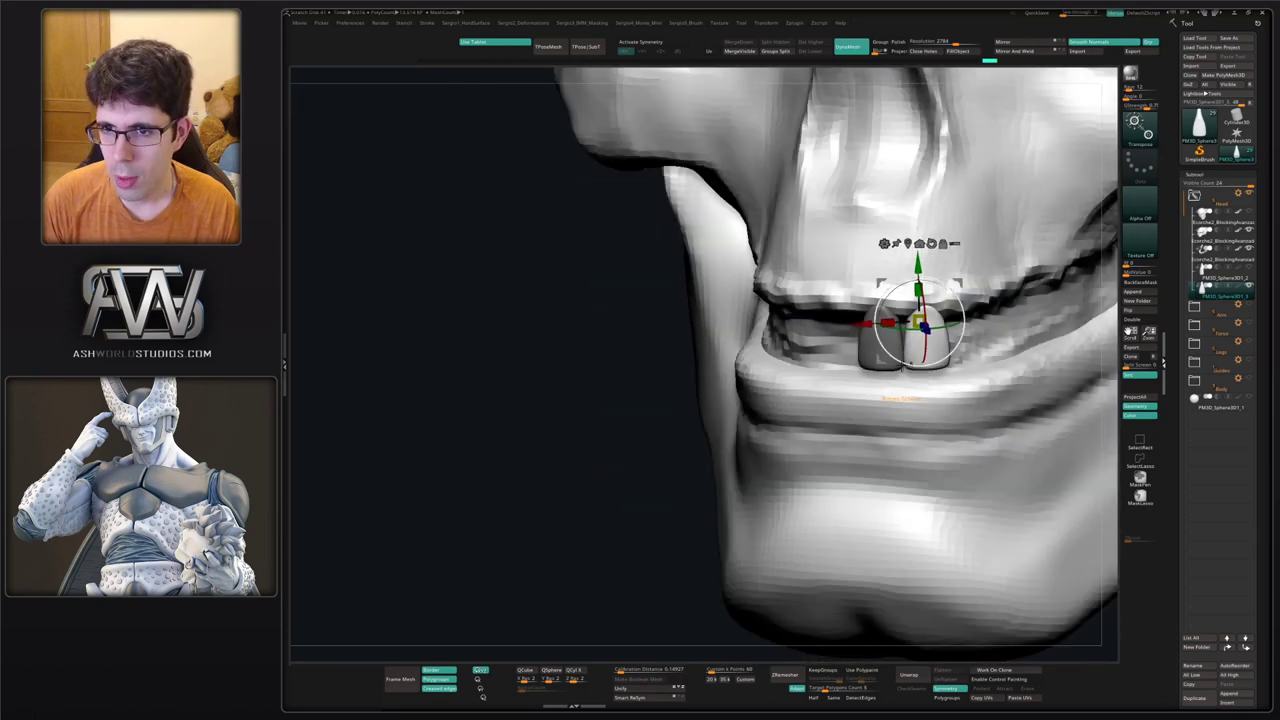
Duplicate a third tooth behind the second and rotate it in line with the side of the upper jaw.
key(q)
mouse_move(962, 370)
right_down()
mouse_move(924, 354)
mouse_move(789, 380)
mouse_move(655, 384)
mouse_move(797, 341)
right_up()
key(w)
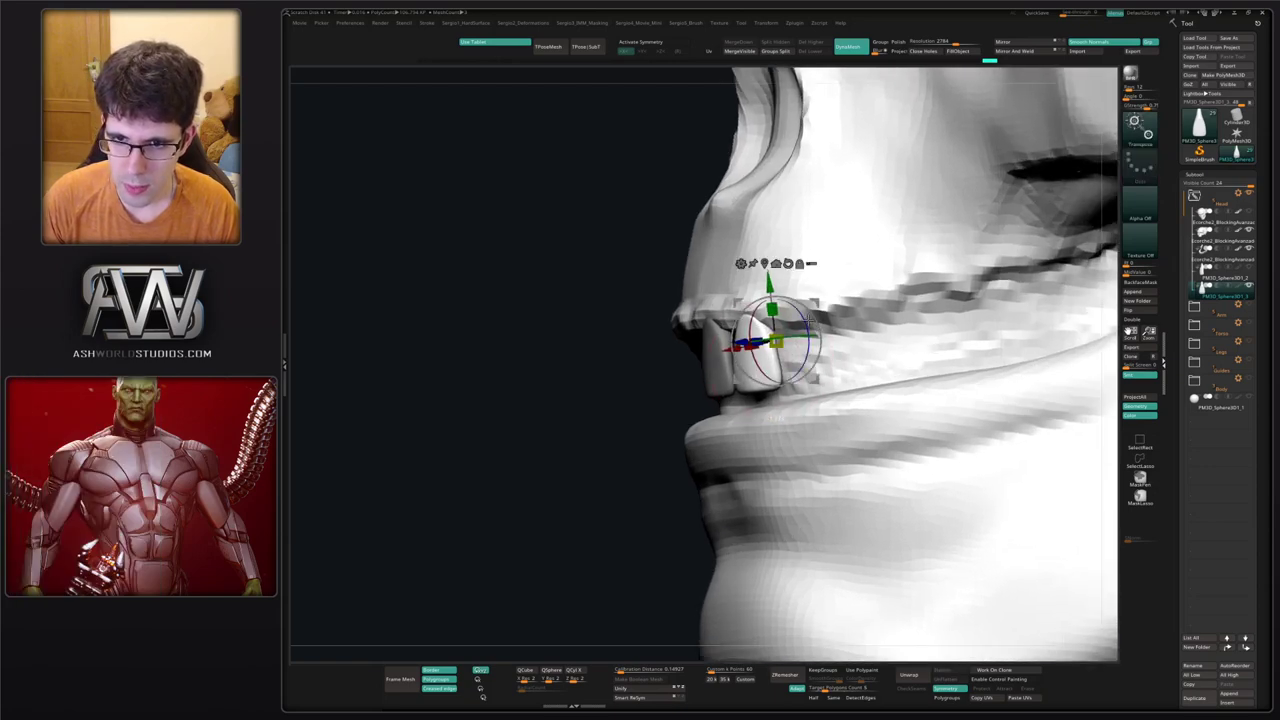
right_drag(819, 298, 848, 294)
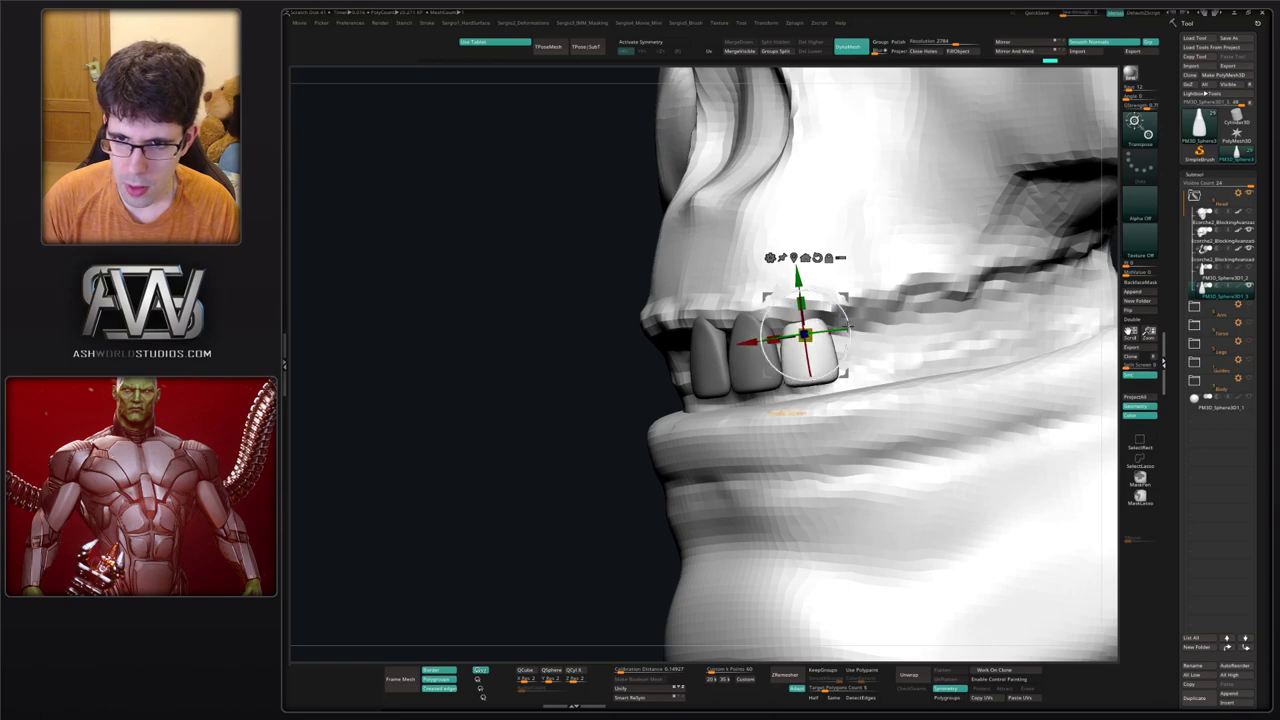
right_drag(848, 294, 915, 344)
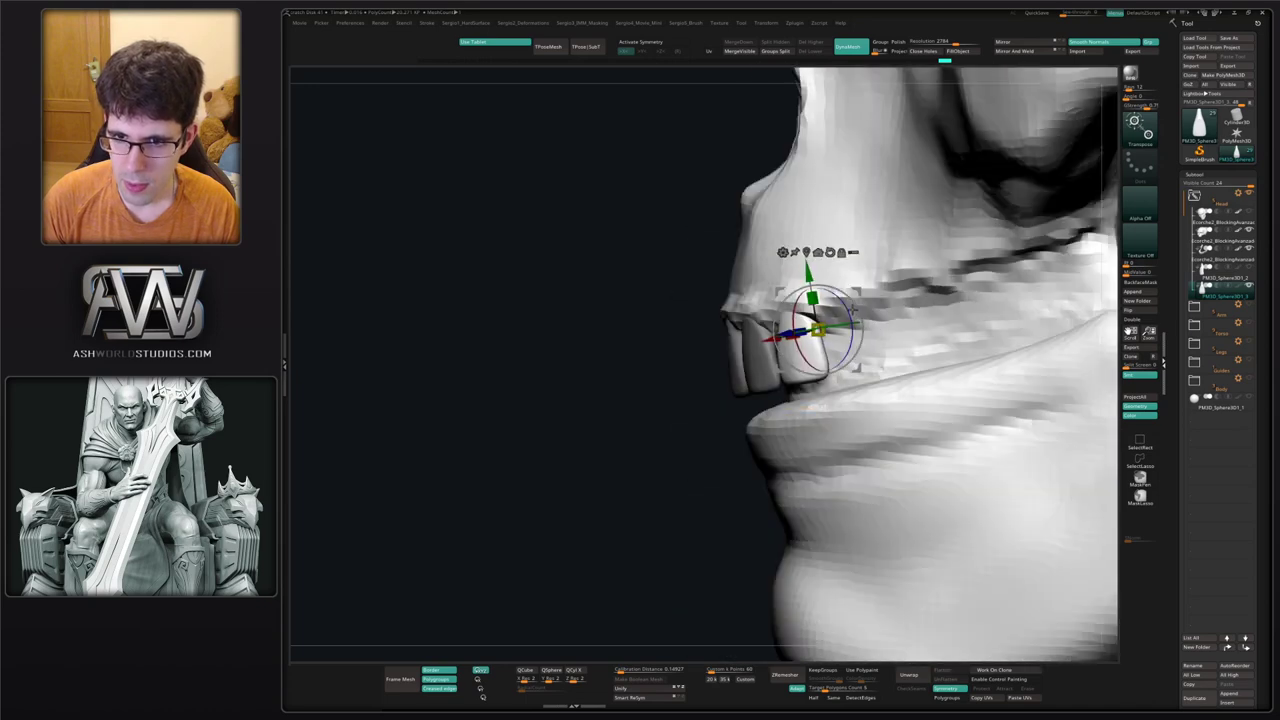
drag(852, 308, 860, 316)
right_drag(874, 327, 850, 322)
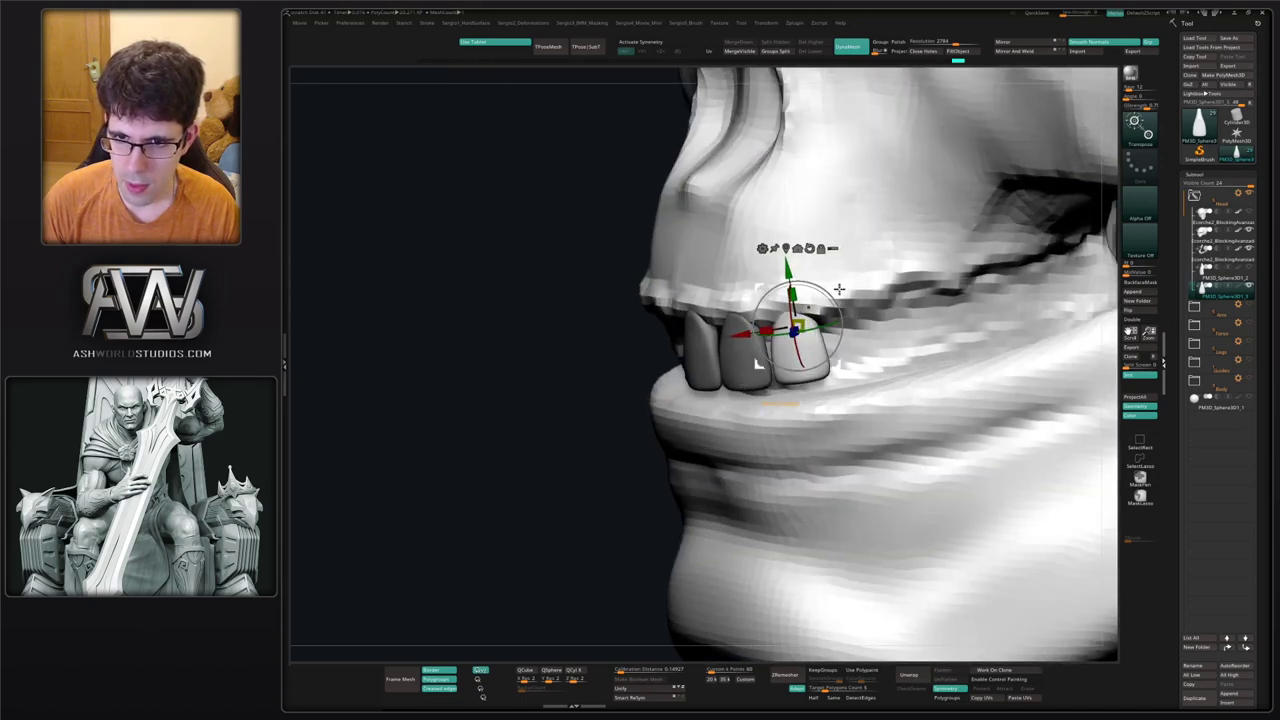
drag(840, 288, 837, 292)
Place the fourth, fifth and sixth tooth copies along the side of the upper jaw and angle them to its arch.
mouse_move(845, 341)
ctrl+right_down()
mouse_move(880, 350)
mouse_move(831, 366)
mouse_move(832, 384)
mouse_move(885, 435)
mouse_move(801, 347)
ctrl+right_up()
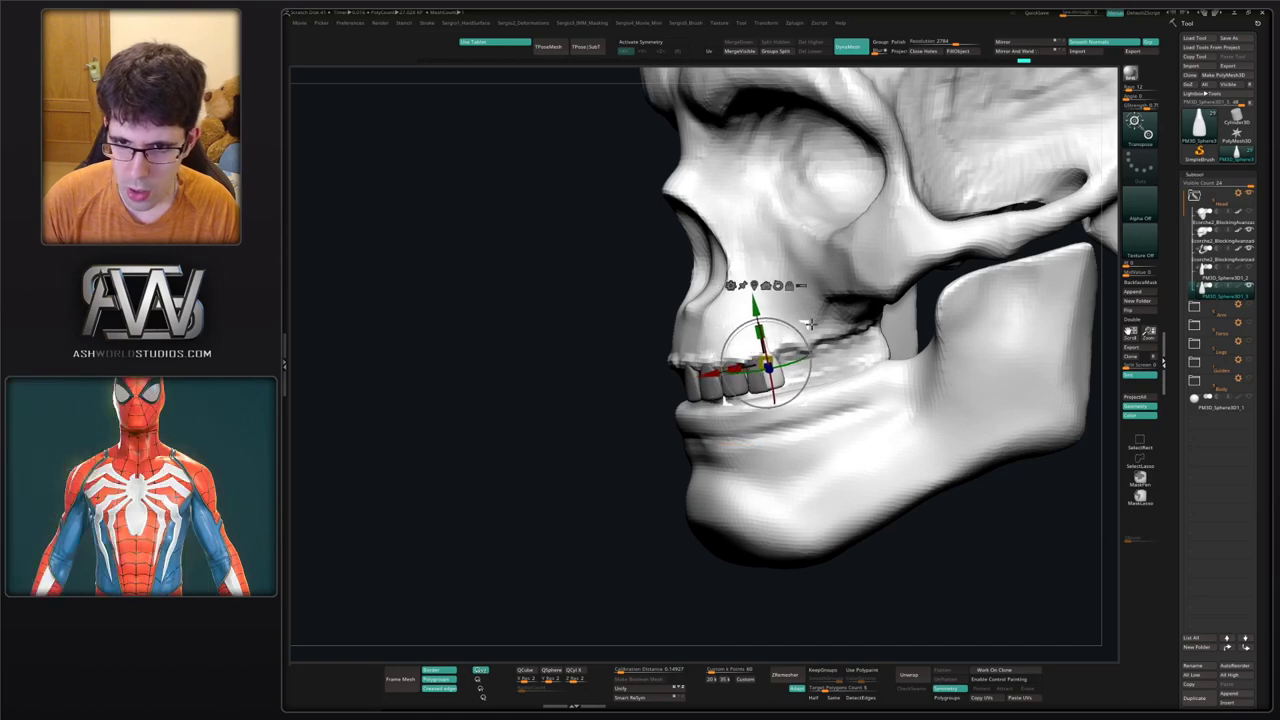
right_drag(815, 330, 815, 321)
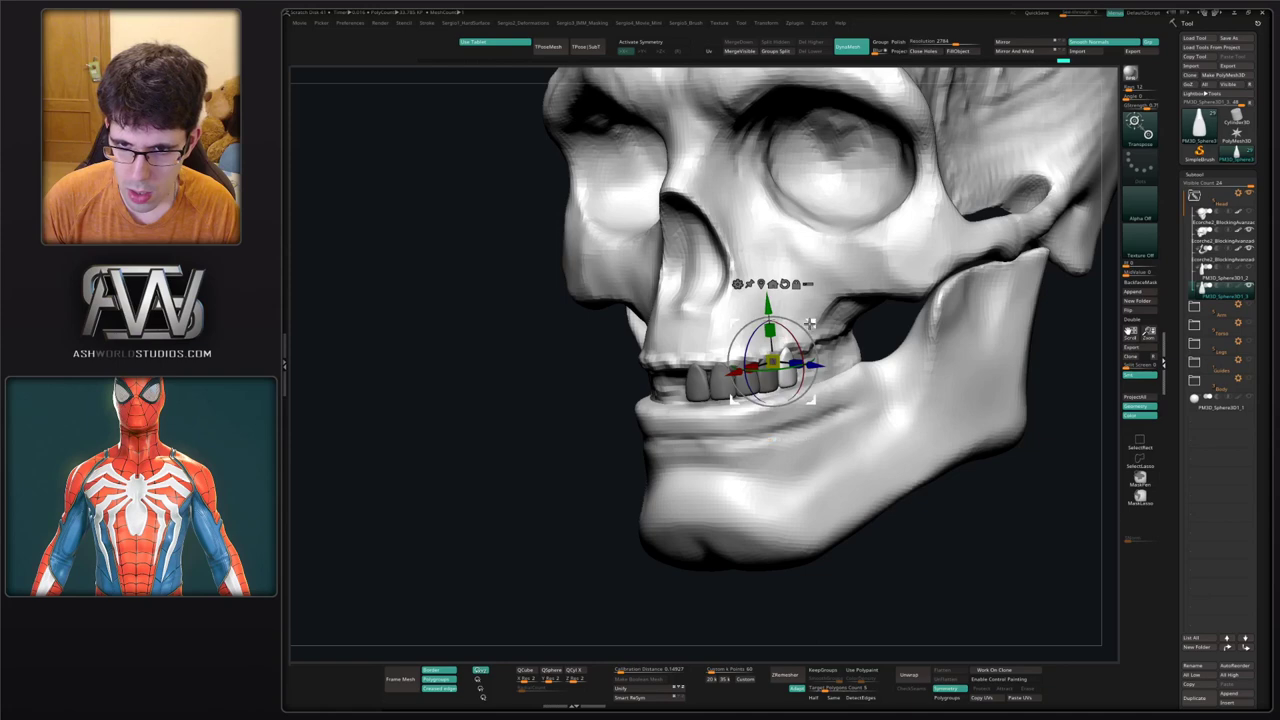
drag(808, 319, 822, 320)
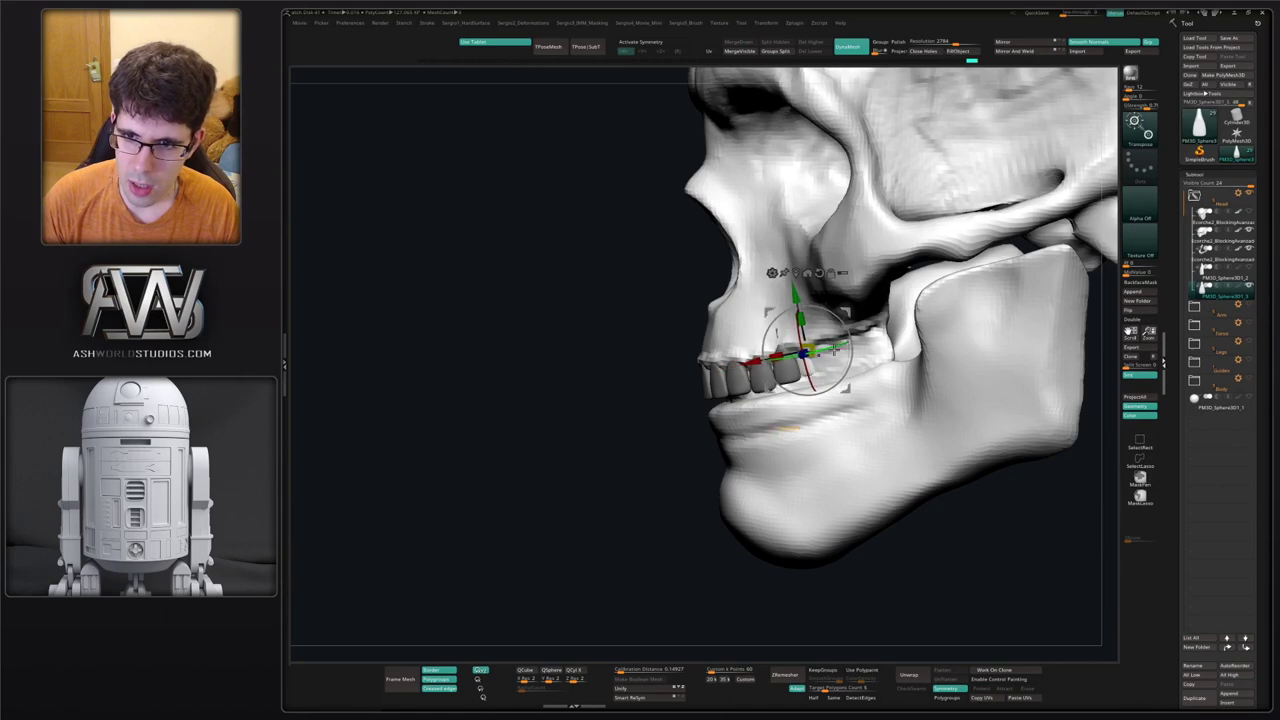
drag(831, 362, 808, 428)
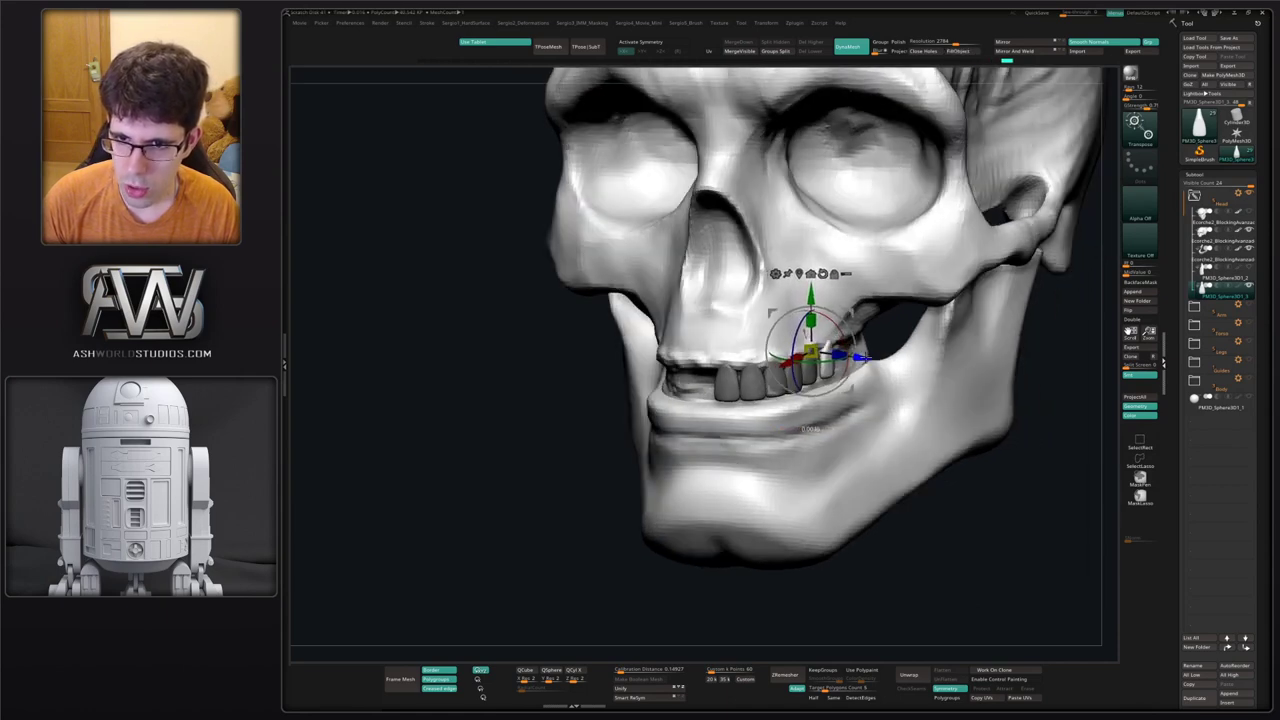
drag(808, 428, 790, 428)
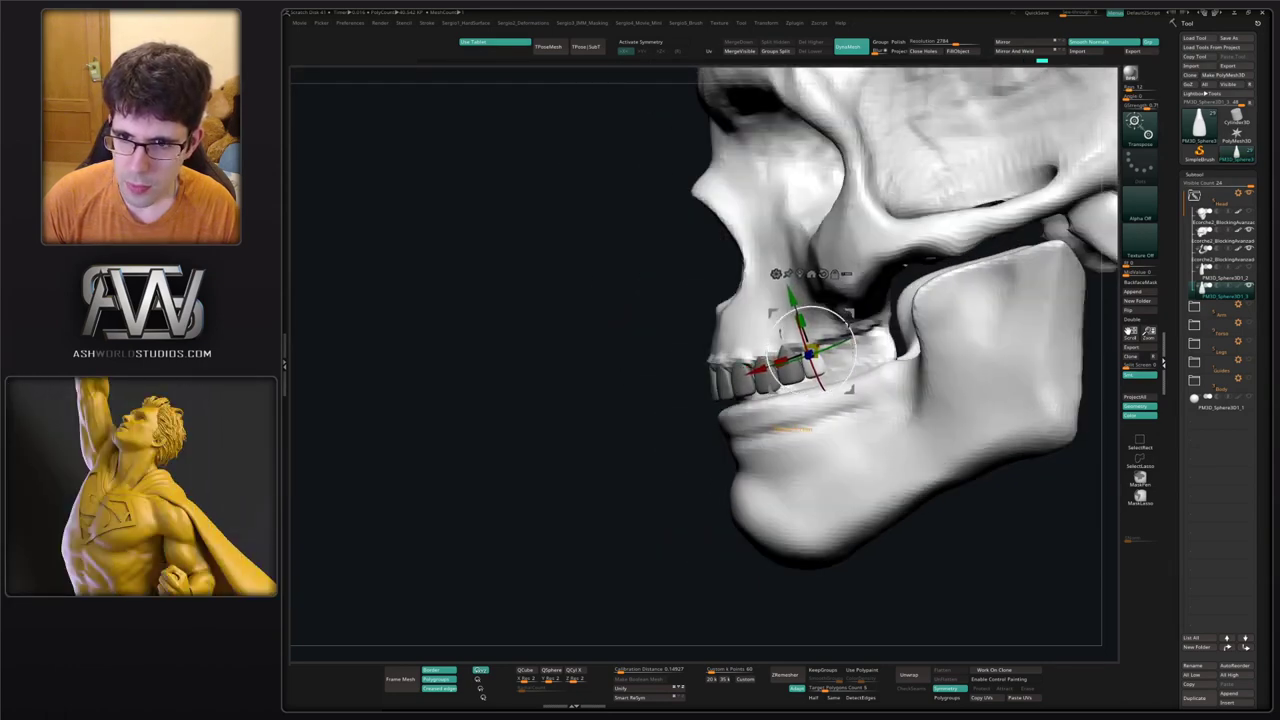
Duplicate the seventh and eighth teeth towards the back of the upper jaw.
right_drag(857, 332, 884, 334)
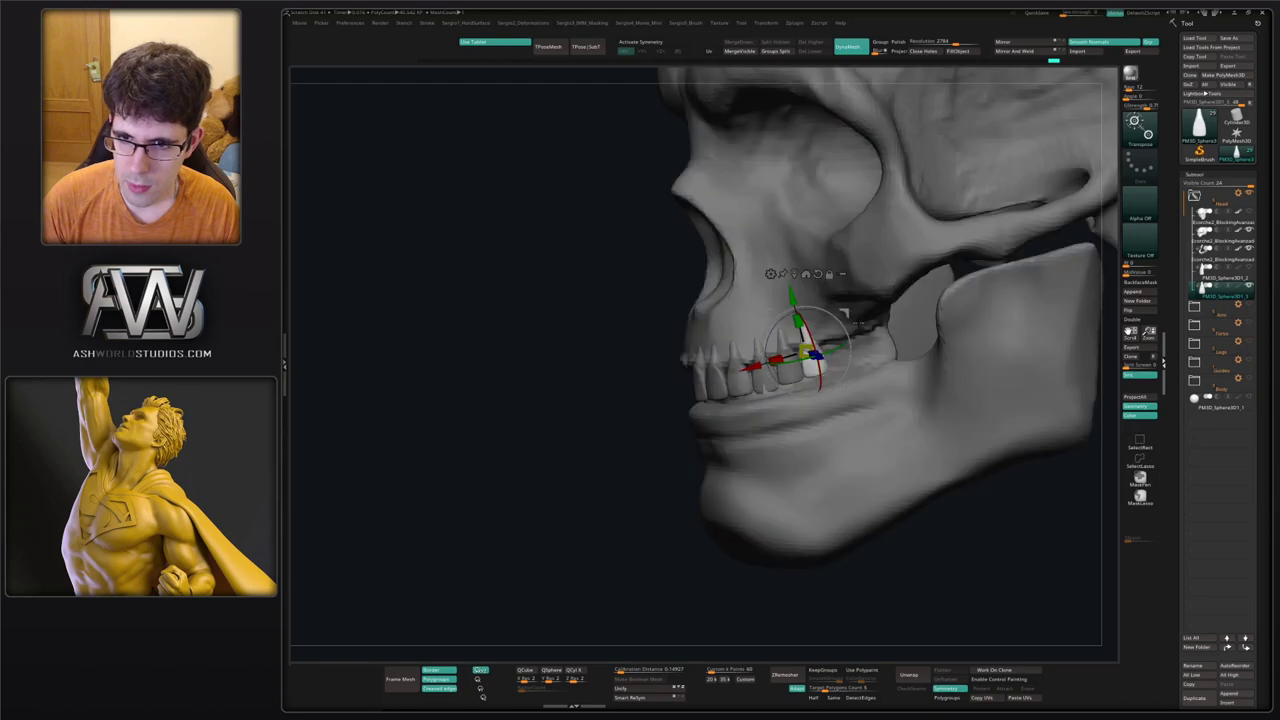
ctrl+drag(848, 311, 875, 308)
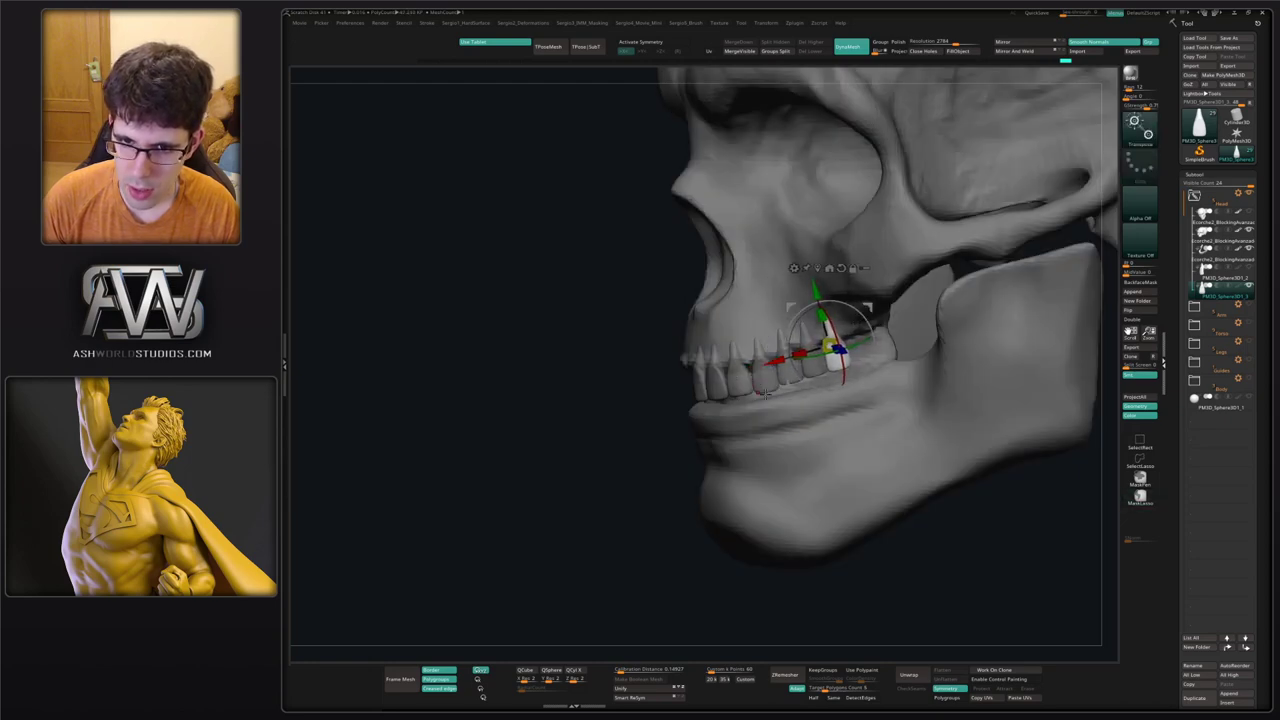
right_drag(765, 395, 820, 364)
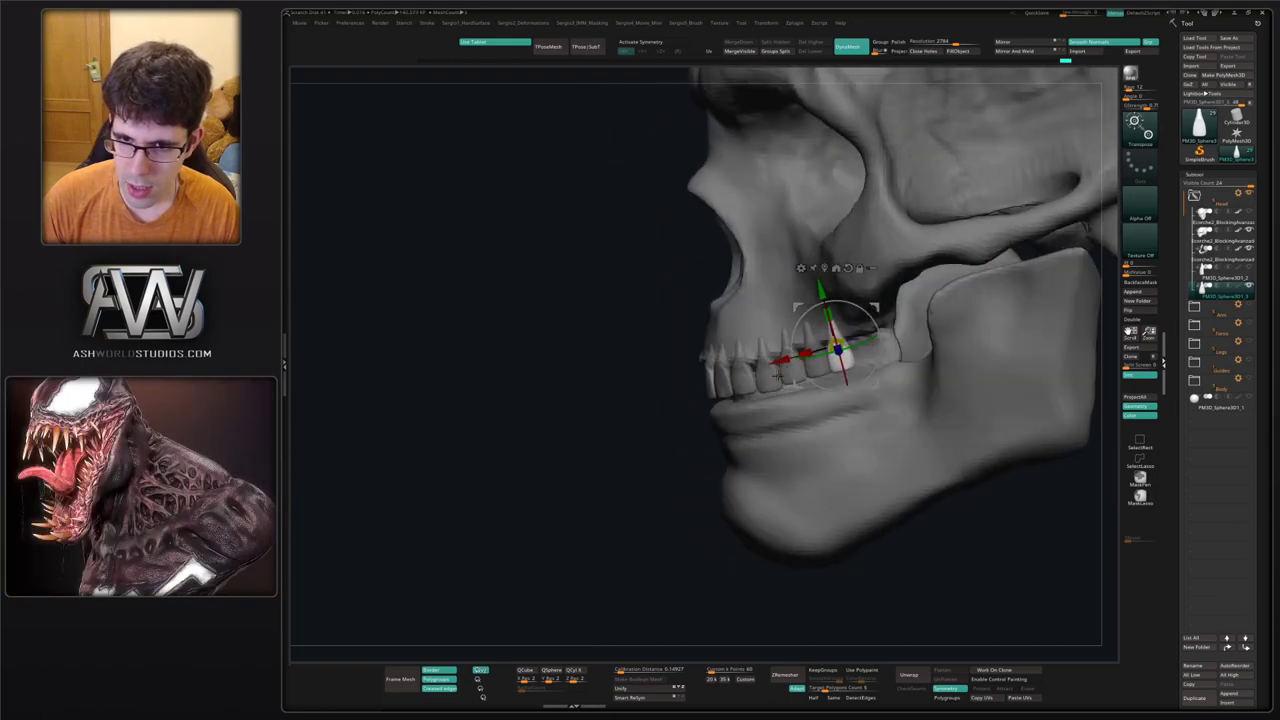
ctrl+drag(876, 308, 906, 300)
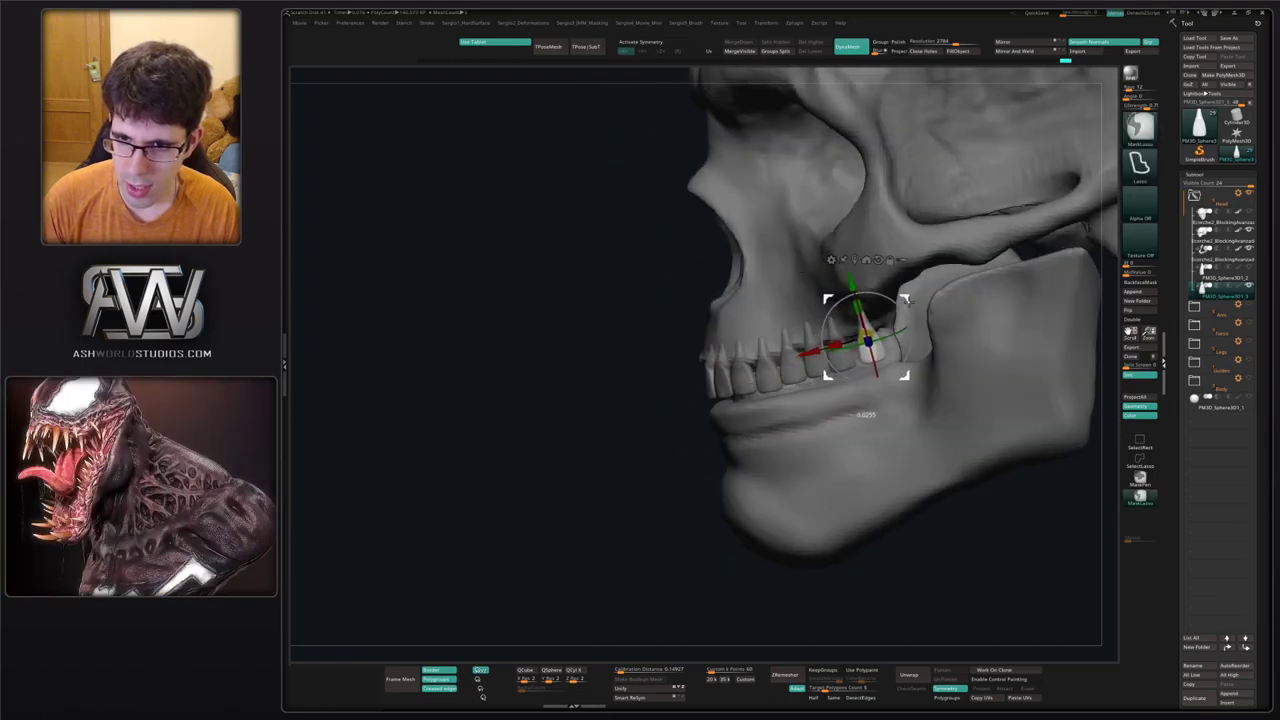
Clear the mask, isolate the tooth row, and even out the spacing and alignment of the teeth with Move Topology.
key(q)
ctrl+drag(660, 421, 686, 420)
key(alt+shift+s)
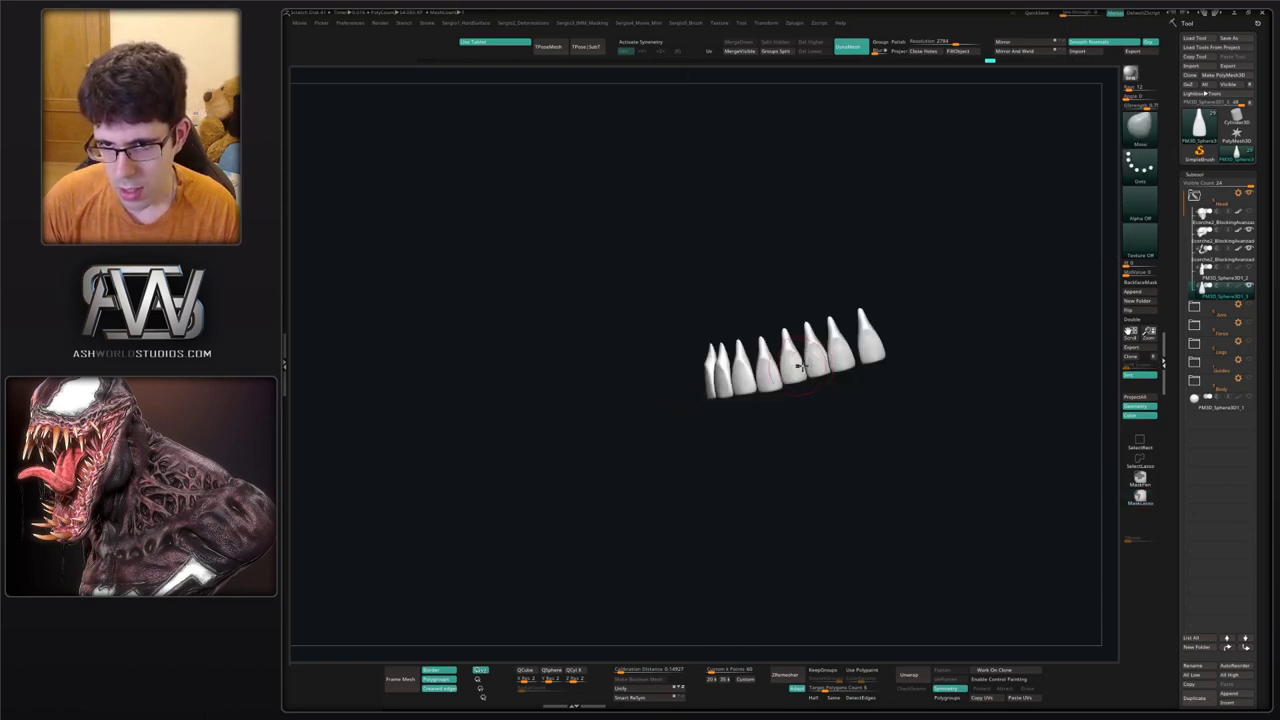
right_drag(802, 366, 840, 376)
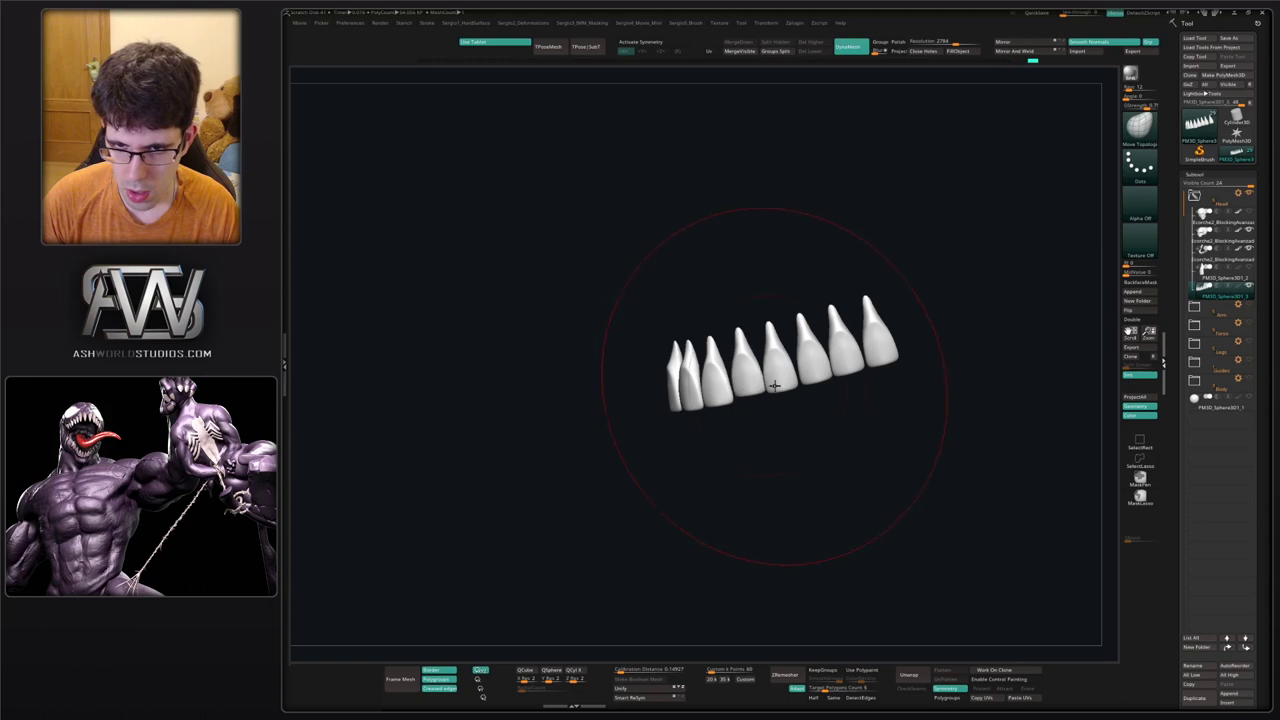
drag(814, 373, 845, 363)
drag(871, 358, 870, 354)
right_drag(692, 366, 760, 392)
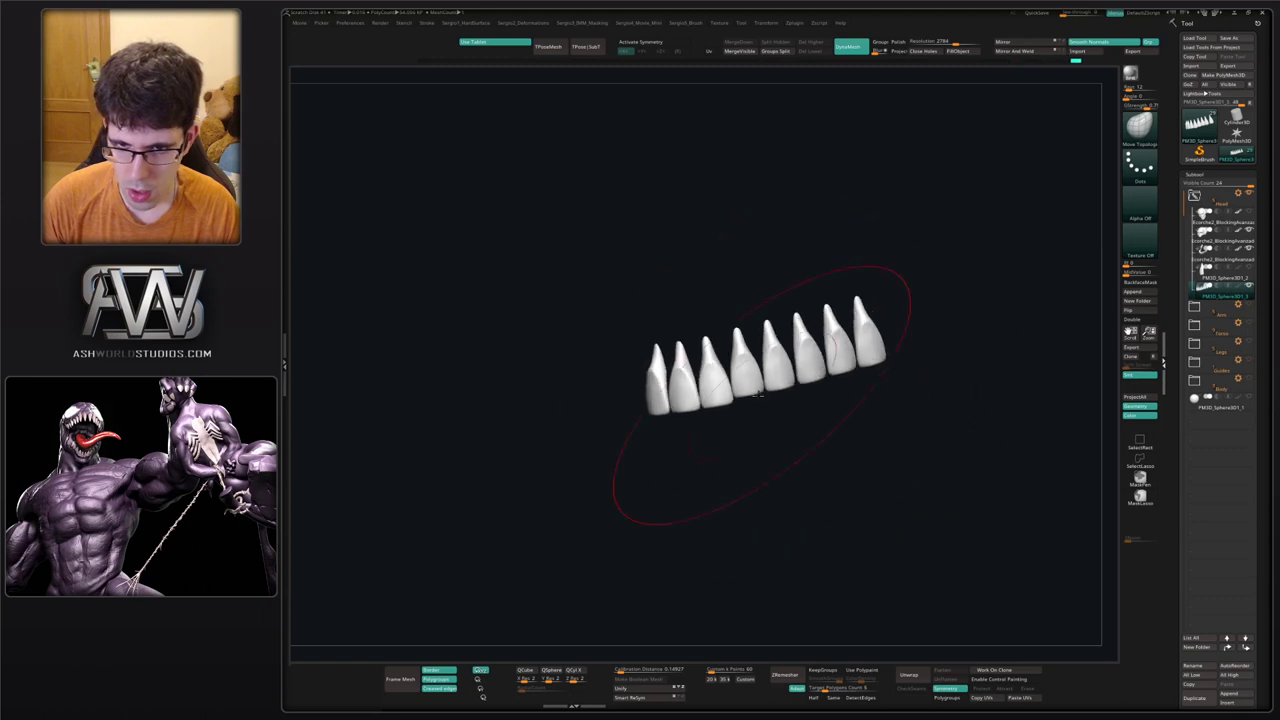
key(s)
drag(758, 402, 723, 404)
key(s)
right_drag(724, 404, 733, 348)
Show the skull again, apply Mirror And Weld to copy the teeth to the other side, and turn symmetry back on.
key(alt+s)
key(shift+t)
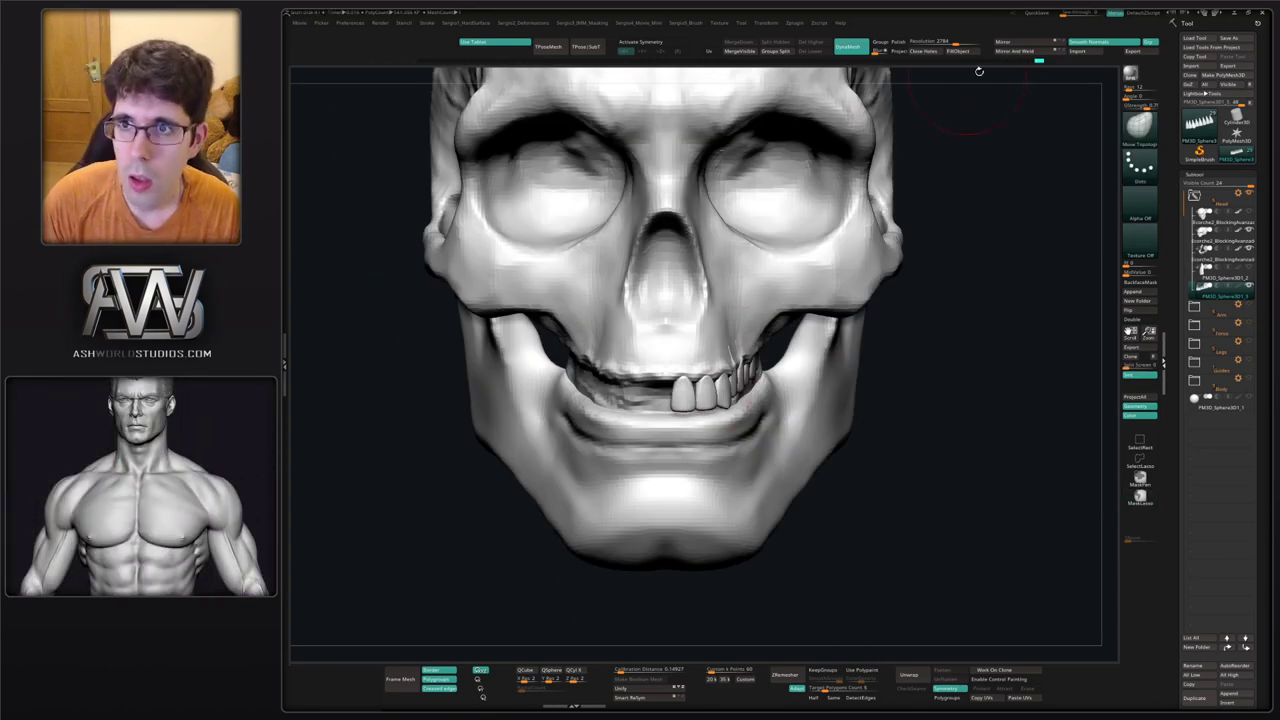
click(1010, 47)
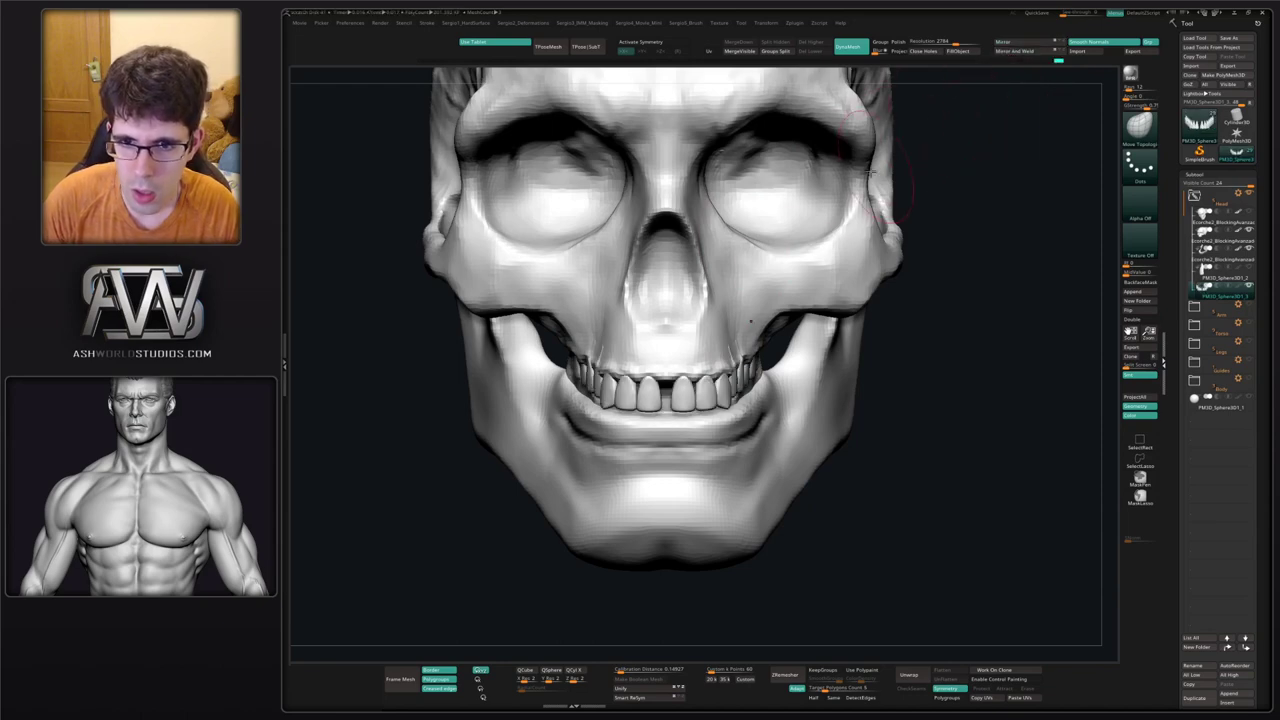
key(x)
ctrl+right_drag(688, 394, 657, 441)
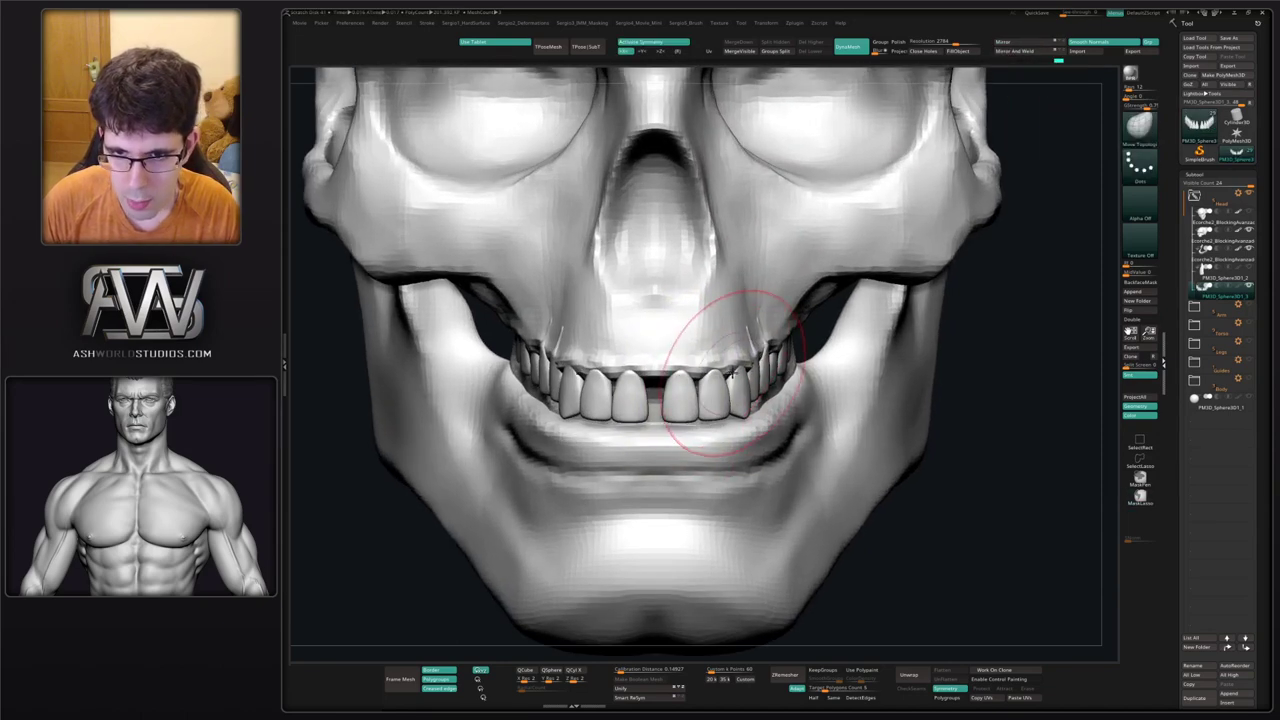
Shift the symmetrical tooth rows towards the midline with the Transpose gizmo to narrow the gap between the front incisors.
key(w)
click(771, 254)
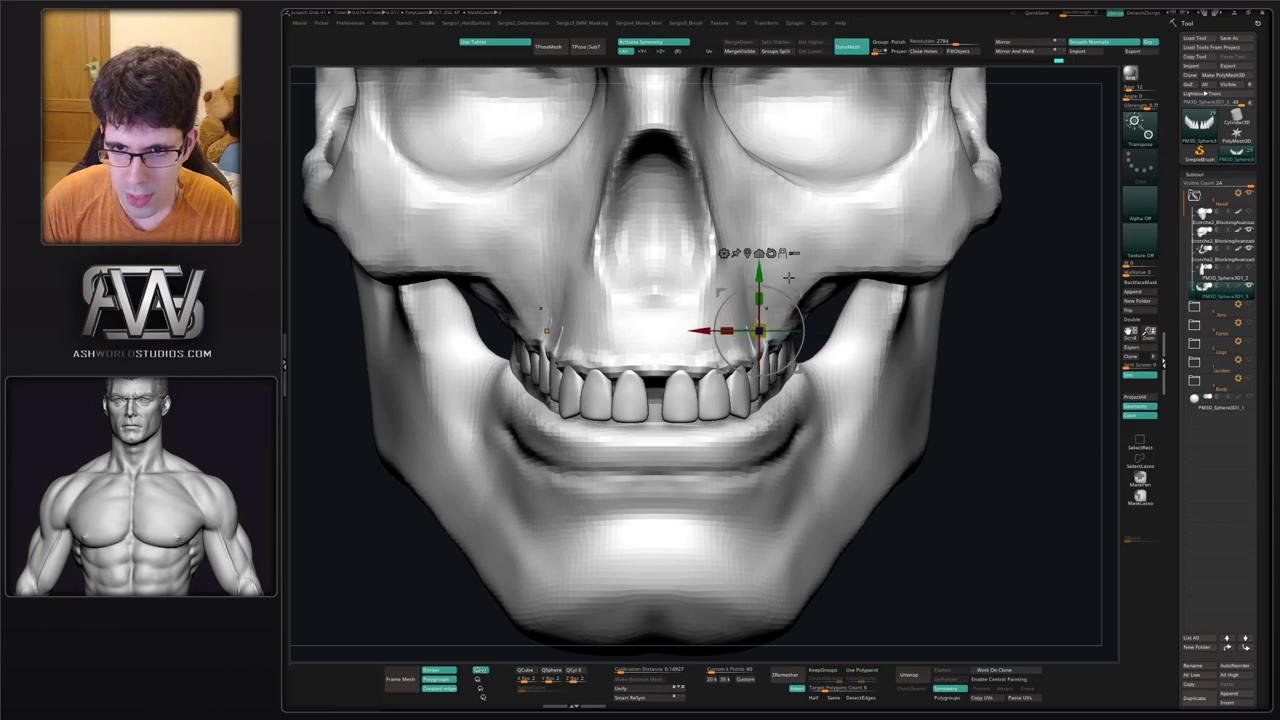
drag(703, 330, 698, 330)
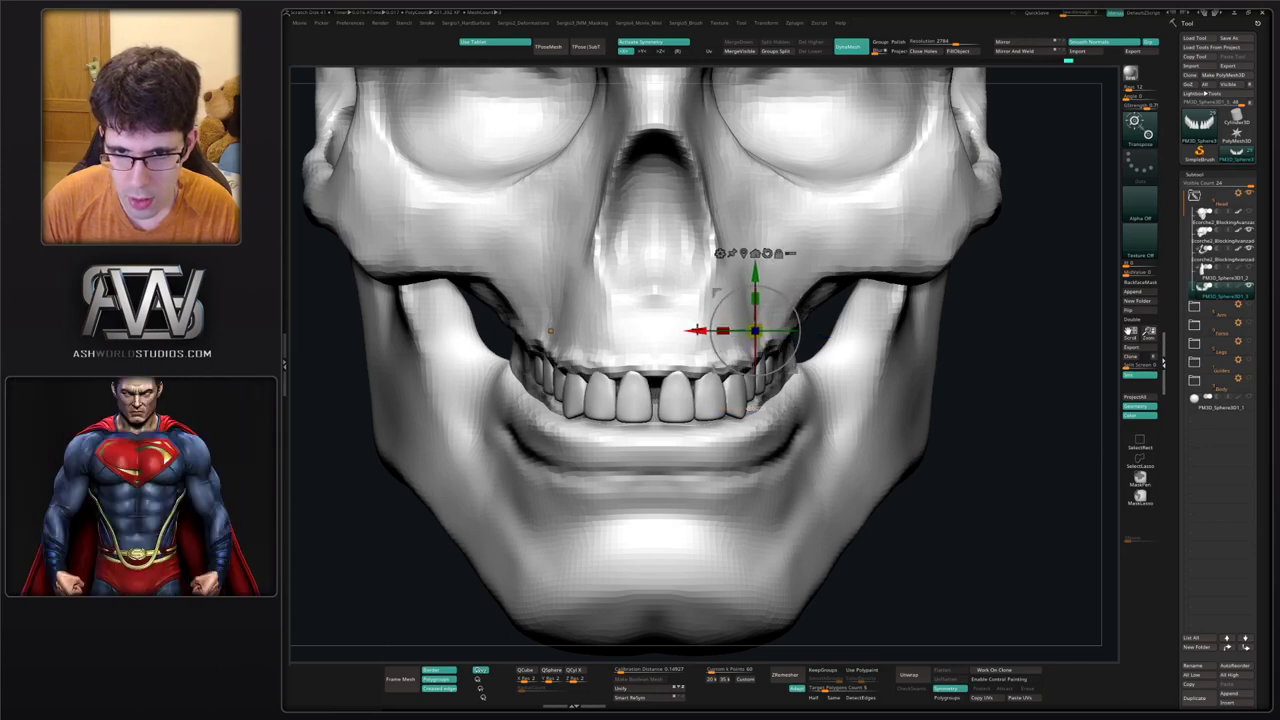
key(q)
Nudge the side teeth into line along the upper jaw's arch with the Move brush.
mouse_move(749, 366)
right_down()
mouse_move(749, 400)
mouse_move(835, 368)
mouse_move(843, 320)
right_up()
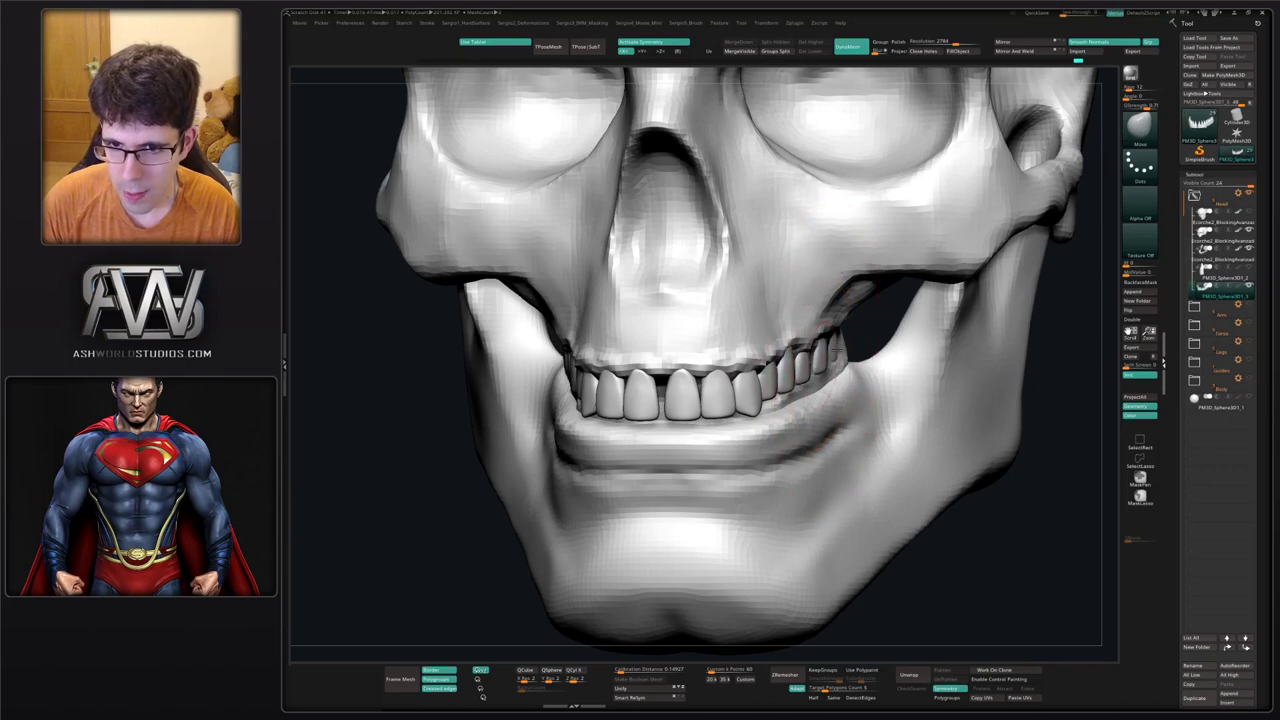
drag(795, 378, 812, 374)
mouse_move(812, 374)
right_down()
mouse_move(866, 370)
mouse_move(817, 362)
right_up()
drag(776, 322, 771, 317)
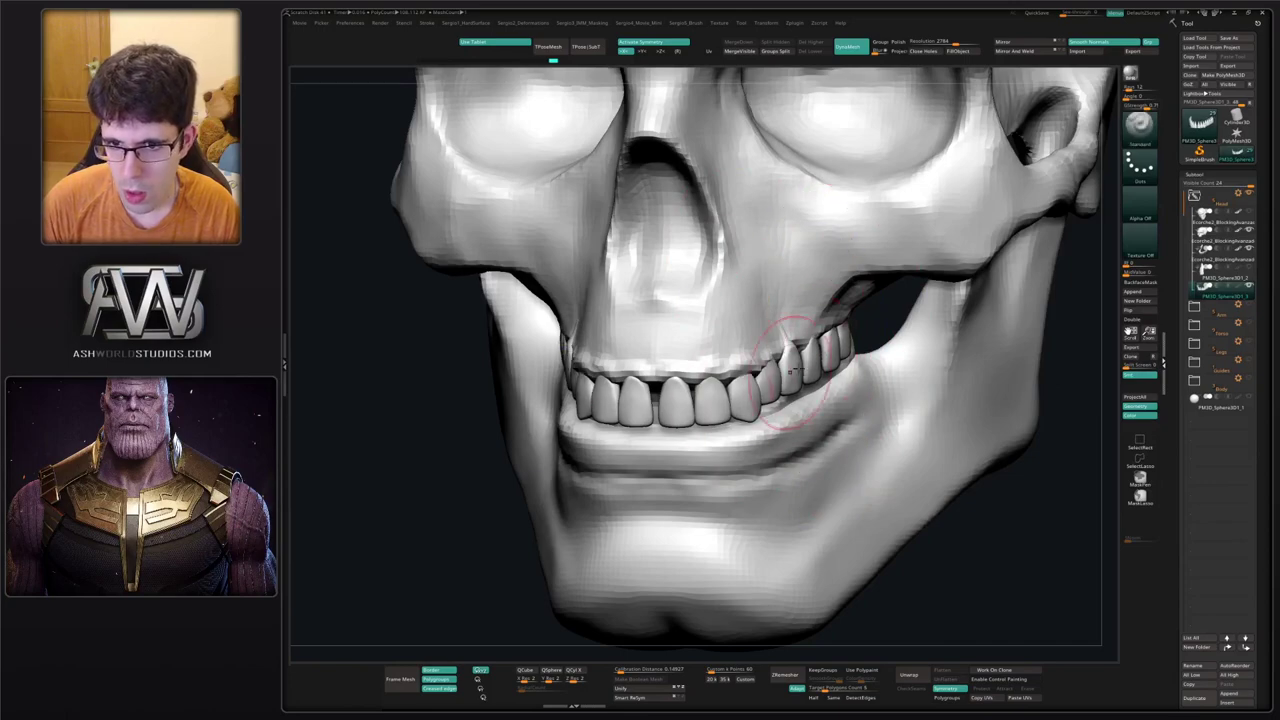
right_drag(805, 322, 868, 392)
right_drag(866, 318, 805, 337)
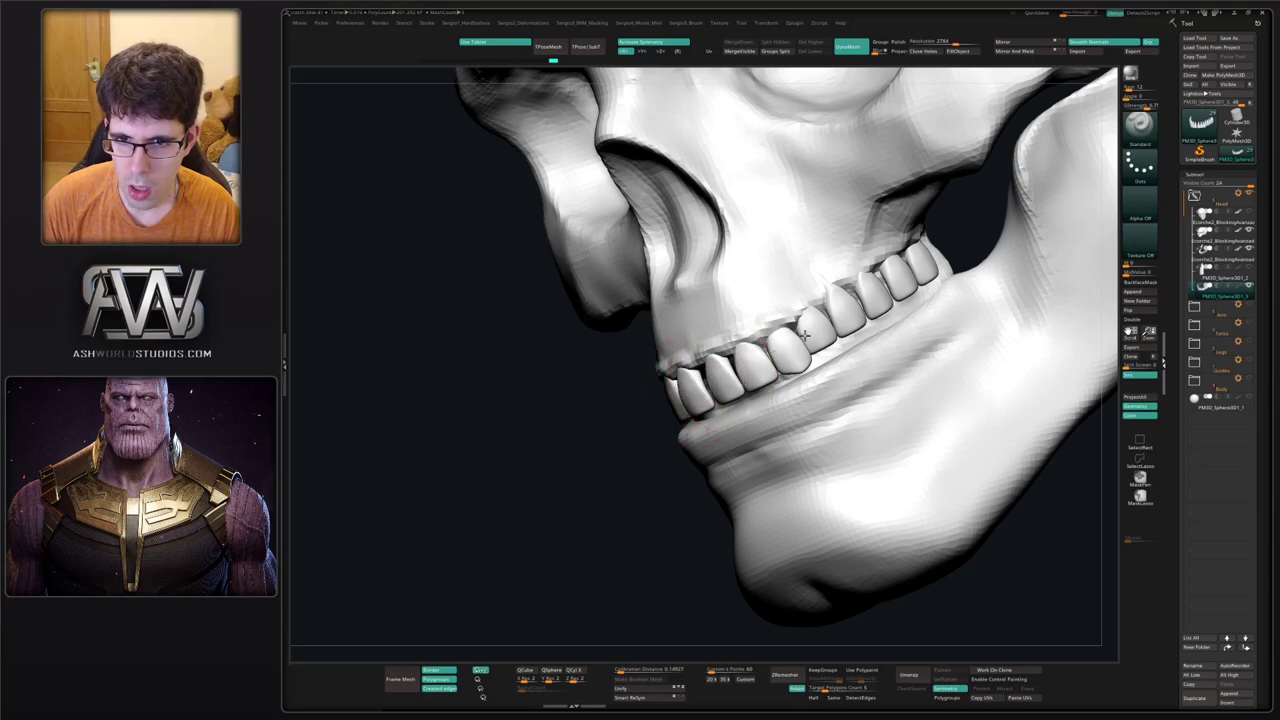
right_drag(960, 275, 735, 340)
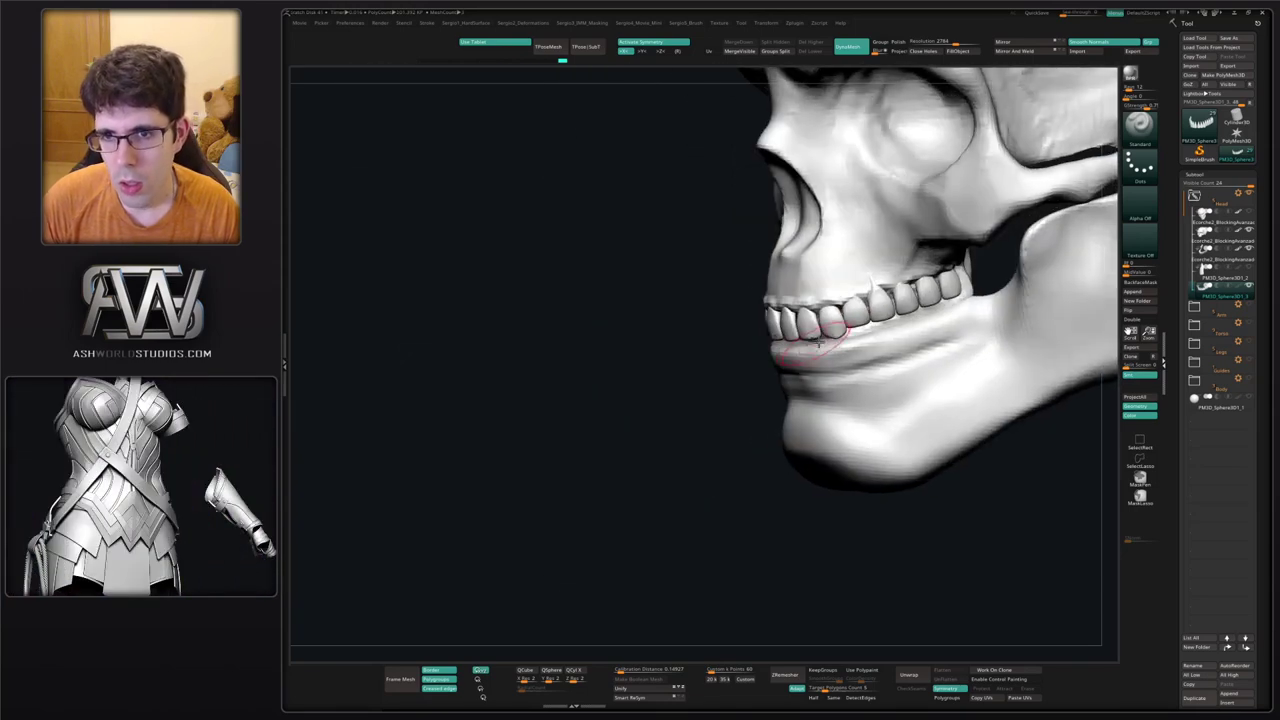
Isolate the tooth row and pull the canine's lower edge down into a pointed tip with Move and Move Topology.
key(alt+s)
alt+right_drag(855, 320, 774, 390)
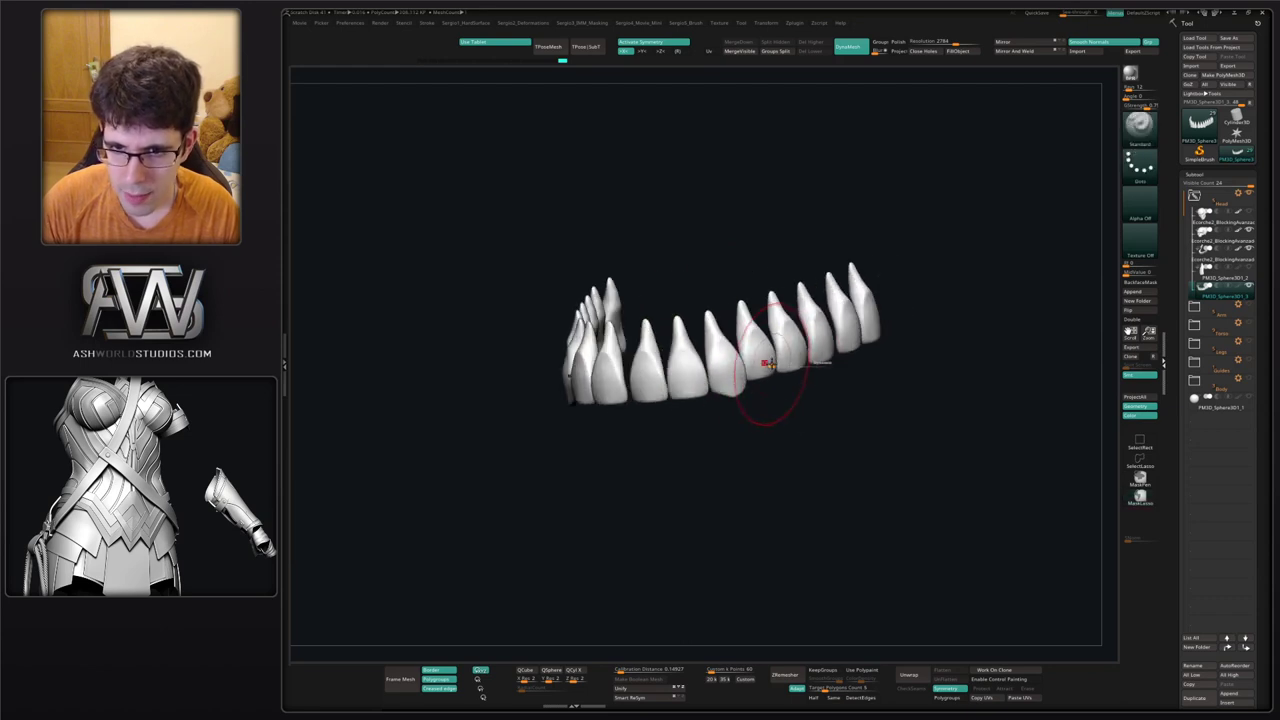
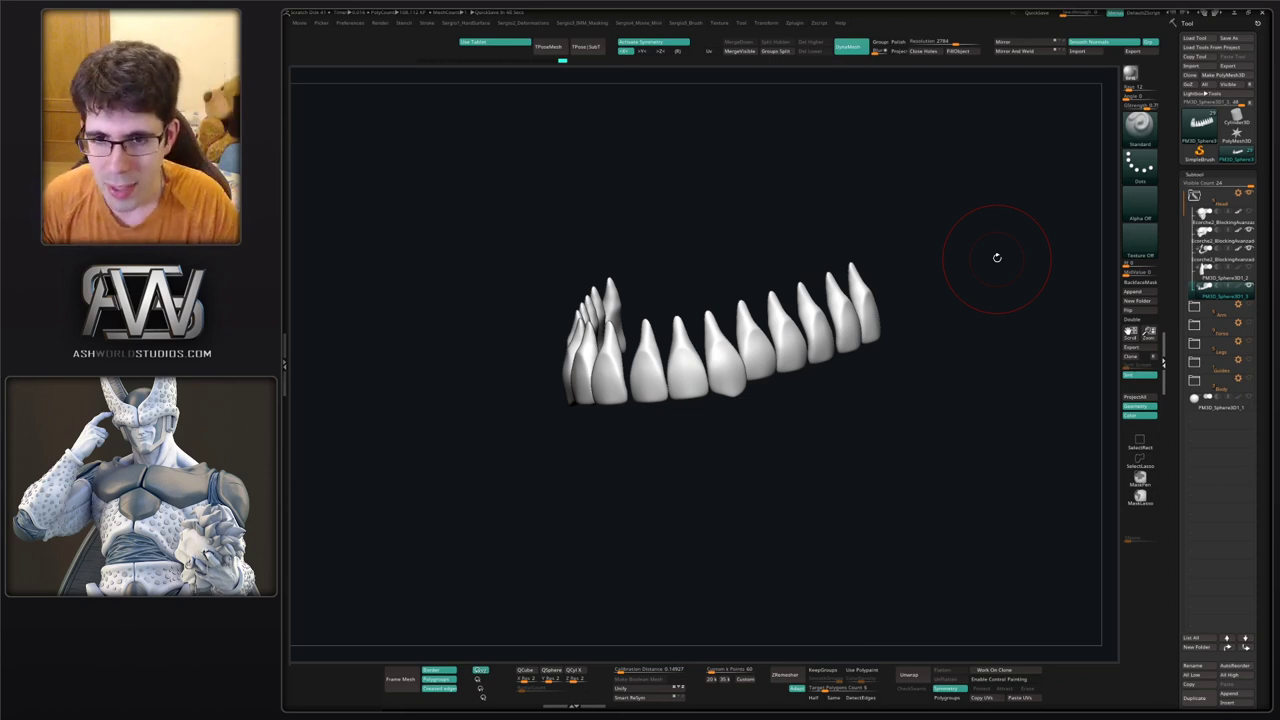
mouse_move(926, 280)
mouse_down()
mouse_move(773, 326)
mouse_move(756, 355)
mouse_up()
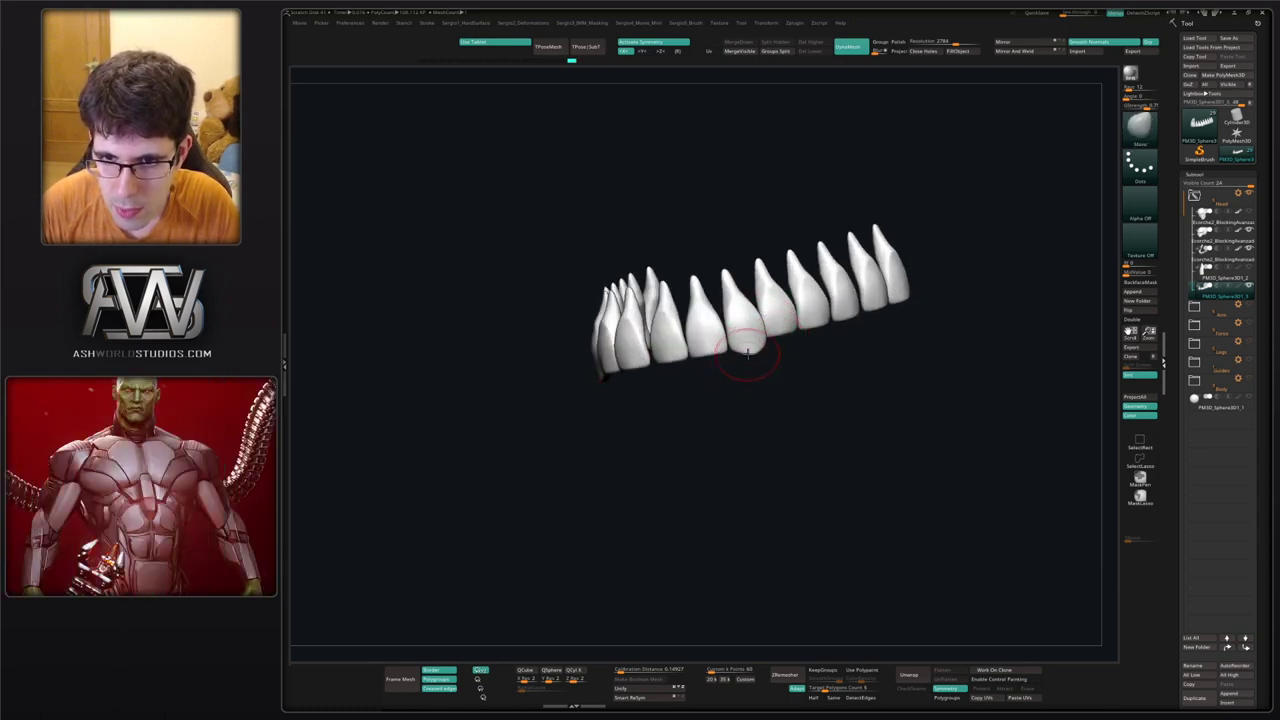
key(b)
key(m)
key(t)
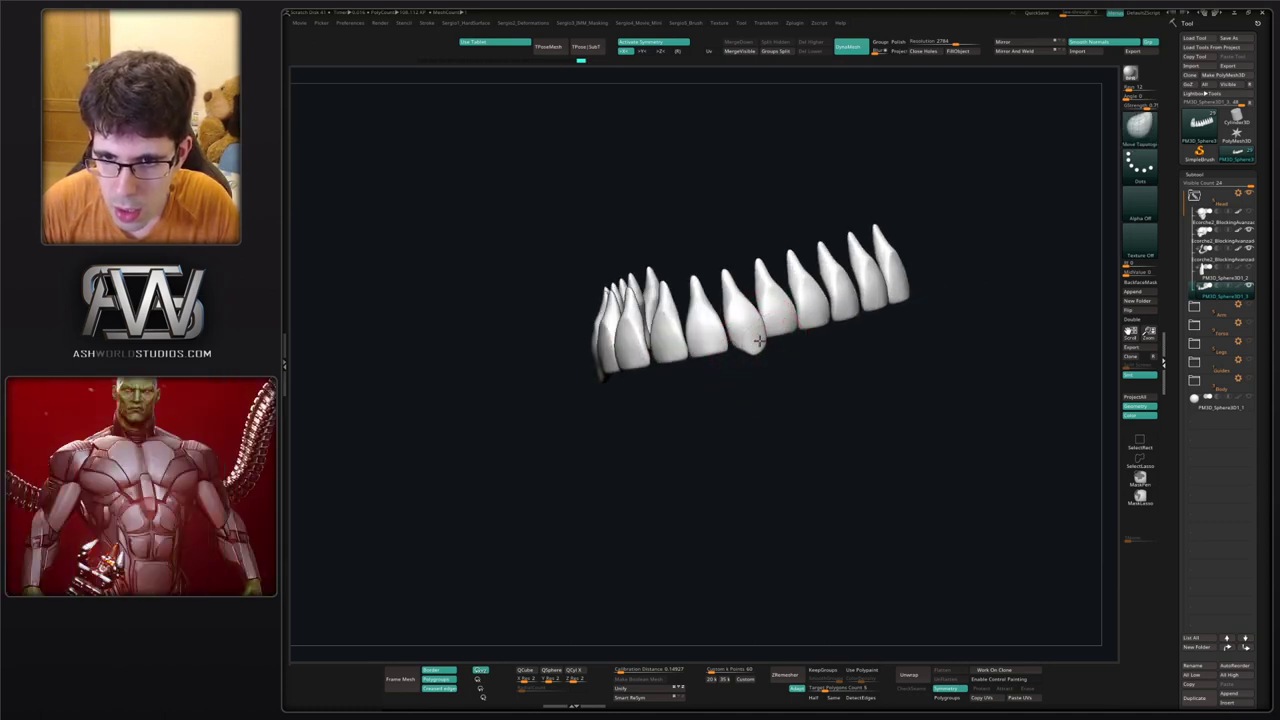
drag(757, 357, 756, 353)
Refine the lower edges of the canine and the neighbouring lateral incisor with Move Topology.
right_drag(773, 337, 756, 335)
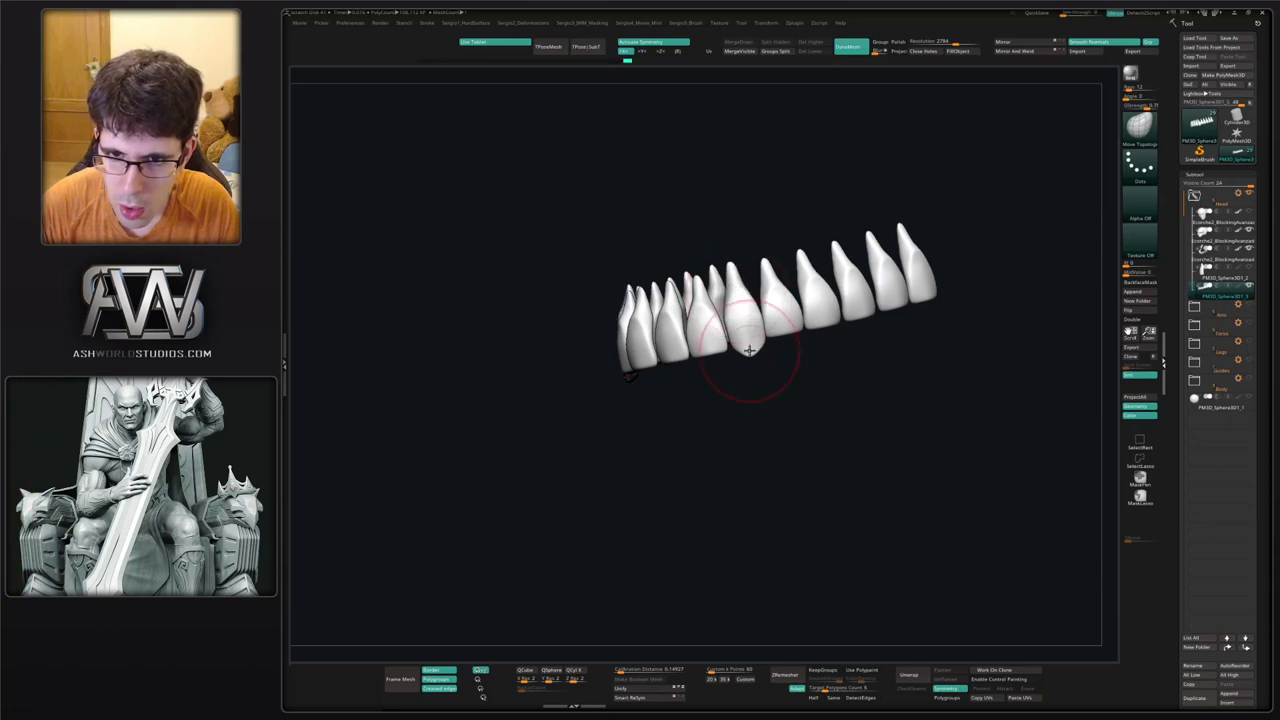
drag(715, 342, 720, 342)
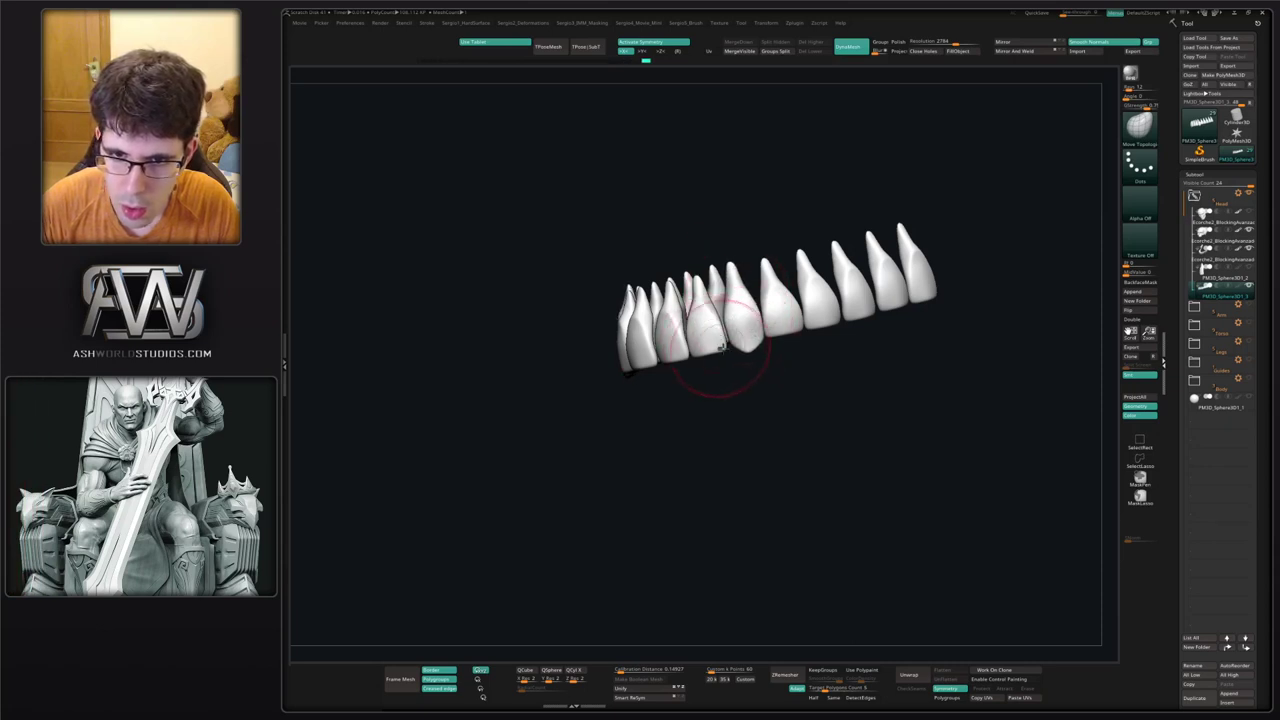
right_drag(722, 347, 694, 343)
drag(689, 342, 692, 345)
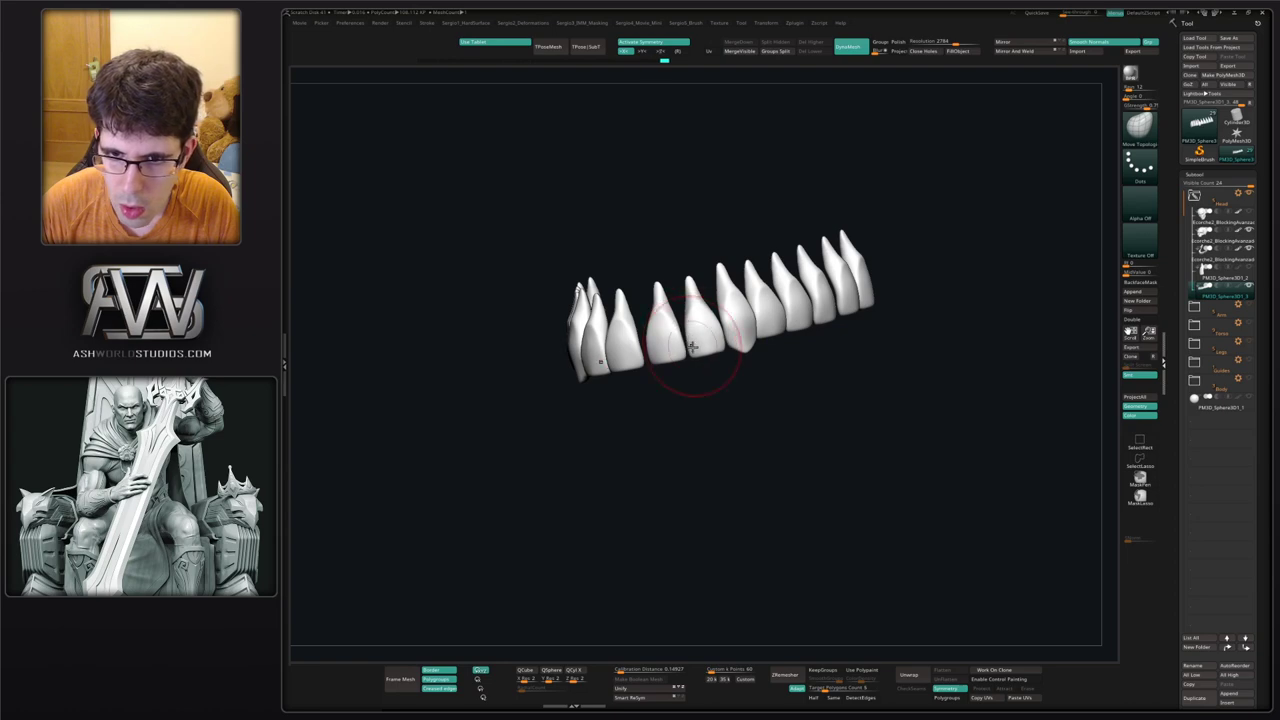
Thicken the crowns of the premolars and molars with ClayBuildup and smooth the added volume.
mouse_move(716, 346)
right_down()
mouse_move(731, 323)
mouse_move(703, 306)
mouse_move(754, 306)
mouse_move(766, 345)
right_up()
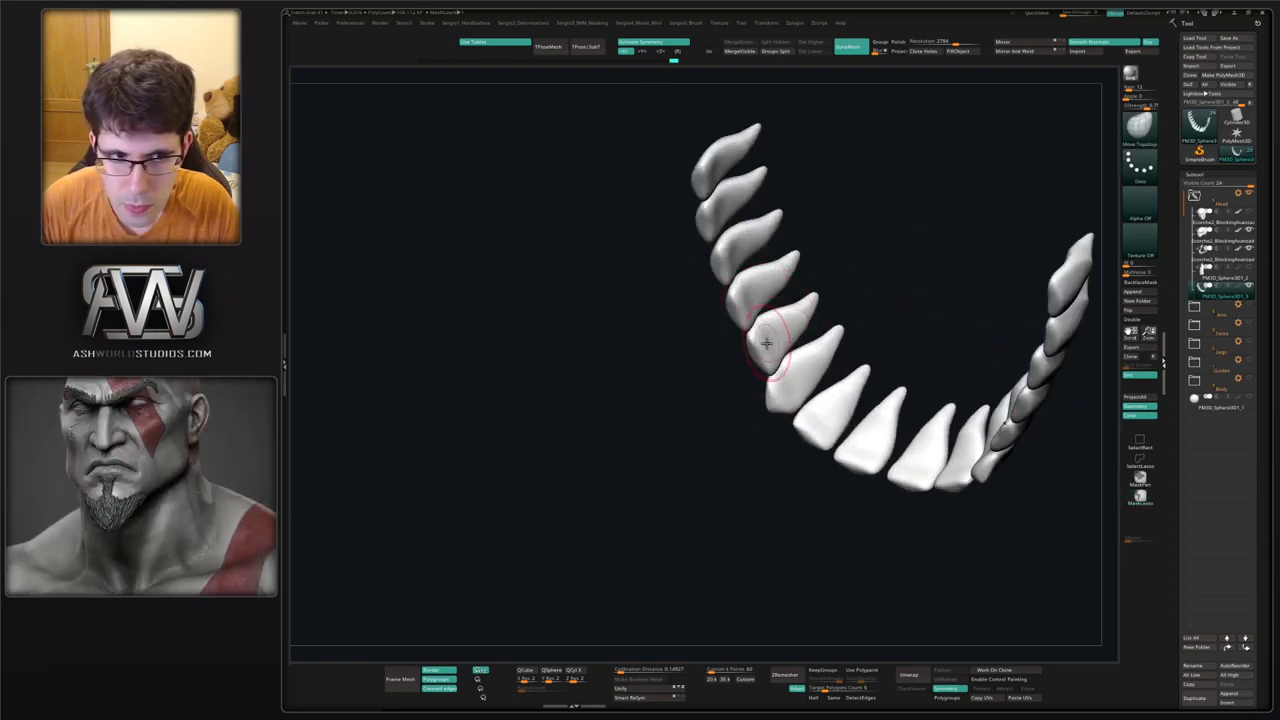
key(b)
key(c)
key(b)
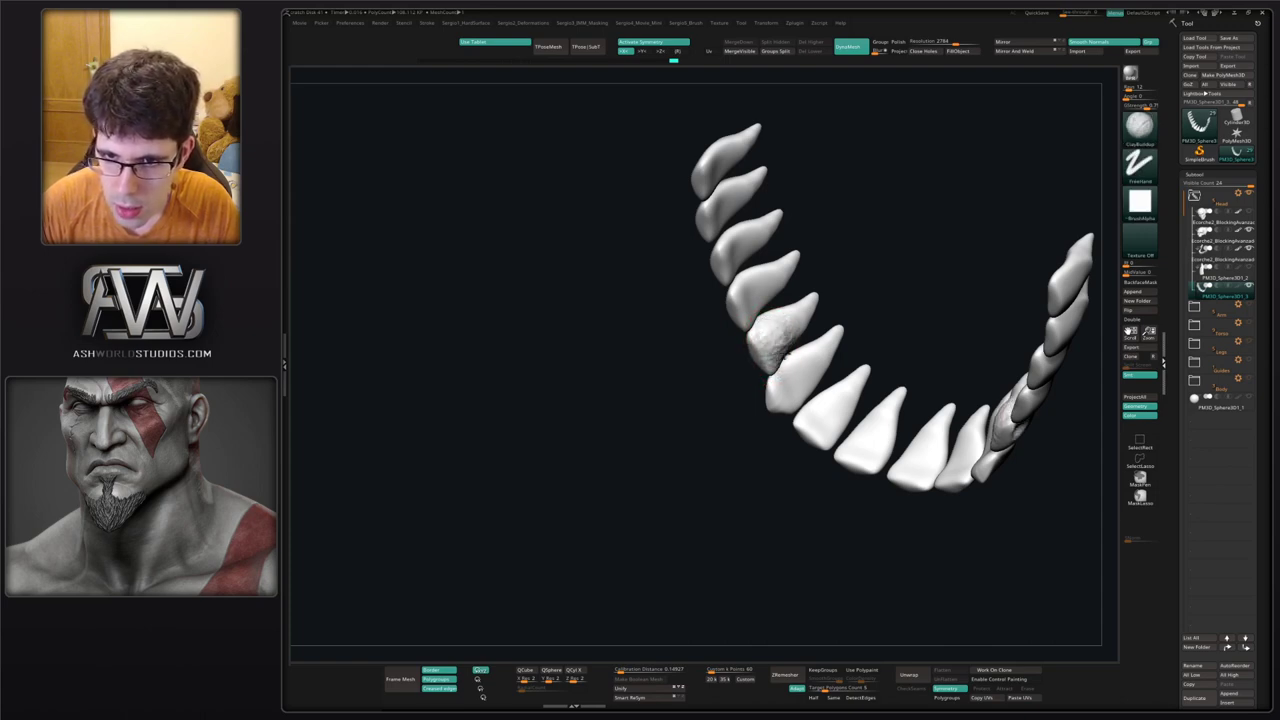
mouse_move(785, 356)
right_down()
mouse_move(811, 334)
mouse_move(782, 357)
mouse_move(805, 383)
mouse_move(791, 308)
mouse_move(823, 366)
mouse_move(814, 346)
right_up()
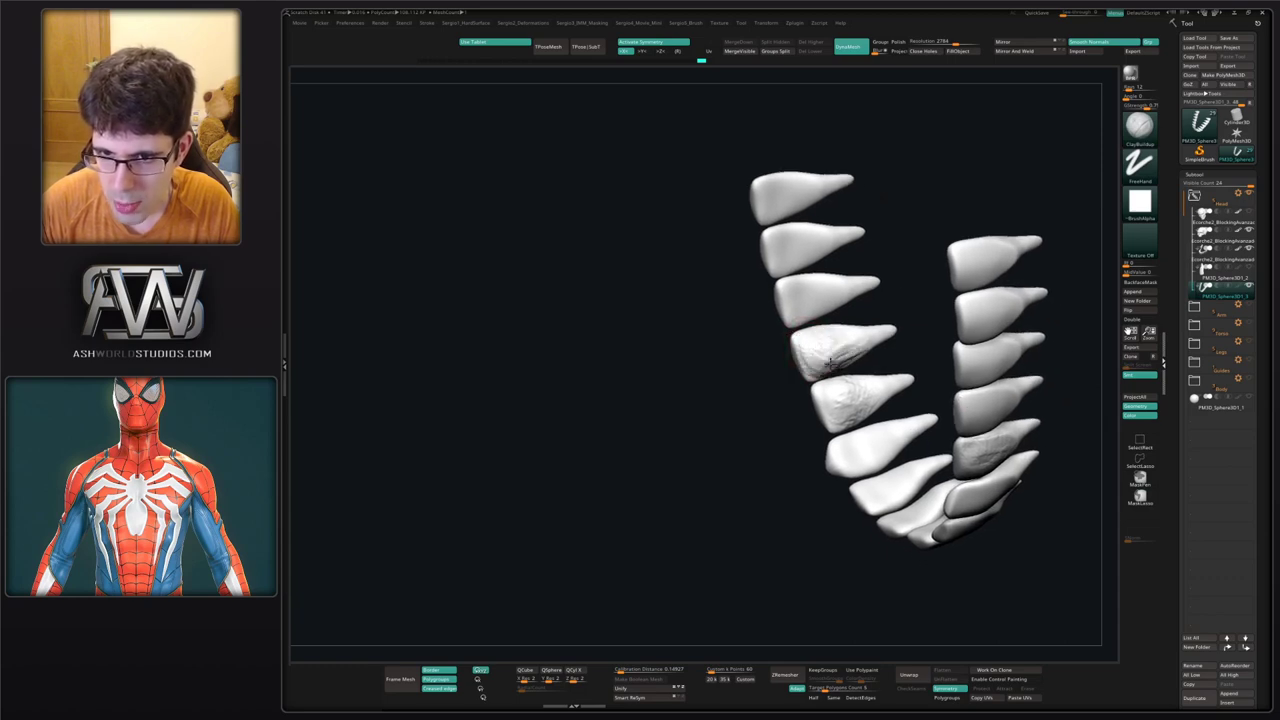
right_drag(829, 337, 790, 337)
mouse_move(790, 336)
mouse_down()
mouse_move(824, 350)
mouse_move(846, 336)
mouse_move(772, 289)
mouse_move(790, 286)
mouse_up()
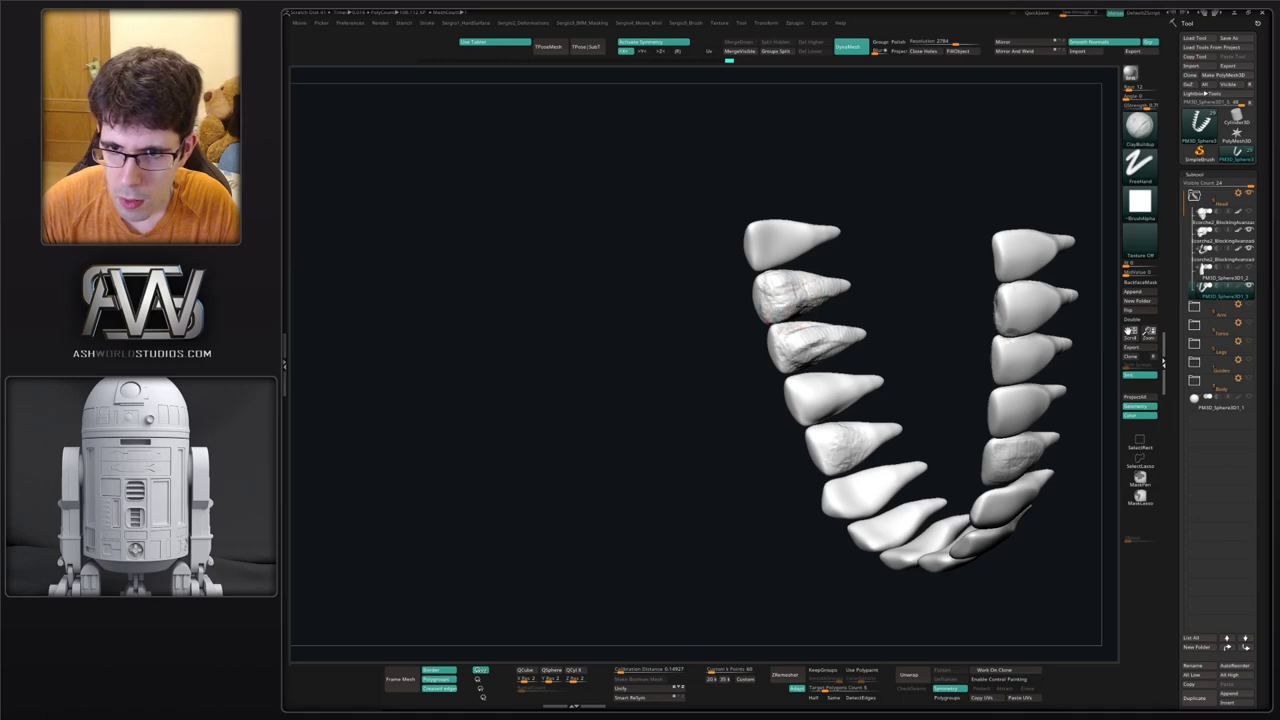
mouse_move(755, 245)
mouse_down()
mouse_move(803, 226)
mouse_move(762, 256)
mouse_move(829, 317)
mouse_up()
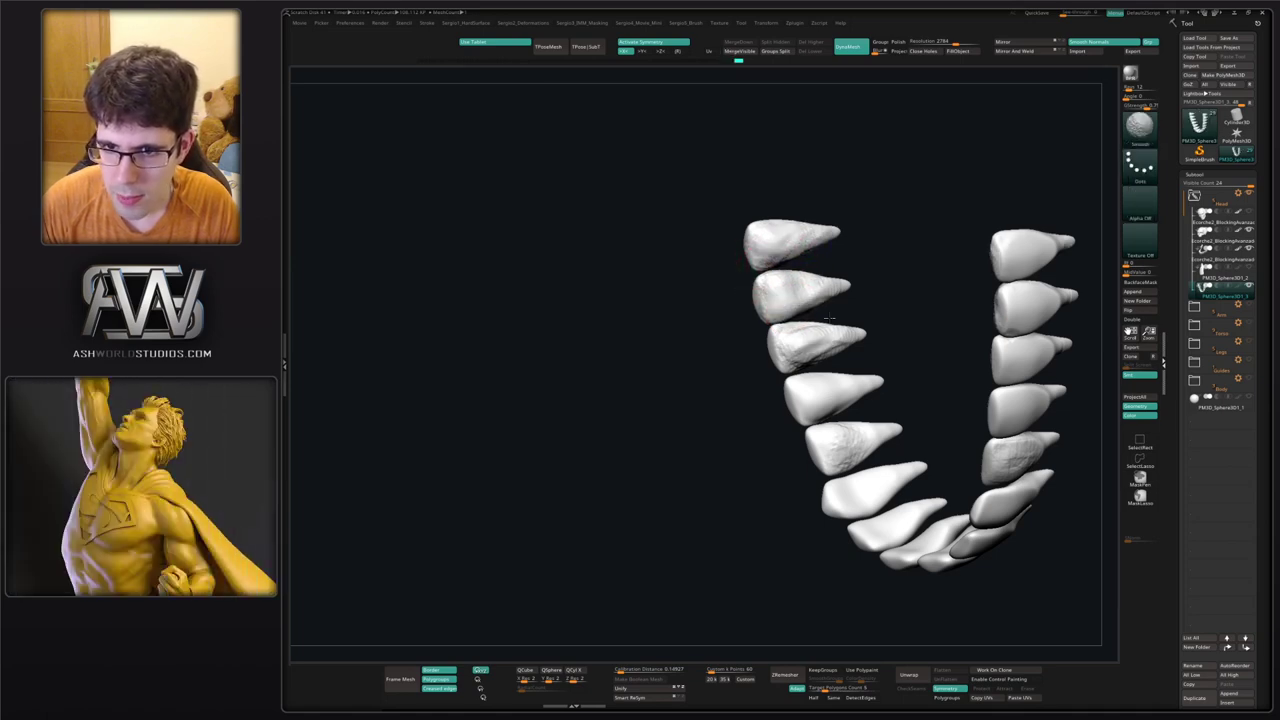
Sculpt the chewing surface of the second-to-last tooth with ClayBuildup, building cusps around a central hollow, and smooth the crown.
mouse_move(803, 325)
right_down()
mouse_move(840, 318)
mouse_move(780, 314)
mouse_move(783, 291)
right_up()
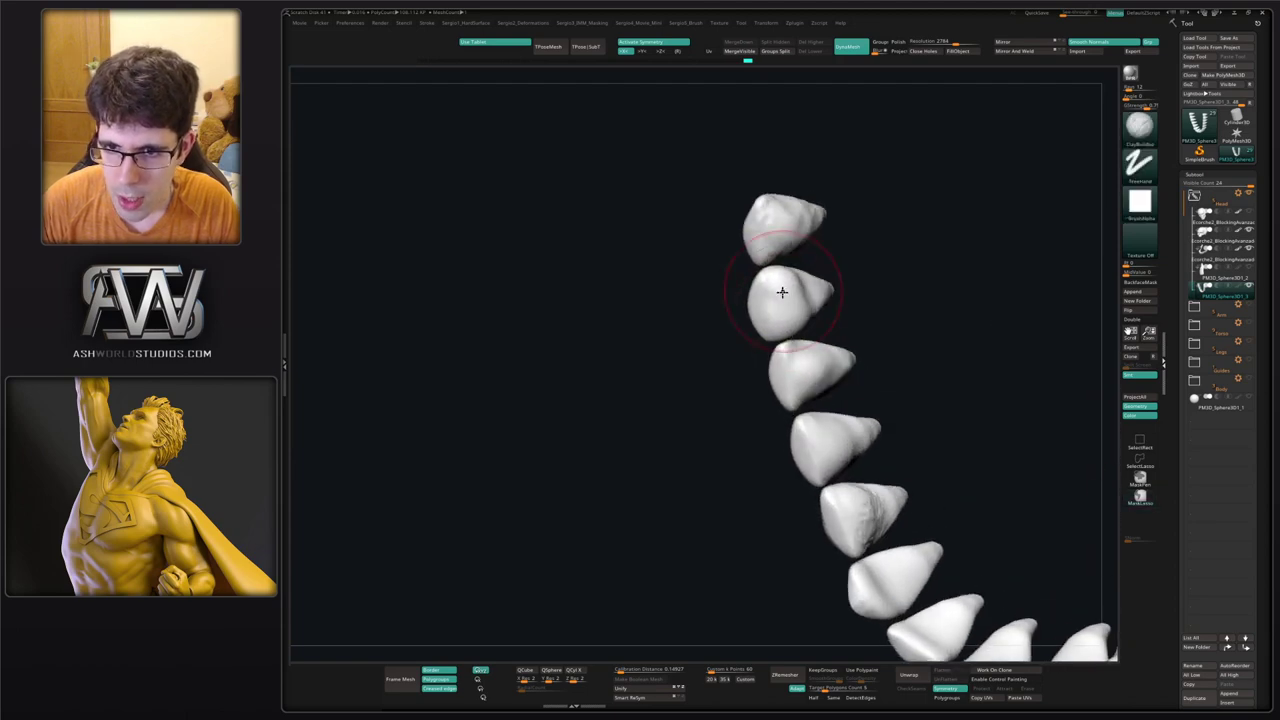
key(s)
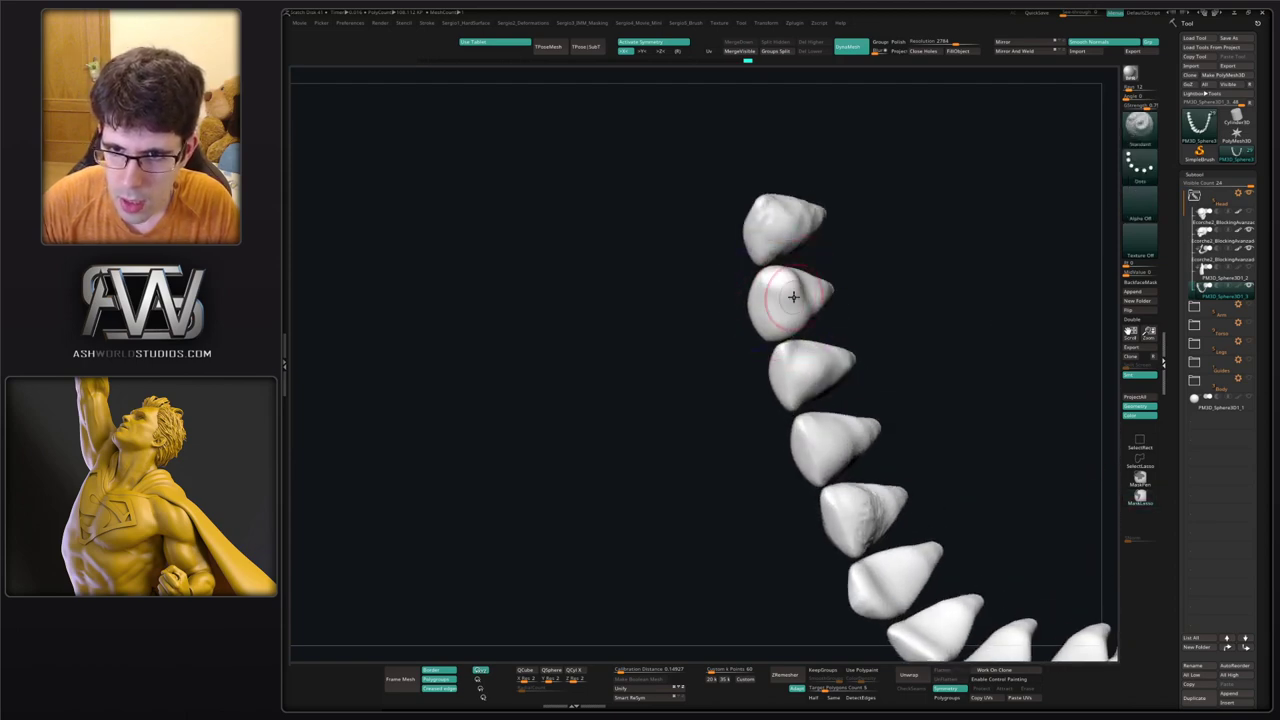
right_drag(785, 310, 775, 300)
key(s)
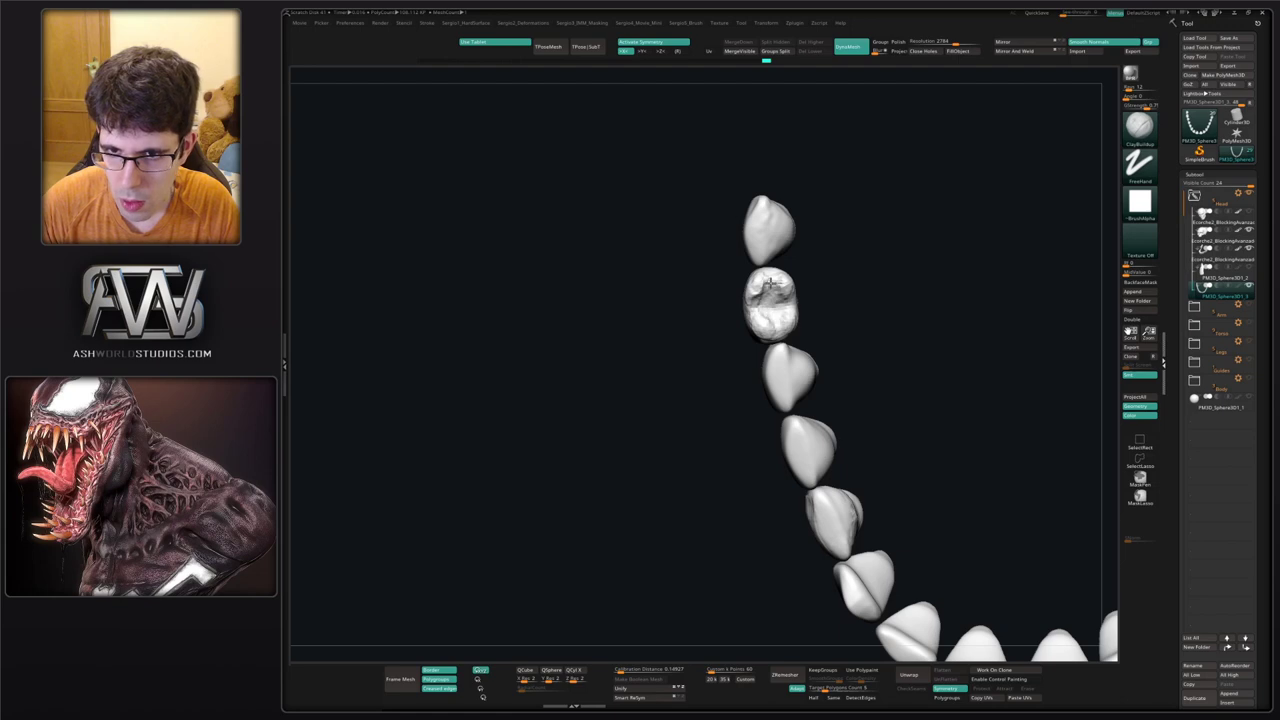
mouse_move(769, 282)
right_down()
mouse_move(763, 305)
mouse_move(830, 268)
mouse_move(878, 310)
mouse_move(785, 360)
mouse_move(765, 335)
mouse_move(751, 357)
mouse_move(777, 357)
mouse_move(771, 324)
right_up()
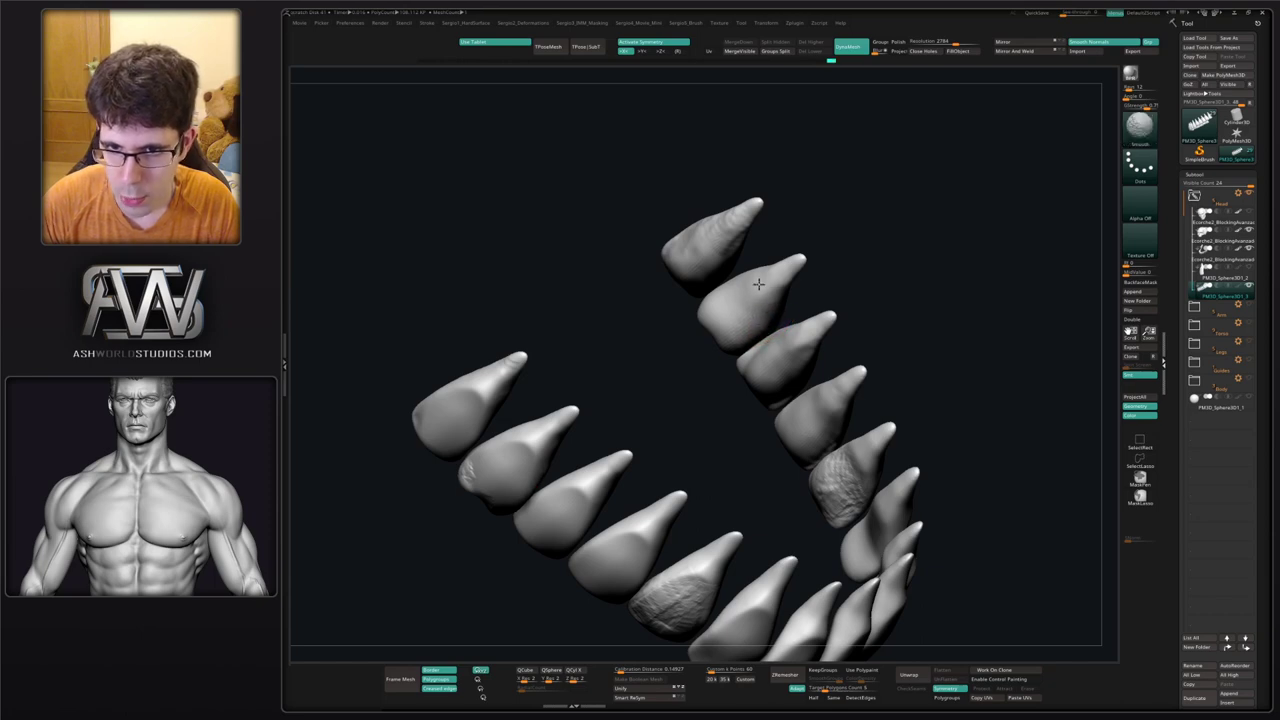
Reshape the cusps of the sculpted molar with Move Topology and smooth its outer side.
right_drag(758, 284, 771, 343)
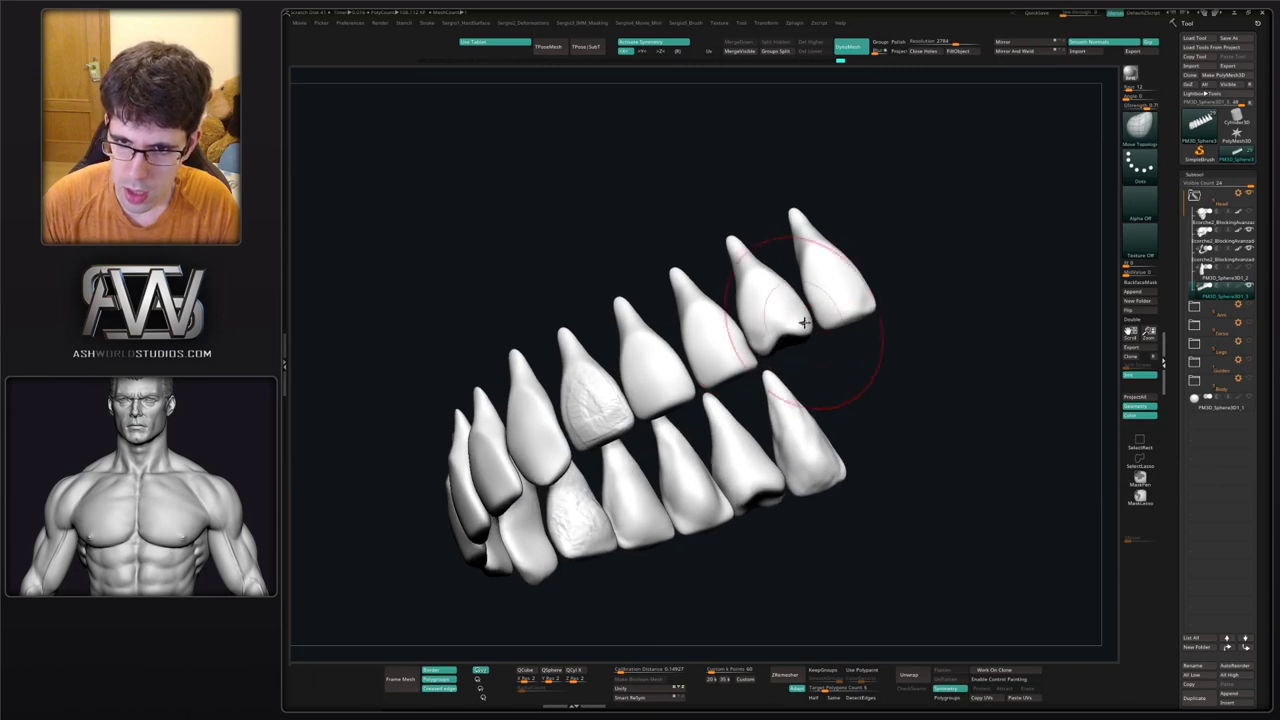
right_drag(855, 365, 800, 343)
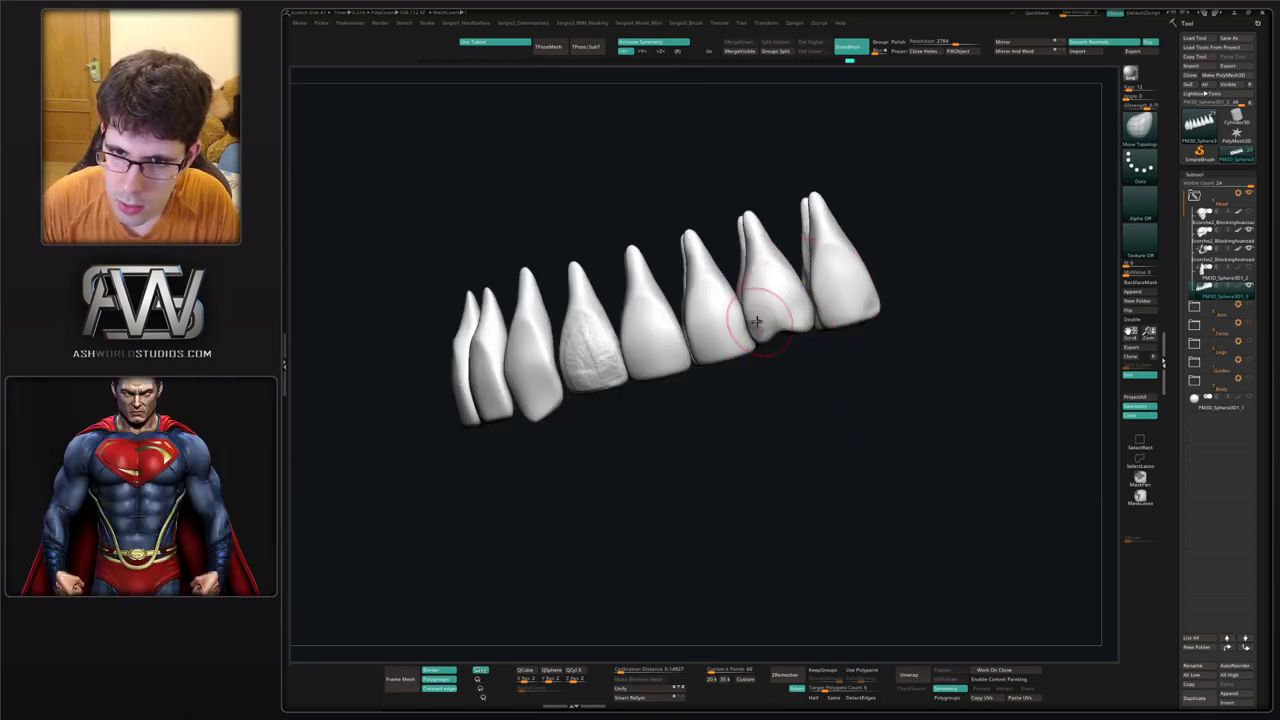
right_drag(768, 288, 766, 286)
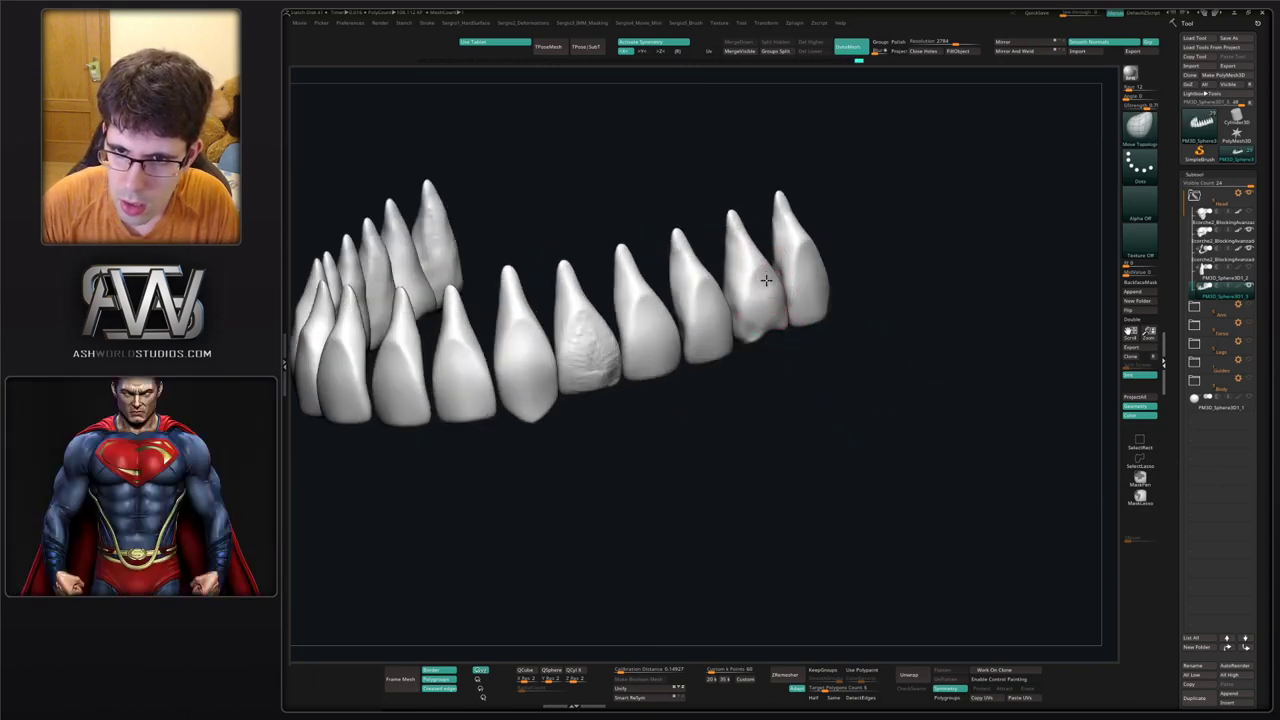
shift+drag(752, 297, 770, 301)
right_drag(755, 274, 776, 312)
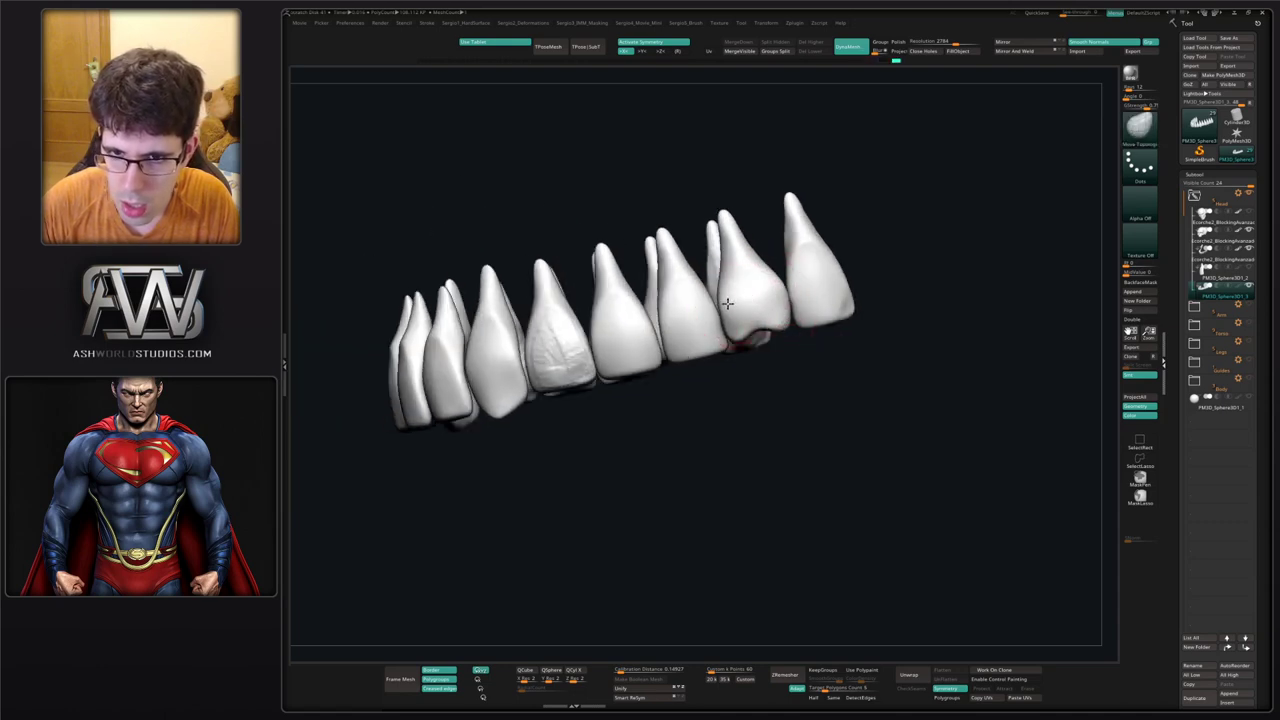
Smooth the rough premolar behind the canine and adjust the premolar crowns with Move Topology.
mouse_move(757, 327)
right_down()
mouse_move(609, 374)
mouse_move(618, 416)
mouse_move(600, 422)
mouse_move(629, 423)
mouse_move(617, 400)
mouse_move(607, 422)
right_up()
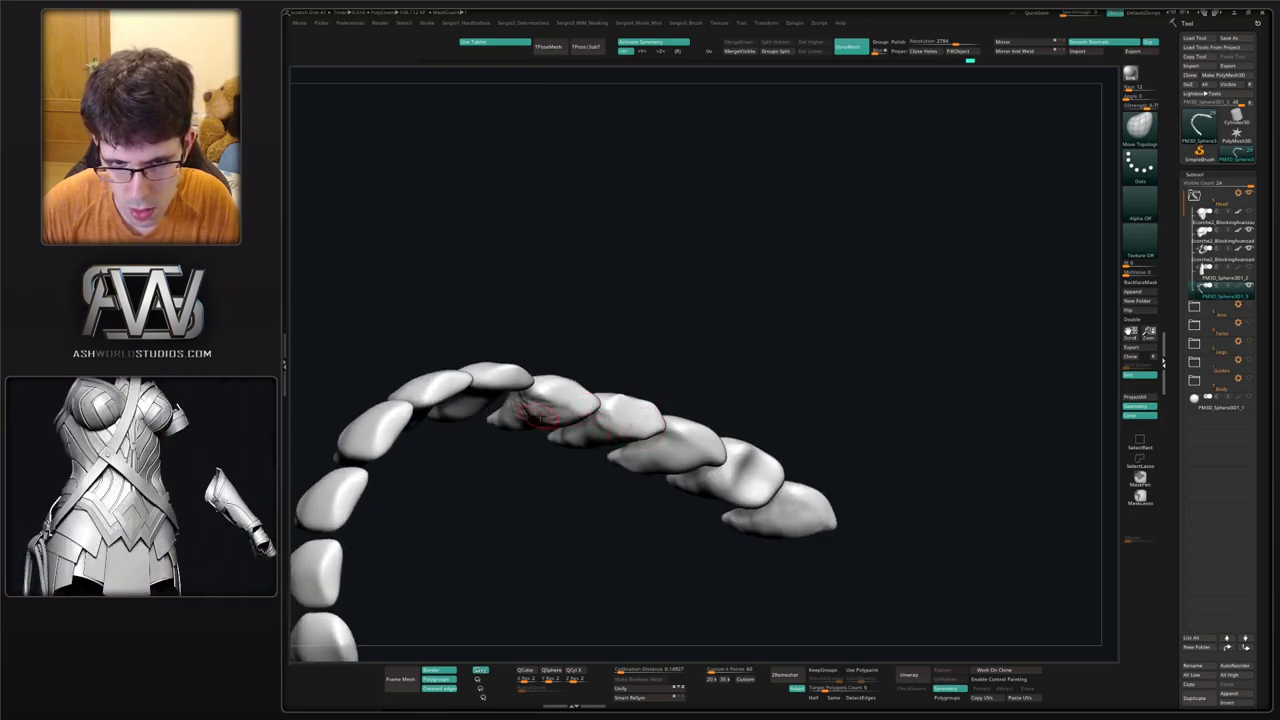
key(shift)
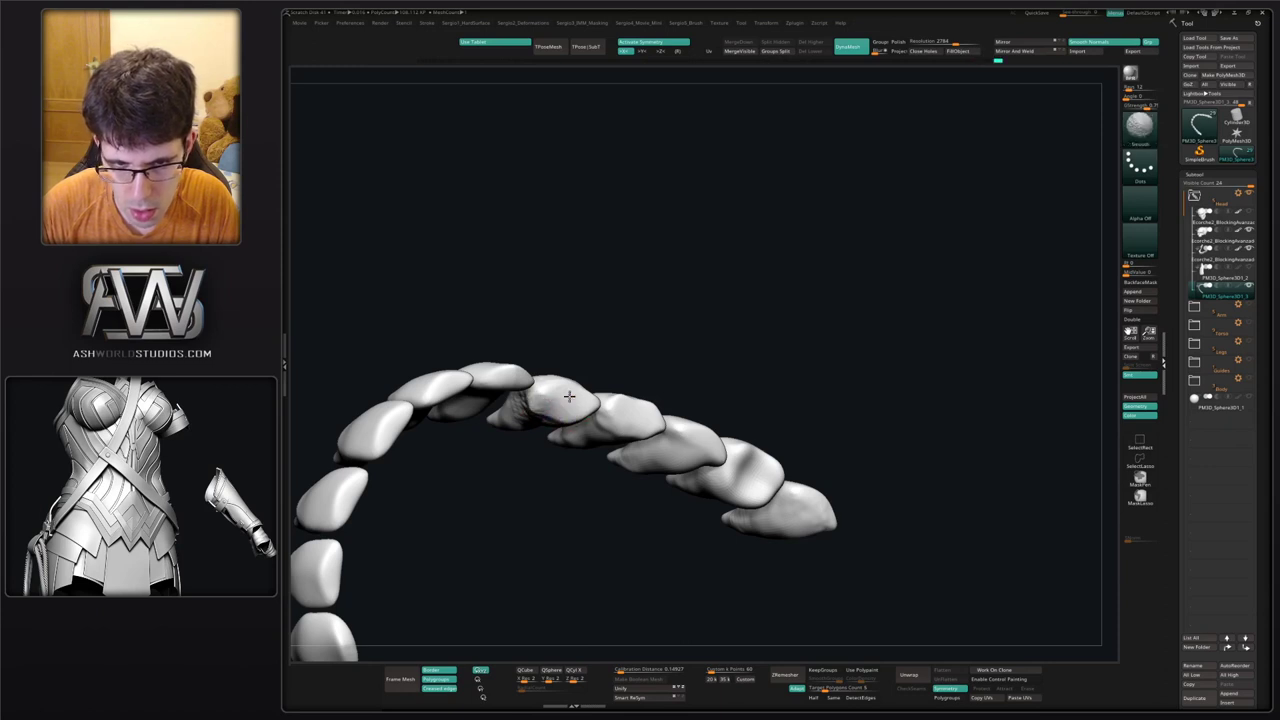
mouse_move(582, 399)
right_down()
mouse_move(627, 412)
mouse_move(643, 470)
right_up()
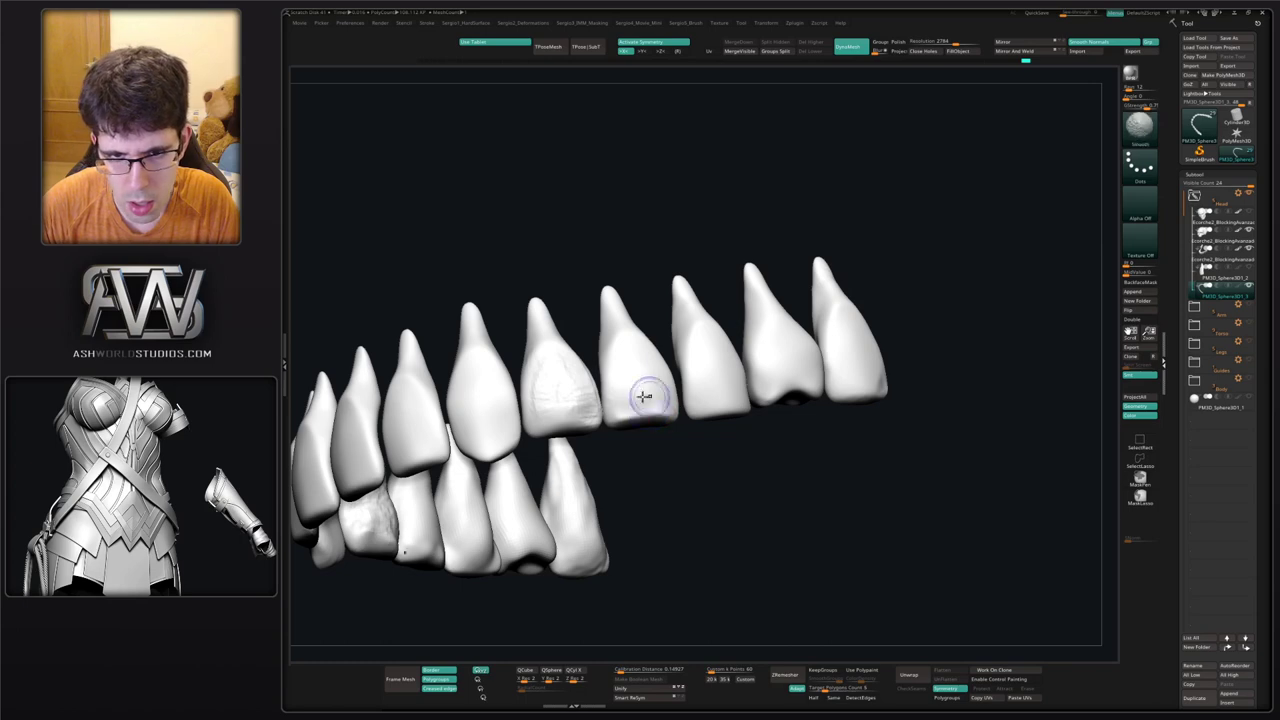
ctrl+right_drag(638, 392, 638, 365)
right_drag(638, 365, 646, 440)
key(s)
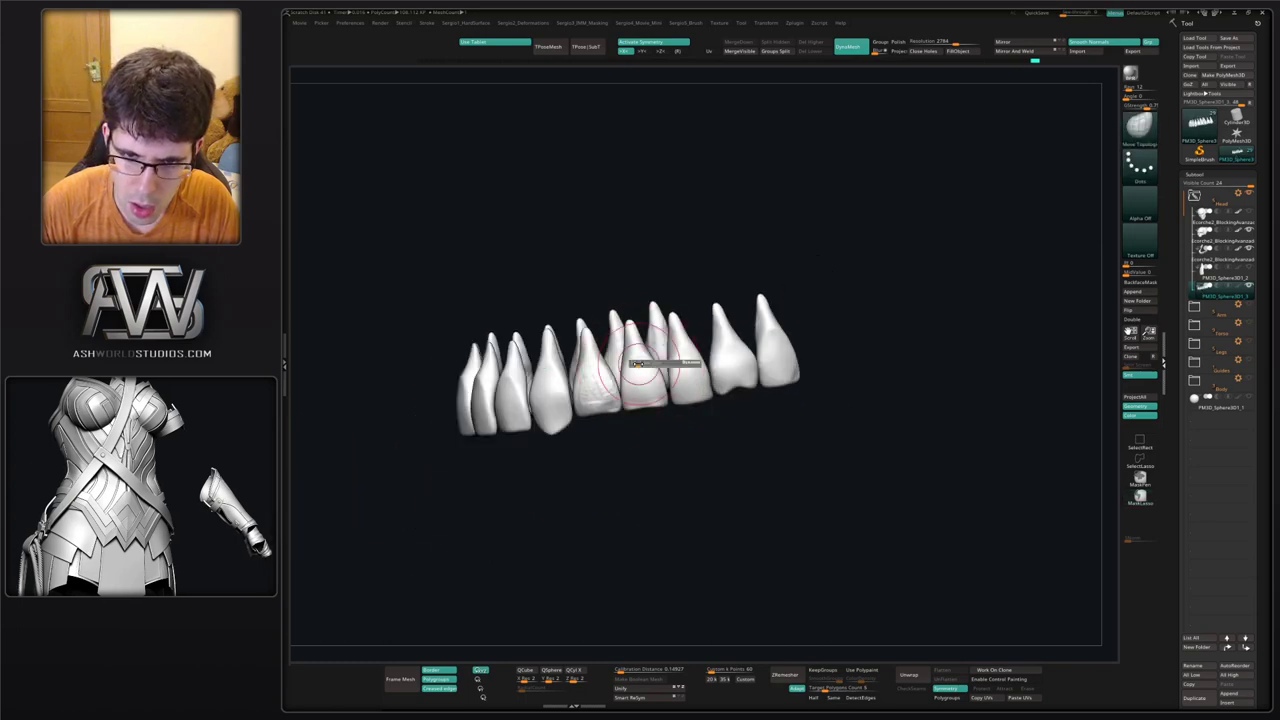
drag(645, 368, 638, 368)
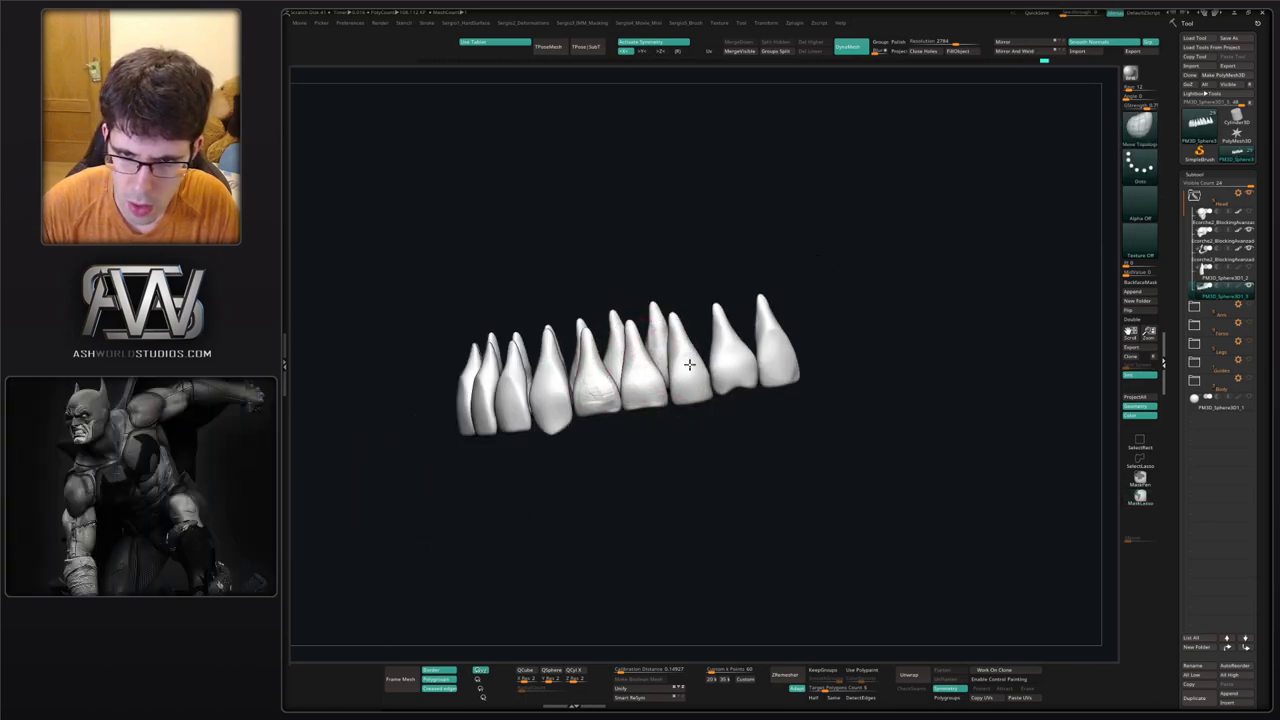
right_drag(721, 383, 735, 372)
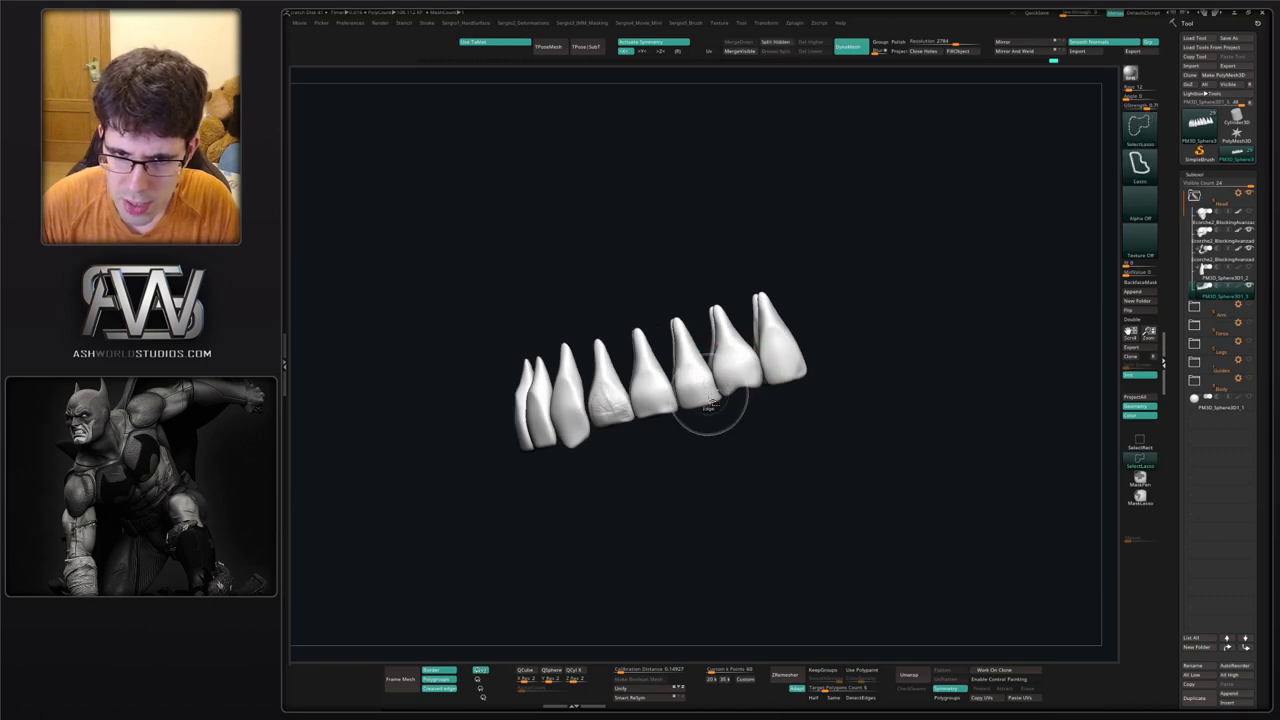
Hide the teeth directly in front of and behind the finished molar and delete the hidden geometry.
right_drag(746, 446, 772, 454)
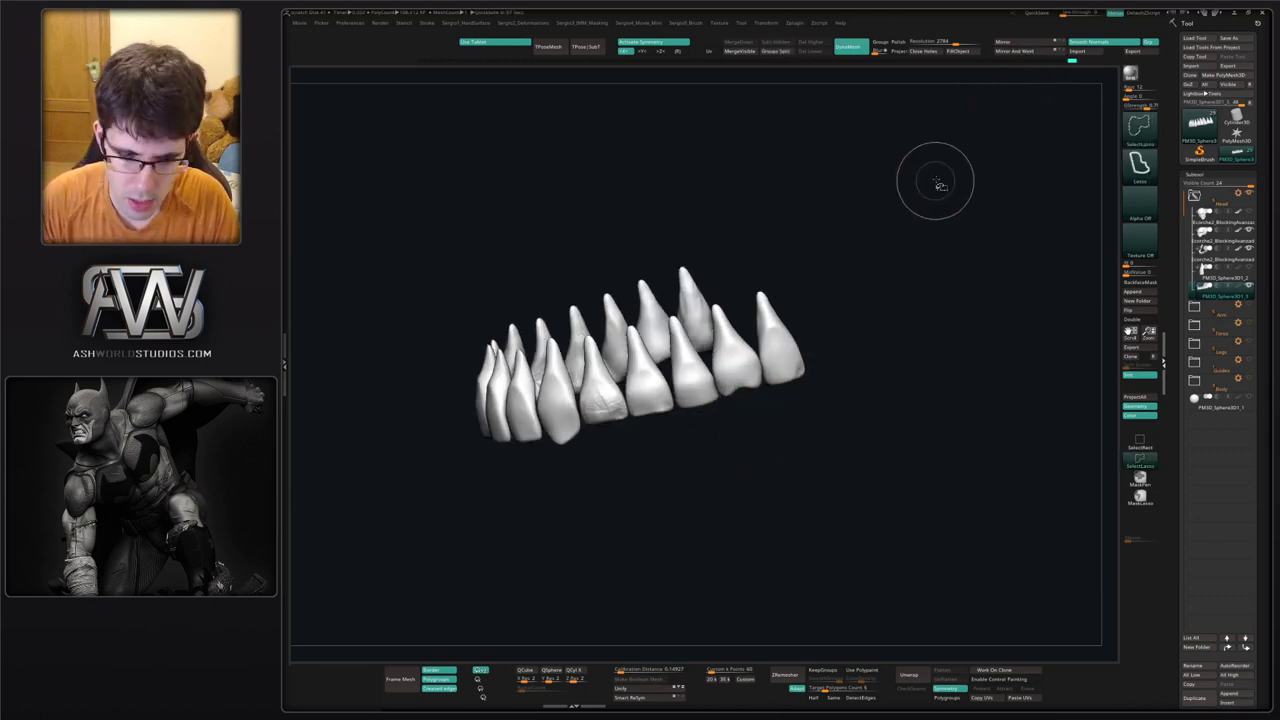
ctrl+shift+click(690, 376)
ctrl+shift+click(774, 346)
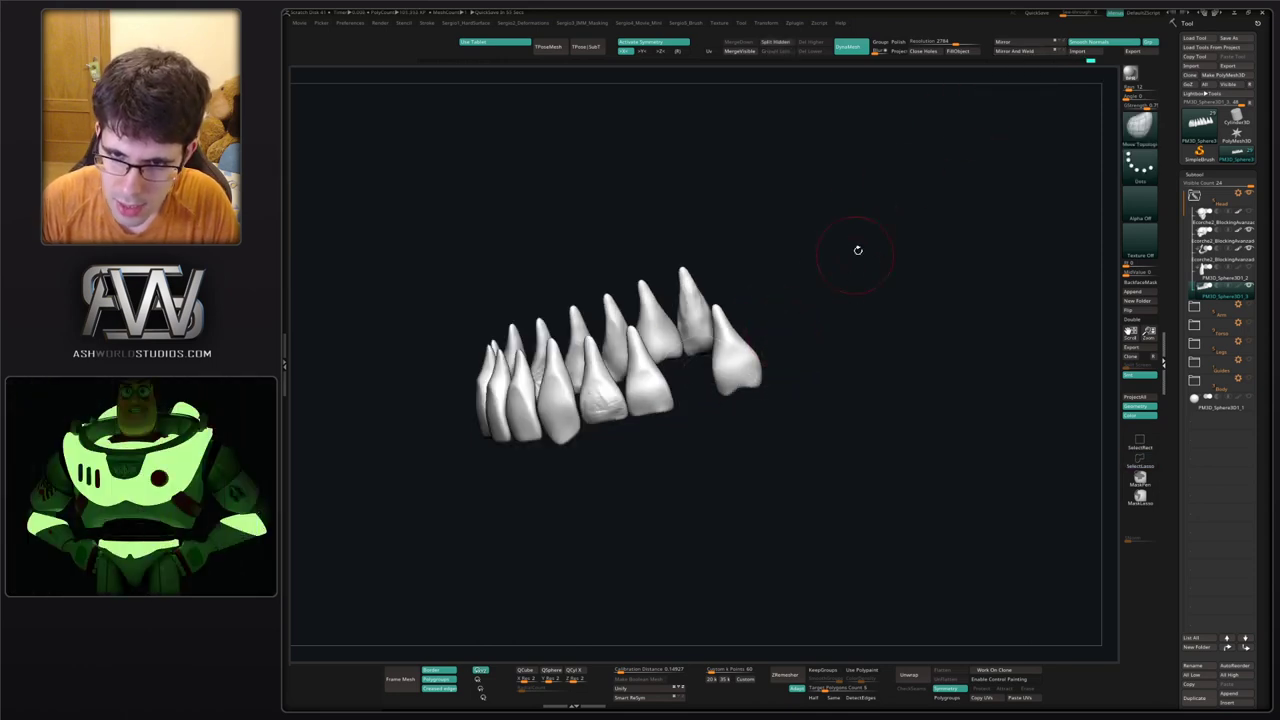
key(Delete)
ctrl+right_drag(737, 362, 770, 366)
right_drag(770, 366, 743, 366)
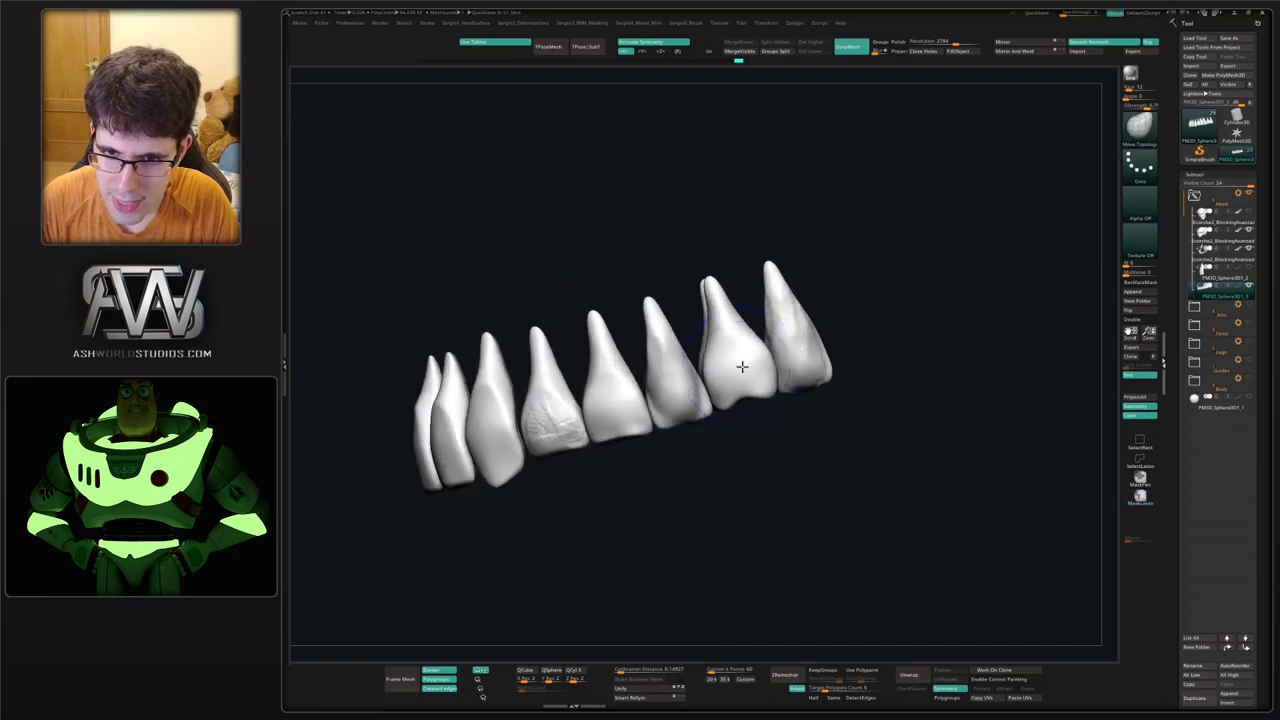
Duplicate the finished molar into the gap in front of it, reset the gizmo orientation and align the copy with the tooth row.
key(w)
alt+click(745, 367)
right_drag(848, 323, 838, 346)
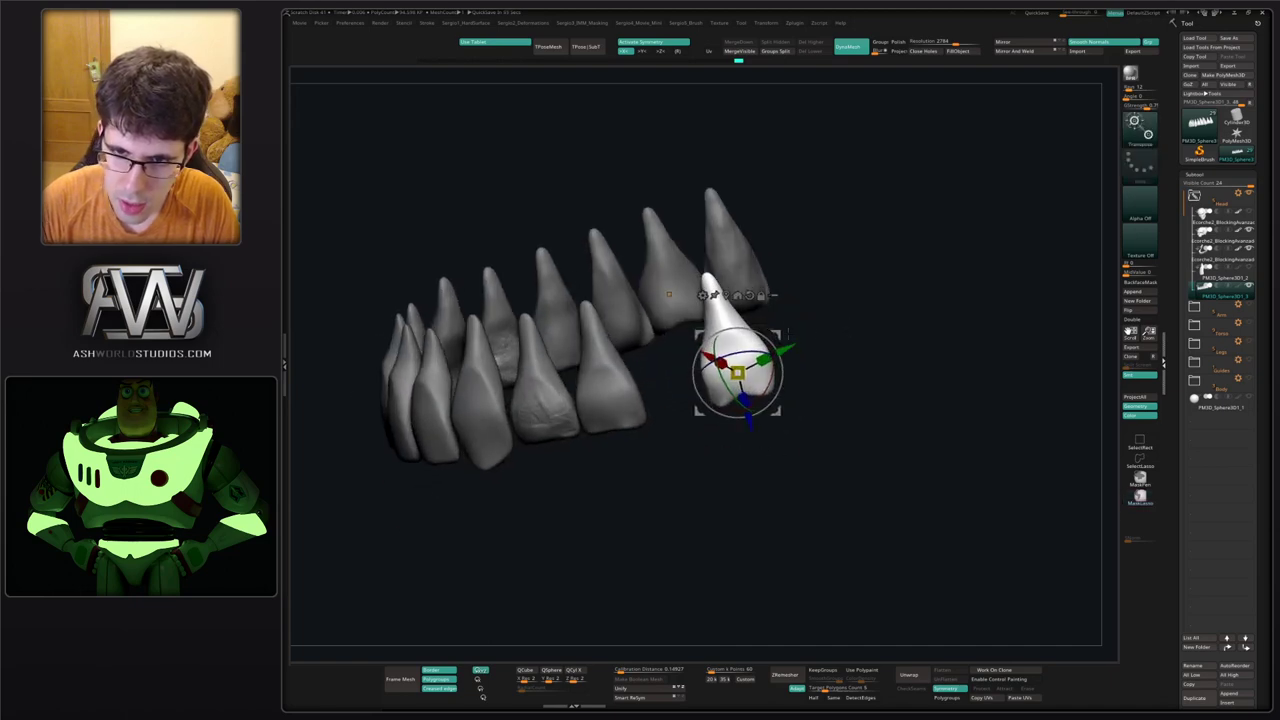
ctrl+drag(779, 334, 713, 351)
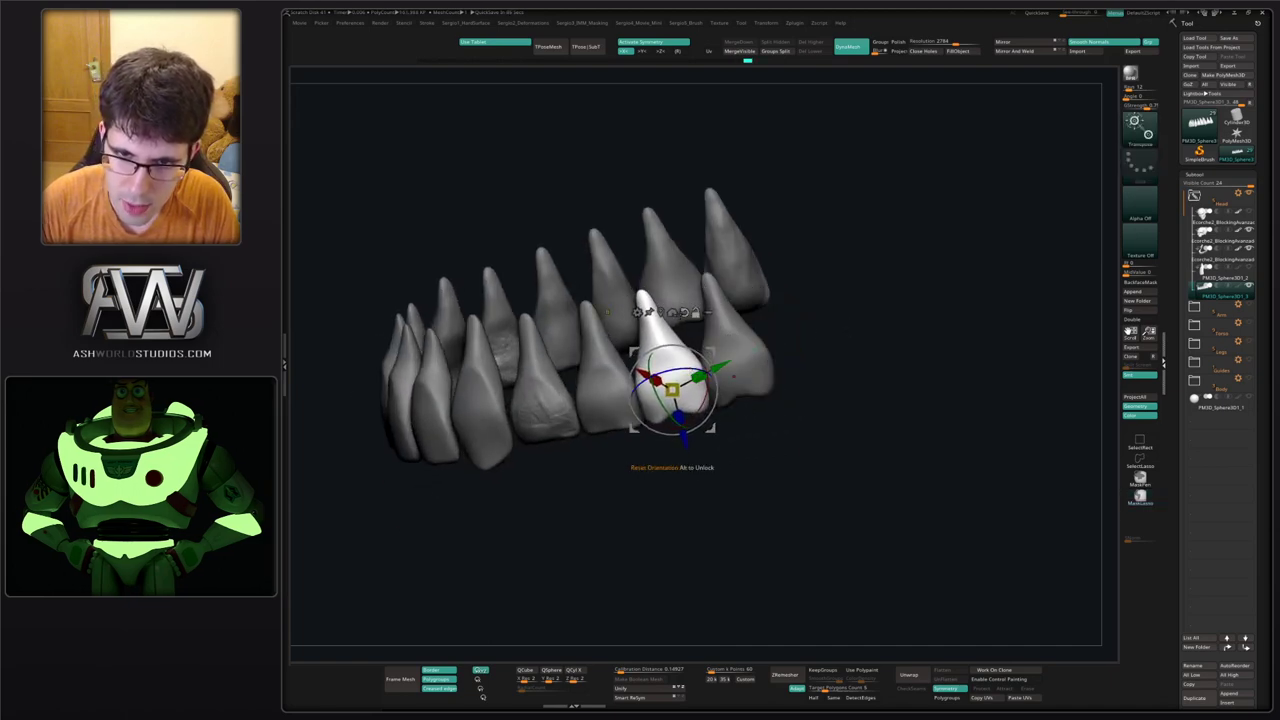
click(684, 312)
drag(688, 395, 695, 392)
right_drag(738, 385, 740, 312)
drag(718, 340, 708, 345)
right_drag(732, 348, 740, 418)
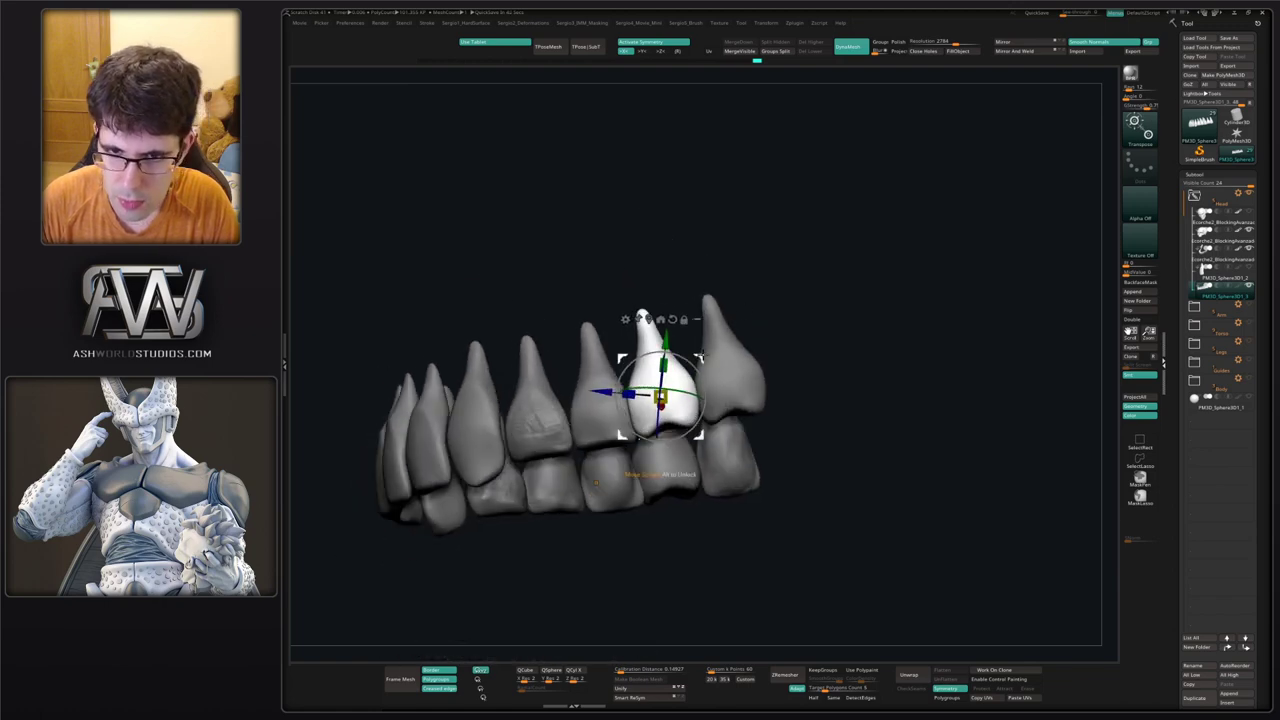
Duplicate the molar into the gap at the back end of the row and position it along the dental arch.
ctrl+drag(698, 360, 800, 368)
drag(828, 336, 840, 339)
drag(820, 371, 813, 371)
right_drag(850, 385, 863, 306)
drag(838, 340, 840, 353)
mouse_move(695, 408)
alt+right_down()
mouse_move(677, 365)
mouse_move(682, 420)
alt+right_up()
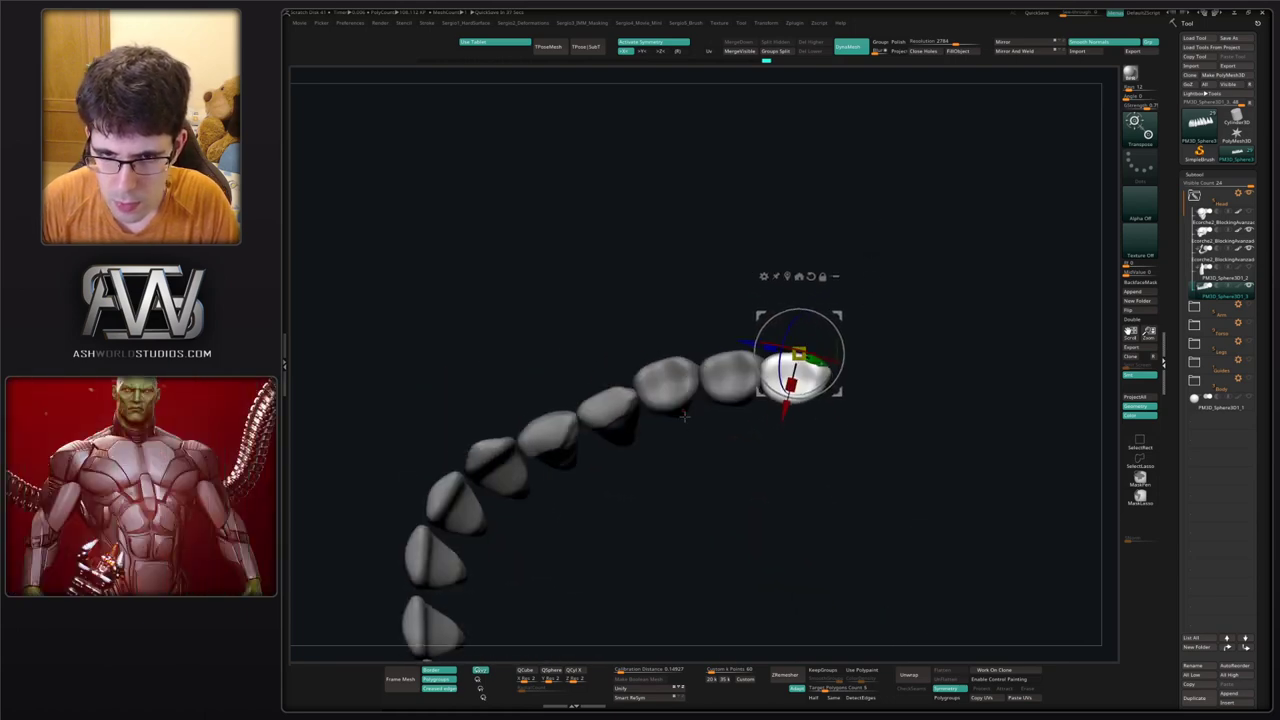
Clear the mask and adjust the crowns of the three molars with Move Topology so they follow the arch.
ctrl+drag(682, 430, 696, 442)
key(q)
right_drag(686, 417, 673, 380)
key(w)
key(q)
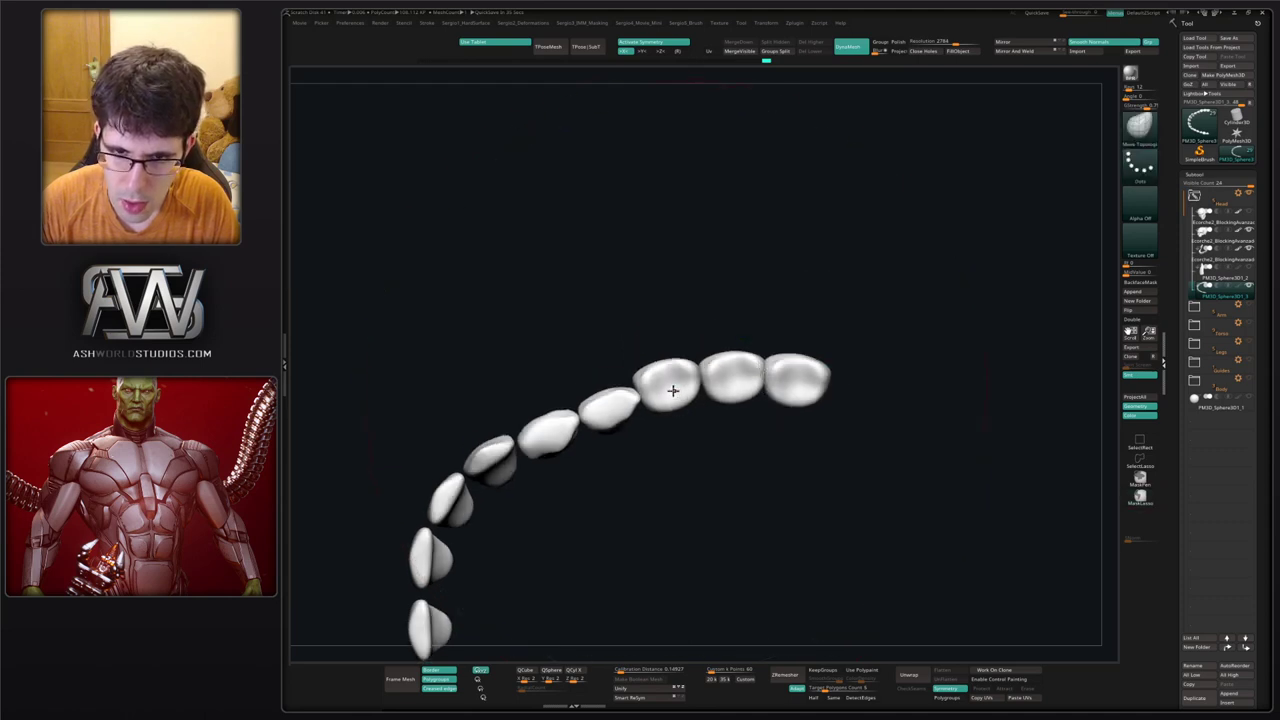
drag(666, 391, 668, 396)
drag(745, 380, 819, 382)
Sculpt the chewing surfaces of the two premolars with ClayBuildup and smooth their rough crowns and inner sides.
mouse_move(762, 388)
ctrl+right_down()
mouse_move(754, 343)
mouse_move(735, 372)
ctrl+right_up()
mouse_move(700, 411)
ctrl+right_down()
mouse_move(716, 429)
mouse_move(723, 381)
ctrl+right_up()
key(b)
key(c)
key(b)
key(s)
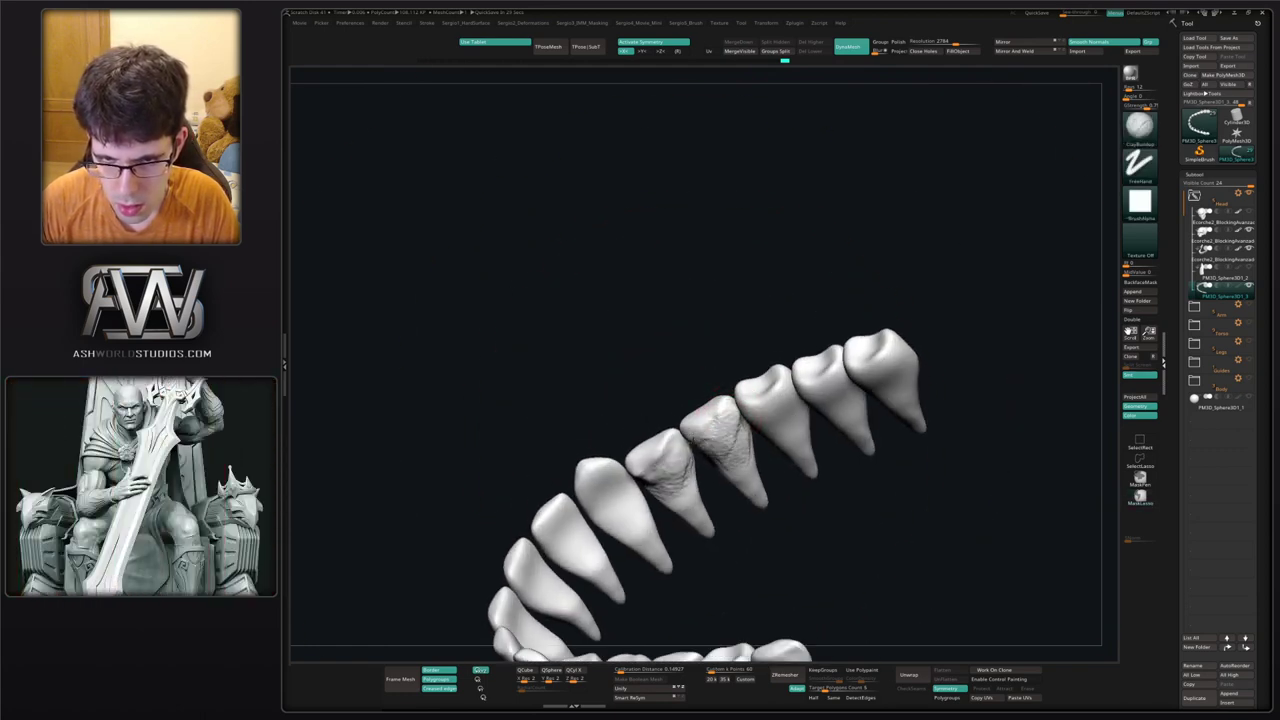
right_drag(750, 485, 740, 443)
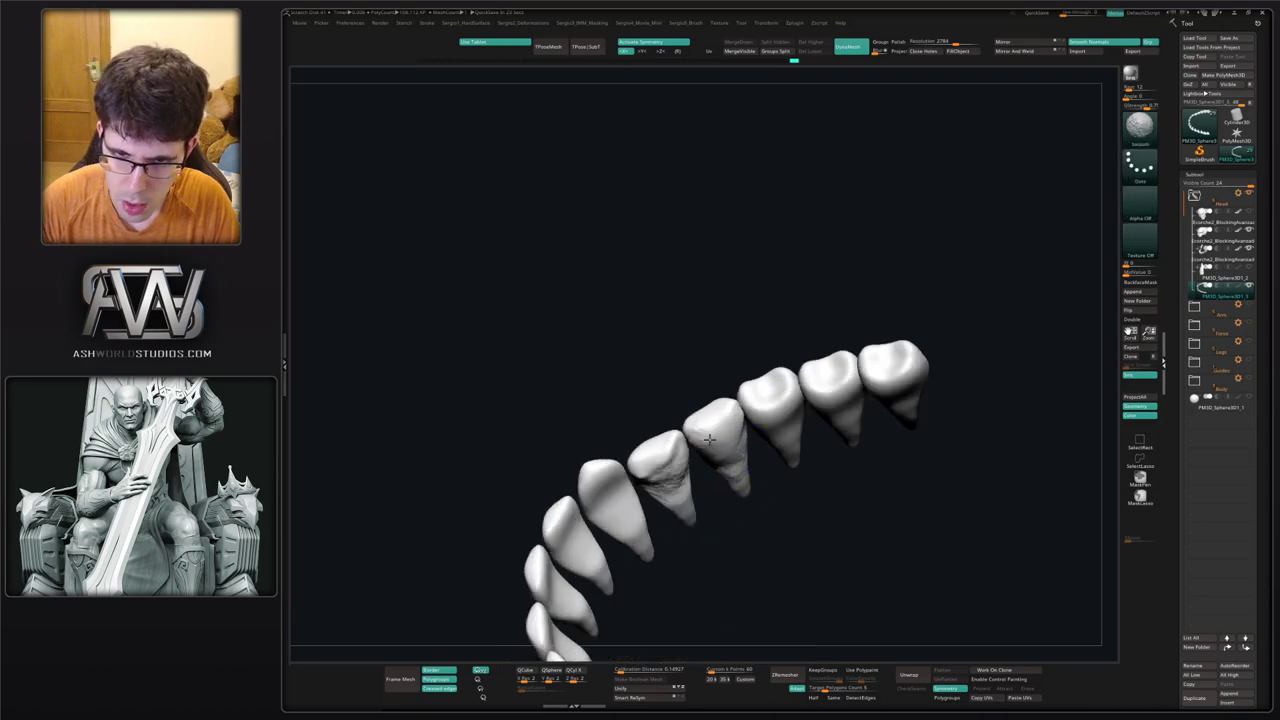
mouse_move(713, 440)
shift+mouse_down()
mouse_move(706, 420)
mouse_move(699, 432)
shift+mouse_up()
right_drag(699, 432, 699, 448)
drag(657, 454, 672, 460)
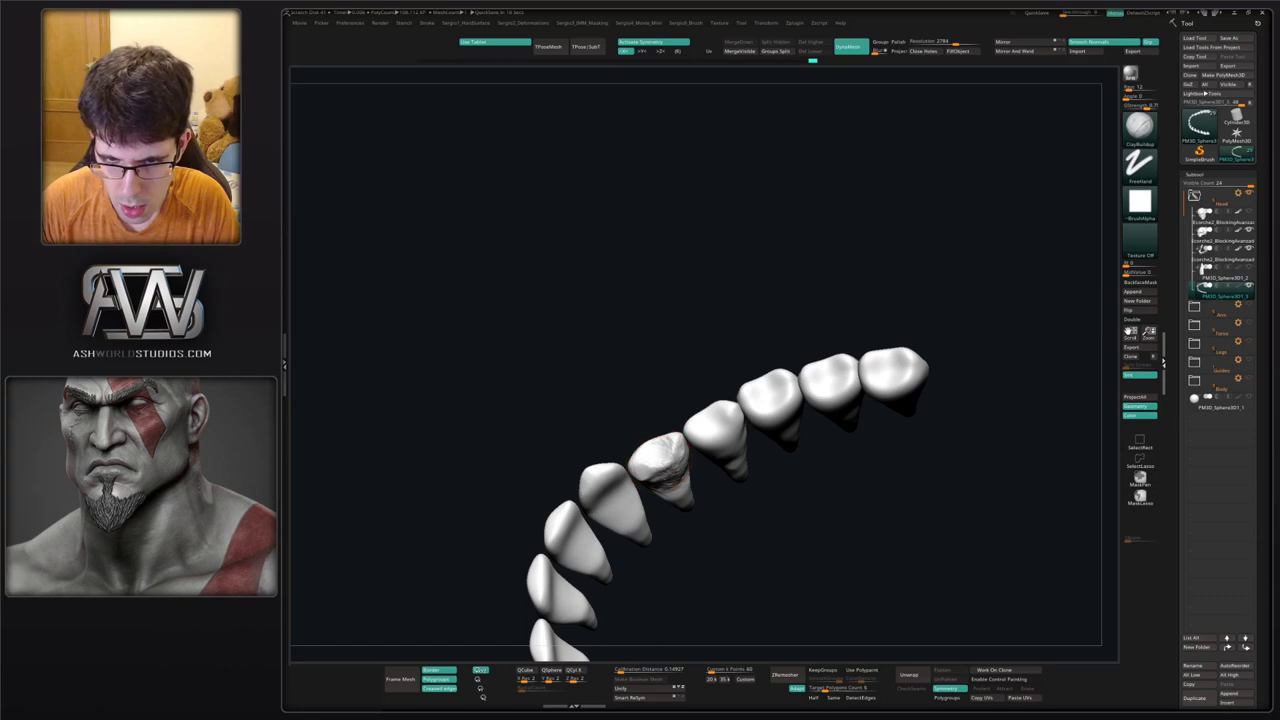
key(ctrl+z)
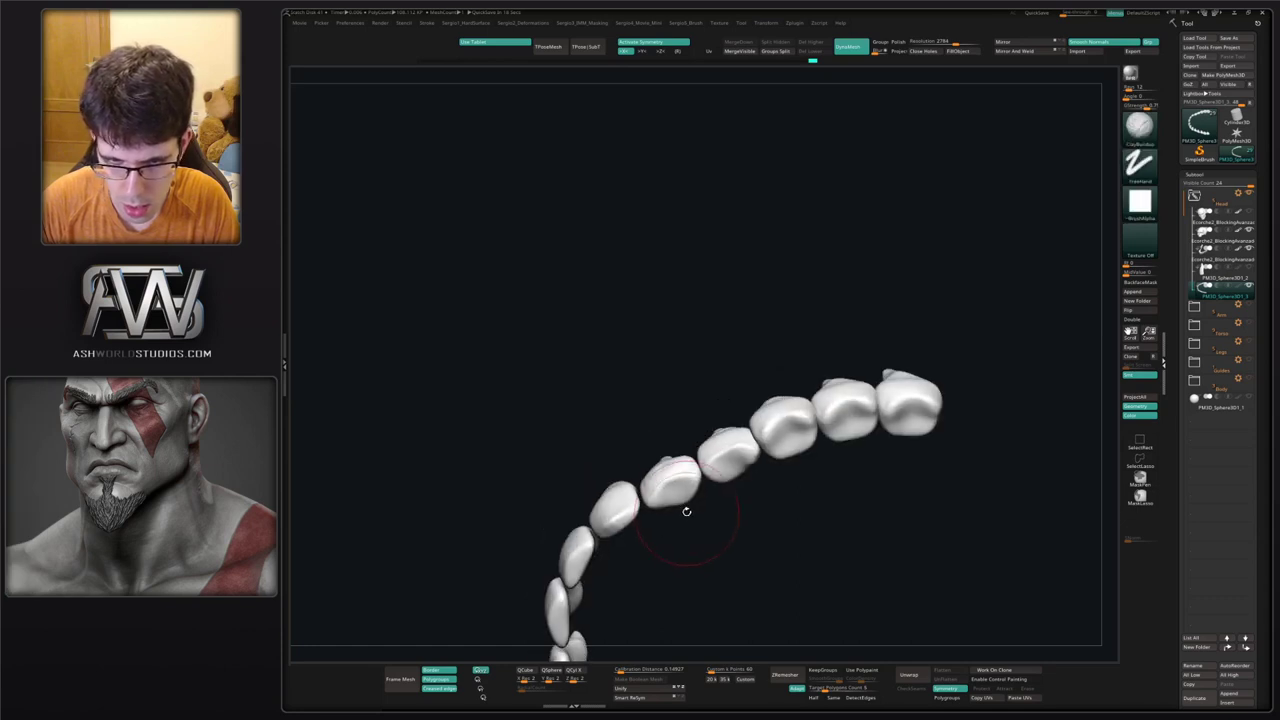
mouse_move(737, 456)
mouse_down()
mouse_move(726, 460)
mouse_move(742, 466)
mouse_move(746, 506)
mouse_up()
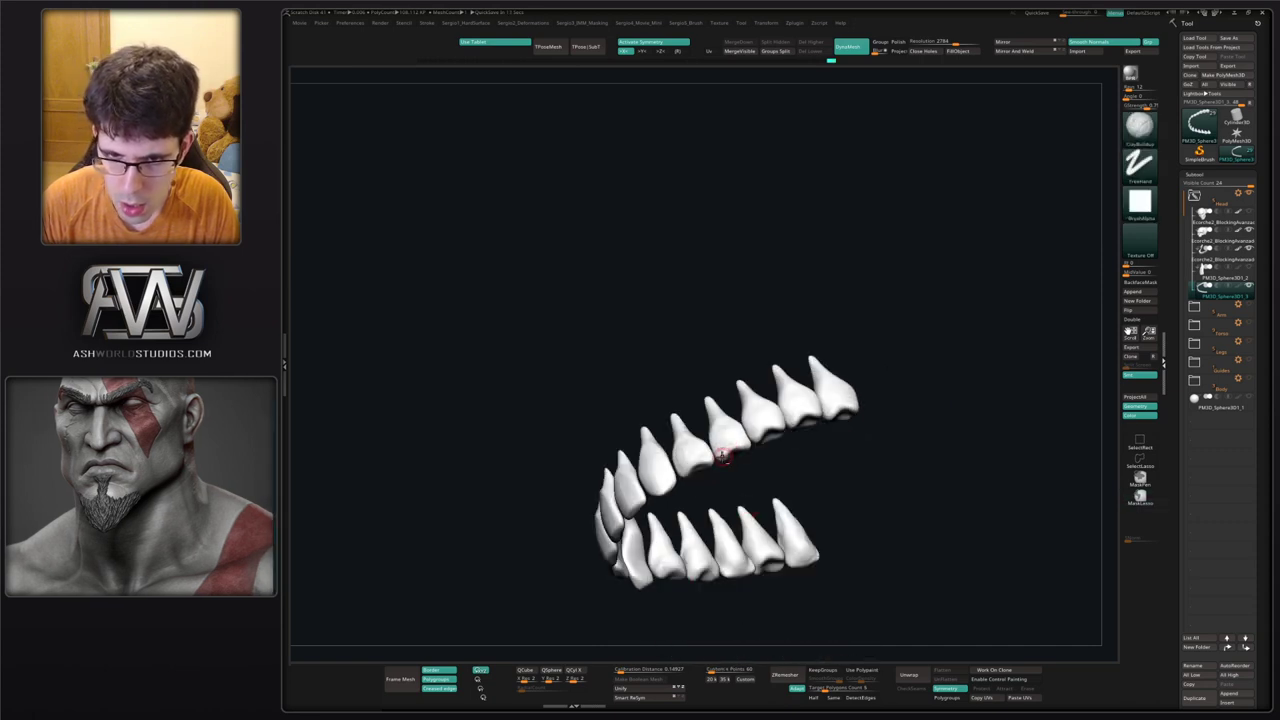
drag(722, 457, 727, 455)
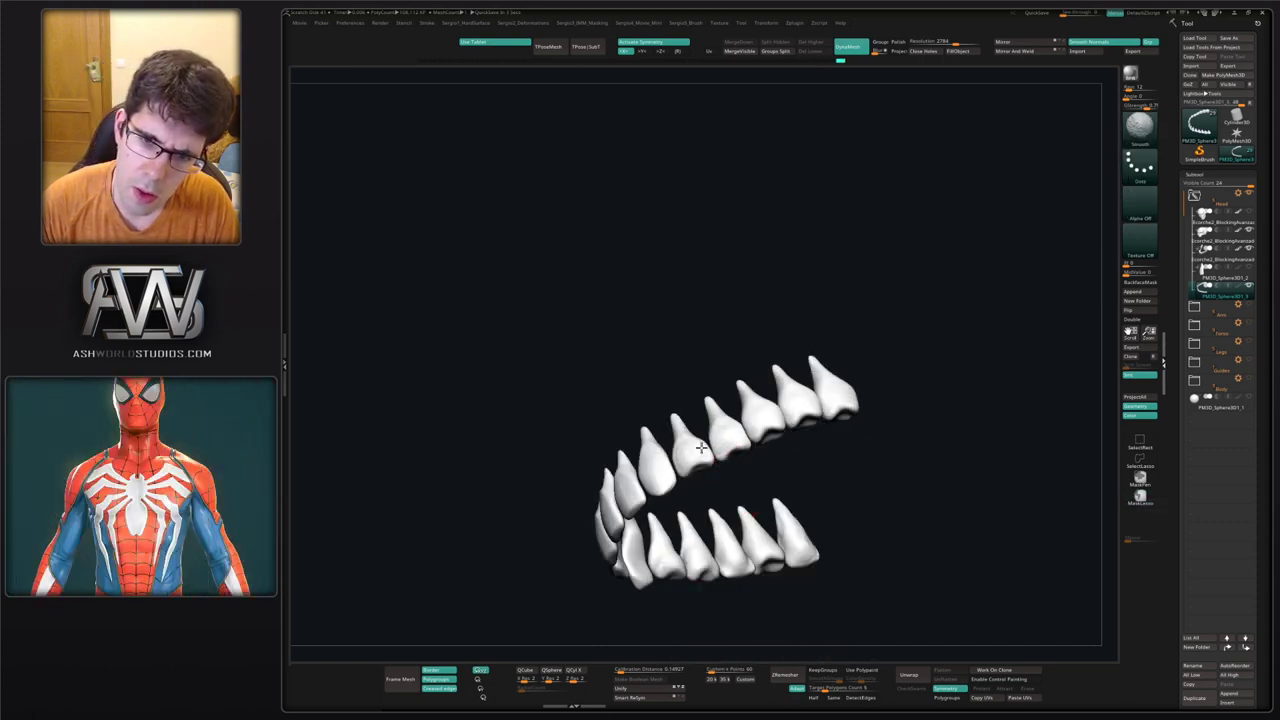
Show the skull around the teeth and fit the back teeth to the upper jaw with the Move brush.
right_drag(748, 478, 742, 530)
mouse_move(742, 530)
ctrl+right_down()
mouse_move(735, 405)
mouse_move(757, 525)
ctrl+right_up()
mouse_move(737, 463)
ctrl+right_down()
mouse_move(734, 494)
mouse_move(742, 445)
ctrl+right_up()
key(b)
key(m)
key(v)
key(s)
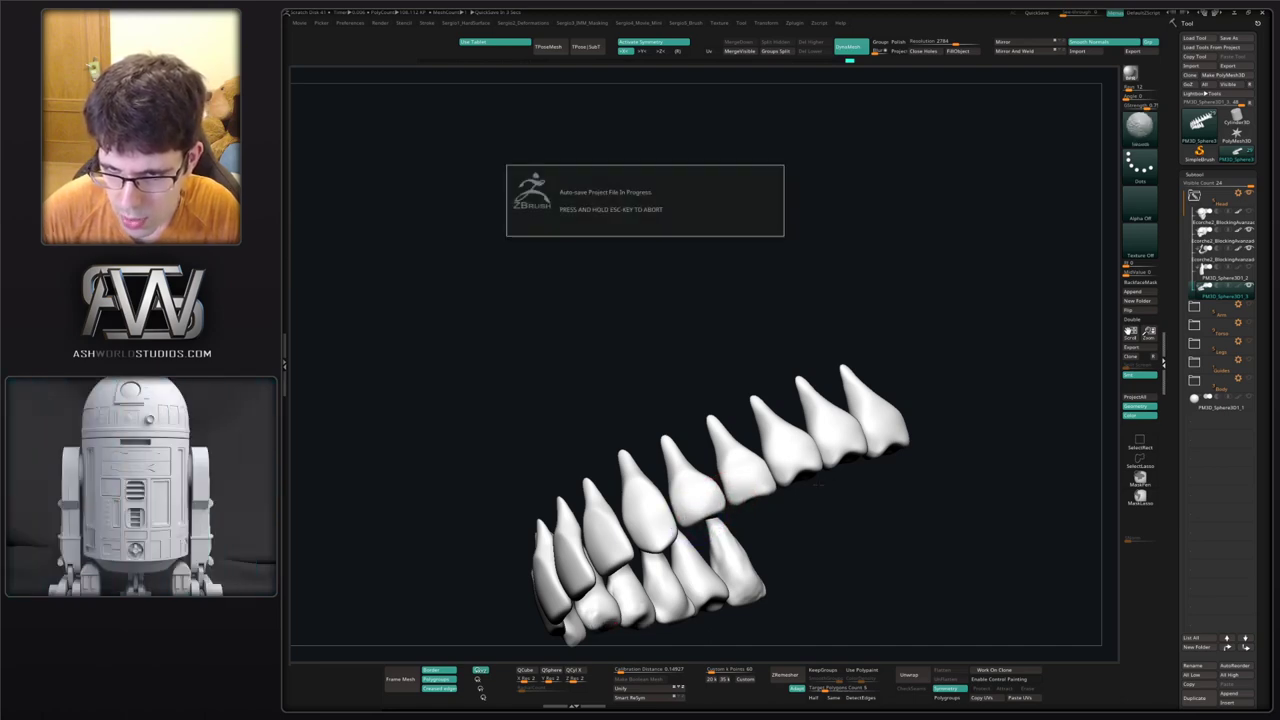
drag(808, 279, 743, 451)
right_drag(743, 451, 776, 444)
key(shift+s)
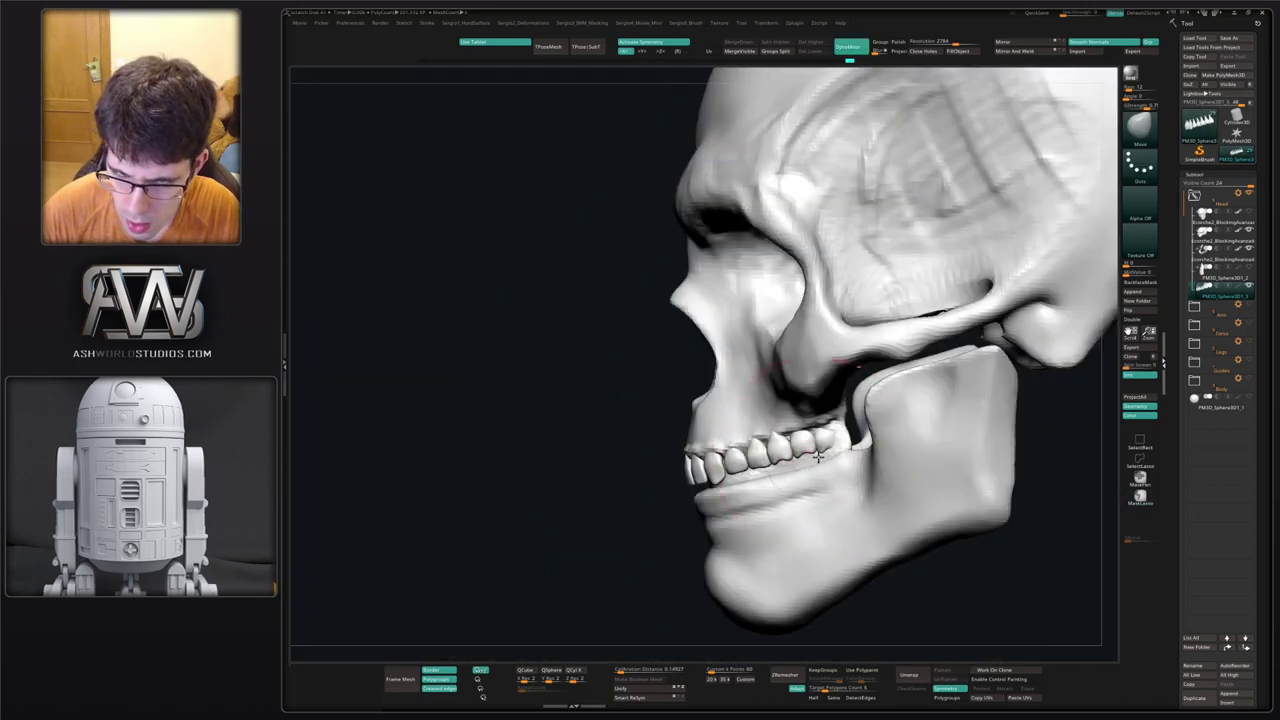
mouse_move(812, 448)
mouse_down()
mouse_move(804, 460)
mouse_move(750, 446)
mouse_up()
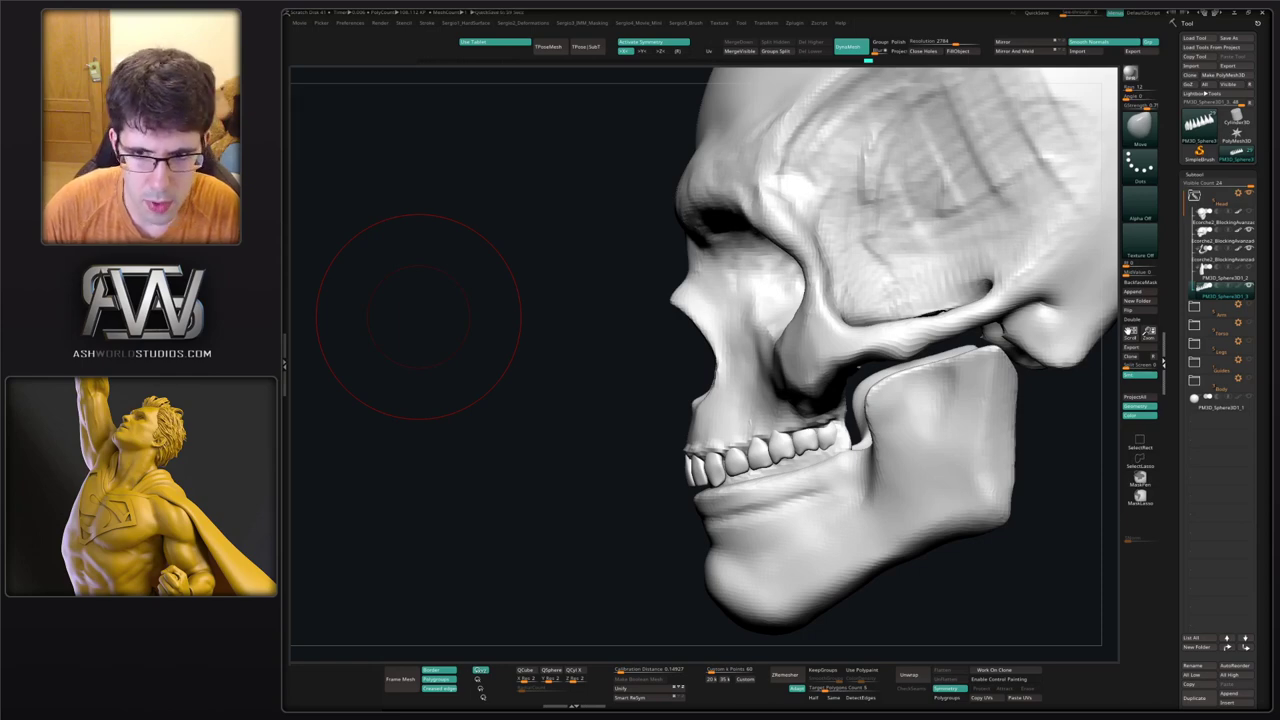
Adjust the curve of the upper tooth row against the skull with the Move brush.
right_drag(797, 460, 776, 400)
drag(777, 398, 794, 406)
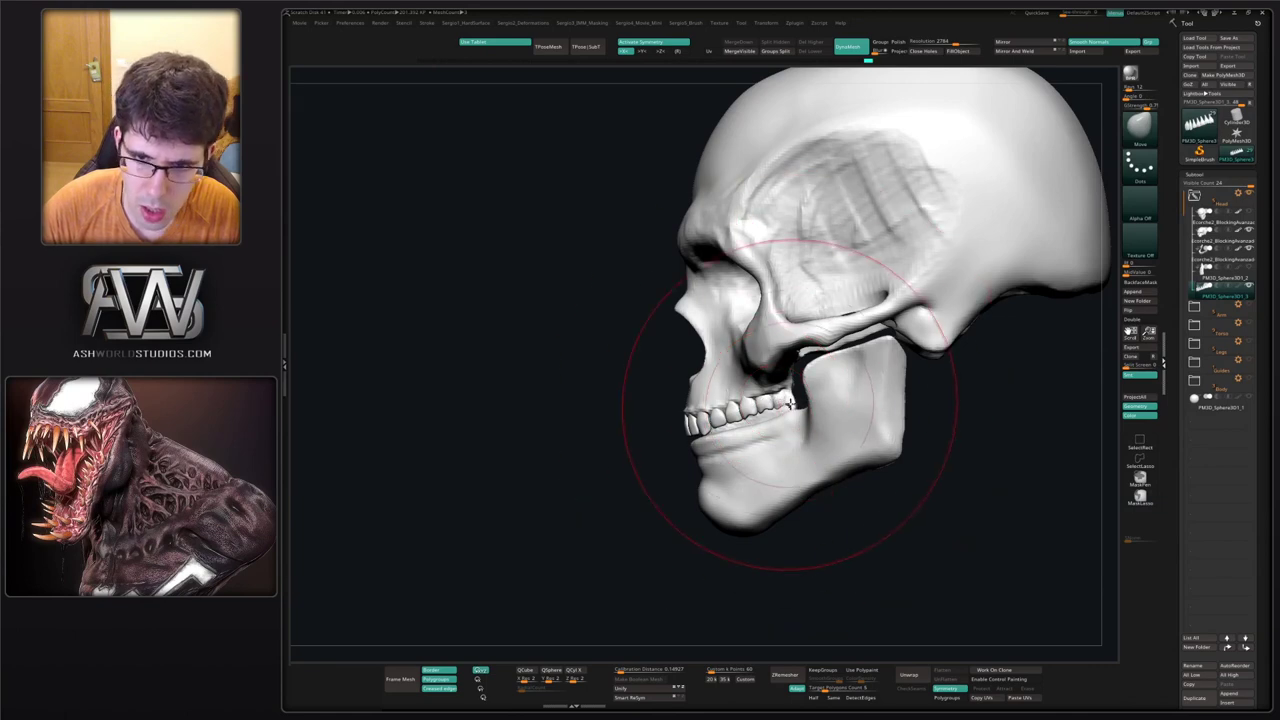
mouse_move(580, 490)
mouse_down()
mouse_move(690, 430)
mouse_move(680, 443)
mouse_move(752, 430)
mouse_up()
mouse_move(738, 417)
right_down()
mouse_move(768, 417)
mouse_move(735, 418)
right_up()
drag(735, 418, 731, 417)
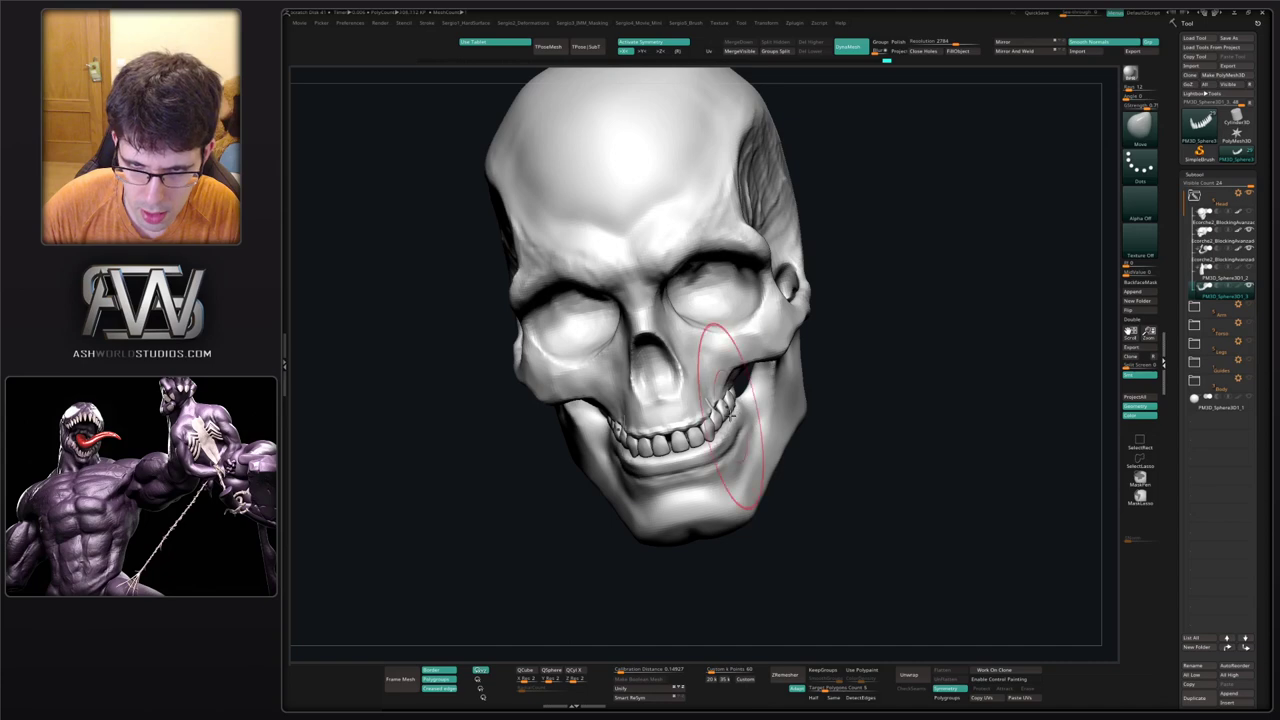
right_drag(730, 416, 705, 457)
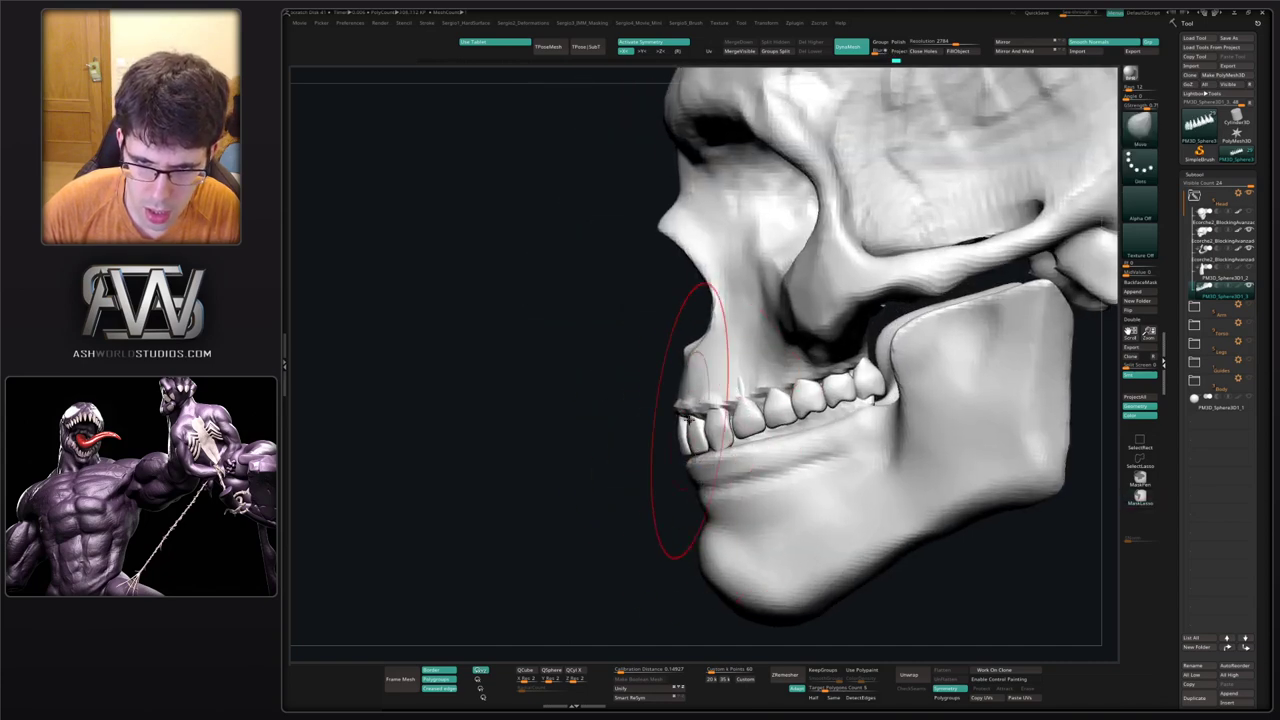
Refine the placement of the front and side teeth in the upper jaw with a resized Move brush.
right_drag(743, 392, 774, 391)
key(s)
drag(774, 391, 762, 391)
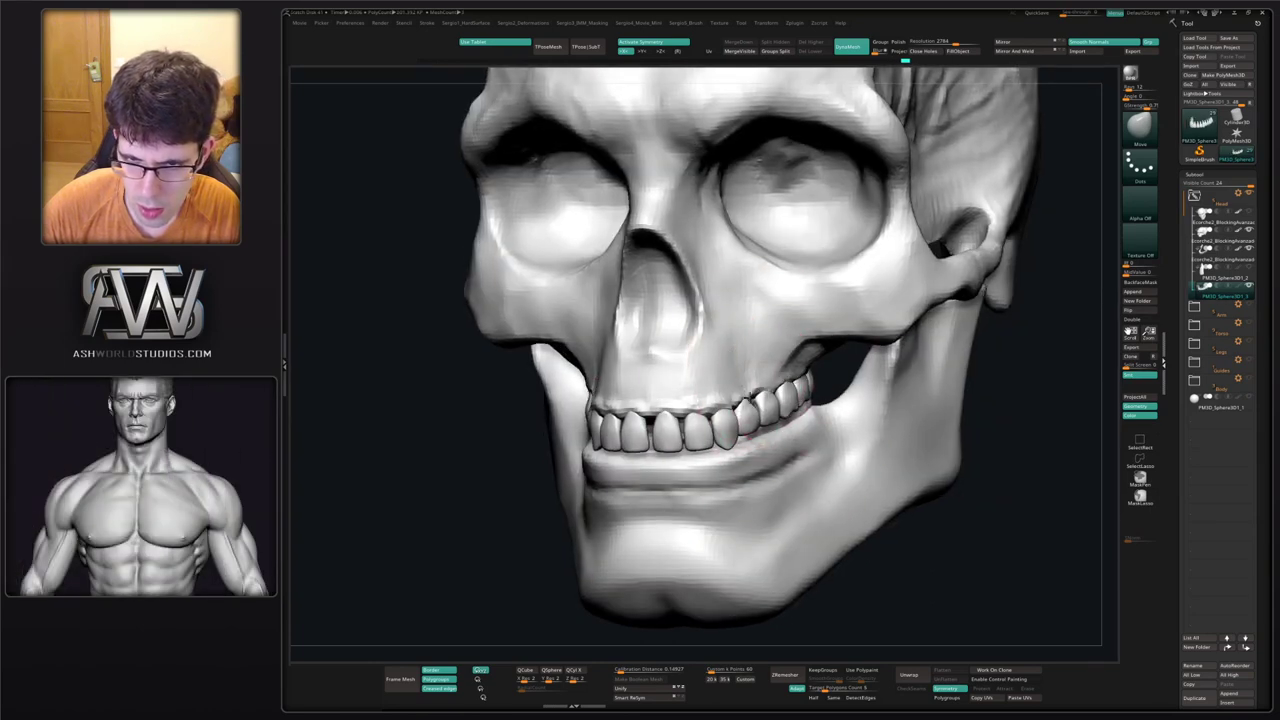
mouse_move(751, 395)
right_down()
mouse_move(705, 408)
mouse_move(746, 410)
right_up()
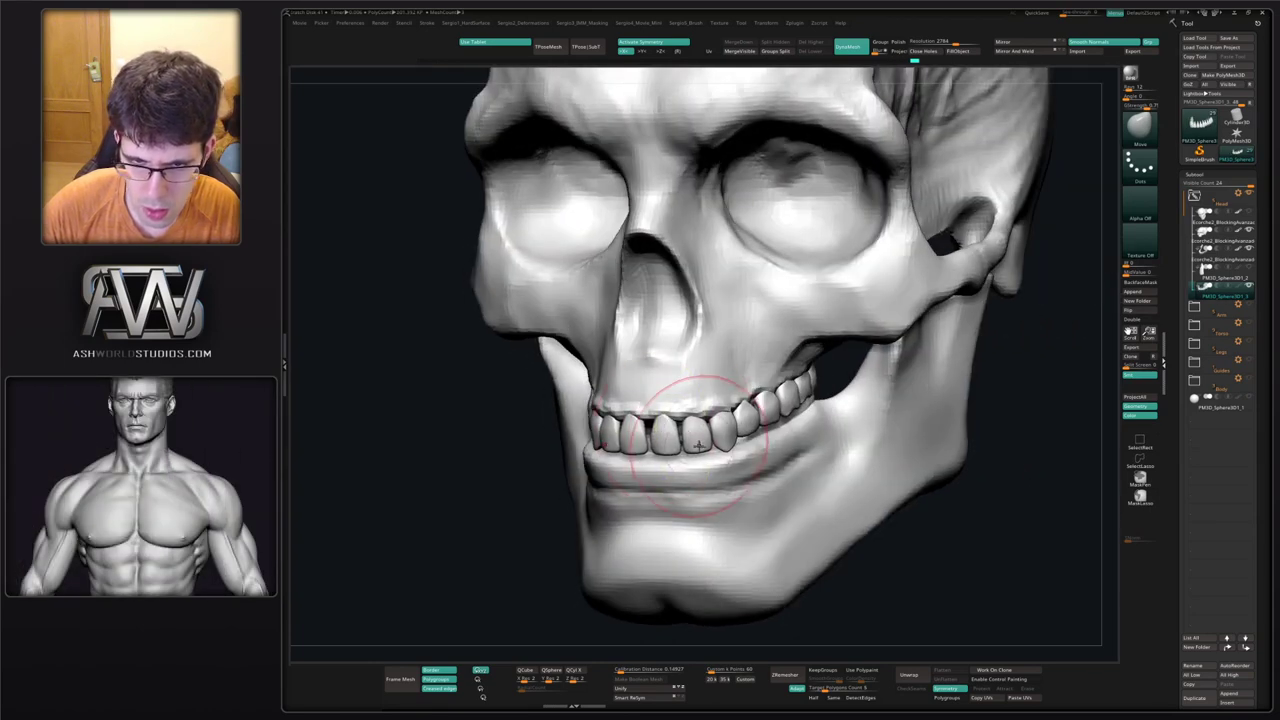
right_drag(666, 430, 737, 450)
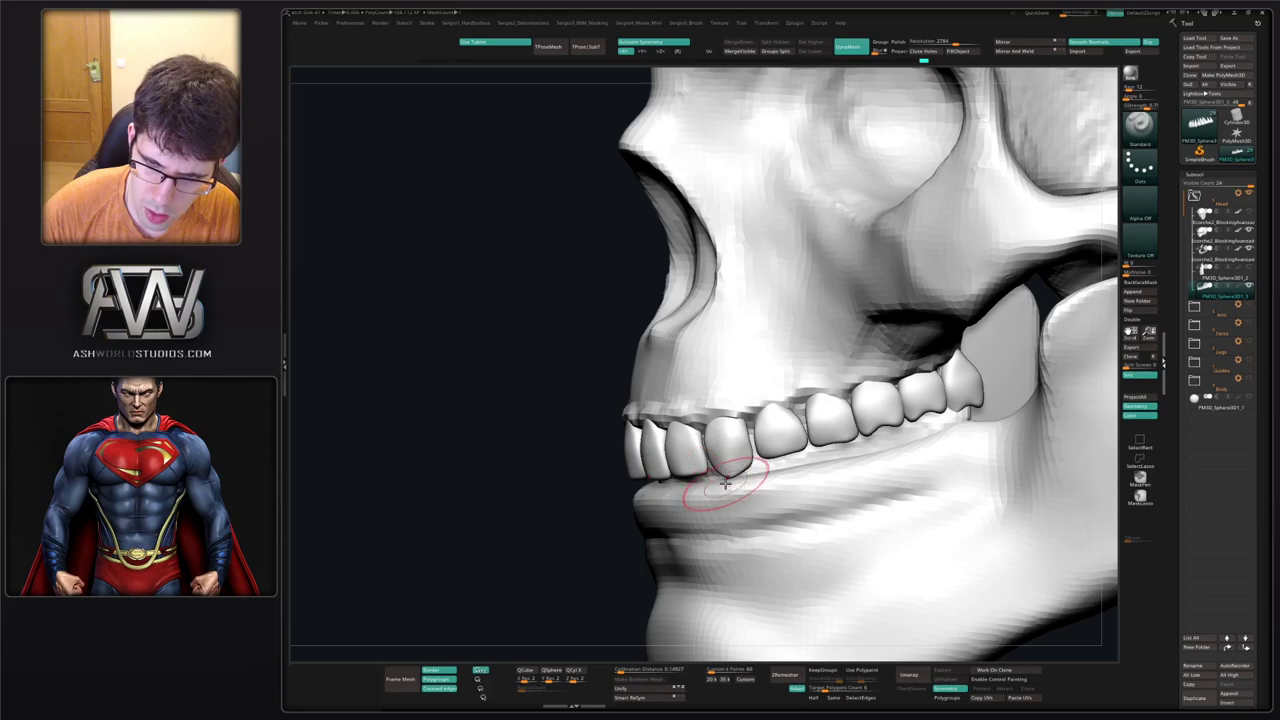
Hide the skull and isolate the pair of upper canines.
right_drag(740, 470, 740, 426)
key(alt+s)
ctrl+shift+click(745, 409)
ctrl+shift+click(848, 409)
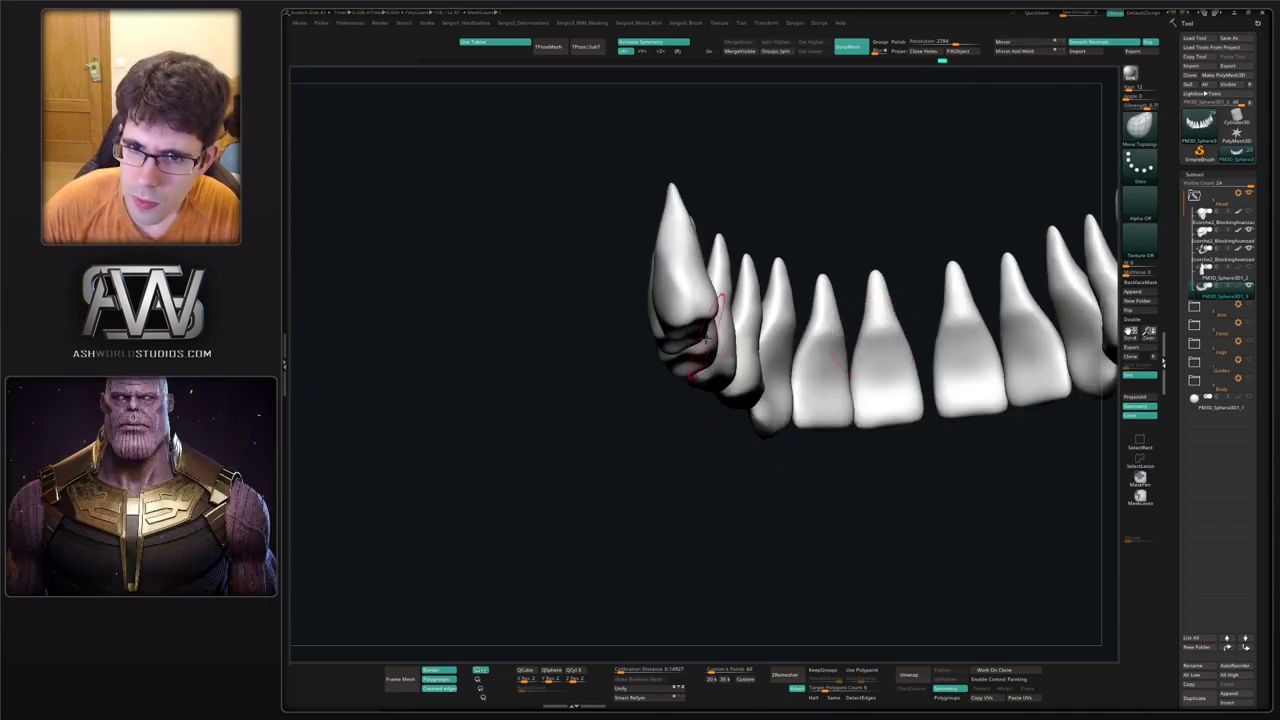
mouse_move(690, 292)
right_down()
mouse_move(684, 378)
mouse_move(668, 352)
mouse_move(758, 352)
mouse_move(721, 401)
mouse_move(676, 383)
mouse_move(725, 405)
right_up()
ctrl+shift+click(700, 395)
Build up the crown of the isolated canine with ClayBuildup and smooth its surface.
key(b)
key(c)
key(b)
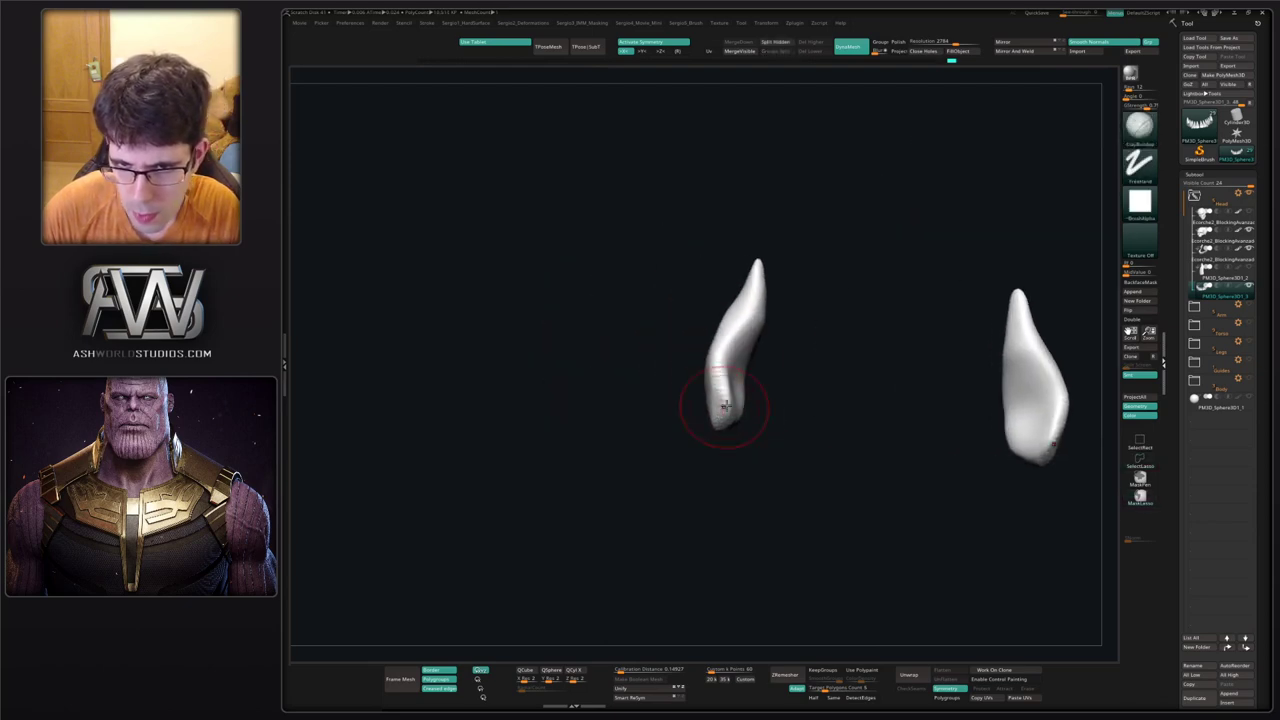
mouse_move(742, 358)
mouse_down()
mouse_move(736, 404)
mouse_move(743, 366)
mouse_move(746, 392)
mouse_up()
mouse_move(757, 386)
right_down()
mouse_move(814, 480)
mouse_move(750, 460)
right_up()
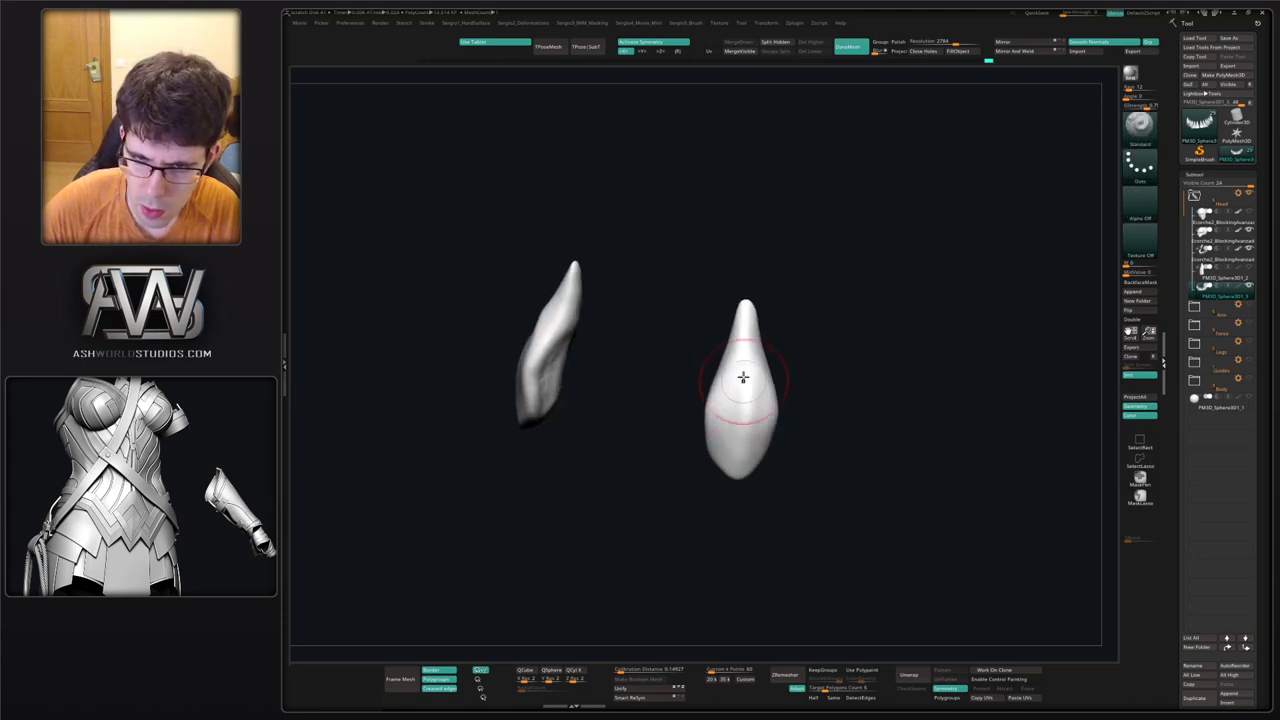
right_drag(743, 376, 706, 391)
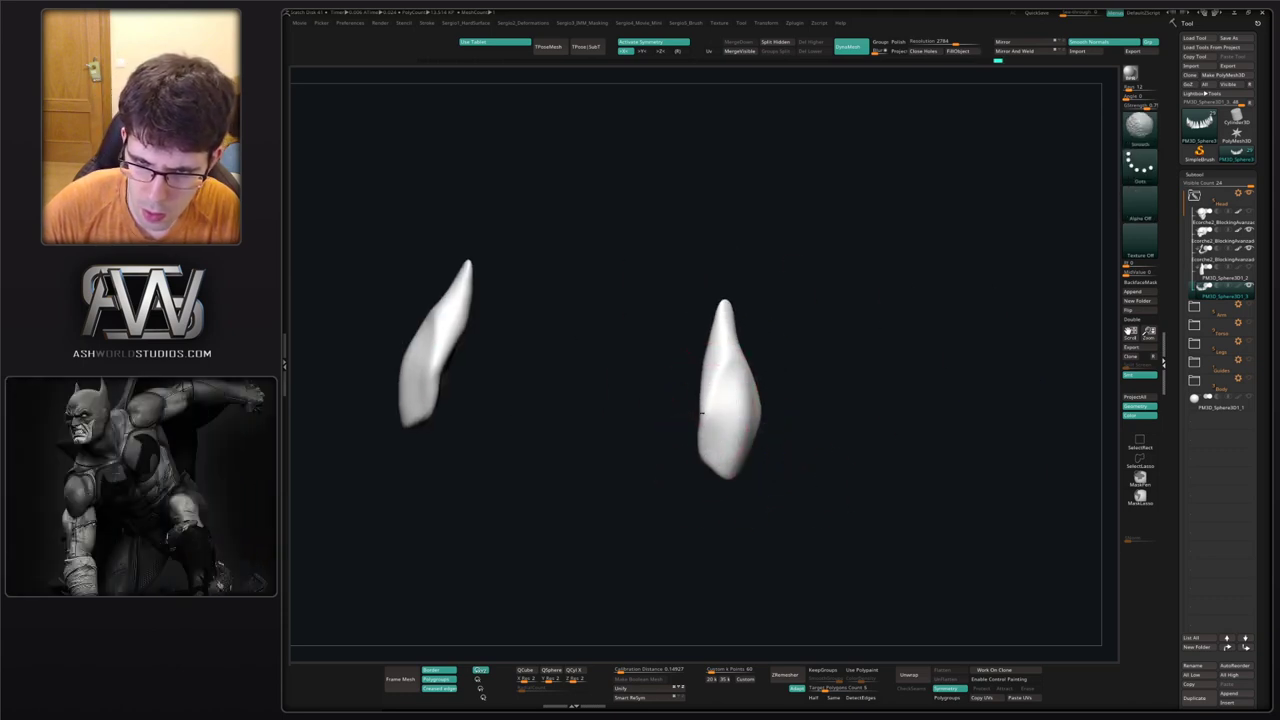
mouse_move(735, 462)
right_down()
mouse_move(743, 394)
mouse_move(728, 483)
mouse_move(765, 410)
mouse_move(787, 441)
right_up()
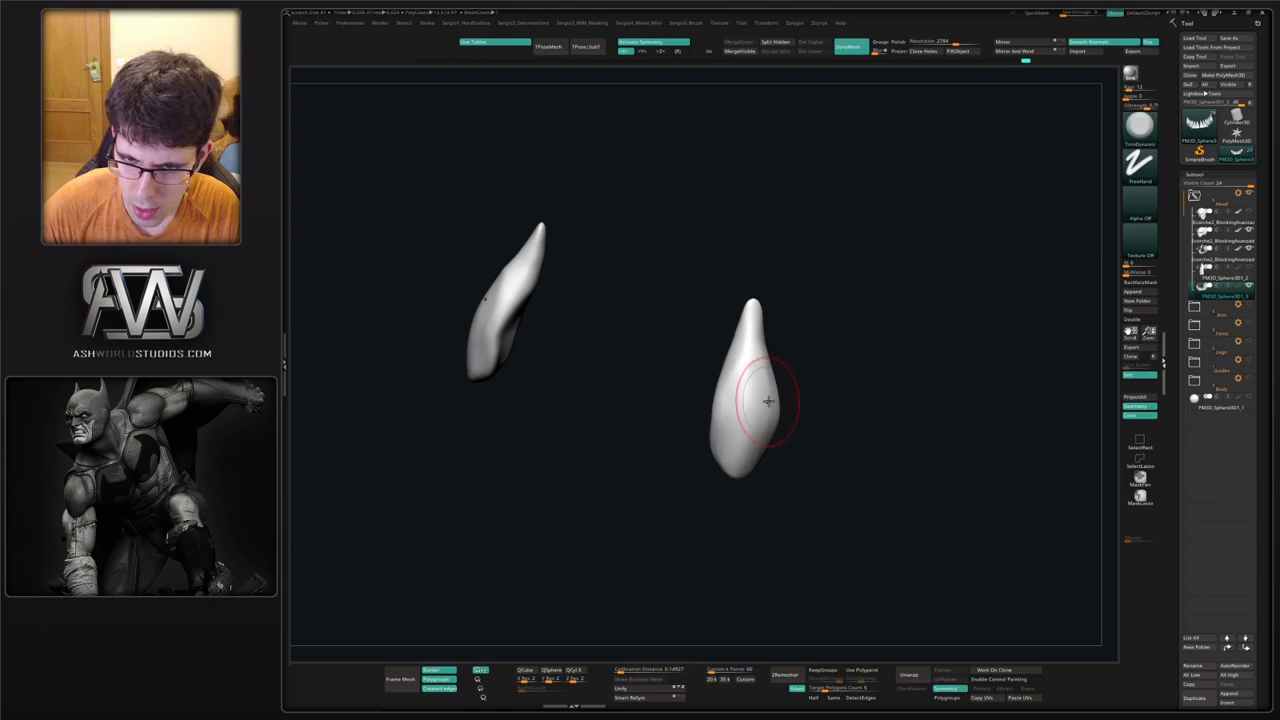
Flatten the sides of the canine crown towards its tip with TrimDynamic.
drag(769, 436, 762, 458)
right_drag(772, 466, 743, 469)
drag(770, 355, 776, 436)
mouse_move(776, 480)
ctrl+right_down()
mouse_move(772, 443)
mouse_move(756, 427)
mouse_move(734, 431)
ctrl+right_up()
Bring back the skull, shape the canine's tip with the Move brush and unhide the remaining teeth.
key(ctrl+shift+s)
key(b)
key(m)
key(v)
key(s)
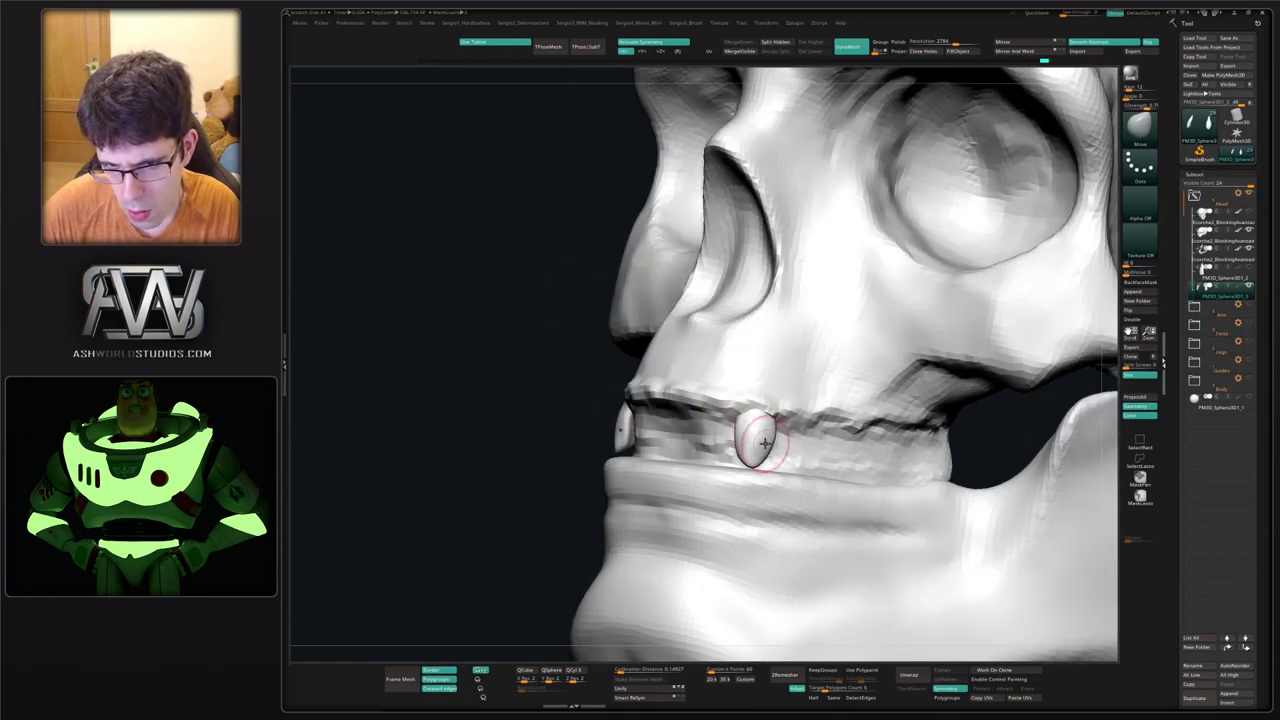
ctrl+shift+click(582, 412)
right_drag(712, 443, 763, 446)
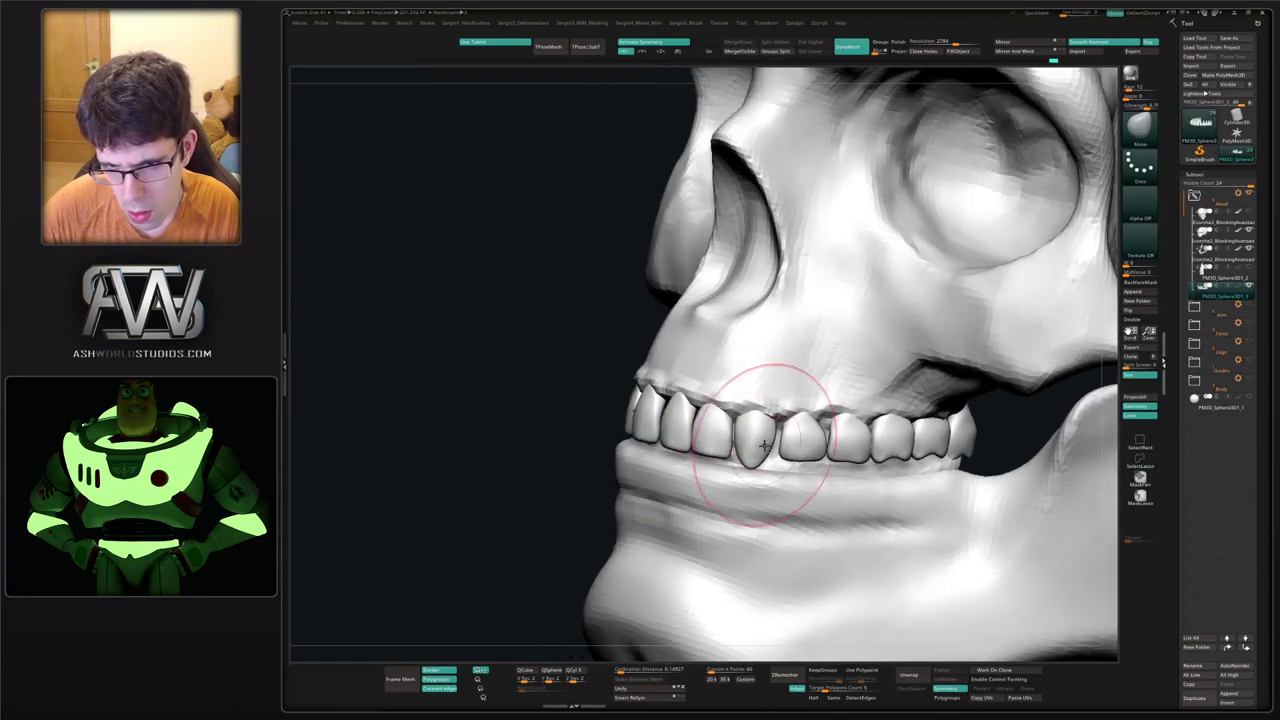
Select the skull and shape the bone edge around the upper teeth with Move Topology, arching it over each tooth.
key(b)
key(m)
key(t)
alt+click(764, 384)
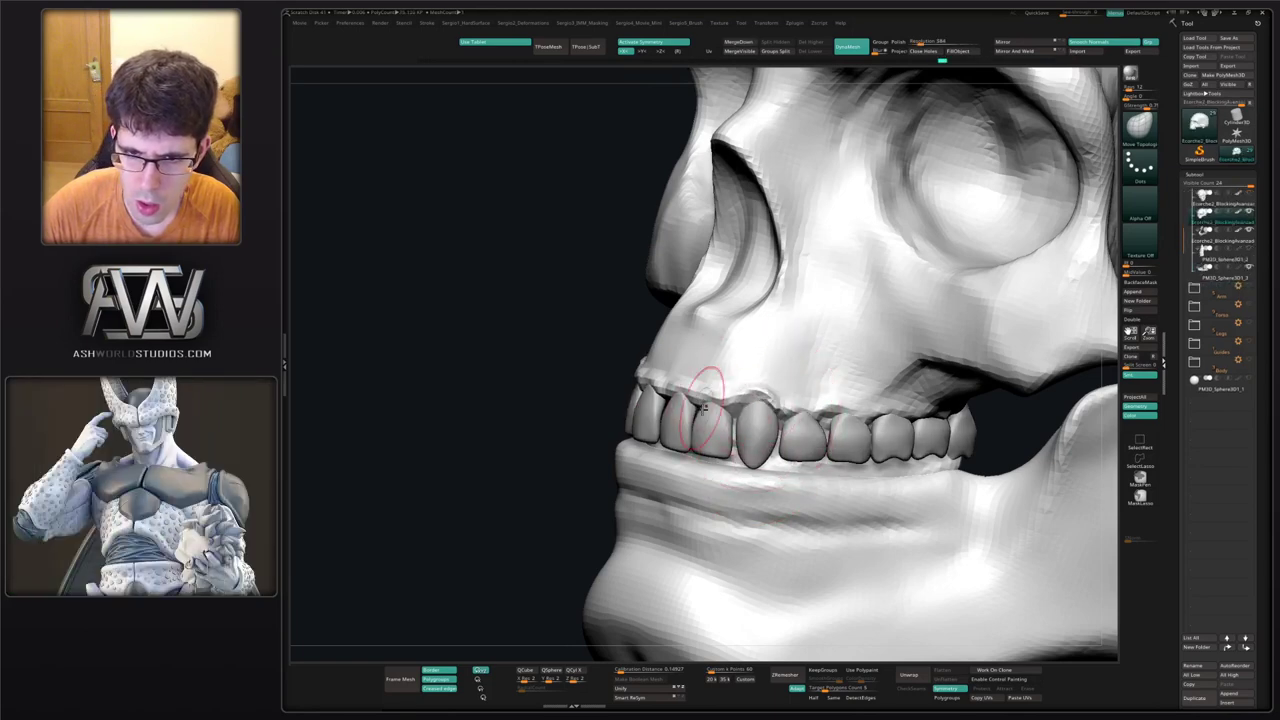
right_drag(704, 408, 713, 407)
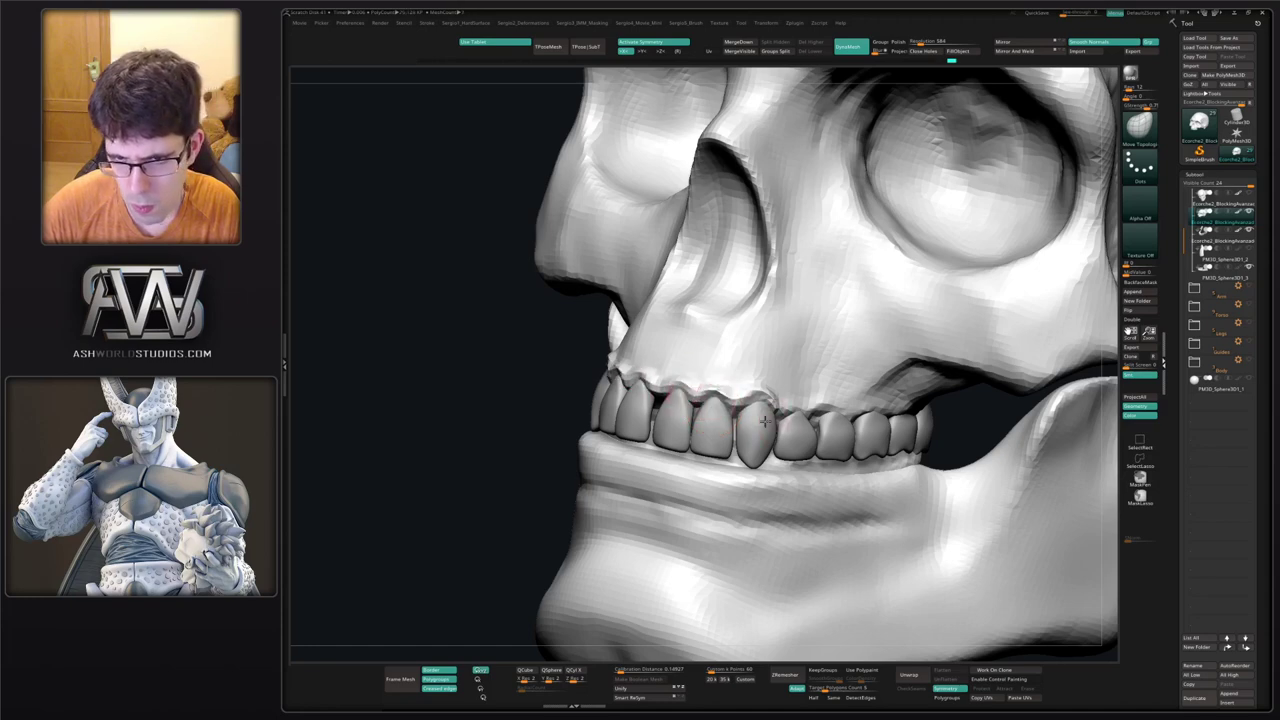
right_drag(764, 421, 804, 418)
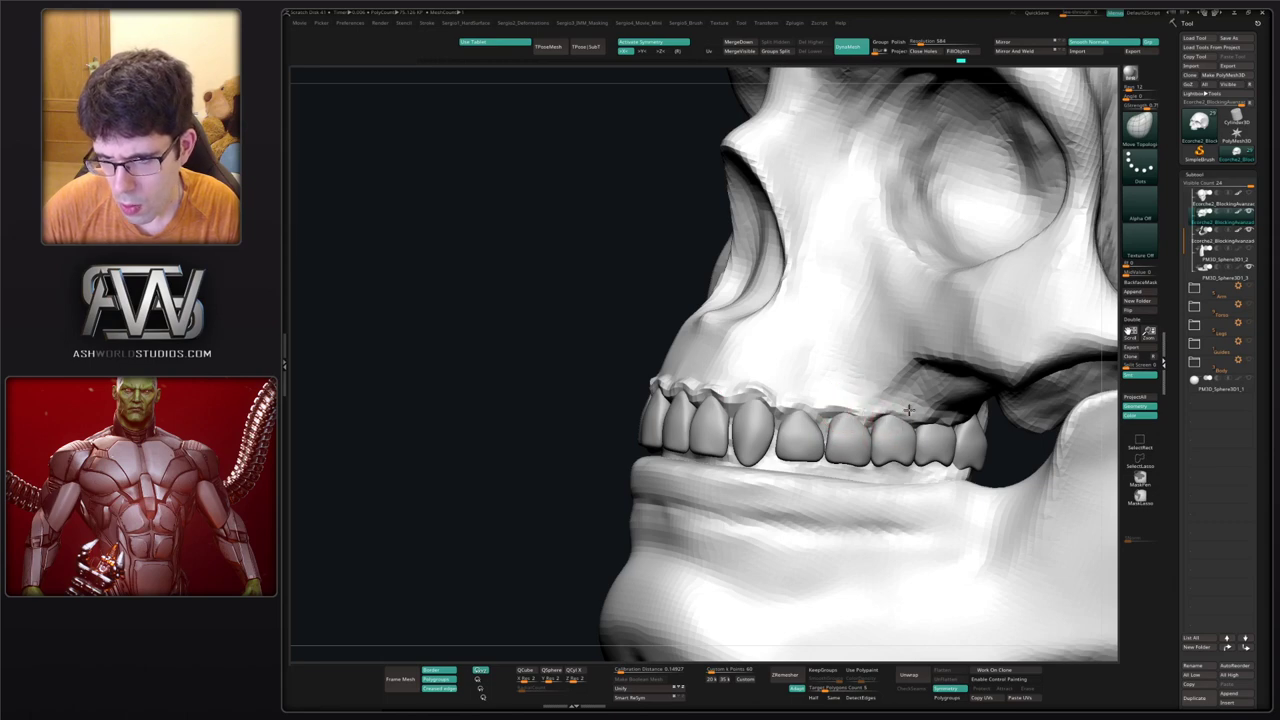
mouse_move(967, 424)
ctrl+right_down()
mouse_move(962, 408)
mouse_move(851, 377)
mouse_move(846, 408)
ctrl+right_up()
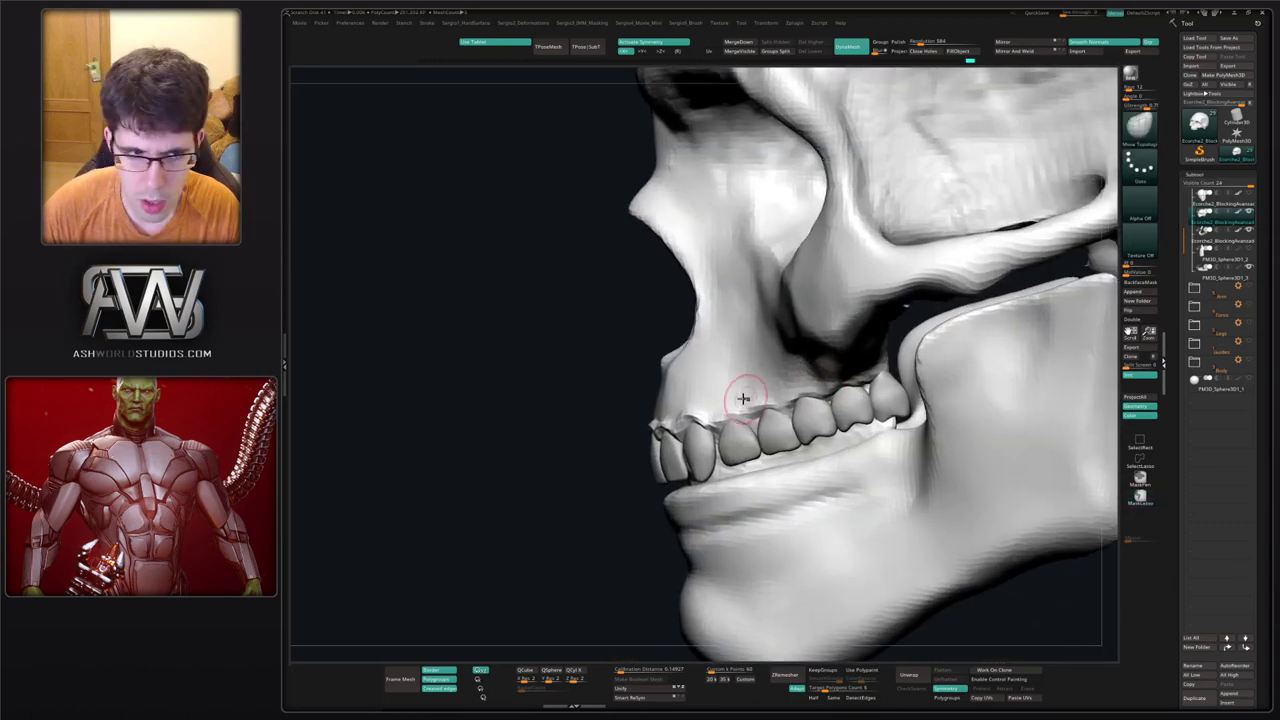
Adjust the upper jawbone edge above the premolars and molars with the Move brush and undo the last changes.
key(b)
key(m)
key(v)
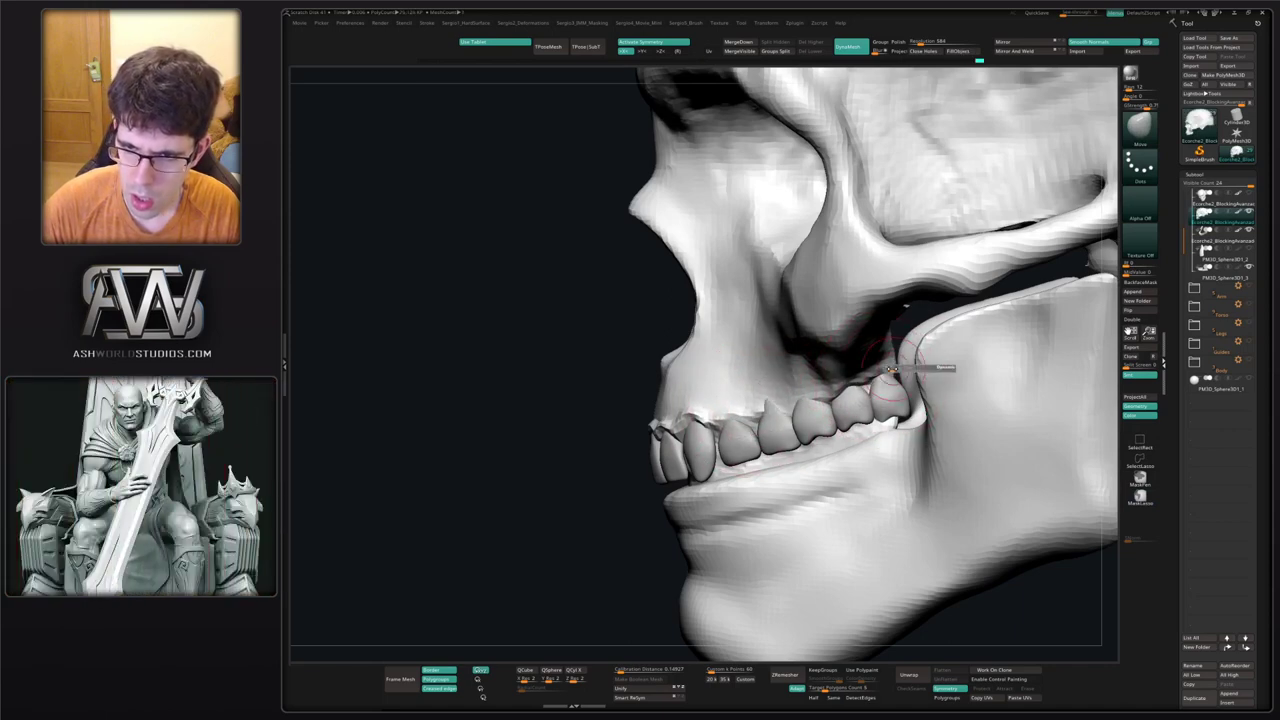
right_drag(886, 392, 896, 394)
key(ctrl+z)
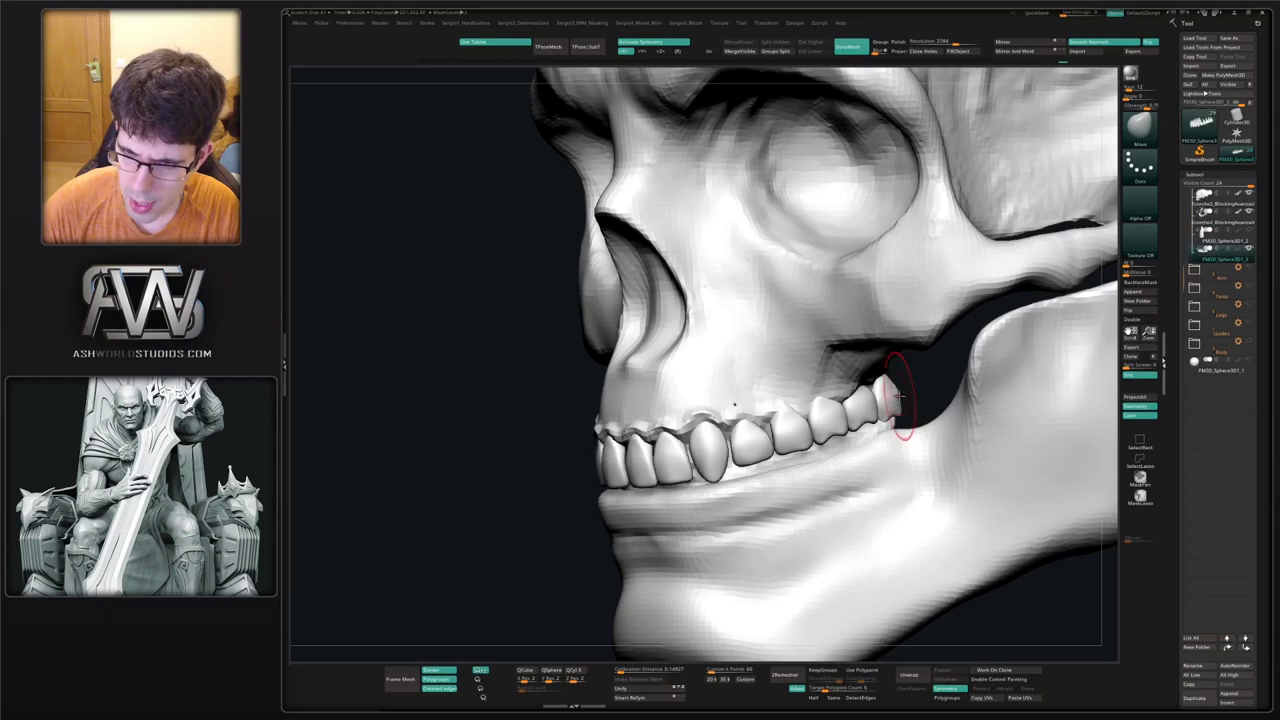
key(ctrl+z)
Adjust the upper premolars and molars with the Move Topology brush and check them in isolation before restoring the skull.
mouse_move(900, 390)
right_down()
mouse_move(985, 394)
mouse_move(874, 408)
mouse_move(852, 424)
right_up()
key(s)
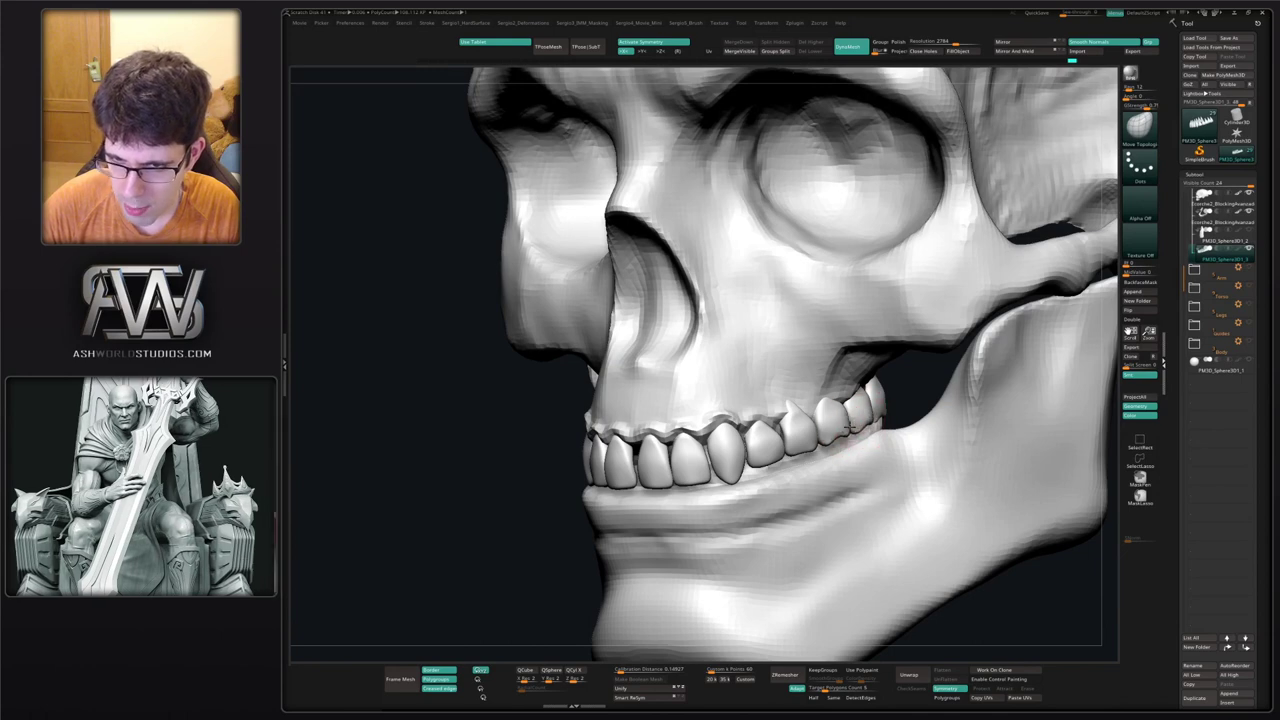
right_drag(852, 424, 792, 434)
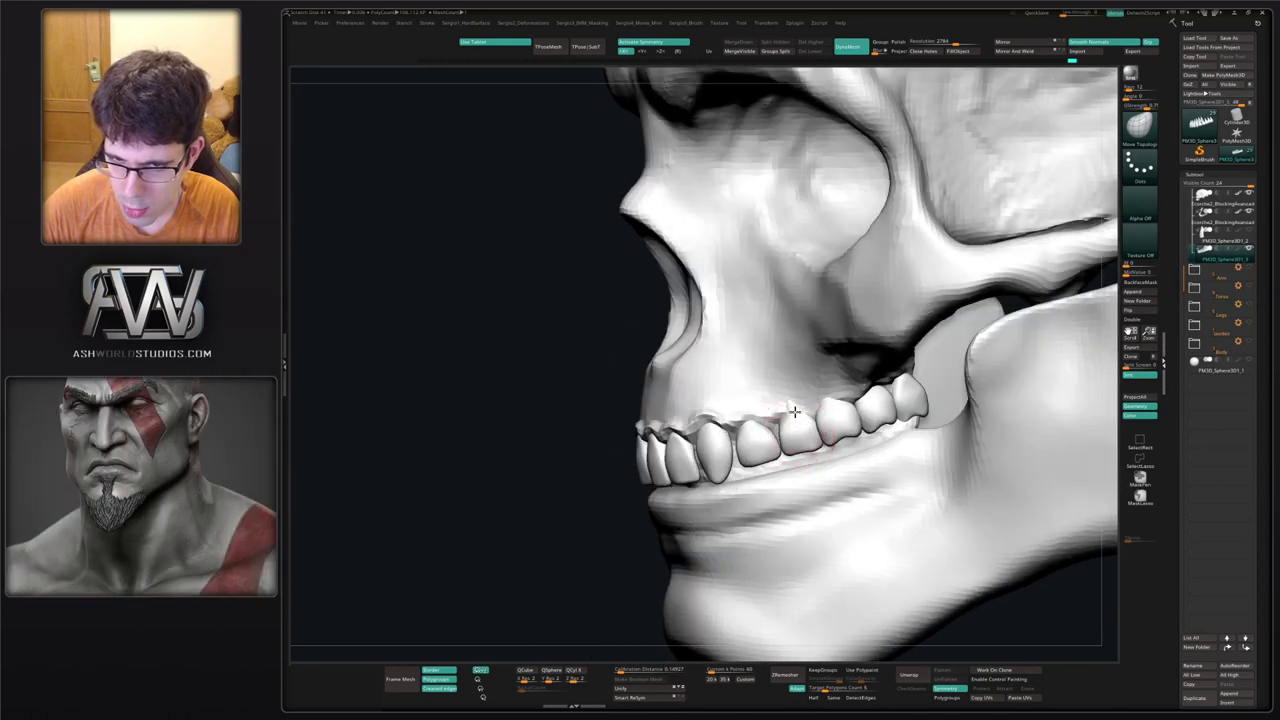
key(alt+s)
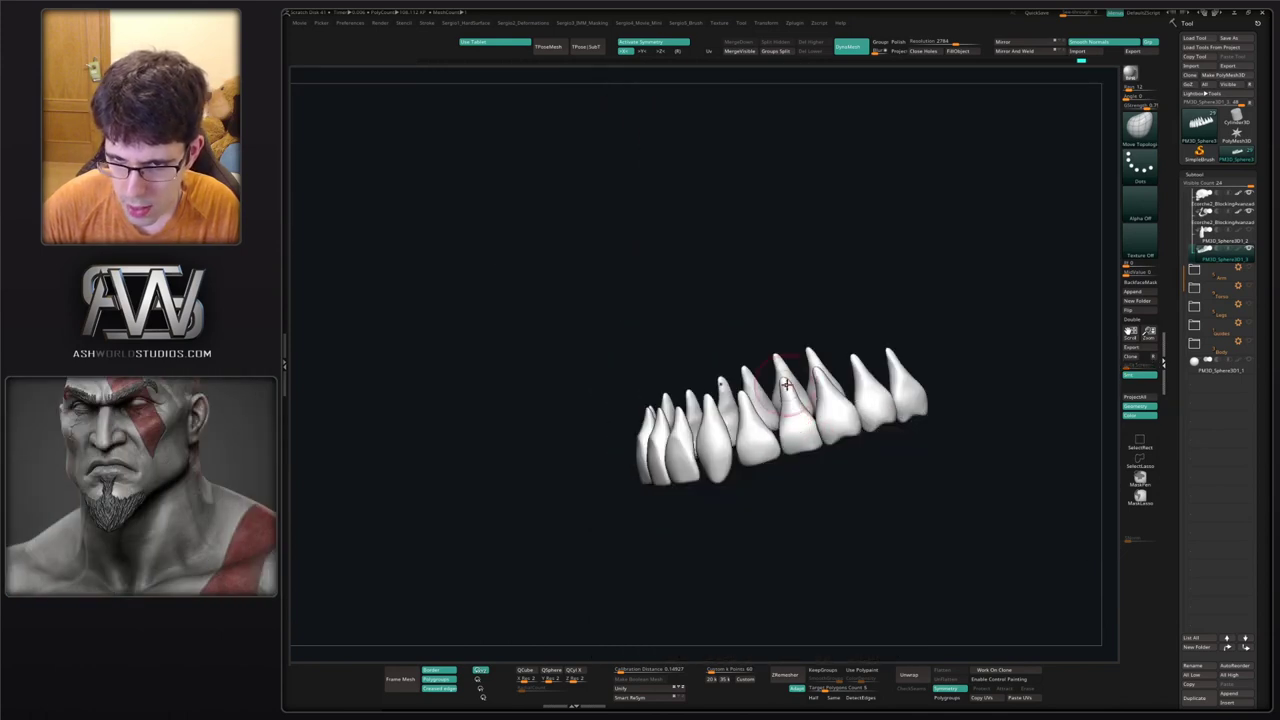
key(shift+alt+s)
shift+right_drag(765, 450, 772, 420)
Reset the gizmo's orientation and nudge the upper teeth slightly sideways in the front view.
key(w)
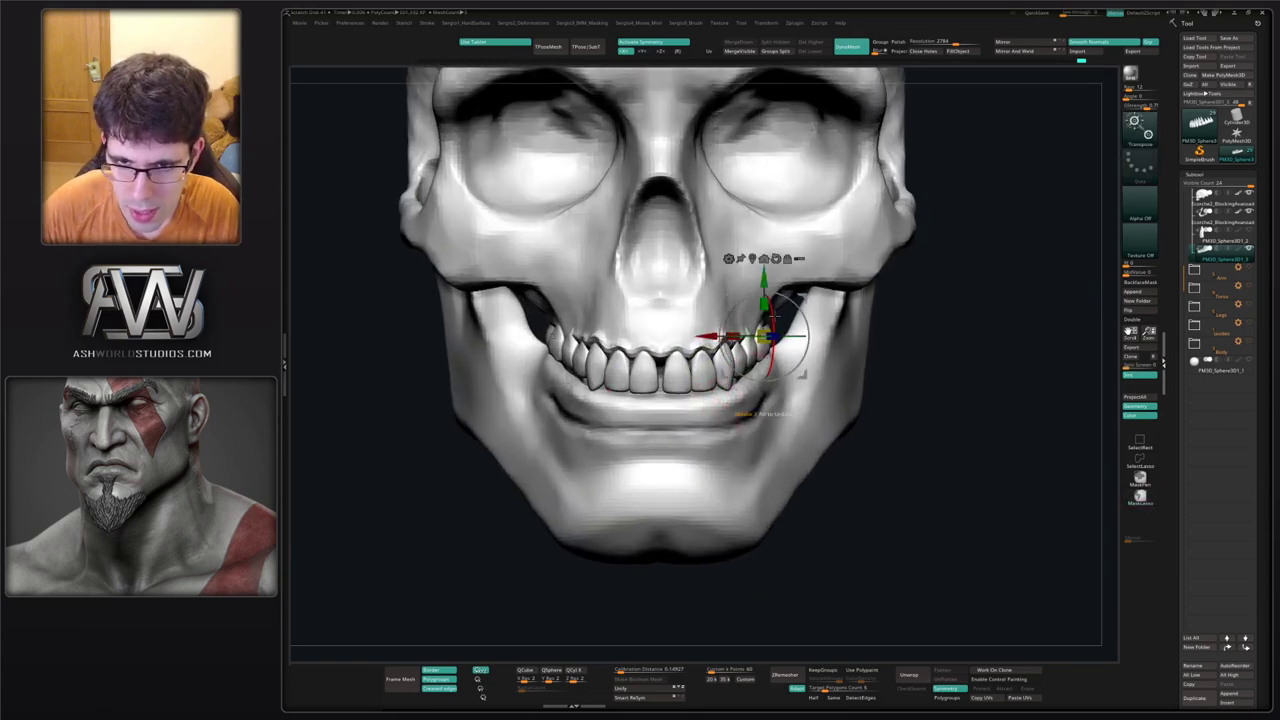
click(775, 259)
drag(707, 329, 705, 329)
key(q)
ctrl+right_drag(758, 344, 830, 290)
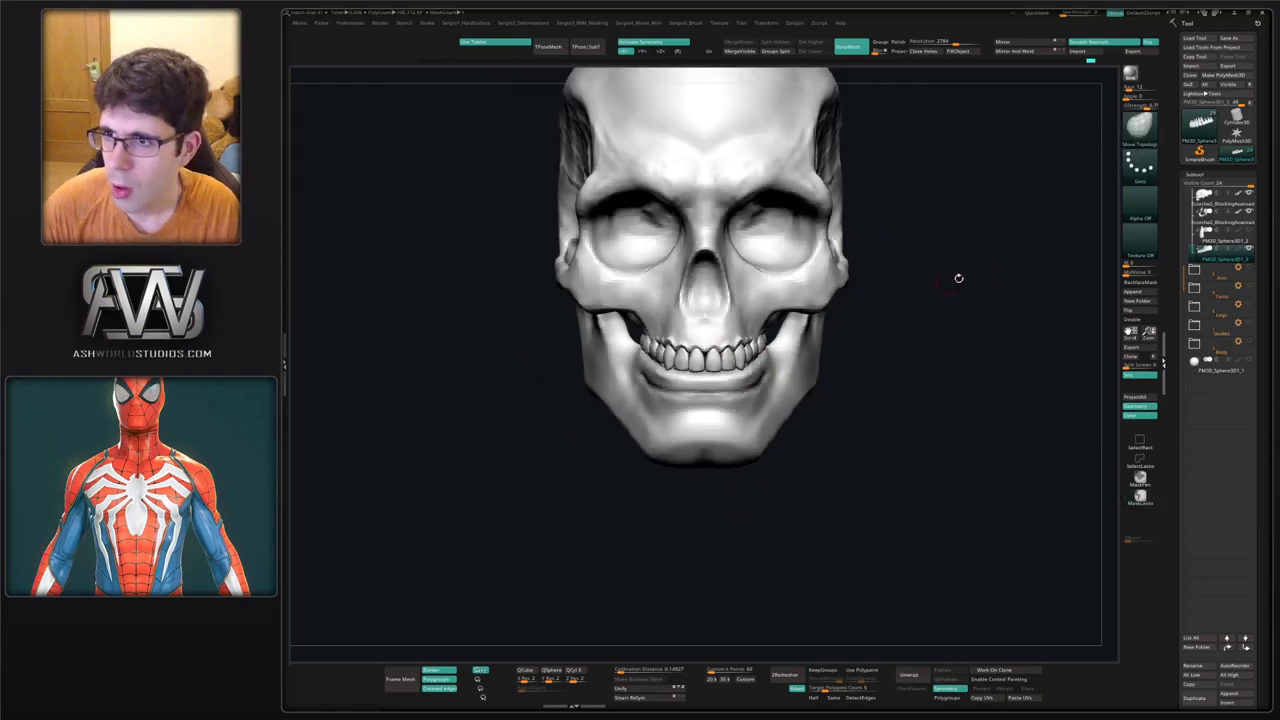
Duplicate the upper teeth and mirror the copy vertically as the base for the lower row.
key(ctrl+shift+d)
drag(903, 340, 864, 338)
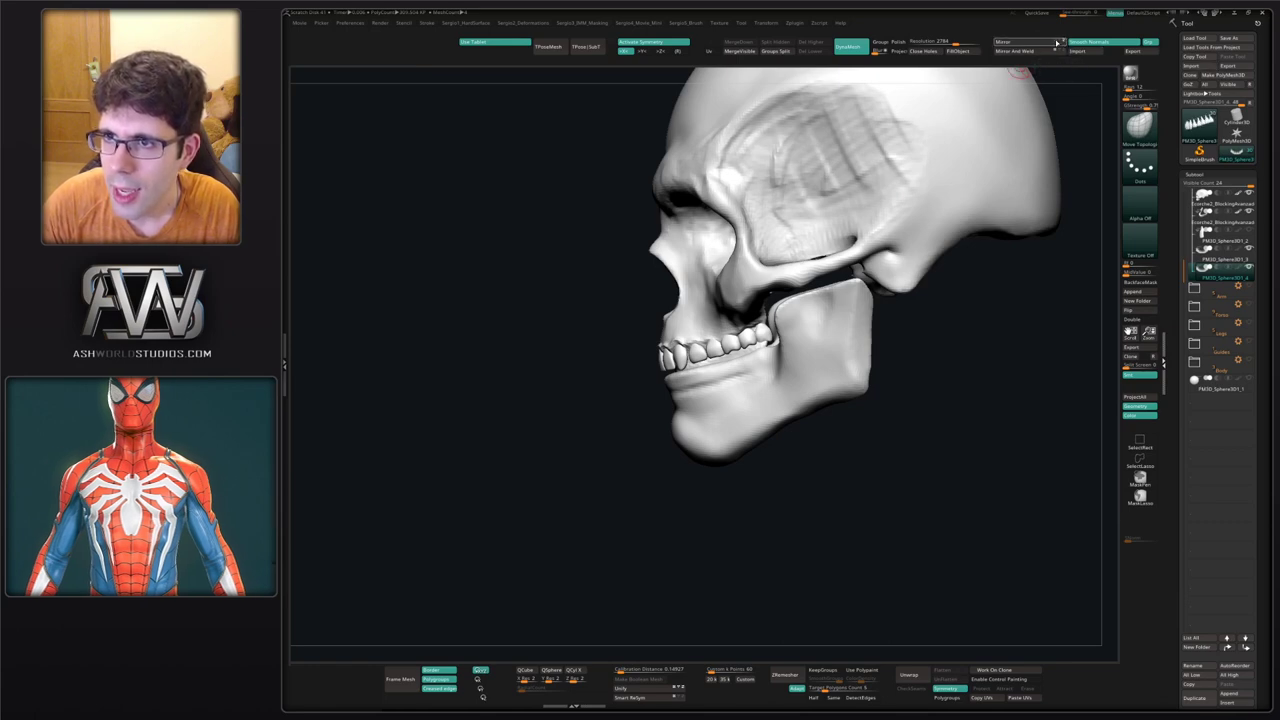
click(1037, 44)
key(ctrl+z)
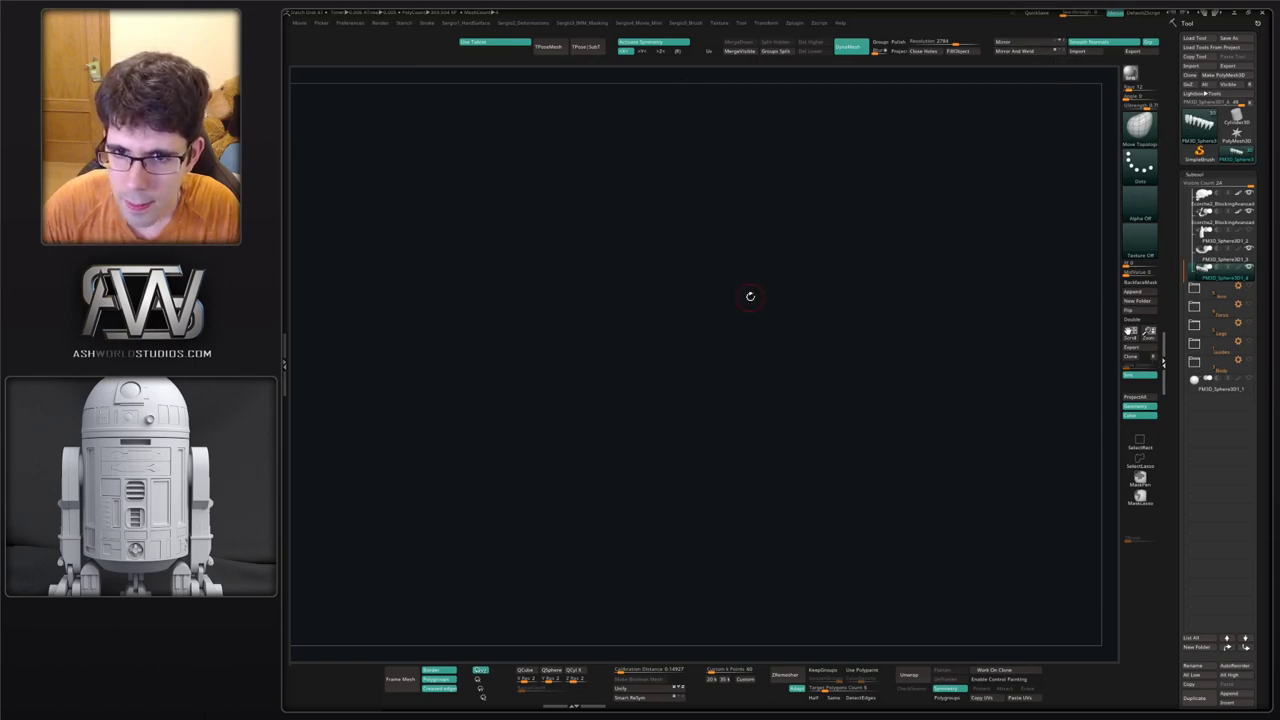
key(w)
key(ctrl+z)
key(ctrl+z)
key(ctrl+z)
key(ctrl+z)
key(ctrl+z)
key(ctrl+z)
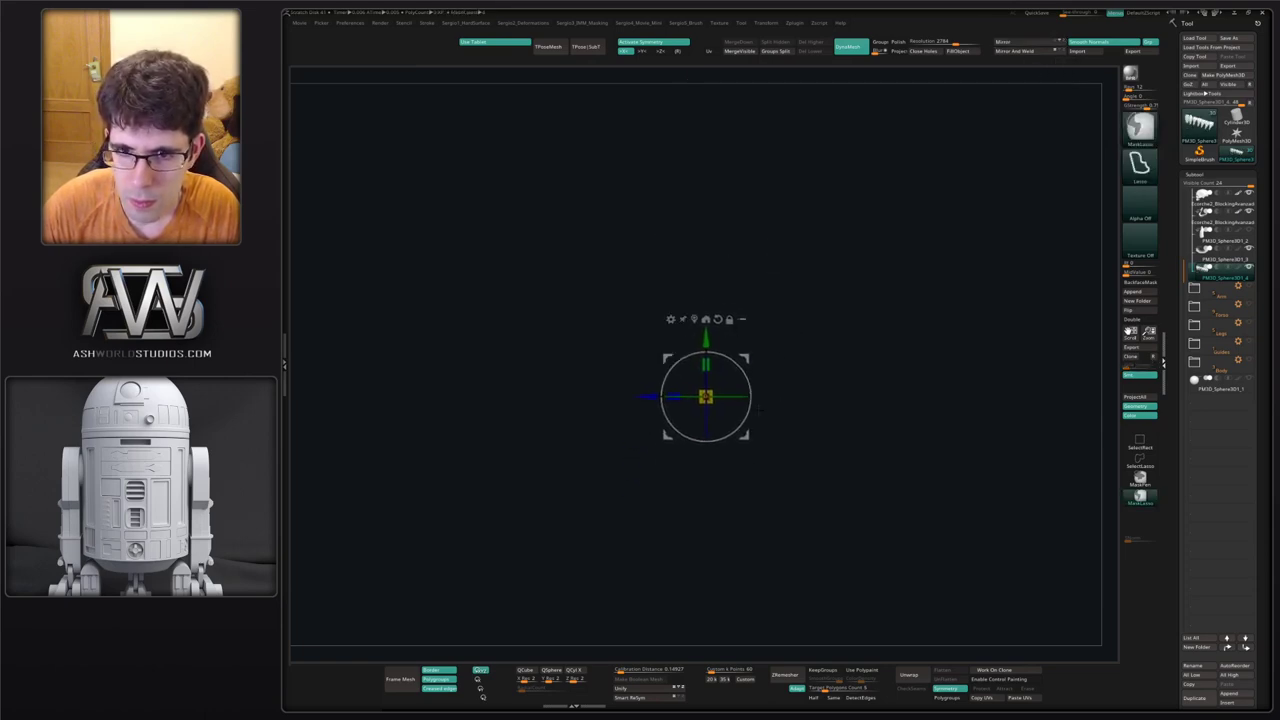
key(ctrl+z)
key(ctrl+z)
key(ctrl+z)
key(ctrl+z)
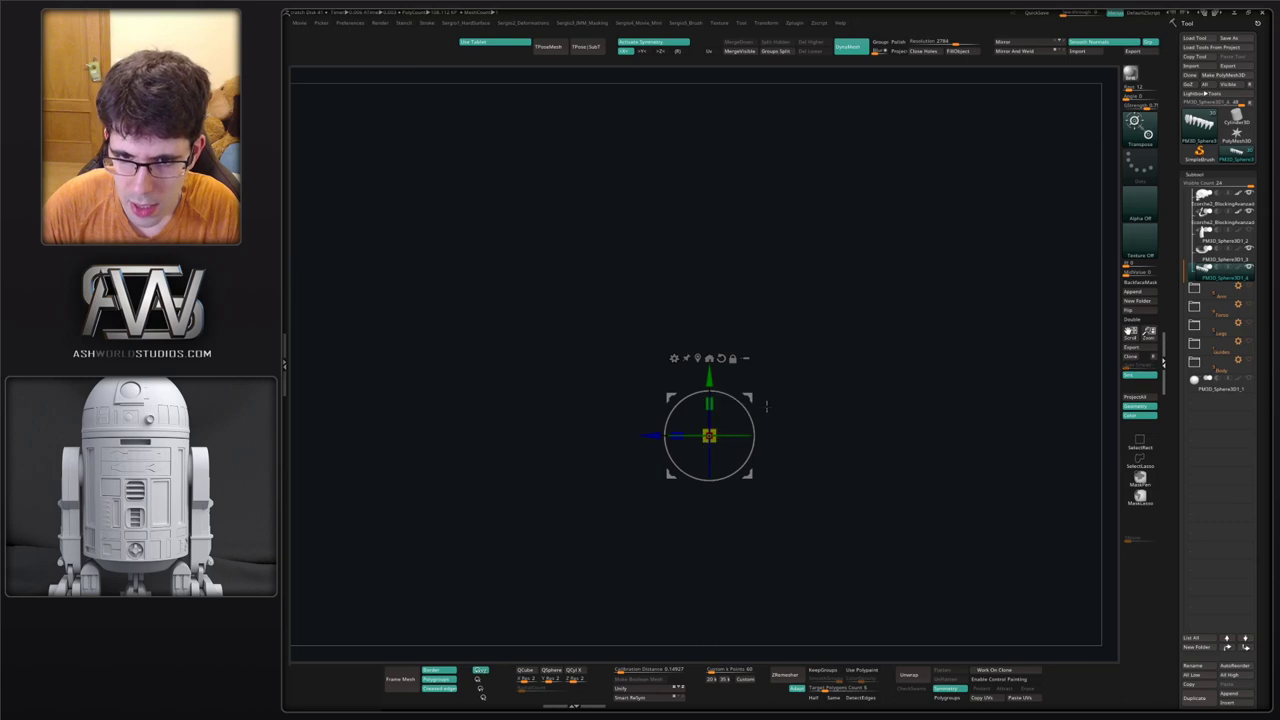
Move the mirrored teeth up to the skull, placing them just beneath the upper row.
drag(766, 44, 767, 25)
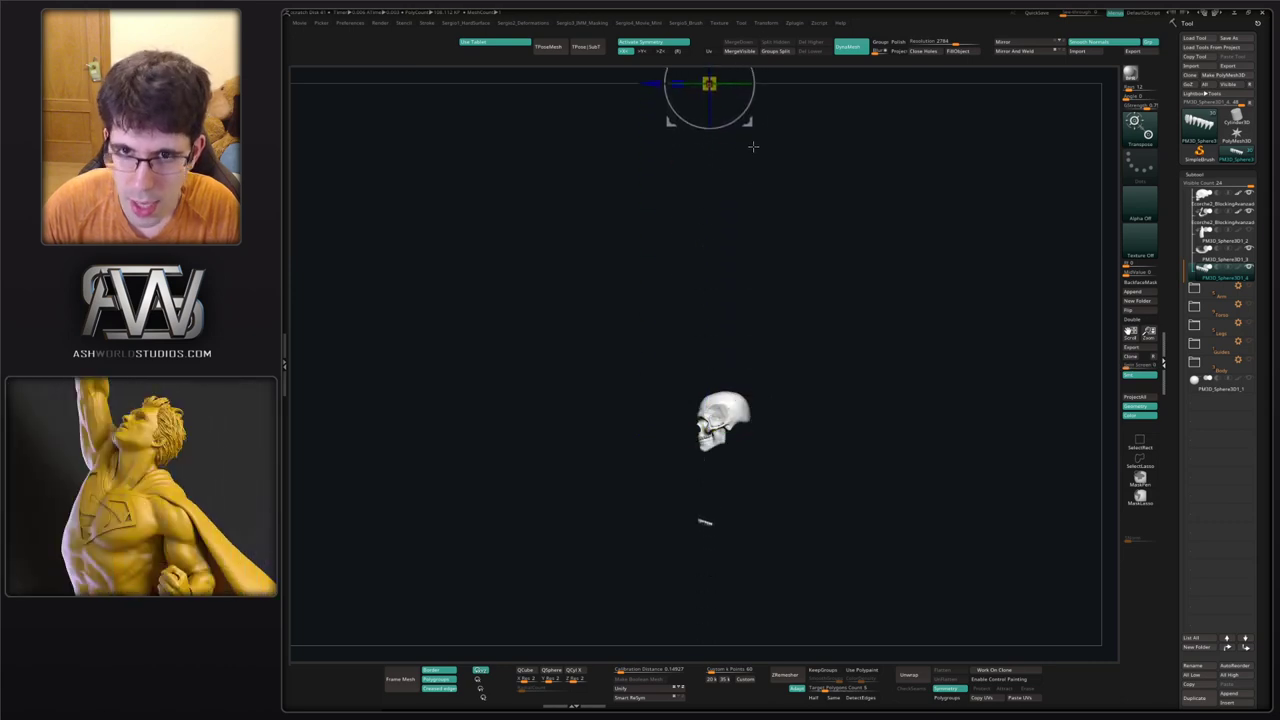
alt+right_drag(720, 226, 722, 352)
click(701, 131)
alt+right_drag(740, 432, 764, 170)
ctrl+right_drag(764, 170, 722, 373)
drag(730, 328, 730, 190)
Rotate the lower teeth in the side view to follow the slope of the upper row's biting edge.
ctrl+right_drag(731, 200, 746, 415)
mouse_move(725, 248)
mouse_down()
mouse_move(717, 212)
mouse_move(741, 235)
mouse_up()
key(ctrl+z)
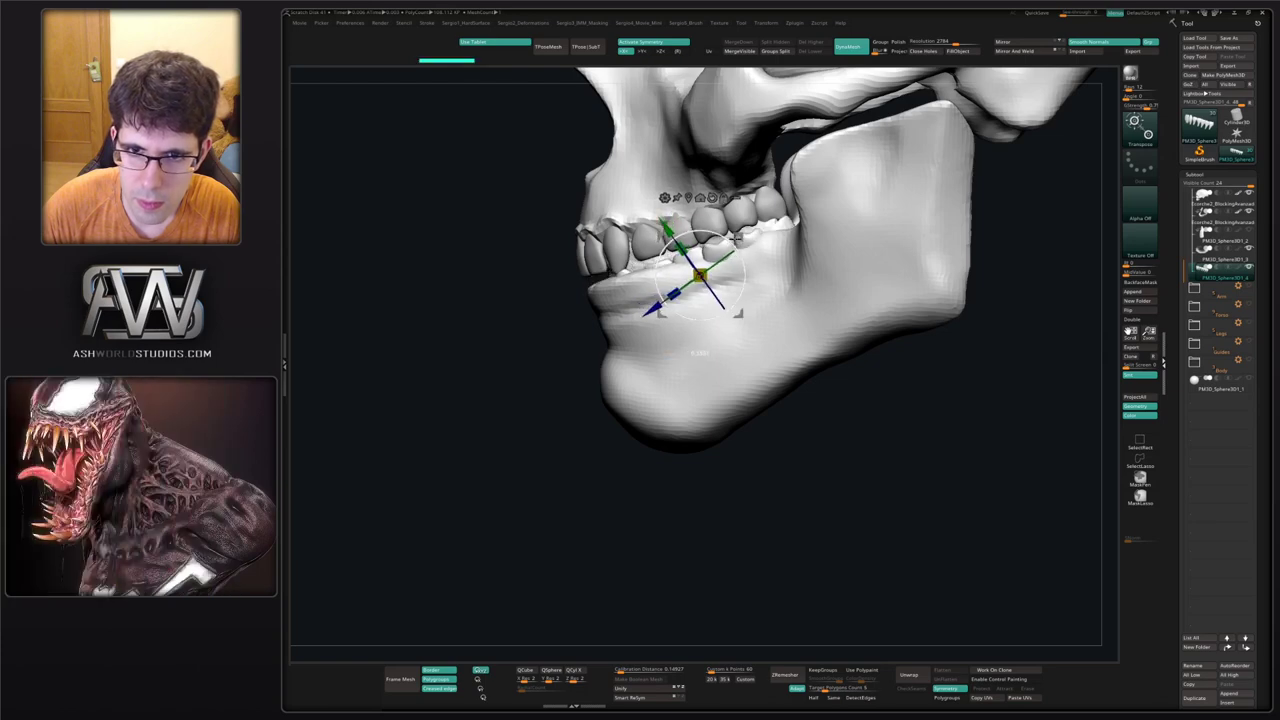
drag(735, 247, 737, 246)
key(q)
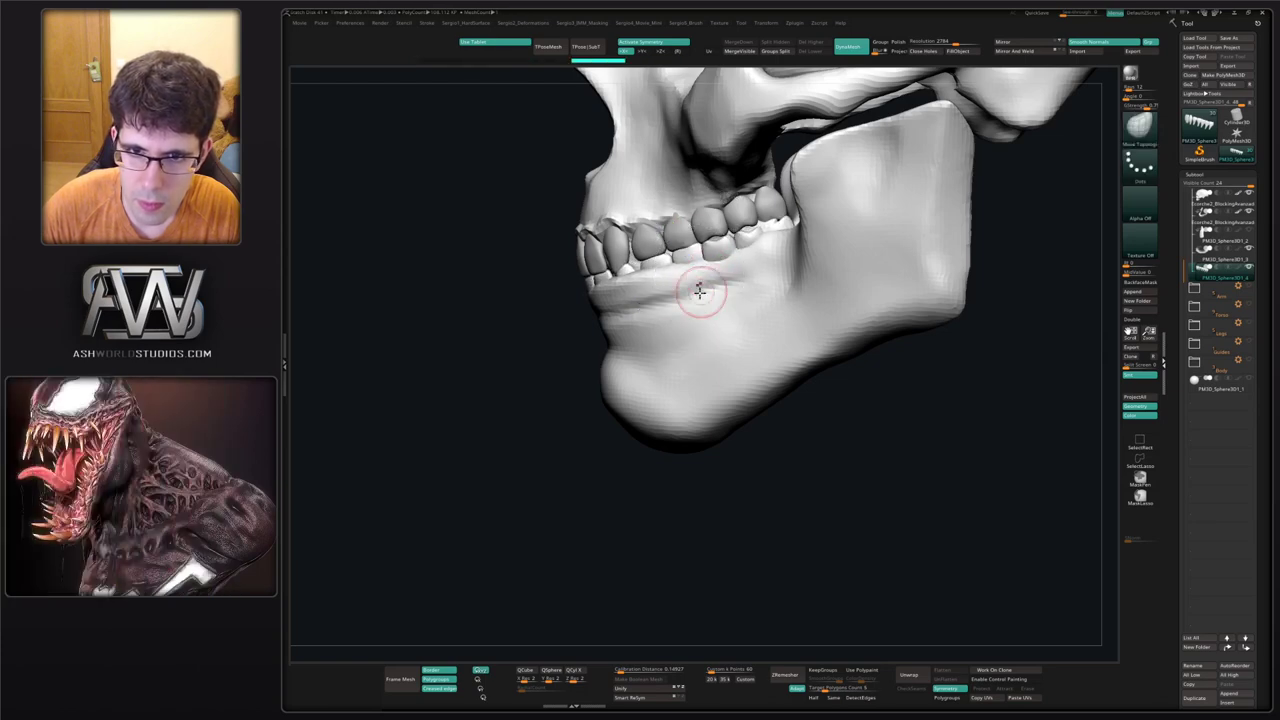
Fit the lower teeth against the upper row with the Move brush.
mouse_move(702, 288)
right_down()
mouse_move(812, 286)
mouse_move(665, 280)
right_up()
key(ctrl+shift+z)
key(ctrl+shift+z)
key(ctrl+shift+z)
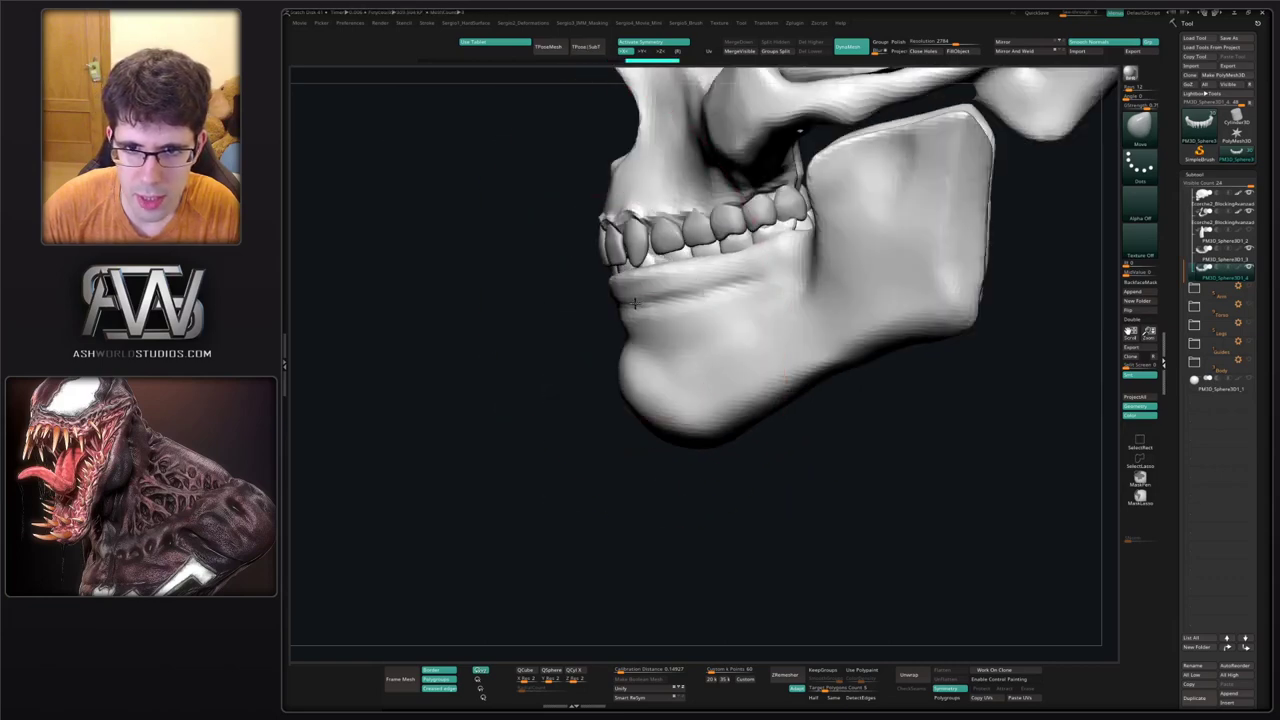
key(ctrl+shift+z)
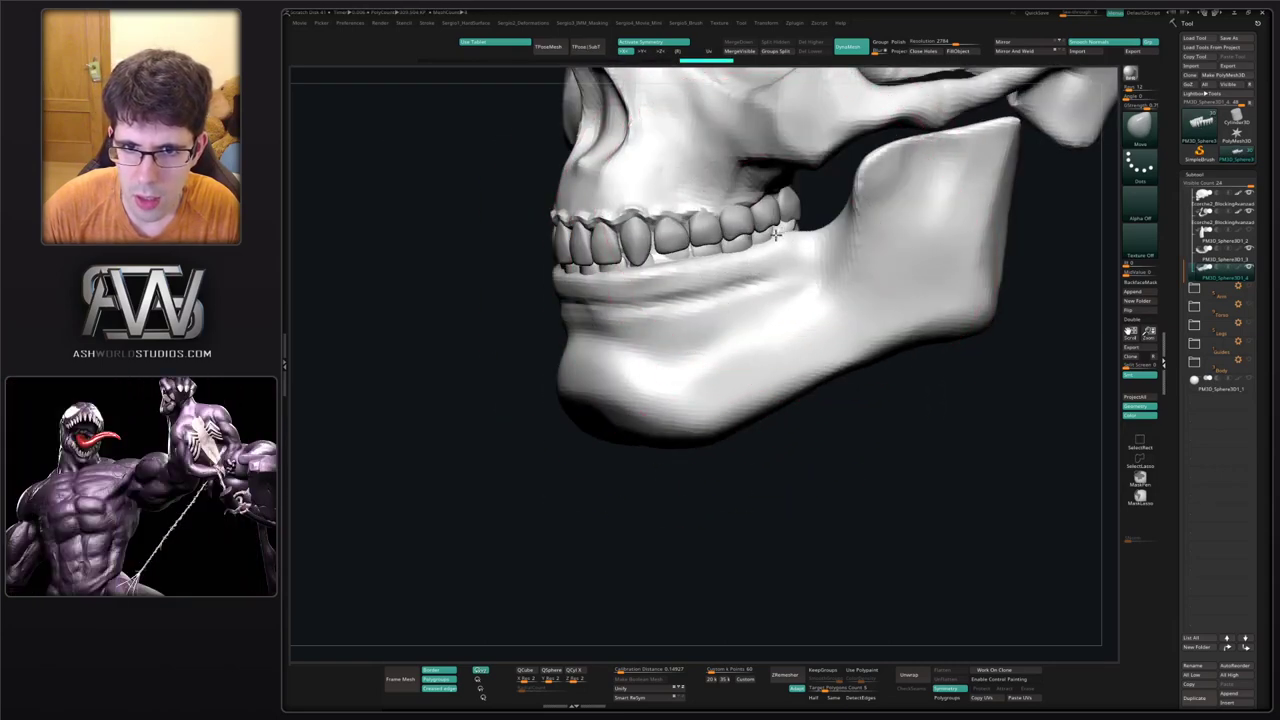
Select the lower jaw and carve down its upper ridge with ClayBuildup to expose the lower teeth.
key(ctrl+shift+z)
key(ctrl+shift+z)
key(ctrl+shift+z)
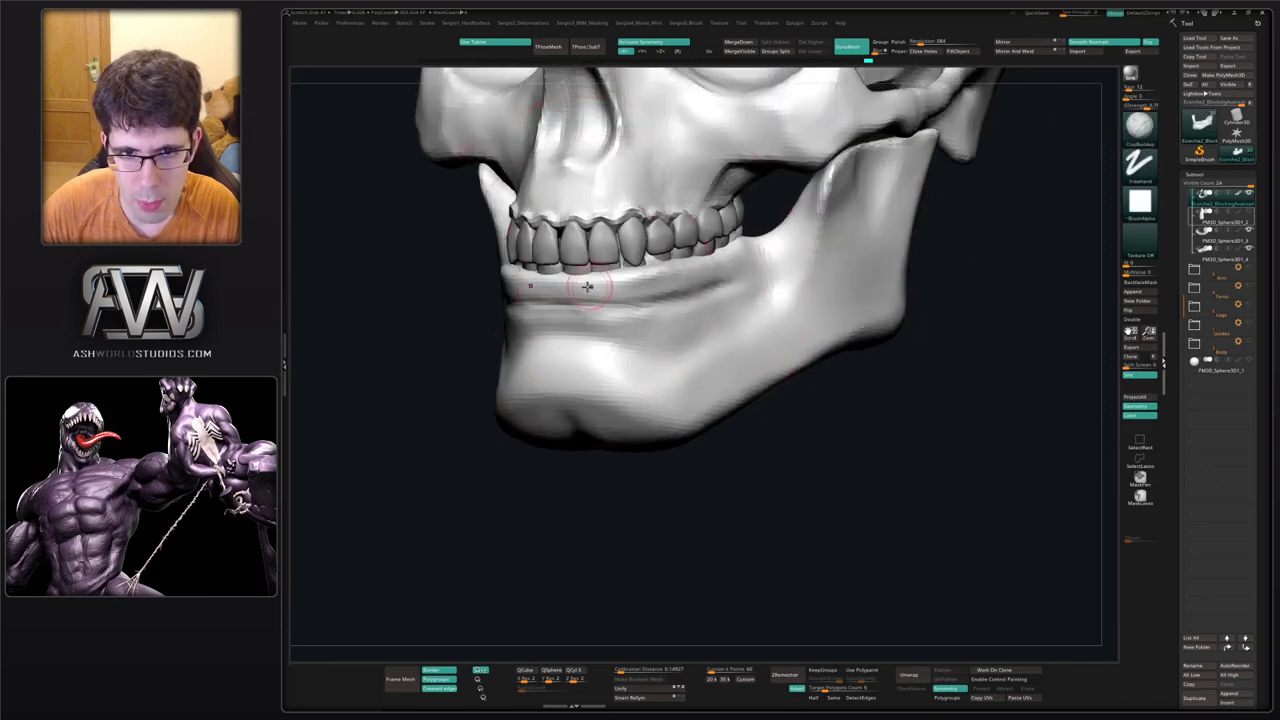
key(ctrl+shift+z)
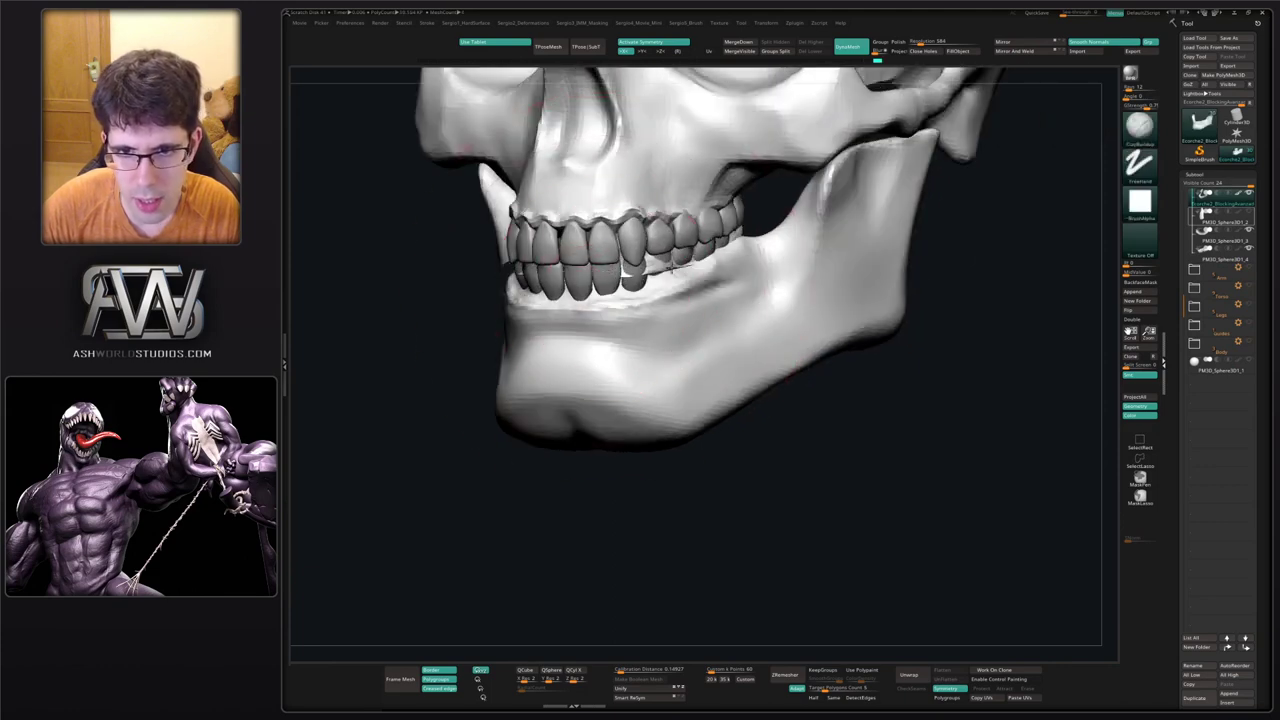
key(ctrl+shift+z)
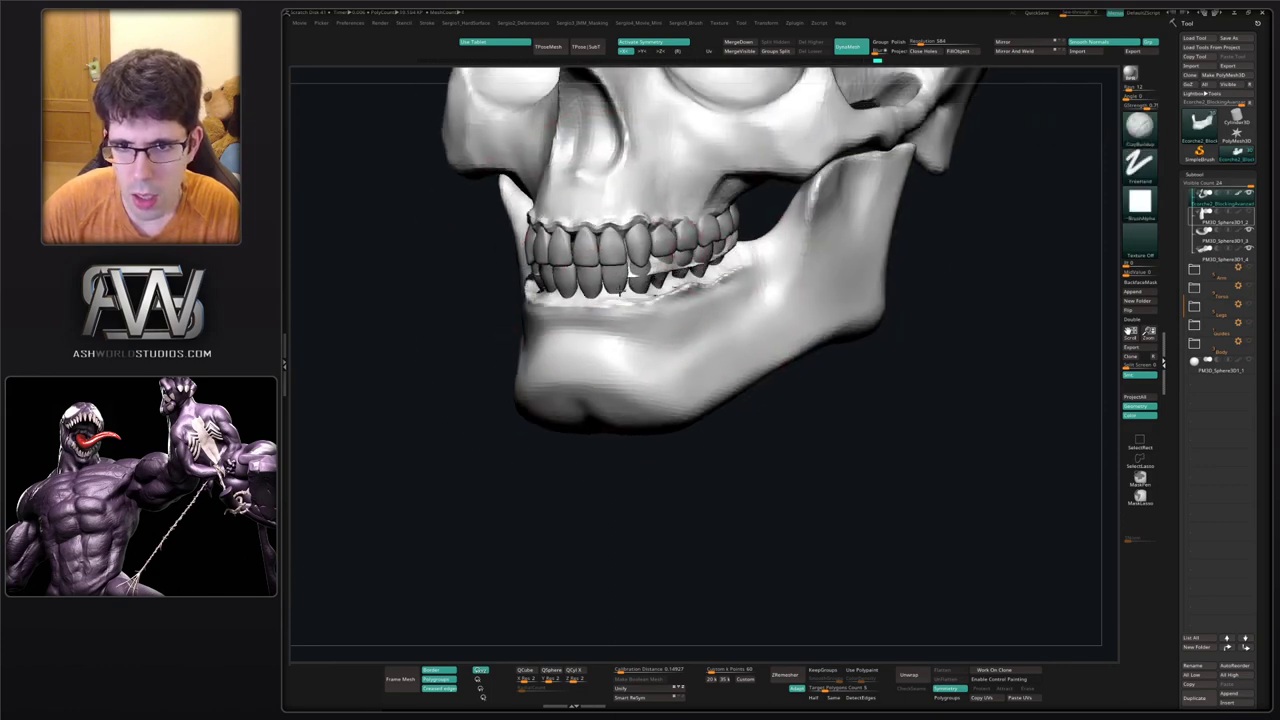
key(ctrl+shift+z)
key(ctrl+shift+z)
key(ctrl+shift+z)
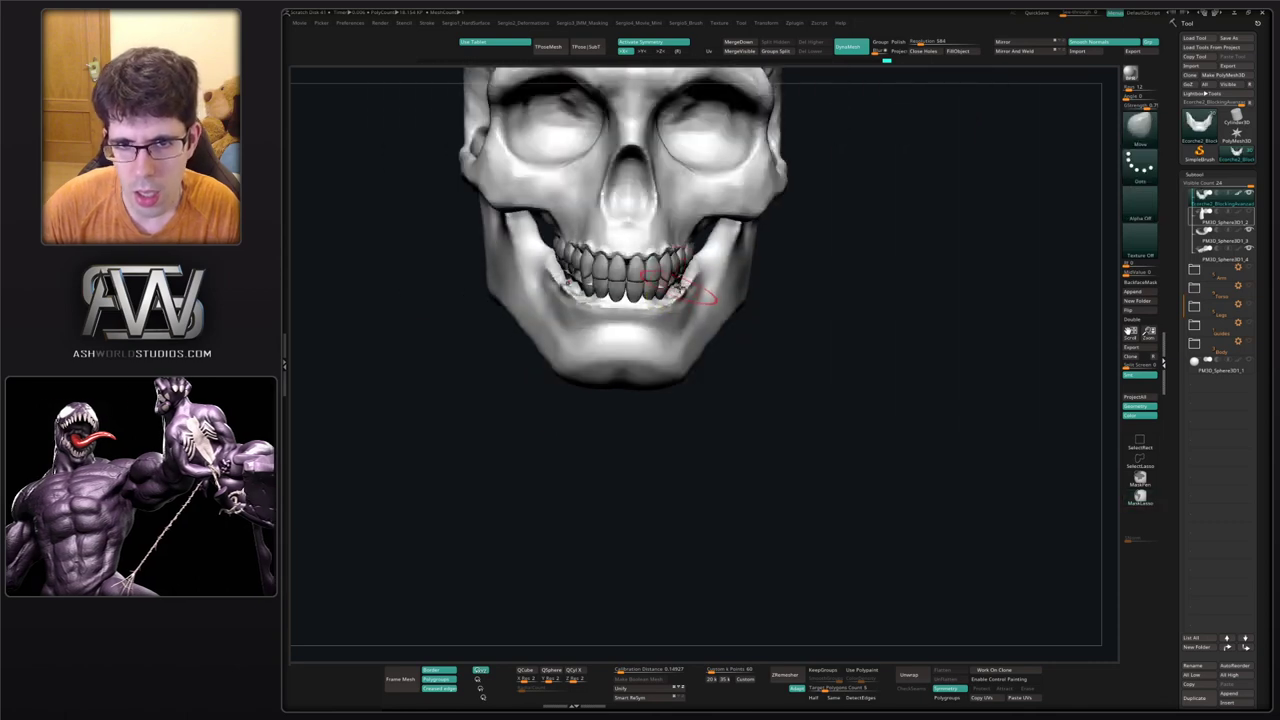
Try to adjust the jawbone beside the lower molars with the Move brush.
drag(680, 288, 687, 292)
mouse_move(745, 285)
right_down()
mouse_move(687, 291)
mouse_move(712, 283)
right_up()
key(ctrl+z)
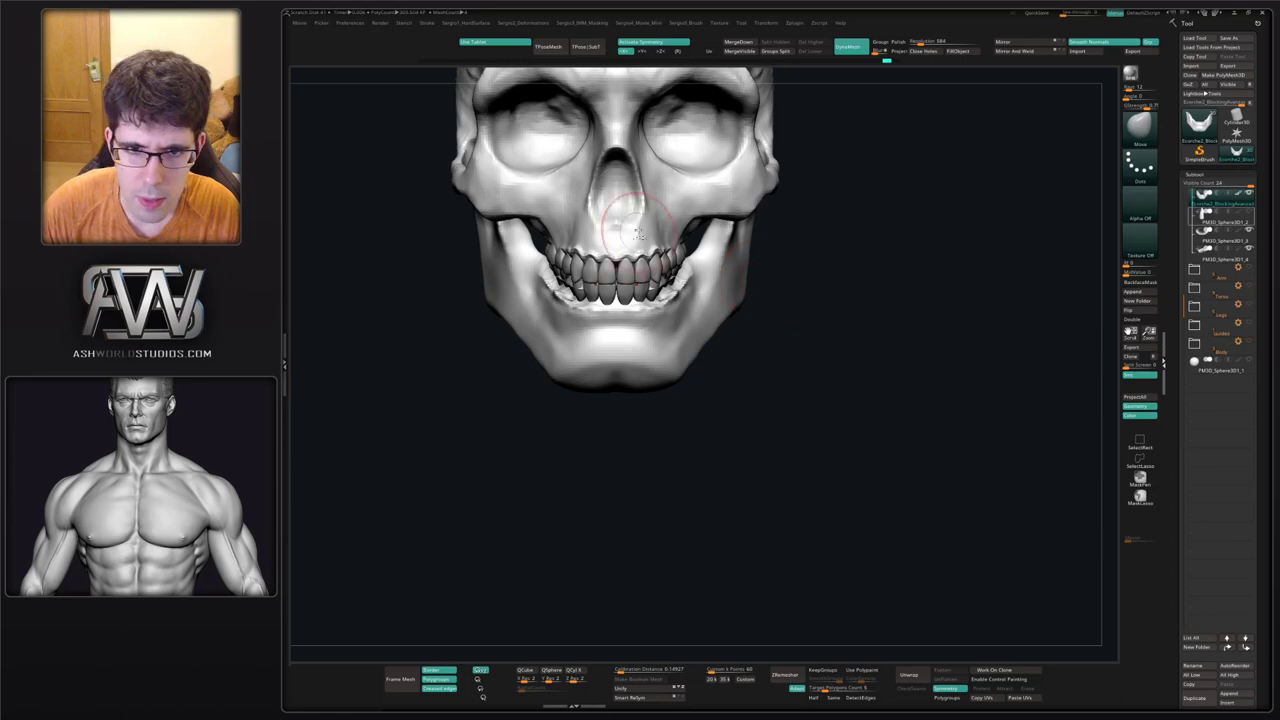
ctrl+right_drag(638, 232, 690, 318)
right_drag(690, 318, 660, 332)
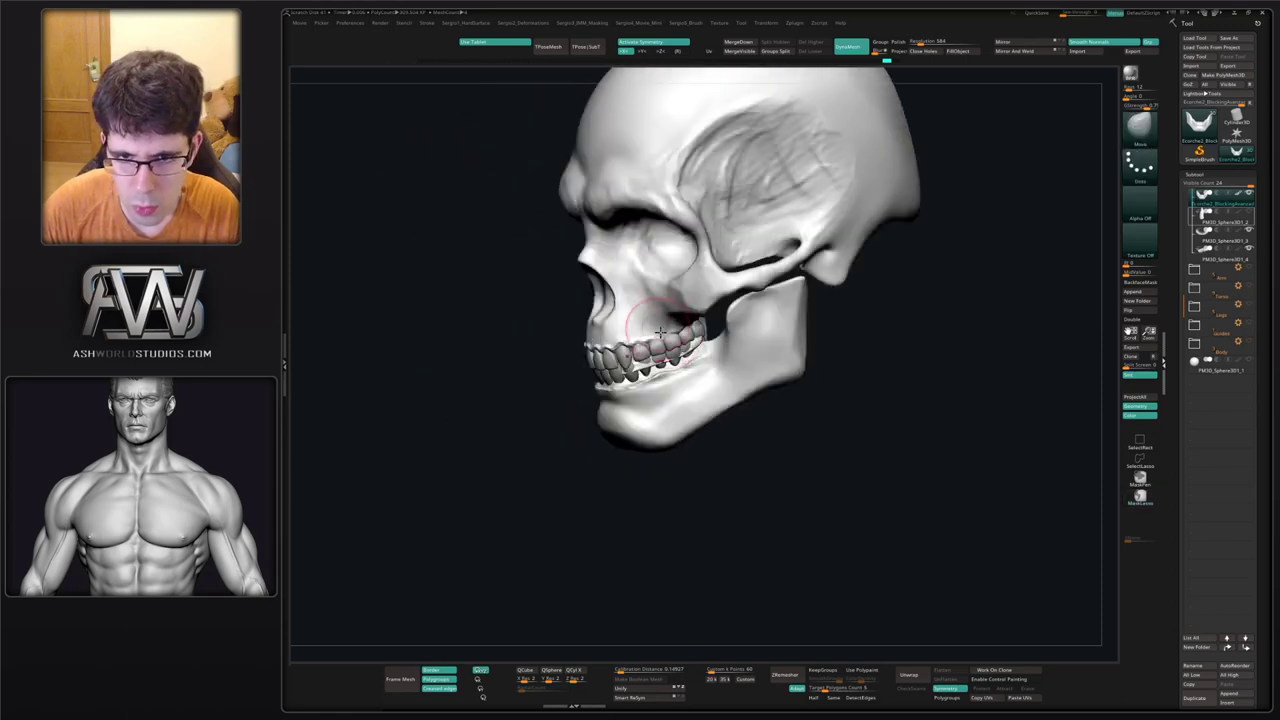
Isolate the skull, lasso away the bone strip below the upper gum edge, delete it and remesh with DynaMesh.
key(ctrl+shift+z)
key(ctrl+shift+z)
key(ctrl+shift+z)
key(ctrl+shift+z)
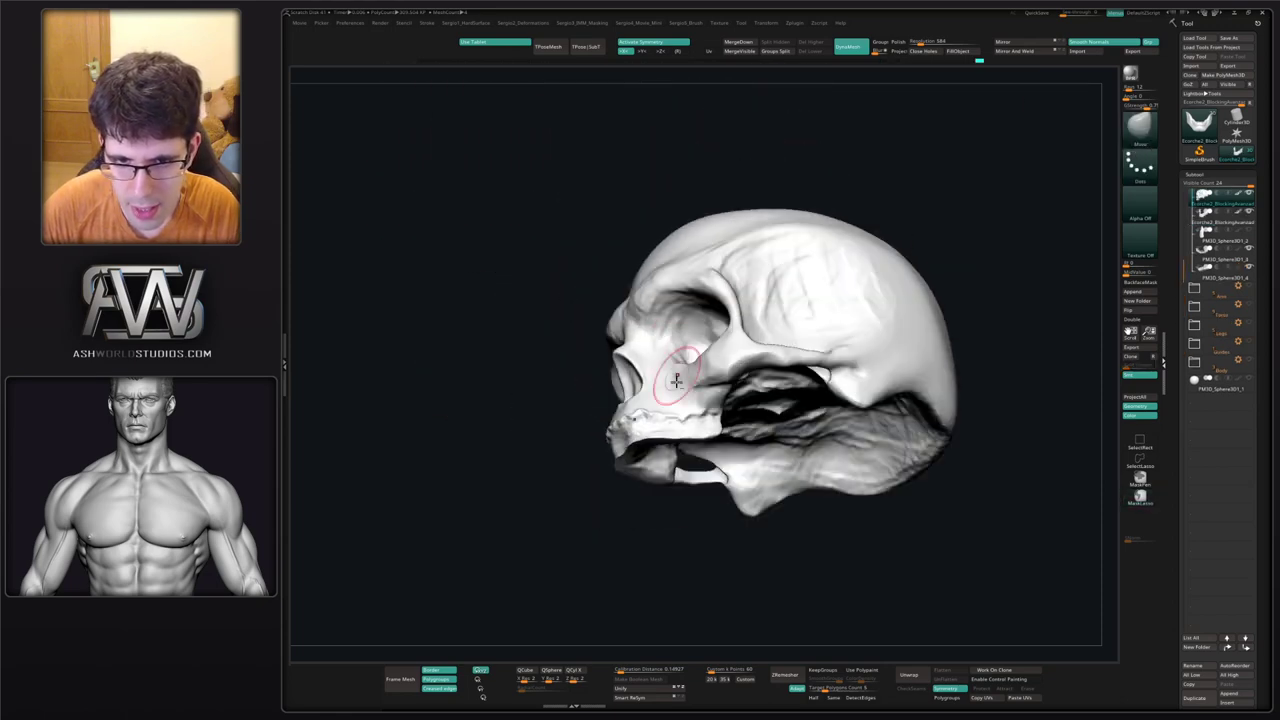
alt+right_drag(676, 380, 674, 272)
mouse_move(674, 272)
right_down()
mouse_move(700, 290)
mouse_move(734, 388)
right_up()
ctrl+shift+drag(840, 306, 767, 340)
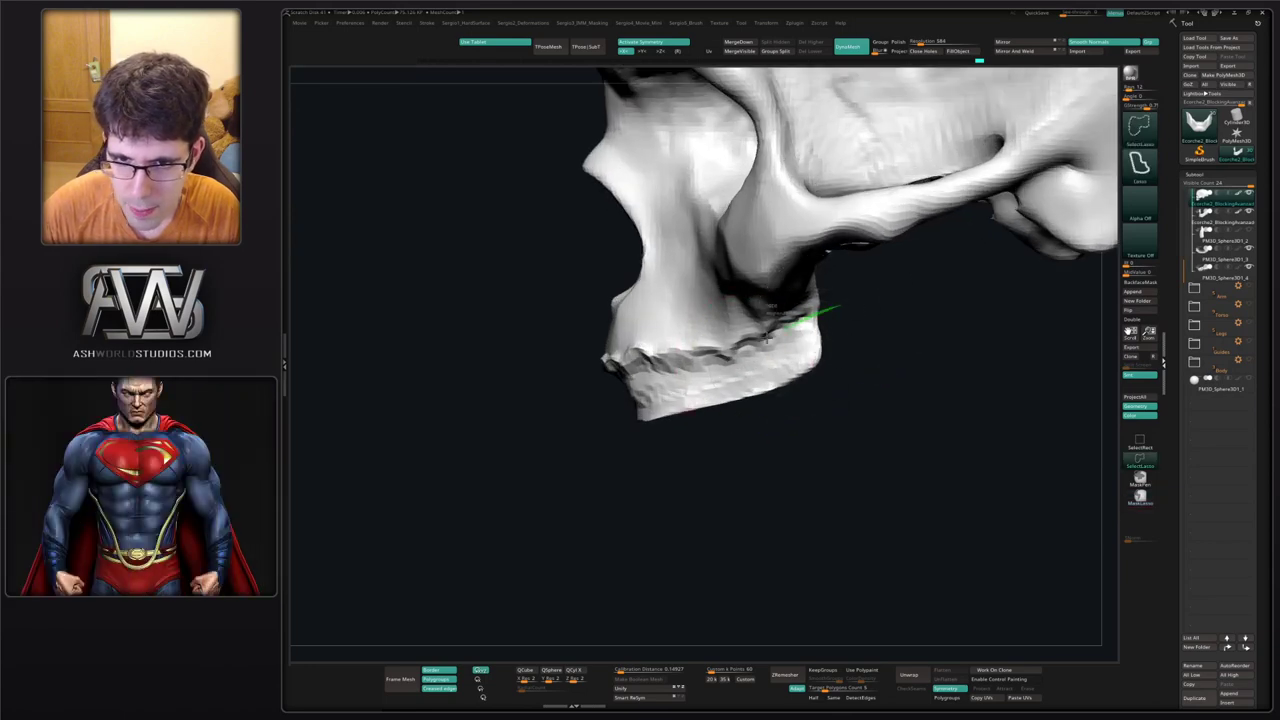
mouse_move(606, 388)
ctrl+alt+shift+mouse_down()
mouse_move(612, 400)
mouse_move(606, 388)
ctrl+alt+shift+mouse_up()
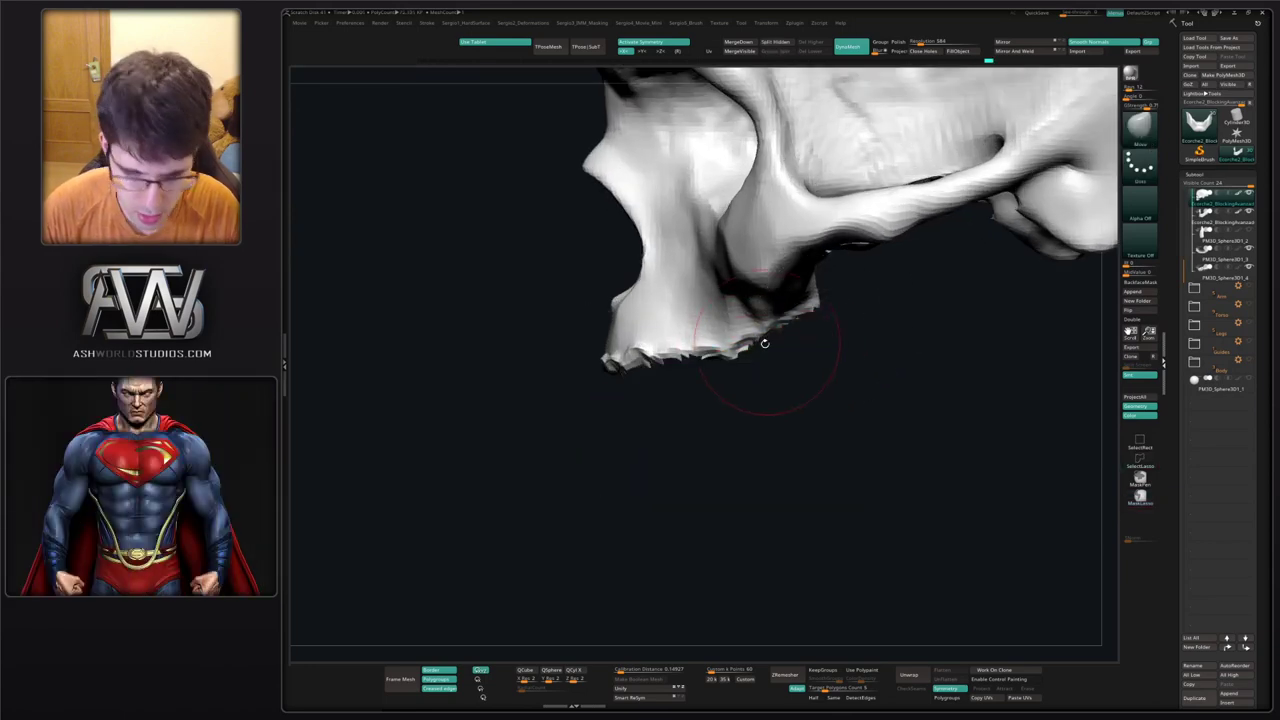
key(Delete)
ctrl+drag(742, 402, 749, 451)
Isolate the lower jaw and cut away the rough ridge along its upper edge with a lasso selection.
ctrl+right_drag(686, 406, 628, 366)
key(alt+s)
alt+click(662, 375)
key(alt+s)
mouse_move(628, 366)
ctrl+right_down()
mouse_move(639, 388)
mouse_move(564, 328)
ctrl+right_up()
mouse_move(567, 342)
ctrl+shift+mouse_down()
mouse_move(577, 377)
mouse_move(603, 386)
ctrl+shift+mouse_up()
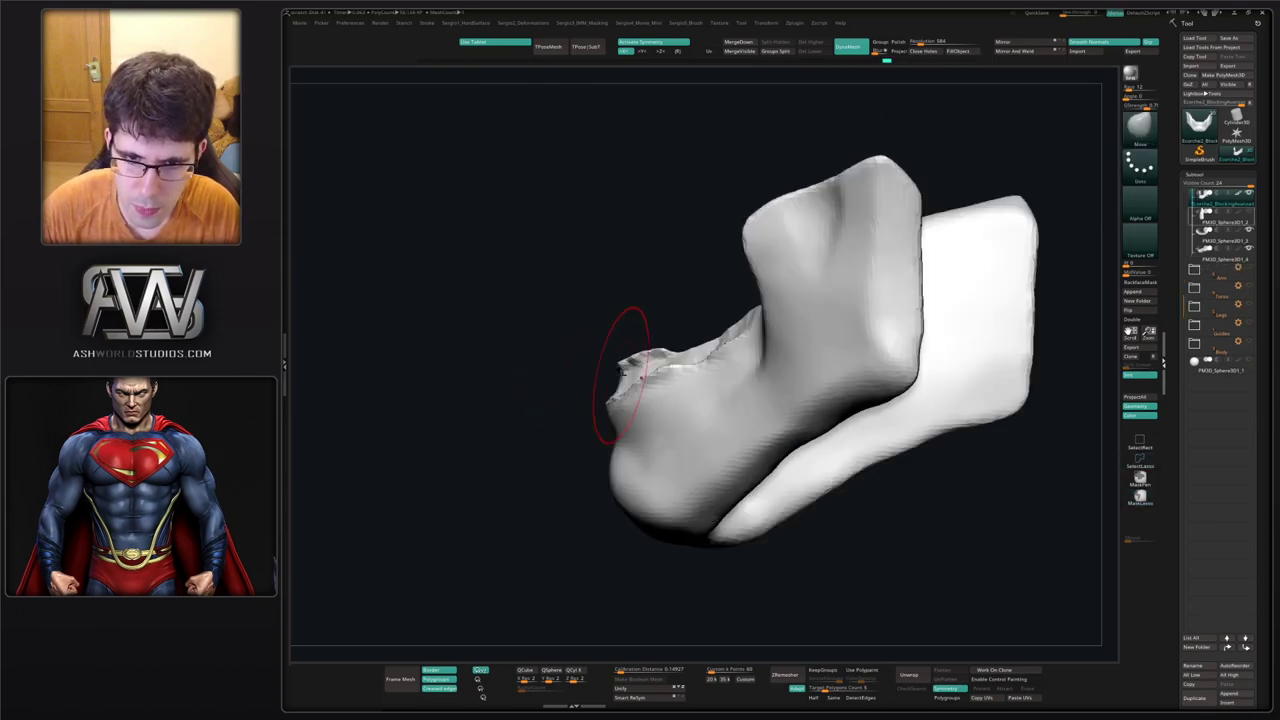
mouse_move(575, 385)
right_down()
mouse_move(630, 400)
mouse_move(572, 342)
right_up()
ctrl+shift+drag(569, 343, 569, 360)
ctrl+shift+drag(660, 318, 660, 326)
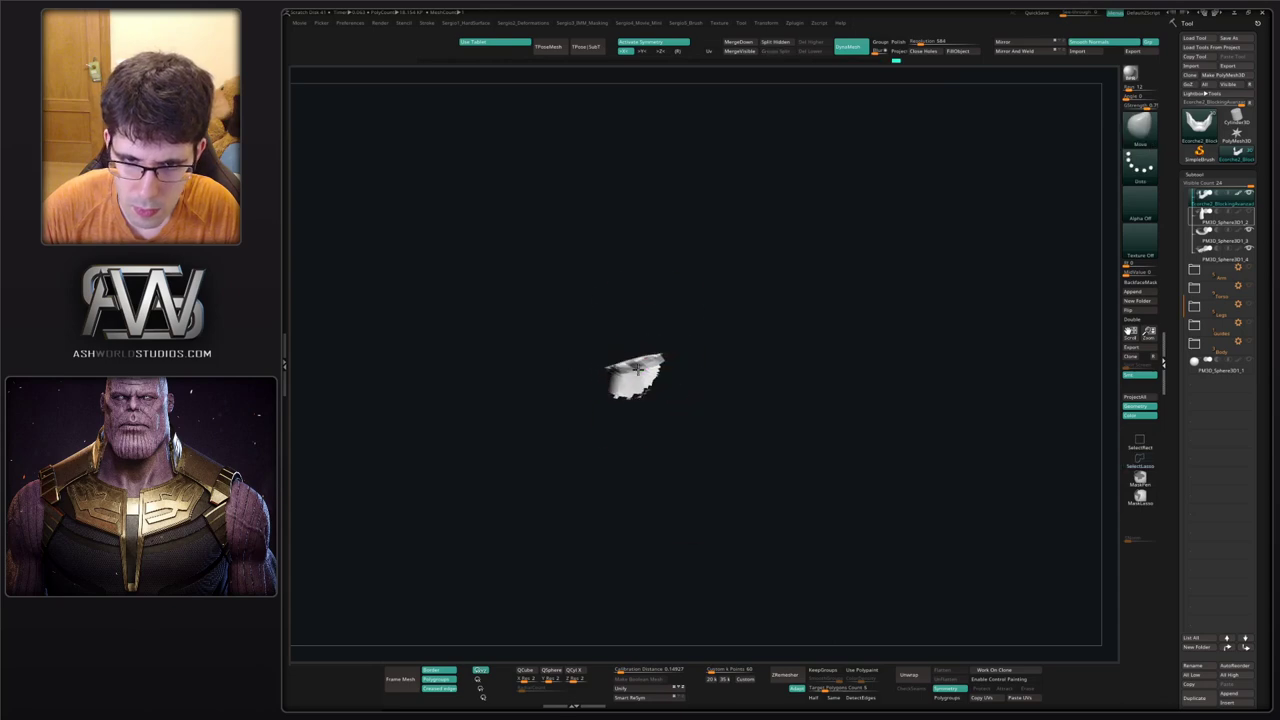
ctrl+shift+click(579, 350)
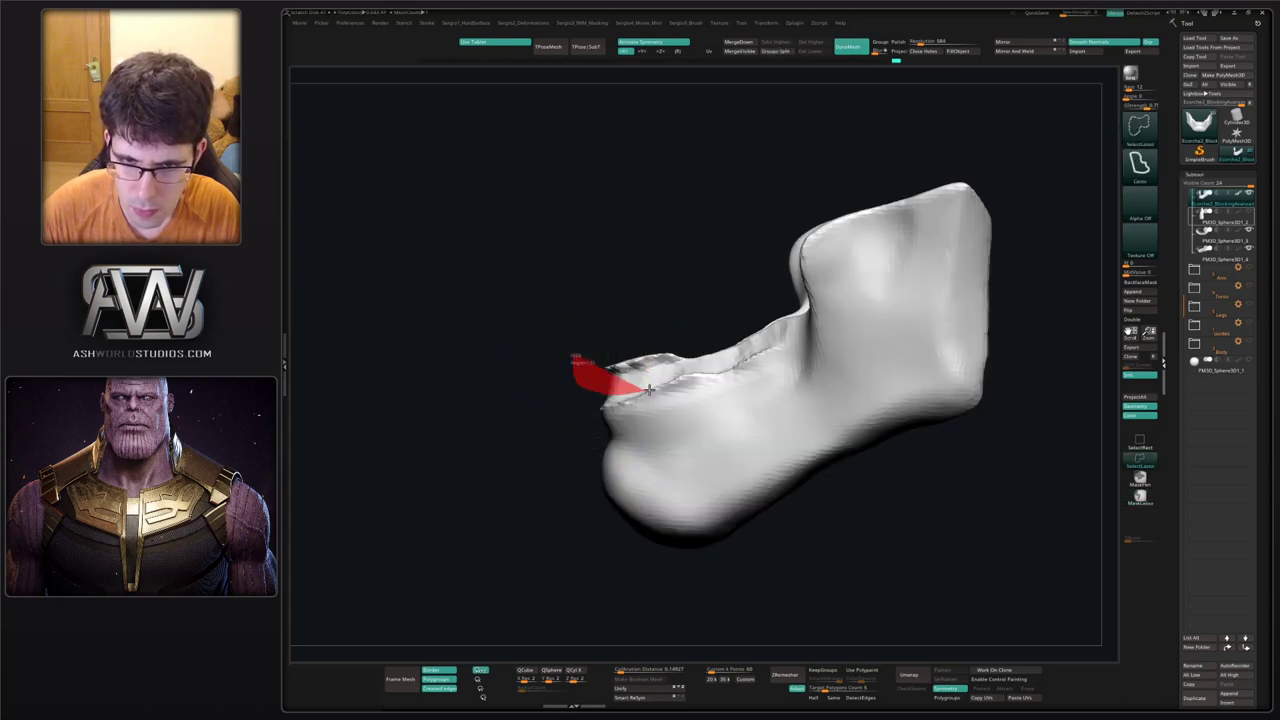
mouse_move(740, 360)
ctrl+alt+shift+mouse_down()
mouse_move(700, 275)
mouse_move(657, 300)
ctrl+alt+shift+mouse_up()
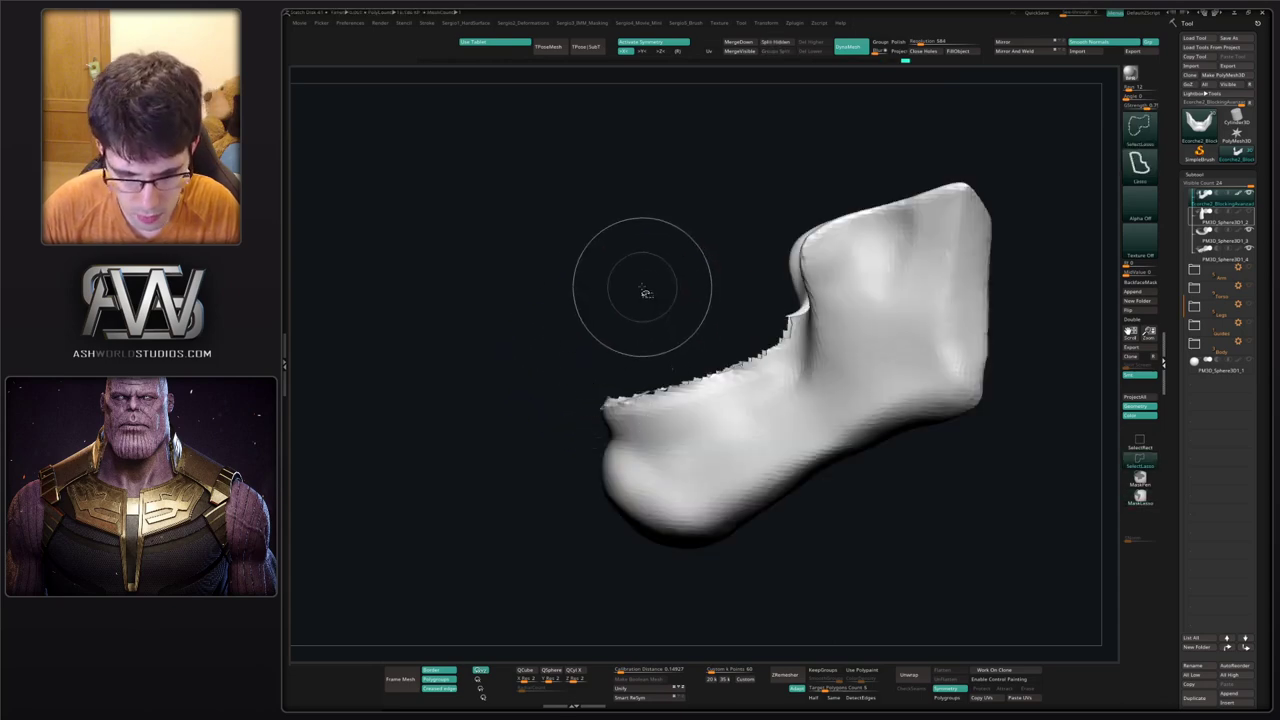
ctrl+shift+click(629, 366)
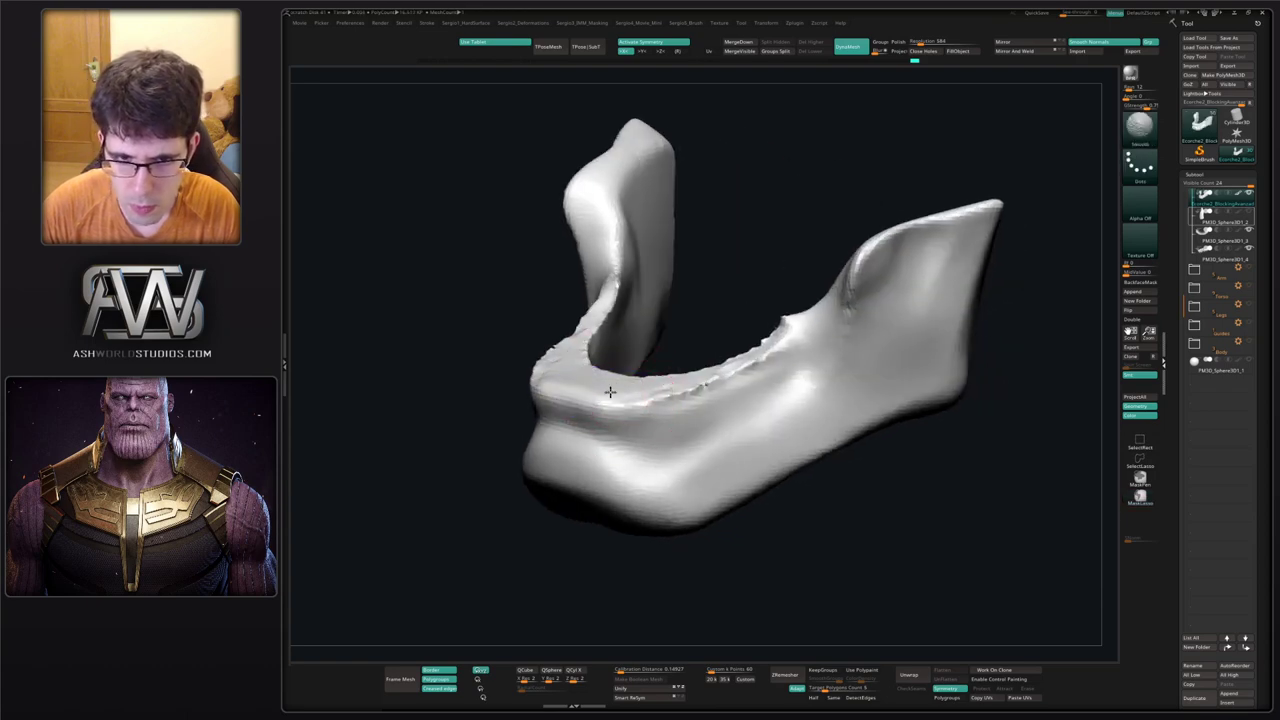
Smooth the jagged cut edge along the top of the lower jaw.
shift+drag(727, 358, 790, 328)
ctrl+right_drag(720, 409, 700, 425)
mouse_move(700, 425)
right_down()
mouse_move(688, 440)
mouse_move(677, 412)
right_up()
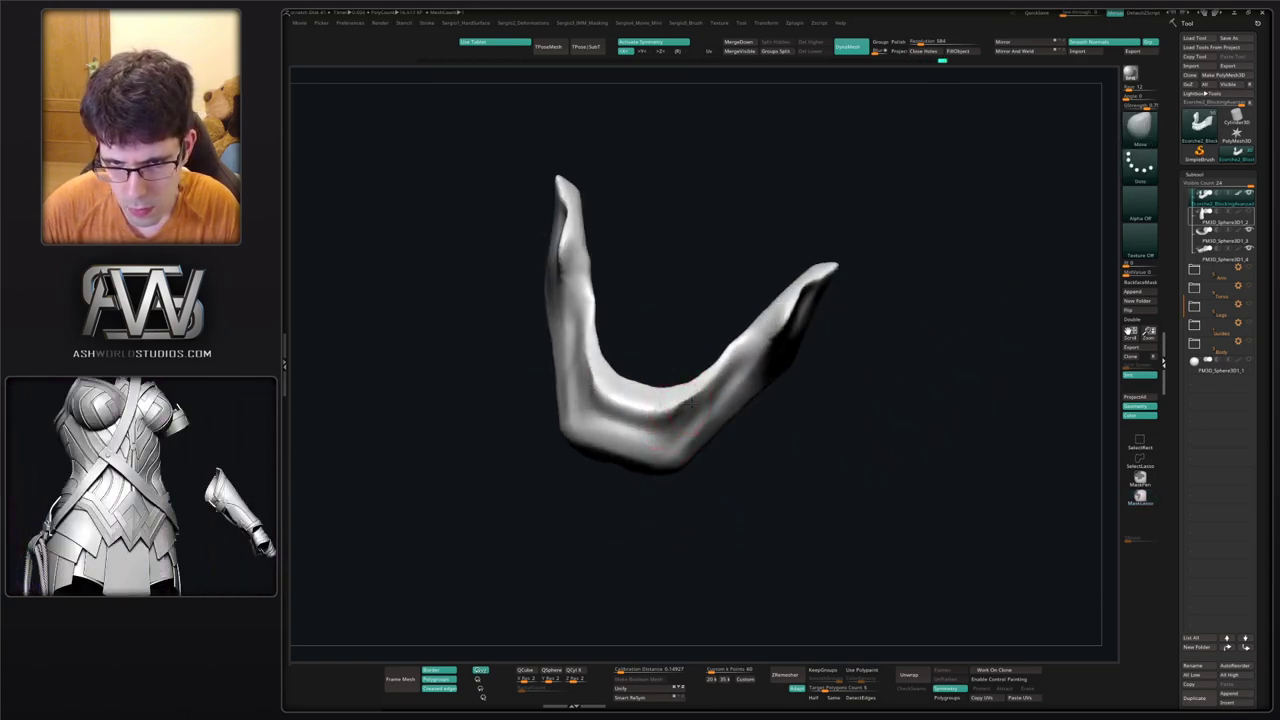
mouse_move(696, 394)
ctrl+right_down()
mouse_move(694, 342)
mouse_move(704, 388)
mouse_move(684, 402)
ctrl+right_up()
Bring back the skull, select the lower teeth and fit them between the jawbone and upper row with the Move brush.
key(alt+s)
alt+click(687, 388)
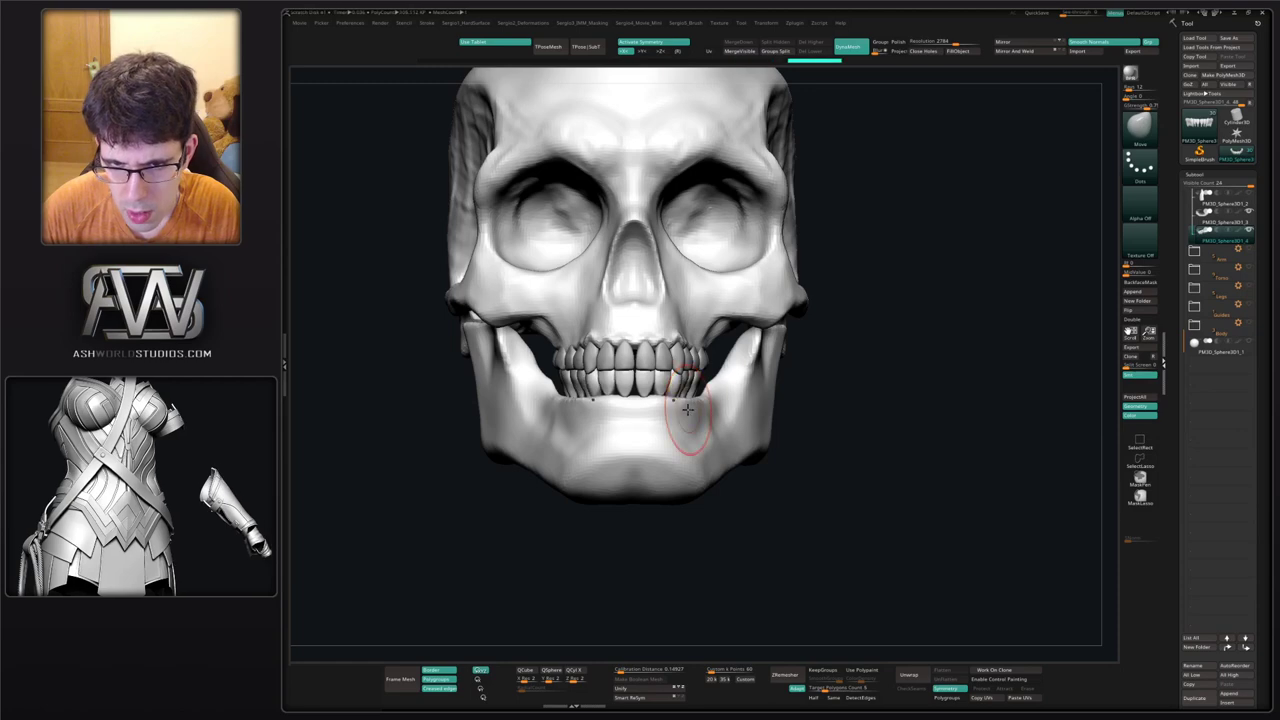
right_drag(686, 432, 698, 413)
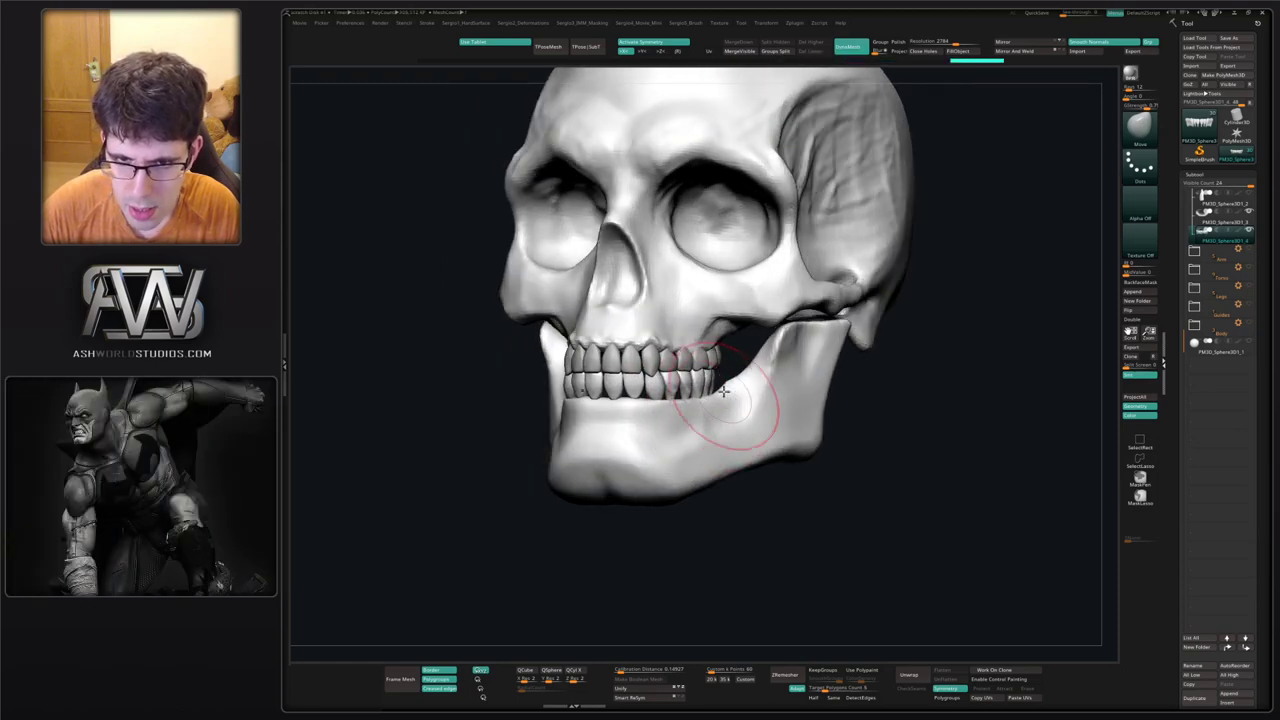
right_drag(723, 390, 685, 395)
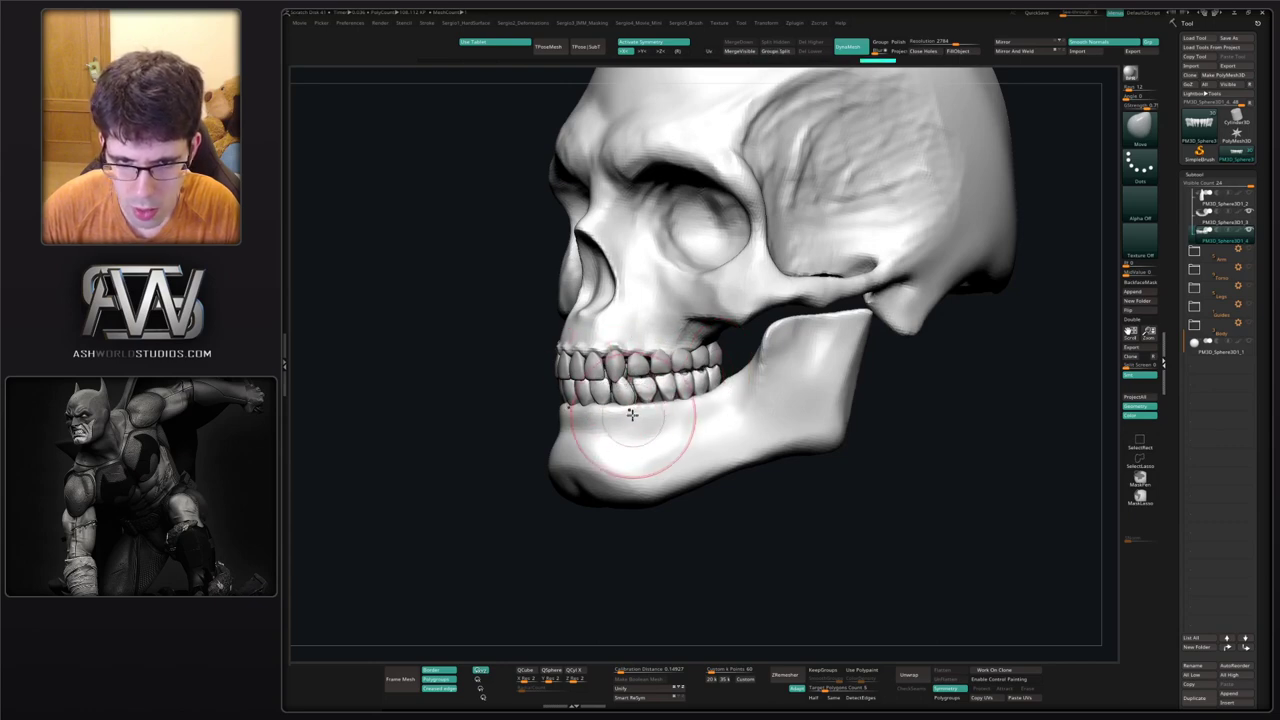
mouse_move(629, 414)
right_down()
mouse_move(668, 405)
mouse_move(624, 391)
mouse_move(665, 352)
right_up()
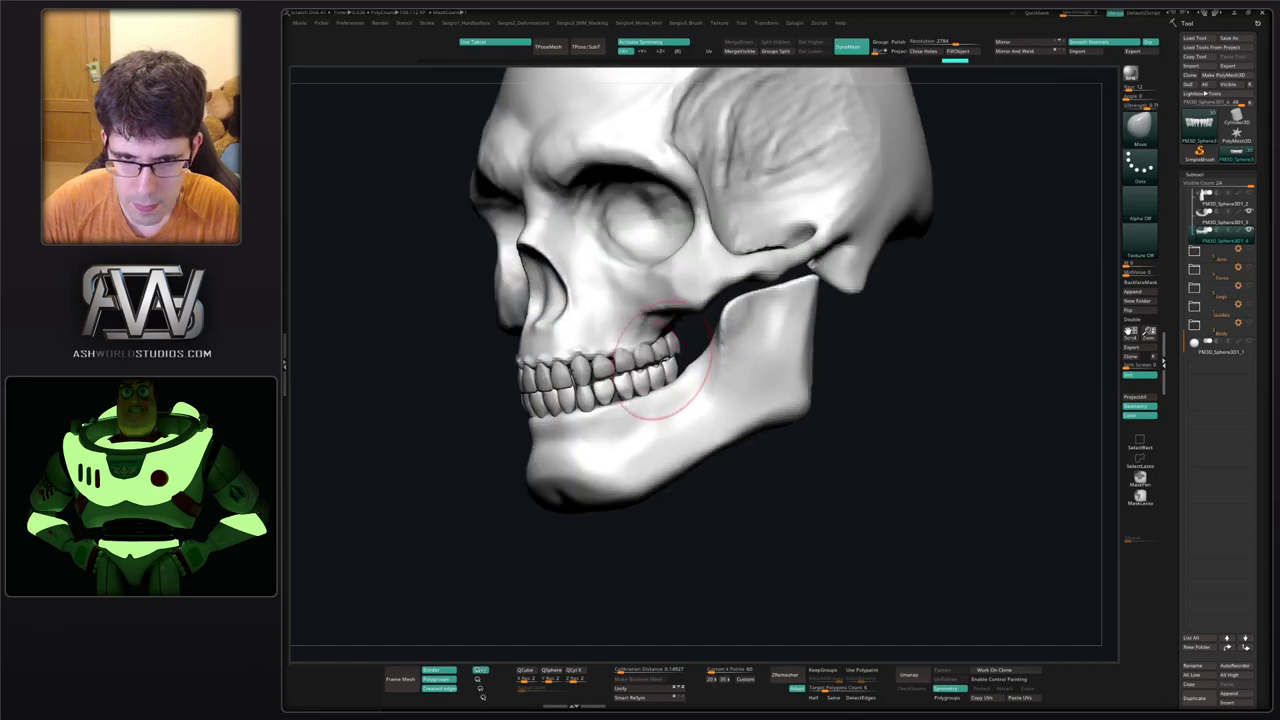
Select the lower jaw and carve the bone edge around the lower tooth roots with the DamStandard brush.
alt+click(671, 391)
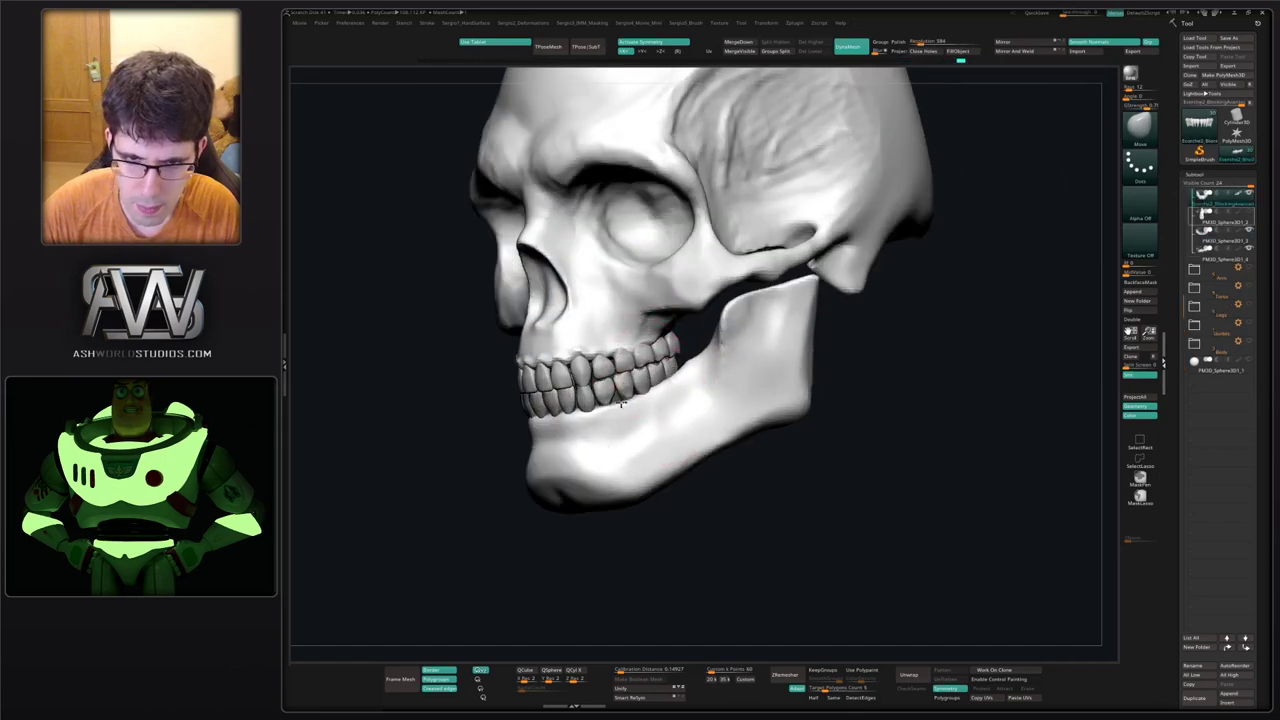
mouse_move(548, 410)
ctrl+right_down()
mouse_move(555, 437)
mouse_move(590, 430)
ctrl+right_up()
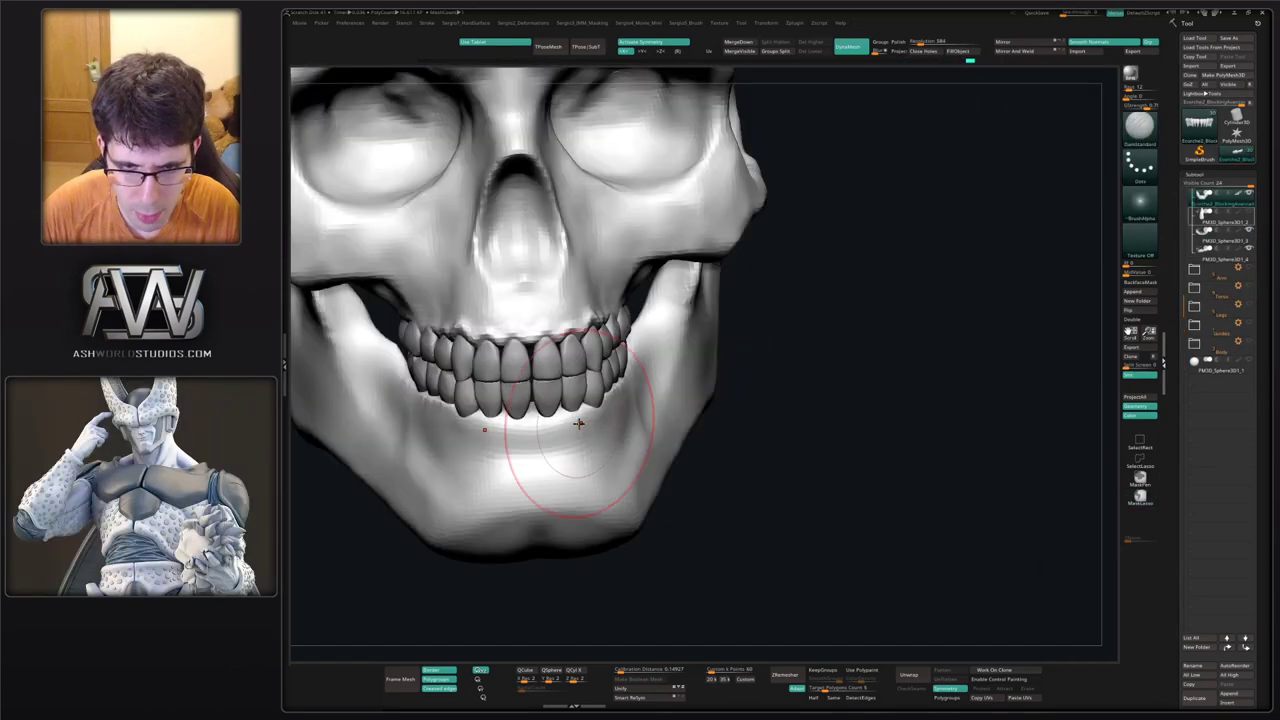
drag(580, 430, 572, 427)
right_drag(571, 427, 912, 75)
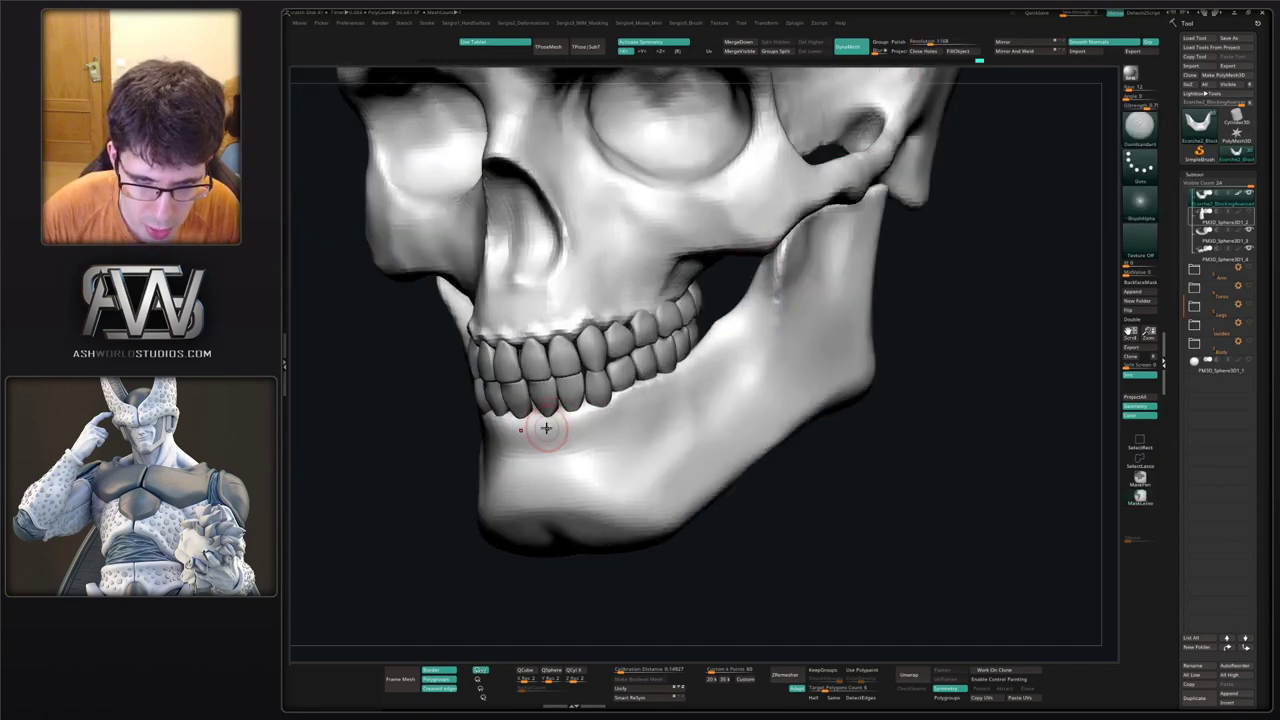
ctrl+shift+click(551, 427)
ctrl+shift+click(565, 412)
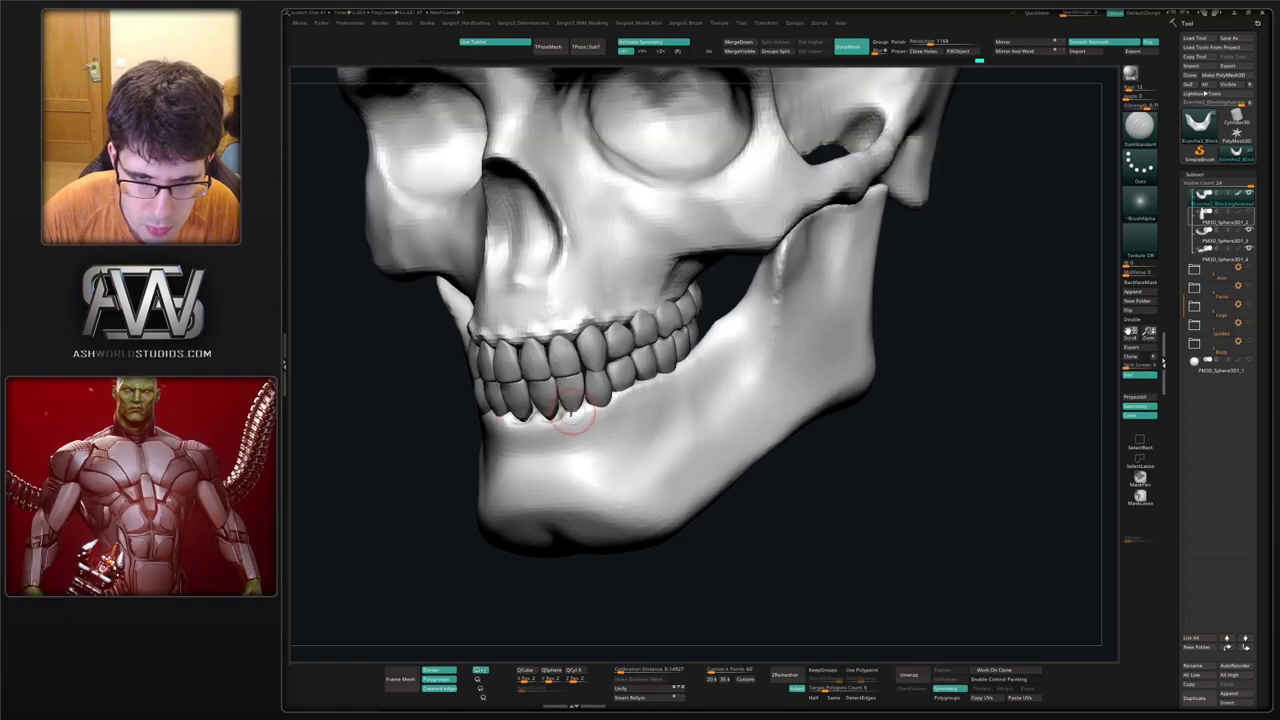
drag(604, 398, 661, 375)
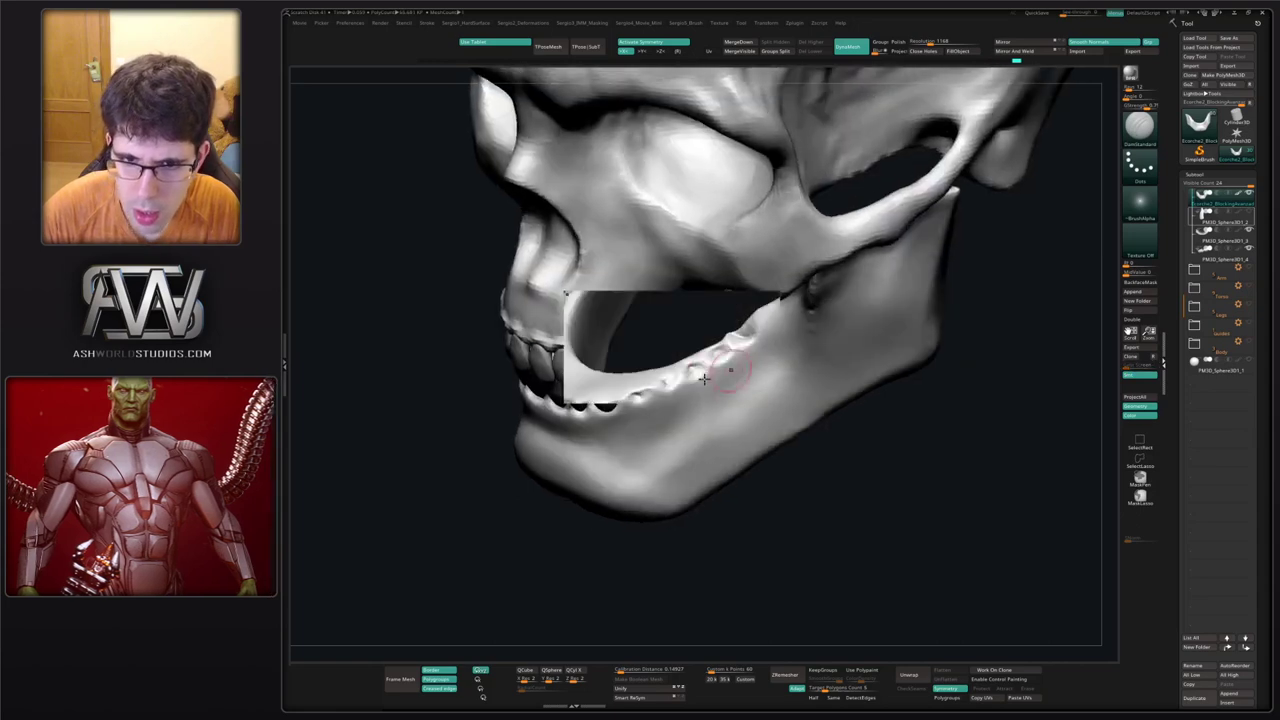
Continue carving the tooth sockets along the lower jaw's upper edge toward the back molars.
mouse_move(617, 397)
mouse_down()
mouse_move(630, 390)
mouse_move(565, 399)
mouse_move(495, 362)
mouse_move(540, 398)
mouse_move(520, 385)
mouse_move(571, 395)
mouse_move(563, 406)
mouse_up()
mouse_move(563, 406)
right_down()
mouse_move(571, 389)
mouse_move(581, 404)
mouse_move(698, 358)
right_up()
mouse_move(718, 354)
mouse_down()
mouse_move(752, 338)
mouse_move(740, 355)
mouse_up()
mouse_move(745, 354)
right_down()
mouse_move(769, 316)
mouse_move(766, 356)
mouse_move(750, 326)
mouse_move(689, 362)
right_up()
key(alt+s)
Check both tooth rows with the transform gizmo and push the skull's front upper gum area backward with the Move brush.
key(b)
key(m)
key(v)
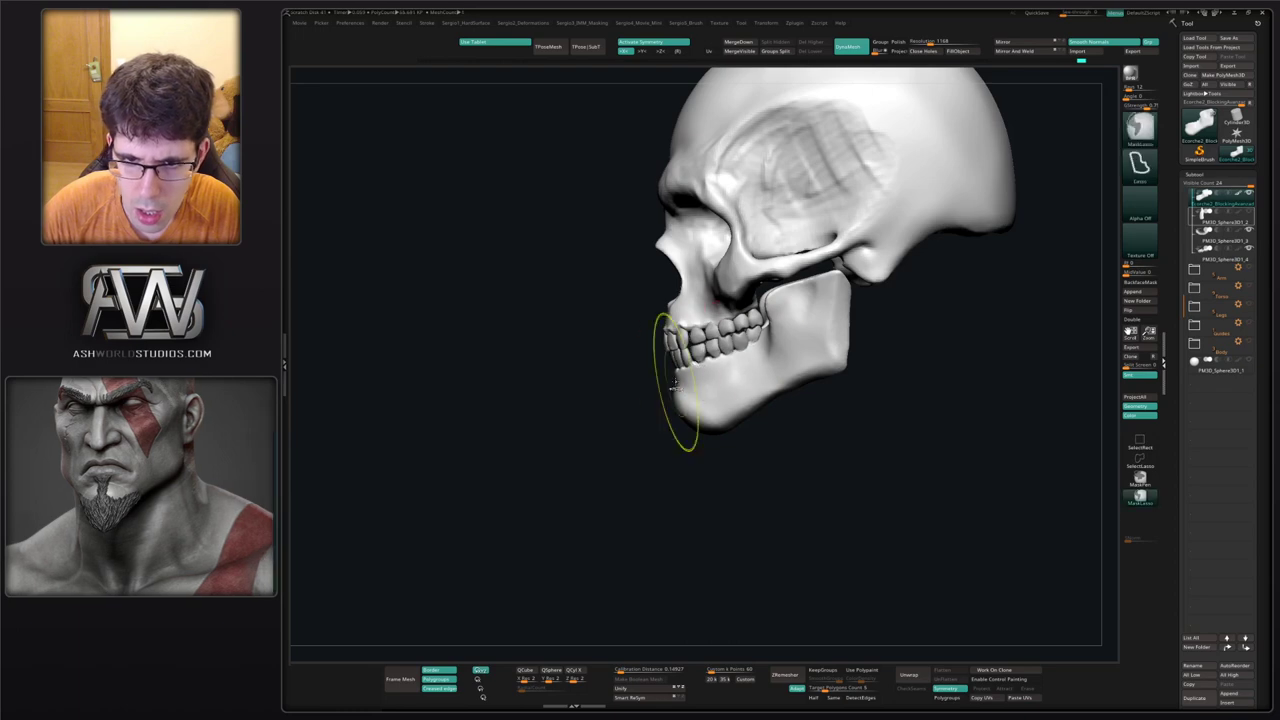
mouse_move(677, 381)
ctrl+right_down()
mouse_move(697, 400)
mouse_move(677, 424)
mouse_move(666, 407)
mouse_move(731, 423)
mouse_move(726, 440)
mouse_move(749, 391)
mouse_move(673, 361)
mouse_move(684, 335)
ctrl+right_up()
mouse_move(684, 335)
right_down()
mouse_move(700, 330)
mouse_move(692, 353)
mouse_move(686, 310)
right_up()
alt+click(693, 305)
key(w)
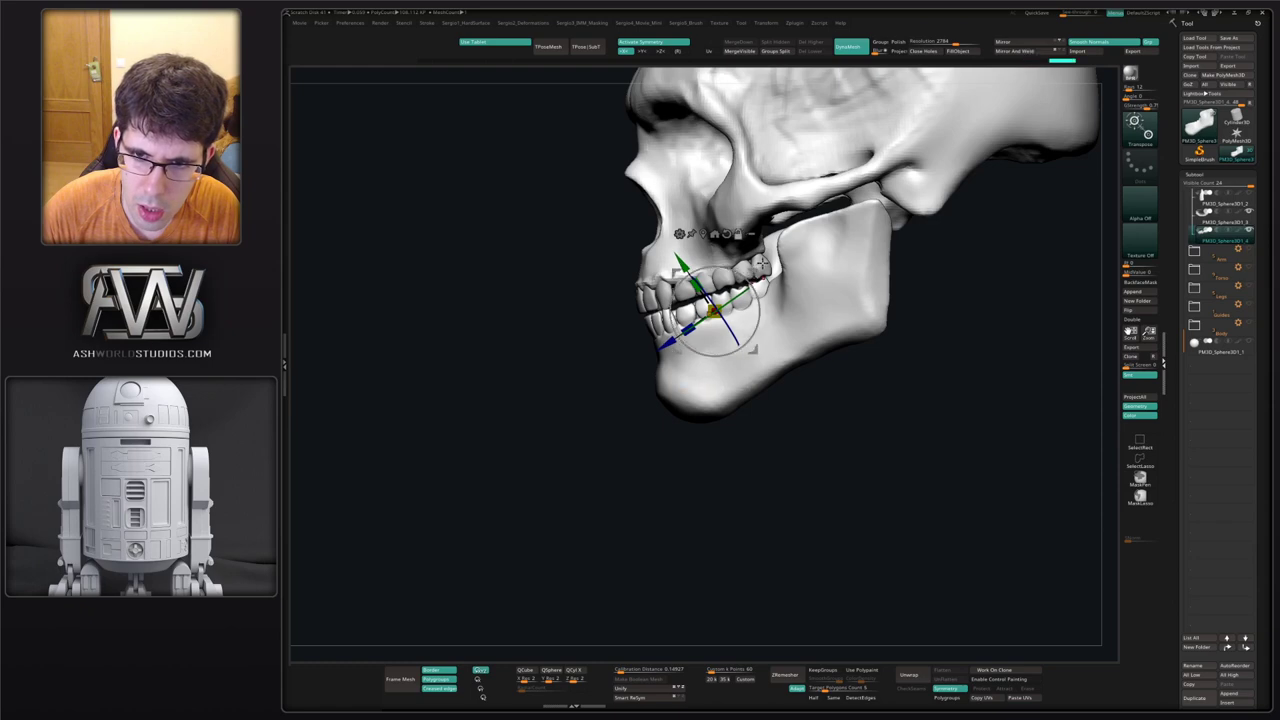
alt+click(761, 263)
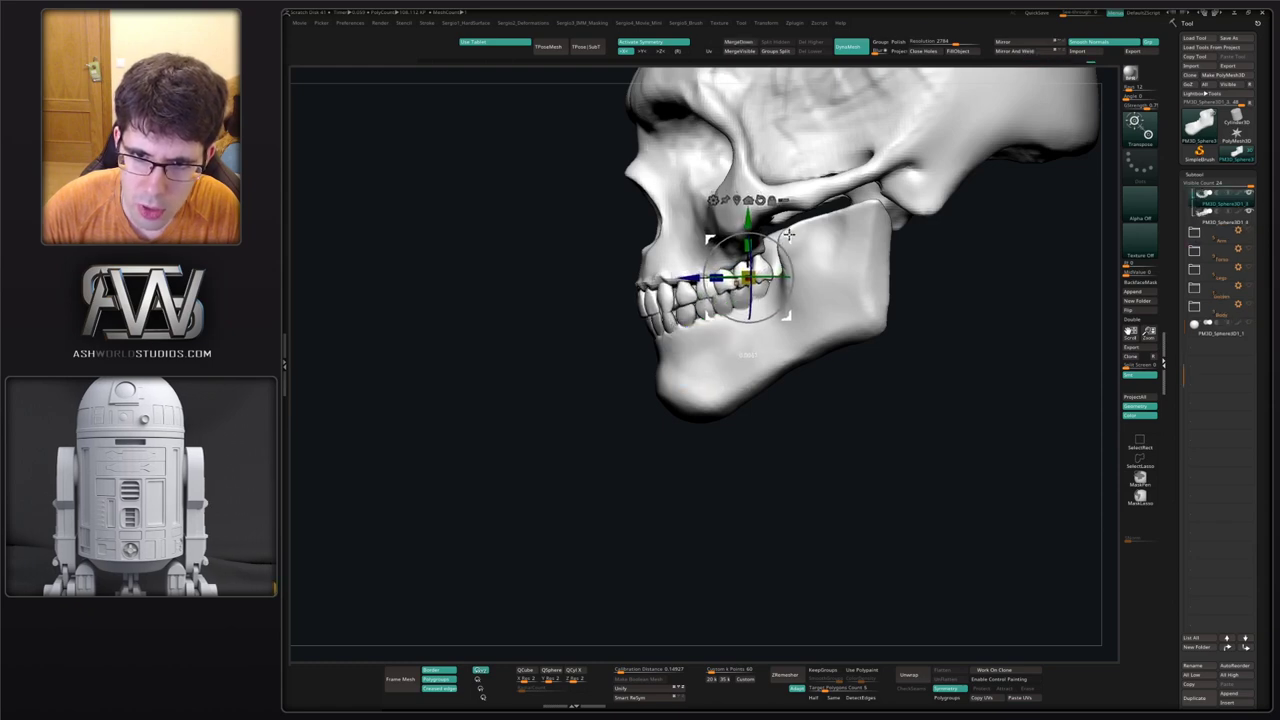
key(q)
alt+click(687, 267)
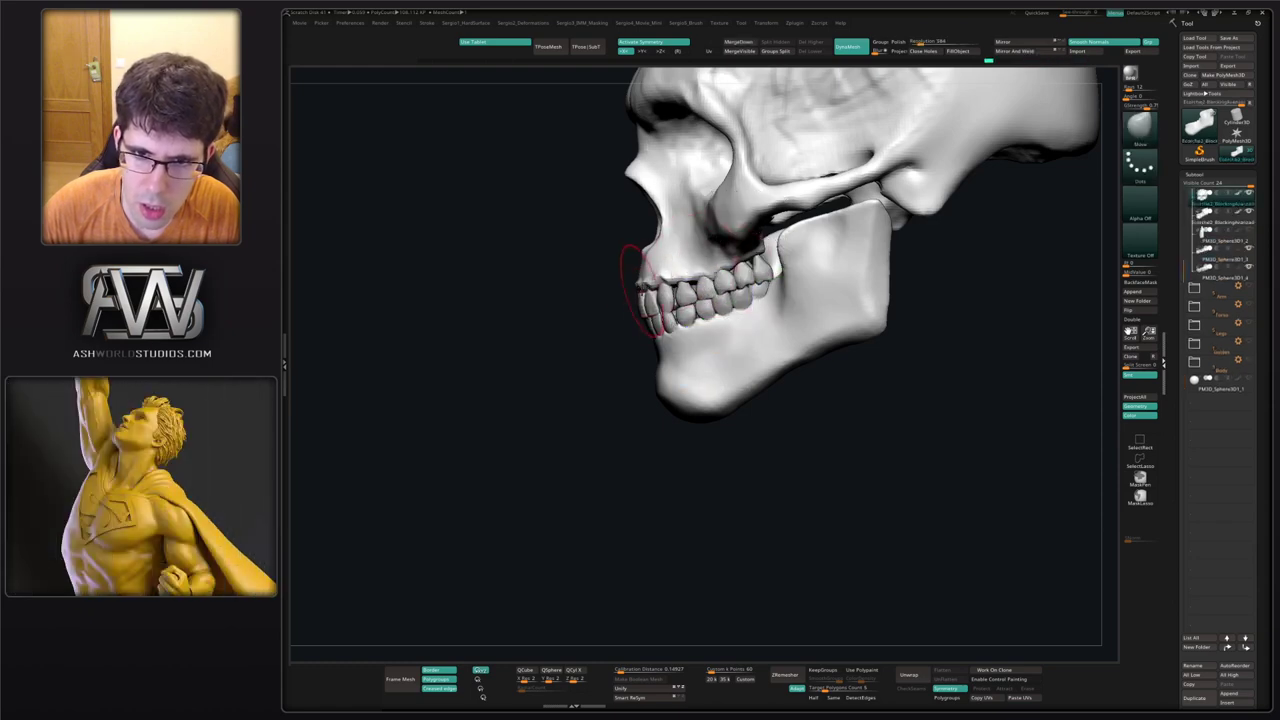
drag(652, 283, 667, 291)
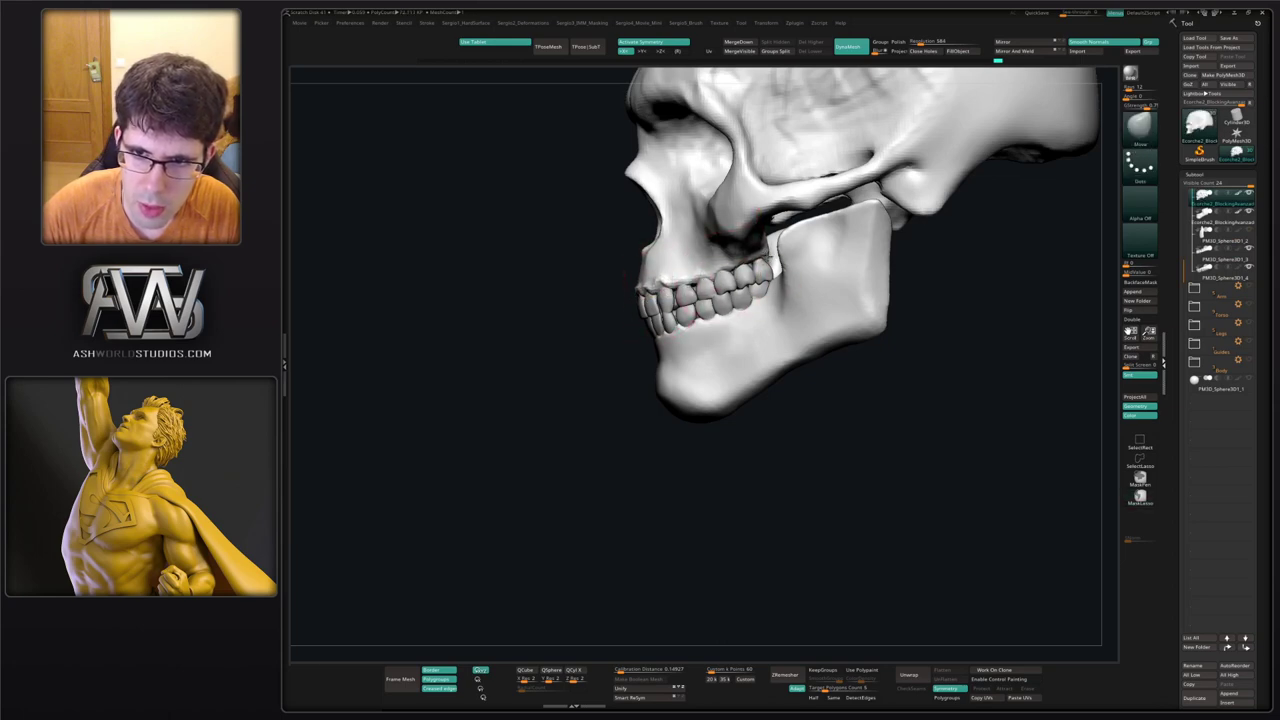
Reshape the upper end of the lower jaw's vertical branch around its notch with the Move Topological brush.
alt+right_drag(802, 251, 760, 305)
key(b)
key(m)
key(t)
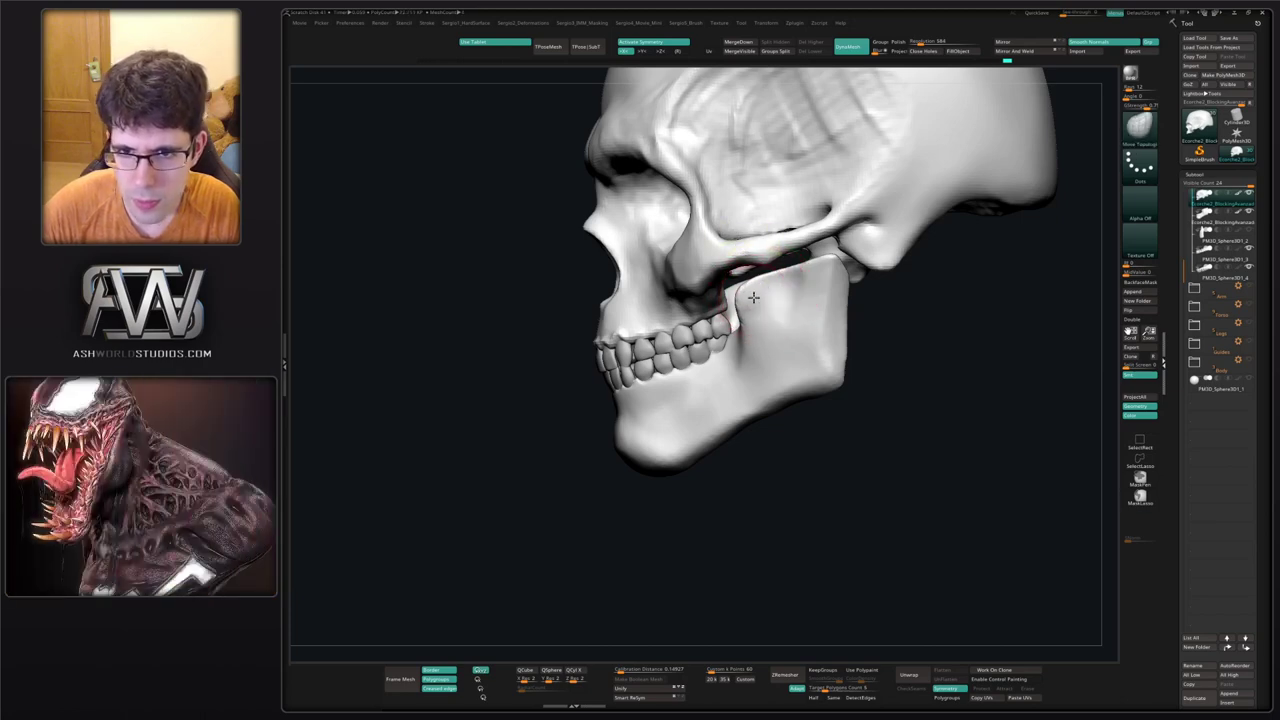
alt+click(745, 266)
alt+click(827, 265)
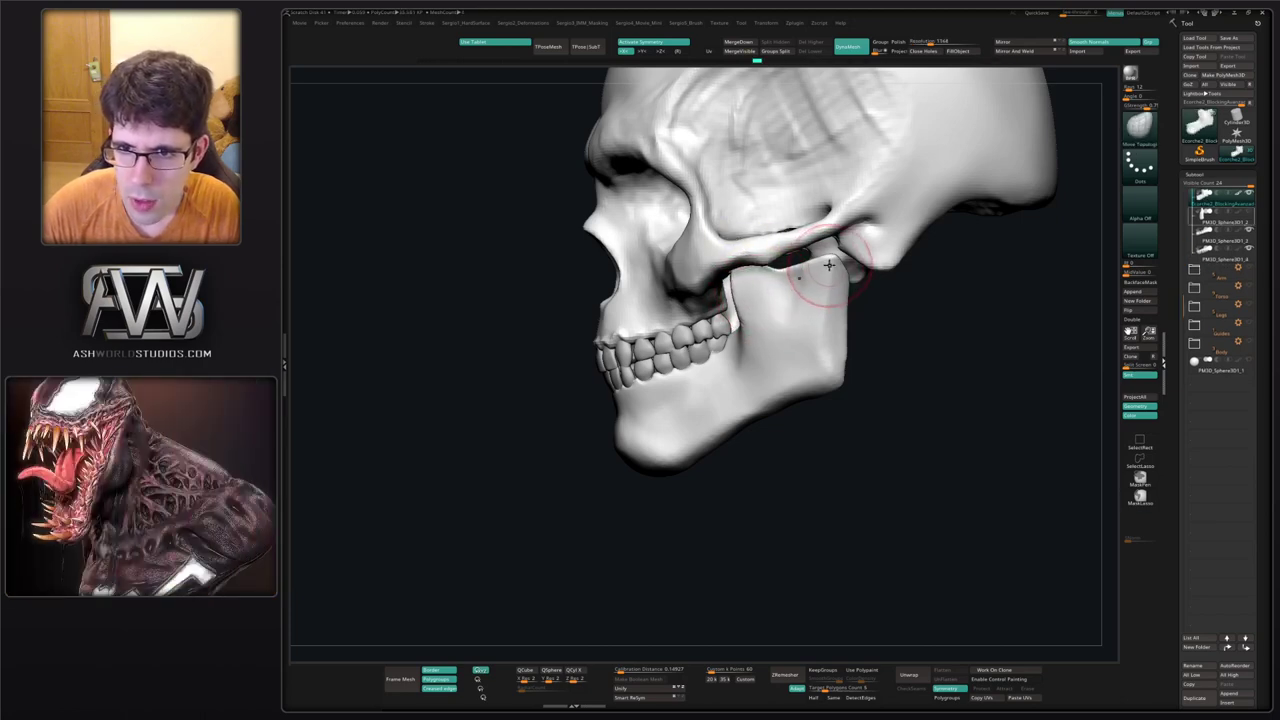
drag(829, 267, 823, 250)
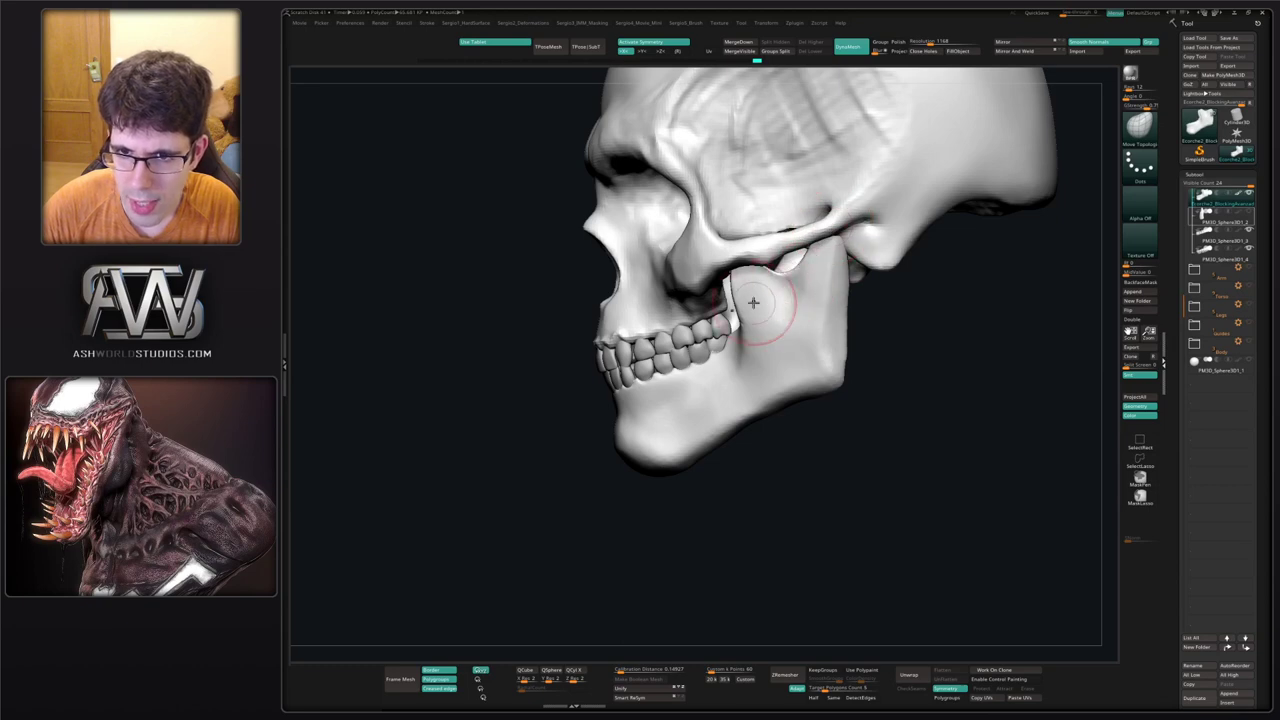
mouse_move(753, 302)
right_down()
mouse_move(740, 275)
mouse_move(760, 285)
mouse_move(745, 278)
right_up()
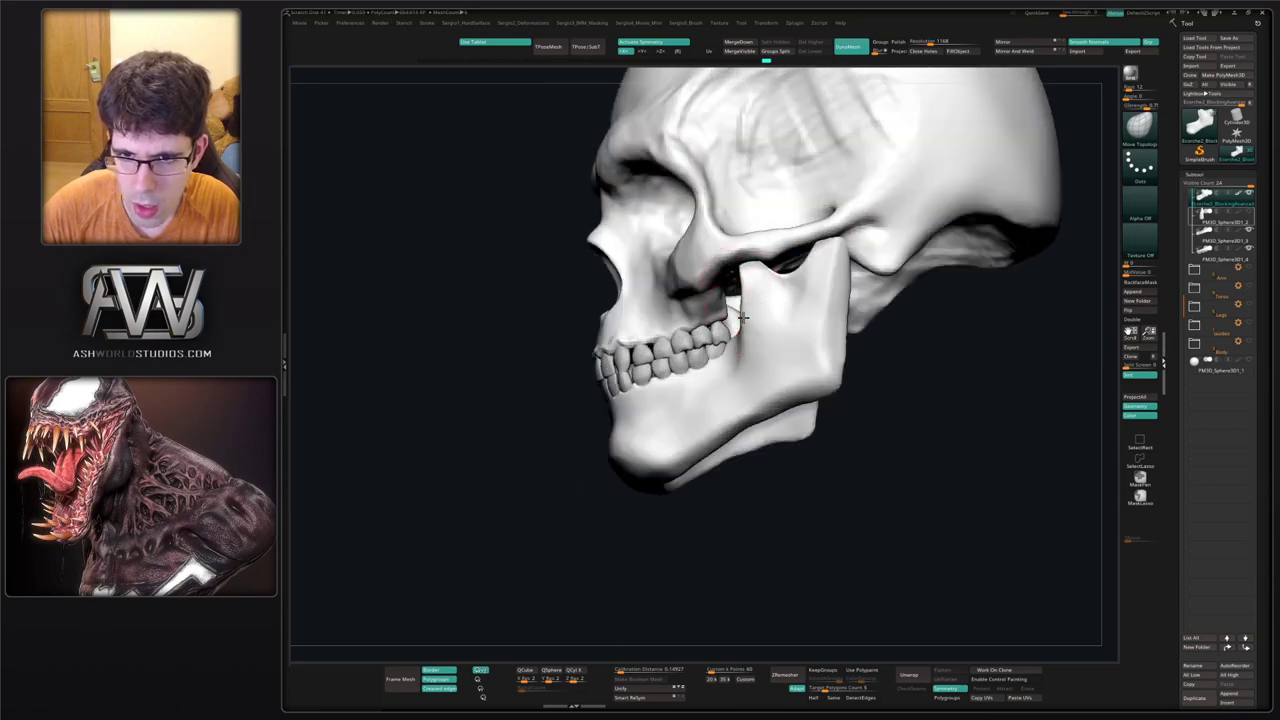
right_drag(757, 326, 762, 268)
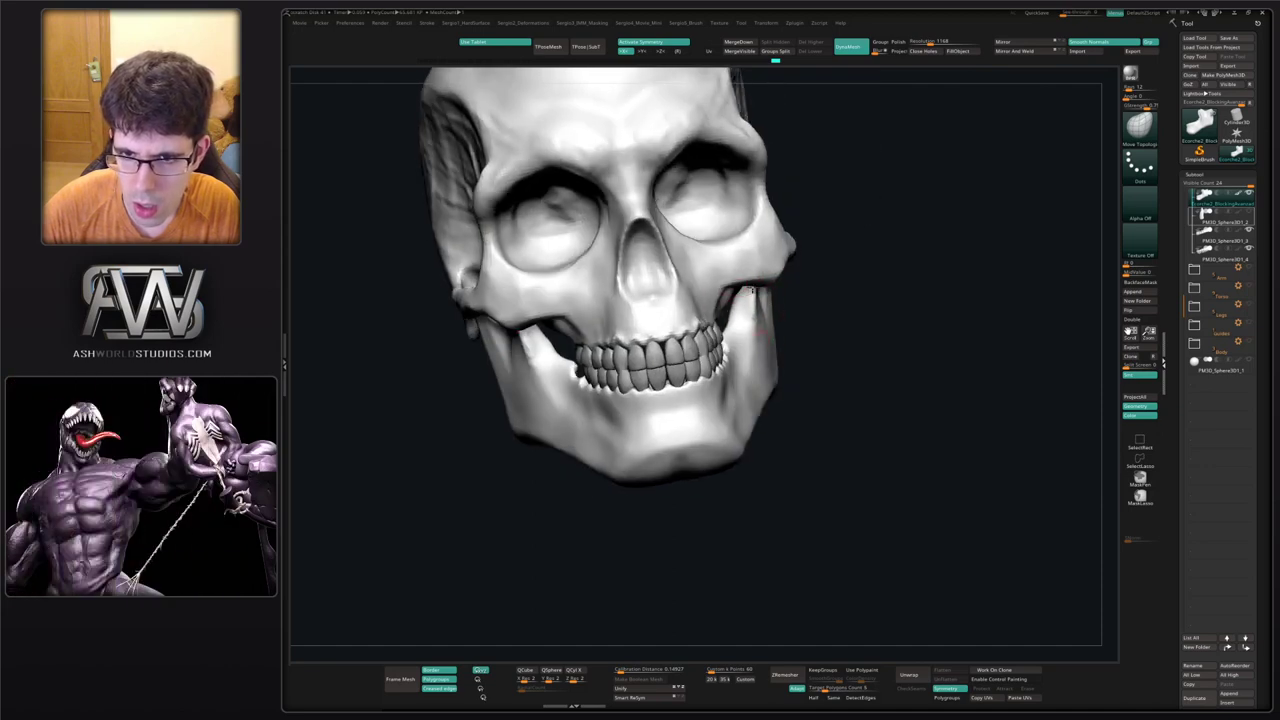
Fit the lower and upper jawbones more closely around the molars with the Move brush.
mouse_move(758, 365)
right_down()
mouse_move(723, 358)
mouse_move(722, 403)
right_up()
alt+click(722, 398)
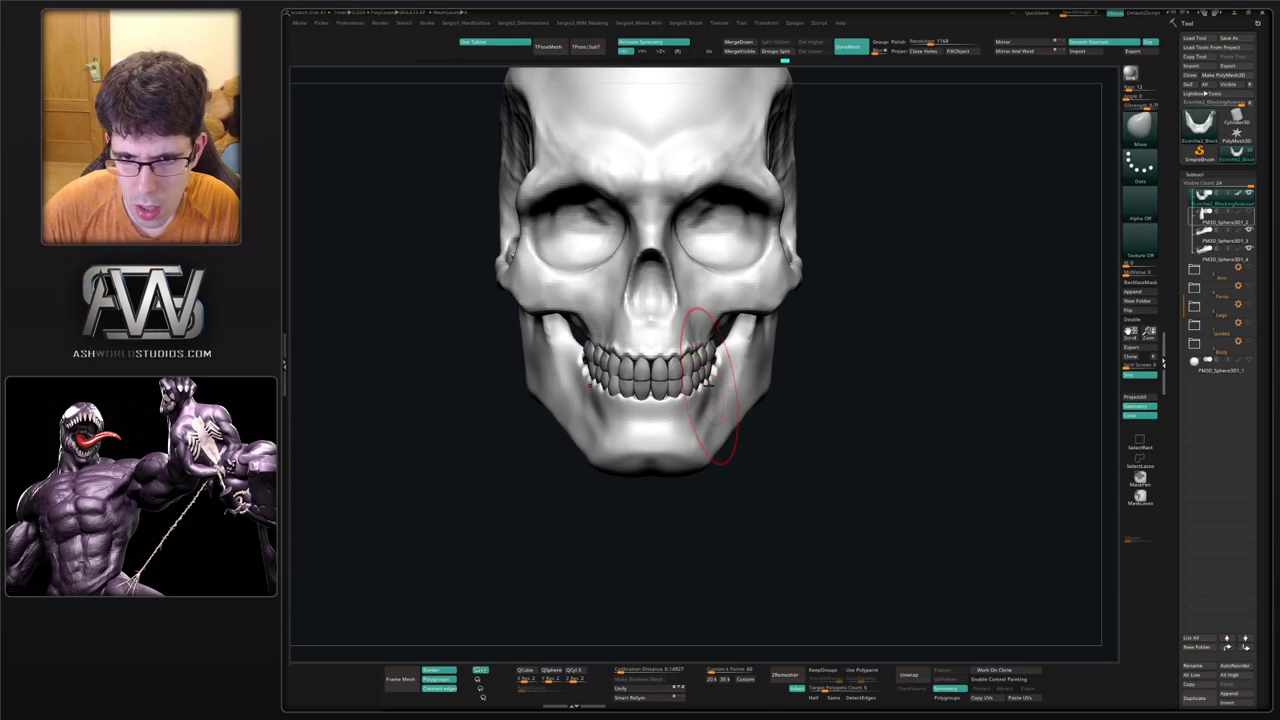
drag(716, 388, 713, 371)
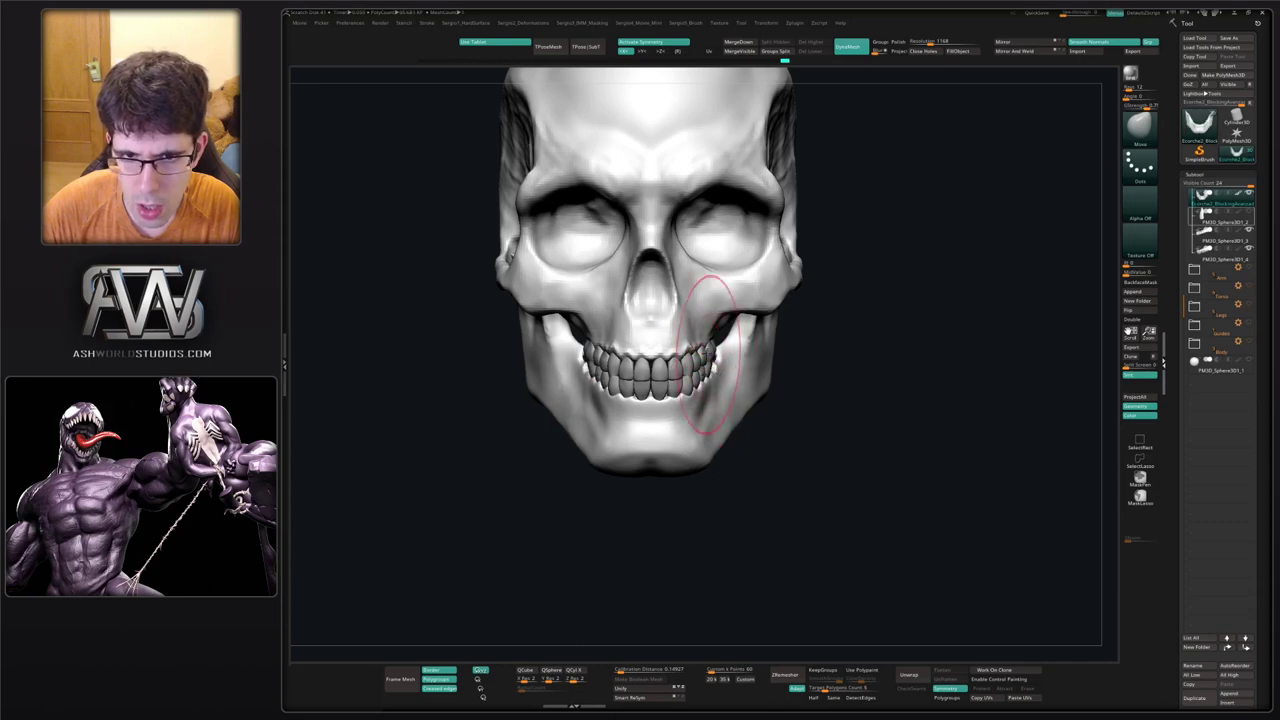
alt+click(704, 338)
right_drag(705, 338, 706, 328)
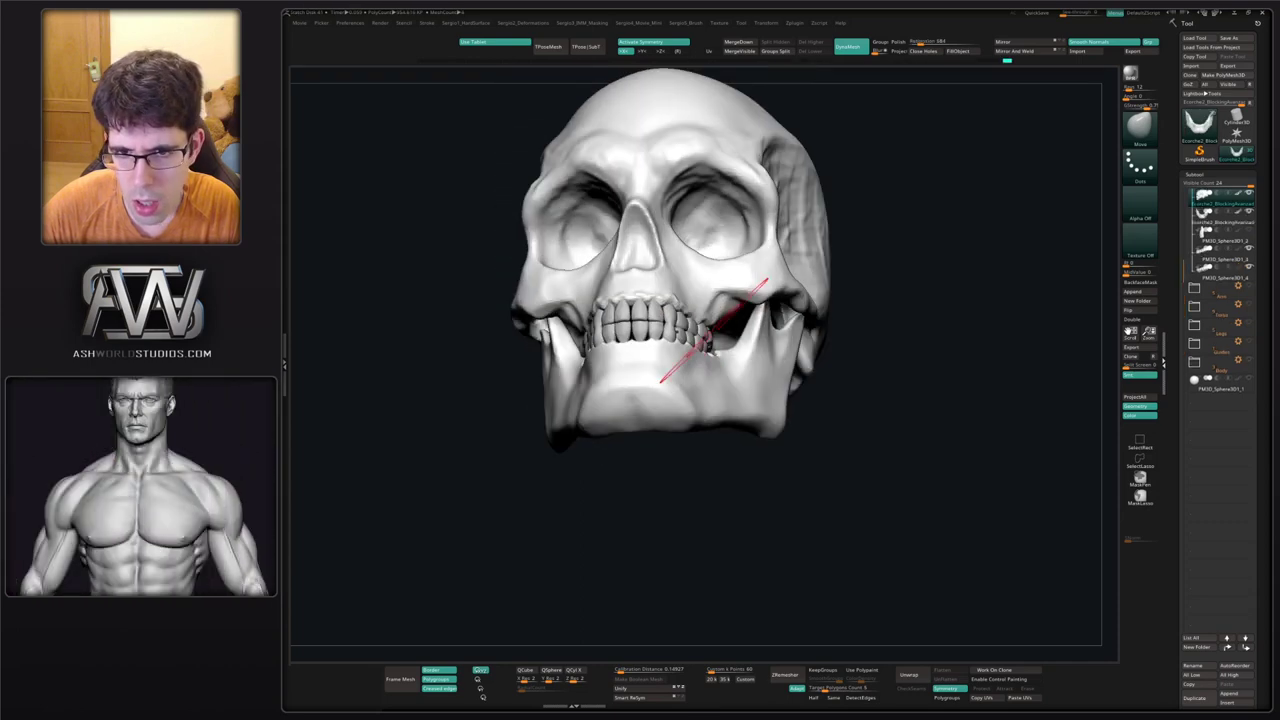
drag(707, 326, 714, 329)
Isolate the skull and build up the side of the upper jaw's dental arch with ClayBuildup.
mouse_move(734, 304)
right_down()
mouse_move(727, 280)
mouse_move(672, 280)
mouse_move(686, 249)
right_up()
key(alt+s)
key(b)
key(c)
key(b)
drag(690, 228, 657, 228)
Adjust the outline of the upper jaw's dental arch from below with the Move brush.
mouse_move(644, 240)
right_down()
mouse_move(614, 214)
mouse_move(648, 253)
right_up()
key(b)
key(m)
key(v)
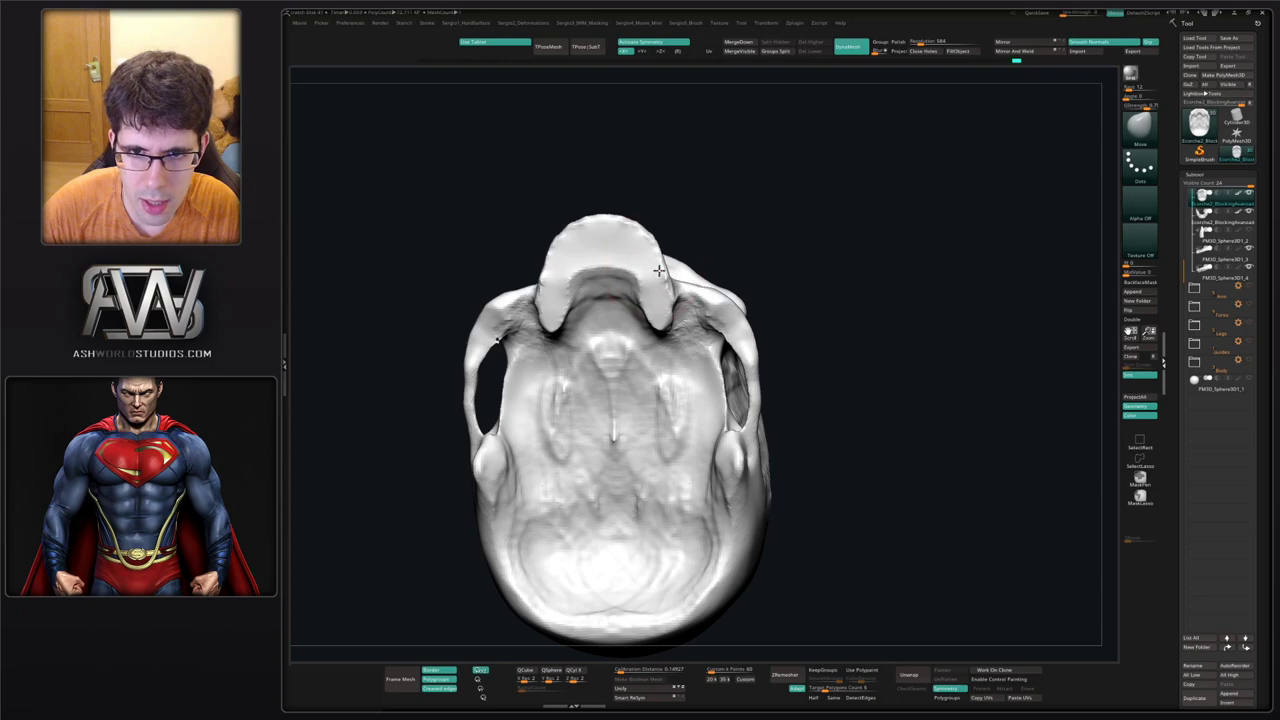
mouse_move(650, 242)
shift+right_down()
mouse_move(632, 286)
mouse_move(656, 256)
shift+right_up()
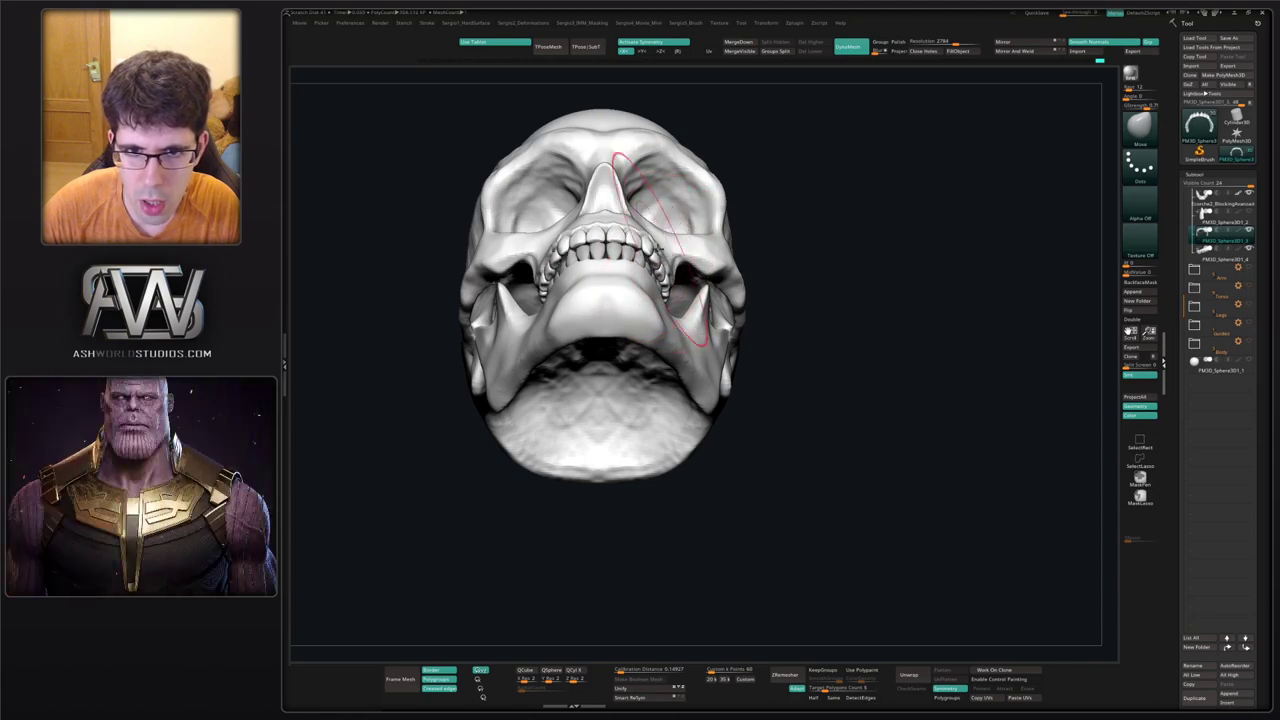
Select the skull and build up the cheekbone's lower edge above the upper molars with ClayBuildup.
right_drag(660, 248, 684, 304)
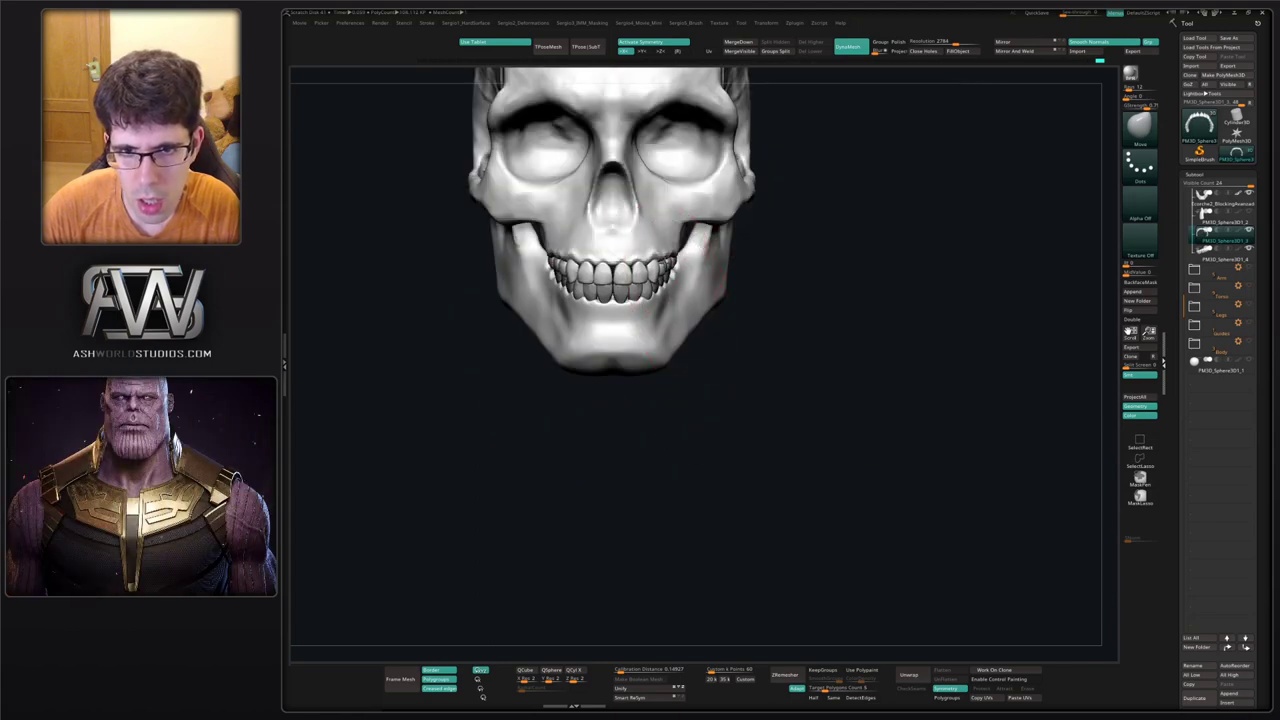
alt+click(660, 247)
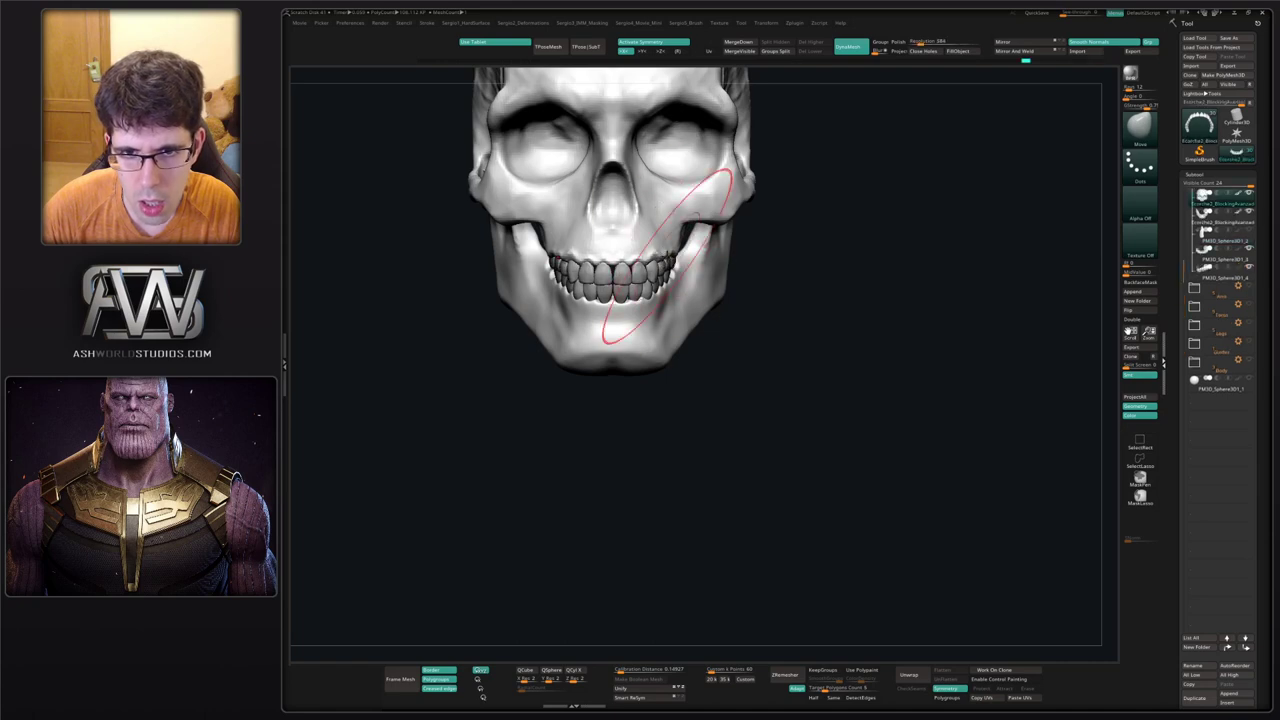
right_drag(663, 254, 647, 200)
right_click(660, 262)
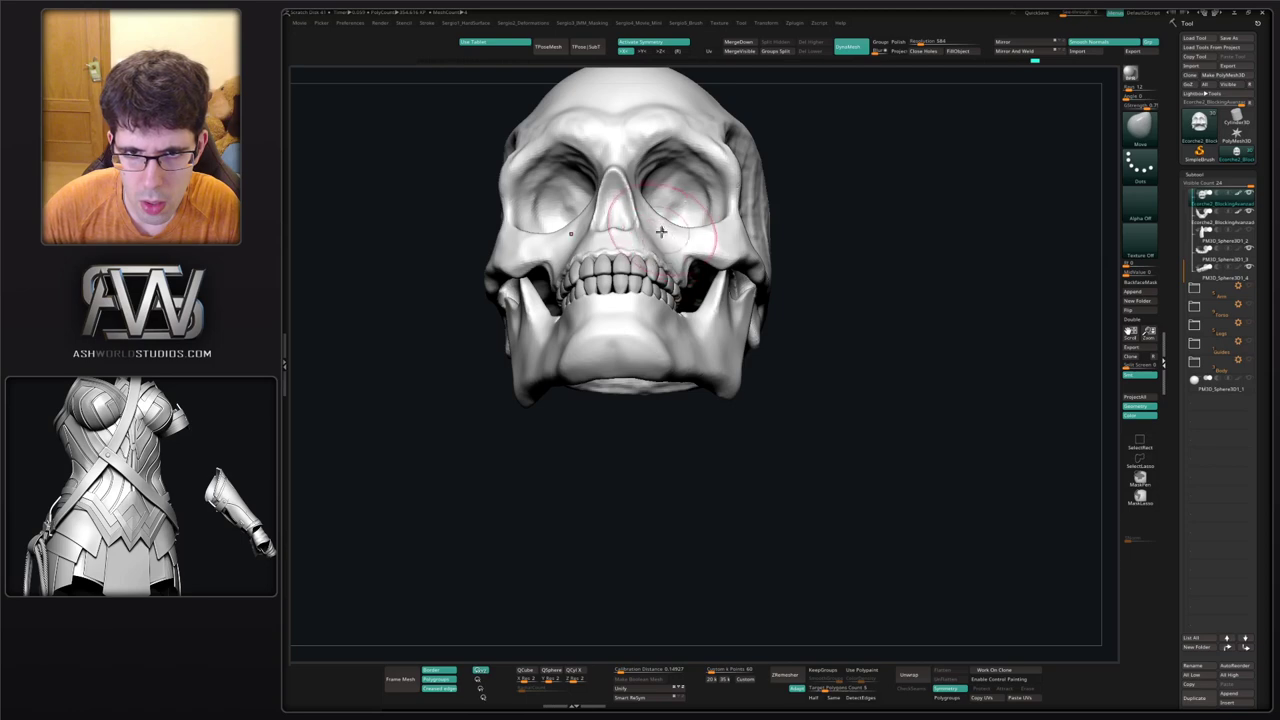
mouse_move(672, 229)
right_down()
mouse_move(651, 251)
mouse_move(652, 272)
mouse_move(674, 280)
mouse_move(665, 262)
mouse_move(666, 288)
right_up()
key(b)
key(c)
key(b)
key(s)
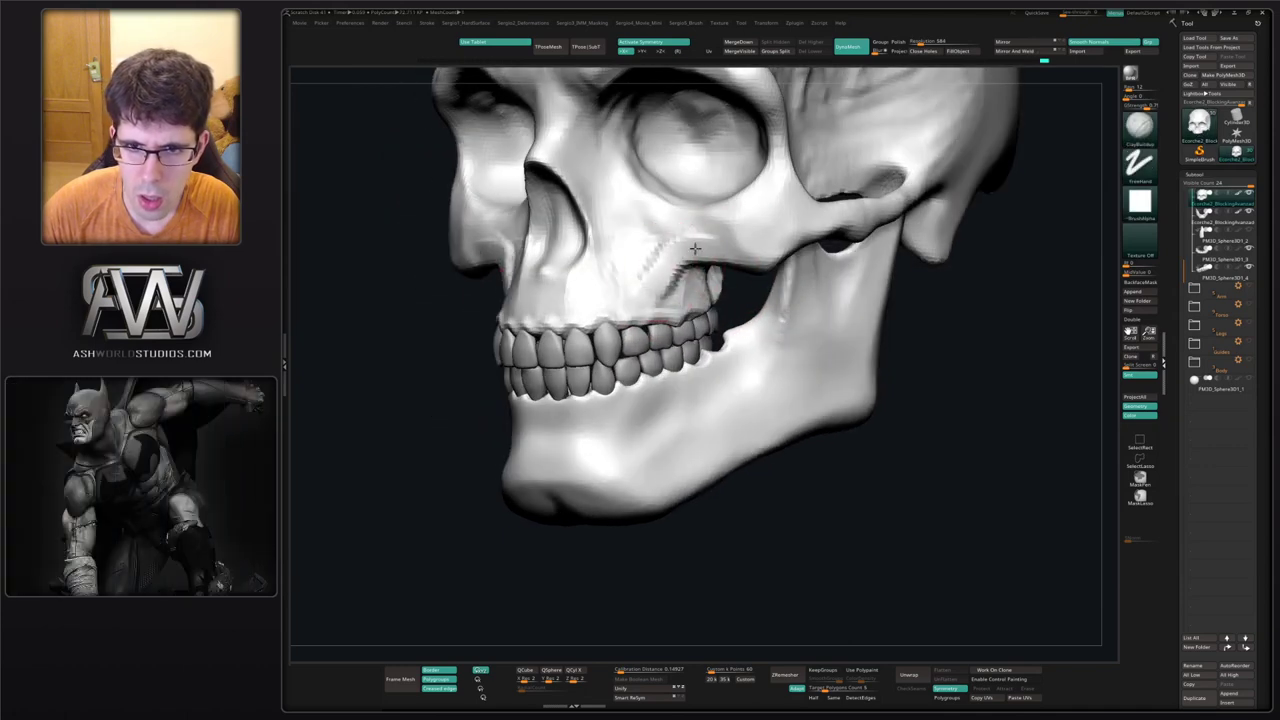
drag(692, 281, 719, 241)
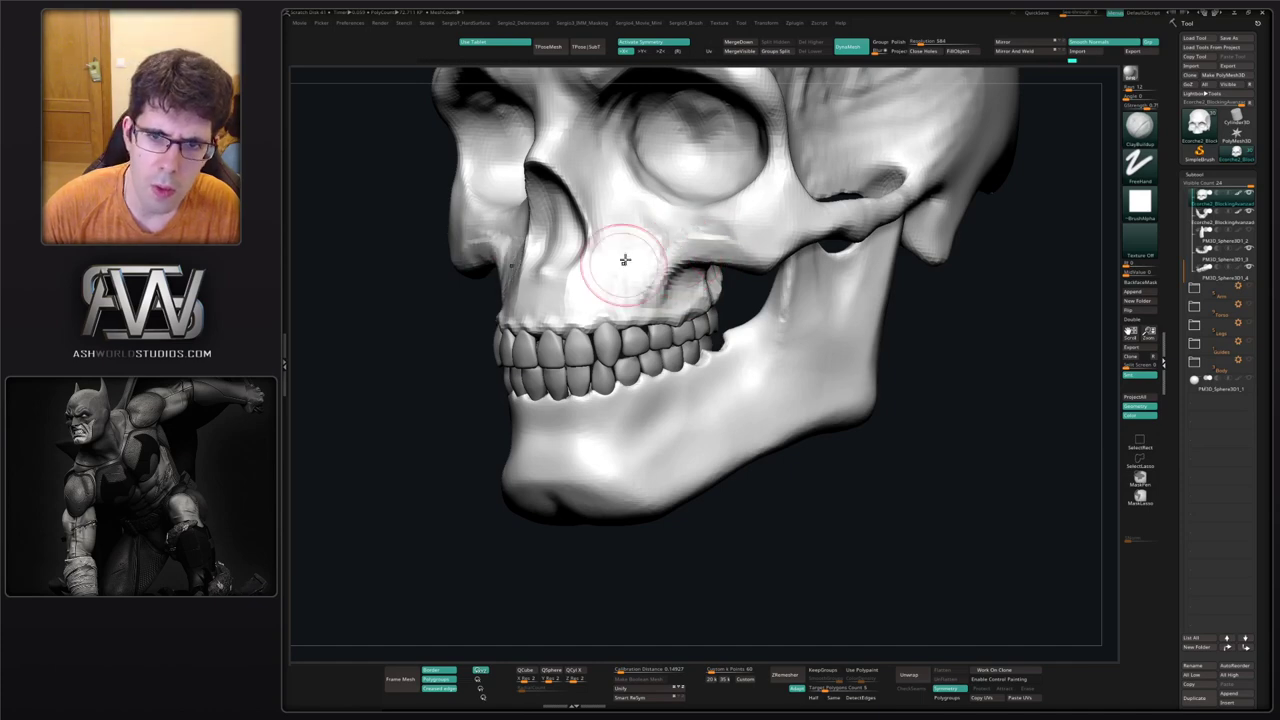
Sculpt the bone beside the nasal opening up to the inner eye socket with ClayBuildup.
ctrl+right_drag(648, 375, 706, 362)
mouse_move(671, 321)
ctrl+right_down()
mouse_move(664, 378)
mouse_move(606, 323)
mouse_move(630, 315)
ctrl+right_up()
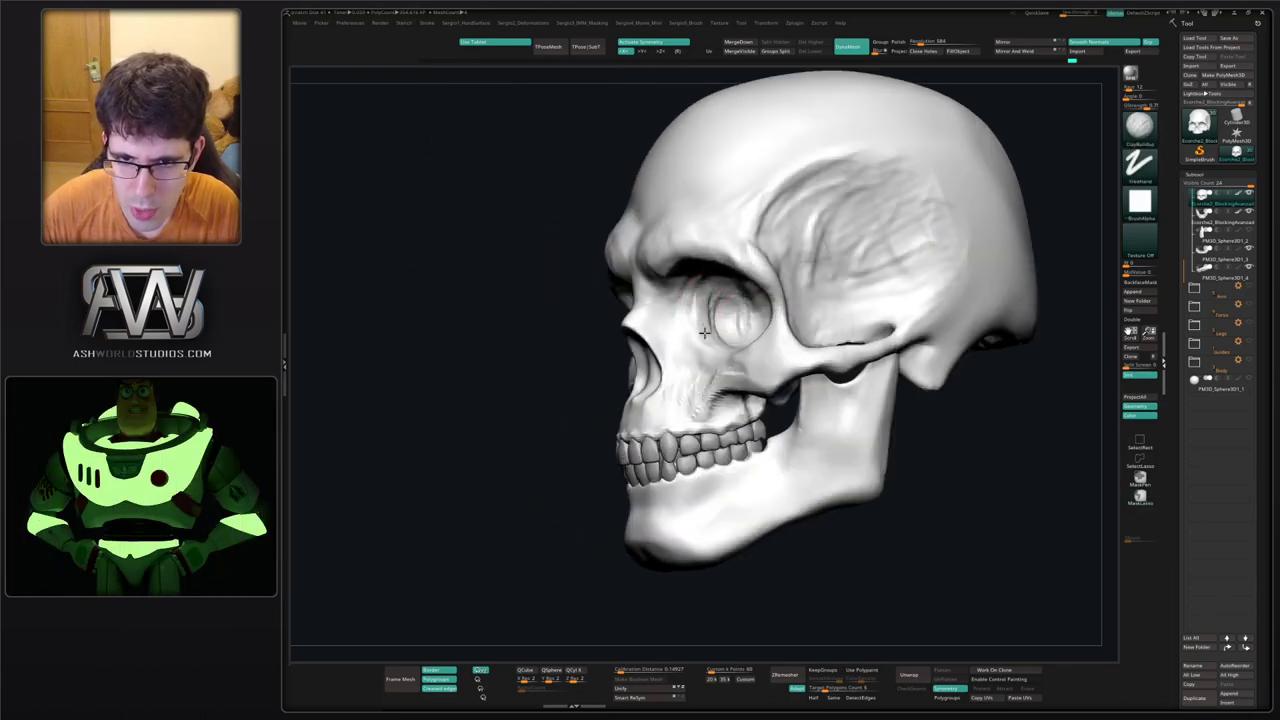
right_drag(688, 358, 740, 352)
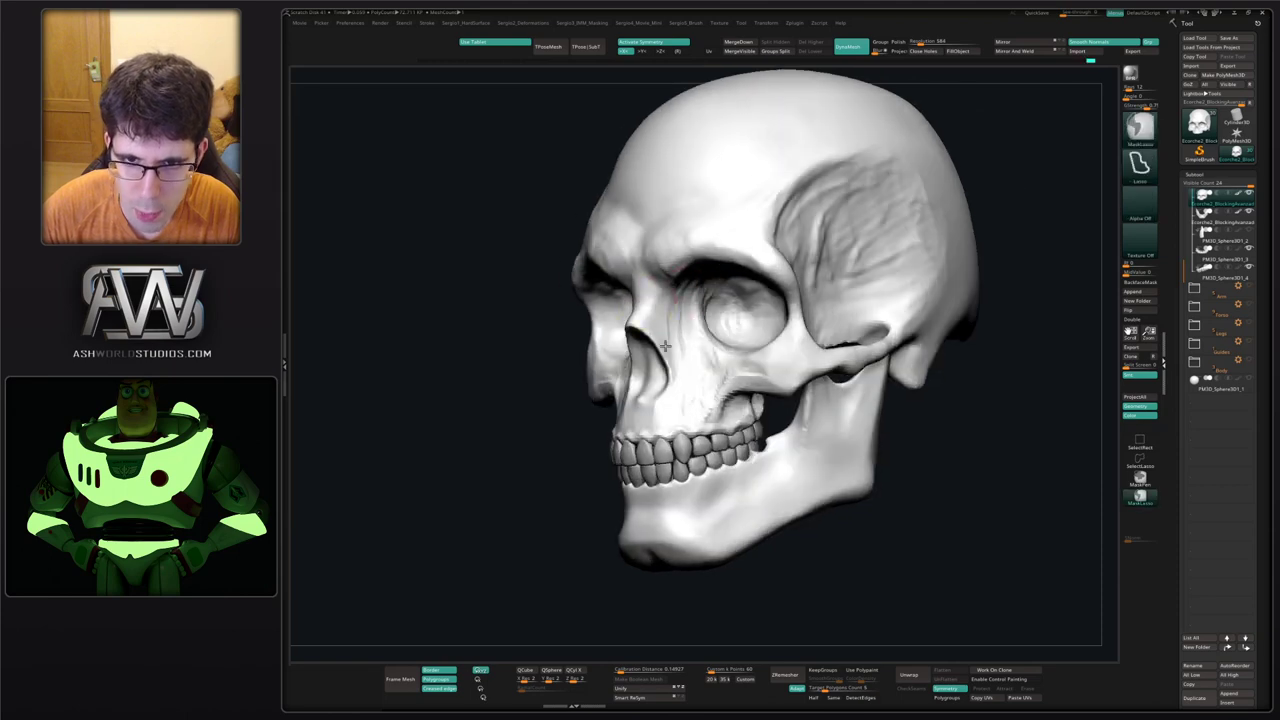
ctrl+right_drag(678, 272, 686, 320)
right_drag(664, 430, 706, 388)
right_drag(676, 334, 648, 326)
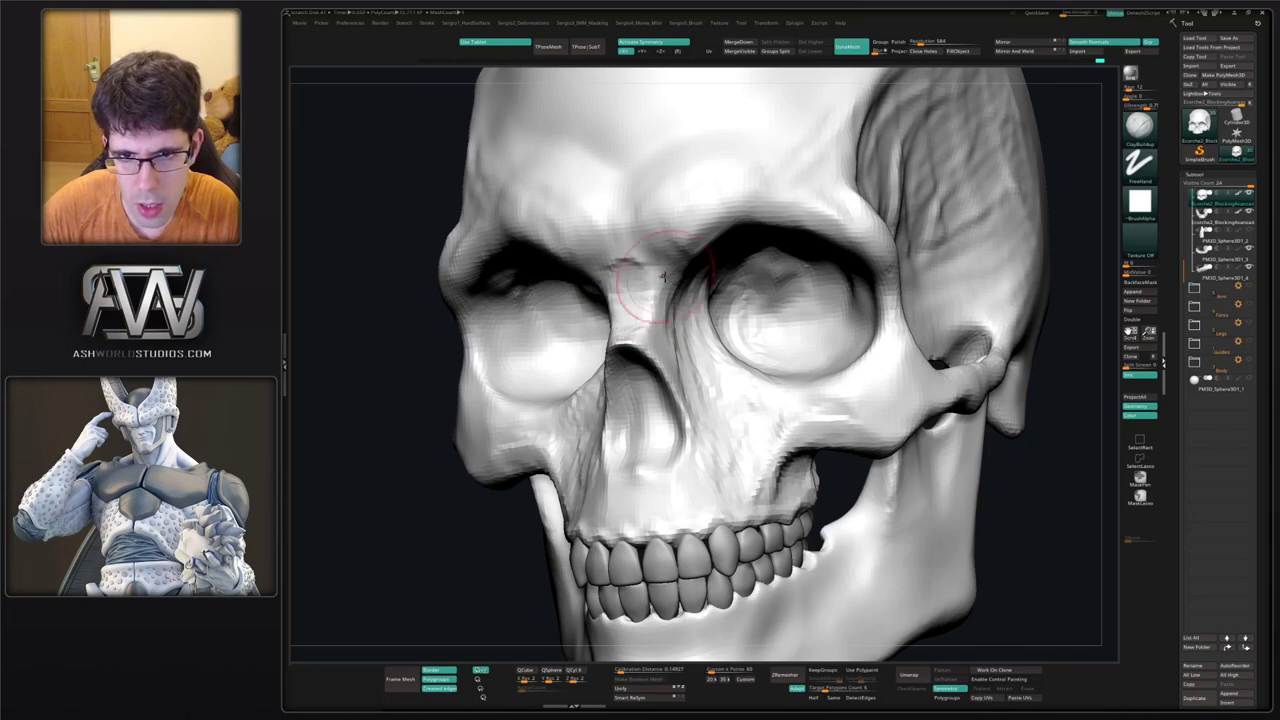
right_drag(694, 391, 624, 266)
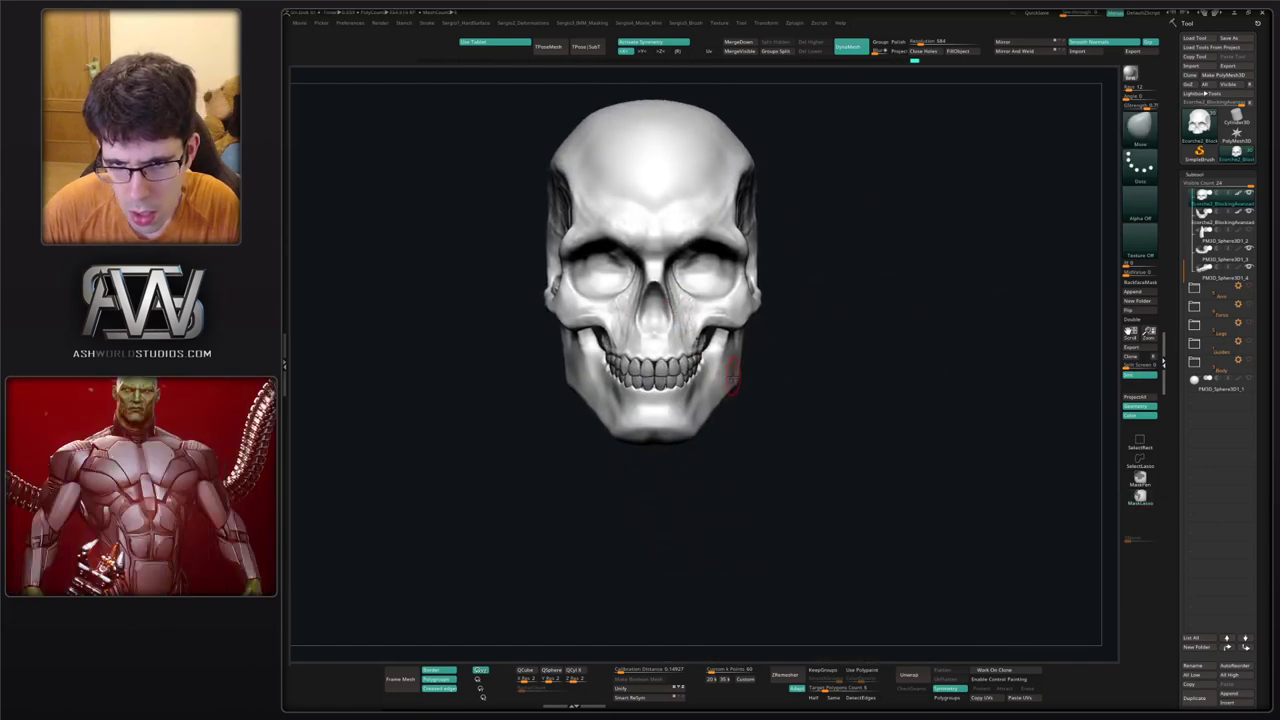
Select the lower jaw and narrow its outer rear corners in the front view with the Move brush.
alt+click(732, 376)
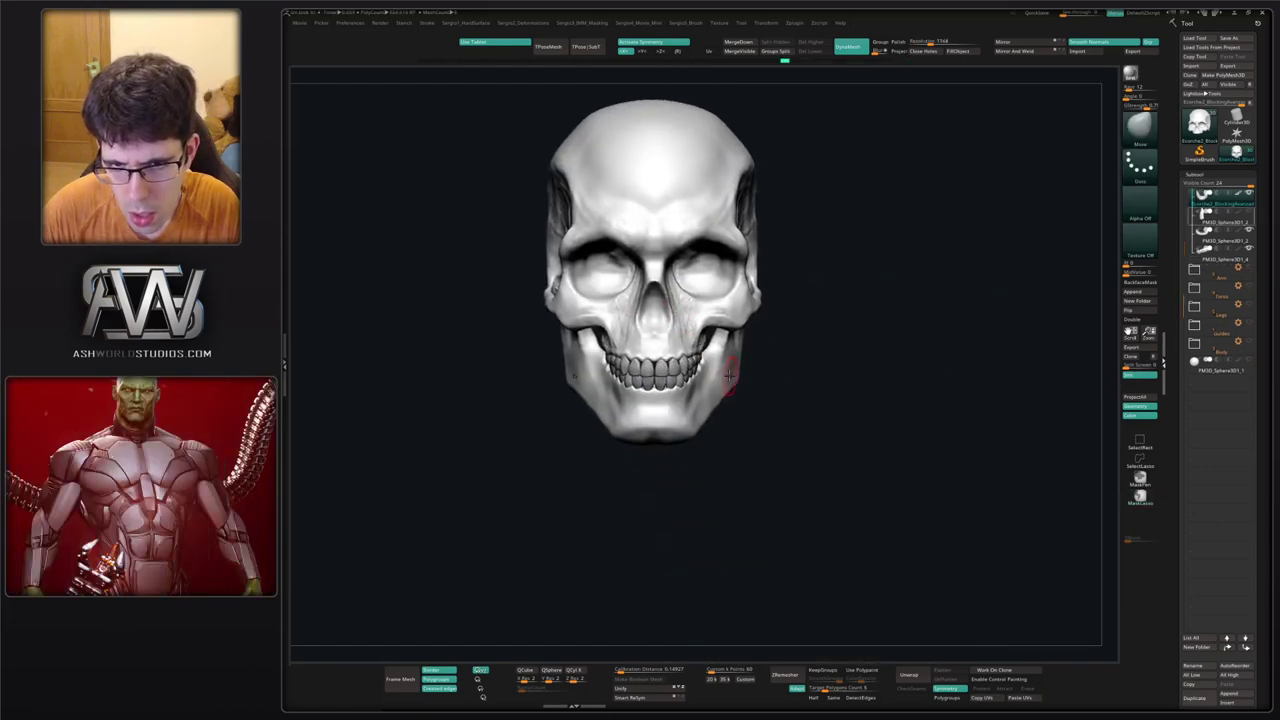
key(s)
mouse_move(733, 376)
mouse_down()
mouse_move(752, 364)
mouse_move(732, 349)
mouse_up()
key(s)
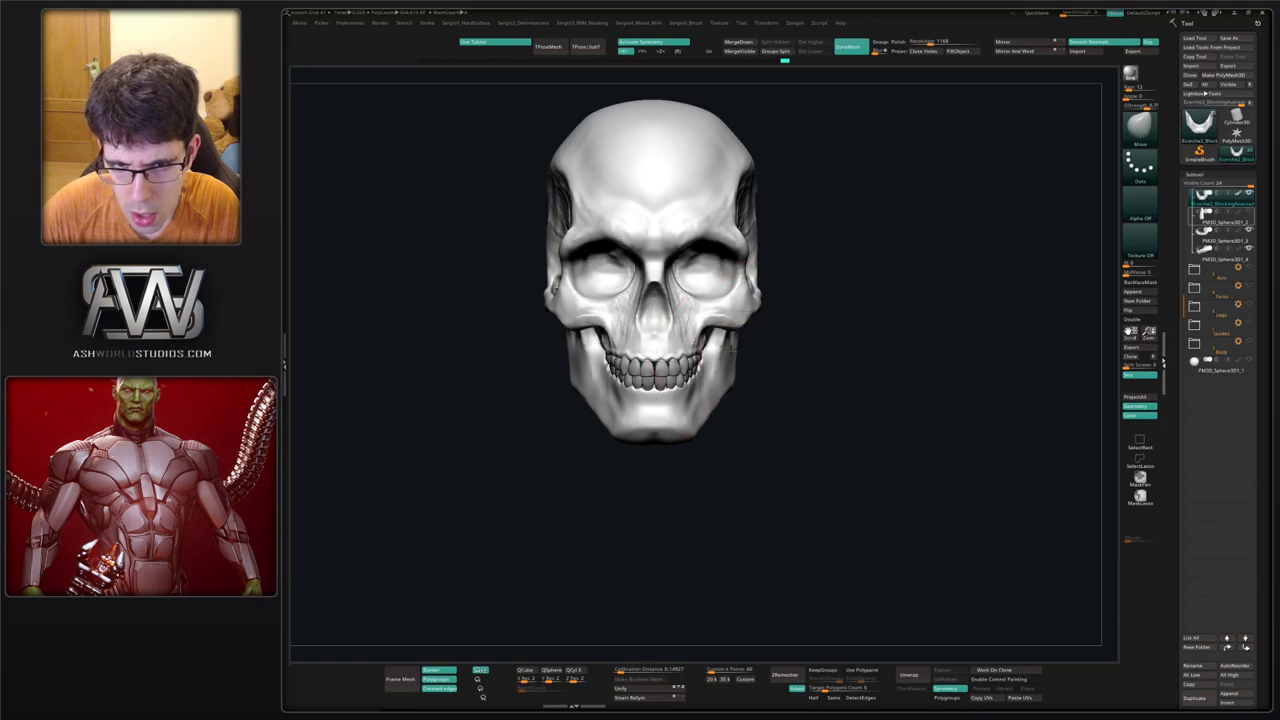
mouse_move(815, 325)
mouse_down()
mouse_move(765, 305)
mouse_move(738, 333)
mouse_move(832, 300)
mouse_move(828, 264)
mouse_move(809, 269)
mouse_up()
Select the upper tooth row and try to shift its side teeth with the Move and Move Topological brushes.
alt+click(764, 304)
key(s)
ctrl+right_drag(672, 340, 700, 370)
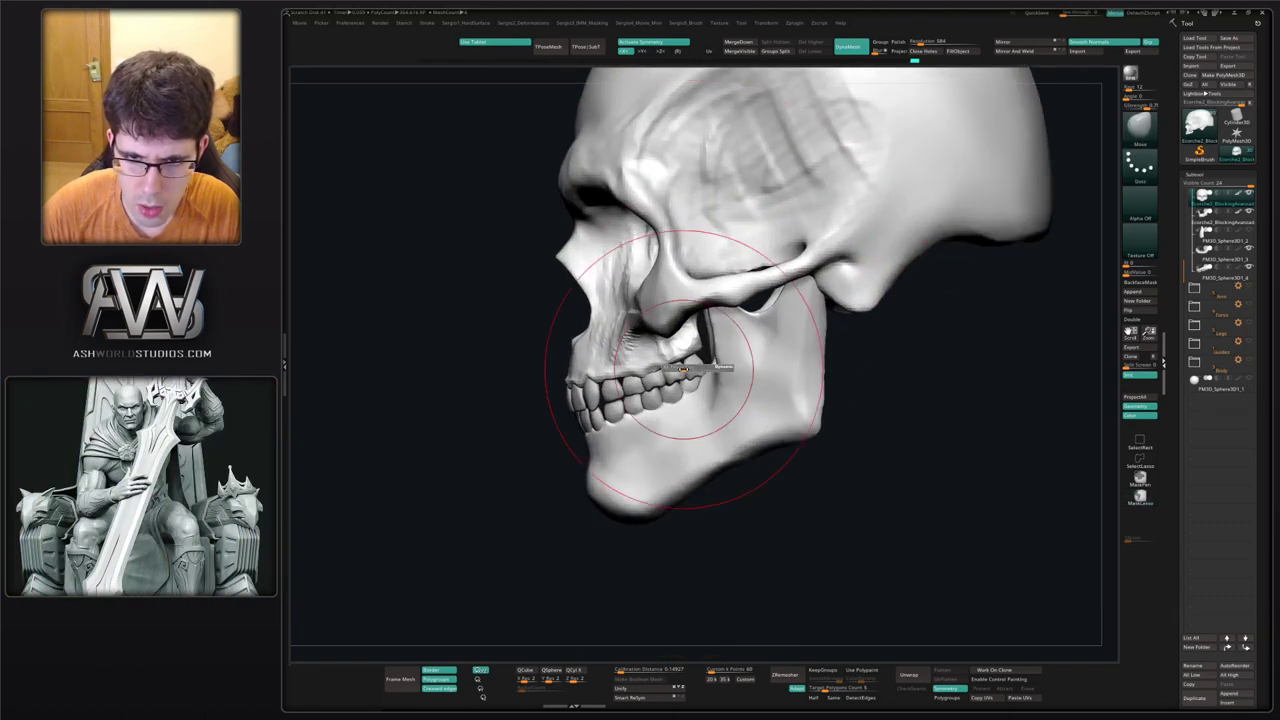
alt+click(706, 368)
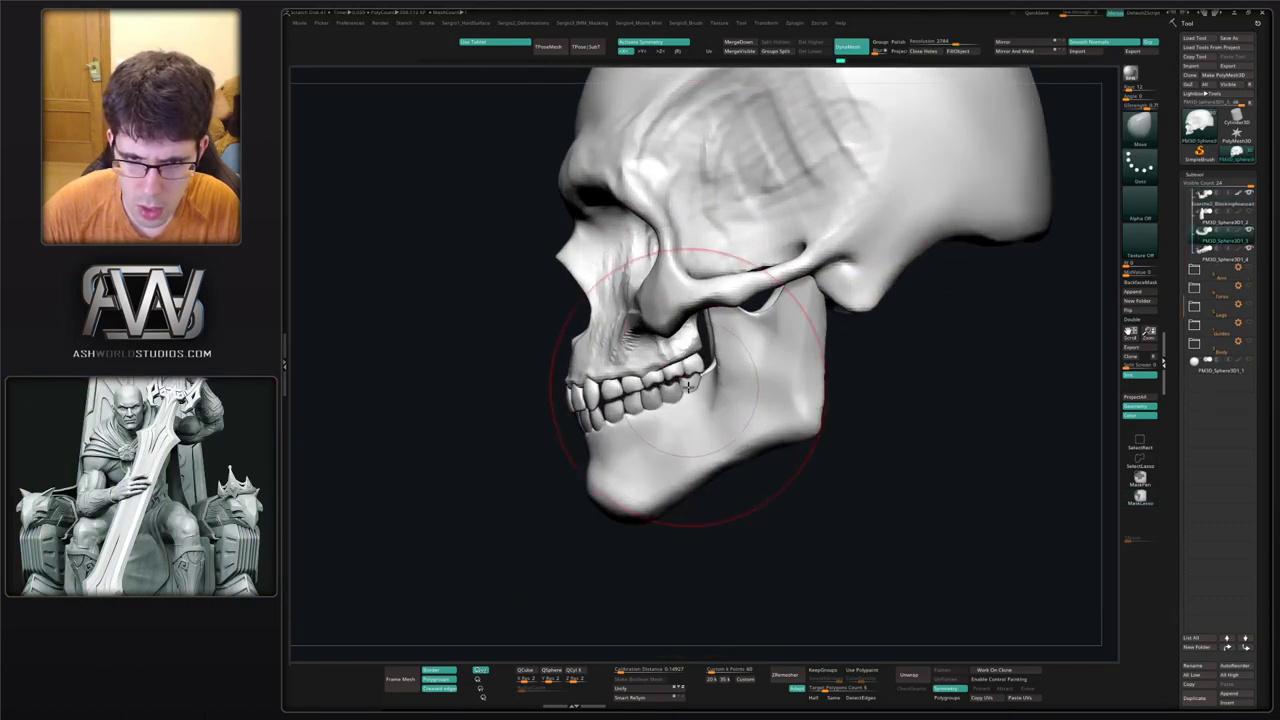
alt+click(690, 387)
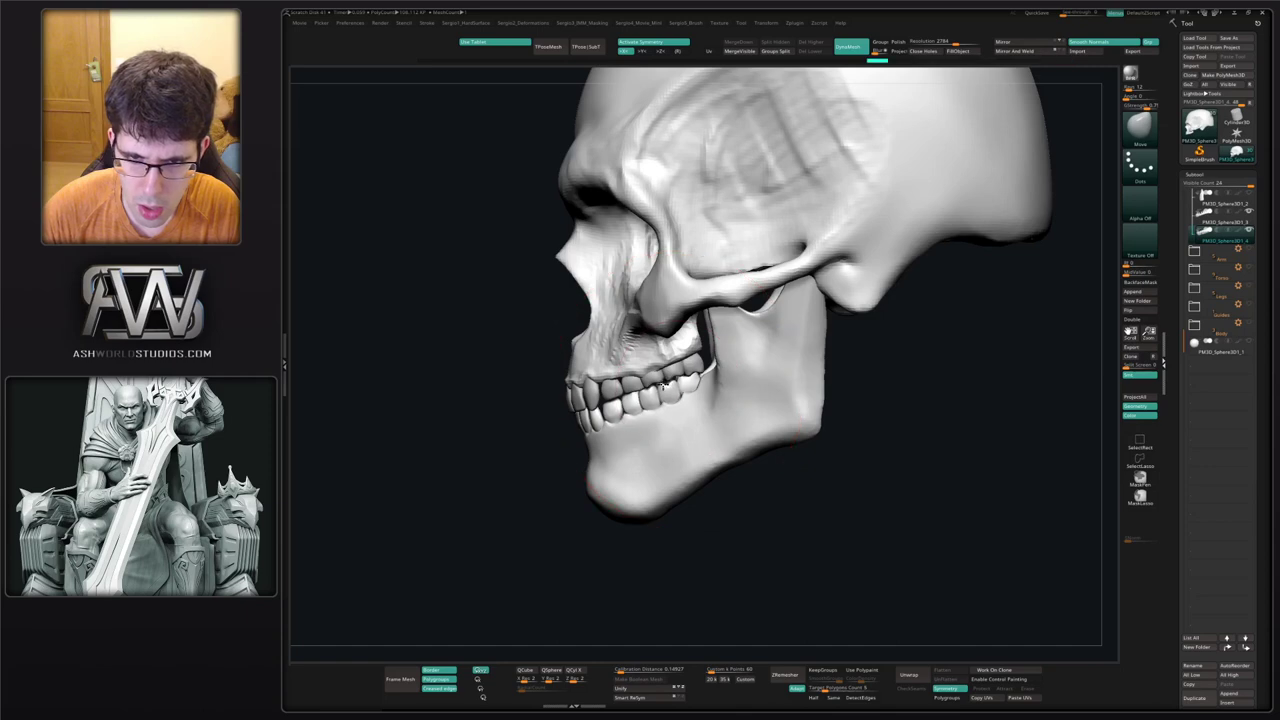
alt+click(638, 384)
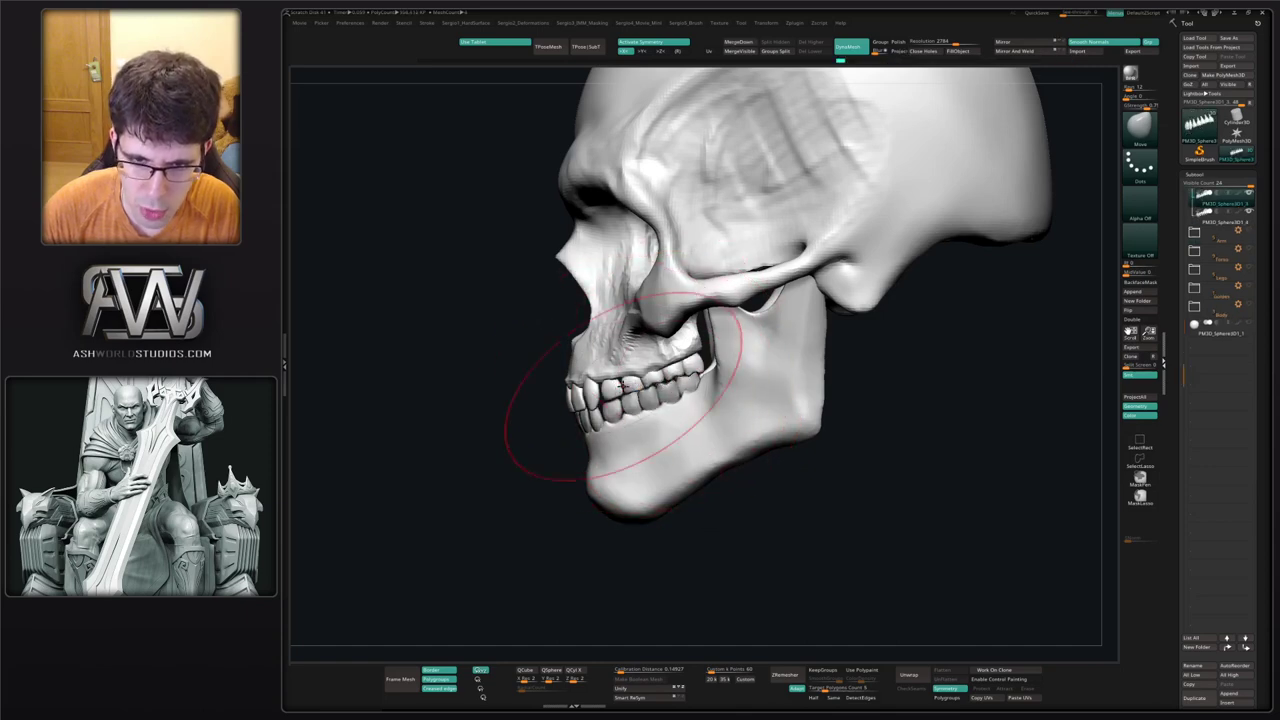
drag(622, 391, 611, 390)
key(ctrl+z)
key(b)
key(m)
key(t)
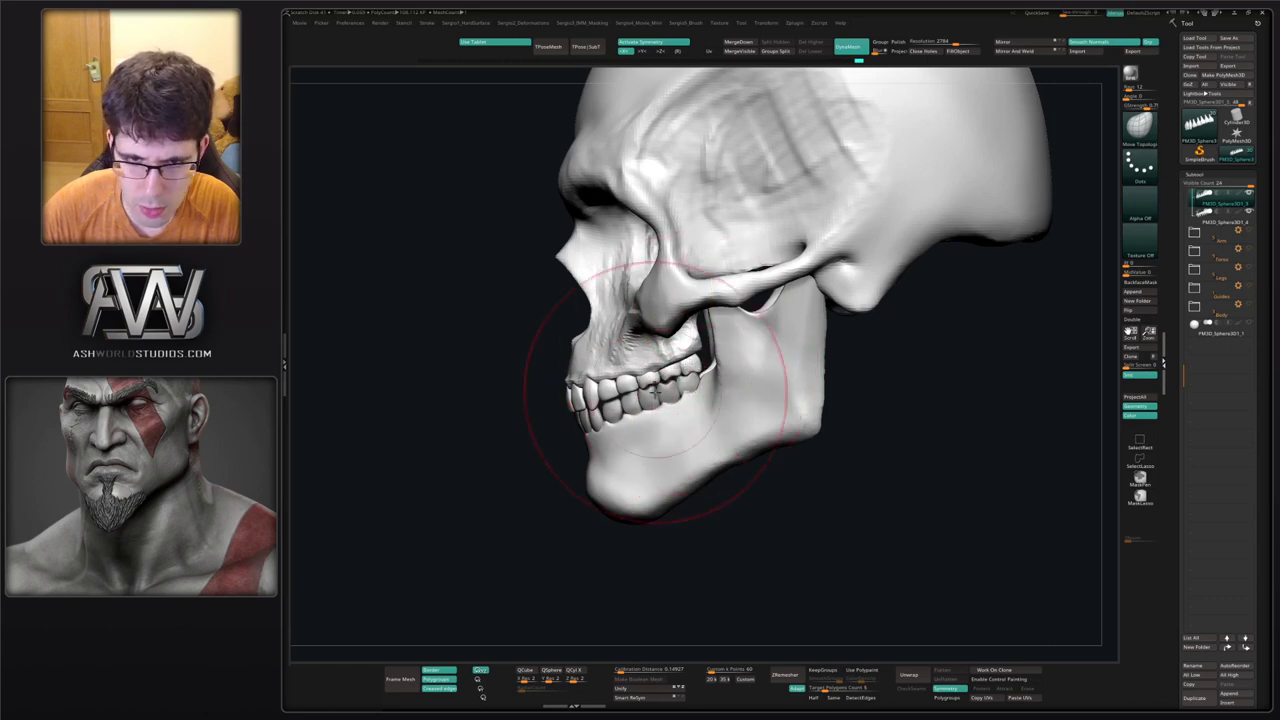
ctrl+right_drag(654, 389, 670, 387)
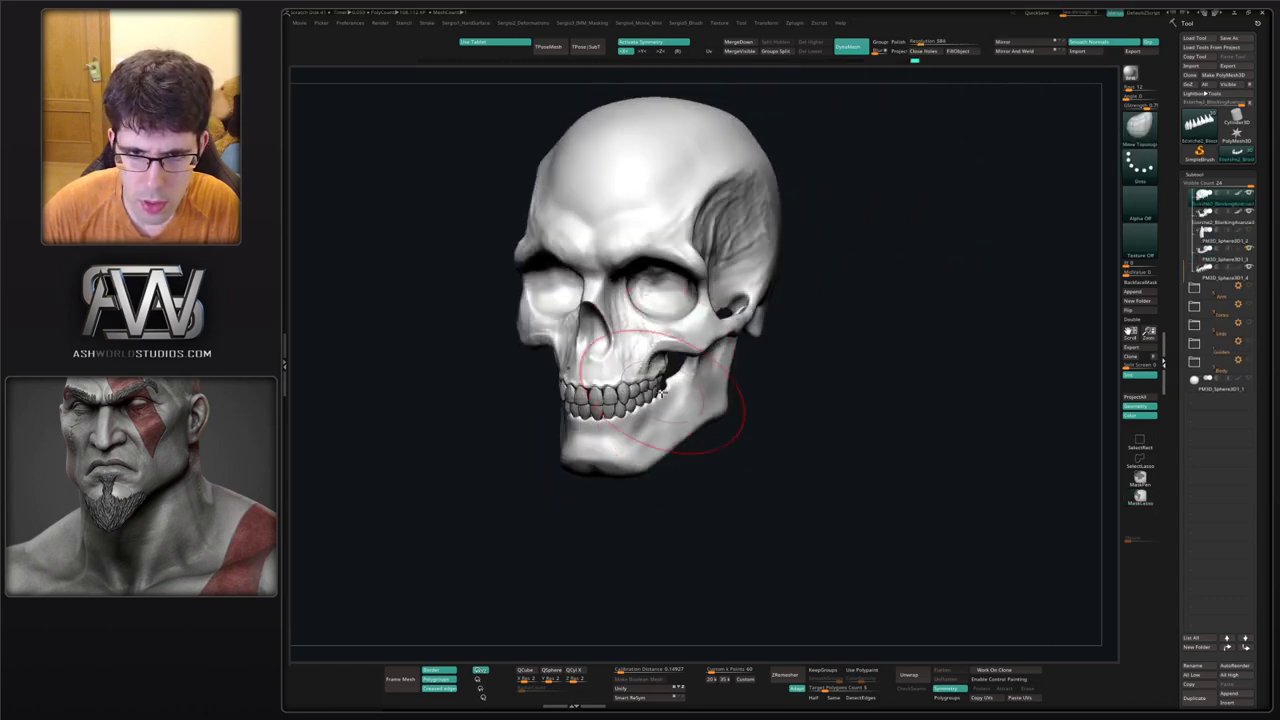
Adjust the upper rim of the skull's eye sockets in the front view with the Move brush.
shift+drag(700, 440, 658, 380)
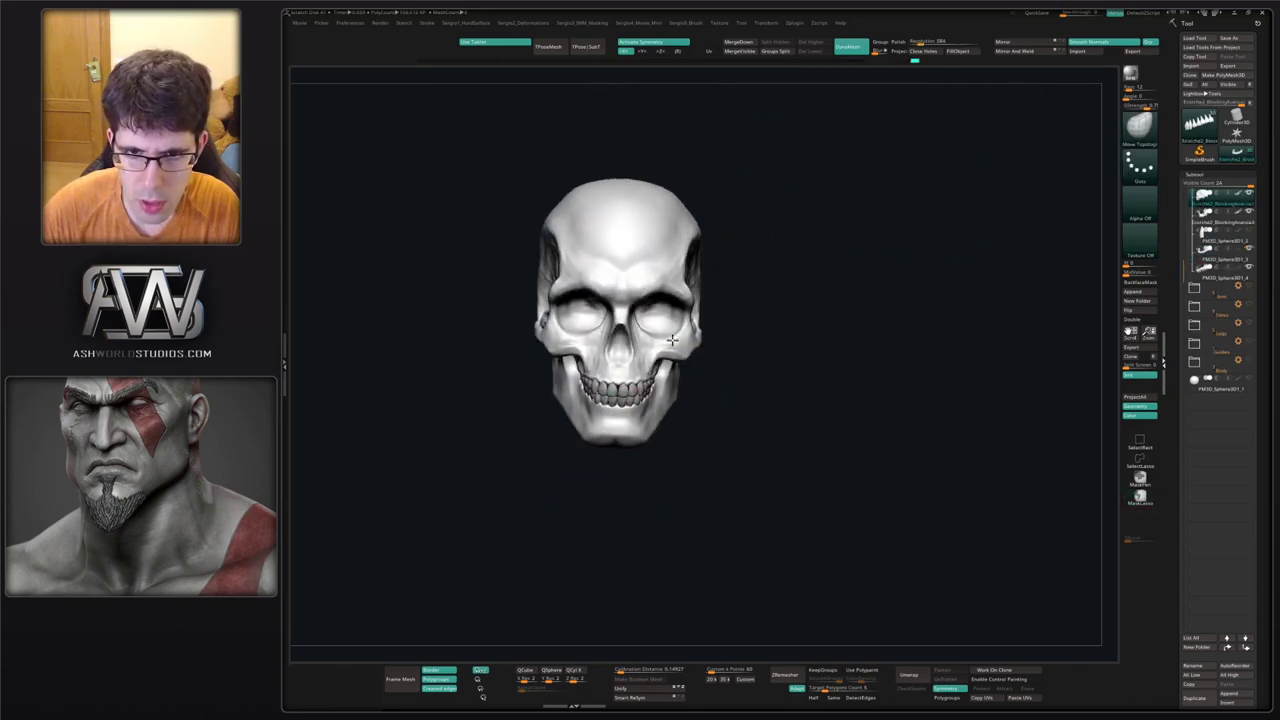
key(f)
mouse_move(659, 380)
ctrl+right_down()
mouse_move(661, 318)
mouse_move(677, 356)
mouse_move(673, 311)
mouse_move(634, 314)
mouse_move(728, 334)
ctrl+right_up()
key(b)
key(m)
key(v)
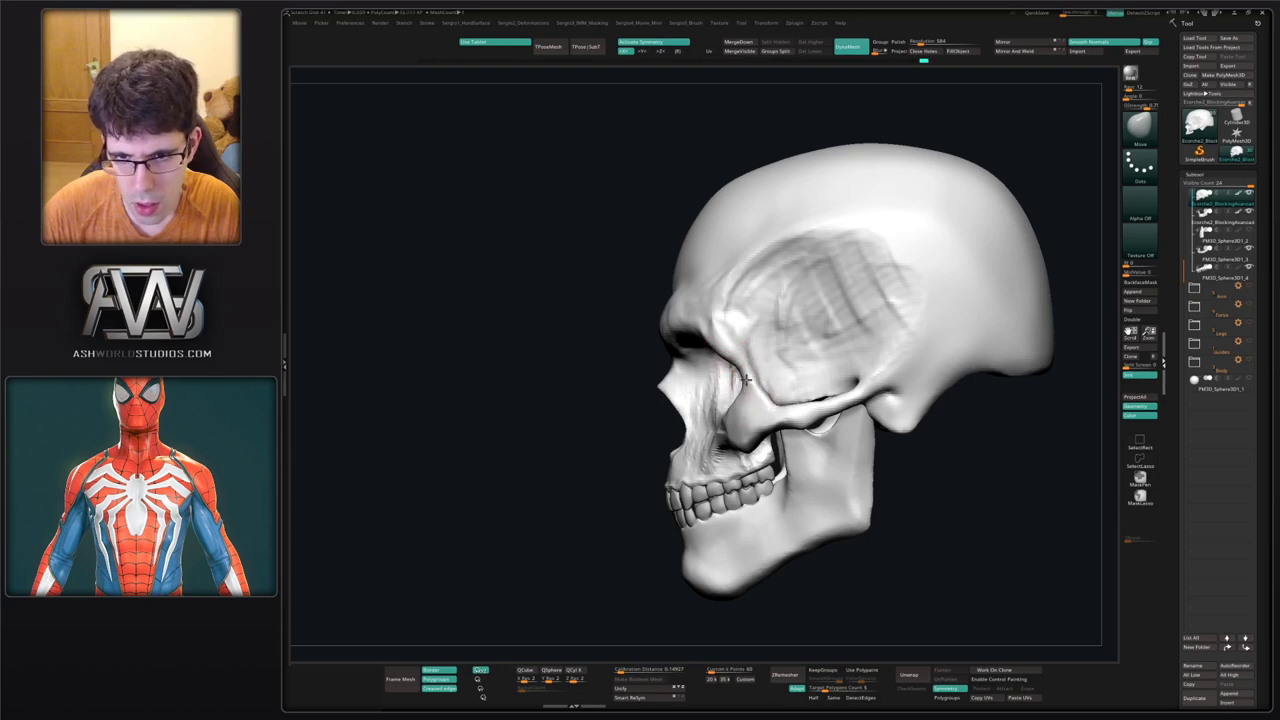
mouse_move(731, 353)
right_down()
mouse_move(760, 345)
mouse_move(740, 336)
mouse_move(760, 355)
right_up()
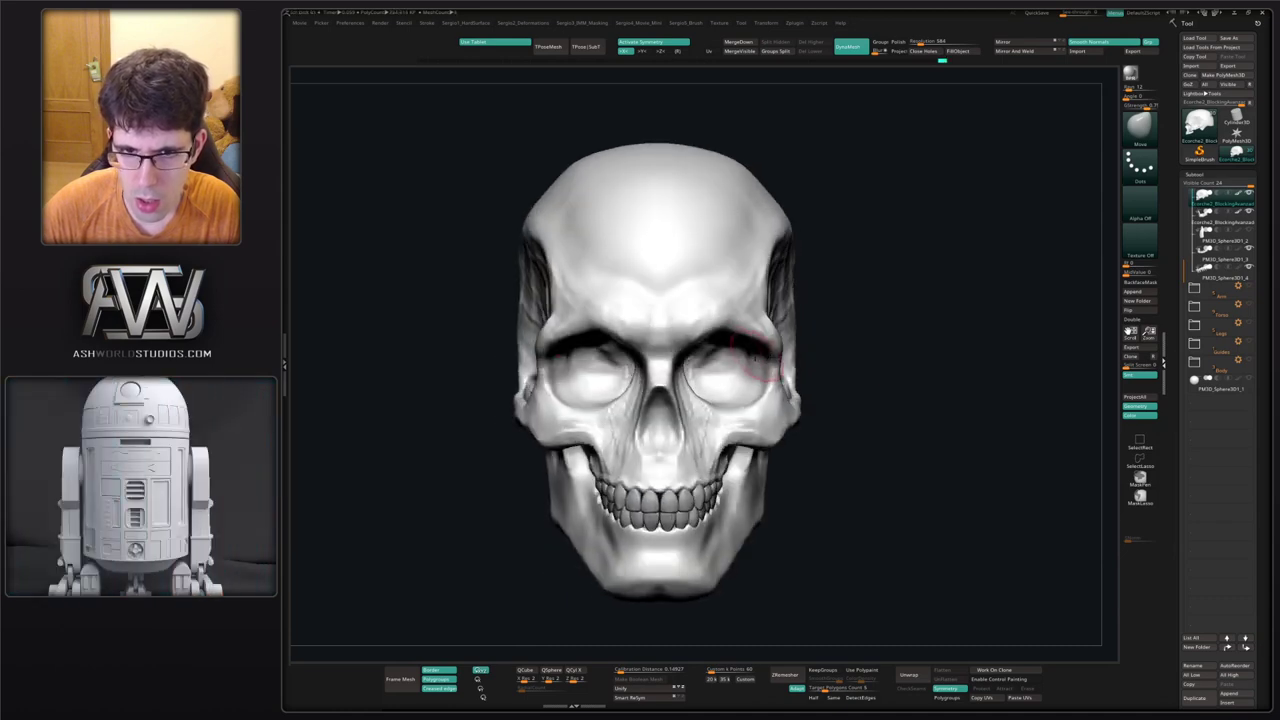
drag(721, 339, 725, 339)
drag(720, 416, 714, 404)
key(ctrl+z)
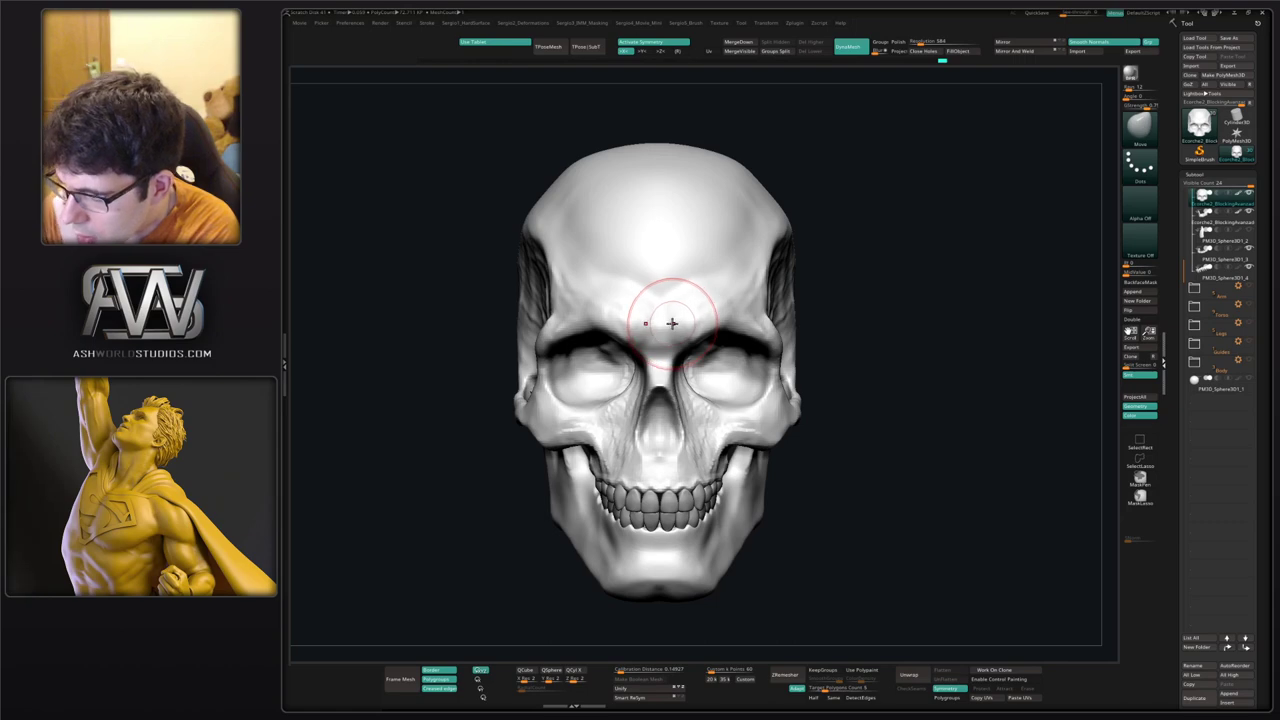
Show the torso bones and examine how the skull sits on the neck and ribcage from several angles.
key(ctrl)
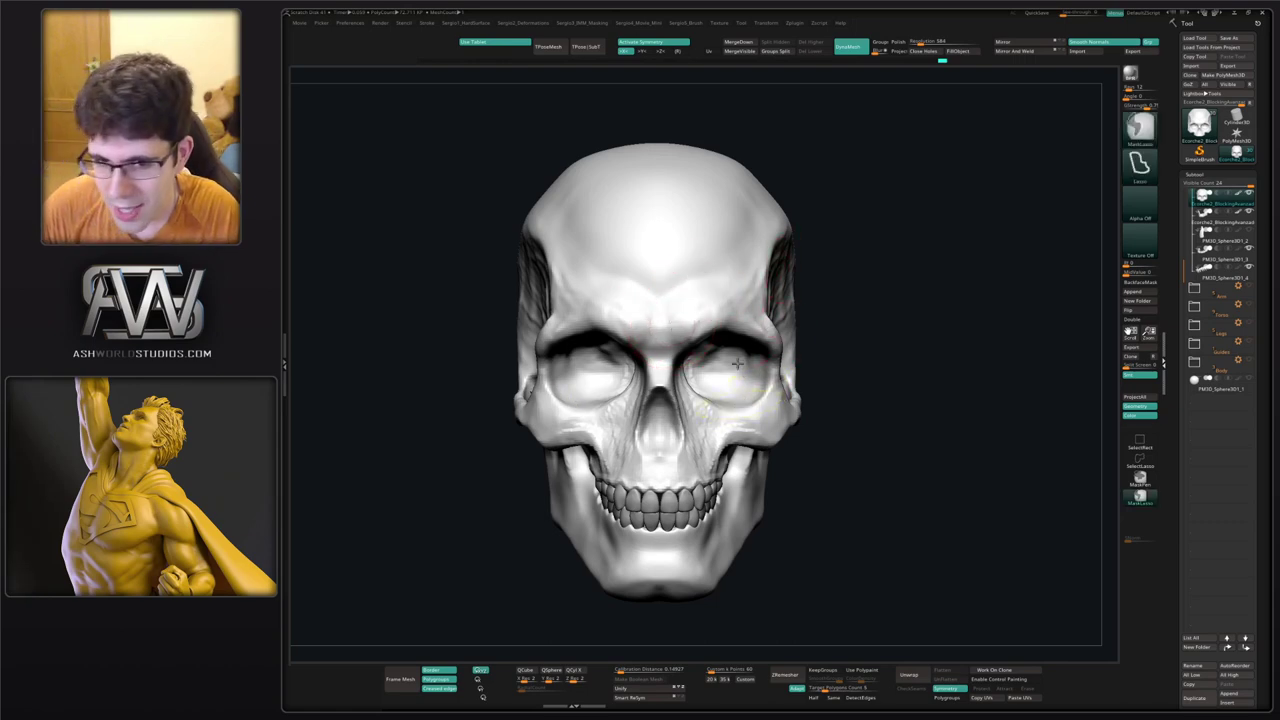
ctrl+right_drag(737, 363, 735, 315)
right_drag(735, 315, 695, 320)
right_drag(695, 320, 748, 385)
mouse_move(748, 385)
ctrl+right_down()
mouse_move(750, 342)
mouse_move(776, 338)
mouse_move(749, 386)
mouse_move(763, 351)
ctrl+right_up()
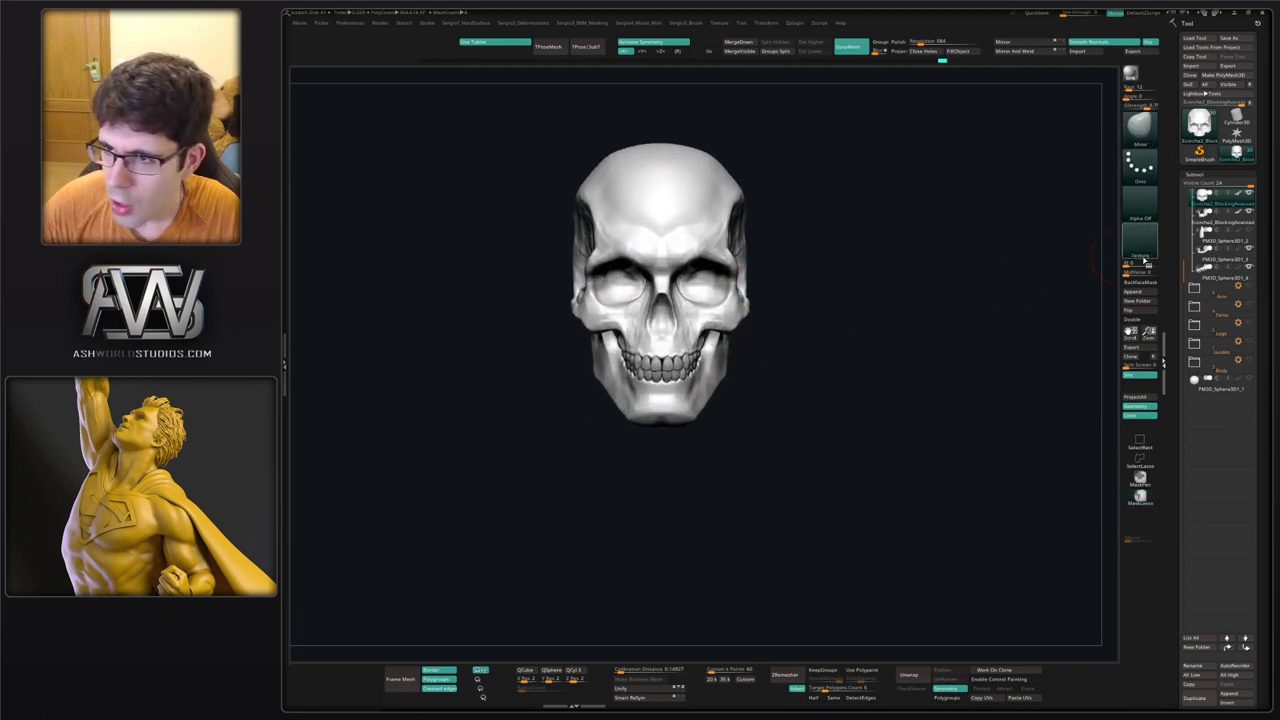
click(1250, 303)
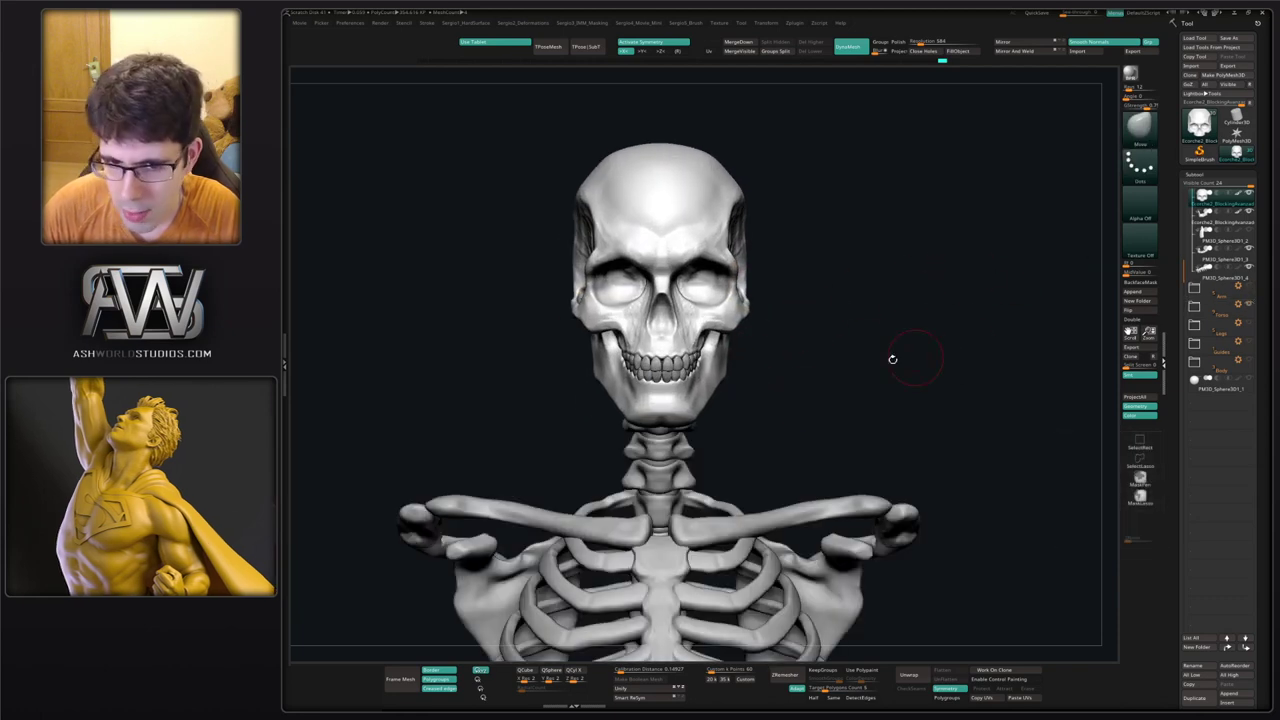
ctrl+right_drag(891, 360, 830, 310)
mouse_move(886, 390)
right_down()
mouse_move(897, 401)
mouse_move(862, 402)
mouse_move(1035, 315)
right_up()
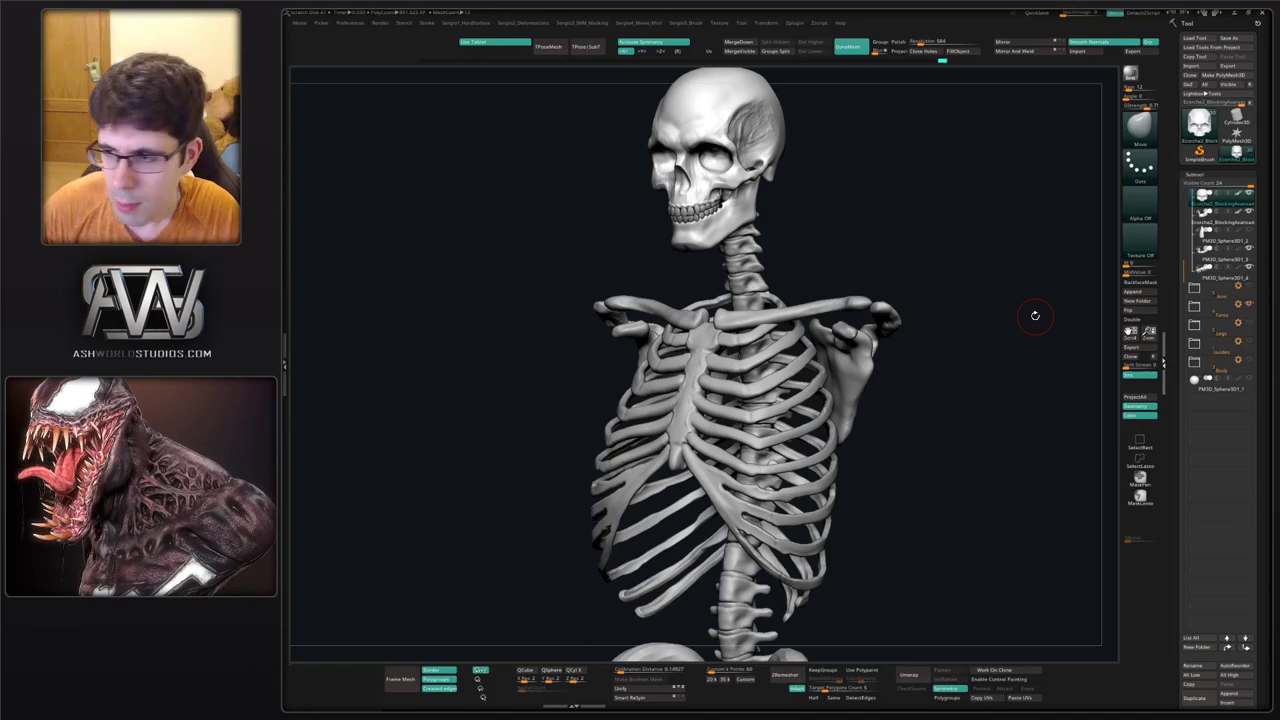
right_drag(911, 391, 844, 425)
ctrl+right_drag(844, 425, 842, 395)
mouse_move(931, 422)
right_down()
mouse_move(957, 426)
mouse_move(872, 419)
mouse_move(877, 340)
mouse_move(860, 372)
mouse_move(880, 375)
mouse_move(841, 381)
right_up()
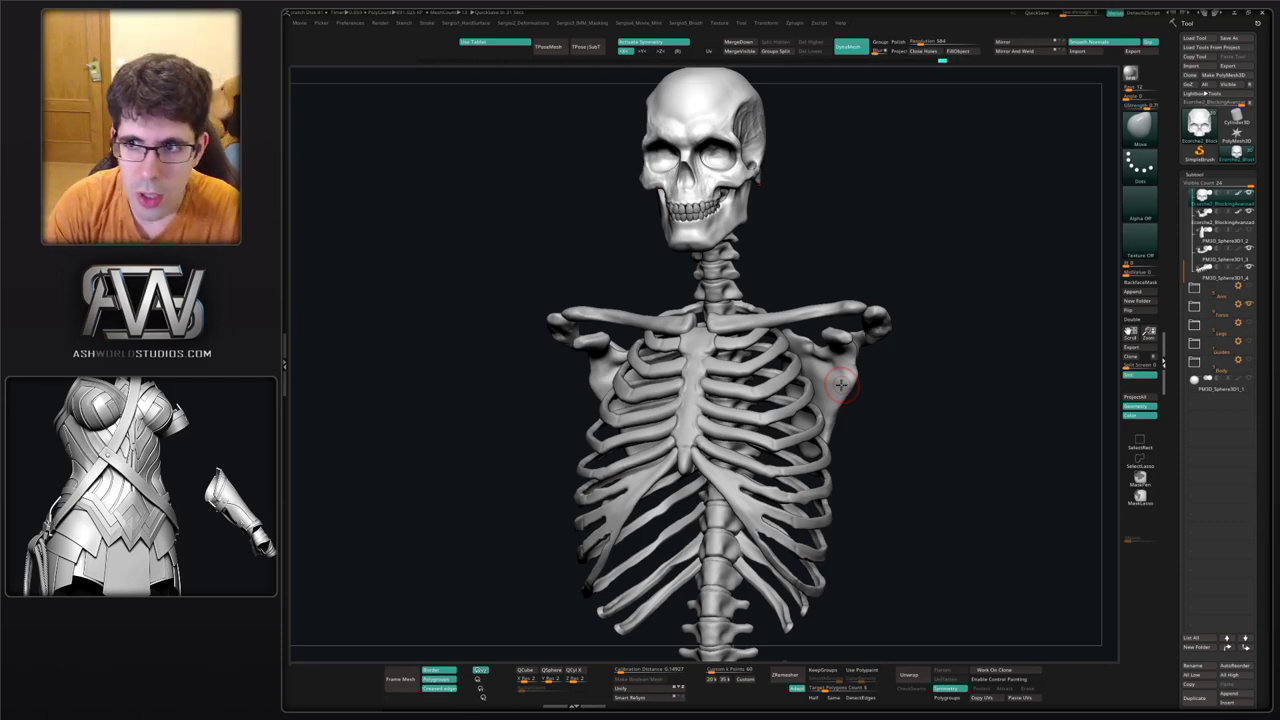
Isolate the early blocked-out head in the head folder for comparison and select the detailed skull again.
click(1198, 275)
drag(1181, 271, 1184, 203)
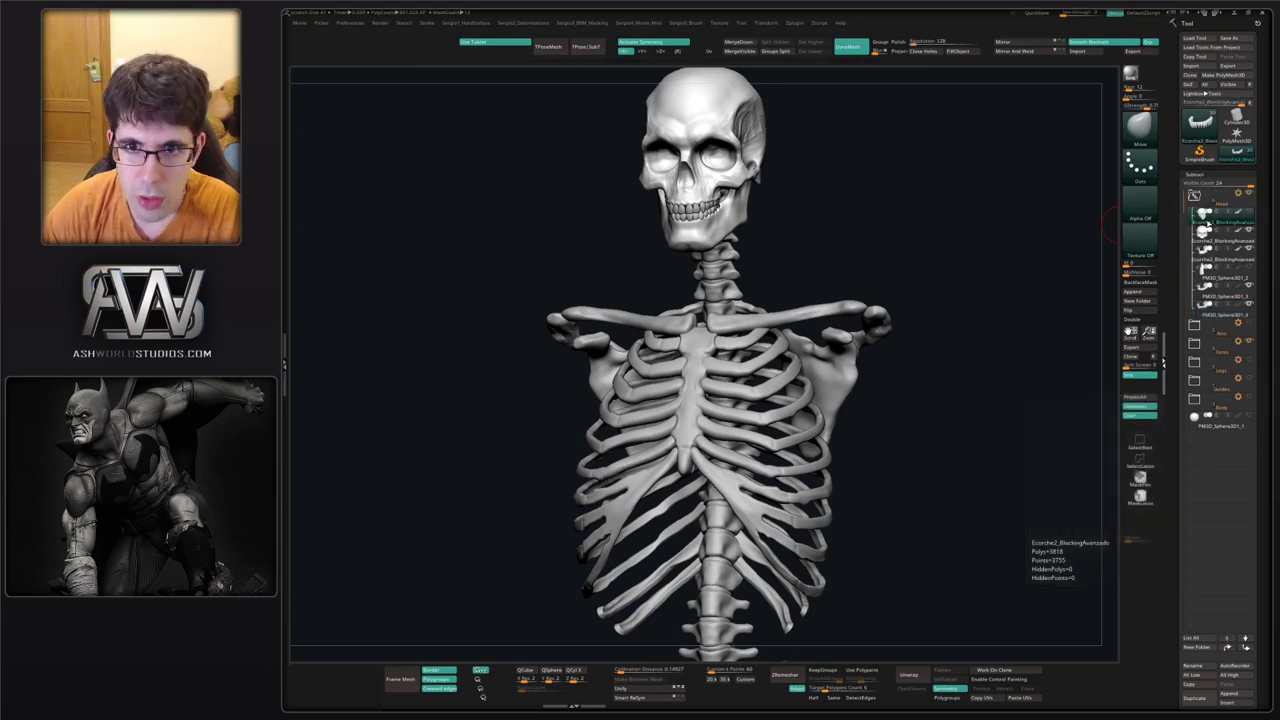
click(1208, 221)
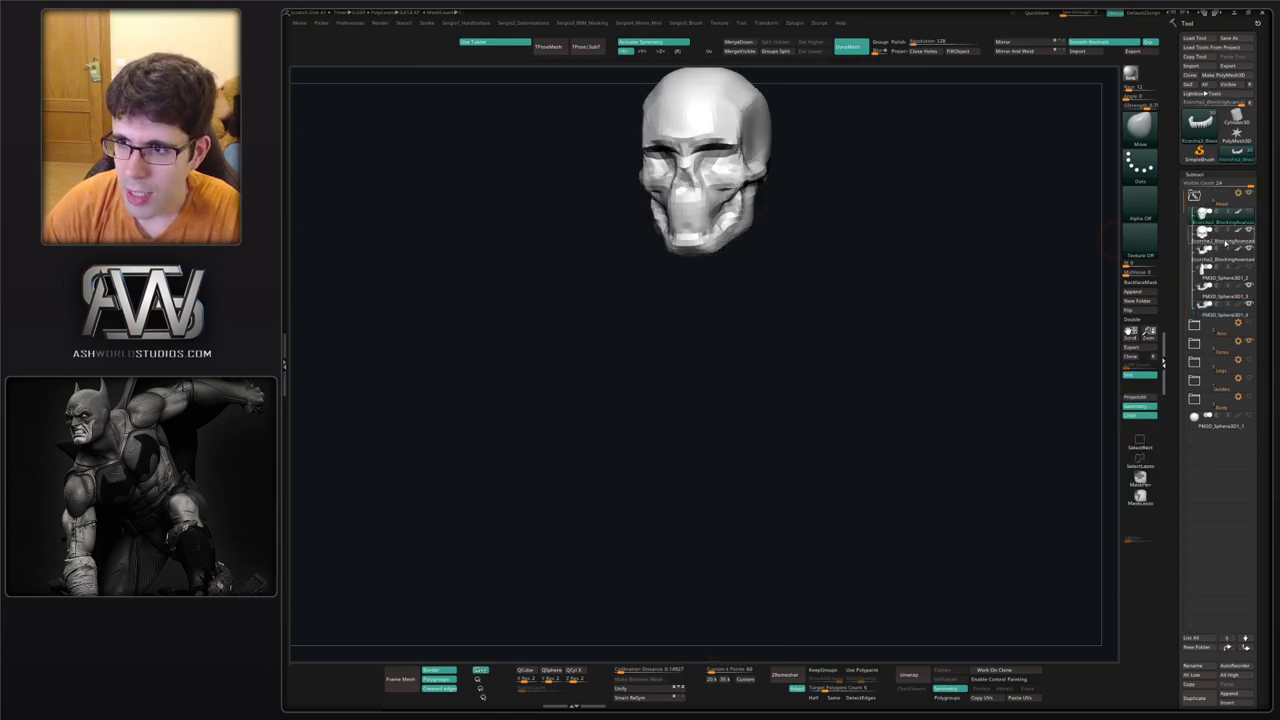
click(1212, 238)
Examine the skull's proportions against the ribcage and pelvis from the front and in three-quarter view.
mouse_move(809, 222)
mouse_down()
mouse_move(823, 221)
mouse_move(809, 223)
mouse_up()
mouse_move(814, 246)
ctrl+right_down()
mouse_move(816, 226)
mouse_move(857, 261)
ctrl+right_up()
drag(857, 261, 807, 257)
shift+drag(706, 237, 773, 215)
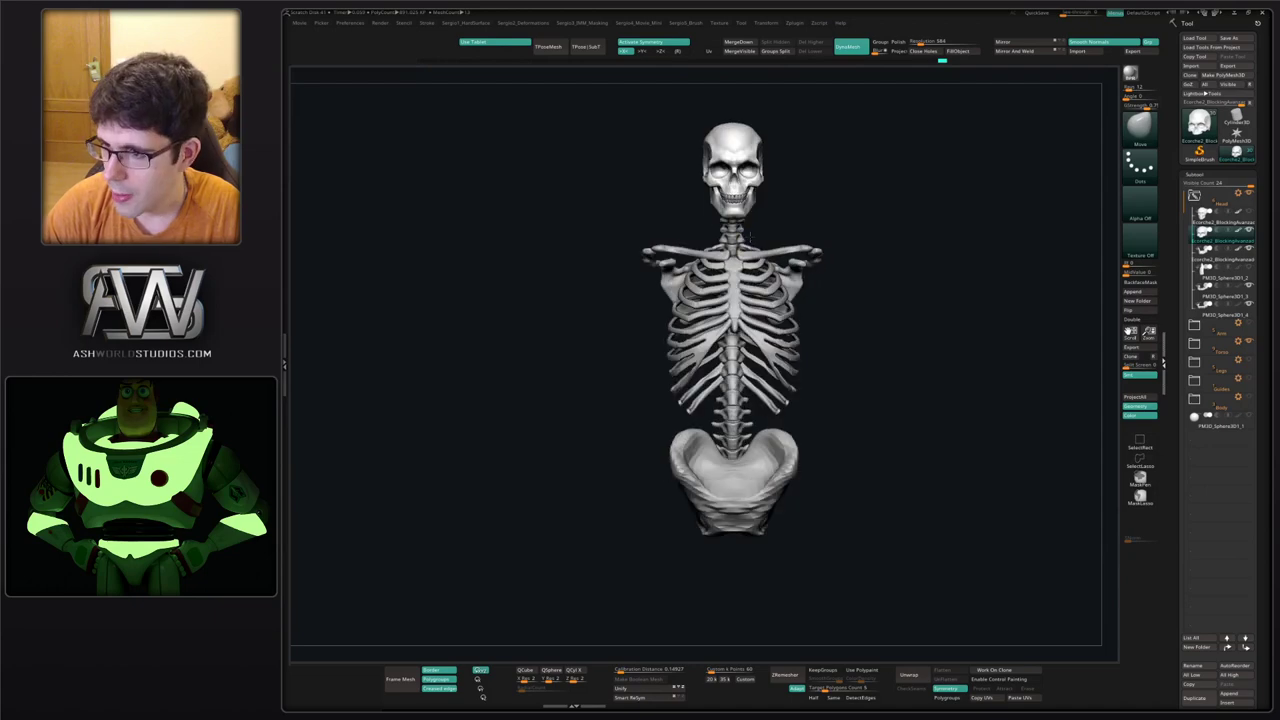
scroll(773, 215, up, 4)
drag(775, 264, 850, 260)
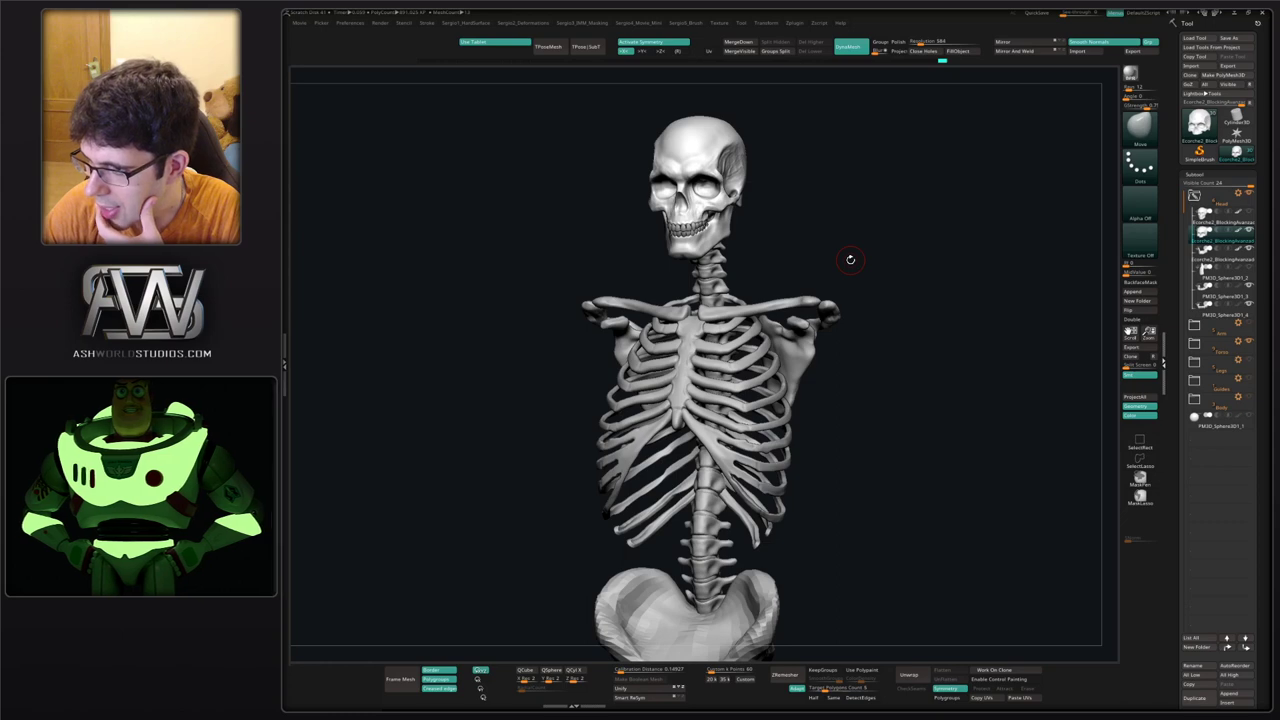